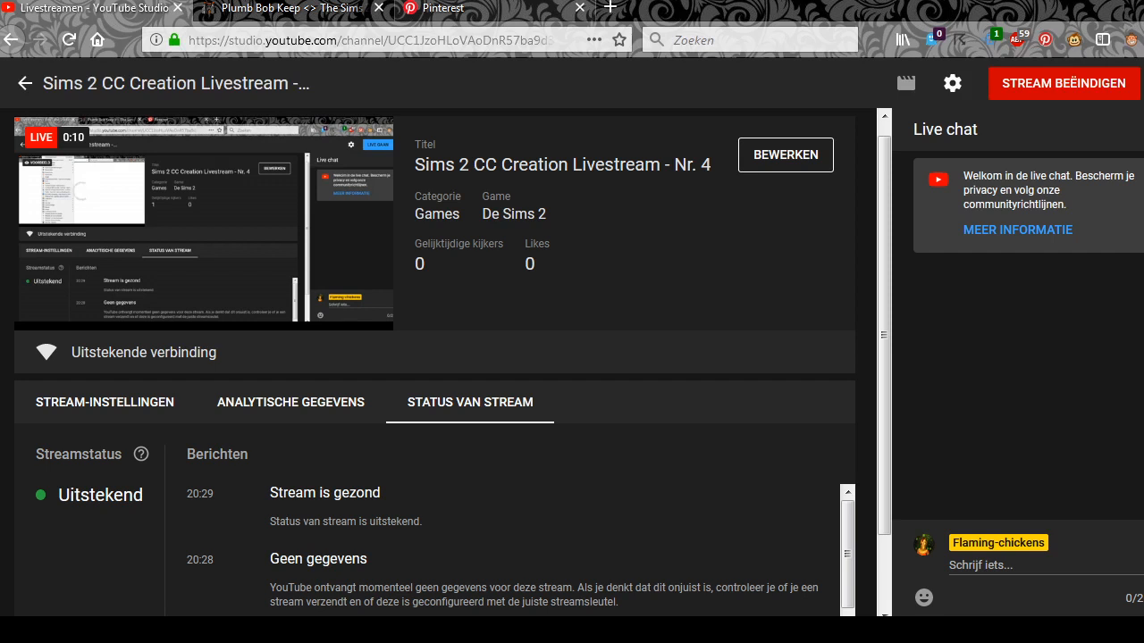
Step: Examine the livestream's stream settings, including the stream latency options
{"action": "left_click", "coordinate": [104, 402]}
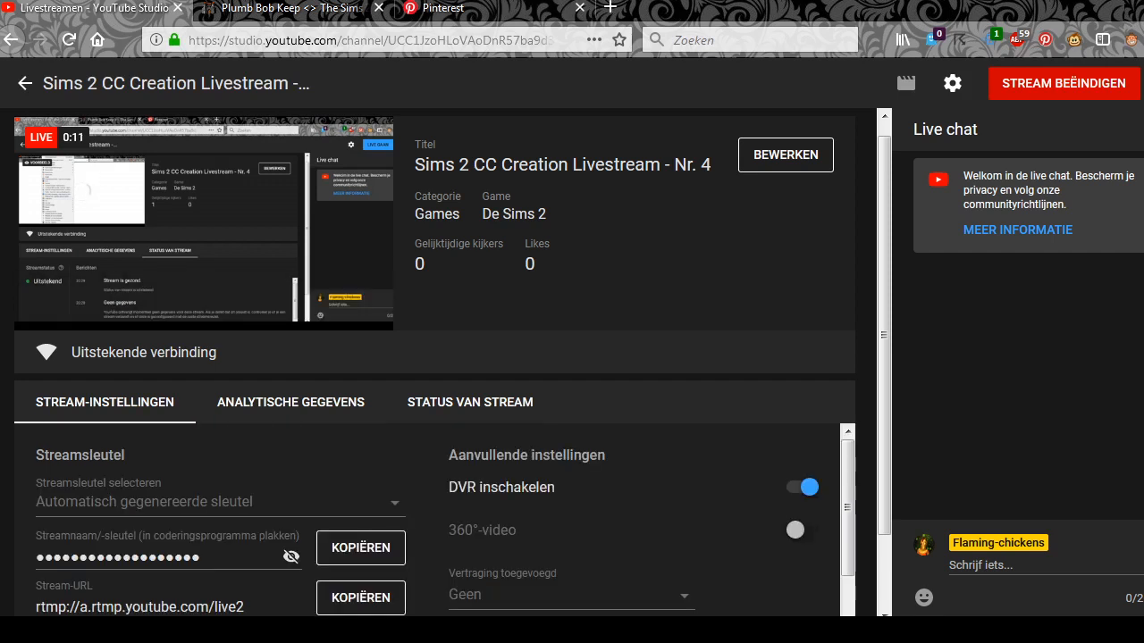
{"action": "scroll", "coordinate": [429, 518], "scroll_direction": "down", "scroll_amount": 3}
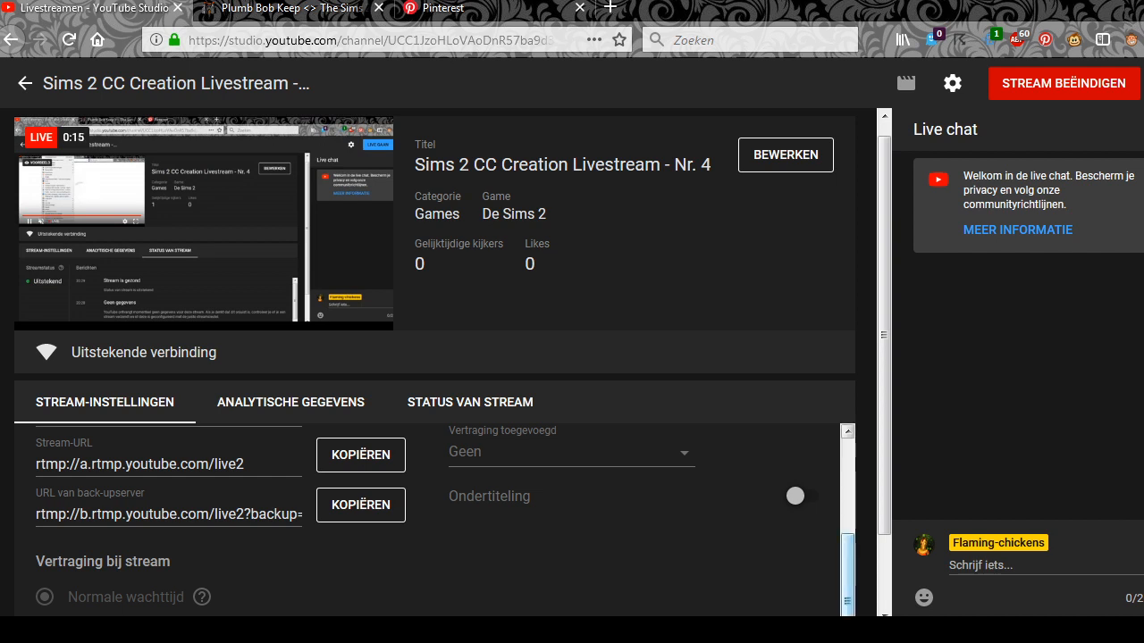
{"action": "left_click_drag", "start_coordinate": [884, 464], "coordinate": [883, 540]}
{"action": "left_click_drag", "start_coordinate": [124, 549], "coordinate": [132, 548]}
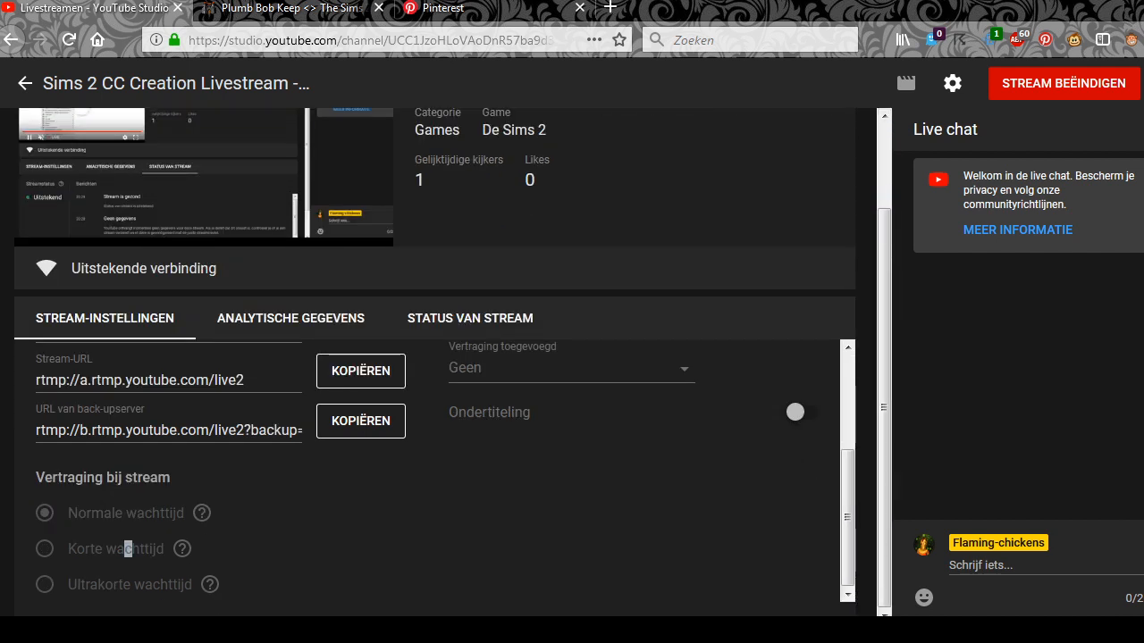
{"action": "left_click", "coordinate": [128, 548]}
{"action": "scroll", "coordinate": [427, 470], "scroll_direction": "up", "scroll_amount": 2}
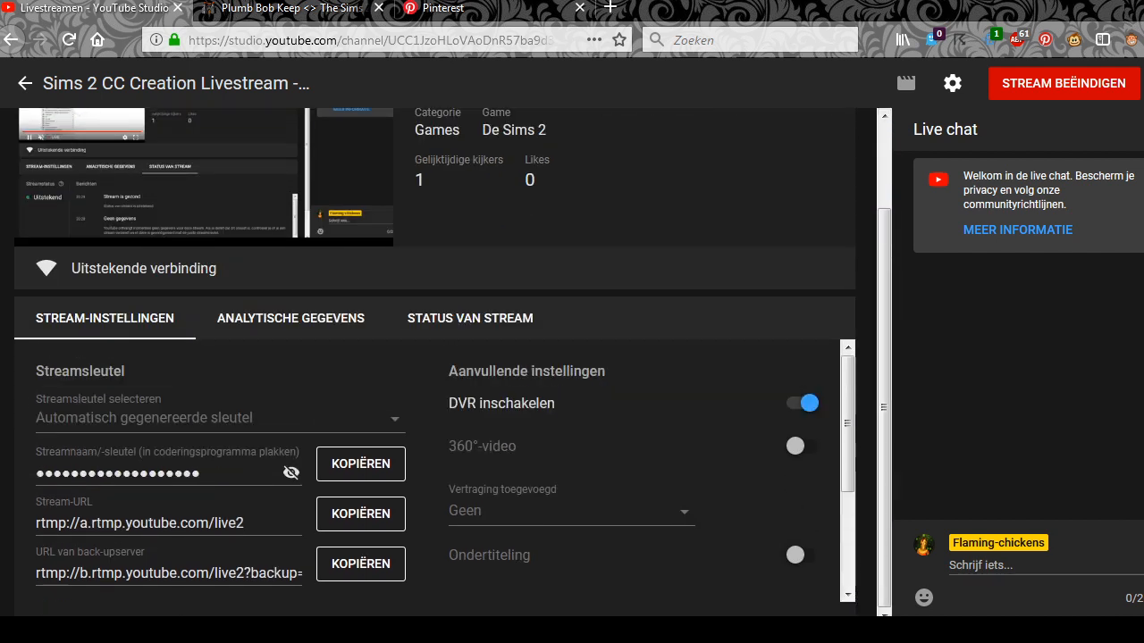
Step: Switch to the Pinterest board "Sims 2 - Sets to repository" and look through its pinned furniture and building sets
{"action": "left_click", "coordinate": [482, 8]}
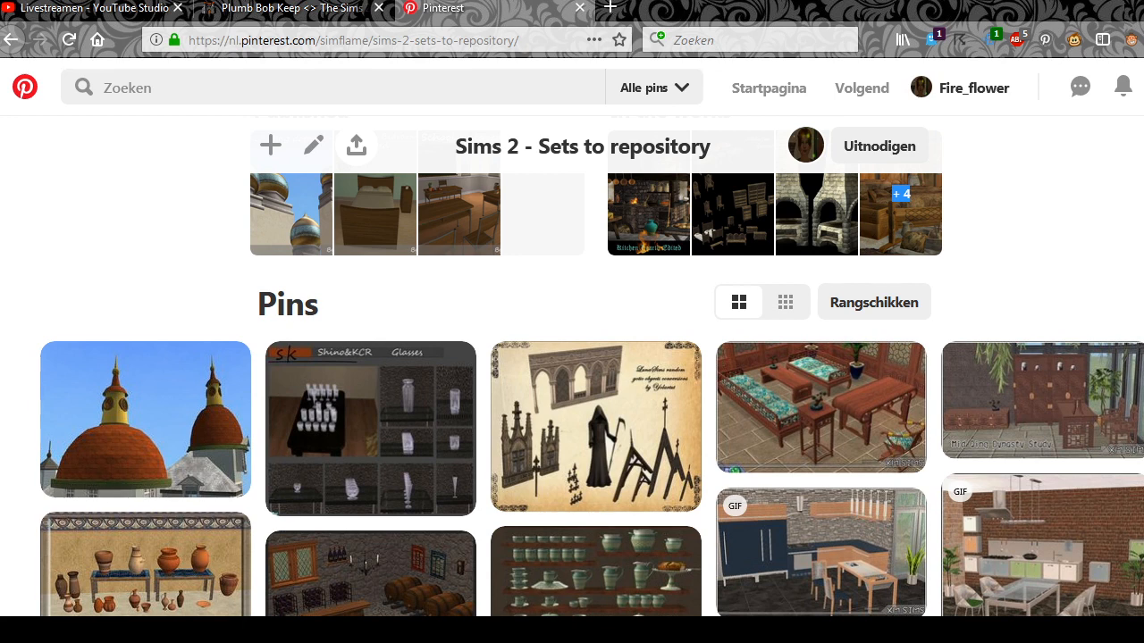
{"action": "mouse_move", "coordinate": [371, 429]}
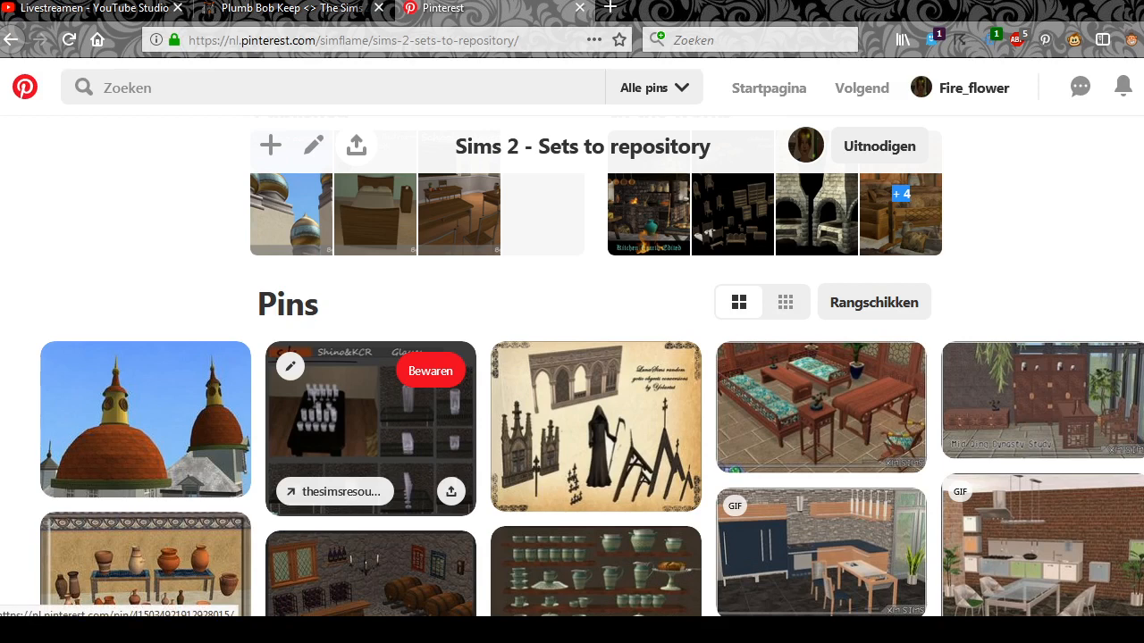
{"action": "scroll", "coordinate": [371, 429], "scroll_direction": "down", "scroll_amount": 1}
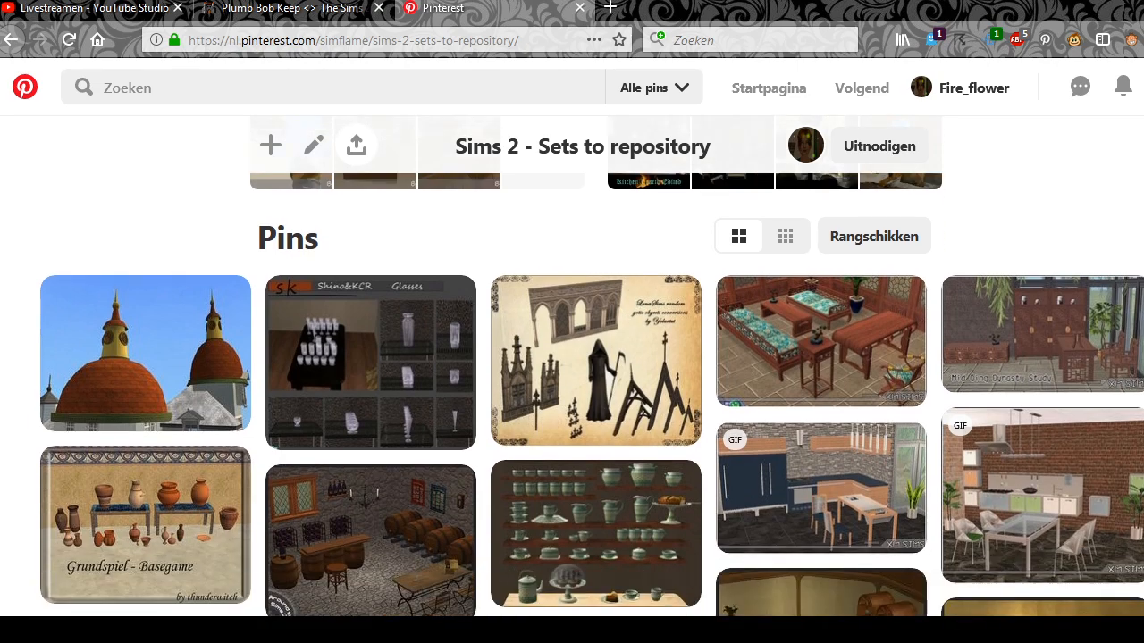
{"action": "scroll", "coordinate": [371, 429], "scroll_direction": "down", "scroll_amount": 1}
{"action": "scroll", "coordinate": [371, 429], "scroll_direction": "down", "scroll_amount": 2}
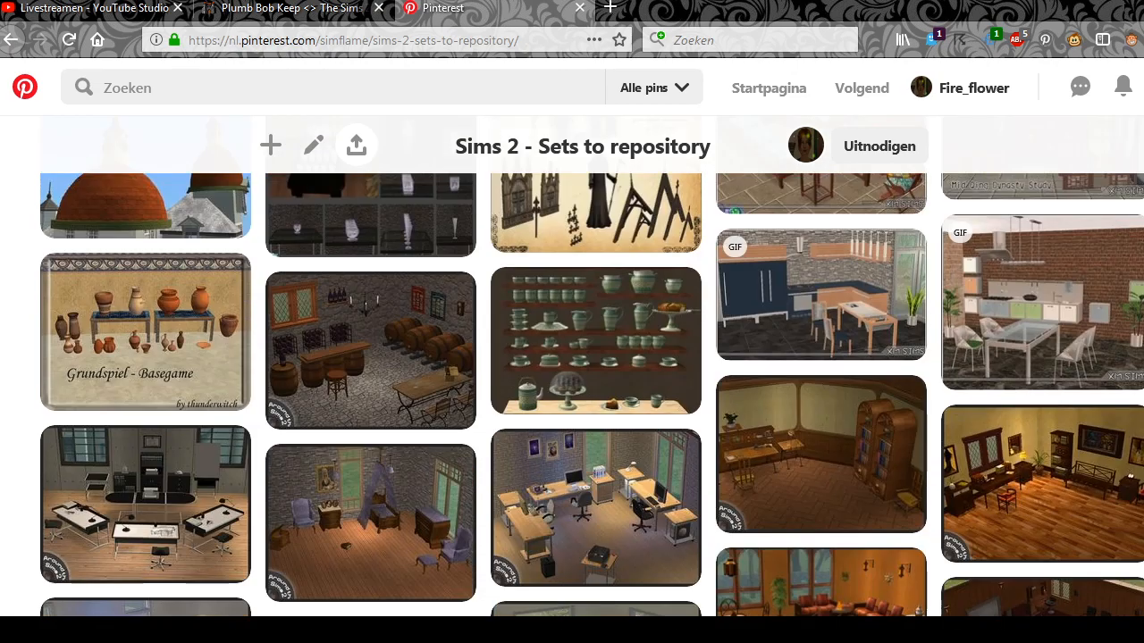
{"action": "scroll", "coordinate": [371, 428], "scroll_direction": "down", "scroll_amount": 1}
{"action": "scroll", "coordinate": [370, 429], "scroll_direction": "up", "scroll_amount": 1}
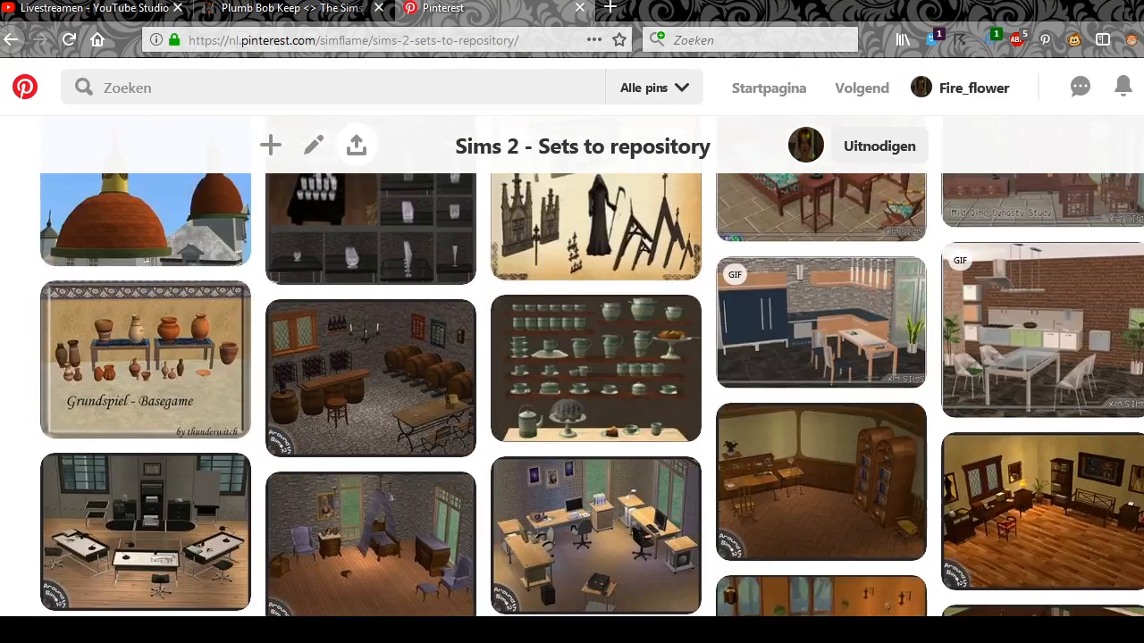
{"action": "scroll", "coordinate": [371, 428], "scroll_direction": "down", "scroll_amount": 5}
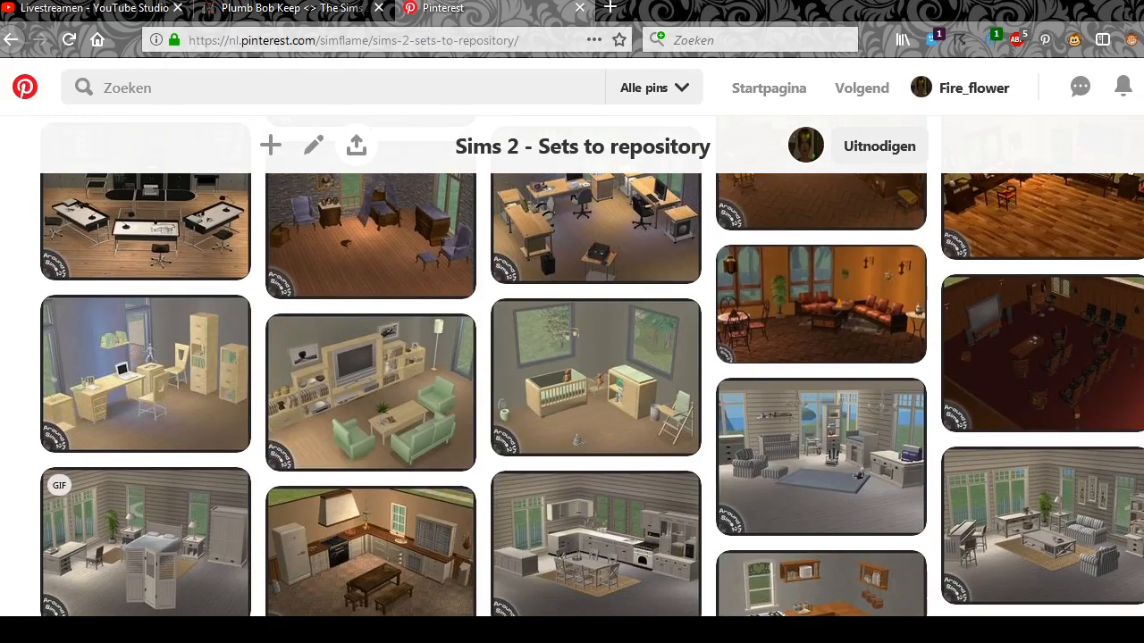
{"action": "scroll", "coordinate": [371, 429], "scroll_direction": "down", "scroll_amount": 1}
{"action": "scroll", "coordinate": [1041, 295], "scroll_direction": "down", "scroll_amount": 2}
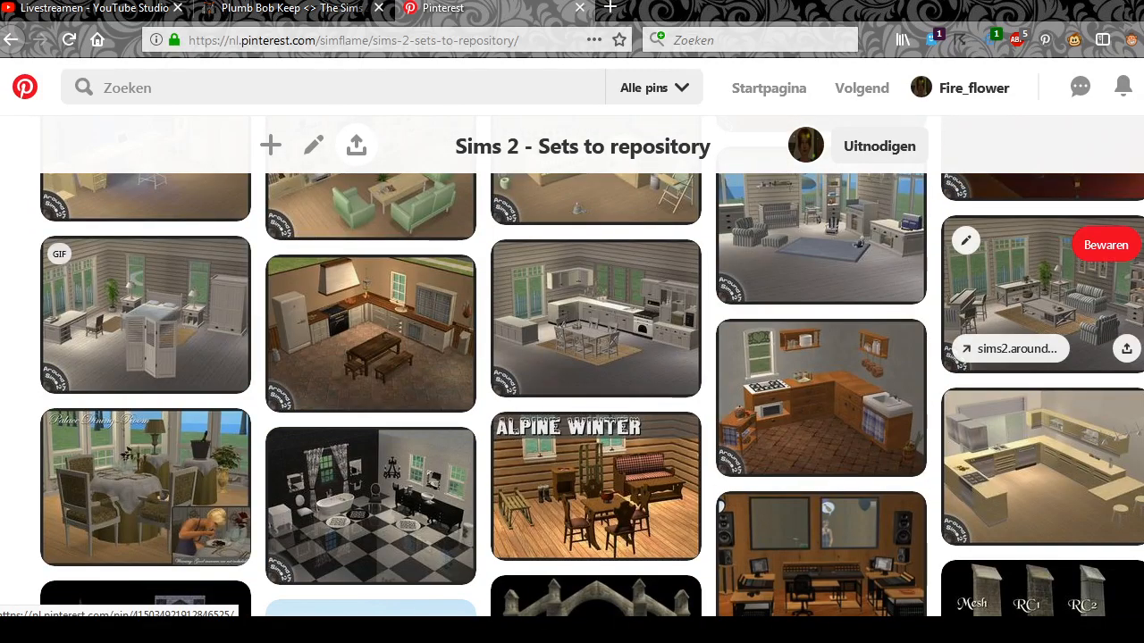
{"action": "scroll", "coordinate": [1040, 295], "scroll_direction": "up", "scroll_amount": 1}
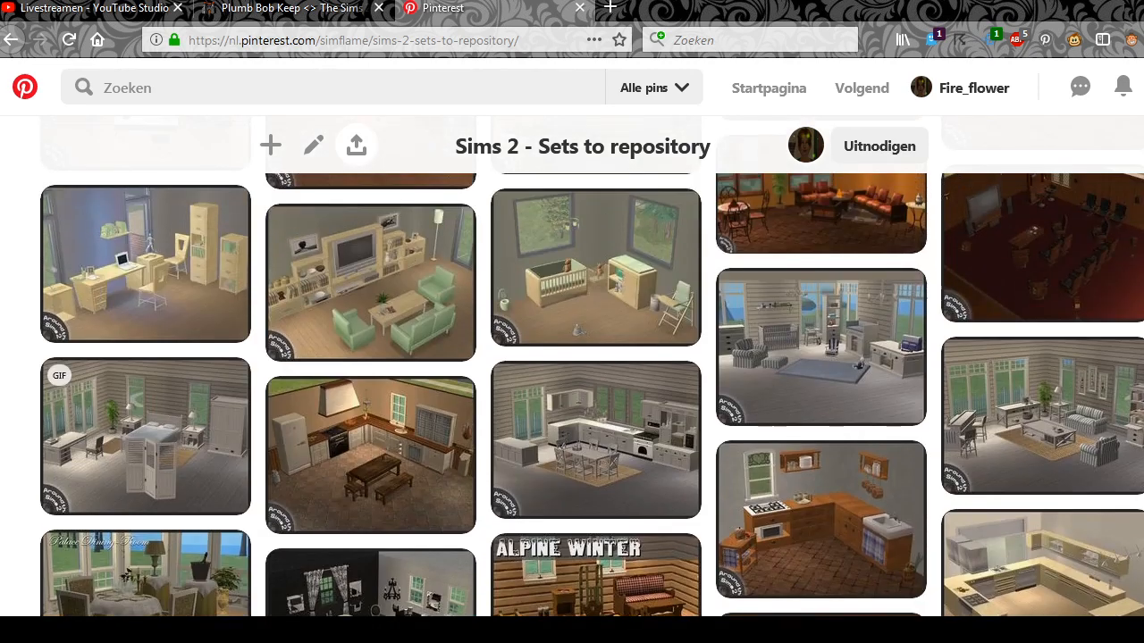
{"action": "scroll", "coordinate": [596, 357], "scroll_direction": "down", "scroll_amount": 1}
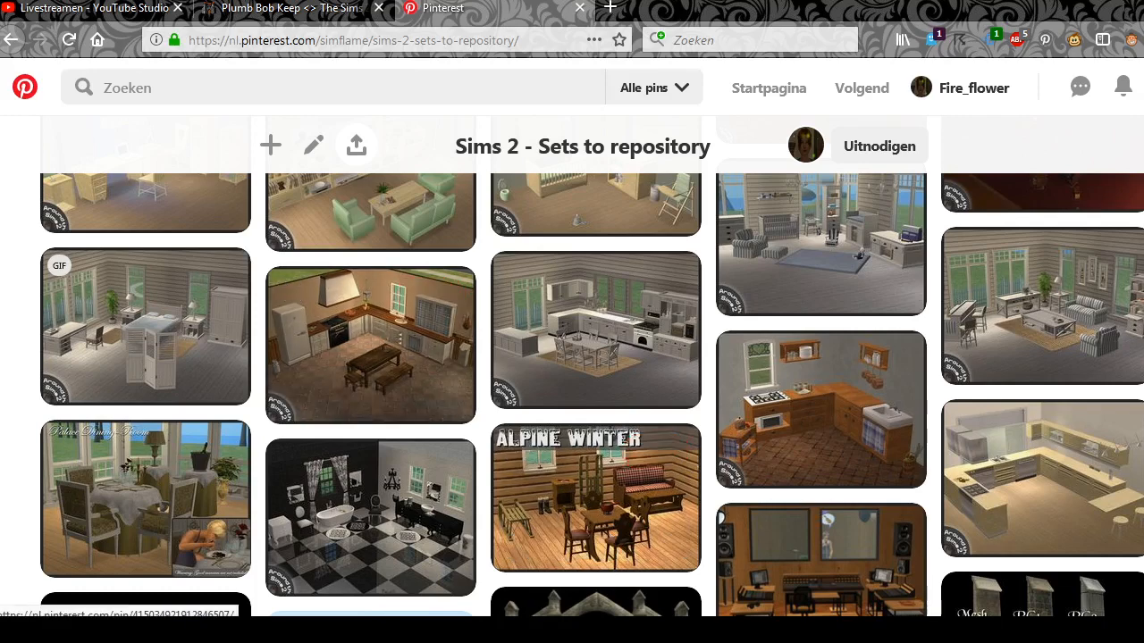
{"action": "scroll", "coordinate": [572, 366], "scroll_direction": "down", "scroll_amount": 3}
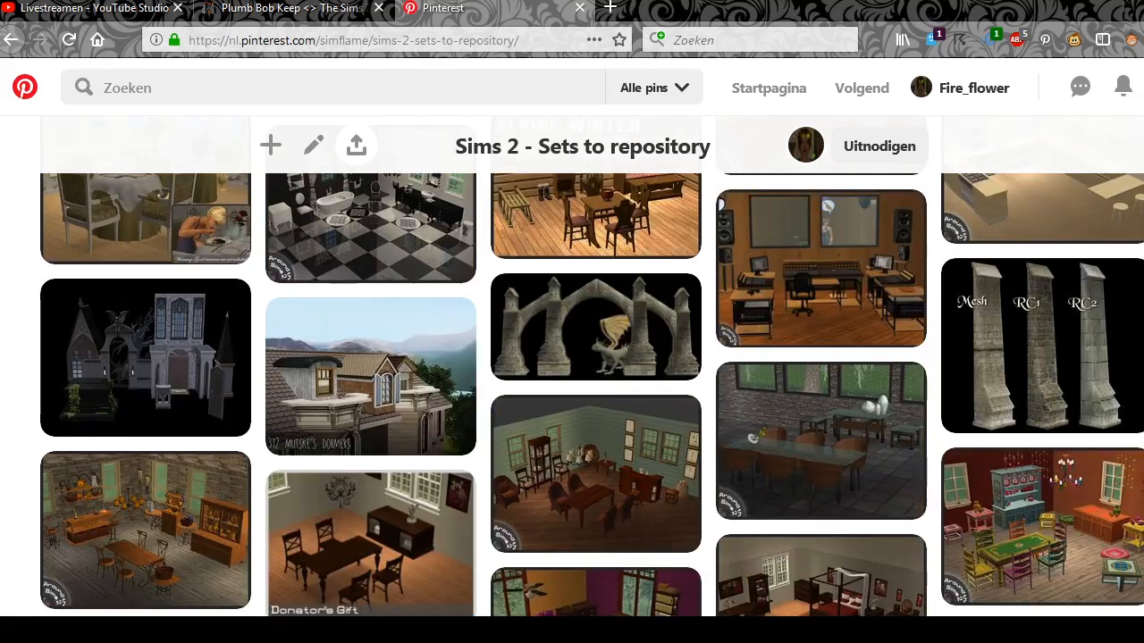
Step: Assign the stone arches pin with the winged statue to the "In the works" section and save it
{"action": "scroll", "coordinate": [589, 366], "scroll_direction": "up", "scroll_amount": 3}
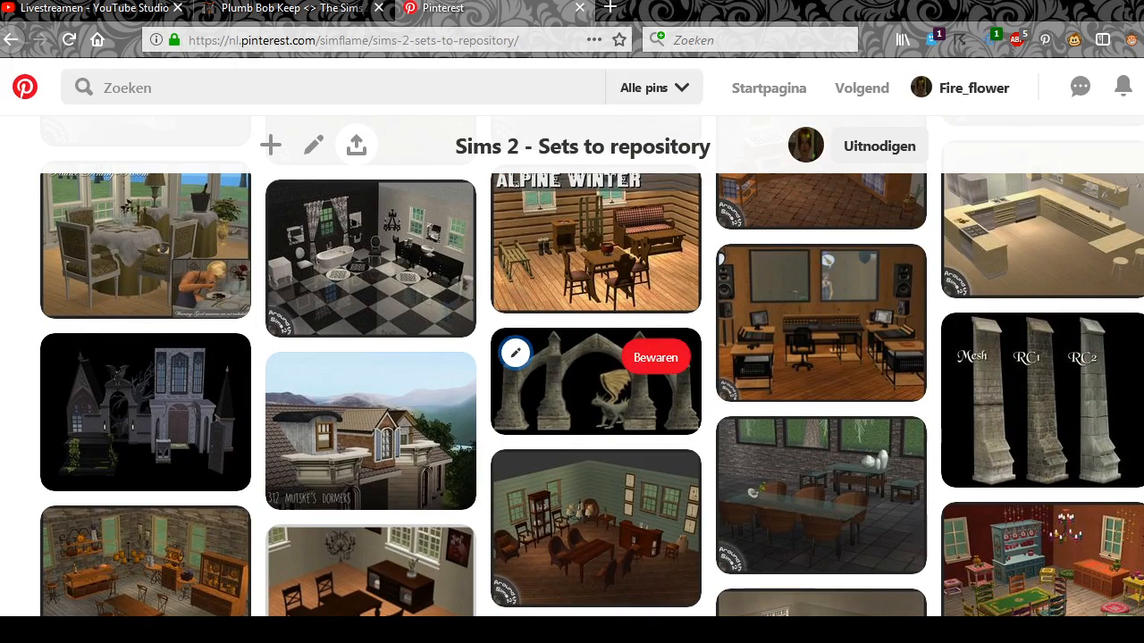
{"action": "left_click", "coordinate": [515, 353]}
{"action": "left_click", "coordinate": [558, 277]}
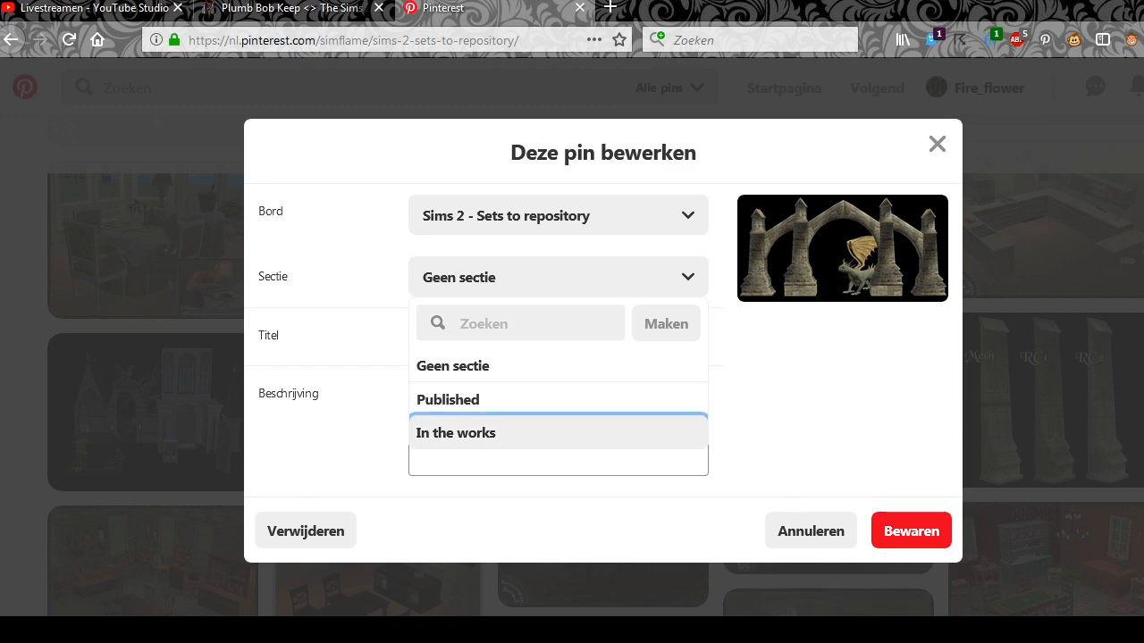
{"action": "left_click", "coordinate": [456, 432]}
{"action": "left_click", "coordinate": [911, 531]}
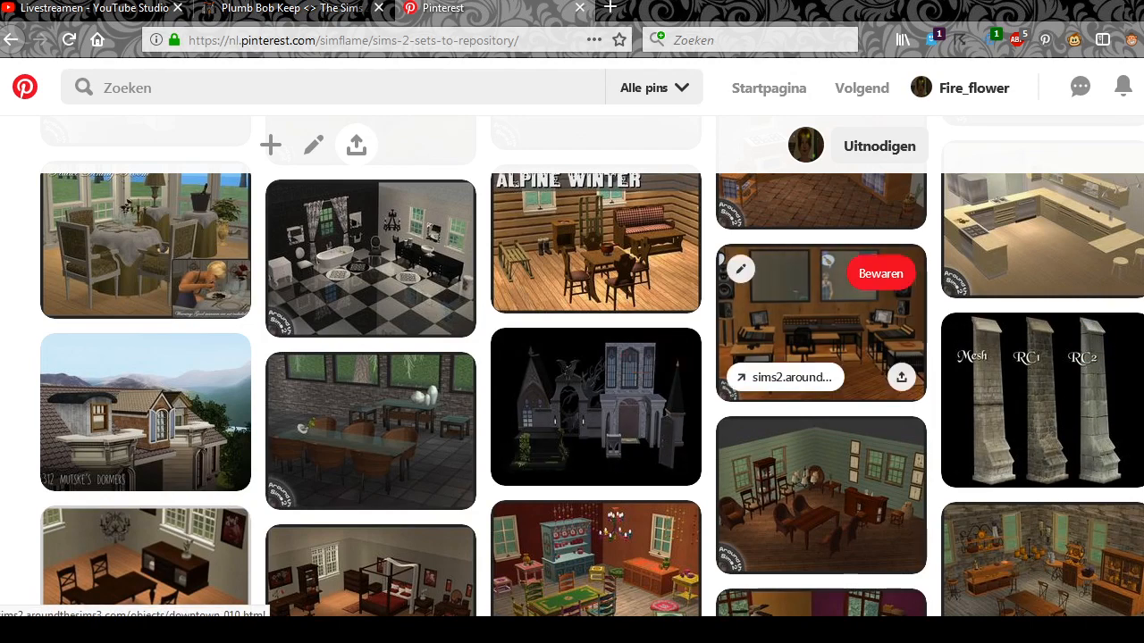
Step: Assign the Medieval Smithy Buttresses (Part 2) pin to the "In the works" section and save it
{"action": "left_click", "coordinate": [964, 337]}
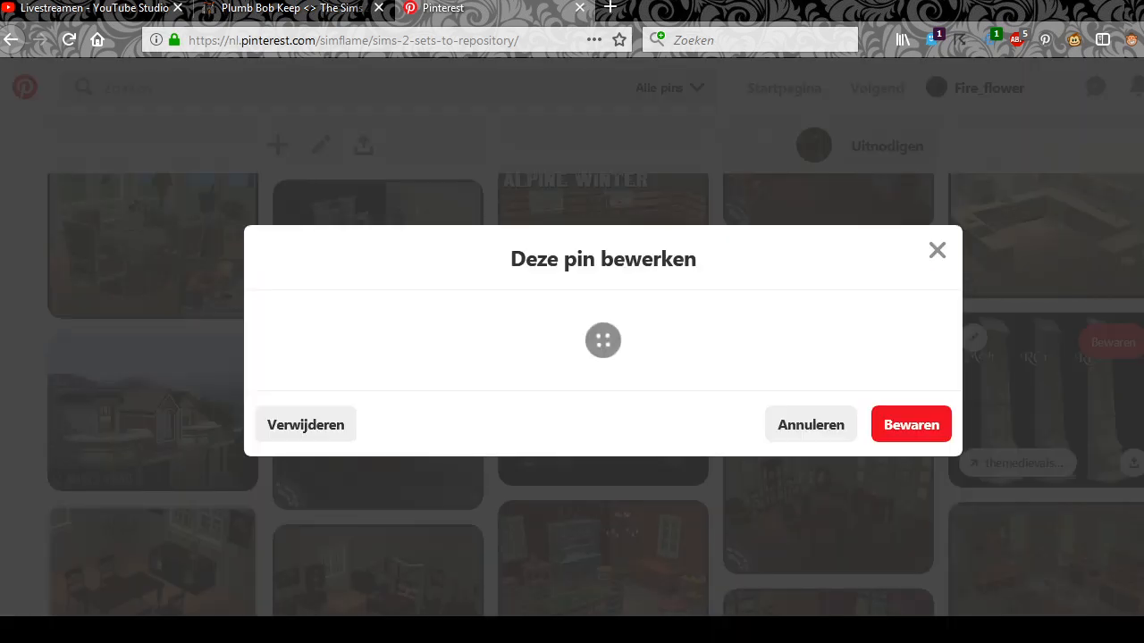
{"action": "left_click", "coordinate": [559, 277]}
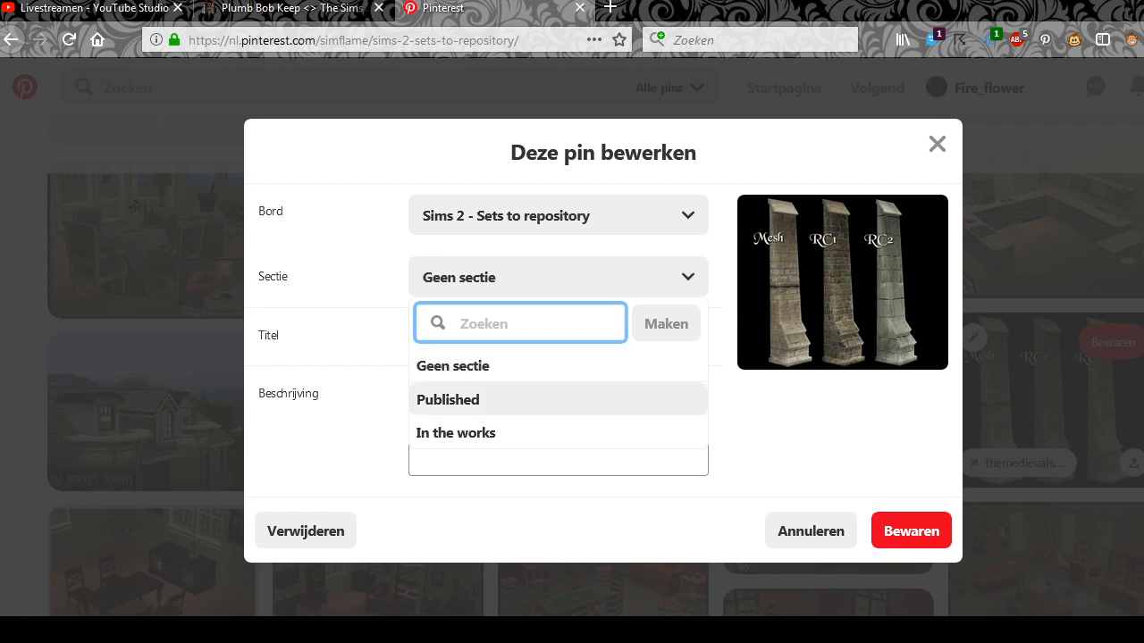
{"action": "left_click", "coordinate": [536, 432]}
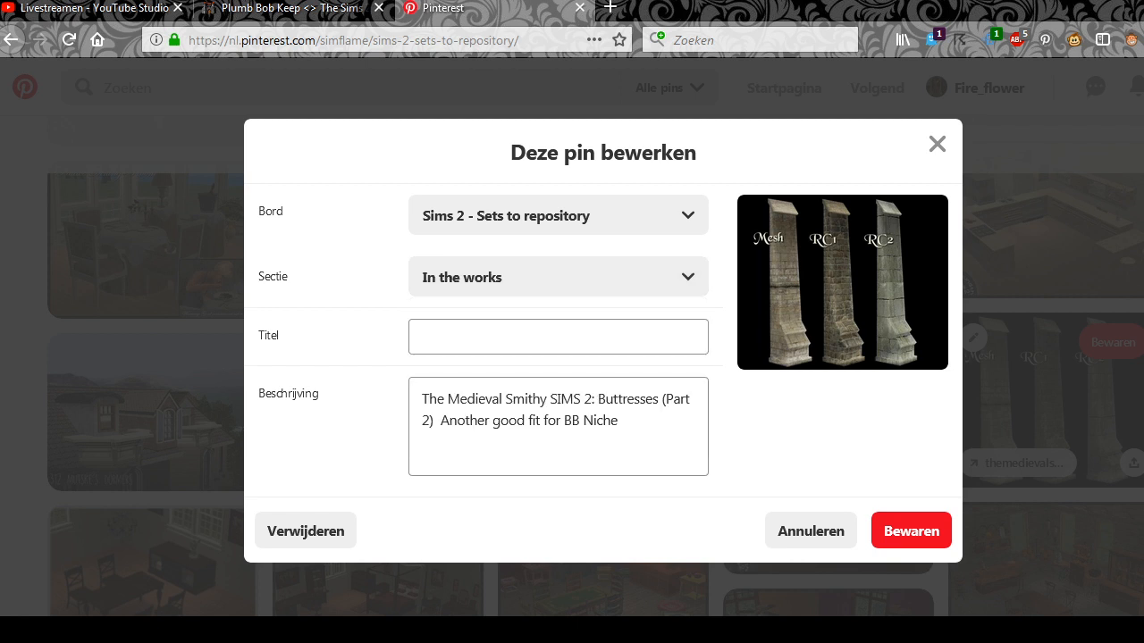
{"action": "left_click", "coordinate": [911, 530]}
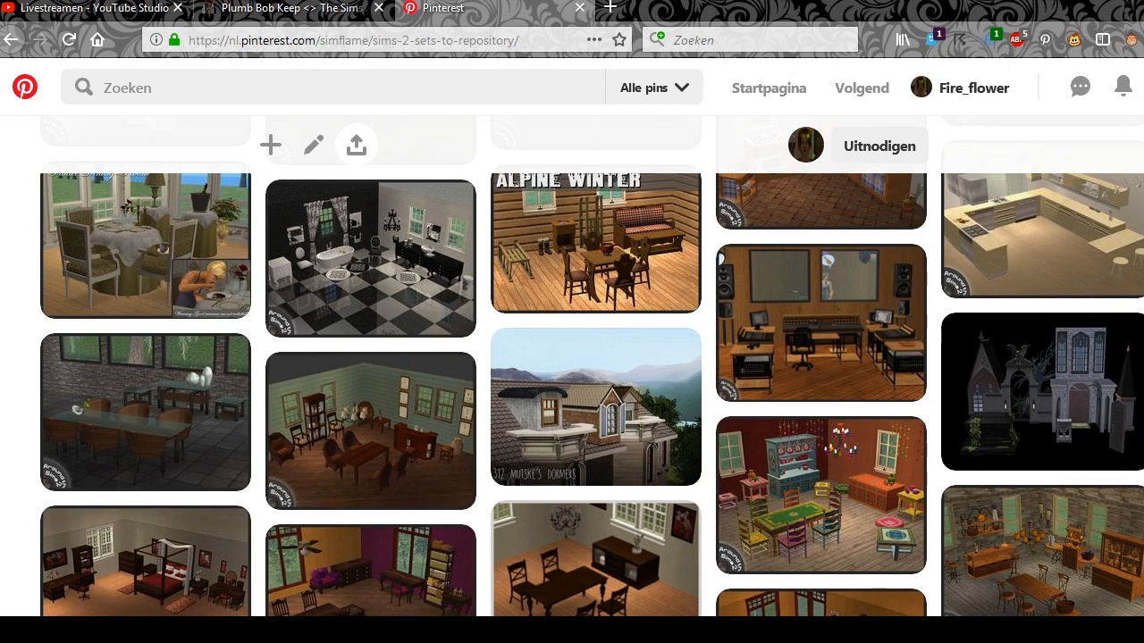
Step: Look through the remaining bedroom, bathroom, downtown and column set pins as far as the end of the board
{"action": "scroll", "coordinate": [596, 268], "scroll_direction": "down", "scroll_amount": 2}
{"action": "scroll", "coordinate": [596, 357], "scroll_direction": "down", "scroll_amount": 3}
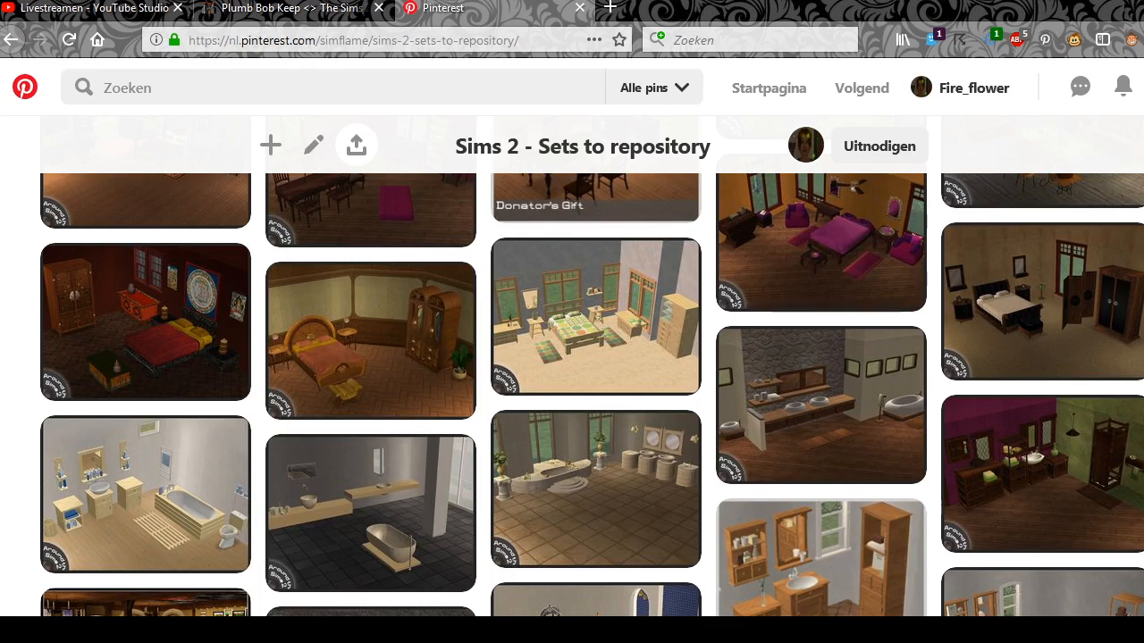
{"action": "scroll", "coordinate": [143, 295], "scroll_direction": "down", "scroll_amount": 2}
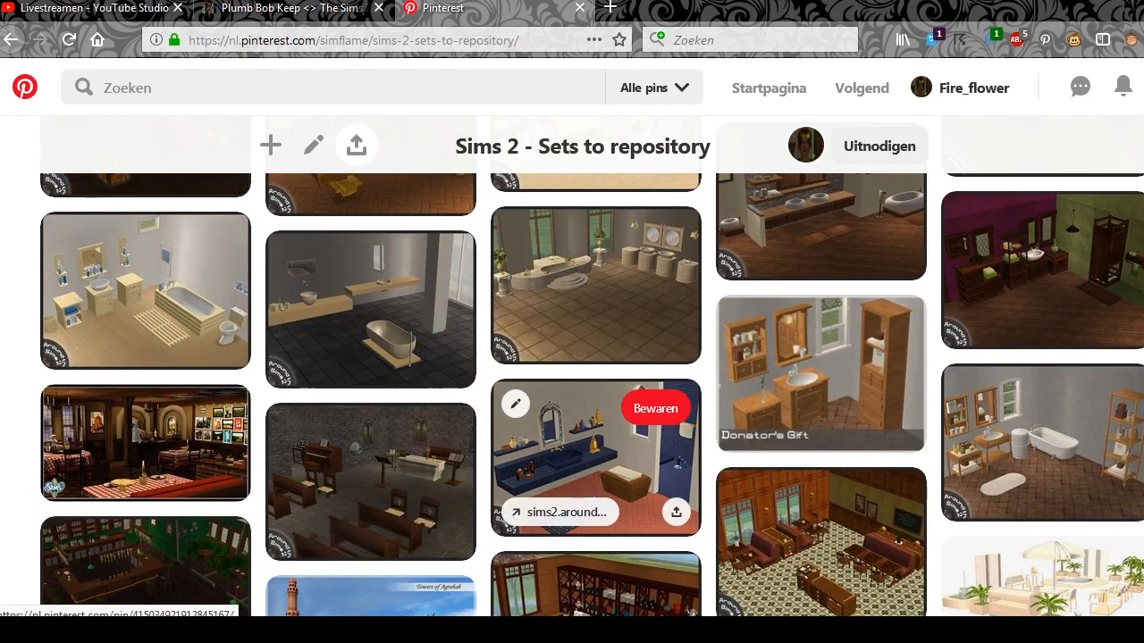
{"action": "scroll", "coordinate": [596, 456], "scroll_direction": "down", "scroll_amount": 1}
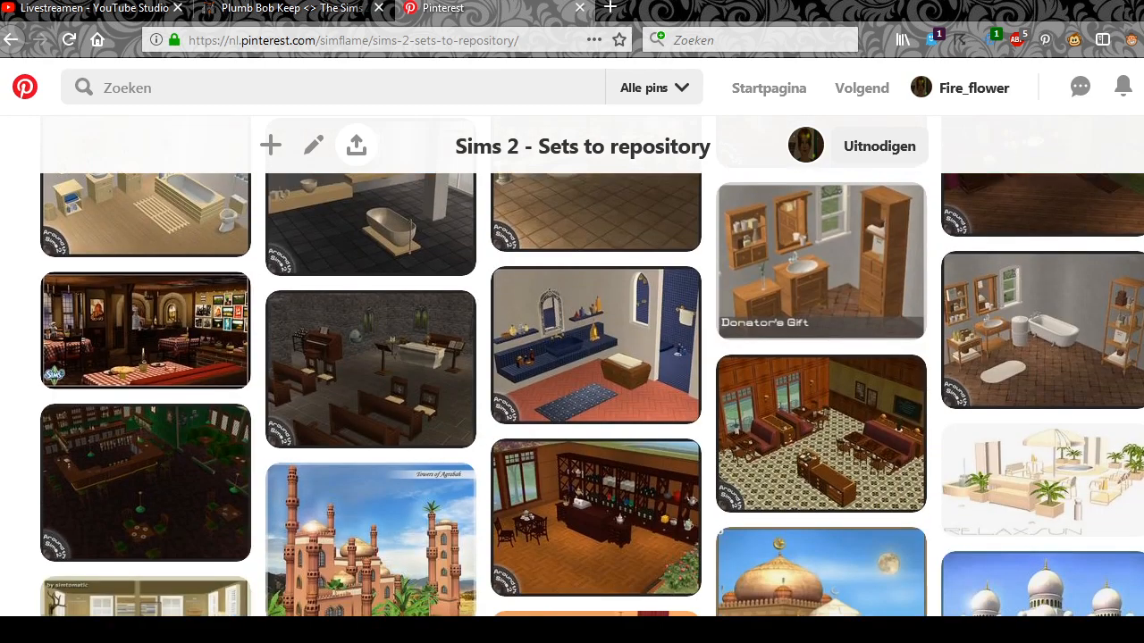
{"action": "scroll", "coordinate": [571, 366], "scroll_direction": "down", "scroll_amount": 1}
{"action": "scroll", "coordinate": [572, 366], "scroll_direction": "down", "scroll_amount": 2}
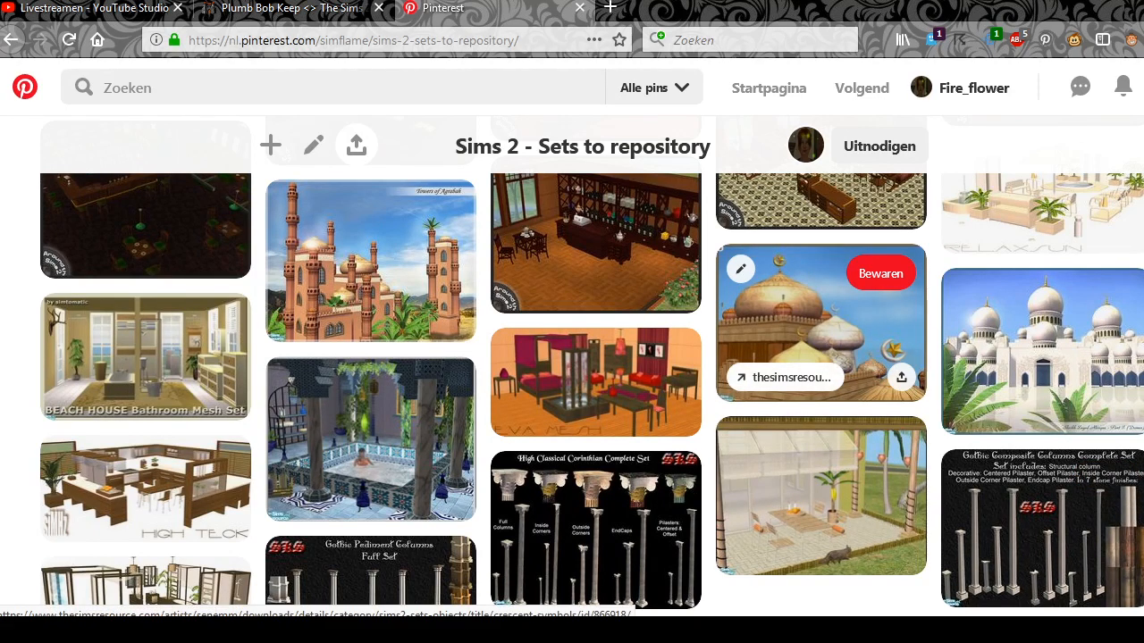
{"action": "scroll", "coordinate": [591, 366], "scroll_direction": "down", "scroll_amount": 4}
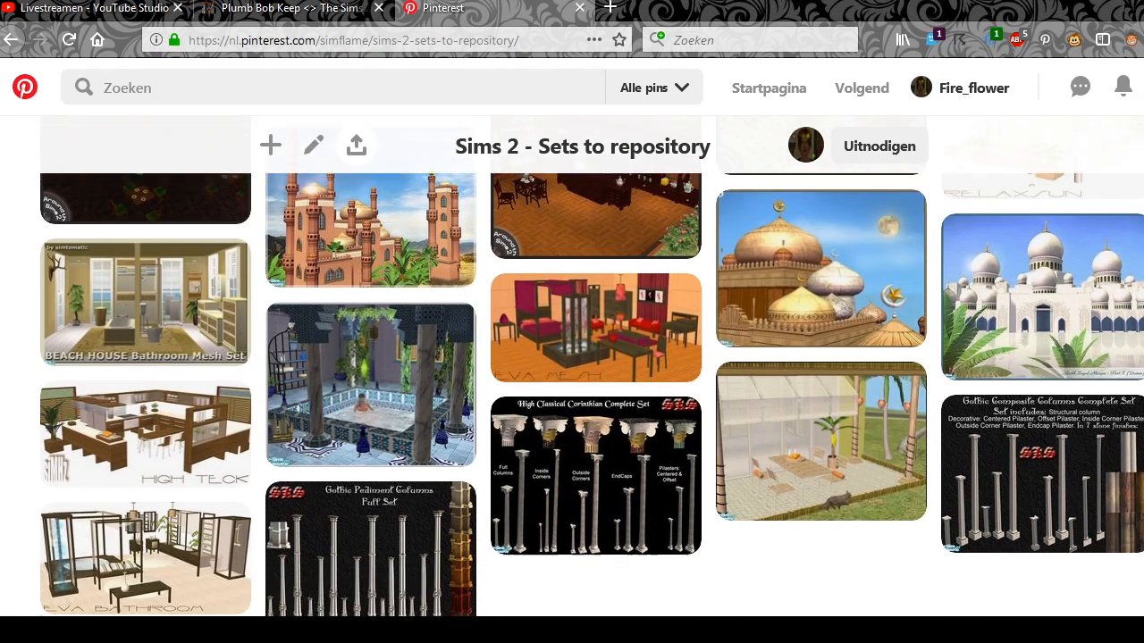
{"action": "scroll", "coordinate": [591, 367], "scroll_direction": "up", "scroll_amount": 2}
{"action": "scroll", "coordinate": [592, 366], "scroll_direction": "up", "scroll_amount": 1}
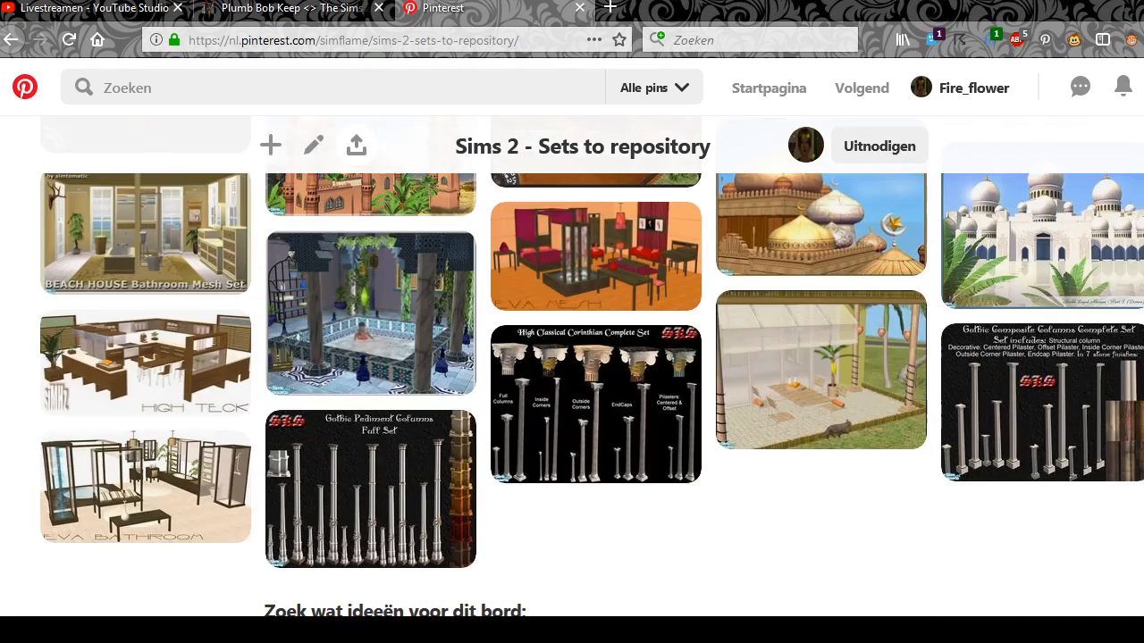
Step: View the High Teck kitchen pin's details and return to the board
{"action": "scroll", "coordinate": [591, 366], "scroll_direction": "up", "scroll_amount": 1}
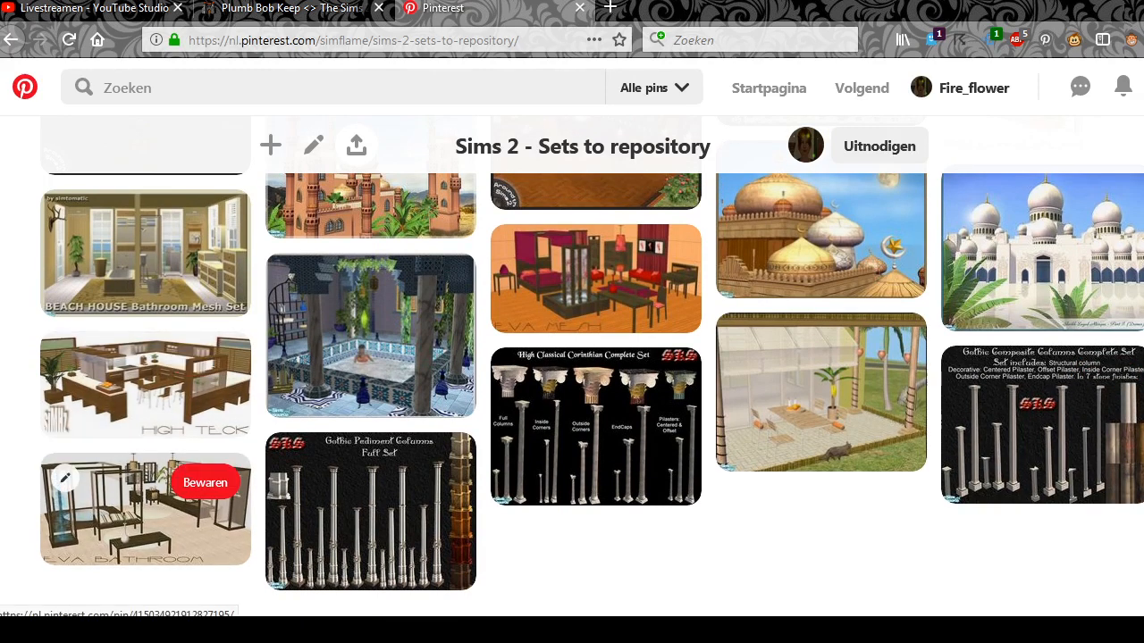
{"action": "left_click", "coordinate": [134, 384]}
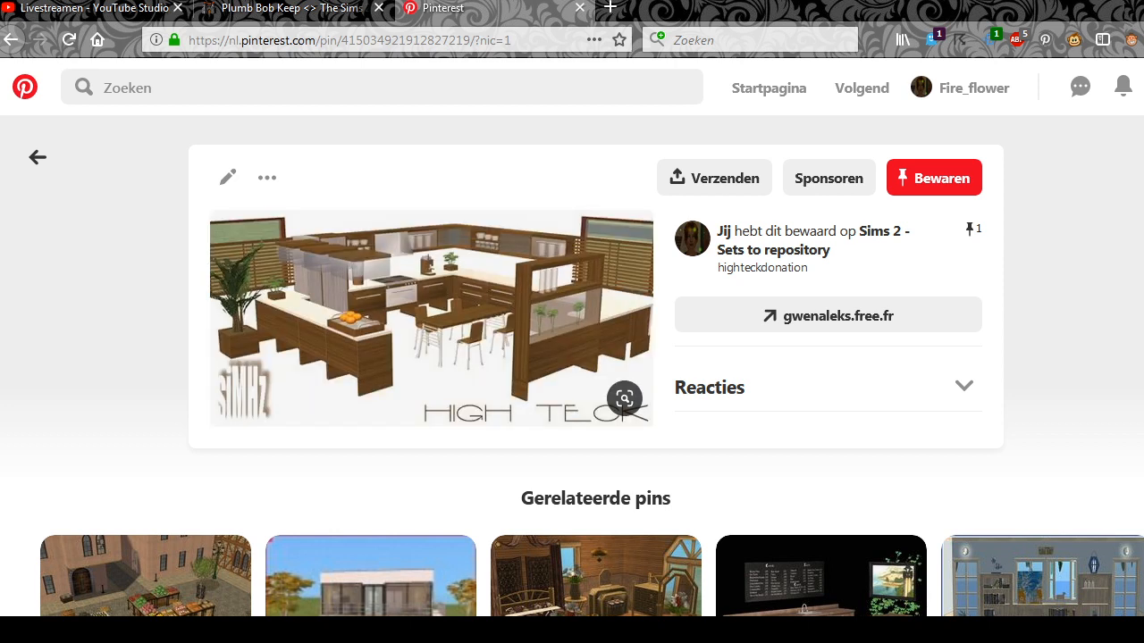
{"action": "left_click", "coordinate": [37, 158]}
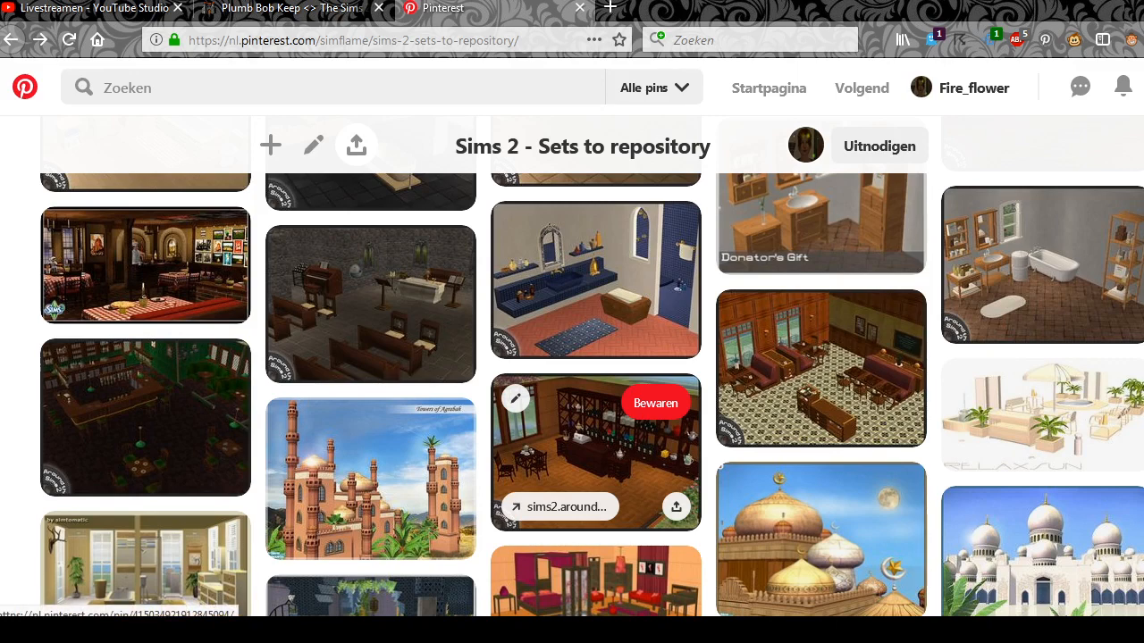
Step: Open the Around the Sims 2 Tea Shop pin and bring up its source page in a new tab
{"action": "left_click", "coordinate": [596, 451]}
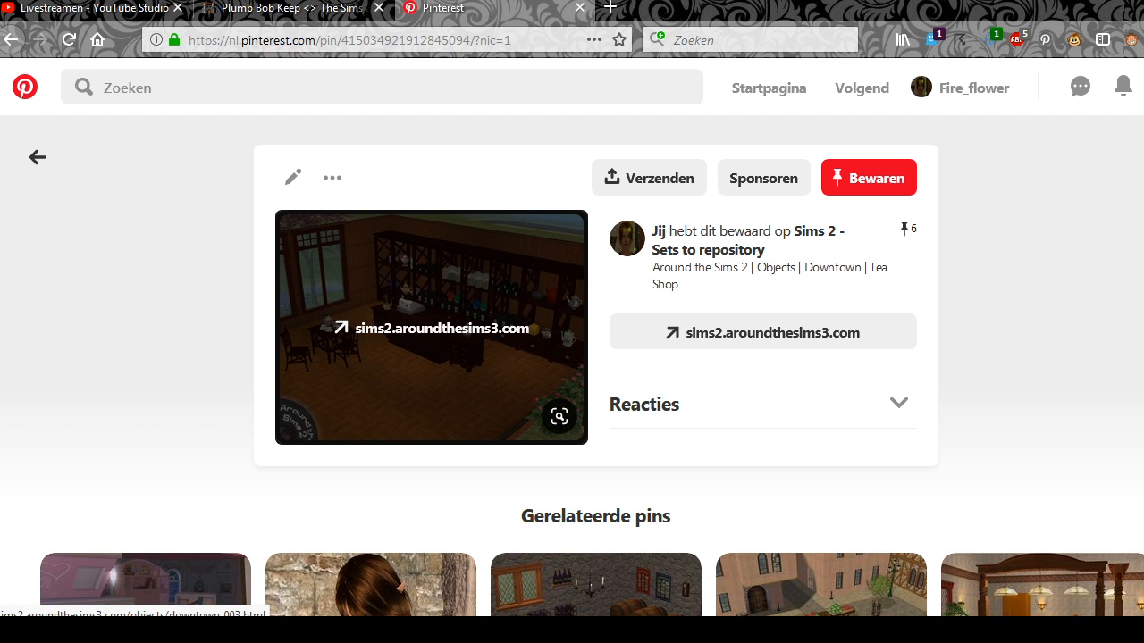
{"action": "right_click", "coordinate": [438, 345]}
{"action": "left_click", "coordinate": [500, 9]}
{"action": "left_click", "coordinate": [692, 7]}
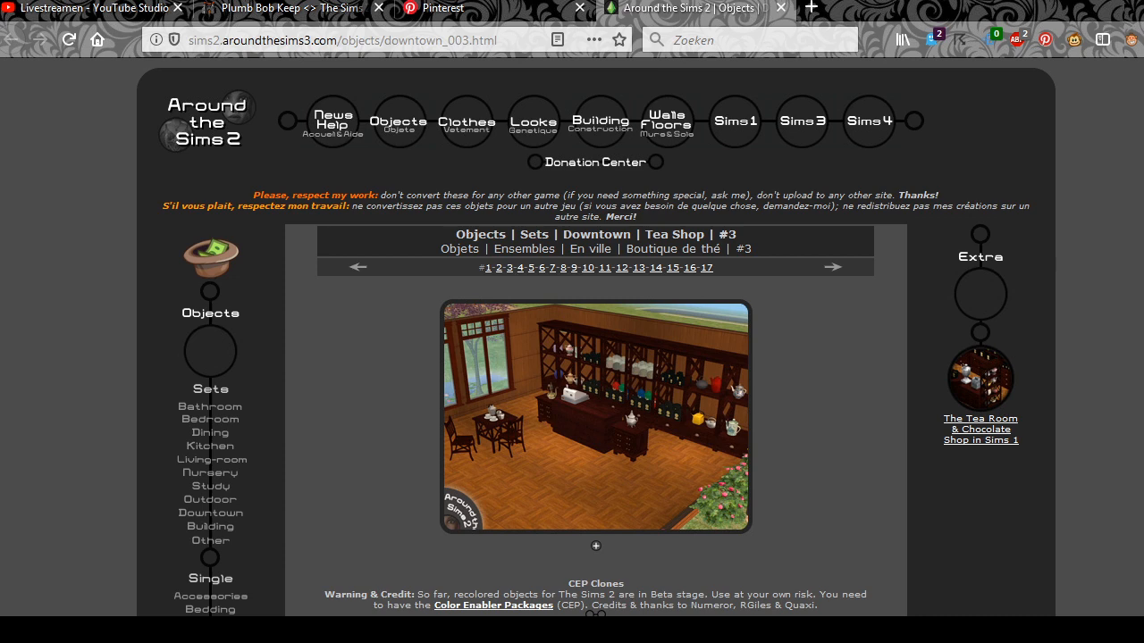
Step: Examine the Tea Shop set page's credits, recolorable notes and individual object meshes
{"action": "scroll", "coordinate": [595, 357], "scroll_direction": "down", "scroll_amount": 3}
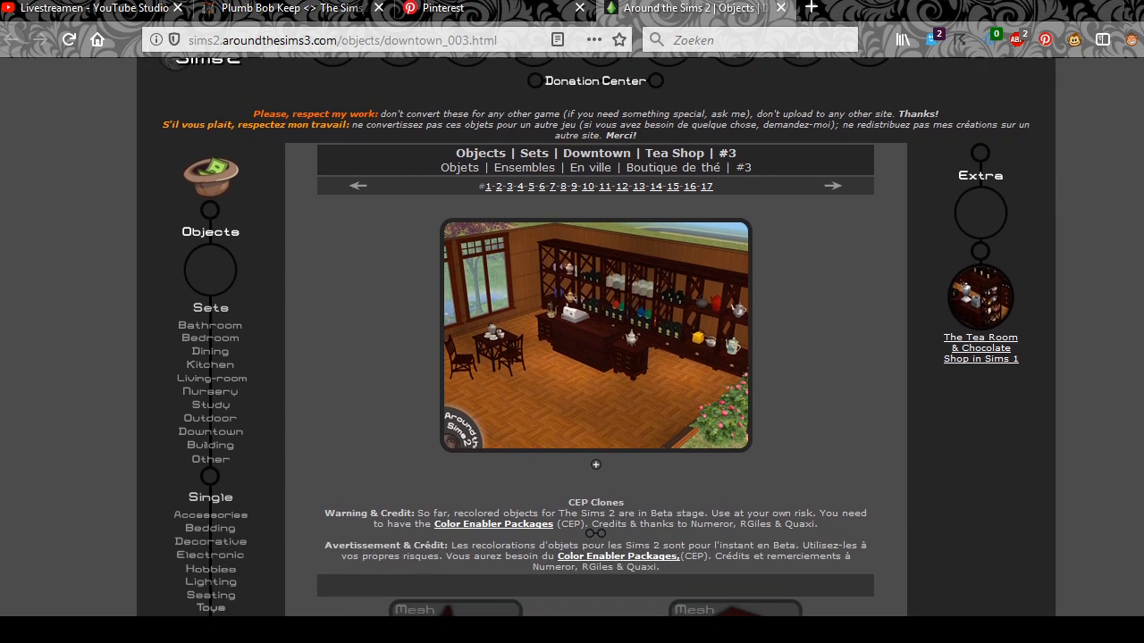
{"action": "scroll", "coordinate": [595, 358], "scroll_direction": "down", "scroll_amount": 2}
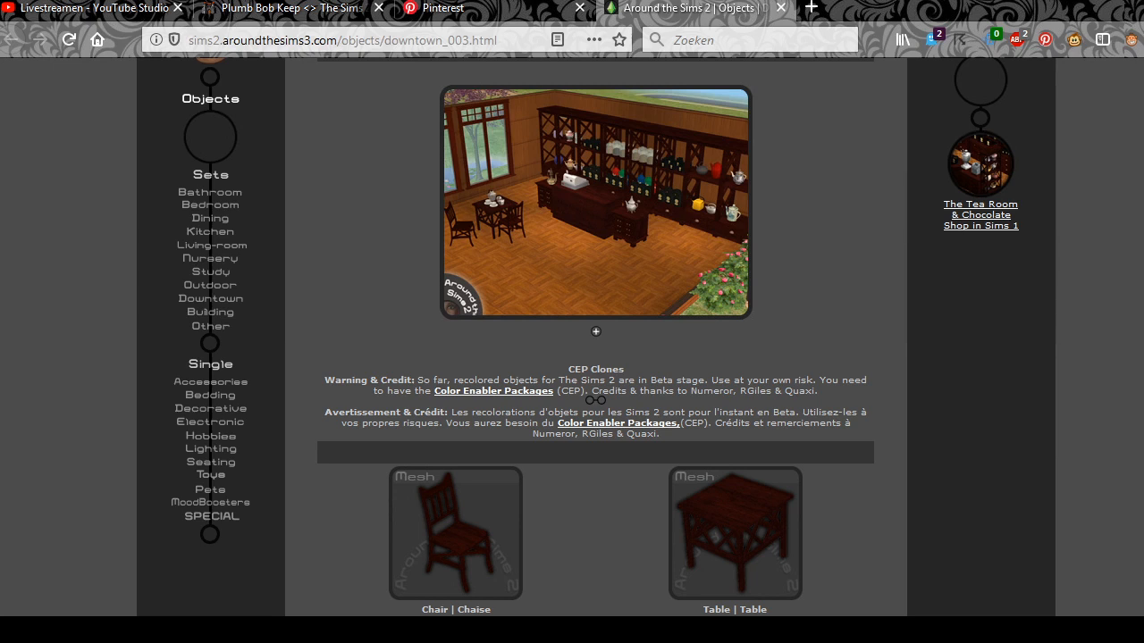
{"action": "scroll", "coordinate": [595, 358], "scroll_direction": "up", "scroll_amount": 4}
{"action": "scroll", "coordinate": [595, 357], "scroll_direction": "down", "scroll_amount": 12}
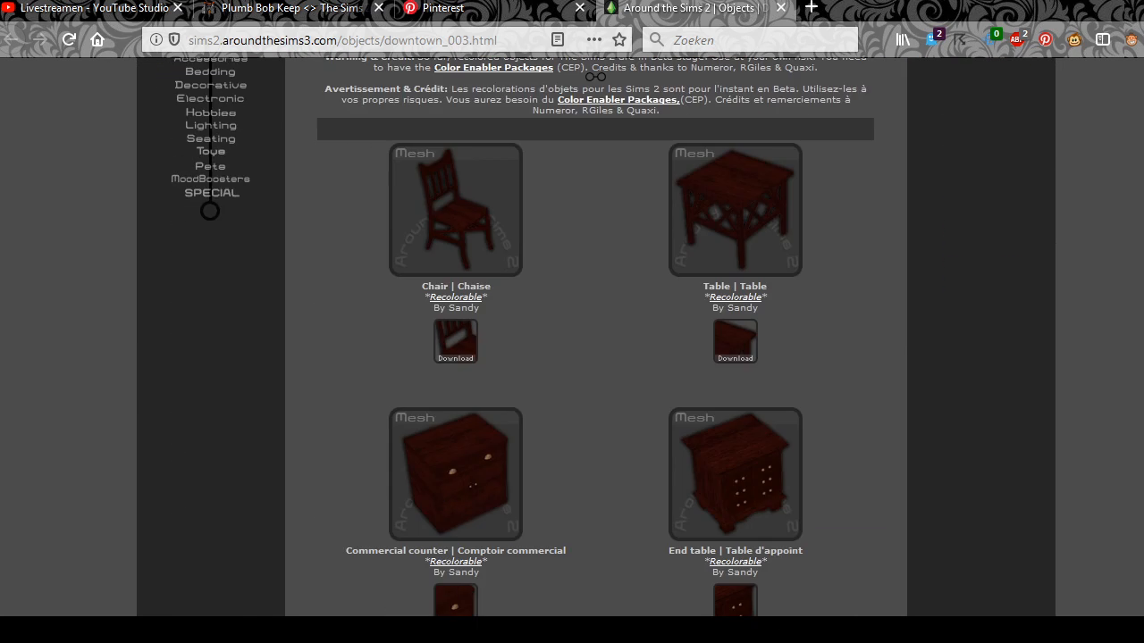
Step: Examine the Tea Shop set's preview image and its free furniture, tea container and teapot meshes
{"action": "scroll", "coordinate": [595, 358], "scroll_direction": "up", "scroll_amount": 2}
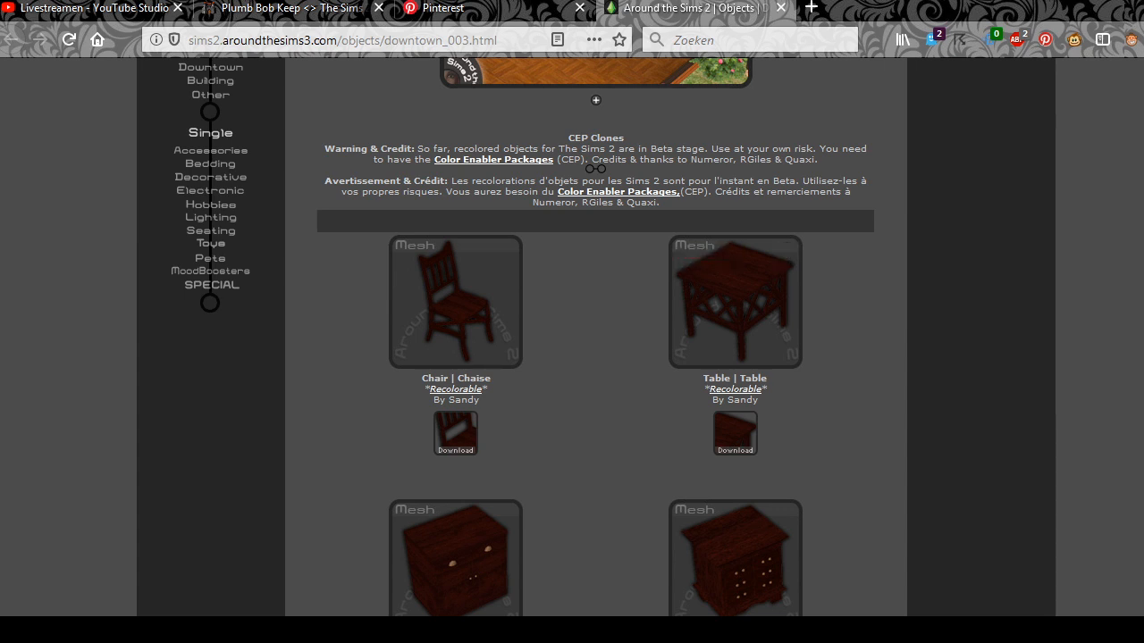
{"action": "scroll", "coordinate": [595, 358], "scroll_direction": "down", "scroll_amount": 5}
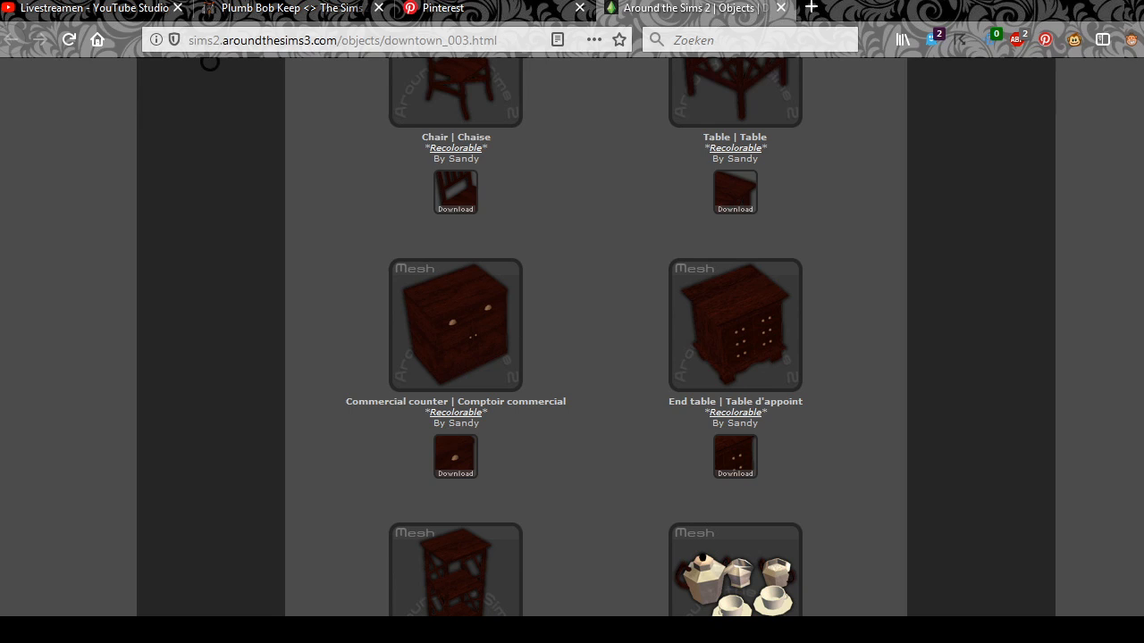
{"action": "scroll", "coordinate": [456, 340], "scroll_direction": "down", "scroll_amount": 5}
{"action": "scroll", "coordinate": [455, 178], "scroll_direction": "up", "scroll_amount": 1}
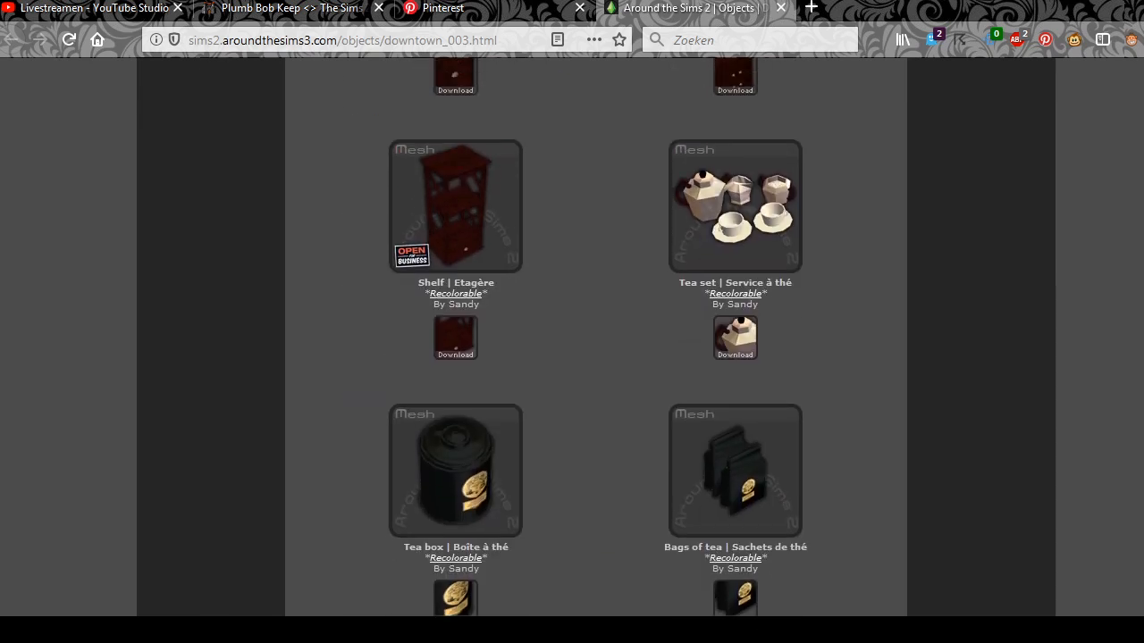
{"action": "scroll", "coordinate": [455, 304], "scroll_direction": "up", "scroll_amount": 2}
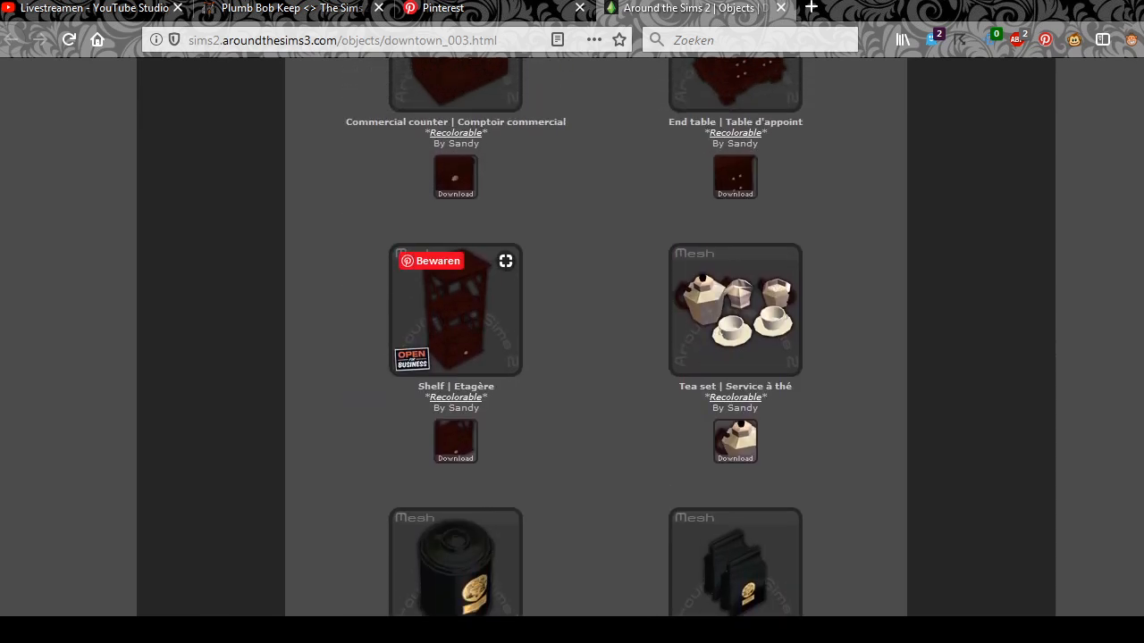
{"action": "scroll", "coordinate": [456, 304], "scroll_direction": "up", "scroll_amount": 8}
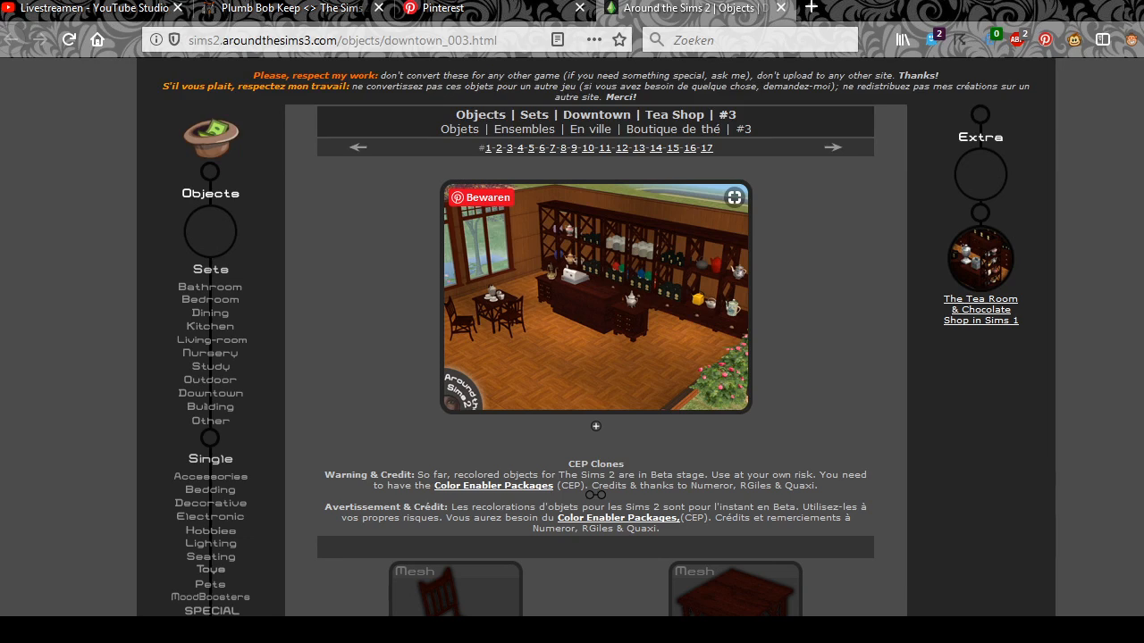
{"action": "scroll", "coordinate": [595, 494], "scroll_direction": "down", "scroll_amount": 13}
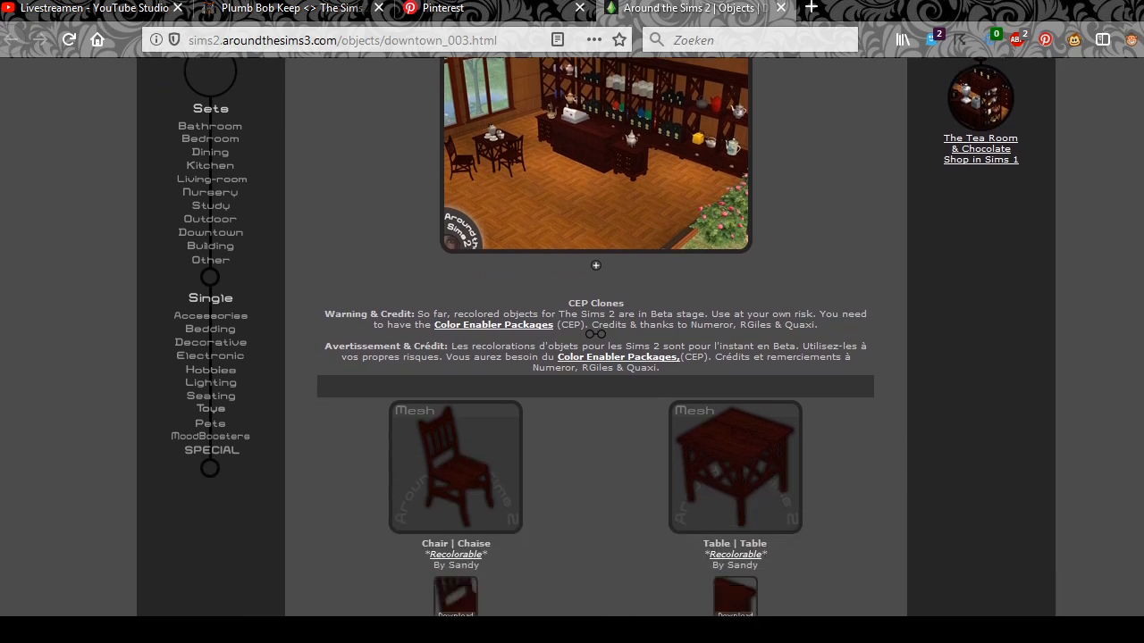
{"action": "scroll", "coordinate": [734, 214], "scroll_direction": "up", "scroll_amount": 3}
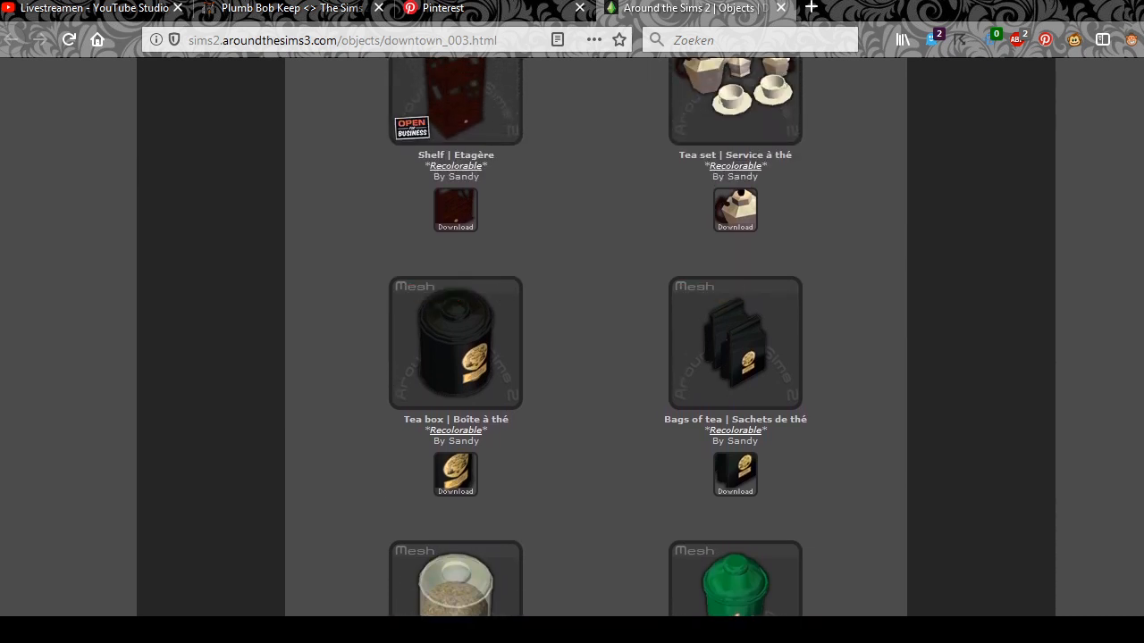
{"action": "scroll", "coordinate": [595, 357], "scroll_direction": "up", "scroll_amount": 3}
{"action": "scroll", "coordinate": [595, 358], "scroll_direction": "down", "scroll_amount": 5}
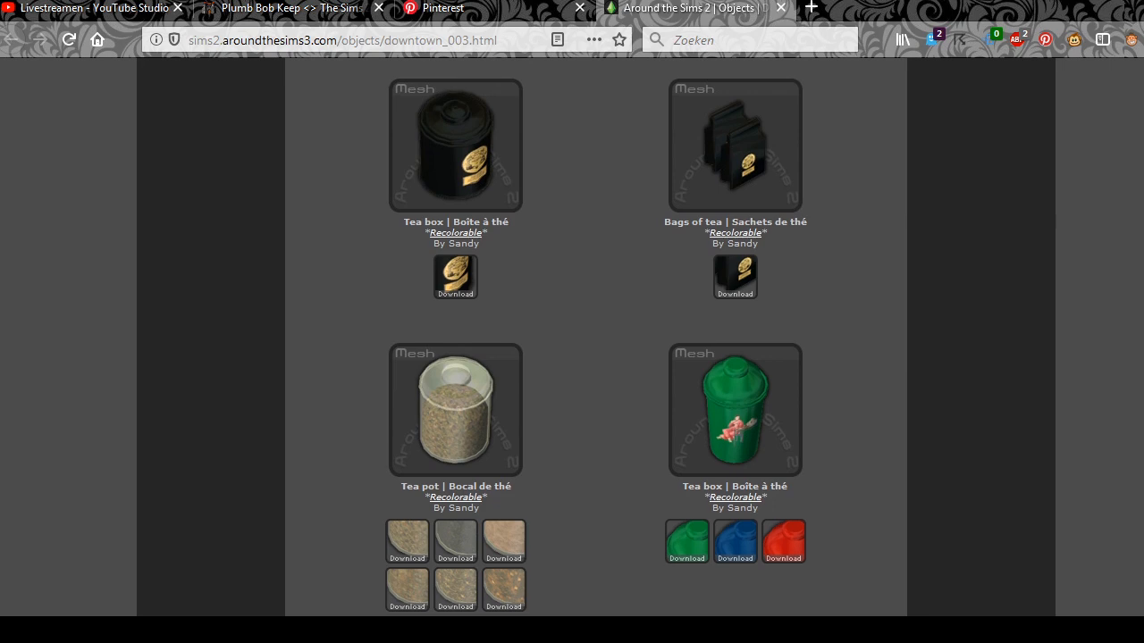
{"action": "scroll", "coordinate": [595, 357], "scroll_direction": "down", "scroll_amount": 3}
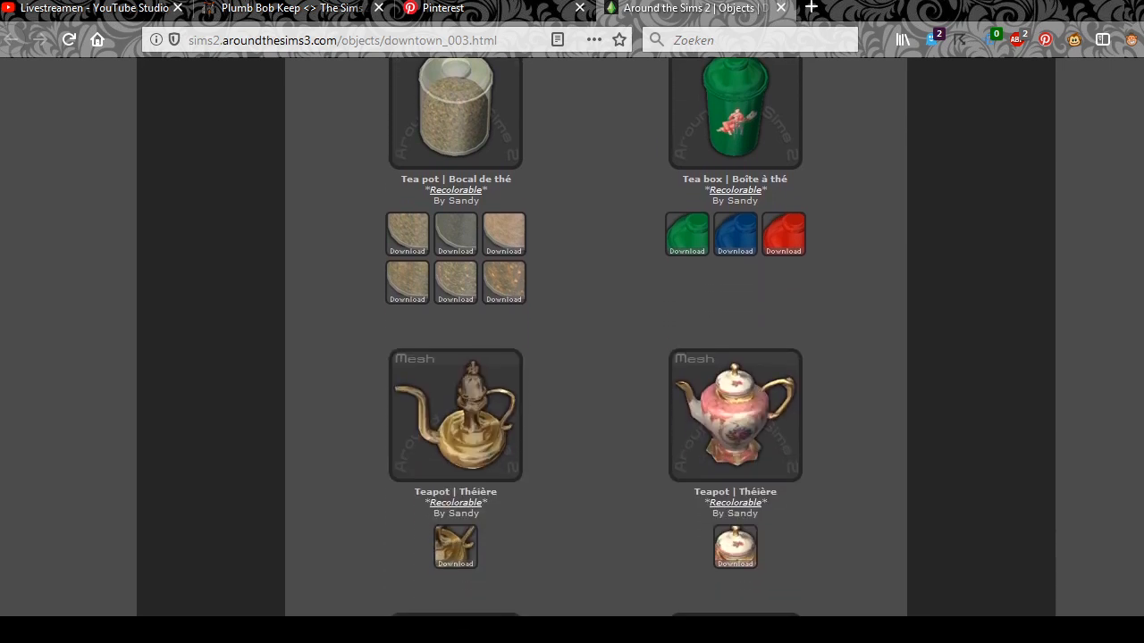
{"action": "scroll", "coordinate": [595, 358], "scroll_direction": "down", "scroll_amount": 14}
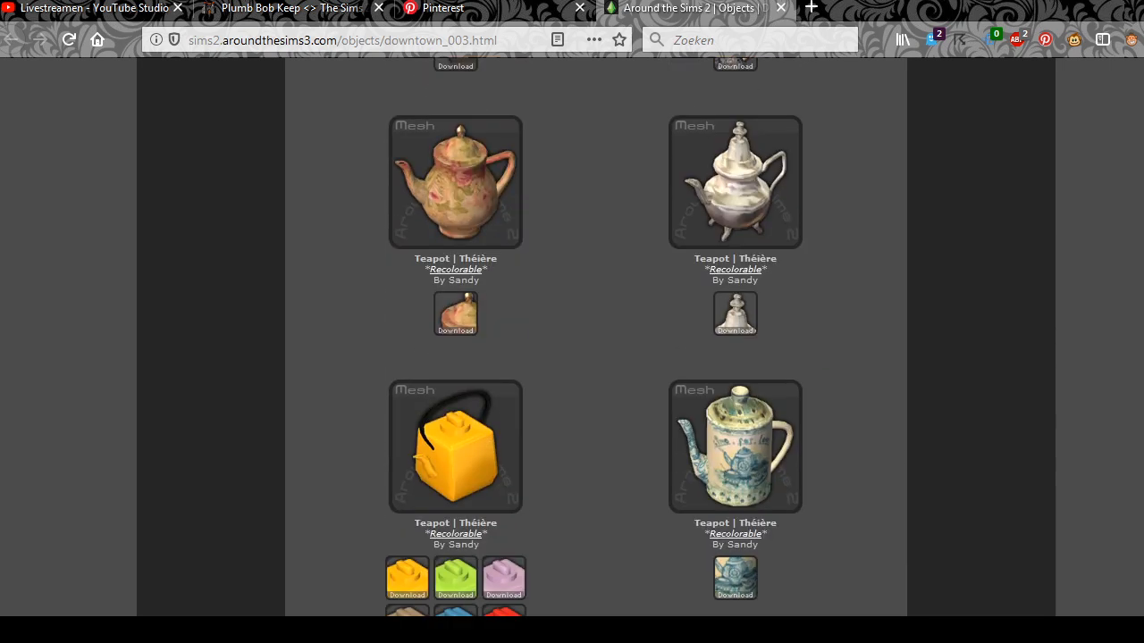
Step: Examine the Donators Gift Tea Room seating, tables and tea cart, and return to the set's preview image
{"action": "scroll", "coordinate": [595, 357], "scroll_direction": "down", "scroll_amount": 4}
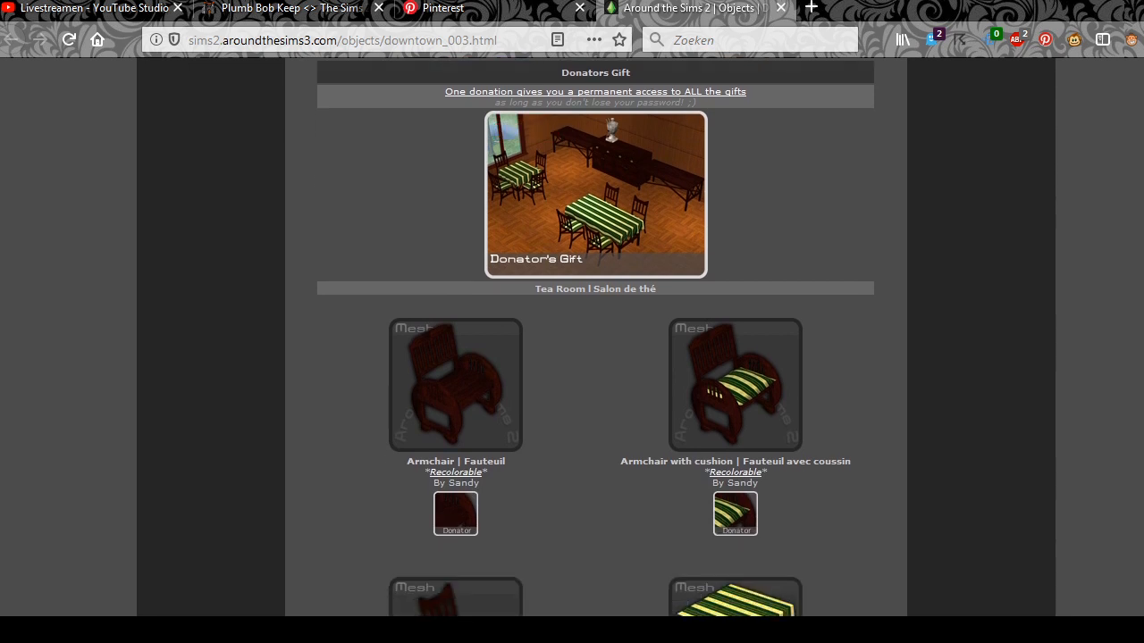
{"action": "scroll", "coordinate": [595, 411], "scroll_direction": "down", "scroll_amount": 8}
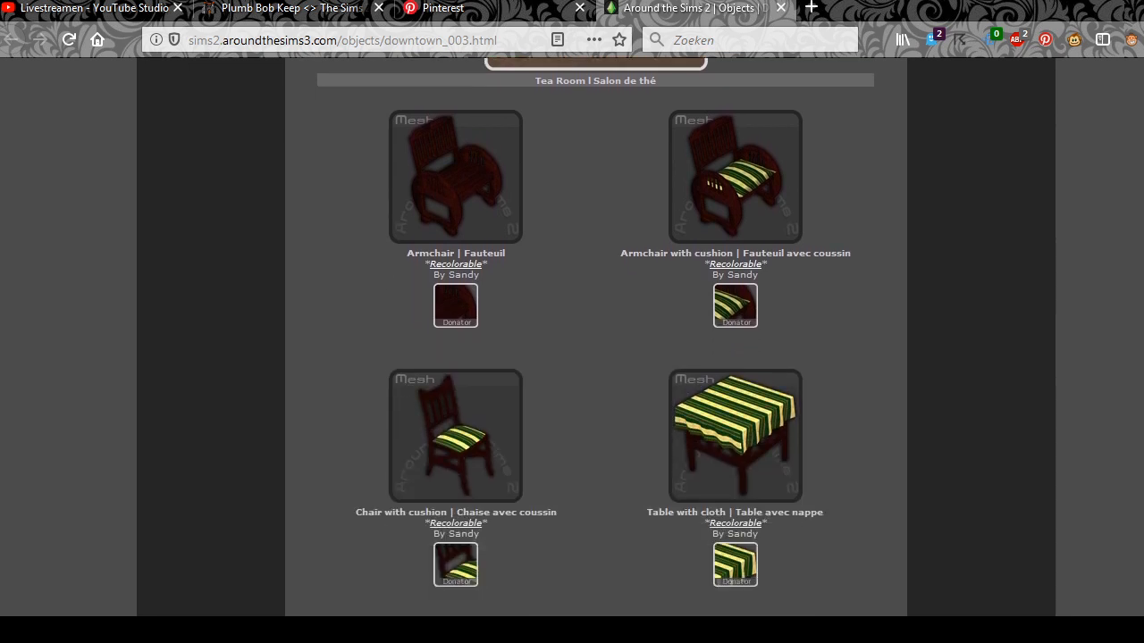
{"action": "scroll", "coordinate": [595, 411], "scroll_direction": "down", "scroll_amount": 2}
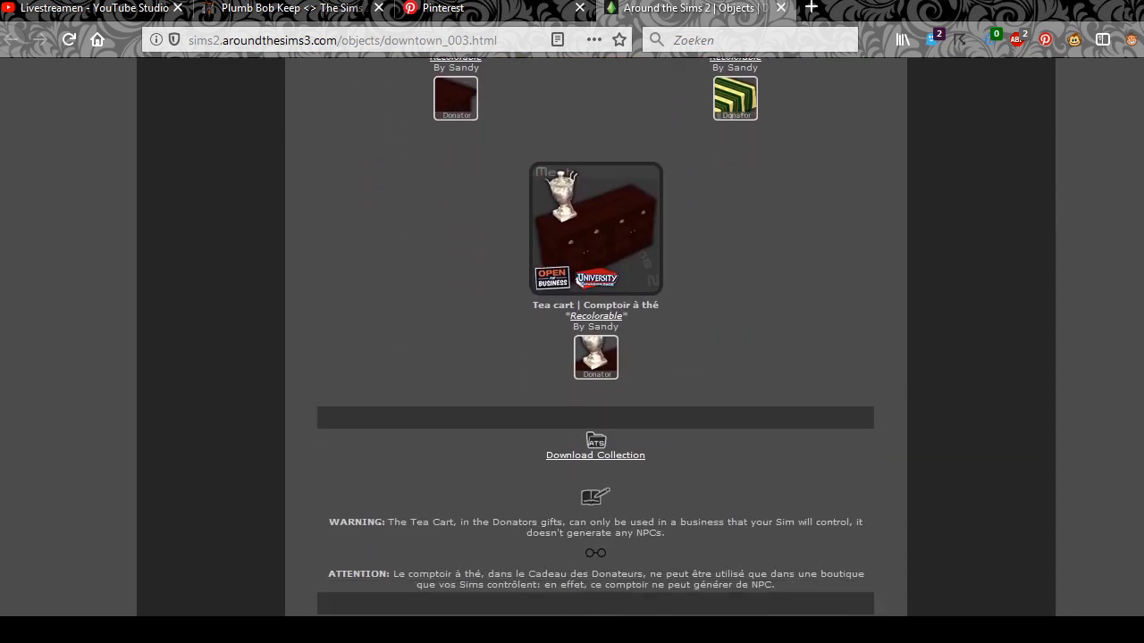
{"action": "scroll", "coordinate": [595, 411], "scroll_direction": "up", "scroll_amount": 2}
{"action": "scroll", "coordinate": [595, 420], "scroll_direction": "up", "scroll_amount": 1}
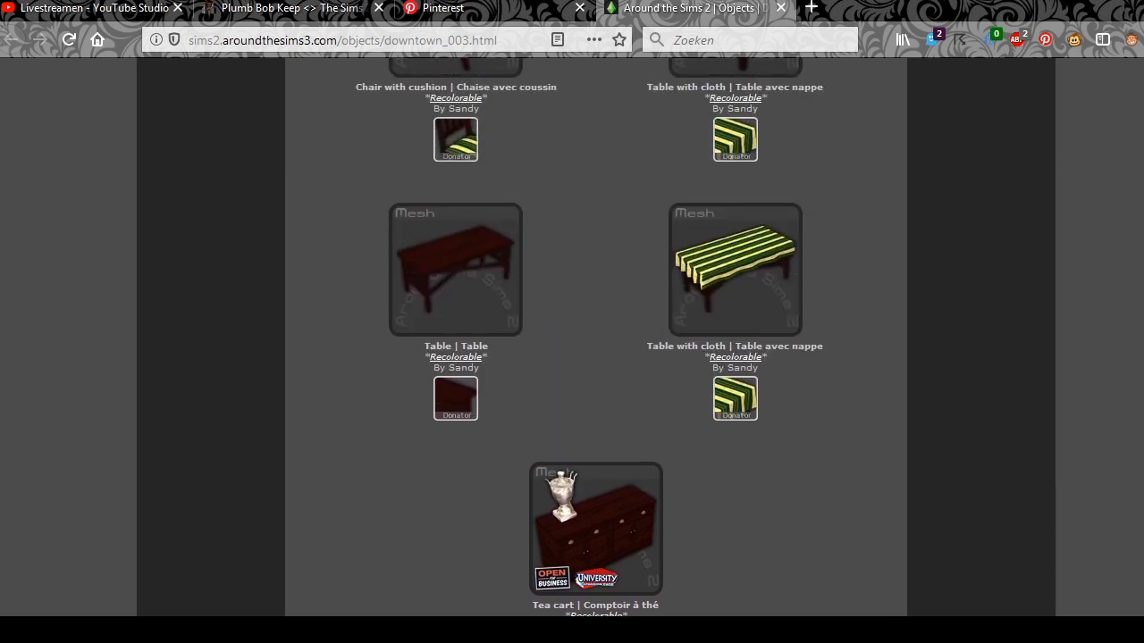
{"action": "scroll", "coordinate": [595, 411], "scroll_direction": "up", "scroll_amount": 1}
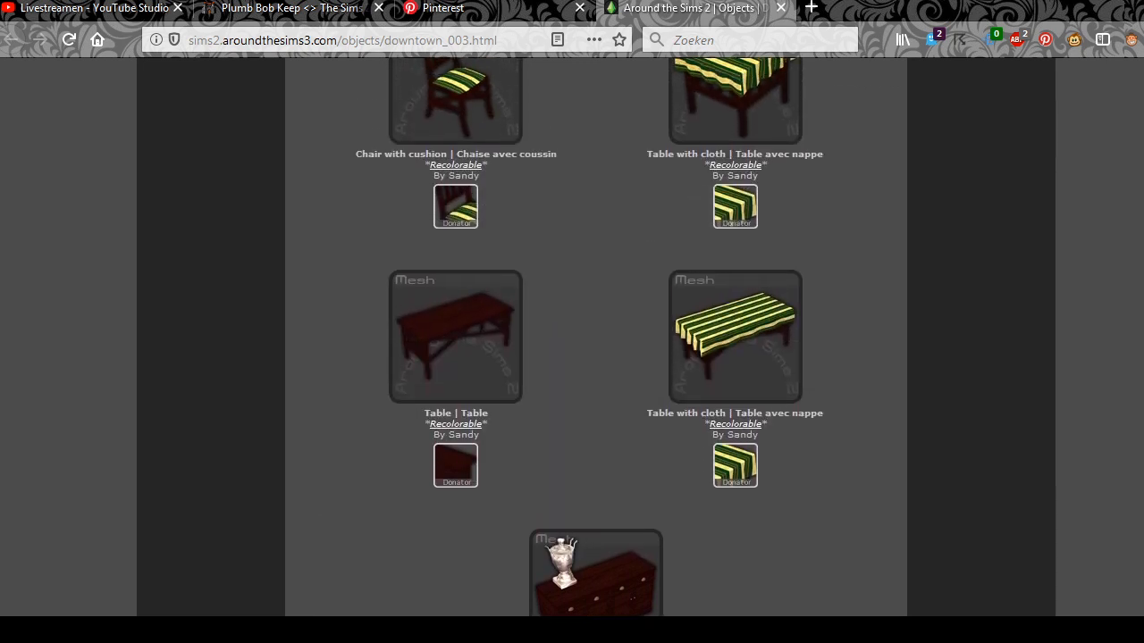
{"action": "scroll", "coordinate": [595, 411], "scroll_direction": "down", "scroll_amount": 1}
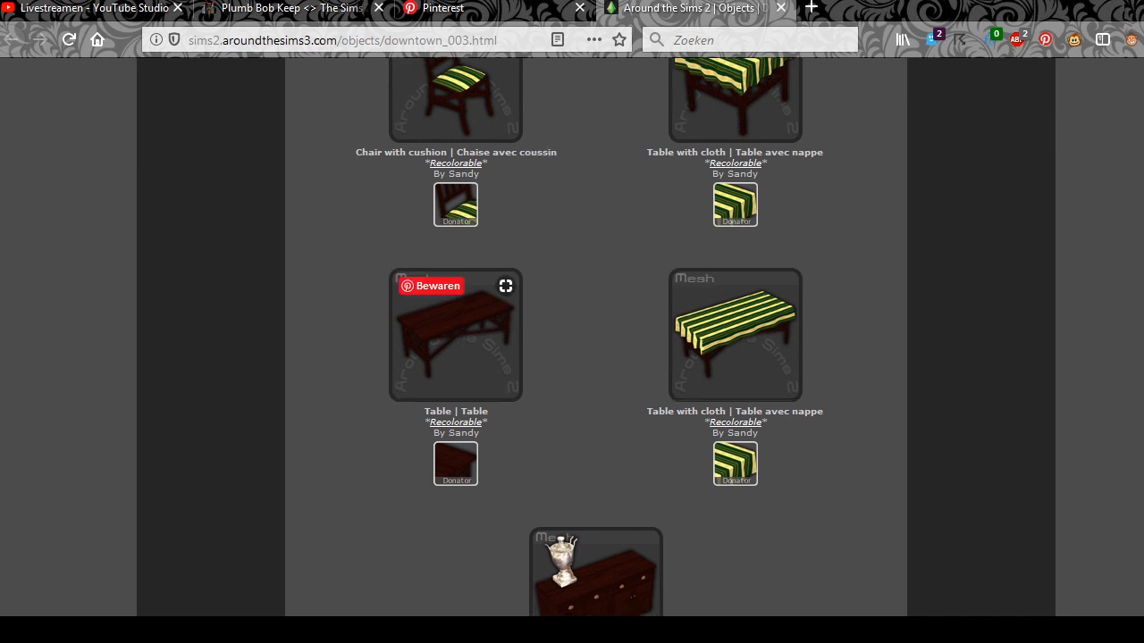
{"action": "scroll", "coordinate": [595, 411], "scroll_direction": "up", "scroll_amount": 1}
{"action": "scroll", "coordinate": [595, 411], "scroll_direction": "down", "scroll_amount": 1}
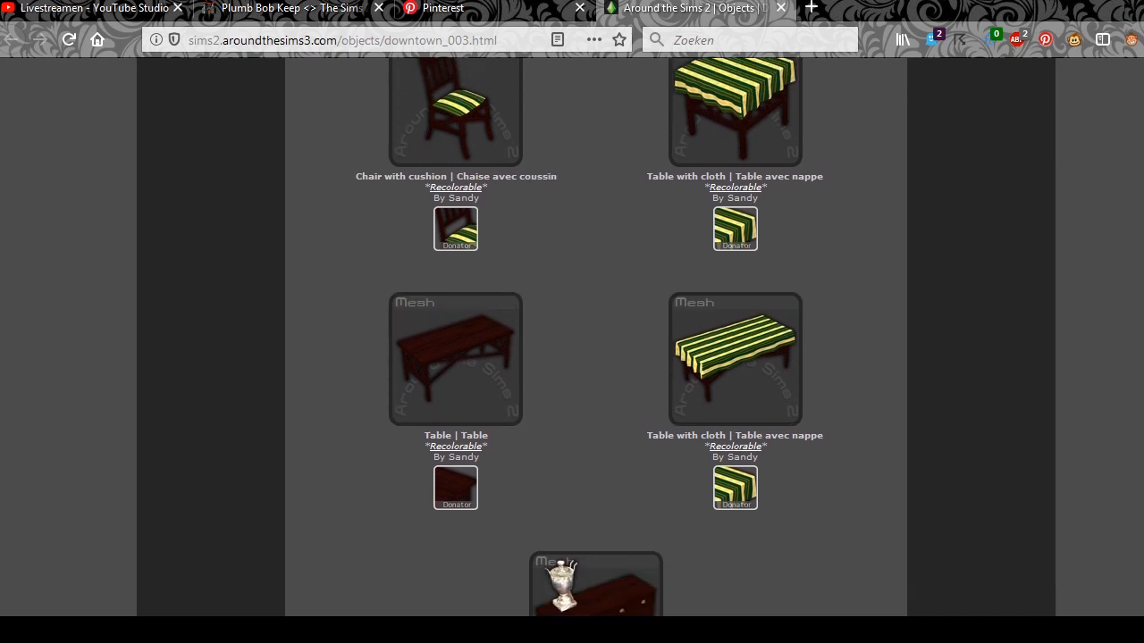
{"action": "scroll", "coordinate": [595, 411], "scroll_direction": "up", "scroll_amount": 6}
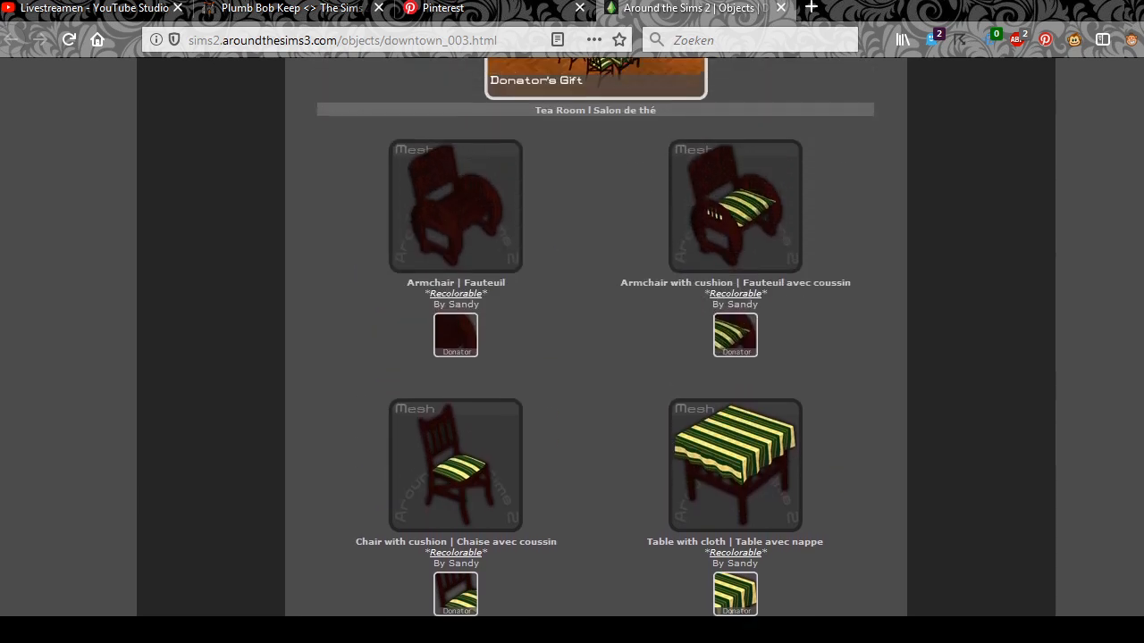
{"action": "scroll", "coordinate": [595, 411], "scroll_direction": "up", "scroll_amount": 10}
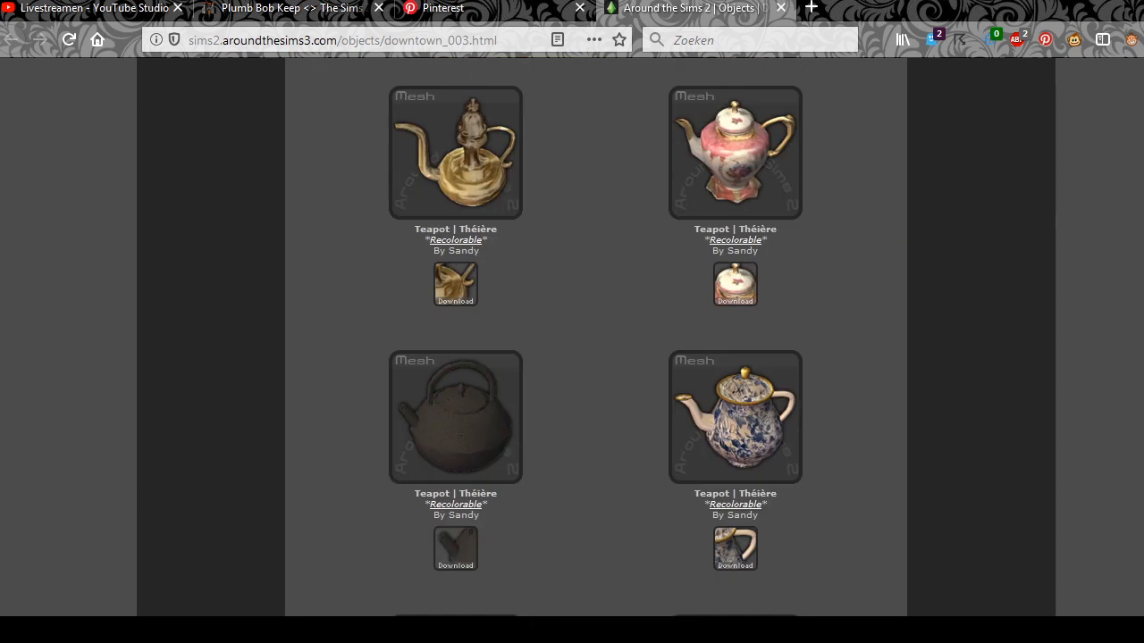
{"action": "scroll", "coordinate": [595, 411], "scroll_direction": "down", "scroll_amount": 2}
{"action": "scroll", "coordinate": [595, 411], "scroll_direction": "up", "scroll_amount": 12}
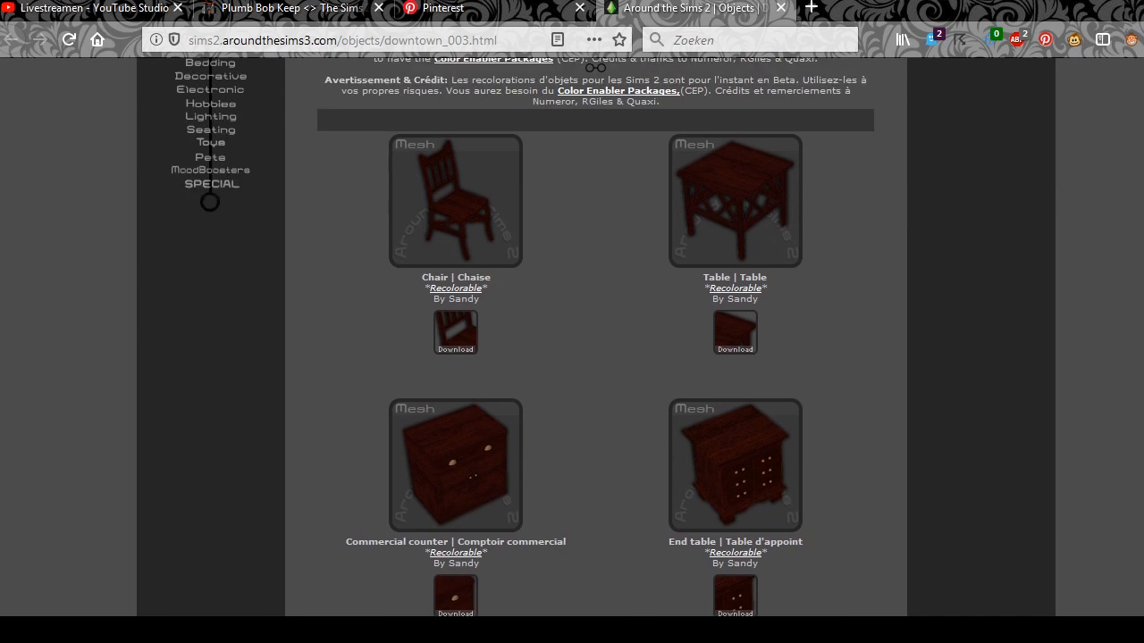
{"action": "scroll", "coordinate": [595, 411], "scroll_direction": "up", "scroll_amount": 4}
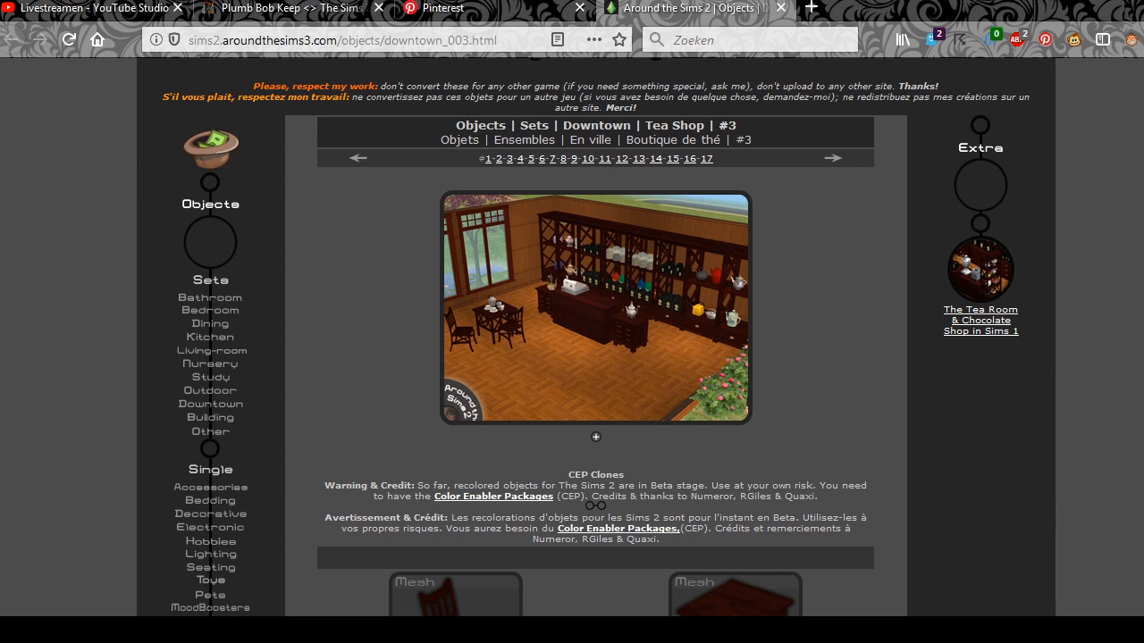
Step: Download and save the ZIP files of the Tea Shop chair, table, commercial counter and end table
{"action": "scroll", "coordinate": [596, 337], "scroll_direction": "down", "scroll_amount": 5}
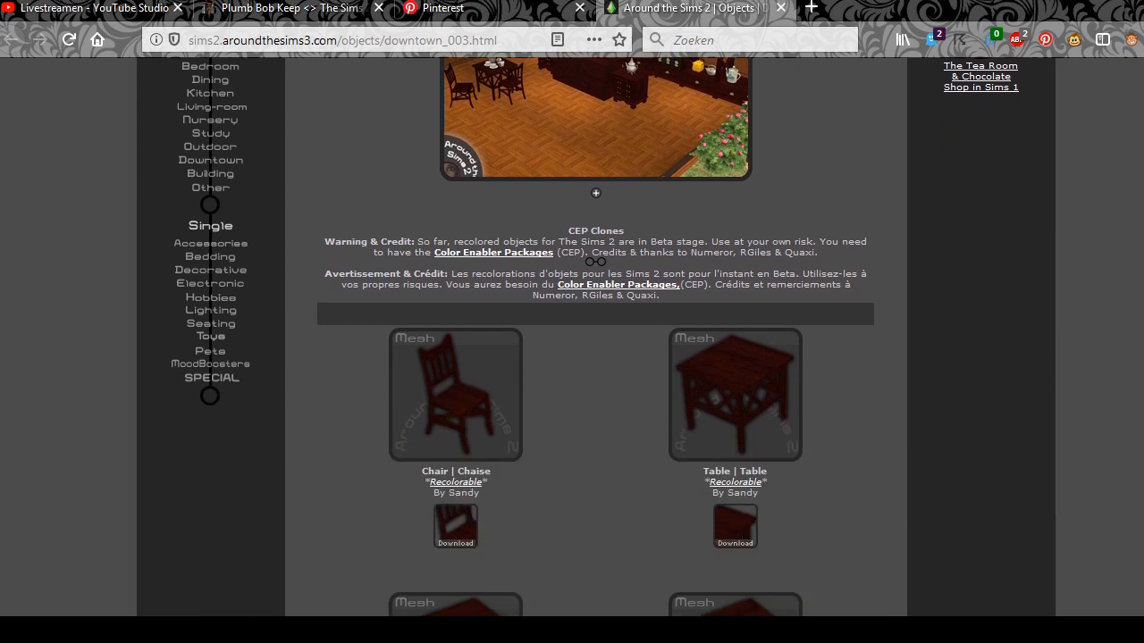
{"action": "scroll", "coordinate": [456, 340], "scroll_direction": "down", "scroll_amount": 2}
{"action": "scroll", "coordinate": [595, 340], "scroll_direction": "down", "scroll_amount": 7}
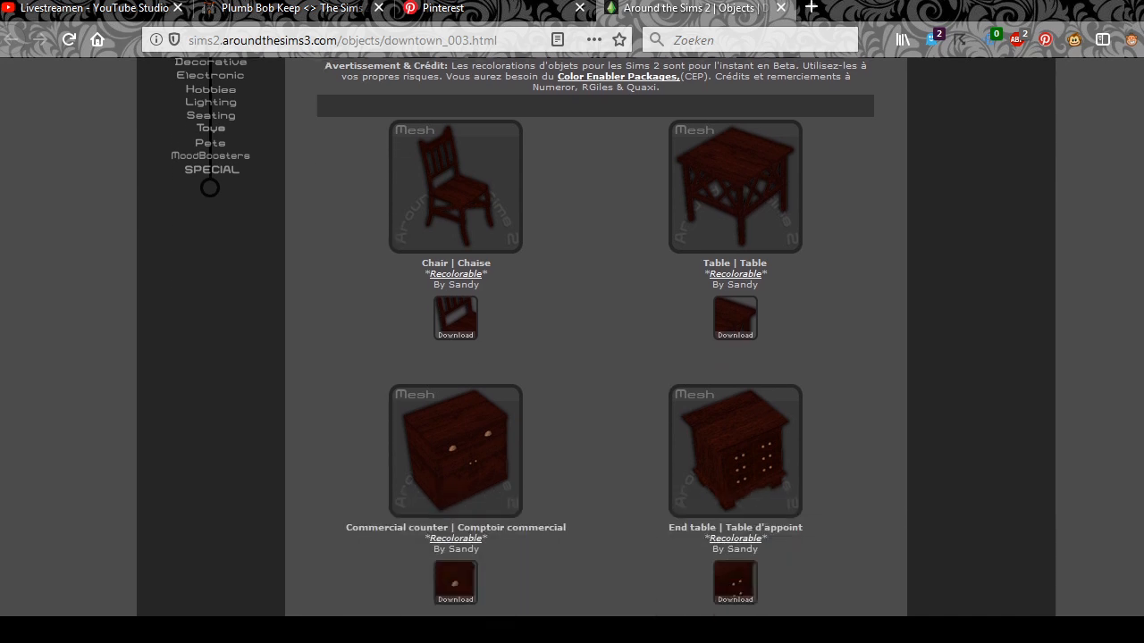
{"action": "scroll", "coordinate": [595, 340], "scroll_direction": "up", "scroll_amount": 3}
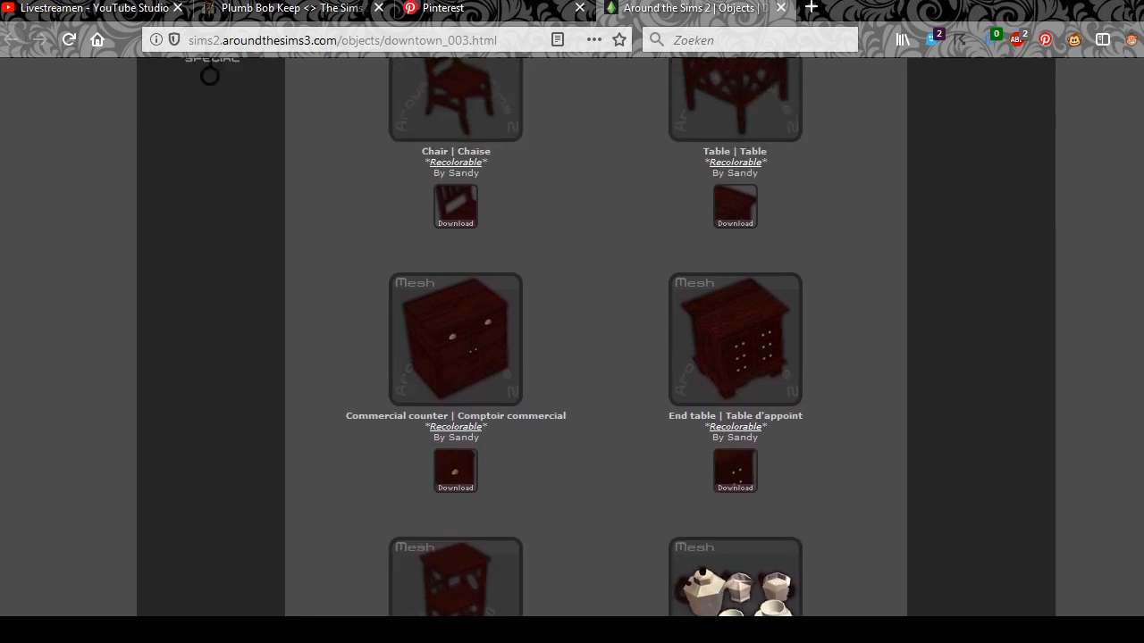
{"action": "scroll", "coordinate": [209, 85], "scroll_direction": "up", "scroll_amount": 3}
{"action": "left_click", "coordinate": [455, 323]}
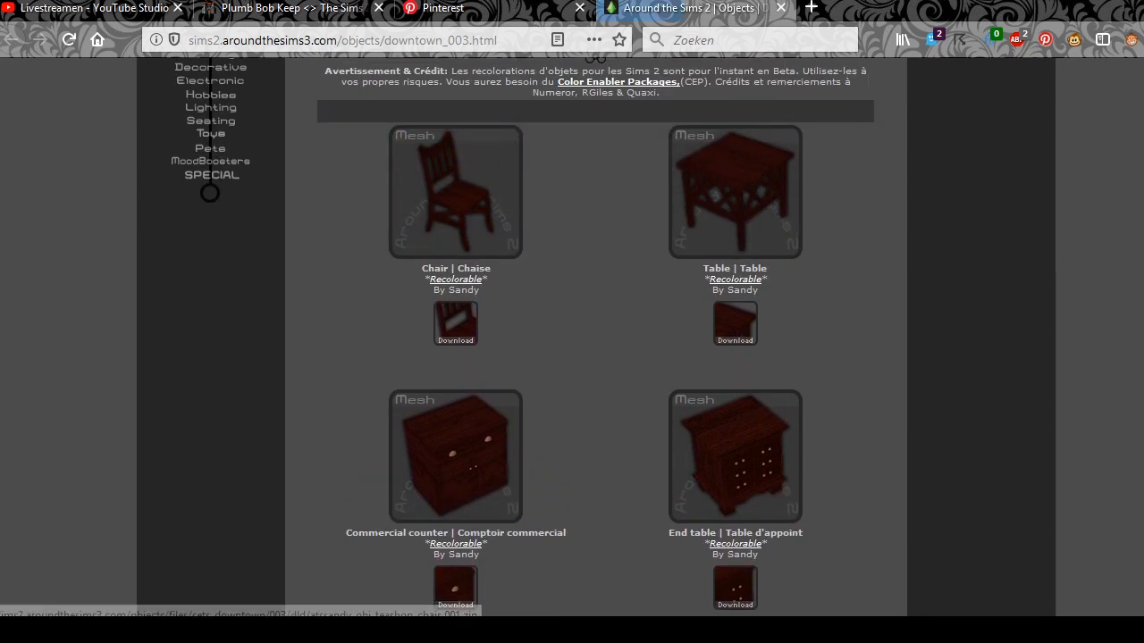
{"action": "key", "text": "Return"}
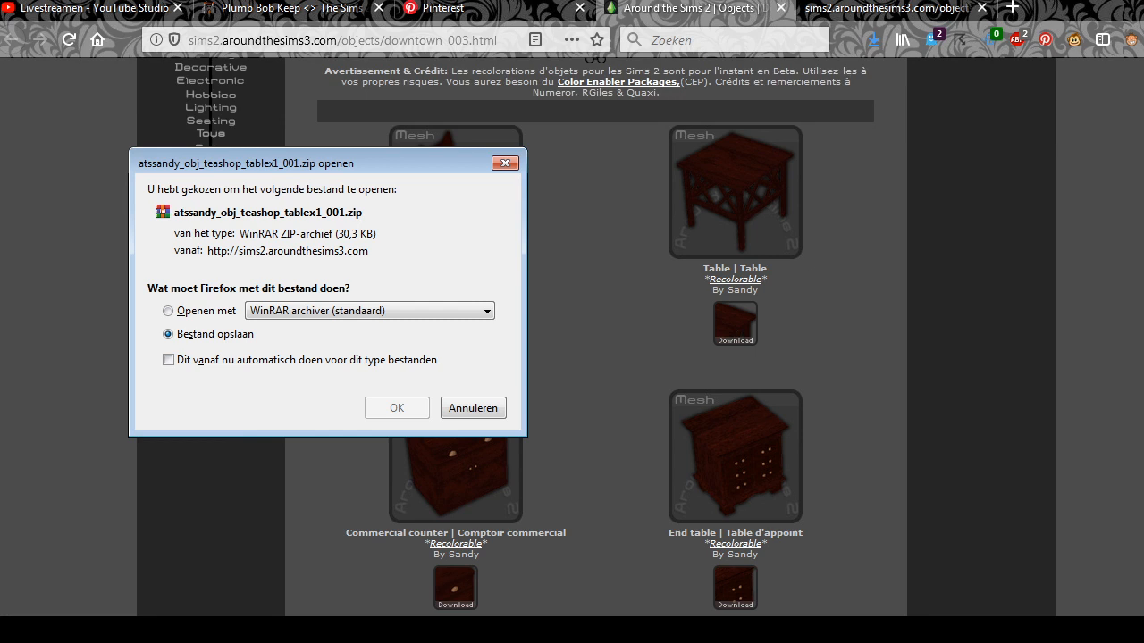
{"action": "key", "text": "Return"}
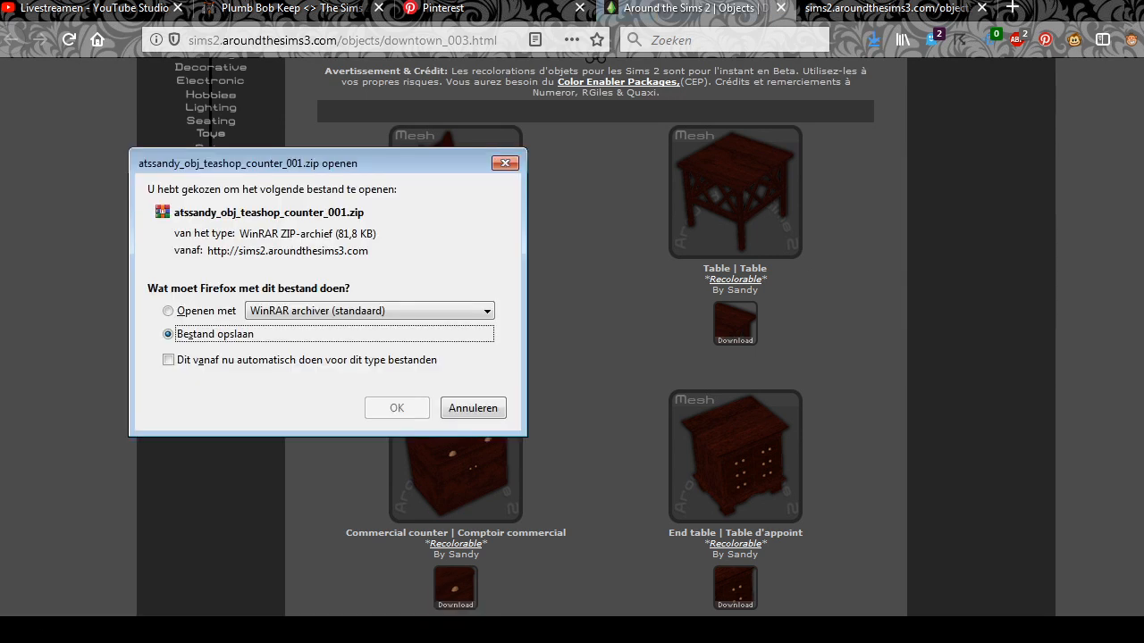
{"action": "key", "text": "Return"}
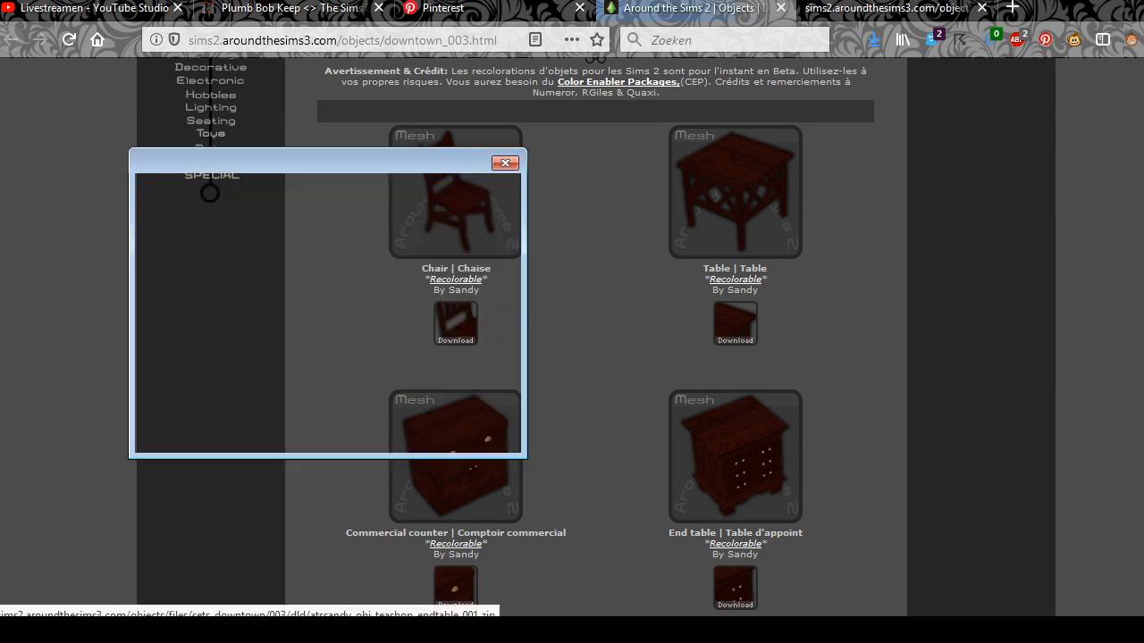
{"action": "key", "text": "Return"}
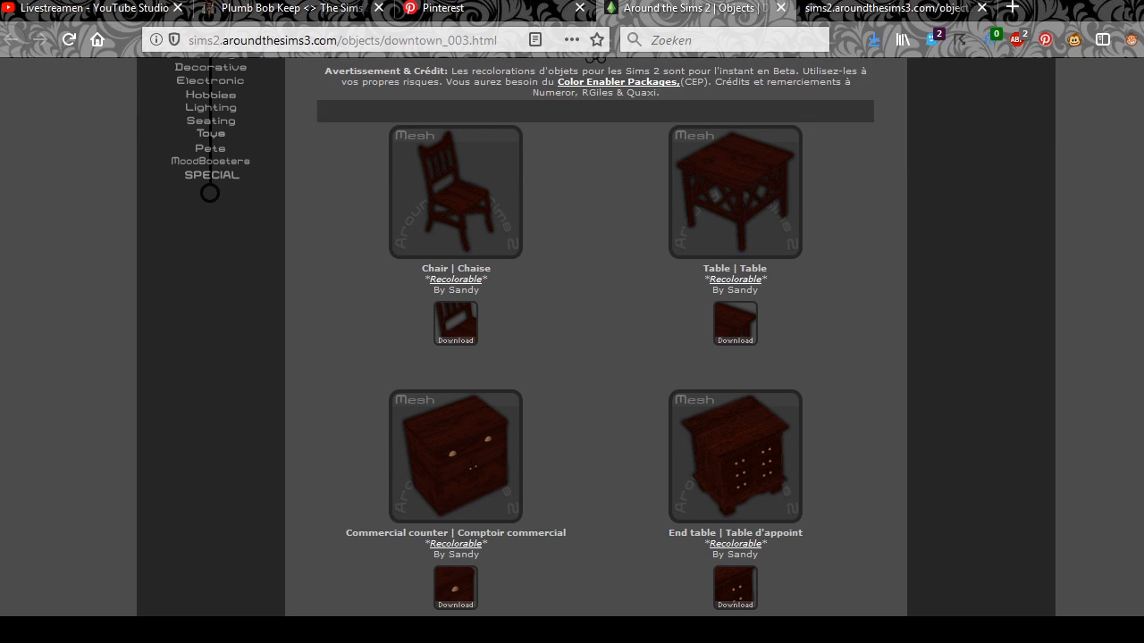
Step: Download the Tea Shop shelf and save atssandy_obj_teashop_shelves_001.zip
{"action": "scroll", "coordinate": [209, 193], "scroll_direction": "down", "scroll_amount": 7}
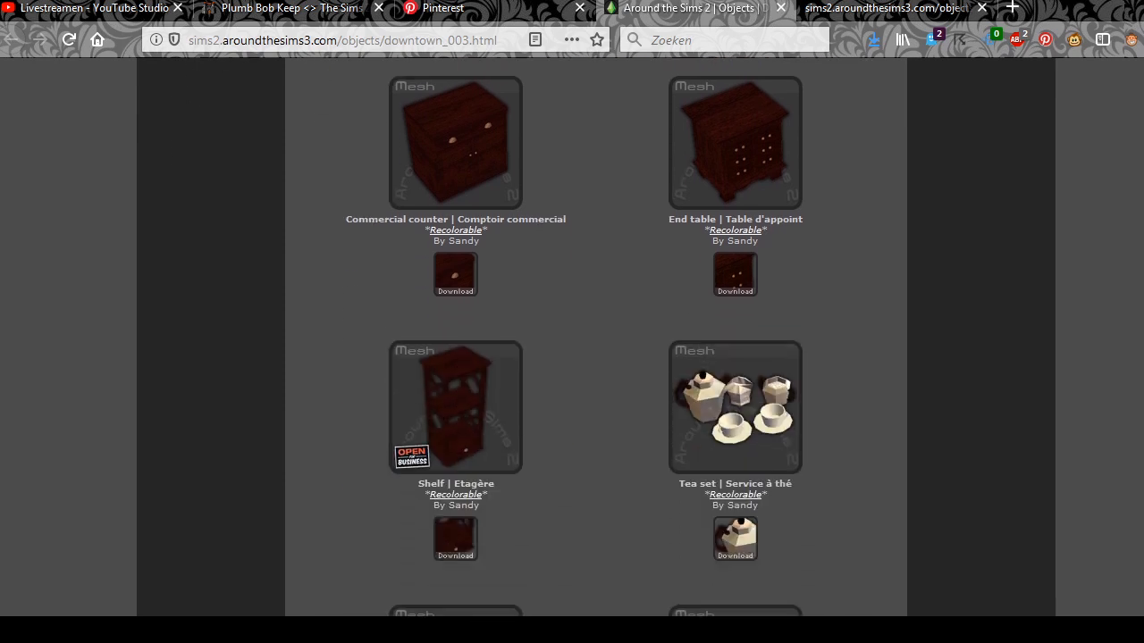
{"action": "left_click", "coordinate": [455, 253]}
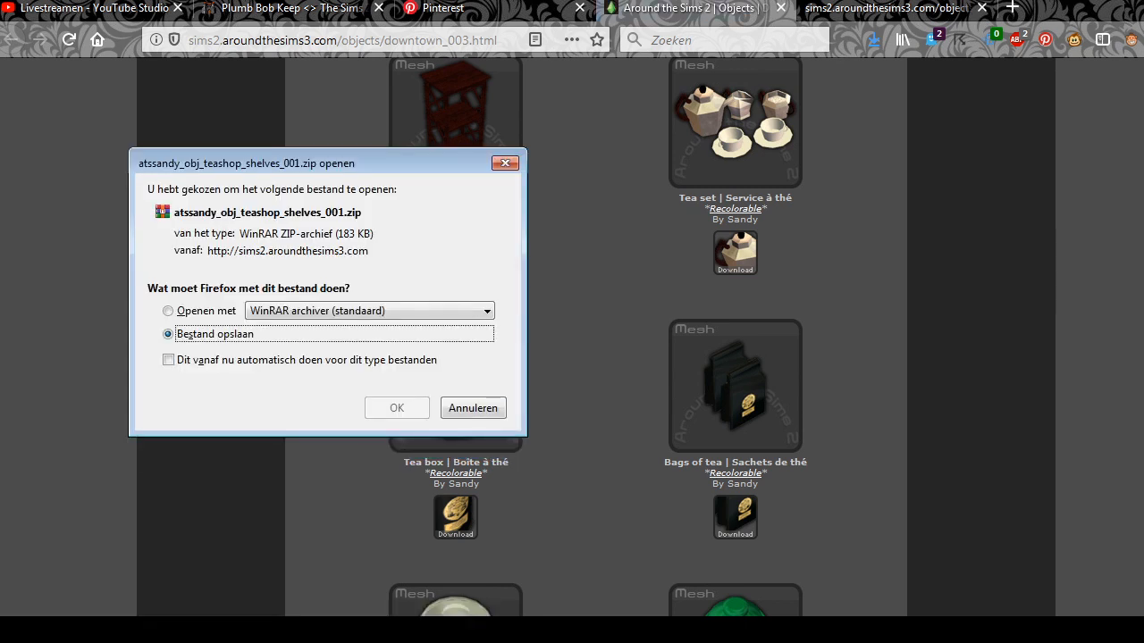
{"action": "left_click", "coordinate": [396, 407]}
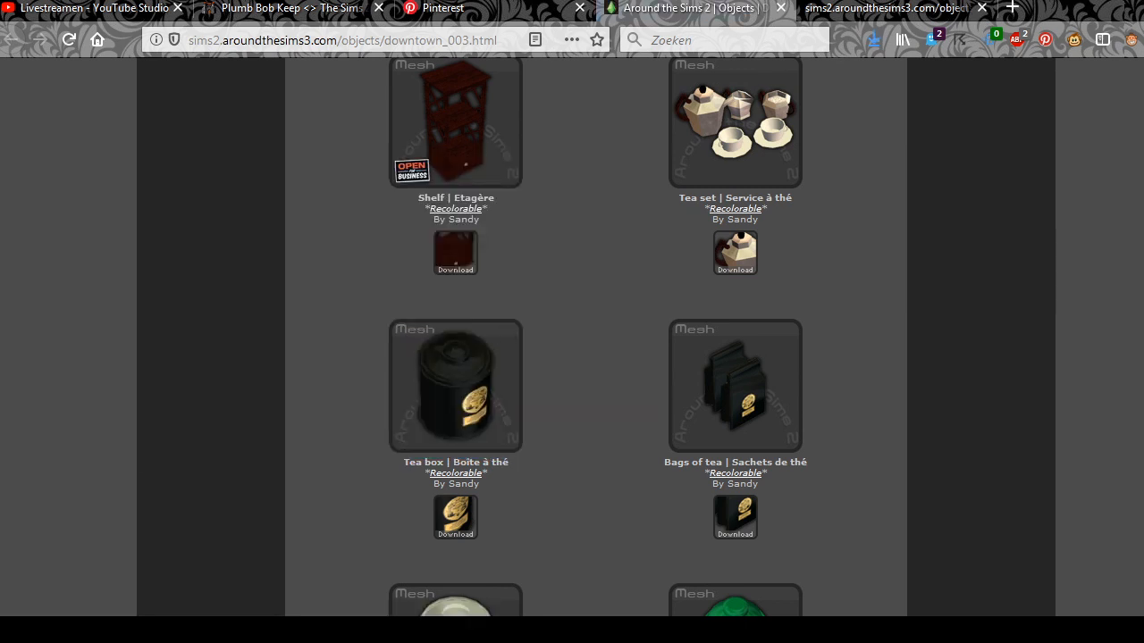
Step: Examine the Tea Shop set's tea containers and teapot meshes together with their colour variants
{"action": "scroll", "coordinate": [572, 339], "scroll_direction": "down", "scroll_amount": 6}
{"action": "scroll", "coordinate": [572, 340], "scroll_direction": "up", "scroll_amount": 3}
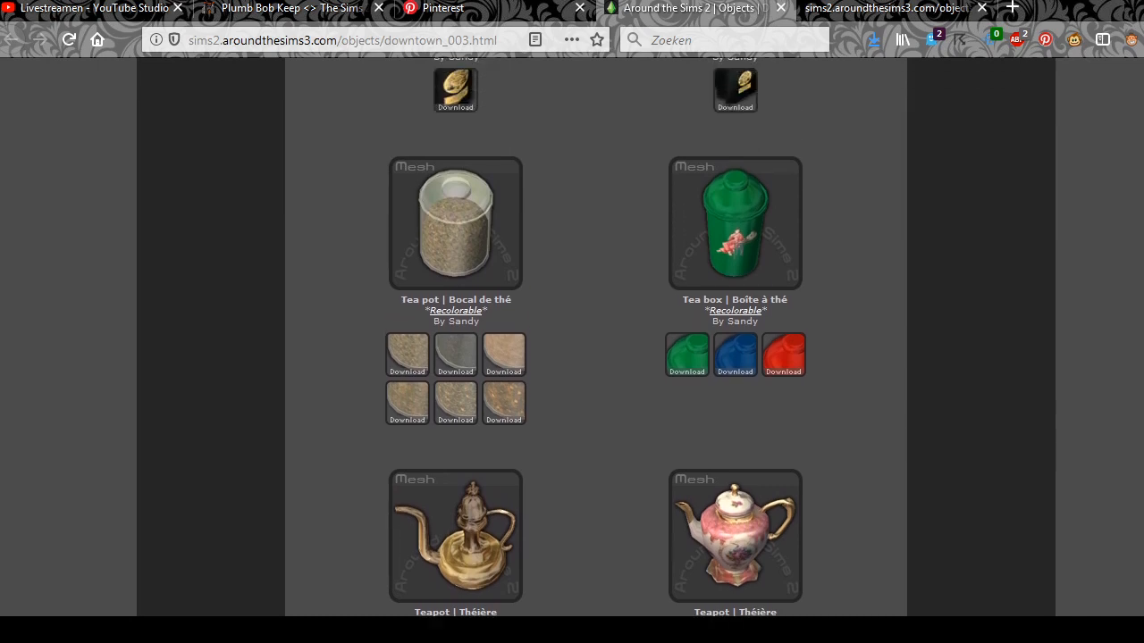
{"action": "scroll", "coordinate": [571, 340], "scroll_direction": "down", "scroll_amount": 15}
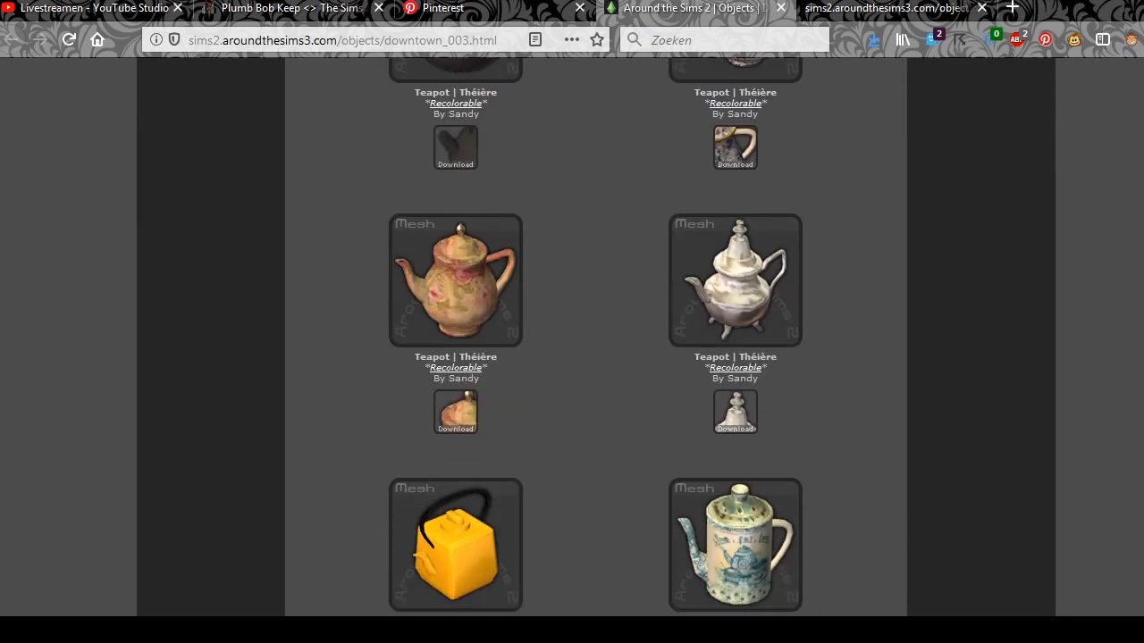
{"action": "scroll", "coordinate": [572, 340], "scroll_direction": "down", "scroll_amount": 3}
{"action": "scroll", "coordinate": [572, 339], "scroll_direction": "up", "scroll_amount": 2}
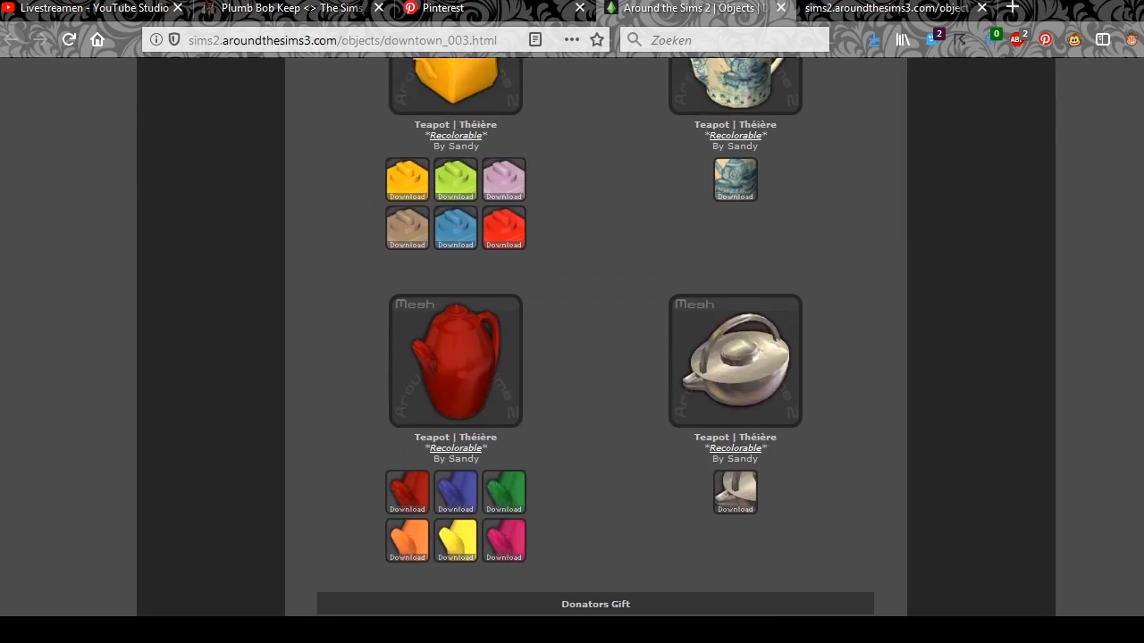
{"action": "scroll", "coordinate": [455, 348], "scroll_direction": "up", "scroll_amount": 3}
{"action": "scroll", "coordinate": [455, 348], "scroll_direction": "down", "scroll_amount": 3}
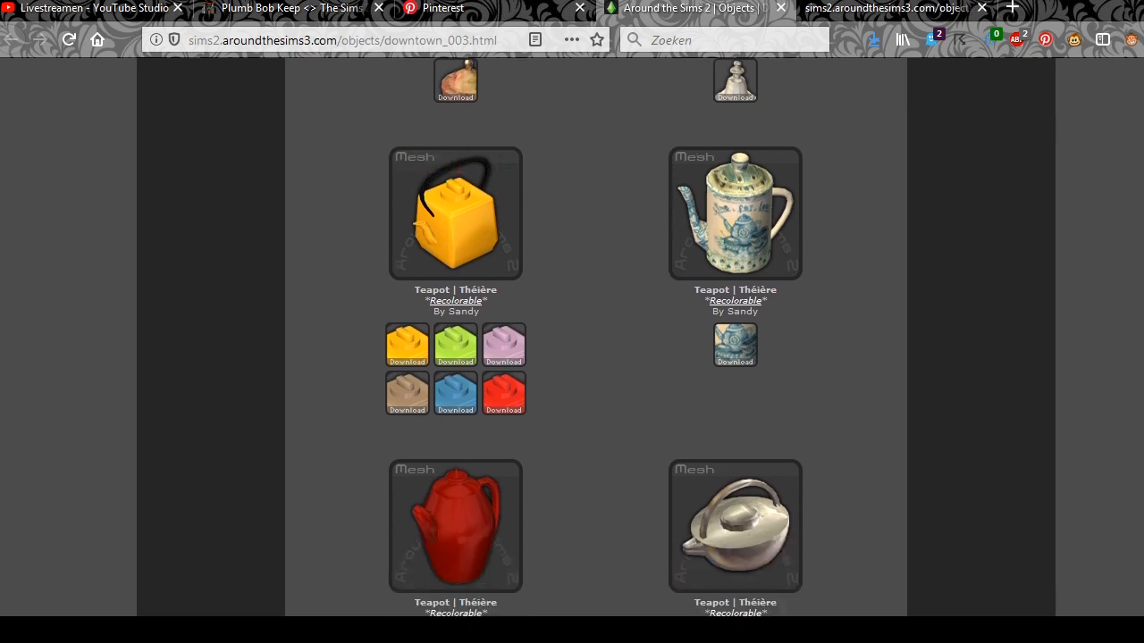
{"action": "scroll", "coordinate": [456, 348], "scroll_direction": "up", "scroll_amount": 5}
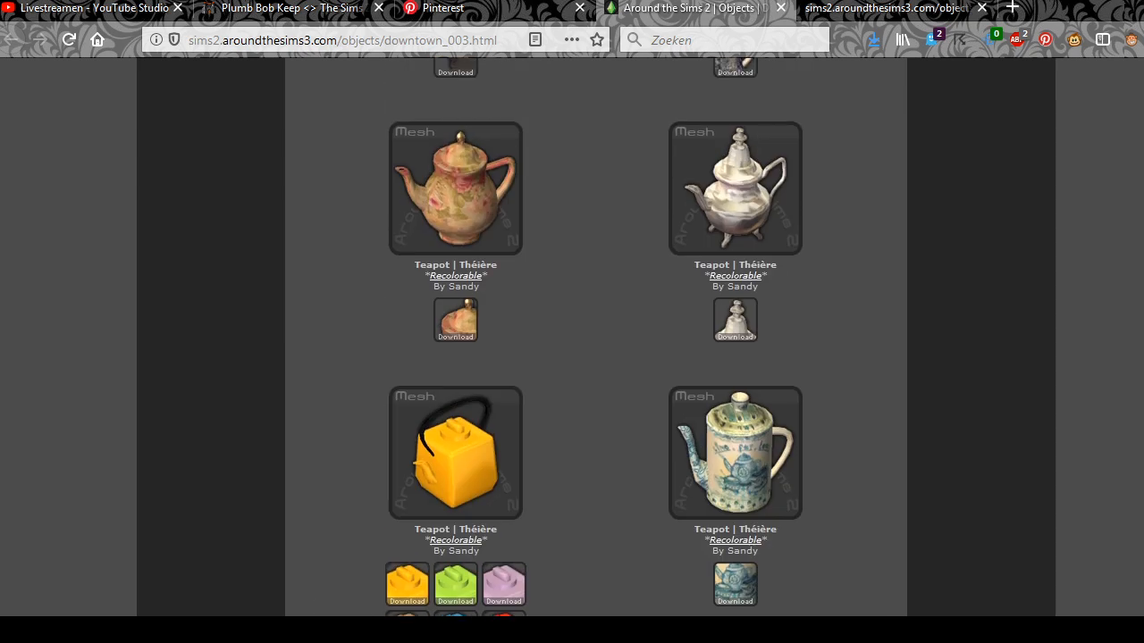
{"action": "scroll", "coordinate": [456, 349], "scroll_direction": "down", "scroll_amount": 2}
{"action": "scroll", "coordinate": [504, 197], "scroll_direction": "down", "scroll_amount": 4}
{"action": "scroll", "coordinate": [504, 196], "scroll_direction": "up", "scroll_amount": 2}
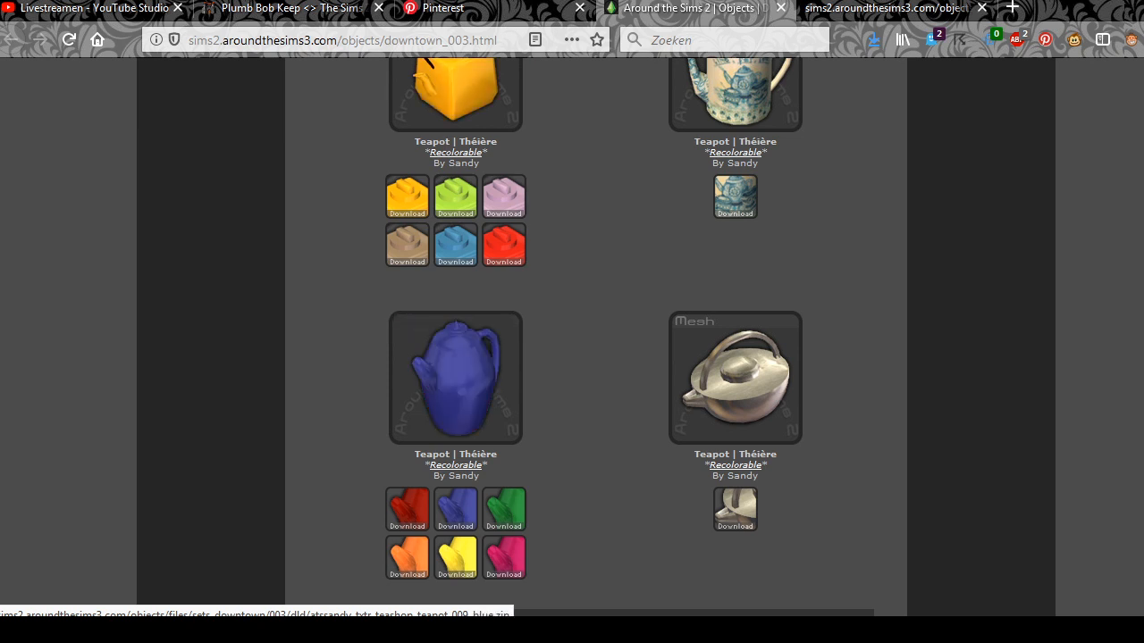
{"action": "scroll", "coordinate": [407, 509], "scroll_direction": "up", "scroll_amount": 3}
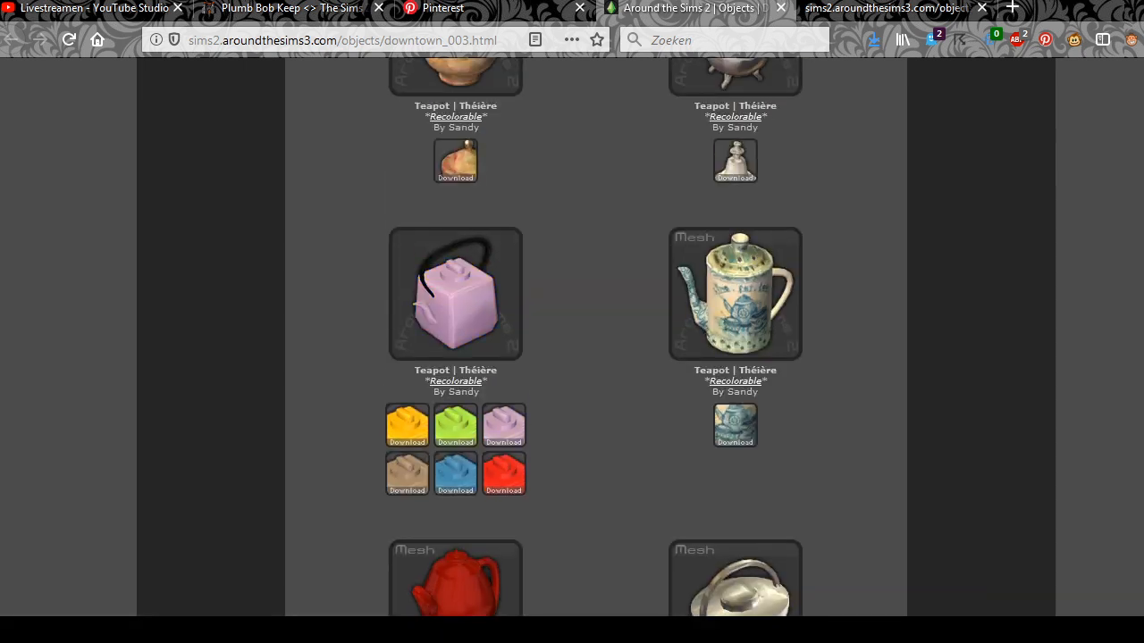
{"action": "scroll", "coordinate": [503, 428], "scroll_direction": "down", "scroll_amount": 3}
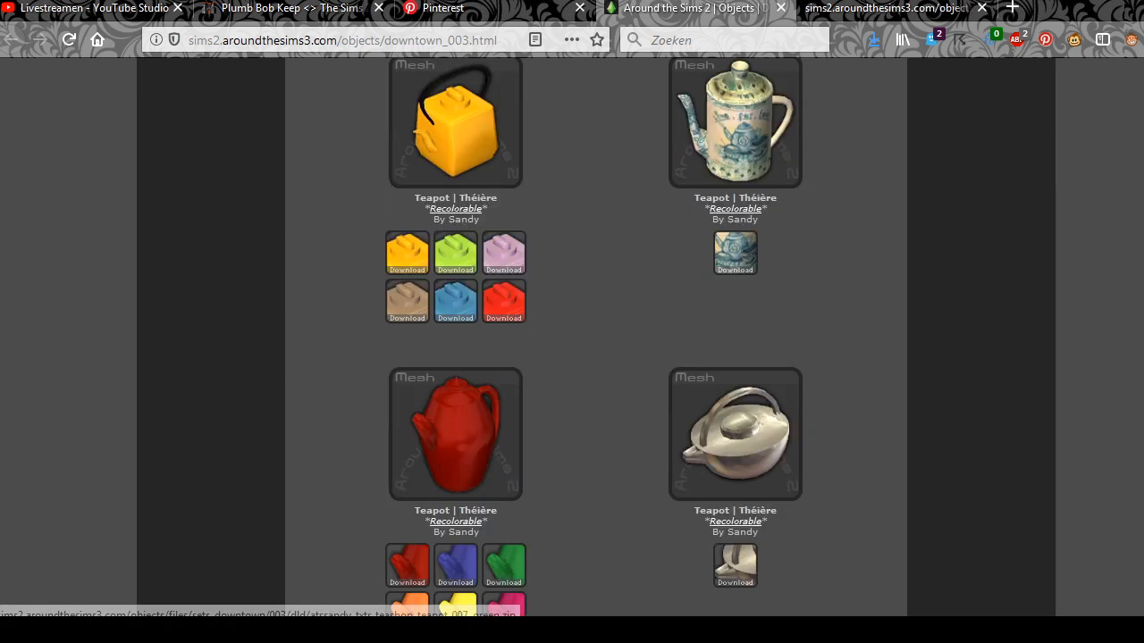
{"action": "scroll", "coordinate": [503, 429], "scroll_direction": "up", "scroll_amount": 1}
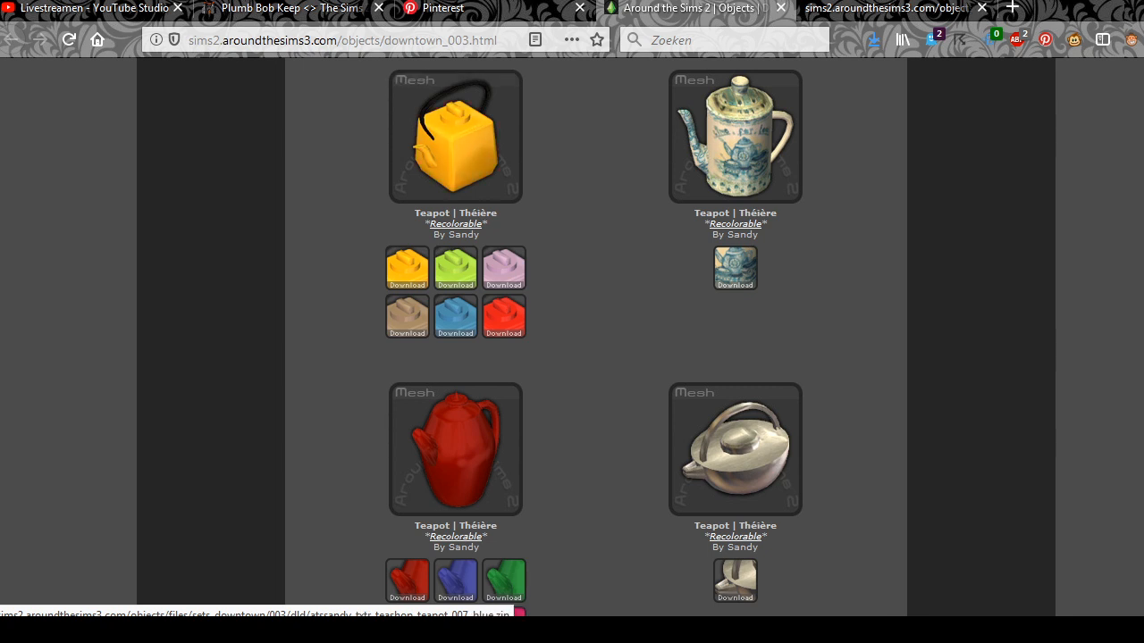
{"action": "scroll", "coordinate": [456, 411], "scroll_direction": "down", "scroll_amount": 1}
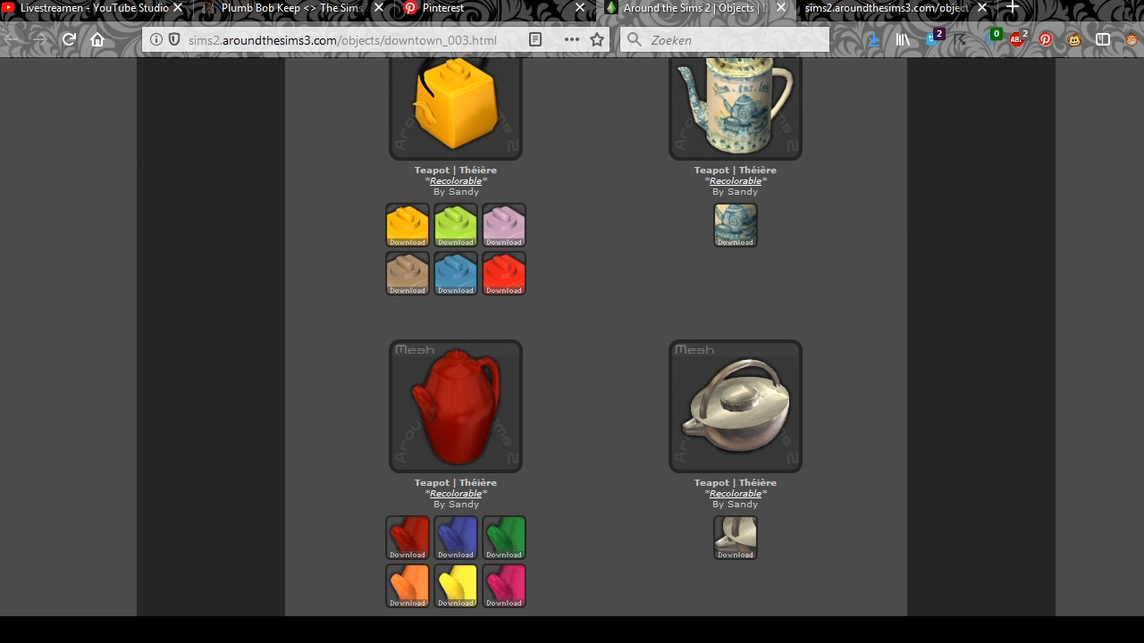
{"action": "scroll", "coordinate": [593, 333], "scroll_direction": "down", "scroll_amount": 1}
{"action": "scroll", "coordinate": [593, 337], "scroll_direction": "up", "scroll_amount": 10}
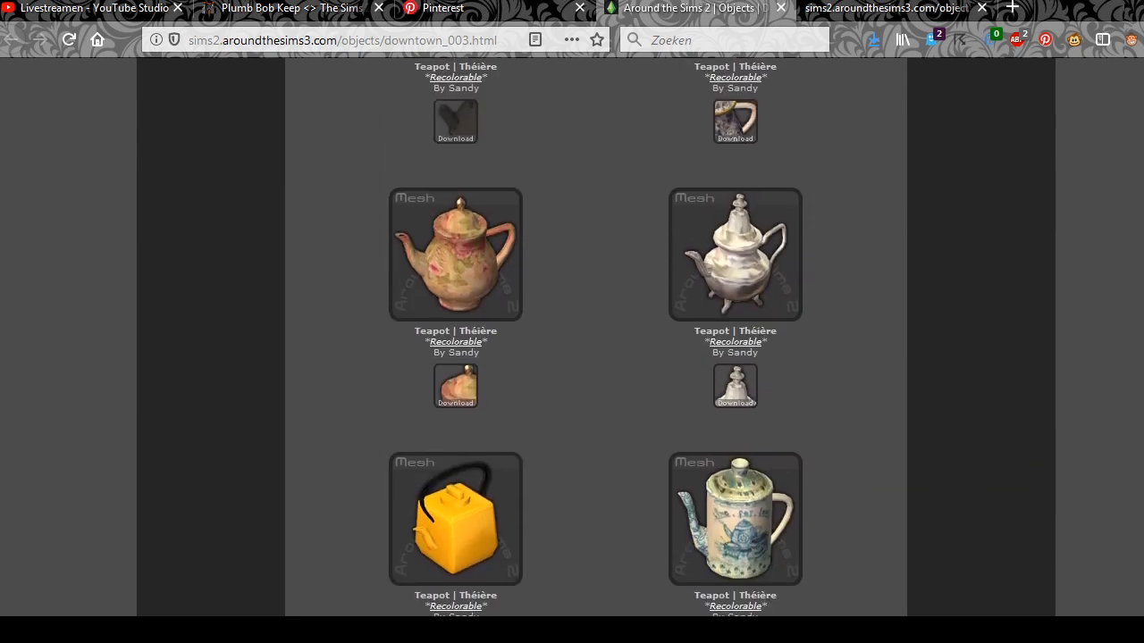
Step: Download the Tea Shop tea set and save atssandy_obj_teashop_teaset_001.zip
{"action": "scroll", "coordinate": [593, 337], "scroll_direction": "up", "scroll_amount": 10}
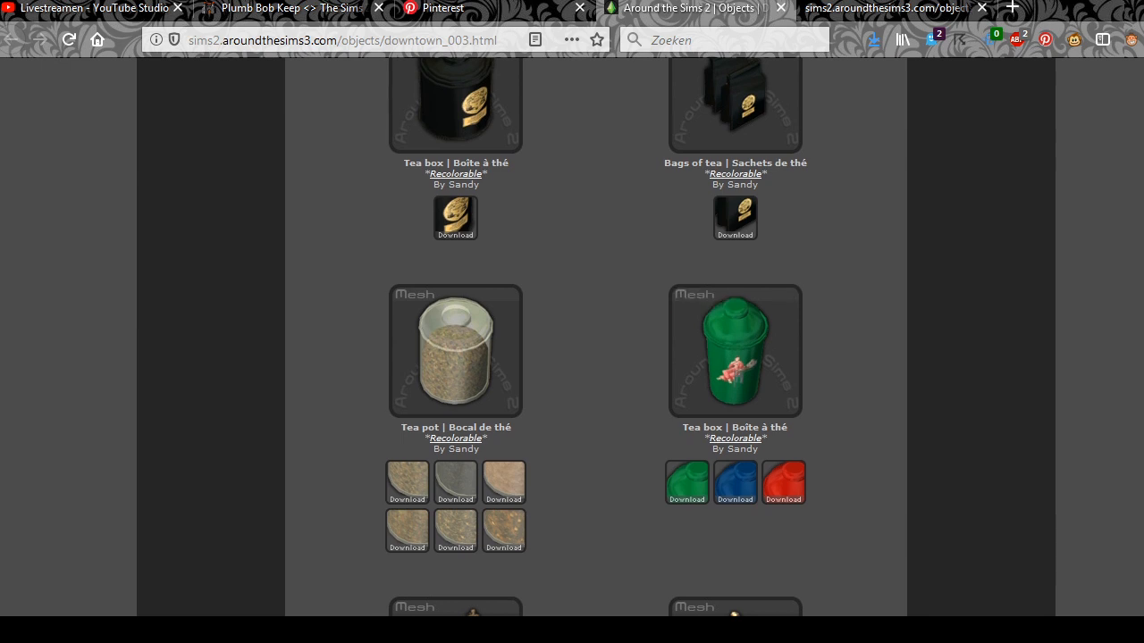
{"action": "scroll", "coordinate": [735, 357], "scroll_direction": "up", "scroll_amount": 6}
{"action": "scroll", "coordinate": [594, 337], "scroll_direction": "down", "scroll_amount": 1}
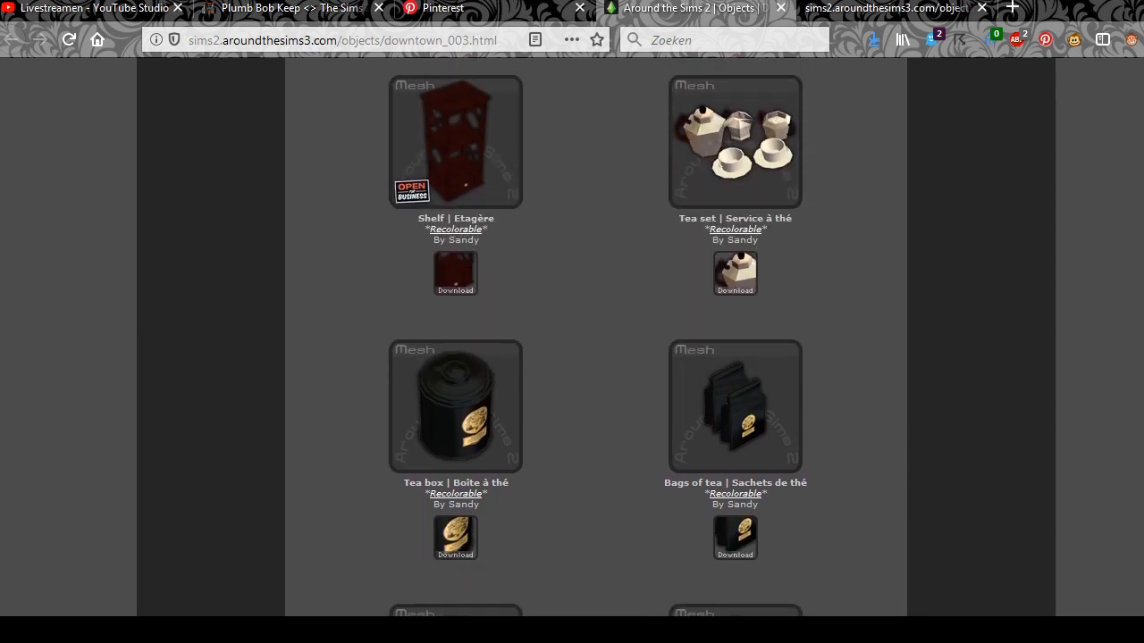
{"action": "scroll", "coordinate": [456, 393], "scroll_direction": "up", "scroll_amount": 5}
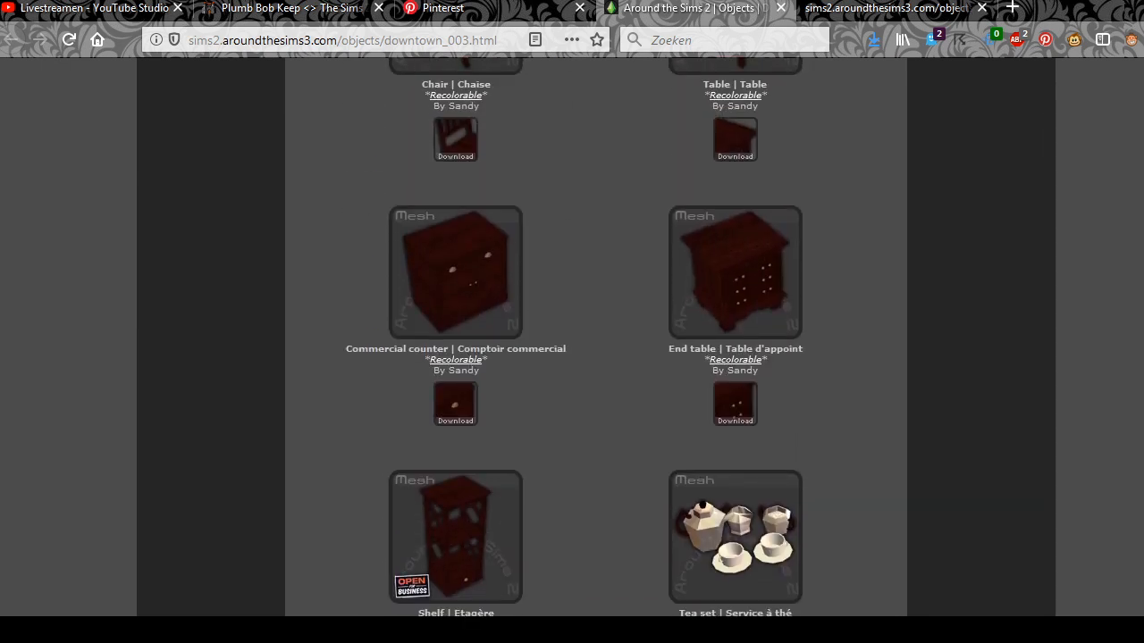
{"action": "scroll", "coordinate": [455, 393], "scroll_direction": "down", "scroll_amount": 2}
{"action": "scroll", "coordinate": [735, 393], "scroll_direction": "down", "scroll_amount": 1}
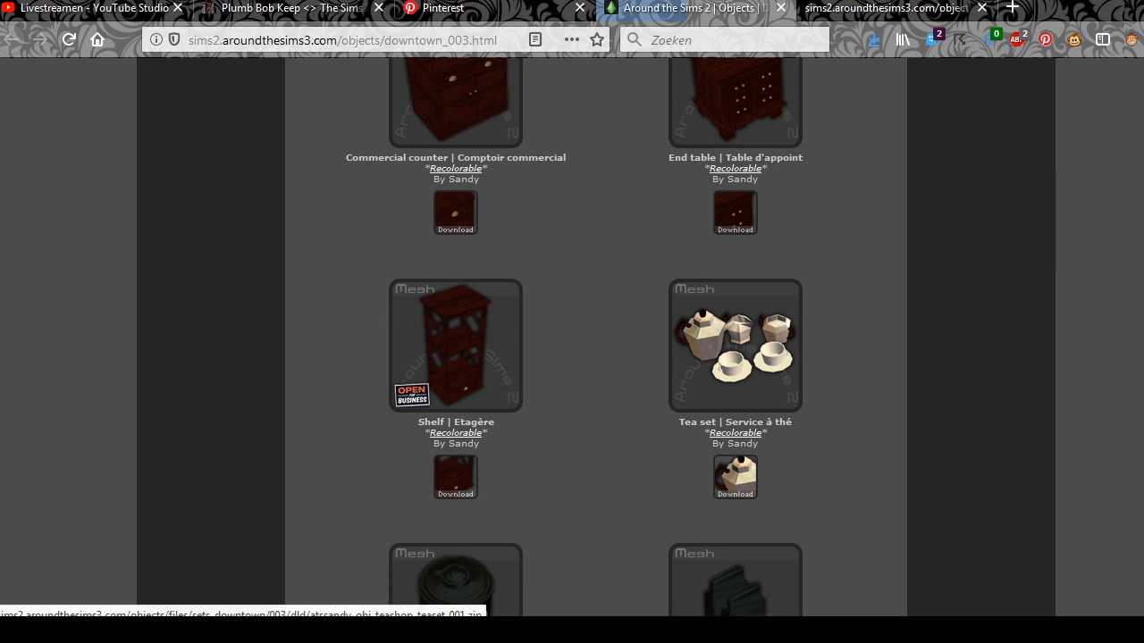
{"action": "left_click", "coordinate": [397, 408]}
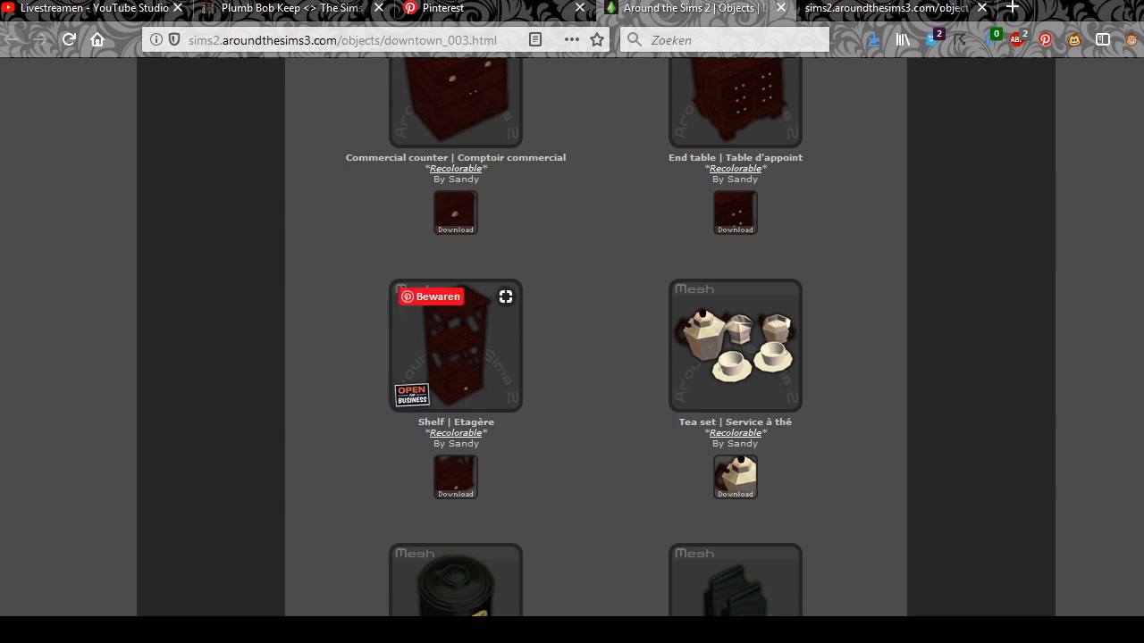
Step: Look over the remaining meshes once more and close the leftover blank download page, returning to the Tea Shop set
{"action": "scroll", "coordinate": [456, 349], "scroll_direction": "down", "scroll_amount": 20}
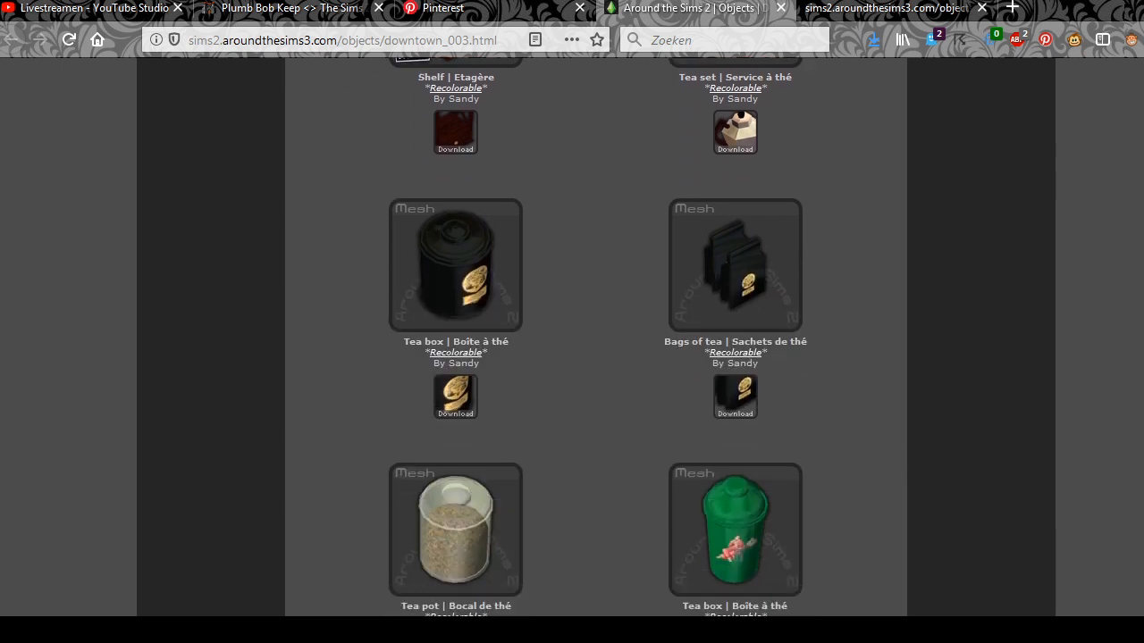
{"action": "scroll", "coordinate": [595, 340], "scroll_direction": "down", "scroll_amount": 15}
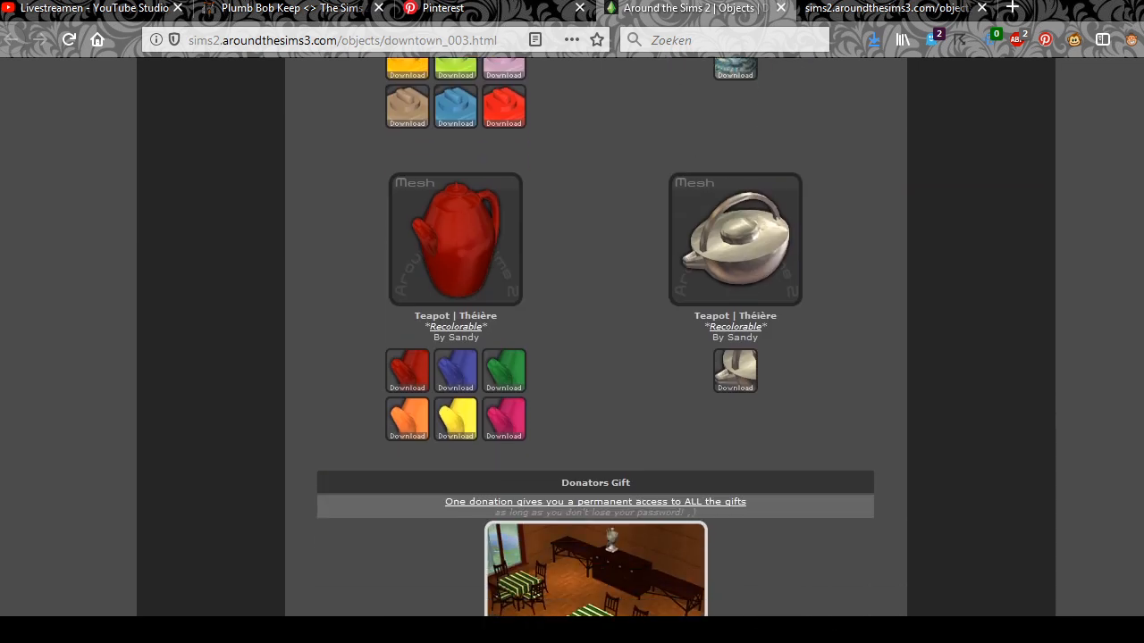
{"action": "scroll", "coordinate": [595, 339], "scroll_direction": "up", "scroll_amount": 12}
{"action": "scroll", "coordinate": [595, 418], "scroll_direction": "up", "scroll_amount": 20}
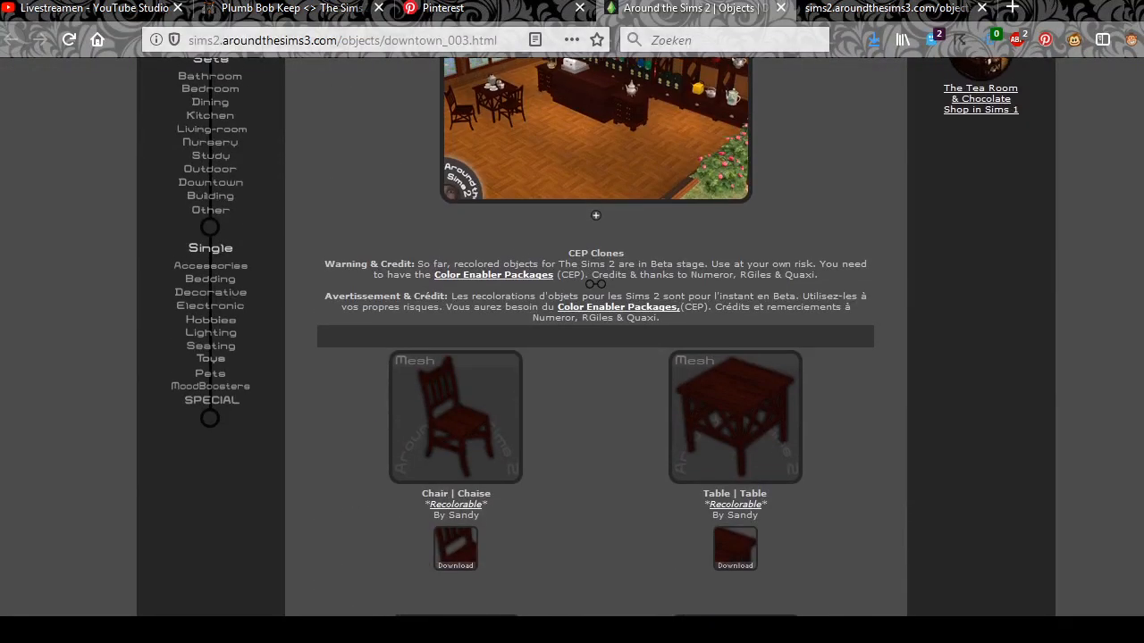
{"action": "left_click", "coordinate": [884, 8]}
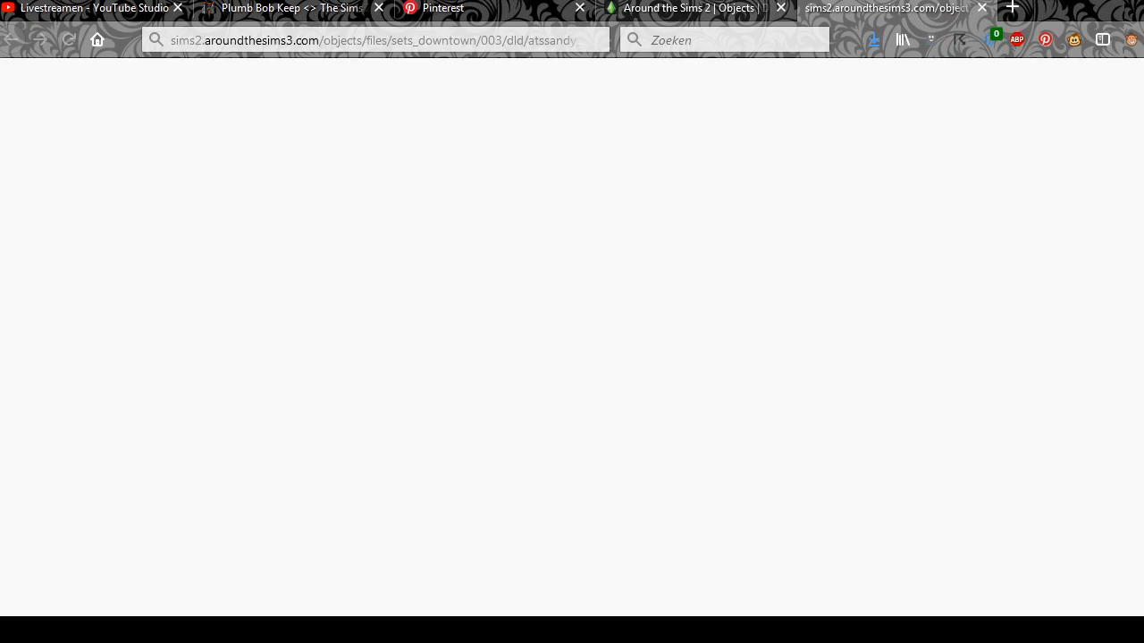
{"action": "left_click", "coordinate": [693, 8]}
{"action": "left_click", "coordinate": [981, 8]}
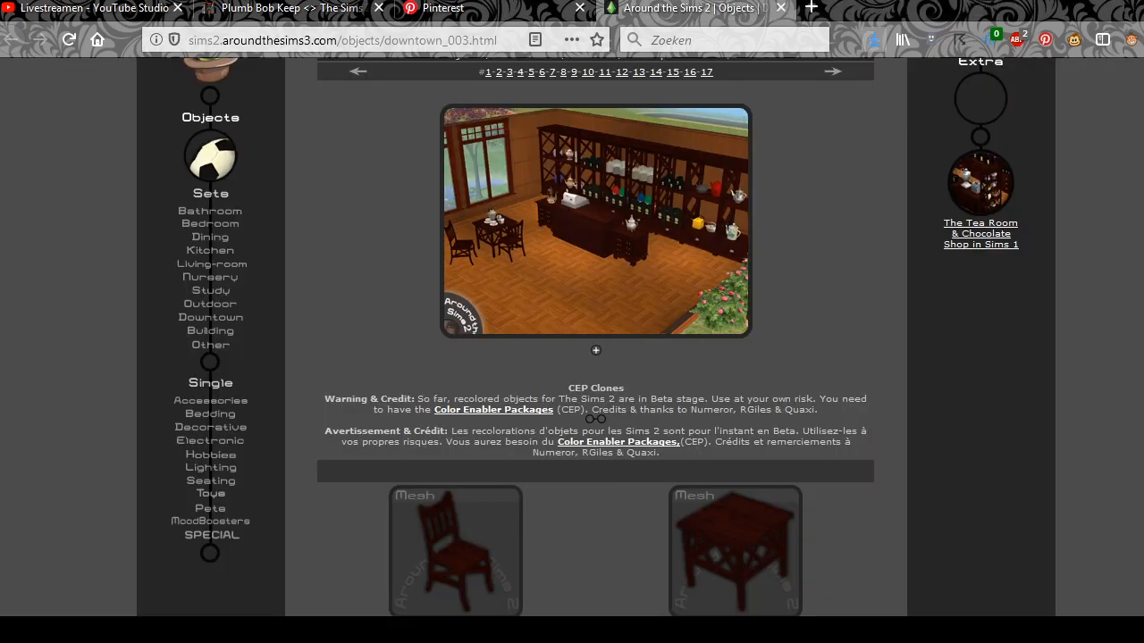
Step: Open the Downloads G folder holding the downloads and cut the seven atssandy_obj_teashop ZIP archives, from the chair through the tea set
{"action": "right_click", "coordinate": [794, 80]}
{"action": "left_click", "coordinate": [888, 93]}
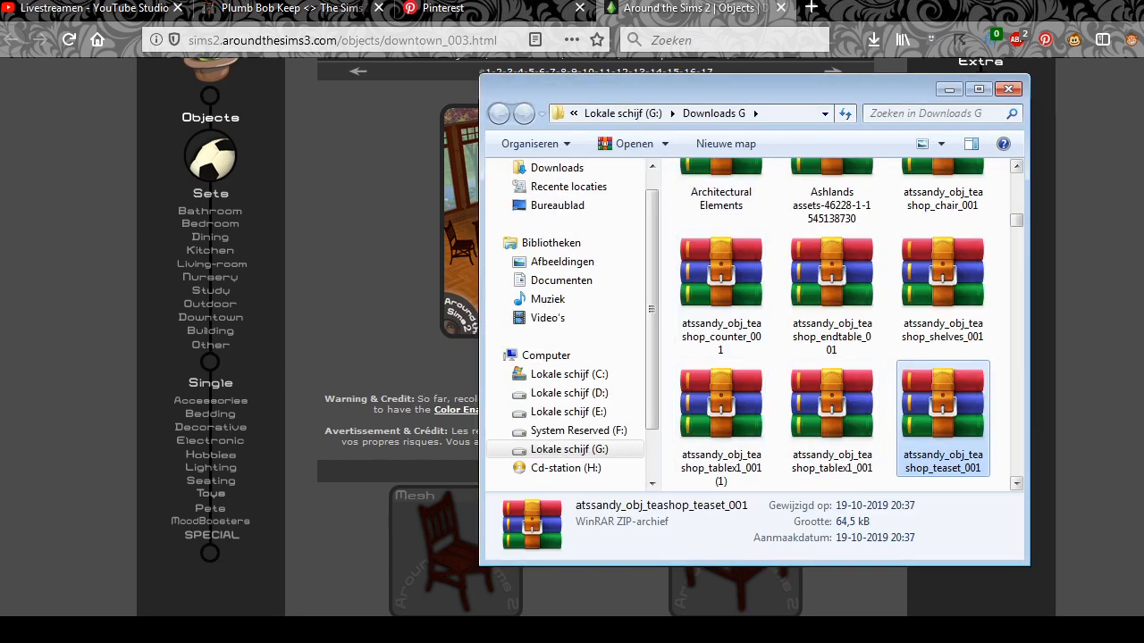
{"action": "left_click_drag", "start_coordinate": [994, 259], "coordinate": [681, 376]}
{"action": "left_click", "coordinate": [720, 353]}
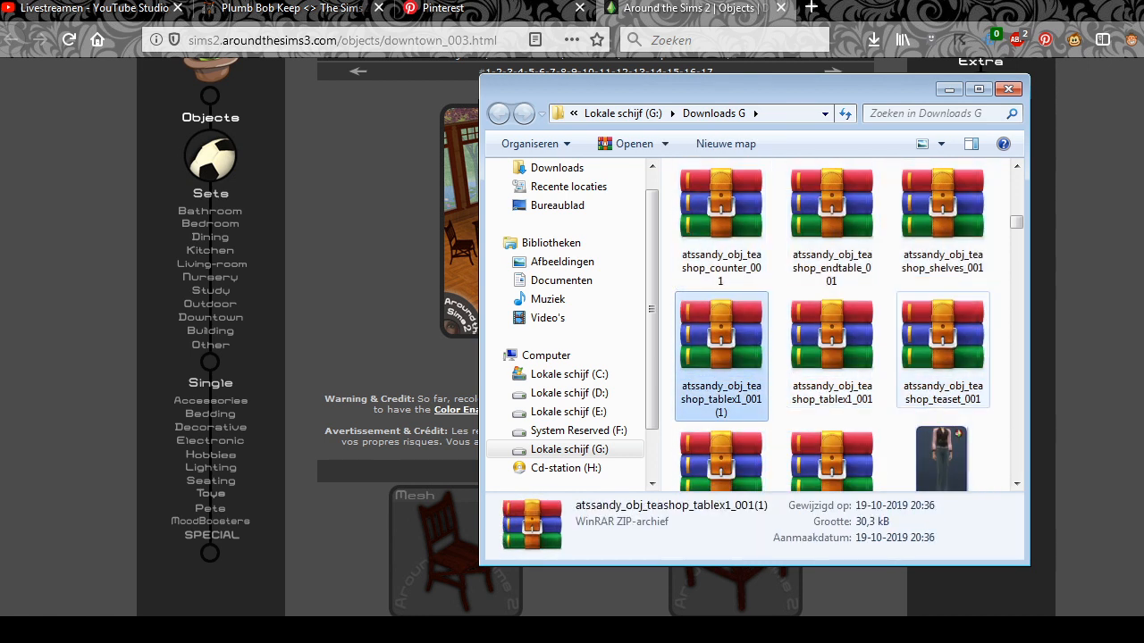
{"action": "left_click", "coordinate": [888, 357]}
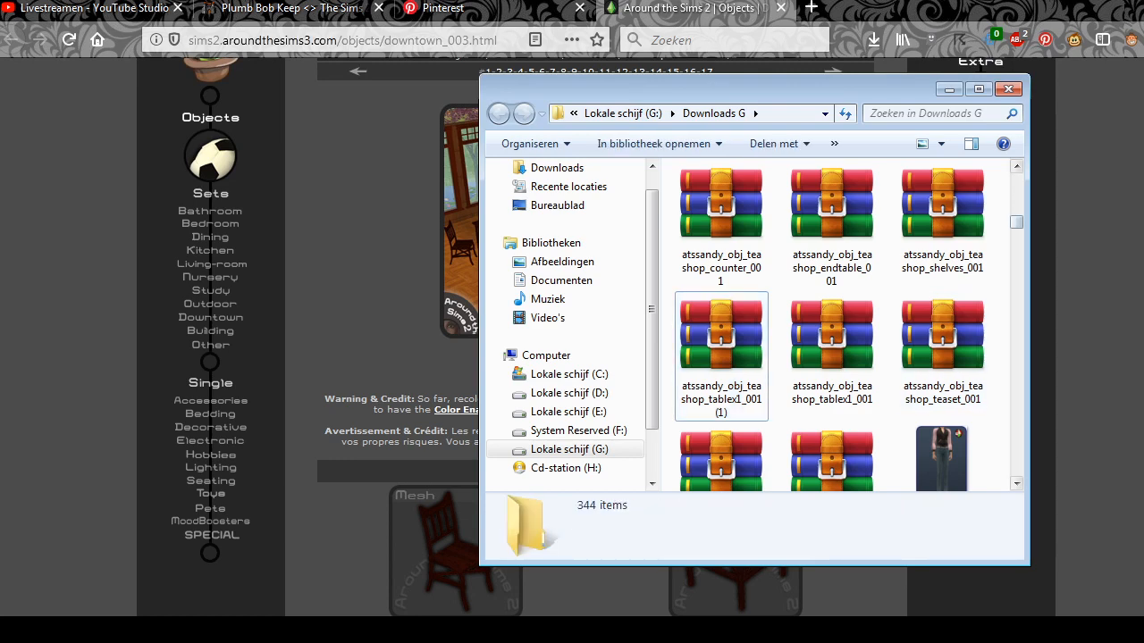
{"action": "left_click_drag", "start_coordinate": [1016, 222], "coordinate": [1016, 220]}
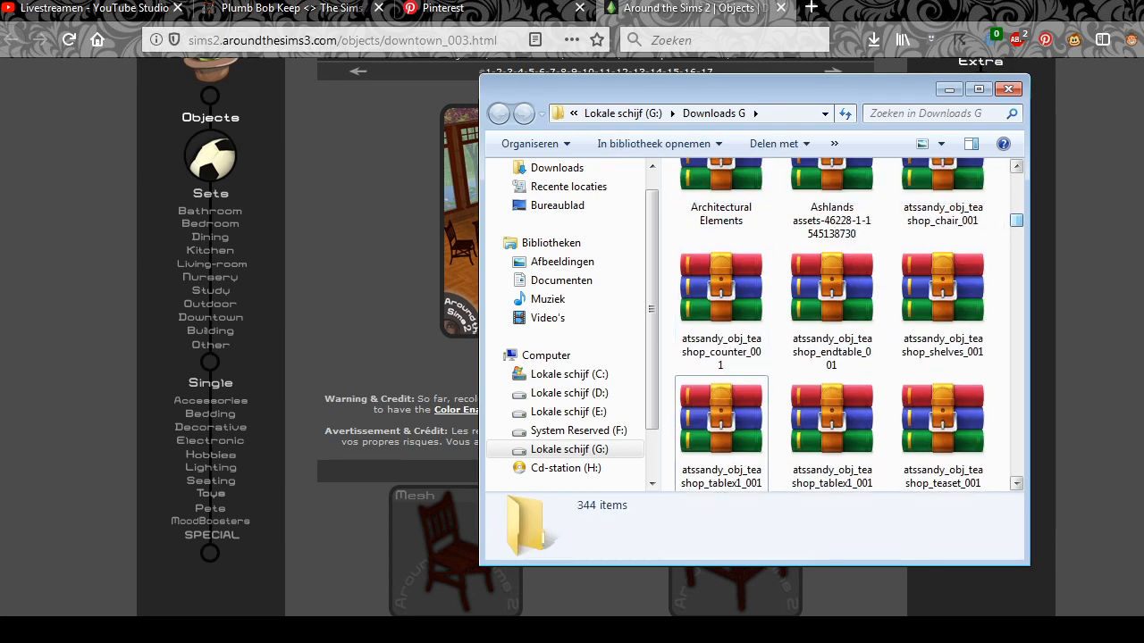
{"action": "left_click_drag", "start_coordinate": [999, 488], "coordinate": [677, 239]}
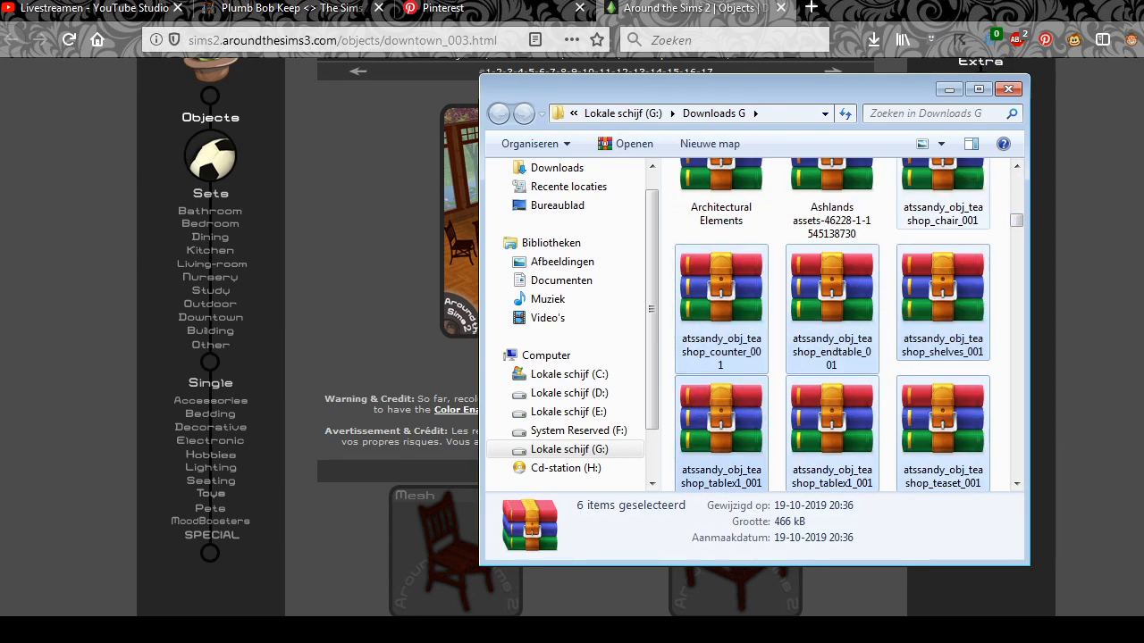
{"action": "left_click", "coordinate": [943, 201], "text": "ctrl"}
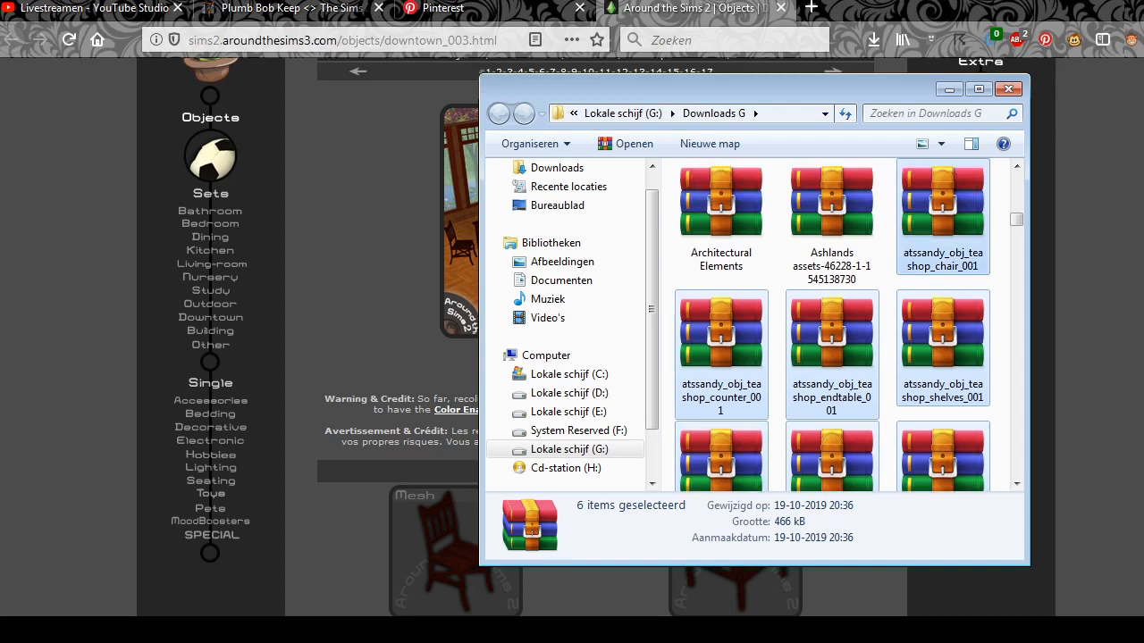
{"action": "right_click", "coordinate": [913, 175]}
{"action": "left_click", "coordinate": [965, 497]}
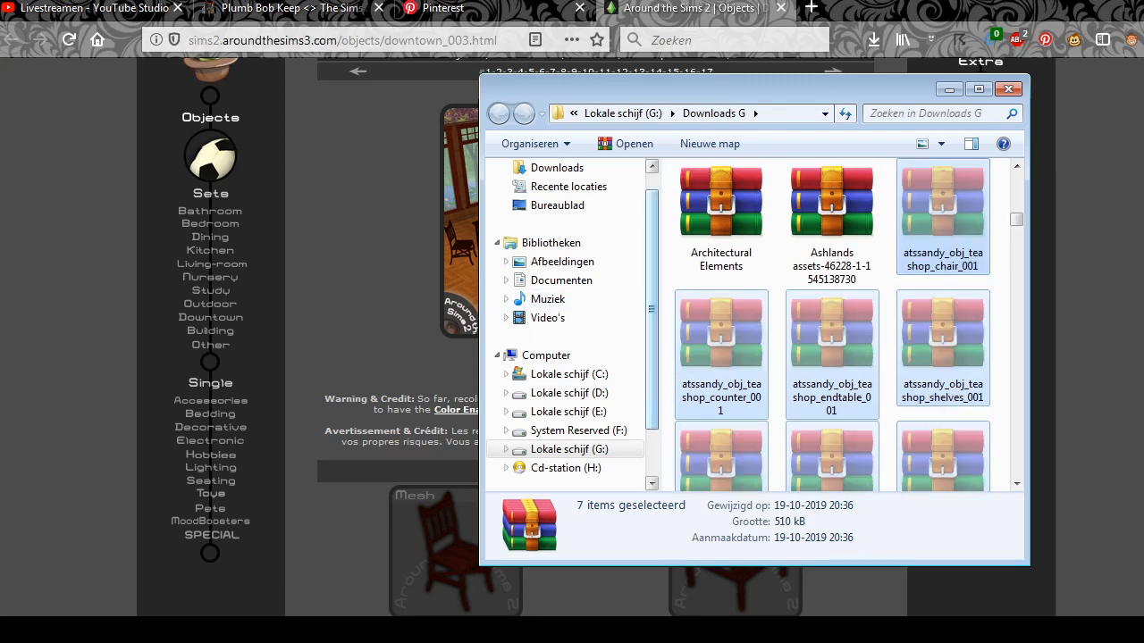
{"action": "key", "text": "alt+Up"}
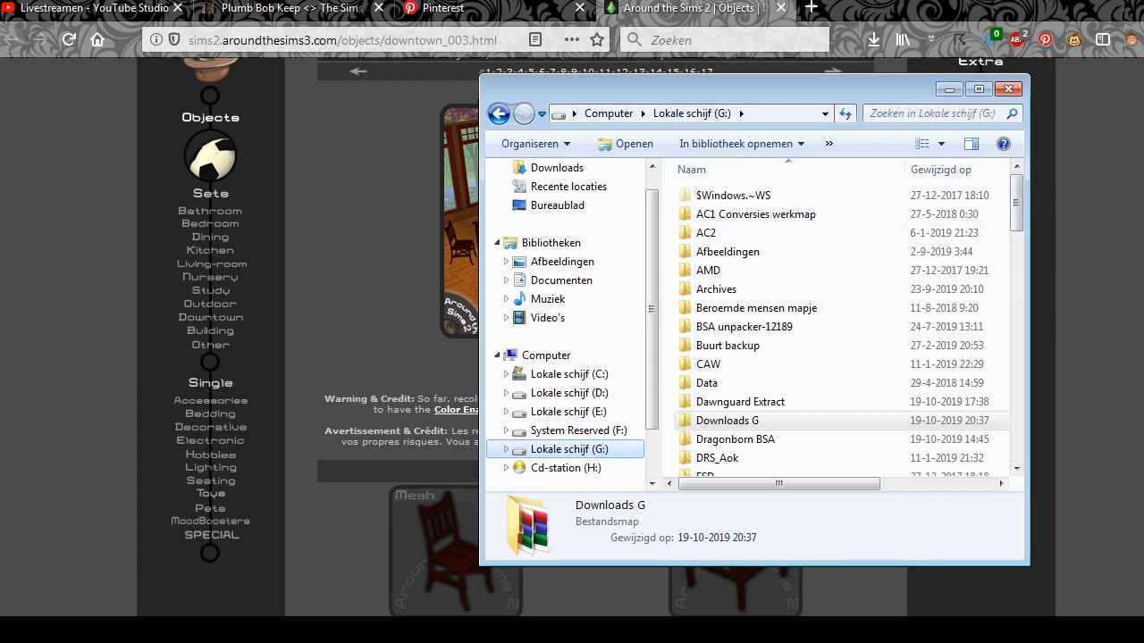
{"action": "scroll", "coordinate": [839, 322], "scroll_direction": "down", "scroll_amount": 1}
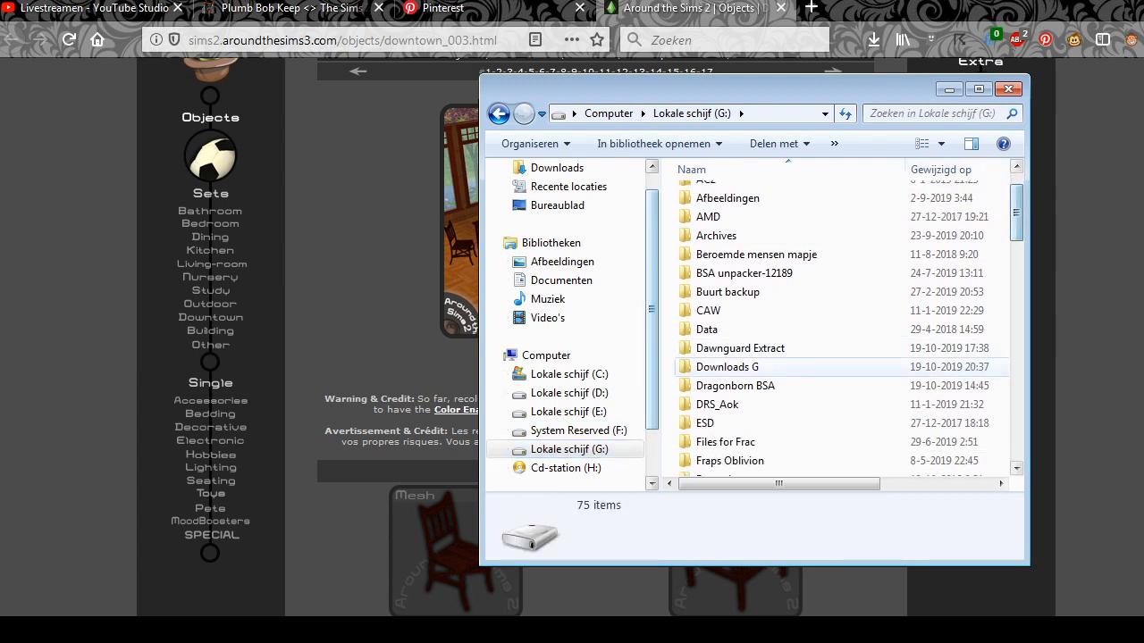
{"action": "right_click", "coordinate": [671, 347]}
{"action": "key", "text": "Escape"}
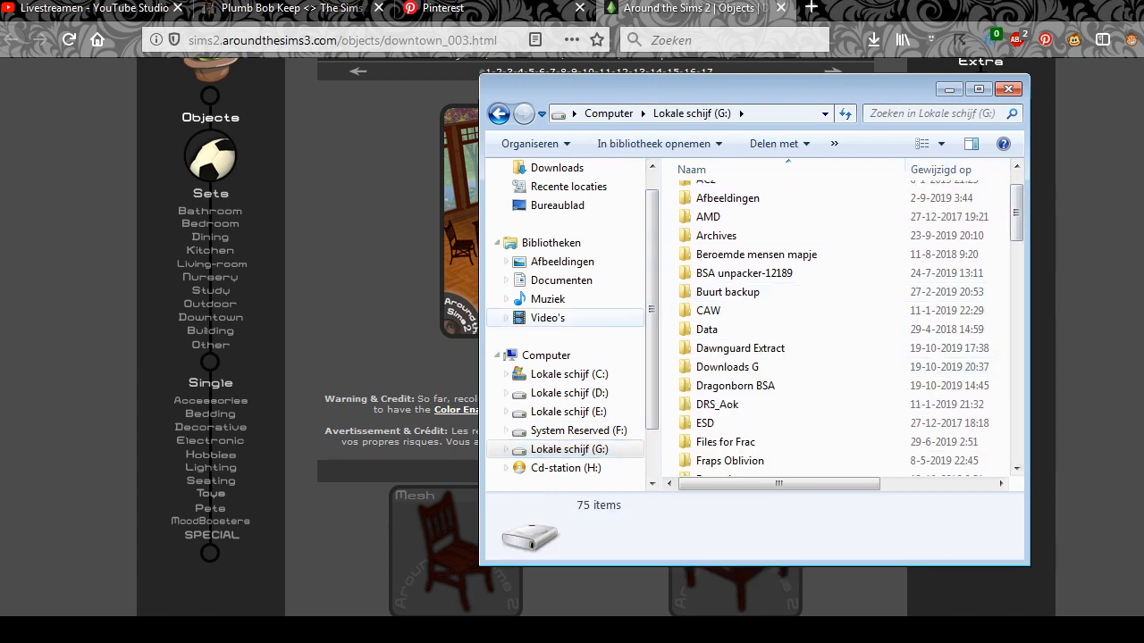
Step: Open the Project ATS2 folder inside simpe wekmap in the Documenten library
{"action": "left_click", "coordinate": [561, 279]}
{"action": "scroll", "coordinate": [839, 349], "scroll_direction": "down", "scroll_amount": 7}
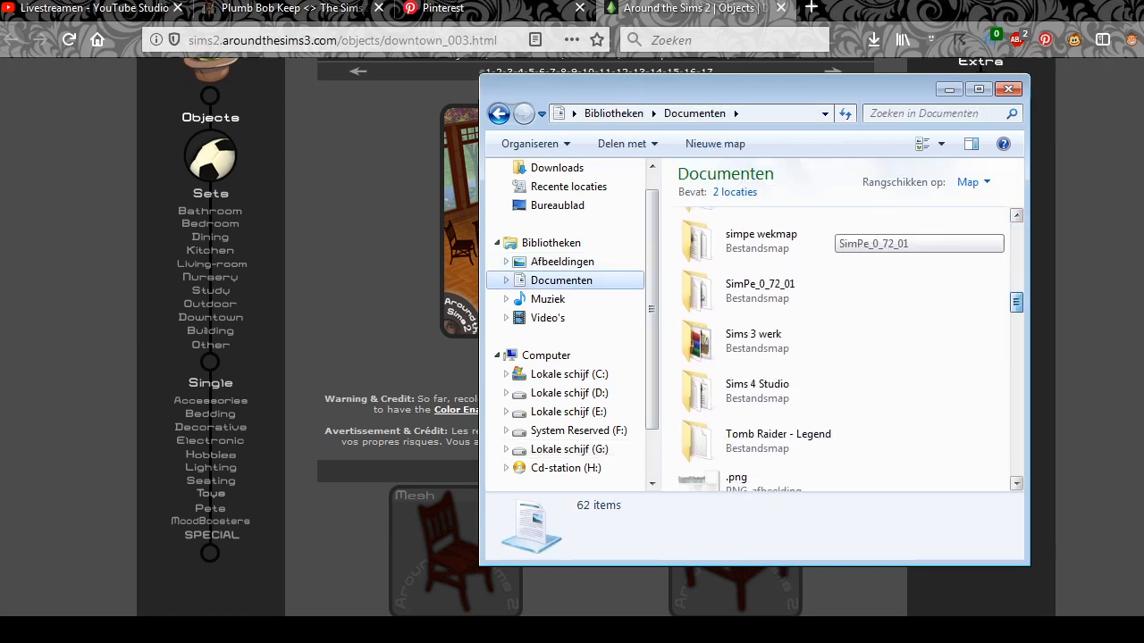
{"action": "scroll", "coordinate": [831, 313], "scroll_direction": "up", "scroll_amount": 3}
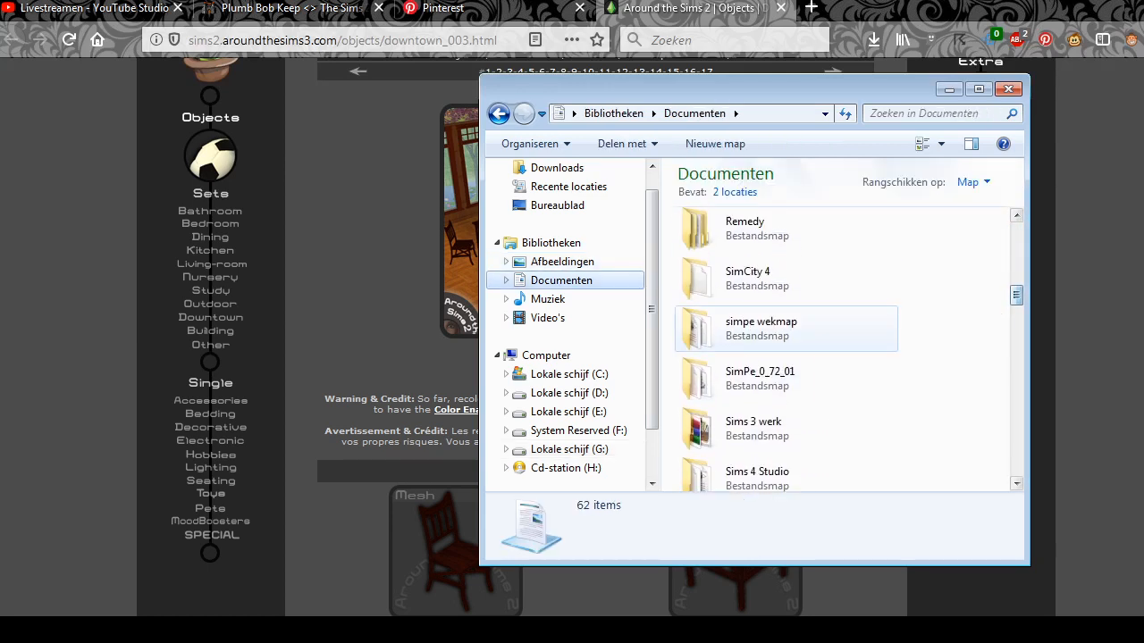
{"action": "double_click", "coordinate": [831, 323]}
{"action": "scroll", "coordinate": [831, 326], "scroll_direction": "down", "scroll_amount": 15}
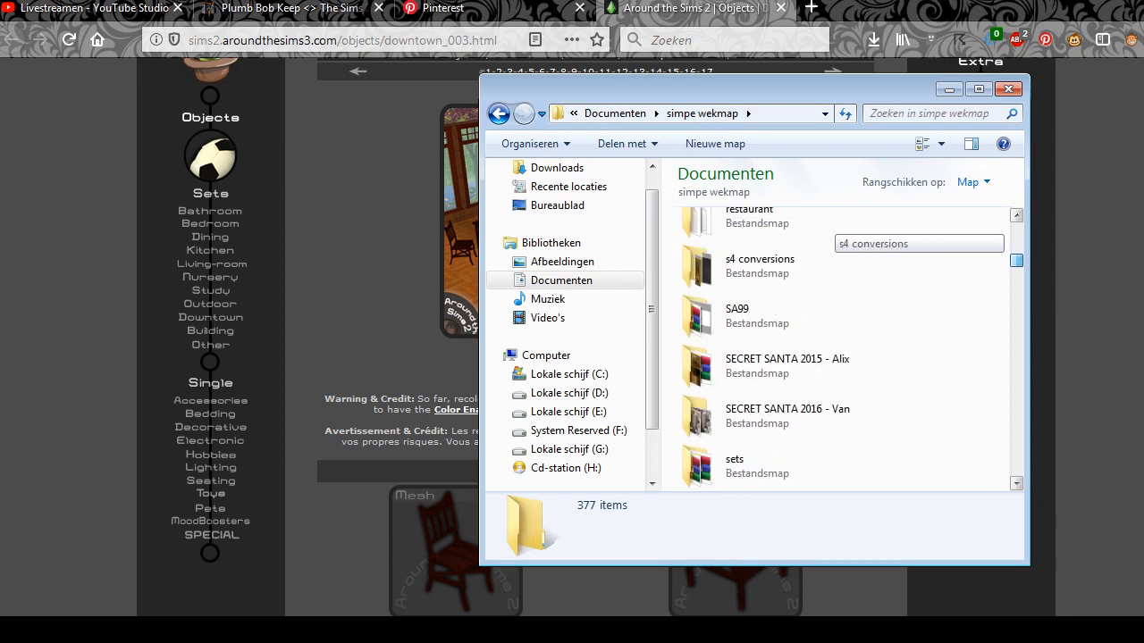
{"action": "double_click", "coordinate": [754, 383]}
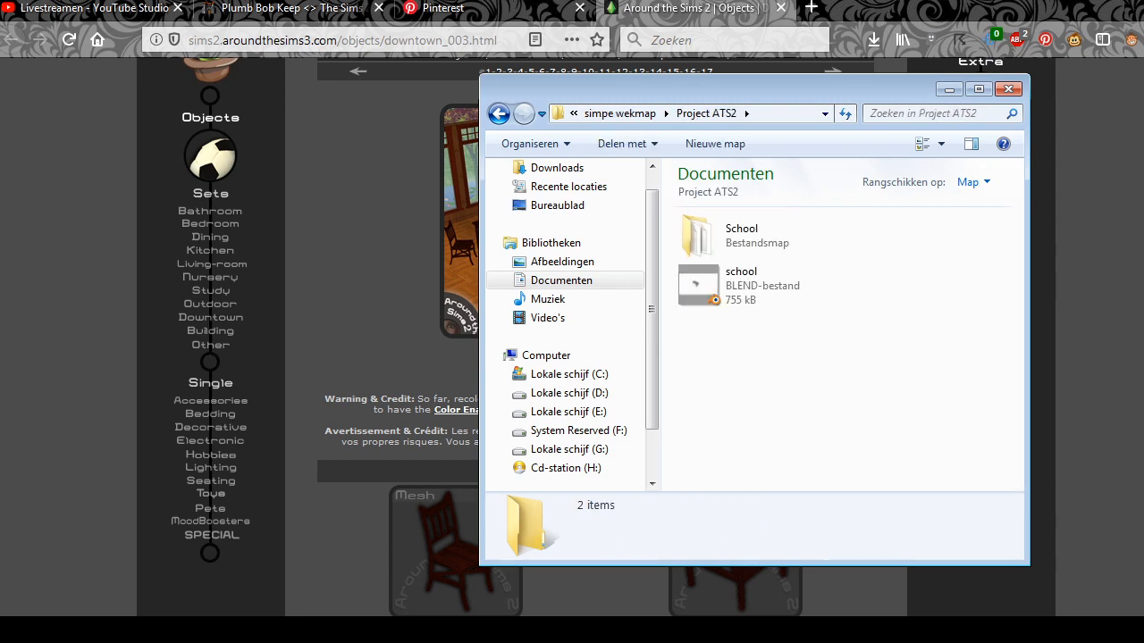
Step: Create a new folder named Tea Shop inside the Project ATS2 folder
{"action": "right_click", "coordinate": [669, 309]}
{"action": "mouse_move", "coordinate": [714, 505]}
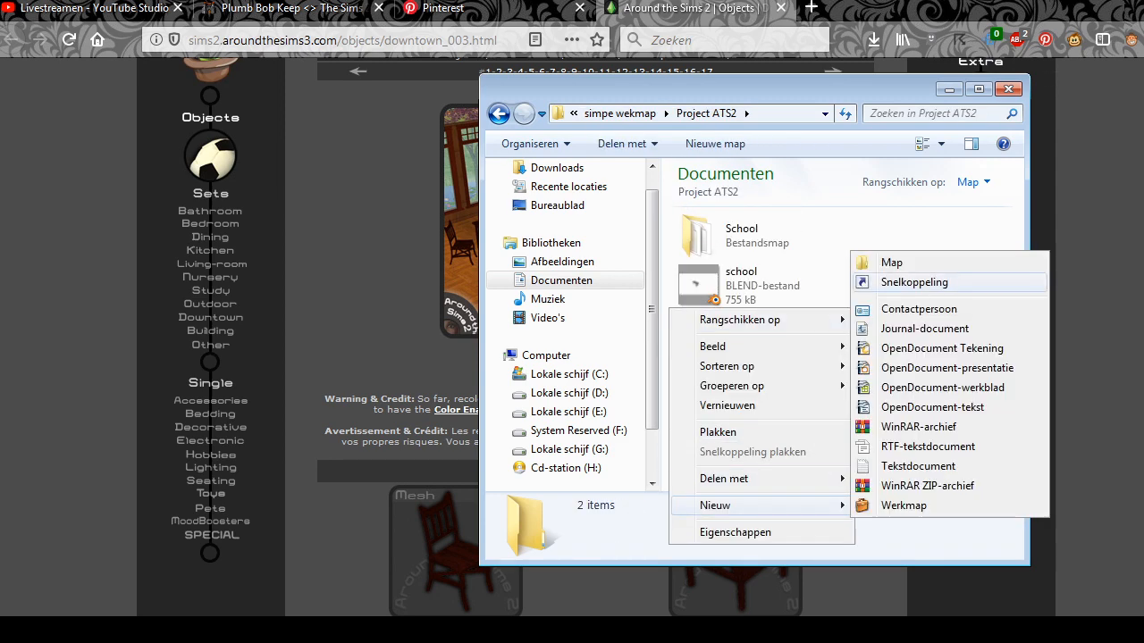
{"action": "left_click", "coordinate": [891, 262]}
{"action": "type", "text": "Tea Shop"}
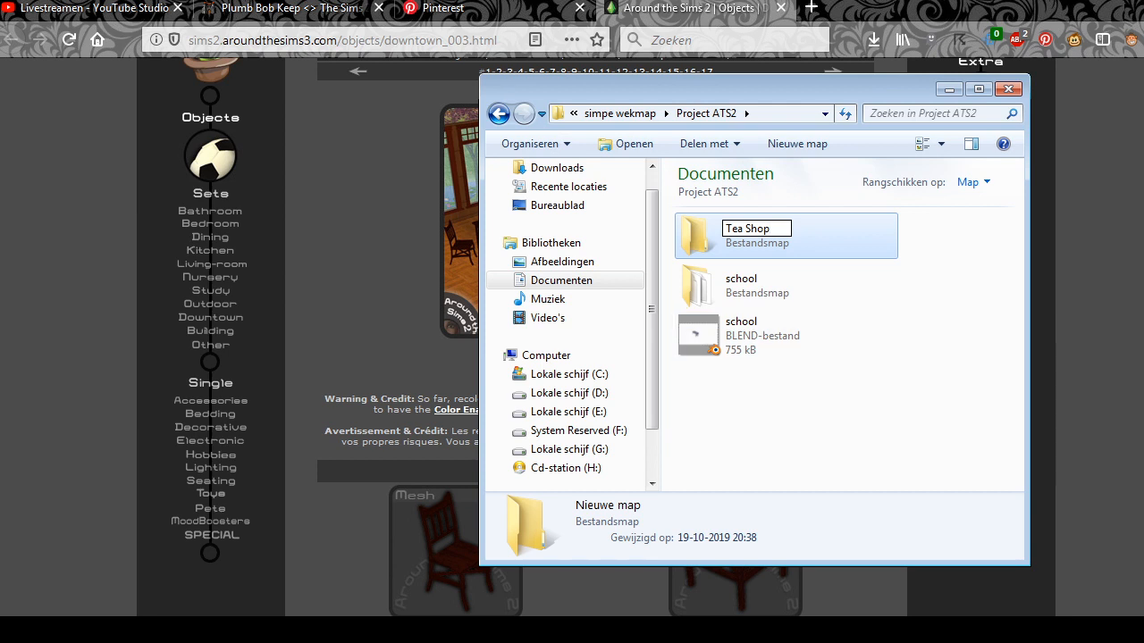
{"action": "left_click", "coordinate": [817, 239]}
Step: Open the Tea Shop folder and paste the cut atssandy_obj_teashop ZIP archives into it
{"action": "double_click", "coordinate": [780, 289]}
{"action": "right_click", "coordinate": [780, 291]}
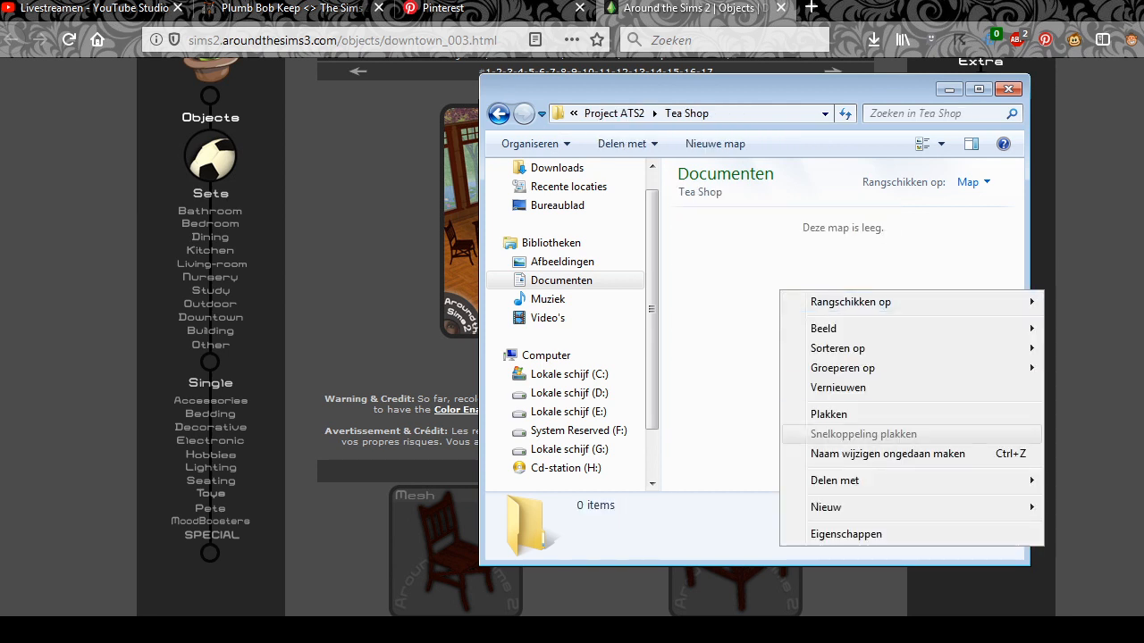
{"action": "left_click", "coordinate": [829, 415]}
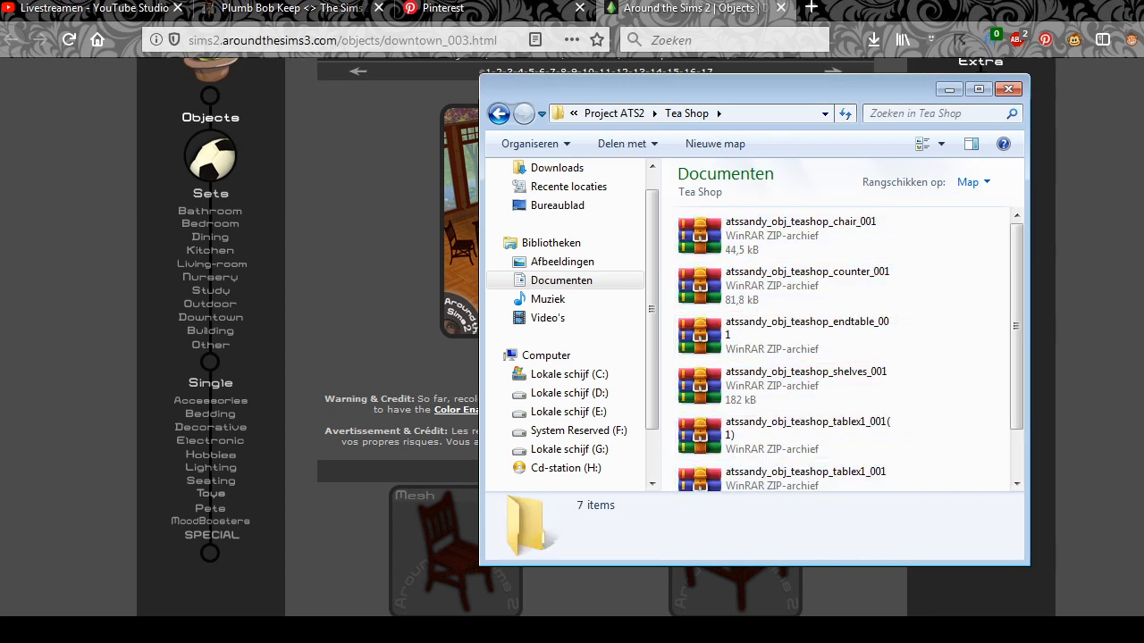
Step: Compare the two tablex1 archives, atssandy_obj_teashop_tablex1_001 and its (1) copy, by their file details
{"action": "left_click", "coordinate": [786, 368]}
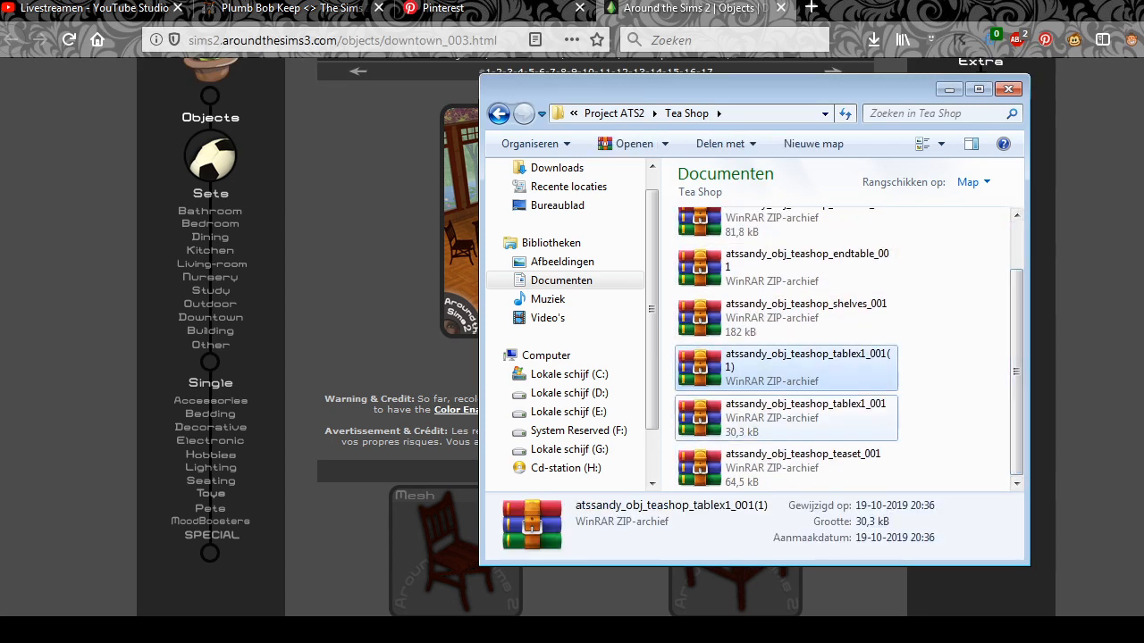
{"action": "left_click", "coordinate": [786, 417]}
{"action": "left_click", "coordinate": [786, 371]}
{"action": "left_click", "coordinate": [786, 417]}
{"action": "left_click", "coordinate": [786, 368]}
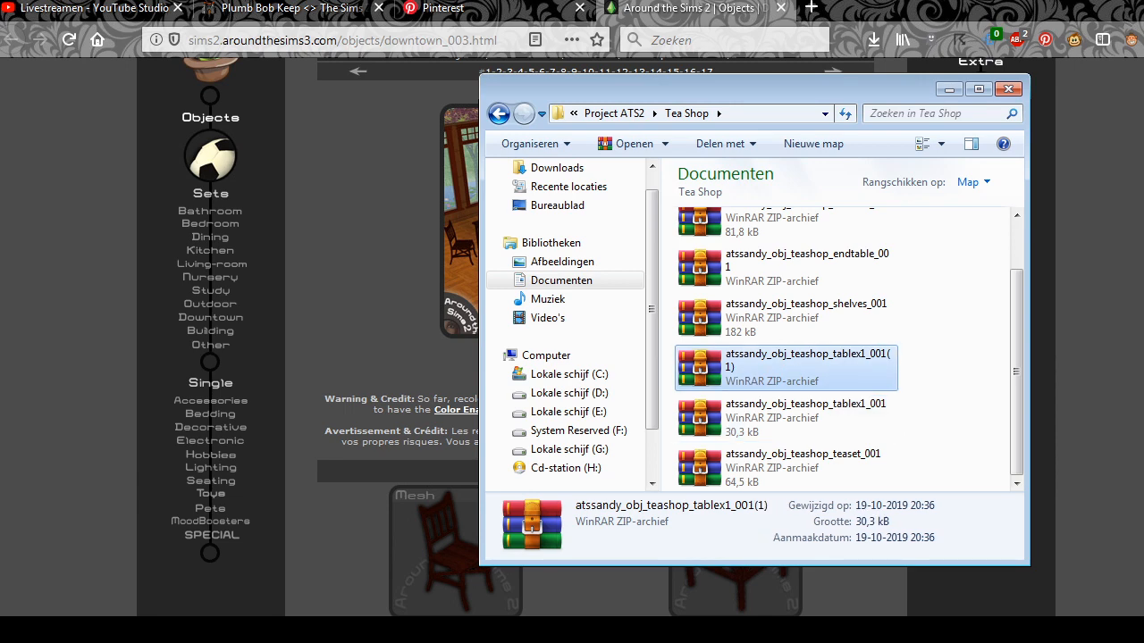
{"action": "left_click", "coordinate": [786, 417]}
{"action": "left_click", "coordinate": [786, 368]}
Step: Check the Tea Shop meshes on the Around the Sims 2 page against the archives in the folder
{"action": "key", "text": "alt+Tab"}
{"action": "scroll", "coordinate": [595, 284], "scroll_direction": "down", "scroll_amount": 3}
{"action": "scroll", "coordinate": [596, 283], "scroll_direction": "down", "scroll_amount": 7}
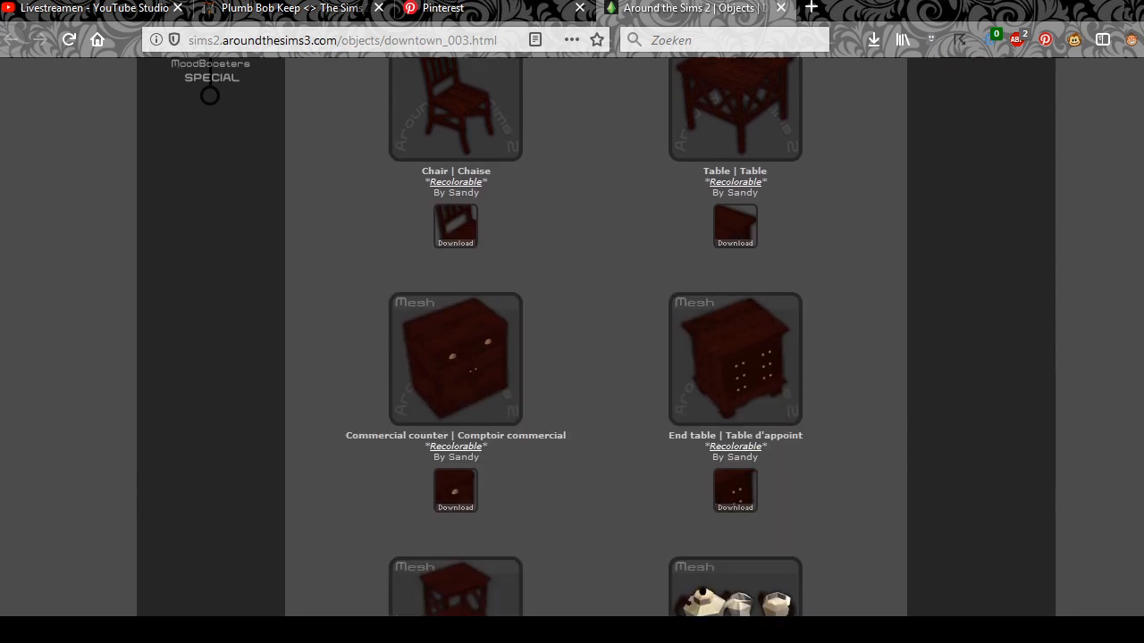
{"action": "scroll", "coordinate": [596, 337], "scroll_direction": "down", "scroll_amount": 8}
{"action": "scroll", "coordinate": [596, 337], "scroll_direction": "up", "scroll_amount": 2}
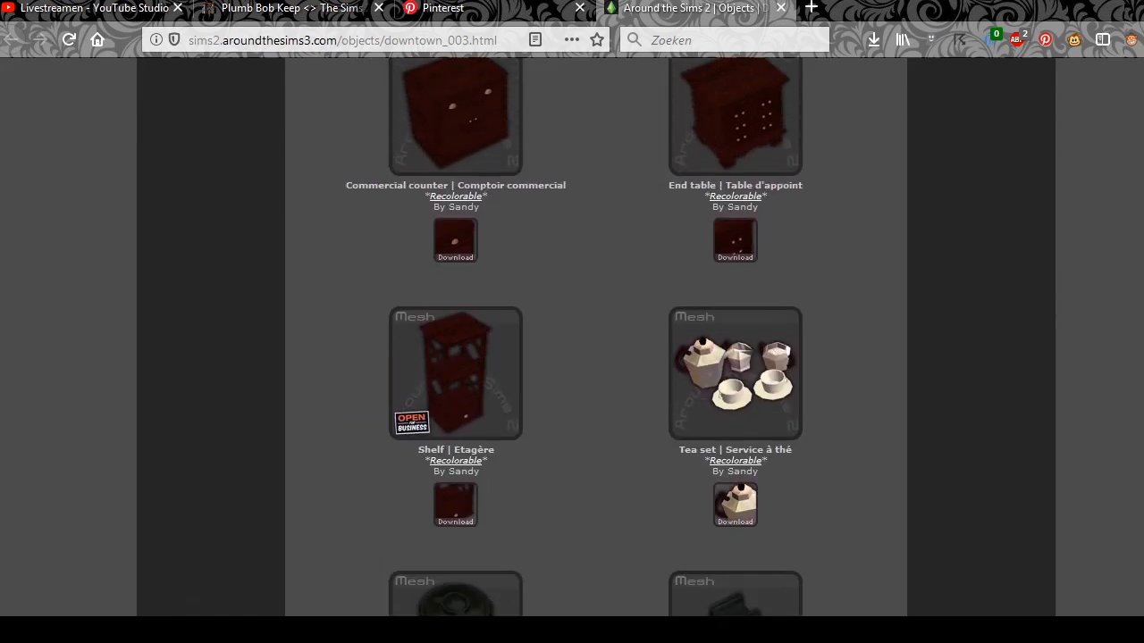
{"action": "key", "text": "alt+Tab"}
{"action": "key", "text": "alt+Tab"}
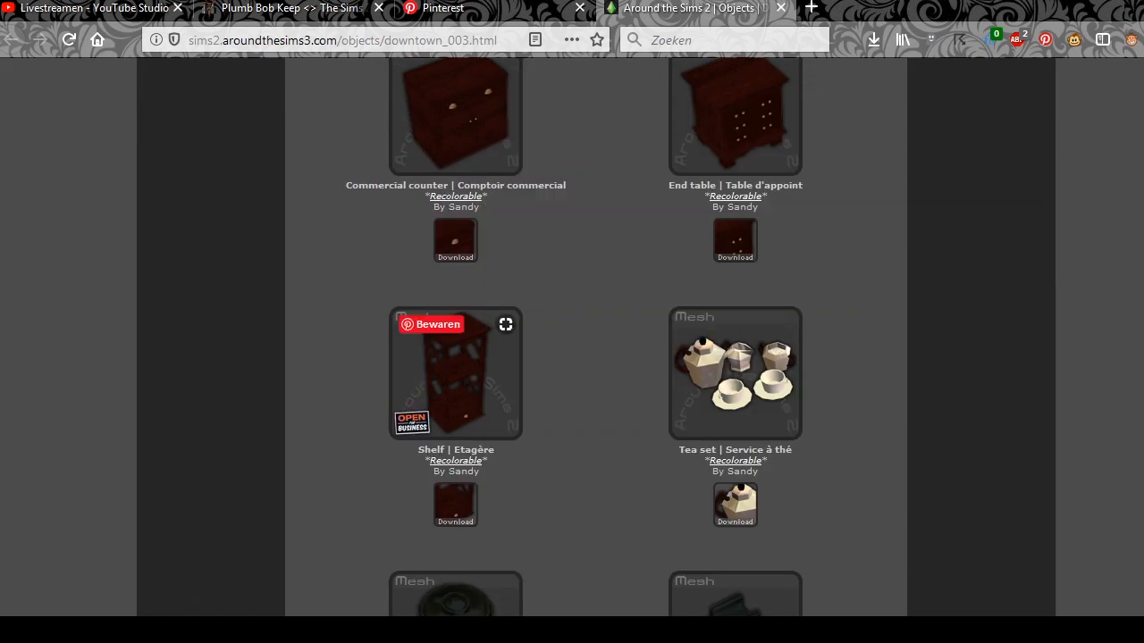
{"action": "scroll", "coordinate": [596, 337], "scroll_direction": "up", "scroll_amount": 7}
{"action": "scroll", "coordinate": [596, 337], "scroll_direction": "up", "scroll_amount": 8}
{"action": "scroll", "coordinate": [596, 337], "scroll_direction": "down", "scroll_amount": 3}
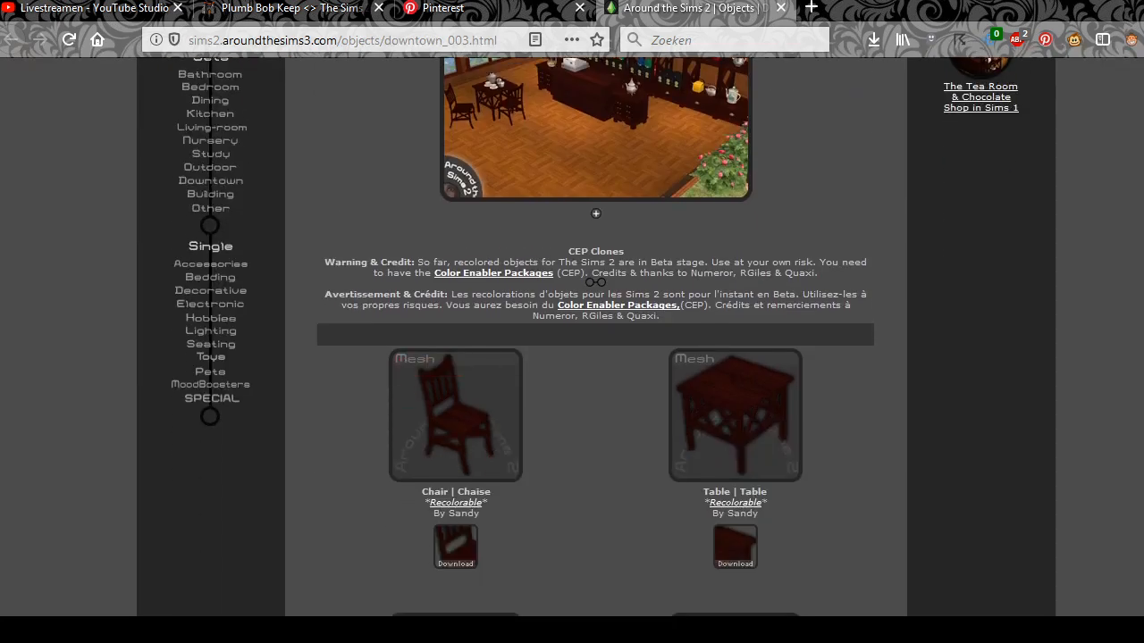
{"action": "key", "text": "alt+Tab"}
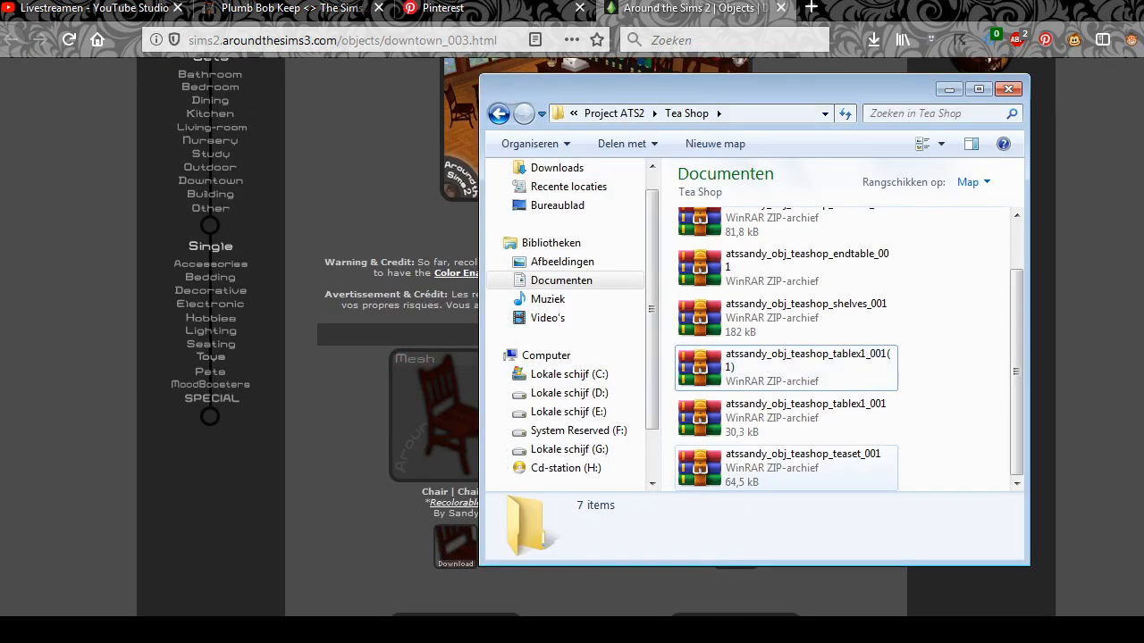
Step: Delete the duplicate archive atssandy_obj_teashop_tablex1_001(1) to the recycle bin
{"action": "left_click", "coordinate": [786, 366]}
{"action": "key", "text": "Delete"}
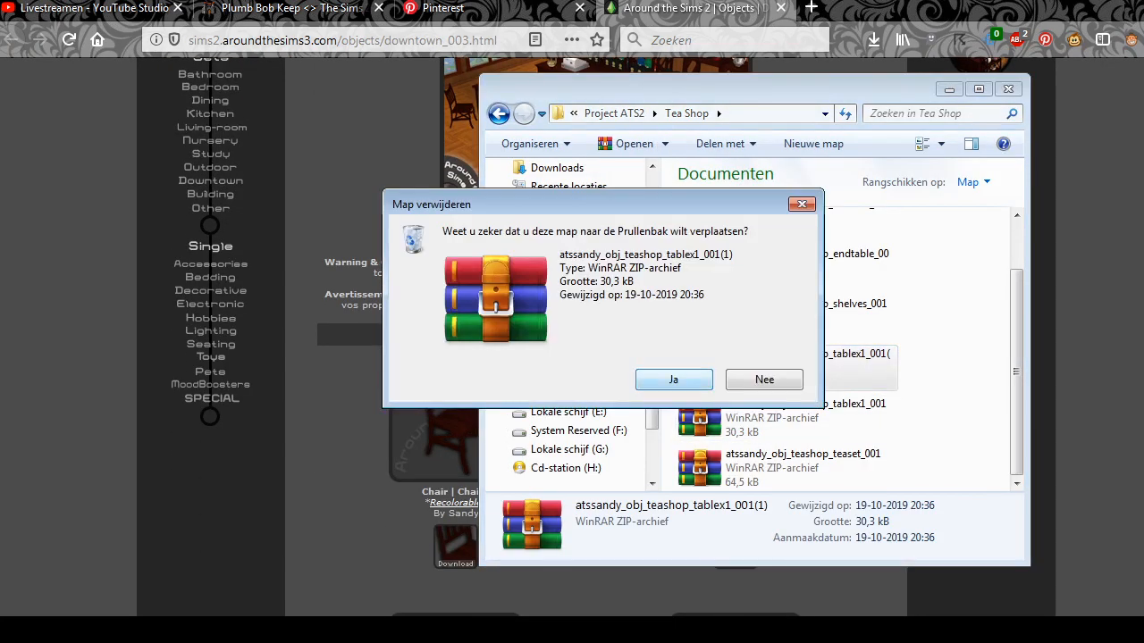
{"action": "key", "text": "Return"}
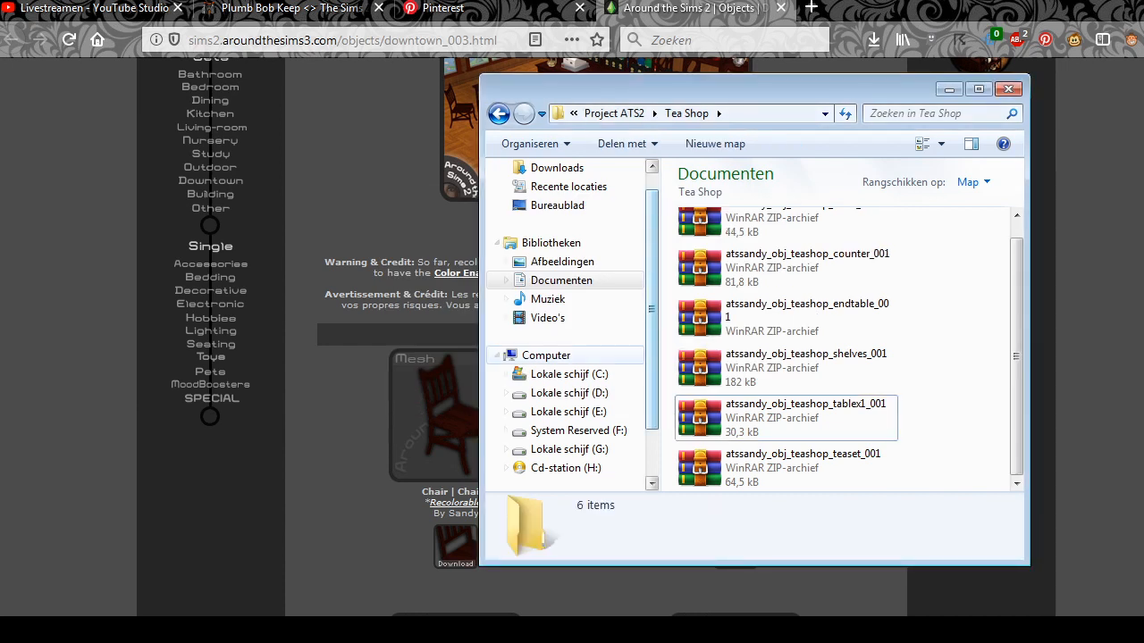
Step: Extract the six remaining Tea Shop ZIP archives, from the chair through the tea set, directly into the current folder
{"action": "left_click_drag", "start_coordinate": [1017, 291], "coordinate": [1016, 268]}
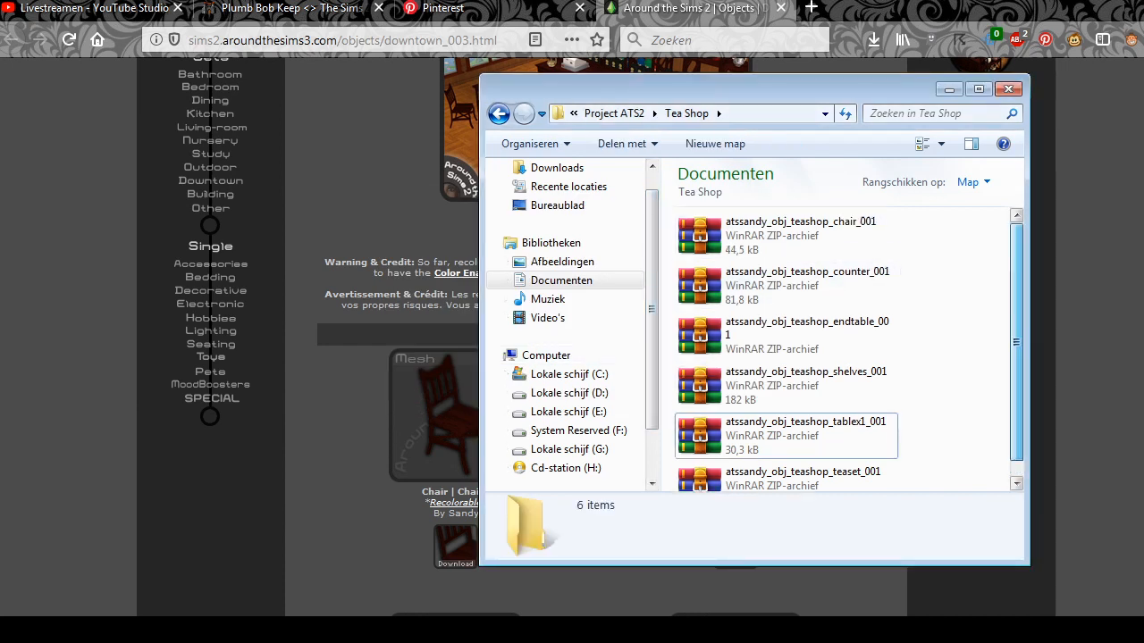
{"action": "left_click_drag", "start_coordinate": [920, 470], "coordinate": [809, 215]}
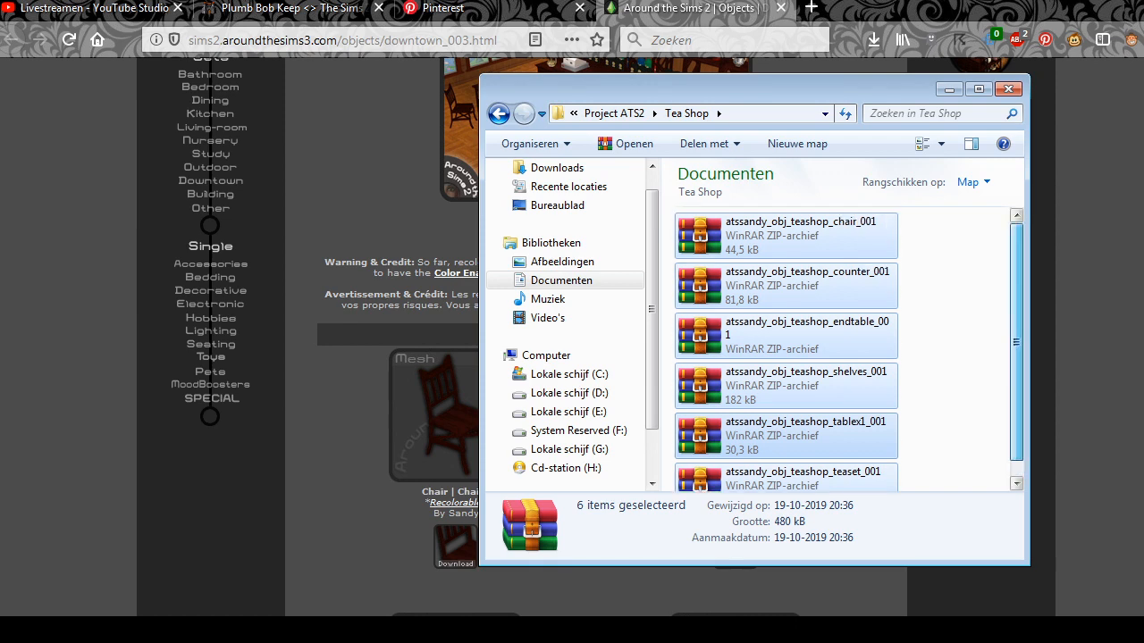
{"action": "right_click", "coordinate": [811, 214]}
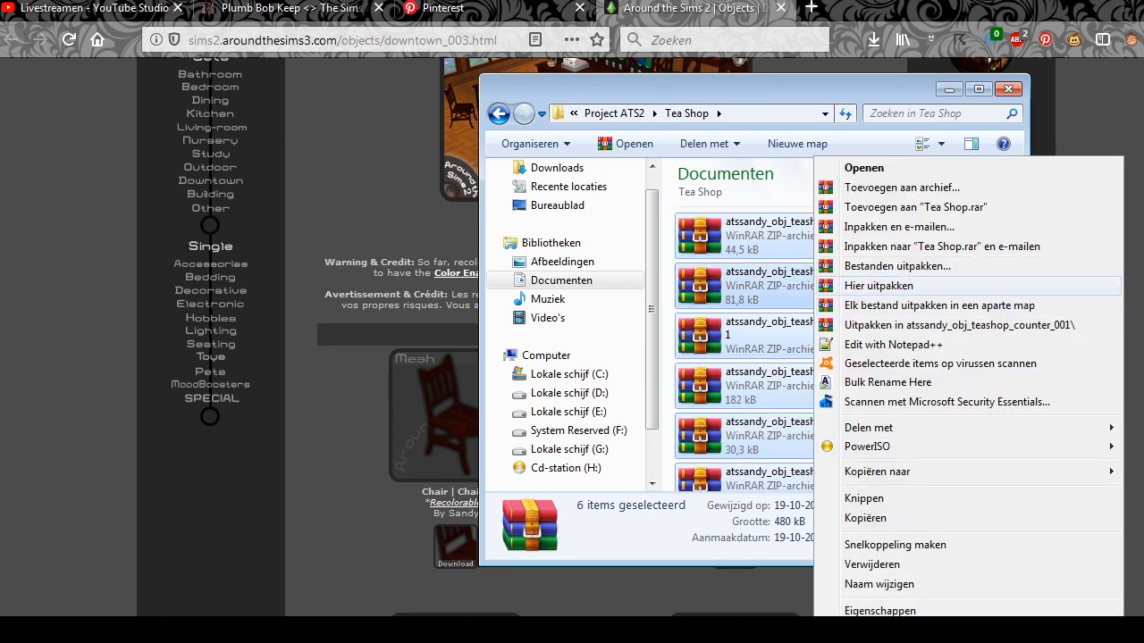
{"action": "left_click", "coordinate": [885, 277]}
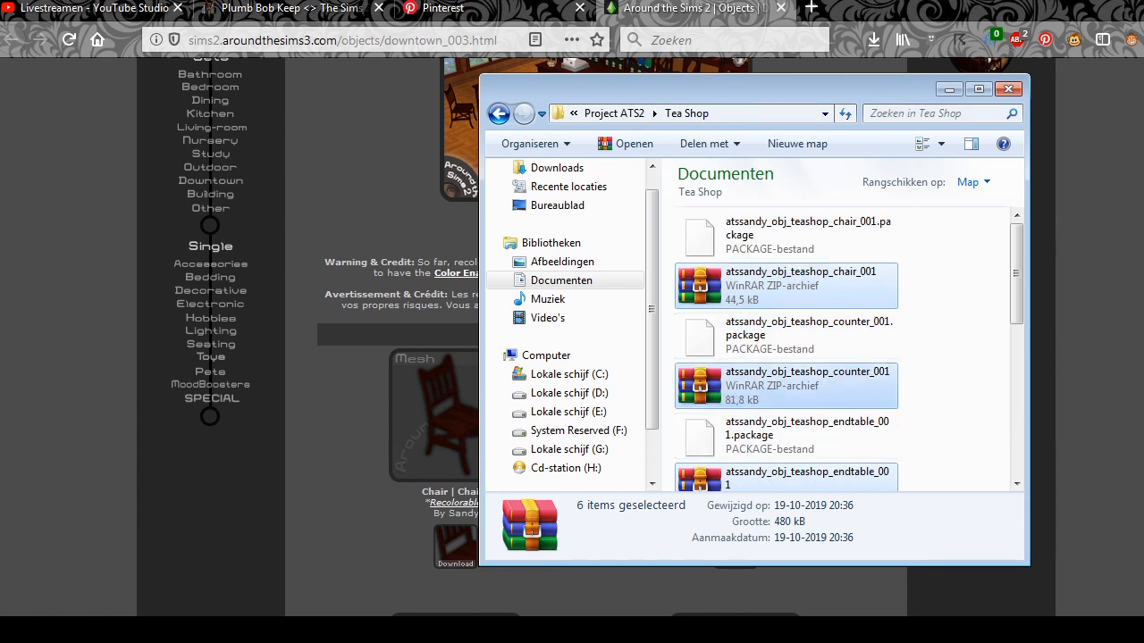
Step: Cut the six extracted ZIP archives from Tea Shop and create a folder named fgfg in Project ATS2
{"action": "right_click", "coordinate": [819, 384]}
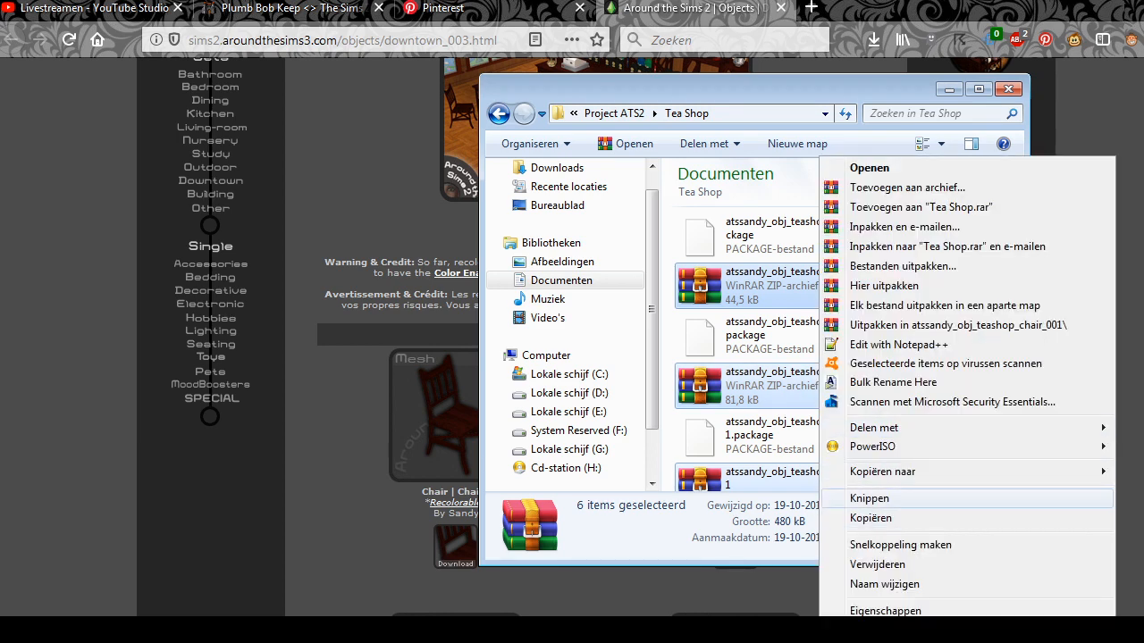
{"action": "left_click", "coordinate": [869, 498]}
{"action": "left_click", "coordinate": [498, 112]}
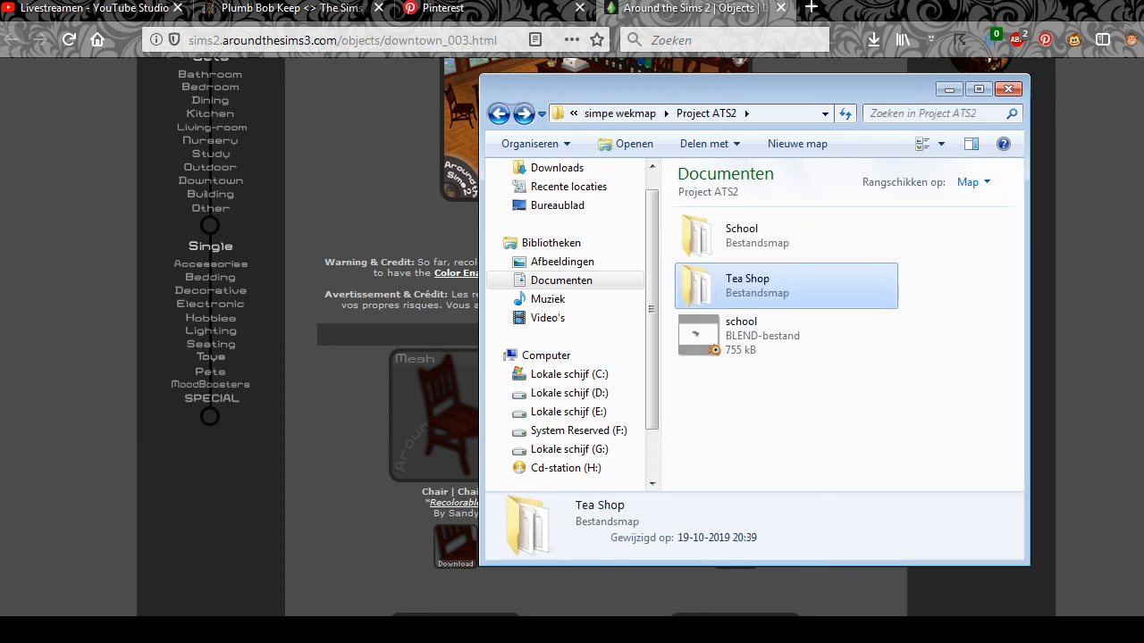
{"action": "right_click", "coordinate": [725, 178]}
{"action": "mouse_move", "coordinate": [893, 395]}
{"action": "left_click", "coordinate": [1009, 394]}
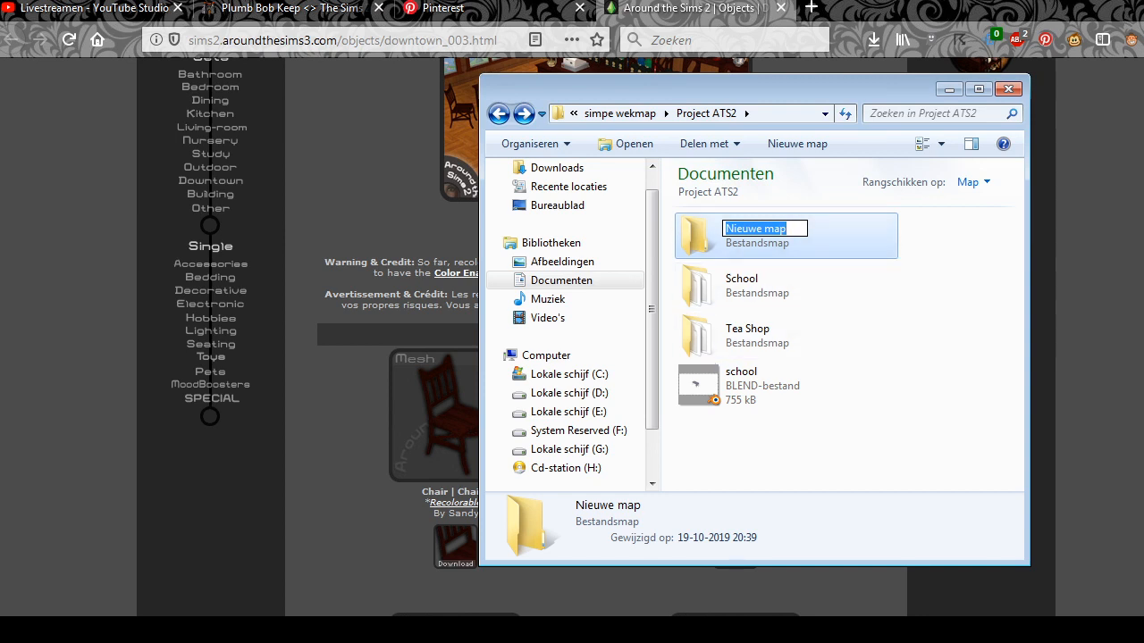
{"action": "type", "text": "fgfg"}
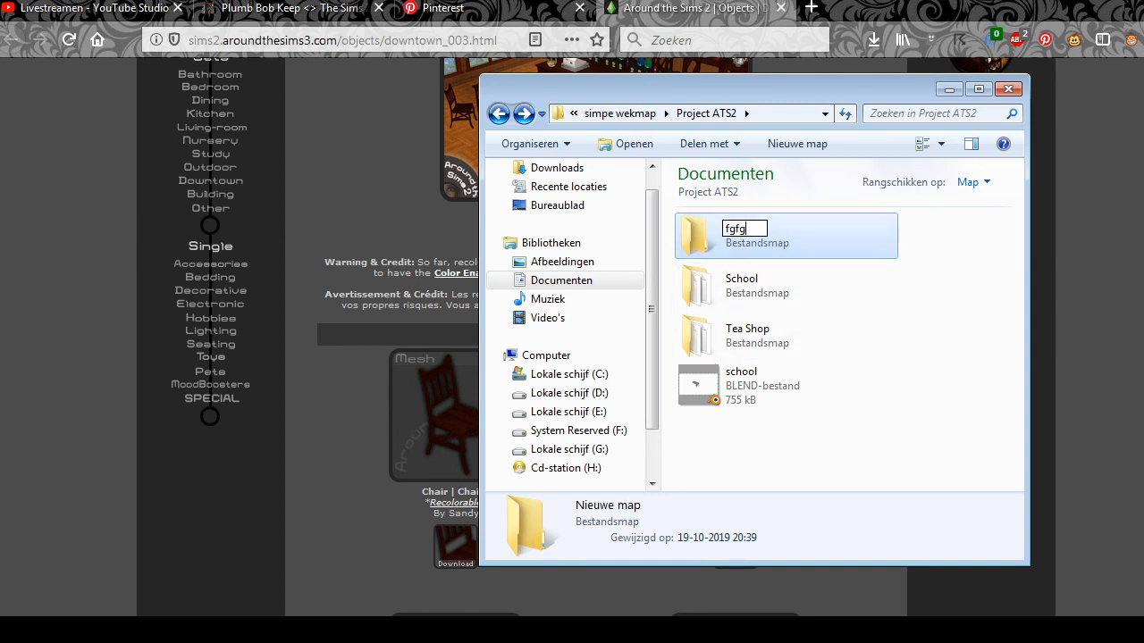
{"action": "key", "text": "Return"}
Step: Paste the cut ZIP archives into the fgfg folder and return to Project ATS2
{"action": "key", "text": "Return"}
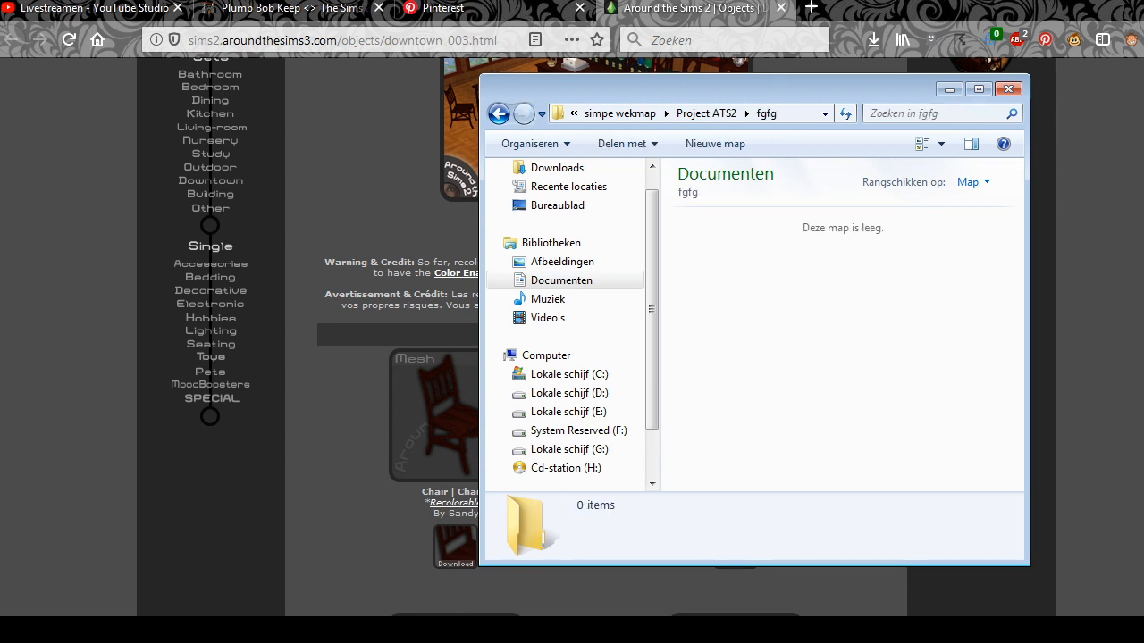
{"action": "key", "text": "shift+F10"}
{"action": "key", "text": "Escape"}
{"action": "key", "text": "BackSpace"}
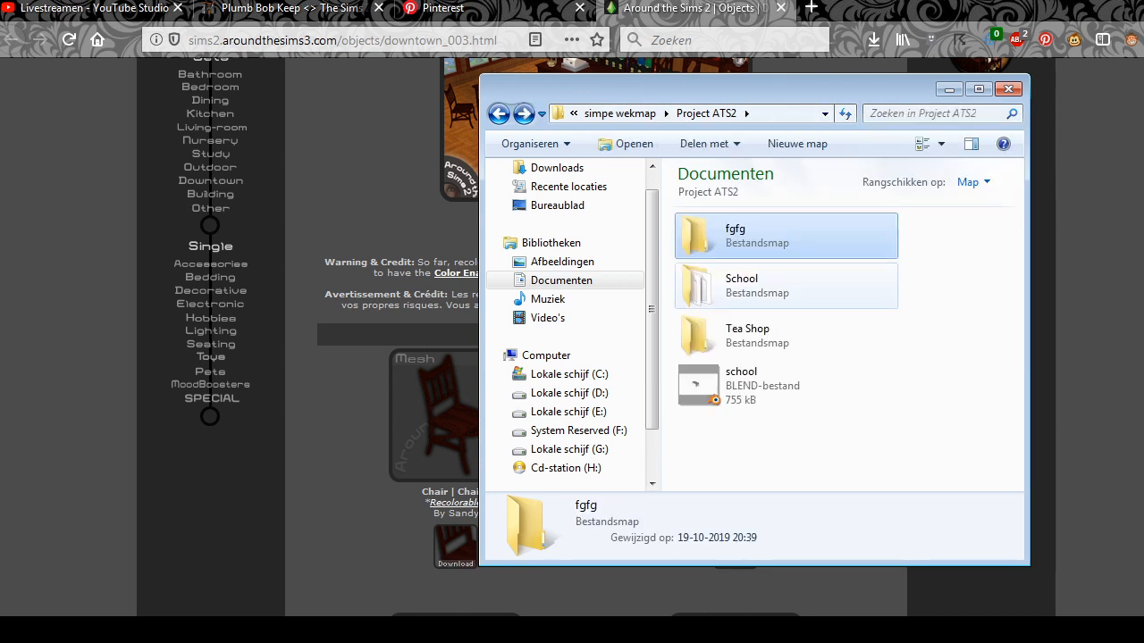
Step: Open the Tea Shop folder containing the extracted package files
{"action": "key", "text": "Down"}
{"action": "key", "text": "Return"}
{"action": "key", "text": "BackSpace"}
{"action": "key", "text": "Down"}
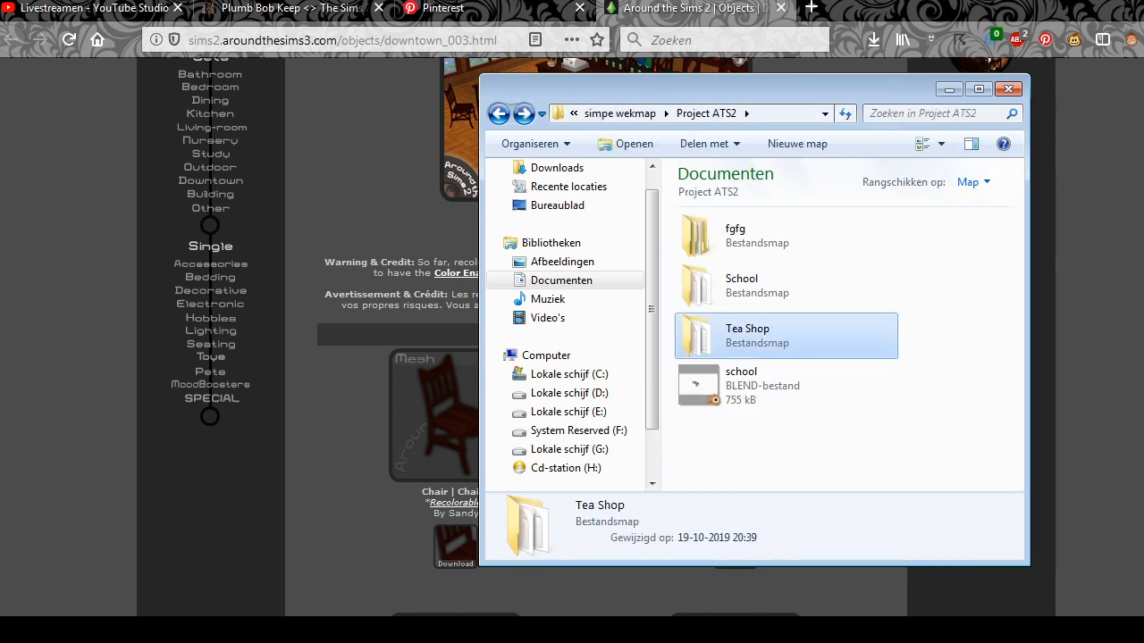
{"action": "key", "text": "Return"}
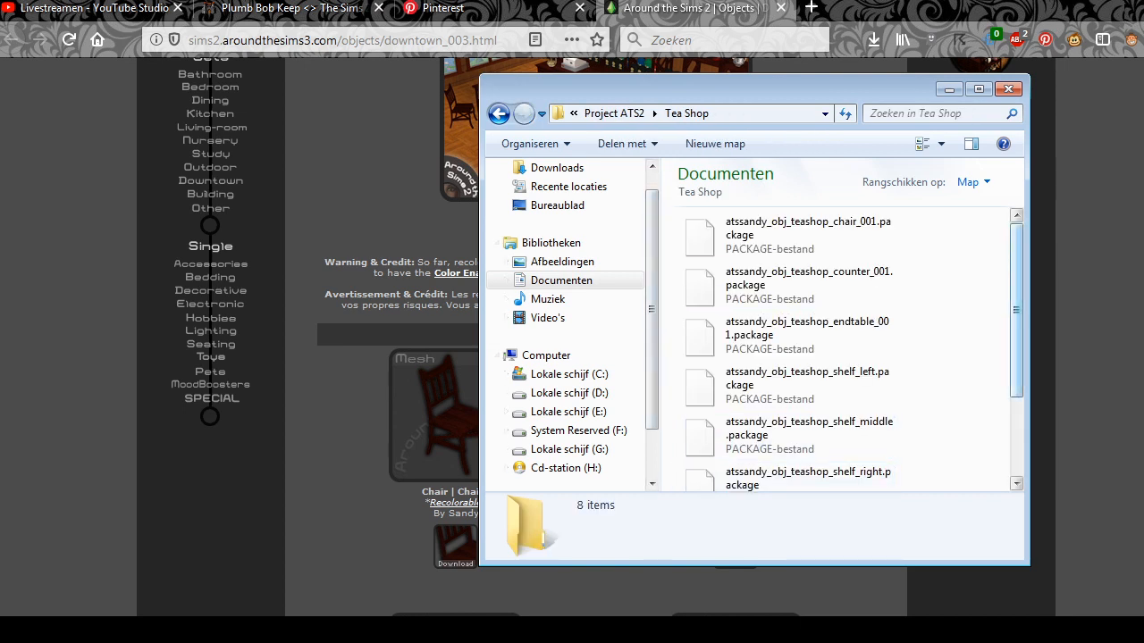
Step: Examine the extracted package files, especially the left, middle and right parts of the Tea Shop shelf
{"action": "scroll", "coordinate": [849, 348], "scroll_direction": "down", "scroll_amount": 3}
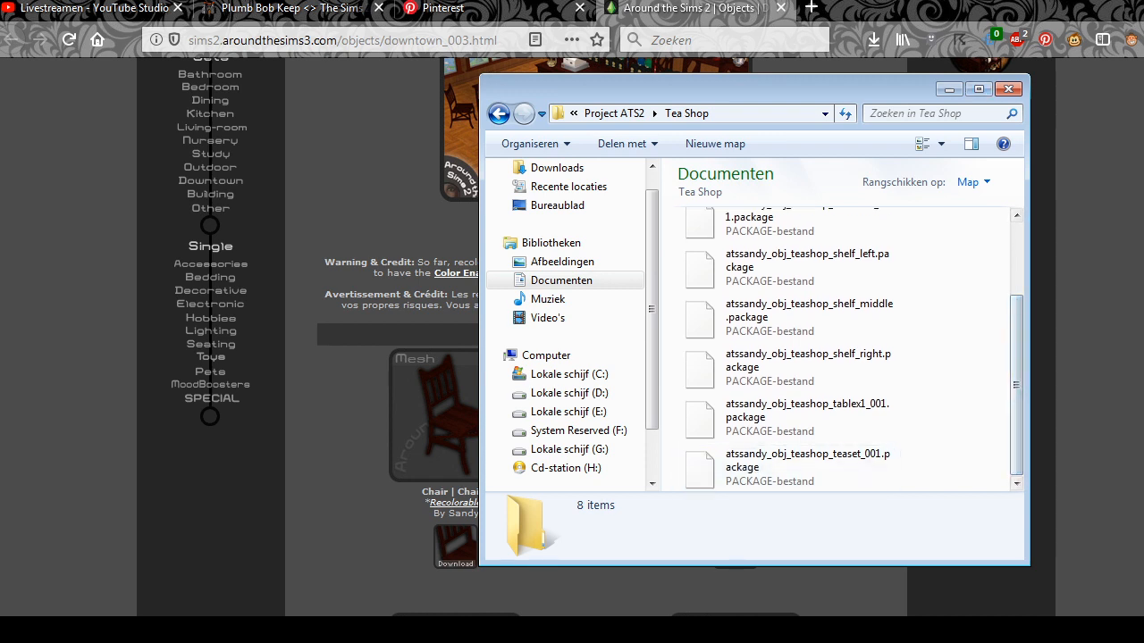
{"action": "left_click", "coordinate": [804, 368]}
{"action": "left_click", "coordinate": [804, 419]}
{"action": "left_click", "coordinate": [804, 370]}
{"action": "left_click", "coordinate": [818, 320]}
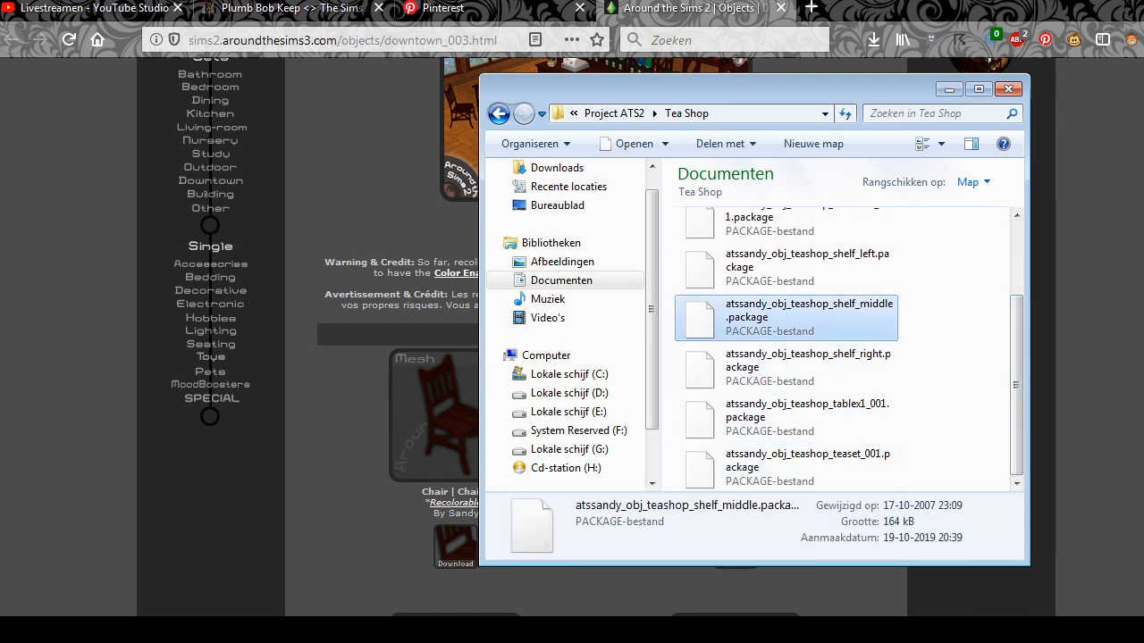
{"action": "left_click", "coordinate": [822, 269]}
{"action": "left_click_drag", "start_coordinate": [916, 264], "coordinate": [876, 377]}
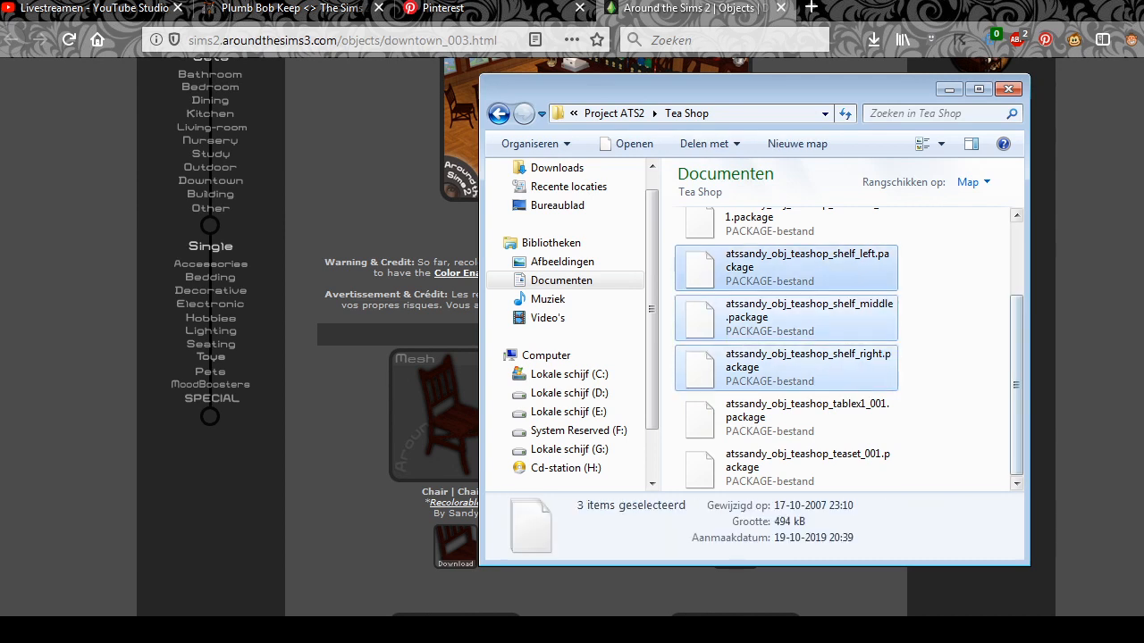
{"action": "scroll", "coordinate": [849, 348], "scroll_direction": "up", "scroll_amount": 3}
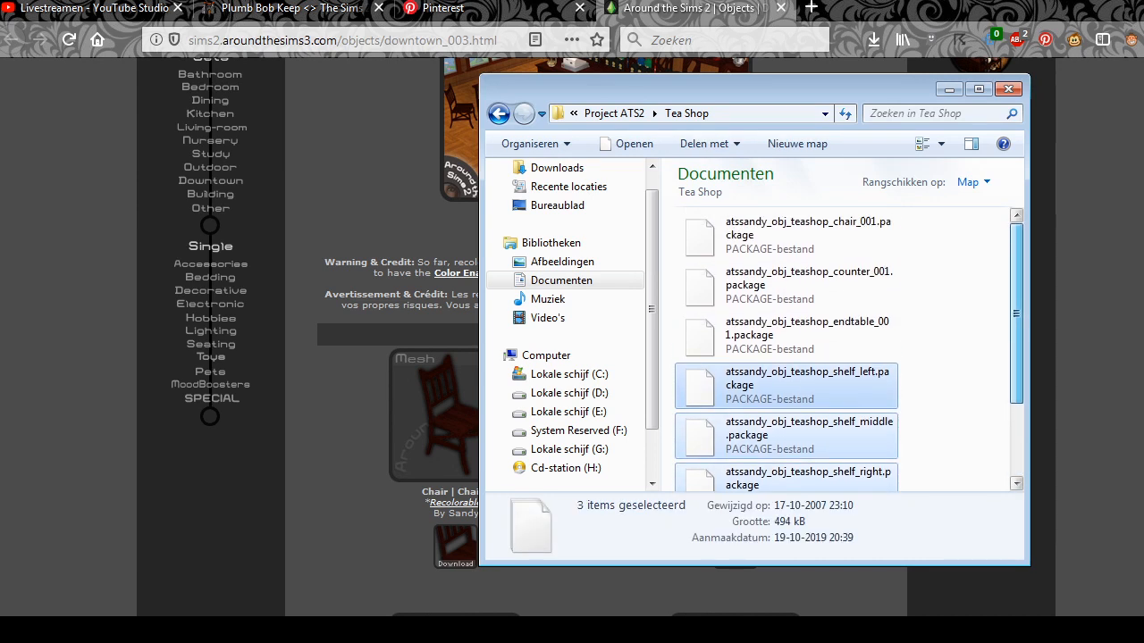
Step: Review the chair, counter and end table packages and compare them with the meshes on the Tea Shop web page
{"action": "left_click", "coordinate": [951, 285]}
{"action": "left_click", "coordinate": [804, 236]}
{"action": "left_click", "coordinate": [804, 286]}
{"action": "left_click", "coordinate": [804, 336]}
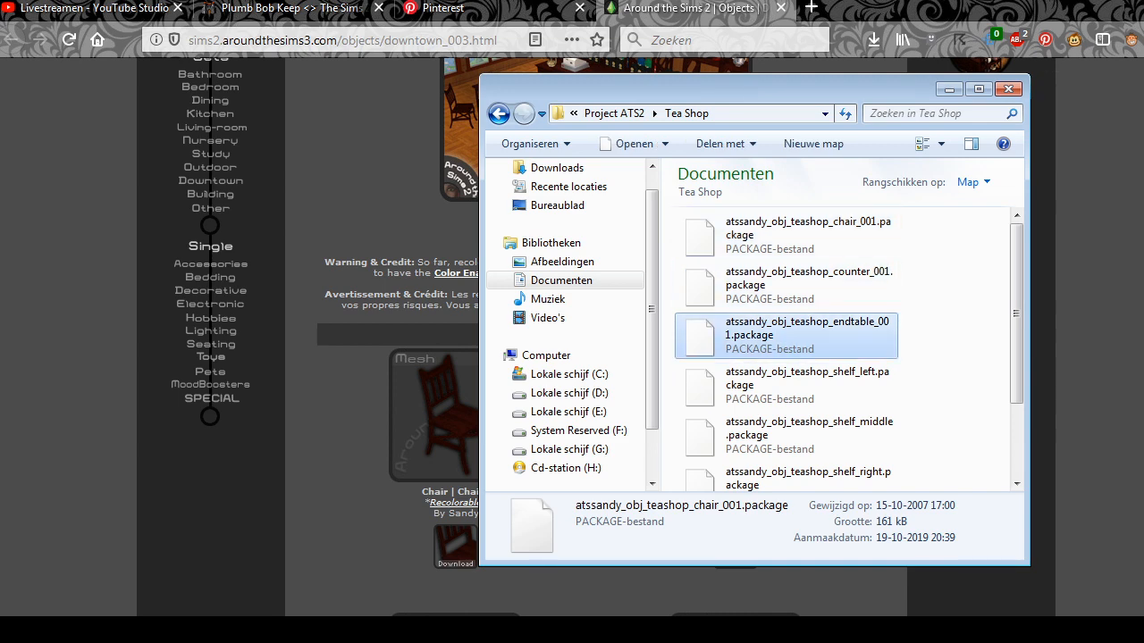
{"action": "left_click", "coordinate": [947, 332]}
{"action": "left_click", "coordinate": [358, 402]}
{"action": "scroll", "coordinate": [595, 281], "scroll_direction": "down", "scroll_amount": 4}
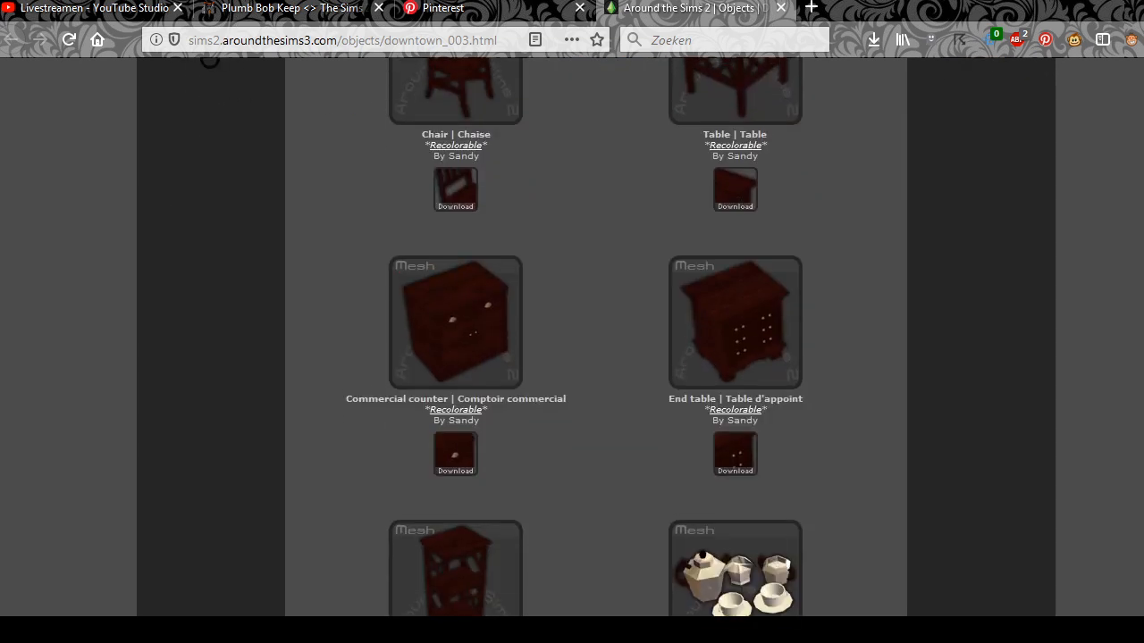
{"action": "scroll", "coordinate": [595, 337], "scroll_direction": "up", "scroll_amount": 1}
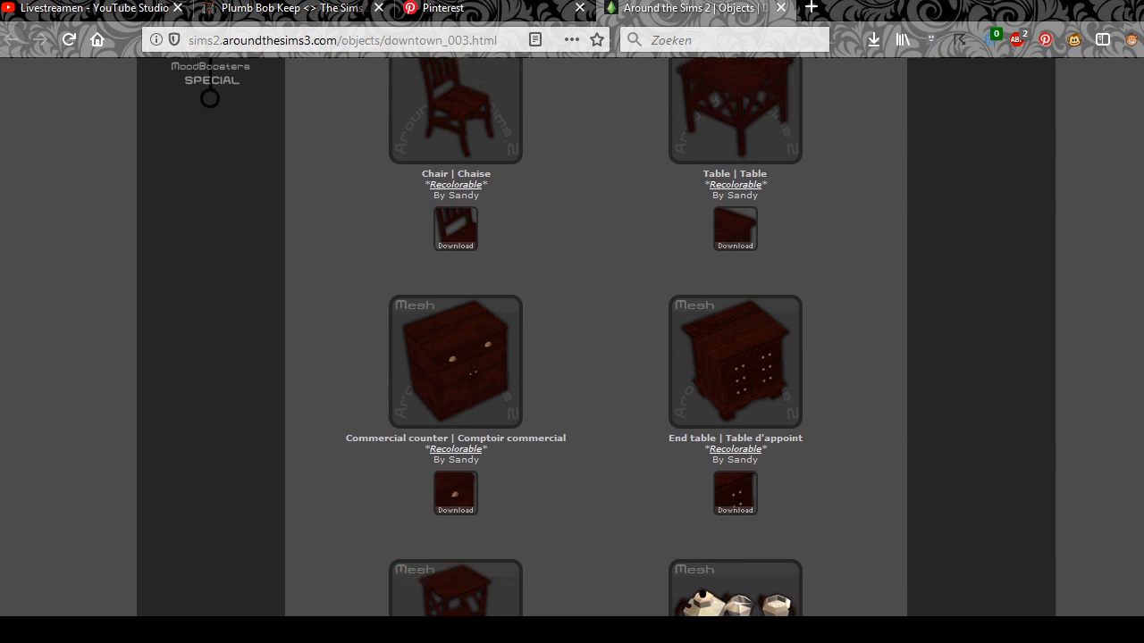
Step: Switch to SimPE, start opening a package and browse to the Project ATS2 folder inside simpe wekmap in Documenten
{"action": "key", "text": "alt+Tab"}
{"action": "left_click", "coordinate": [15, 4]}
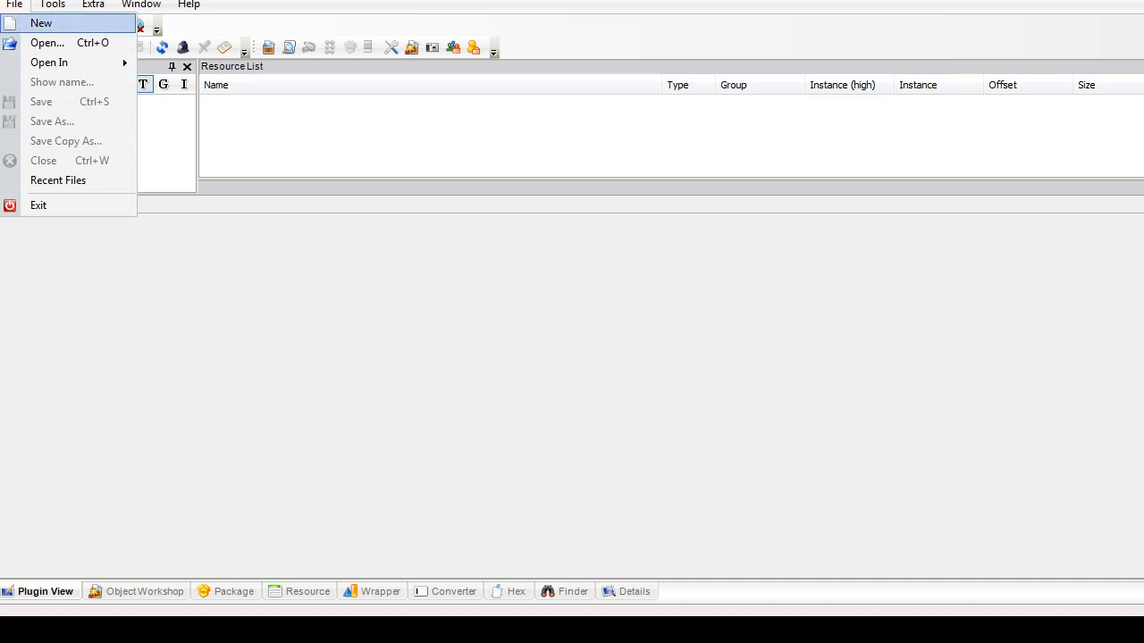
{"action": "left_click", "coordinate": [48, 43]}
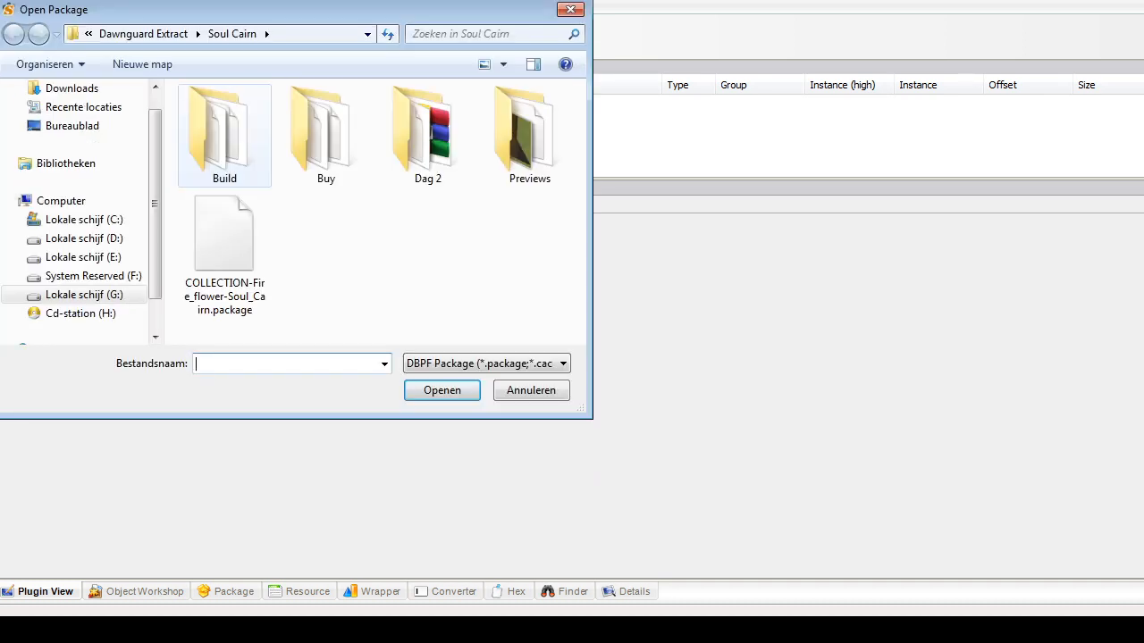
{"action": "left_click", "coordinate": [76, 143]}
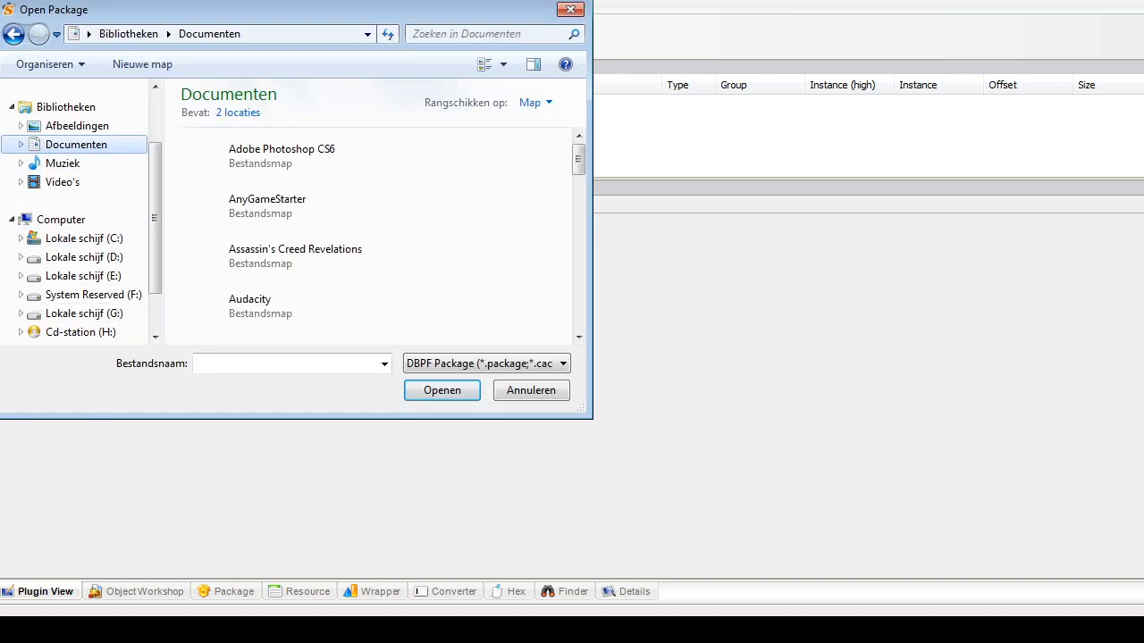
{"action": "scroll", "coordinate": [393, 232], "scroll_direction": "down", "scroll_amount": 4}
{"action": "left_click_drag", "start_coordinate": [578, 228], "coordinate": [578, 290]}
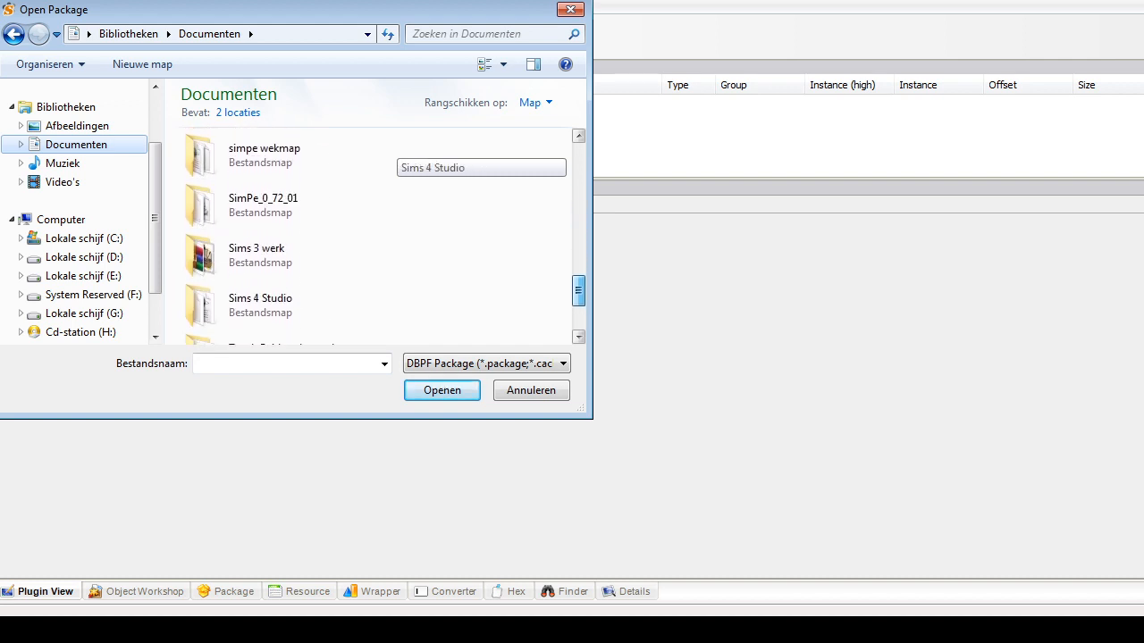
{"action": "double_click", "coordinate": [268, 156]}
{"action": "left_click_drag", "start_coordinate": [578, 150], "coordinate": [578, 197]}
{"action": "double_click", "coordinate": [259, 224]}
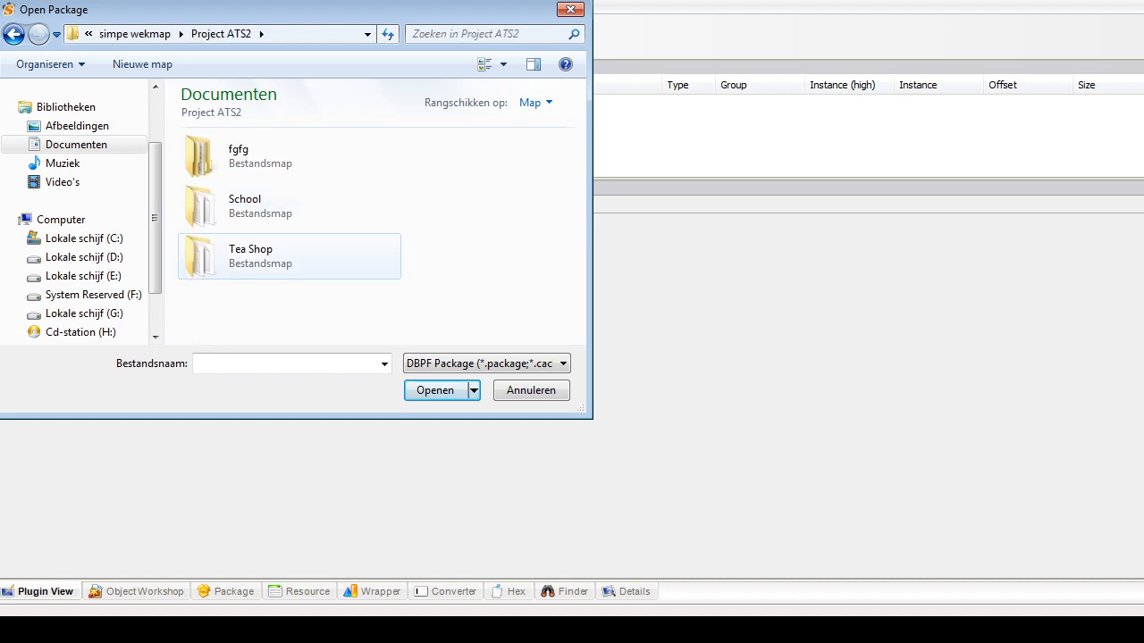
Step: Open atssandy_obj_teashop_counter_001.package from the Tea Shop folder
{"action": "double_click", "coordinate": [250, 254]}
{"action": "left_click", "coordinate": [304, 159]}
{"action": "left_click", "coordinate": [308, 254]}
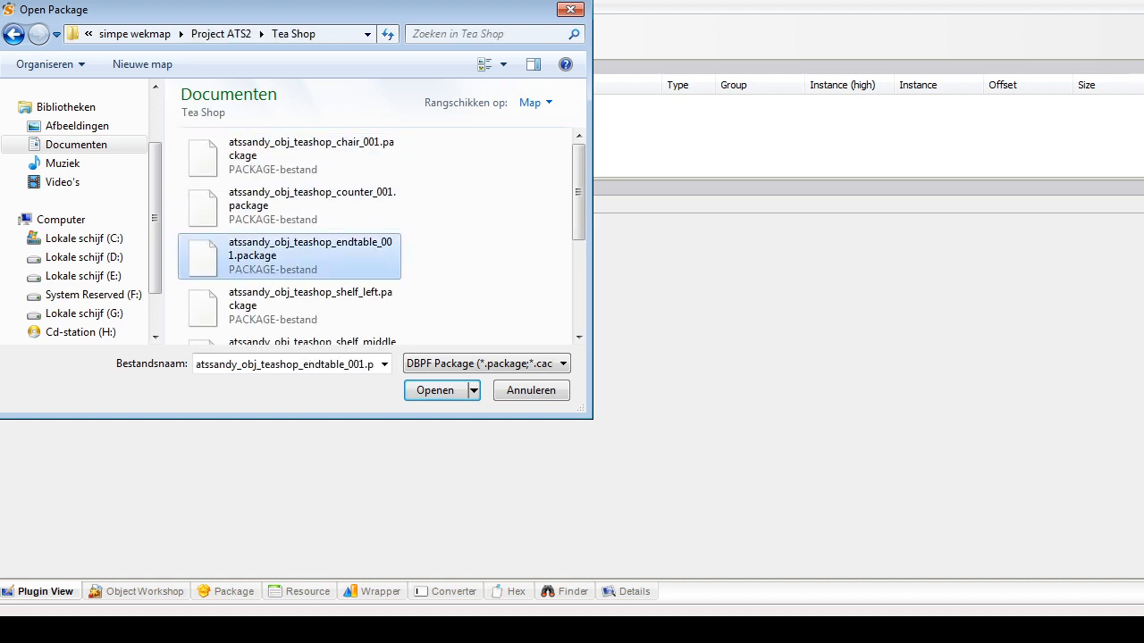
{"action": "left_click", "coordinate": [313, 211]}
{"action": "left_click", "coordinate": [436, 390]}
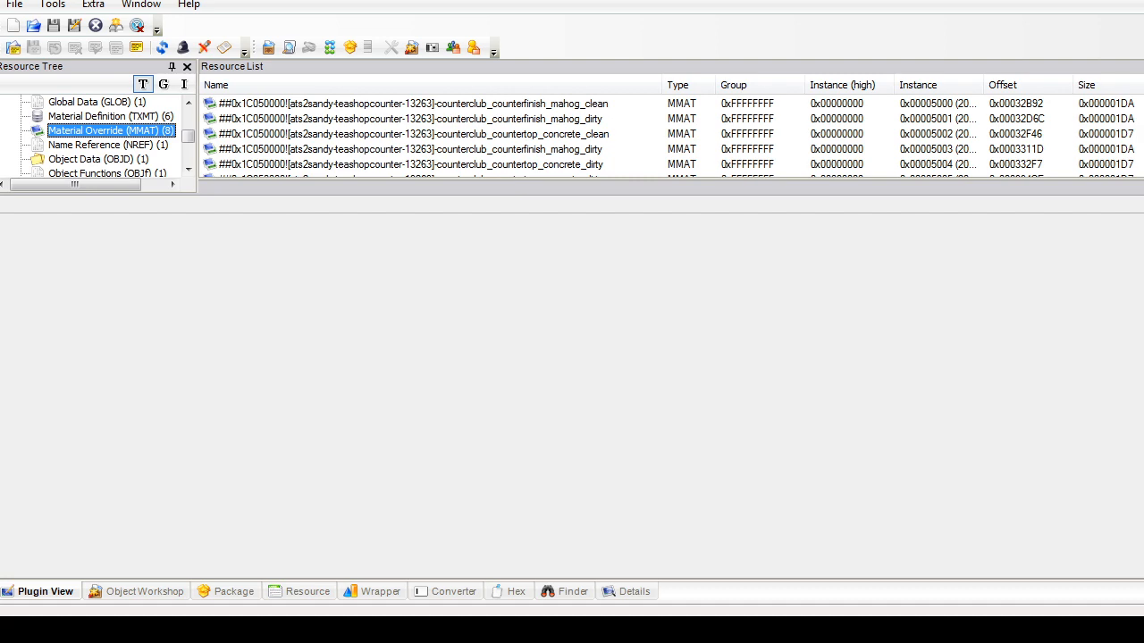
Step: Examine the counter's Material Override (MMAT) entries, comparing the clean and dirty counterfinish and countertop materials
{"action": "left_click", "coordinate": [411, 164]}
{"action": "left_click", "coordinate": [411, 149]}
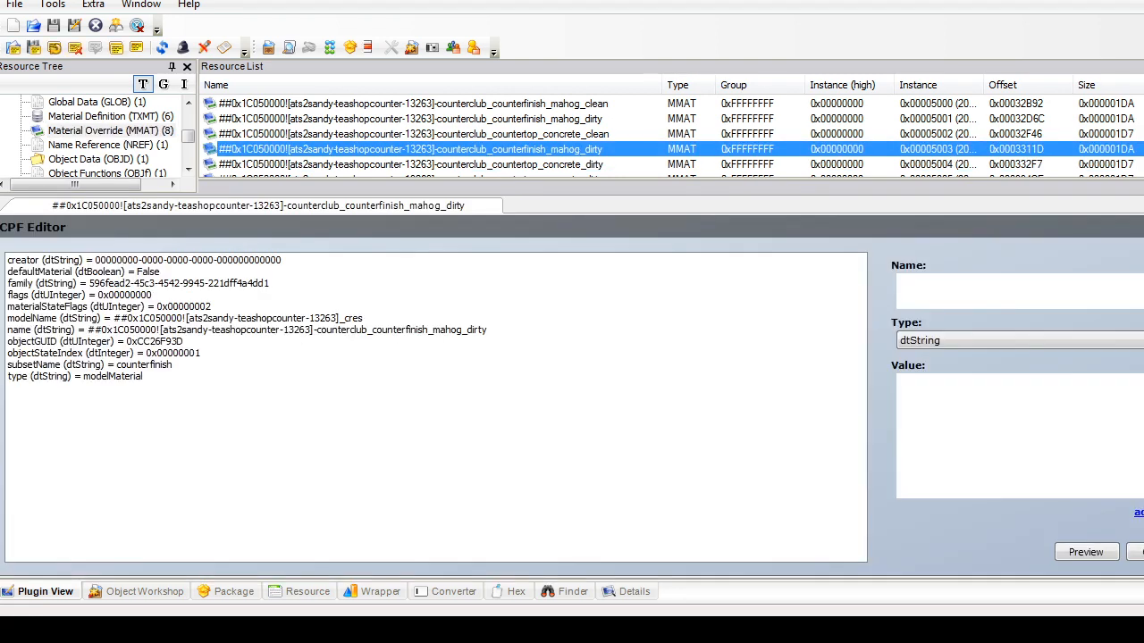
{"action": "left_click", "coordinate": [411, 134]}
{"action": "left_click", "coordinate": [411, 150]}
{"action": "left_click", "coordinate": [411, 164]}
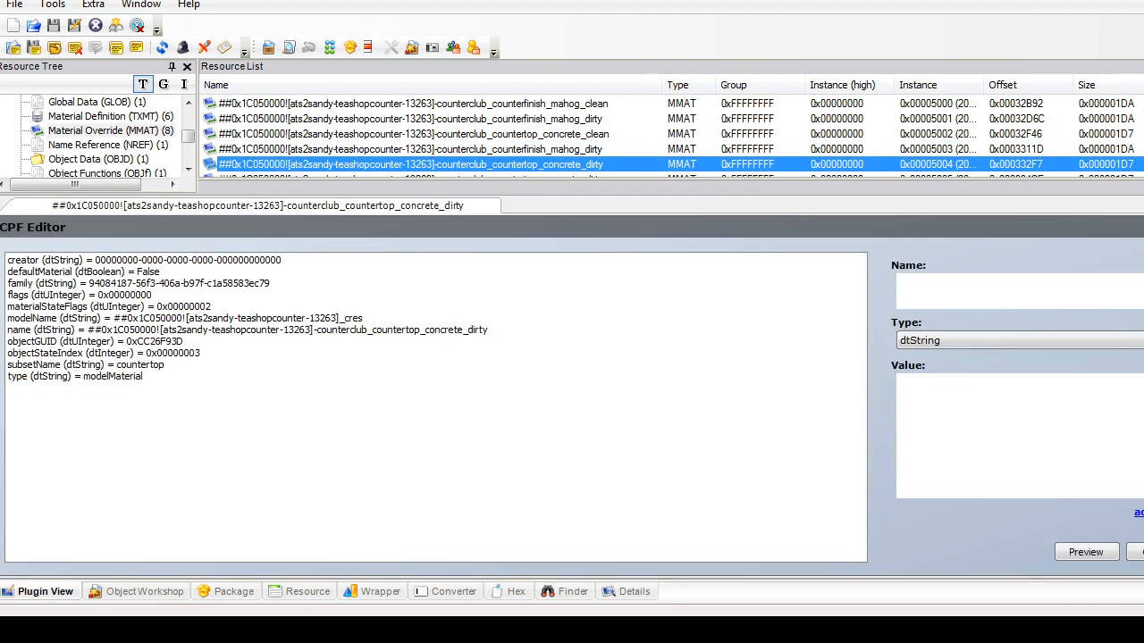
{"action": "scroll", "coordinate": [411, 164], "scroll_direction": "down", "scroll_amount": 1}
{"action": "left_click", "coordinate": [411, 149]}
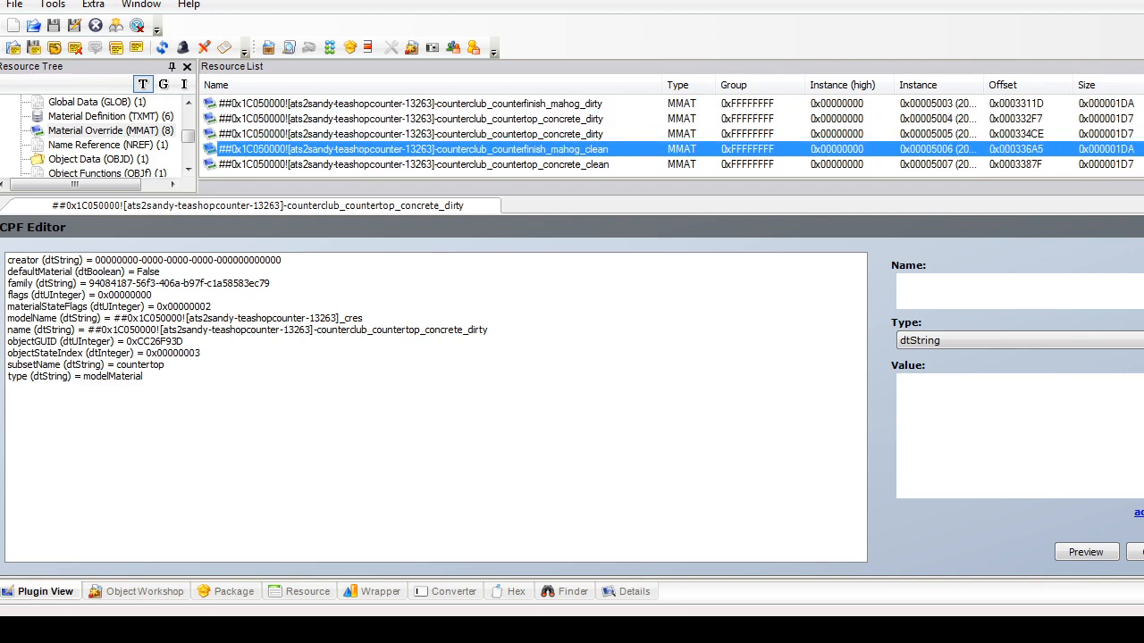
{"action": "left_click", "coordinate": [411, 134]}
{"action": "key", "text": "Up"}
{"action": "key", "text": "Down"}
{"action": "key", "text": "Down"}
{"action": "key", "text": "Down"}
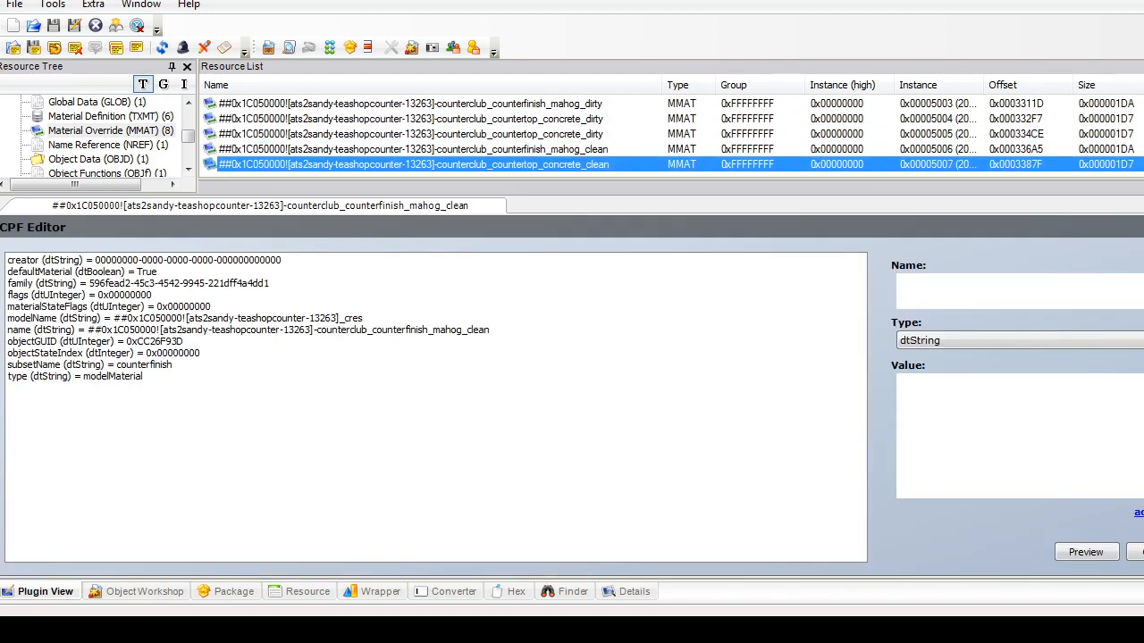
Step: Compare the counter's clean and dirty mahogany texture images
{"action": "scroll", "coordinate": [103, 145], "scroll_direction": "down", "scroll_amount": 2}
{"action": "left_click", "coordinate": [103, 159]}
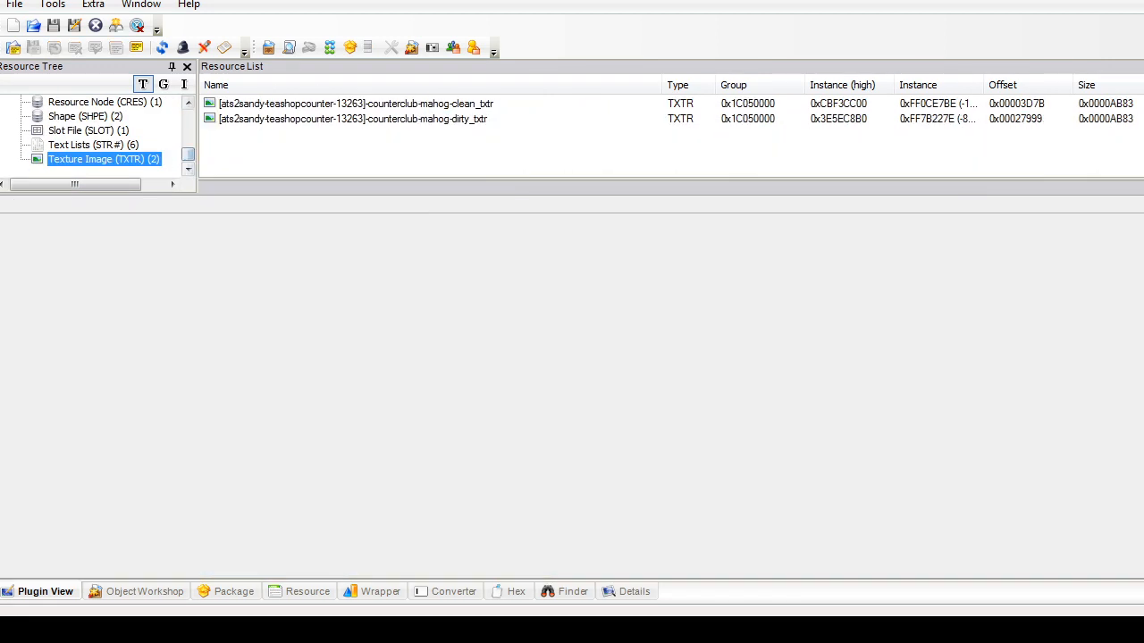
{"action": "left_click", "coordinate": [356, 104]}
{"action": "left_click", "coordinate": [356, 119]}
{"action": "left_click", "coordinate": [356, 103]}
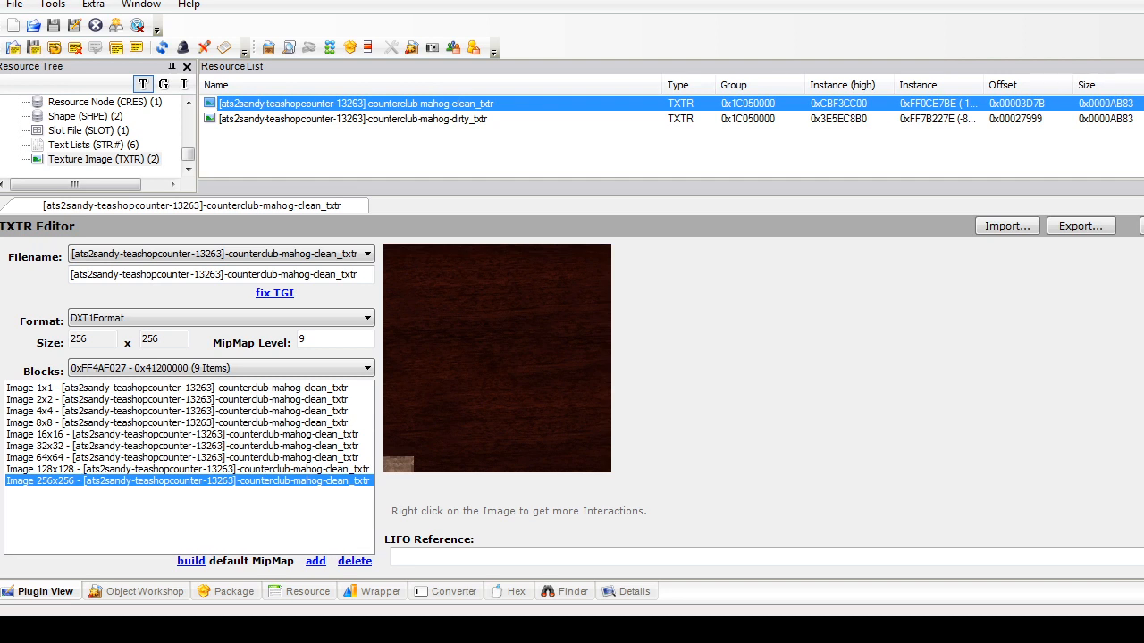
{"action": "left_click", "coordinate": [356, 119]}
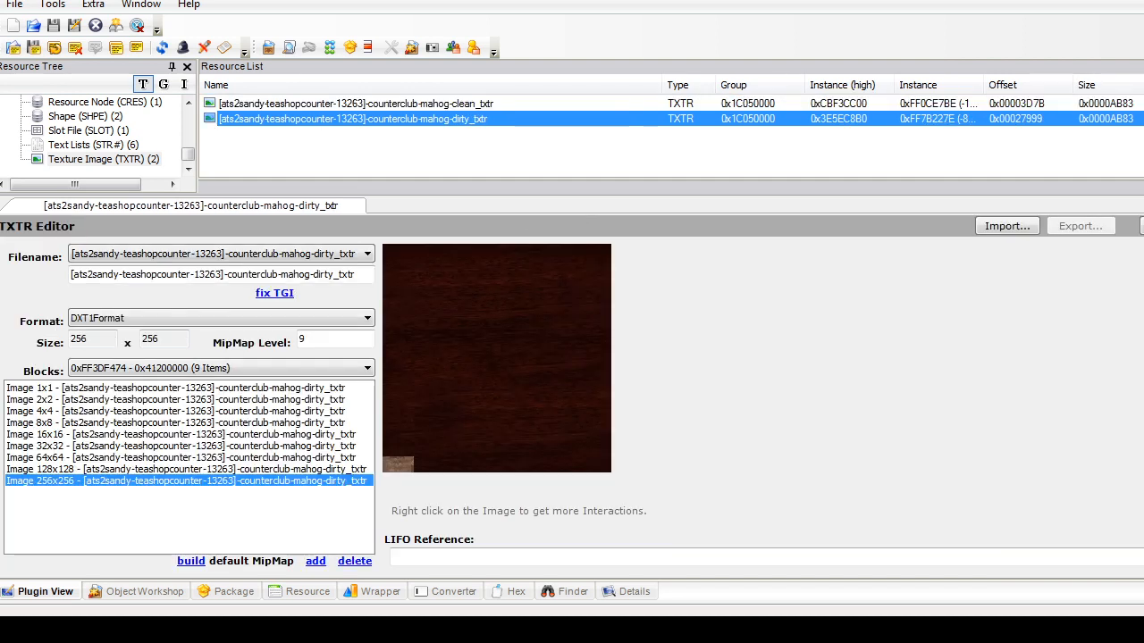
{"action": "left_click", "coordinate": [355, 103]}
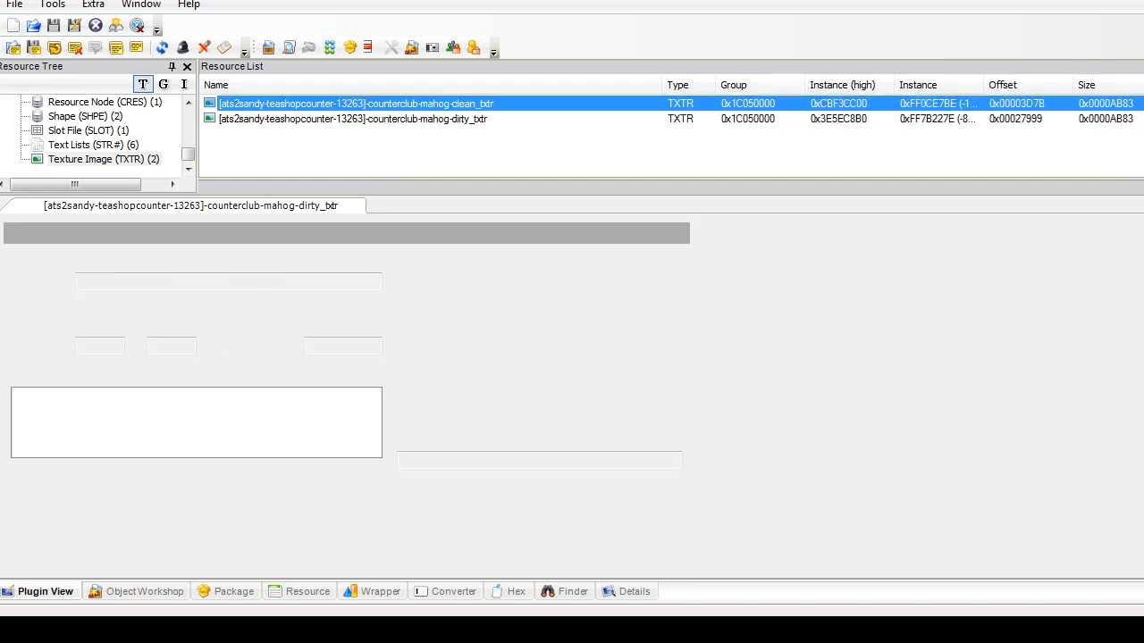
Step: Copy the countertop's material definition name from the Parts of the counter's untagged0 shape
{"action": "left_click", "coordinate": [87, 130]}
{"action": "left_click", "coordinate": [85, 116]}
{"action": "left_click", "coordinate": [331, 104]}
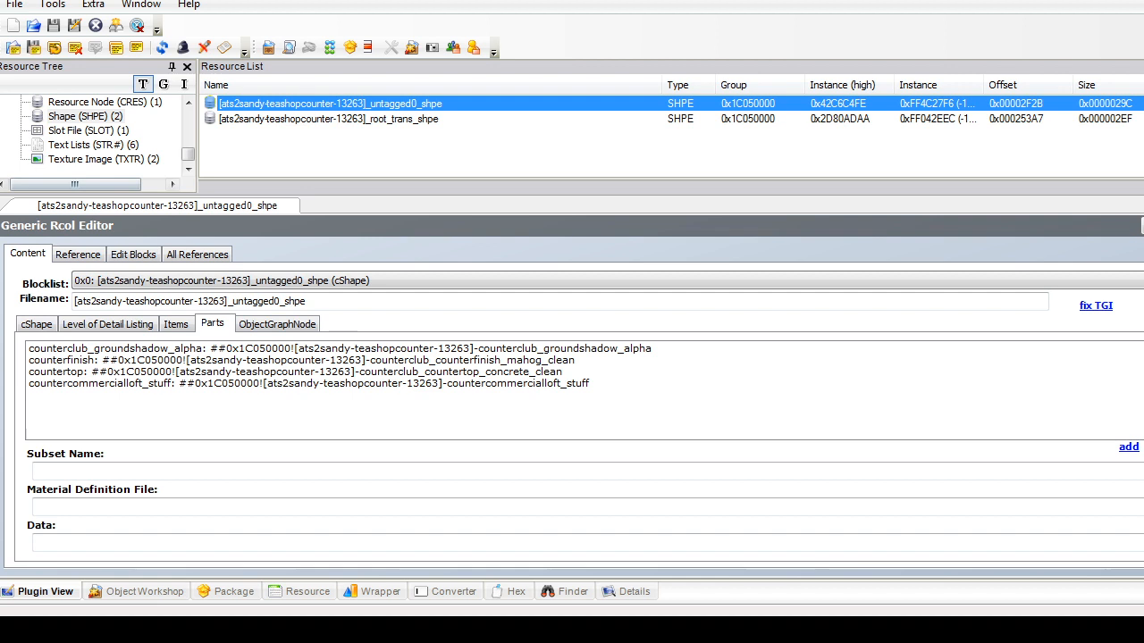
{"action": "left_click", "coordinate": [295, 372]}
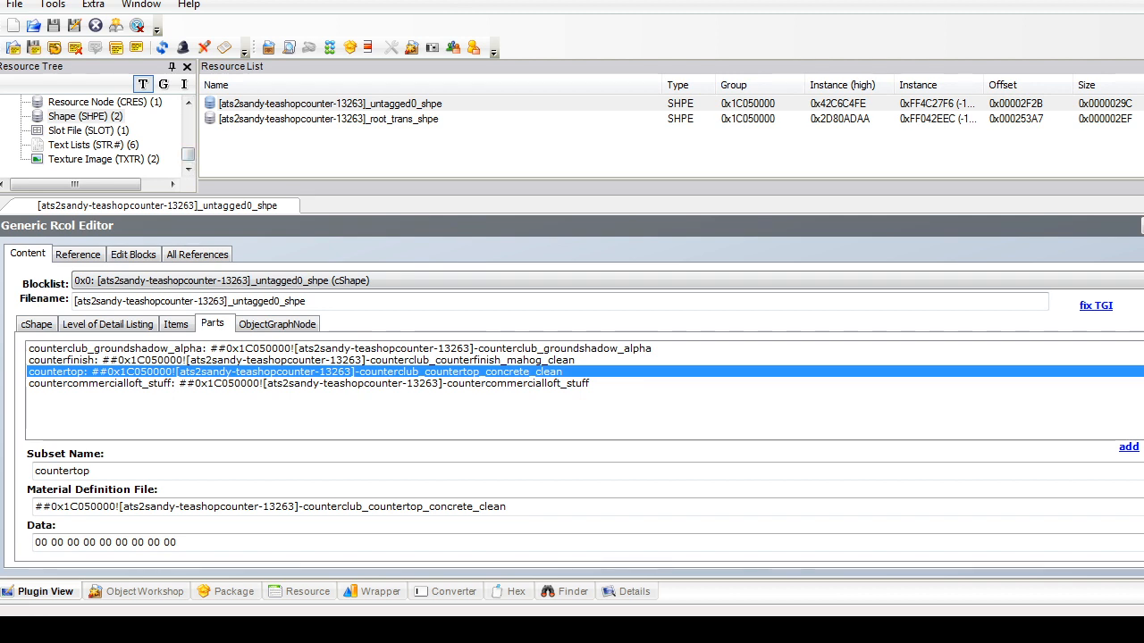
{"action": "left_click_drag", "start_coordinate": [518, 507], "coordinate": [31, 507]}
{"action": "key", "text": "ctrl+c"}
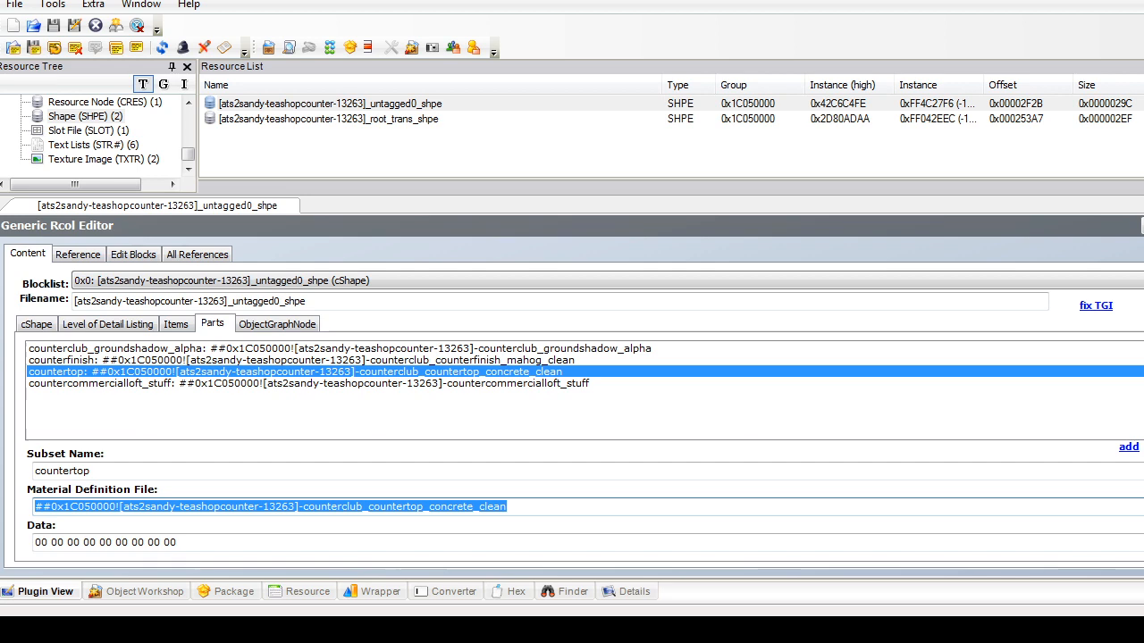
Step: Start a new Kladblok (Notepad) document and paste the copied material definition name below the line "countertop:"
{"action": "key", "text": "super"}
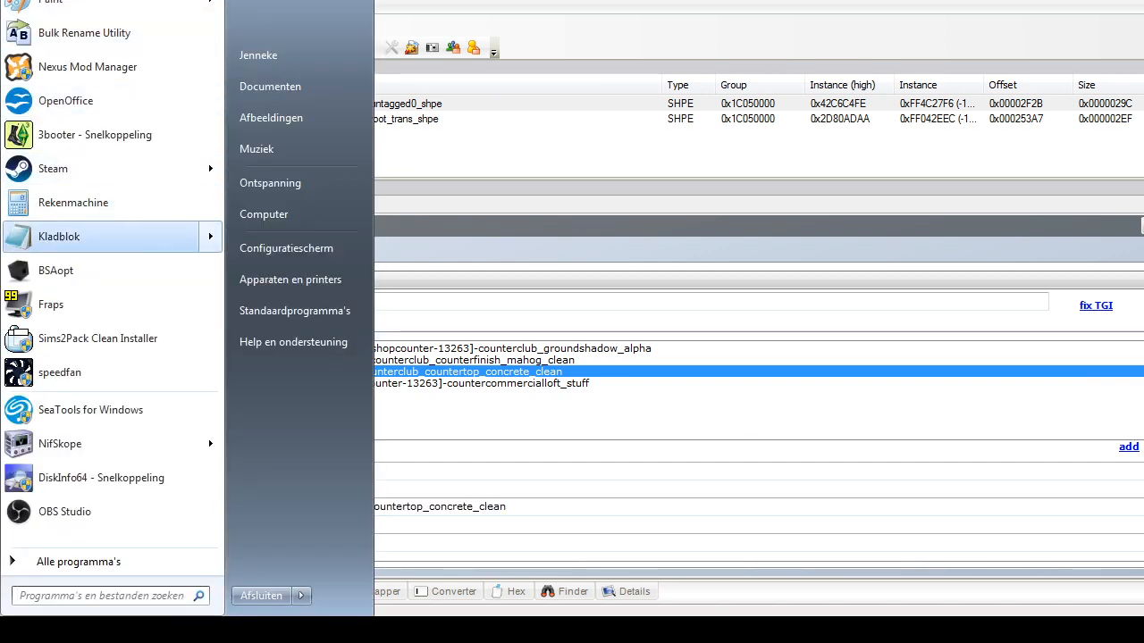
{"action": "left_click", "coordinate": [77, 235]}
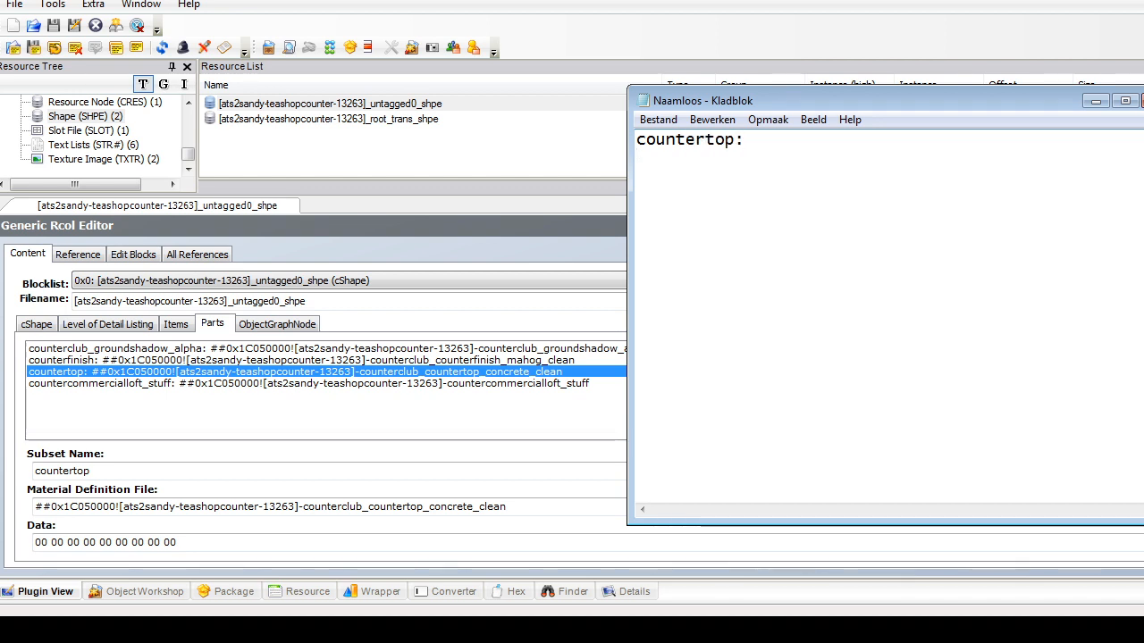
{"action": "key", "text": "Return"}
{"action": "key", "text": "ctrl+v"}
{"action": "left_click_drag", "start_coordinate": [983, 510], "coordinate": [804, 510]}
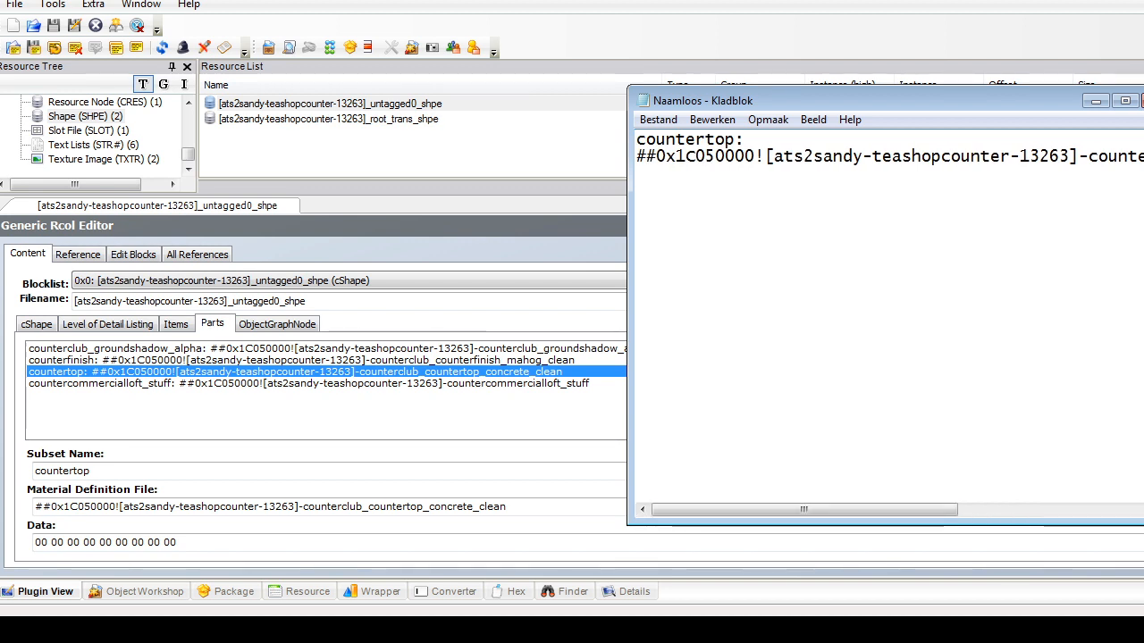
Step: Examine the material suffix and the bracketed object prefix in the countertop's Material Definition File name in SimPE
{"action": "left_click_drag", "start_coordinate": [300, 506], "coordinate": [506, 506]}
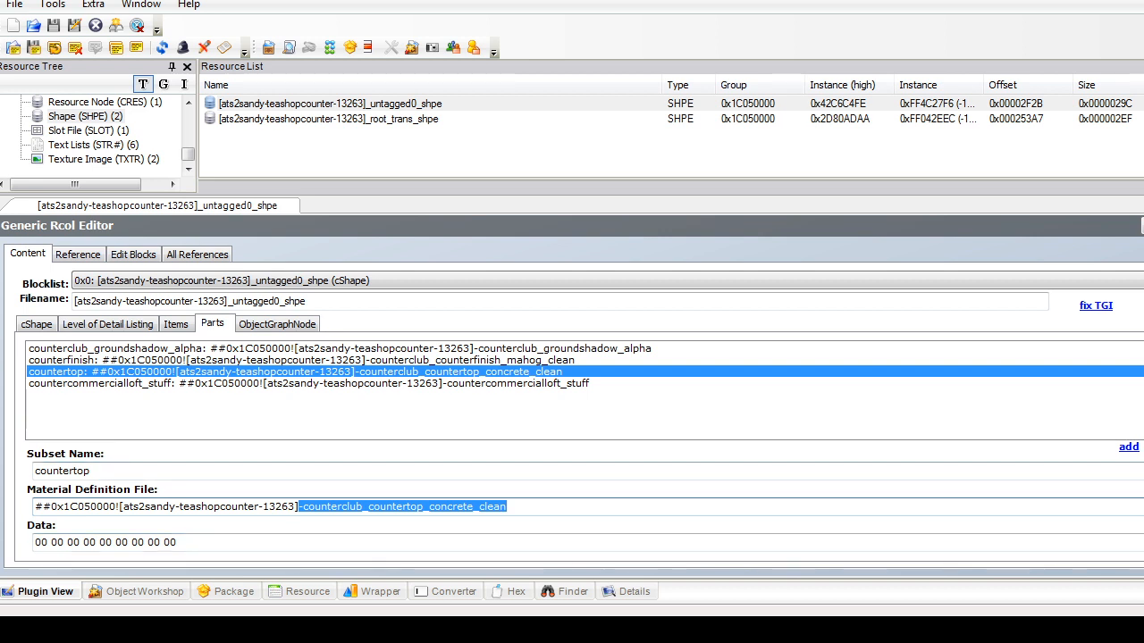
{"action": "left_click_drag", "start_coordinate": [299, 507], "coordinate": [33, 506]}
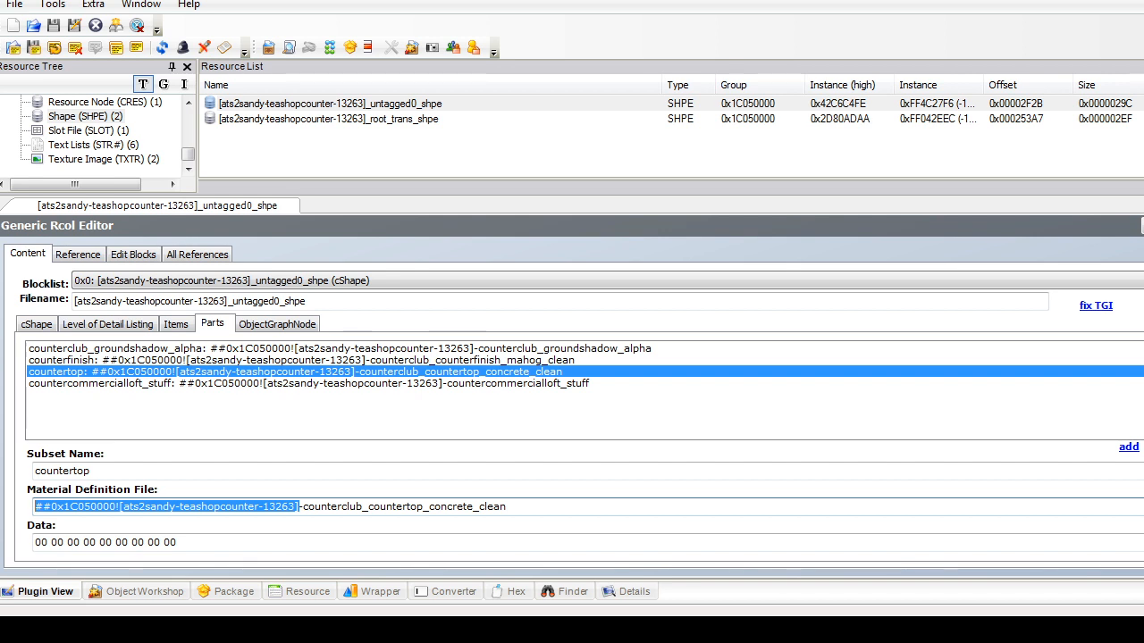
{"action": "left_click", "coordinate": [508, 506]}
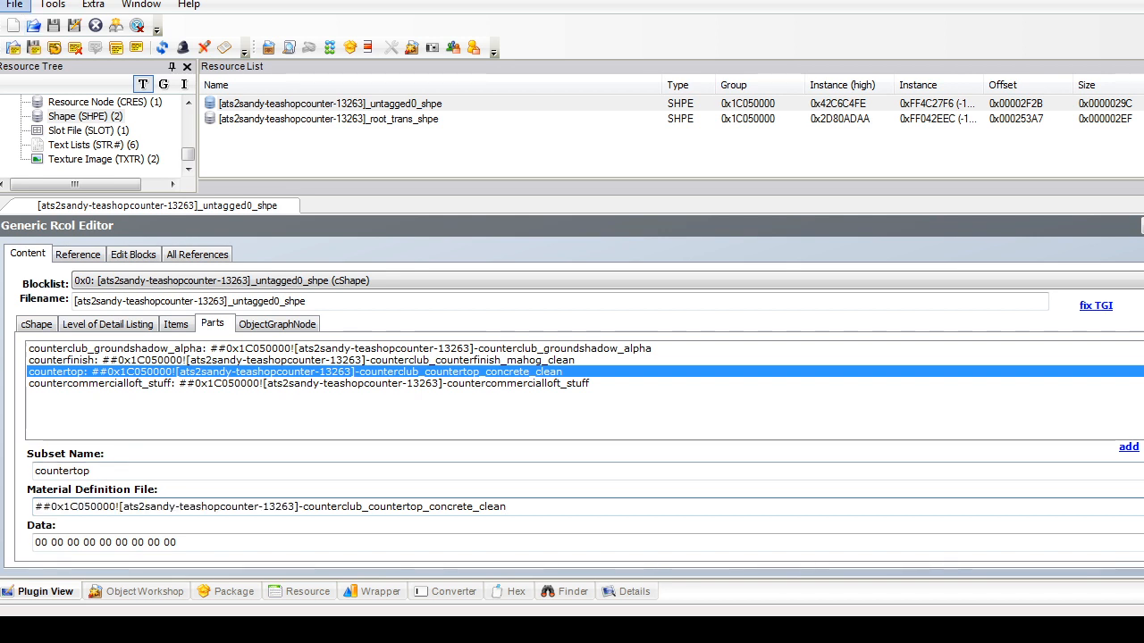
{"action": "left_click", "coordinate": [14, 5]}
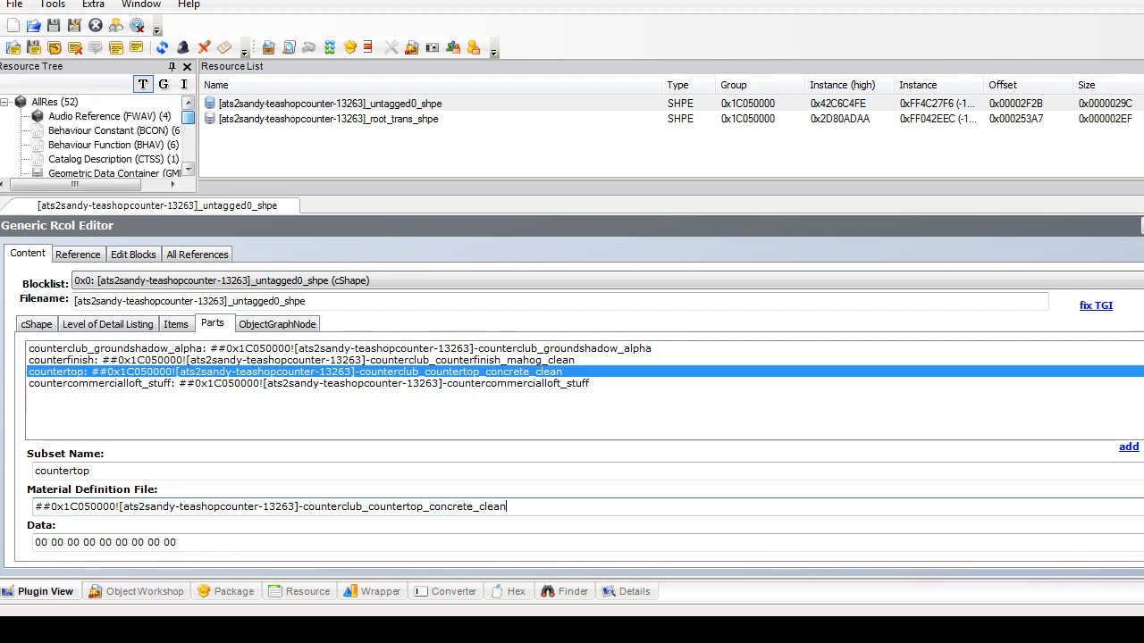
Step: Inspect the tsDesignModeEnabled and tsMaterialsMeshName blocks of the counter's tslocator Geometric Node
{"action": "scroll", "coordinate": [98, 134], "scroll_direction": "down", "scroll_amount": 1}
{"action": "left_click", "coordinate": [108, 131]}
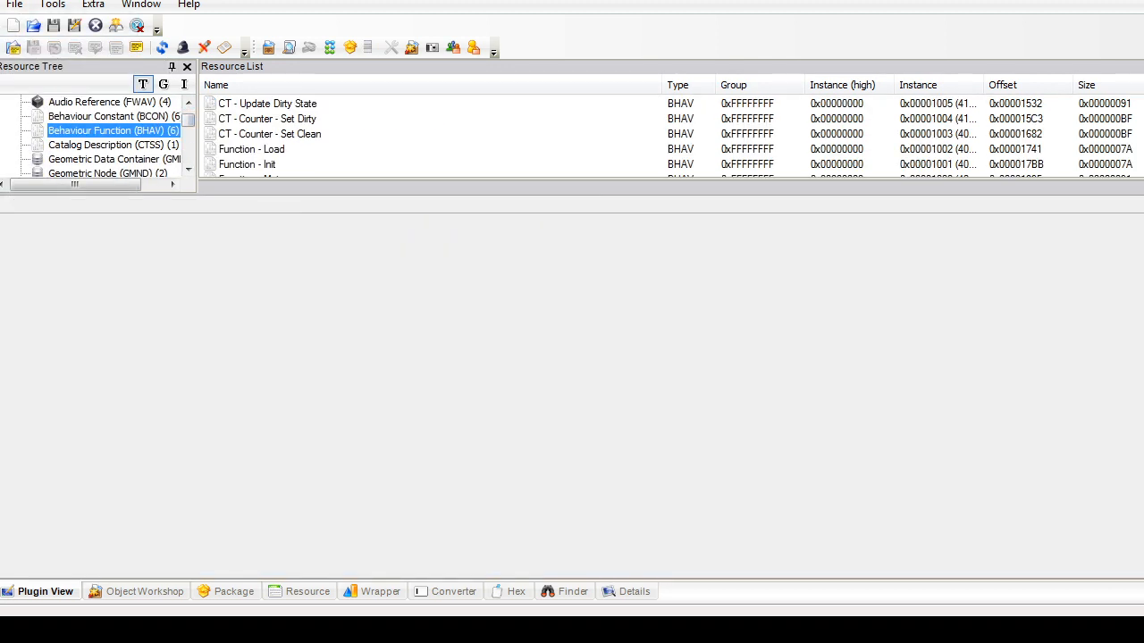
{"action": "left_click", "coordinate": [107, 173]}
{"action": "left_click", "coordinate": [326, 104]}
{"action": "key", "text": "alt+Down"}
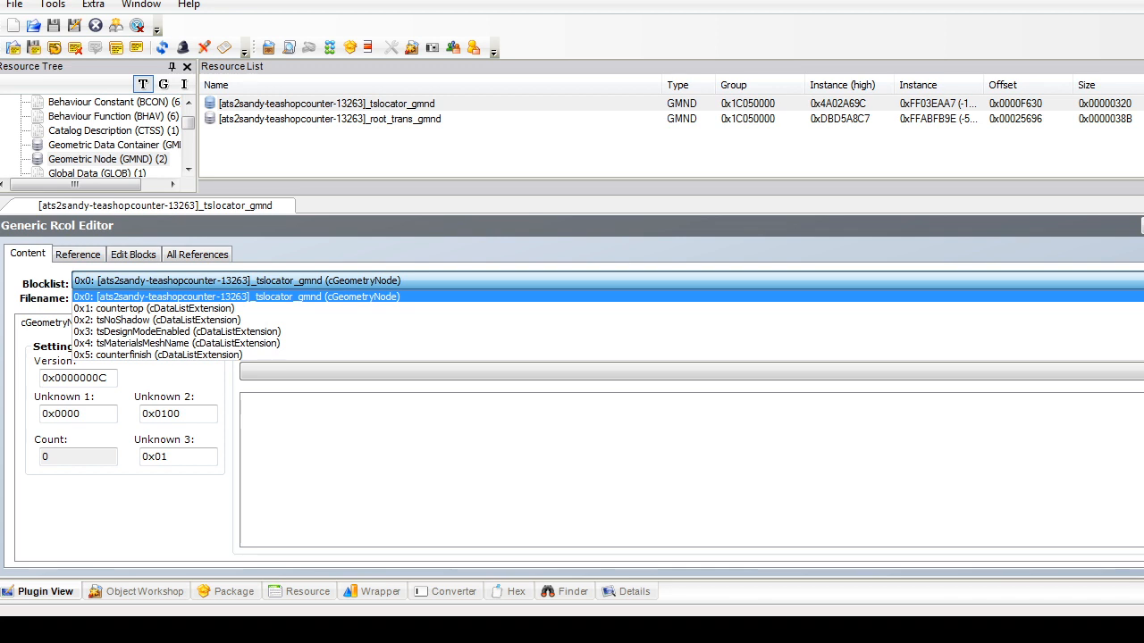
{"action": "key", "text": "Down"}
{"action": "key", "text": "Down"}
{"action": "key", "text": "Down"}
{"action": "key", "text": "Return"}
{"action": "key", "text": "alt+Down"}
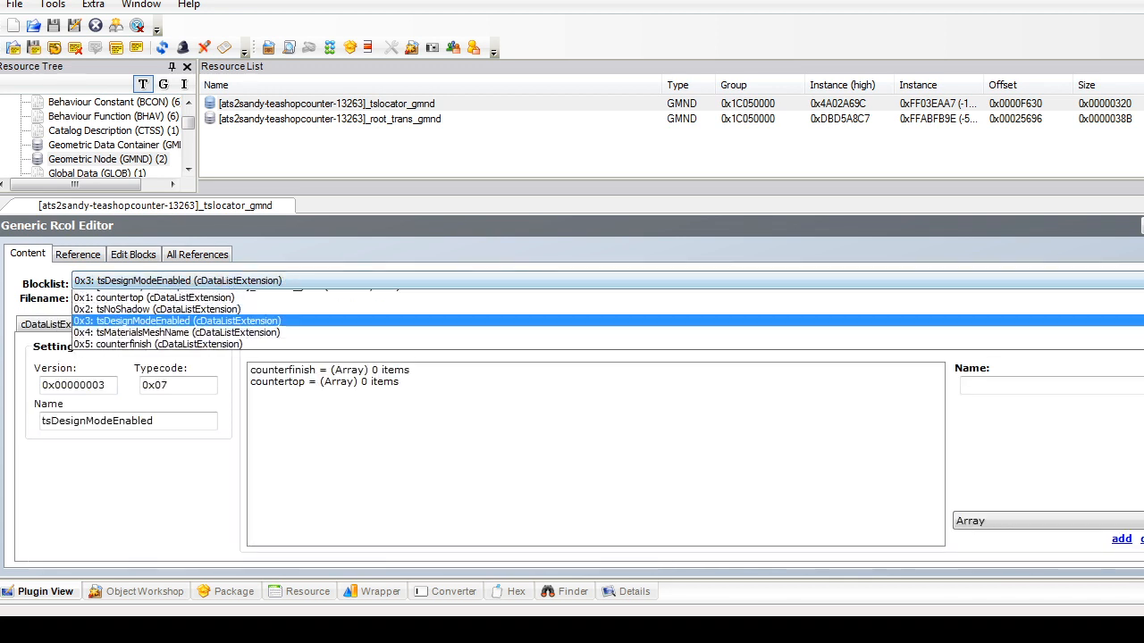
{"action": "key", "text": "Down"}
{"action": "key", "text": "Return"}
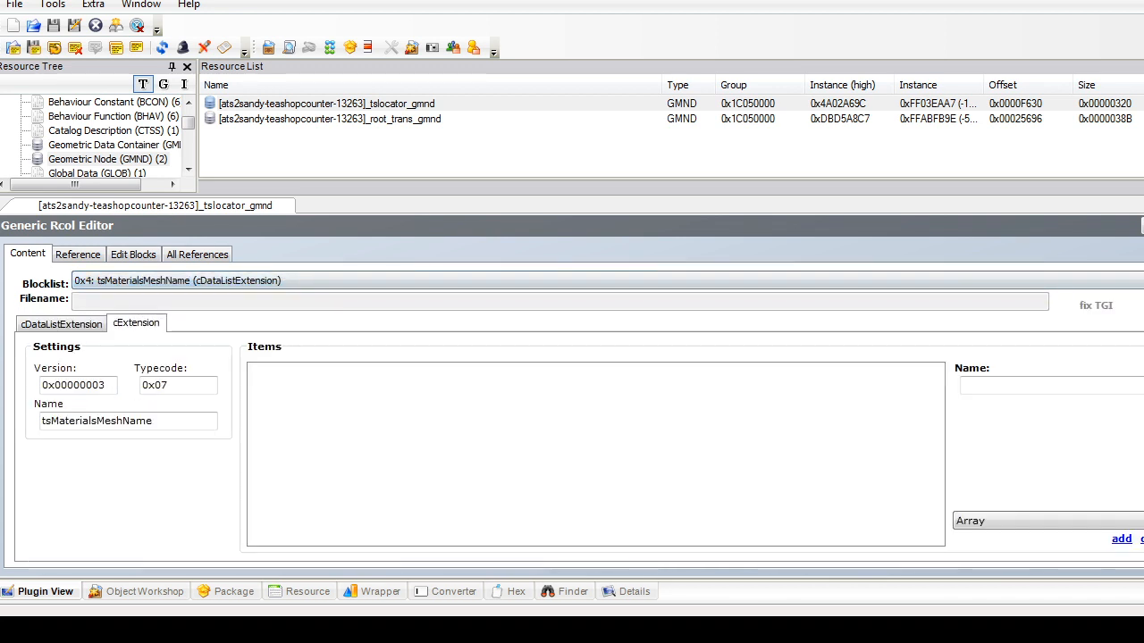
Step: Open atssandy_obj_teashop_chair_001.package from the Tea Shop folder
{"action": "key", "text": "alt+f"}
{"action": "key", "text": "Down"}
{"action": "key", "text": "Return"}
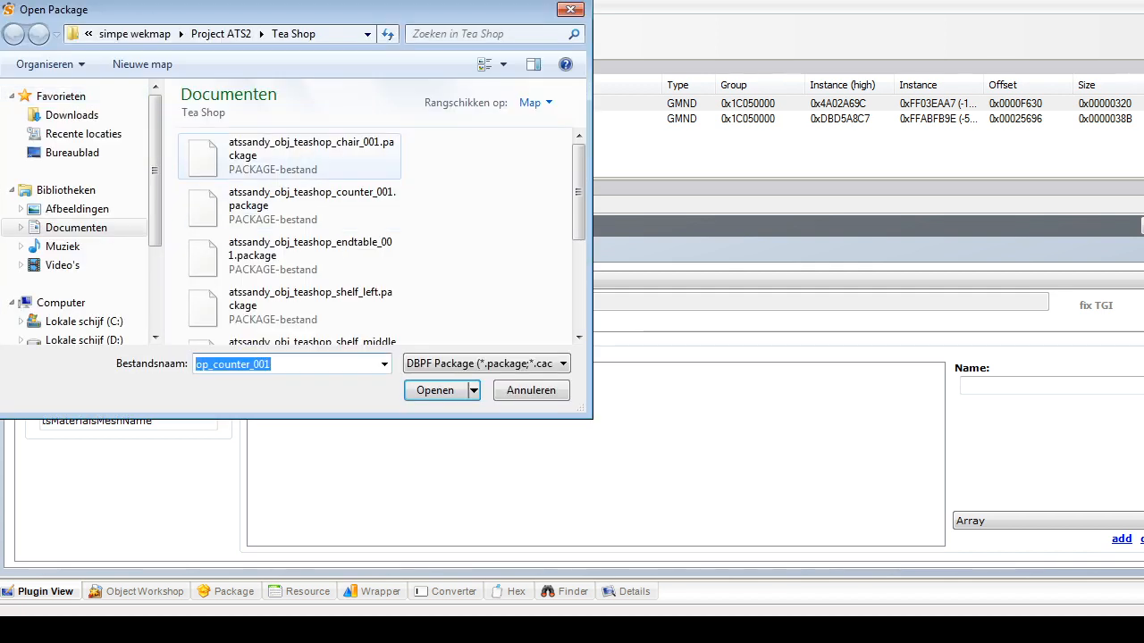
{"action": "left_click", "coordinate": [286, 155]}
{"action": "key", "text": "Return"}
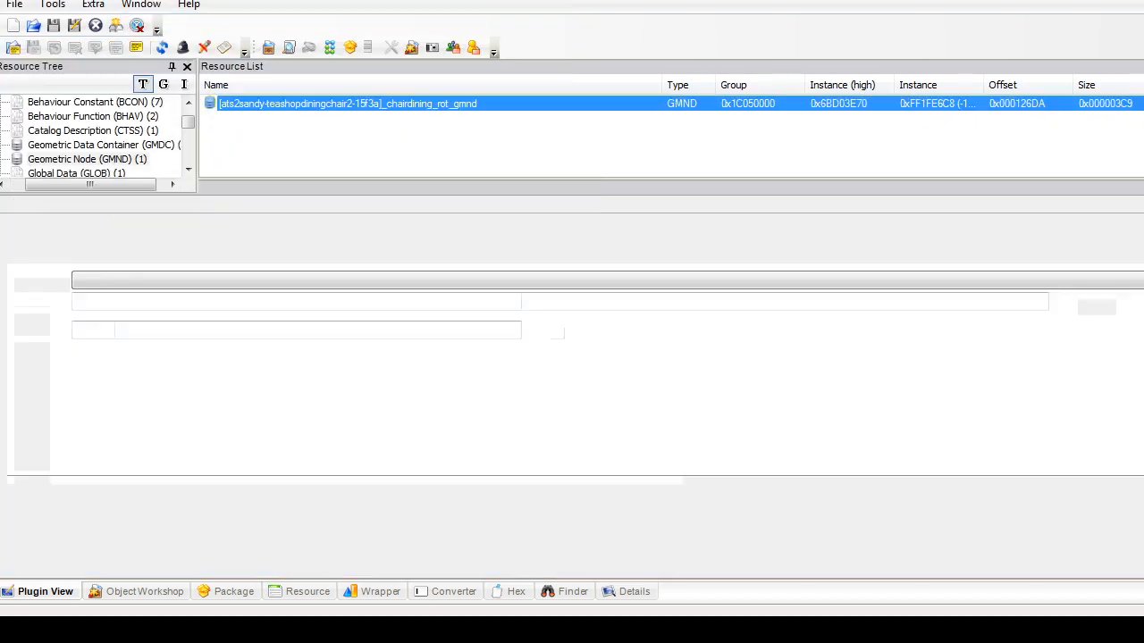
Step: View the dining chair's Geometric Node and its redwood texture image
{"action": "left_click", "coordinate": [84, 159]}
{"action": "left_click", "coordinate": [354, 103]}
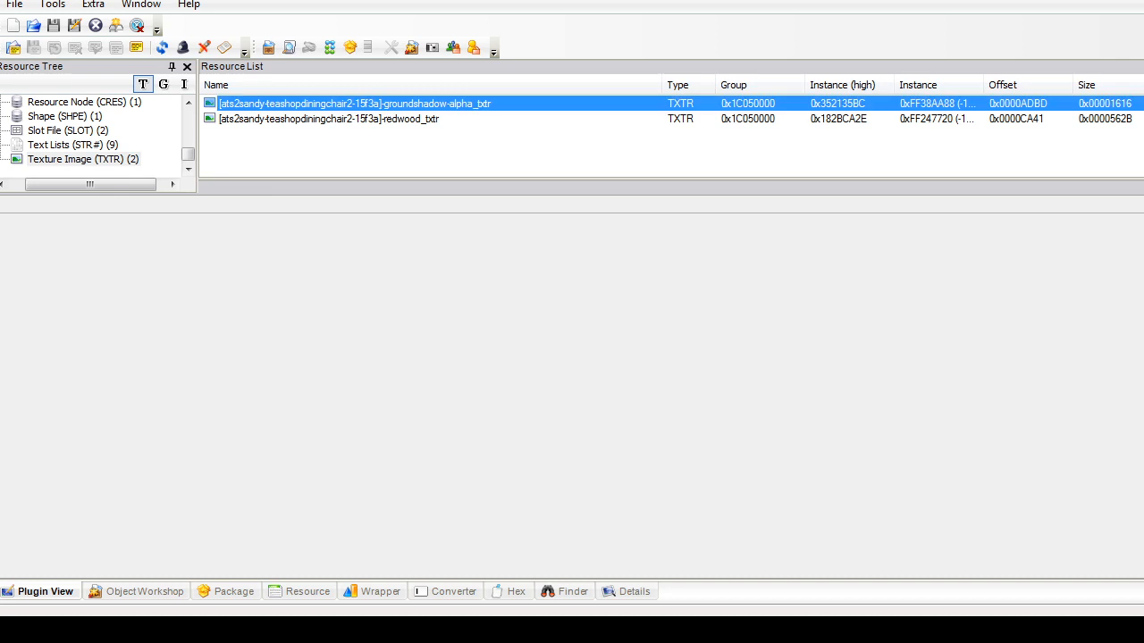
{"action": "left_click", "coordinate": [329, 119]}
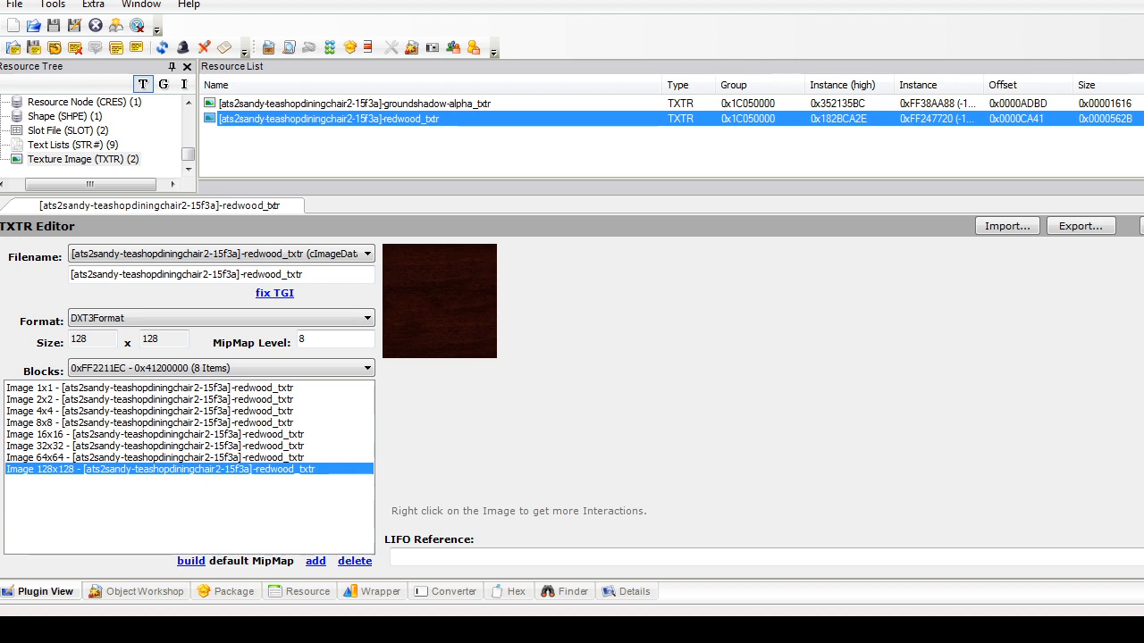
Step: Reopen the recently used Tea Shop counter package
{"action": "left_click", "coordinate": [15, 4]}
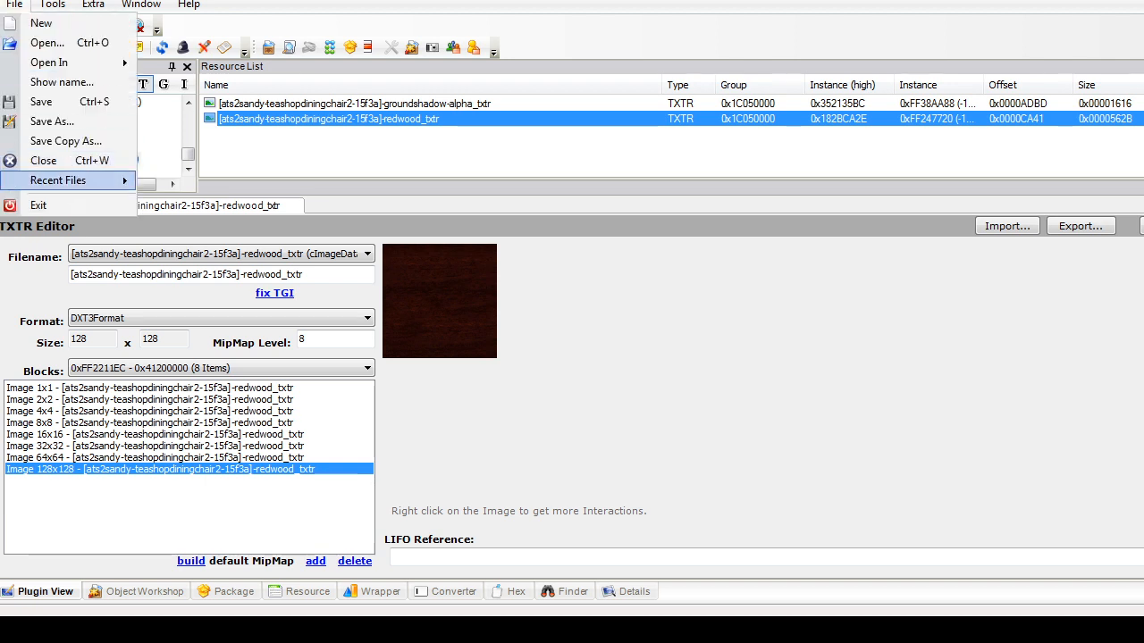
{"action": "mouse_move", "coordinate": [58, 180]}
{"action": "left_click", "coordinate": [370, 202]}
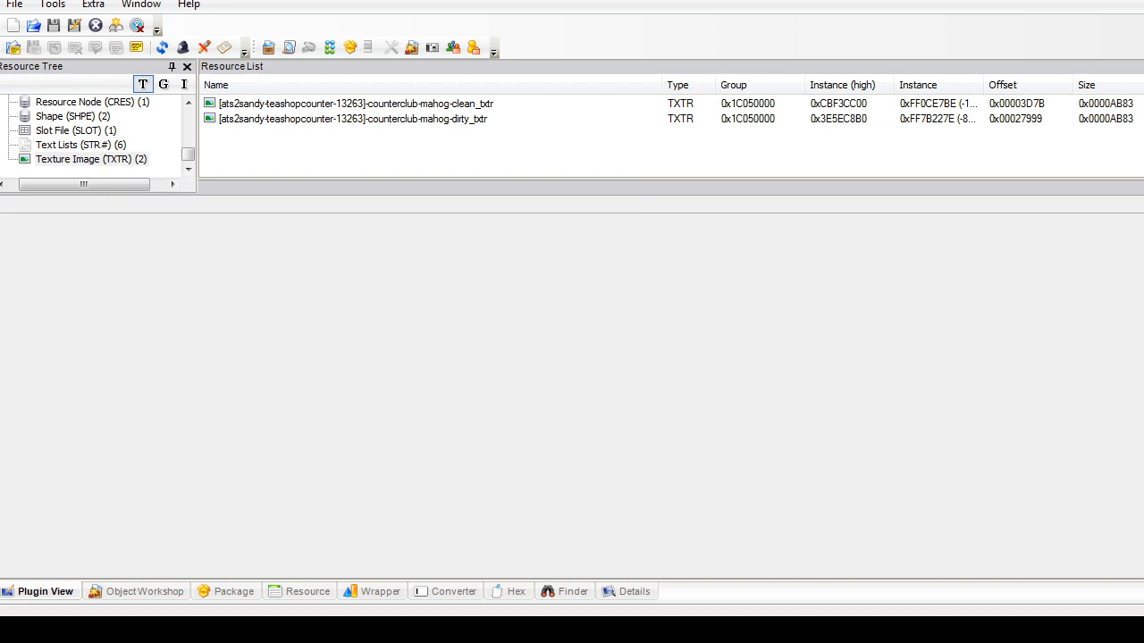
Step: Export the counter's 256x256 counterclub-mahog-clean texture as a PNG into the Tea Shop folder
{"action": "left_click", "coordinate": [356, 103]}
{"action": "right_click", "coordinate": [496, 385]}
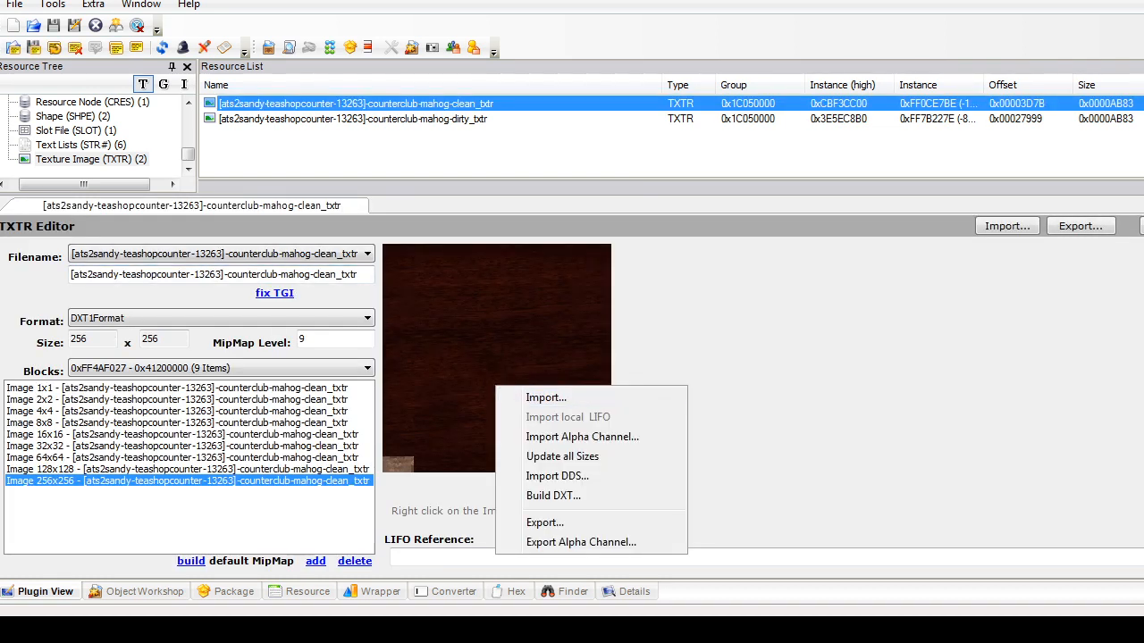
{"action": "left_click", "coordinate": [545, 523]}
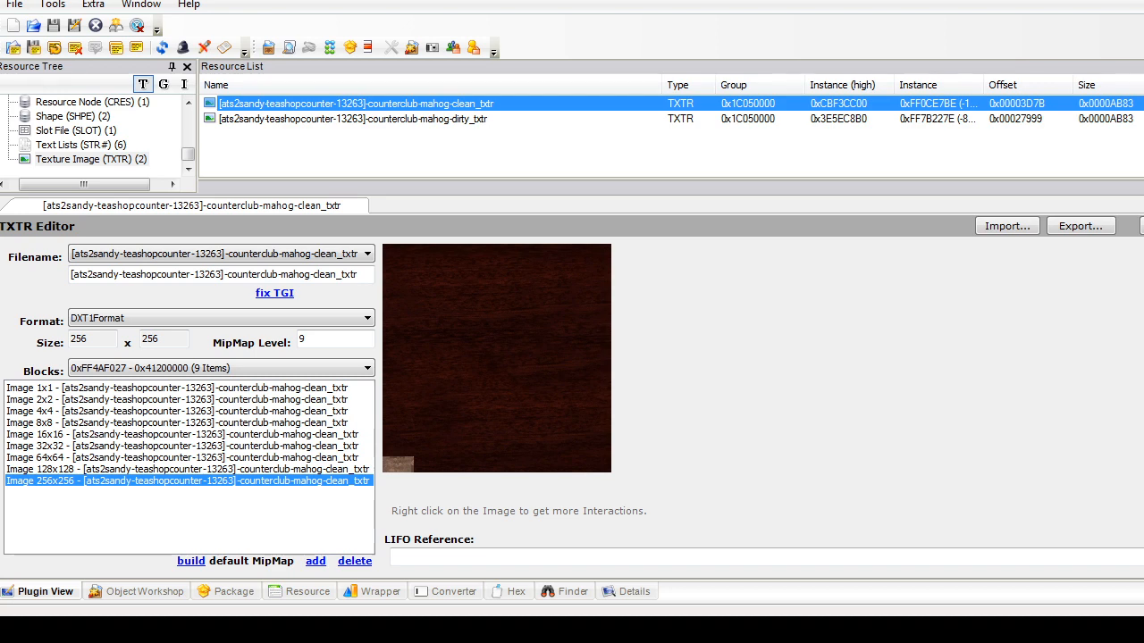
{"action": "right_click", "coordinate": [523, 313]}
{"action": "left_click", "coordinate": [554, 451]}
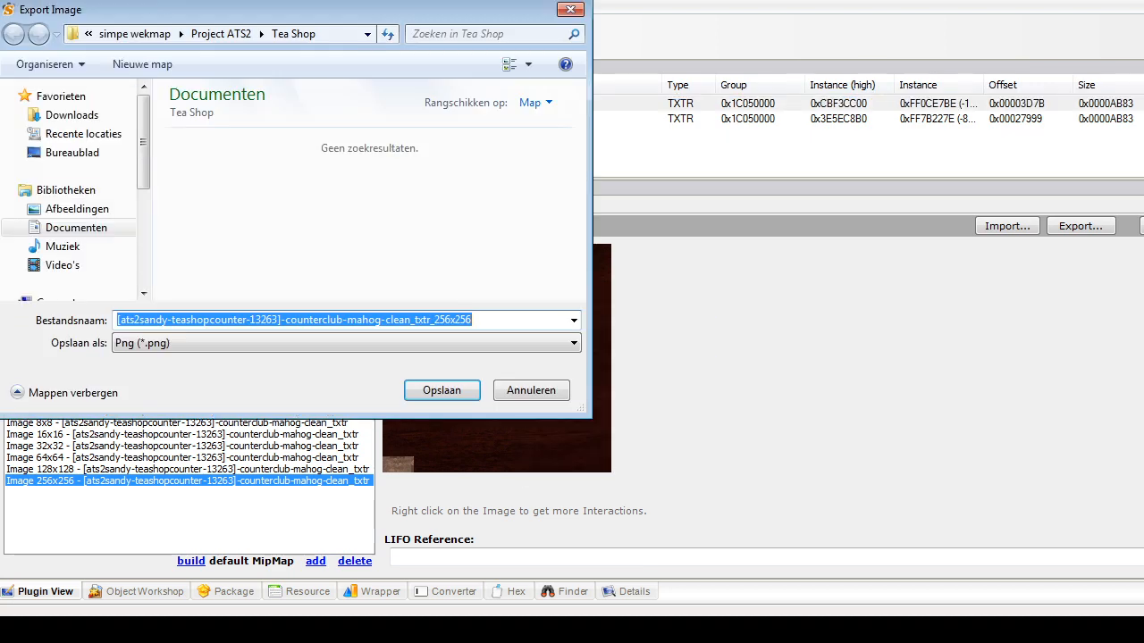
{"action": "left_click", "coordinate": [441, 390]}
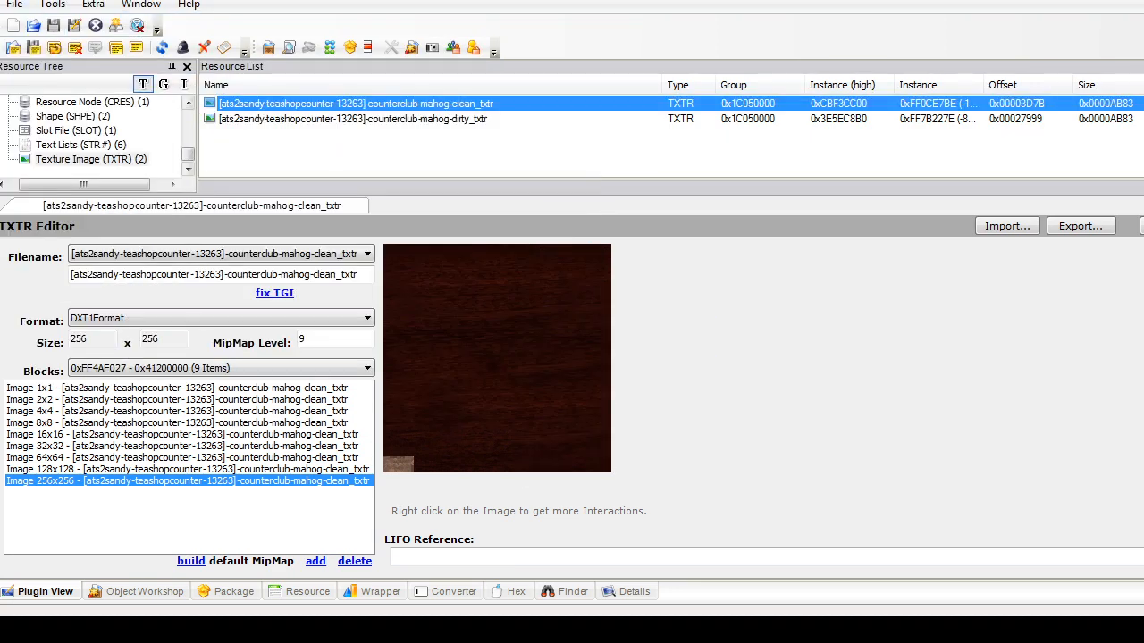
Step: Reopen the recently used Tea Shop dining chair package
{"action": "left_click_drag", "start_coordinate": [188, 155], "coordinate": [187, 123]}
{"action": "left_click", "coordinate": [15, 5]}
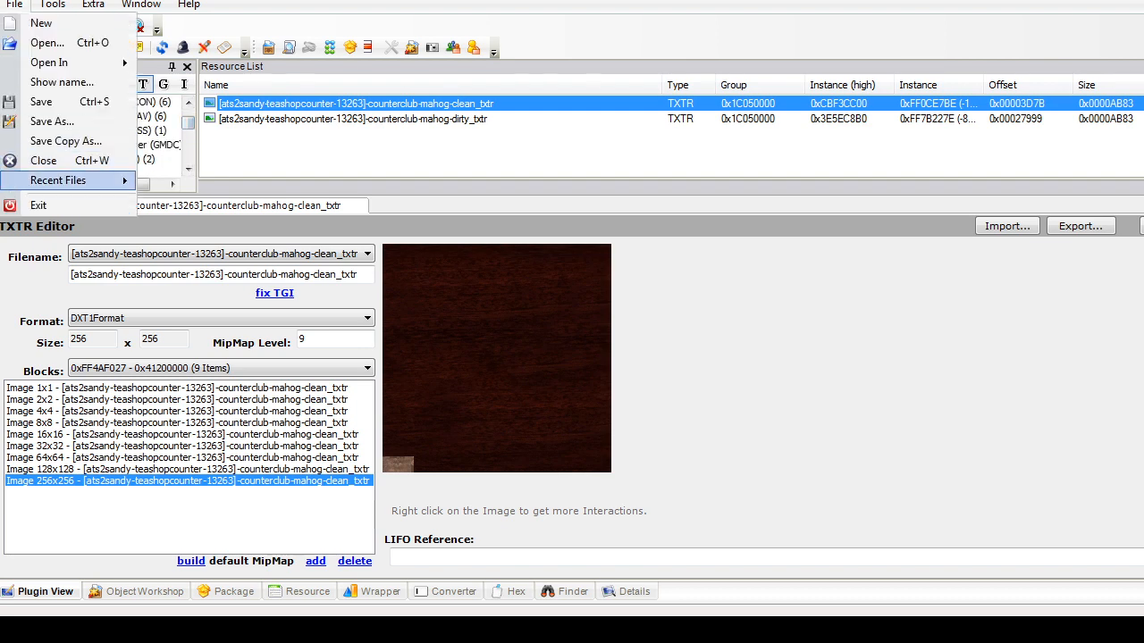
{"action": "mouse_move", "coordinate": [81, 181]}
{"action": "left_click", "coordinate": [304, 203]}
Step: Export the dining chair's 128x128 redwood texture as a PNG into the Tea Shop folder
{"action": "left_click", "coordinate": [331, 119]}
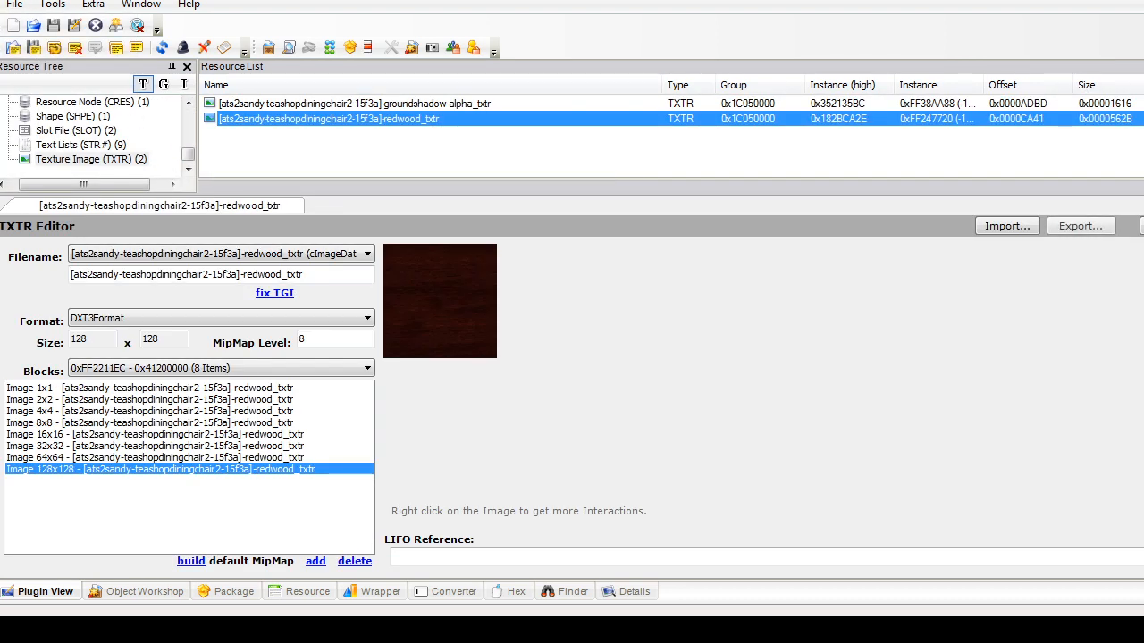
{"action": "right_click", "coordinate": [472, 347]}
{"action": "left_click", "coordinate": [519, 483]}
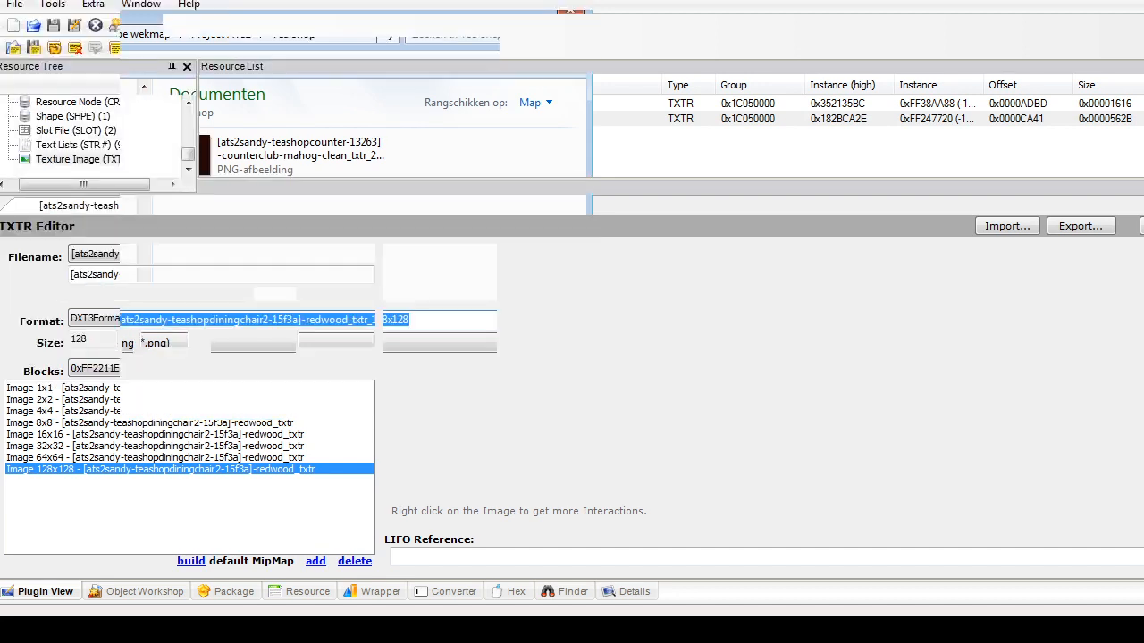
Step: Export only the wood group of the dining chair's Geometric Data Container, without the groundshadow, as an OBJ mesh
{"action": "left_click_drag", "start_coordinate": [187, 154], "coordinate": [188, 130]}
{"action": "left_click", "coordinate": [107, 103]}
{"action": "left_click", "coordinate": [335, 103]}
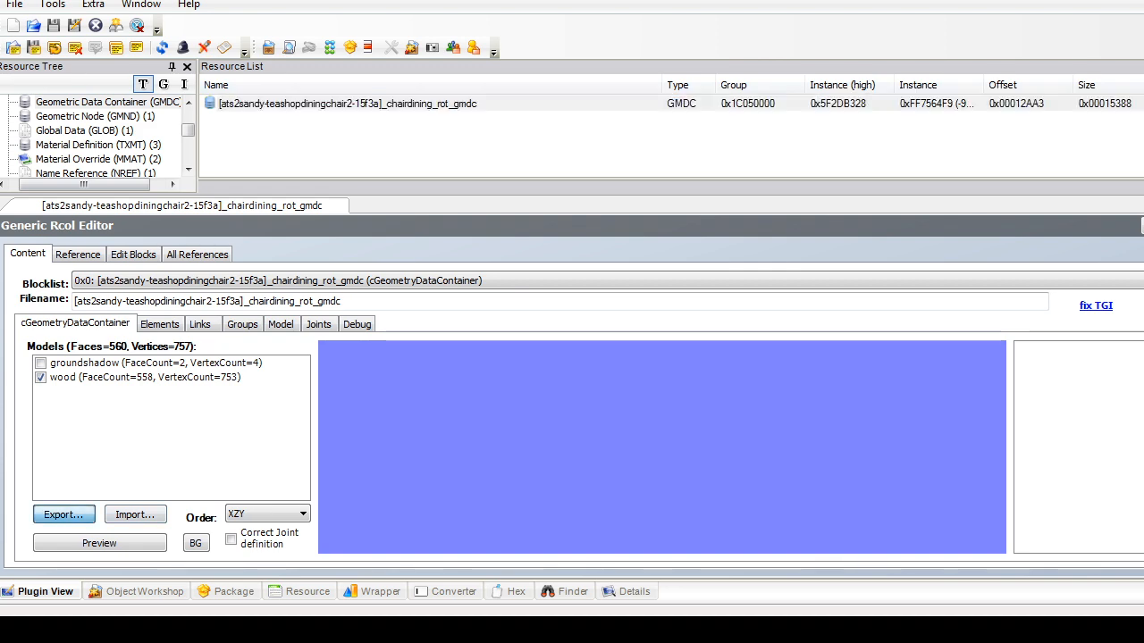
{"action": "key", "text": "Return"}
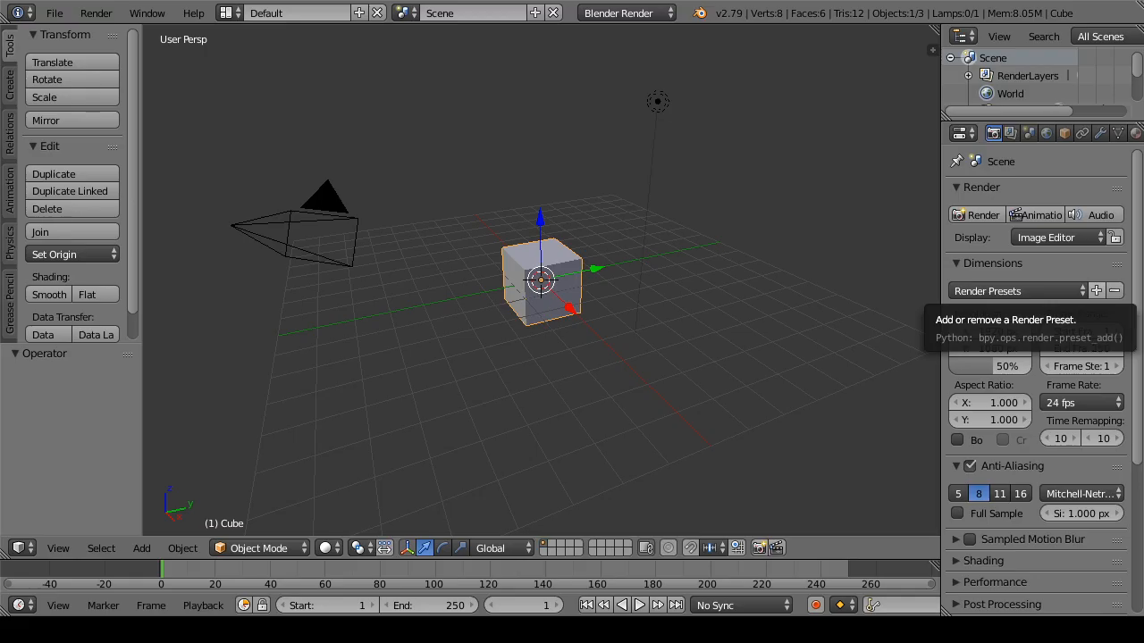
Step: Switch to Blender and delete the default cube from the scene
{"action": "key", "text": "x"}
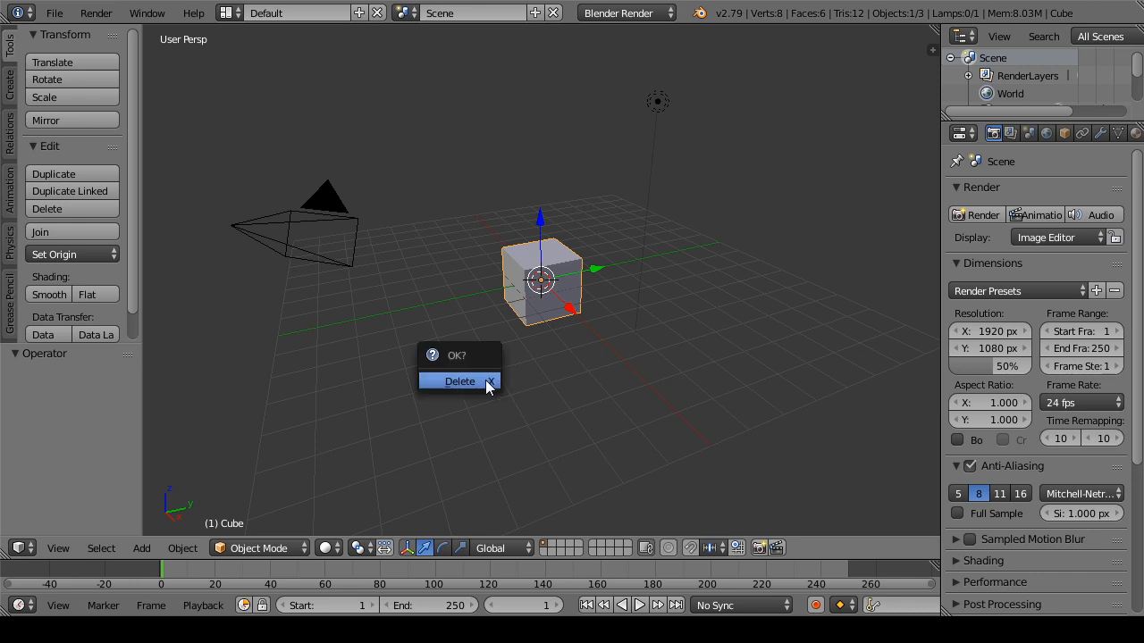
{"action": "left_click", "coordinate": [482, 382]}
{"action": "left_click", "coordinate": [55, 13]}
{"action": "key", "text": "Escape"}
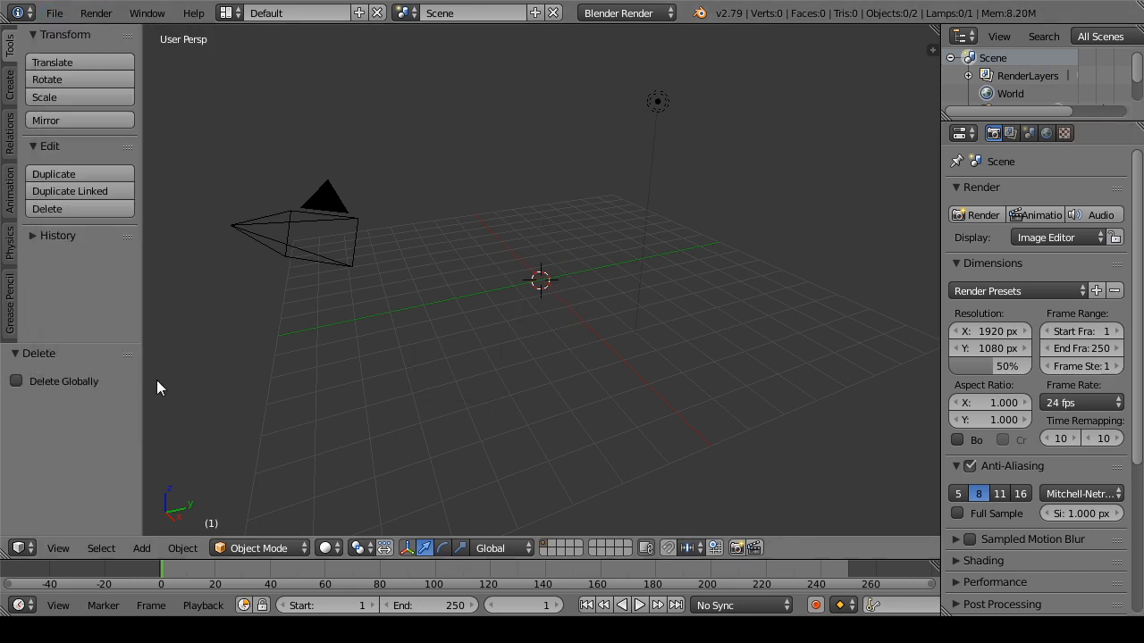
Step: Import the dining chair's chairdining_rot_gmdc.obj from Documents\simpe wekmap\Project ATS2\Tea Shop
{"action": "left_click", "coordinate": [54, 13]}
{"action": "mouse_move", "coordinate": [146, 353]}
{"action": "left_click", "coordinate": [326, 459]}
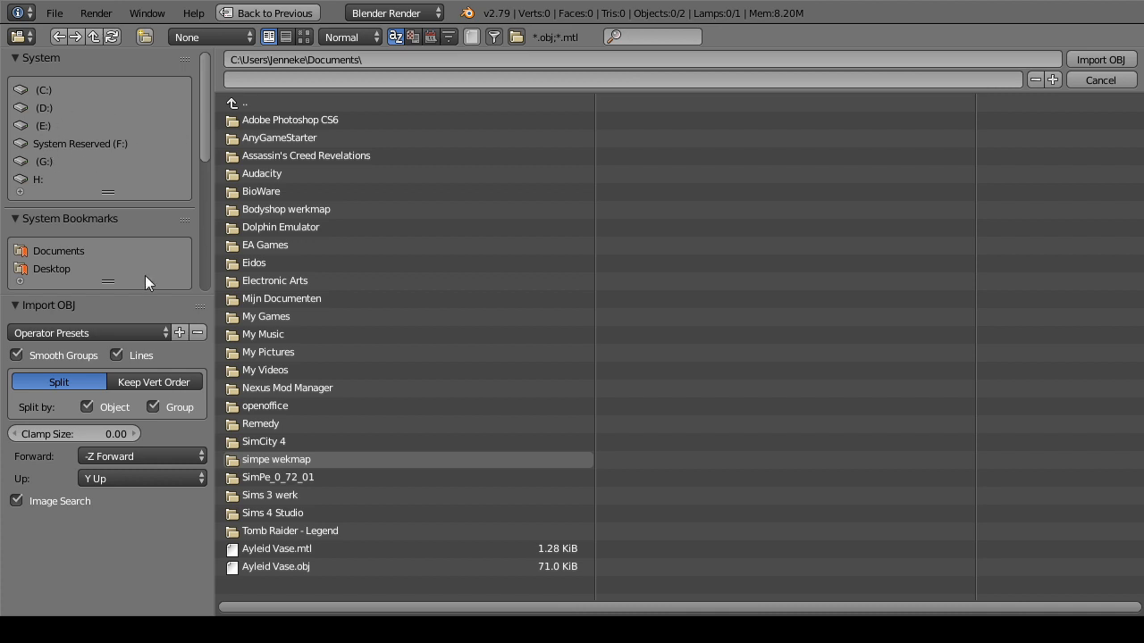
{"action": "left_click", "coordinate": [73, 260]}
{"action": "left_click", "coordinate": [85, 250]}
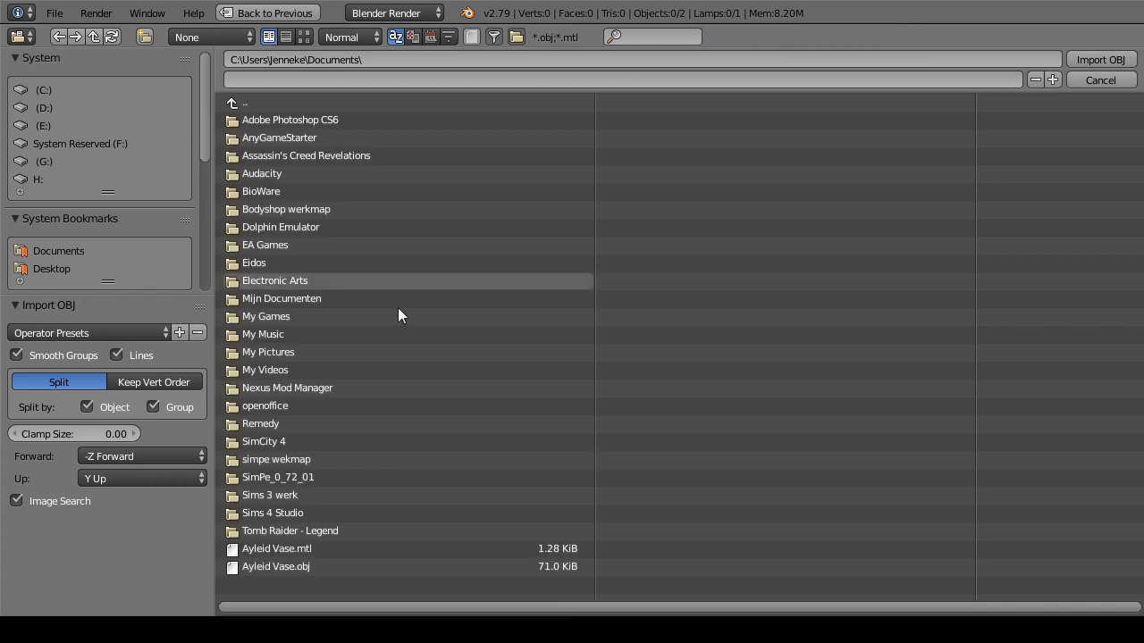
{"action": "left_click", "coordinate": [348, 459]}
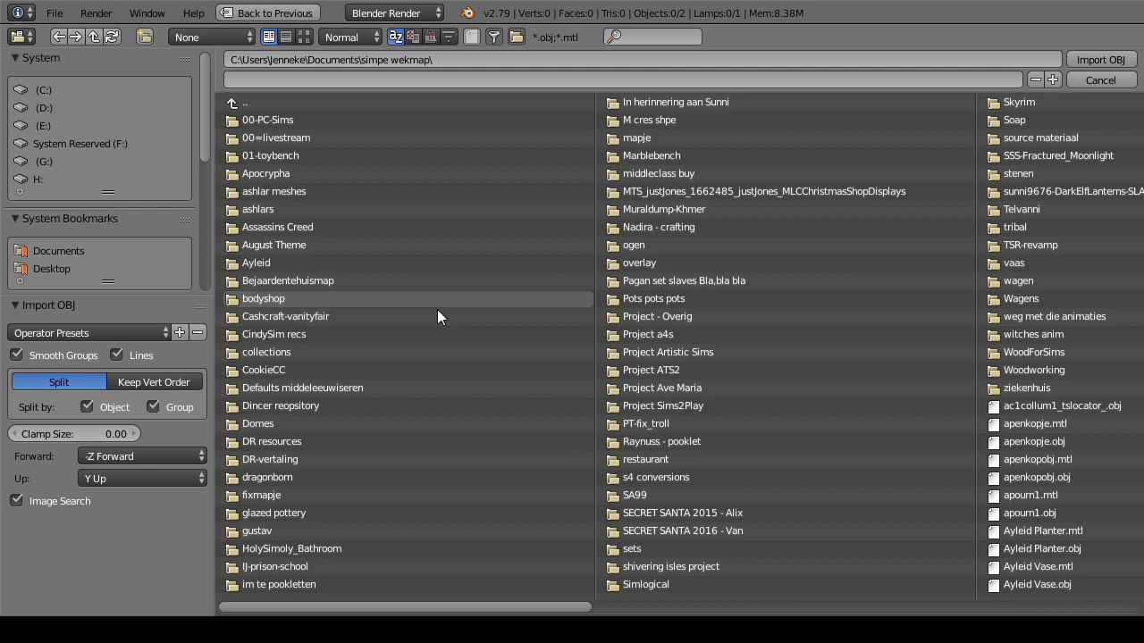
{"action": "left_click", "coordinate": [683, 370]}
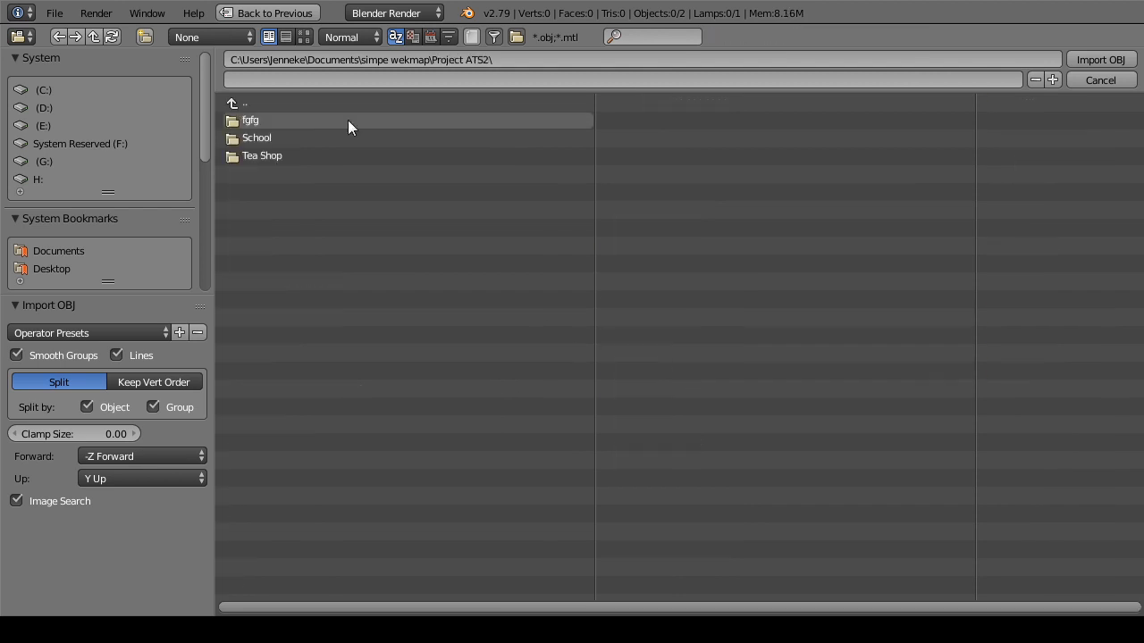
{"action": "left_click", "coordinate": [327, 155]}
{"action": "left_click", "coordinate": [375, 120]}
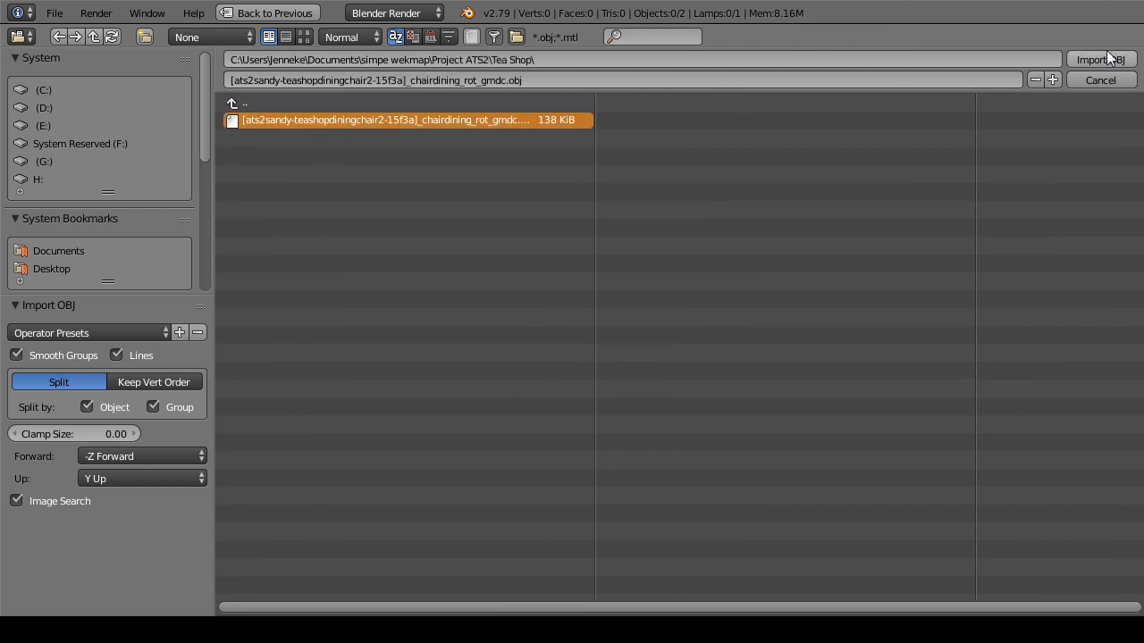
{"action": "key", "text": "Return"}
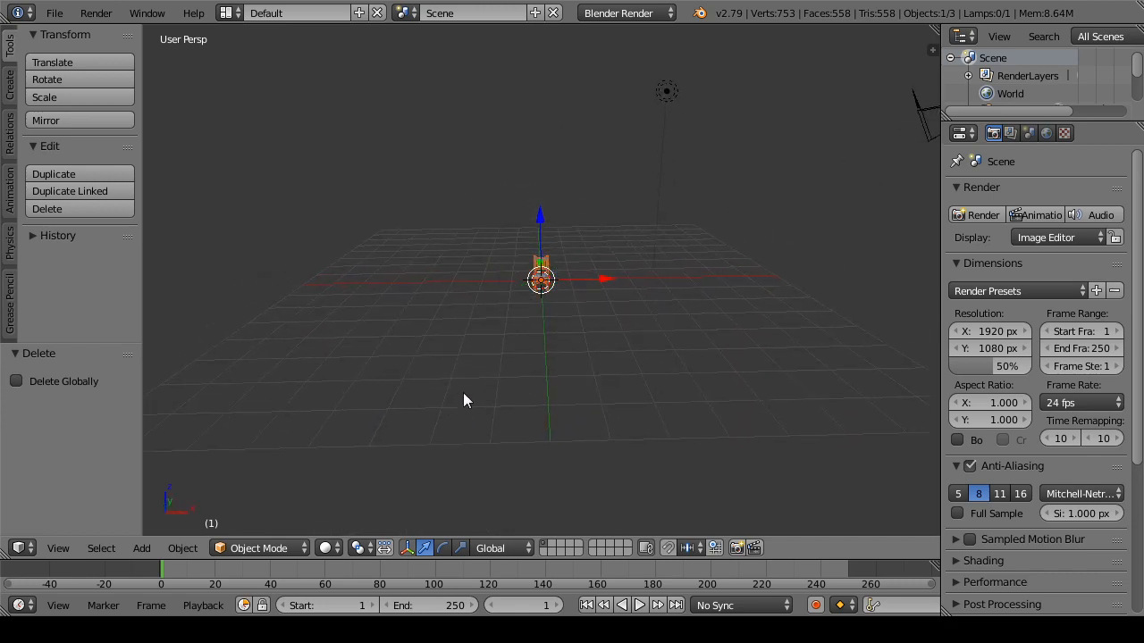
Step: Select the imported chair and switch to the UV Editing screen layout
{"action": "scroll", "coordinate": [525, 230], "scroll_direction": "up", "scroll_amount": 3}
{"action": "left_click_drag", "start_coordinate": [501, 327], "coordinate": [524, 211]}
{"action": "scroll", "coordinate": [524, 211], "scroll_direction": "down", "scroll_amount": 5}
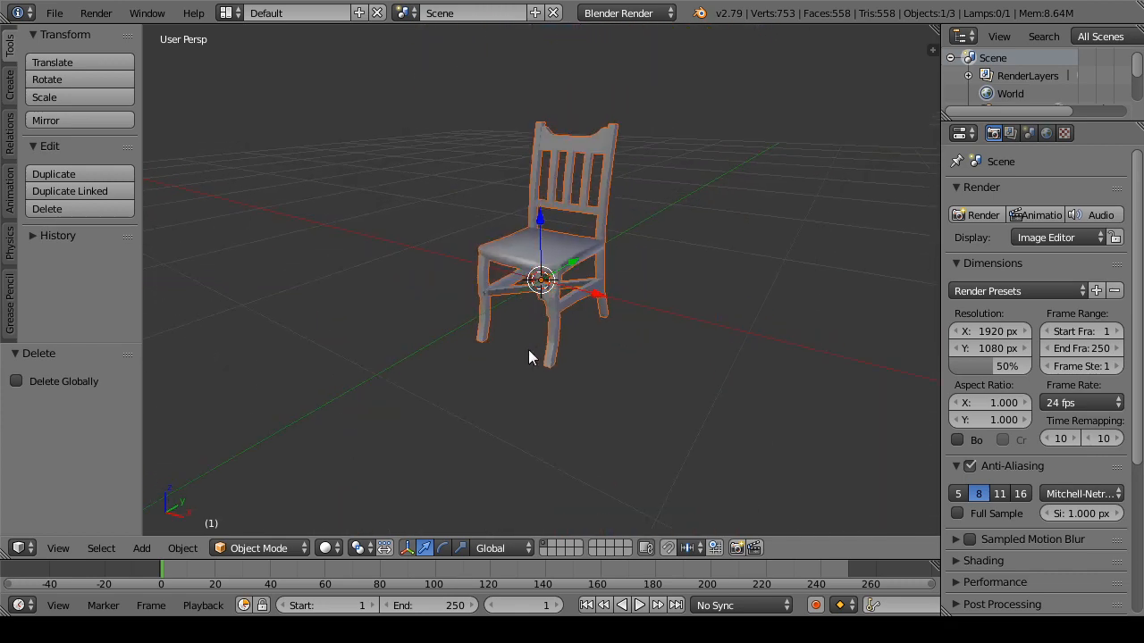
{"action": "left_click_drag", "start_coordinate": [533, 355], "coordinate": [487, 302]}
{"action": "left_click_drag", "start_coordinate": [604, 270], "coordinate": [538, 281]}
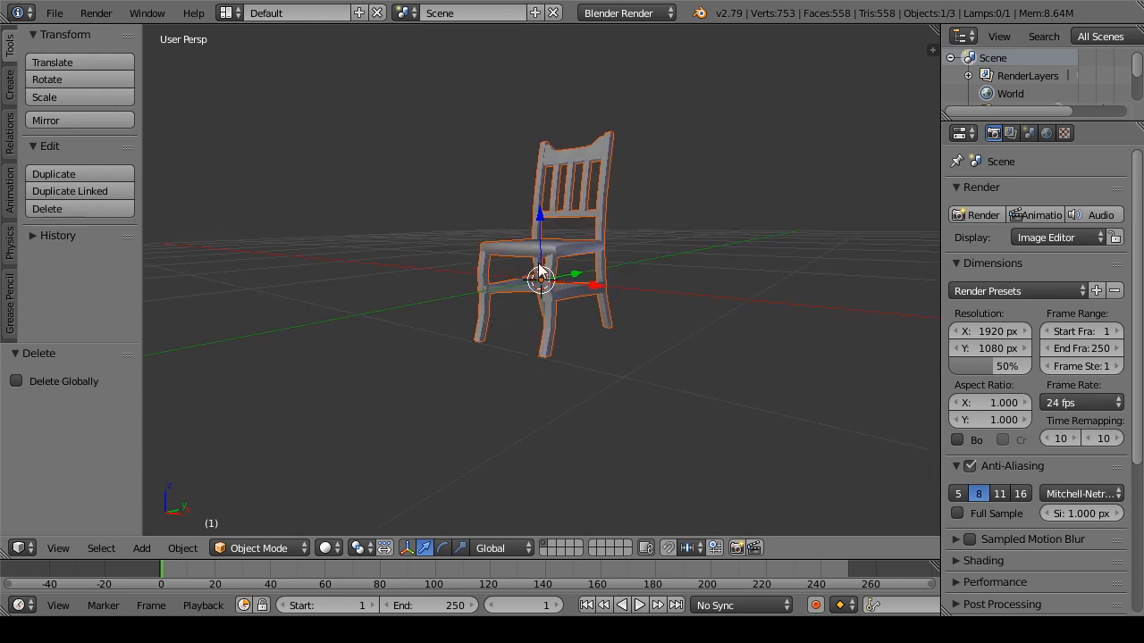
{"action": "right_click", "coordinate": [538, 280]}
{"action": "left_click", "coordinate": [230, 13]}
{"action": "left_click", "coordinate": [268, 158]}
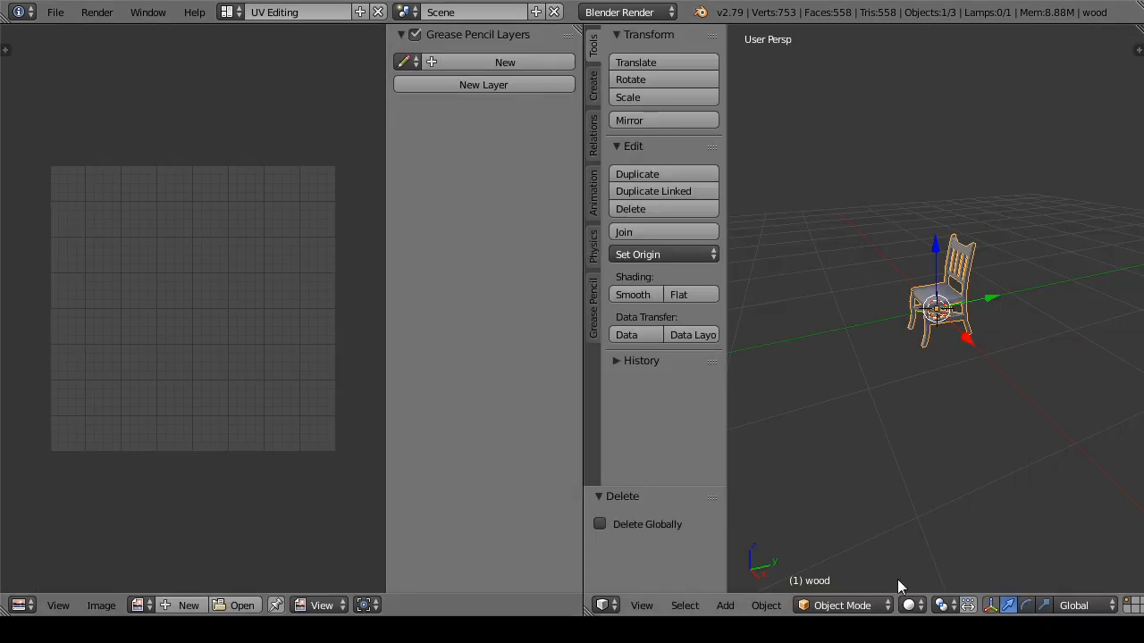
Step: Put the chair into Edit Mode to display its UV map
{"action": "left_click", "coordinate": [849, 606]}
{"action": "left_click", "coordinate": [840, 565]}
{"action": "left_click_drag", "start_coordinate": [901, 549], "coordinate": [904, 366]}
{"action": "scroll", "coordinate": [241, 424], "scroll_direction": "down", "scroll_amount": 5}
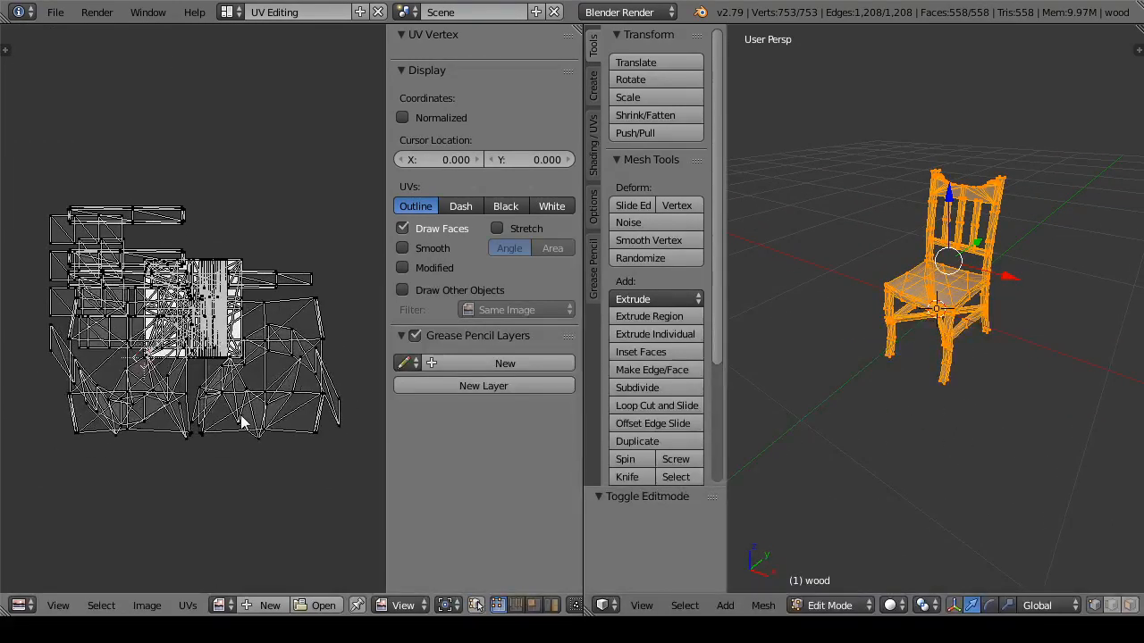
Step: Load the counter's counterclub-mahog-clean_txtr_256x256.png from the Tea Shop folder as the image behind the chair's UVs
{"action": "left_click", "coordinate": [219, 605]}
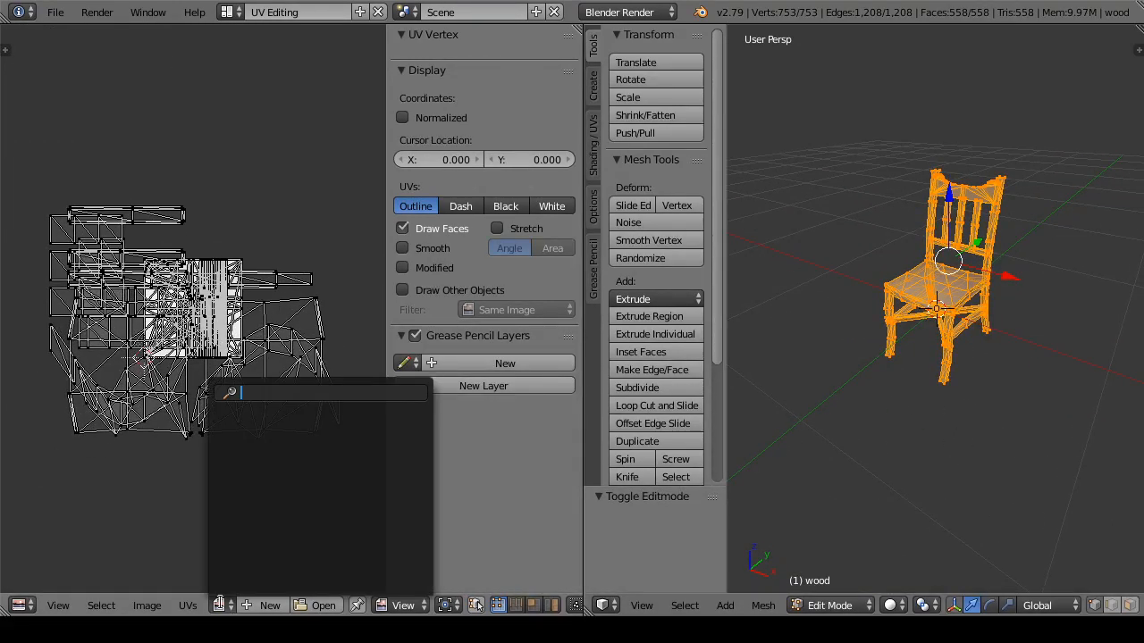
{"action": "left_click", "coordinate": [146, 605]}
{"action": "left_click", "coordinate": [183, 572]}
{"action": "scroll", "coordinate": [179, 161], "scroll_direction": "down", "scroll_amount": 4}
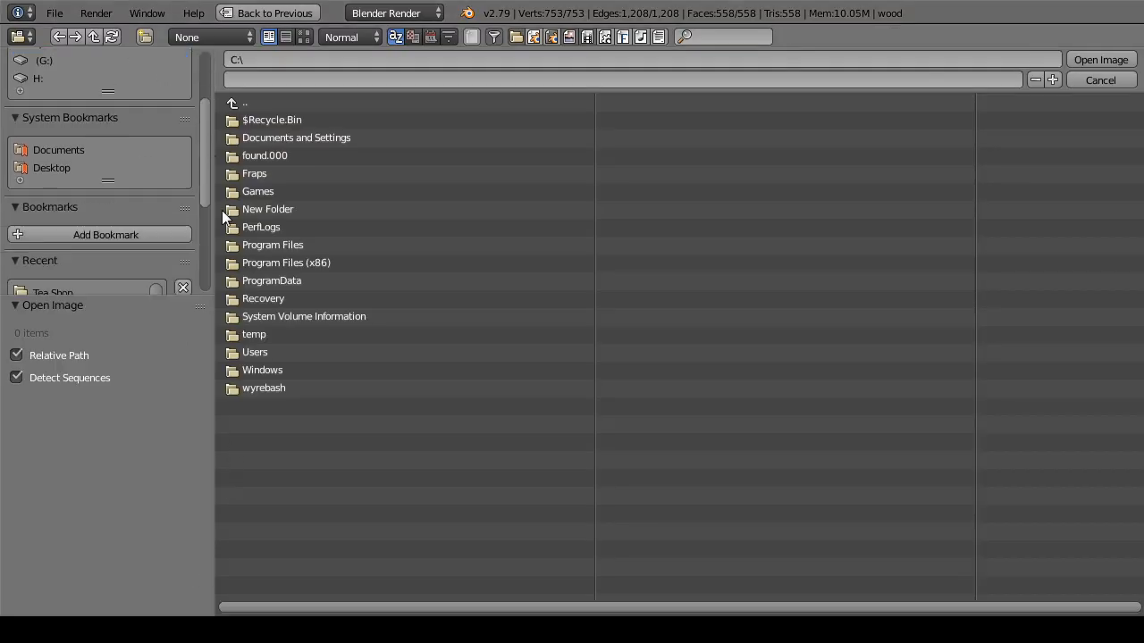
{"action": "left_click", "coordinate": [95, 208]}
{"action": "left_click", "coordinate": [352, 138]}
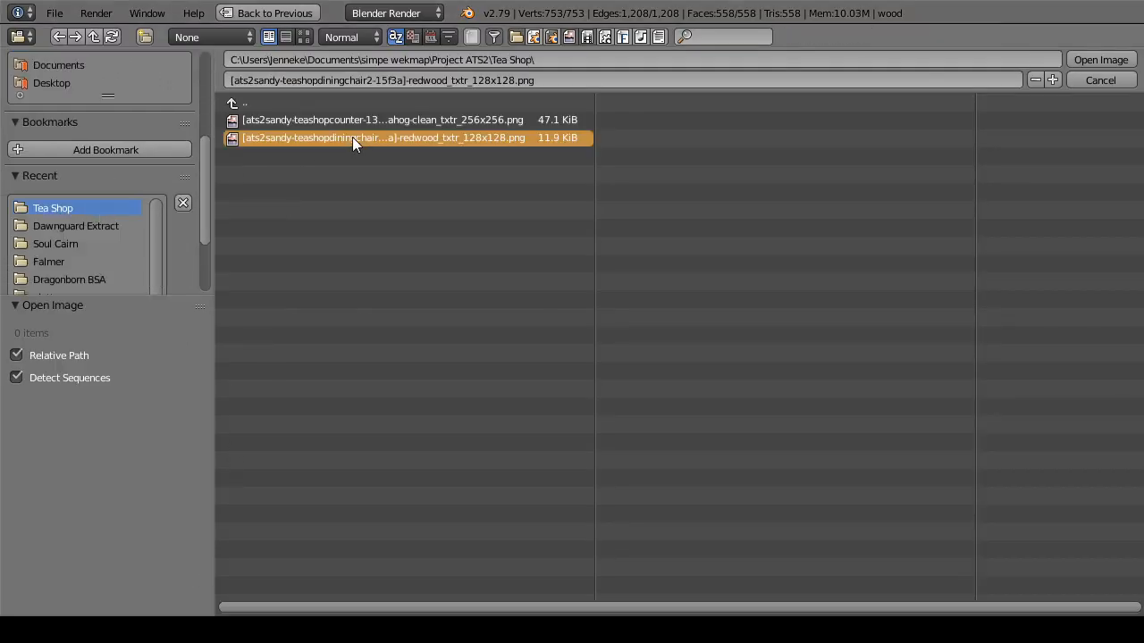
{"action": "left_click", "coordinate": [497, 121]}
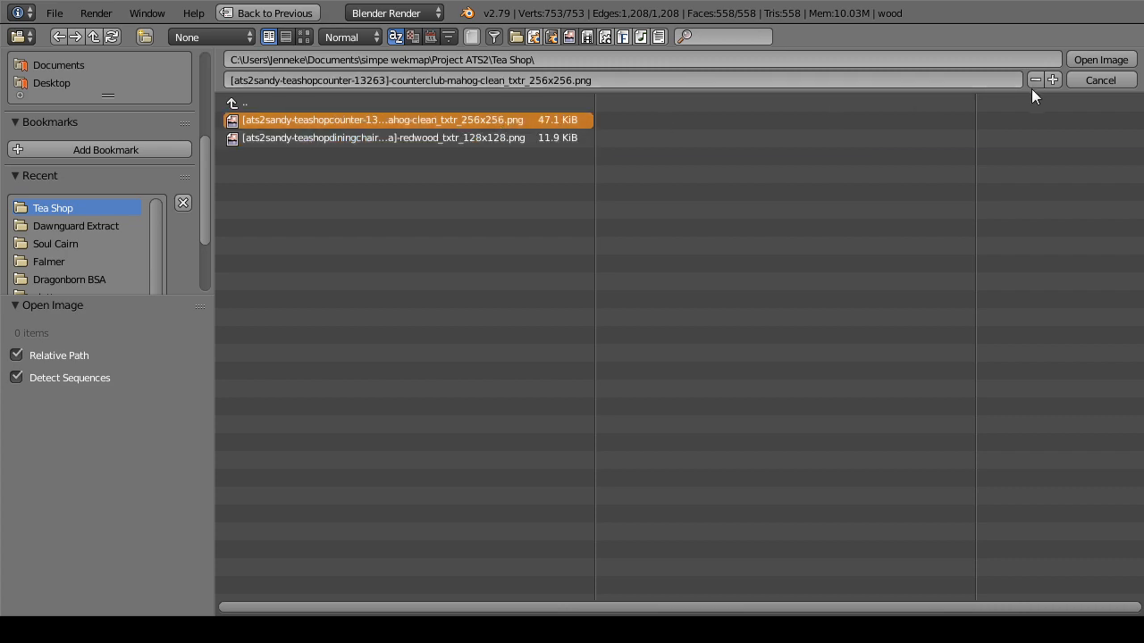
{"action": "left_click", "coordinate": [1089, 60]}
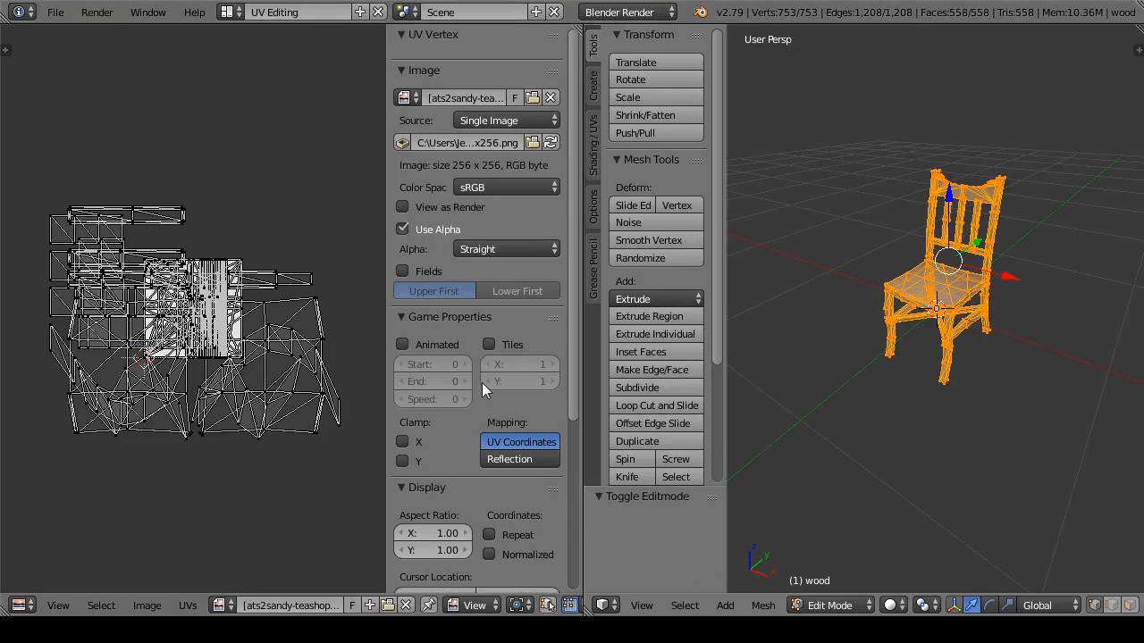
Step: Set the viewport shading to Texture, return the chair to Object Mode, and examine how the mahogany texture maps onto it
{"action": "left_click", "coordinate": [891, 604]}
{"action": "left_click", "coordinate": [921, 525]}
{"action": "key", "text": "KP_Decimal"}
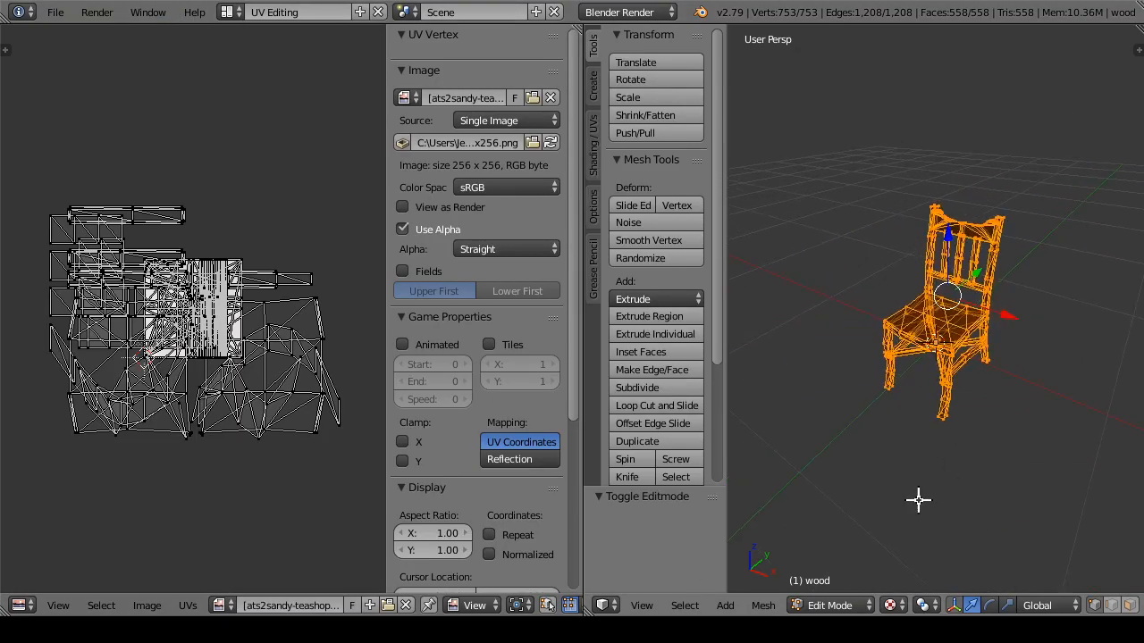
{"action": "left_click", "coordinate": [829, 605]}
{"action": "left_click", "coordinate": [827, 583]}
{"action": "left_click_drag", "start_coordinate": [933, 468], "coordinate": [834, 455]}
{"action": "scroll", "coordinate": [889, 363], "scroll_direction": "up", "scroll_amount": 5}
{"action": "left_click_drag", "start_coordinate": [897, 321], "coordinate": [966, 524]}
{"action": "left_click_drag", "start_coordinate": [899, 420], "coordinate": [906, 314]}
{"action": "scroll", "coordinate": [906, 313], "scroll_direction": "down", "scroll_amount": 5}
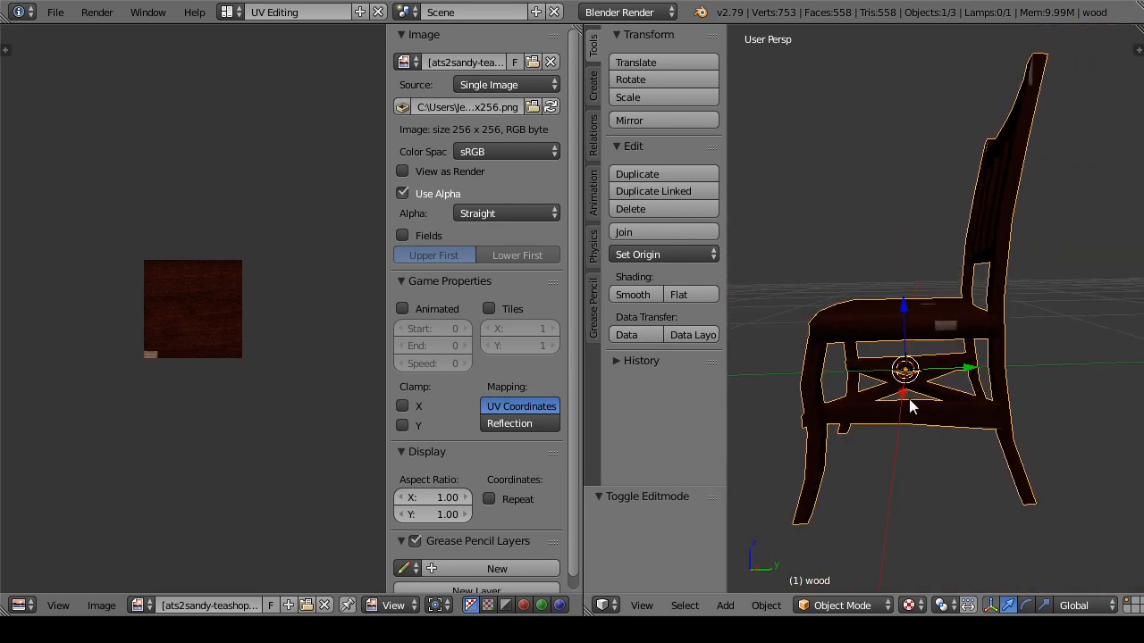
{"action": "left_click_drag", "start_coordinate": [909, 399], "coordinate": [849, 393]}
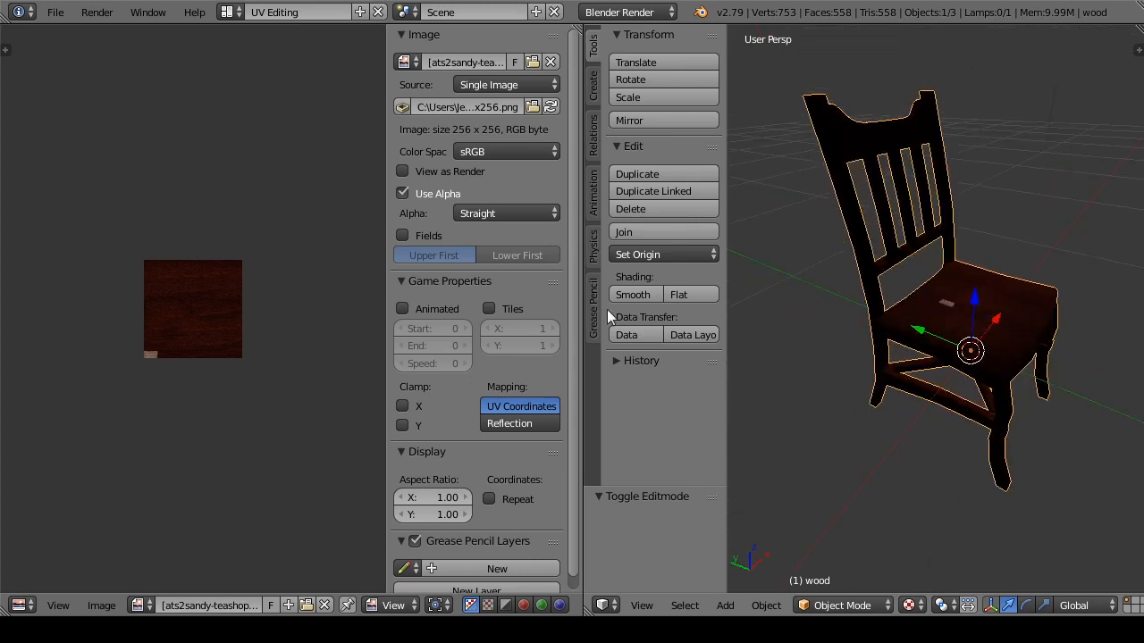
Step: Return to the Default screen layout and display the chair with Texture shading
{"action": "left_click", "coordinate": [227, 11]}
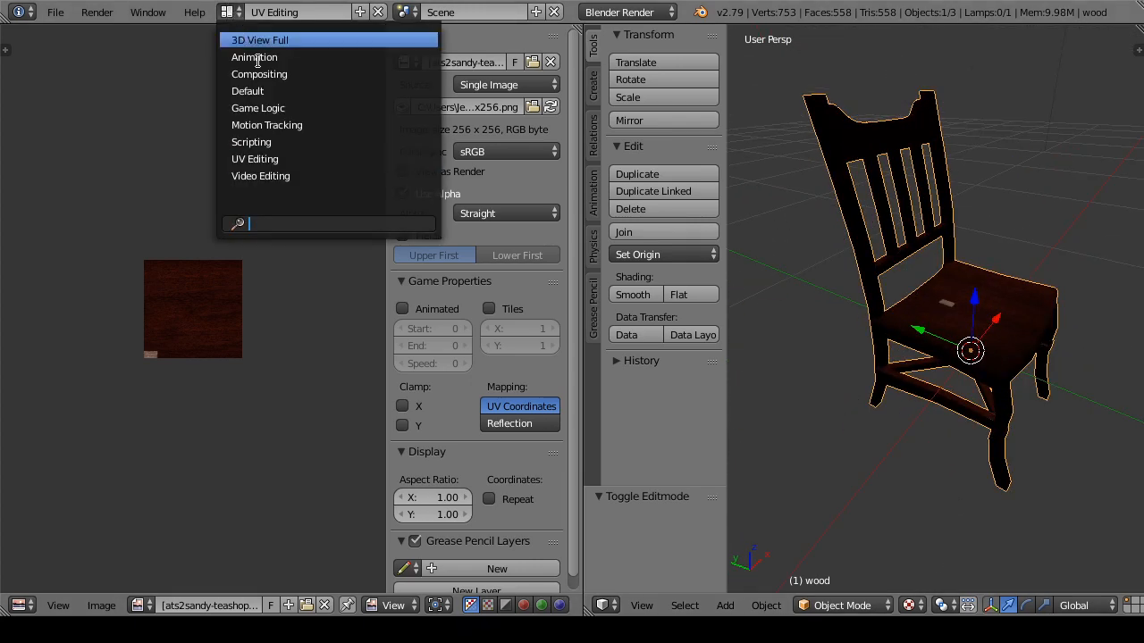
{"action": "left_click", "coordinate": [274, 91]}
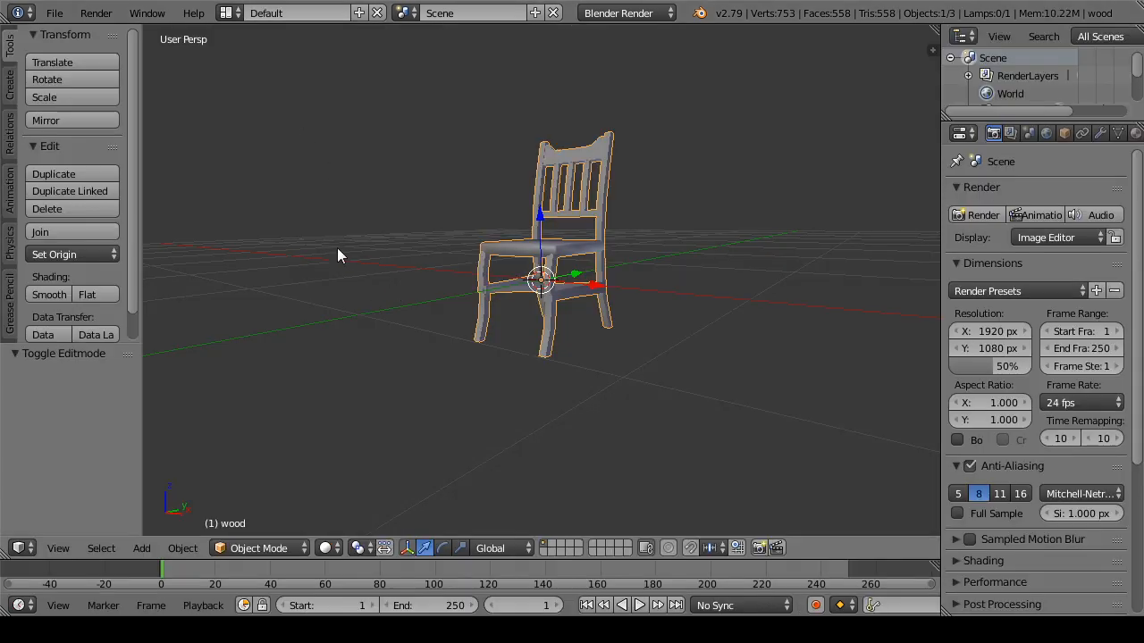
{"action": "mouse_move", "coordinate": [406, 270]}
{"action": "left_mouse_down"}
{"action": "mouse_move", "coordinate": [579, 378]}
{"action": "mouse_move", "coordinate": [281, 574]}
{"action": "left_mouse_up"}
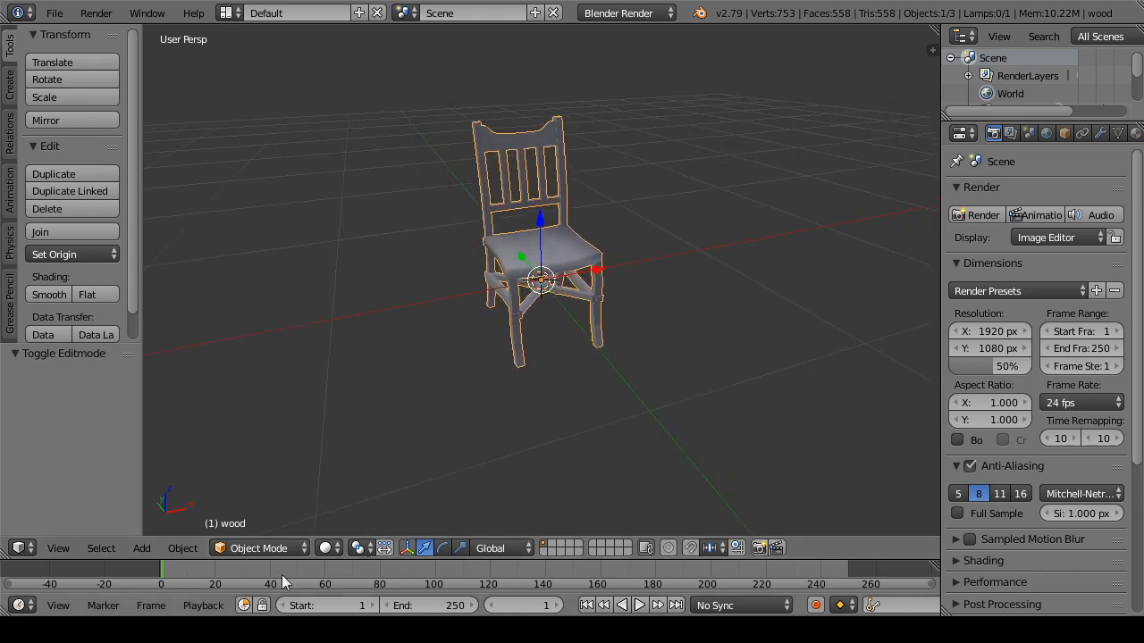
{"action": "left_click", "coordinate": [328, 548]}
{"action": "left_click", "coordinate": [356, 467]}
{"action": "mouse_move", "coordinate": [401, 388]}
{"action": "left_mouse_down"}
{"action": "mouse_move", "coordinate": [396, 396]}
{"action": "mouse_move", "coordinate": [539, 406]}
{"action": "mouse_move", "coordinate": [443, 447]}
{"action": "mouse_move", "coordinate": [473, 264]}
{"action": "mouse_move", "coordinate": [476, 310]}
{"action": "left_mouse_up"}
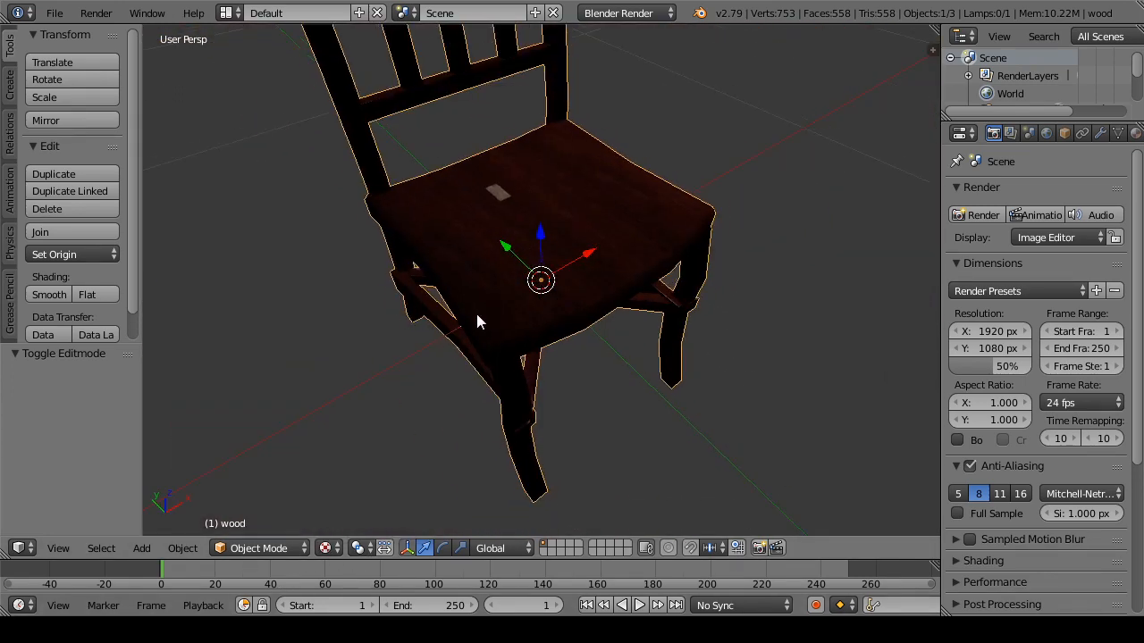
{"action": "left_click_drag", "start_coordinate": [474, 375], "coordinate": [414, 380]}
Step: Add a point lamp at the scene's origin
{"action": "left_click", "coordinate": [11, 86]}
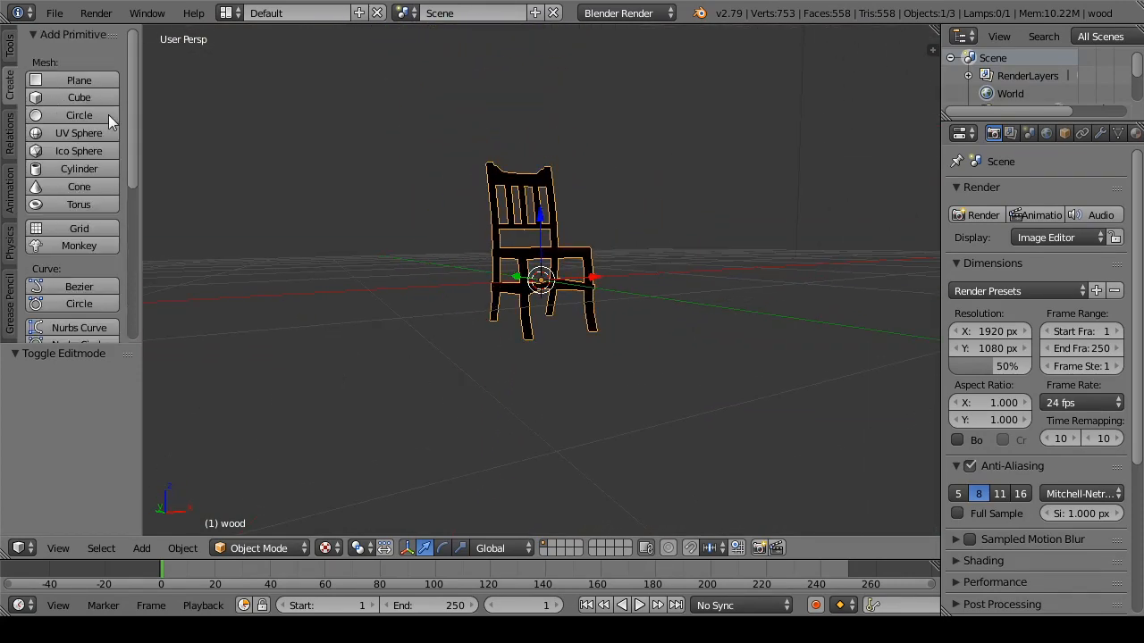
{"action": "left_click_drag", "start_coordinate": [131, 99], "coordinate": [152, 222]}
{"action": "left_click", "coordinate": [89, 211]}
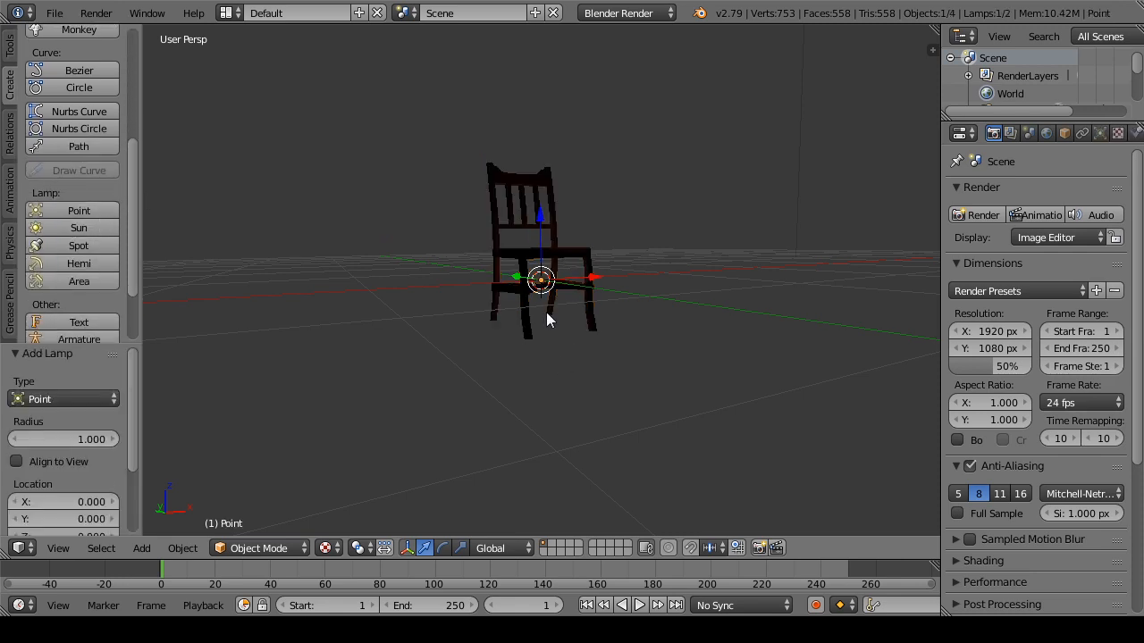
Step: Move the point lamp about 0.793 units along negative Y and raise it 0.646 units along Z
{"action": "left_click_drag", "start_coordinate": [546, 312], "coordinate": [564, 332]}
{"action": "left_click_drag", "start_coordinate": [492, 273], "coordinate": [577, 293]}
{"action": "left_click_drag", "start_coordinate": [664, 248], "coordinate": [670, 170]}
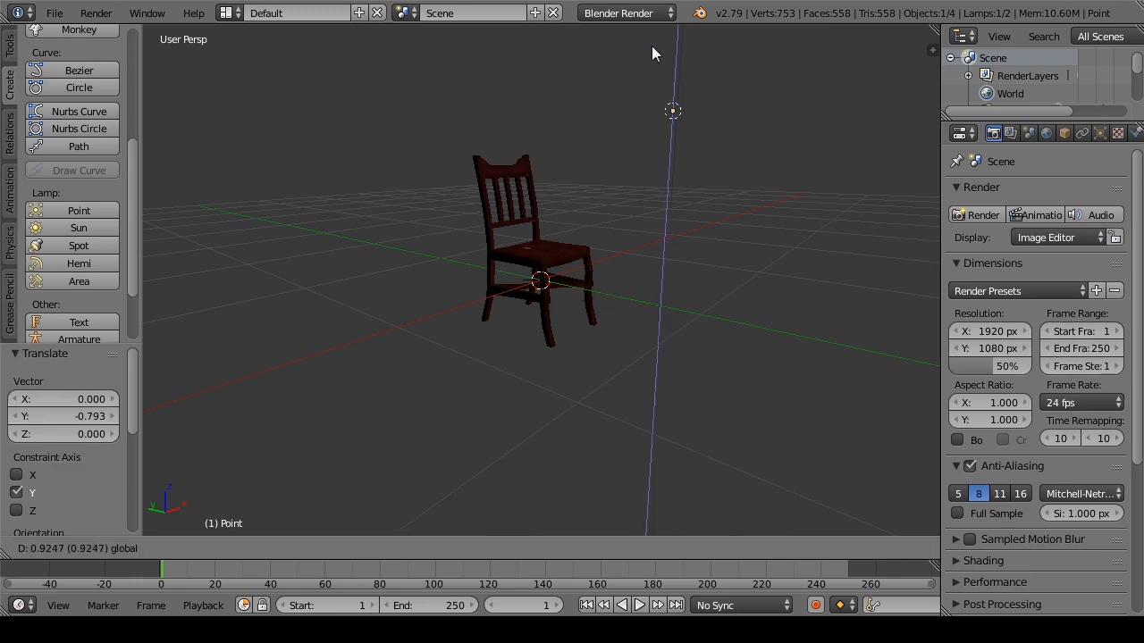
{"action": "left_click_drag", "start_coordinate": [651, 46], "coordinate": [656, 109]}
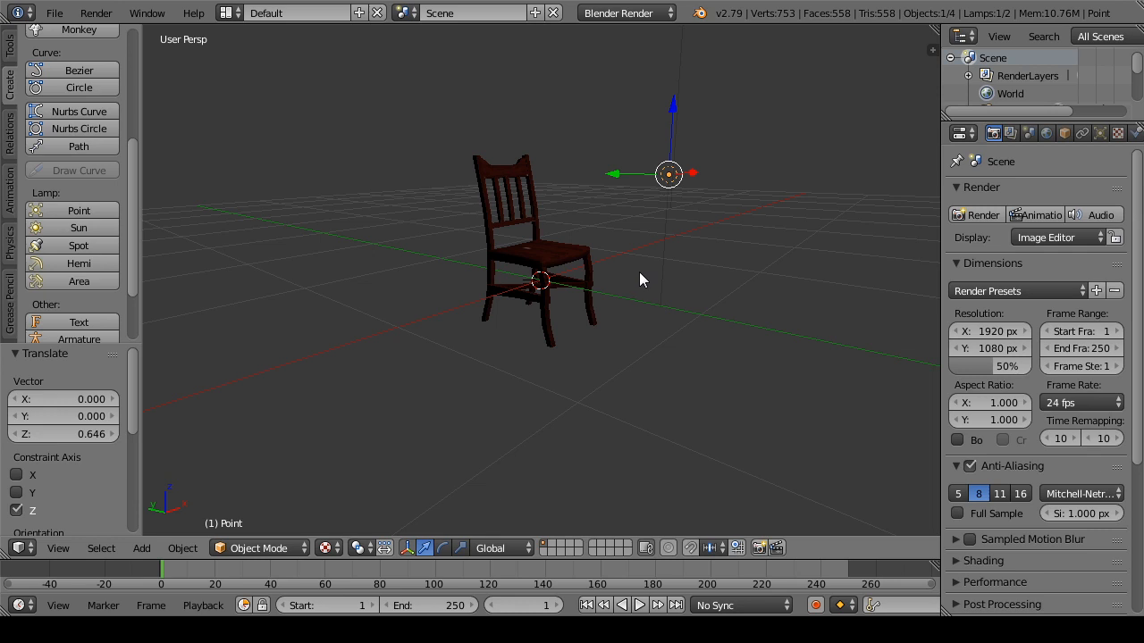
Step: Try moving the point lamp freely farther up and away from the chair, and undo the move
{"action": "key", "text": "g"}
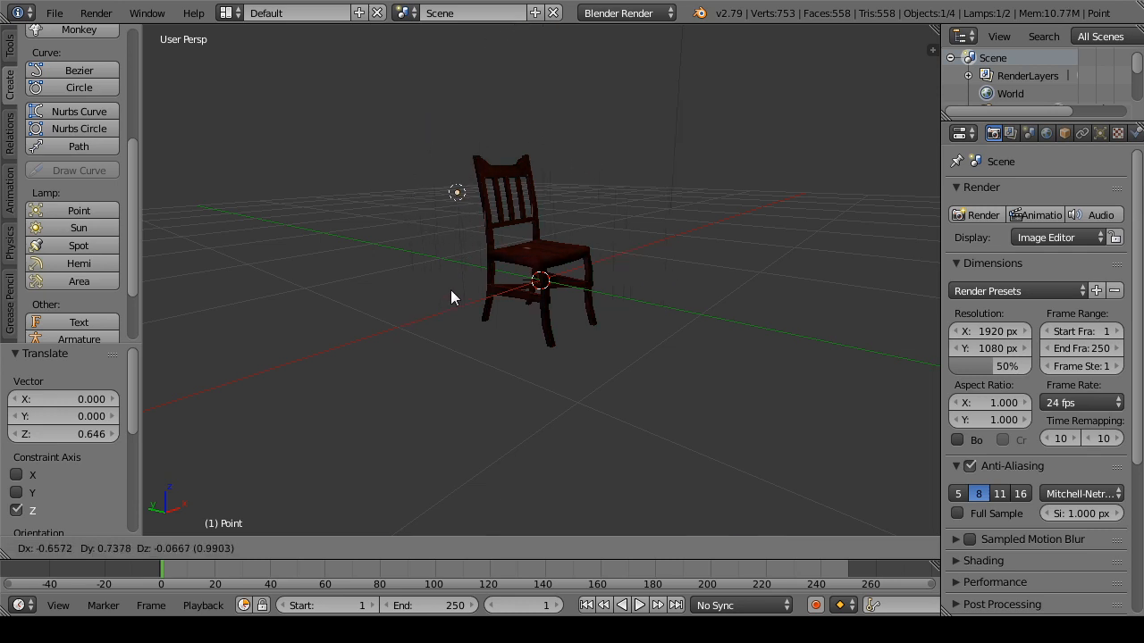
{"action": "left_click", "coordinate": [716, 218]}
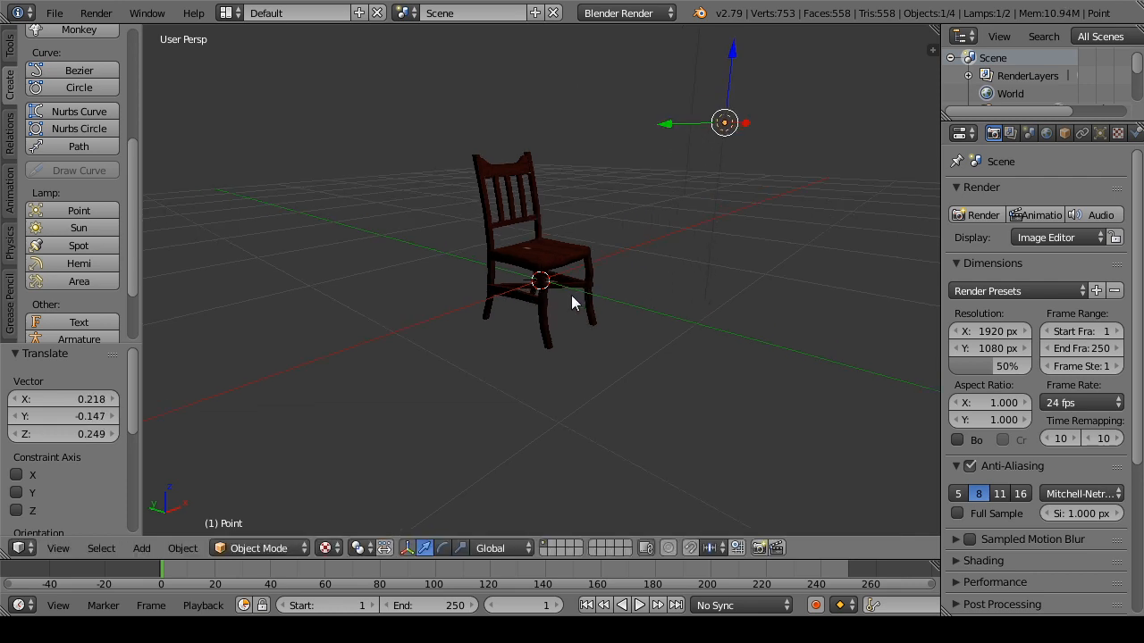
{"action": "left_click_drag", "start_coordinate": [571, 295], "coordinate": [442, 348]}
{"action": "key", "text": "ctrl+z"}
Step: Raise the point lamp a further 1.195 units along Z above the chair
{"action": "left_click_drag", "start_coordinate": [485, 262], "coordinate": [539, 204]}
{"action": "scroll", "coordinate": [567, 402], "scroll_direction": "down", "scroll_amount": 6}
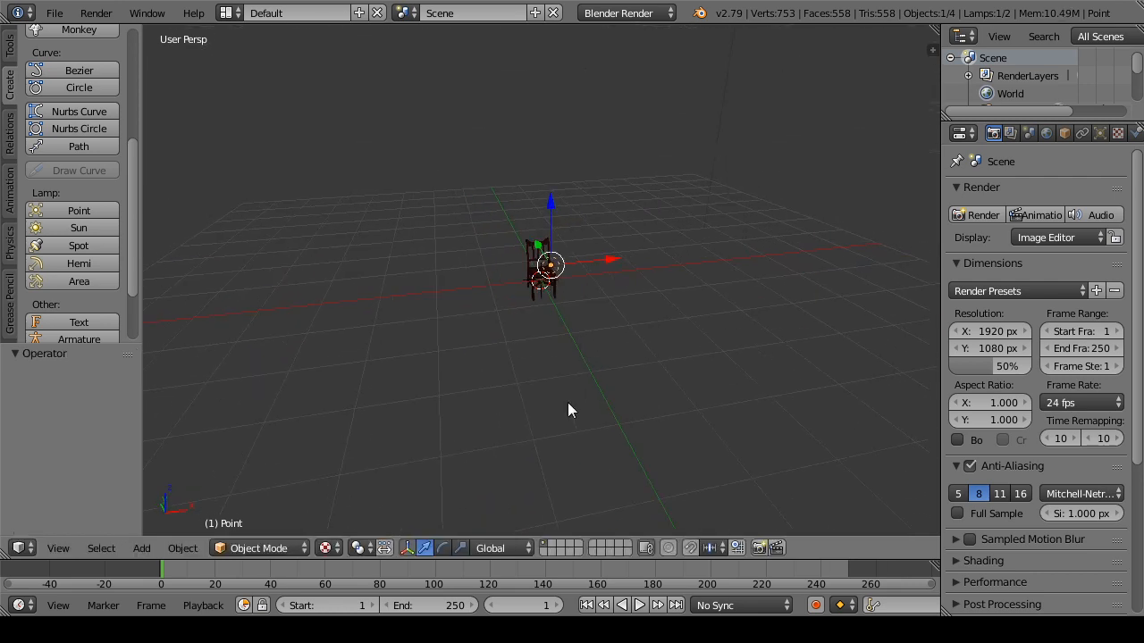
{"action": "left_click_drag", "start_coordinate": [568, 402], "coordinate": [570, 209]}
{"action": "key", "text": "g"}
{"action": "key", "text": "z"}
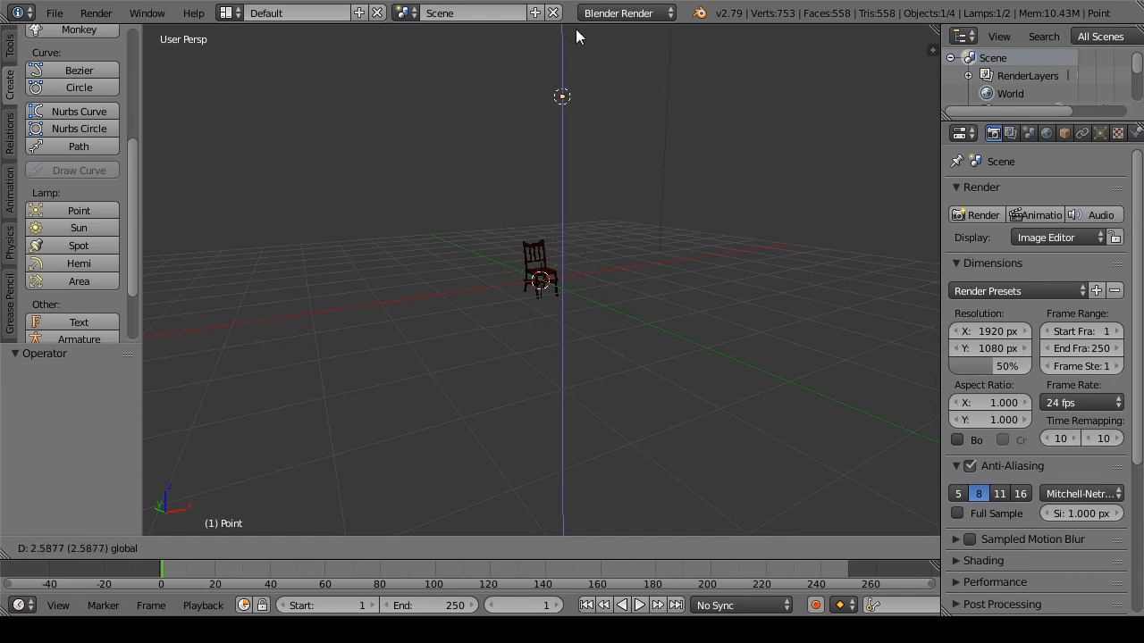
{"action": "left_click", "coordinate": [587, 127]}
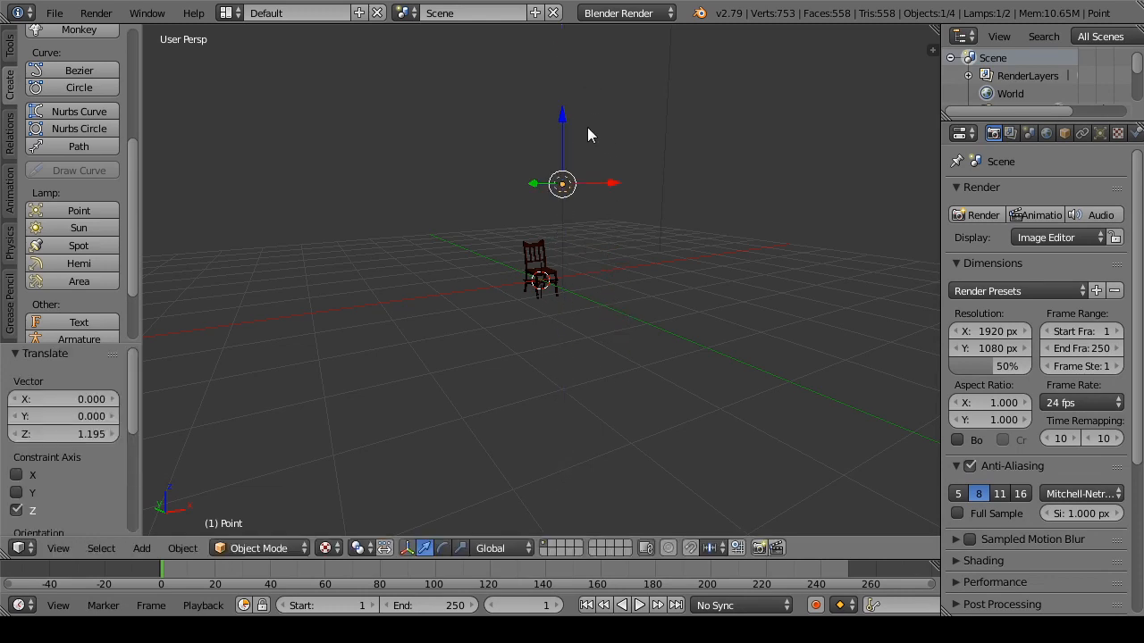
Step: Try shifting the point lamp 2.026 units along negative Y and then along X, undoing both moves
{"action": "left_click_drag", "start_coordinate": [587, 127], "coordinate": [522, 281]}
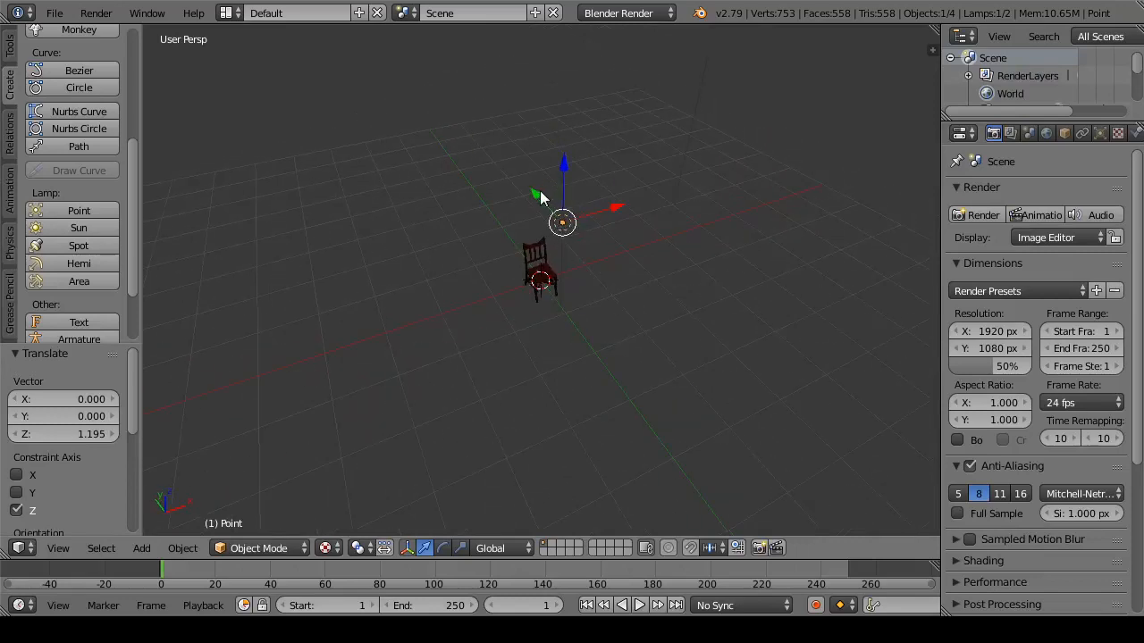
{"action": "left_click_drag", "start_coordinate": [539, 192], "coordinate": [532, 315]}
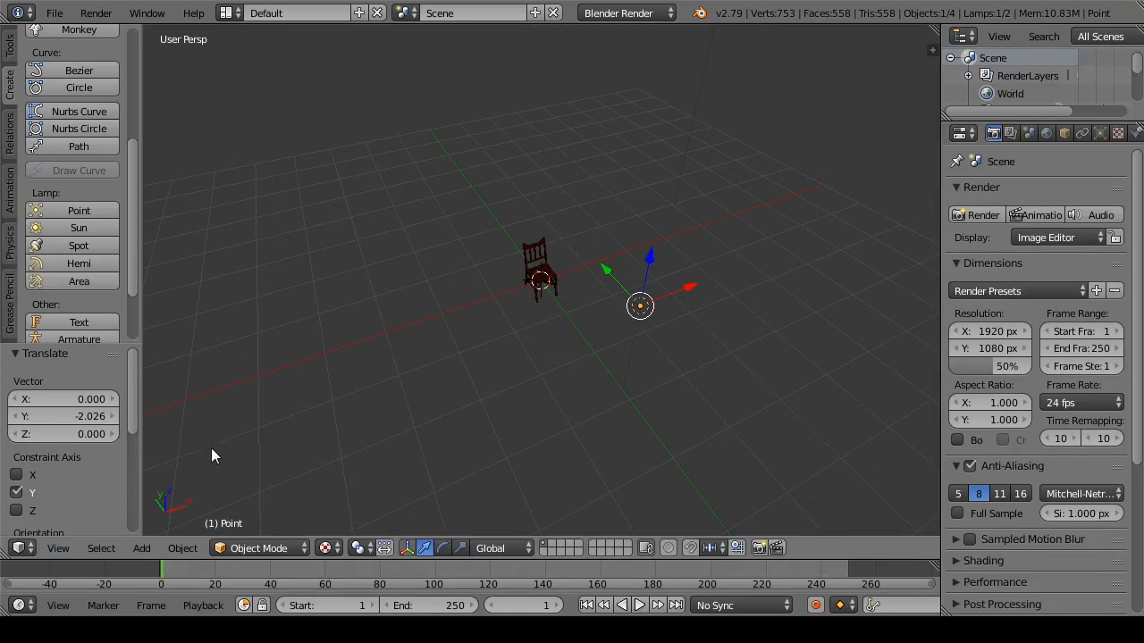
{"action": "key", "text": "ctrl+z"}
{"action": "left_click_drag", "start_coordinate": [614, 209], "coordinate": [575, 246]}
{"action": "key", "text": "ctrl+z"}
Step: Shift the point lamp slightly along Y, lower it 0.515 units along Z, and inspect the lit chair closely
{"action": "left_click_drag", "start_coordinate": [546, 204], "coordinate": [555, 209]}
{"action": "left_click_drag", "start_coordinate": [577, 173], "coordinate": [584, 197]}
{"action": "scroll", "coordinate": [531, 368], "scroll_direction": "up", "scroll_amount": 8}
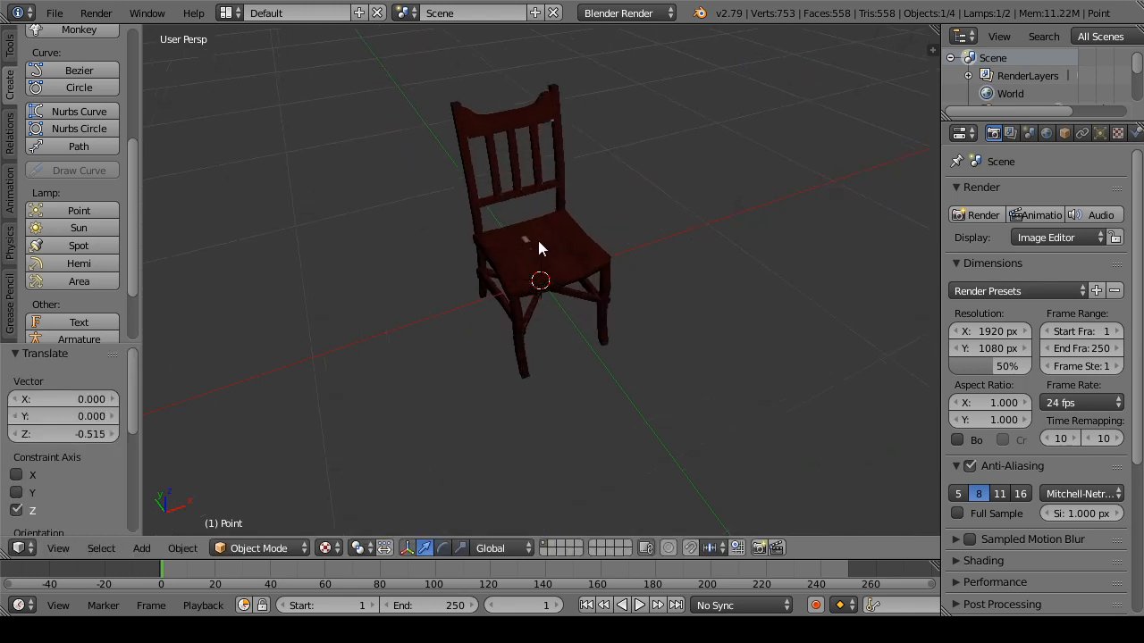
{"action": "left_click_drag", "start_coordinate": [537, 236], "coordinate": [358, 290]}
{"action": "scroll", "coordinate": [564, 352], "scroll_direction": "up", "scroll_amount": 4}
{"action": "scroll", "coordinate": [361, 297], "scroll_direction": "down", "scroll_amount": 6}
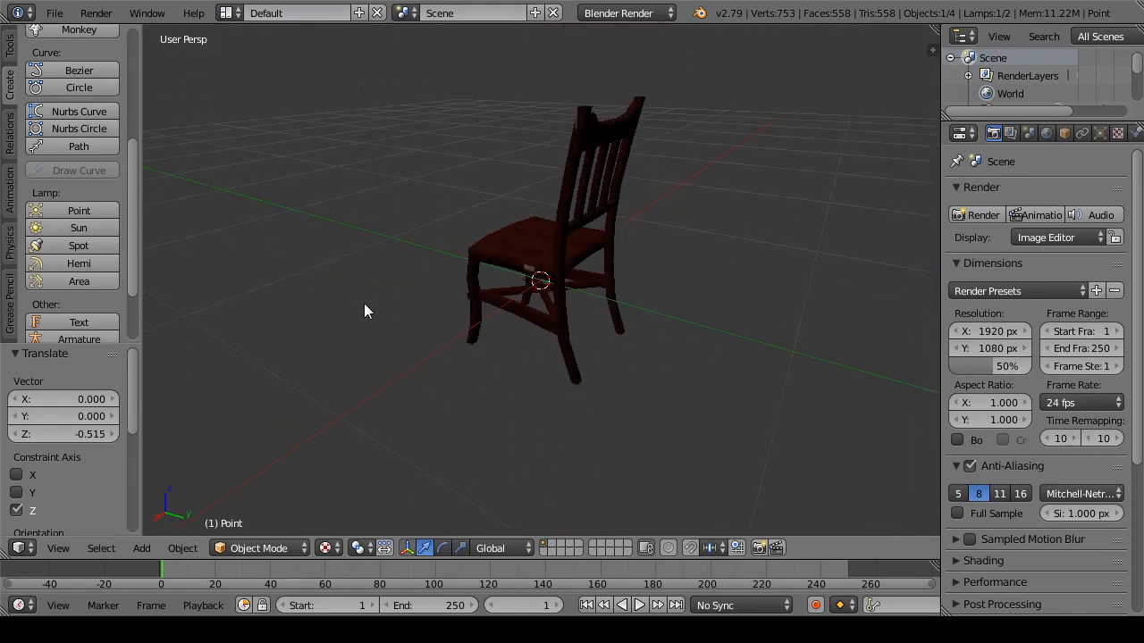
Step: Add a second point lamp and move it 1.848 units along Y behind the chair
{"action": "left_click", "coordinate": [79, 210]}
{"action": "key", "text": "g"}
{"action": "key", "text": "y"}
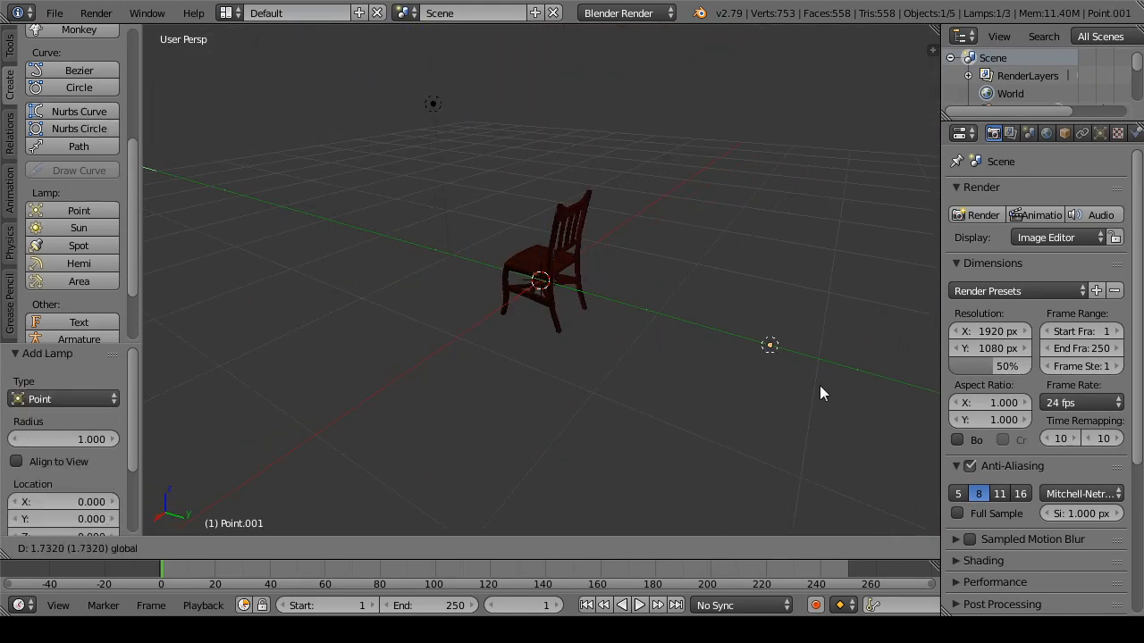
{"action": "left_click", "coordinate": [827, 394]}
Step: Put the chair mesh into Edit Mode and switch to the UV Editing screen layout
{"action": "left_click_drag", "start_coordinate": [613, 360], "coordinate": [534, 240]}
{"action": "scroll", "coordinate": [551, 368], "scroll_direction": "up", "scroll_amount": 6}
{"action": "scroll", "coordinate": [514, 276], "scroll_direction": "down", "scroll_amount": 3}
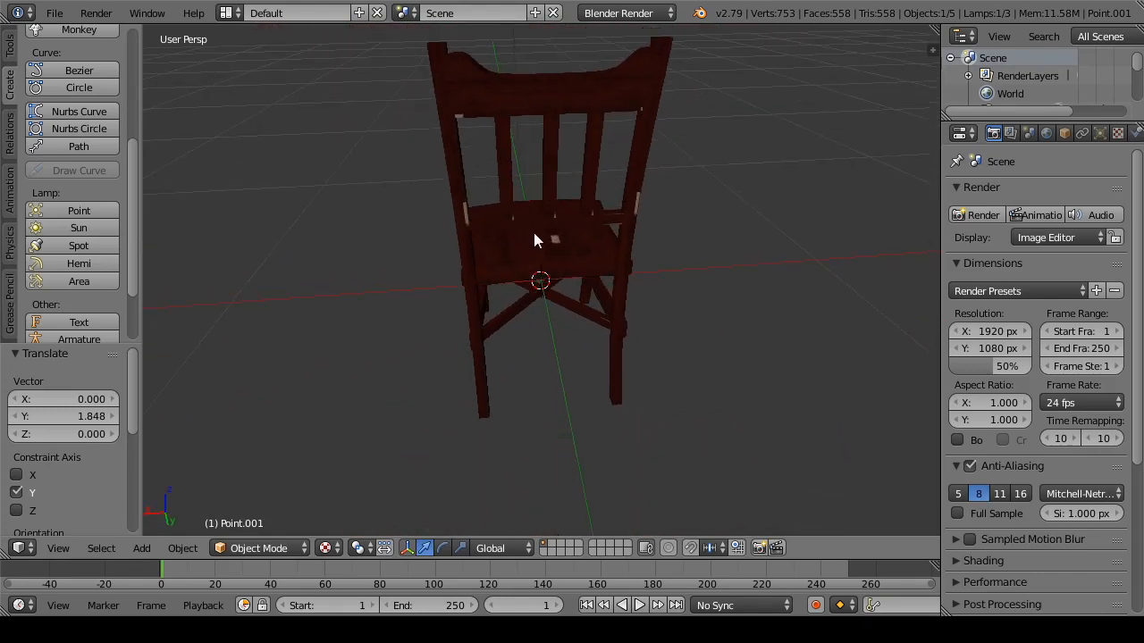
{"action": "left_click_drag", "start_coordinate": [446, 242], "coordinate": [633, 289]}
{"action": "right_click", "coordinate": [626, 288]}
{"action": "left_click", "coordinate": [294, 548]}
{"action": "left_click", "coordinate": [302, 509]}
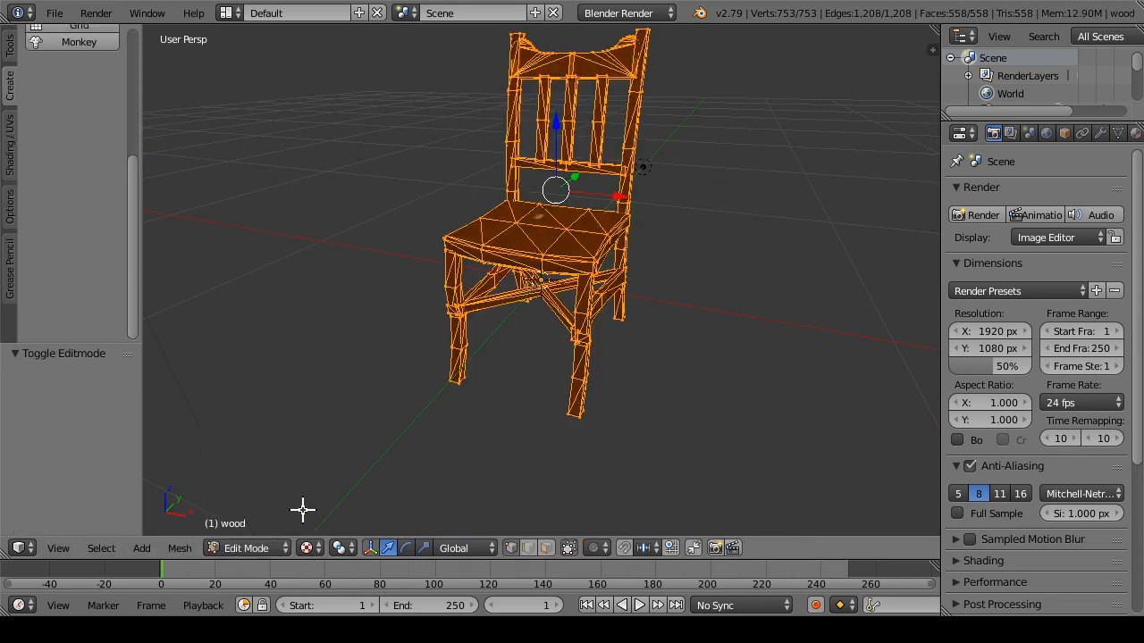
{"action": "left_click", "coordinate": [292, 9]}
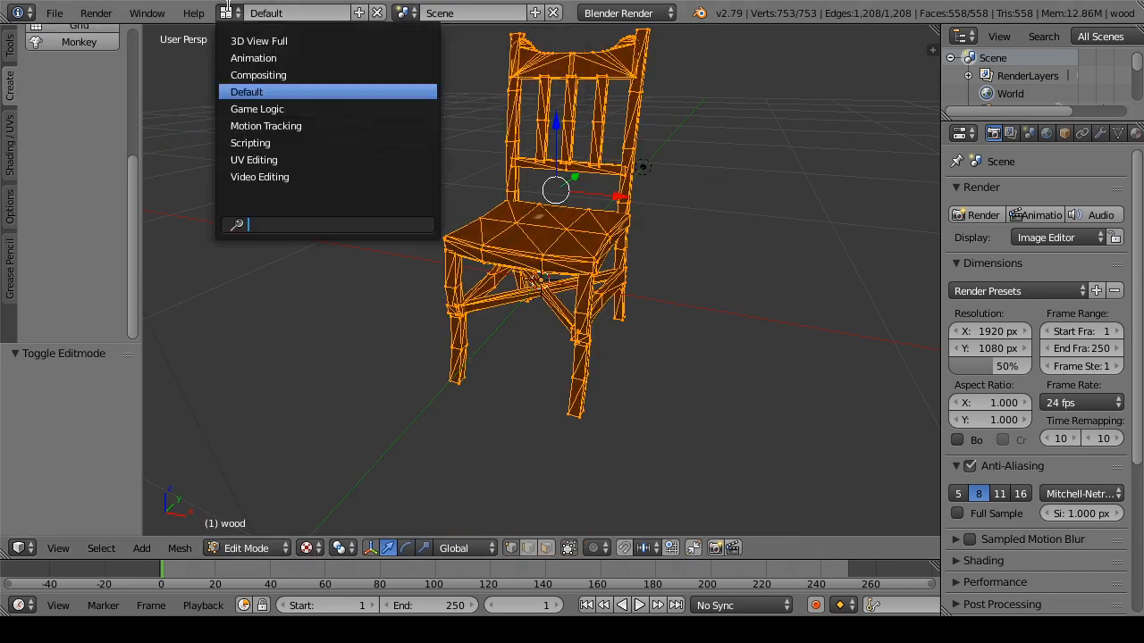
{"action": "left_click", "coordinate": [290, 158]}
Step: Turn off Draw Faces for the UV display so that the mahogany image shows beneath the chair's UVs
{"action": "scroll", "coordinate": [229, 487], "scroll_direction": "up", "scroll_amount": 10}
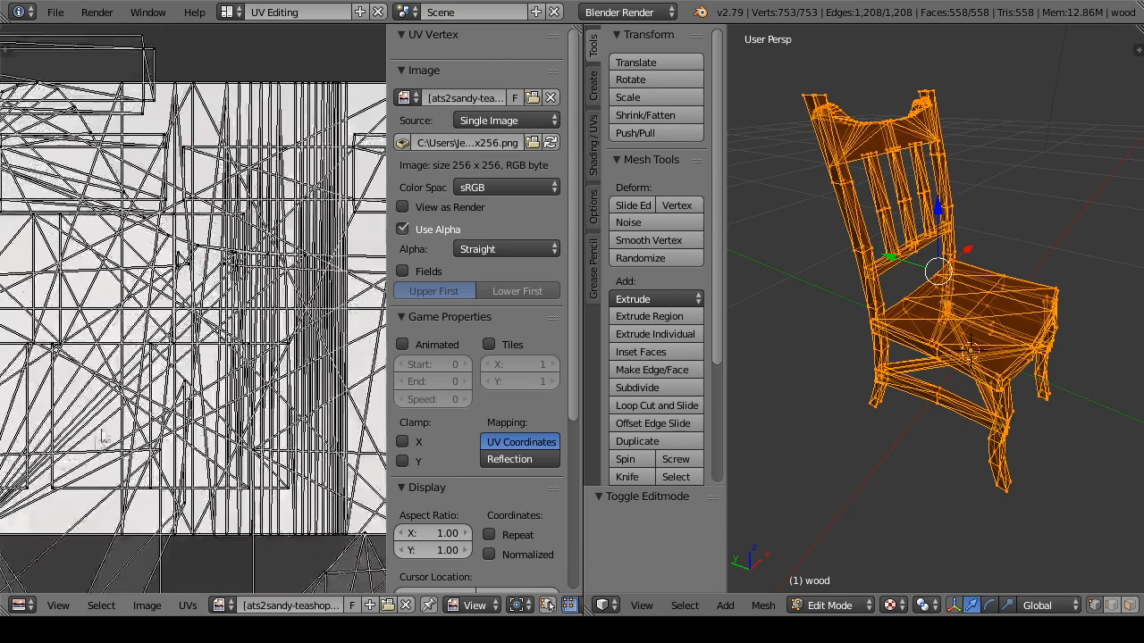
{"action": "scroll", "coordinate": [231, 284], "scroll_direction": "down", "scroll_amount": 2}
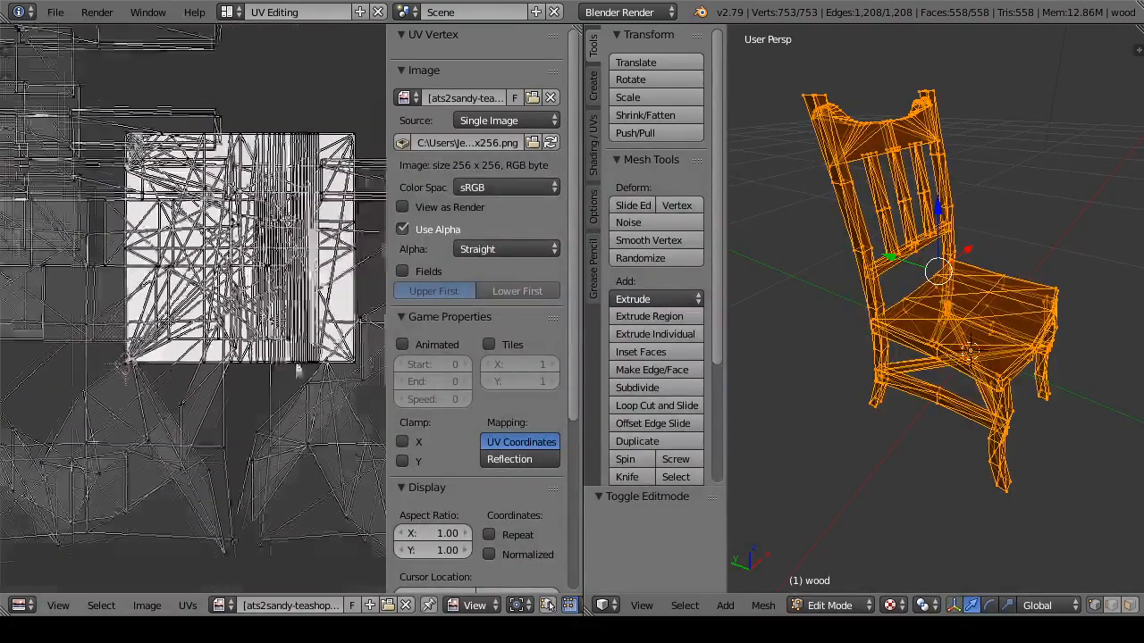
{"action": "scroll", "coordinate": [573, 390], "scroll_direction": "down", "scroll_amount": 5}
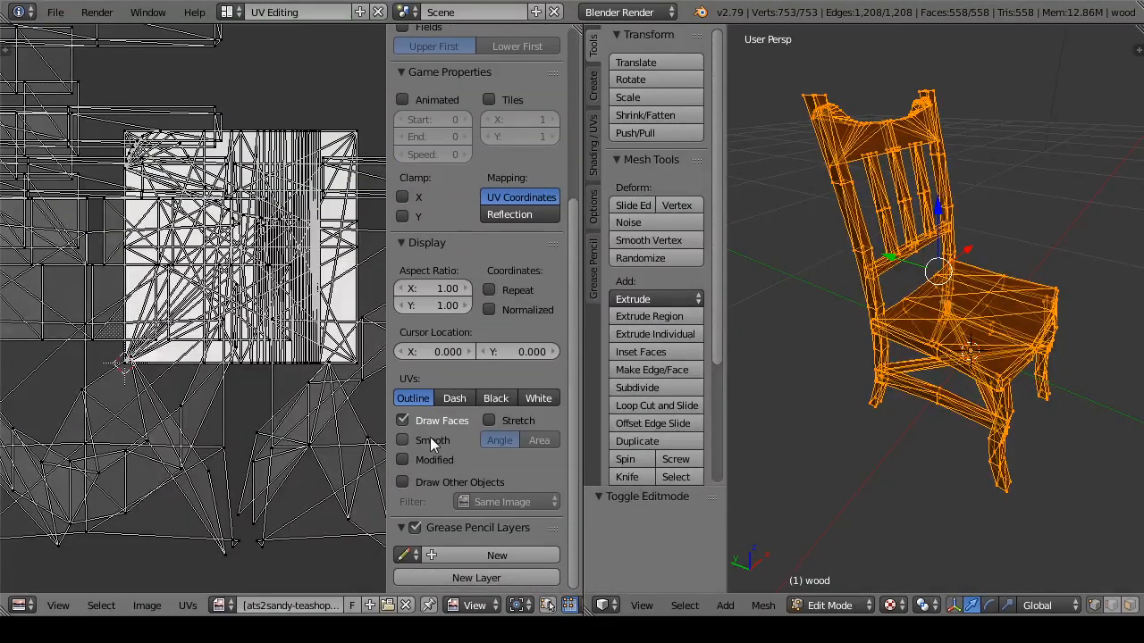
{"action": "left_click", "coordinate": [407, 420]}
{"action": "mouse_move", "coordinate": [151, 435]}
{"action": "left_mouse_down"}
{"action": "mouse_move", "coordinate": [161, 362]}
{"action": "mouse_move", "coordinate": [210, 400]}
{"action": "left_mouse_up"}
{"action": "left_click", "coordinate": [407, 425]}
{"action": "scroll", "coordinate": [252, 369], "scroll_direction": "down", "scroll_amount": 3}
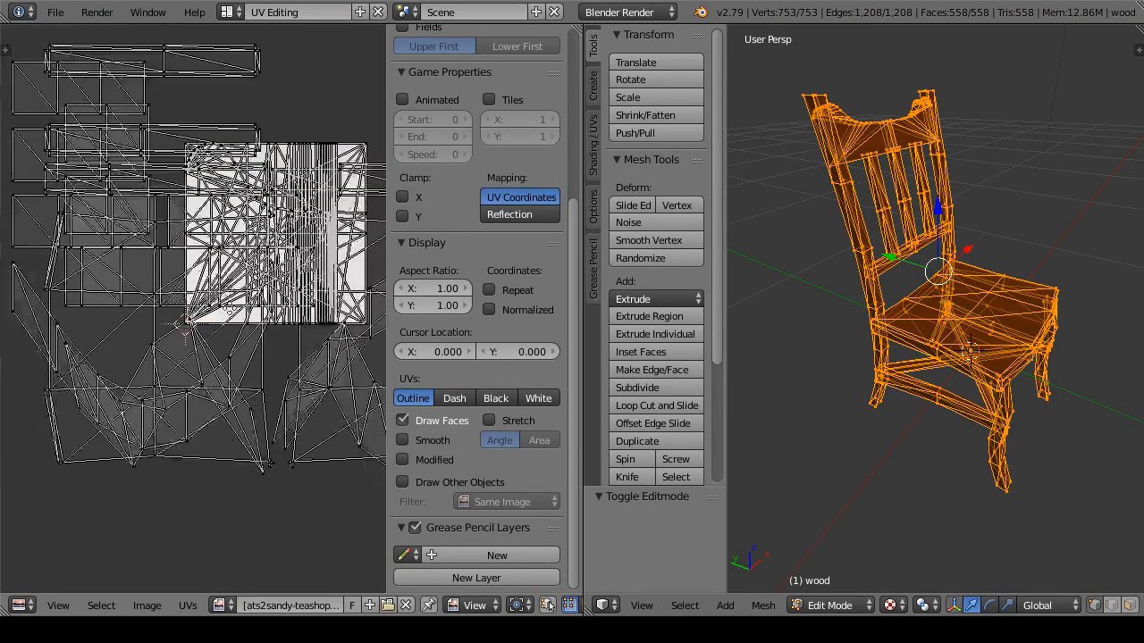
{"action": "scroll", "coordinate": [358, 411], "scroll_direction": "down", "scroll_amount": 1}
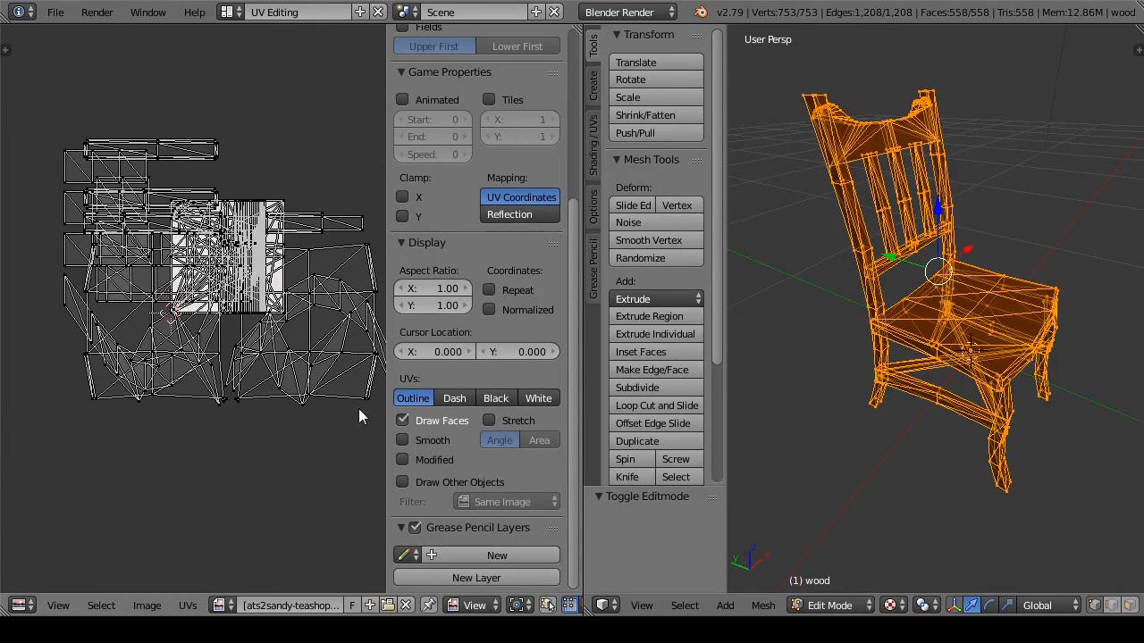
{"action": "left_click", "coordinate": [403, 420]}
{"action": "scroll", "coordinate": [182, 416], "scroll_direction": "up", "scroll_amount": 2}
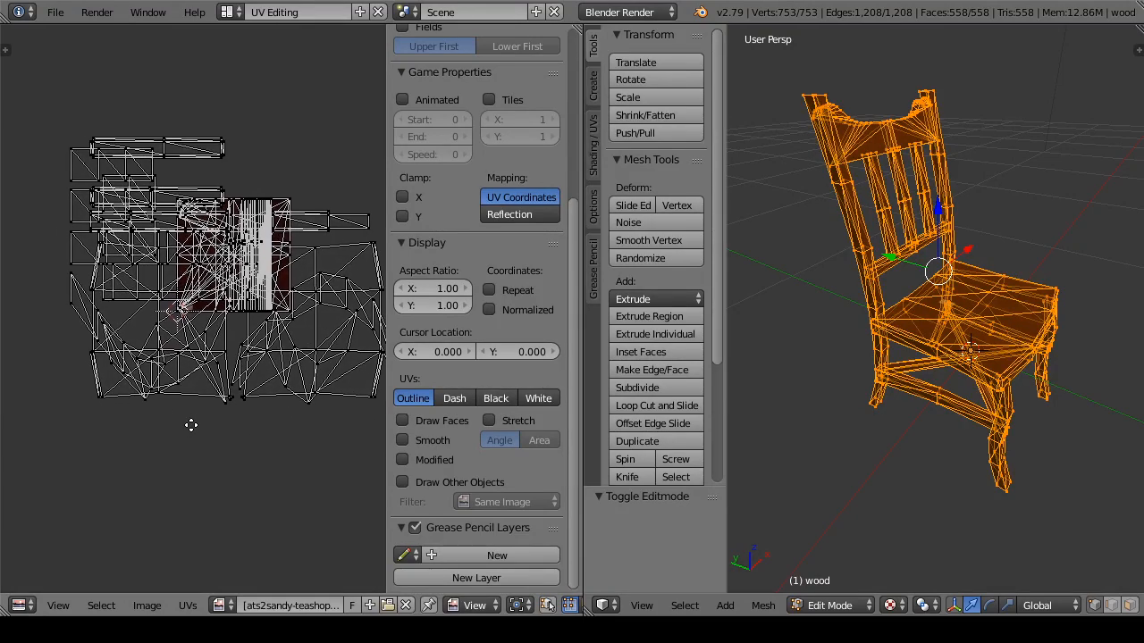
{"action": "scroll", "coordinate": [185, 423], "scroll_direction": "up", "scroll_amount": 4}
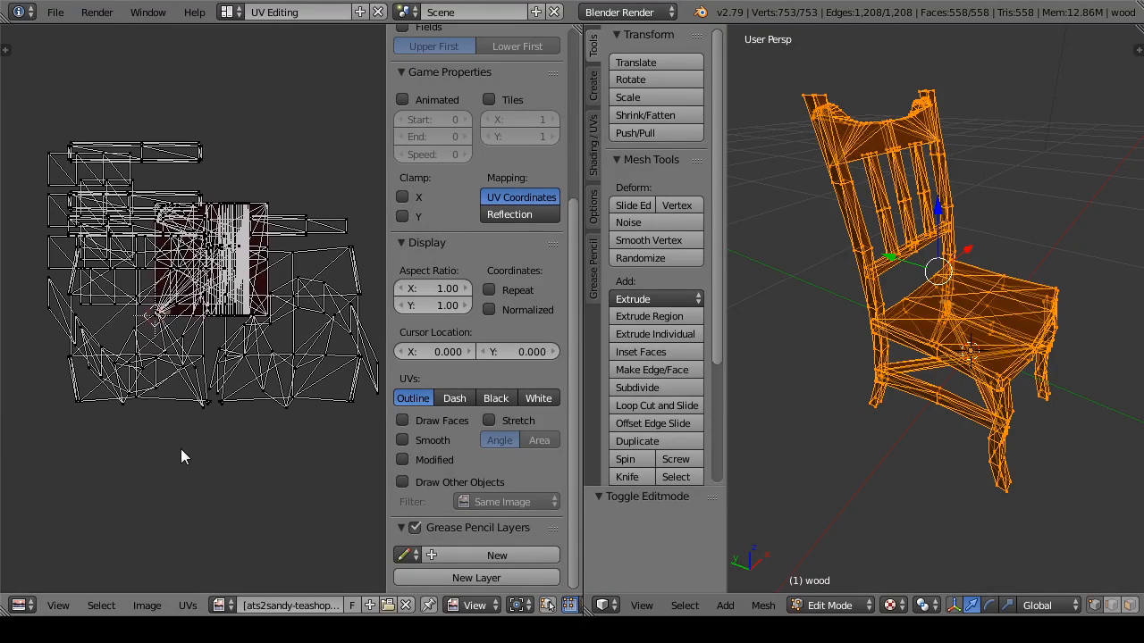
{"action": "scroll", "coordinate": [192, 329], "scroll_direction": "up", "scroll_amount": 1}
Step: Narrow the tool shelf and the image properties sidebar, and move the divider to widen the 3D view
{"action": "left_click_drag", "start_coordinate": [899, 366], "coordinate": [707, 390]}
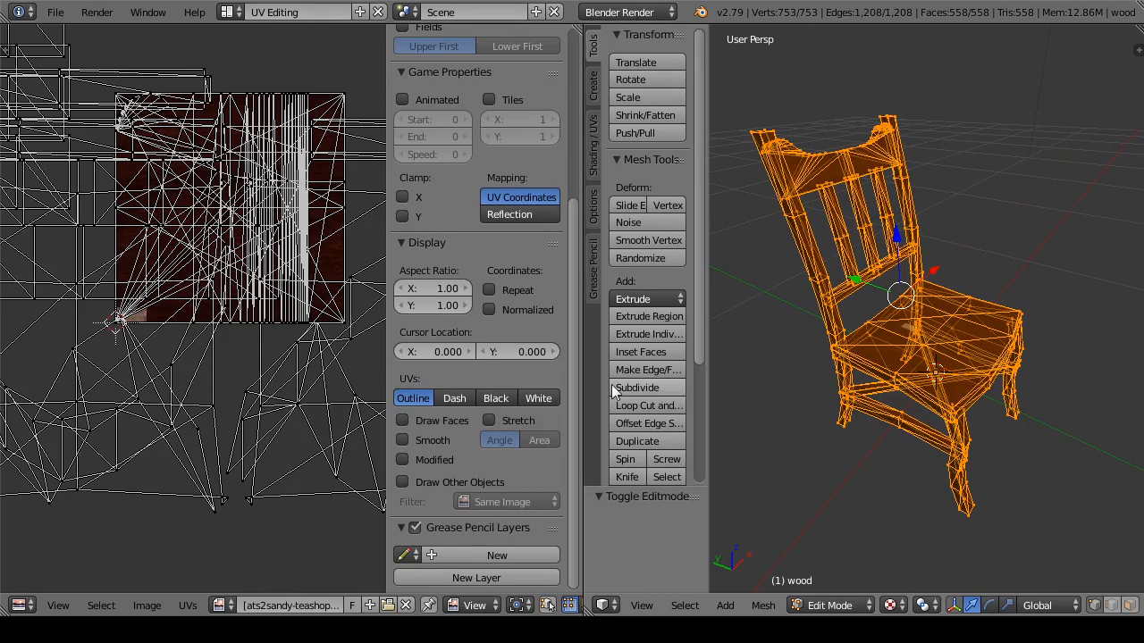
{"action": "left_click_drag", "start_coordinate": [582, 395], "coordinate": [559, 391]}
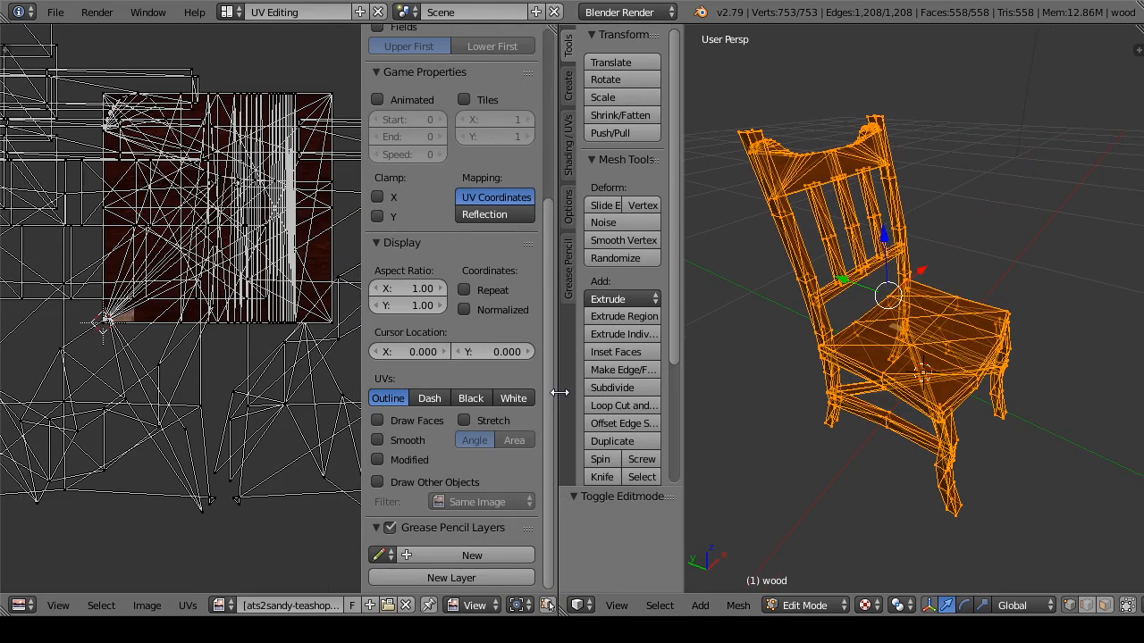
{"action": "left_click_drag", "start_coordinate": [361, 365], "coordinate": [465, 378]}
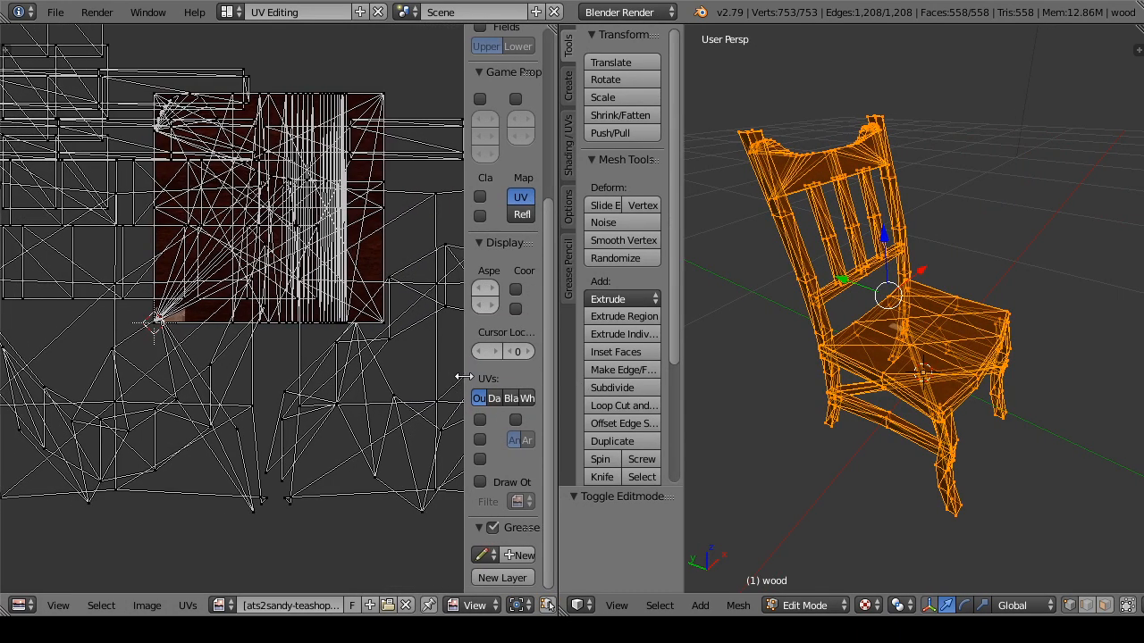
Step: Select the UV vertices clustered at the texture's corner beside the light wood patch
{"action": "scroll", "coordinate": [251, 393], "scroll_direction": "up", "scroll_amount": 3}
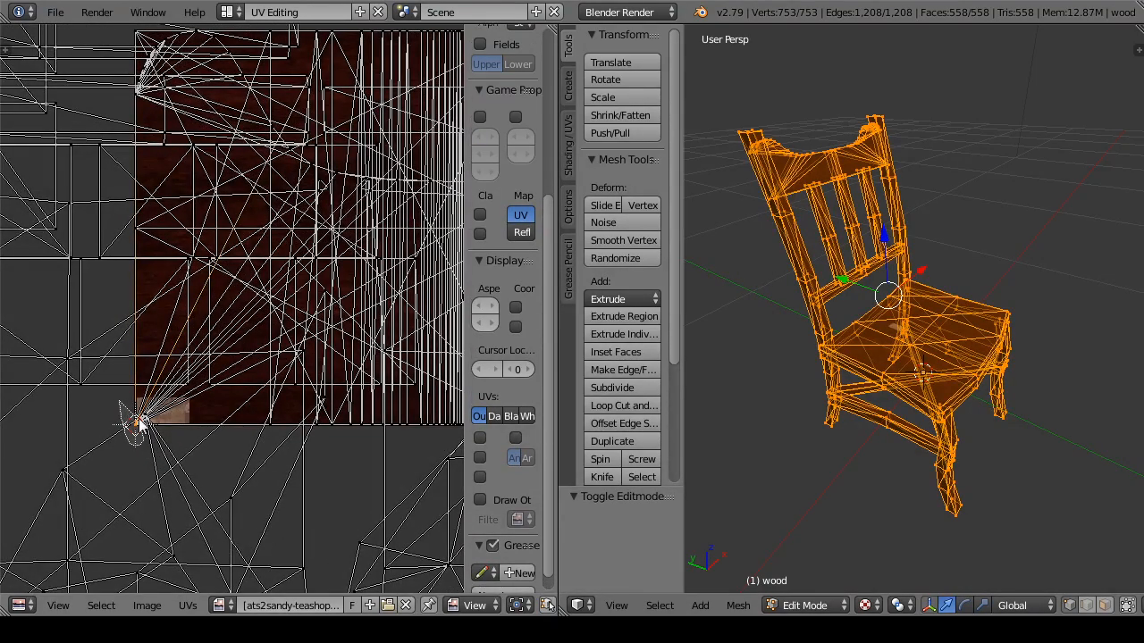
{"action": "scroll", "coordinate": [161, 465], "scroll_direction": "up", "scroll_amount": 5}
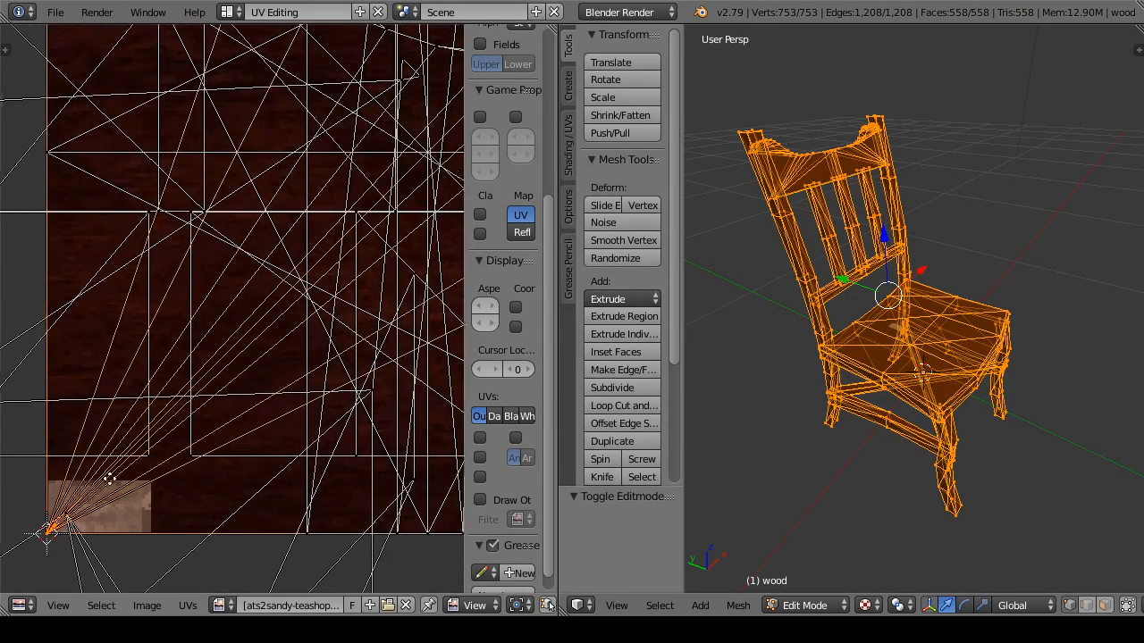
{"action": "scroll", "coordinate": [263, 248], "scroll_direction": "up", "scroll_amount": 1}
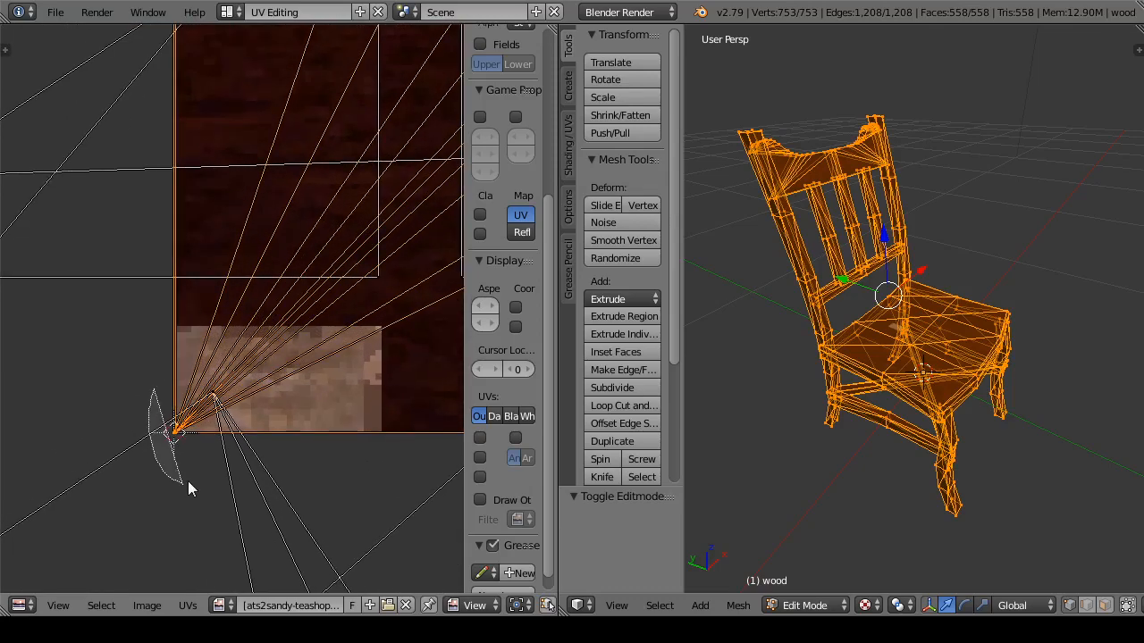
{"action": "scroll", "coordinate": [225, 306], "scroll_direction": "down", "scroll_amount": 6}
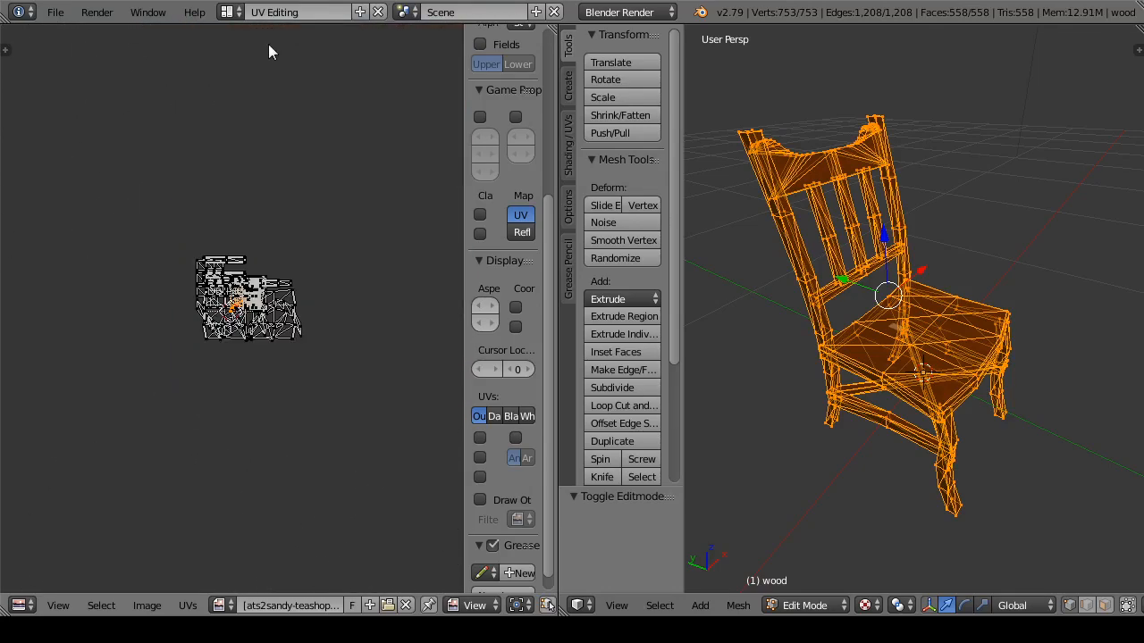
{"action": "scroll", "coordinate": [228, 389], "scroll_direction": "up", "scroll_amount": 4}
{"action": "scroll", "coordinate": [255, 270], "scroll_direction": "up", "scroll_amount": 3}
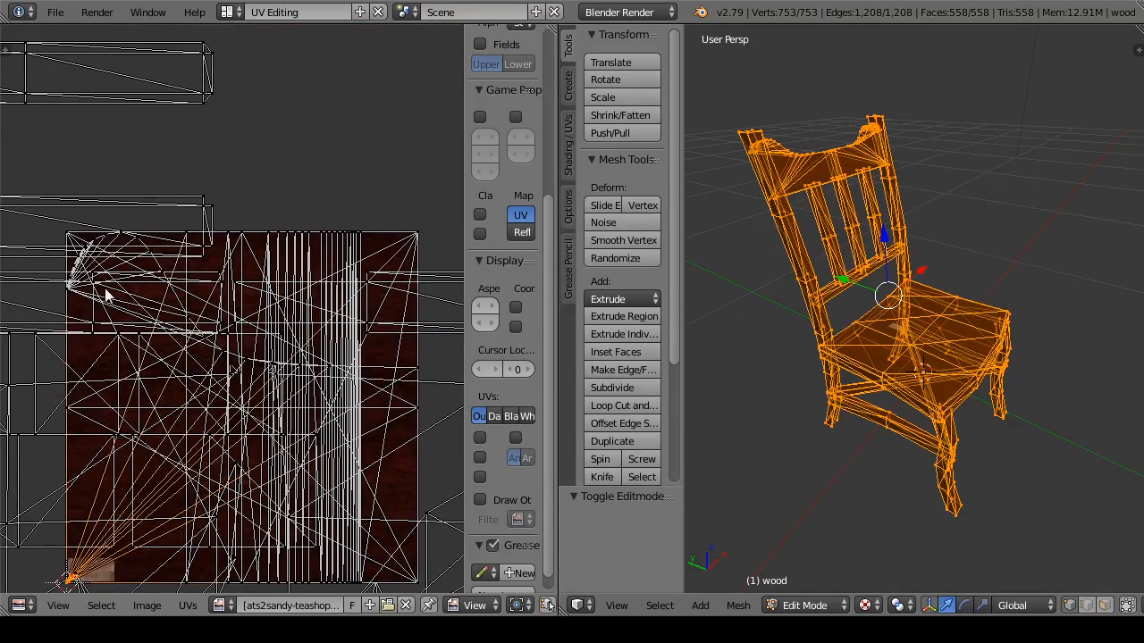
Step: Extend the UV selection to the texture's other three corners and the vertices along its top and bottom edges
{"action": "right_click", "coordinate": [69, 232]}
{"action": "right_click", "coordinate": [424, 229], "text": "shift"}
{"action": "left_click_drag", "start_coordinate": [331, 416], "coordinate": [315, 282]}
{"action": "right_click", "coordinate": [410, 449], "text": "shift"}
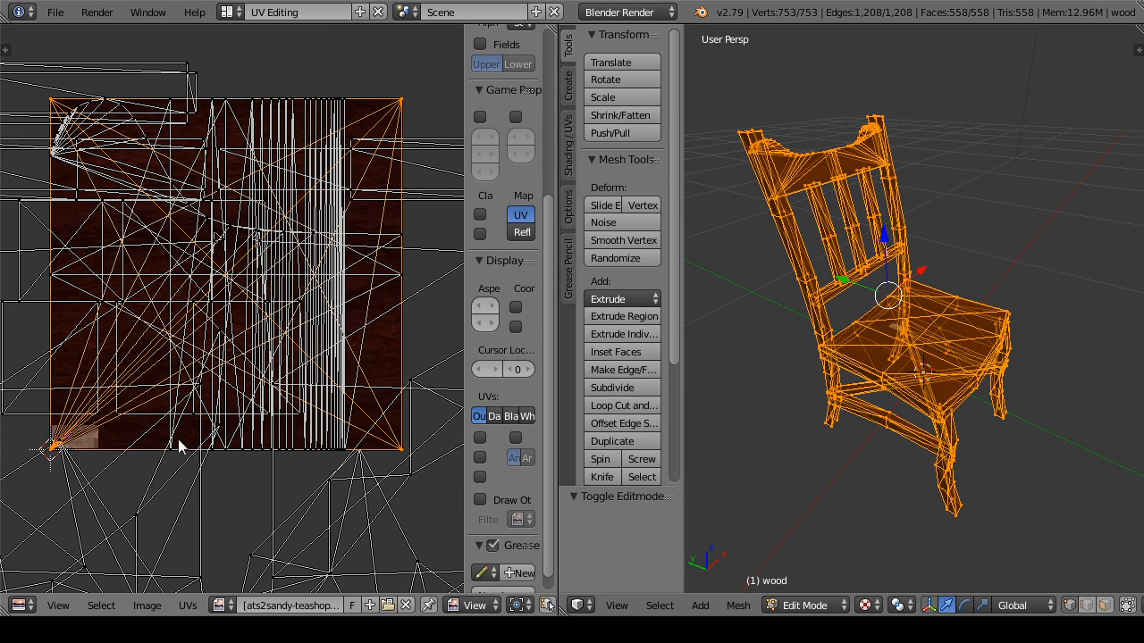
{"action": "key", "text": "b"}
{"action": "left_click_drag", "start_coordinate": [161, 455], "coordinate": [357, 458]}
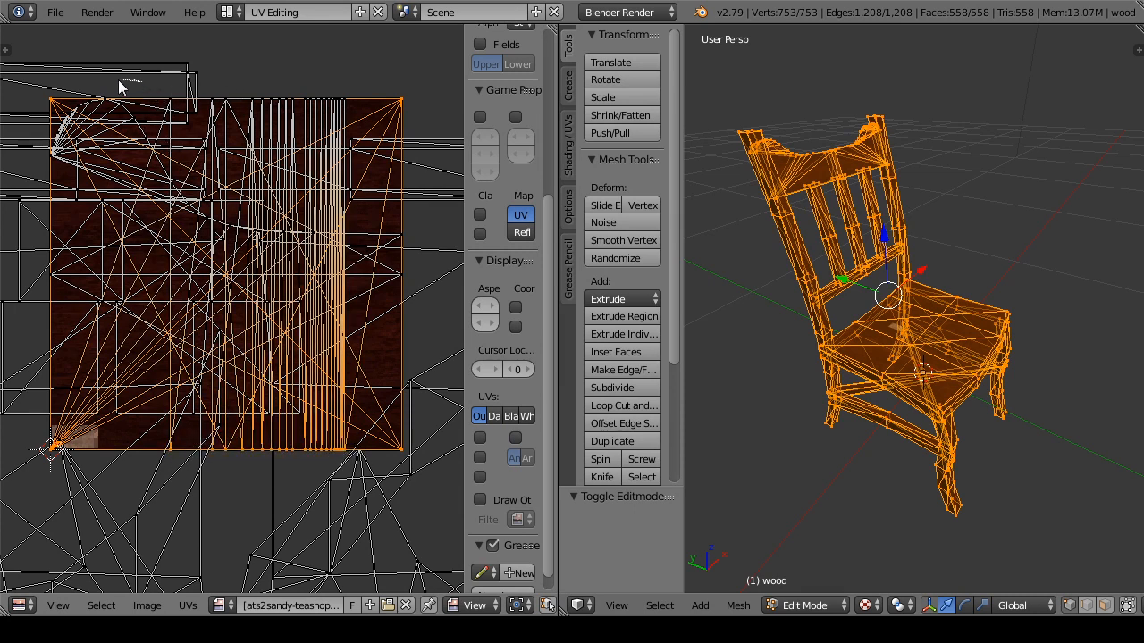
{"action": "mouse_move", "coordinate": [161, 106]}
{"action": "left_mouse_down"}
{"action": "mouse_move", "coordinate": [340, 112]}
{"action": "mouse_move", "coordinate": [334, 63]}
{"action": "left_mouse_up"}
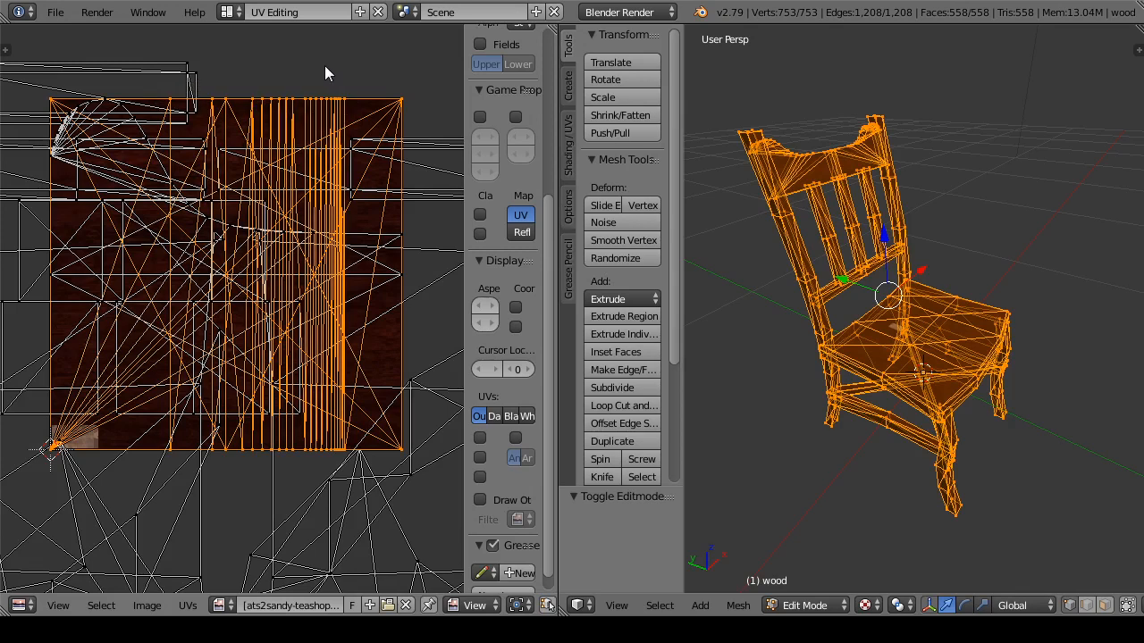
Step: Hide the selected UV vertices and inspect which parts of the chair remain selected
{"action": "mouse_move", "coordinate": [324, 66]}
{"action": "left_mouse_down"}
{"action": "mouse_move", "coordinate": [388, 111]}
{"action": "mouse_move", "coordinate": [377, 96]}
{"action": "left_mouse_up"}
{"action": "key", "text": "ctrl+z"}
{"action": "key", "text": "h"}
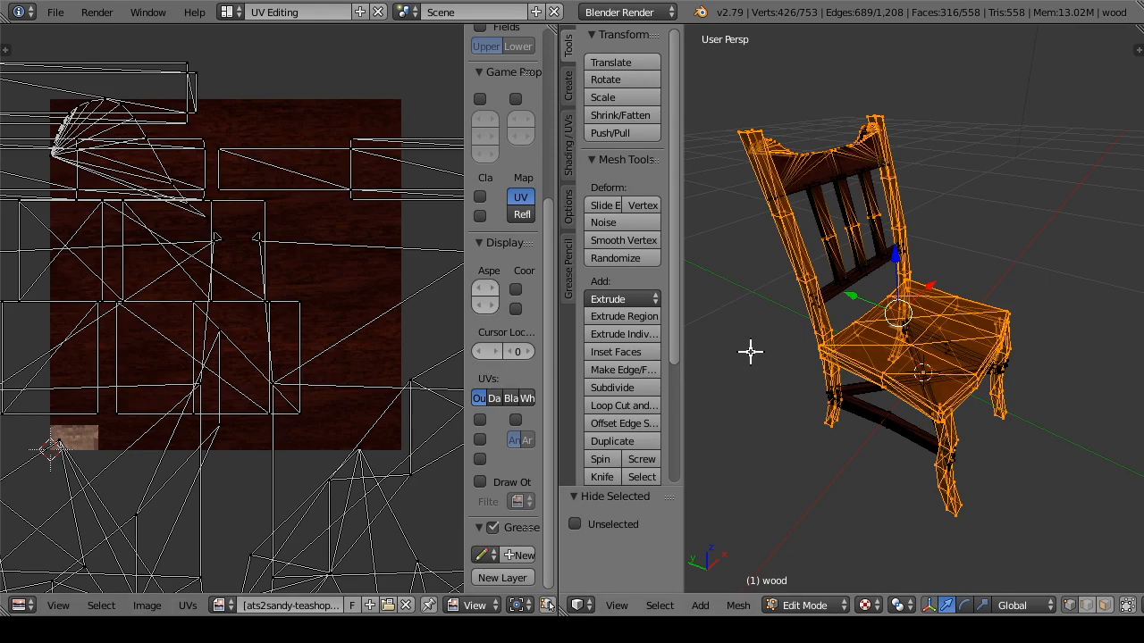
{"action": "left_click_drag", "start_coordinate": [791, 408], "coordinate": [769, 385]}
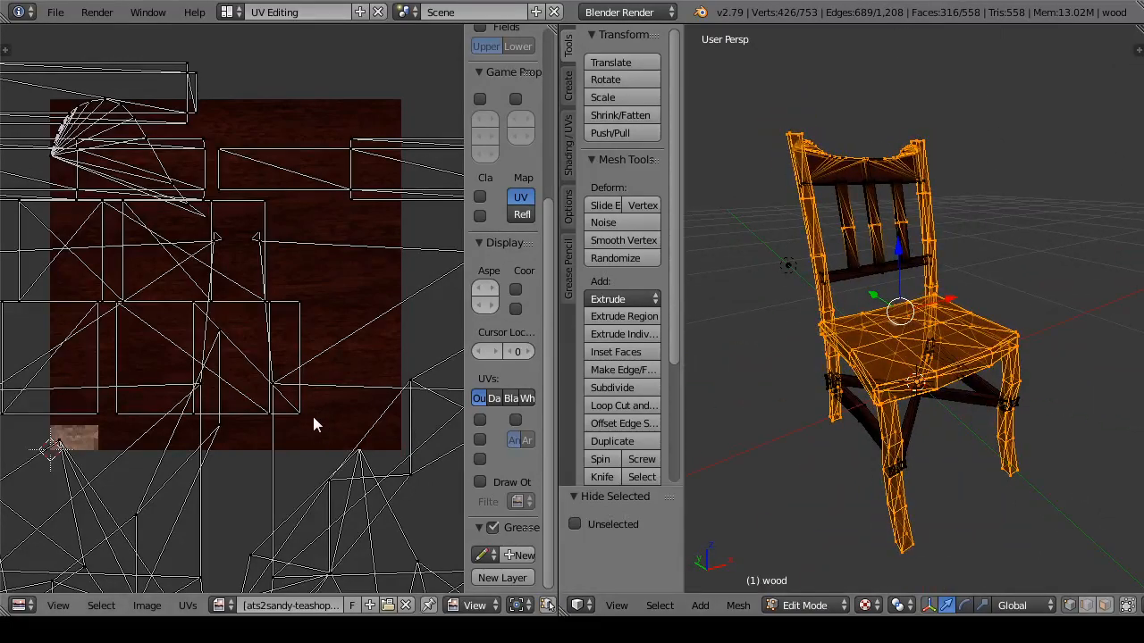
Step: Restore the hidden UV vertices and try scaling the selected UVs down to about 0.89, undoing each attempt
{"action": "key", "text": "alt+h"}
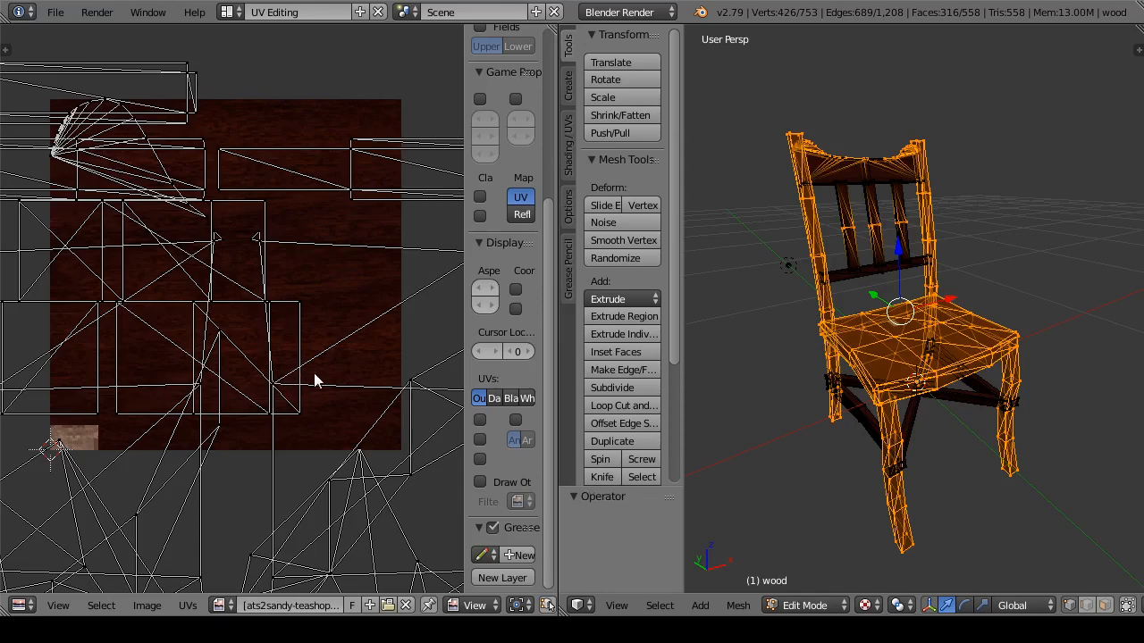
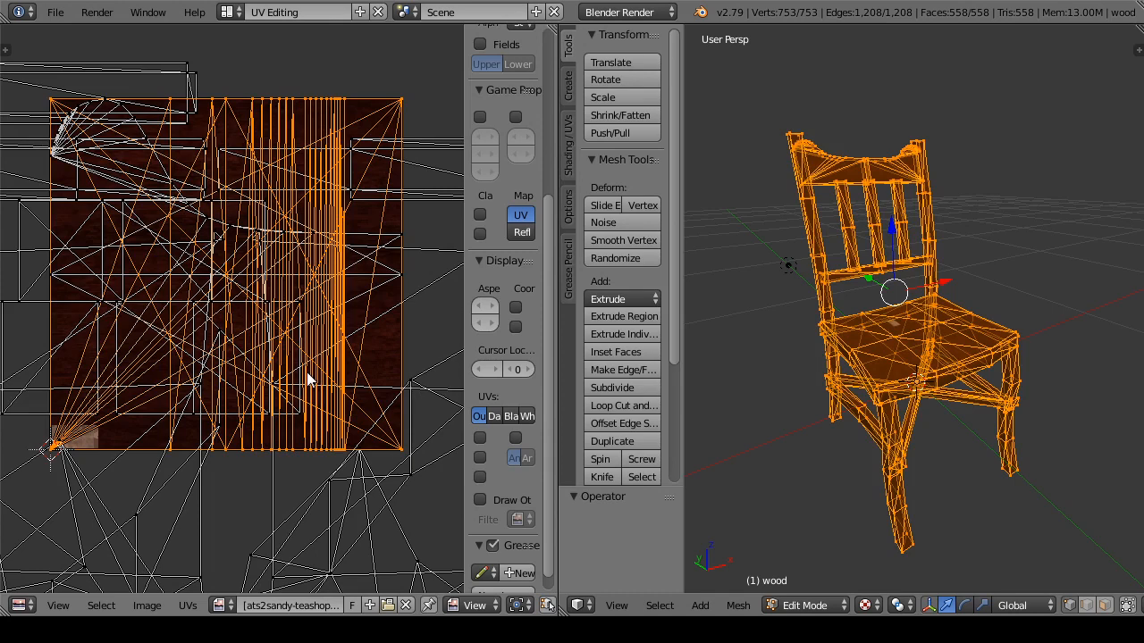
{"action": "key", "text": "s"}
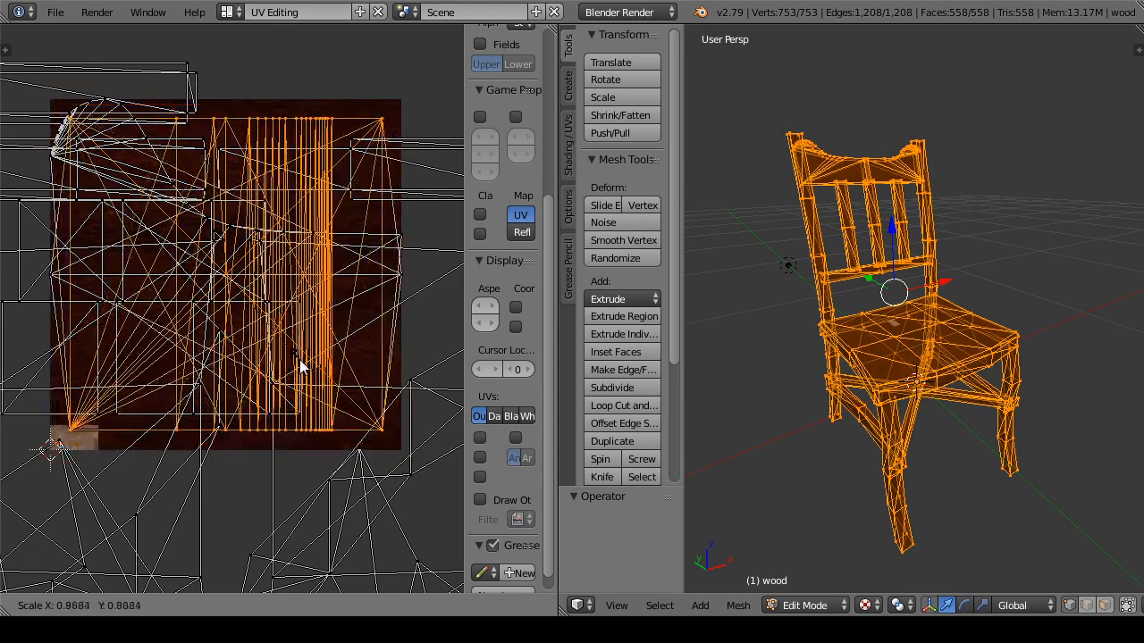
{"action": "left_click", "coordinate": [323, 390]}
{"action": "key", "text": "ctrl+z"}
{"action": "key", "text": "s"}
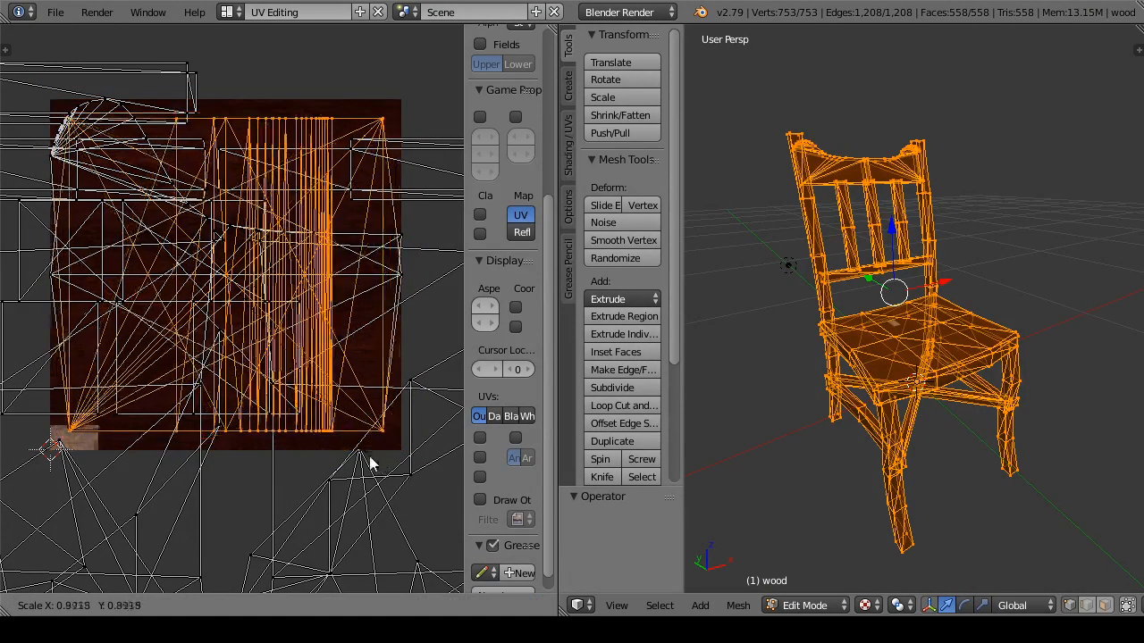
{"action": "left_click", "coordinate": [365, 451]}
{"action": "key", "text": "ctrl+z"}
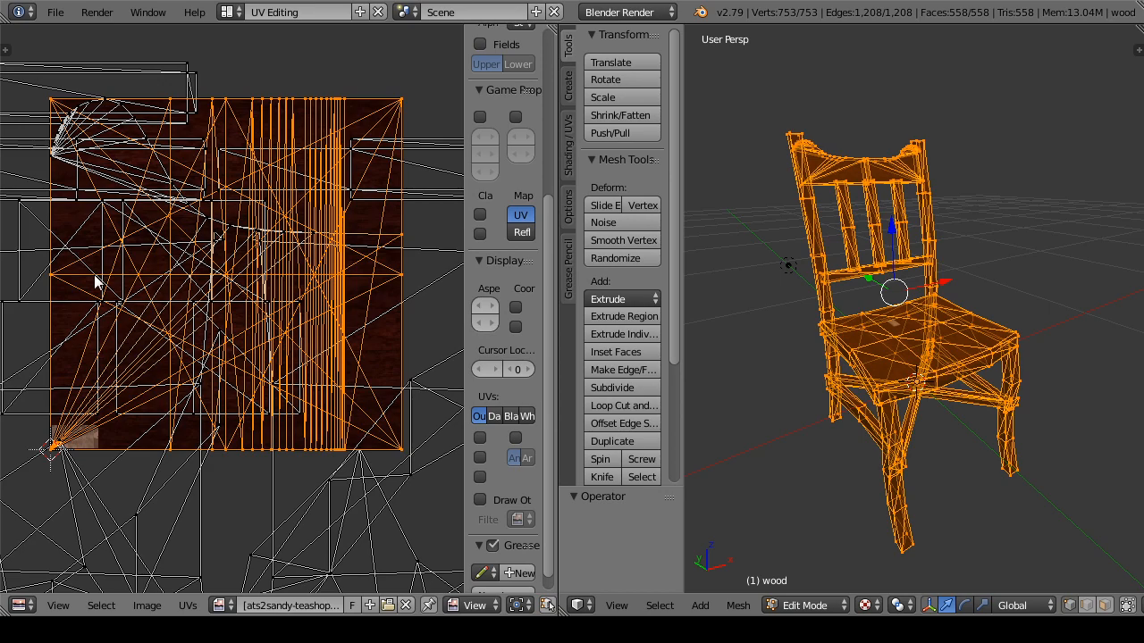
Step: Shrink the selected UVs to a scale of 0.024 to examine the vertices left out of the selection, and undo it
{"action": "key", "text": "s"}
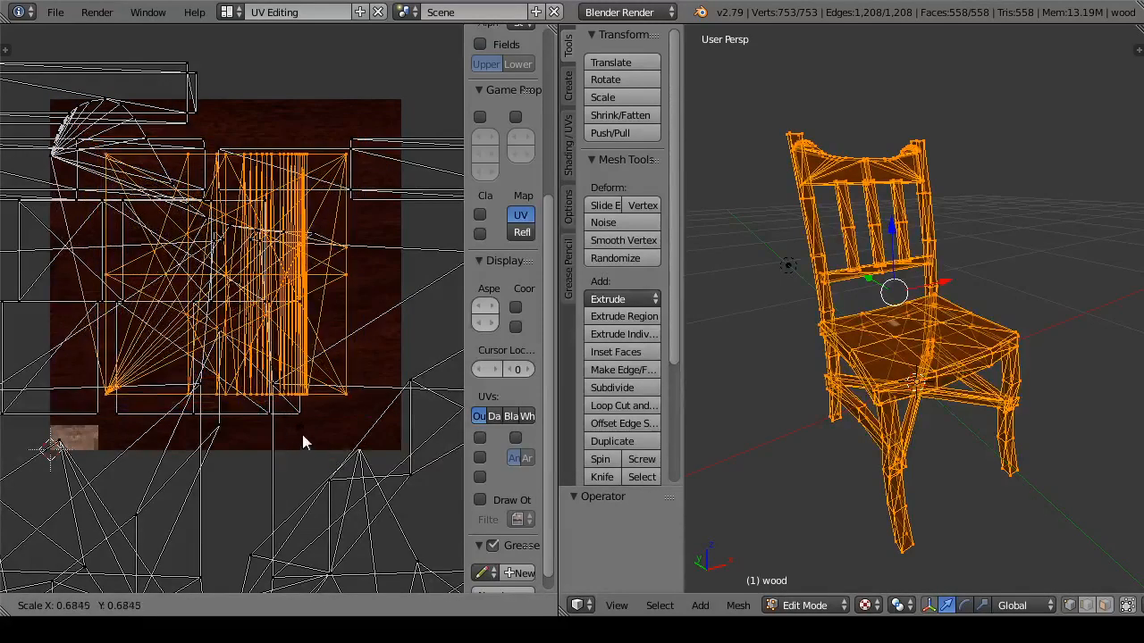
{"action": "left_click", "coordinate": [226, 286]}
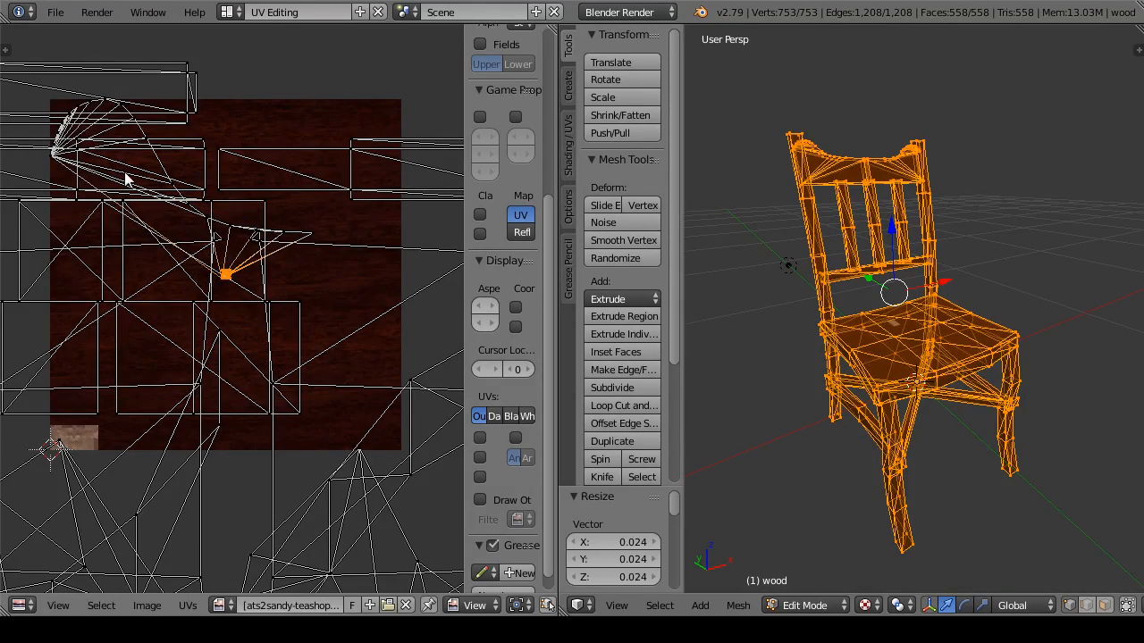
{"action": "left_click_drag", "start_coordinate": [156, 219], "coordinate": [200, 323]}
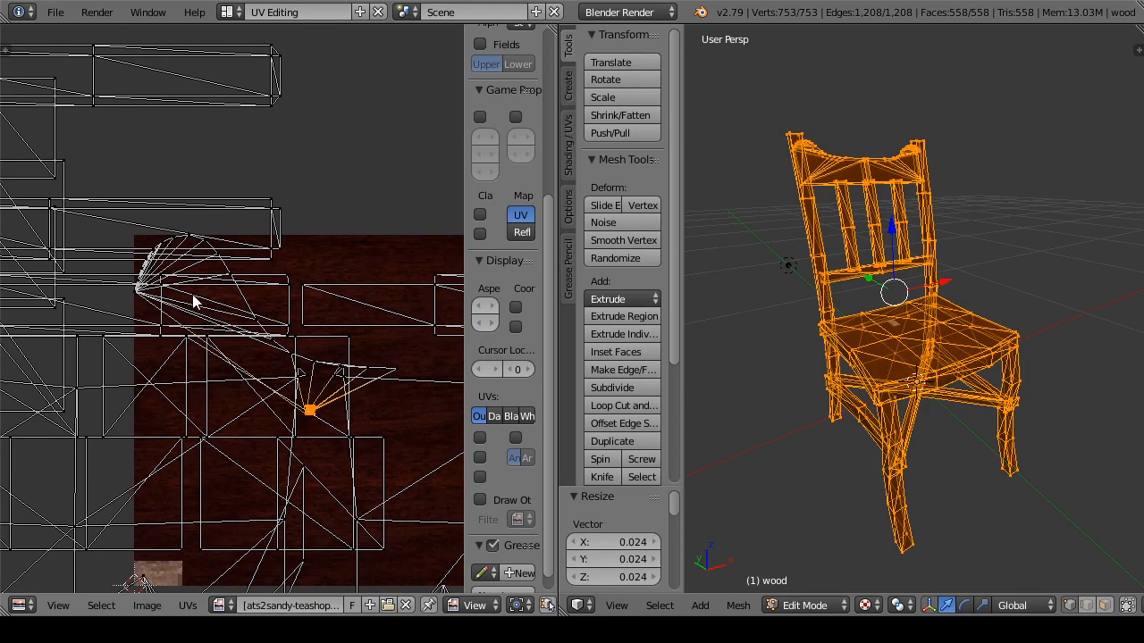
{"action": "key", "text": "ctrl+l"}
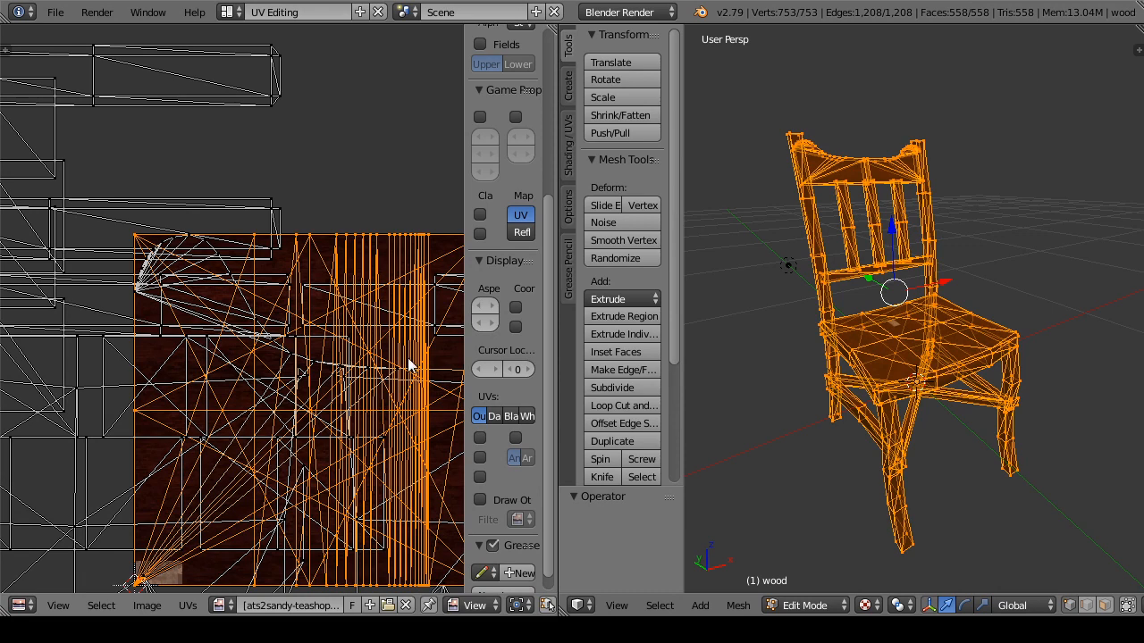
Step: Try scaling the same UV selection down to about 0.47 around its centre, and undo the scaling
{"action": "left_click_drag", "start_coordinate": [365, 385], "coordinate": [306, 358]}
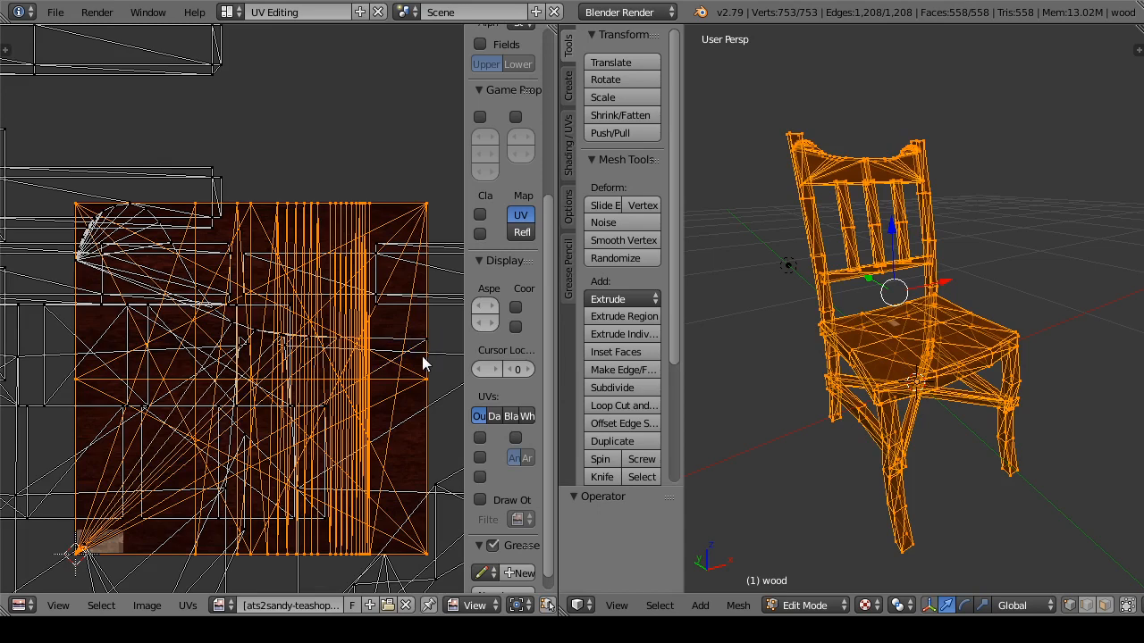
{"action": "key", "text": "s"}
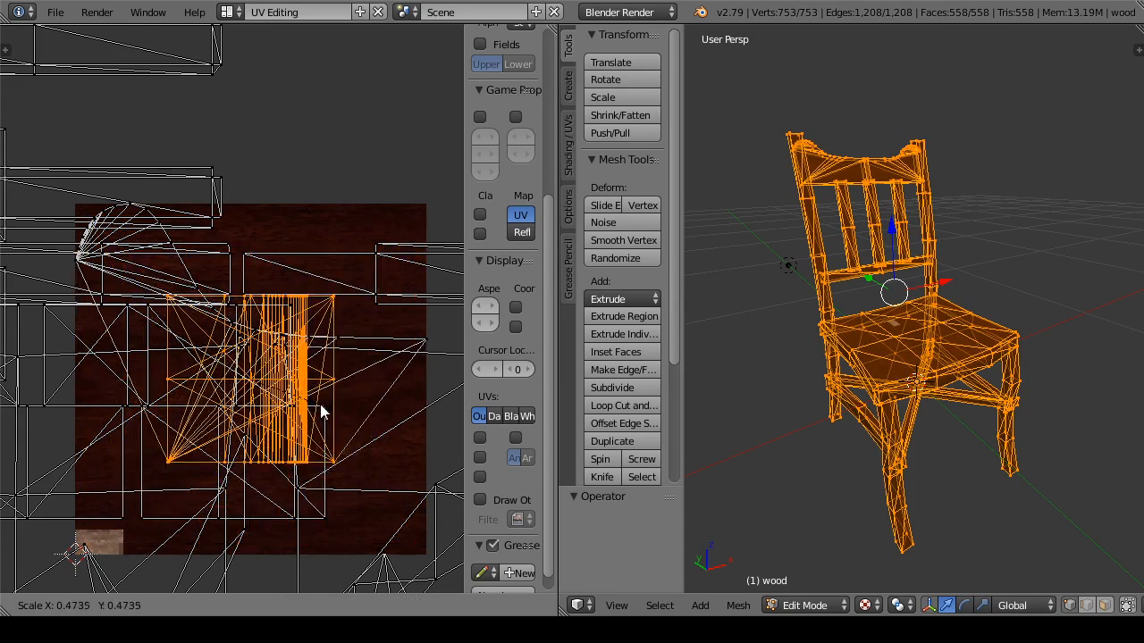
{"action": "left_click", "coordinate": [319, 407]}
{"action": "key", "text": "ctrl+z"}
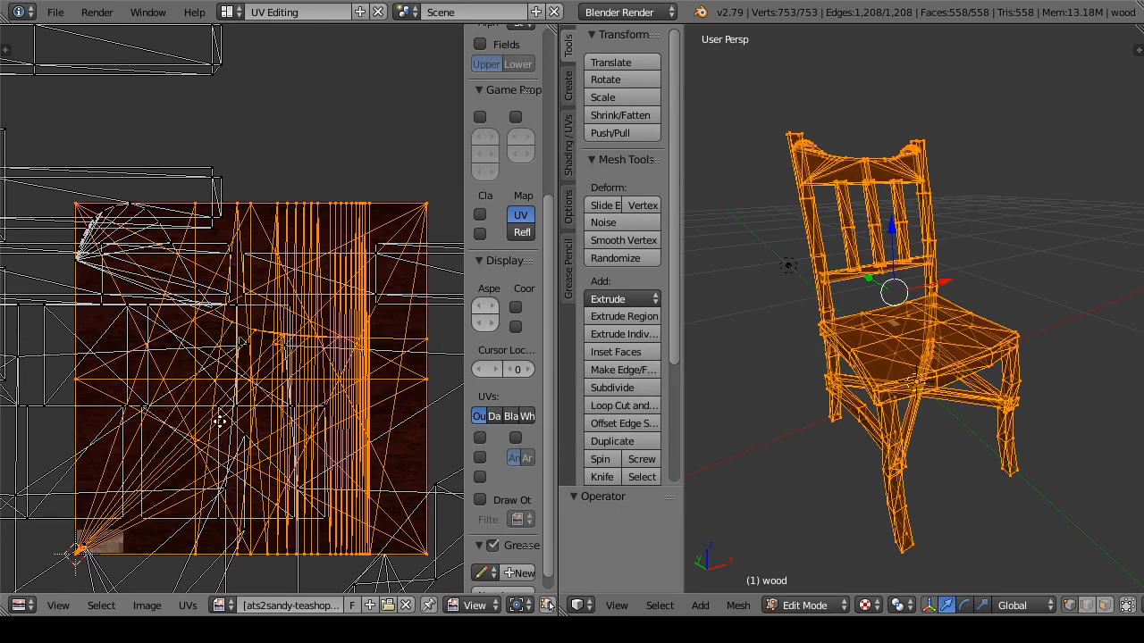
Step: Extend the UV selection to the curved fan of vertices near the texture's upper corner and the vertices trailing down from it
{"action": "scroll", "coordinate": [220, 421], "scroll_direction": "up", "scroll_amount": 3}
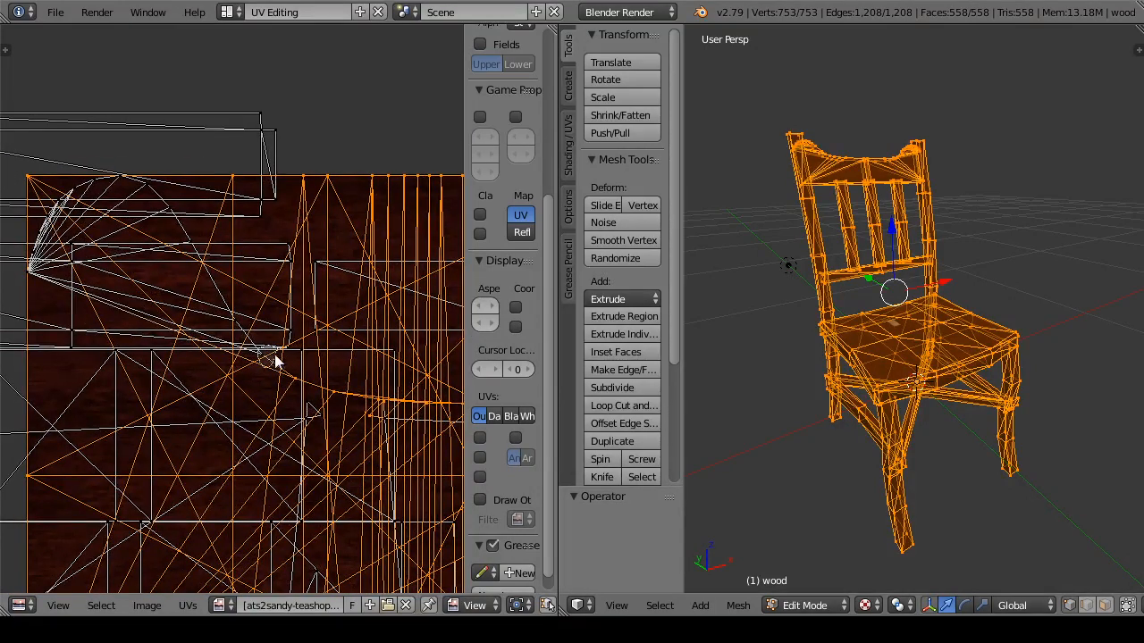
{"action": "left_click_drag", "start_coordinate": [272, 356], "coordinate": [234, 349]}
{"action": "right_click", "coordinate": [209, 309]}
{"action": "mouse_move", "coordinate": [170, 181]}
{"action": "left_mouse_down"}
{"action": "mouse_move", "coordinate": [44, 178]}
{"action": "mouse_move", "coordinate": [35, 299]}
{"action": "mouse_move", "coordinate": [94, 298]}
{"action": "mouse_move", "coordinate": [52, 266]}
{"action": "mouse_move", "coordinate": [56, 247]}
{"action": "left_mouse_up"}
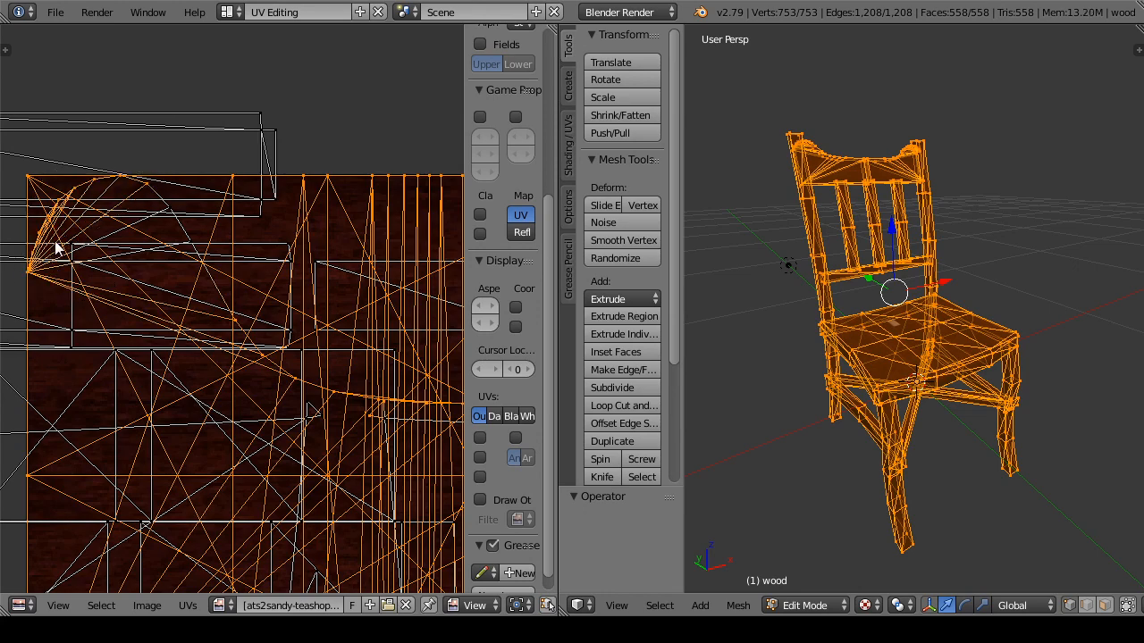
{"action": "mouse_move", "coordinate": [150, 190]}
{"action": "left_mouse_down"}
{"action": "mouse_move", "coordinate": [199, 256]}
{"action": "mouse_move", "coordinate": [192, 220]}
{"action": "left_mouse_up"}
{"action": "mouse_move", "coordinate": [230, 301]}
{"action": "left_mouse_down"}
{"action": "mouse_move", "coordinate": [268, 367]}
{"action": "mouse_move", "coordinate": [291, 323]}
{"action": "left_mouse_up"}
{"action": "scroll", "coordinate": [224, 210], "scroll_direction": "down", "scroll_amount": 5}
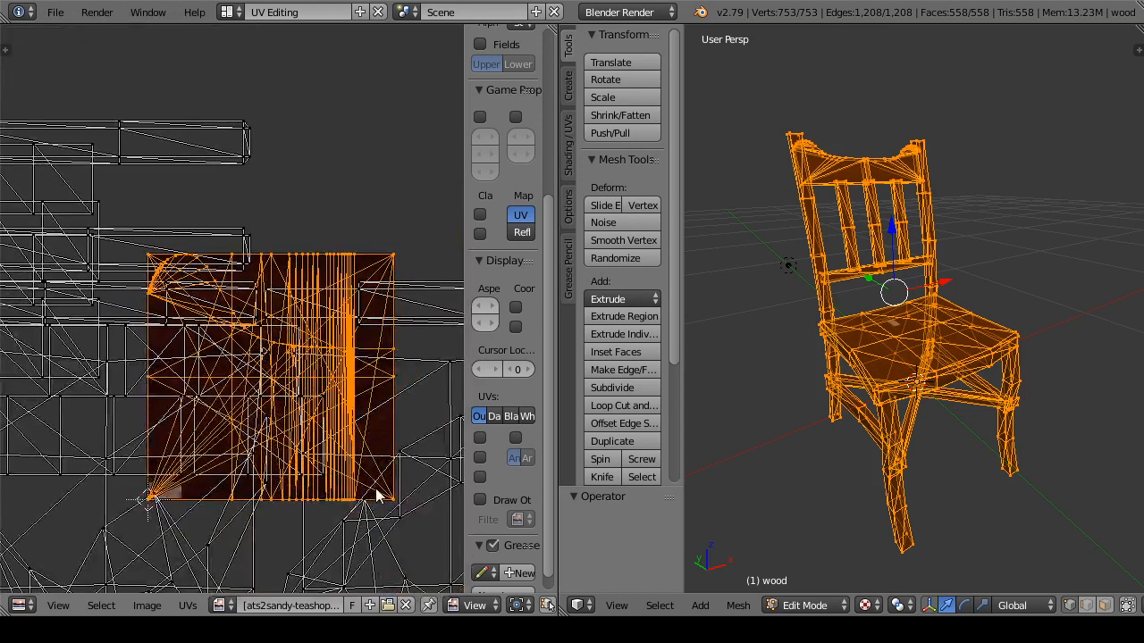
Step: Try scaling the extended UV selection down to about 0.56, and undo the scaling
{"action": "key", "text": "s"}
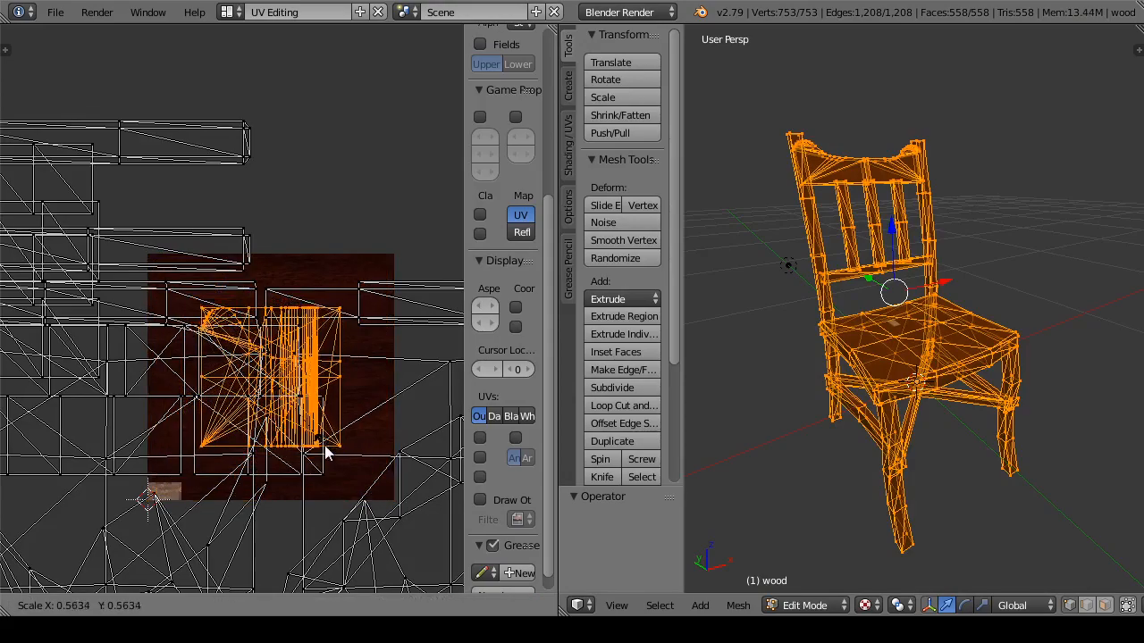
{"action": "left_click", "coordinate": [327, 452]}
{"action": "key", "text": "ctrl+z"}
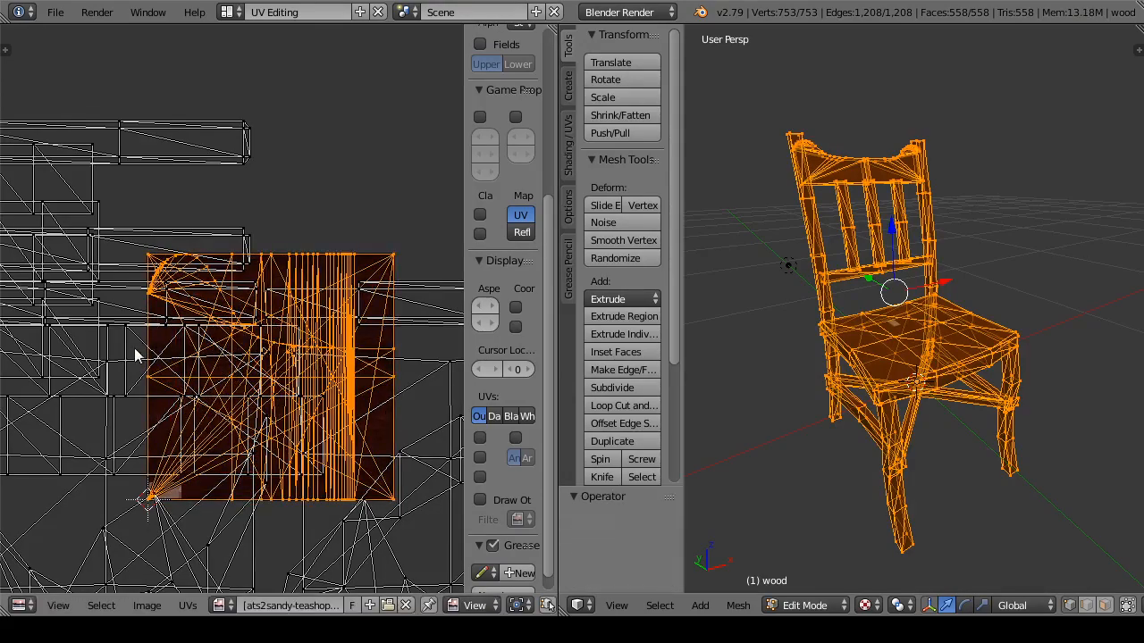
{"action": "left_click_drag", "start_coordinate": [134, 349], "coordinate": [226, 394]}
{"action": "scroll", "coordinate": [226, 394], "scroll_direction": "up", "scroll_amount": 2}
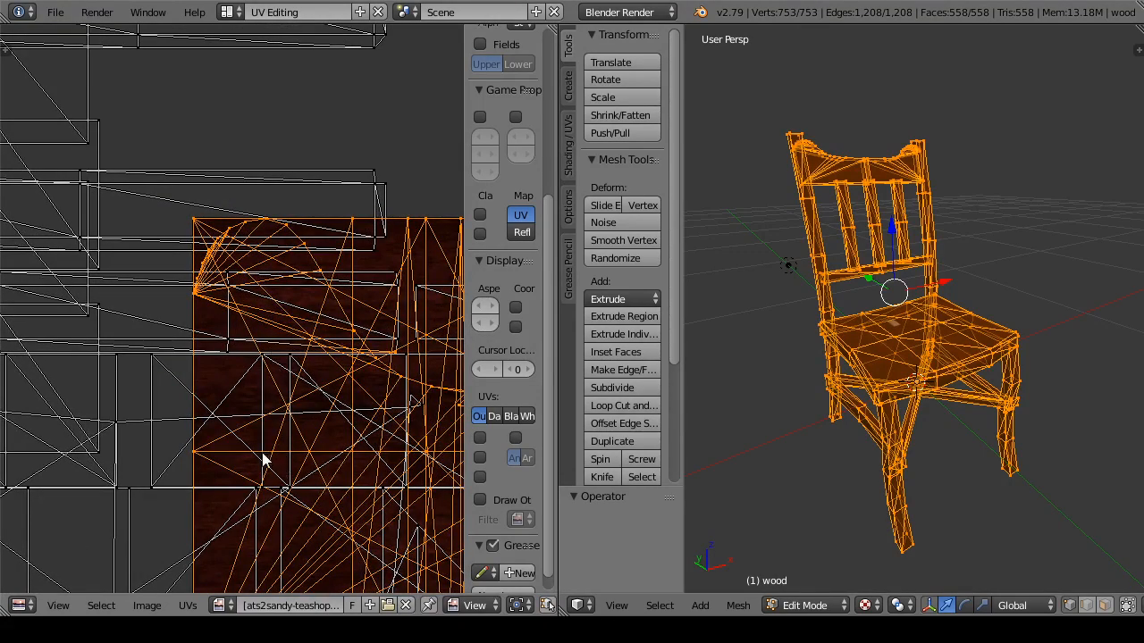
Step: Deselect everything on the chair and select the four triangular faces at the rear left and centre of the seat's top
{"action": "left_click_drag", "start_coordinate": [860, 391], "coordinate": [753, 444]}
{"action": "scroll", "coordinate": [848, 460], "scroll_direction": "up", "scroll_amount": 3}
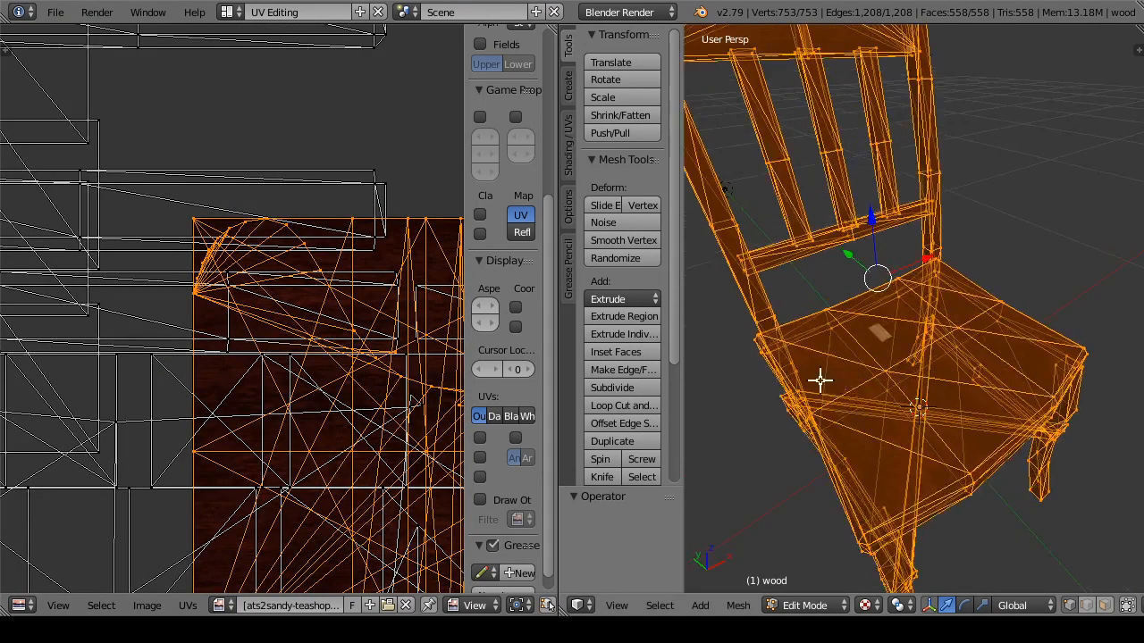
{"action": "key", "text": "a"}
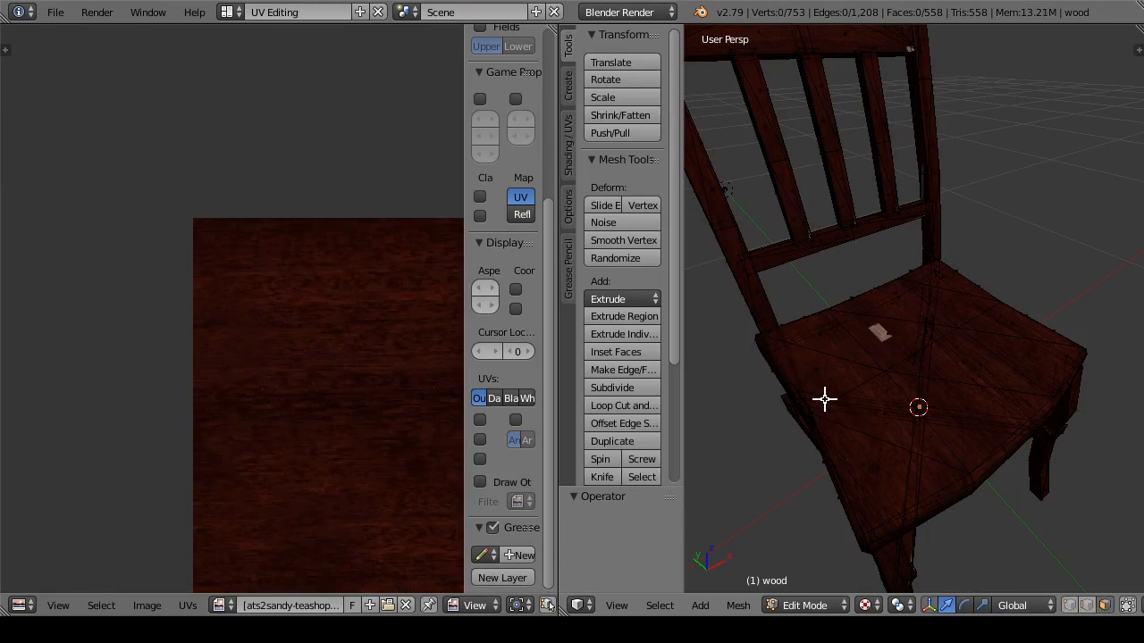
{"action": "right_click", "coordinate": [840, 367]}
{"action": "right_click", "coordinate": [812, 370]}
{"action": "right_click", "coordinate": [845, 339], "text": "shift"}
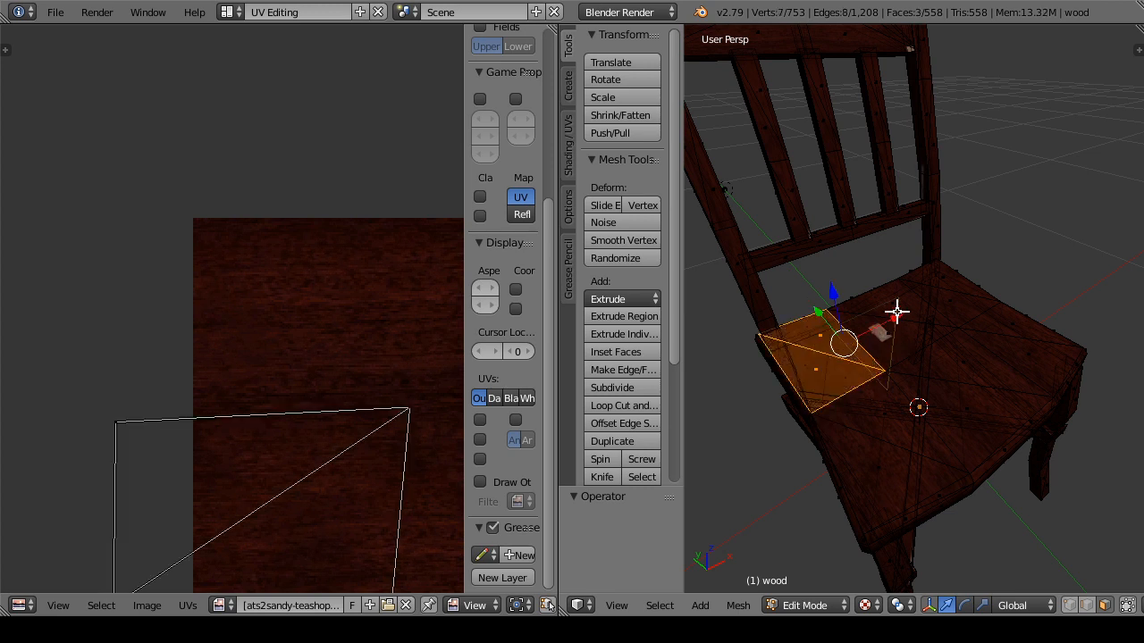
{"action": "right_click", "coordinate": [890, 318], "text": "shift"}
{"action": "right_click", "coordinate": [939, 295], "text": "shift"}
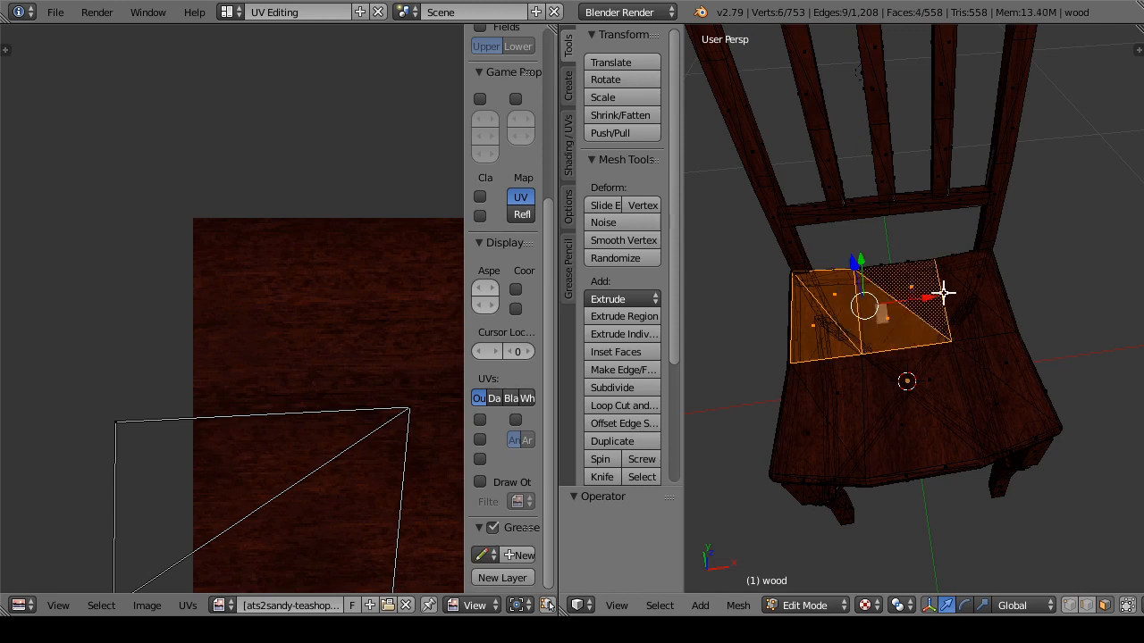
{"action": "right_click", "coordinate": [974, 286], "text": "shift"}
{"action": "left_click_drag", "start_coordinate": [970, 337], "coordinate": [795, 290]}
{"action": "key", "text": "ctrl+z"}
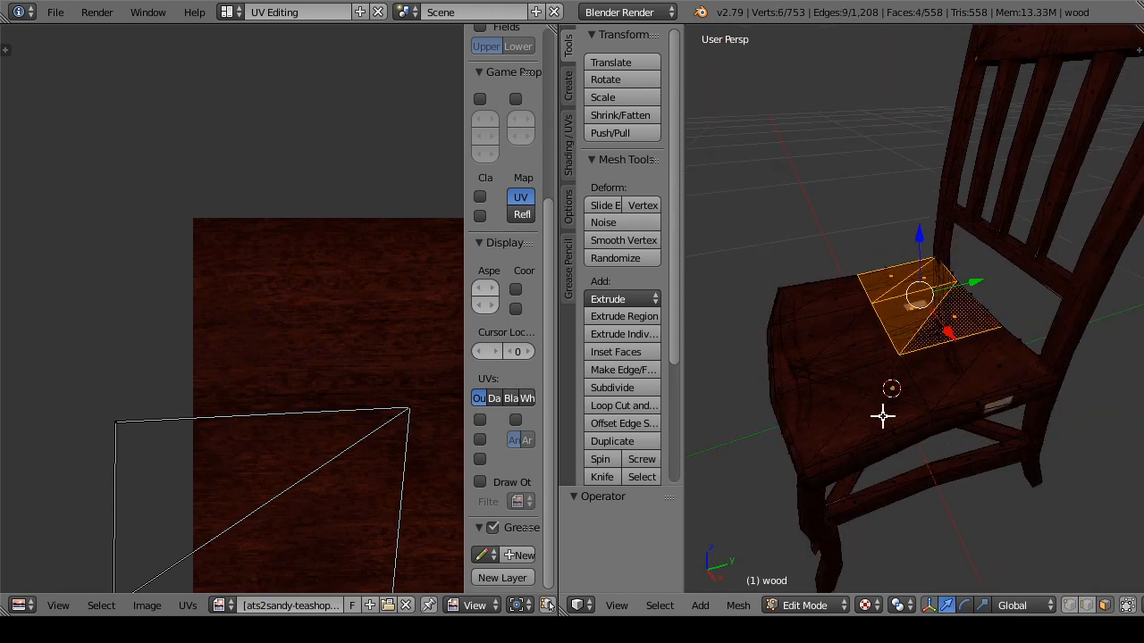
Step: Add two more of the seat's top faces to the selection and set the viewport shading to Solid
{"action": "right_click", "coordinate": [879, 406], "text": "shift"}
{"action": "right_click", "coordinate": [828, 397], "text": "shift"}
{"action": "left_click", "coordinate": [861, 605]}
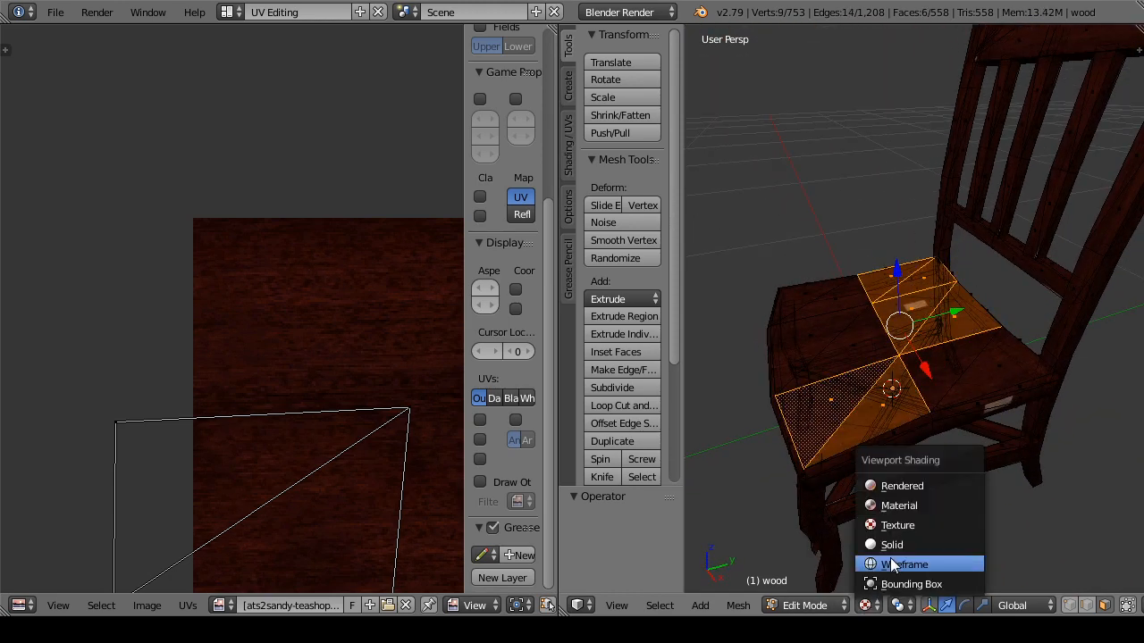
{"action": "left_click", "coordinate": [880, 539]}
Step: Add the remaining triangular faces of the seat's top to the selection
{"action": "right_click", "coordinate": [863, 357], "text": "shift"}
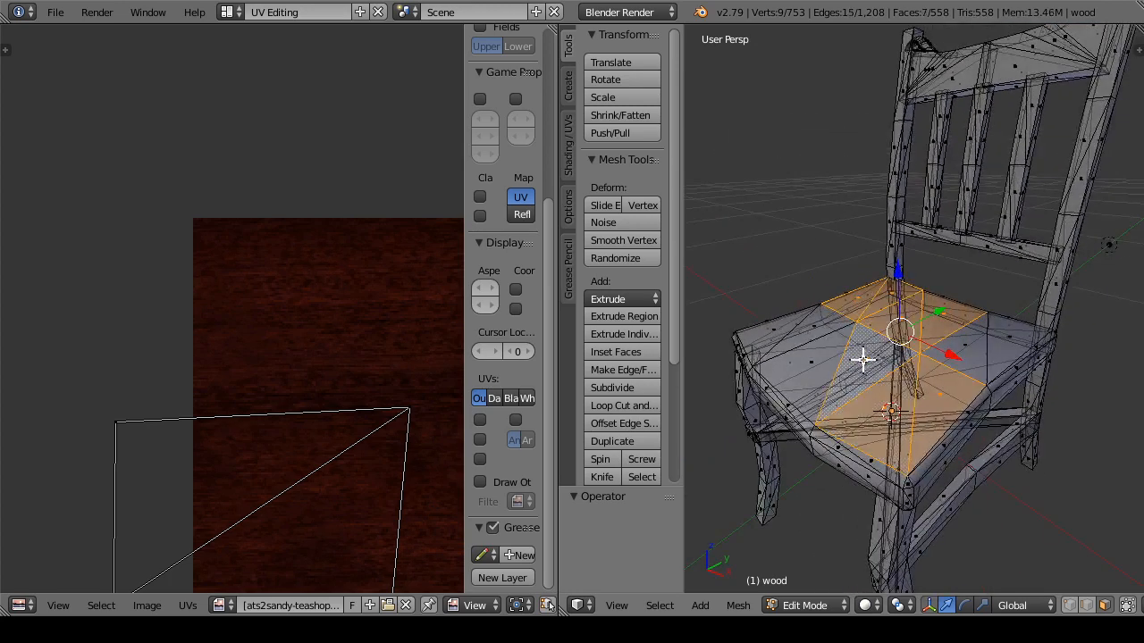
{"action": "right_click", "coordinate": [799, 327], "text": "shift"}
{"action": "right_click", "coordinate": [771, 333], "text": "shift"}
{"action": "key", "text": "ctrl+z"}
{"action": "right_click", "coordinate": [803, 325], "text": "shift"}
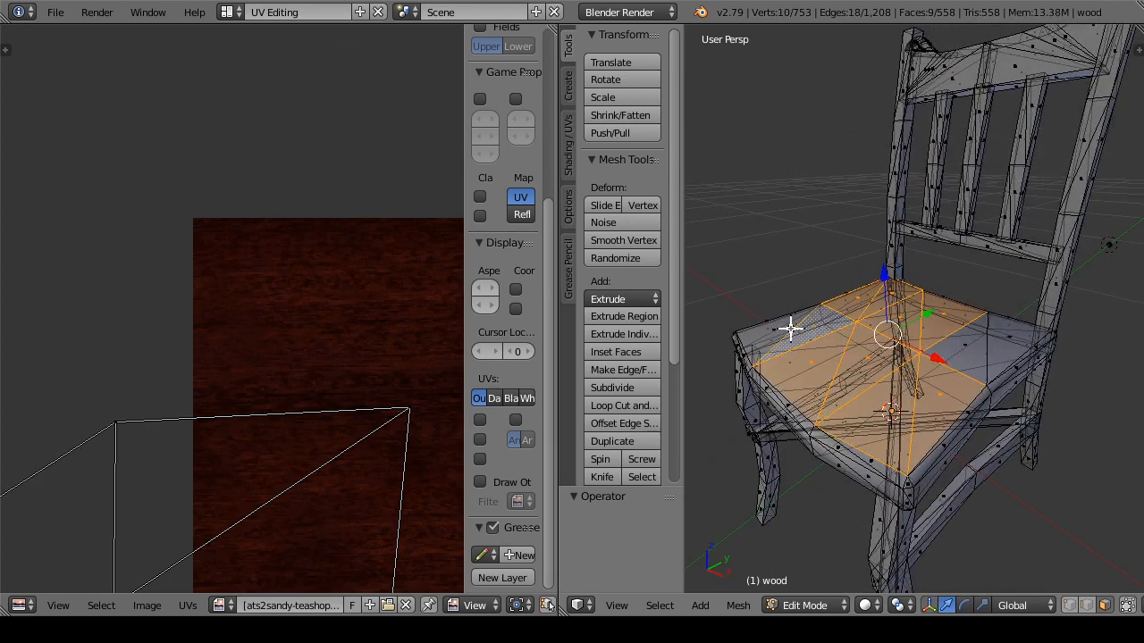
{"action": "right_click", "coordinate": [780, 330], "text": "shift"}
{"action": "right_click", "coordinate": [968, 348], "text": "shift"}
{"action": "right_click", "coordinate": [1013, 339], "text": "shift"}
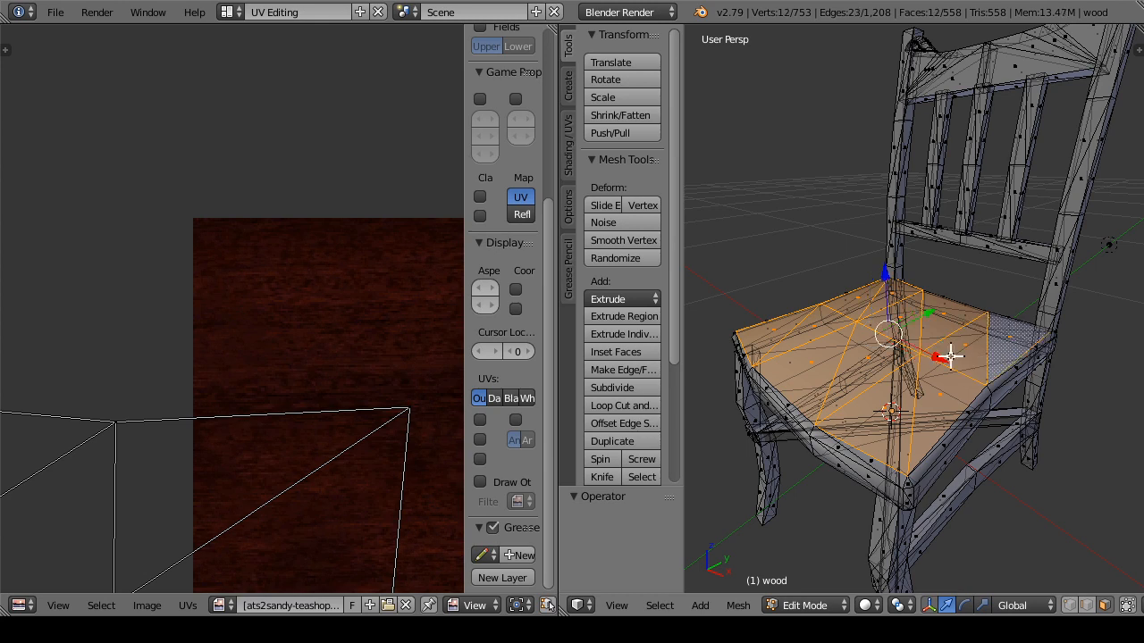
Step: Select all of the seat's UVs, move them about 0.948 in X and 0.523 in Y, and recentre them over the mahogany texture
{"action": "left_click_drag", "start_coordinate": [950, 357], "coordinate": [1011, 352]}
{"action": "scroll", "coordinate": [385, 436], "scroll_direction": "down", "scroll_amount": 2}
{"action": "scroll", "coordinate": [385, 436], "scroll_direction": "down", "scroll_amount": 2}
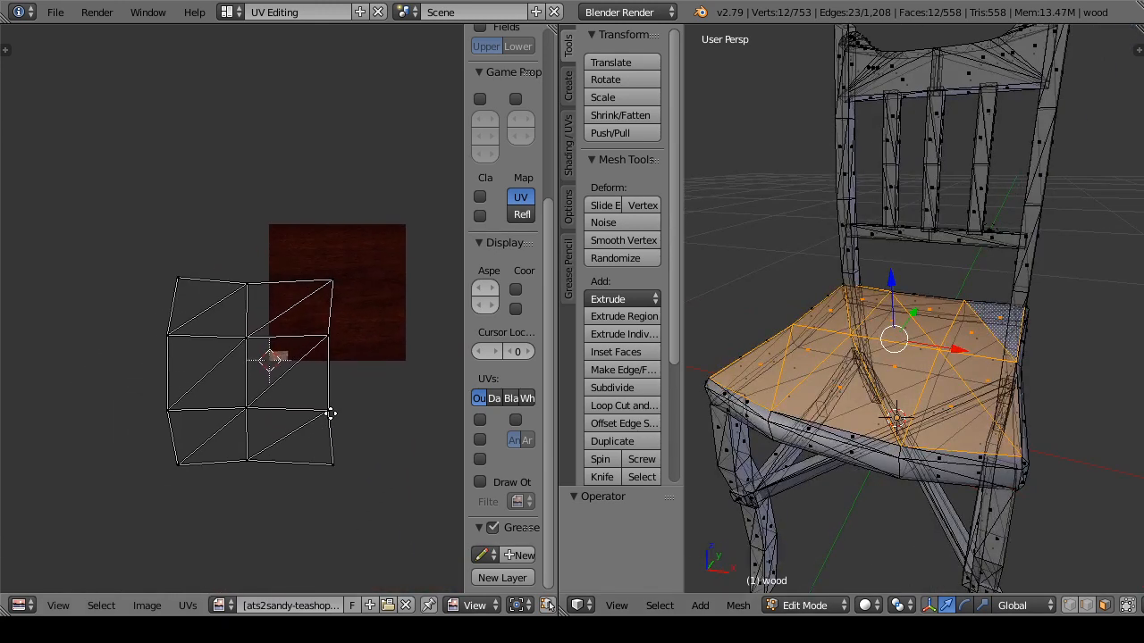
{"action": "key", "text": "a"}
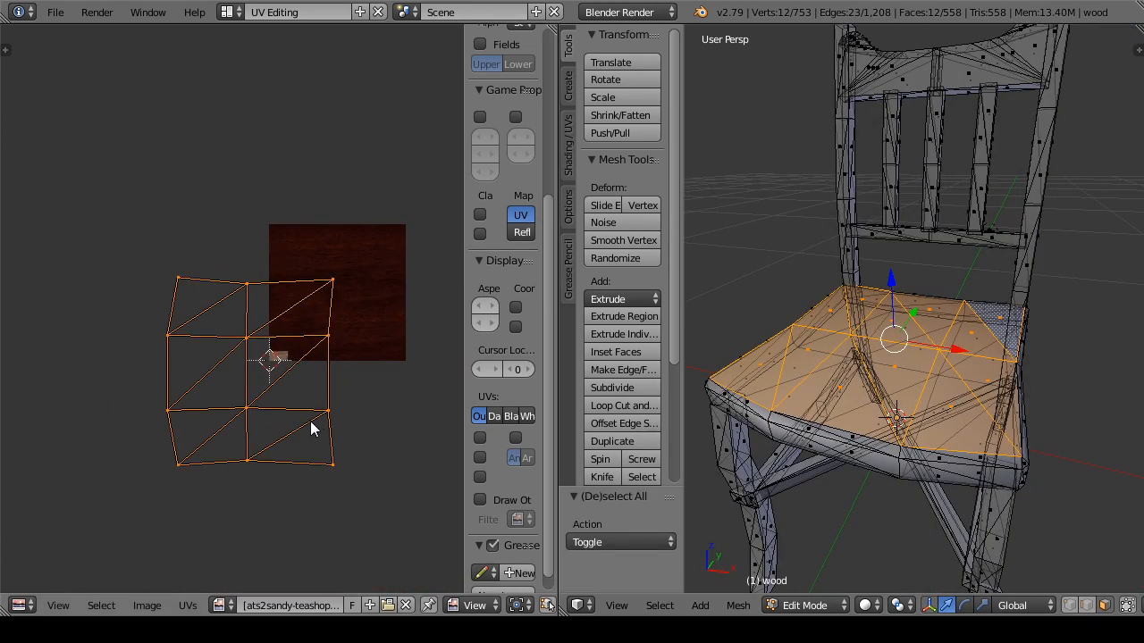
{"action": "key", "text": "g"}
{"action": "left_click", "coordinate": [439, 352]}
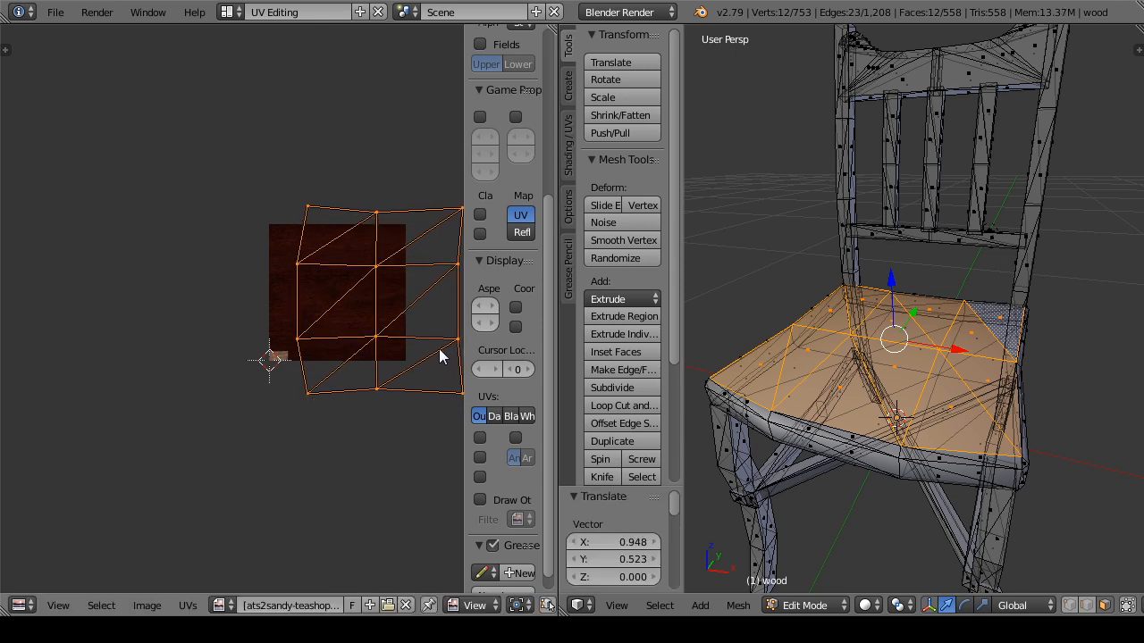
{"action": "key", "text": "g"}
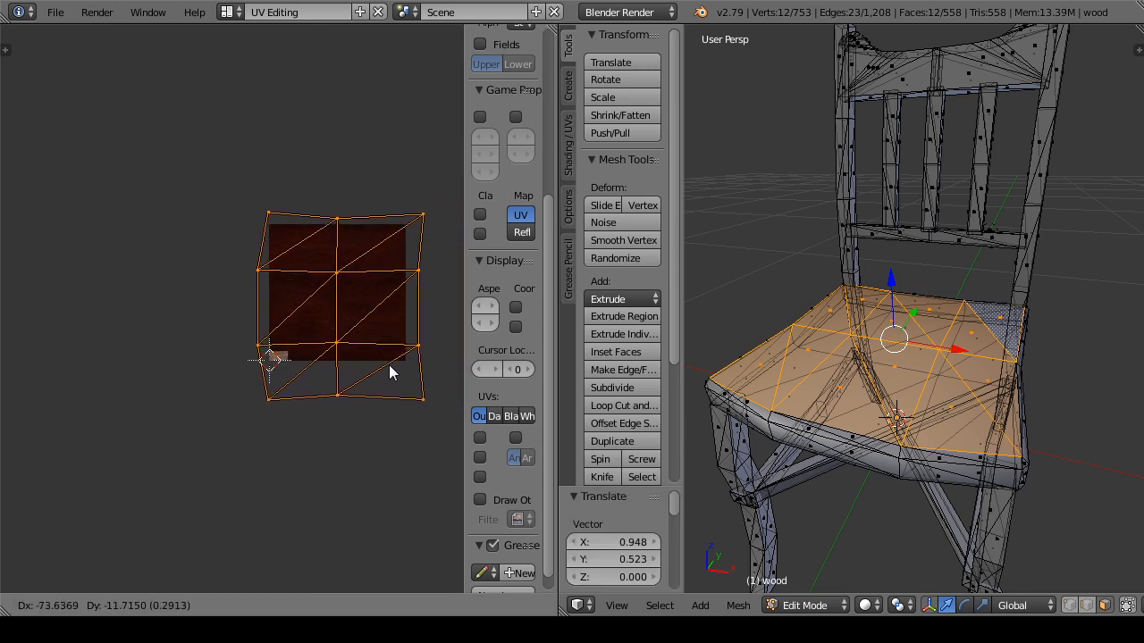
{"action": "left_click", "coordinate": [411, 390]}
Step: Undo both UV moves and select the four vertices along the seat layout's edge on the texture side
{"action": "key", "text": "ctrl+z"}
{"action": "key", "text": "ctrl+z"}
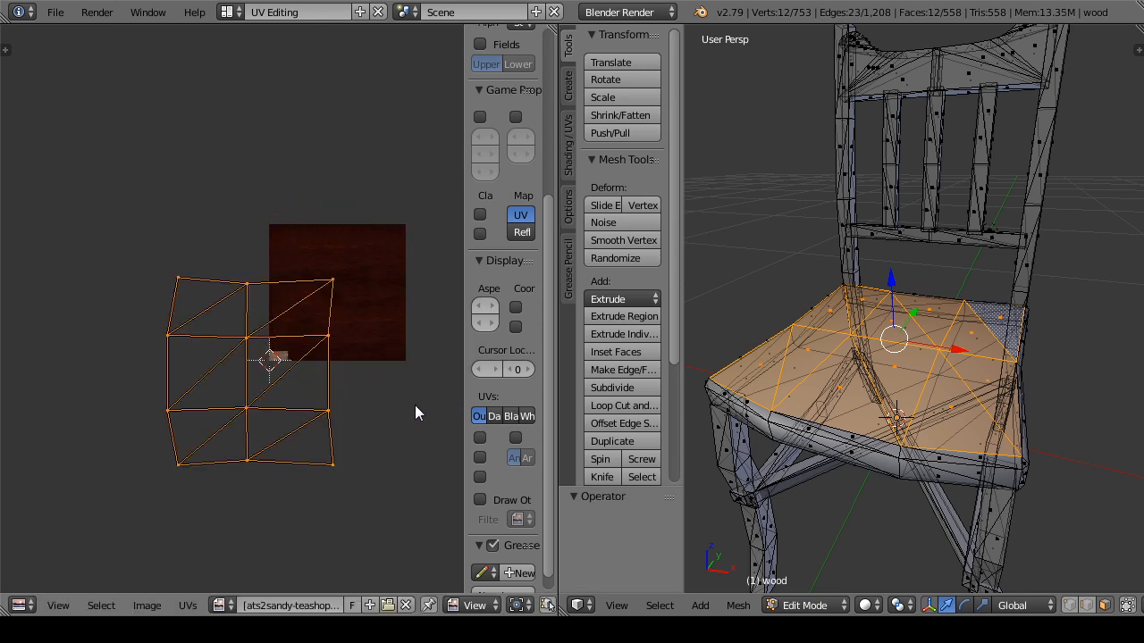
{"action": "right_click", "coordinate": [316, 381]}
{"action": "mouse_move", "coordinate": [349, 246]}
{"action": "left_mouse_down"}
{"action": "mouse_move", "coordinate": [301, 521]}
{"action": "mouse_move", "coordinate": [370, 366]}
{"action": "left_mouse_up"}
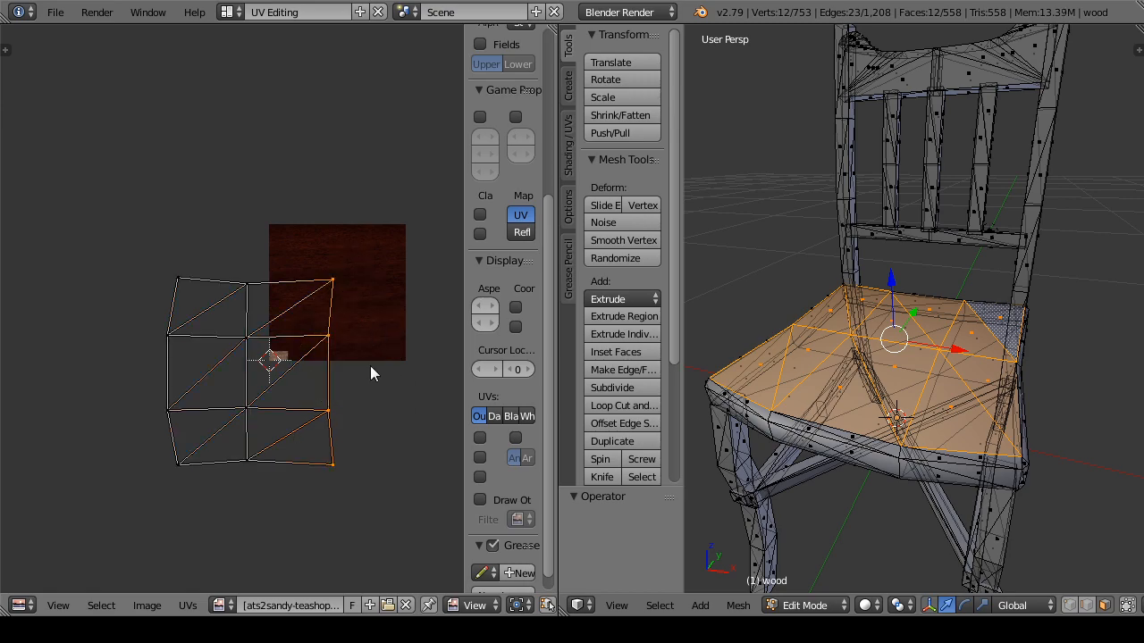
Step: Select the six triangular faces forming the front half of the seat's top
{"action": "left_click_drag", "start_coordinate": [853, 416], "coordinate": [846, 478]}
{"action": "right_click", "coordinate": [815, 350]}
{"action": "right_click", "coordinate": [778, 376], "text": "shift"}
{"action": "right_click", "coordinate": [855, 405], "text": "shift"}
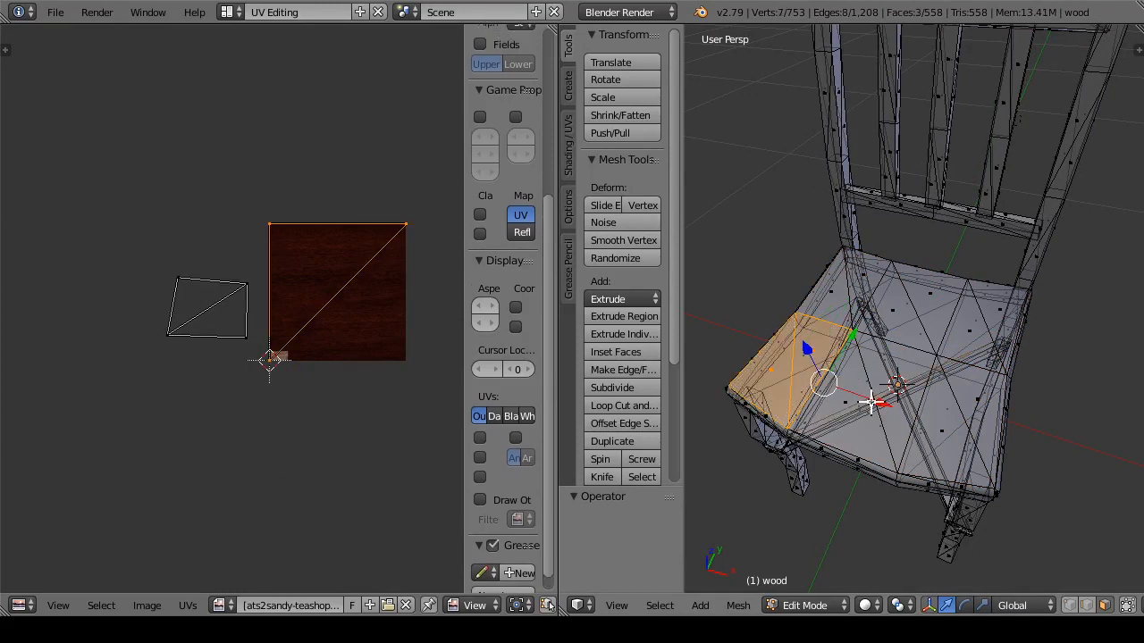
{"action": "right_click", "coordinate": [894, 386], "text": "shift"}
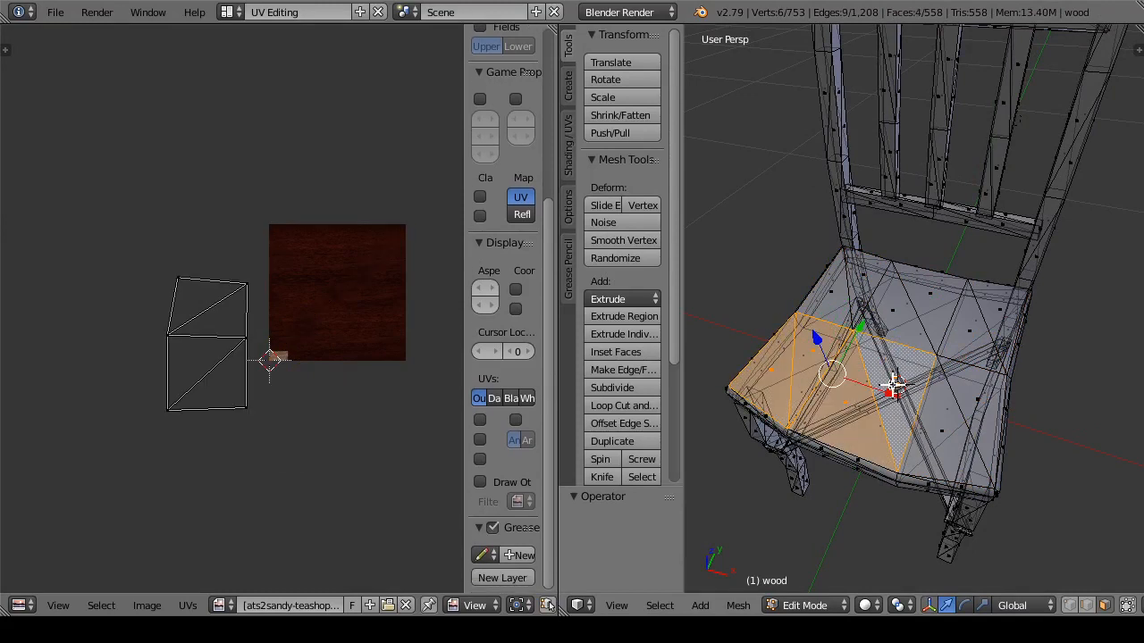
{"action": "right_click", "coordinate": [941, 430], "text": "shift"}
{"action": "right_click", "coordinate": [974, 380], "text": "shift"}
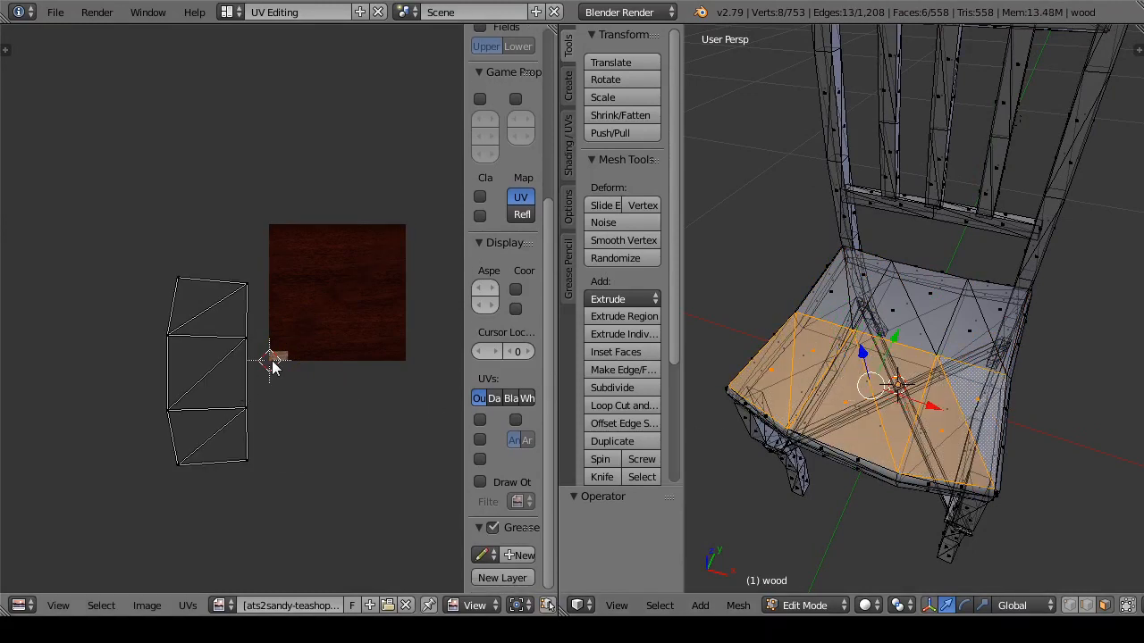
Step: Select all UVs of the seat's front half and move them 512 pixels along X
{"action": "key", "text": "a"}
{"action": "key", "text": "g"}
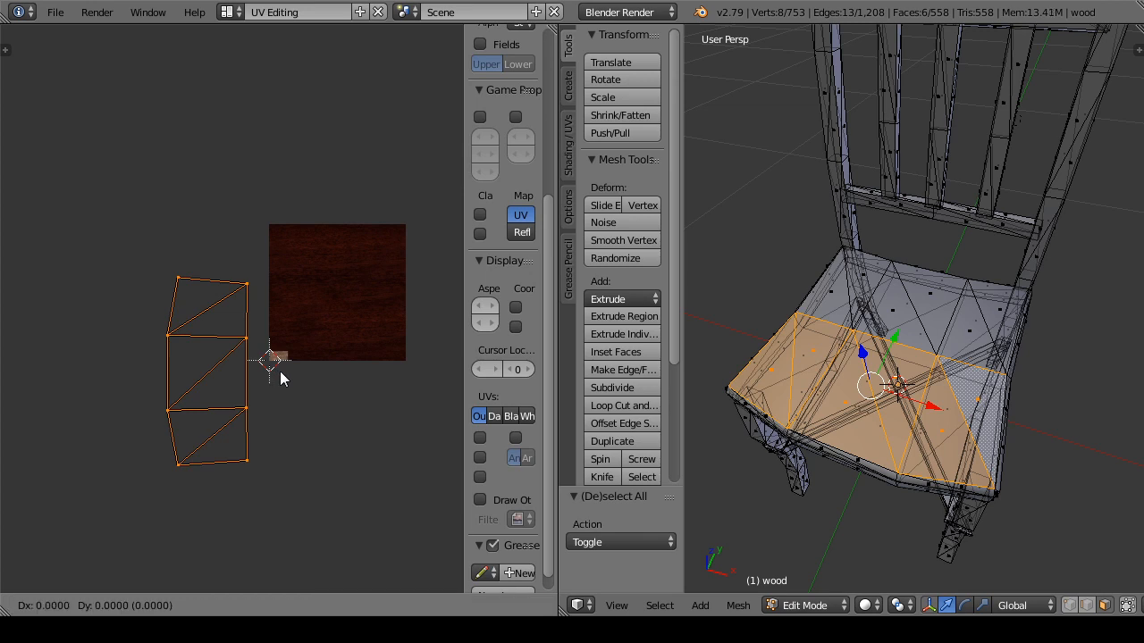
{"action": "key", "text": "x"}
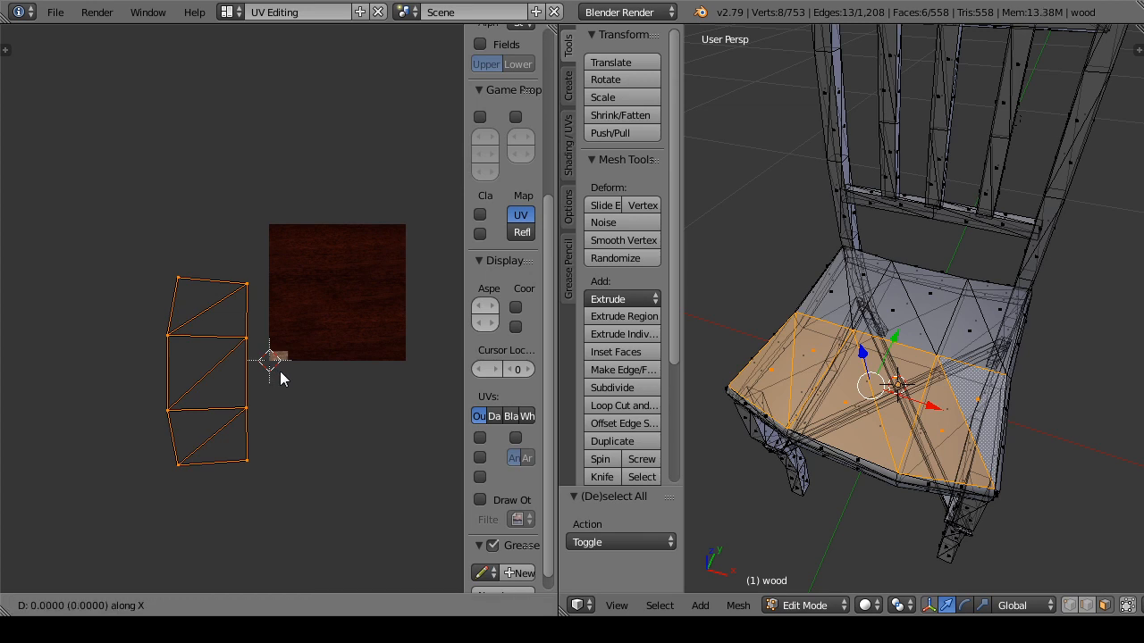
{"action": "type", "text": "50"}
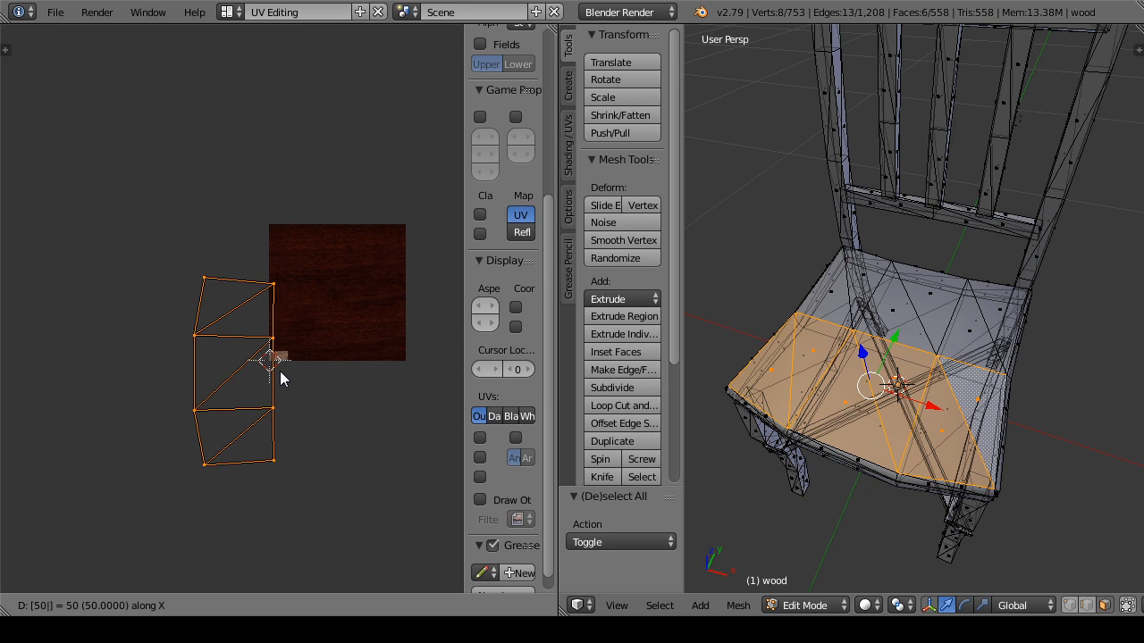
{"action": "key", "text": "BackSpace"}
{"action": "key", "text": "BackSpace"}
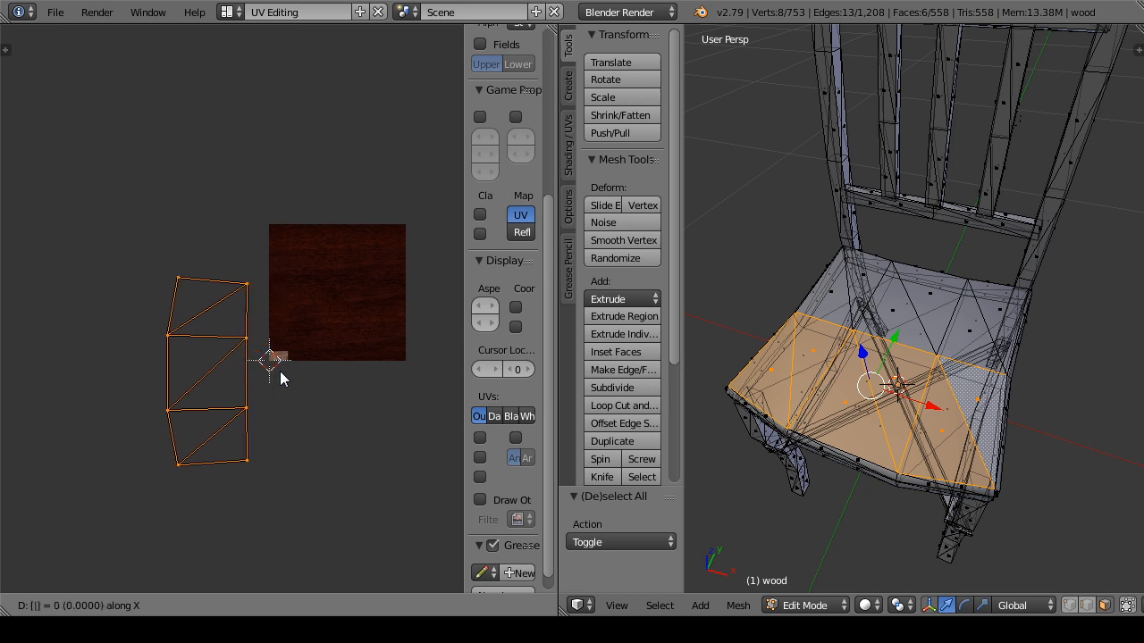
{"action": "type", "text": "512"}
{"action": "key", "text": "Return"}
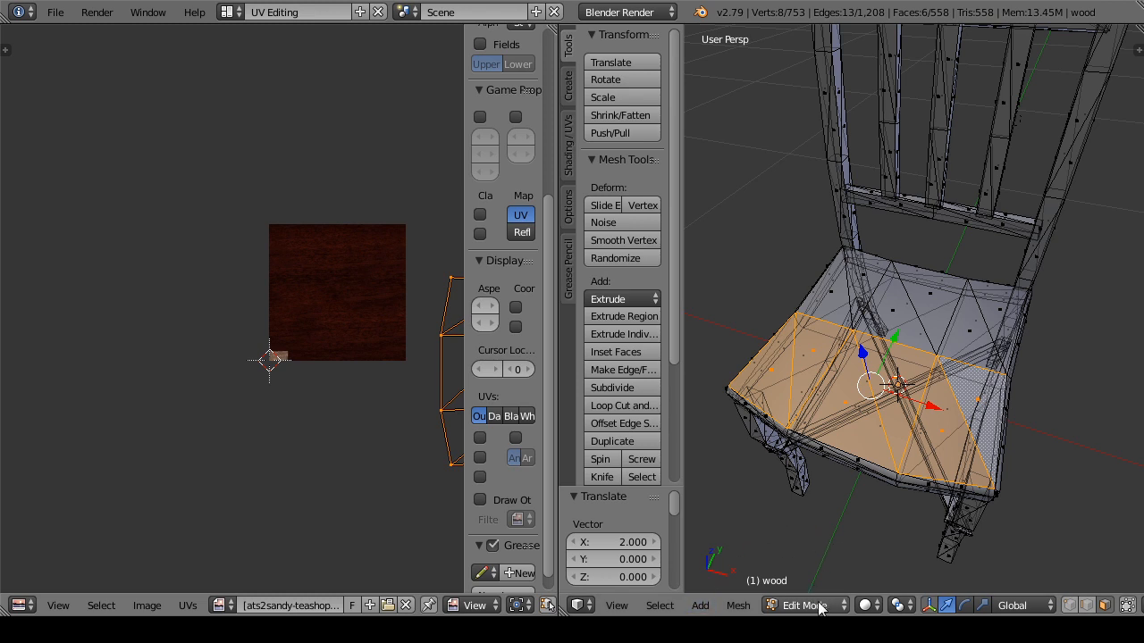
Step: Switch the viewport to textured shading and add the six faces of the seat's rear half to the selection
{"action": "left_click", "coordinate": [863, 605]}
{"action": "left_click", "coordinate": [893, 545]}
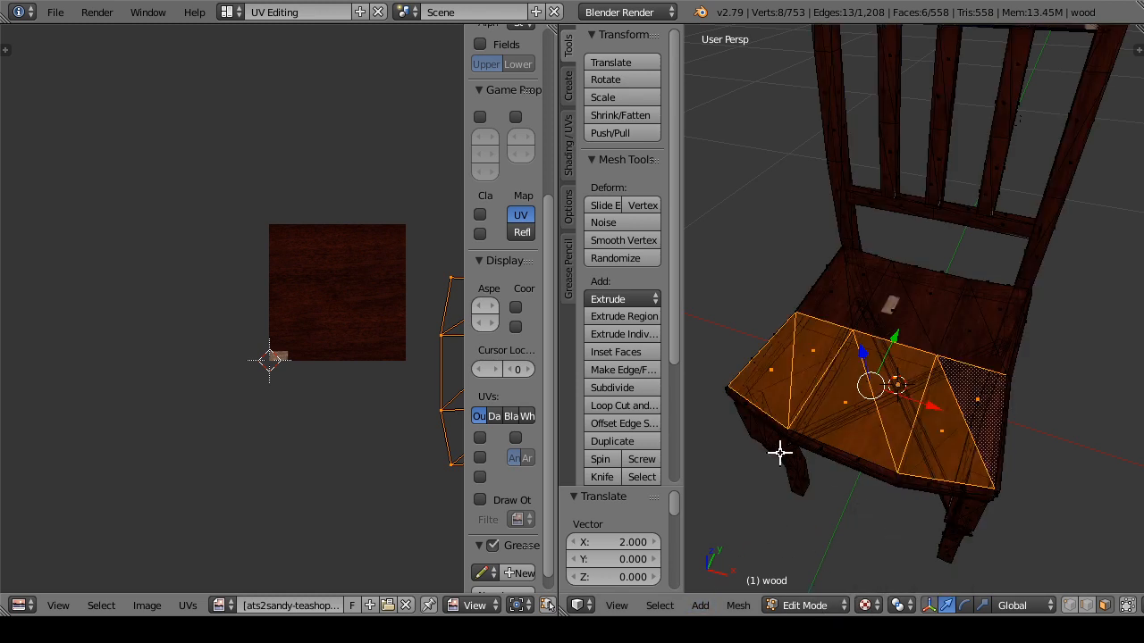
{"action": "right_click", "coordinate": [834, 299], "text": "shift"}
{"action": "right_click", "coordinate": [863, 276], "text": "shift"}
{"action": "right_click", "coordinate": [890, 302], "text": "shift"}
{"action": "right_click", "coordinate": [965, 317], "text": "shift"}
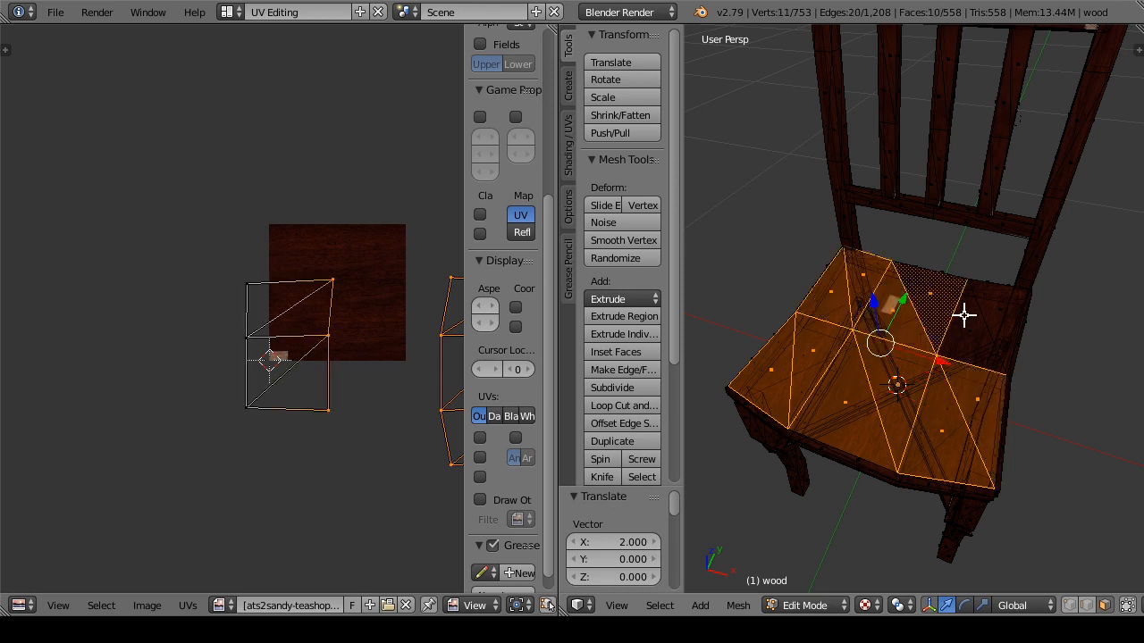
{"action": "right_click", "coordinate": [976, 329], "text": "shift"}
{"action": "key", "text": "ctrl+z"}
{"action": "right_click", "coordinate": [971, 332]}
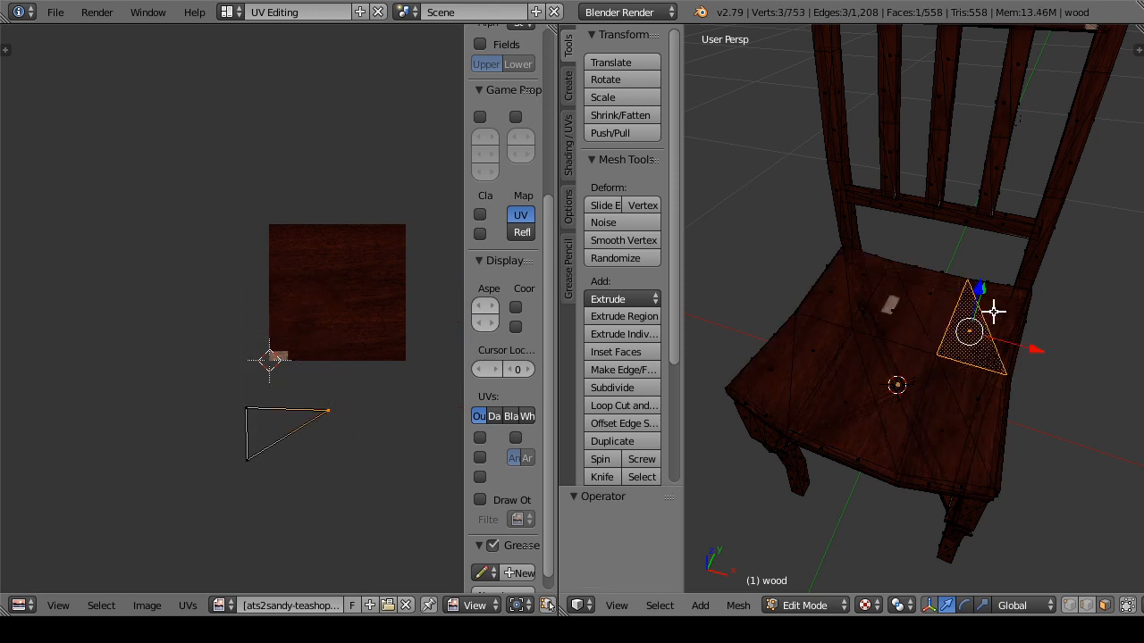
{"action": "key", "text": "ctrl+z"}
{"action": "right_click", "coordinate": [974, 331], "text": "shift"}
{"action": "right_click", "coordinate": [996, 316], "text": "shift"}
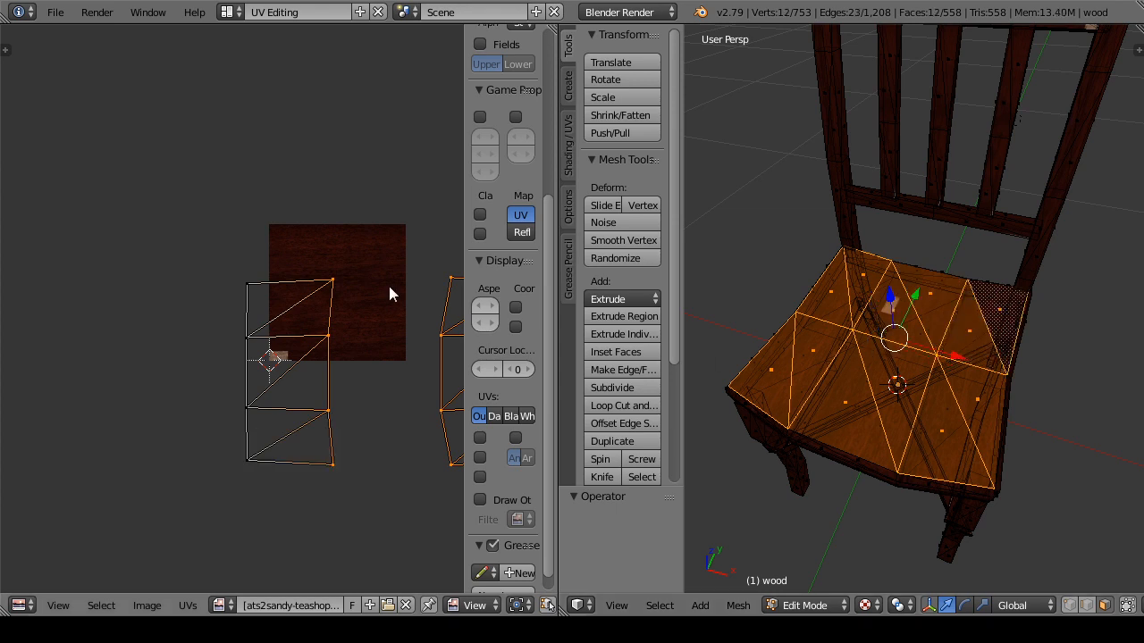
Step: Select only the rear half's UVs and move them about 0.465 along X over the mahogany texture
{"action": "mouse_move", "coordinate": [355, 231]}
{"action": "left_mouse_down"}
{"action": "mouse_move", "coordinate": [367, 347]}
{"action": "mouse_move", "coordinate": [316, 340]}
{"action": "left_mouse_up"}
{"action": "right_click", "coordinate": [227, 313]}
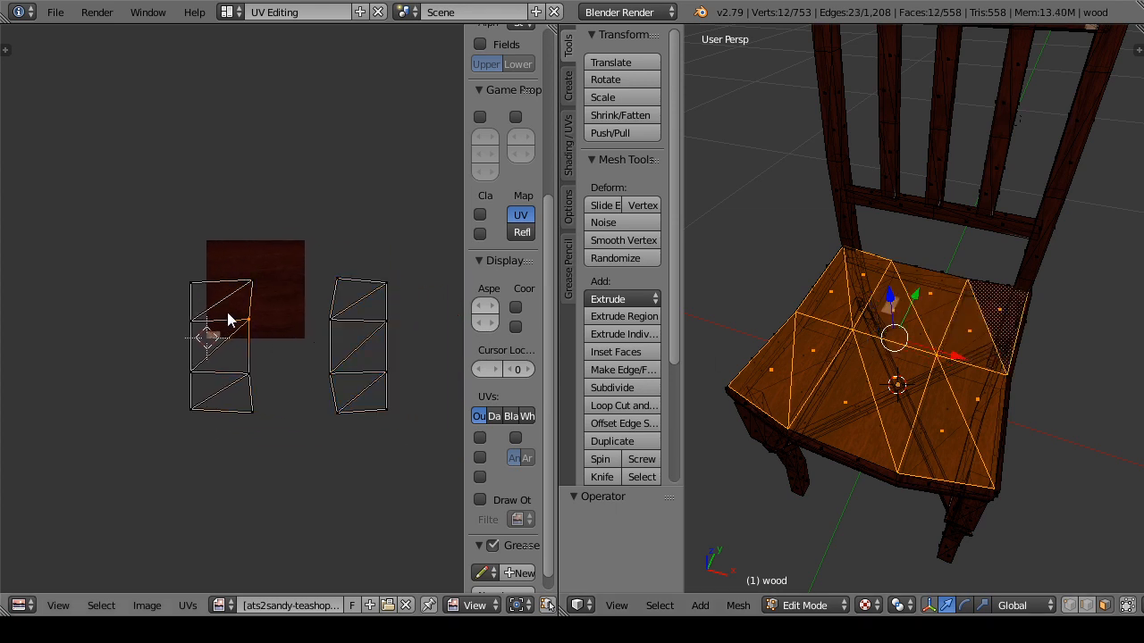
{"action": "mouse_move", "coordinate": [273, 240]}
{"action": "left_mouse_down"}
{"action": "mouse_move", "coordinate": [128, 316]}
{"action": "mouse_move", "coordinate": [292, 293]}
{"action": "mouse_move", "coordinate": [283, 350]}
{"action": "left_mouse_up"}
{"action": "key", "text": "g"}
{"action": "key", "text": "x"}
{"action": "left_click", "coordinate": [327, 366]}
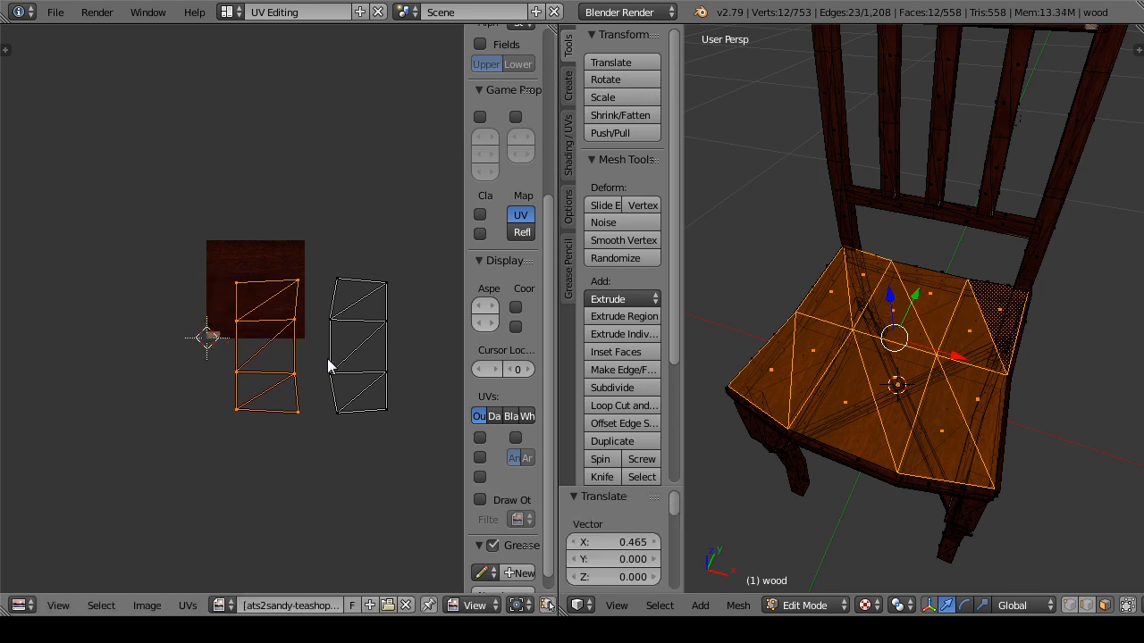
Step: Centre the rear half's UVs on the texture with moves of about 0.429 in Y, -0.119 in X and 0.091 in Y
{"action": "key", "text": "g"}
{"action": "key", "text": "y"}
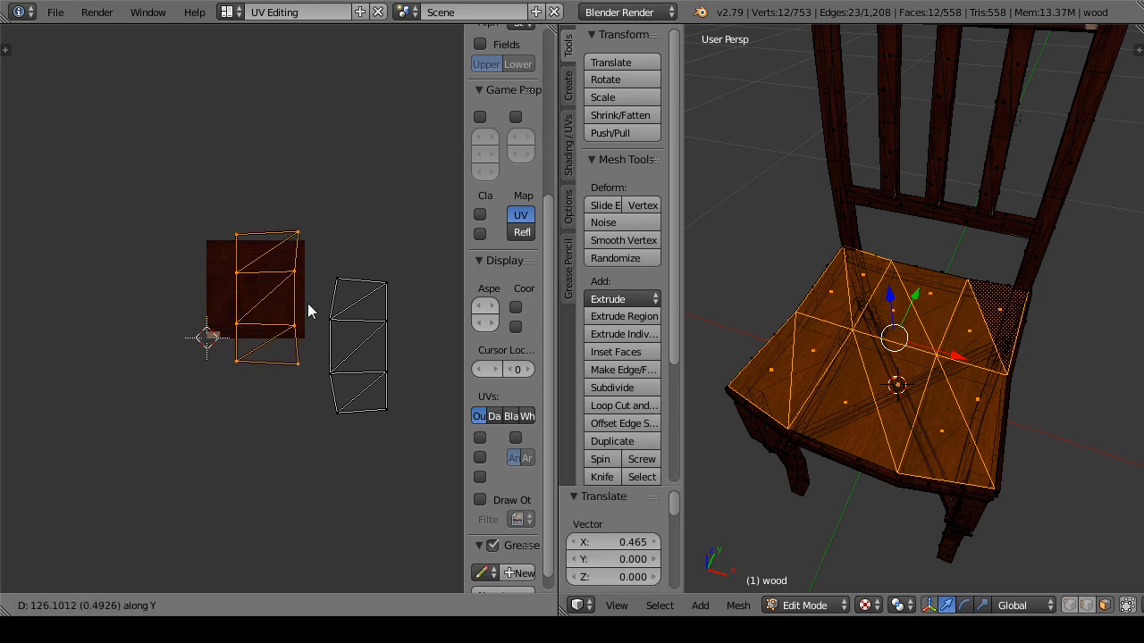
{"action": "left_click", "coordinate": [306, 303]}
{"action": "key", "text": "g"}
{"action": "key", "text": "x"}
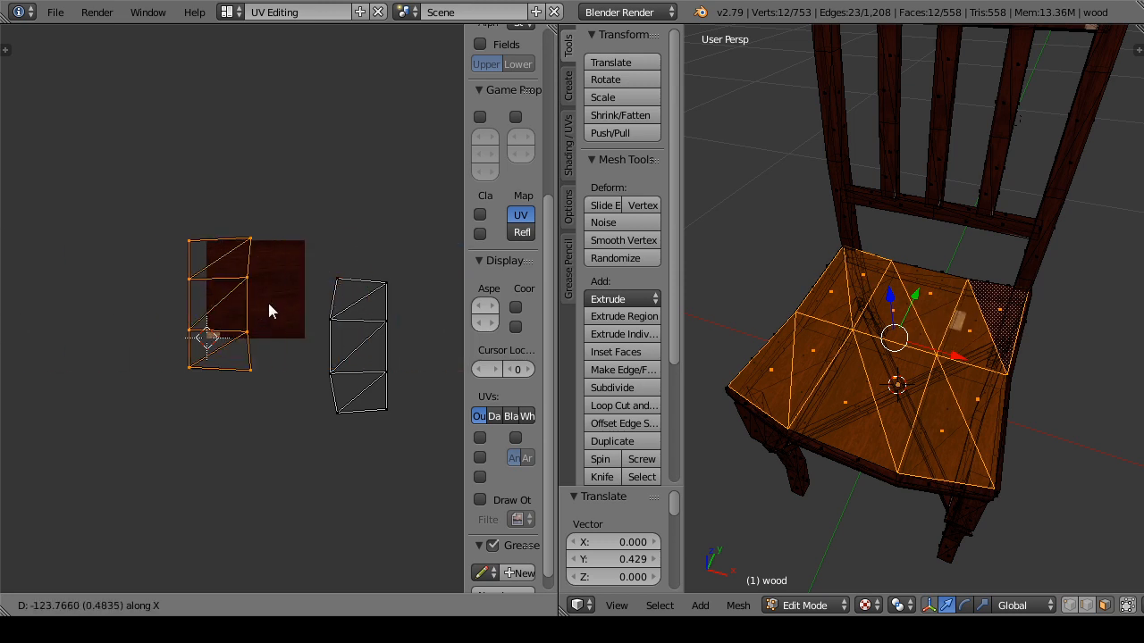
{"action": "left_click", "coordinate": [296, 299]}
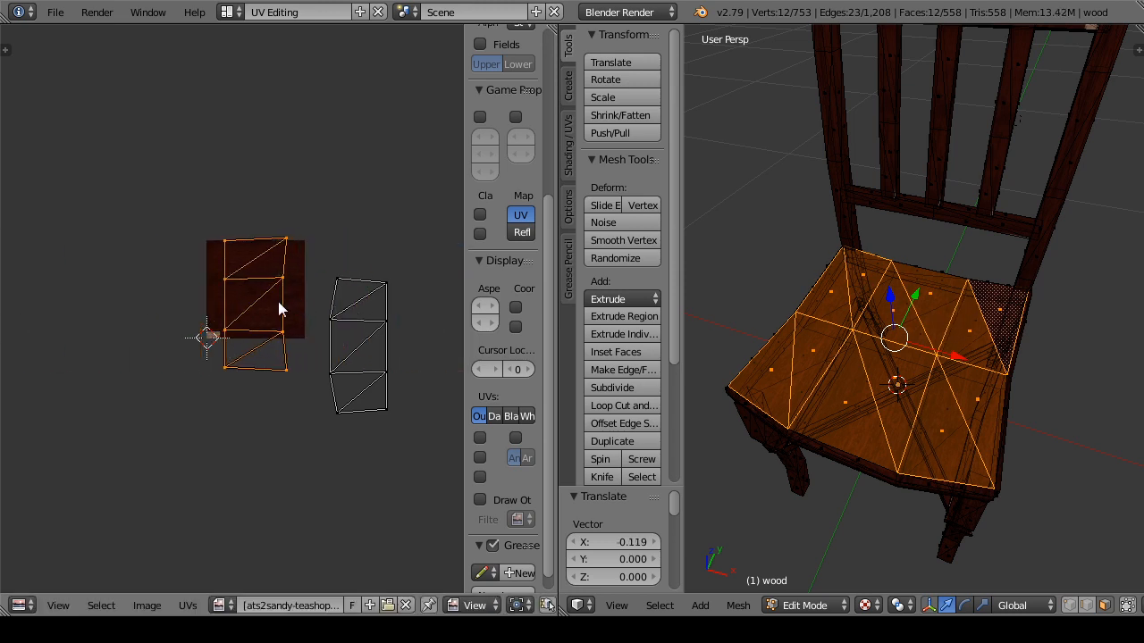
{"action": "key", "text": "g"}
{"action": "key", "text": "y"}
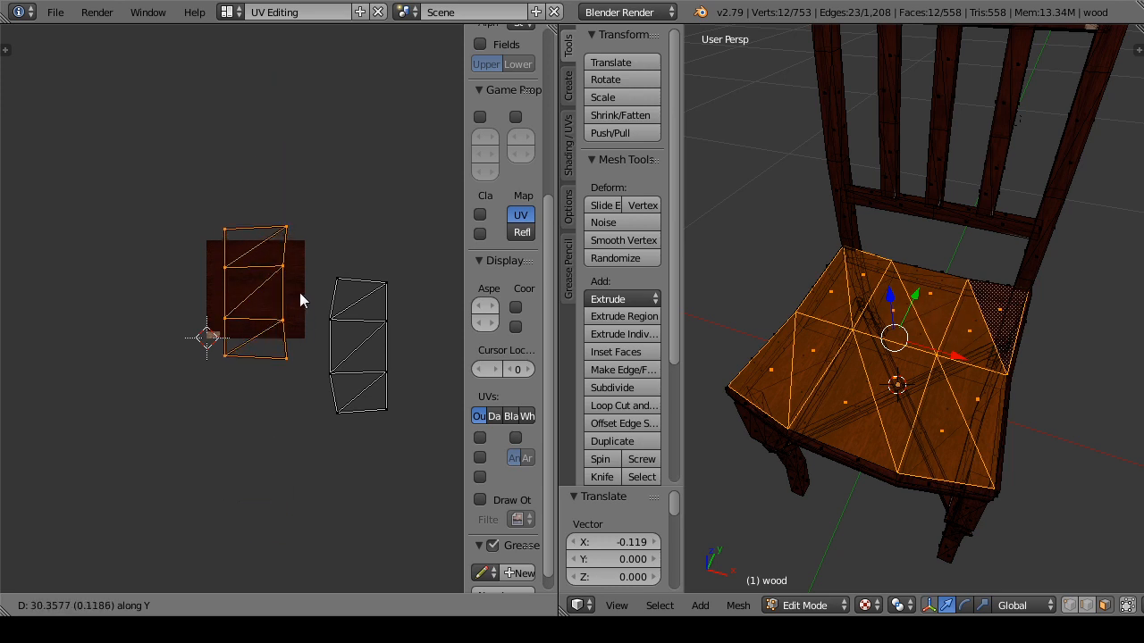
{"action": "left_click", "coordinate": [299, 301]}
Step: Select the front half's UVs and overlay them on the rear half's by moving about -1.022 in X and 0.520 in Y
{"action": "right_click", "coordinate": [348, 348]}
{"action": "mouse_move", "coordinate": [373, 248]}
{"action": "left_mouse_down"}
{"action": "mouse_move", "coordinate": [383, 536]}
{"action": "mouse_move", "coordinate": [385, 414]}
{"action": "left_mouse_up"}
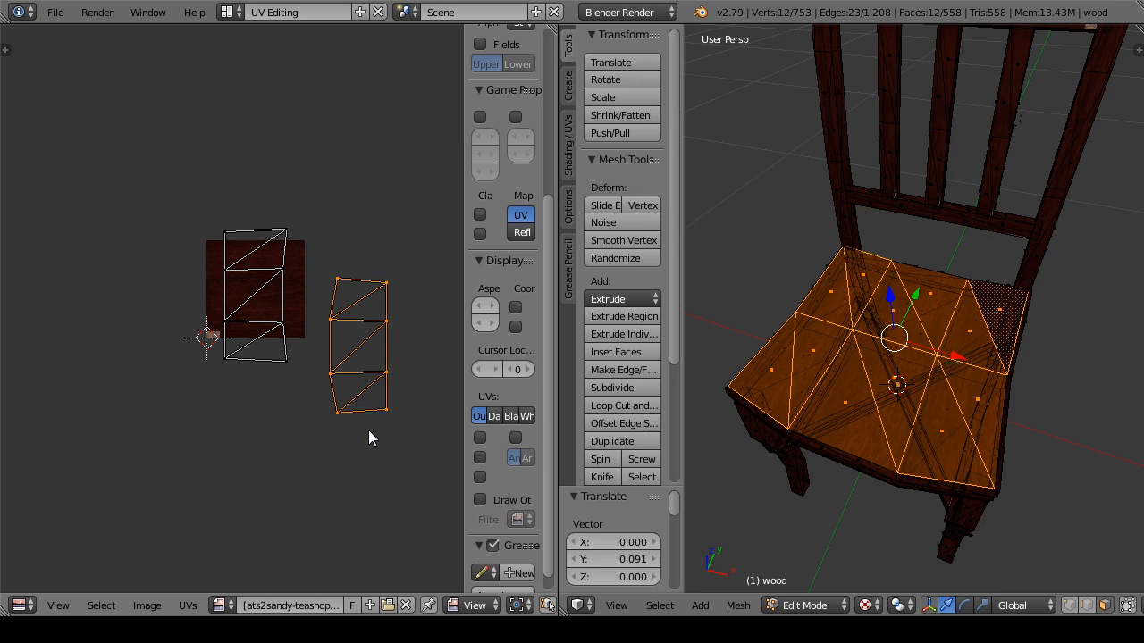
{"action": "key", "text": "g"}
{"action": "left_click", "coordinate": [276, 376]}
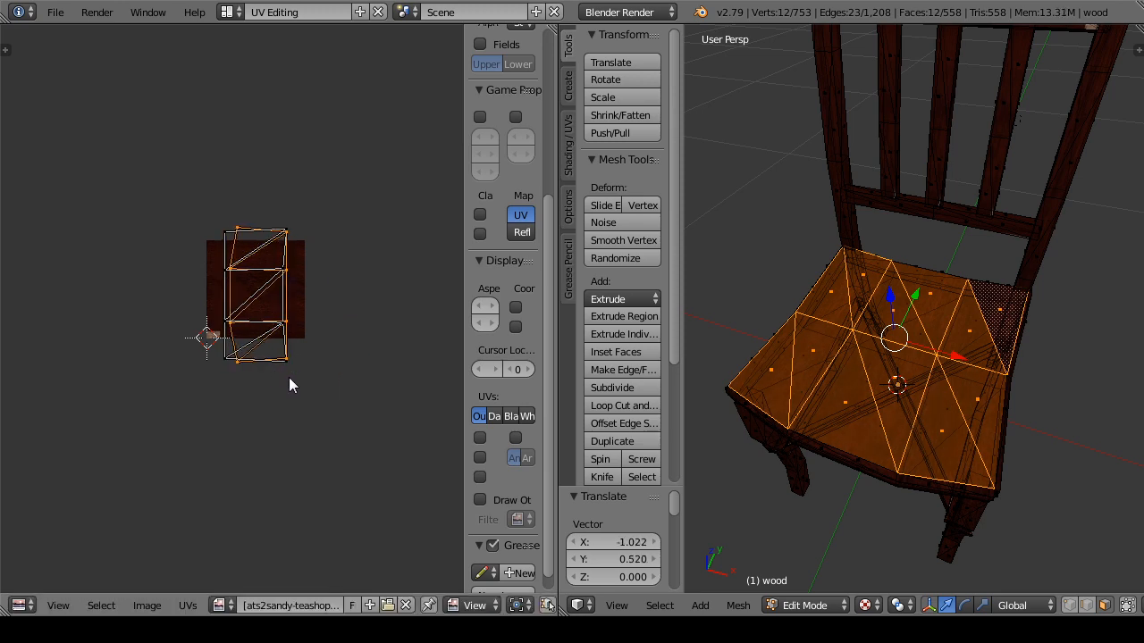
Step: Switch to Object Mode and examine the wood grain across the seat's top at close range
{"action": "left_click", "coordinate": [805, 605]}
{"action": "left_click", "coordinate": [809, 584]}
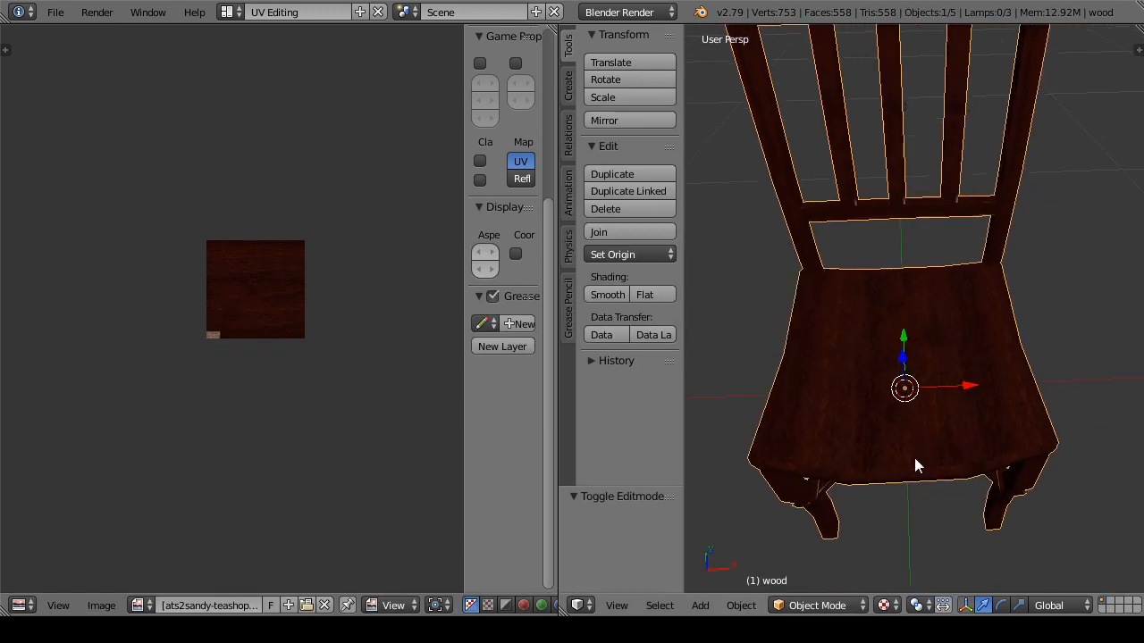
{"action": "left_click_drag", "start_coordinate": [914, 464], "coordinate": [840, 499]}
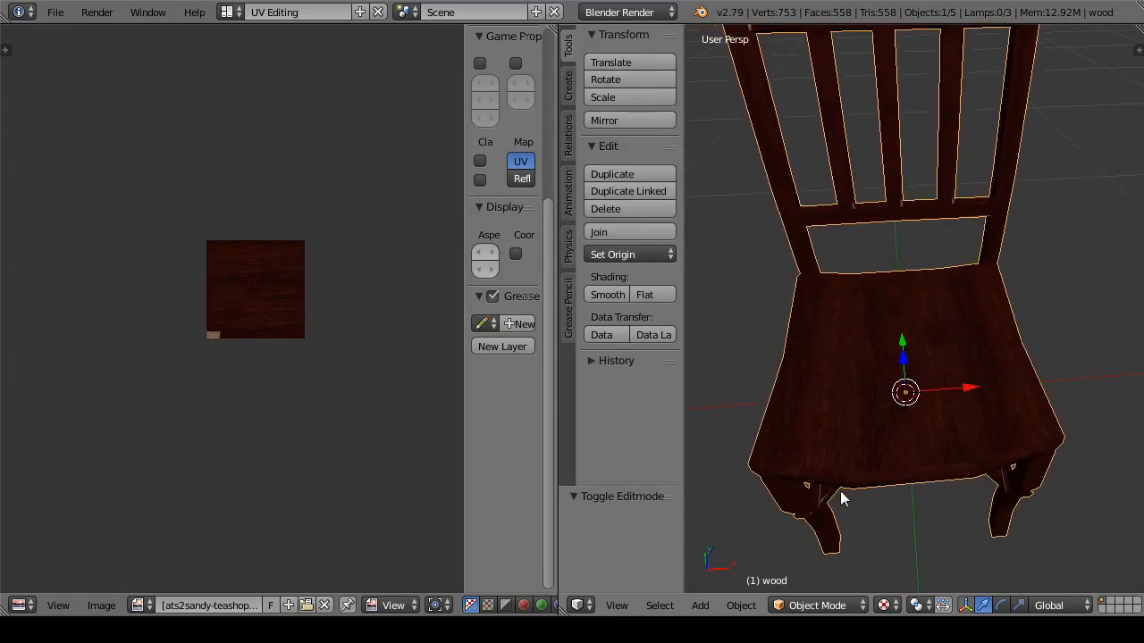
{"action": "scroll", "coordinate": [858, 473], "scroll_direction": "up", "scroll_amount": 3}
{"action": "left_click_drag", "start_coordinate": [881, 449], "coordinate": [810, 592]}
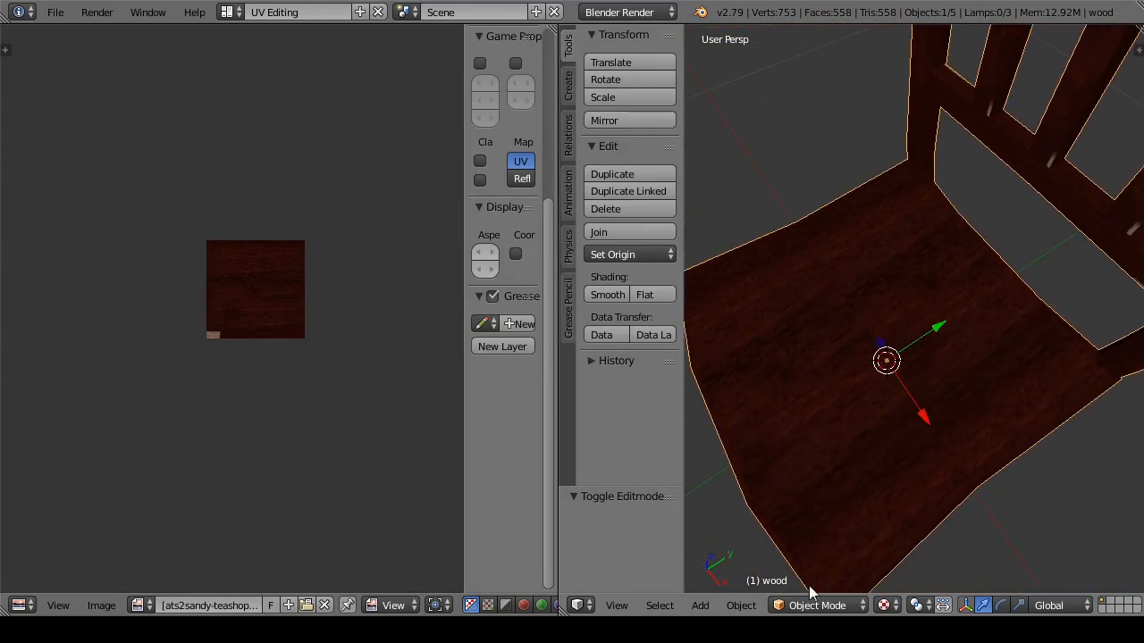
Step: Return to Edit Mode and undo the front half's last UV move
{"action": "left_click", "coordinate": [813, 605]}
{"action": "left_click", "coordinate": [798, 562]}
{"action": "left_click_drag", "start_coordinate": [843, 503], "coordinate": [871, 500]}
{"action": "key", "text": "ctrl+z"}
{"action": "key", "text": "ctrl+z"}
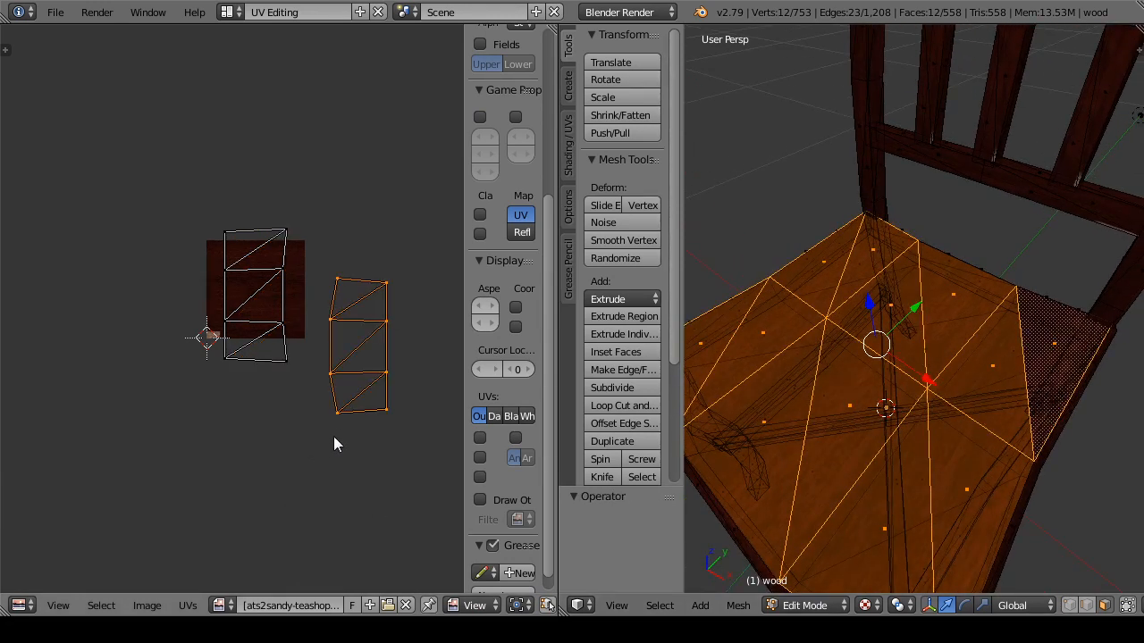
Step: Move the front half's UVs about -0.502 in X and 0.520 in Y against the rear half's, and select both halves
{"action": "left_click_drag", "start_coordinate": [284, 453], "coordinate": [310, 475]}
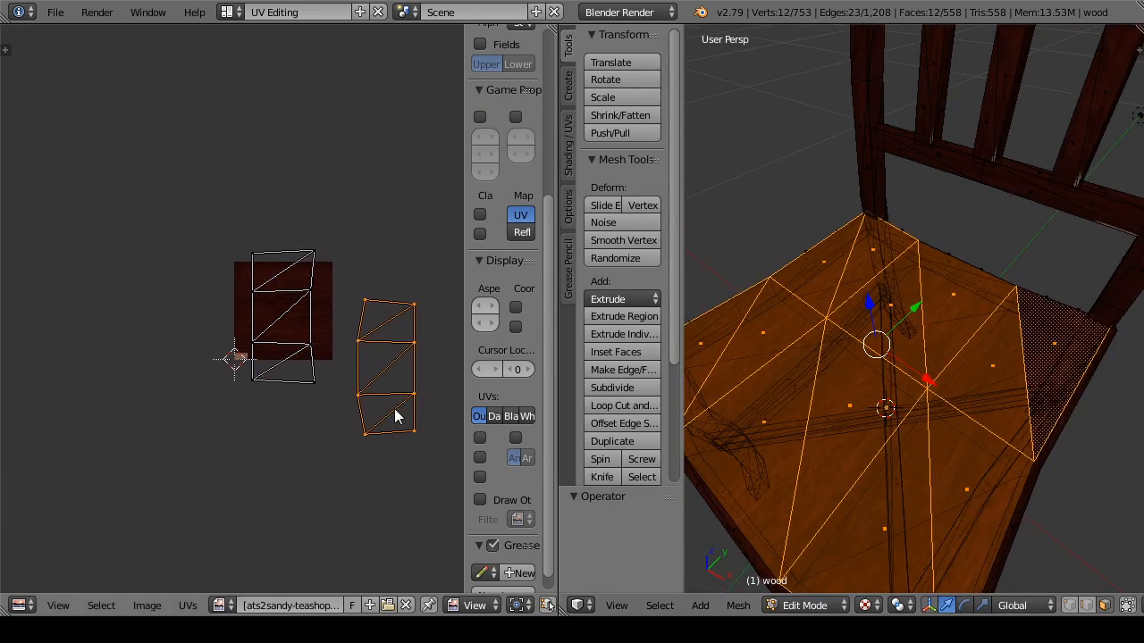
{"action": "key", "text": "g"}
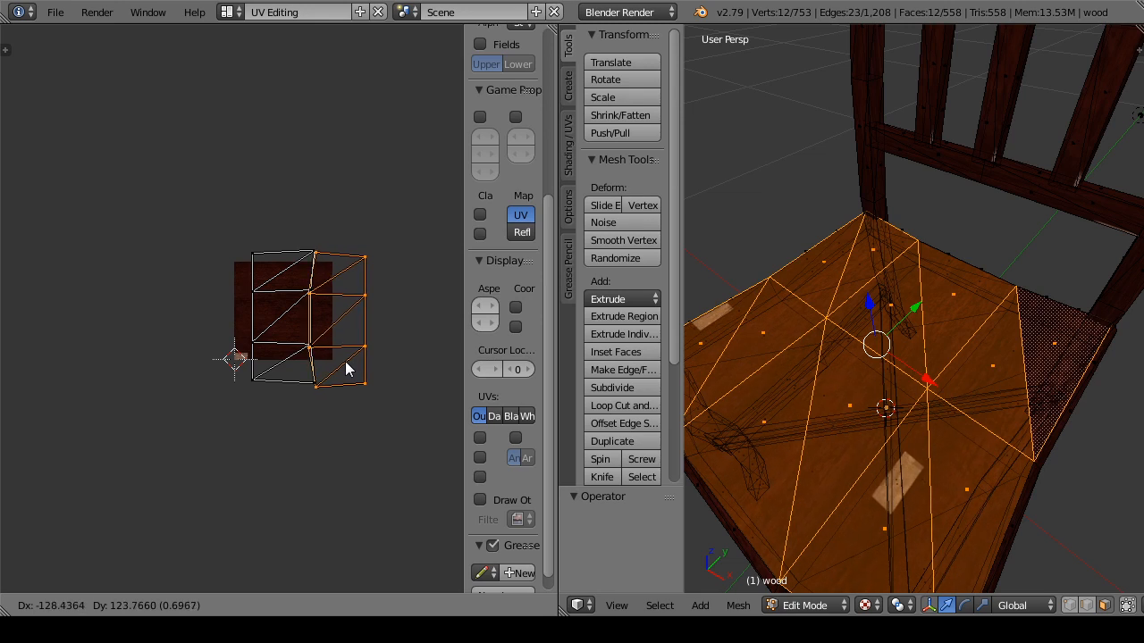
{"action": "left_click", "coordinate": [347, 366]}
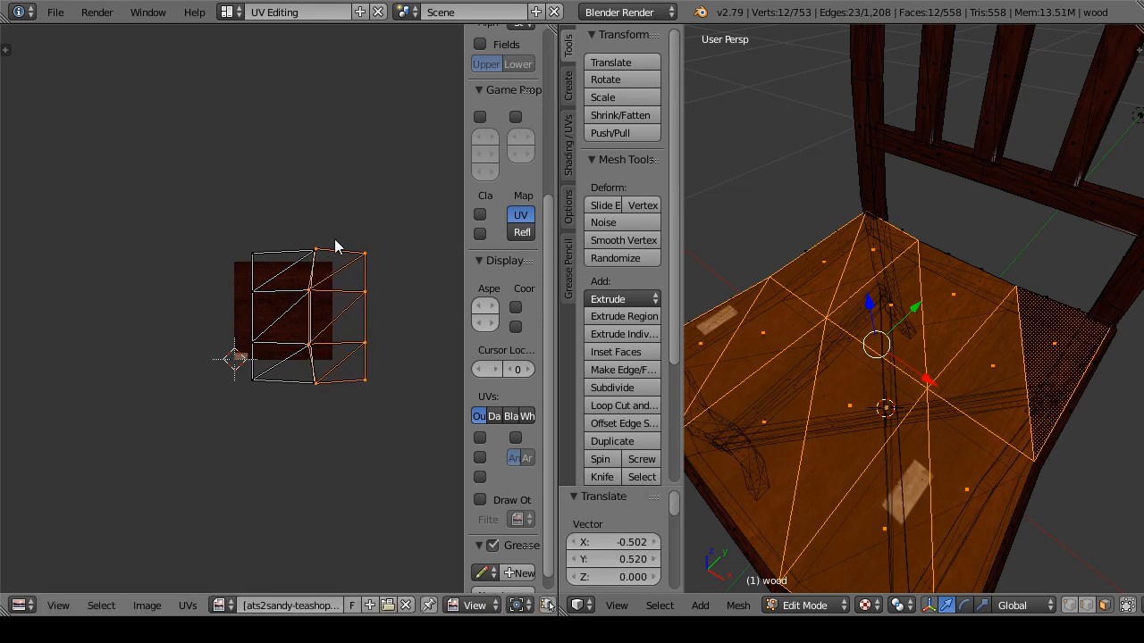
{"action": "mouse_move", "coordinate": [373, 194]}
{"action": "left_mouse_down"}
{"action": "mouse_move", "coordinate": [250, 255]}
{"action": "mouse_move", "coordinate": [273, 426]}
{"action": "mouse_move", "coordinate": [410, 344]}
{"action": "left_mouse_up"}
Step: Try scaling all of the seat's UVs by about 0.447 and undo the scaling
{"action": "key", "text": "s"}
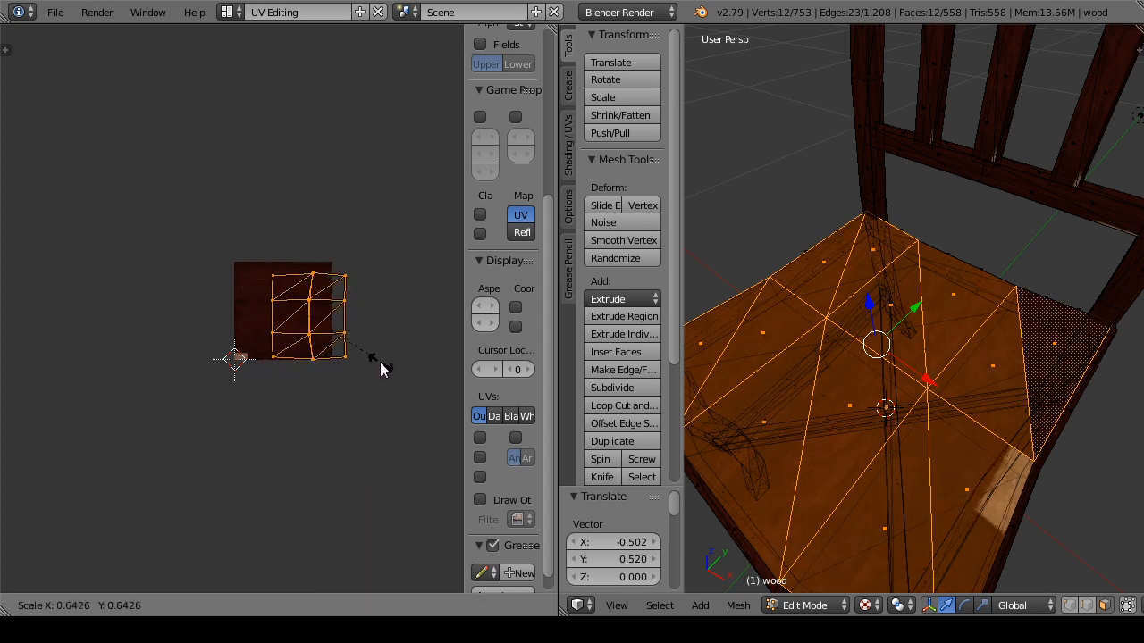
{"action": "left_click", "coordinate": [347, 360]}
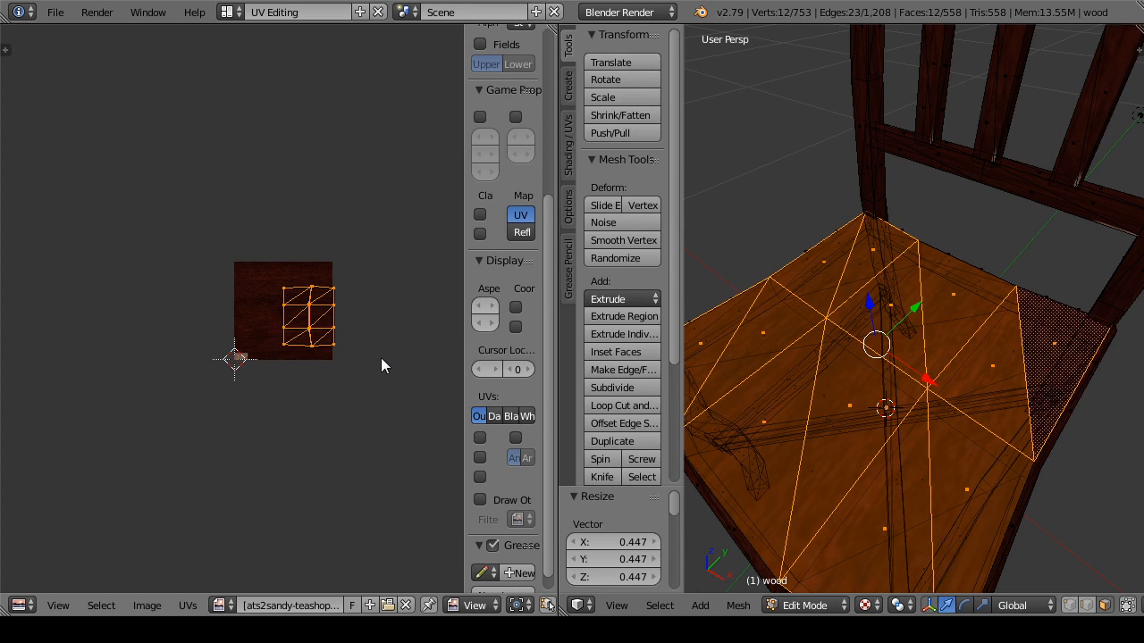
{"action": "key", "text": "ctrl+z"}
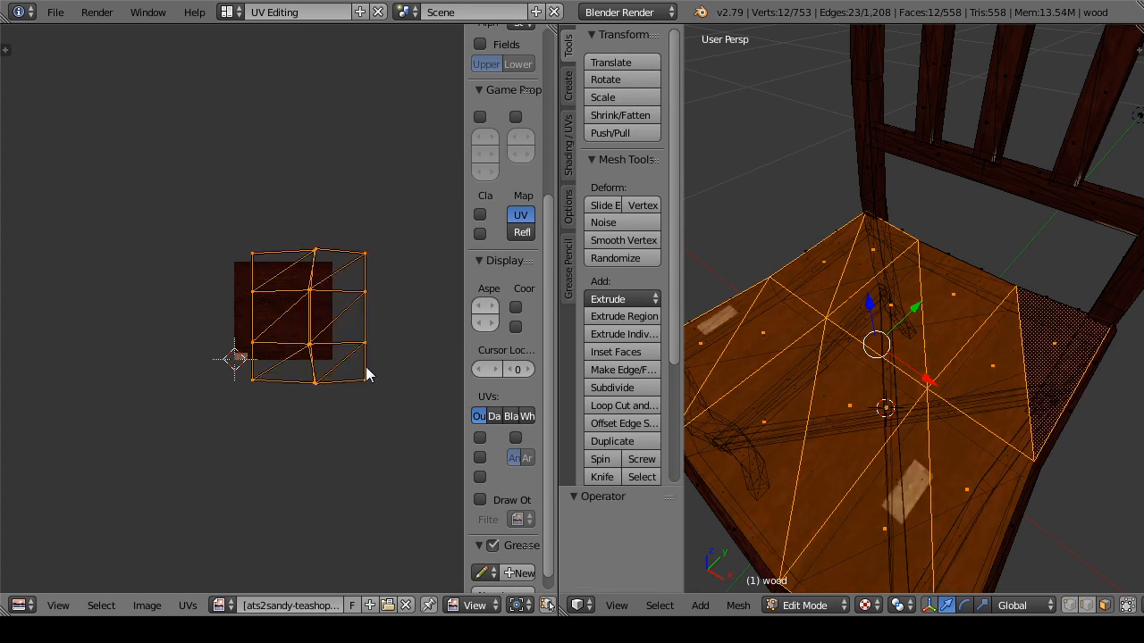
Step: Centre the seat's UVs over the texture by about -0.246 in X and 0.046 in Y, and scale them by 0.834
{"action": "key", "text": "g"}
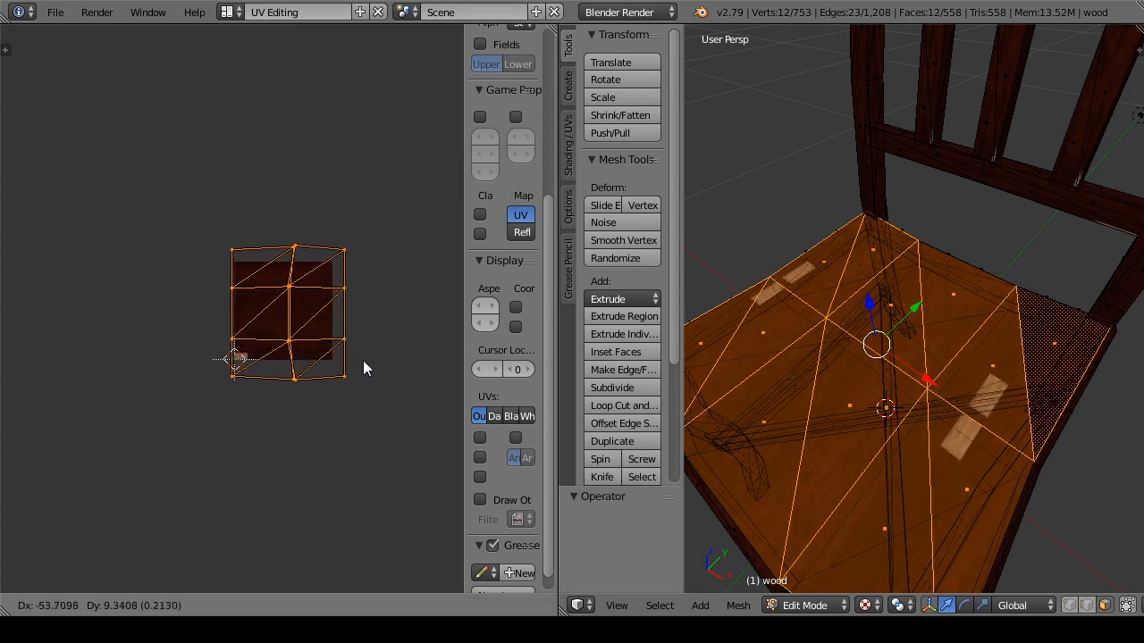
{"action": "left_click", "coordinate": [357, 368]}
{"action": "key", "text": "s"}
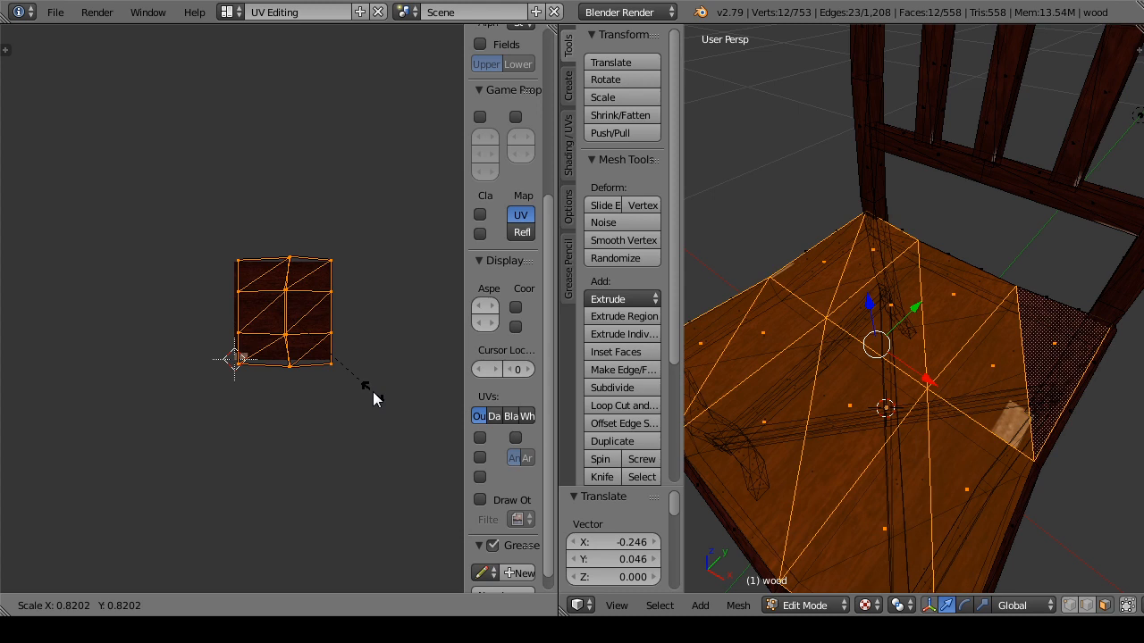
{"action": "left_click", "coordinate": [375, 392]}
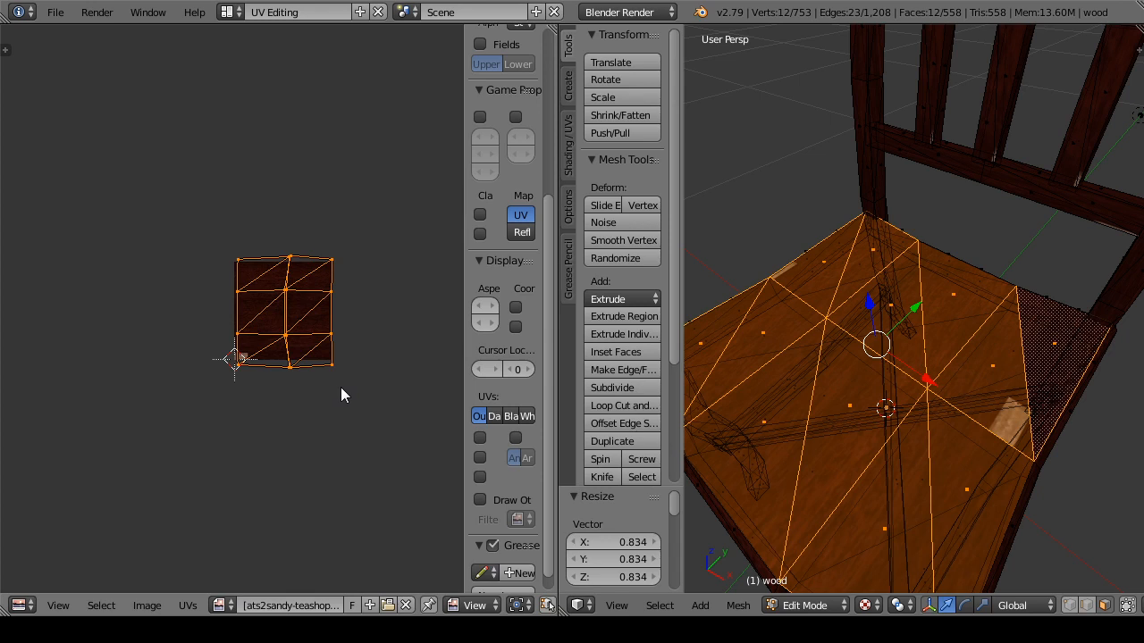
Step: Scale the seat's UVs along X by about 0.785 and examine the seat's wood grain in Object Mode
{"action": "key", "text": "s"}
{"action": "key", "text": "x"}
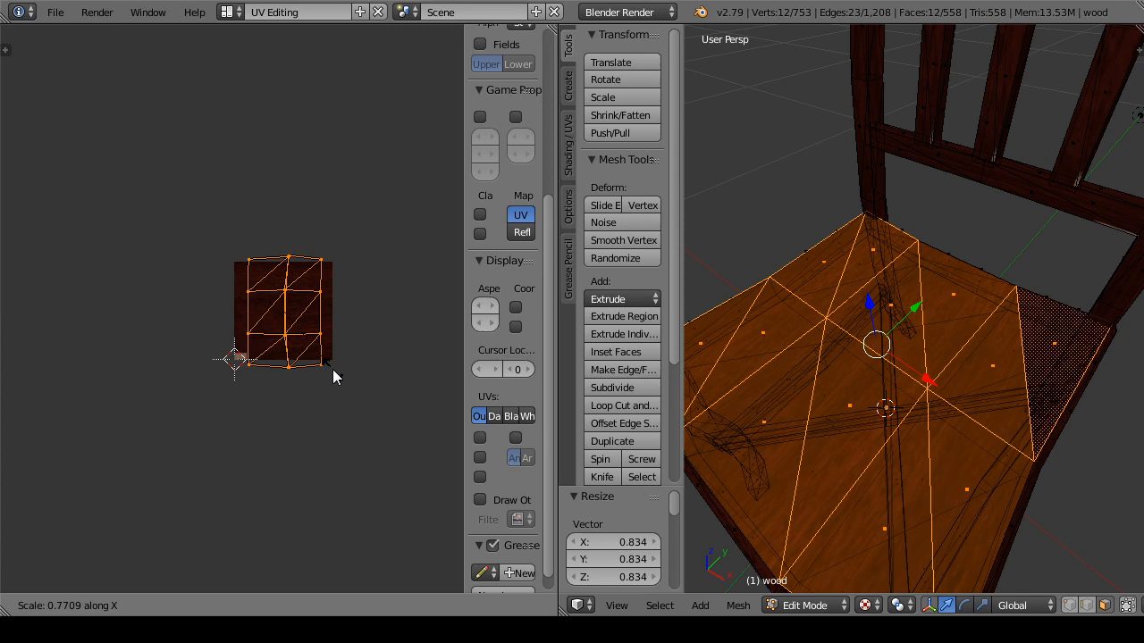
{"action": "left_click", "coordinate": [333, 372]}
{"action": "left_click", "coordinate": [804, 605]}
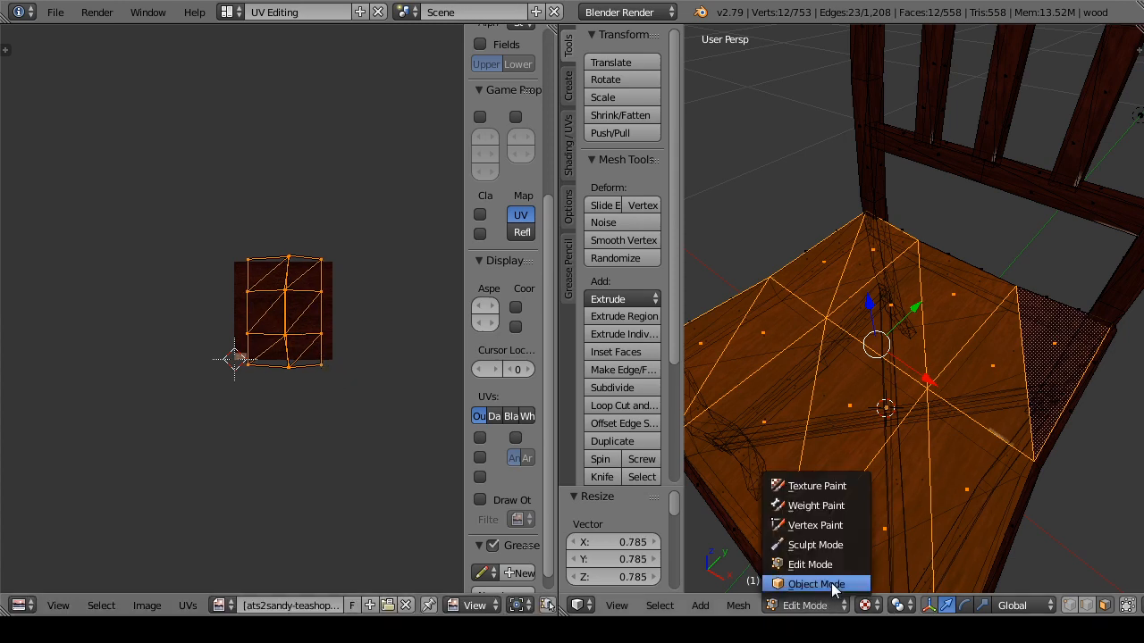
{"action": "left_click", "coordinate": [818, 585]}
{"action": "left_click_drag", "start_coordinate": [828, 422], "coordinate": [915, 457]}
{"action": "left_click", "coordinate": [801, 606]}
{"action": "left_click", "coordinate": [838, 563]}
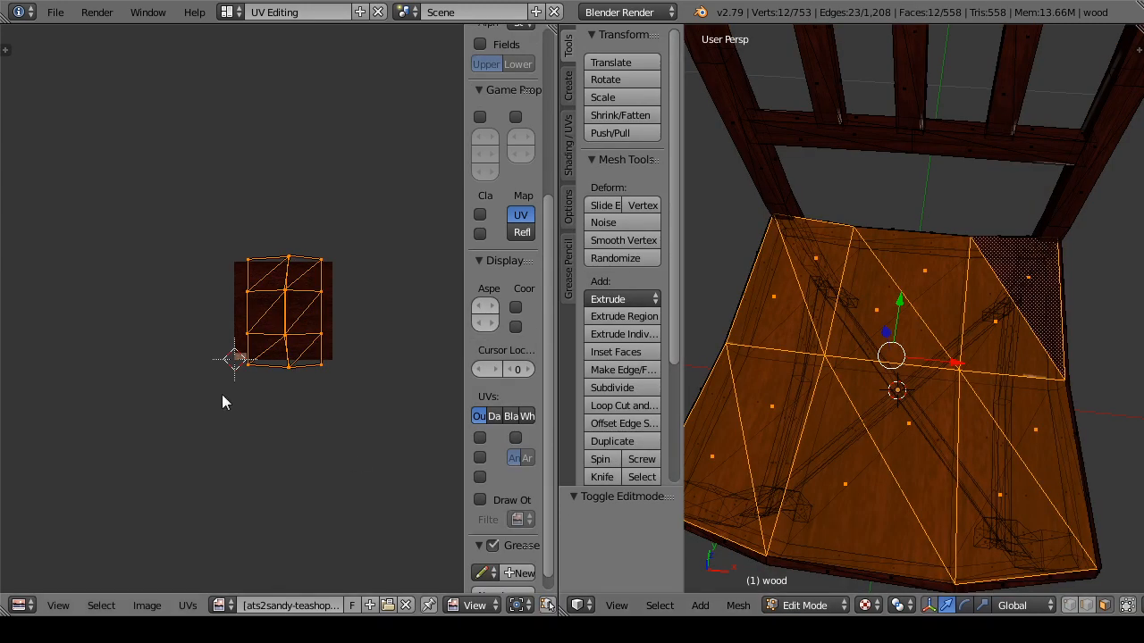
{"action": "scroll", "coordinate": [223, 397], "scroll_direction": "up", "scroll_amount": 4}
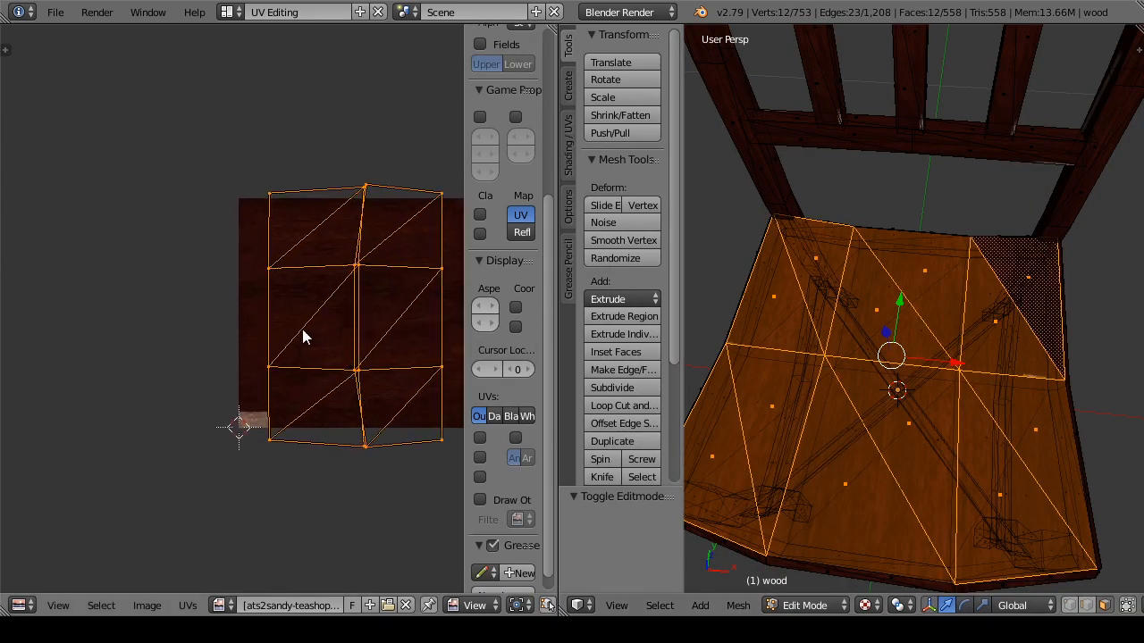
{"action": "left_click", "coordinate": [804, 604]}
{"action": "left_click", "coordinate": [821, 586]}
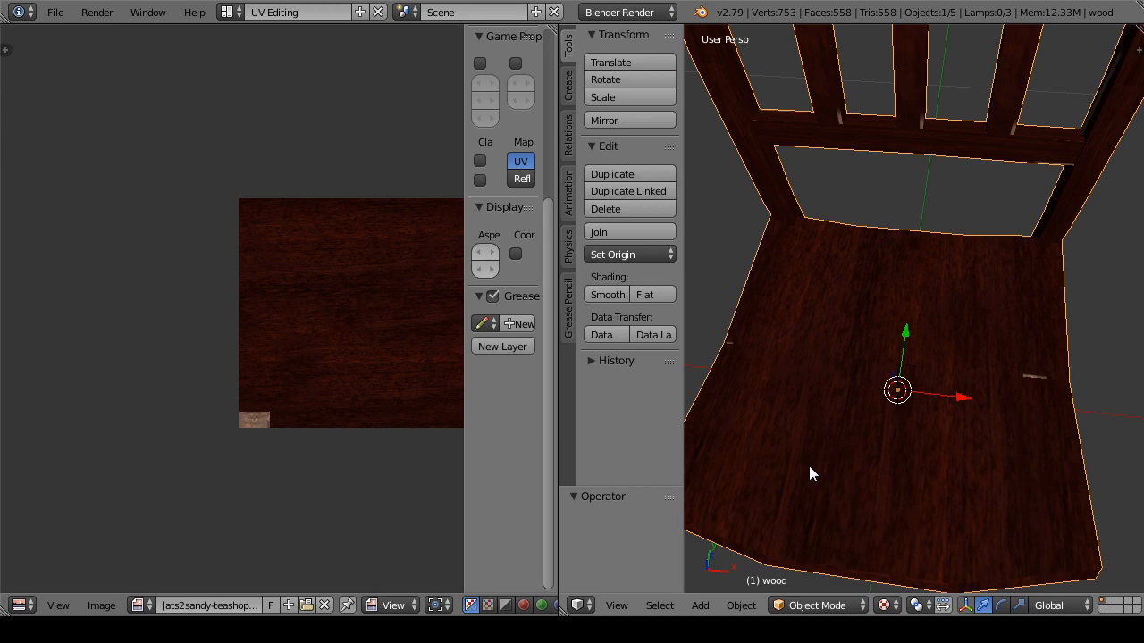
{"action": "left_click", "coordinate": [813, 606]}
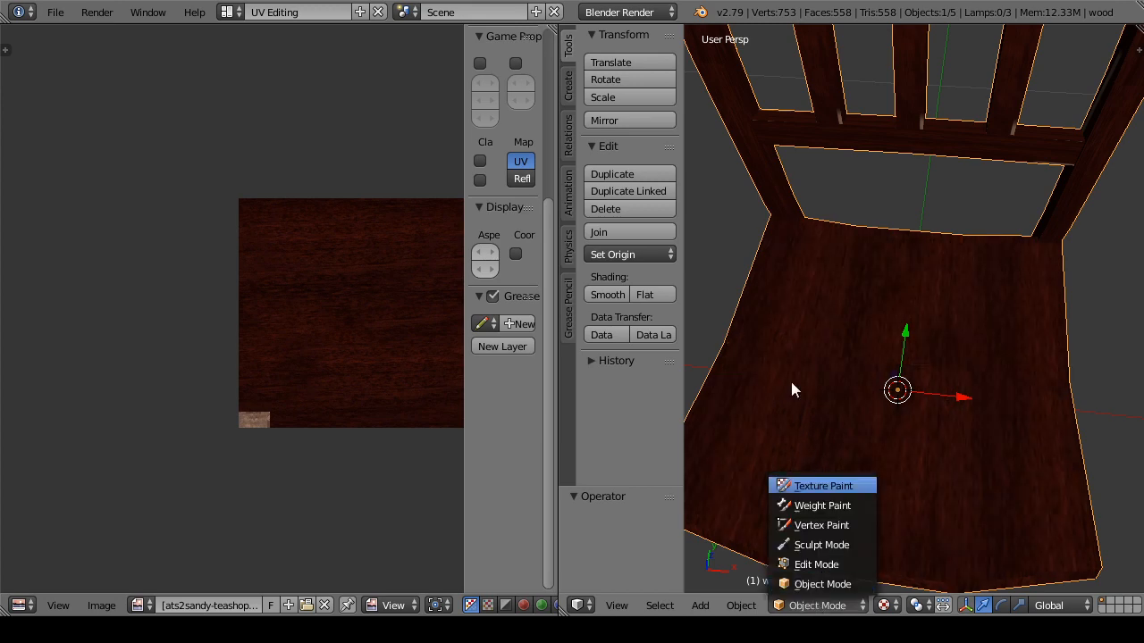
{"action": "left_click_drag", "start_coordinate": [791, 390], "coordinate": [797, 368]}
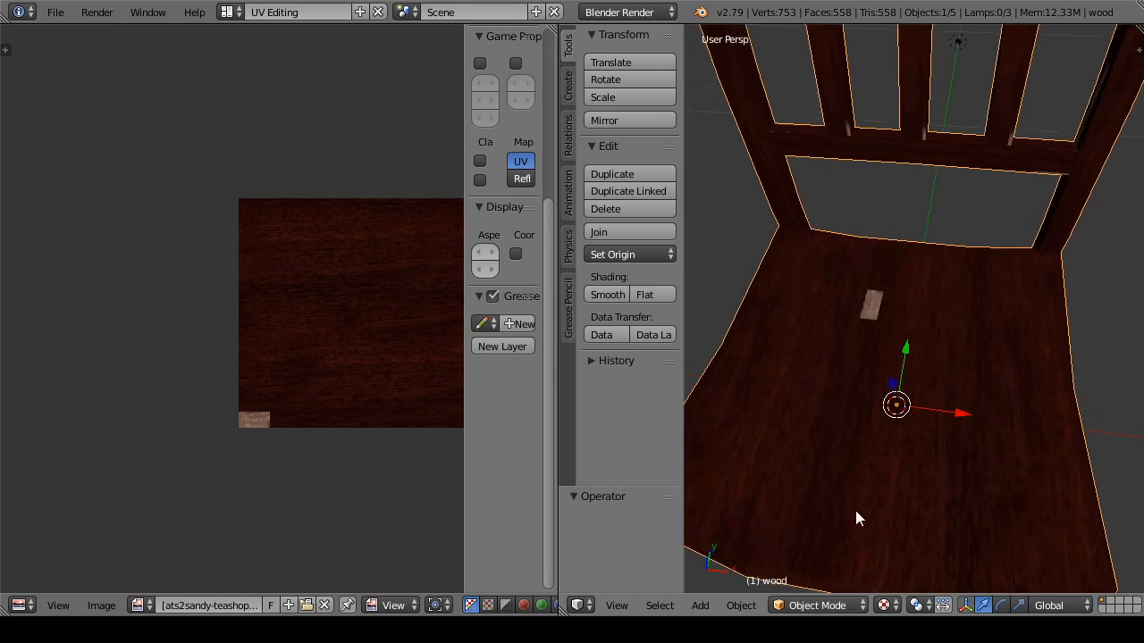
Step: Return to Edit Mode, clear the selection and select the first eight faces of the seat's top
{"action": "left_click", "coordinate": [817, 604]}
{"action": "left_click", "coordinate": [817, 561]}
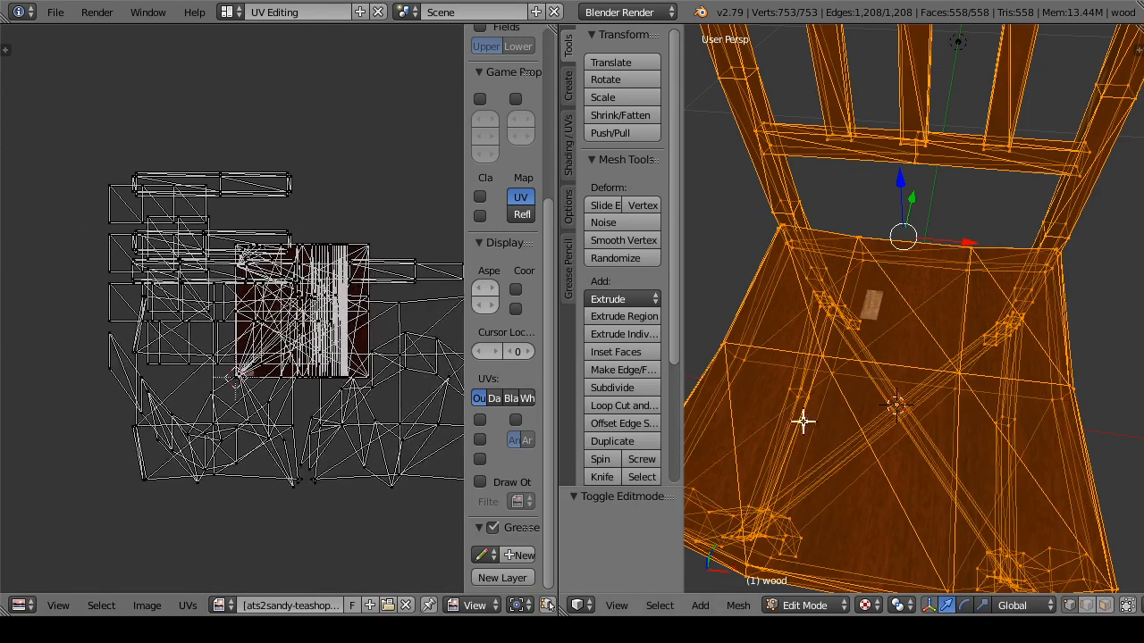
{"action": "key", "text": "a"}
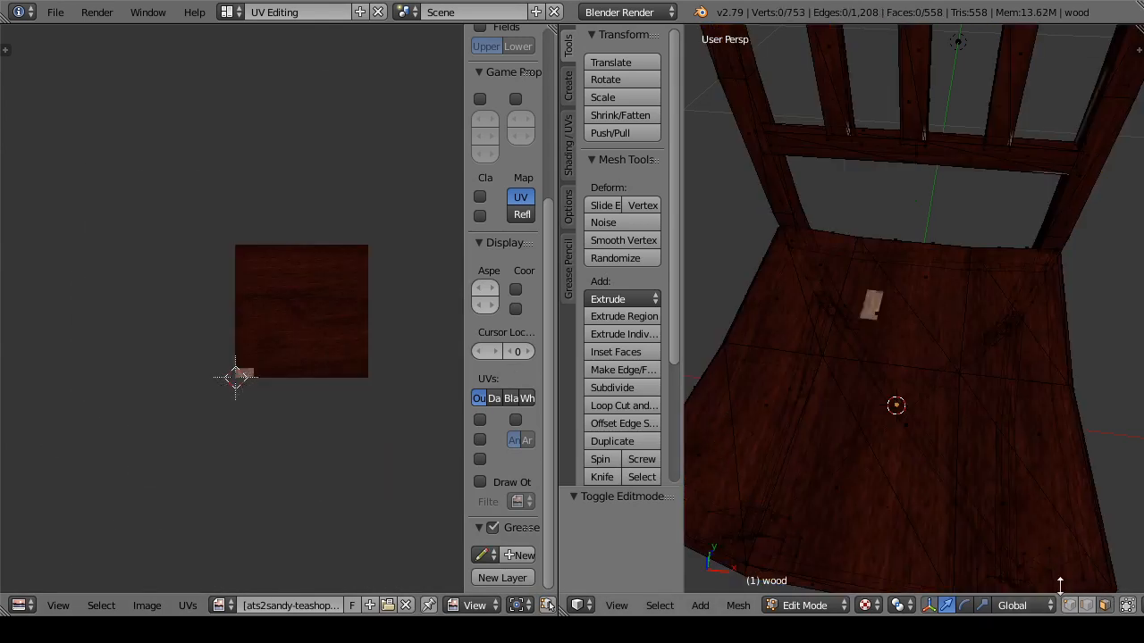
{"action": "right_click", "coordinate": [714, 438]}
{"action": "right_click", "coordinate": [773, 403], "text": "shift"}
{"action": "right_click", "coordinate": [842, 491], "text": "shift"}
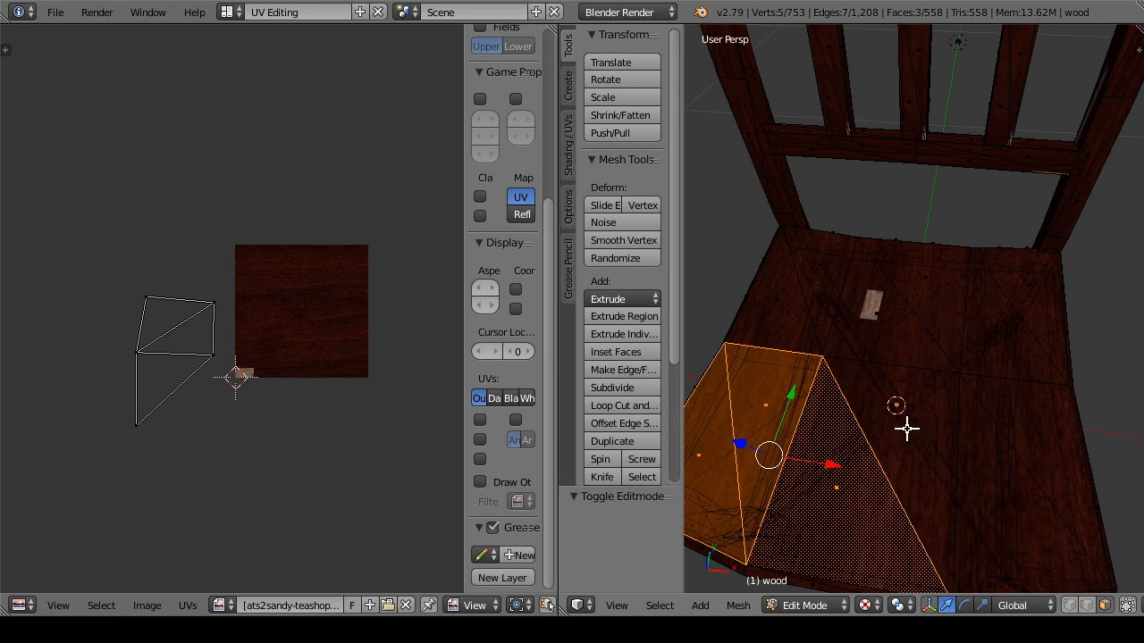
{"action": "right_click", "coordinate": [906, 429], "text": "shift"}
{"action": "right_click", "coordinate": [874, 314], "text": "shift"}
{"action": "right_click", "coordinate": [886, 286], "text": "shift"}
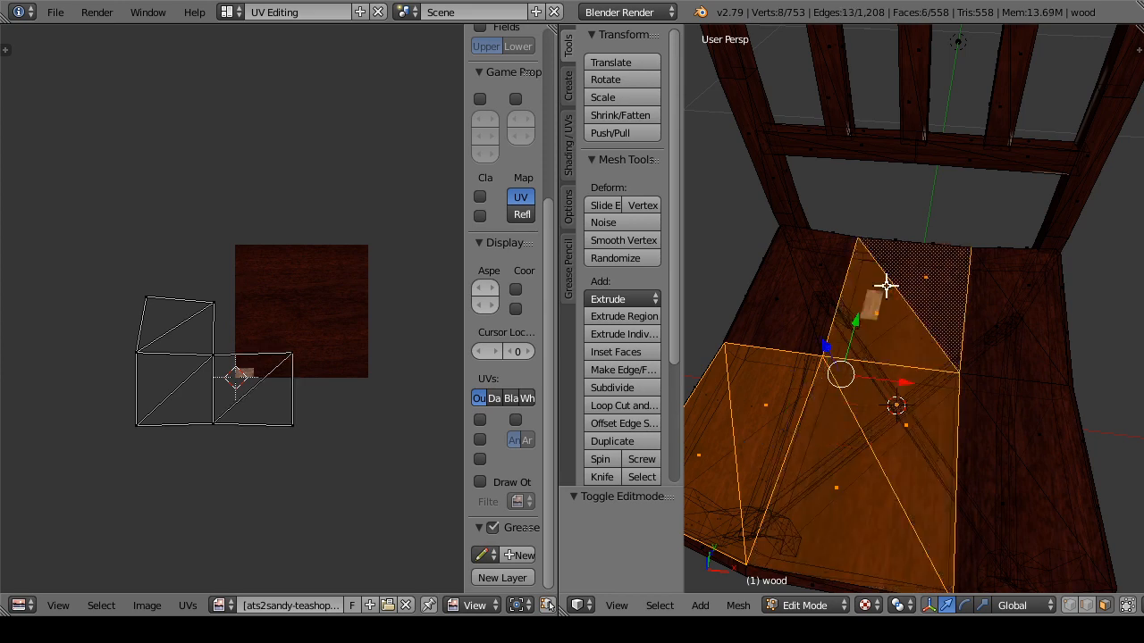
{"action": "right_click", "coordinate": [814, 274], "text": "shift"}
{"action": "right_click", "coordinate": [768, 301], "text": "shift"}
Step: Switch to wireframe shading and add the remaining faces of the seat's top to the selection
{"action": "right_click", "coordinate": [1032, 306], "text": "shift"}
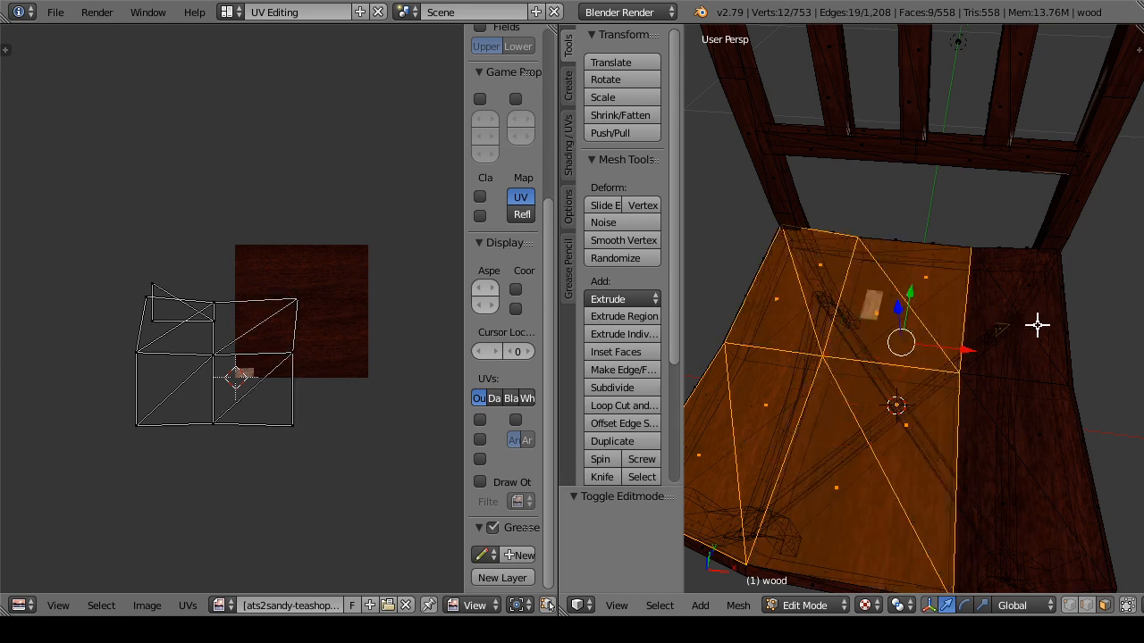
{"action": "key", "text": "z"}
{"action": "left_click_drag", "start_coordinate": [1037, 324], "coordinate": [920, 355]}
{"action": "right_click", "coordinate": [979, 396], "text": "shift"}
{"action": "right_click", "coordinate": [983, 385], "text": "shift"}
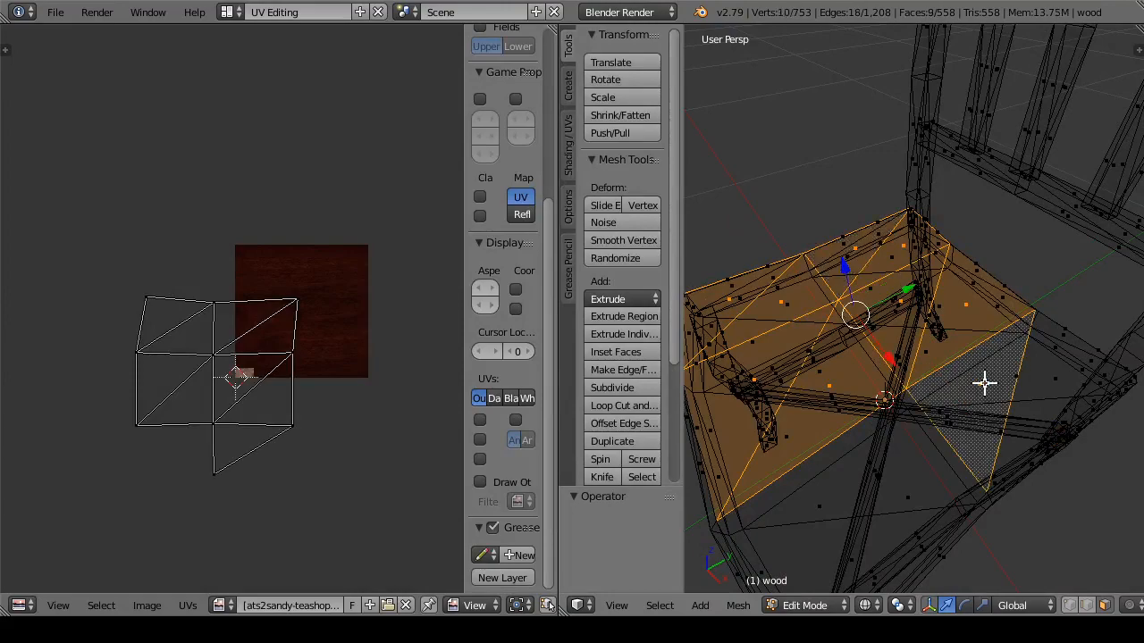
{"action": "right_click", "coordinate": [1062, 381], "text": "shift"}
{"action": "right_click", "coordinate": [911, 498], "text": "shift"}
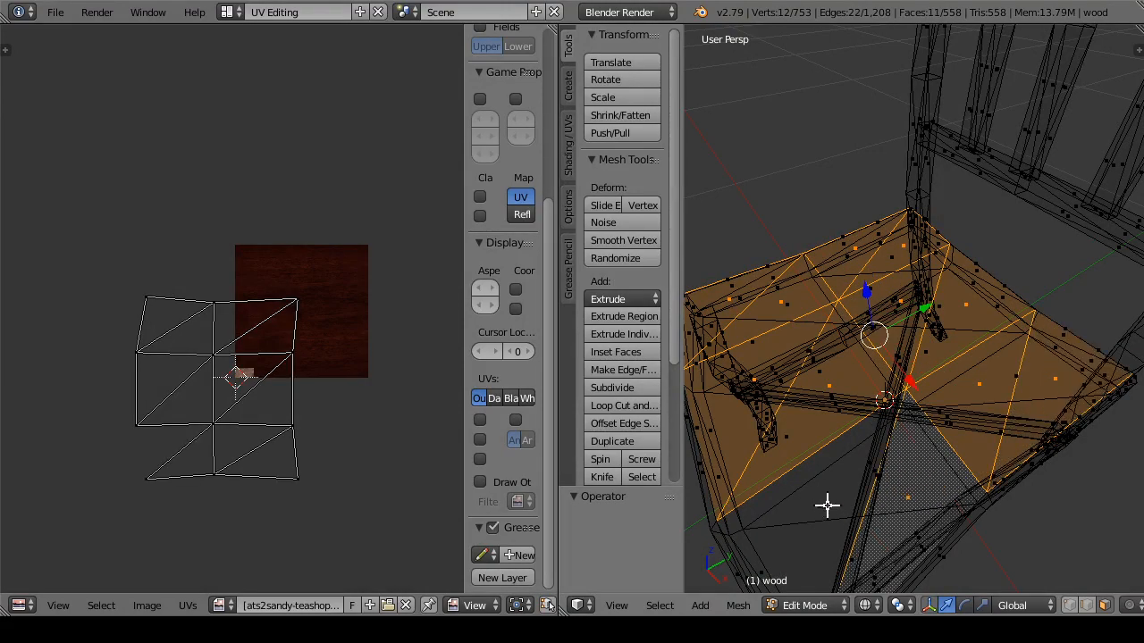
{"action": "right_click", "coordinate": [792, 510], "text": "shift"}
{"action": "left_click_drag", "start_coordinate": [792, 510], "coordinate": [944, 485]}
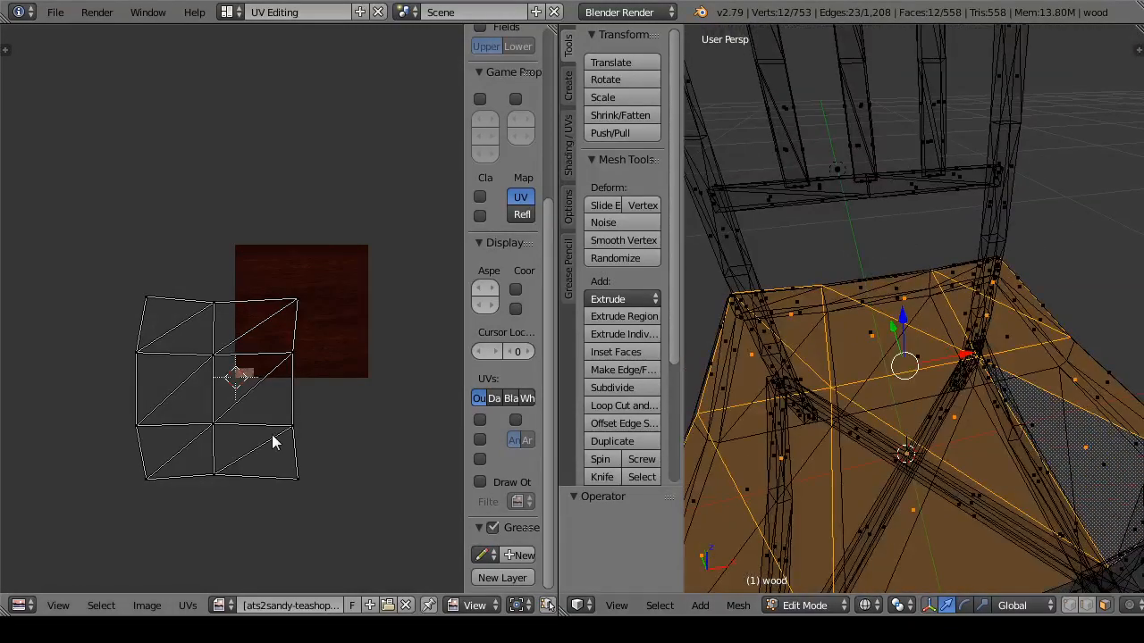
Step: In textured shading, move all of the seat's UVs 0.718 in X and 0.604 in Y, and scale them by 0.701
{"action": "key", "text": "a"}
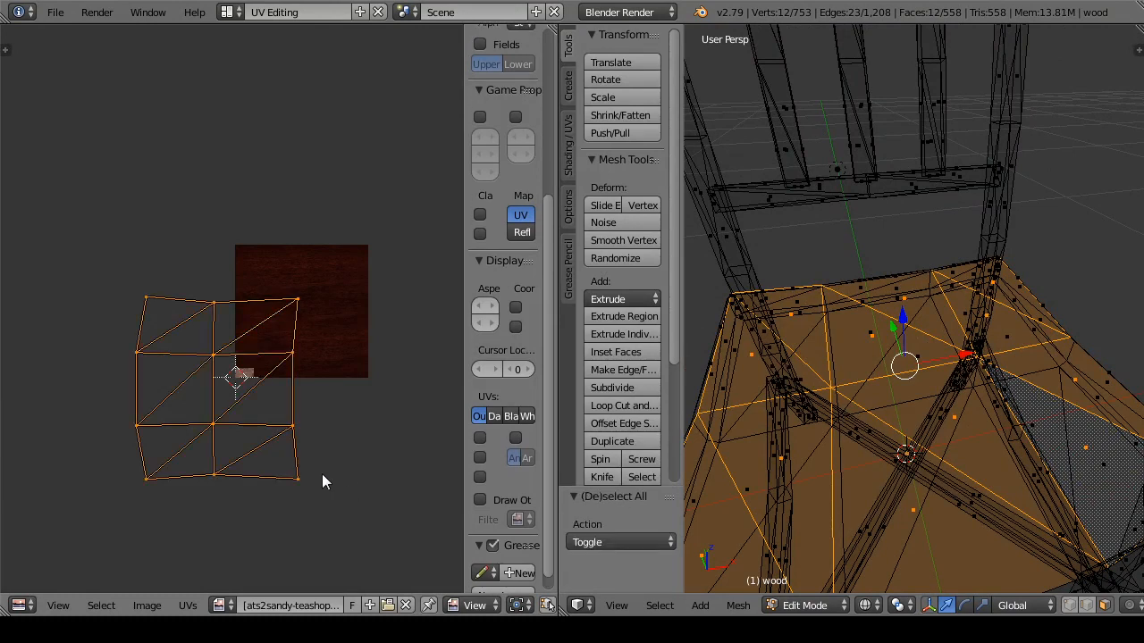
{"action": "left_click", "coordinate": [864, 605]}
{"action": "left_click", "coordinate": [871, 526]}
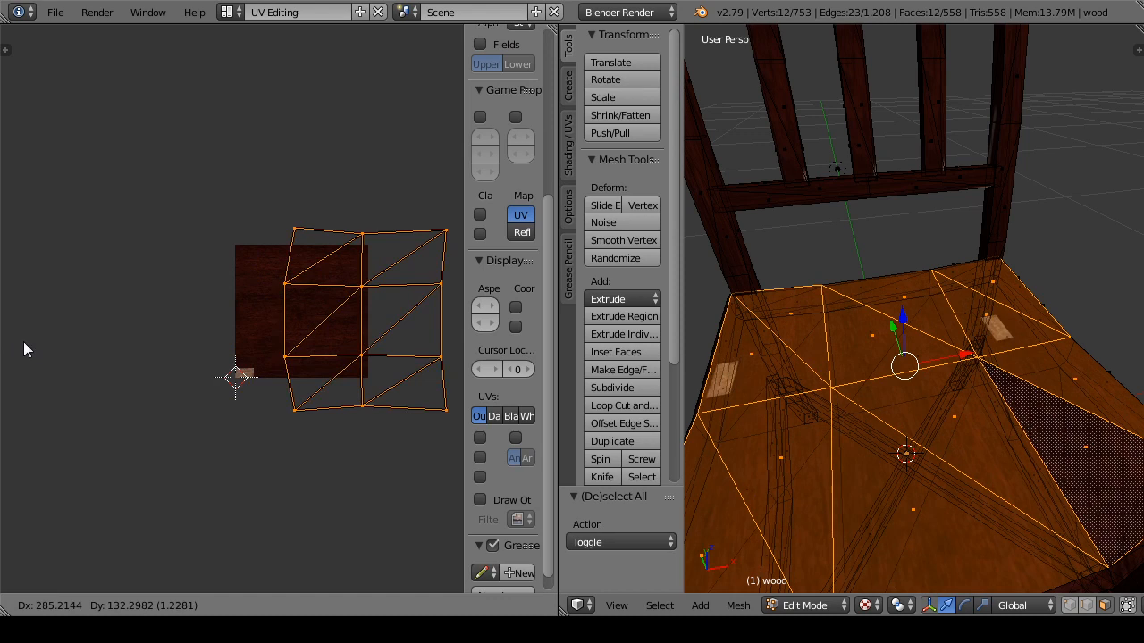
{"action": "left_click", "coordinate": [439, 338]}
{"action": "key", "text": "s"}
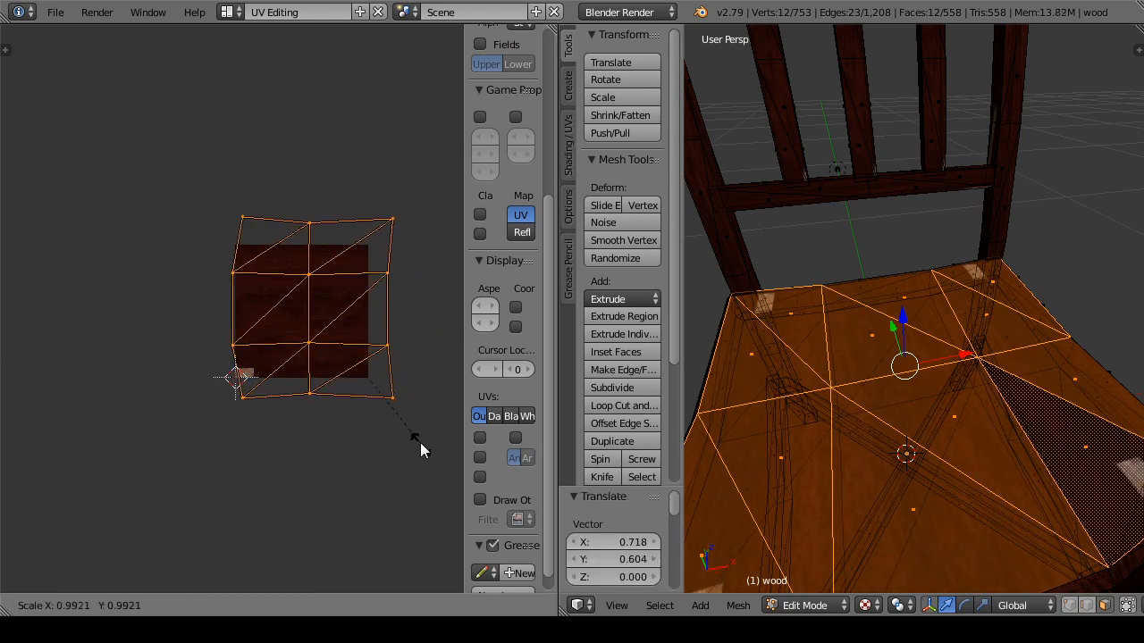
{"action": "left_click", "coordinate": [379, 411]}
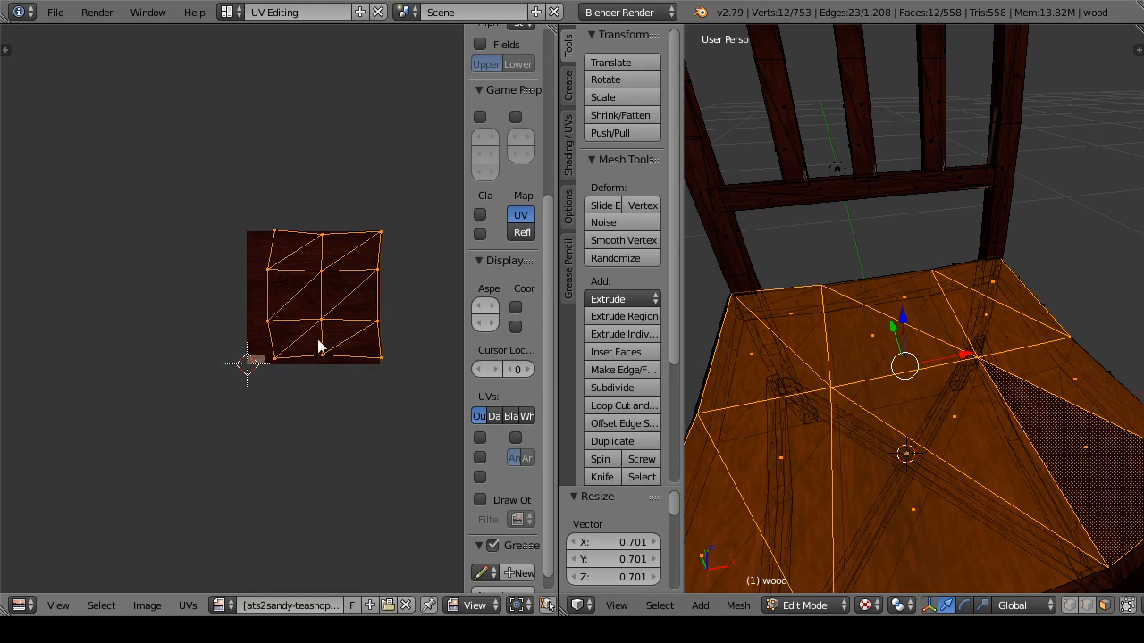
Step: Switch to Object Mode and inspect the texture on the chair's seat and underside
{"action": "left_click", "coordinate": [804, 605]}
{"action": "left_click", "coordinate": [817, 581]}
{"action": "left_click_drag", "start_coordinate": [823, 434], "coordinate": [710, 444]}
{"action": "scroll", "coordinate": [842, 359], "scroll_direction": "down", "scroll_amount": 3}
{"action": "left_click_drag", "start_coordinate": [858, 444], "coordinate": [906, 307]}
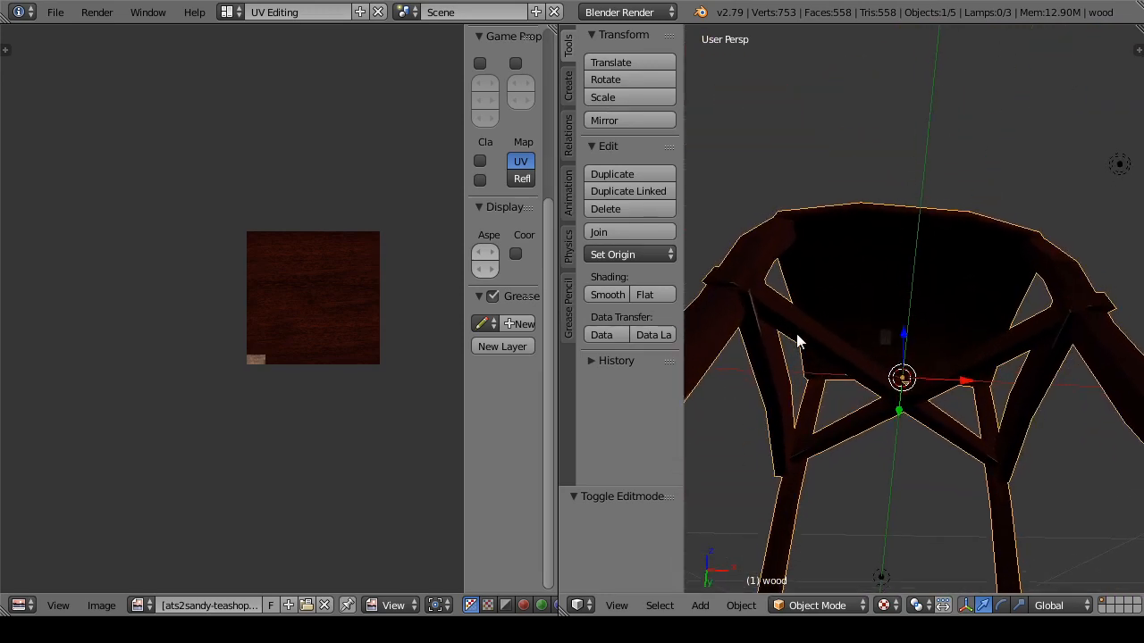
{"action": "left_click_drag", "start_coordinate": [796, 339], "coordinate": [792, 432]}
Step: Return to Edit Mode facing the seat's side edge and switch the viewport to solid shading
{"action": "left_click", "coordinate": [817, 606]}
{"action": "left_click", "coordinate": [830, 562]}
{"action": "left_click_drag", "start_coordinate": [830, 558], "coordinate": [831, 417]}
{"action": "left_click_drag", "start_coordinate": [911, 518], "coordinate": [1088, 448]}
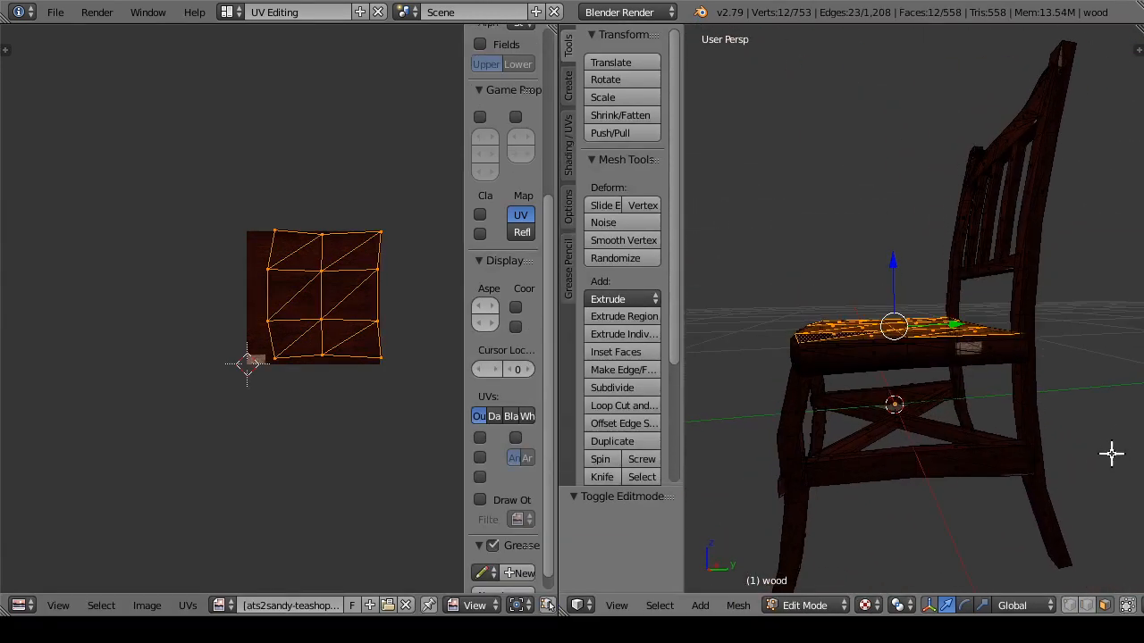
{"action": "scroll", "coordinate": [1110, 454], "scroll_direction": "up", "scroll_amount": 2}
{"action": "left_click_drag", "start_coordinate": [1032, 365], "coordinate": [861, 521]}
{"action": "right_click", "coordinate": [985, 413]}
{"action": "left_click", "coordinate": [863, 607]}
{"action": "left_click", "coordinate": [894, 559]}
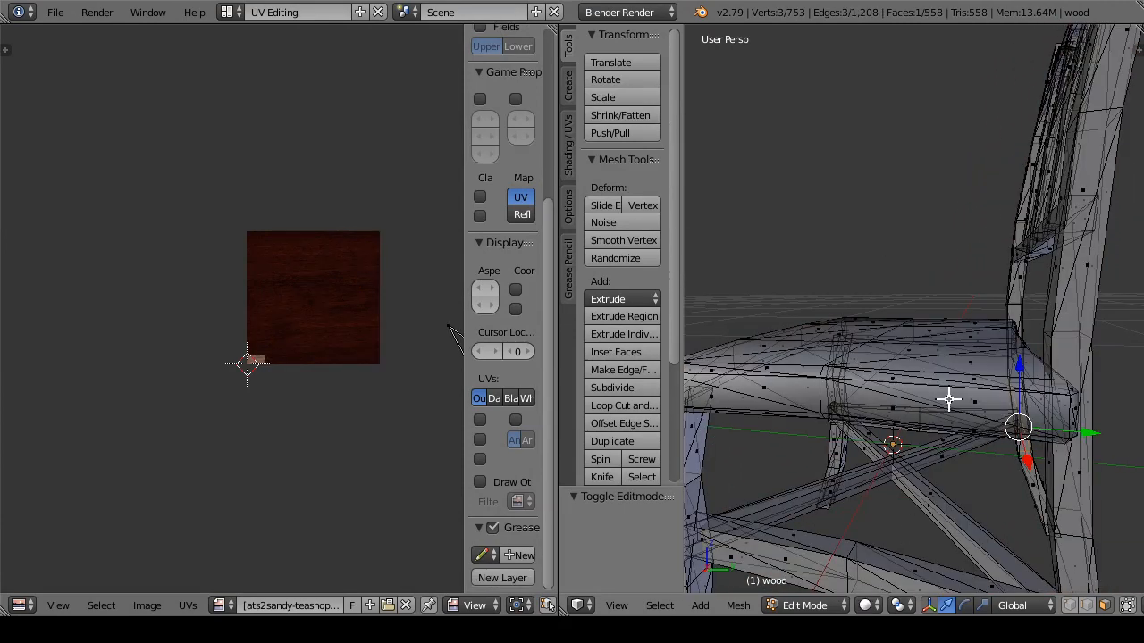
Step: Select the four faces along the seat's side edge and restore textured shading
{"action": "right_click", "coordinate": [975, 401]}
{"action": "right_click", "coordinate": [893, 411], "text": "shift"}
{"action": "right_click", "coordinate": [778, 390], "text": "shift"}
{"action": "right_click", "coordinate": [714, 397], "text": "shift"}
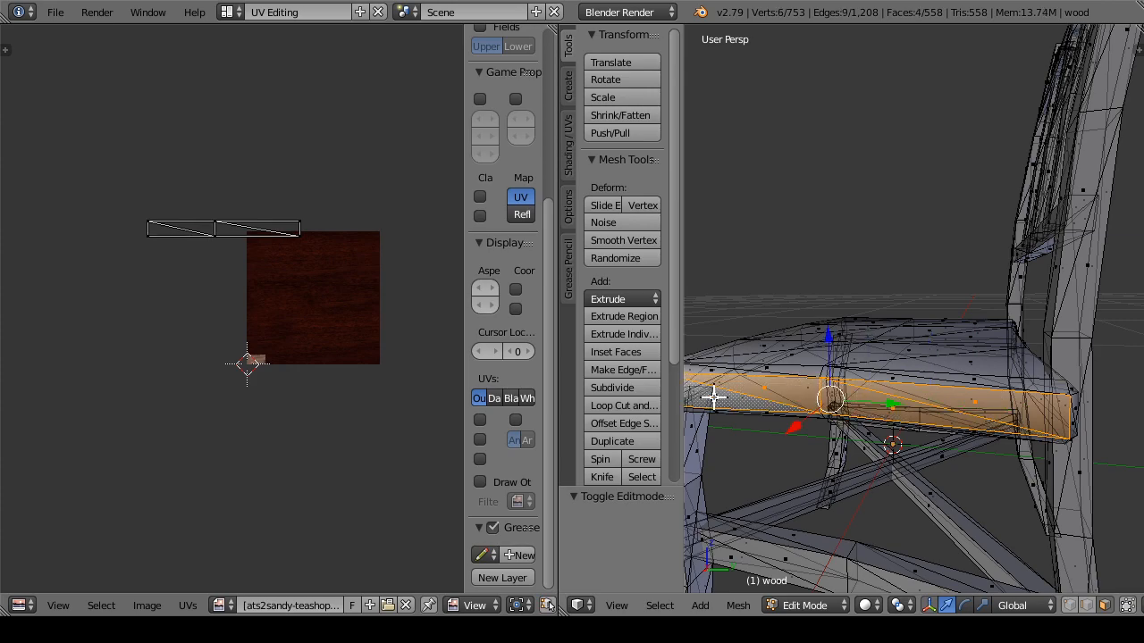
{"action": "mouse_move", "coordinate": [814, 418]}
{"action": "left_mouse_down"}
{"action": "mouse_move", "coordinate": [811, 429]}
{"action": "mouse_move", "coordinate": [1041, 403]}
{"action": "left_mouse_up"}
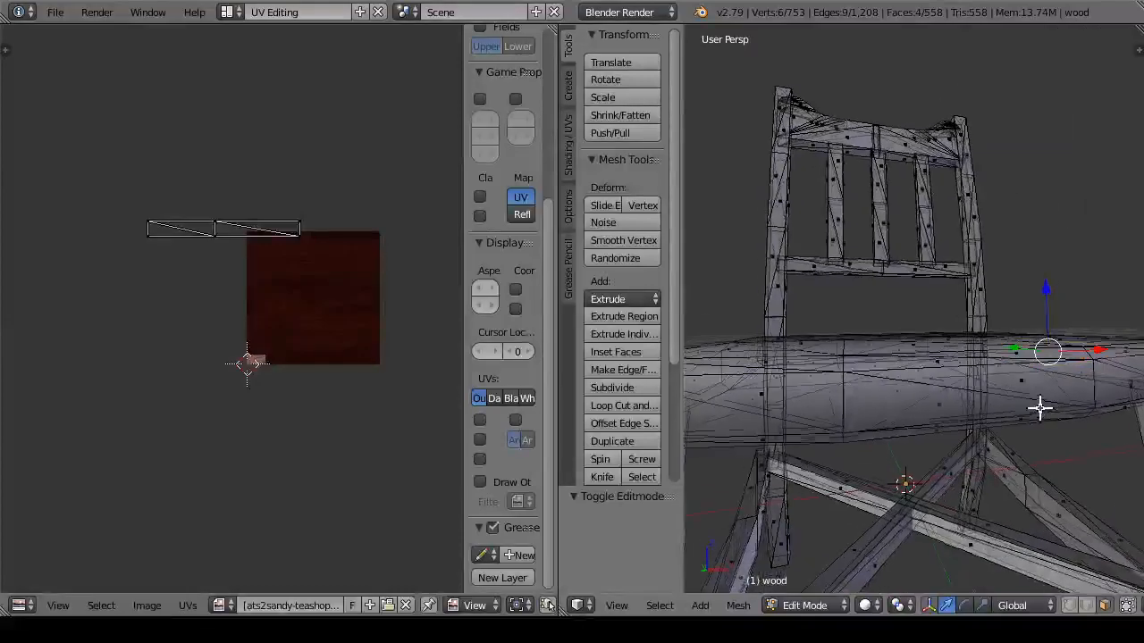
{"action": "left_click", "coordinate": [863, 607]}
{"action": "left_click", "coordinate": [891, 525]}
{"action": "mouse_move", "coordinate": [868, 288]}
{"action": "left_mouse_down"}
{"action": "mouse_move", "coordinate": [867, 378]}
{"action": "mouse_move", "coordinate": [899, 412]}
{"action": "left_mouse_up"}
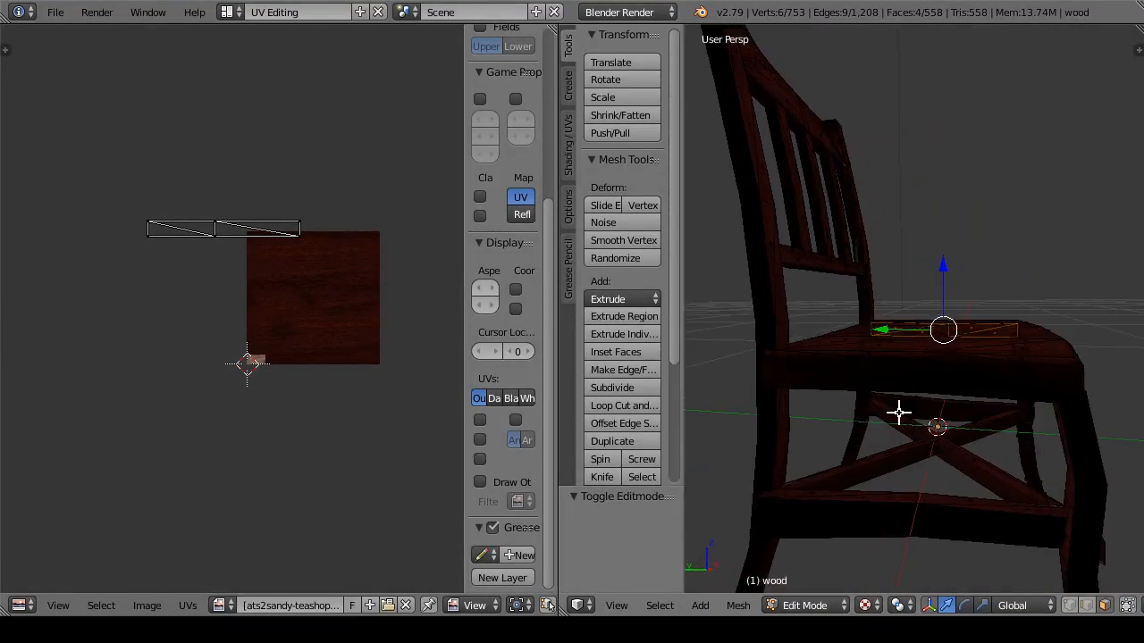
Step: In Object Mode, add a point lamp and move it about -0.996 along X to light the chair's side
{"action": "left_click", "coordinate": [568, 90]}
{"action": "left_click", "coordinate": [804, 605]}
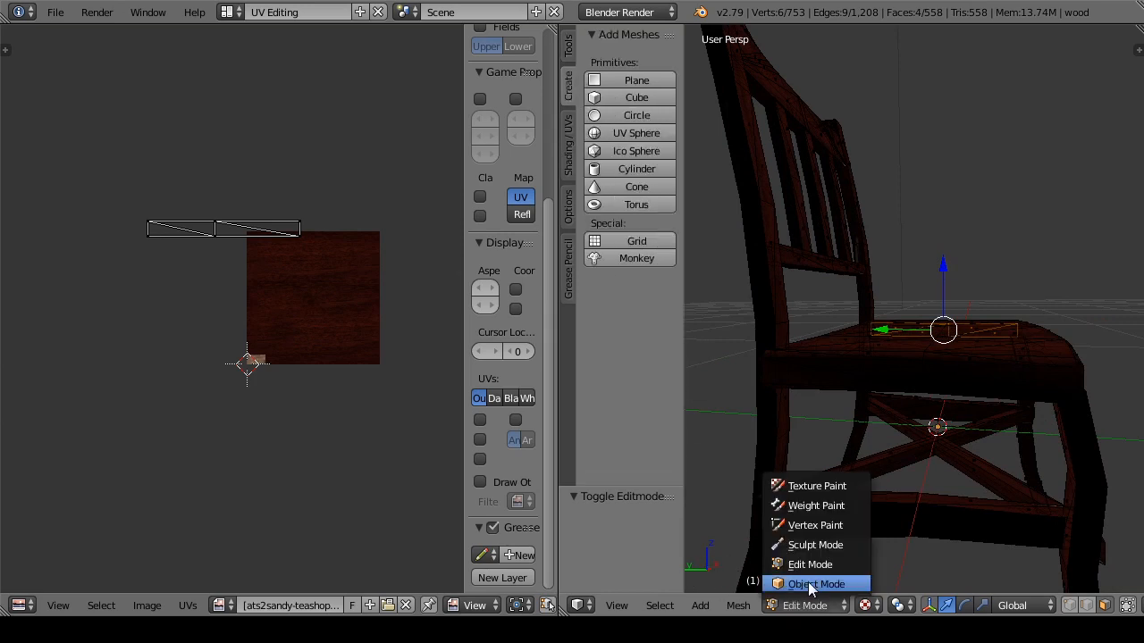
{"action": "left_click", "coordinate": [795, 585]}
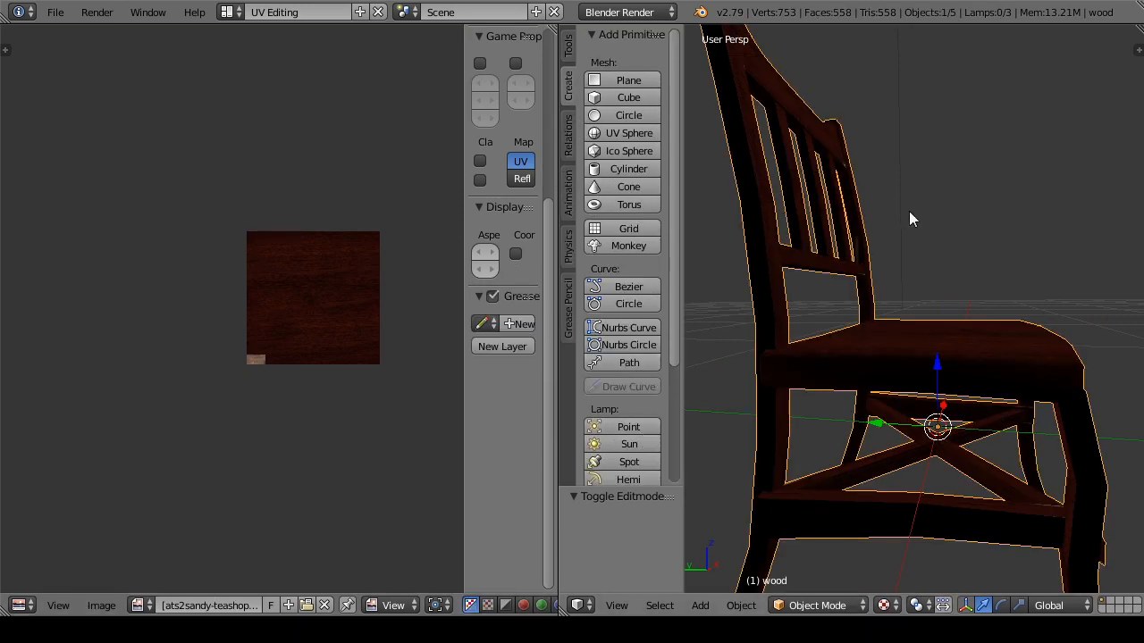
{"action": "scroll", "coordinate": [910, 214], "scroll_direction": "down", "scroll_amount": 5}
{"action": "left_click_drag", "start_coordinate": [922, 368], "coordinate": [880, 392]}
{"action": "left_click_drag", "start_coordinate": [946, 332], "coordinate": [848, 463]}
{"action": "key", "text": "ctrl+z"}
{"action": "left_click", "coordinate": [634, 430]}
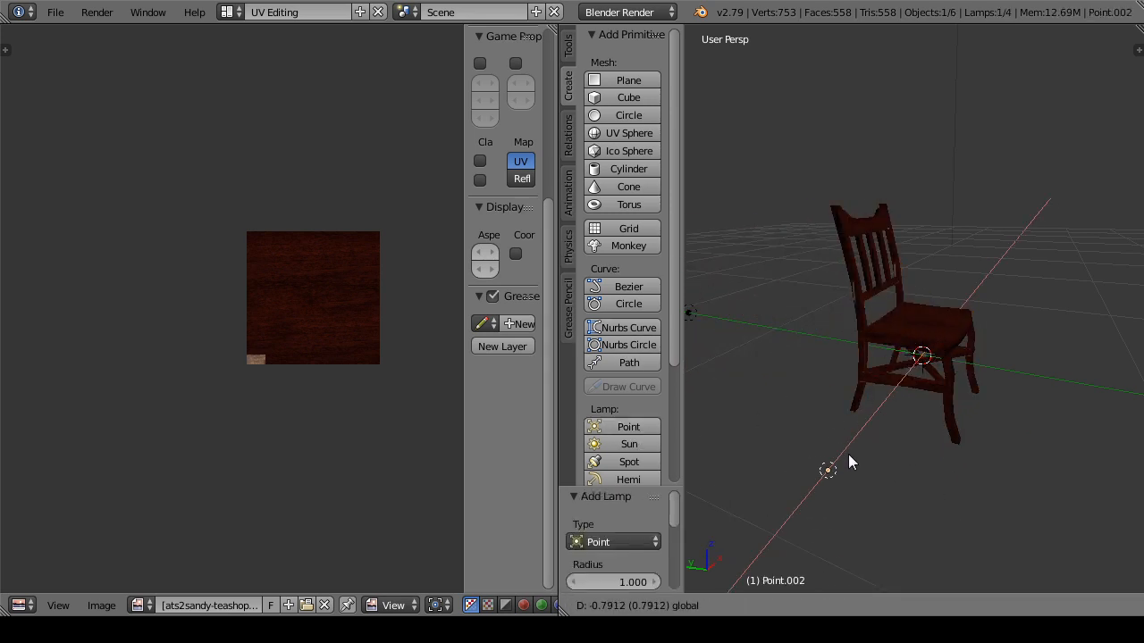
{"action": "left_click_drag", "start_coordinate": [795, 508], "coordinate": [795, 507]}
{"action": "left_click_drag", "start_coordinate": [795, 507], "coordinate": [853, 411]}
Step: Select the chair again and return to Edit Mode, close to the seat's side edge
{"action": "right_click", "coordinate": [853, 410]}
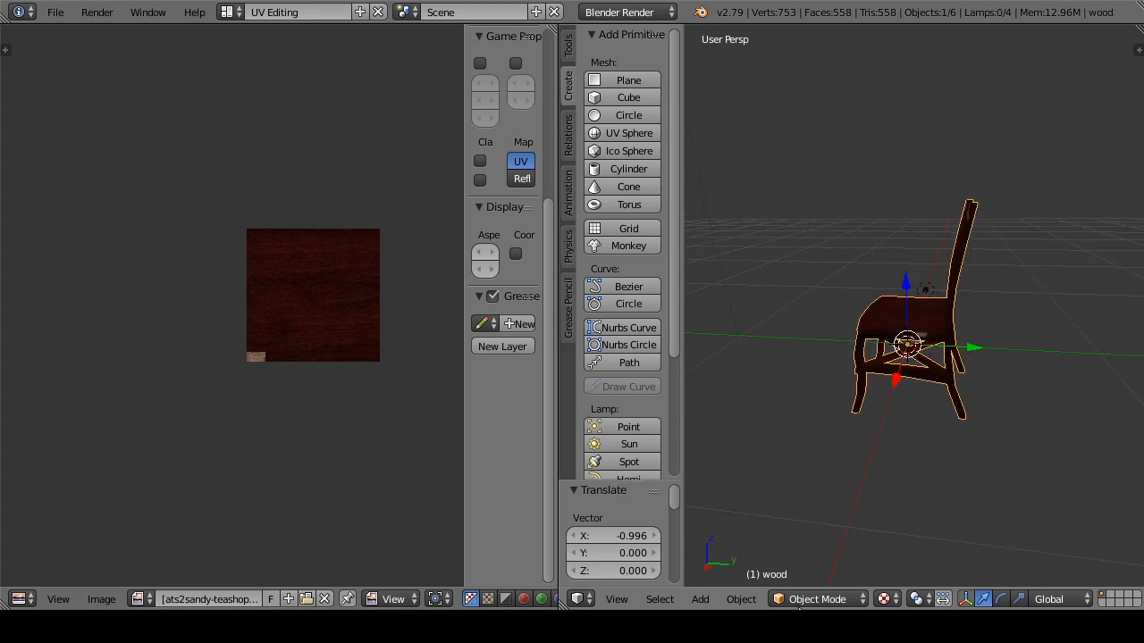
{"action": "left_click", "coordinate": [815, 603]}
{"action": "left_click", "coordinate": [816, 559]}
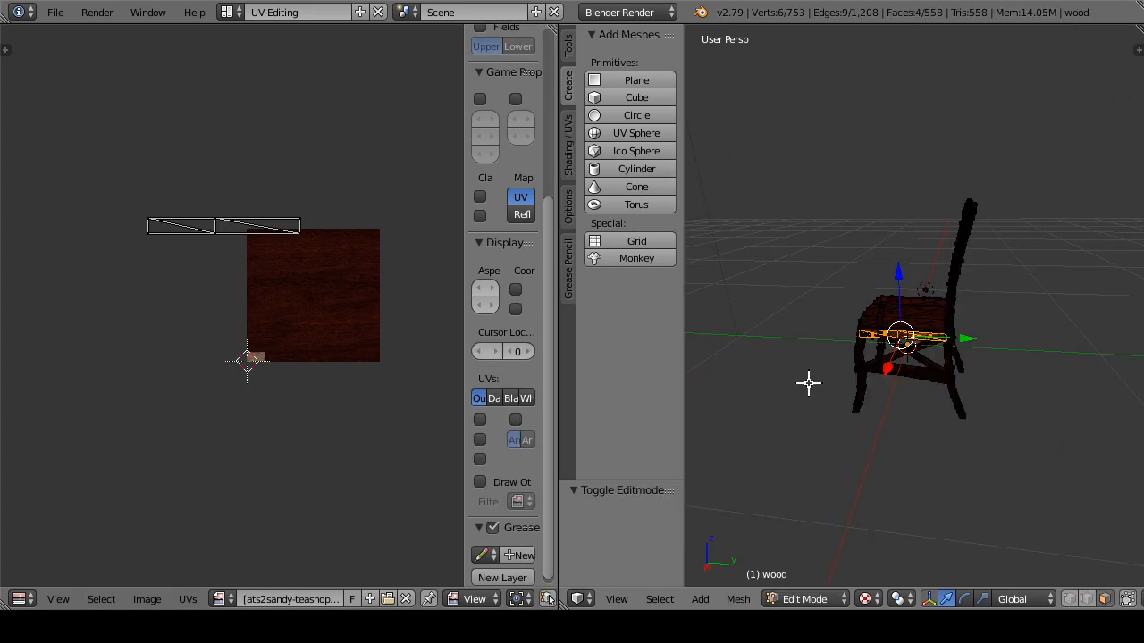
{"action": "scroll", "coordinate": [807, 382], "scroll_direction": "up", "scroll_amount": 5}
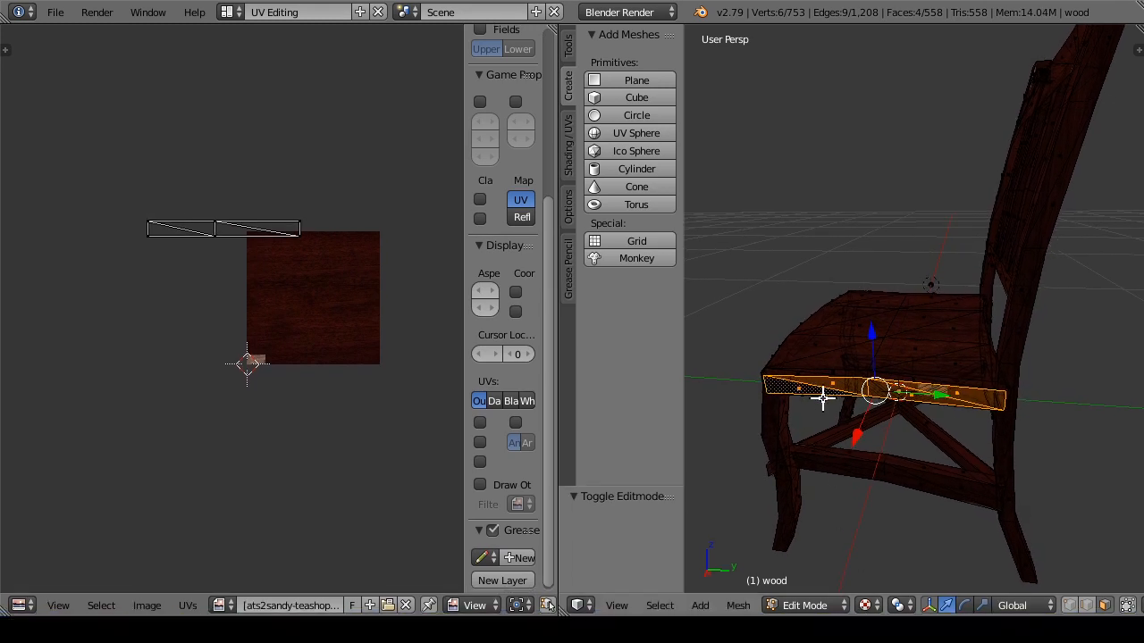
Step: Move all UVs of the seat's side edge 1.020 in X and return to Object Mode
{"action": "key", "text": "a"}
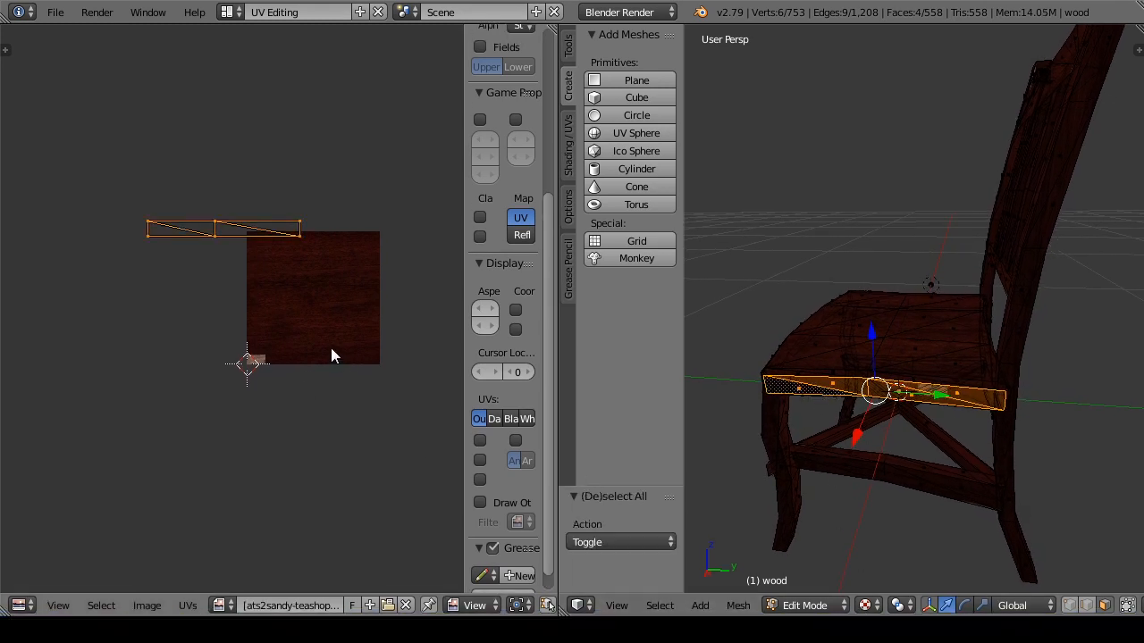
{"action": "key", "text": "g"}
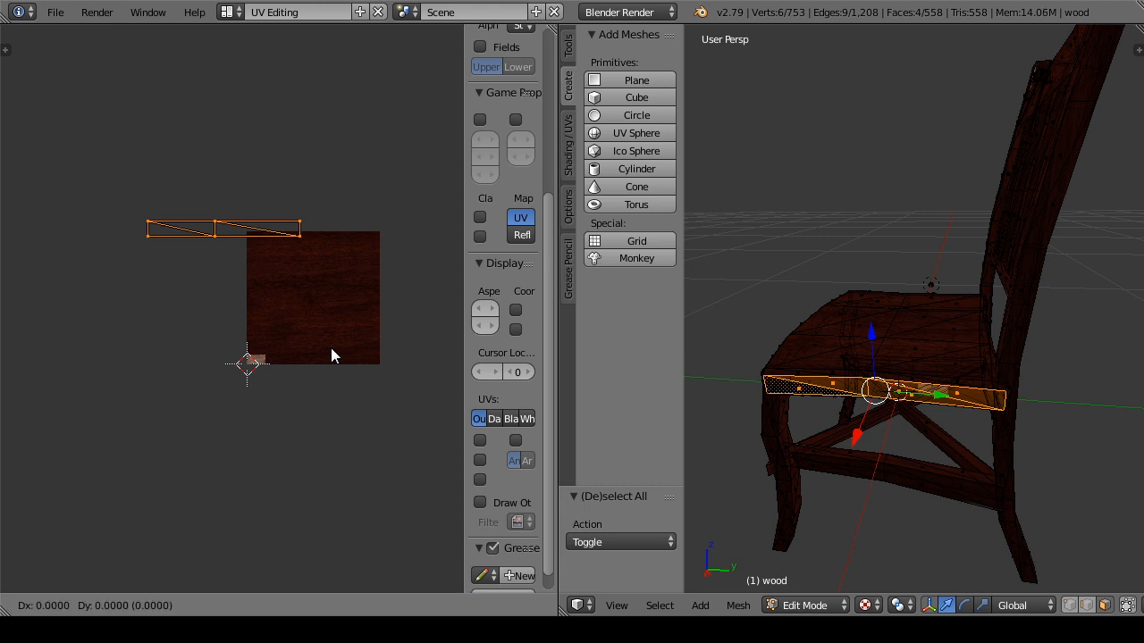
{"action": "left_click", "coordinate": [8, 321]}
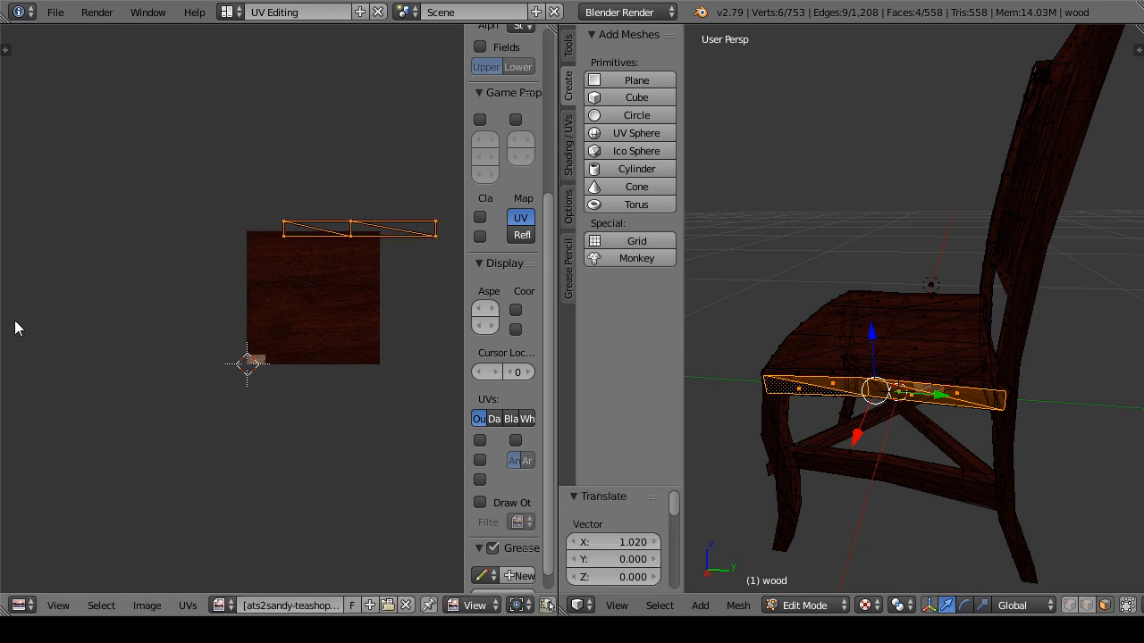
{"action": "left_click", "coordinate": [809, 601]}
{"action": "left_click", "coordinate": [814, 567]}
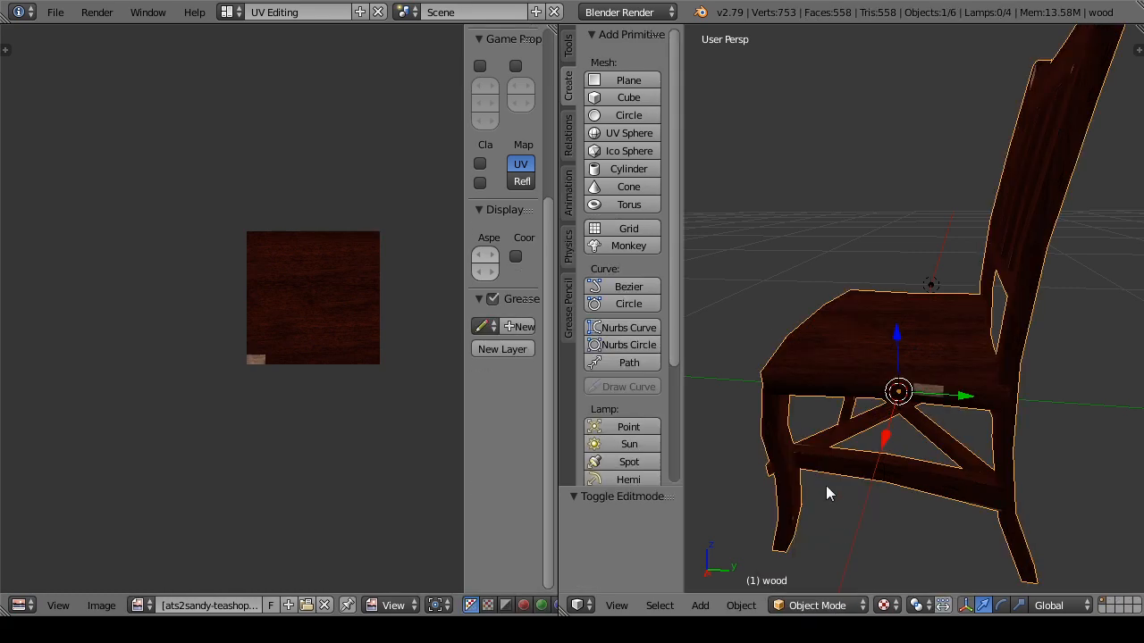
Step: Return to Edit Mode on the chair with the seat's side-edge faces selected
{"action": "left_click_drag", "start_coordinate": [788, 454], "coordinate": [827, 431]}
{"action": "left_click", "coordinate": [799, 605]}
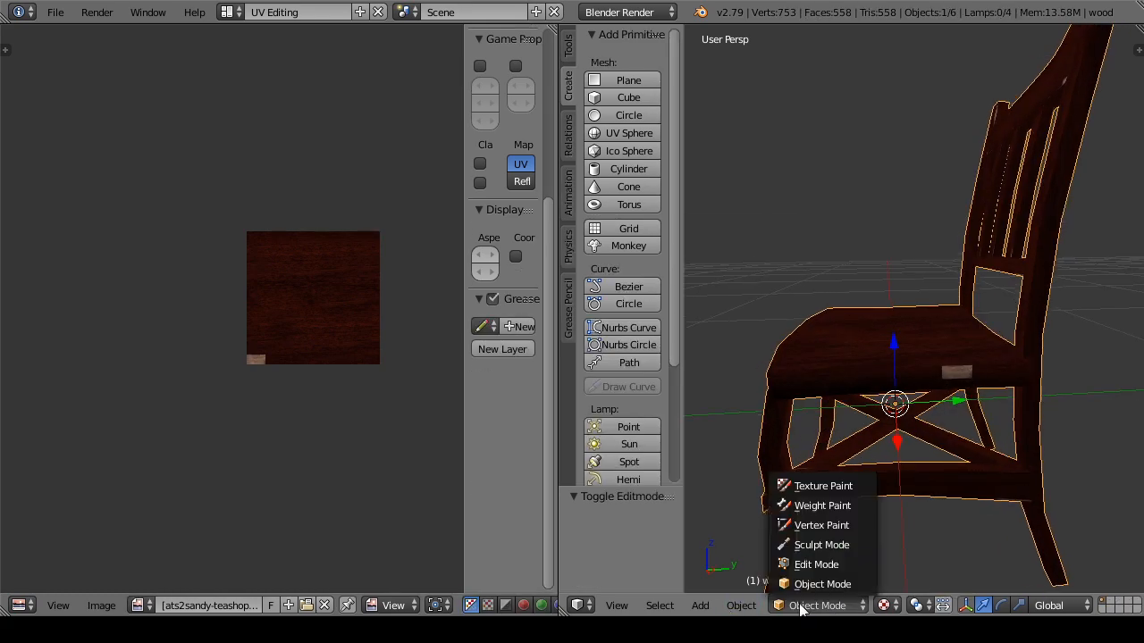
{"action": "left_click", "coordinate": [807, 562]}
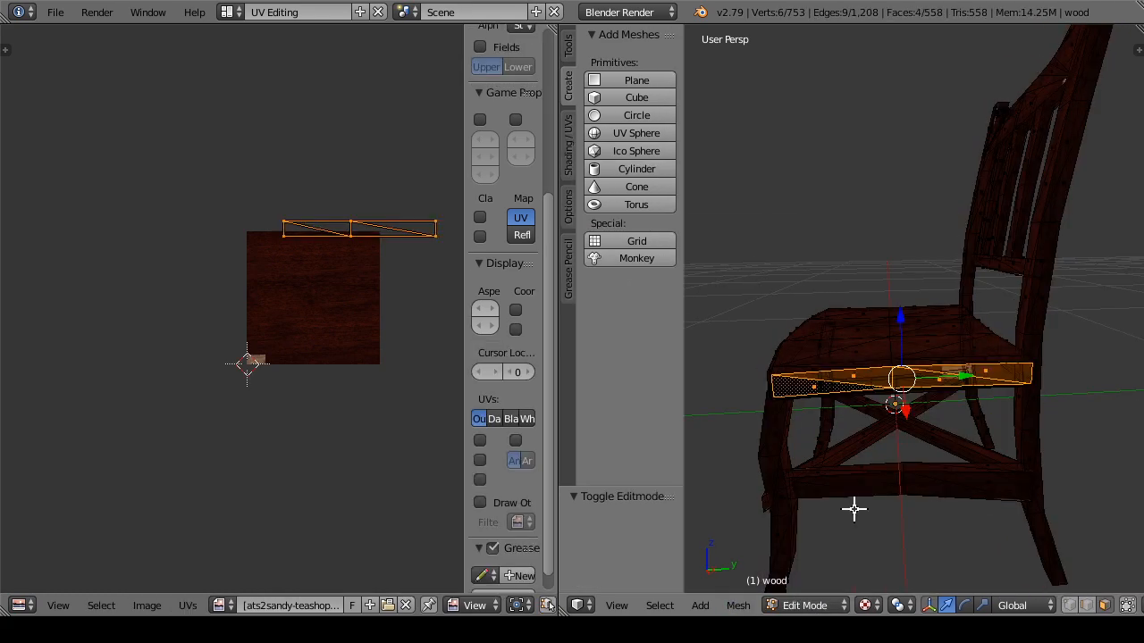
Step: Try moving the seat side edge's UVs -0.282 in X and 0.027 in Y, adjust them again, and undo both moves
{"action": "key", "text": "g"}
{"action": "left_click", "coordinate": [392, 295]}
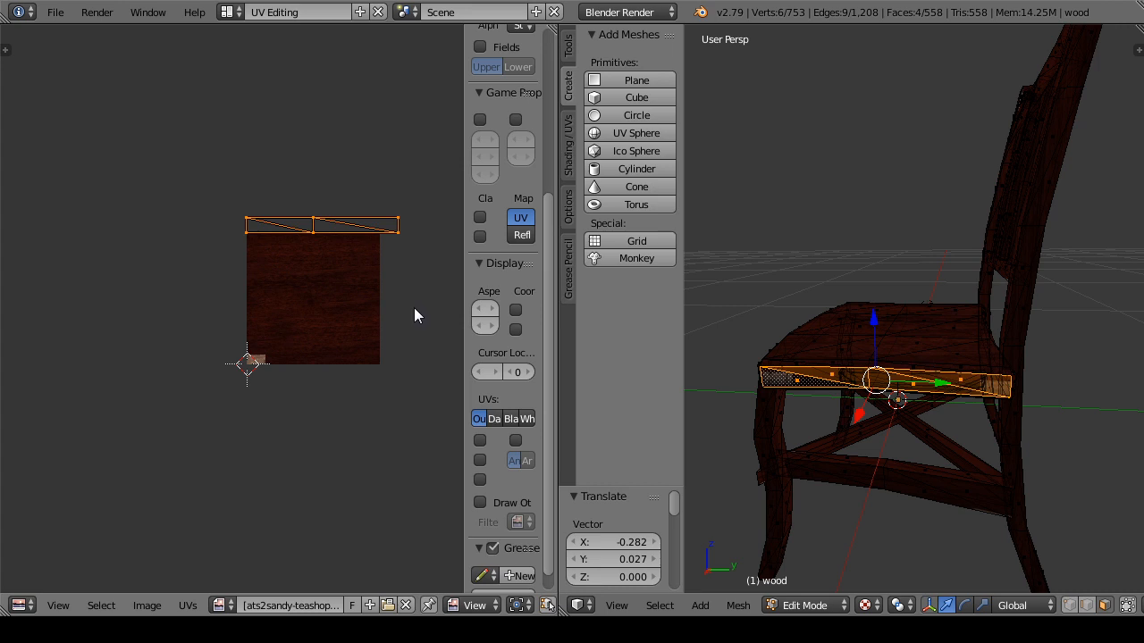
{"action": "key", "text": "g"}
{"action": "left_click", "coordinate": [414, 313]}
{"action": "key", "text": "ctrl+z"}
{"action": "key", "text": "ctrl+z"}
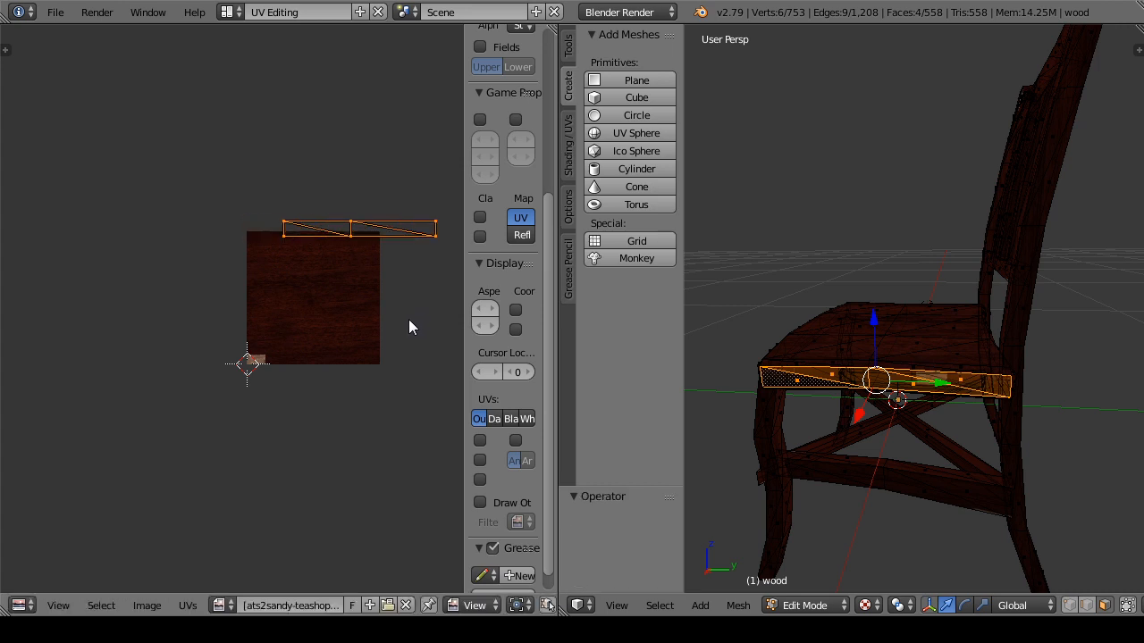
Step: Undo the earlier X shift of the seat side edge's UVs, move them -0.255 along Y instead, and return to Object Mode
{"action": "key", "text": "ctrl+z"}
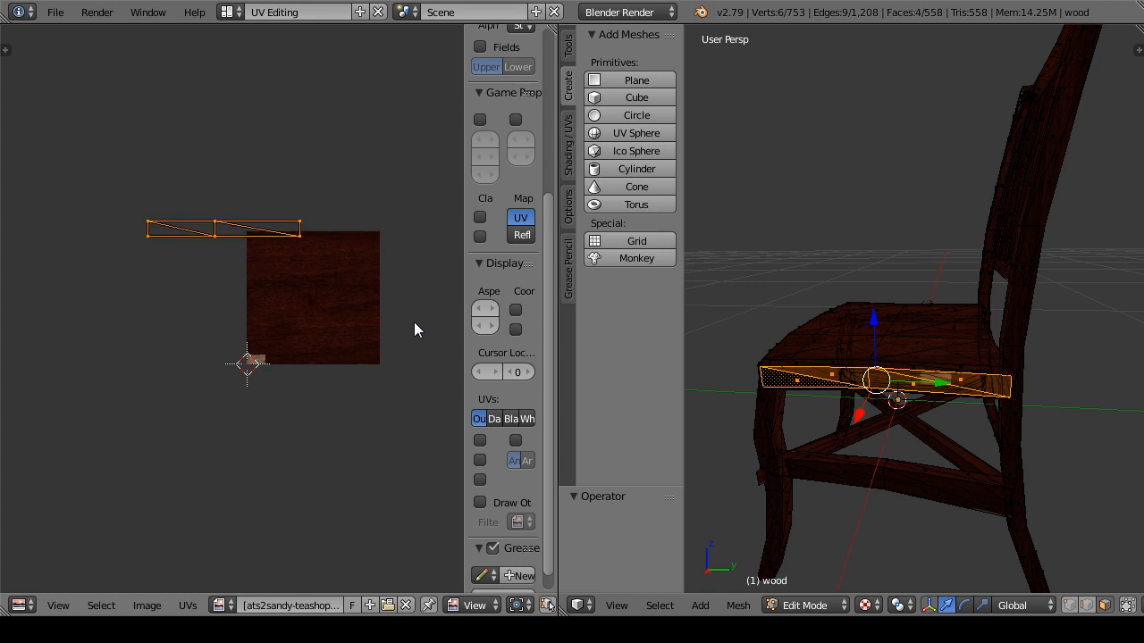
{"action": "key", "text": "g"}
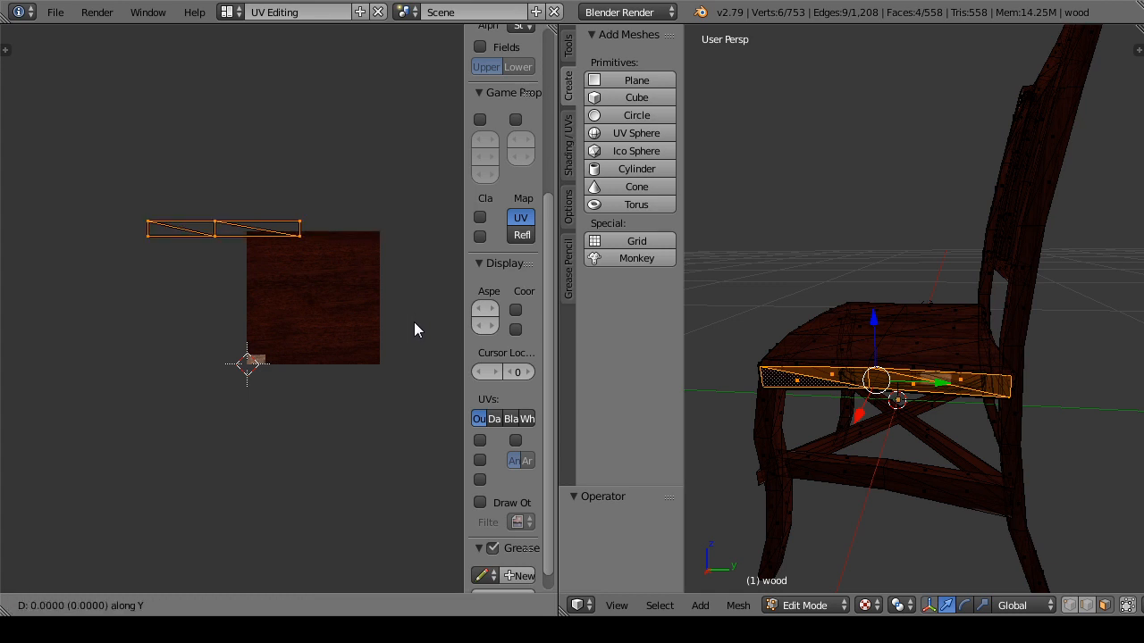
{"action": "left_click", "coordinate": [417, 356]}
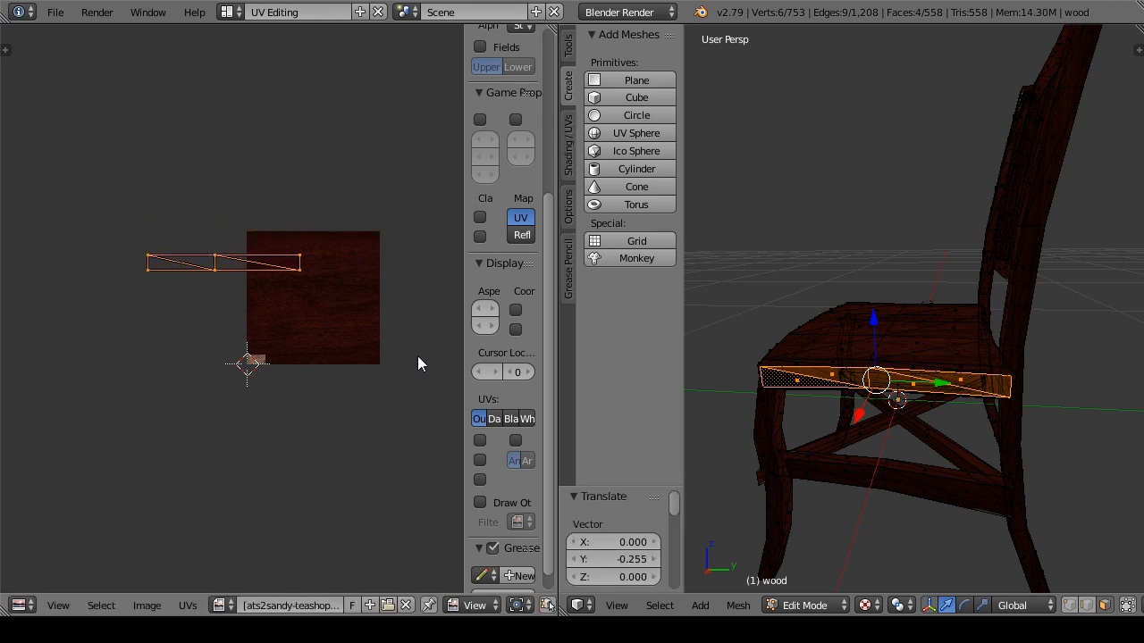
{"action": "left_click", "coordinate": [841, 605]}
{"action": "left_click", "coordinate": [828, 582]}
{"action": "scroll", "coordinate": [876, 442], "scroll_direction": "up", "scroll_amount": 5}
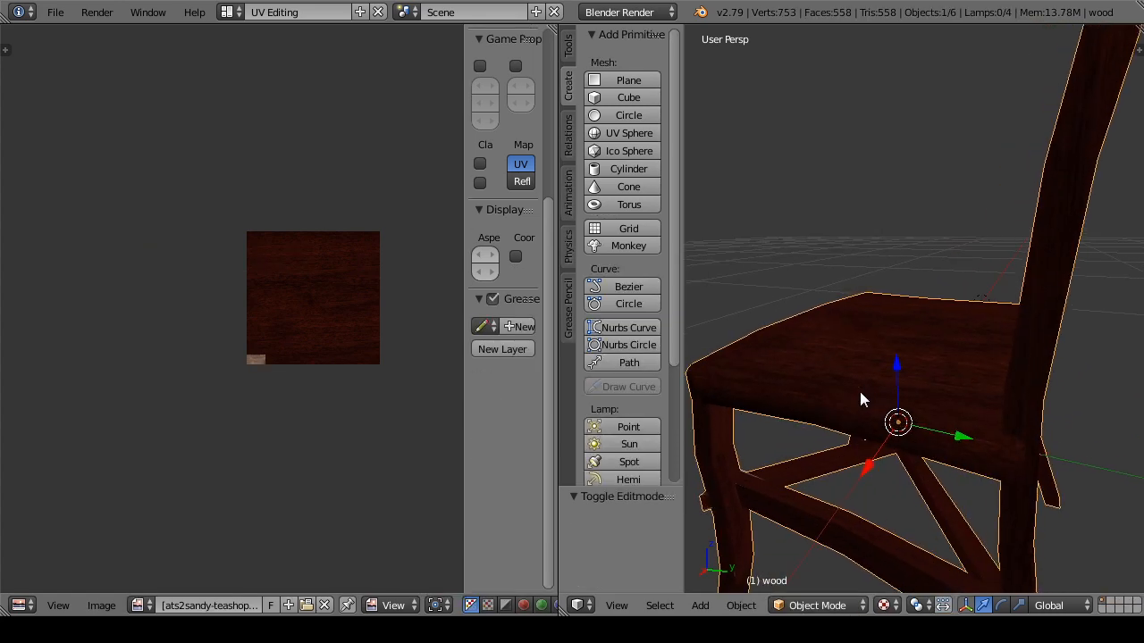
Step: In Edit Mode, select the triangular face with the pale patch on the back of the chair's rear post, just above the seat
{"action": "left_click_drag", "start_coordinate": [873, 390], "coordinate": [745, 562]}
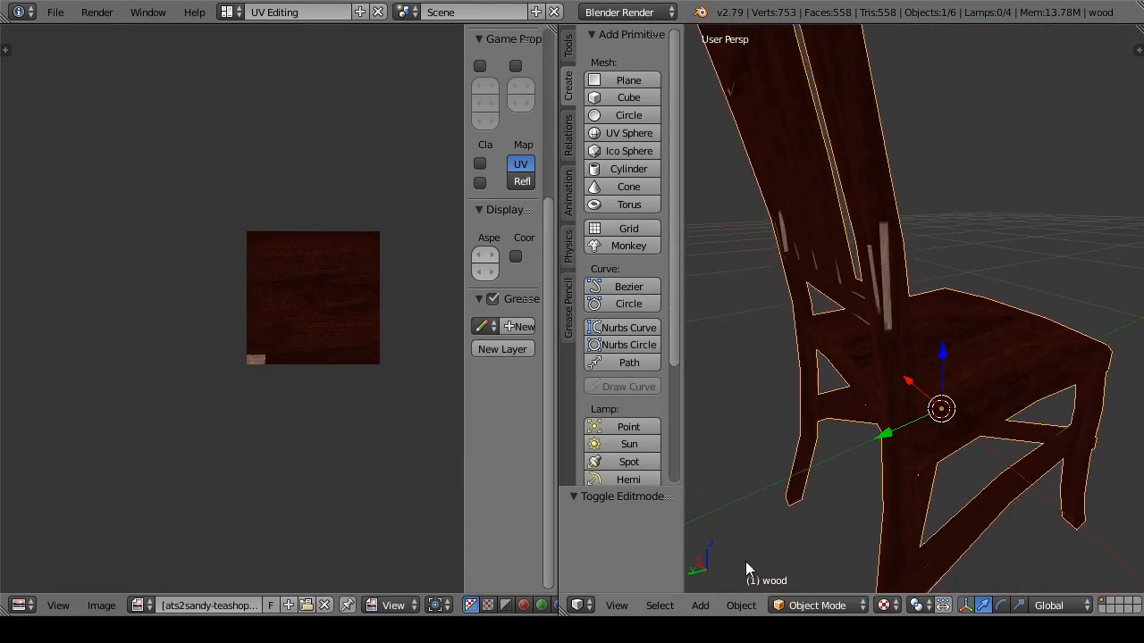
{"action": "left_click", "coordinate": [816, 605]}
{"action": "left_click", "coordinate": [815, 565]}
{"action": "left_click_drag", "start_coordinate": [817, 488], "coordinate": [909, 436]}
{"action": "right_click", "coordinate": [1006, 372]}
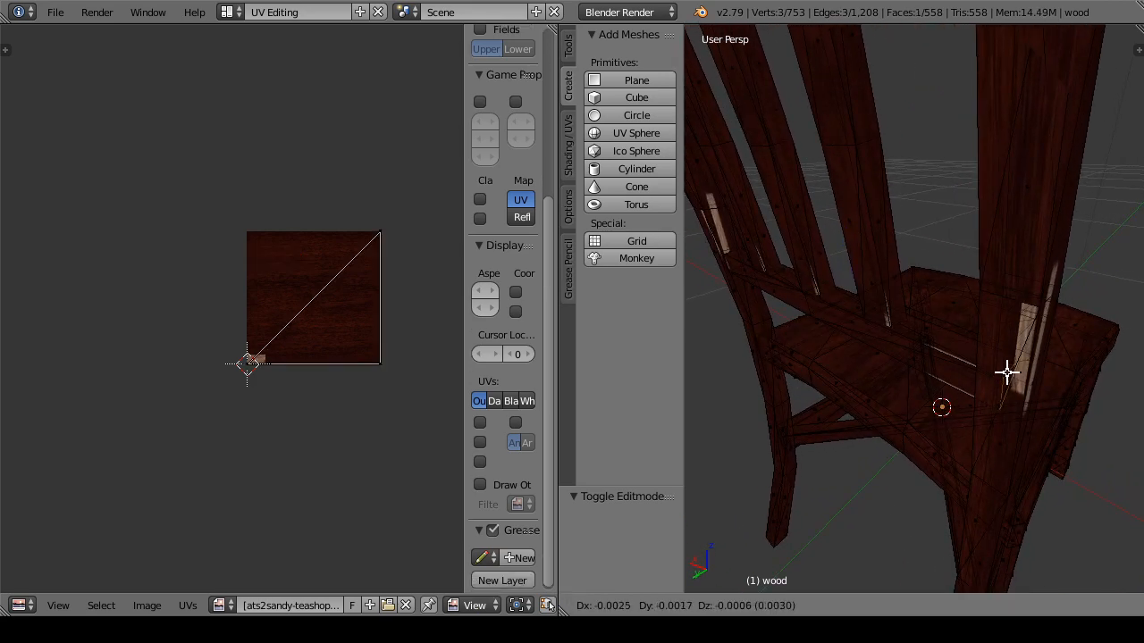
{"action": "left_click", "coordinate": [958, 392]}
{"action": "key", "text": "ctrl+z"}
{"action": "right_click", "coordinate": [989, 376]}
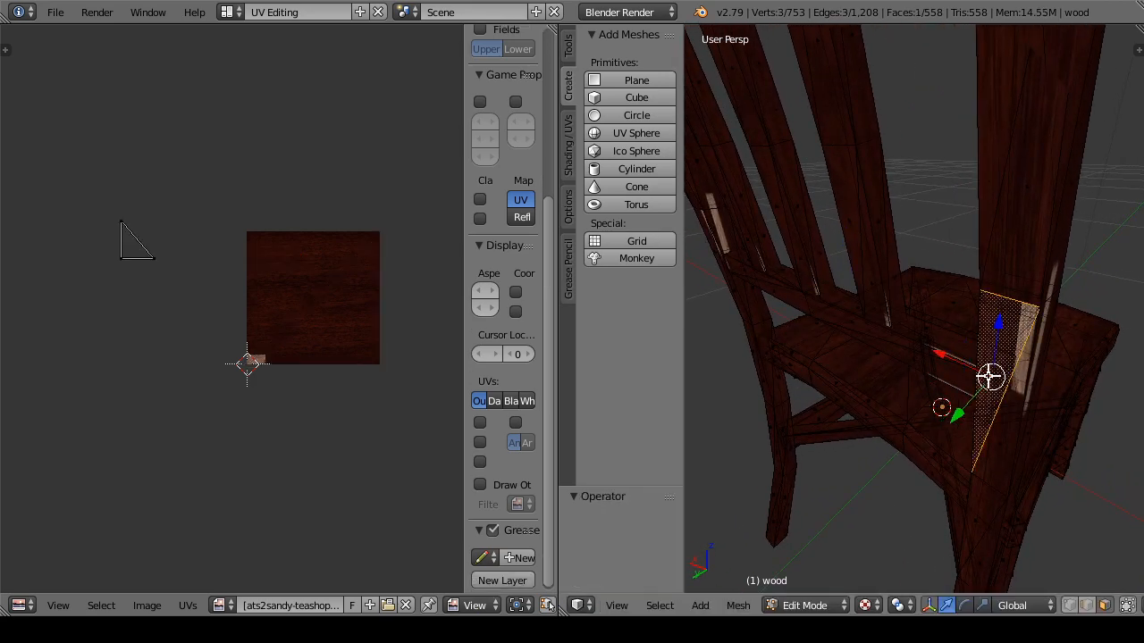
Step: Extend the selection to four faces, adding the adjoining back triangle and the pale-patched outer-side faces of the same rear post
{"action": "right_click", "coordinate": [1000, 444], "text": "shift"}
{"action": "left_click_drag", "start_coordinate": [996, 439], "coordinate": [974, 431]}
{"action": "left_click_drag", "start_coordinate": [947, 342], "coordinate": [882, 405]}
{"action": "right_click", "coordinate": [830, 213], "text": "shift"}
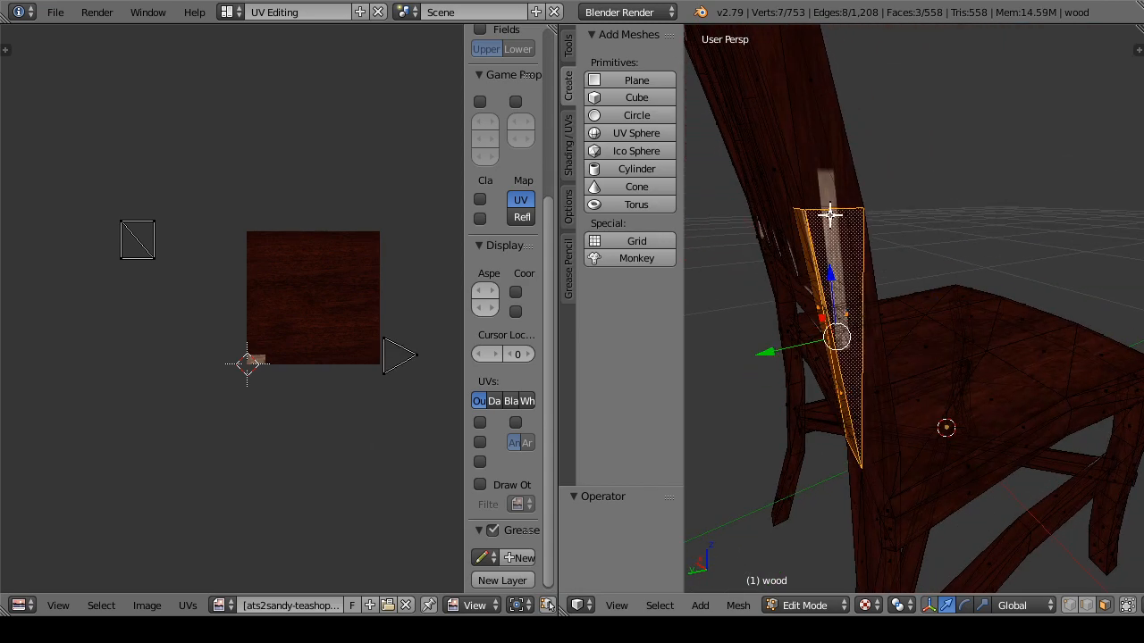
{"action": "right_click", "coordinate": [830, 227], "text": "shift"}
{"action": "left_click_drag", "start_coordinate": [830, 230], "coordinate": [845, 256]}
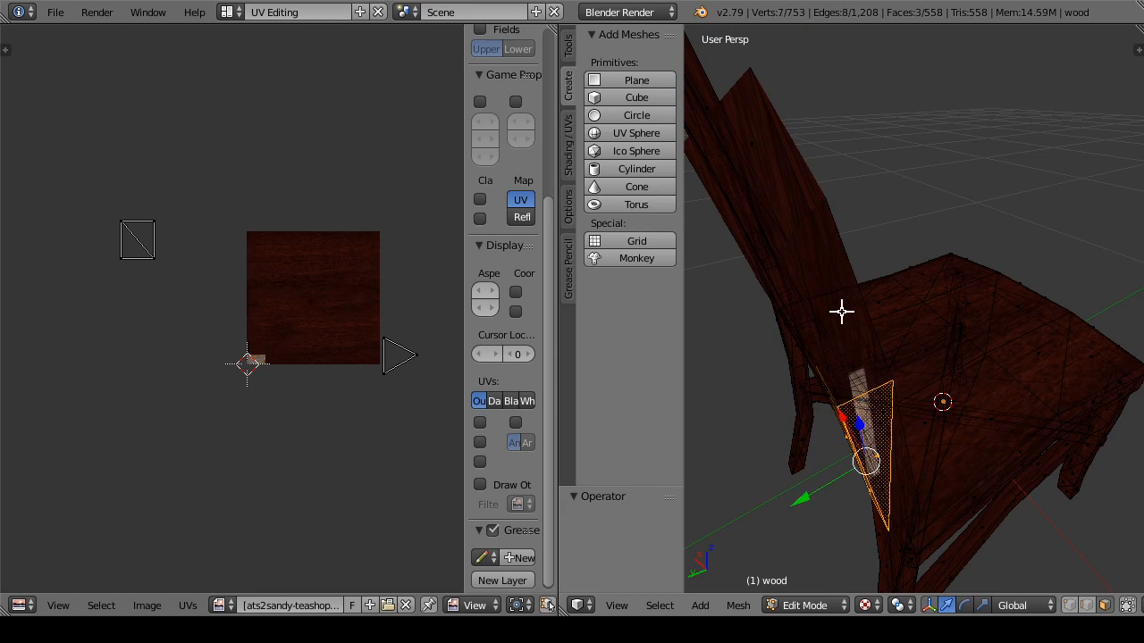
{"action": "left_click_drag", "start_coordinate": [803, 373], "coordinate": [887, 332]}
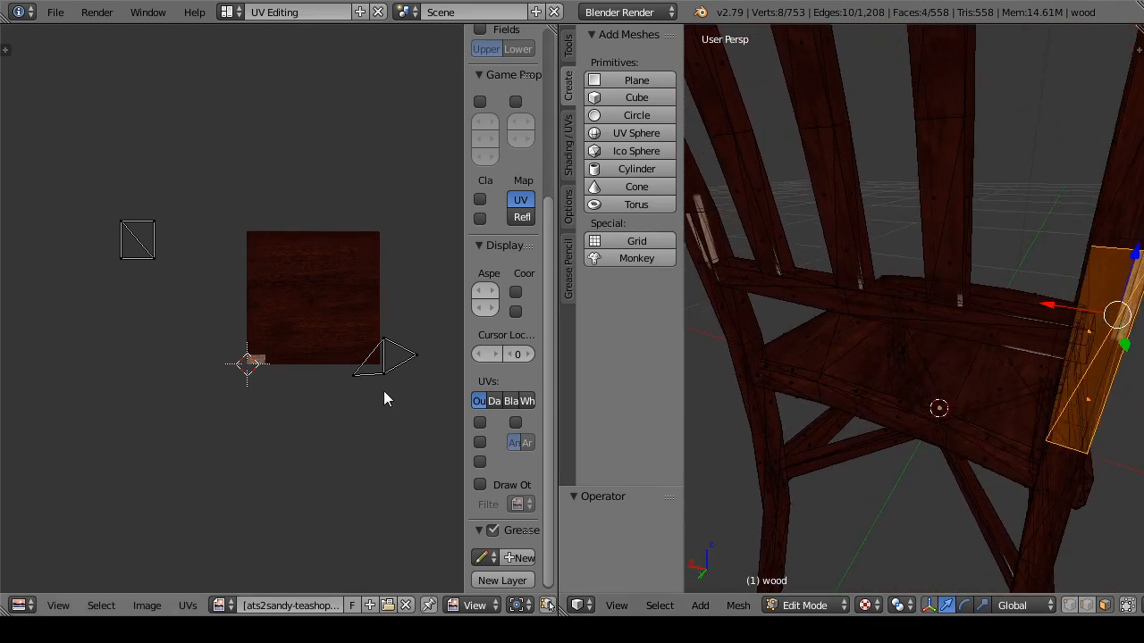
{"action": "left_click_drag", "start_coordinate": [740, 394], "coordinate": [992, 408]}
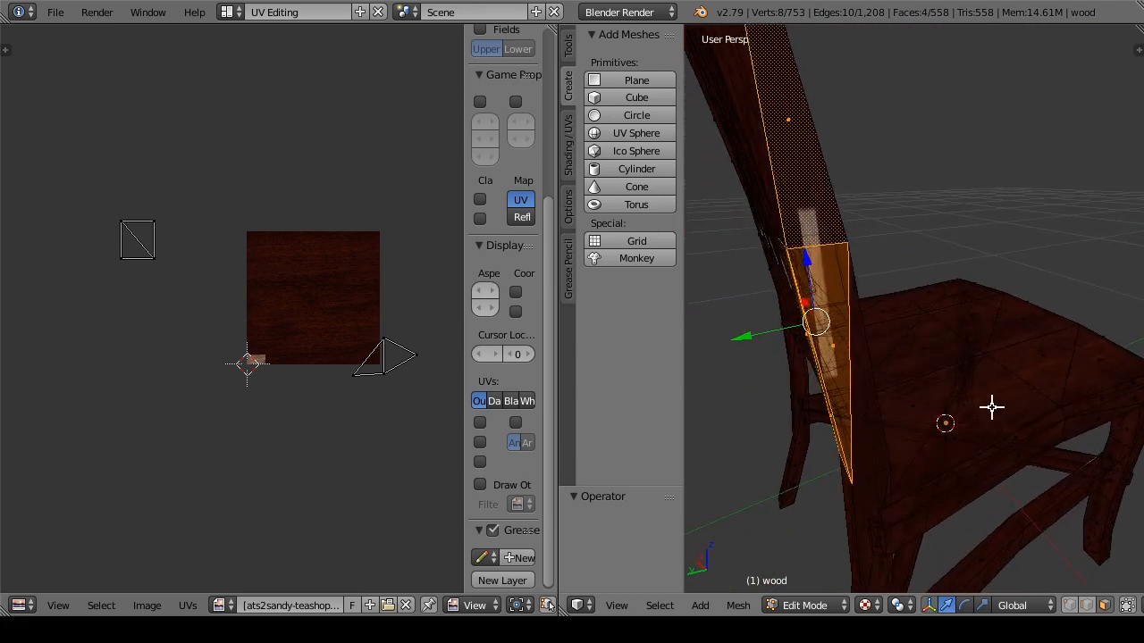
Step: Add the adjoining faces on the chair's rear post to the face selection
{"action": "right_click", "coordinate": [867, 412], "text": "shift"}
{"action": "left_click_drag", "start_coordinate": [849, 411], "coordinate": [859, 230]}
{"action": "right_click", "coordinate": [859, 230], "text": "shift"}
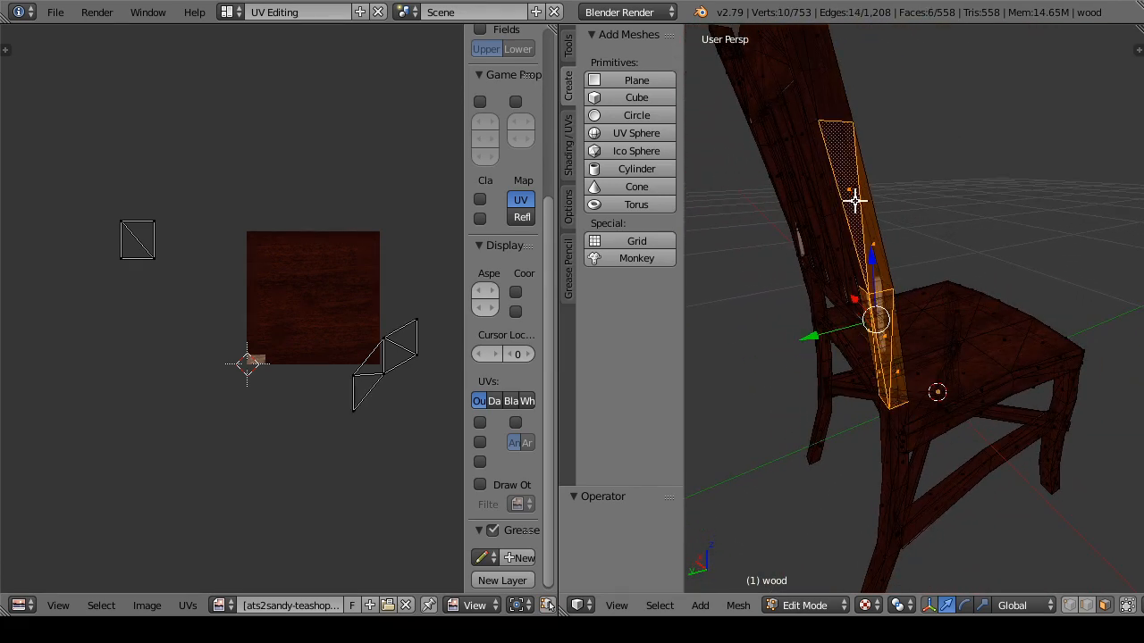
Step: Examine the UV layout of the selected rear-post faces against the wood texture and the light patches on the chair
{"action": "left_click_drag", "start_coordinate": [392, 367], "coordinate": [357, 419]}
{"action": "scroll", "coordinate": [384, 423], "scroll_direction": "up", "scroll_amount": 1}
{"action": "scroll", "coordinate": [384, 423], "scroll_direction": "up", "scroll_amount": 2}
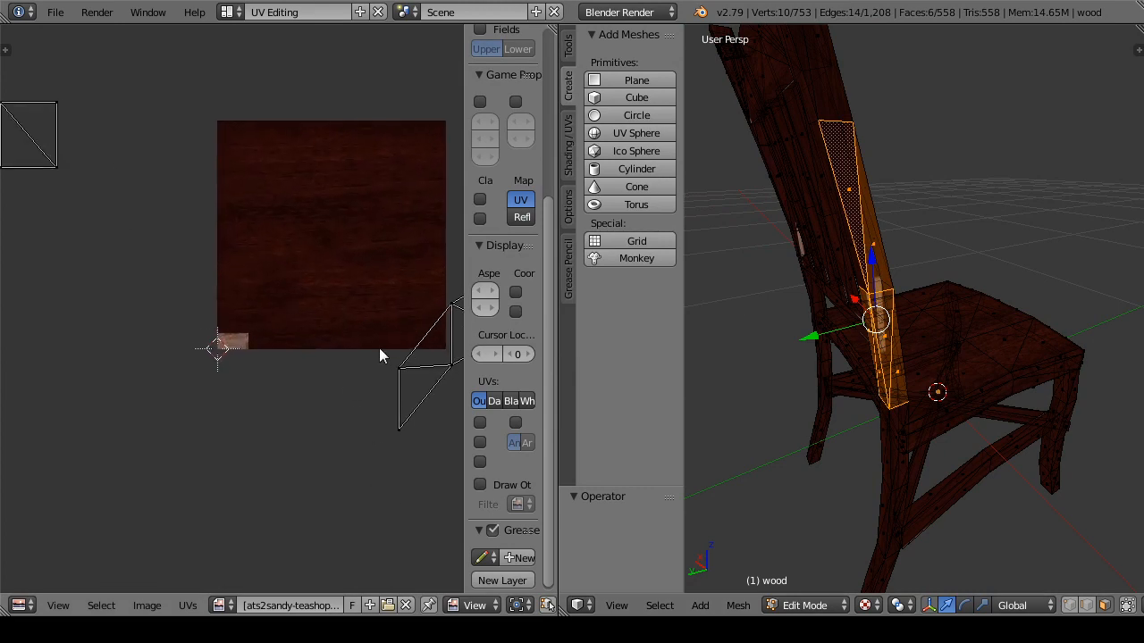
{"action": "left_click_drag", "start_coordinate": [786, 340], "coordinate": [852, 307]}
{"action": "scroll", "coordinate": [824, 353], "scroll_direction": "down", "scroll_amount": 3}
{"action": "left_click_drag", "start_coordinate": [824, 353], "coordinate": [831, 375]}
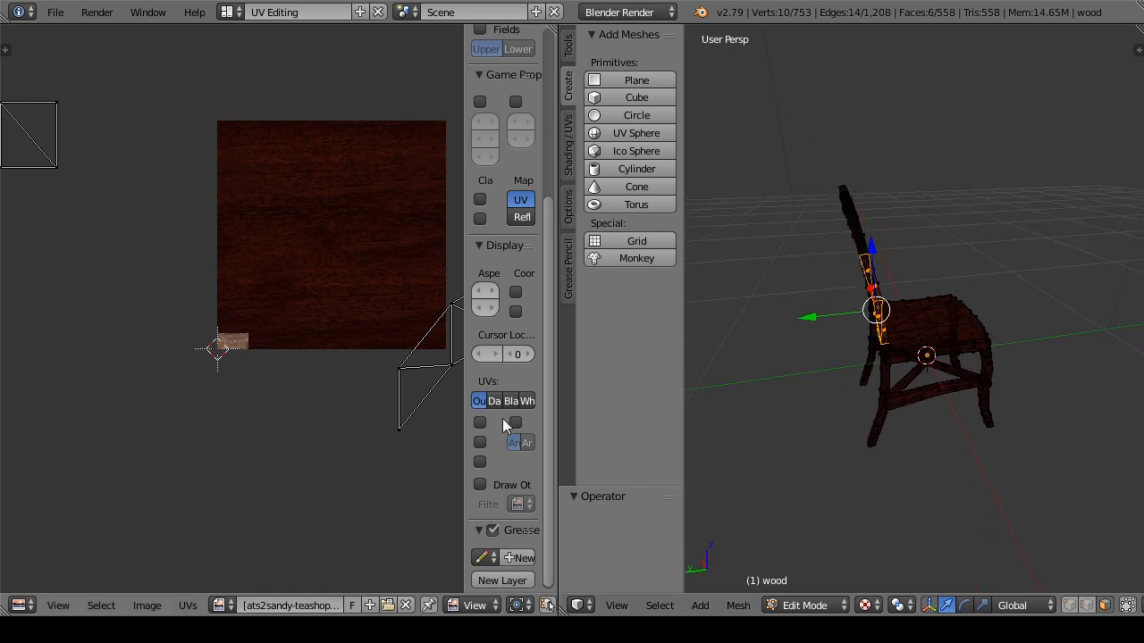
{"action": "scroll", "coordinate": [502, 418], "scroll_direction": "up", "scroll_amount": 1}
{"action": "left_click_drag", "start_coordinate": [391, 424], "coordinate": [315, 392]}
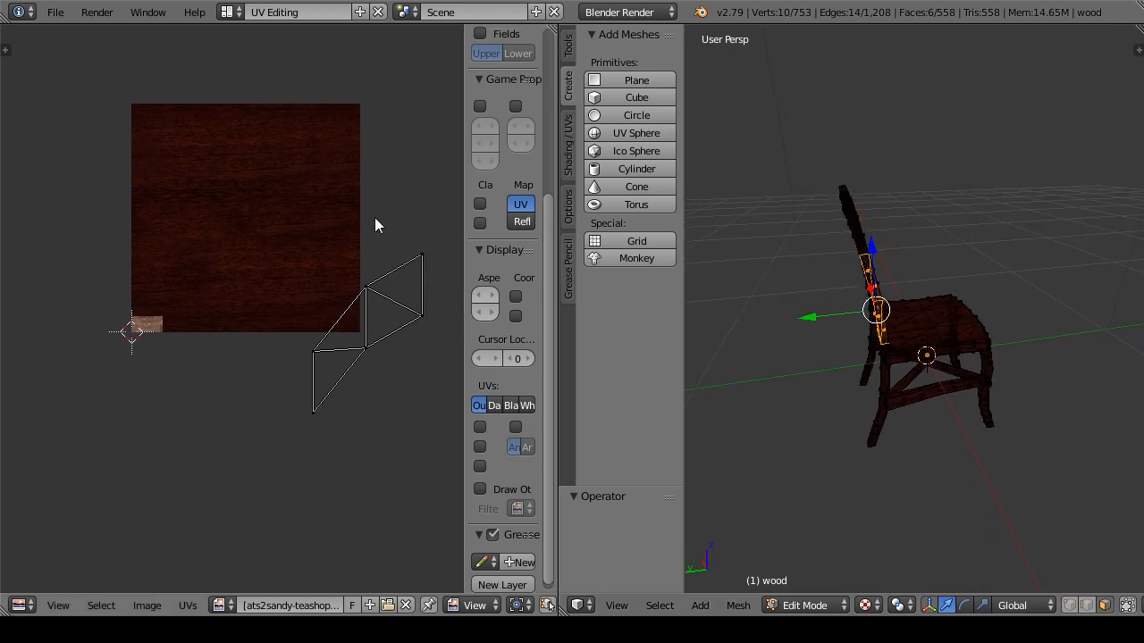
{"action": "mouse_move", "coordinate": [375, 225]}
{"action": "left_mouse_down"}
{"action": "mouse_move", "coordinate": [483, 242]}
{"action": "mouse_move", "coordinate": [360, 334]}
{"action": "mouse_move", "coordinate": [369, 338]}
{"action": "left_mouse_up"}
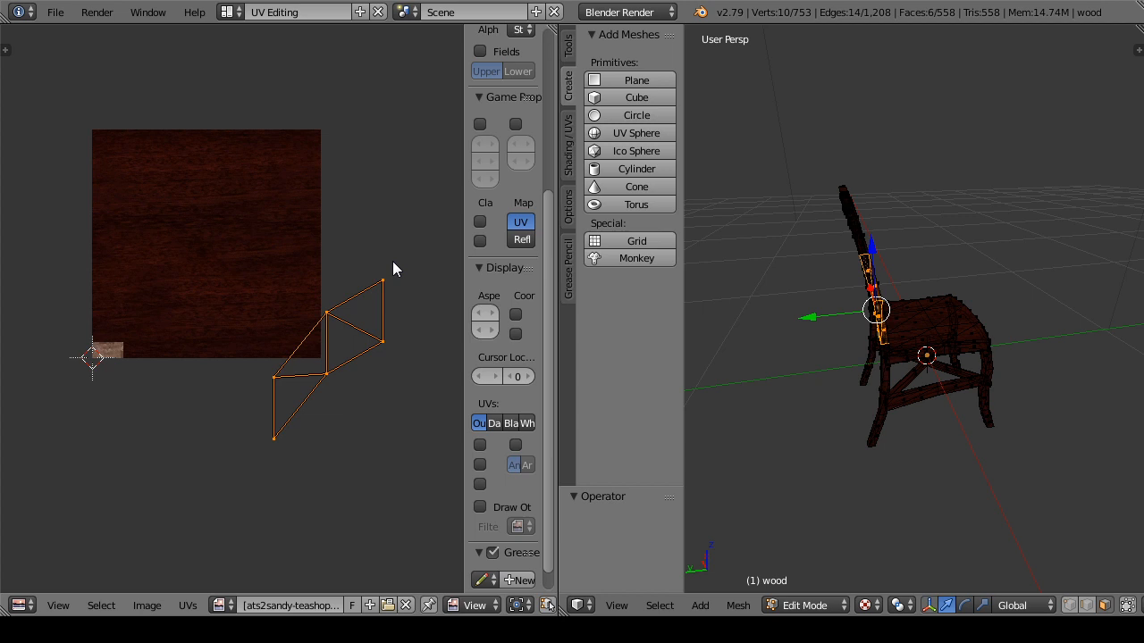
{"action": "left_click_drag", "start_coordinate": [875, 323], "coordinate": [865, 282]}
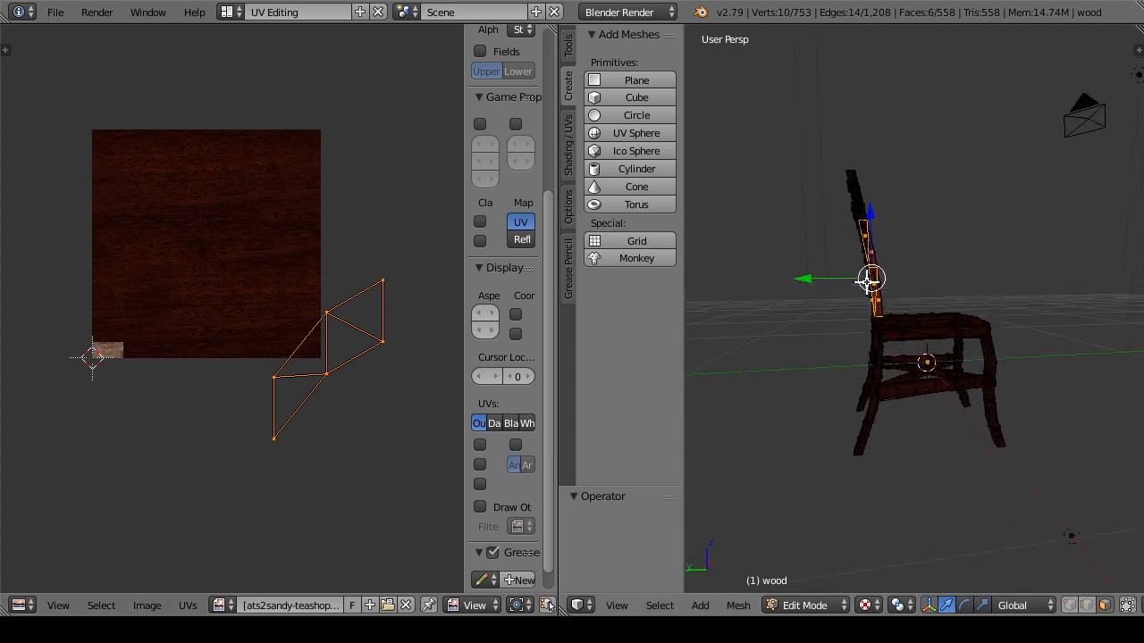
{"action": "scroll", "coordinate": [869, 282], "scroll_direction": "up", "scroll_amount": 5}
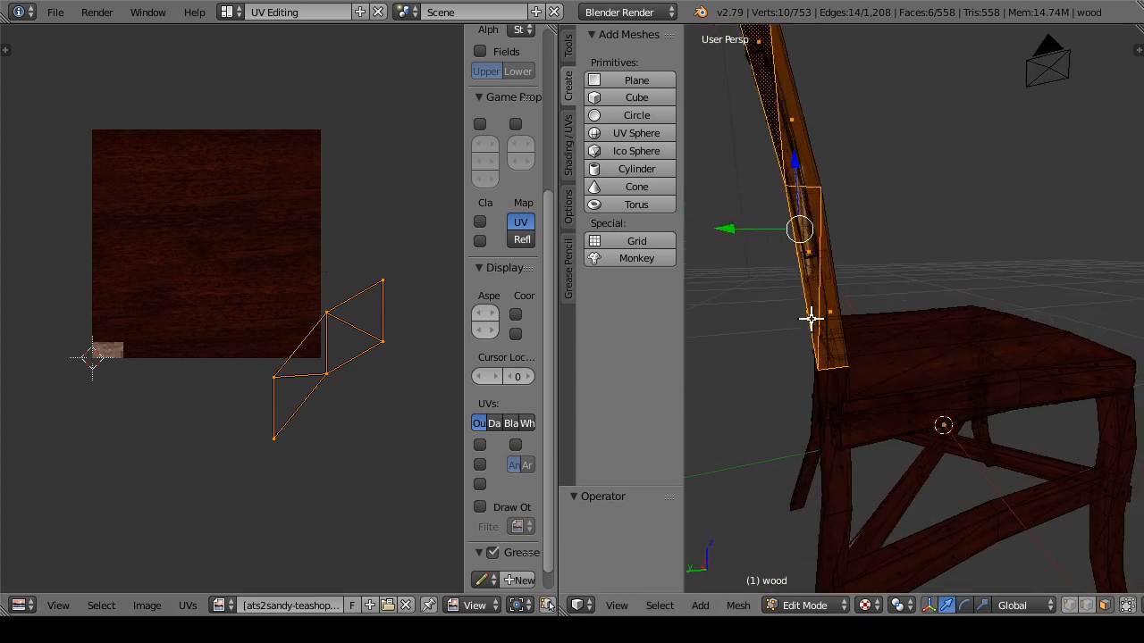
{"action": "left_click_drag", "start_coordinate": [844, 348], "coordinate": [866, 305]}
Step: View the textured chair in Object Mode and return to Edit Mode
{"action": "left_click", "coordinate": [773, 612]}
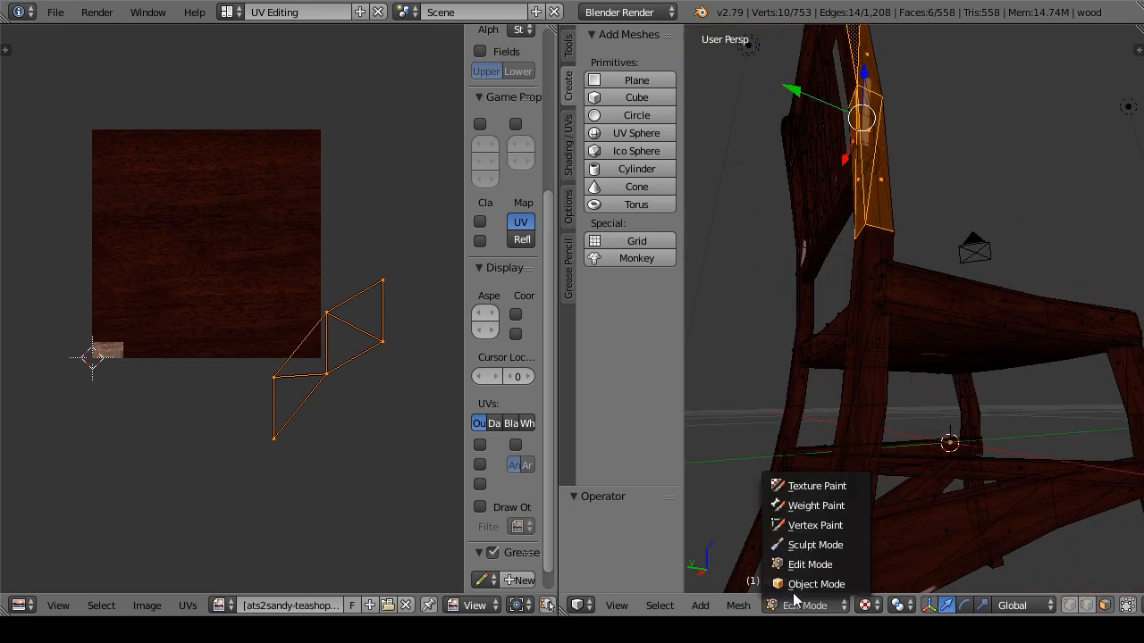
{"action": "left_click", "coordinate": [792, 584]}
{"action": "mouse_move", "coordinate": [791, 533]}
{"action": "left_mouse_down"}
{"action": "mouse_move", "coordinate": [788, 482]}
{"action": "mouse_move", "coordinate": [903, 503]}
{"action": "mouse_move", "coordinate": [937, 533]}
{"action": "mouse_move", "coordinate": [785, 548]}
{"action": "left_mouse_up"}
{"action": "left_click", "coordinate": [795, 612]}
{"action": "left_click", "coordinate": [800, 566]}
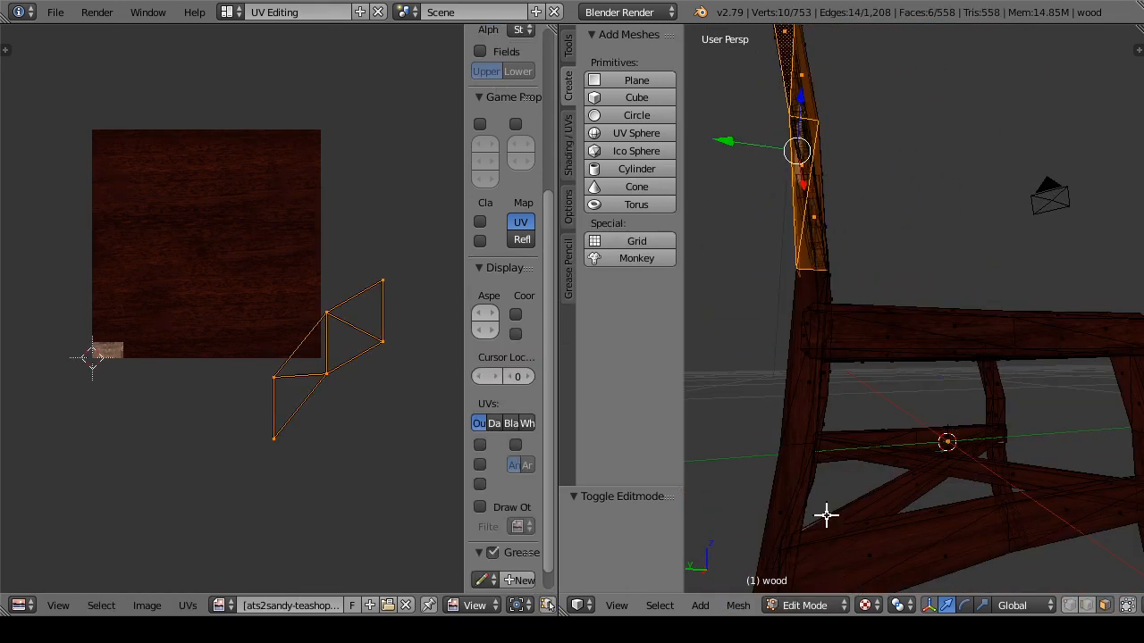
{"action": "left_click_drag", "start_coordinate": [803, 308], "coordinate": [1025, 408]}
{"action": "left_click_drag", "start_coordinate": [731, 554], "coordinate": [899, 394]}
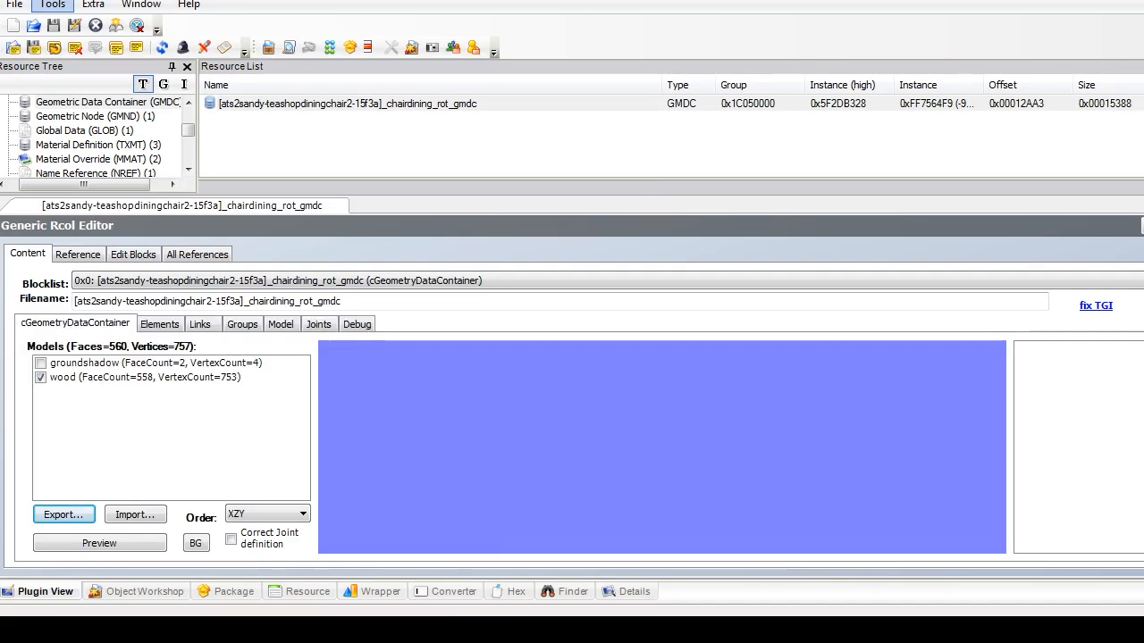
Step: Switch to SimPE and open the package atssandy_obj_teashop_endtable_001.package
{"action": "left_click", "coordinate": [14, 4]}
{"action": "left_click", "coordinate": [44, 41]}
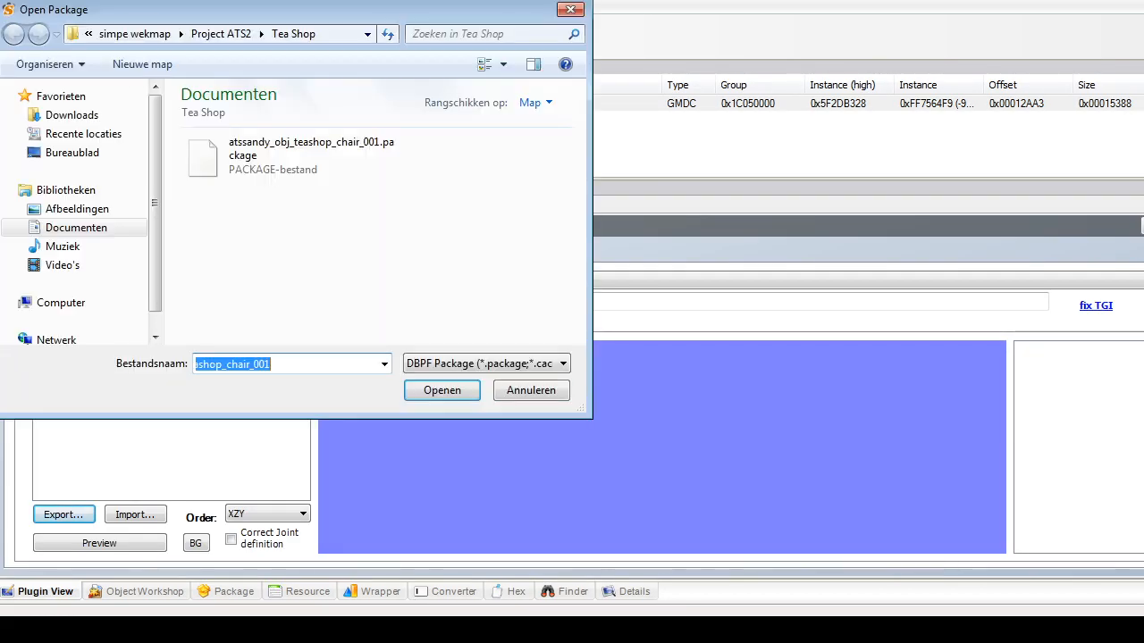
{"action": "left_click", "coordinate": [289, 205]}
{"action": "left_click", "coordinate": [290, 256]}
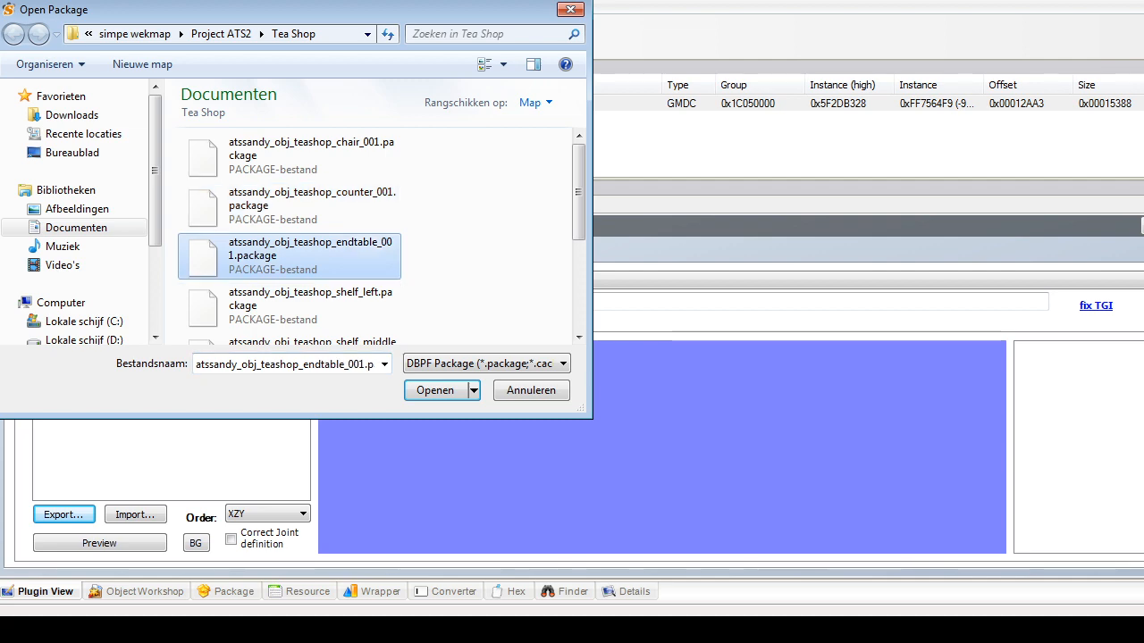
{"action": "key", "text": "Return"}
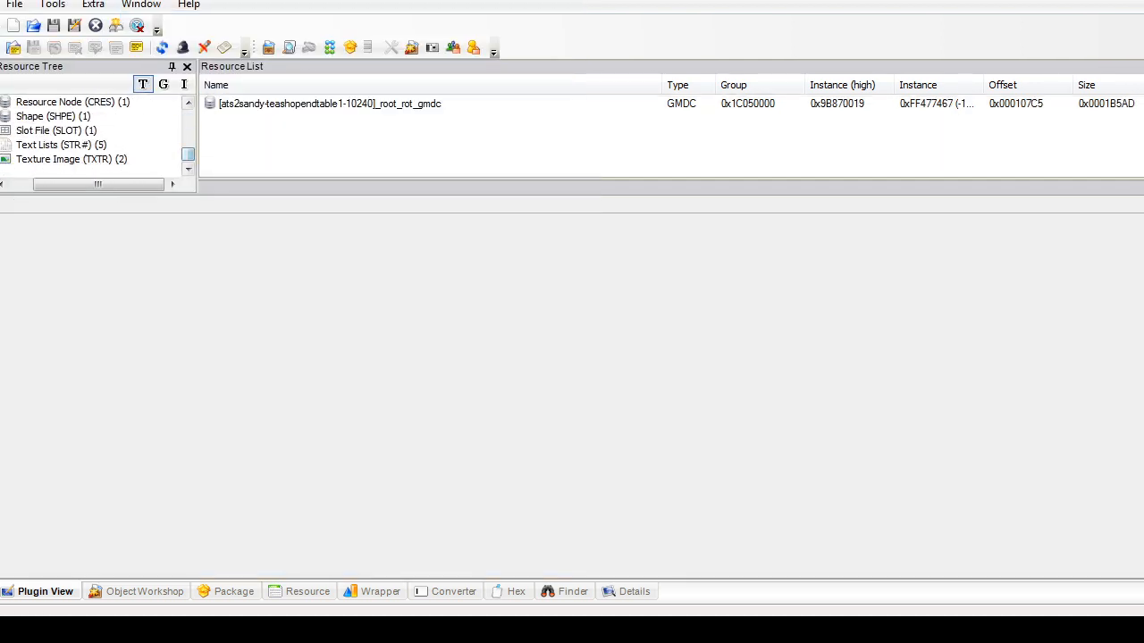
Step: View the end table's tablelightwood texture among the package's Texture Image resources
{"action": "left_click", "coordinate": [71, 159]}
{"action": "left_click", "coordinate": [331, 104]}
{"action": "left_click", "coordinate": [337, 119]}
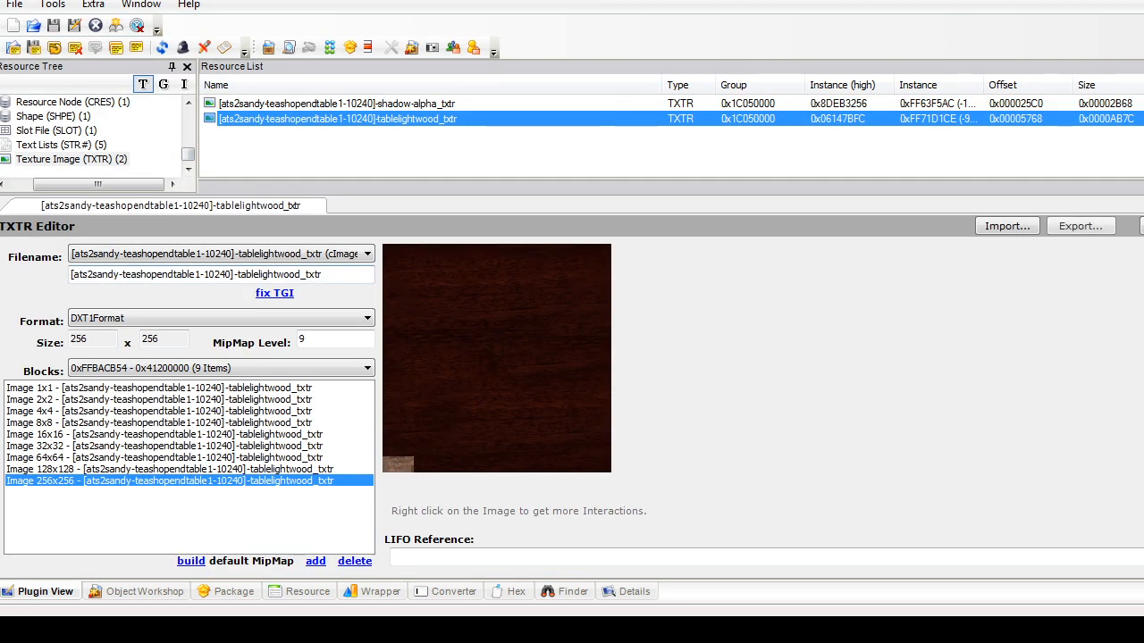
Step: Open atssandy_obj_teashop_tablex1_001.package and view its outdoor dining table ash wood texture
{"action": "left_click", "coordinate": [14, 4]}
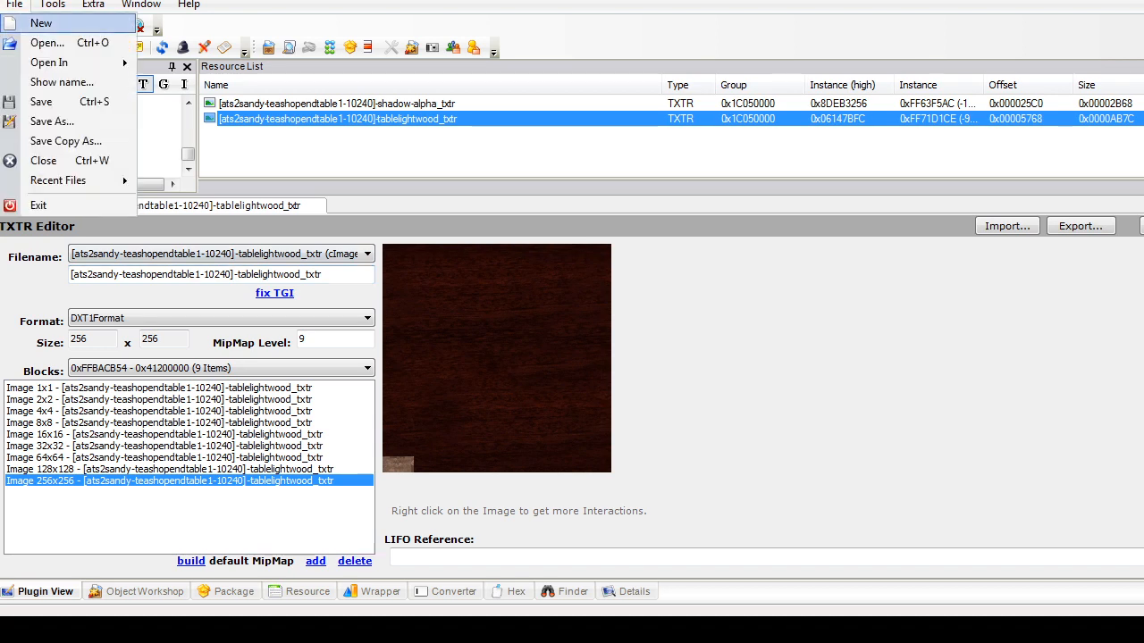
{"action": "left_click", "coordinate": [46, 41]}
{"action": "left_click_drag", "start_coordinate": [579, 192], "coordinate": [579, 280]}
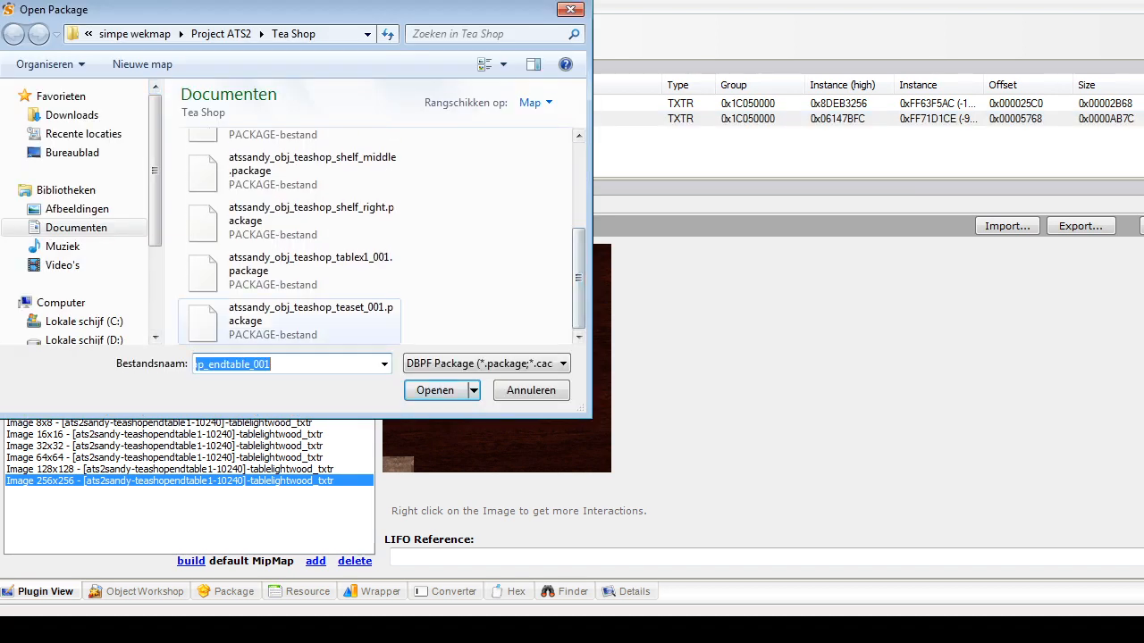
{"action": "double_click", "coordinate": [310, 264]}
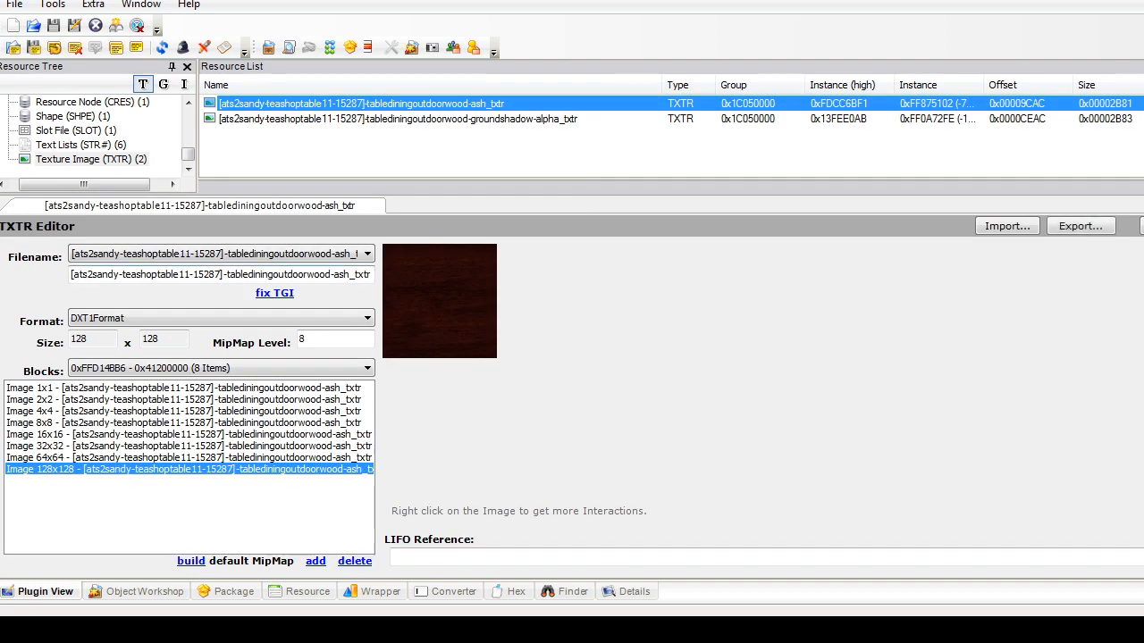
Step: Switch back to Blender and set the 3D view's shading to Solid
{"action": "left_click", "coordinate": [375, 595]}
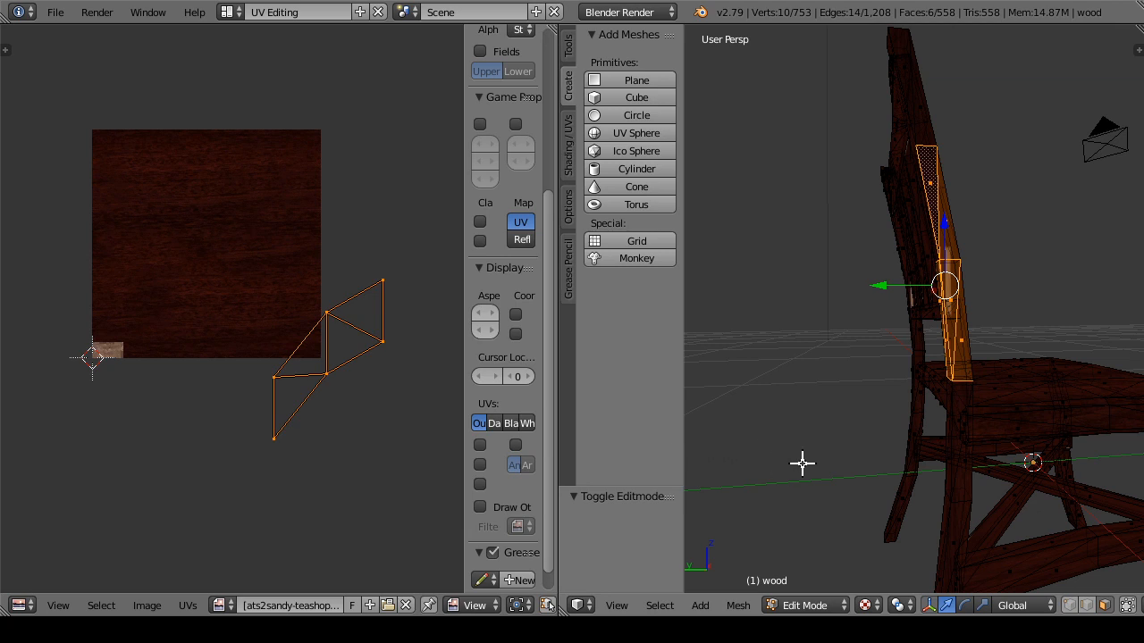
{"action": "left_click_drag", "start_coordinate": [802, 462], "coordinate": [810, 482]}
{"action": "scroll", "coordinate": [168, 413], "scroll_direction": "up", "scroll_amount": 3}
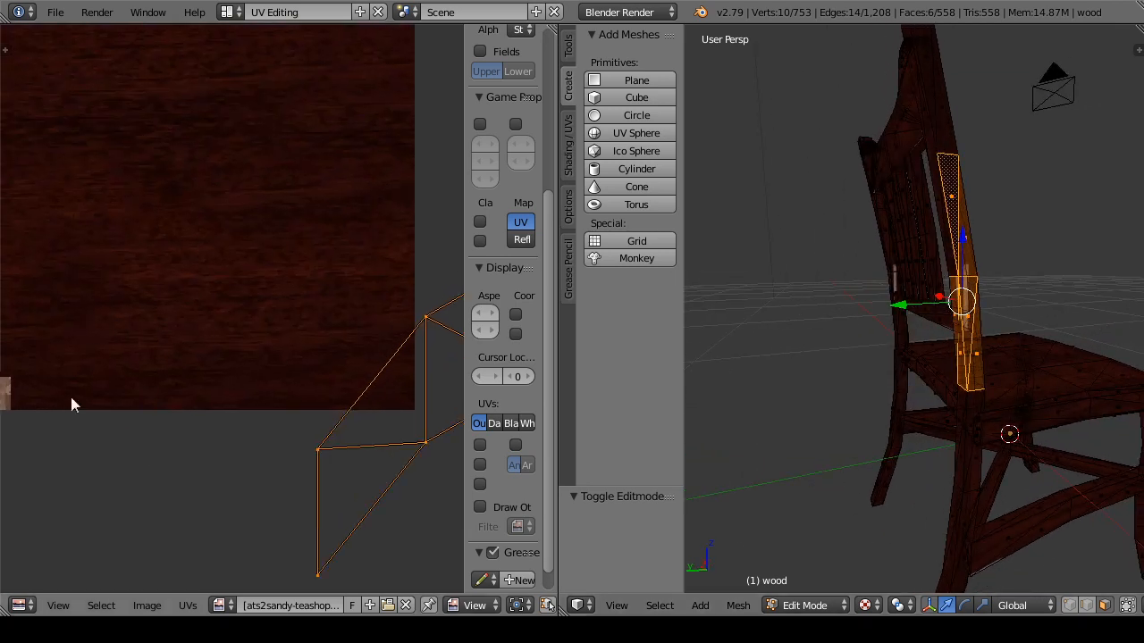
{"action": "scroll", "coordinate": [297, 344], "scroll_direction": "down", "scroll_amount": 4}
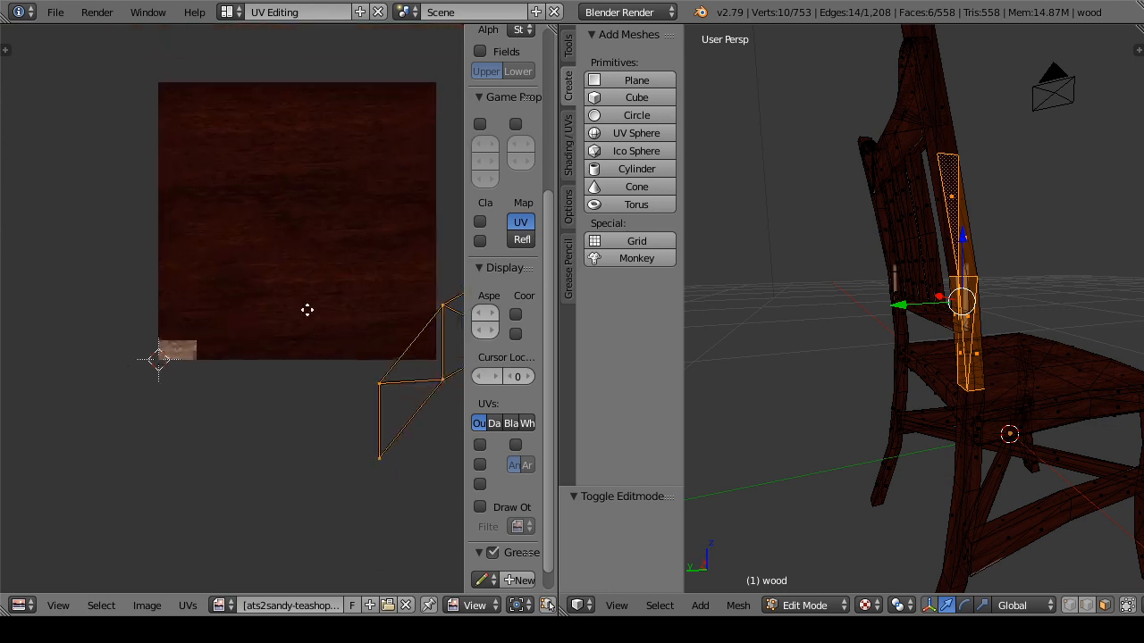
{"action": "scroll", "coordinate": [339, 380], "scroll_direction": "right", "scroll_amount": 3}
{"action": "scroll", "coordinate": [340, 381], "scroll_direction": "up", "scroll_amount": 1}
{"action": "left_click_drag", "start_coordinate": [998, 236], "coordinate": [981, 304]}
{"action": "left_click", "coordinate": [865, 604]}
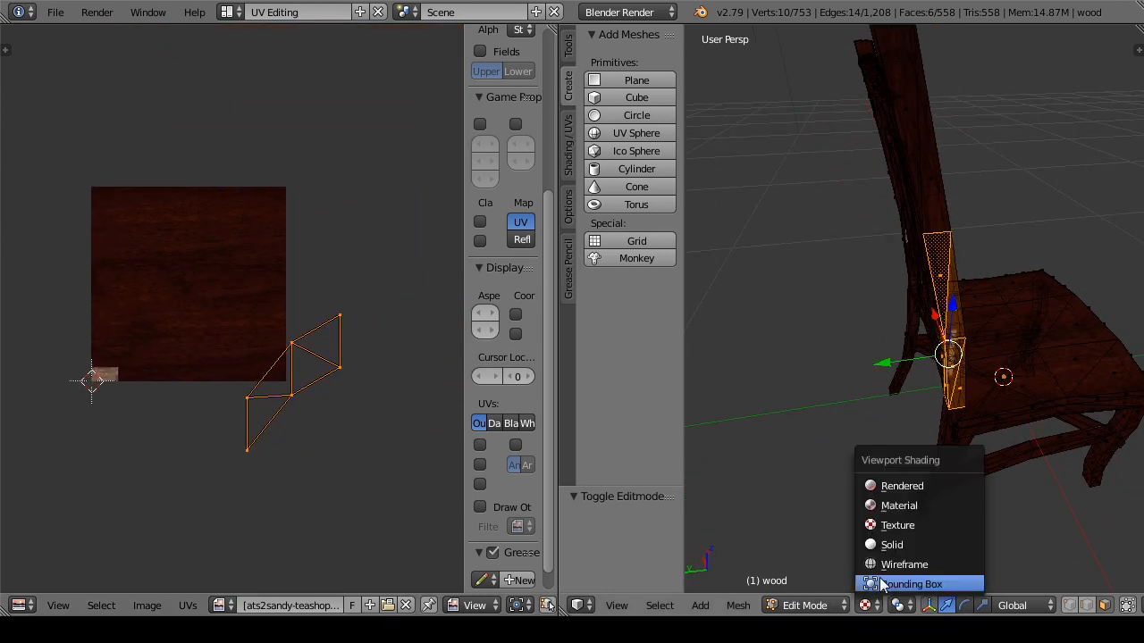
{"action": "left_click", "coordinate": [896, 545]}
Step: Add the remaining side faces of the rear post above the seat to the selection, up to its upper end
{"action": "mouse_move", "coordinate": [945, 188]}
{"action": "left_mouse_down"}
{"action": "mouse_move", "coordinate": [990, 247]}
{"action": "mouse_move", "coordinate": [974, 213]}
{"action": "left_mouse_up"}
{"action": "right_click", "coordinate": [954, 158], "text": "shift"}
{"action": "right_click", "coordinate": [965, 179], "text": "shift"}
{"action": "right_click", "coordinate": [959, 163], "text": "shift"}
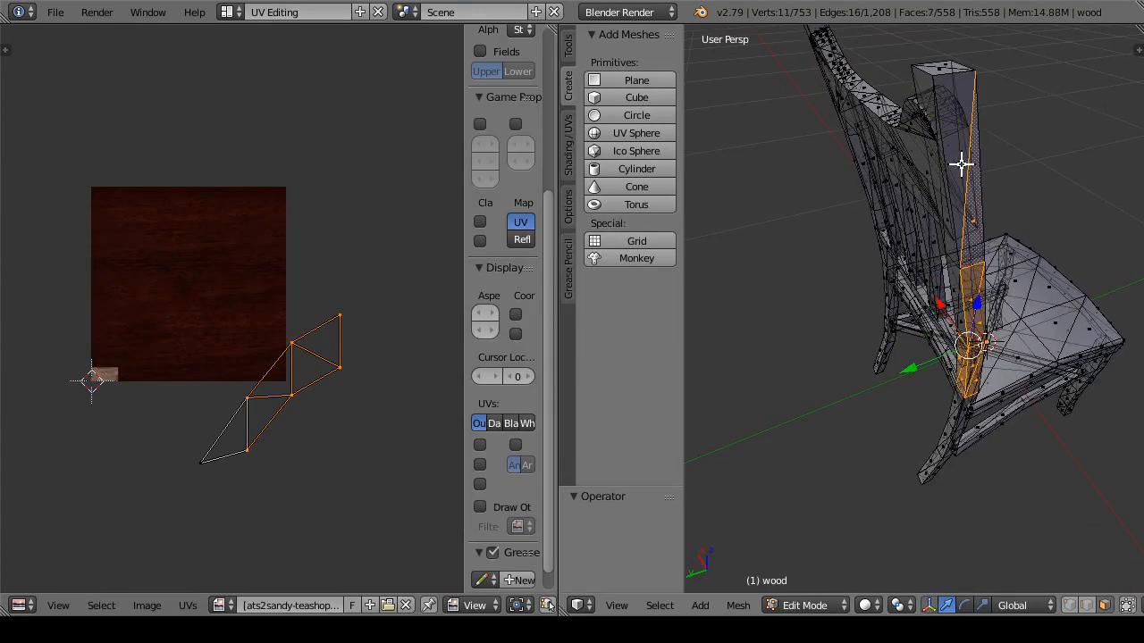
{"action": "right_click", "coordinate": [960, 163], "text": "shift"}
{"action": "left_click_drag", "start_coordinate": [968, 292], "coordinate": [958, 397]}
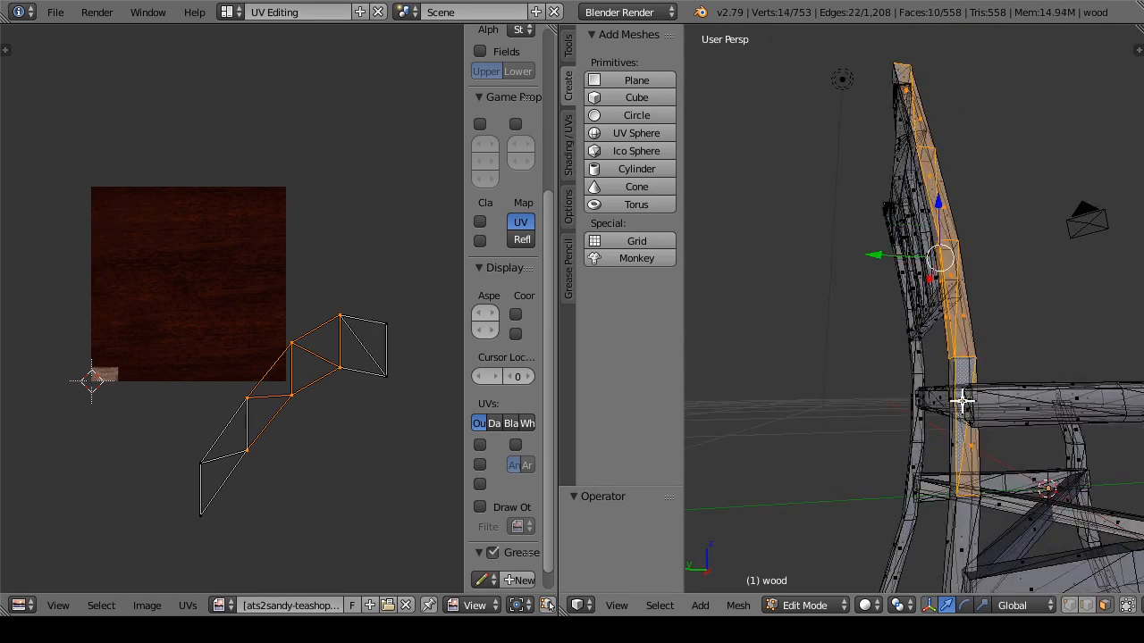
Step: Extend the selection with the side faces of the same rear leg down to the foot
{"action": "left_click_drag", "start_coordinate": [962, 479], "coordinate": [884, 509]}
{"action": "right_click", "coordinate": [891, 417], "text": "shift"}
{"action": "right_click", "coordinate": [927, 435], "text": "shift"}
{"action": "right_click", "coordinate": [901, 533], "text": "shift"}
{"action": "mouse_move", "coordinate": [883, 510]}
{"action": "left_mouse_down"}
{"action": "mouse_move", "coordinate": [884, 457]}
{"action": "mouse_move", "coordinate": [862, 507]}
{"action": "left_mouse_up"}
{"action": "left_click_drag", "start_coordinate": [880, 351], "coordinate": [881, 420]}
{"action": "scroll", "coordinate": [372, 405], "scroll_direction": "down", "scroll_amount": 1}
{"action": "scroll", "coordinate": [372, 406], "scroll_direction": "down", "scroll_amount": 1}
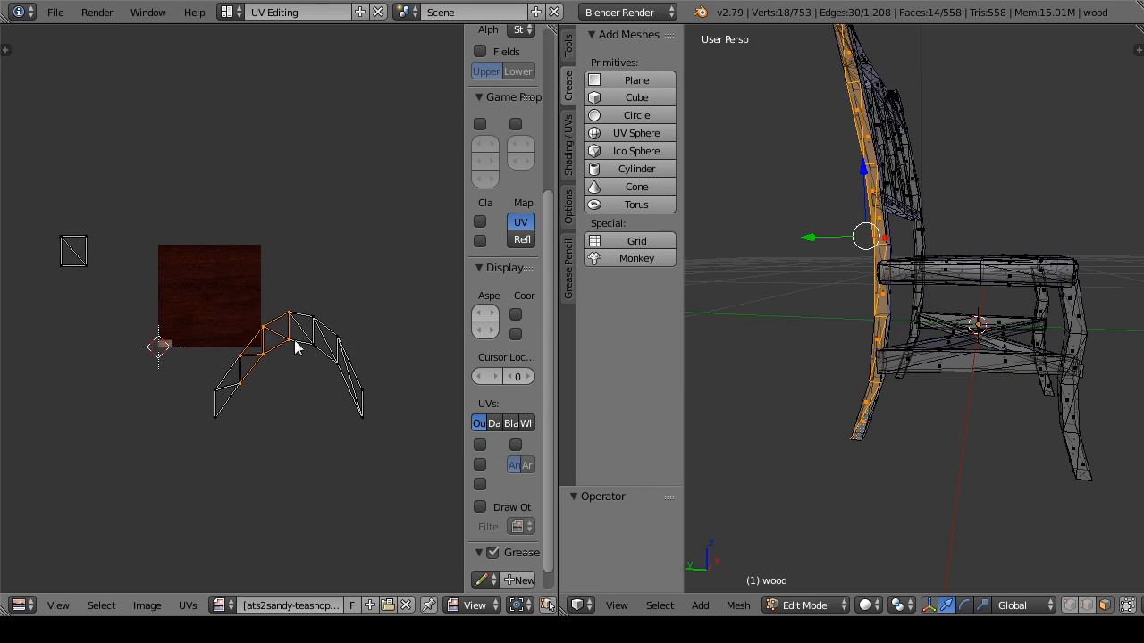
Step: Try to add the adjoining back faces of the rear post to the selection, and undo the last selection change
{"action": "left_click_drag", "start_coordinate": [299, 345], "coordinate": [357, 360]}
{"action": "left_click_drag", "start_coordinate": [823, 330], "coordinate": [984, 331]}
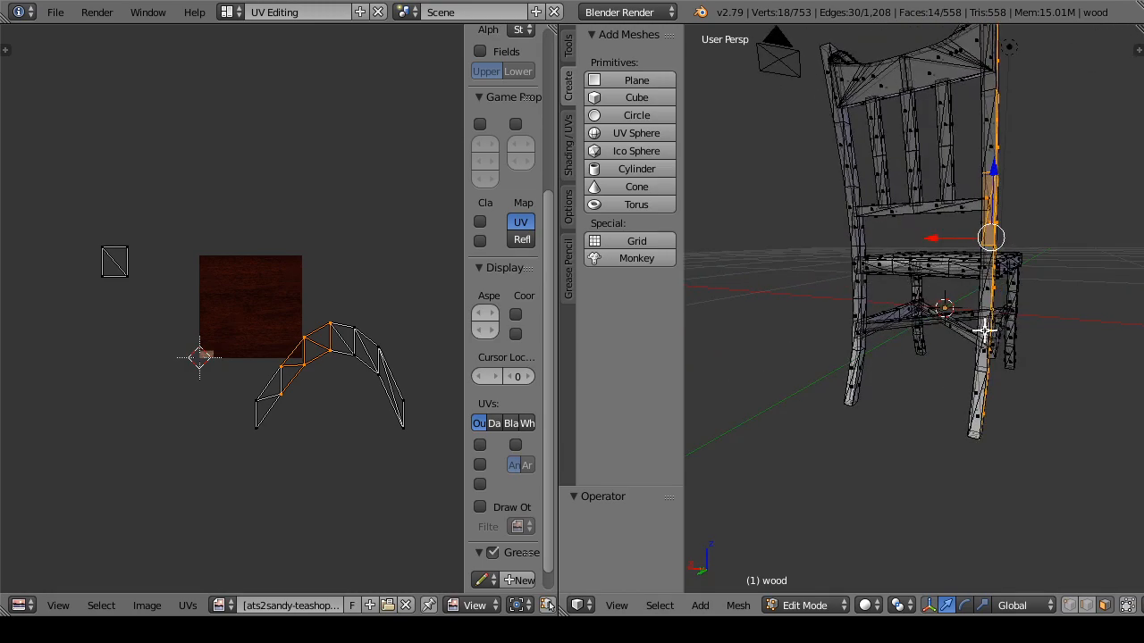
{"action": "left_click_drag", "start_coordinate": [811, 345], "coordinate": [938, 377]}
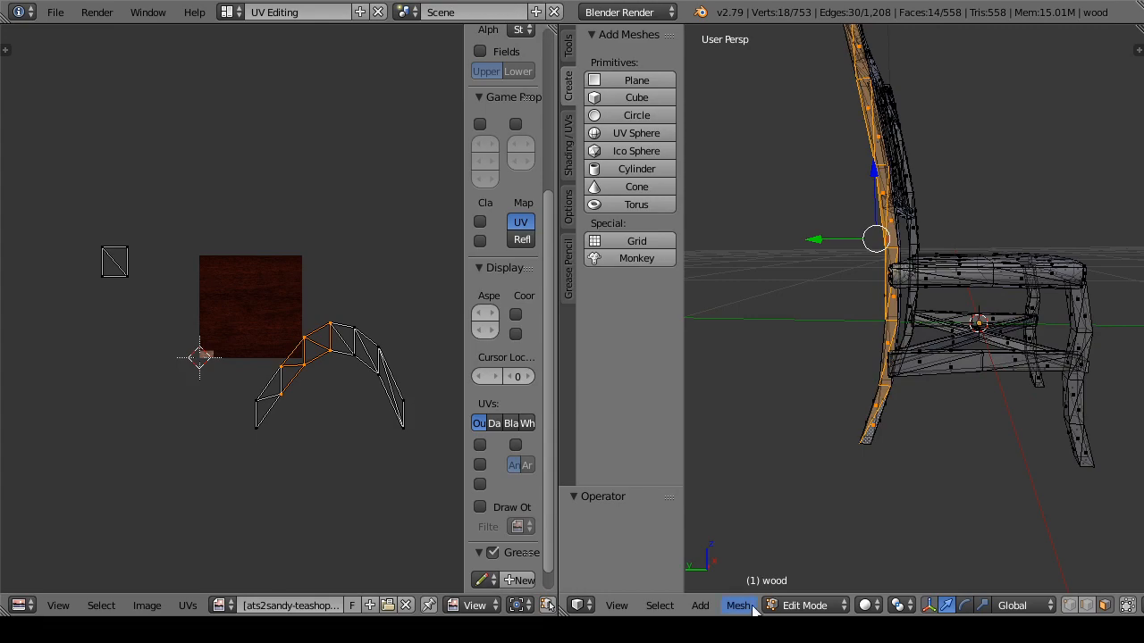
{"action": "left_click_drag", "start_coordinate": [904, 313], "coordinate": [1021, 309]}
{"action": "right_click", "coordinate": [982, 204], "text": "shift"}
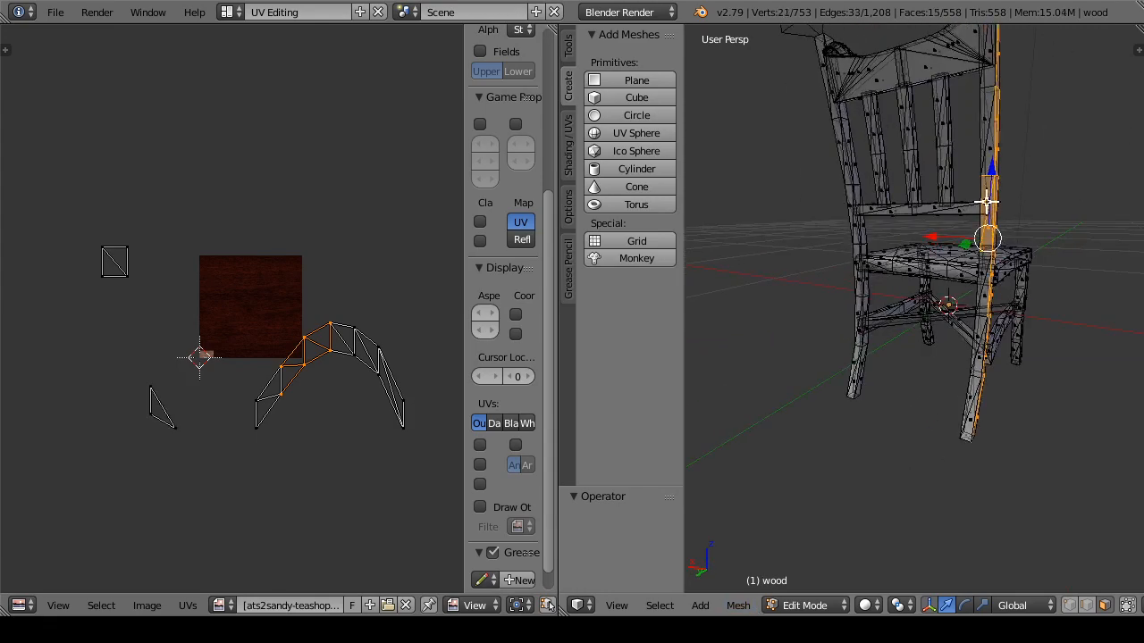
{"action": "right_click", "coordinate": [986, 225], "text": "ctrl+shift"}
{"action": "scroll", "coordinate": [992, 246], "scroll_direction": "down", "scroll_amount": 3}
{"action": "scroll", "coordinate": [1010, 301], "scroll_direction": "up", "scroll_amount": 5}
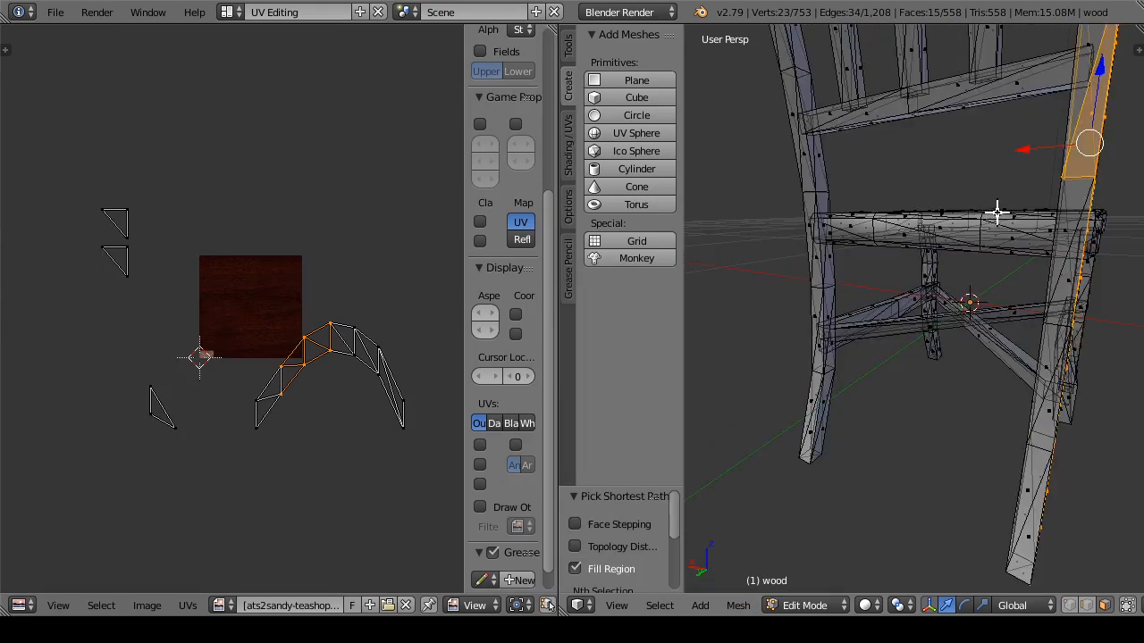
{"action": "left_click_drag", "start_coordinate": [1022, 216], "coordinate": [1032, 282]}
{"action": "key", "text": "ctrl+z"}
Step: Deselect the post faces near seat height that do not belong to the continuous side strip
{"action": "left_click_drag", "start_coordinate": [1095, 195], "coordinate": [1087, 229]}
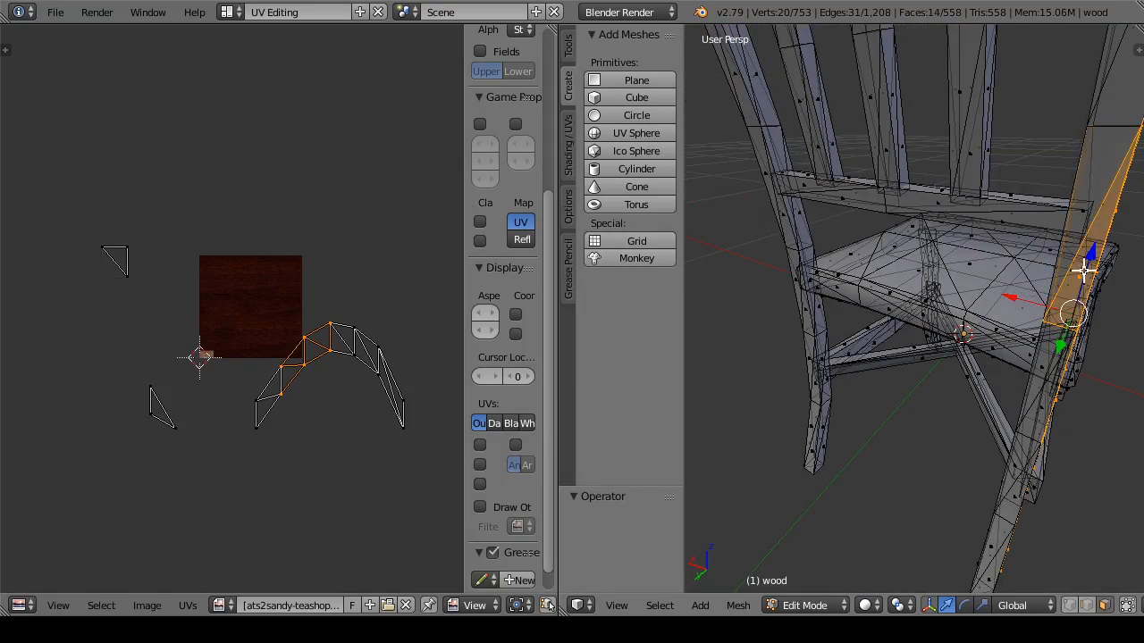
{"action": "mouse_move", "coordinate": [1085, 273]}
{"action": "left_mouse_down"}
{"action": "mouse_move", "coordinate": [1004, 295]}
{"action": "mouse_move", "coordinate": [1038, 311]}
{"action": "left_mouse_up"}
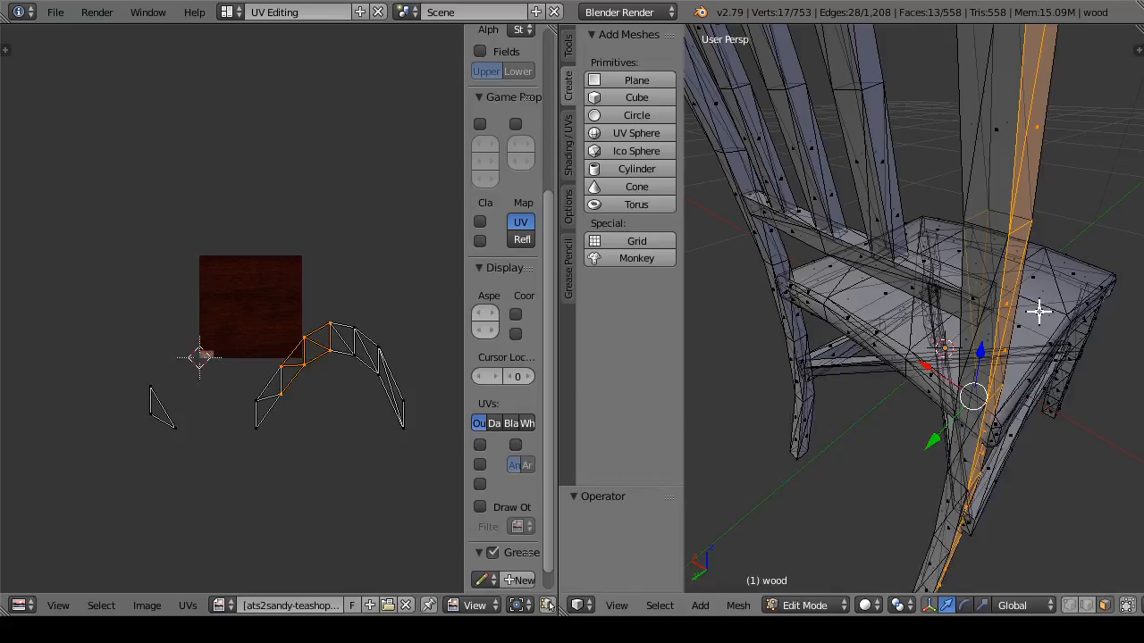
{"action": "mouse_move", "coordinate": [957, 180]}
{"action": "left_mouse_down"}
{"action": "mouse_move", "coordinate": [982, 209]}
{"action": "mouse_move", "coordinate": [957, 345]}
{"action": "mouse_move", "coordinate": [972, 332]}
{"action": "mouse_move", "coordinate": [945, 290]}
{"action": "mouse_move", "coordinate": [893, 327]}
{"action": "mouse_move", "coordinate": [914, 319]}
{"action": "mouse_move", "coordinate": [914, 358]}
{"action": "mouse_move", "coordinate": [905, 134]}
{"action": "left_mouse_up"}
{"action": "left_click_drag", "start_coordinate": [948, 310], "coordinate": [1072, 304]}
Step: Select all UVs of the rear post's side strip and unwrap the selected faces with the Angle Based method
{"action": "key", "text": "a"}
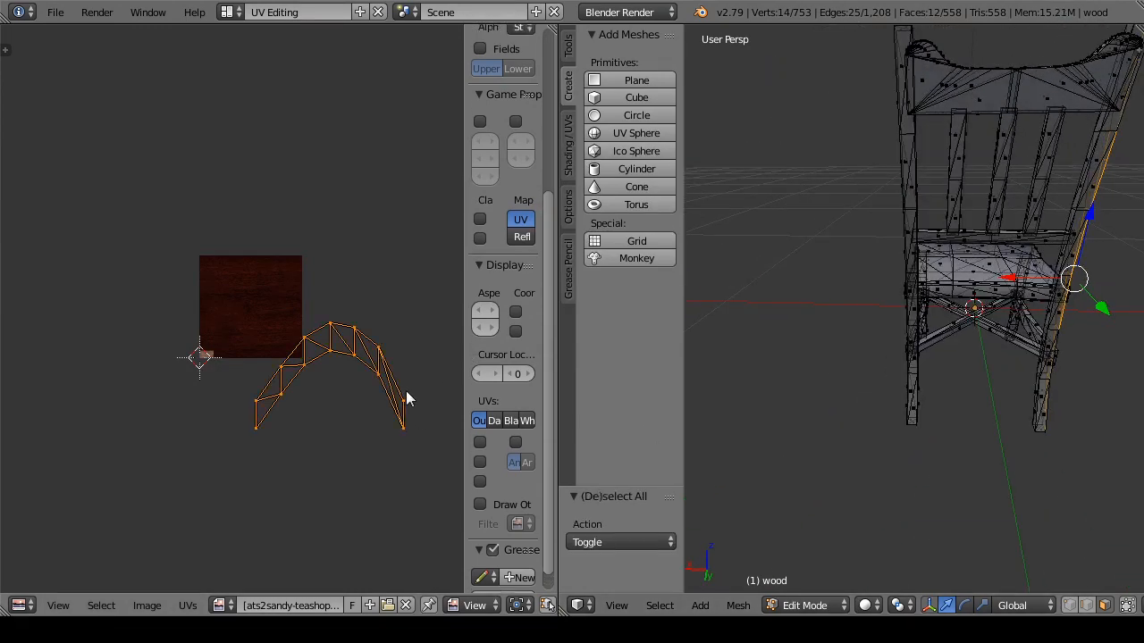
{"action": "left_click_drag", "start_coordinate": [929, 420], "coordinate": [824, 439]}
{"action": "left_click", "coordinate": [738, 605]}
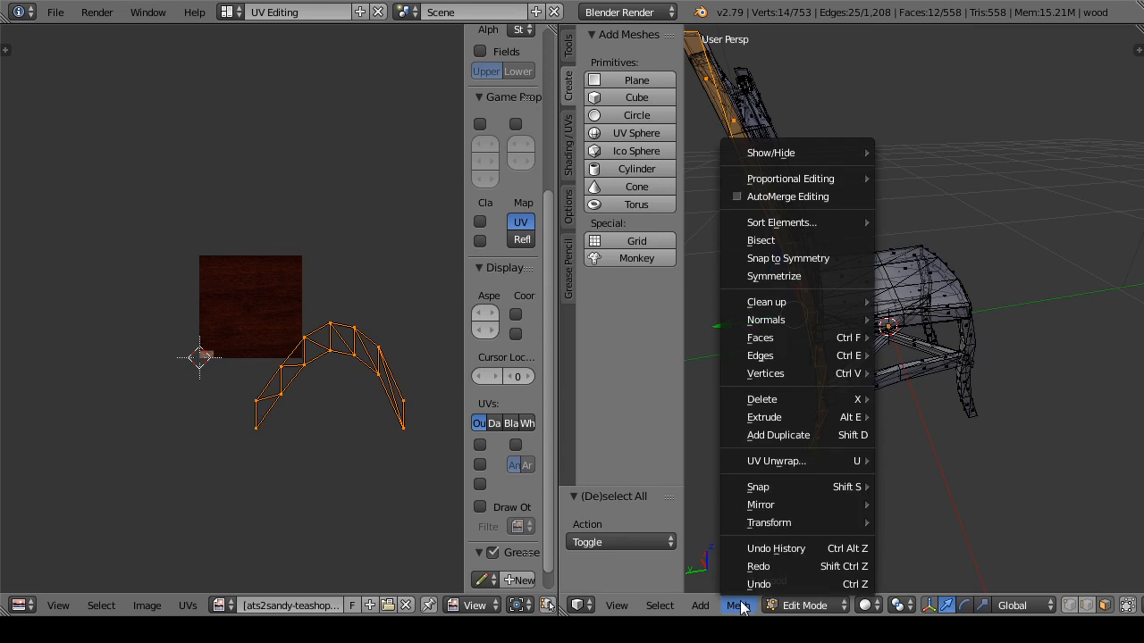
{"action": "mouse_move", "coordinate": [795, 523]}
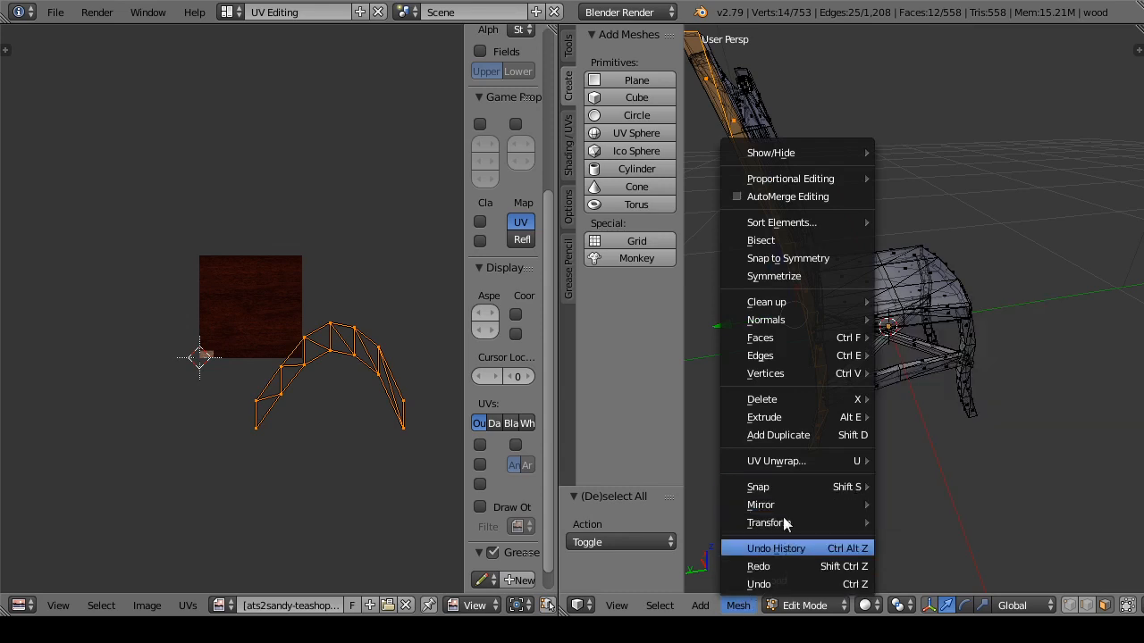
{"action": "mouse_move", "coordinate": [796, 462]}
{"action": "left_click", "coordinate": [923, 277]}
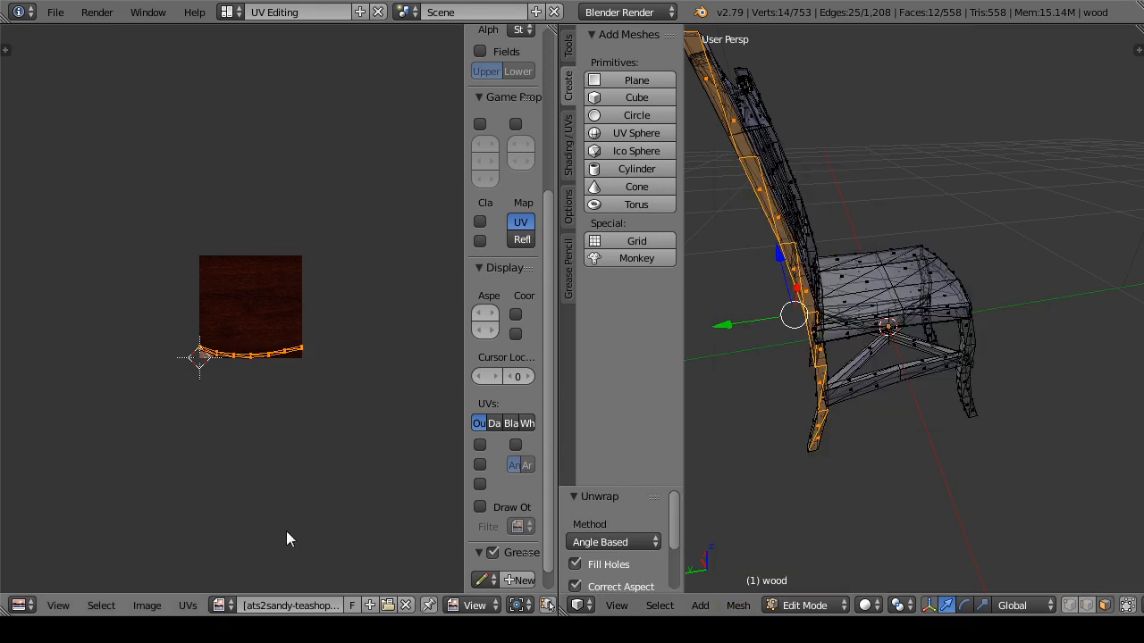
{"action": "scroll", "coordinate": [307, 201], "scroll_direction": "up", "scroll_amount": 4}
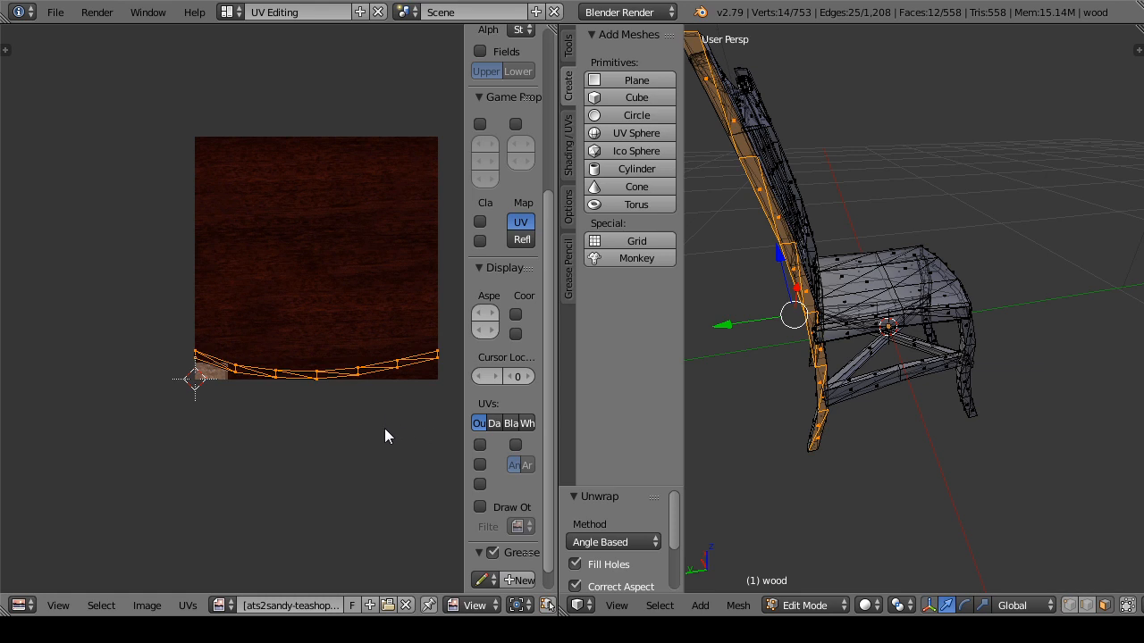
Step: Rotate all UVs of the rear post's side strip by -90°
{"action": "type", "text": "r90"}
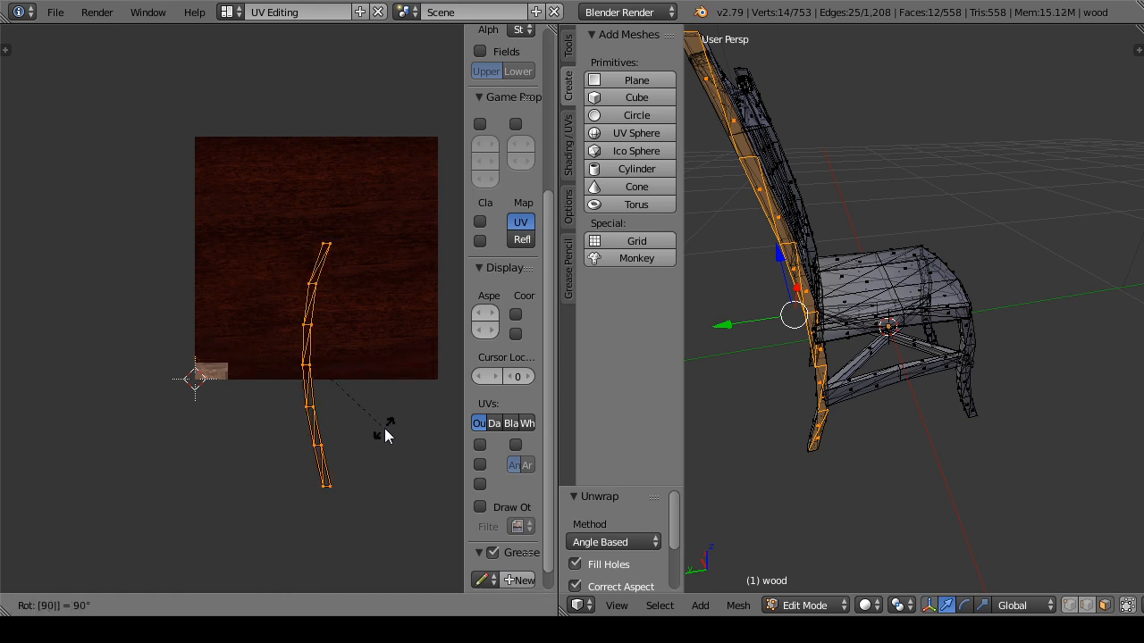
{"action": "key", "text": "BackSpace"}
{"action": "key", "text": "BackSpace"}
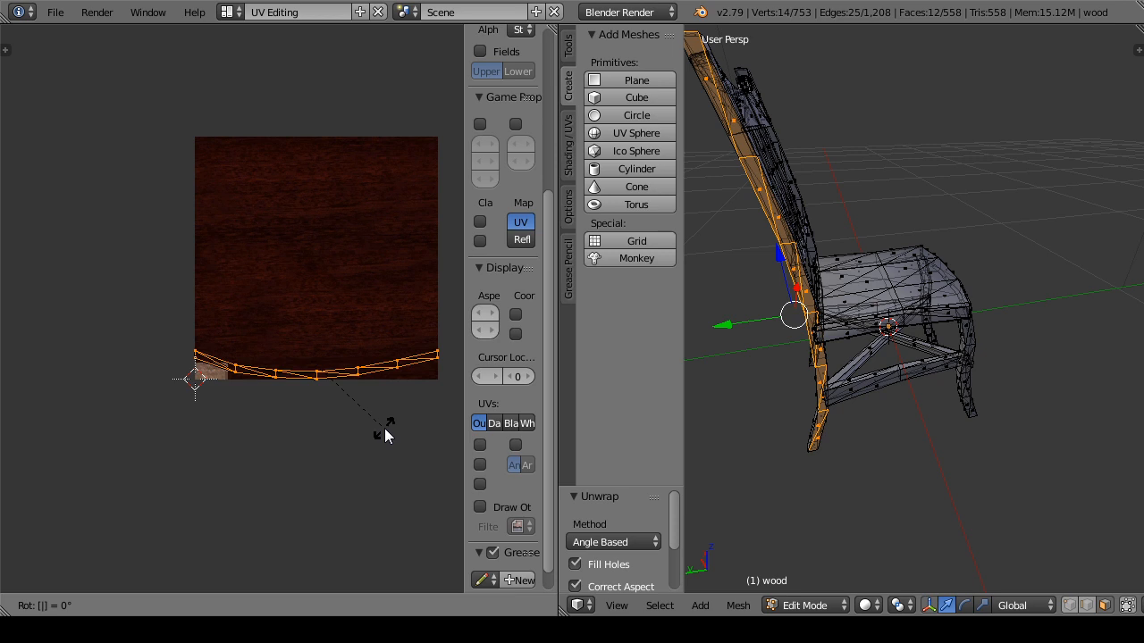
{"action": "type", "text": "-90"}
{"action": "key", "text": "Return"}
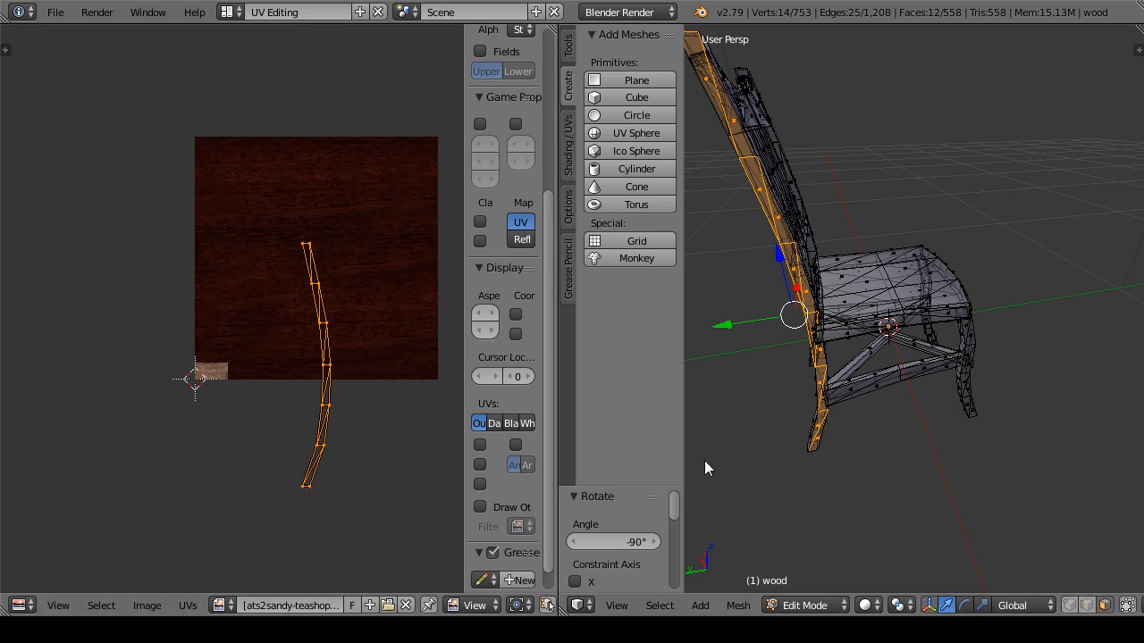
Step: Switch the 3D viewport to textured shading to show the wood texture on the chair
{"action": "left_click_drag", "start_coordinate": [806, 449], "coordinate": [839, 409]}
{"action": "left_click", "coordinate": [806, 607]}
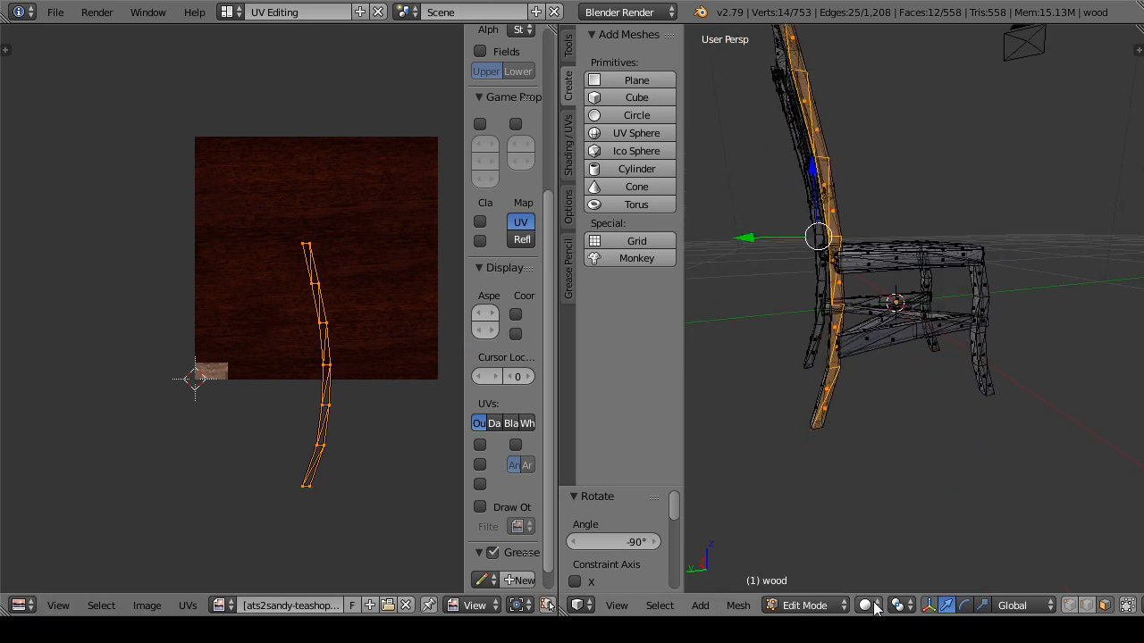
{"action": "left_click", "coordinate": [874, 608]}
{"action": "left_click", "coordinate": [885, 525]}
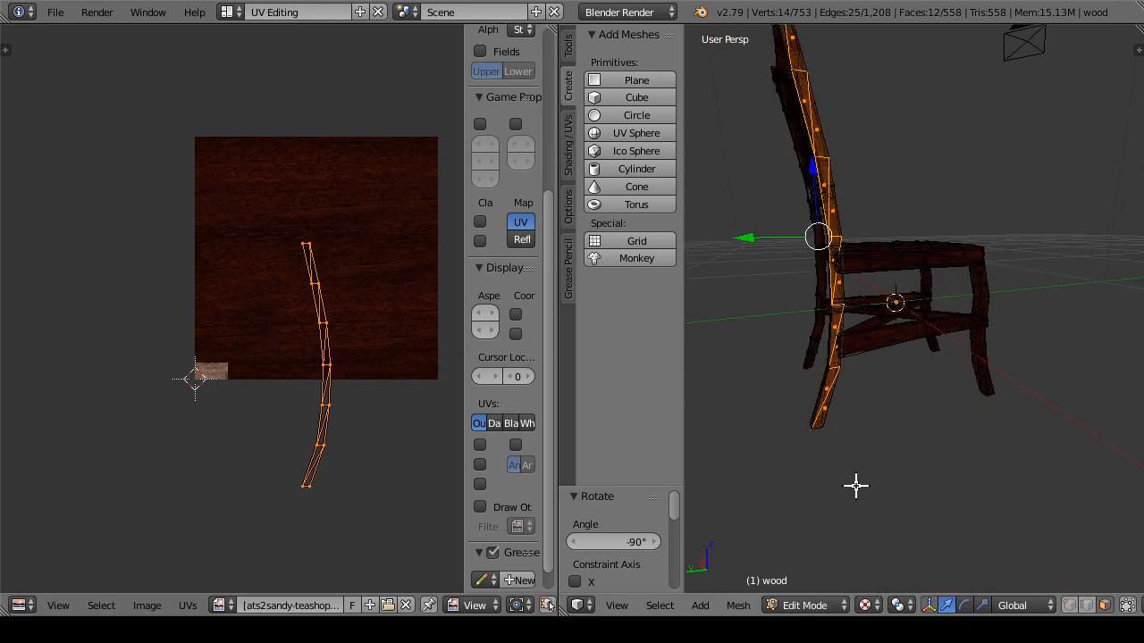
{"action": "key", "text": "g"}
{"action": "left_click", "coordinate": [298, 489]}
{"action": "key", "text": "ctrl+z"}
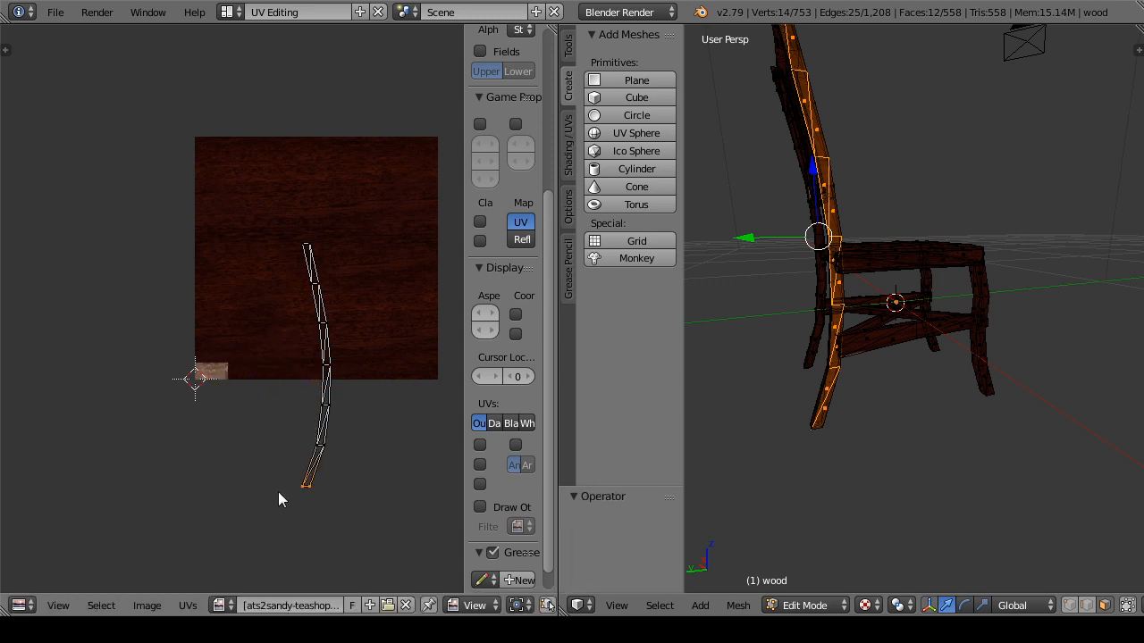
Step: Select all UVs of the post strip, scale them by 2 and move them 0.236 in X and 0.350 in Y
{"action": "key", "text": "a"}
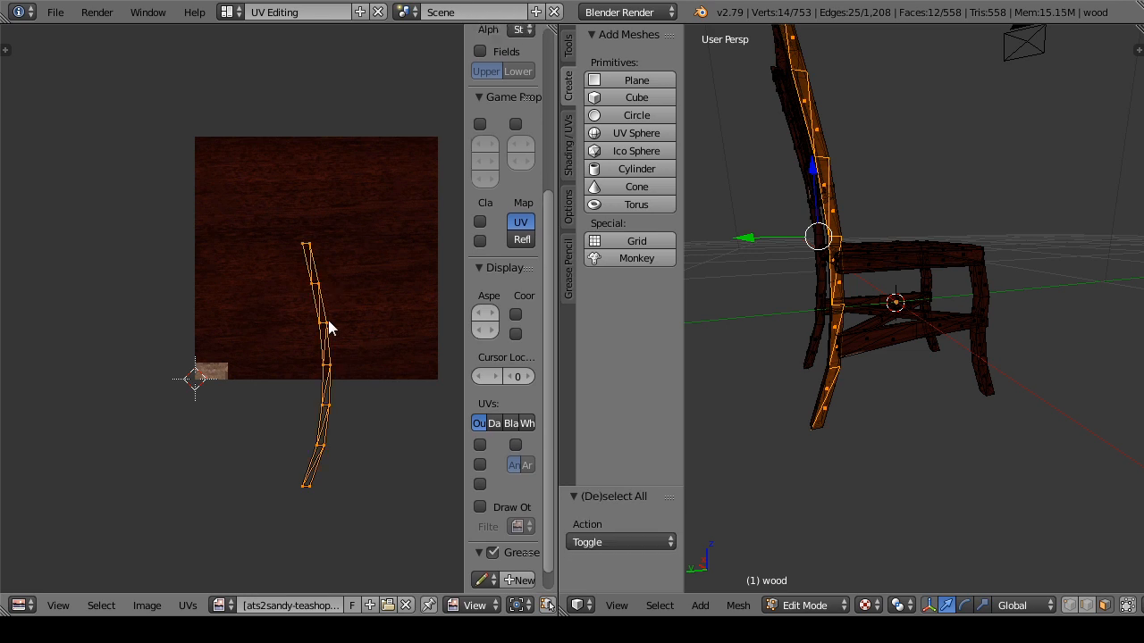
{"action": "key", "text": "s"}
{"action": "key", "text": "2"}
{"action": "key", "text": "Return"}
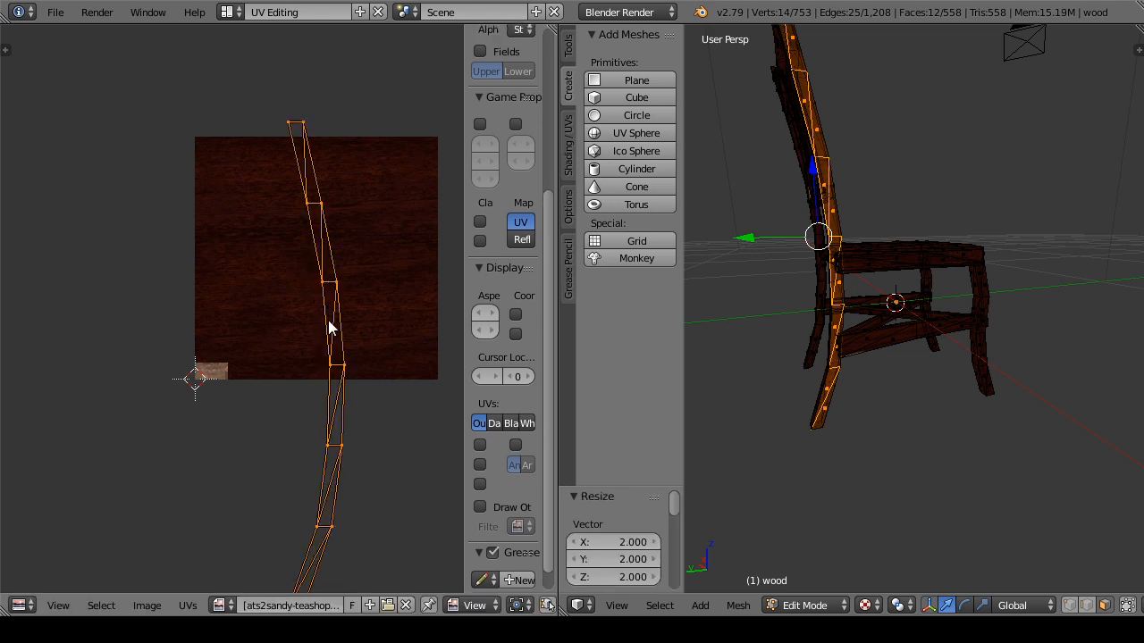
{"action": "key", "text": "g"}
{"action": "left_click", "coordinate": [390, 246]}
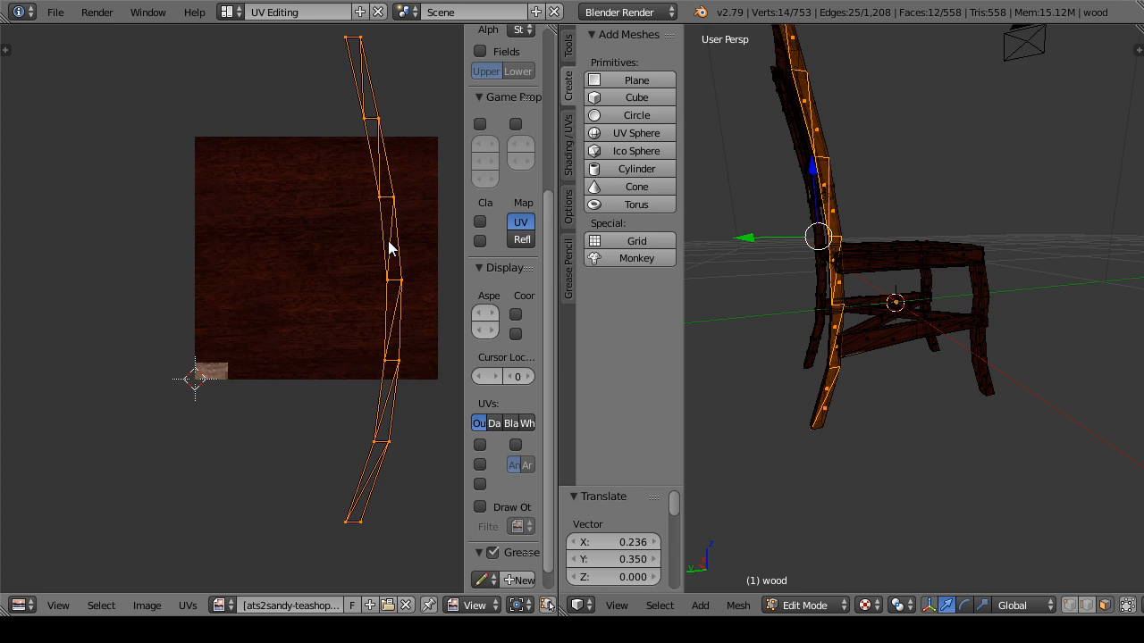
Step: Check the wood texture on the rear post in Object Mode and return to Edit Mode
{"action": "left_click", "coordinate": [824, 609]}
{"action": "left_click", "coordinate": [838, 584]}
{"action": "left_click_drag", "start_coordinate": [852, 486], "coordinate": [889, 506]}
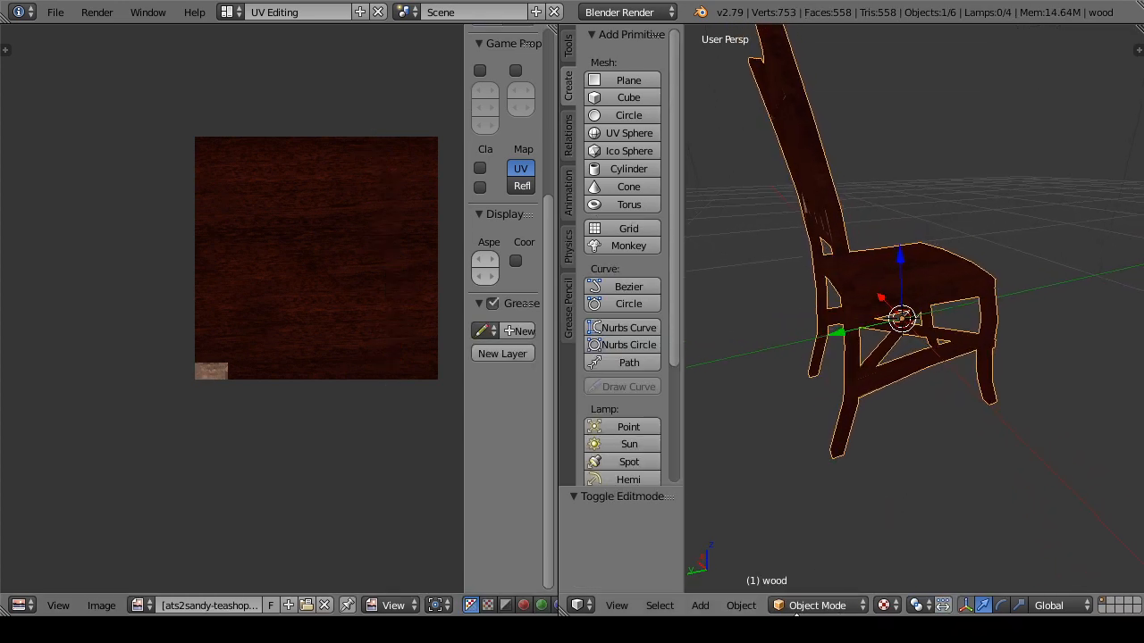
{"action": "left_click", "coordinate": [821, 606]}
{"action": "left_click", "coordinate": [820, 610]}
{"action": "left_click", "coordinate": [818, 562]}
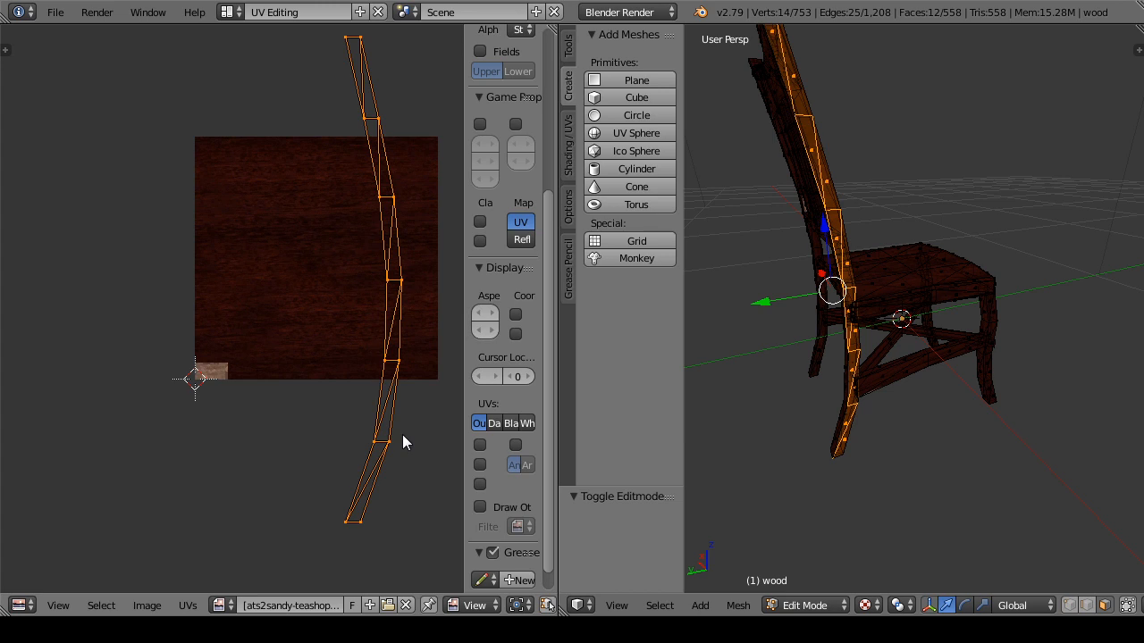
Step: Rotate the post strip's UVs by 90° and check the rear post up close in Object Mode
{"action": "type", "text": "r90"}
{"action": "key", "text": "Return"}
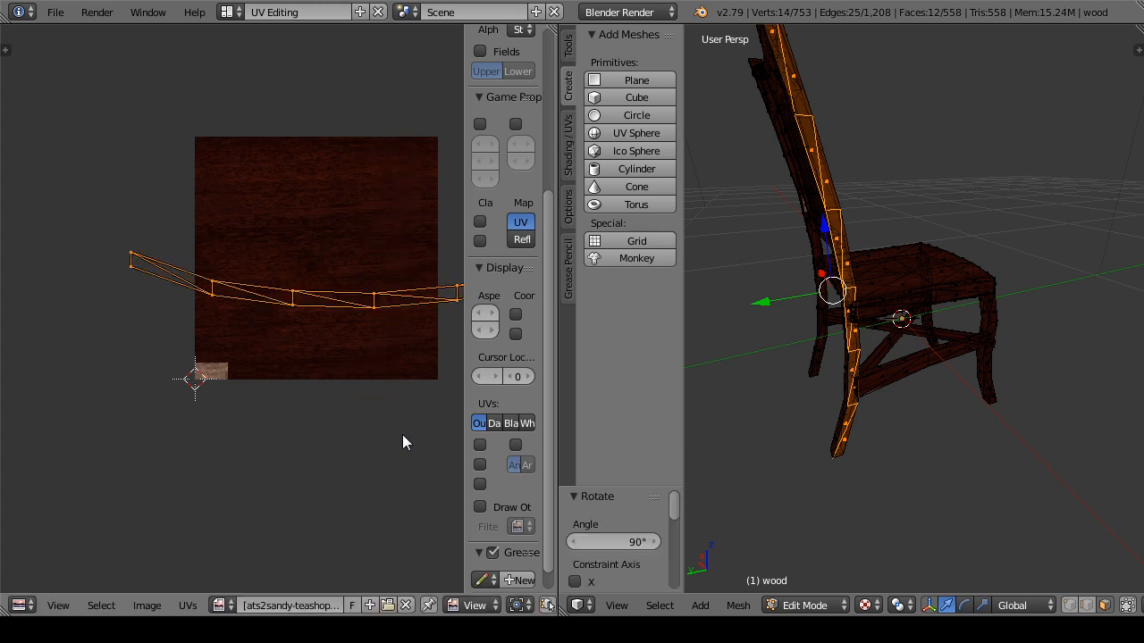
{"action": "left_click", "coordinate": [804, 605]}
{"action": "left_click", "coordinate": [836, 536]}
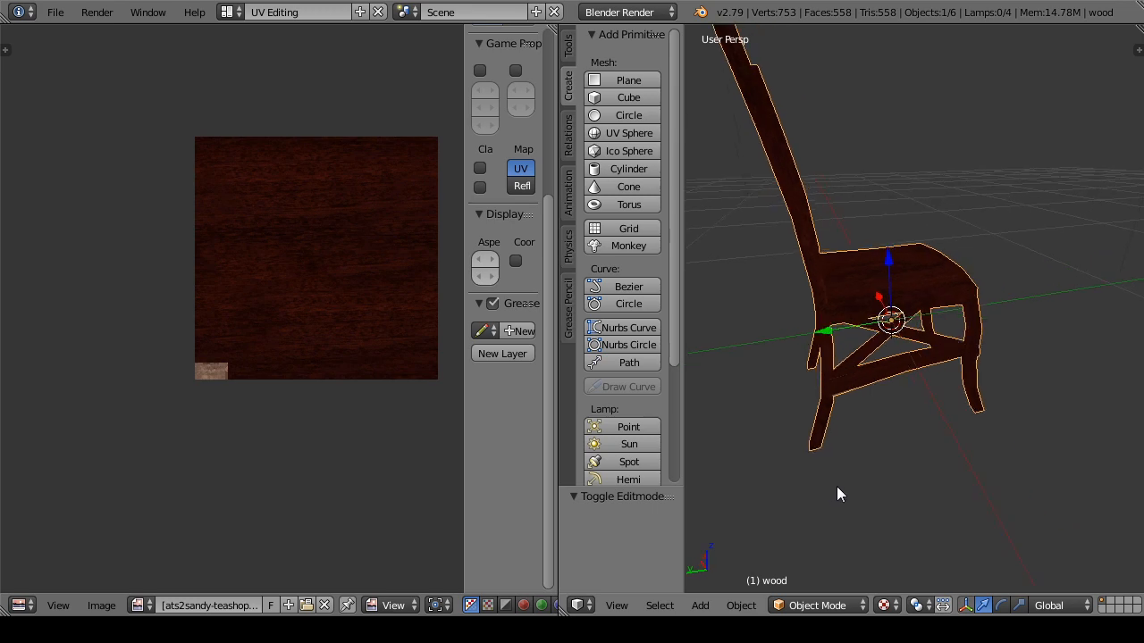
{"action": "left_click_drag", "start_coordinate": [836, 486], "coordinate": [869, 509]}
{"action": "scroll", "coordinate": [860, 442], "scroll_direction": "up", "scroll_amount": 2}
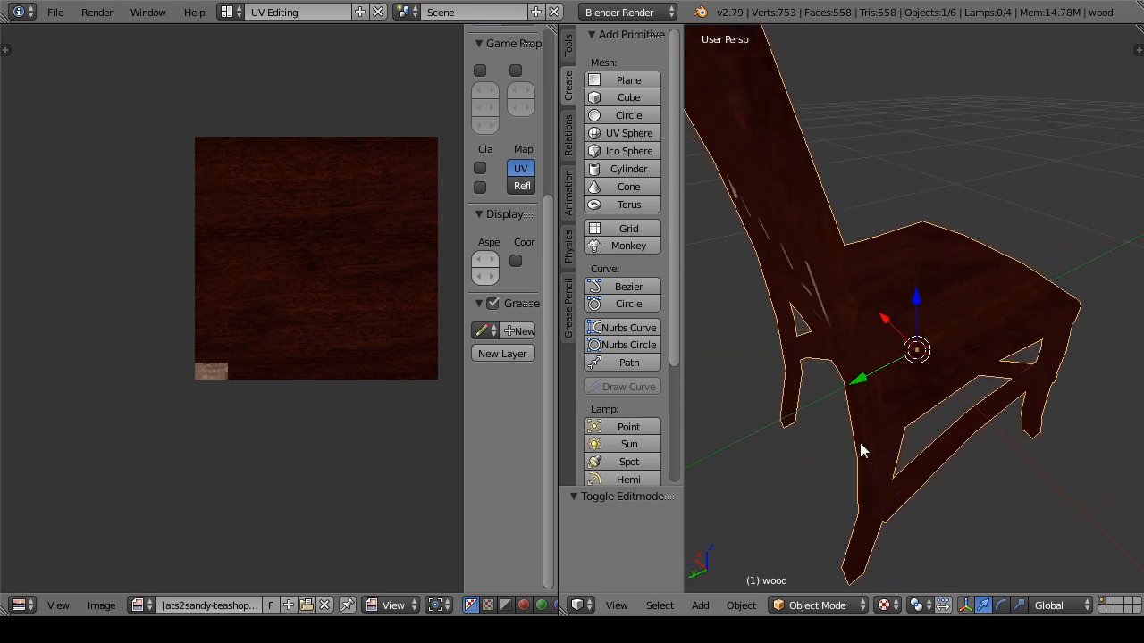
{"action": "mouse_move", "coordinate": [860, 443]}
{"action": "left_mouse_down"}
{"action": "mouse_move", "coordinate": [851, 436]}
{"action": "mouse_move", "coordinate": [856, 458]}
{"action": "left_mouse_up"}
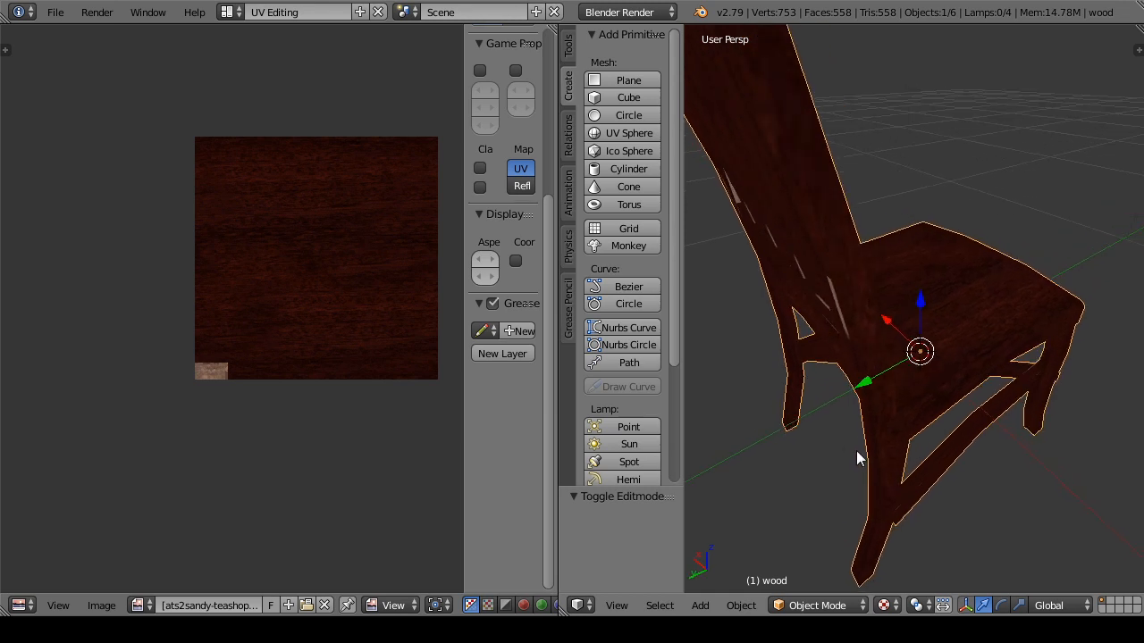
Step: Undo the recent UV edits on the rear post and return to Edit Mode
{"action": "key", "text": "ctrl+z"}
{"action": "key", "text": "ctrl+z"}
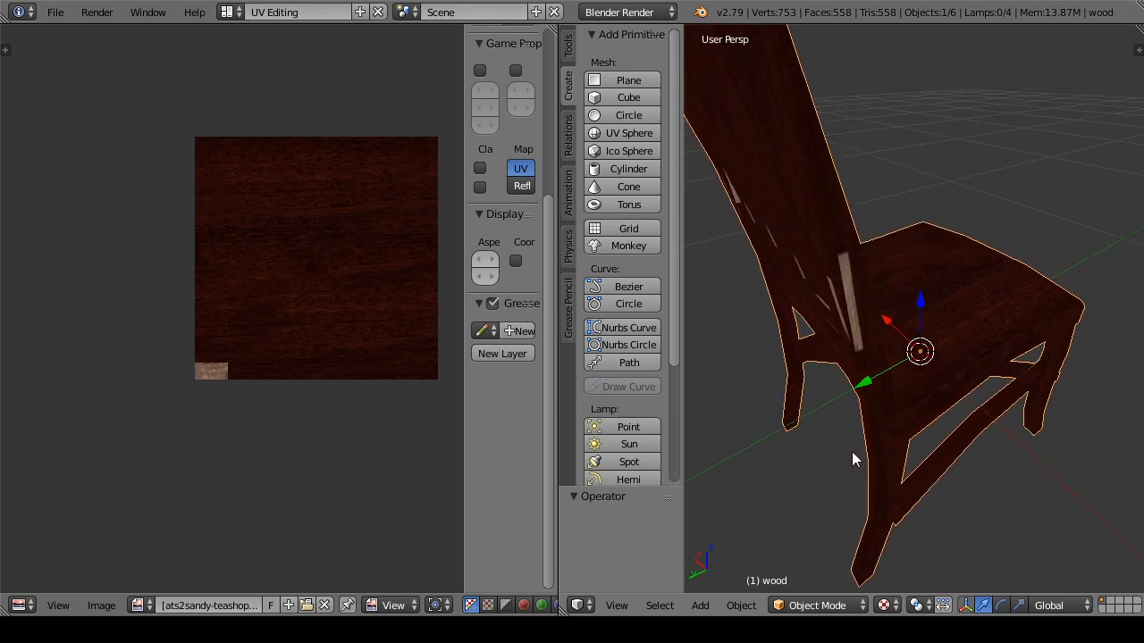
{"action": "left_click", "coordinate": [813, 605]}
{"action": "left_click", "coordinate": [829, 555]}
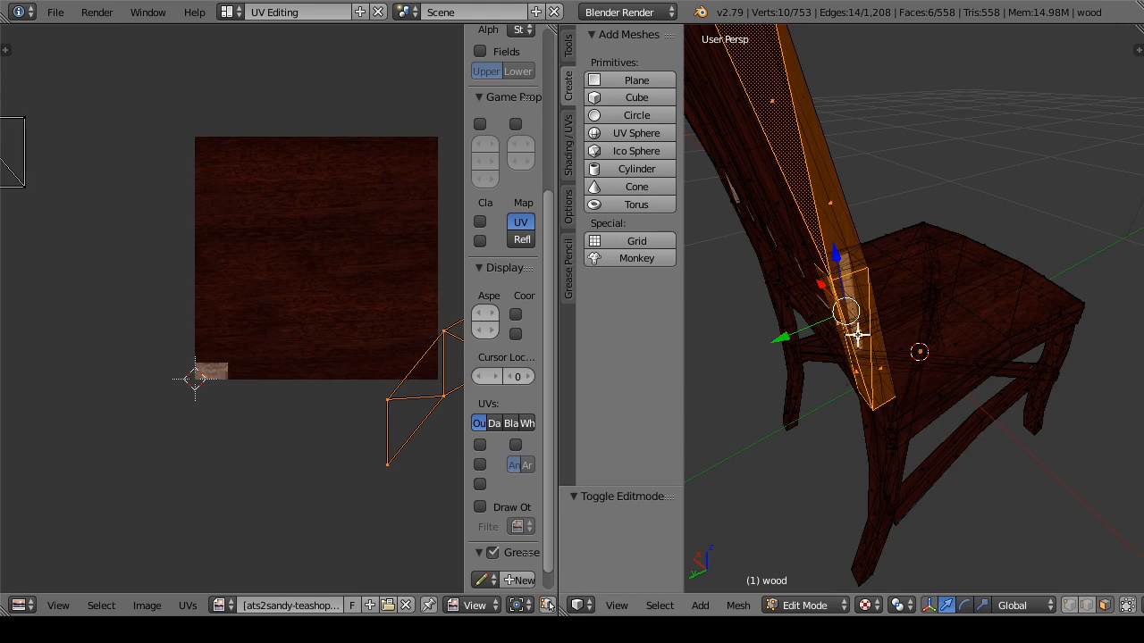
{"action": "left_click_drag", "start_coordinate": [388, 427], "coordinate": [244, 400]}
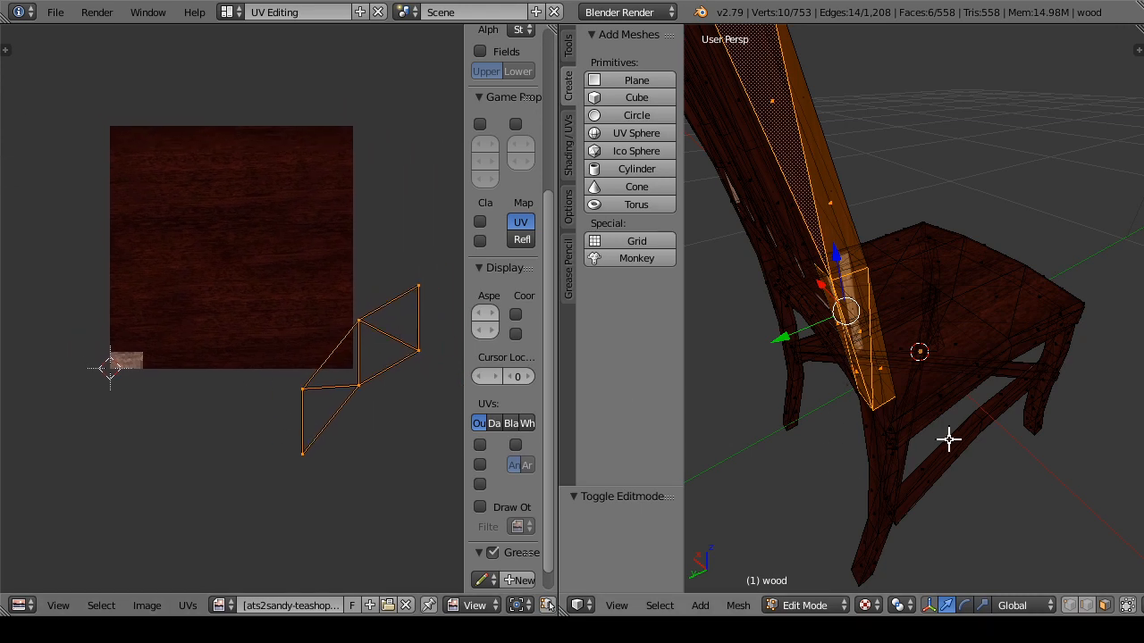
{"action": "left_click_drag", "start_coordinate": [887, 314], "coordinate": [944, 324]}
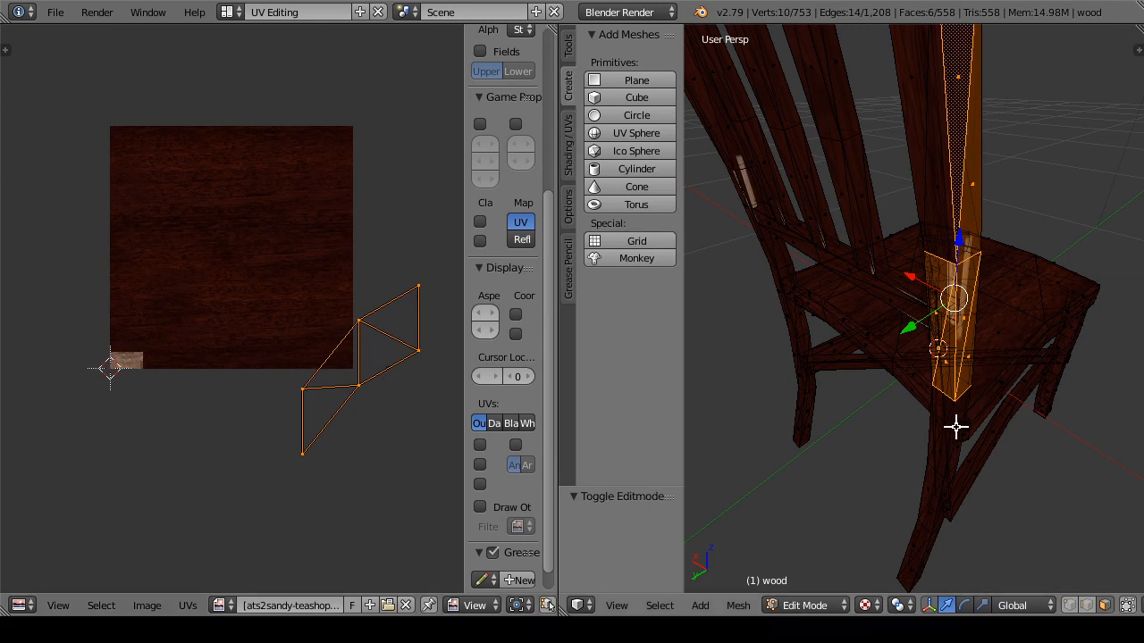
Step: Select the whole chair mesh and examine its complete UV layout over the wood texture
{"action": "key", "text": "a"}
{"action": "key", "text": "a"}
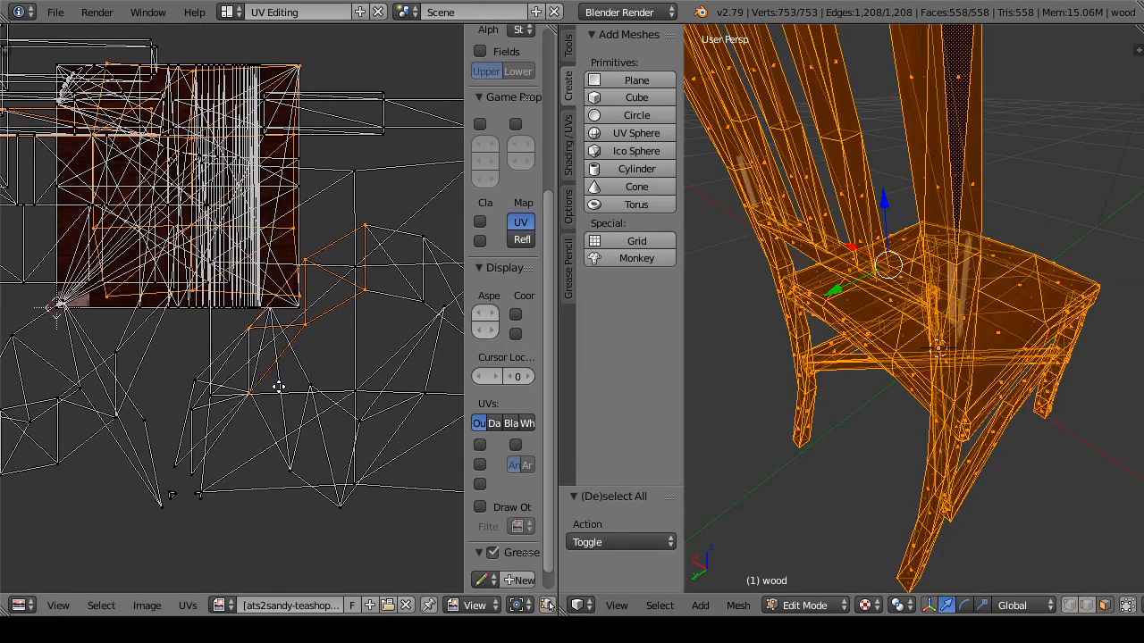
{"action": "scroll", "coordinate": [286, 428], "scroll_direction": "down", "scroll_amount": 5}
{"action": "scroll", "coordinate": [312, 443], "scroll_direction": "up", "scroll_amount": 4}
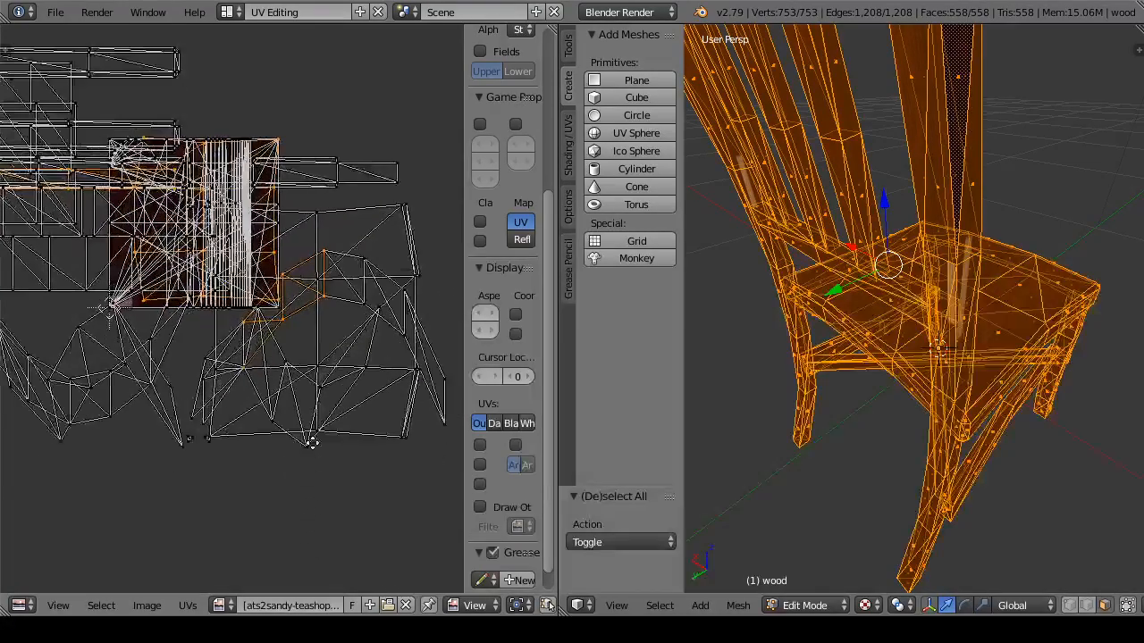
{"action": "scroll", "coordinate": [317, 483], "scroll_direction": "down", "scroll_amount": 2}
{"action": "scroll", "coordinate": [303, 459], "scroll_direction": "up", "scroll_amount": 1}
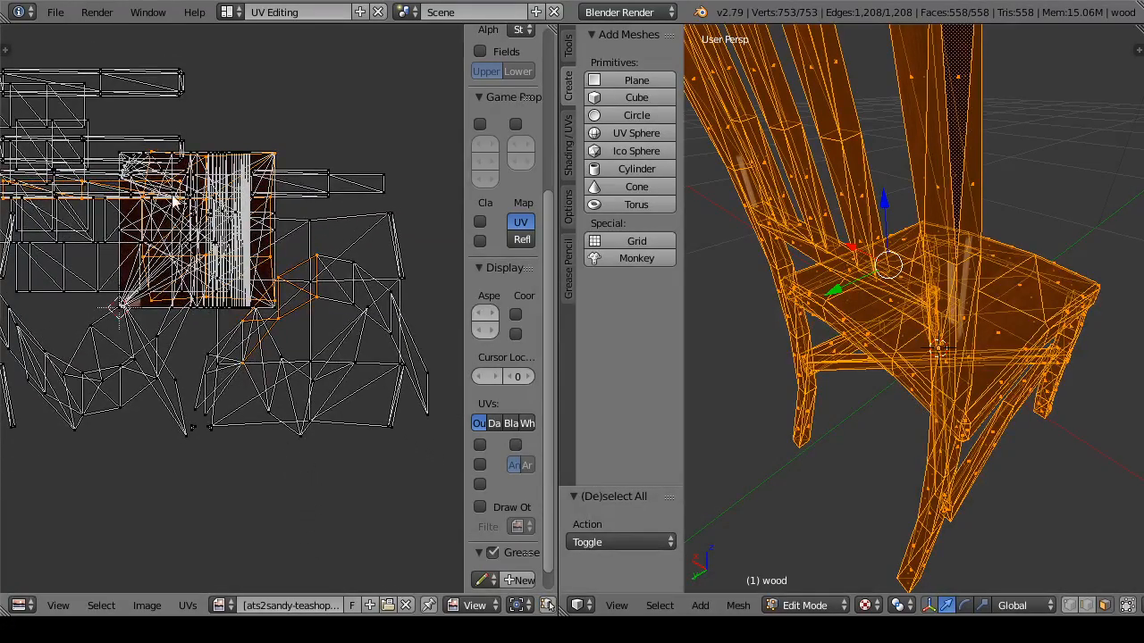
{"action": "scroll", "coordinate": [236, 408], "scroll_direction": "down", "scroll_amount": 3}
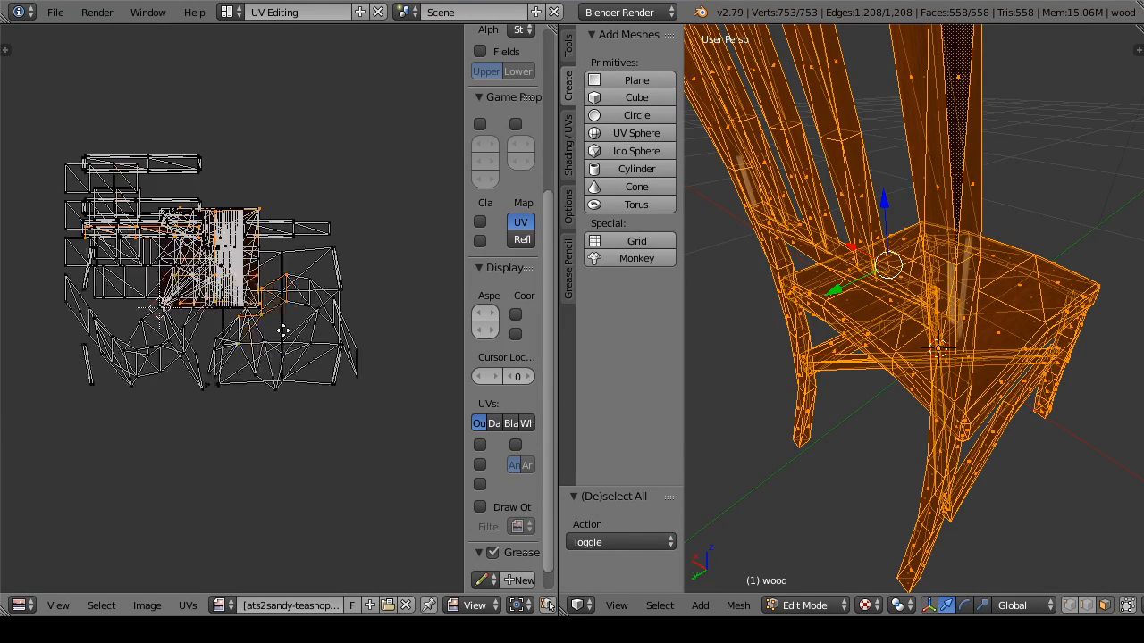
{"action": "scroll", "coordinate": [236, 407], "scroll_direction": "up", "scroll_amount": 2}
Step: Try unwrapping the whole chair mesh with the Angle Based method, inspect the layout, and undo the unwrap
{"action": "left_click", "coordinate": [738, 605]}
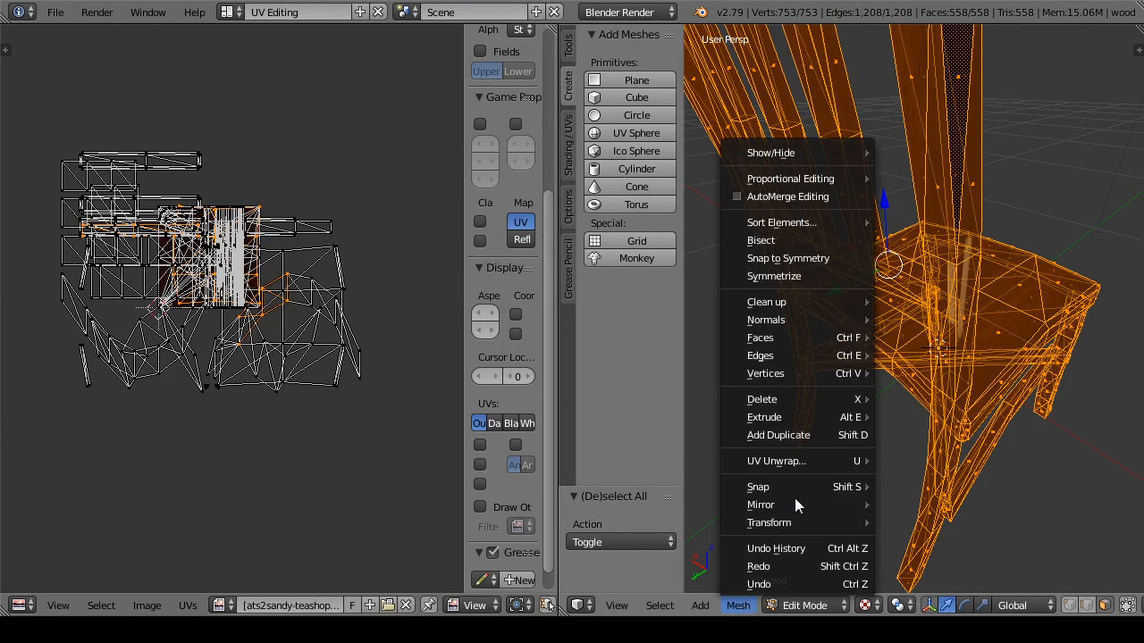
{"action": "mouse_move", "coordinate": [796, 465]}
{"action": "left_click", "coordinate": [929, 274]}
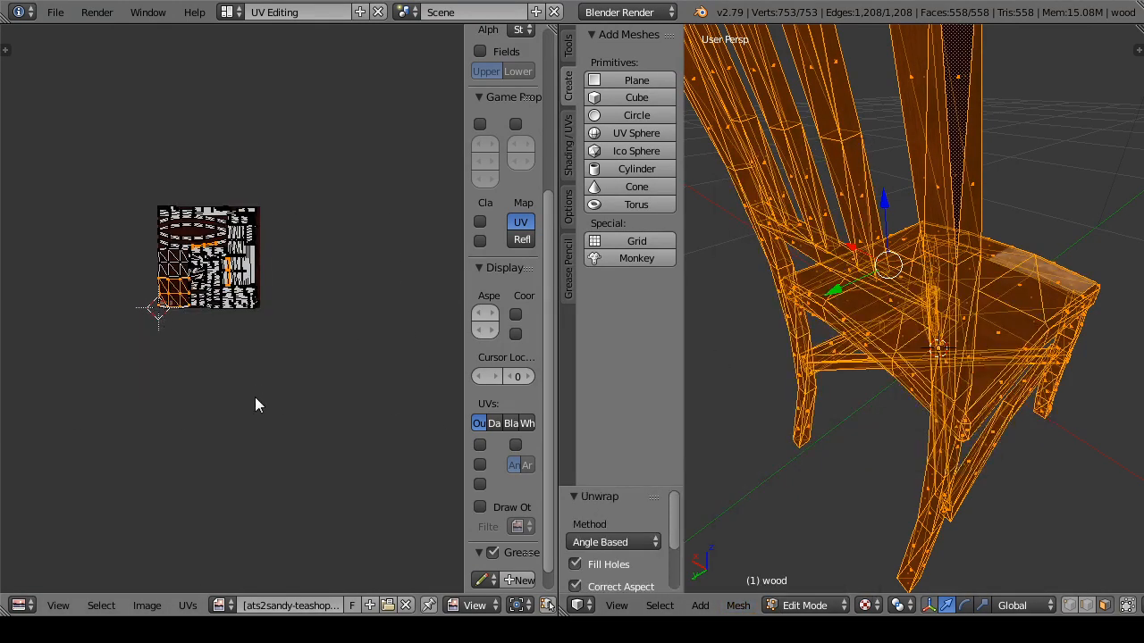
{"action": "scroll", "coordinate": [255, 405], "scroll_direction": "up", "scroll_amount": 3}
{"action": "scroll", "coordinate": [317, 488], "scroll_direction": "up", "scroll_amount": 2}
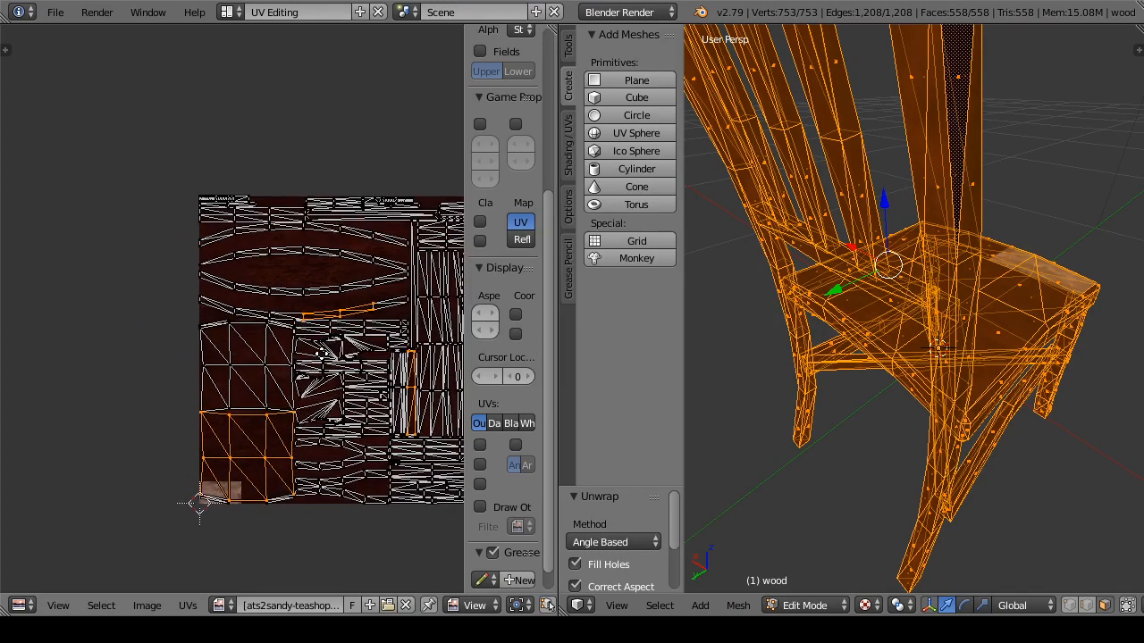
{"action": "left_click_drag", "start_coordinate": [331, 345], "coordinate": [254, 353]}
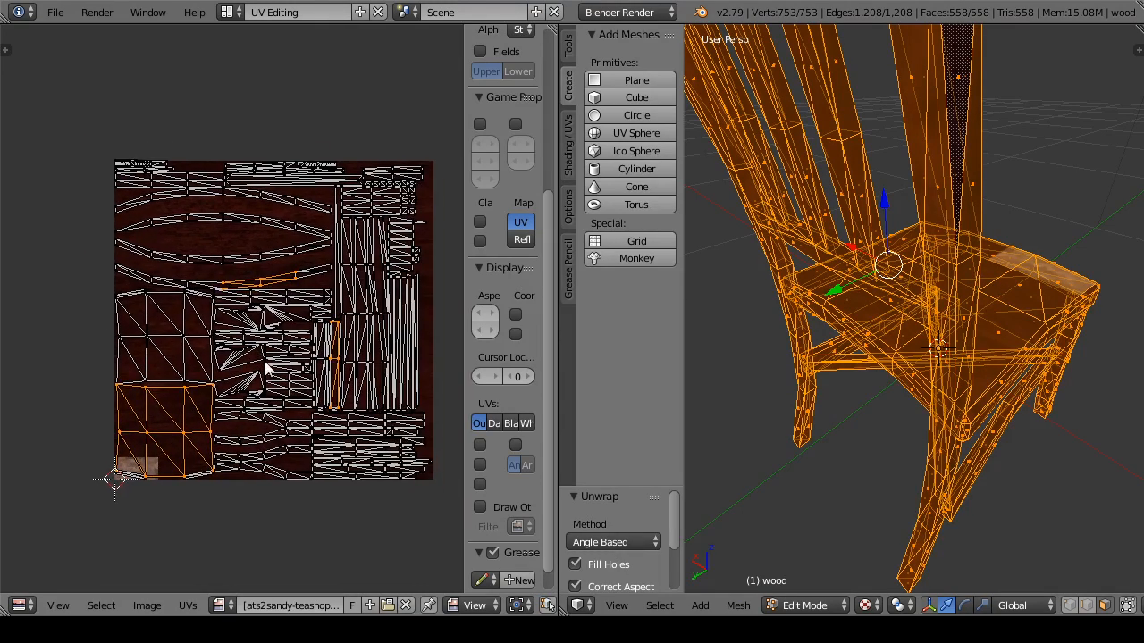
{"action": "key", "text": "ctrl+z"}
Step: Return to Object Mode and examine the textured chair from the side and back
{"action": "left_click_drag", "start_coordinate": [715, 420], "coordinate": [802, 529]}
{"action": "left_click", "coordinate": [804, 605]}
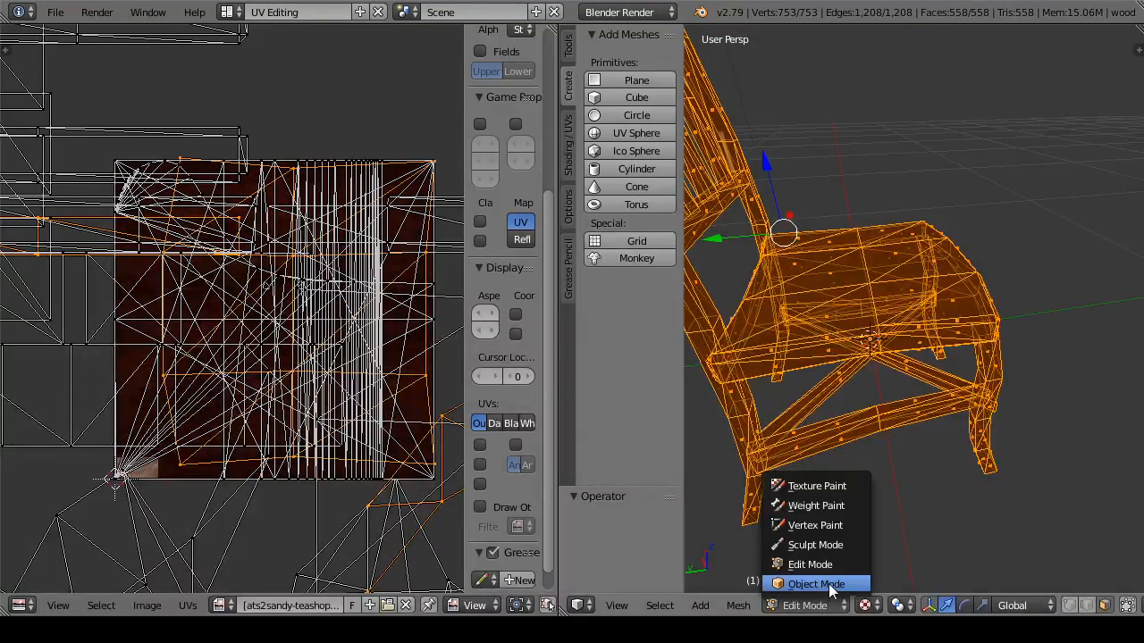
{"action": "left_click", "coordinate": [828, 584]}
{"action": "left_click_drag", "start_coordinate": [830, 469], "coordinate": [852, 434]}
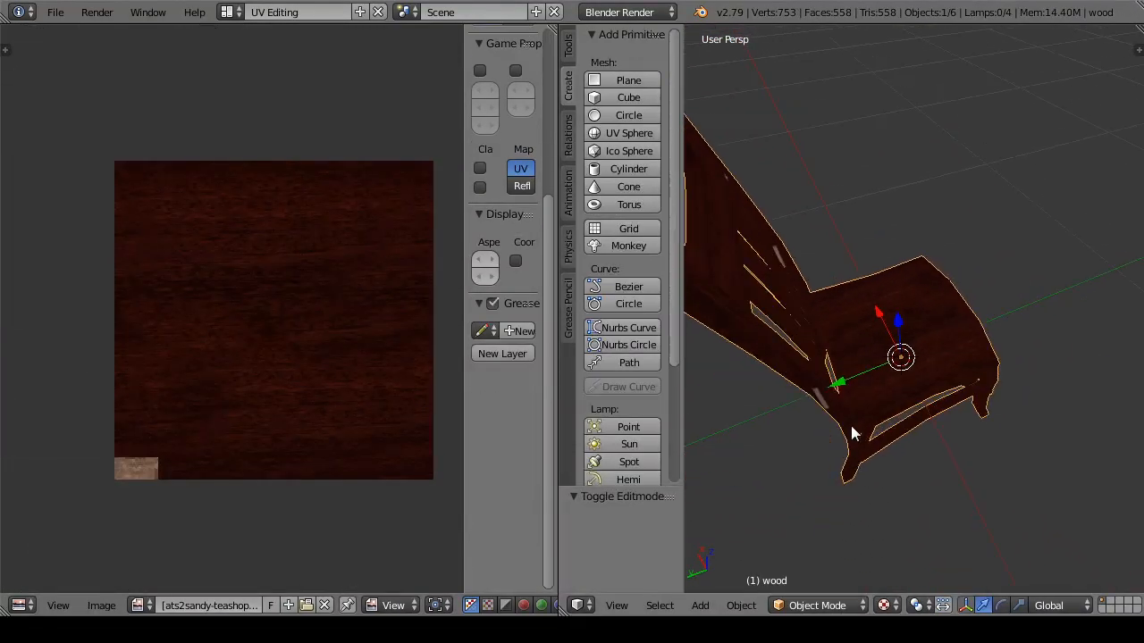
{"action": "scroll", "coordinate": [852, 434], "scroll_direction": "down", "scroll_amount": 3}
{"action": "left_click_drag", "start_coordinate": [842, 494], "coordinate": [810, 475]}
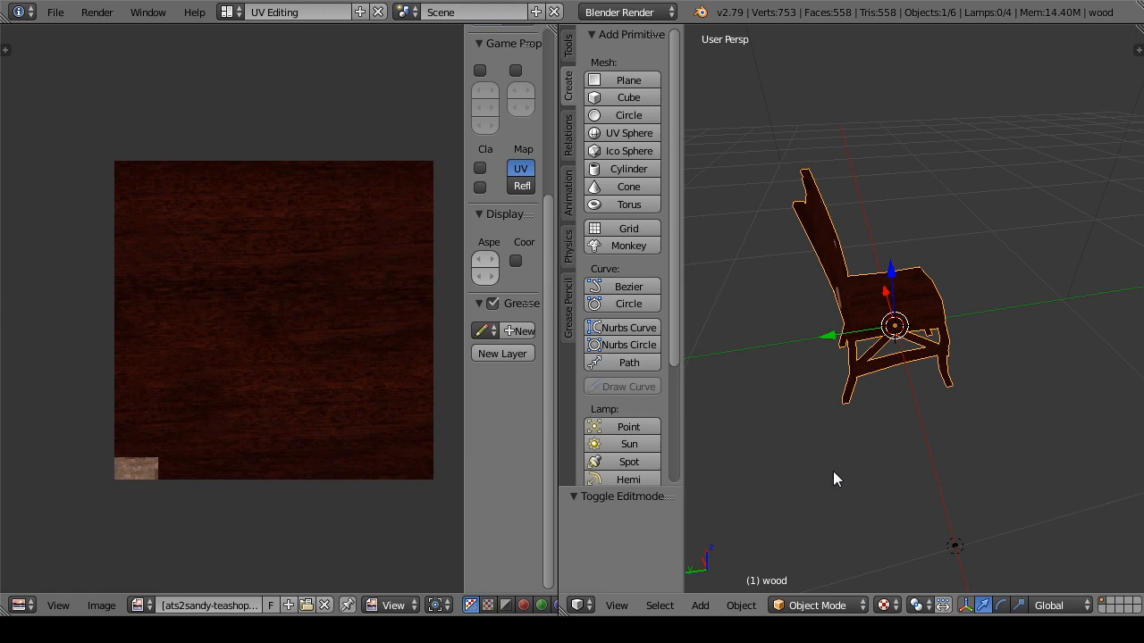
{"action": "left_click_drag", "start_coordinate": [833, 471], "coordinate": [947, 438]}
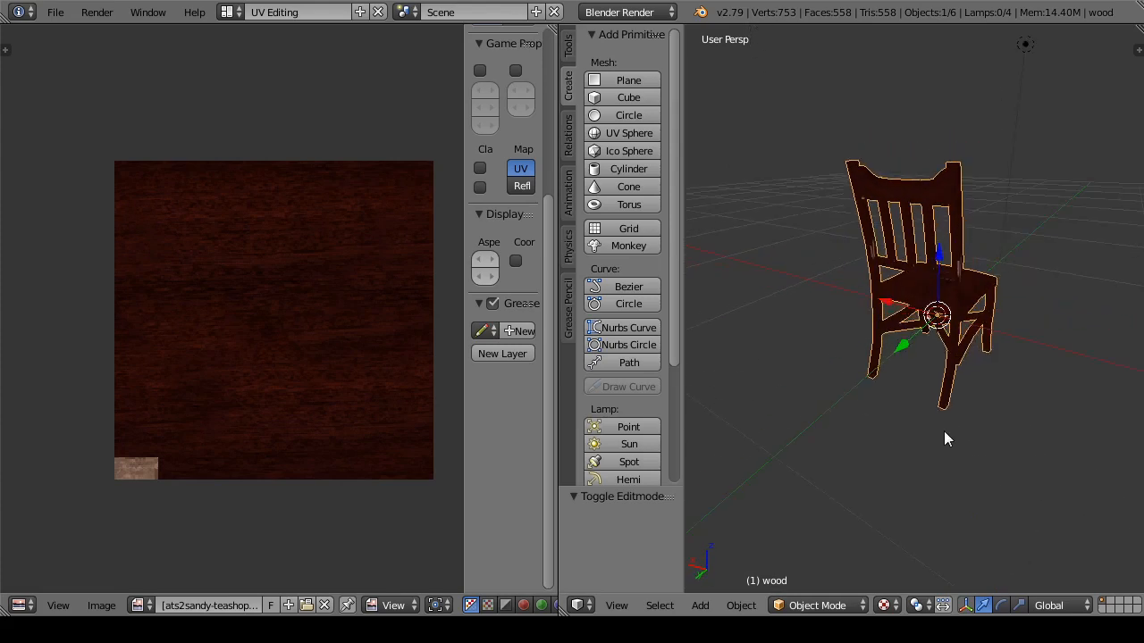
{"action": "left_click_drag", "start_coordinate": [871, 458], "coordinate": [792, 361]}
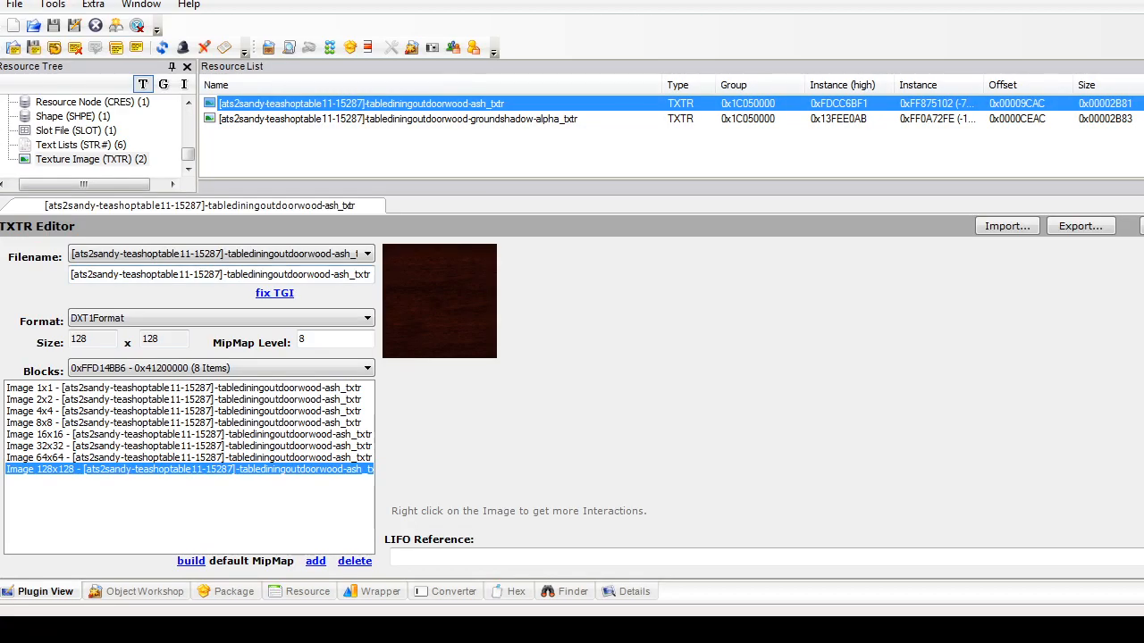
Step: Switch to SimPE and open atssandy_obj_teashop_counter_001.package from the Tea Shop folder
{"action": "left_click", "coordinate": [14, 4]}
{"action": "left_click", "coordinate": [47, 101]}
{"action": "left_click", "coordinate": [14, 5]}
{"action": "left_click", "coordinate": [31, 38]}
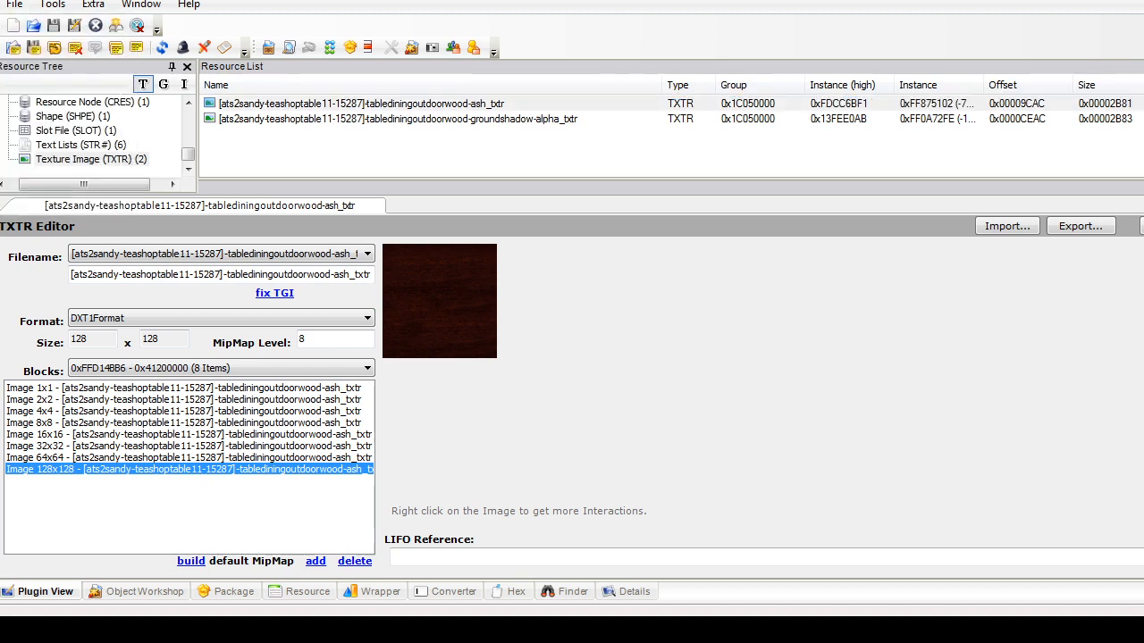
{"action": "double_click", "coordinate": [311, 206]}
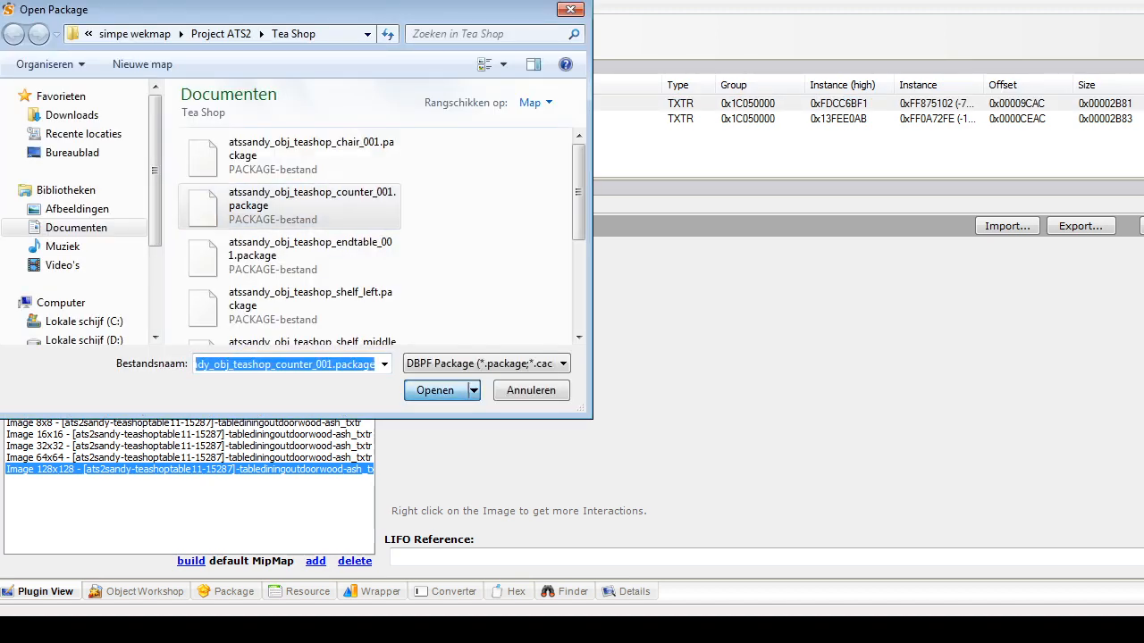
{"action": "left_click_drag", "start_coordinate": [187, 154], "coordinate": [188, 132]}
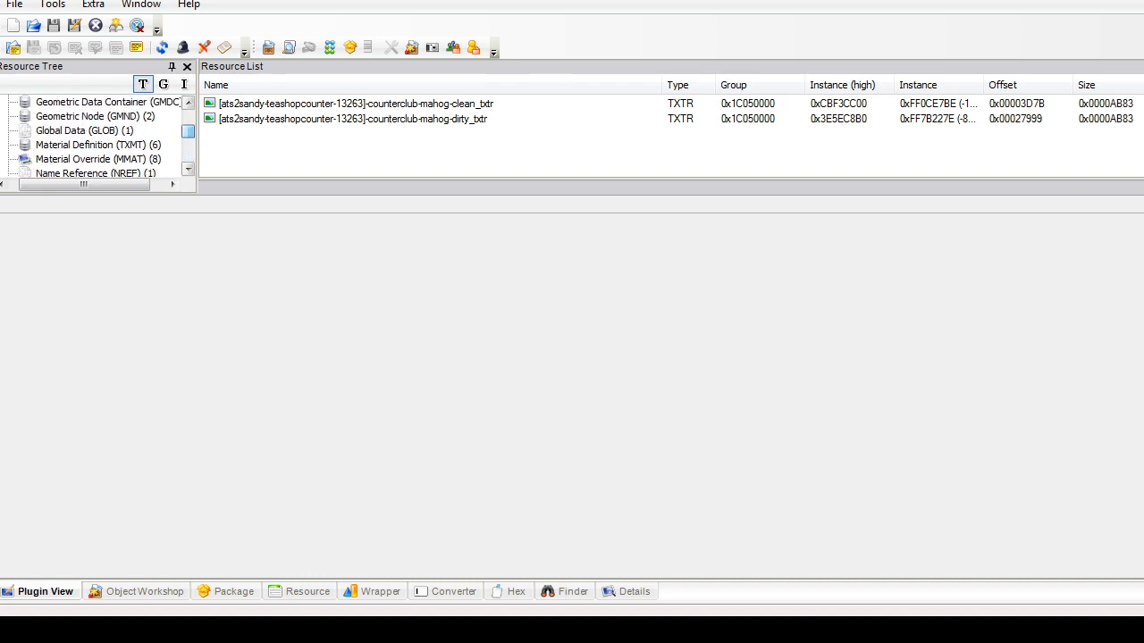
Step: Export the counter package's _tslocator_gmdc mesh to the Tea Shop folder in OBJ format
{"action": "left_click", "coordinate": [107, 103]}
{"action": "left_click", "coordinate": [304, 104]}
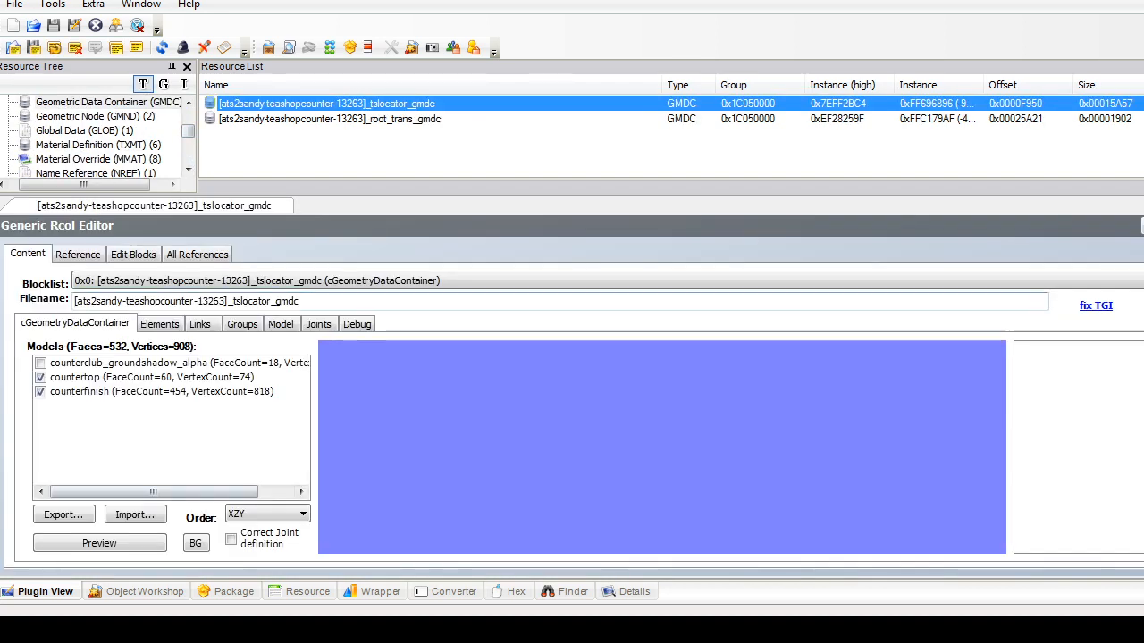
{"action": "left_click", "coordinate": [63, 515]}
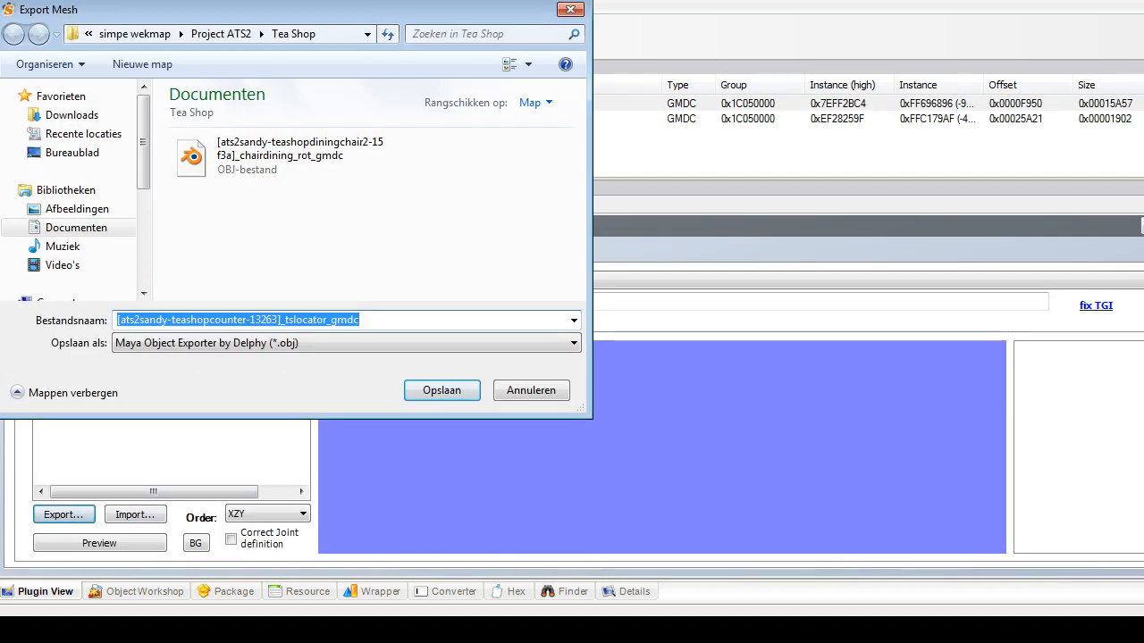
{"action": "key", "text": "Return"}
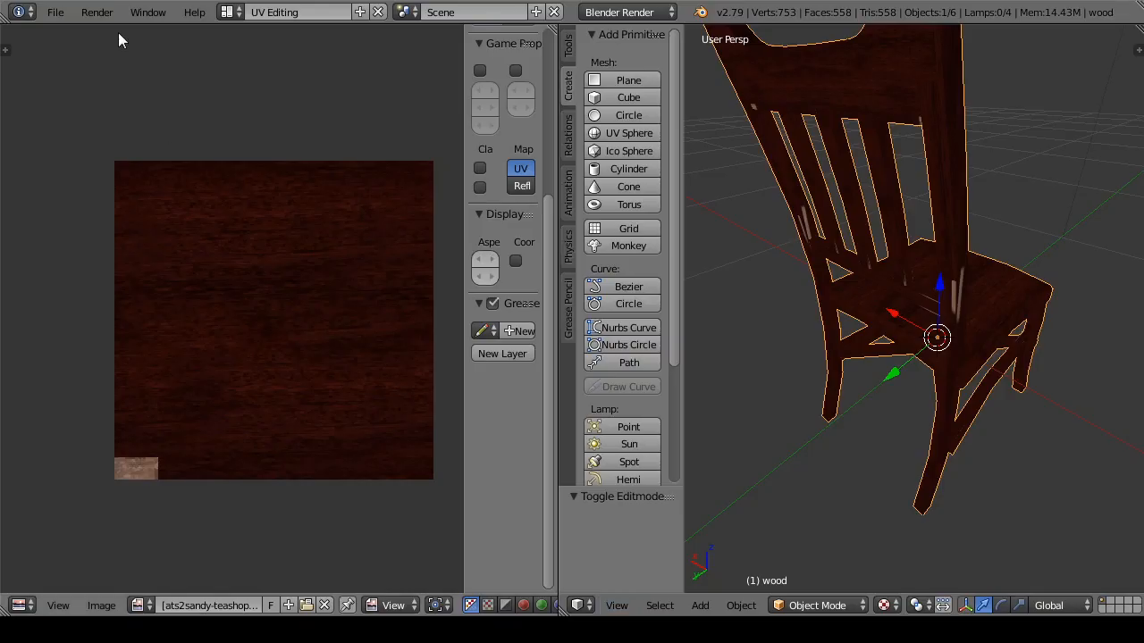
Step: Switch to Blender and import [ats2sandy-teashopcounter-13263]_tslocator_gmdc.obj from the Tea Shop folder
{"action": "left_click", "coordinate": [59, 12]}
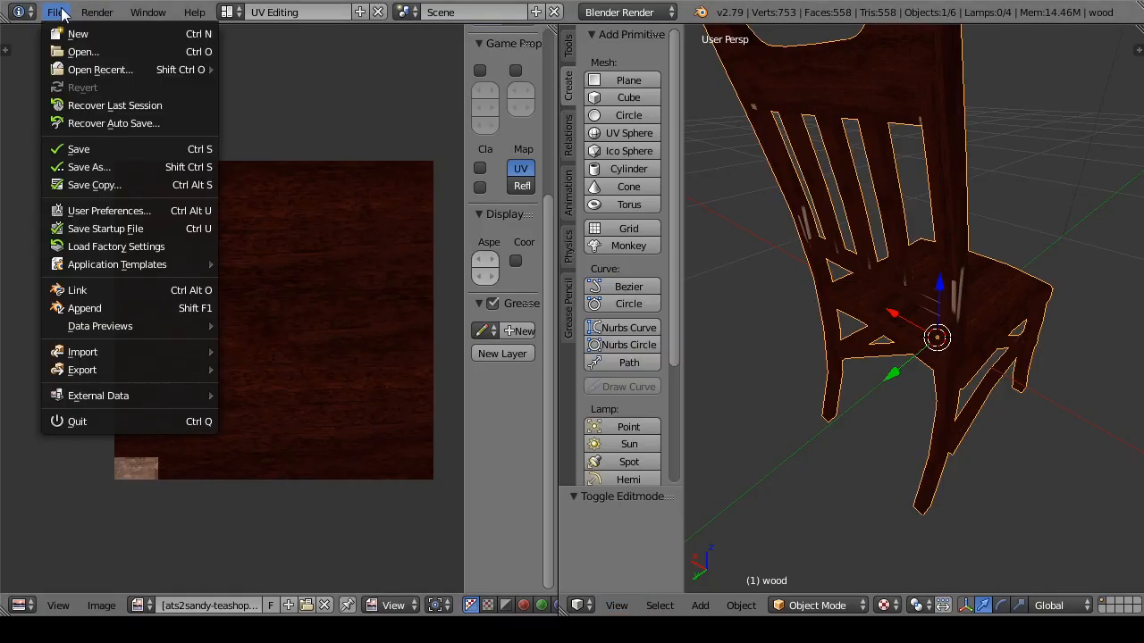
{"action": "mouse_move", "coordinate": [165, 343]}
{"action": "left_click", "coordinate": [293, 470]}
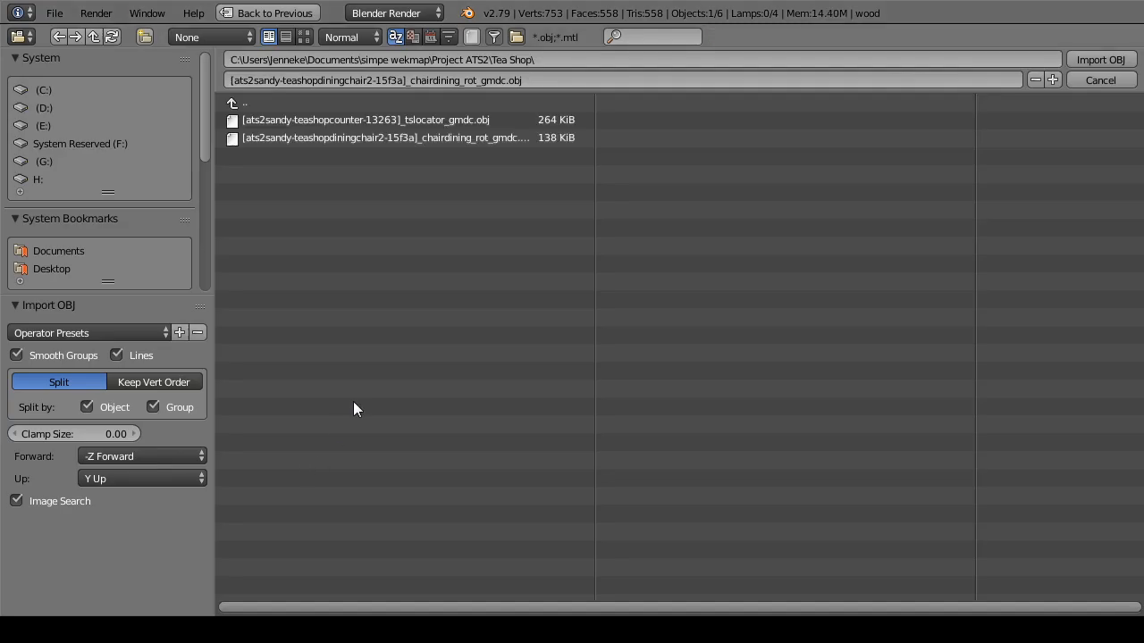
{"action": "left_click", "coordinate": [374, 124]}
{"action": "left_click", "coordinate": [362, 139]}
{"action": "left_click", "coordinate": [362, 123]}
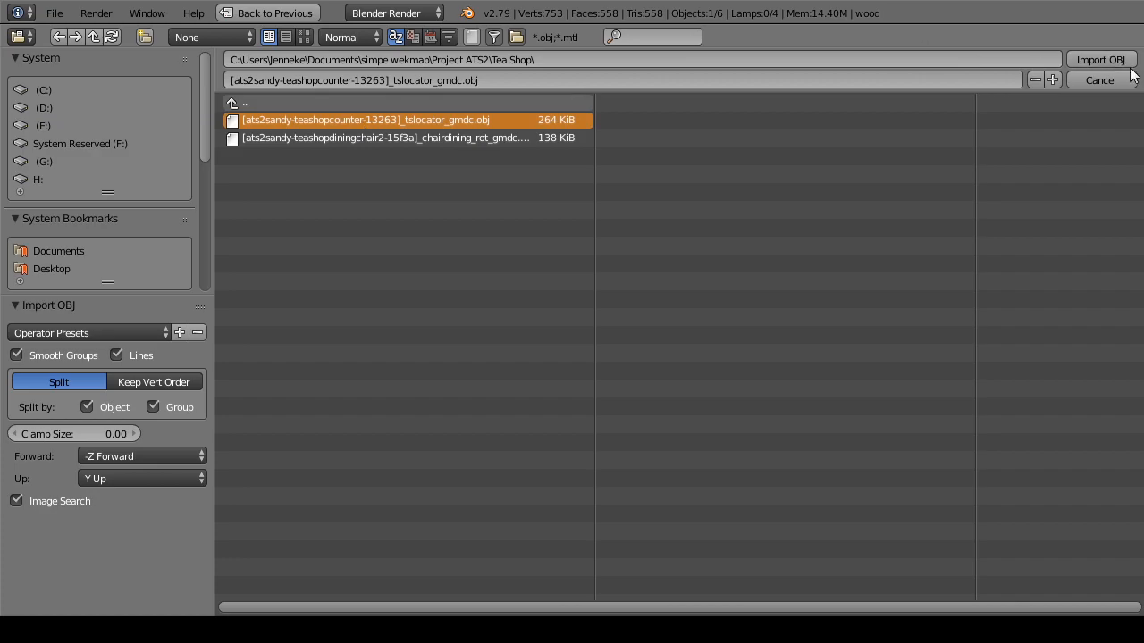
{"action": "left_click", "coordinate": [1121, 60]}
Step: Switch to the Default screen layout, enlarge the scene outliner, and hide the wood chair object
{"action": "scroll", "coordinate": [879, 248], "scroll_direction": "down", "scroll_amount": 7}
{"action": "mouse_move", "coordinate": [939, 349]}
{"action": "left_mouse_down"}
{"action": "mouse_move", "coordinate": [832, 345]}
{"action": "mouse_move", "coordinate": [929, 315]}
{"action": "mouse_move", "coordinate": [941, 346]}
{"action": "left_mouse_up"}
{"action": "scroll", "coordinate": [941, 345], "scroll_direction": "up", "scroll_amount": 6}
{"action": "right_click", "coordinate": [958, 255]}
{"action": "left_click_drag", "start_coordinate": [959, 257], "coordinate": [753, 286]}
{"action": "right_click", "coordinate": [893, 370]}
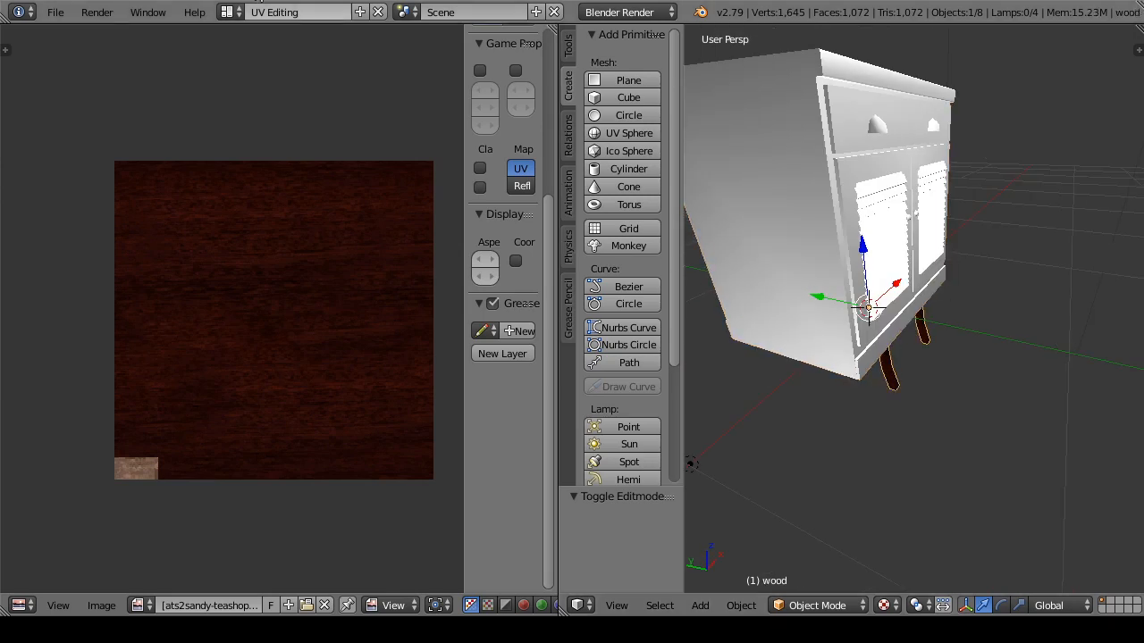
{"action": "left_click", "coordinate": [234, 12]}
{"action": "left_click", "coordinate": [259, 92]}
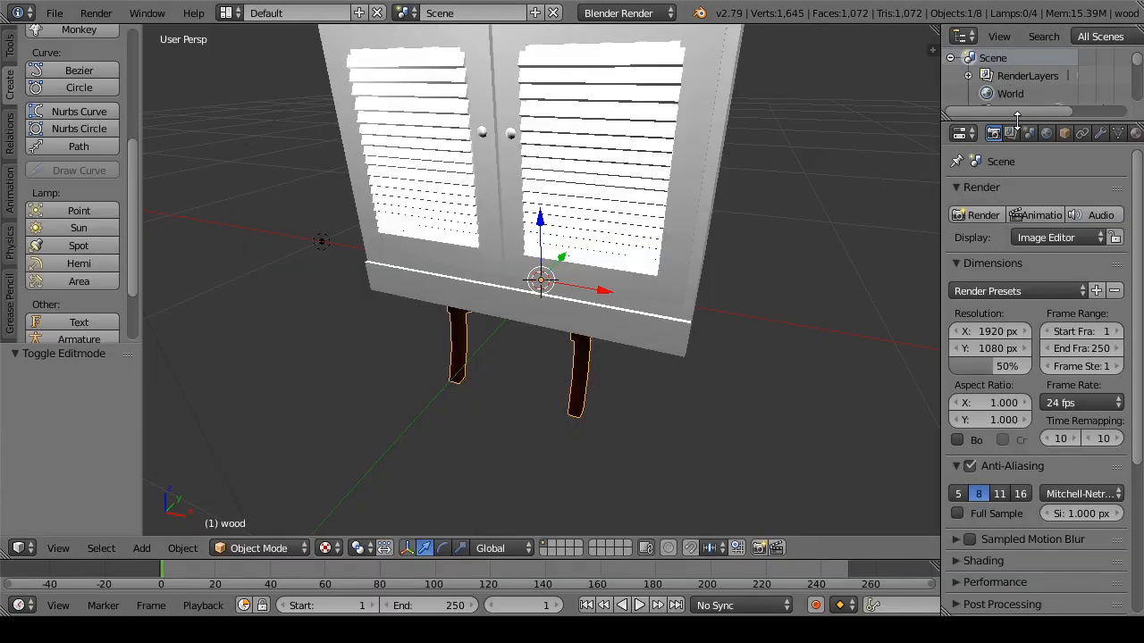
{"action": "left_click_drag", "start_coordinate": [1016, 118], "coordinate": [1018, 313]}
{"action": "left_click", "coordinate": [1102, 236]}
{"action": "scroll", "coordinate": [655, 206], "scroll_direction": "down", "scroll_amount": 1}
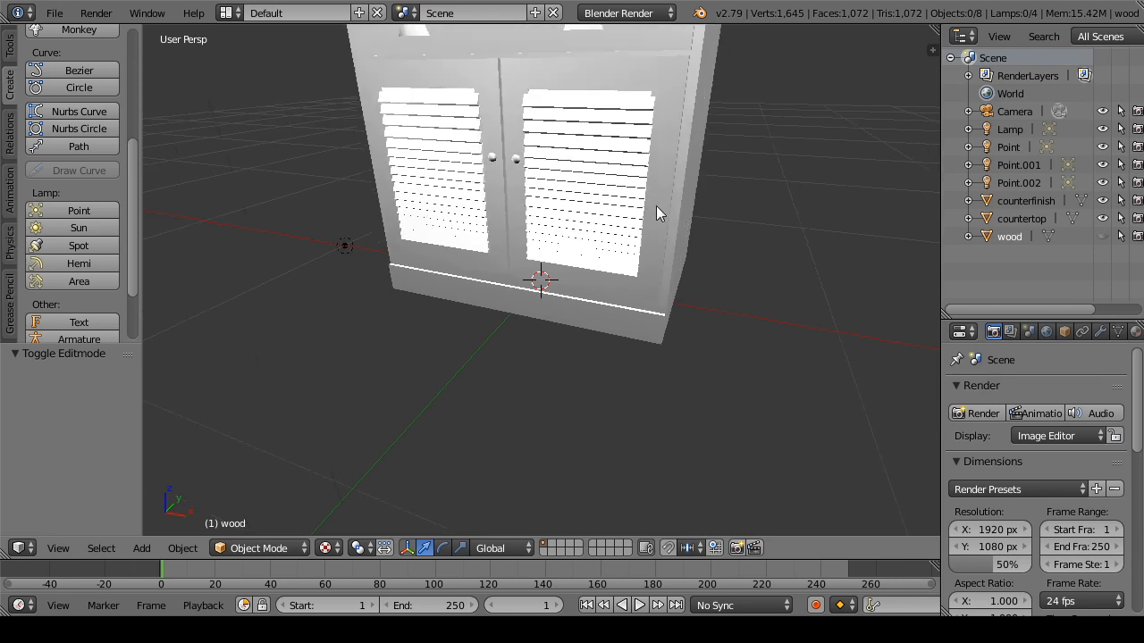
Step: Select the counterfinish object and return to the UV Editing screen layout
{"action": "scroll", "coordinate": [656, 212], "scroll_direction": "down", "scroll_amount": 3}
{"action": "right_click", "coordinate": [569, 273]}
{"action": "left_click", "coordinate": [229, 12]}
{"action": "left_click", "coordinate": [259, 158]}
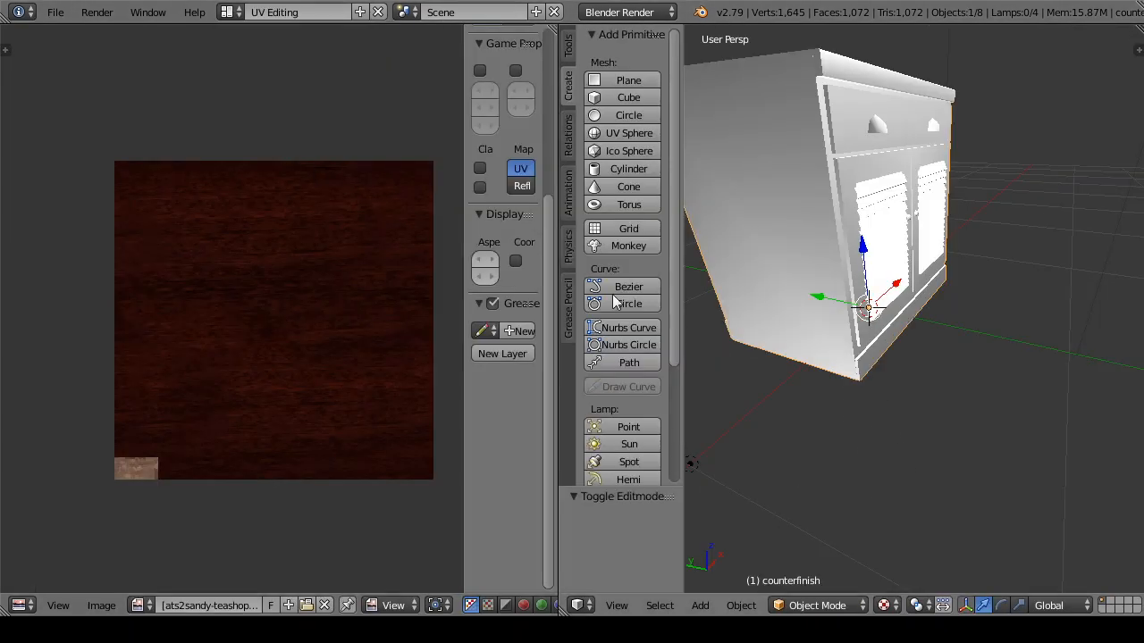
Step: Put the counterfinish mesh in Edit Mode and assign the mahog-clean wood texture to its UV layout
{"action": "left_click_drag", "start_coordinate": [830, 384], "coordinate": [771, 360]}
{"action": "left_click", "coordinate": [816, 605]}
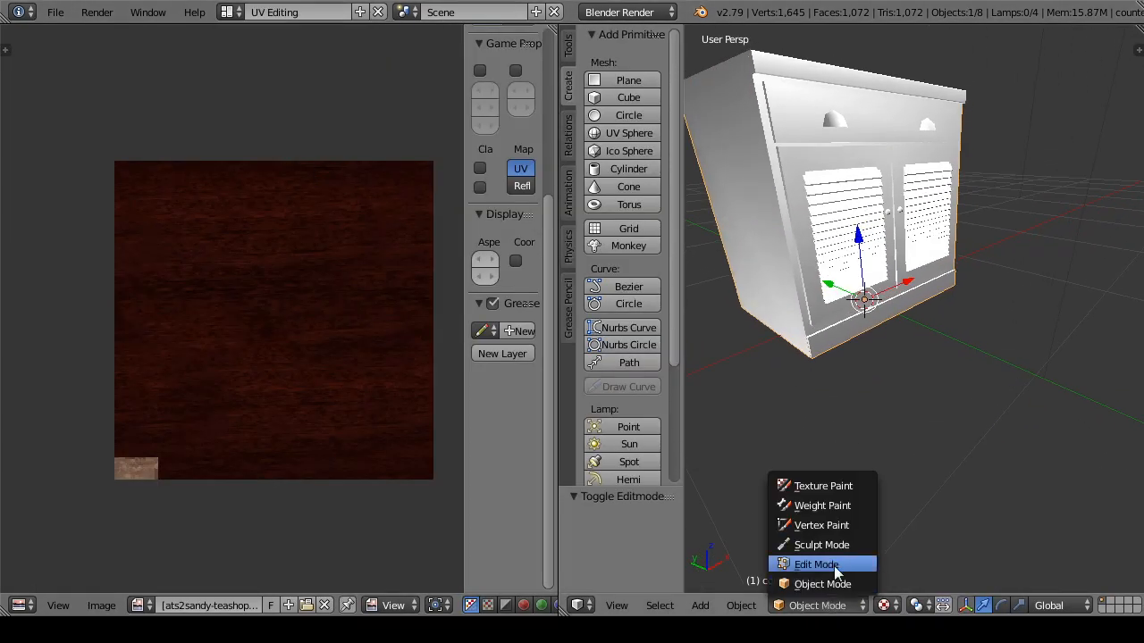
{"action": "left_click", "coordinate": [820, 559]}
{"action": "left_click_drag", "start_coordinate": [878, 184], "coordinate": [1077, 295]}
{"action": "scroll", "coordinate": [276, 214], "scroll_direction": "down", "scroll_amount": 4}
{"action": "scroll", "coordinate": [328, 386], "scroll_direction": "up", "scroll_amount": 1}
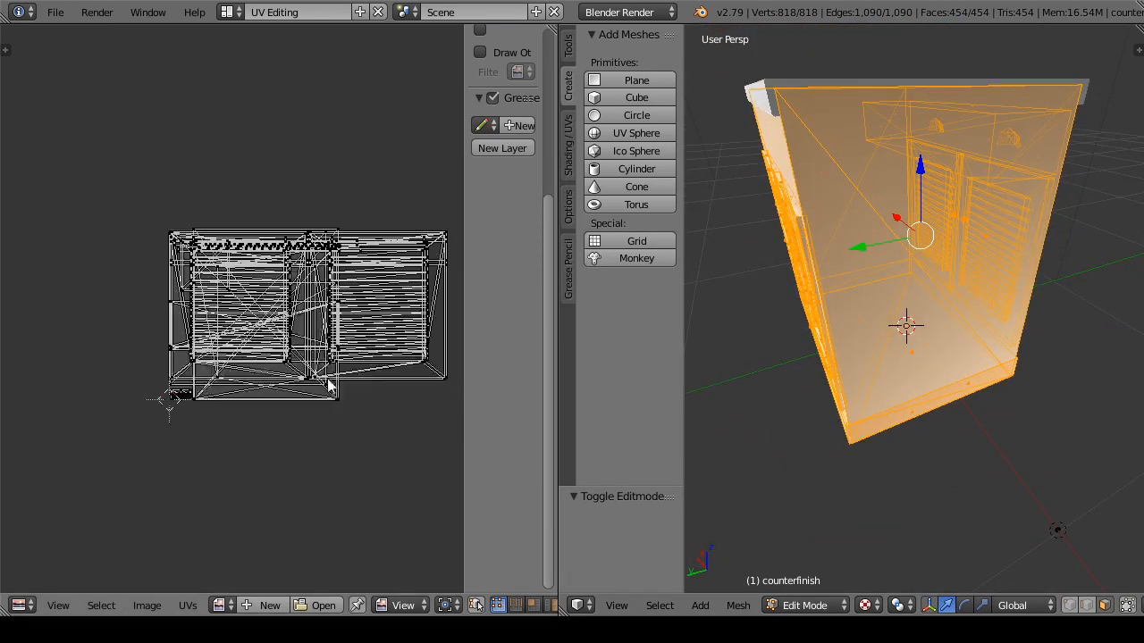
{"action": "left_click", "coordinate": [225, 605]}
{"action": "left_click", "coordinate": [273, 516]}
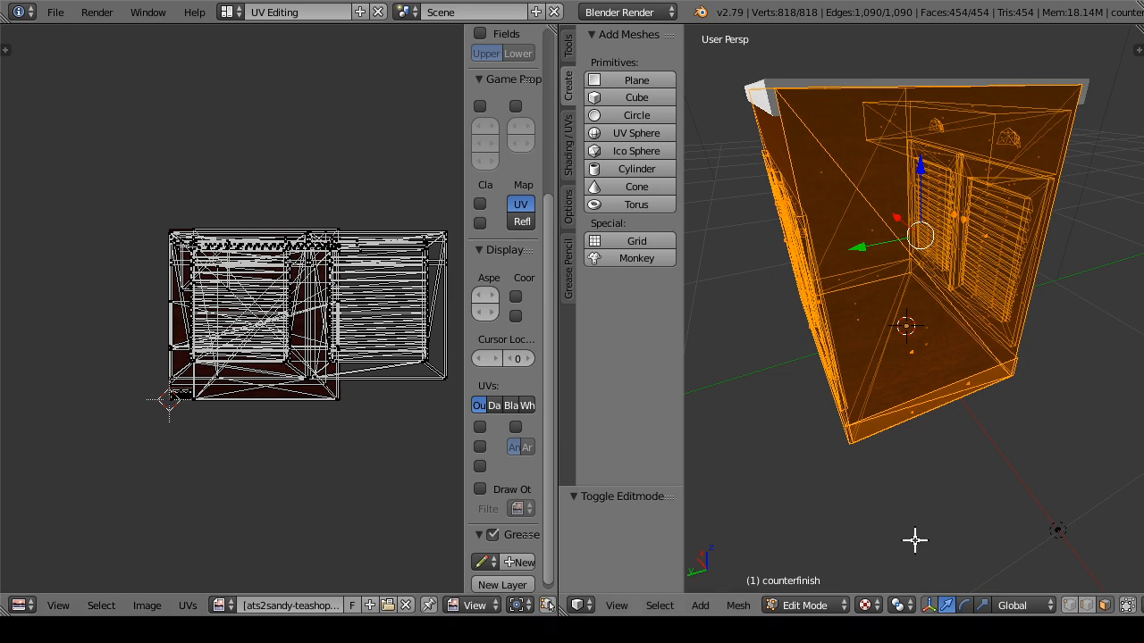
Step: Return to Object Mode and examine the textured counter's front, handles and knobs up close
{"action": "key", "text": "Tab"}
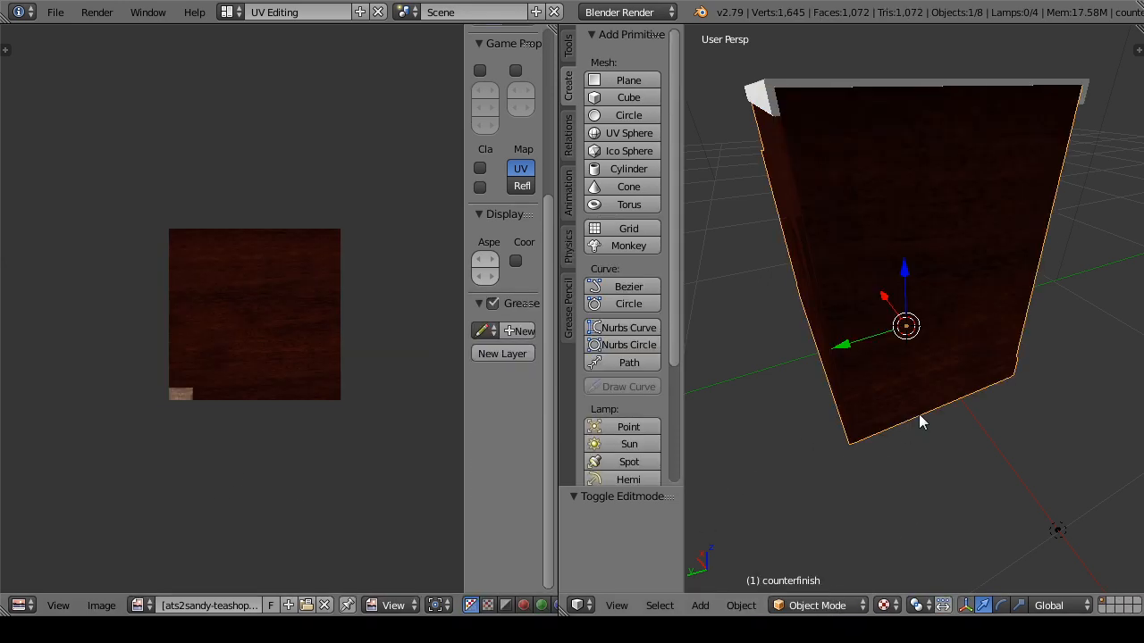
{"action": "left_click_drag", "start_coordinate": [920, 417], "coordinate": [923, 300]}
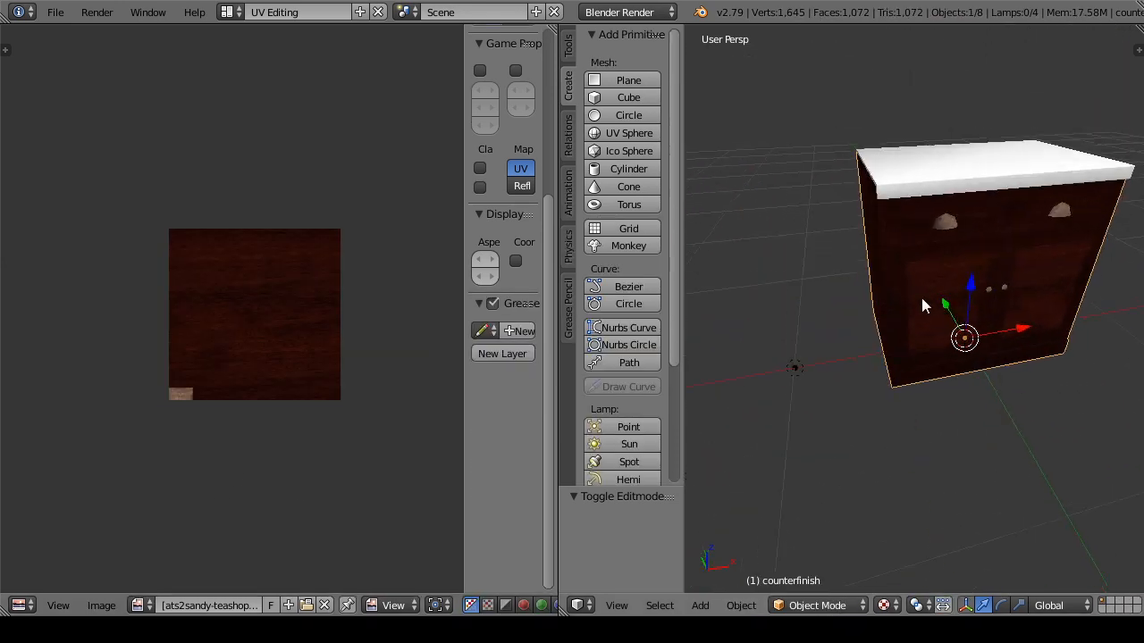
{"action": "scroll", "coordinate": [921, 298], "scroll_direction": "up", "scroll_amount": 8}
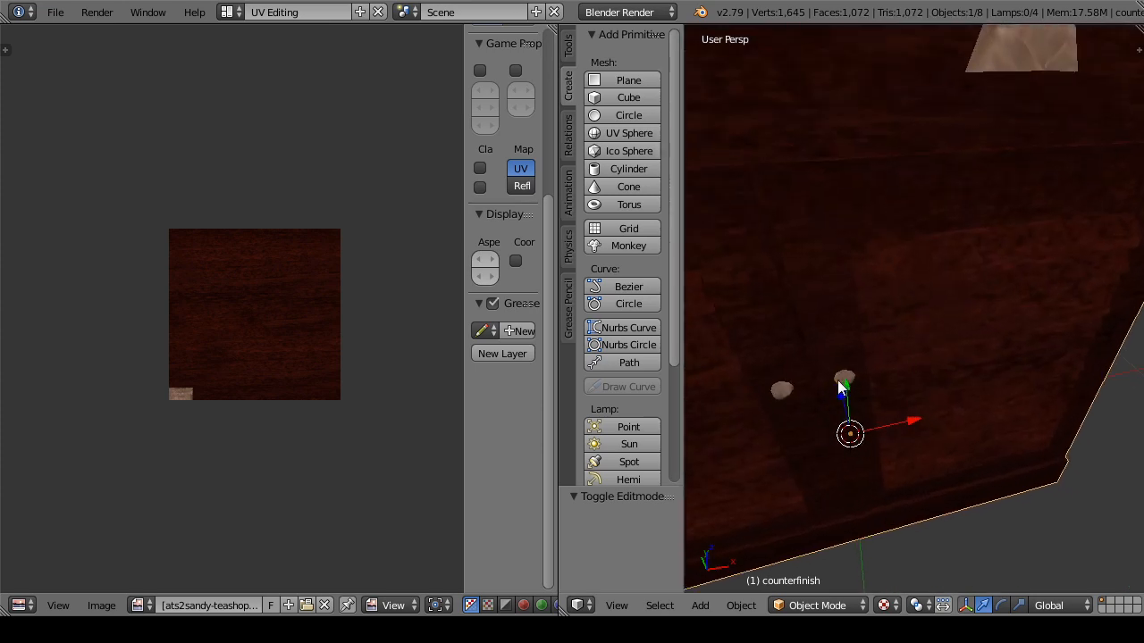
{"action": "left_click_drag", "start_coordinate": [837, 379], "coordinate": [879, 182]}
{"action": "scroll", "coordinate": [832, 156], "scroll_direction": "up", "scroll_amount": 2}
{"action": "scroll", "coordinate": [831, 157], "scroll_direction": "down", "scroll_amount": 4}
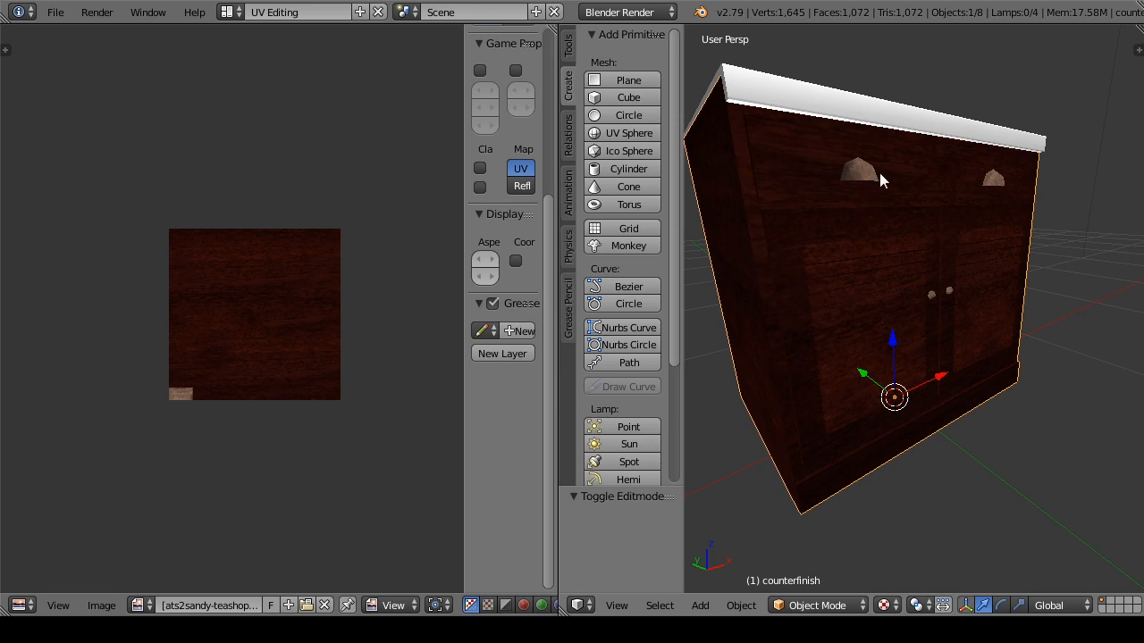
{"action": "left_click_drag", "start_coordinate": [853, 302], "coordinate": [860, 290]}
Step: Assign the mahog-clean wood texture to the countertop mesh in Edit Mode and return to Object Mode
{"action": "right_click", "coordinate": [876, 178]}
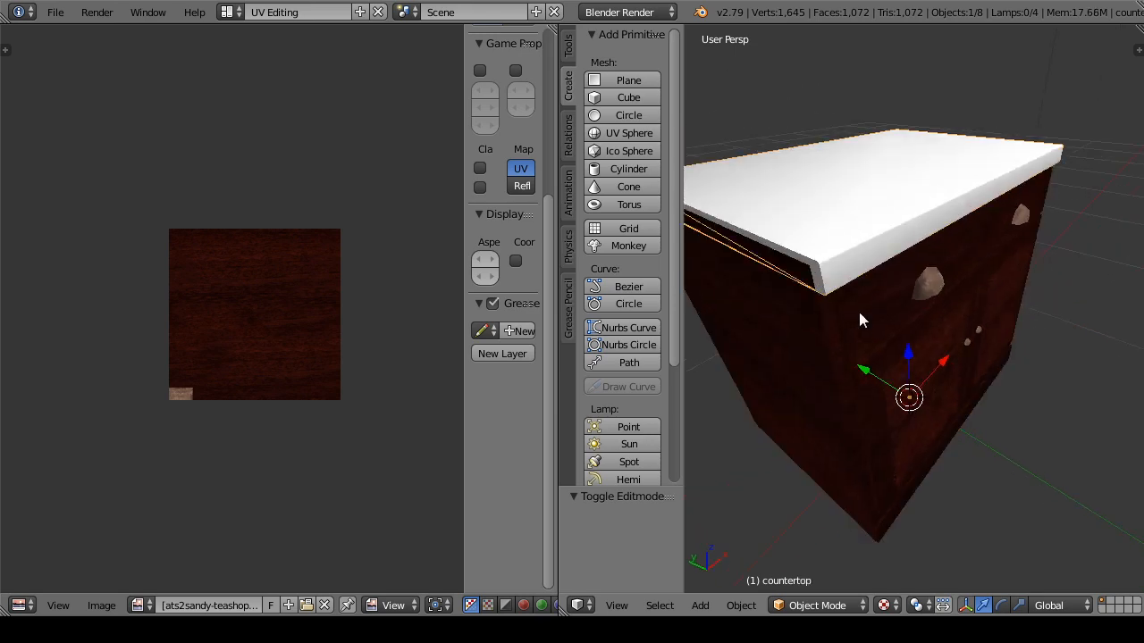
{"action": "left_click", "coordinate": [817, 605]}
{"action": "left_click", "coordinate": [791, 564]}
{"action": "left_click", "coordinate": [216, 605]}
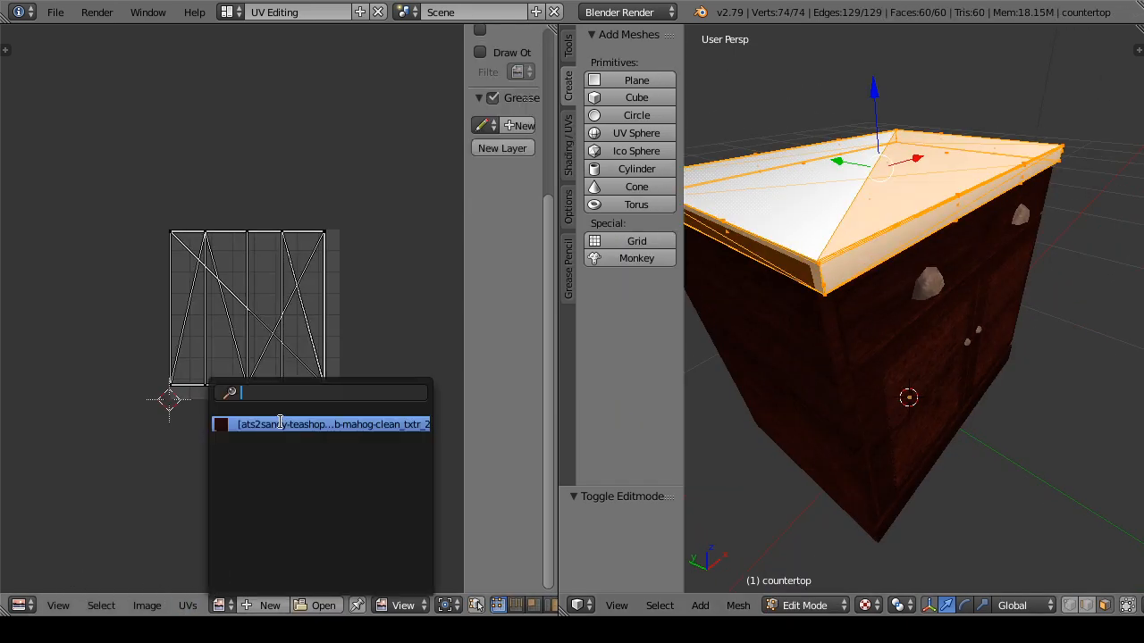
{"action": "left_click", "coordinate": [279, 422]}
{"action": "left_click", "coordinate": [831, 606]}
{"action": "left_click", "coordinate": [828, 581]}
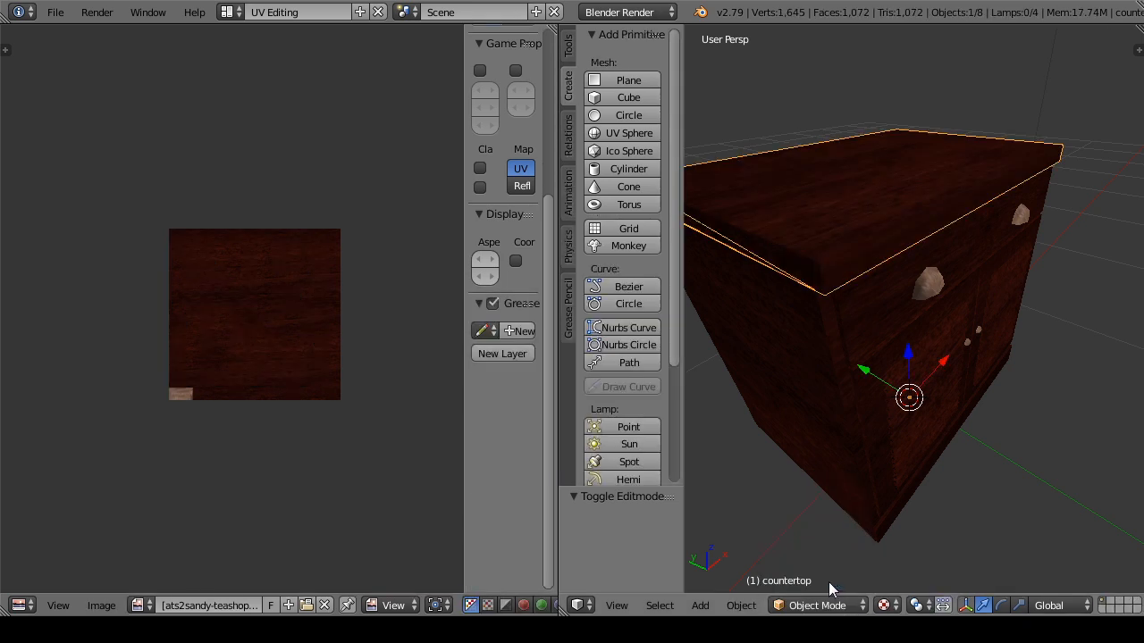
Step: Select the counterfinish object again and put it in Edit Mode to show its UV layout
{"action": "scroll", "coordinate": [854, 240], "scroll_direction": "down", "scroll_amount": 4}
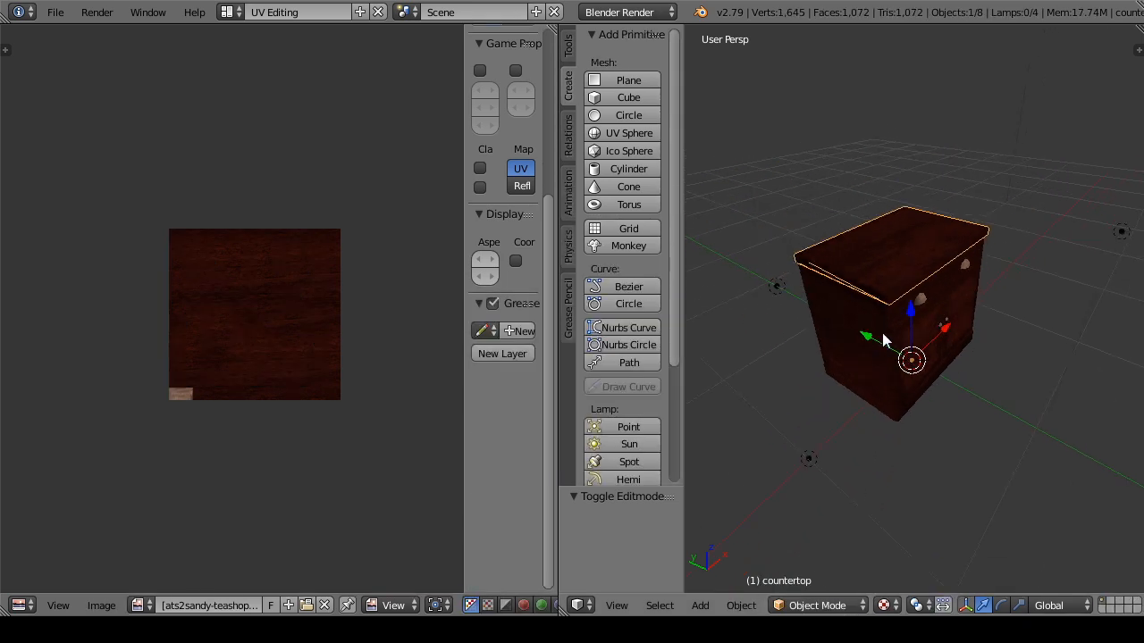
{"action": "right_click", "coordinate": [897, 360]}
{"action": "left_click_drag", "start_coordinate": [896, 360], "coordinate": [851, 398]}
{"action": "scroll", "coordinate": [899, 420], "scroll_direction": "up", "scroll_amount": 4}
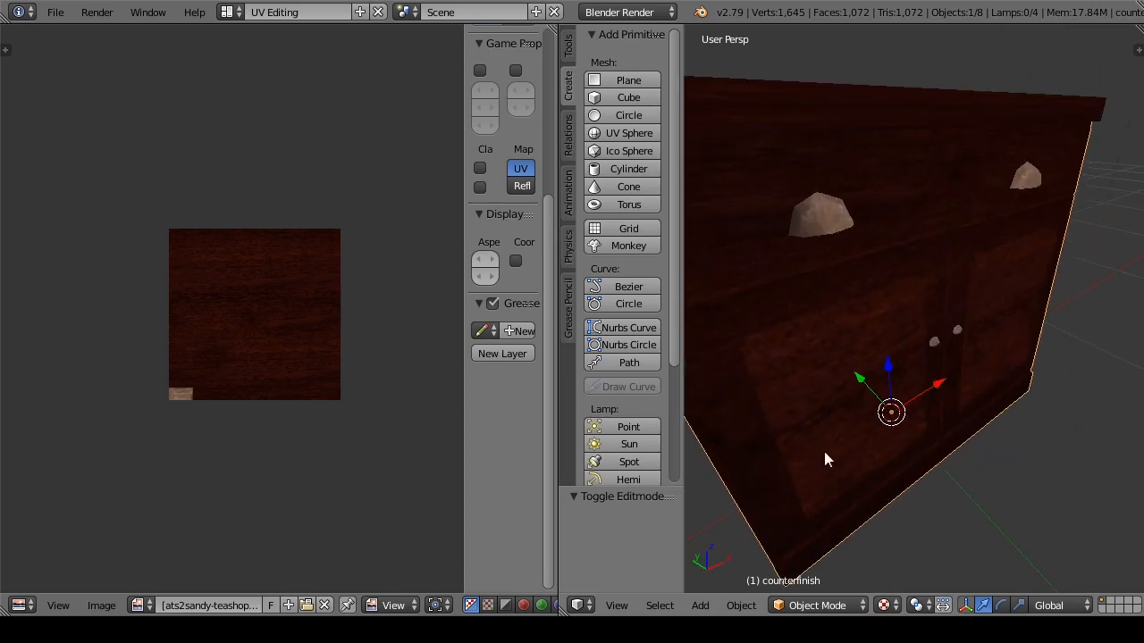
{"action": "left_click", "coordinate": [850, 606]}
{"action": "left_click", "coordinate": [856, 563]}
{"action": "scroll", "coordinate": [840, 342], "scroll_direction": "up", "scroll_amount": 3}
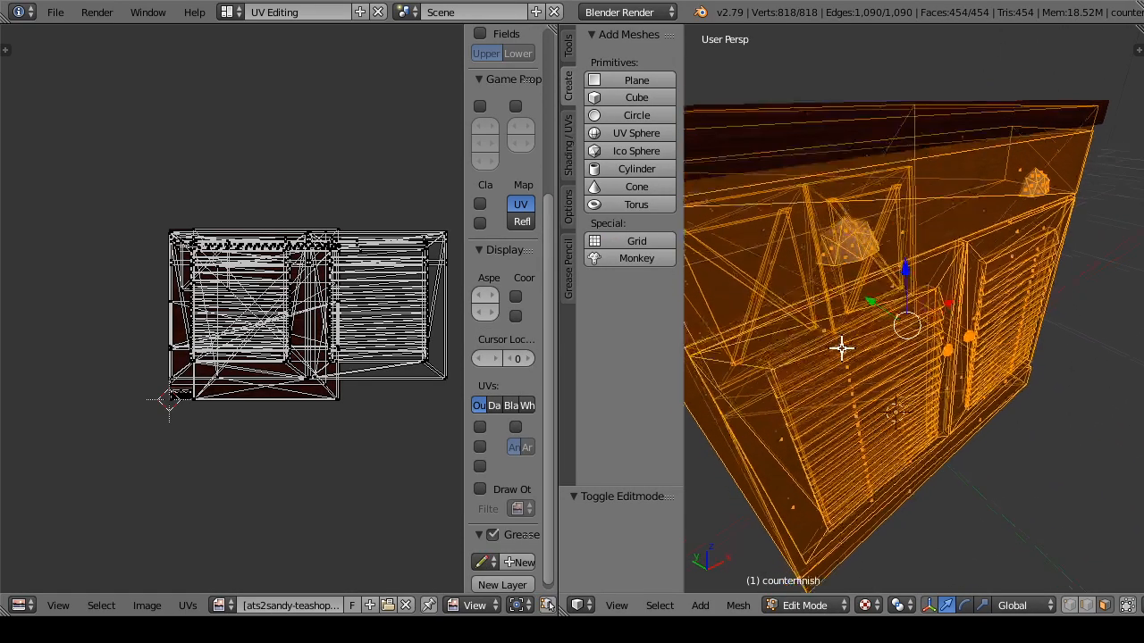
Step: Select the outer faces of the nearer drawer handle, removing stray faces picked elsewhere on the counter
{"action": "right_click", "coordinate": [907, 270]}
{"action": "scroll", "coordinate": [844, 406], "scroll_direction": "up", "scroll_amount": 2}
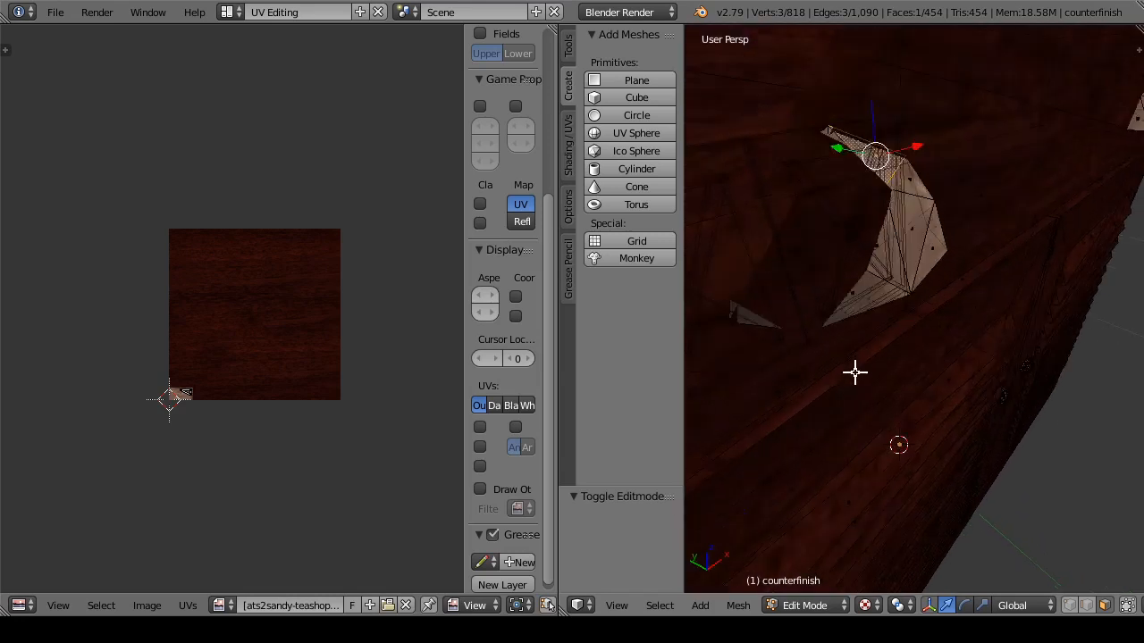
{"action": "scroll", "coordinate": [860, 340], "scroll_direction": "down", "scroll_amount": 1}
{"action": "left_click_drag", "start_coordinate": [842, 325], "coordinate": [895, 250]}
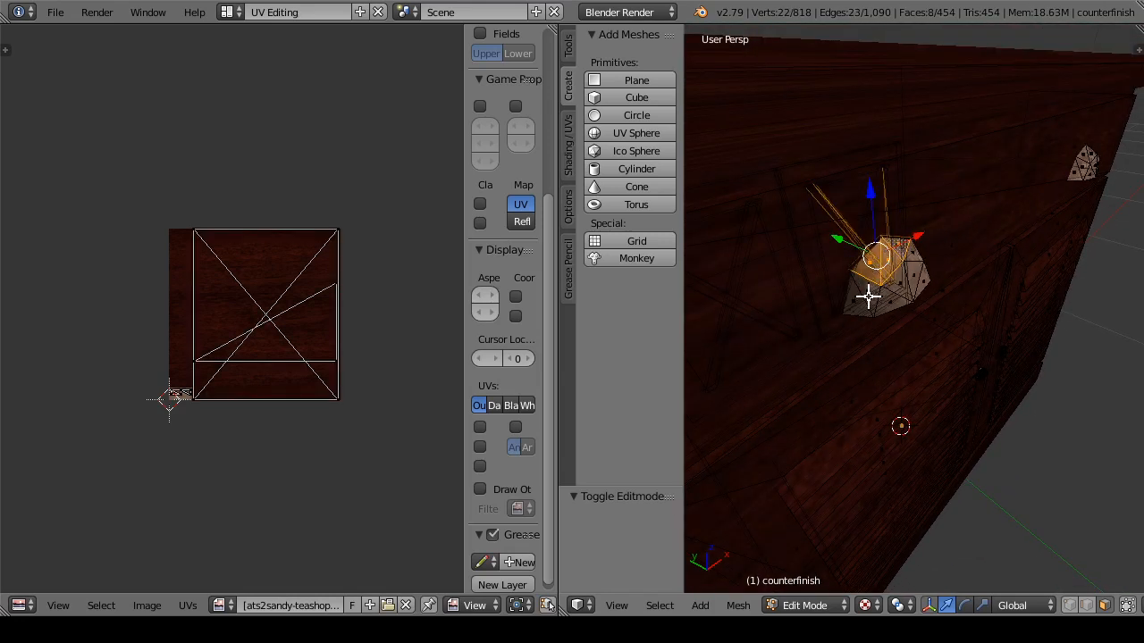
{"action": "key", "text": "ctrl+z"}
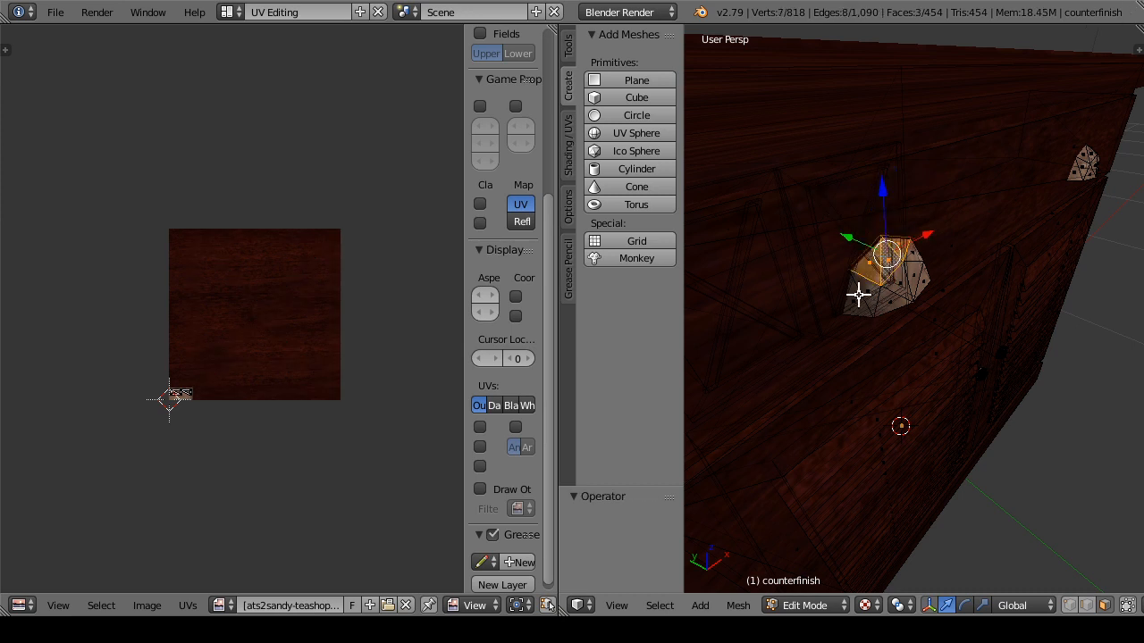
{"action": "right_click", "coordinate": [880, 301], "text": "shift"}
{"action": "right_click", "coordinate": [855, 301], "text": "shift"}
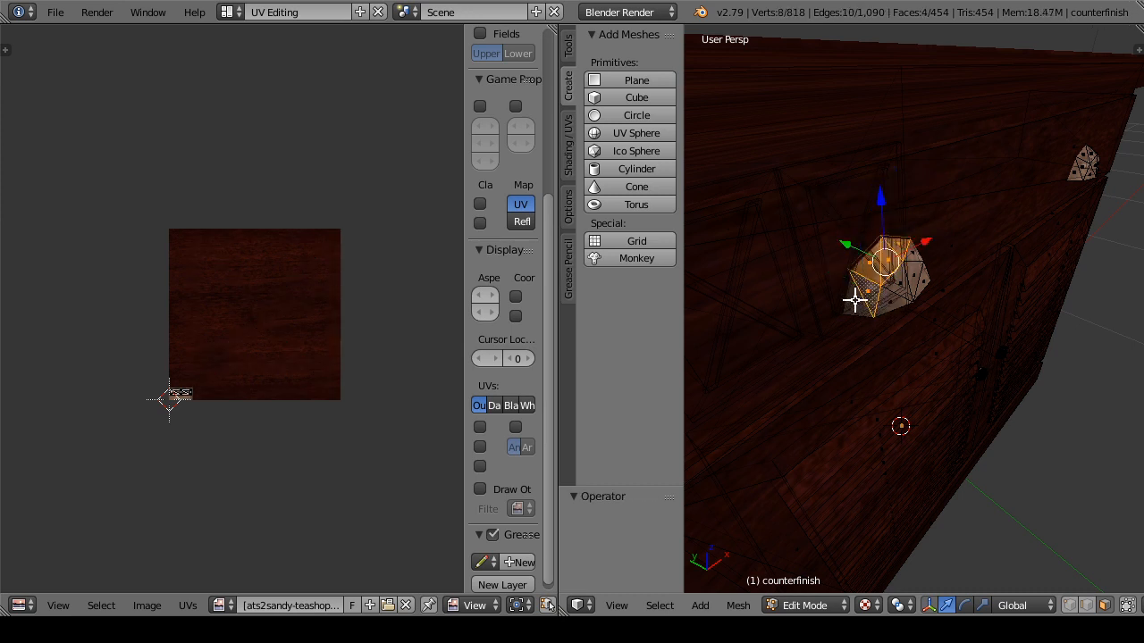
{"action": "right_click", "coordinate": [898, 279], "text": "shift"}
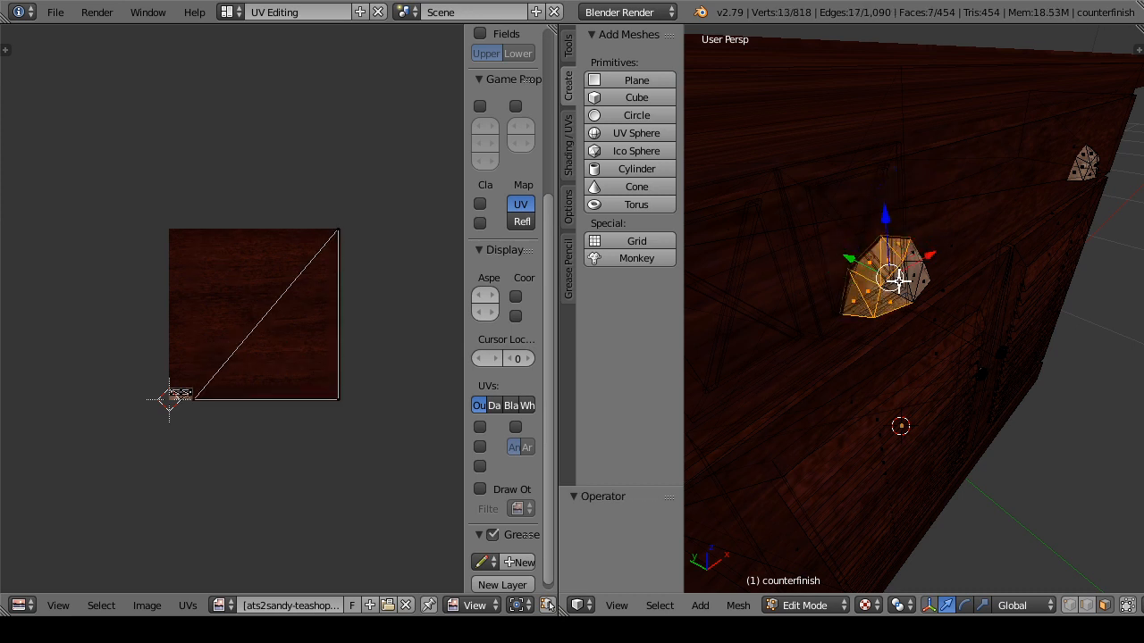
{"action": "right_click", "coordinate": [876, 360], "text": "shift"}
Step: Set the viewport shading to Wireframe and add the drawer handle's remaining faces to the selection
{"action": "left_click", "coordinate": [874, 606]}
{"action": "left_click", "coordinate": [881, 566]}
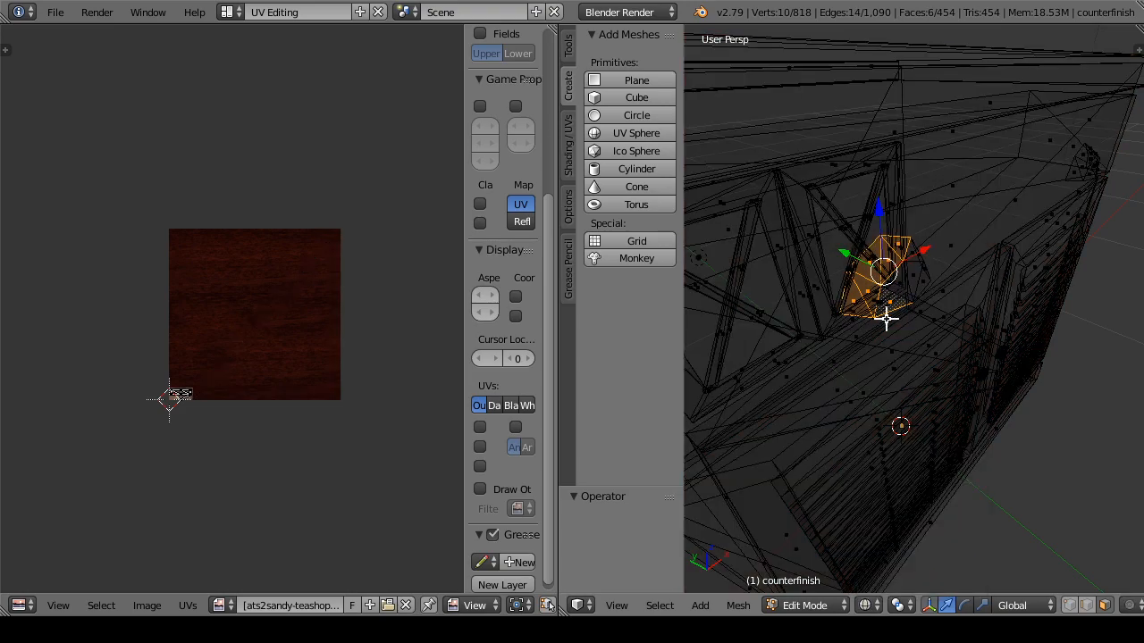
{"action": "mouse_move", "coordinate": [886, 319]}
{"action": "left_mouse_down"}
{"action": "mouse_move", "coordinate": [968, 483]}
{"action": "mouse_move", "coordinate": [920, 471]}
{"action": "left_mouse_up"}
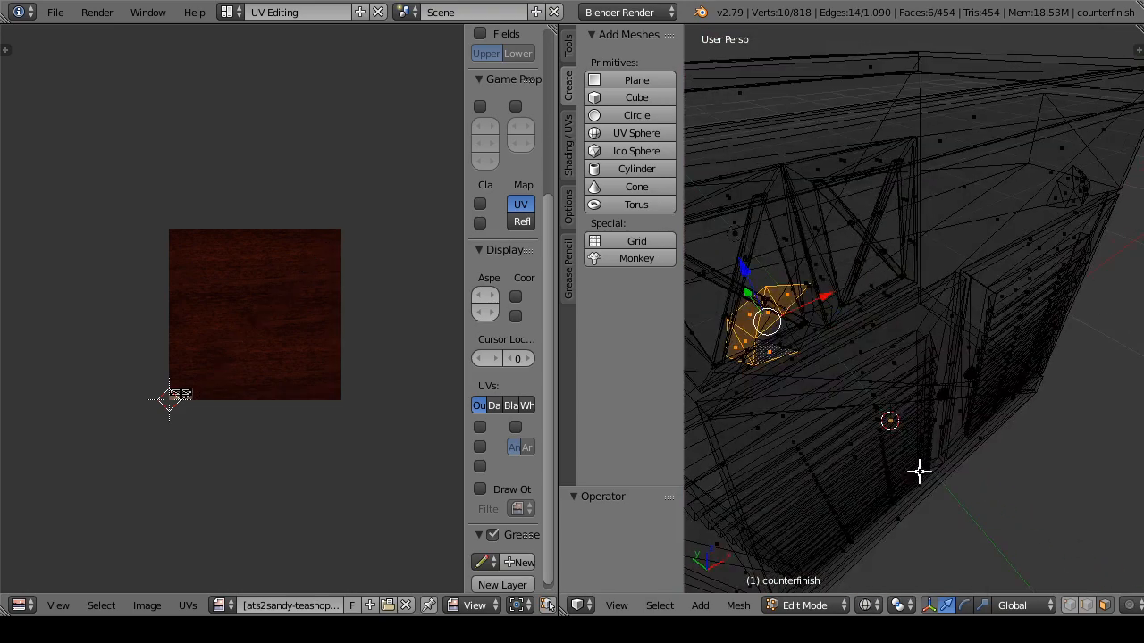
{"action": "scroll", "coordinate": [851, 418], "scroll_direction": "up", "scroll_amount": 3}
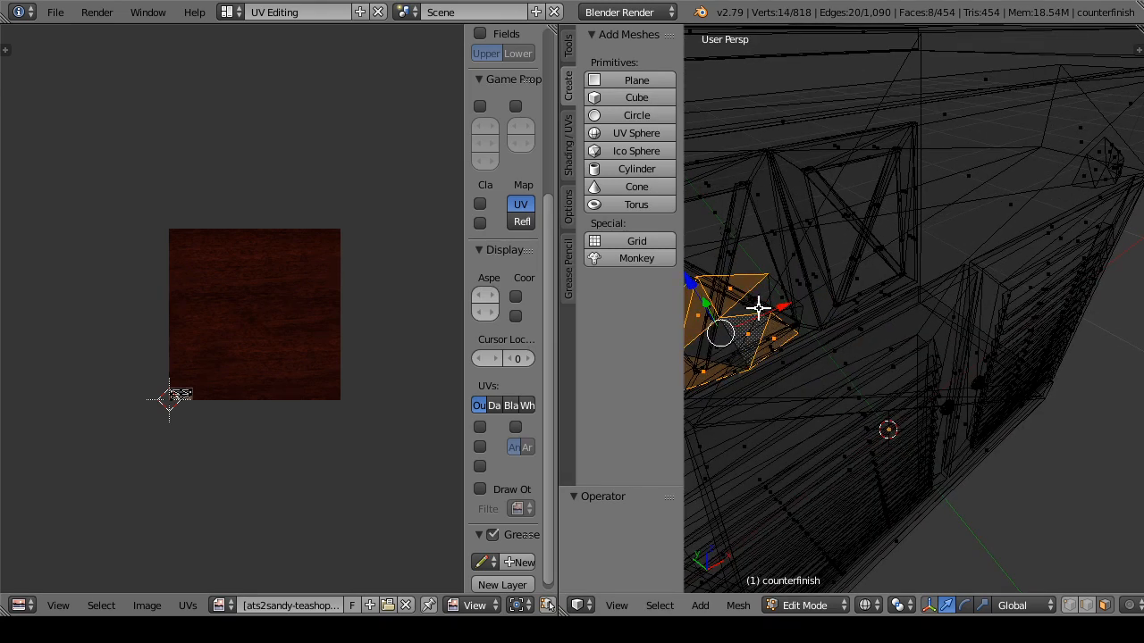
{"action": "right_click", "coordinate": [720, 348], "text": "shift"}
{"action": "left_click_drag", "start_coordinate": [720, 350], "coordinate": [747, 359]}
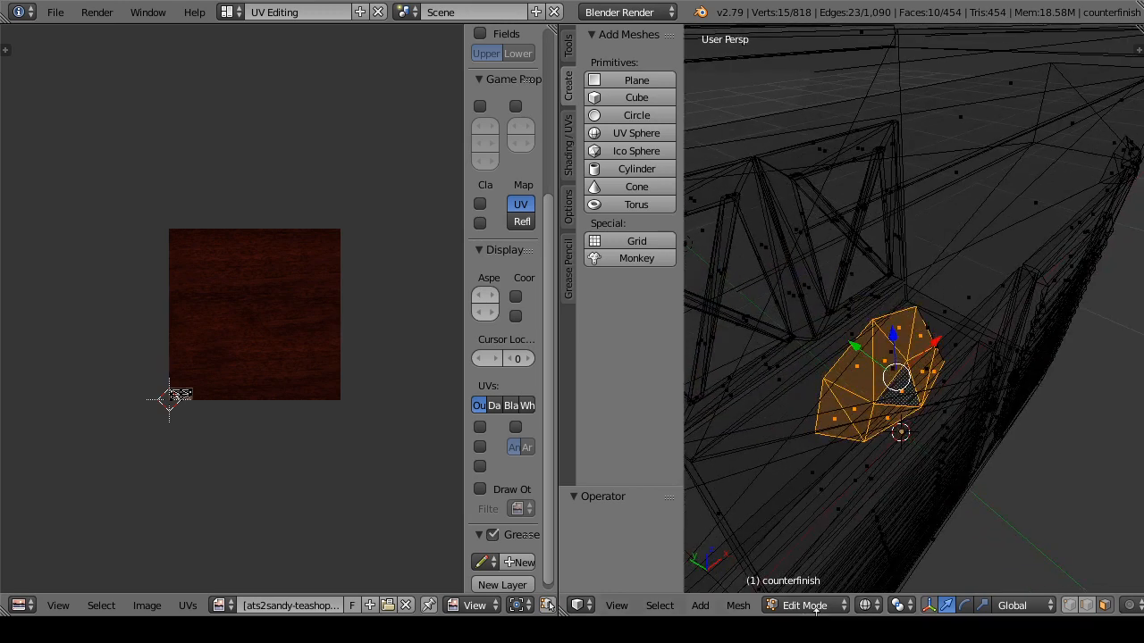
Step: Switch the view to orthographic and add the missed end faces of the nearer drawer handle to the selection
{"action": "left_click_drag", "start_coordinate": [699, 415], "coordinate": [886, 352]}
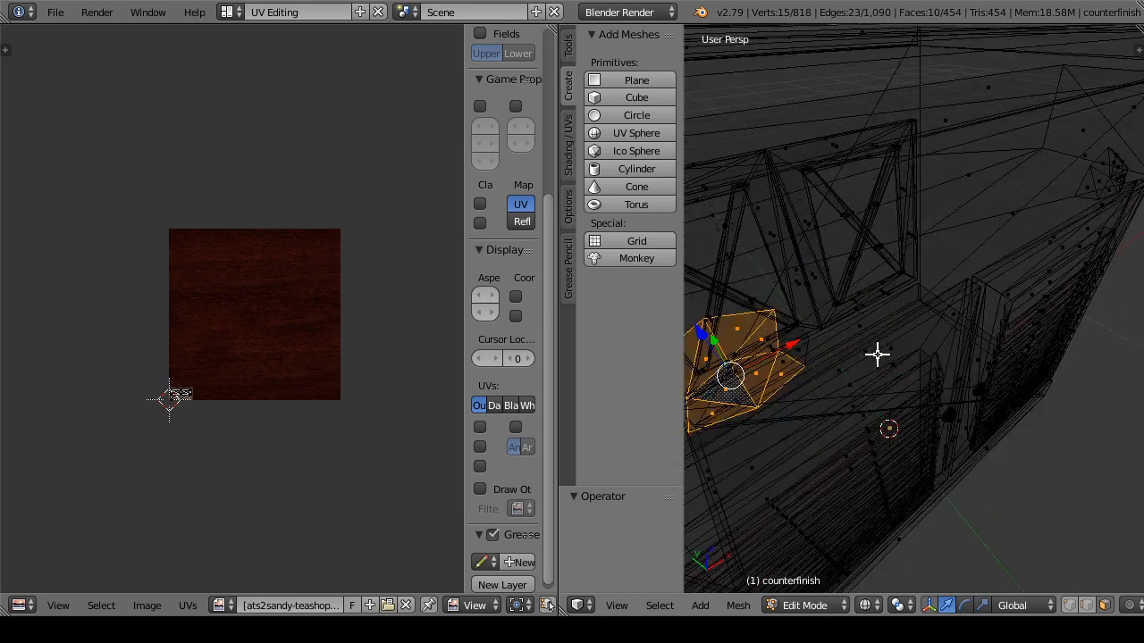
{"action": "key", "text": "KP_5"}
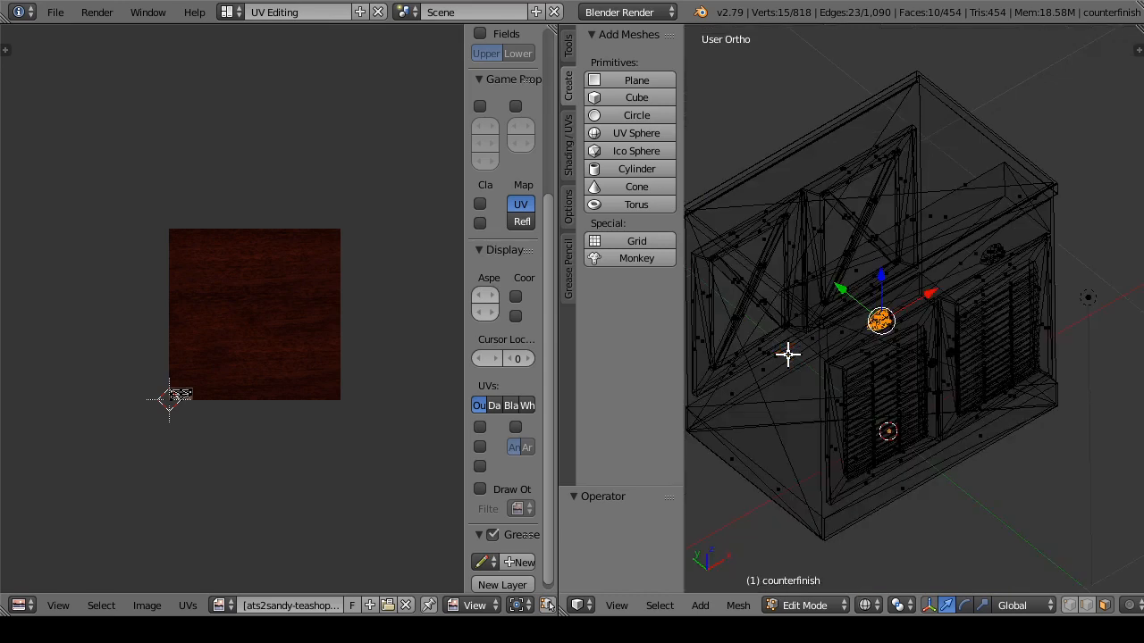
{"action": "left_click_drag", "start_coordinate": [762, 280], "coordinate": [898, 344]}
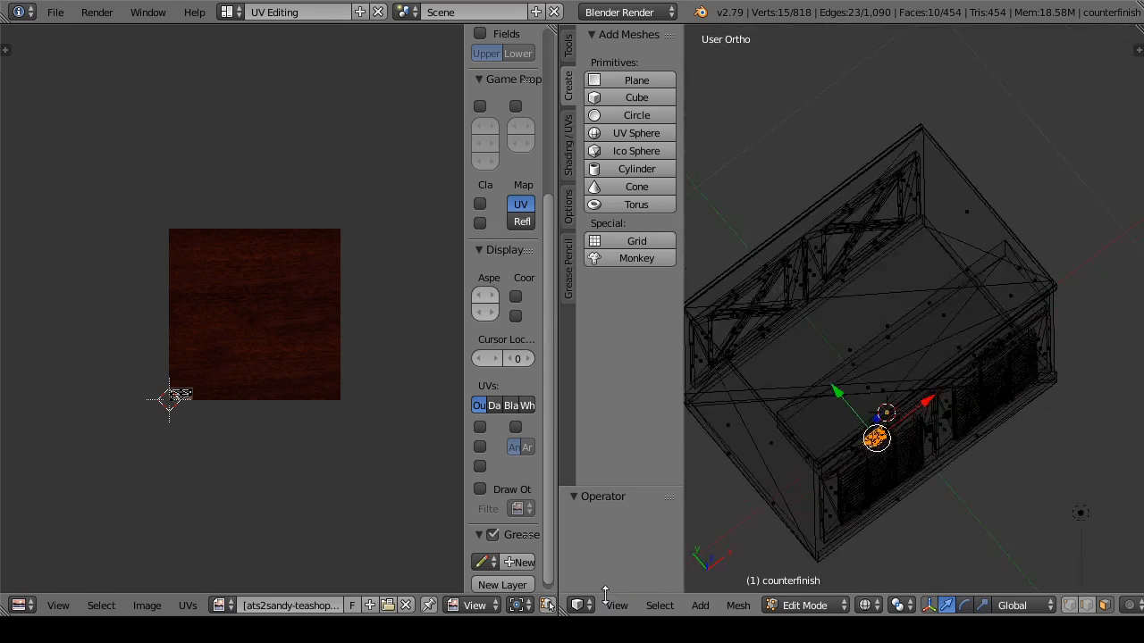
{"action": "left_click", "coordinate": [615, 606]}
{"action": "left_click", "coordinate": [702, 390]}
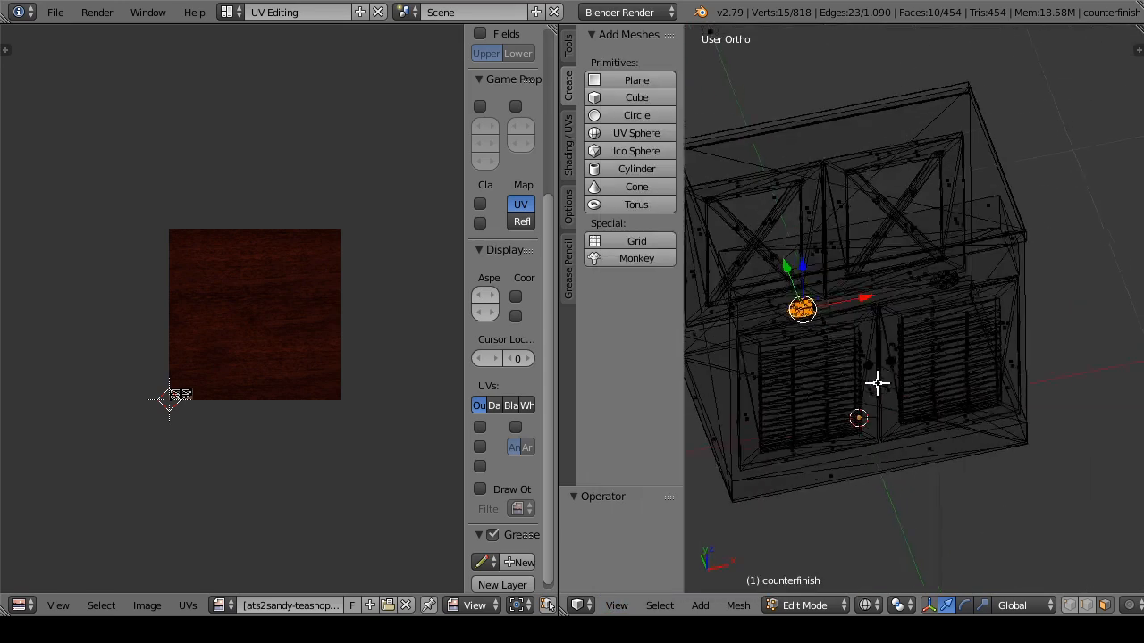
{"action": "scroll", "coordinate": [833, 355], "scroll_direction": "up", "scroll_amount": 5}
{"action": "left_click_drag", "start_coordinate": [776, 350], "coordinate": [968, 355]}
{"action": "scroll", "coordinate": [880, 330], "scroll_direction": "up", "scroll_amount": 4}
{"action": "scroll", "coordinate": [880, 330], "scroll_direction": "up", "scroll_amount": 1}
{"action": "right_click", "coordinate": [873, 250], "text": "shift"}
{"action": "right_click", "coordinate": [896, 289], "text": "shift"}
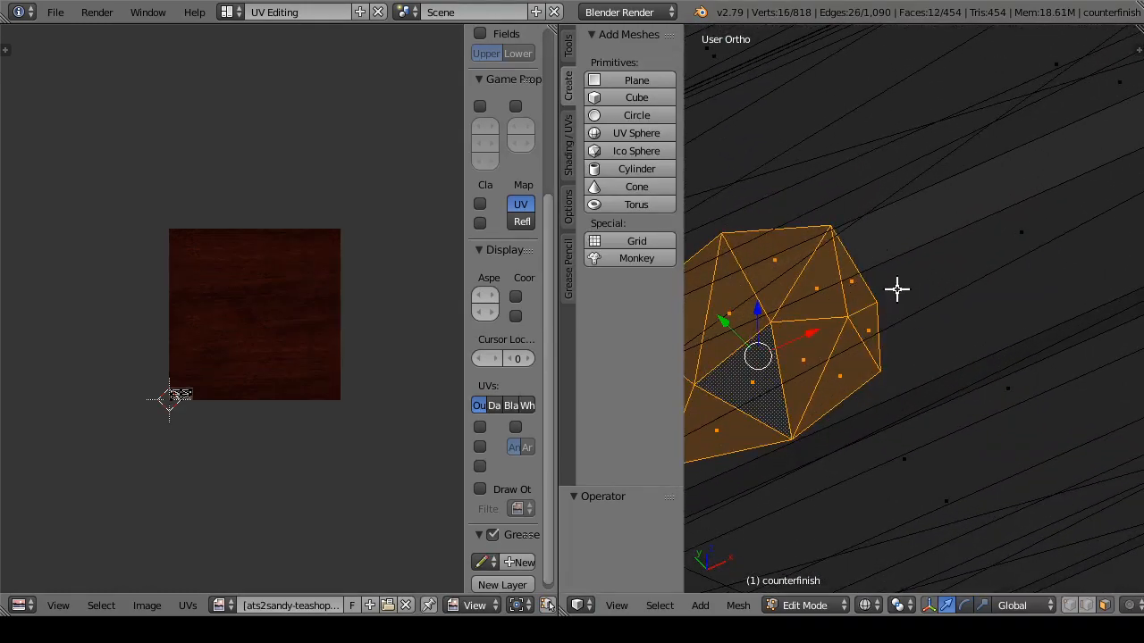
{"action": "left_click_drag", "start_coordinate": [775, 419], "coordinate": [852, 296]}
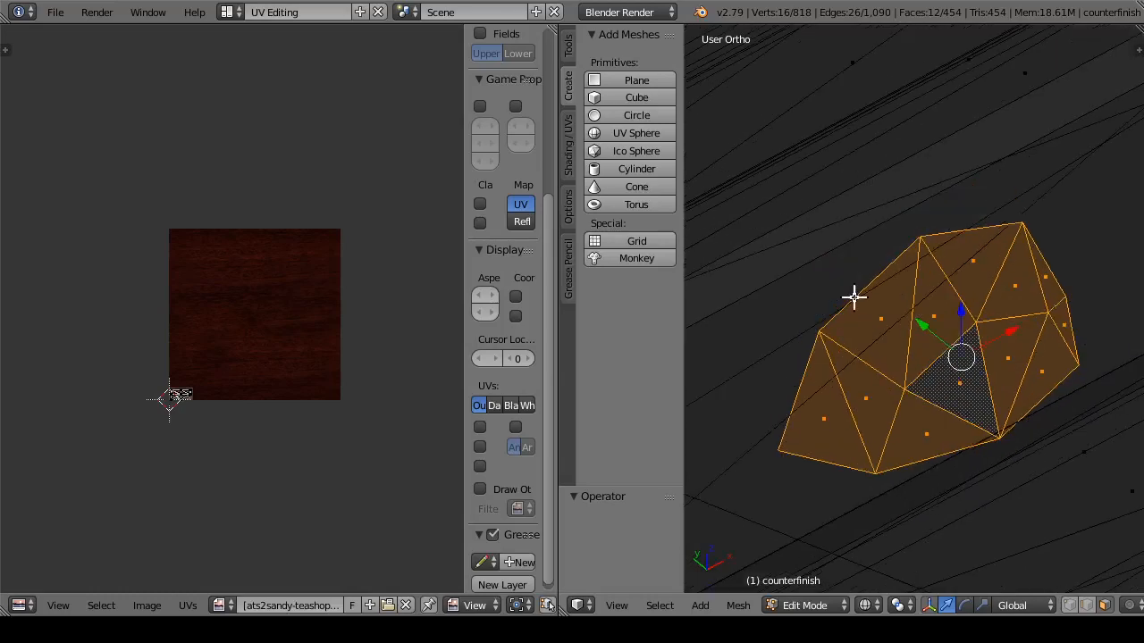
{"action": "scroll", "coordinate": [872, 393], "scroll_direction": "down", "scroll_amount": 5}
{"action": "left_click_drag", "start_coordinate": [883, 480], "coordinate": [1024, 353]}
{"action": "right_click", "coordinate": [940, 293], "text": "shift"}
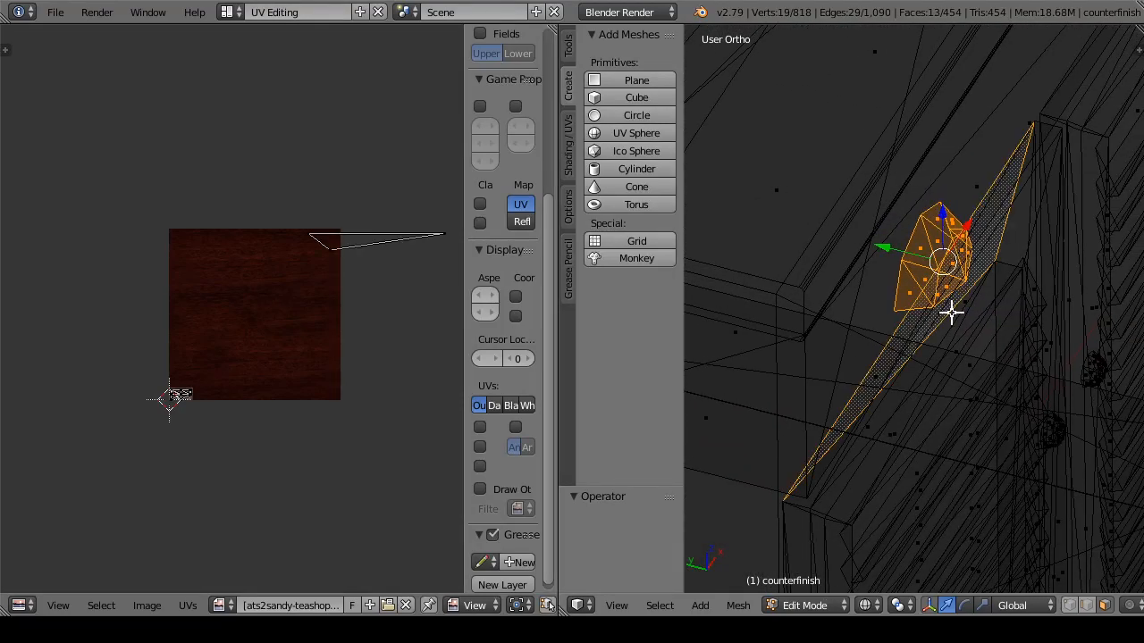
{"action": "right_click", "coordinate": [950, 311], "text": "shift"}
{"action": "left_click_drag", "start_coordinate": [1009, 312], "coordinate": [984, 329]}
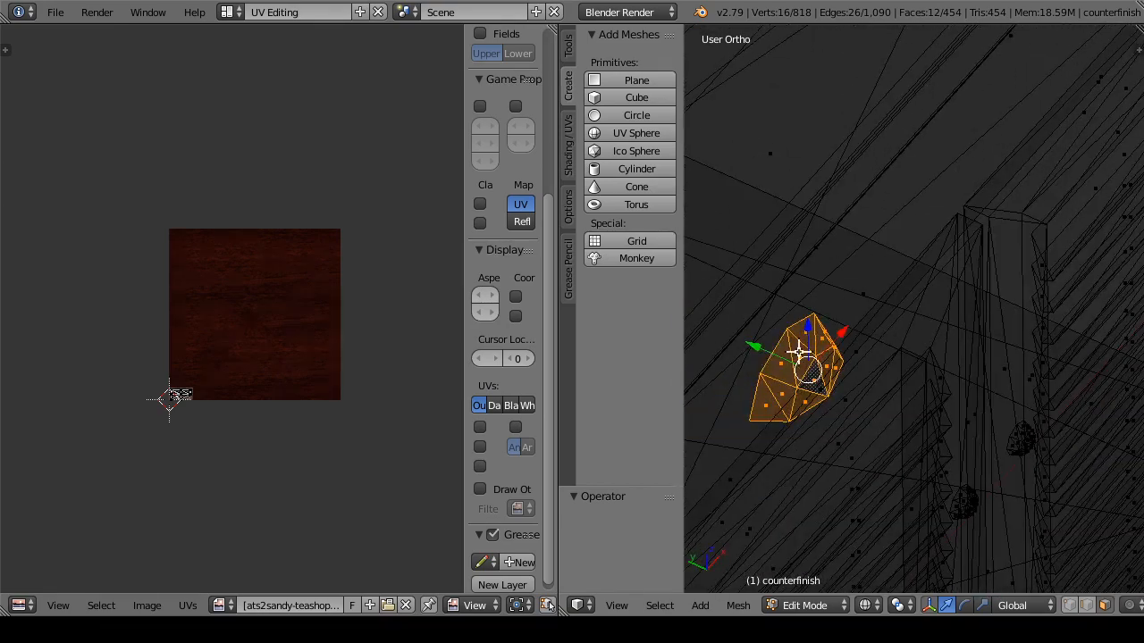
Step: Add all faces of the other drawer handle and both door knobs to the selection
{"action": "left_click_drag", "start_coordinate": [754, 347], "coordinate": [909, 252]}
{"action": "key", "text": "ctrl+z"}
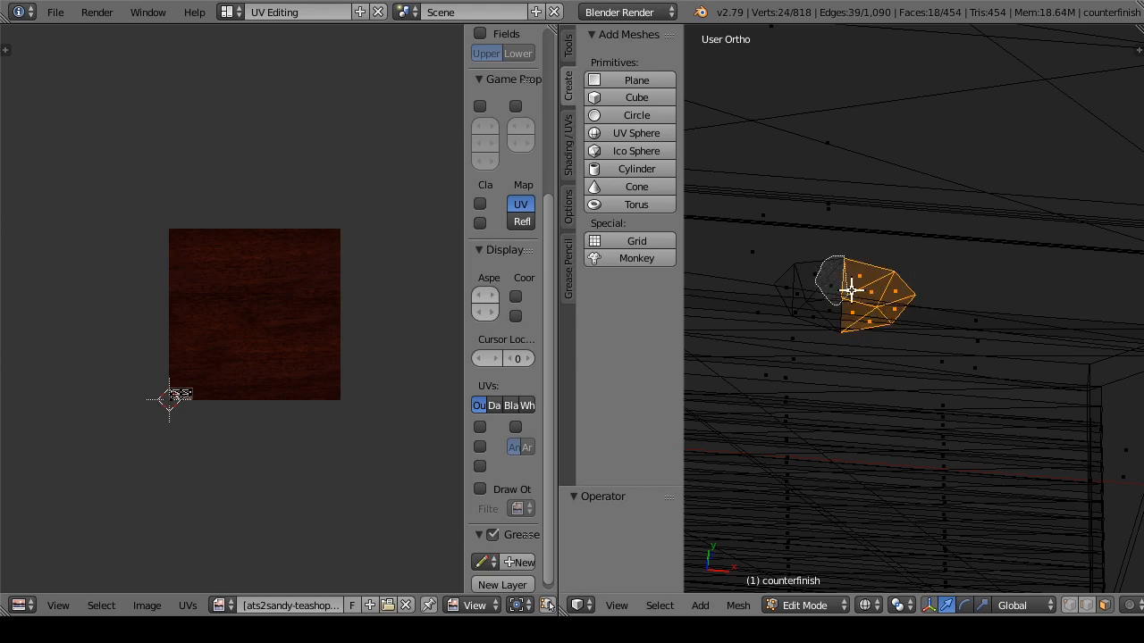
{"action": "left_click_drag", "start_coordinate": [827, 282], "coordinate": [867, 288]}
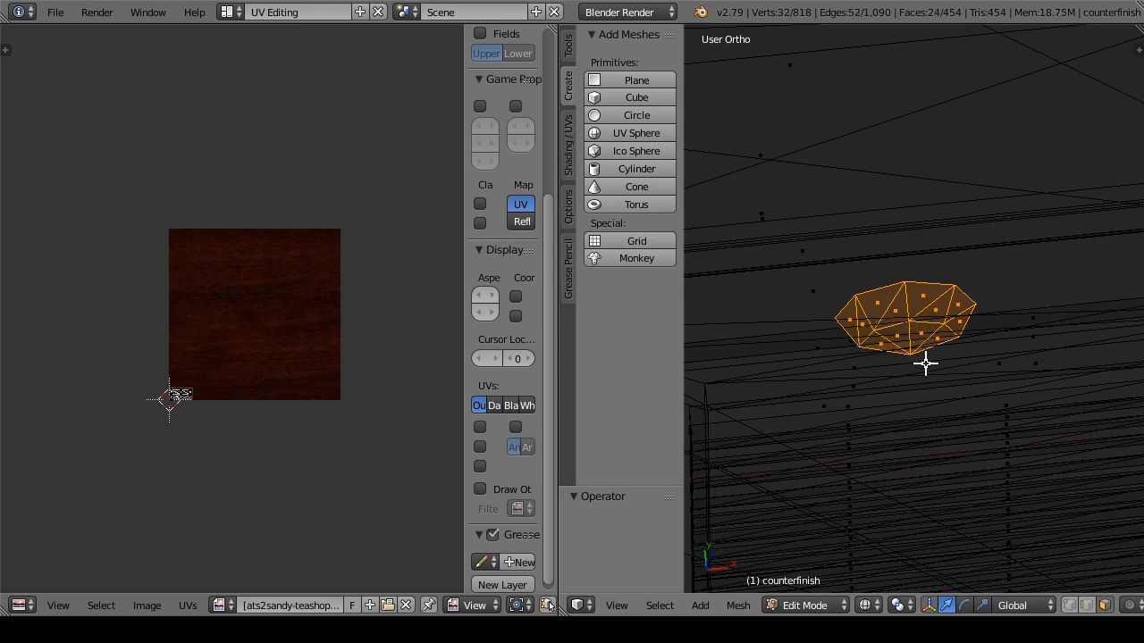
{"action": "left_click_drag", "start_coordinate": [926, 363], "coordinate": [1035, 166]}
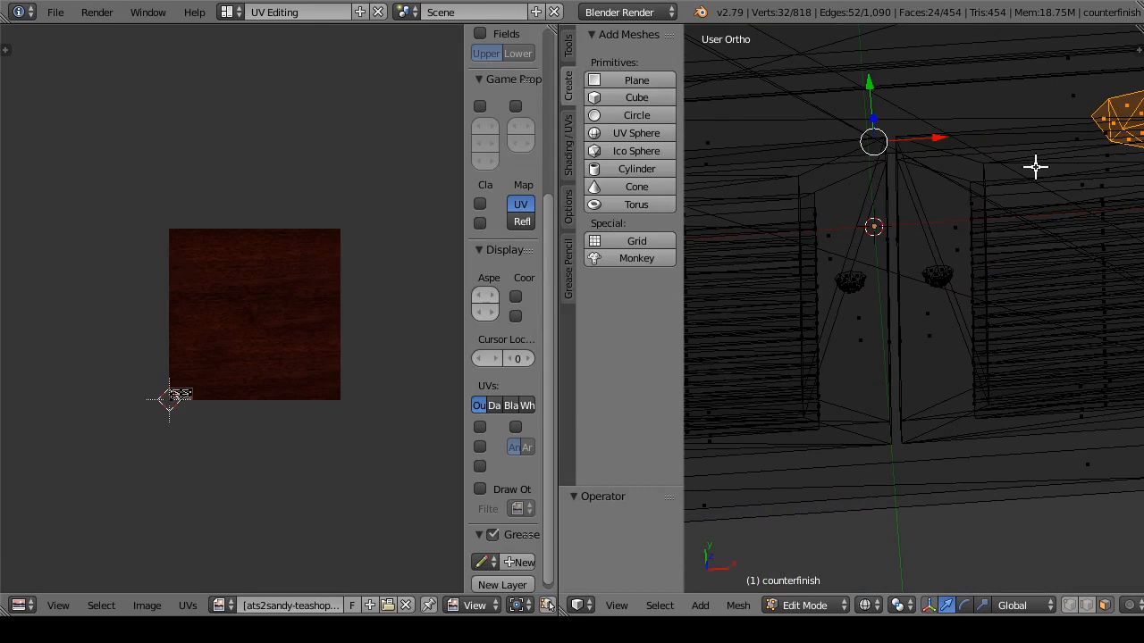
{"action": "scroll", "coordinate": [883, 442], "scroll_direction": "up", "scroll_amount": 5}
{"action": "mouse_move", "coordinate": [946, 156]}
{"action": "left_mouse_down"}
{"action": "mouse_move", "coordinate": [1024, 263]}
{"action": "mouse_move", "coordinate": [953, 201]}
{"action": "left_mouse_up"}
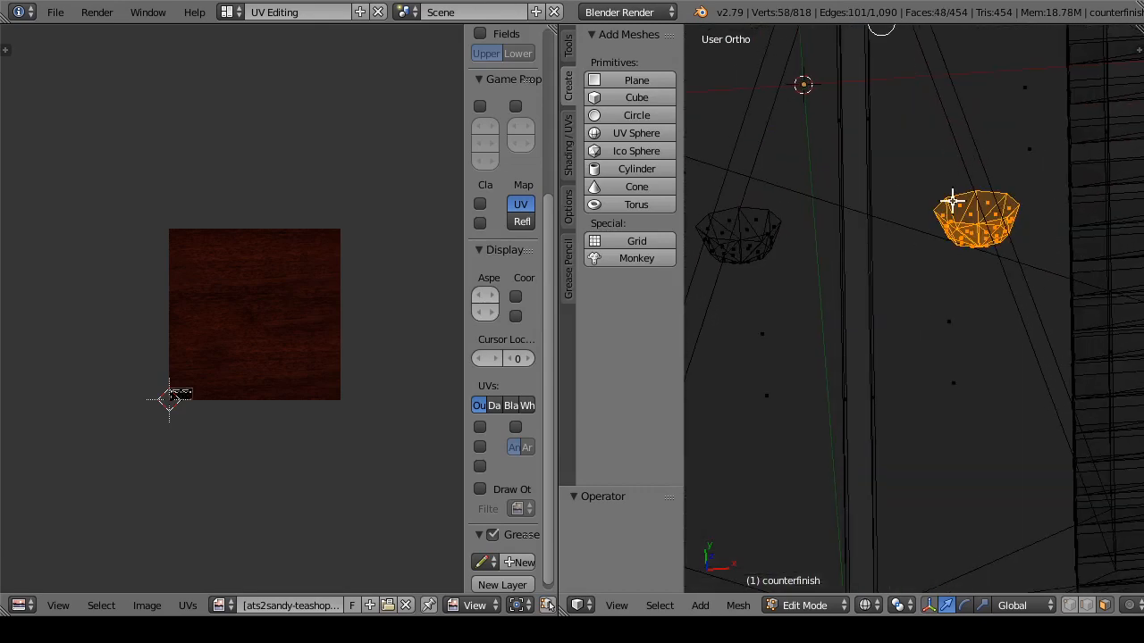
{"action": "mouse_move", "coordinate": [776, 160]}
{"action": "left_mouse_down"}
{"action": "mouse_move", "coordinate": [709, 291]}
{"action": "mouse_move", "coordinate": [790, 218]}
{"action": "mouse_move", "coordinate": [784, 306]}
{"action": "mouse_move", "coordinate": [825, 427]}
{"action": "mouse_move", "coordinate": [816, 337]}
{"action": "mouse_move", "coordinate": [890, 247]}
{"action": "mouse_move", "coordinate": [983, 265]}
{"action": "mouse_move", "coordinate": [884, 260]}
{"action": "mouse_move", "coordinate": [863, 302]}
{"action": "mouse_move", "coordinate": [790, 295]}
{"action": "mouse_move", "coordinate": [880, 299]}
{"action": "left_mouse_up"}
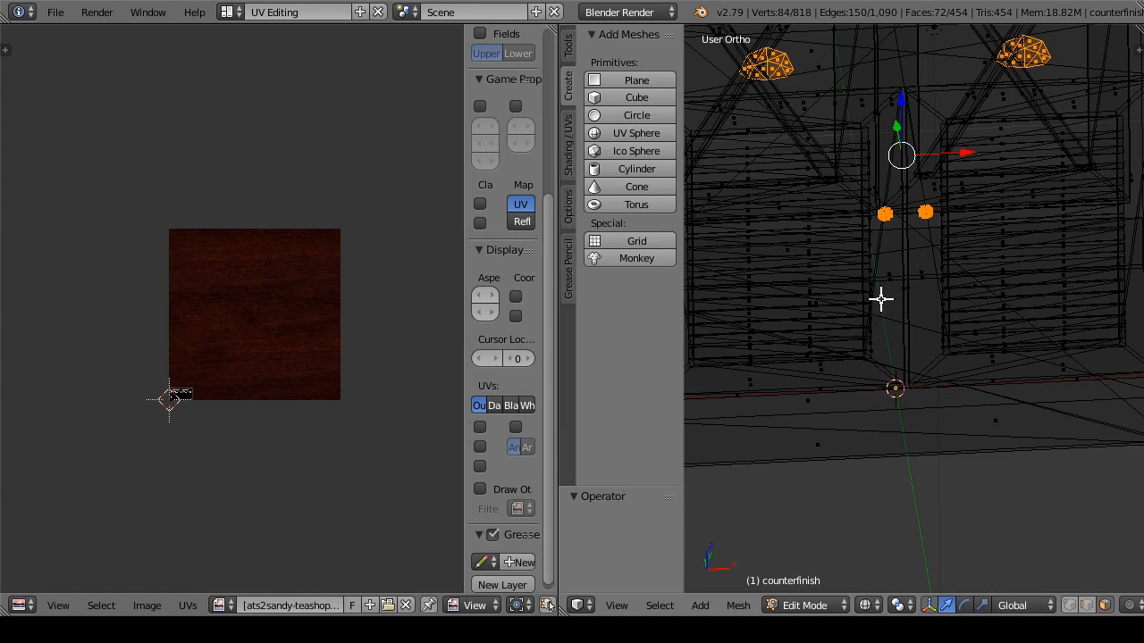
Step: Separate the selected handles and knobs into a new mesh
{"action": "key", "text": "alt+m"}
{"action": "key", "text": "p"}
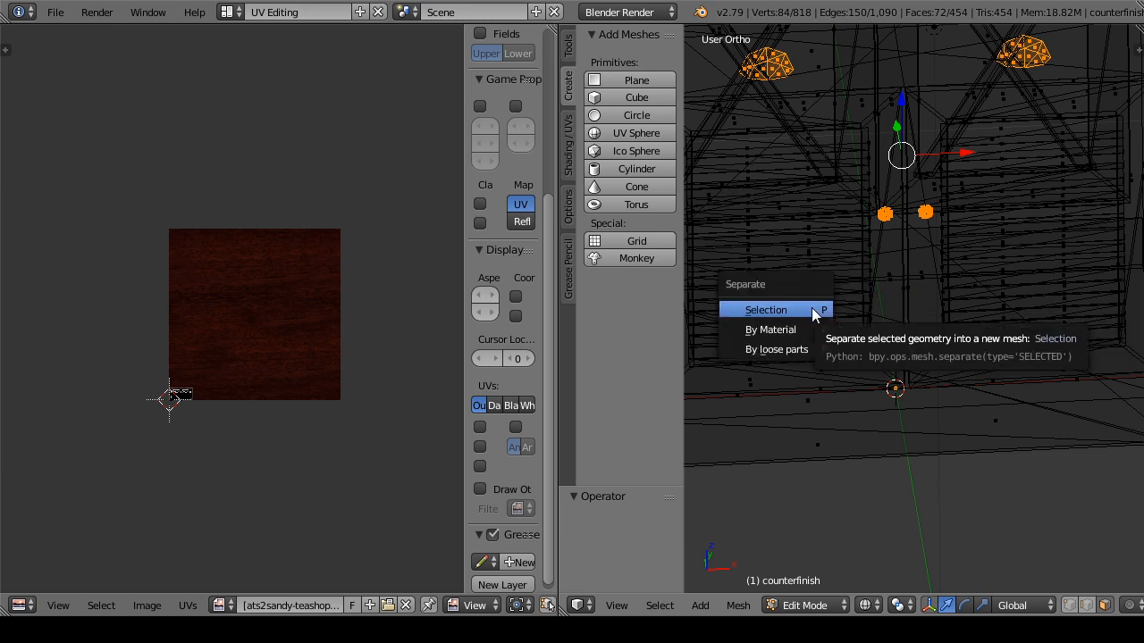
{"action": "left_click", "coordinate": [804, 305]}
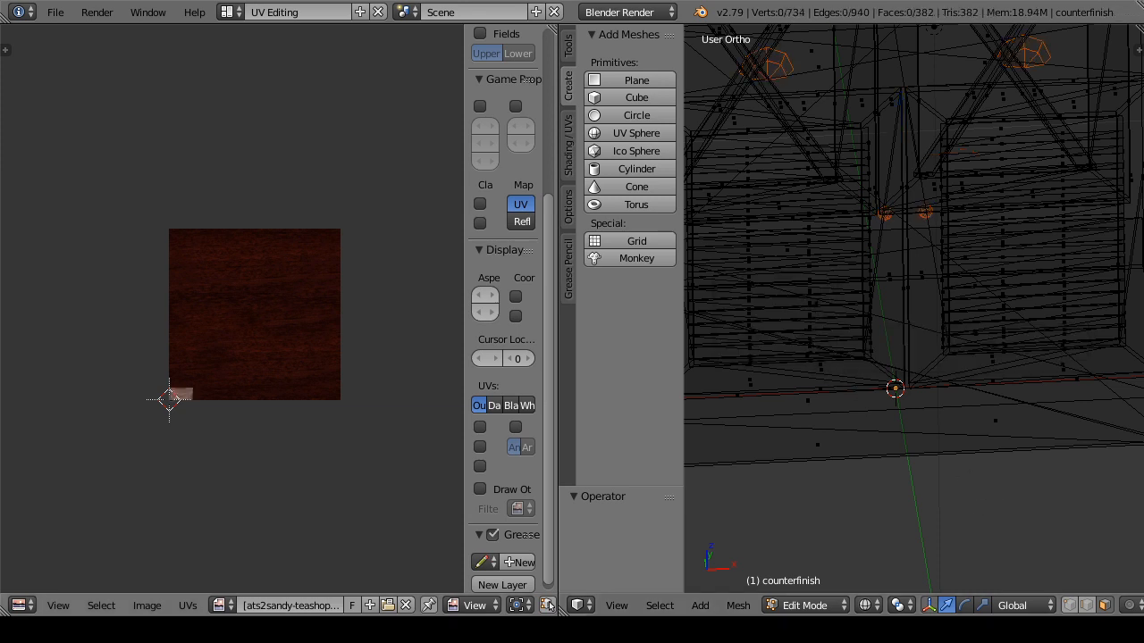
Step: Switch to the Default screen layout, return to Object Mode and select the separated handles object
{"action": "left_click", "coordinate": [232, 11]}
{"action": "left_click", "coordinate": [259, 90]}
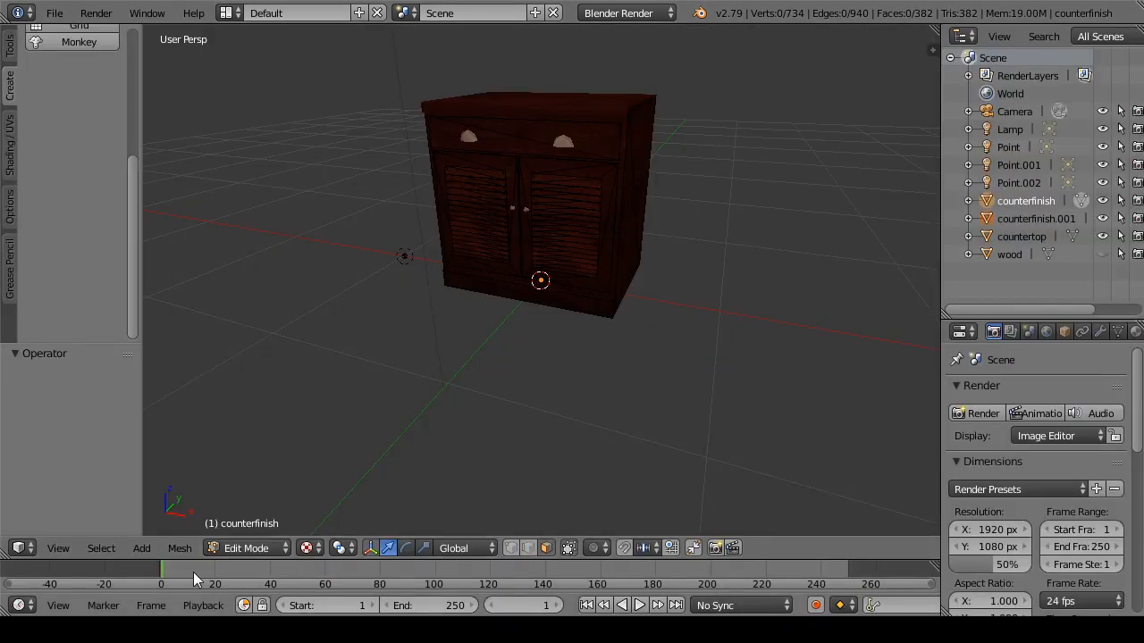
{"action": "left_click", "coordinate": [215, 551]}
{"action": "left_click", "coordinate": [254, 527]}
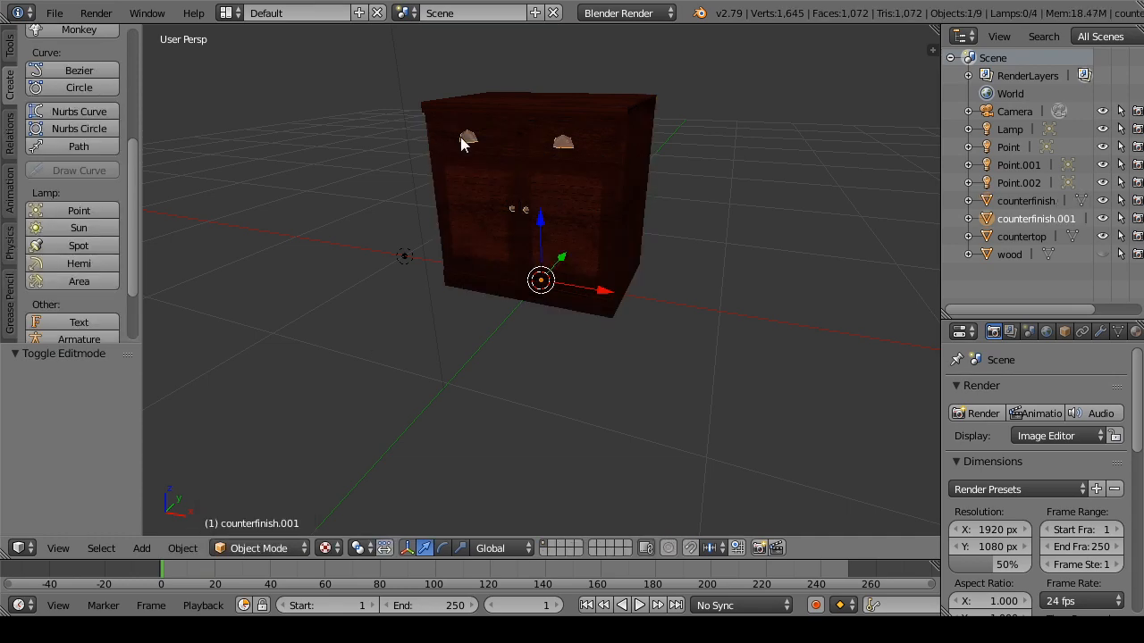
Step: Try moving the separated handles and knobs about -1.42 along X, away from the counter, and undo the move
{"action": "left_click_drag", "start_coordinate": [600, 290], "coordinate": [441, 259]}
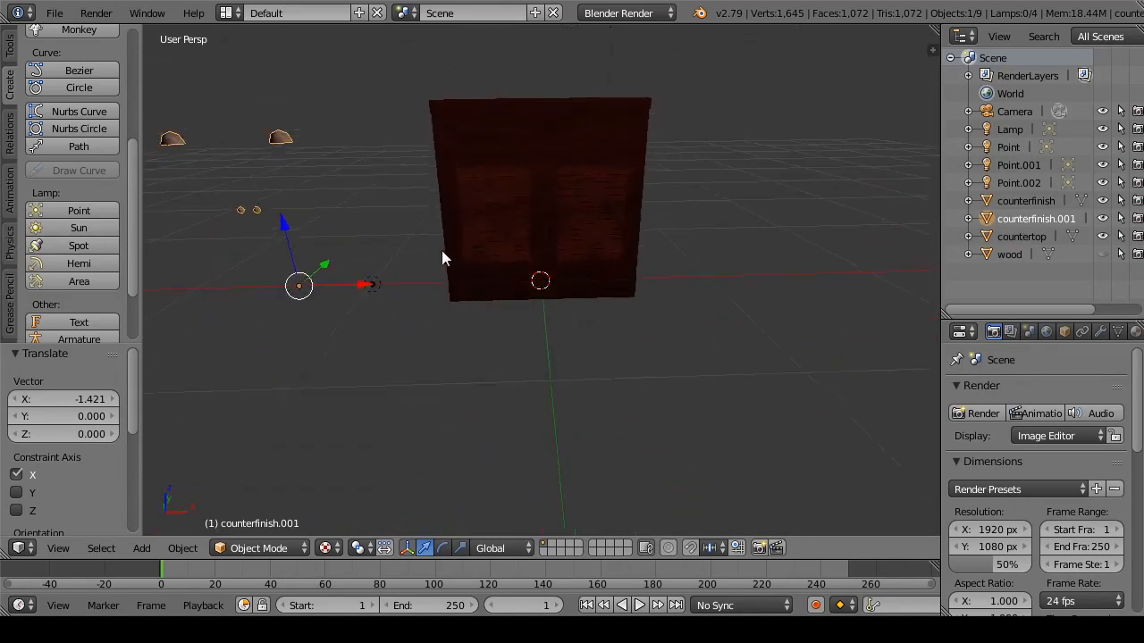
{"action": "left_click_drag", "start_coordinate": [466, 297], "coordinate": [522, 315]}
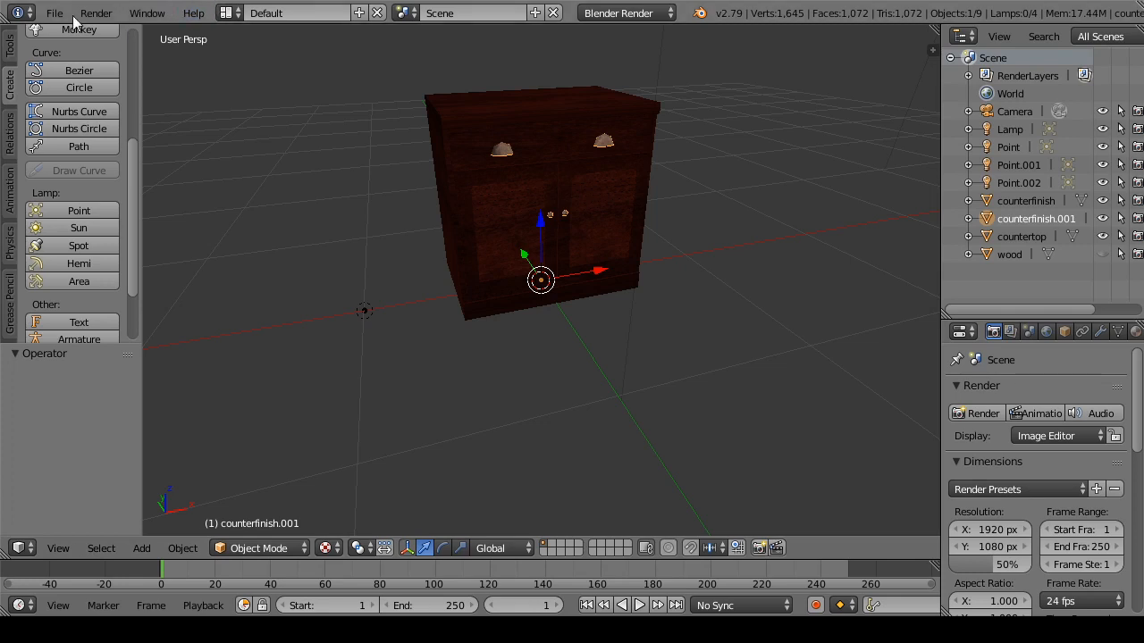
{"action": "left_click", "coordinate": [54, 13]}
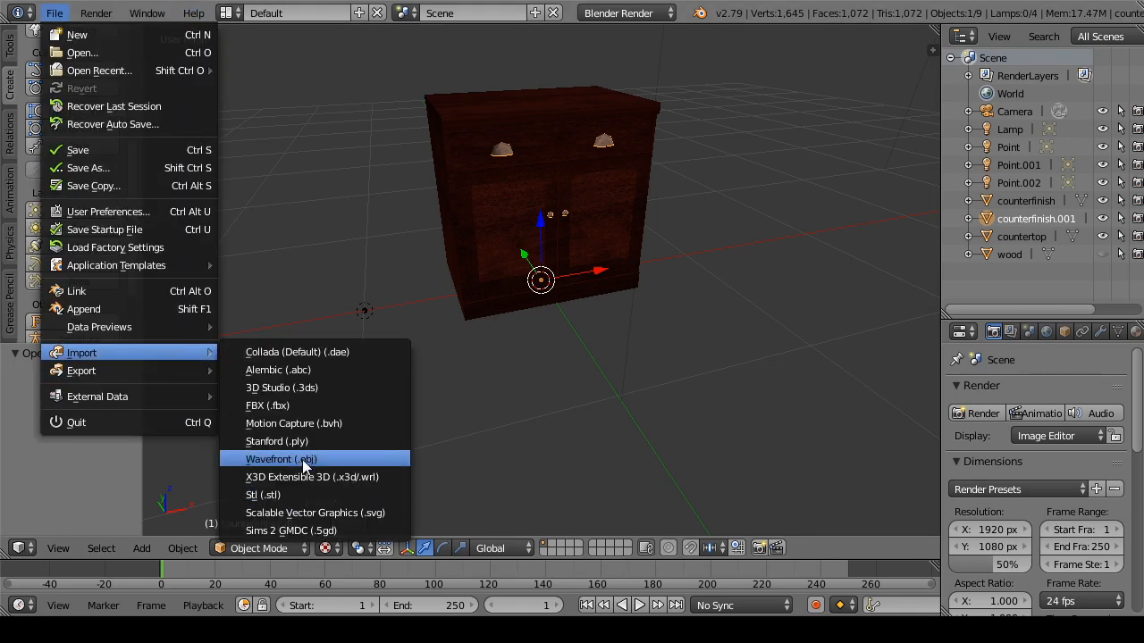
{"action": "left_click_drag", "start_coordinate": [516, 265], "coordinate": [455, 317]}
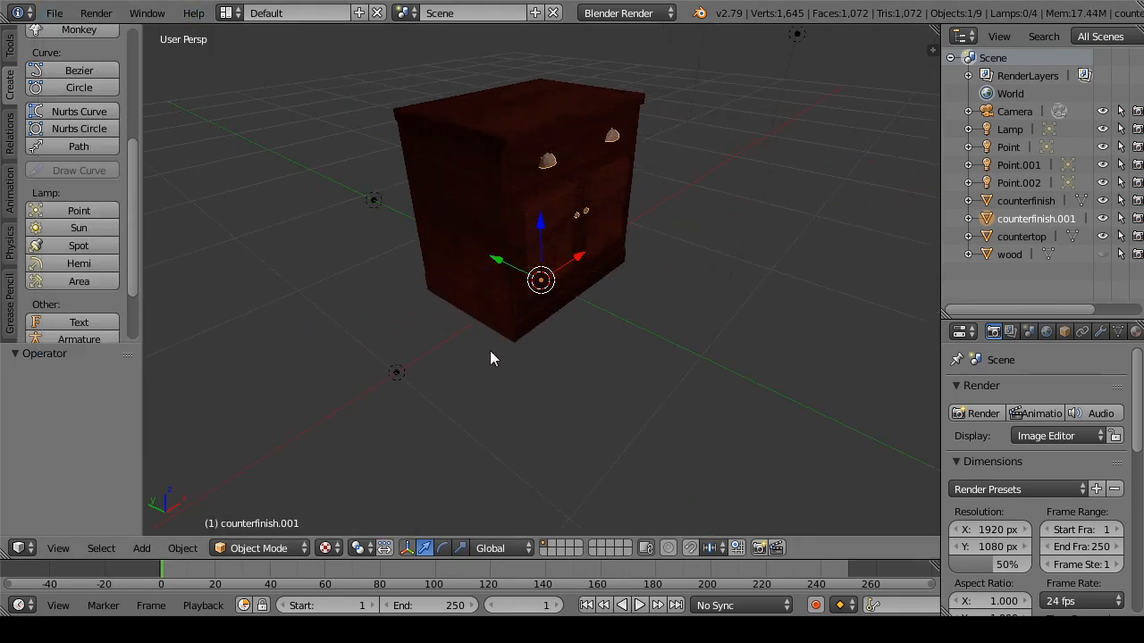
{"action": "left_click_drag", "start_coordinate": [478, 353], "coordinate": [373, 414]}
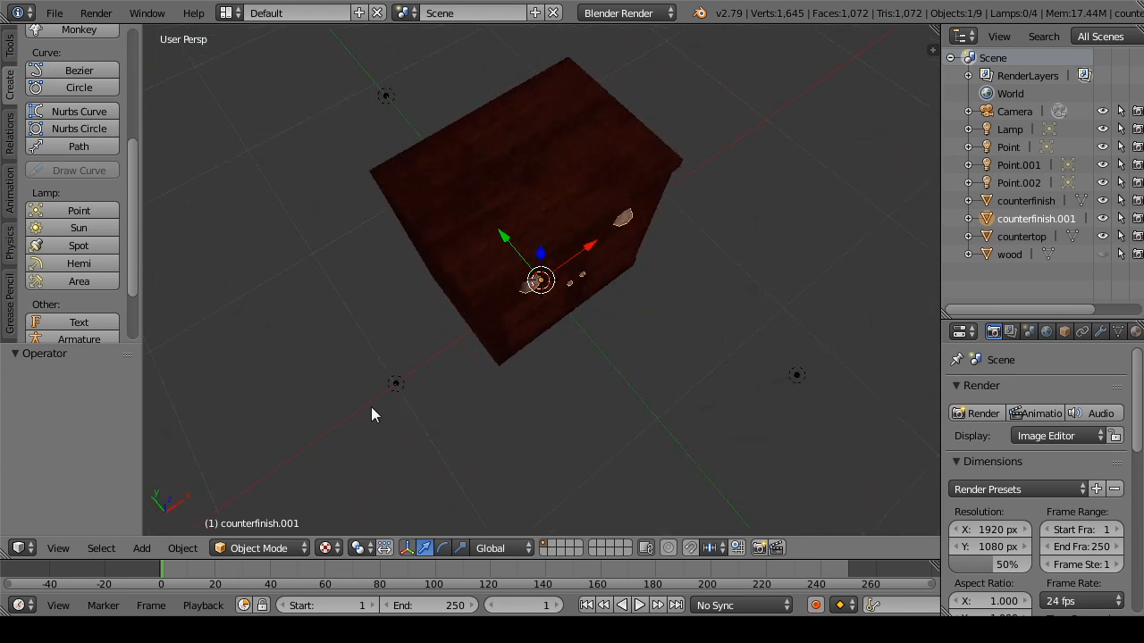
Step: Switch to Windows Explorer and open the hout folder inside the textures folder in Downloads
{"action": "left_click", "coordinate": [73, 629]}
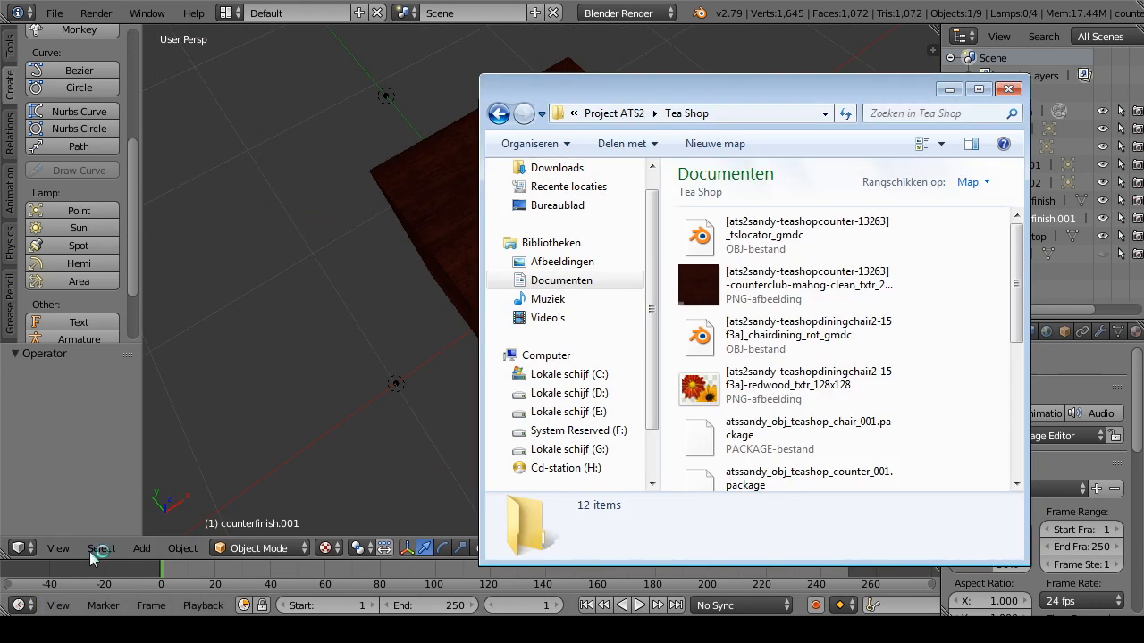
{"action": "left_click", "coordinate": [556, 167]}
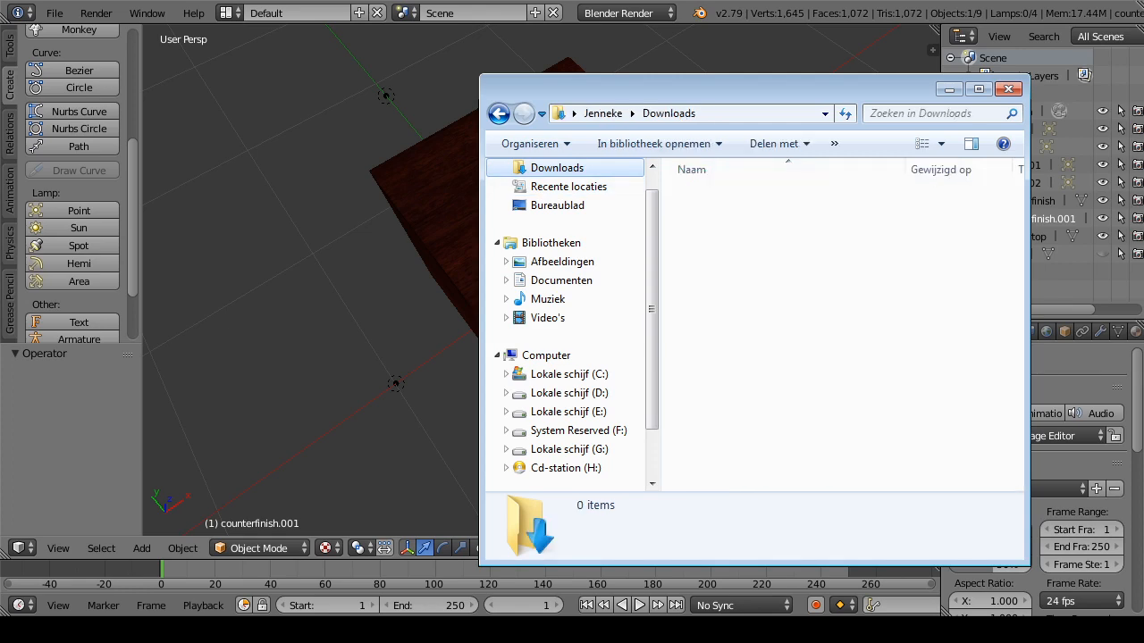
{"action": "scroll", "coordinate": [715, 328], "scroll_direction": "down", "scroll_amount": 4}
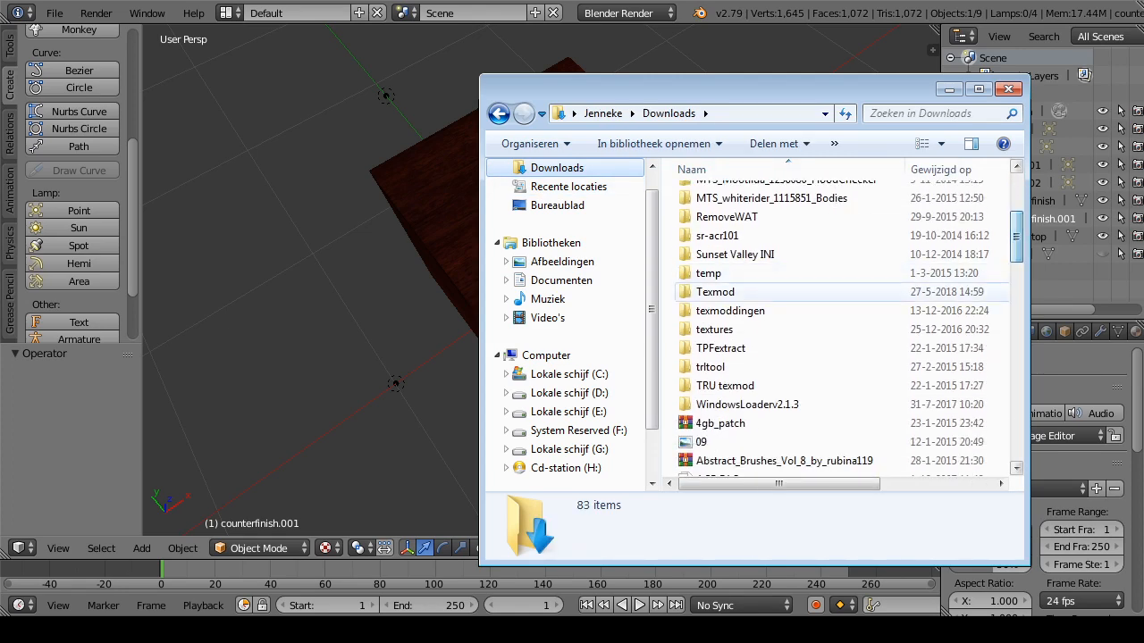
{"action": "double_click", "coordinate": [715, 328]}
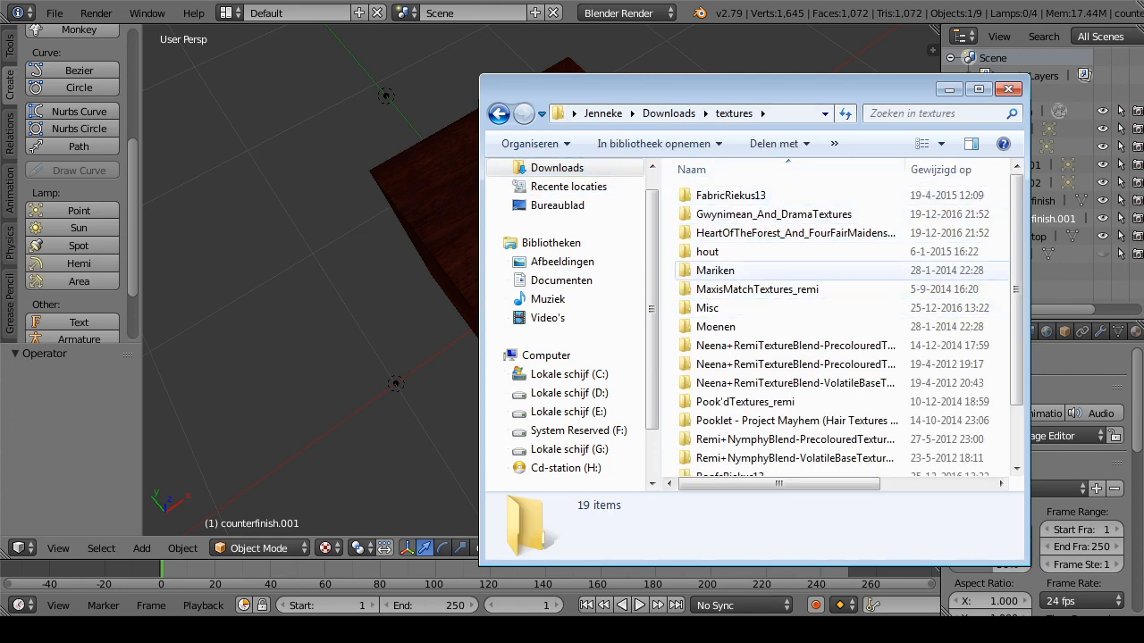
{"action": "double_click", "coordinate": [715, 251]}
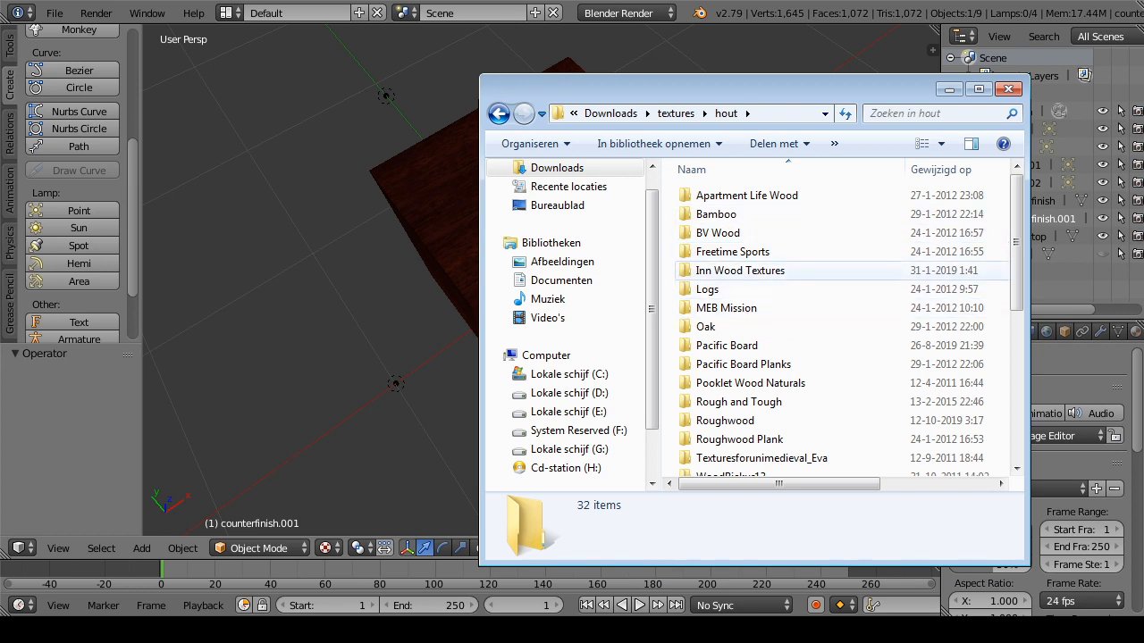
Step: Look through the Pacific Board, Pacific Board Planks and Pooklet Wood Naturals folders for a suitable wood texture
{"action": "double_click", "coordinate": [726, 345]}
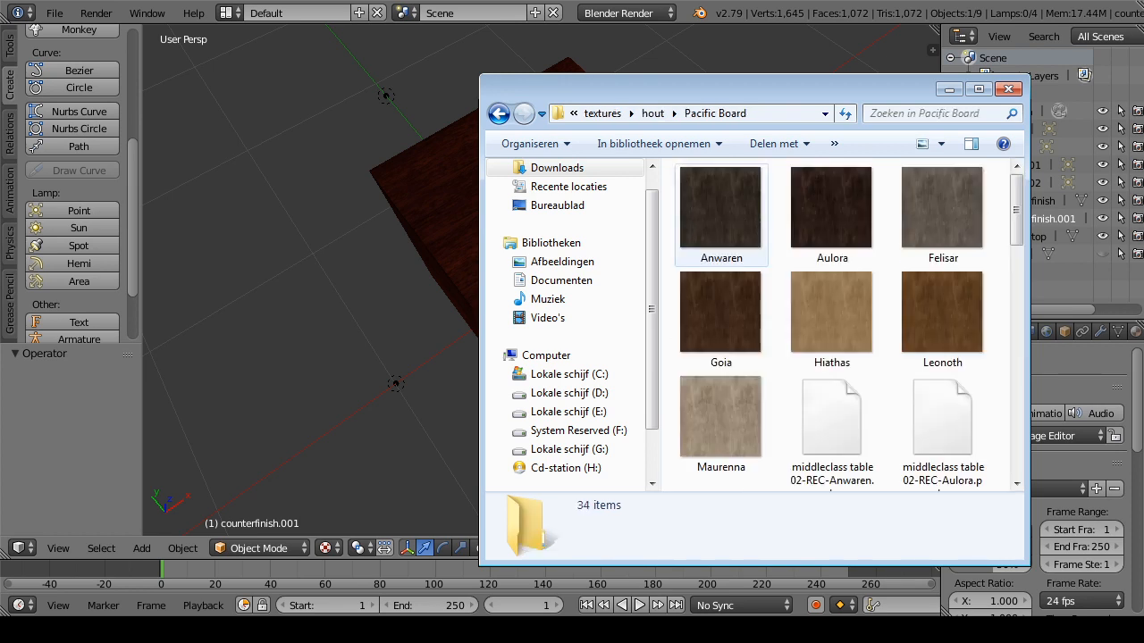
{"action": "key", "text": "BackSpace"}
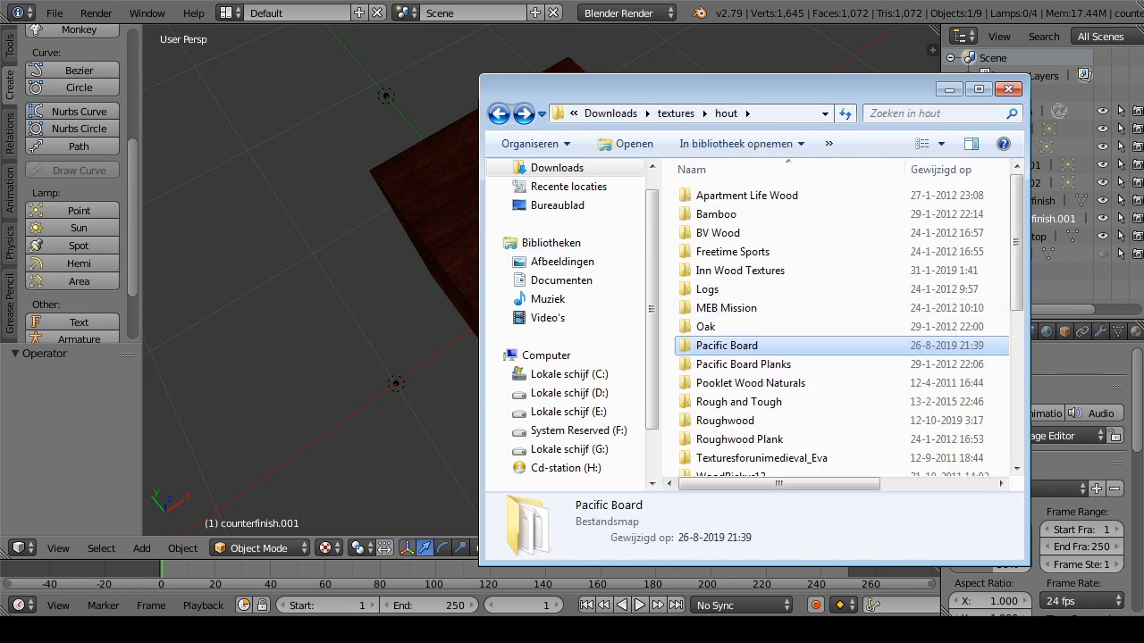
{"action": "key", "text": "Down"}
{"action": "key", "text": "Return"}
{"action": "key", "text": "BackSpace"}
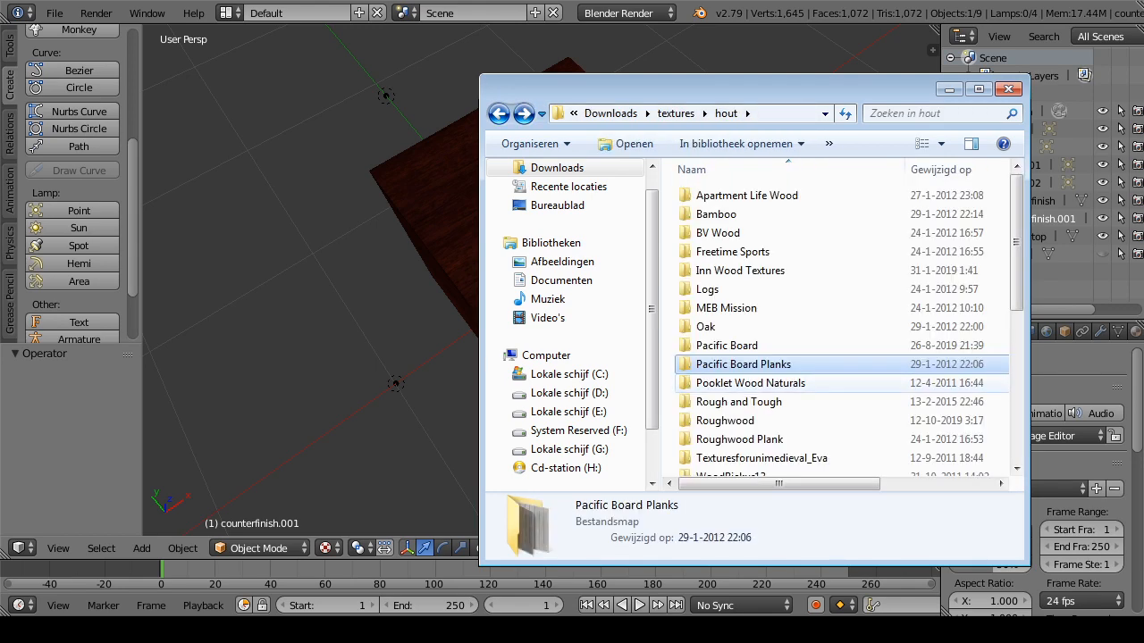
{"action": "key", "text": "Down"}
{"action": "key", "text": "Return"}
{"action": "key", "text": "BackSpace"}
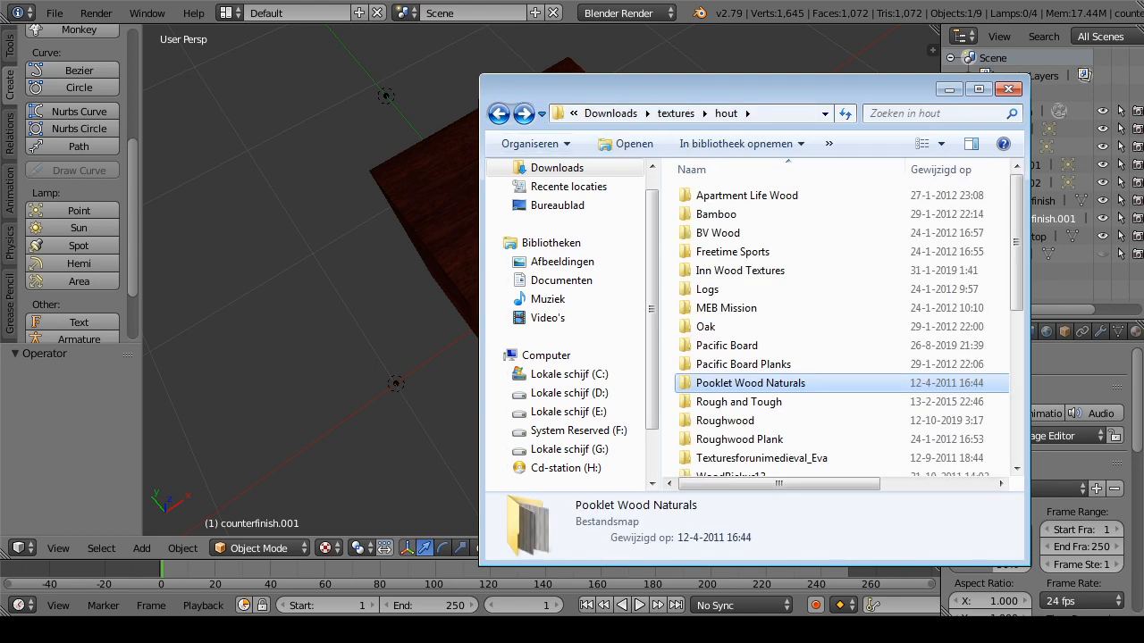
Step: Copy the rusticwood-volatile image from the Pooklet Wood Naturals folder
{"action": "key", "text": "Return"}
{"action": "scroll", "coordinate": [851, 325], "scroll_direction": "down", "scroll_amount": 2}
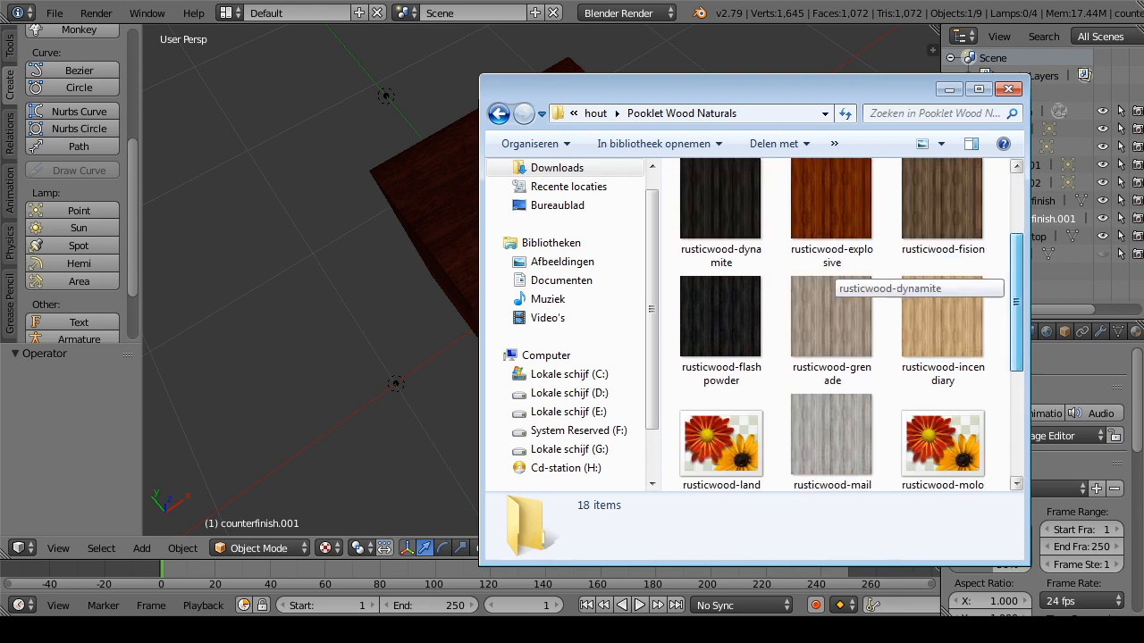
{"action": "left_click", "coordinate": [831, 442]}
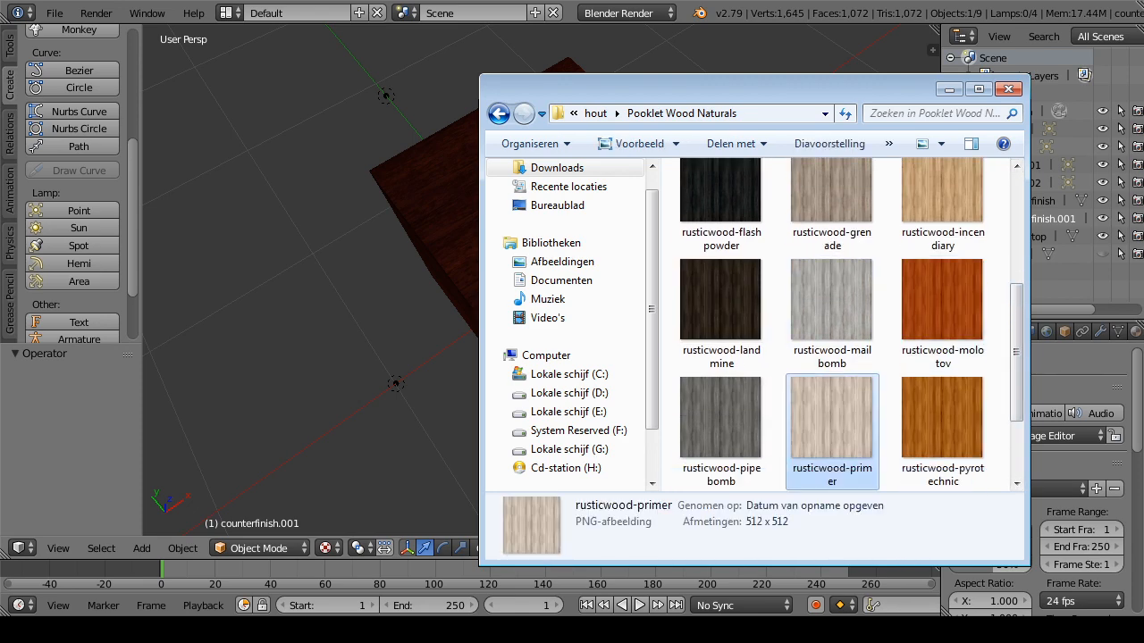
{"action": "scroll", "coordinate": [831, 442], "scroll_direction": "down", "scroll_amount": 1}
{"action": "left_click", "coordinate": [898, 418]}
{"action": "right_click", "coordinate": [893, 418]}
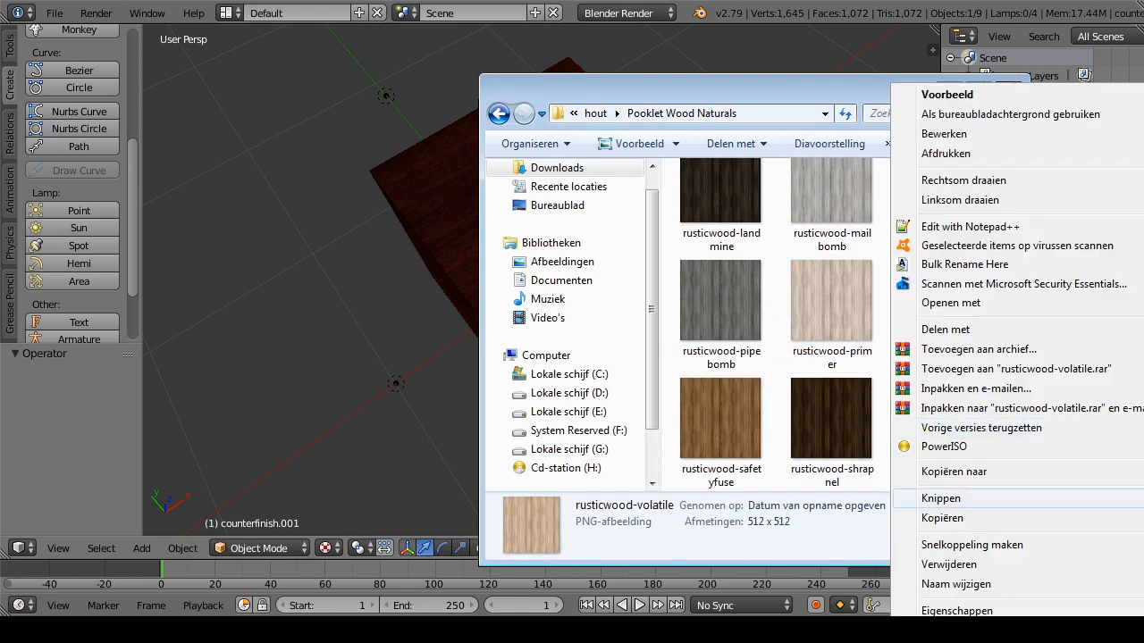
{"action": "left_click", "coordinate": [949, 518]}
Step: Return to the Tea Shop folder and paste the copied rusticwood-volatile image there
{"action": "left_click", "coordinate": [499, 113]}
{"action": "left_click", "coordinate": [498, 114]}
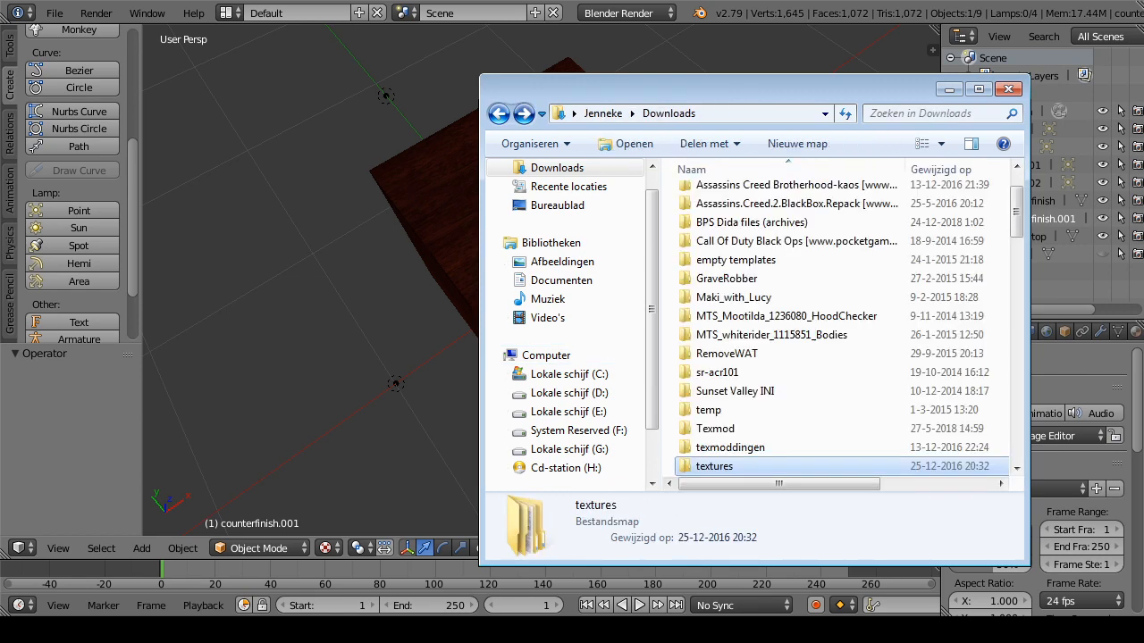
{"action": "left_click", "coordinate": [499, 114]}
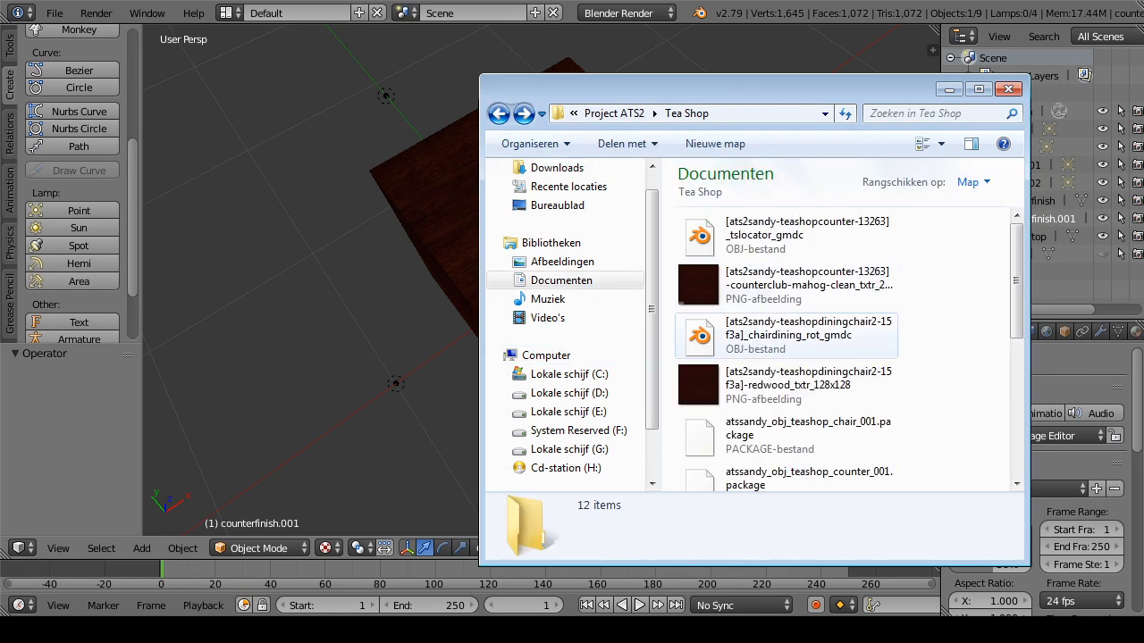
{"action": "right_click", "coordinate": [672, 309]}
{"action": "left_click", "coordinate": [715, 367]}
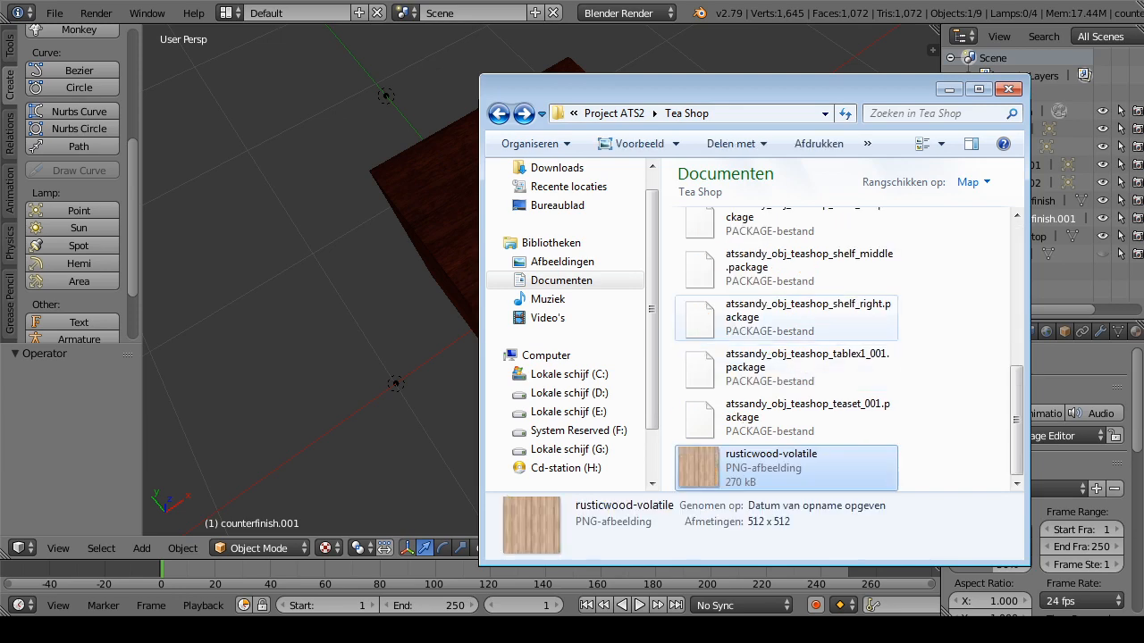
Step: Open rusticwood-volatile in Paint and rotate the image 90 degrees so its wood grain runs horizontally
{"action": "right_click", "coordinate": [738, 466]}
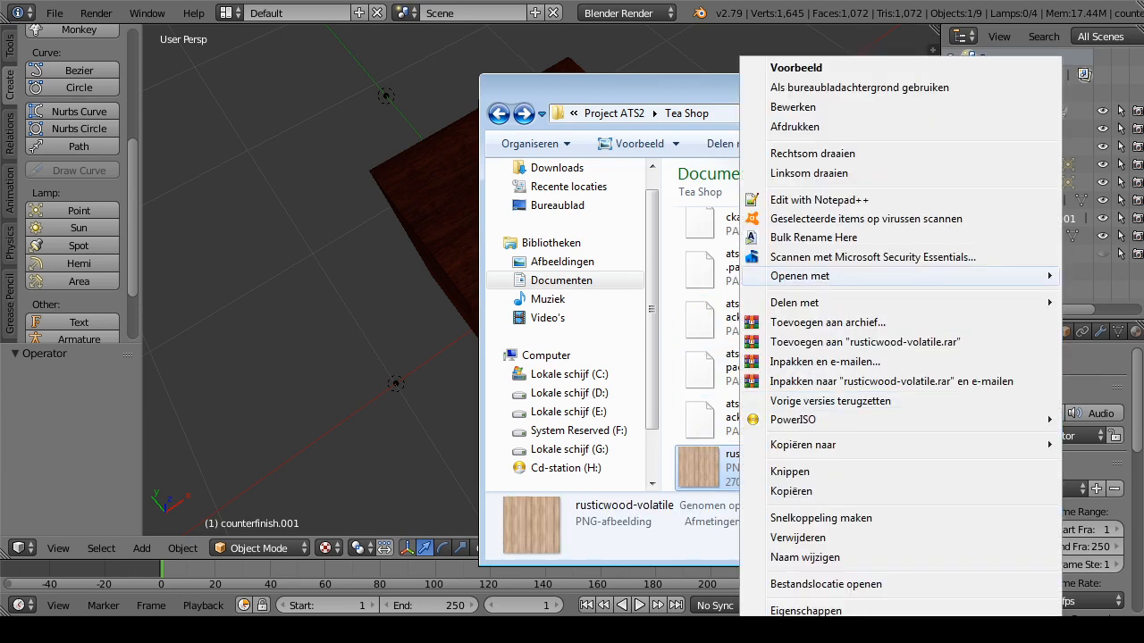
{"action": "mouse_move", "coordinate": [799, 276]}
{"action": "left_click", "coordinate": [626, 315]}
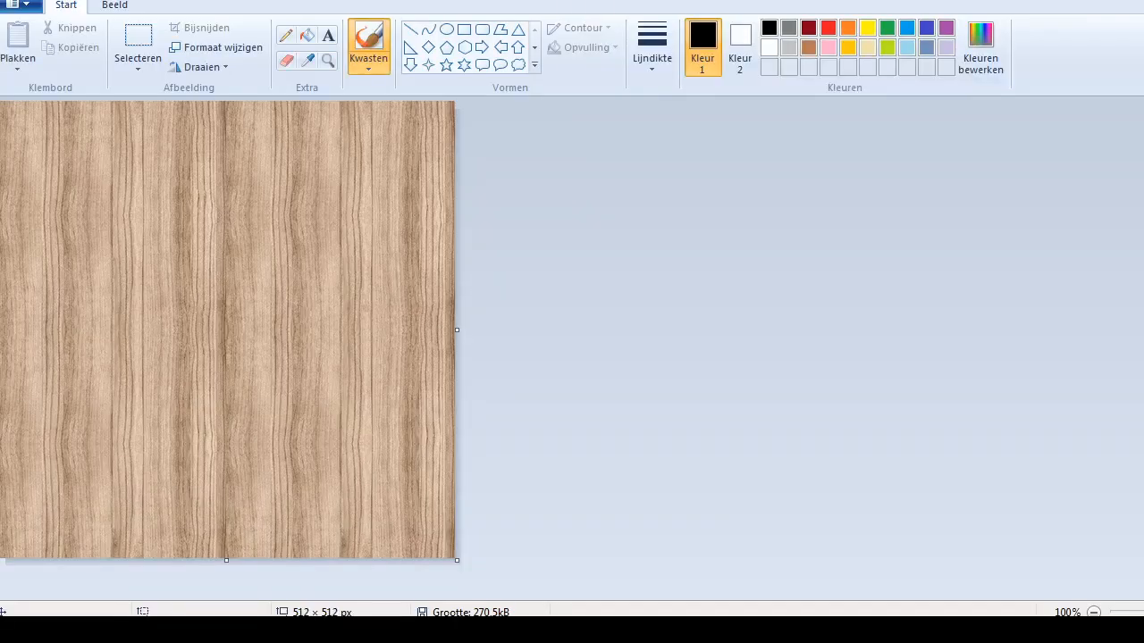
{"action": "key", "text": "ctrl+w"}
{"action": "left_click", "coordinate": [250, 90]}
{"action": "left_click", "coordinate": [206, 67]}
{"action": "left_click", "coordinate": [250, 88]}
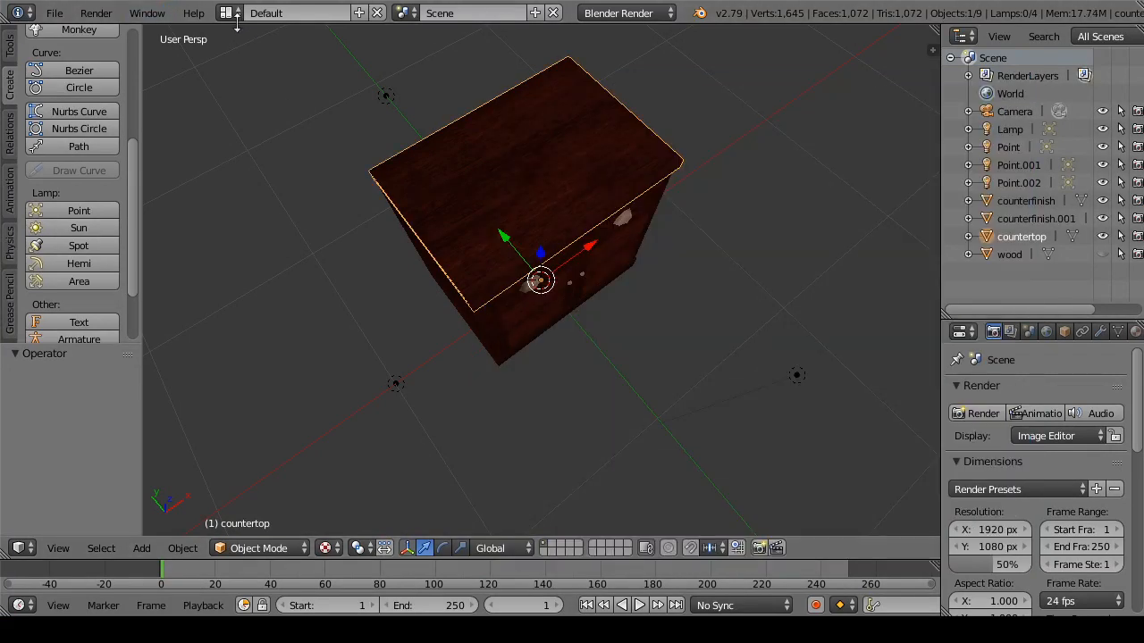
Step: In Blender's UV Editing layout, load rusticwood-volatile.png from the Tea Shop folder onto the countertop mesh's faces
{"action": "left_click", "coordinate": [226, 13]}
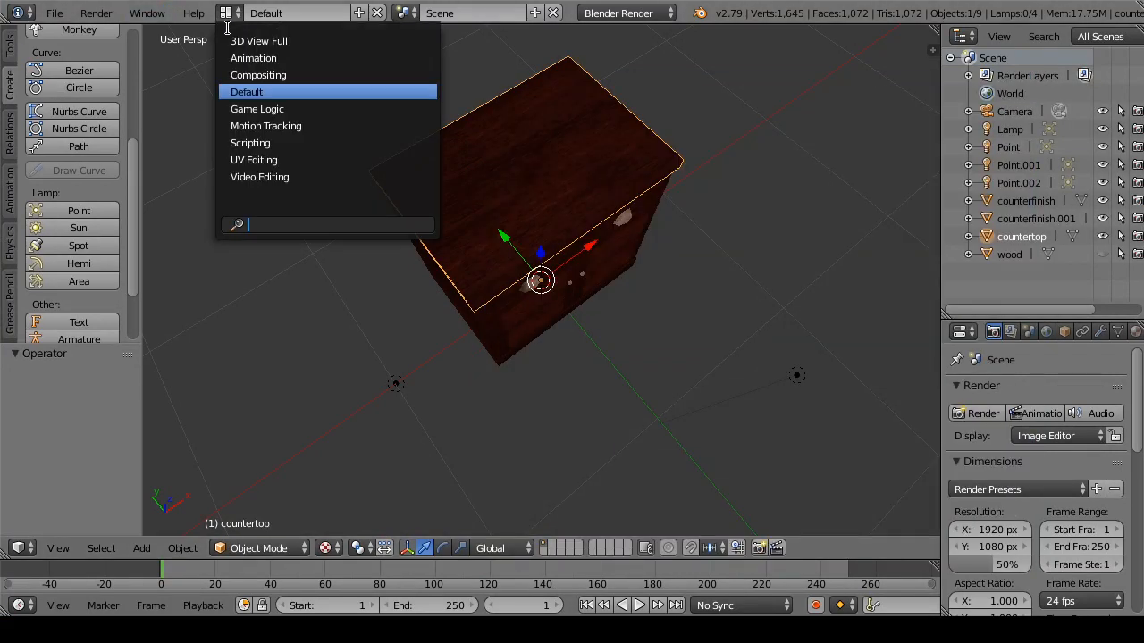
{"action": "left_click", "coordinate": [254, 160]}
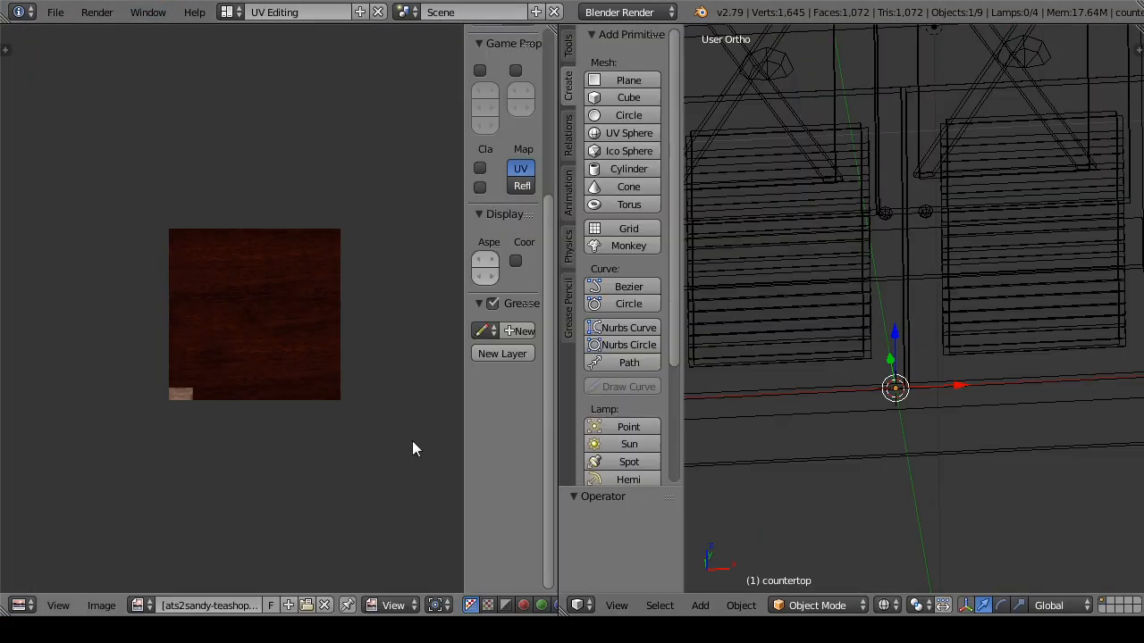
{"action": "left_click", "coordinate": [816, 605]}
{"action": "left_click", "coordinate": [804, 562]}
{"action": "left_click", "coordinate": [217, 605]}
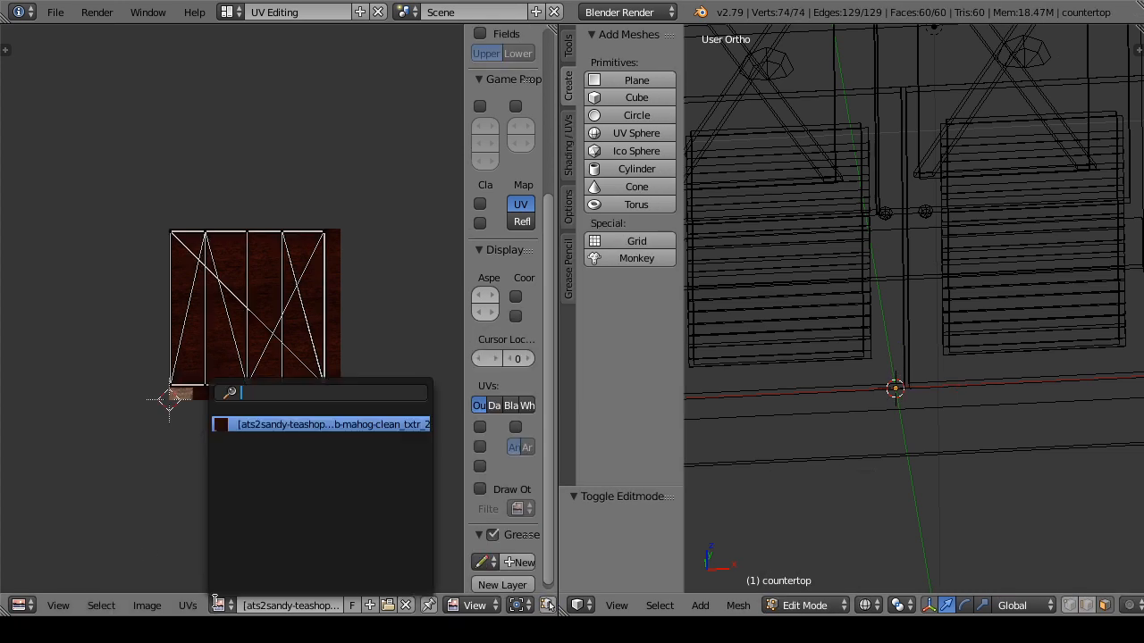
{"action": "left_click", "coordinate": [146, 605]}
{"action": "left_click", "coordinate": [174, 565]}
{"action": "left_click", "coordinate": [429, 156]}
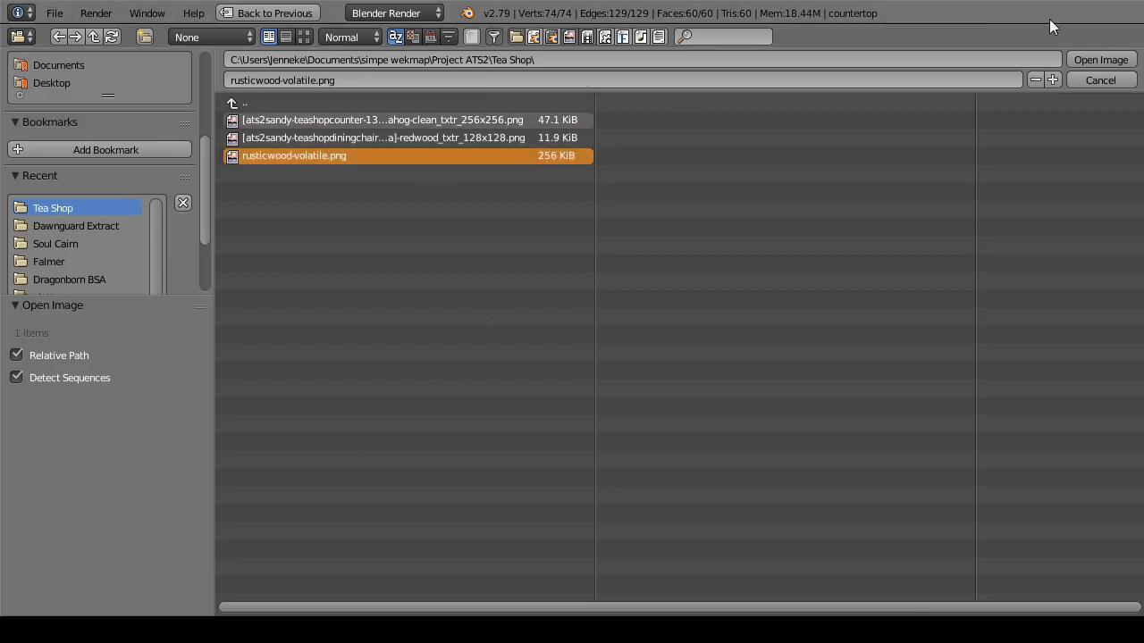
{"action": "left_click", "coordinate": [1099, 59]}
{"action": "left_click", "coordinate": [804, 605]}
{"action": "left_click", "coordinate": [815, 583]}
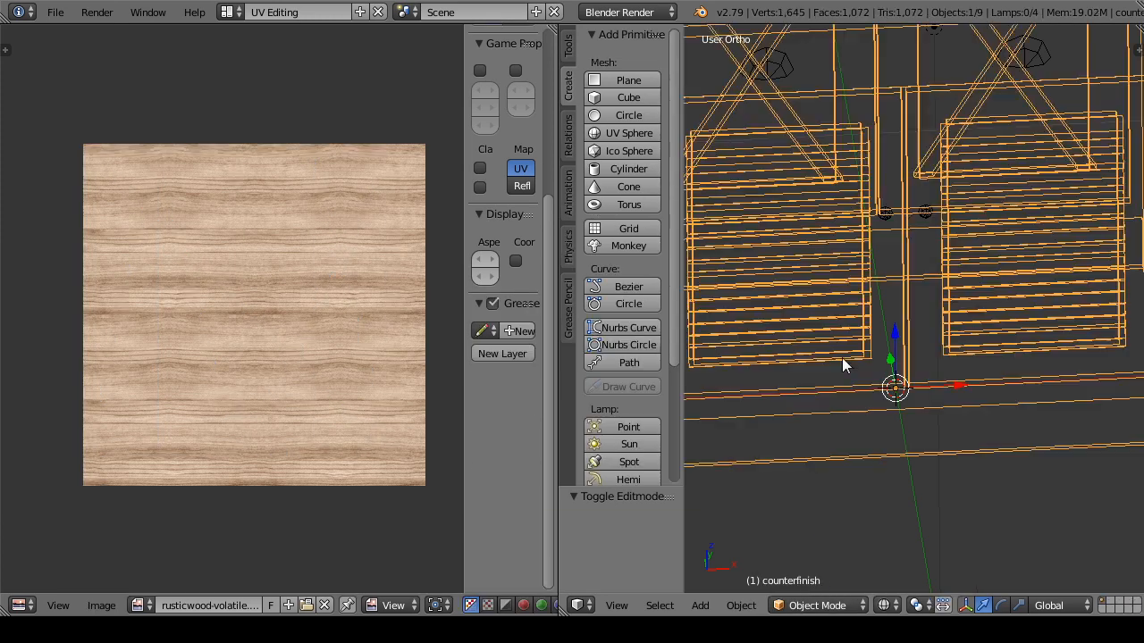
Step: Assign rusticwood-volatile.png to all faces of the counterfinish mesh and return to Object Mode
{"action": "left_click", "coordinate": [813, 605]}
{"action": "left_click", "coordinate": [822, 563]}
{"action": "left_click", "coordinate": [223, 605]}
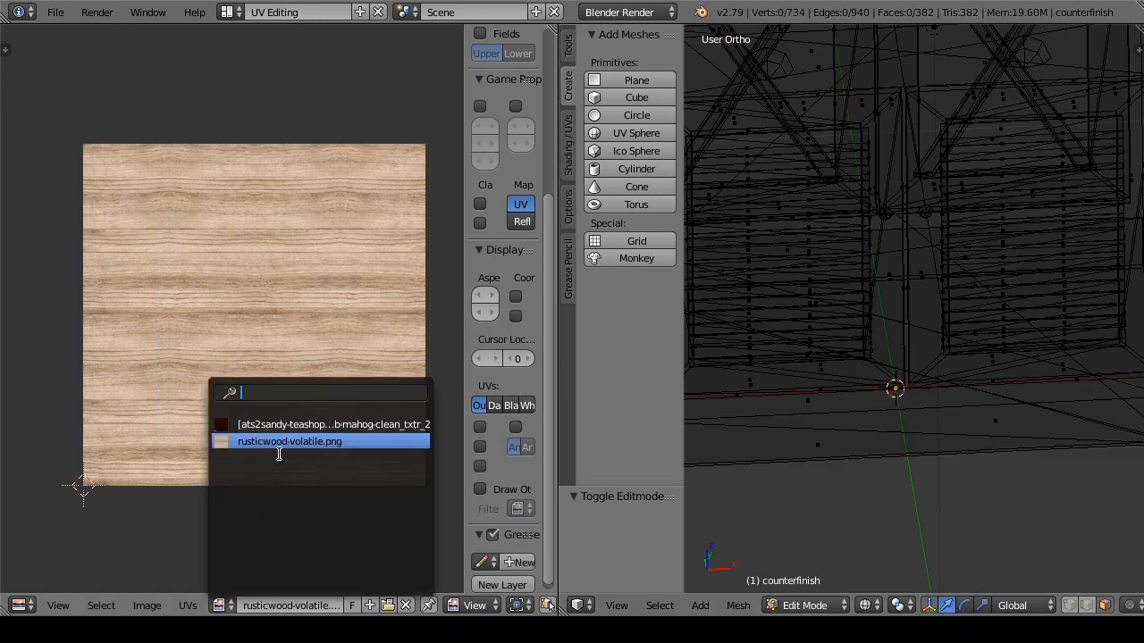
{"action": "left_click", "coordinate": [282, 441]}
{"action": "left_click", "coordinate": [820, 607]}
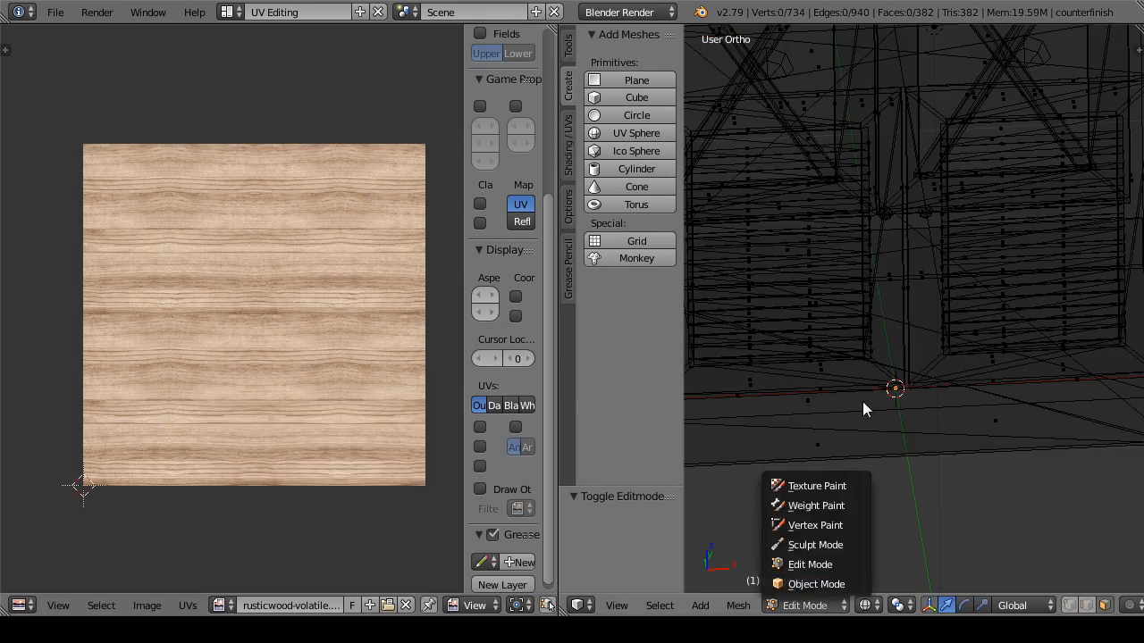
{"action": "key", "text": "a"}
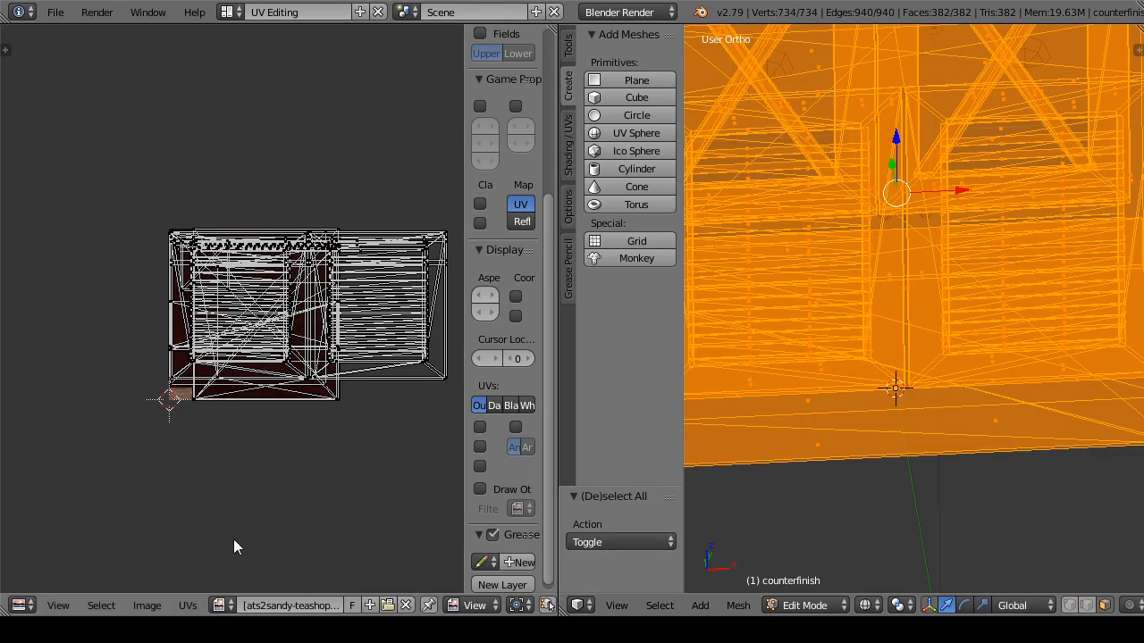
{"action": "left_click", "coordinate": [224, 605]}
{"action": "left_click", "coordinate": [286, 443]}
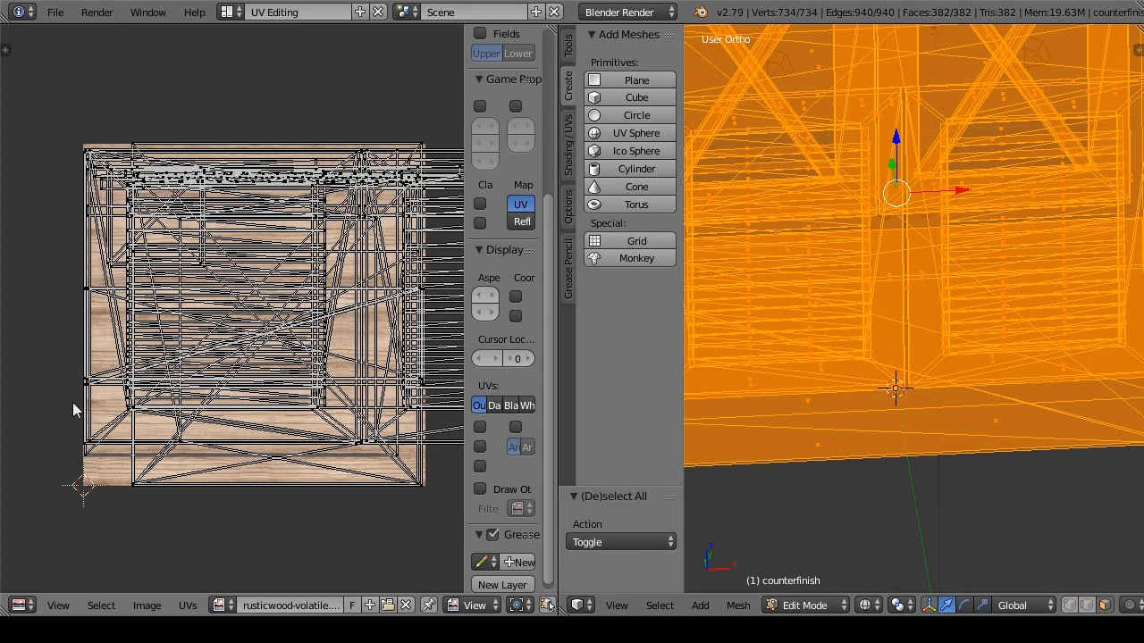
{"action": "left_click", "coordinate": [828, 608]}
{"action": "left_click", "coordinate": [820, 585]}
Step: Return to the Default layout and examine how the new wood texture covers the counter's sides, shutters, drawer front and handles
{"action": "left_click", "coordinate": [228, 11]}
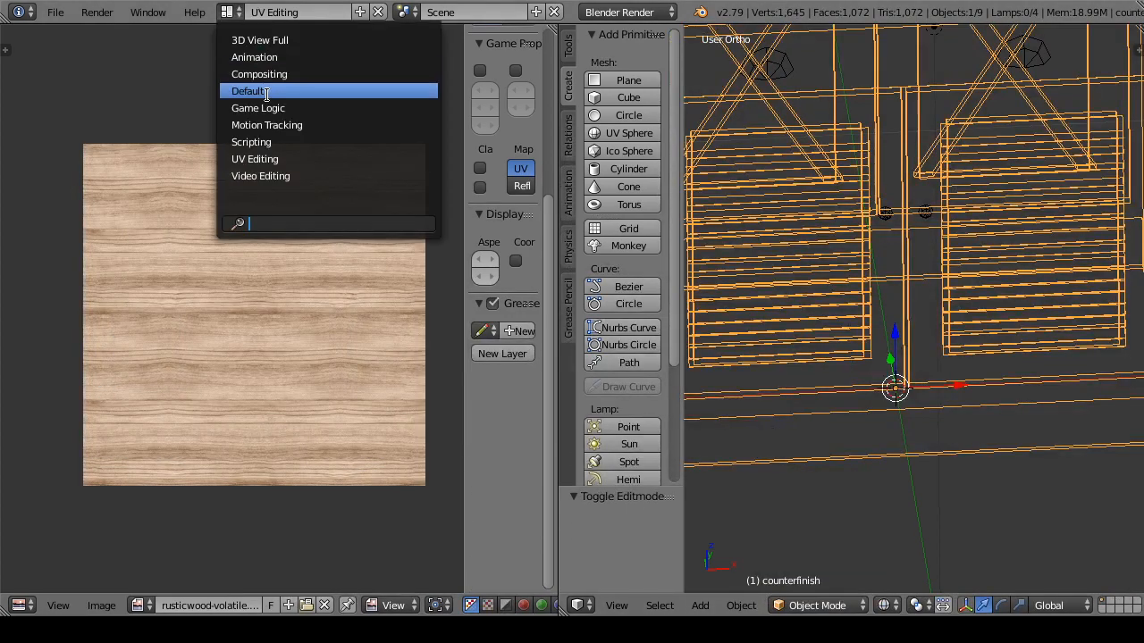
{"action": "left_click", "coordinate": [266, 93]}
{"action": "scroll", "coordinate": [516, 268], "scroll_direction": "up", "scroll_amount": 3}
{"action": "left_click_drag", "start_coordinate": [510, 220], "coordinate": [679, 260]}
{"action": "scroll", "coordinate": [480, 149], "scroll_direction": "down", "scroll_amount": 2}
{"action": "scroll", "coordinate": [501, 135], "scroll_direction": "up", "scroll_amount": 2}
{"action": "scroll", "coordinate": [667, 366], "scroll_direction": "down", "scroll_amount": 5}
{"action": "left_click_drag", "start_coordinate": [667, 366], "coordinate": [755, 313]}
{"action": "scroll", "coordinate": [531, 355], "scroll_direction": "up", "scroll_amount": 5}
{"action": "left_click_drag", "start_coordinate": [531, 354], "coordinate": [506, 176]}
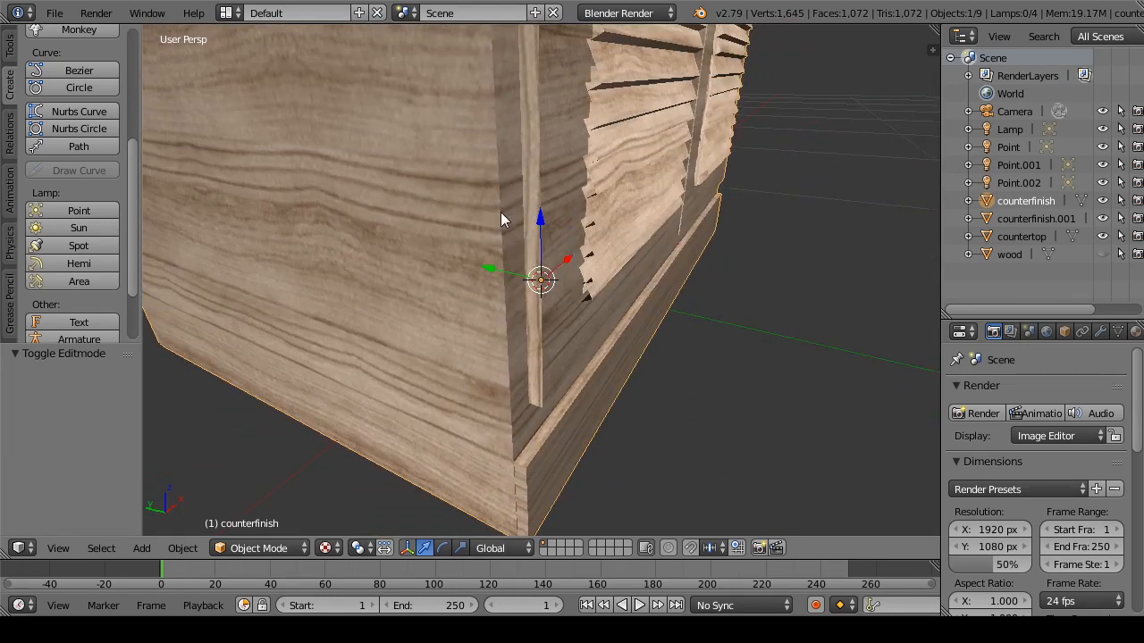
{"action": "scroll", "coordinate": [483, 157], "scroll_direction": "down", "scroll_amount": 8}
{"action": "left_click_drag", "start_coordinate": [538, 301], "coordinate": [528, 377]}
{"action": "scroll", "coordinate": [528, 378], "scroll_direction": "up", "scroll_amount": 6}
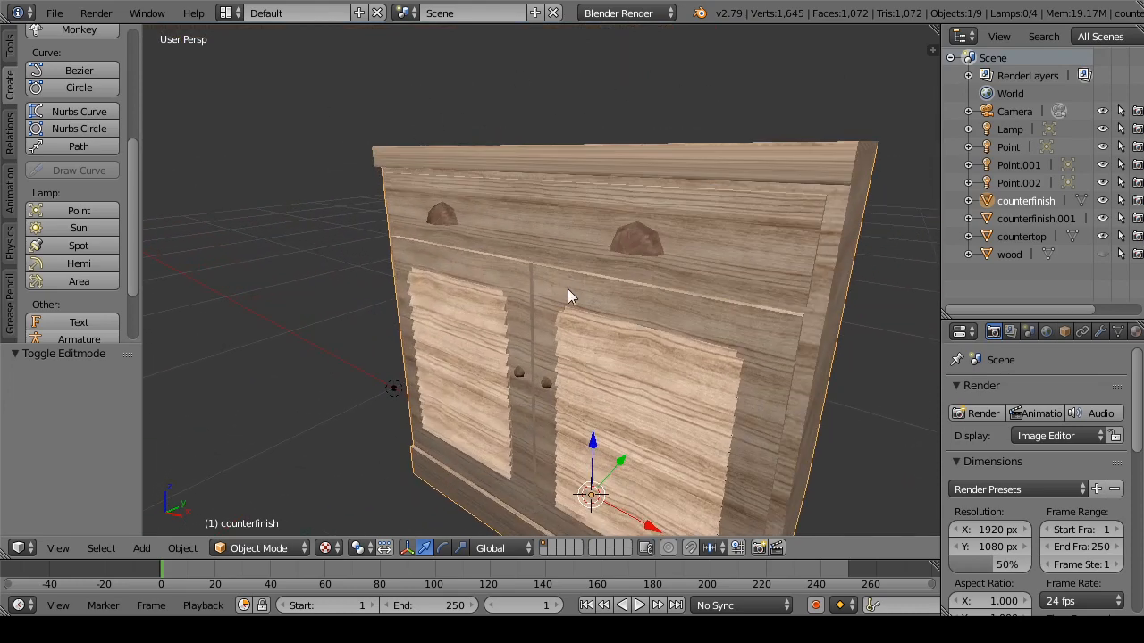
{"action": "left_click_drag", "start_coordinate": [538, 329], "coordinate": [587, 306]}
{"action": "scroll", "coordinate": [572, 286], "scroll_direction": "up", "scroll_amount": 6}
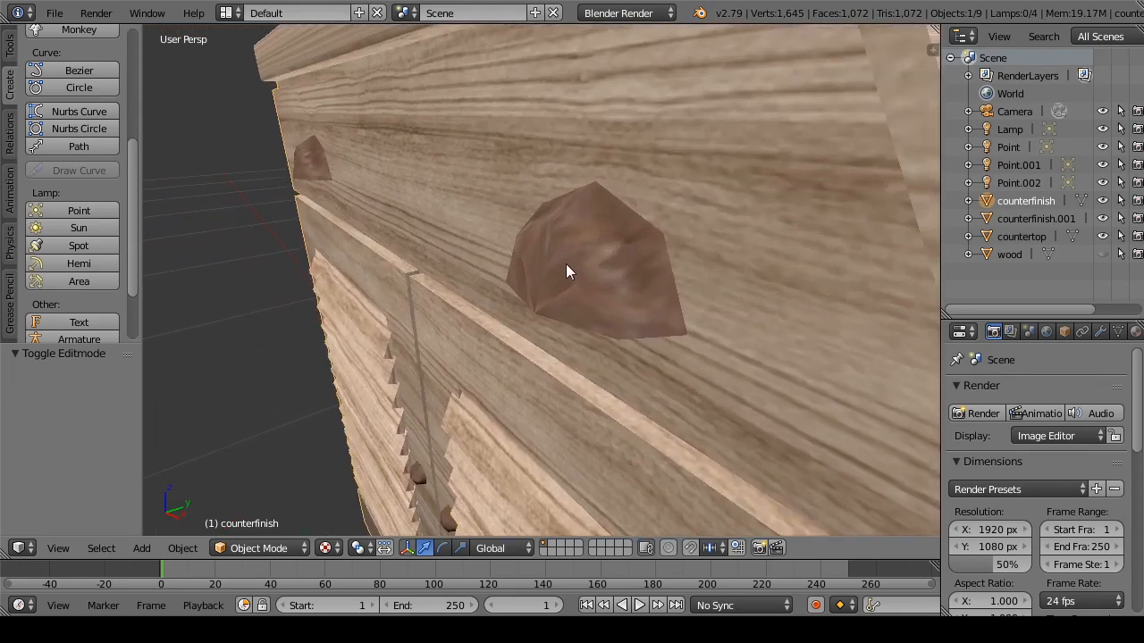
Step: Select the counter's separated handles and knobs and rename the object METAL
{"action": "right_click", "coordinate": [565, 275]}
{"action": "scroll", "coordinate": [566, 277], "scroll_direction": "down", "scroll_amount": 7}
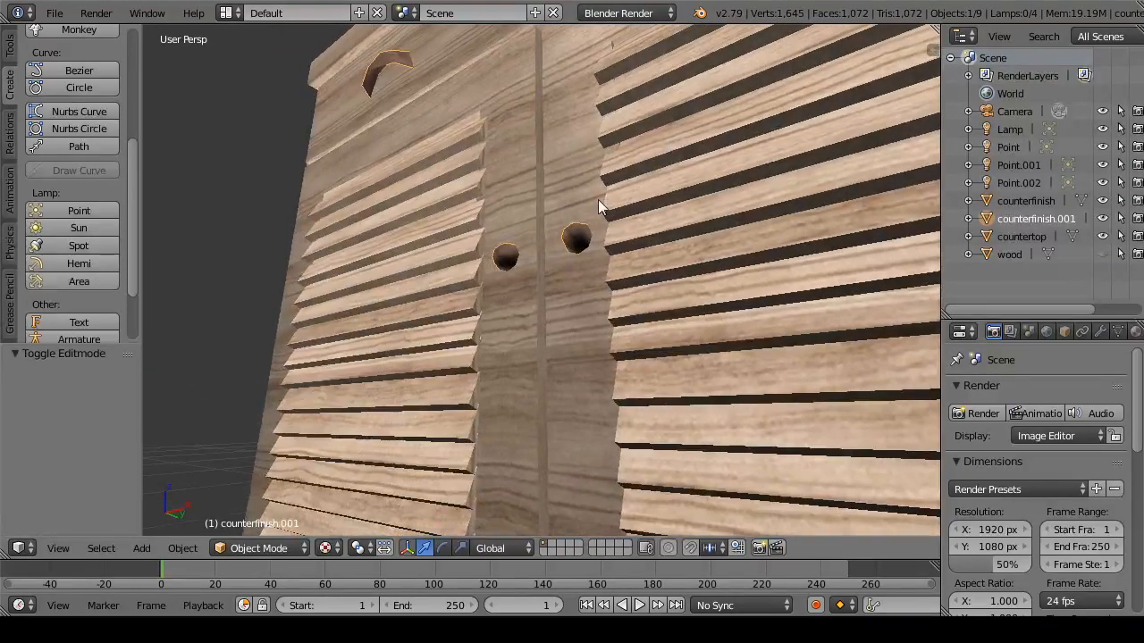
{"action": "mouse_move", "coordinate": [597, 199]}
{"action": "left_mouse_down"}
{"action": "mouse_move", "coordinate": [643, 232]}
{"action": "mouse_move", "coordinate": [683, 325]}
{"action": "mouse_move", "coordinate": [528, 319]}
{"action": "mouse_move", "coordinate": [564, 309]}
{"action": "mouse_move", "coordinate": [593, 211]}
{"action": "left_mouse_up"}
{"action": "scroll", "coordinate": [605, 327], "scroll_direction": "up", "scroll_amount": 4}
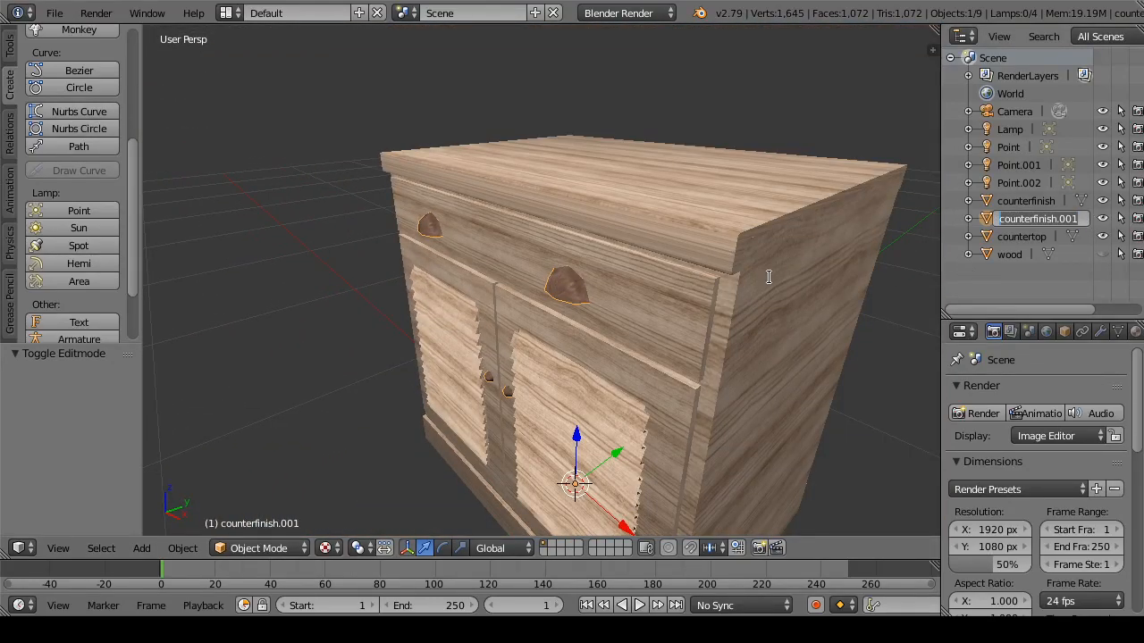
{"action": "type", "text": "L"}
{"action": "key", "text": "Return"}
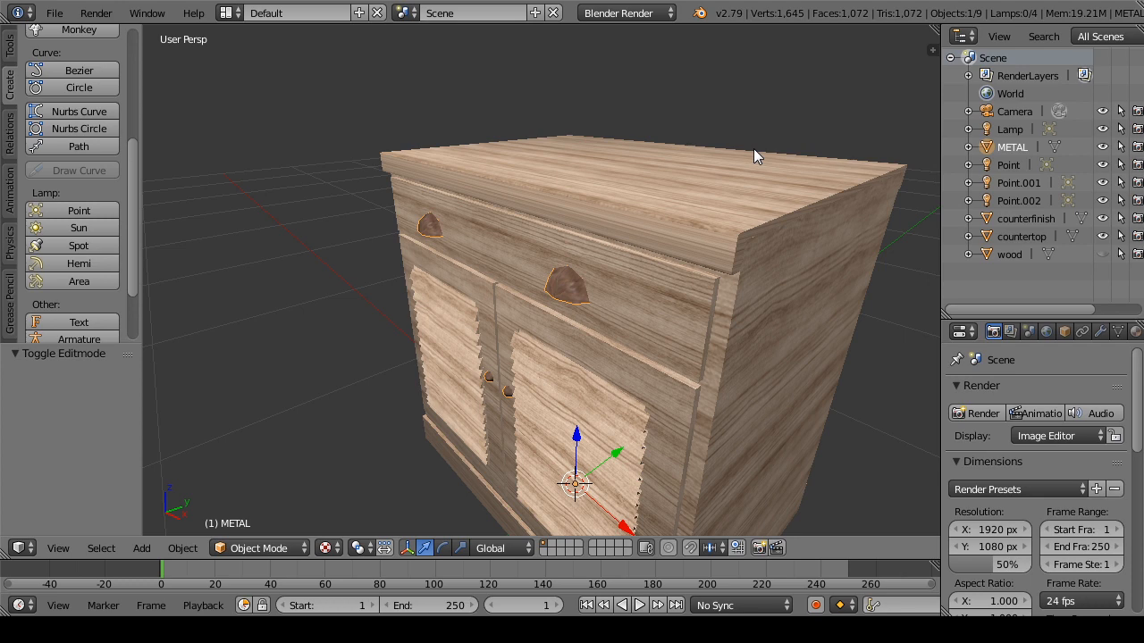
Step: Hide the METAL, counterfinish and countertop objects and show the wood chair object
{"action": "left_click_drag", "start_coordinate": [650, 237], "coordinate": [658, 162]}
{"action": "scroll", "coordinate": [666, 197], "scroll_direction": "down", "scroll_amount": 5}
{"action": "left_click_drag", "start_coordinate": [677, 234], "coordinate": [666, 373]}
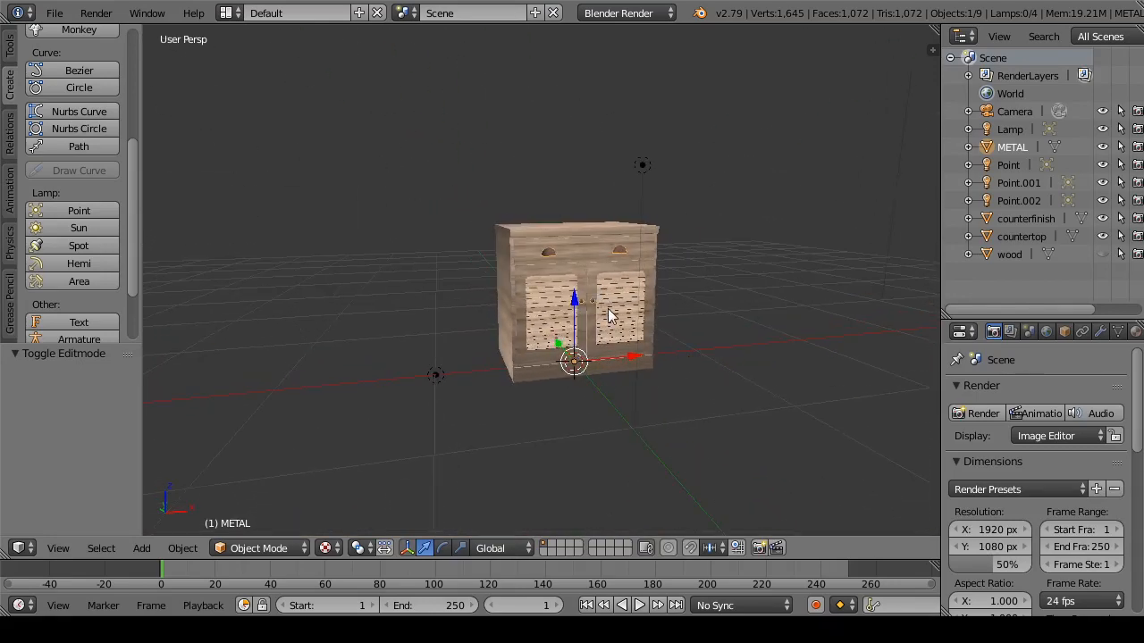
{"action": "scroll", "coordinate": [608, 314], "scroll_direction": "up", "scroll_amount": 5}
{"action": "left_click_drag", "start_coordinate": [530, 294], "coordinate": [531, 340]}
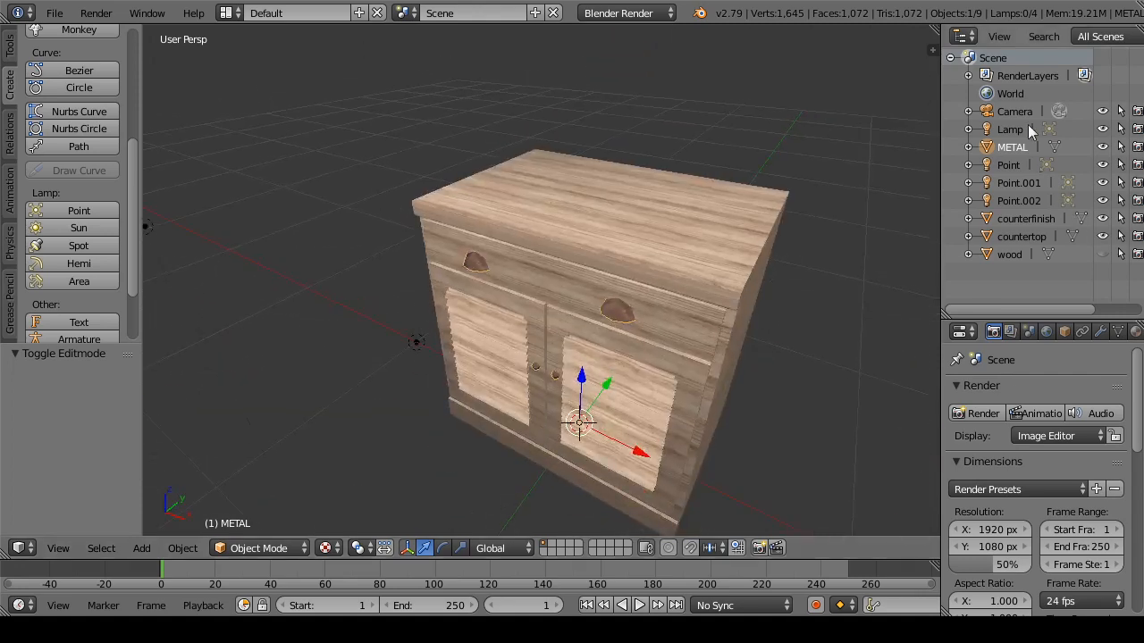
{"action": "left_click", "coordinate": [1102, 148]}
{"action": "left_click", "coordinate": [1029, 254]}
{"action": "left_click", "coordinate": [1104, 255]}
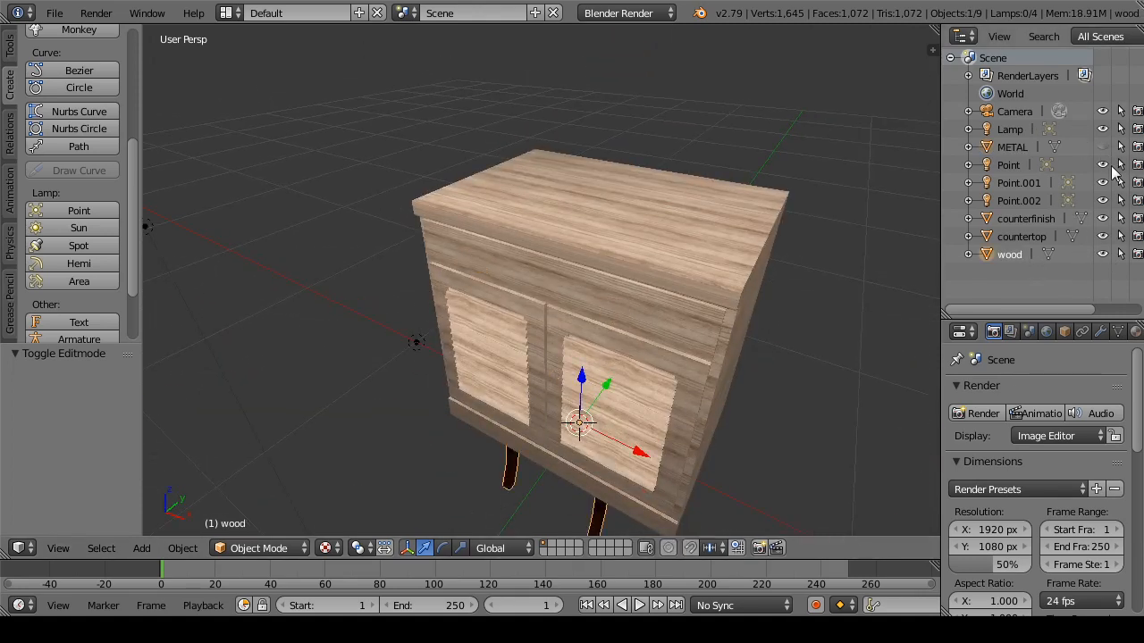
{"action": "left_click", "coordinate": [1102, 219]}
{"action": "left_click", "coordinate": [1103, 237]}
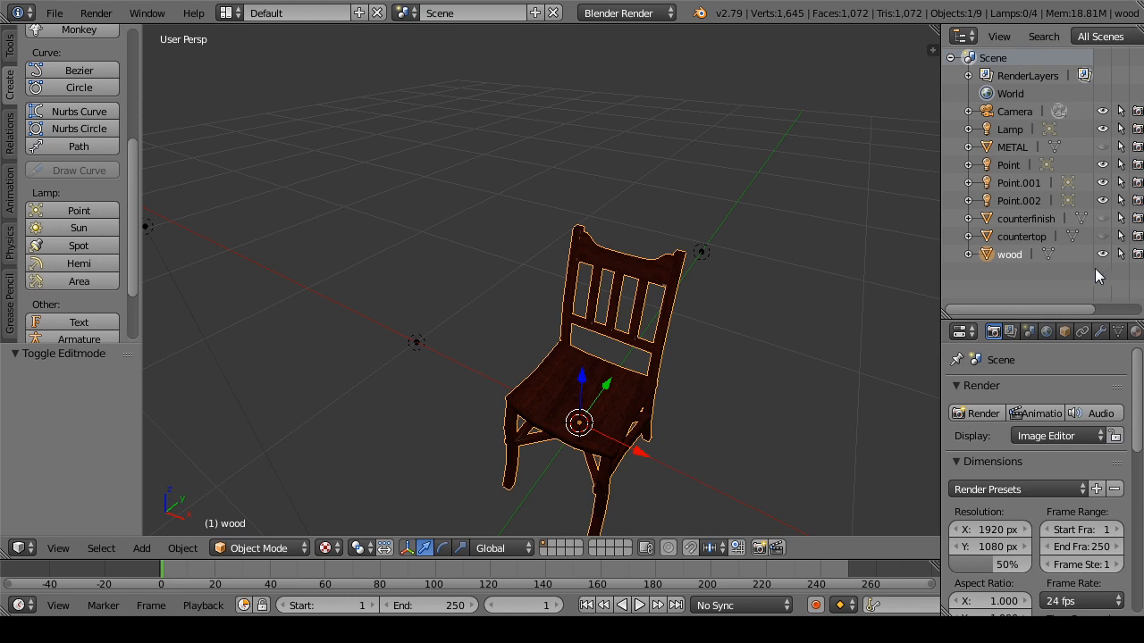
Step: In the UV Editing layout, assign rusticwood-volatile.png to all faces of the chair's wood mesh
{"action": "left_click", "coordinate": [231, 13]}
{"action": "left_click", "coordinate": [337, 158]}
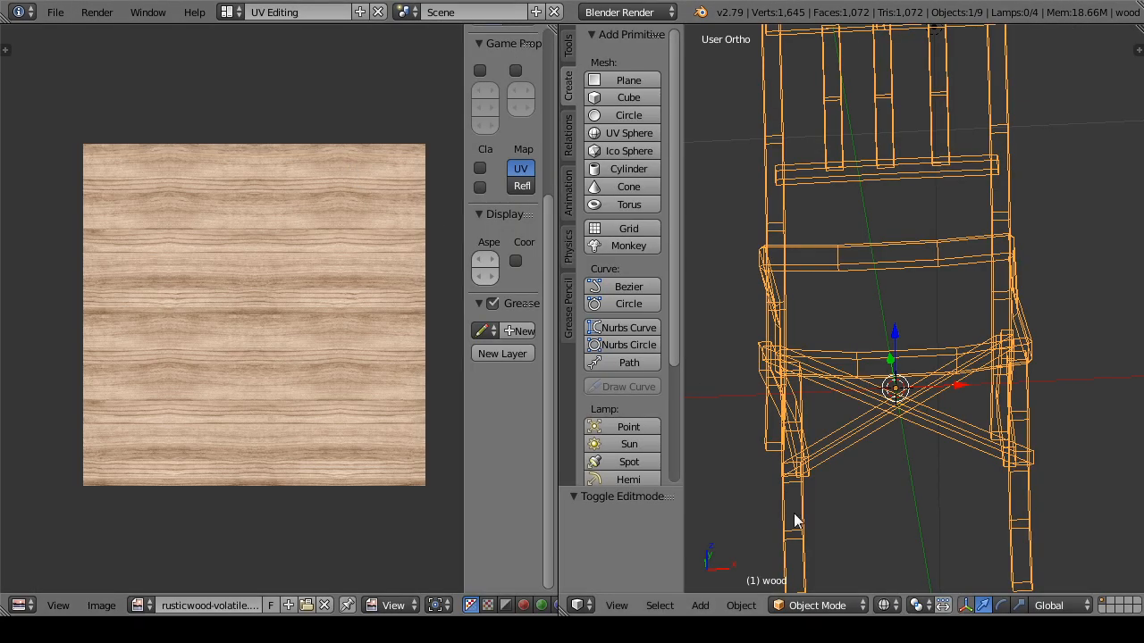
{"action": "left_click", "coordinate": [817, 605]}
{"action": "left_click", "coordinate": [794, 557]}
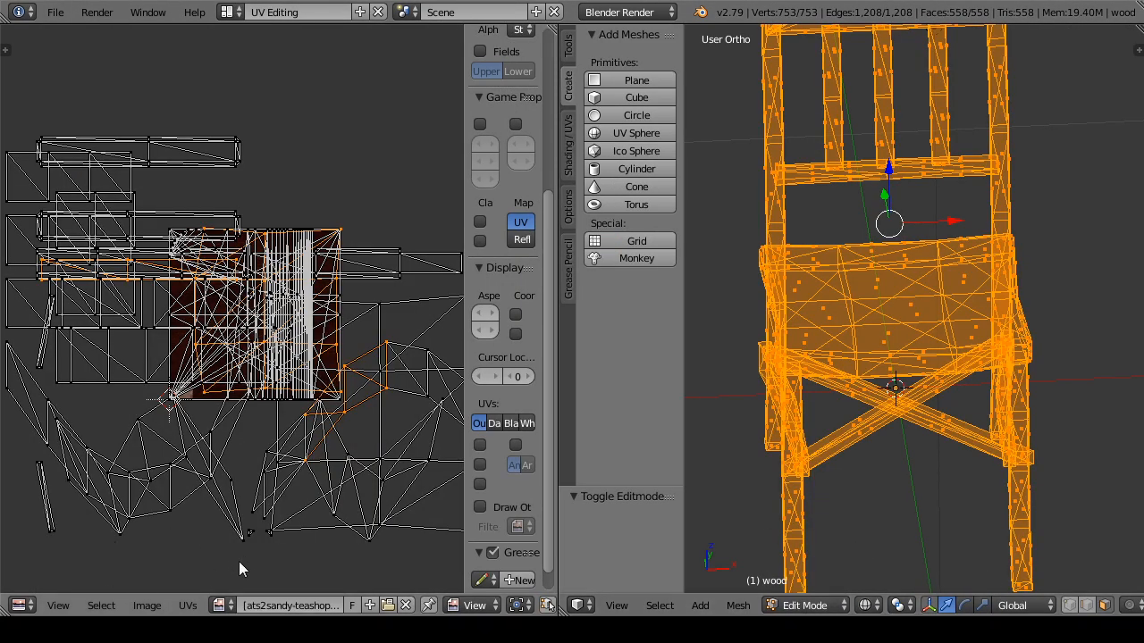
{"action": "left_click", "coordinate": [223, 606]}
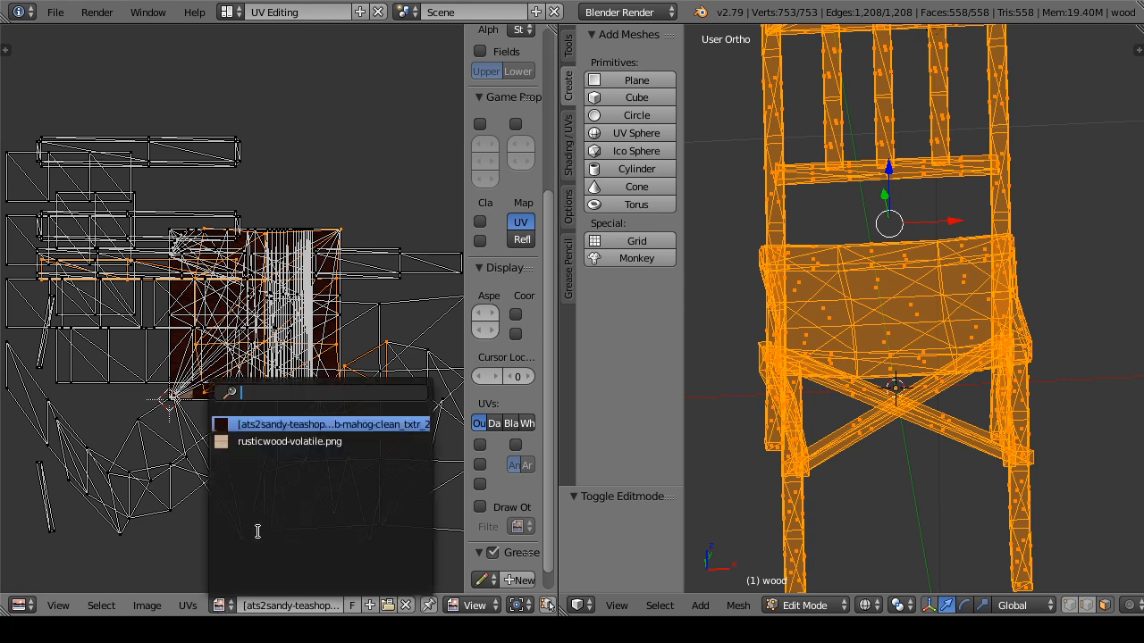
{"action": "left_click", "coordinate": [279, 443]}
{"action": "left_click", "coordinate": [788, 606]}
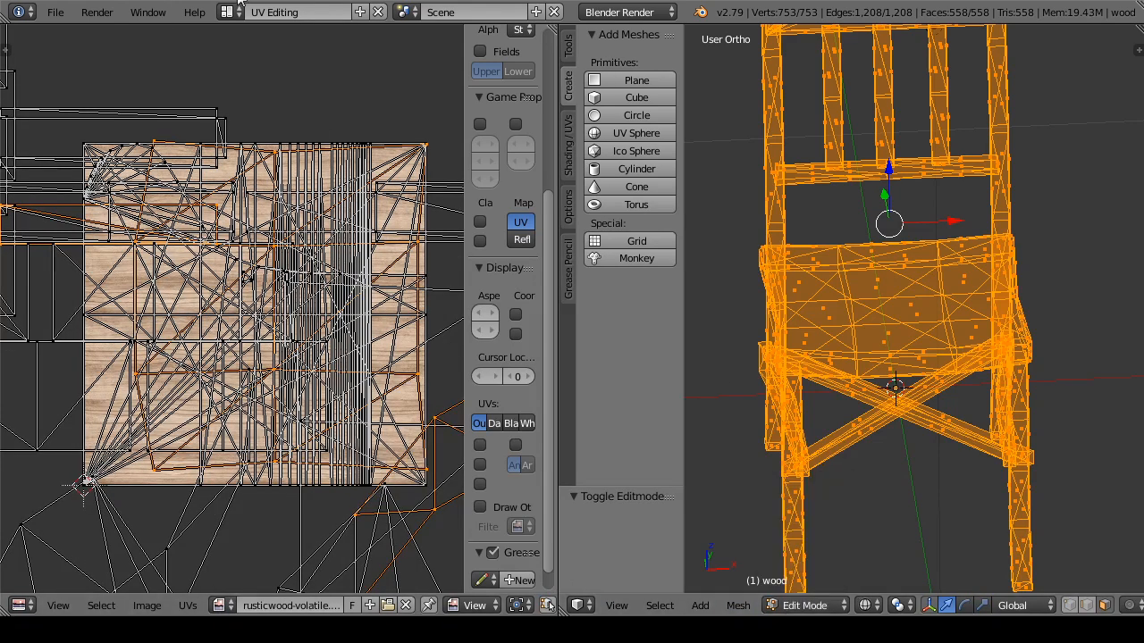
Step: Return to the Default layout in Object Mode and examine the wood grain on the chair's seat, underside, legs and stretchers
{"action": "left_click", "coordinate": [231, 12]}
{"action": "left_click", "coordinate": [268, 92]}
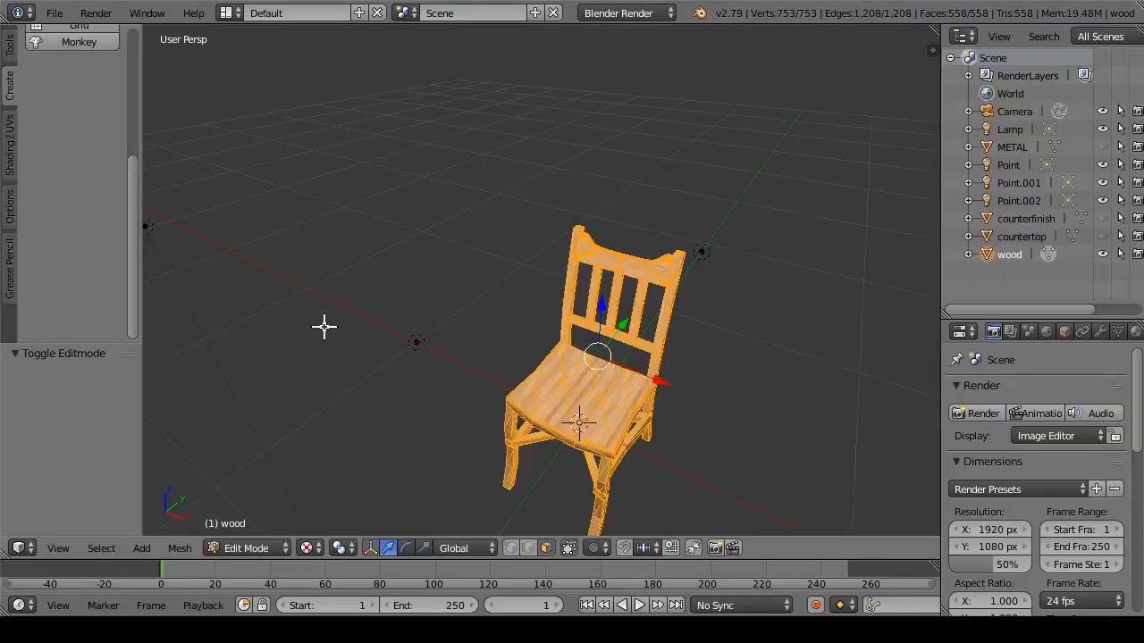
{"action": "left_click", "coordinate": [268, 549]}
{"action": "left_click", "coordinate": [273, 518]}
{"action": "left_click_drag", "start_coordinate": [360, 481], "coordinate": [524, 450]}
{"action": "scroll", "coordinate": [614, 426], "scroll_direction": "up", "scroll_amount": 4}
{"action": "scroll", "coordinate": [561, 344], "scroll_direction": "up", "scroll_amount": 6}
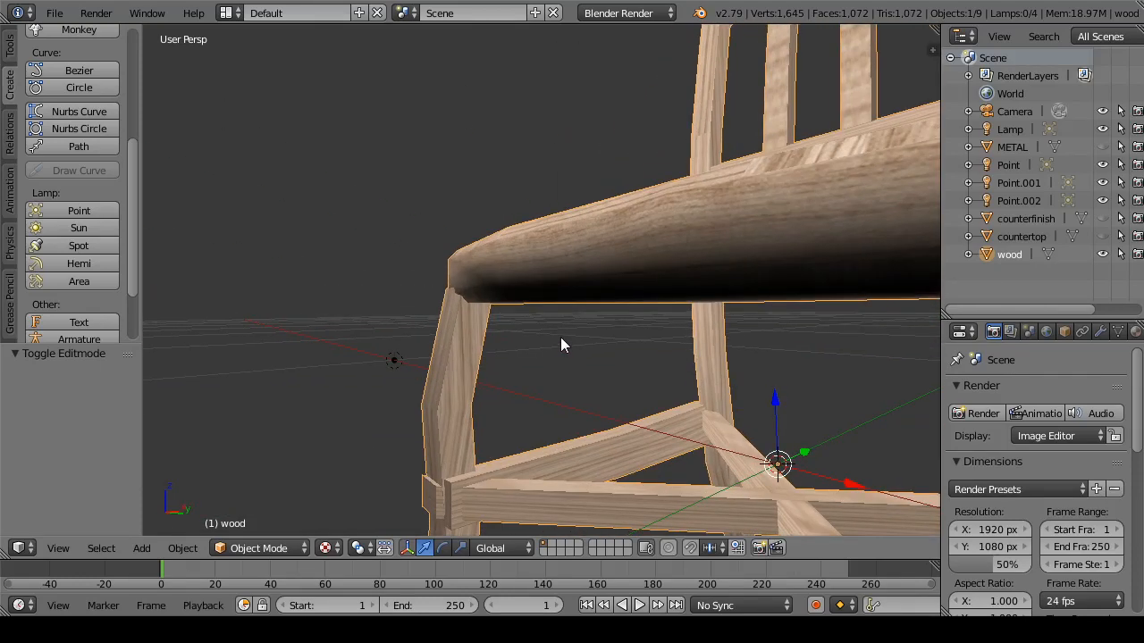
{"action": "left_click_drag", "start_coordinate": [560, 337], "coordinate": [568, 360]}
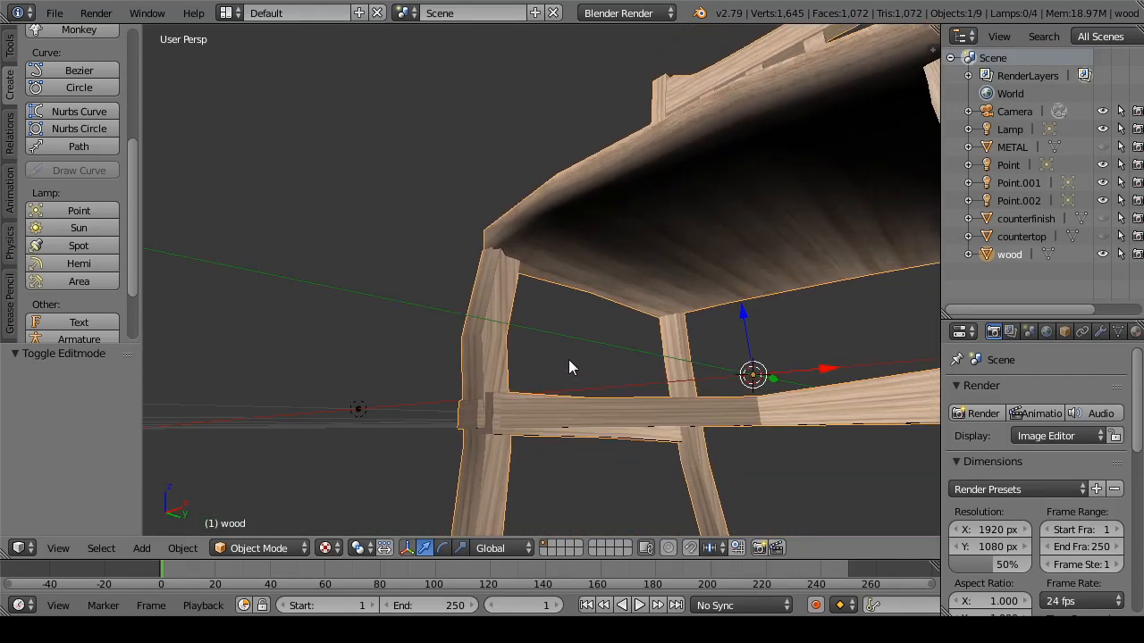
Step: Enter Edit Mode on the chair's wood mesh and select the first side and top faces of the crossed stretchers
{"action": "left_click", "coordinate": [278, 549]}
{"action": "left_click", "coordinate": [295, 508]}
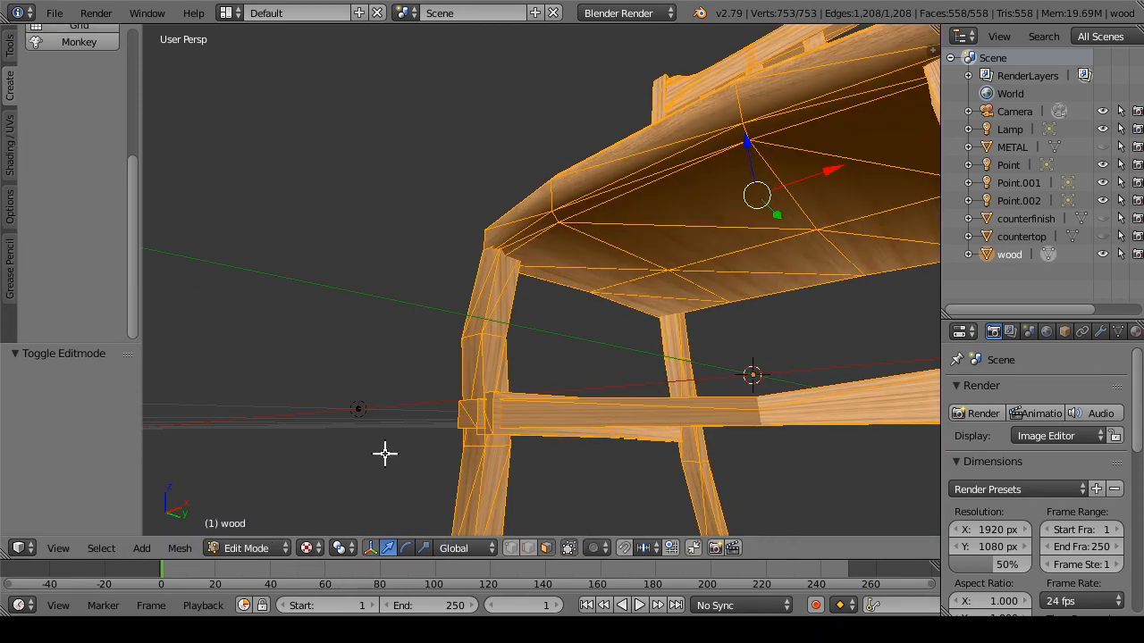
{"action": "right_click", "coordinate": [548, 414]}
{"action": "right_click", "coordinate": [741, 402], "text": "shift"}
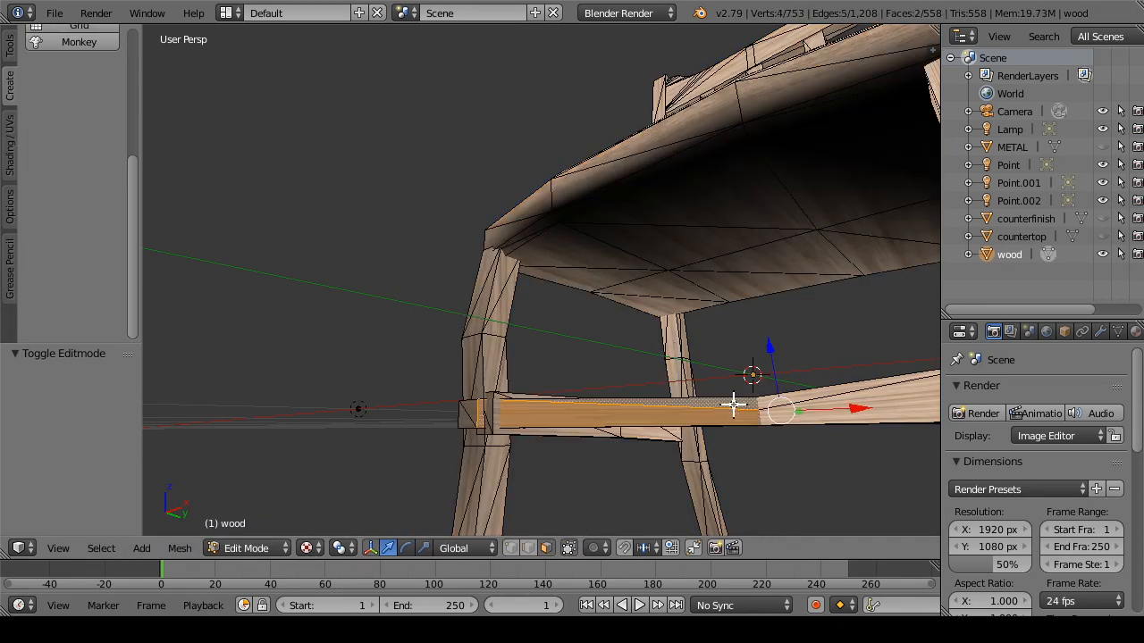
{"action": "right_click", "coordinate": [799, 403], "text": "shift"}
{"action": "right_click", "coordinate": [814, 412], "text": "shift"}
{"action": "left_click_drag", "start_coordinate": [687, 429], "coordinate": [536, 466]}
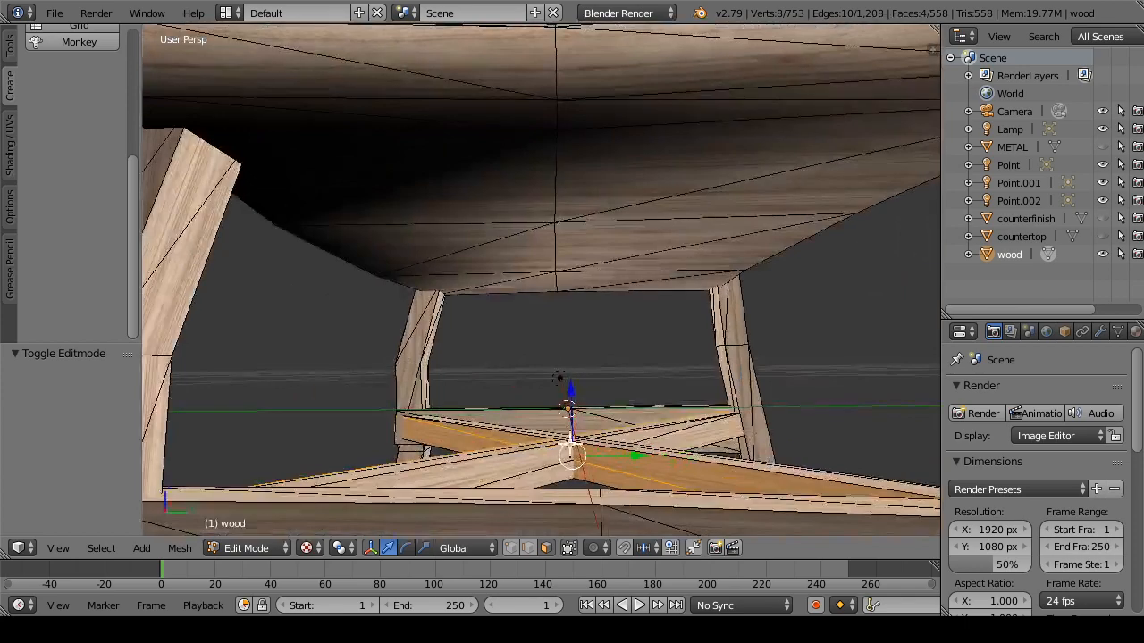
{"action": "right_click", "coordinate": [536, 467], "text": "shift"}
{"action": "right_click", "coordinate": [672, 435], "text": "shift"}
Step: Add the underside and further side faces of the chair's crossed stretchers to the face selection
{"action": "left_click_drag", "start_coordinate": [621, 439], "coordinate": [572, 406]}
{"action": "right_click", "coordinate": [549, 516], "text": "shift"}
{"action": "right_click", "coordinate": [544, 493], "text": "shift"}
{"action": "right_click", "coordinate": [488, 489], "text": "shift"}
{"action": "right_click", "coordinate": [547, 294], "text": "shift"}
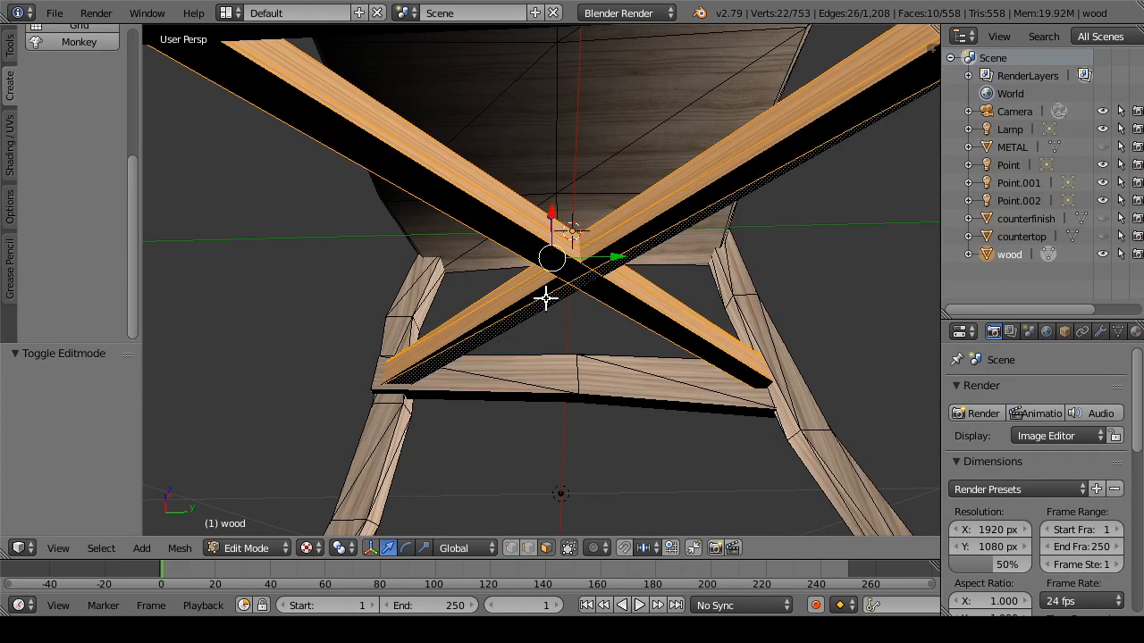
{"action": "right_click", "coordinate": [543, 294], "text": "shift"}
{"action": "right_click", "coordinate": [540, 251], "text": "shift"}
{"action": "right_click", "coordinate": [543, 259], "text": "shift"}
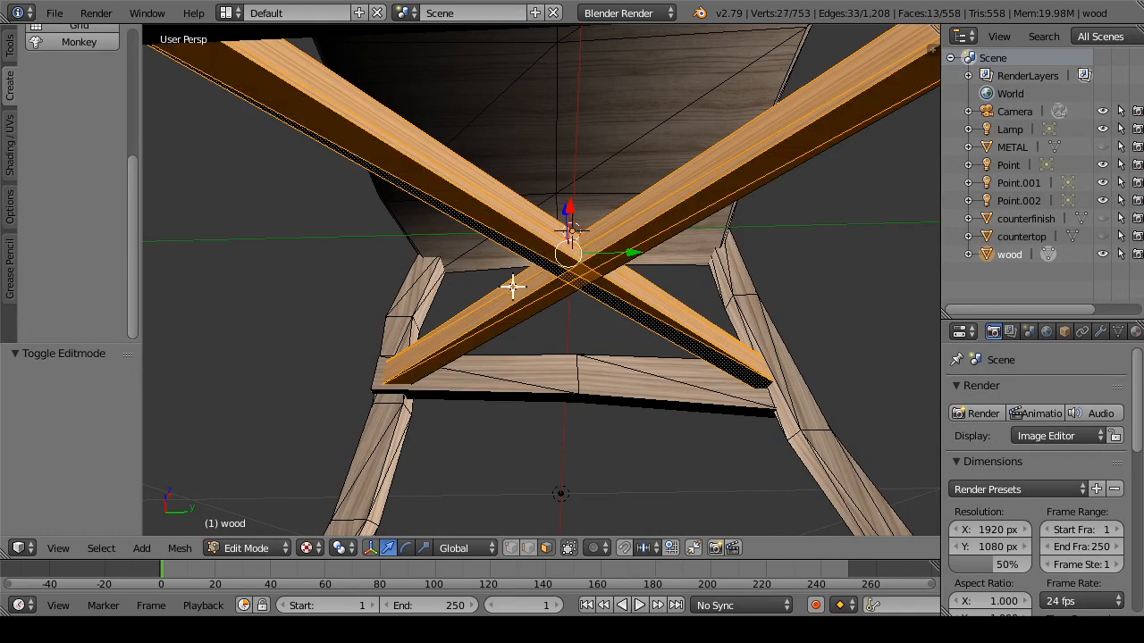
{"action": "left_click_drag", "start_coordinate": [510, 286], "coordinate": [611, 427]}
{"action": "right_click", "coordinate": [640, 406], "text": "shift"}
Step: Switch to the UV Editing layout and add the two missing faces of the crossed stretchers to the selection
{"action": "left_click", "coordinate": [228, 13]}
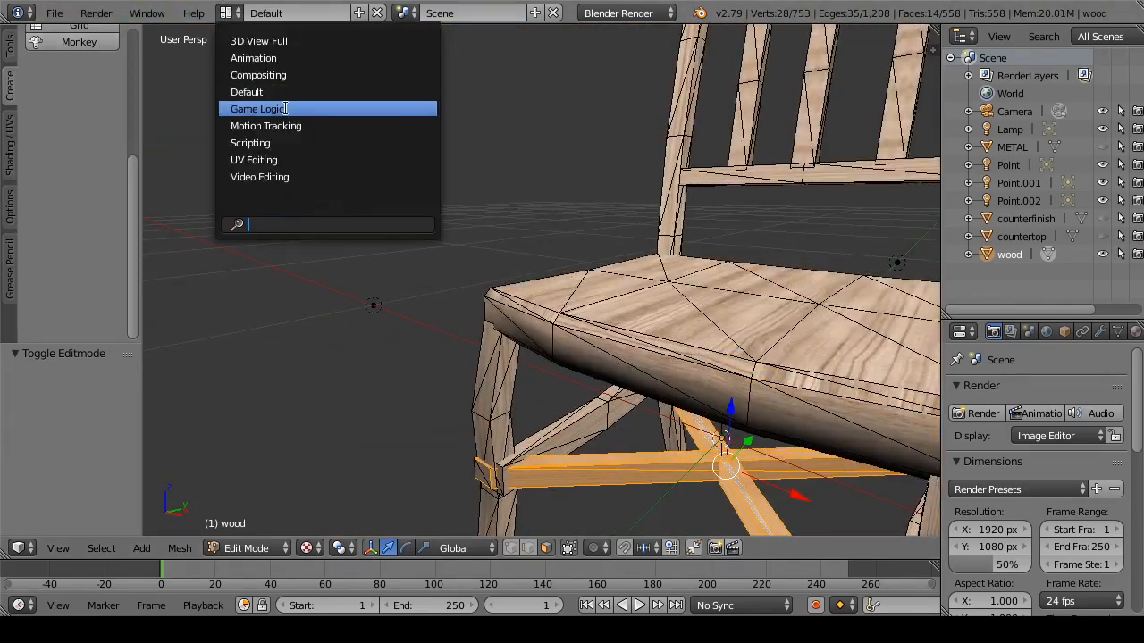
{"action": "left_click", "coordinate": [224, 156]}
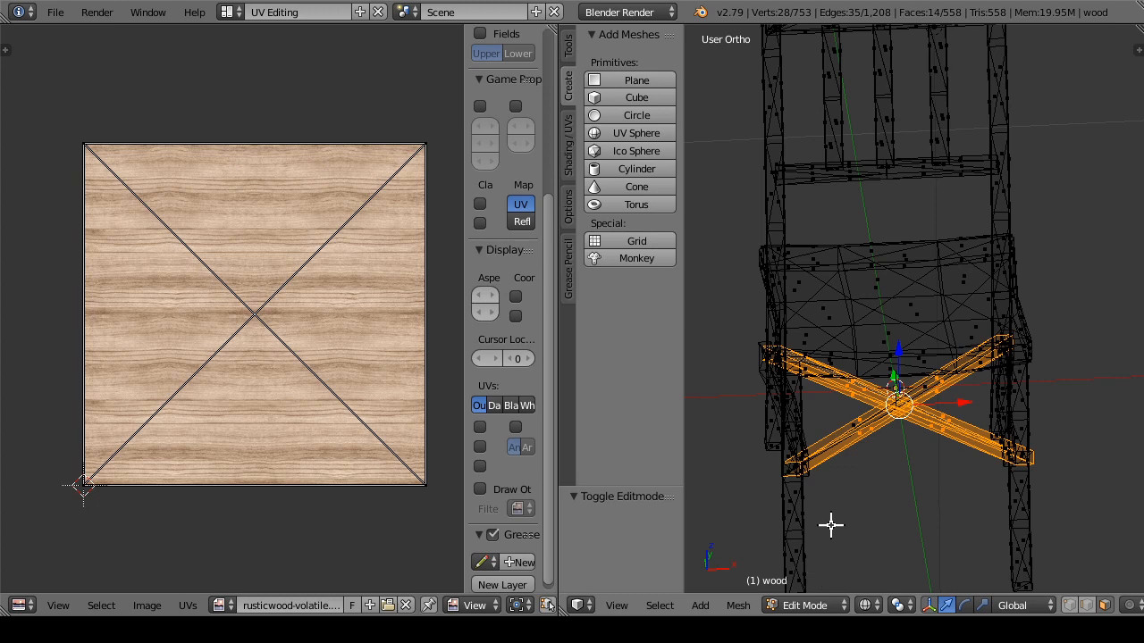
{"action": "left_click", "coordinate": [815, 610]}
{"action": "left_click_drag", "start_coordinate": [896, 479], "coordinate": [883, 506]}
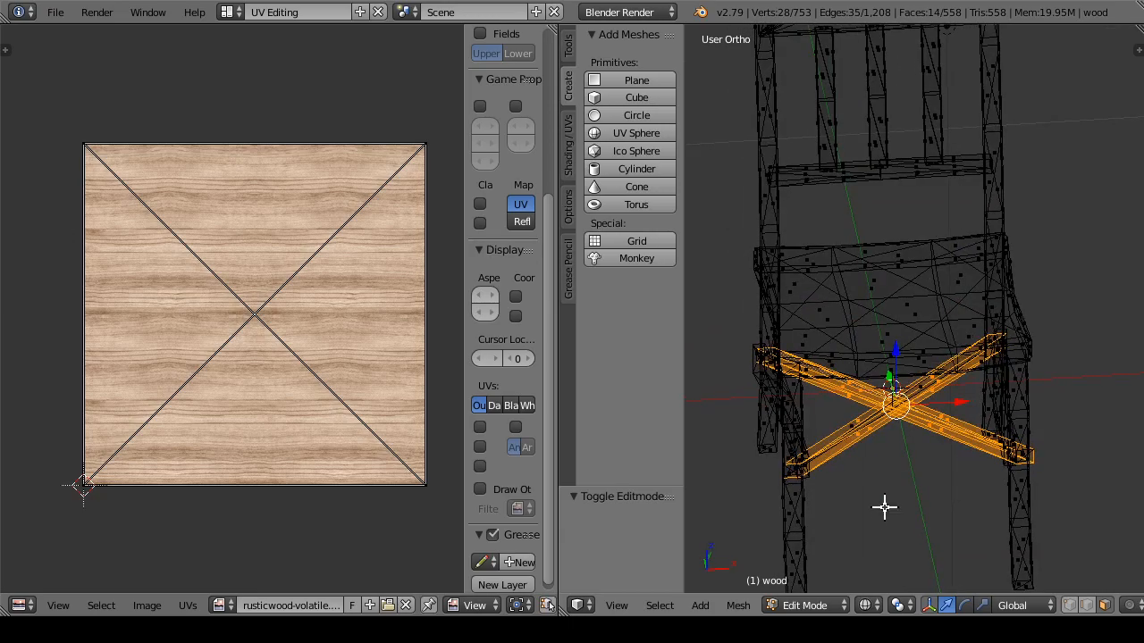
{"action": "scroll", "coordinate": [870, 447], "scroll_direction": "up", "scroll_amount": 3}
{"action": "right_click", "coordinate": [824, 490], "text": "shift"}
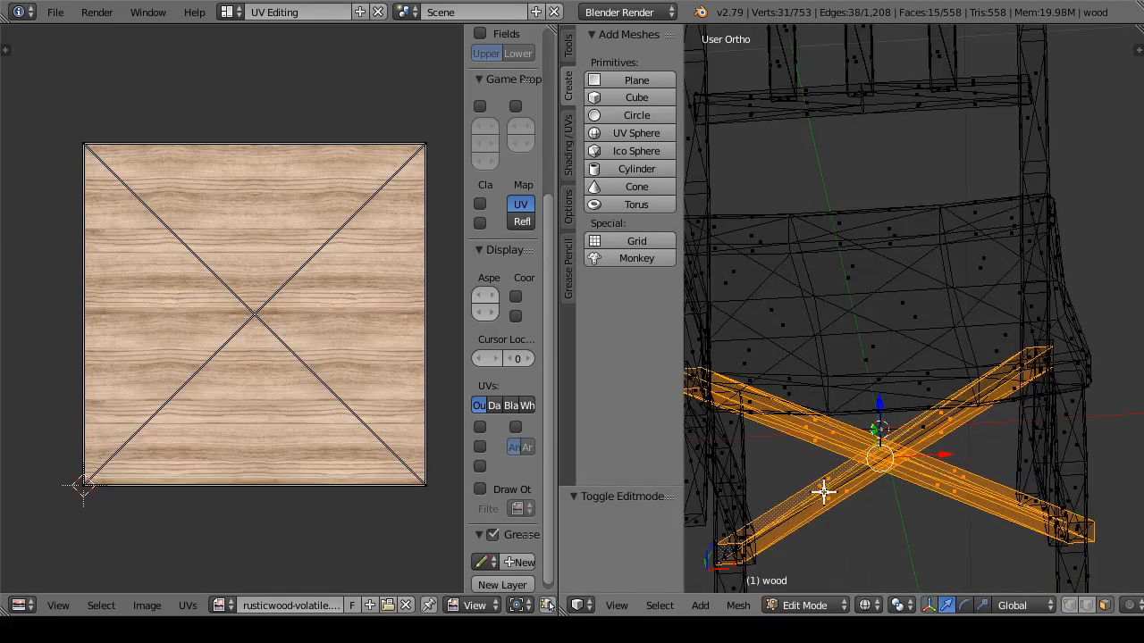
{"action": "right_click", "coordinate": [926, 430], "text": "shift"}
{"action": "left_click_drag", "start_coordinate": [929, 459], "coordinate": [824, 513]}
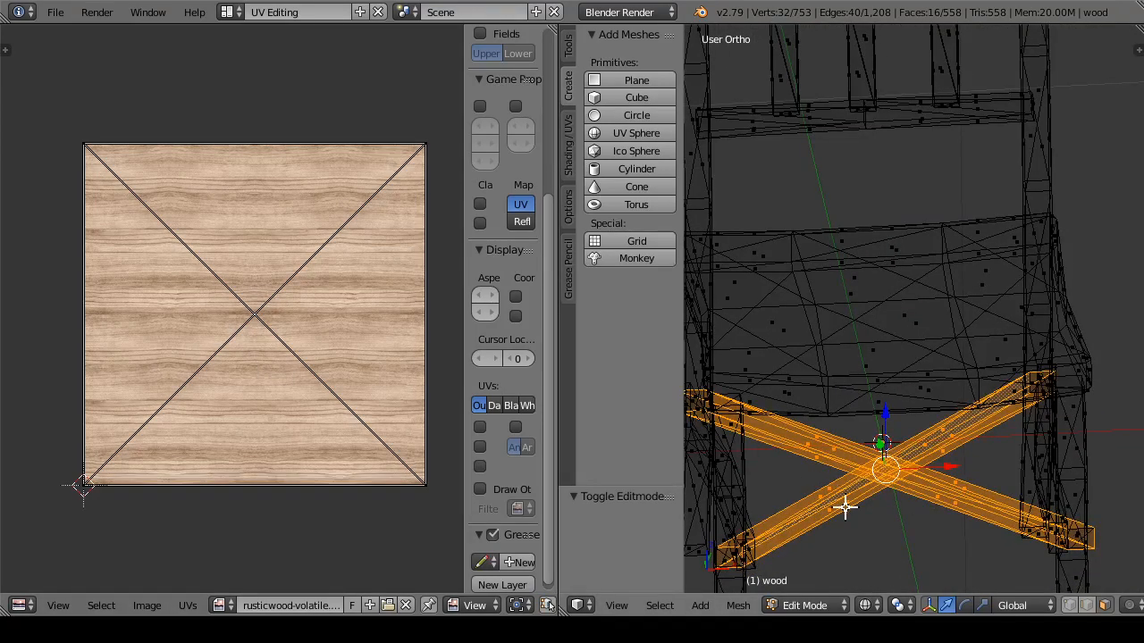
Step: Show the chair from the bottom with Texture viewport shading
{"action": "left_click", "coordinate": [606, 610]}
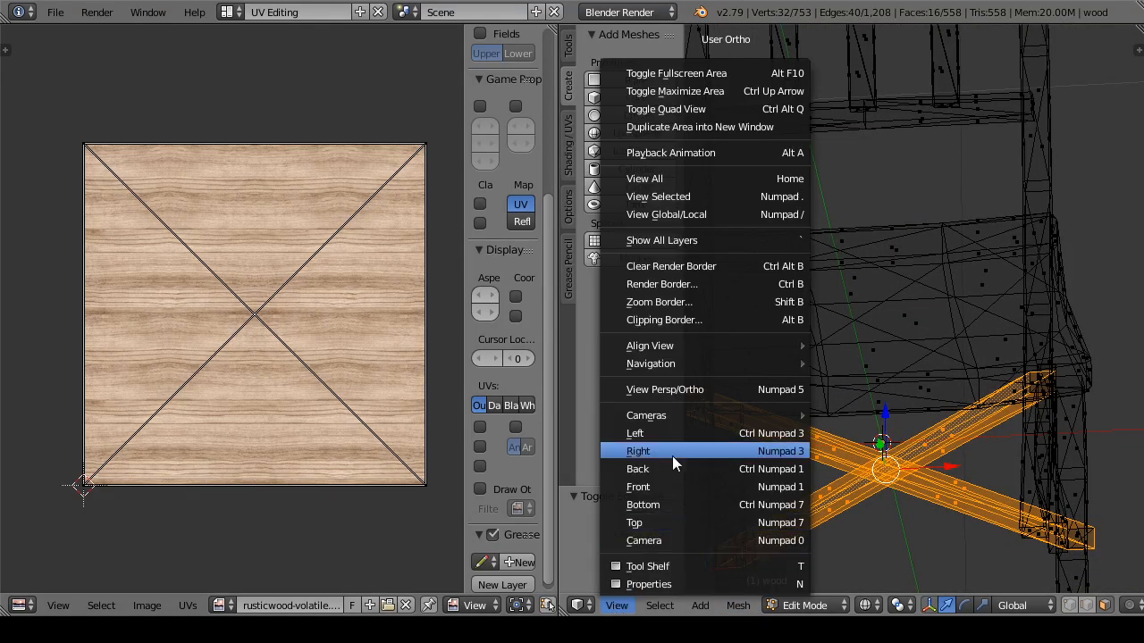
{"action": "left_click", "coordinate": [671, 501]}
{"action": "left_click_drag", "start_coordinate": [867, 468], "coordinate": [872, 353]}
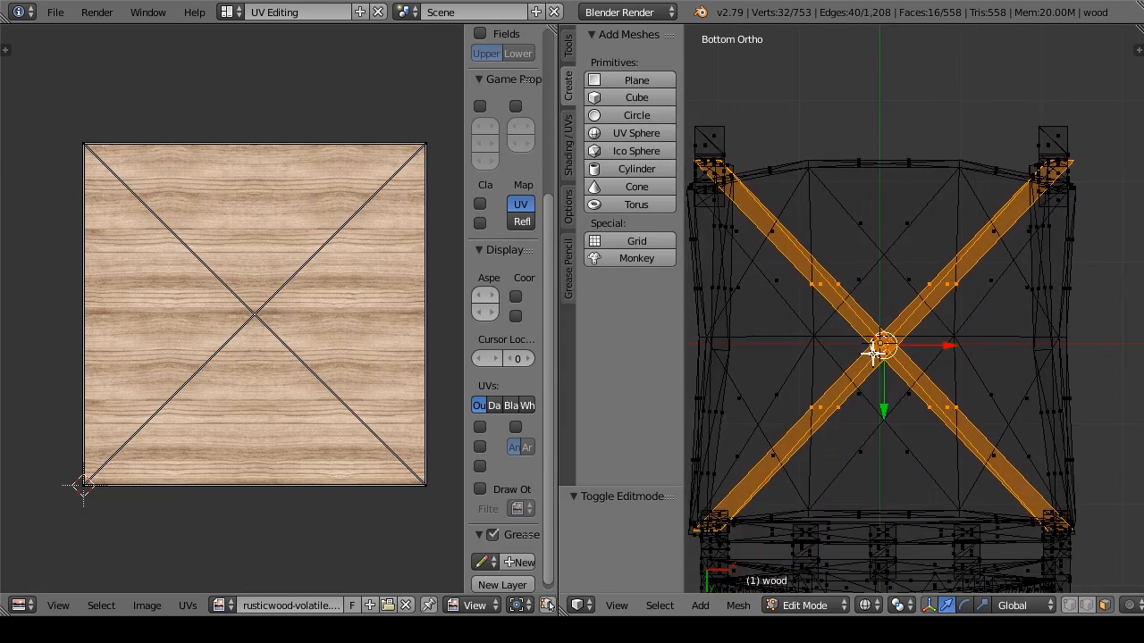
{"action": "left_click", "coordinate": [879, 608]}
{"action": "left_click", "coordinate": [897, 527]}
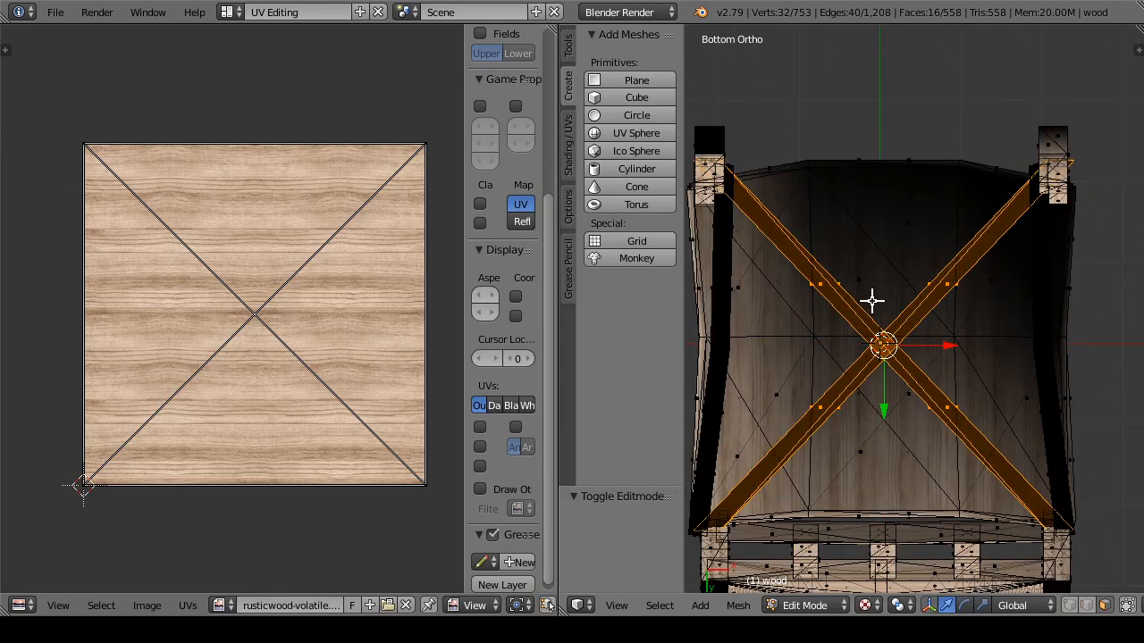
Step: In Object Mode, add a Point lamp under the chair seat and move it down 0.324 along Z
{"action": "left_click", "coordinate": [804, 605]}
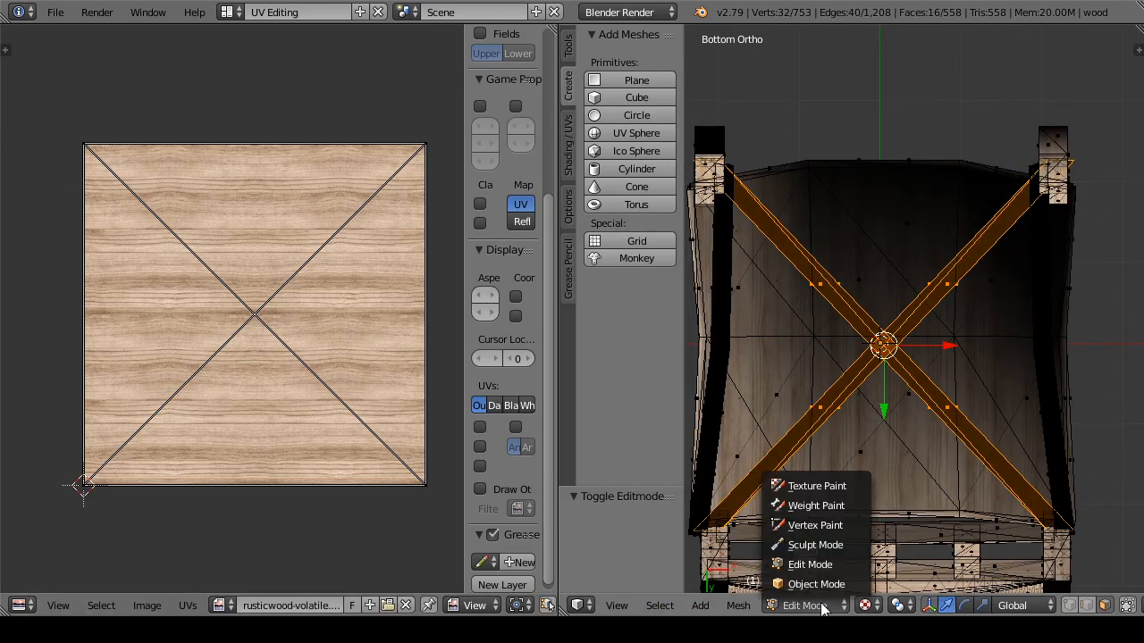
{"action": "left_click", "coordinate": [787, 590]}
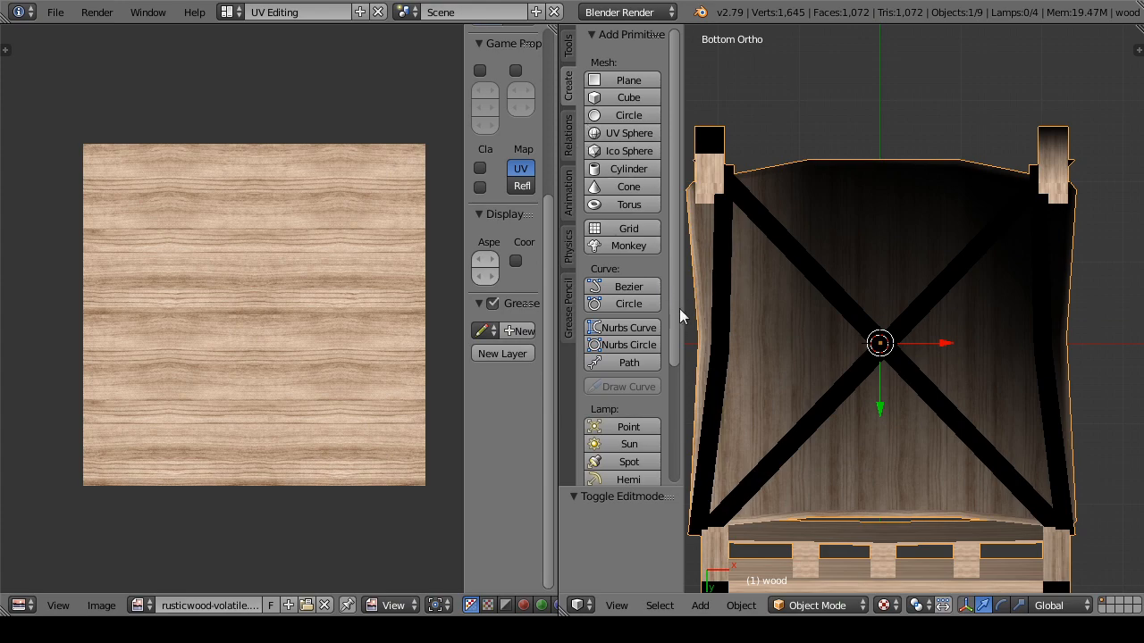
{"action": "left_click", "coordinate": [628, 426]}
{"action": "left_click_drag", "start_coordinate": [706, 330], "coordinate": [1030, 477]}
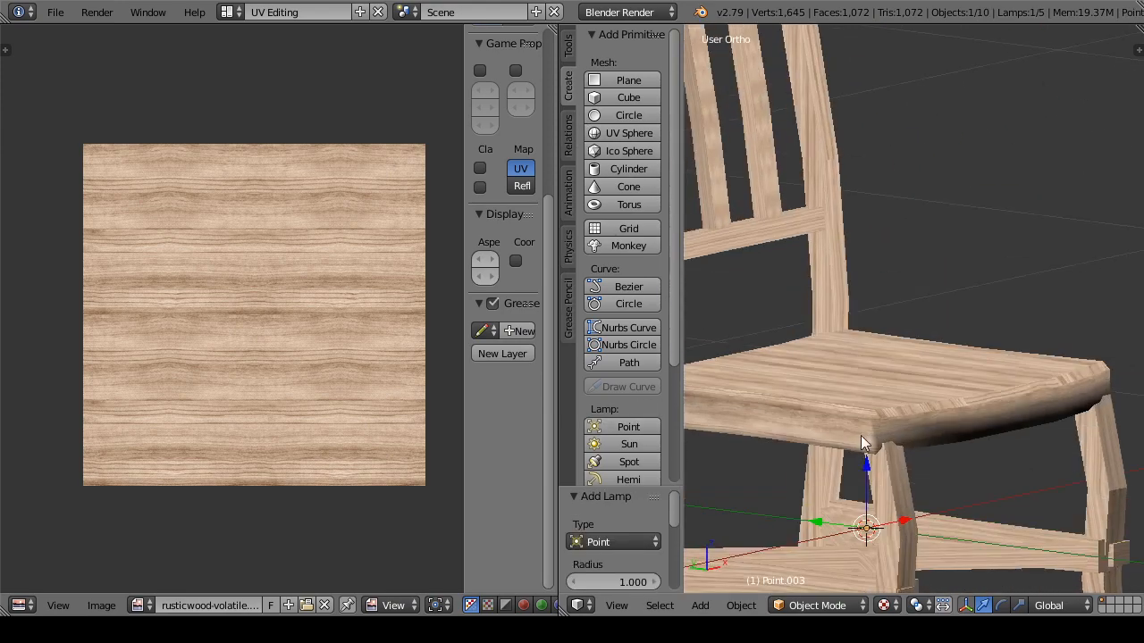
{"action": "left_click_drag", "start_coordinate": [865, 470], "coordinate": [884, 432]}
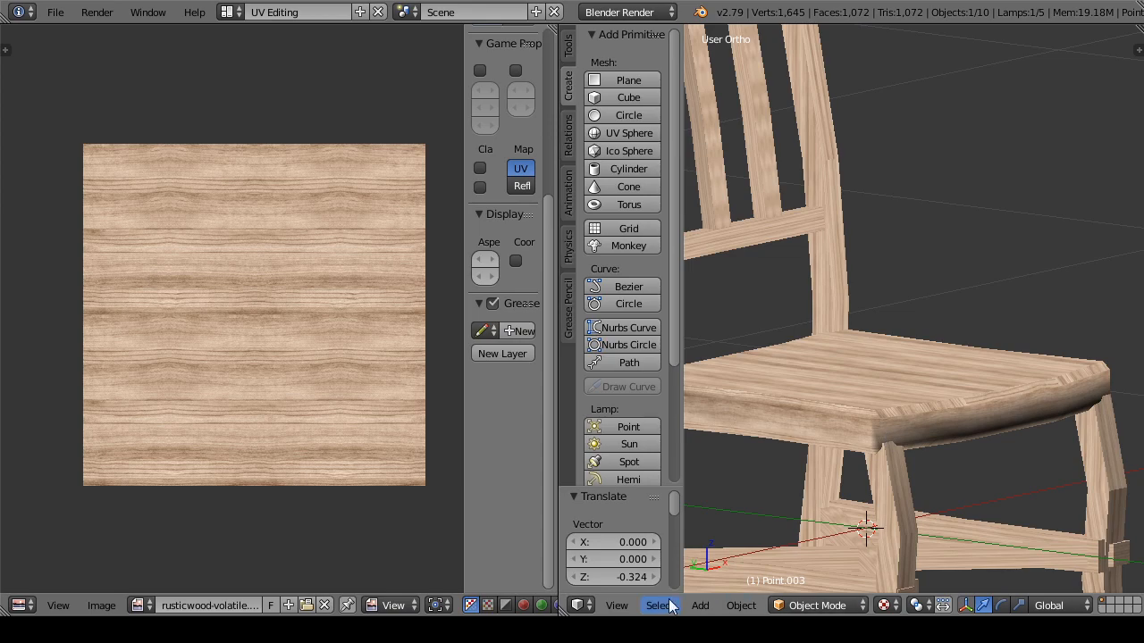
Step: Return to the bottom view and reopen the wood chair mesh in Edit Mode
{"action": "left_click", "coordinate": [617, 605]}
{"action": "left_click", "coordinate": [679, 503]}
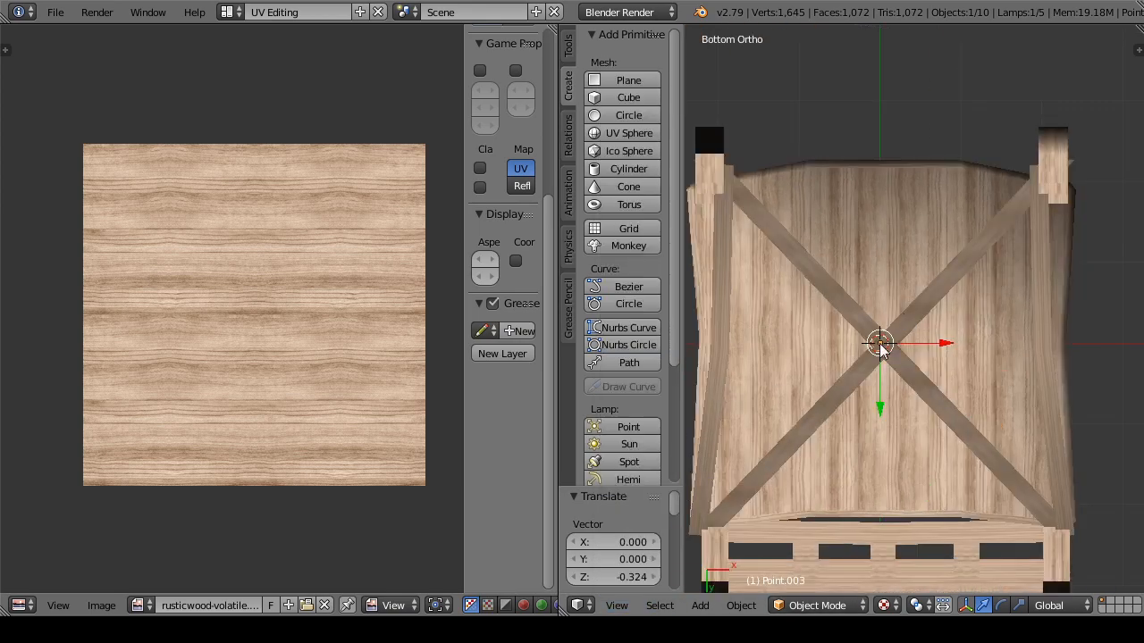
{"action": "right_click", "coordinate": [793, 490]}
{"action": "left_click", "coordinate": [816, 604]}
{"action": "left_click", "coordinate": [837, 562]}
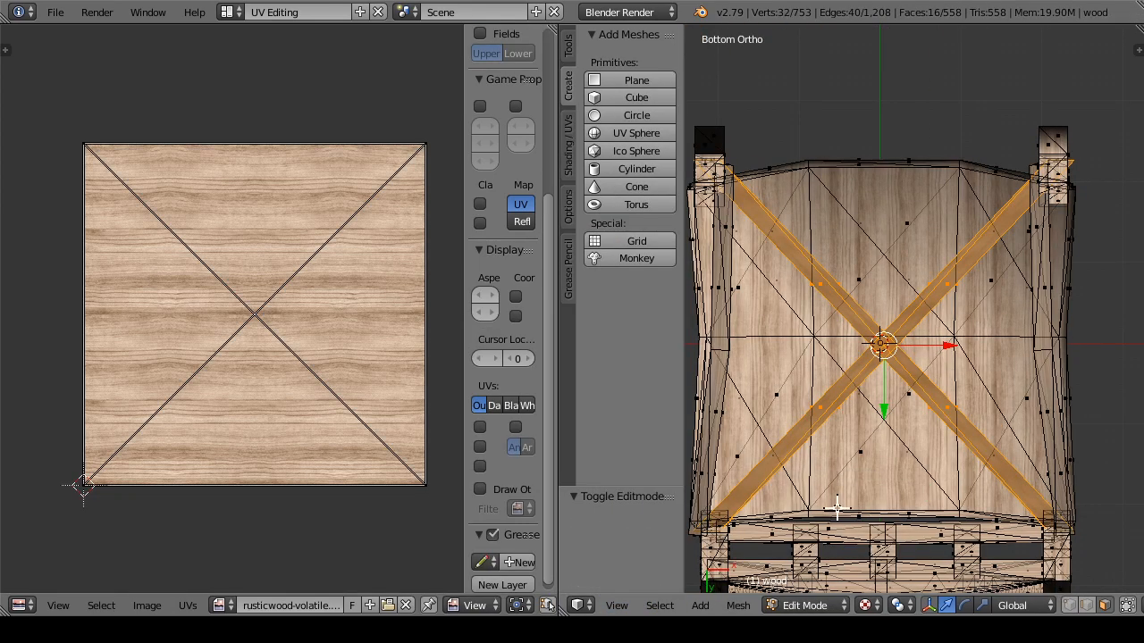
Step: Try the Unwrap method on the selected faces of the crossed stretchers and undo it
{"action": "scroll", "coordinate": [832, 386], "scroll_direction": "up", "scroll_amount": 5}
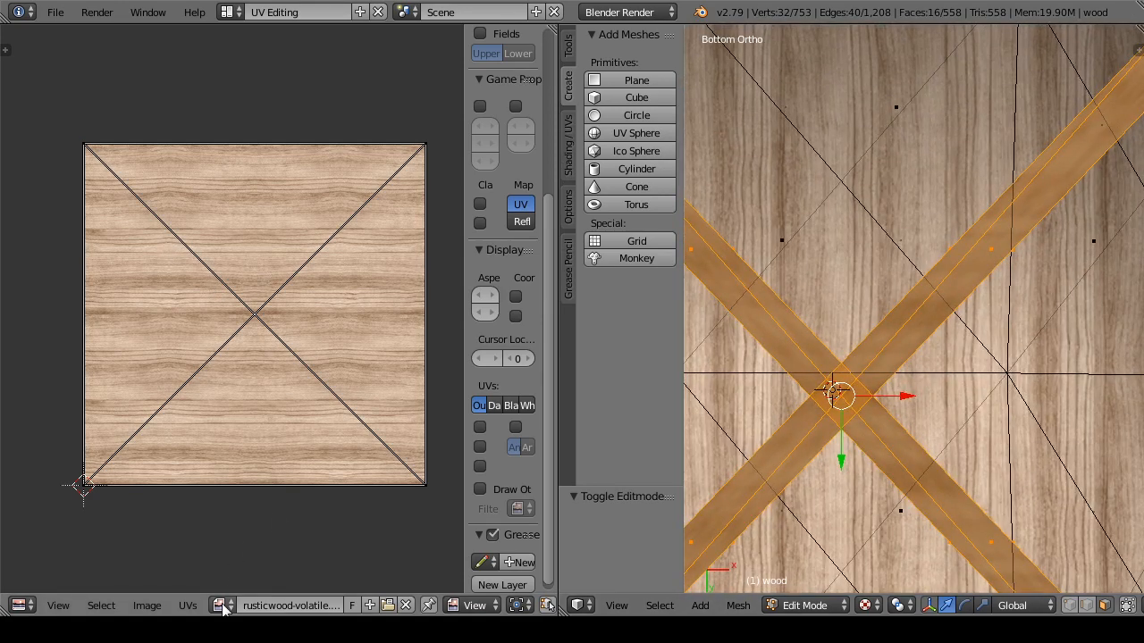
{"action": "left_click", "coordinate": [188, 605]}
{"action": "left_click", "coordinate": [738, 605]}
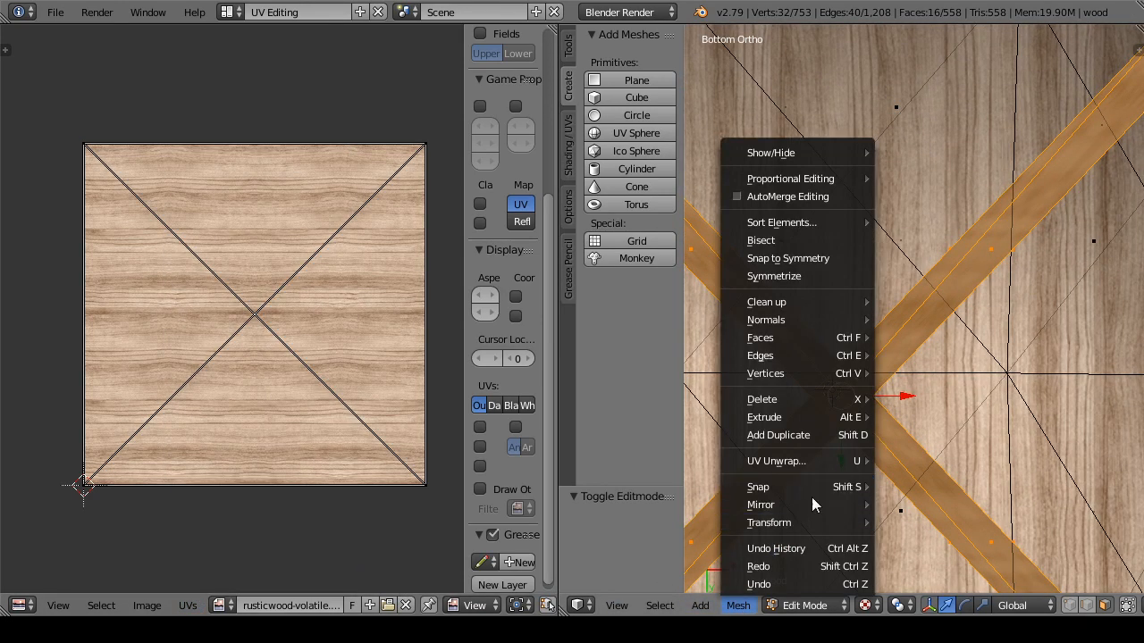
{"action": "mouse_move", "coordinate": [827, 460]}
{"action": "left_click", "coordinate": [950, 293]}
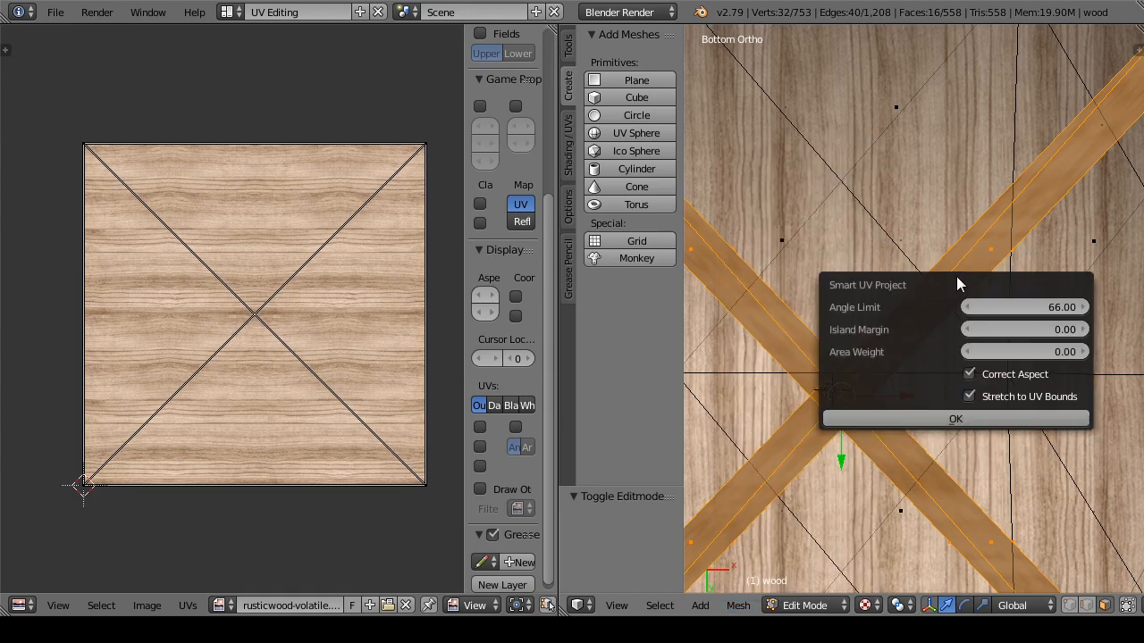
{"action": "left_click", "coordinate": [738, 605]}
{"action": "mouse_move", "coordinate": [827, 460]}
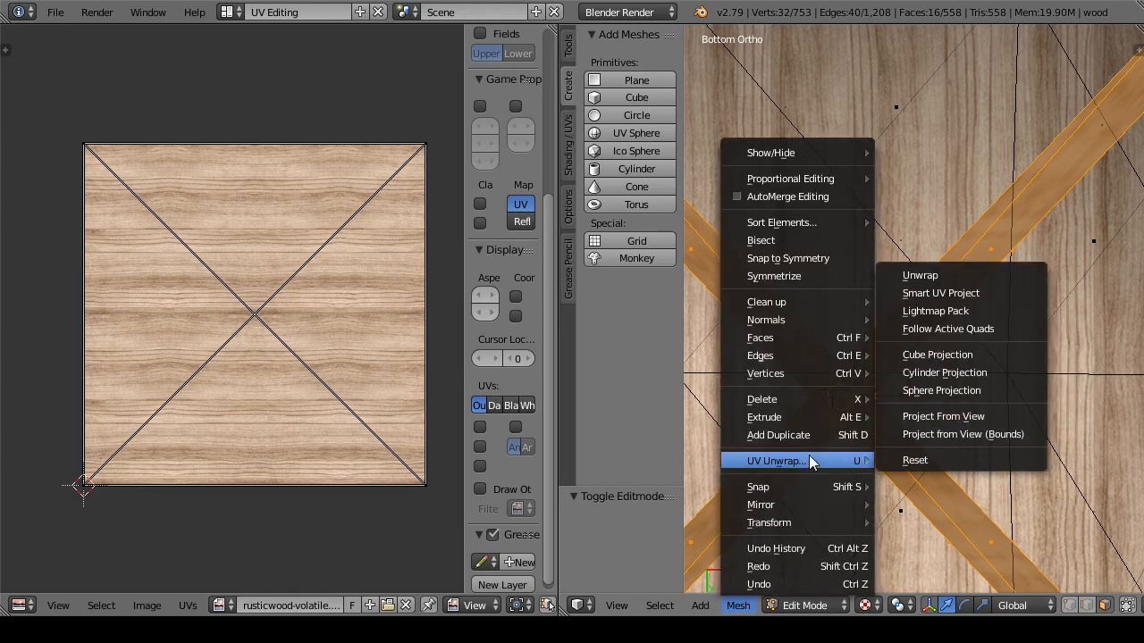
{"action": "left_click", "coordinate": [932, 279]}
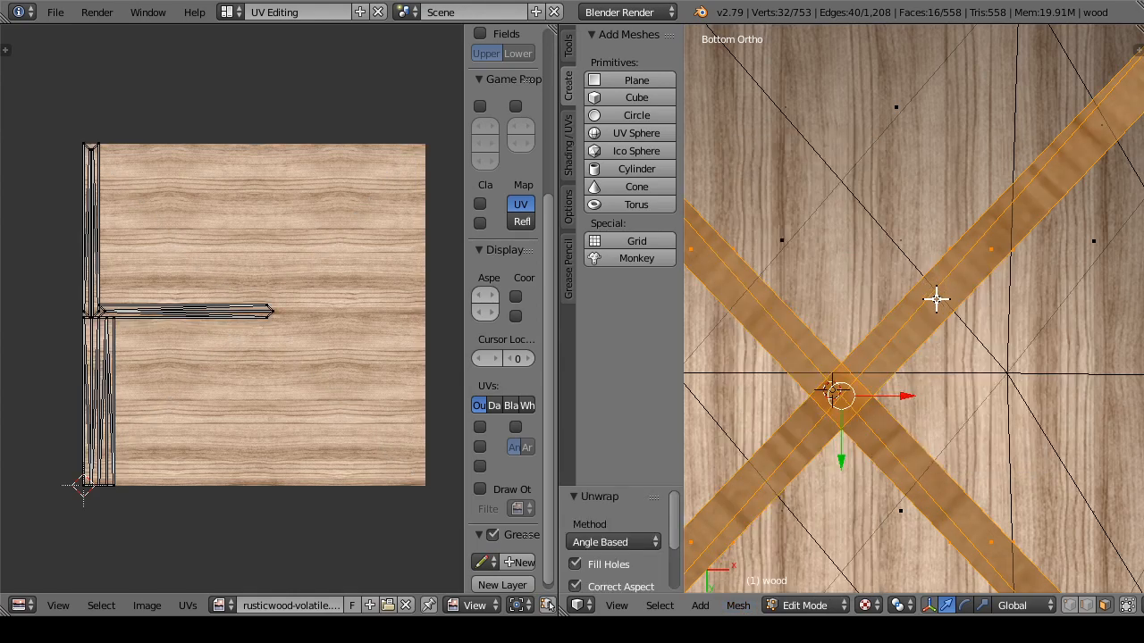
{"action": "key", "text": "ctrl+z"}
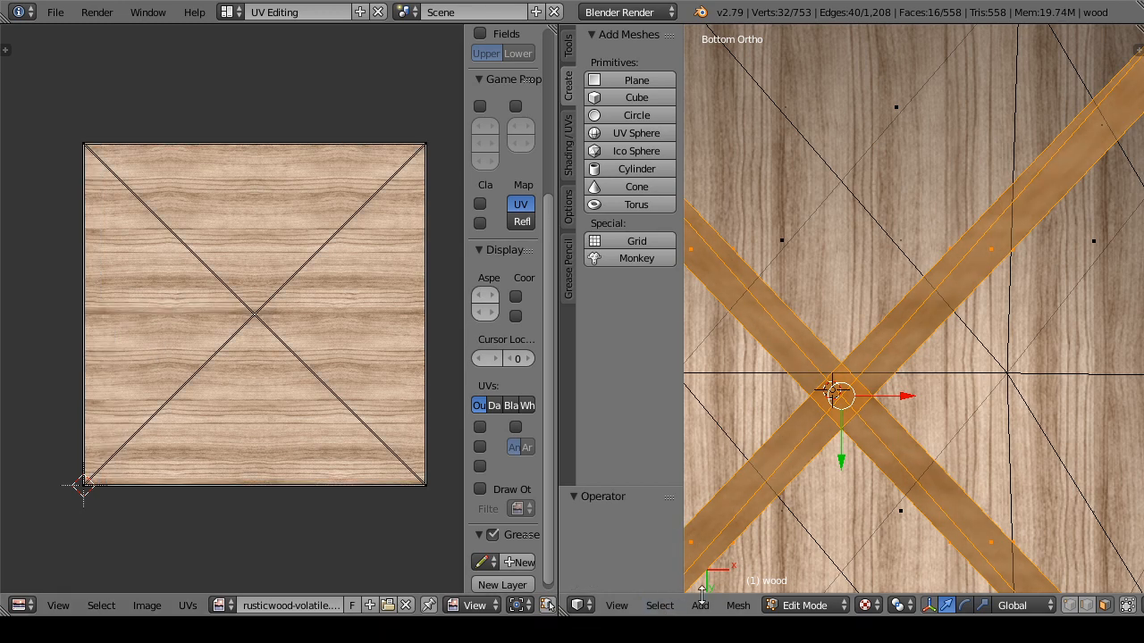
{"action": "left_click", "coordinate": [730, 606]}
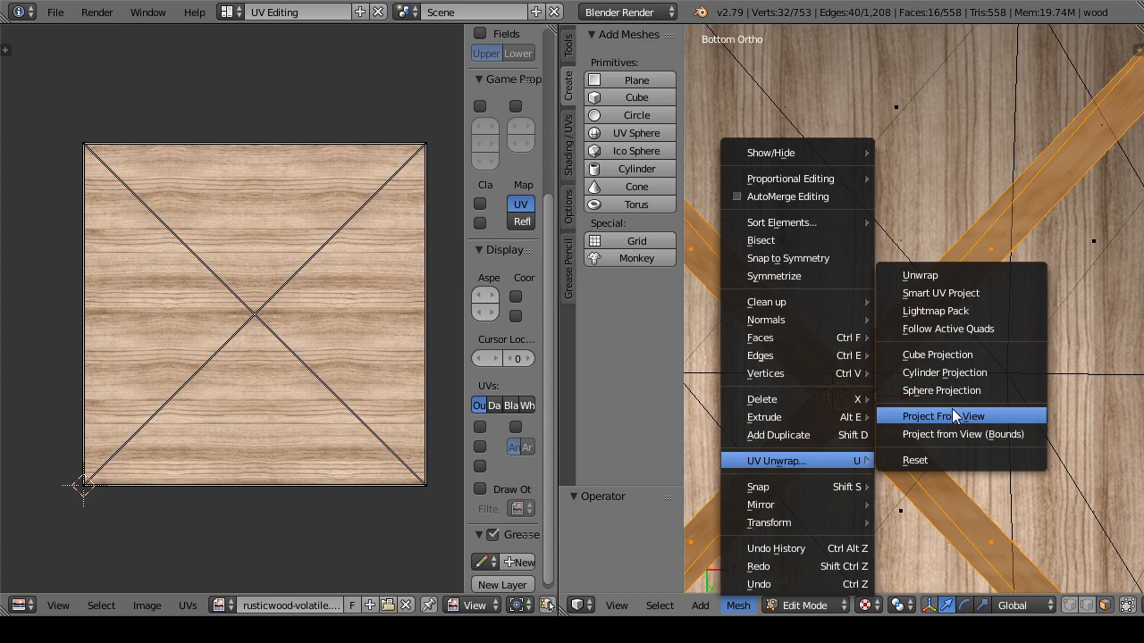
{"action": "left_click", "coordinate": [857, 196]}
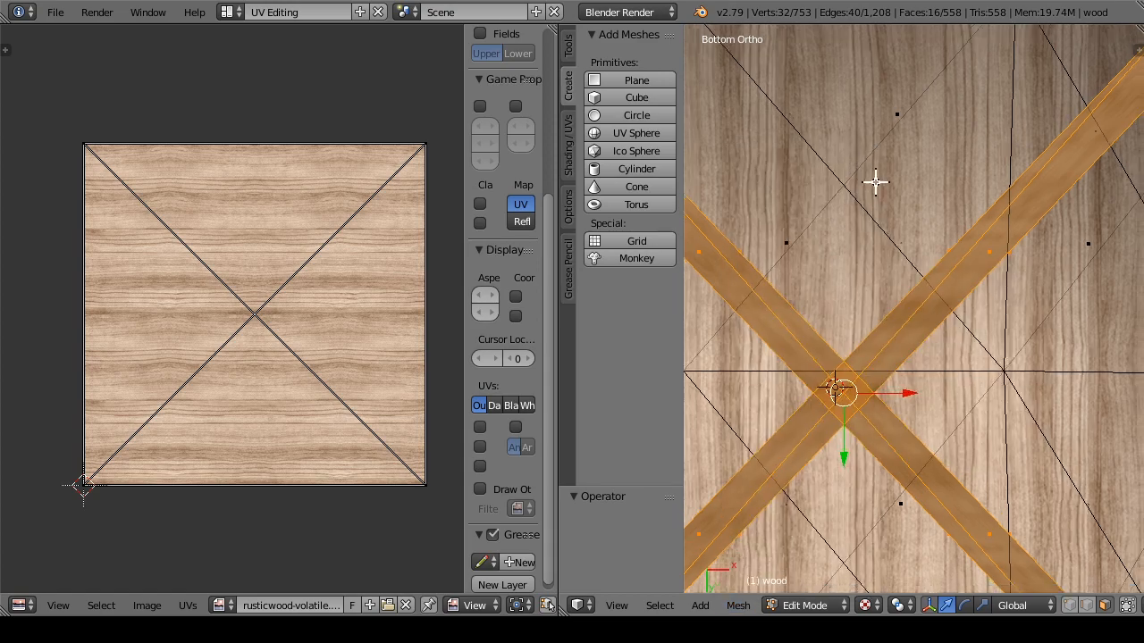
Step: In Wireframe shading, deselect the side faces of the crossed stretchers, keeping only their top and bottom faces selected
{"action": "scroll", "coordinate": [884, 233], "scroll_direction": "down", "scroll_amount": 5}
{"action": "scroll", "coordinate": [901, 290], "scroll_direction": "up", "scroll_amount": 4}
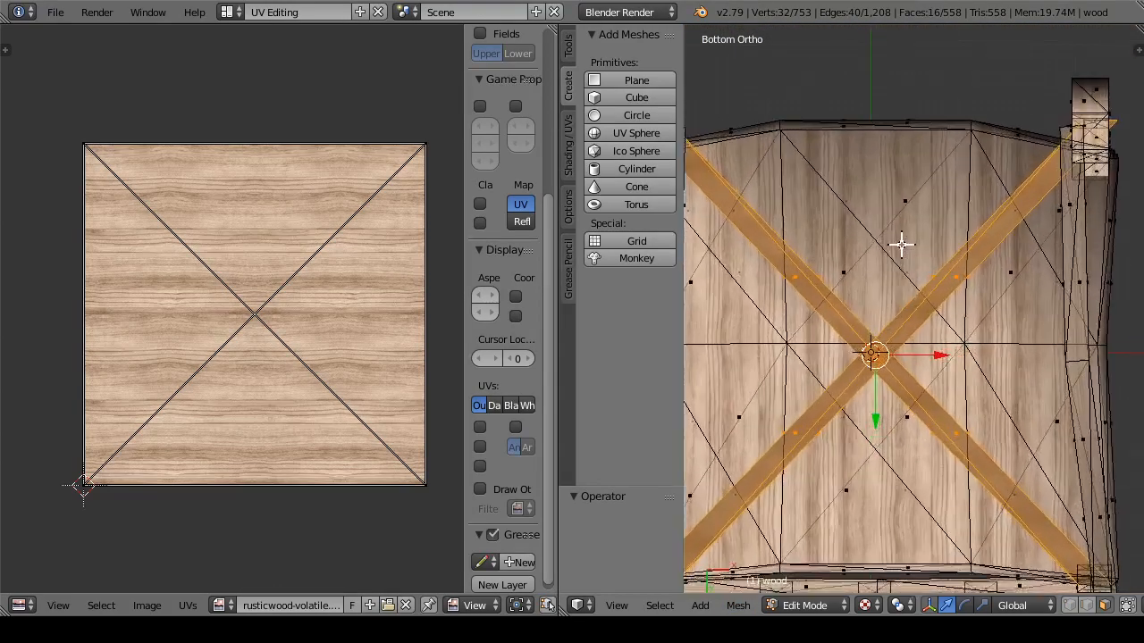
{"action": "left_click", "coordinate": [865, 605]}
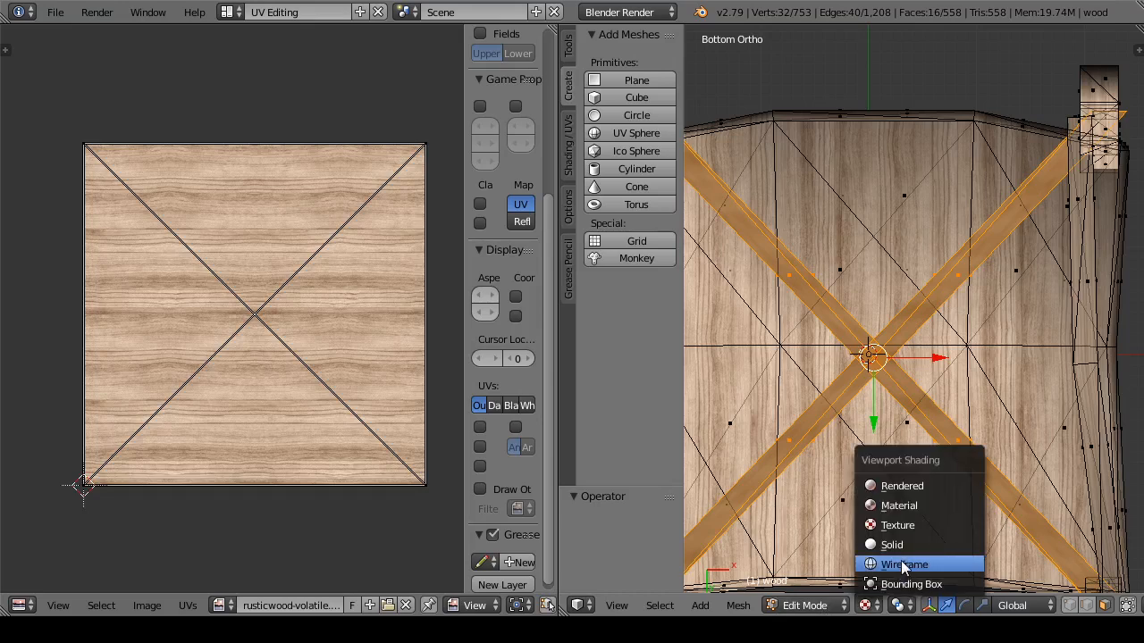
{"action": "left_click", "coordinate": [903, 564]}
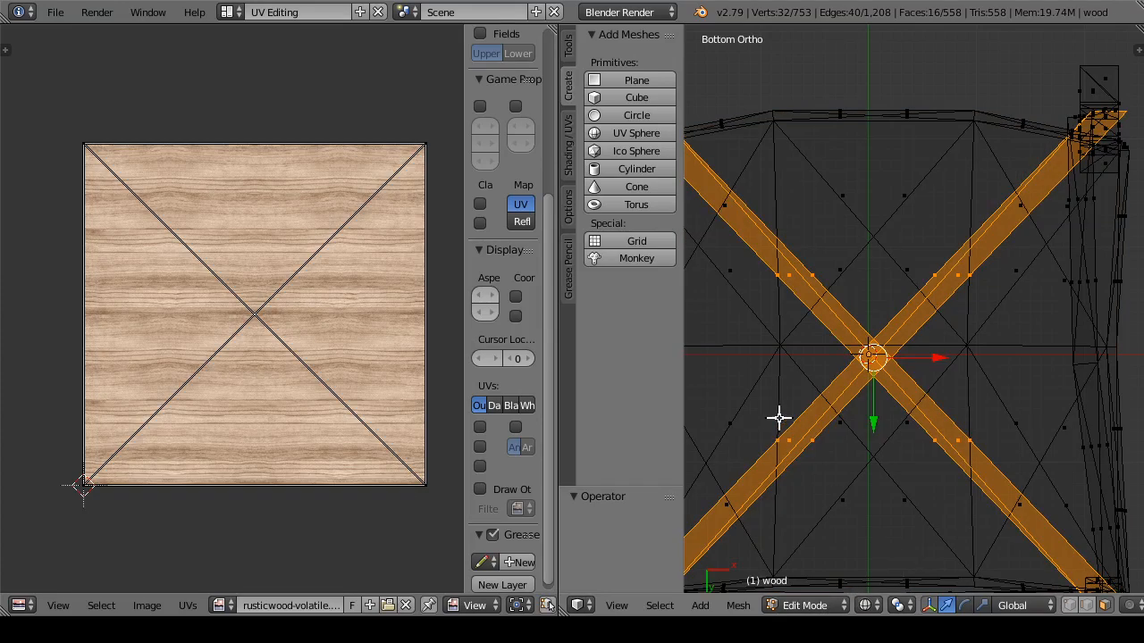
{"action": "left_click_drag", "start_coordinate": [780, 452], "coordinate": [805, 458]}
{"action": "mouse_move", "coordinate": [936, 430]}
{"action": "left_mouse_down"}
{"action": "mouse_move", "coordinate": [954, 441]}
{"action": "mouse_move", "coordinate": [986, 428]}
{"action": "left_mouse_up"}
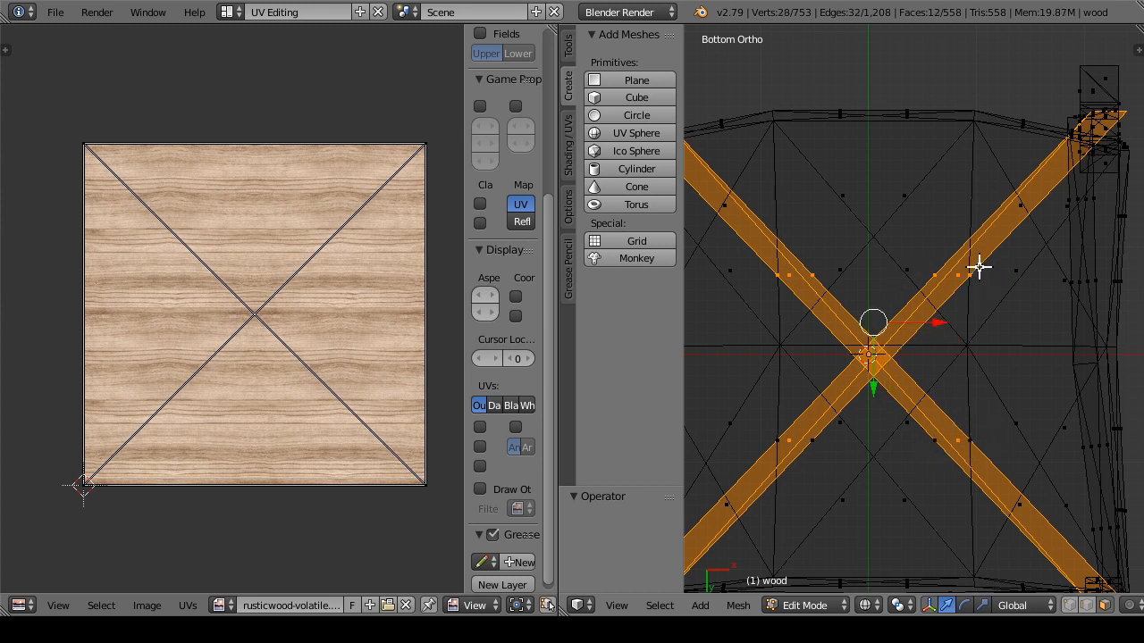
{"action": "mouse_move", "coordinate": [978, 287]}
{"action": "left_mouse_down"}
{"action": "mouse_move", "coordinate": [932, 281]}
{"action": "mouse_move", "coordinate": [925, 268]}
{"action": "left_mouse_up"}
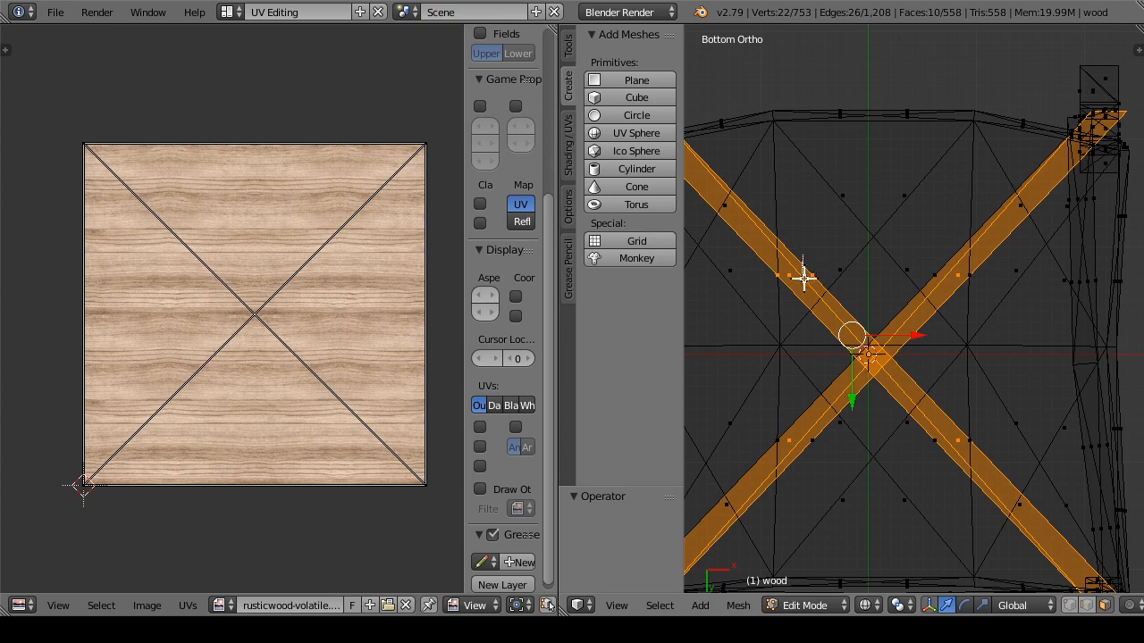
{"action": "left_click_drag", "start_coordinate": [804, 277], "coordinate": [773, 270]}
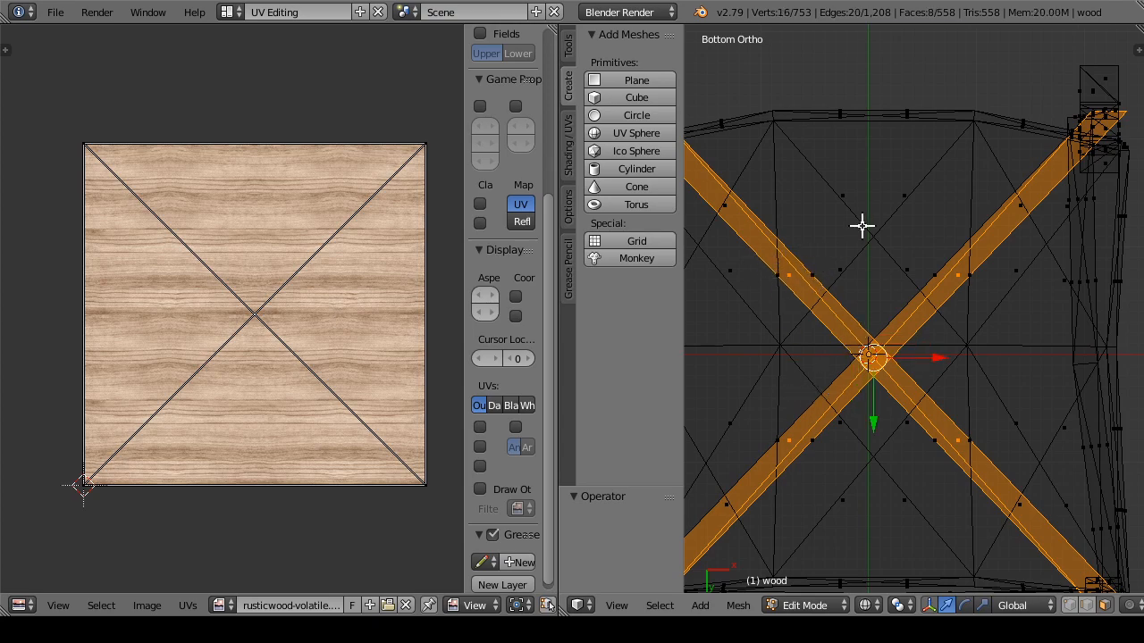
{"action": "scroll", "coordinate": [862, 225], "scroll_direction": "down", "scroll_amount": 3}
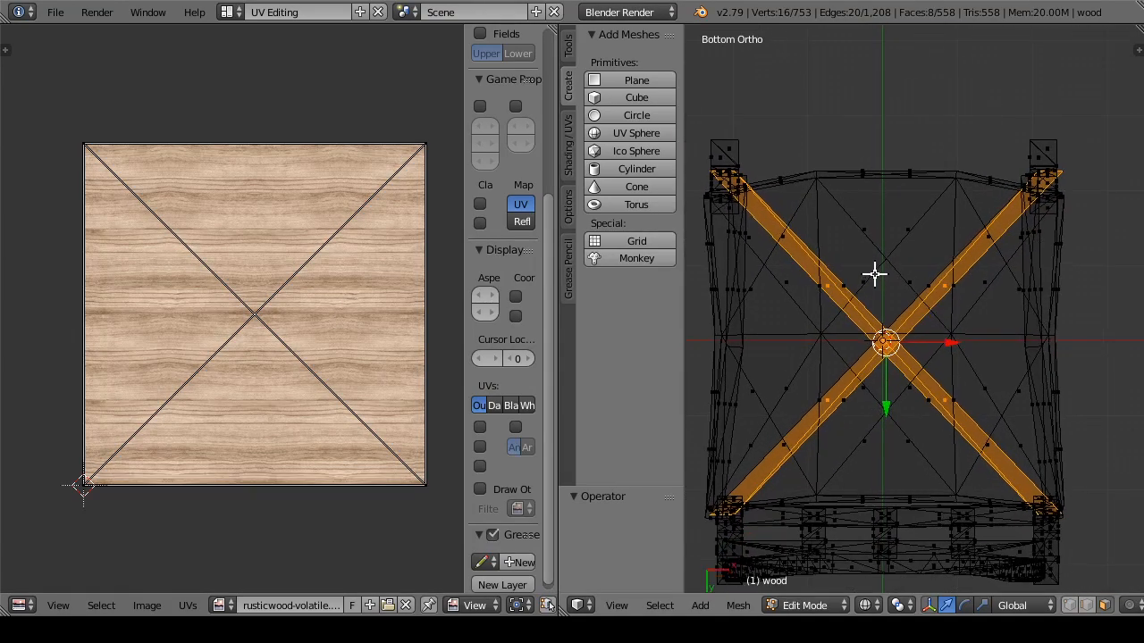
{"action": "scroll", "coordinate": [874, 274], "scroll_direction": "up", "scroll_amount": 1}
{"action": "scroll", "coordinate": [865, 339], "scroll_direction": "up", "scroll_amount": 1}
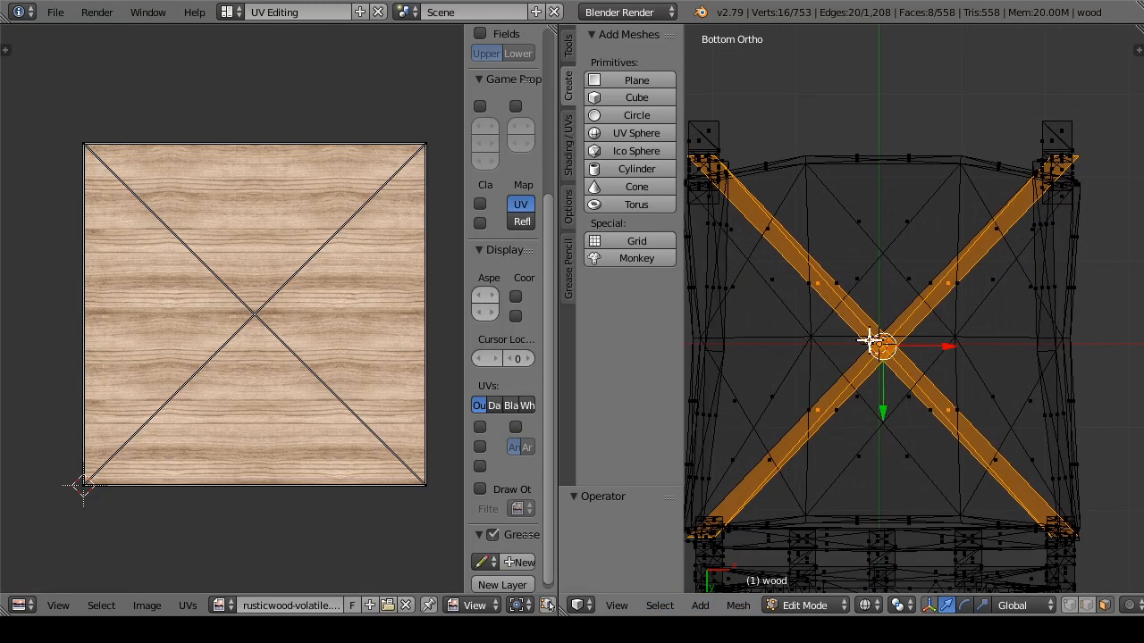
Step: Unwrap the selected top and bottom faces of the crossed stretchers with Project From View
{"action": "left_click", "coordinate": [738, 605]}
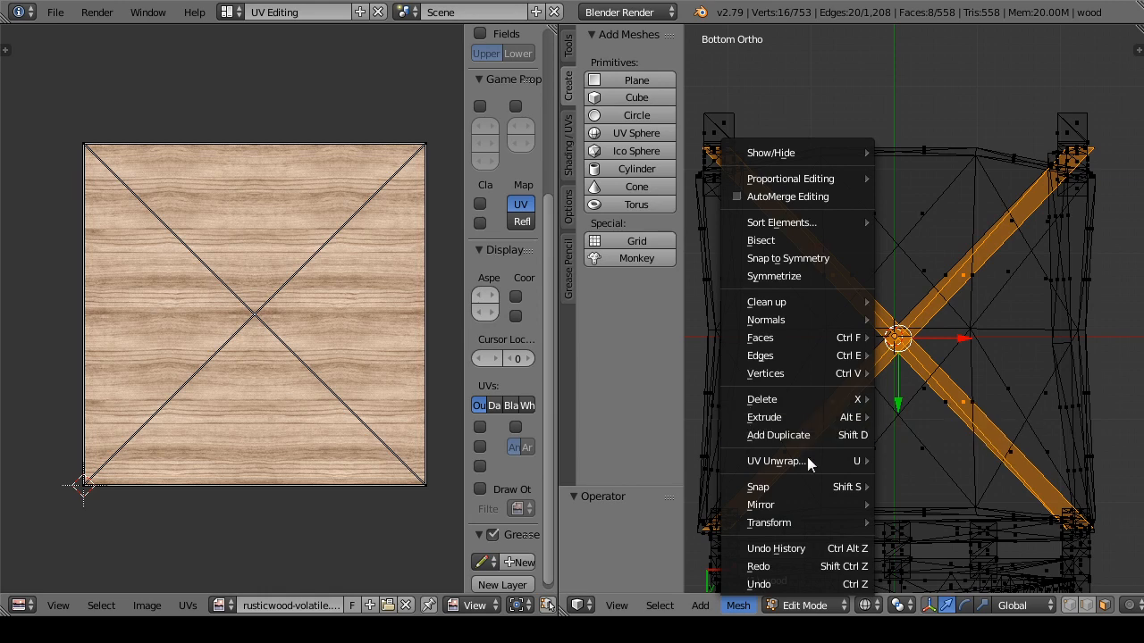
{"action": "mouse_move", "coordinate": [807, 459]}
{"action": "left_click", "coordinate": [952, 417]}
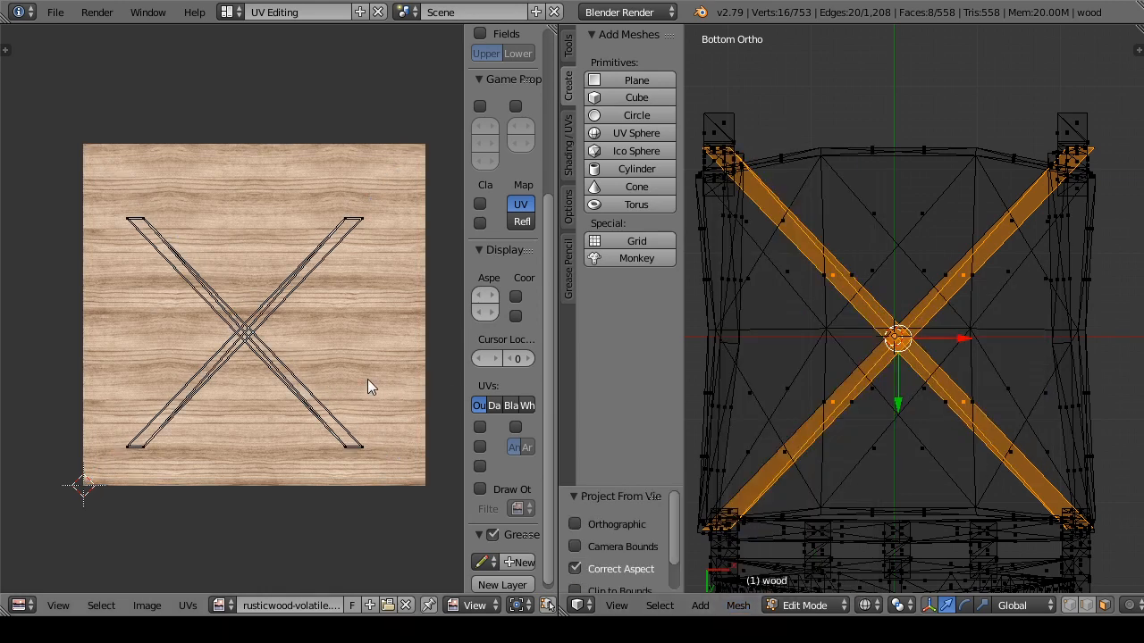
Step: Select all UVs of the crossed stretchers and scale them by 1.5
{"action": "key", "text": "a"}
{"action": "key", "text": "s"}
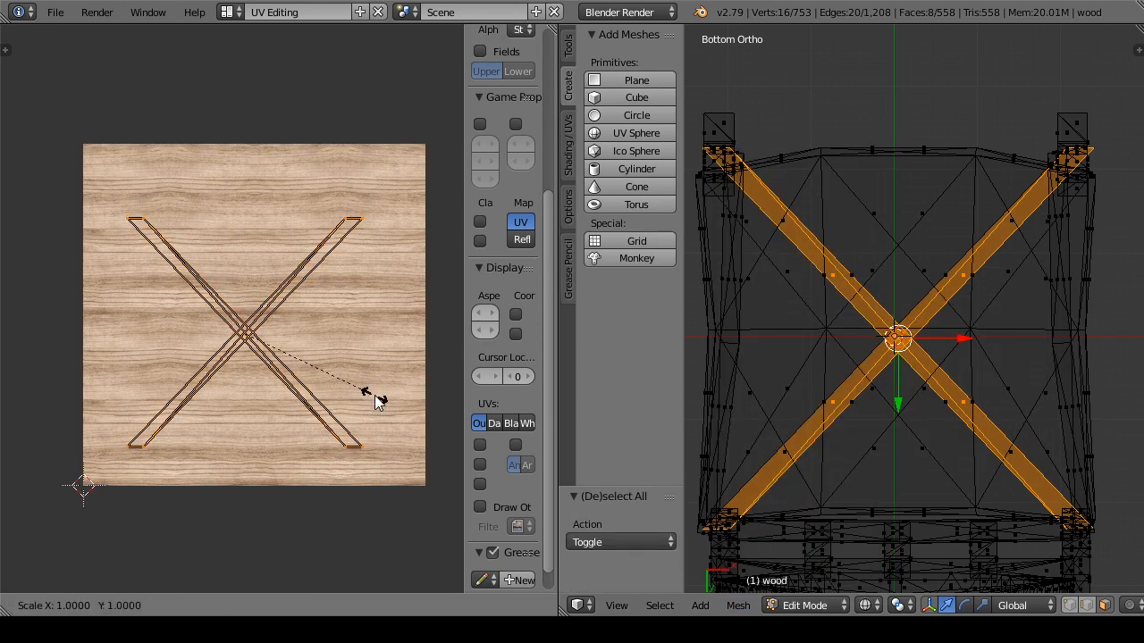
{"action": "key", "text": "2"}
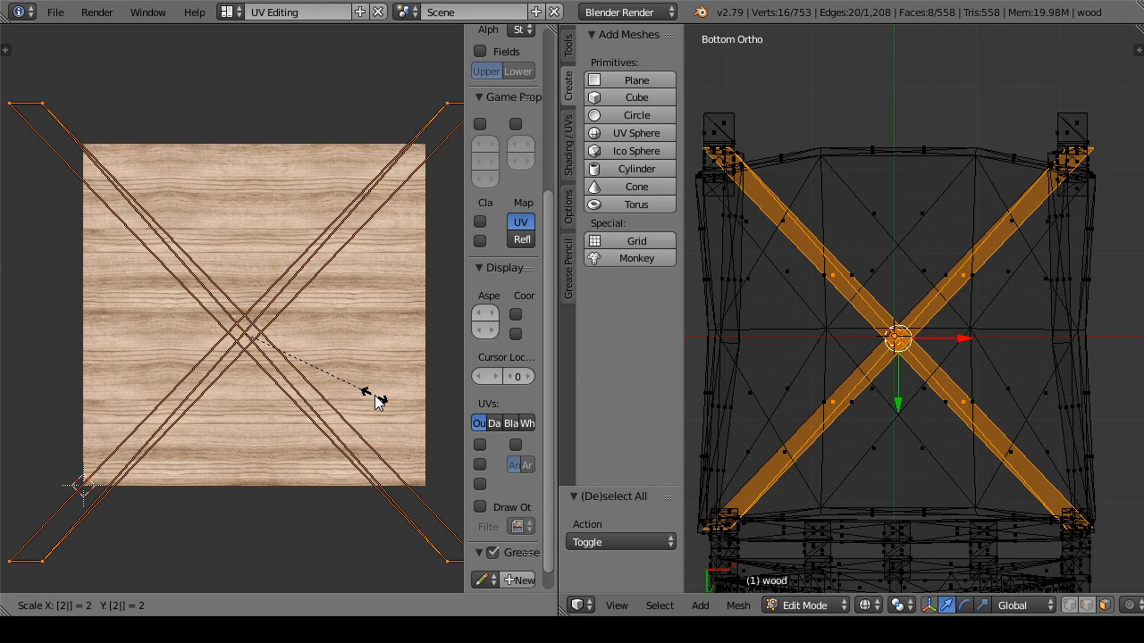
{"action": "key", "text": "BackSpace"}
{"action": "type", "text": "1.5"}
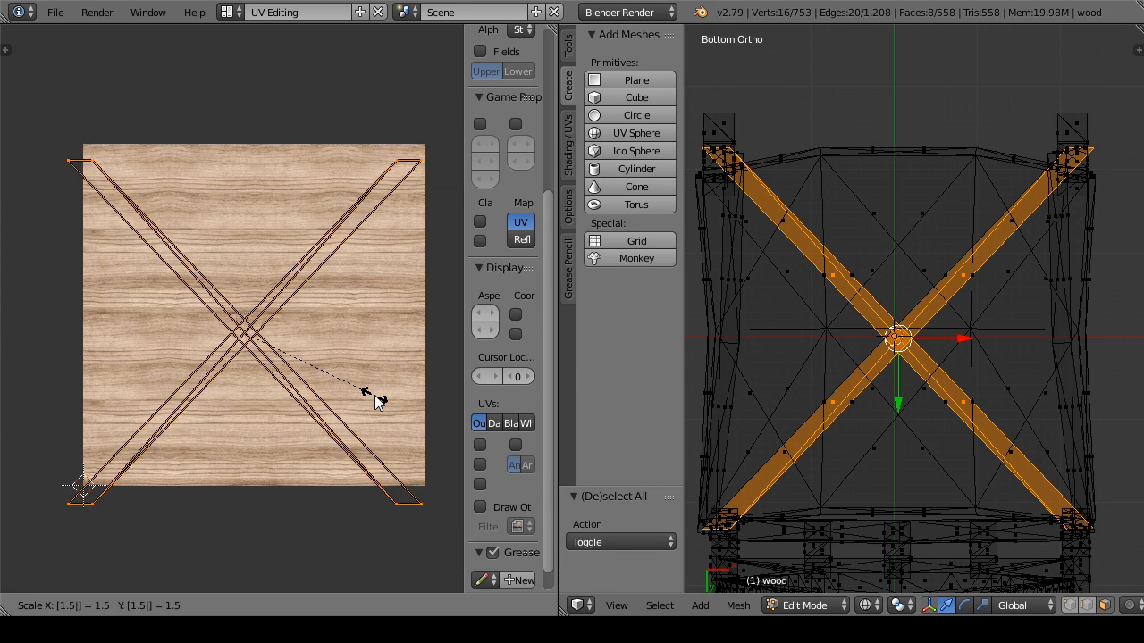
{"action": "key", "text": "BackSpace"}
{"action": "type", "text": "2"}
{"action": "key", "text": "BackSpace"}
{"action": "type", "text": "4"}
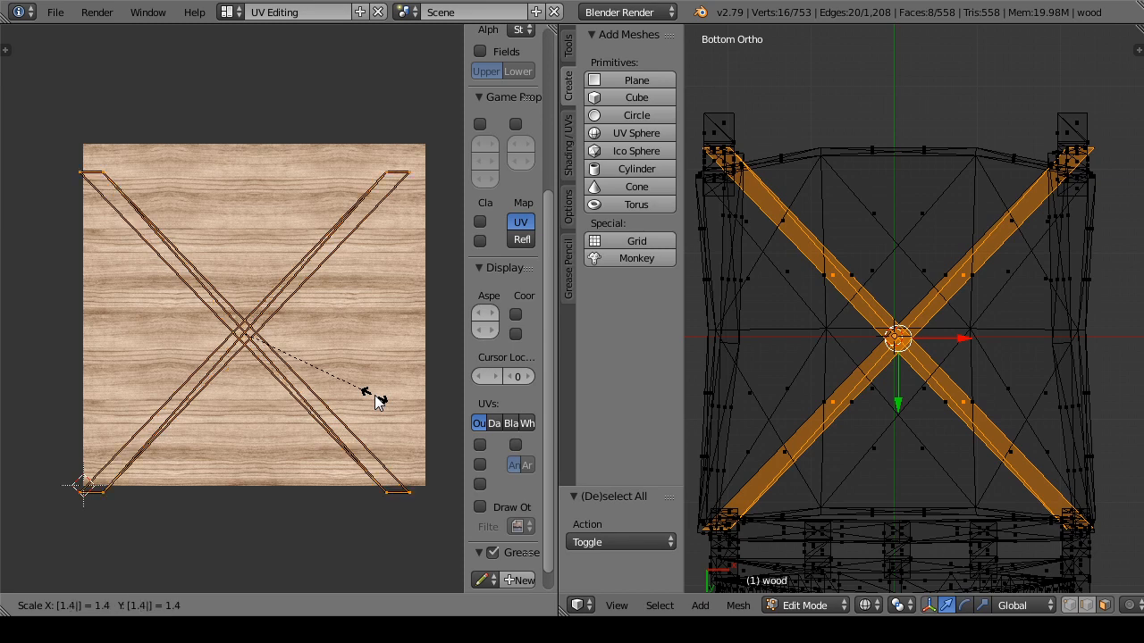
{"action": "key", "text": "BackSpace"}
{"action": "type", "text": "5"}
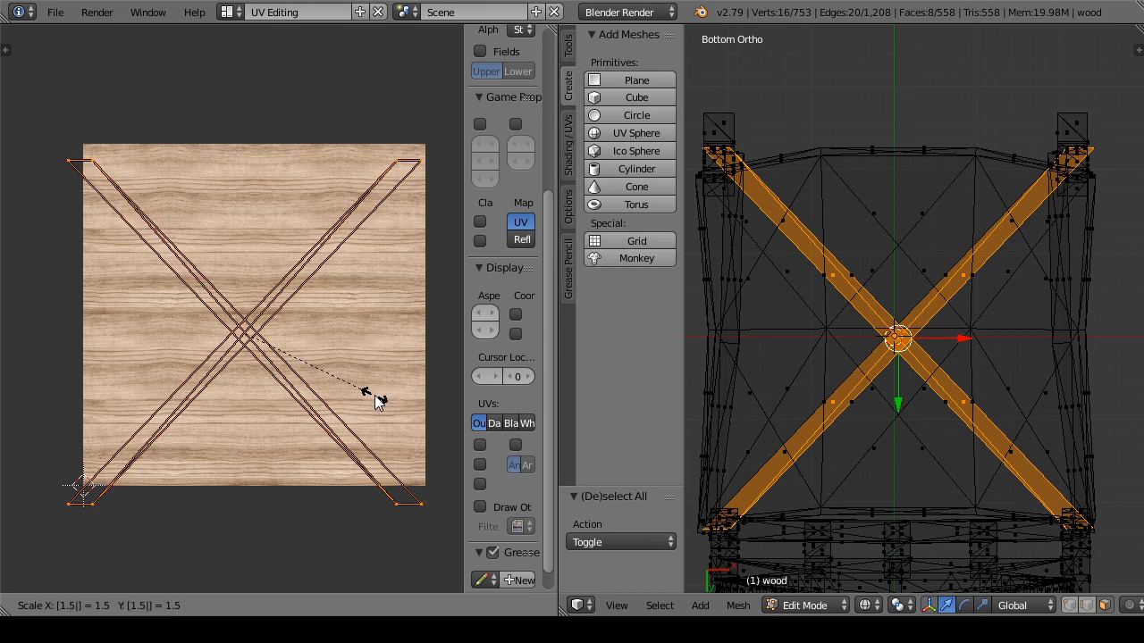
{"action": "key", "text": "Return"}
Step: Centre the stretcher UVs on the wood texture and scale them to about 0.98 so they fit its edges
{"action": "key", "text": "g"}
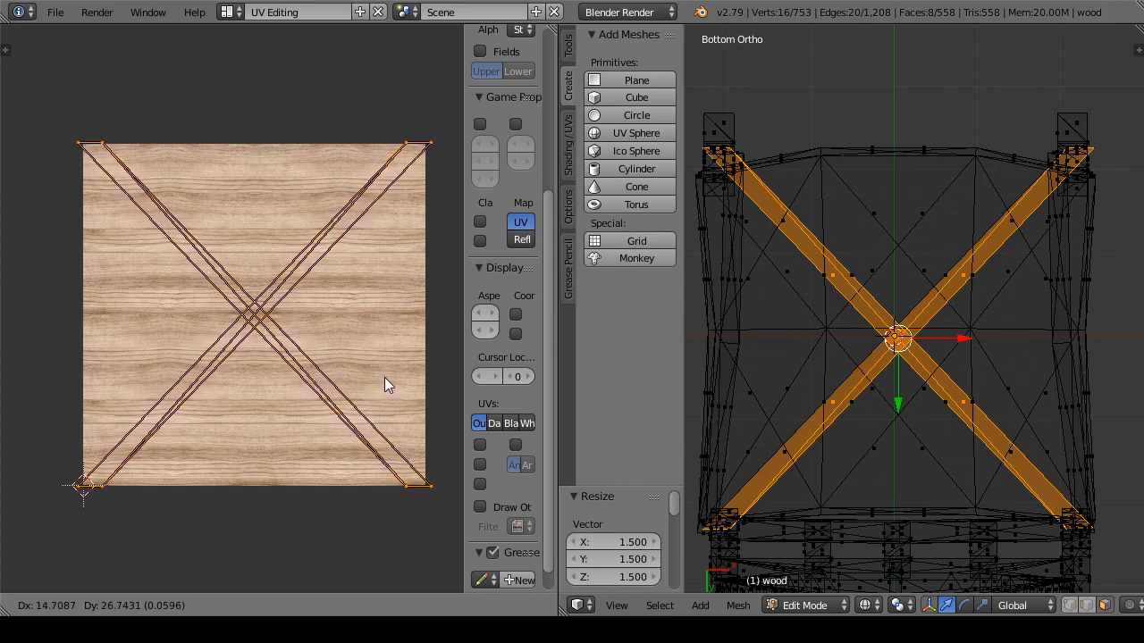
{"action": "left_click", "coordinate": [384, 377]}
{"action": "key", "text": "s"}
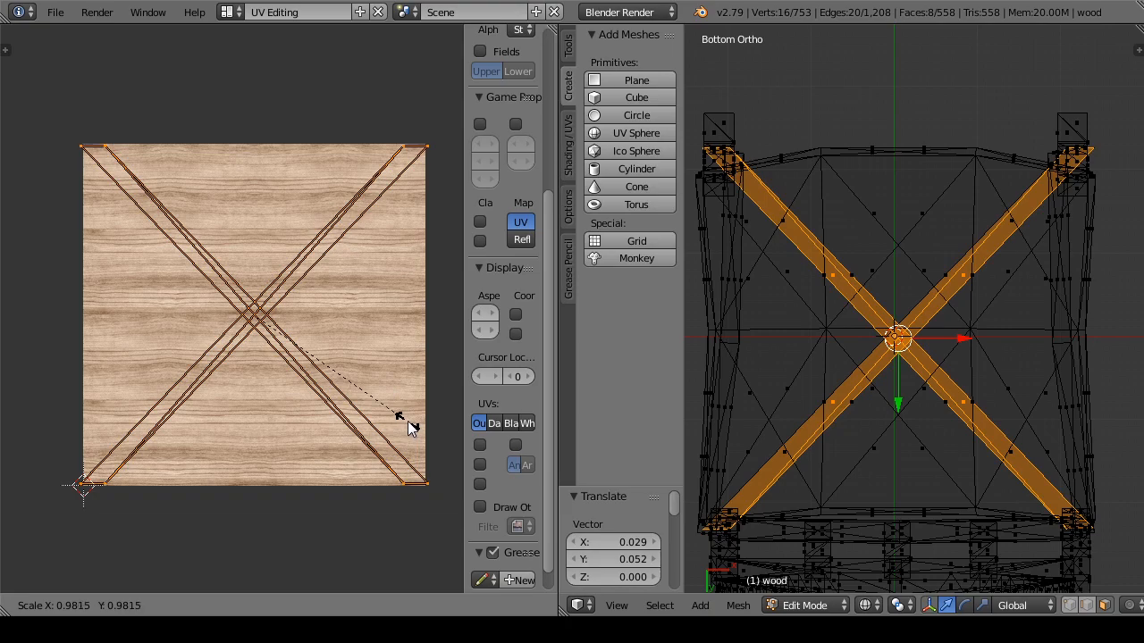
{"action": "left_click", "coordinate": [410, 421]}
Step: Switch the viewport shading to Texture and return the chair to Object Mode
{"action": "left_click", "coordinate": [865, 605]}
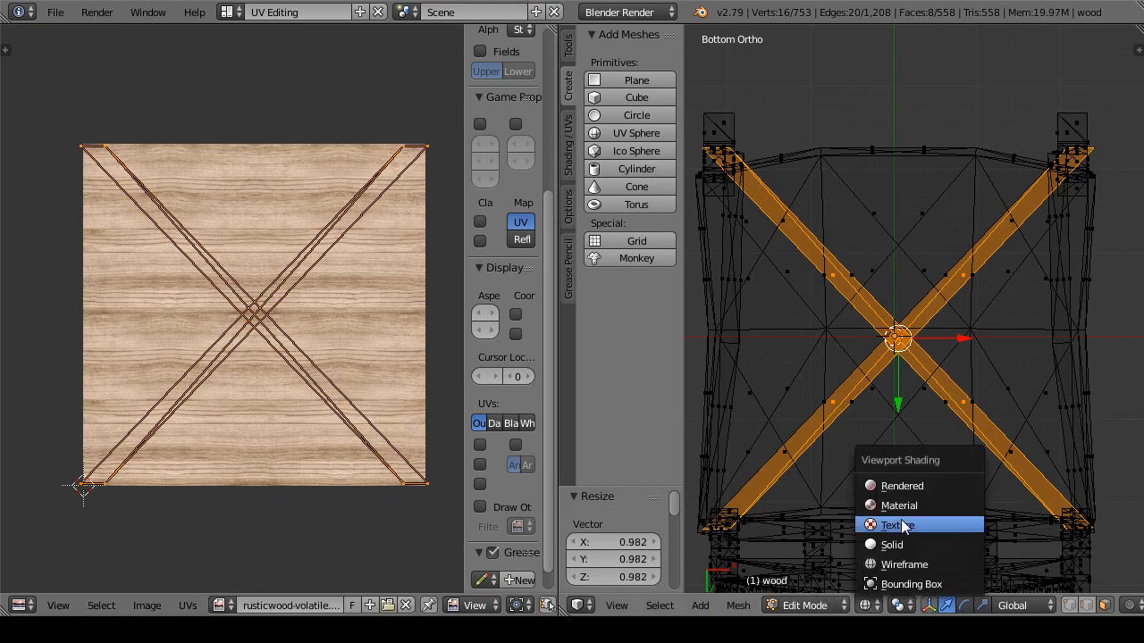
{"action": "left_click", "coordinate": [880, 521]}
{"action": "mouse_move", "coordinate": [880, 521]}
{"action": "left_mouse_down"}
{"action": "mouse_move", "coordinate": [882, 480]}
{"action": "mouse_move", "coordinate": [858, 553]}
{"action": "left_mouse_up"}
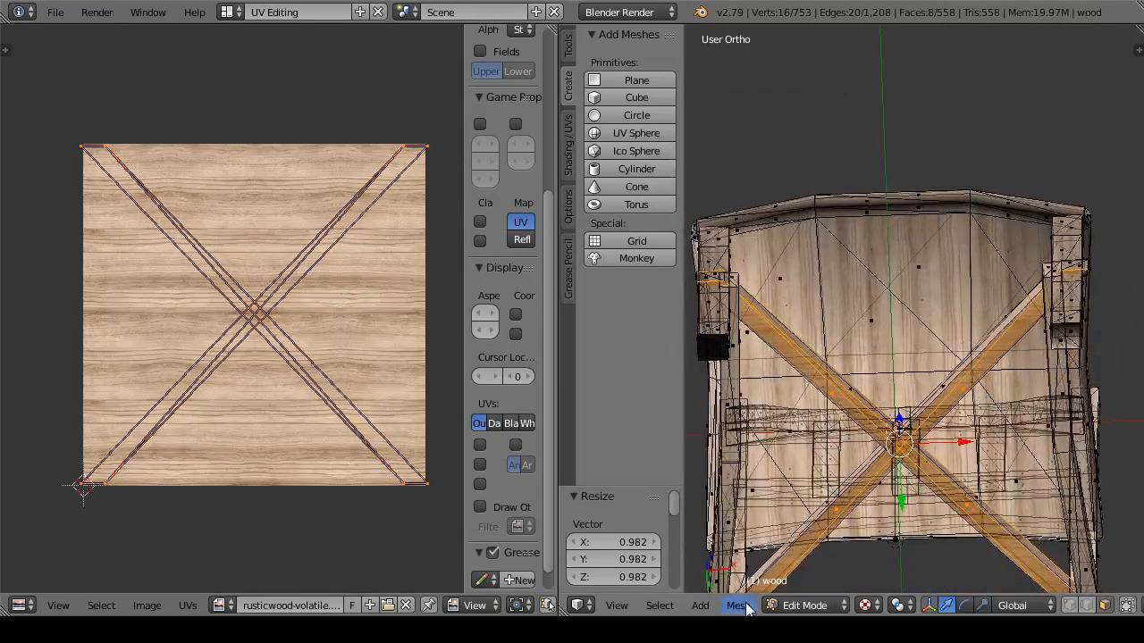
{"action": "left_click", "coordinate": [804, 605]}
{"action": "left_click", "coordinate": [817, 584]}
Step: Examine the textured chair from several sides, checking the wood grain on the seat, backrest, legs and crossed stretchers
{"action": "left_click_drag", "start_coordinate": [855, 466], "coordinate": [826, 103]}
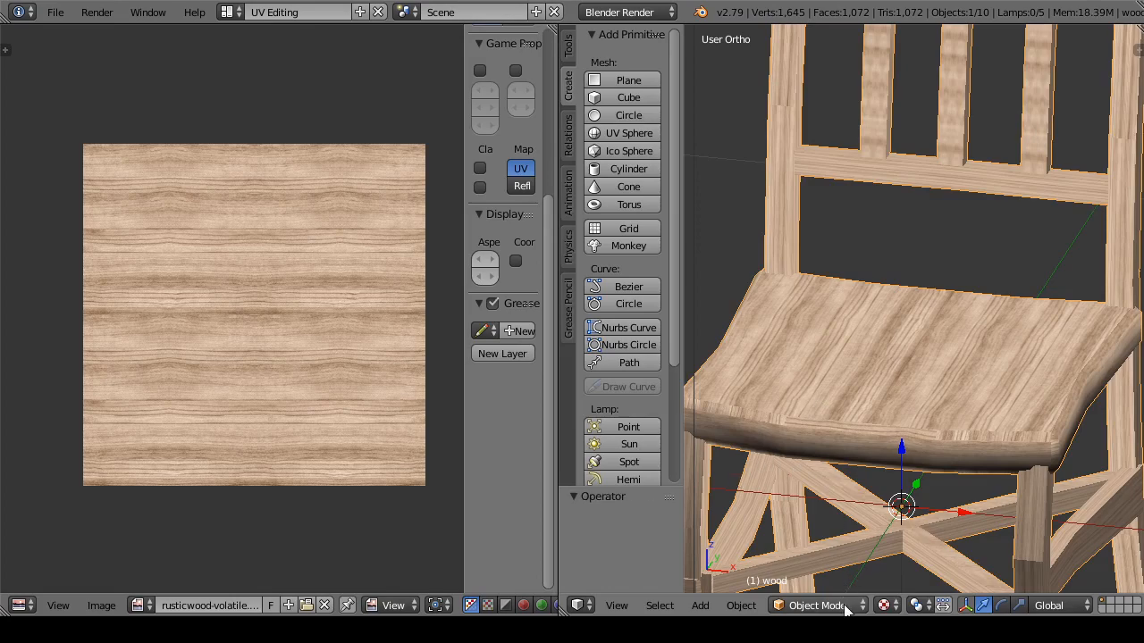
{"action": "left_click_drag", "start_coordinate": [845, 553], "coordinate": [850, 433]}
{"action": "scroll", "coordinate": [899, 374], "scroll_direction": "down", "scroll_amount": 5}
{"action": "scroll", "coordinate": [850, 433], "scroll_direction": "up", "scroll_amount": 5}
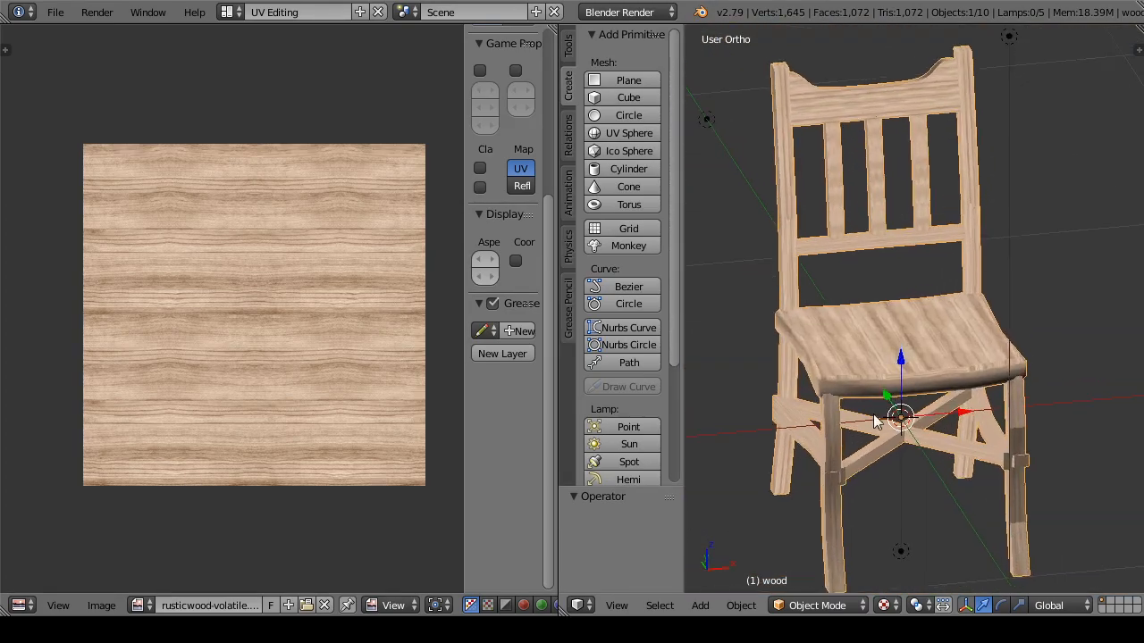
{"action": "left_click_drag", "start_coordinate": [890, 340], "coordinate": [964, 369]}
{"action": "scroll", "coordinate": [940, 472], "scroll_direction": "down", "scroll_amount": 3}
{"action": "left_click_drag", "start_coordinate": [941, 472], "coordinate": [740, 428]}
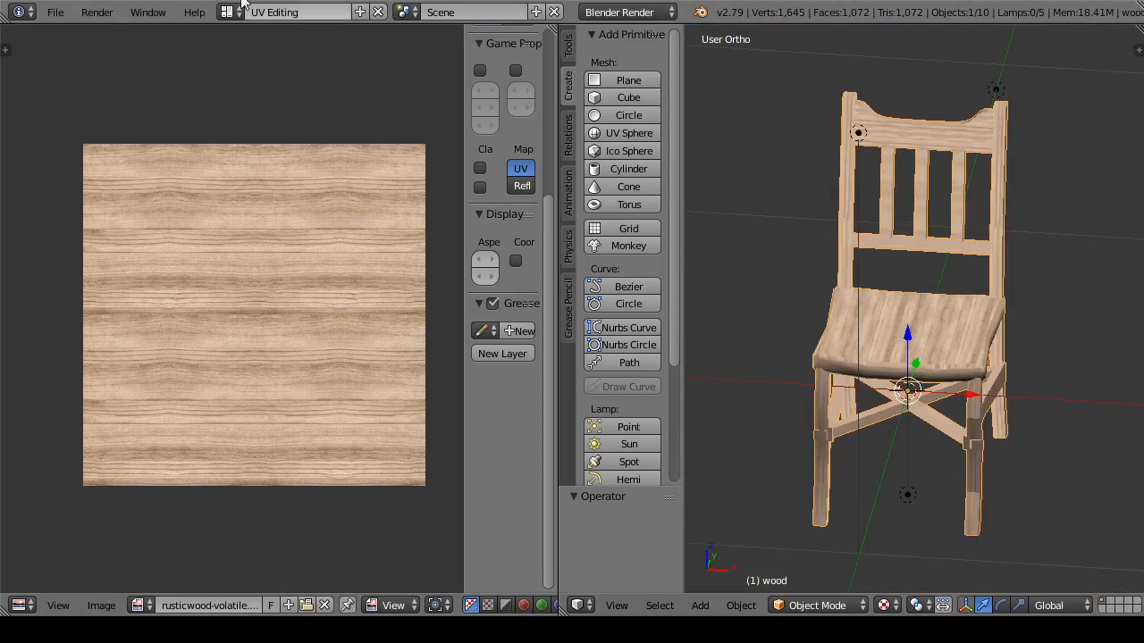
{"action": "left_click_drag", "start_coordinate": [840, 416], "coordinate": [944, 372]}
{"action": "scroll", "coordinate": [948, 268], "scroll_direction": "up", "scroll_amount": 5}
{"action": "left_click_drag", "start_coordinate": [948, 259], "coordinate": [1019, 267]}
{"action": "scroll", "coordinate": [1019, 267], "scroll_direction": "down", "scroll_amount": 6}
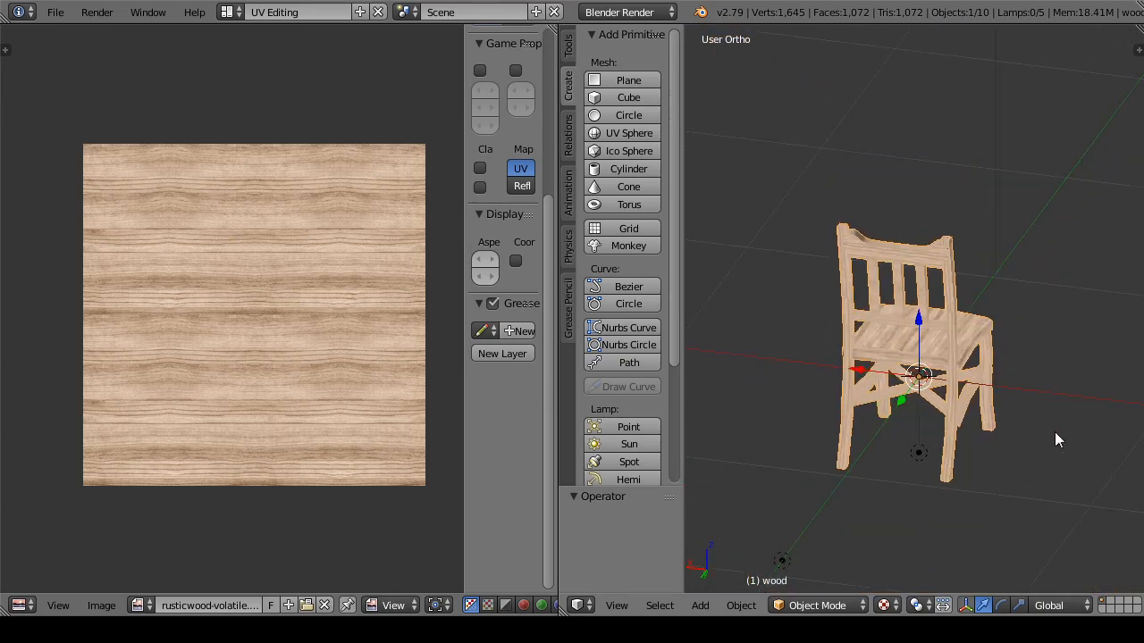
{"action": "left_click_drag", "start_coordinate": [1054, 431], "coordinate": [932, 440]}
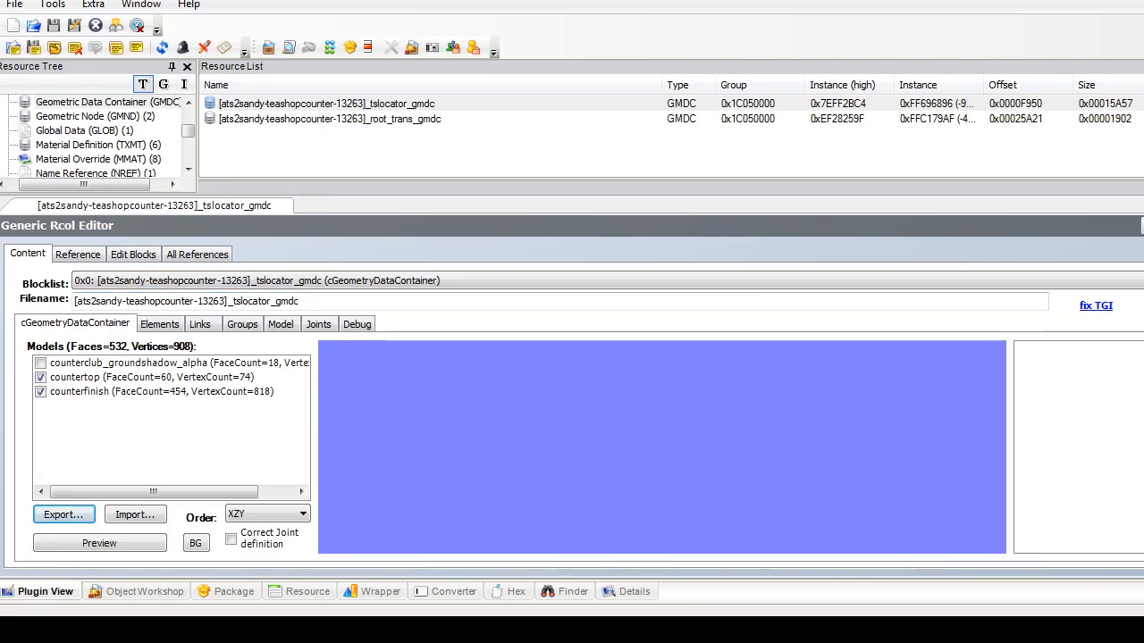
Step: Switch to SimPE and open atssandy_obj_teashop_shelf_left.package from the Tea Shop folder
{"action": "left_click_drag", "start_coordinate": [187, 132], "coordinate": [188, 137]}
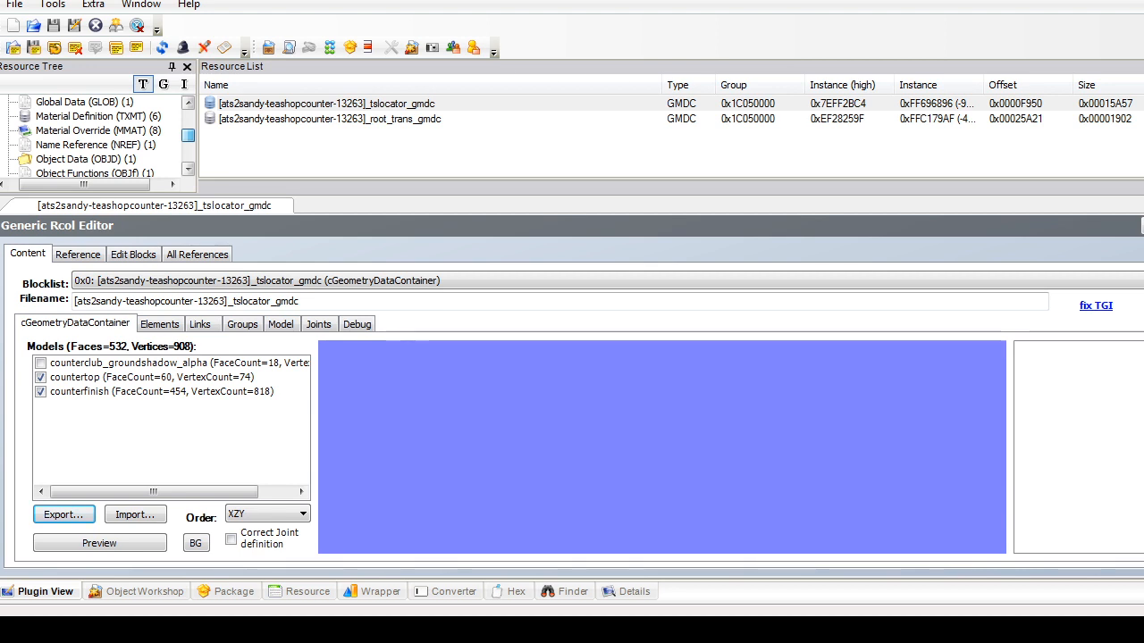
{"action": "left_click_drag", "start_coordinate": [188, 137], "coordinate": [188, 135]}
{"action": "left_click", "coordinate": [15, 5]}
{"action": "left_click", "coordinate": [48, 43]}
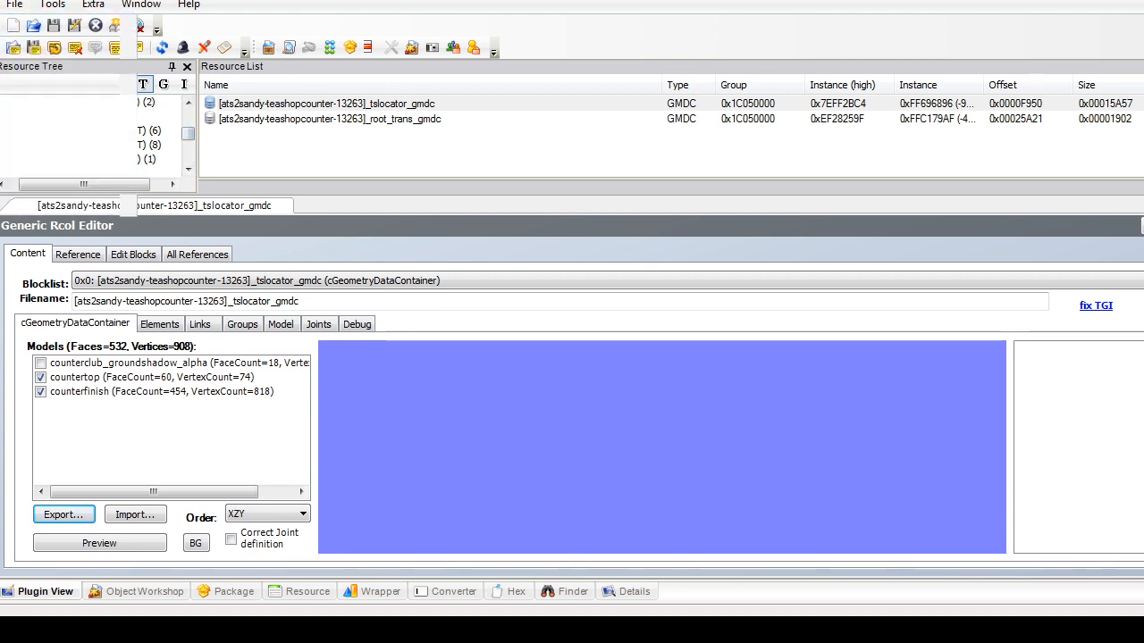
{"action": "left_click_drag", "start_coordinate": [578, 181], "coordinate": [579, 227]}
{"action": "left_click", "coordinate": [294, 203]}
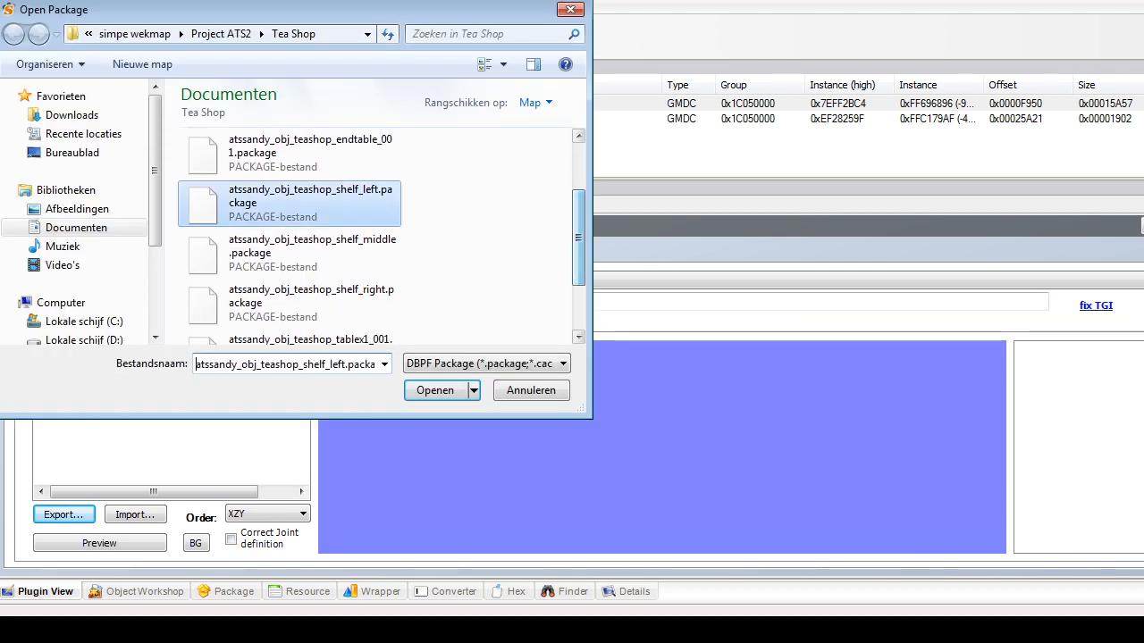
{"action": "left_click", "coordinate": [442, 390]}
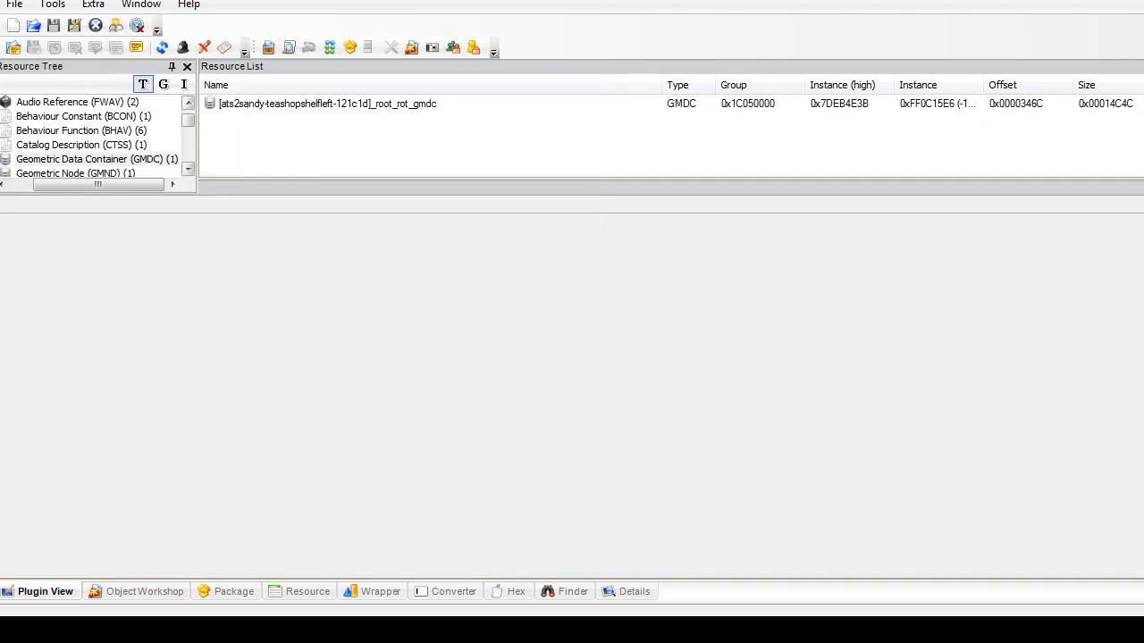
Step: View the surface-redgloss texture image of the left tea shop shelf
{"action": "left_click_drag", "start_coordinate": [188, 117], "coordinate": [188, 157]}
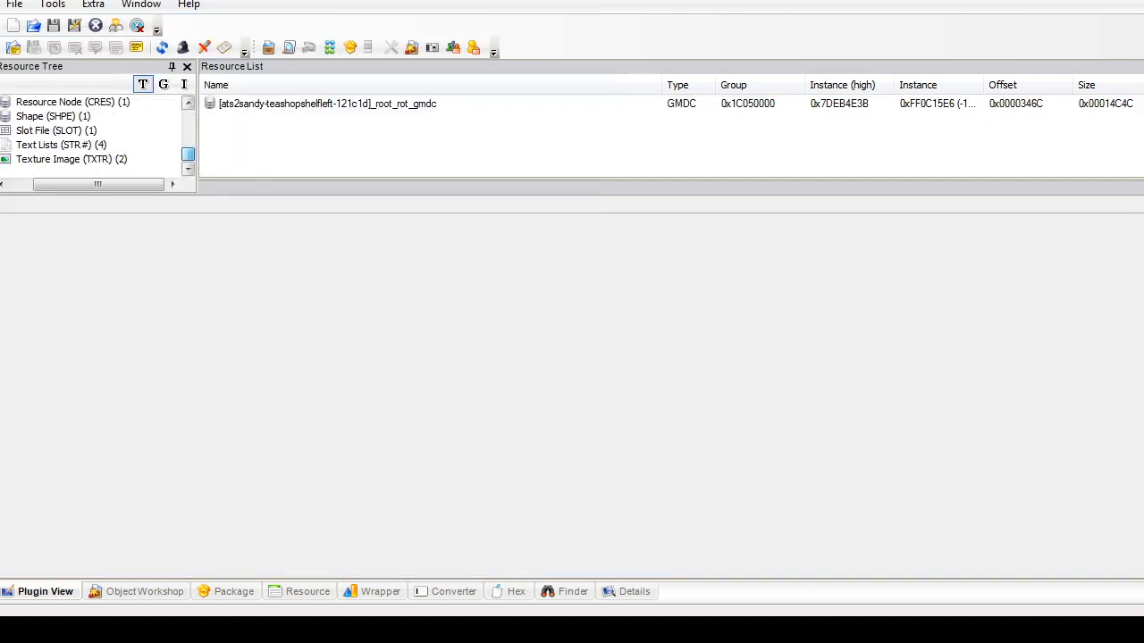
{"action": "left_click", "coordinate": [71, 159]}
{"action": "left_click", "coordinate": [337, 119]}
{"action": "left_click", "coordinate": [338, 104]}
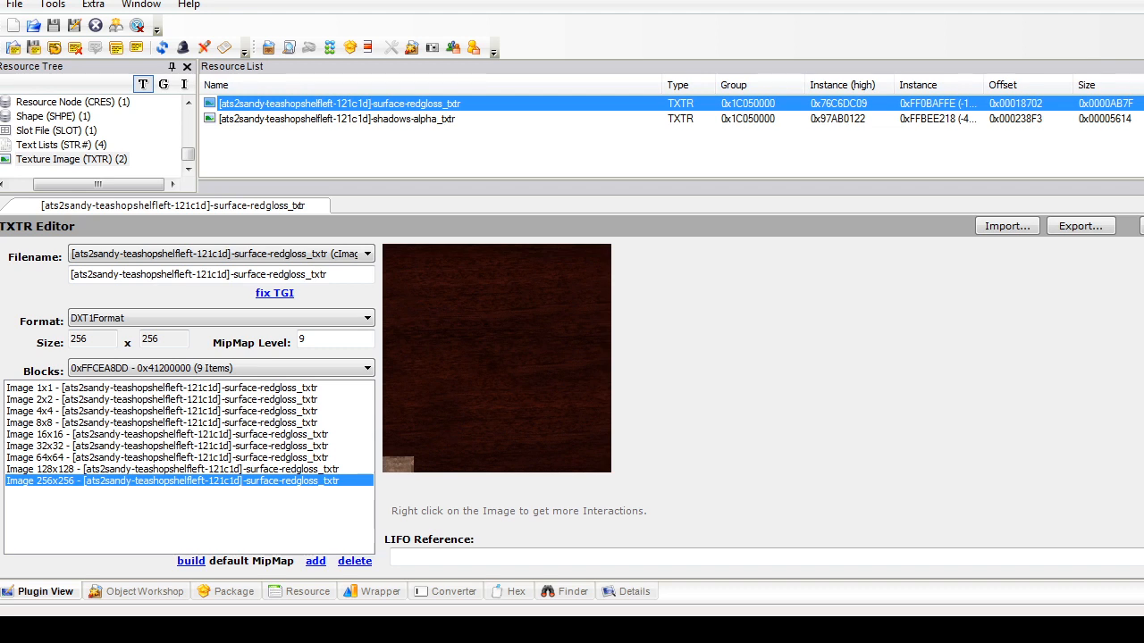
Step: Open the left shelf's Geometric Data Container and export its surface mesh as an OBJ file to the Tea Shop folder
{"action": "left_click_drag", "start_coordinate": [188, 155], "coordinate": [187, 117]}
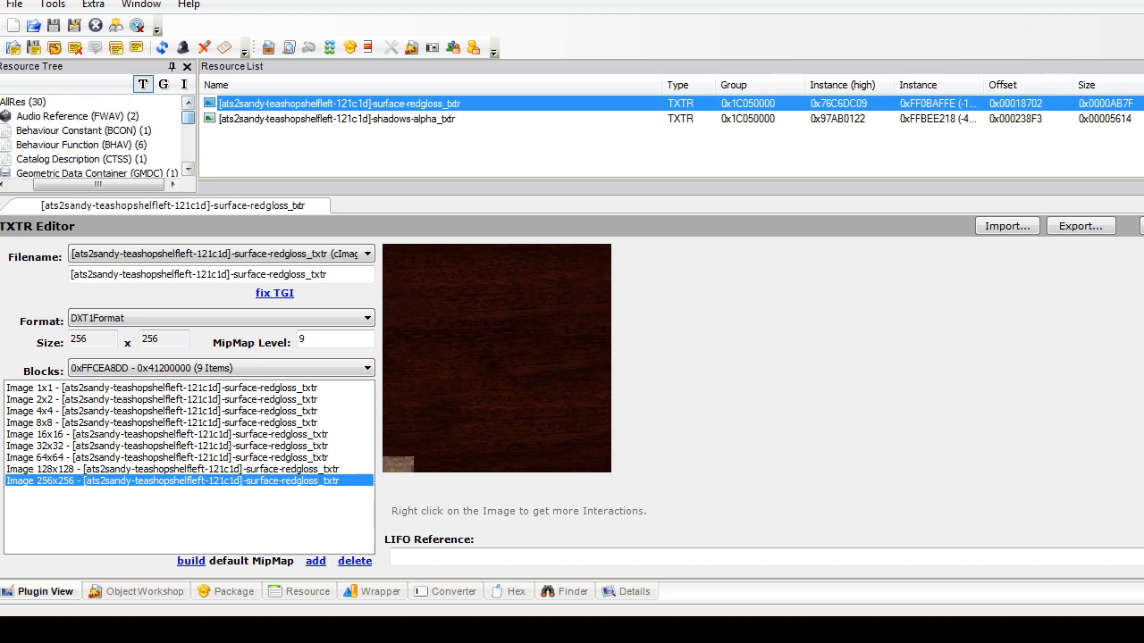
{"action": "left_click", "coordinate": [96, 173]}
{"action": "left_click", "coordinate": [327, 103]}
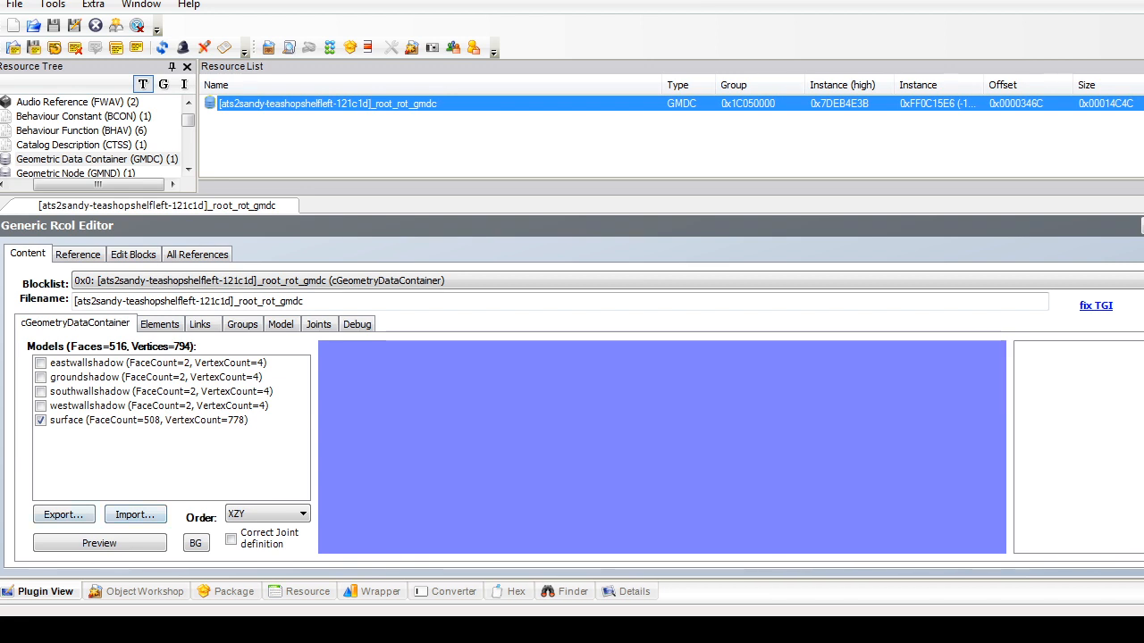
{"action": "left_click", "coordinate": [63, 515]}
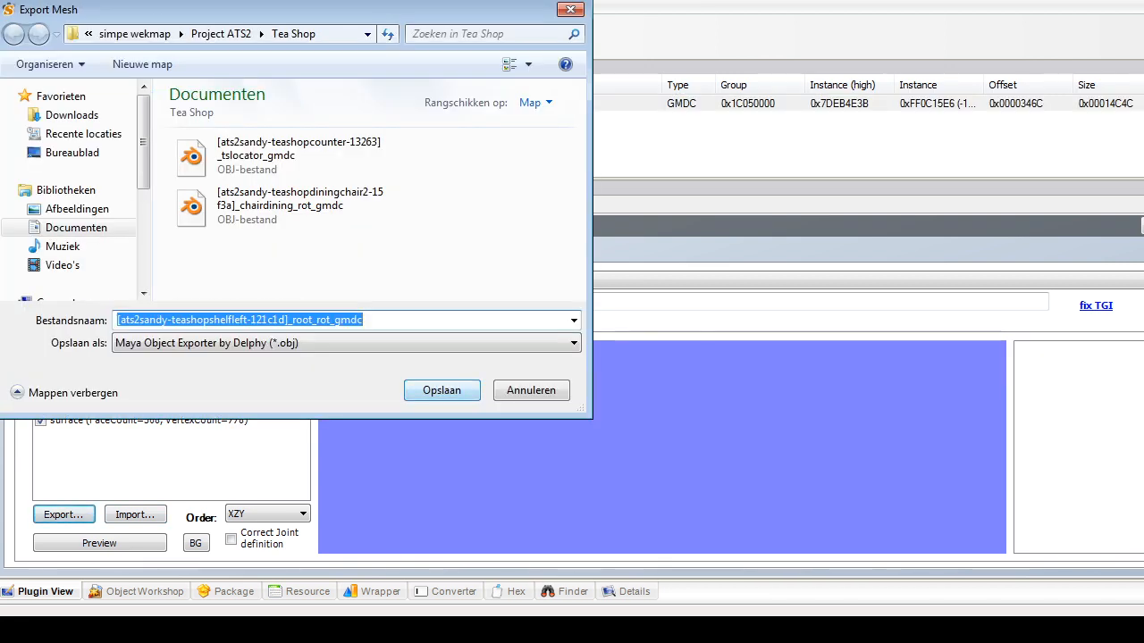
{"action": "left_click", "coordinate": [442, 391]}
Step: Open atssandy_obj_teashop_shelf_middle.package and export its surface mesh as an OBJ file
{"action": "left_click", "coordinate": [10, 4]}
{"action": "left_click", "coordinate": [45, 41]}
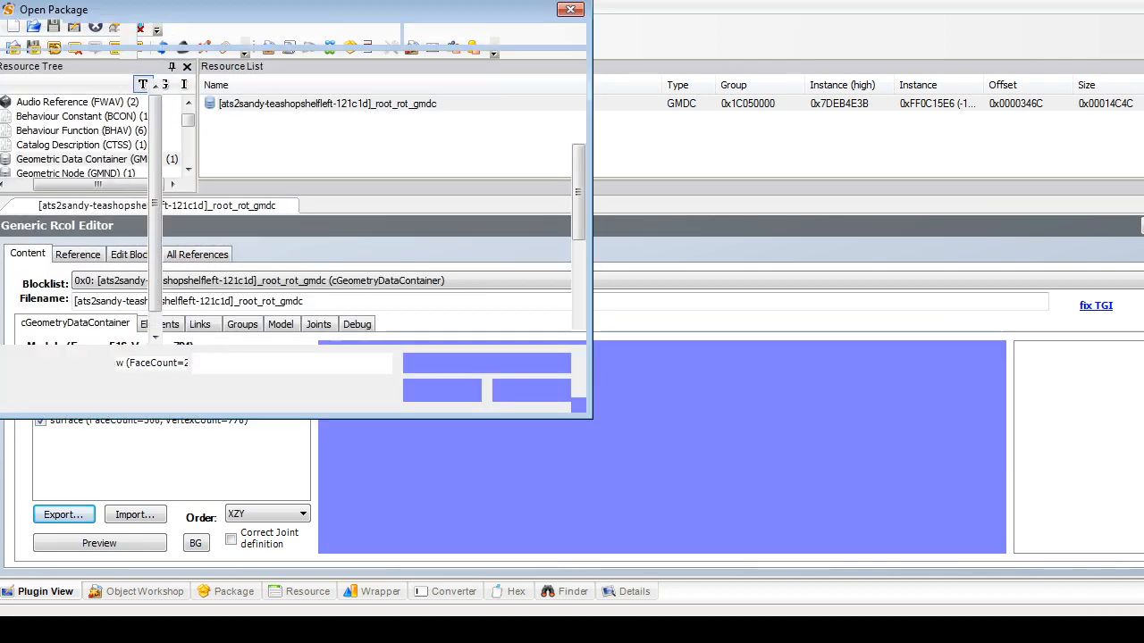
{"action": "scroll", "coordinate": [393, 170], "scroll_direction": "down", "scroll_amount": 3}
{"action": "left_click", "coordinate": [370, 188]}
{"action": "left_click", "coordinate": [437, 390]}
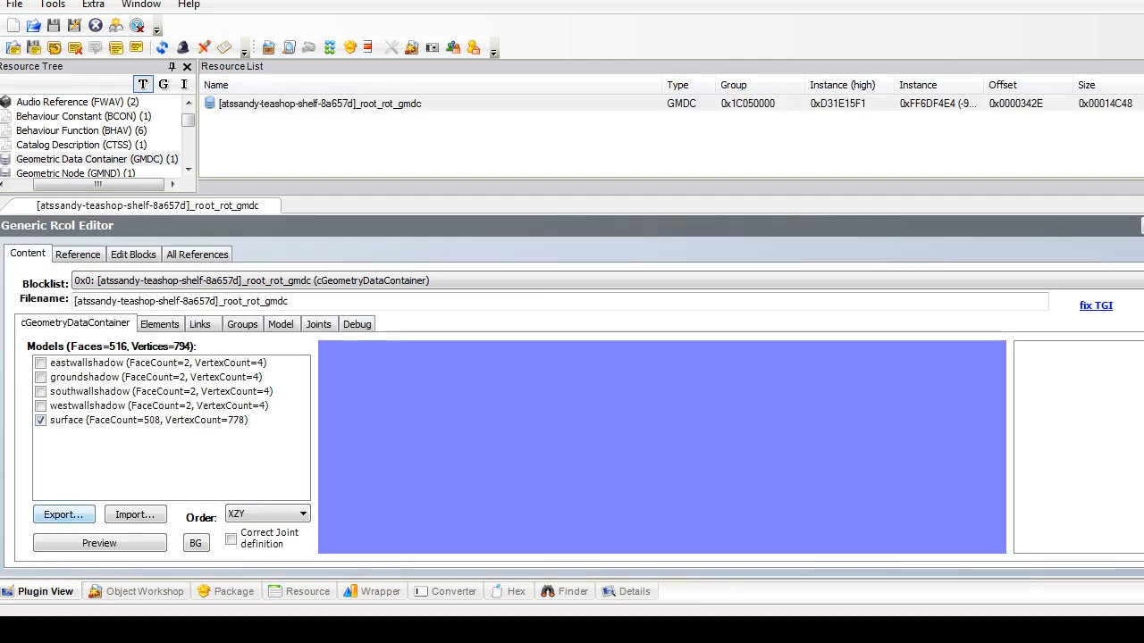
{"action": "left_click", "coordinate": [63, 515]}
{"action": "left_click", "coordinate": [441, 391]}
Step: View the surface-redgloss texture image of the middle tea shop shelf
{"action": "scroll", "coordinate": [89, 134], "scroll_direction": "down", "scroll_amount": 5}
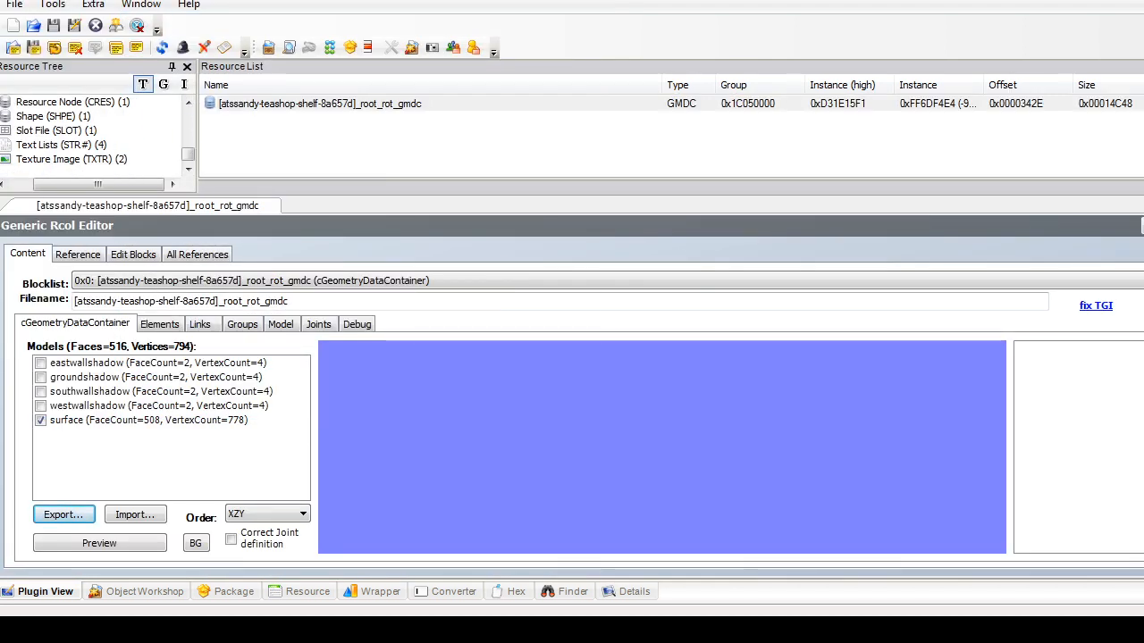
{"action": "left_click", "coordinate": [72, 159]}
{"action": "left_click", "coordinate": [329, 119]}
{"action": "left_click", "coordinate": [331, 104]}
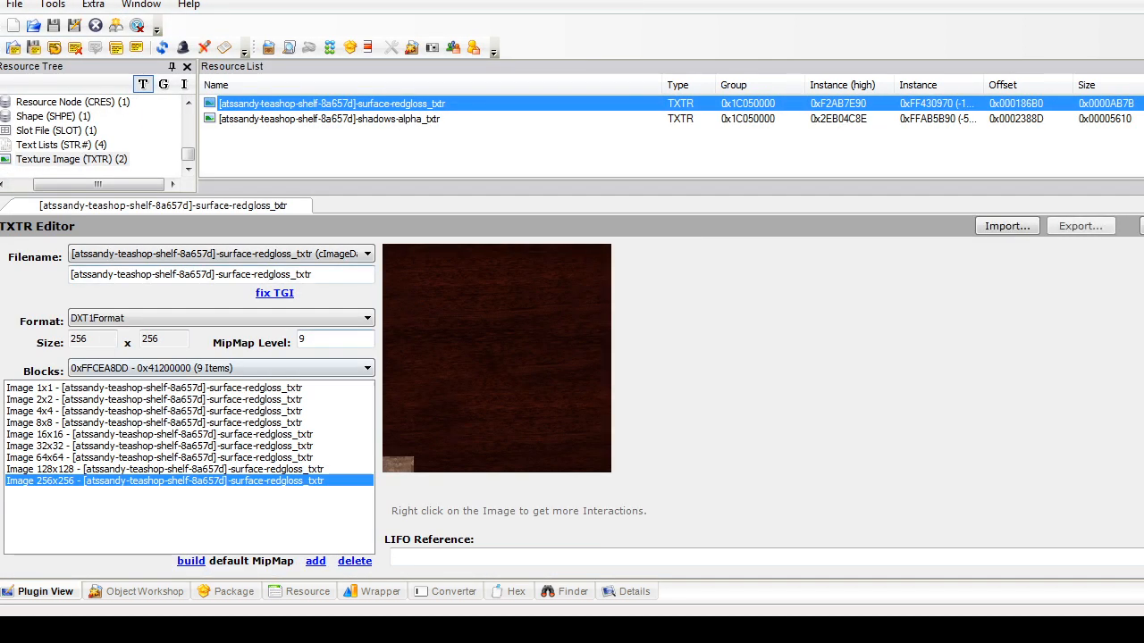
Step: Open atssandy_obj_teashop_shelf_right.package and view its surface-redgloss texture image
{"action": "left_click", "coordinate": [14, 5]}
{"action": "left_click", "coordinate": [45, 42]}
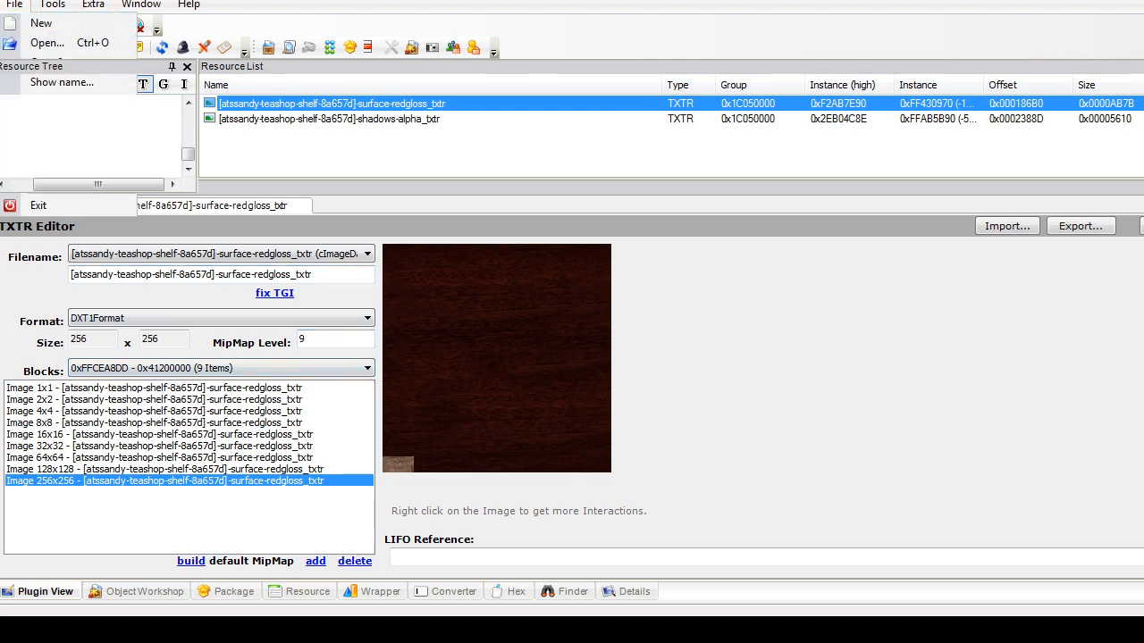
{"action": "left_click_drag", "start_coordinate": [579, 186], "coordinate": [579, 248]}
{"action": "double_click", "coordinate": [313, 259]}
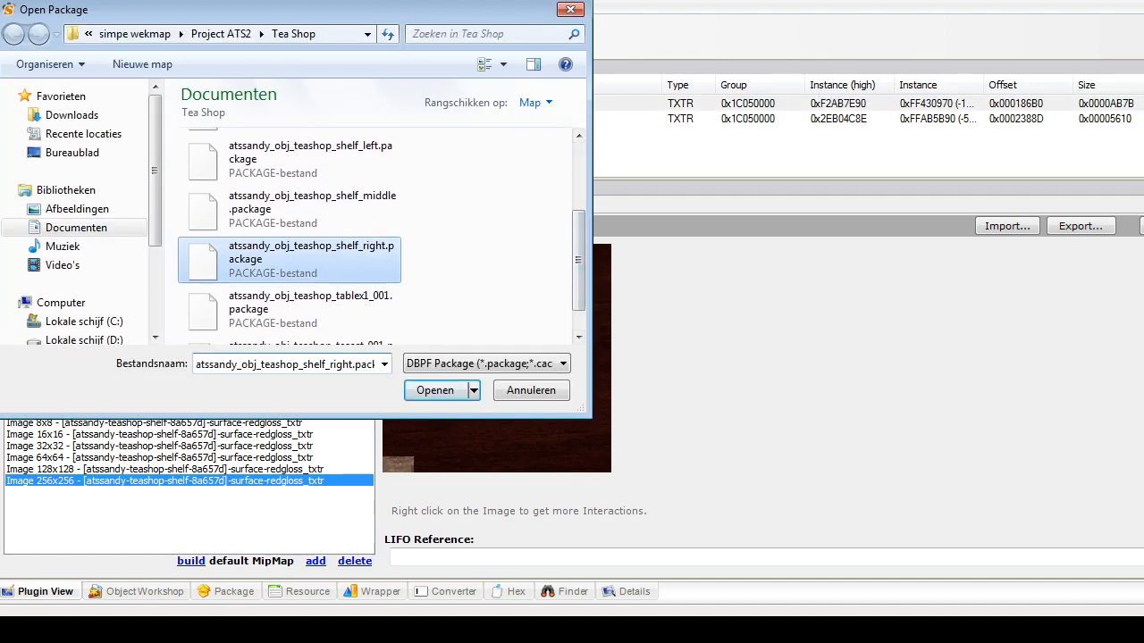
{"action": "left_click", "coordinate": [342, 119]}
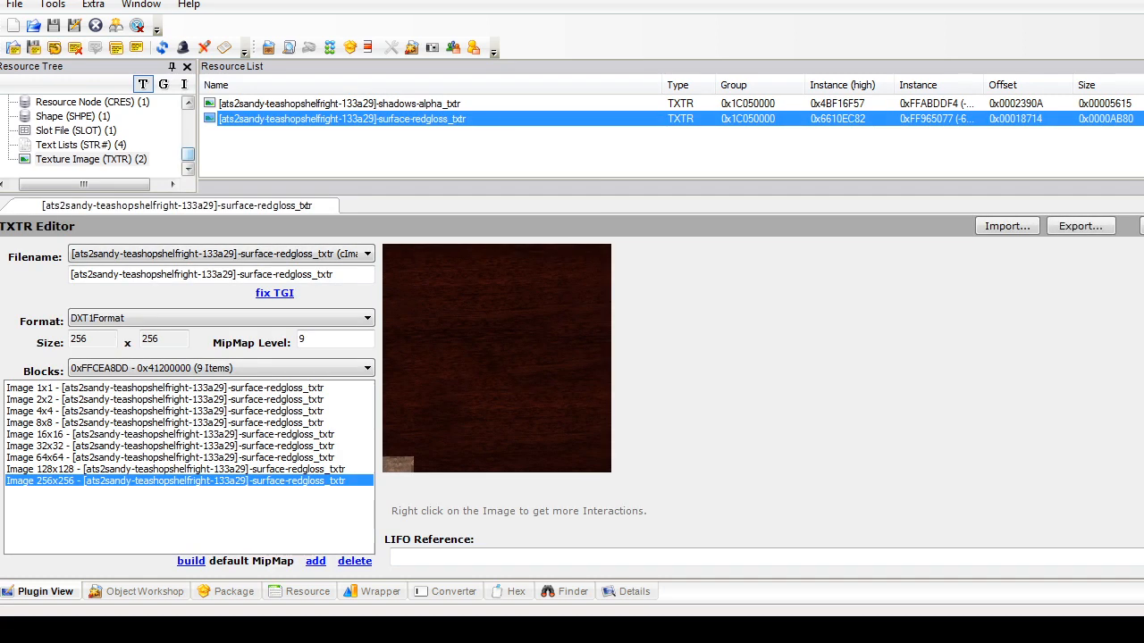
Step: Open the right shelf's Geometric Data Container and export its surface mesh as an OBJ file
{"action": "left_click_drag", "start_coordinate": [187, 155], "coordinate": [188, 113]}
{"action": "left_click", "coordinate": [98, 171]}
{"action": "left_click", "coordinate": [331, 104]}
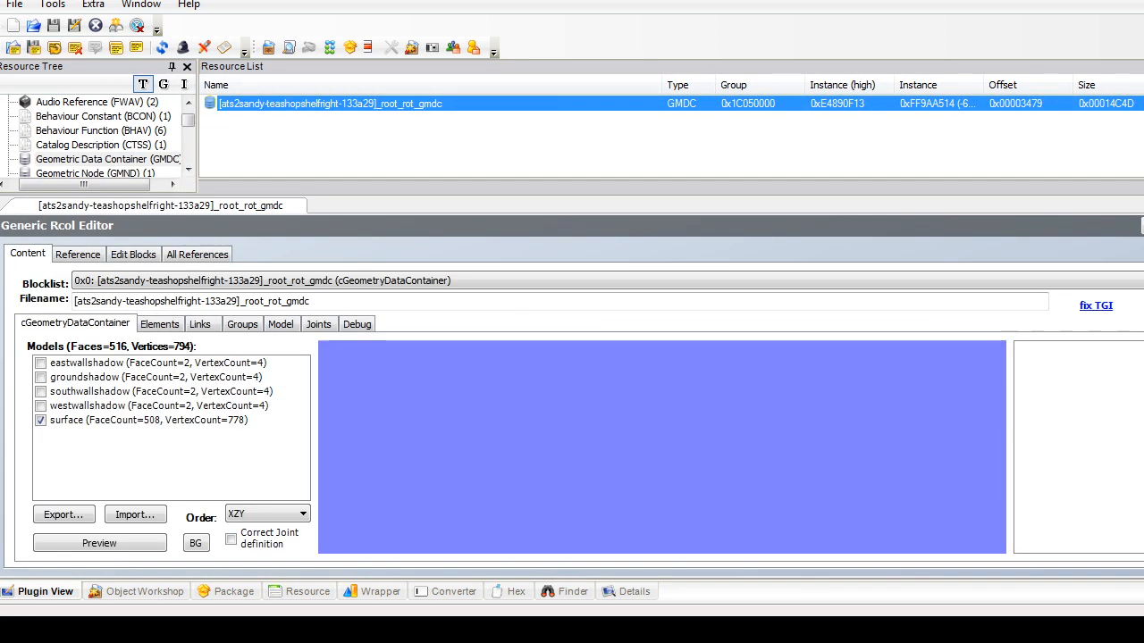
{"action": "left_click", "coordinate": [63, 515]}
{"action": "left_click", "coordinate": [441, 391]}
Step: Open atssandy_obj_teashop_endtable_001.package and view its tablelightwood texture image
{"action": "left_click", "coordinate": [15, 4]}
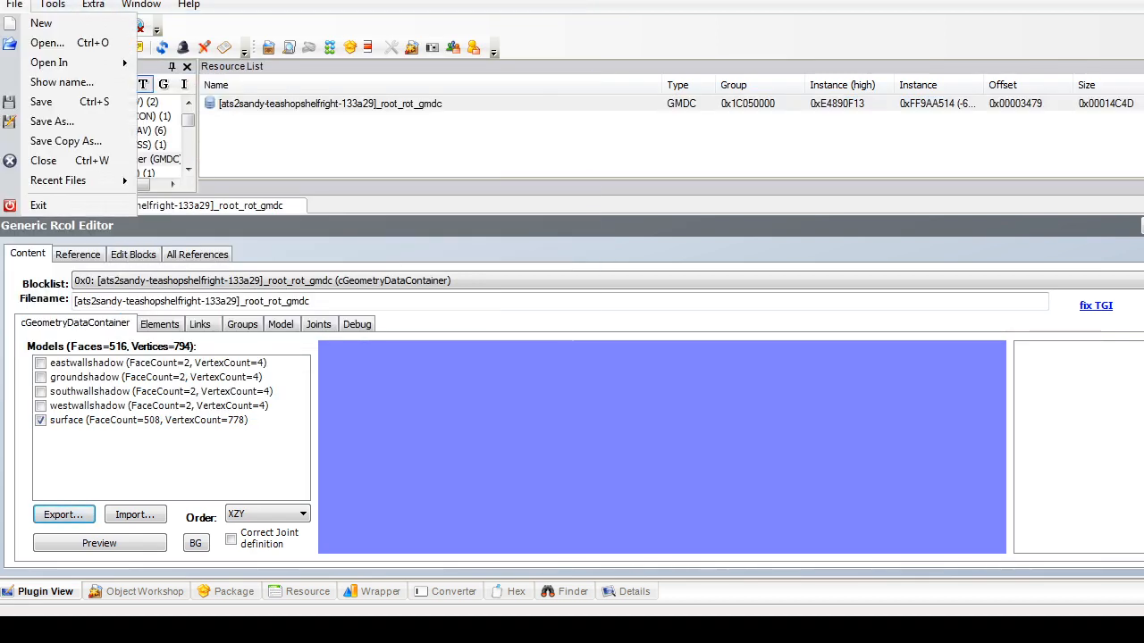
{"action": "left_click", "coordinate": [46, 42]}
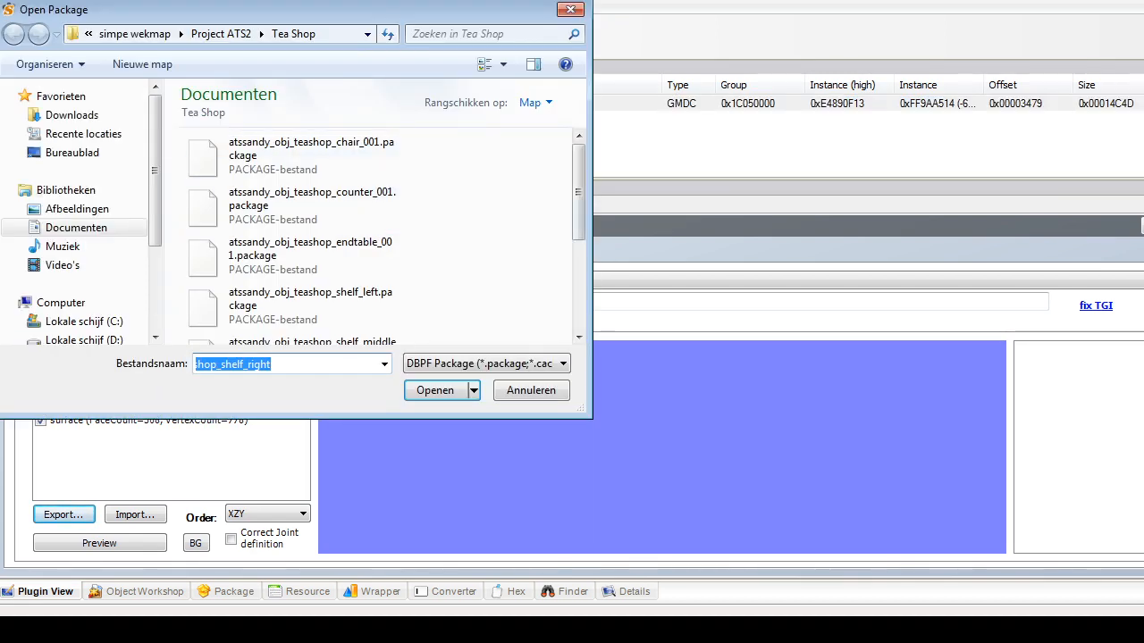
{"action": "left_click", "coordinate": [310, 242]}
{"action": "left_click", "coordinate": [435, 390]}
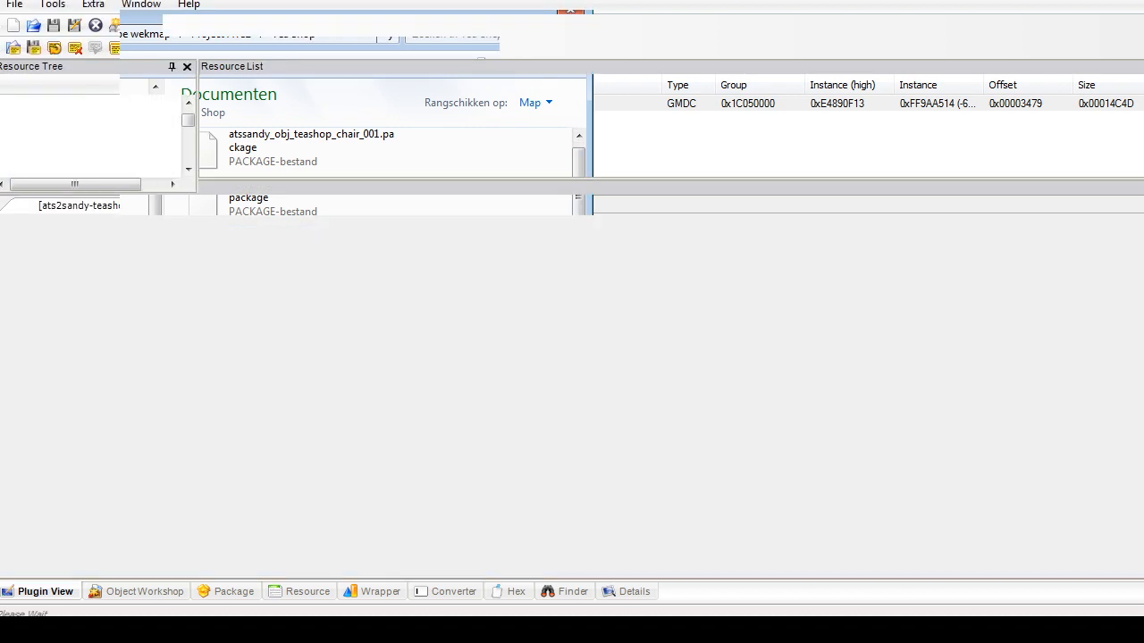
{"action": "left_click", "coordinate": [330, 103]}
{"action": "left_click_drag", "start_coordinate": [187, 120], "coordinate": [188, 154]}
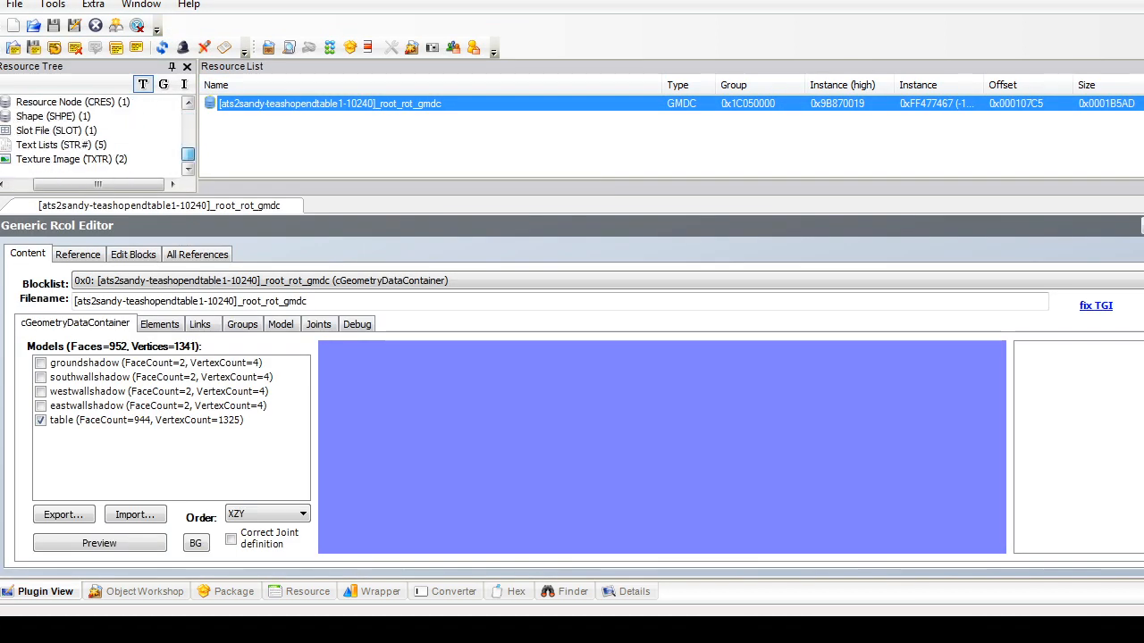
{"action": "left_click", "coordinate": [71, 159]}
{"action": "left_click", "coordinate": [337, 104]}
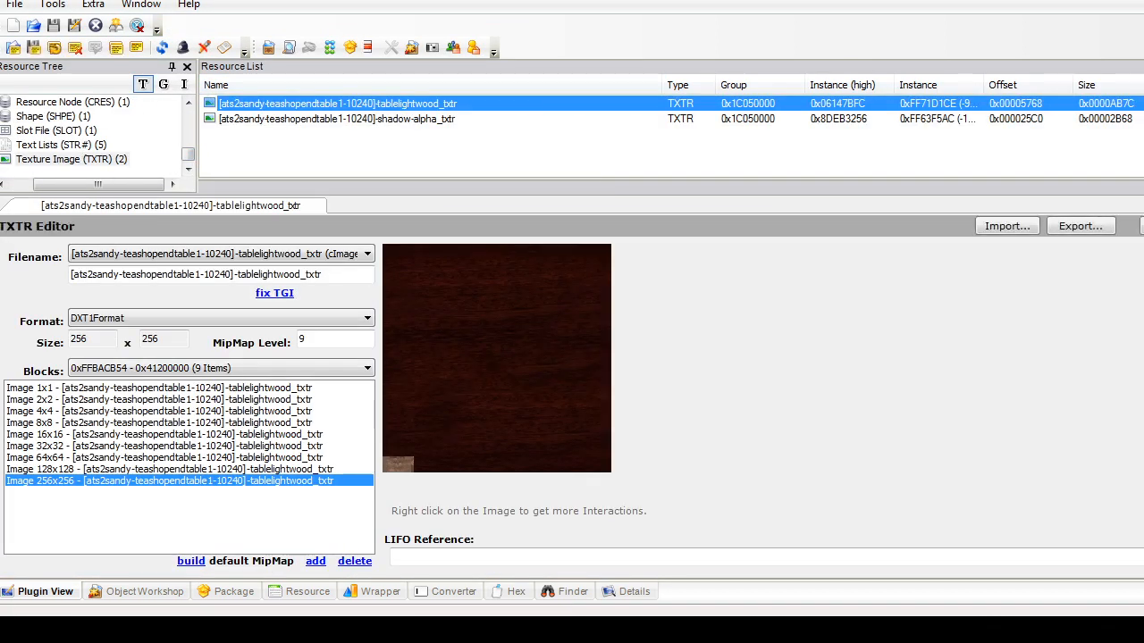
Step: Open the end table's Geometric Data Container and export its table mesh as an OBJ file
{"action": "left_click_drag", "start_coordinate": [188, 155], "coordinate": [188, 116]}
{"action": "left_click", "coordinate": [84, 171]}
{"action": "left_click", "coordinate": [329, 104]}
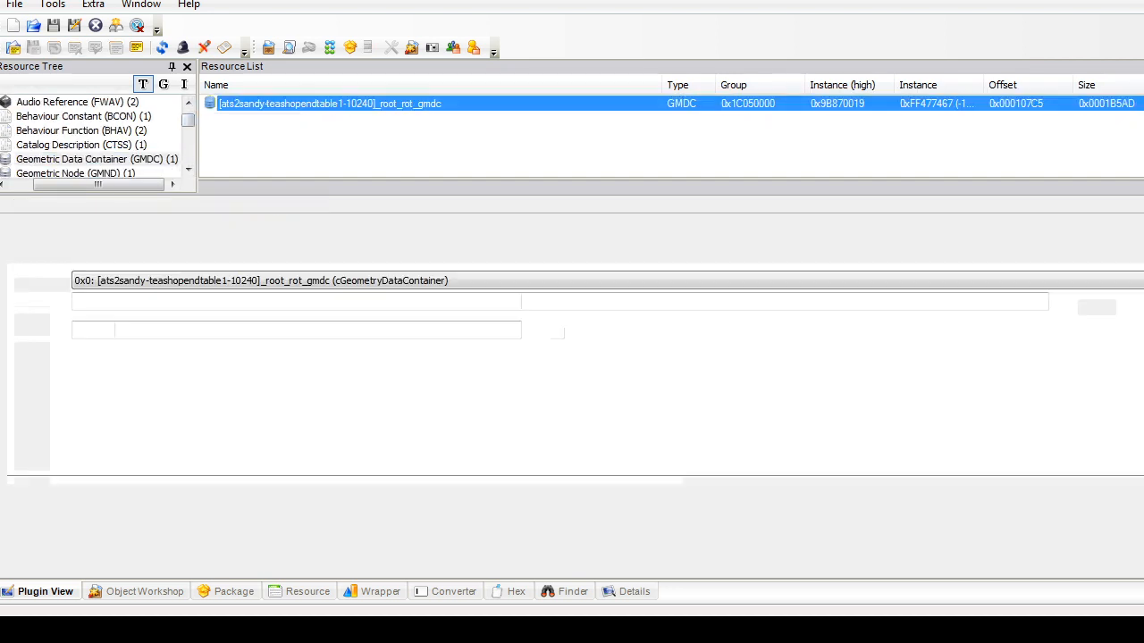
{"action": "left_click", "coordinate": [63, 515]}
{"action": "left_click", "coordinate": [442, 391]}
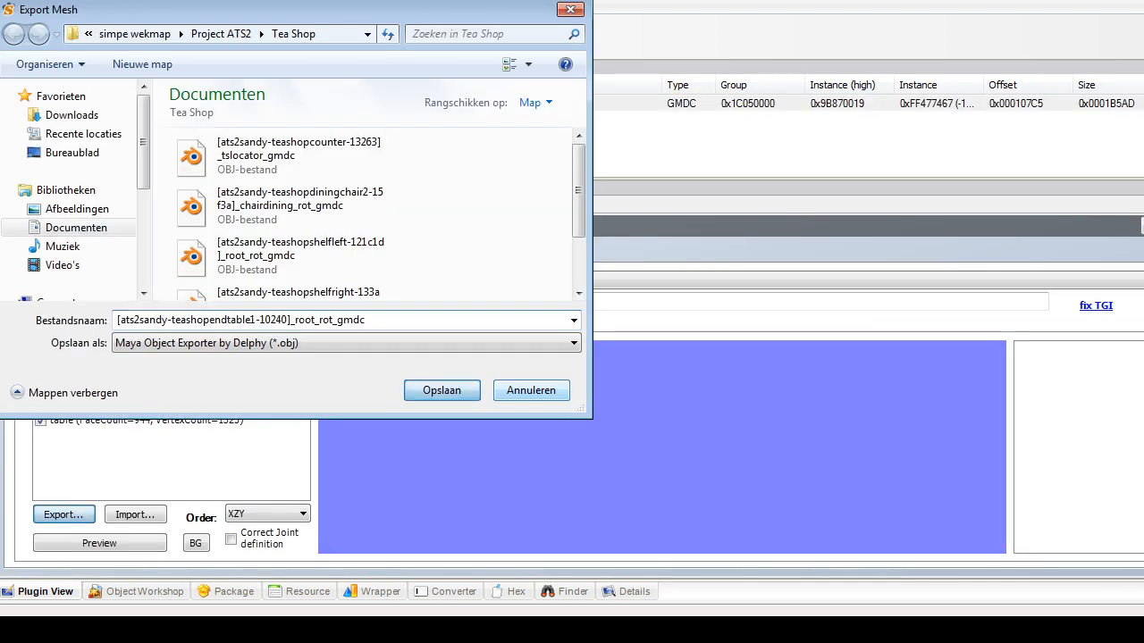
Step: Open atssandy_obj_teashop_tablex1_001.package and view its tablediningoutdoorwood-ash texture image
{"action": "left_click", "coordinate": [15, 4]}
{"action": "left_click", "coordinate": [48, 43]}
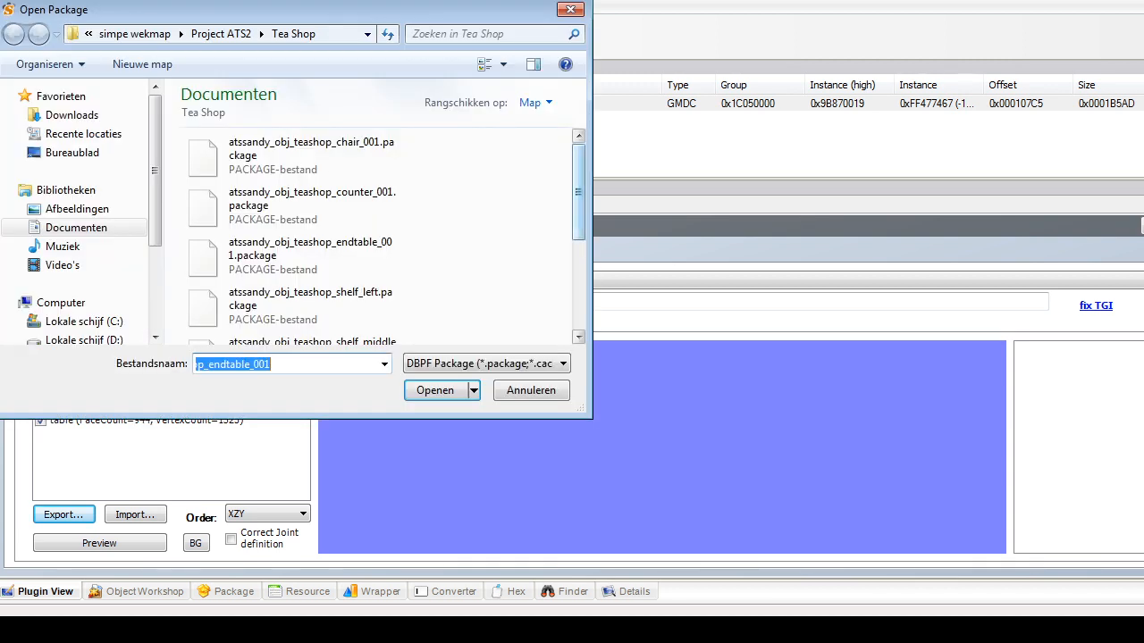
{"action": "scroll", "coordinate": [294, 268], "scroll_direction": "down", "scroll_amount": 5}
{"action": "left_click", "coordinate": [310, 271]}
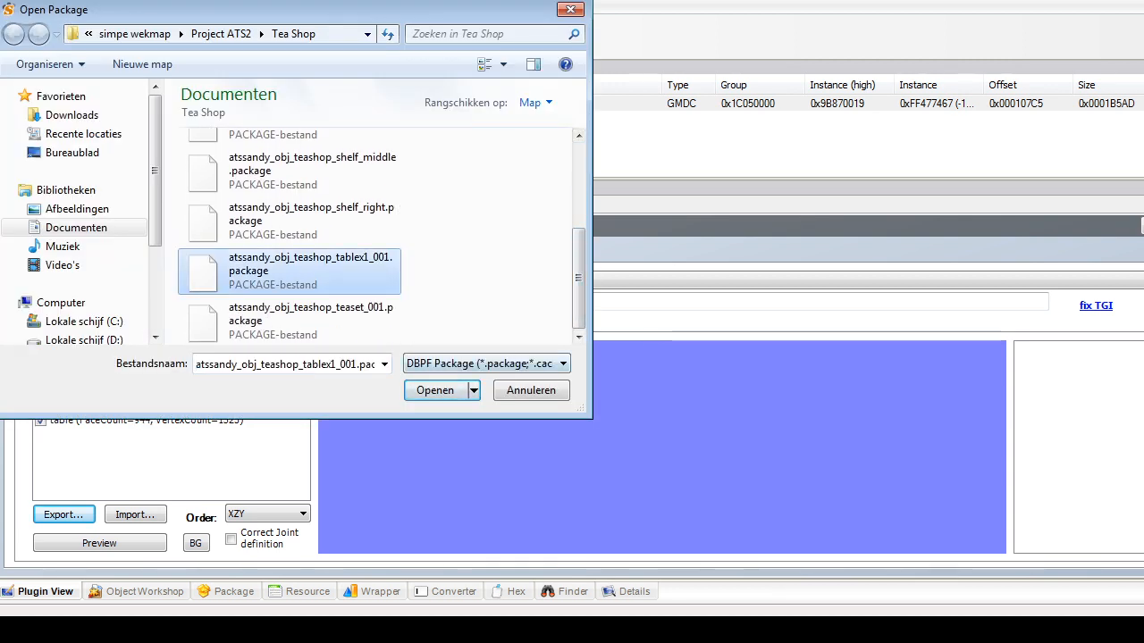
{"action": "left_click", "coordinate": [435, 390]}
{"action": "left_click_drag", "start_coordinate": [187, 117], "coordinate": [187, 162]}
{"action": "left_click", "coordinate": [72, 159]}
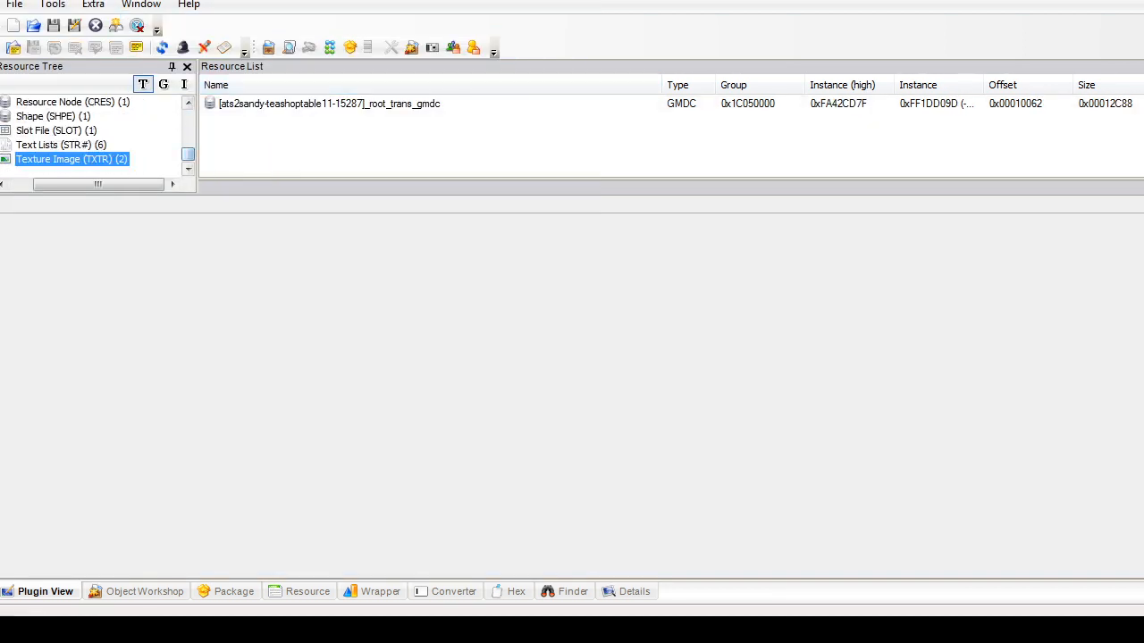
{"action": "left_click", "coordinate": [357, 103]}
{"action": "left_click", "coordinate": [357, 118]}
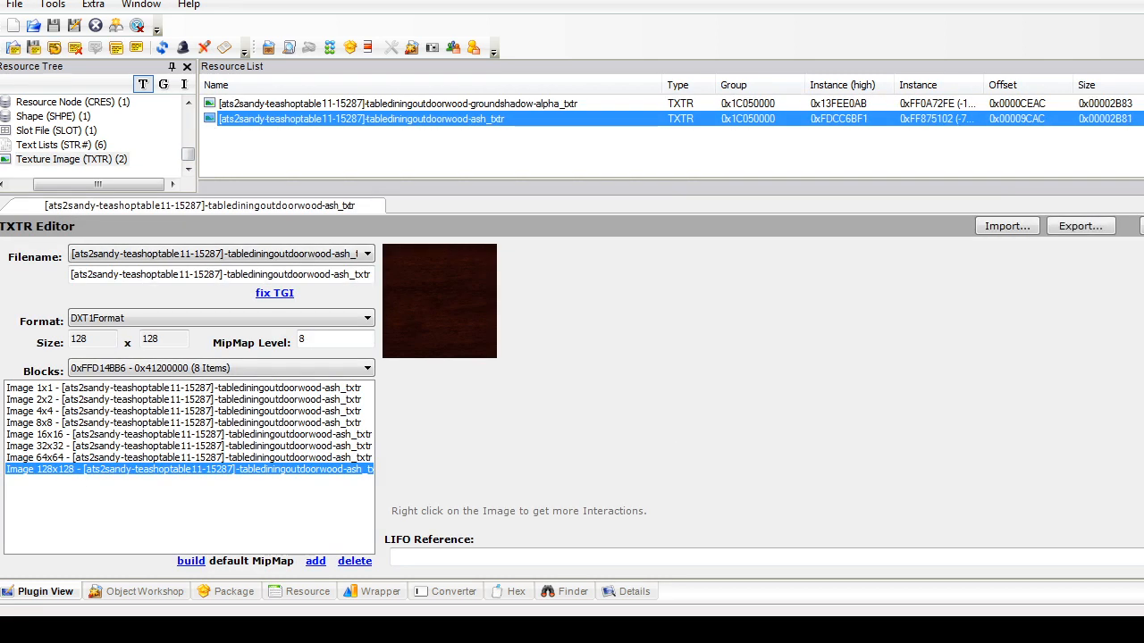
Step: Open atssandy_obj_teashop_teaset_001.package, view its blue texture image, and close the package
{"action": "left_click", "coordinate": [14, 5]}
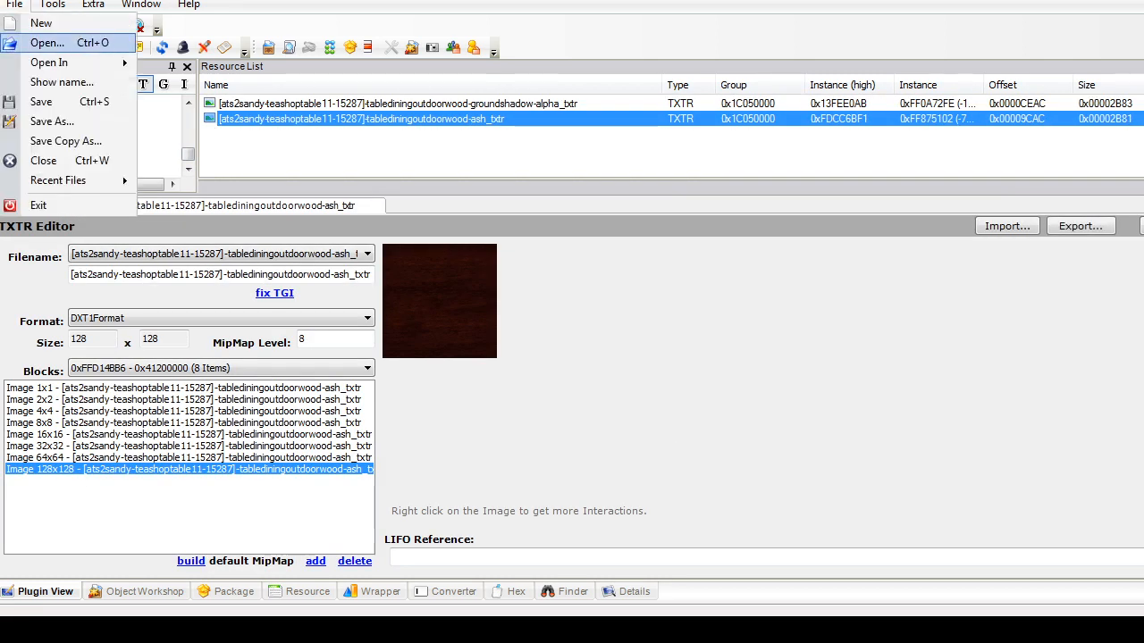
{"action": "left_click", "coordinate": [35, 42]}
{"action": "scroll", "coordinate": [375, 233], "scroll_direction": "down", "scroll_amount": 5}
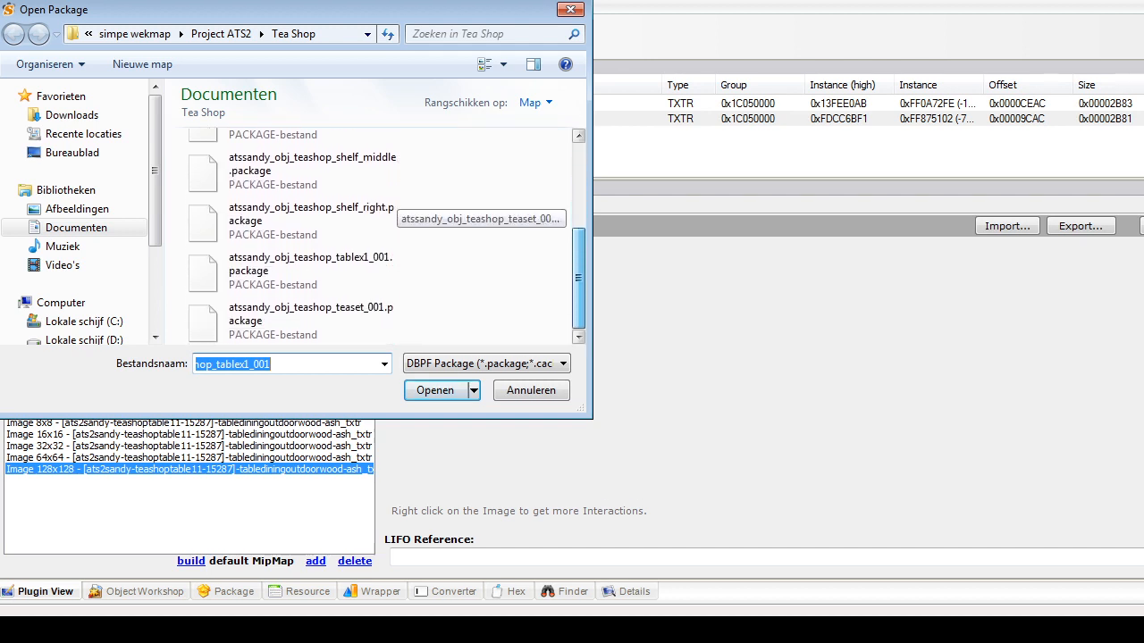
{"action": "scroll", "coordinate": [376, 237], "scroll_direction": "up", "scroll_amount": 2}
{"action": "scroll", "coordinate": [375, 236], "scroll_direction": "down", "scroll_amount": 2}
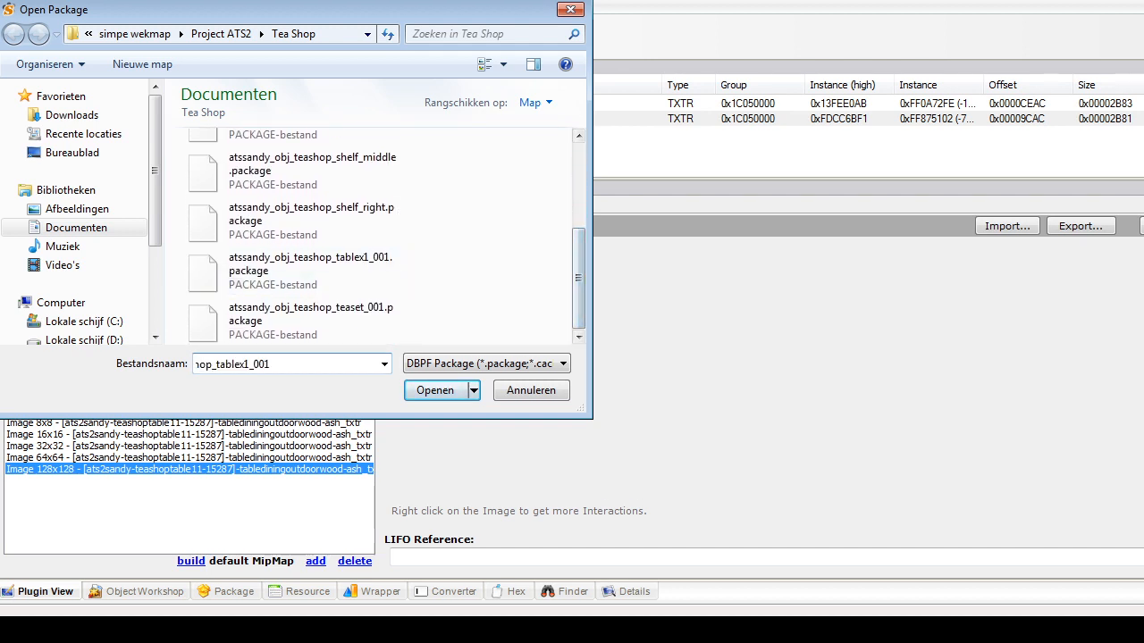
{"action": "left_click", "coordinate": [294, 320]}
{"action": "left_click", "coordinate": [435, 390]}
{"action": "left_click", "coordinate": [312, 119]}
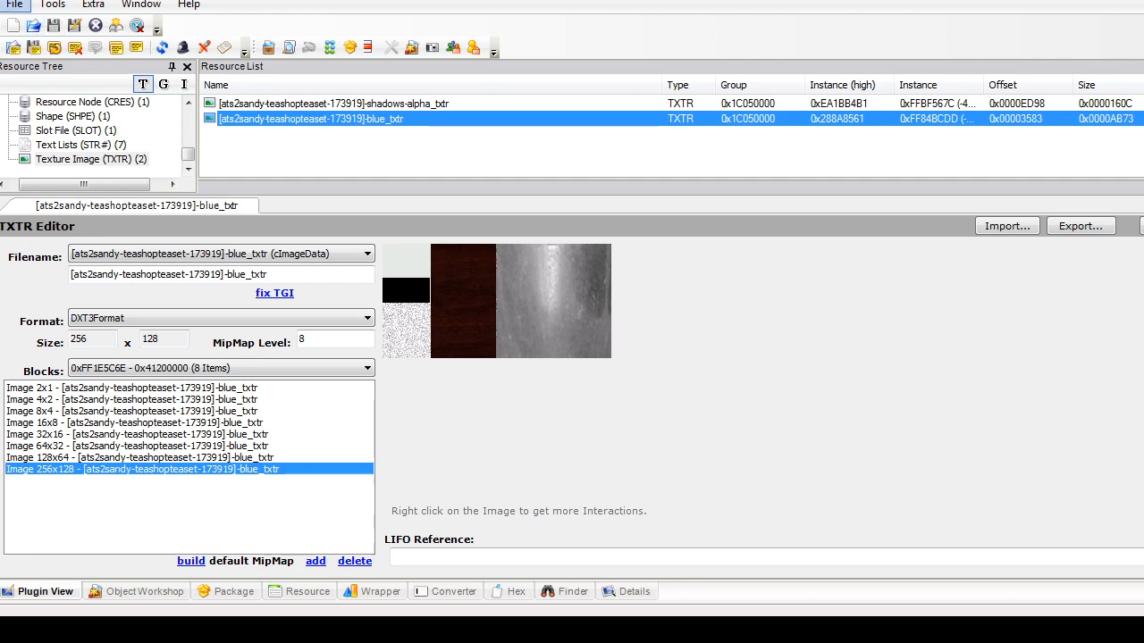
{"action": "left_click", "coordinate": [40, 161]}
Step: Switch to the browser and examine the furniture pieces offered on the Around the Sims 2 Tea Shop page
{"action": "key", "text": "alt+Tab"}
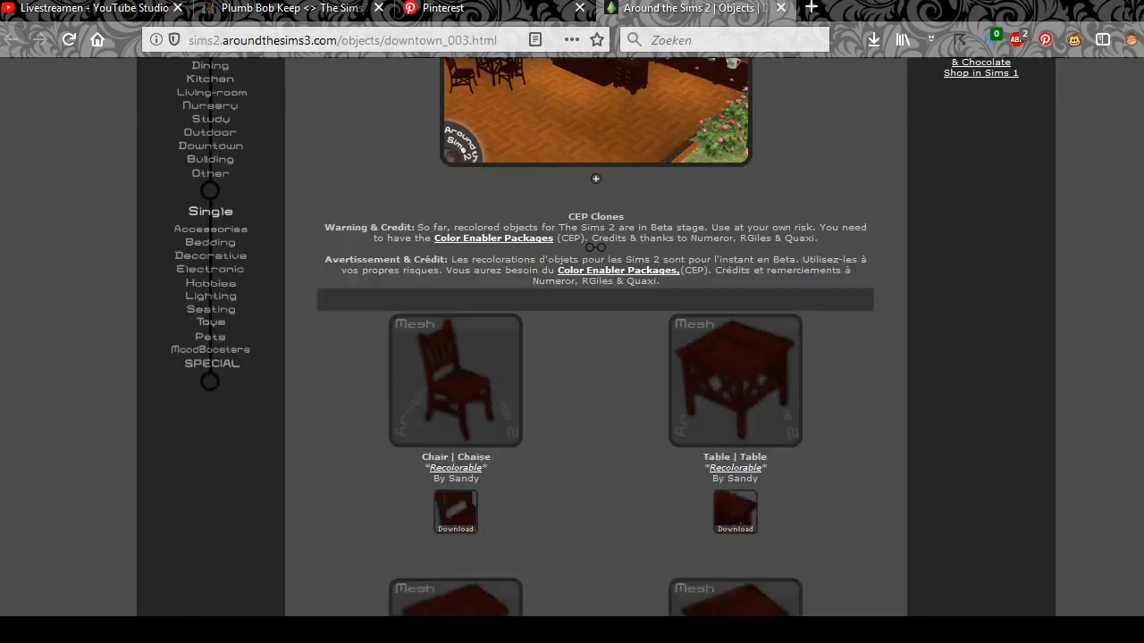
{"action": "scroll", "coordinate": [595, 358], "scroll_direction": "up", "scroll_amount": 5}
{"action": "scroll", "coordinate": [595, 357], "scroll_direction": "down", "scroll_amount": 2}
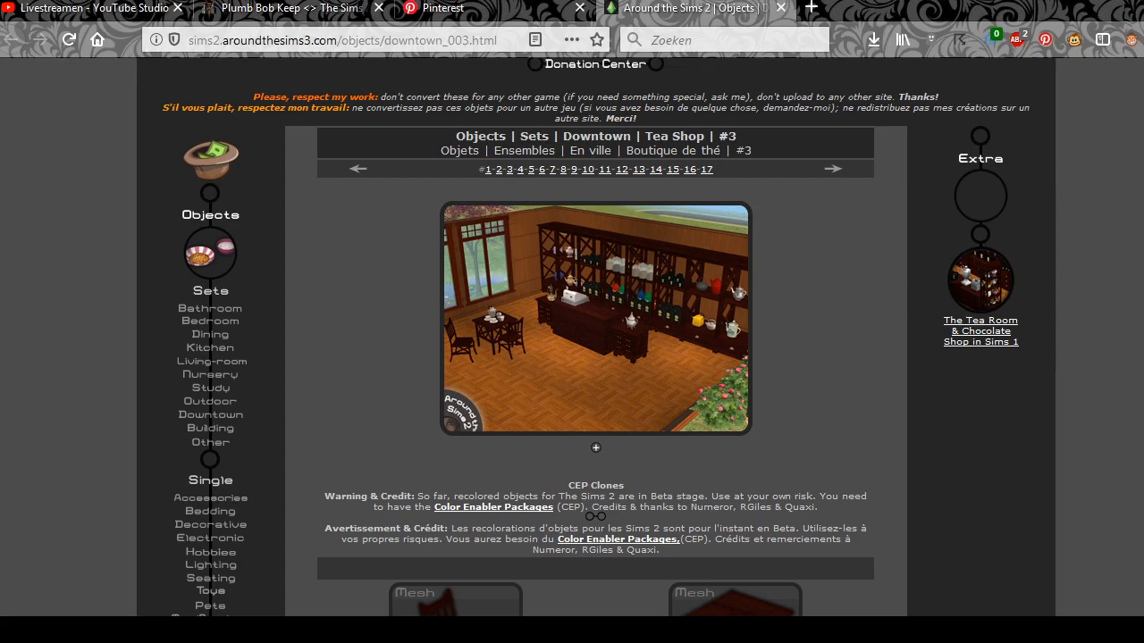
{"action": "scroll", "coordinate": [595, 357], "scroll_direction": "down", "scroll_amount": 20}
{"action": "scroll", "coordinate": [595, 358], "scroll_direction": "up", "scroll_amount": 20}
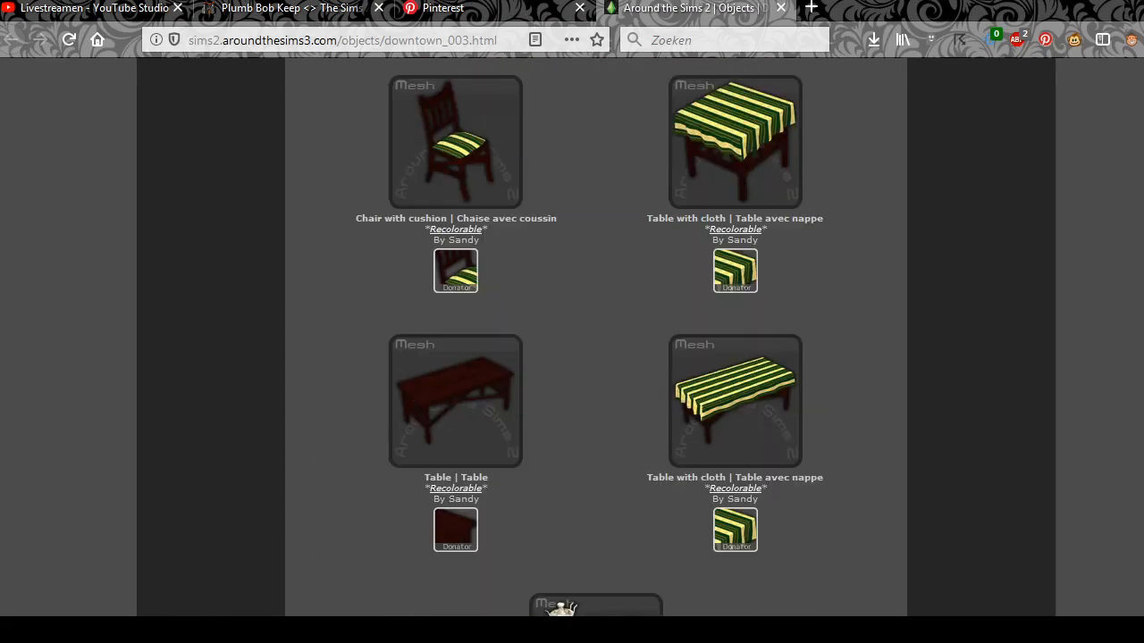
{"action": "scroll", "coordinate": [595, 357], "scroll_direction": "down", "scroll_amount": 15}
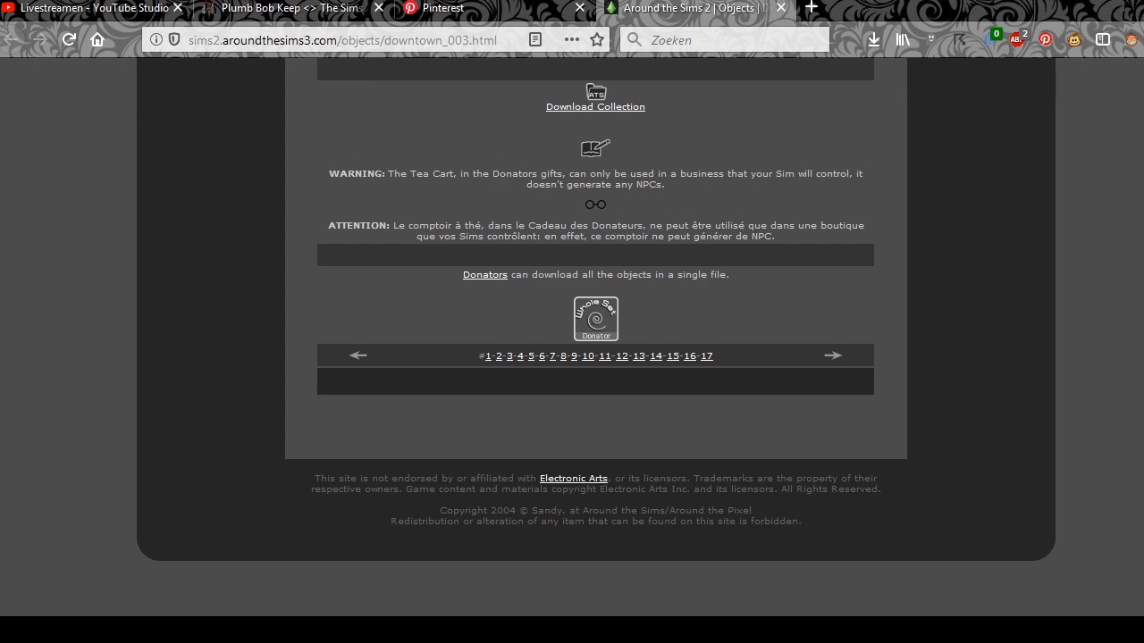
{"action": "scroll", "coordinate": [595, 357], "scroll_direction": "up", "scroll_amount": 18}
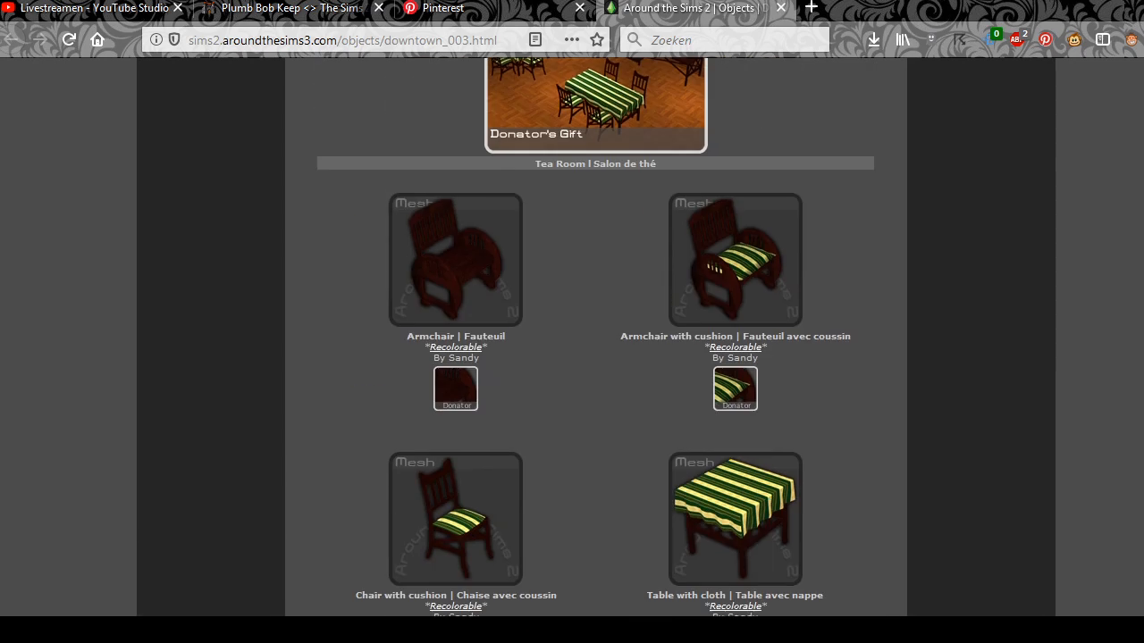
{"action": "scroll", "coordinate": [595, 358], "scroll_direction": "up", "scroll_amount": 3}
{"action": "scroll", "coordinate": [595, 357], "scroll_direction": "down", "scroll_amount": 8}
{"action": "scroll", "coordinate": [595, 357], "scroll_direction": "up", "scroll_amount": 15}
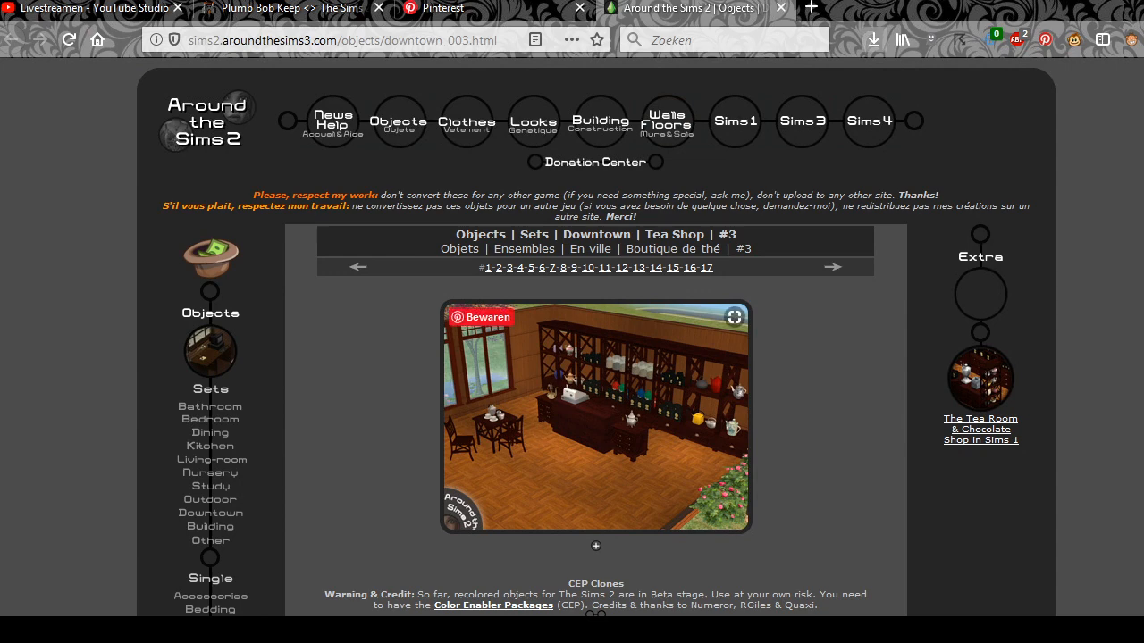
Step: In the file explorer, open the fgfg folder in Project ATS2 and inspect the contents of atssandy_obj_teashop_chair_001.zip
{"action": "key", "text": "alt+Tab"}
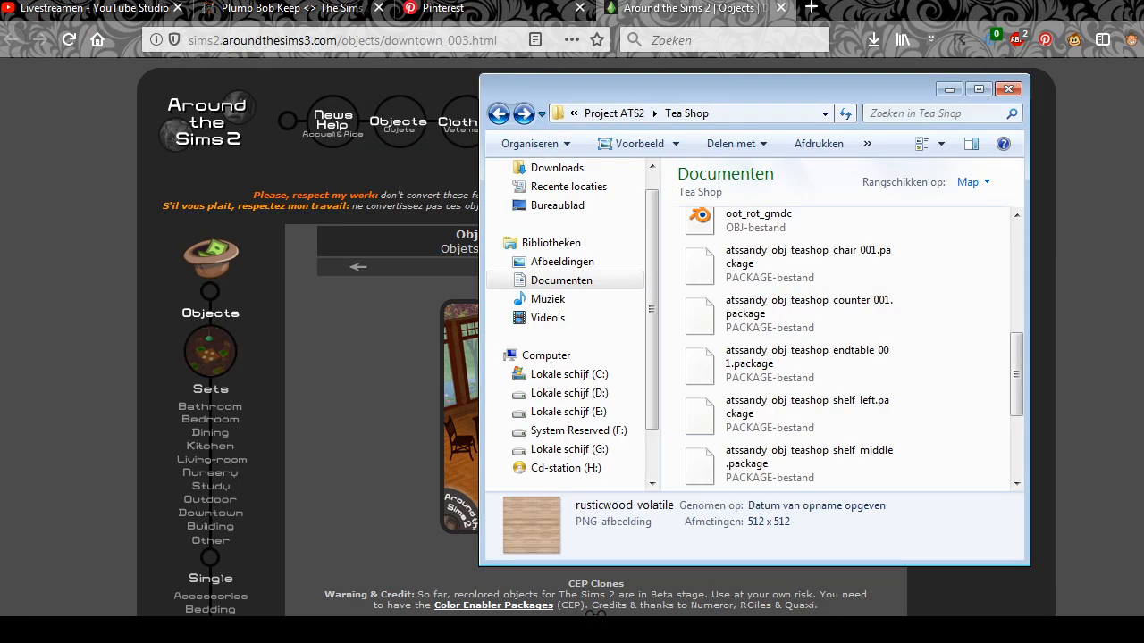
{"action": "left_click", "coordinate": [498, 114]}
{"action": "double_click", "coordinate": [777, 236]}
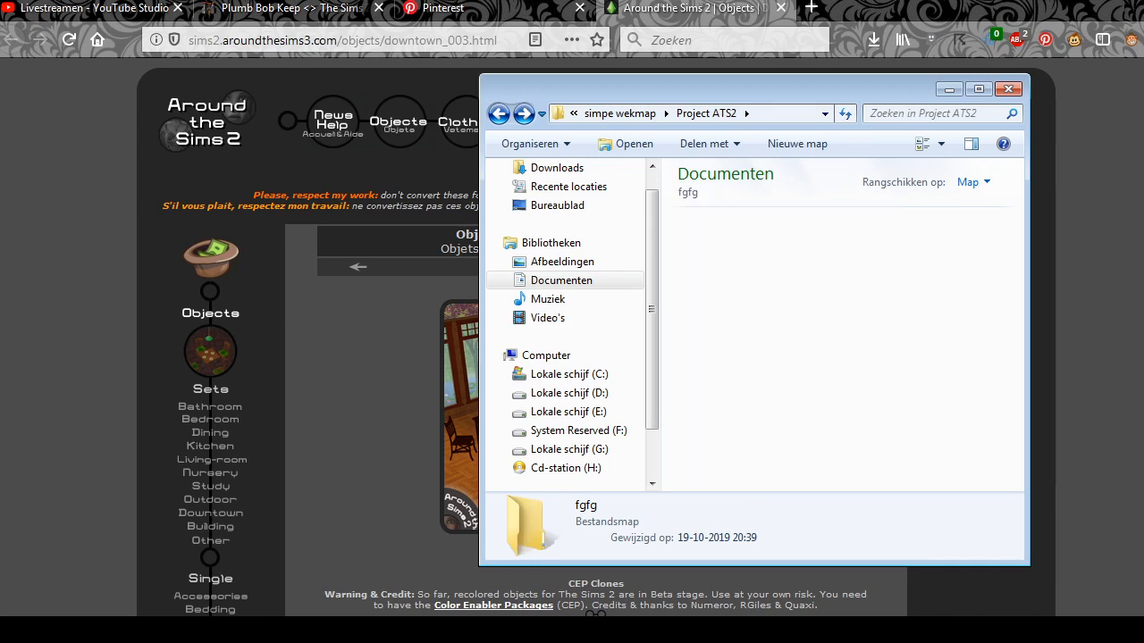
{"action": "left_click", "coordinate": [777, 235]}
{"action": "key", "text": "Return"}
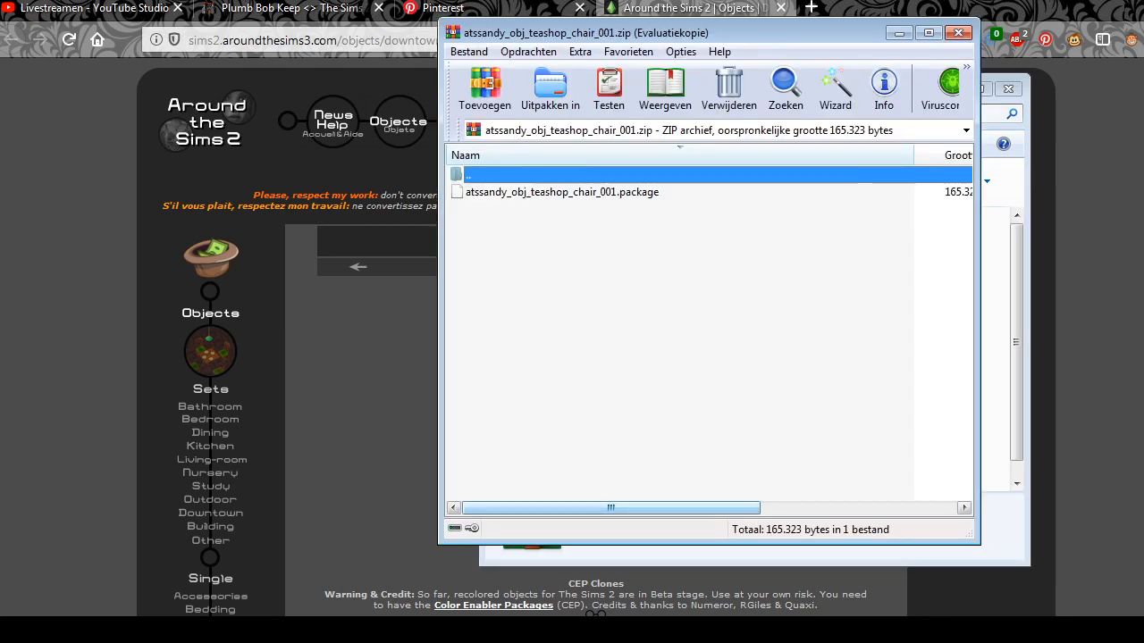
{"action": "key", "text": "Escape"}
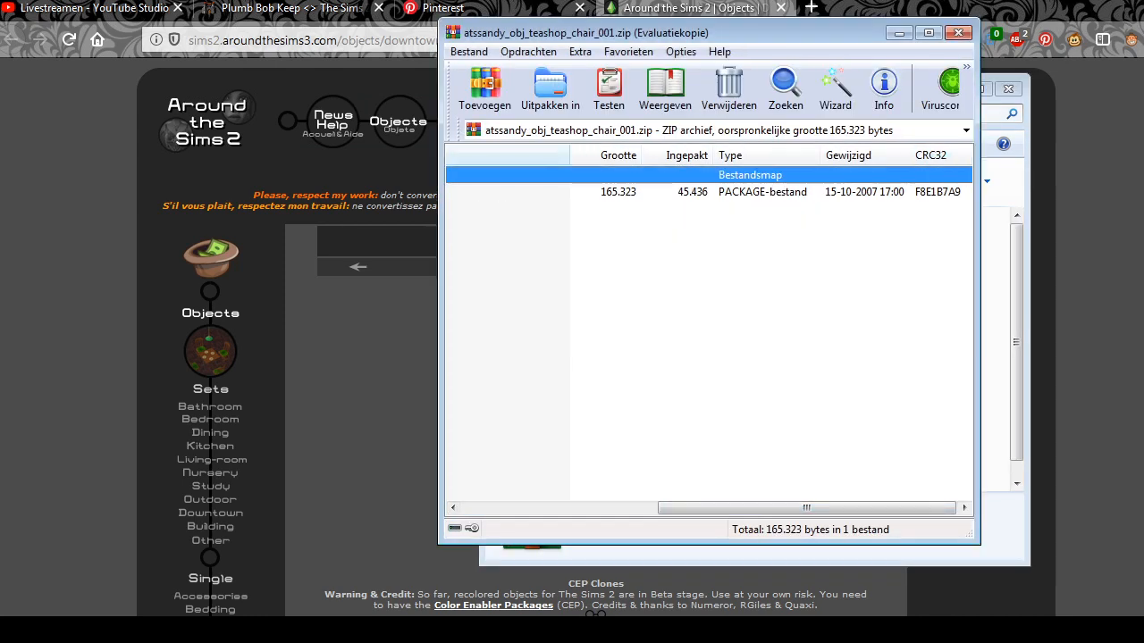
{"action": "left_click", "coordinate": [958, 33]}
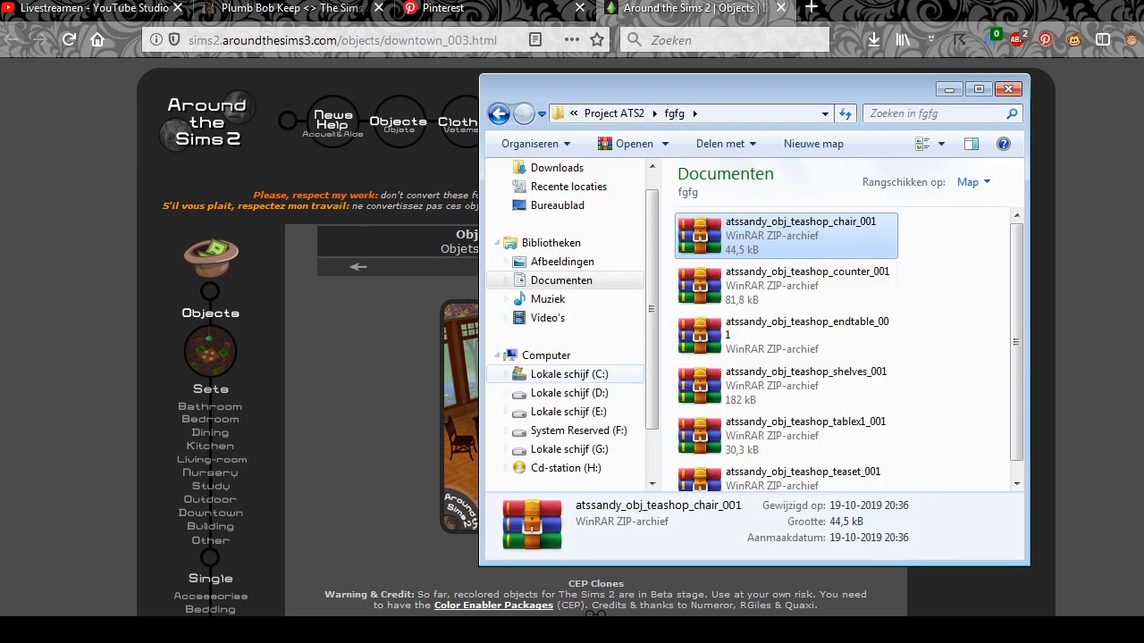
{"action": "left_click", "coordinate": [420, 344]}
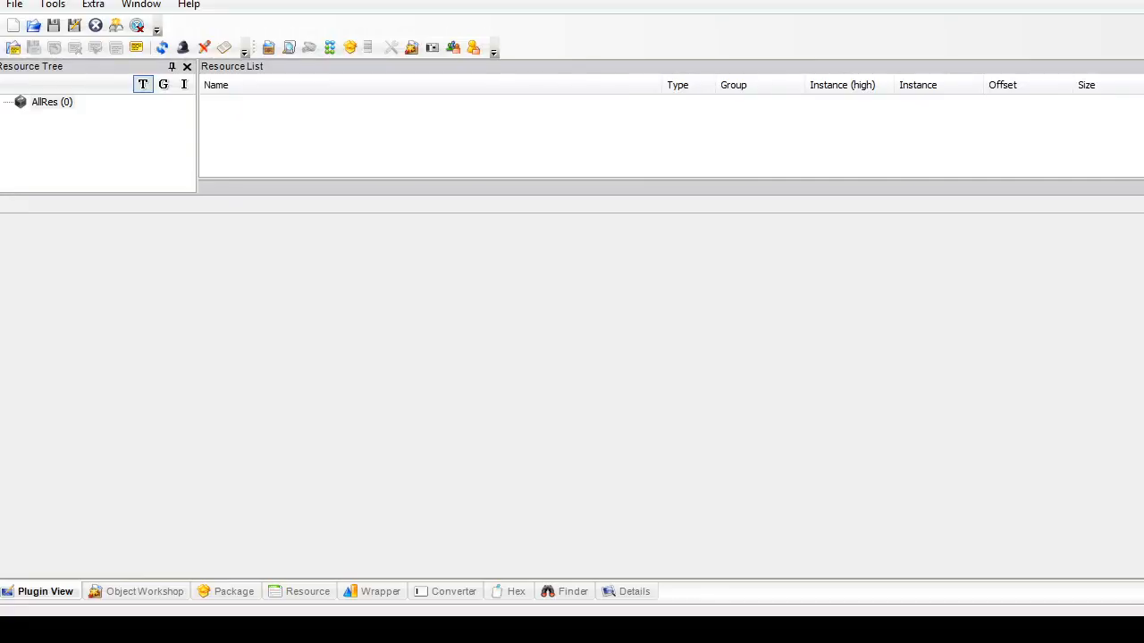
{"action": "left_click", "coordinate": [14, 5]}
{"action": "mouse_move", "coordinate": [59, 180]}
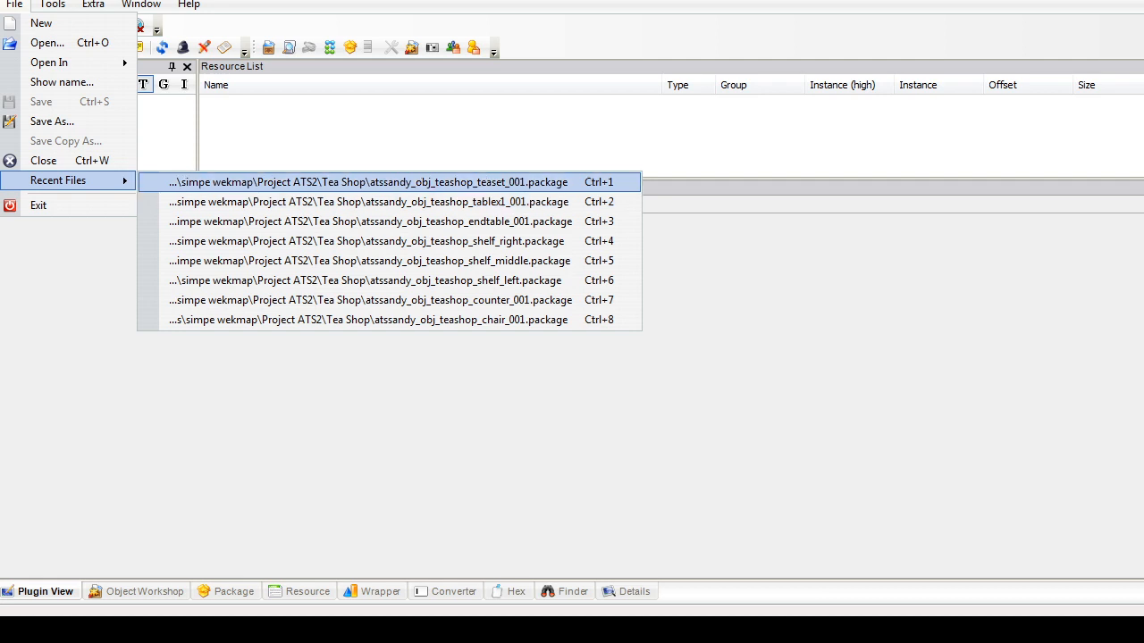
{"action": "left_click", "coordinate": [47, 42]}
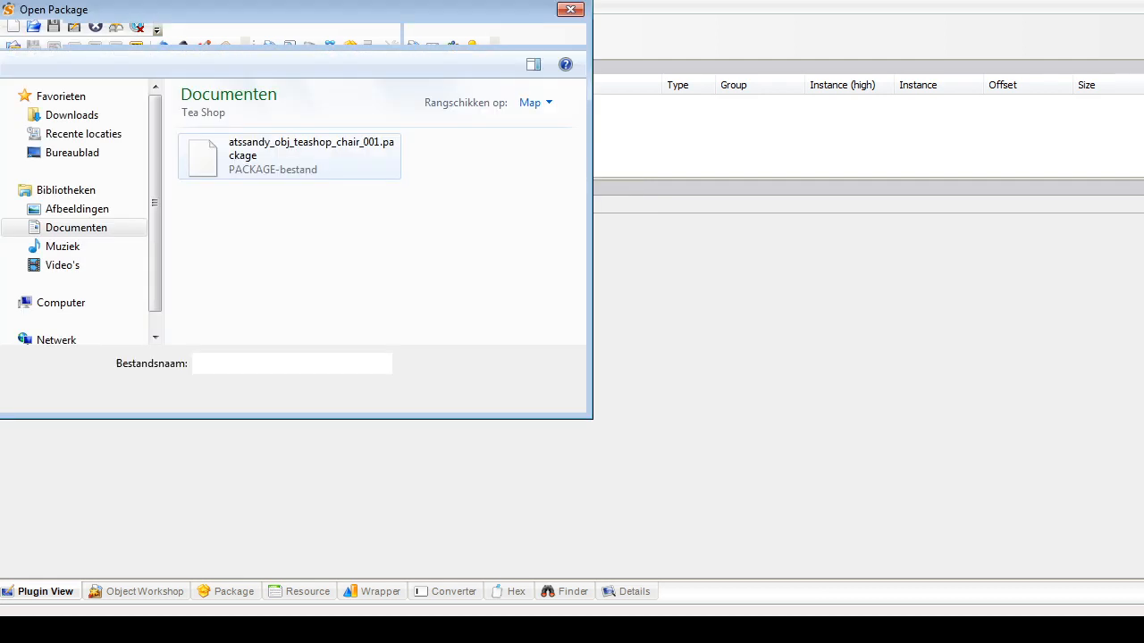
{"action": "key", "text": "Escape"}
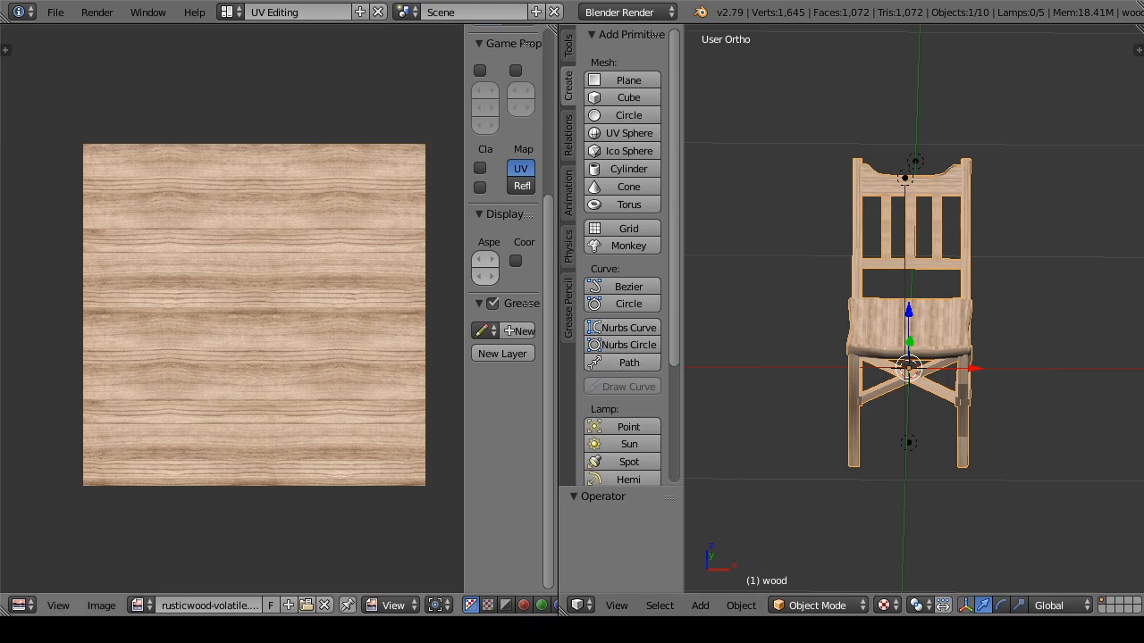
{"action": "left_click", "coordinate": [55, 11]}
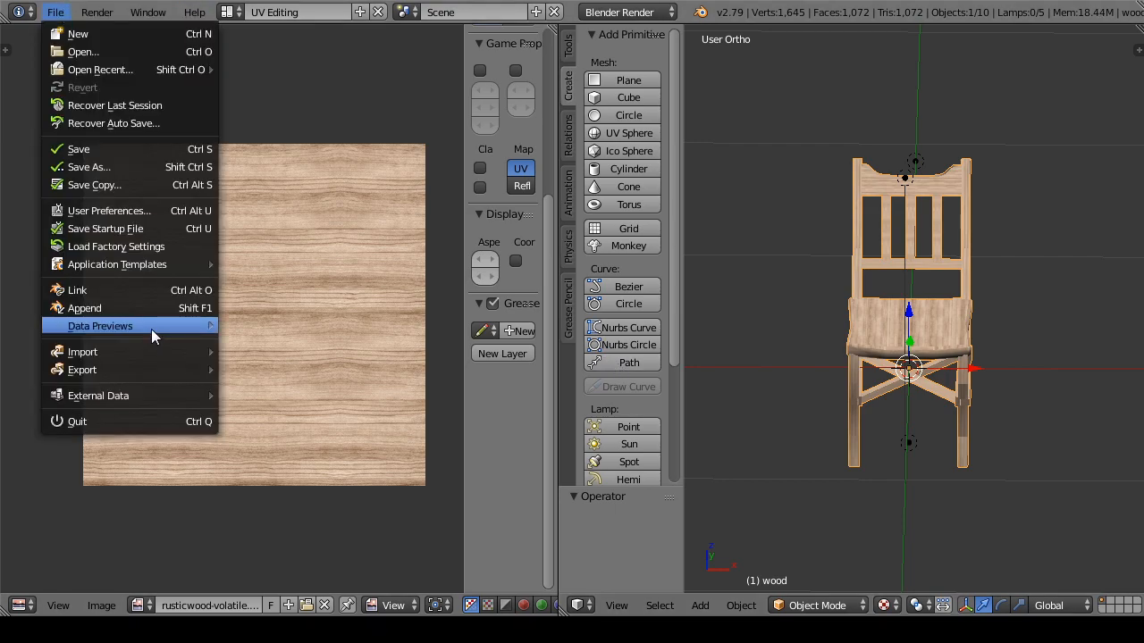
{"action": "mouse_move", "coordinate": [155, 355]}
{"action": "left_click", "coordinate": [303, 461]}
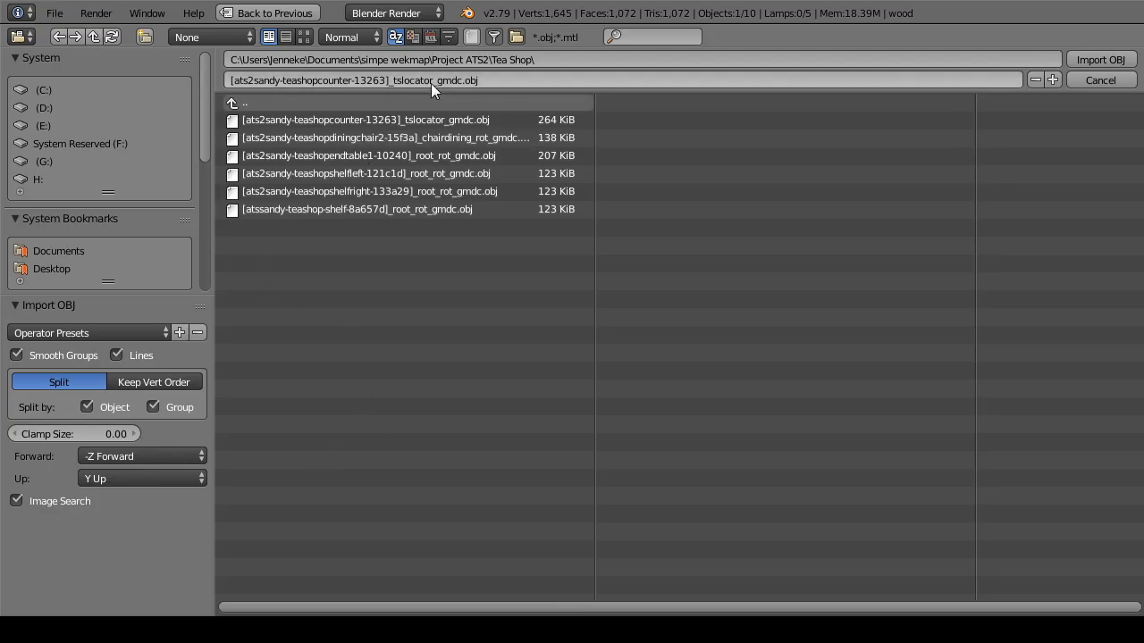
{"action": "left_click", "coordinate": [440, 122]}
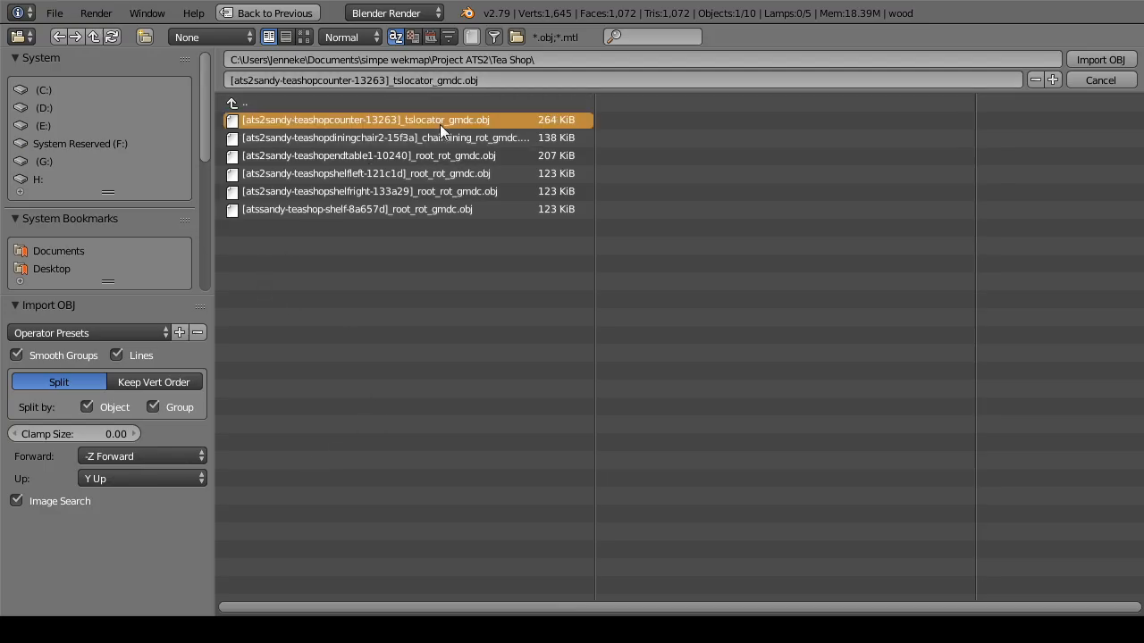
{"action": "left_click", "coordinate": [1087, 83]}
Step: Cancel the OBJ import and unhide the METAL, counterfinish and countertop objects in the scene
{"action": "left_click", "coordinate": [230, 12]}
{"action": "left_click", "coordinate": [390, 116]}
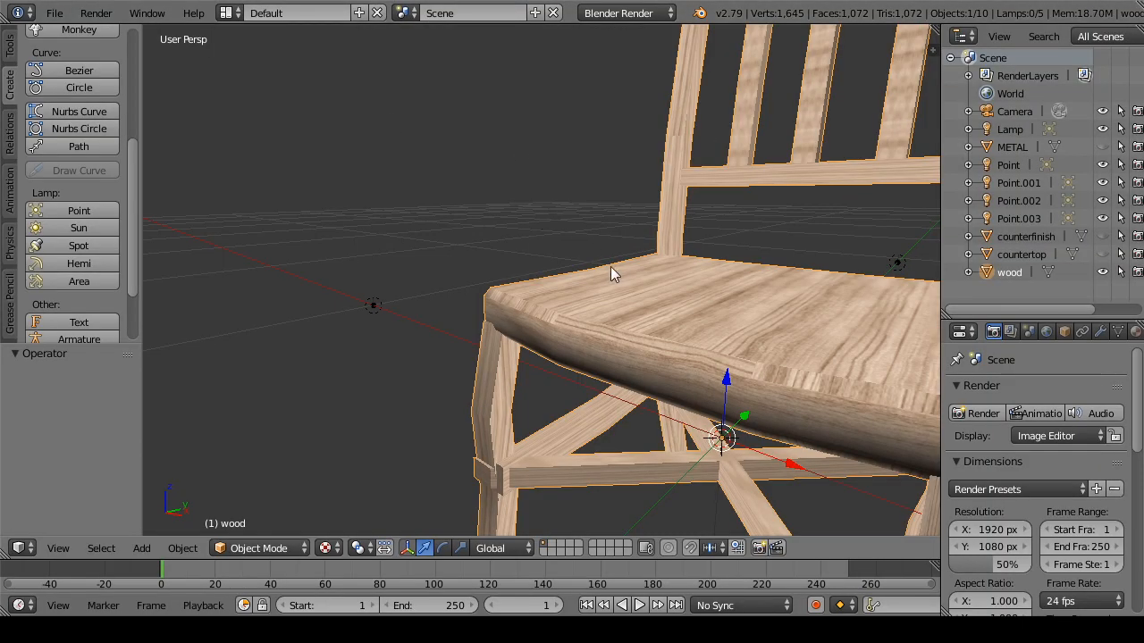
{"action": "left_click_drag", "start_coordinate": [611, 266], "coordinate": [861, 347]}
{"action": "left_click", "coordinate": [1004, 148]}
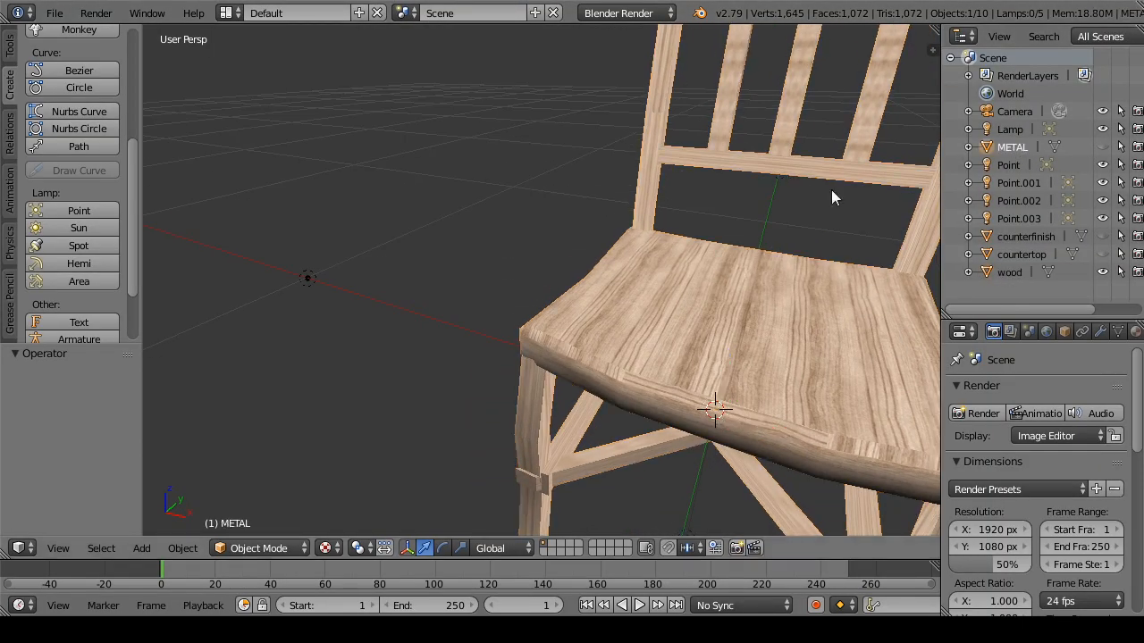
{"action": "scroll", "coordinate": [831, 190], "scroll_direction": "down", "scroll_amount": 6}
{"action": "left_click", "coordinate": [1102, 147]}
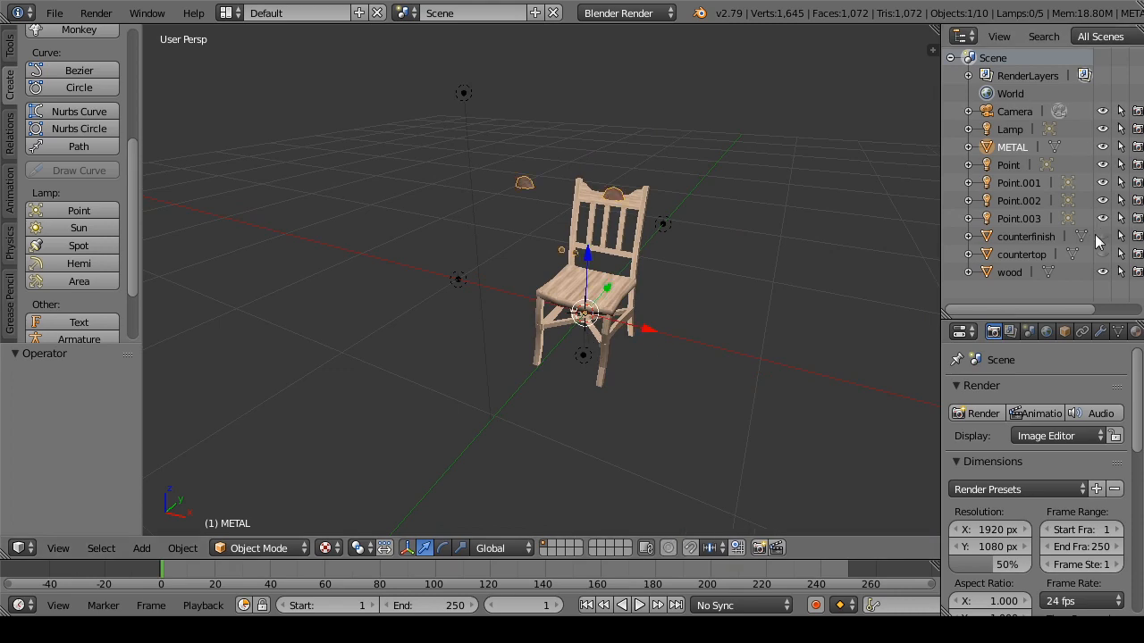
{"action": "left_click", "coordinate": [1102, 236]}
{"action": "left_click", "coordinate": [1102, 255]}
Step: Move the wood chair -1.076 along the X axis so it stands beside the counter
{"action": "left_click_drag", "start_coordinate": [661, 331], "coordinate": [575, 252]}
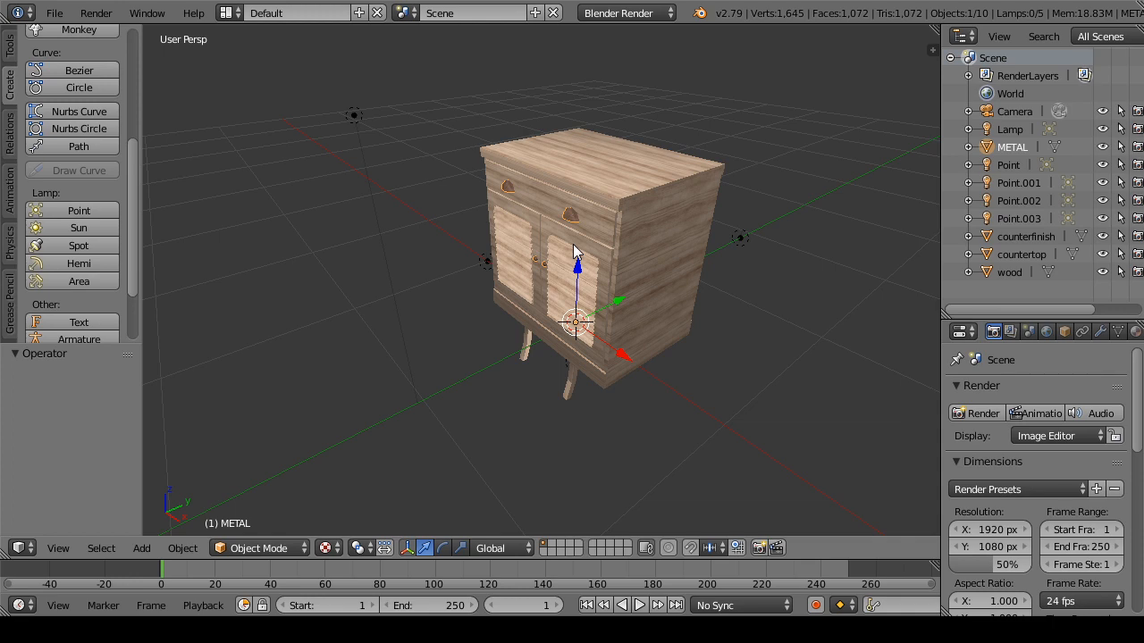
{"action": "left_click_drag", "start_coordinate": [575, 256], "coordinate": [651, 229]}
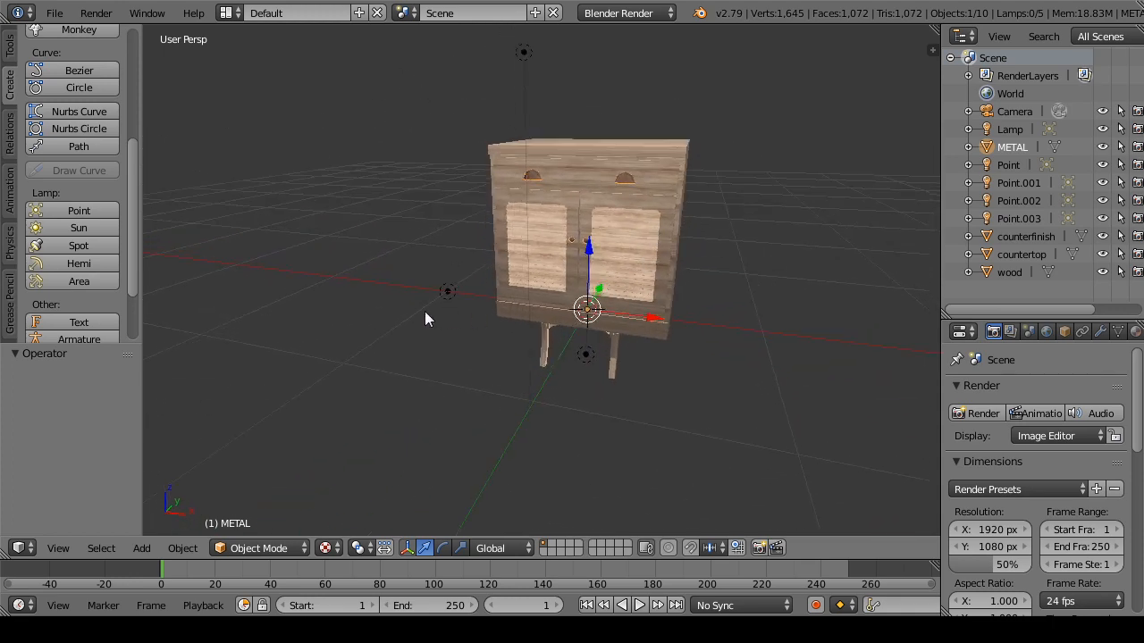
{"action": "left_click_drag", "start_coordinate": [456, 330], "coordinate": [470, 277]}
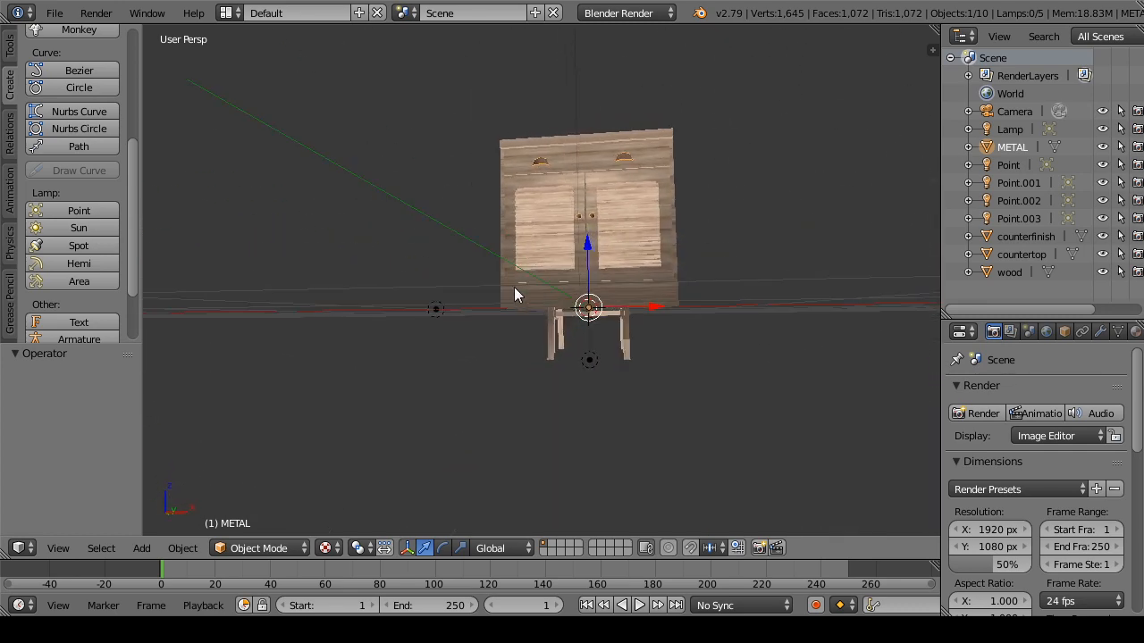
{"action": "right_click", "coordinate": [514, 287]}
{"action": "key", "text": "g"}
{"action": "key", "text": "x"}
{"action": "left_click", "coordinate": [486, 319]}
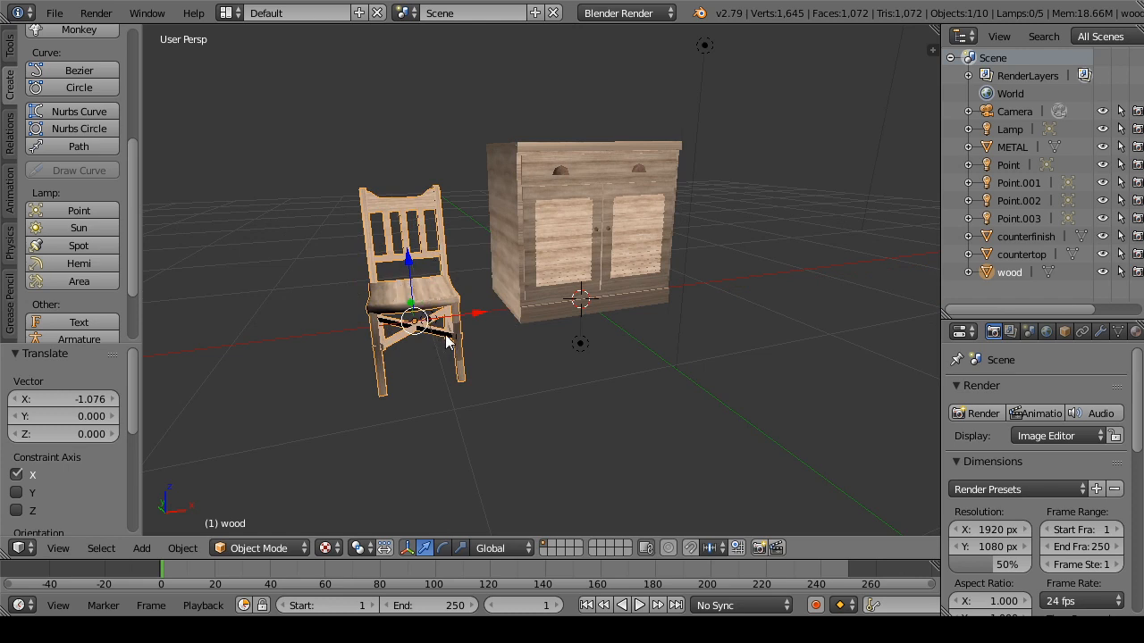
{"action": "left_click_drag", "start_coordinate": [558, 190], "coordinate": [549, 215]}
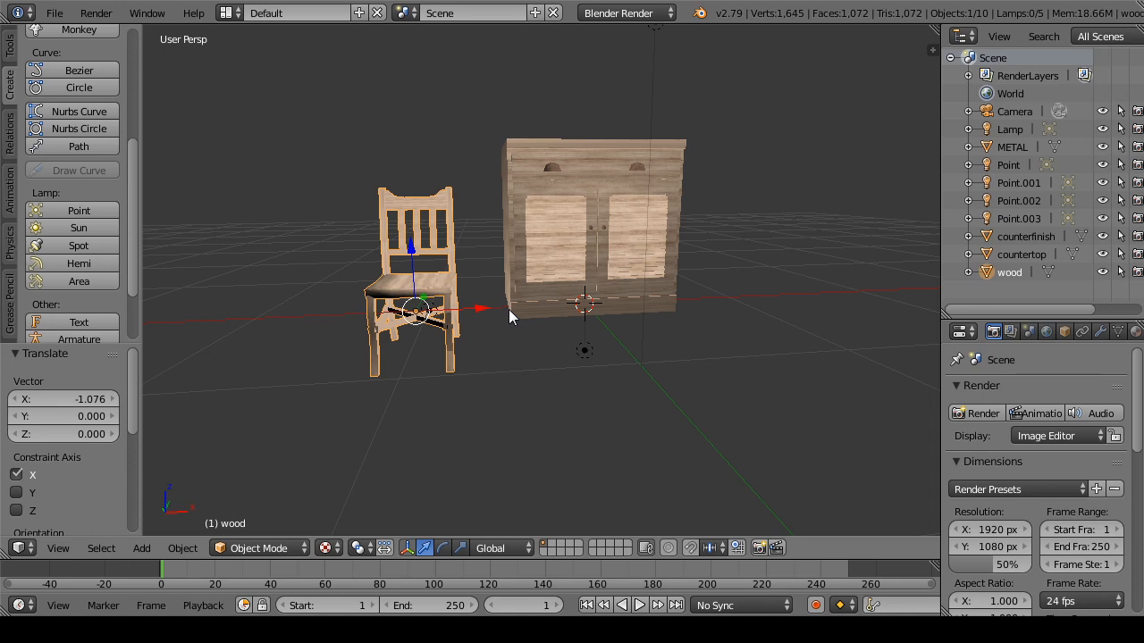
{"action": "left_click_drag", "start_coordinate": [561, 327], "coordinate": [463, 359]}
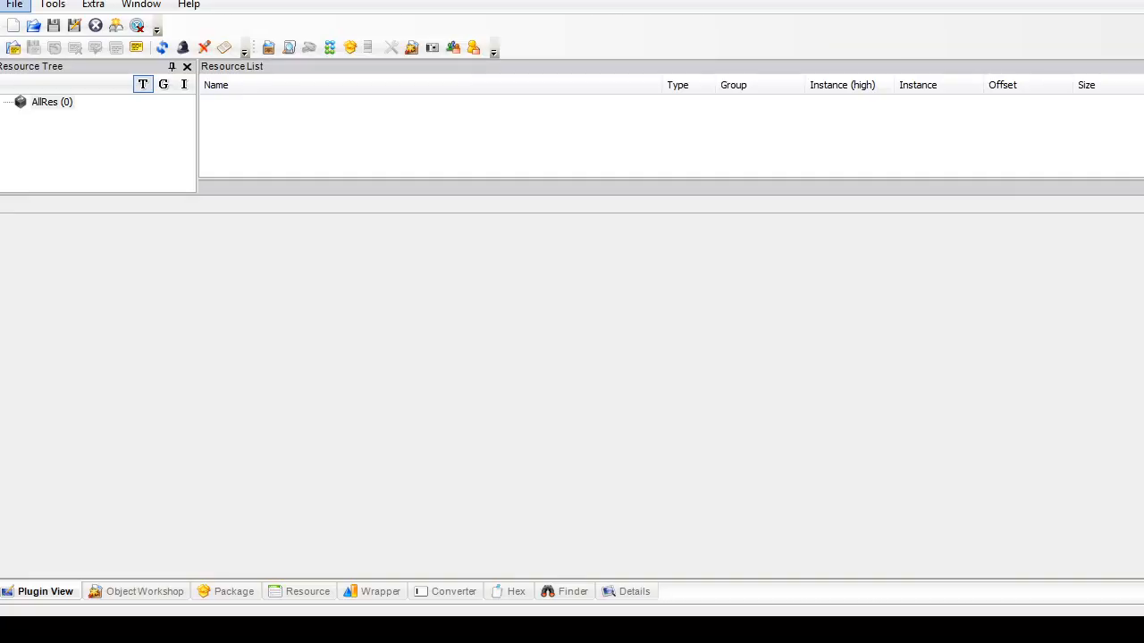
Step: Switch to SimPE and open atssandy_obj_teashop_endtable_001.package from the Tea Shop folder
{"action": "left_click", "coordinate": [14, 4]}
{"action": "left_click", "coordinate": [47, 42]}
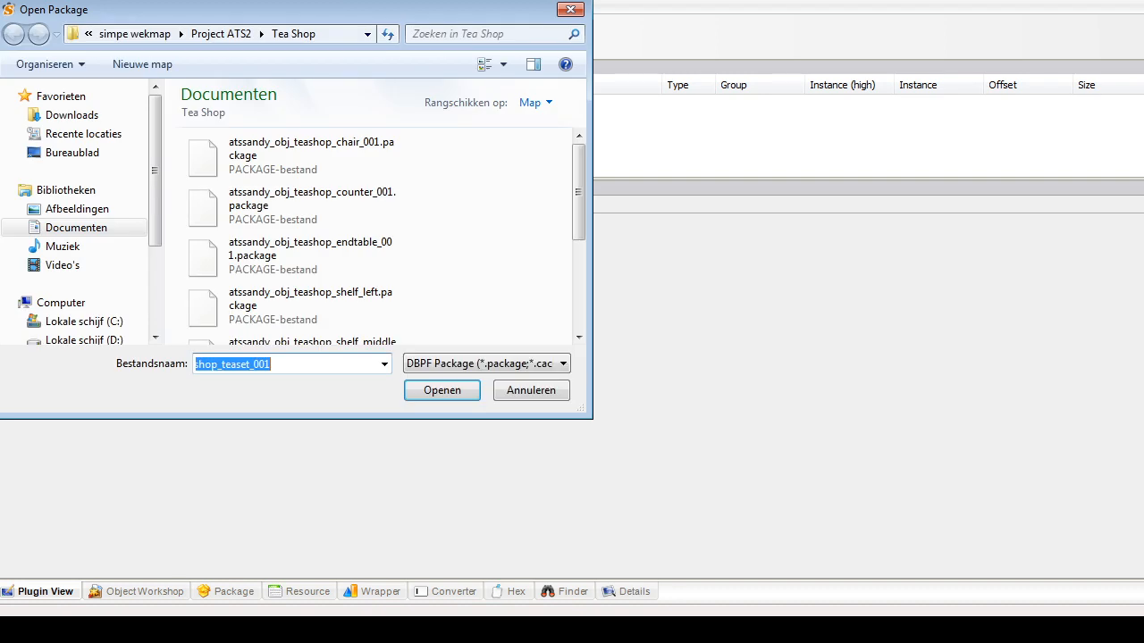
{"action": "scroll", "coordinate": [375, 232], "scroll_direction": "down", "scroll_amount": 4}
{"action": "scroll", "coordinate": [375, 232], "scroll_direction": "down", "scroll_amount": 2}
{"action": "left_click", "coordinate": [304, 268]}
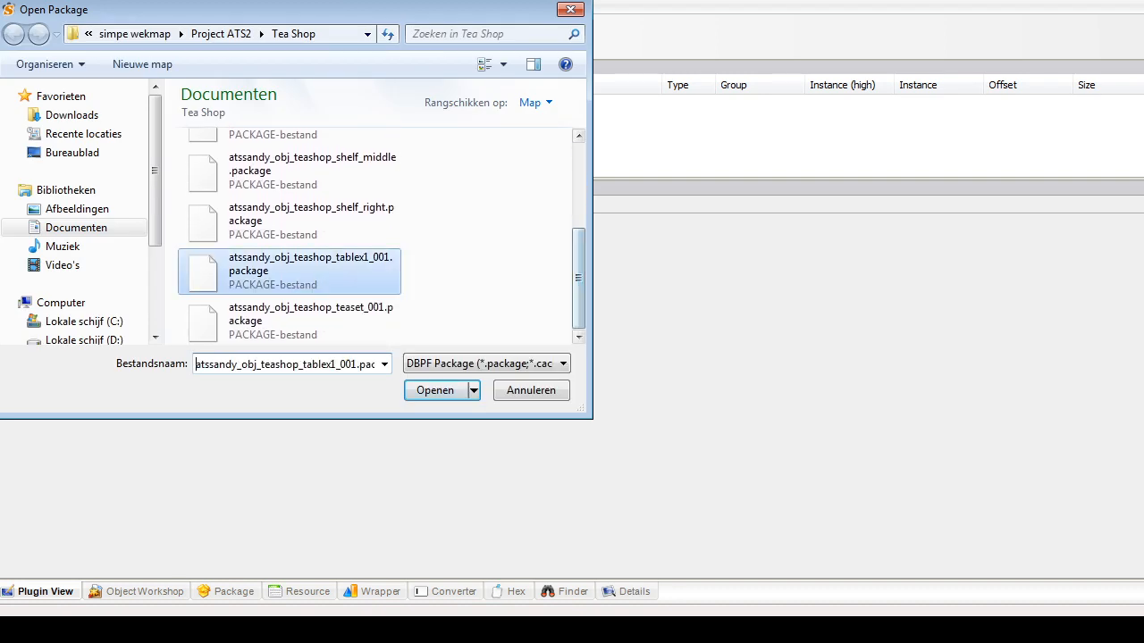
{"action": "scroll", "coordinate": [393, 286], "scroll_direction": "down", "scroll_amount": 1}
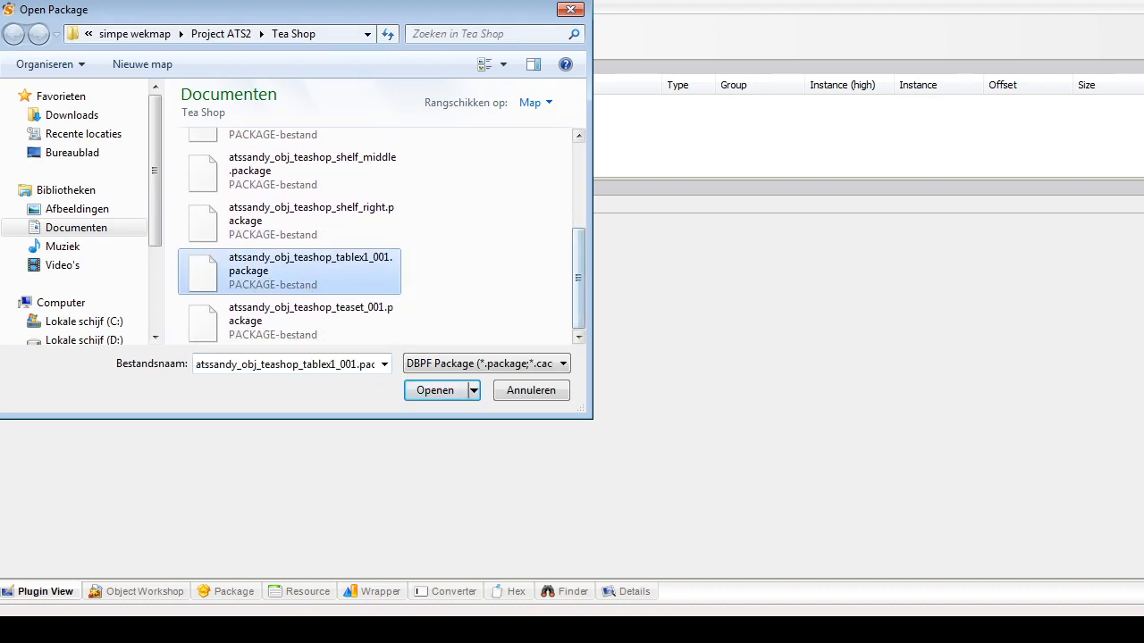
{"action": "scroll", "coordinate": [393, 286], "scroll_direction": "up", "scroll_amount": 4}
{"action": "left_click", "coordinate": [295, 156]}
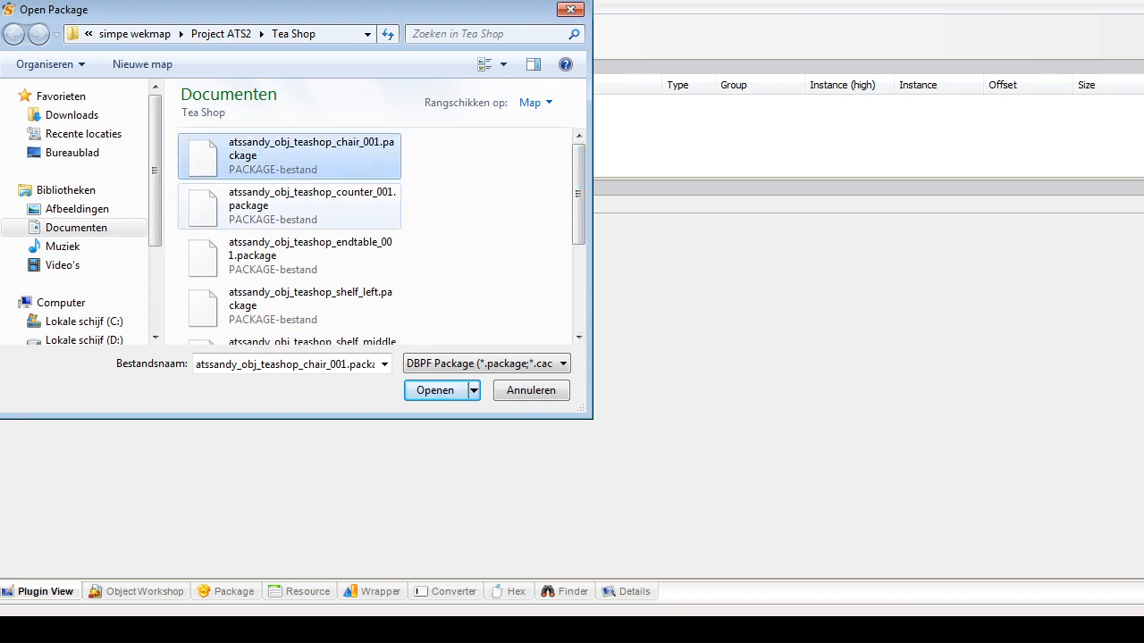
{"action": "left_click", "coordinate": [295, 206]}
{"action": "scroll", "coordinate": [393, 206], "scroll_direction": "down", "scroll_amount": 1}
{"action": "scroll", "coordinate": [393, 206], "scroll_direction": "up", "scroll_amount": 1}
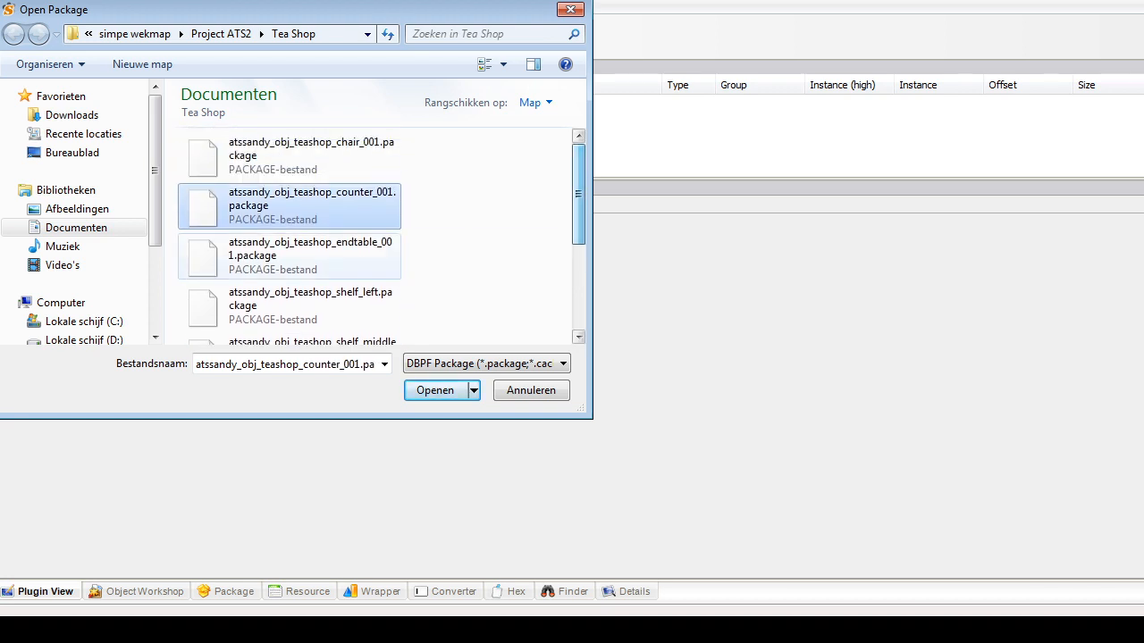
{"action": "left_click", "coordinate": [294, 255]}
{"action": "scroll", "coordinate": [393, 223], "scroll_direction": "down", "scroll_amount": 1}
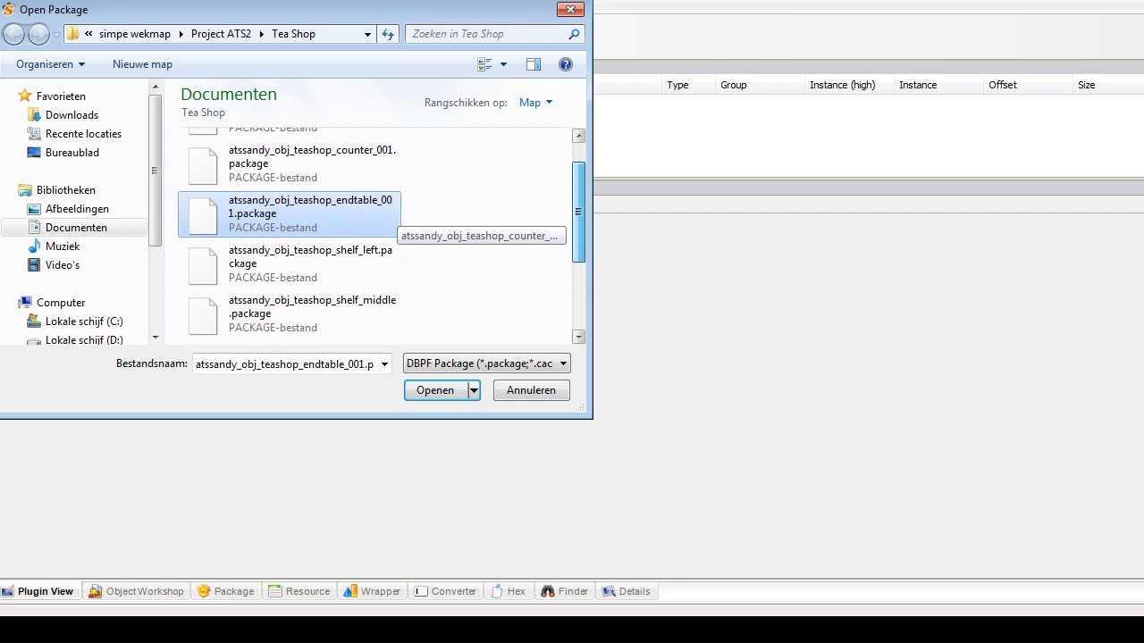
{"action": "scroll", "coordinate": [393, 223], "scroll_direction": "down", "scroll_amount": 2}
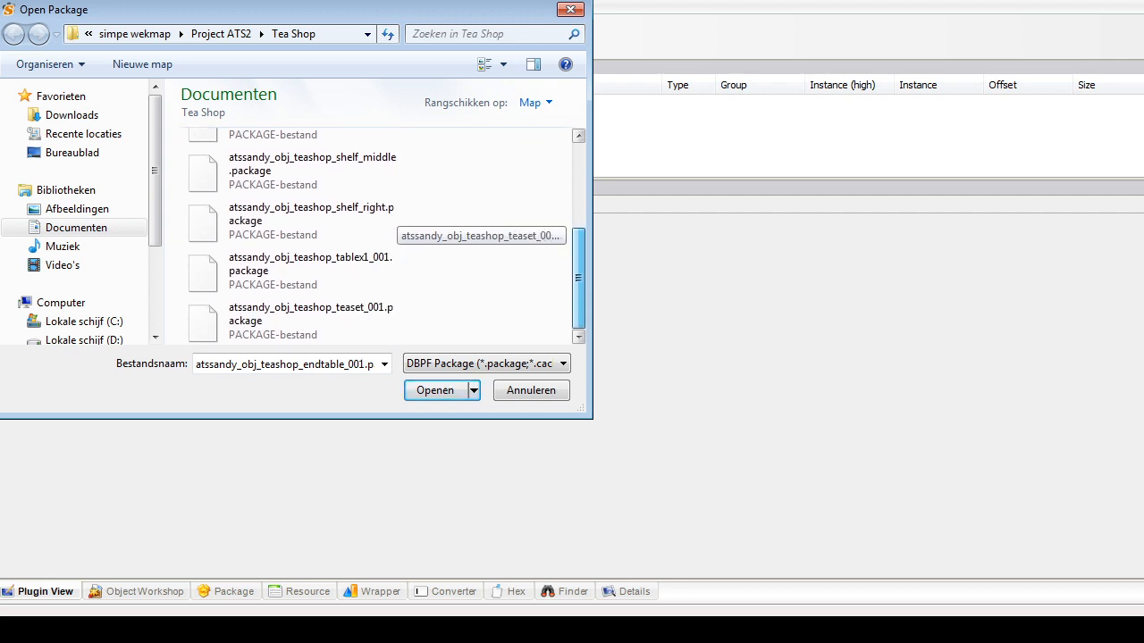
{"action": "key", "text": "Return"}
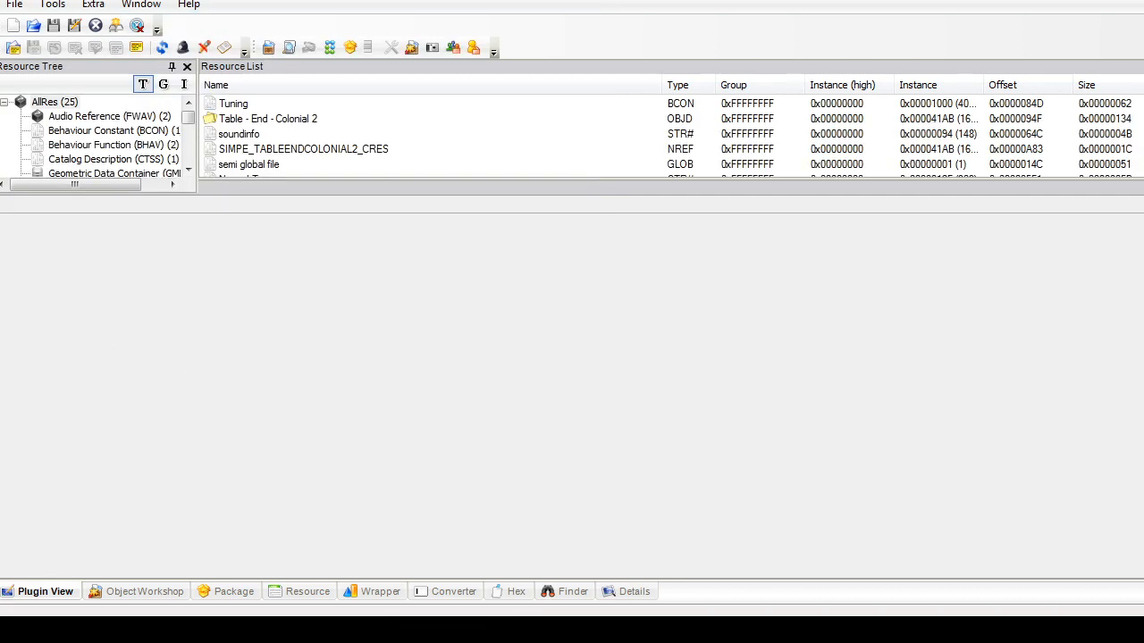
Step: View the end table's tablelightwood texture image and delete that texture resource from the package
{"action": "scroll", "coordinate": [99, 139], "scroll_direction": "down", "scroll_amount": 5}
{"action": "left_click", "coordinate": [104, 159]}
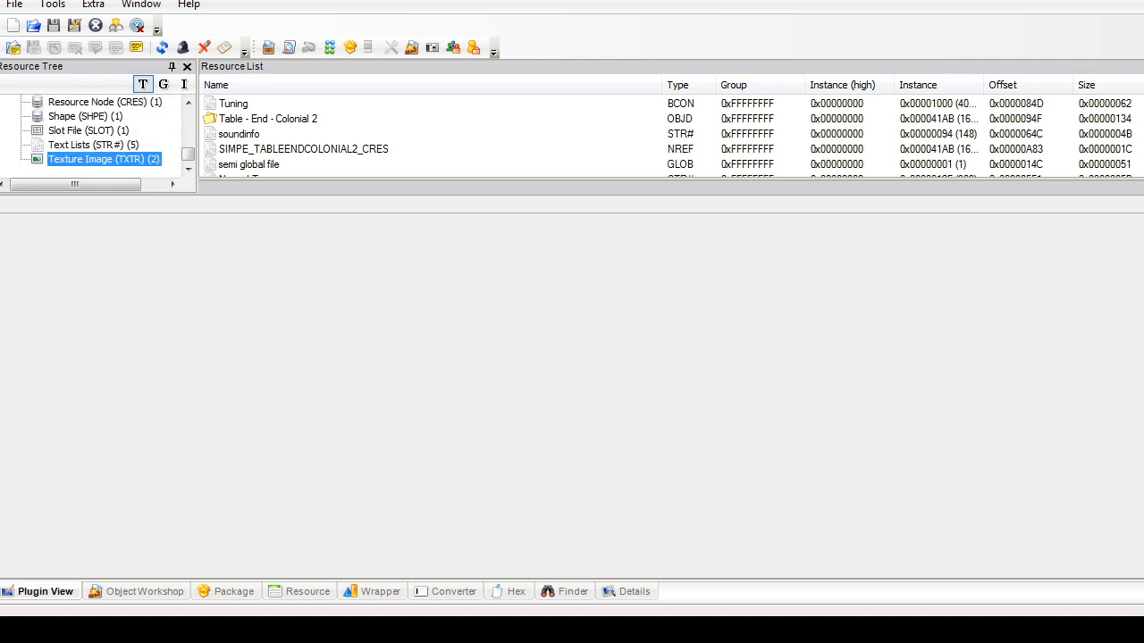
{"action": "left_click", "coordinate": [338, 104]}
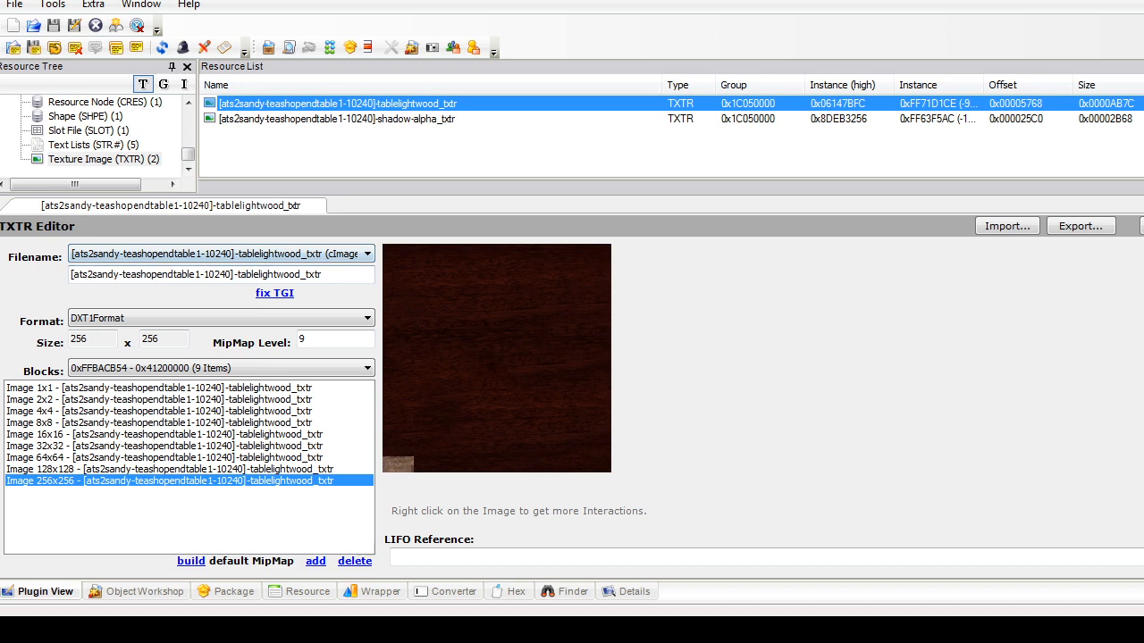
{"action": "right_click", "coordinate": [412, 316]}
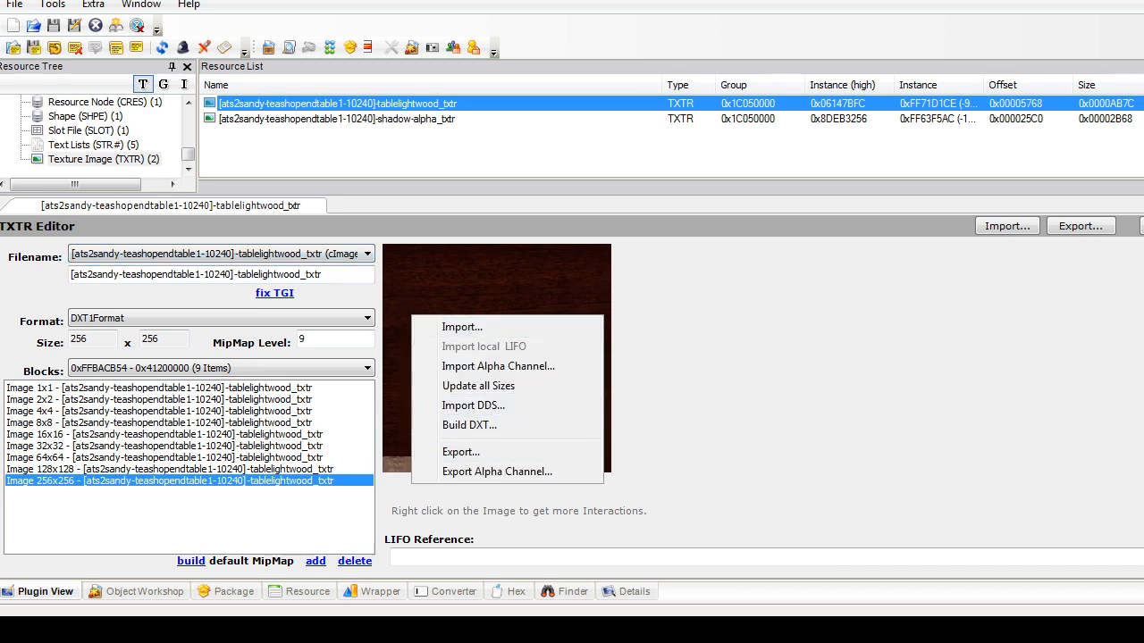
{"action": "right_click", "coordinate": [500, 105]}
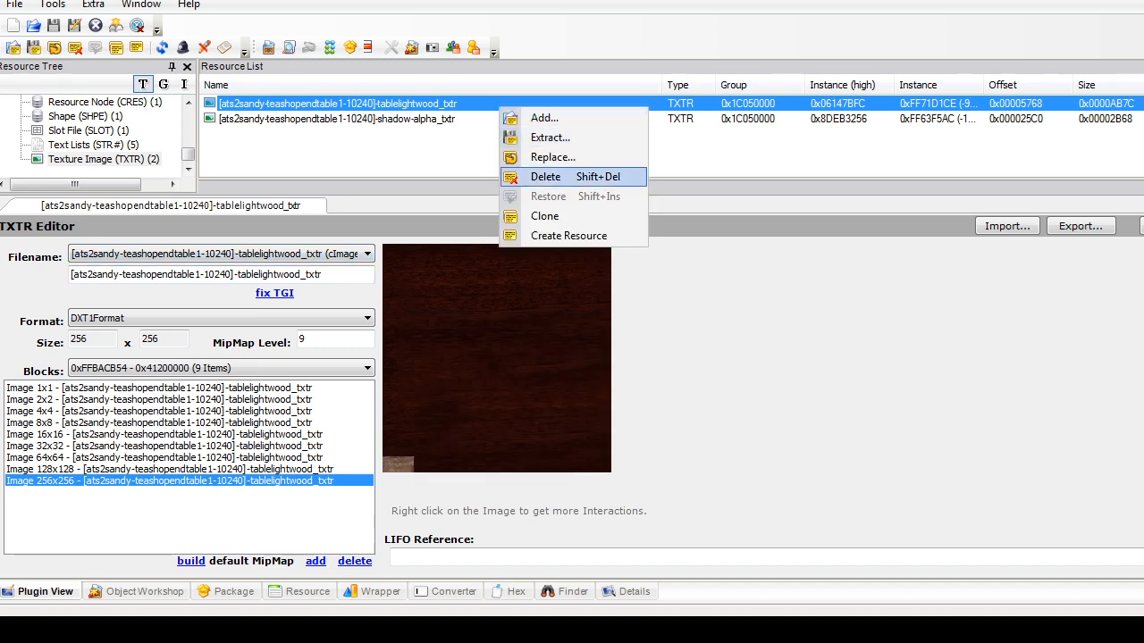
{"action": "left_click", "coordinate": [546, 177]}
Step: Switch to Notepad, copy the saved countertop material reference ending in counterclub_countertop_concrete_clean, and minimize the note
{"action": "key", "text": "alt+Tab"}
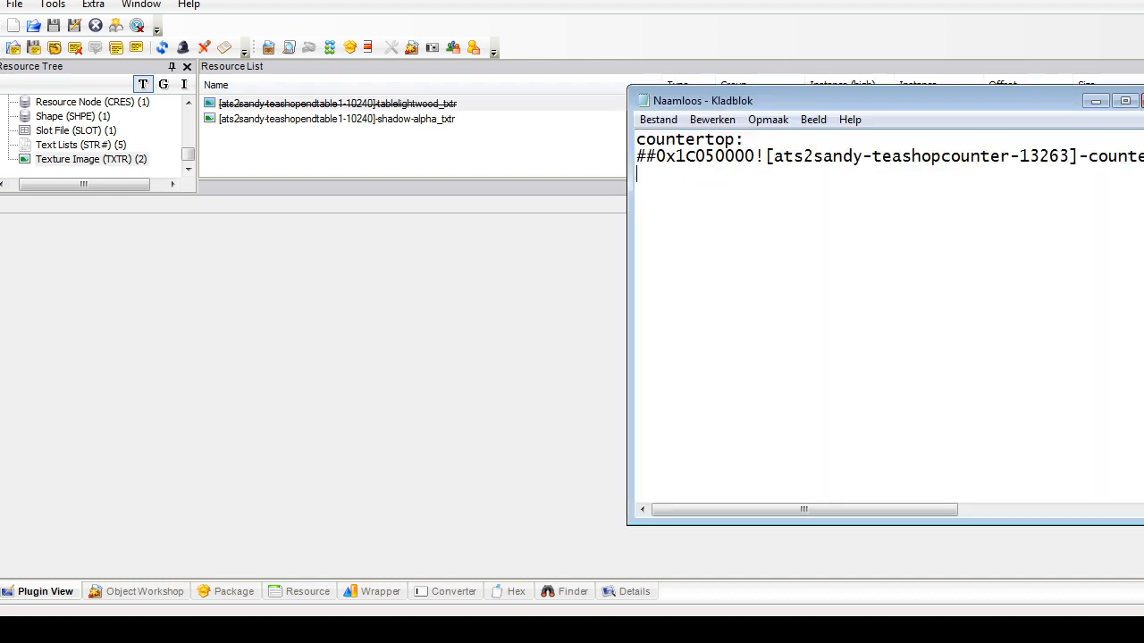
{"action": "left_click_drag", "start_coordinate": [637, 157], "coordinate": [1143, 157]}
{"action": "key", "text": "ctrl+c"}
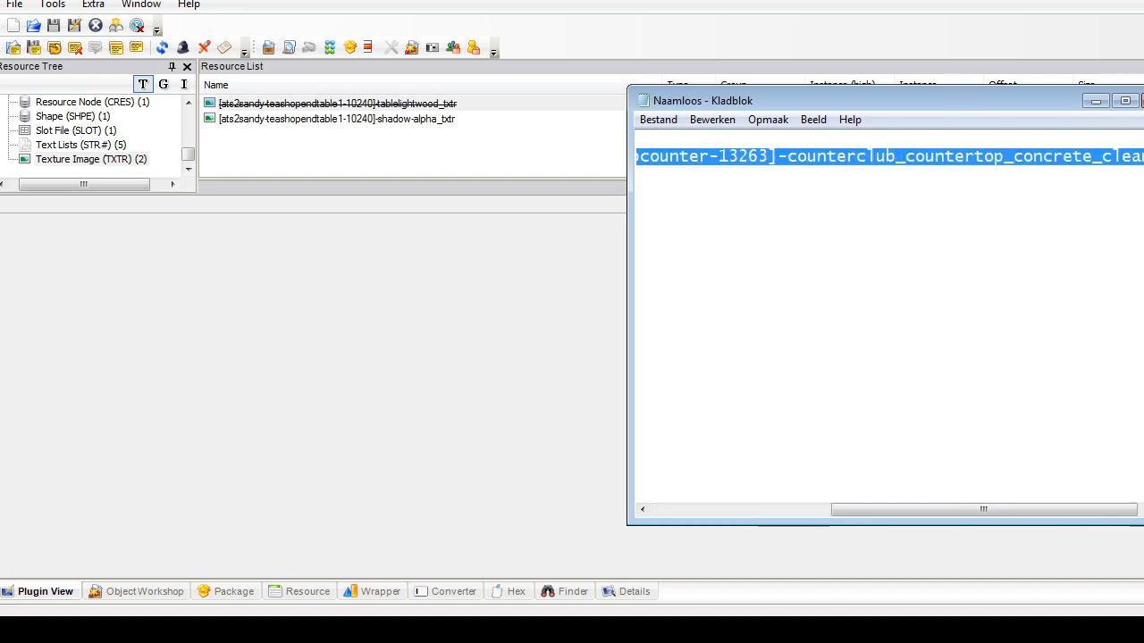
{"action": "left_click", "coordinate": [1095, 101]}
Step: In the end table's Shape, set the table part's material definition file to ##0x1C050000![ats2sandy-teashopcounter-13263]-counterclub_countertop_concrete_clean
{"action": "left_click", "coordinate": [72, 116]}
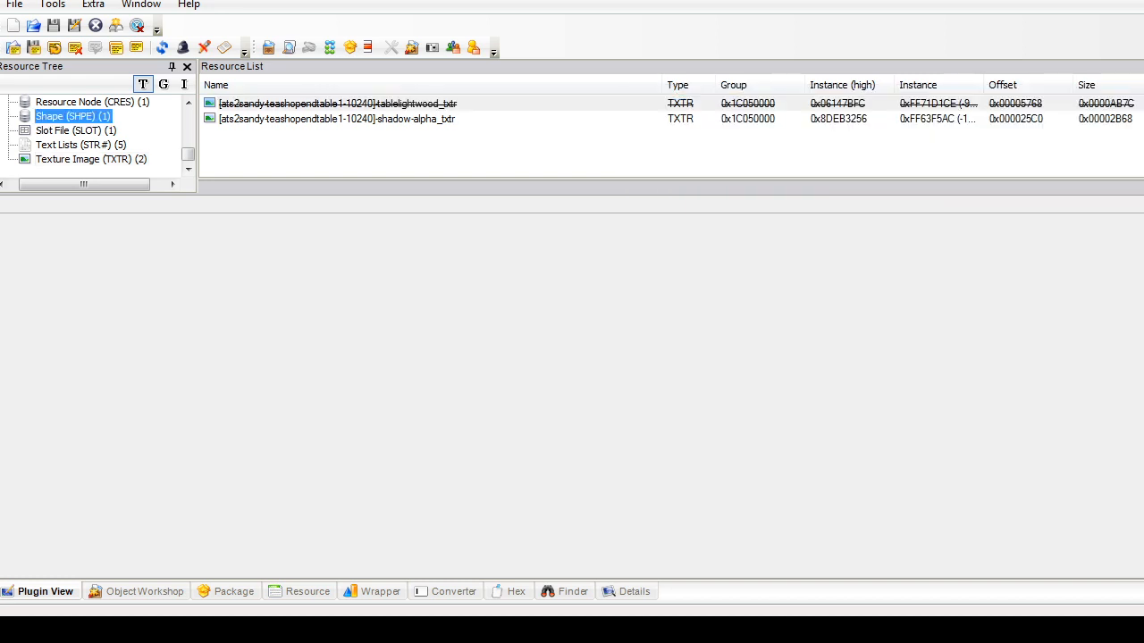
{"action": "left_click", "coordinate": [327, 104]}
{"action": "left_click", "coordinate": [268, 507]}
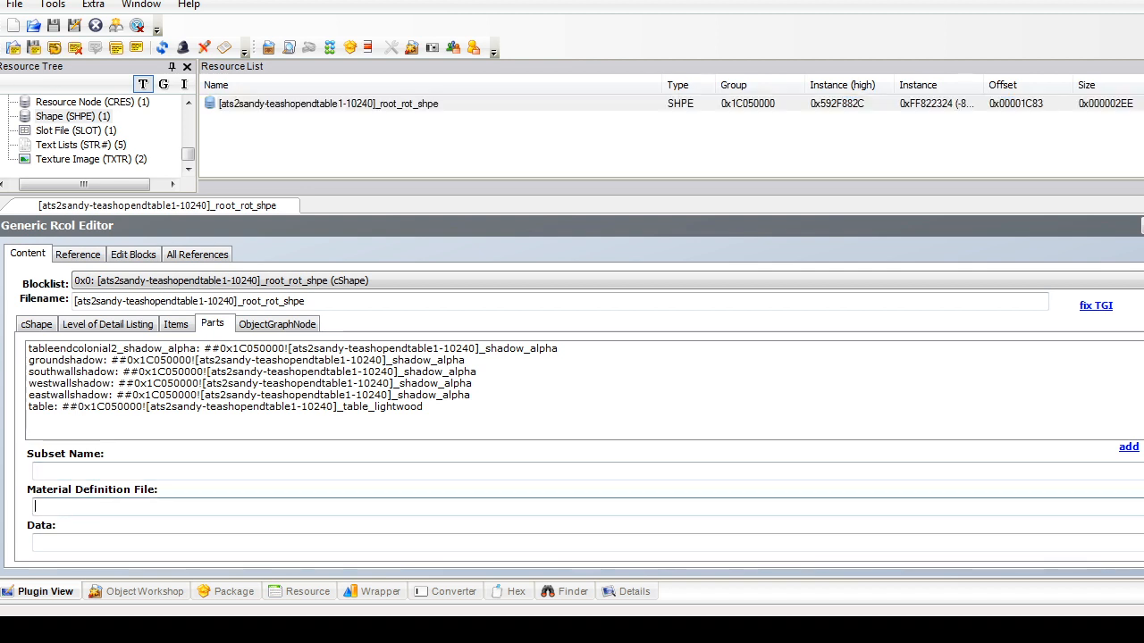
{"action": "left_click", "coordinate": [241, 406]}
{"action": "double_click", "coordinate": [241, 507]}
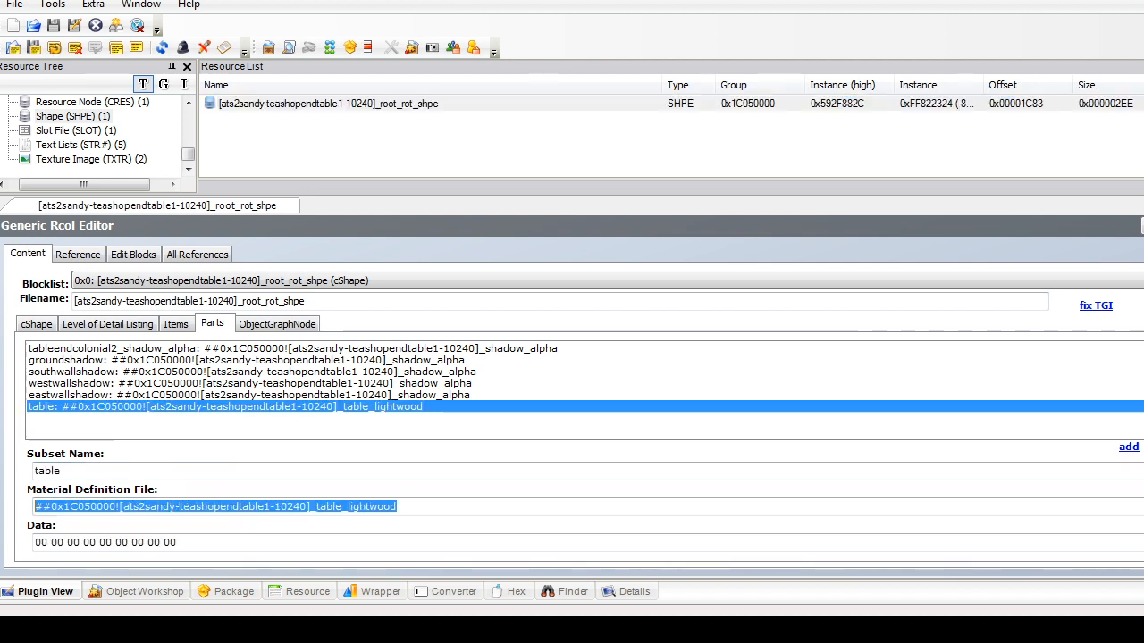
{"action": "key", "text": "ctrl+v"}
Step: Rename the Shape's table subset to countertop and commit the changes
{"action": "double_click", "coordinate": [47, 471]}
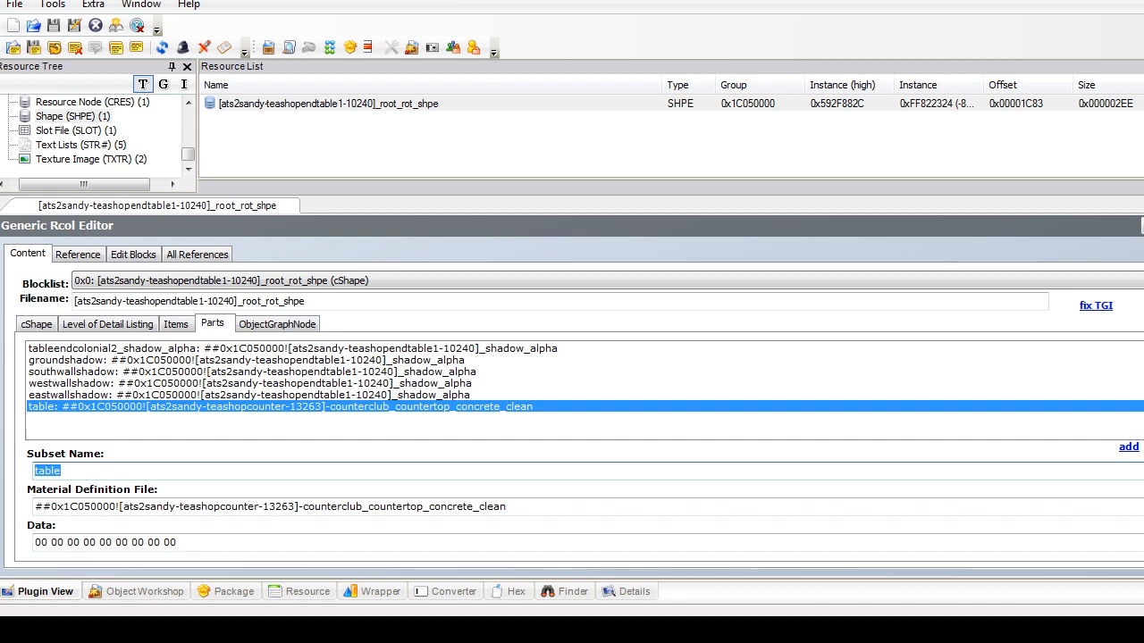
{"action": "type", "text": "c"}
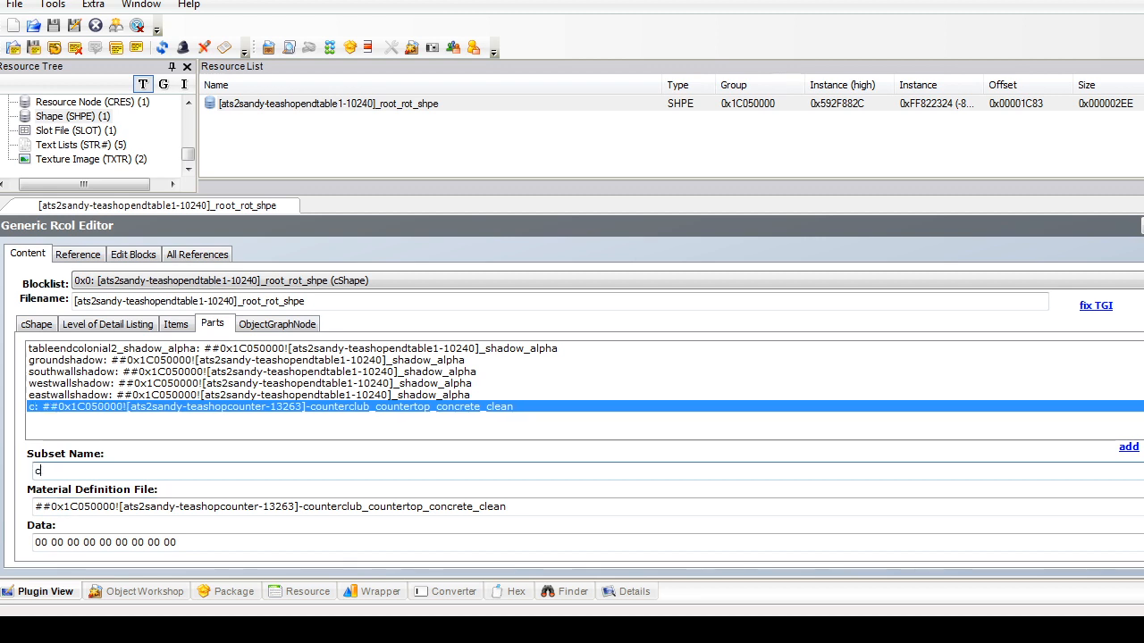
{"action": "type", "text": "ountertop"}
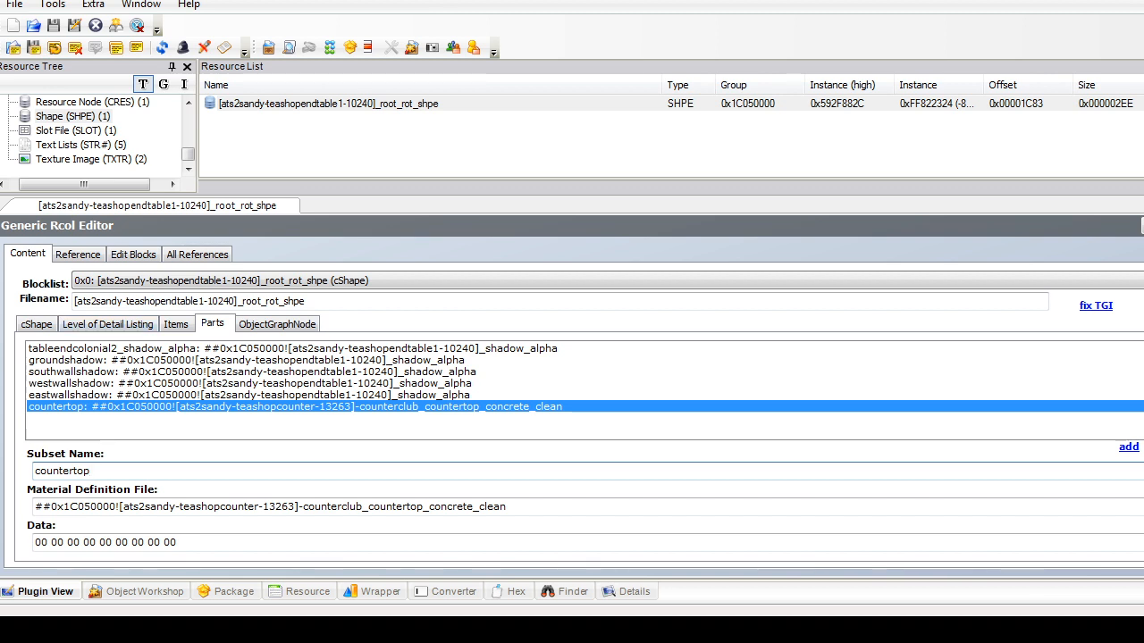
{"action": "left_click", "coordinate": [1142, 226]}
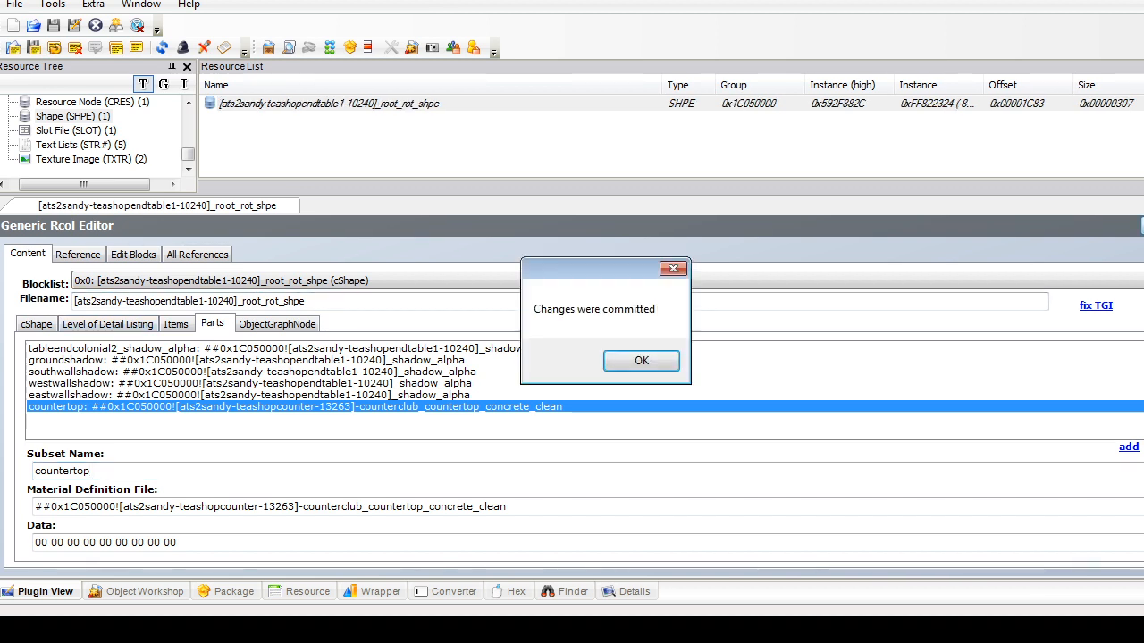
{"action": "left_click", "coordinate": [641, 360]}
Step: Delete the end table's table_lightwood material override (MMAT) and its table_lightwood material definition (TXMT)
{"action": "scroll", "coordinate": [99, 134], "scroll_direction": "up", "scroll_amount": 2}
{"action": "left_click", "coordinate": [98, 116]}
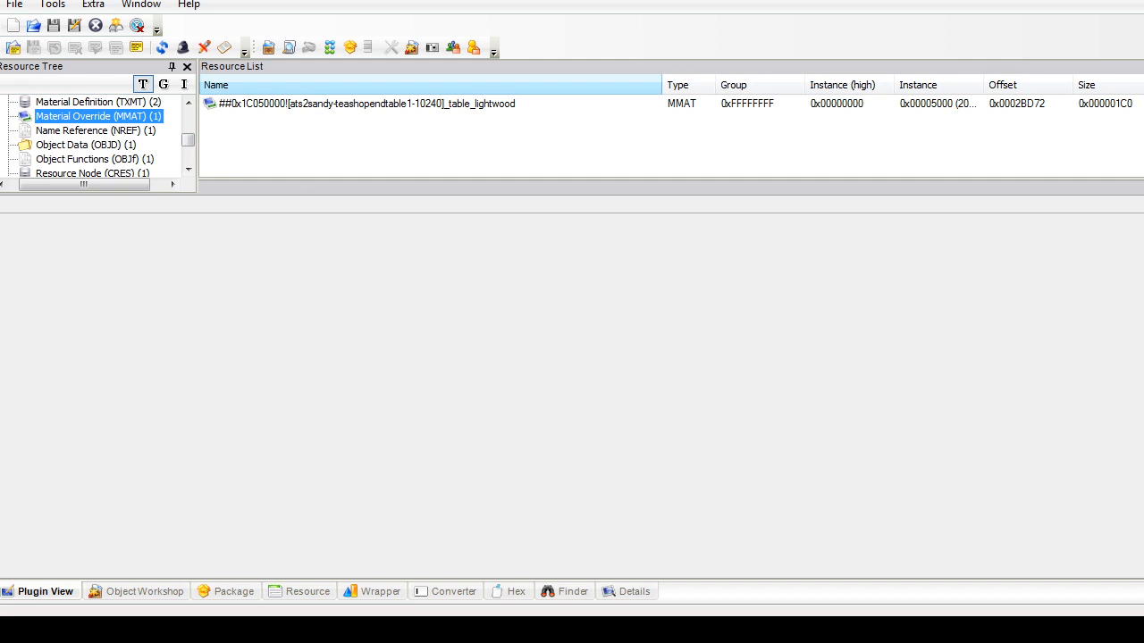
{"action": "right_click", "coordinate": [333, 104]}
{"action": "left_click", "coordinate": [377, 170]}
{"action": "left_click", "coordinate": [84, 145]}
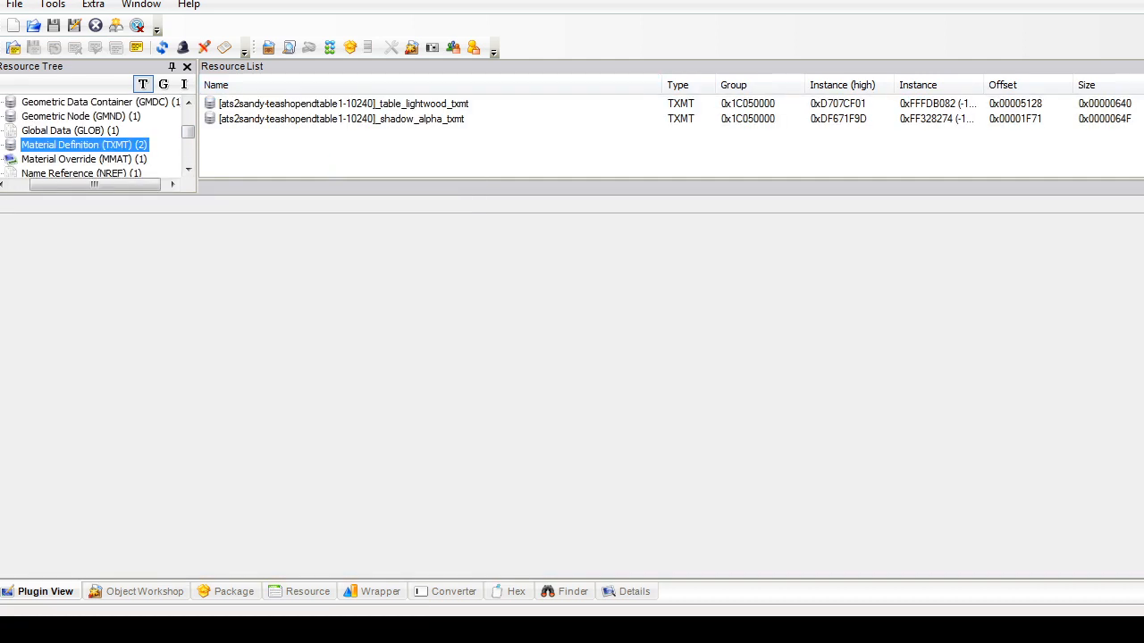
{"action": "left_click", "coordinate": [215, 104]}
{"action": "right_click", "coordinate": [214, 104]}
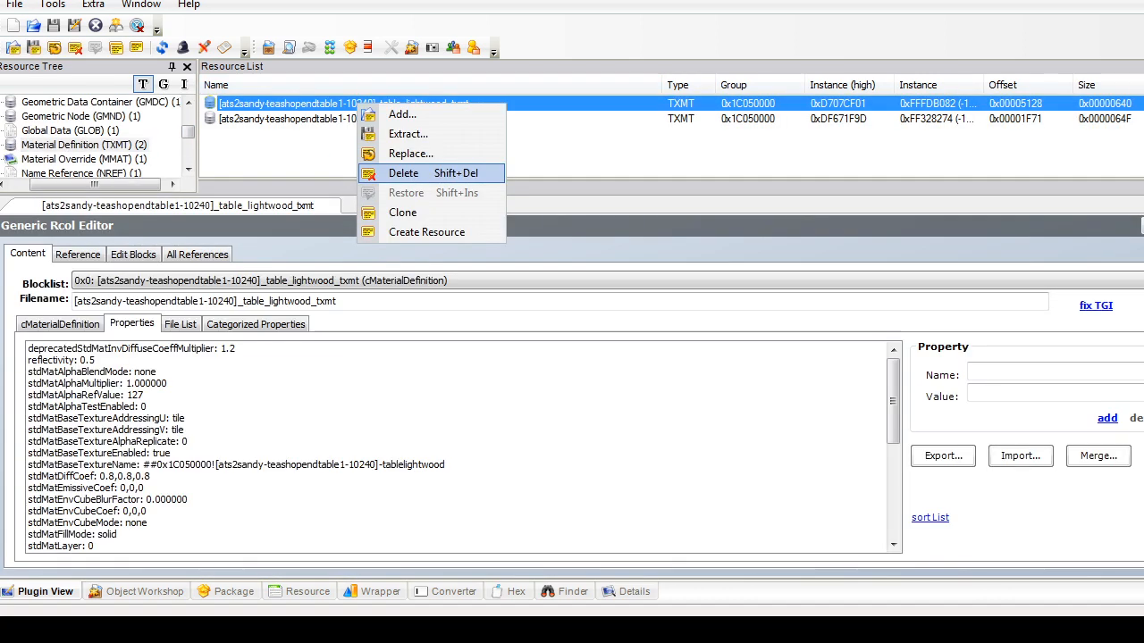
{"action": "left_click", "coordinate": [237, 170]}
Step: In the end table's Geometric Node (GMND), rename the tsDesignModeEnabled block's table array item to countertop
{"action": "left_click", "coordinate": [81, 130]}
{"action": "left_click", "coordinate": [329, 104]}
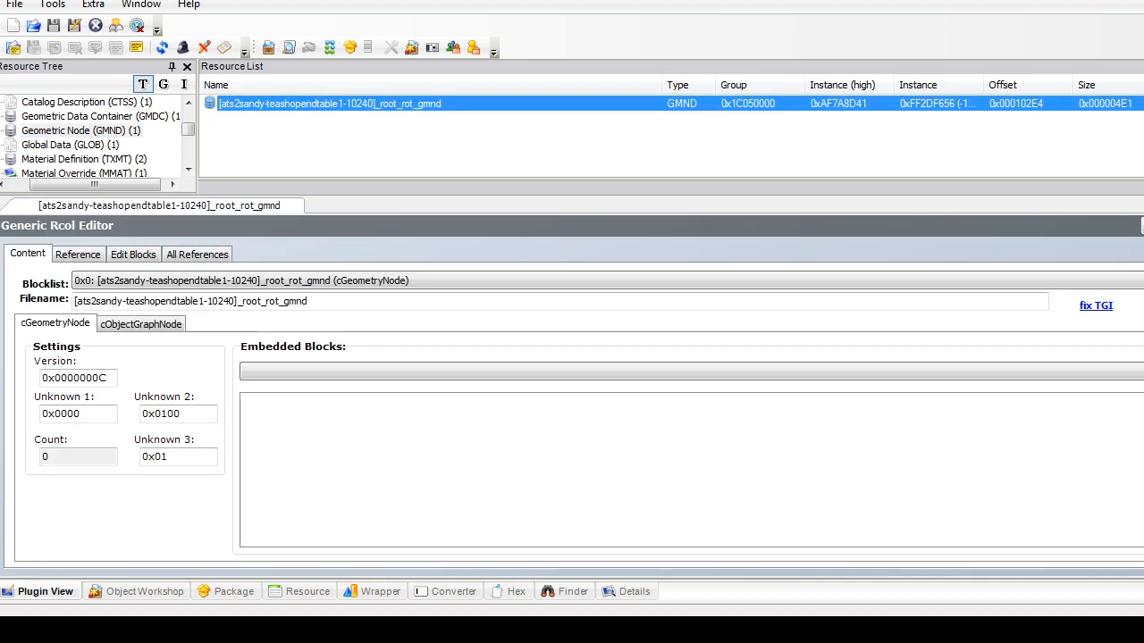
{"action": "left_click", "coordinate": [329, 280]}
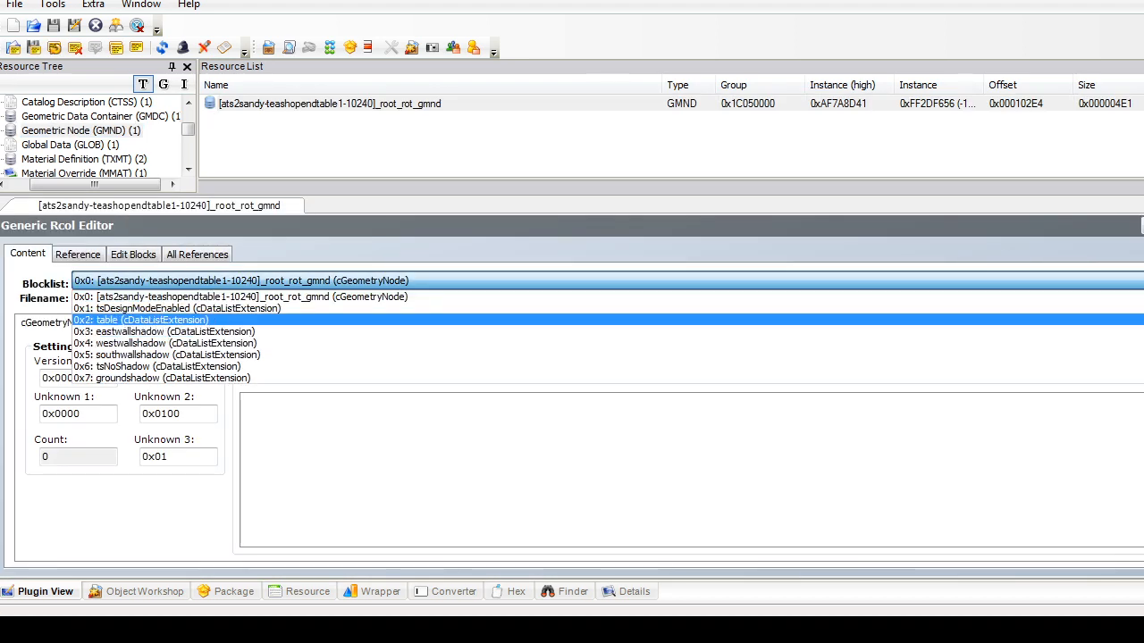
{"action": "left_click", "coordinate": [232, 308]}
{"action": "left_click", "coordinate": [232, 281]}
{"action": "left_click", "coordinate": [328, 411]}
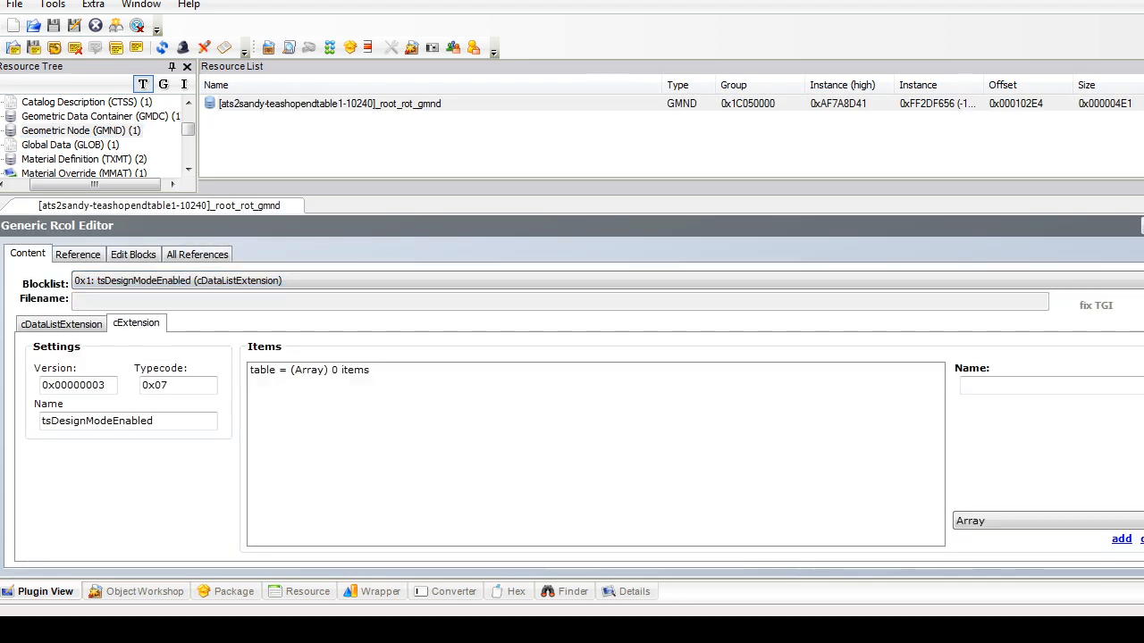
{"action": "left_click", "coordinate": [309, 370]}
{"action": "left_click_drag", "start_coordinate": [990, 385], "coordinate": [962, 385]}
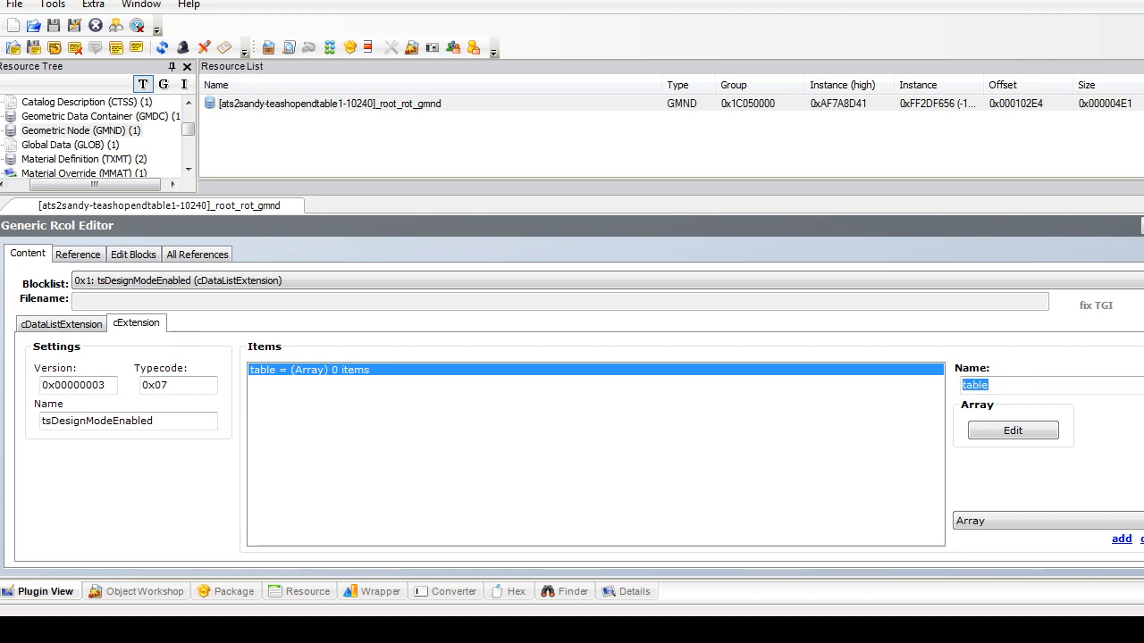
{"action": "type", "text": "counterto"}
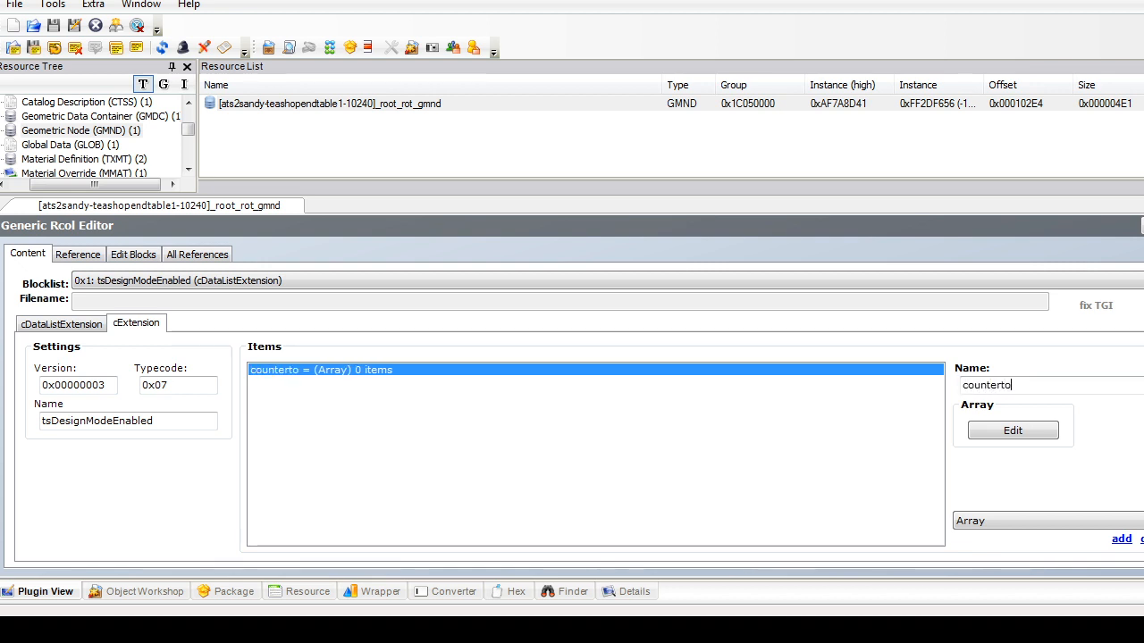
{"action": "type", "text": "p"}
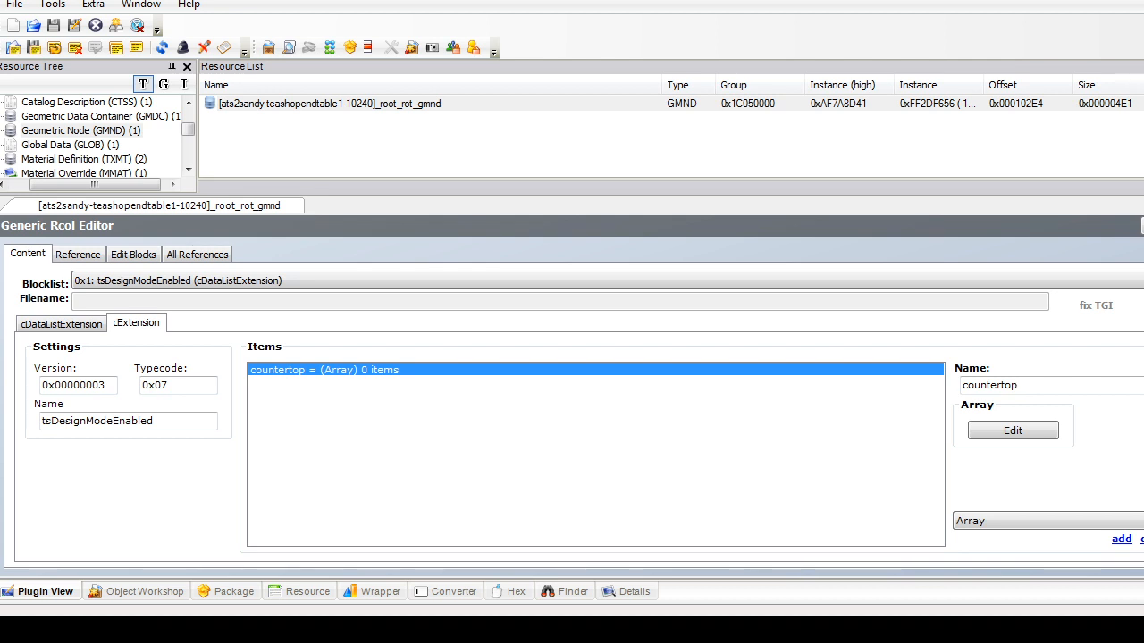
Step: Add a new cDataListExtension block to the end table's Geometric Node
{"action": "left_click", "coordinate": [133, 255]}
{"action": "left_click", "coordinate": [572, 352]}
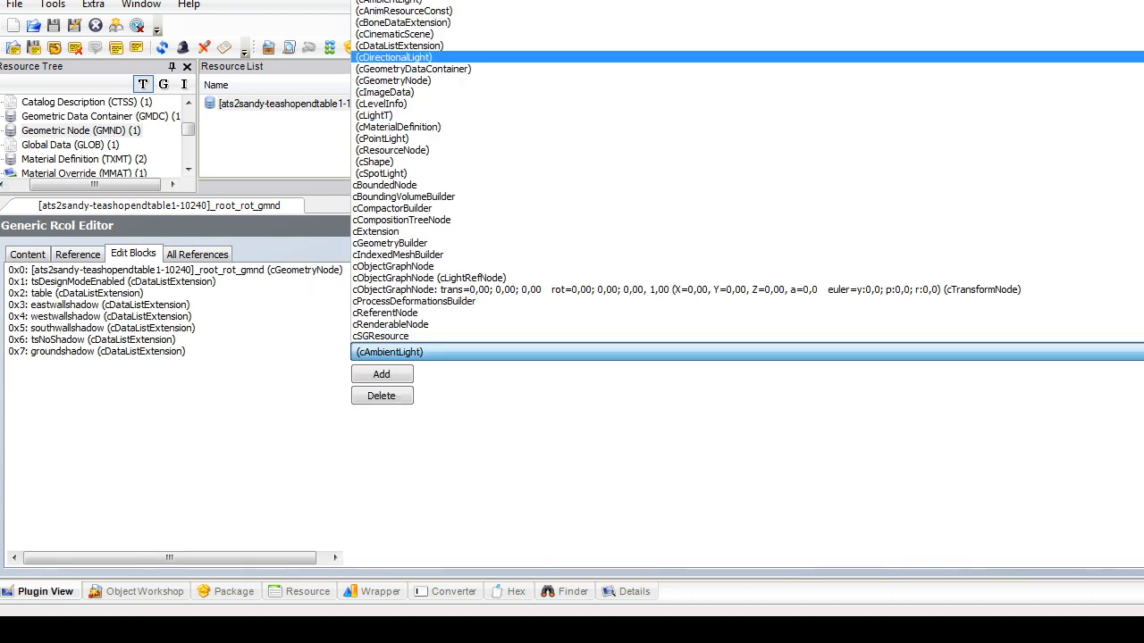
{"action": "left_click", "coordinate": [399, 46]}
{"action": "left_click", "coordinate": [382, 375]}
Step: Add a Datalist Extension Reference in the Geometric Node's cObjectGraphNode and set its Enabled value to 0x01
{"action": "left_click", "coordinate": [28, 255]}
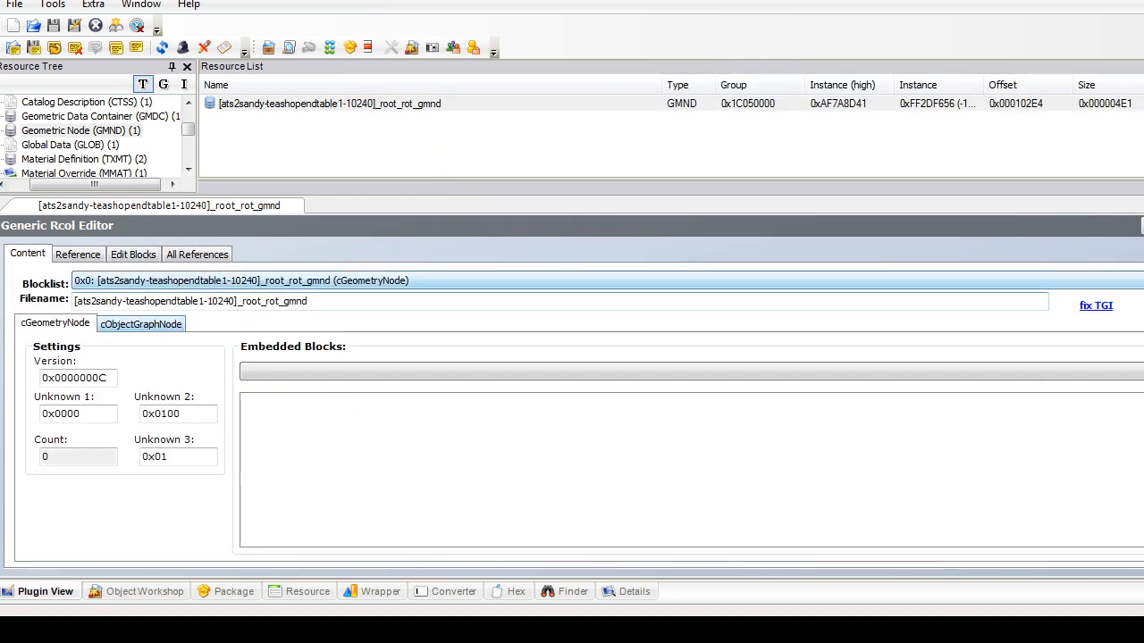
{"action": "left_click", "coordinate": [141, 324]}
{"action": "left_click", "coordinate": [1121, 469]}
{"action": "left_click", "coordinate": [1006, 451]}
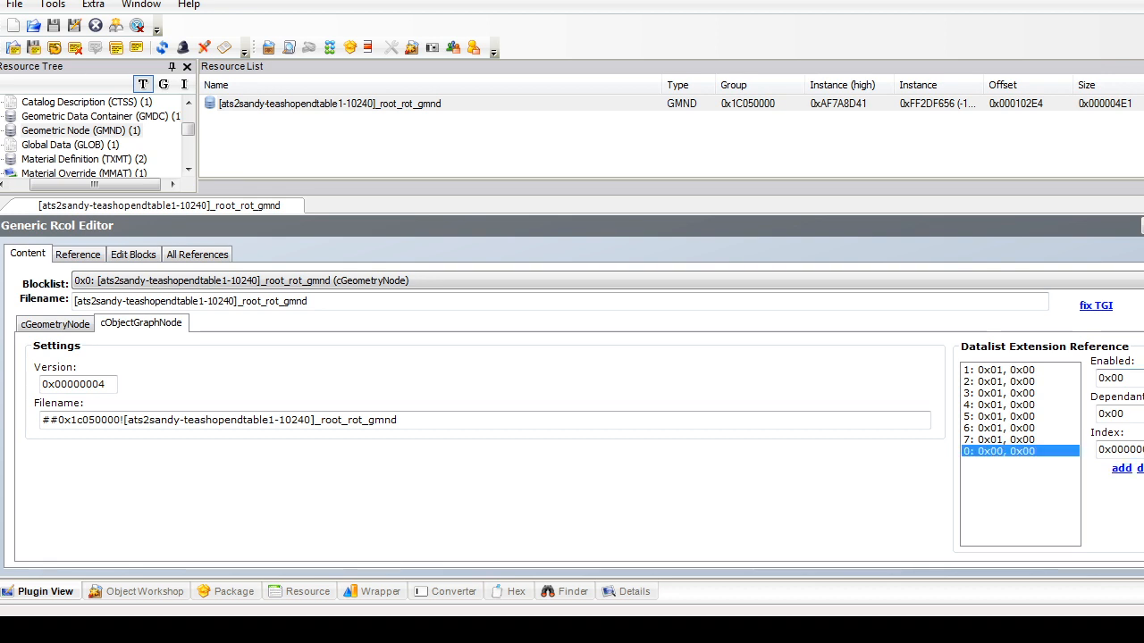
{"action": "left_click_drag", "start_coordinate": [1126, 379], "coordinate": [1117, 379]}
{"action": "type", "text": "1"}
{"action": "left_click", "coordinate": [133, 254]}
{"action": "left_click", "coordinate": [78, 255]}
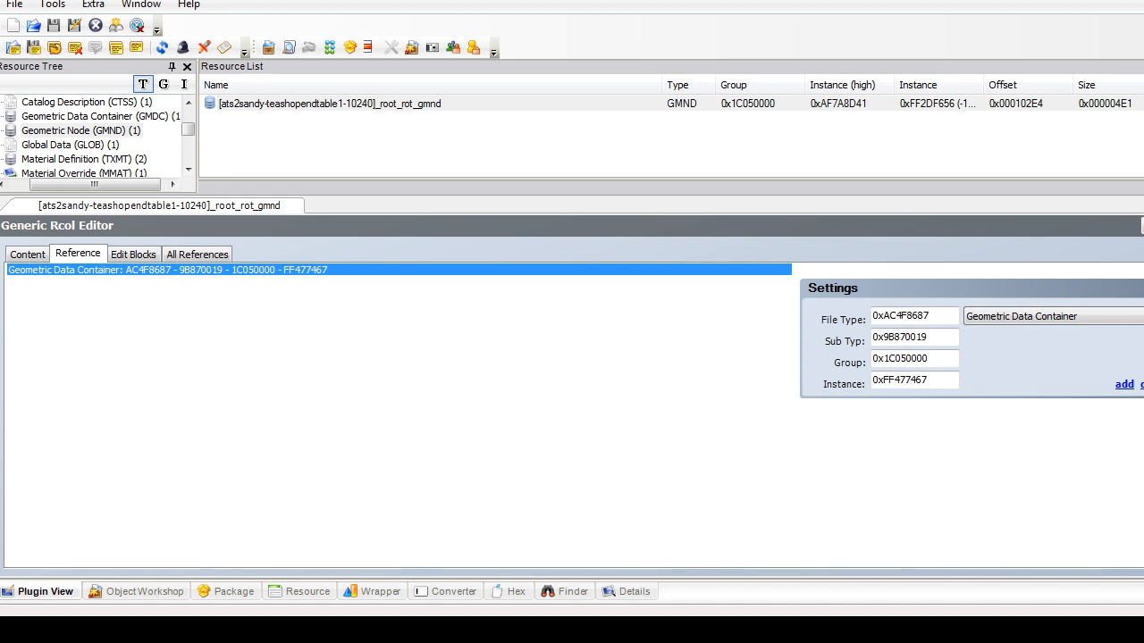
Step: Name the new empty cDataListExtension block 0x8 tsMaterialsMeshName
{"action": "left_click", "coordinate": [28, 255]}
{"action": "left_click", "coordinate": [125, 280]}
{"action": "left_click", "coordinate": [125, 391]}
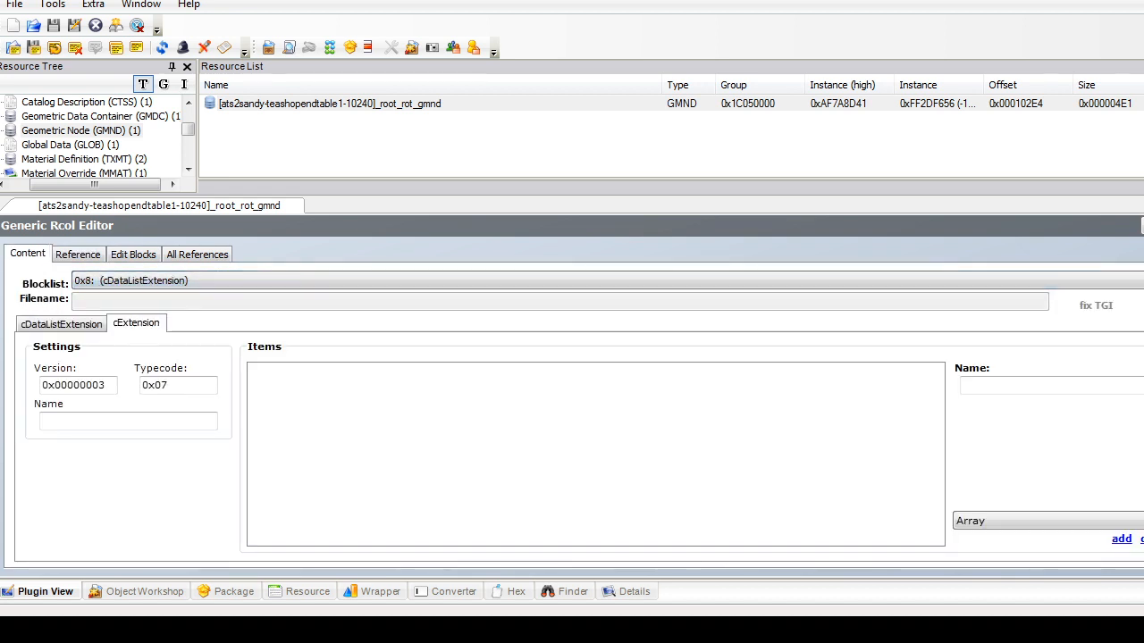
{"action": "left_click", "coordinate": [116, 421]}
{"action": "type", "text": "tsMa"}
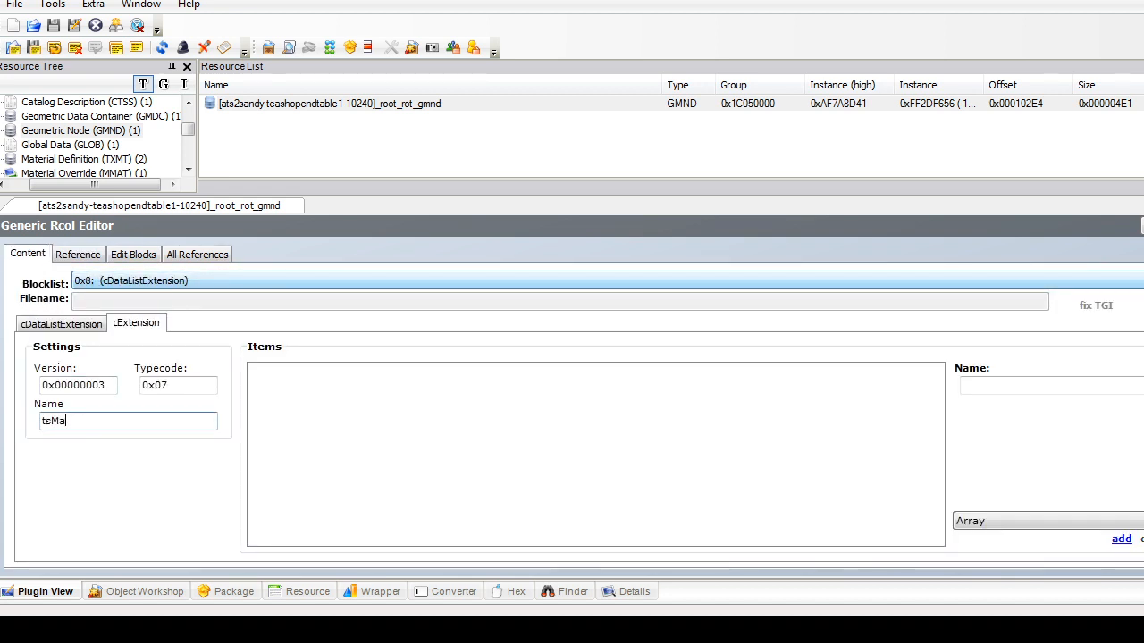
{"action": "type", "text": "terialsMeshName"}
Step: Add a String item to tsMaterialsMeshName with the value ##0x1C050000![ats2sandy-teashopcounter-13263]
{"action": "left_click", "coordinate": [1045, 521]}
{"action": "left_click", "coordinate": [1019, 583]}
{"action": "left_click", "coordinate": [1122, 539]}
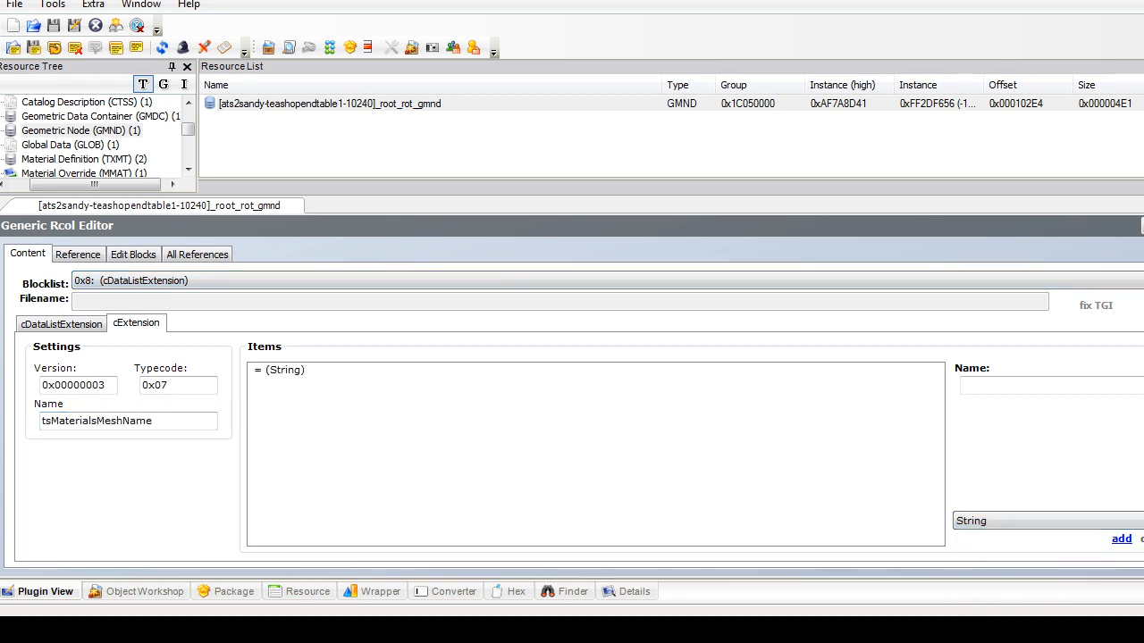
{"action": "type", "text": "##0x1C050000![ats2sandy-teashopcounter-13263]-counterclub_countertop_concrete_clean"}
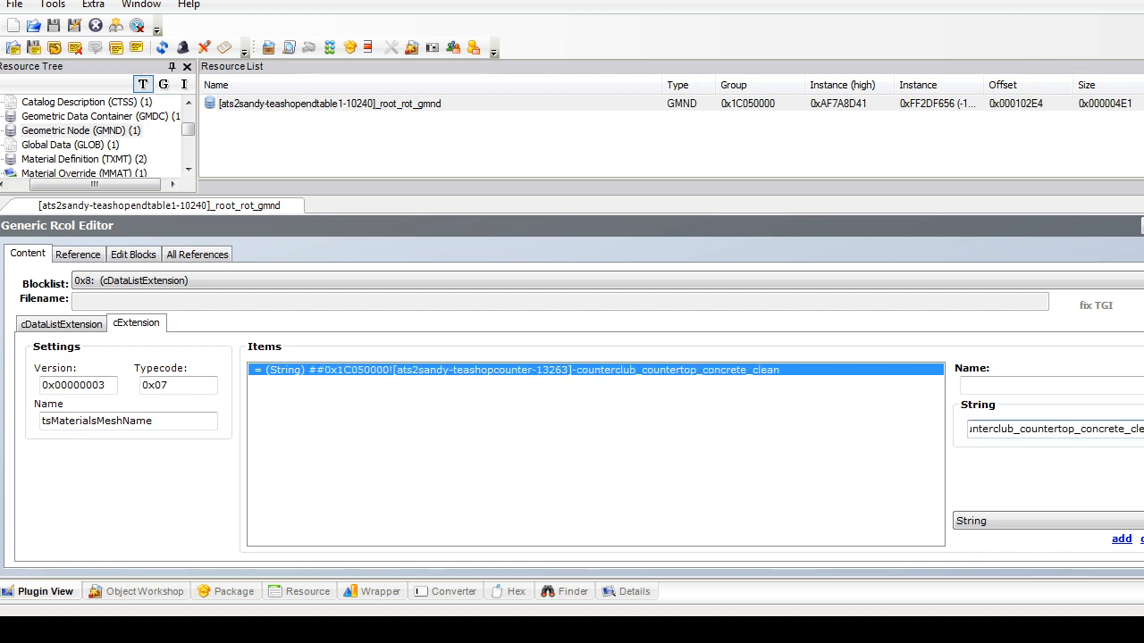
{"action": "mouse_move", "coordinate": [1143, 429]}
{"action": "left_mouse_down"}
{"action": "mouse_move", "coordinate": [974, 429]}
{"action": "mouse_move", "coordinate": [1143, 429]}
{"action": "left_mouse_up"}
{"action": "key", "text": "Delete"}
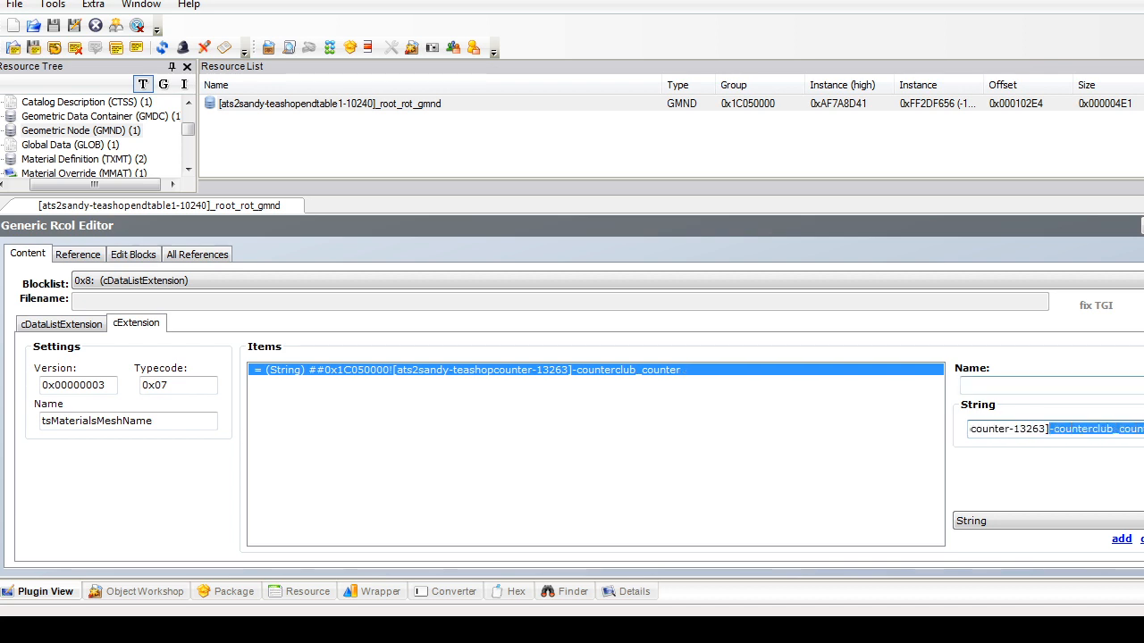
{"action": "key", "text": "Delete"}
Step: Name the new String item countertop and commit the Geometric Node changes
{"action": "left_click", "coordinate": [1051, 385]}
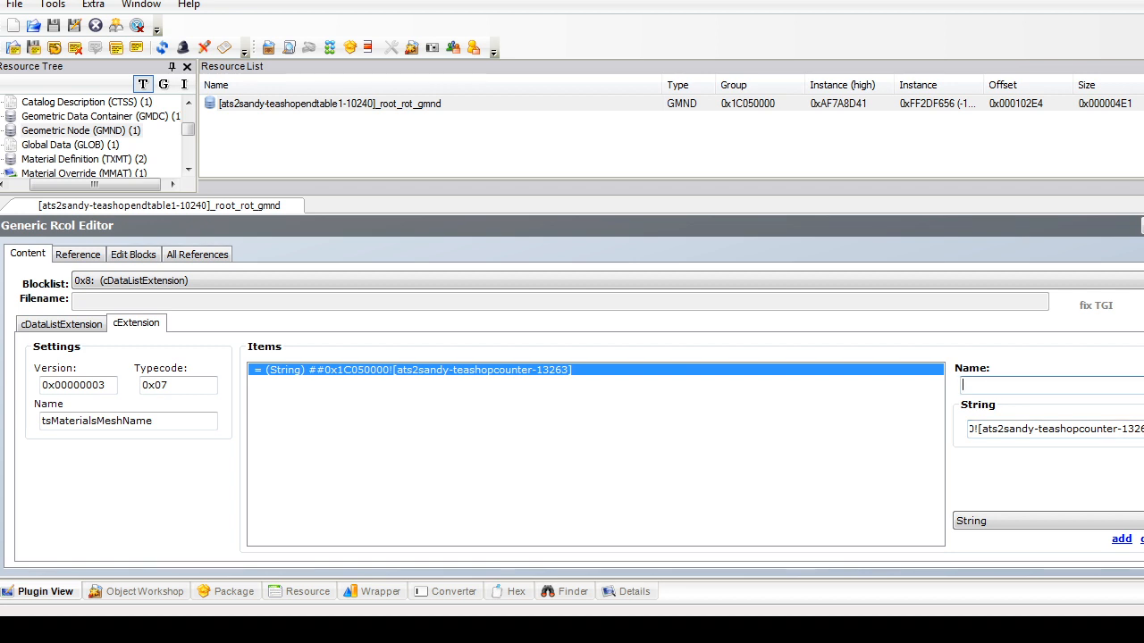
{"action": "type", "text": "counterto"}
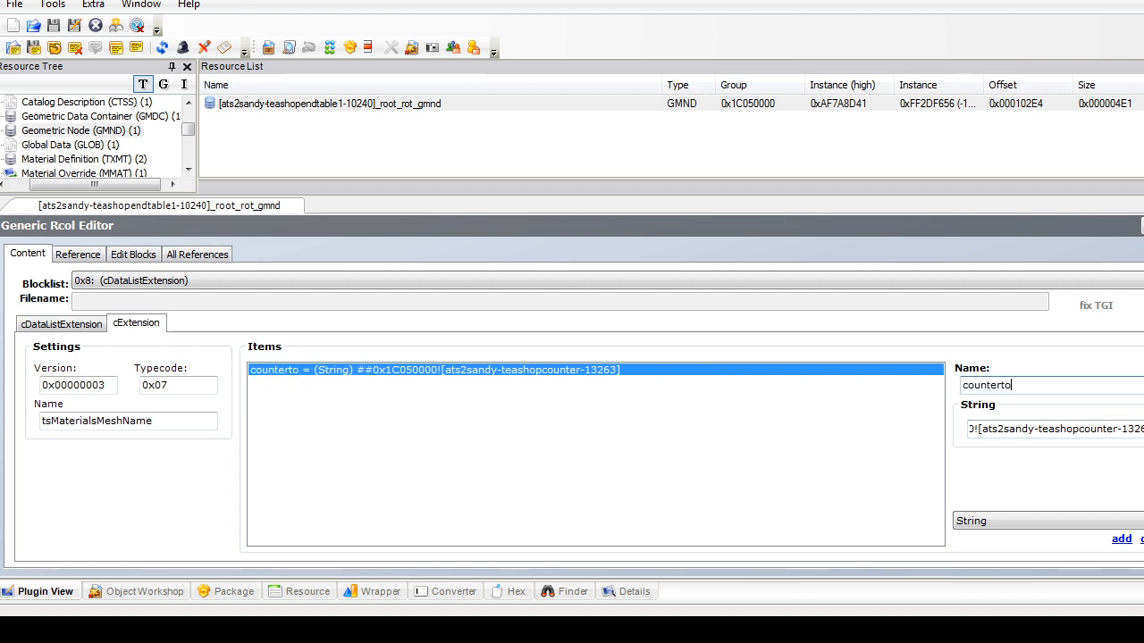
{"action": "type", "text": "p"}
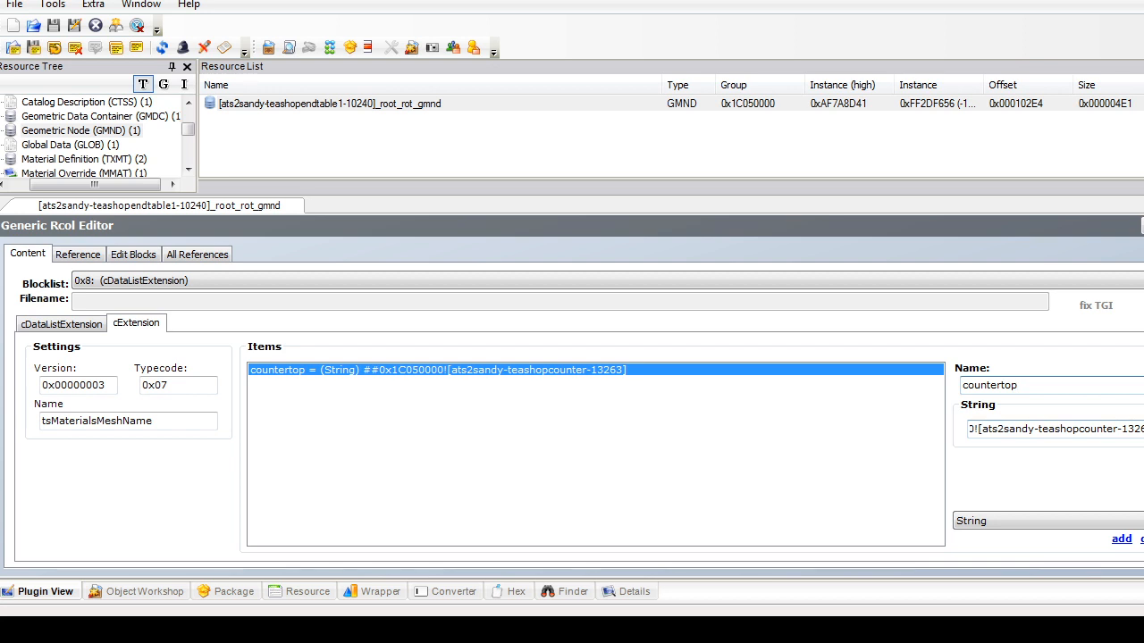
{"action": "left_click", "coordinate": [1142, 225]}
{"action": "left_click", "coordinate": [642, 360]}
Step: In the end table's Geometric Data Container (GMDC), rename the table mesh group to countertop and commit the changes
{"action": "left_click", "coordinate": [100, 117]}
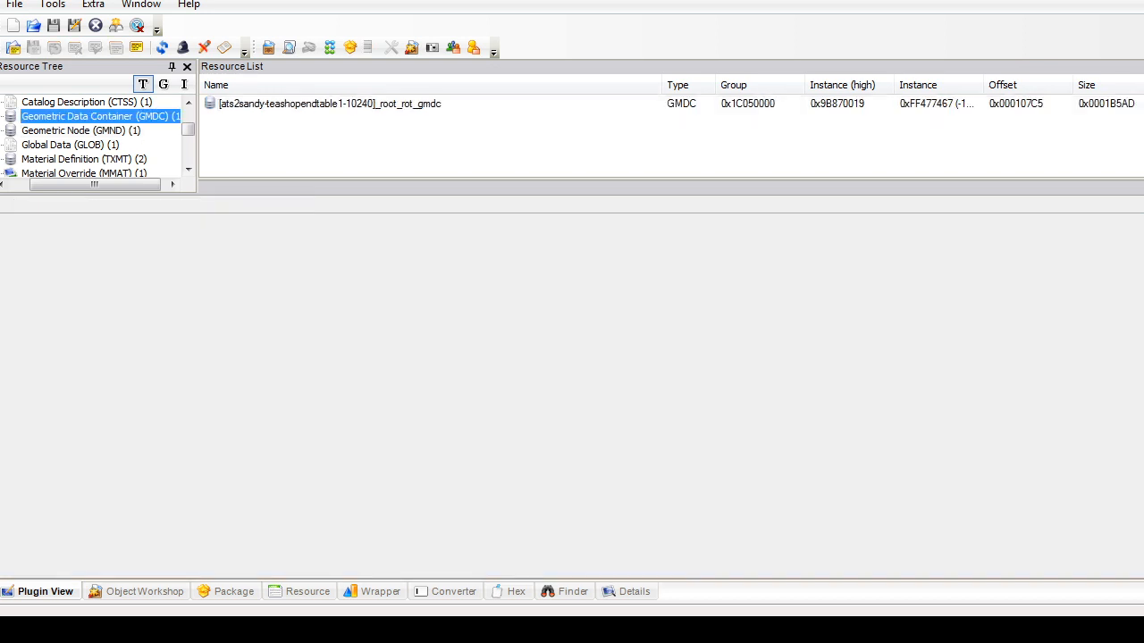
{"action": "left_click", "coordinate": [329, 104]}
{"action": "left_click", "coordinate": [242, 324]}
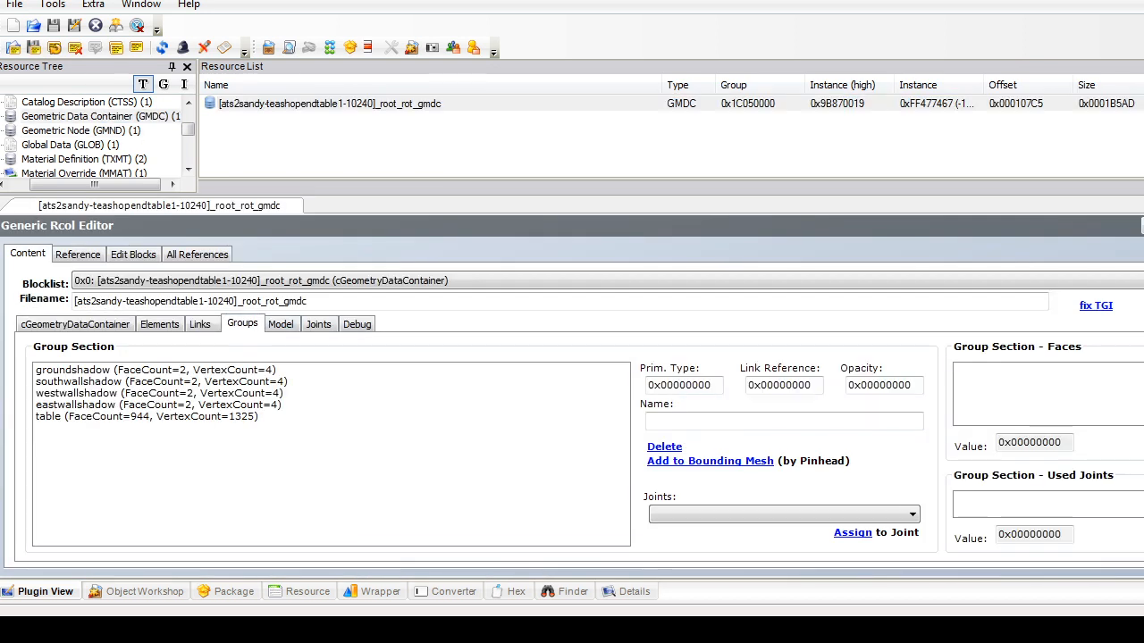
{"action": "left_click", "coordinate": [146, 417]}
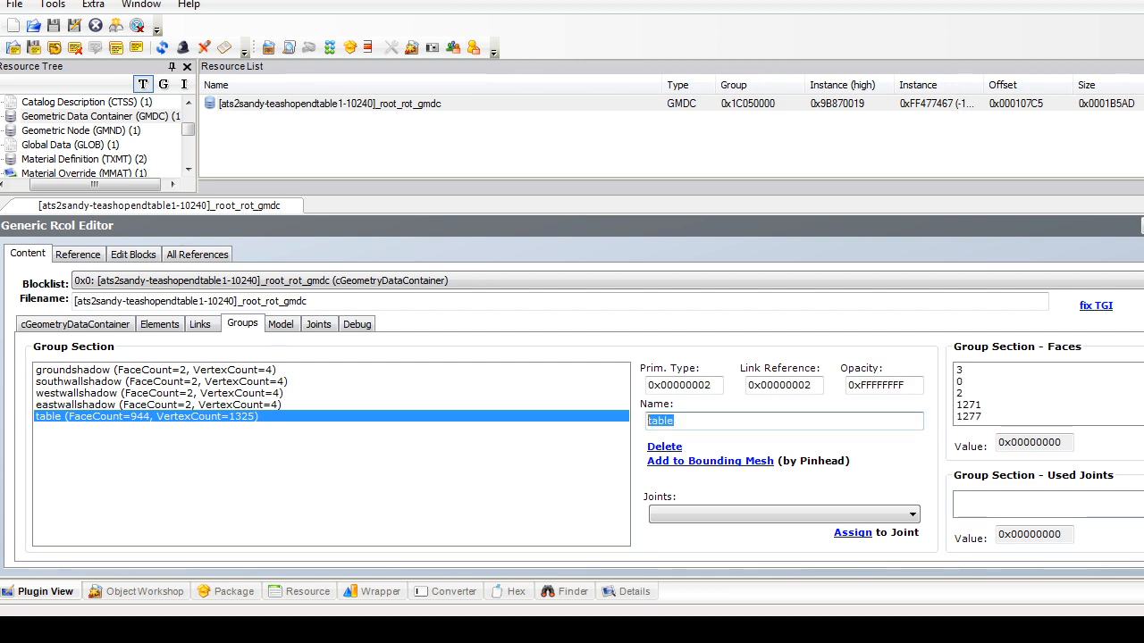
{"action": "type", "text": "countertop"}
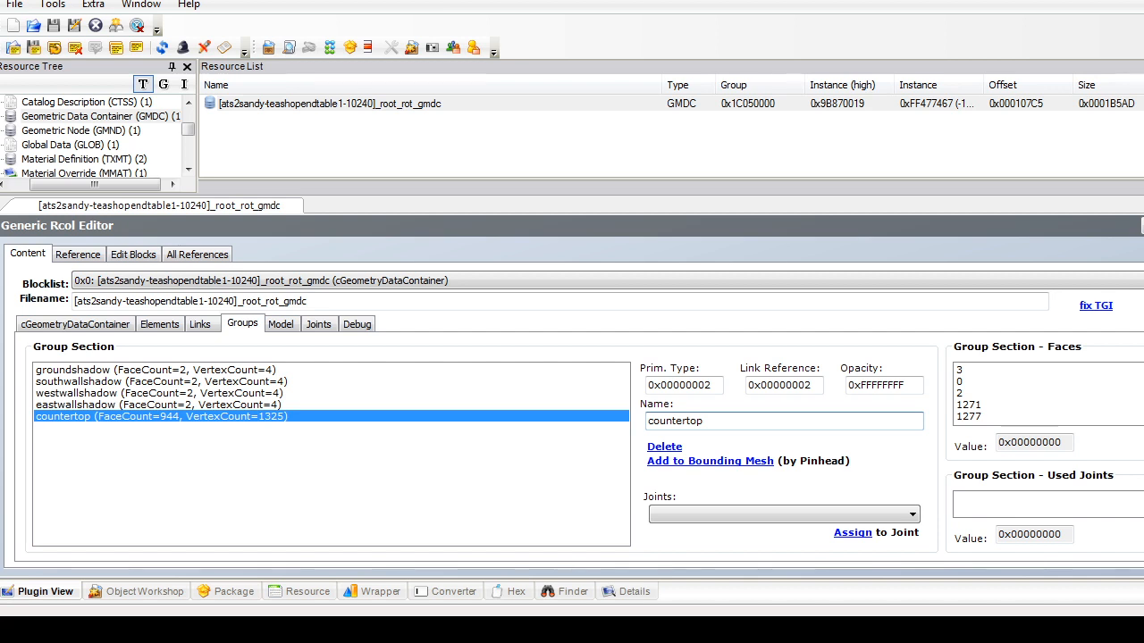
{"action": "left_click", "coordinate": [1142, 226]}
{"action": "left_click", "coordinate": [641, 361]}
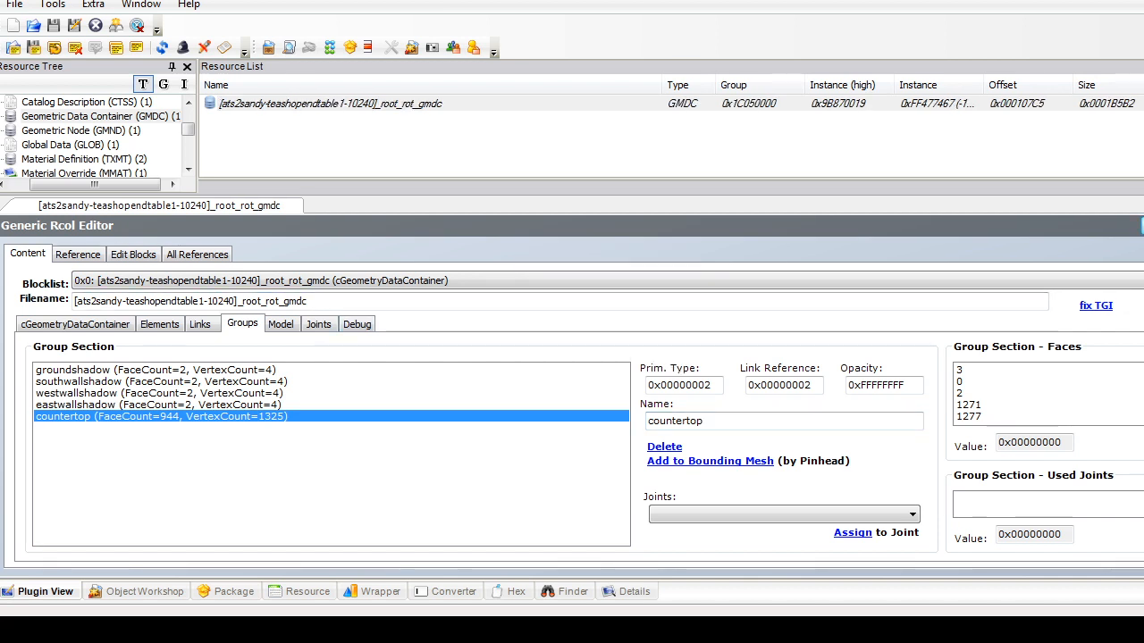
Step: In the Catalog Description, change the English title to ATS Tea Shop - End Table - SLAVE
{"action": "left_click", "coordinate": [86, 102]}
{"action": "left_click", "coordinate": [260, 103]}
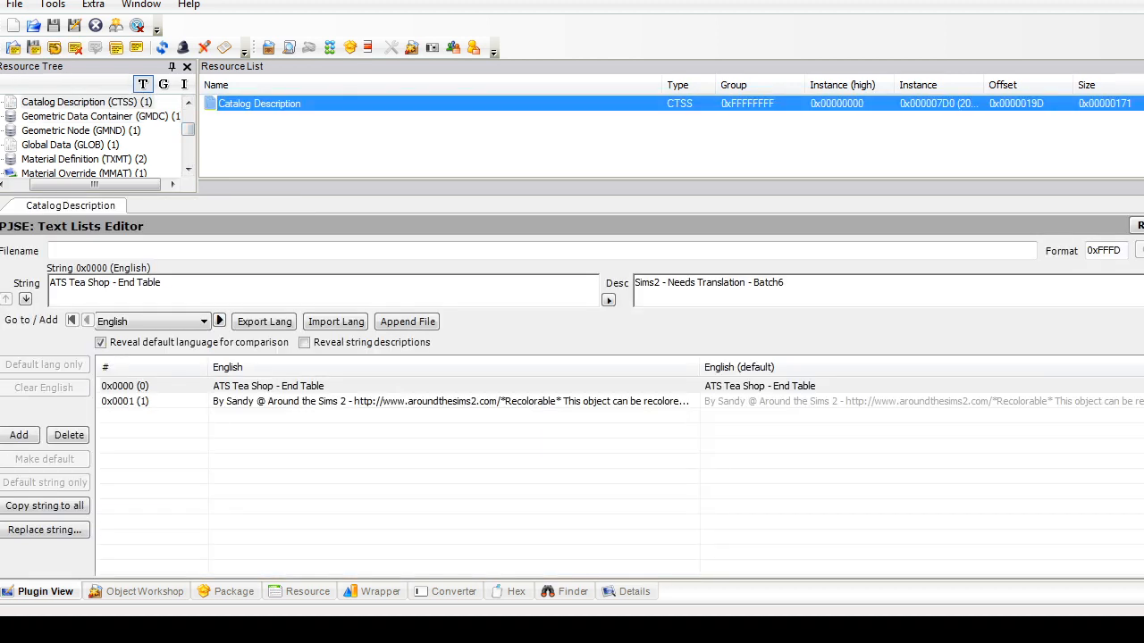
{"action": "left_click", "coordinate": [152, 321]}
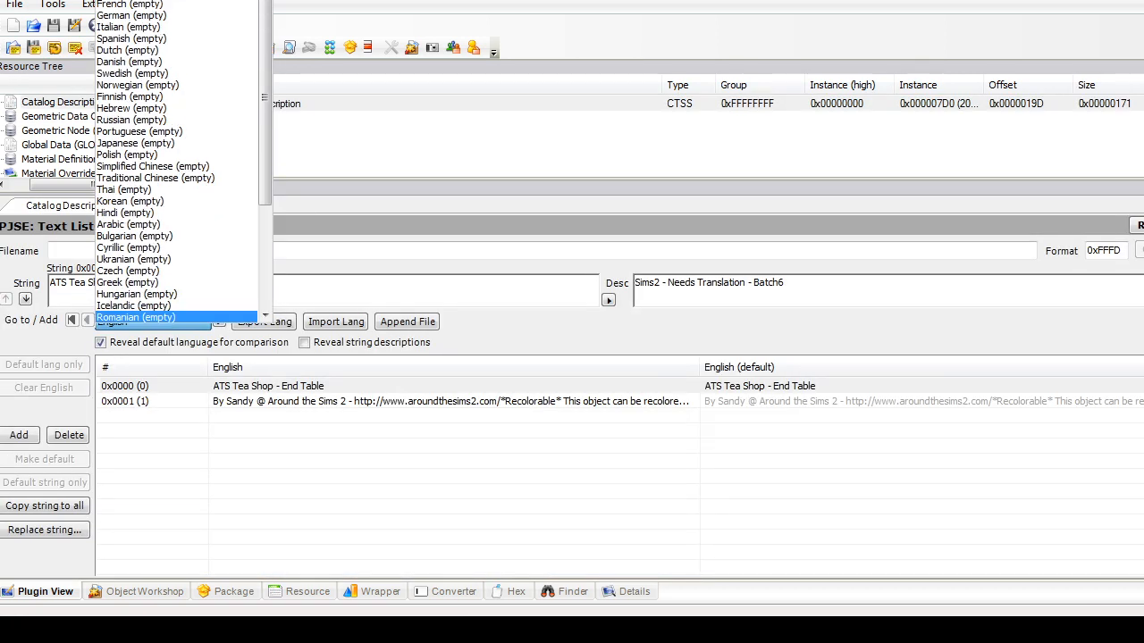
{"action": "left_click", "coordinate": [152, 318]}
{"action": "left_click", "coordinate": [152, 320]}
{"action": "scroll", "coordinate": [176, 161], "scroll_direction": "up", "scroll_amount": 5}
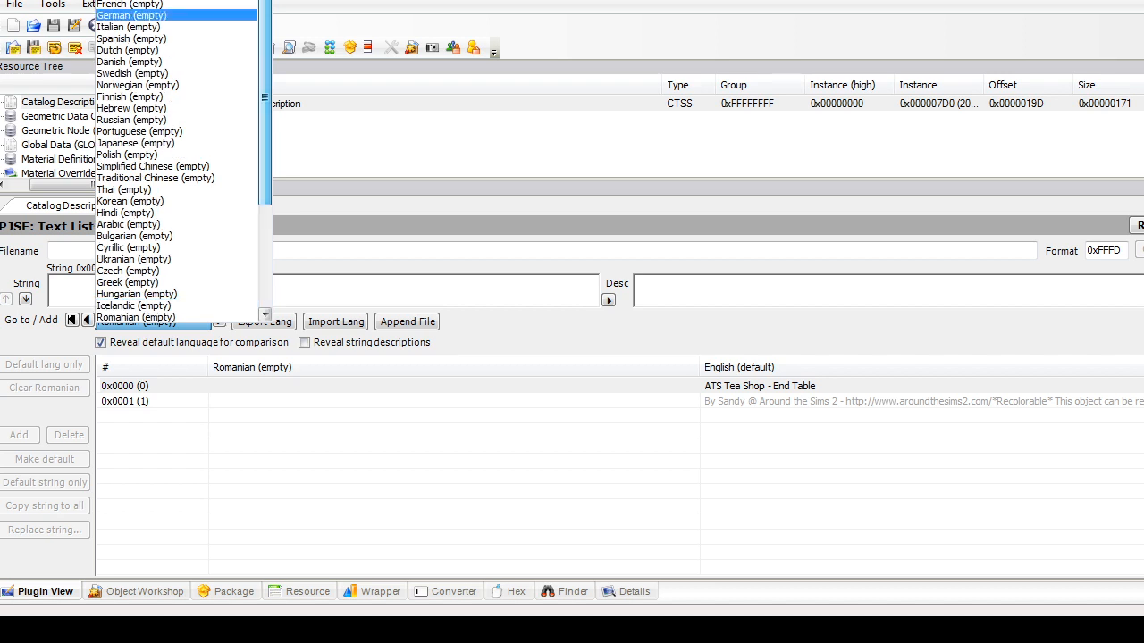
{"action": "scroll", "coordinate": [176, 107], "scroll_direction": "up", "scroll_amount": 2}
{"action": "left_click", "coordinate": [134, 7]}
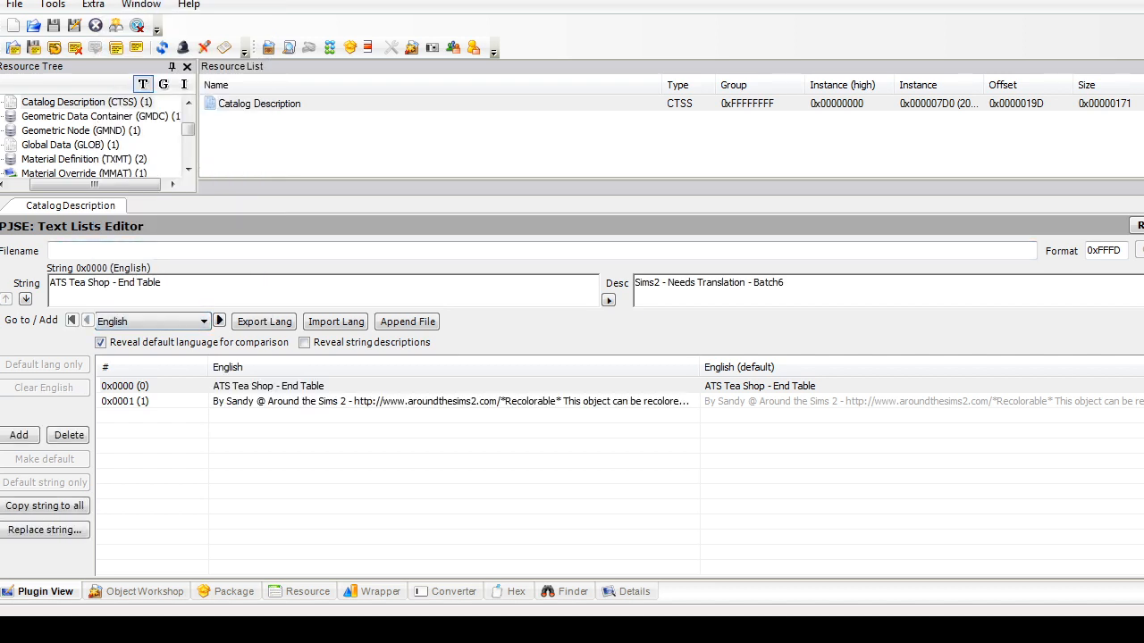
{"action": "type", "text": "SLAVE"}
Step: Append a "Slaved by" credit line with the creator's name and Tumblr address to the English catalog description text
{"action": "left_click", "coordinate": [268, 402]}
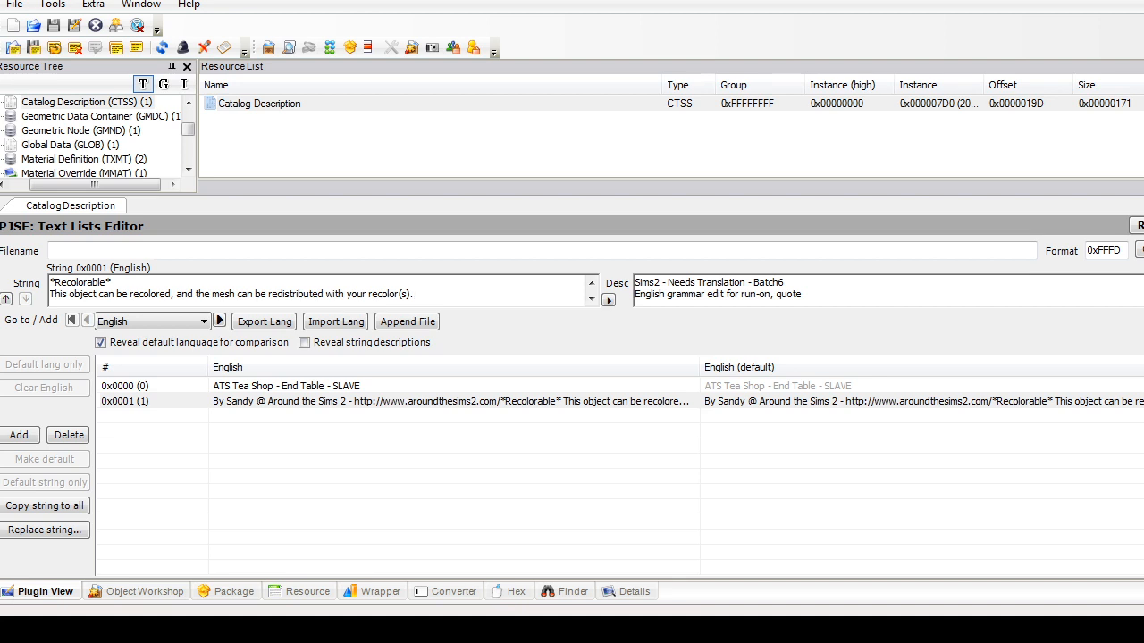
{"action": "left_click", "coordinate": [51, 300]}
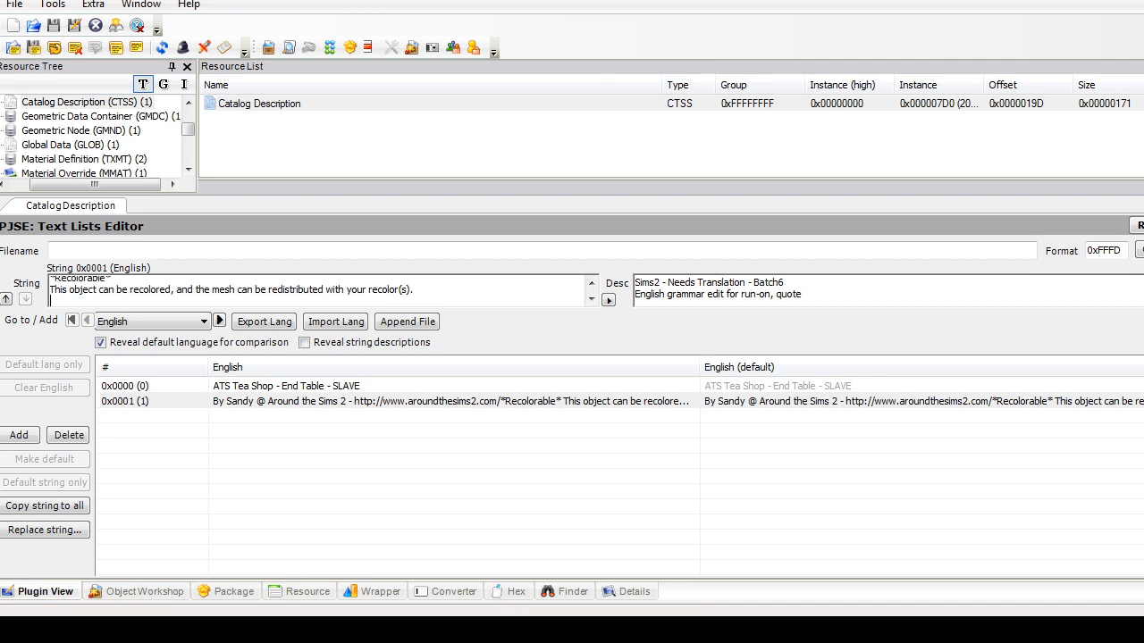
{"action": "type", "text": "Slaved by Fire_flower @firef"}
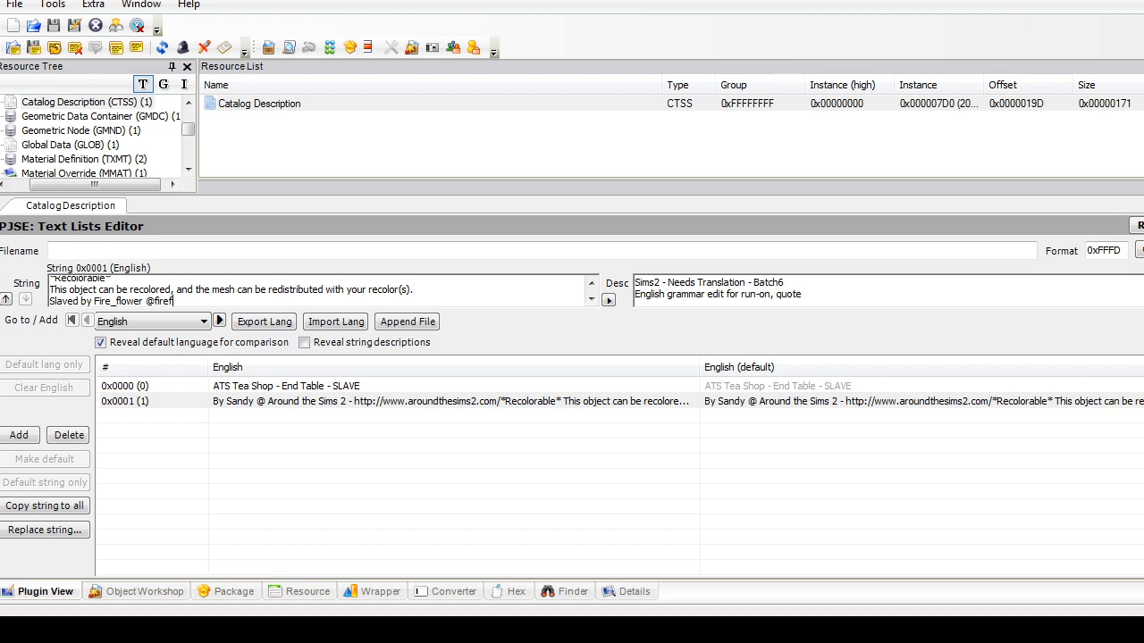
{"action": "type", "text": "lowersim"}
{"action": "key", "text": "shift+Left"}
{"action": "key", "text": "shift+Left"}
{"action": "key", "text": "shift+Left"}
{"action": "type", "text": "tum"}
Step: Correct the credit line's web address so its domain reads tumblr.com, and commit the Catalog Description
{"action": "left_click", "coordinate": [204, 322]}
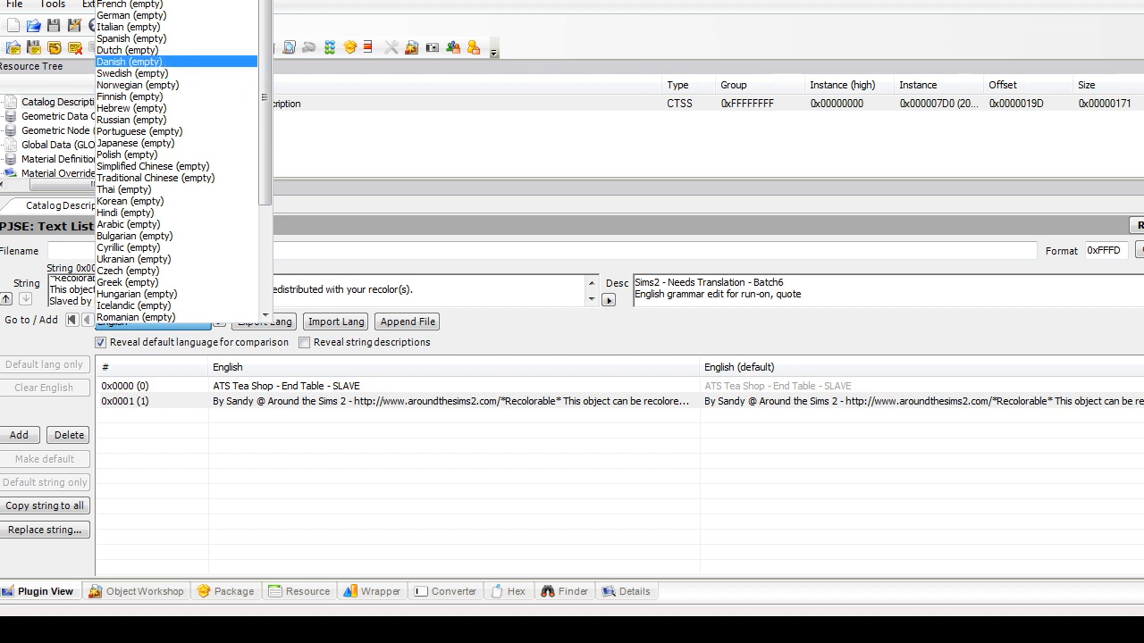
{"action": "left_click", "coordinate": [321, 293]}
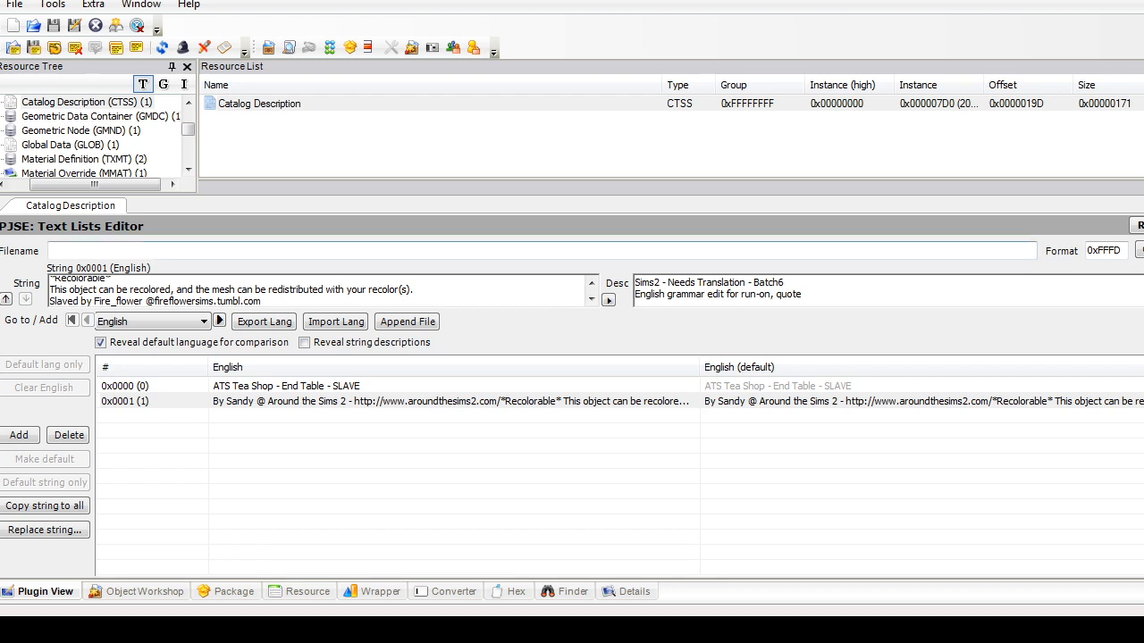
{"action": "key", "text": "ctrl+a"}
{"action": "left_click", "coordinate": [242, 301]}
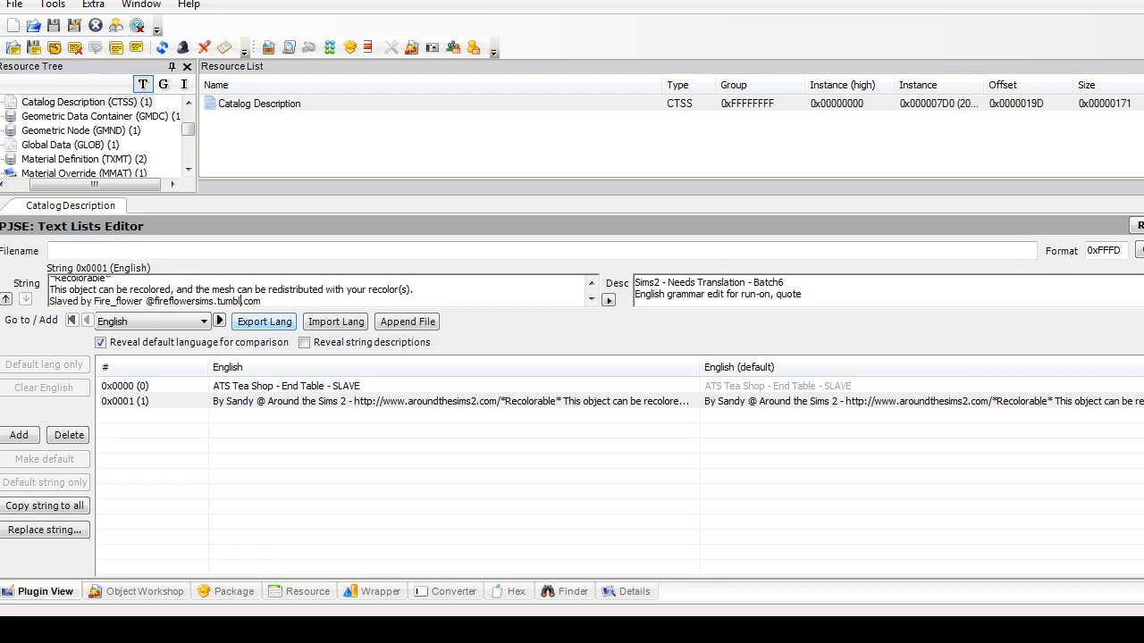
{"action": "type", "text": "r"}
{"action": "left_click", "coordinate": [608, 300]}
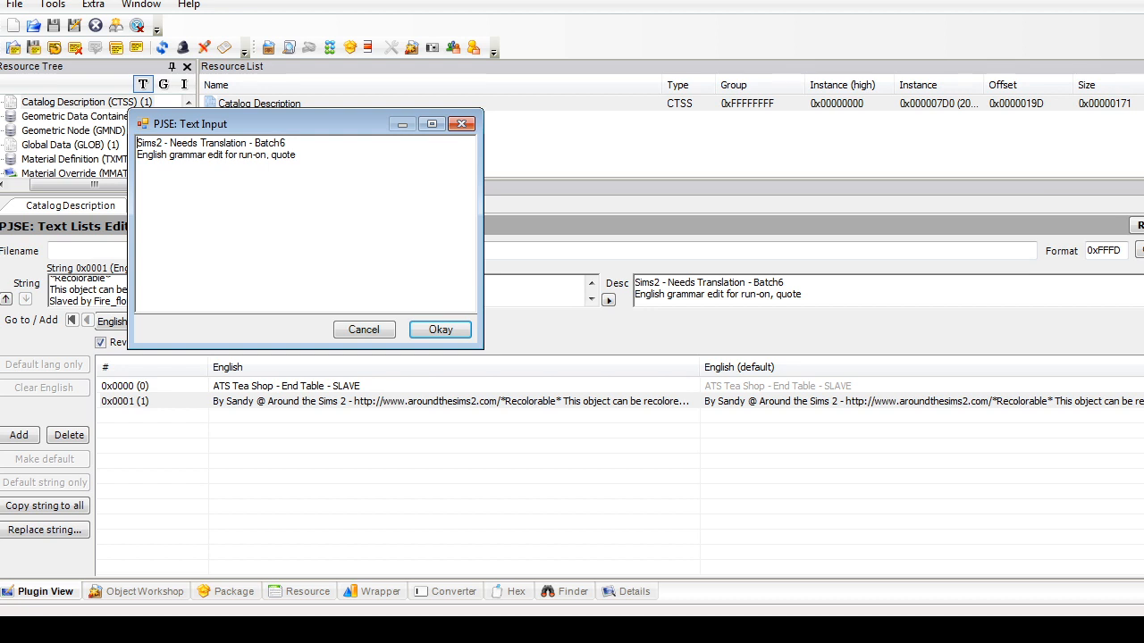
{"action": "left_click", "coordinate": [461, 124]}
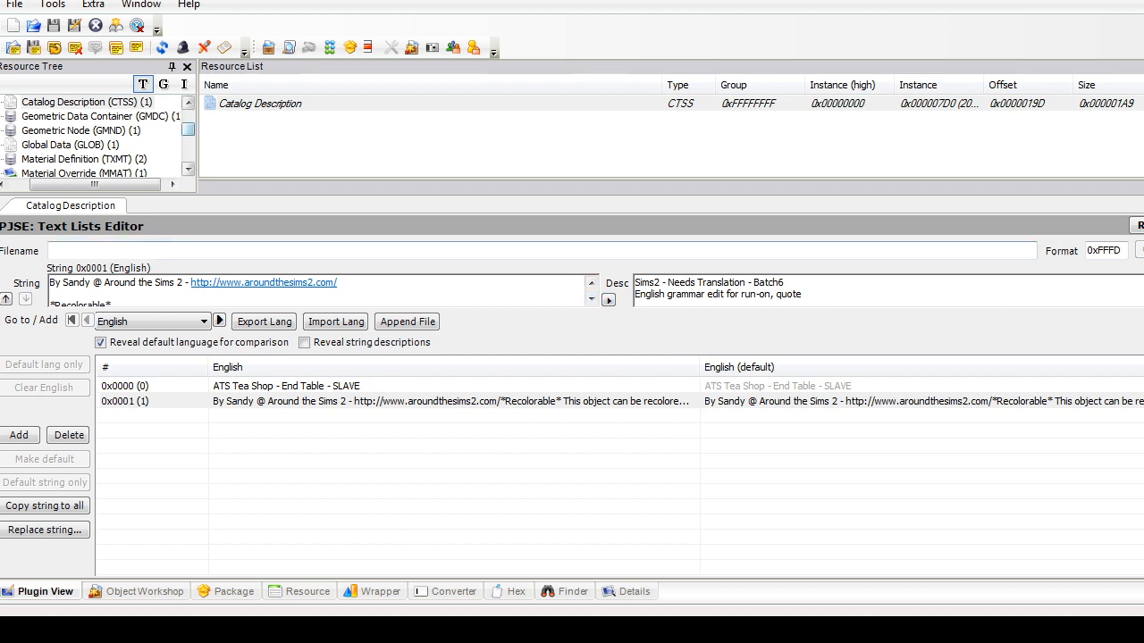
Step: In the end table's Object Data (OBJD), switch the raw data to decimal, set the sale price to 35, and commit
{"action": "scroll", "coordinate": [90, 134], "scroll_direction": "up", "scroll_amount": 2}
{"action": "left_click_drag", "start_coordinate": [187, 117], "coordinate": [188, 143]}
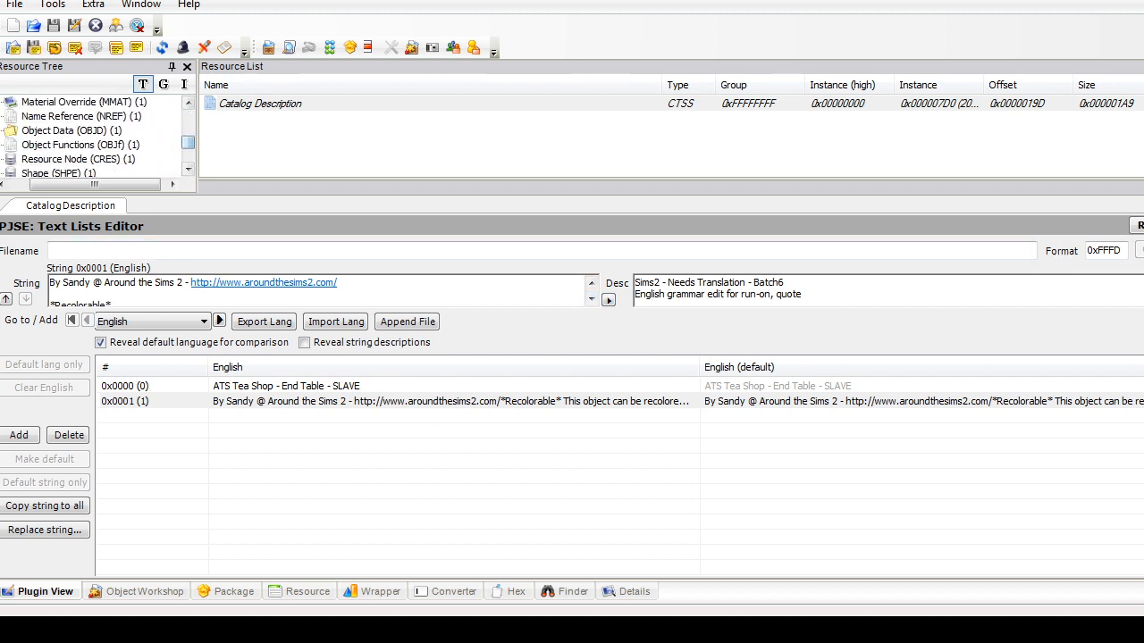
{"action": "left_click", "coordinate": [72, 130]}
{"action": "left_click", "coordinate": [268, 104]}
{"action": "left_click", "coordinate": [355, 275]}
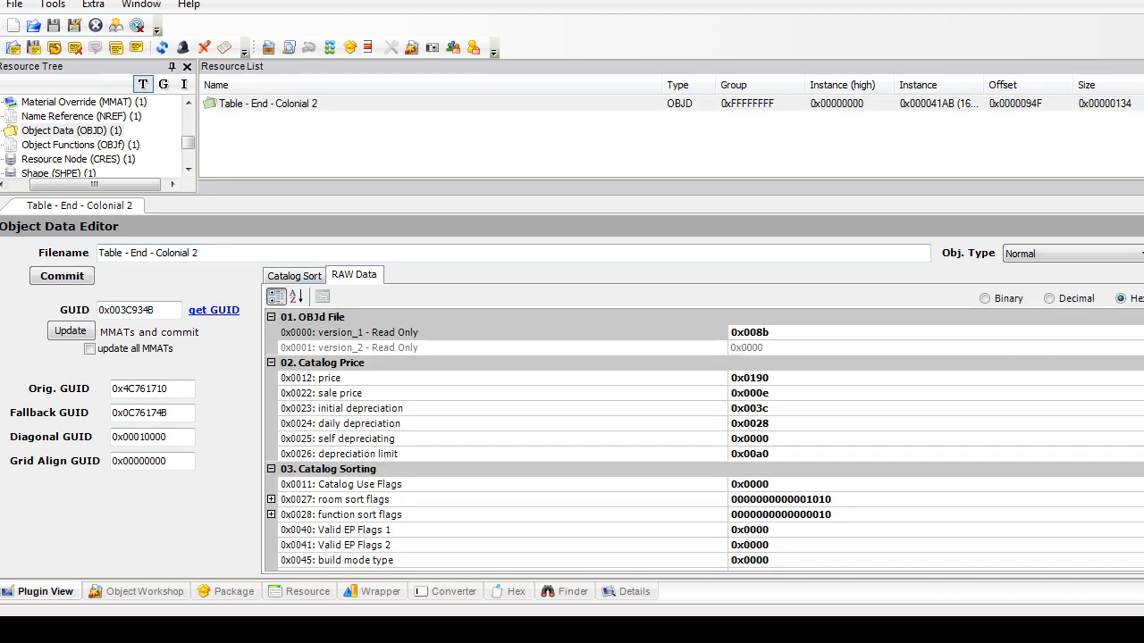
{"action": "left_click", "coordinate": [1049, 299]}
{"action": "double_click", "coordinate": [743, 393]}
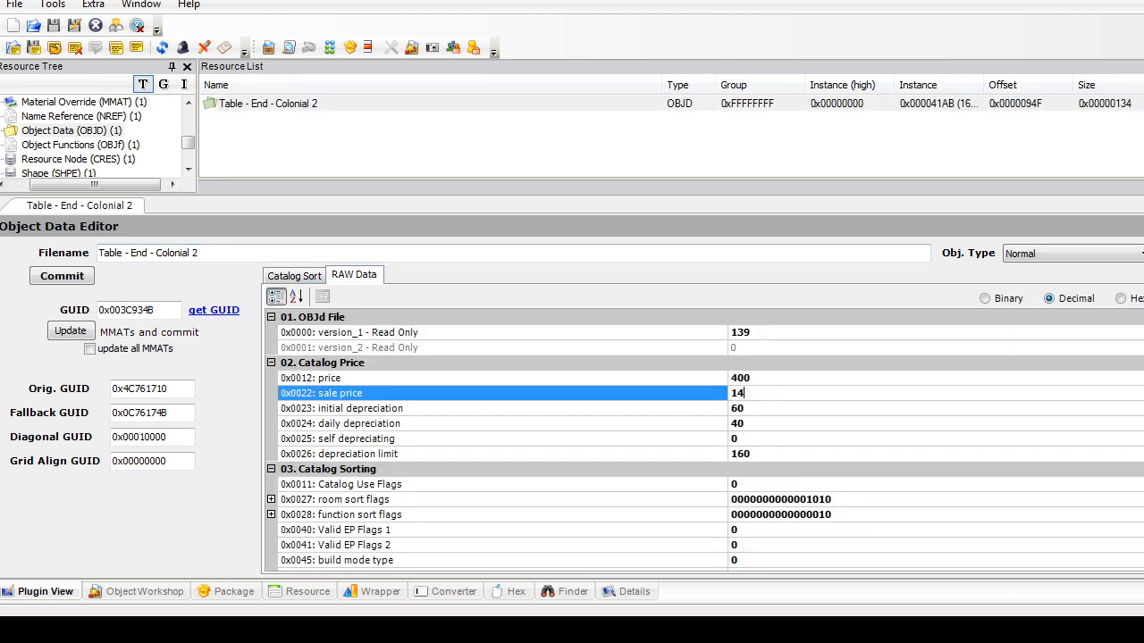
{"action": "type", "text": "35"}
{"action": "left_click", "coordinate": [294, 275]}
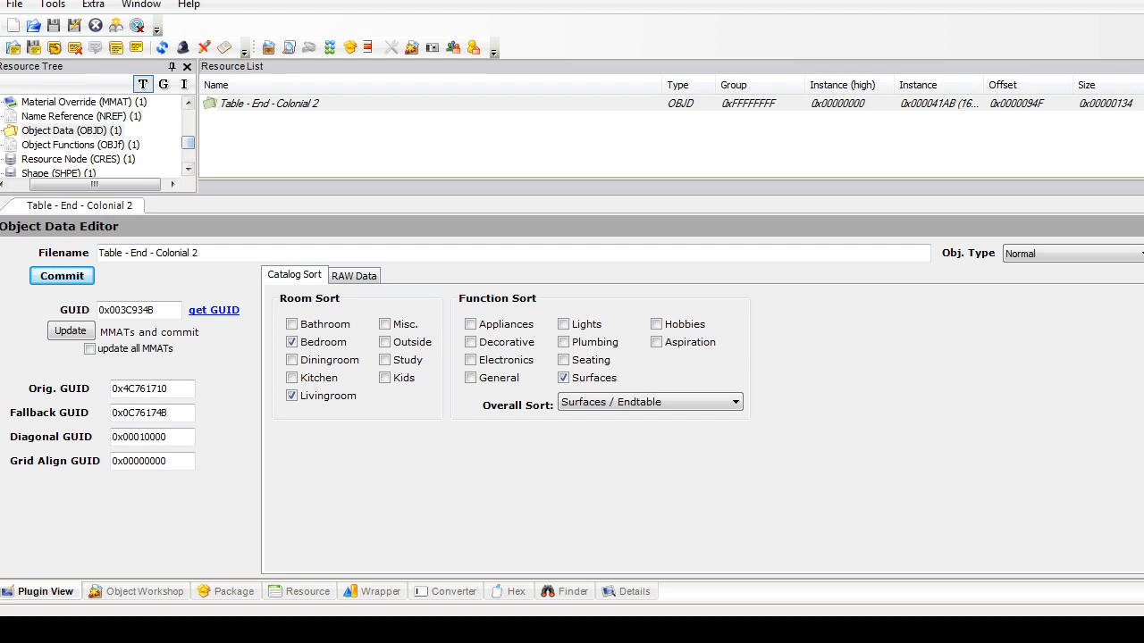
Step: Save the end table package, run Fix Integrity keeping the existing model name, and save the package again
{"action": "left_click", "coordinate": [14, 4]}
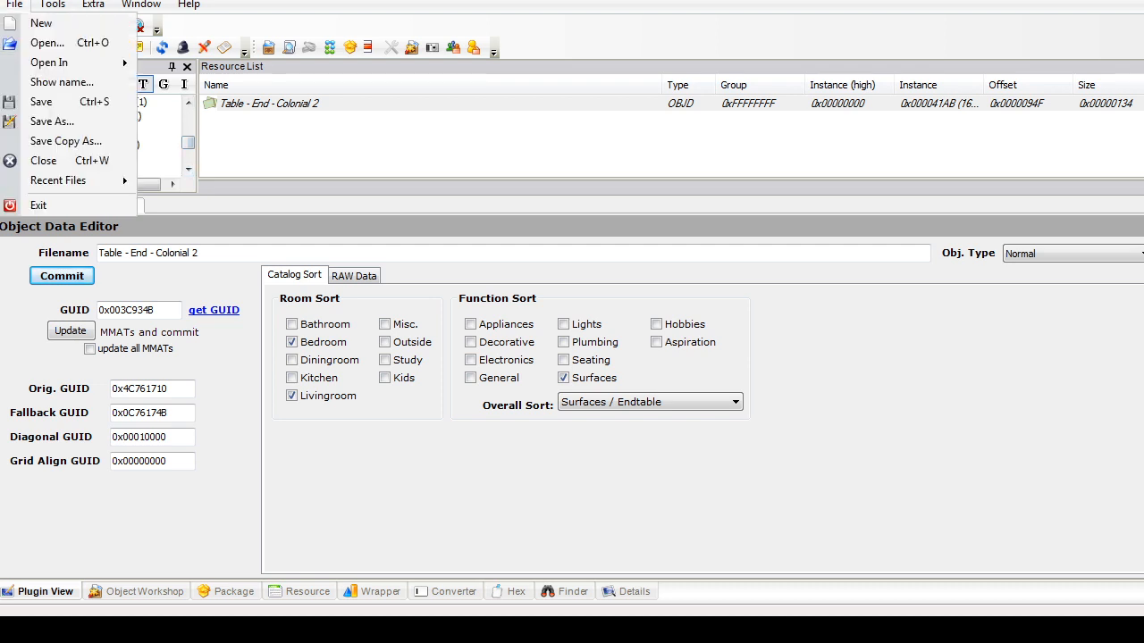
{"action": "left_click", "coordinate": [40, 102]}
{"action": "left_click", "coordinate": [51, 5]}
{"action": "mouse_move", "coordinate": [93, 122]}
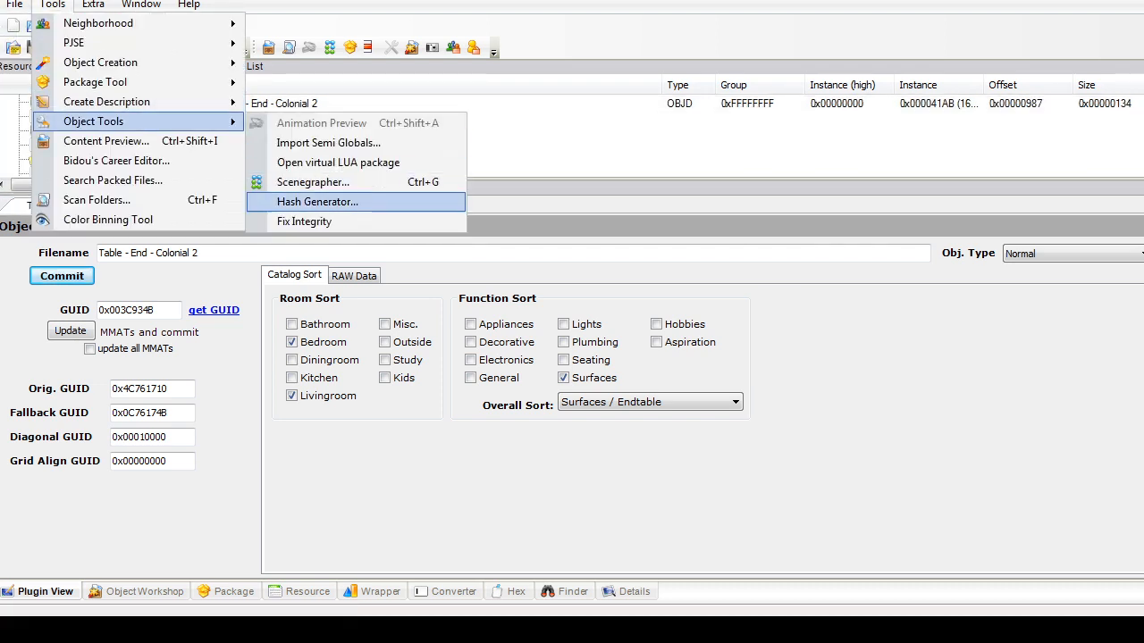
{"action": "left_click", "coordinate": [286, 224]}
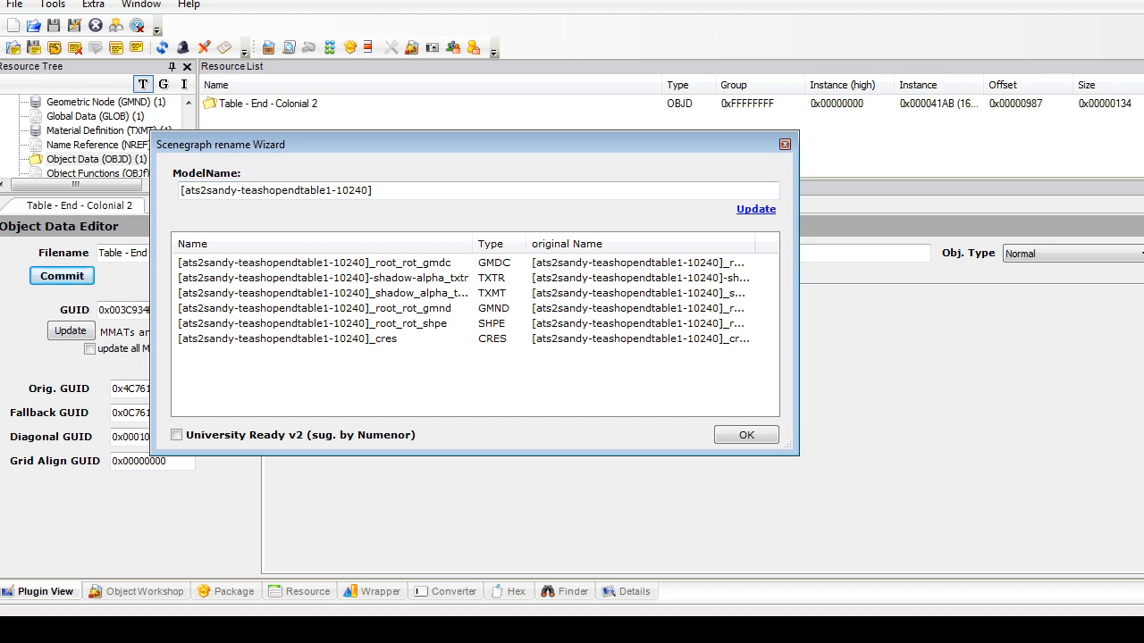
{"action": "left_click", "coordinate": [746, 436]}
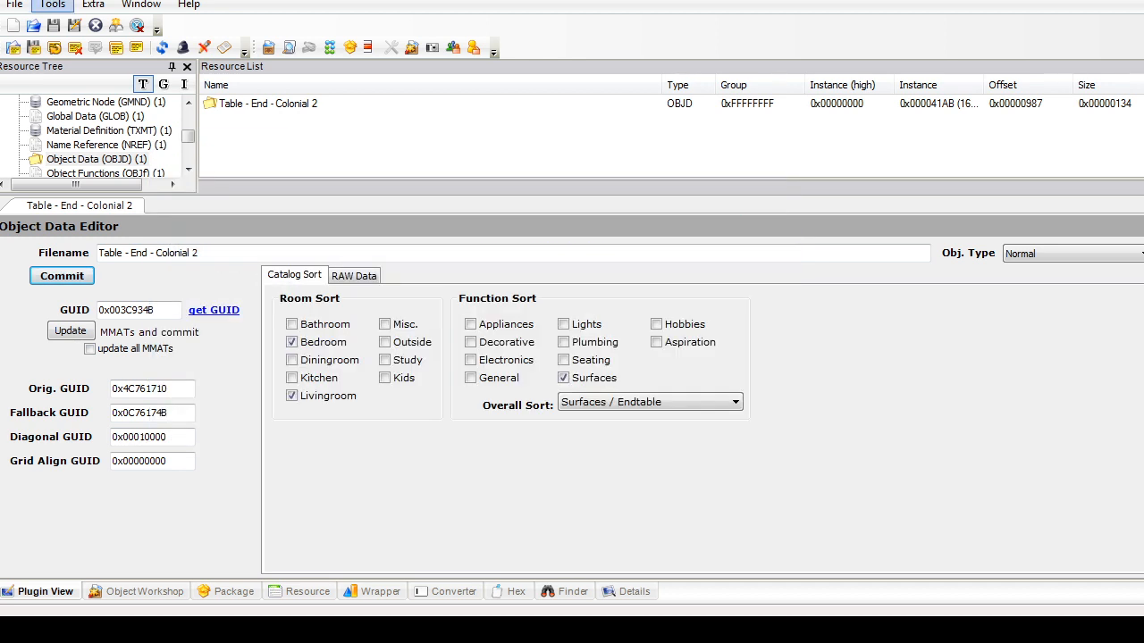
{"action": "left_click", "coordinate": [14, 4]}
{"action": "left_click", "coordinate": [40, 101]}
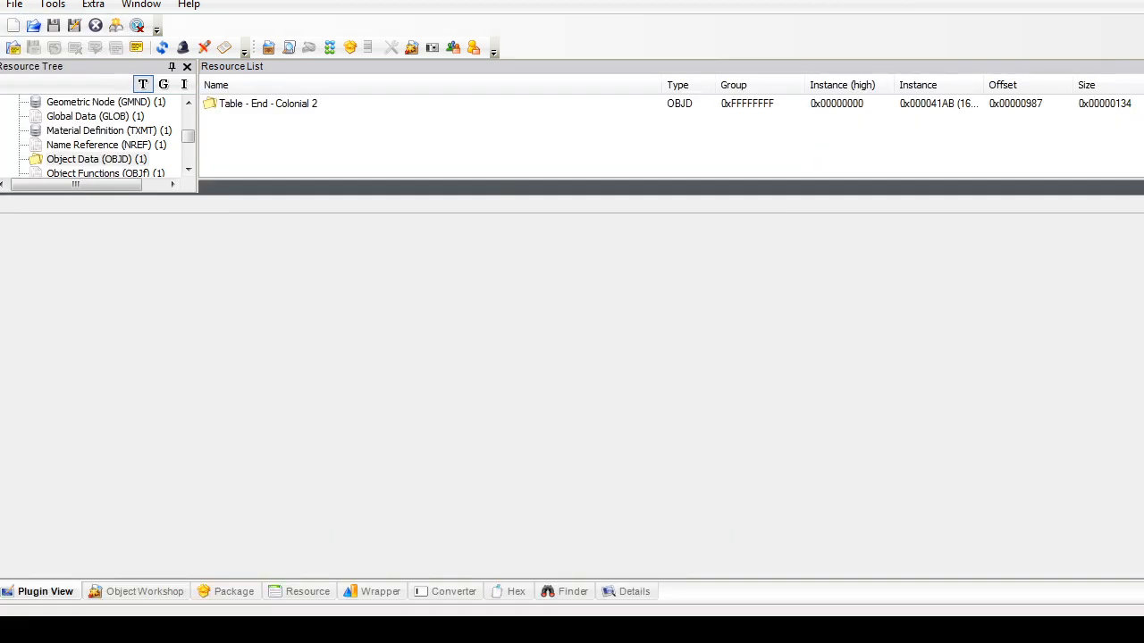
Step: Open the atssandy_obj_teashop_shelf_left package from the Tea Shop folder
{"action": "left_click", "coordinate": [14, 5]}
{"action": "left_click", "coordinate": [40, 41]}
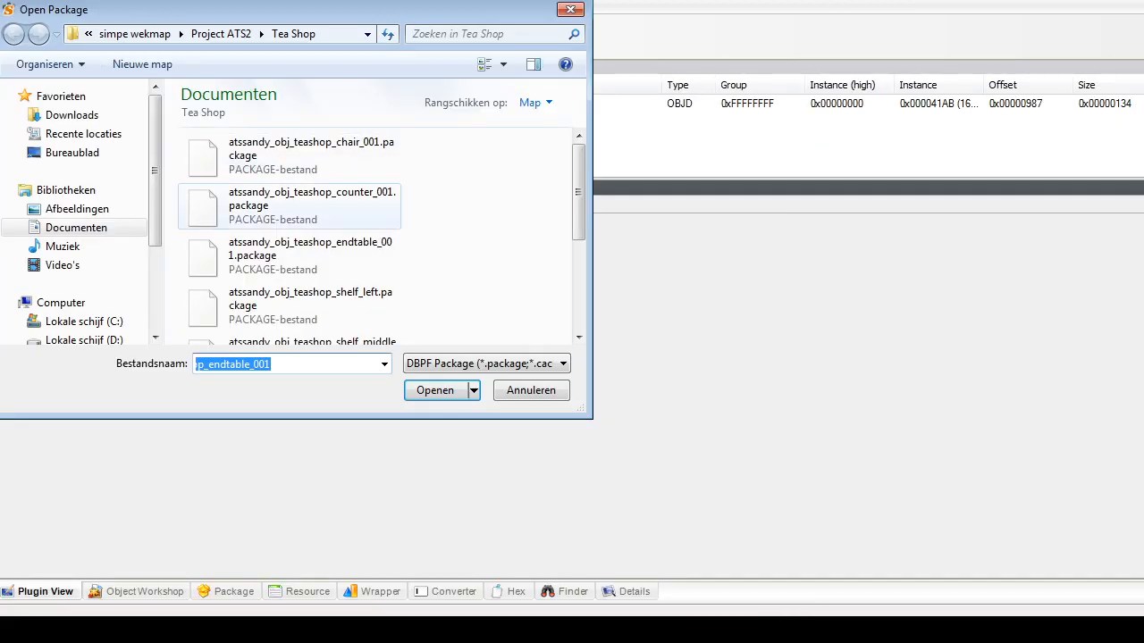
{"action": "left_click", "coordinate": [289, 205]}
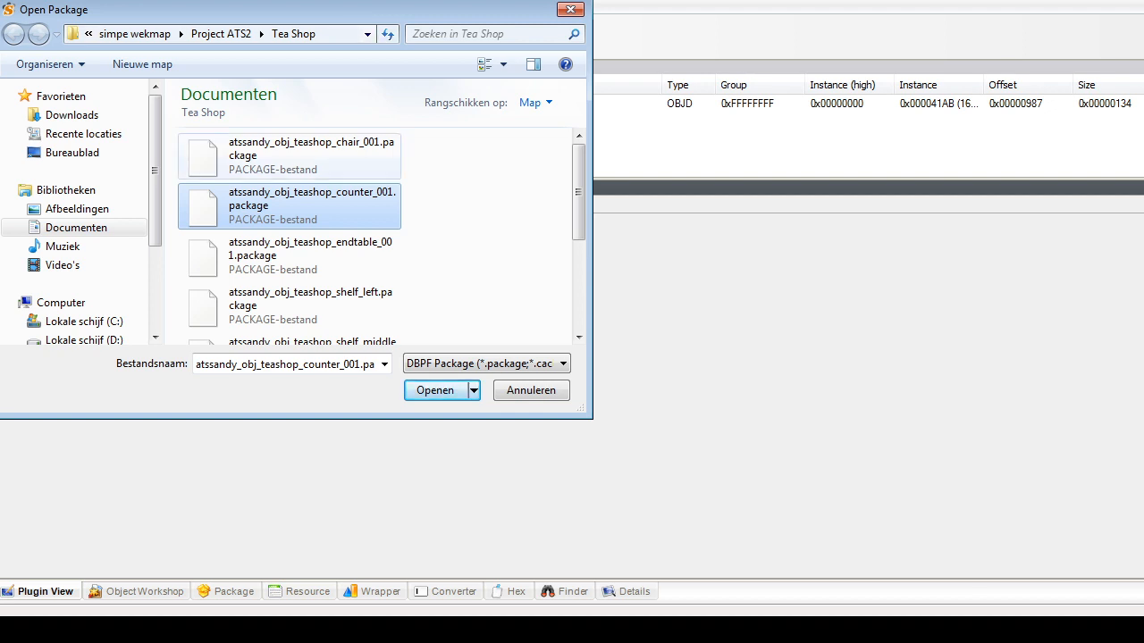
{"action": "left_click", "coordinate": [290, 155]}
{"action": "left_click", "coordinate": [290, 255]}
{"action": "left_click", "coordinate": [289, 155]}
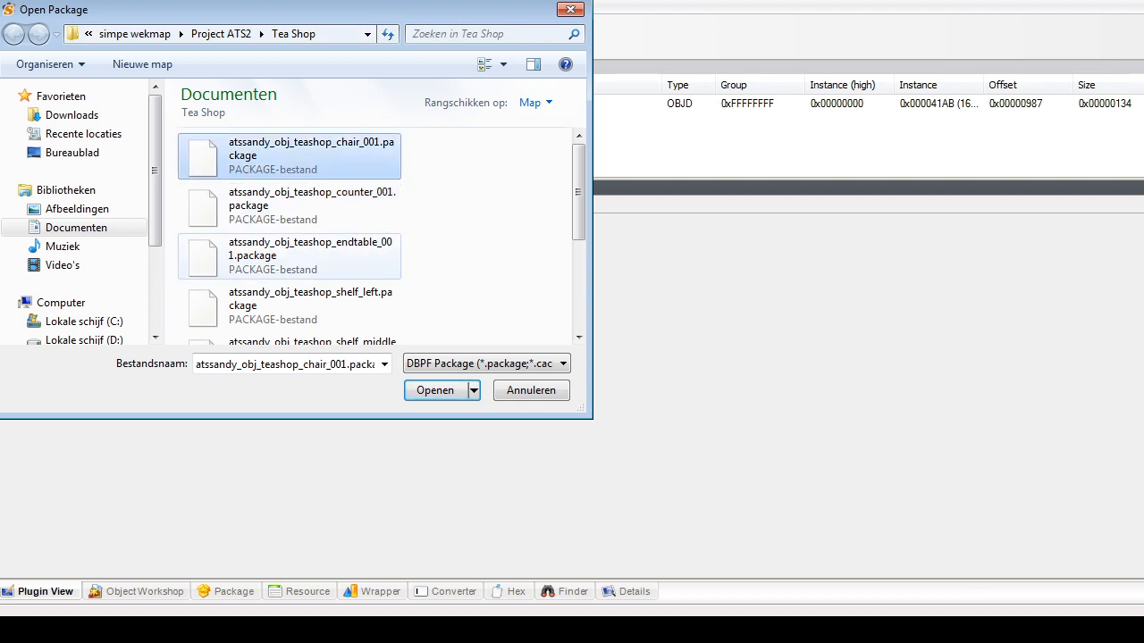
{"action": "left_click", "coordinate": [289, 205]}
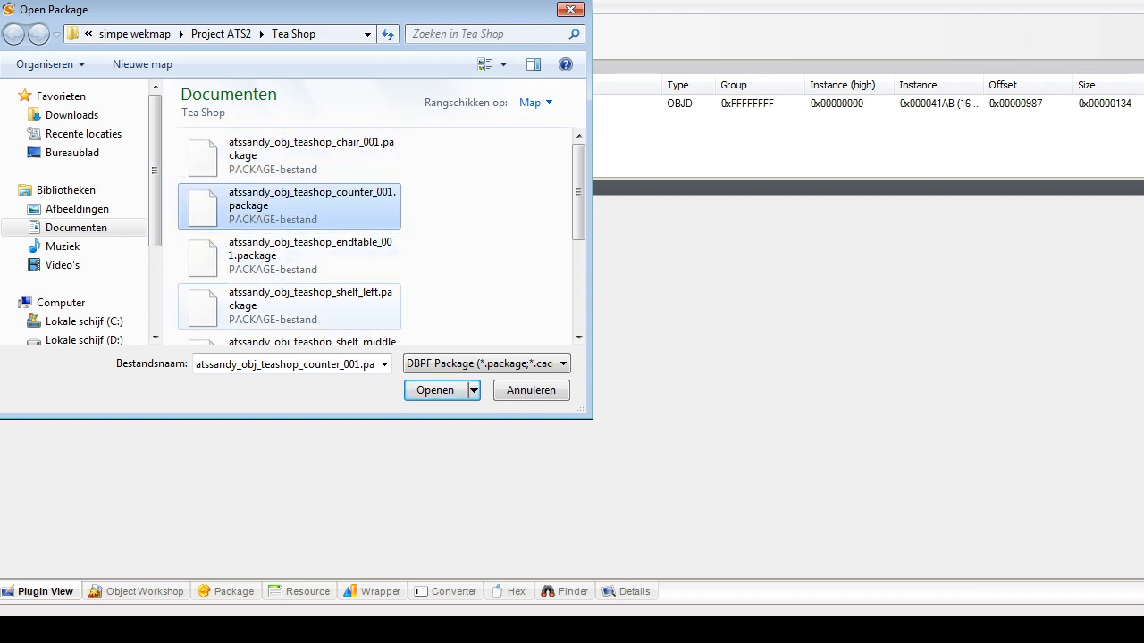
{"action": "left_click", "coordinate": [290, 305]}
{"action": "scroll", "coordinate": [375, 237], "scroll_direction": "down", "scroll_amount": 2}
{"action": "key", "text": "Return"}
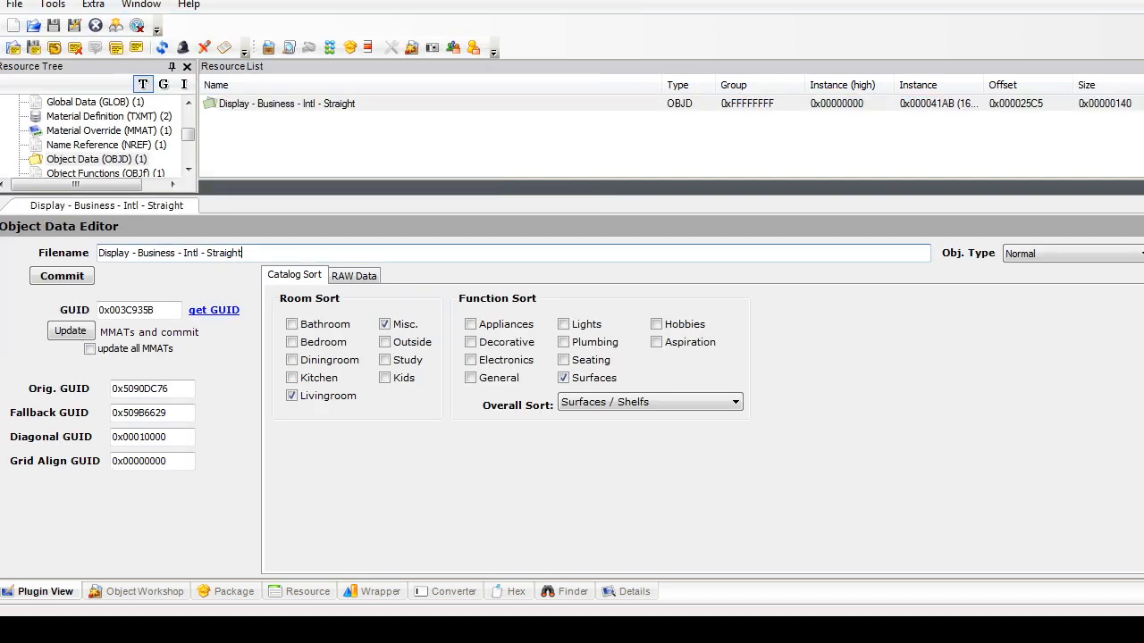
Step: In the left shelf's Object Data (OBJD), set the sale price to 35 and commit the change
{"action": "left_click", "coordinate": [354, 274]}
{"action": "left_click", "coordinate": [732, 409]}
{"action": "left_click", "coordinate": [732, 393]}
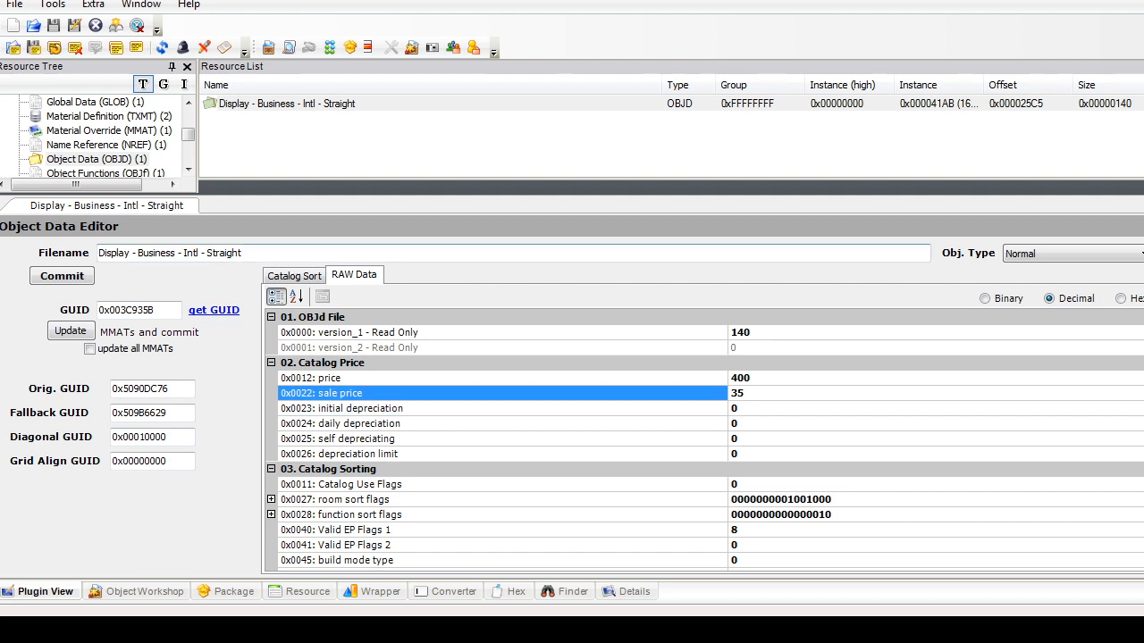
{"action": "left_click", "coordinate": [294, 276]}
{"action": "left_click", "coordinate": [62, 276]}
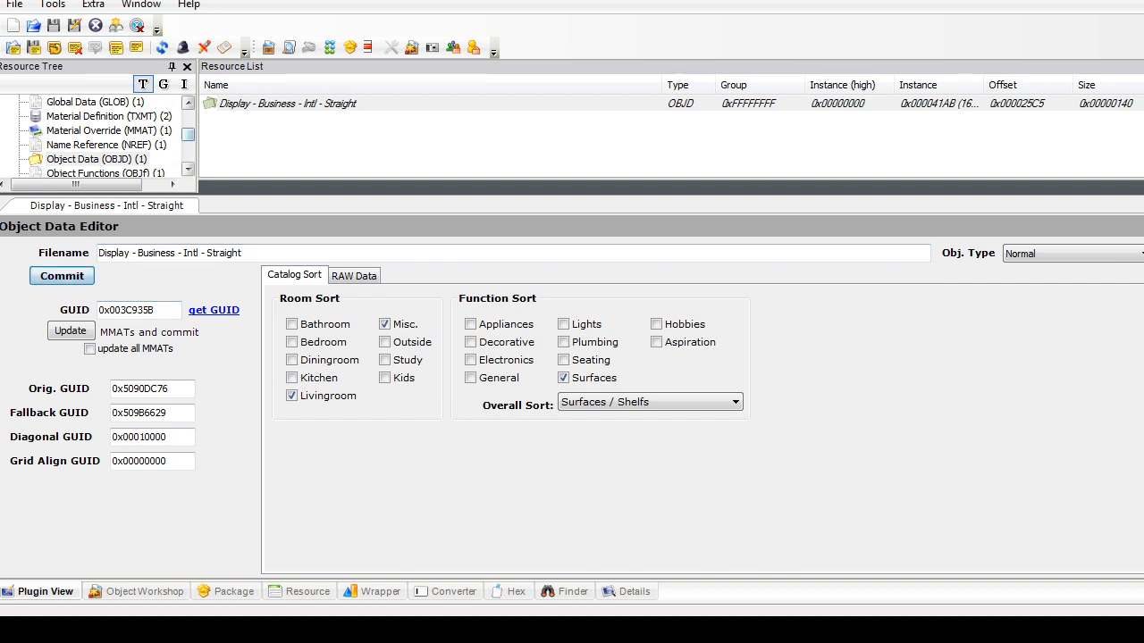
Step: List the left shelf's Material Definition (TXMT) resources
{"action": "left_click_drag", "start_coordinate": [188, 134], "coordinate": [188, 130]}
{"action": "left_click", "coordinate": [109, 145]}
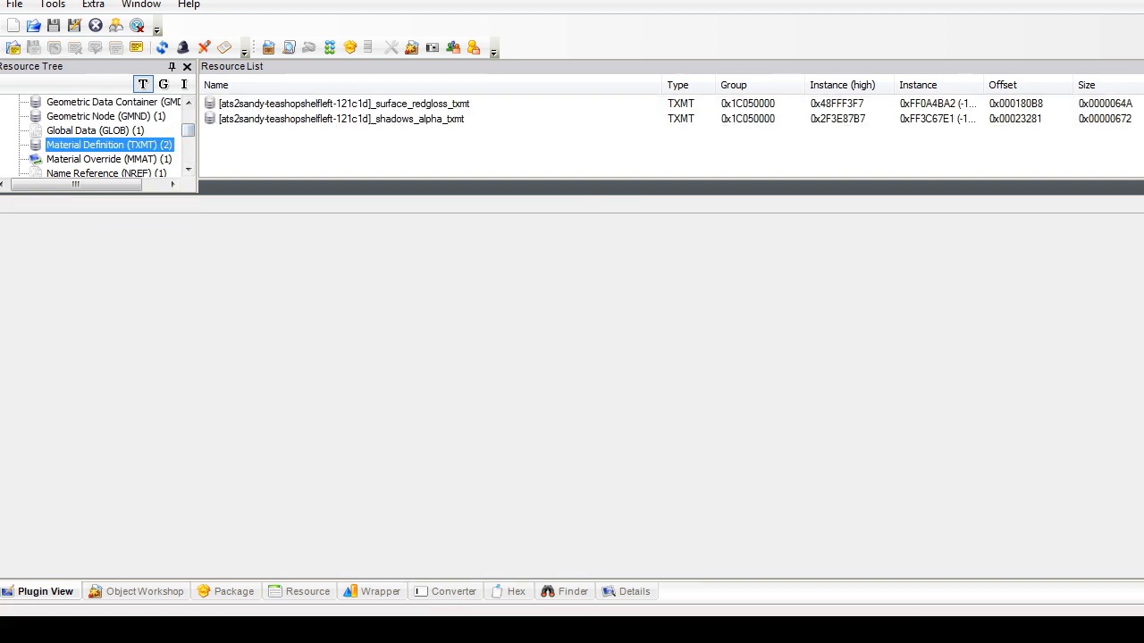
Step: Delete the surface_redgloss material definition (TXMT) and its matching surface-redgloss texture image (TXTR) from the package
{"action": "right_click", "coordinate": [327, 104]}
{"action": "left_click", "coordinate": [353, 173]}
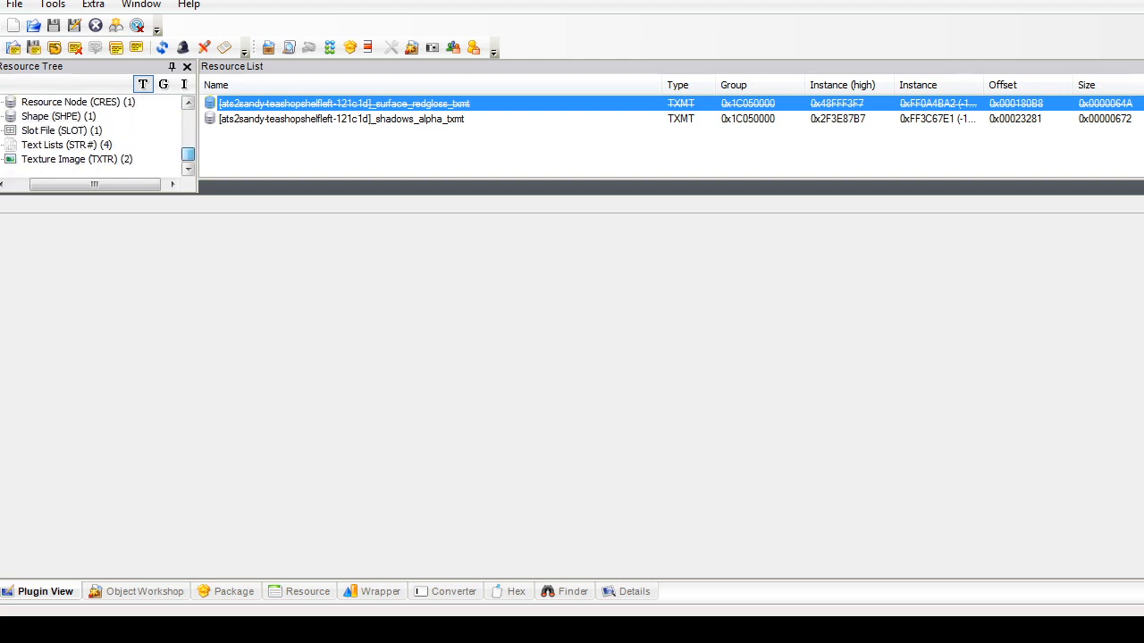
{"action": "left_click", "coordinate": [103, 160]}
{"action": "right_click", "coordinate": [284, 104]}
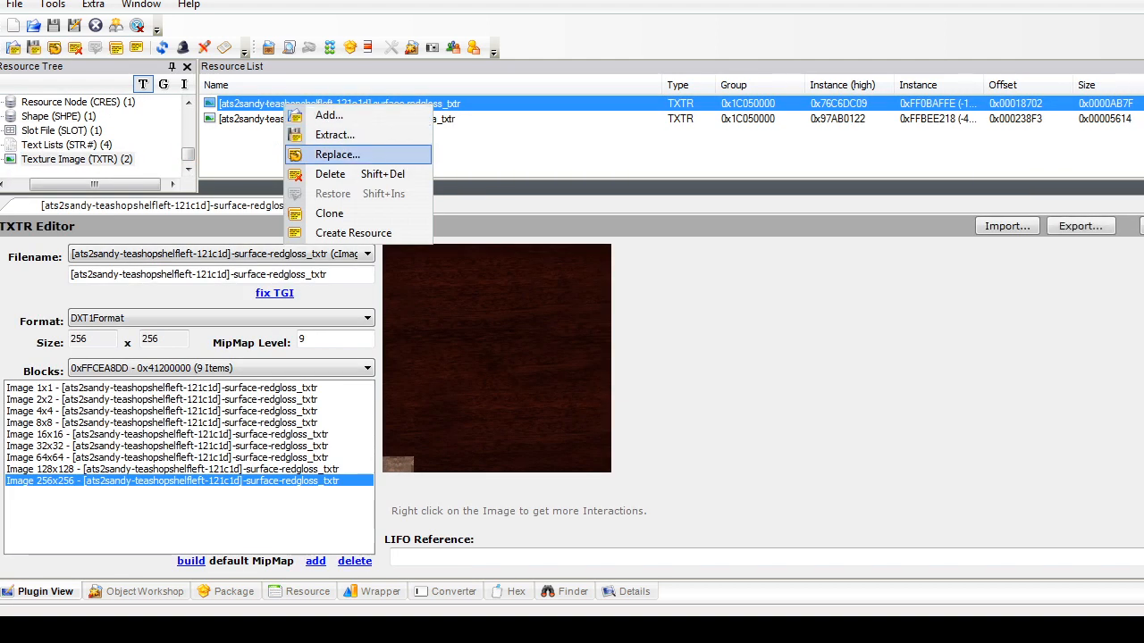
{"action": "left_click", "coordinate": [344, 174]}
Step: Rename the surface subset to countertop in the parts of the Shape (SHPE) resource
{"action": "left_click", "coordinate": [73, 117]}
{"action": "left_click", "coordinate": [313, 104]}
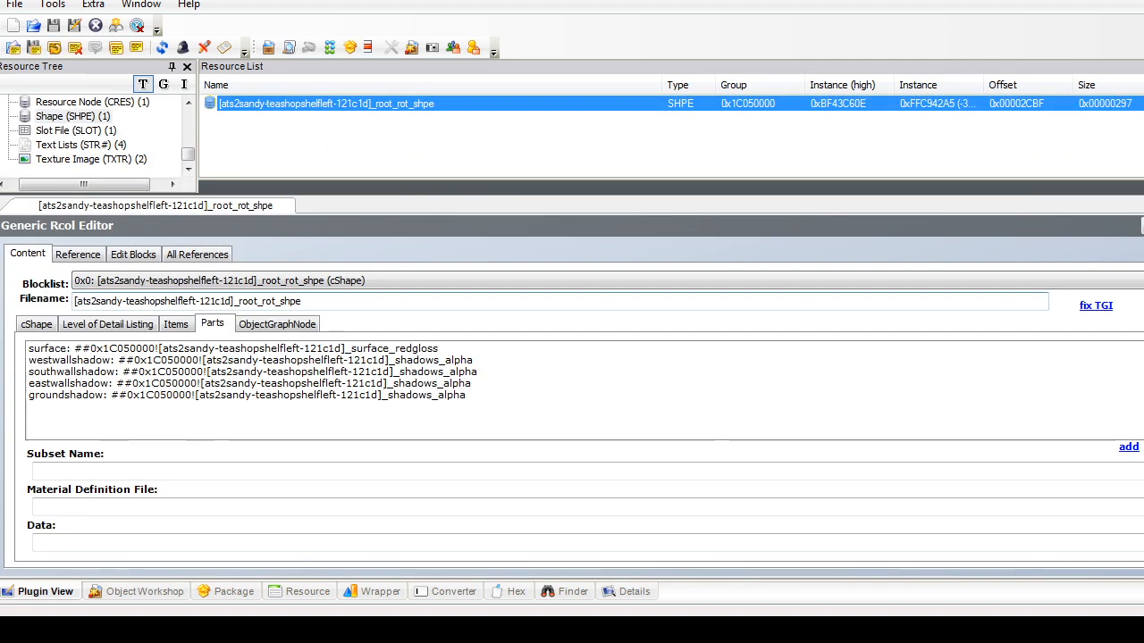
{"action": "left_click", "coordinate": [233, 348]}
{"action": "double_click", "coordinate": [54, 470]}
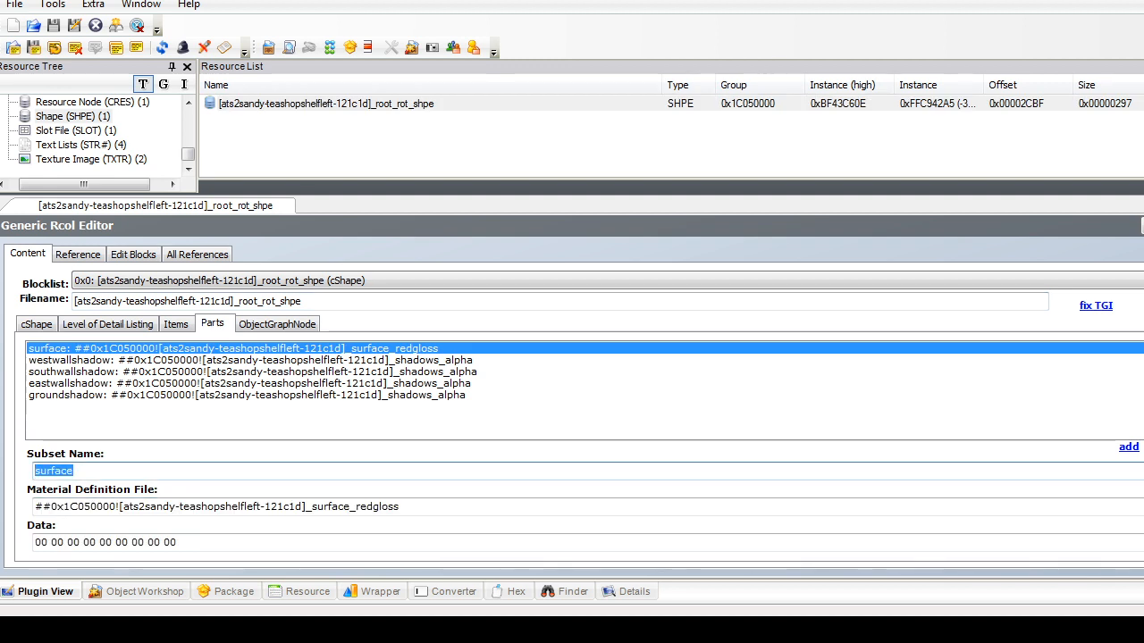
{"action": "type", "text": "countee"}
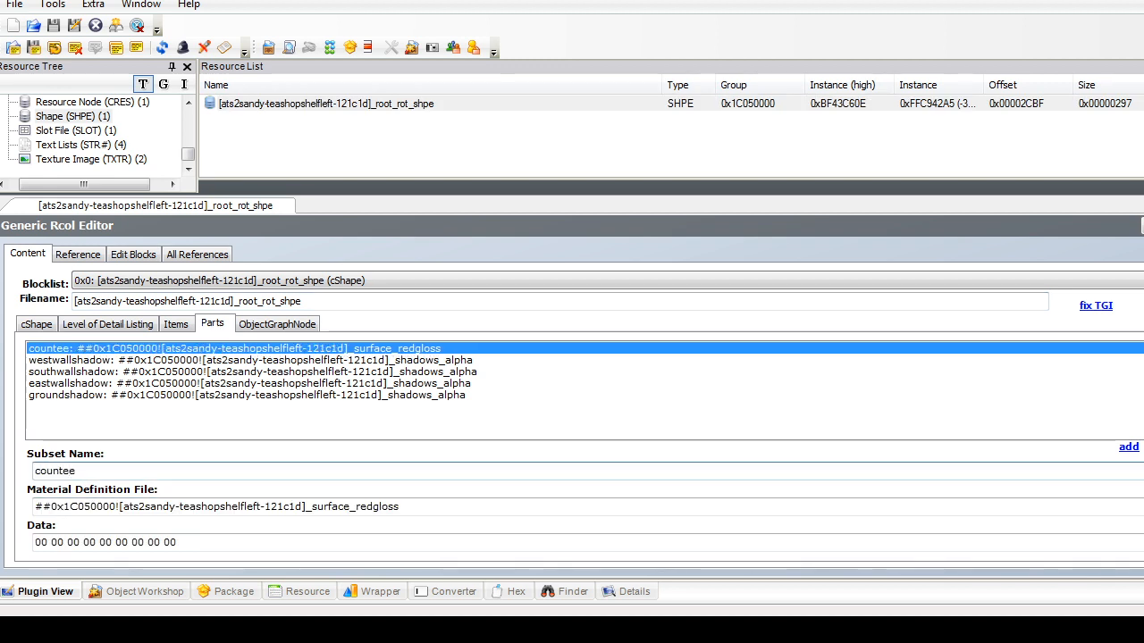
{"action": "key", "text": "BackSpace"}
{"action": "type", "text": "rt"}
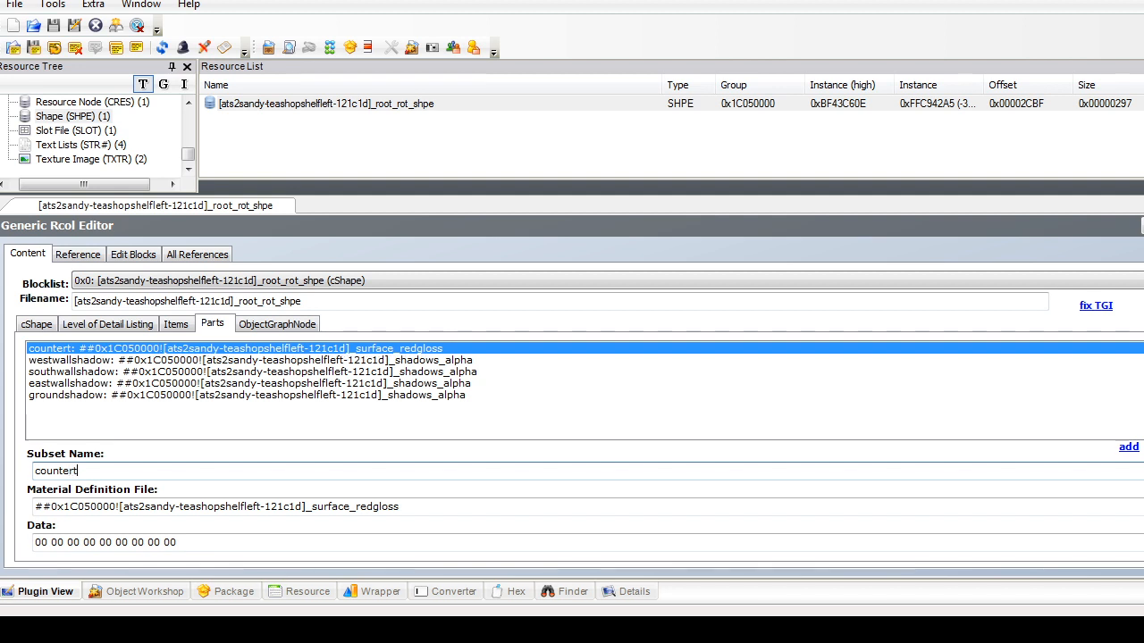
{"action": "type", "text": "op"}
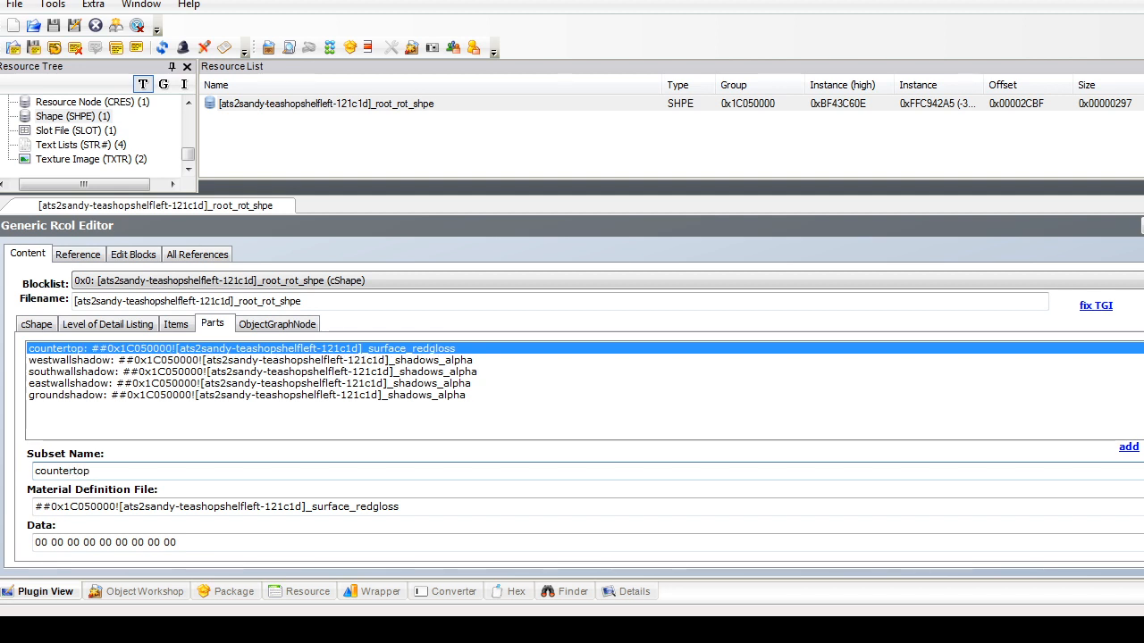
Step: Set the countertop part's material definition file to ##0x1C050000![ats2sandy-teashopcounter-13263]-counterclub_countertop_concrete_clean and commit the Shape resource
{"action": "key", "text": "Tab"}
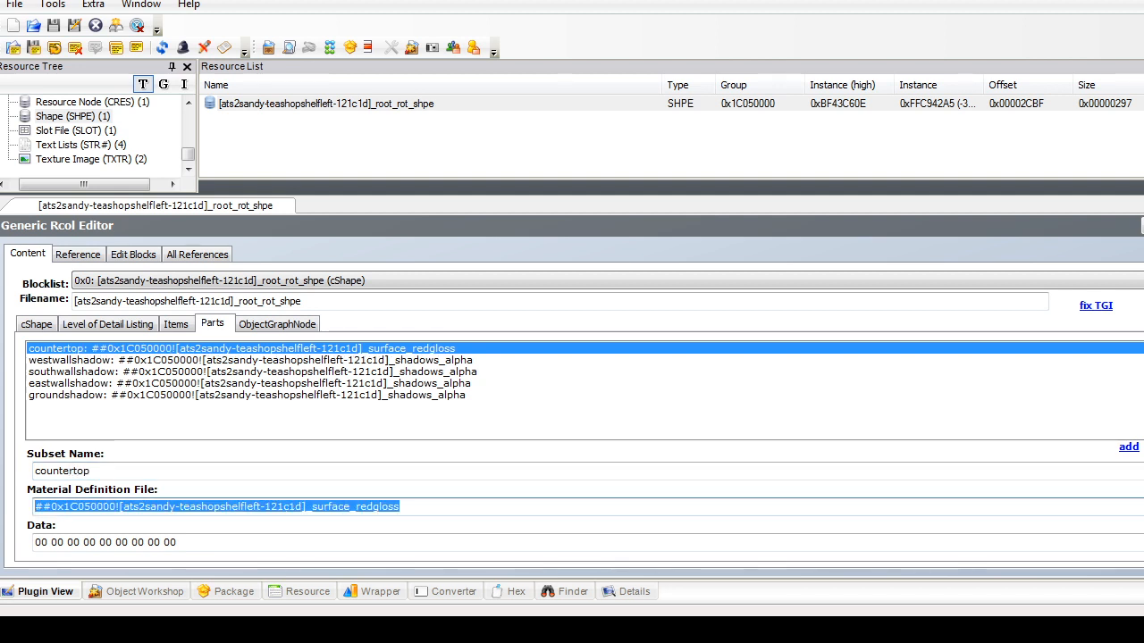
{"action": "type", "text": "##0x1C050000![ats2sandy-teashopcounter-13263]-counterclub_countertop_concrete_clean"}
{"action": "left_click", "coordinate": [1142, 226]}
{"action": "key", "text": "Return"}
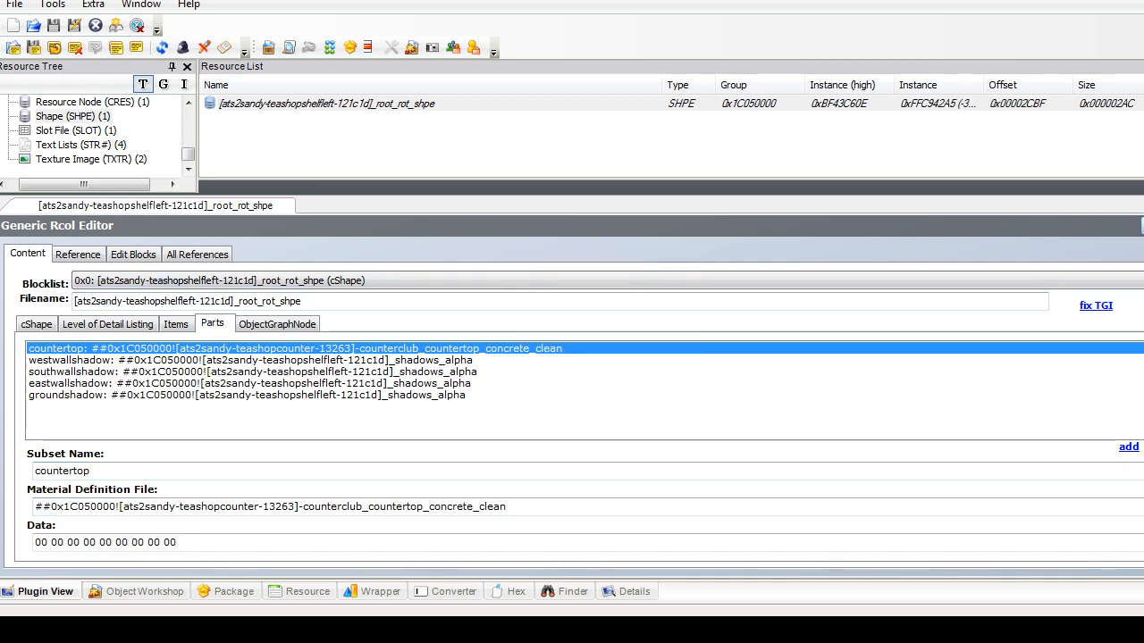
Step: Delete the Material Override (MMAT) resource from the package
{"action": "left_click_drag", "start_coordinate": [188, 154], "coordinate": [187, 135]}
{"action": "left_click", "coordinate": [98, 131]}
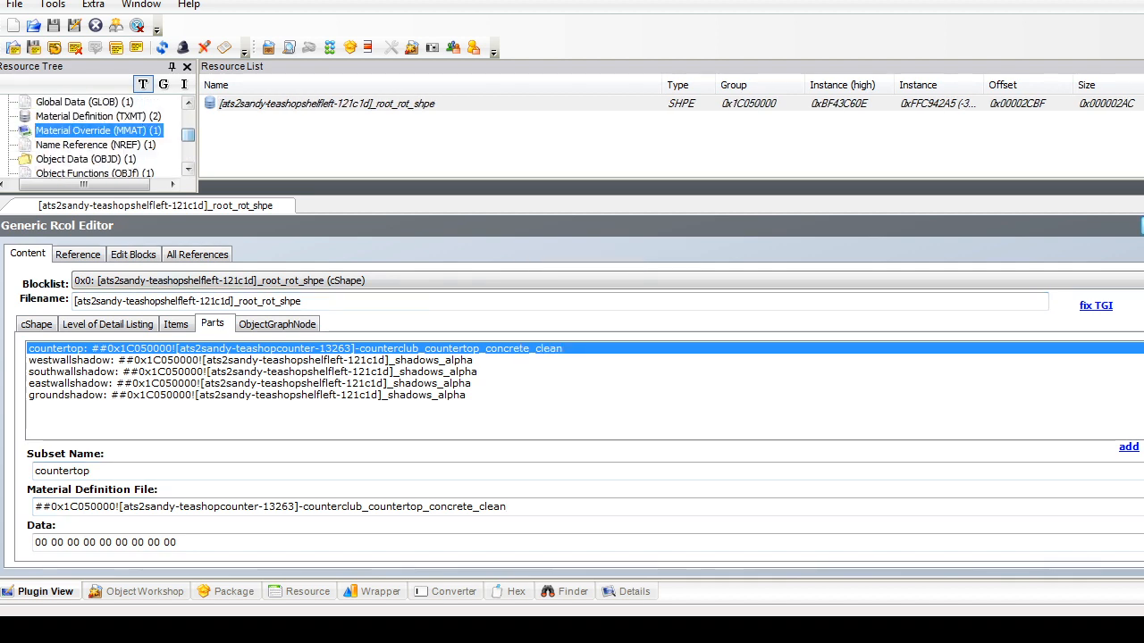
{"action": "right_click", "coordinate": [280, 105]}
{"action": "left_click", "coordinate": [313, 174]}
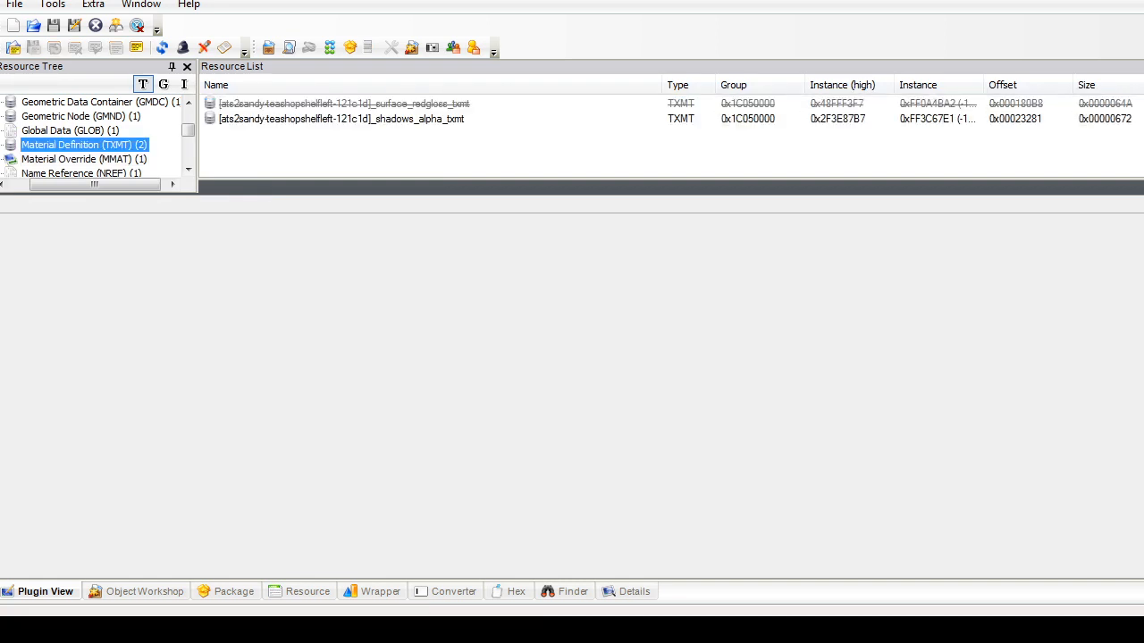
Step: Rename the surface mesh group to countertop in the Geometric Data Container (GMDC) and commit the change
{"action": "left_click", "coordinate": [80, 116]}
{"action": "left_click", "coordinate": [98, 102]}
{"action": "left_click", "coordinate": [327, 103]}
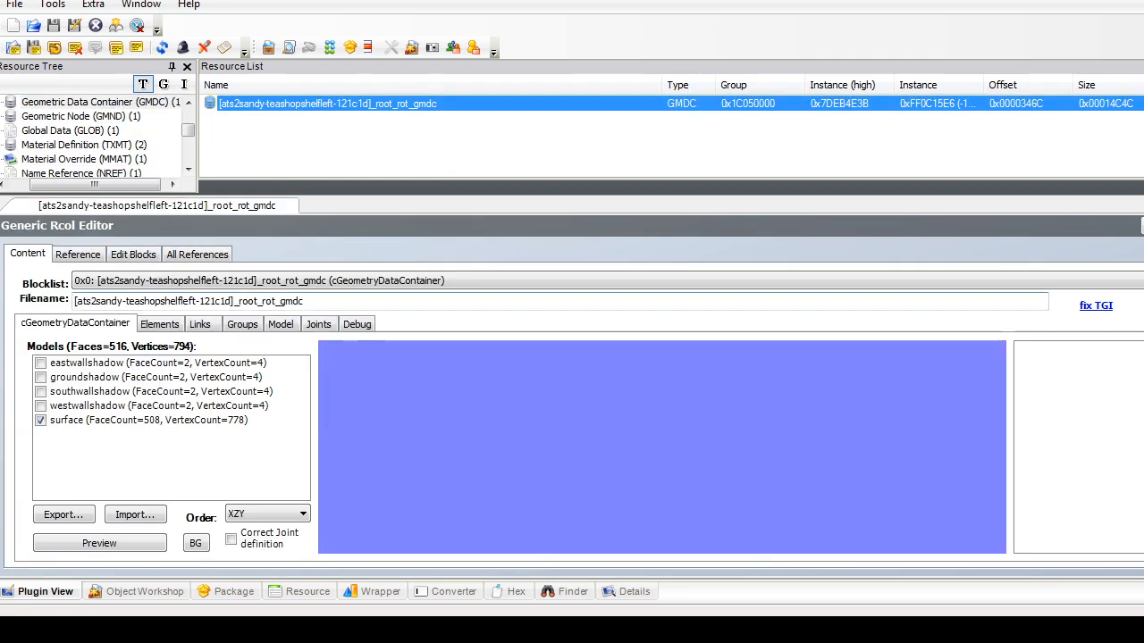
{"action": "left_click", "coordinate": [242, 325]}
{"action": "left_click", "coordinate": [156, 381]}
{"action": "left_click", "coordinate": [157, 370]}
{"action": "left_click", "coordinate": [150, 416]}
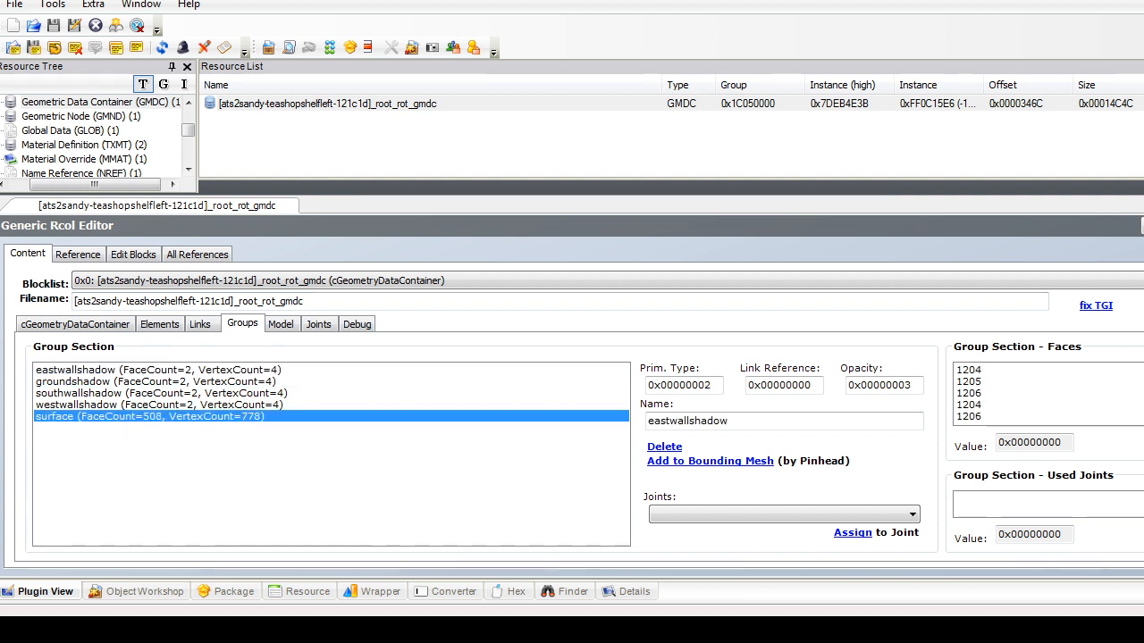
{"action": "double_click", "coordinate": [667, 421]}
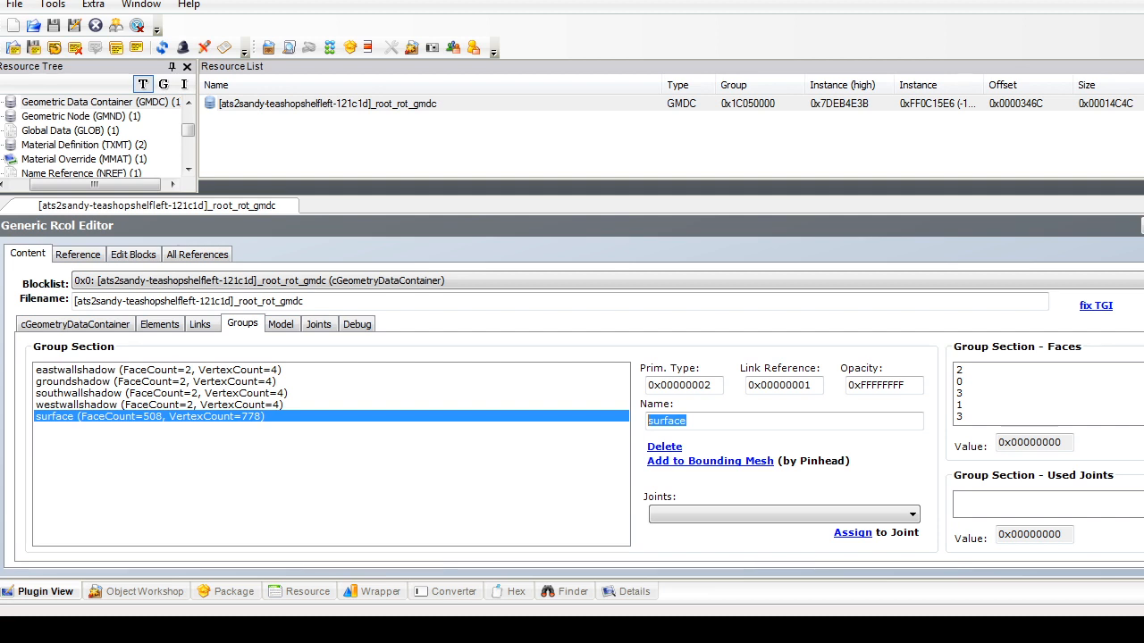
{"action": "type", "text": "countertop"}
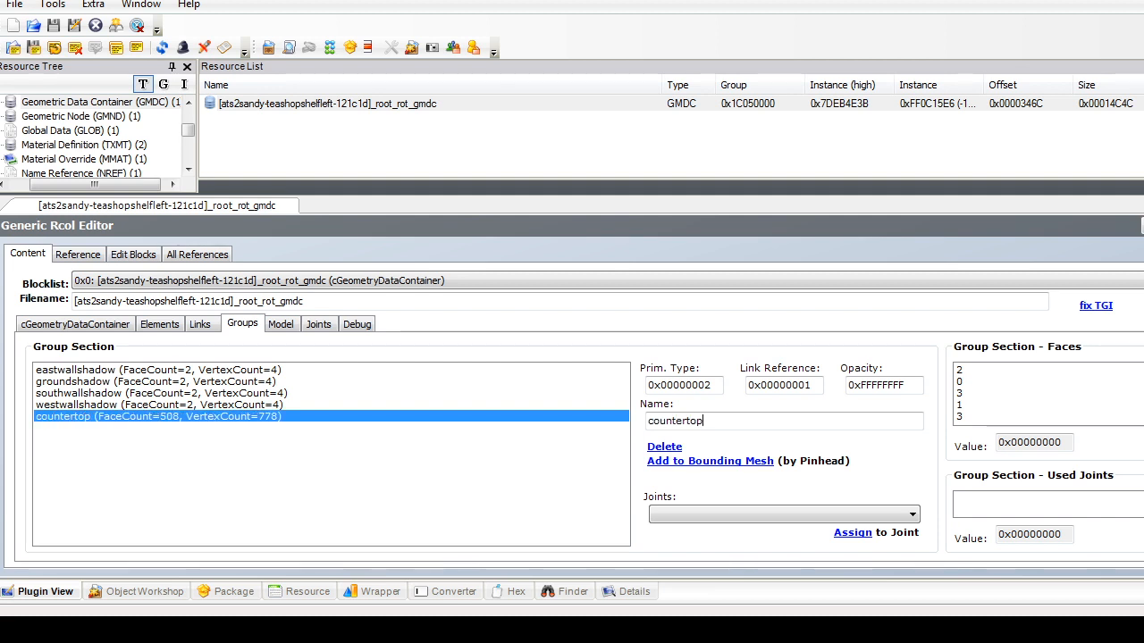
{"action": "left_click", "coordinate": [1142, 226]}
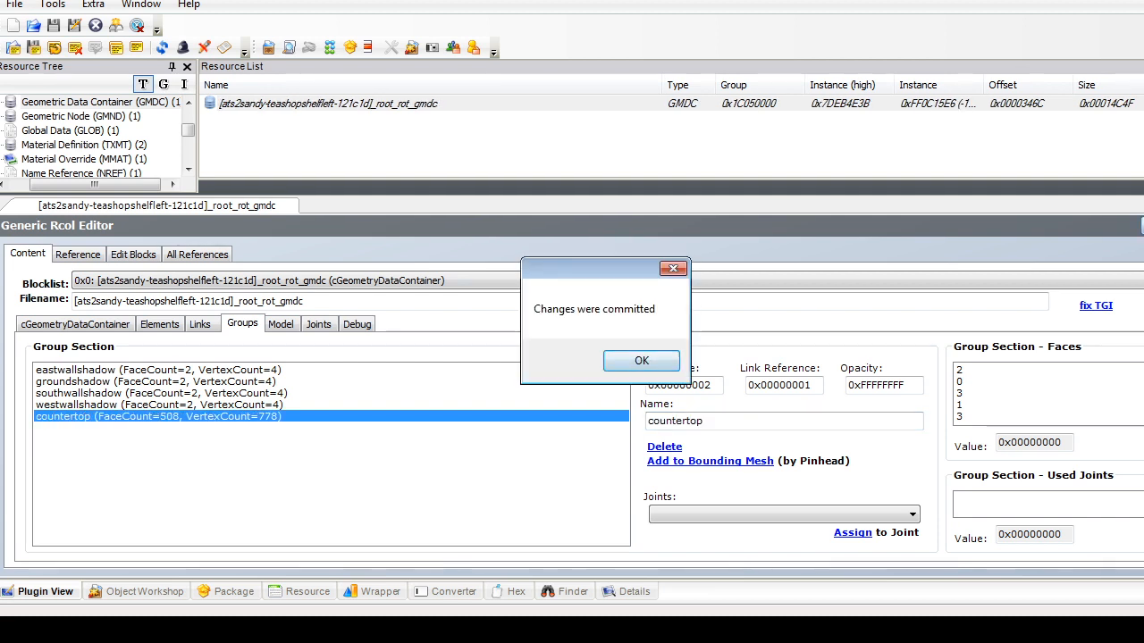
{"action": "left_click", "coordinate": [641, 360]}
Step: Rename the surface item to countertop in the tsDesignModeEnabled block of the Geometric Node (GMND)
{"action": "left_click", "coordinate": [81, 116]}
{"action": "left_click", "coordinate": [327, 103]}
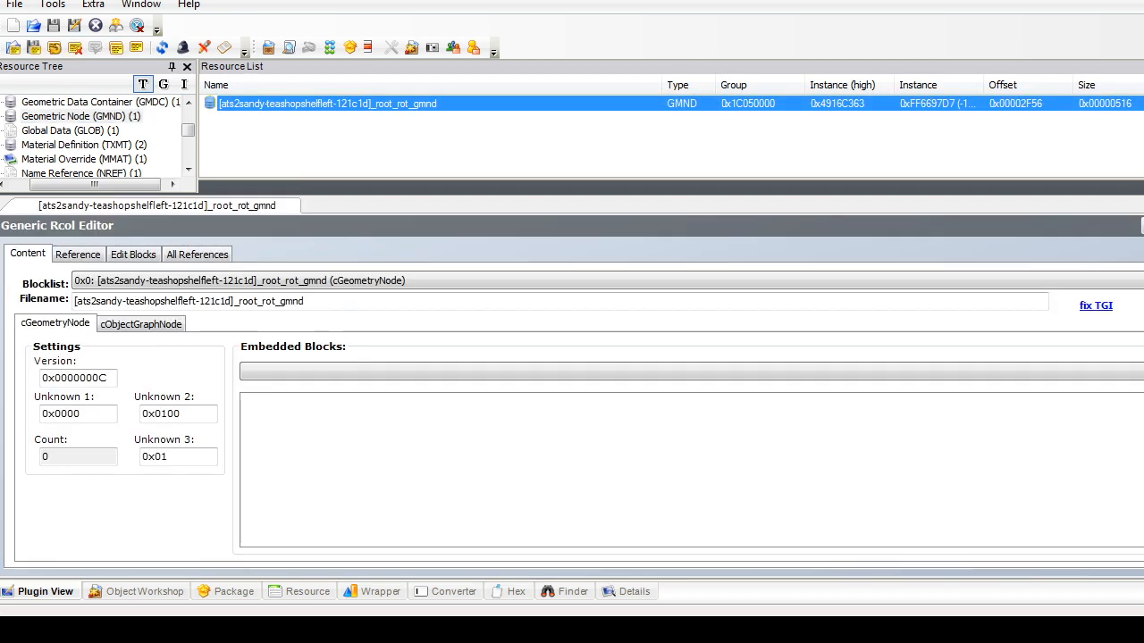
{"action": "left_click", "coordinate": [179, 281]}
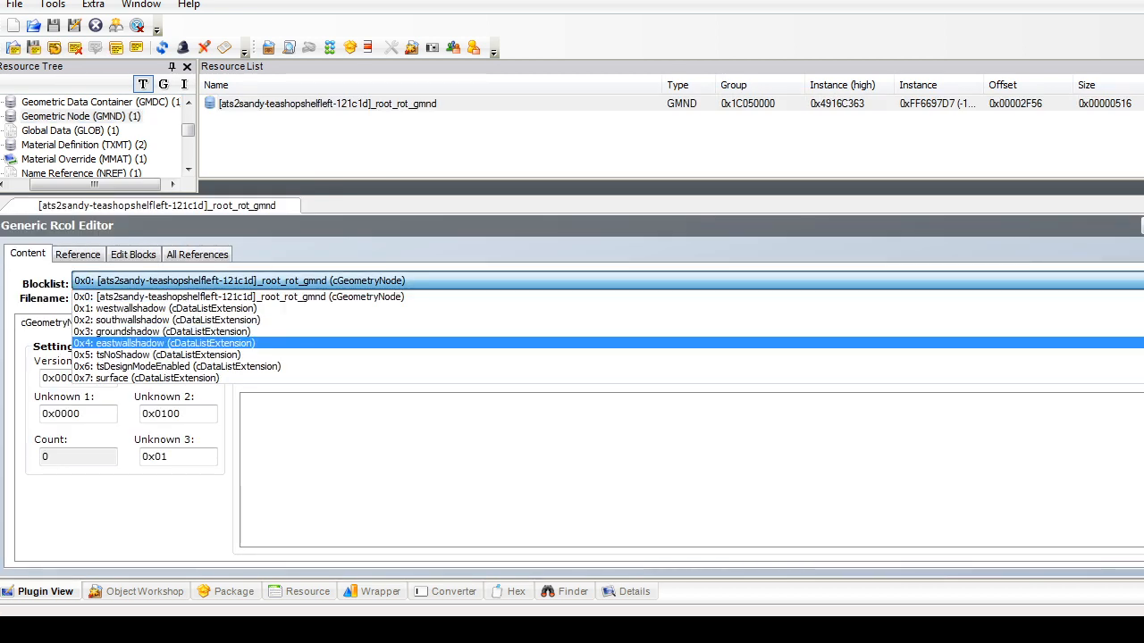
{"action": "left_click", "coordinate": [169, 355]}
{"action": "left_click", "coordinate": [178, 280]}
{"action": "left_click", "coordinate": [178, 366]}
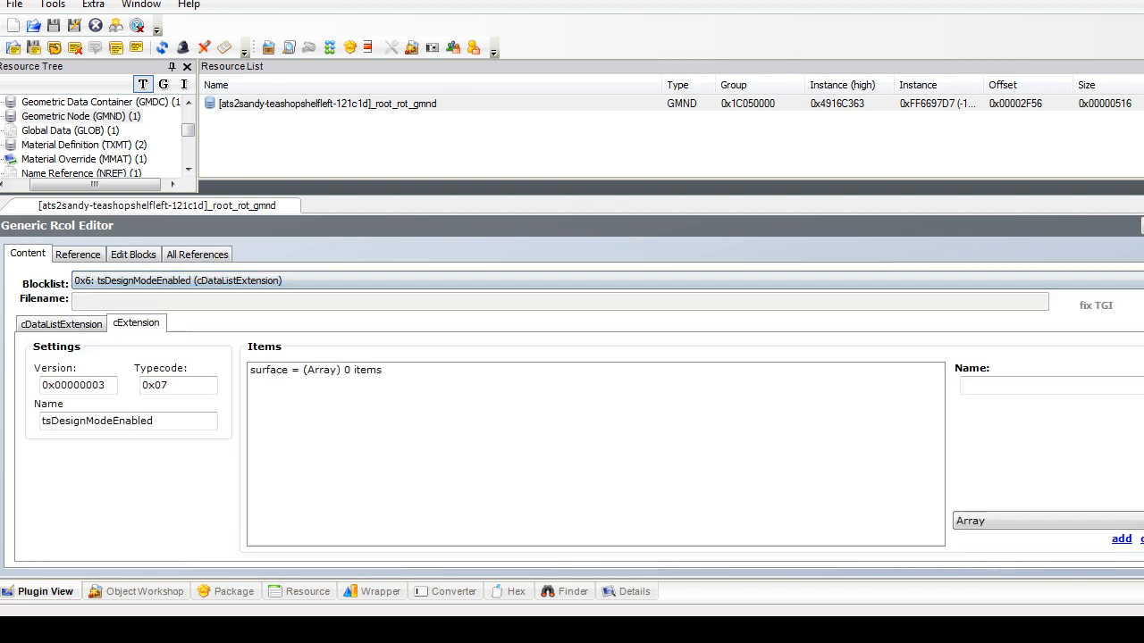
{"action": "left_click", "coordinate": [316, 370]}
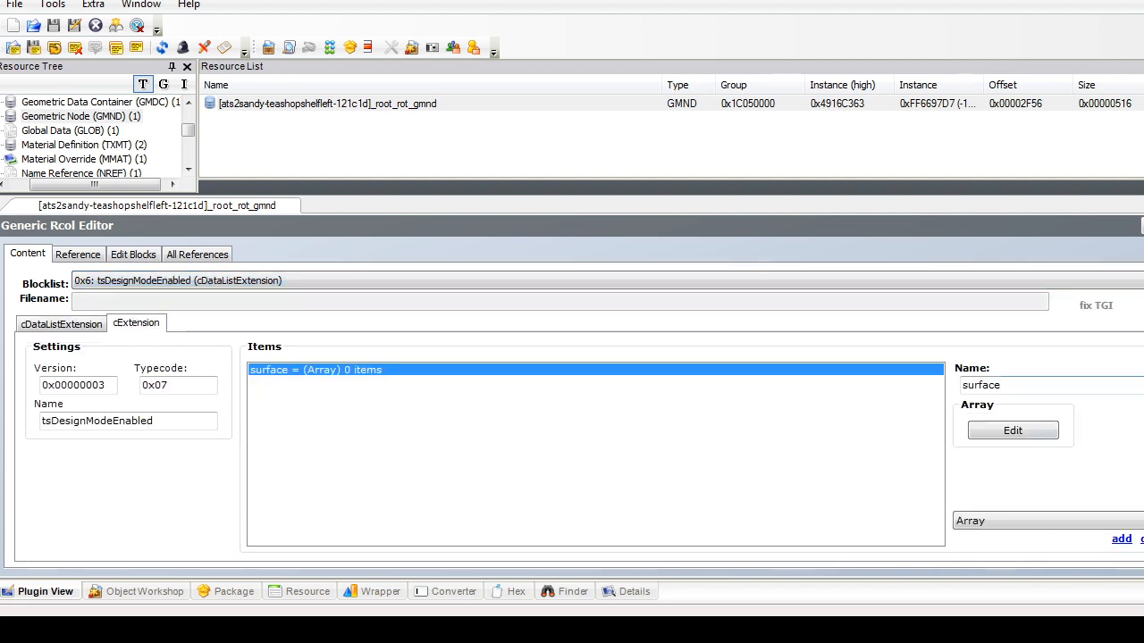
{"action": "double_click", "coordinate": [981, 385]}
{"action": "type", "text": "c"}
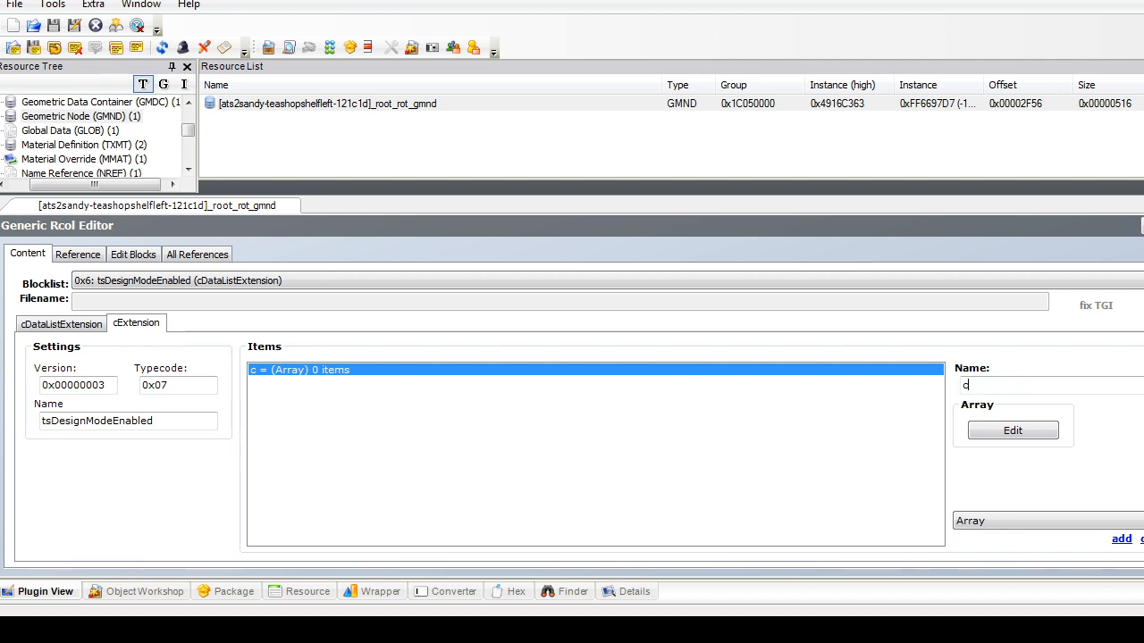
{"action": "type", "text": "ountertop"}
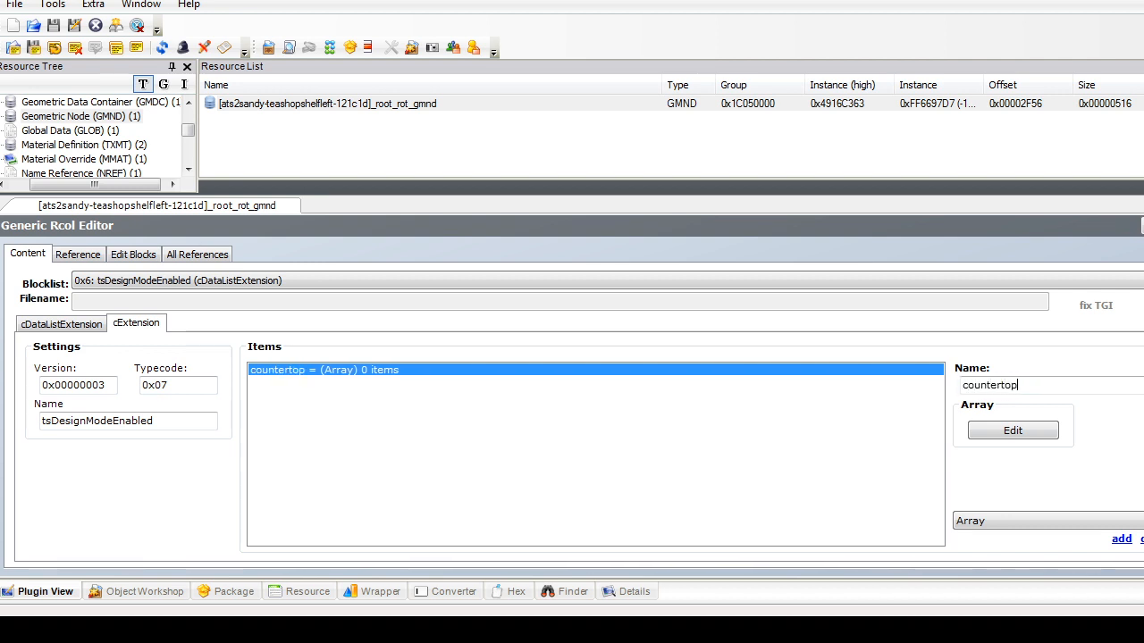
Step: Add a cDataListExtension block to the Geometric Node and name it tsmaterialsMeshName
{"action": "left_click", "coordinate": [133, 255]}
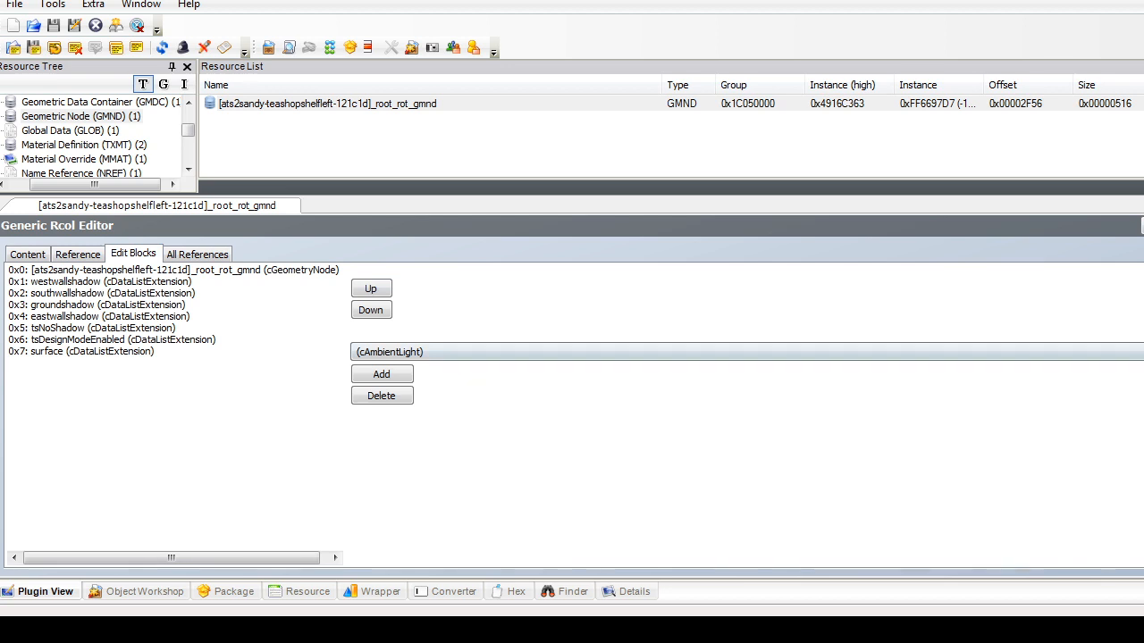
{"action": "left_click", "coordinate": [420, 352]}
{"action": "left_click", "coordinate": [398, 45]}
{"action": "left_click", "coordinate": [382, 374]}
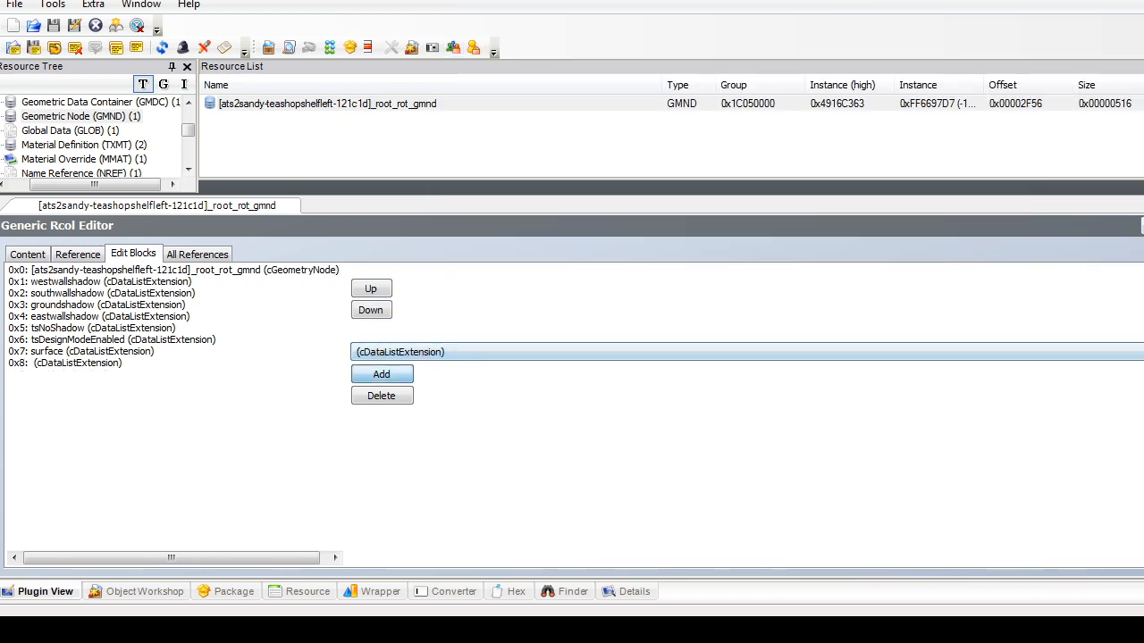
{"action": "left_click", "coordinate": [28, 253]}
{"action": "left_click", "coordinate": [179, 280]}
{"action": "left_click", "coordinate": [143, 389]}
{"action": "left_click", "coordinate": [127, 420]}
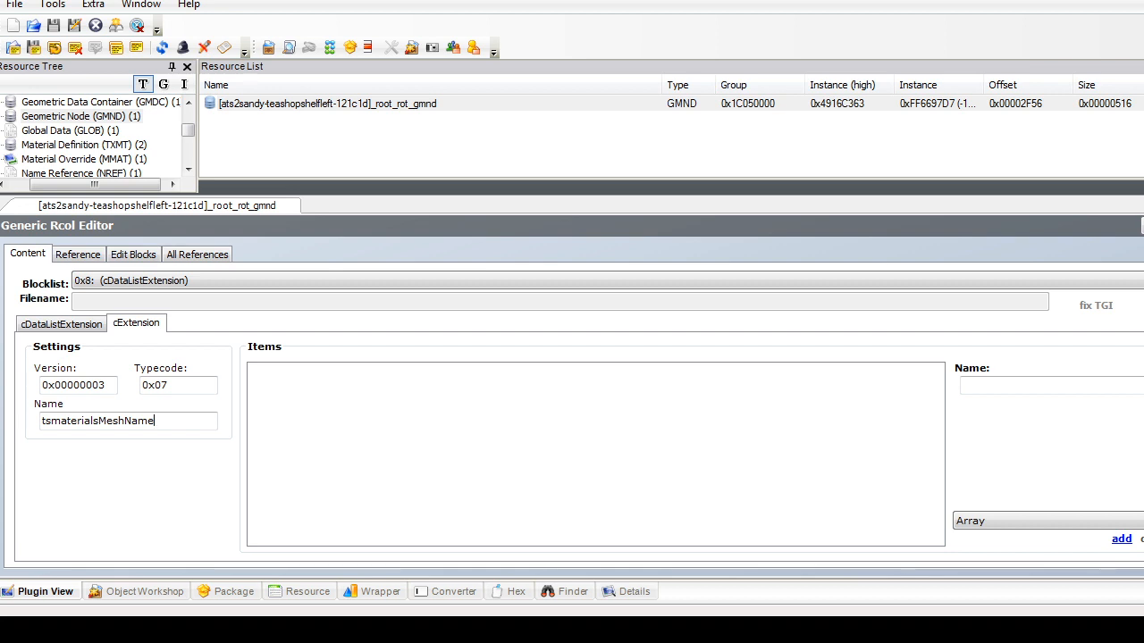
Step: Add a String item named countertop to the tsmaterialsMeshName block
{"action": "left_click", "coordinate": [1072, 521]}
{"action": "left_click", "coordinate": [1054, 585]}
{"action": "left_click", "coordinate": [1121, 538]}
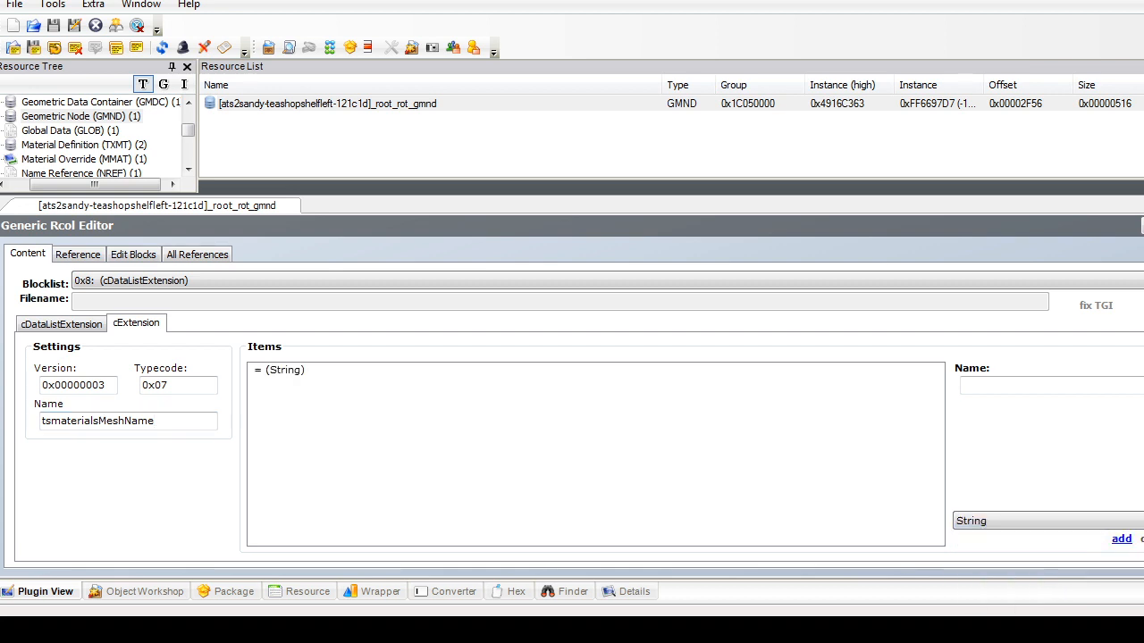
{"action": "left_click", "coordinate": [284, 370]}
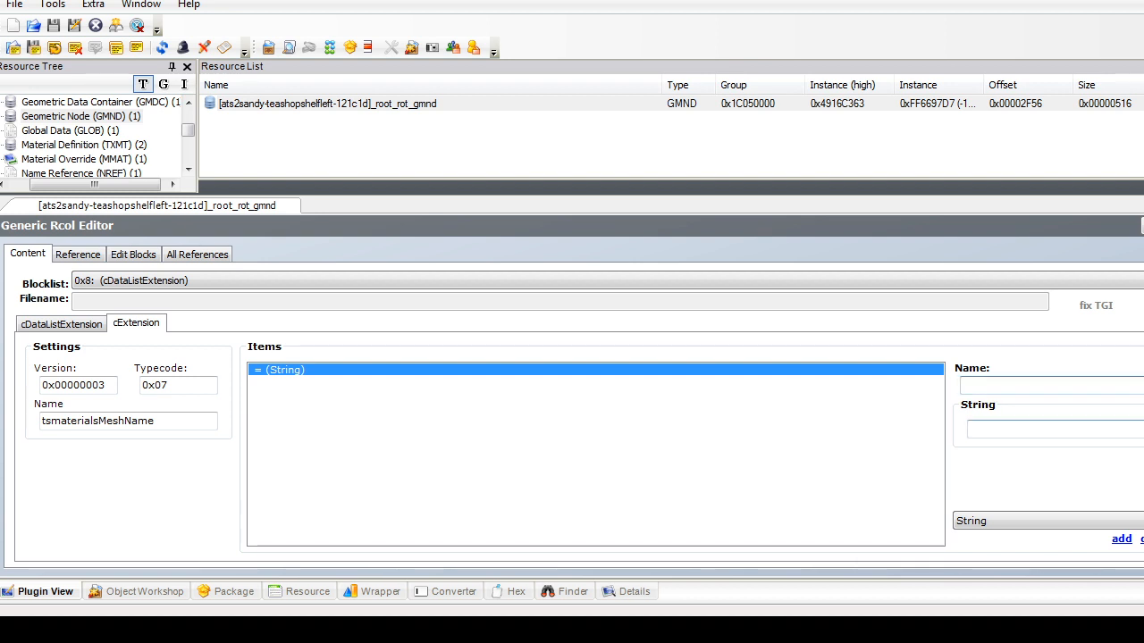
{"action": "type", "text": "countertop"}
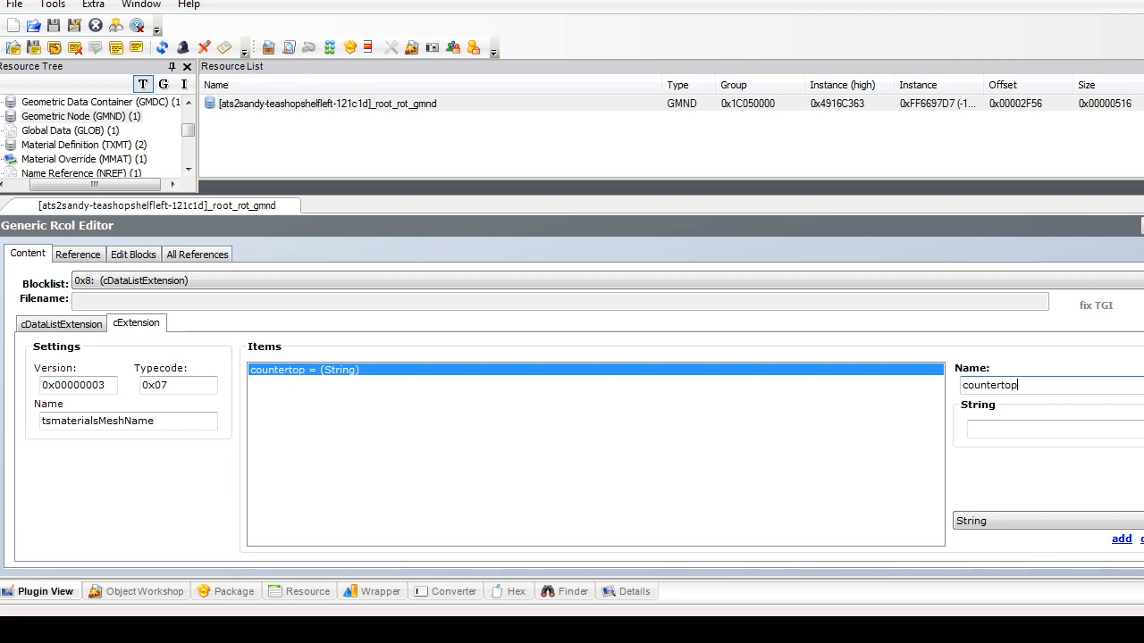
Step: Set the countertop item's string to ##0x1C050000![ats2sandy-teashopcounter-13263] and commit the Geometric Node
{"action": "key", "text": "Tab"}
{"action": "key", "text": "ctrl+v"}
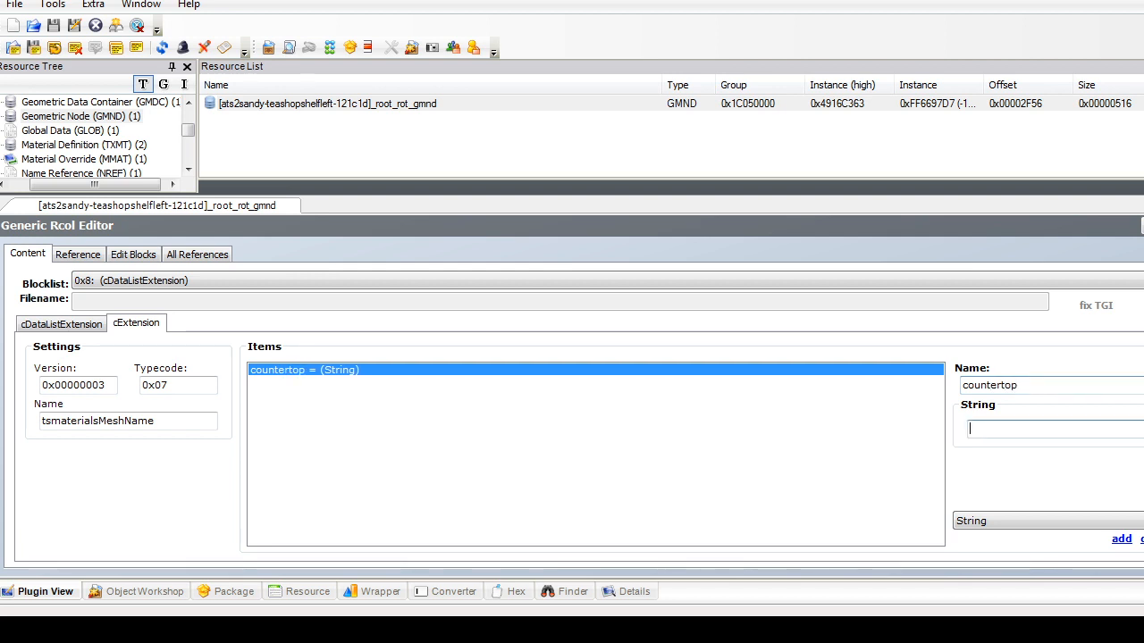
{"action": "key", "text": "BackSpace"}
{"action": "key", "text": "BackSpace"}
{"action": "key", "text": "BackSpace"}
{"action": "key", "text": "BackSpace"}
{"action": "key", "text": "BackSpace"}
{"action": "key", "text": "BackSpace"}
{"action": "key", "text": "BackSpace"}
{"action": "key", "text": "BackSpace"}
{"action": "key", "text": "BackSpace"}
{"action": "key", "text": "BackSpace"}
{"action": "key", "text": "BackSpace"}
{"action": "key", "text": "BackSpace"}
{"action": "key", "text": "BackSpace"}
{"action": "key", "text": "BackSpace"}
{"action": "key", "text": "BackSpace"}
{"action": "key", "text": "BackSpace"}
{"action": "key", "text": "BackSpace"}
{"action": "key", "text": "BackSpace"}
{"action": "key", "text": "BackSpace"}
{"action": "key", "text": "BackSpace"}
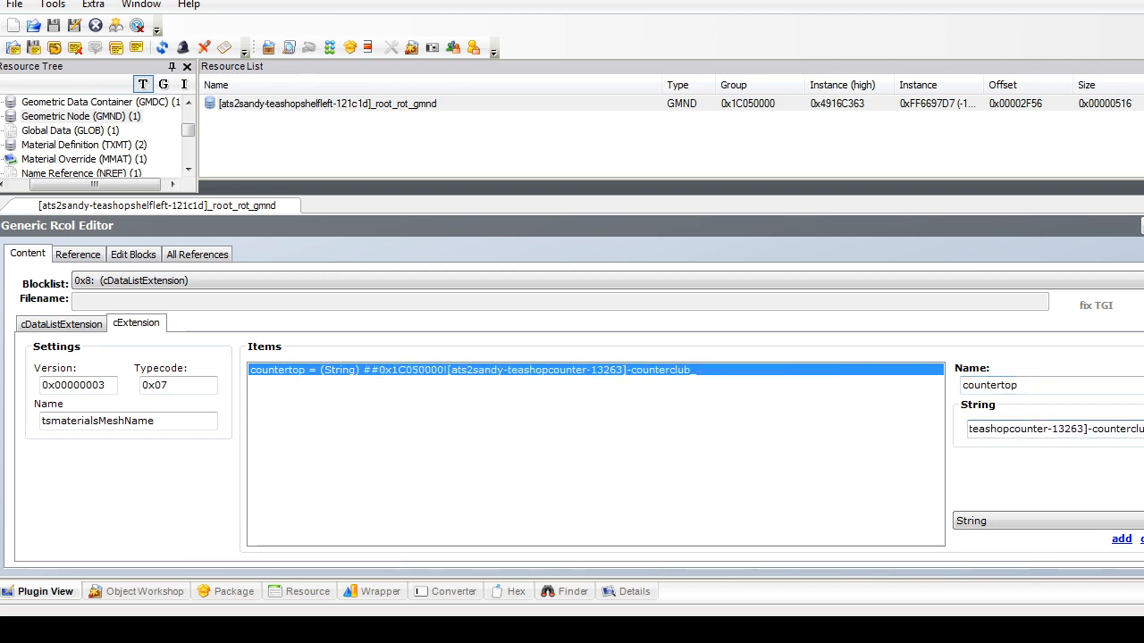
{"action": "key", "text": "shift+Left"}
{"action": "key", "text": "shift+Left"}
{"action": "key", "text": "shift+Left"}
{"action": "key", "text": "shift+Left"}
{"action": "key", "text": "shift+Left"}
{"action": "key", "text": "shift+Left"}
{"action": "key", "text": "shift+Left"}
{"action": "key", "text": "shift+Left"}
{"action": "key", "text": "shift+Left"}
{"action": "key", "text": "shift+Left"}
{"action": "key", "text": "shift+Left"}
{"action": "key", "text": "shift+Left"}
{"action": "key", "text": "shift+Left"}
{"action": "key", "text": "BackSpace"}
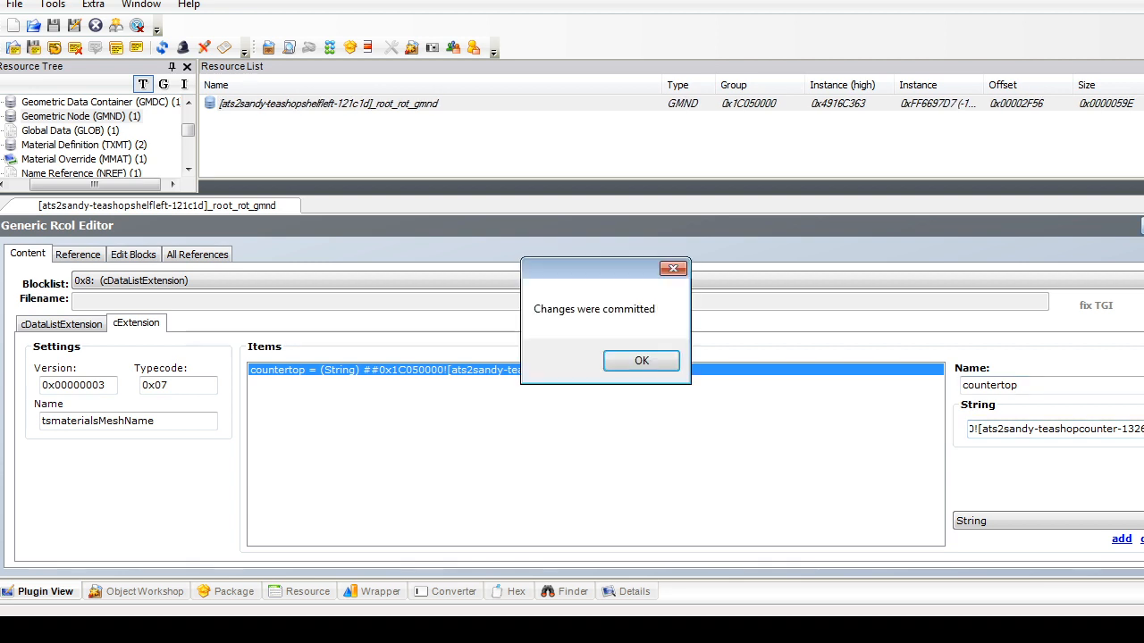
{"action": "key", "text": "Return"}
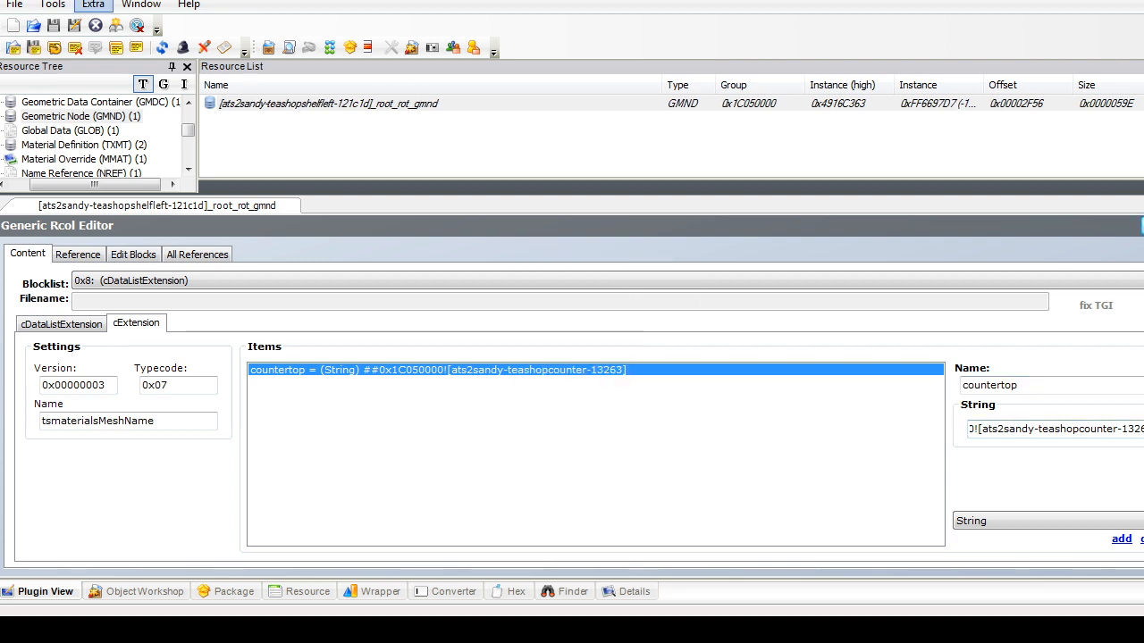
Step: Save the edited shelf package
{"action": "left_click", "coordinate": [14, 5]}
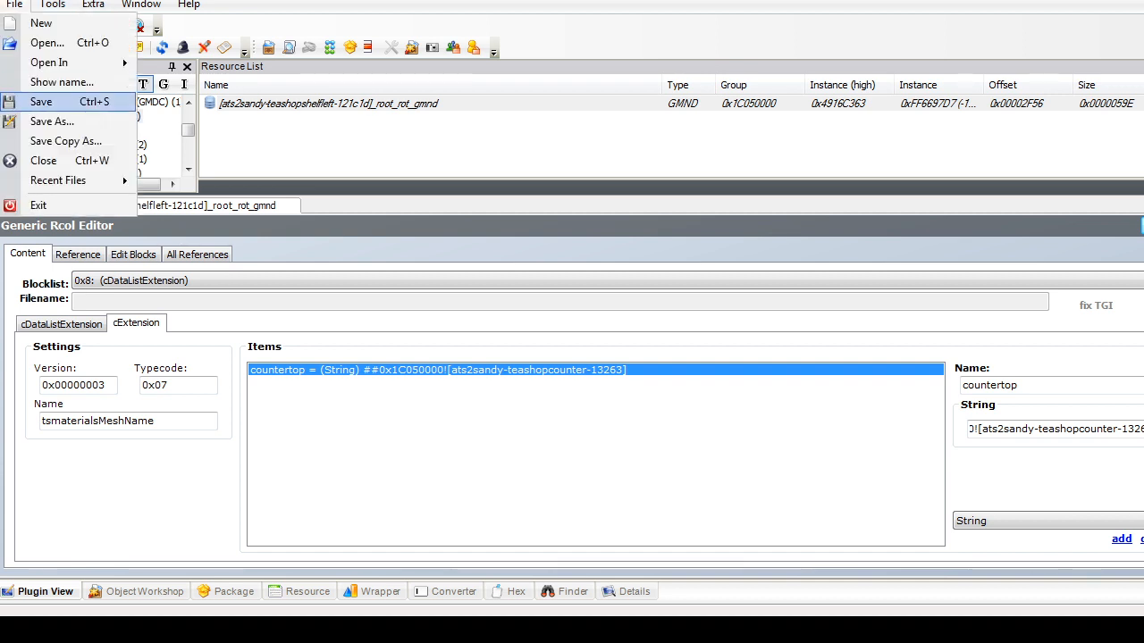
{"action": "left_click", "coordinate": [35, 102]}
{"action": "scroll", "coordinate": [98, 134], "scroll_direction": "down", "scroll_amount": 10}
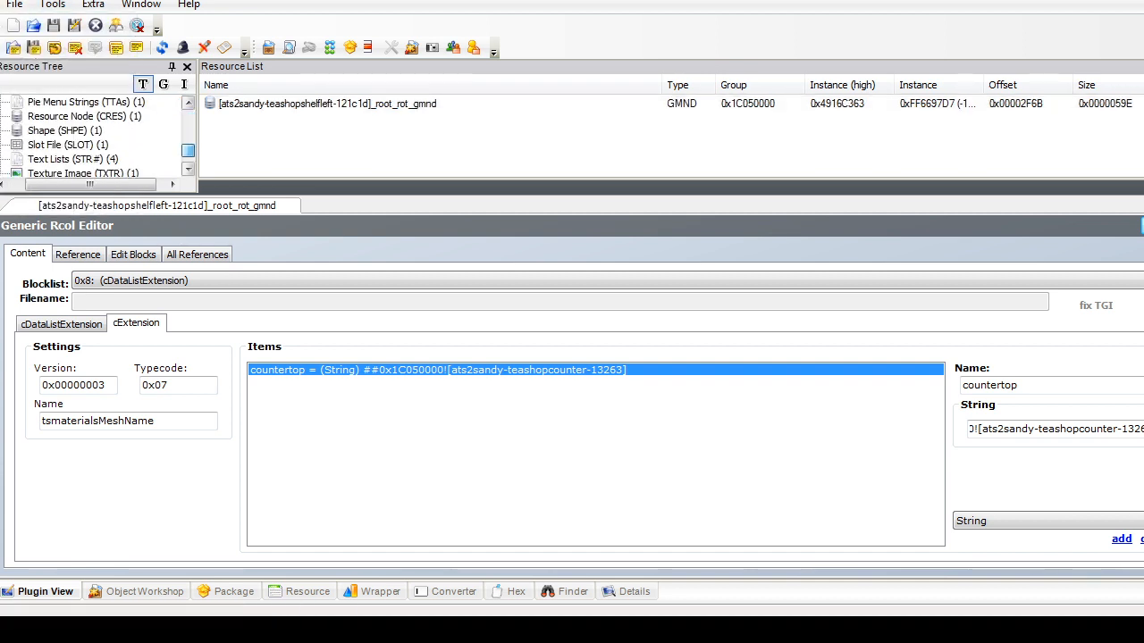
{"action": "scroll", "coordinate": [98, 134], "scroll_direction": "up", "scroll_amount": 10}
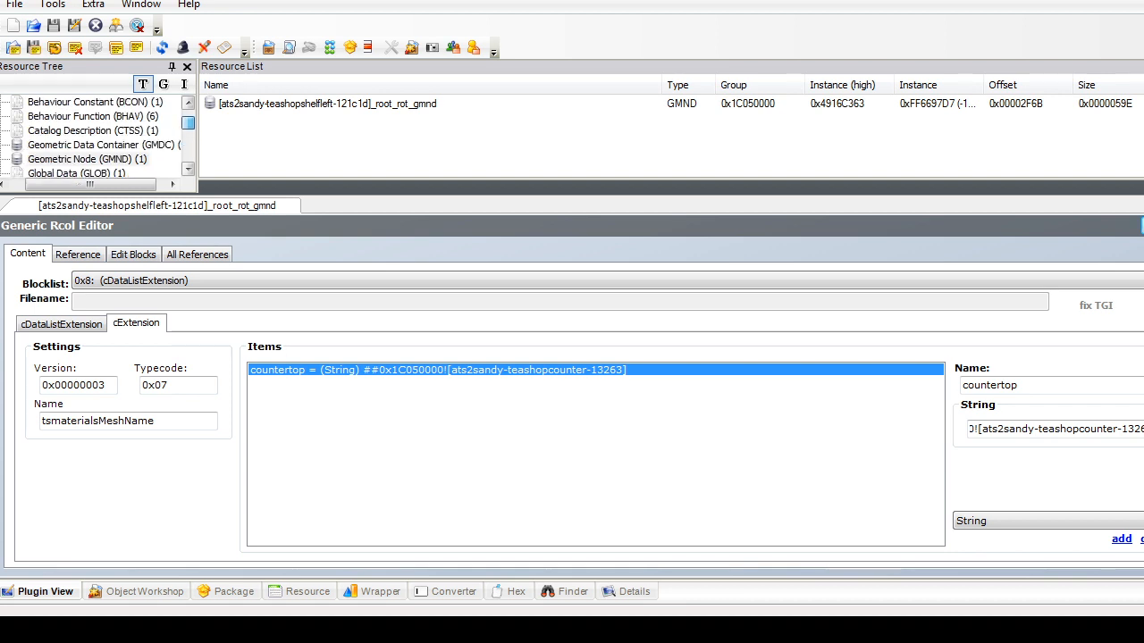
Step: Open the left shelf's Catalog Description and set its title to "ATS Tea Shop - Shelf - Left - SLAVE"
{"action": "left_click", "coordinate": [93, 131]}
{"action": "left_click", "coordinate": [93, 145]}
{"action": "left_click", "coordinate": [259, 104]}
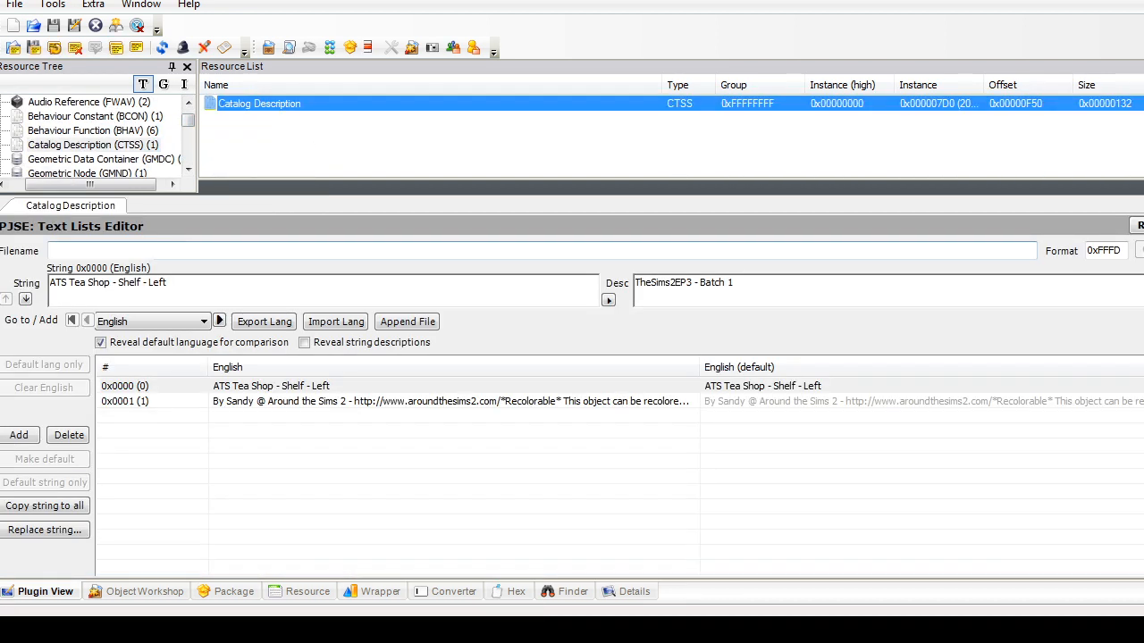
{"action": "scroll", "coordinate": [98, 134], "scroll_direction": "down", "scroll_amount": 4}
{"action": "scroll", "coordinate": [98, 134], "scroll_direction": "down", "scroll_amount": 3}
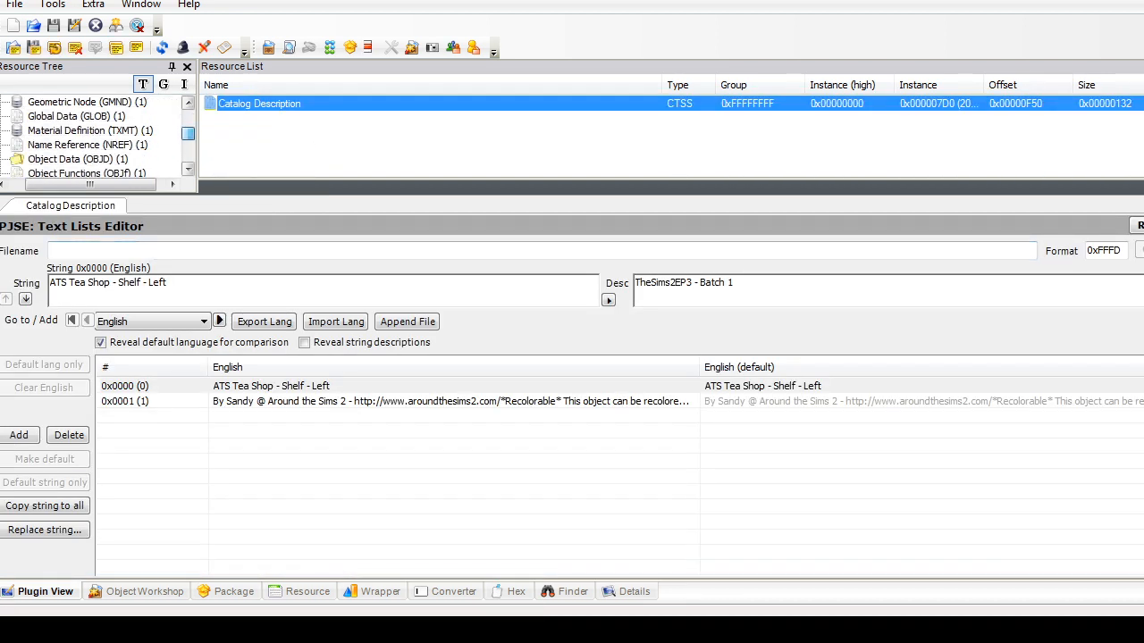
{"action": "left_click", "coordinate": [167, 282]}
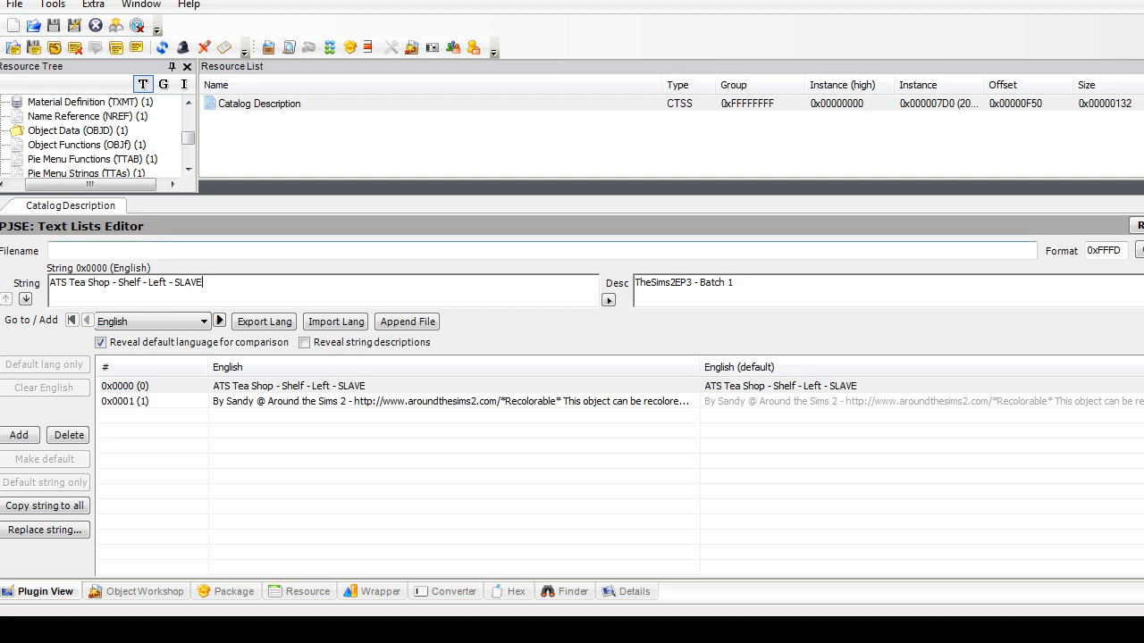
Step: Add a "Slaved by" credit line with the creator's name and website to the catalog description's second string, and commit it
{"action": "left_click", "coordinate": [268, 401]}
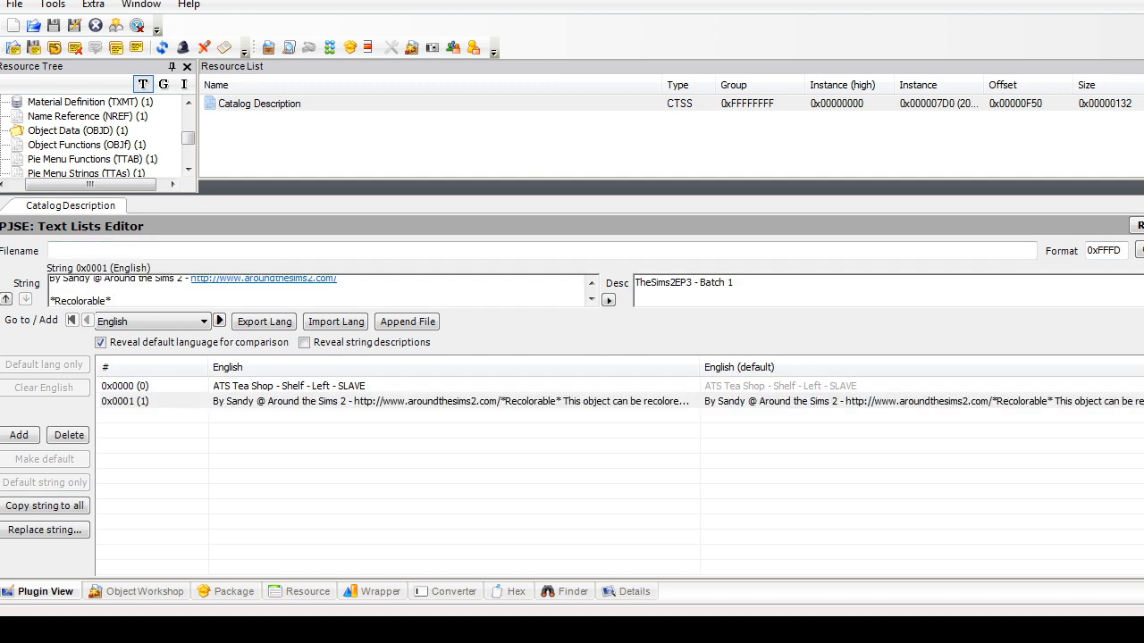
{"action": "scroll", "coordinate": [321, 290], "scroll_direction": "down", "scroll_amount": 2}
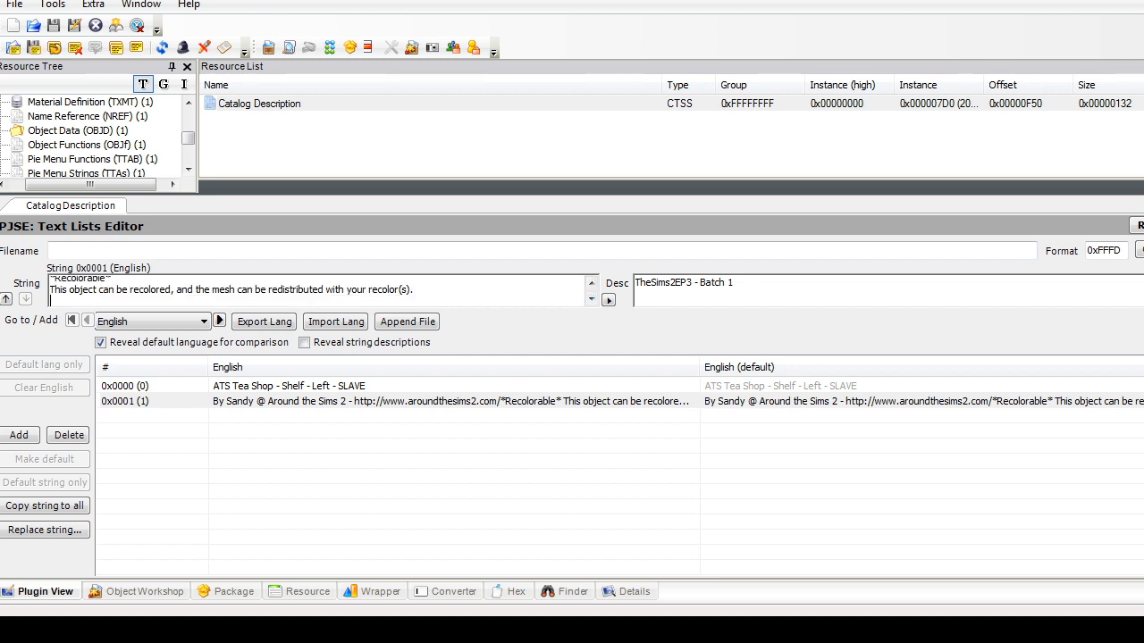
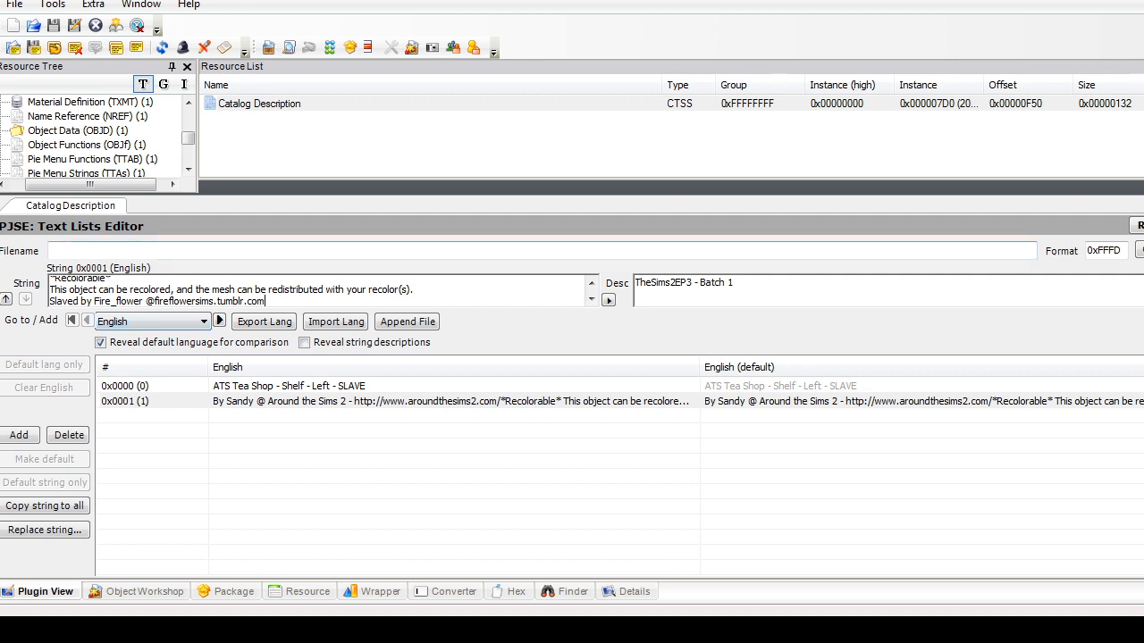
{"action": "left_click", "coordinate": [1139, 250]}
Step: Run Fix Integrity on the left shelf package, keeping the model name, and save the package
{"action": "left_click", "coordinate": [52, 5]}
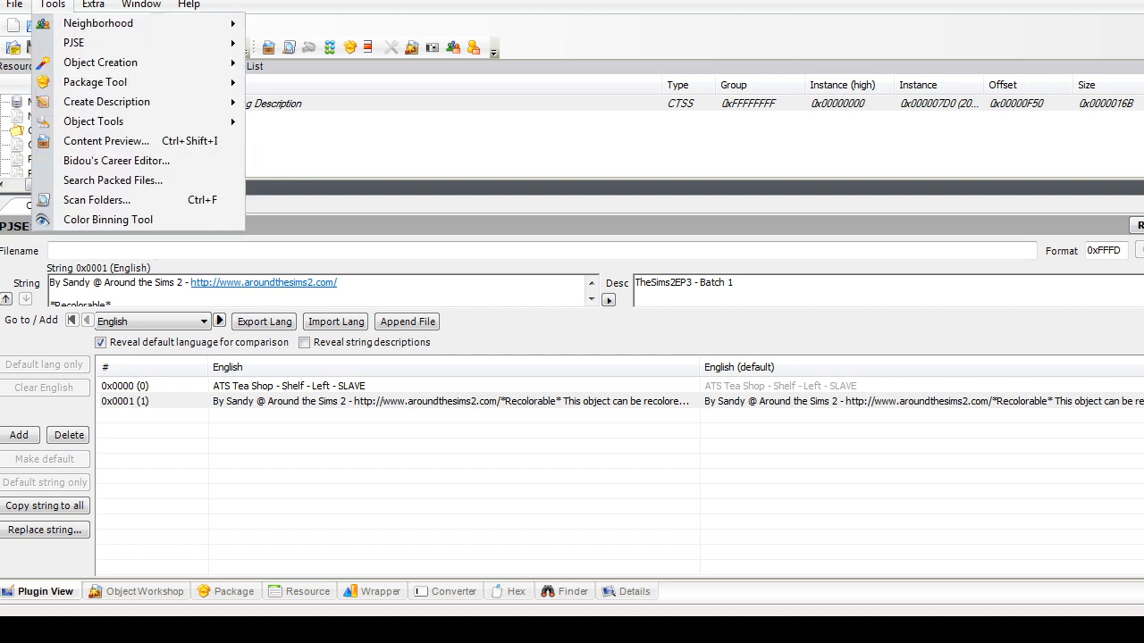
{"action": "left_click", "coordinate": [92, 159]}
{"action": "left_click", "coordinate": [52, 5]}
{"action": "mouse_move", "coordinate": [179, 121]}
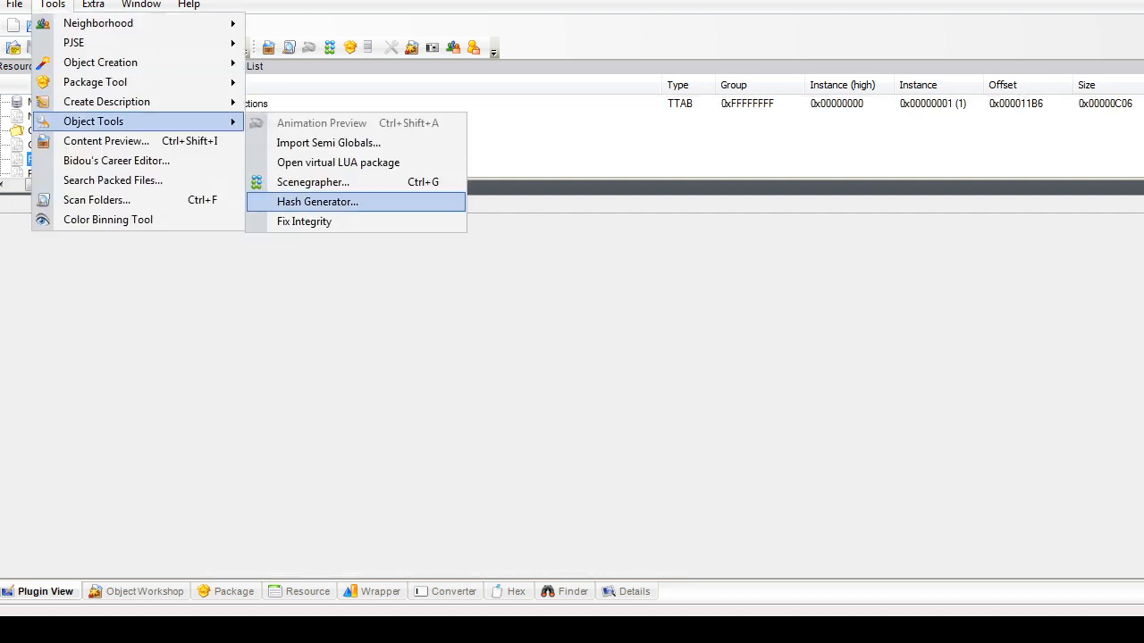
{"action": "left_click", "coordinate": [295, 222]}
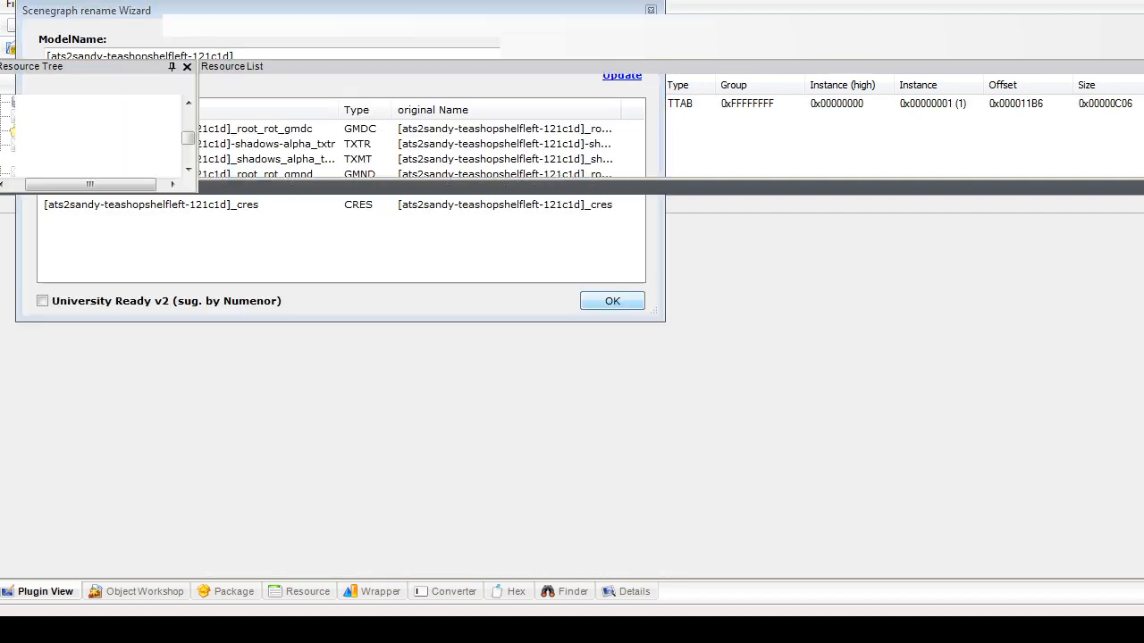
{"action": "left_click", "coordinate": [612, 301]}
Step: Open the package atssandy_obj_teashop_shelf_middle.package from the Tea Shop folder
{"action": "left_click", "coordinate": [14, 4]}
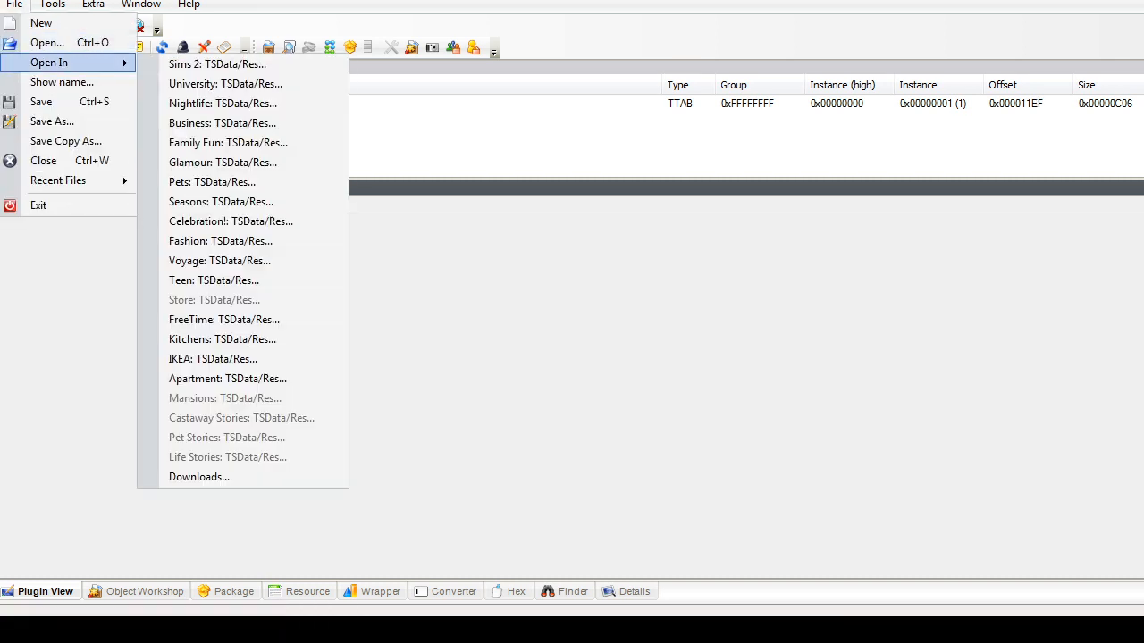
{"action": "left_click", "coordinate": [47, 42]}
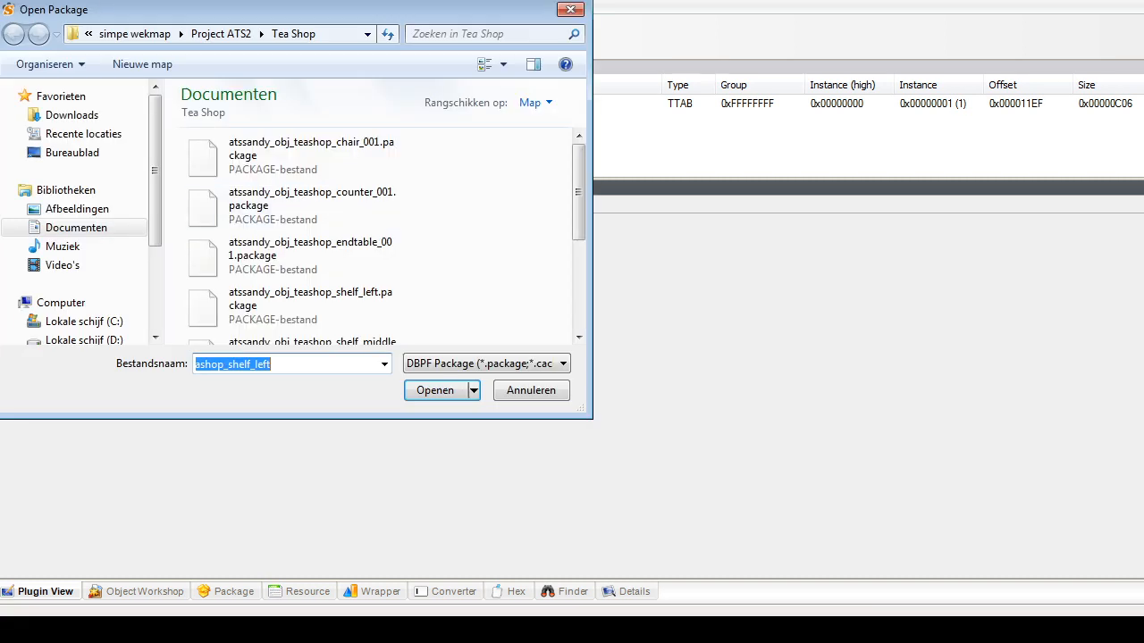
{"action": "scroll", "coordinate": [393, 223], "scroll_direction": "down", "scroll_amount": 3}
{"action": "left_click", "coordinate": [393, 234]}
{"action": "double_click", "coordinate": [311, 241]}
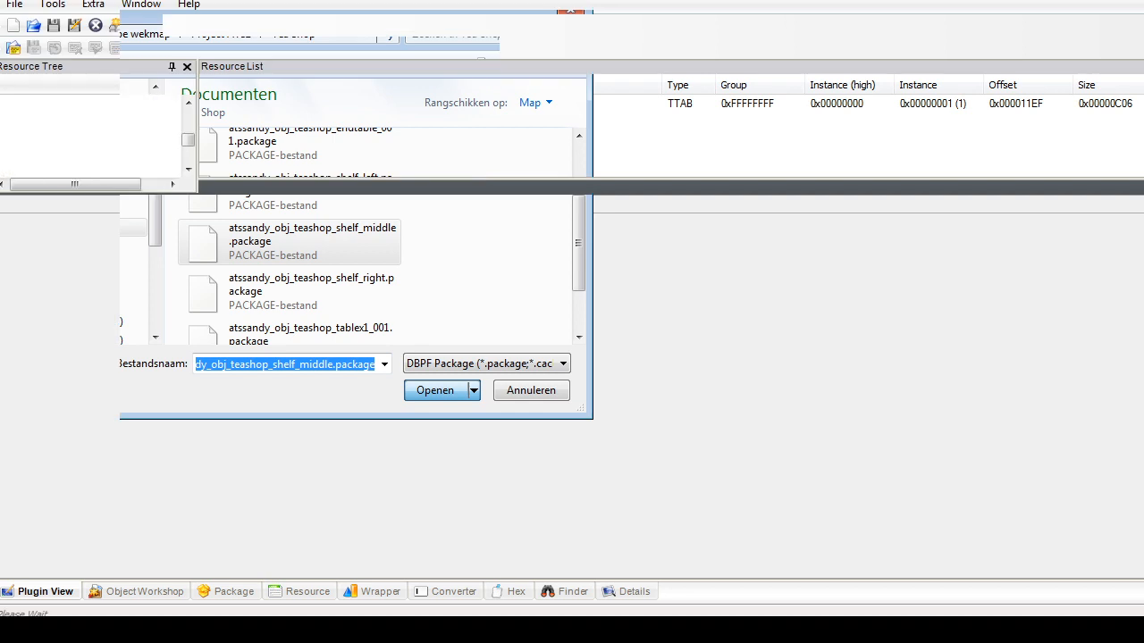
Step: Delete the surface-redgloss texture image from the middle shelf package
{"action": "left_click", "coordinate": [188, 118]}
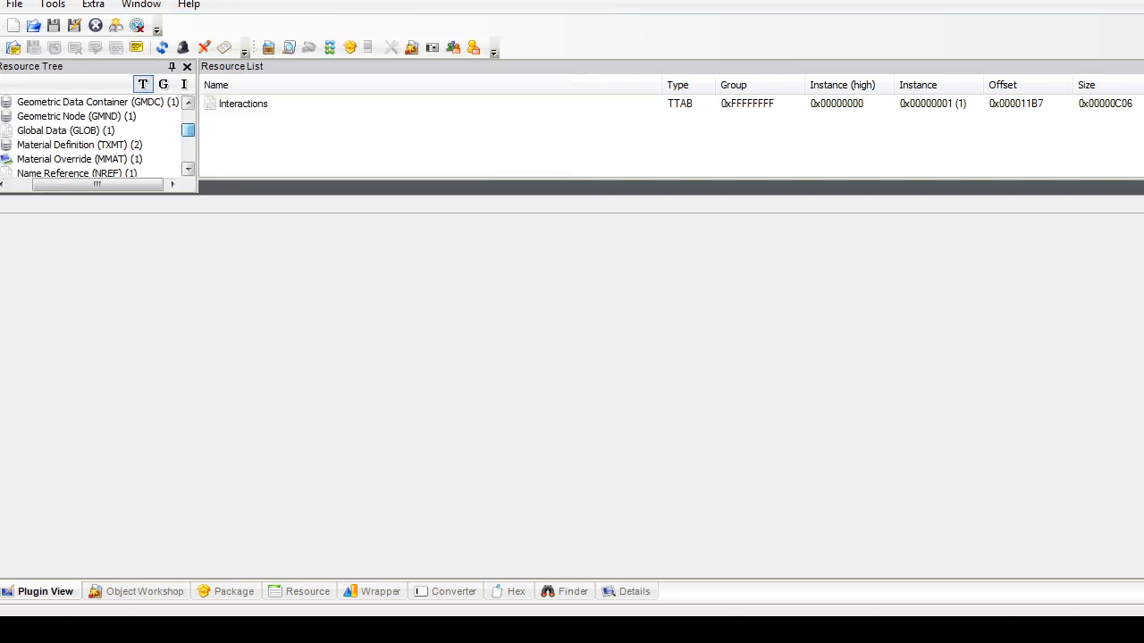
{"action": "left_click_drag", "start_coordinate": [188, 130], "coordinate": [188, 155]}
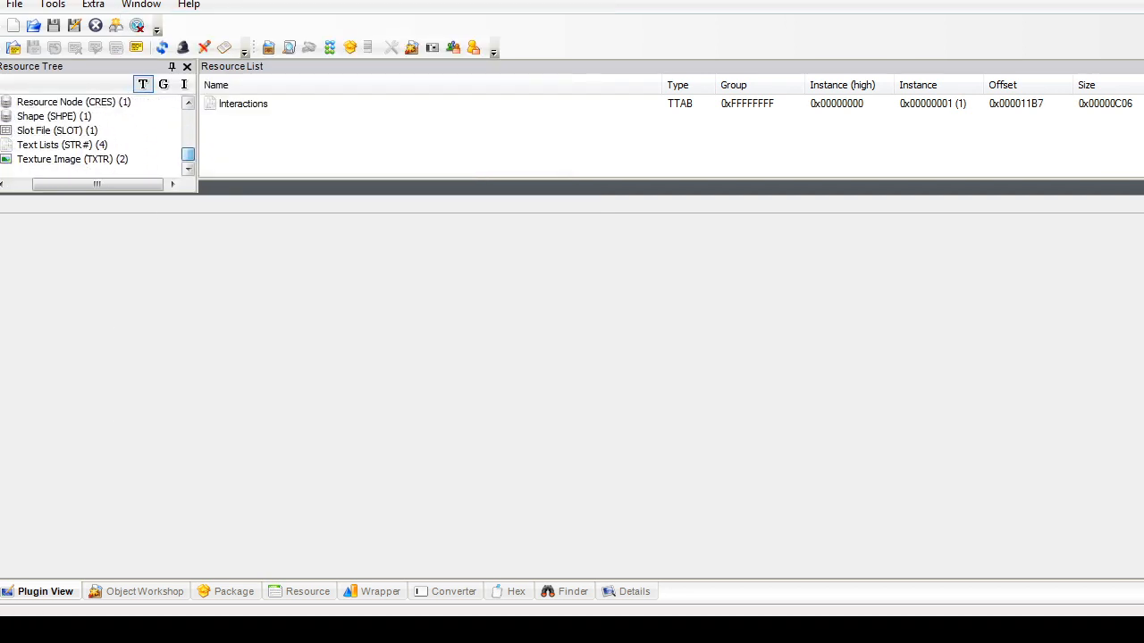
{"action": "left_click", "coordinate": [71, 159]}
{"action": "right_click", "coordinate": [270, 105]}
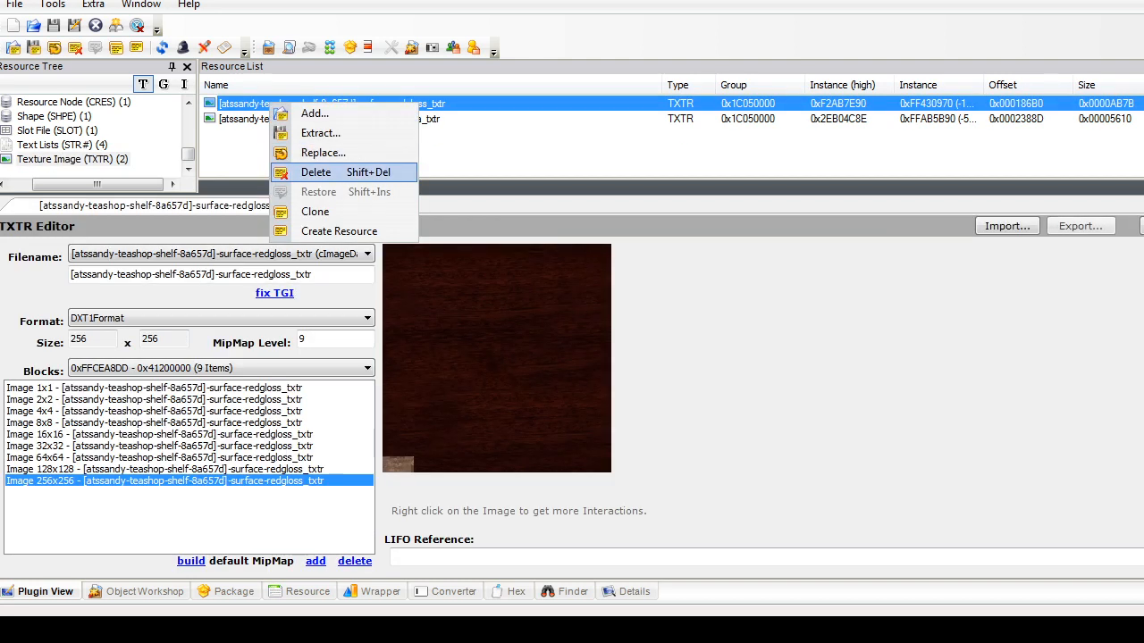
{"action": "left_click", "coordinate": [315, 171]}
Step: Rename the surface subset in the Shape resource's parts to countertop
{"action": "left_click", "coordinate": [53, 116]}
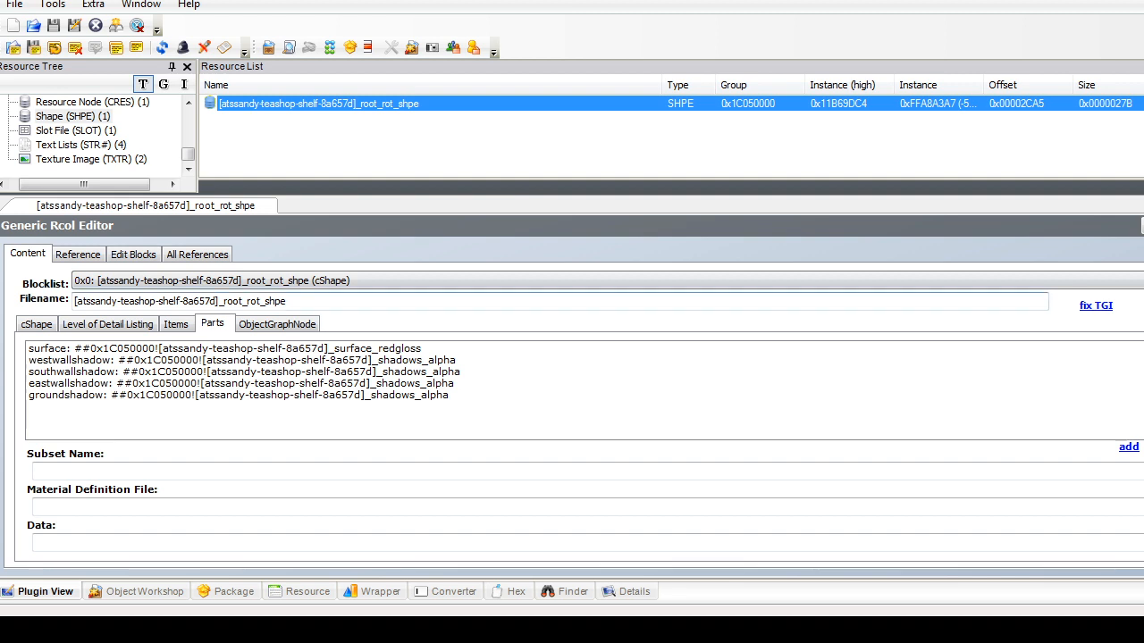
{"action": "left_click", "coordinate": [223, 348]}
{"action": "double_click", "coordinate": [54, 471]}
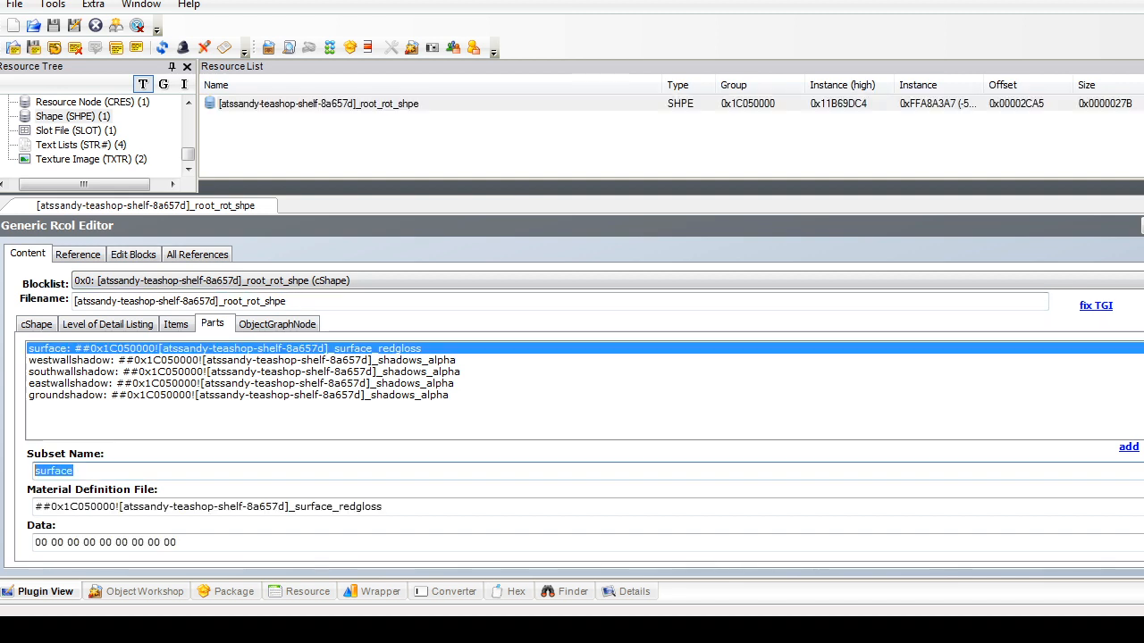
{"action": "type", "text": "counterto"}
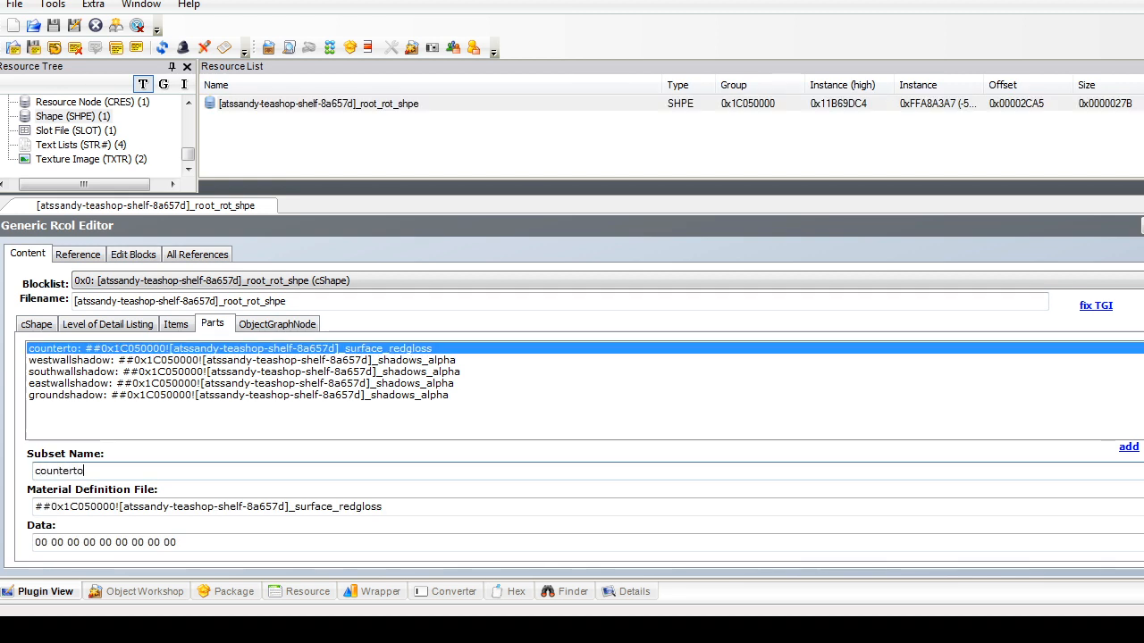
{"action": "type", "text": "p"}
Step: Set the countertop part's material definition file to ##0x1C050000![ats2sandy-teashopcounter-13263]-counterclub_countertop_concrete_clean and commit the Shape
{"action": "left_click_drag", "start_coordinate": [382, 507], "coordinate": [327, 507]}
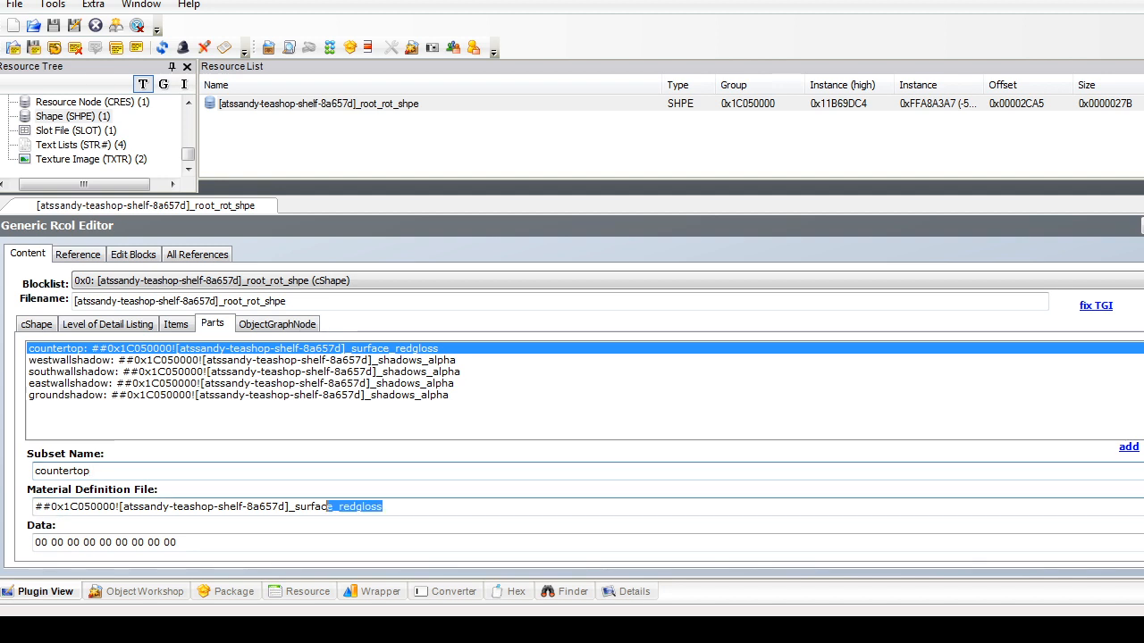
{"action": "key", "text": "ctrl+a"}
{"action": "type", "text": "##0x1C050000![ats2sandy-teashopcounter-13263]-counterclub_countertop_concrete_clean"}
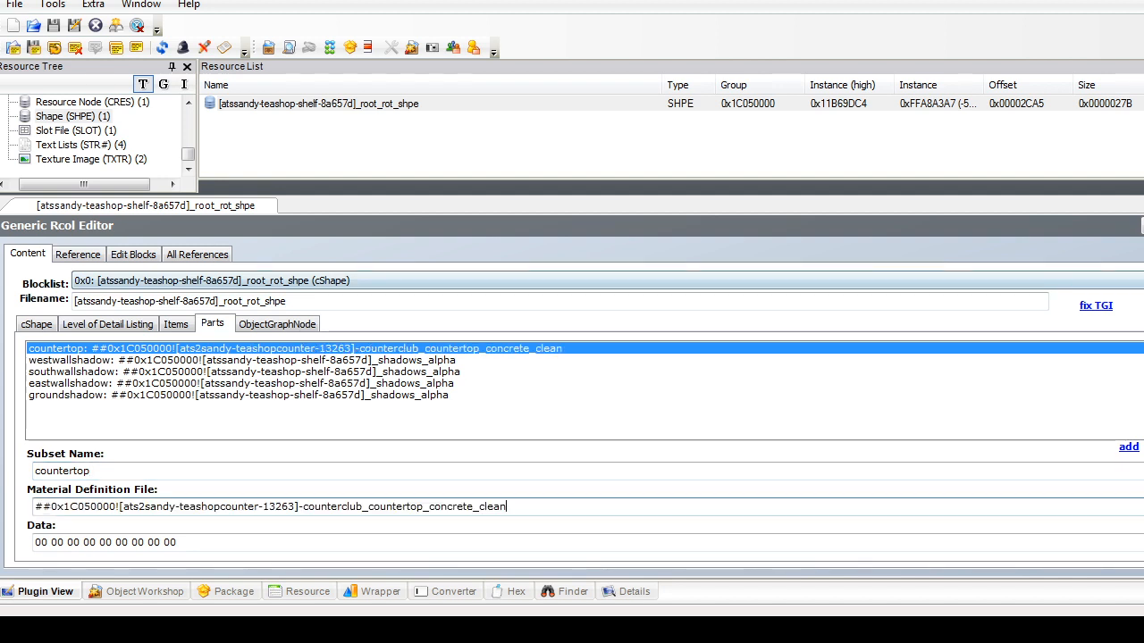
{"action": "left_click", "coordinate": [1142, 226]}
{"action": "left_click", "coordinate": [640, 361]}
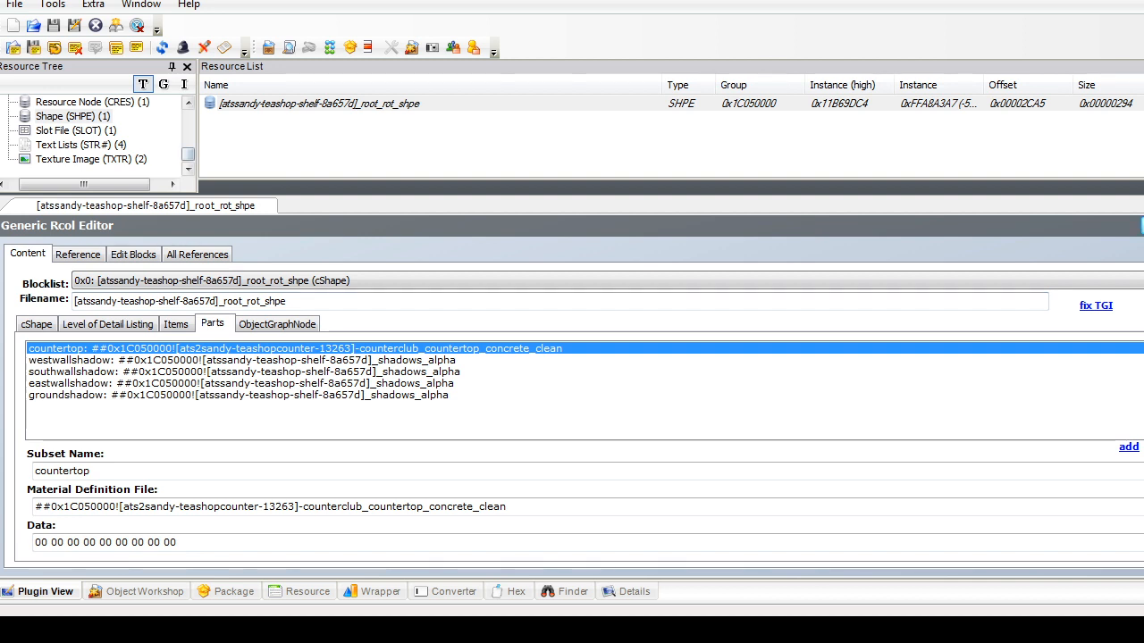
Step: Save the edited middle shelf package
{"action": "scroll", "coordinate": [99, 134], "scroll_direction": "up", "scroll_amount": 4}
{"action": "scroll", "coordinate": [99, 134], "scroll_direction": "up", "scroll_amount": 4}
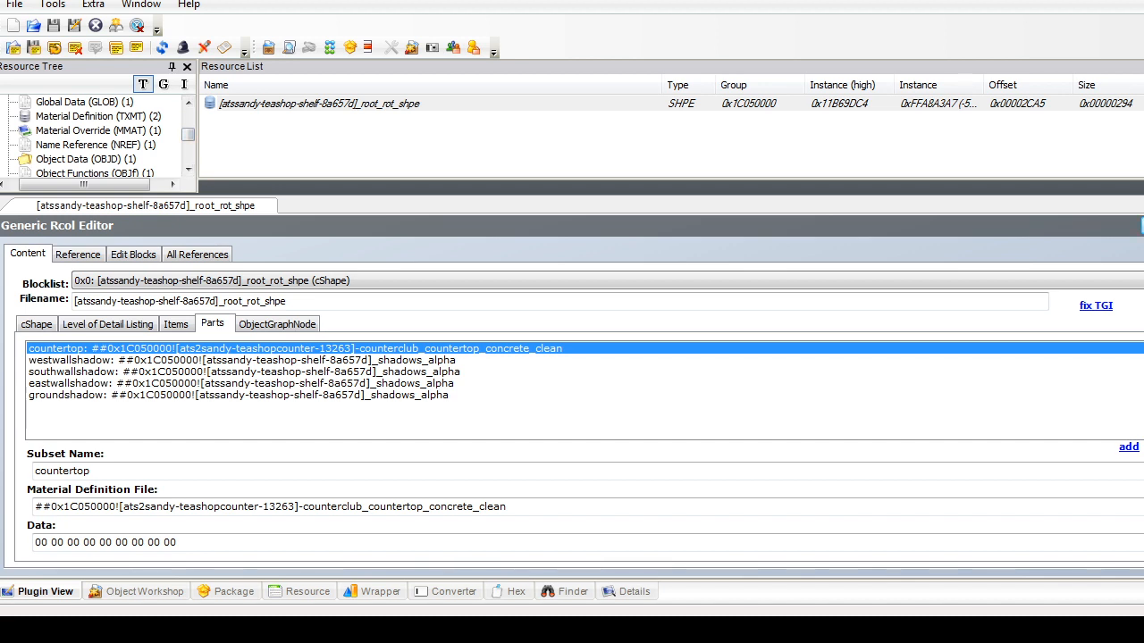
{"action": "left_click", "coordinate": [14, 5]}
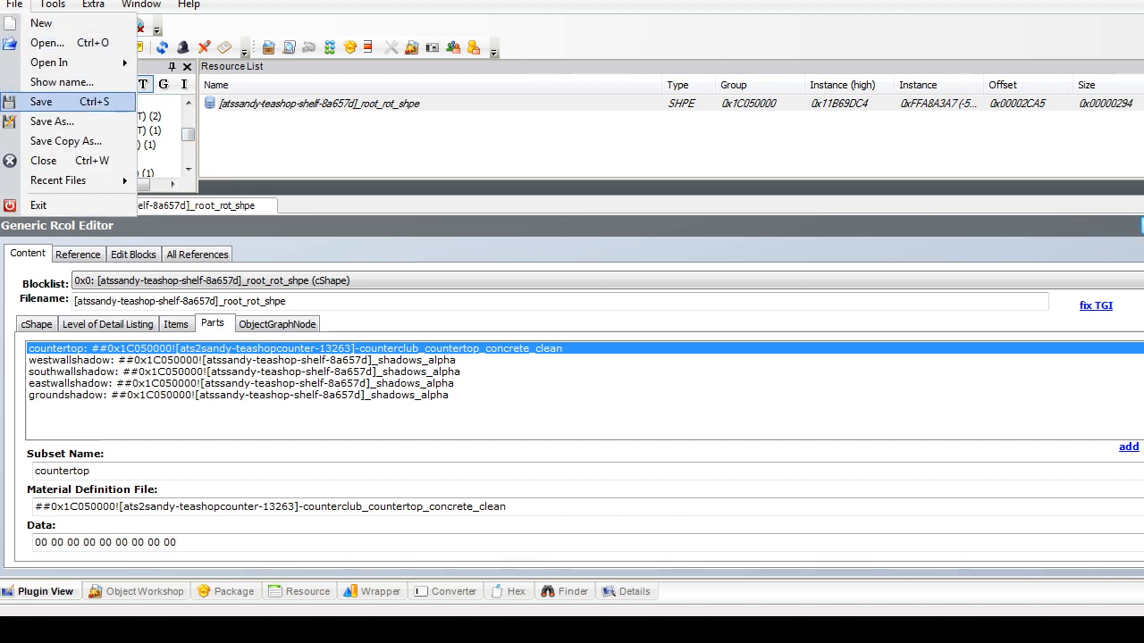
{"action": "left_click", "coordinate": [41, 101]}
Step: Reopen atssandy_obj_teashop_shelf_left.package and display the cObjectGraphNode settings of its Geometric Node
{"action": "left_click", "coordinate": [14, 4]}
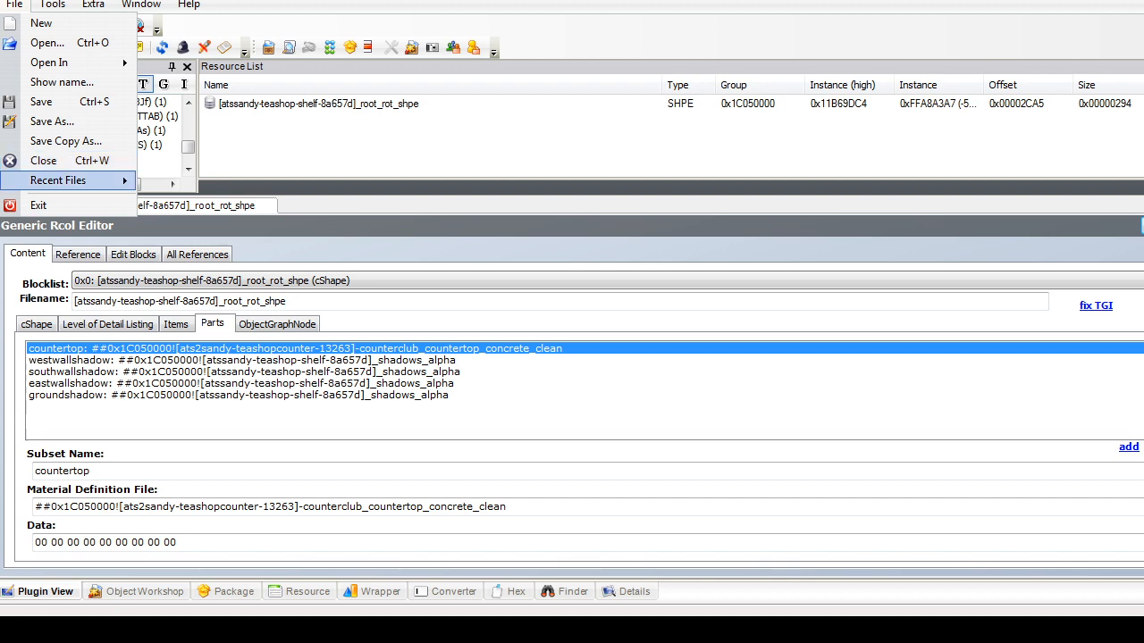
{"action": "mouse_move", "coordinate": [58, 179]}
{"action": "key", "text": "Return"}
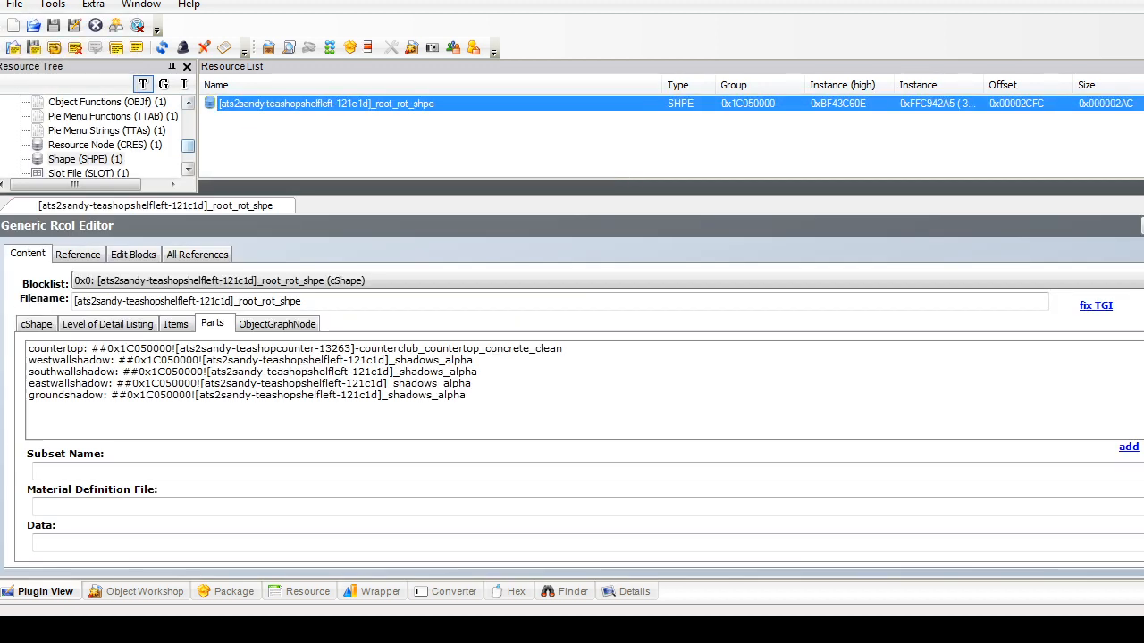
{"action": "scroll", "coordinate": [98, 134], "scroll_direction": "up", "scroll_amount": 2}
{"action": "left_click", "coordinate": [107, 116]}
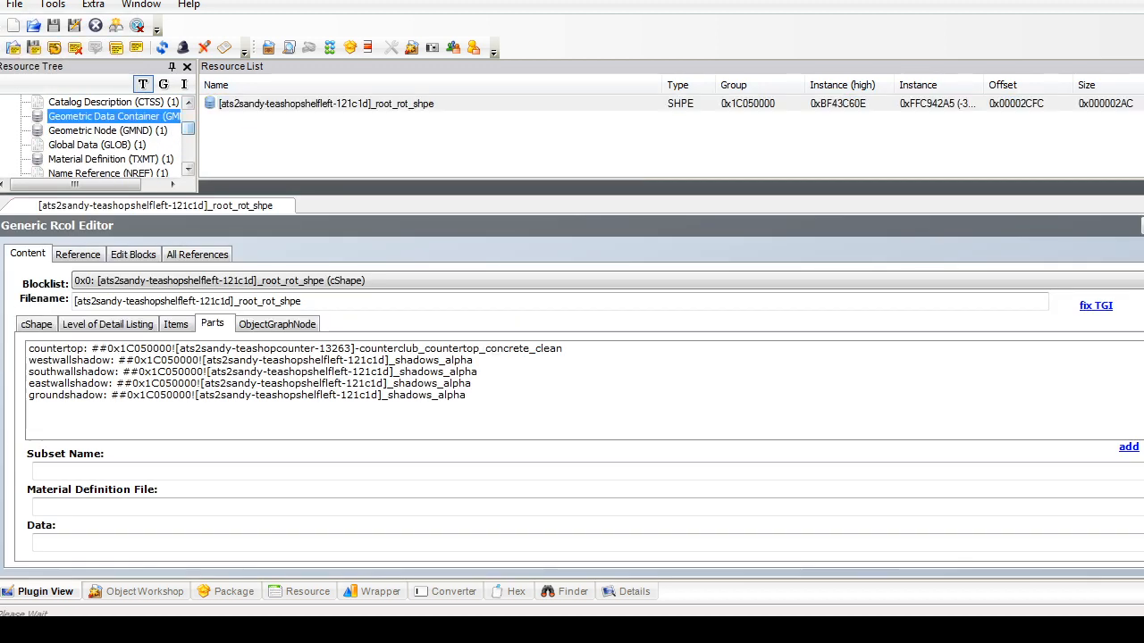
{"action": "left_click", "coordinate": [107, 131]}
{"action": "left_click", "coordinate": [327, 103]}
{"action": "left_click", "coordinate": [141, 323]}
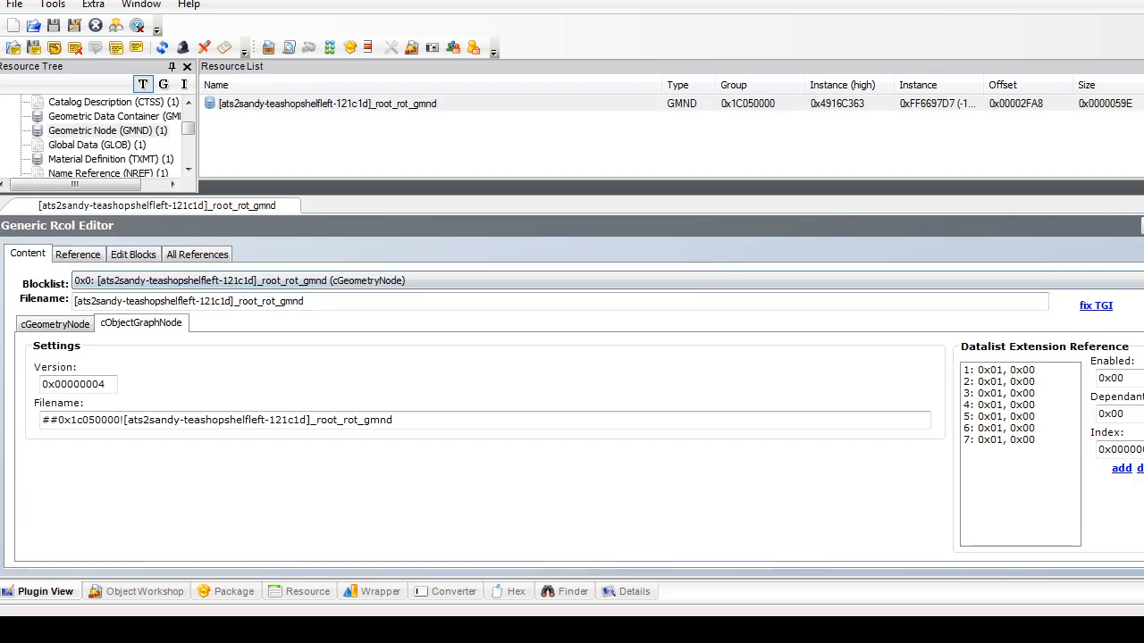
Step: Examine the Geometric Node's block list for the index of the tsmaterialsMeshName block
{"action": "key", "text": "F4"}
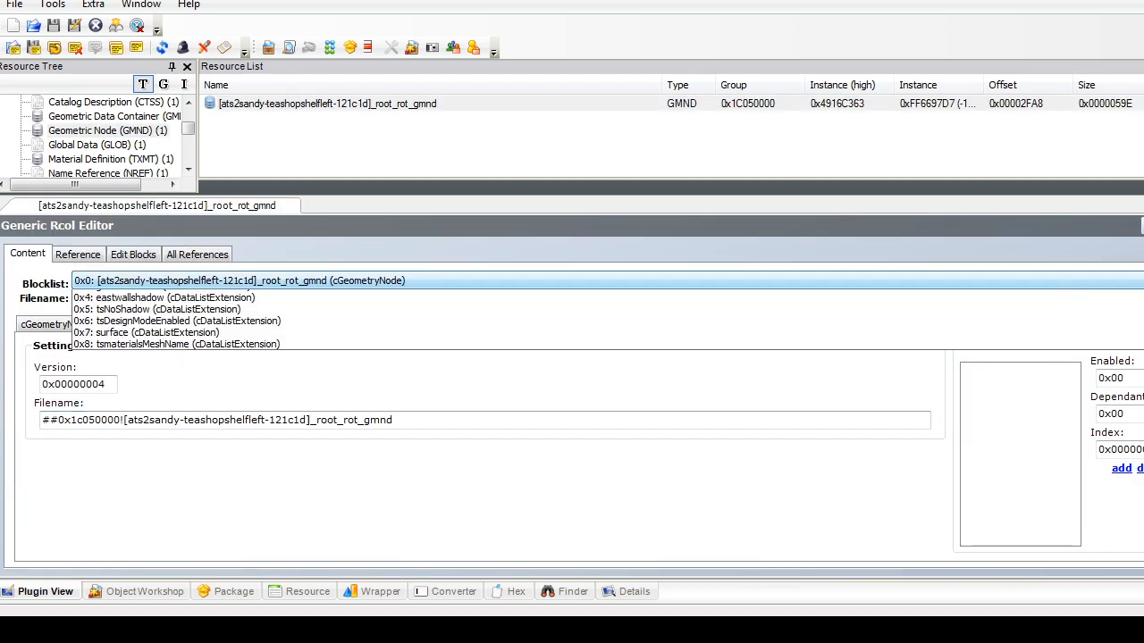
{"action": "key", "text": "Escape"}
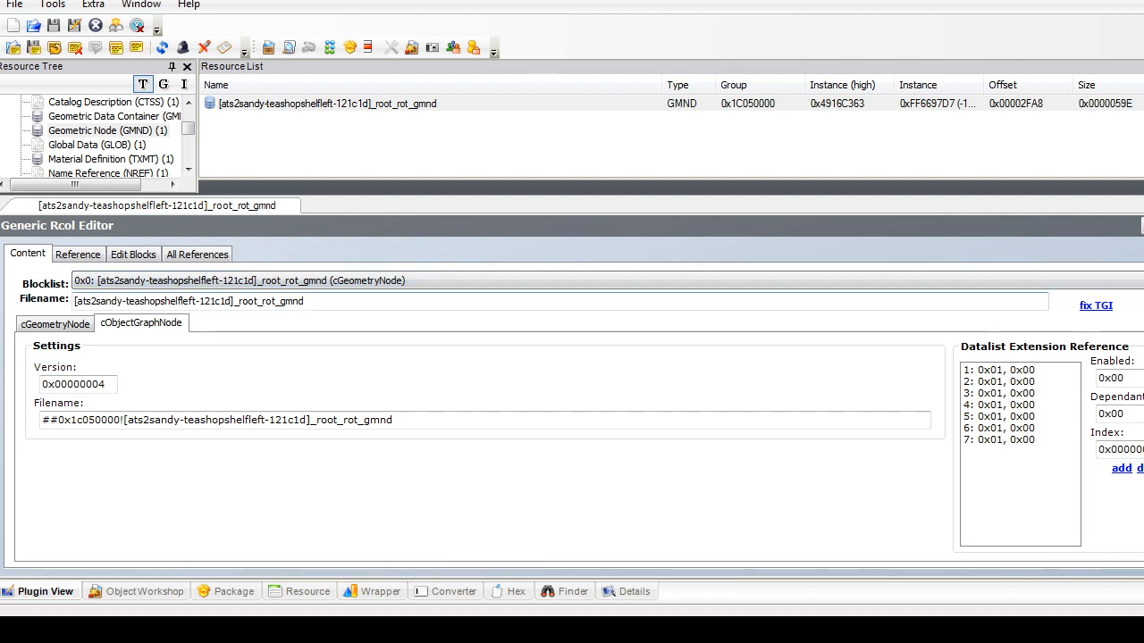
{"action": "key", "text": "F4"}
{"action": "key", "text": "Down"}
{"action": "key", "text": "Down"}
{"action": "key", "text": "Down"}
{"action": "key", "text": "Down"}
{"action": "key", "text": "Down"}
{"action": "key", "text": "Down"}
{"action": "key", "text": "Down"}
{"action": "key", "text": "Down"}
{"action": "key", "text": "Escape"}
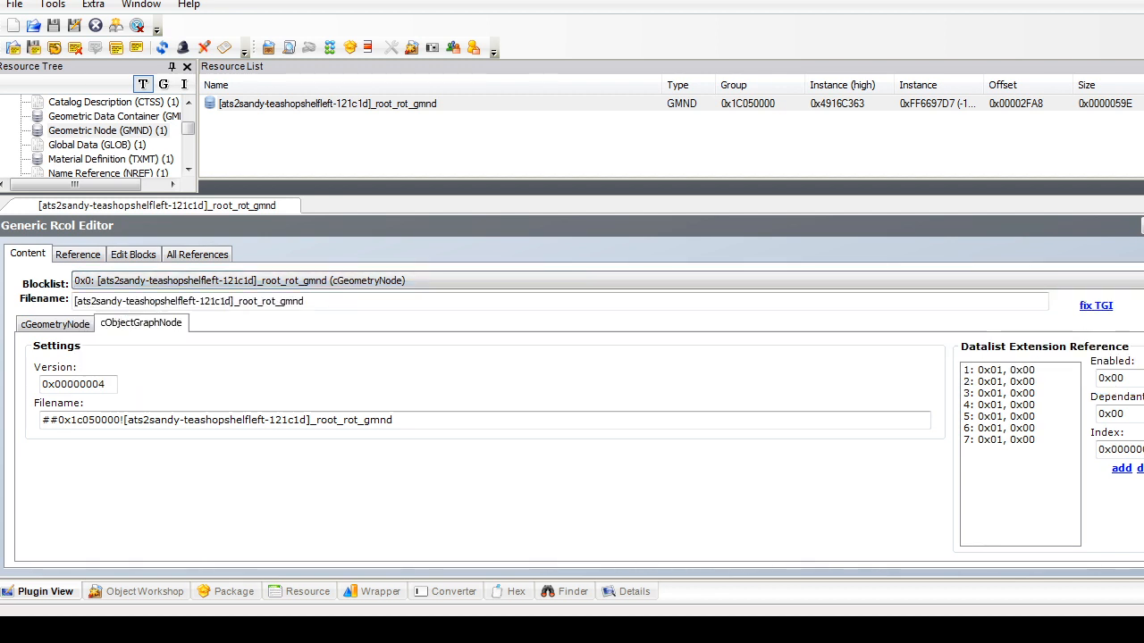
Step: Add Datalist Extension Reference 8 with Enabled 0x01 and Dependant 0x00, and commit the Geometric Node
{"action": "key", "text": "Return"}
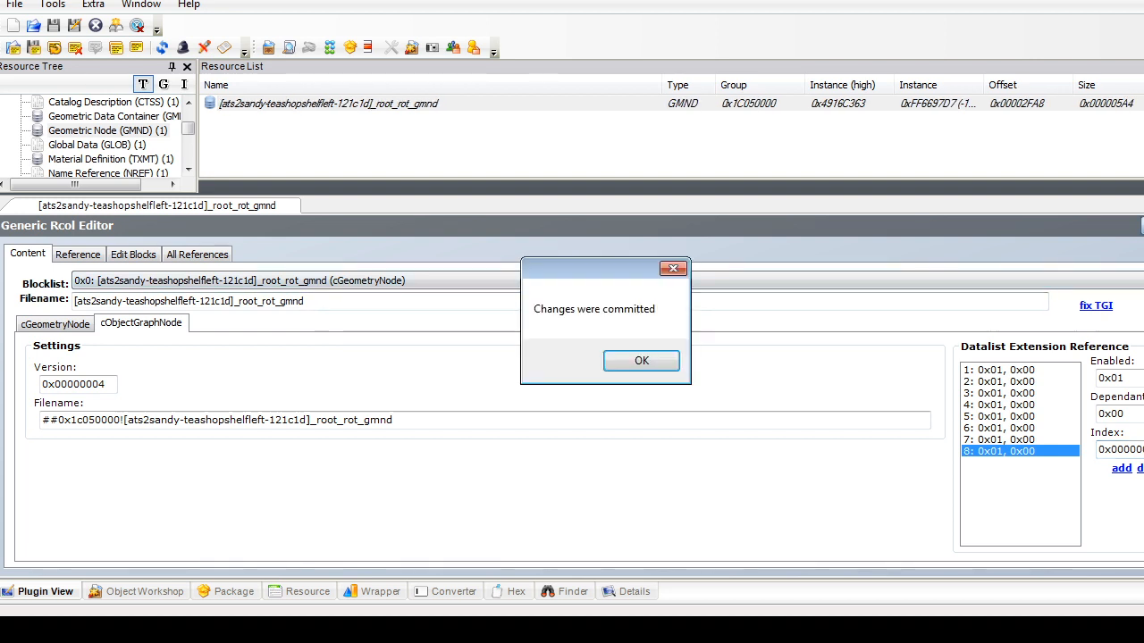
{"action": "key", "text": "Return"}
{"action": "key", "text": "super"}
{"action": "key", "text": "Escape"}
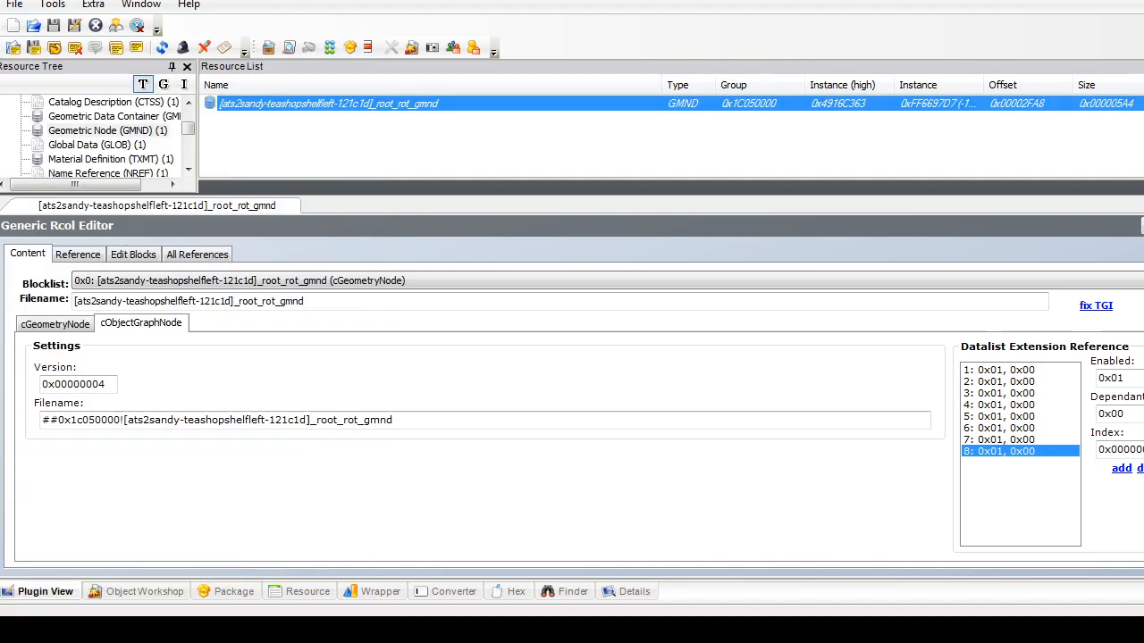
Step: Fix the integrity of the left shelf package under its existing model name and save it again
{"action": "left_click", "coordinate": [52, 4]}
{"action": "left_click", "coordinate": [305, 222]}
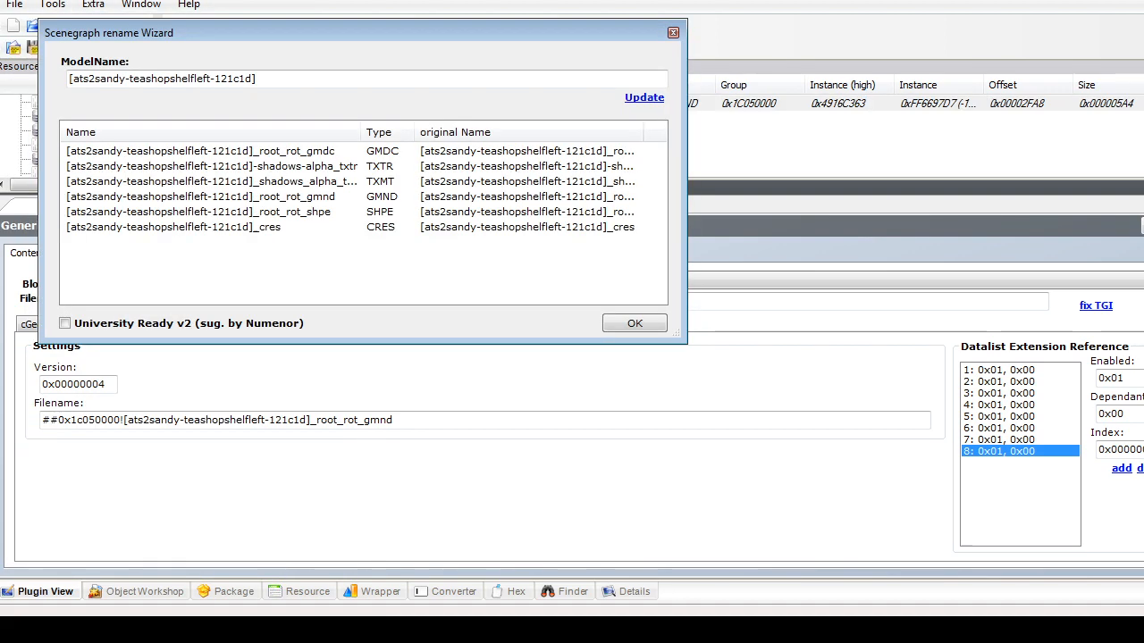
{"action": "left_click", "coordinate": [634, 323]}
{"action": "left_click", "coordinate": [14, 6]}
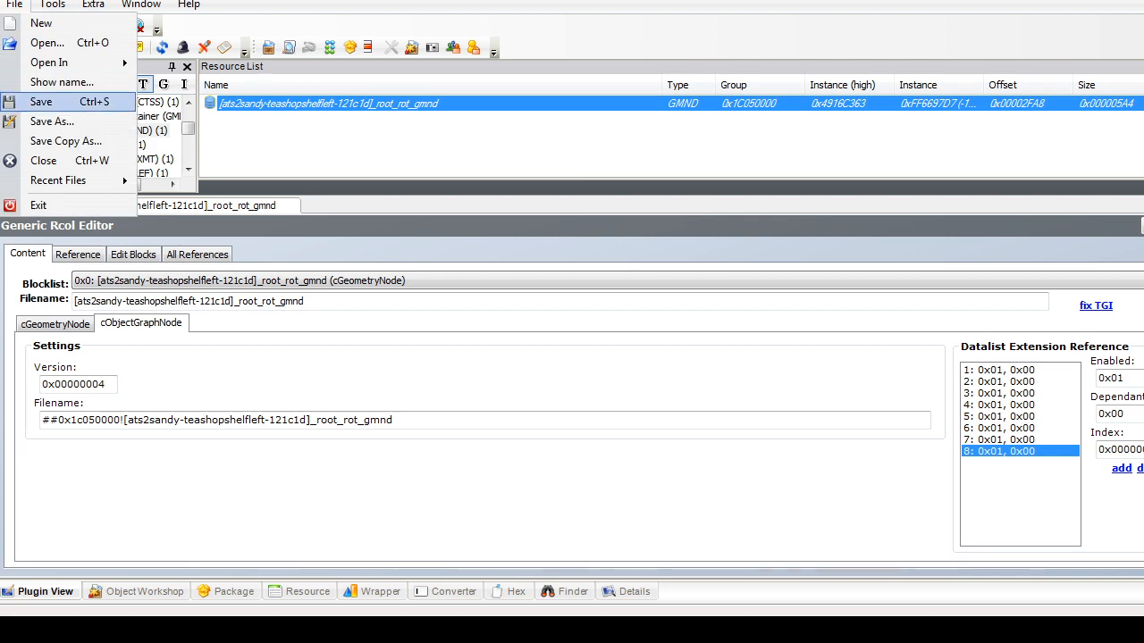
{"action": "left_click", "coordinate": [47, 102]}
Step: Open atssandy_obj_teashop_endtable_001.package, examine its Geometric Node's block list and Datalist Extension References, and close the package
{"action": "left_click", "coordinate": [14, 4]}
{"action": "mouse_move", "coordinate": [58, 179]}
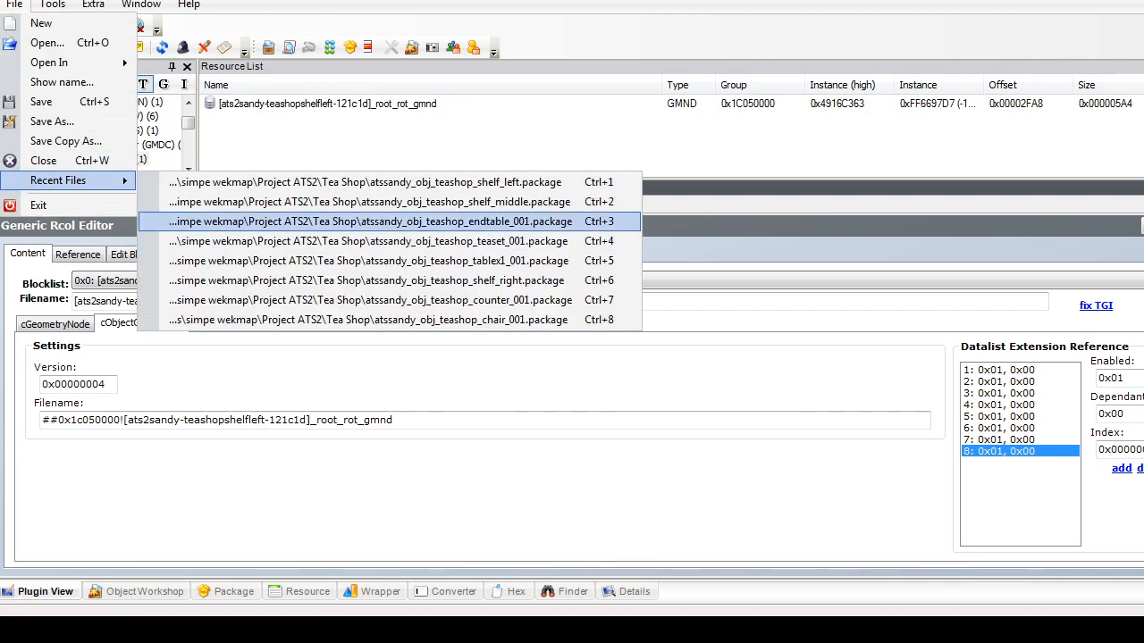
{"action": "left_click", "coordinate": [369, 221]}
{"action": "left_click", "coordinate": [241, 281]}
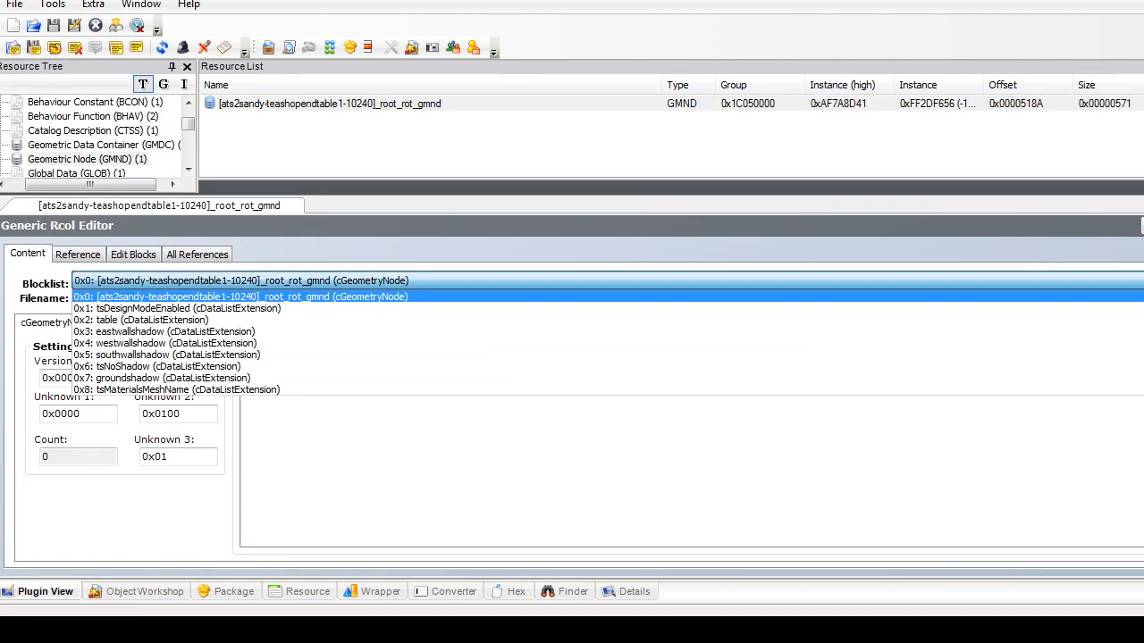
{"action": "left_click", "coordinate": [161, 501]}
{"action": "left_click", "coordinate": [141, 323]}
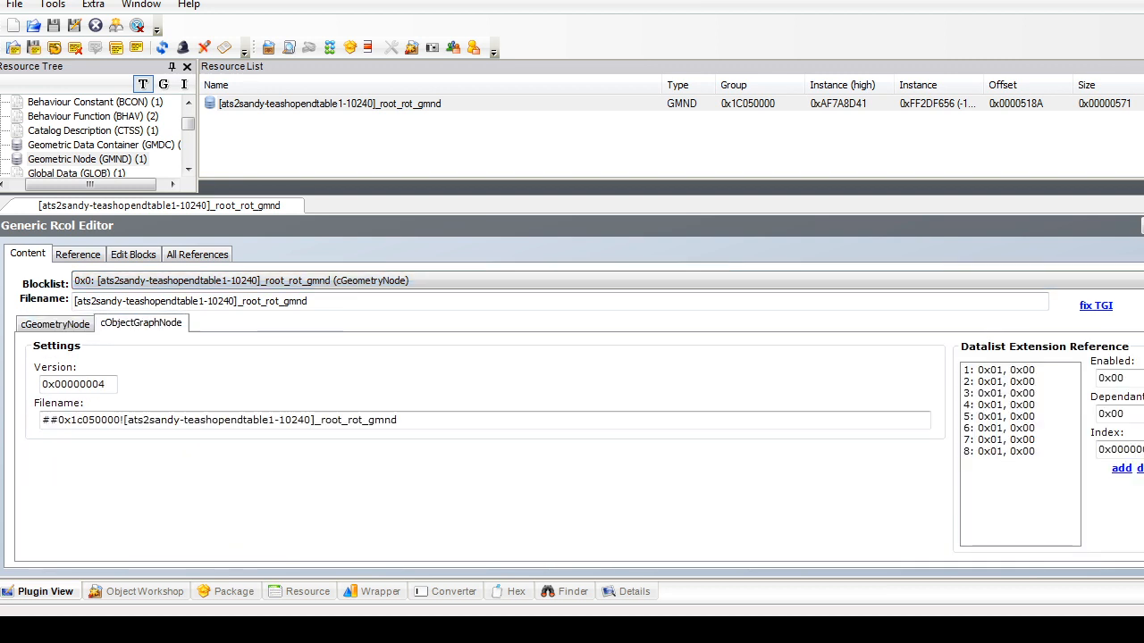
{"action": "left_click", "coordinate": [14, 5]}
{"action": "left_click", "coordinate": [43, 160]}
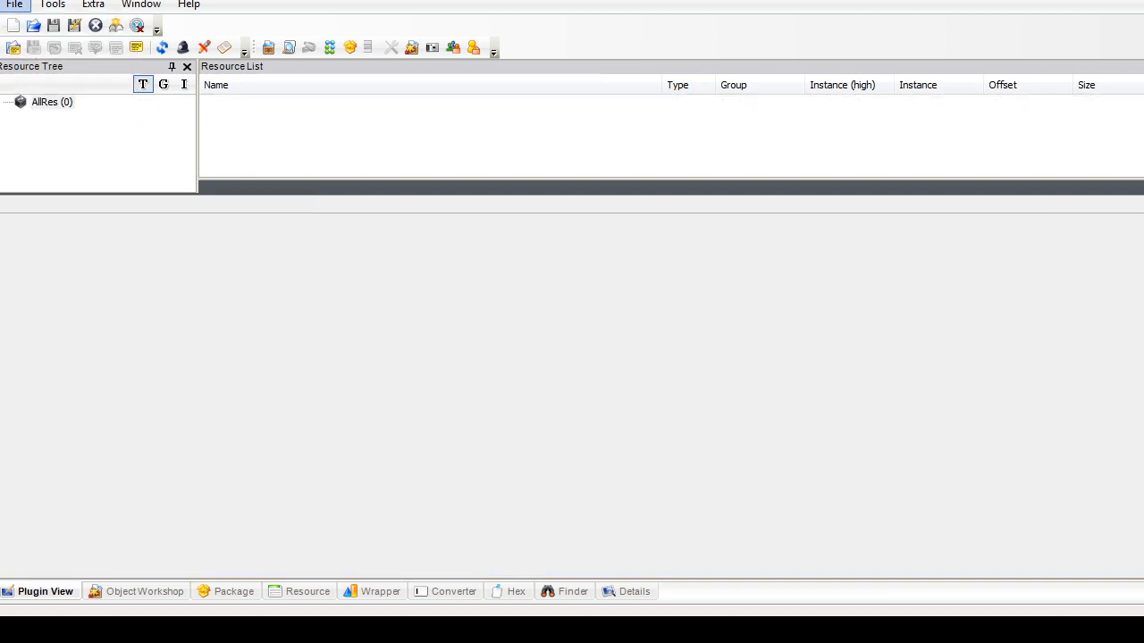
Step: Reopen atssandy_obj_teashop_shelf_left.package and inspect the Datalist Extension References of its Geometric Node
{"action": "left_click", "coordinate": [15, 4]}
{"action": "mouse_move", "coordinate": [59, 180]}
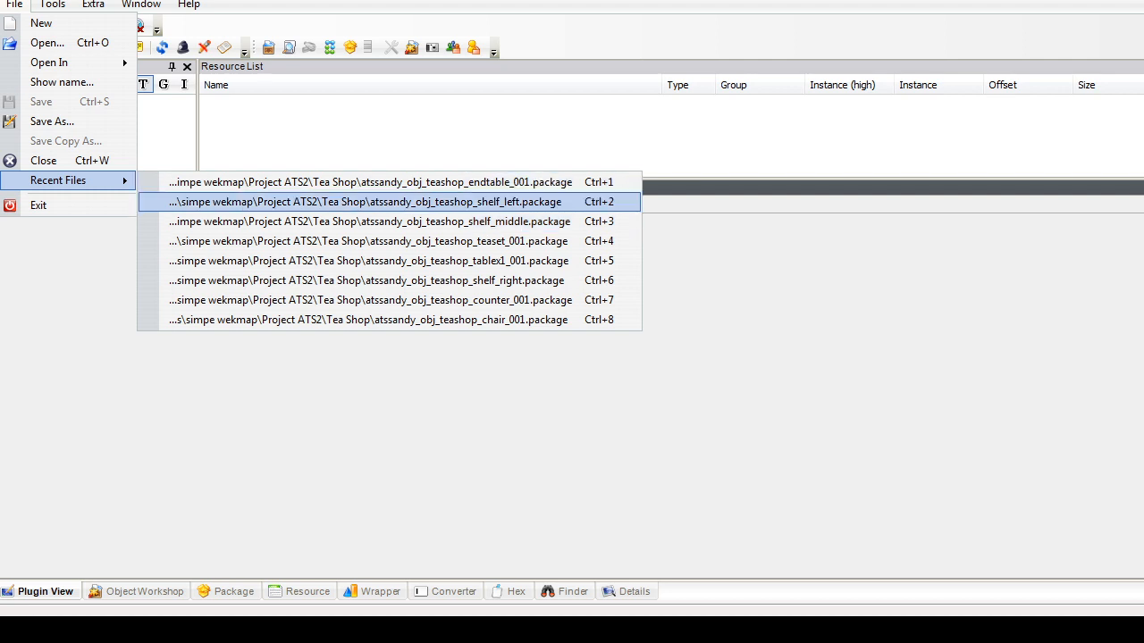
{"action": "left_click", "coordinate": [364, 202]}
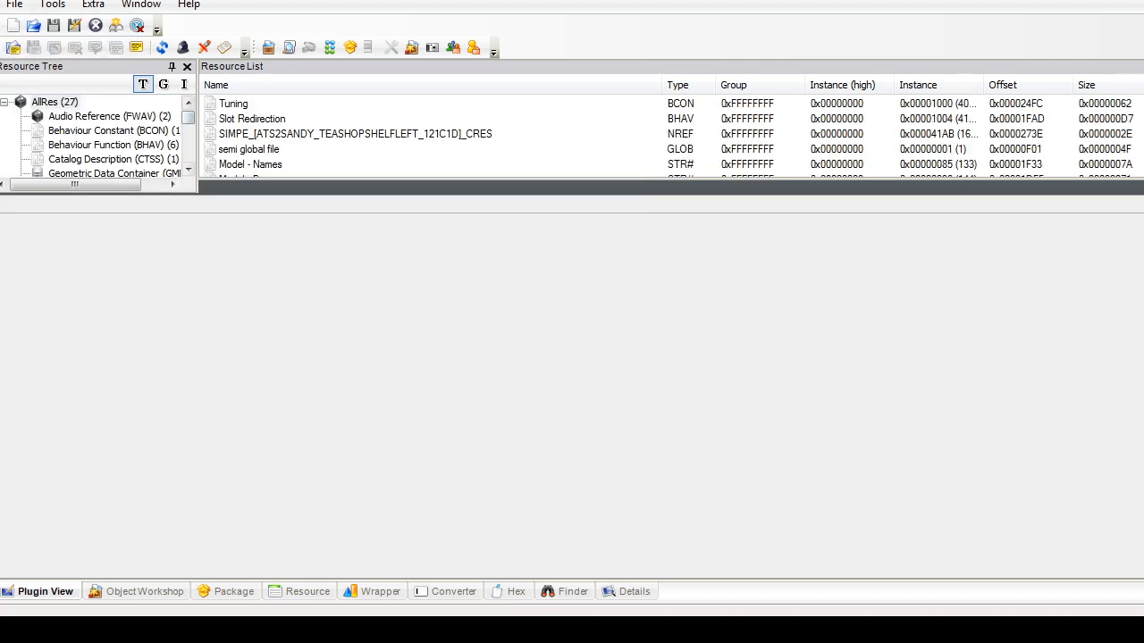
{"action": "left_click", "coordinate": [113, 172]}
{"action": "mouse_move", "coordinate": [188, 117]}
{"action": "left_mouse_down"}
{"action": "mouse_move", "coordinate": [187, 158]}
{"action": "mouse_move", "coordinate": [188, 128]}
{"action": "left_mouse_up"}
{"action": "left_click", "coordinate": [100, 159]}
{"action": "left_click", "coordinate": [110, 130]}
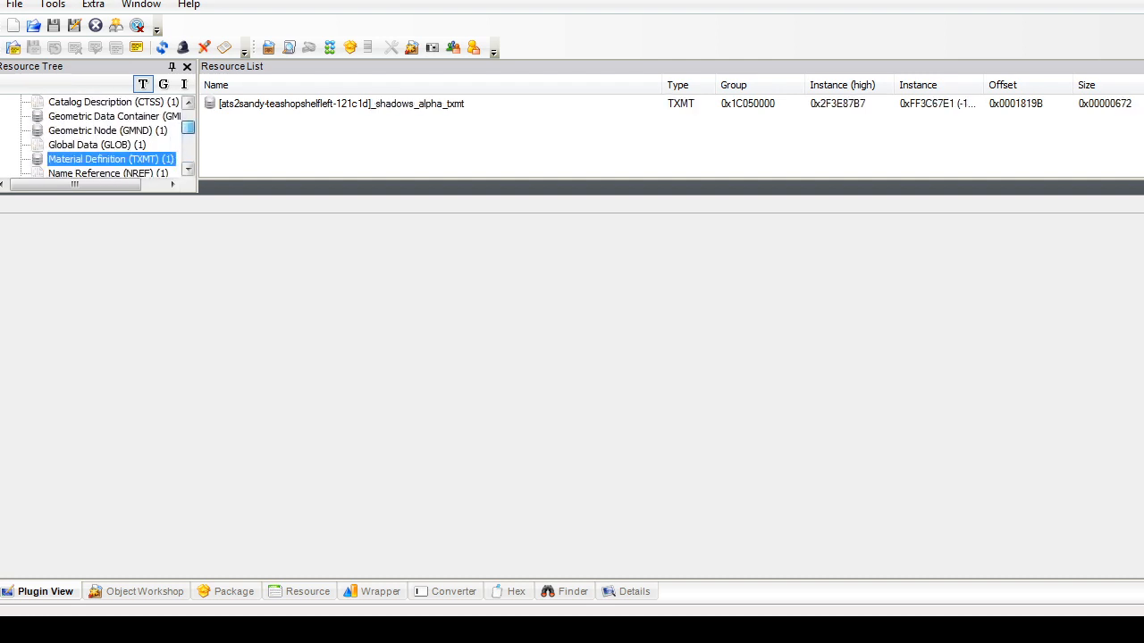
{"action": "left_click", "coordinate": [107, 130]}
{"action": "left_click", "coordinate": [327, 103]}
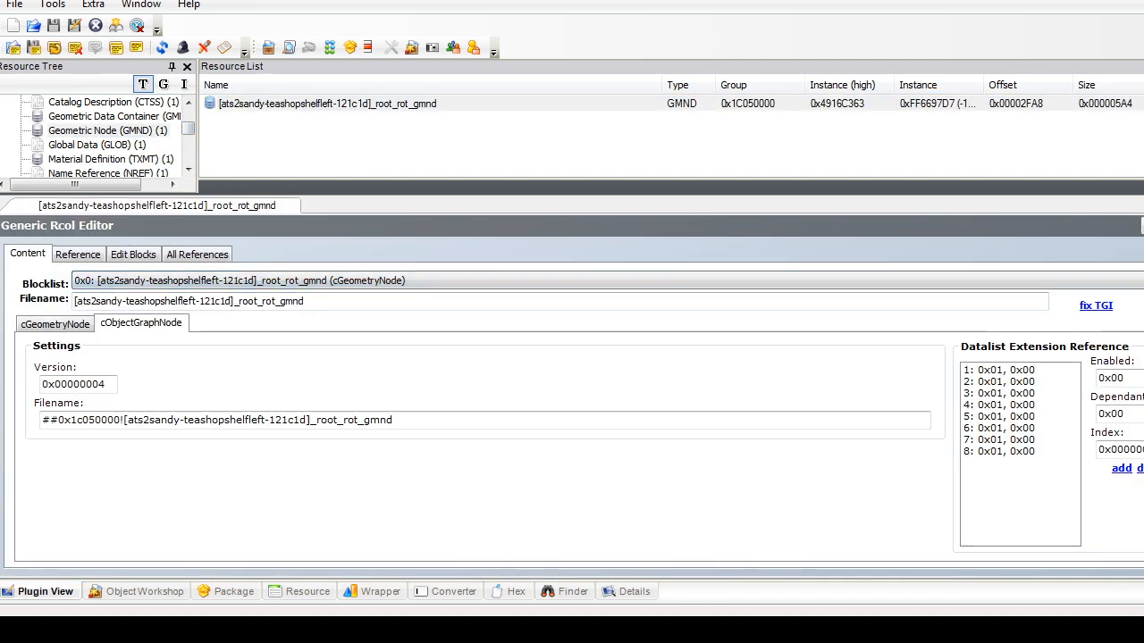
Step: Open atssandy_obj_teashop_shelf_middle.package and display the parts of its Shape resource
{"action": "left_click", "coordinate": [14, 4]}
{"action": "mouse_move", "coordinate": [72, 181]}
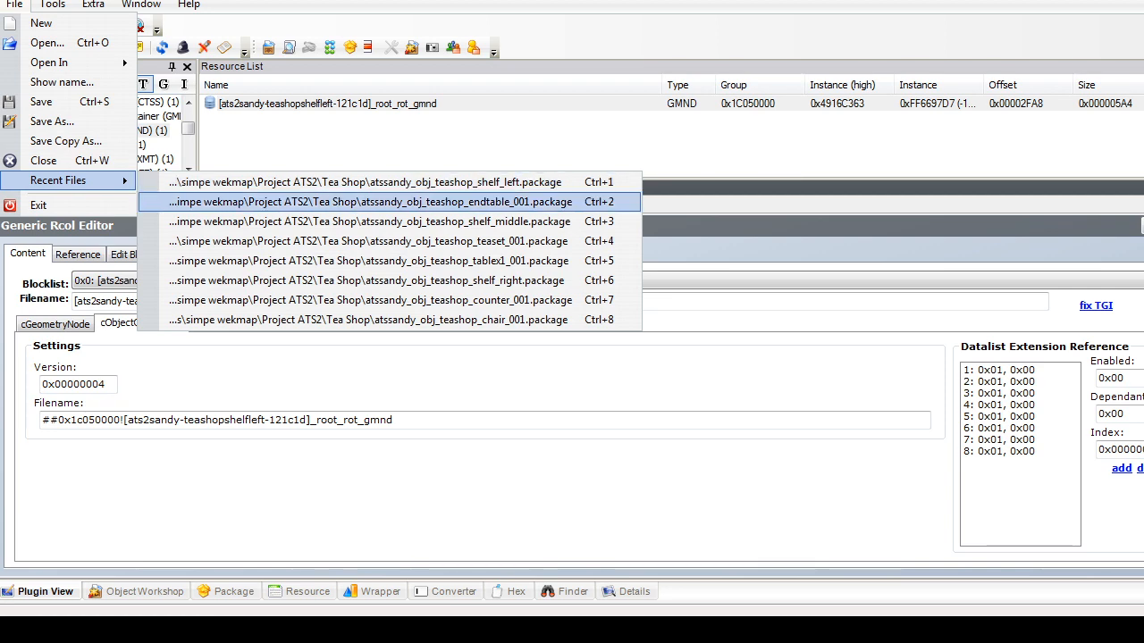
{"action": "left_click", "coordinate": [357, 222]}
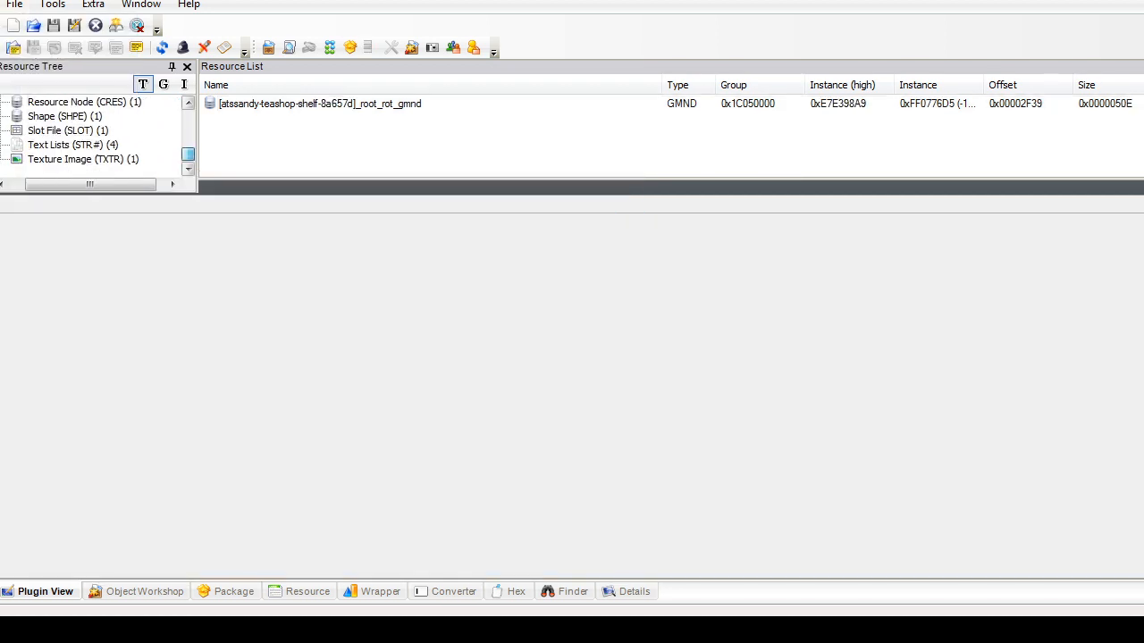
{"action": "left_click", "coordinate": [83, 159]}
{"action": "left_click", "coordinate": [64, 117]}
{"action": "left_click", "coordinate": [318, 104]}
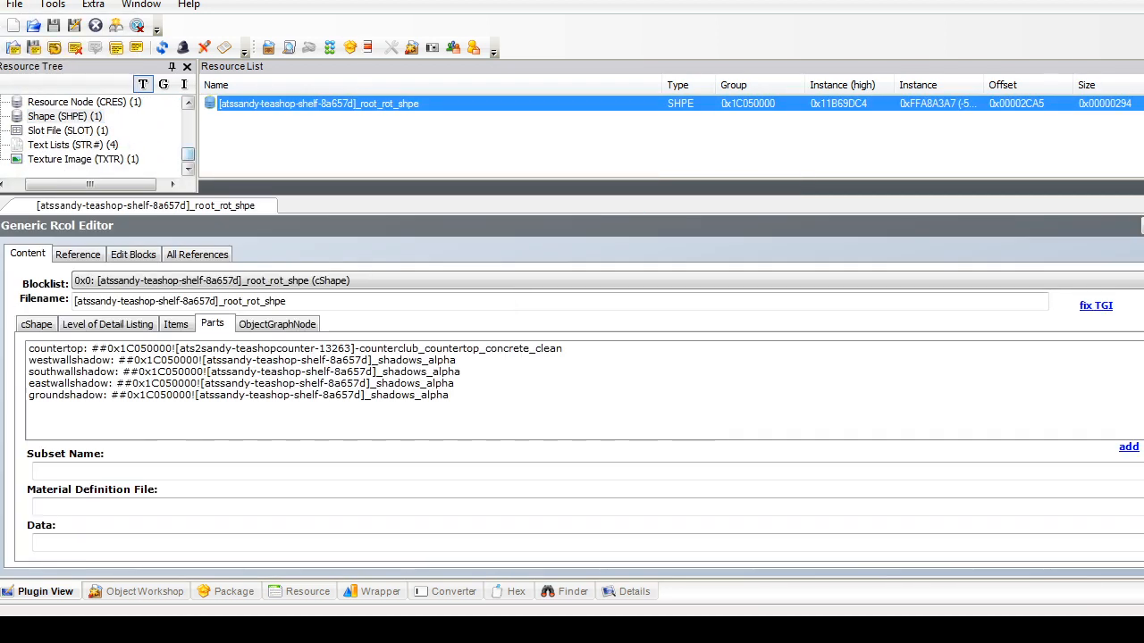
Step: Delete the surface_redgloss Material Override and the matching surface_redgloss Material Definition from the middle shelf package
{"action": "left_click_drag", "start_coordinate": [188, 154], "coordinate": [188, 131]}
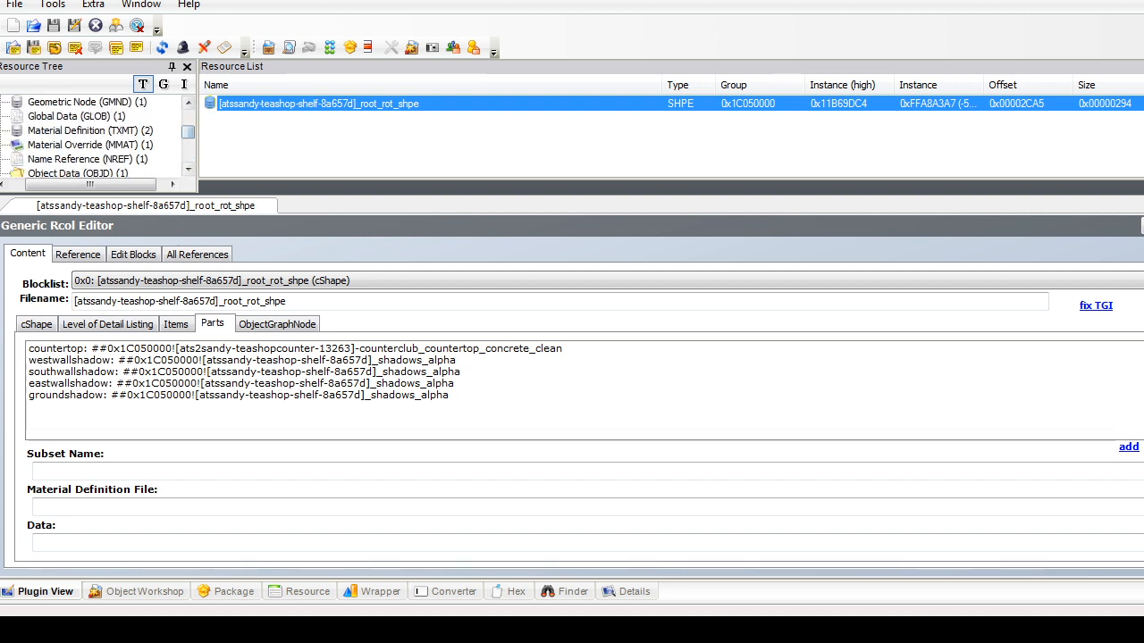
{"action": "left_click", "coordinate": [89, 145]}
{"action": "left_click", "coordinate": [318, 103]}
{"action": "right_click", "coordinate": [266, 106]}
{"action": "left_click", "coordinate": [313, 177]}
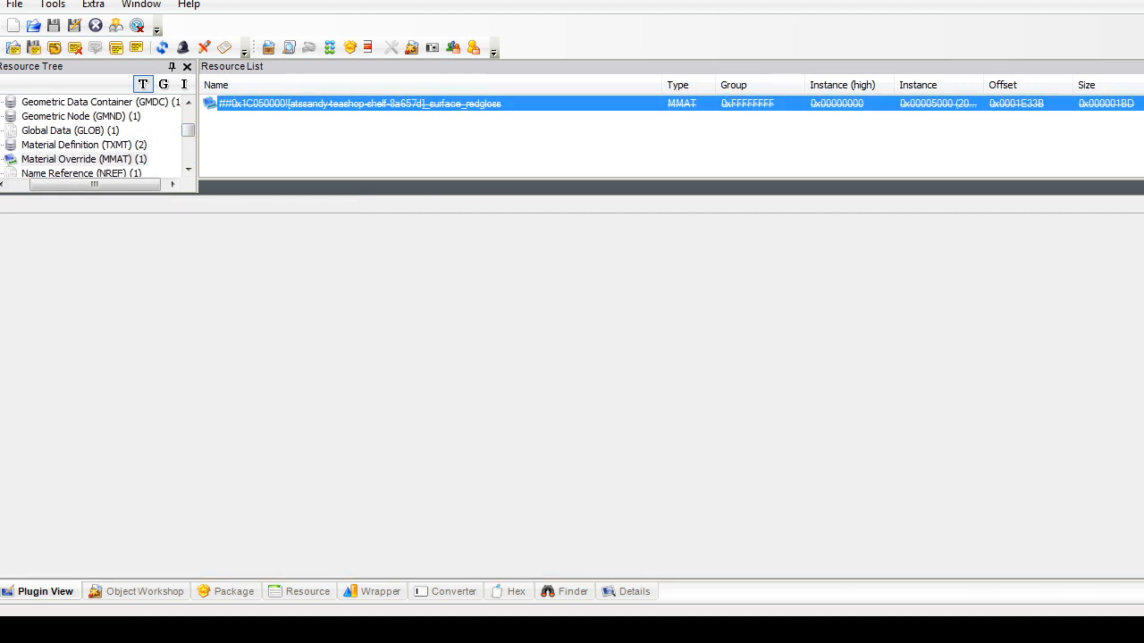
{"action": "left_click", "coordinate": [84, 145]}
{"action": "right_click", "coordinate": [299, 104]}
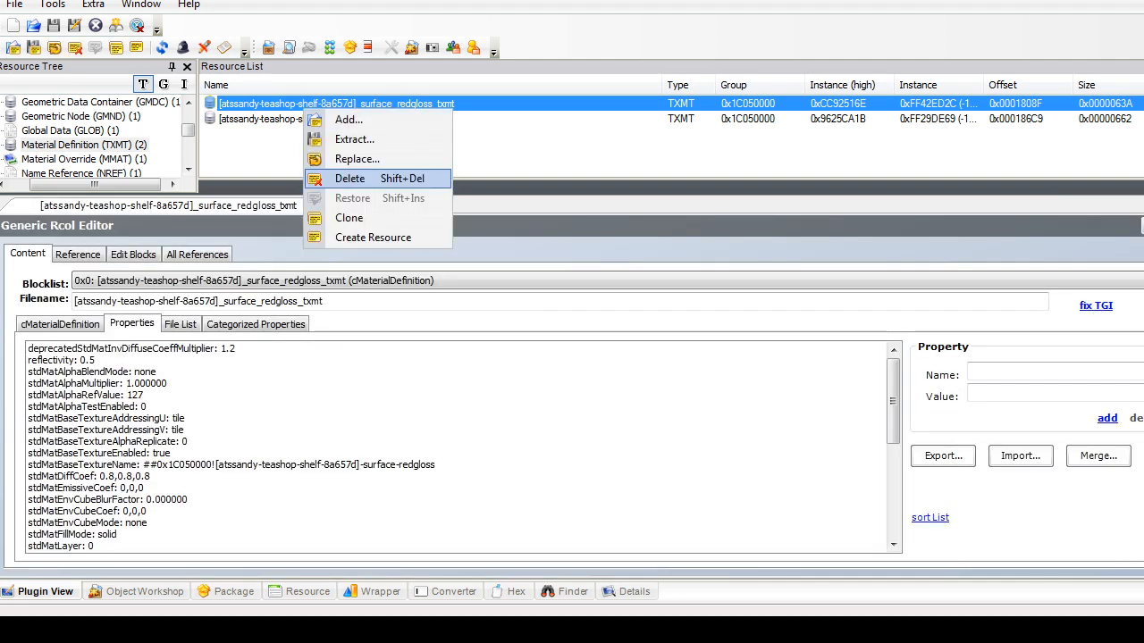
{"action": "left_click", "coordinate": [345, 176]}
Step: Add a Datalist Extension Reference with Enabled 0x01, Dependant 0x00 and index 8 to the middle shelf's Geometric Node
{"action": "left_click", "coordinate": [83, 130]}
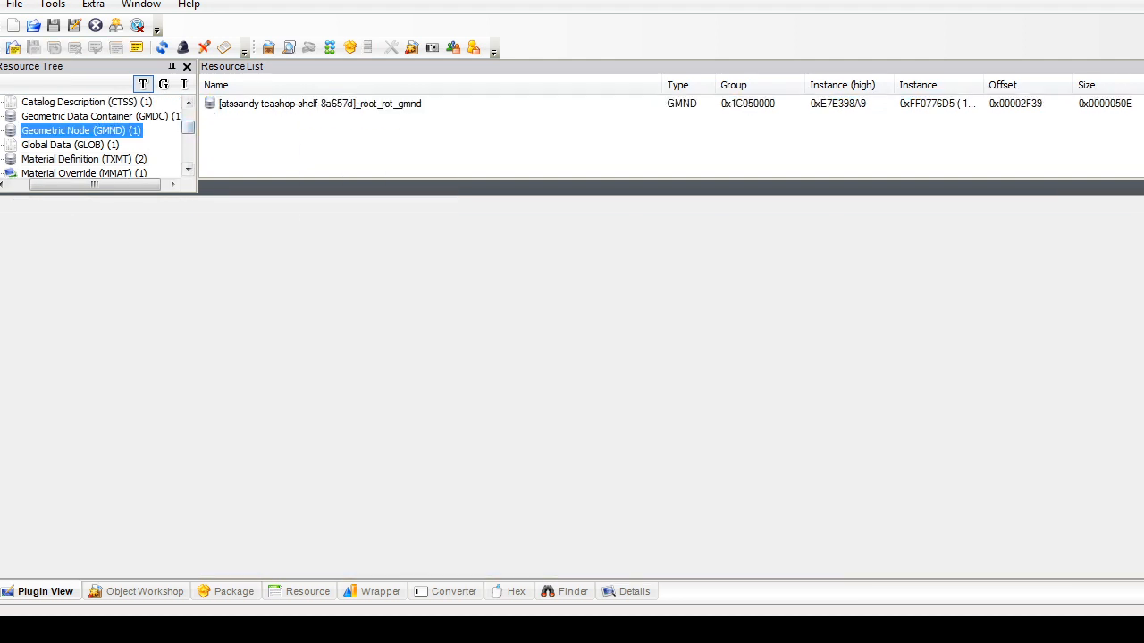
{"action": "left_click", "coordinate": [277, 104]}
{"action": "left_click", "coordinate": [198, 280]}
{"action": "left_click", "coordinate": [198, 281]}
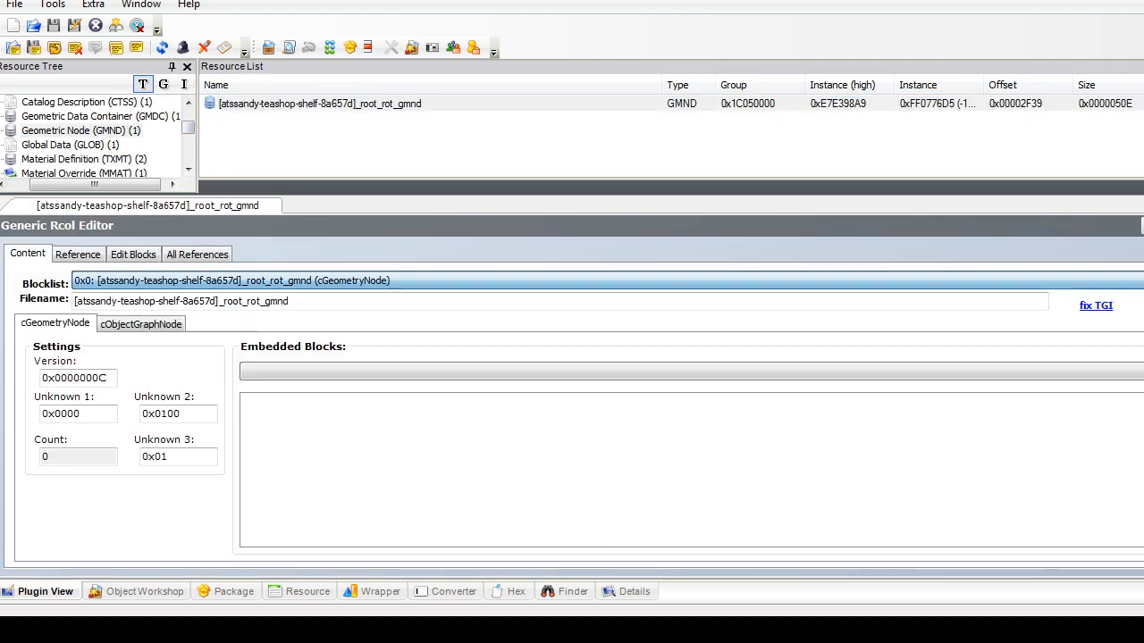
{"action": "left_click", "coordinate": [141, 324]}
{"action": "left_click", "coordinate": [1122, 468]}
{"action": "left_click", "coordinate": [999, 451]}
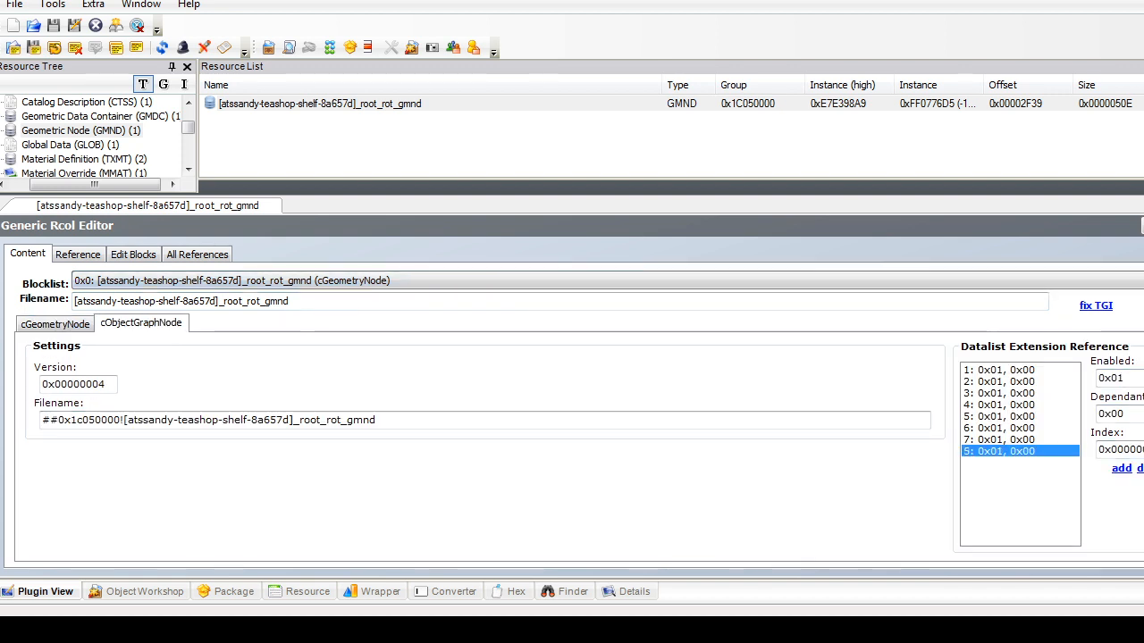
{"action": "key", "text": "BackSpace"}
{"action": "type", "text": "8"}
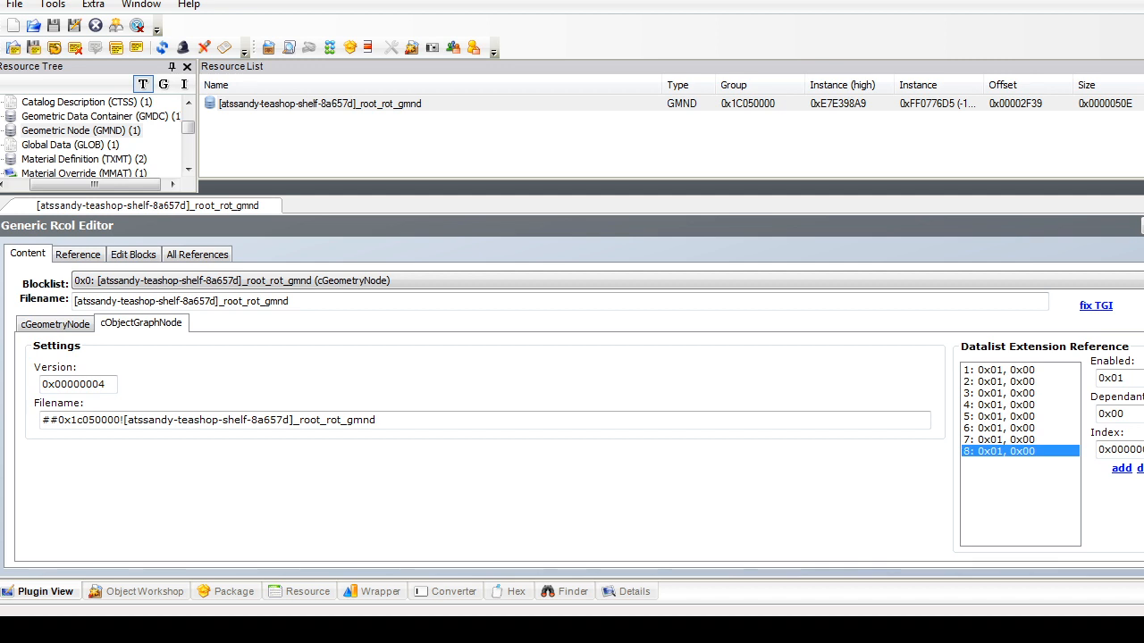
Step: Add a cDataListExtension block to the Geometric Node's blocks
{"action": "left_click", "coordinate": [133, 254]}
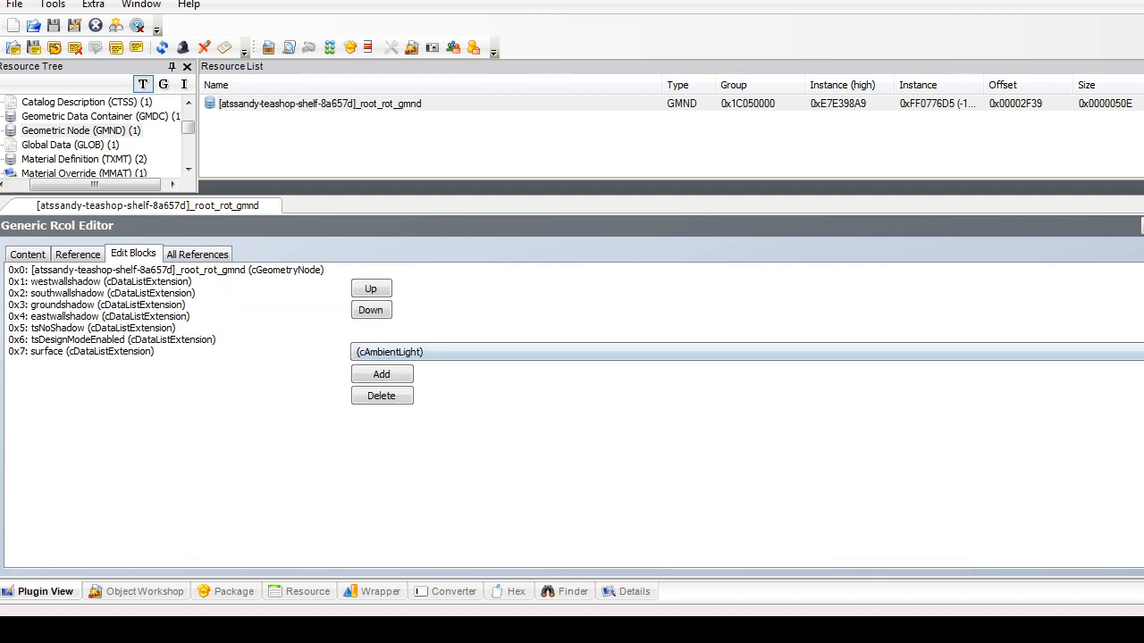
{"action": "left_click", "coordinate": [429, 352]}
{"action": "left_click", "coordinate": [411, 44]}
{"action": "left_click", "coordinate": [381, 374]}
{"action": "left_click", "coordinate": [28, 254]}
Step: Rename the surface array item in the tsDesignModeEnabled block to countertop
{"action": "left_click", "coordinate": [197, 281]}
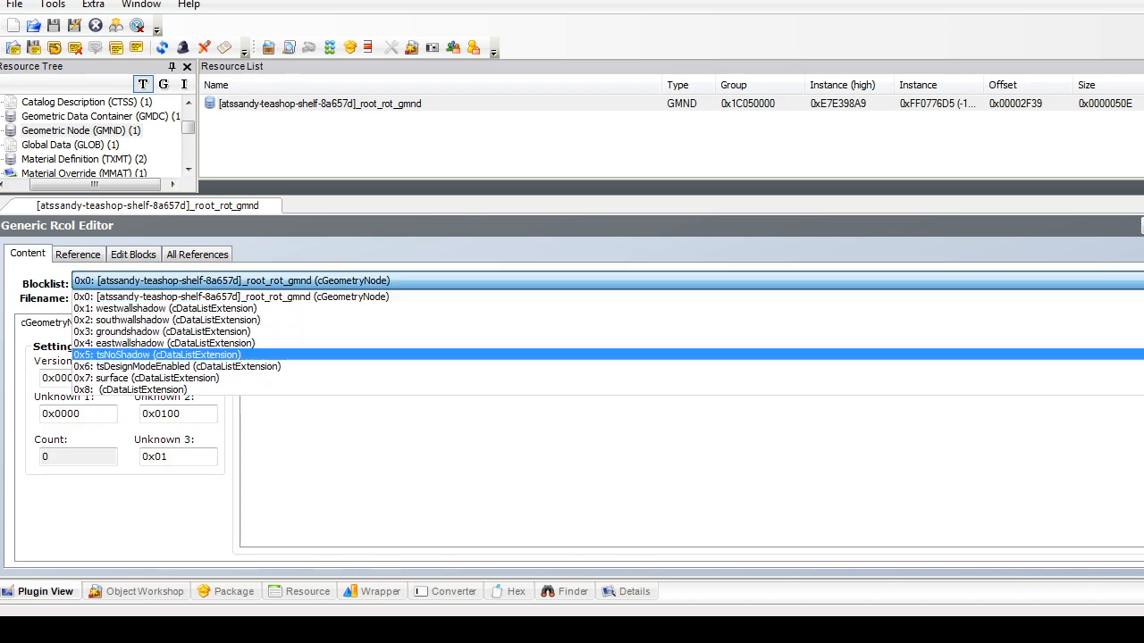
{"action": "left_click", "coordinate": [177, 367]}
{"action": "left_click", "coordinate": [315, 370]}
{"action": "double_click", "coordinate": [981, 385]}
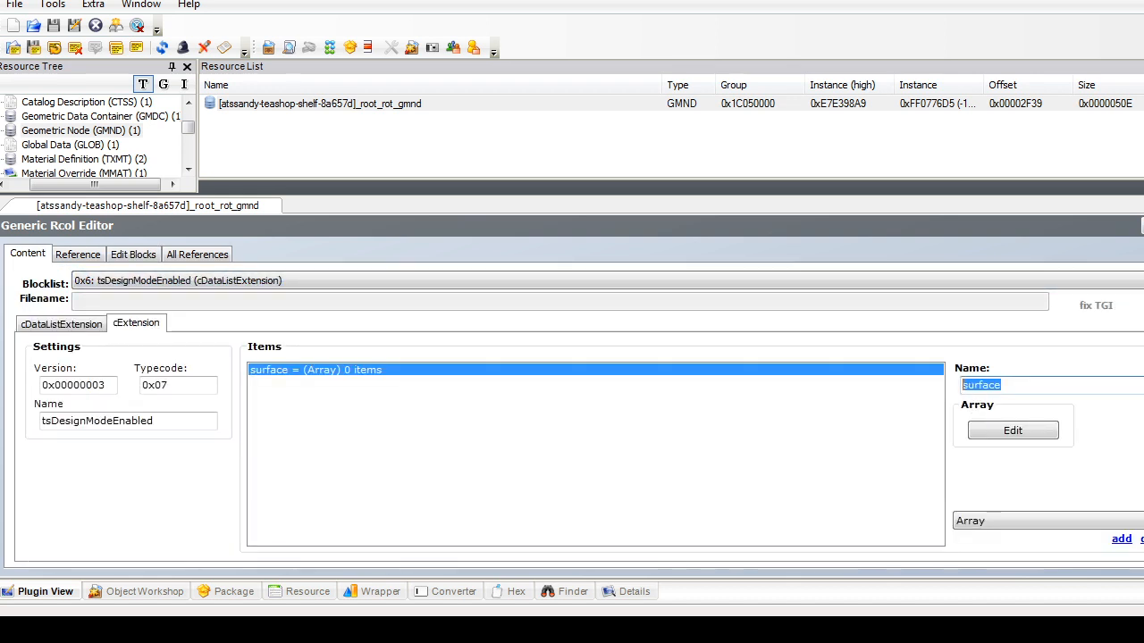
{"action": "type", "text": "count"}
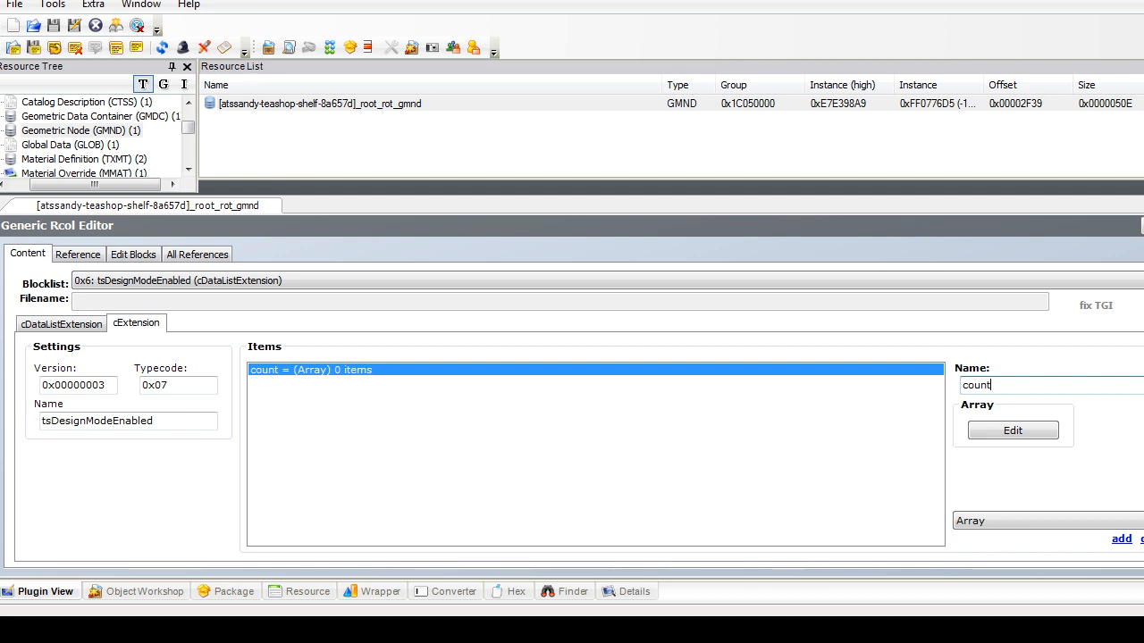
{"action": "type", "text": "ertop"}
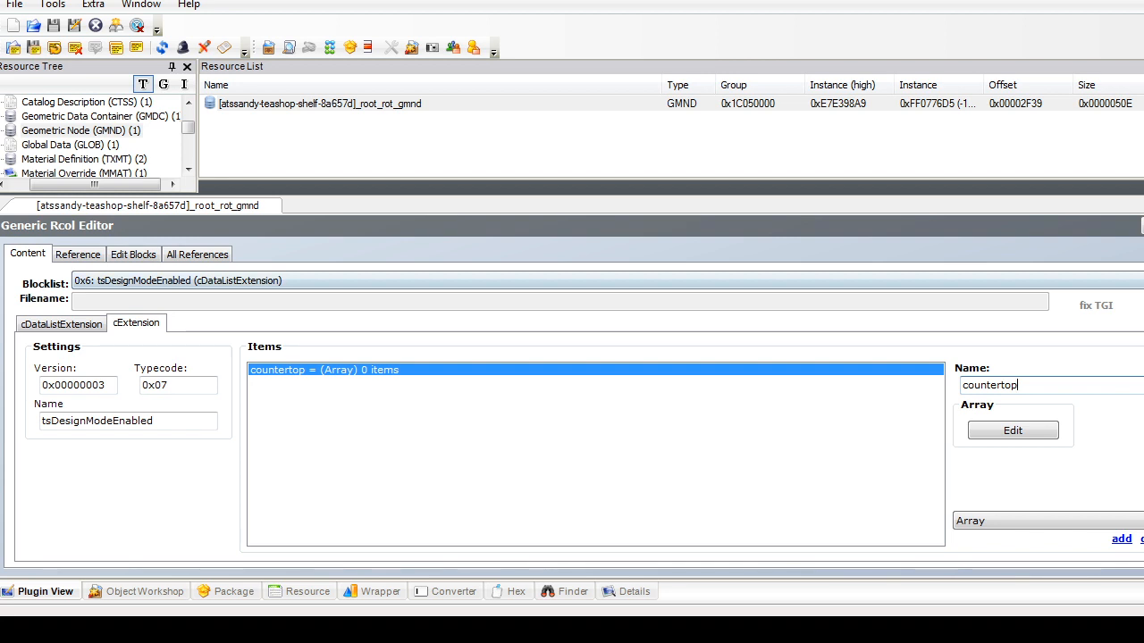
Step: Name the empty cDataListExtension block 0x8 tsMaterialsMeshName
{"action": "left_click", "coordinate": [170, 281]}
{"action": "left_click", "coordinate": [154, 389]}
{"action": "left_click", "coordinate": [129, 421]}
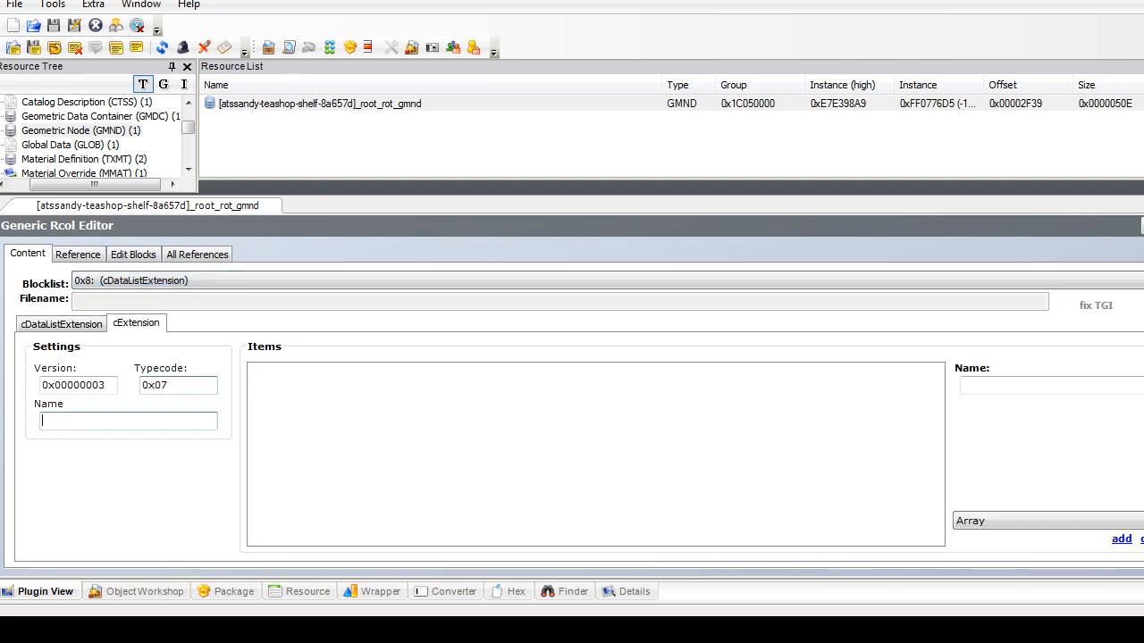
{"action": "type", "text": "tsMaterialsM"}
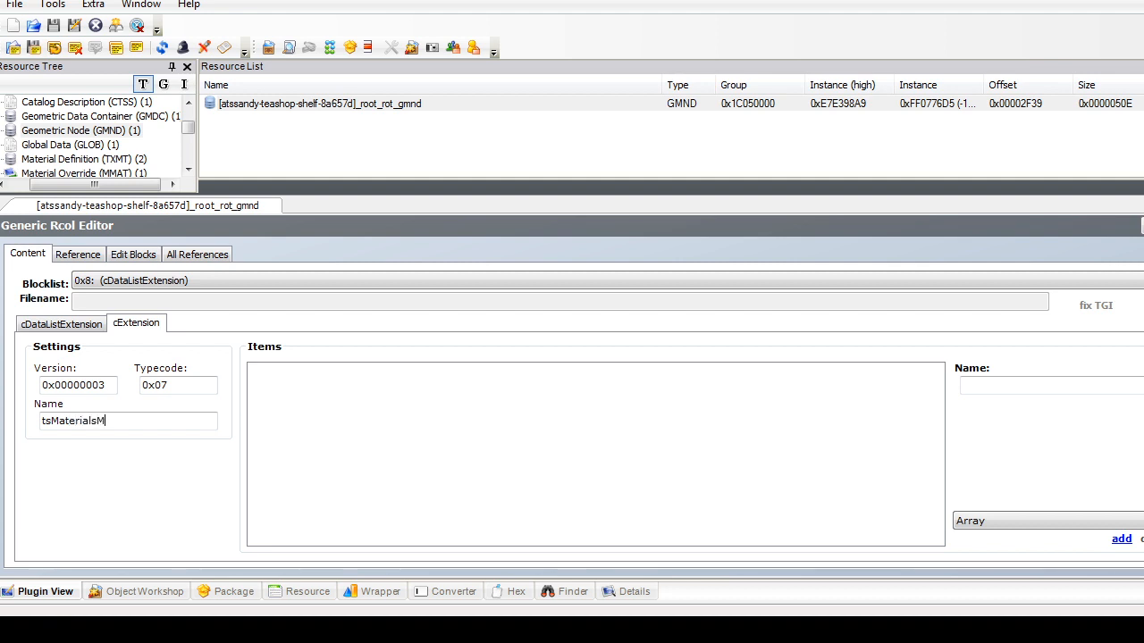
{"action": "type", "text": "NBam"}
{"action": "left_click", "coordinate": [137, 420]}
{"action": "key", "text": "BackSpace"}
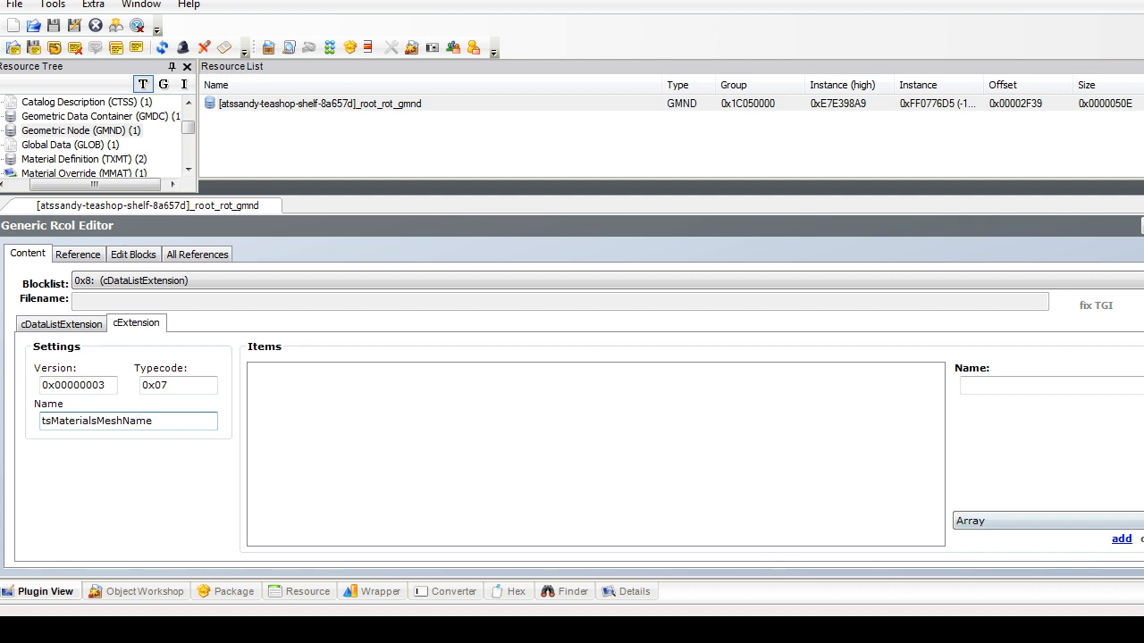
Step: Add a String item to the tsMaterialsMeshName block with the value ##0x1C050000![ats2sandy-teashopcounter-13263]
{"action": "left_click", "coordinate": [1048, 521]}
{"action": "left_click", "coordinate": [1048, 585]}
{"action": "left_click", "coordinate": [1121, 539]}
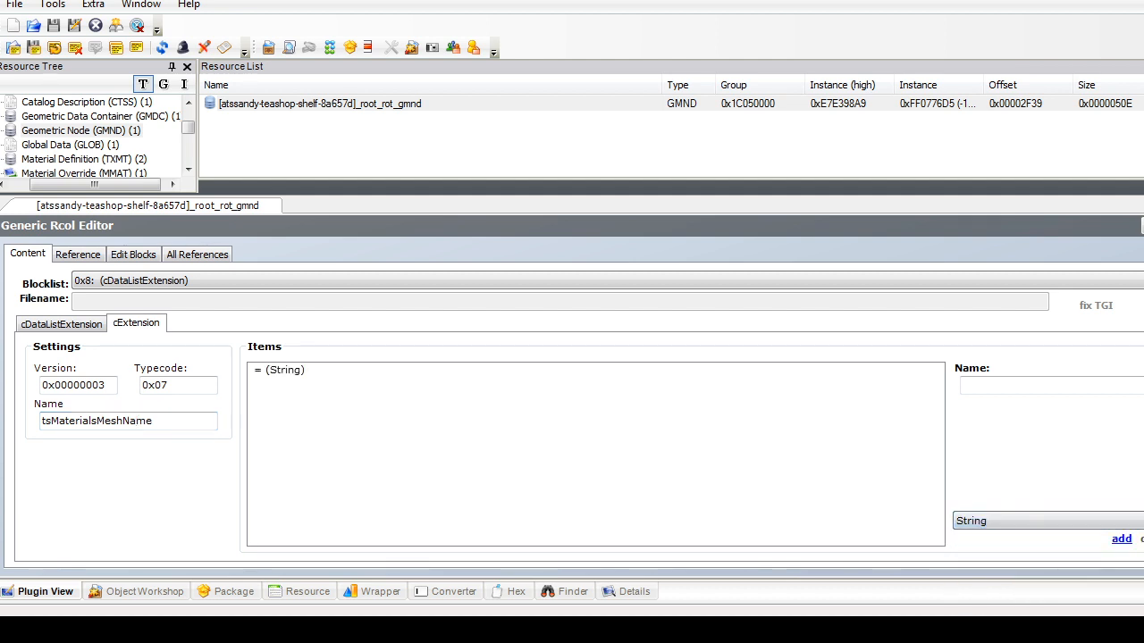
{"action": "type", "text": "##0x1C050000![ats2sandy-teashopcounter-13263]-counterclub_countertop_concrete_clean"}
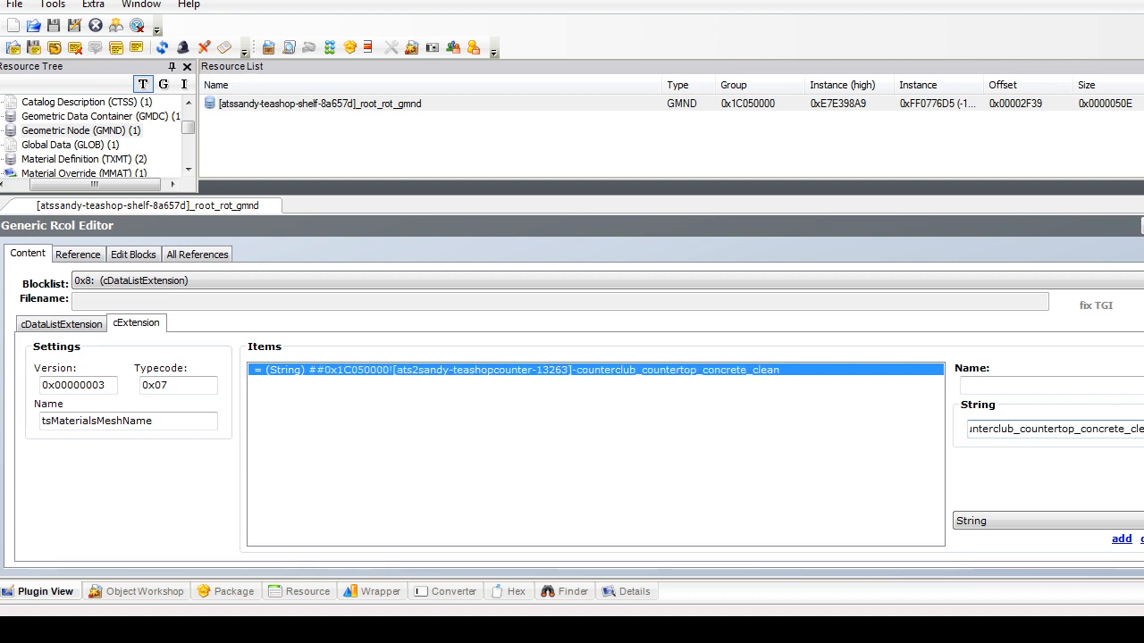
{"action": "left_click_drag", "start_coordinate": [1143, 429], "coordinate": [977, 429]}
{"action": "key", "text": "BackSpace"}
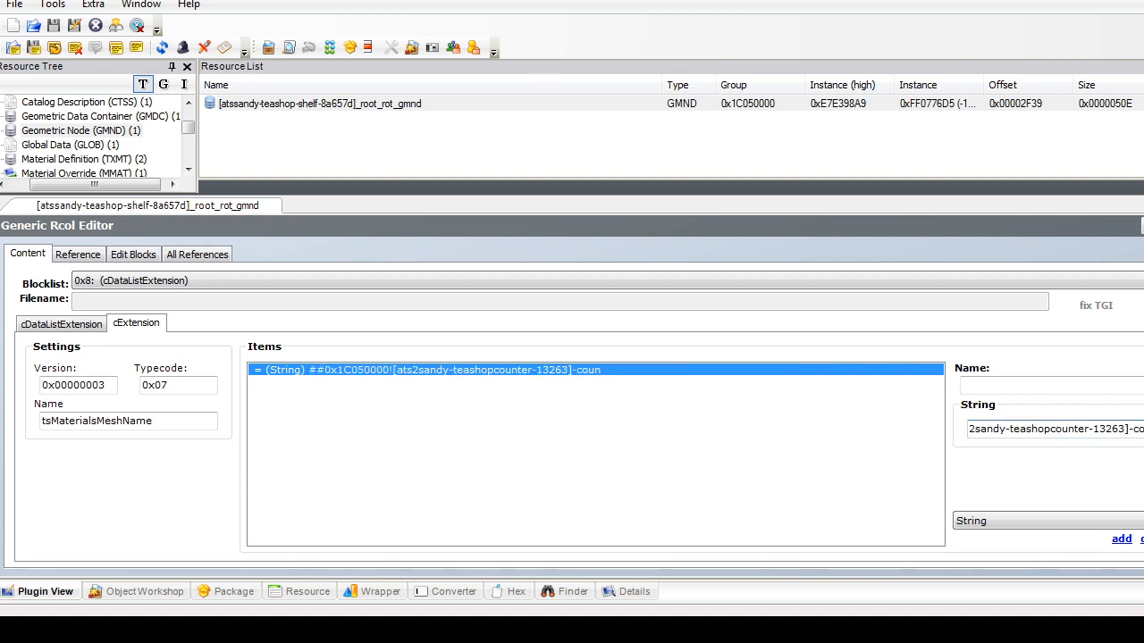
{"action": "left_click_drag", "start_coordinate": [1142, 428], "coordinate": [1128, 428]}
{"action": "key", "text": "BackSpace"}
Step: Name the String item countertop and commit the Geometric Node
{"action": "left_click", "coordinate": [1135, 385]}
{"action": "type", "text": "c"}
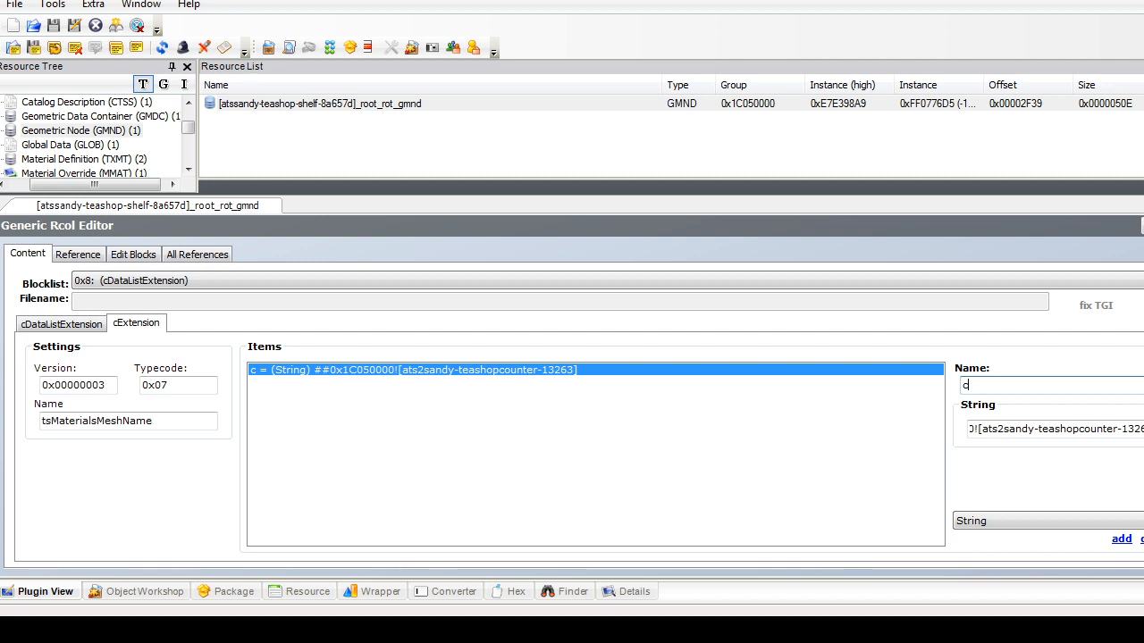
{"action": "type", "text": "oun"}
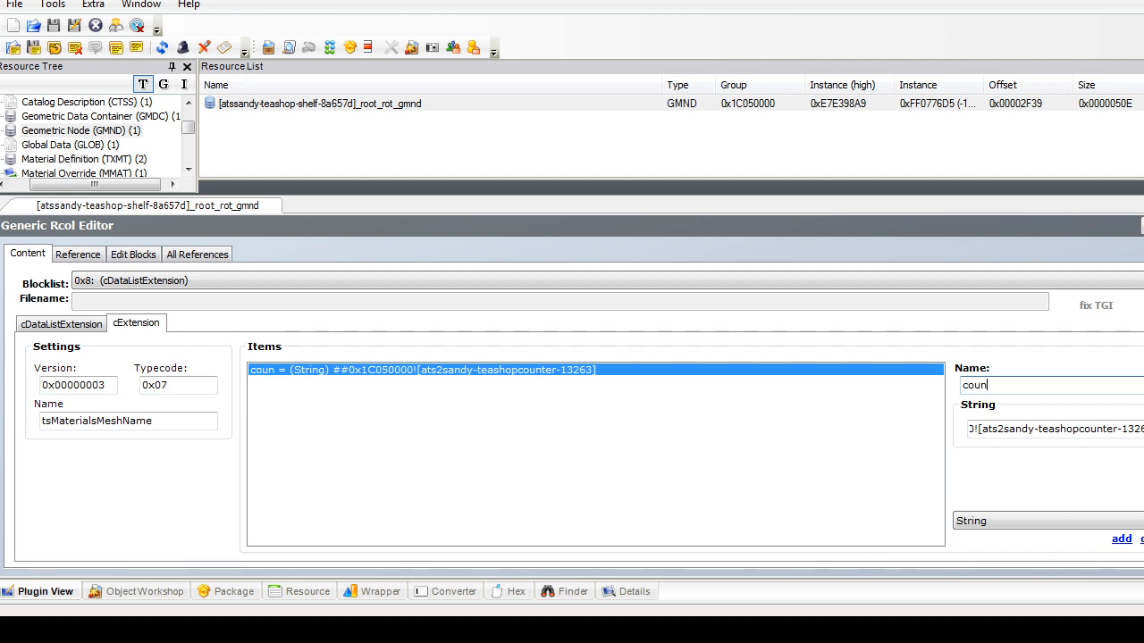
{"action": "type", "text": "tertop"}
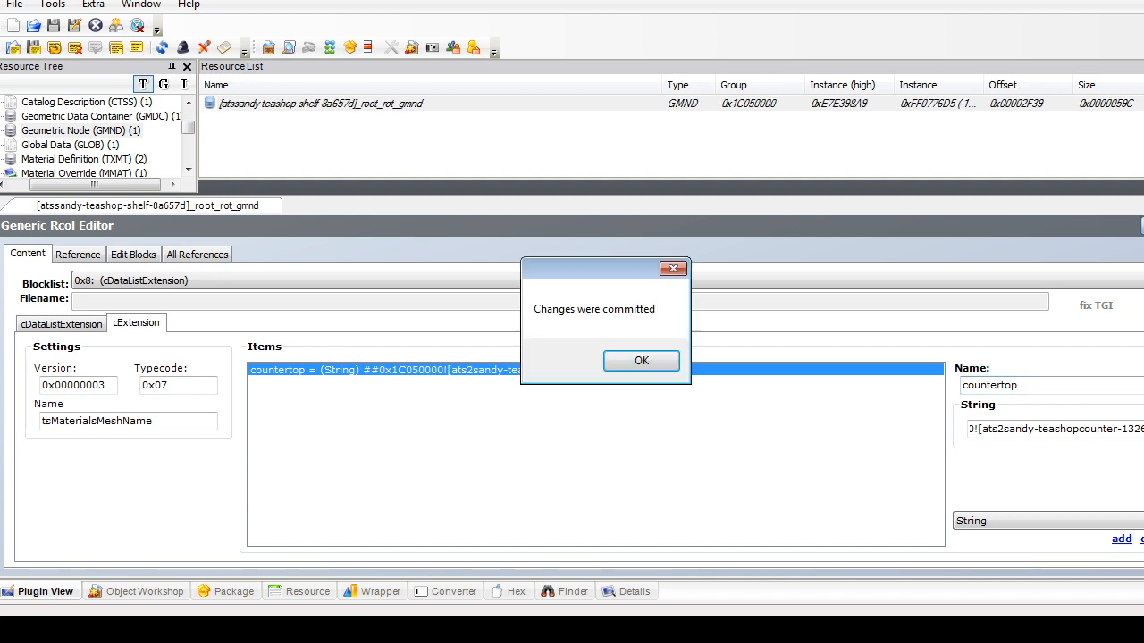
{"action": "key", "text": "Return"}
Step: Check the committed Geometric Node's Datalist Extension References and the item in its tsDesignModeEnabled block
{"action": "left_click", "coordinate": [563, 281]}
{"action": "left_click", "coordinate": [563, 293]}
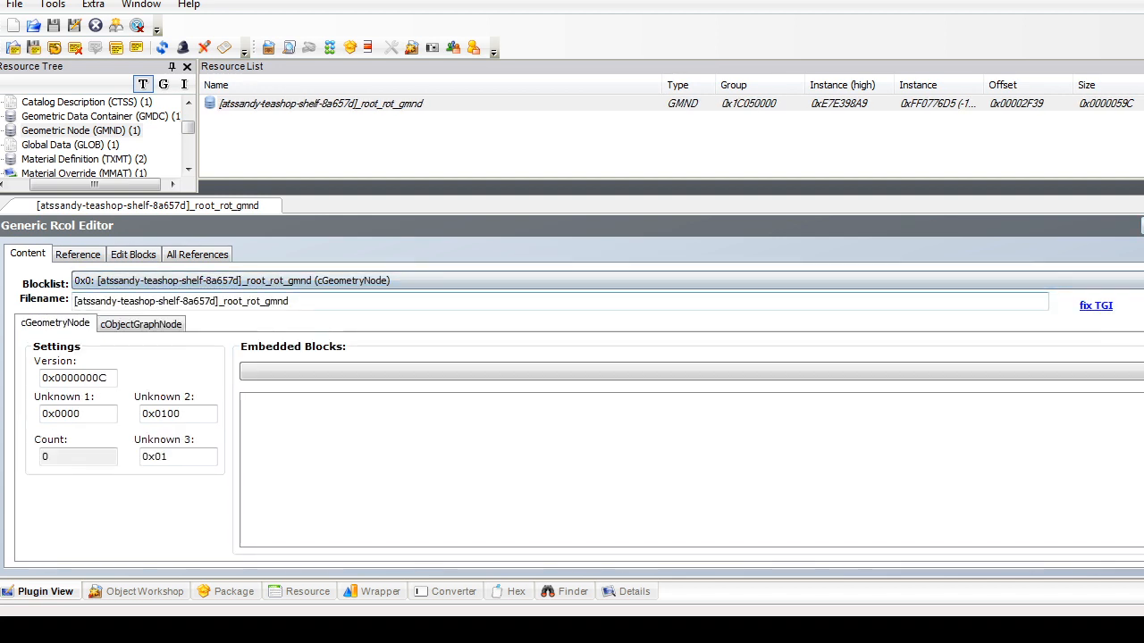
{"action": "left_click", "coordinate": [563, 281]}
{"action": "left_click", "coordinate": [562, 297]}
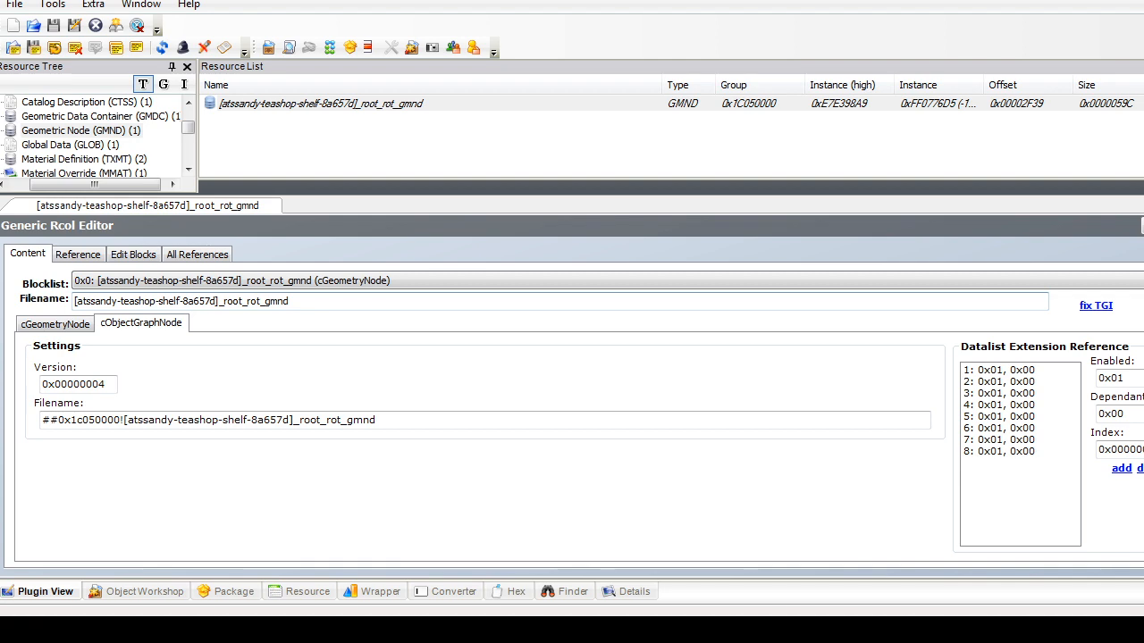
{"action": "left_click", "coordinate": [563, 280]}
{"action": "left_click", "coordinate": [177, 367]}
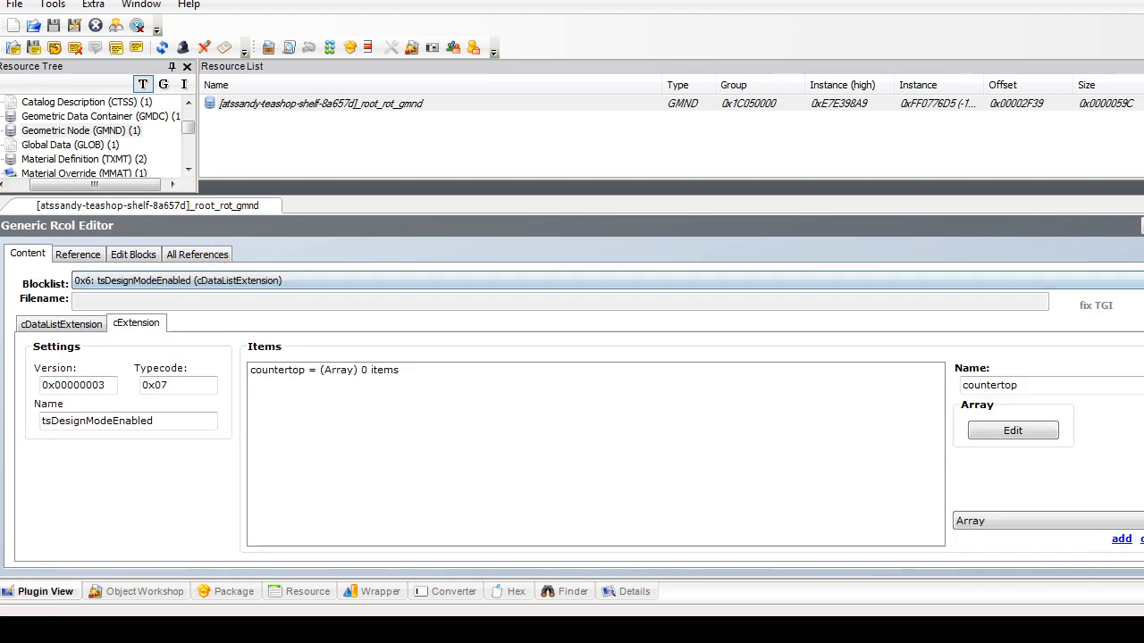
Step: Rename the surface group in the shelf's Geometric Data Container to countertop and commit the resource
{"action": "left_click", "coordinate": [100, 116]}
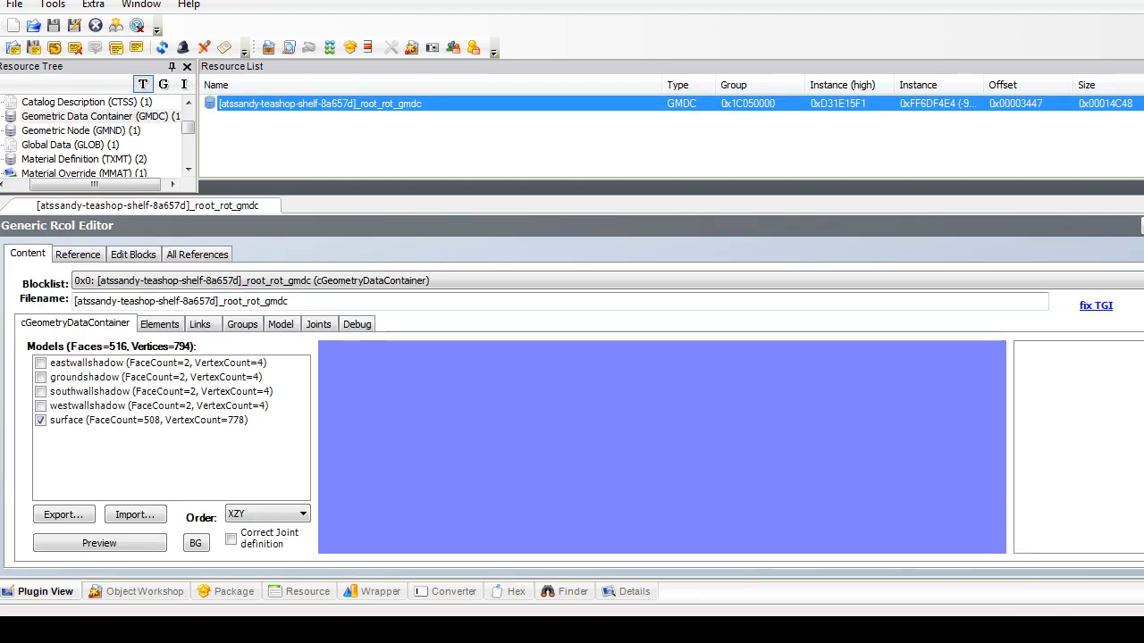
{"action": "left_click", "coordinate": [242, 324]}
{"action": "left_click", "coordinate": [150, 416]}
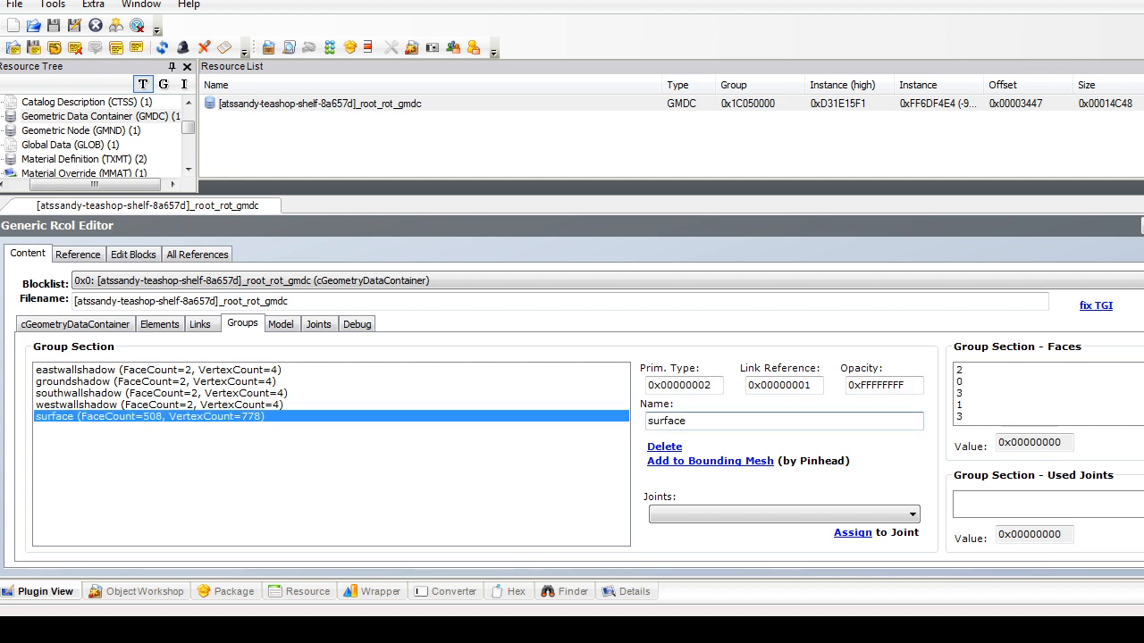
{"action": "double_click", "coordinate": [666, 421]}
{"action": "type", "text": "count"}
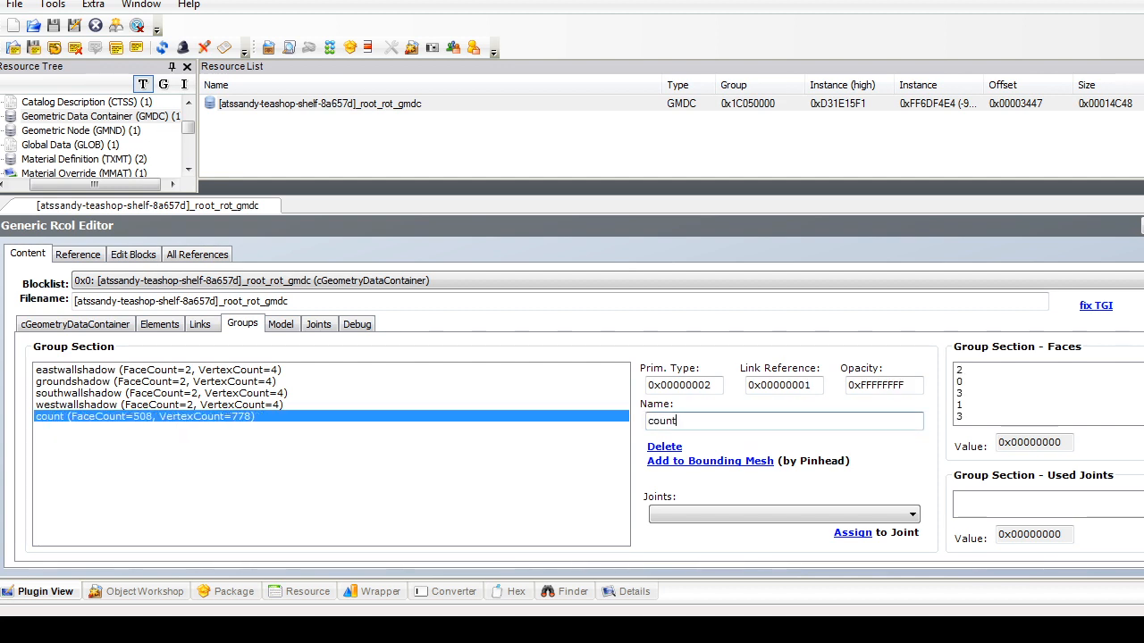
{"action": "type", "text": "ertop"}
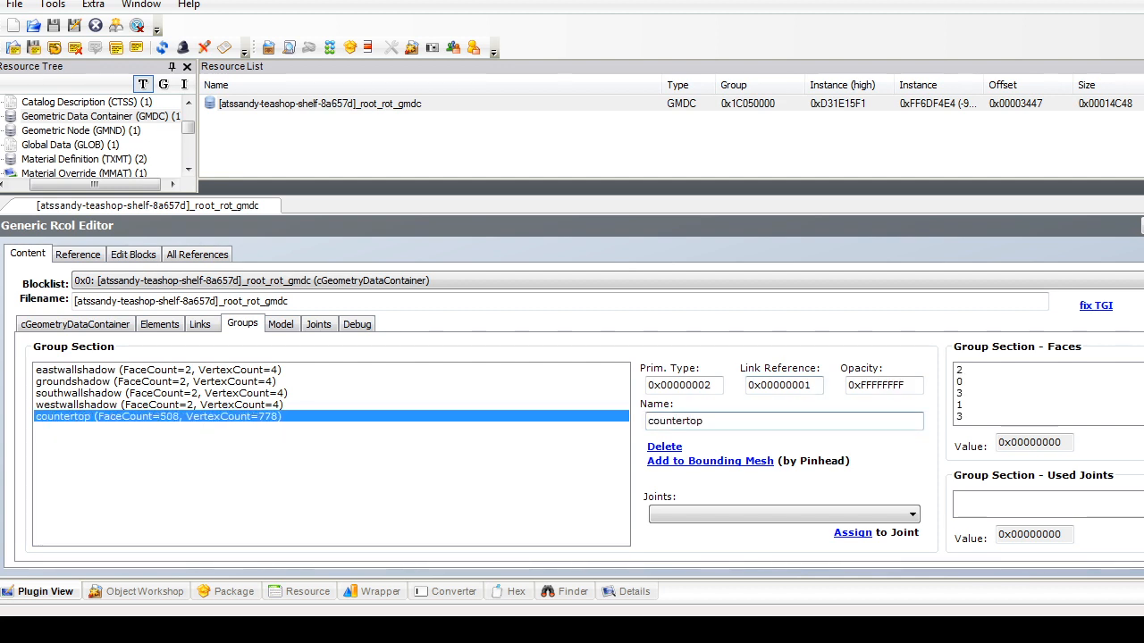
{"action": "key", "text": "Return"}
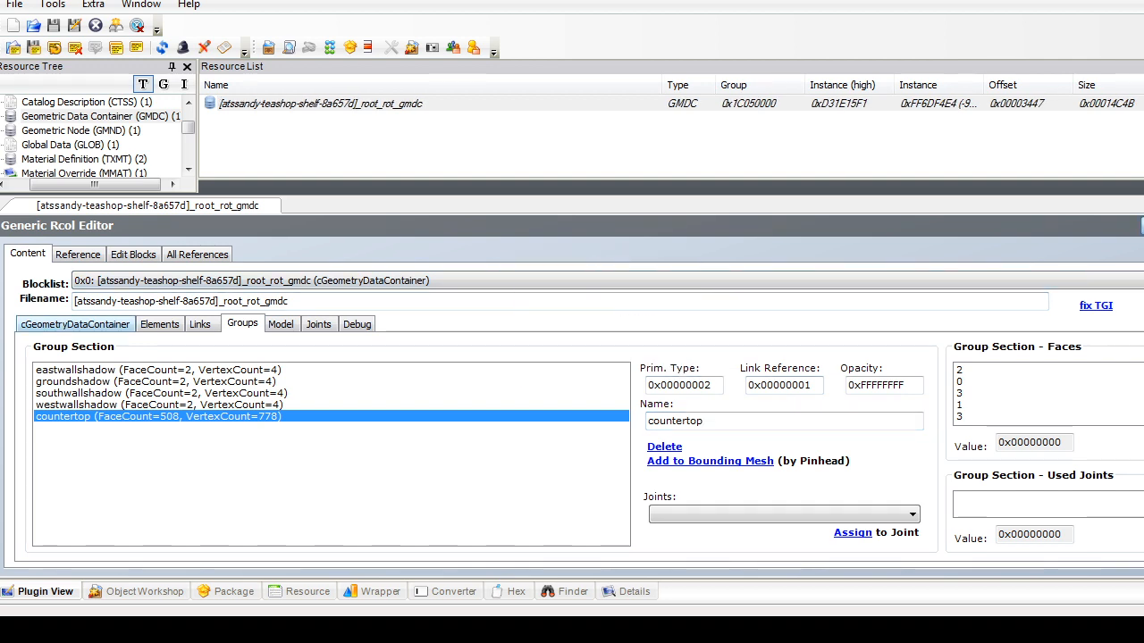
Step: Check the model list of the Geometric Data Container and save the middle shelf package
{"action": "left_click", "coordinate": [75, 323]}
{"action": "left_click", "coordinate": [52, 5]}
{"action": "mouse_move", "coordinate": [14, 4]}
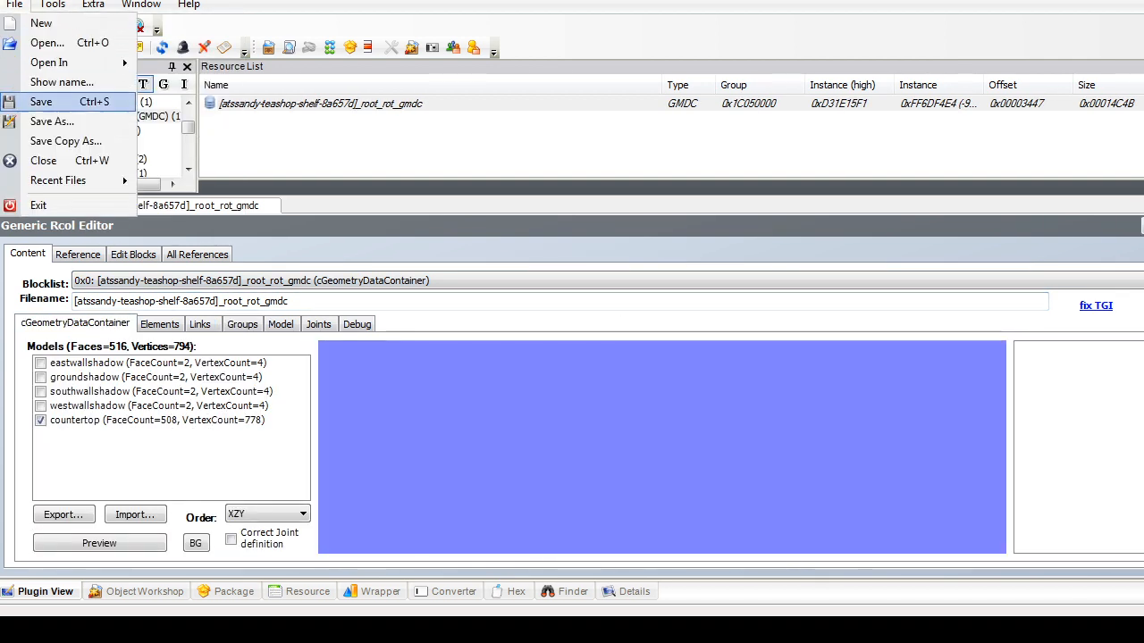
{"action": "key", "text": "ctrl+s"}
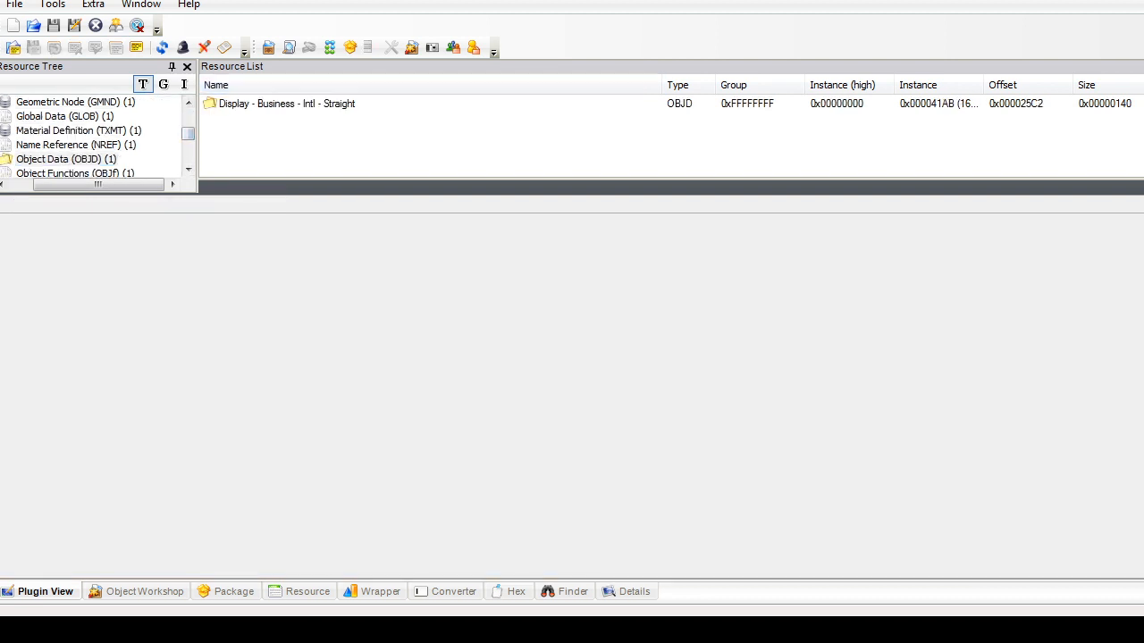
Step: Review the raw catalog price data of the middle shelf's Object Data and commit the resource
{"action": "left_click", "coordinate": [286, 103]}
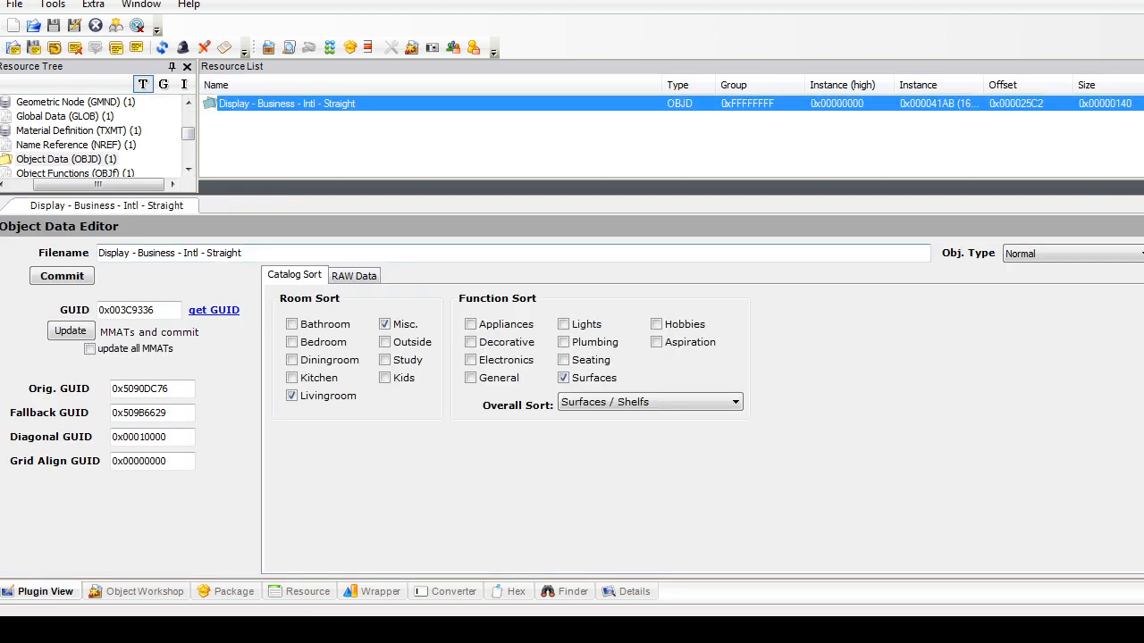
{"action": "left_click", "coordinate": [353, 275]}
{"action": "left_click", "coordinate": [736, 393]}
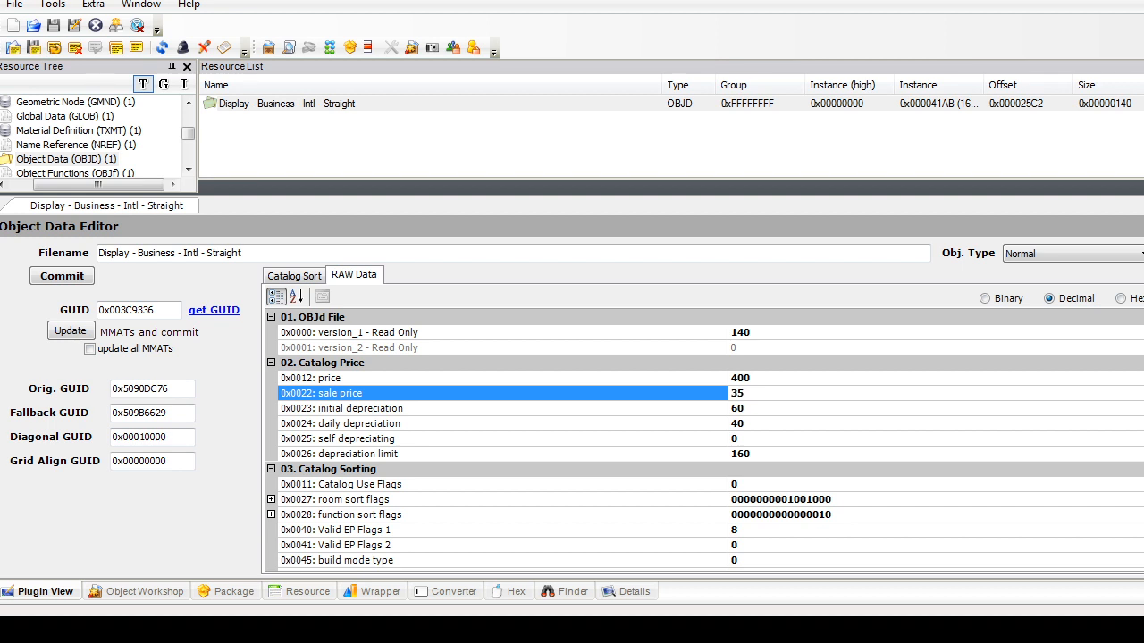
{"action": "left_click", "coordinate": [294, 275]}
{"action": "left_click", "coordinate": [61, 275]}
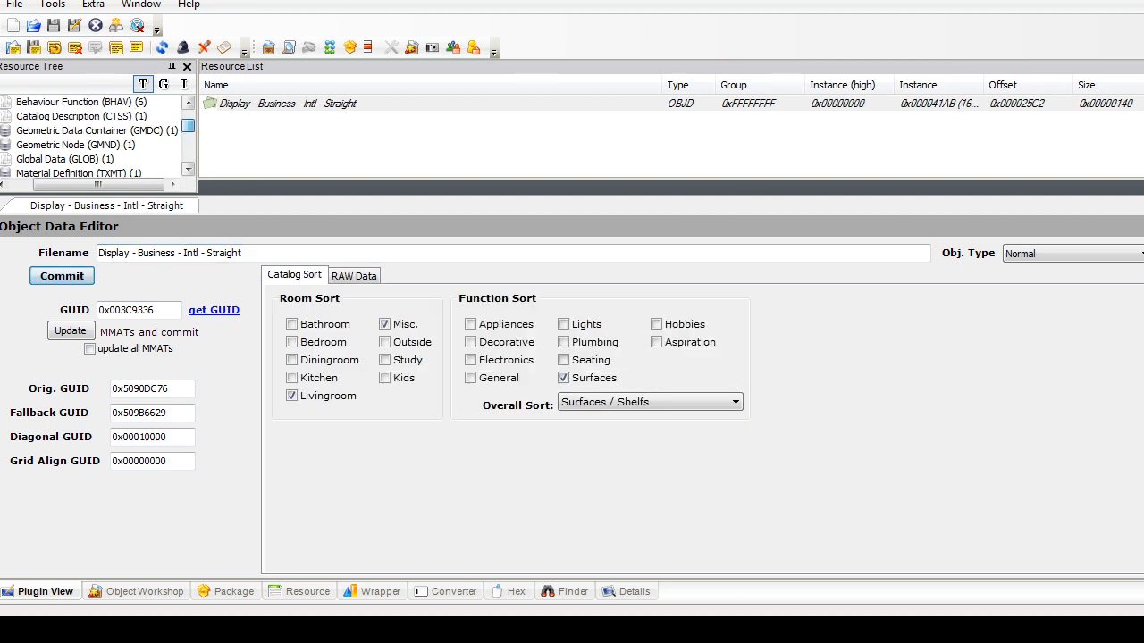
Step: Set the catalog title to ATS TeaShop - Shelf - Middle - SLAVE and append a line crediting the slaving creator and website to the description
{"action": "left_click", "coordinate": [81, 116]}
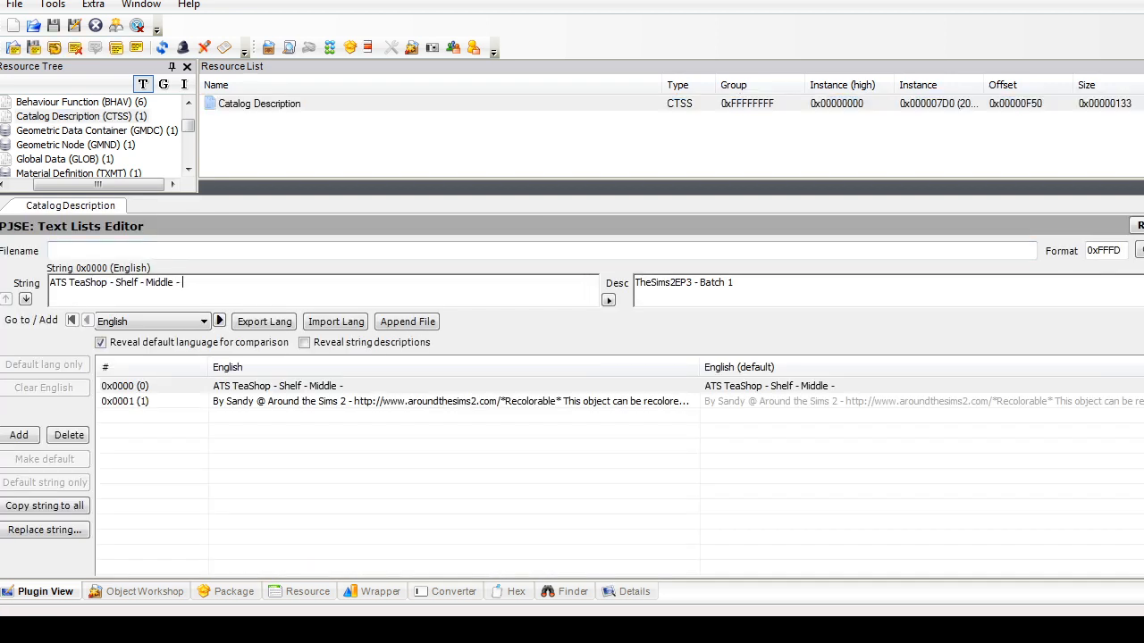
{"action": "type", "text": "AVE"}
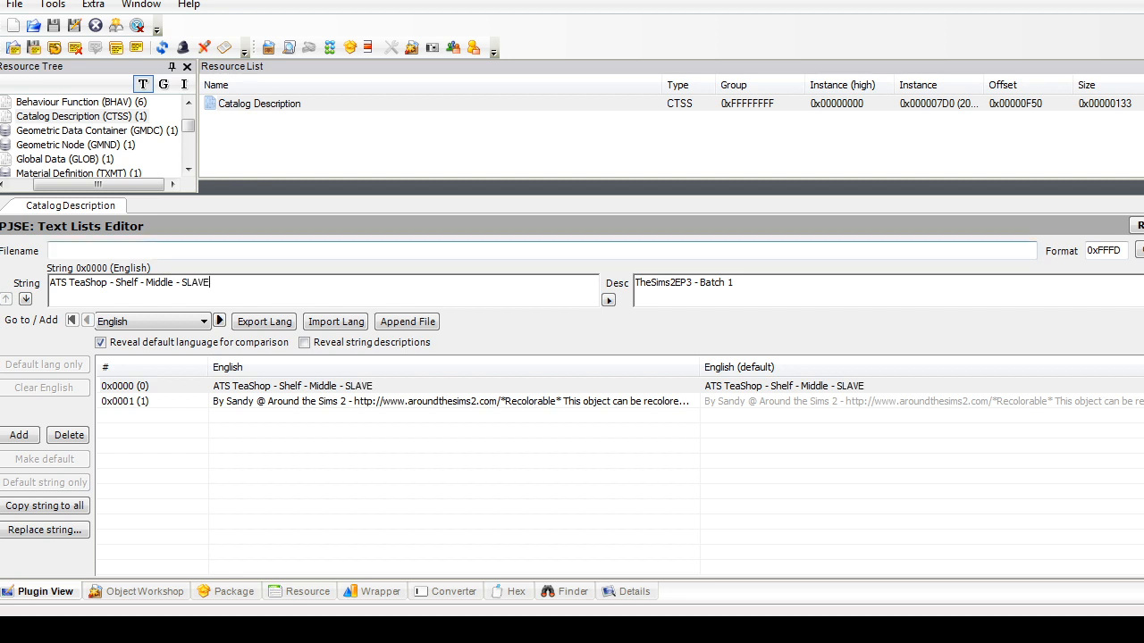
{"action": "left_click", "coordinate": [336, 402]}
{"action": "left_click", "coordinate": [592, 299]}
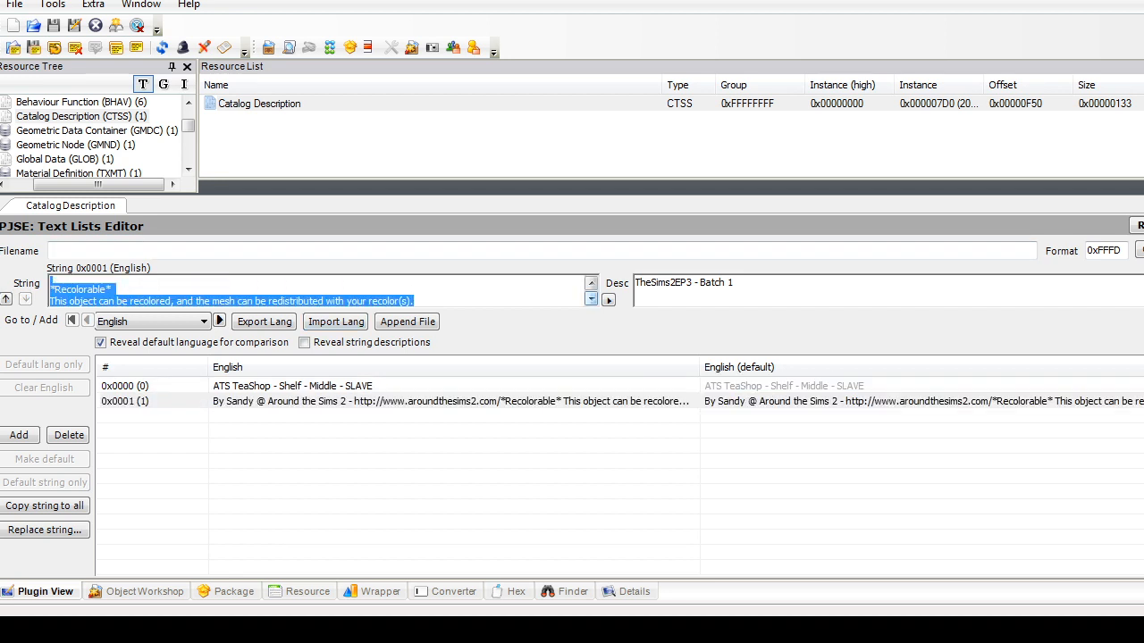
{"action": "left_click", "coordinate": [416, 298]}
{"action": "key", "text": "Return"}
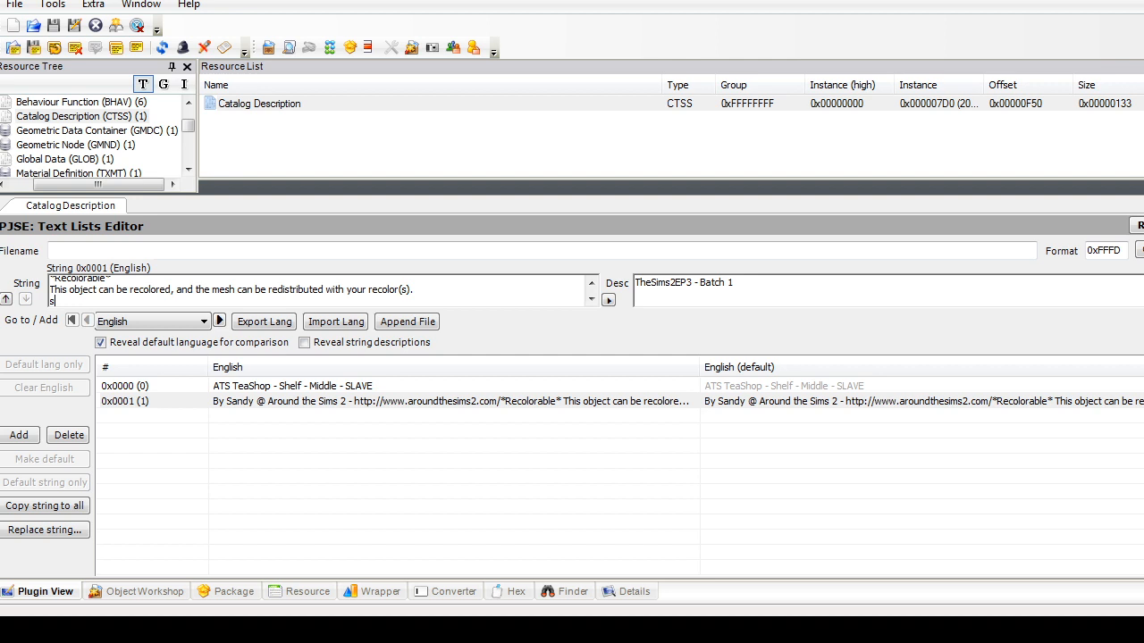
{"action": "type", "text": "sLAVED BY "}
{"action": "type", "text": "Slaved vy"}
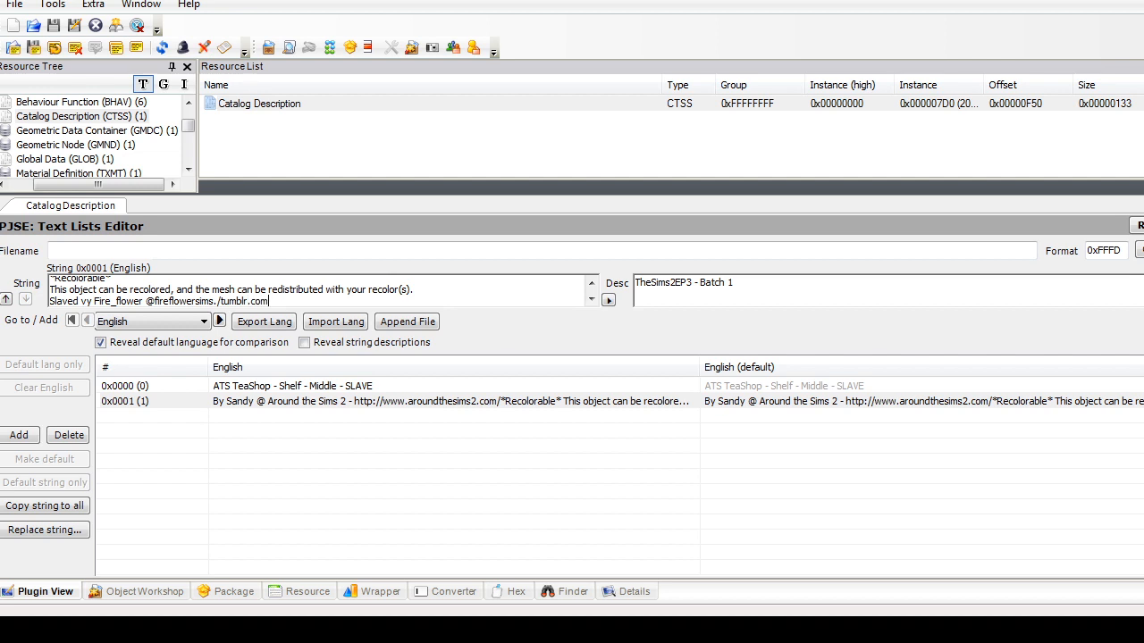
{"action": "key", "text": "BackSpace"}
Step: Commit the Catalog Description and save the middle shelf package
{"action": "key", "text": "alt"}
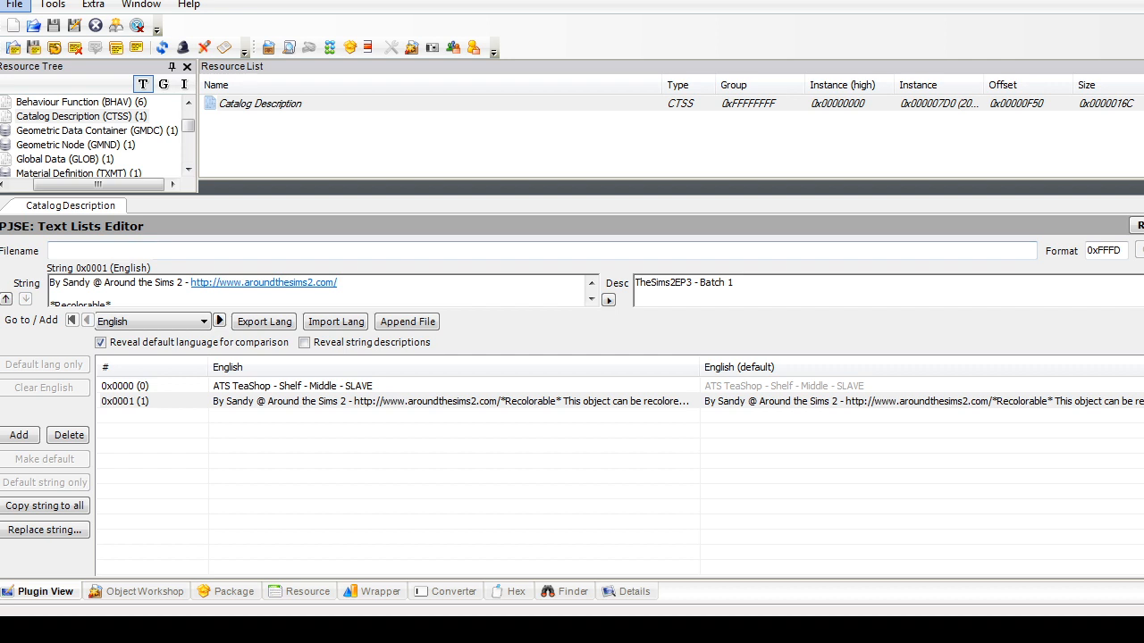
{"action": "left_click", "coordinate": [15, 4]}
{"action": "left_click", "coordinate": [50, 102]}
{"action": "left_click", "coordinate": [71, 130]}
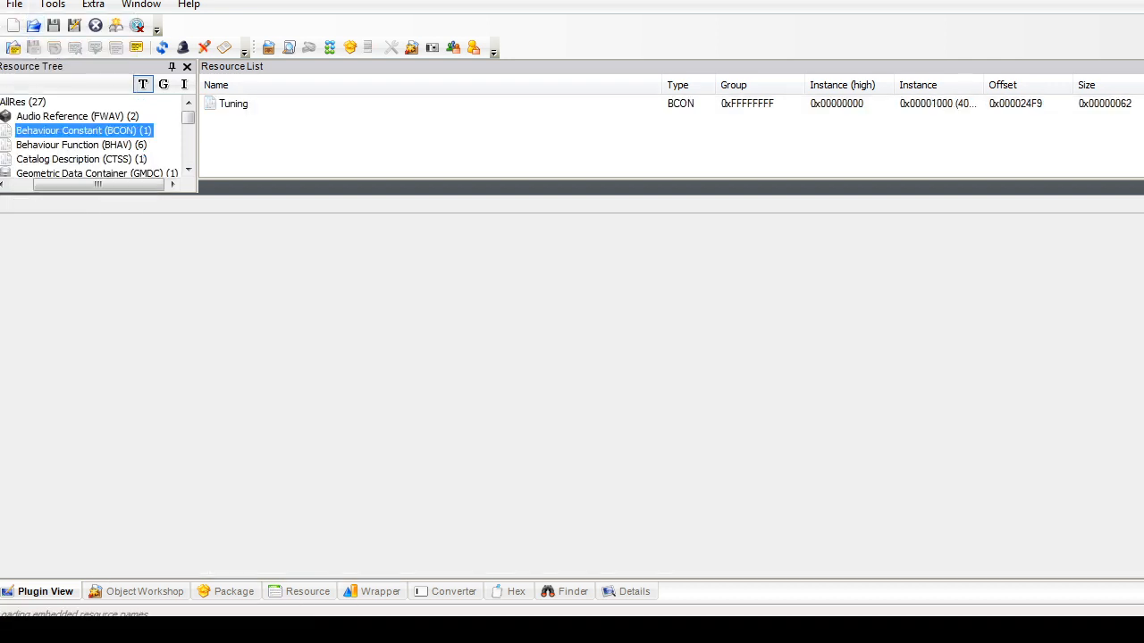
Step: Run Fix Integrity on the middle shelf package and save it
{"action": "left_click", "coordinate": [53, 4]}
{"action": "mouse_move", "coordinate": [107, 120]}
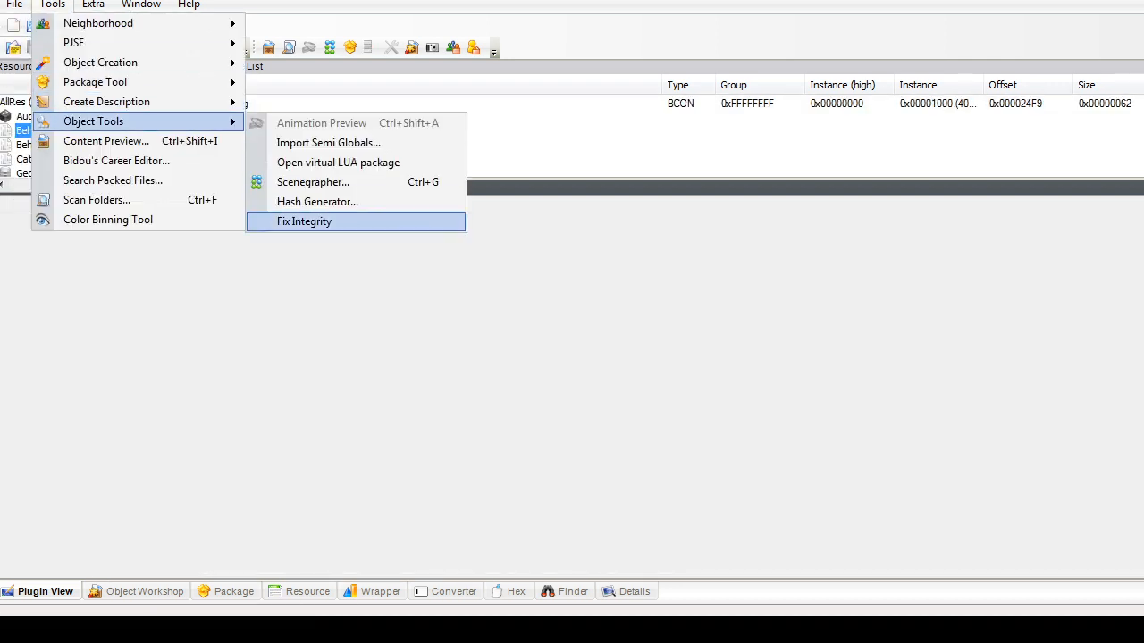
{"action": "left_click", "coordinate": [295, 220]}
{"action": "key", "text": "Return"}
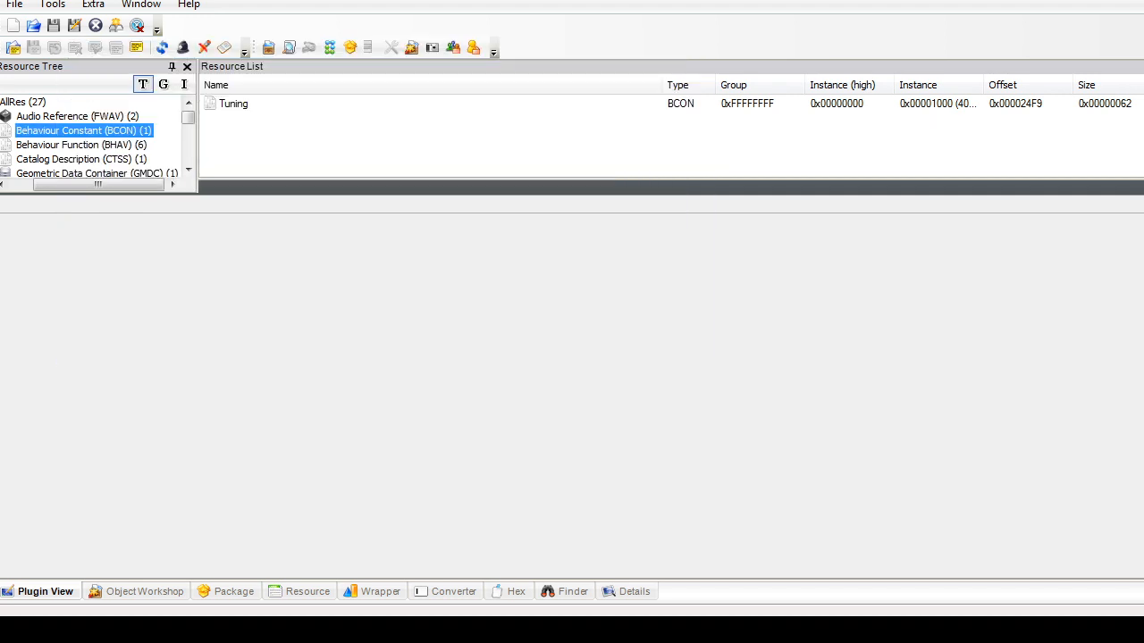
{"action": "left_click", "coordinate": [15, 4]}
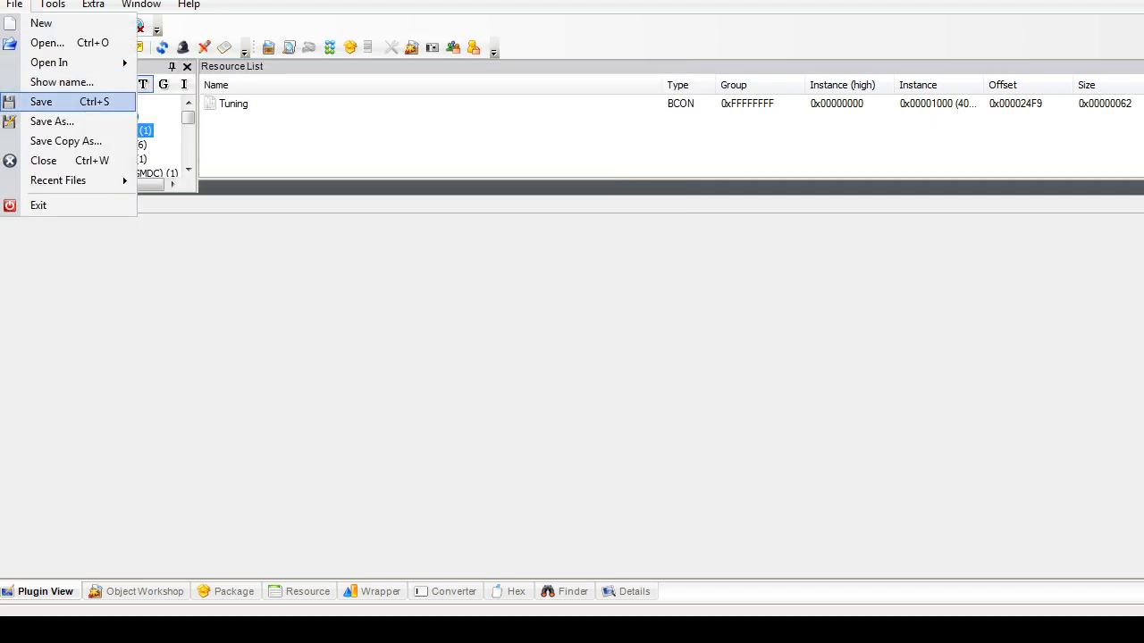
{"action": "left_click", "coordinate": [41, 100]}
Step: Open the right shelf package from the Tea Shop folder
{"action": "scroll", "coordinate": [98, 134], "scroll_direction": "down", "scroll_amount": 1}
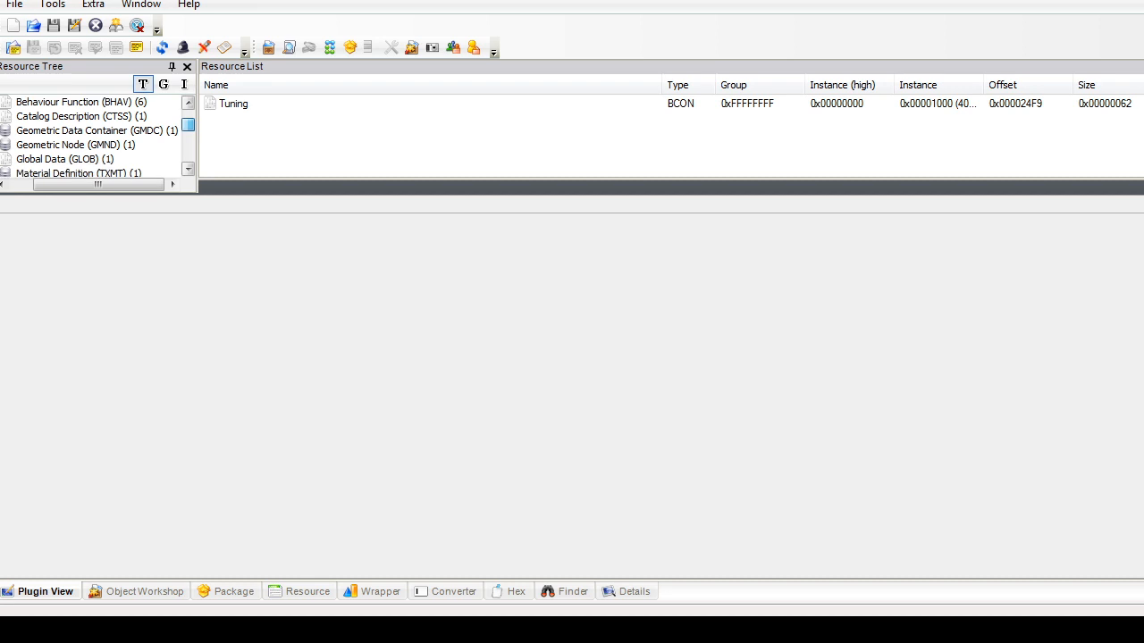
{"action": "scroll", "coordinate": [98, 134], "scroll_direction": "down", "scroll_amount": 2}
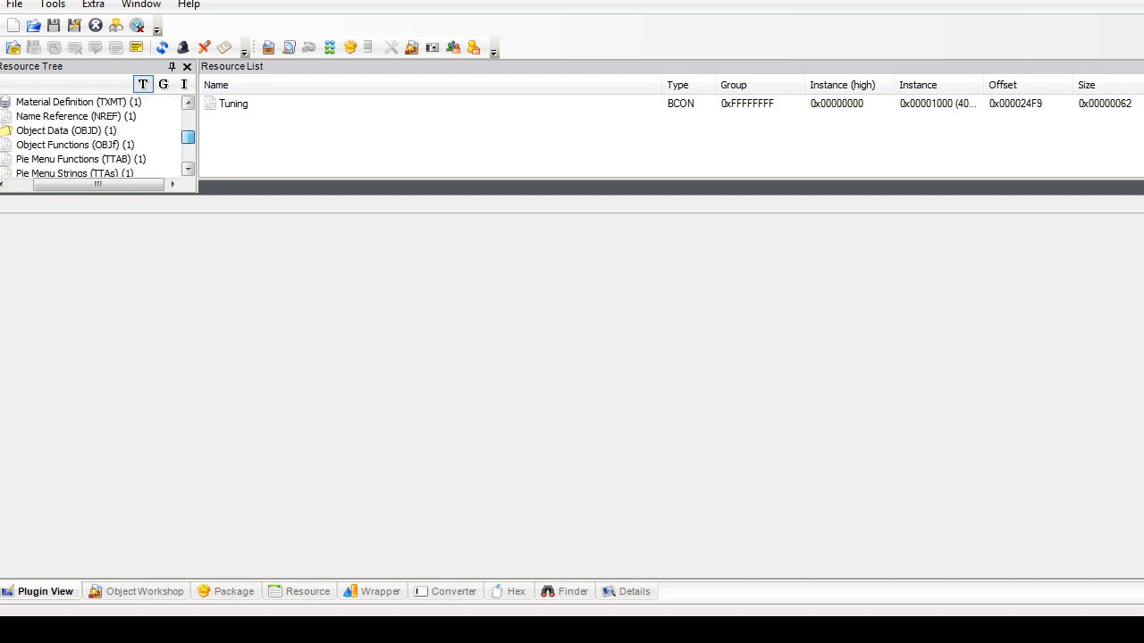
{"action": "scroll", "coordinate": [98, 134], "scroll_direction": "down", "scroll_amount": 1}
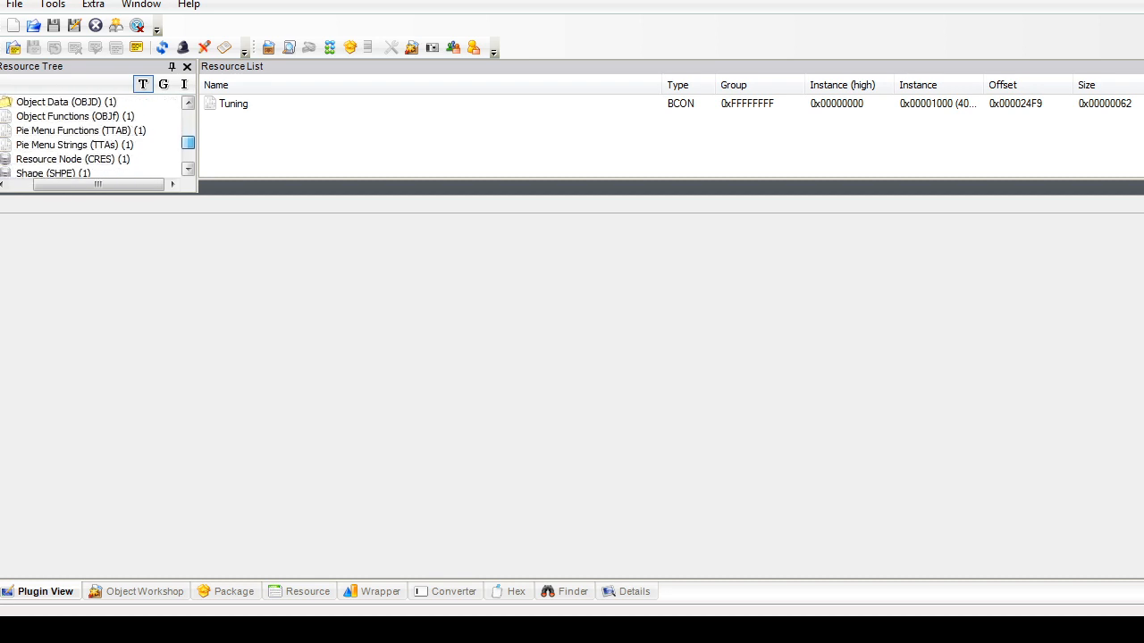
{"action": "key", "text": "alt+f"}
{"action": "key", "text": "Down"}
{"action": "key", "text": "Down"}
{"action": "key", "text": "Return"}
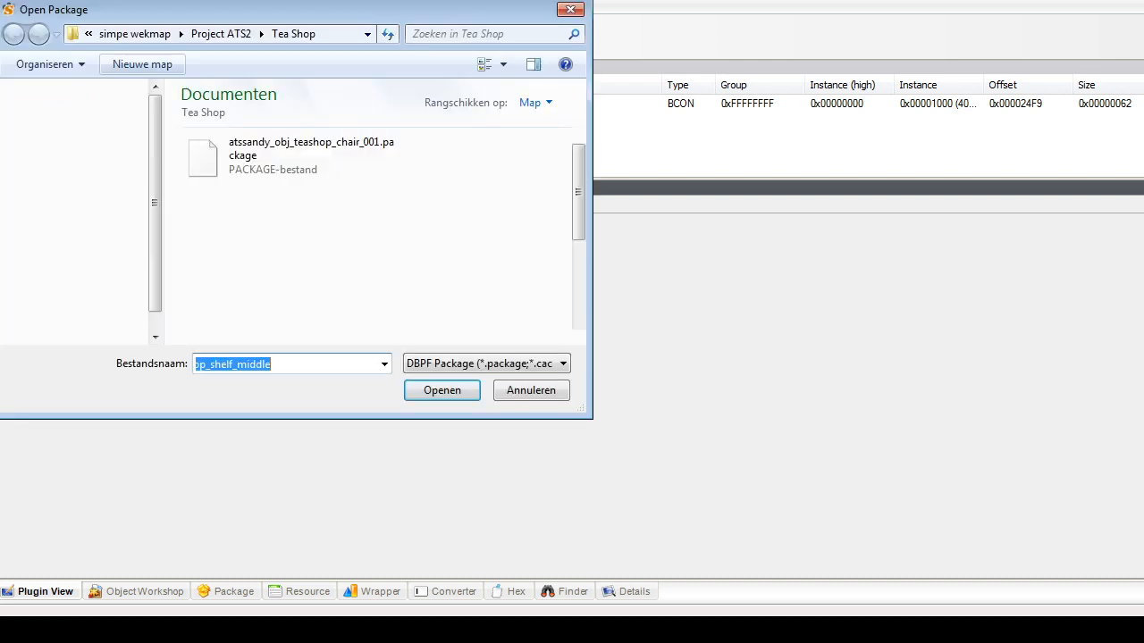
{"action": "scroll", "coordinate": [376, 237], "scroll_direction": "down", "scroll_amount": 3}
{"action": "double_click", "coordinate": [310, 214]}
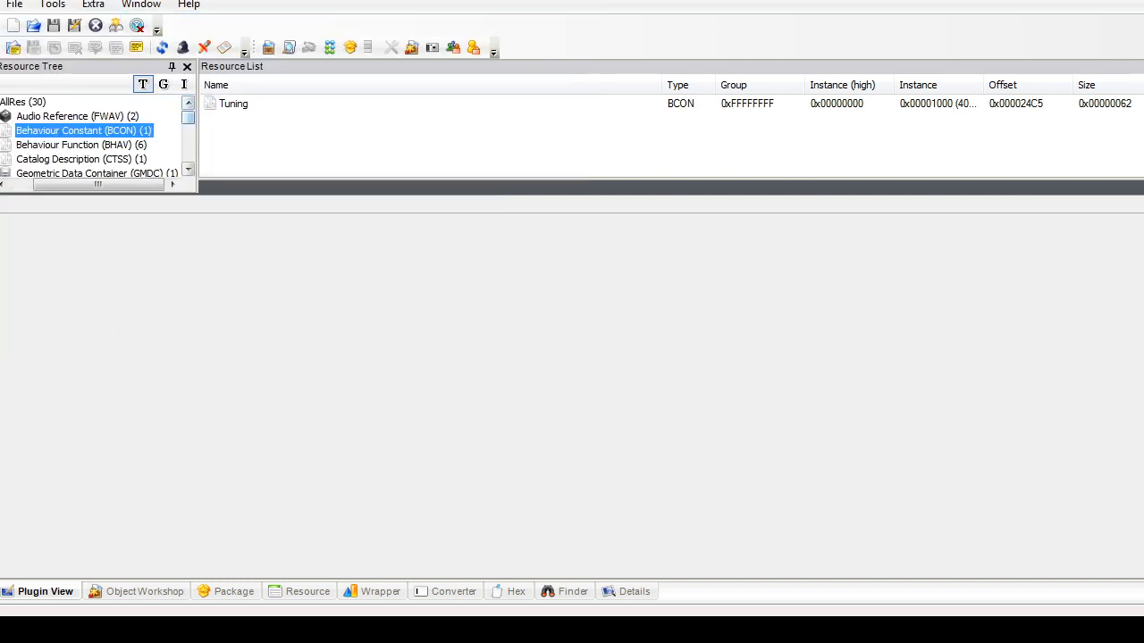
Step: Delete the surface-redgloss texture image from the right shelf package
{"action": "left_click", "coordinate": [72, 159]}
{"action": "left_click", "coordinate": [279, 103]}
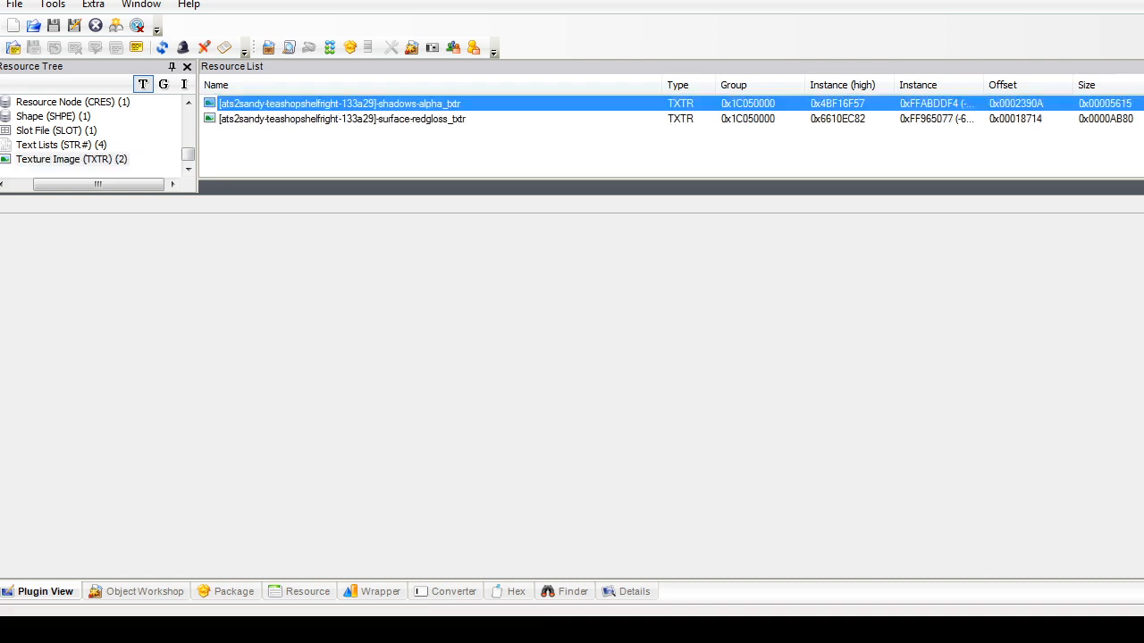
{"action": "right_click", "coordinate": [279, 104]}
{"action": "left_click", "coordinate": [260, 119]}
{"action": "right_click", "coordinate": [259, 119]}
{"action": "key", "text": "Escape"}
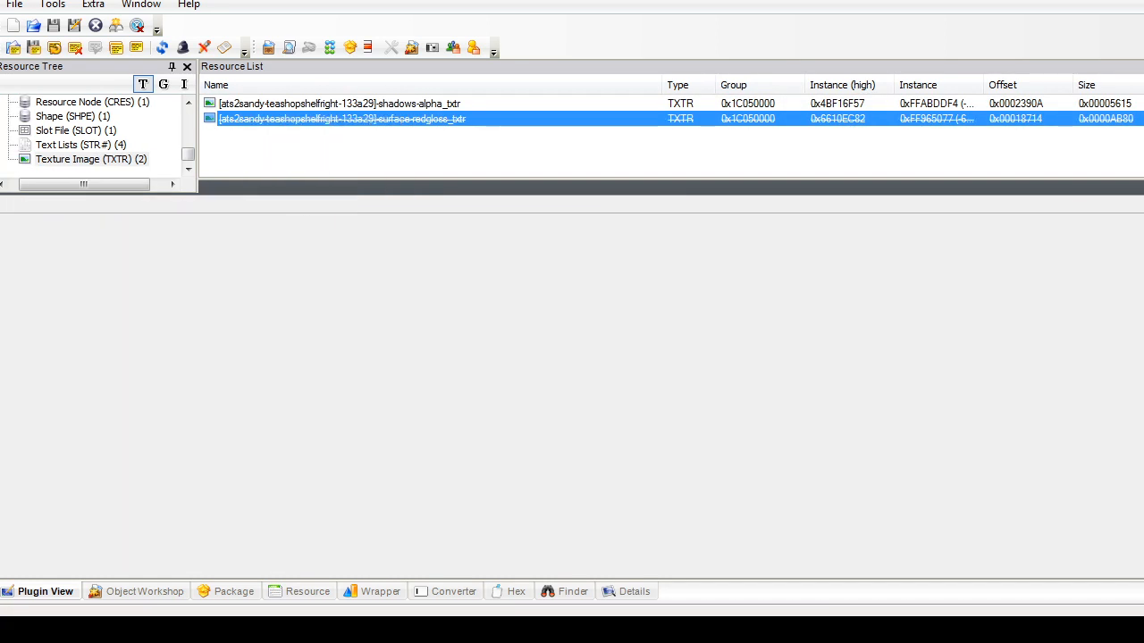
Step: Set the surface part's Material Definition File in the right shelf's Shape to ##0x1C050000![ats2sandy-teashopcounter-13263]-counterclub_countertop_concrete_clean
{"action": "left_click", "coordinate": [71, 116]}
{"action": "left_click", "coordinate": [329, 104]}
{"action": "left_click", "coordinate": [237, 348]}
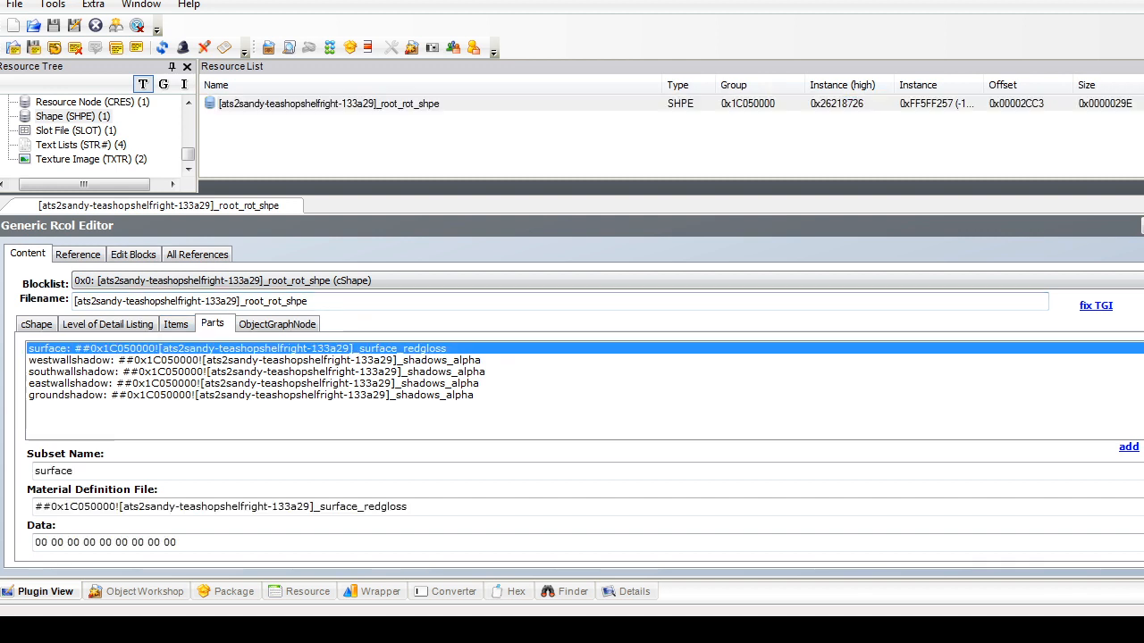
{"action": "left_click", "coordinate": [221, 506]}
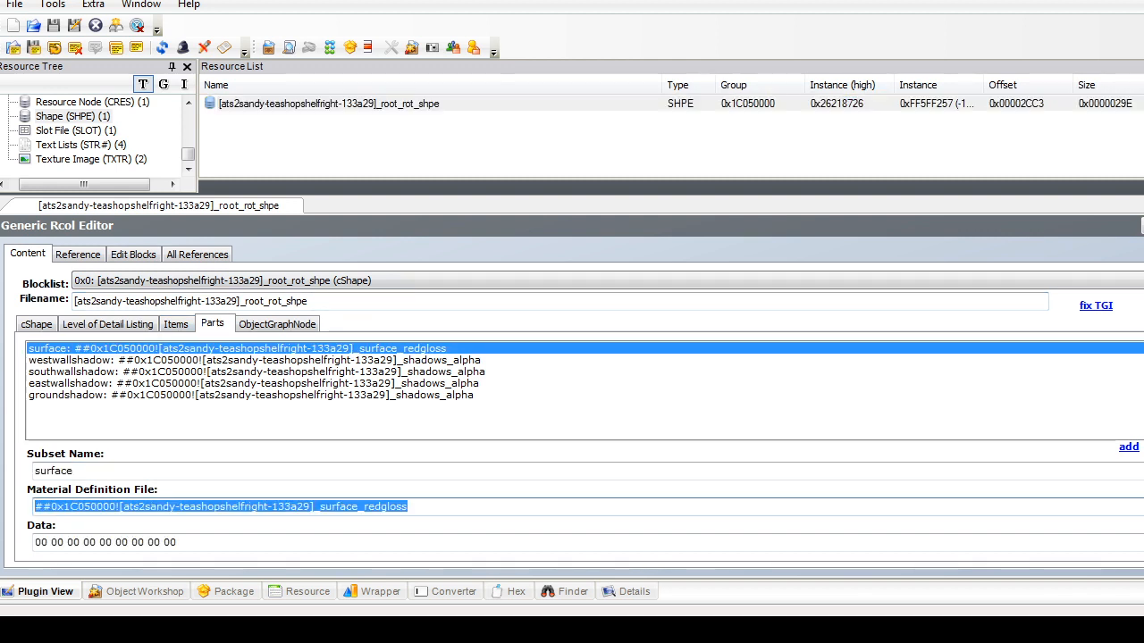
{"action": "type", "text": "##0x1C050000![ats2sandy-teashopcounter-13263]-counterclub_countertop_concrete_clean"}
Step: Rename the surface part's subset to countertop and commit the Shape resource
{"action": "key", "text": "shift+Tab"}
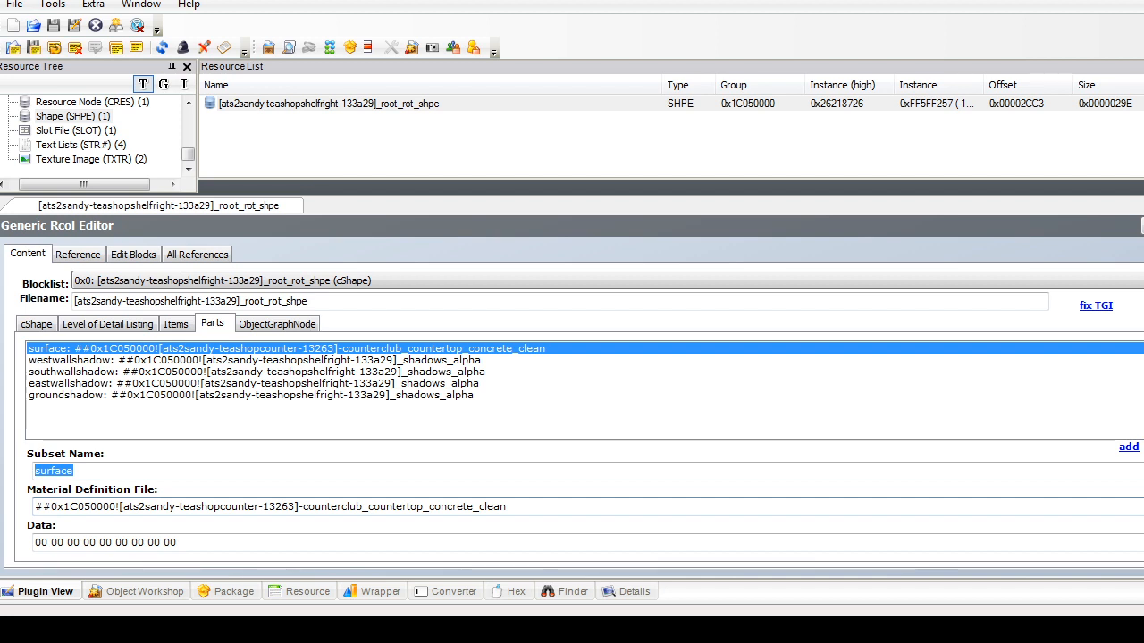
{"action": "type", "text": "counter"}
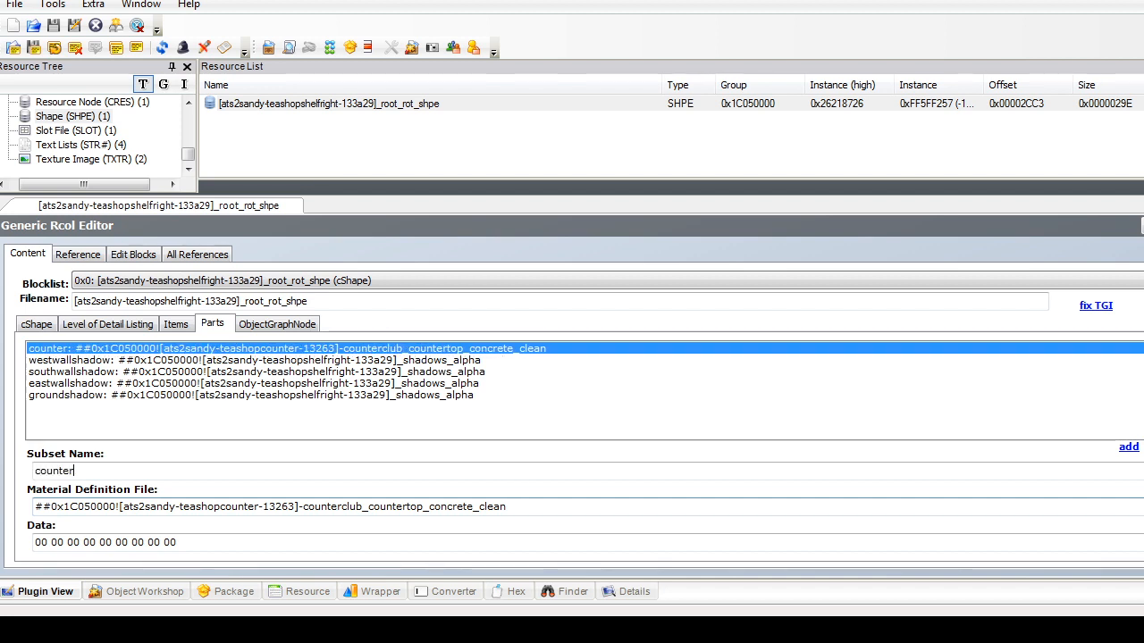
{"action": "type", "text": "top"}
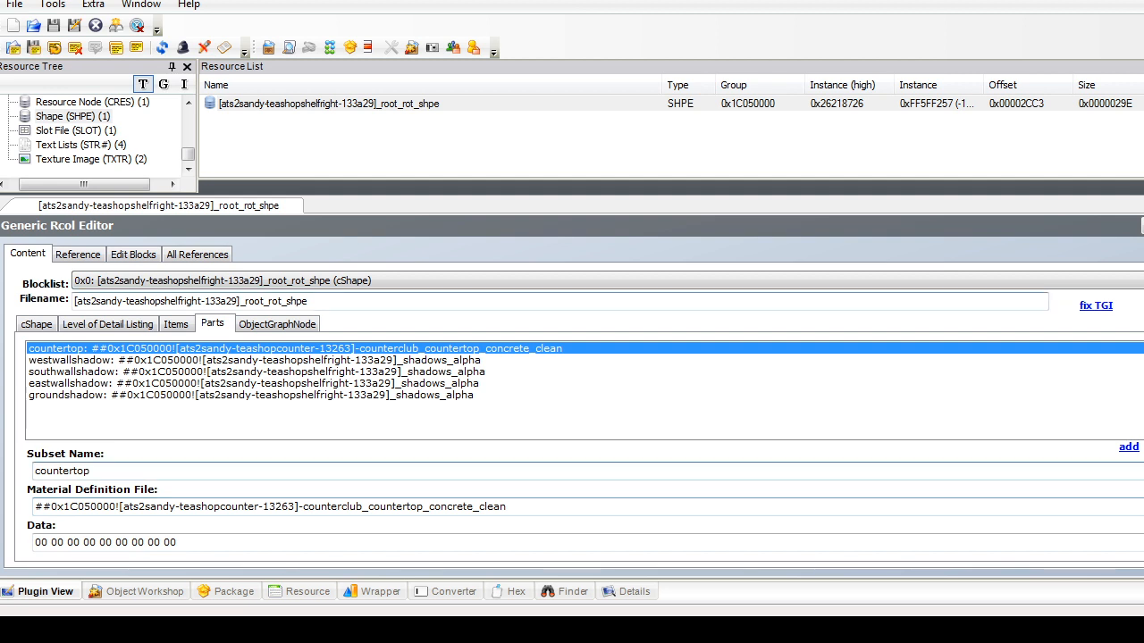
{"action": "key", "text": "Return"}
{"action": "key", "text": "Return"}
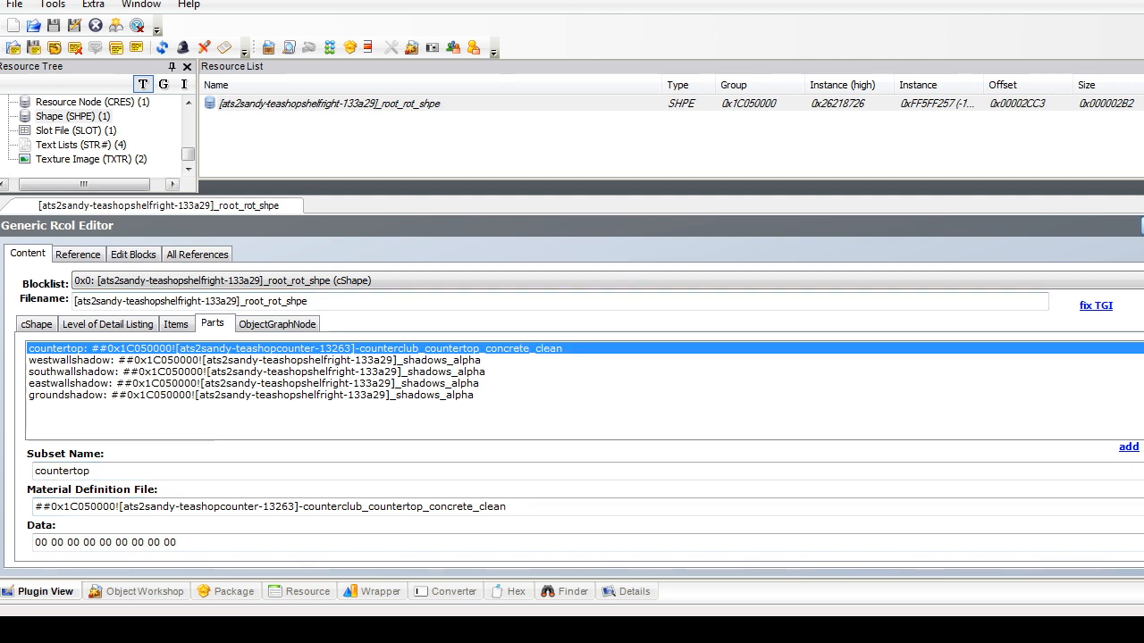
Step: Check the raw catalog price data in the right shelf's Object Data and commit the resource
{"action": "scroll", "coordinate": [89, 134], "scroll_direction": "up", "scroll_amount": 3}
{"action": "left_click", "coordinate": [92, 145]}
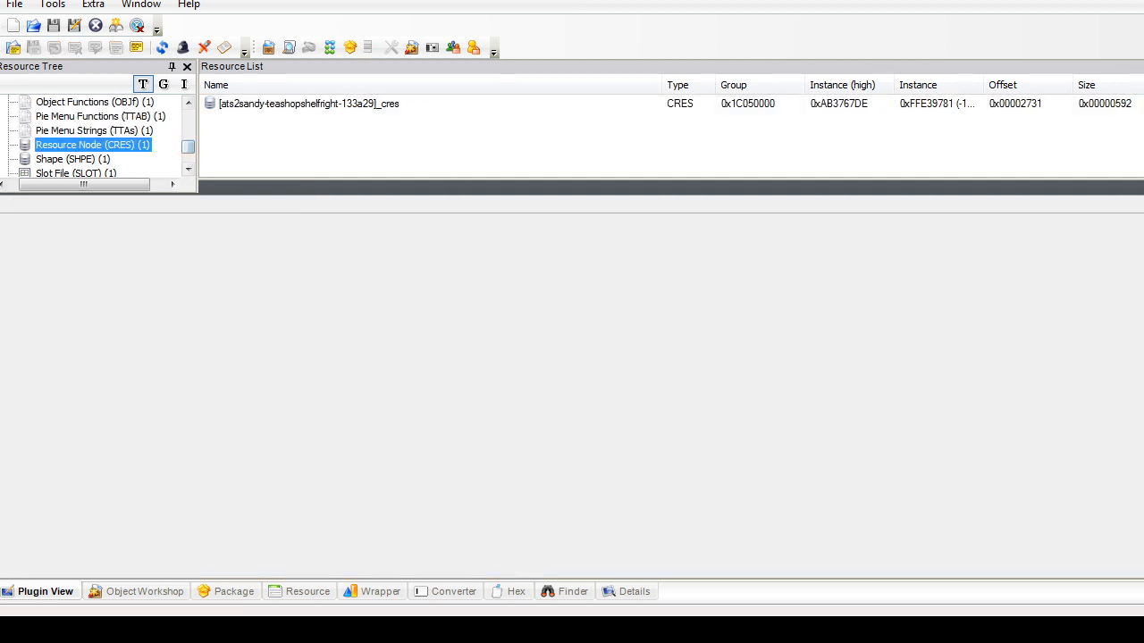
{"action": "scroll", "coordinate": [188, 143], "scroll_direction": "up", "scroll_amount": 2}
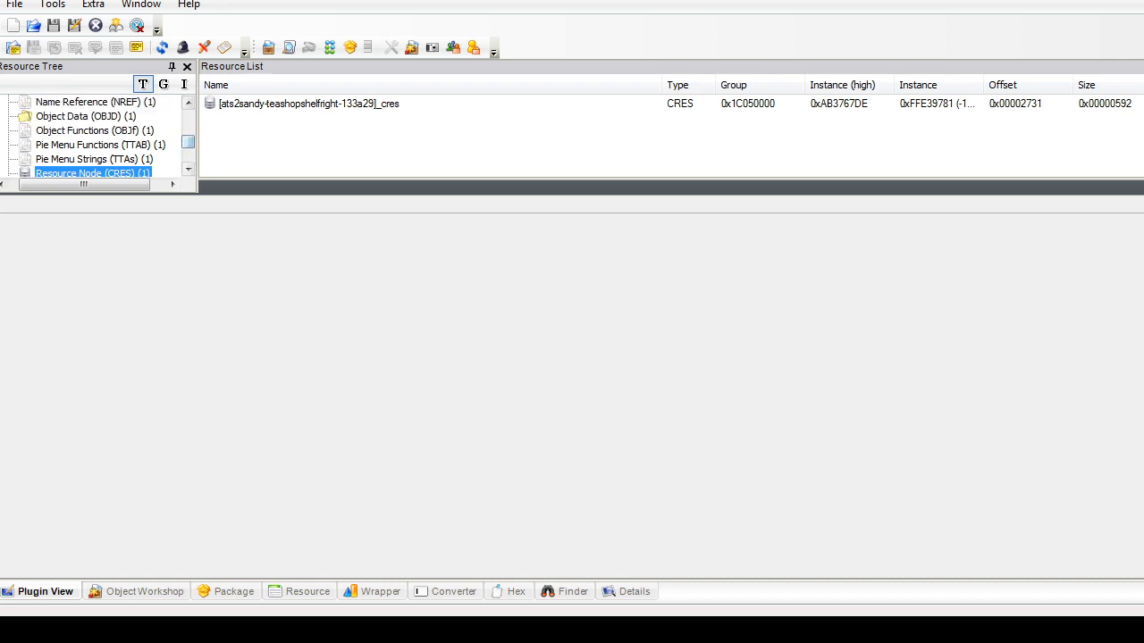
{"action": "left_click", "coordinate": [86, 117]}
{"action": "left_click", "coordinate": [286, 104]}
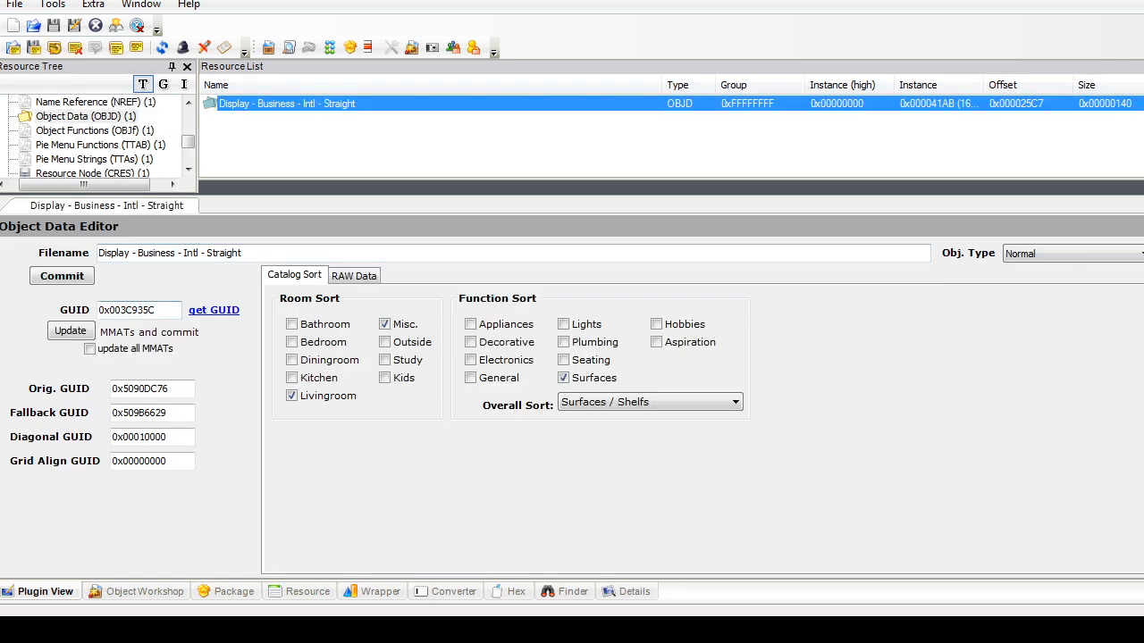
{"action": "left_click", "coordinate": [353, 274]}
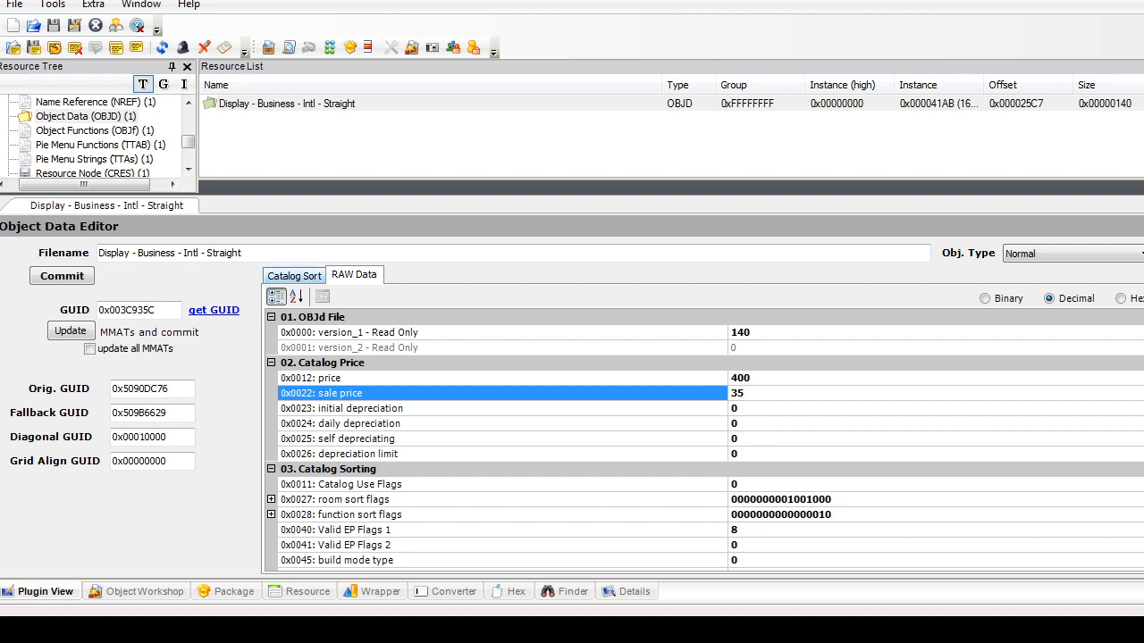
{"action": "left_click", "coordinate": [294, 276]}
{"action": "left_click", "coordinate": [61, 276]}
Step: Delete the surface_redgloss material definition from the right shelf package
{"action": "left_click_drag", "start_coordinate": [187, 141], "coordinate": [187, 134]}
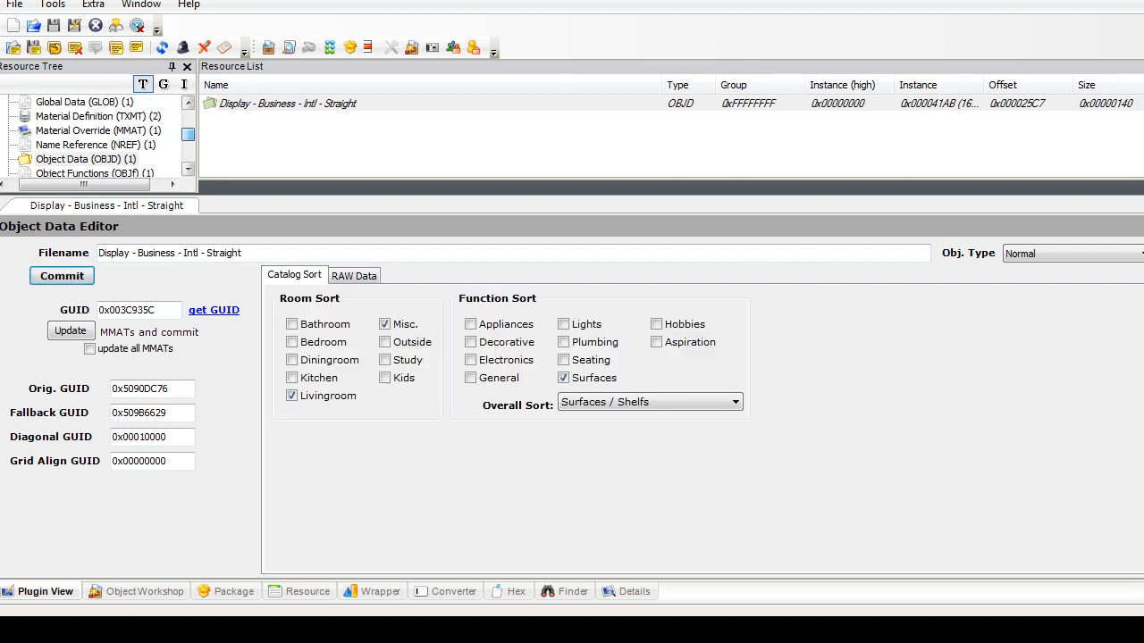
{"action": "left_click", "coordinate": [97, 116]}
{"action": "left_click_drag", "start_coordinate": [267, 140], "coordinate": [265, 102]}
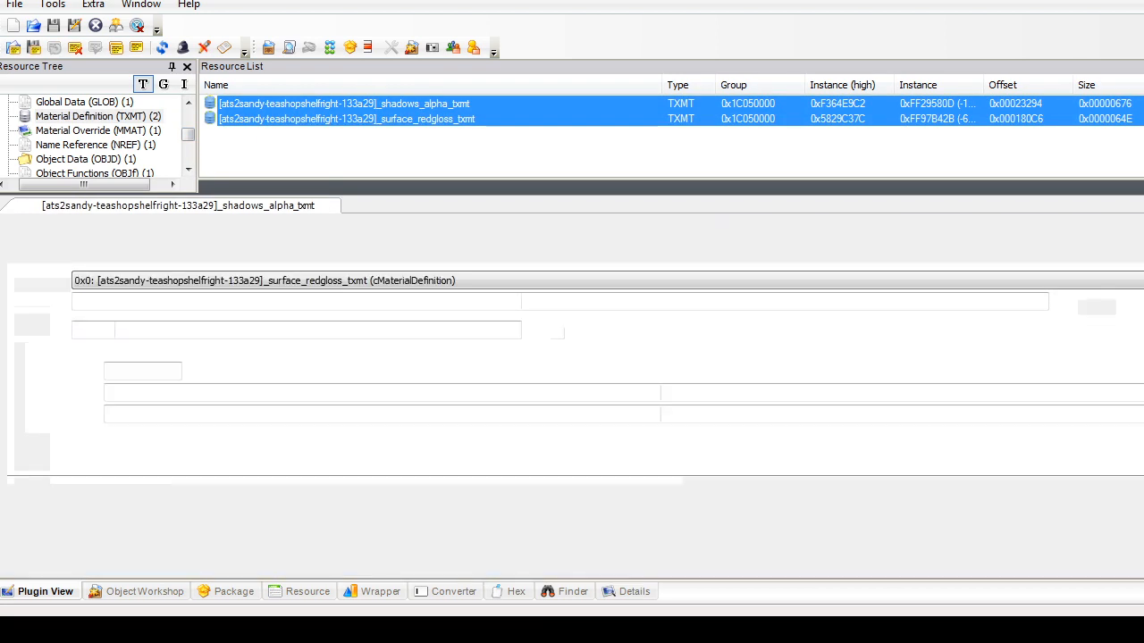
{"action": "right_click", "coordinate": [216, 118]}
{"action": "left_click", "coordinate": [259, 188]}
Step: Delete the surface_redgloss material override from the right shelf package
{"action": "left_click", "coordinate": [84, 172]}
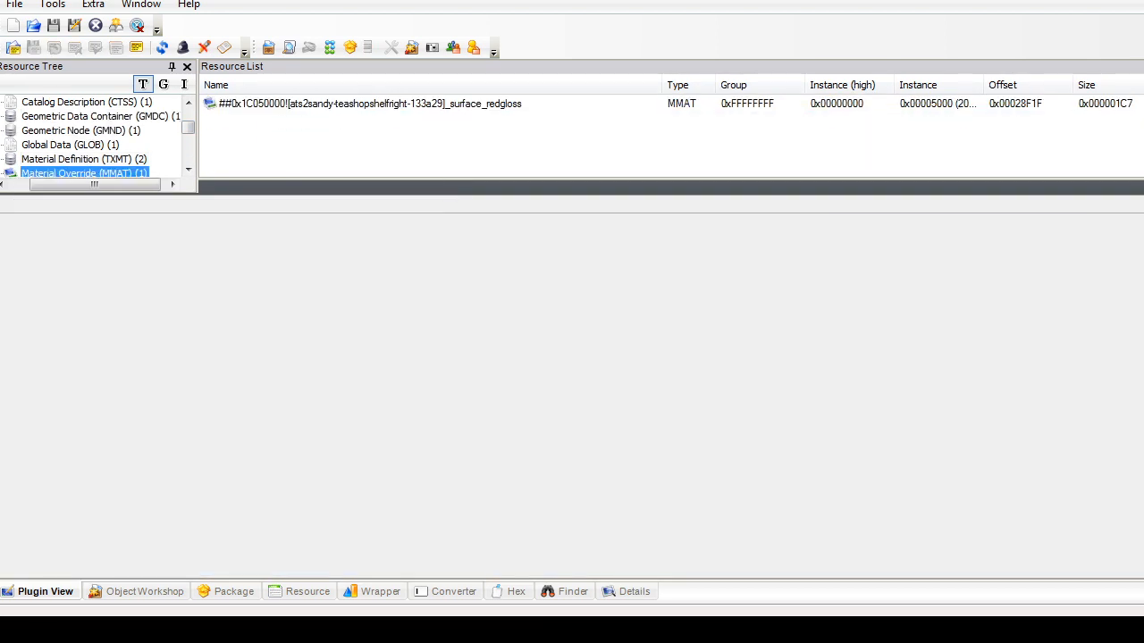
{"action": "left_click", "coordinate": [297, 102]}
{"action": "right_click", "coordinate": [298, 103]}
{"action": "left_click", "coordinate": [340, 168]}
Step: Add a datalist extension reference to the right shelf's Geometric Node, with Enabled set to 0x01 and Index set to 8
{"action": "left_click", "coordinate": [81, 116]}
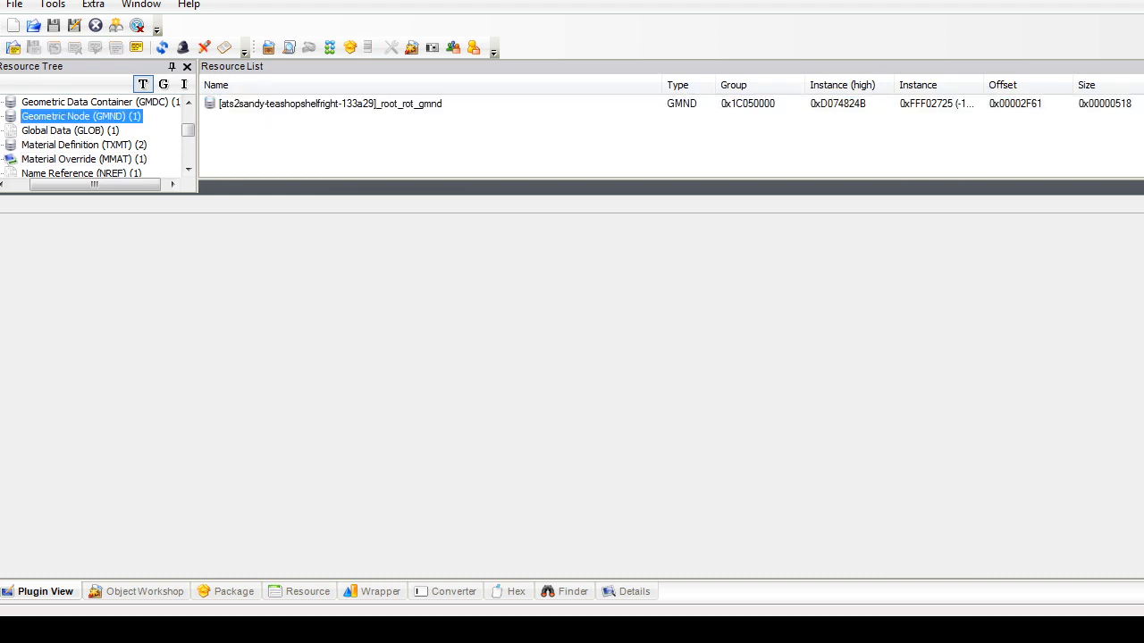
{"action": "left_click", "coordinate": [329, 104]}
{"action": "left_click", "coordinate": [357, 281]}
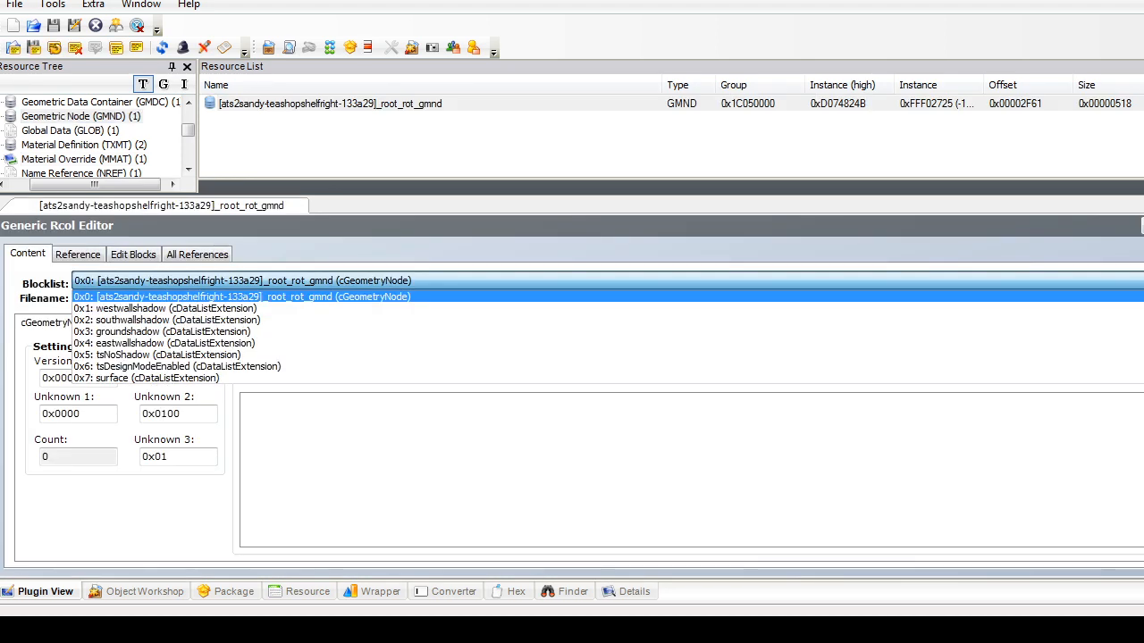
{"action": "left_click", "coordinate": [357, 281]}
{"action": "left_click", "coordinate": [141, 324]}
{"action": "left_click", "coordinate": [1121, 469]}
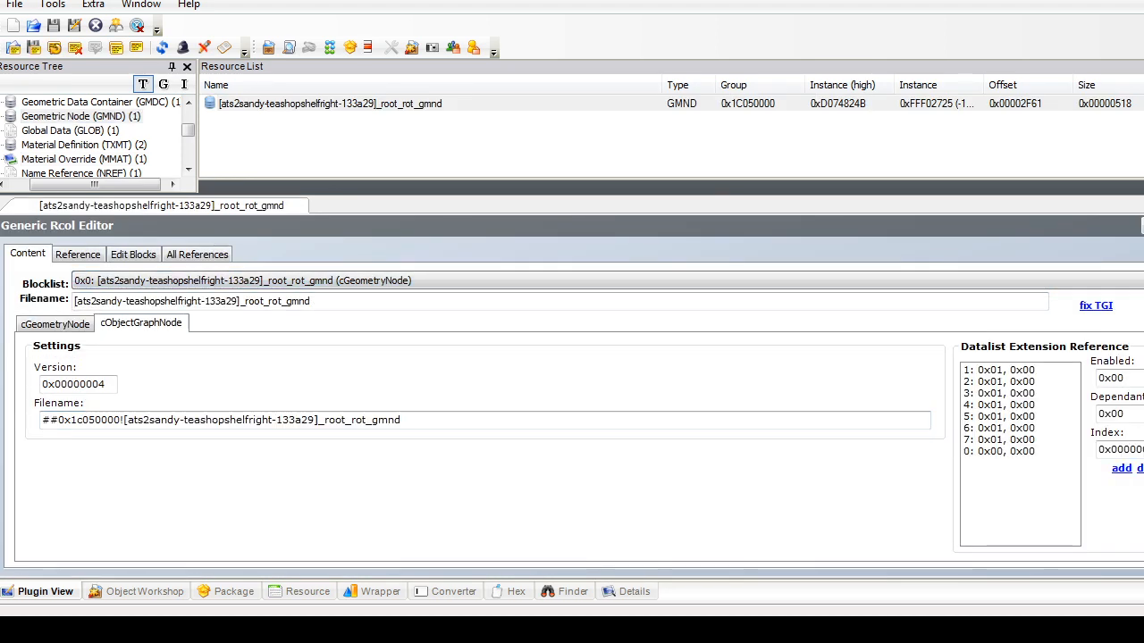
{"action": "left_click", "coordinate": [1018, 452]}
{"action": "left_click", "coordinate": [1128, 379]}
{"action": "key", "text": "BackSpace"}
{"action": "type", "text": "1"}
{"action": "left_click", "coordinate": [1126, 451]}
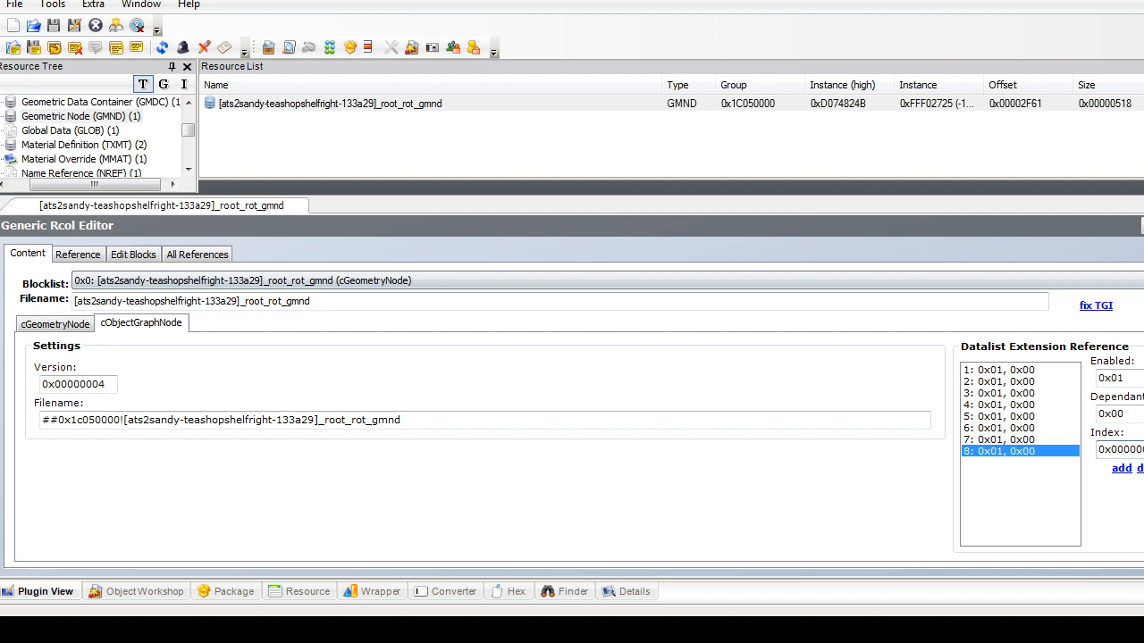
Step: Rename the surface item in the Geometric Node's tsDesignModeEnabled block to countertop
{"action": "left_click", "coordinate": [1133, 281]}
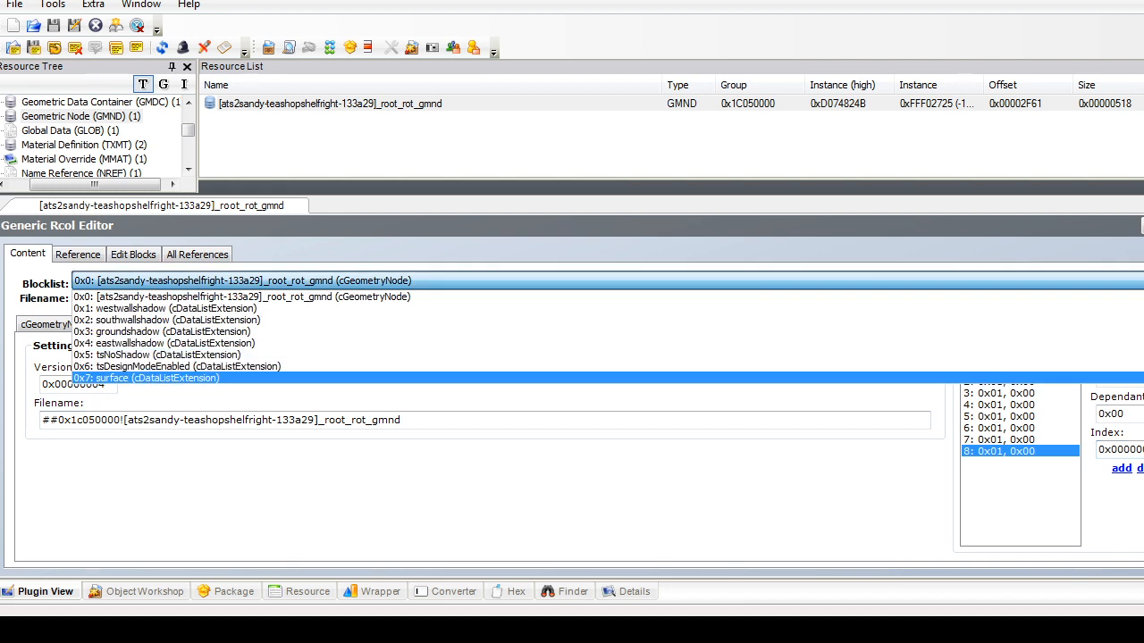
{"action": "left_click", "coordinate": [259, 367]}
{"action": "left_click", "coordinate": [315, 370]}
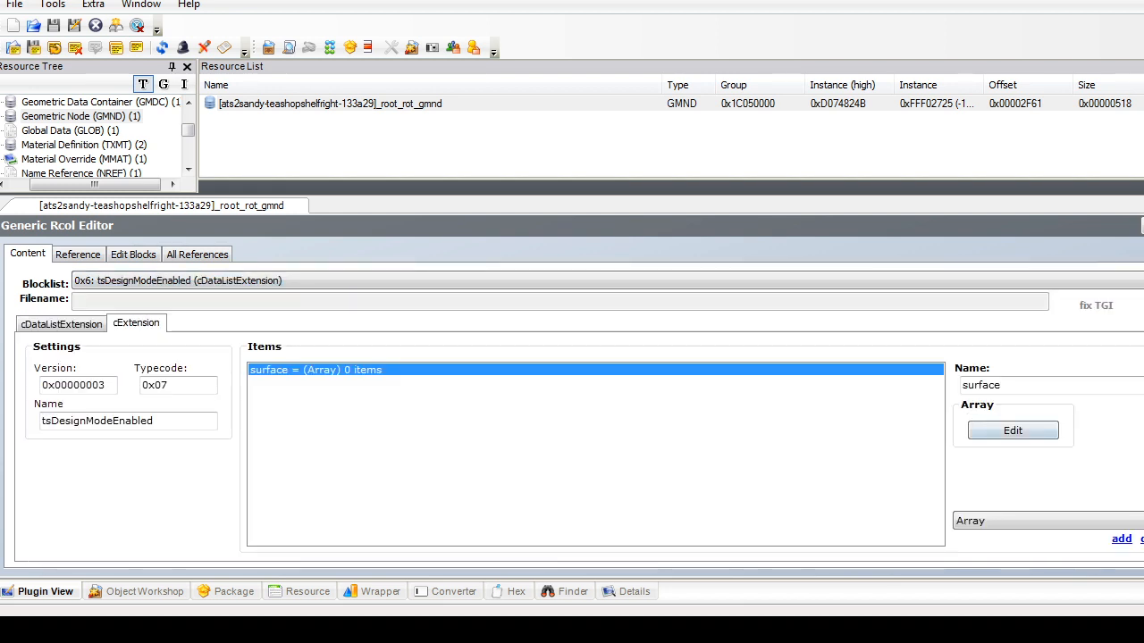
{"action": "double_click", "coordinate": [981, 385]}
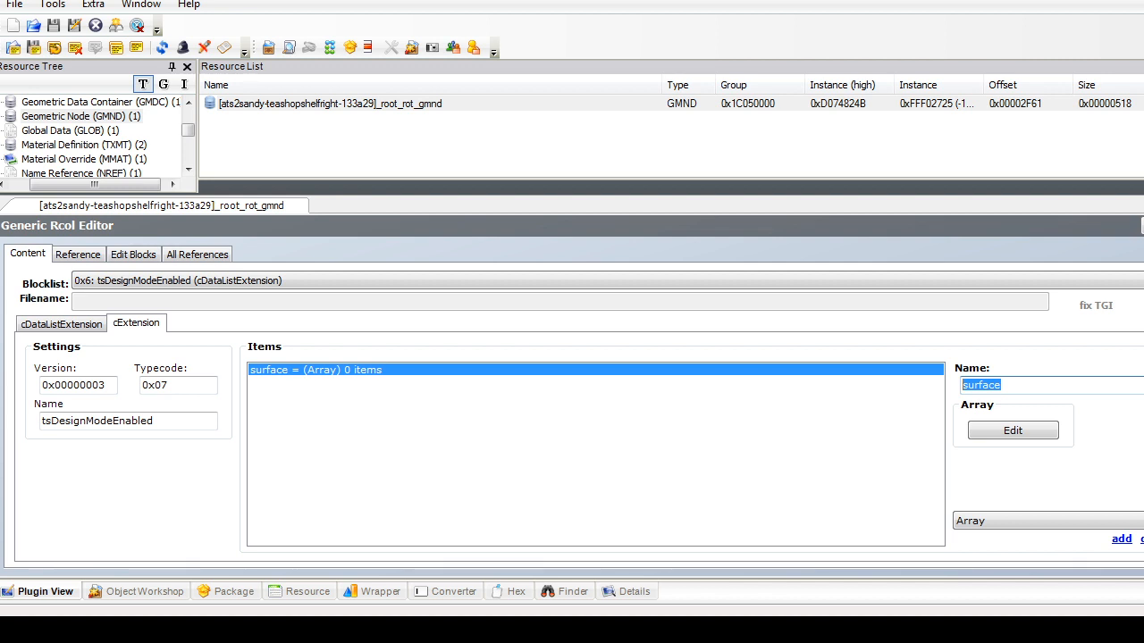
{"action": "type", "text": "countertop"}
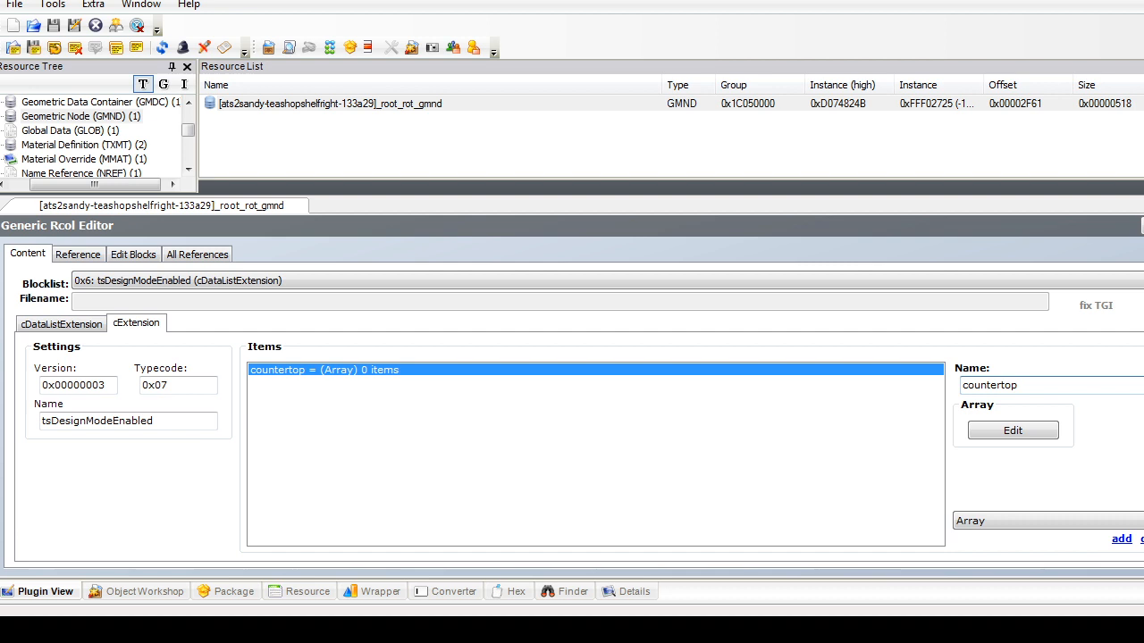
Step: Add a cDataListExtension block to the Geometric Node and name it tsmaterialsMeshName
{"action": "left_click", "coordinate": [134, 255]}
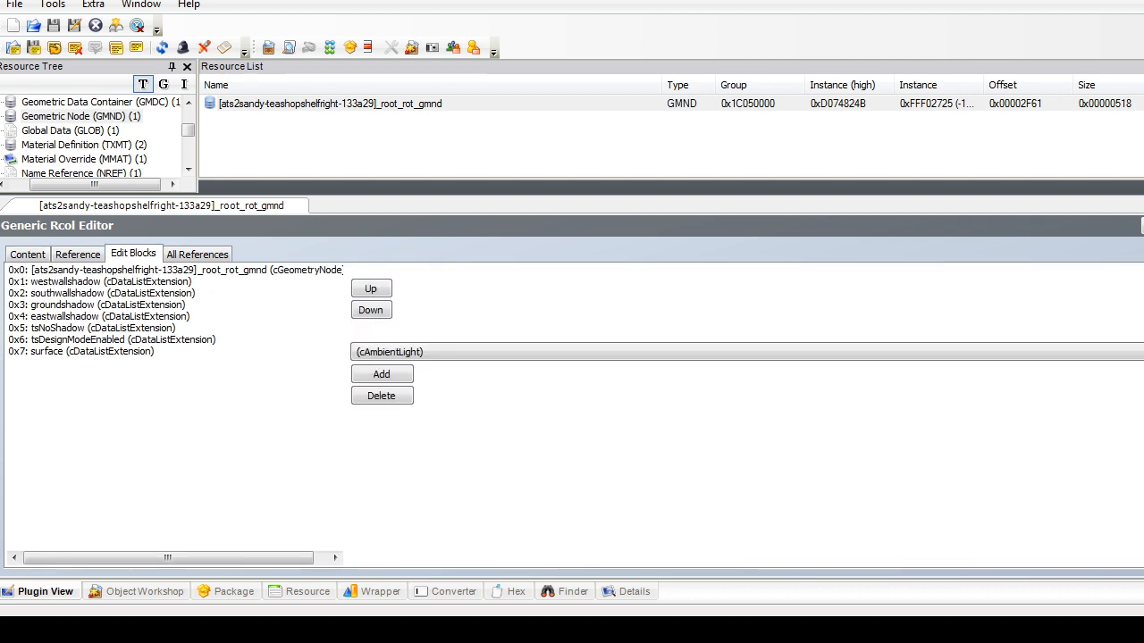
{"action": "left_click", "coordinate": [446, 352]}
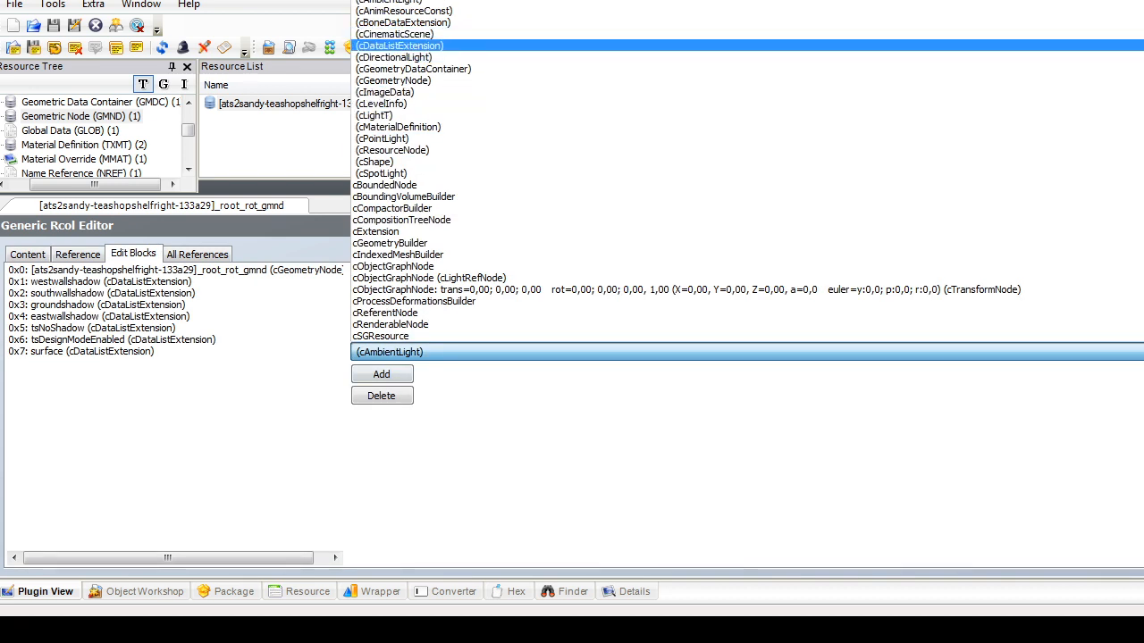
{"action": "left_click", "coordinate": [399, 46]}
{"action": "left_click", "coordinate": [381, 374]}
{"action": "left_click", "coordinate": [28, 254]}
{"action": "left_click", "coordinate": [268, 282]}
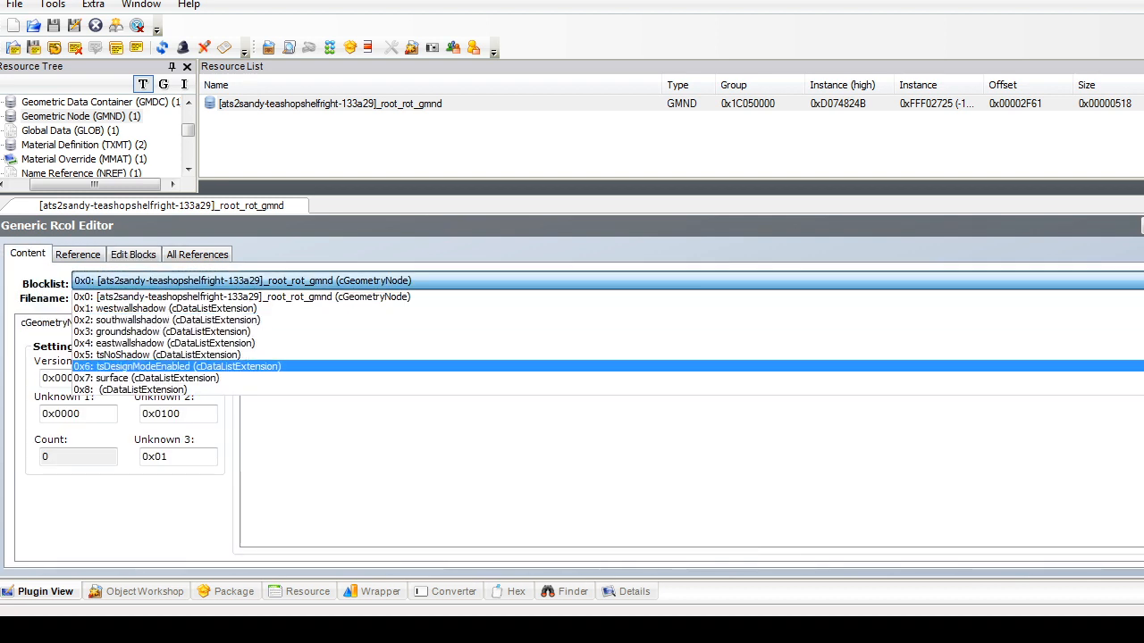
{"action": "left_click", "coordinate": [143, 389]}
{"action": "left_click", "coordinate": [127, 421]}
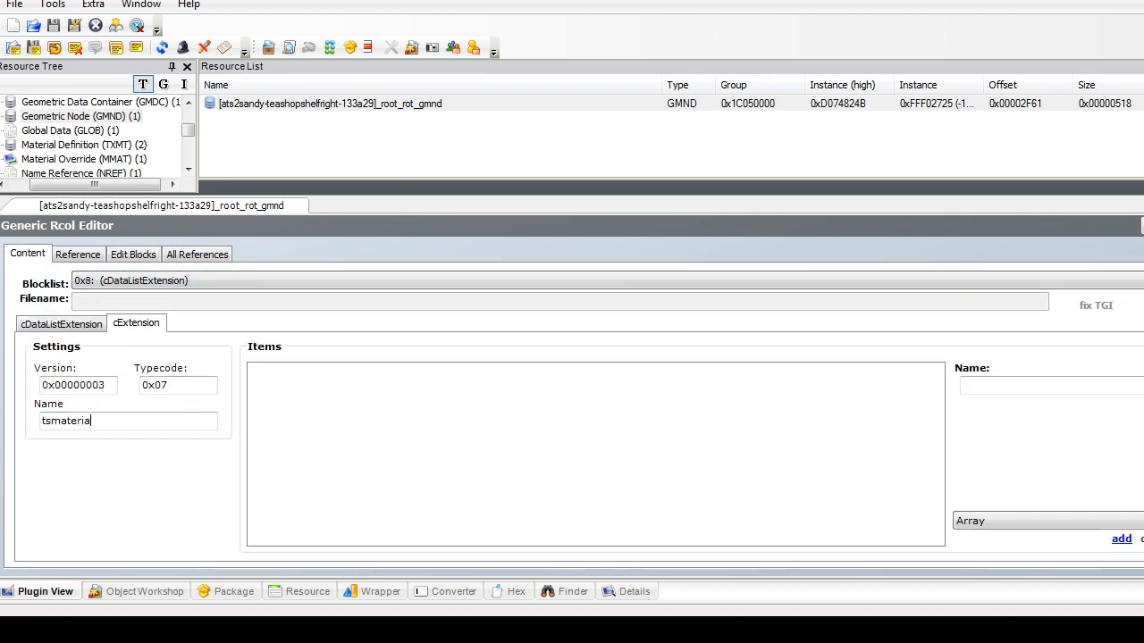
{"action": "type", "text": "tsmaterialsMeshName"}
Step: Add a String item to the tsmaterialsMeshName block with the value ##0x1C050000![ats2sandy-teashopcounter-13263]
{"action": "left_click", "coordinate": [1048, 520]}
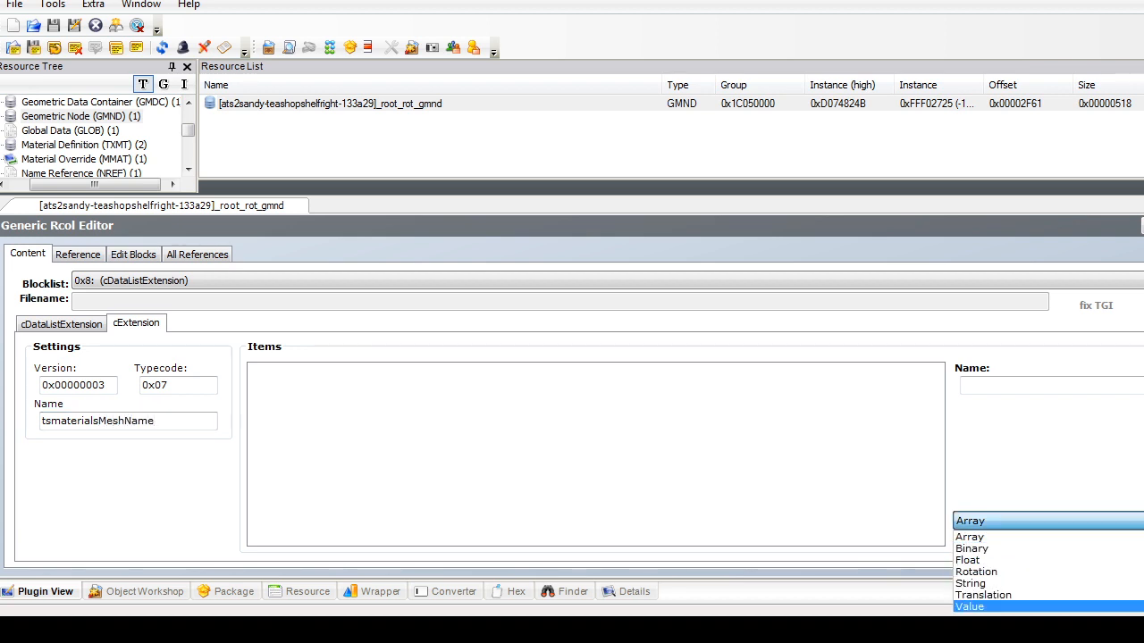
{"action": "left_click", "coordinate": [1048, 584]}
{"action": "left_click", "coordinate": [1121, 539]}
{"action": "left_click", "coordinate": [286, 369]}
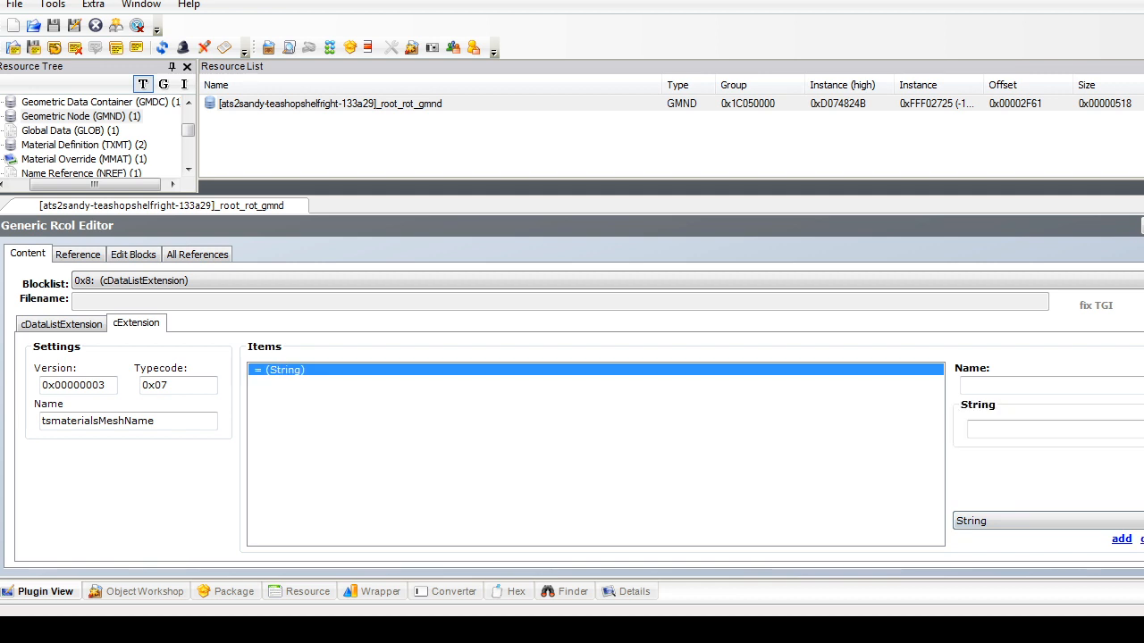
{"action": "left_click", "coordinate": [1054, 429]}
{"action": "type", "text": "##0x1C050000![ats2sandy-teashopcounter-13263]-counterclub_countertop_concrete_clean"}
{"action": "left_click_drag", "start_coordinate": [1143, 429], "coordinate": [981, 429]}
{"action": "key", "text": "BackSpace"}
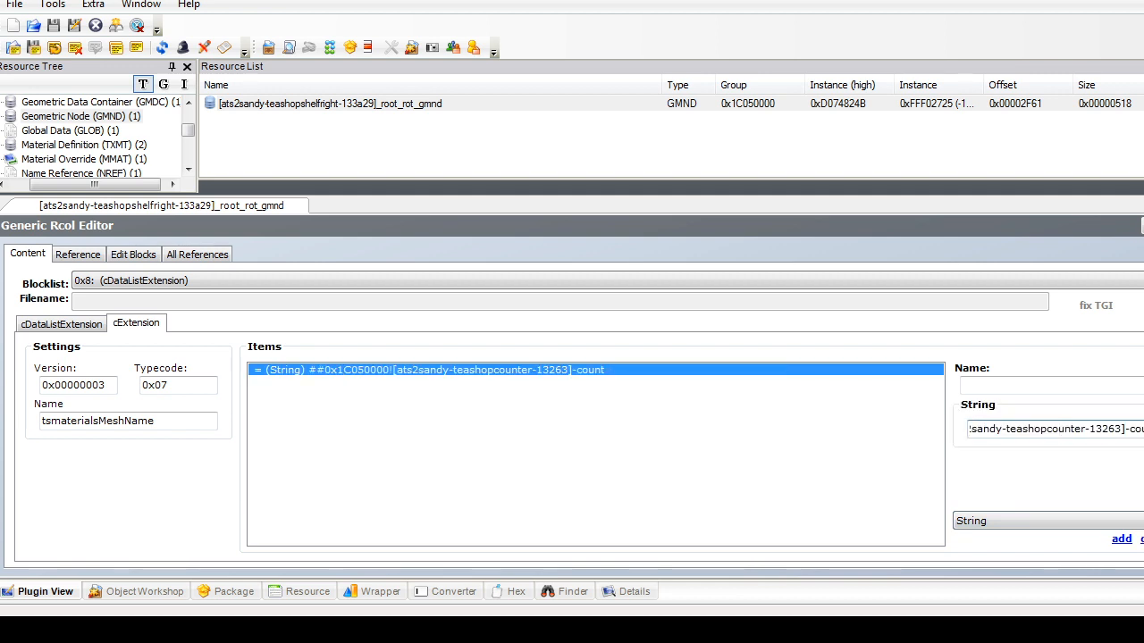
{"action": "left_click_drag", "start_coordinate": [1142, 429], "coordinate": [1124, 429]}
{"action": "key", "text": "BackSpace"}
Step: Name the new String item countertop, commit the Geometric Node, and return to its cGeometryNode block
{"action": "left_click", "coordinate": [1055, 385]}
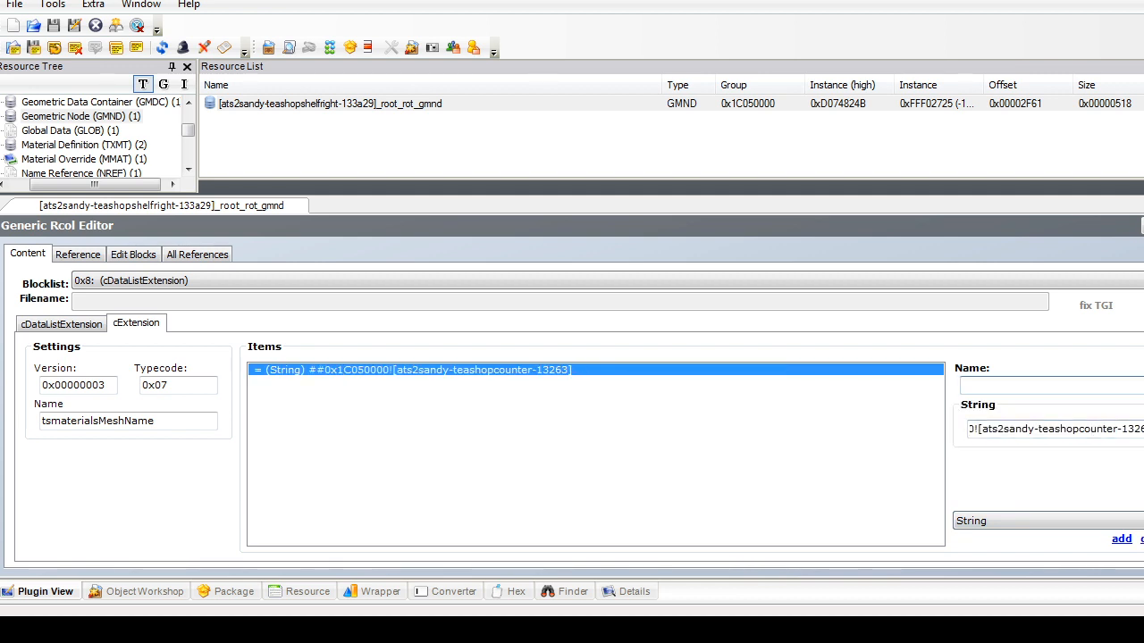
{"action": "type", "text": "countere"}
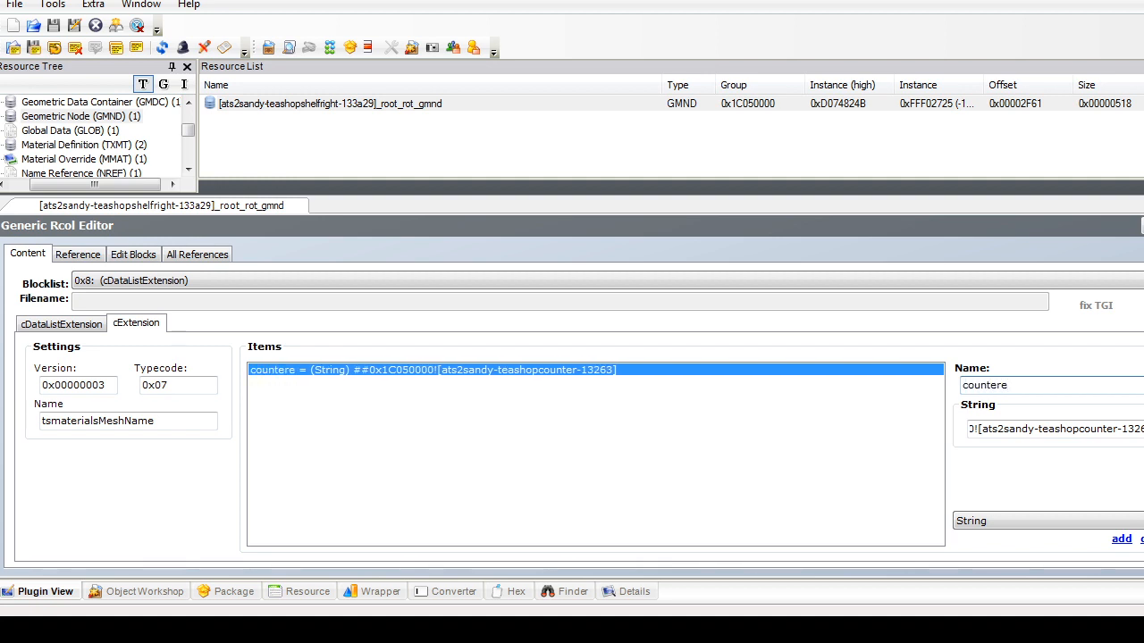
{"action": "key", "text": "BackSpace"}
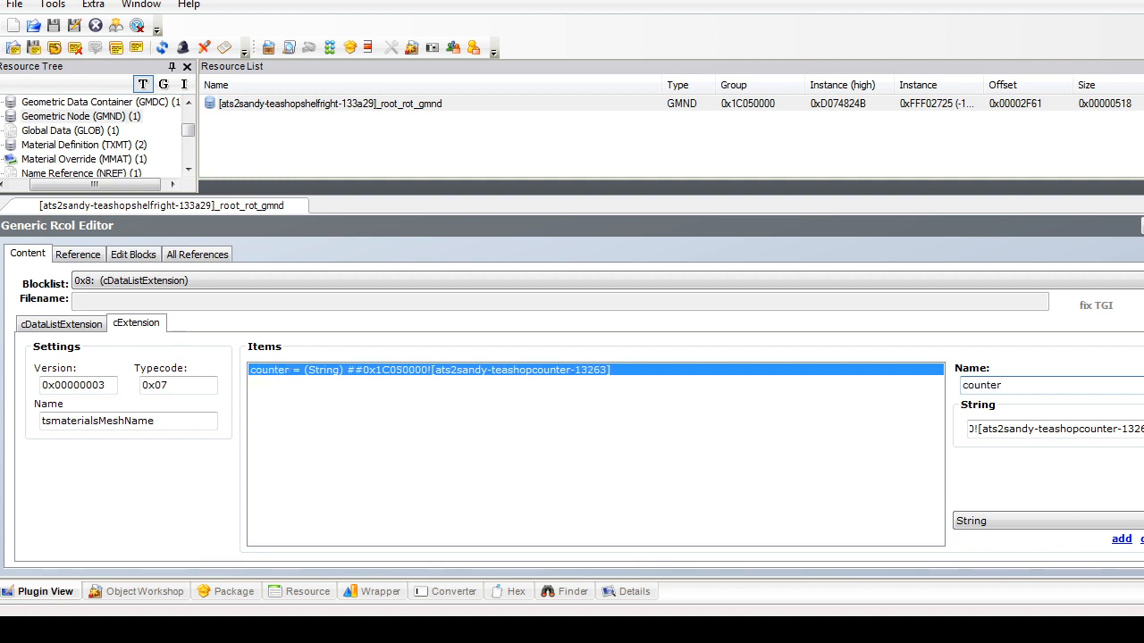
{"action": "type", "text": "top"}
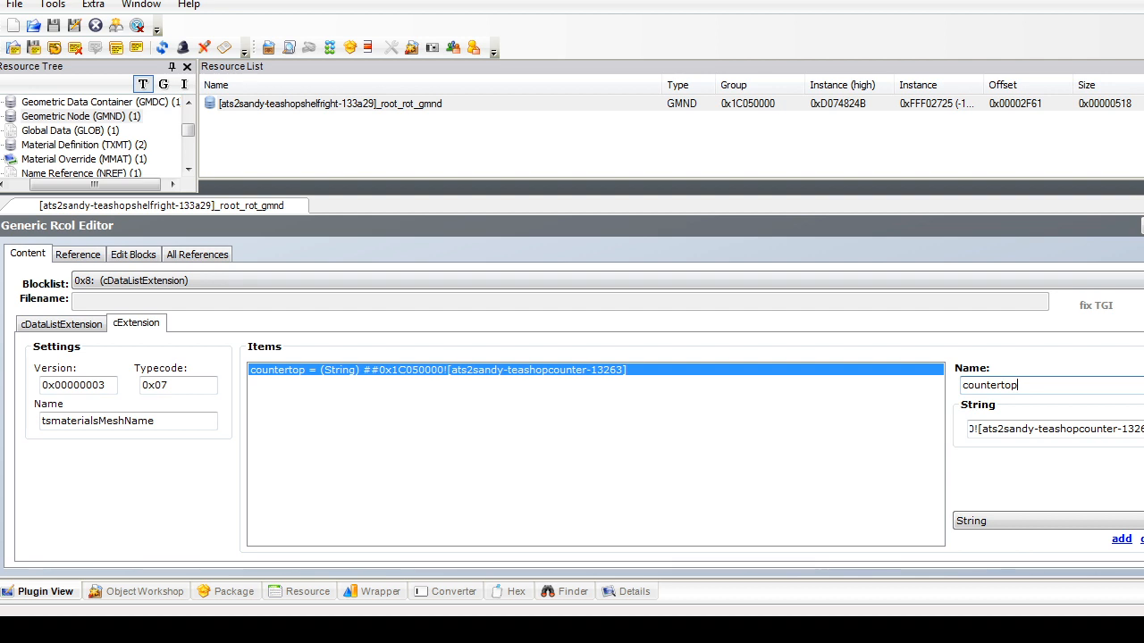
{"action": "left_click", "coordinate": [1141, 226]}
{"action": "left_click", "coordinate": [641, 360]}
{"action": "left_click", "coordinate": [572, 281]}
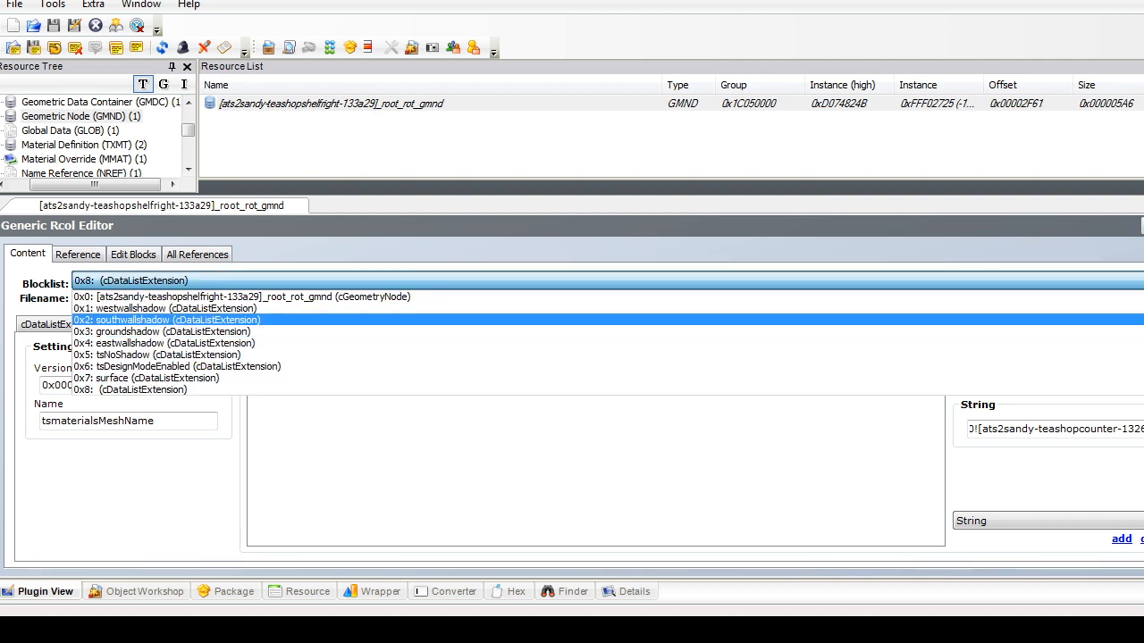
{"action": "left_click", "coordinate": [241, 297]}
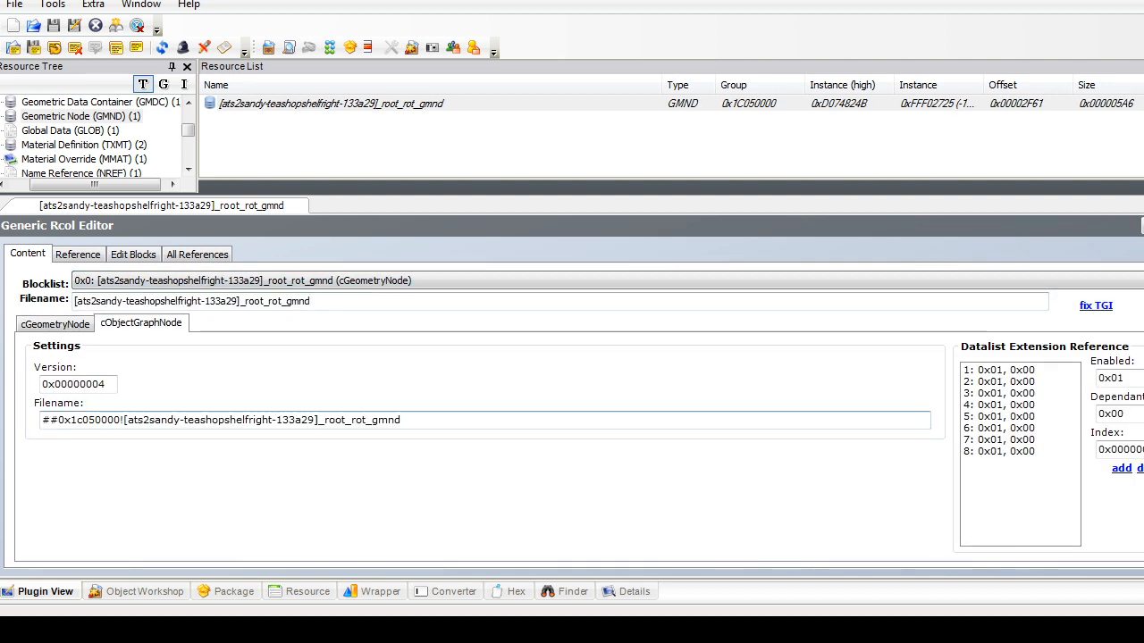
Step: Rename the surface group in the right shelf's Geometric Data Container to countertop and commit the resource
{"action": "left_click_drag", "start_coordinate": [187, 131], "coordinate": [188, 122]}
{"action": "left_click", "coordinate": [100, 145]}
{"action": "left_click", "coordinate": [331, 104]}
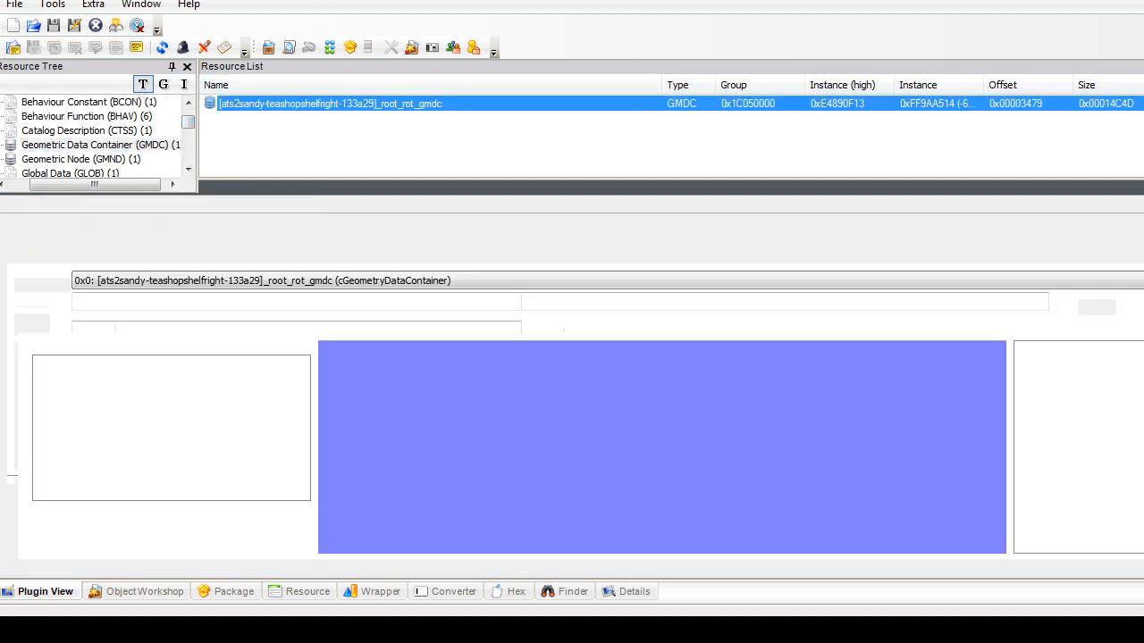
{"action": "left_click", "coordinate": [242, 323]}
{"action": "left_click", "coordinate": [151, 416]}
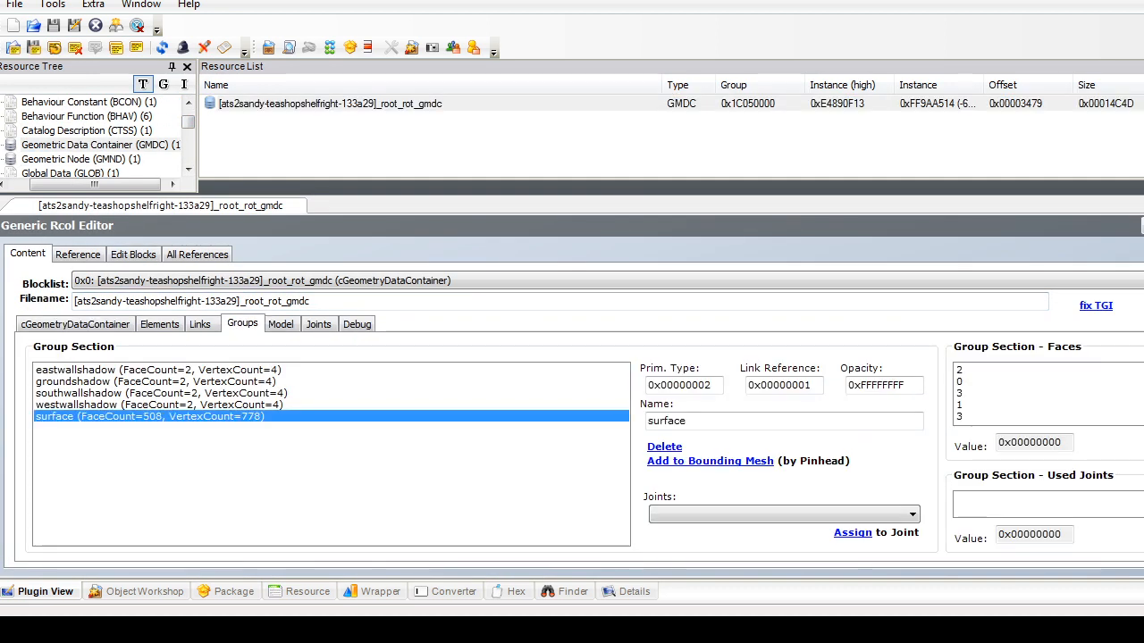
{"action": "double_click", "coordinate": [666, 421]}
{"action": "type", "text": "countertop"}
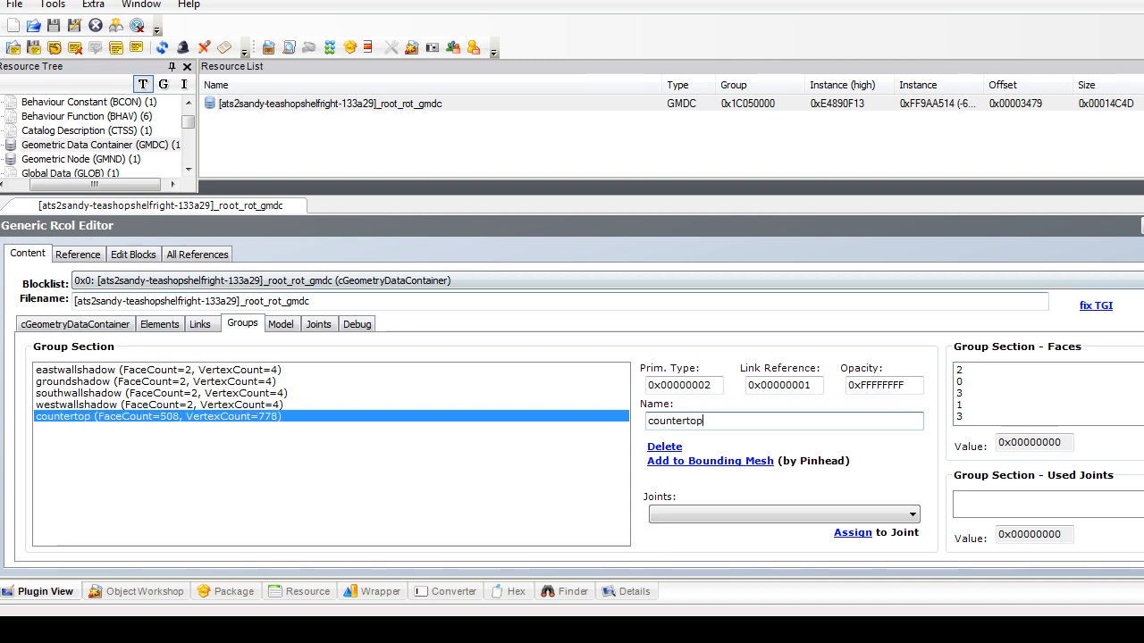
{"action": "left_click", "coordinate": [1142, 226]}
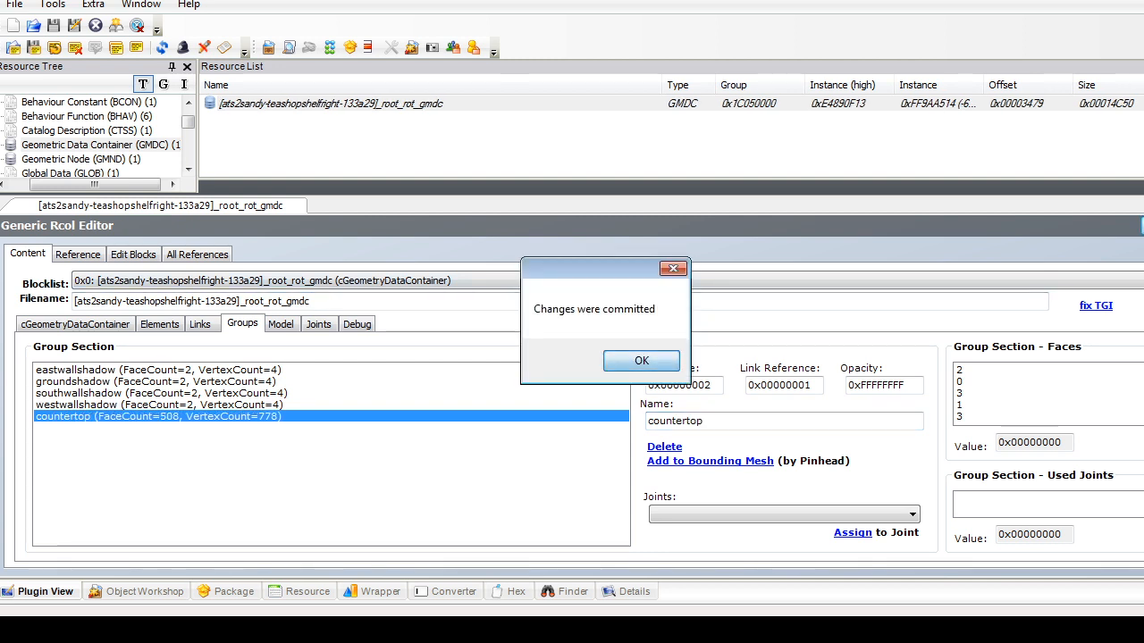
{"action": "key", "text": "Return"}
Step: Change the right shelf's catalog title to ATS Tea Shop - Shelf - Right - SLAVE
{"action": "left_click", "coordinate": [87, 130]}
{"action": "left_click", "coordinate": [259, 104]}
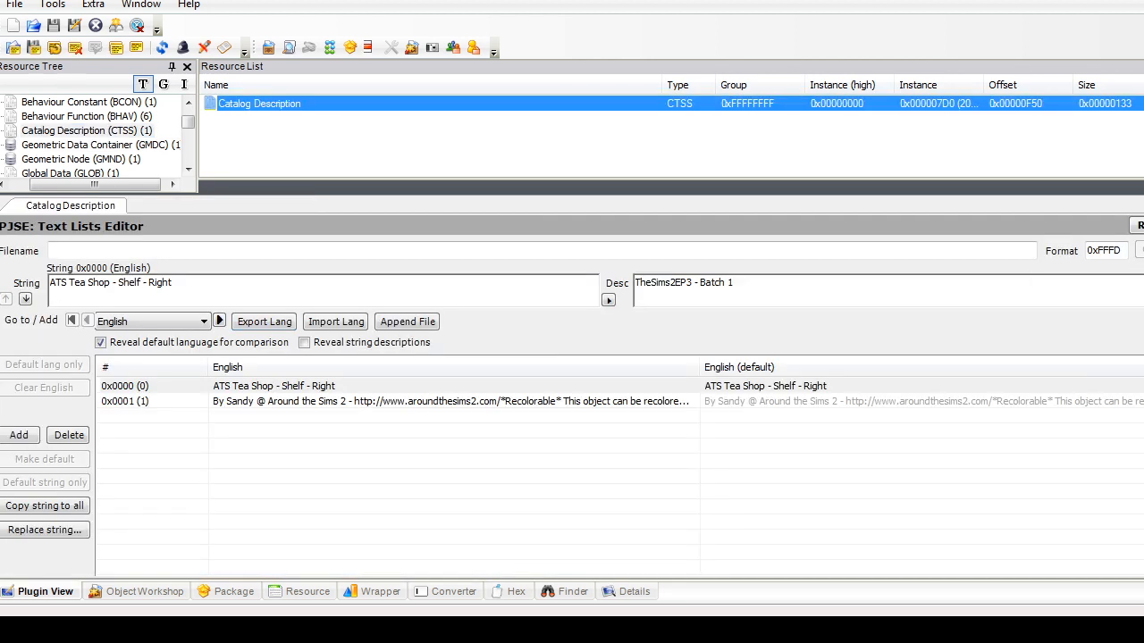
{"action": "left_click", "coordinate": [174, 282]}
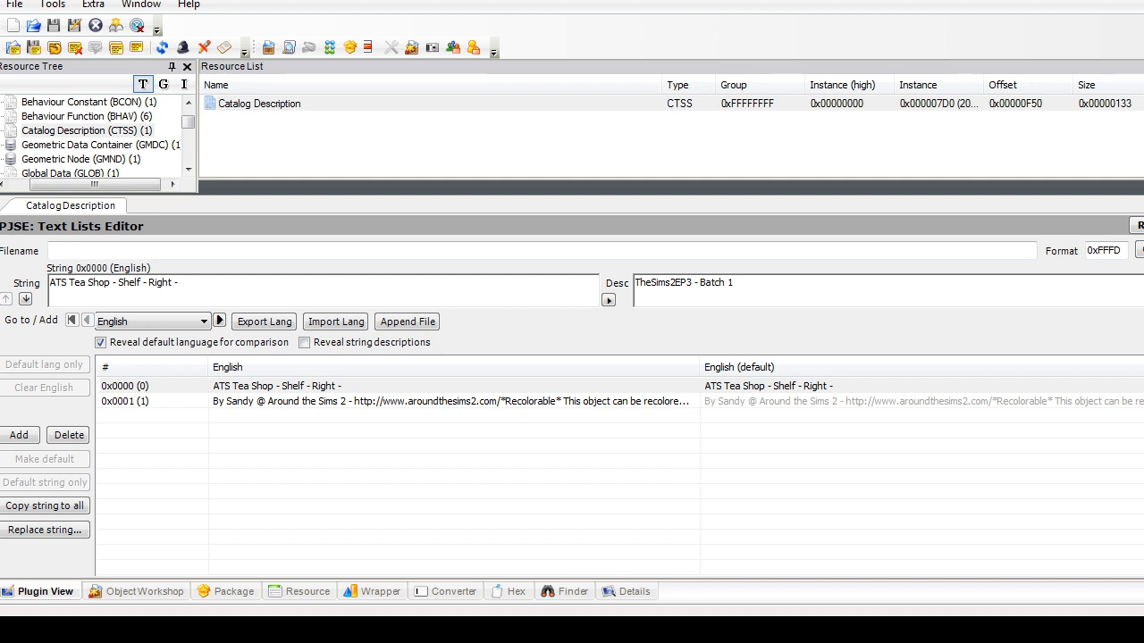
{"action": "type", "text": "SLAVE"}
Step: Append a "Slaved by" credit line with the slaver's name and site to the right shelf's catalog description and commit it
{"action": "left_click", "coordinate": [268, 401]}
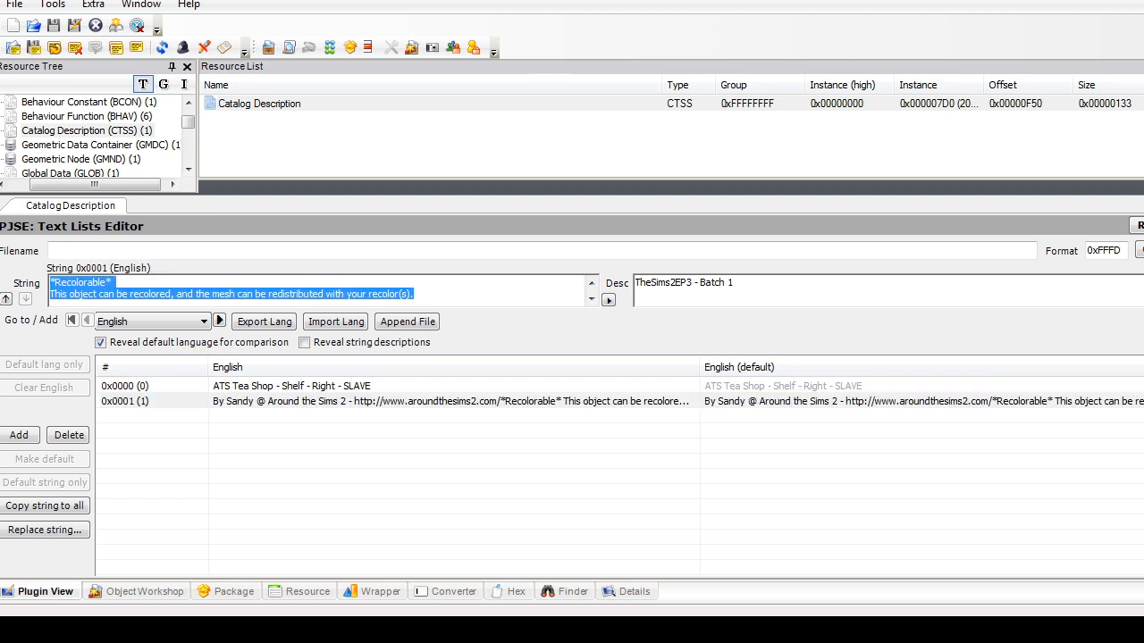
{"action": "left_click", "coordinate": [269, 293]}
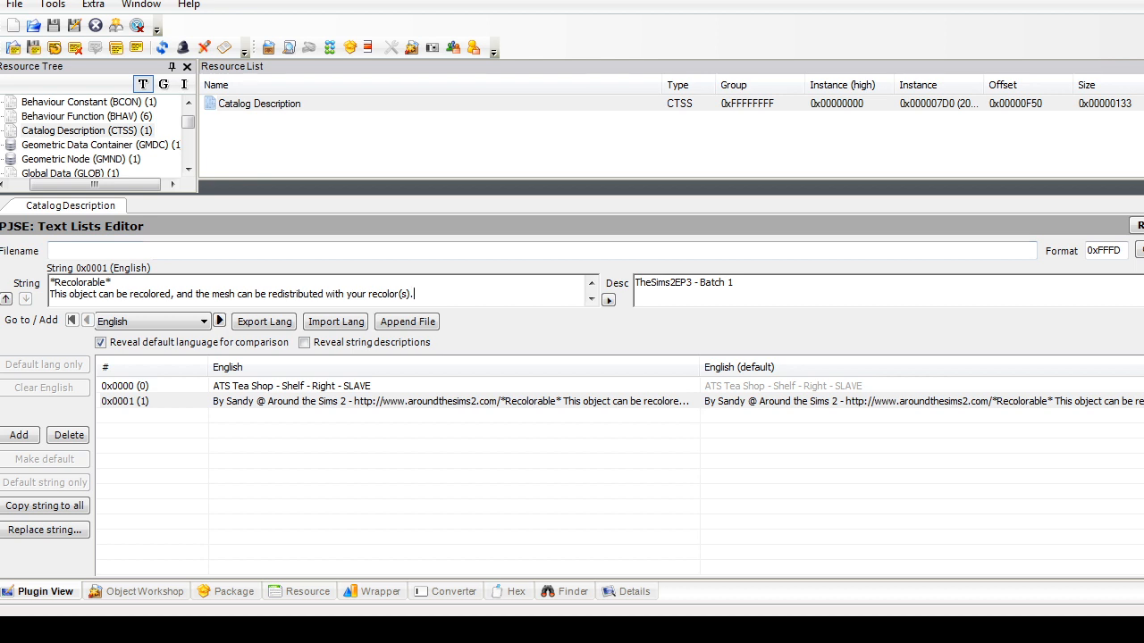
{"action": "key", "text": "Down"}
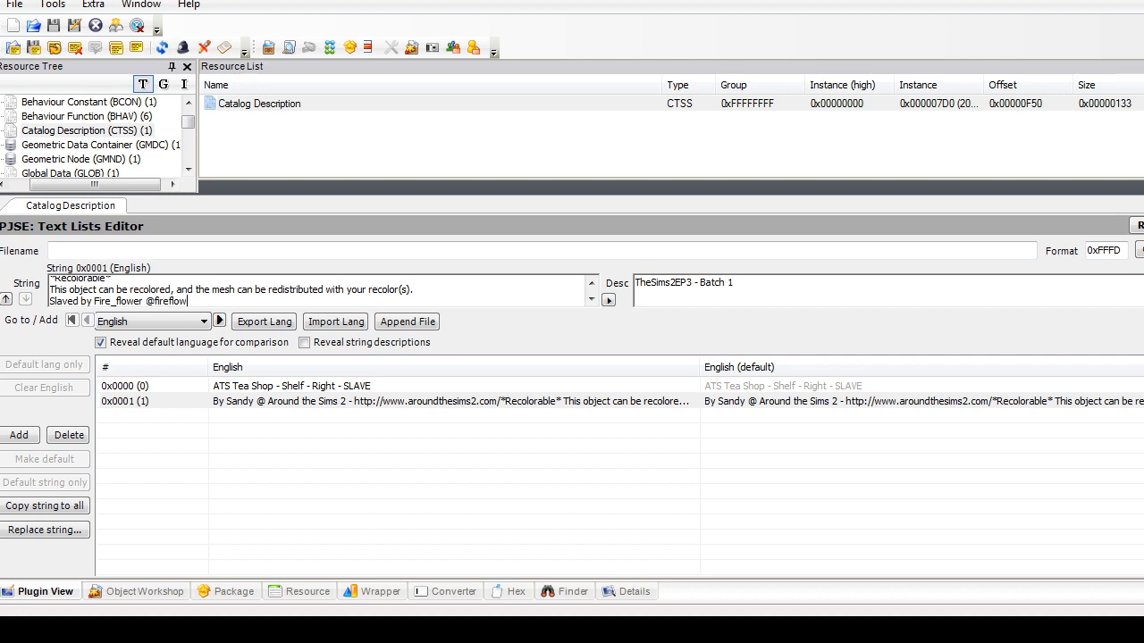
{"action": "type", "text": "sims.tumblr.com"}
{"action": "left_click", "coordinate": [125, 401]}
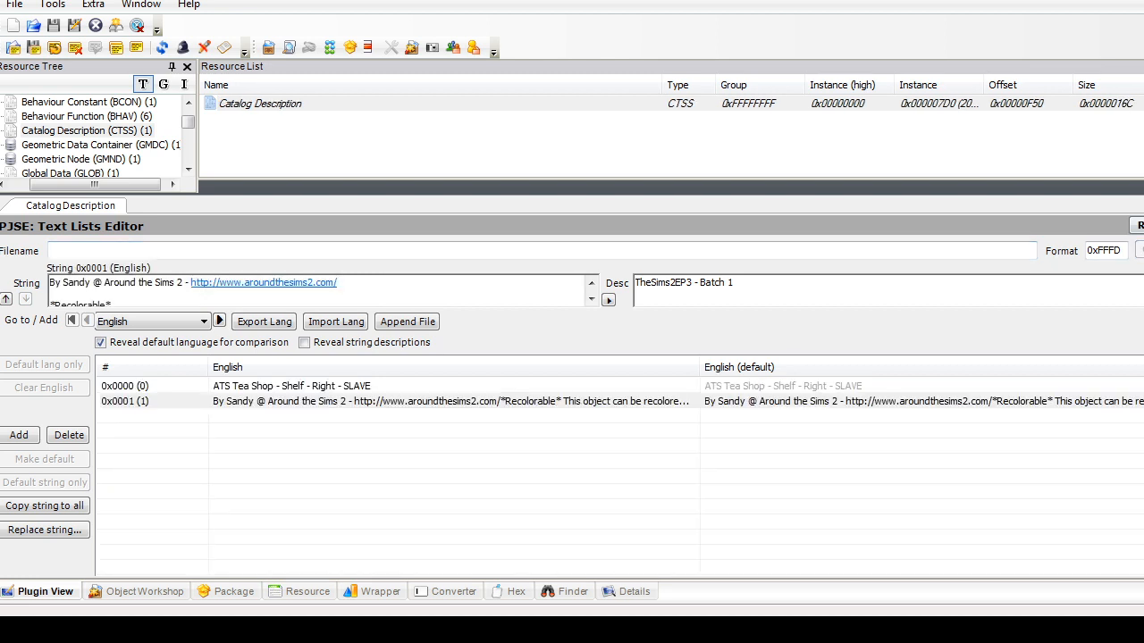
Step: Check the right shelf's catalog title and the countertop entry in its Geometric Node's tsmaterialsMeshName block
{"action": "left_click", "coordinate": [125, 385]}
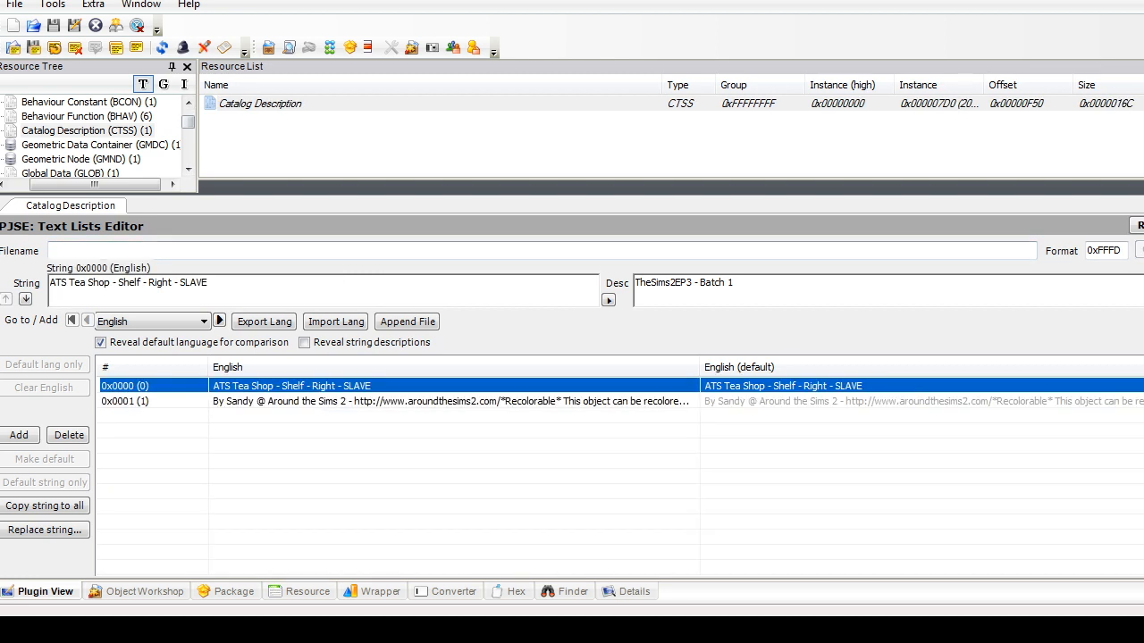
{"action": "left_click", "coordinate": [208, 282]}
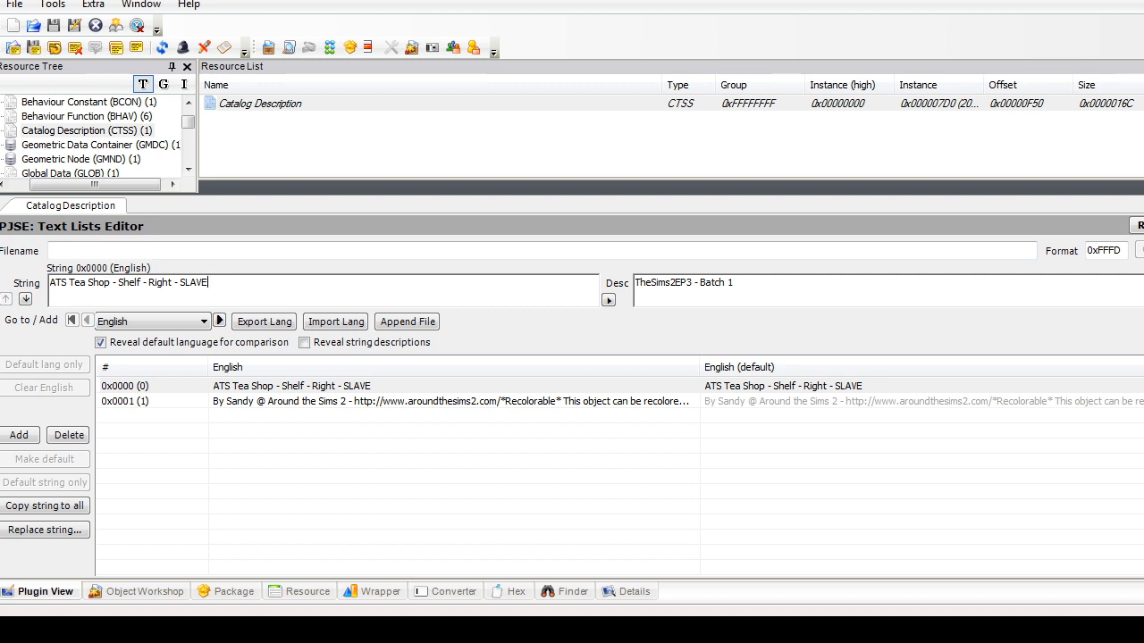
{"action": "key", "text": "ctrl+shift+Left"}
{"action": "scroll", "coordinate": [99, 134], "scroll_direction": "up", "scroll_amount": 1}
{"action": "scroll", "coordinate": [98, 134], "scroll_direction": "down", "scroll_amount": 2}
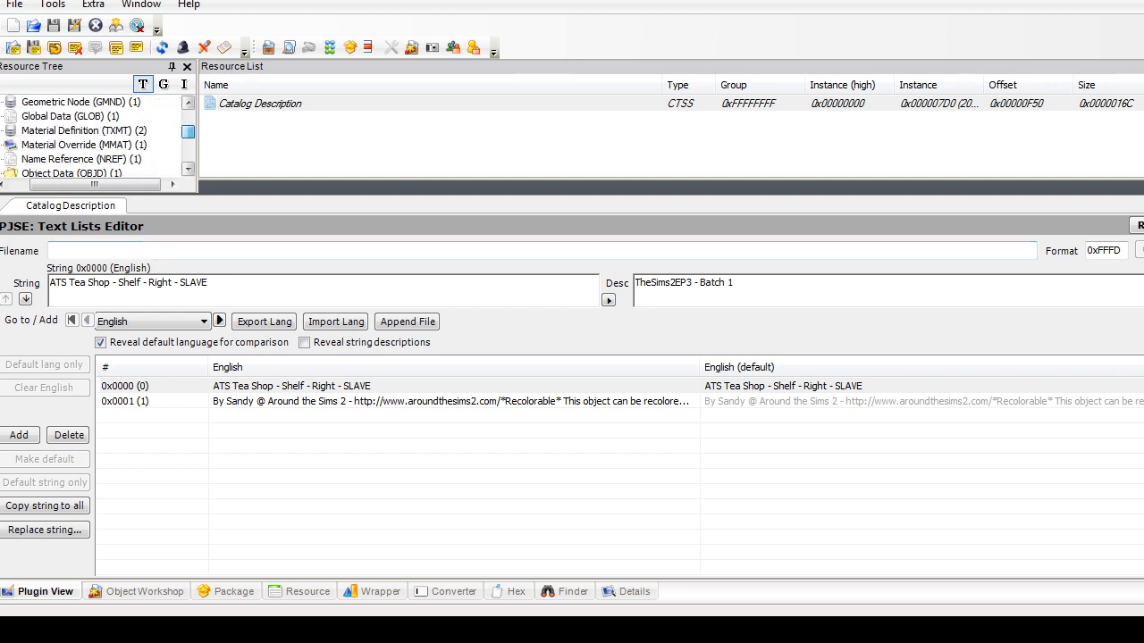
{"action": "left_click", "coordinate": [80, 102]}
{"action": "left_click", "coordinate": [331, 104]}
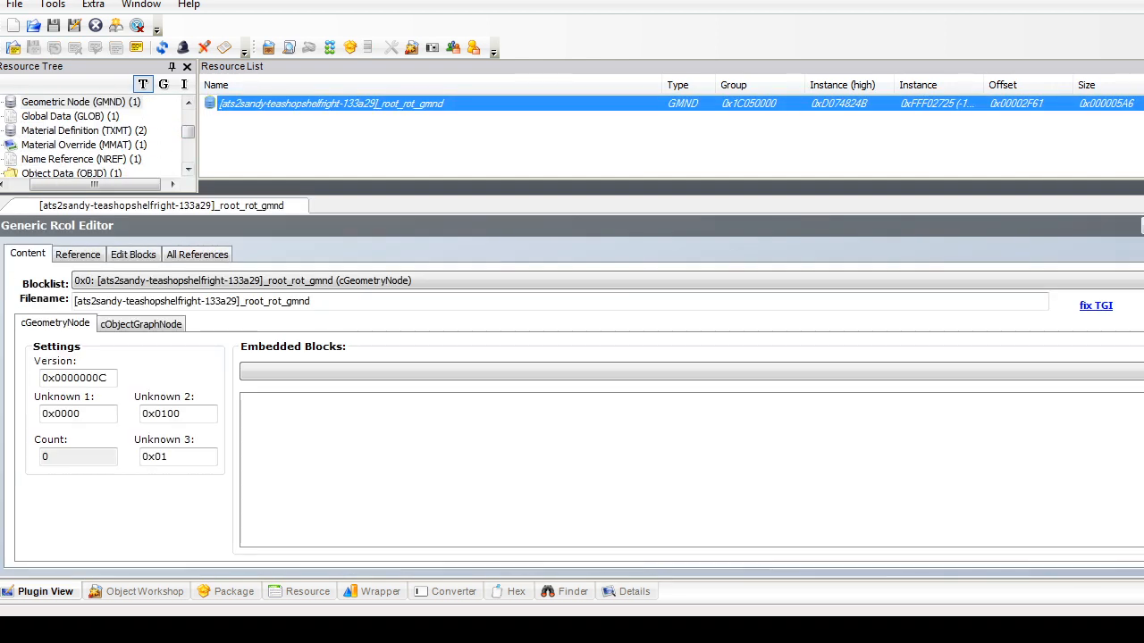
{"action": "left_click", "coordinate": [241, 280]}
{"action": "left_click", "coordinate": [176, 367]}
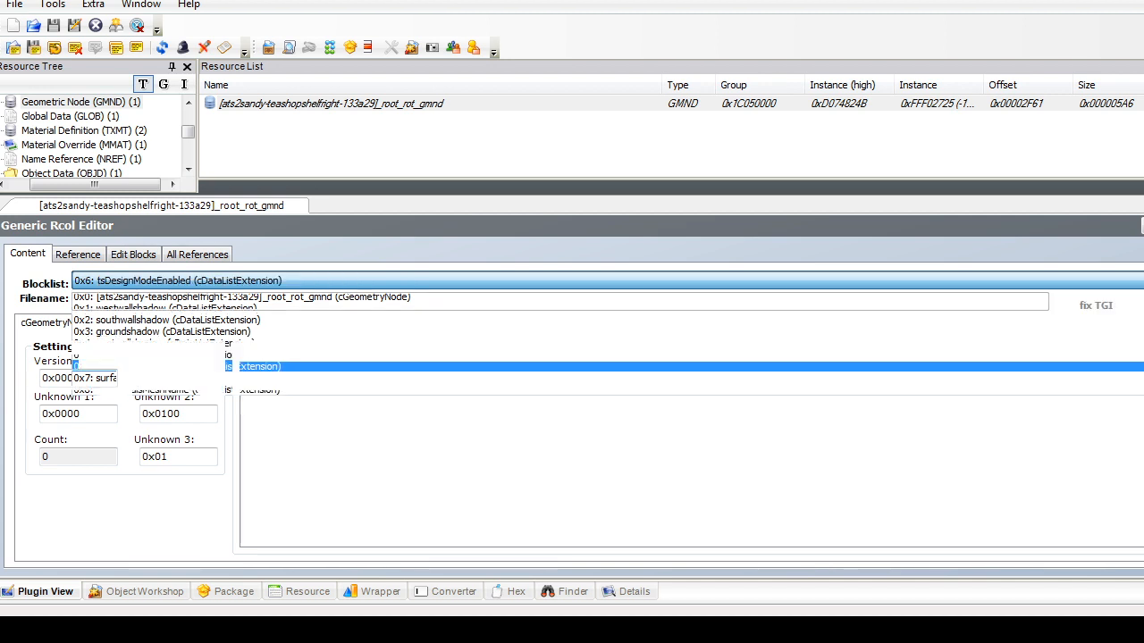
{"action": "left_click", "coordinate": [241, 281]}
{"action": "left_click", "coordinate": [177, 389]}
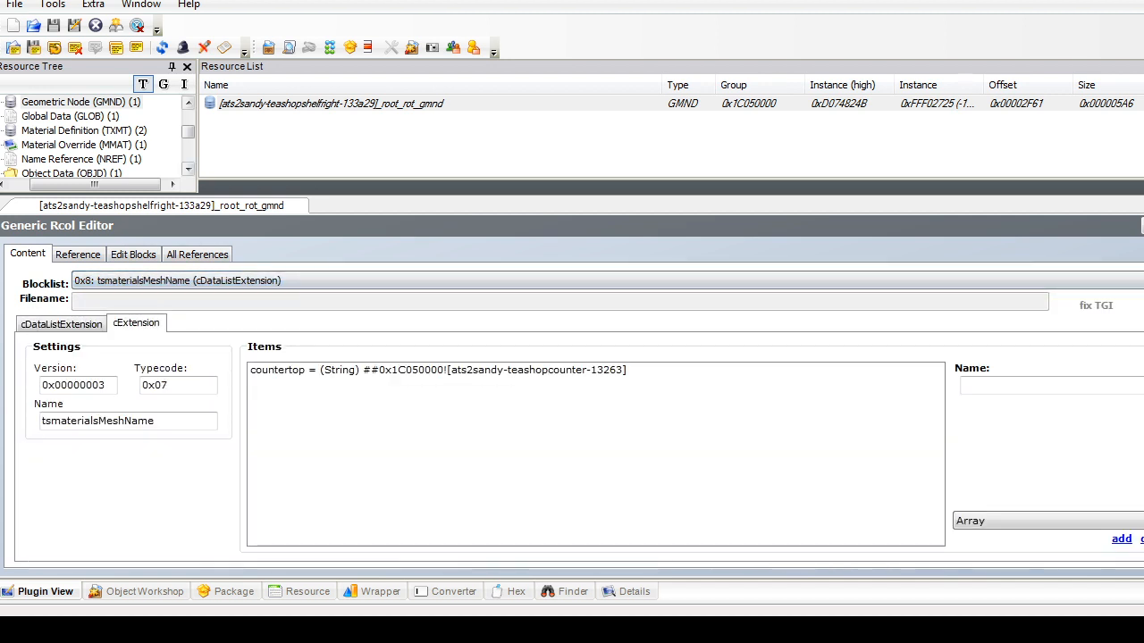
{"action": "scroll", "coordinate": [188, 131], "scroll_direction": "up", "scroll_amount": 1}
{"action": "scroll", "coordinate": [188, 131], "scroll_direction": "down", "scroll_amount": 2}
Step: Save the right shelf package, run Fix Integrity with the existing model name, and save the package again
{"action": "left_click", "coordinate": [14, 4]}
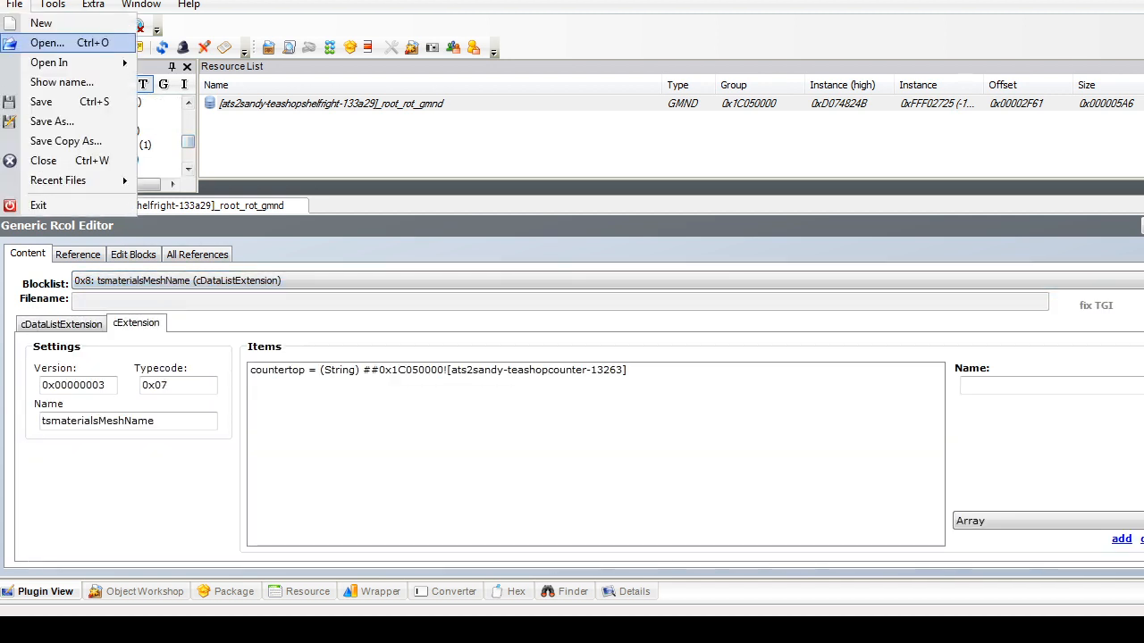
{"action": "left_click", "coordinate": [35, 121]}
{"action": "left_click", "coordinate": [52, 4]}
{"action": "mouse_move", "coordinate": [93, 120]}
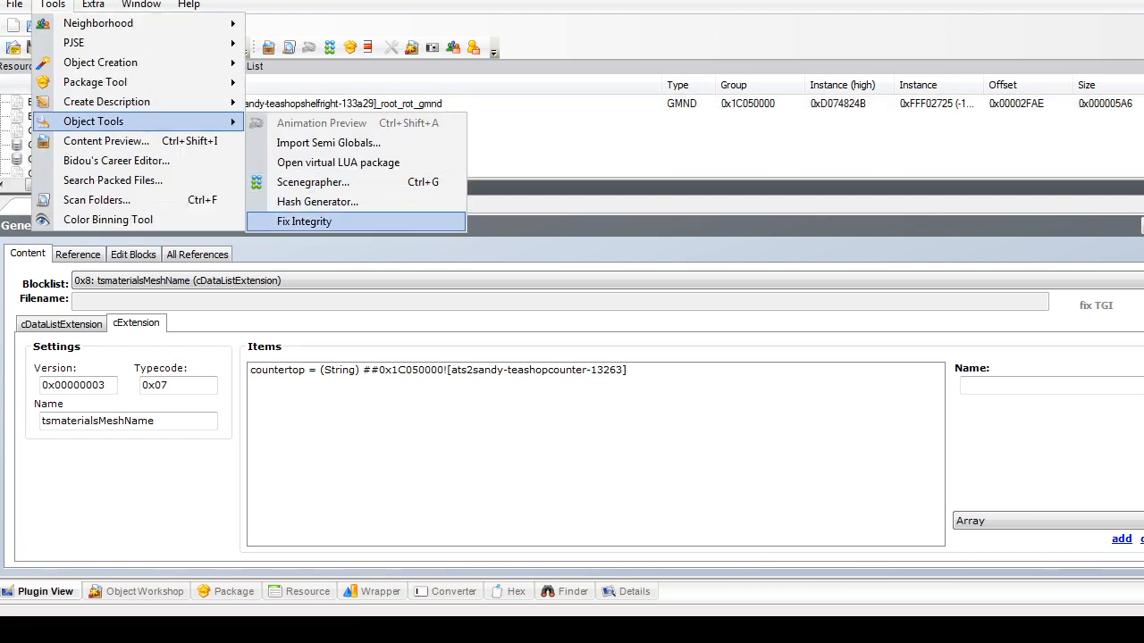
{"action": "left_click", "coordinate": [303, 221]}
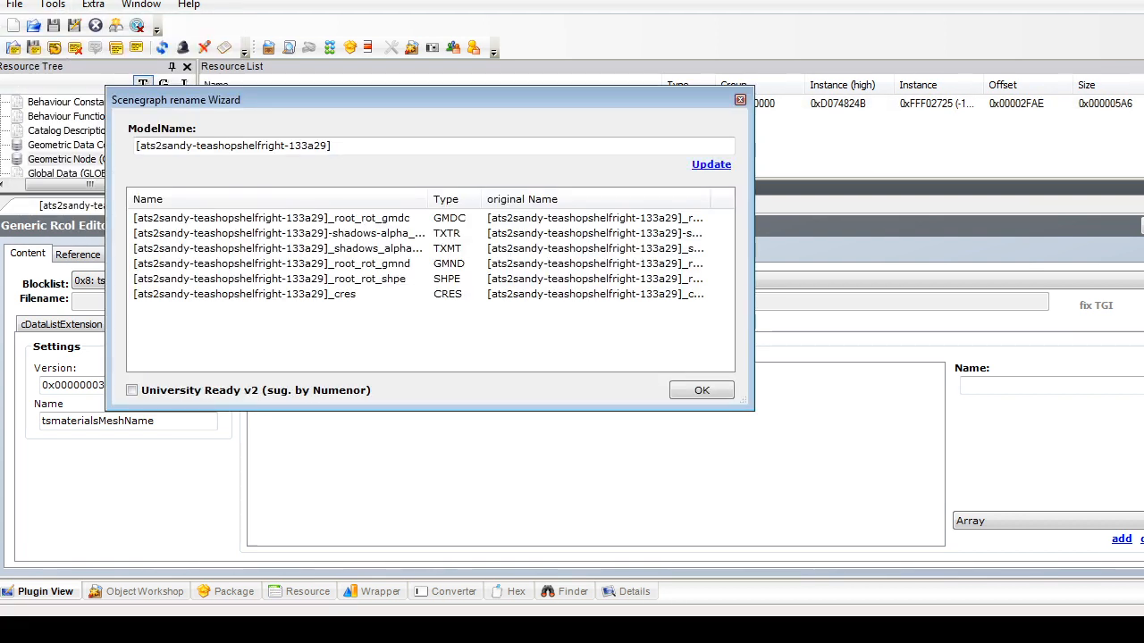
{"action": "left_click", "coordinate": [701, 391]}
{"action": "left_click", "coordinate": [14, 5]}
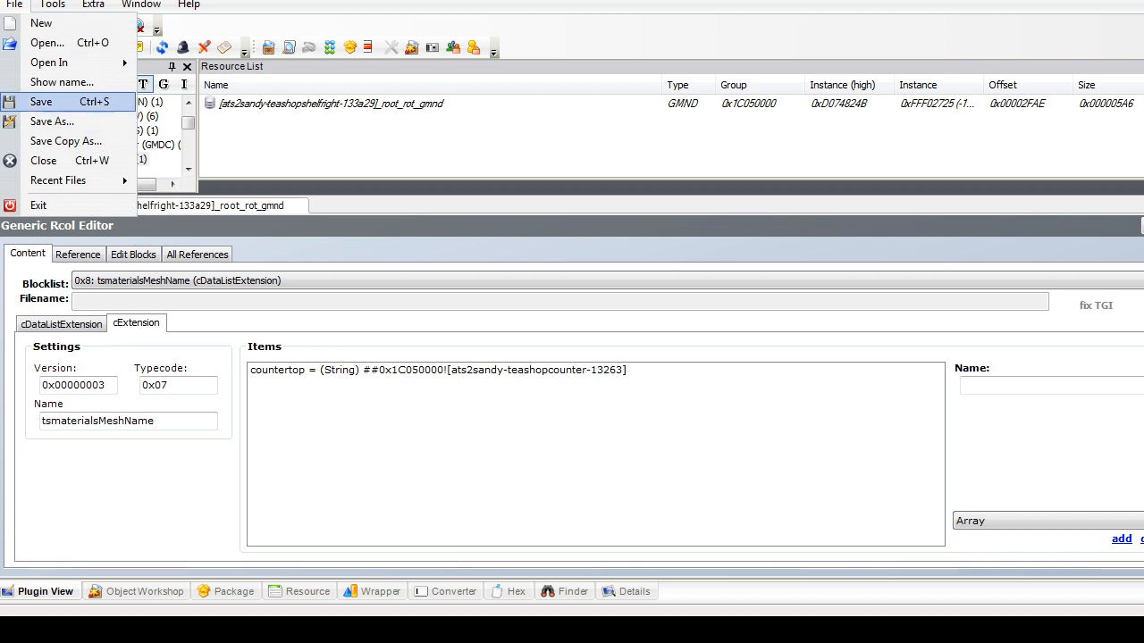
{"action": "left_click", "coordinate": [36, 102]}
Step: Open atssandy_obj_teashop_tablex1_001.package and examine its tablediningoutdoorwood-ash texture image
{"action": "left_click", "coordinate": [46, 43]}
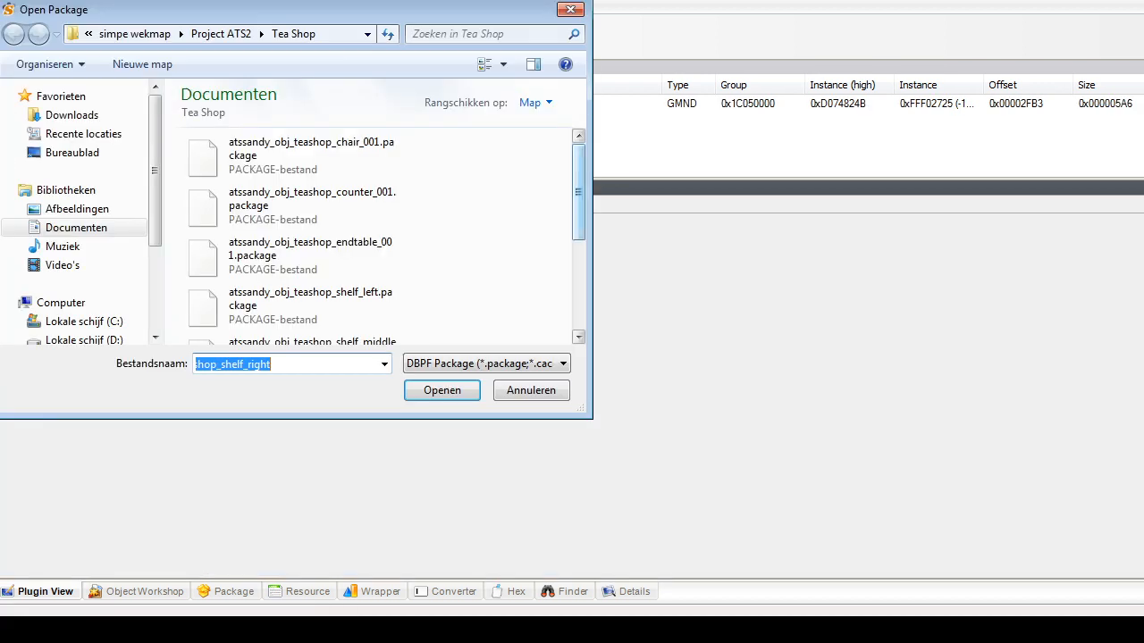
{"action": "left_click_drag", "start_coordinate": [579, 174], "coordinate": [579, 265]}
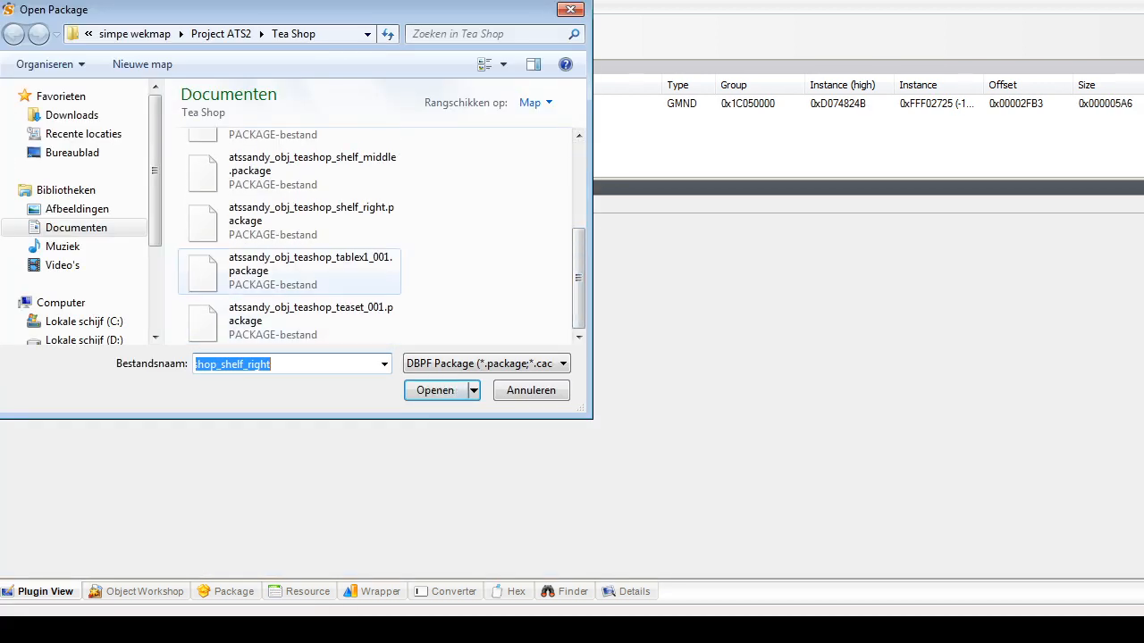
{"action": "double_click", "coordinate": [310, 263]}
{"action": "left_click", "coordinate": [83, 159]}
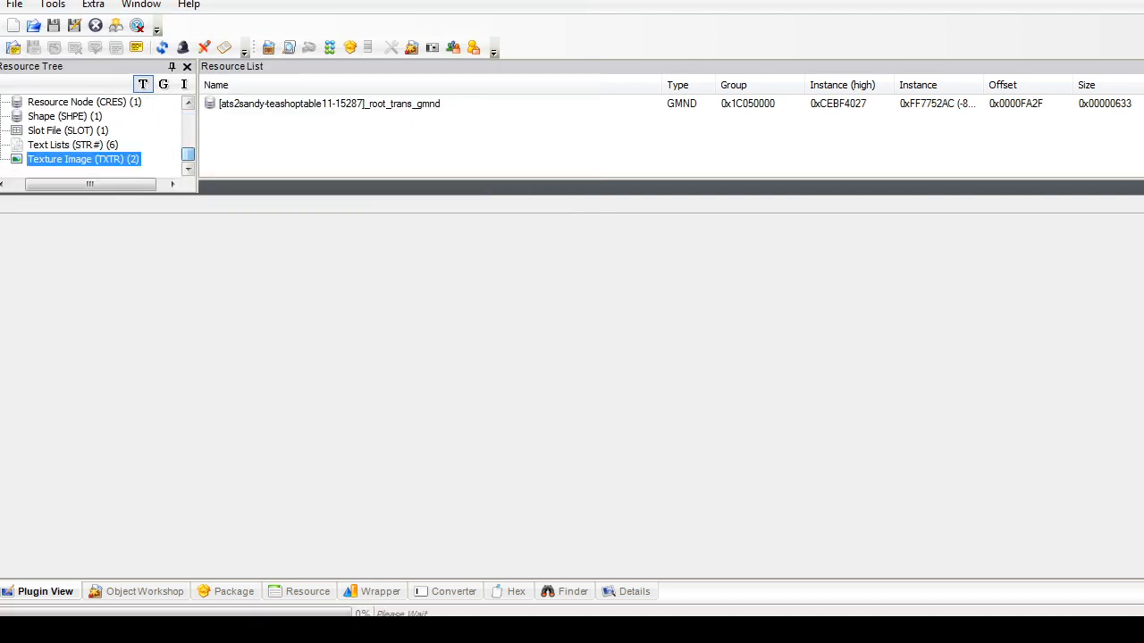
{"action": "left_click", "coordinate": [361, 104]}
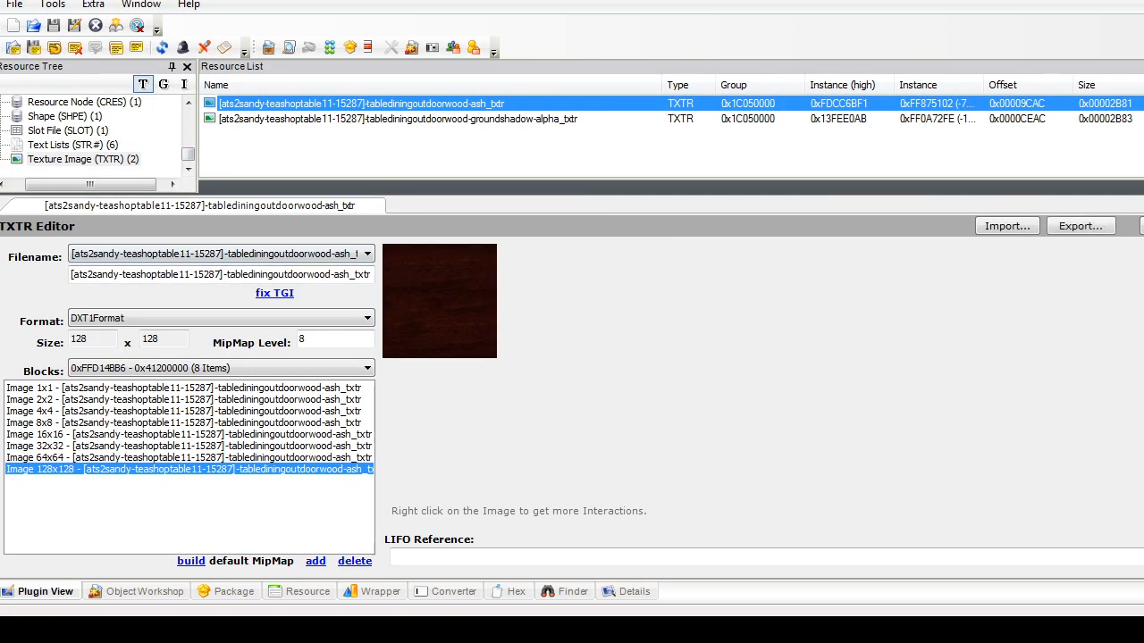
Step: Open atssandy_obj_teashop_counter_001.package and change its catalog title to ATS Tea Shop - Commercial Counter - MASTER
{"action": "left_click", "coordinate": [14, 4]}
{"action": "left_click", "coordinate": [46, 43]}
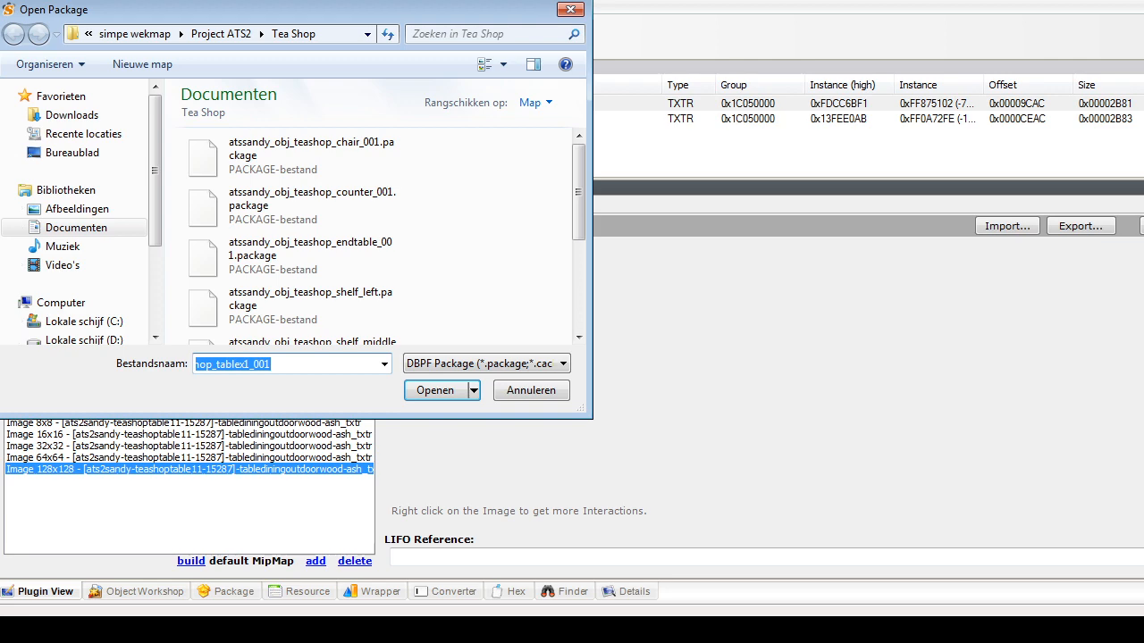
{"action": "double_click", "coordinate": [311, 205]}
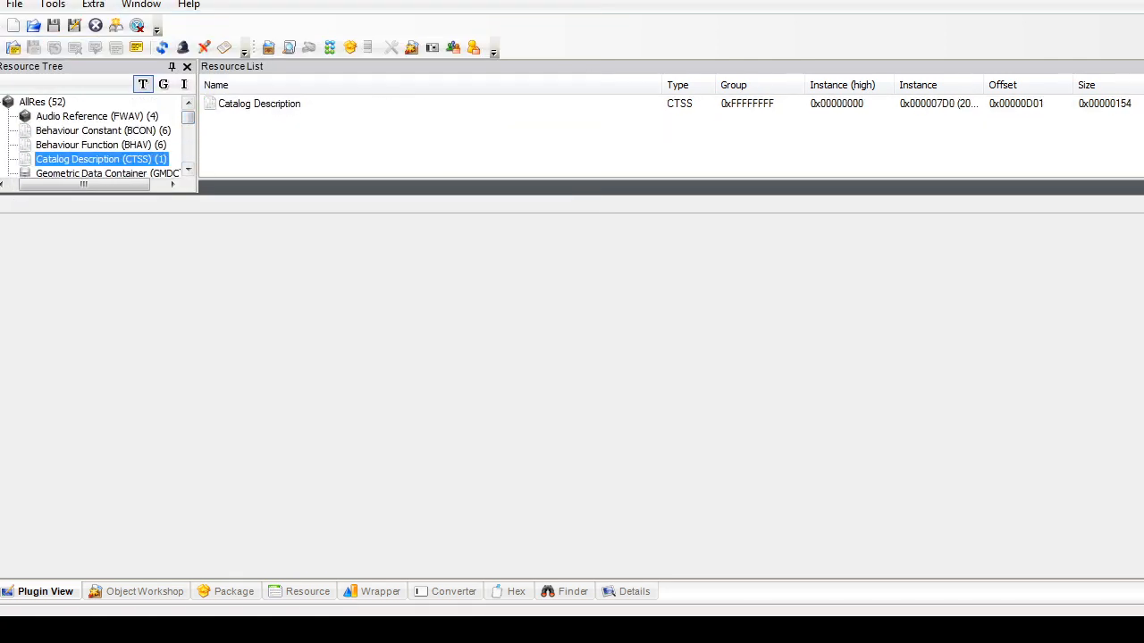
{"action": "left_click", "coordinate": [259, 103]}
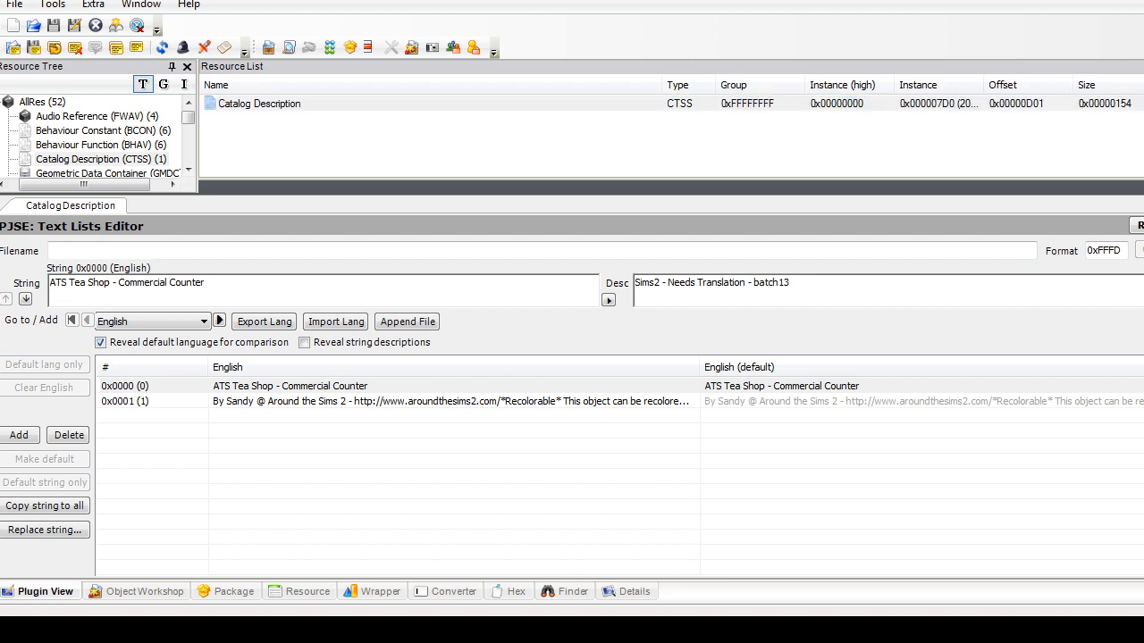
{"action": "type", "text": "- MASTER"}
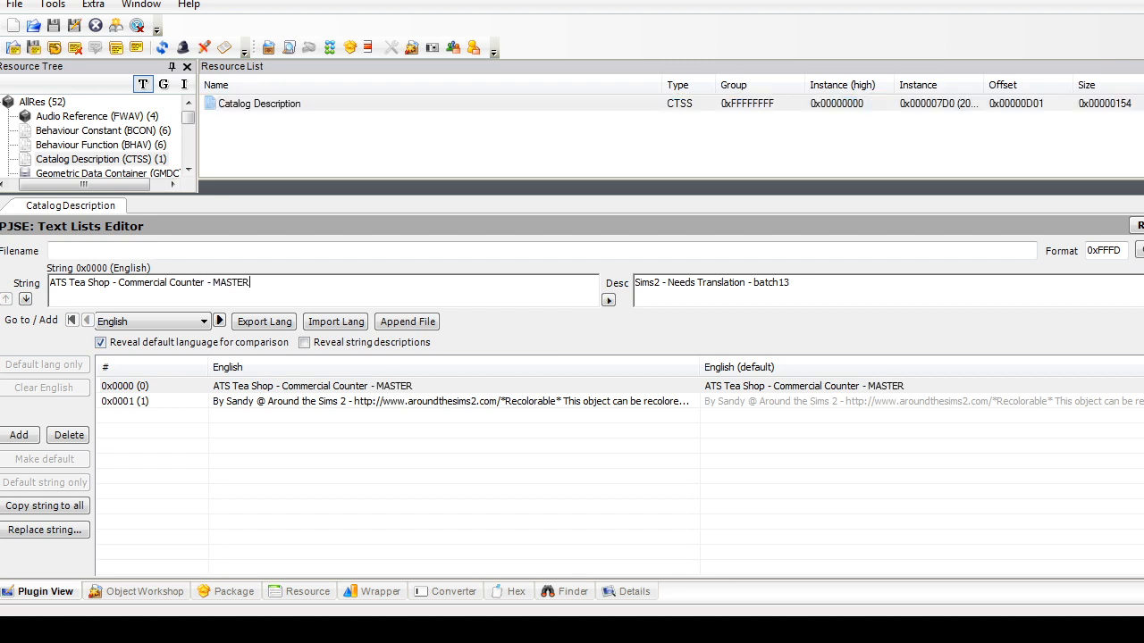
Step: Append the line "Master object. Don't delete" to the counter's catalog description and commit the resource
{"action": "left_click", "coordinate": [268, 401]}
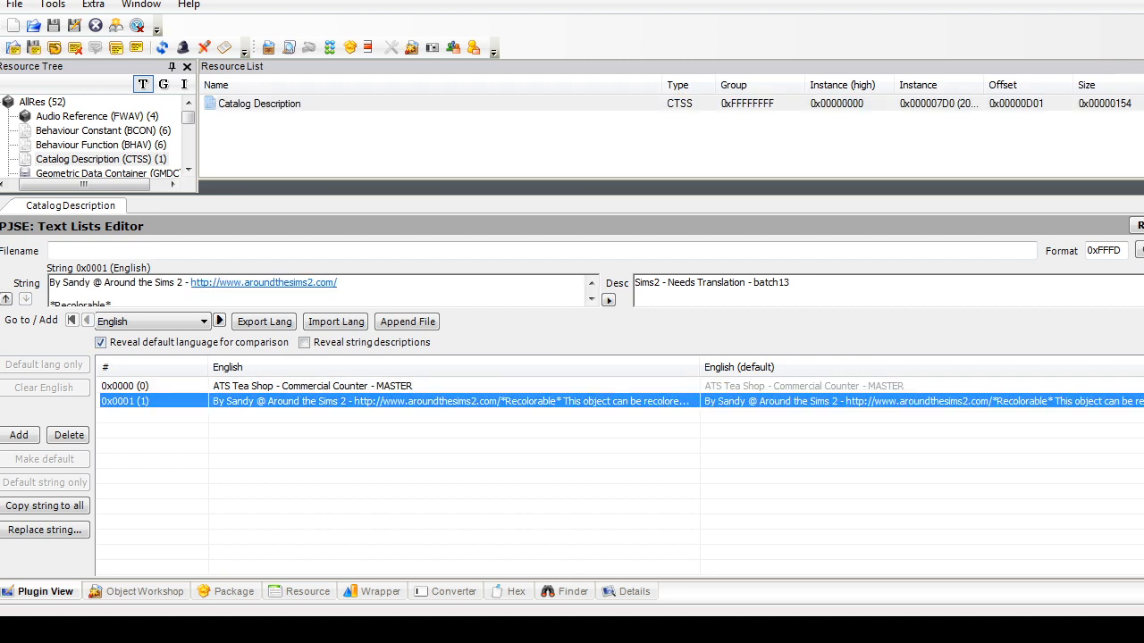
{"action": "left_click", "coordinate": [114, 301]}
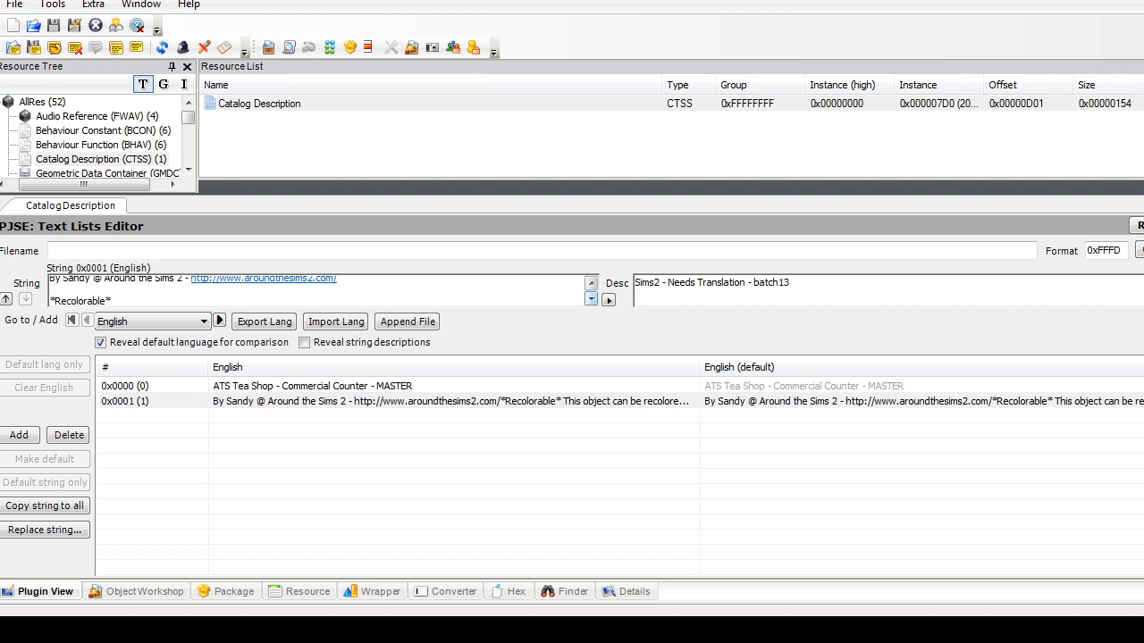
{"action": "left_click", "coordinate": [592, 299]}
{"action": "left_click", "coordinate": [417, 301]}
{"action": "key", "text": "Return"}
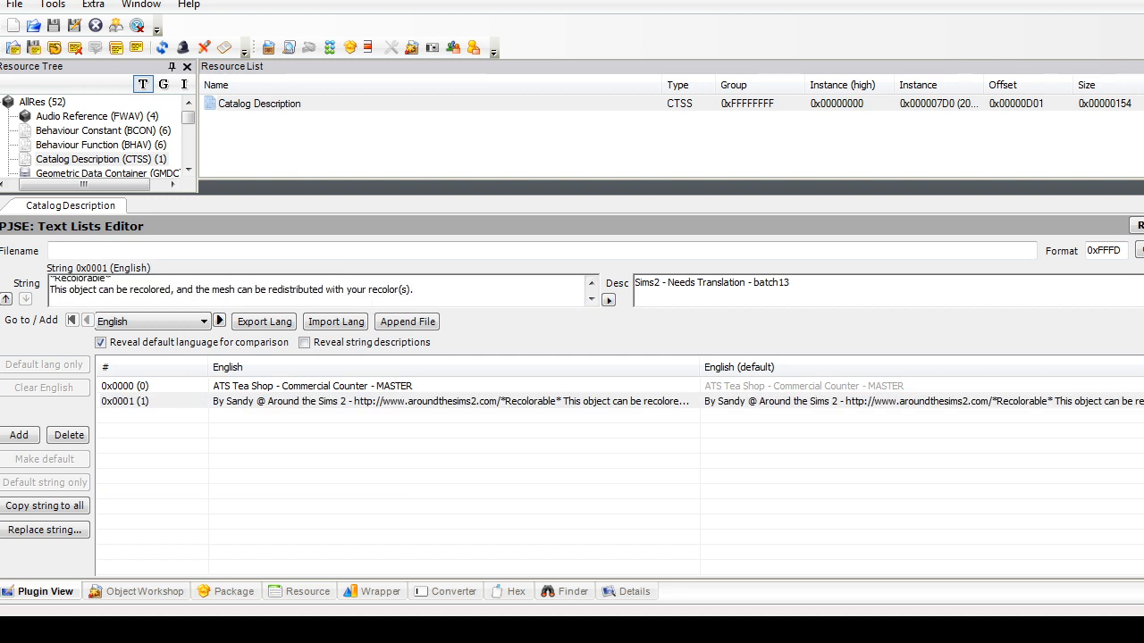
{"action": "type", "text": "Master object. Don't delete"}
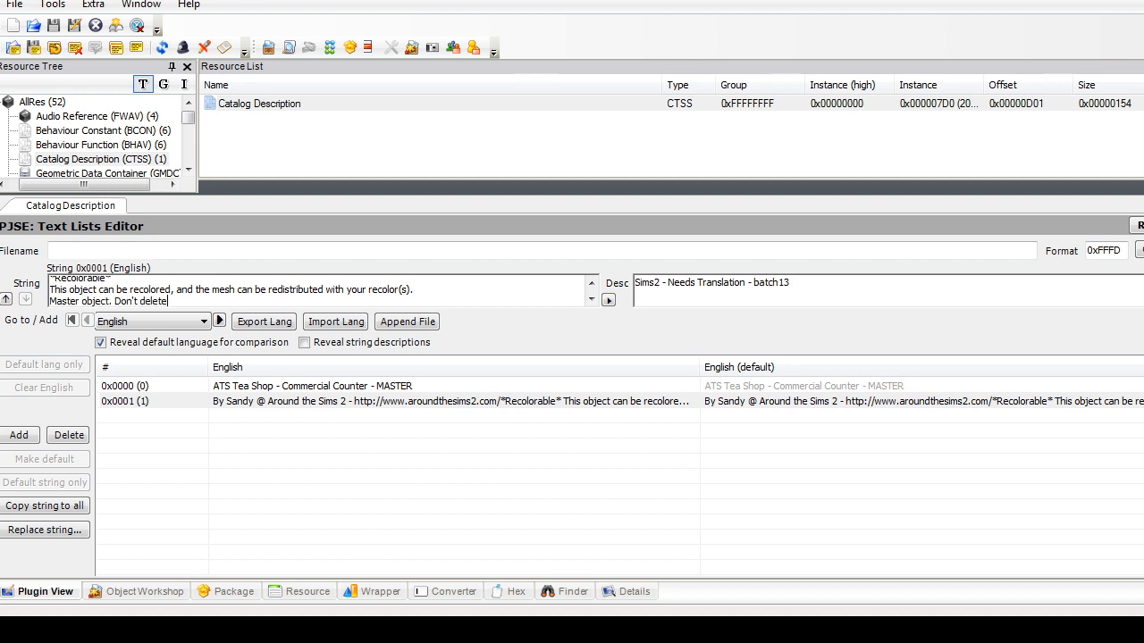
{"action": "left_click", "coordinate": [1140, 250]}
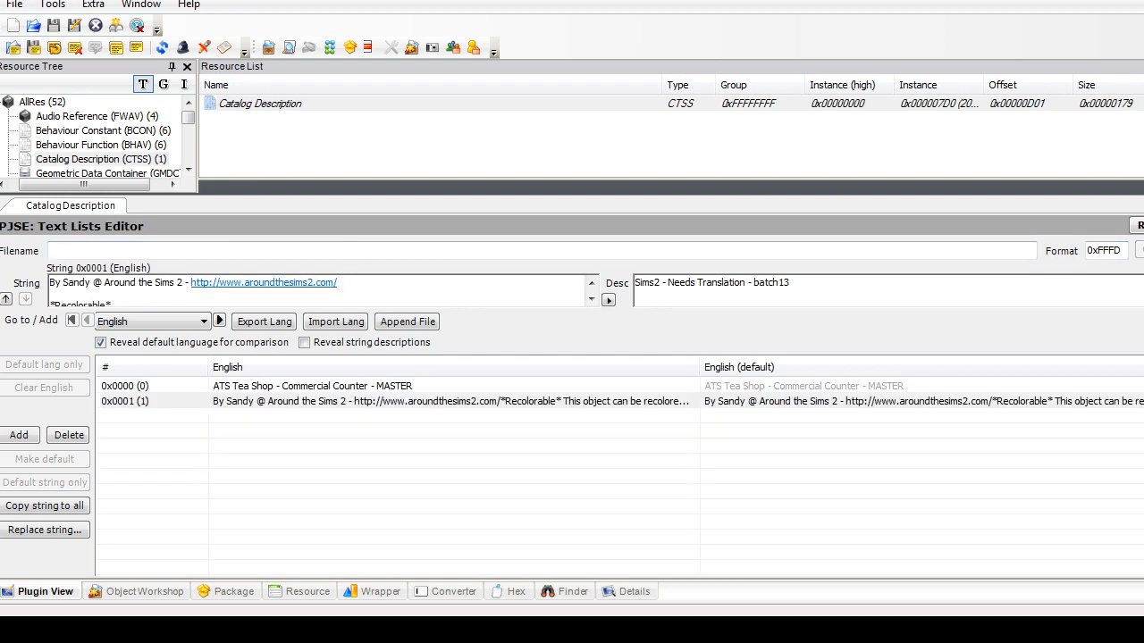
Step: Check the catalog price and sort settings in the counter's Object Data and commit the resource
{"action": "scroll", "coordinate": [98, 139], "scroll_direction": "down", "scroll_amount": 3}
{"action": "left_click", "coordinate": [86, 145]}
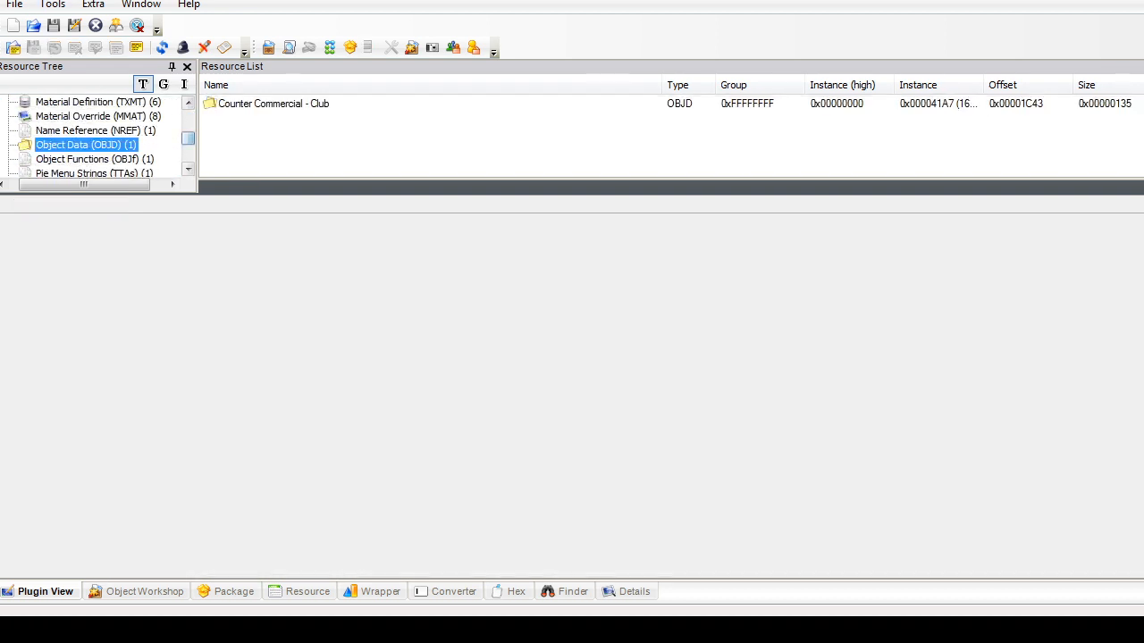
{"action": "left_click", "coordinate": [273, 103]}
{"action": "left_click", "coordinate": [353, 275]}
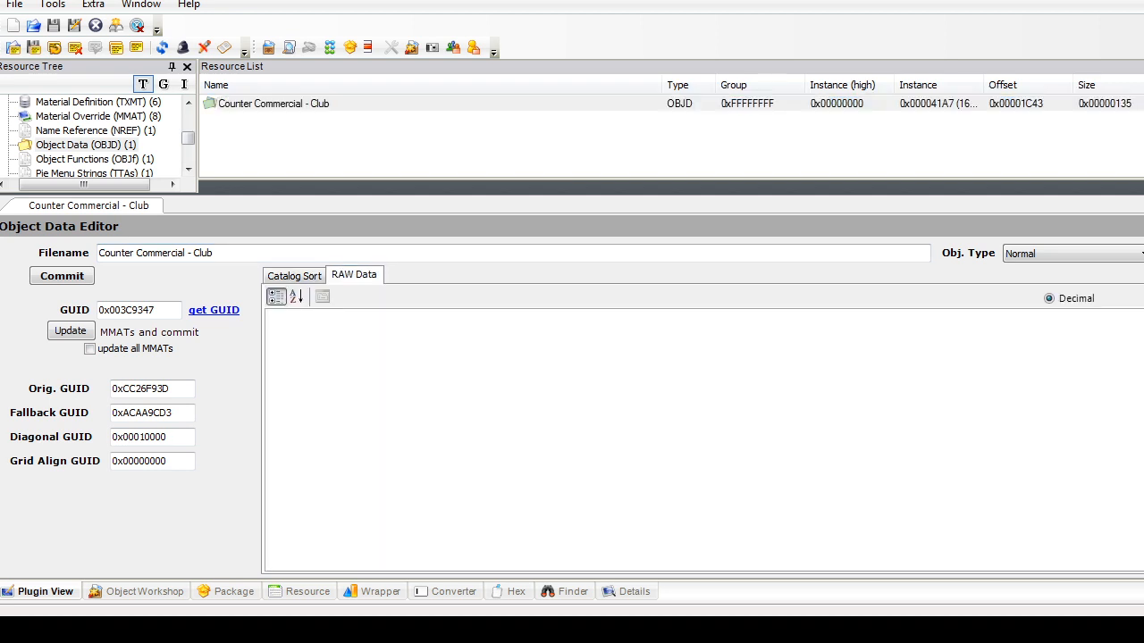
{"action": "left_click", "coordinate": [736, 393]}
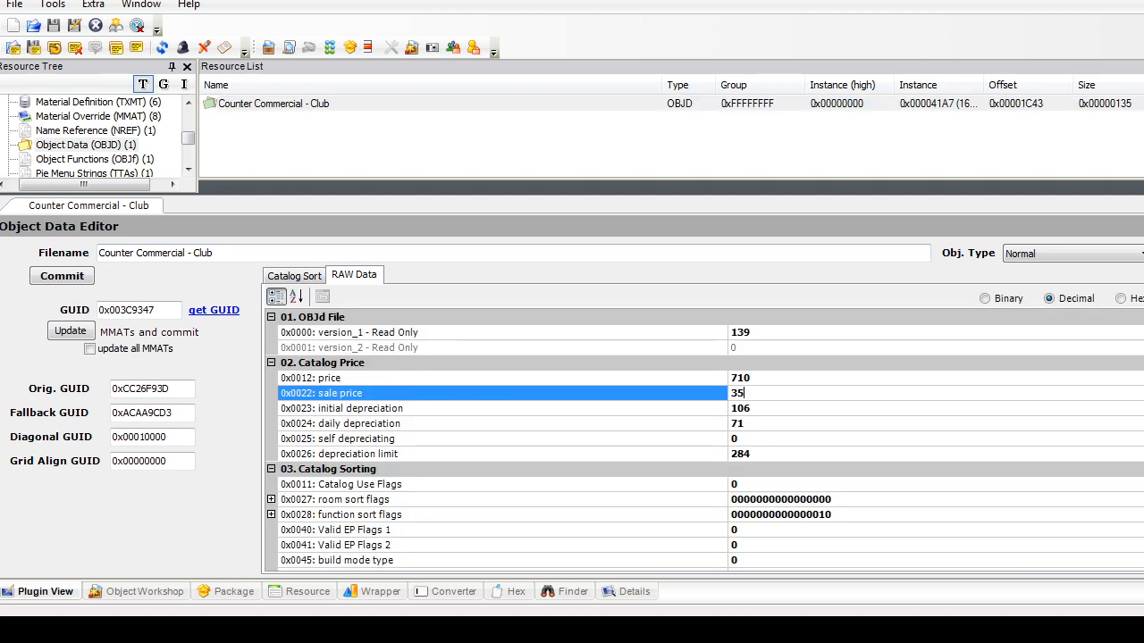
{"action": "left_click", "coordinate": [295, 275]}
{"action": "left_click", "coordinate": [62, 276]}
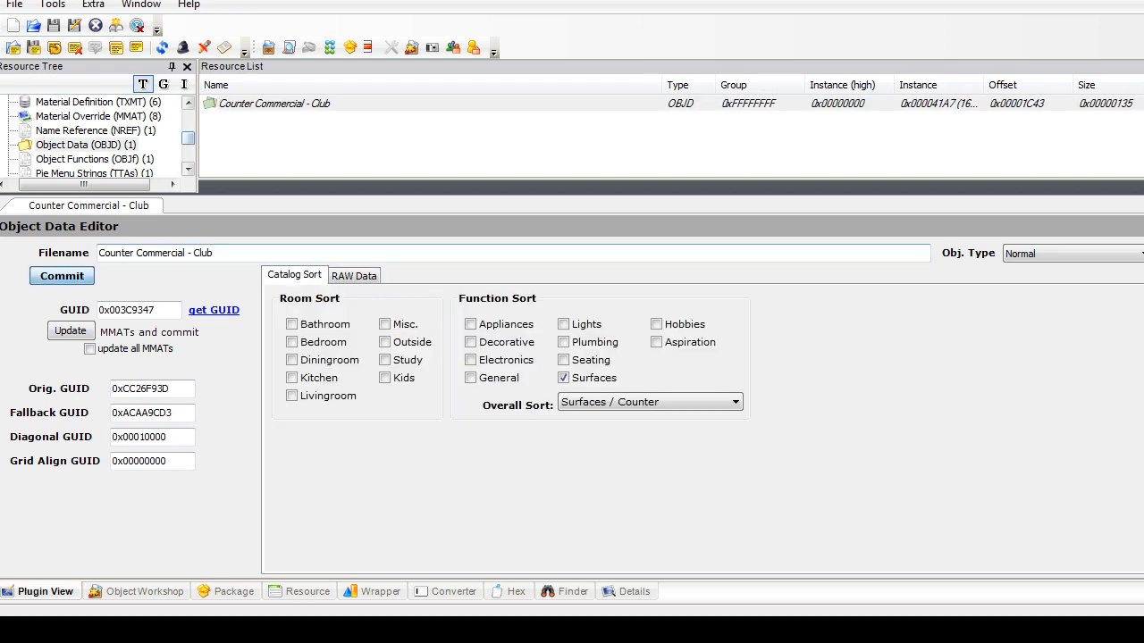
Step: Bring up the counter's Resource Node and save the counter package
{"action": "scroll", "coordinate": [90, 134], "scroll_direction": "down", "scroll_amount": 2}
{"action": "left_click", "coordinate": [81, 129]}
{"action": "left_click", "coordinate": [14, 4]}
{"action": "left_click", "coordinate": [41, 101]}
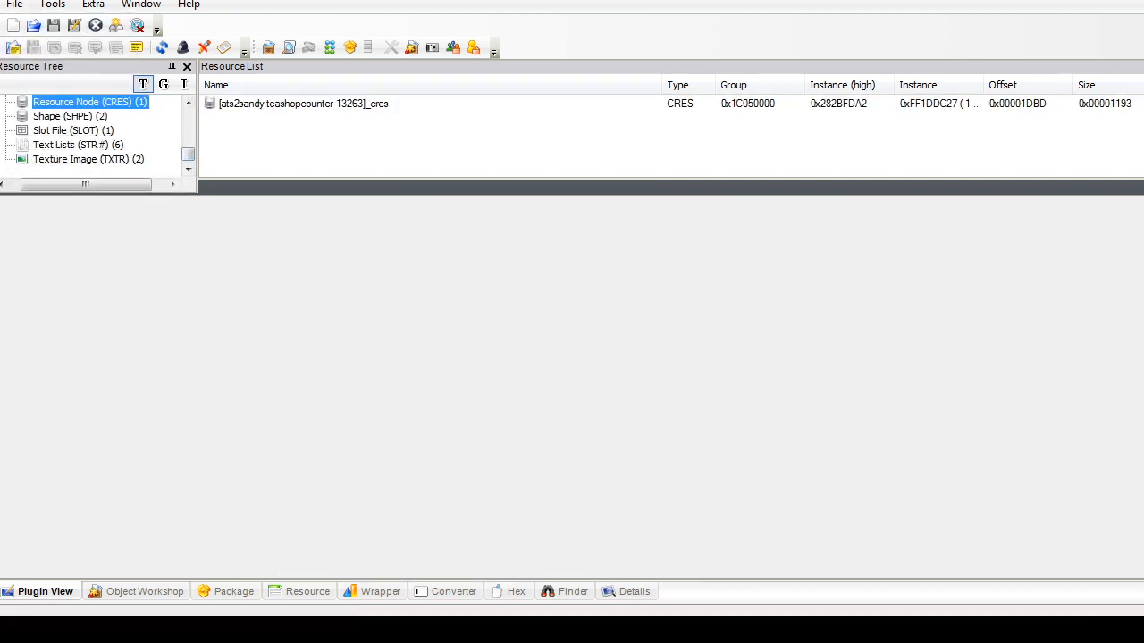
{"action": "left_click", "coordinate": [15, 5]}
{"action": "left_click", "coordinate": [41, 101]}
Step: Open atssandy_obj_teashop_endtable_001.package and check the block list and object graph node of its Geometric Node
{"action": "left_click", "coordinate": [14, 4]}
{"action": "left_click", "coordinate": [44, 41]}
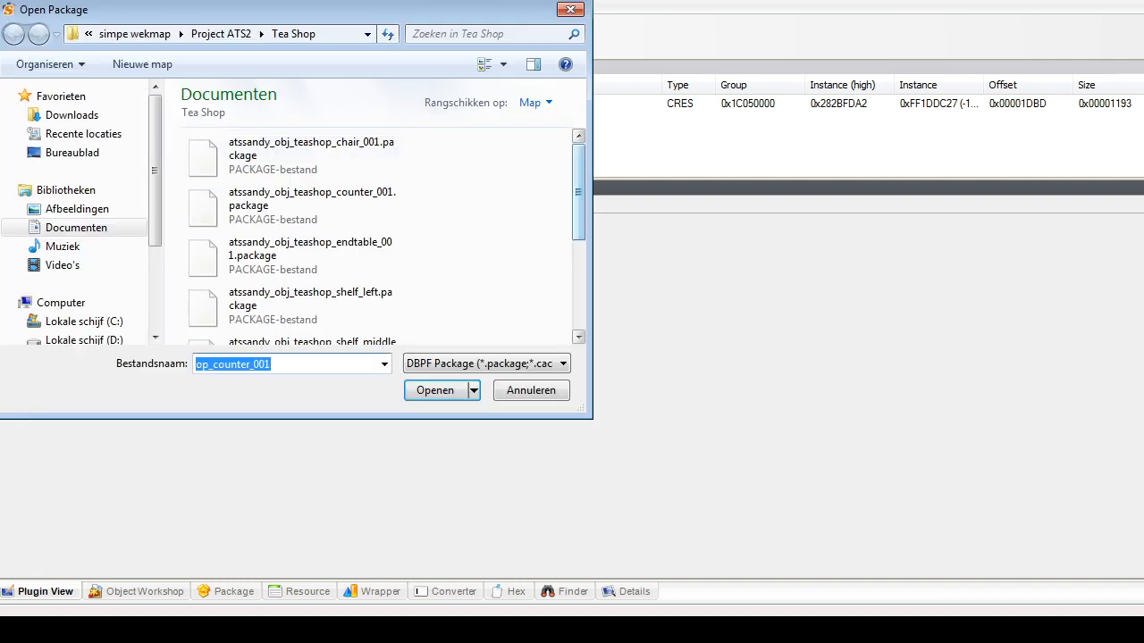
{"action": "scroll", "coordinate": [375, 237], "scroll_direction": "down", "scroll_amount": 1}
{"action": "double_click", "coordinate": [286, 210]}
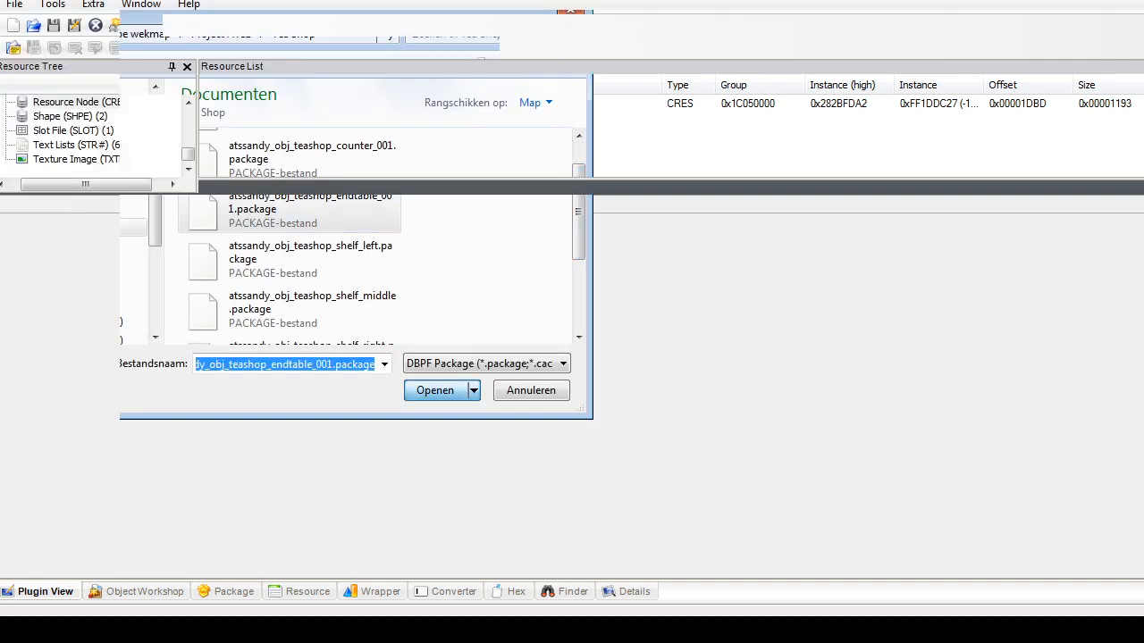
{"action": "scroll", "coordinate": [89, 134], "scroll_direction": "up", "scroll_amount": 3}
{"action": "left_click", "coordinate": [105, 159]}
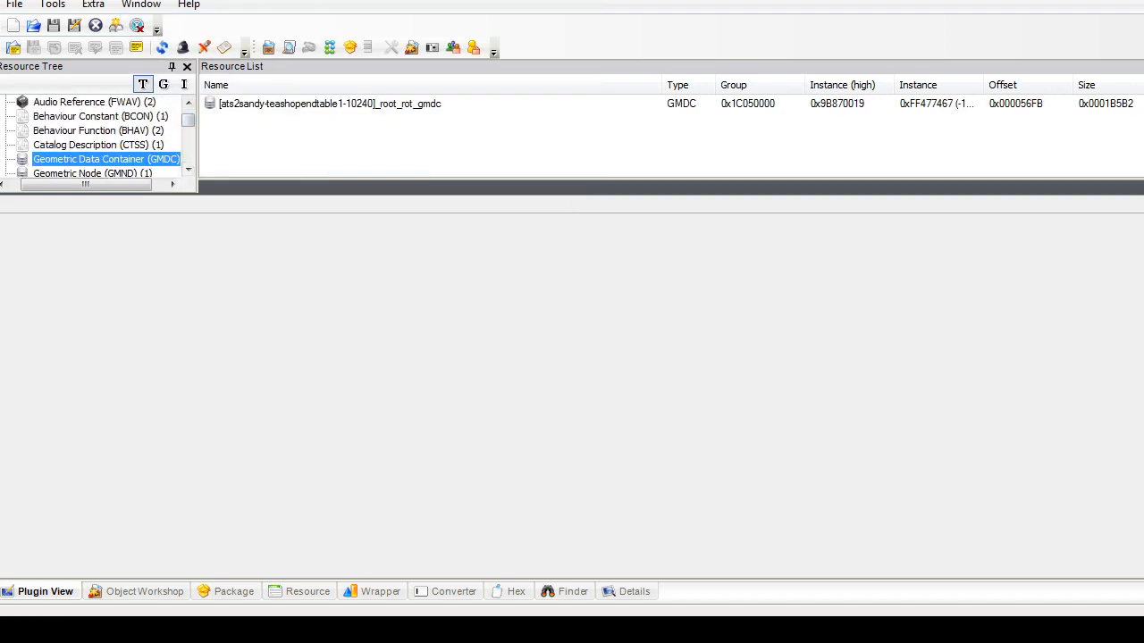
{"action": "left_click", "coordinate": [92, 173]}
{"action": "left_click", "coordinate": [329, 103]}
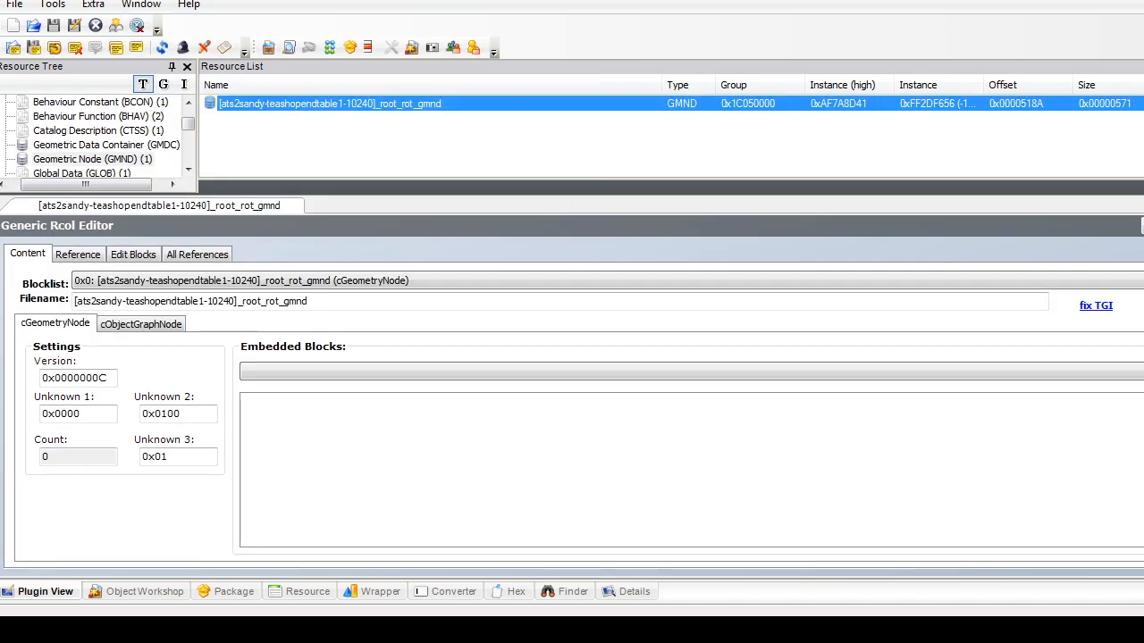
{"action": "left_click", "coordinate": [608, 280]}
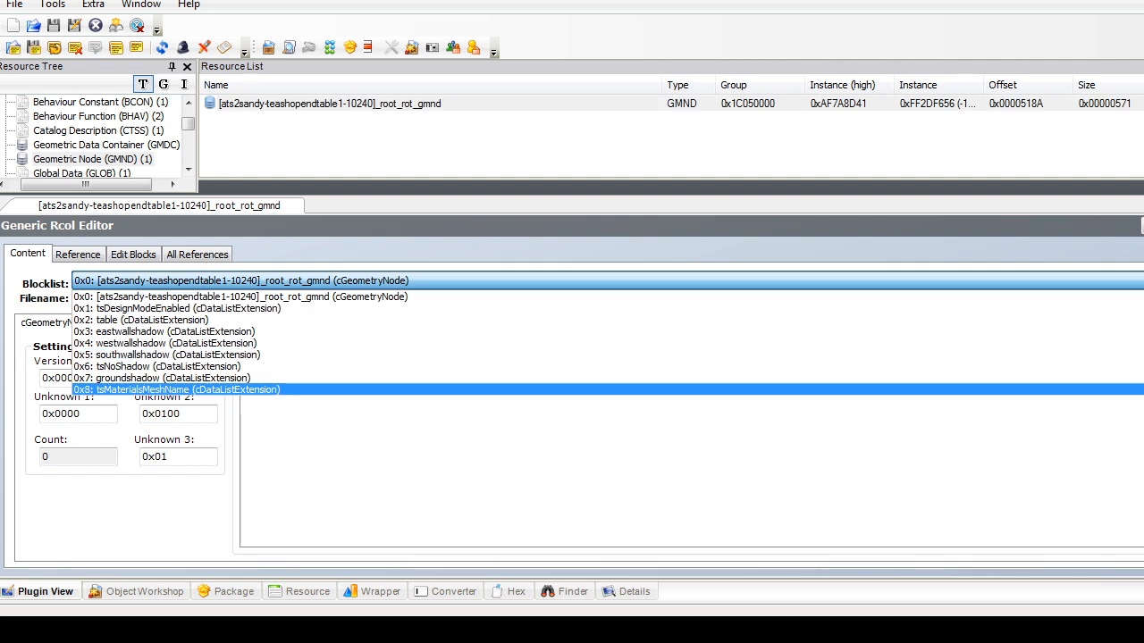
{"action": "left_click", "coordinate": [268, 292]}
{"action": "left_click", "coordinate": [141, 324]}
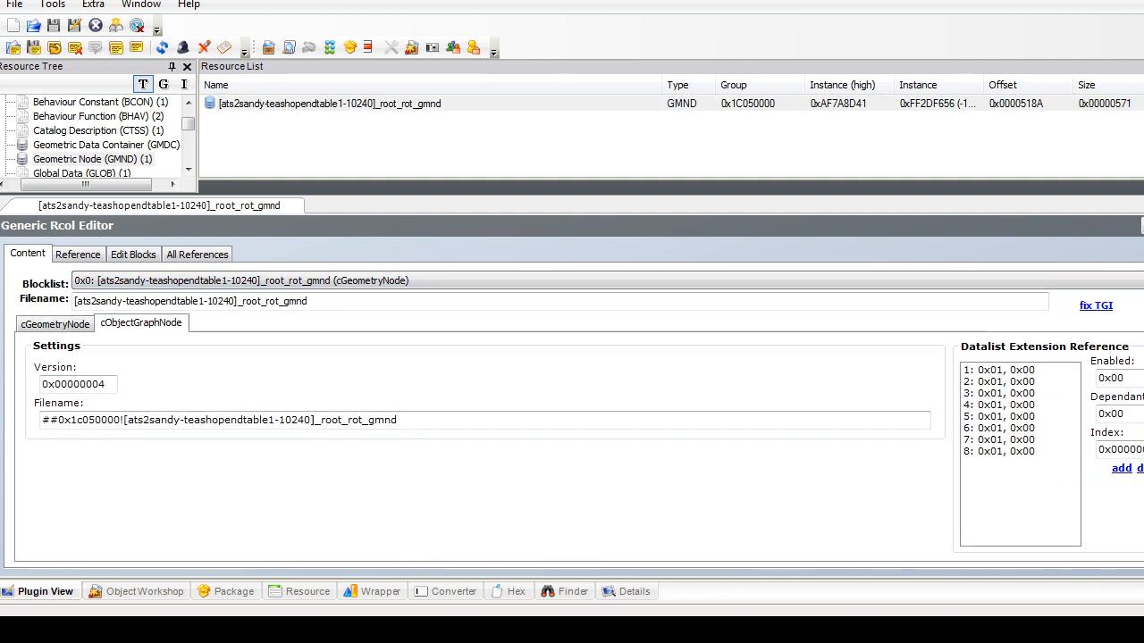
Step: Check the model names in the end table's Geometric Data Container
{"action": "left_click", "coordinate": [105, 145]}
{"action": "left_click", "coordinate": [330, 104]}
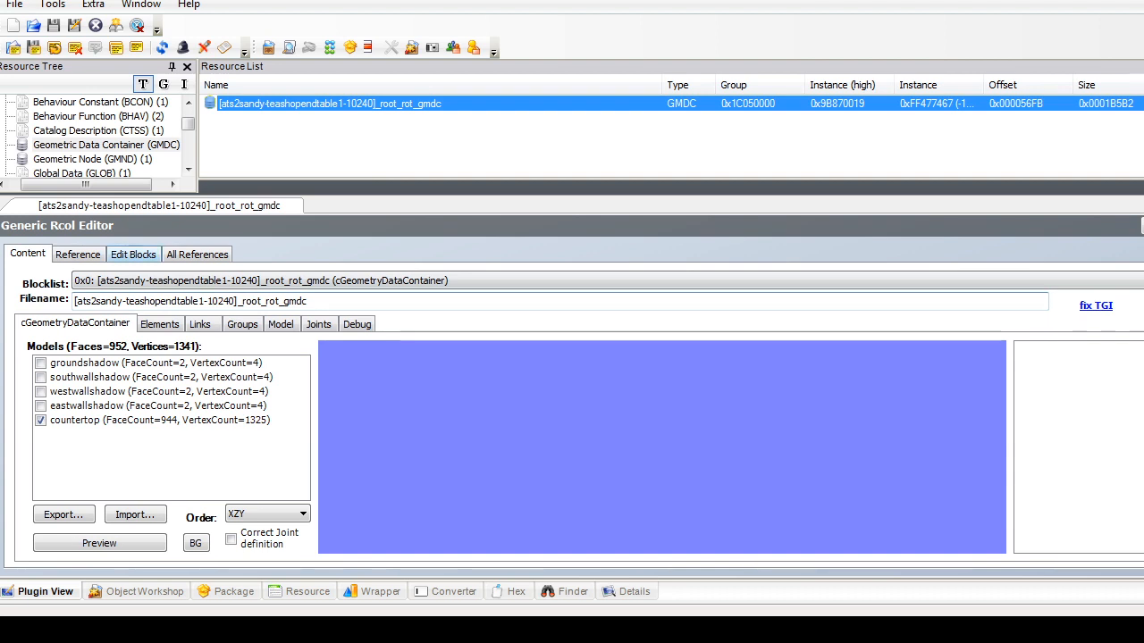
{"action": "scroll", "coordinate": [98, 134], "scroll_direction": "down", "scroll_amount": 1}
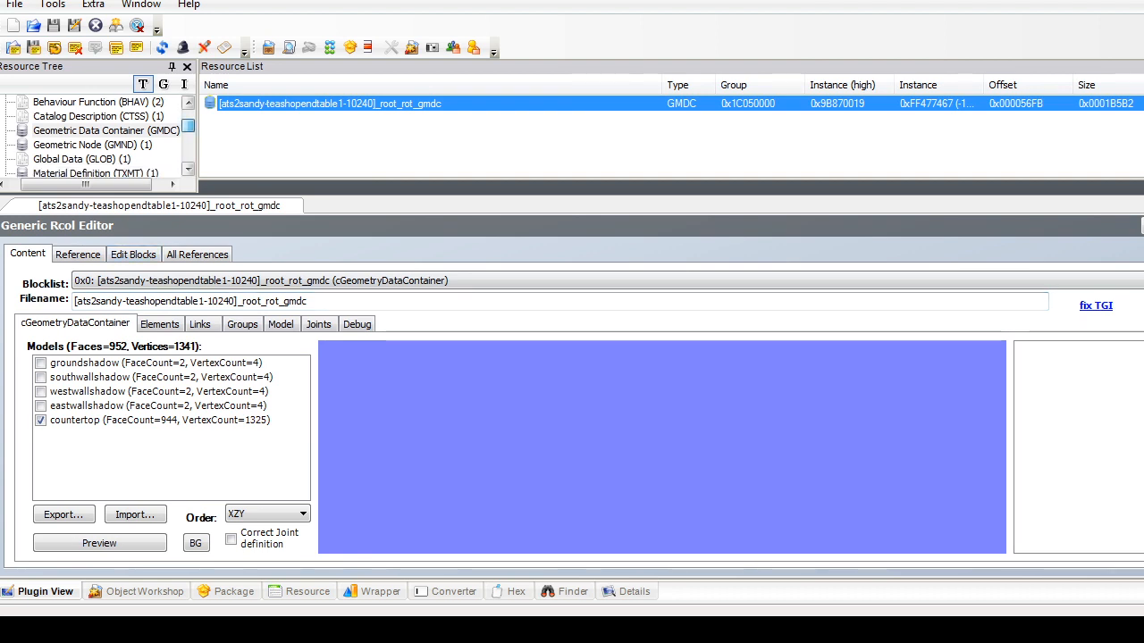
Step: Open atssandy_obj_teashop_shelf_left.package and check the model names in its Geometric Data Container
{"action": "left_click", "coordinate": [14, 5]}
{"action": "left_click", "coordinate": [41, 41]}
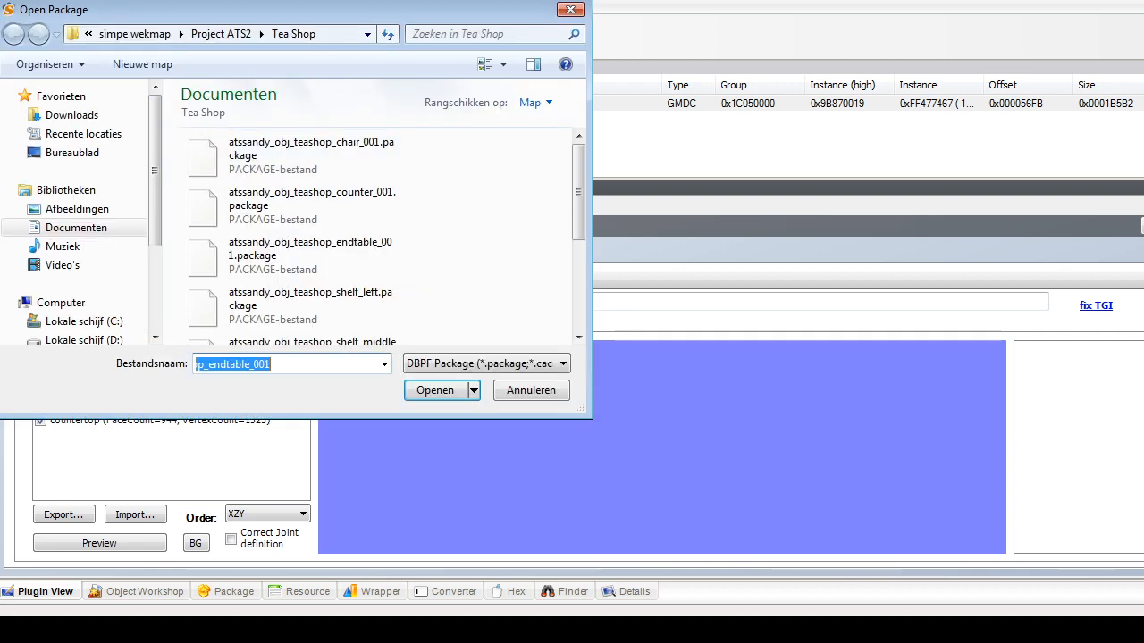
{"action": "double_click", "coordinate": [310, 306]}
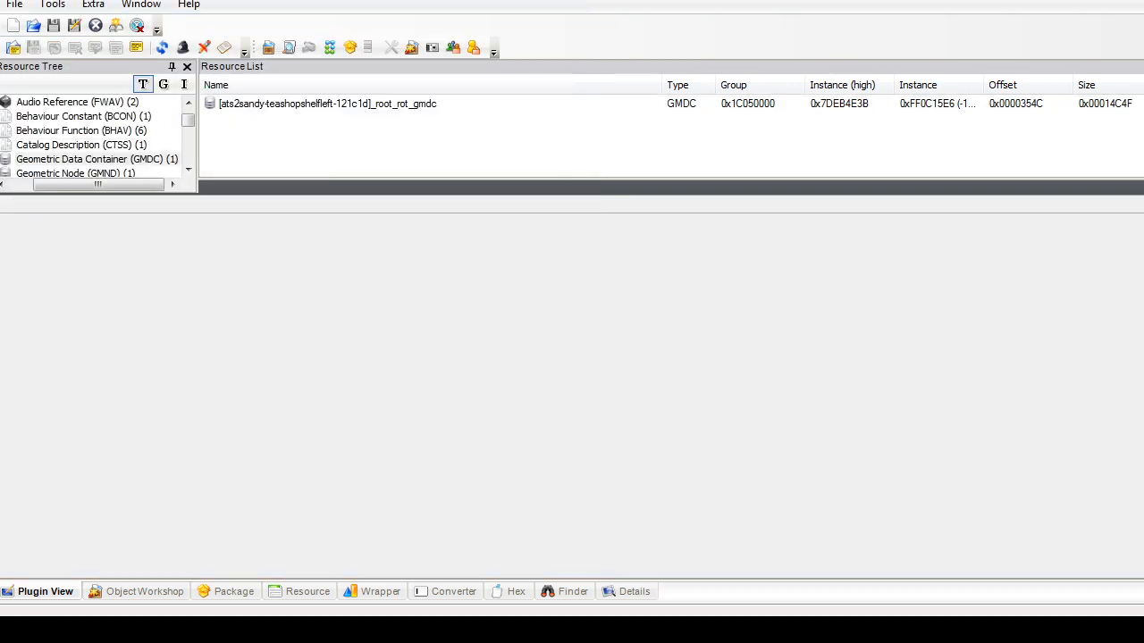
{"action": "left_click", "coordinate": [327, 104]}
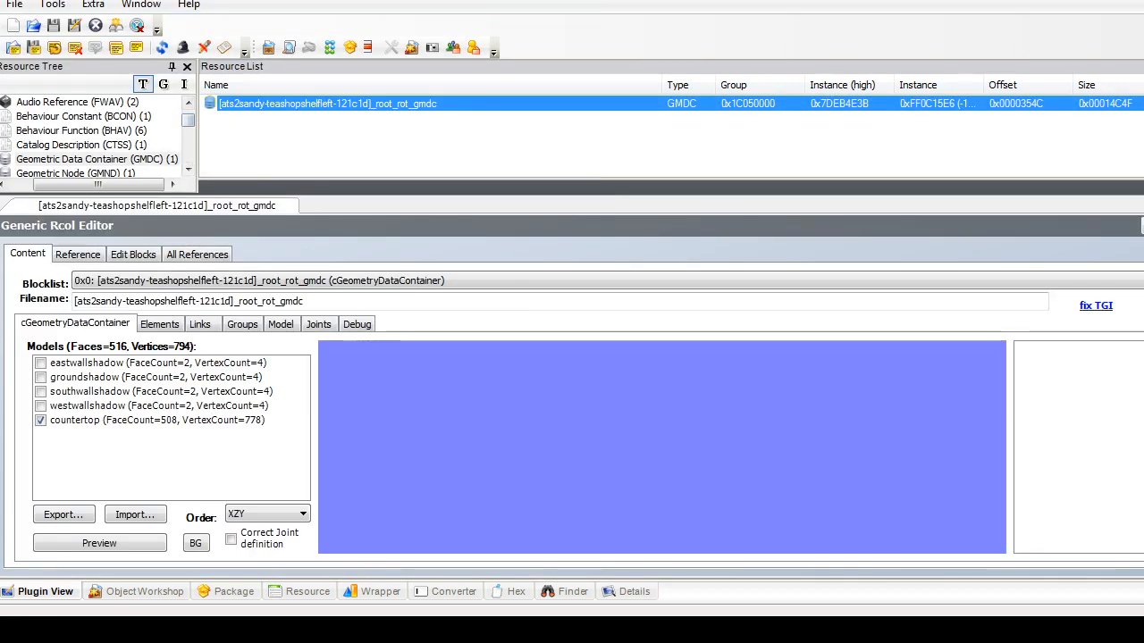
Step: Replace the left shelf package with the recently used counter package, and clear the workspace with a new empty package
{"action": "left_click", "coordinate": [14, 5]}
{"action": "left_click", "coordinate": [46, 160]}
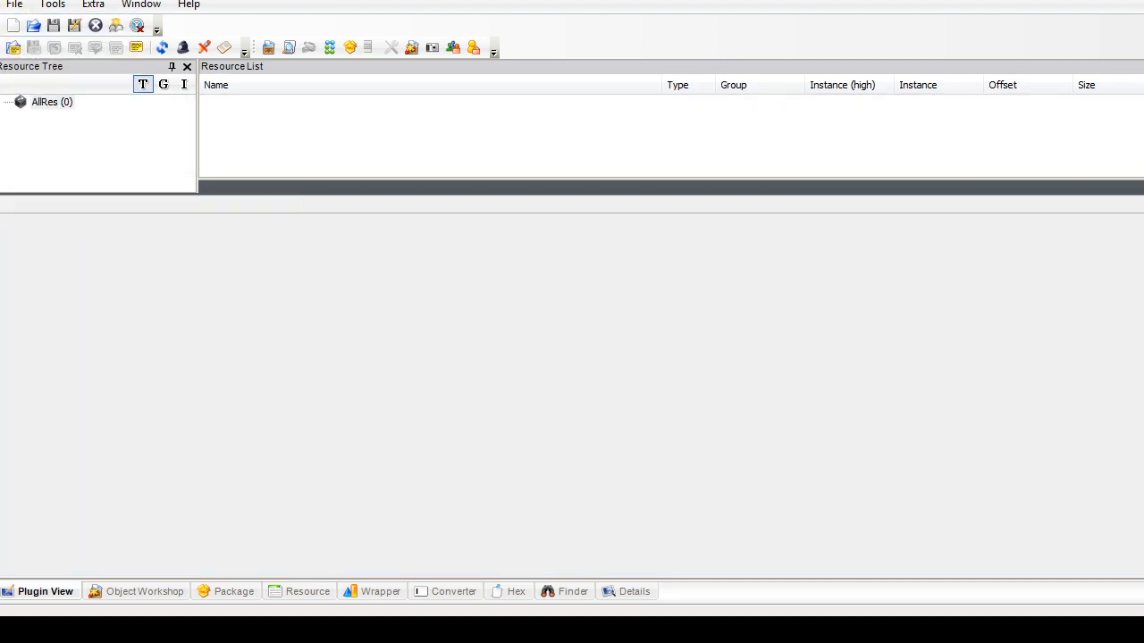
{"action": "left_click", "coordinate": [15, 5]}
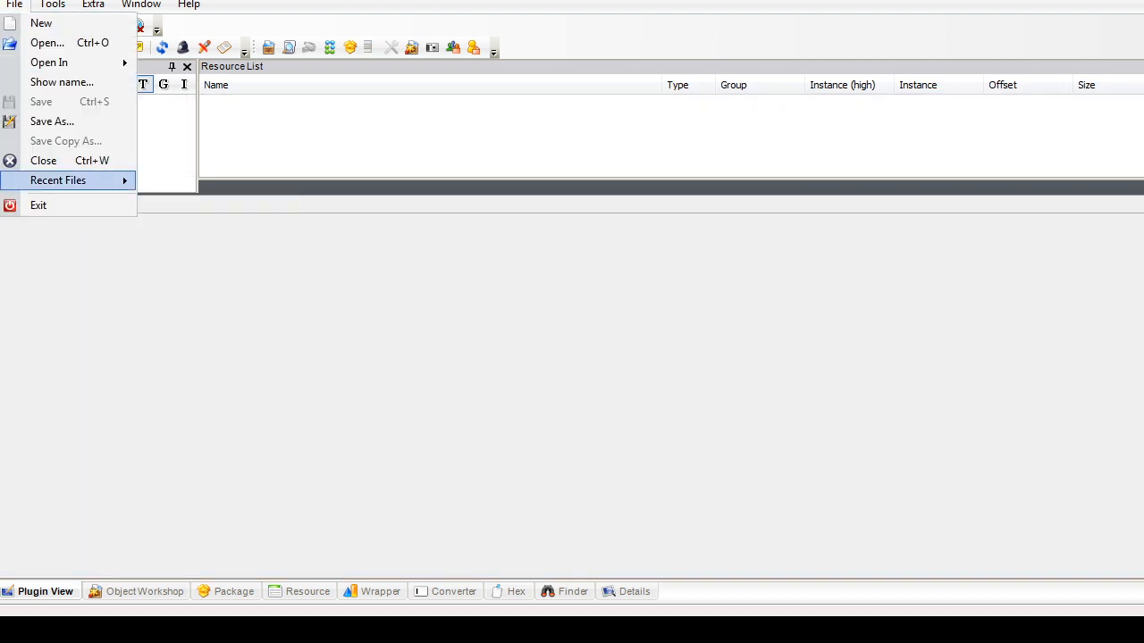
{"action": "mouse_move", "coordinate": [59, 181]}
{"action": "left_click", "coordinate": [368, 221]}
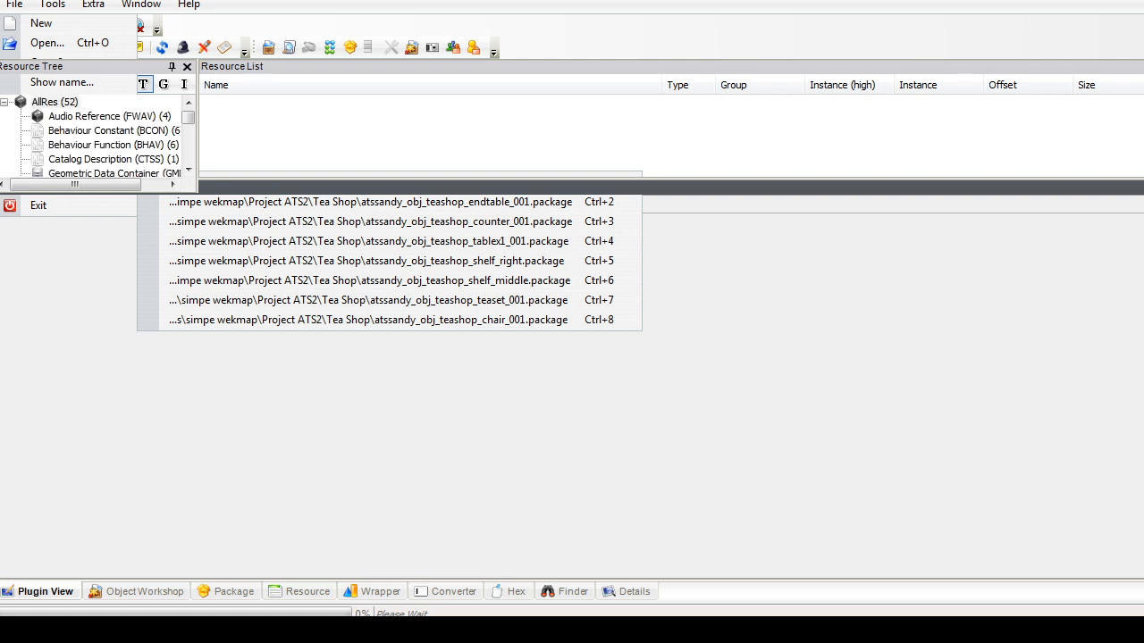
{"action": "left_click_drag", "start_coordinate": [187, 155], "coordinate": [188, 115]}
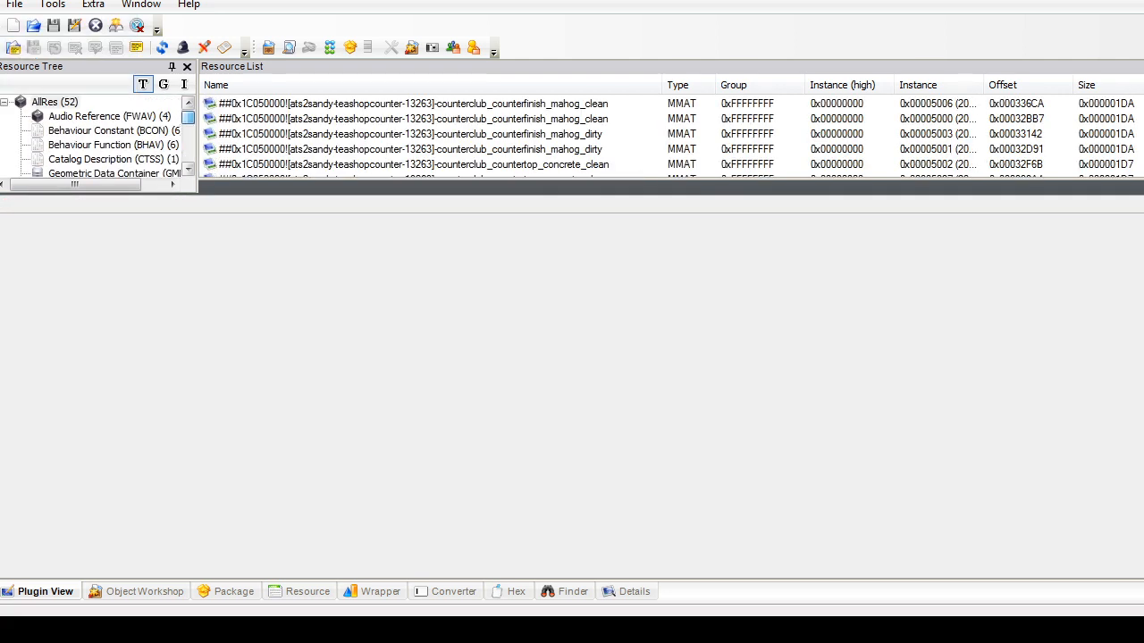
{"action": "left_click", "coordinate": [14, 4]}
{"action": "left_click", "coordinate": [41, 23]}
Step: Switch to the file explorer and look through the package files in the Tea Shop folder of Project ATS2
{"action": "key", "text": "alt+Tab"}
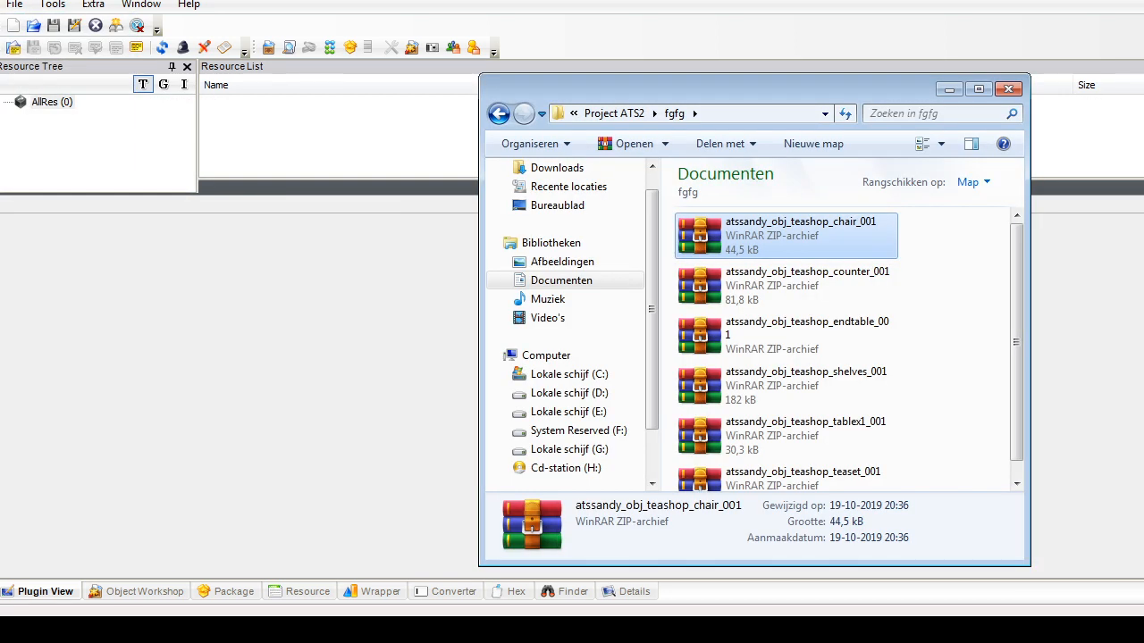
{"action": "left_click", "coordinate": [498, 114]}
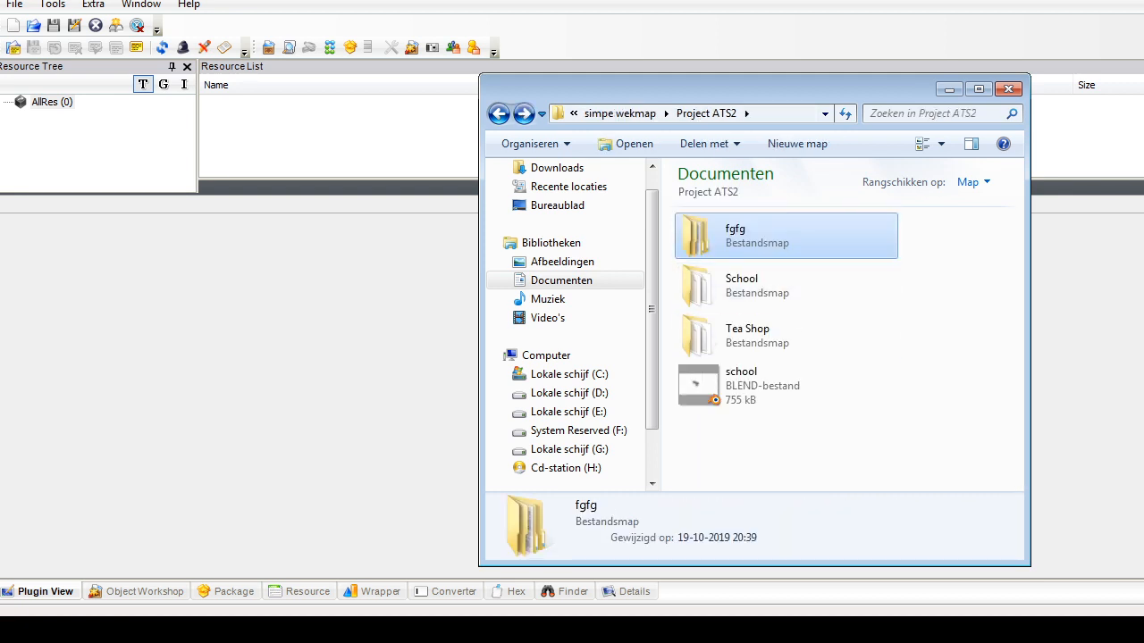
{"action": "double_click", "coordinate": [750, 335]}
{"action": "scroll", "coordinate": [885, 268], "scroll_direction": "down", "scroll_amount": 5}
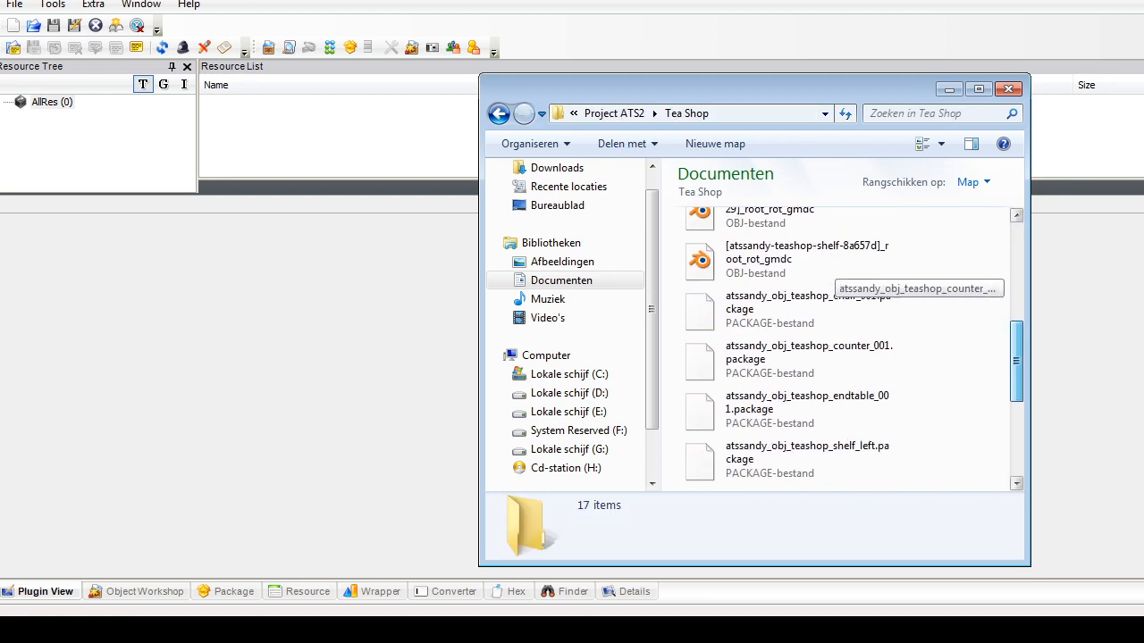
{"action": "left_click_drag", "start_coordinate": [917, 273], "coordinate": [945, 429]}
{"action": "scroll", "coordinate": [826, 442], "scroll_direction": "up", "scroll_amount": 3}
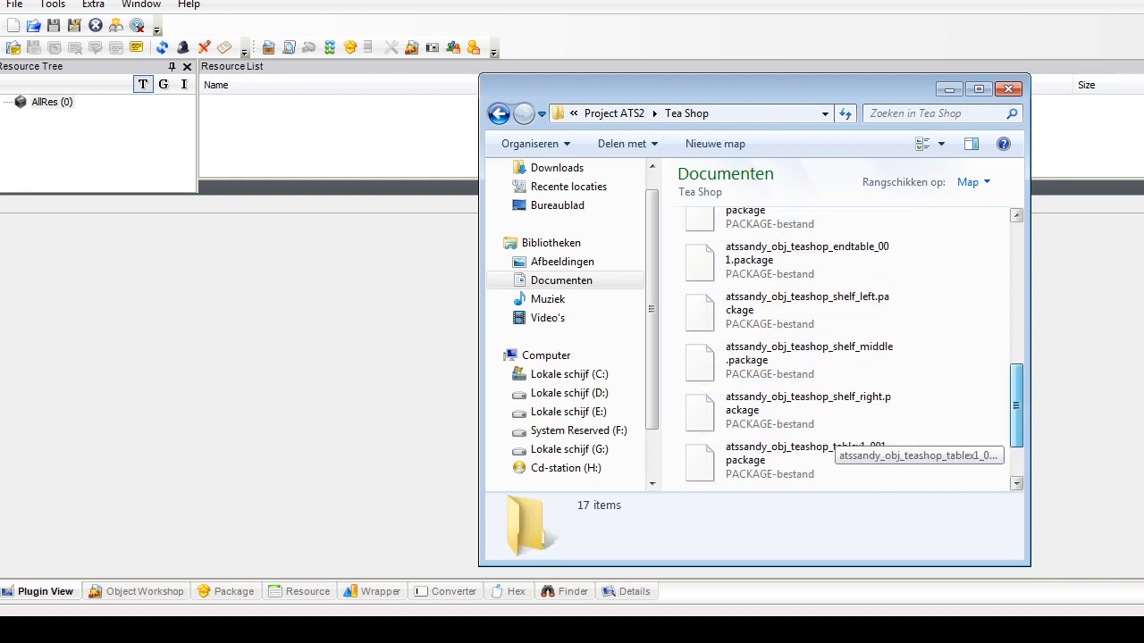
{"action": "scroll", "coordinate": [826, 442], "scroll_direction": "down", "scroll_amount": 3}
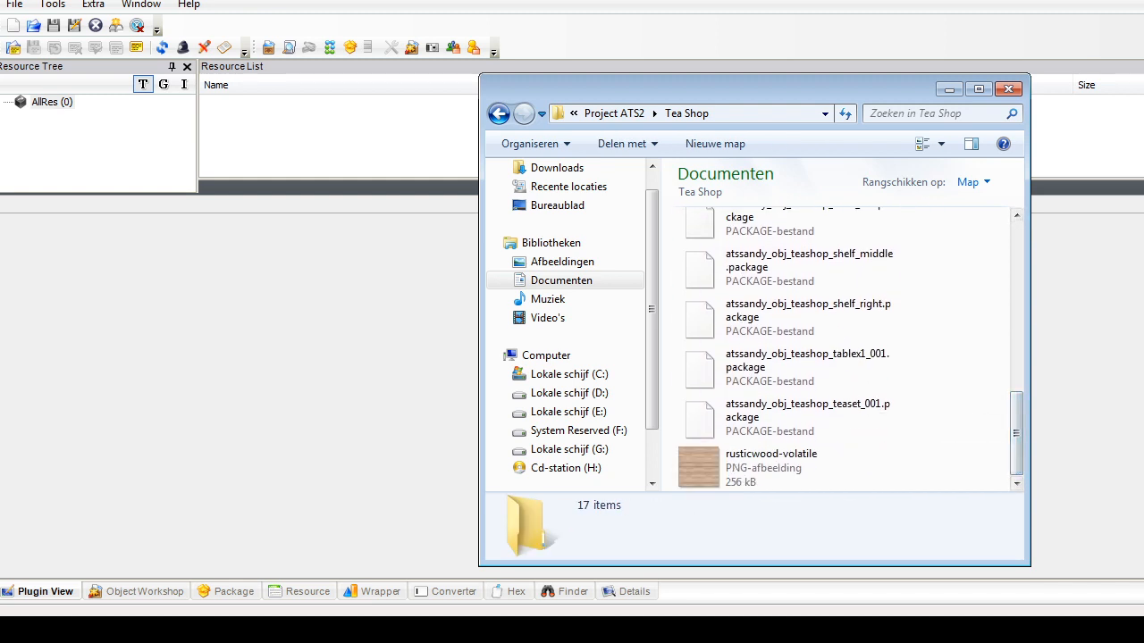
{"action": "scroll", "coordinate": [827, 456], "scroll_direction": "up", "scroll_amount": 4}
{"action": "left_click_drag", "start_coordinate": [1015, 337], "coordinate": [1024, 352]}
{"action": "left_click", "coordinate": [804, 337]}
{"action": "left_click", "coordinate": [951, 349]}
{"action": "scroll", "coordinate": [805, 375], "scroll_direction": "down", "scroll_amount": 5}
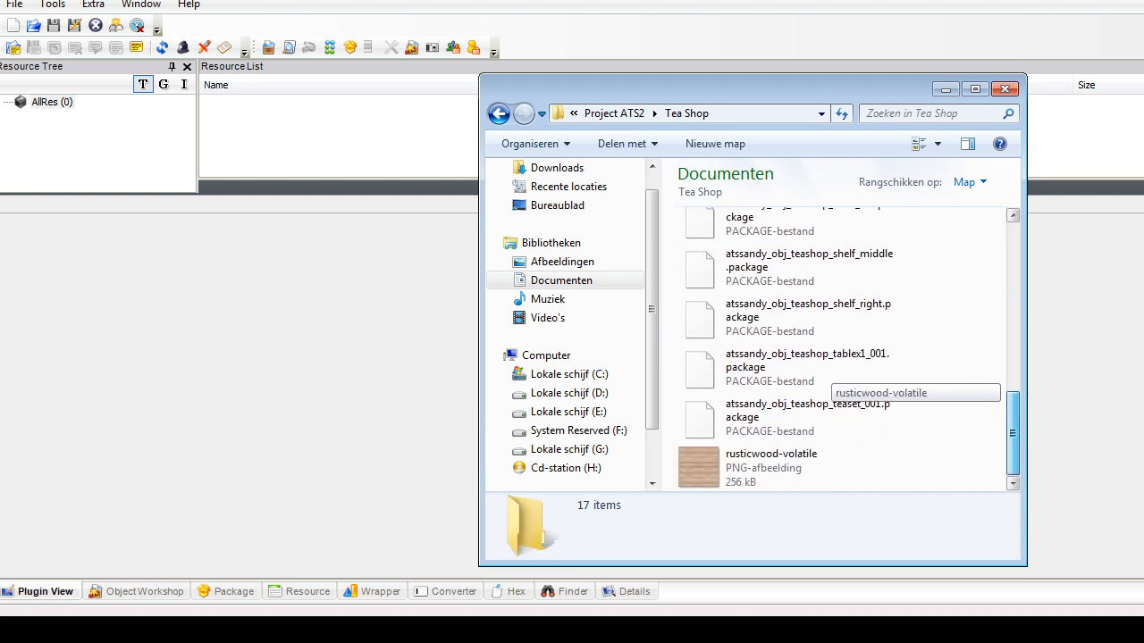
{"action": "scroll", "coordinate": [804, 375], "scroll_direction": "up", "scroll_amount": 2}
{"action": "scroll", "coordinate": [804, 375], "scroll_direction": "down", "scroll_amount": 2}
{"action": "left_click", "coordinate": [393, 277]}
Step: Open atssandy_obj_teashop_chair_001.package and inspect the main part entry of its Shape resource
{"action": "left_click", "coordinate": [14, 6]}
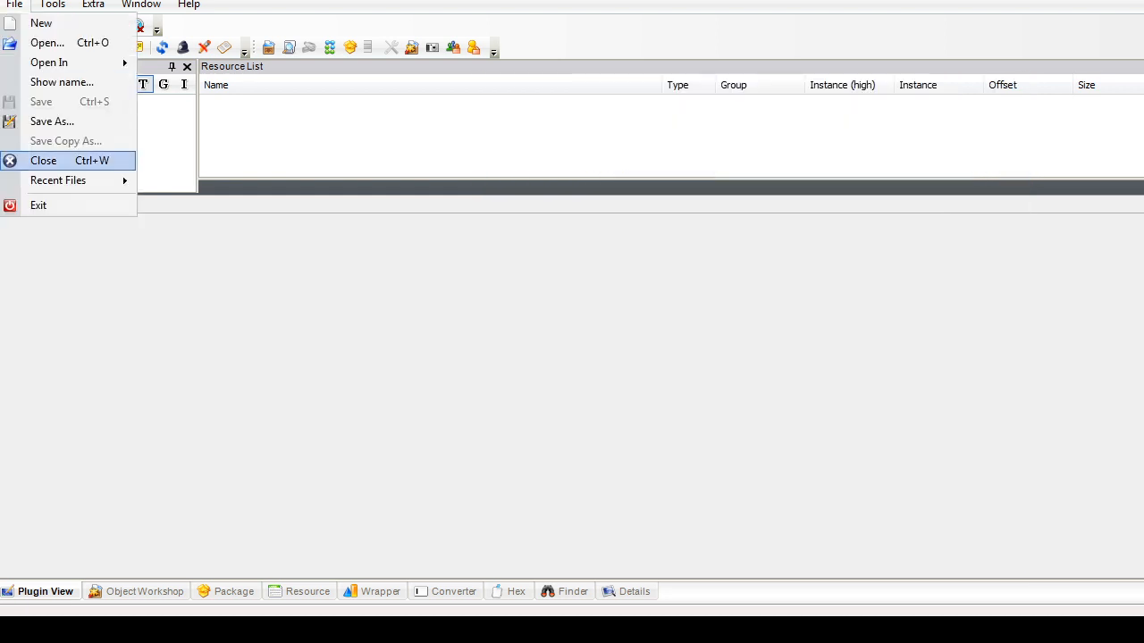
{"action": "left_click", "coordinate": [48, 42]}
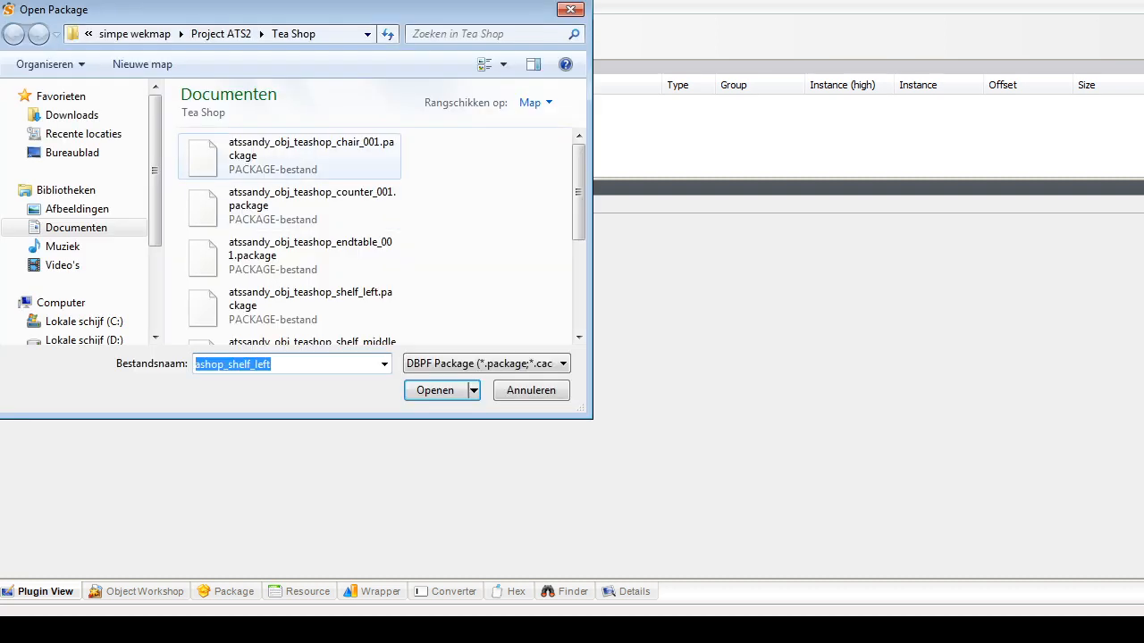
{"action": "left_click", "coordinate": [303, 155]}
{"action": "left_click", "coordinate": [435, 390]}
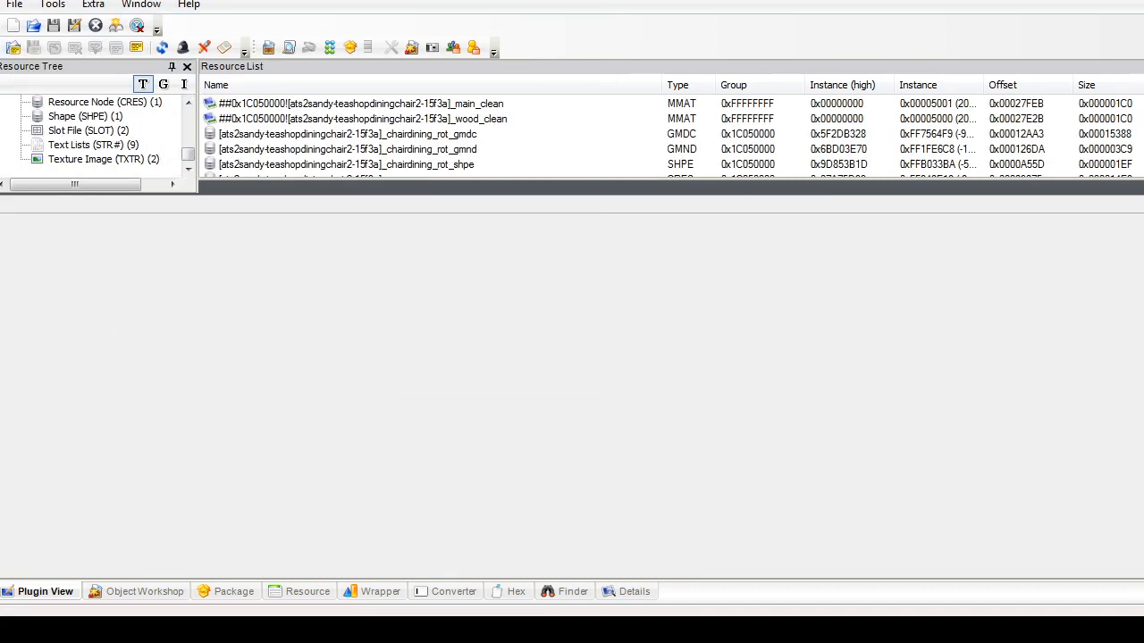
{"action": "left_click", "coordinate": [345, 104]}
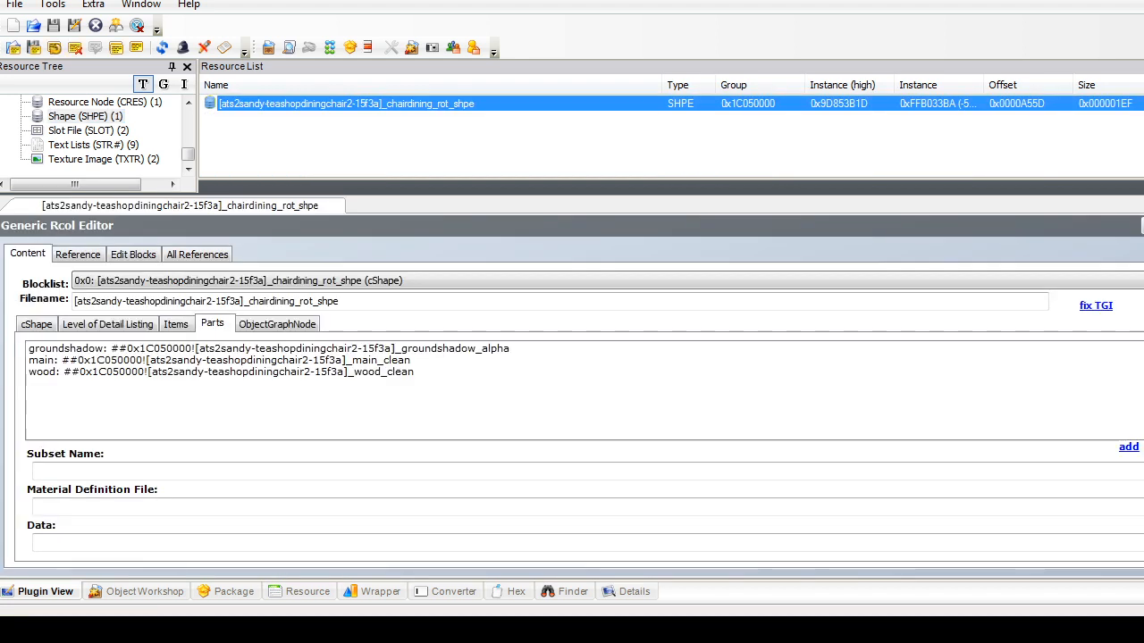
{"action": "left_click", "coordinate": [219, 360]}
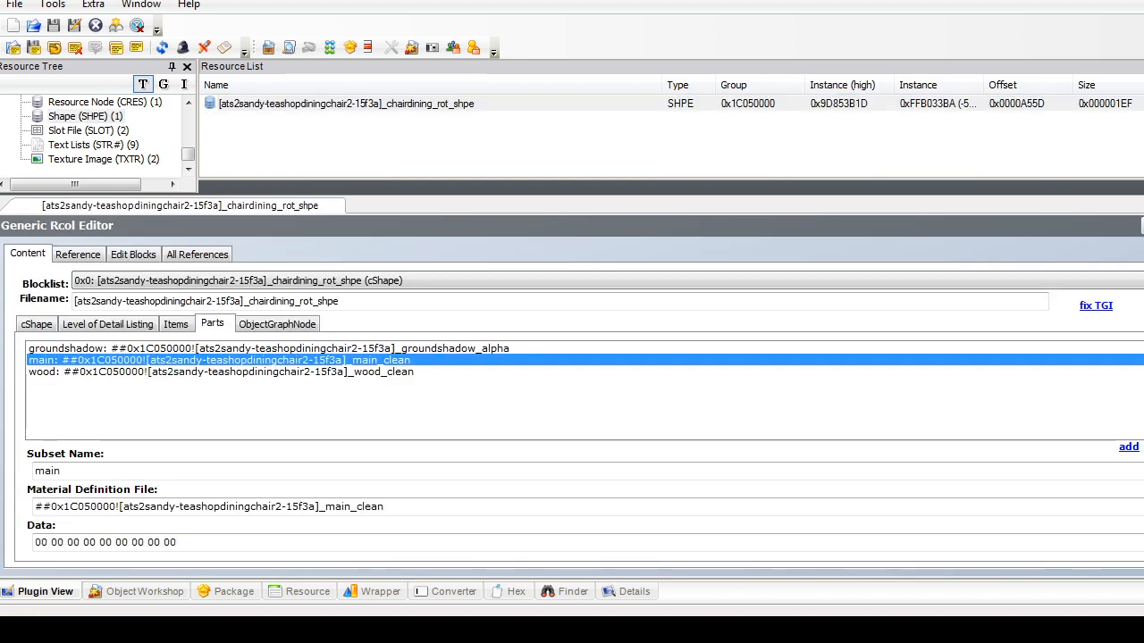
Step: Examine the chair's redwood texture, material definitions and the models in its Geometric Data Container
{"action": "left_click", "coordinate": [104, 159]}
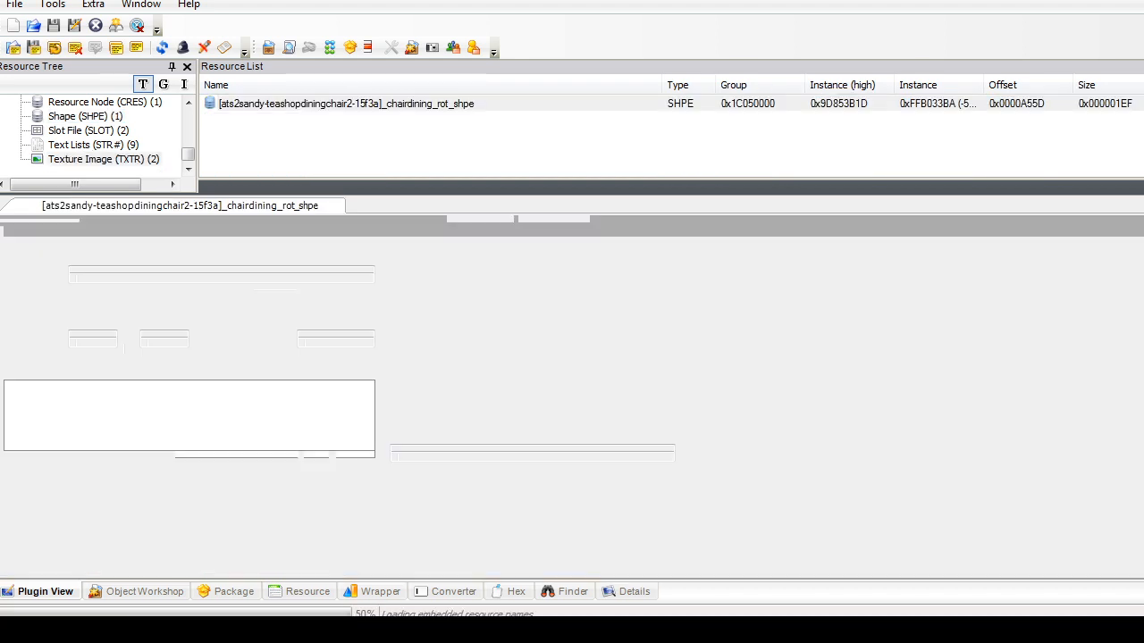
{"action": "scroll", "coordinate": [98, 134], "scroll_direction": "up", "scroll_amount": 3}
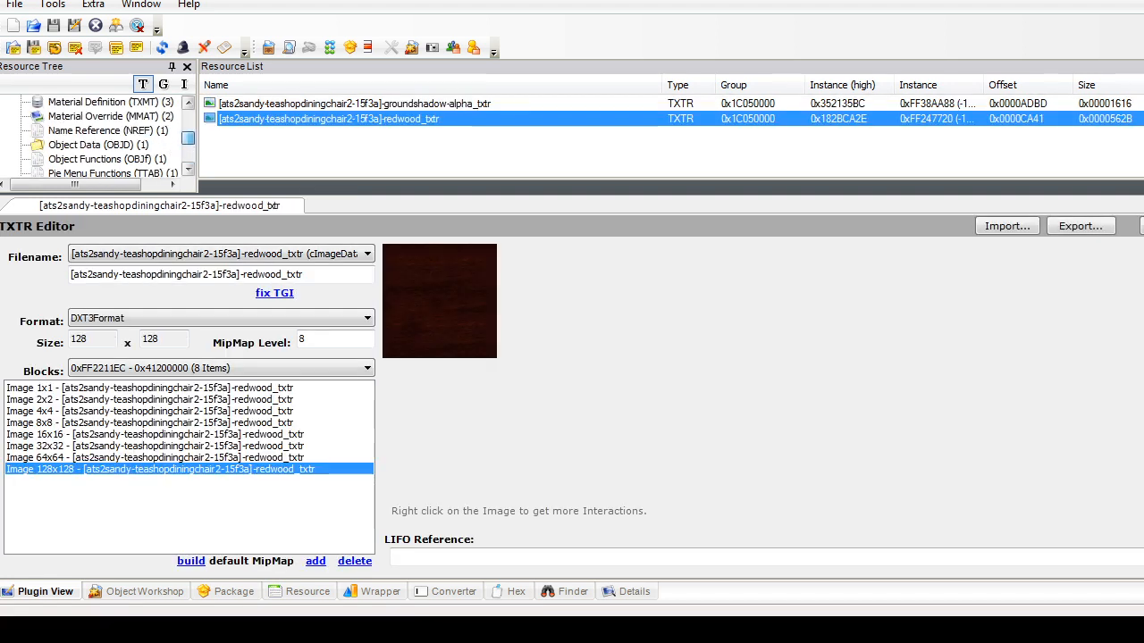
{"action": "left_click", "coordinate": [111, 116]}
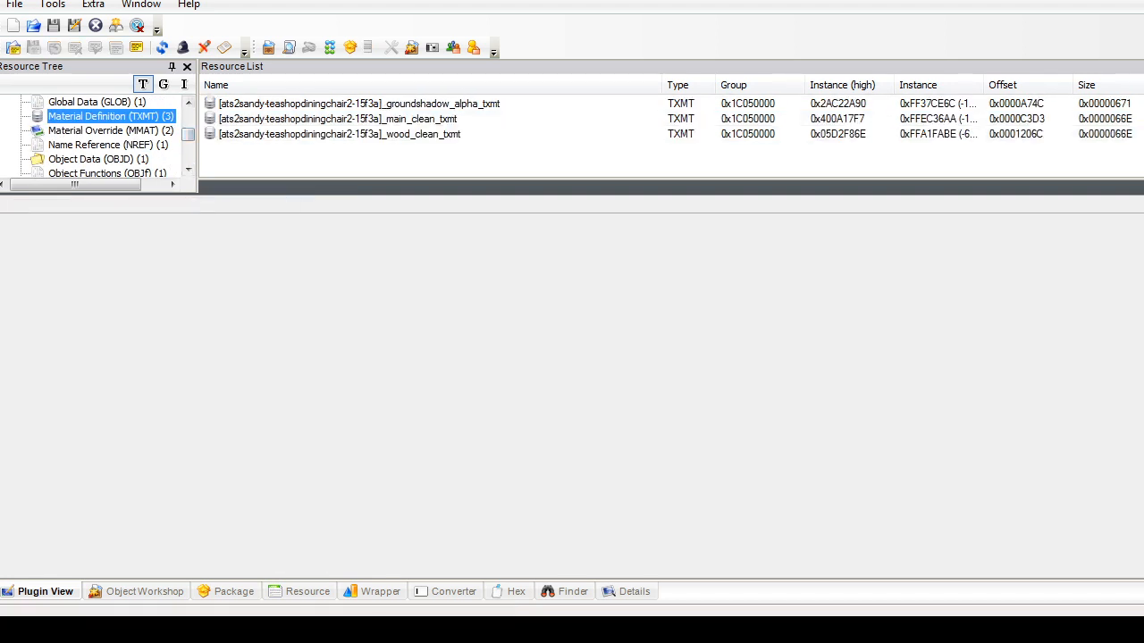
{"action": "left_click", "coordinate": [338, 119]}
{"action": "left_click_drag", "start_coordinate": [188, 134], "coordinate": [187, 124]}
{"action": "left_click", "coordinate": [114, 130]}
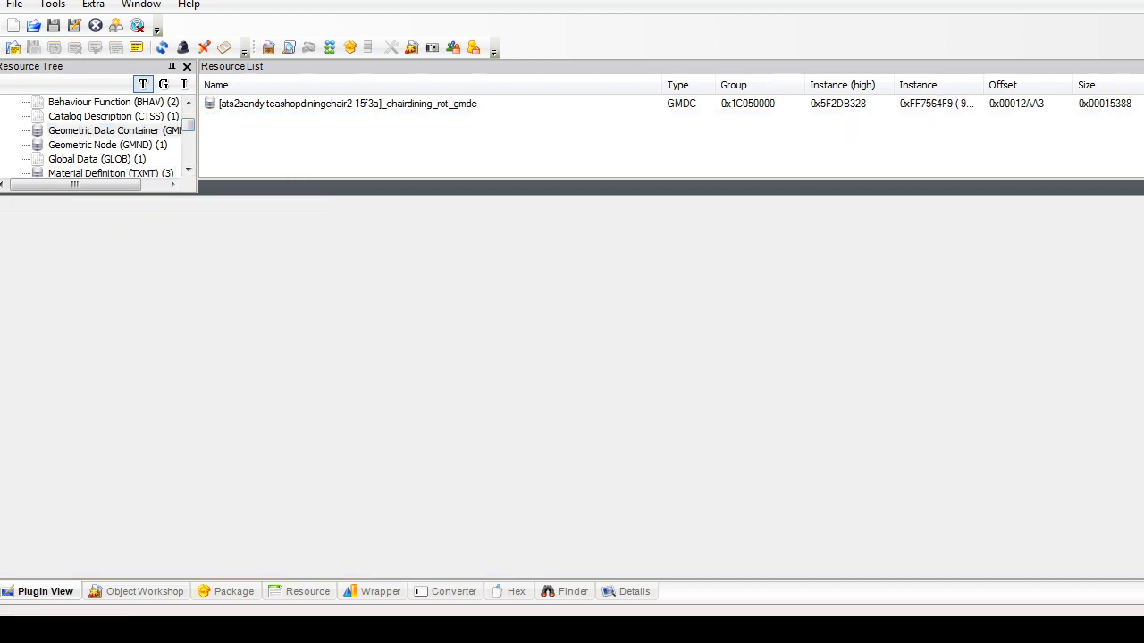
{"action": "left_click", "coordinate": [348, 104]}
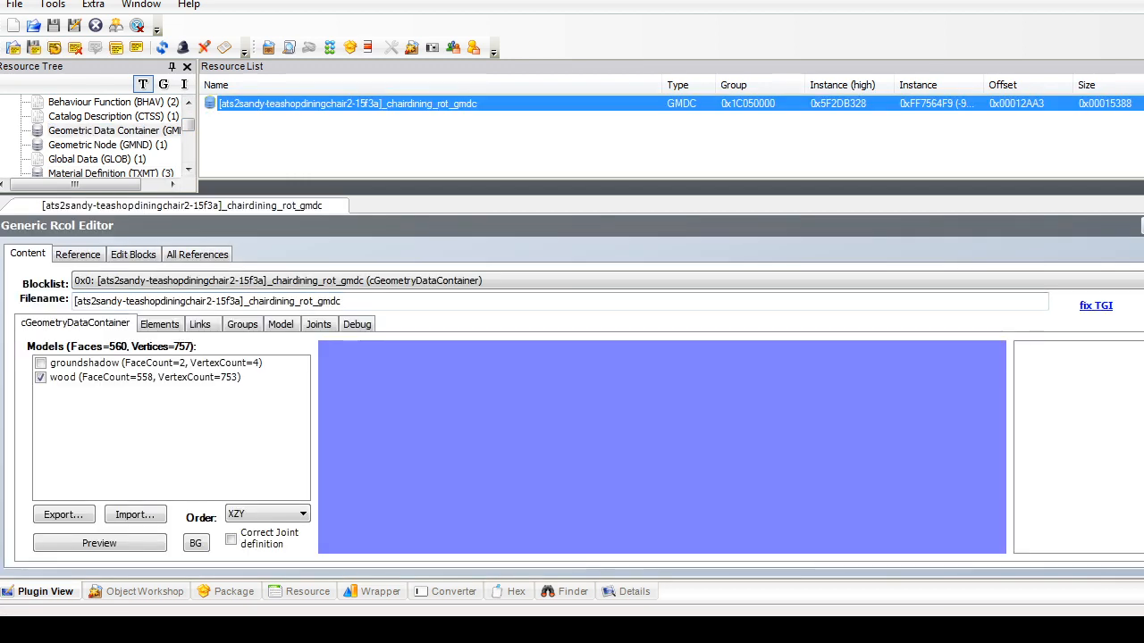
Step: Inspect the chair's main_clean material definition and delete that resource
{"action": "left_click", "coordinate": [110, 172]}
{"action": "left_click", "coordinate": [338, 118]}
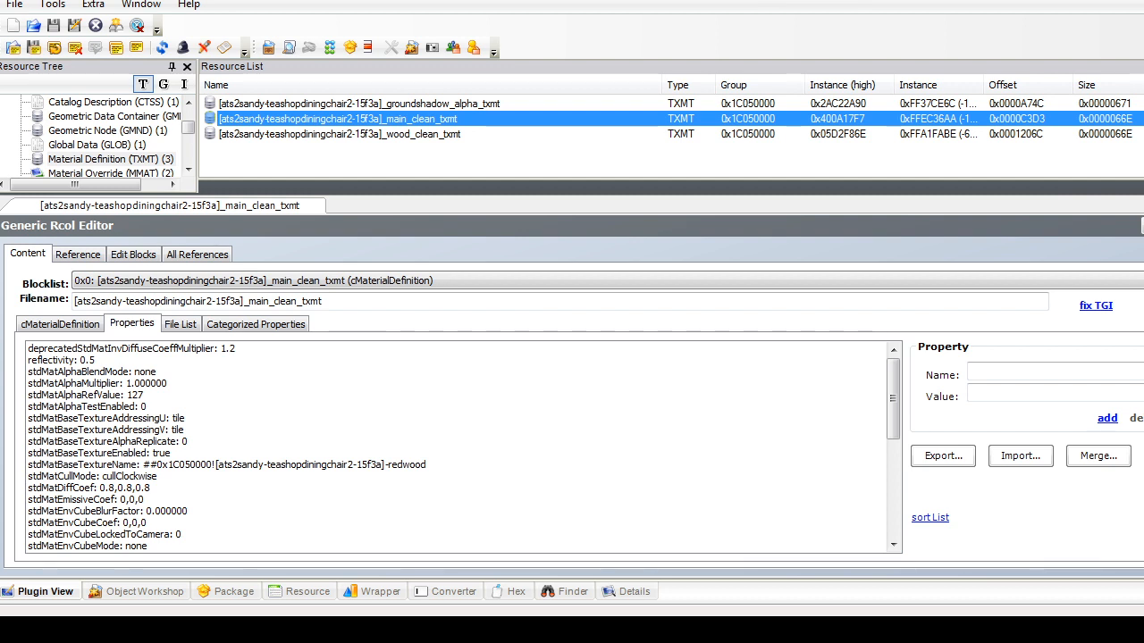
{"action": "right_click", "coordinate": [318, 117]}
{"action": "left_click", "coordinate": [331, 184]}
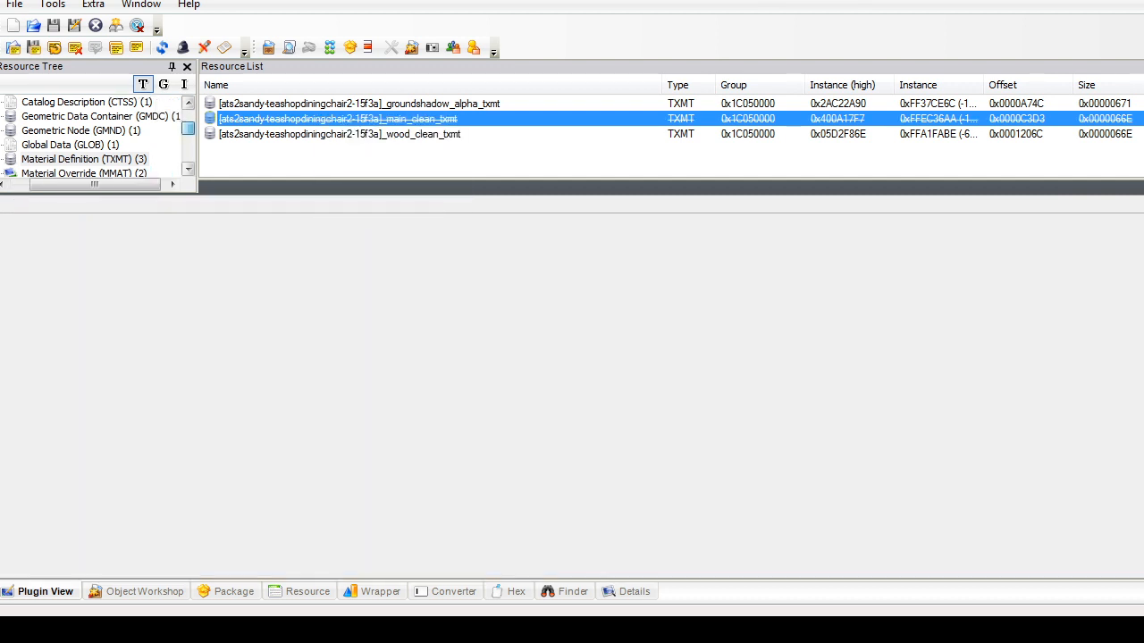
Step: Delete the main part entry from the chair's Shape resource, keep the wood part, and commit the change
{"action": "scroll", "coordinate": [90, 134], "scroll_direction": "down", "scroll_amount": 4}
{"action": "left_click", "coordinate": [77, 159]}
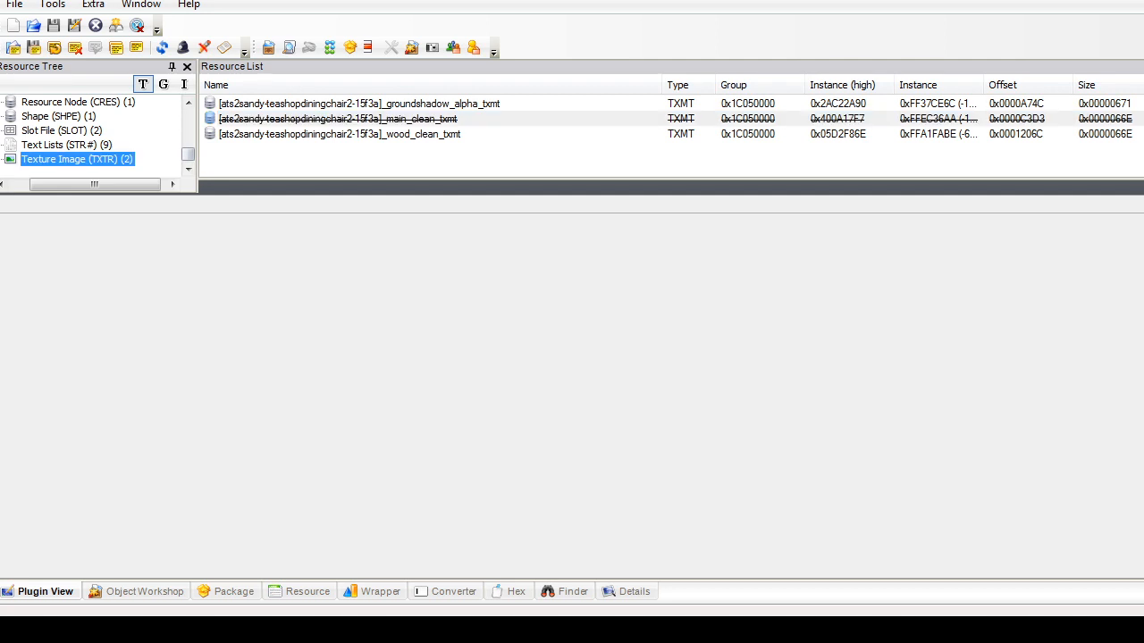
{"action": "left_click", "coordinate": [59, 116]}
{"action": "left_click", "coordinate": [346, 104]}
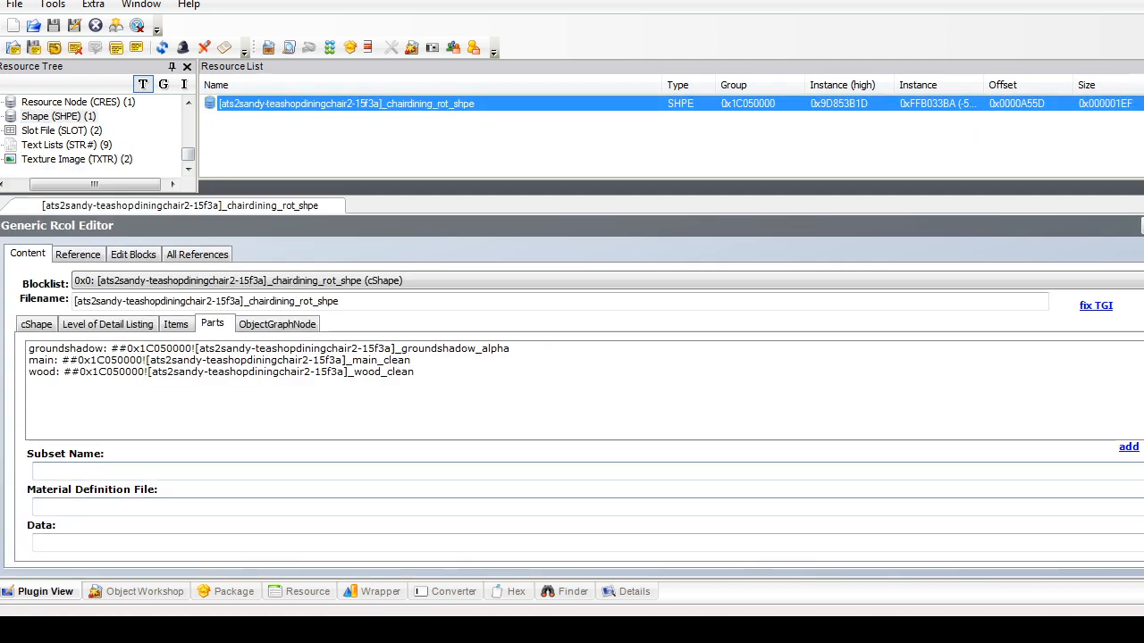
{"action": "left_click", "coordinate": [220, 360]}
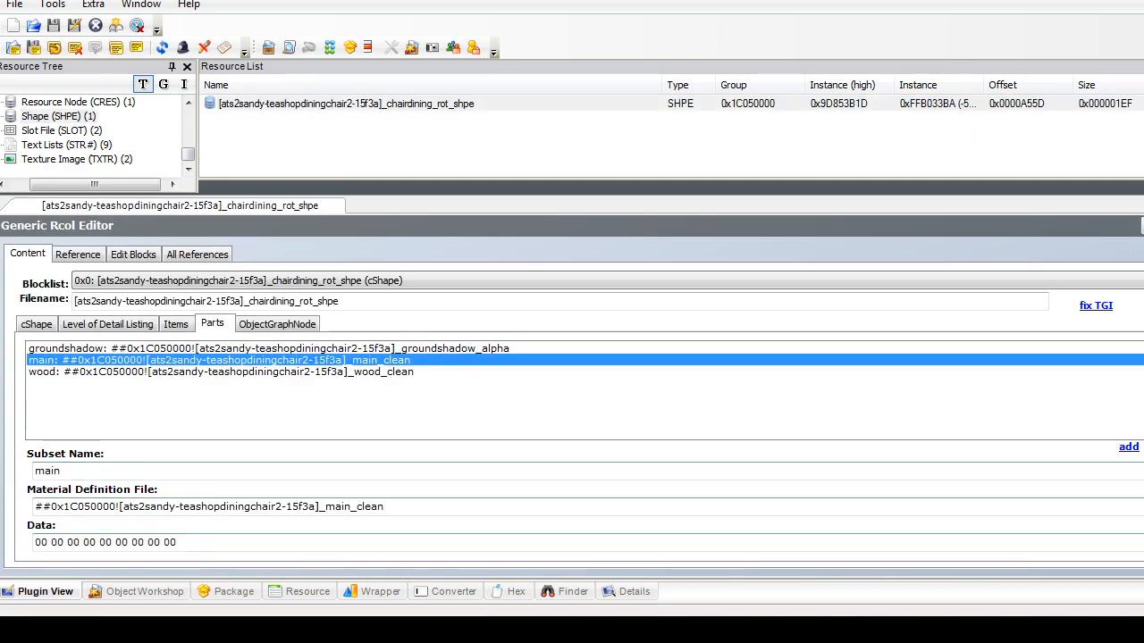
{"action": "key", "text": "Delete"}
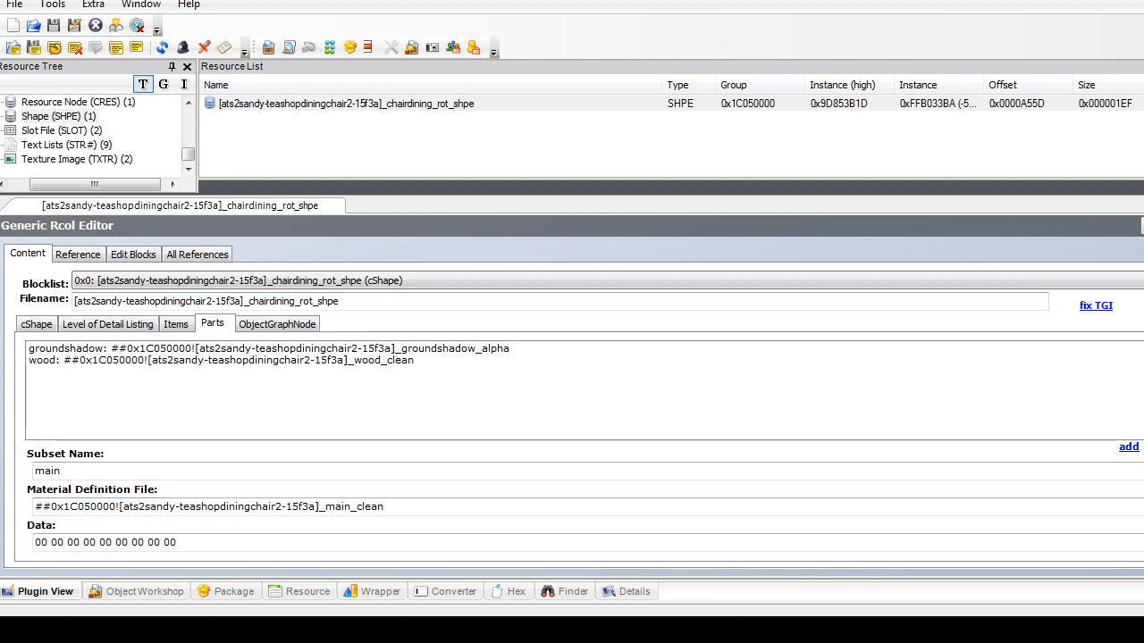
{"action": "left_click", "coordinate": [219, 360]}
{"action": "left_click_drag", "start_coordinate": [389, 506], "coordinate": [32, 507]}
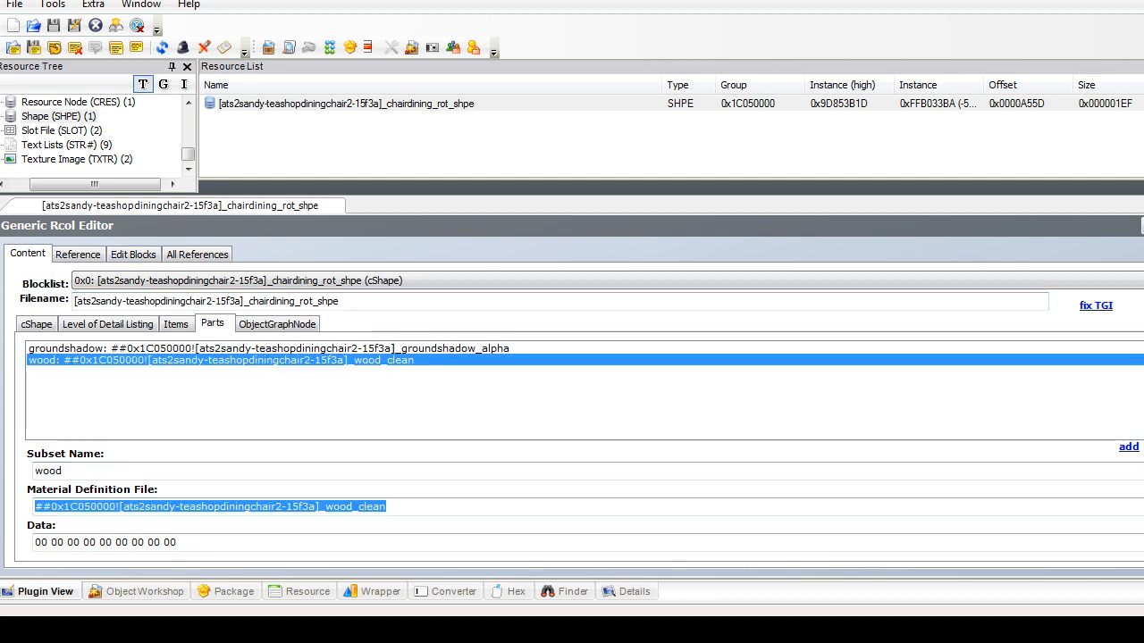
{"action": "left_click", "coordinate": [1143, 226]}
{"action": "key", "text": "Return"}
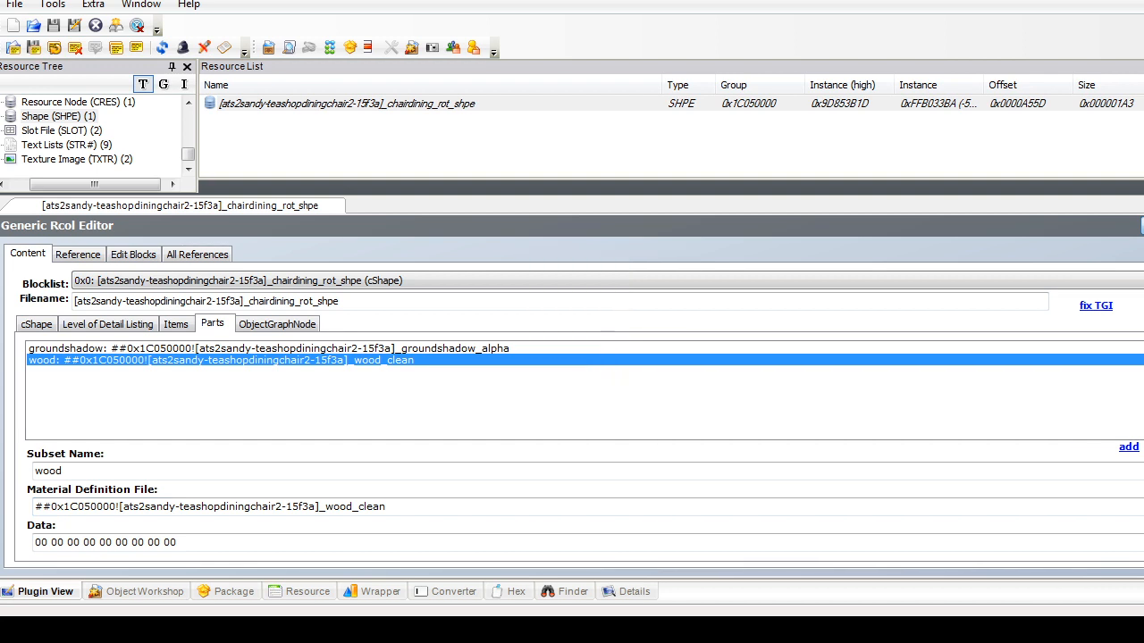
Step: Compare the properties of the chair's main_clean and wood_clean Material Override resources
{"action": "left_click_drag", "start_coordinate": [188, 153], "coordinate": [187, 134]}
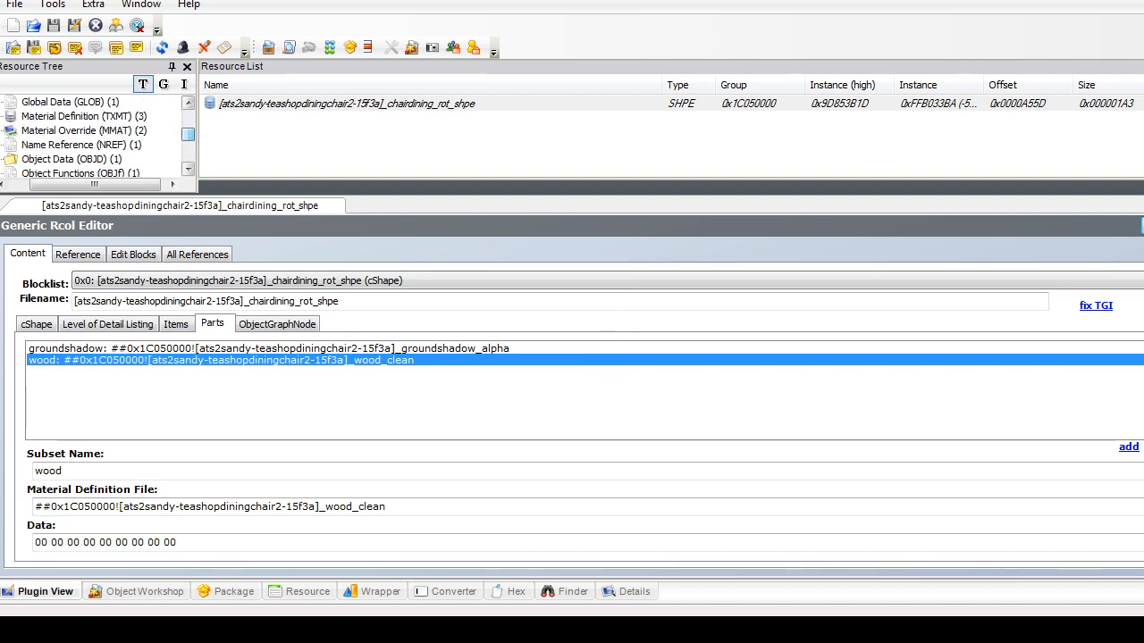
{"action": "left_click", "coordinate": [84, 130]}
{"action": "left_click", "coordinate": [363, 119]}
{"action": "left_click", "coordinate": [361, 104]}
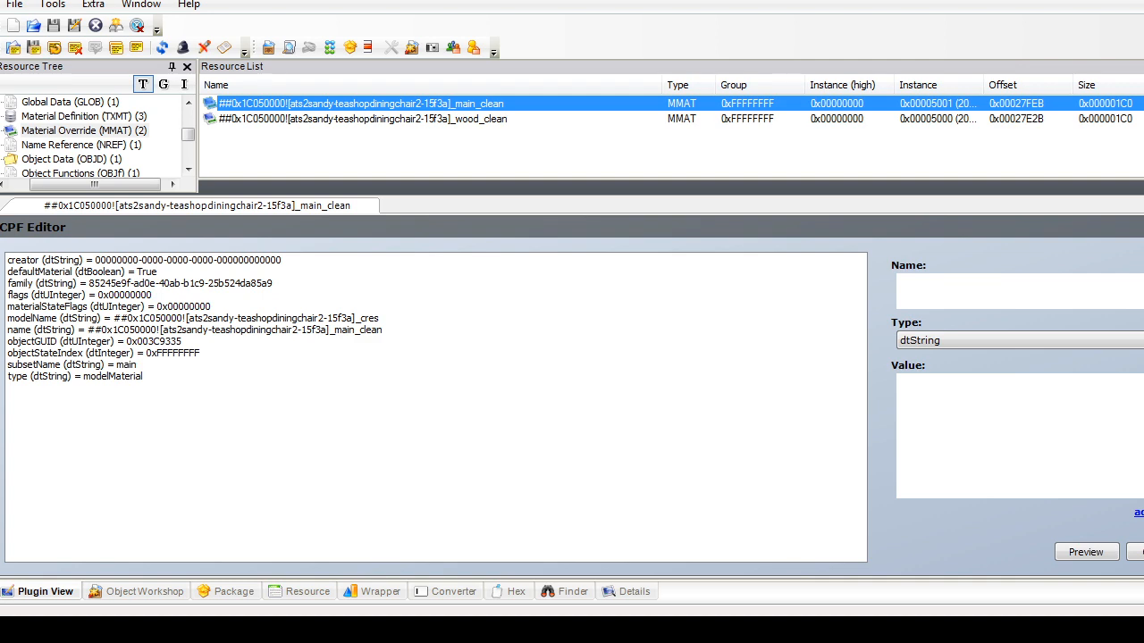
{"action": "right_click", "coordinate": [270, 104]}
{"action": "left_click", "coordinate": [358, 119]}
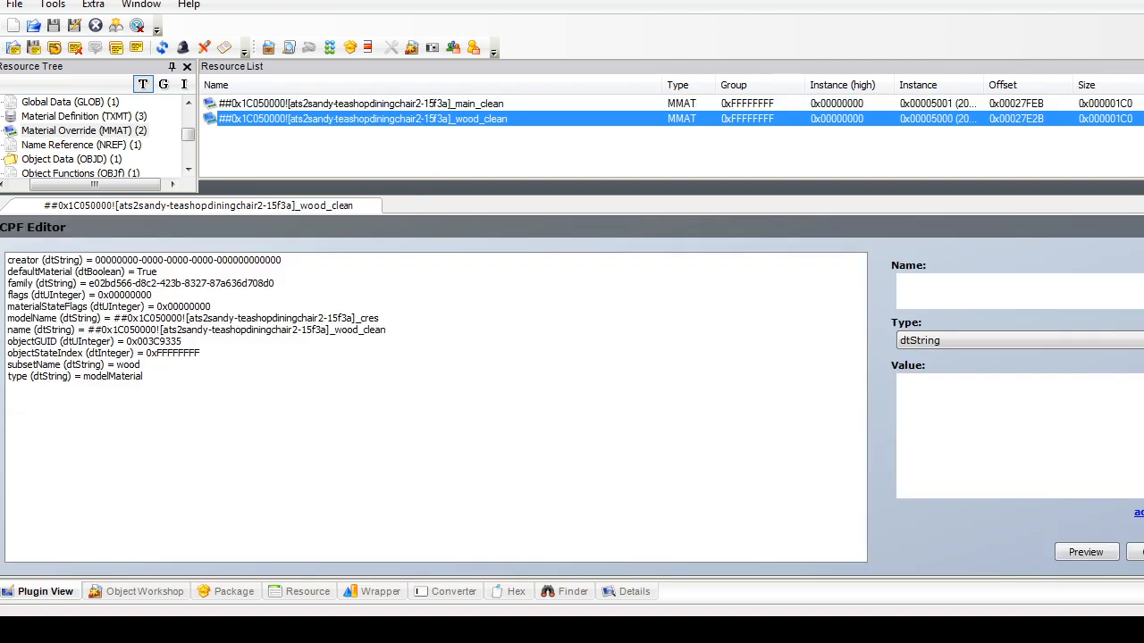
{"action": "left_click", "coordinate": [361, 103]}
{"action": "left_click", "coordinate": [362, 119]}
{"action": "left_click", "coordinate": [361, 104]}
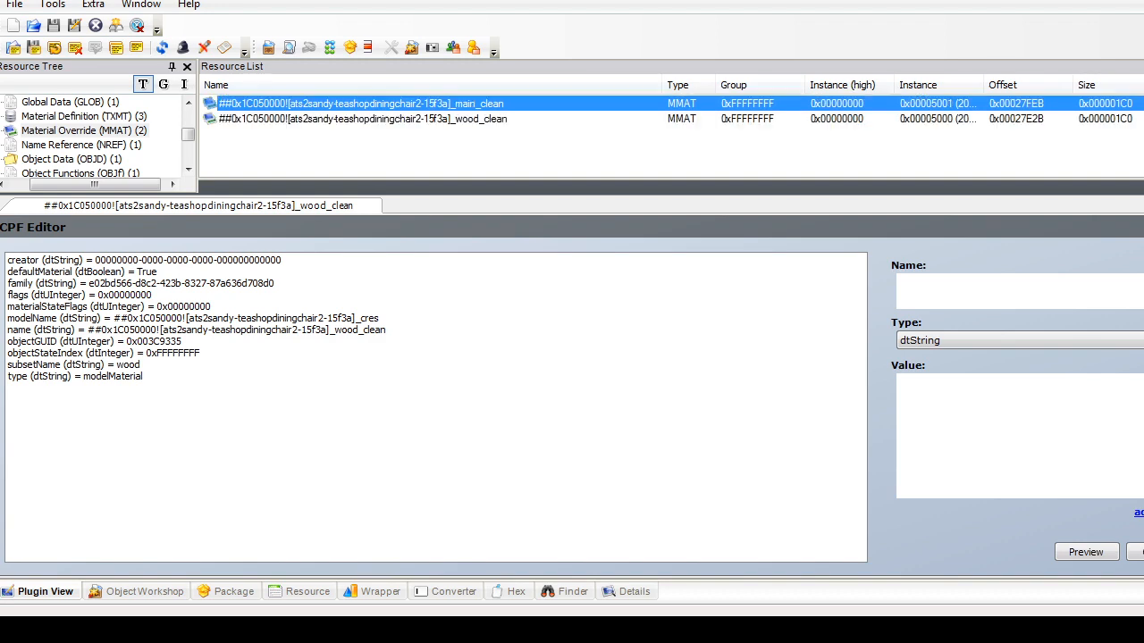
{"action": "left_click", "coordinate": [363, 119]}
Step: Delete the chair's main_clean Material Override resource
{"action": "left_click", "coordinate": [272, 104]}
{"action": "right_click", "coordinate": [273, 106]}
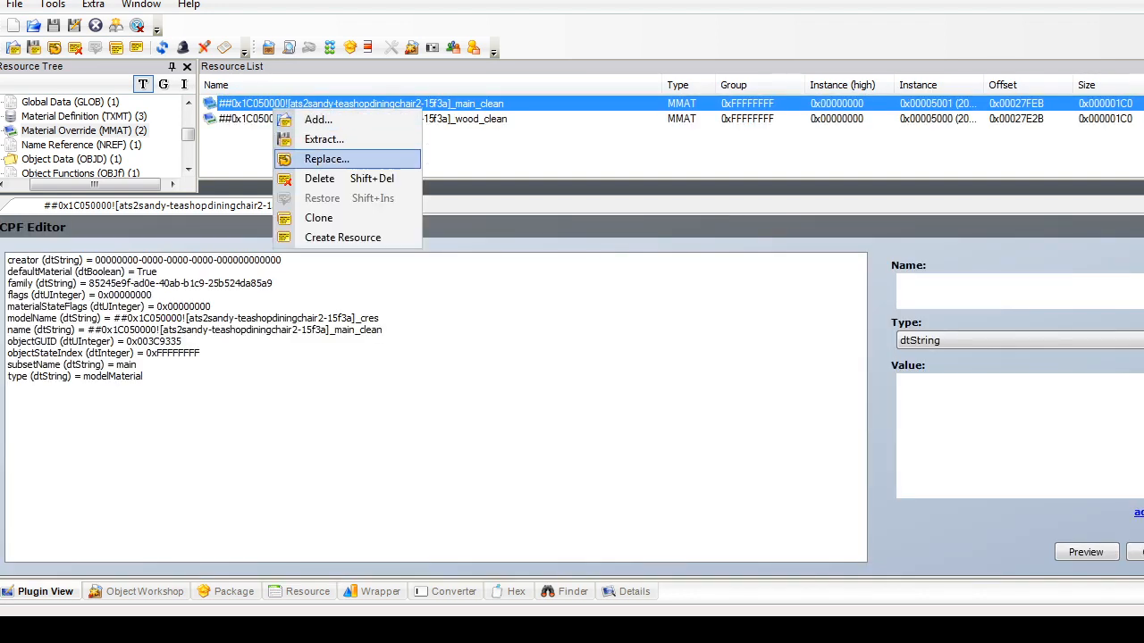
{"action": "left_click", "coordinate": [465, 118]}
{"action": "left_click", "coordinate": [361, 104]}
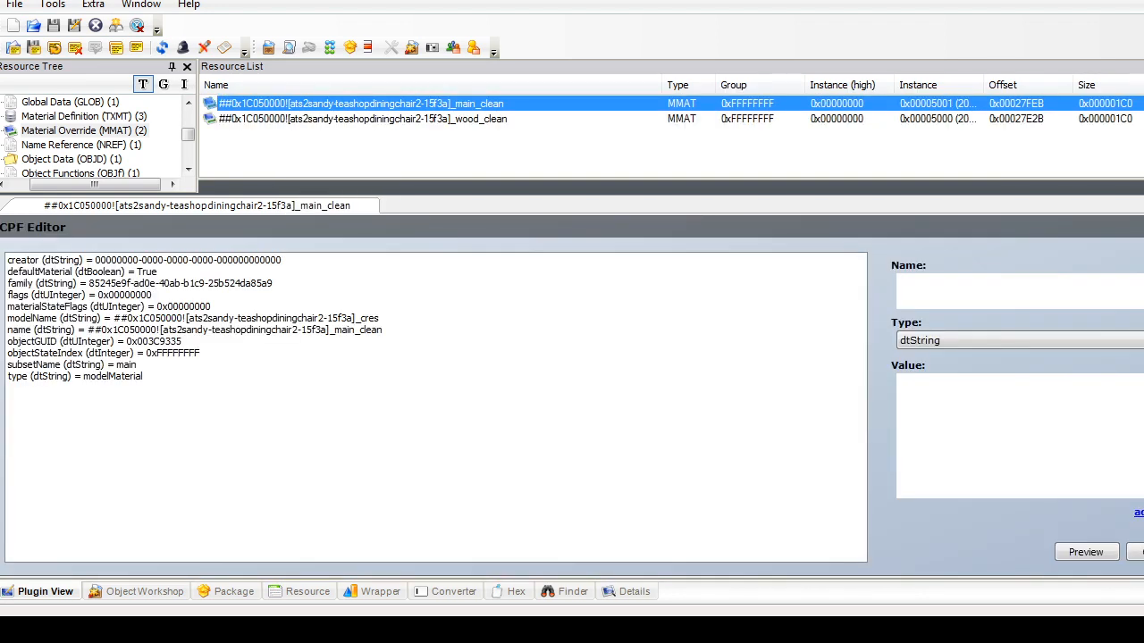
{"action": "right_click", "coordinate": [279, 103]}
{"action": "left_click", "coordinate": [301, 172]}
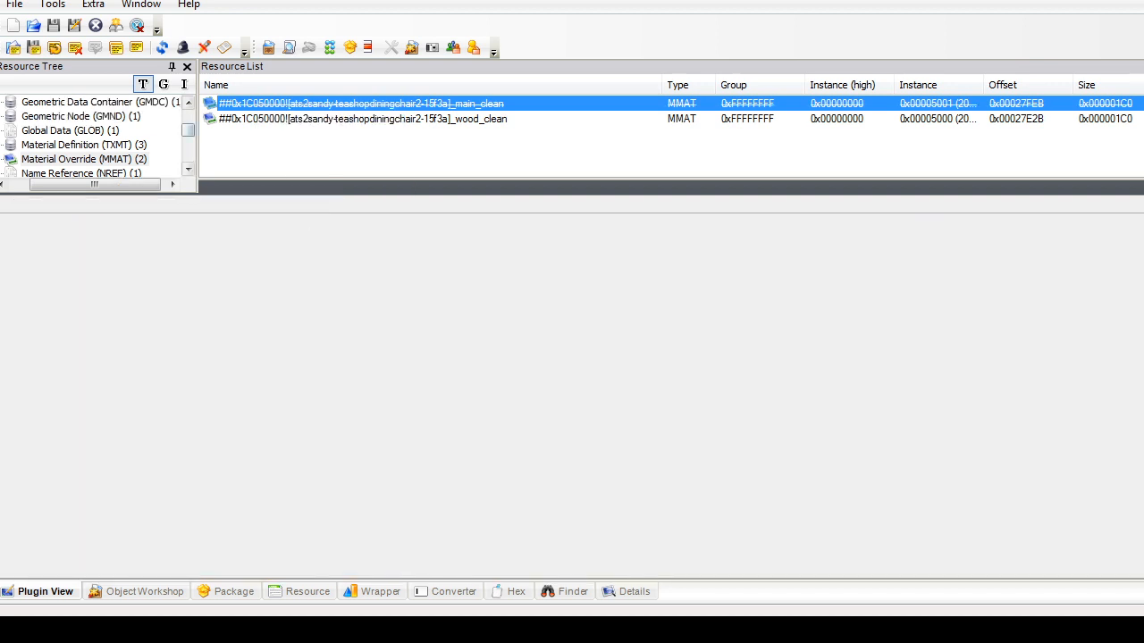
Step: Check the chair's Material Definition, Geometric Node and Geometric Data Container entries
{"action": "left_click", "coordinate": [83, 145]}
{"action": "left_click", "coordinate": [89, 102]}
{"action": "left_click", "coordinate": [80, 116]}
{"action": "left_click", "coordinate": [346, 104]}
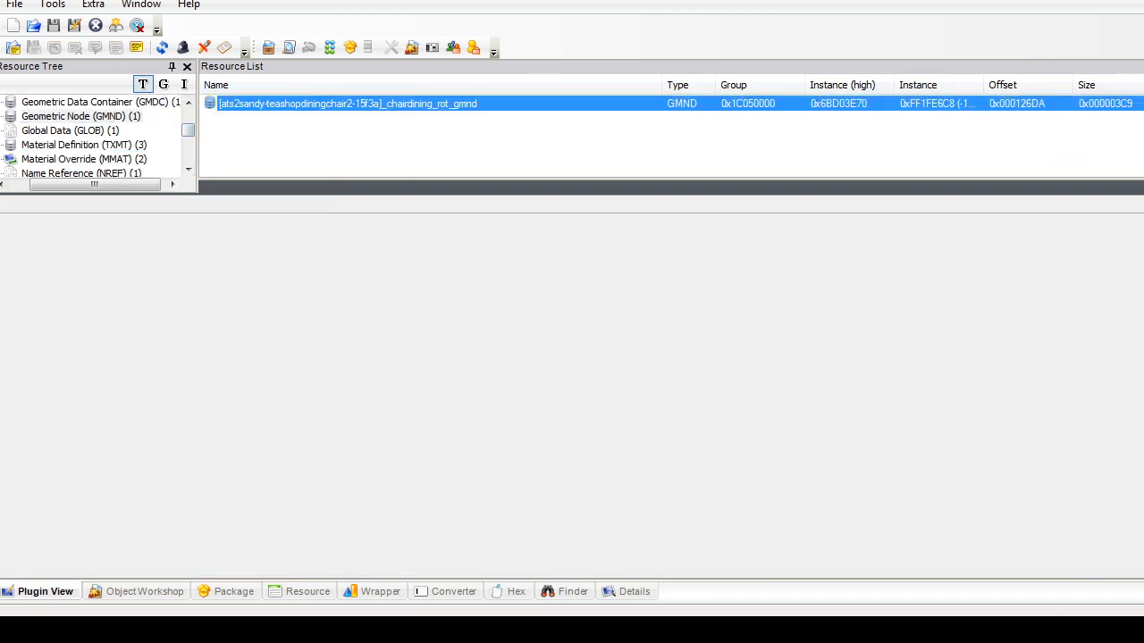
{"action": "left_click", "coordinate": [90, 102]}
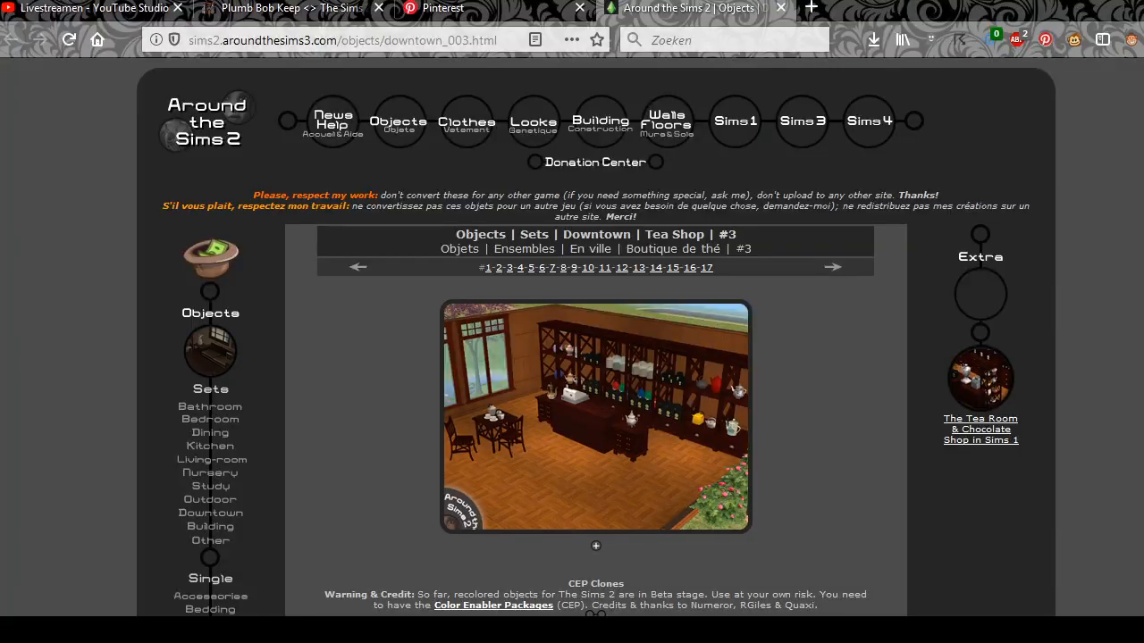
Step: Switch to the browser and look through the Tea Shop page of Around the Sims 2, covering its chairs, tables, tea boxes and teapots
{"action": "scroll", "coordinate": [595, 358], "scroll_direction": "down", "scroll_amount": 1}
{"action": "scroll", "coordinate": [595, 358], "scroll_direction": "down", "scroll_amount": 1}
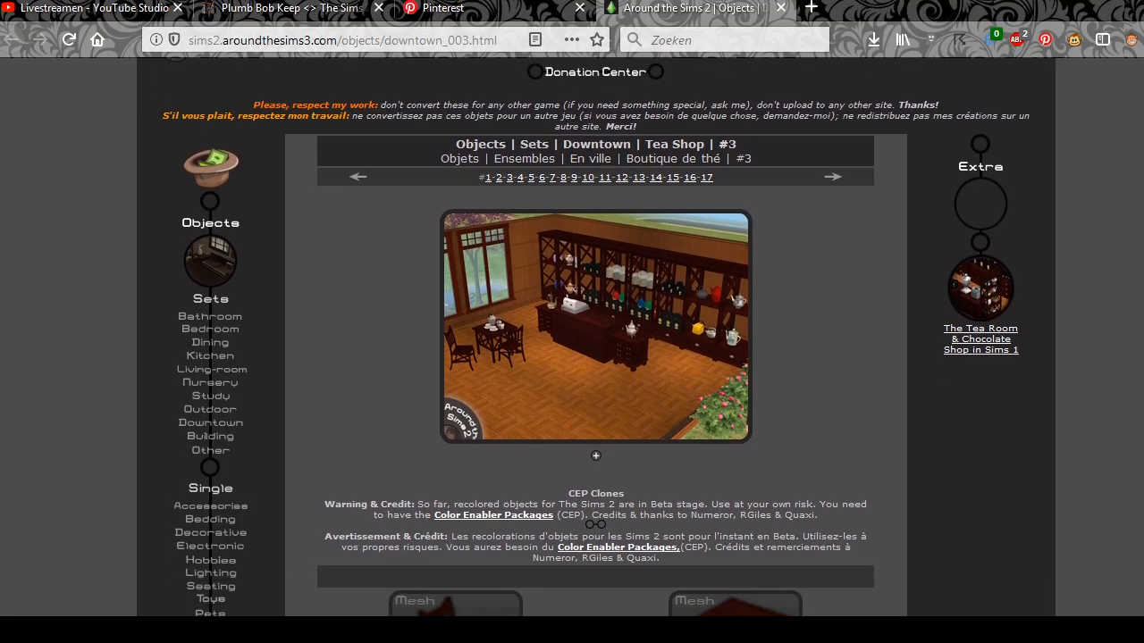
{"action": "scroll", "coordinate": [595, 358], "scroll_direction": "down", "scroll_amount": 15}
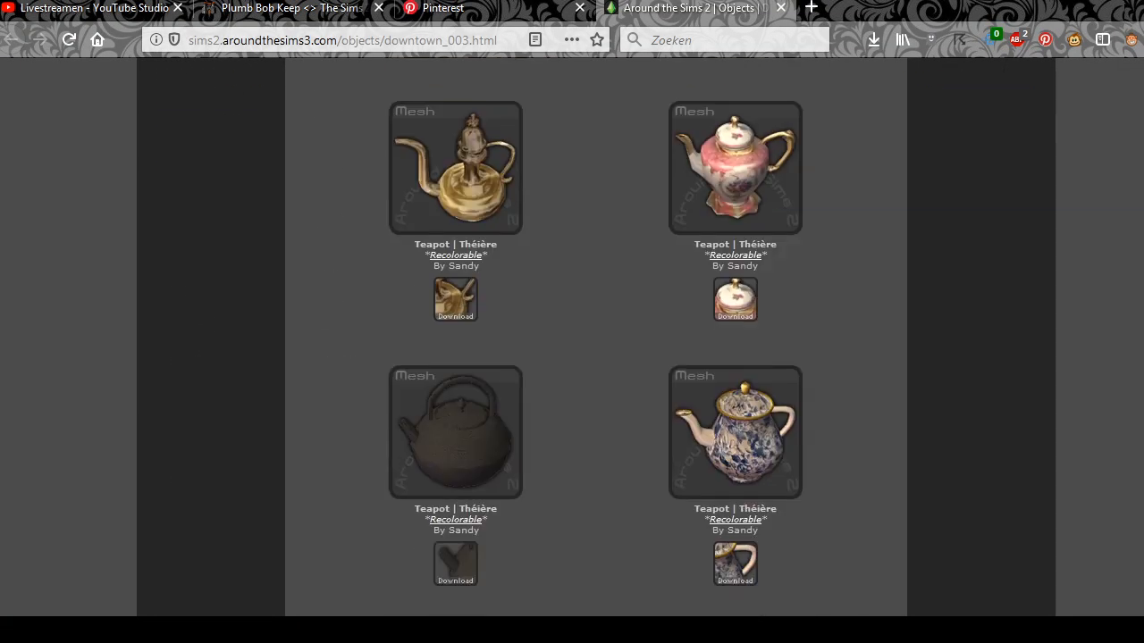
{"action": "scroll", "coordinate": [595, 357], "scroll_direction": "up", "scroll_amount": 3}
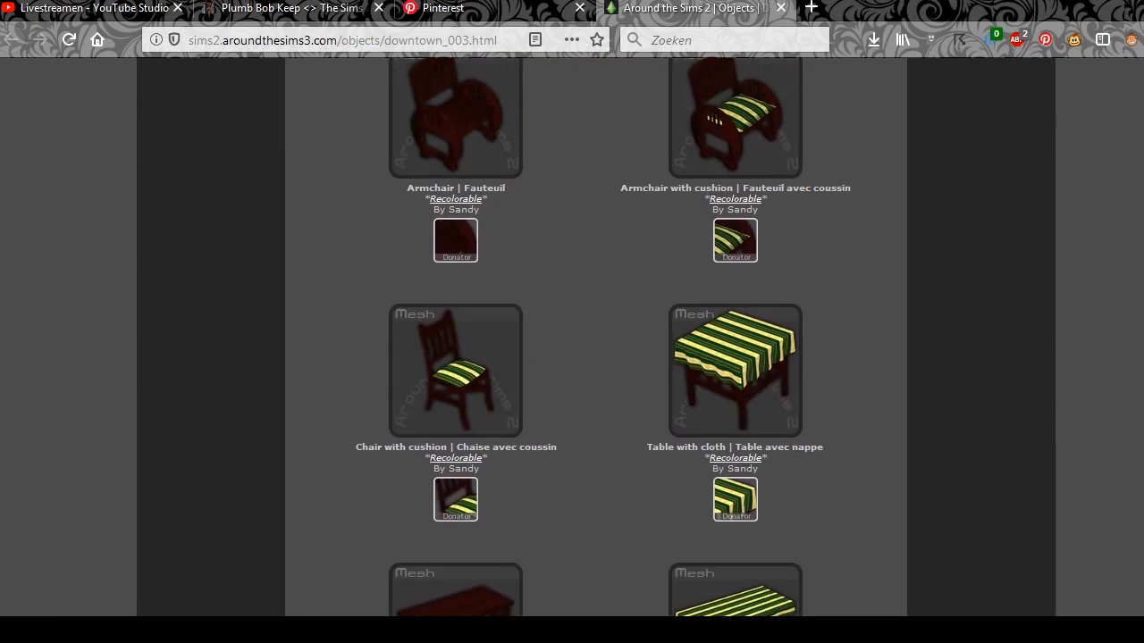
{"action": "scroll", "coordinate": [595, 357], "scroll_direction": "down", "scroll_amount": 1}
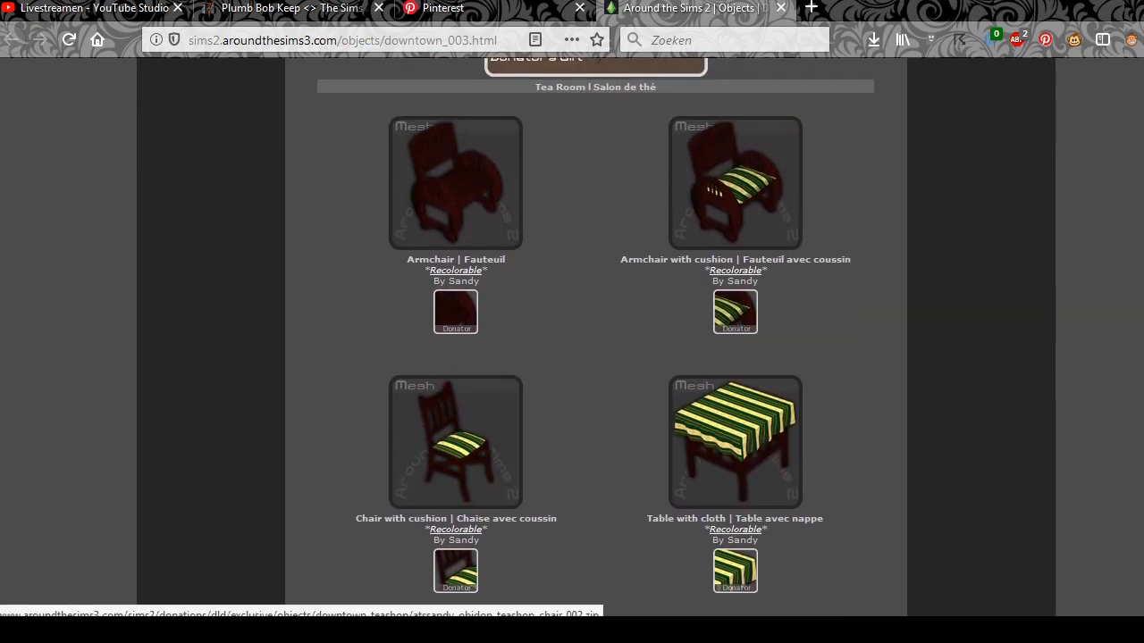
{"action": "right_click", "coordinate": [447, 581]}
{"action": "key", "text": "Escape"}
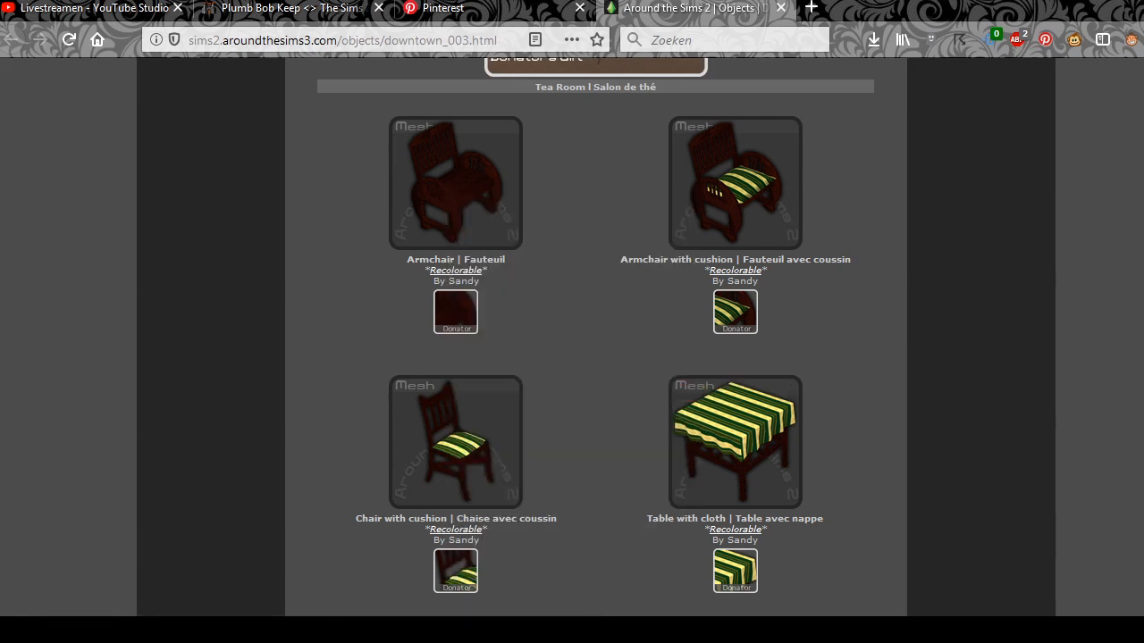
{"action": "scroll", "coordinate": [595, 357], "scroll_direction": "up", "scroll_amount": 2}
{"action": "scroll", "coordinate": [595, 358], "scroll_direction": "down", "scroll_amount": 4}
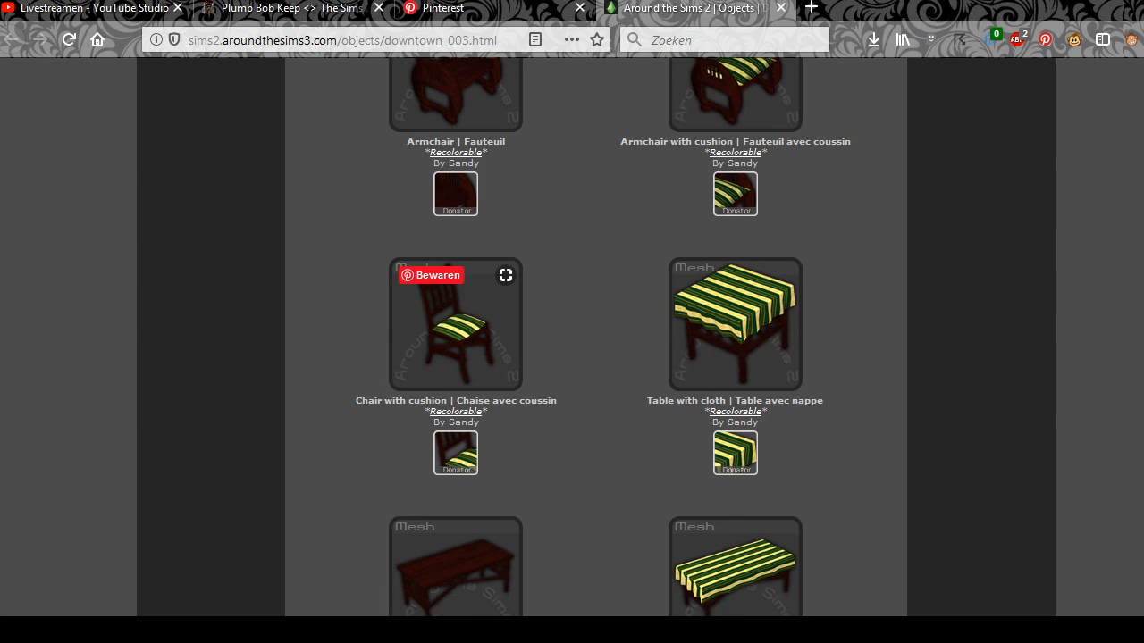
{"action": "scroll", "coordinate": [595, 358], "scroll_direction": "up", "scroll_amount": 3}
{"action": "scroll", "coordinate": [595, 357], "scroll_direction": "down", "scroll_amount": 15}
{"action": "scroll", "coordinate": [595, 358], "scroll_direction": "up", "scroll_amount": 5}
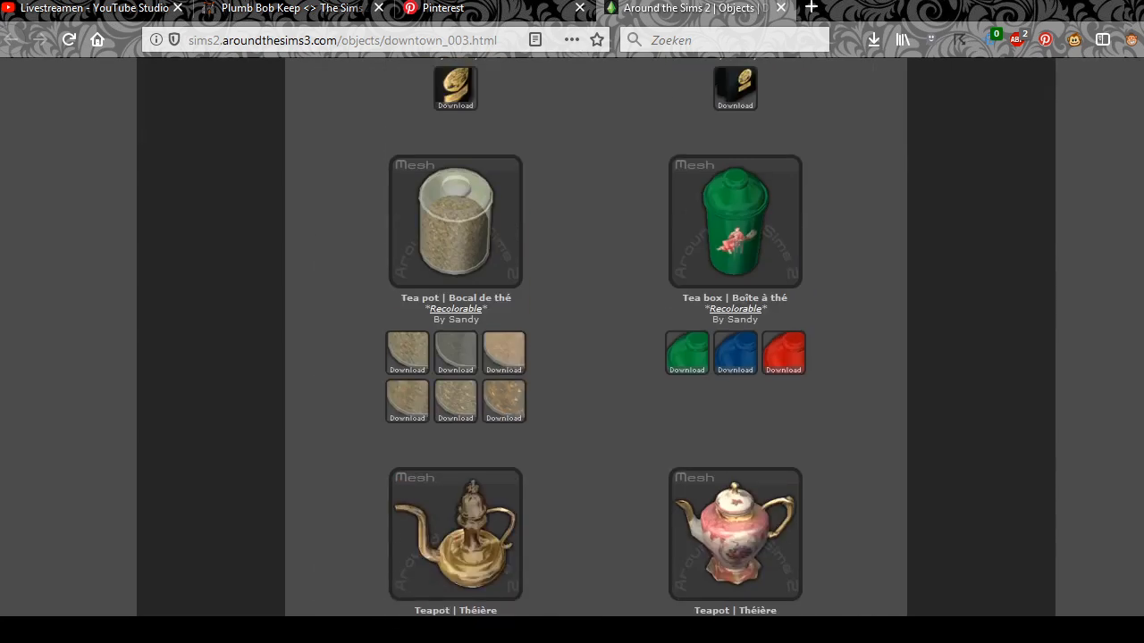
{"action": "scroll", "coordinate": [595, 357], "scroll_direction": "up", "scroll_amount": 8}
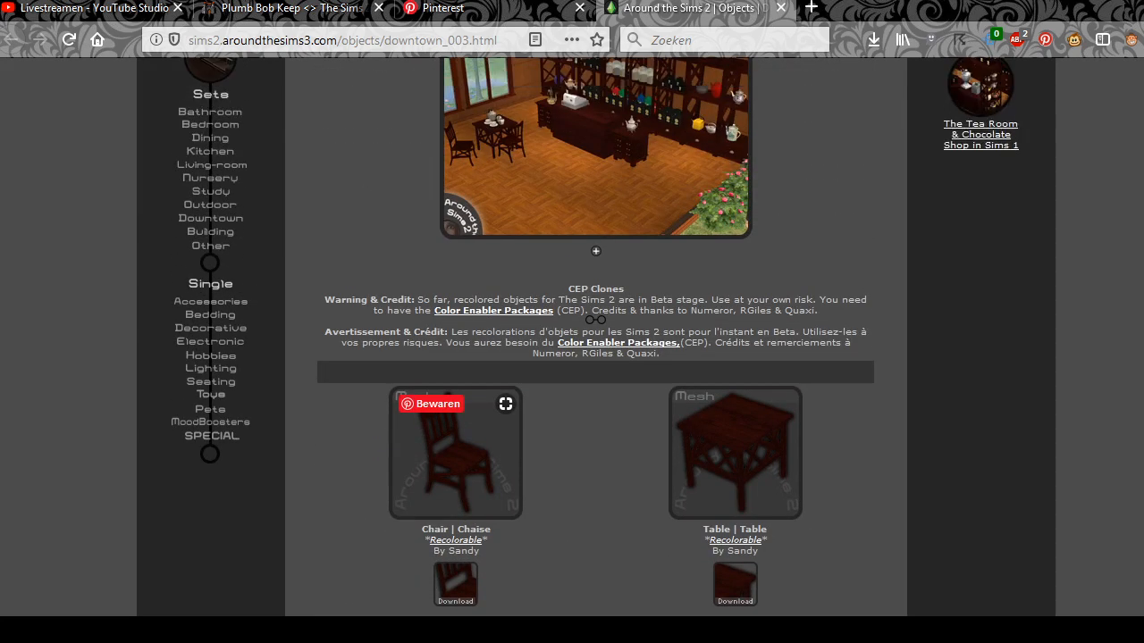
Step: Compare the plain chair and table with the donator armchairs, cushioned chair and cloth-covered tables of the Tea Room section
{"action": "scroll", "coordinate": [595, 357], "scroll_direction": "down", "scroll_amount": 7}
{"action": "scroll", "coordinate": [465, 340], "scroll_direction": "up", "scroll_amount": 8}
{"action": "scroll", "coordinate": [465, 339], "scroll_direction": "down", "scroll_amount": 4}
{"action": "scroll", "coordinate": [465, 340], "scroll_direction": "up", "scroll_amount": 2}
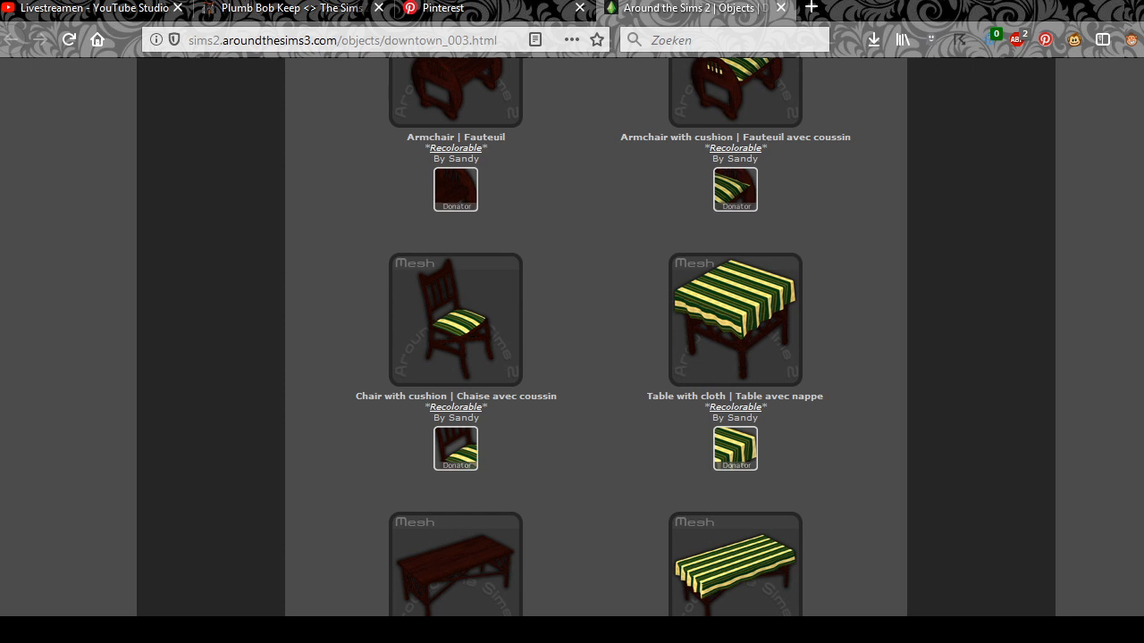
{"action": "scroll", "coordinate": [595, 357], "scroll_direction": "down", "scroll_amount": 5}
{"action": "scroll", "coordinate": [595, 357], "scroll_direction": "up", "scroll_amount": 6}
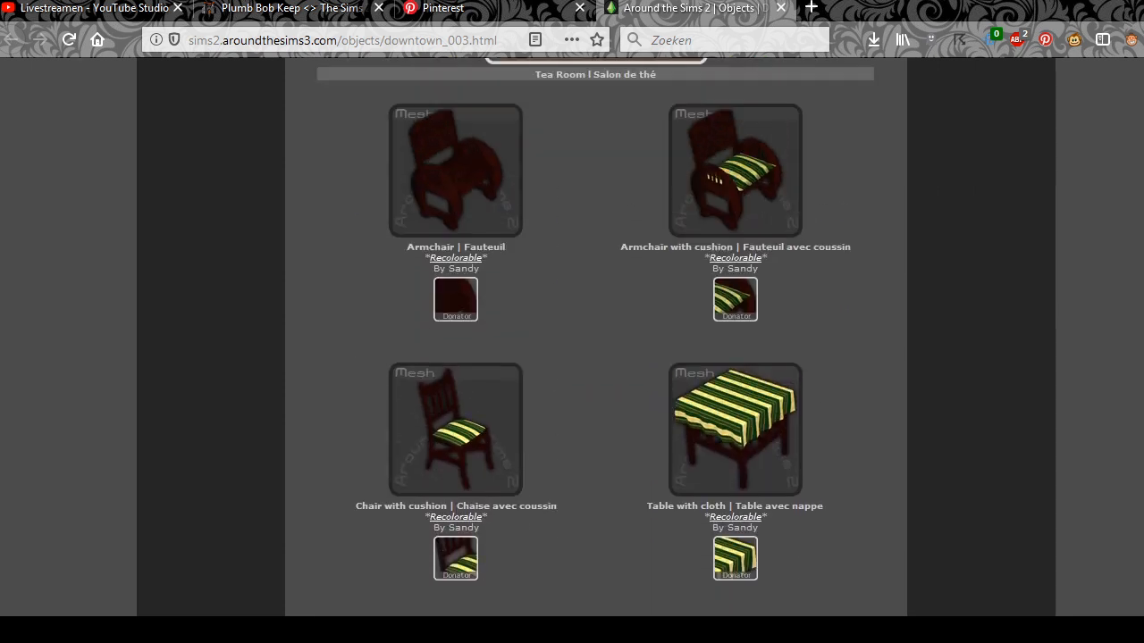
{"action": "scroll", "coordinate": [595, 357], "scroll_direction": "up", "scroll_amount": 3}
{"action": "scroll", "coordinate": [595, 358], "scroll_direction": "down", "scroll_amount": 1}
{"action": "scroll", "coordinate": [595, 358], "scroll_direction": "up", "scroll_amount": 1}
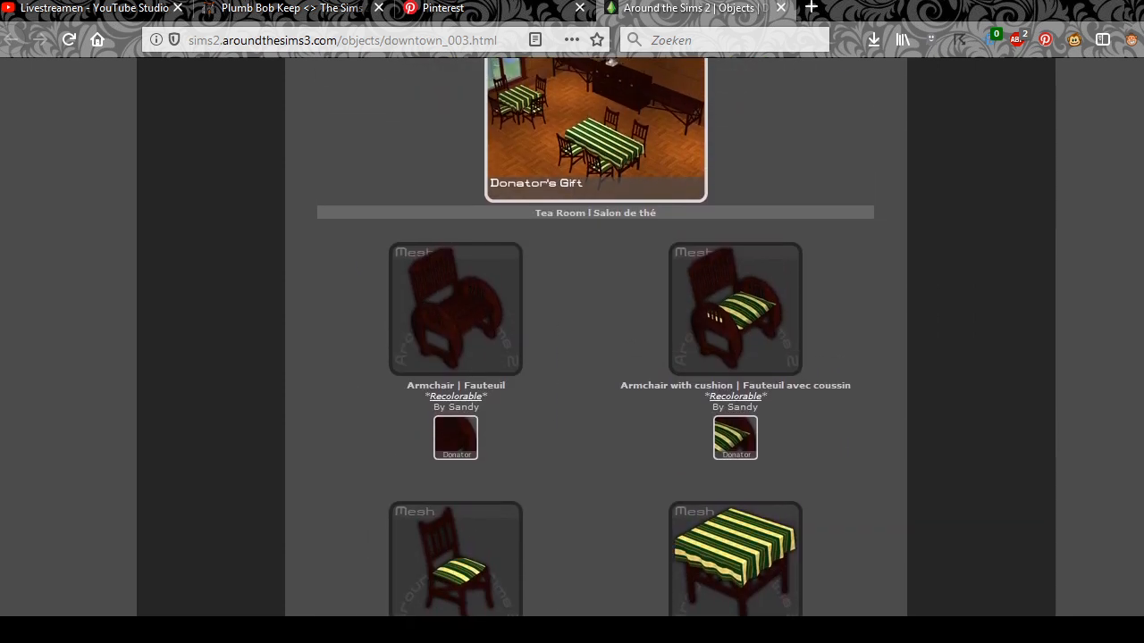
{"action": "scroll", "coordinate": [595, 357], "scroll_direction": "down", "scroll_amount": 1}
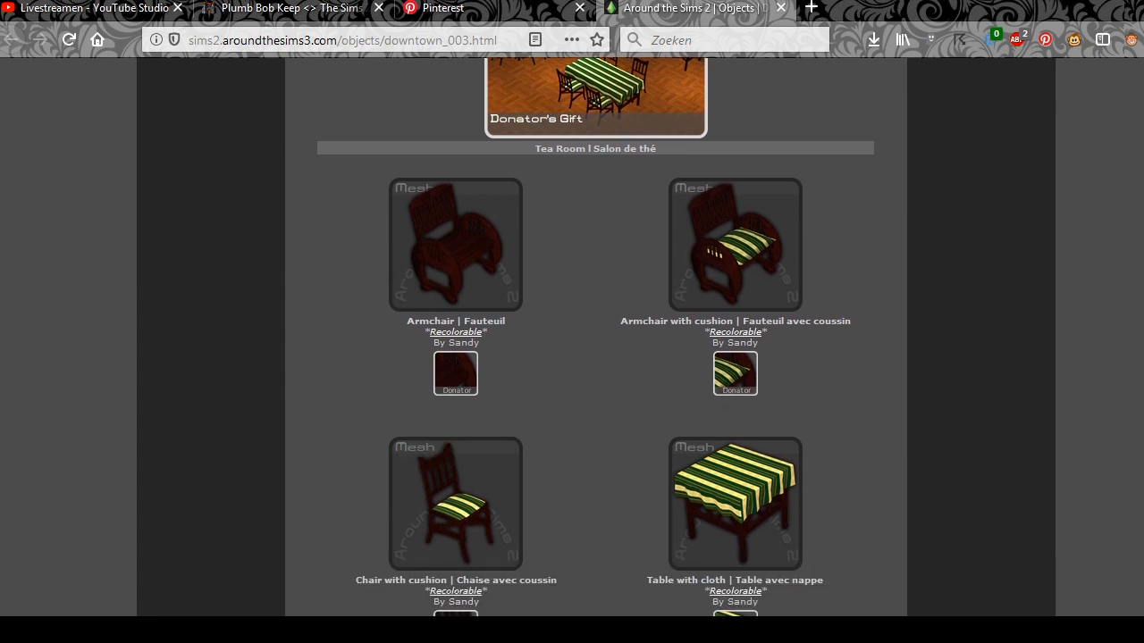
{"action": "scroll", "coordinate": [595, 357], "scroll_direction": "up", "scroll_amount": 1}
{"action": "scroll", "coordinate": [595, 357], "scroll_direction": "down", "scroll_amount": 2}
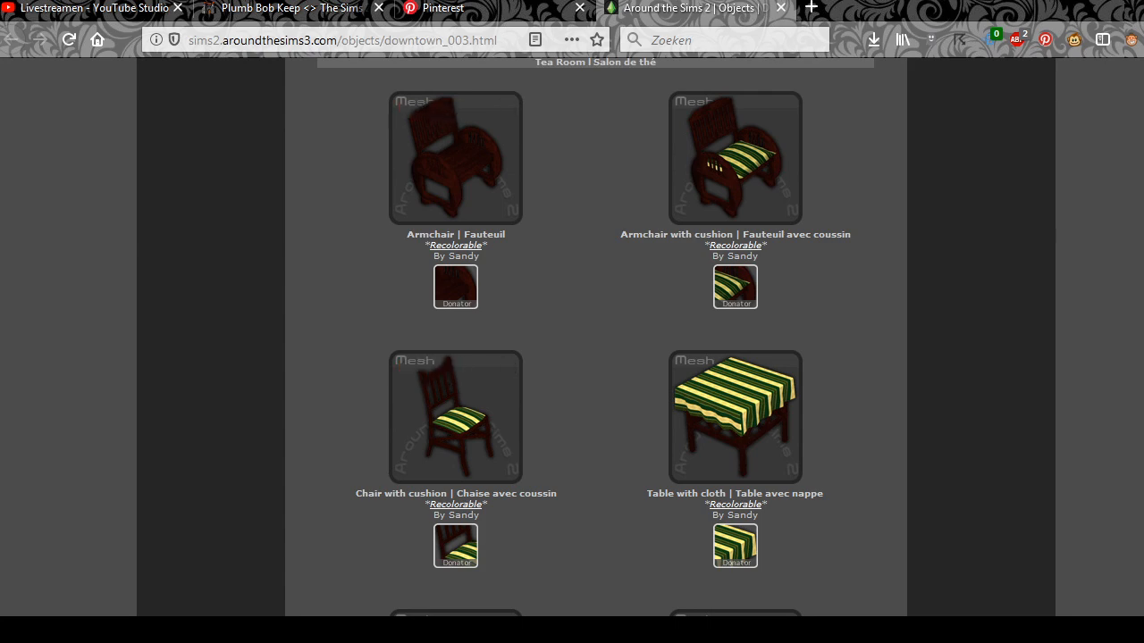
{"action": "scroll", "coordinate": [595, 358], "scroll_direction": "down", "scroll_amount": 6}
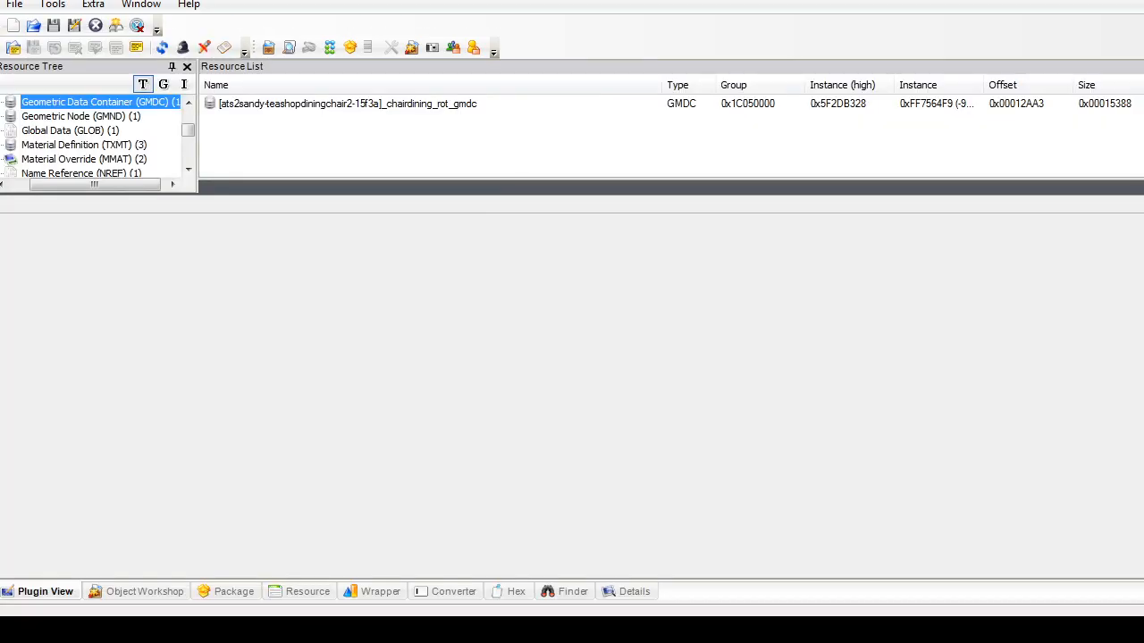
Step: Switch back to SimPE and close atssandy_obj_teashop_chair_001.package without saving the changes
{"action": "key", "text": "alt+f"}
{"action": "left_click", "coordinate": [42, 23]}
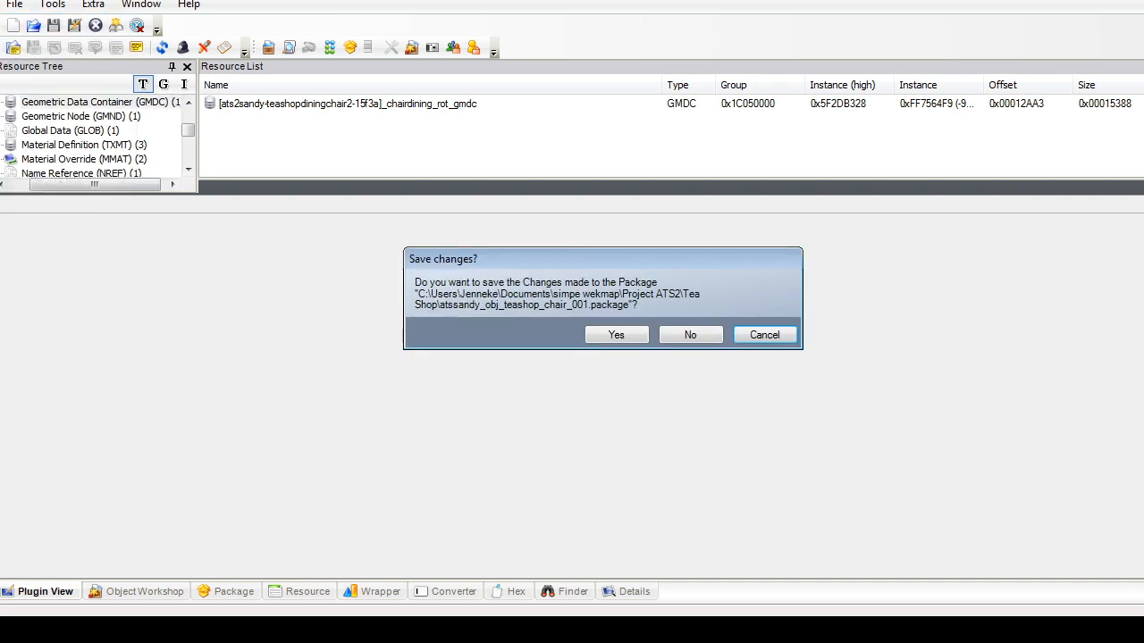
{"action": "left_click", "coordinate": [690, 335]}
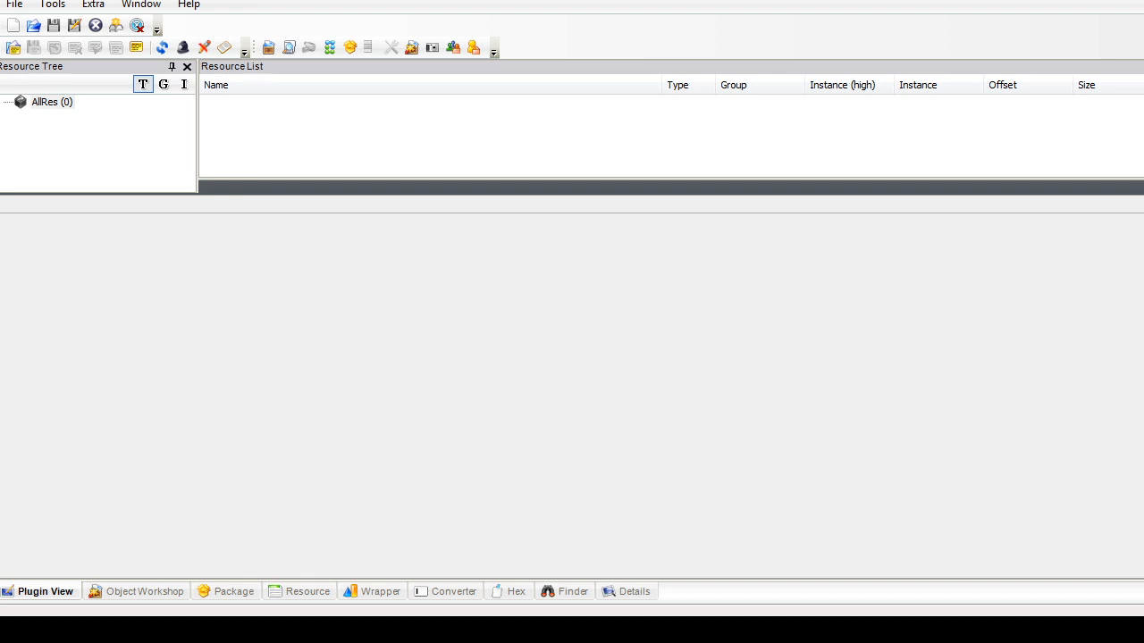
Step: Copy the counter, end table and left, middle and right shelf packages from the Tea Shop folder
{"action": "key", "text": "alt+Tab"}
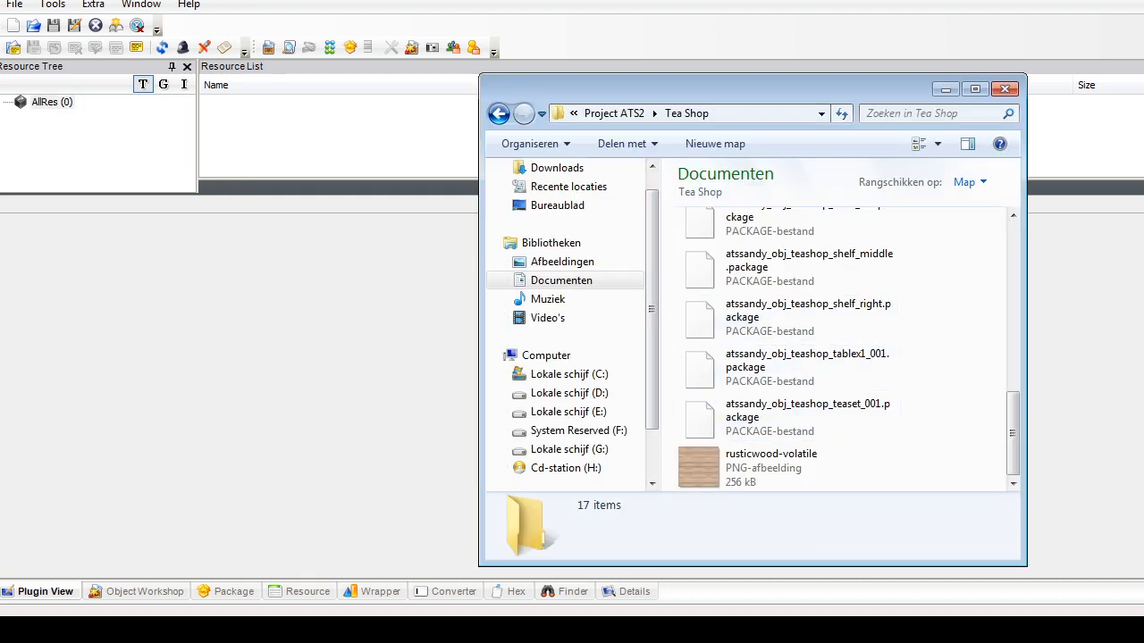
{"action": "left_click_drag", "start_coordinate": [938, 341], "coordinate": [720, 327]}
{"action": "scroll", "coordinate": [843, 349], "scroll_direction": "down", "scroll_amount": 2}
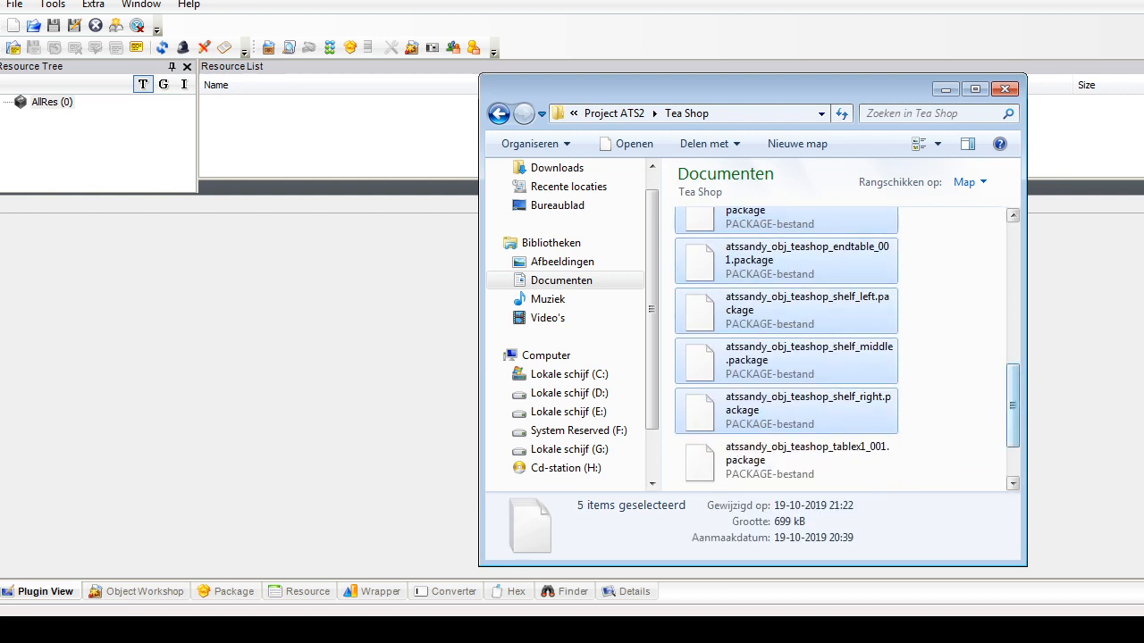
{"action": "scroll", "coordinate": [840, 429], "scroll_direction": "down", "scroll_amount": 2}
{"action": "scroll", "coordinate": [839, 429], "scroll_direction": "up", "scroll_amount": 6}
{"action": "scroll", "coordinate": [840, 429], "scroll_direction": "down", "scroll_amount": 2}
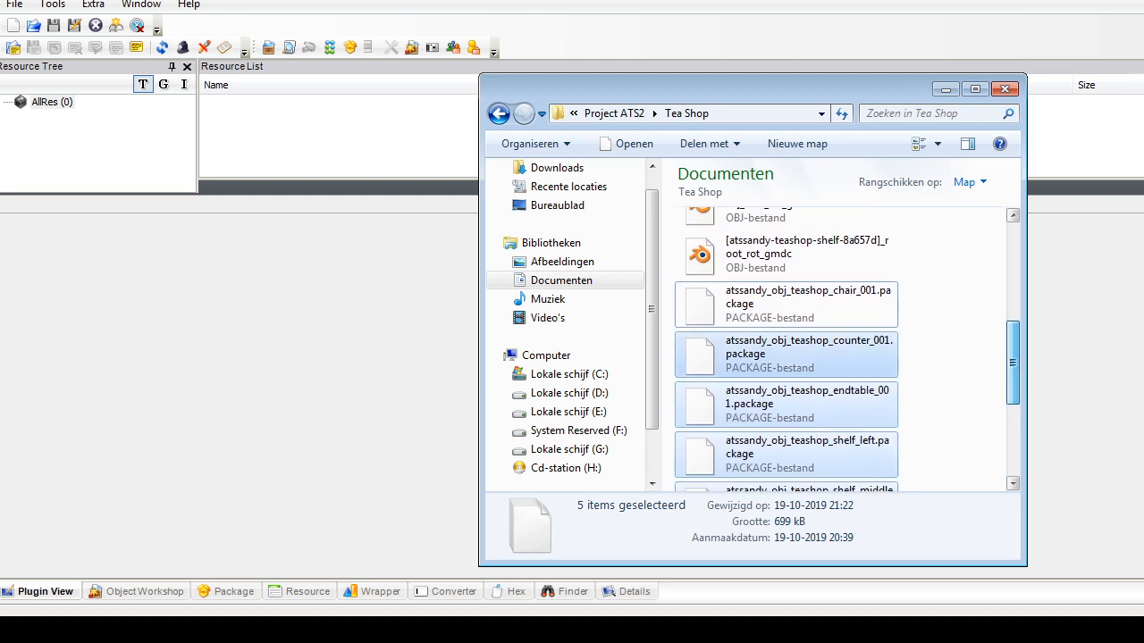
{"action": "right_click", "coordinate": [843, 356]}
{"action": "left_click", "coordinate": [947, 241]}
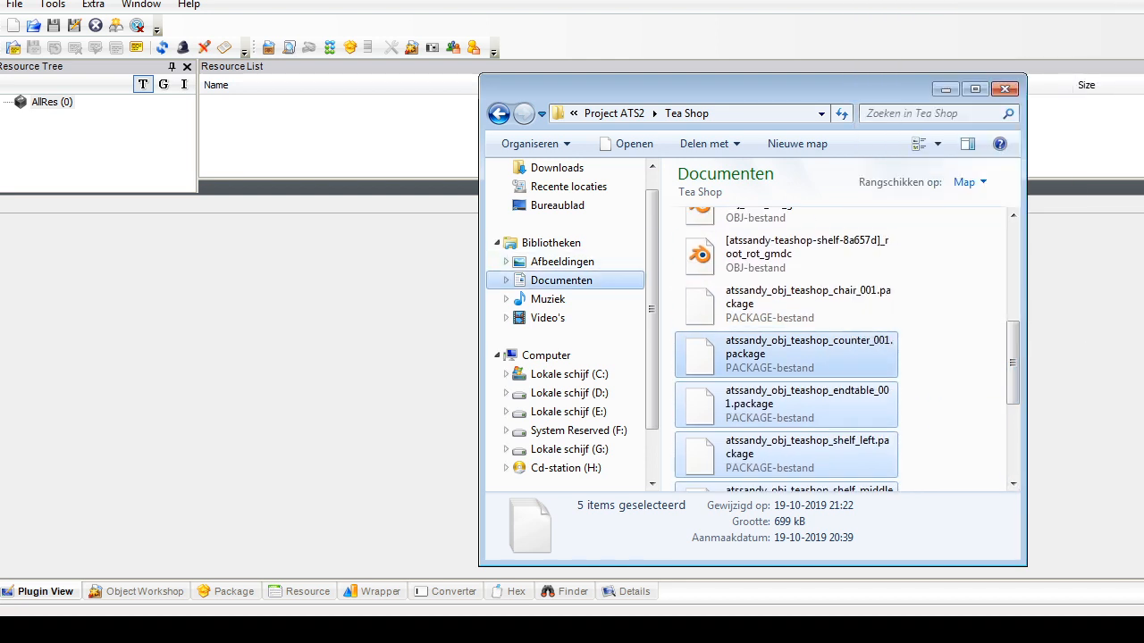
Step: Paste the copied packages into the Downloads folder under Documents, EA Games, De Sims 2
{"action": "left_click", "coordinate": [561, 279]}
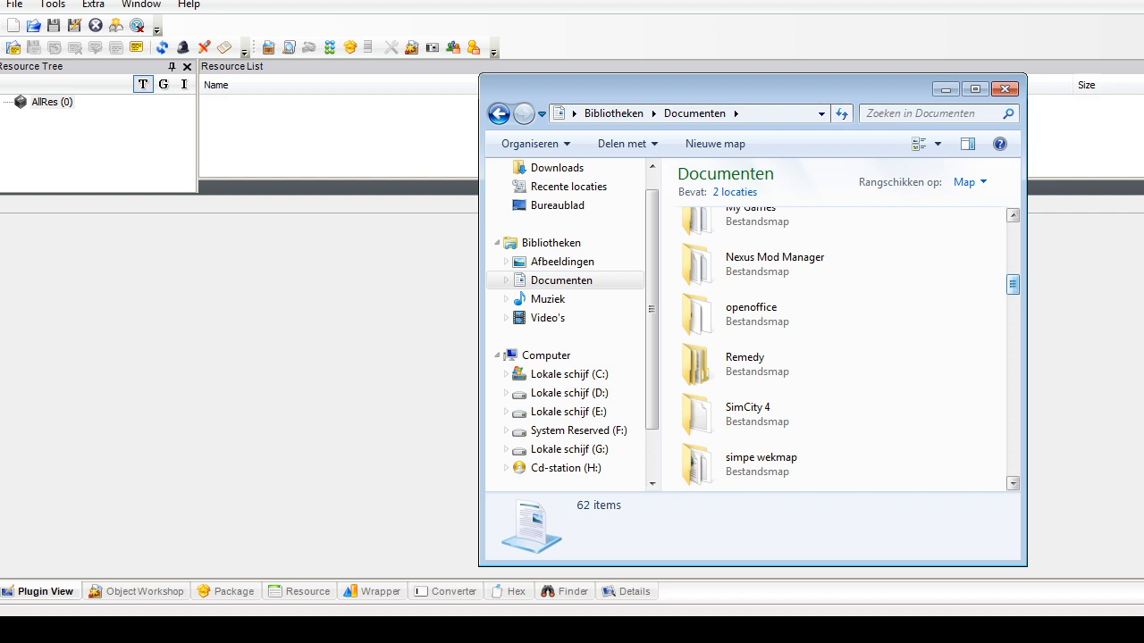
{"action": "double_click", "coordinate": [751, 384]}
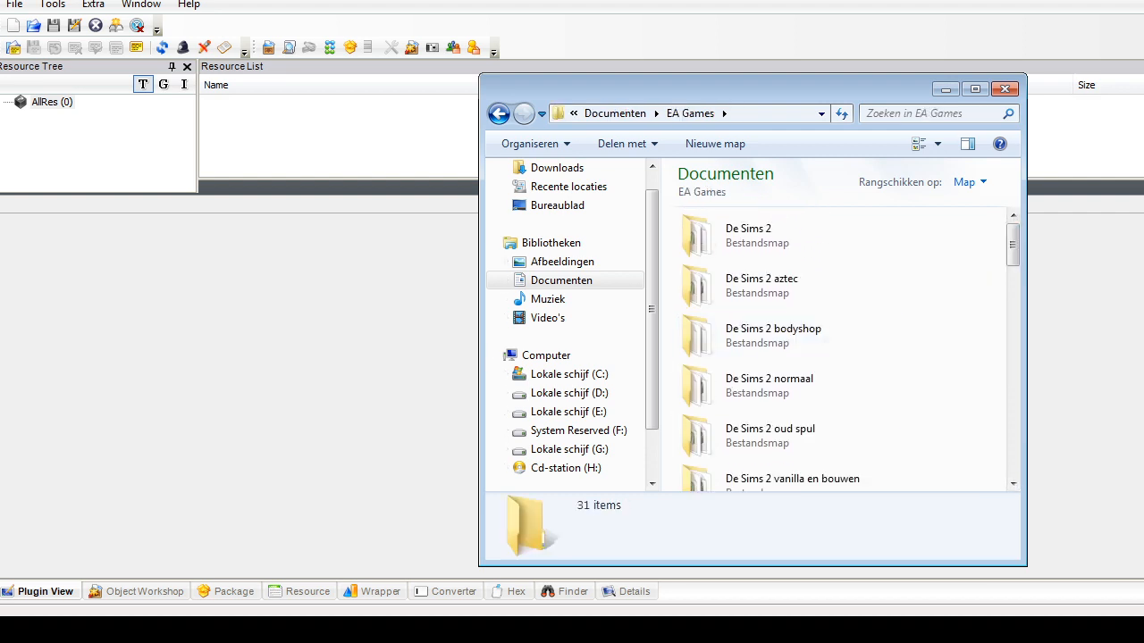
{"action": "right_click", "coordinate": [670, 302]}
{"action": "double_click", "coordinate": [748, 235]}
{"action": "left_click", "coordinate": [751, 385]}
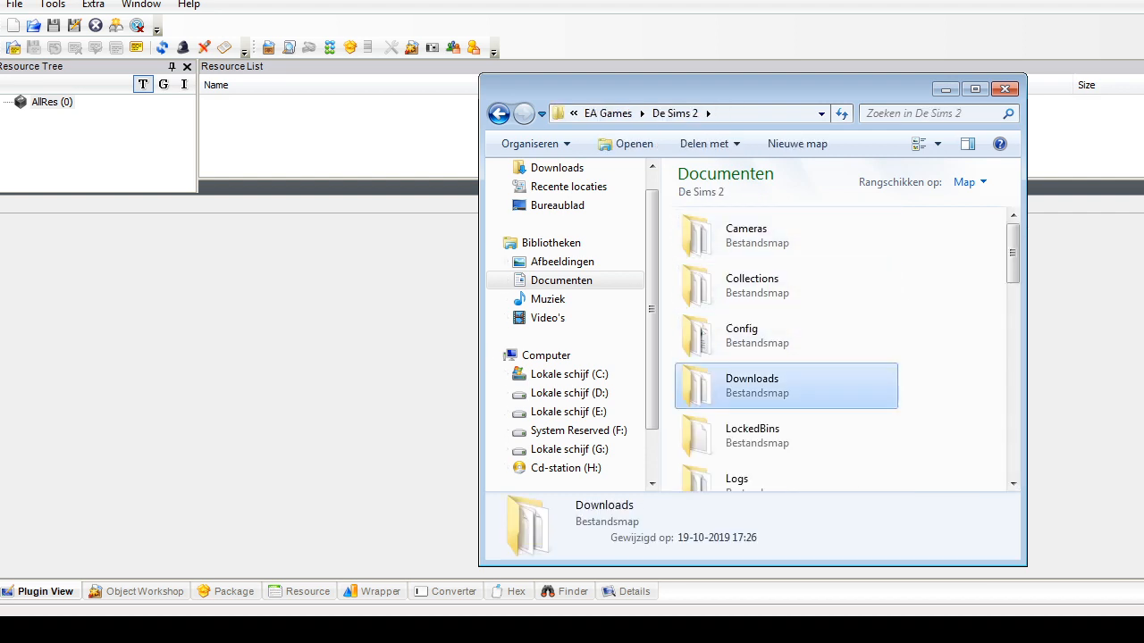
{"action": "right_click", "coordinate": [741, 386]}
{"action": "left_click", "coordinate": [786, 492]}
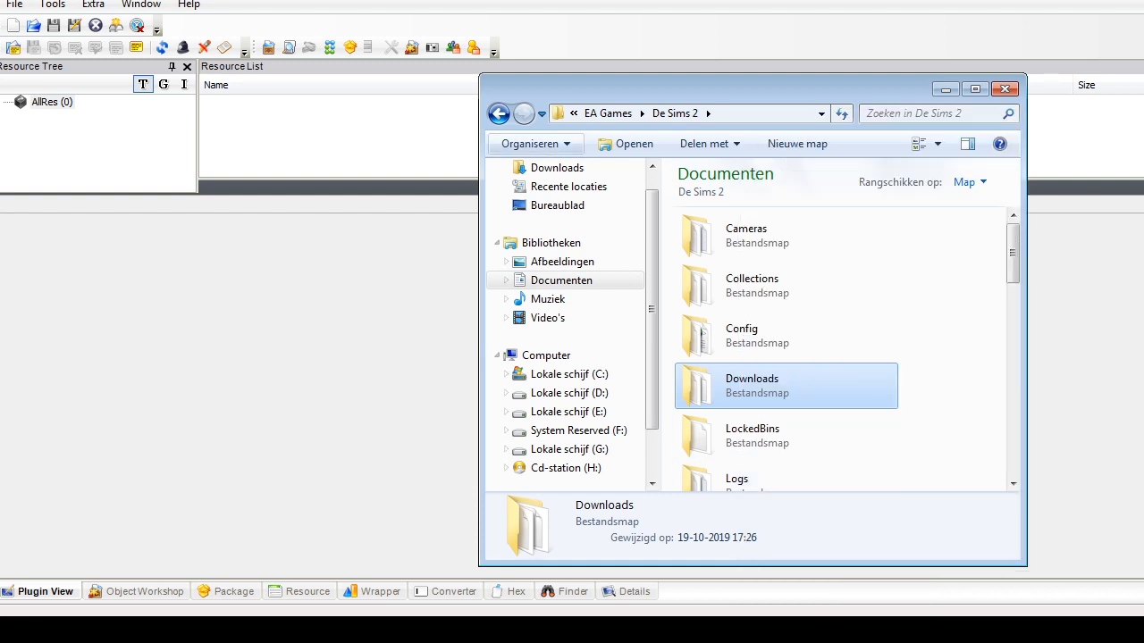
Step: Return to the Tea Shop folder and close the Explorer window
{"action": "left_click", "coordinate": [498, 113]}
{"action": "left_click", "coordinate": [499, 114]}
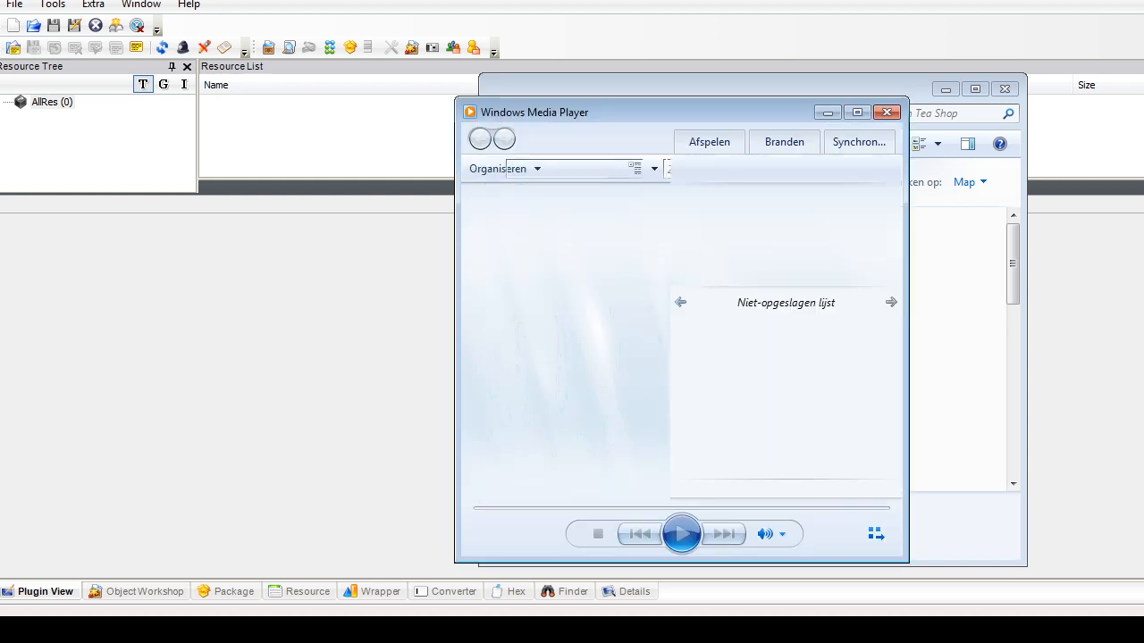
{"action": "key", "text": "alt+Tab"}
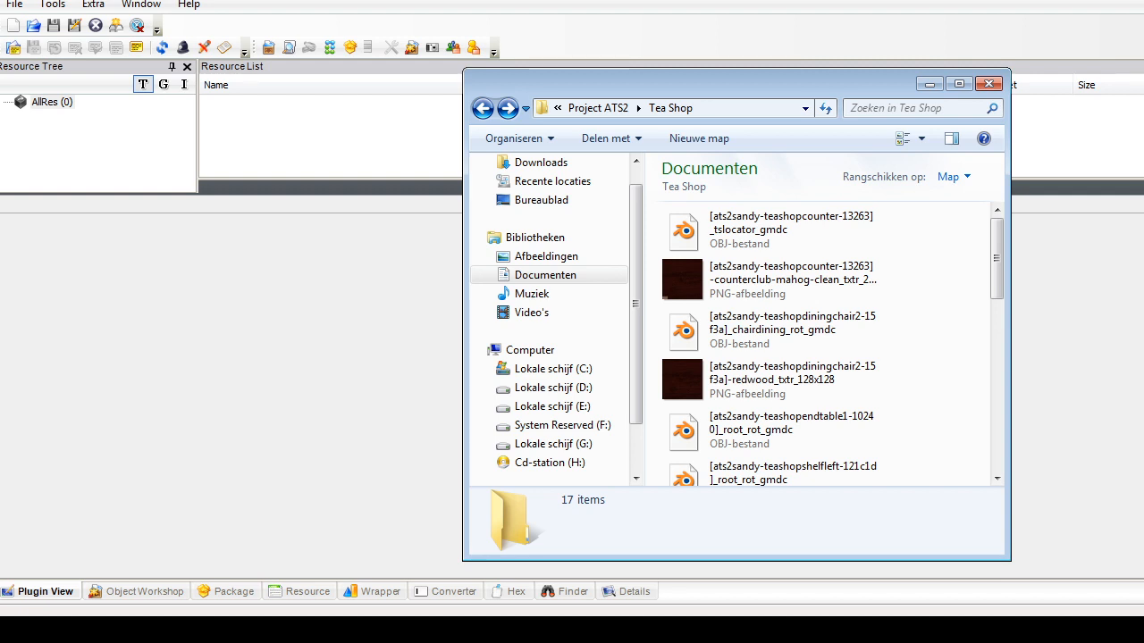
{"action": "key", "text": "alt+F4"}
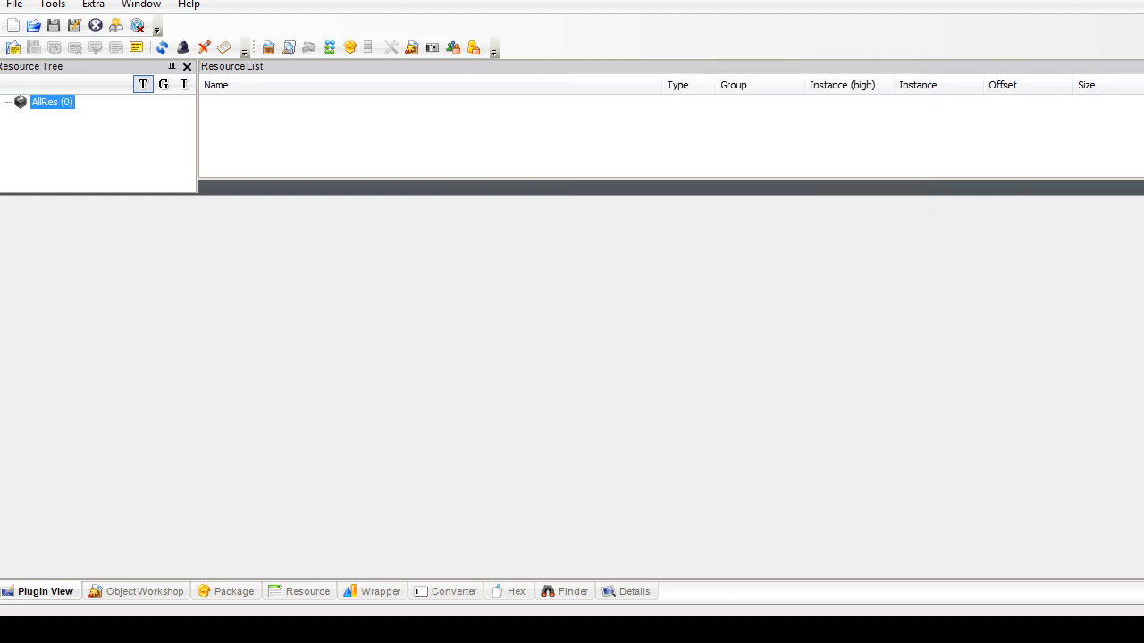
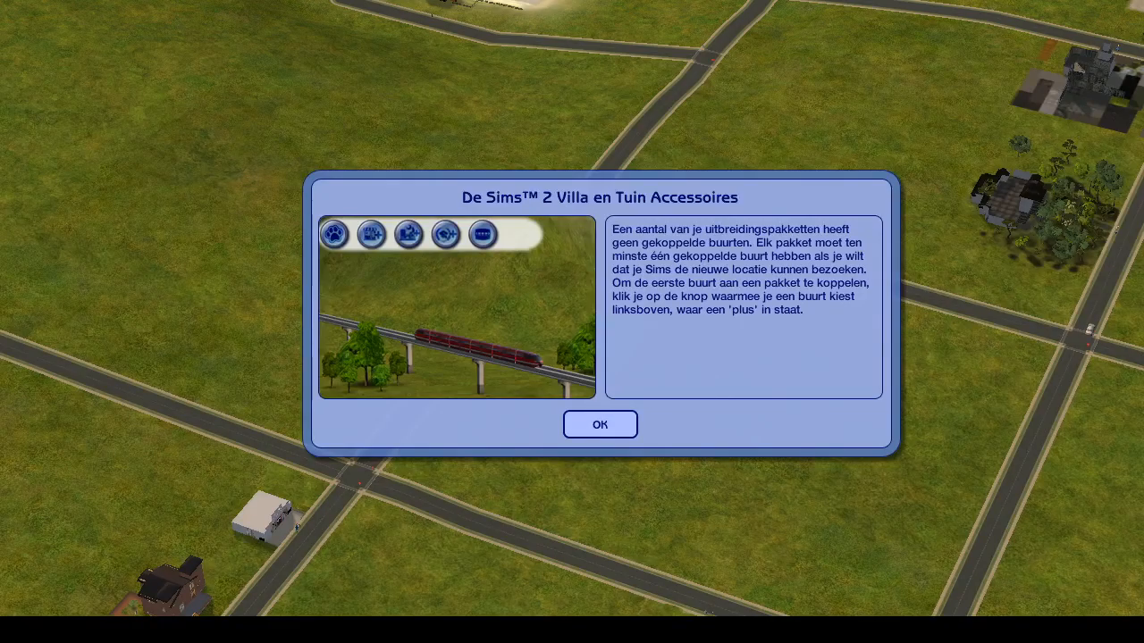
Step: Switch to The Sims 2, dismiss the expansion pack notice and look over the Ancient lagoon neighbourhood's lots
{"action": "left_click", "coordinate": [601, 425]}
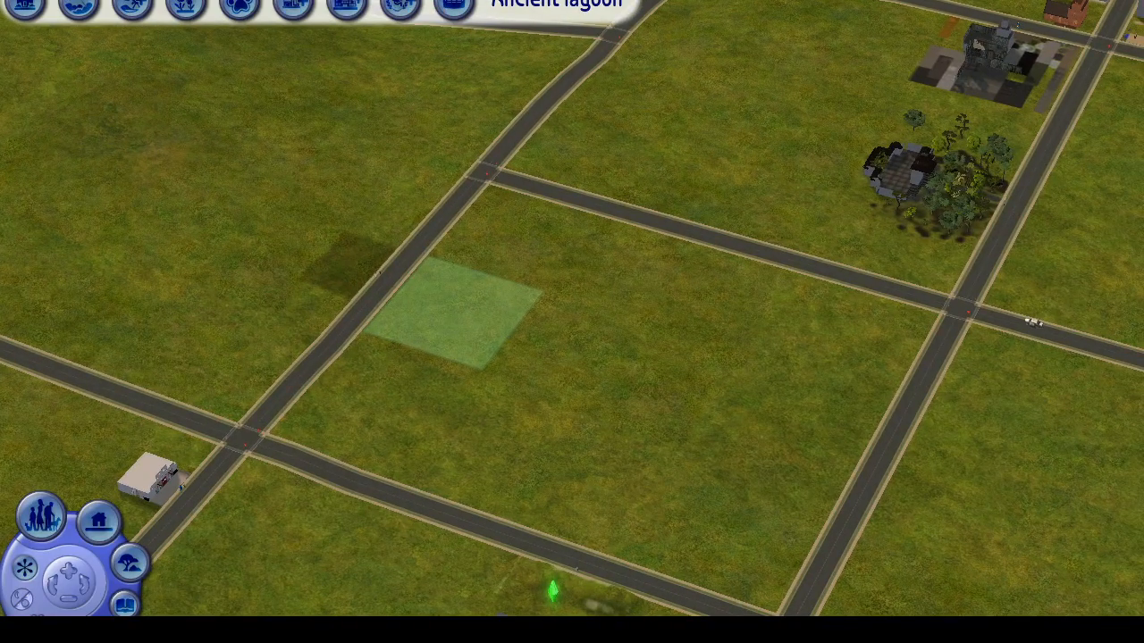
{"action": "key", "text": "comma"}
{"action": "key", "text": "Up"}
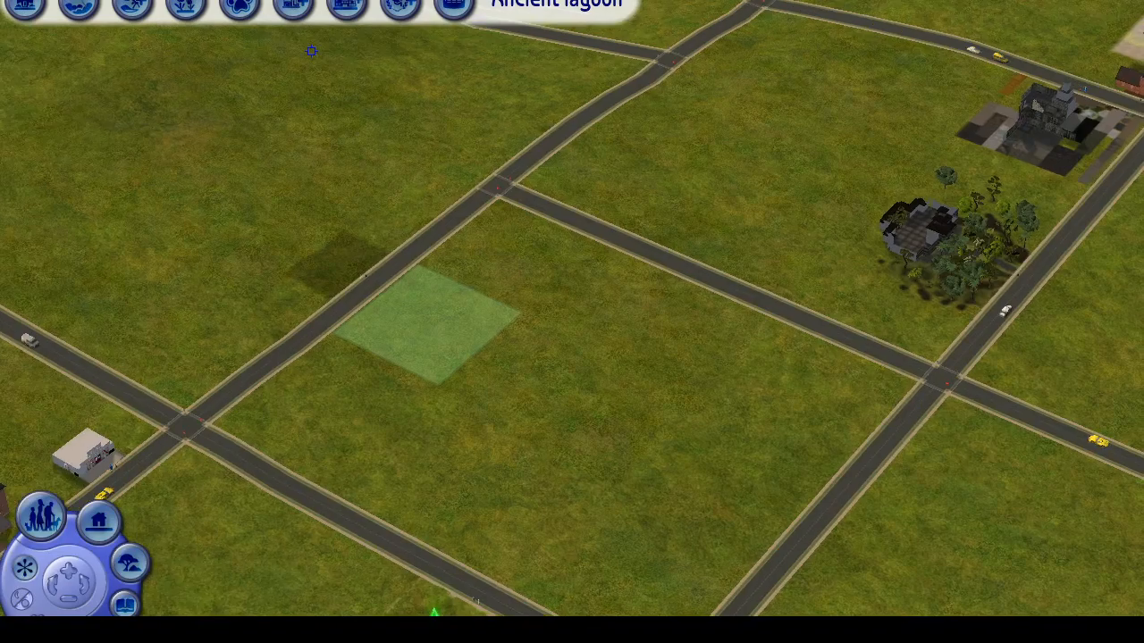
{"action": "key", "text": "Right"}
{"action": "key", "text": "Down"}
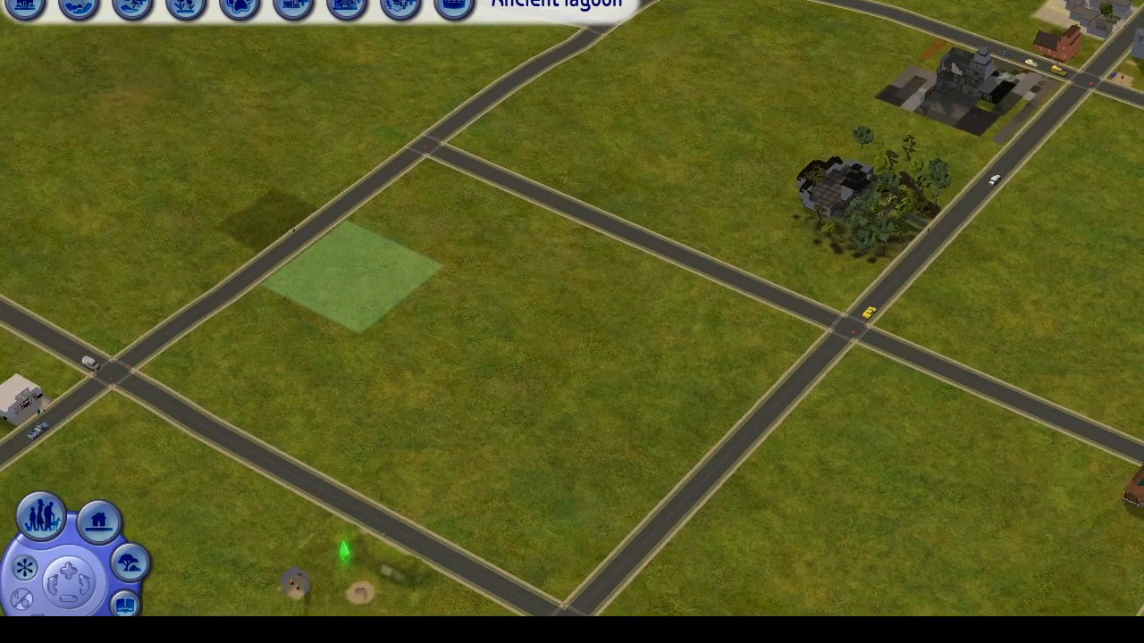
{"action": "left_click_drag", "start_coordinate": [518, 340], "coordinate": [900, 153]}
{"action": "left_click_drag", "start_coordinate": [519, 340], "coordinate": [616, 338]}
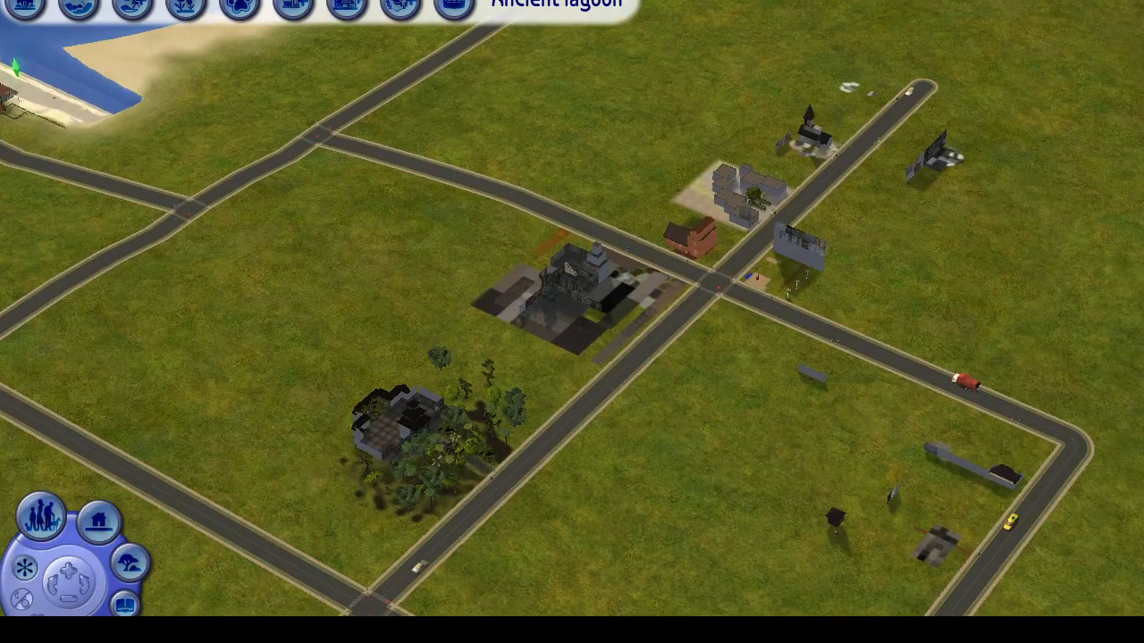
{"action": "left_click_drag", "start_coordinate": [334, 257], "coordinate": [338, 265]}
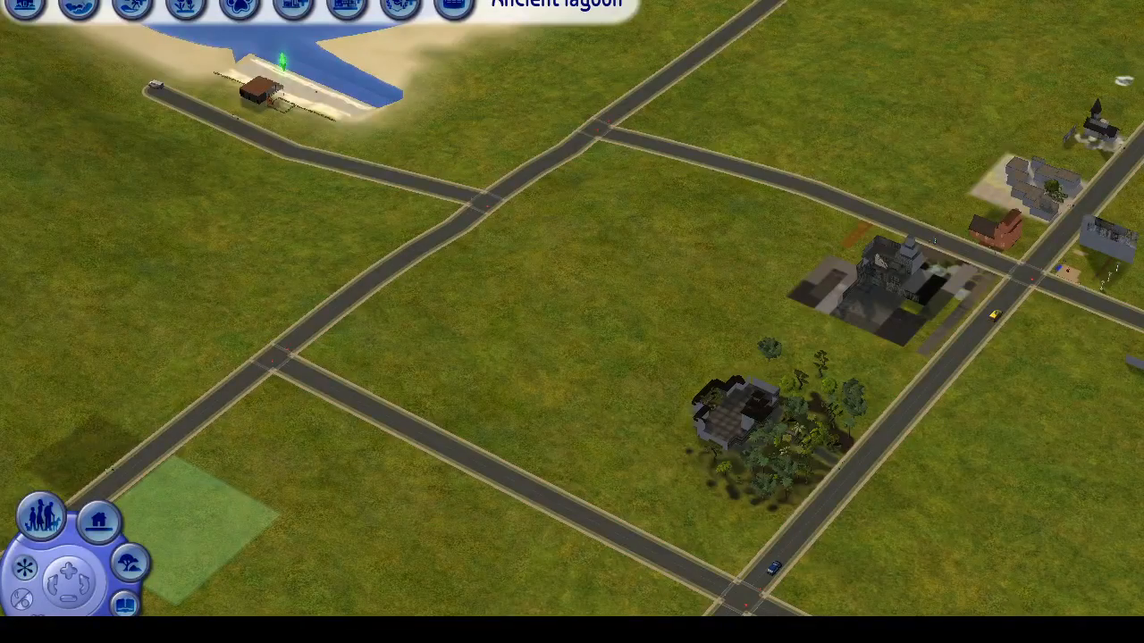
{"action": "left_click_drag", "start_coordinate": [577, 331], "coordinate": [353, 318]}
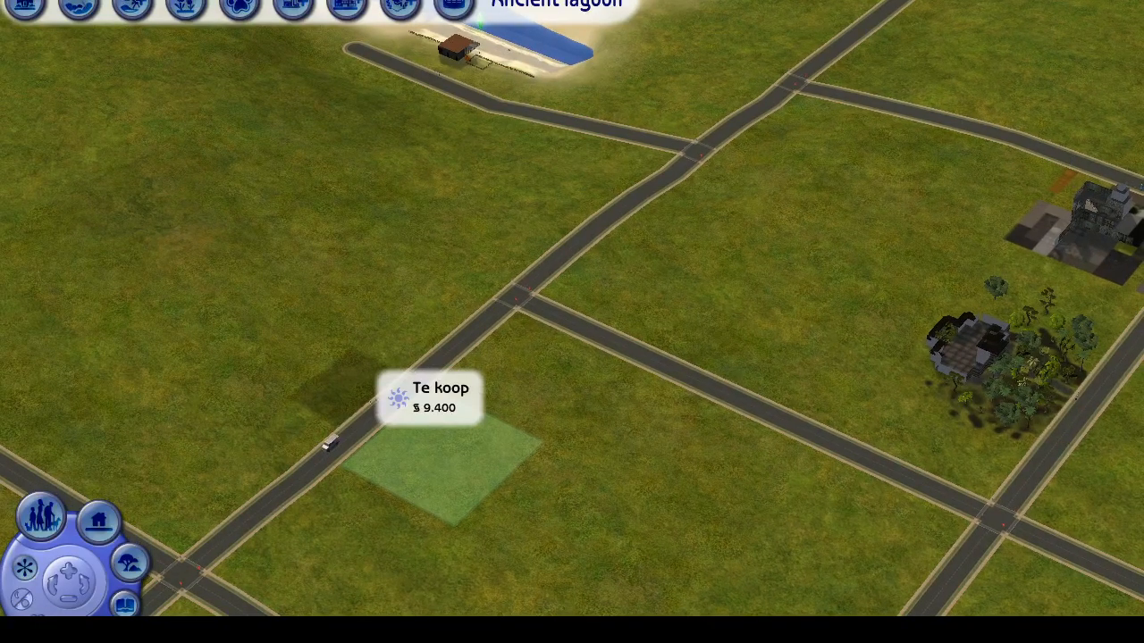
{"action": "key", "text": "period"}
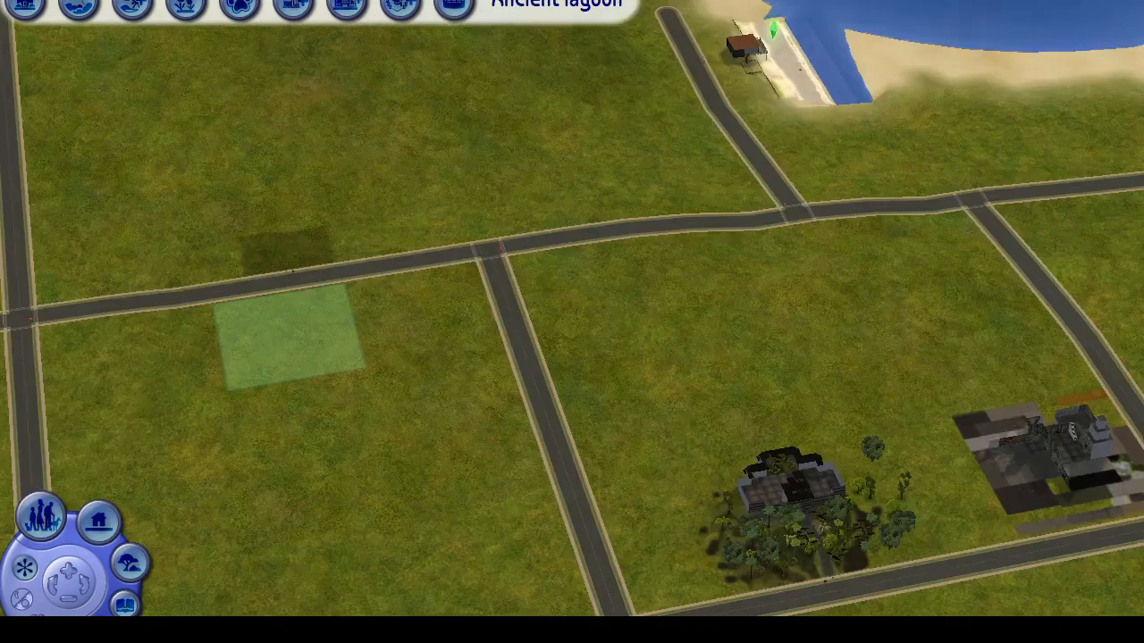
{"action": "key", "text": "Left"}
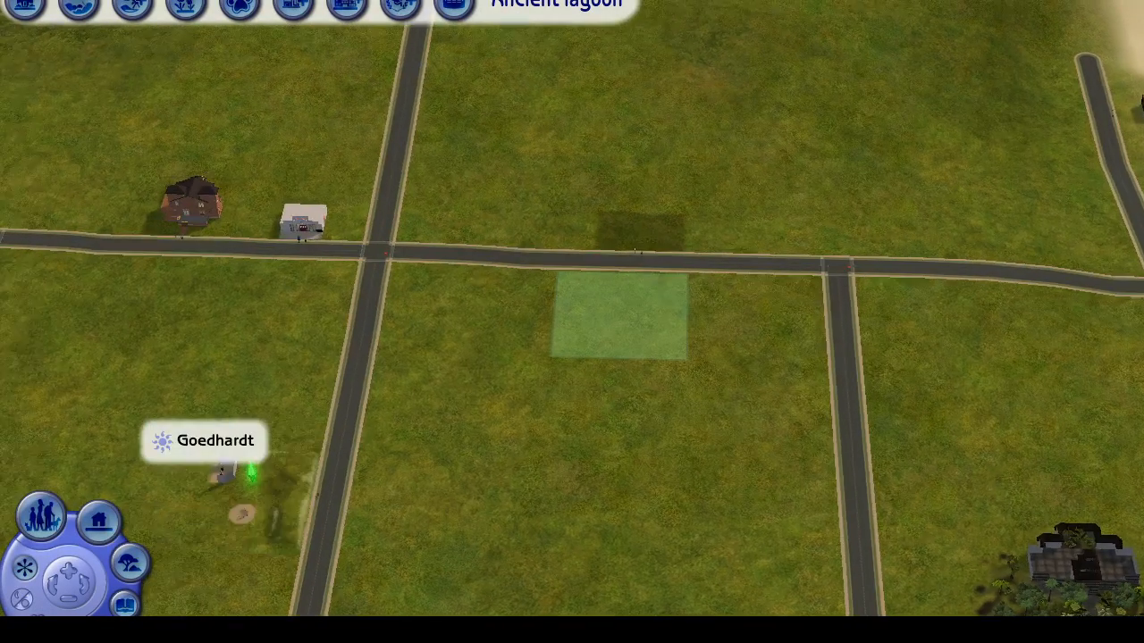
{"action": "key", "text": "Up"}
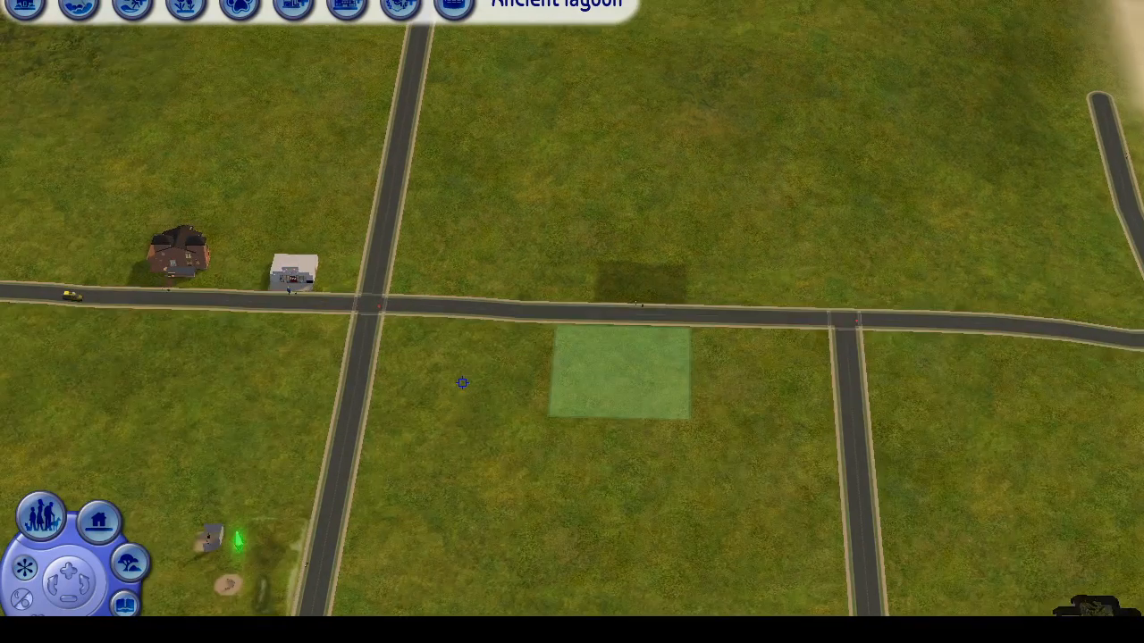
{"action": "left_click_drag", "start_coordinate": [462, 382], "coordinate": [514, 331]}
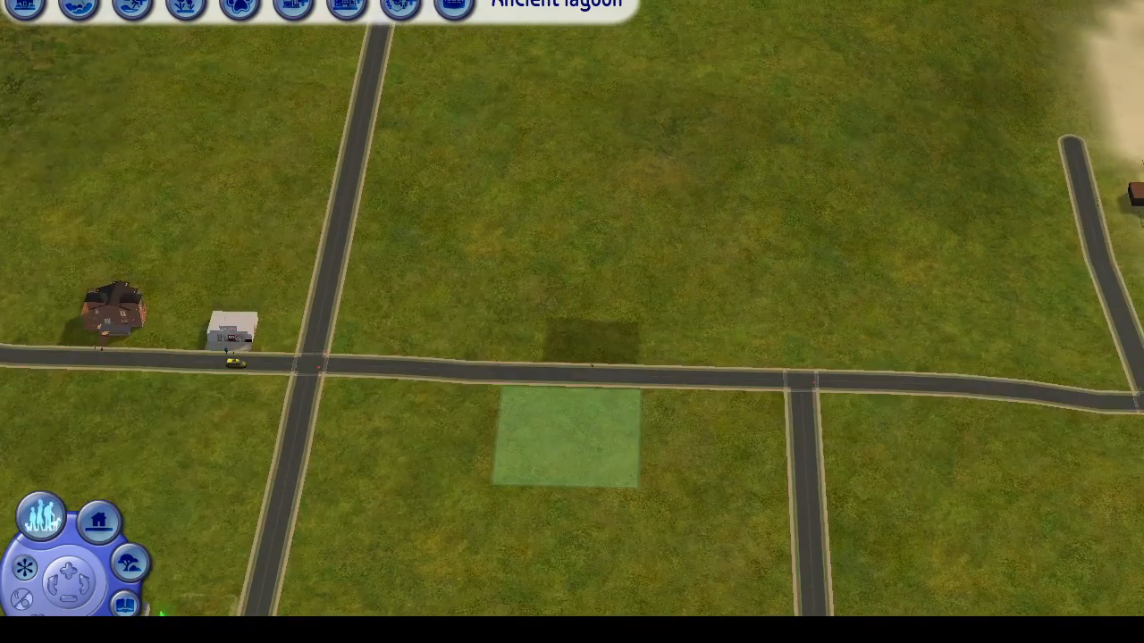
Step: Open the Het Diner lot for editing
{"action": "left_click", "coordinate": [41, 515]}
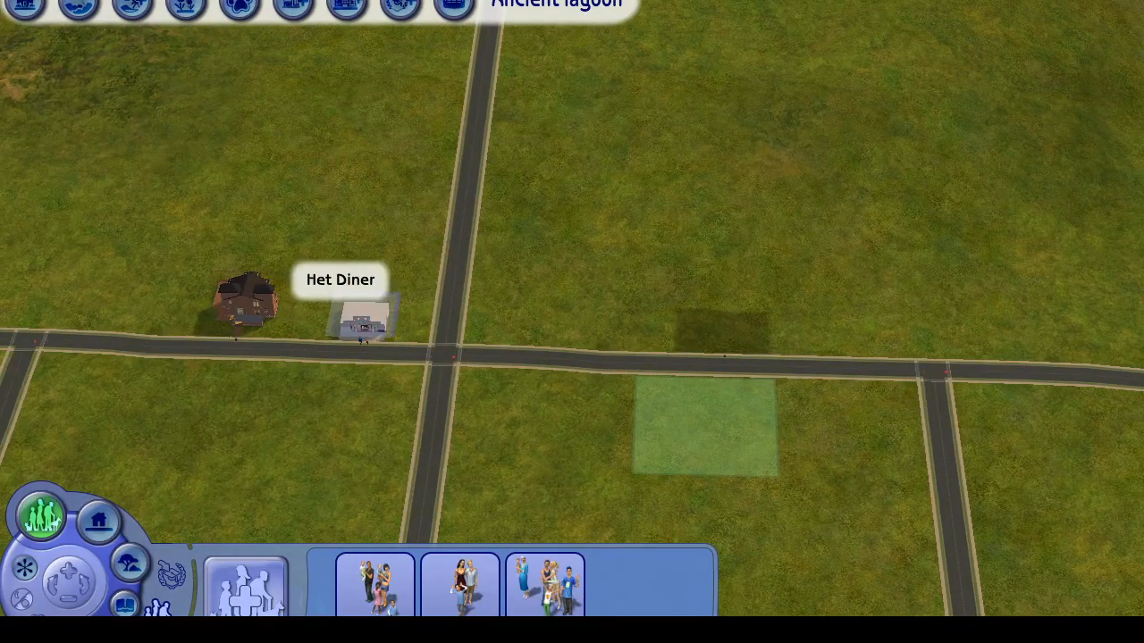
{"action": "left_click", "coordinate": [362, 320]}
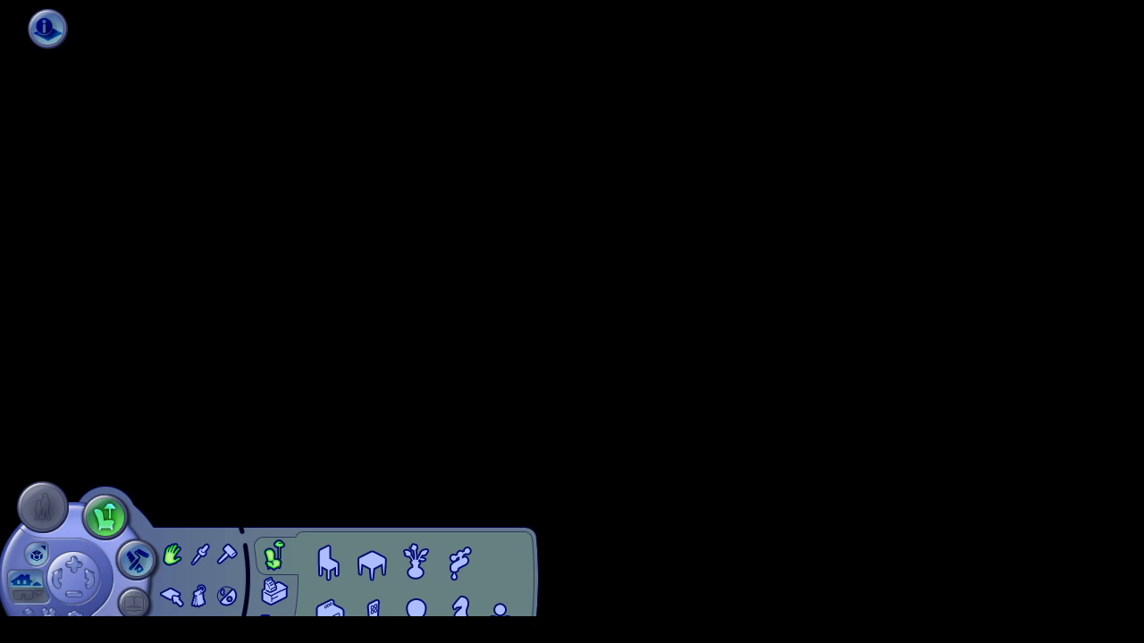
{"action": "key", "text": "Left"}
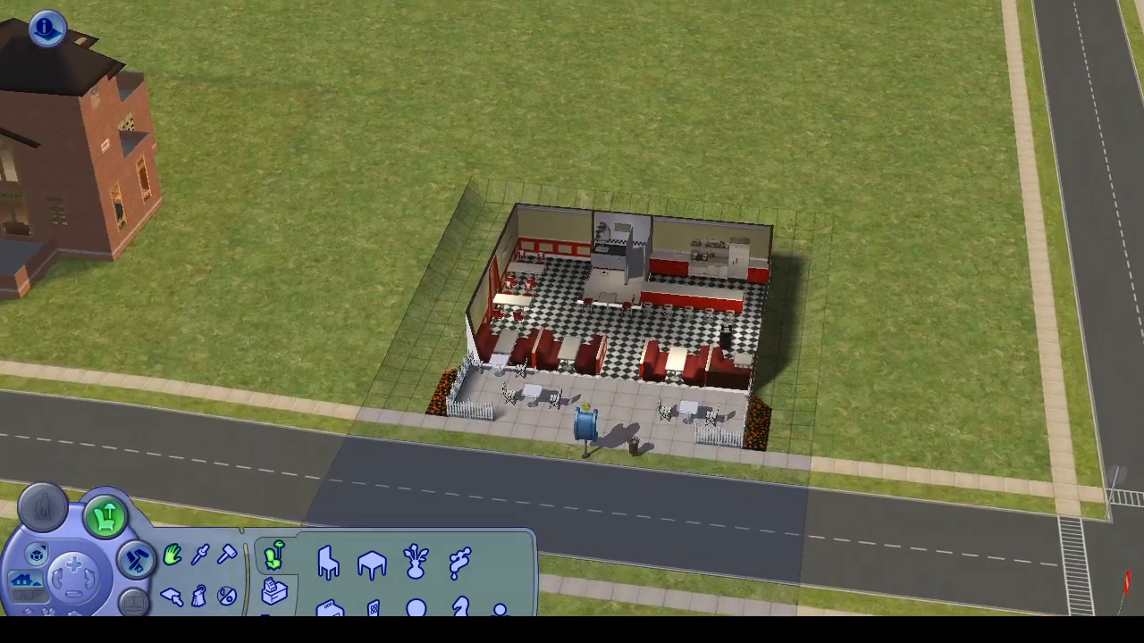
{"action": "key", "text": "z"}
{"action": "key", "text": "z"}
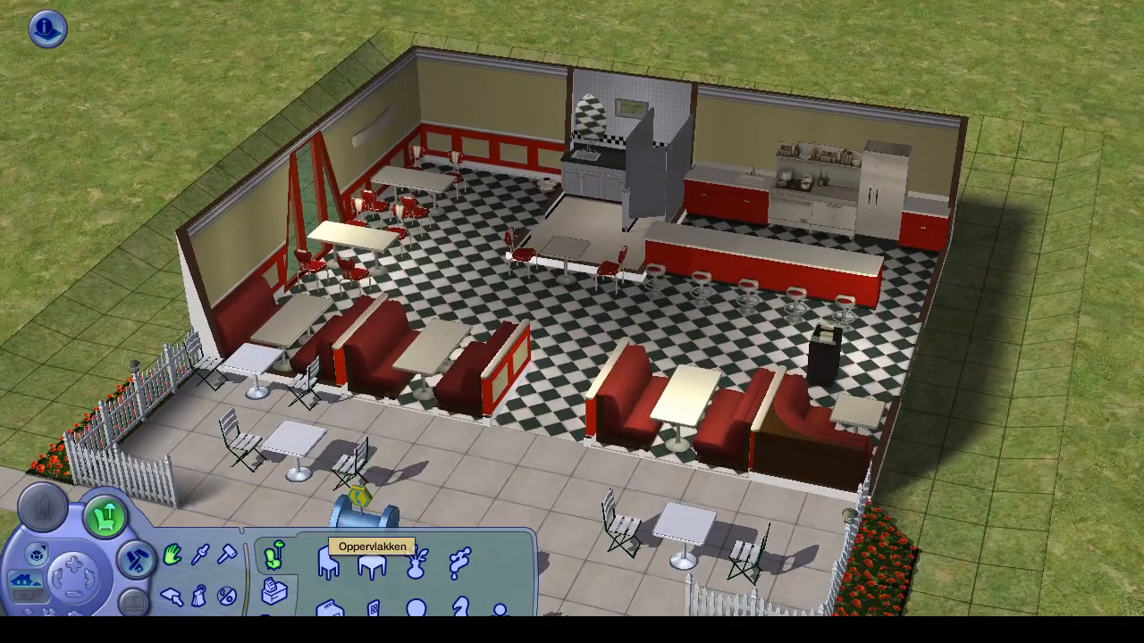
Step: Place a row of three dark wood tea shop counters on the diner floor in front of the red bar
{"action": "left_click", "coordinate": [372, 565]}
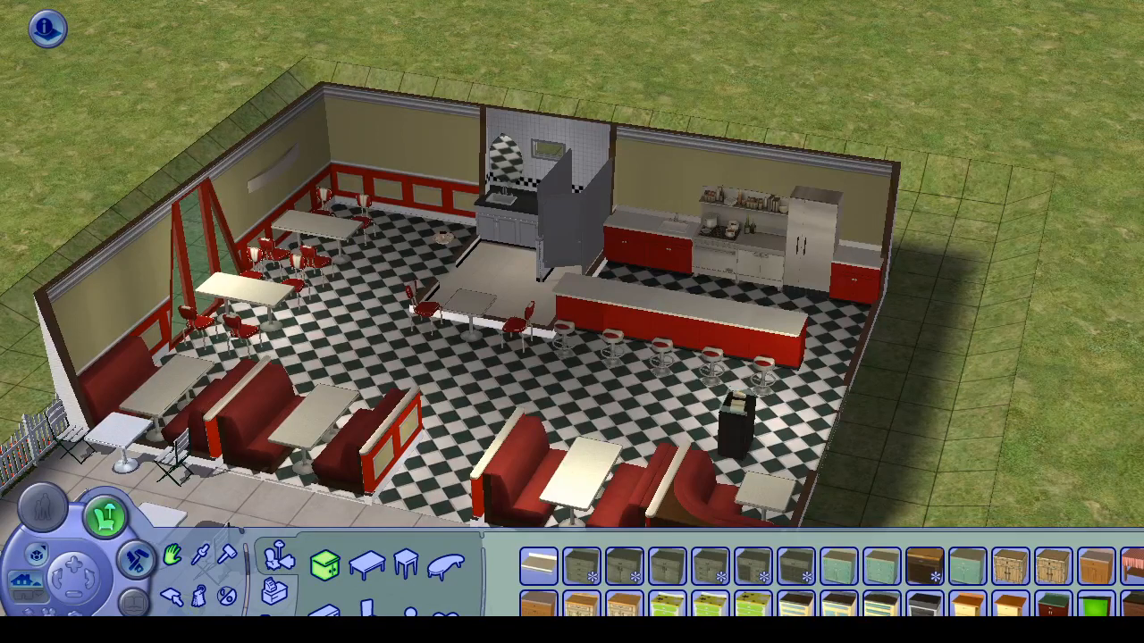
{"action": "scroll", "coordinate": [822, 585], "scroll_direction": "down", "scroll_amount": 1}
{"action": "left_click", "coordinate": [881, 565]}
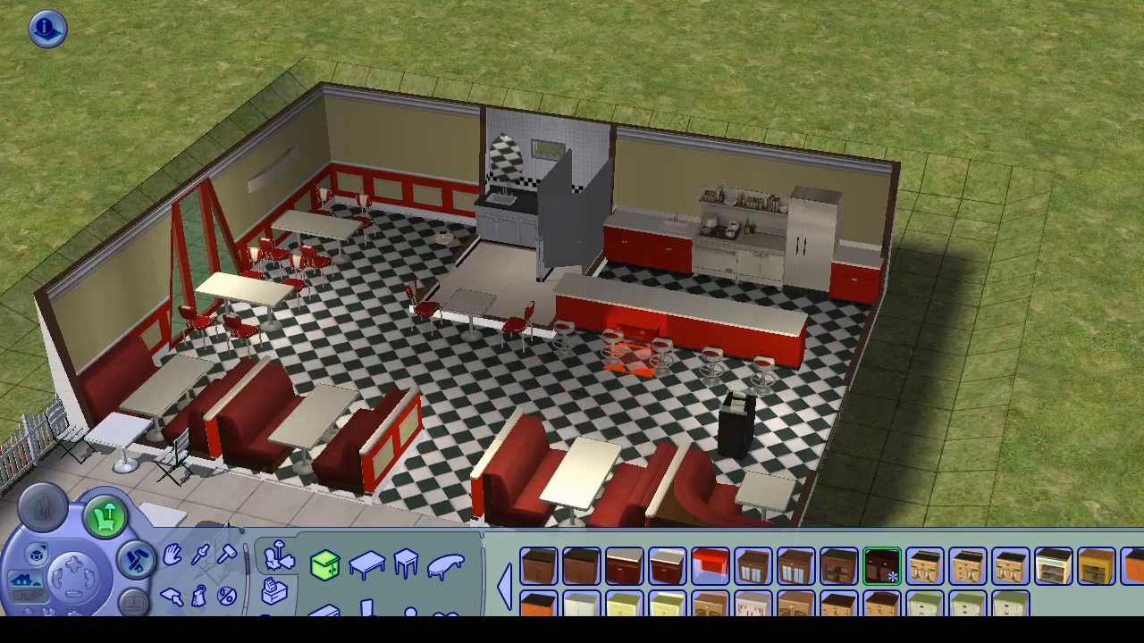
{"action": "key", "text": "s"}
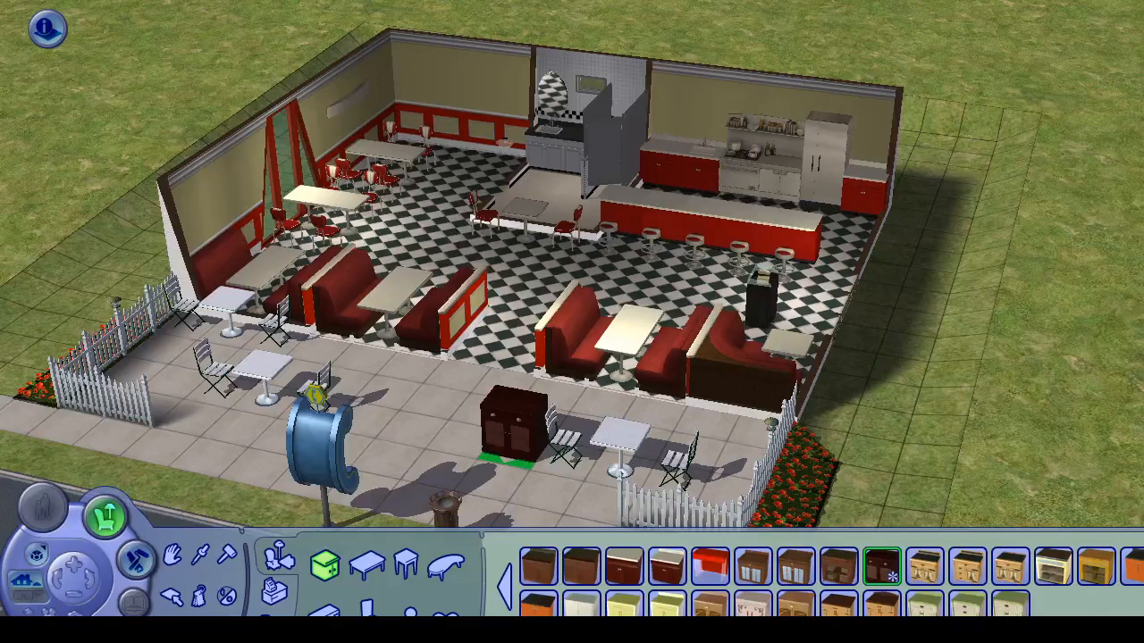
{"action": "key", "text": "w"}
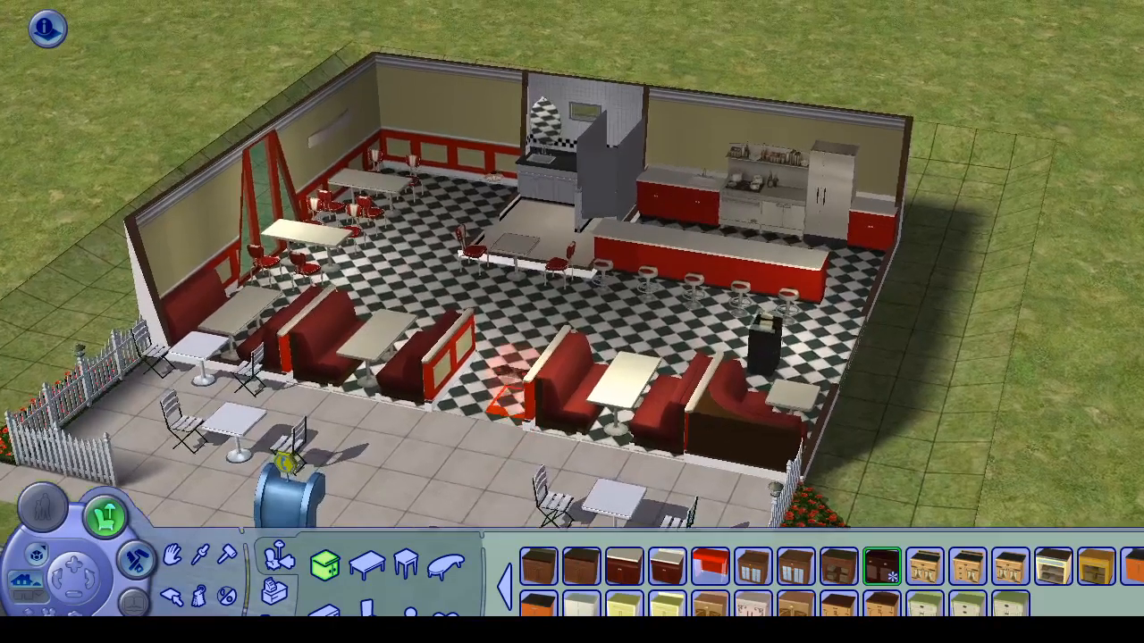
{"action": "key", "text": "w"}
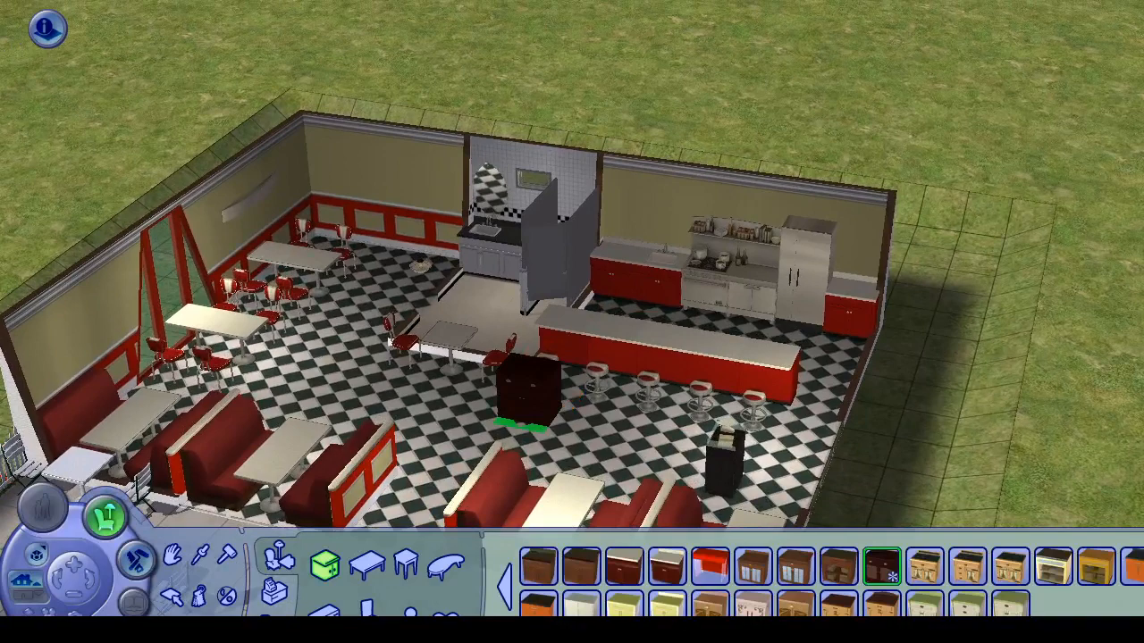
{"action": "left_click", "coordinate": [581, 413], "text": "shift"}
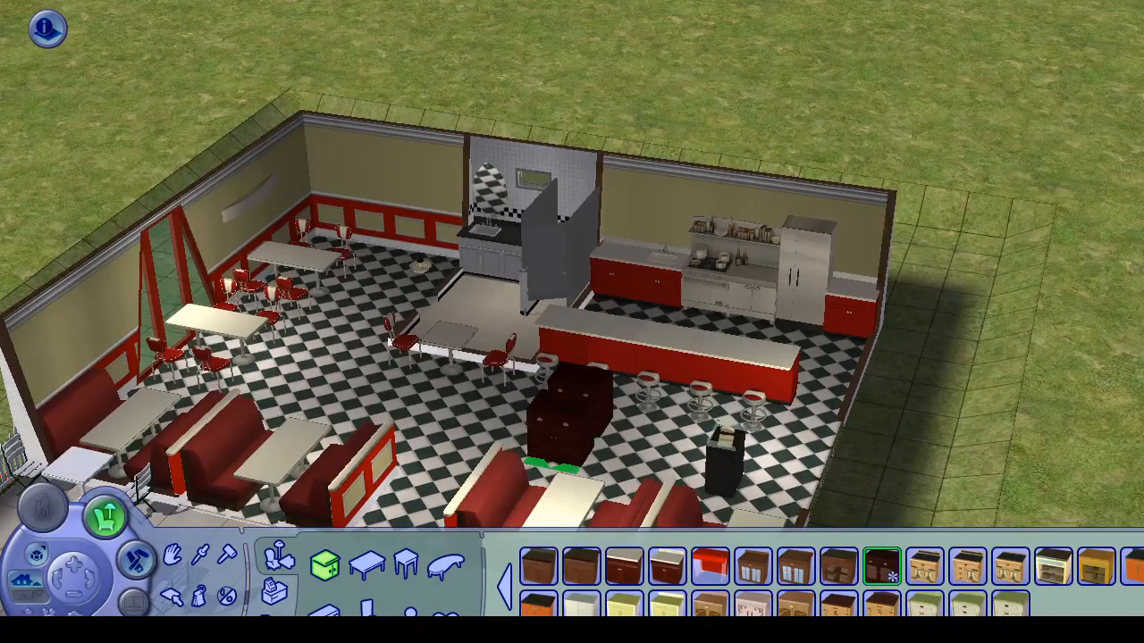
{"action": "left_click", "coordinate": [629, 424], "text": "shift"}
{"action": "left_click", "coordinate": [681, 435], "text": "shift"}
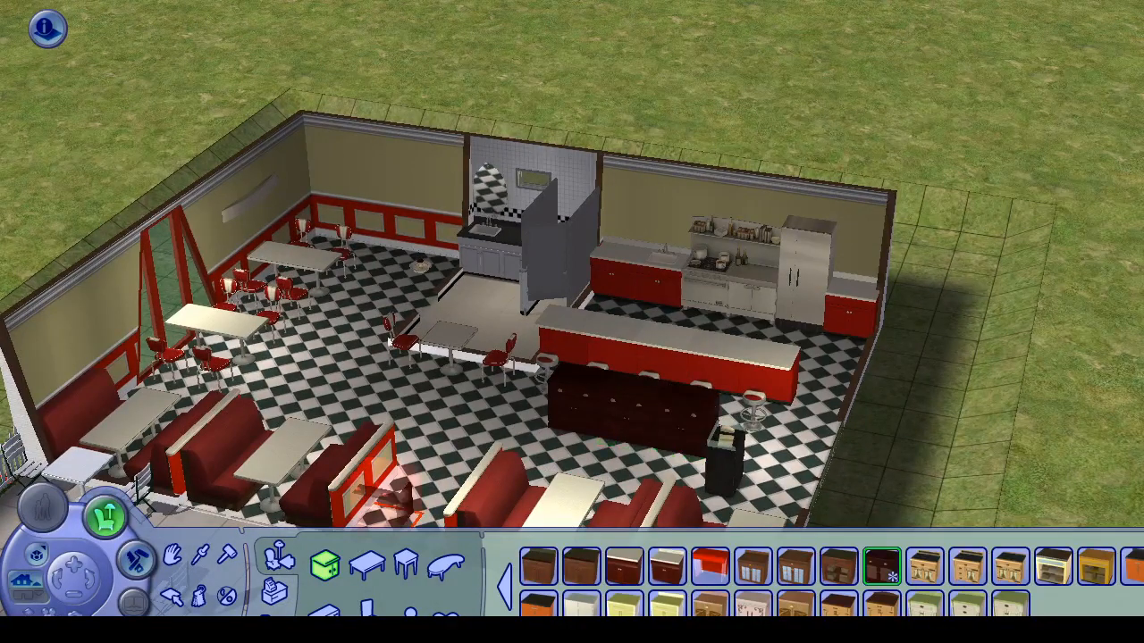
{"action": "key", "text": "Escape"}
Step: Remove the stove unit and the shelf above it from the kitchen's back wall
{"action": "key", "text": "s"}
{"action": "key", "text": "d"}
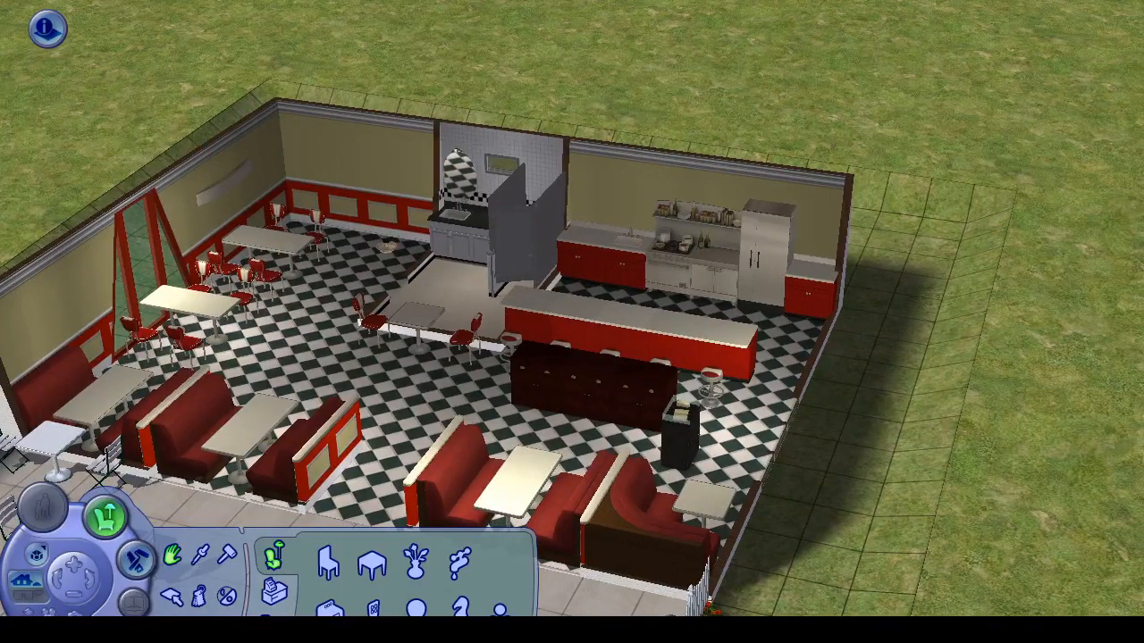
{"action": "left_click", "coordinate": [692, 259]}
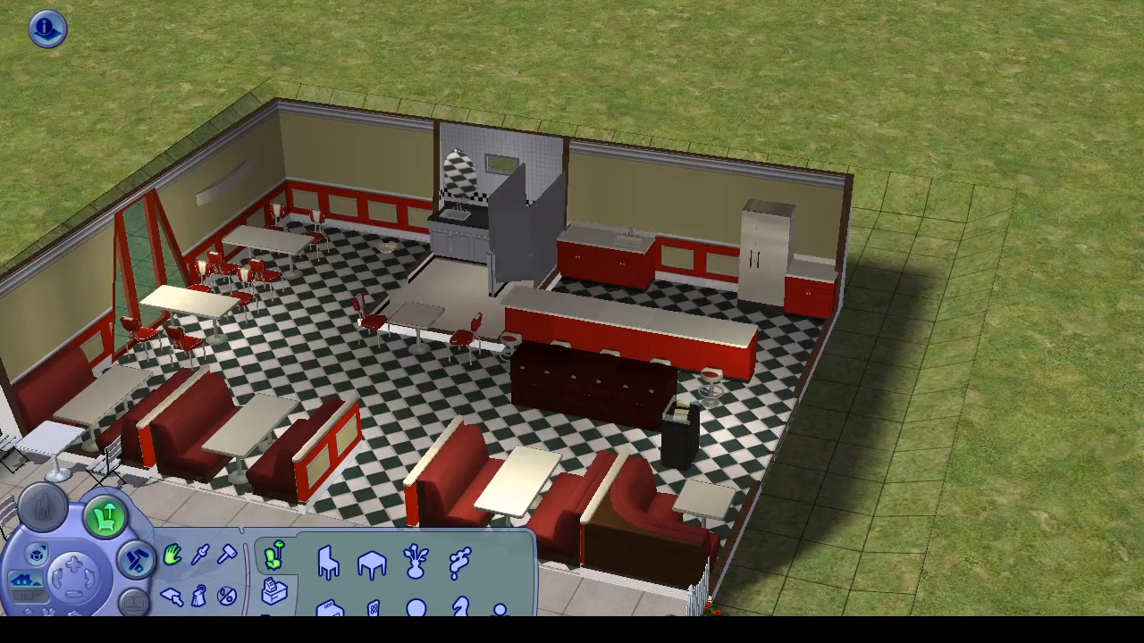
Step: Remove the sink counter, refrigerator and remaining red counter units from the kitchen's back wall
{"action": "left_click", "coordinate": [629, 238]}
{"action": "key", "text": "Delete"}
{"action": "left_click", "coordinate": [629, 263]}
{"action": "key", "text": "Delete"}
{"action": "left_click", "coordinate": [582, 254]}
{"action": "key", "text": "Delete"}
{"action": "left_click", "coordinate": [766, 254]}
{"action": "key", "text": "Delete"}
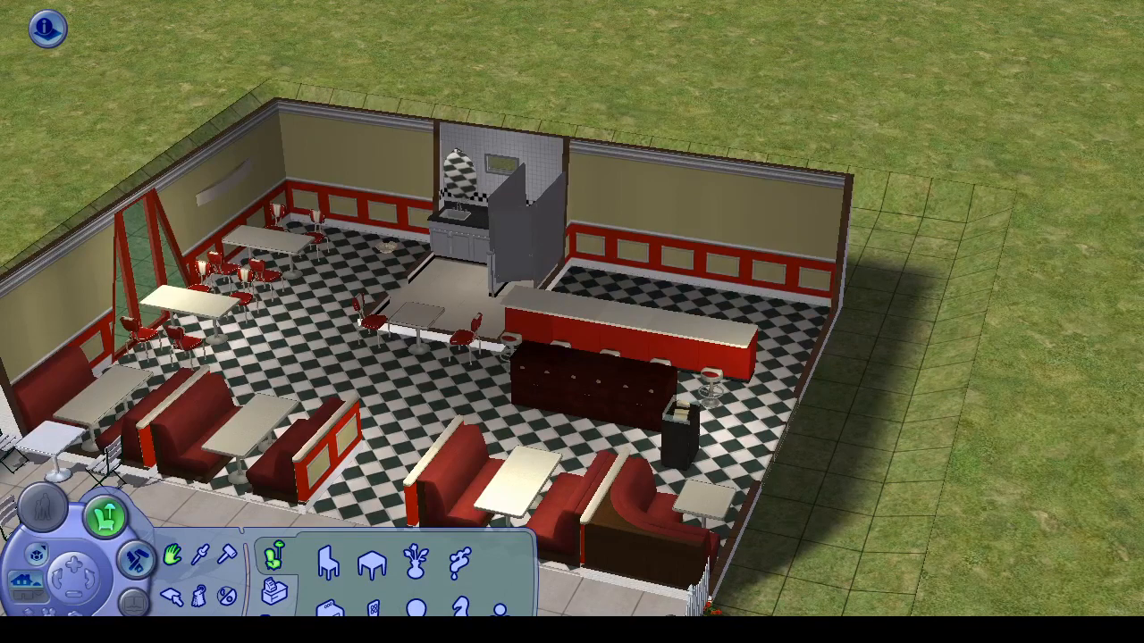
Step: Remove all the red bar counter sections and the stools in front of them
{"action": "left_click", "coordinate": [730, 343]}
{"action": "key", "text": "Delete"}
{"action": "left_click", "coordinate": [682, 334]}
{"action": "key", "text": "Delete"}
{"action": "left_click", "coordinate": [710, 379]}
{"action": "key", "text": "Delete"}
{"action": "left_click_drag", "start_coordinate": [710, 378], "coordinate": [710, 437]}
{"action": "left_click", "coordinate": [659, 374]}
{"action": "key", "text": "Delete"}
{"action": "left_click", "coordinate": [560, 350]}
{"action": "key", "text": "Delete"}
{"action": "left_click", "coordinate": [512, 338]}
{"action": "key", "text": "Delete"}
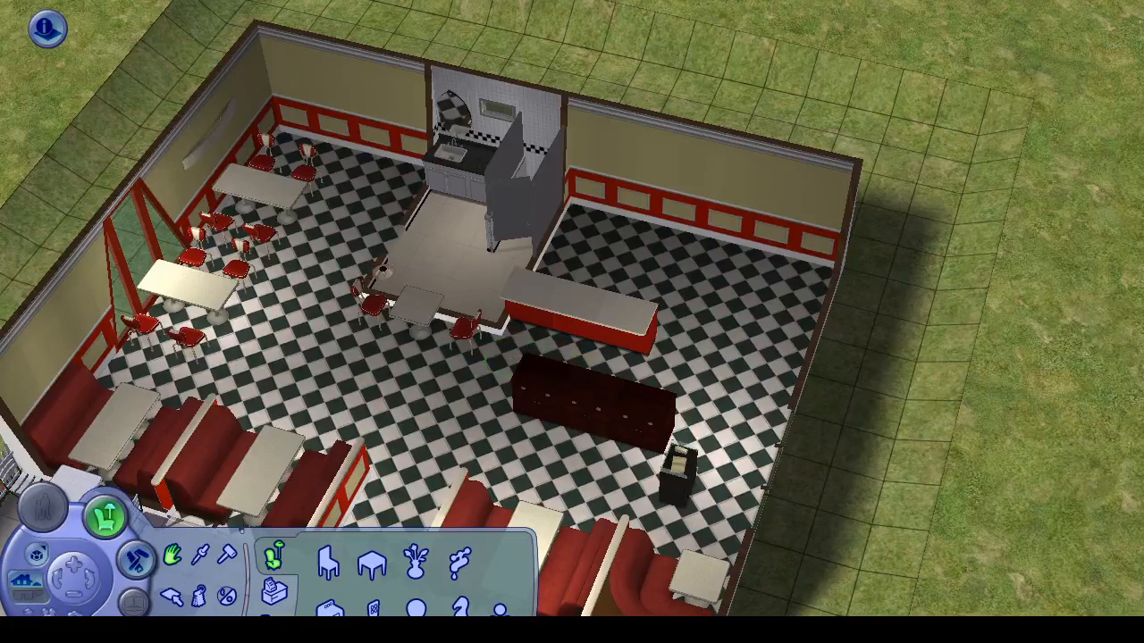
{"action": "left_click", "coordinate": [580, 308]}
{"action": "key", "text": "Delete"}
Step: Move the three dark wood tea shop counters into a row beside the restroom block, where the red bar stood
{"action": "left_click_drag", "start_coordinate": [590, 406], "coordinate": [533, 304]}
{"action": "left_click_drag", "start_coordinate": [542, 388], "coordinate": [576, 322]}
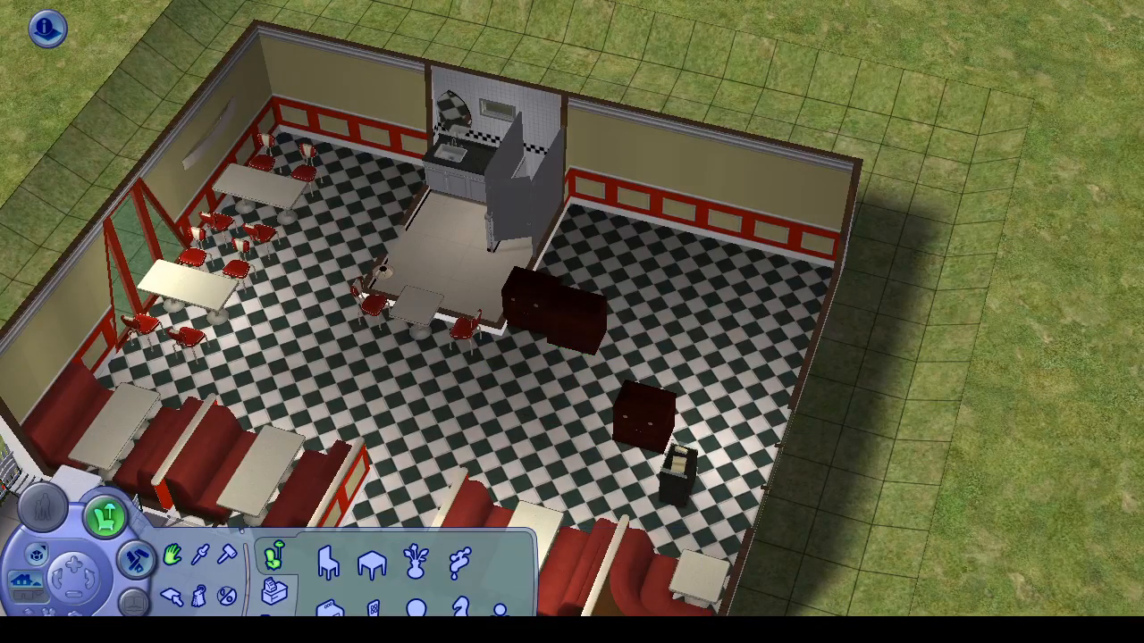
{"action": "left_click_drag", "start_coordinate": [644, 413], "coordinate": [626, 333]}
{"action": "key", "text": "w"}
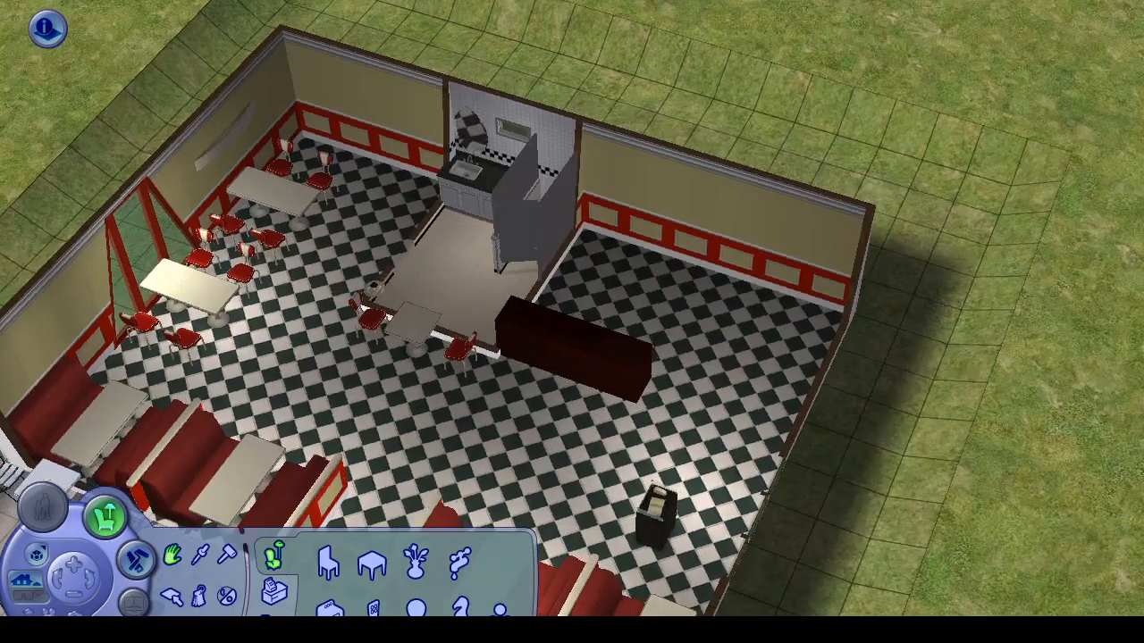
Step: Place the antique brass cash register on the middle tea shop counter
{"action": "scroll", "coordinate": [572, 366], "scroll_direction": "up", "scroll_amount": 4}
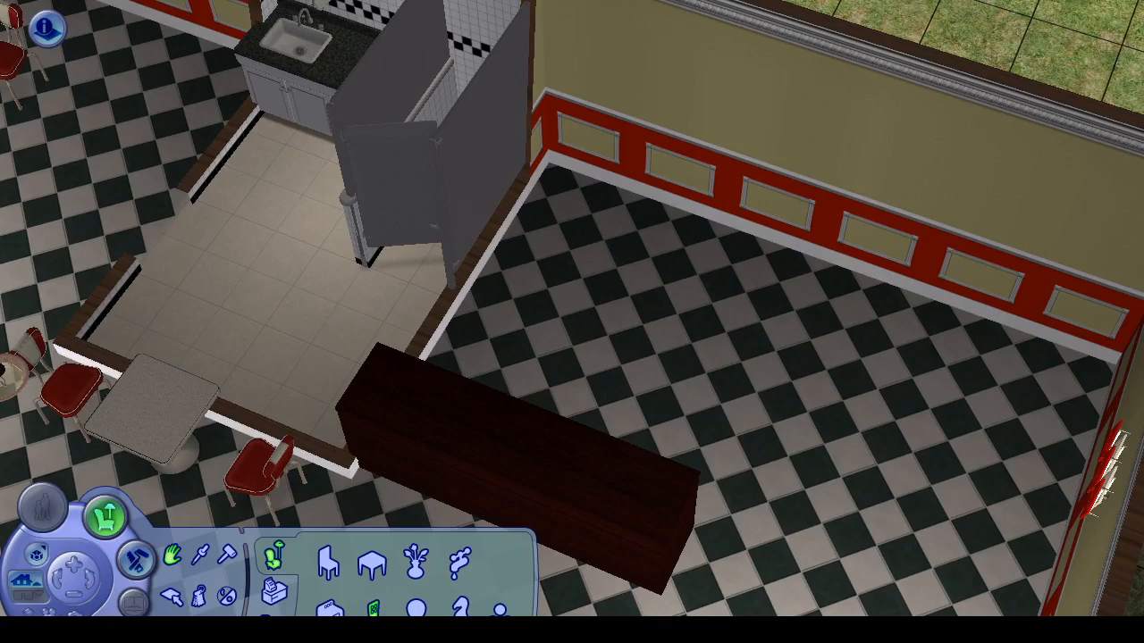
{"action": "left_click", "coordinate": [373, 610]}
{"action": "left_click_drag", "start_coordinate": [473, 290], "coordinate": [438, 447]}
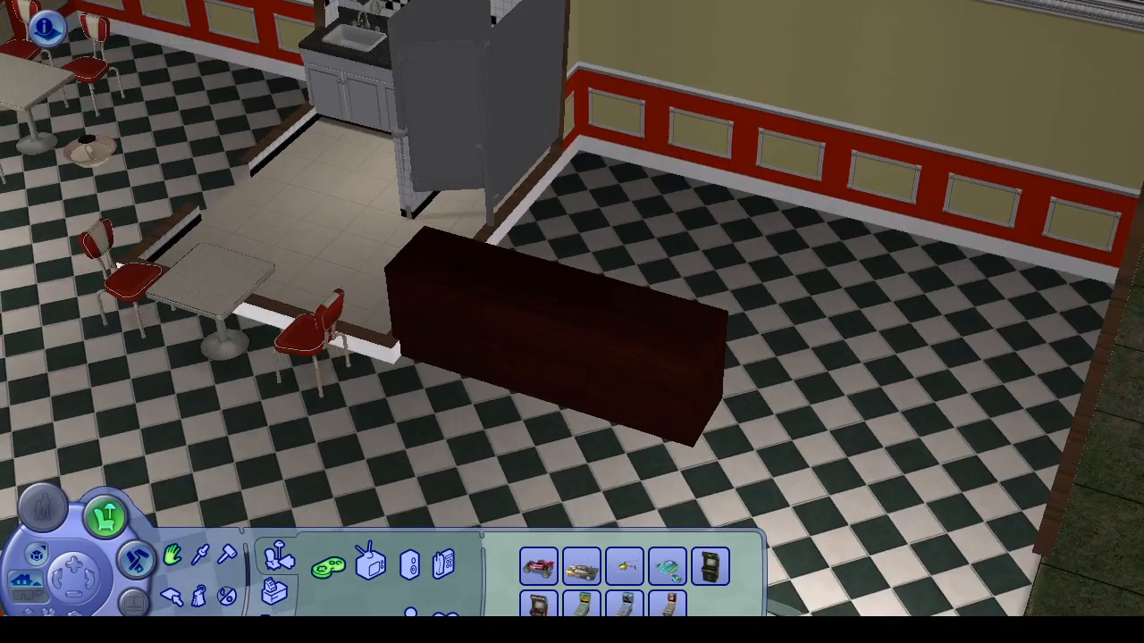
{"action": "left_click", "coordinate": [710, 566]}
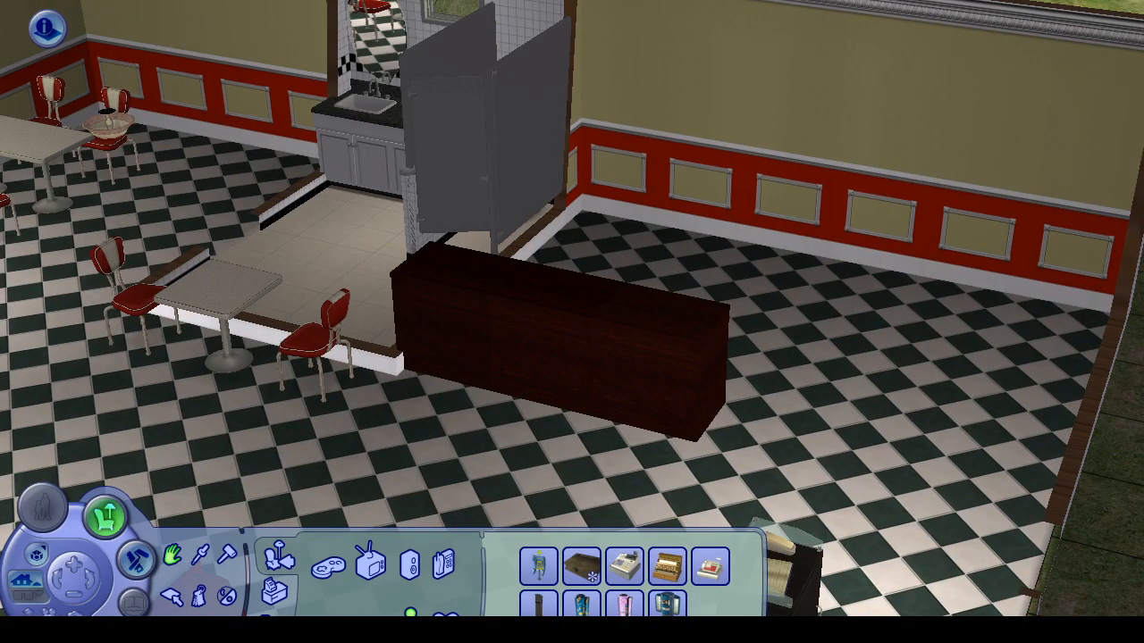
{"action": "scroll", "coordinate": [572, 357], "scroll_direction": "down", "scroll_amount": 1}
{"action": "left_click", "coordinate": [667, 566]}
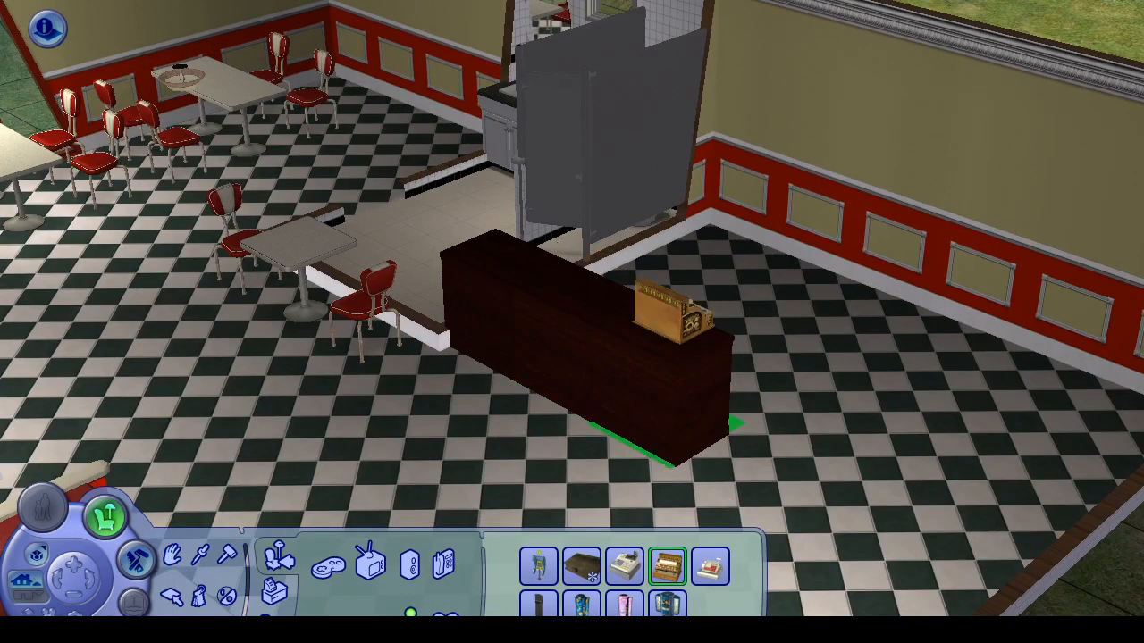
{"action": "left_click", "coordinate": [589, 277]}
{"action": "scroll", "coordinate": [465, 457], "scroll_direction": "up", "scroll_amount": 1}
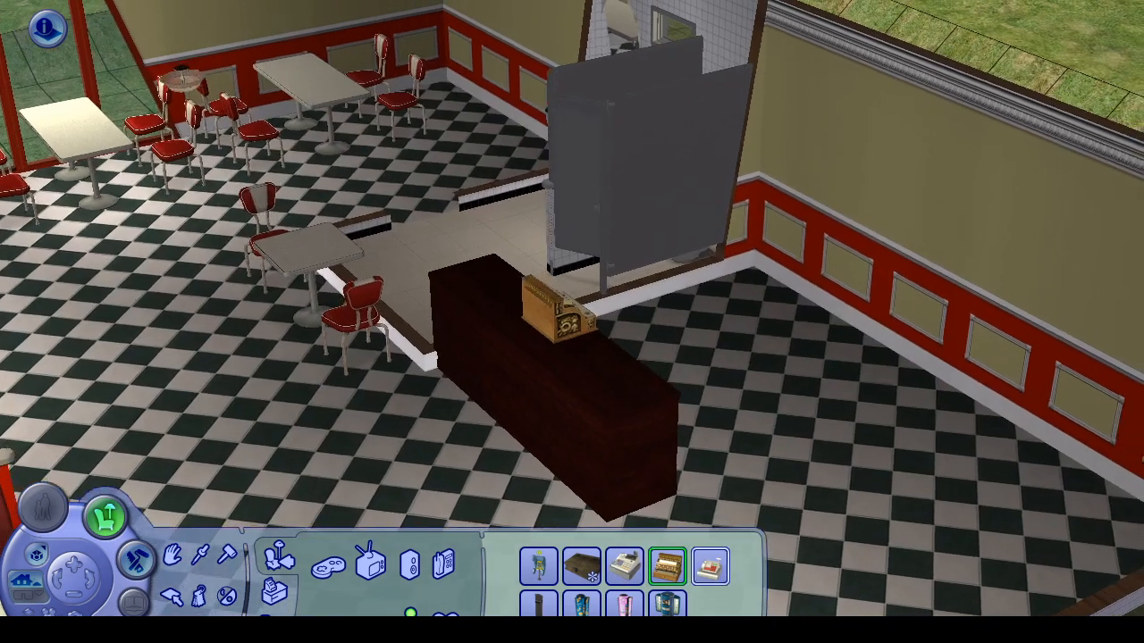
Step: Put the white cash register on the middle tea shop counter in place of the brass one
{"action": "left_click", "coordinate": [710, 567]}
{"action": "left_click", "coordinate": [625, 566]}
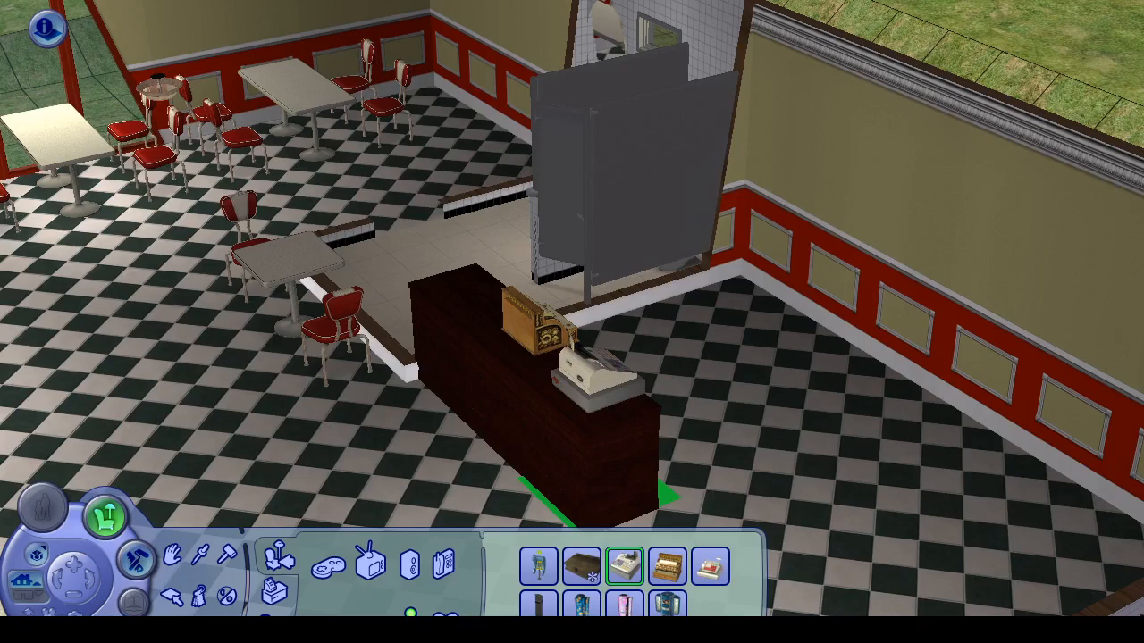
{"action": "left_click", "coordinate": [542, 319]}
{"action": "scroll", "coordinate": [541, 319], "scroll_direction": "down", "scroll_amount": 3}
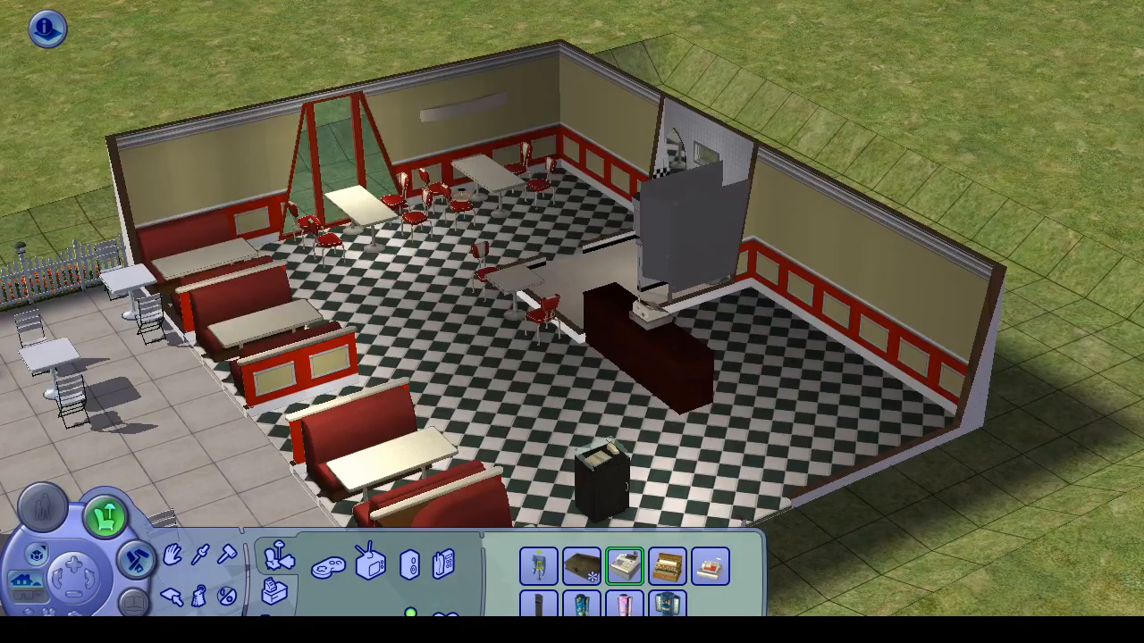
Step: Raise the walls and extend the counter row with copies of the ATS Tea Shop commercial counter
{"action": "key", "text": "comma"}
{"action": "key", "text": "Up"}
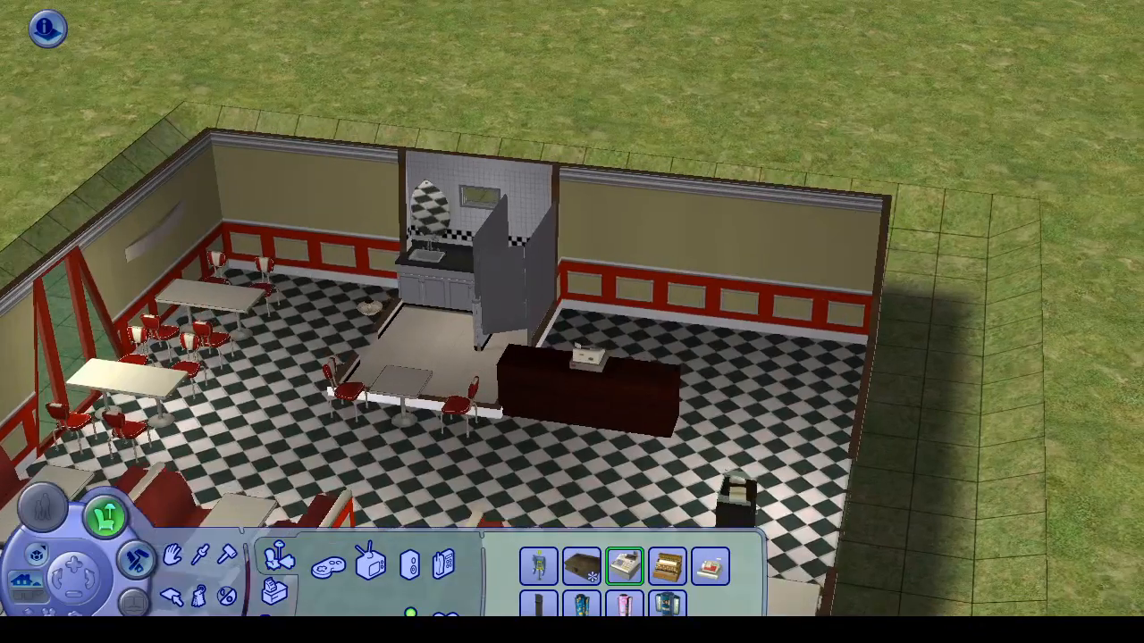
{"action": "key", "text": "Up"}
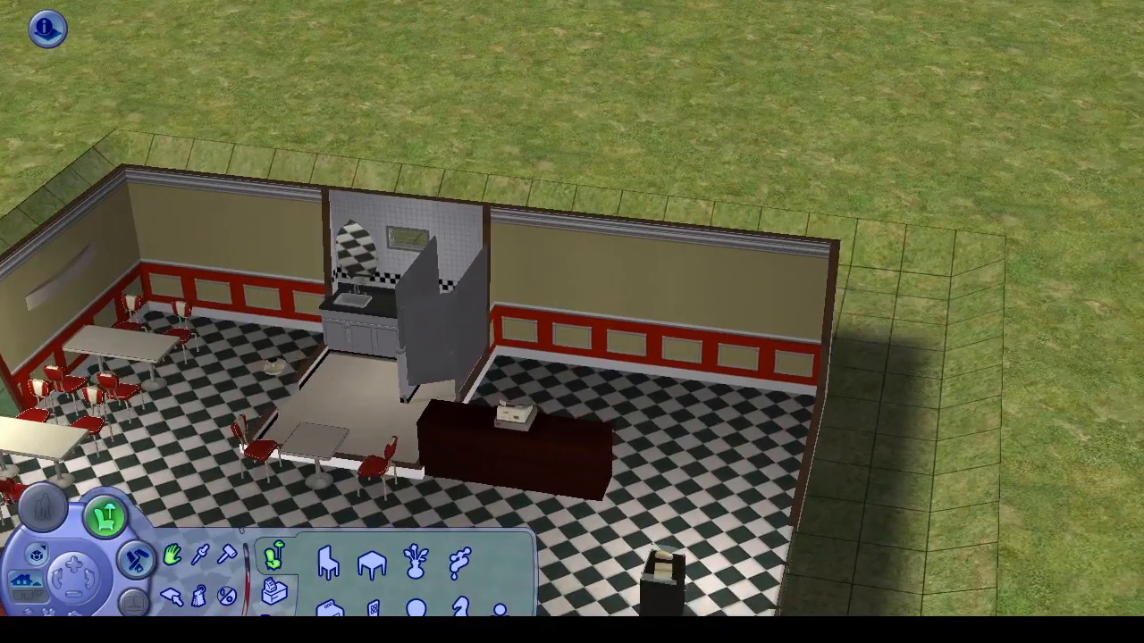
{"action": "key", "text": "Home"}
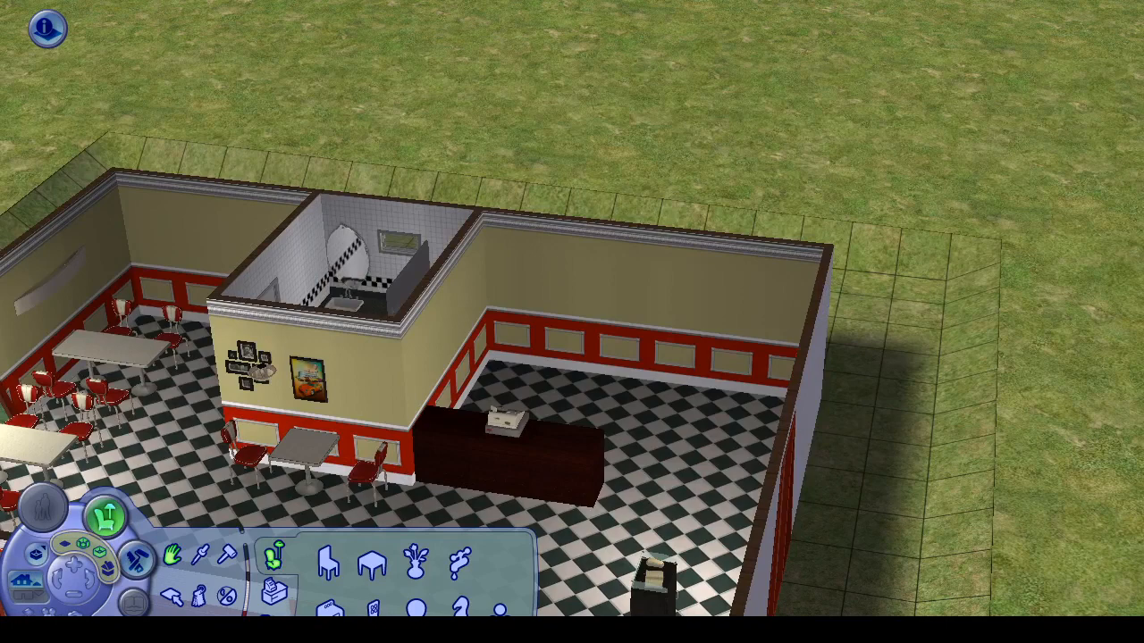
{"action": "key", "text": "Down"}
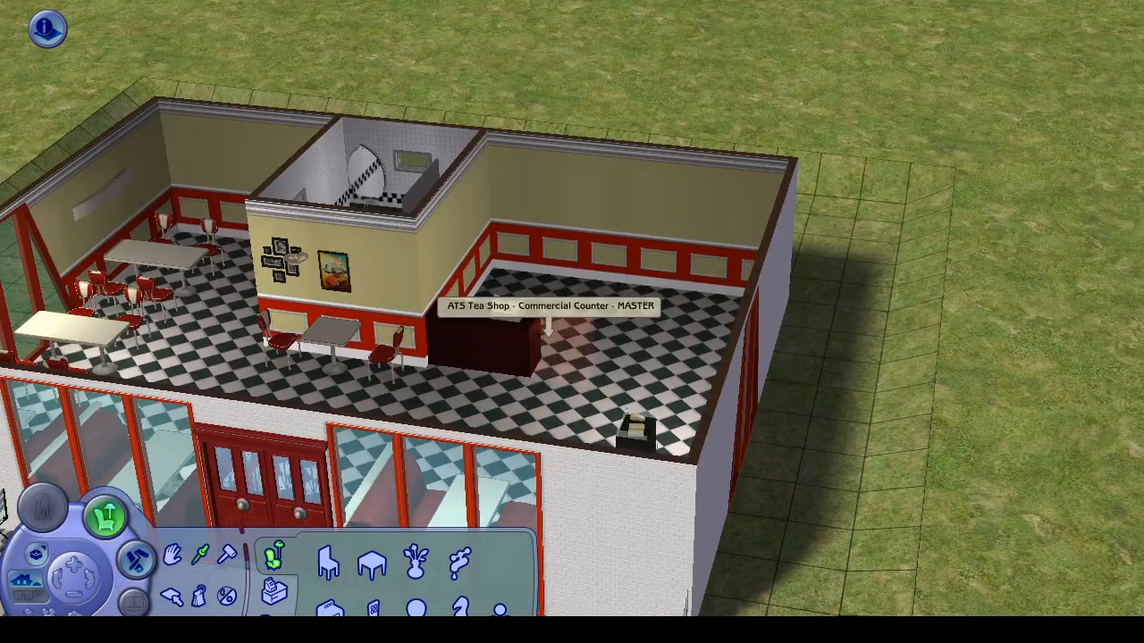
{"action": "left_click", "coordinate": [547, 328]}
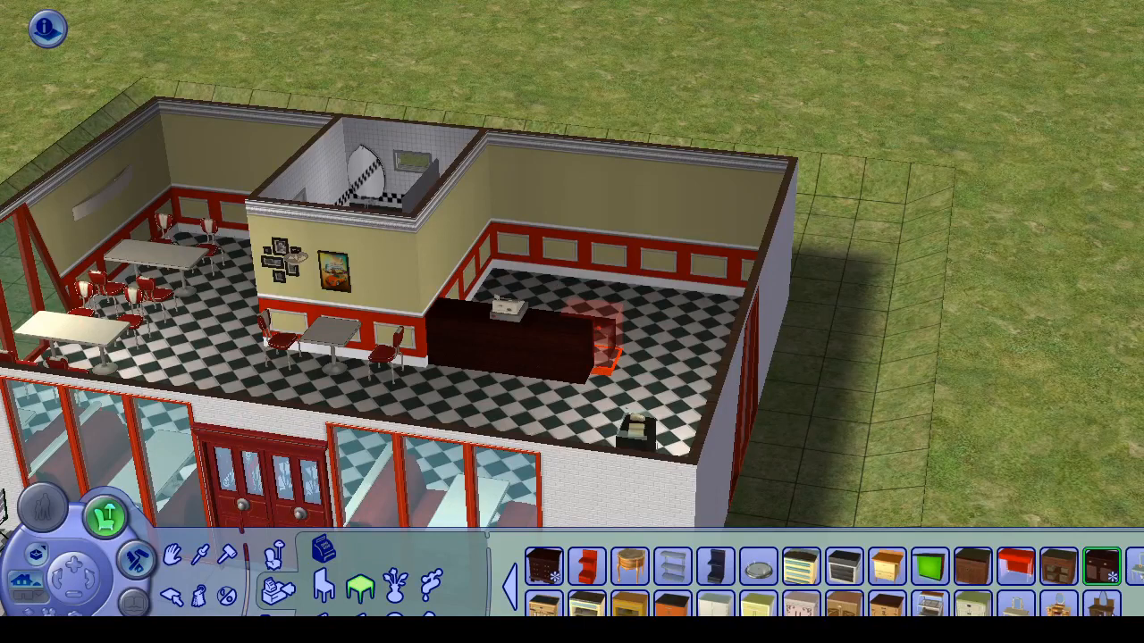
{"action": "scroll", "coordinate": [593, 382], "scroll_direction": "up", "scroll_amount": 2}
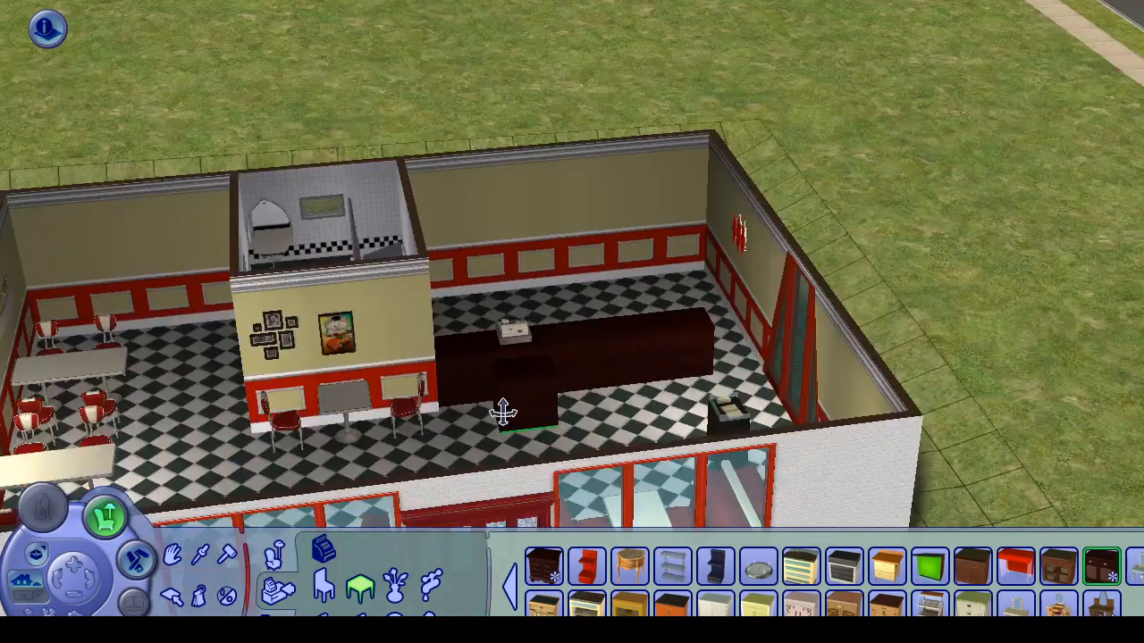
{"action": "key", "text": "Escape"}
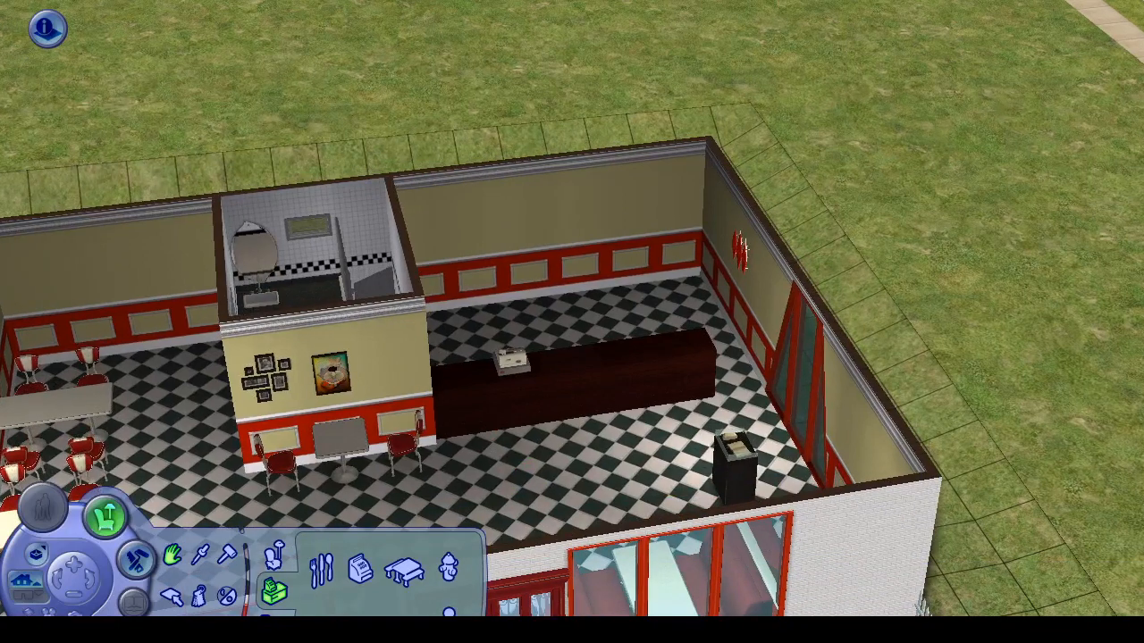
Step: Find the tea shop shelves in the catalogue and place the ATS Tea Shop left shelf behind the counter
{"action": "scroll", "coordinate": [608, 242], "scroll_direction": "up", "scroll_amount": 1}
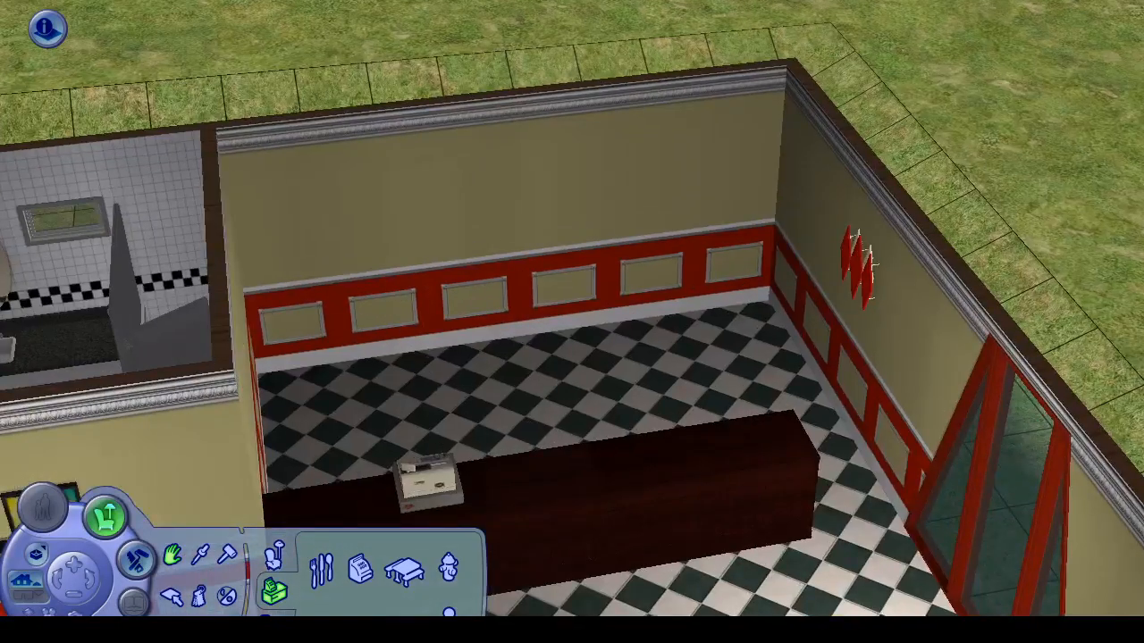
{"action": "scroll", "coordinate": [572, 312], "scroll_direction": "up", "scroll_amount": 1}
{"action": "left_click", "coordinate": [274, 554]}
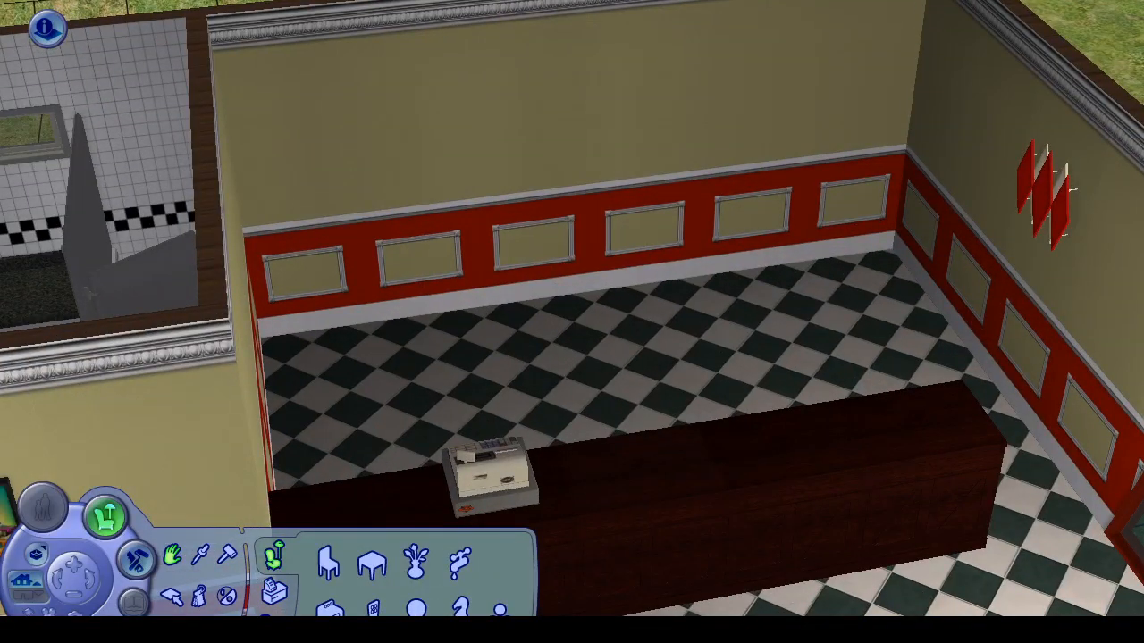
{"action": "left_click", "coordinate": [371, 563]}
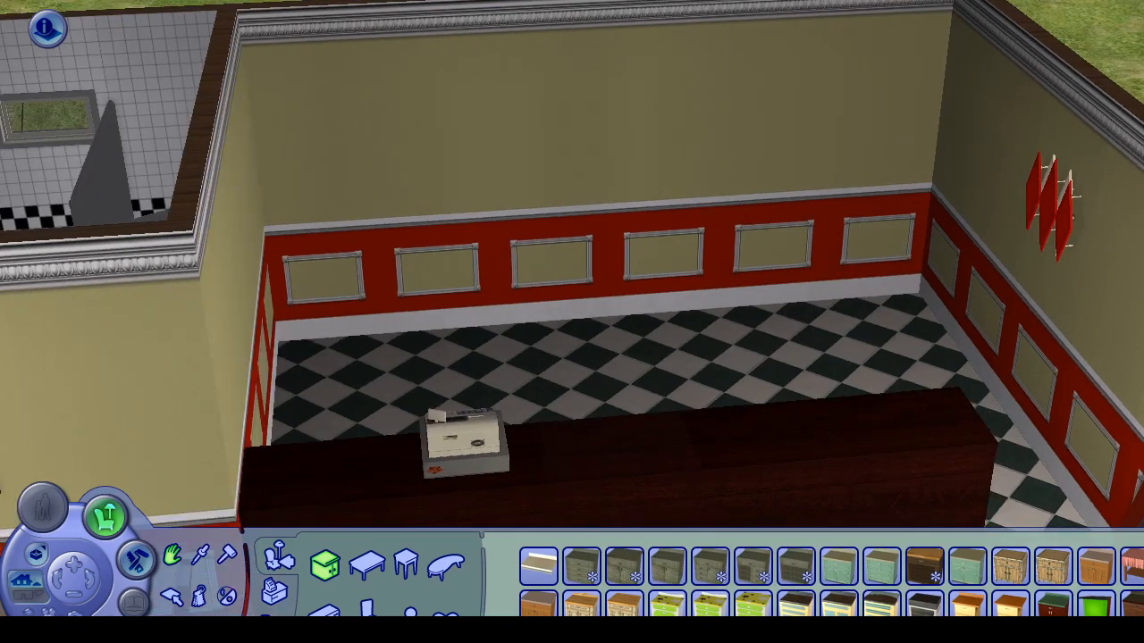
{"action": "left_click", "coordinate": [367, 609]}
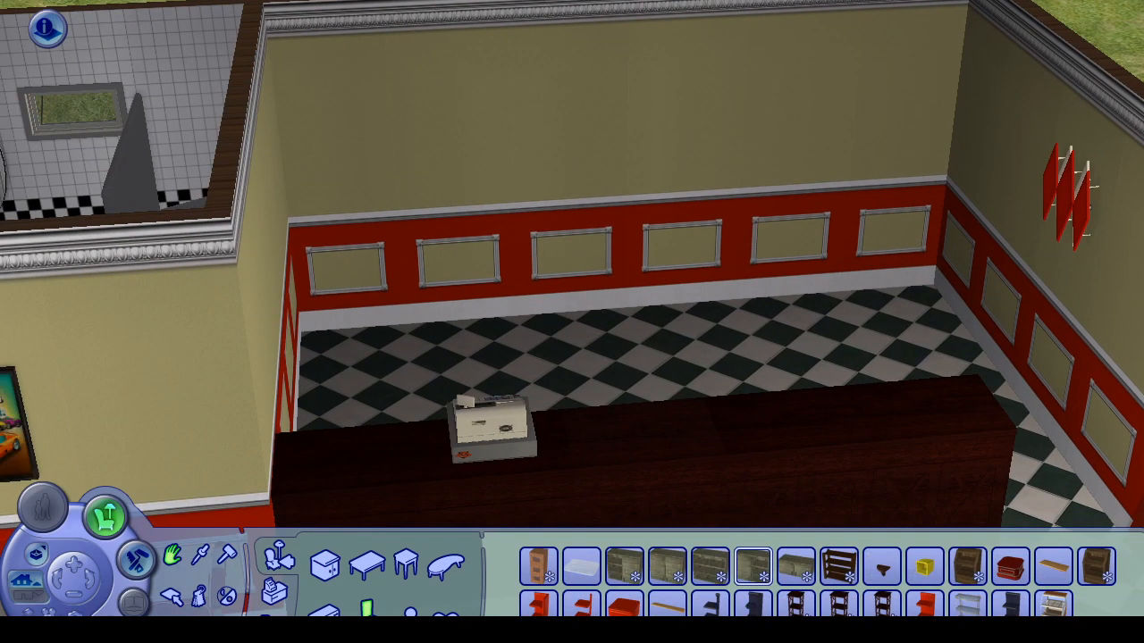
{"action": "mouse_move", "coordinate": [838, 605]}
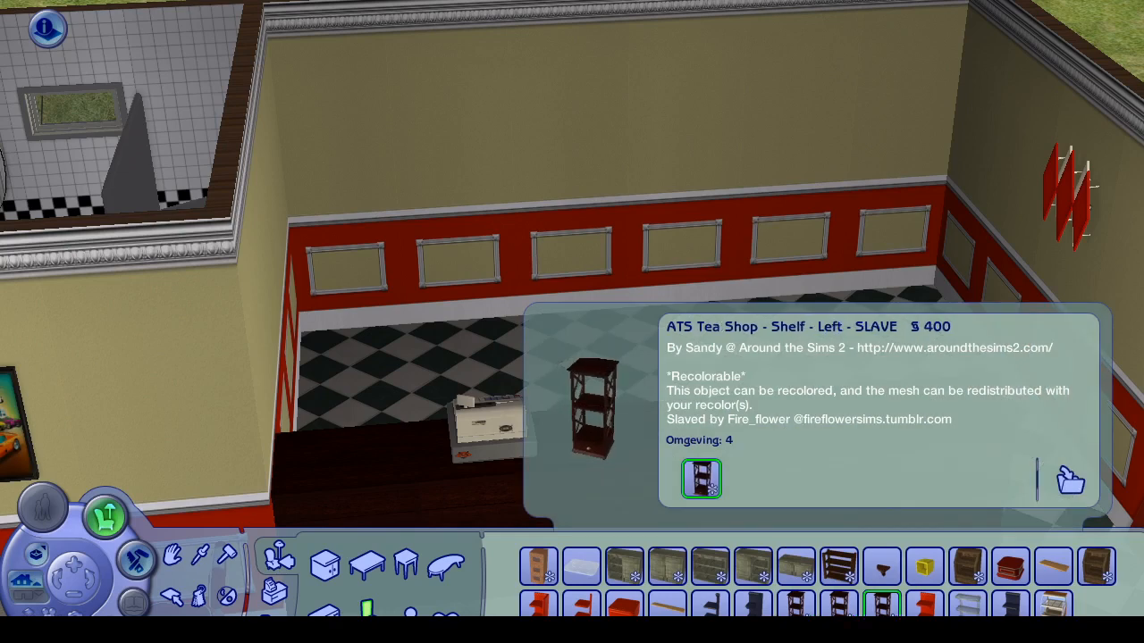
{"action": "left_click", "coordinate": [881, 606]}
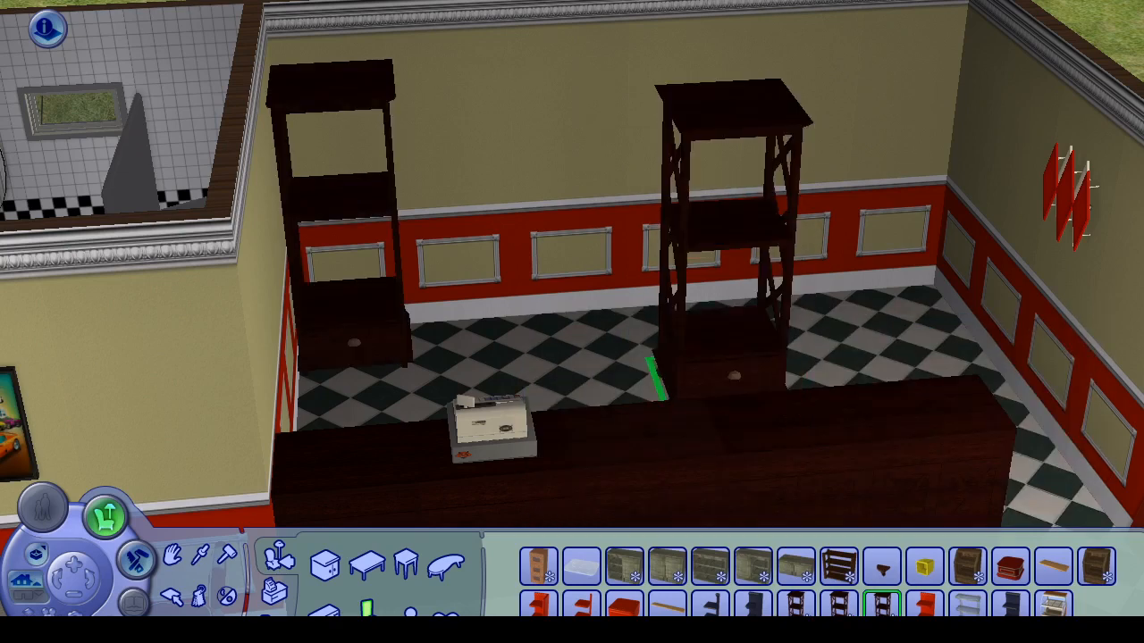
{"action": "key", "text": "Escape"}
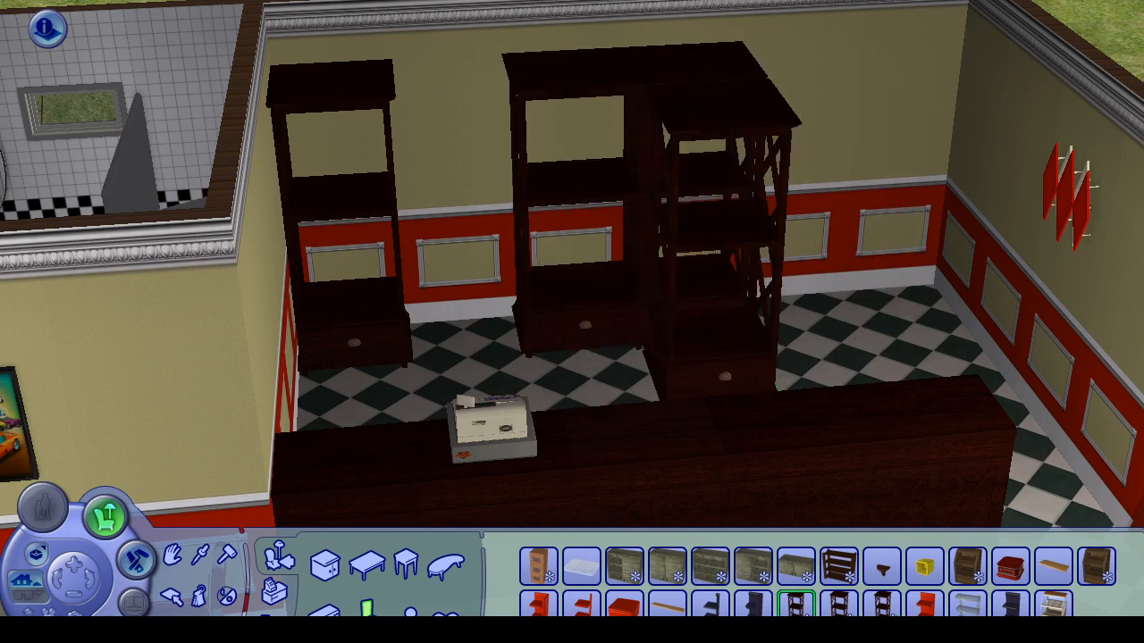
Step: Line up the left and middle tea shop shelves against the back wall and set the right shelf one tile away from them
{"action": "left_click", "coordinate": [688, 366]}
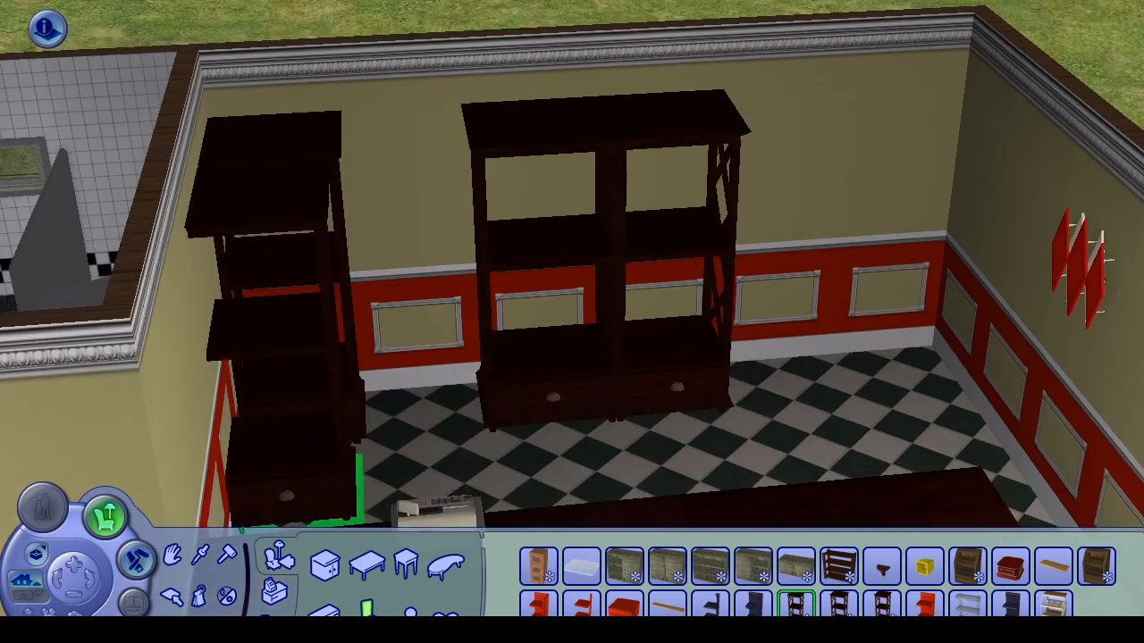
{"action": "key", "text": "Escape"}
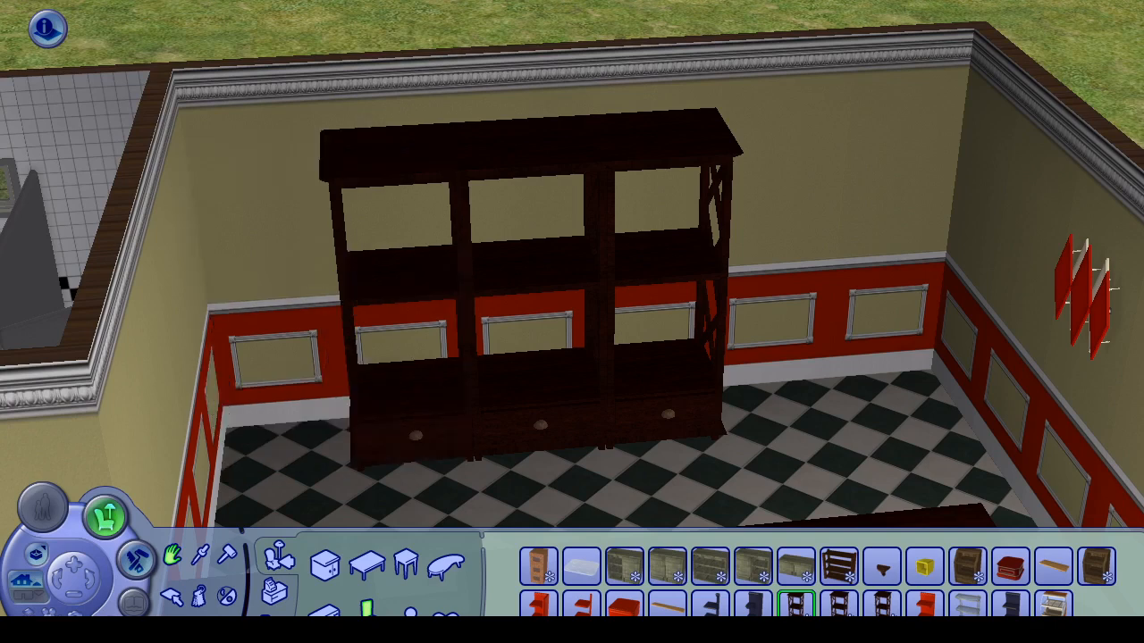
{"action": "left_click", "coordinate": [668, 389]}
{"action": "left_click", "coordinate": [795, 384]}
{"action": "left_click", "coordinate": [227, 554]}
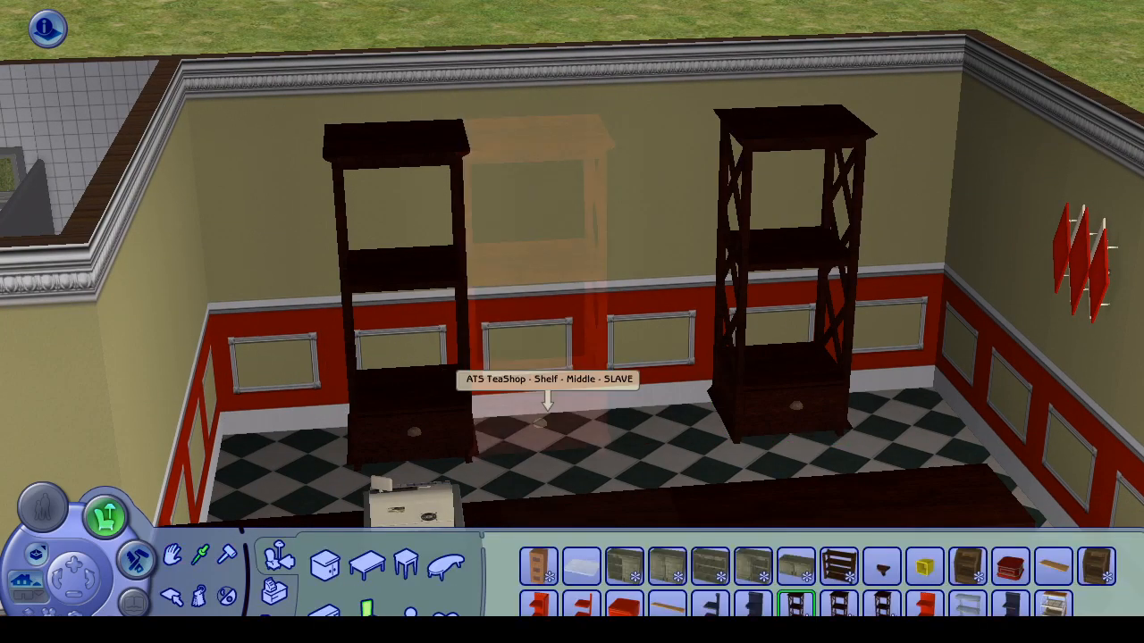
Step: Fill the gap in the shelf row with a copy of the ATS TeaShop middle shelf
{"action": "key", "text": "F3"}
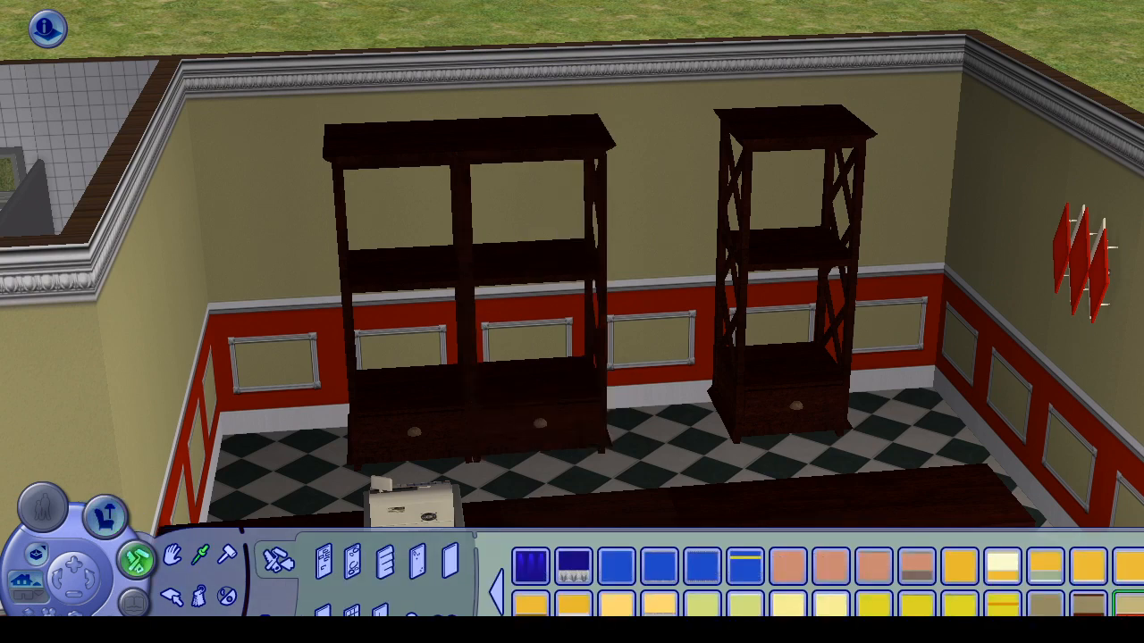
{"action": "left_click", "coordinate": [201, 555]}
{"action": "left_click", "coordinate": [534, 418]}
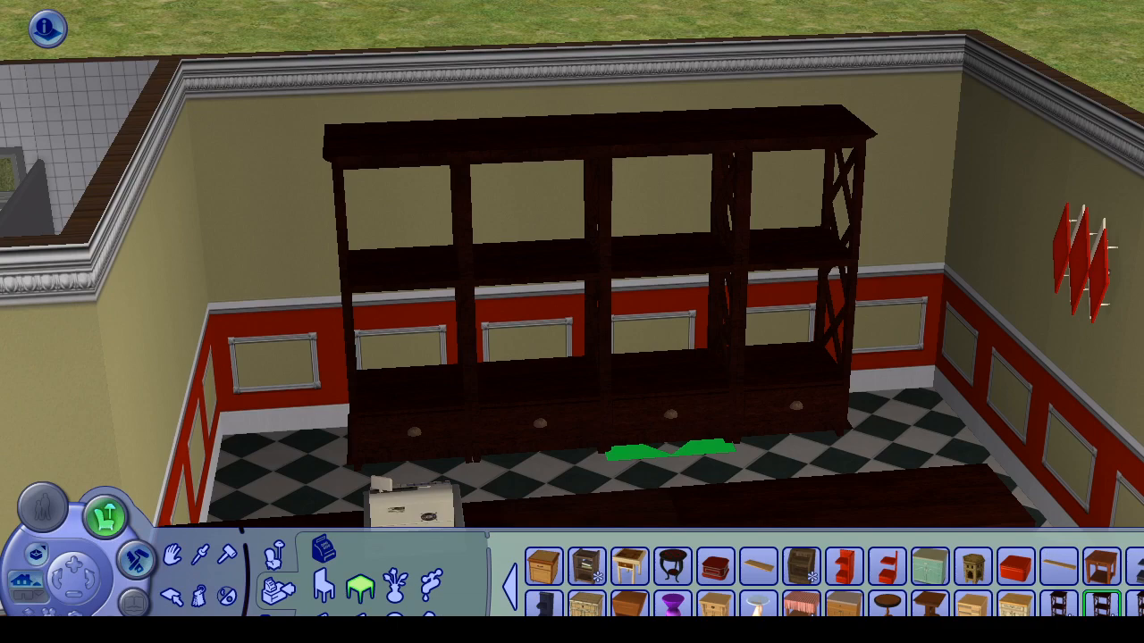
{"action": "key", "text": "Escape"}
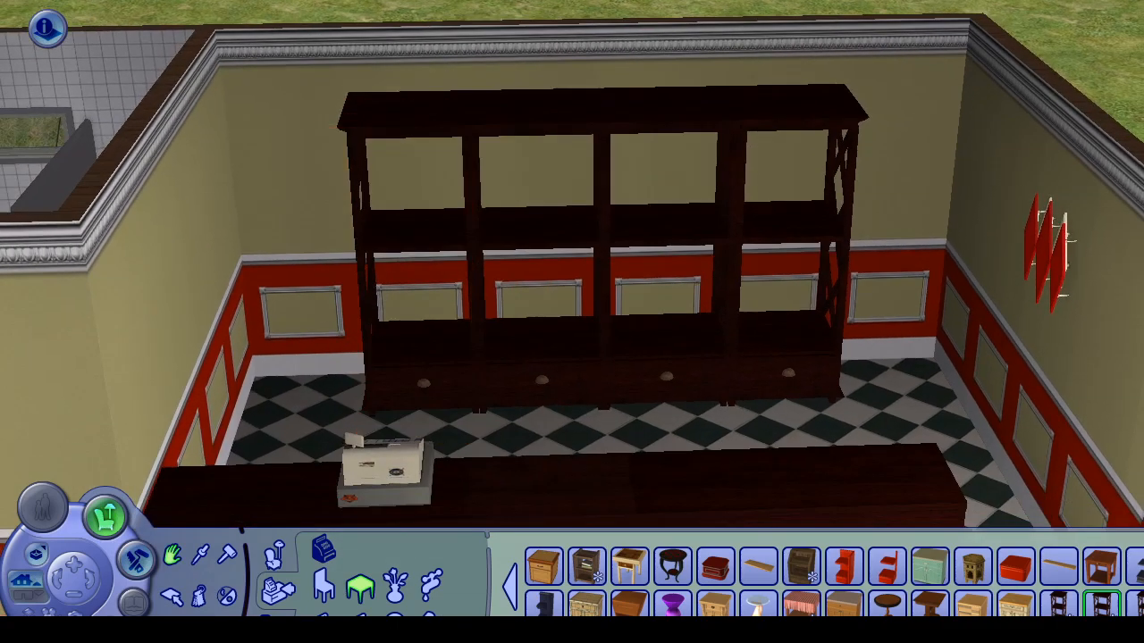
Step: Place the dark wood end table with six drawers in the back corner beside the tea shop shelves and inspect it up close
{"action": "left_click_drag", "start_coordinate": [295, 422], "coordinate": [536, 433]}
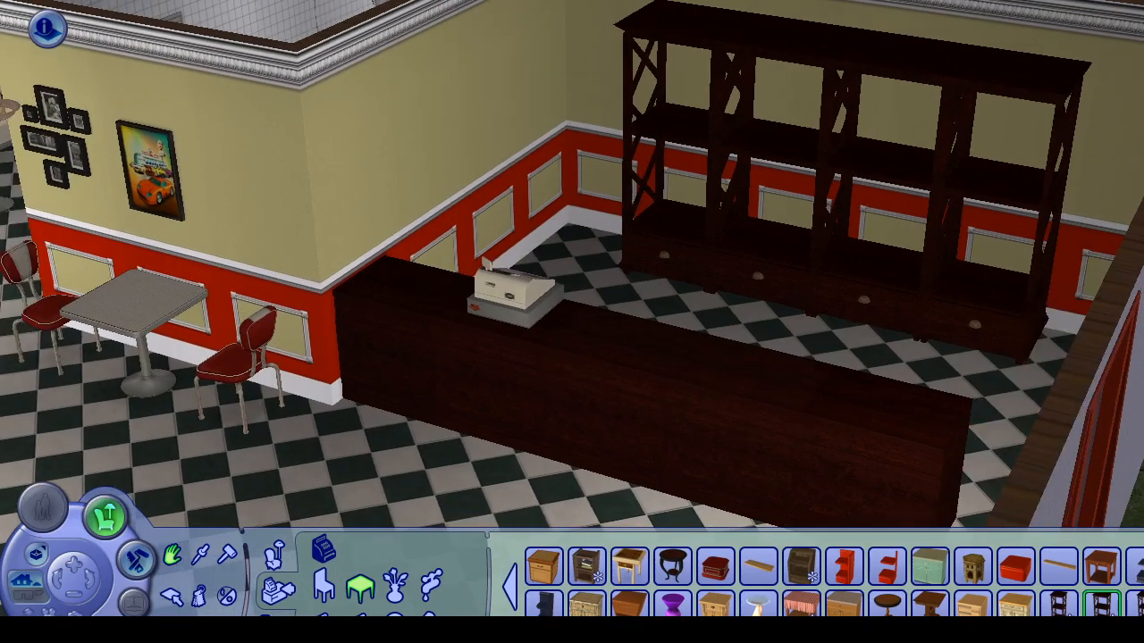
{"action": "scroll", "coordinate": [572, 268], "scroll_direction": "down", "scroll_amount": 2}
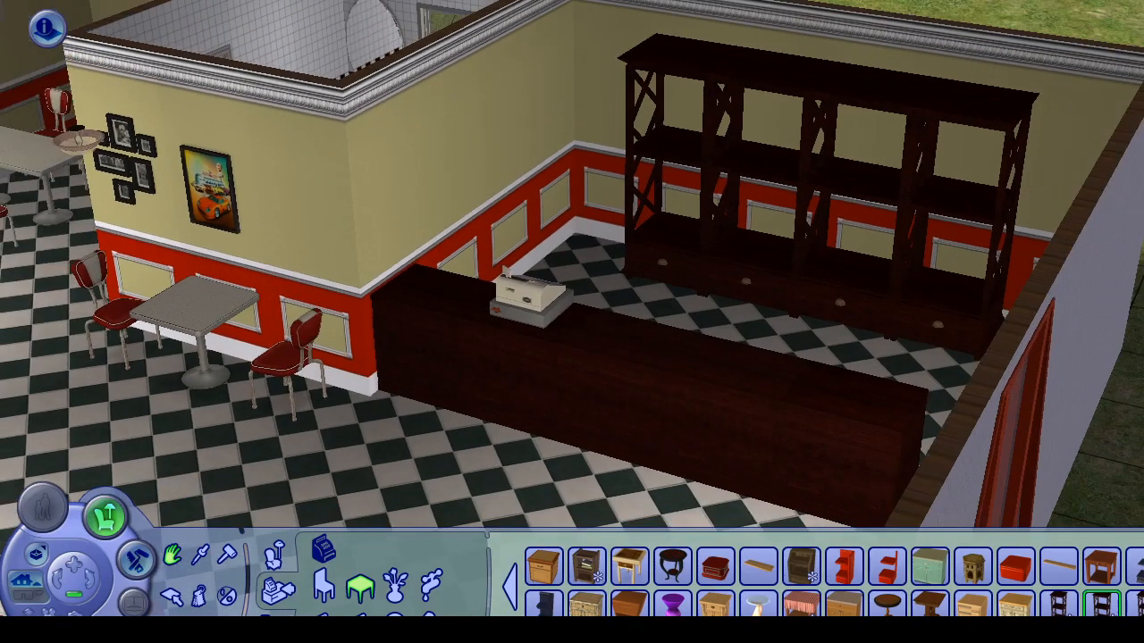
{"action": "scroll", "coordinate": [571, 268], "scroll_direction": "down", "scroll_amount": 3}
{"action": "left_click", "coordinate": [360, 585]}
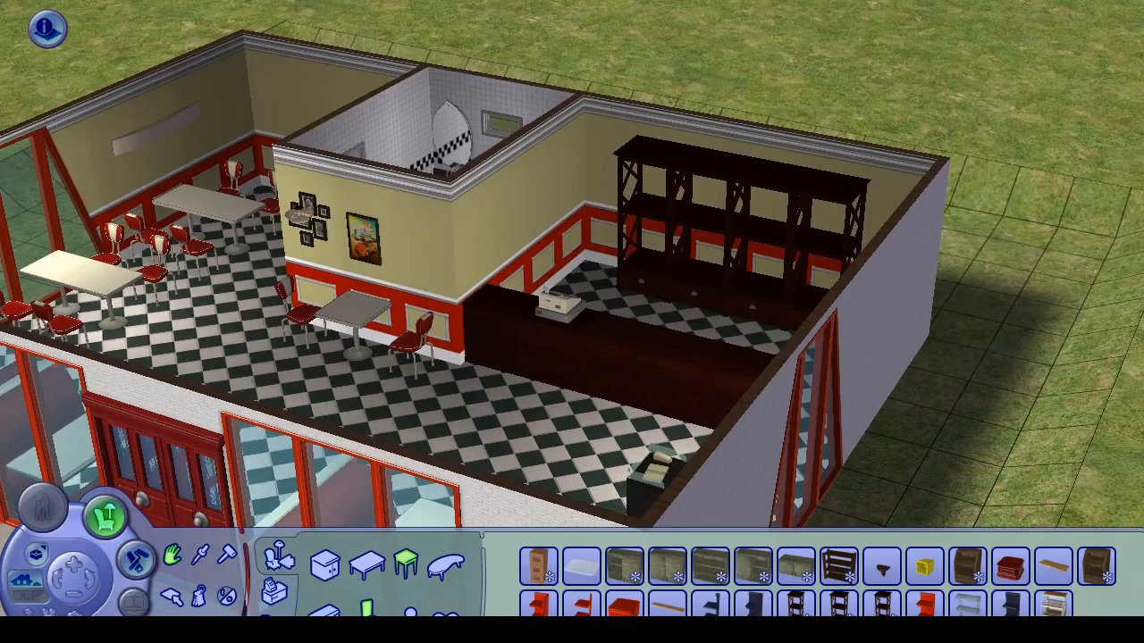
{"action": "left_click", "coordinate": [405, 564]}
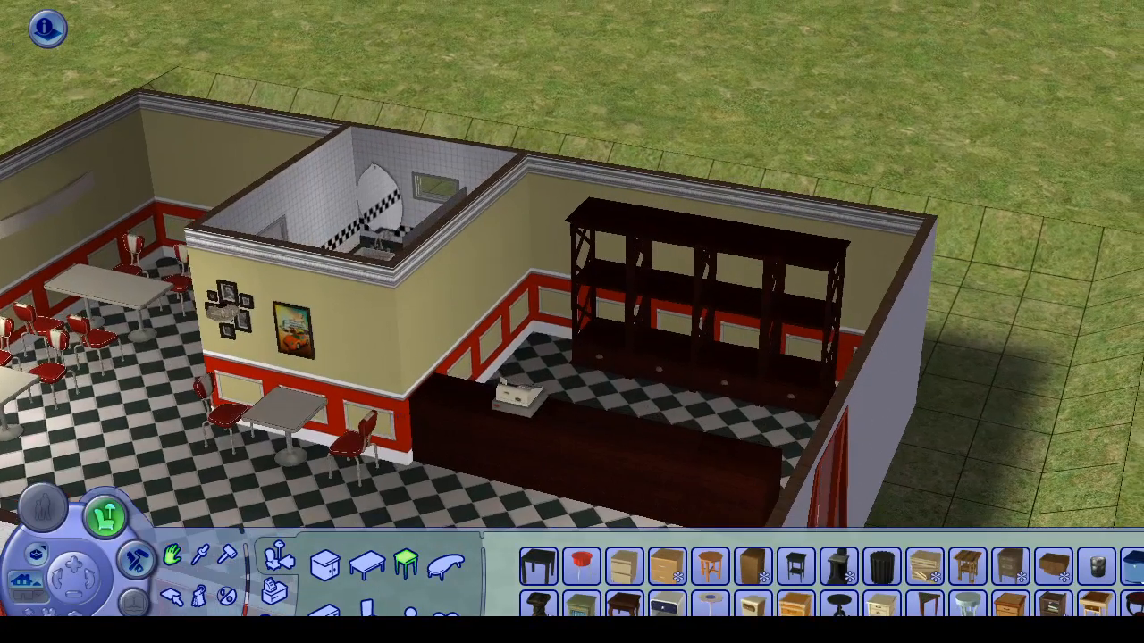
{"action": "key", "text": "comma"}
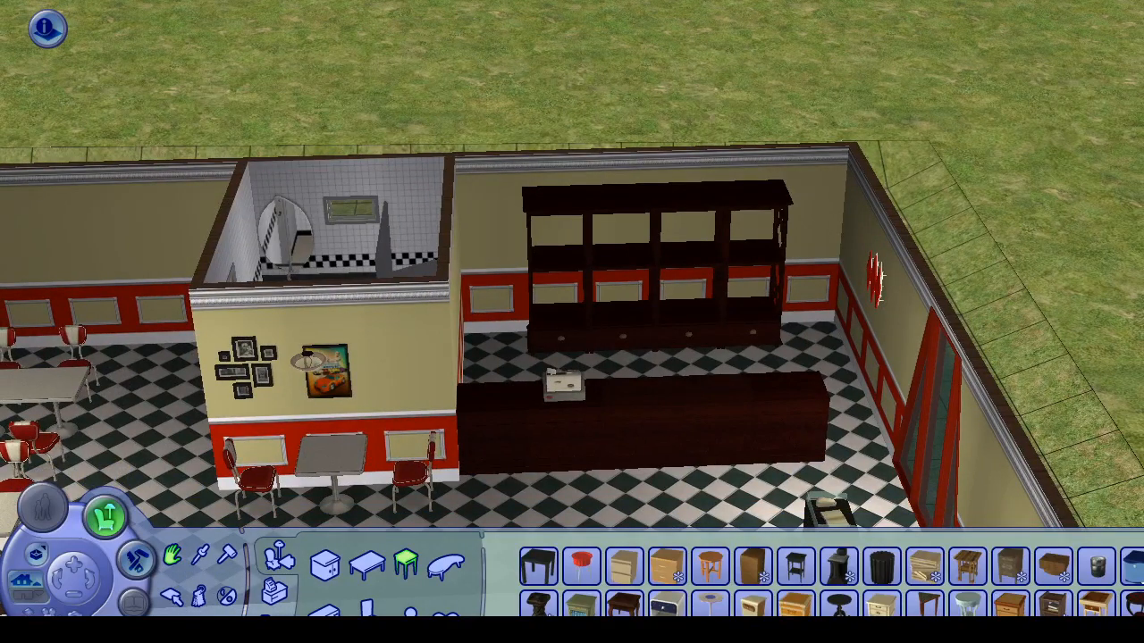
{"action": "left_click", "coordinate": [1140, 587]}
{"action": "left_click", "coordinate": [881, 565]}
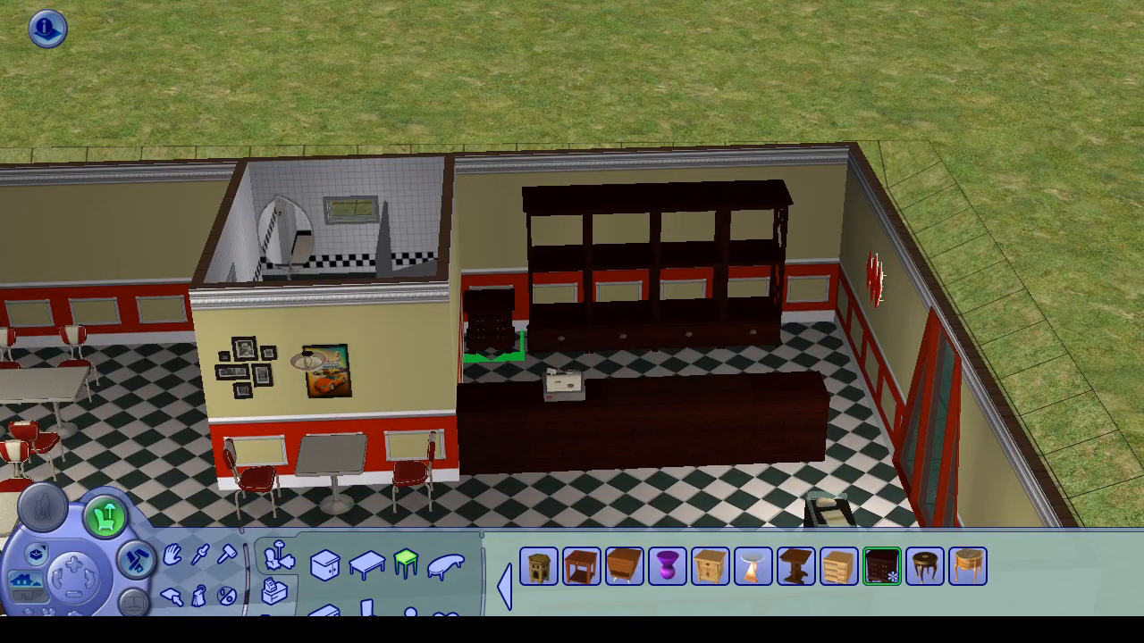
{"action": "scroll", "coordinate": [493, 337], "scroll_direction": "up", "scroll_amount": 2}
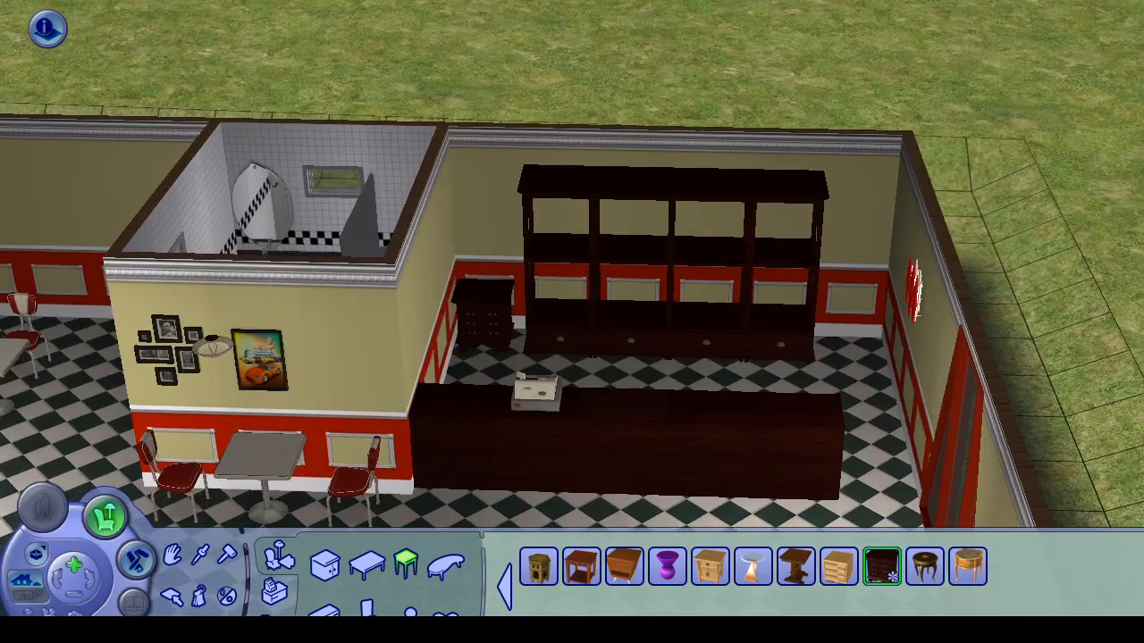
{"action": "scroll", "coordinate": [482, 313], "scroll_direction": "up", "scroll_amount": 5}
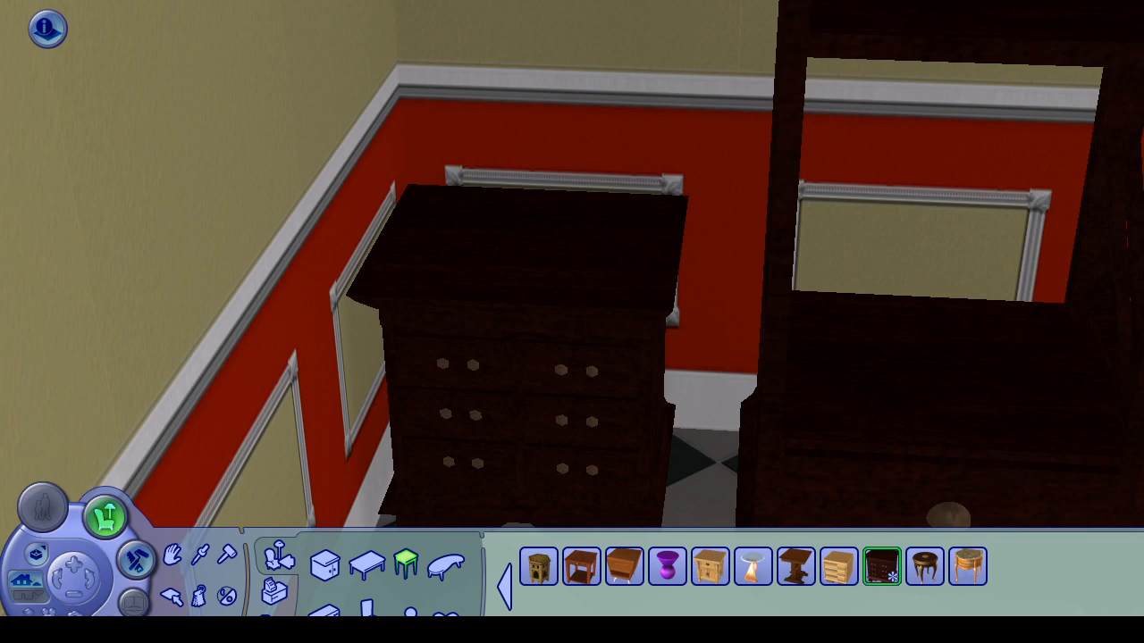
{"action": "key", "text": "Right"}
{"action": "key", "text": "Down"}
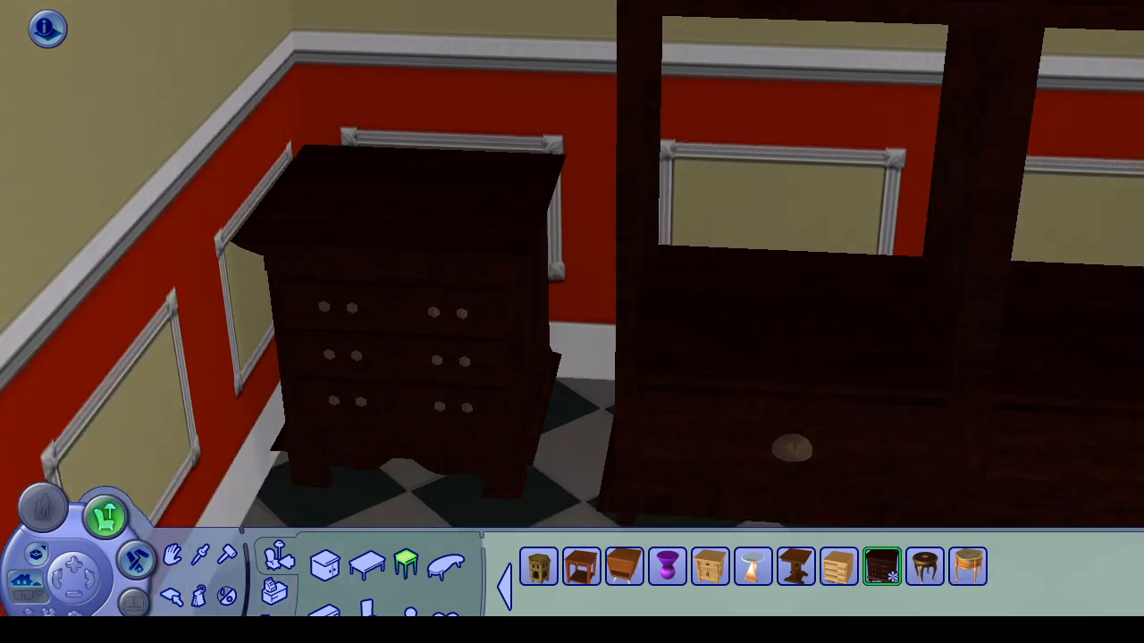
{"action": "scroll", "coordinate": [572, 313], "scroll_direction": "down", "scroll_amount": 4}
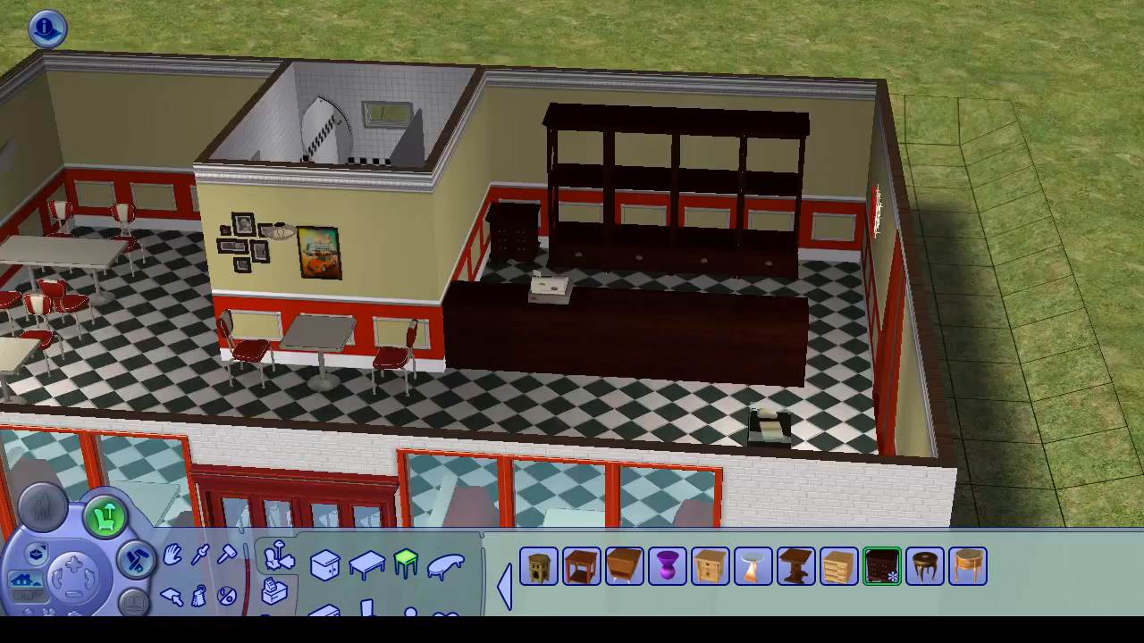
Step: Replace the checkered floor with dark brown wood planks across the whole dining and counter area
{"action": "left_click_drag", "start_coordinate": [492, 445], "coordinate": [420, 461]}
{"action": "left_click", "coordinate": [137, 561]}
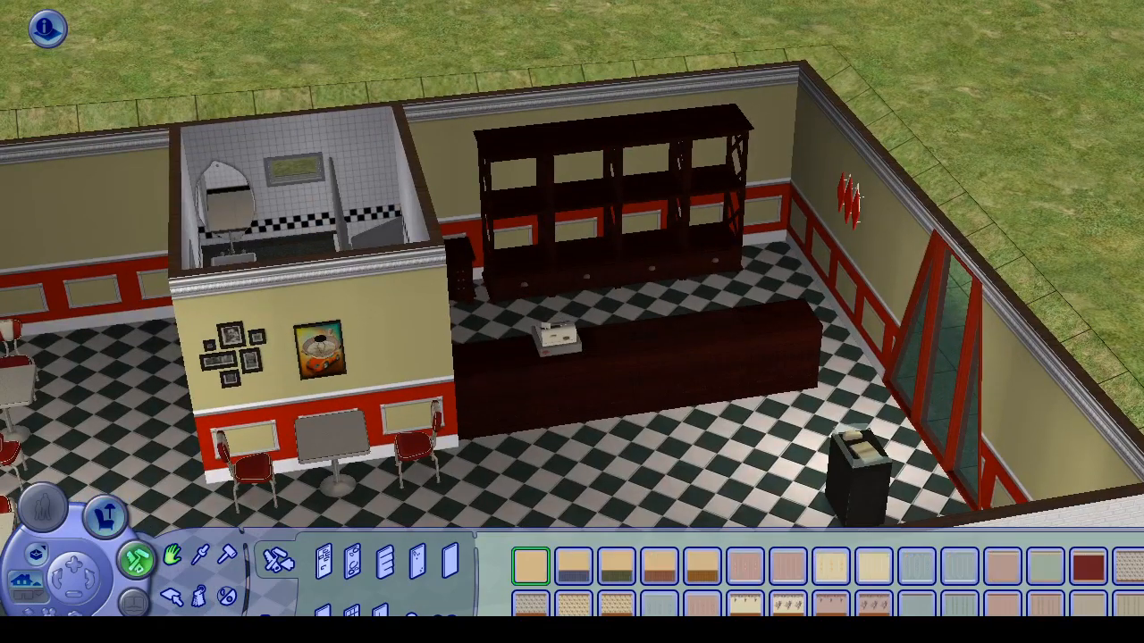
{"action": "left_click", "coordinate": [274, 560]}
{"action": "left_click", "coordinate": [406, 567]}
{"action": "left_click_drag", "start_coordinate": [389, 507], "coordinate": [382, 482]}
{"action": "left_click", "coordinate": [379, 554]}
{"action": "left_click_drag", "start_coordinate": [334, 446], "coordinate": [465, 340]}
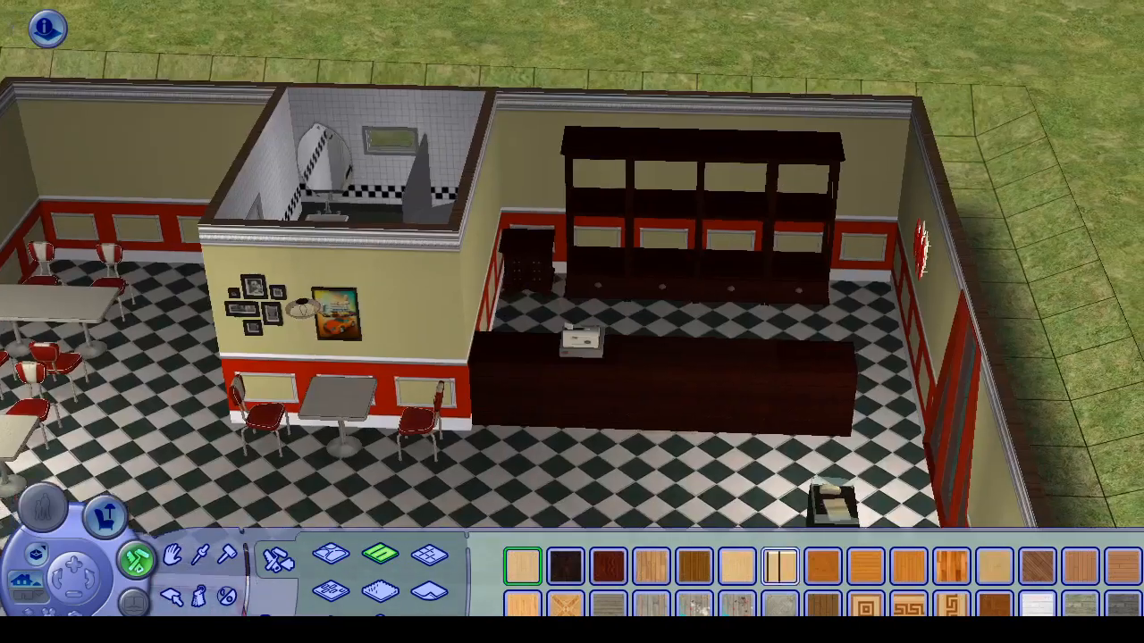
{"action": "left_click", "coordinate": [823, 604]}
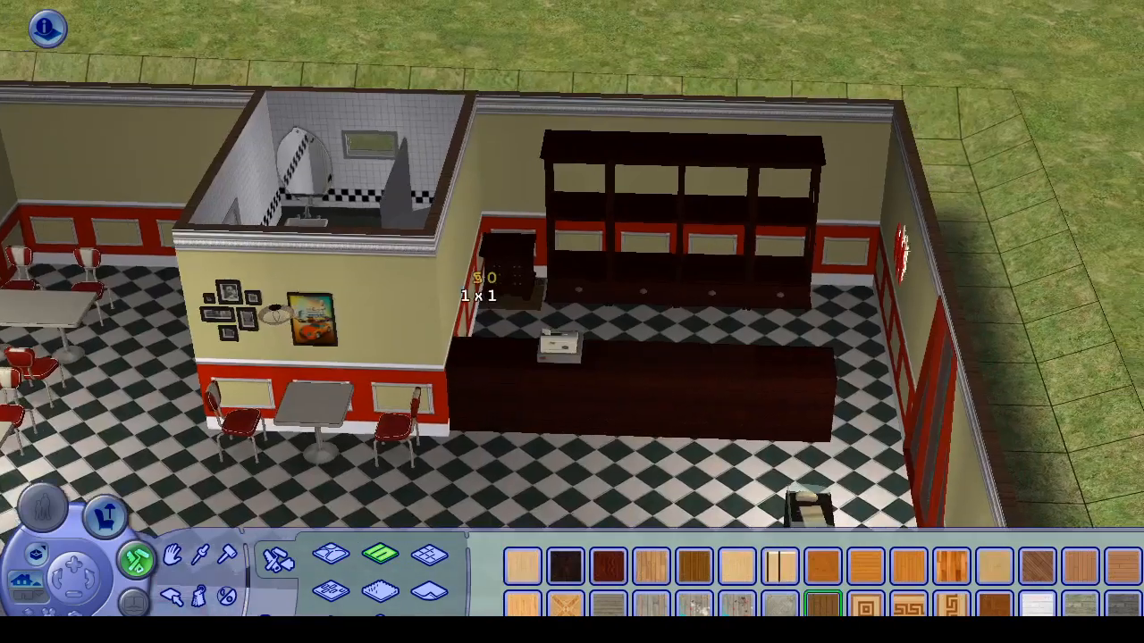
{"action": "left_click", "coordinate": [497, 314], "text": "shift"}
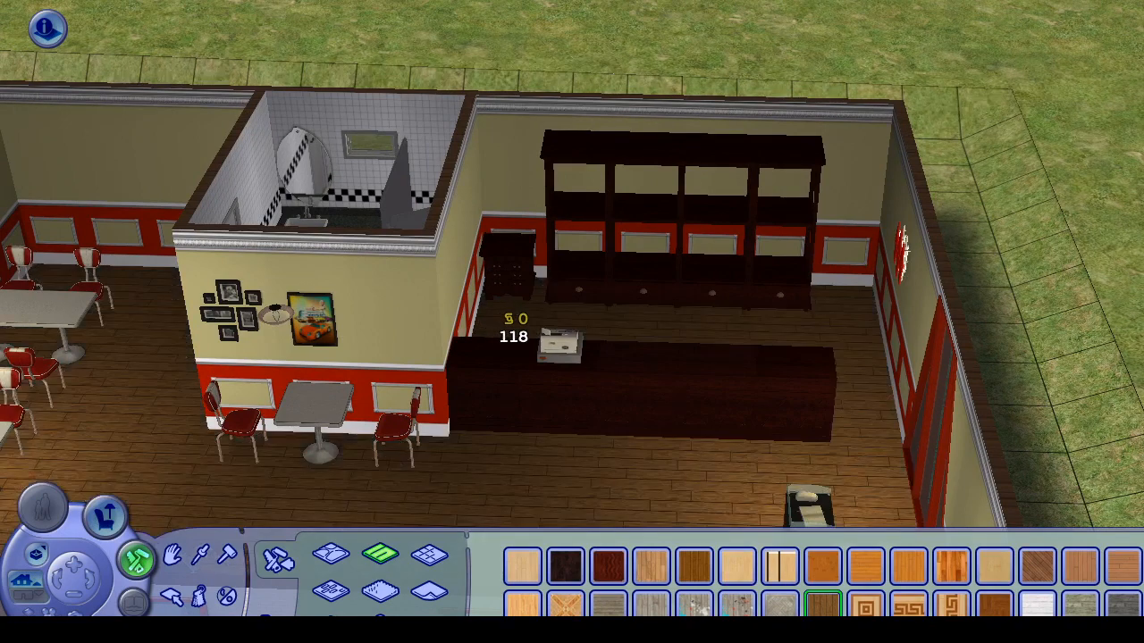
Step: Try a plain beige floor covering across the whole shop
{"action": "left_click_drag", "start_coordinate": [497, 314], "coordinate": [827, 495]}
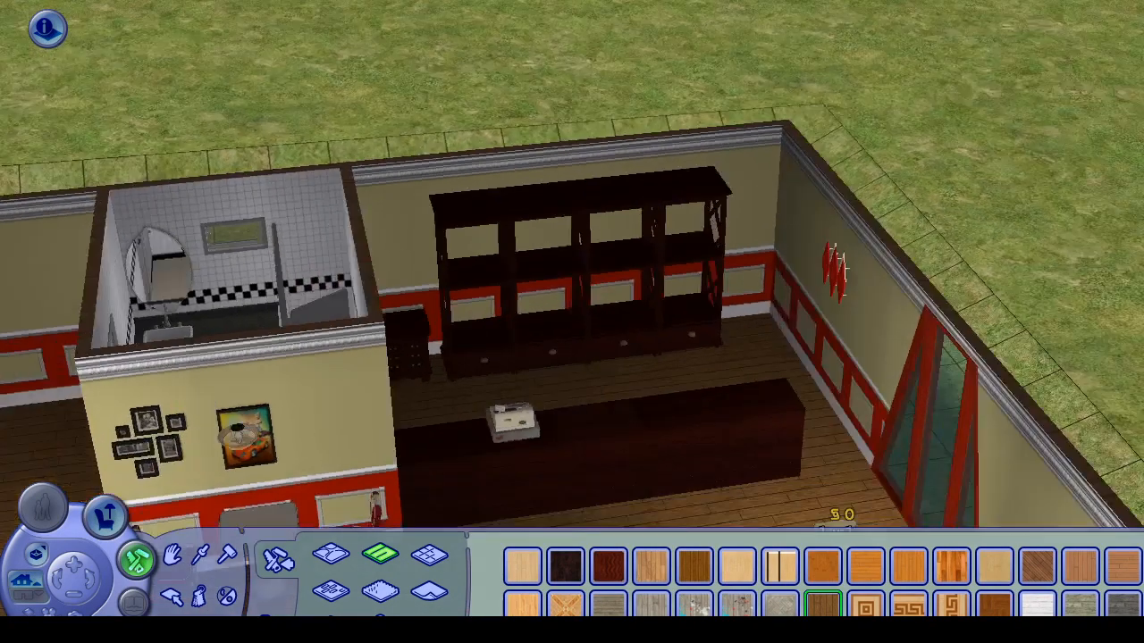
{"action": "left_click", "coordinate": [995, 567]}
{"action": "left_click", "coordinate": [748, 423], "text": "shift"}
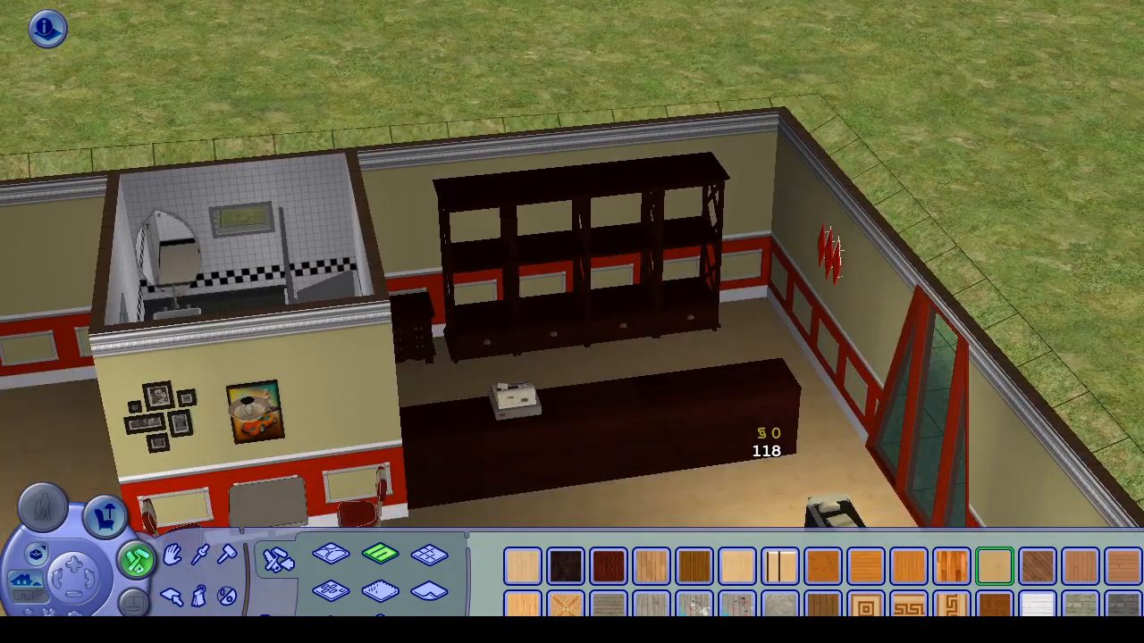
Step: Cover all walls of the main shop room with the cream wallpaper that has brown wood panelling along its lower part
{"action": "left_click", "coordinate": [277, 559]}
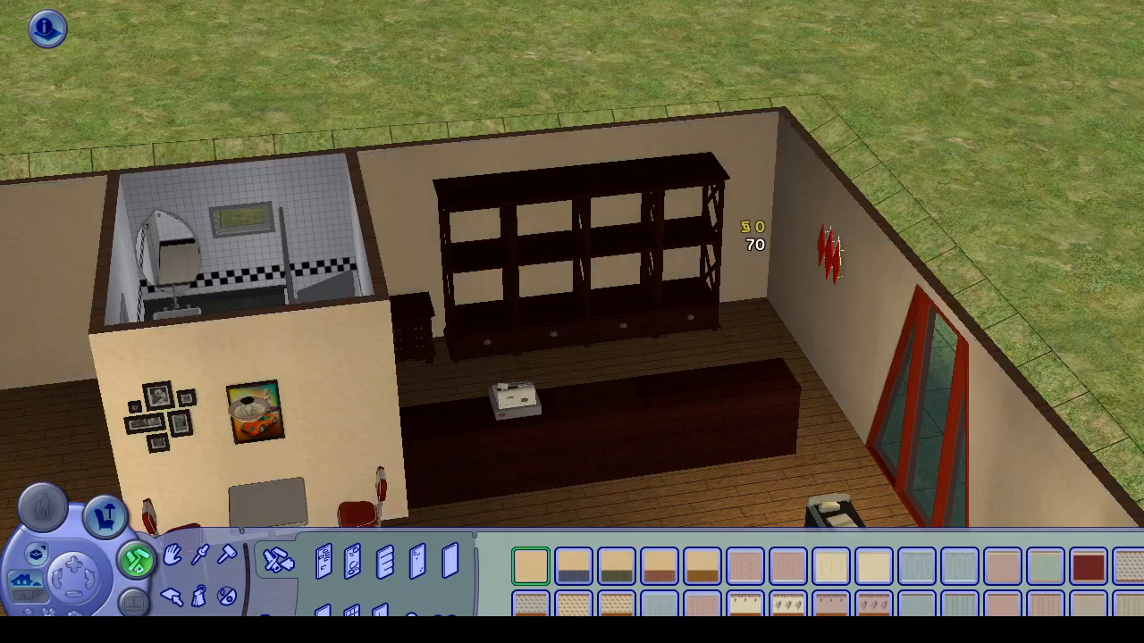
{"action": "left_click_drag", "start_coordinate": [778, 229], "coordinate": [778, 310]}
{"action": "left_click", "coordinate": [702, 566]}
{"action": "left_click", "coordinate": [752, 290]}
{"action": "left_click_drag", "start_coordinate": [355, 460], "coordinate": [312, 451]}
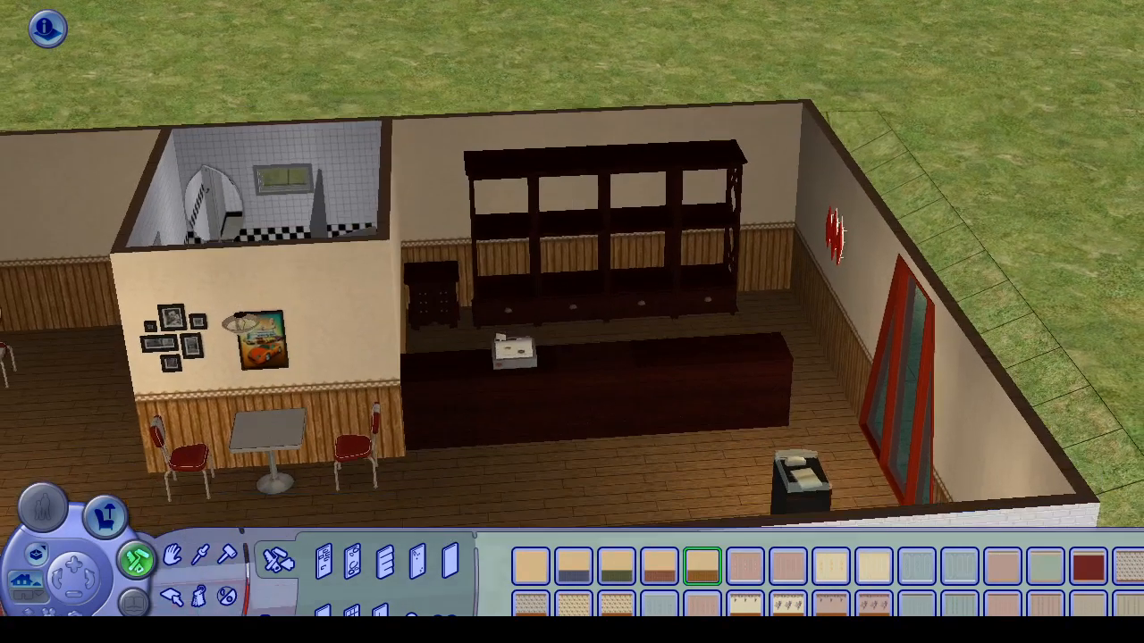
Step: Delete the small diner table and its two red chairs from in front of the restroom wall
{"action": "key", "text": "Escape"}
{"action": "left_click", "coordinate": [360, 441]}
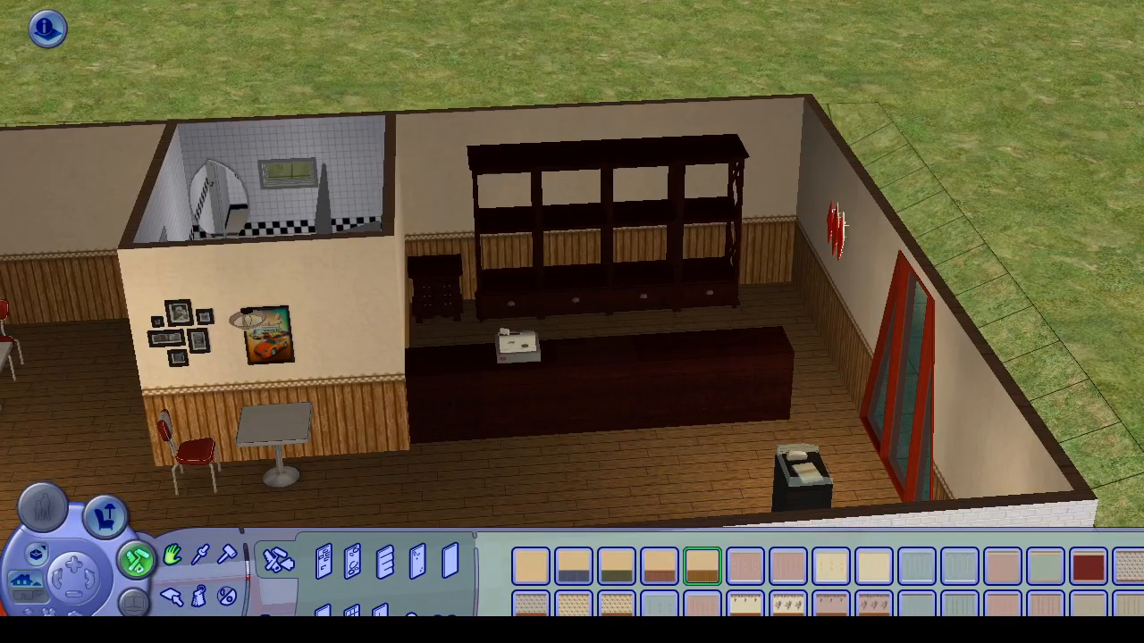
{"action": "left_click", "coordinate": [195, 451]}
{"action": "key", "text": "Delete"}
{"action": "left_click", "coordinate": [275, 427]}
{"action": "key", "text": "Delete"}
Step: Return to buying furniture and open the dining tables in the catalogue
{"action": "left_click", "coordinate": [106, 517]}
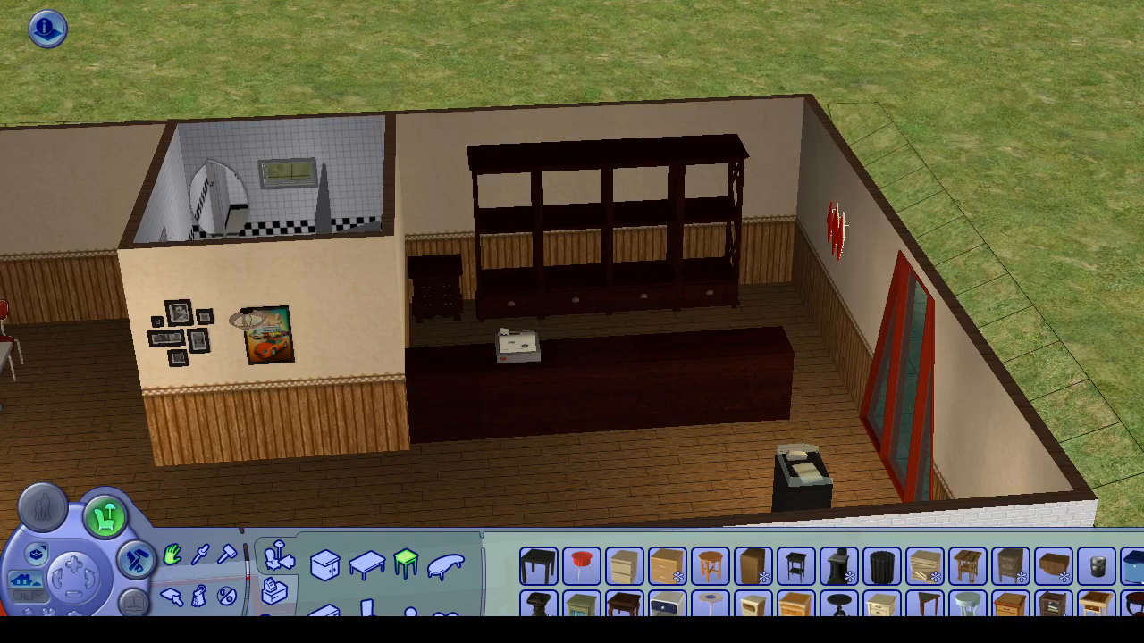
{"action": "mouse_move", "coordinate": [351, 505]}
{"action": "left_mouse_down"}
{"action": "mouse_move", "coordinate": [330, 496]}
{"action": "mouse_move", "coordinate": [335, 508]}
{"action": "left_mouse_up"}
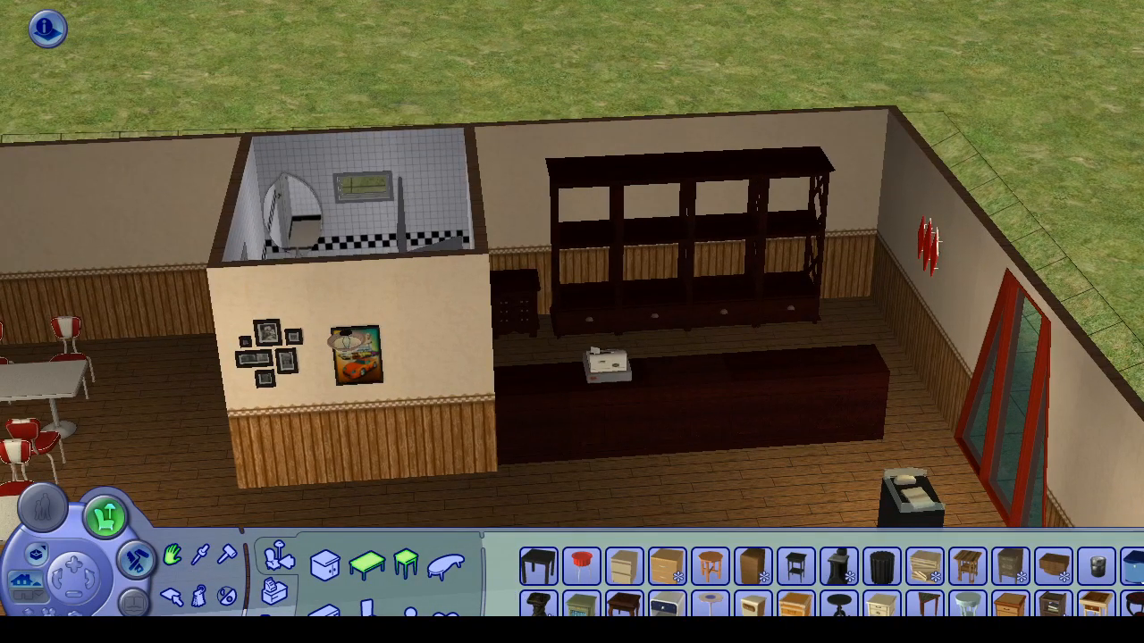
Step: Place a round dark wood table with a dark wooden chair on each side in front of the picture wall
{"action": "left_click", "coordinate": [367, 563]}
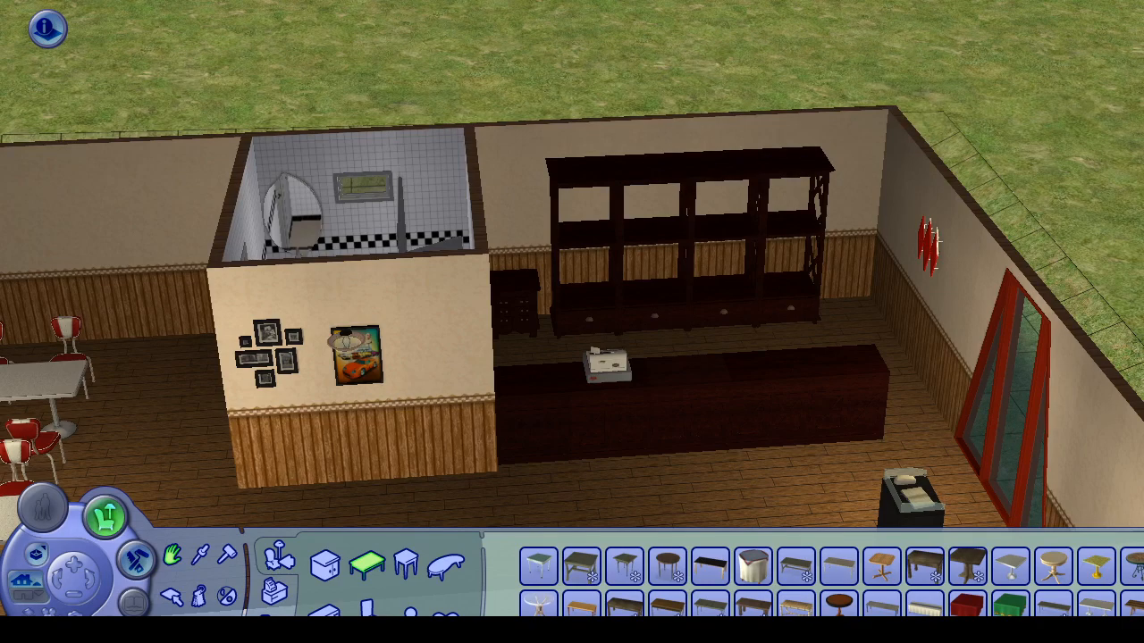
{"action": "left_click_drag", "start_coordinate": [722, 362], "coordinate": [572, 420]}
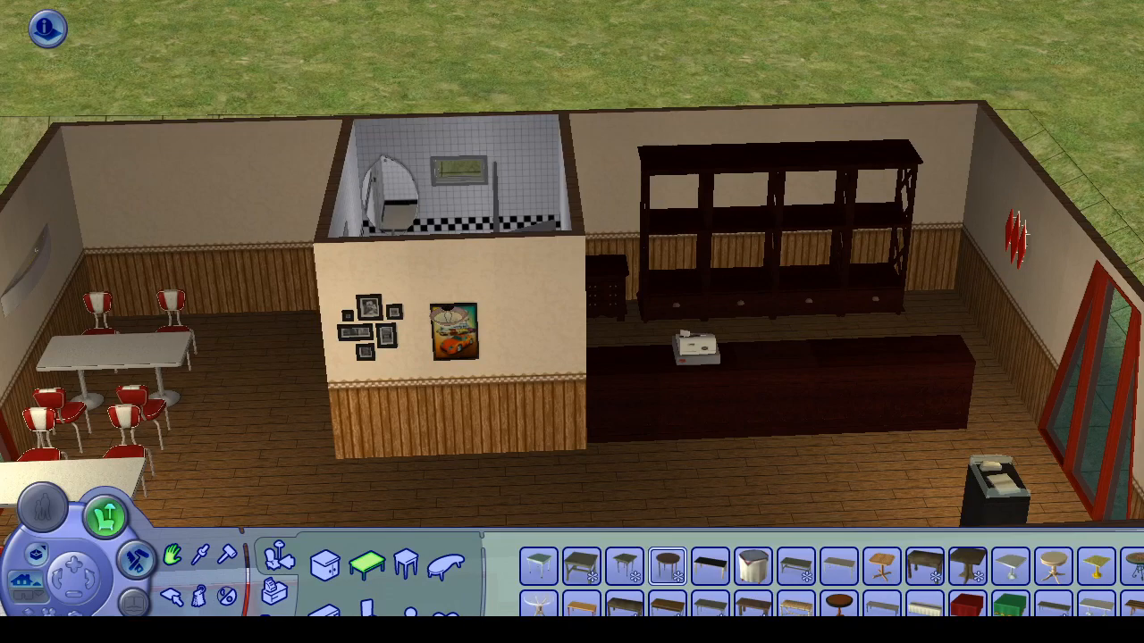
{"action": "left_click", "coordinate": [666, 565]}
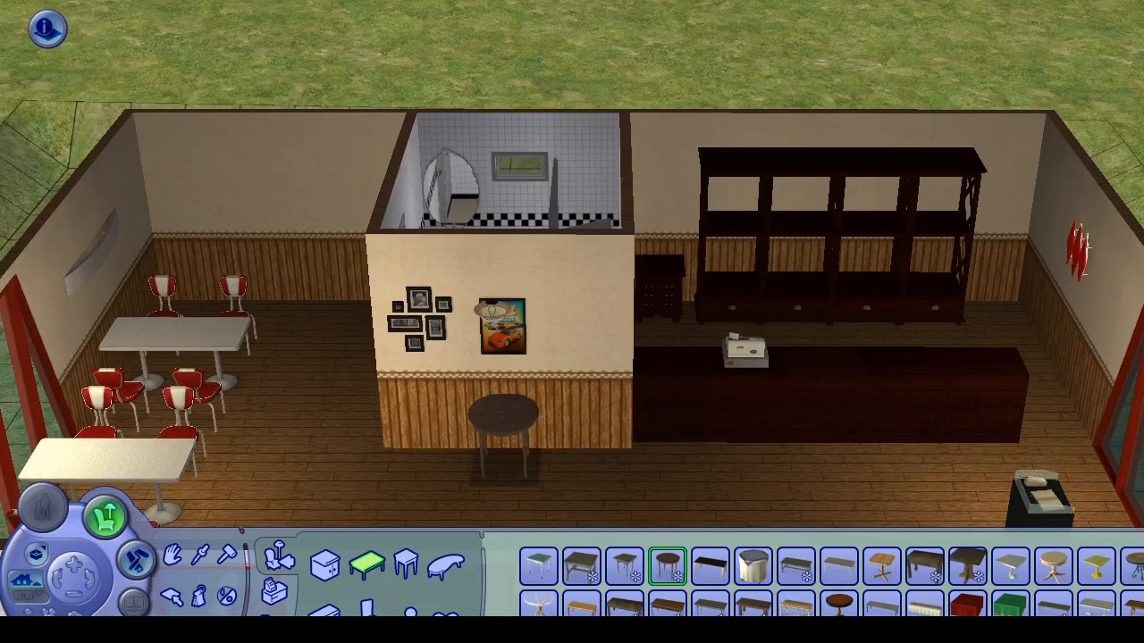
{"action": "left_click", "coordinate": [277, 556]}
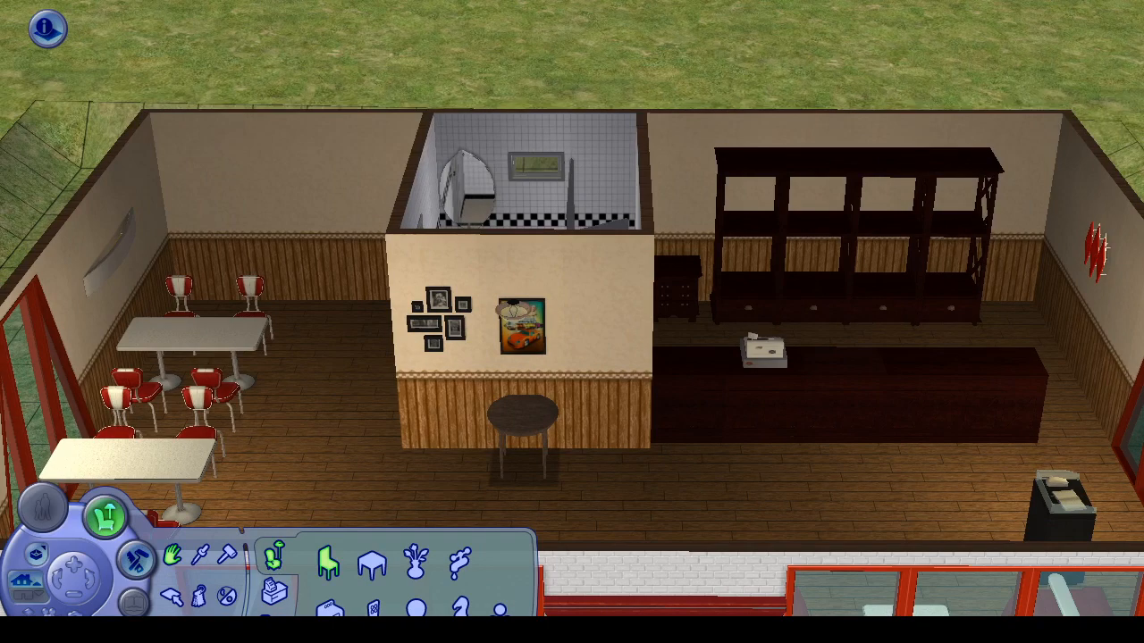
{"action": "left_click", "coordinate": [329, 561]}
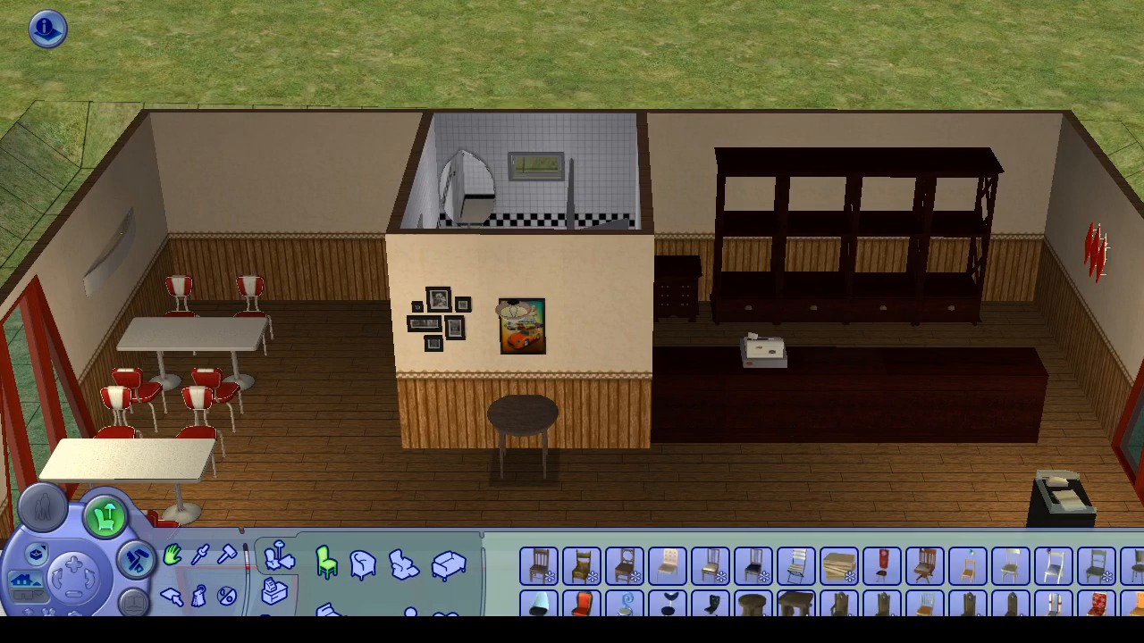
{"action": "scroll", "coordinate": [380, 462], "scroll_direction": "up", "scroll_amount": 2}
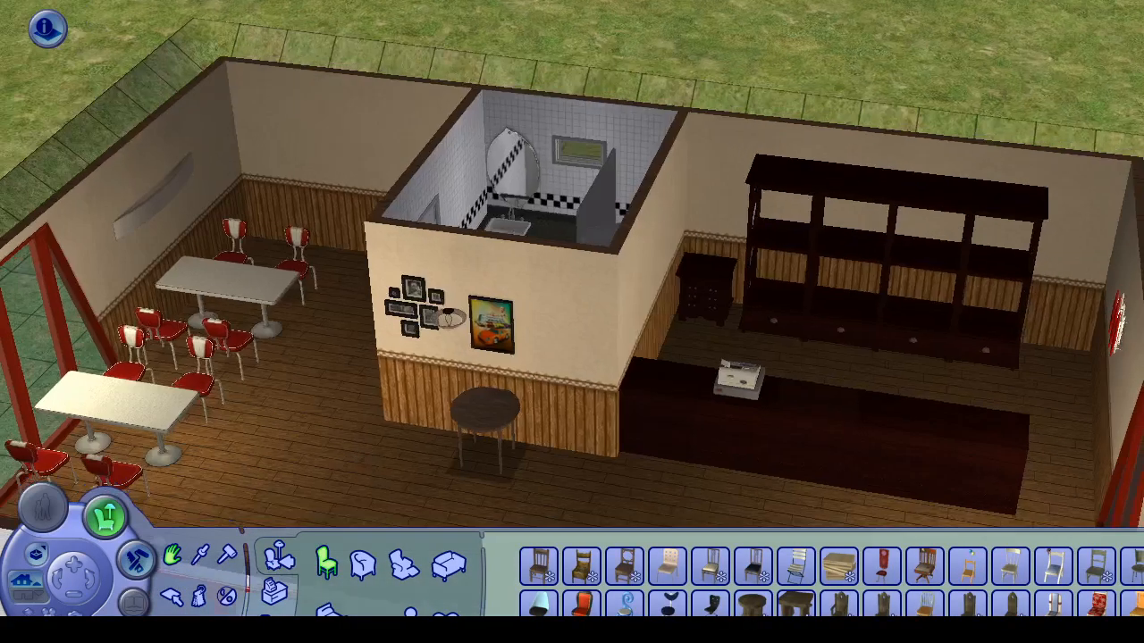
{"action": "left_click", "coordinate": [539, 565]}
{"action": "left_click", "coordinate": [406, 442], "text": "shift"}
{"action": "left_click", "coordinate": [561, 469]}
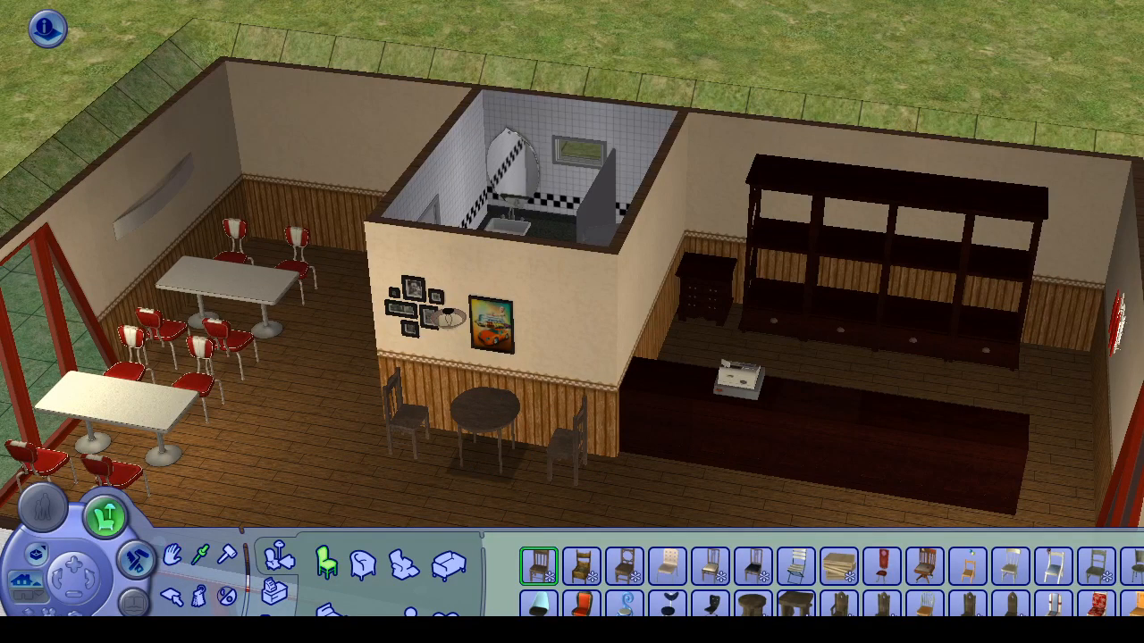
{"action": "left_click", "coordinate": [487, 407]}
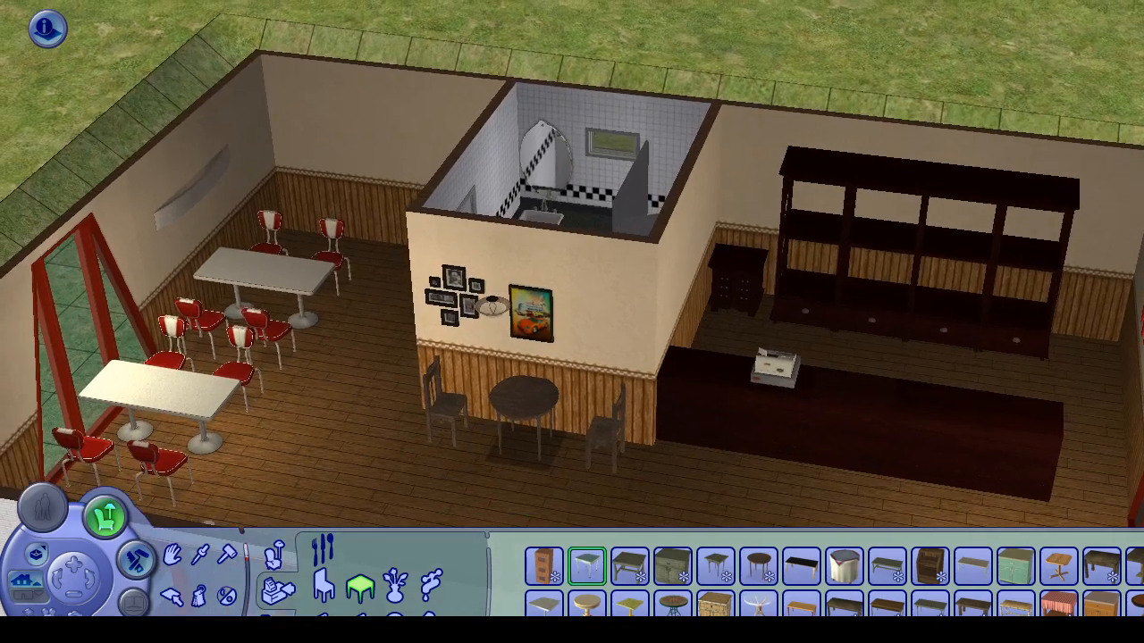
{"action": "left_click", "coordinate": [587, 564]}
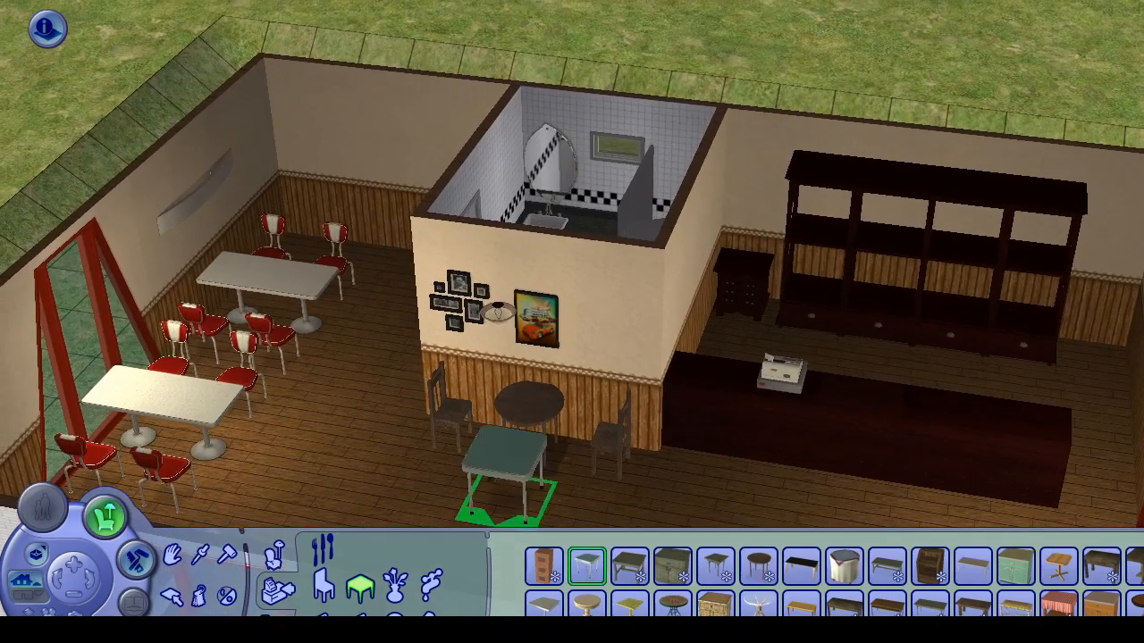
{"action": "left_click", "coordinate": [323, 582]}
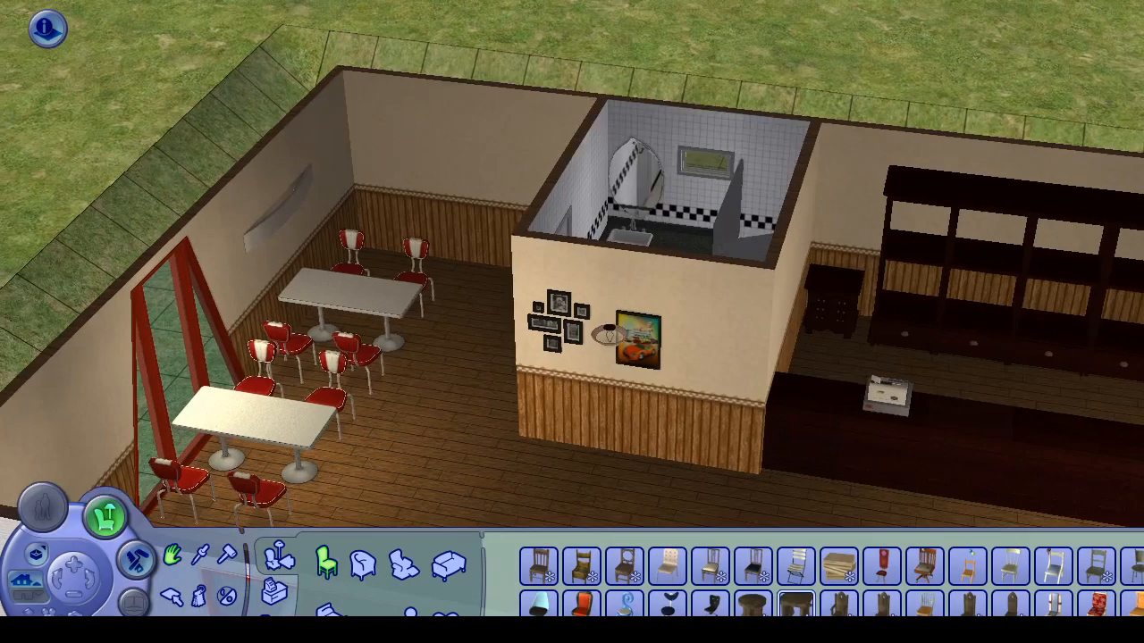
{"action": "left_click", "coordinate": [838, 605]}
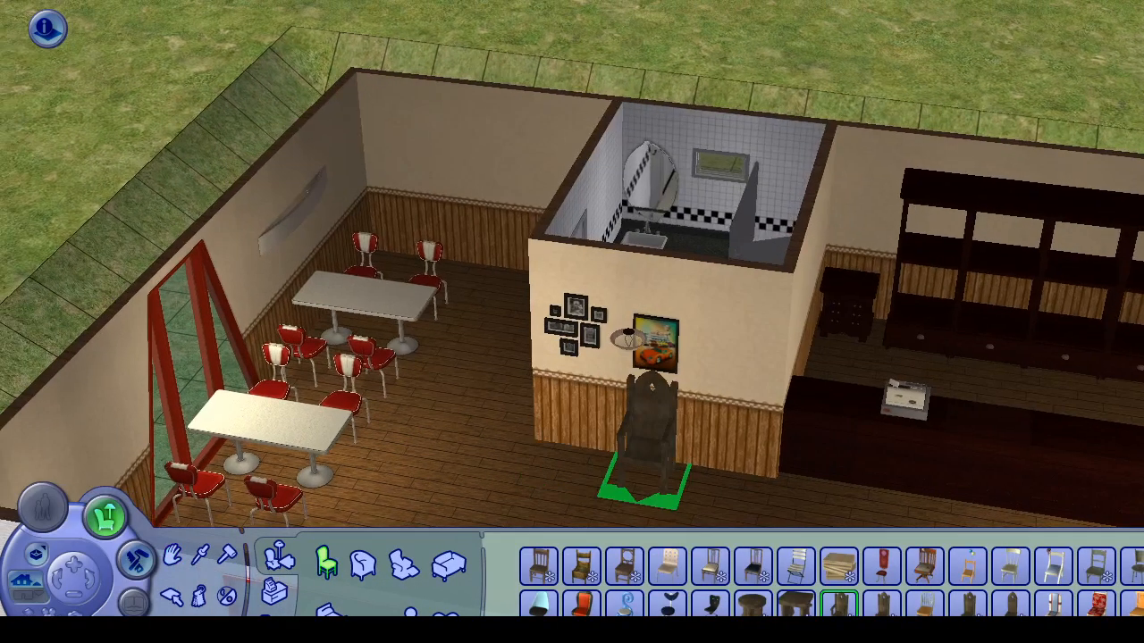
{"action": "key", "text": "Right"}
{"action": "key", "text": "Down"}
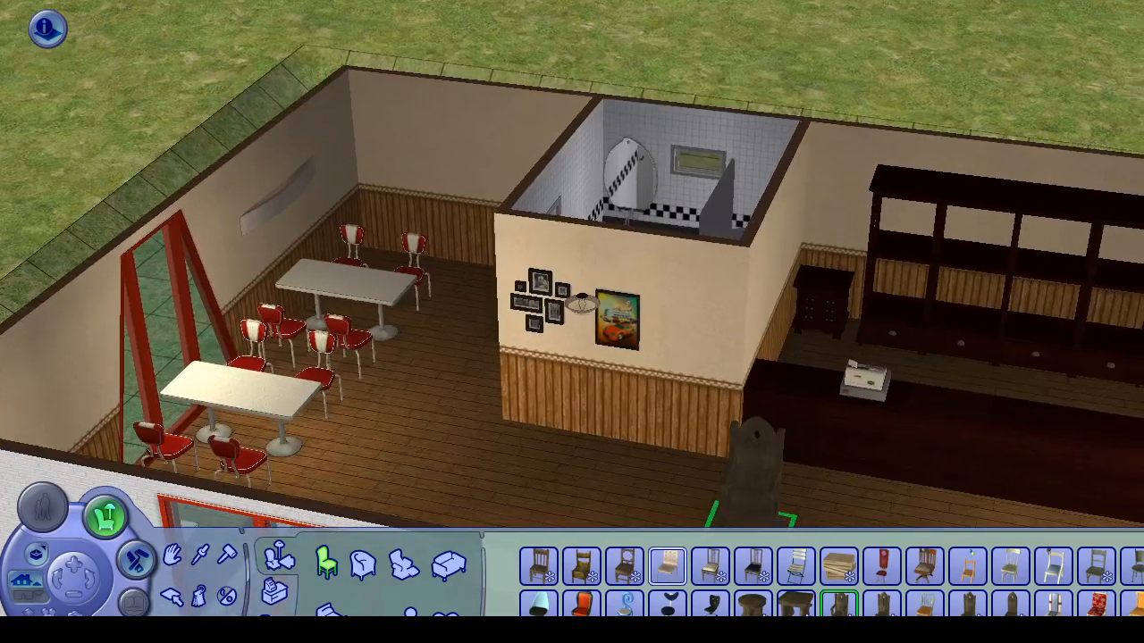
{"action": "key", "text": "Right"}
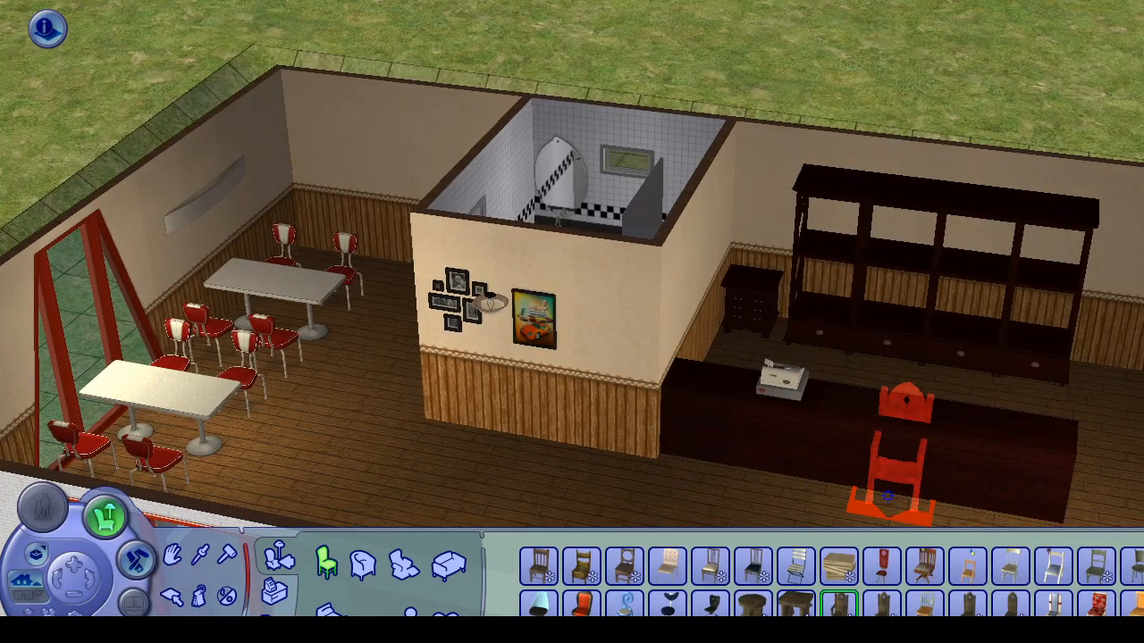
{"action": "key", "text": "Left"}
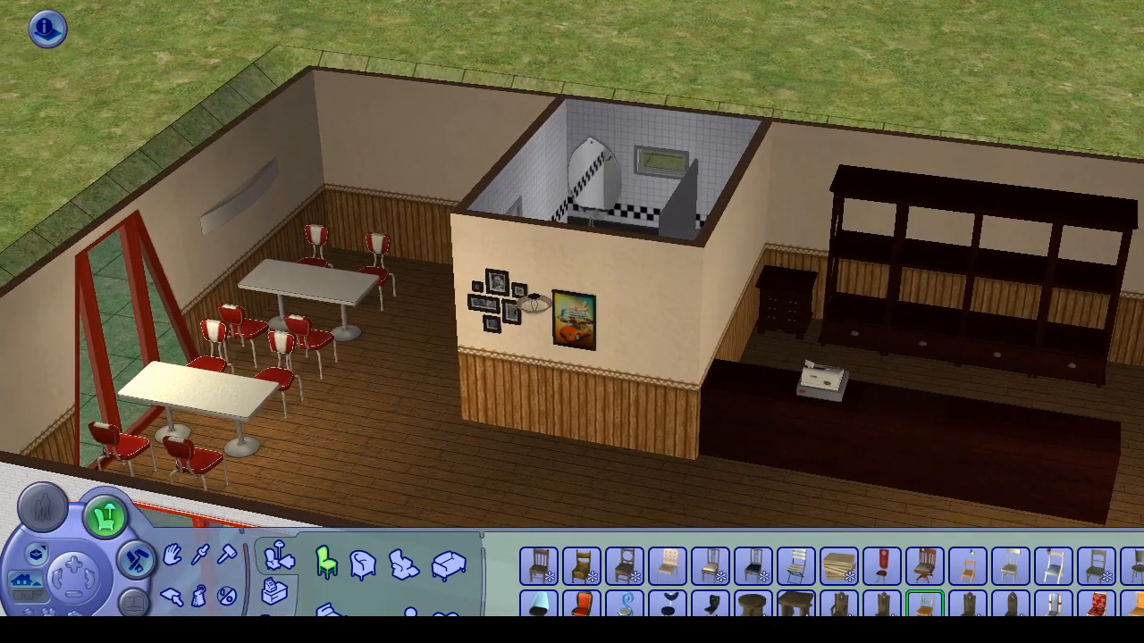
Step: Place six De Simpele Stoel chairs in the pale-framed finish around the floor beside the picture wall and dining tables
{"action": "mouse_move", "coordinate": [925, 605]}
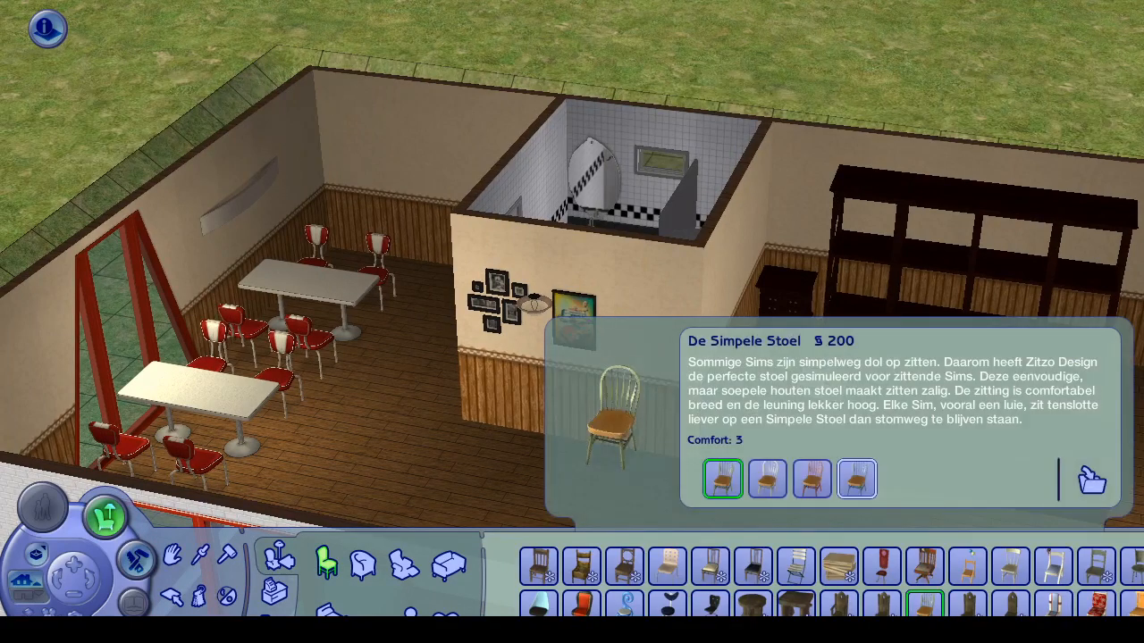
{"action": "left_click", "coordinate": [478, 436]}
{"action": "left_click", "coordinate": [639, 464]}
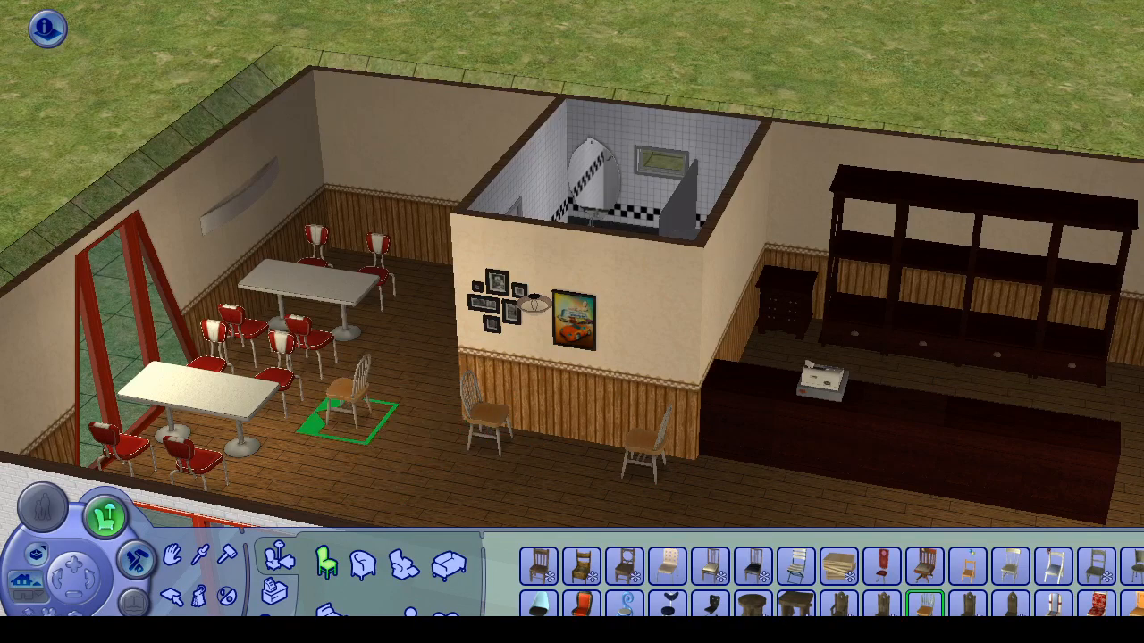
{"action": "key", "text": "Right"}
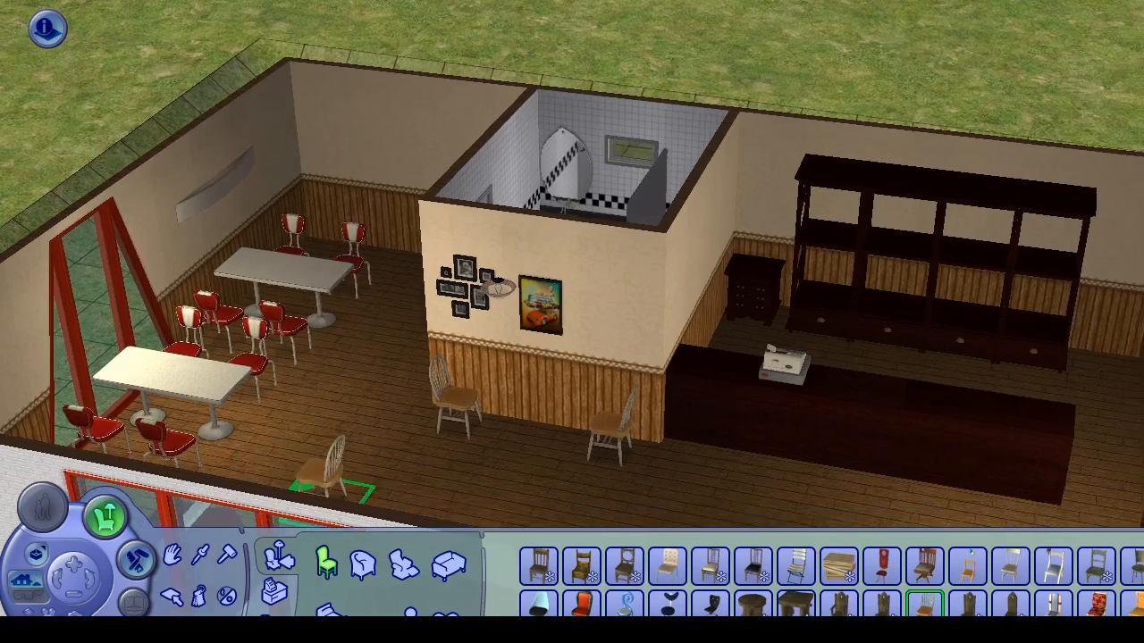
{"action": "left_click", "coordinate": [304, 380]}
{"action": "left_click", "coordinate": [373, 386]}
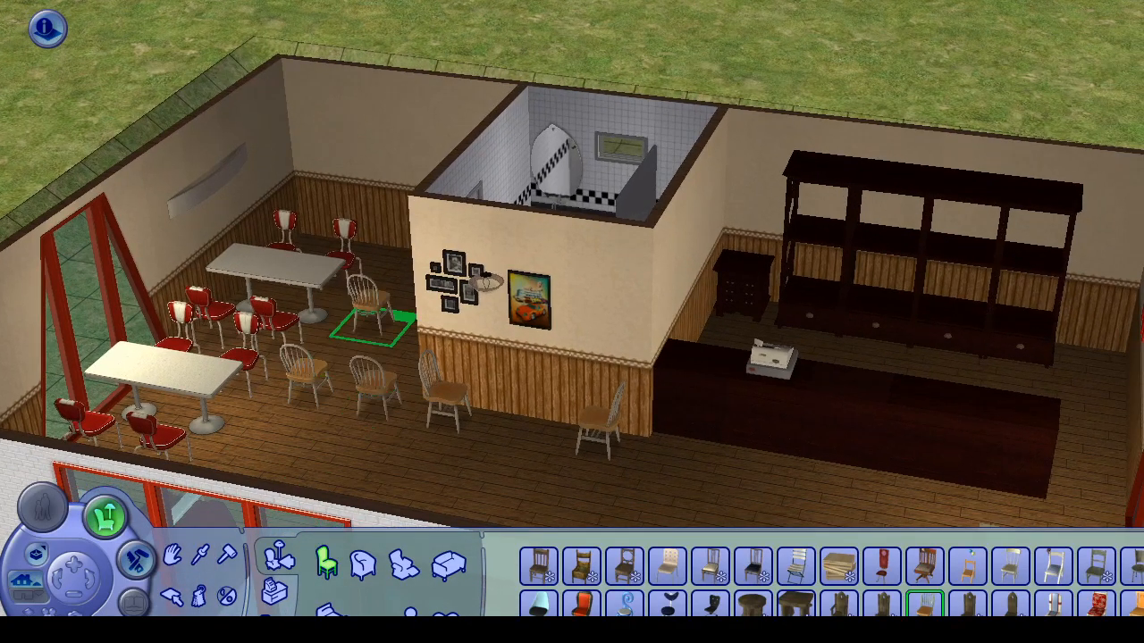
{"action": "left_click", "coordinate": [401, 279]}
{"action": "left_click", "coordinate": [374, 313]}
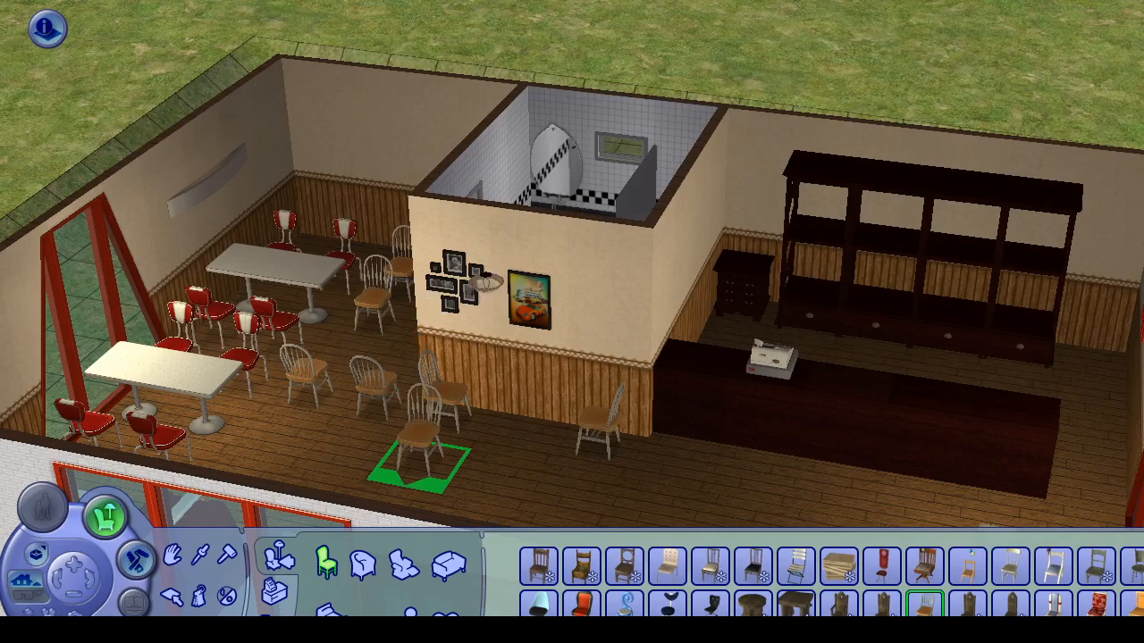
Step: Add seven more De Simpele Stoel chairs on the open floor between the dining tables and the counter
{"action": "left_click", "coordinate": [415, 445]}
{"action": "left_click", "coordinate": [496, 455]}
{"action": "left_click", "coordinate": [311, 472]}
{"action": "left_click", "coordinate": [347, 427]}
{"action": "left_click", "coordinate": [275, 416]}
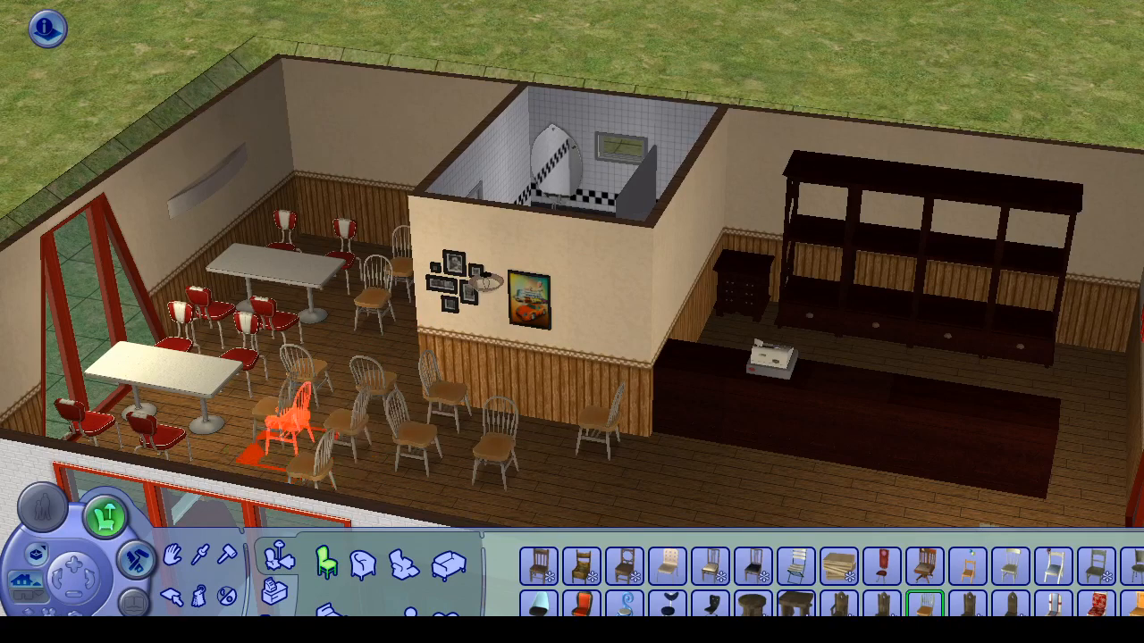
{"action": "left_click", "coordinate": [379, 484]}
{"action": "key", "text": "period"}
{"action": "left_click_drag", "start_coordinate": [431, 432], "coordinate": [494, 465]}
{"action": "left_click", "coordinate": [505, 429]}
{"action": "key", "text": "Down"}
{"action": "key", "text": "Left"}
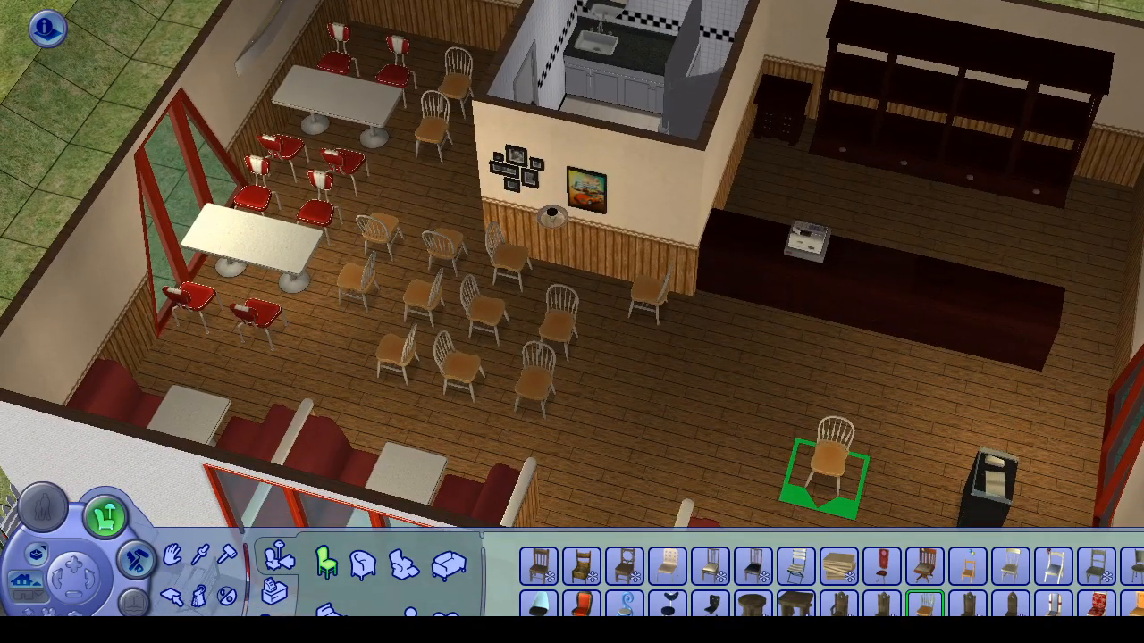
{"action": "scroll", "coordinate": [753, 572], "scroll_direction": "down", "scroll_amount": 3}
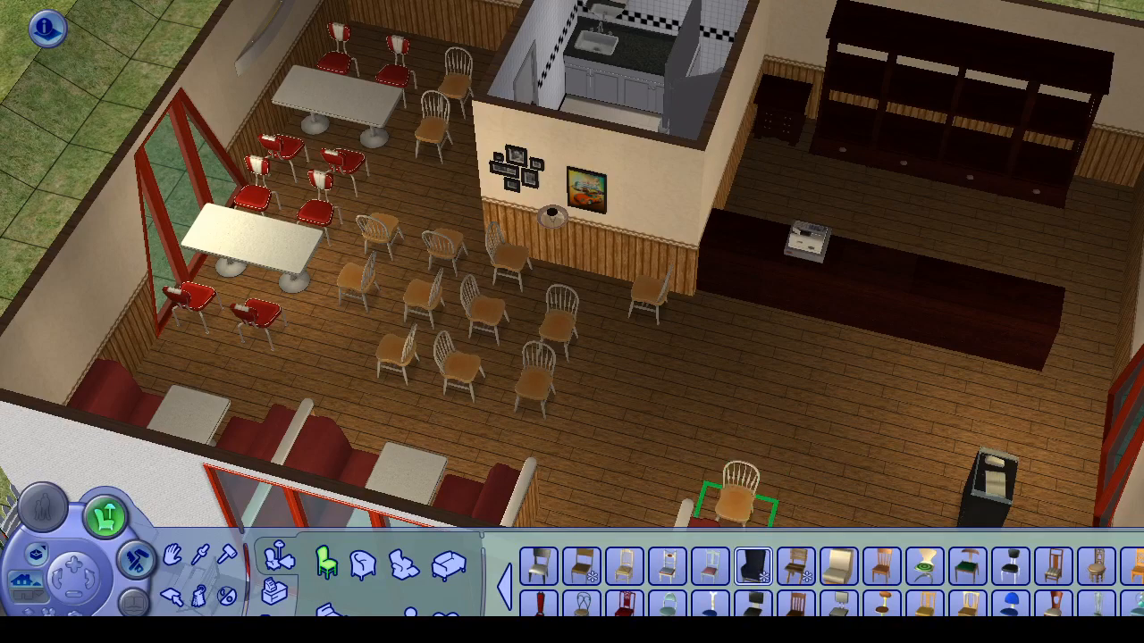
{"action": "left_click", "coordinate": [753, 565]}
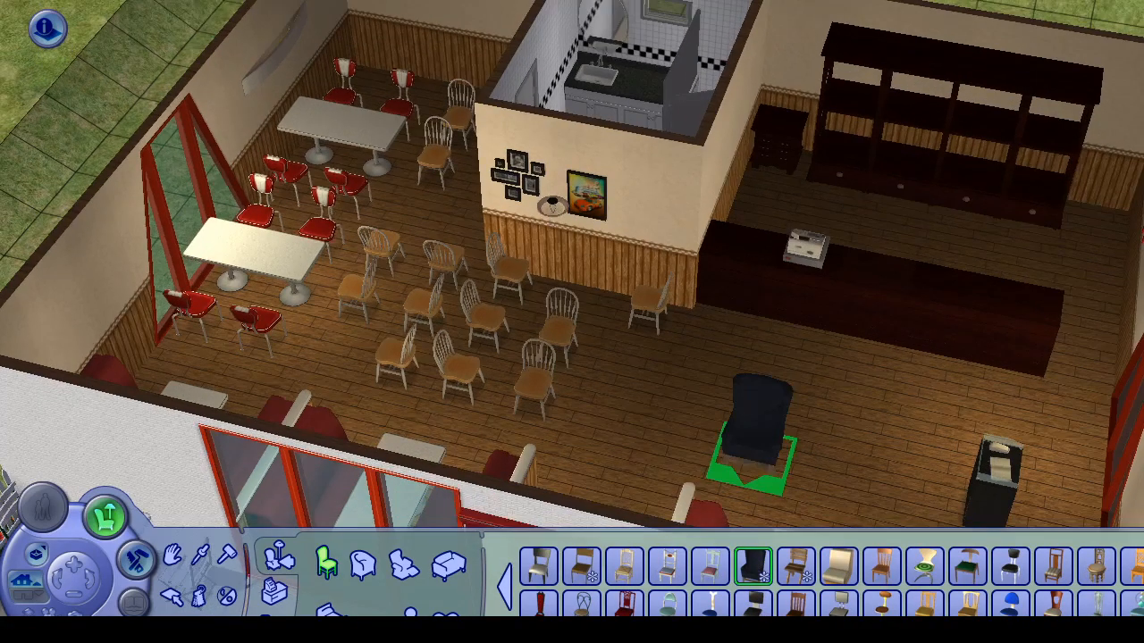
{"action": "left_click", "coordinate": [796, 604]}
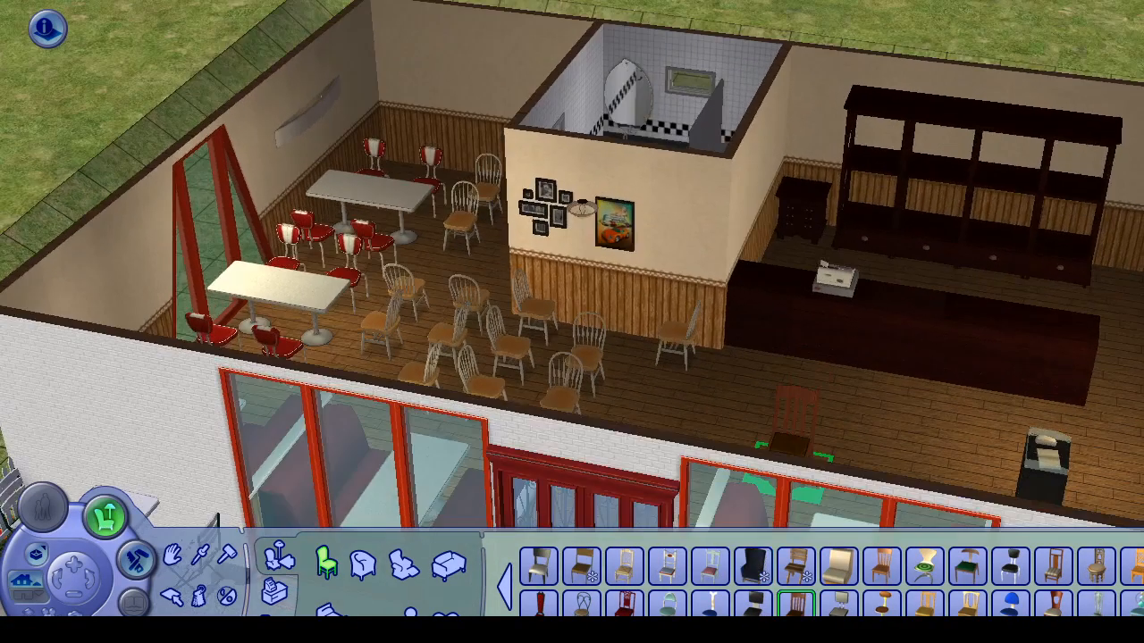
{"action": "left_click_drag", "start_coordinate": [791, 452], "coordinate": [693, 447]}
{"action": "left_click", "coordinate": [173, 555]}
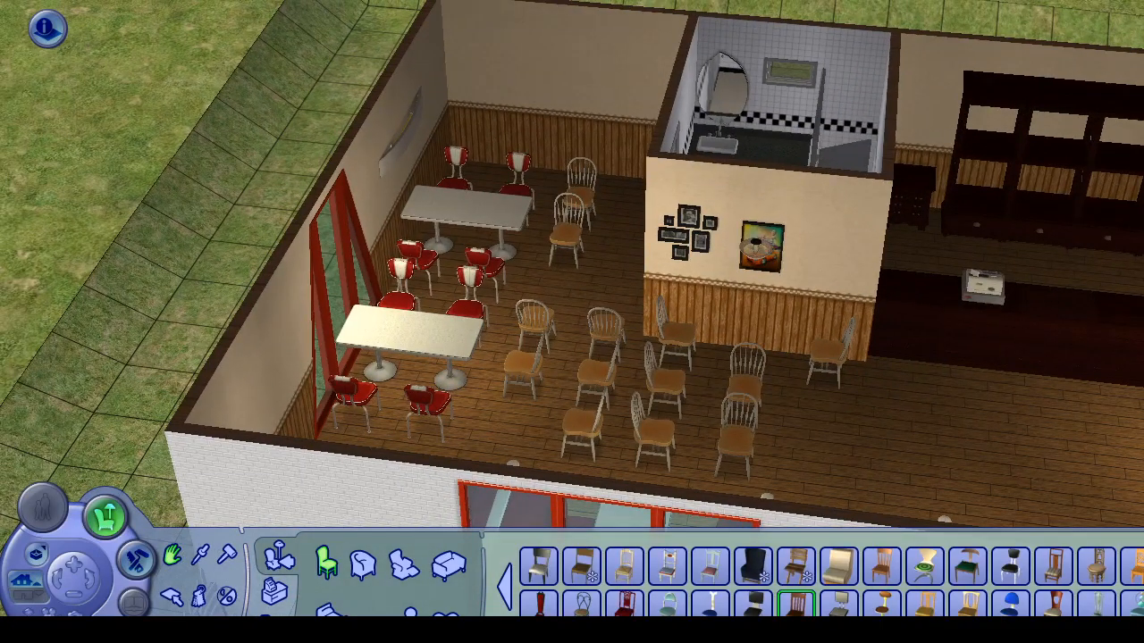
Step: Replace the two white dining tables beside the side windows with two De Praattafel wooden tables with white legs
{"action": "left_click", "coordinate": [411, 332]}
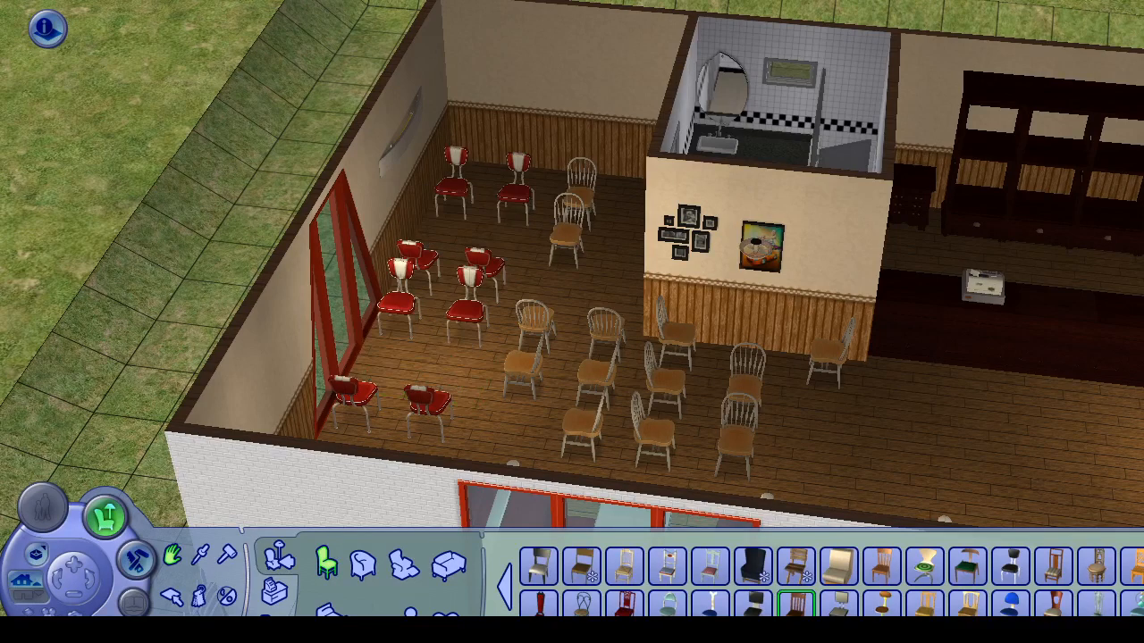
{"action": "left_click", "coordinate": [277, 556]}
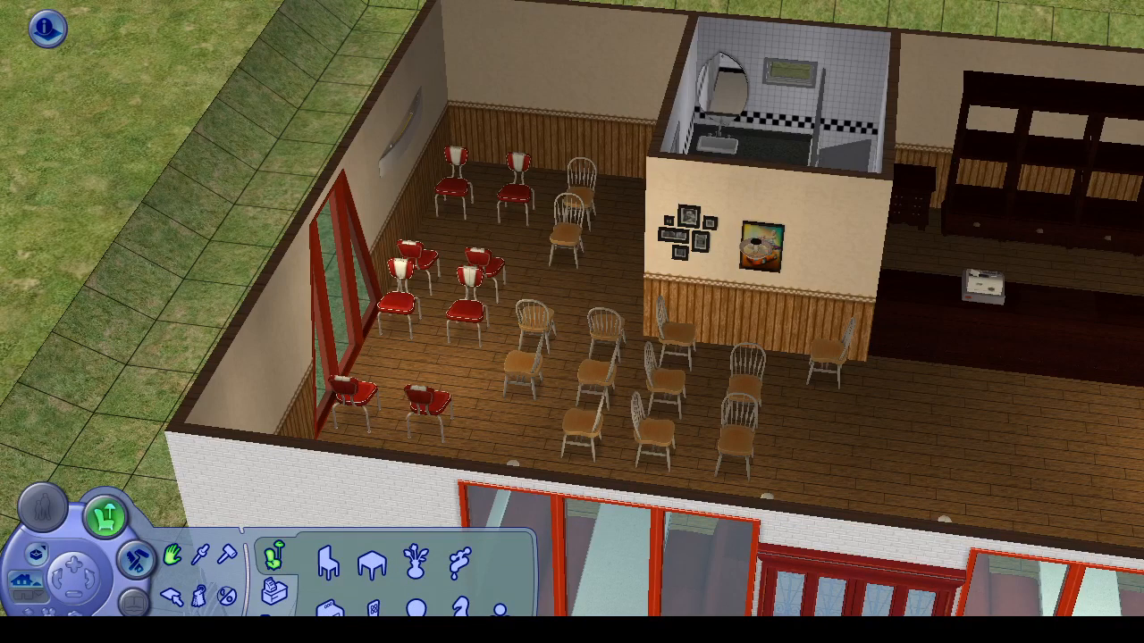
{"action": "left_click", "coordinate": [371, 563]}
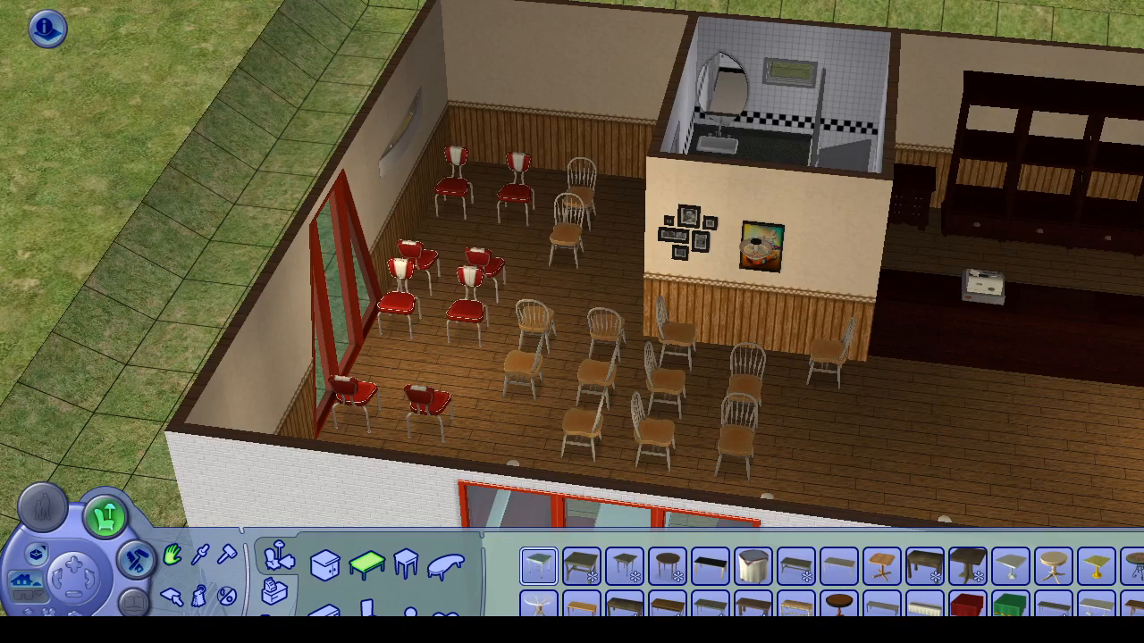
{"action": "key", "text": "Left"}
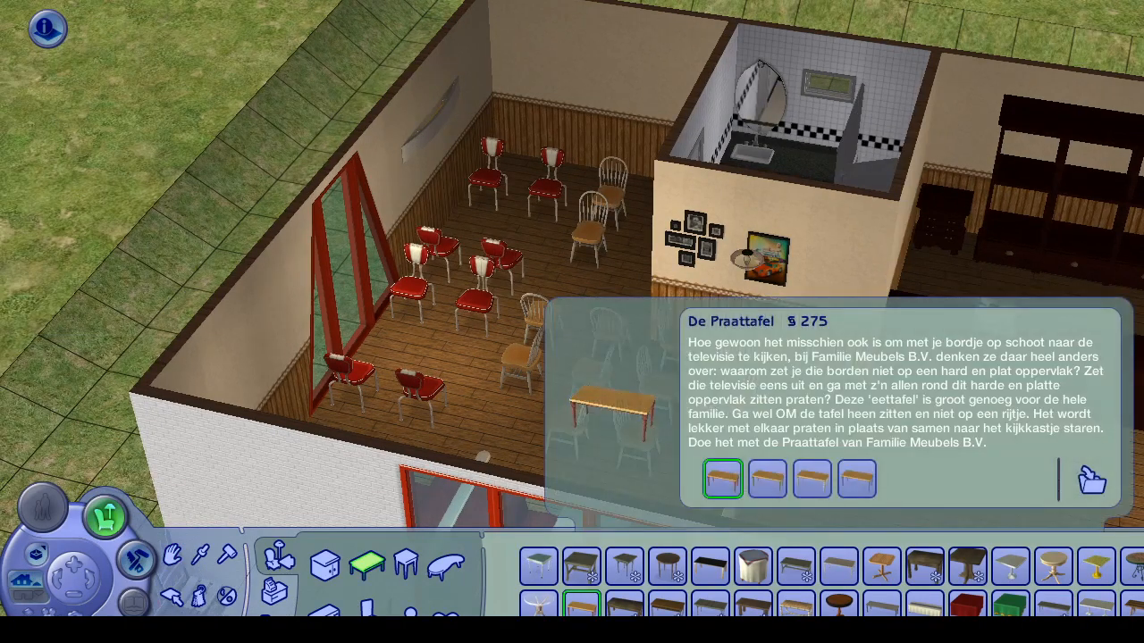
{"action": "left_click", "coordinate": [580, 606]}
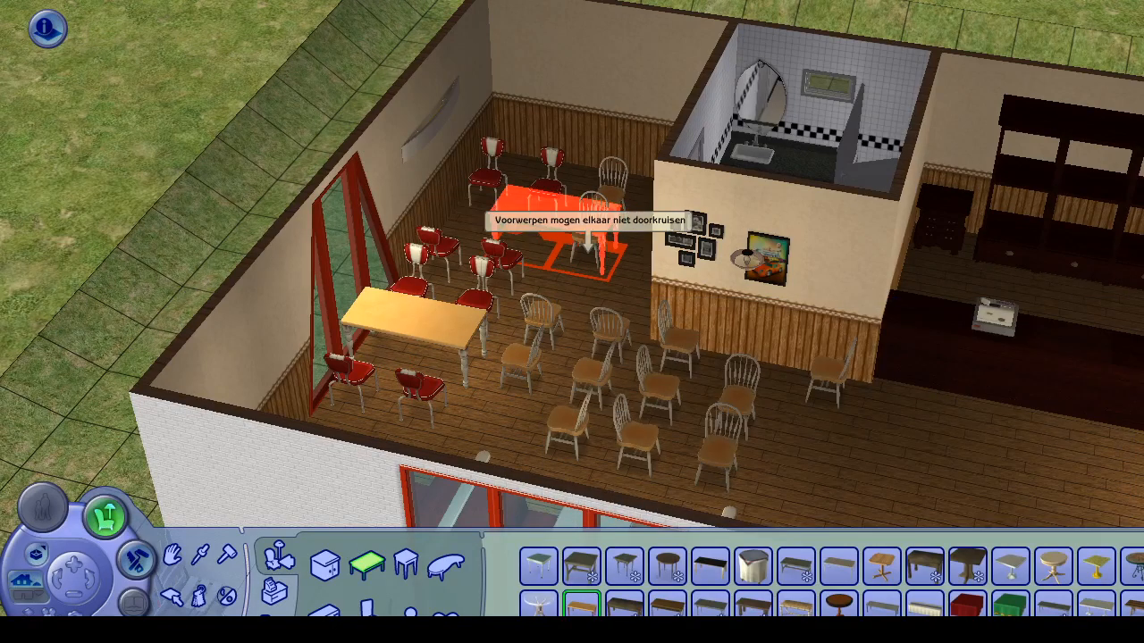
{"action": "left_click", "coordinate": [495, 201]}
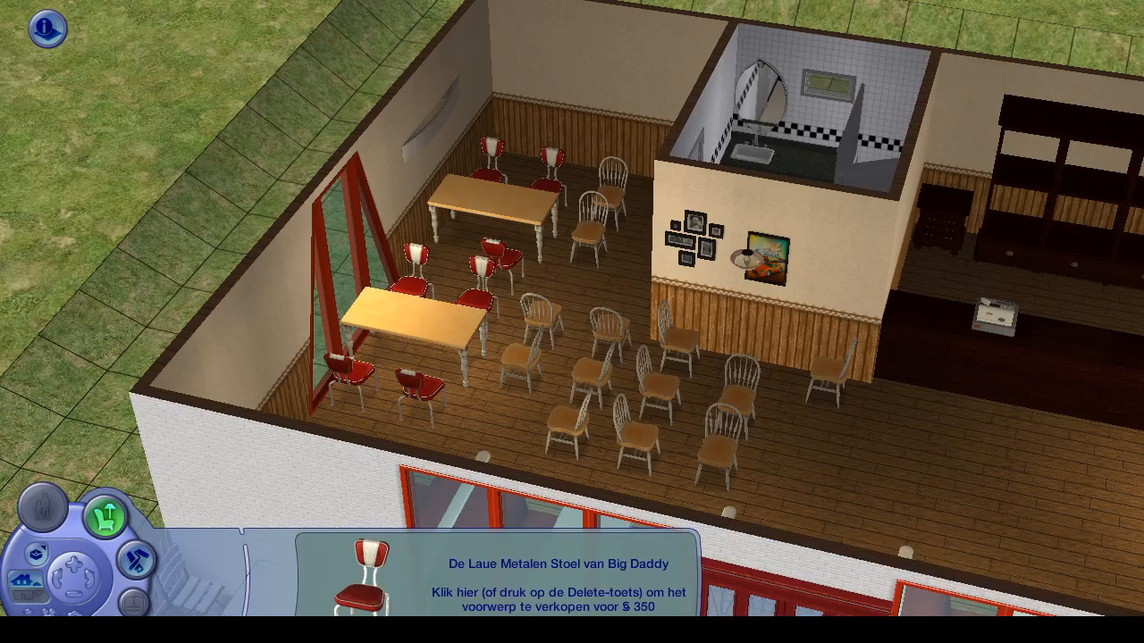
Step: Sell the red metal chairs around the rear table and between the tables, and move two wooden chairs to the rear table's far side
{"action": "key", "text": "Delete"}
{"action": "key", "text": "Delete"}
{"action": "left_click", "coordinate": [623, 179]}
{"action": "left_click", "coordinate": [487, 171]}
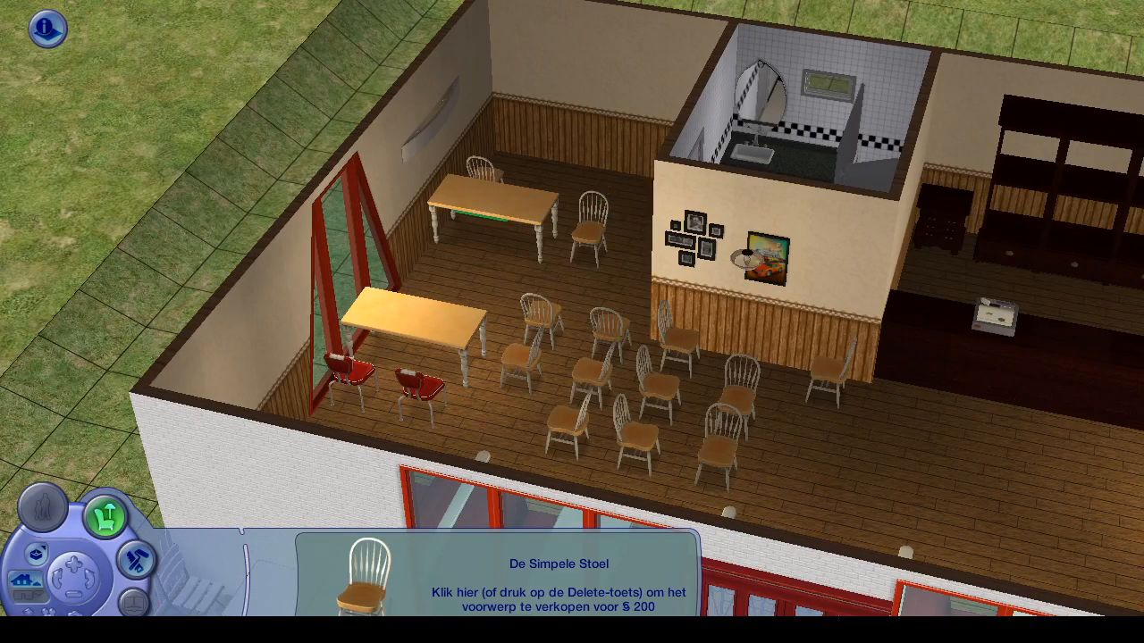
{"action": "left_click", "coordinate": [585, 239]}
{"action": "left_click", "coordinate": [550, 179]}
Step: Move two De Simpele Stoel chairs to the near side of the rear table, facing it
{"action": "left_click", "coordinate": [539, 323]}
{"action": "left_click", "coordinate": [438, 259]}
{"action": "left_click", "coordinate": [607, 330]}
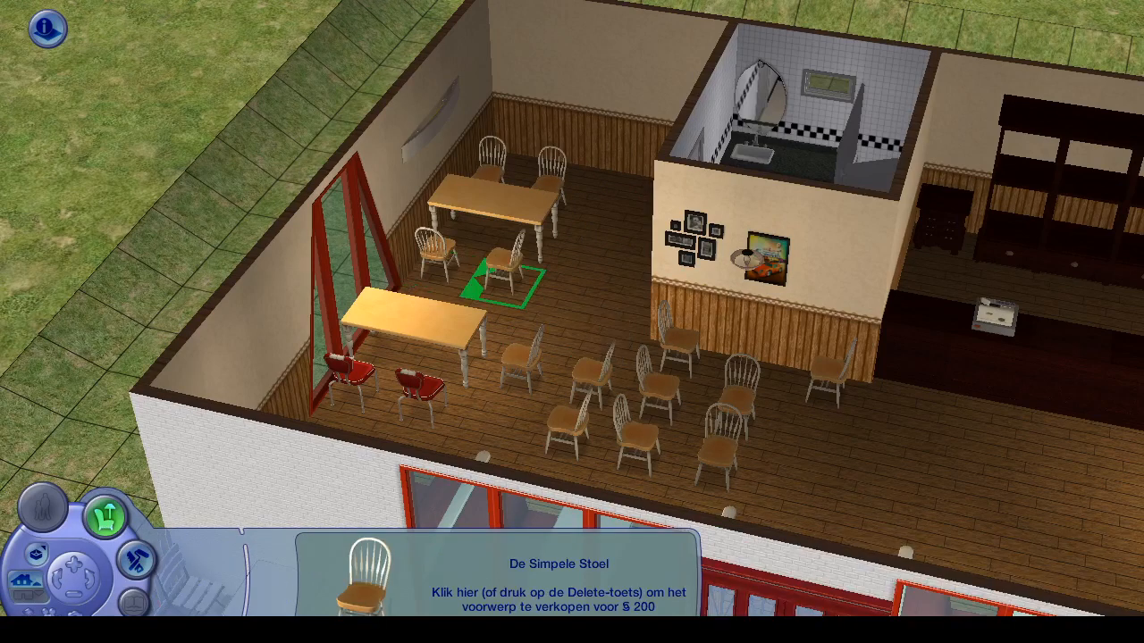
{"action": "left_click", "coordinate": [504, 277]}
Step: Move two De Simpele Stoel chairs to the far side of the front table
{"action": "left_click", "coordinate": [522, 357]}
{"action": "left_click", "coordinate": [490, 317]}
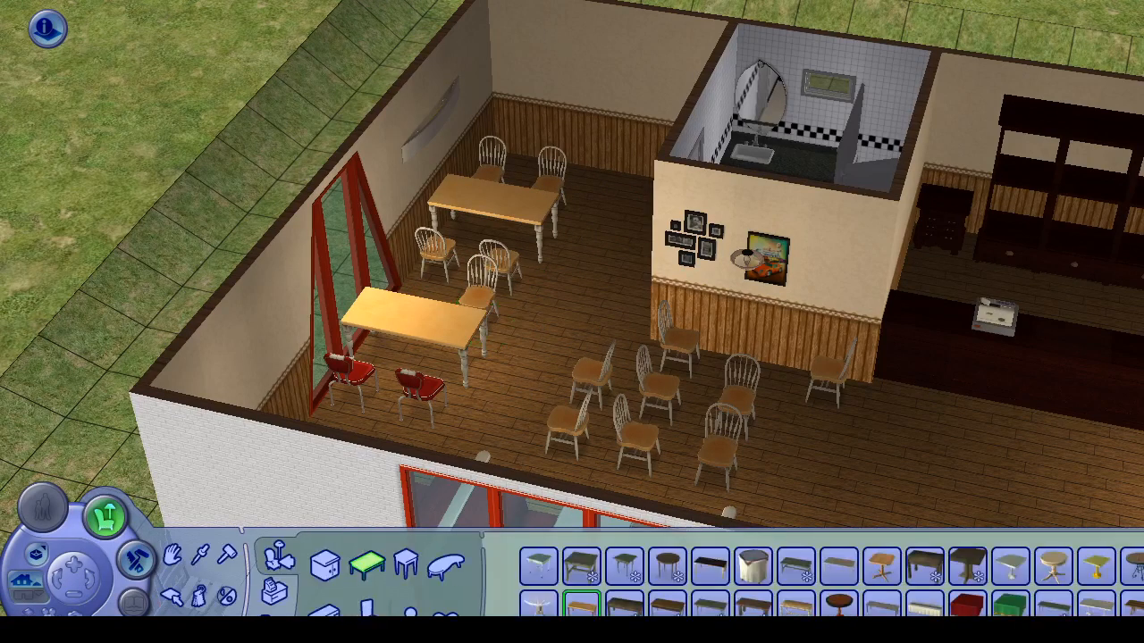
{"action": "left_click", "coordinate": [590, 367]}
{"action": "left_click", "coordinate": [420, 277]}
Step: Sell the two red metal chairs at the front table and put two De Simpele Stoel chairs in their places, facing the table
{"action": "left_click", "coordinate": [420, 389]}
{"action": "key", "text": "Delete"}
{"action": "left_click", "coordinate": [567, 425]}
{"action": "left_click", "coordinate": [348, 375]}
{"action": "left_click", "coordinate": [634, 433]}
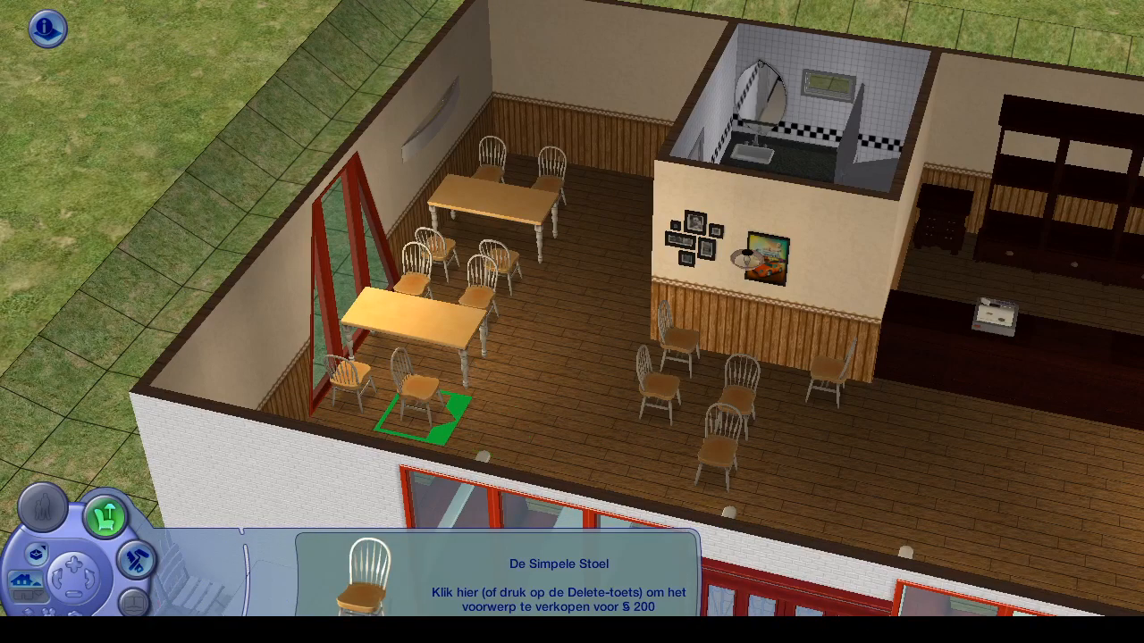
{"action": "left_click", "coordinate": [408, 393]}
Step: Sell the surplus De Simpele Stoel chairs standing in the open floor area near the washroom wall, keeping three
{"action": "key", "text": "comma"}
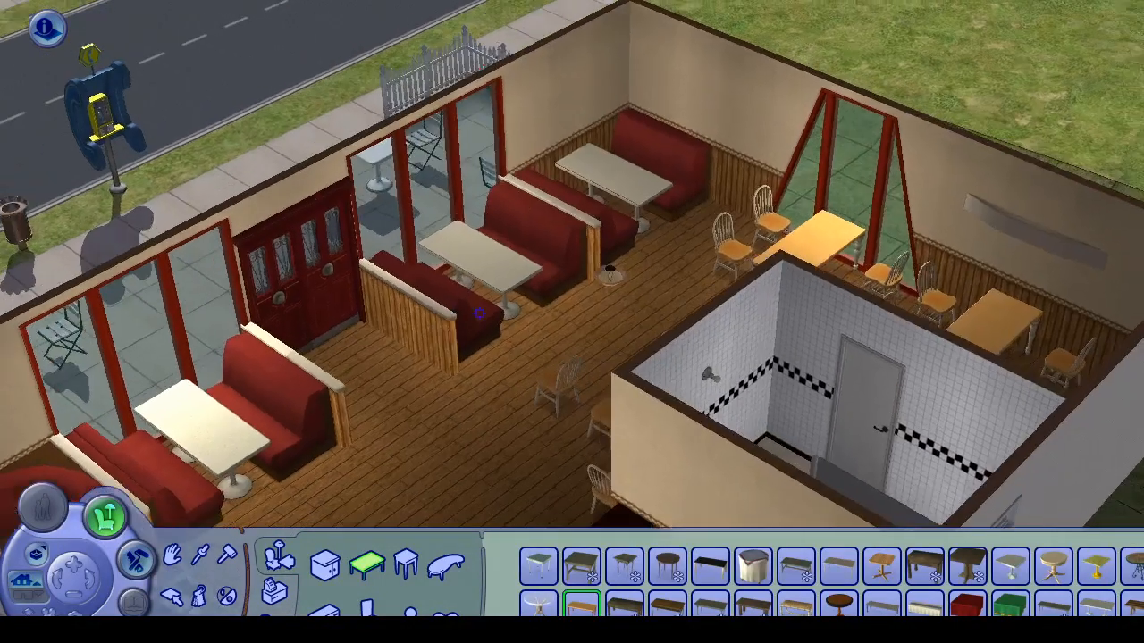
{"action": "left_click_drag", "start_coordinate": [480, 312], "coordinate": [585, 353]}
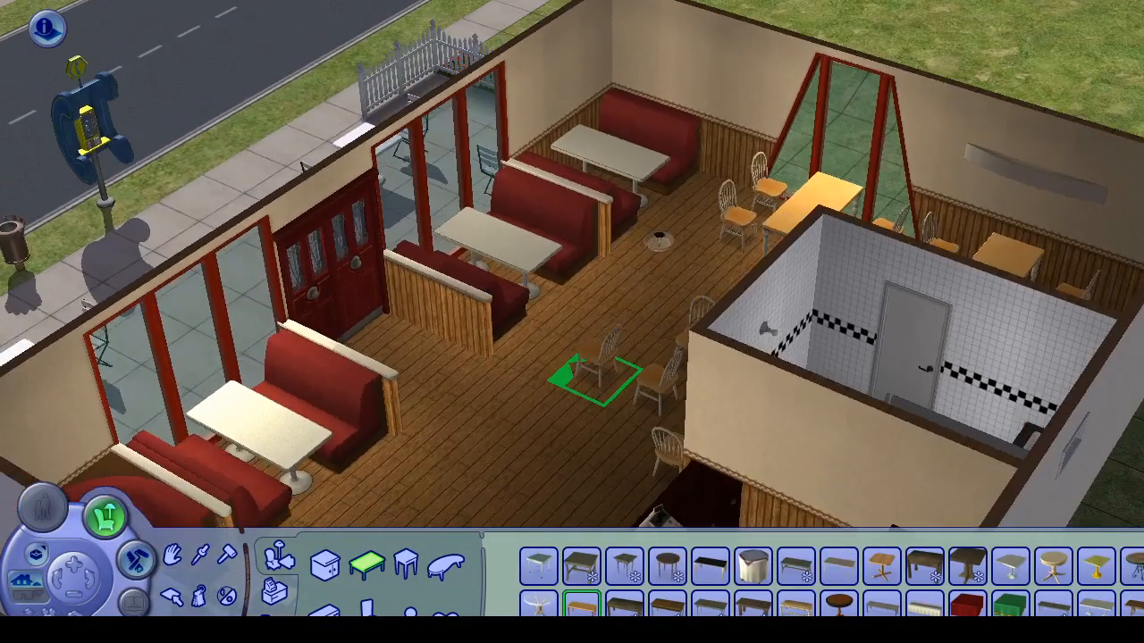
{"action": "left_click", "coordinate": [594, 375]}
{"action": "key", "text": "Delete"}
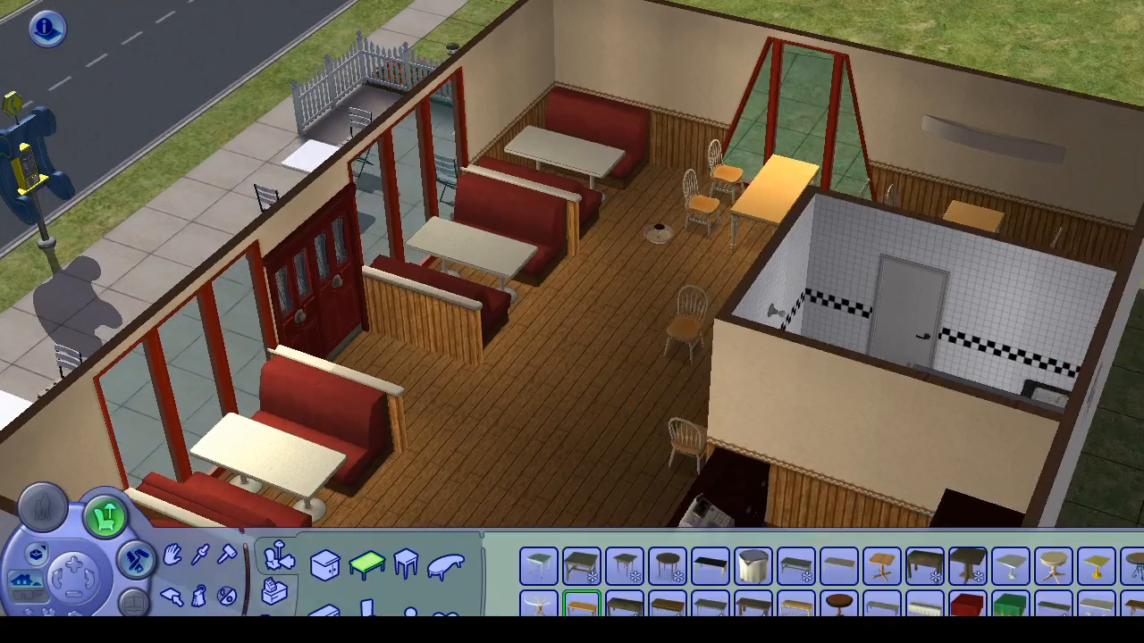
Step: Arrange the three remaining wooden chairs around a new small square wooden table placed against the wall with the pictures
{"action": "left_click", "coordinate": [645, 299]}
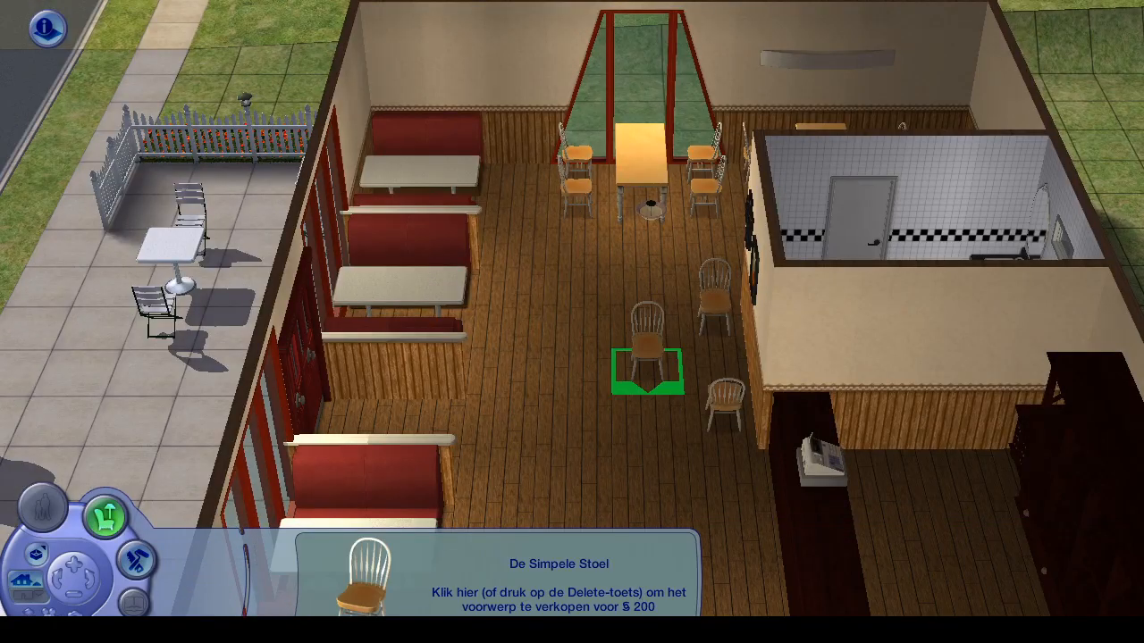
{"action": "left_click", "coordinate": [647, 368]}
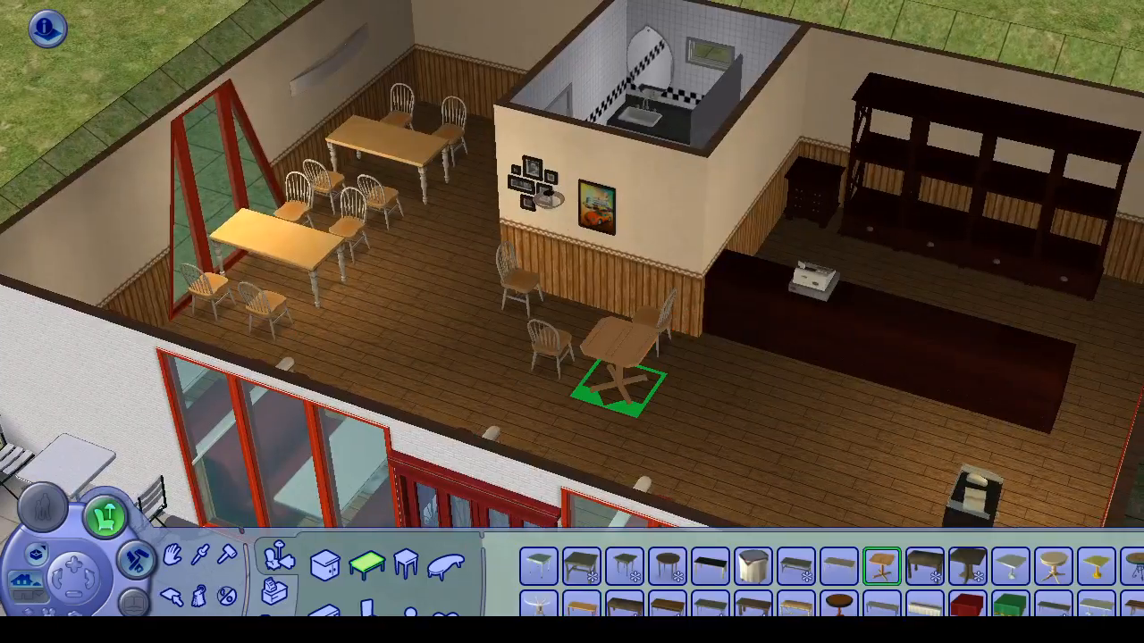
{"action": "left_click", "coordinate": [597, 344]}
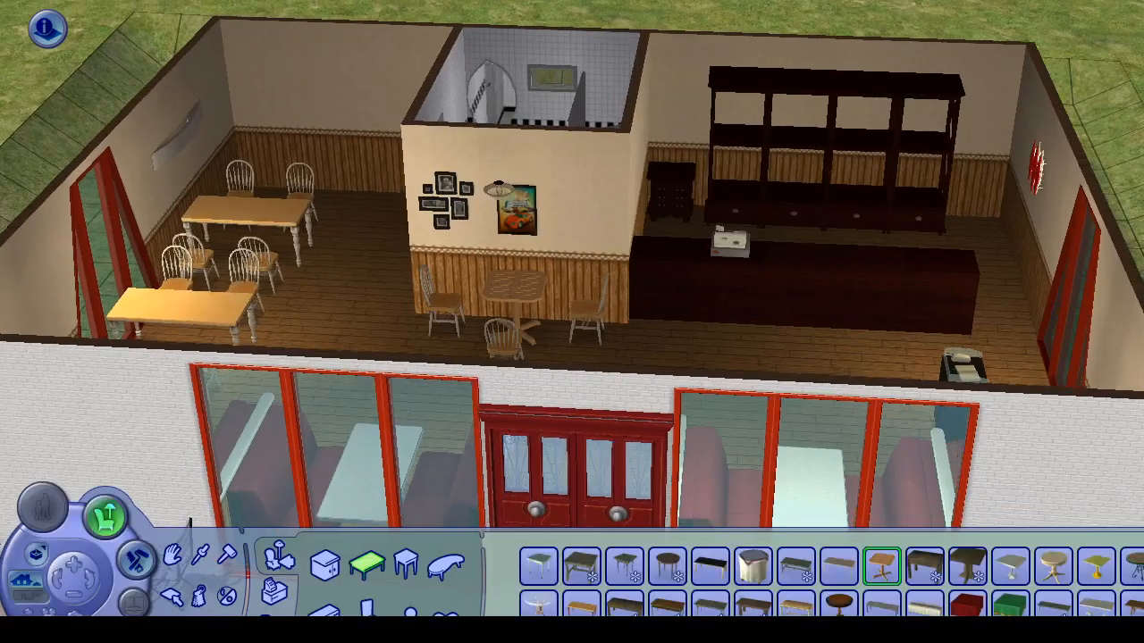
Step: Browse the bat figures among the sculpture decorations for the counter area and pick the Mega Bat - Reaching
{"action": "left_click_drag", "start_coordinate": [857, 429], "coordinate": [585, 428]}
{"action": "key", "text": "Escape"}
{"action": "scroll", "coordinate": [572, 321], "scroll_direction": "up", "scroll_amount": 1}
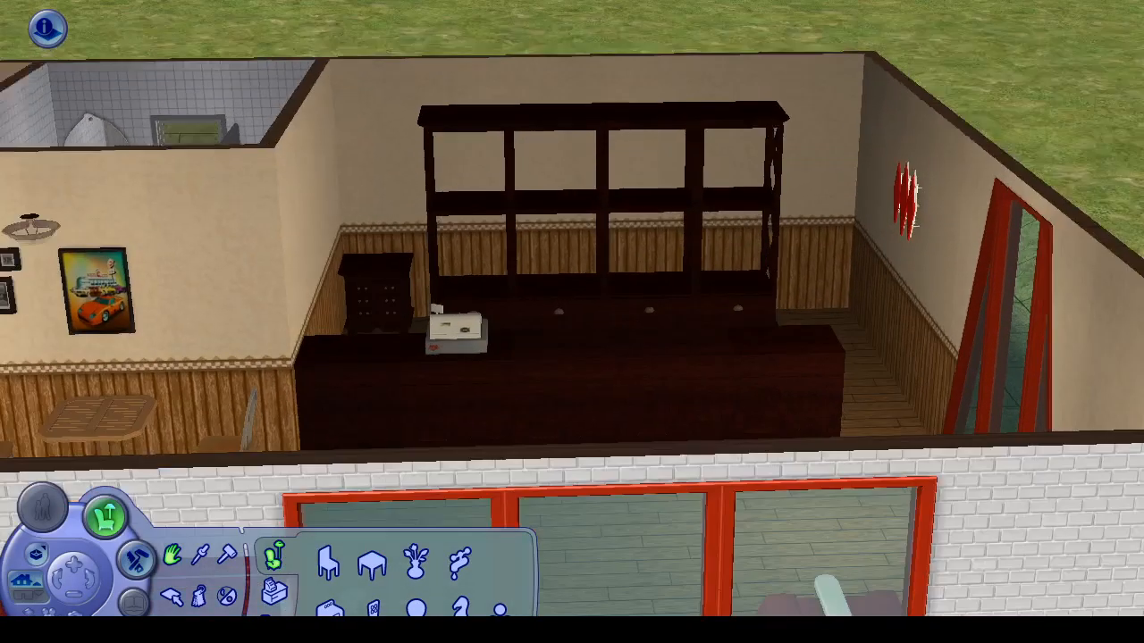
{"action": "left_click", "coordinate": [416, 563]}
{"action": "left_click", "coordinate": [405, 565]}
{"action": "left_click", "coordinate": [363, 566]}
{"action": "left_click", "coordinate": [1134, 606]}
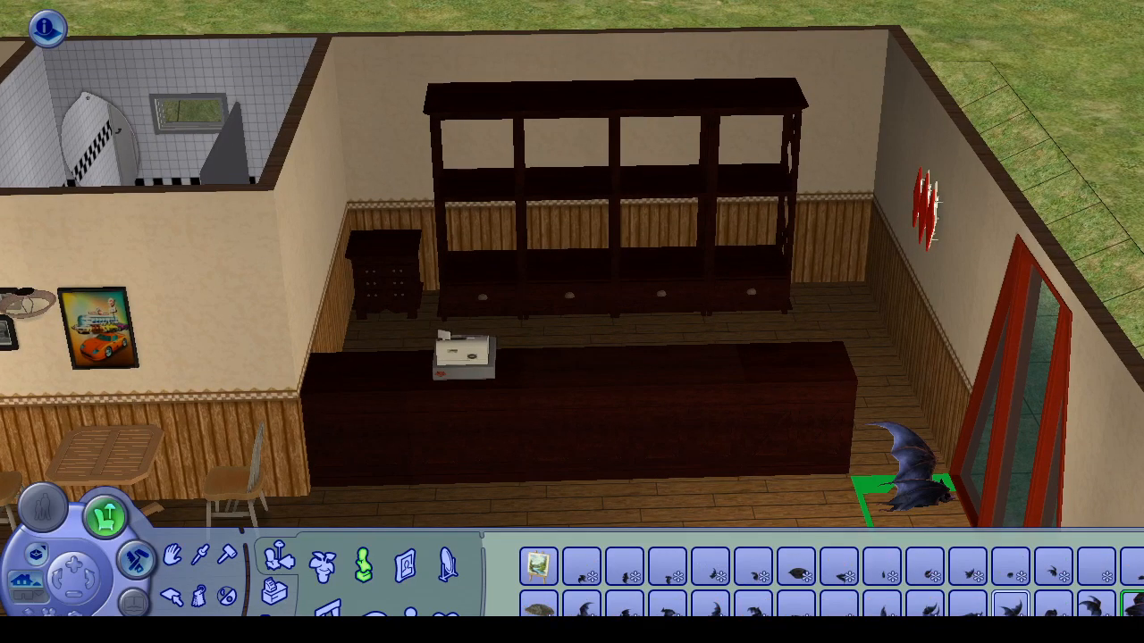
{"action": "left_click", "coordinate": [1096, 605]}
{"action": "key", "text": "period"}
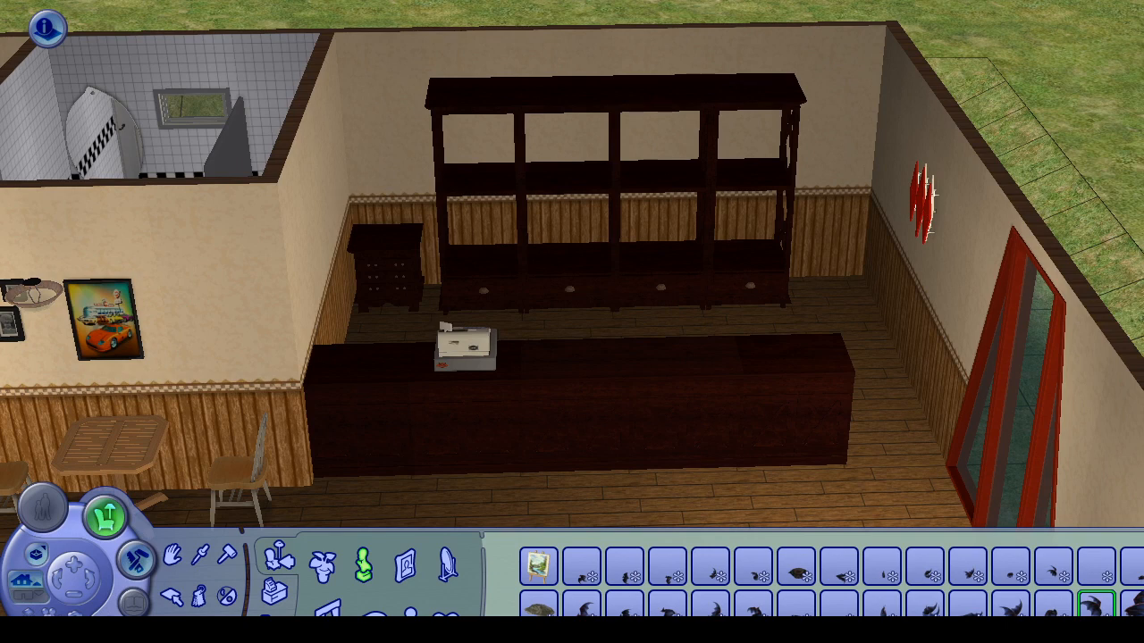
{"action": "left_click", "coordinate": [1142, 586]}
{"action": "left_click", "coordinate": [710, 567]}
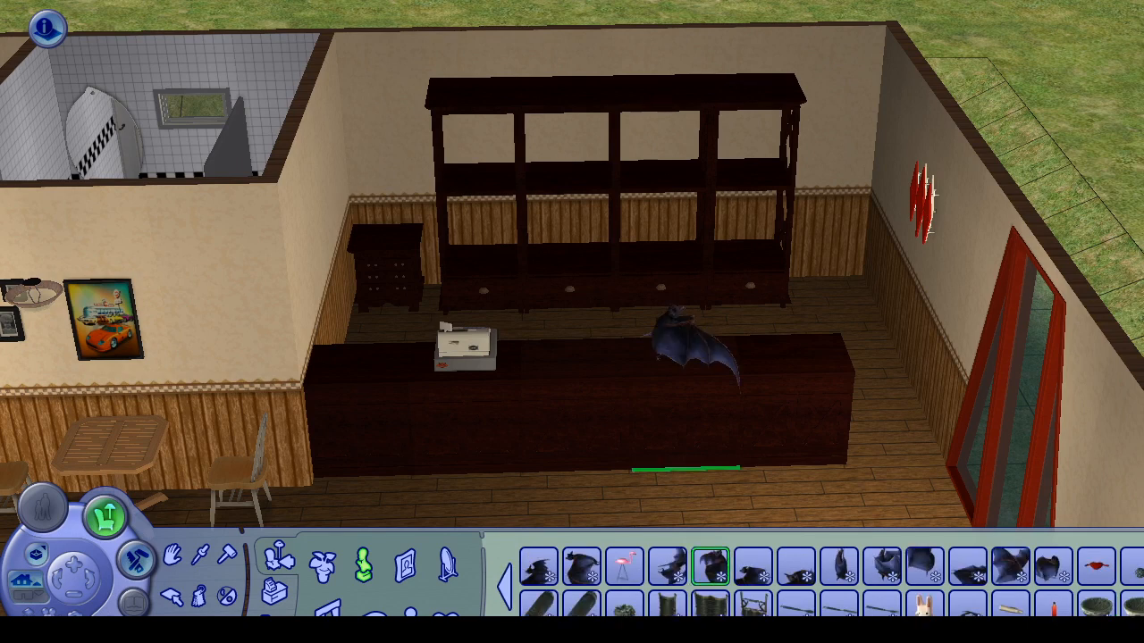
Step: Place the Mega Bat - Reaching on the counter beside the cash register, turned to face the front of the diner
{"action": "left_click", "coordinate": [685, 348]}
{"action": "key", "text": "period"}
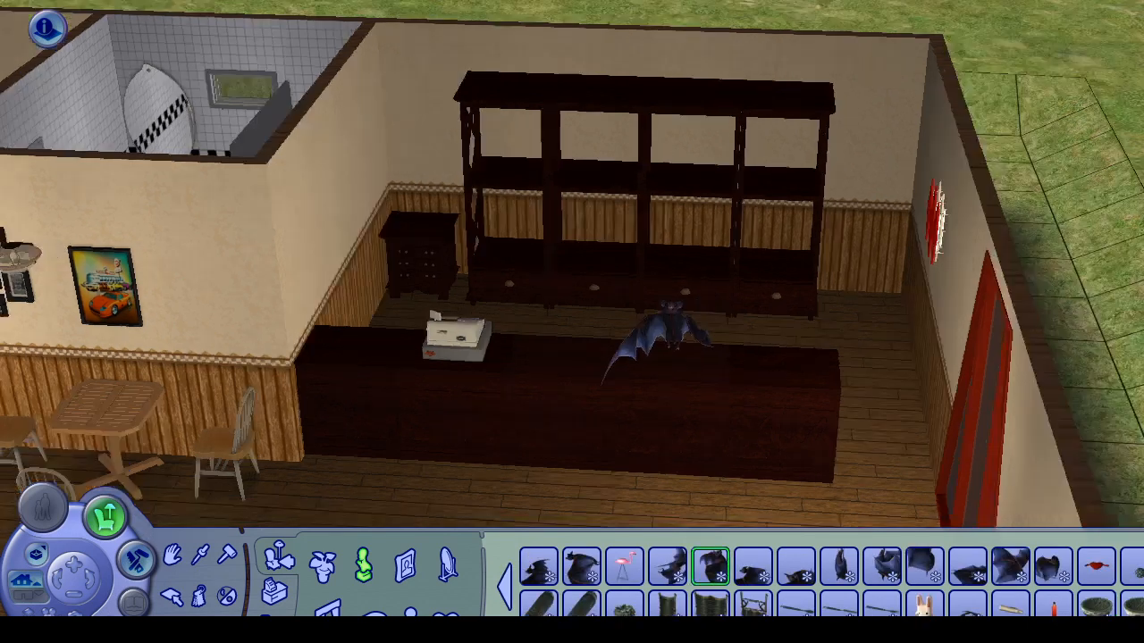
{"action": "left_click", "coordinate": [666, 332]}
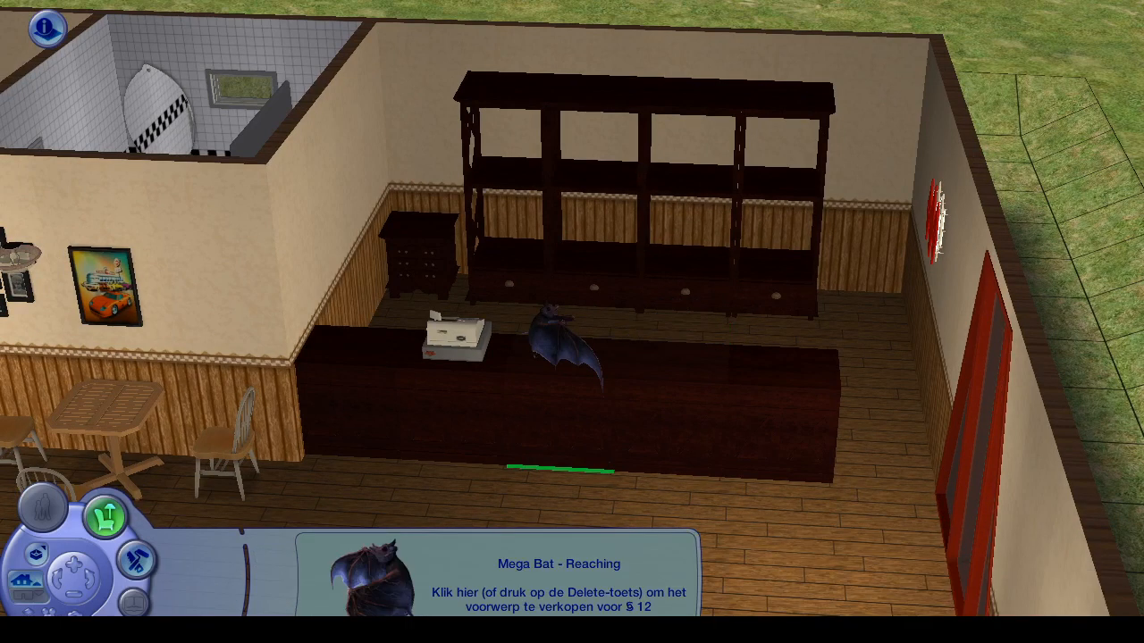
{"action": "left_click_drag", "start_coordinate": [561, 344], "coordinate": [492, 403]}
{"action": "middle_click", "coordinate": [492, 403]}
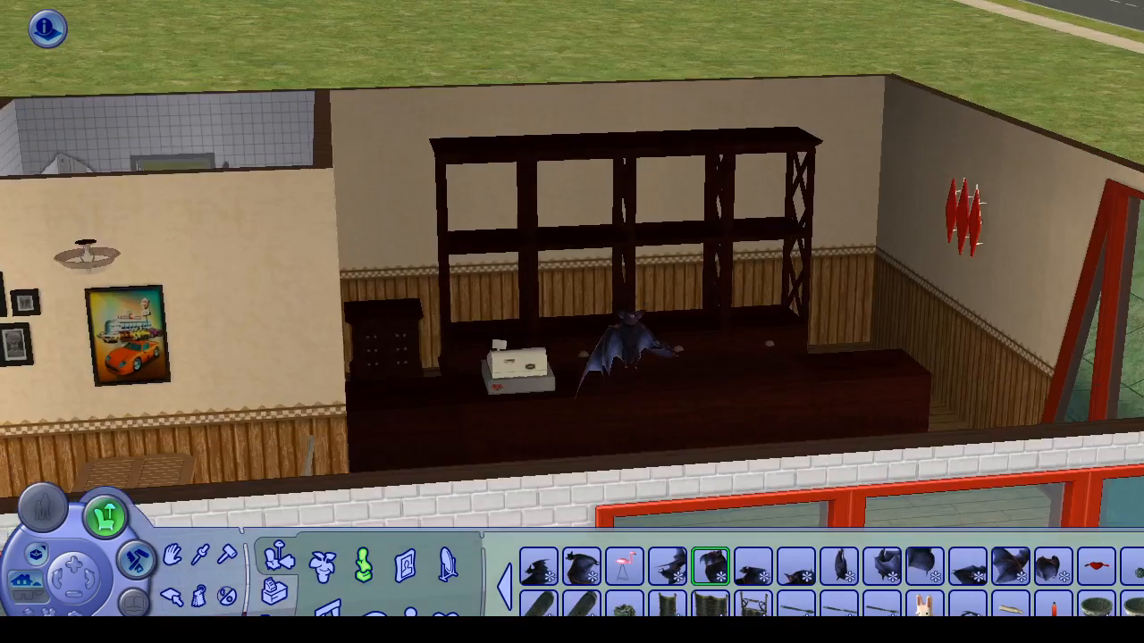
Step: Examine the bat on the counter and the empty bookcases behind it from close up and from farther away
{"action": "scroll", "coordinate": [385, 286], "scroll_direction": "up", "scroll_amount": 3}
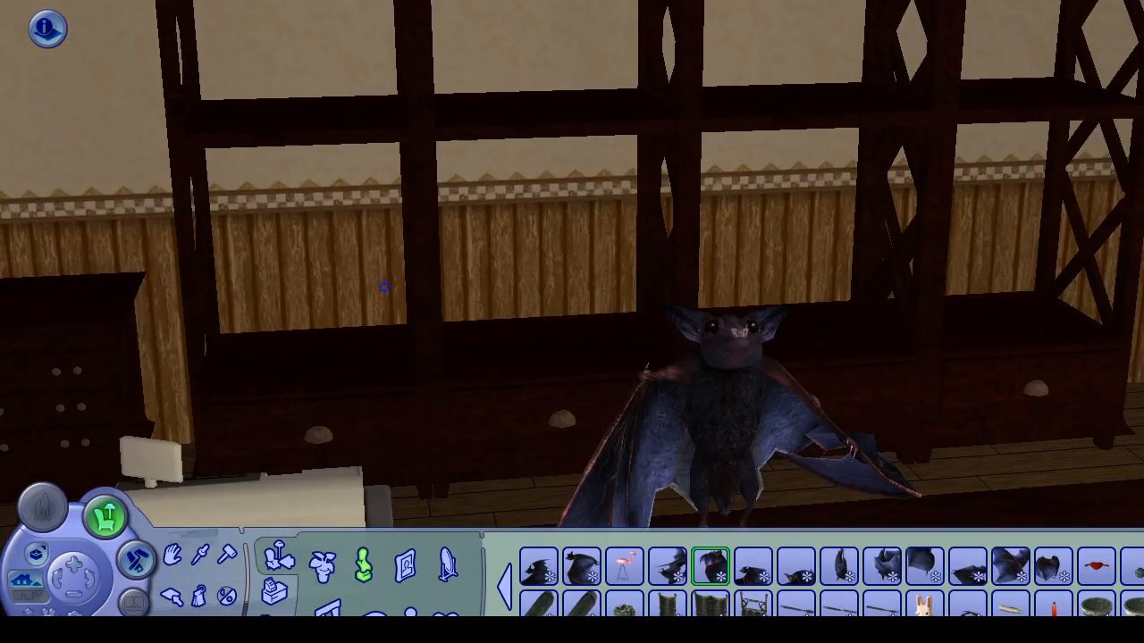
{"action": "scroll", "coordinate": [384, 287], "scroll_direction": "down", "scroll_amount": 3}
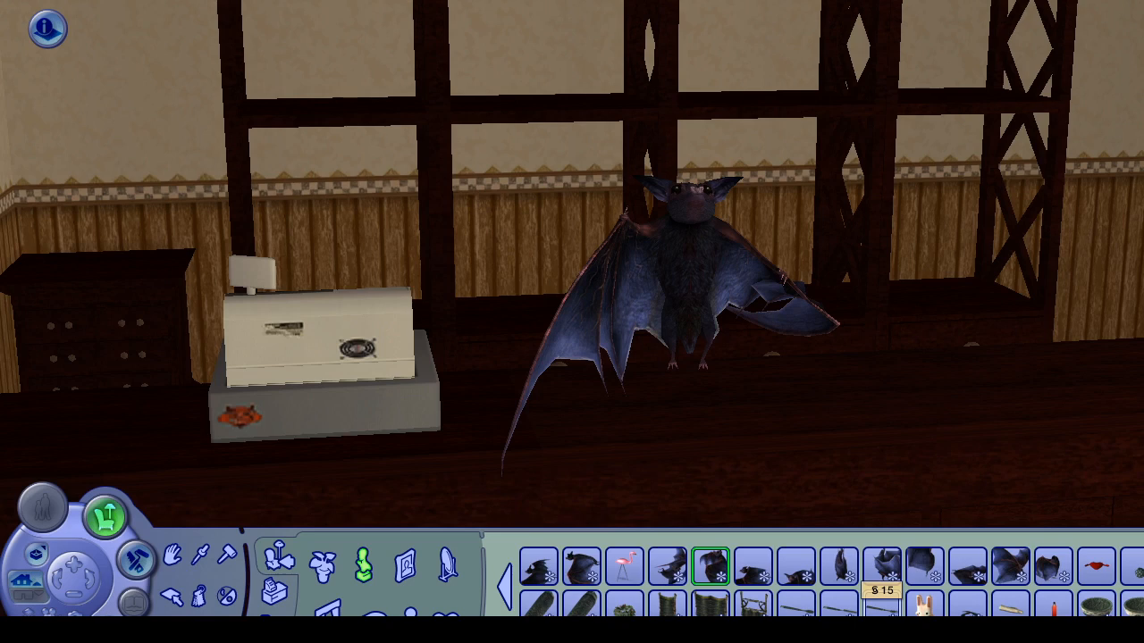
{"action": "left_click_drag", "start_coordinate": [902, 518], "coordinate": [842, 434]}
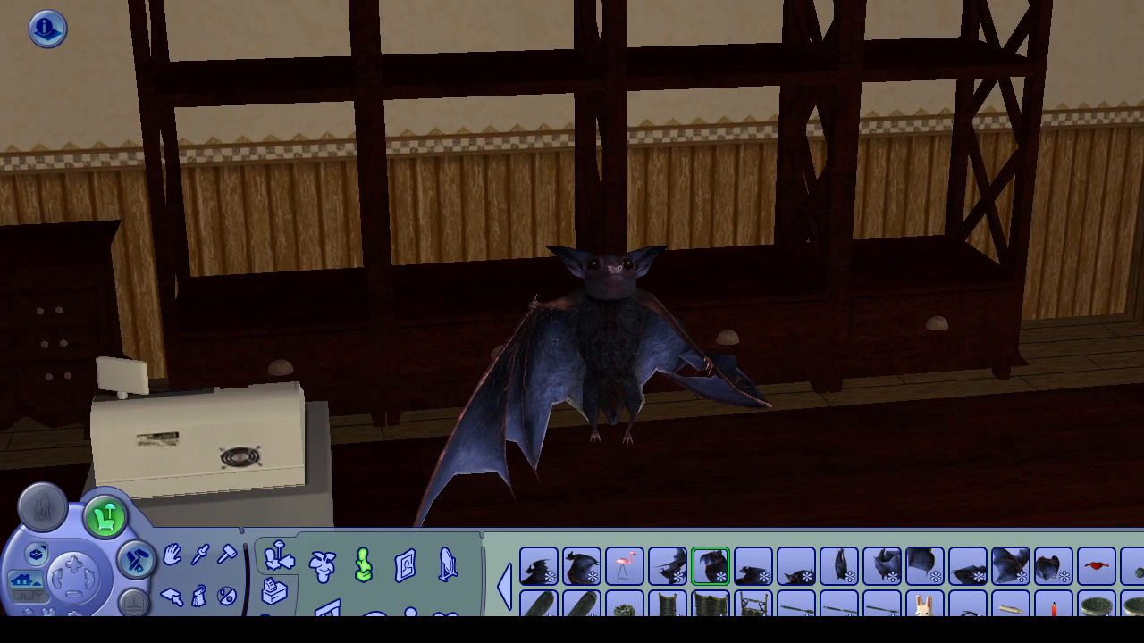
{"action": "key", "text": "Up"}
{"action": "key", "text": "Right"}
{"action": "key", "text": "Up"}
{"action": "key", "text": "Right"}
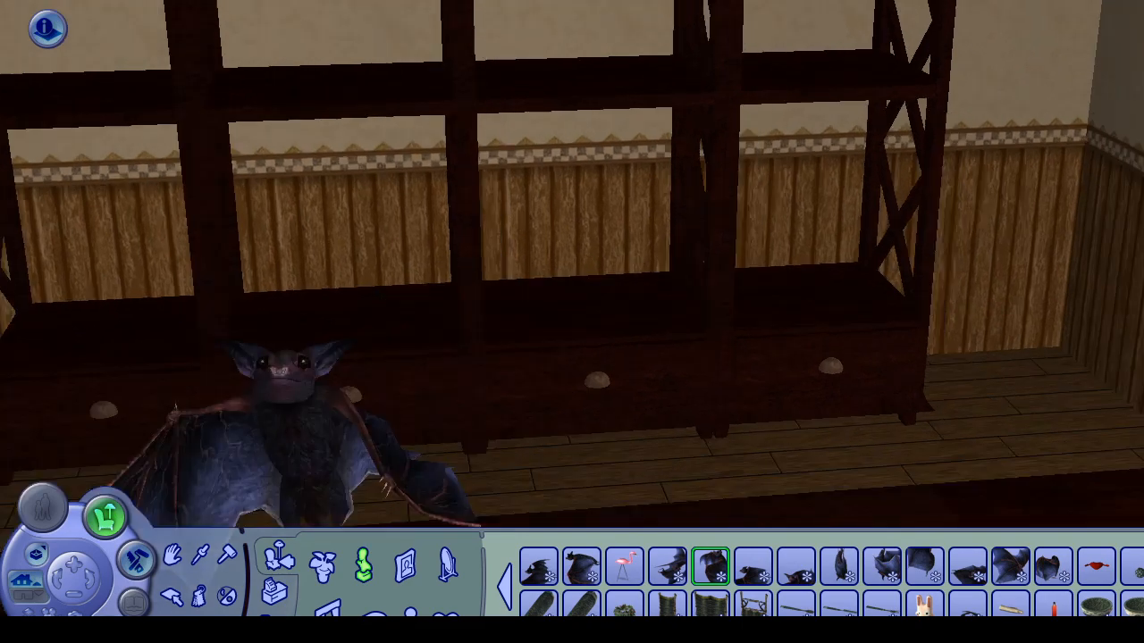
{"action": "scroll", "coordinate": [368, 455], "scroll_direction": "down", "scroll_amount": 4}
{"action": "key", "text": "Up"}
{"action": "key", "text": "Left"}
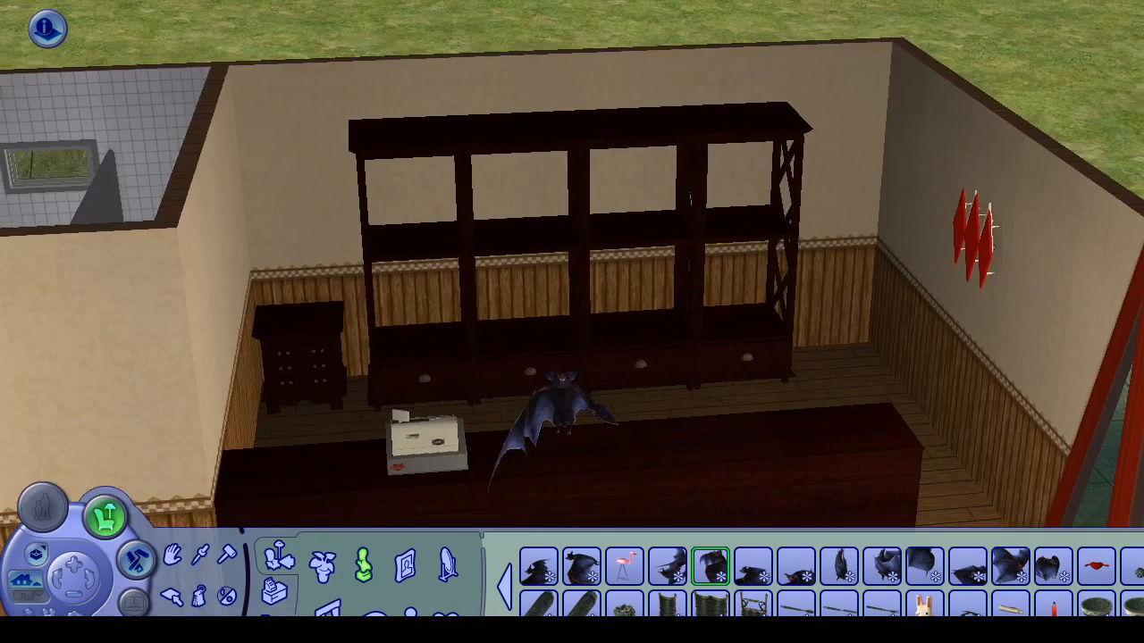
Step: Fill the upper shelf of the leftmost bookcase with six De RAKET Schildersezel miniature easels in two rows
{"action": "left_click", "coordinate": [504, 586]}
{"action": "key", "text": "Up"}
{"action": "key", "text": "Left"}
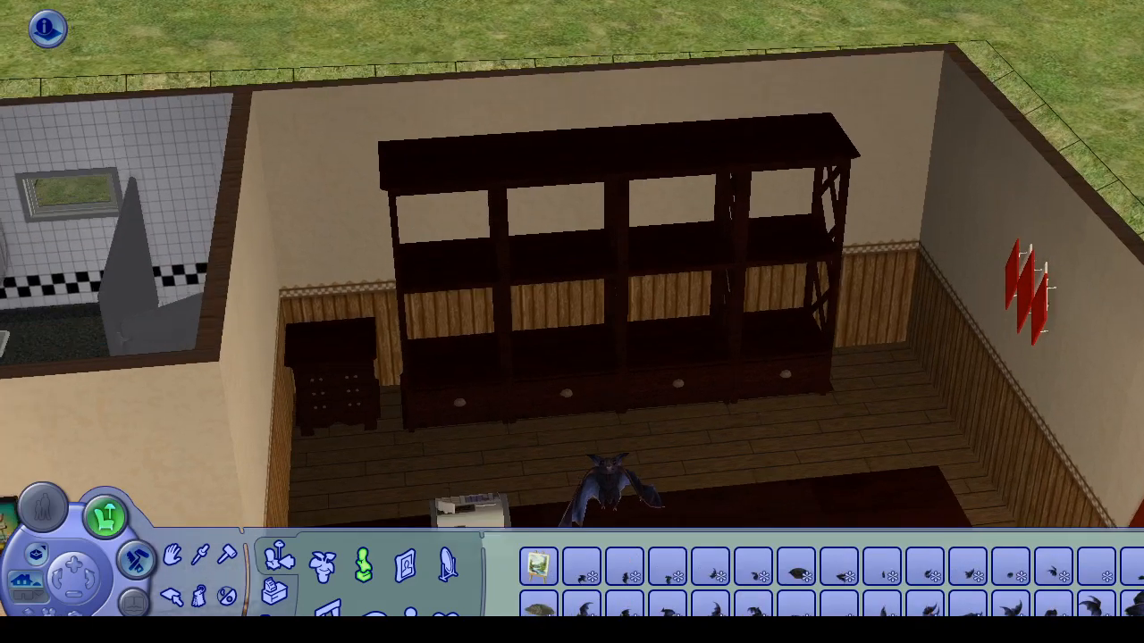
{"action": "left_click", "coordinate": [539, 567]}
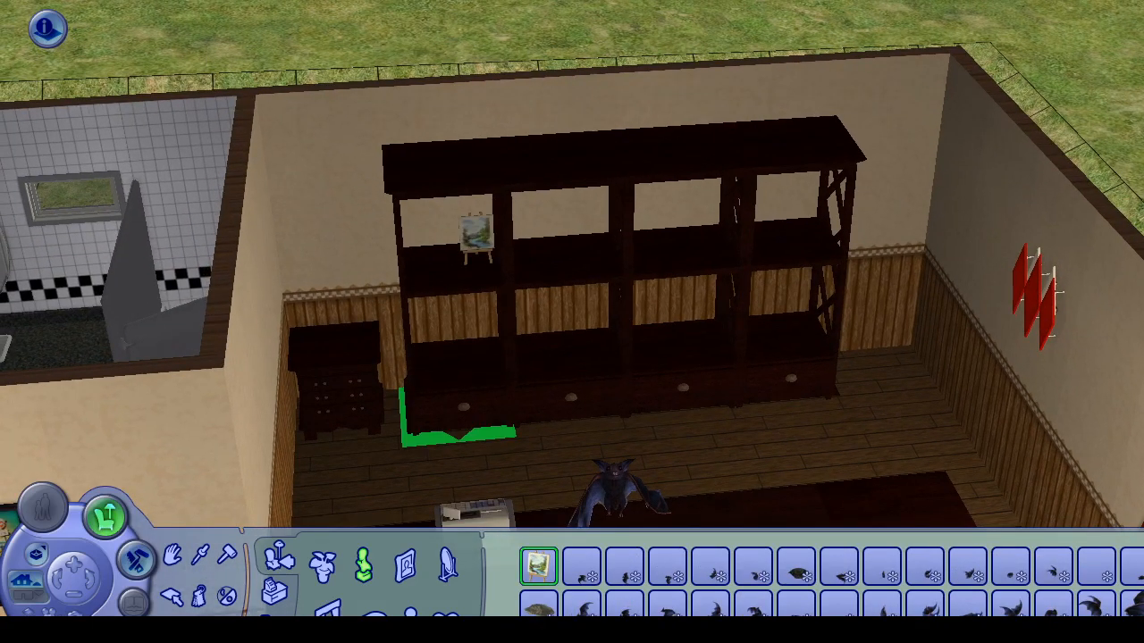
{"action": "left_click", "coordinate": [476, 243]}
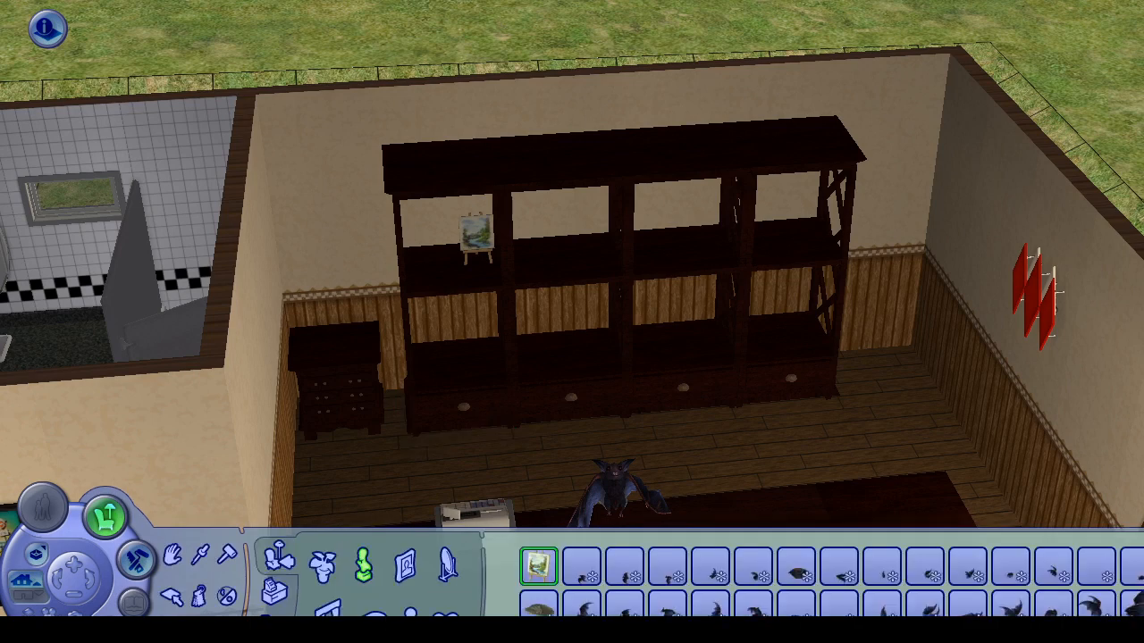
{"action": "left_click", "coordinate": [480, 259]}
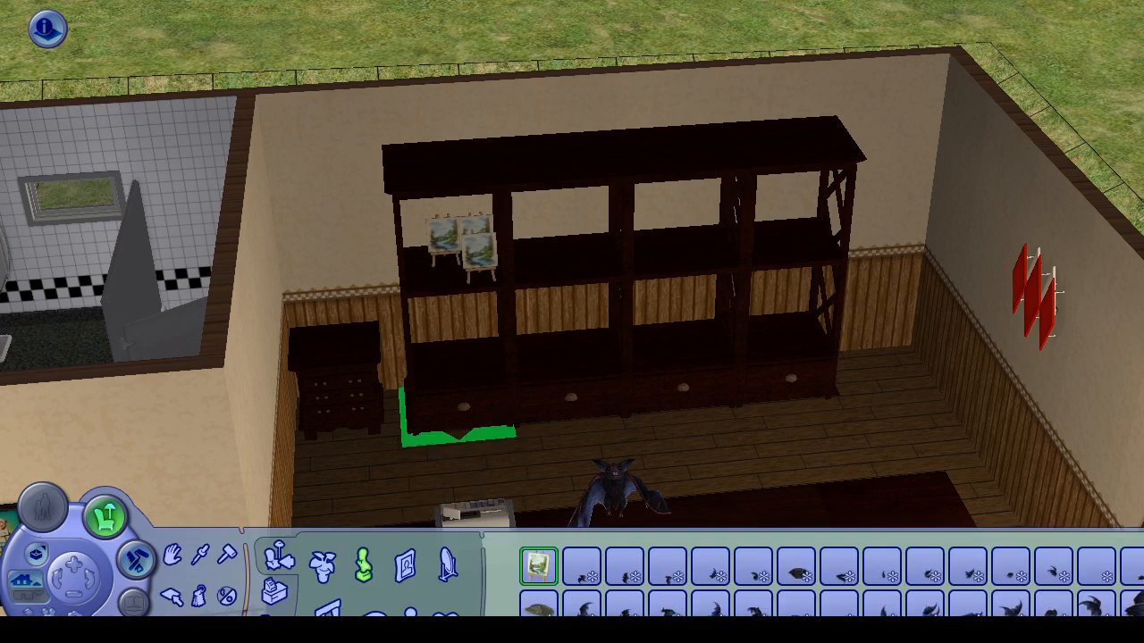
{"action": "left_click", "coordinate": [480, 257]}
{"action": "left_click", "coordinate": [445, 259]}
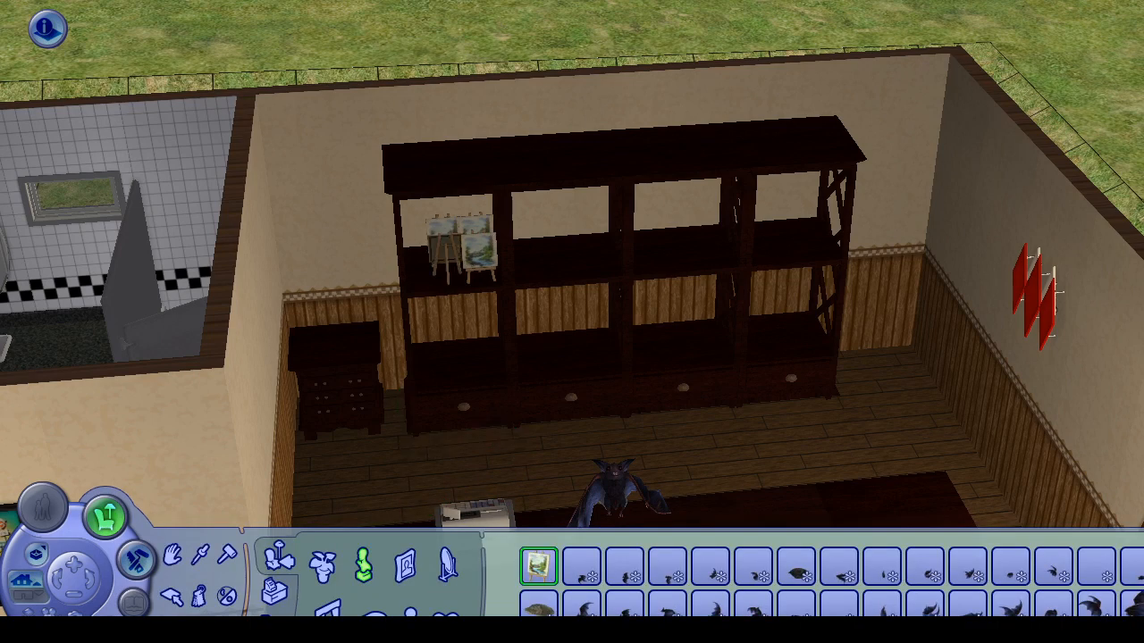
{"action": "left_click_drag", "start_coordinate": [445, 259], "coordinate": [445, 281]}
{"action": "left_click", "coordinate": [416, 245]}
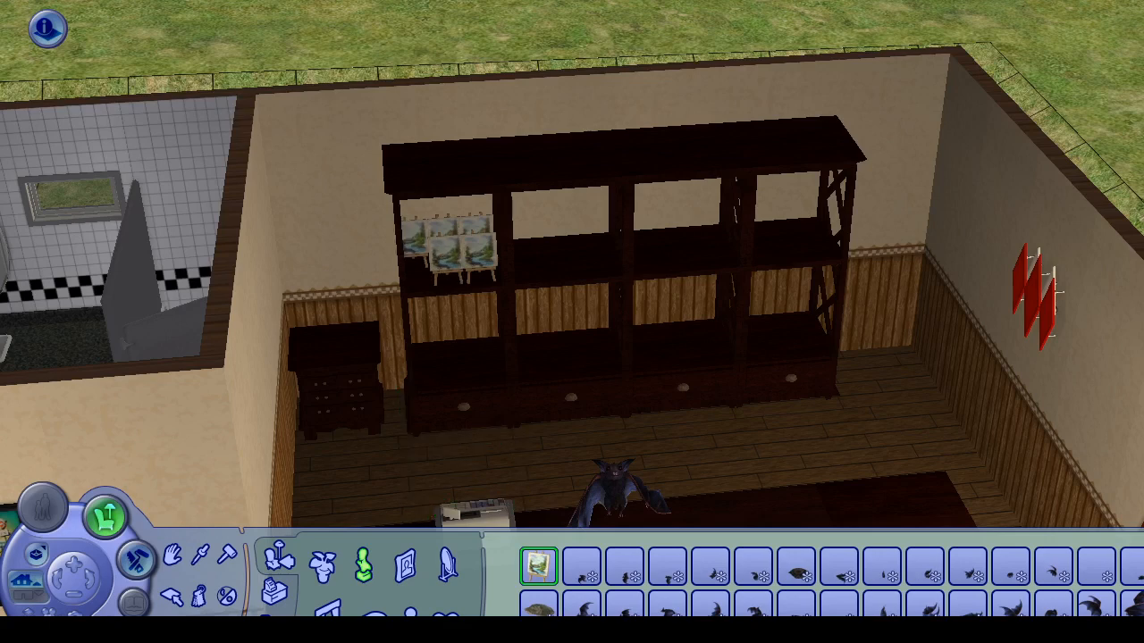
{"action": "left_click", "coordinate": [416, 250]}
Step: Set De RAKET Schildersezel easels on the leftmost bookcase's lower shelf and one turned sideways on the second bookcase's upper shelf
{"action": "left_click", "coordinate": [482, 342]}
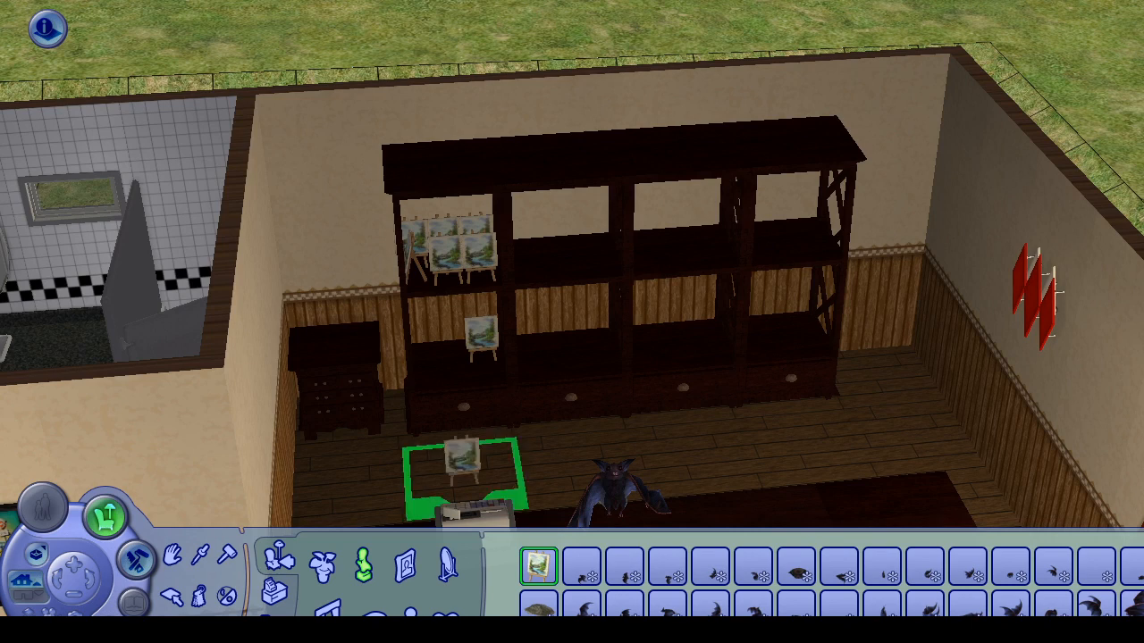
{"action": "left_click", "coordinate": [484, 359]}
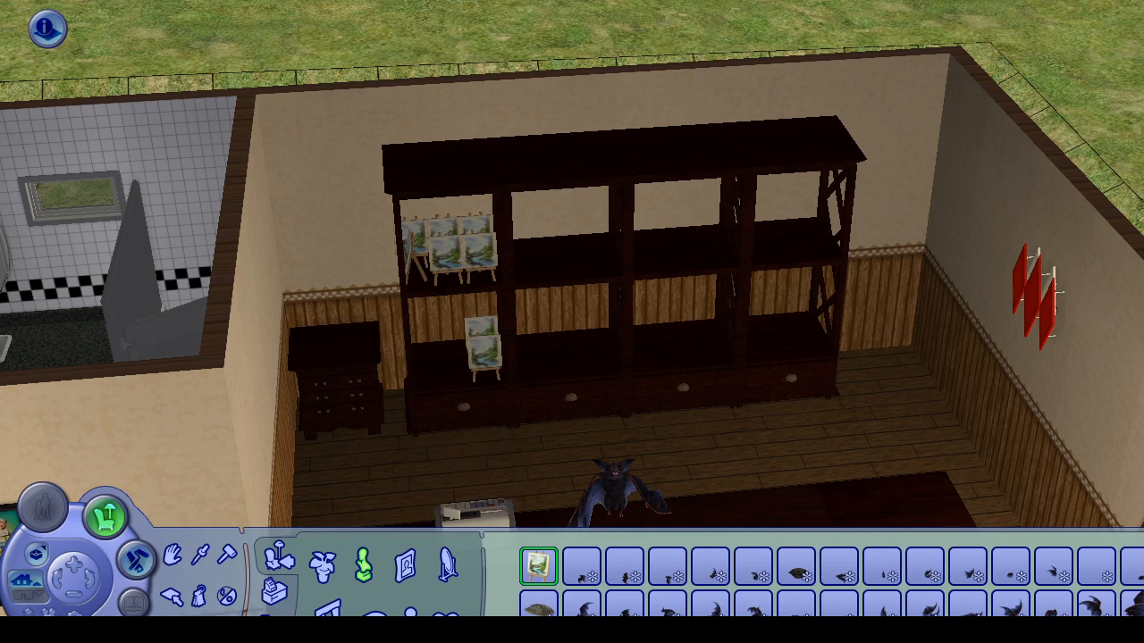
{"action": "left_click", "coordinate": [593, 235]}
{"action": "left_click", "coordinate": [447, 344]}
{"action": "left_click", "coordinate": [453, 361]}
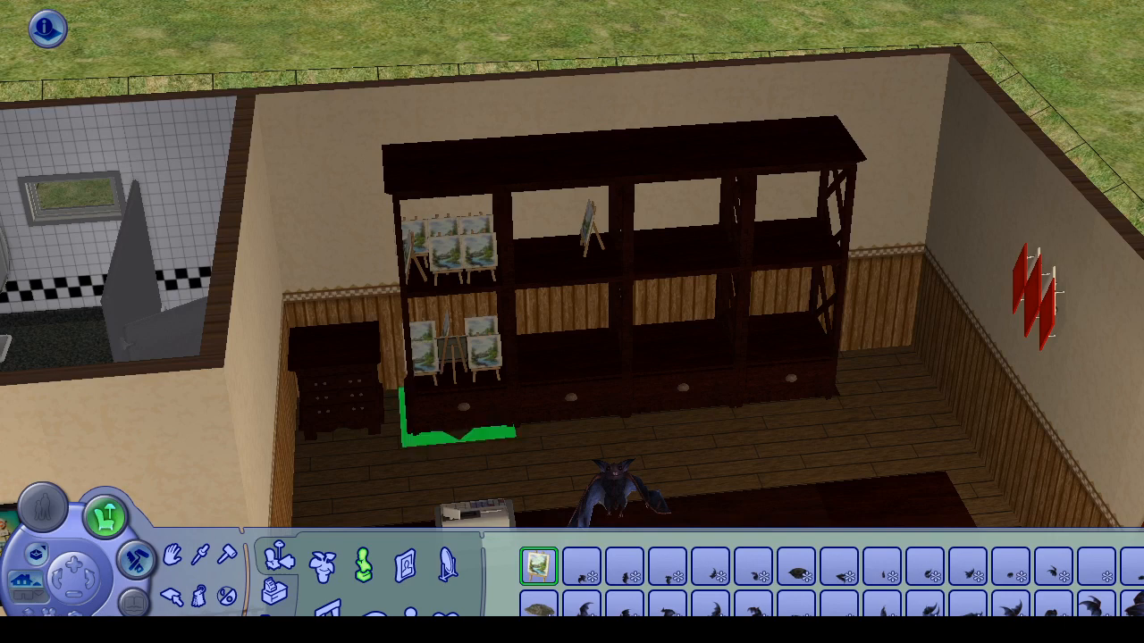
Step: Fill the upper and lower shelves of the second bookcase with more De RAKET Schildersezel easels, some of them turned sideways
{"action": "left_click", "coordinate": [598, 248]}
{"action": "left_click", "coordinate": [581, 458]}
{"action": "left_click", "coordinate": [586, 451]}
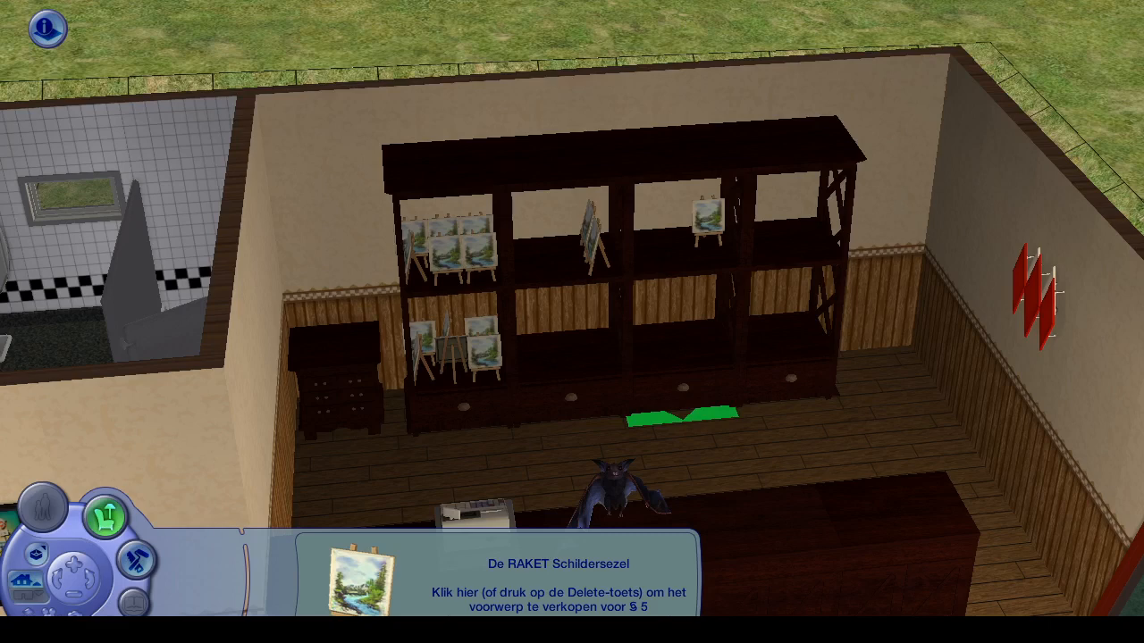
{"action": "left_click", "coordinate": [549, 230]}
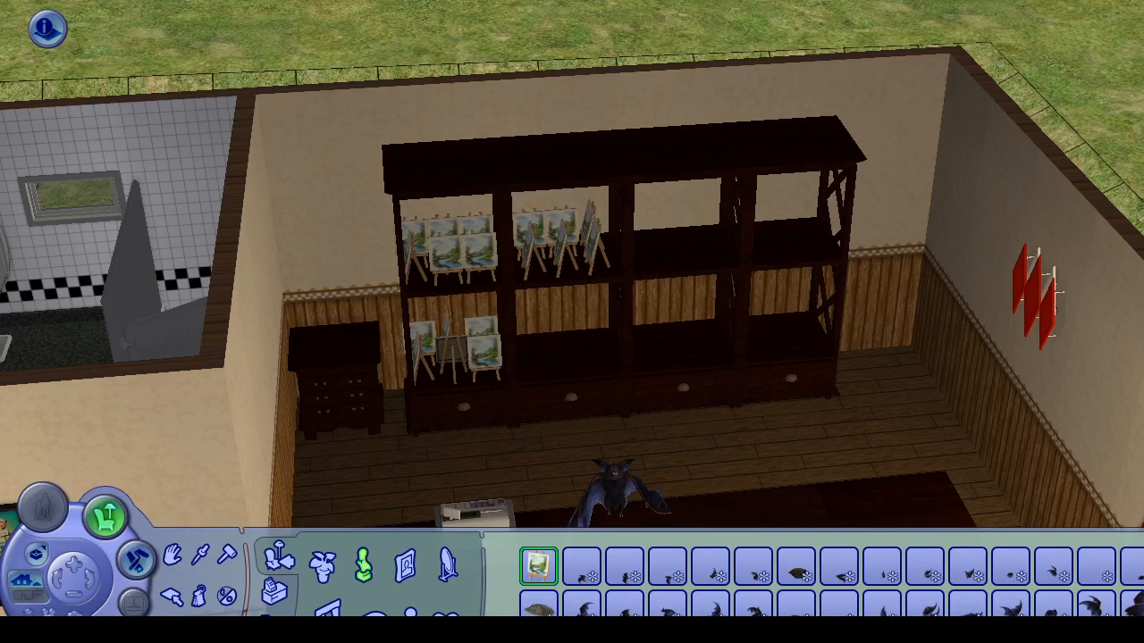
{"action": "left_click", "coordinate": [593, 336], "text": "shift"}
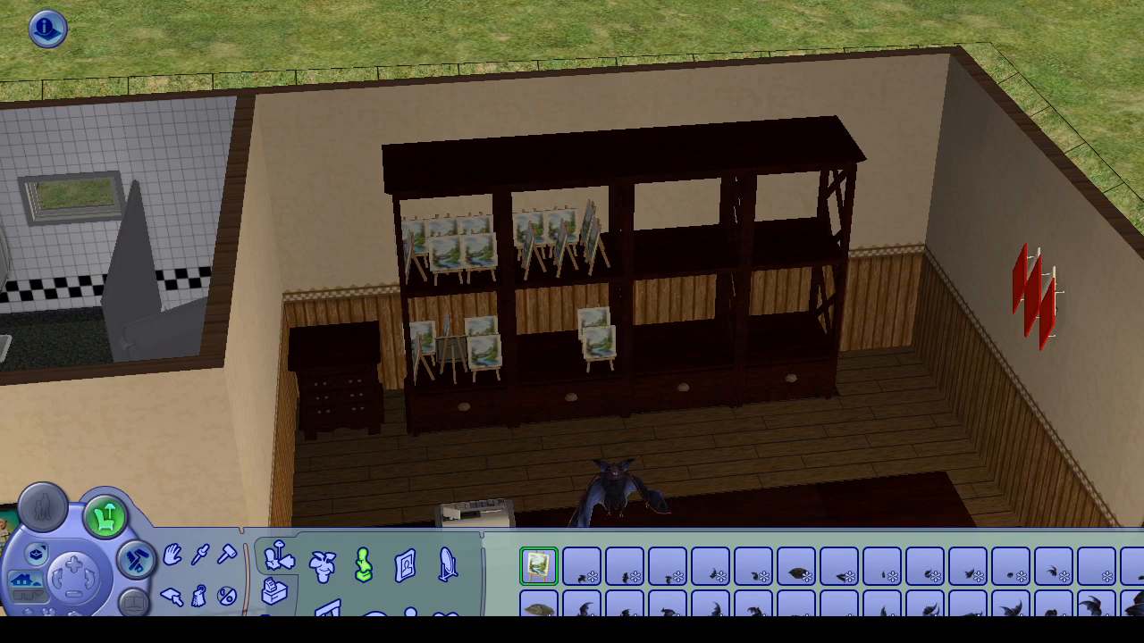
{"action": "left_click", "coordinate": [598, 347], "text": "shift"}
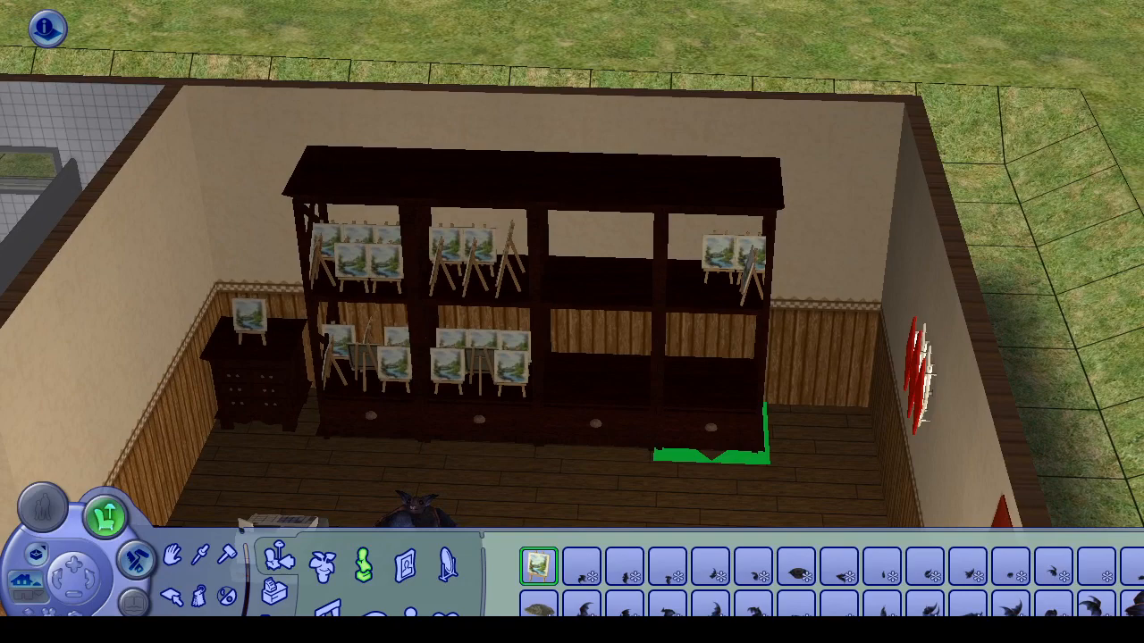
Step: Fill the rightmost bookcase's upper shelf with De RAKET Schildersezel easels and set one on the counter beside the cash register
{"action": "left_click", "coordinate": [719, 268]}
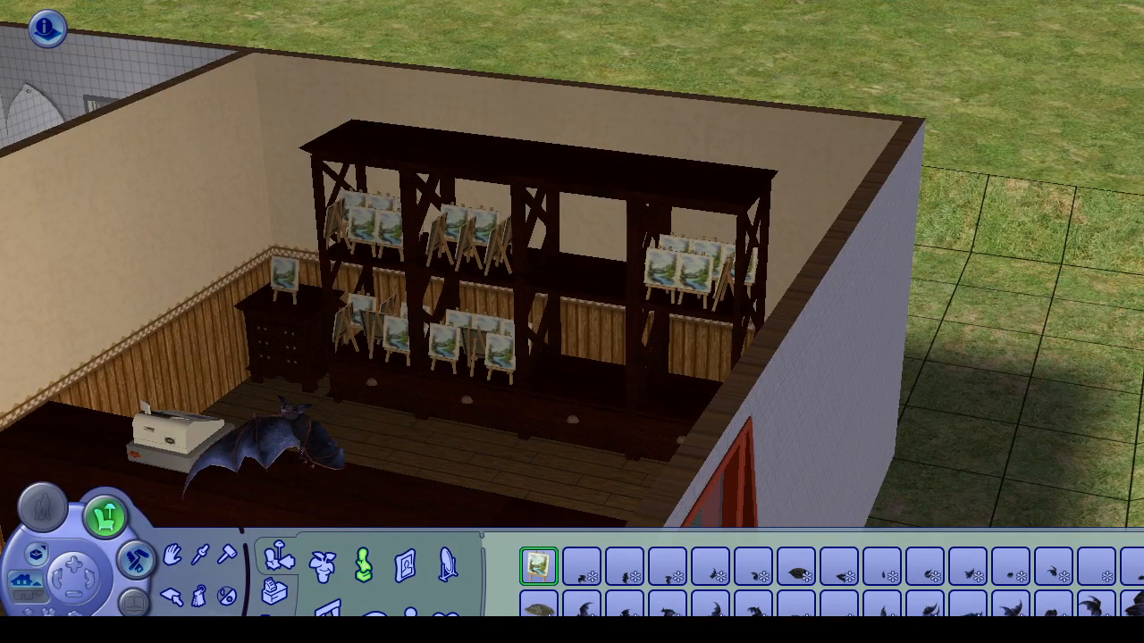
{"action": "left_click_drag", "start_coordinate": [429, 407], "coordinate": [272, 353]}
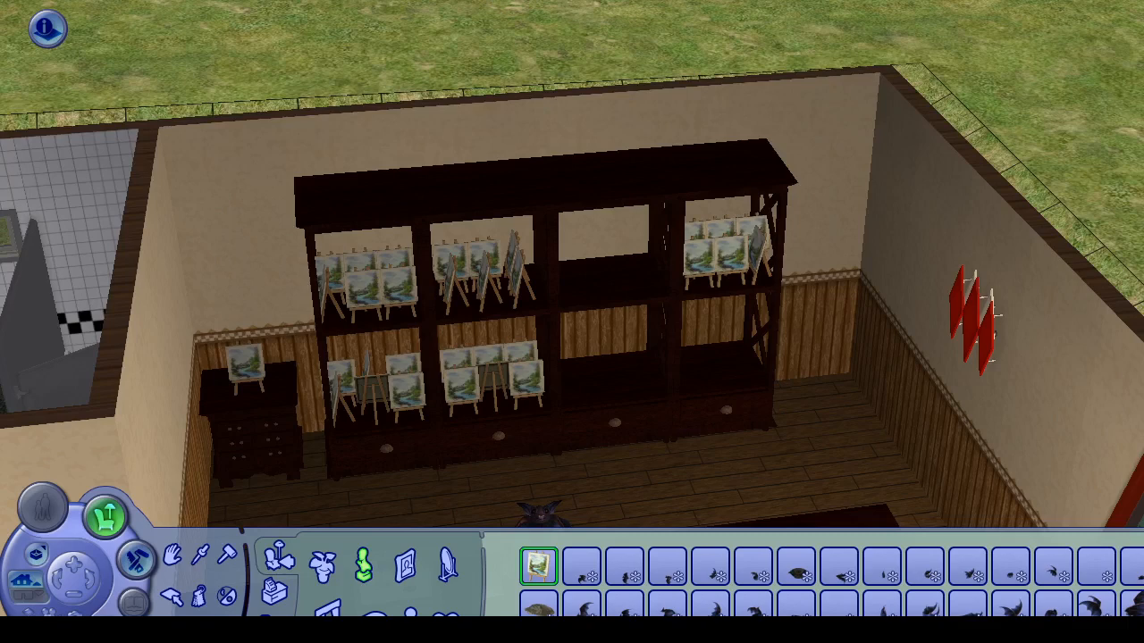
{"action": "left_click_drag", "start_coordinate": [273, 353], "coordinate": [326, 308]}
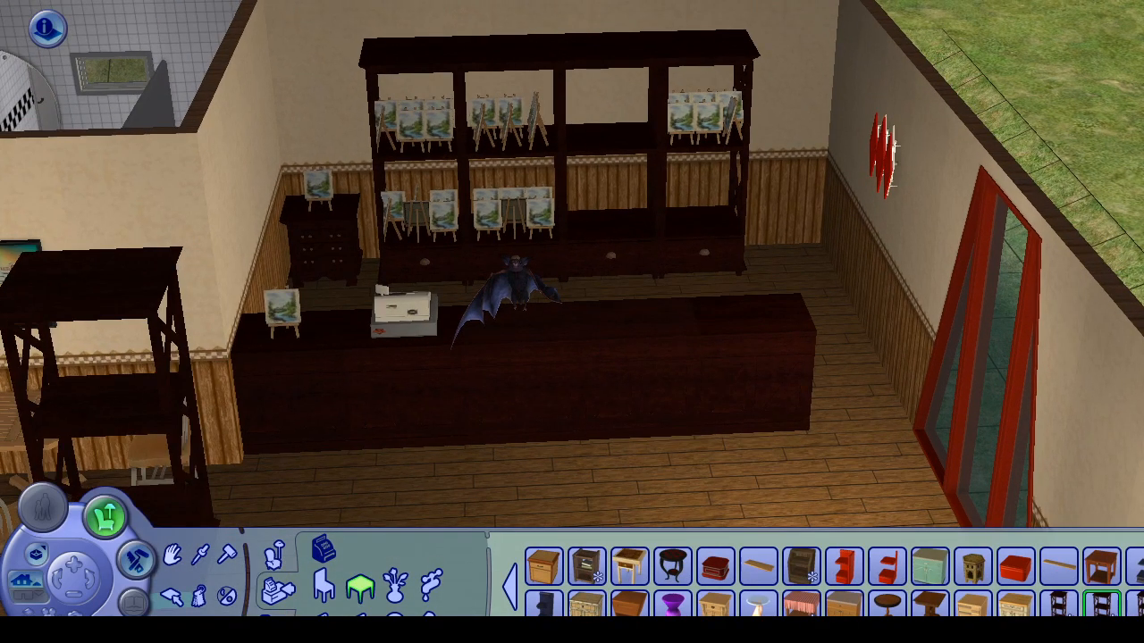
Step: Sample the ATS Tea Shop commercial counter from the diner and browse the collections it could be added to
{"action": "key", "text": "minus"}
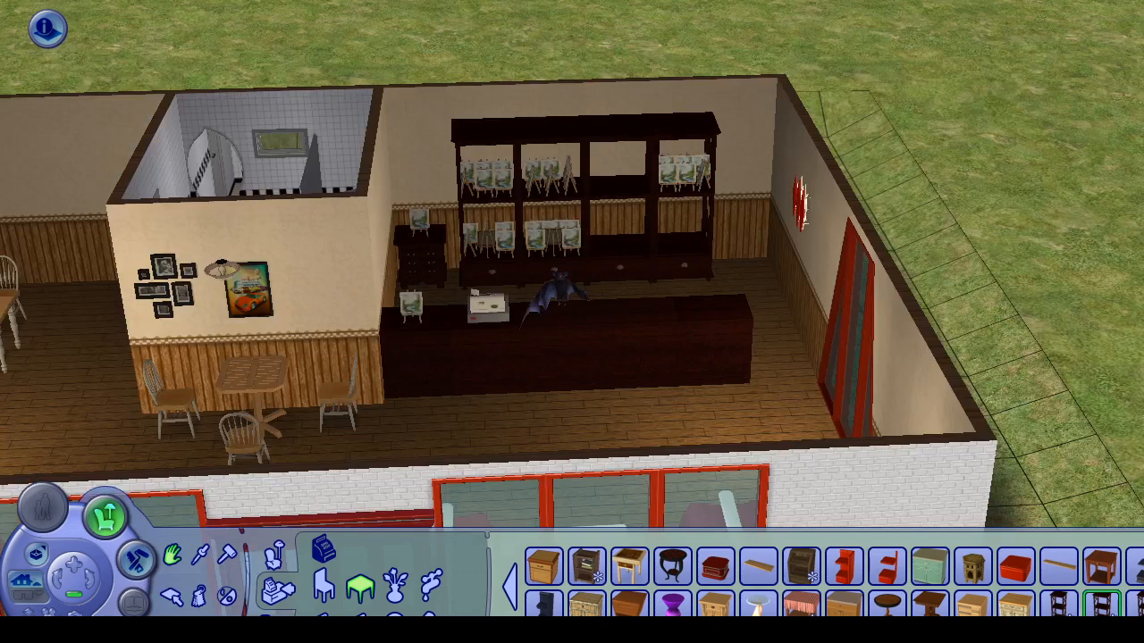
{"action": "key", "text": "minus"}
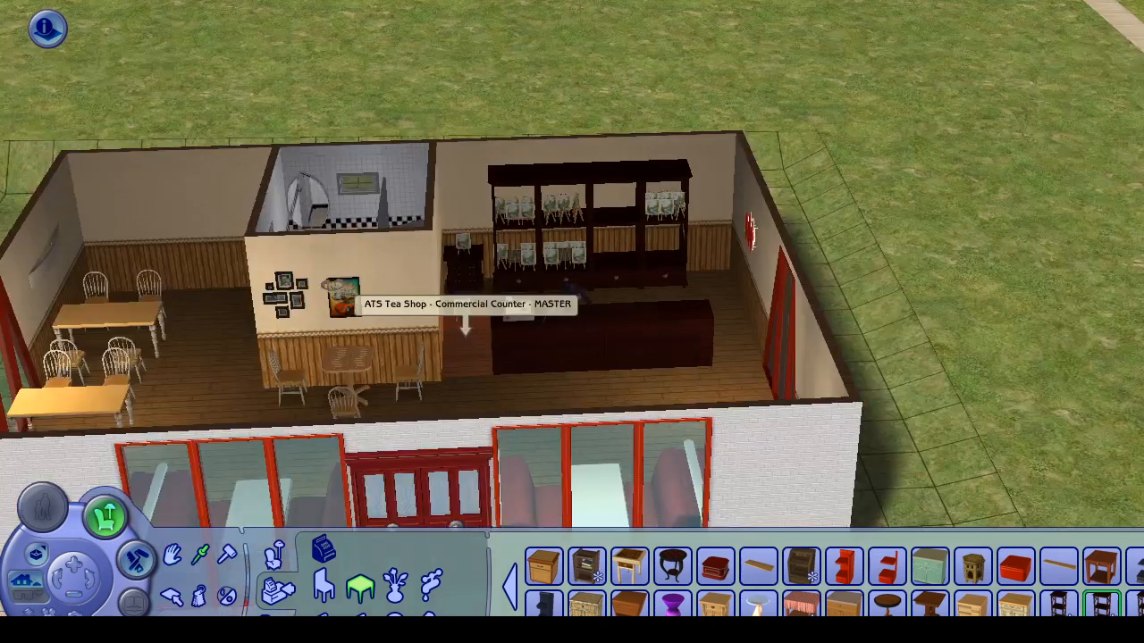
{"action": "left_click", "coordinate": [464, 326]}
{"action": "mouse_move", "coordinate": [1102, 566]}
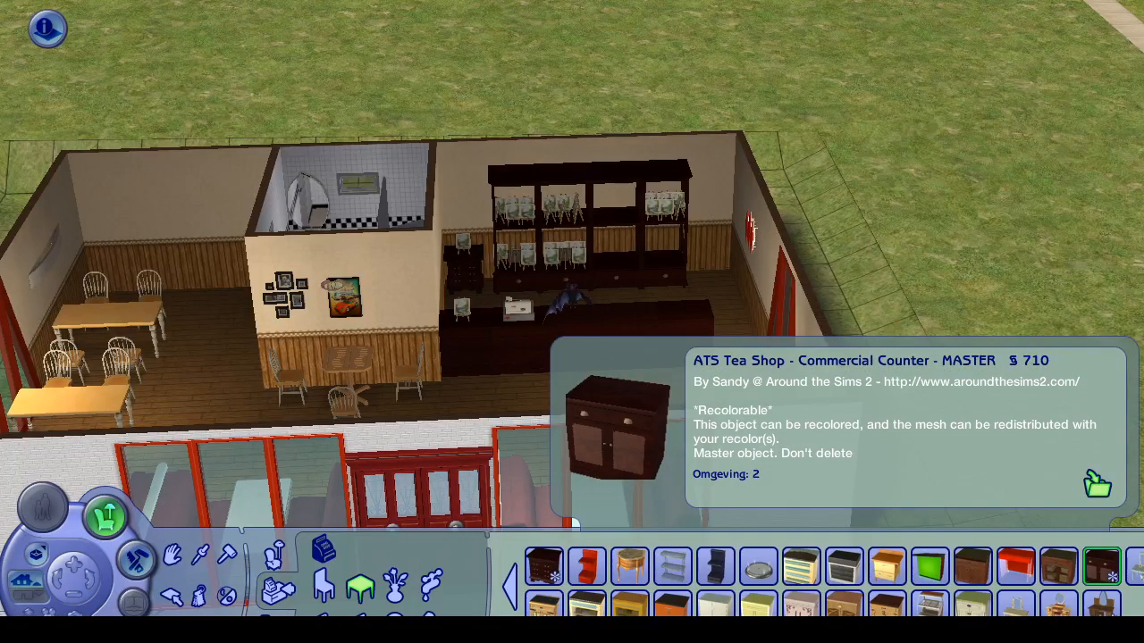
{"action": "left_click", "coordinate": [1097, 484]}
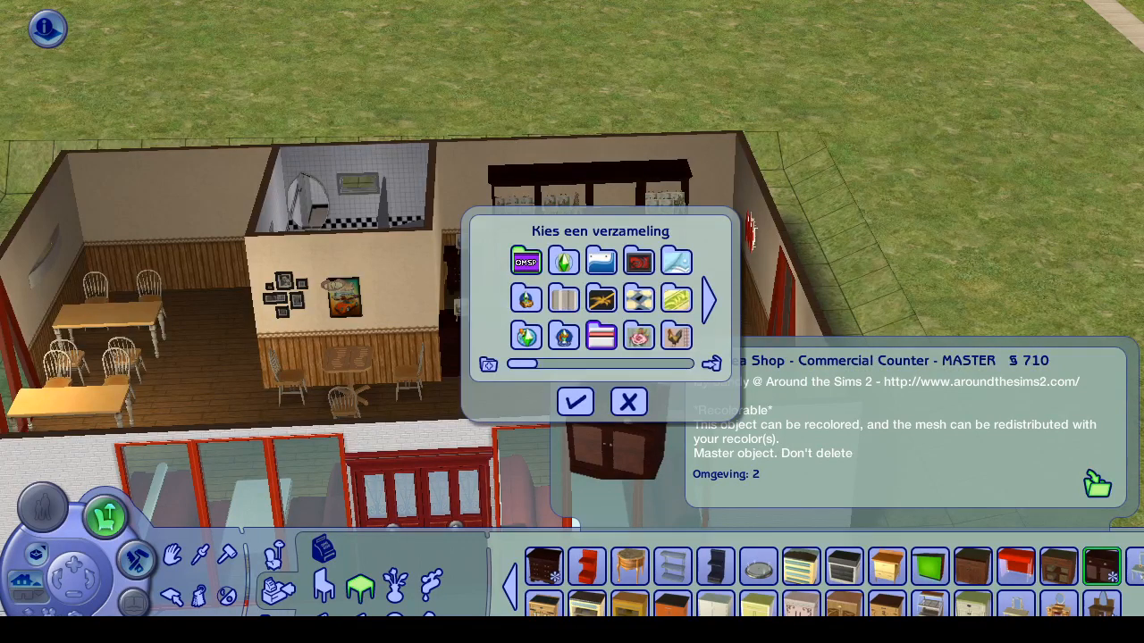
{"action": "left_click_drag", "start_coordinate": [523, 364], "coordinate": [679, 364]}
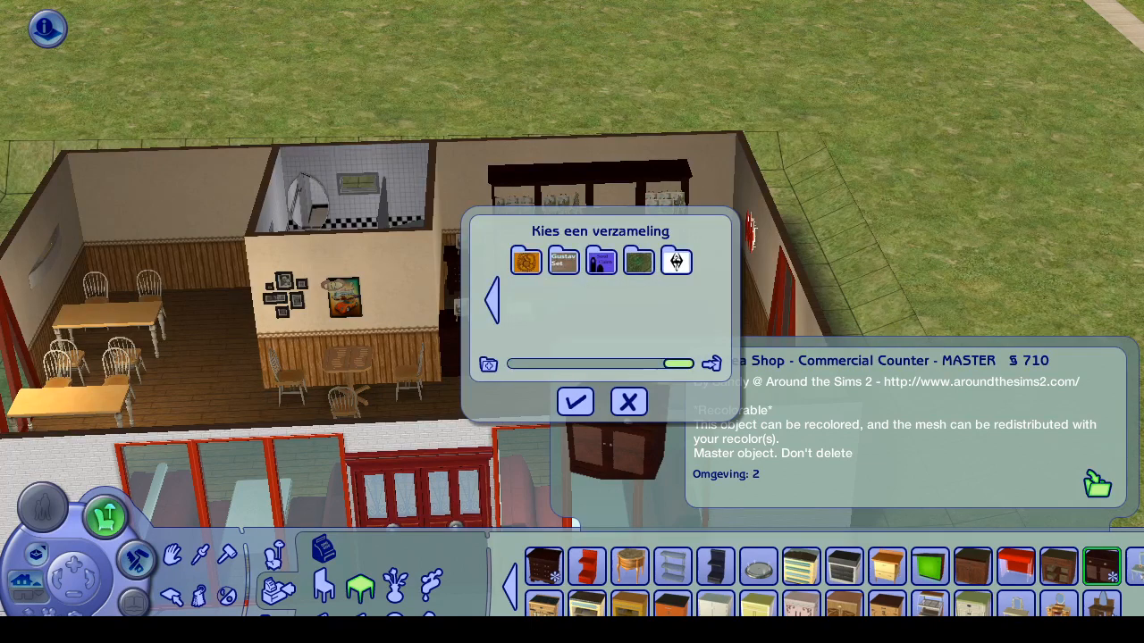
{"action": "left_click", "coordinate": [492, 300]}
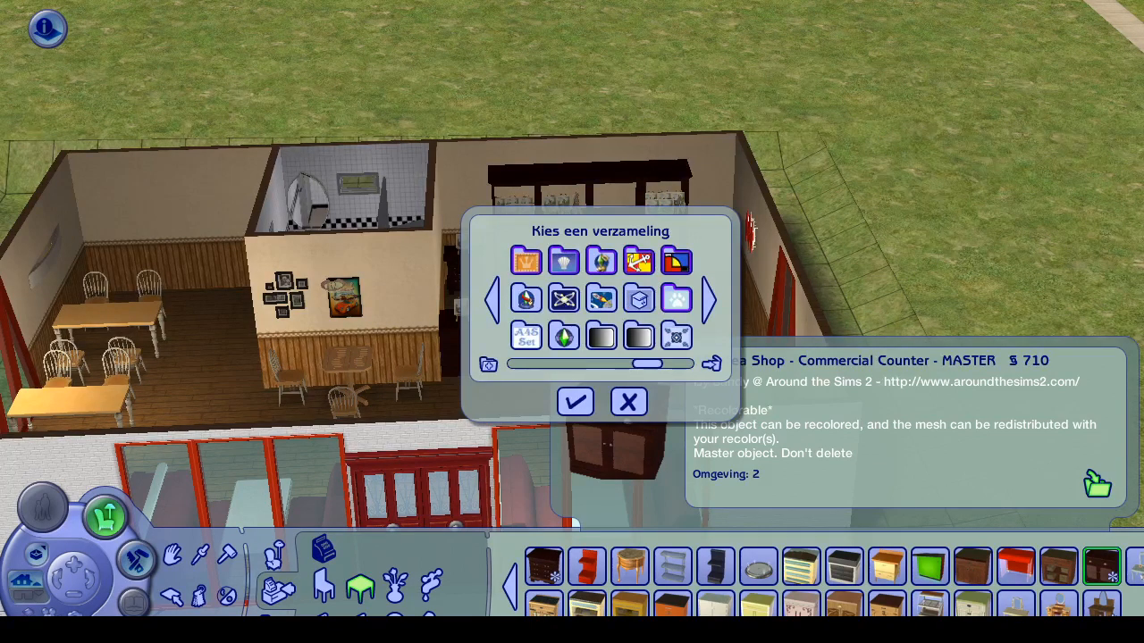
Step: Set up a new collection named ATS for residential and community lots, and close the counter's collection chooser
{"action": "left_click", "coordinate": [487, 363]}
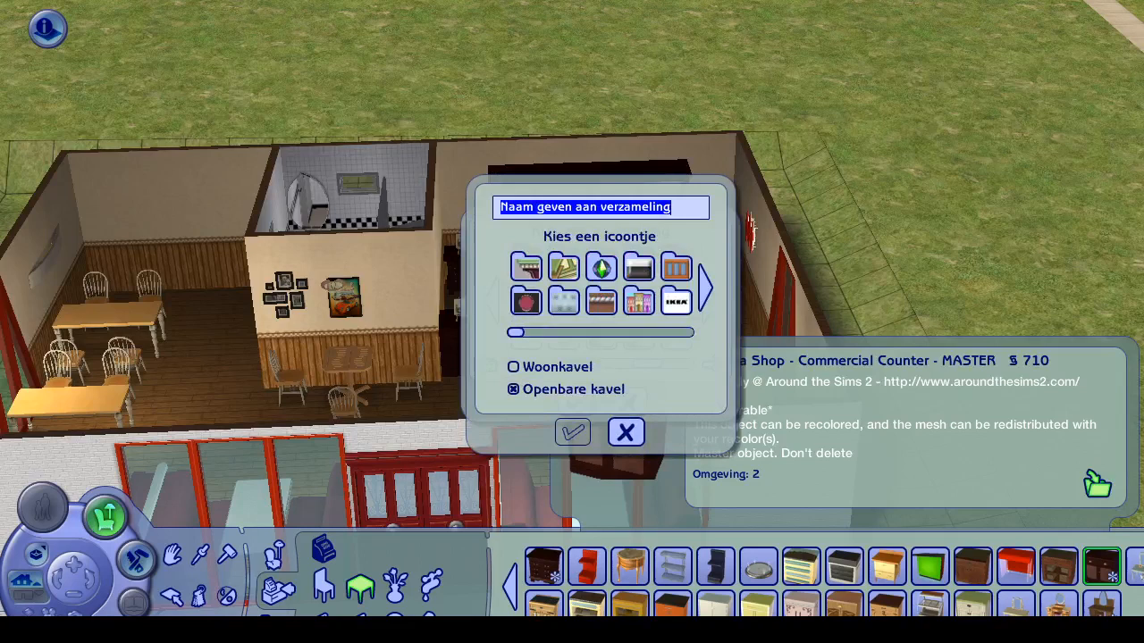
{"action": "left_click", "coordinate": [513, 367]}
{"action": "type", "text": "ATS"}
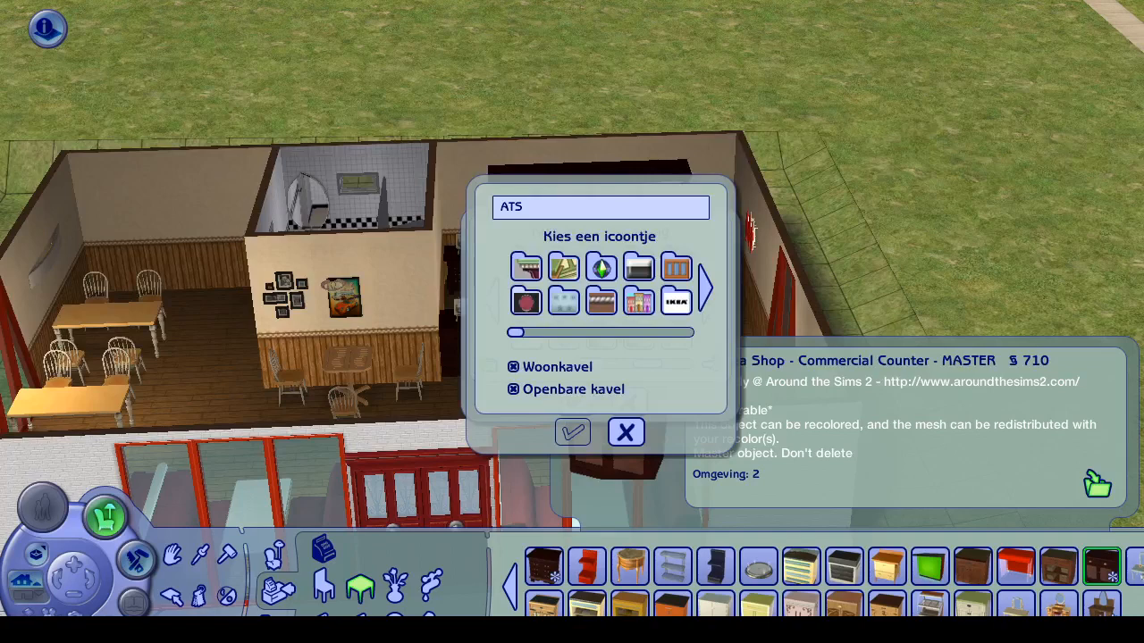
{"action": "left_click", "coordinate": [526, 301]}
{"action": "left_click", "coordinate": [572, 433]}
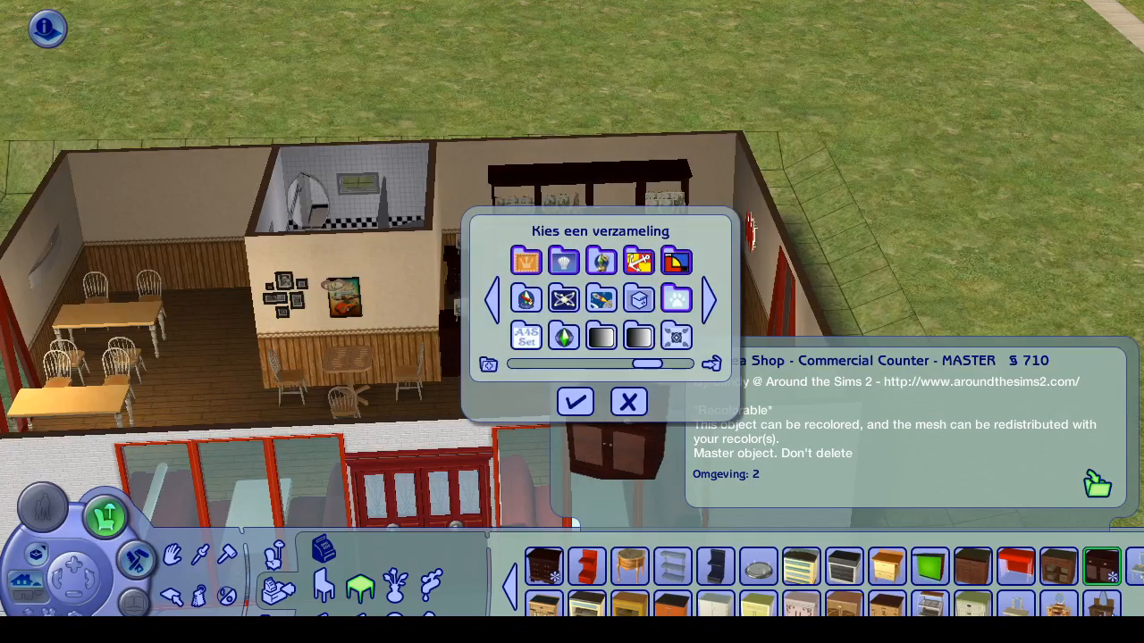
{"action": "left_click", "coordinate": [575, 401]}
{"action": "key", "text": "Escape"}
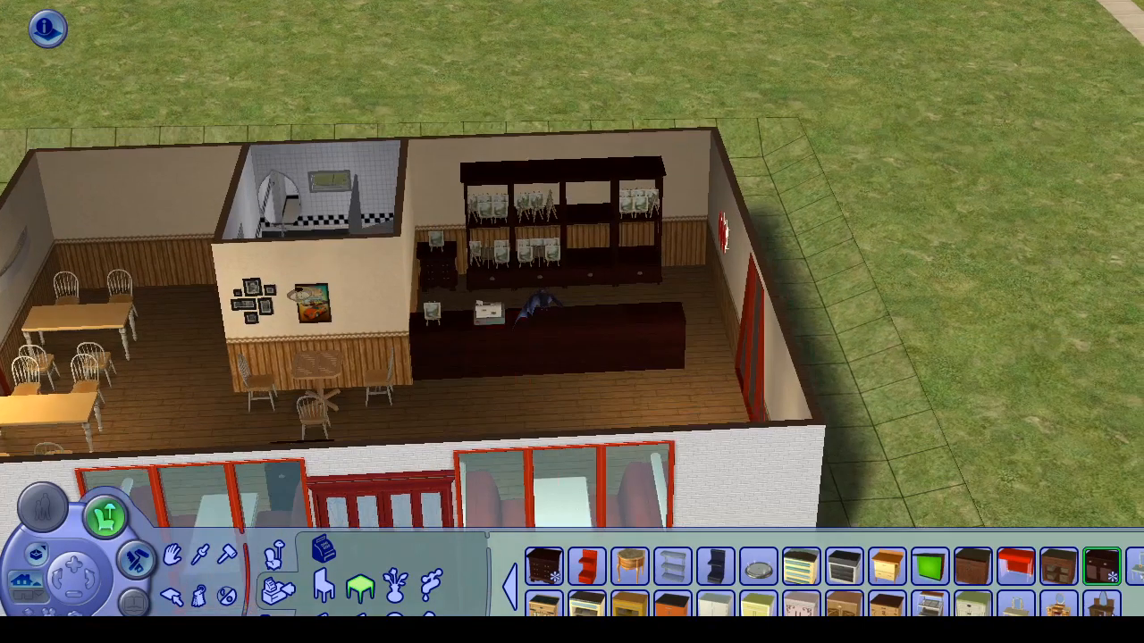
Step: Bring up the decorative sculptures catalogue and examine the easels on the bookcases, the cabinet and the counter from close up
{"action": "key", "text": "Up"}
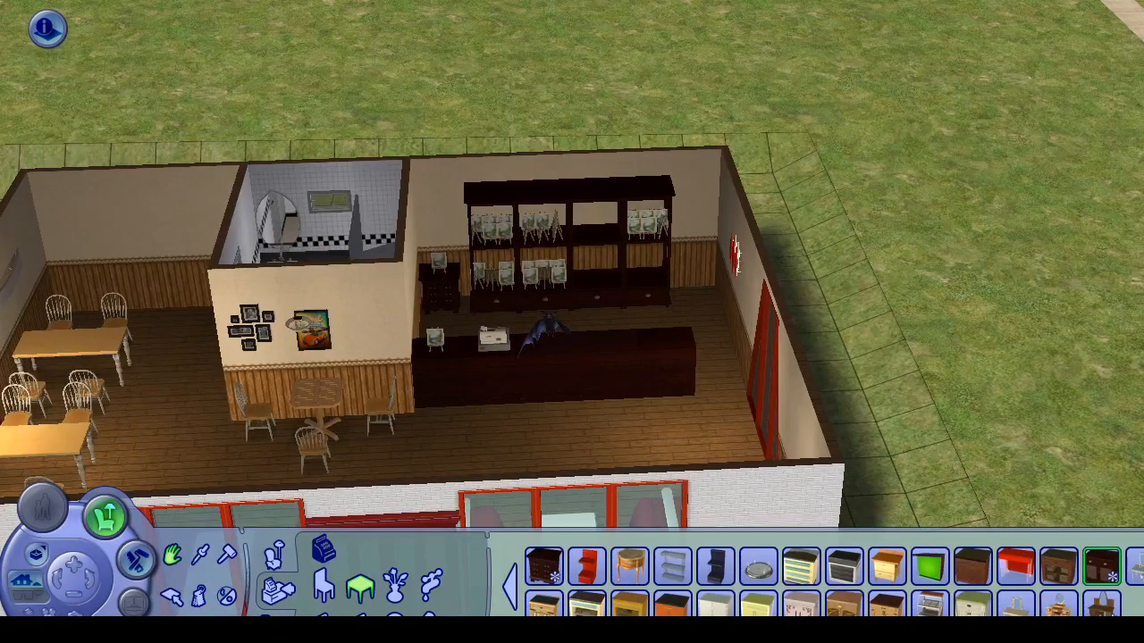
{"action": "key", "text": "Left"}
{"action": "left_click", "coordinate": [274, 556]}
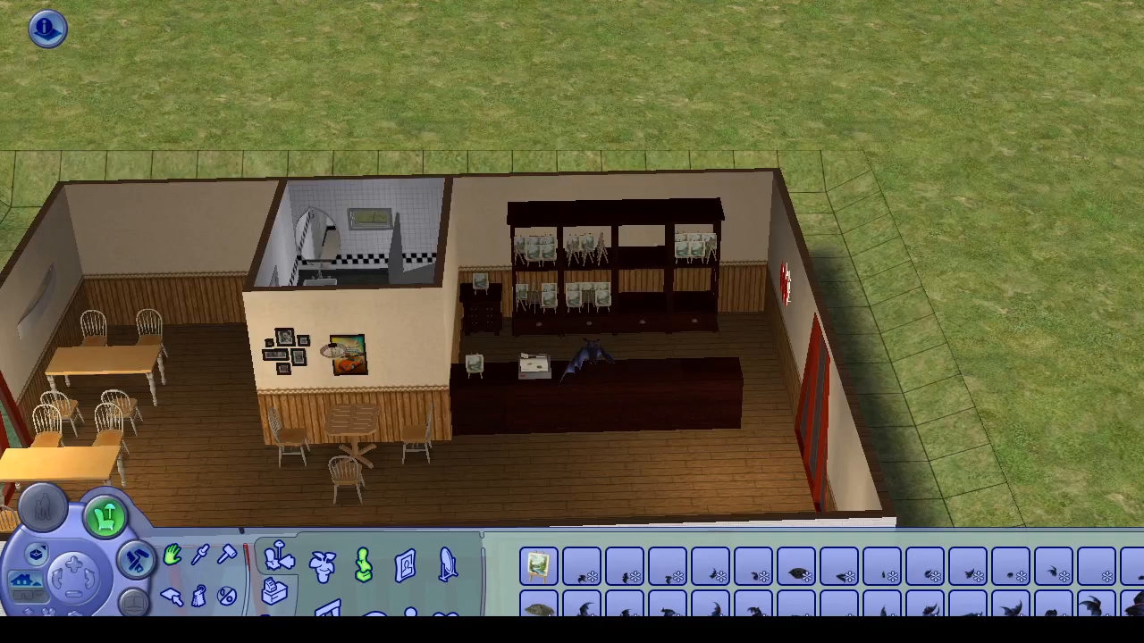
{"action": "key", "text": "period"}
{"action": "key", "text": "comma"}
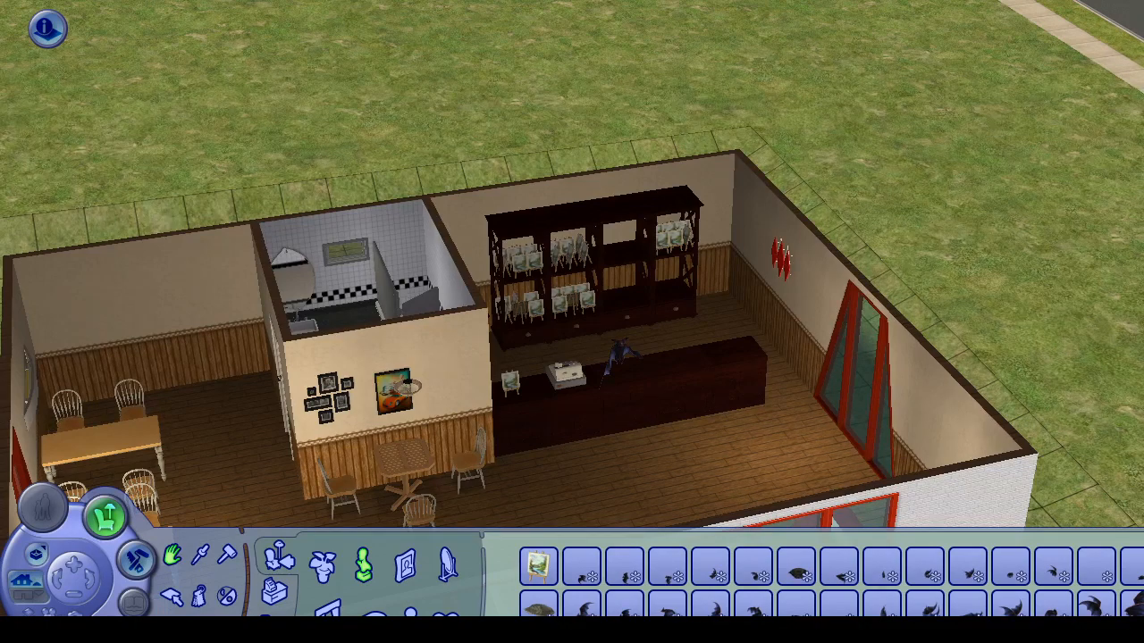
{"action": "key", "text": "comma"}
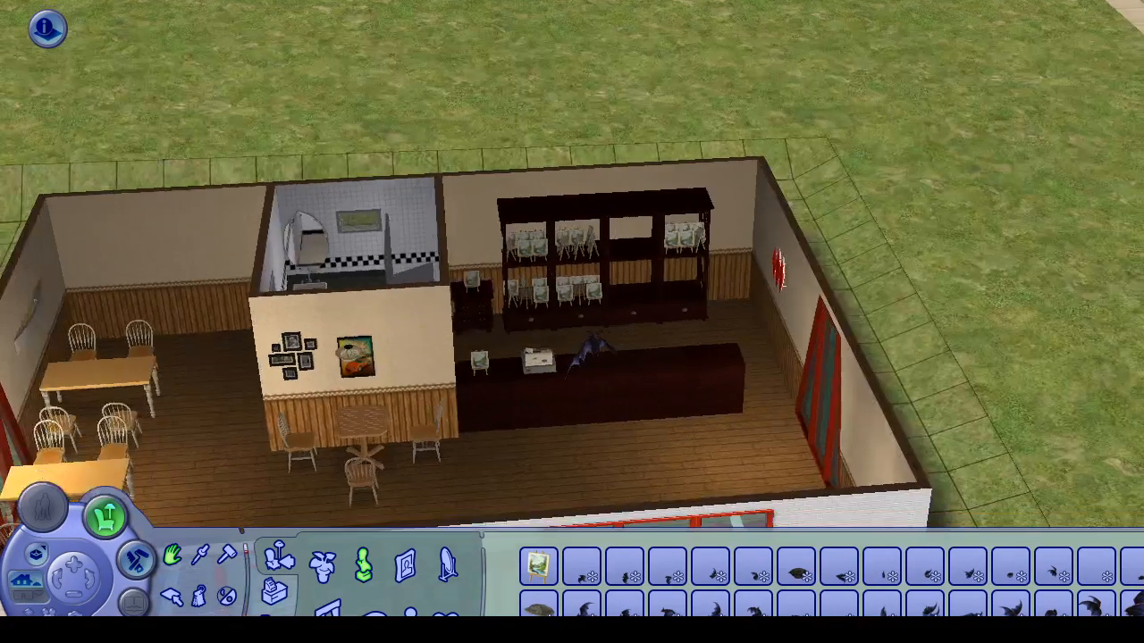
{"action": "key", "text": "z"}
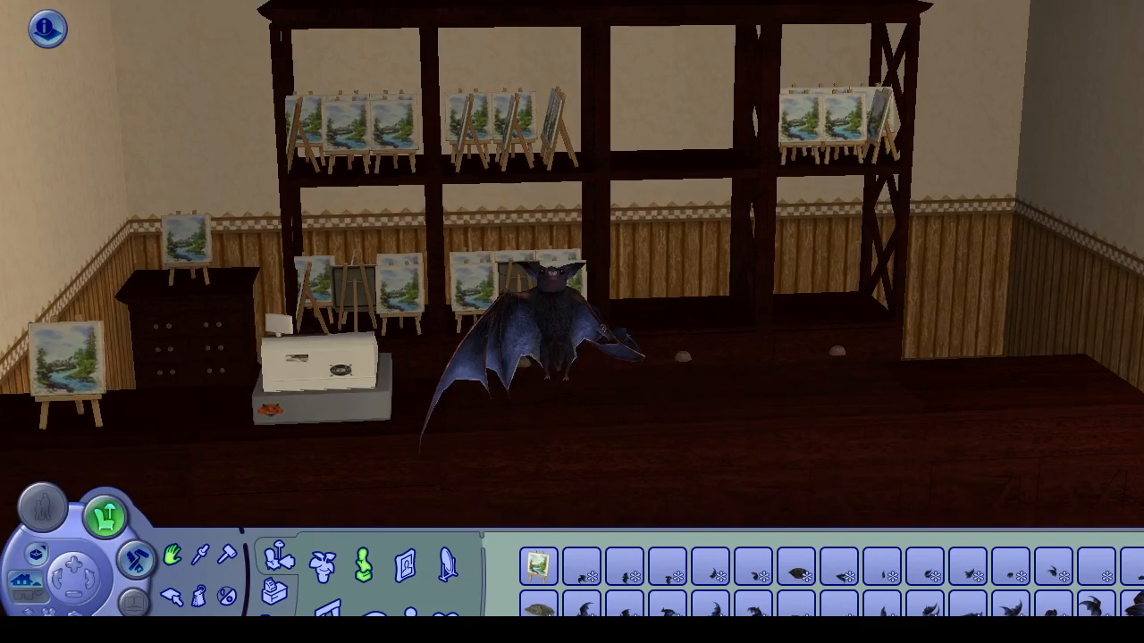
{"action": "key", "text": "z"}
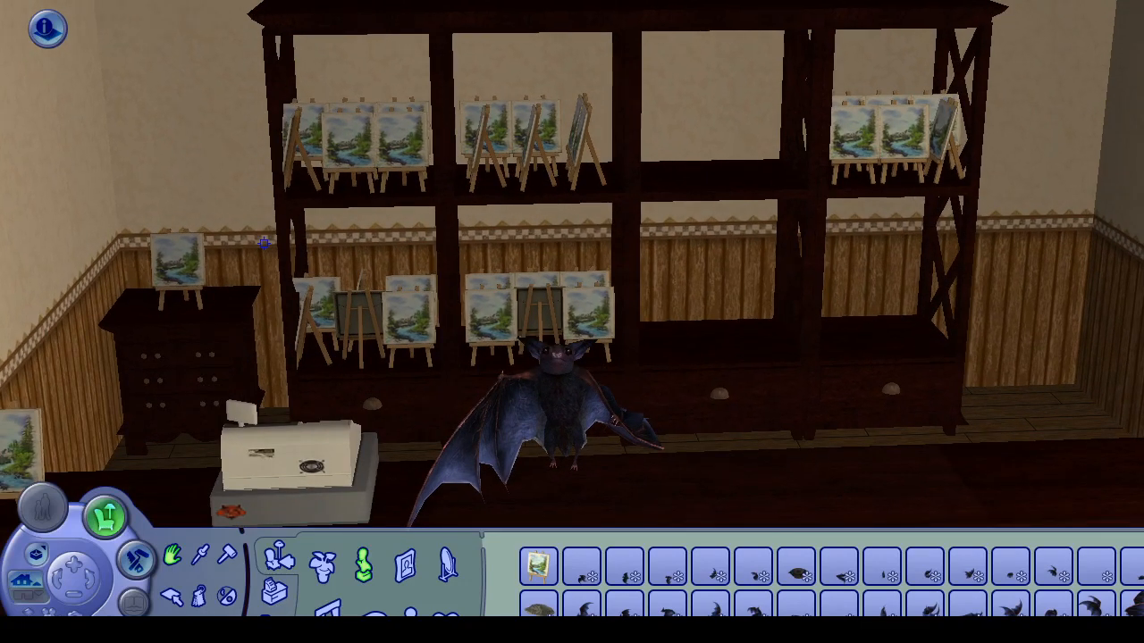
{"action": "key", "text": "z"}
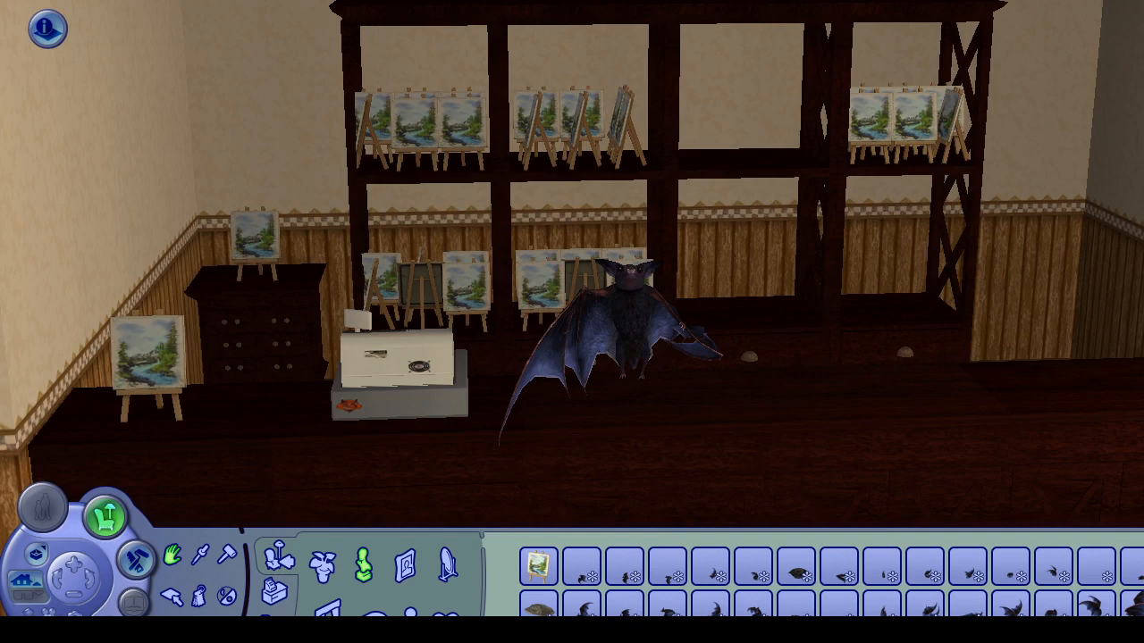
{"action": "key", "text": "x"}
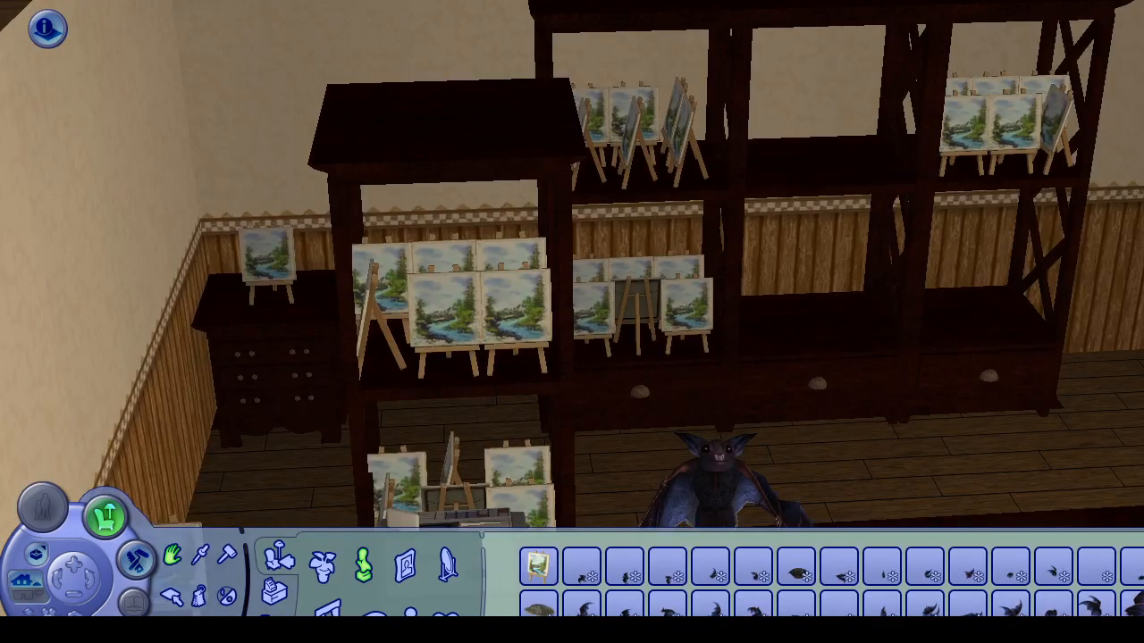
{"action": "key", "text": "Up"}
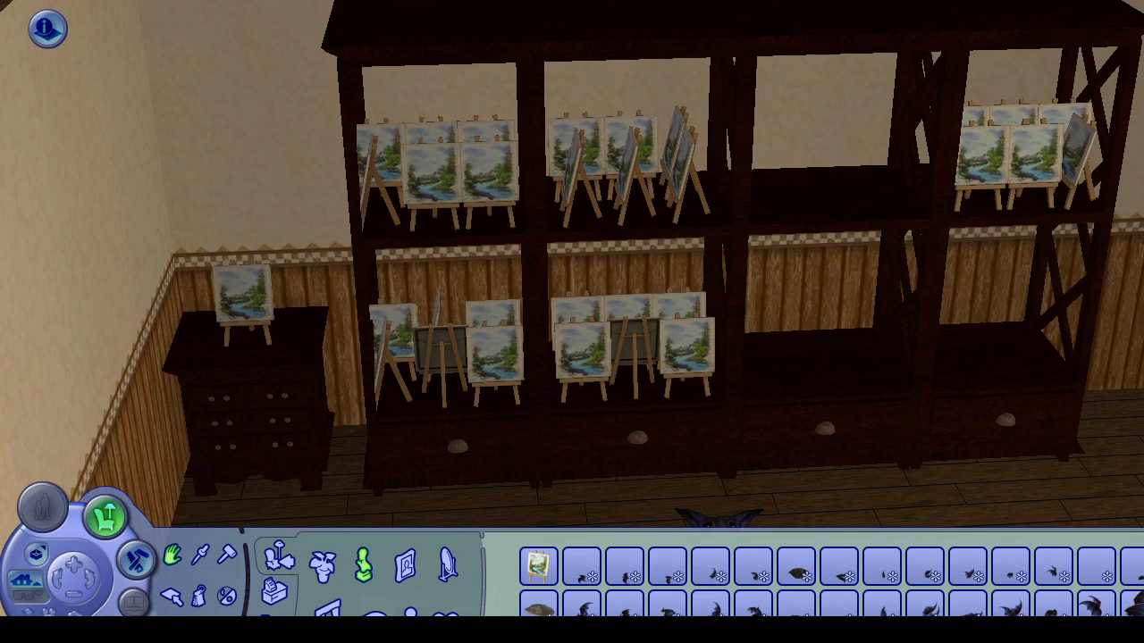
{"action": "key", "text": "Down"}
{"action": "key", "text": "Page_Down"}
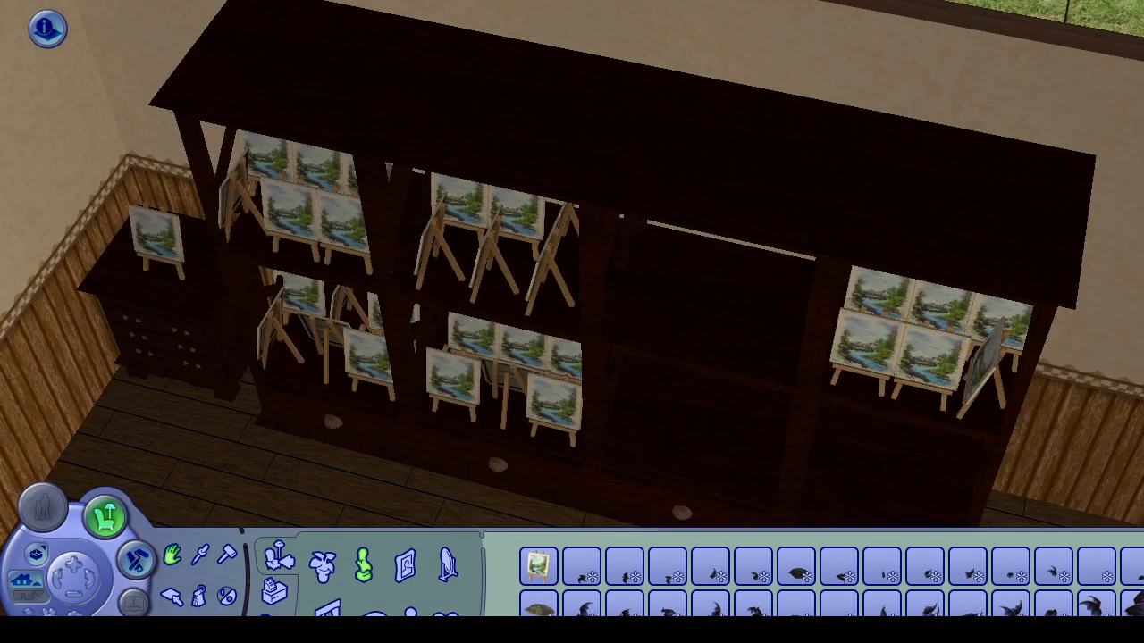
{"action": "key", "text": "Left"}
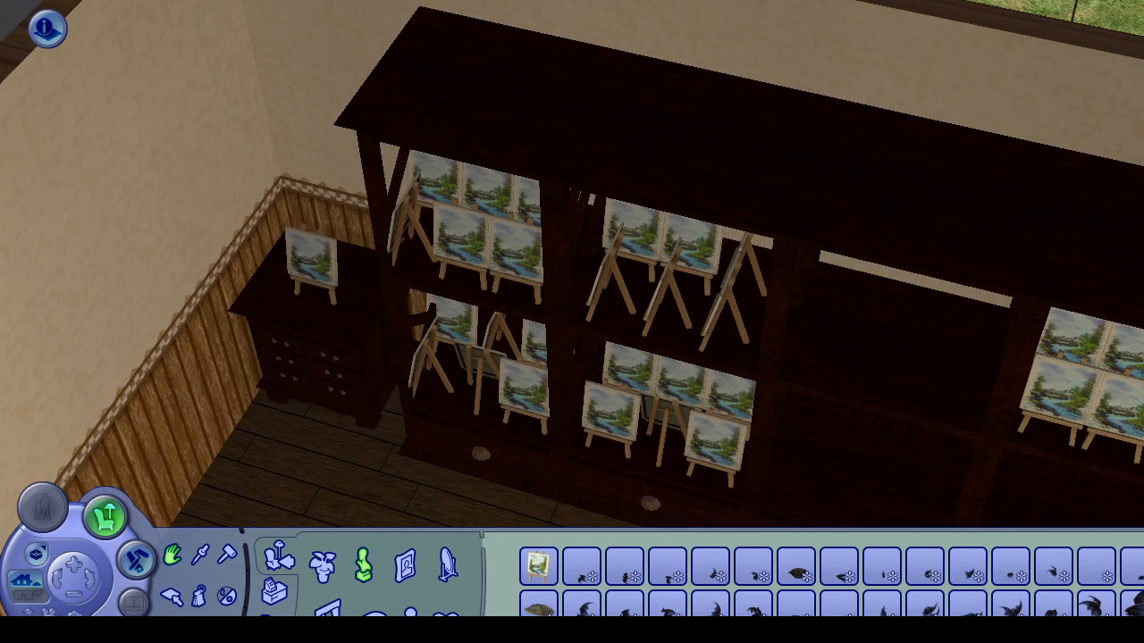
{"action": "key", "text": "Down"}
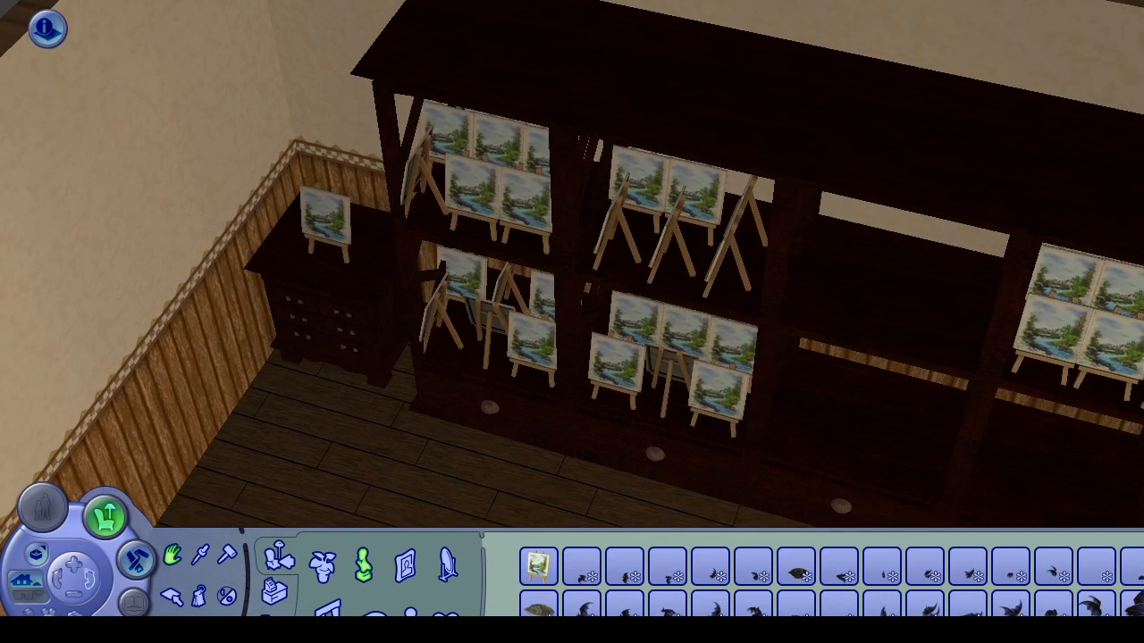
{"action": "key", "text": "x"}
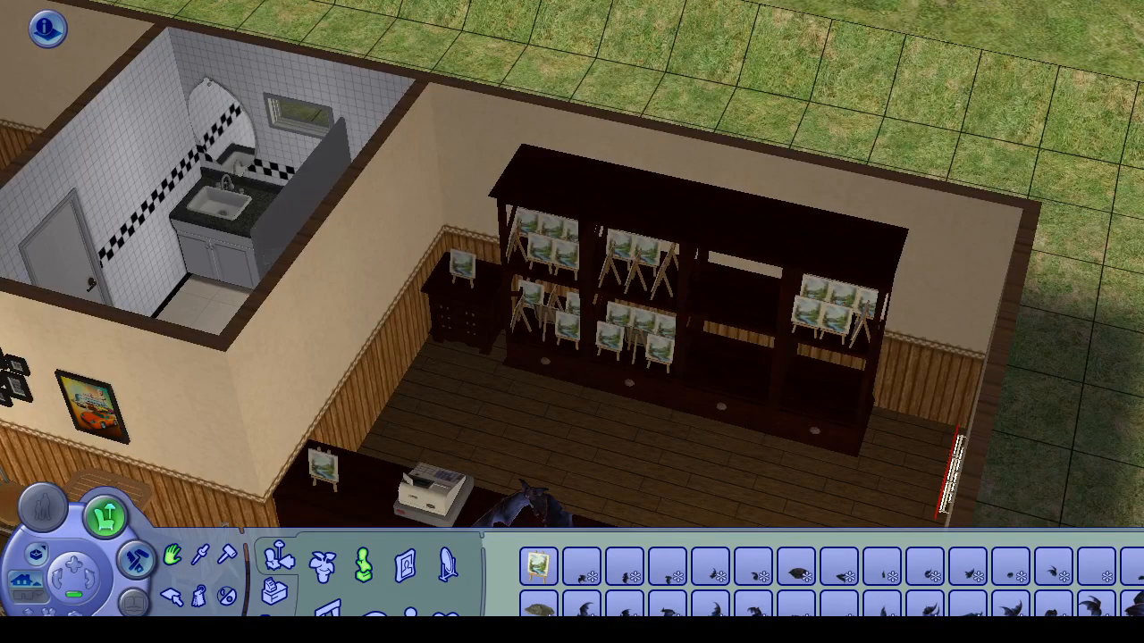
{"action": "key", "text": "x"}
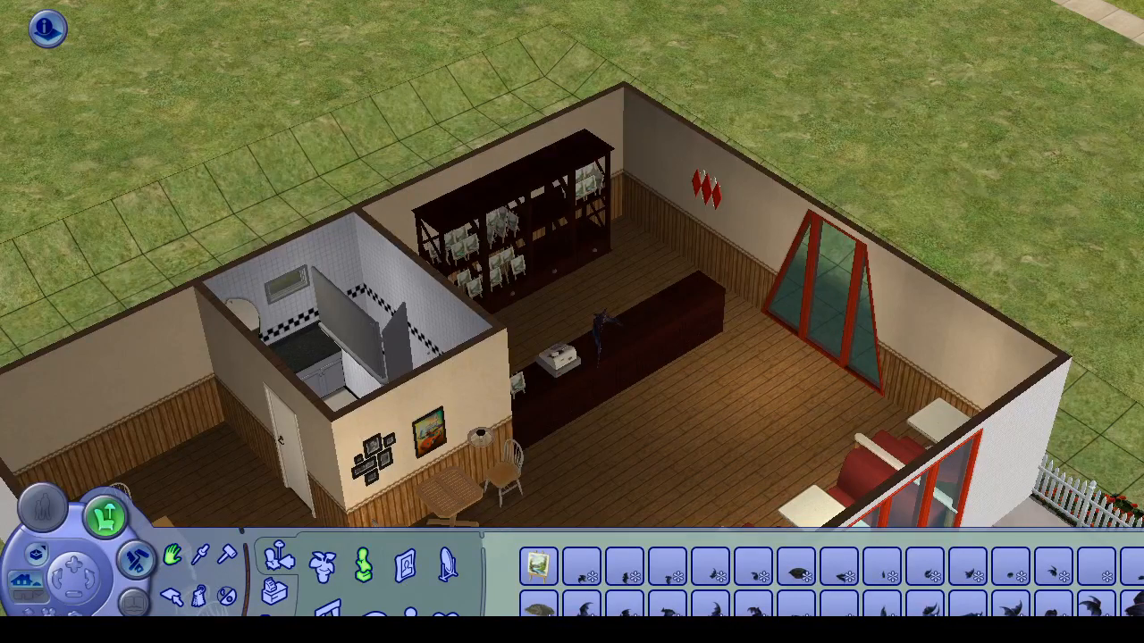
Step: Look over the whole diner interior from several angles, including the dining tables, the counter and the bookcases
{"action": "key", "text": "comma"}
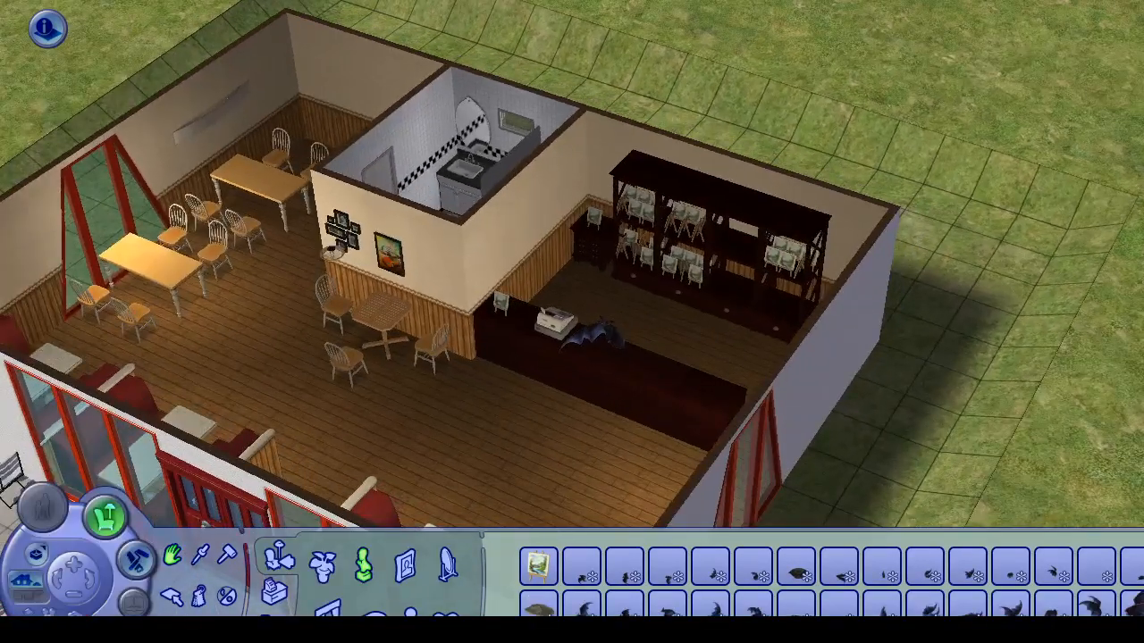
{"action": "key", "text": "x"}
{"action": "key", "text": "z"}
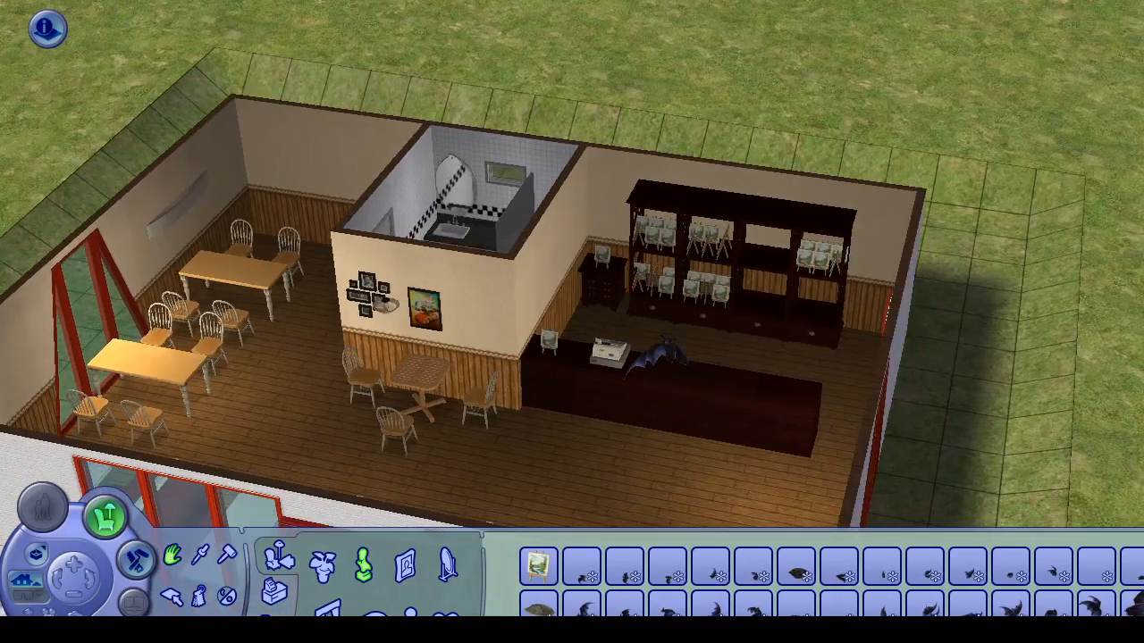
{"action": "key", "text": "Up"}
{"action": "key", "text": "Right"}
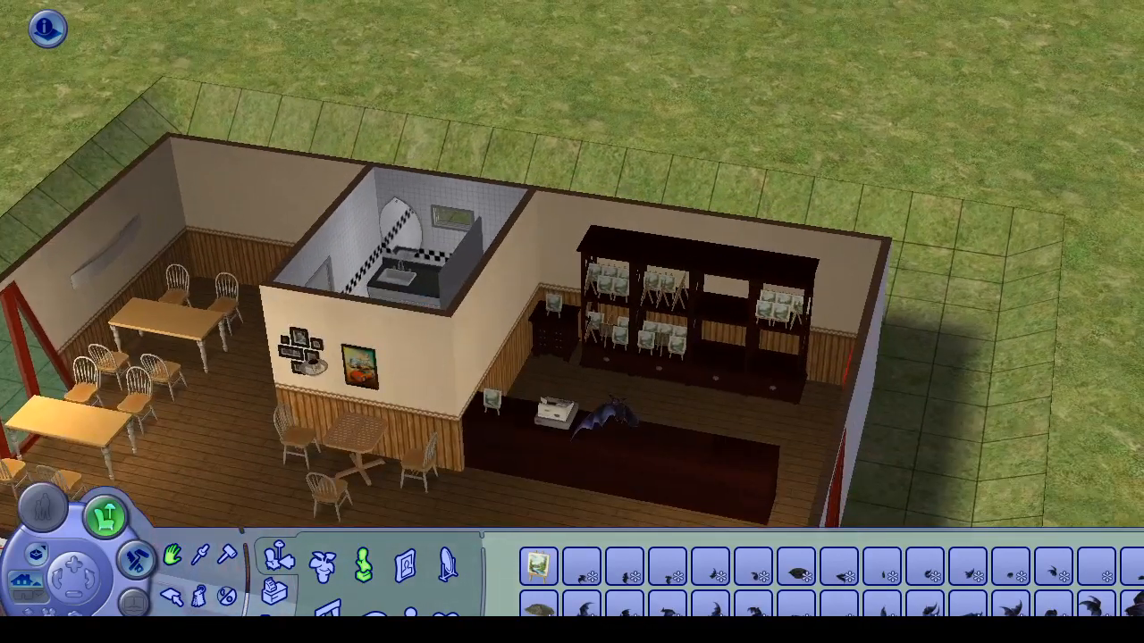
{"action": "key", "text": "Up"}
{"action": "key", "text": "Right"}
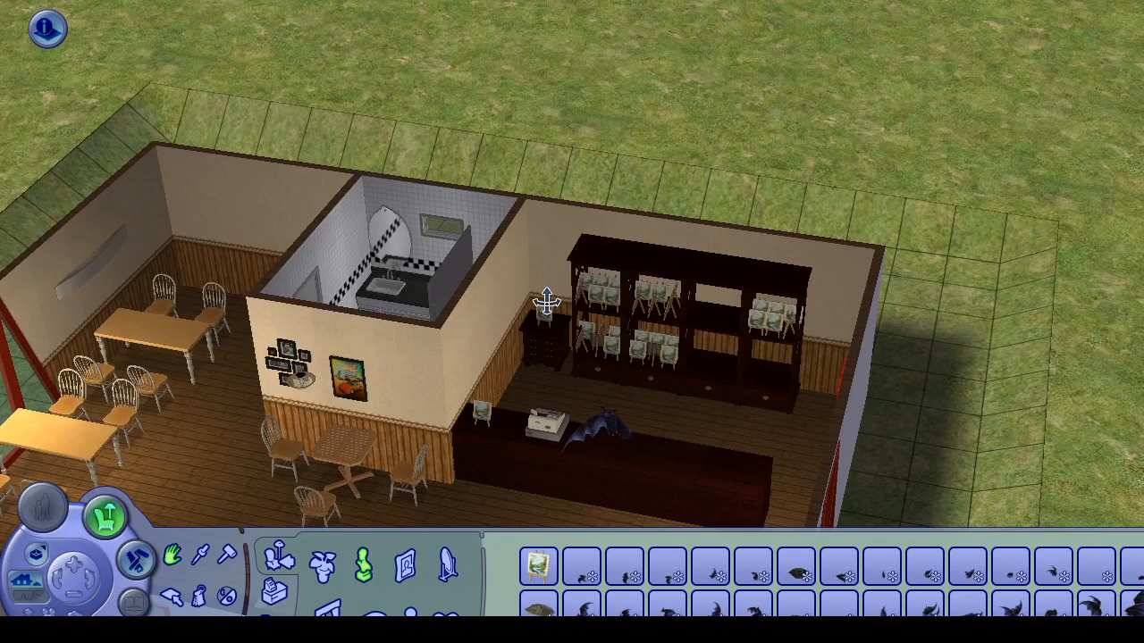
{"action": "left_click_drag", "start_coordinate": [546, 302], "coordinate": [607, 339]}
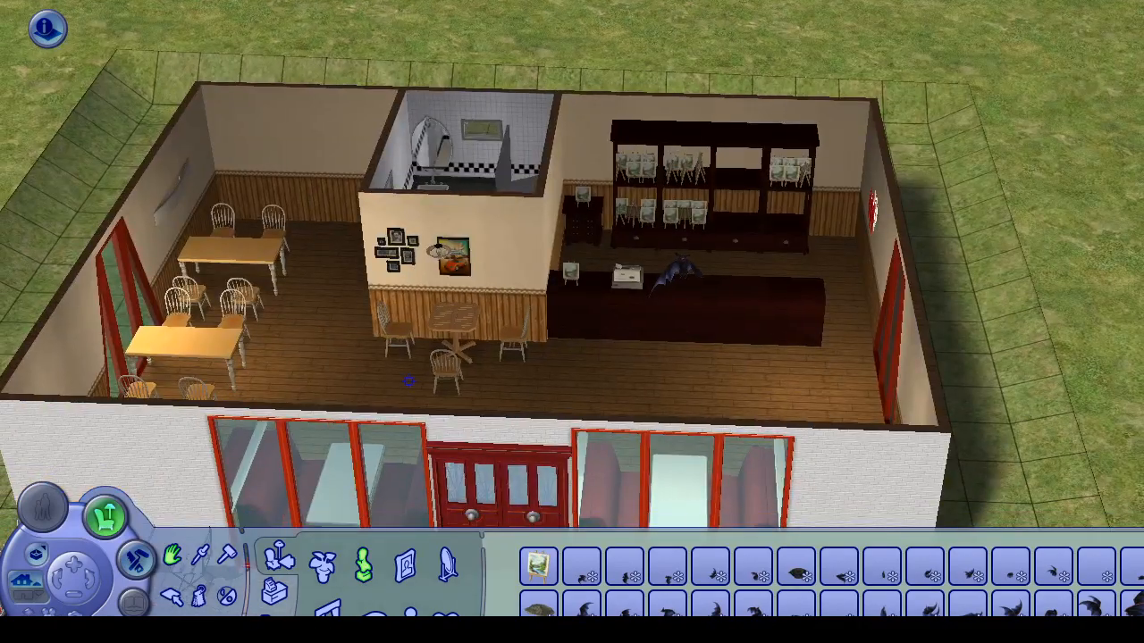
Step: Leave the game and switch to the Around the Sims 2 objects page in Firefox
{"action": "scroll", "coordinate": [572, 308], "scroll_direction": "up", "scroll_amount": 1}
{"action": "key", "text": "F5"}
{"action": "left_click", "coordinate": [219, 613]}
{"action": "left_click", "coordinate": [598, 348]}
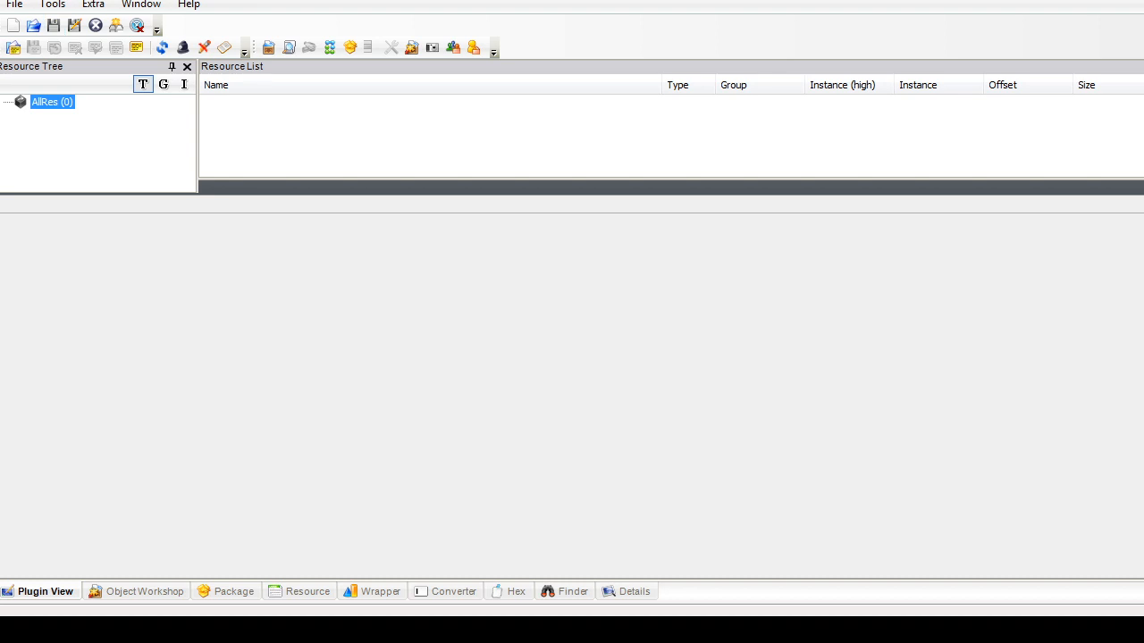
{"action": "key", "text": "alt+Tab"}
{"action": "mouse_move", "coordinate": [996, 261]}
{"action": "left_mouse_down"}
{"action": "mouse_move", "coordinate": [996, 429]}
{"action": "mouse_move", "coordinate": [996, 259]}
{"action": "left_mouse_up"}
{"action": "key", "text": "alt+Tab"}
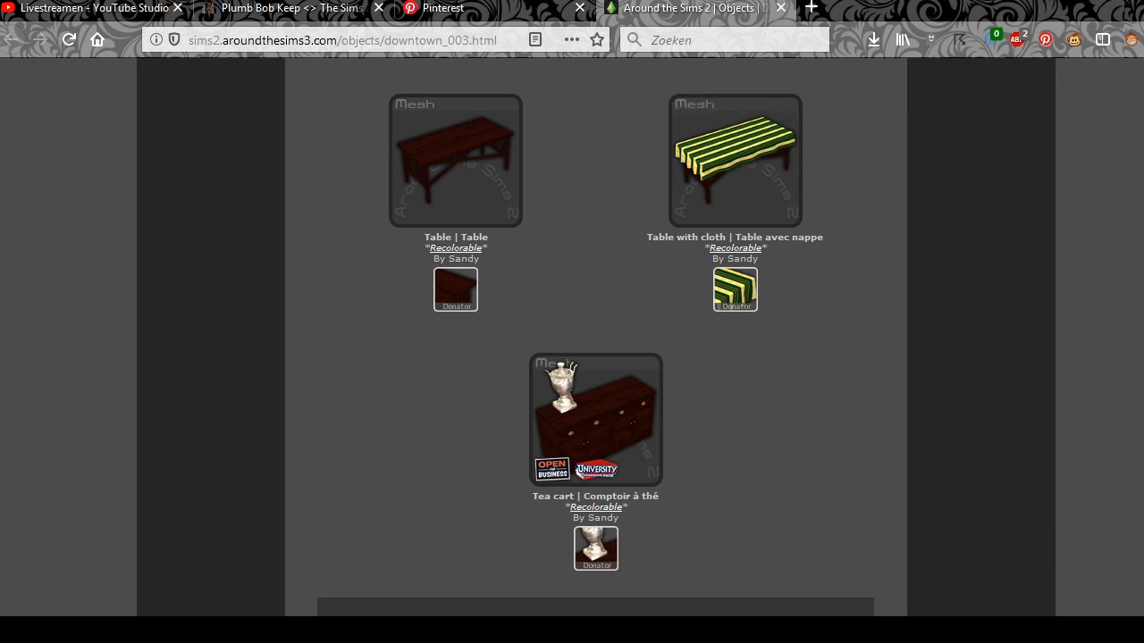
Step: Download the tea shop set's collection file, ATS_collection_Tea_Shop.zip, and save it to disk
{"action": "scroll", "coordinate": [595, 420], "scroll_direction": "down", "scroll_amount": 3}
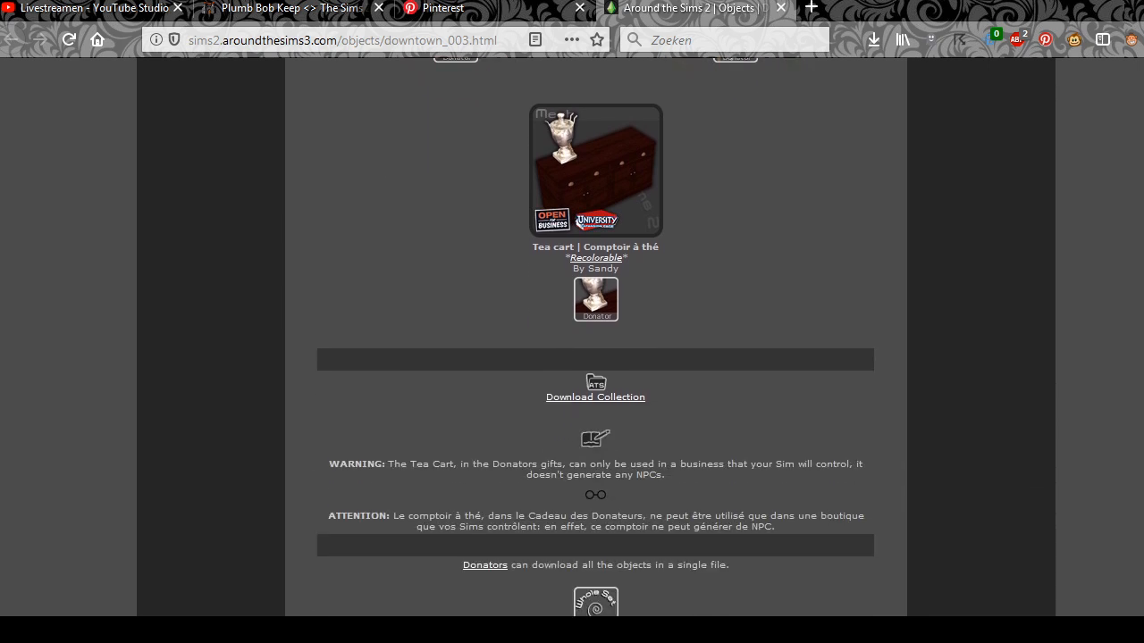
{"action": "scroll", "coordinate": [595, 447], "scroll_direction": "up", "scroll_amount": 2}
{"action": "scroll", "coordinate": [595, 447], "scroll_direction": "down", "scroll_amount": 1}
{"action": "left_click", "coordinate": [595, 468]}
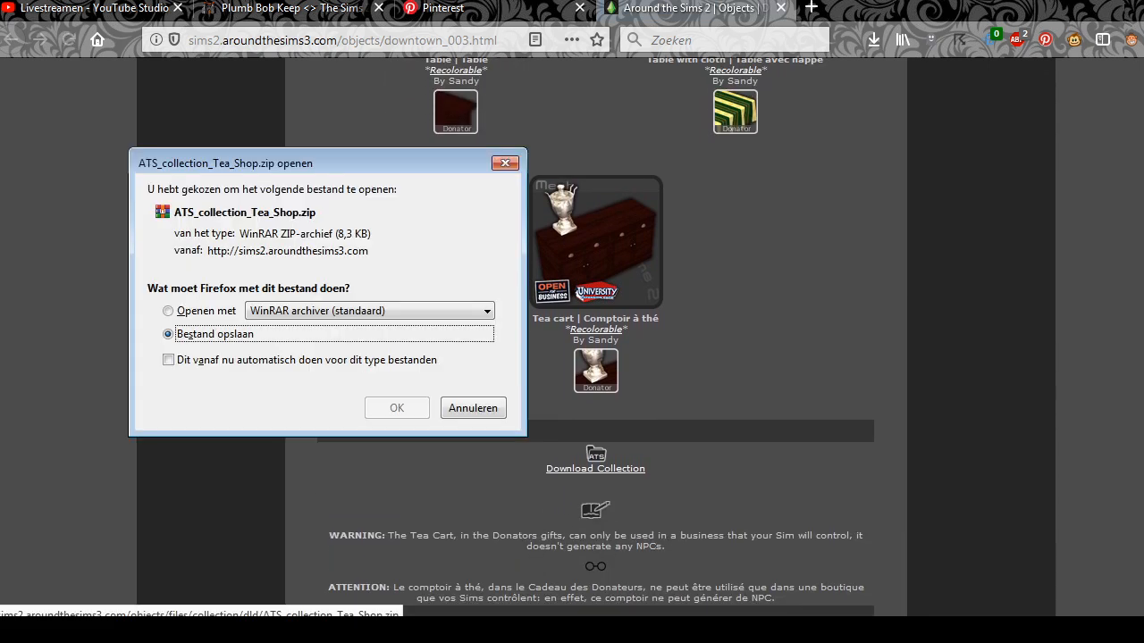
{"action": "left_click", "coordinate": [397, 408]}
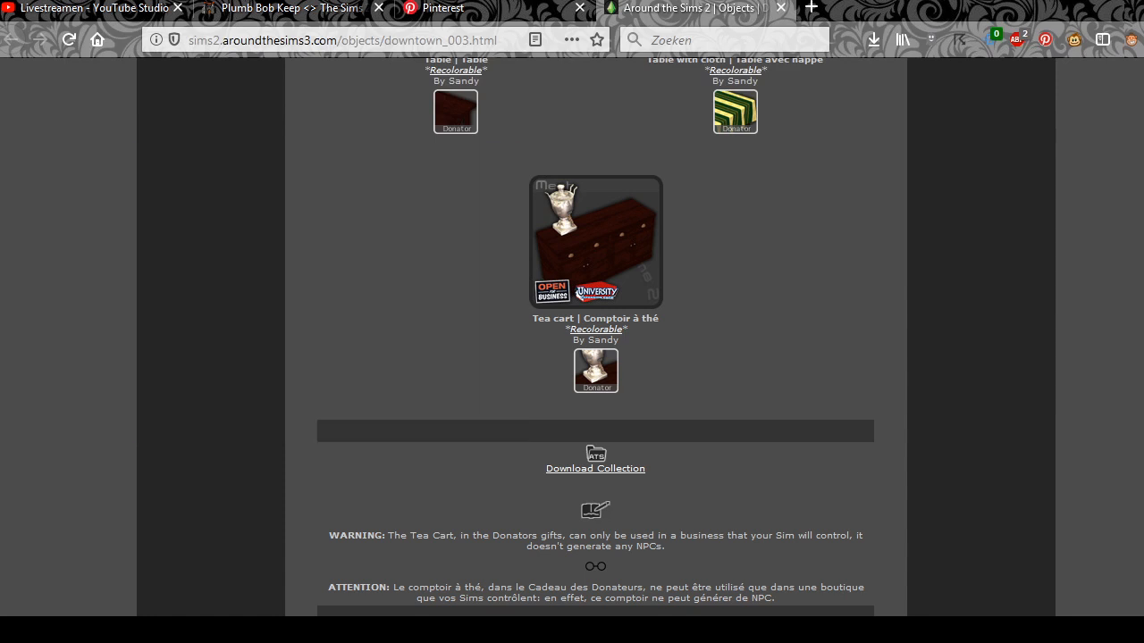
{"action": "scroll", "coordinate": [595, 358], "scroll_direction": "up", "scroll_amount": 1}
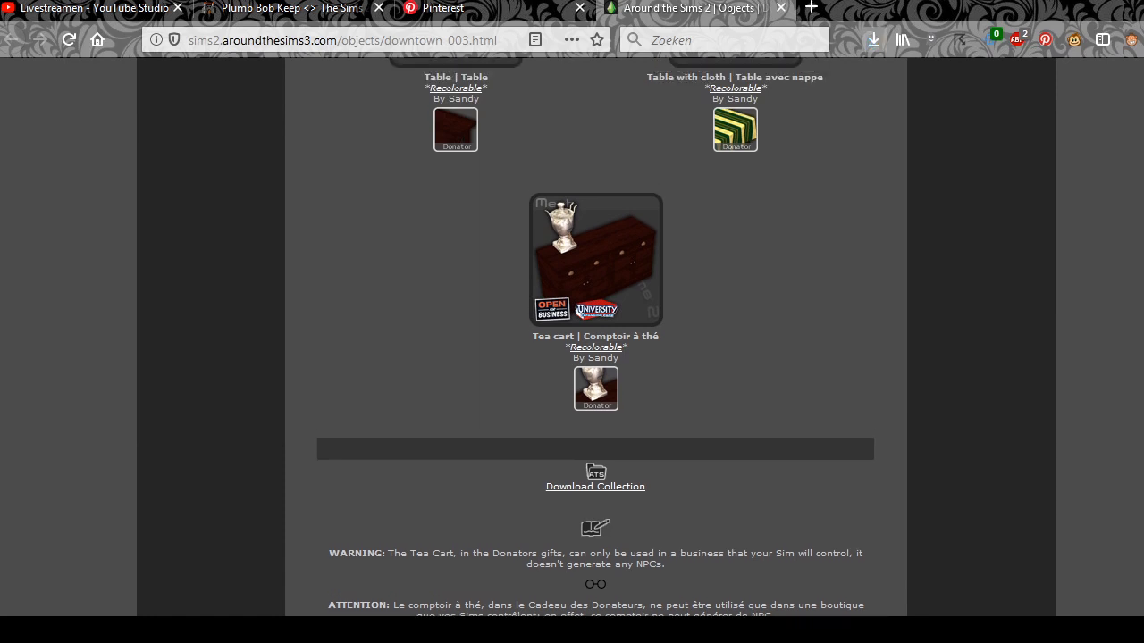
Step: Move the ATS_collection_Tea_Shop archive from Downloads G to the Tea Shop folder in Project ATS2 and extract it there
{"action": "right_click", "coordinate": [747, 86]}
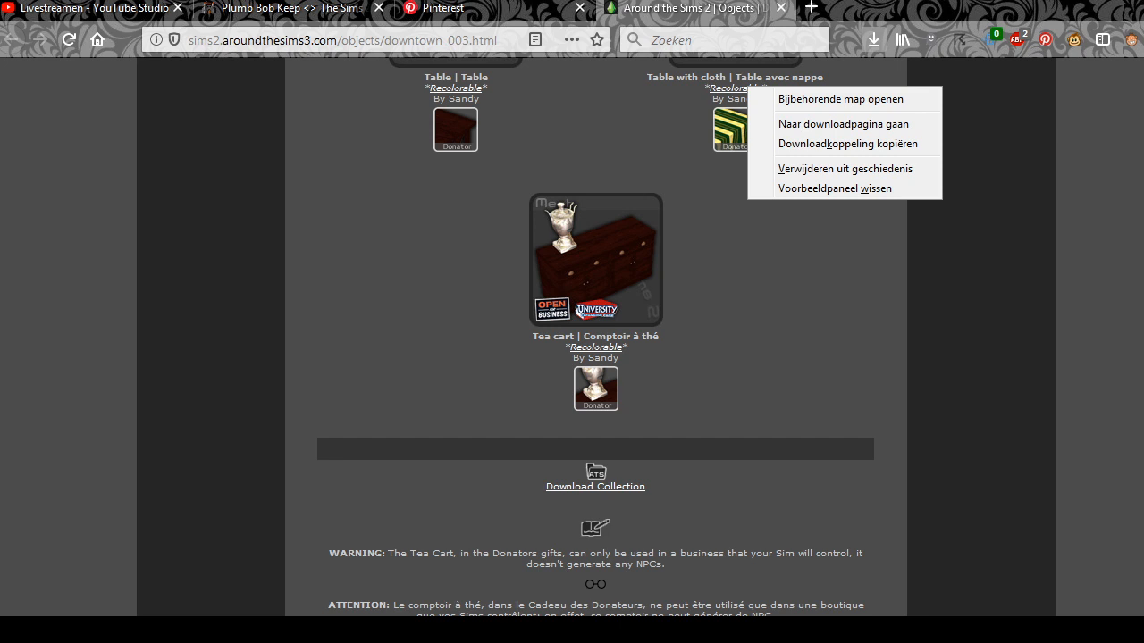
{"action": "left_click", "coordinate": [804, 99]}
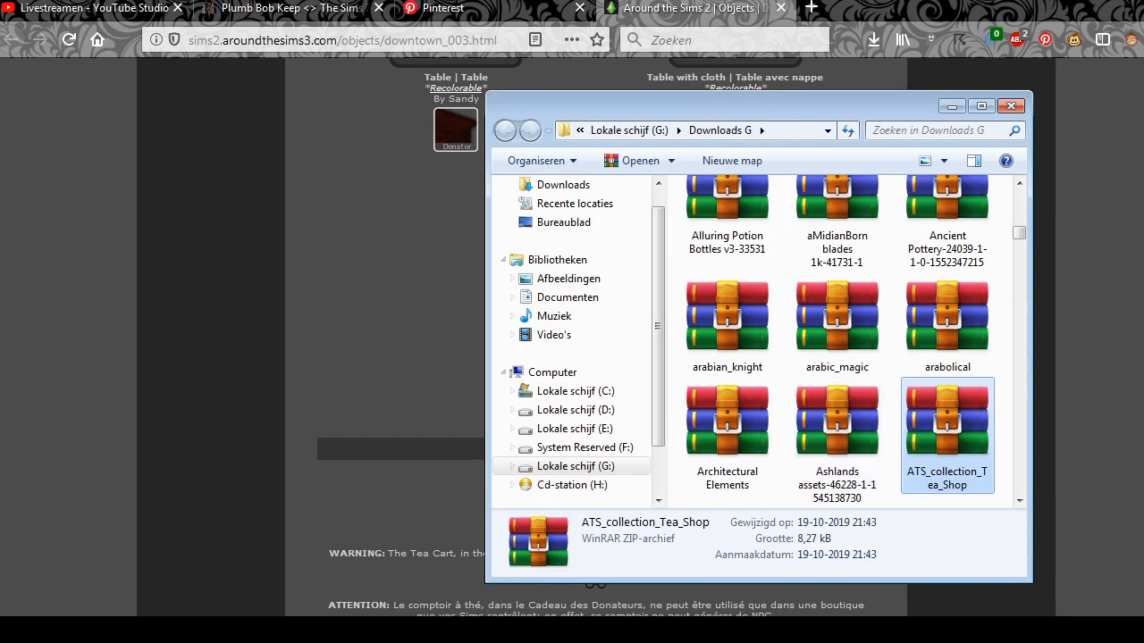
{"action": "right_click", "coordinate": [929, 418]}
{"action": "left_click", "coordinate": [978, 292]}
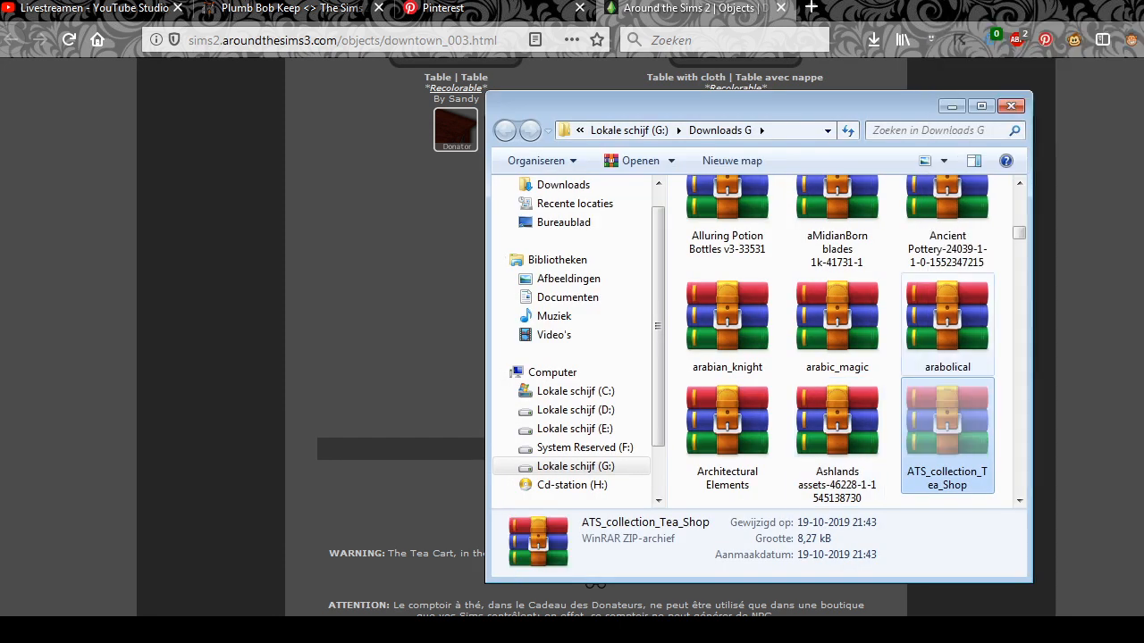
{"action": "left_click", "coordinate": [1010, 106]}
{"action": "key", "text": "alt+Tab"}
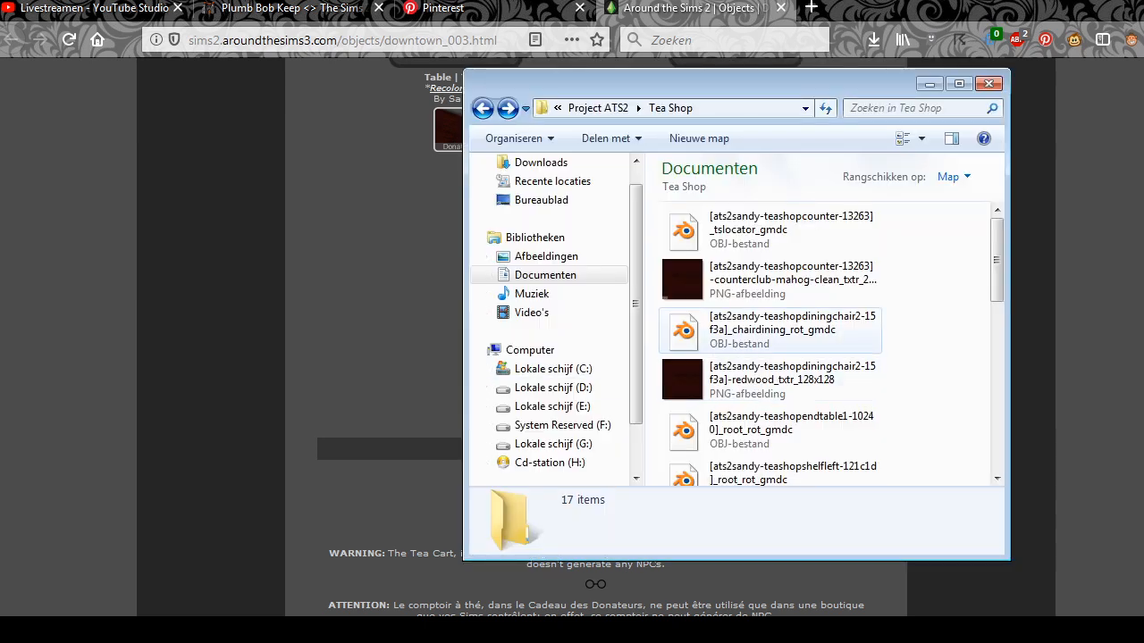
{"action": "right_click", "coordinate": [653, 291]}
{"action": "left_click", "coordinate": [702, 415]}
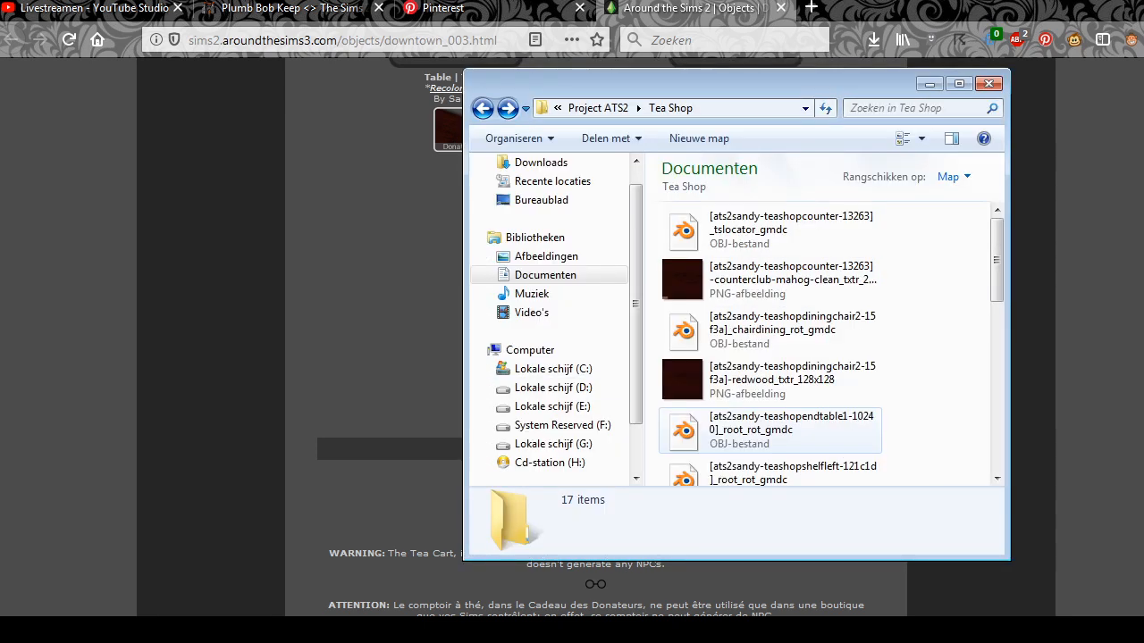
{"action": "right_click", "coordinate": [739, 451]}
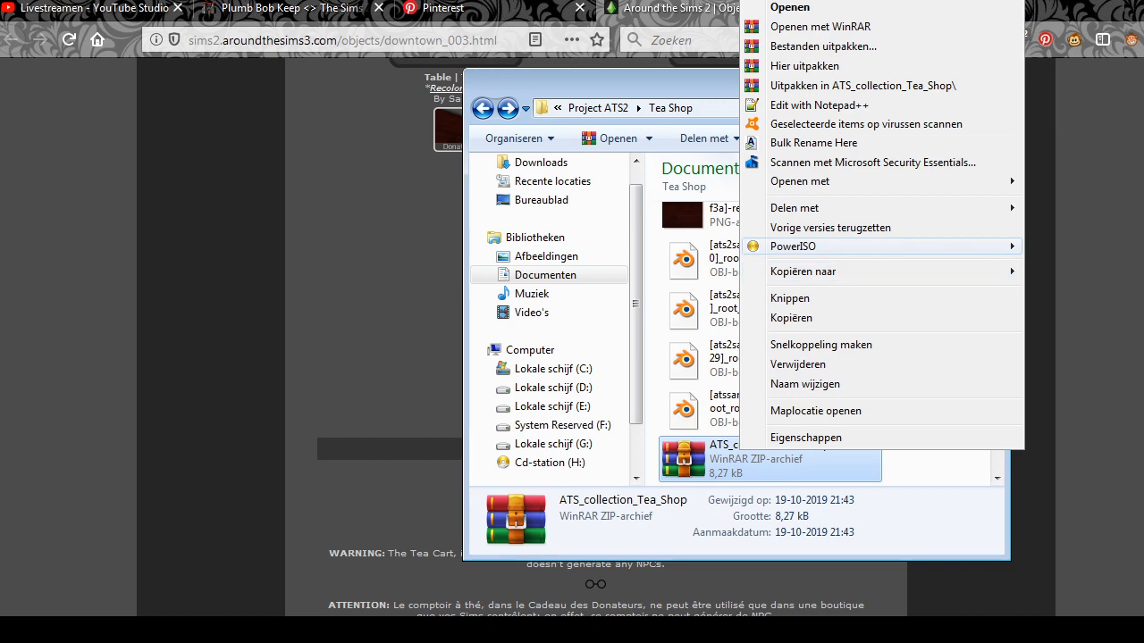
{"action": "left_click", "coordinate": [862, 86]}
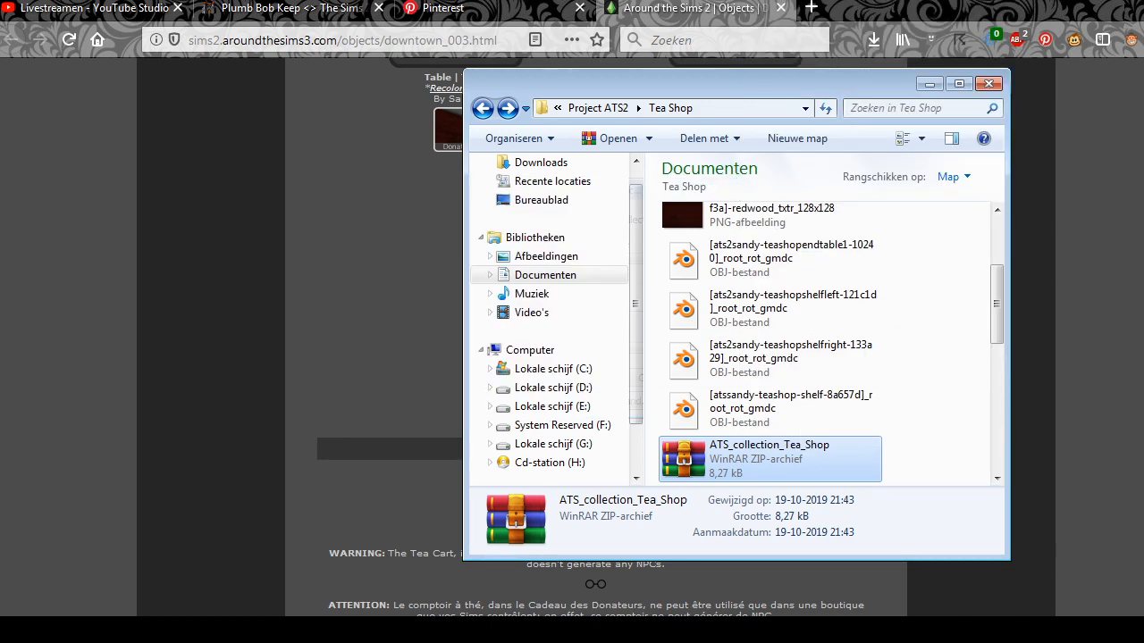
Step: Move the ATS_collection_Tea_Shop archive out of the Tea Shop folder into the fgfg folder of Project ATS2
{"action": "right_click", "coordinate": [746, 460]}
{"action": "left_click", "coordinate": [795, 307]}
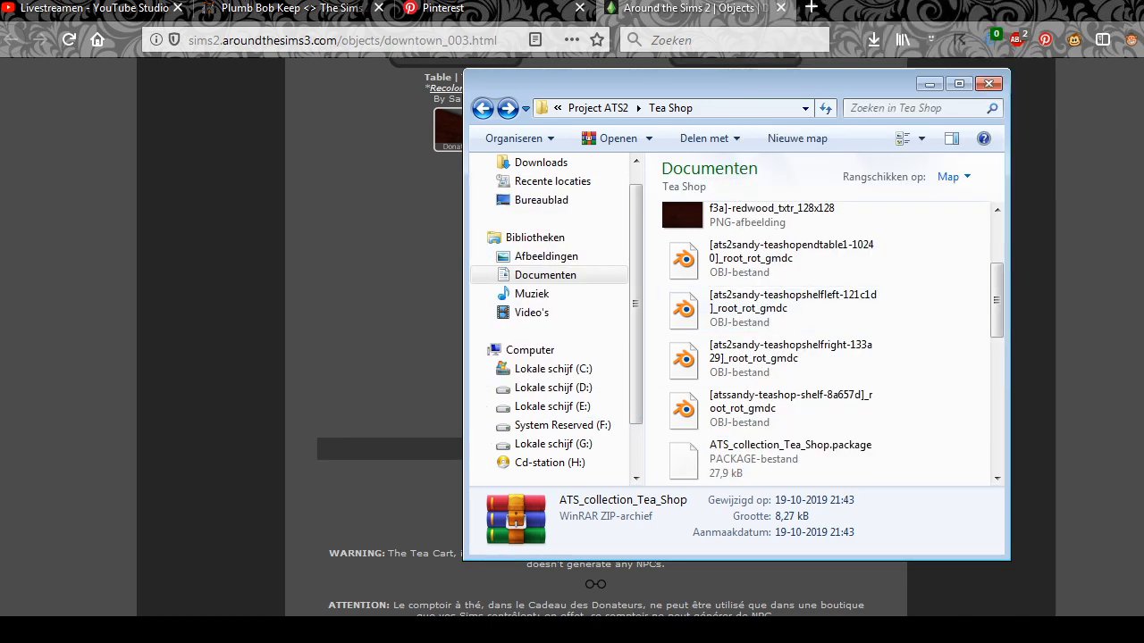
{"action": "left_click", "coordinate": [482, 107]}
{"action": "double_click", "coordinate": [733, 272]}
{"action": "left_click", "coordinate": [483, 107]}
{"action": "double_click", "coordinate": [715, 230]}
{"action": "right_click", "coordinate": [656, 295]}
{"action": "left_click", "coordinate": [704, 417]}
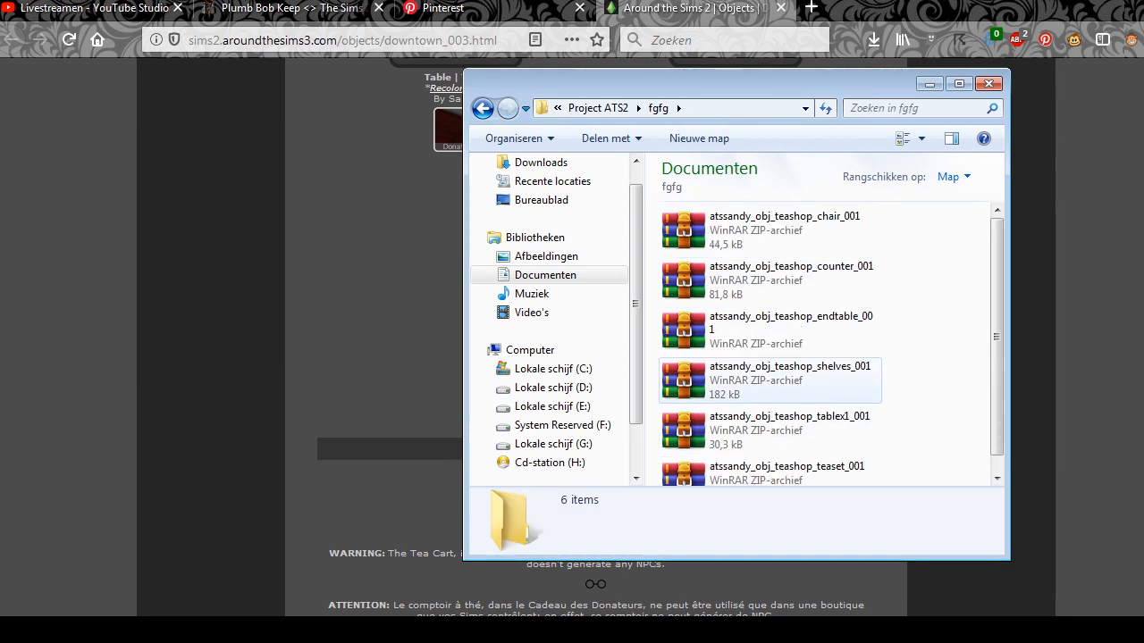
Step: Look into the School and Tea Shop folders of Project ATS2
{"action": "left_click", "coordinate": [483, 107]}
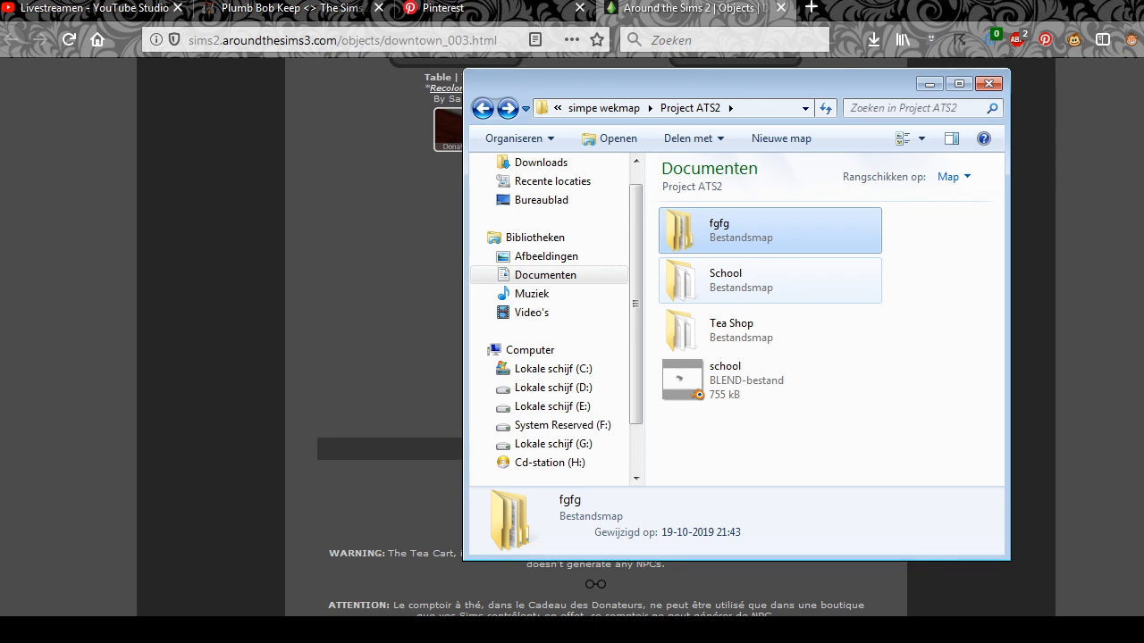
{"action": "double_click", "coordinate": [769, 281]}
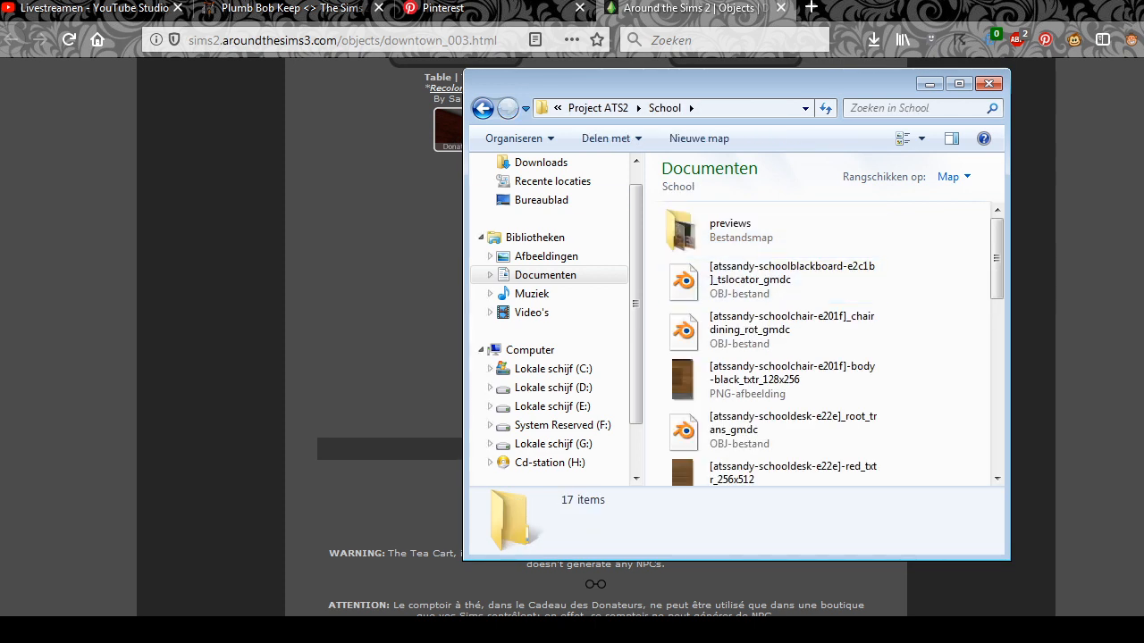
{"action": "key", "text": "BackSpace"}
{"action": "double_click", "coordinate": [769, 331]}
Step: Return to the Around the Sims 2 page and examine the tea shop furniture, teapots and Donators Gift items
{"action": "left_click", "coordinate": [1036, 330]}
{"action": "scroll", "coordinate": [1036, 331], "scroll_direction": "up", "scroll_amount": 1}
{"action": "scroll", "coordinate": [595, 337], "scroll_direction": "down", "scroll_amount": 1}
{"action": "scroll", "coordinate": [595, 337], "scroll_direction": "up", "scroll_amount": 13}
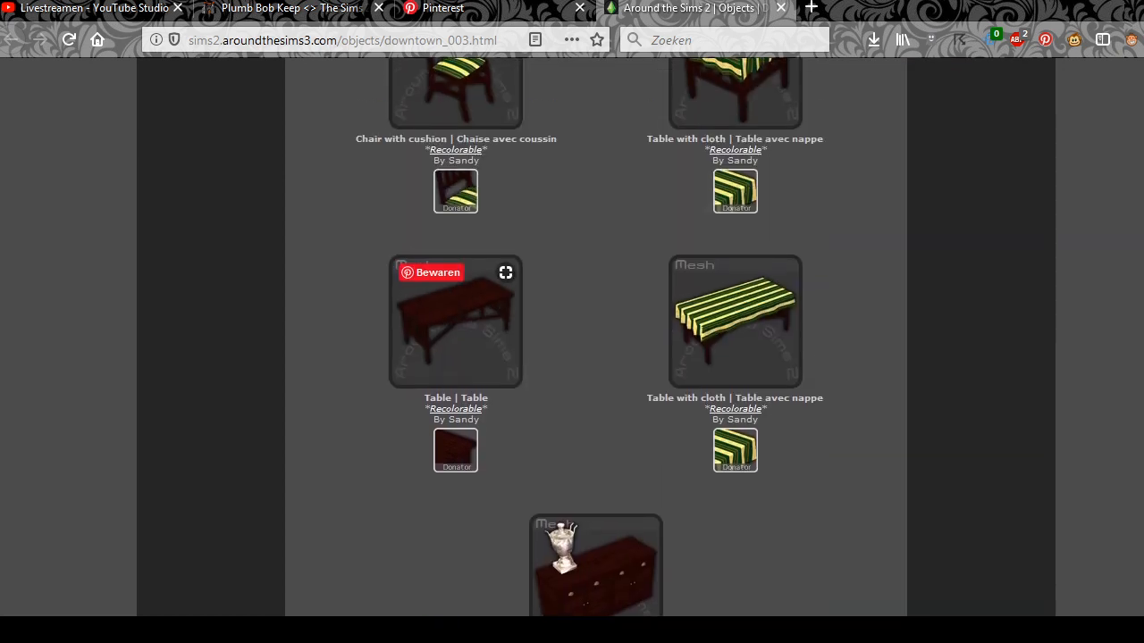
{"action": "scroll", "coordinate": [595, 337], "scroll_direction": "up", "scroll_amount": 4}
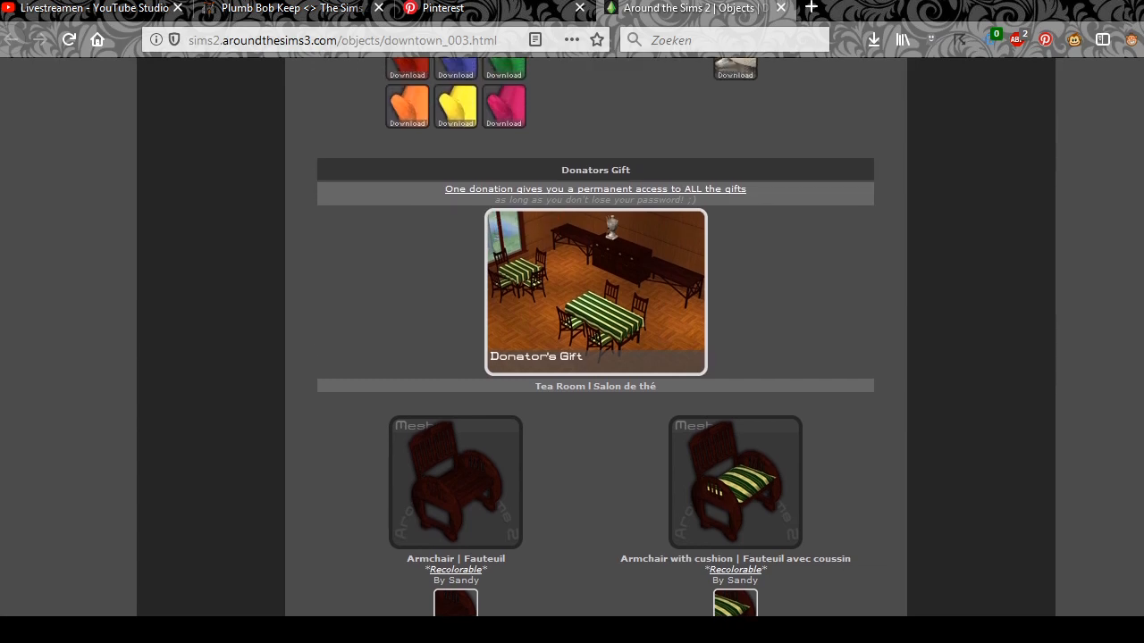
{"action": "scroll", "coordinate": [595, 337], "scroll_direction": "up", "scroll_amount": 1}
{"action": "scroll", "coordinate": [595, 336], "scroll_direction": "up", "scroll_amount": 16}
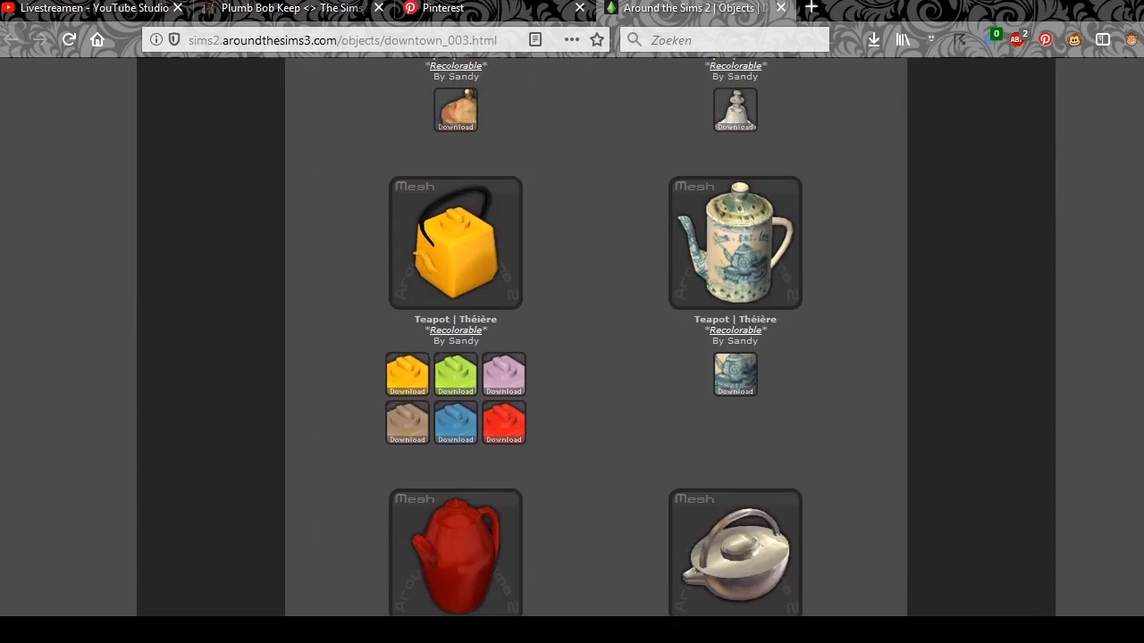
{"action": "scroll", "coordinate": [595, 337], "scroll_direction": "down", "scroll_amount": 11}
{"action": "scroll", "coordinate": [595, 336], "scroll_direction": "down", "scroll_amount": 12}
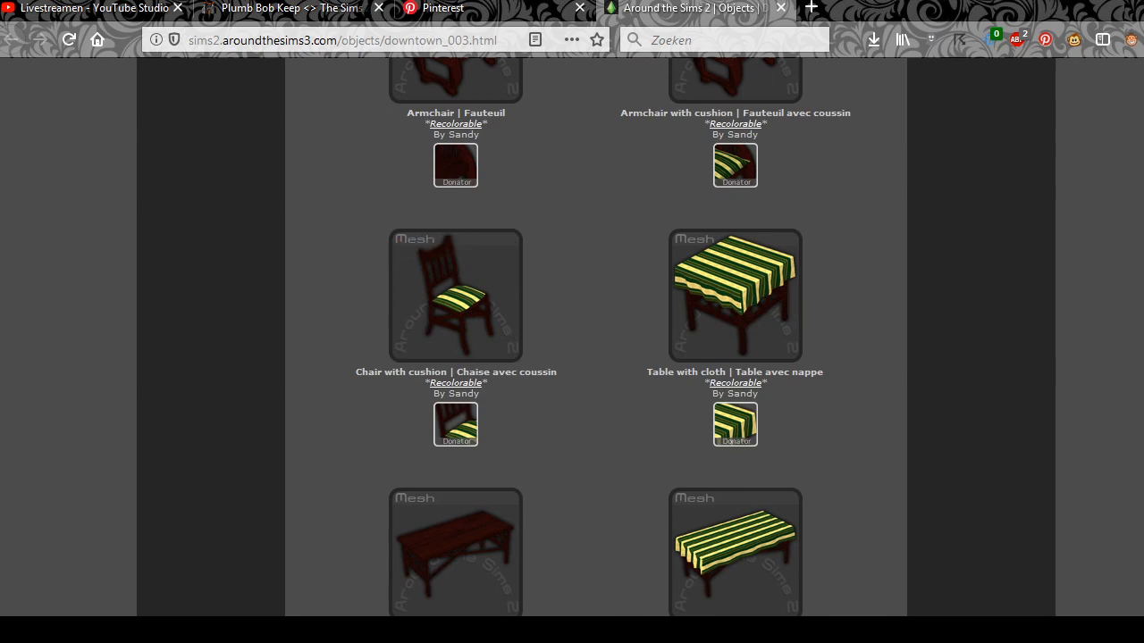
{"action": "scroll", "coordinate": [595, 336], "scroll_direction": "up", "scroll_amount": 20}
{"action": "scroll", "coordinate": [595, 337], "scroll_direction": "down", "scroll_amount": 20}
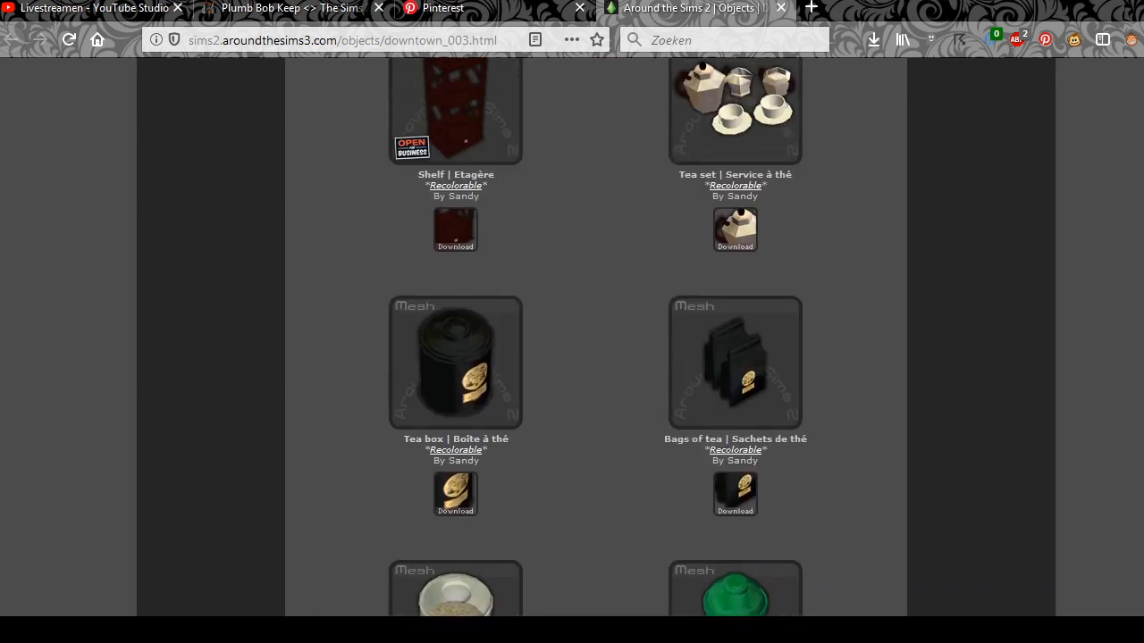
{"action": "scroll", "coordinate": [595, 336], "scroll_direction": "up", "scroll_amount": 3}
{"action": "scroll", "coordinate": [595, 336], "scroll_direction": "up", "scroll_amount": 1}
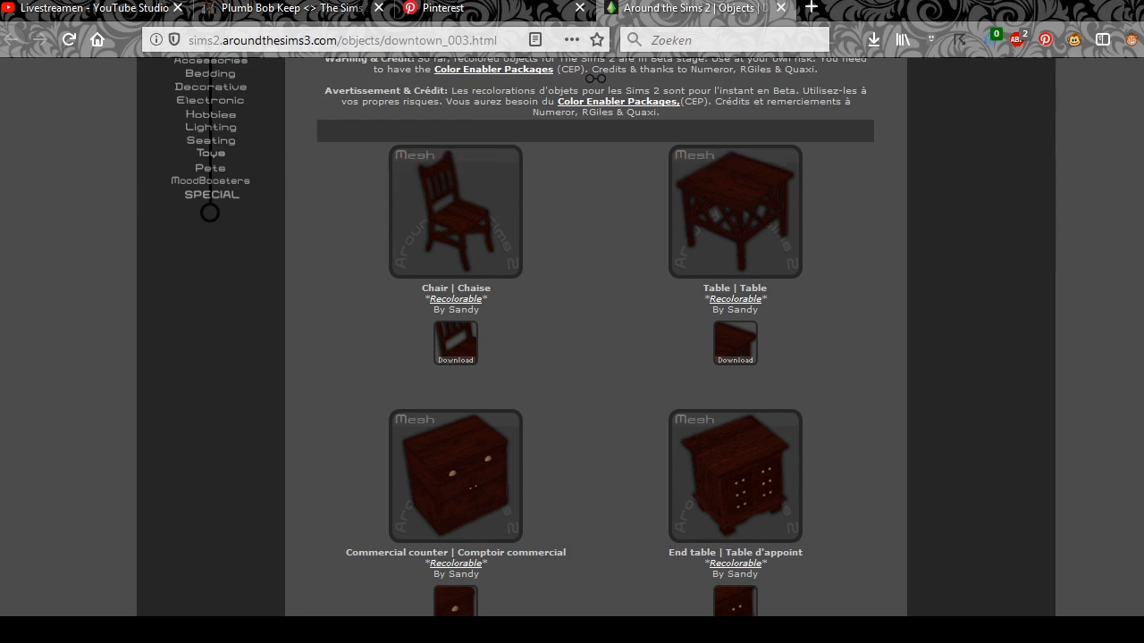
{"action": "scroll", "coordinate": [595, 77], "scroll_direction": "down", "scroll_amount": 15}
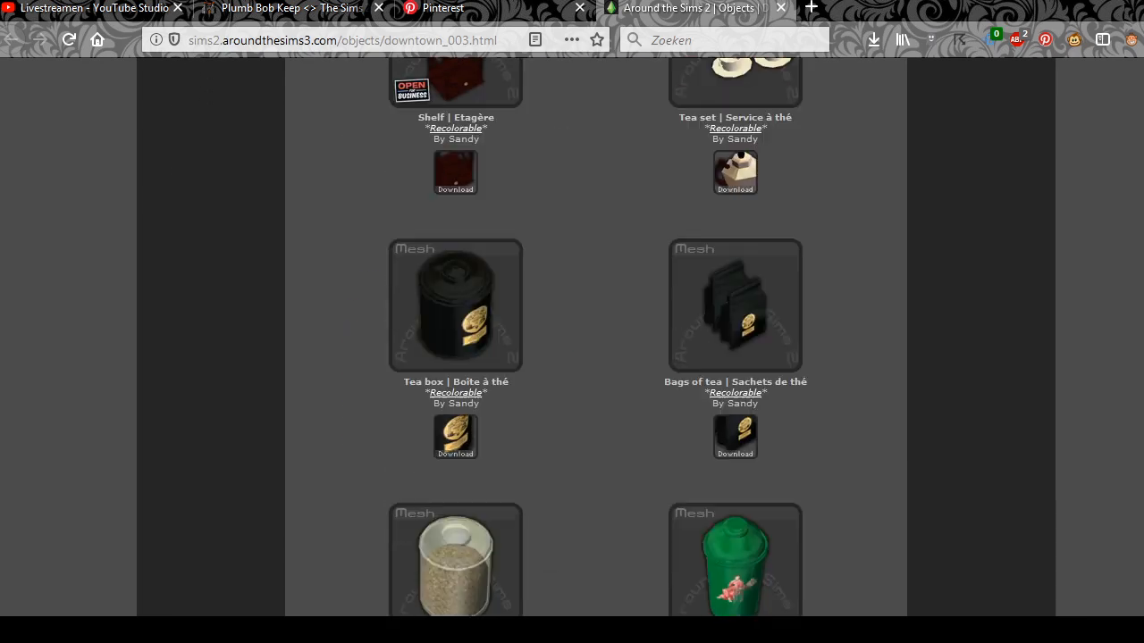
{"action": "scroll", "coordinate": [595, 337], "scroll_direction": "down", "scroll_amount": 12}
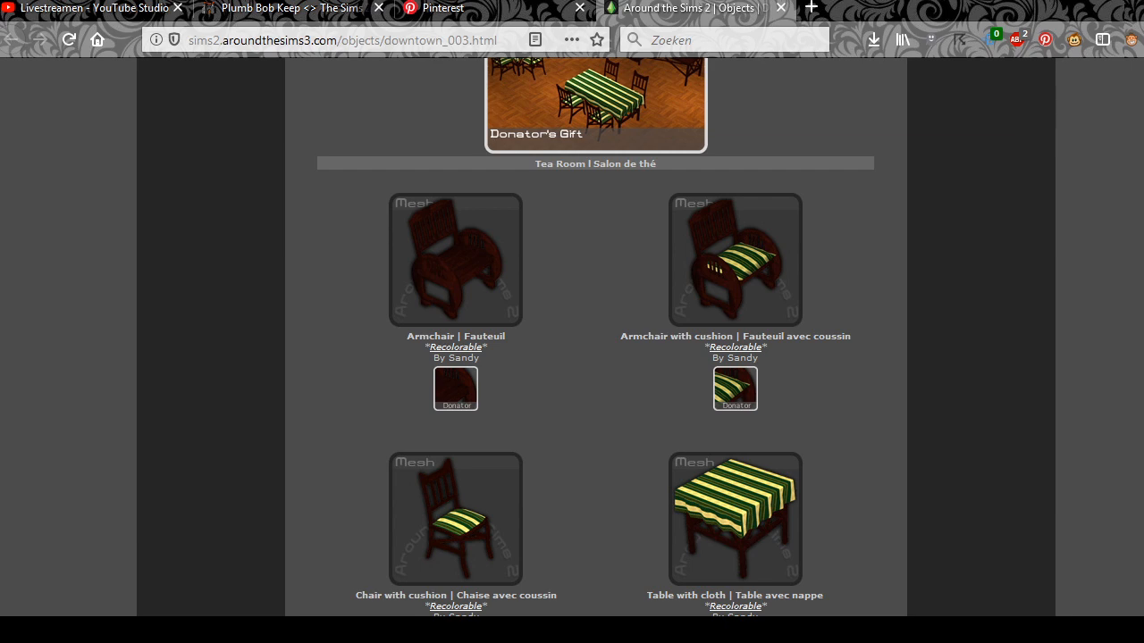
Step: Open the bookmarked Index of /booty/ts2/ page from the Sims sites bookmarks in a new tab
{"action": "left_click", "coordinate": [812, 7]}
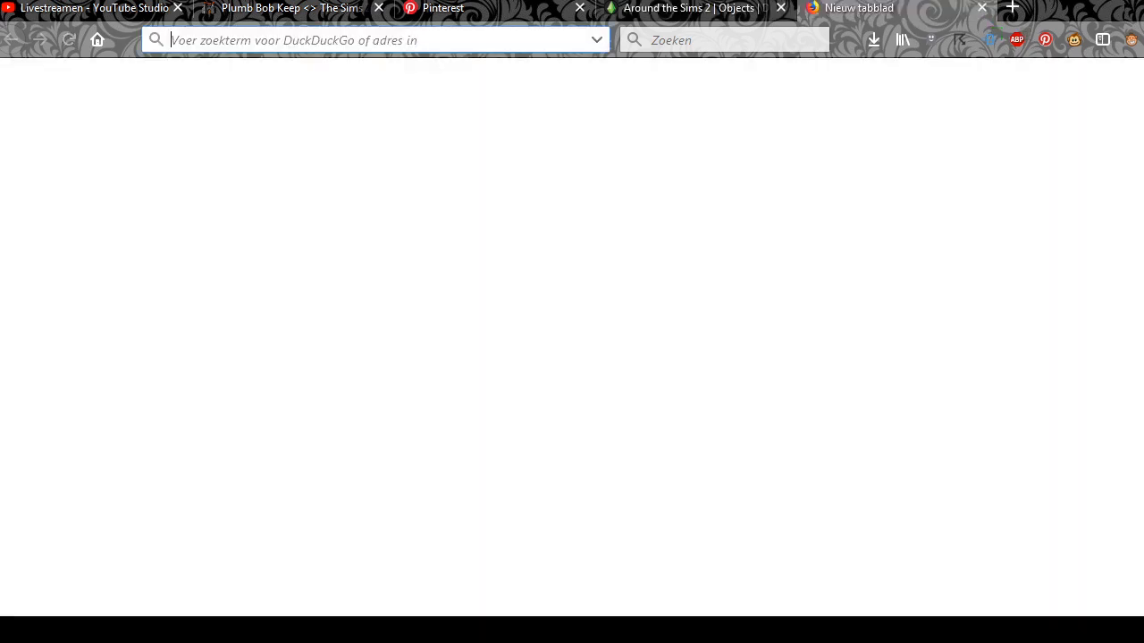
{"action": "left_click", "coordinate": [234, 1]}
{"action": "mouse_move", "coordinate": [268, 426]}
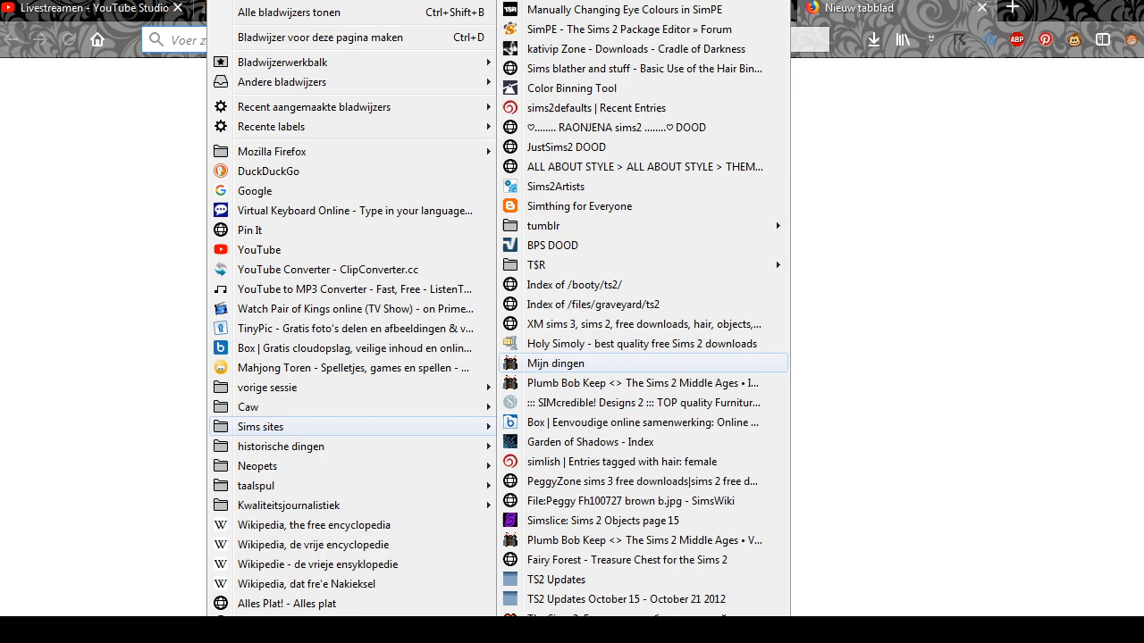
{"action": "left_click", "coordinate": [573, 284]}
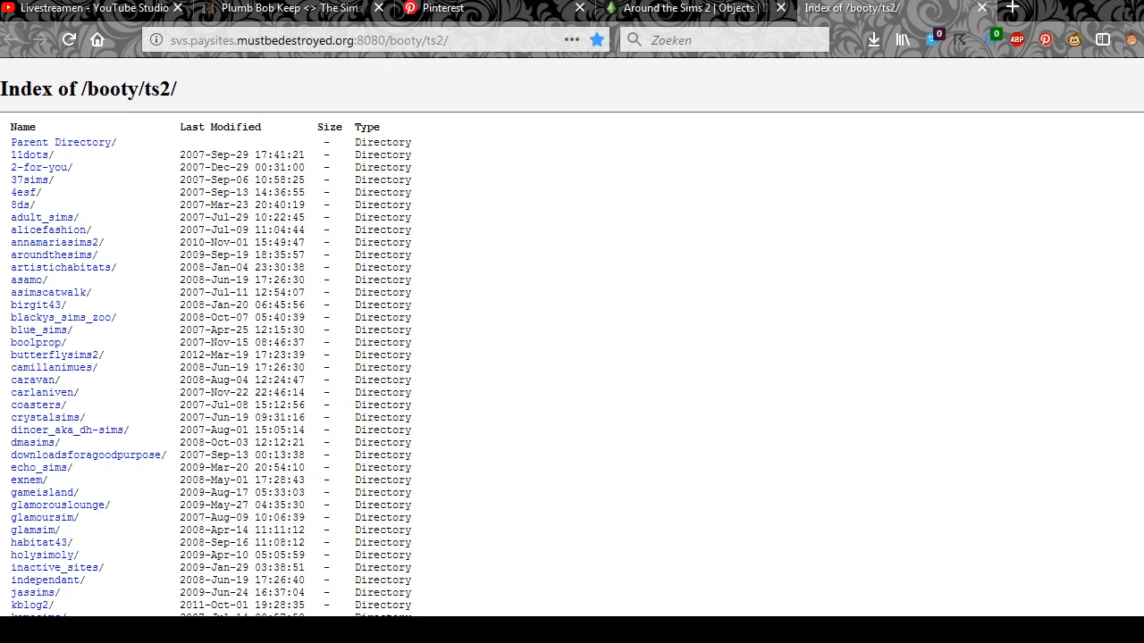
Step: Browse the 4esf directory's bedrooms in a separate tab, view the bedroom02.jpg preview and close that tab
{"action": "scroll", "coordinate": [571, 337], "scroll_direction": "down", "scroll_amount": 4}
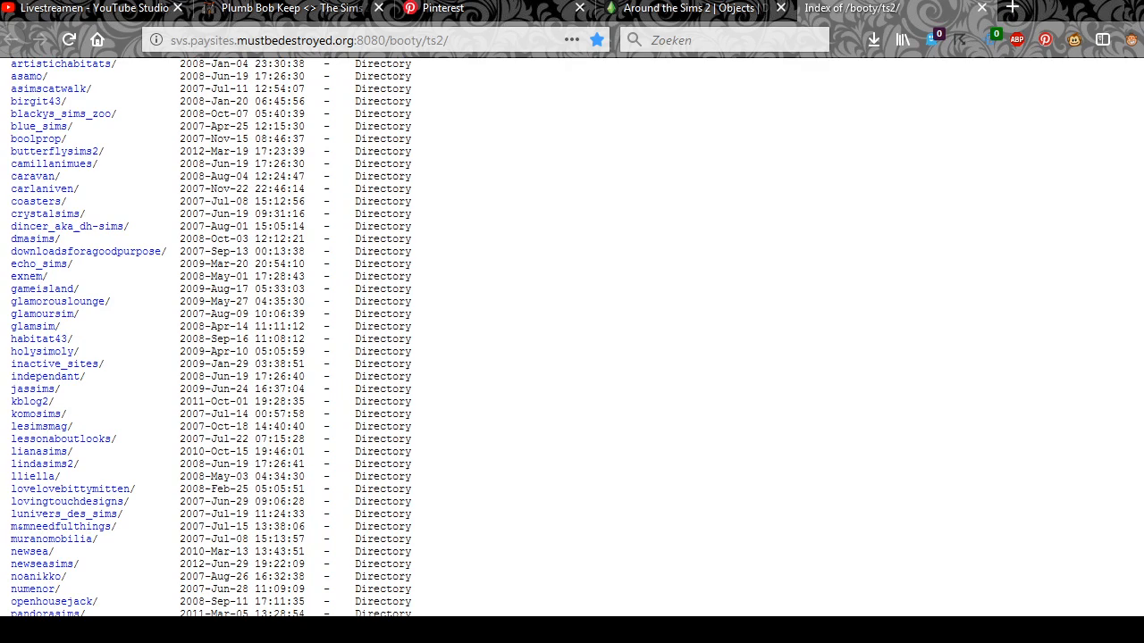
{"action": "scroll", "coordinate": [23, 193], "scroll_direction": "up", "scroll_amount": 5}
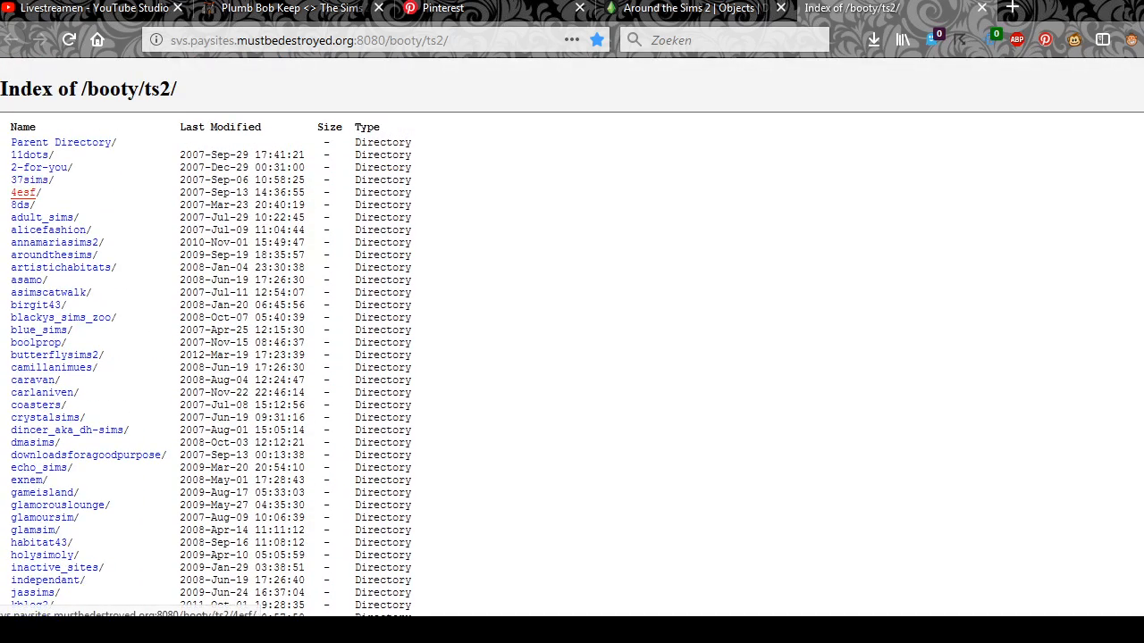
{"action": "middle_click", "coordinate": [23, 193]}
{"action": "scroll", "coordinate": [23, 193], "scroll_direction": "down", "scroll_amount": 4}
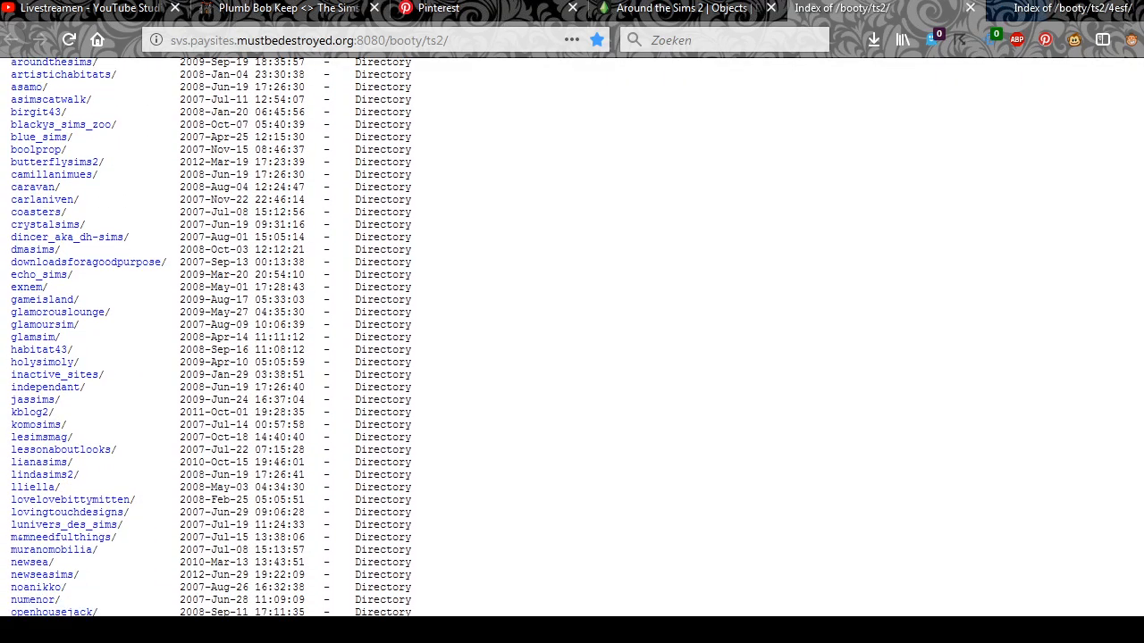
{"action": "key", "text": "ctrl+Tab"}
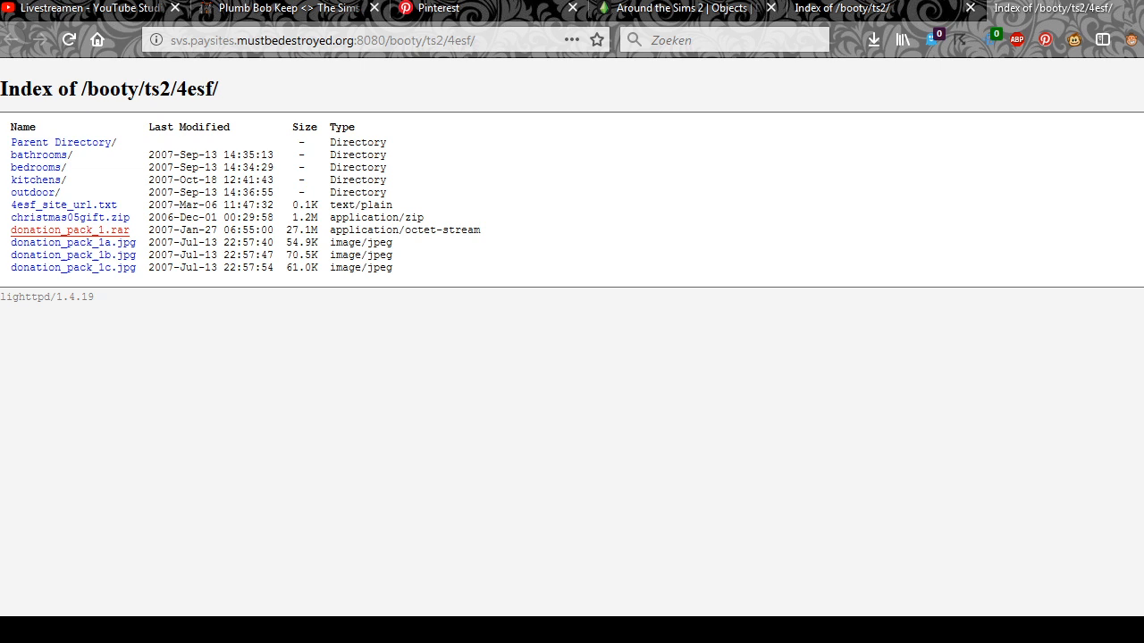
{"action": "left_click", "coordinate": [36, 167]}
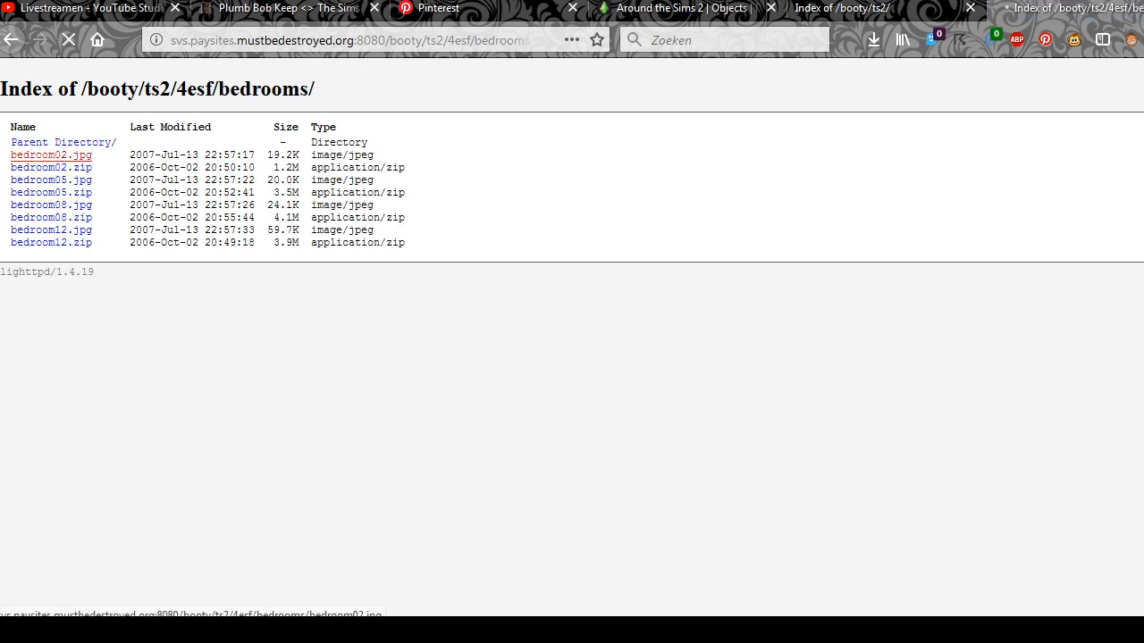
{"action": "left_click", "coordinate": [51, 154]}
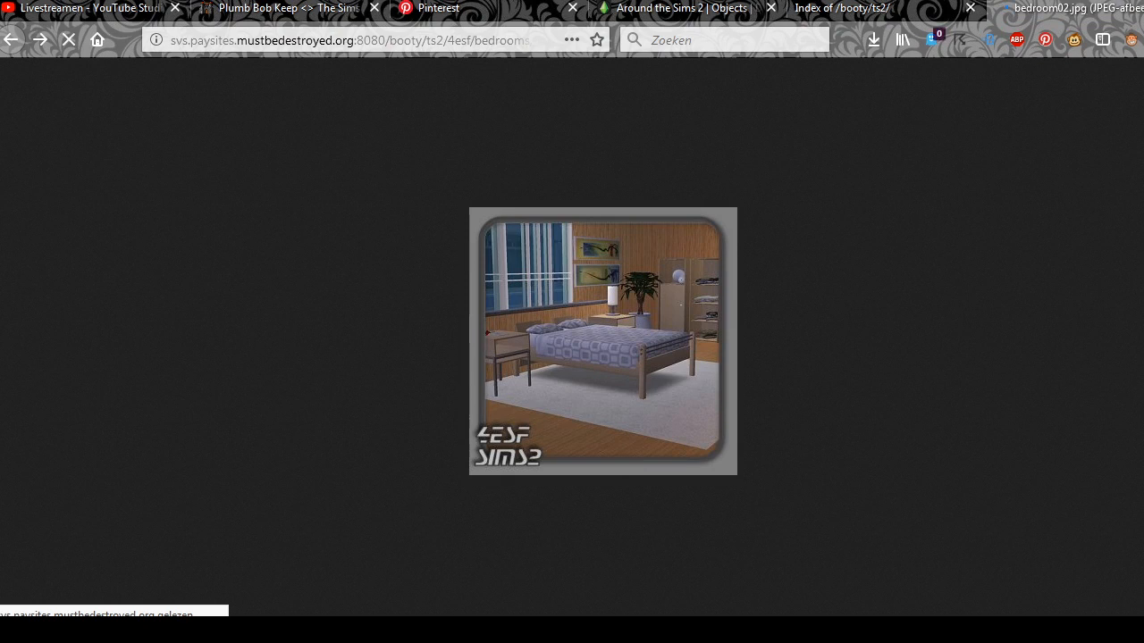
{"action": "key", "text": "alt+Left"}
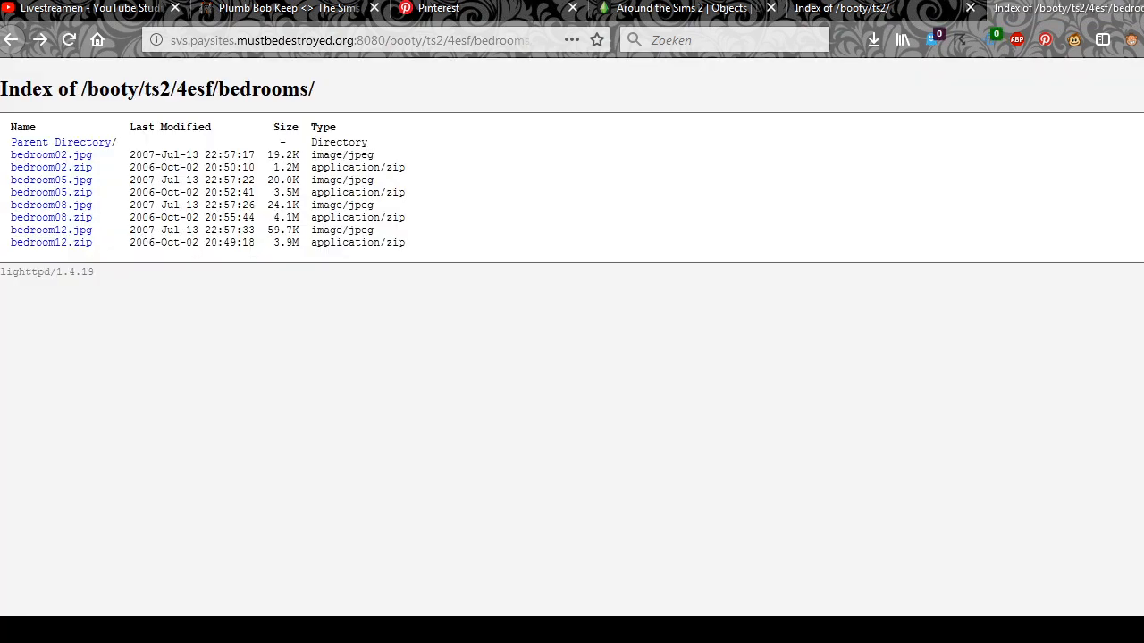
{"action": "key", "text": "ctrl+w"}
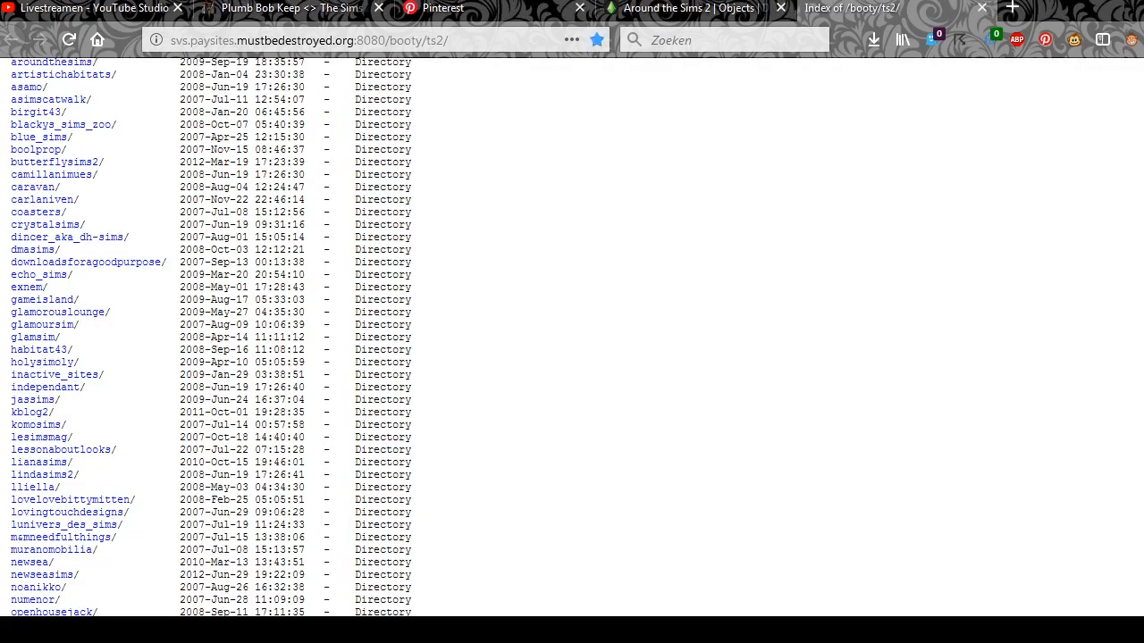
Step: Navigate to the downtown directory within aroundthesims and open its tea_shop directory in a new tab
{"action": "scroll", "coordinate": [212, 338], "scroll_direction": "down", "scroll_amount": 5}
{"action": "scroll", "coordinate": [213, 338], "scroll_direction": "up", "scroll_amount": 7}
{"action": "scroll", "coordinate": [213, 337], "scroll_direction": "up", "scroll_amount": 2}
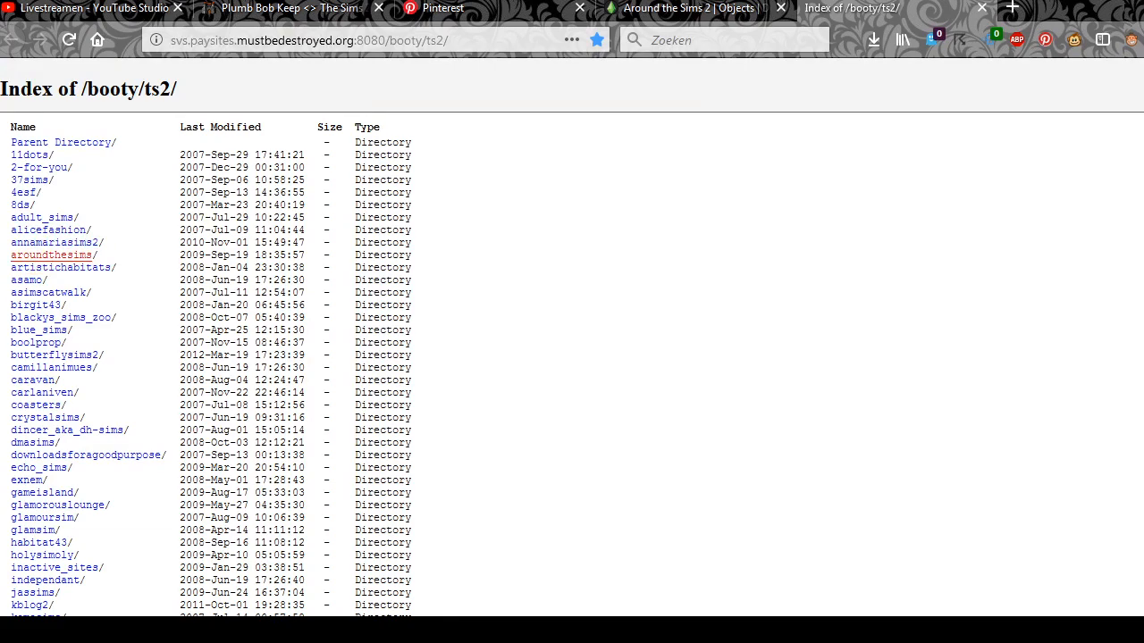
{"action": "left_click", "coordinate": [56, 242]}
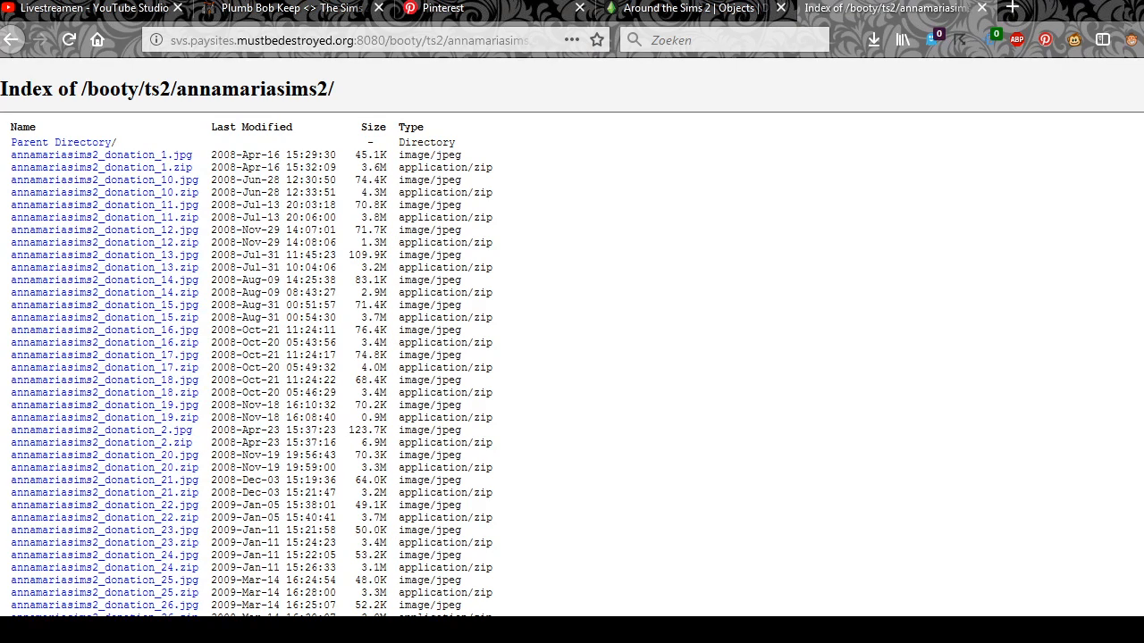
{"action": "key", "text": "alt+Left"}
{"action": "left_click", "coordinate": [45, 255]}
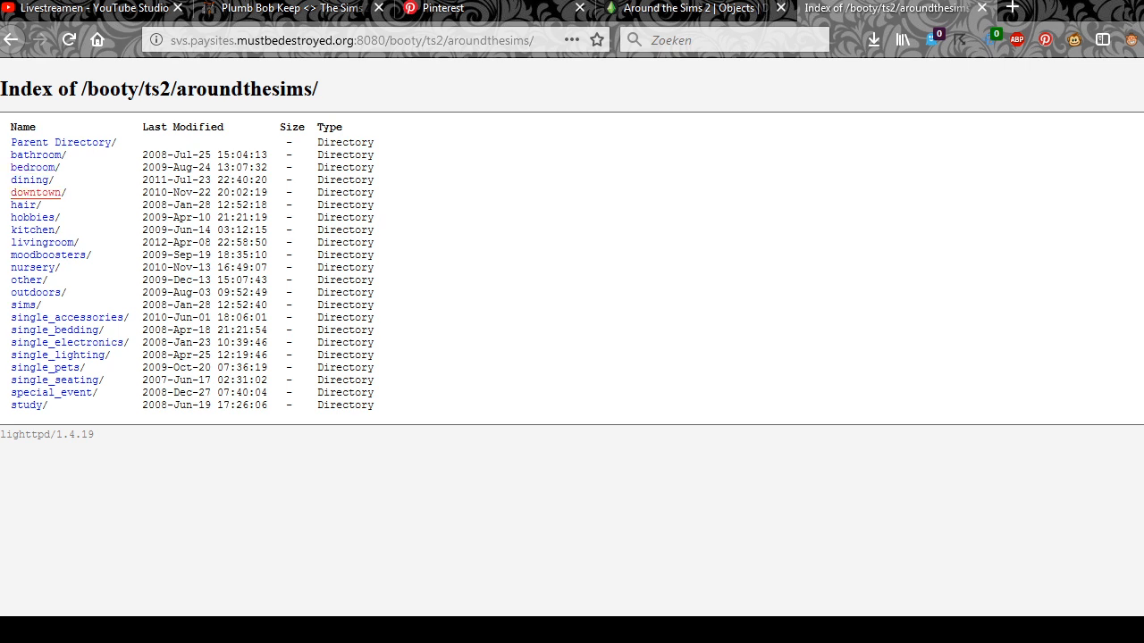
{"action": "left_click", "coordinate": [36, 192]}
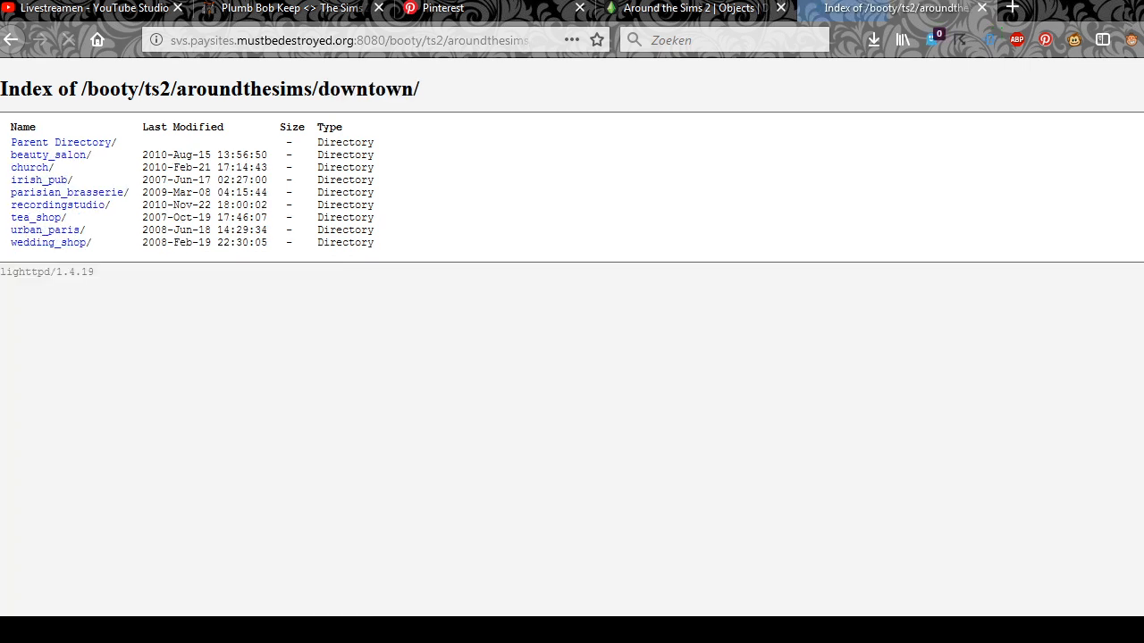
{"action": "middle_click", "coordinate": [36, 217]}
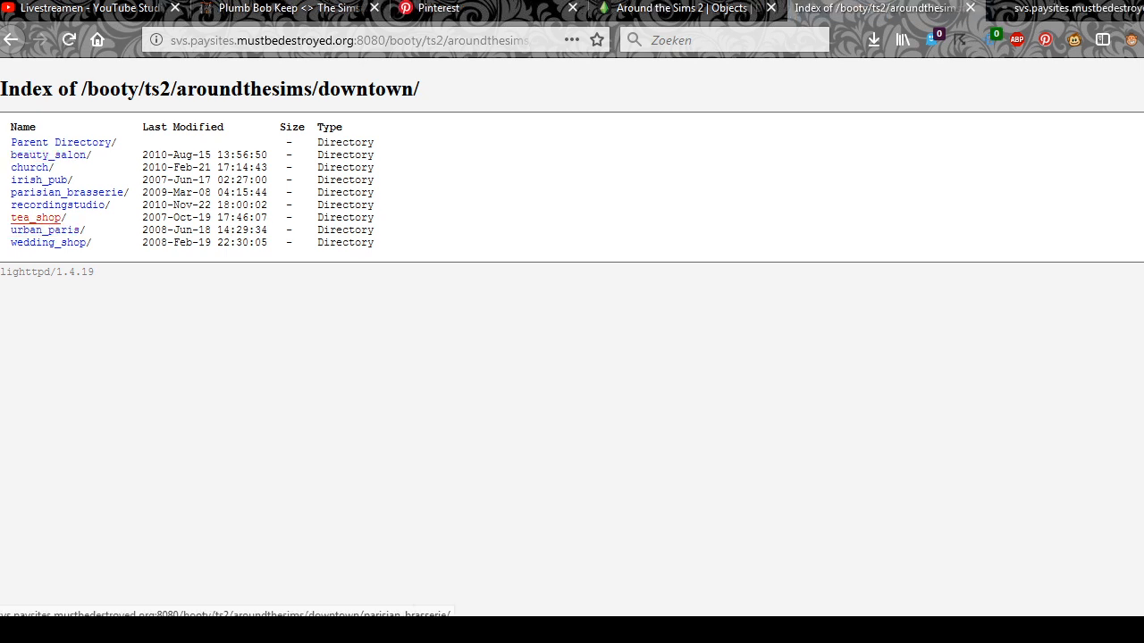
Step: Preview tea_shop.jpg from the tea_shop directory, then go back and download tea_shop.zip
{"action": "left_click", "coordinate": [49, 154]}
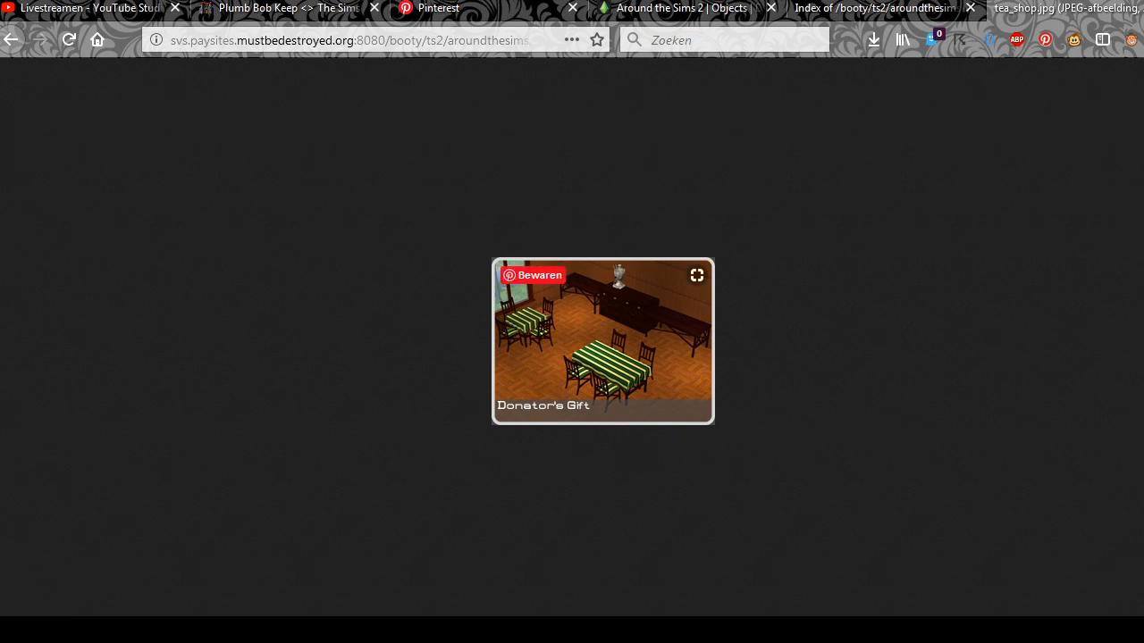
{"action": "left_click", "coordinate": [11, 39]}
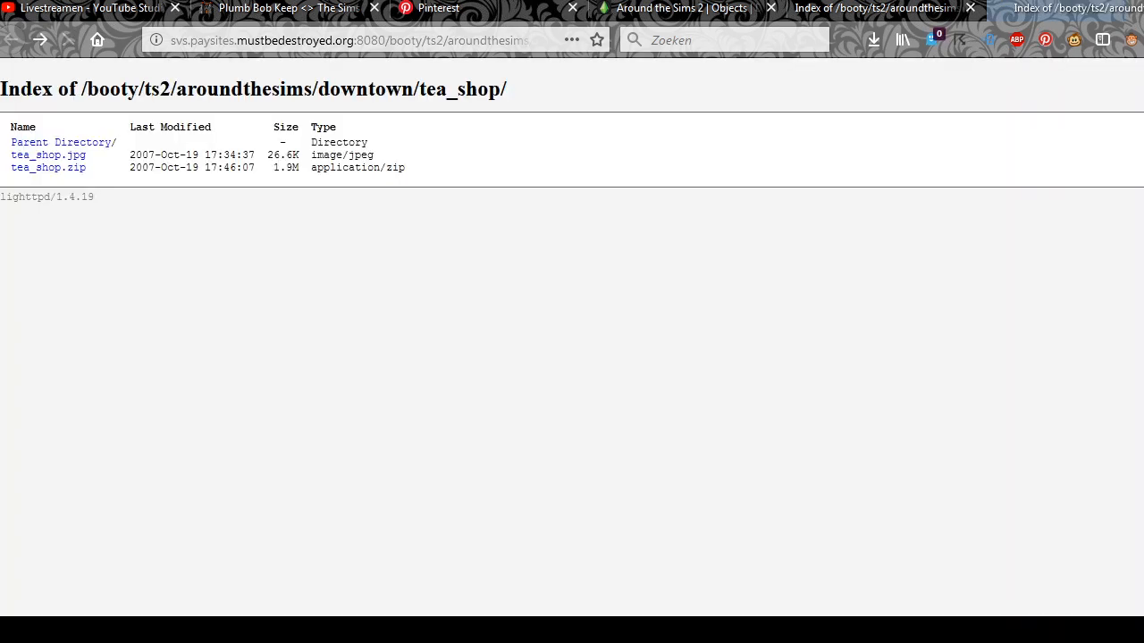
{"action": "left_click", "coordinate": [48, 167]}
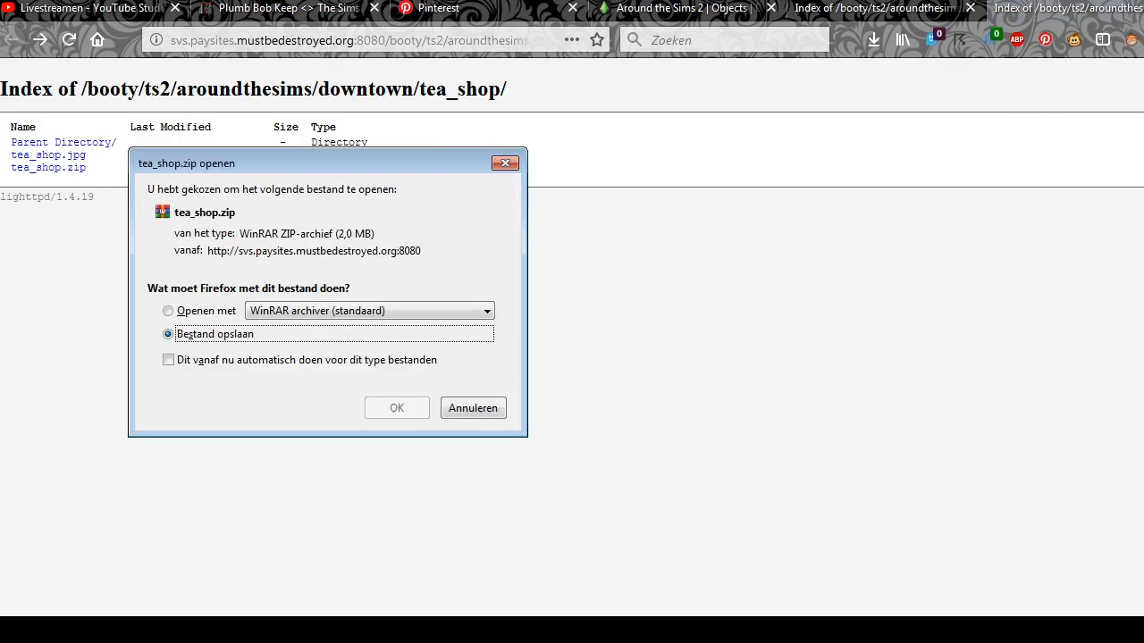
{"action": "key", "text": "Return"}
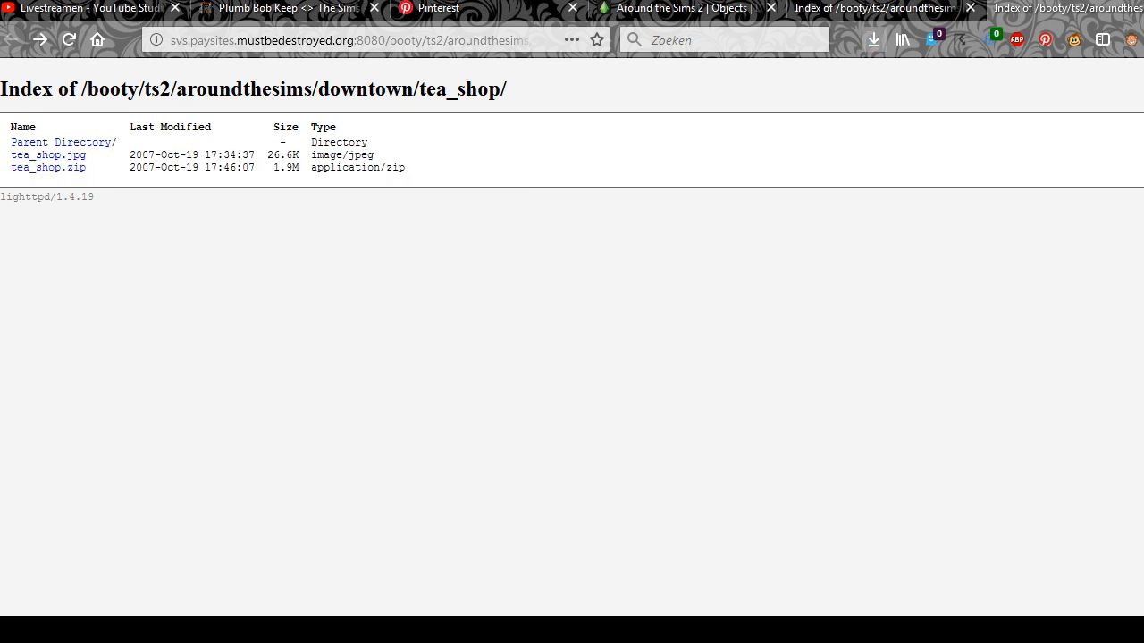
Step: Move the downloaded tea_shop archive from the Downloads G folder into the Tea Shop folder of Project ATS2
{"action": "left_click", "coordinate": [869, 87]}
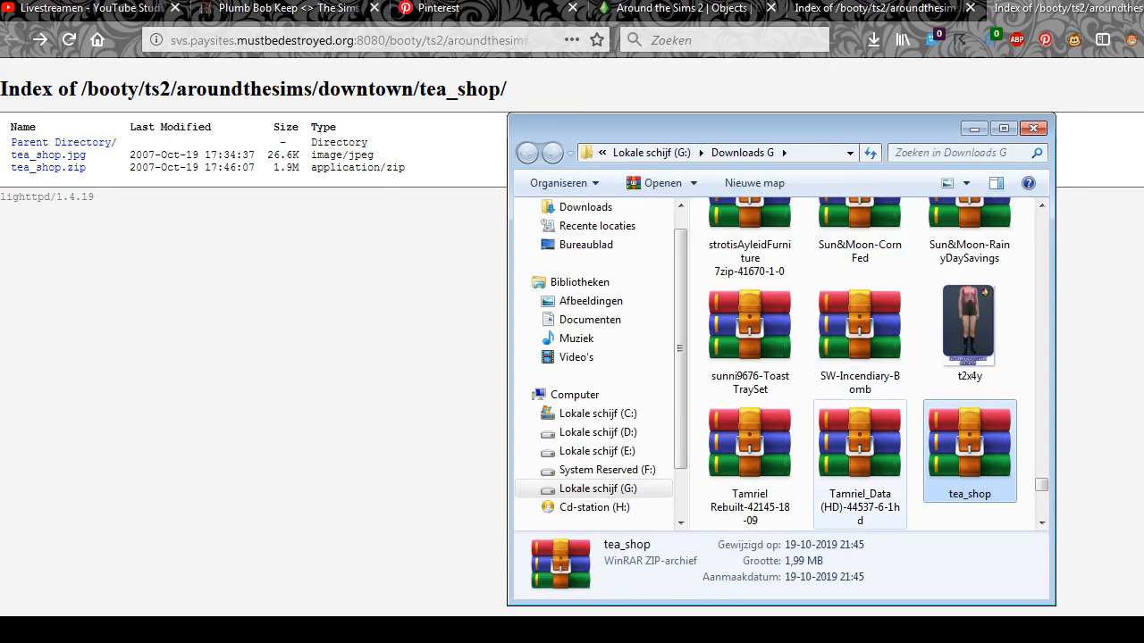
{"action": "right_click", "coordinate": [929, 444]}
{"action": "left_click", "coordinate": [961, 318]}
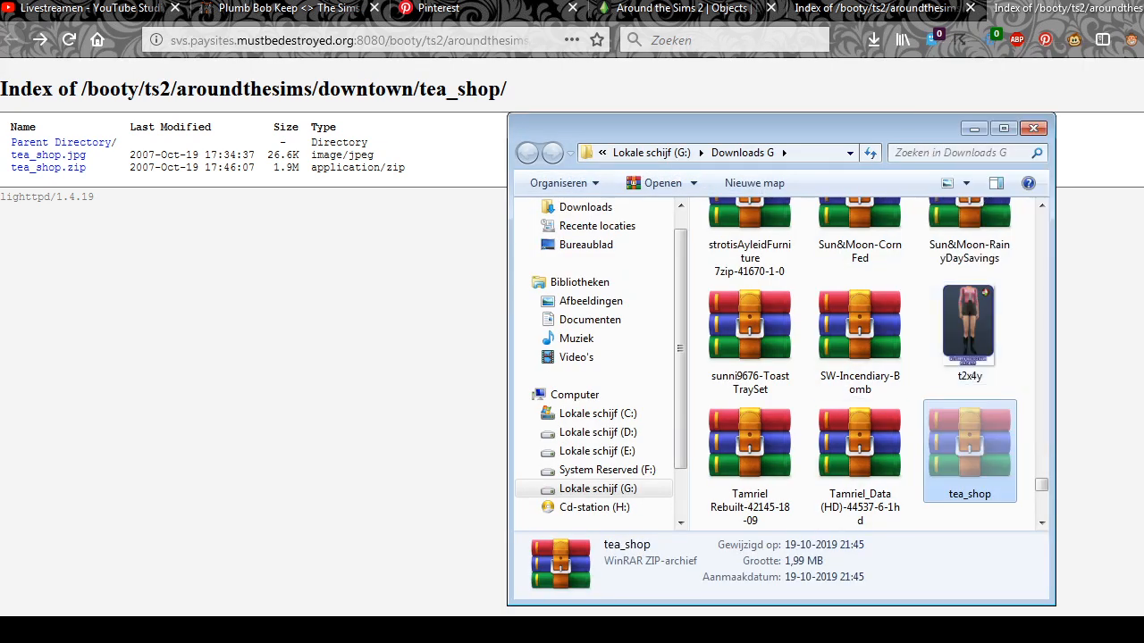
{"action": "left_click", "coordinate": [1033, 129]}
{"action": "key", "text": "alt+Tab"}
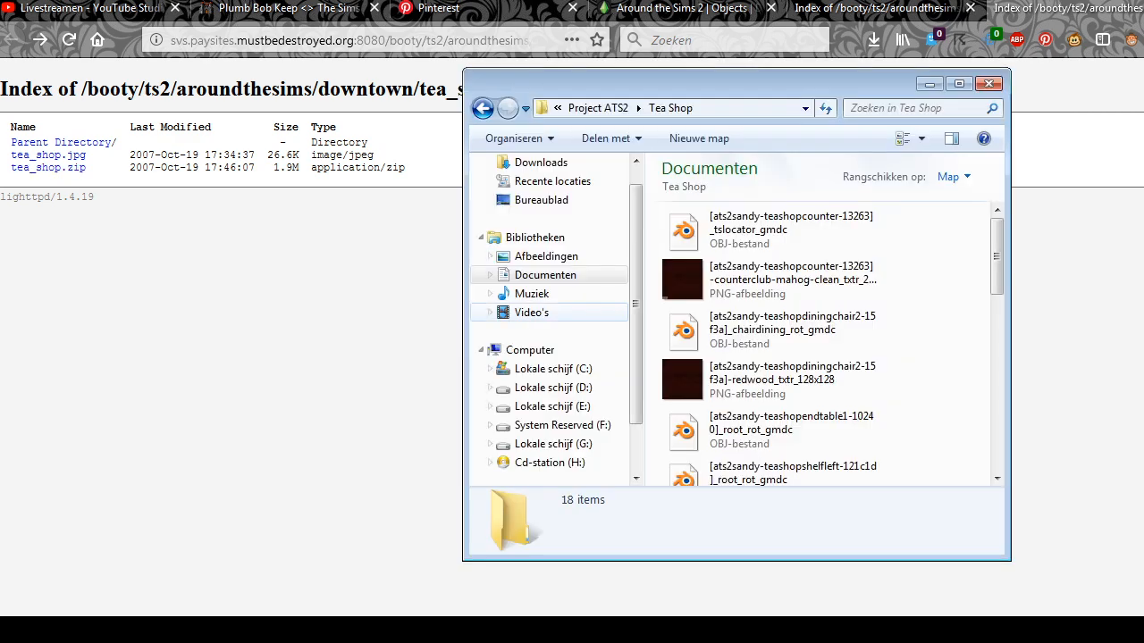
{"action": "right_click", "coordinate": [659, 290]}
{"action": "left_click", "coordinate": [707, 413]}
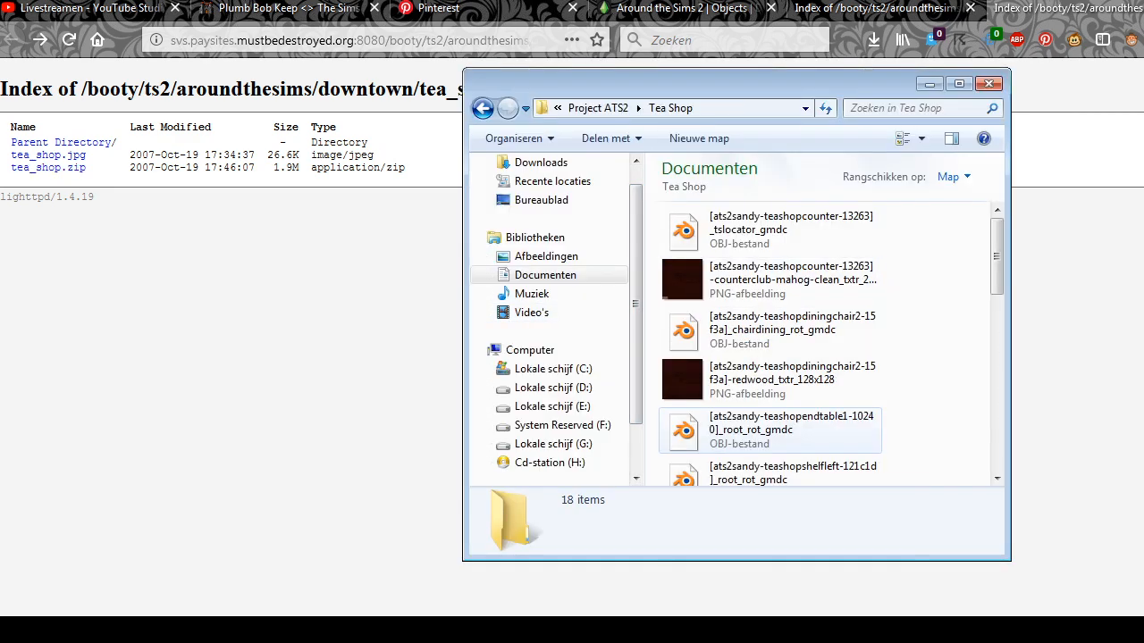
Step: Open tea_shop.zip from the Tea Shop folder in WinRAR and dismiss the licence notice
{"action": "key", "text": "Return"}
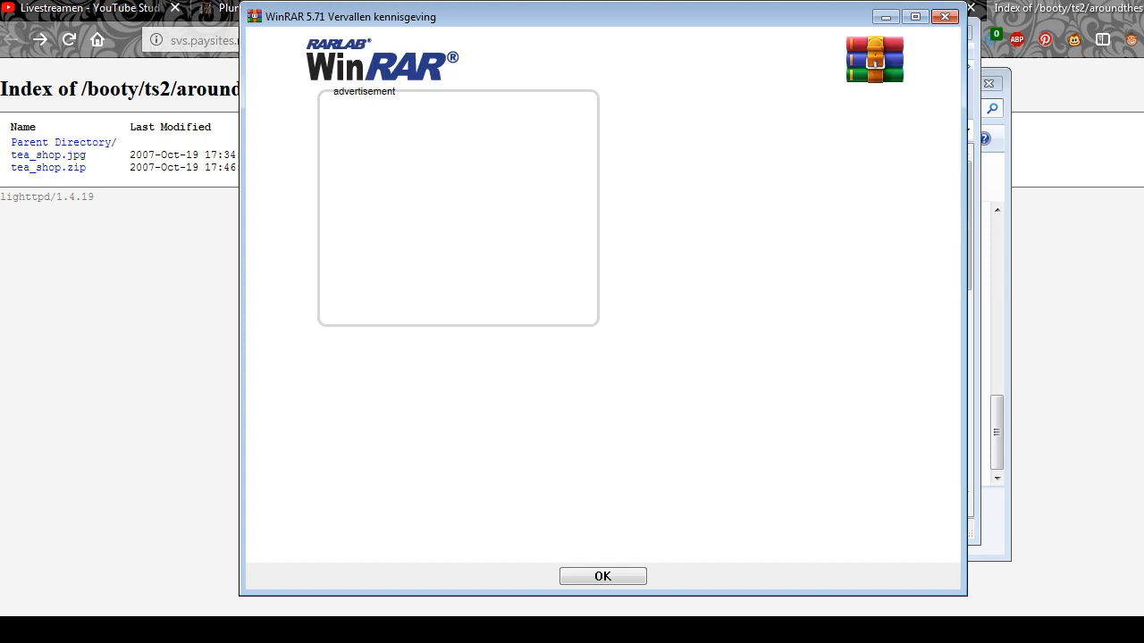
{"action": "key", "text": "Return"}
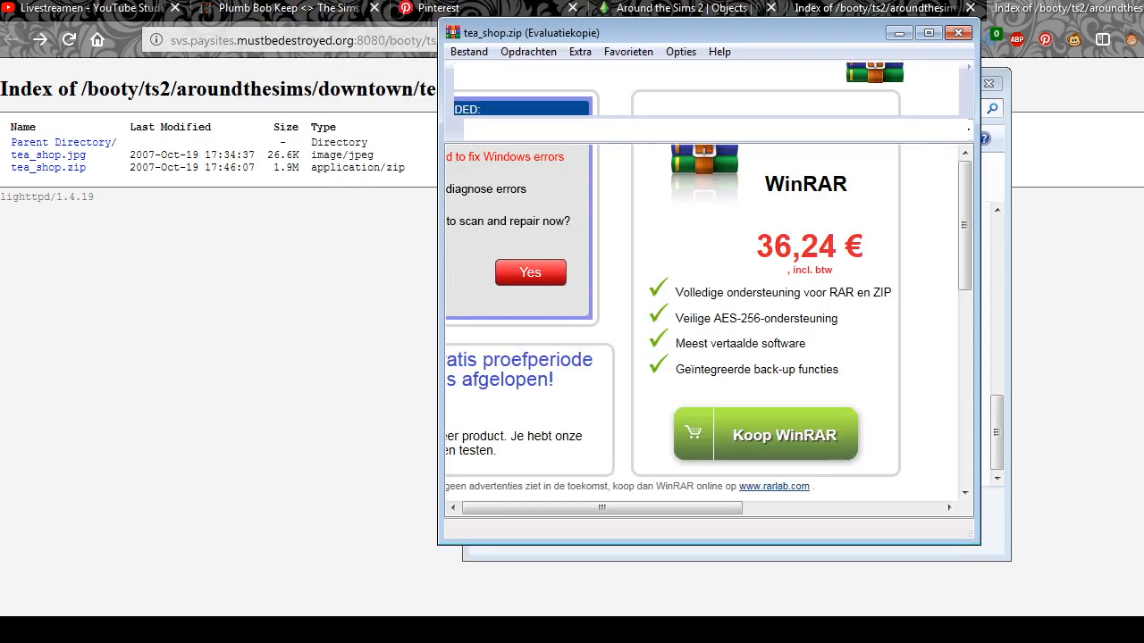
{"action": "scroll", "coordinate": [706, 330], "scroll_direction": "down", "scroll_amount": 2}
{"action": "left_click_drag", "start_coordinate": [964, 265], "coordinate": [964, 223]}
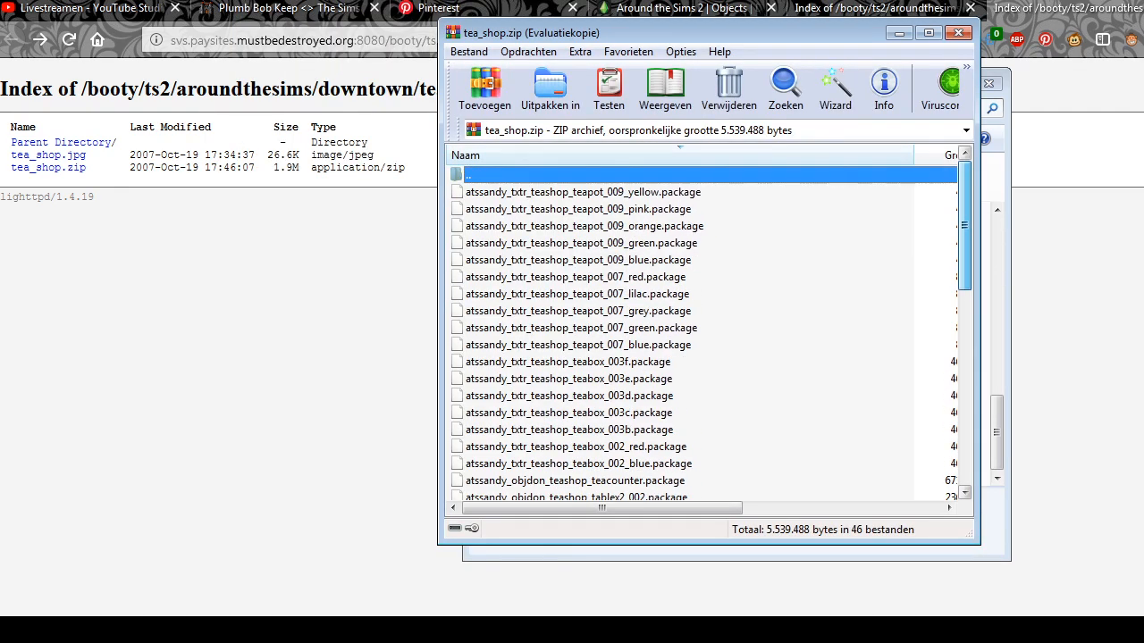
Step: Look through the archive's package list, from the teapot and teabox textures down to the chair, counter, end table and shelf packages
{"action": "left_click", "coordinate": [578, 260]}
{"action": "left_click", "coordinate": [578, 294]}
{"action": "left_click", "coordinate": [578, 260]}
{"action": "left_click", "coordinate": [578, 209]}
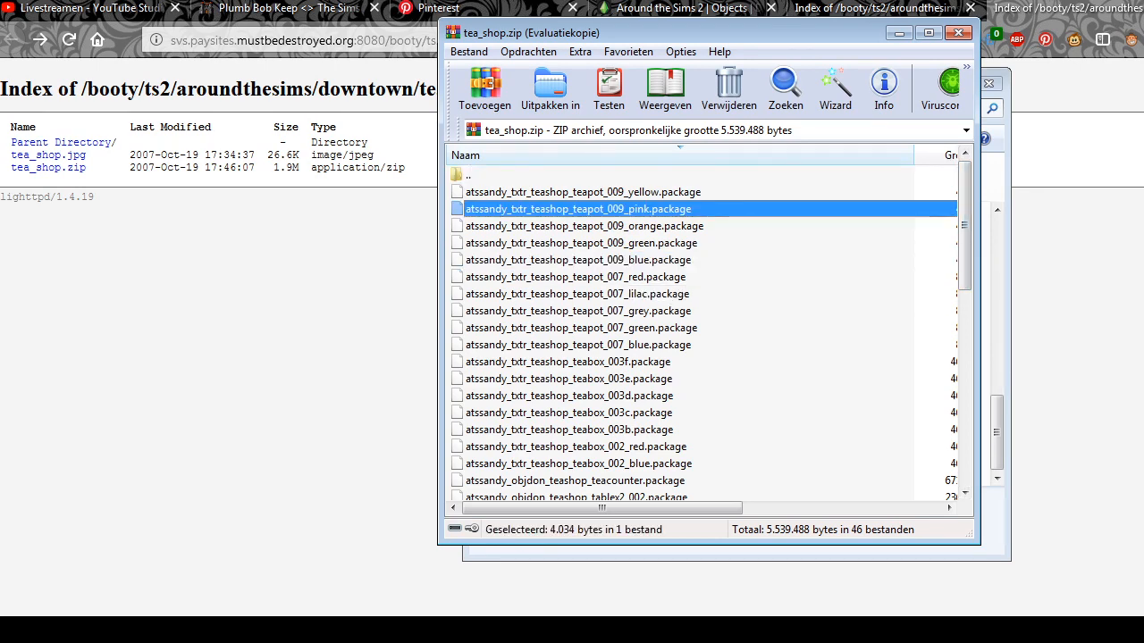
{"action": "left_click", "coordinate": [580, 328]}
{"action": "left_click", "coordinate": [569, 395]}
{"action": "left_click_drag", "start_coordinate": [964, 225], "coordinate": [964, 419]}
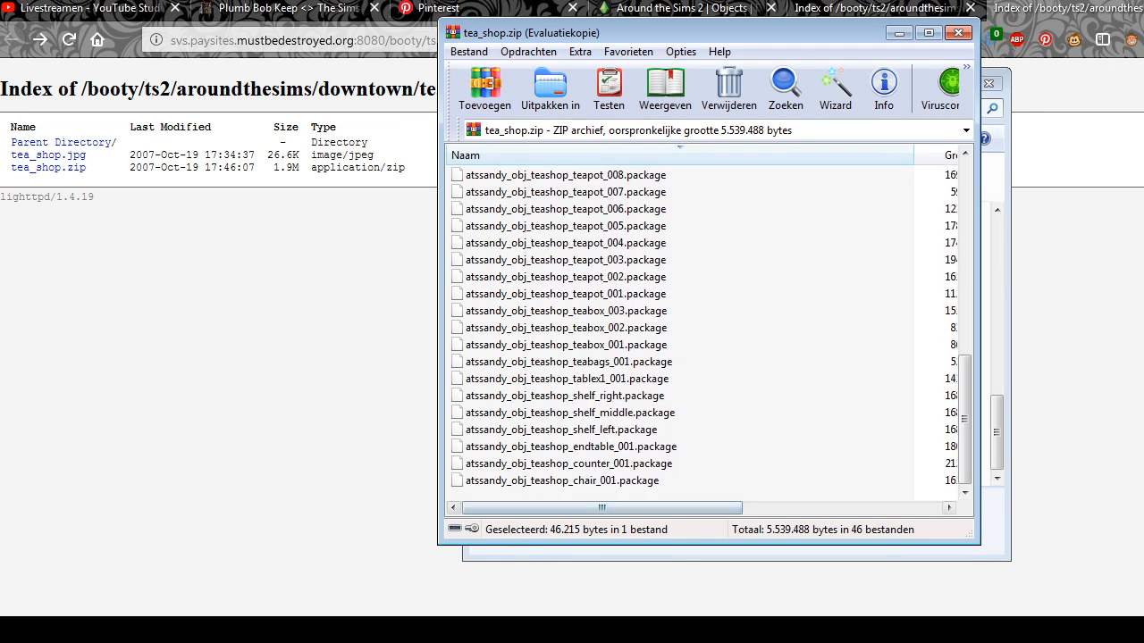
{"action": "left_click", "coordinate": [497, 481]}
{"action": "left_click", "coordinate": [572, 495]}
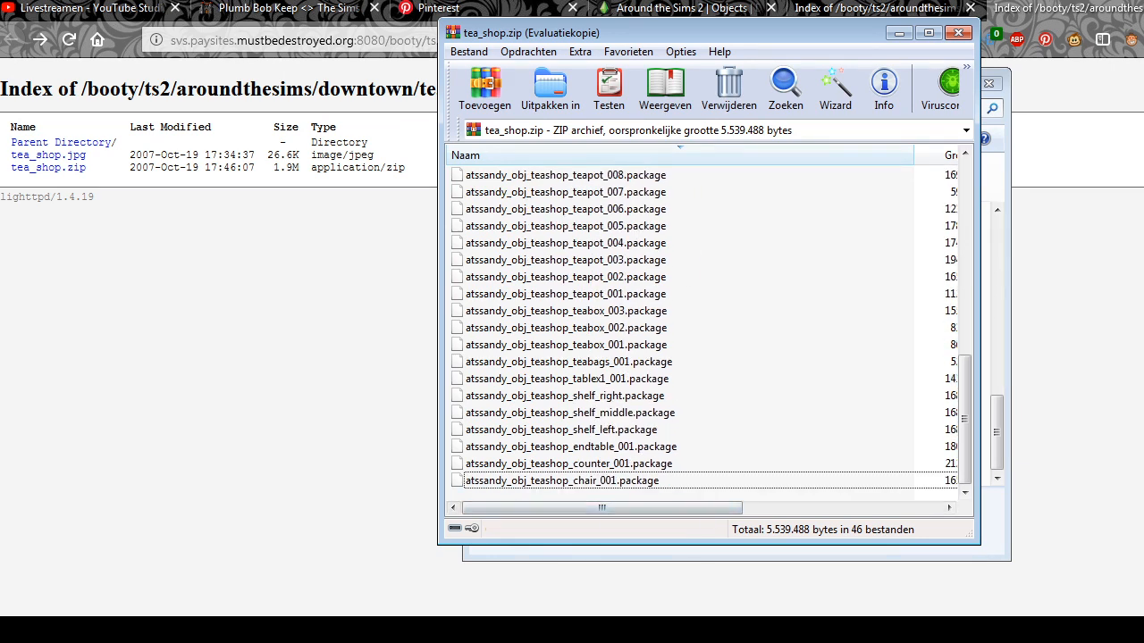
{"action": "left_click", "coordinate": [555, 482]}
{"action": "left_click", "coordinate": [559, 447]}
{"action": "left_click", "coordinate": [560, 464]}
{"action": "left_click", "coordinate": [559, 447]}
{"action": "left_click", "coordinate": [559, 413]}
{"action": "left_click", "coordinate": [559, 395]}
Step: Select atssandy_obj_teashop_tablex1_001 together with the donator packages teacounter, armchair_001 and armchair_002 in the archive
{"action": "left_click", "coordinate": [566, 379]}
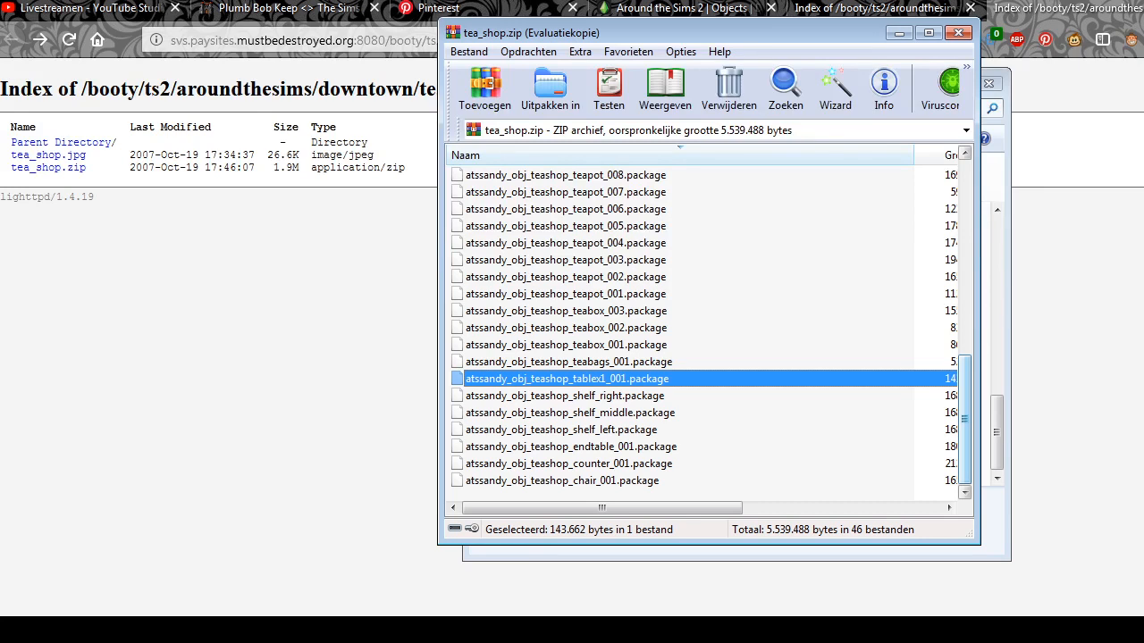
{"action": "scroll", "coordinate": [711, 333], "scroll_direction": "up", "scroll_amount": 1}
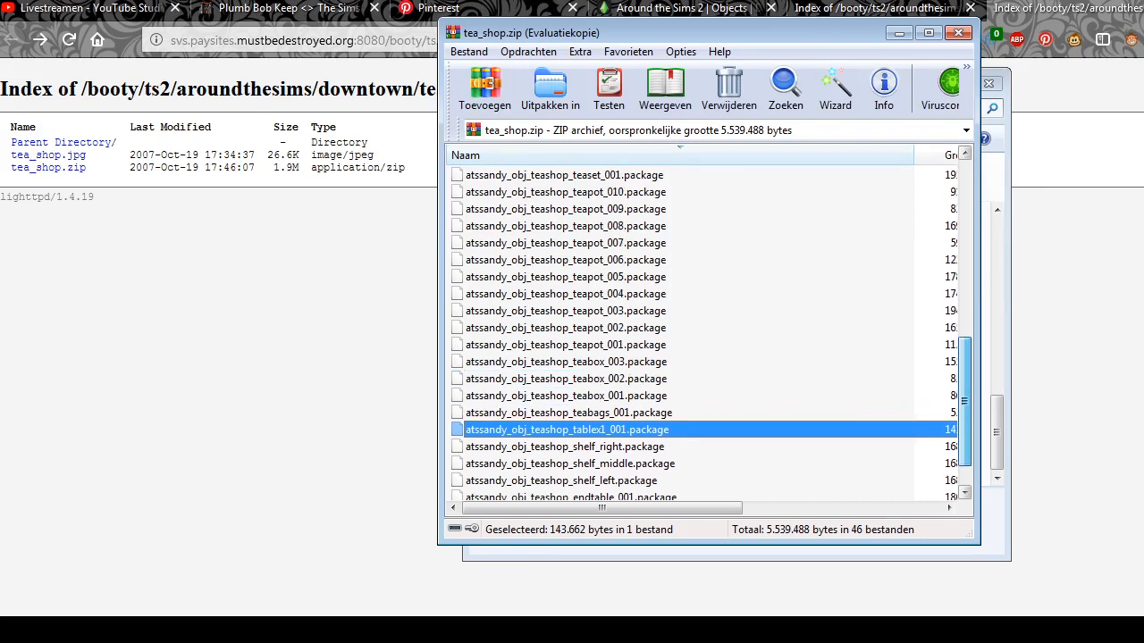
{"action": "scroll", "coordinate": [711, 333], "scroll_direction": "up", "scroll_amount": 6}
{"action": "scroll", "coordinate": [706, 335], "scroll_direction": "down", "scroll_amount": 6}
{"action": "left_click_drag", "start_coordinate": [964, 382], "coordinate": [996, 368]}
{"action": "left_click", "coordinate": [581, 259], "text": "ctrl"}
{"action": "left_click", "coordinate": [581, 243], "text": "ctrl"}
{"action": "left_click", "coordinate": [574, 311], "text": "ctrl"}
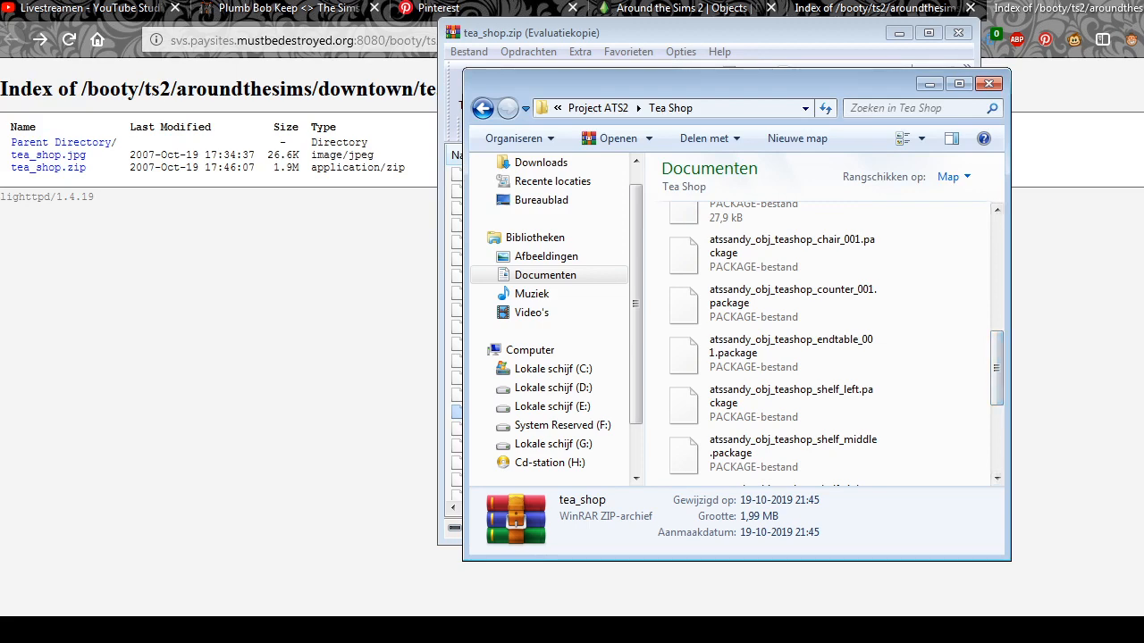
Step: Compare the archive with the packages in the Tea Shop folder and add atssandy_objdon_teashop_chair_002 to the selection
{"action": "left_click", "coordinate": [729, 34]}
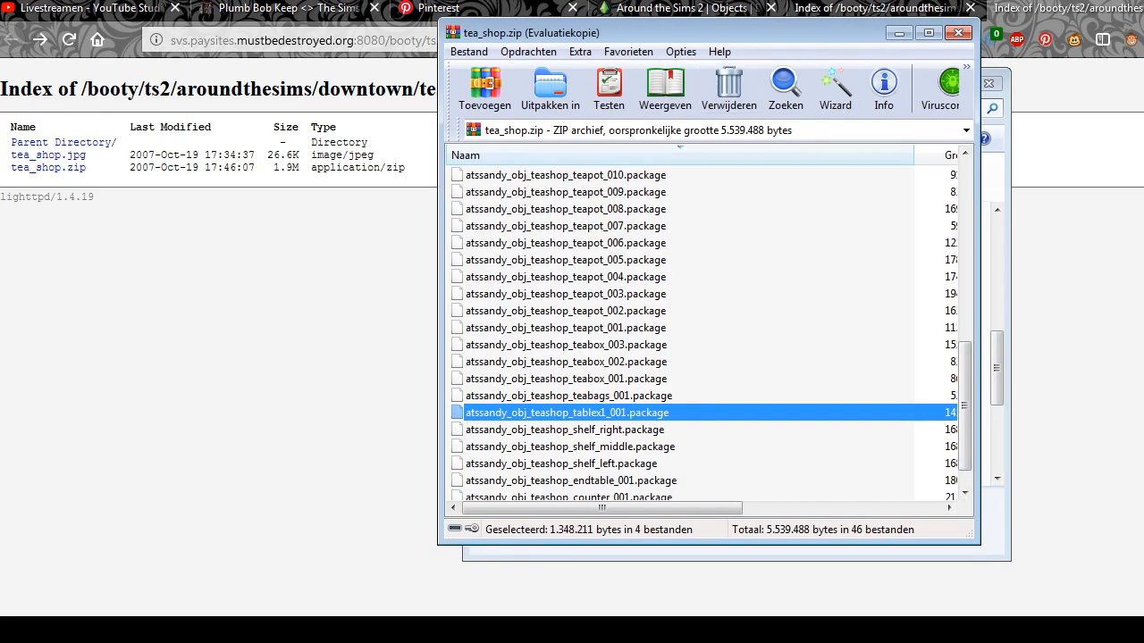
{"action": "scroll", "coordinate": [711, 335], "scroll_direction": "down", "scroll_amount": 2}
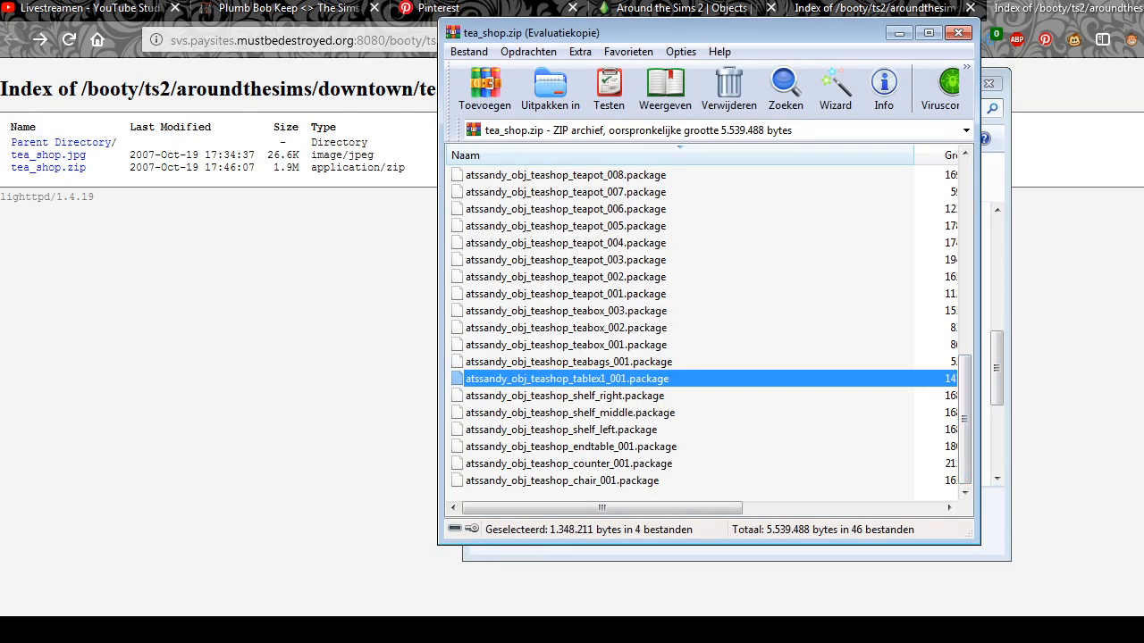
{"action": "left_click", "coordinate": [822, 553]}
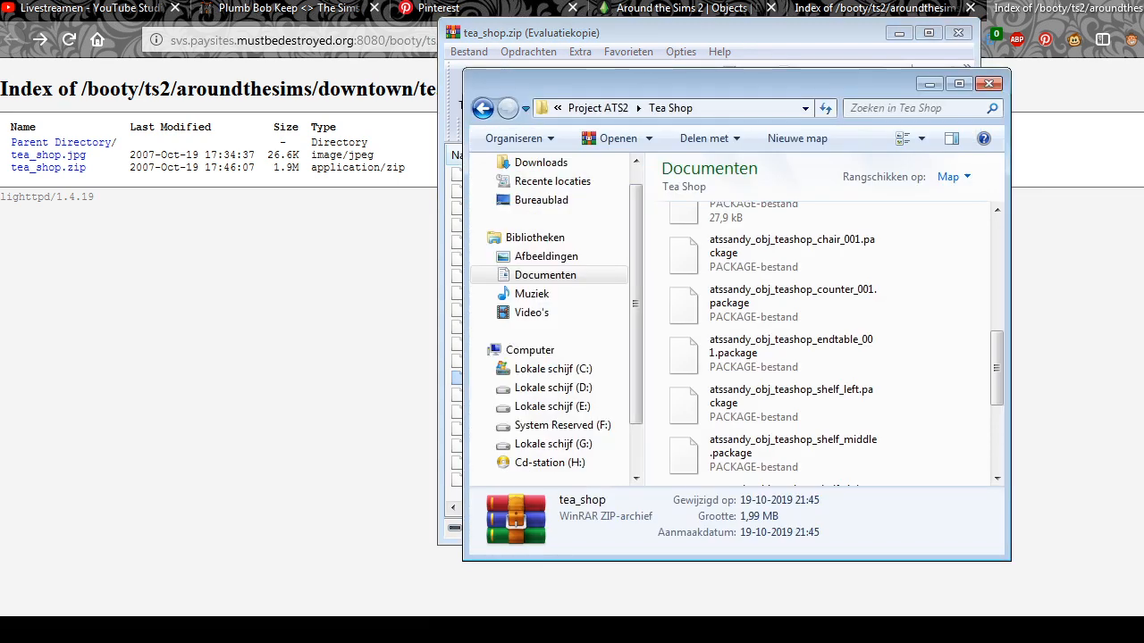
{"action": "left_click_drag", "start_coordinate": [996, 368], "coordinate": [996, 359]}
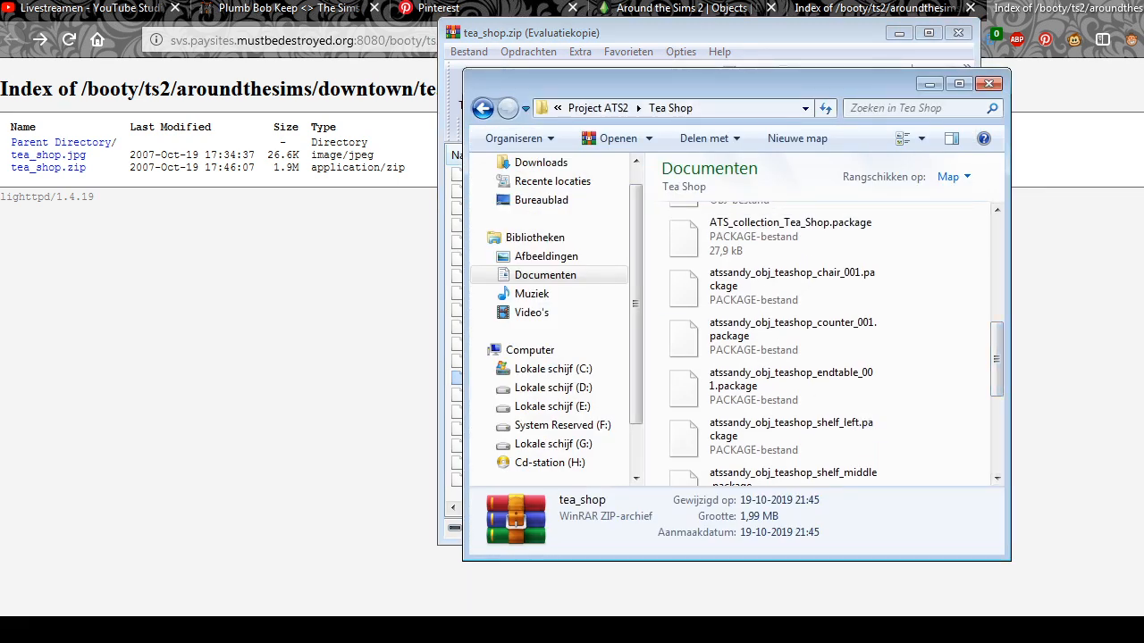
{"action": "left_click", "coordinate": [686, 36]}
{"action": "left_click_drag", "start_coordinate": [965, 415], "coordinate": [965, 328]}
{"action": "left_click", "coordinate": [572, 294], "text": "ctrl"}
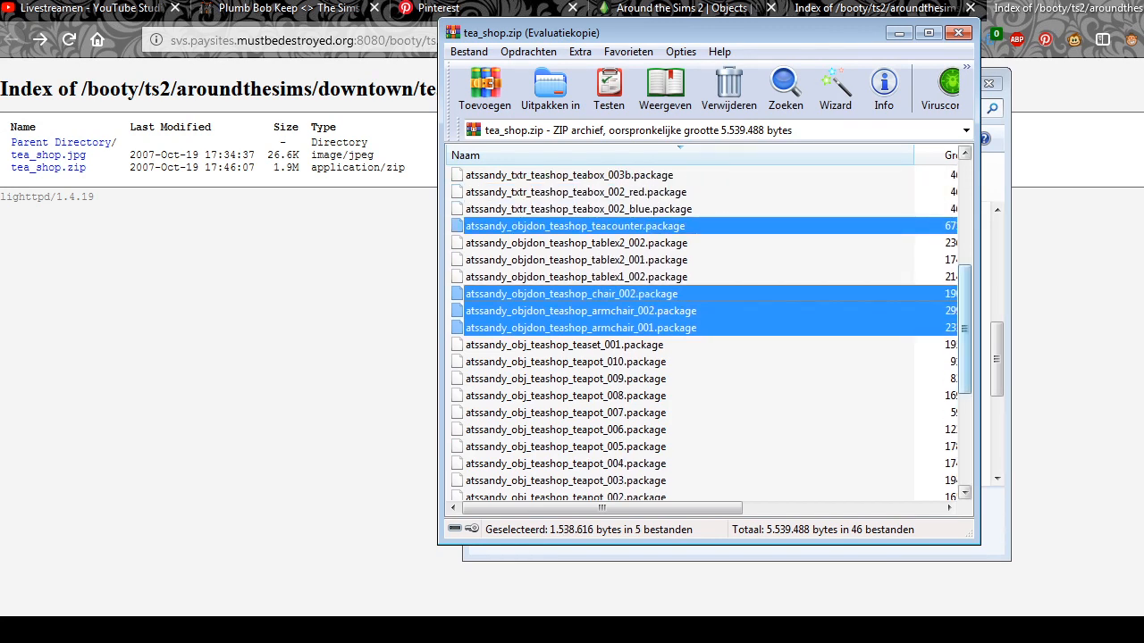
Step: Return to the Around the Sims 2 page and examine the donator armchairs, cushioned chair and tables
{"action": "left_click", "coordinate": [1063, 8]}
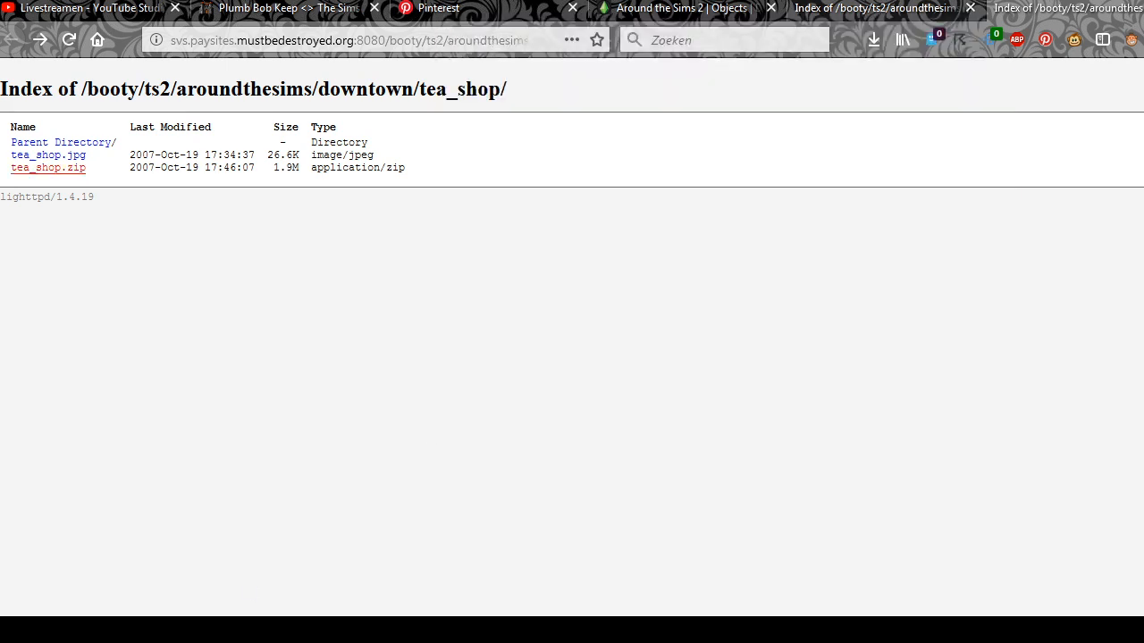
{"action": "left_click", "coordinate": [687, 8]}
{"action": "scroll", "coordinate": [536, 304], "scroll_direction": "down", "scroll_amount": 2}
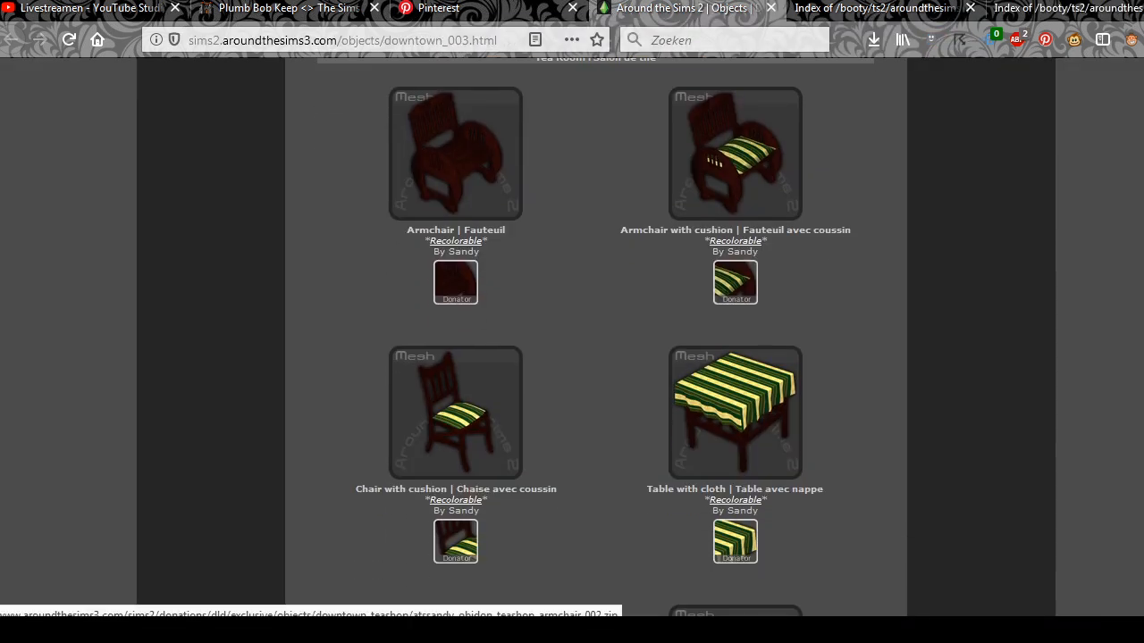
{"action": "scroll", "coordinate": [572, 339], "scroll_direction": "down", "scroll_amount": 1}
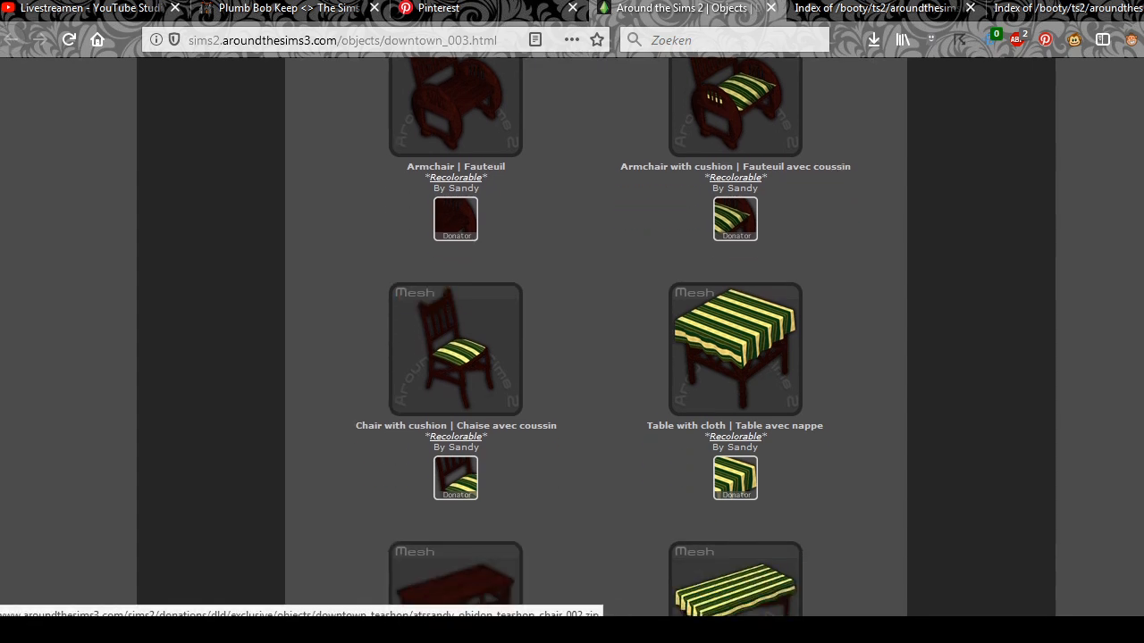
{"action": "scroll", "coordinate": [572, 357], "scroll_direction": "down", "scroll_amount": 3}
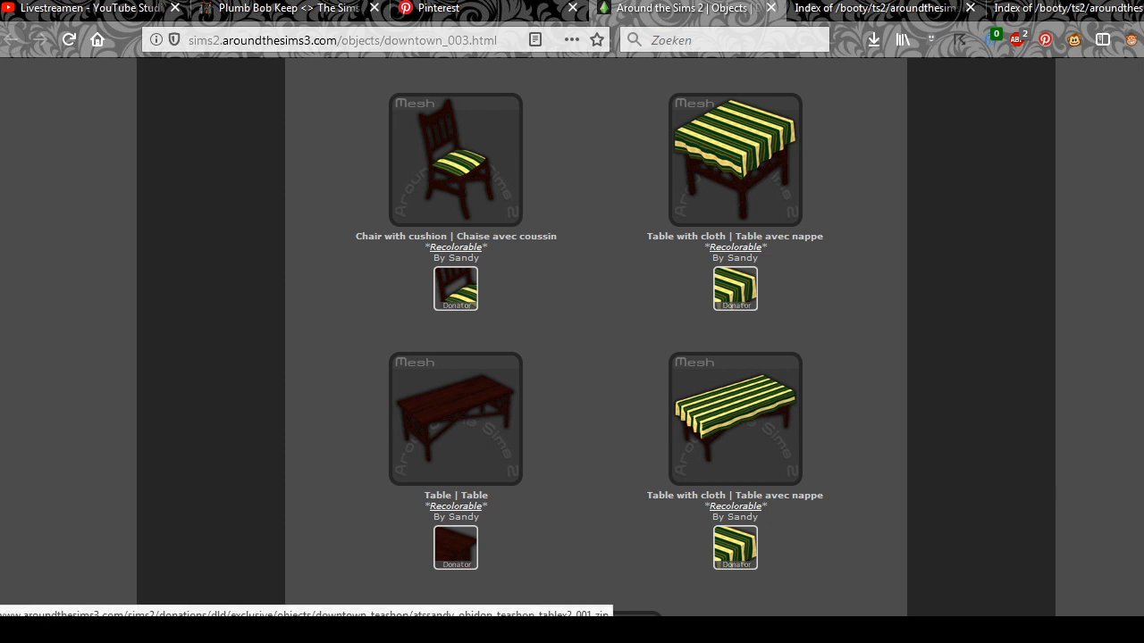
{"action": "scroll", "coordinate": [456, 420], "scroll_direction": "down", "scroll_amount": 1}
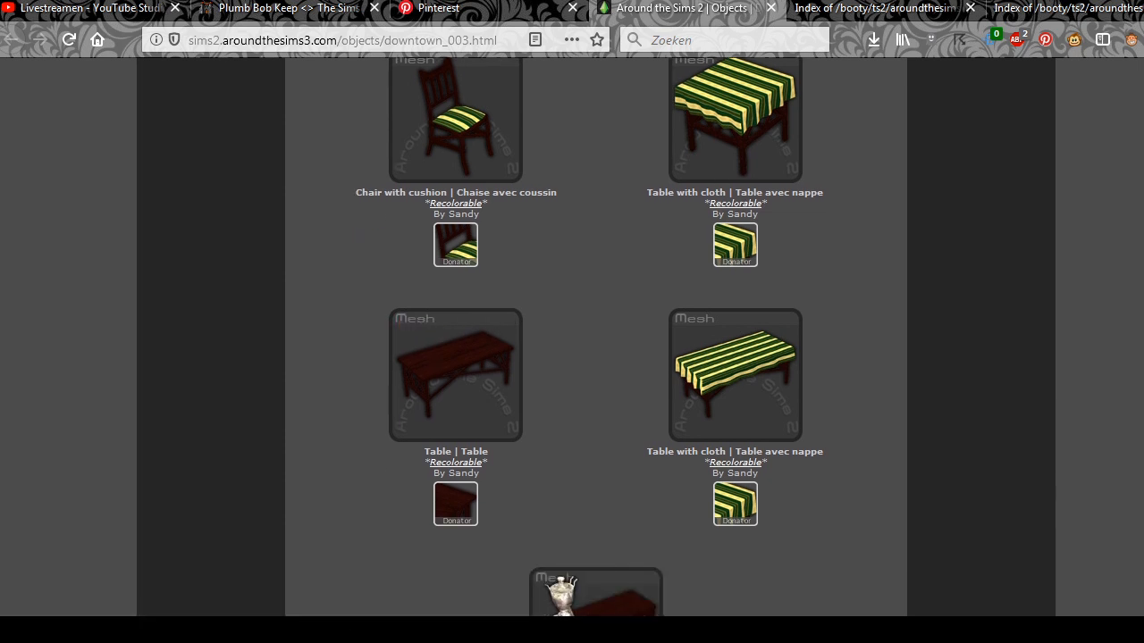
Step: Add the donator packages tablex1_002, tablex2_001 and tablex2_002 plus atssandy_obj_teashop_chair_001 to the archive selection
{"action": "key", "text": "alt+Tab"}
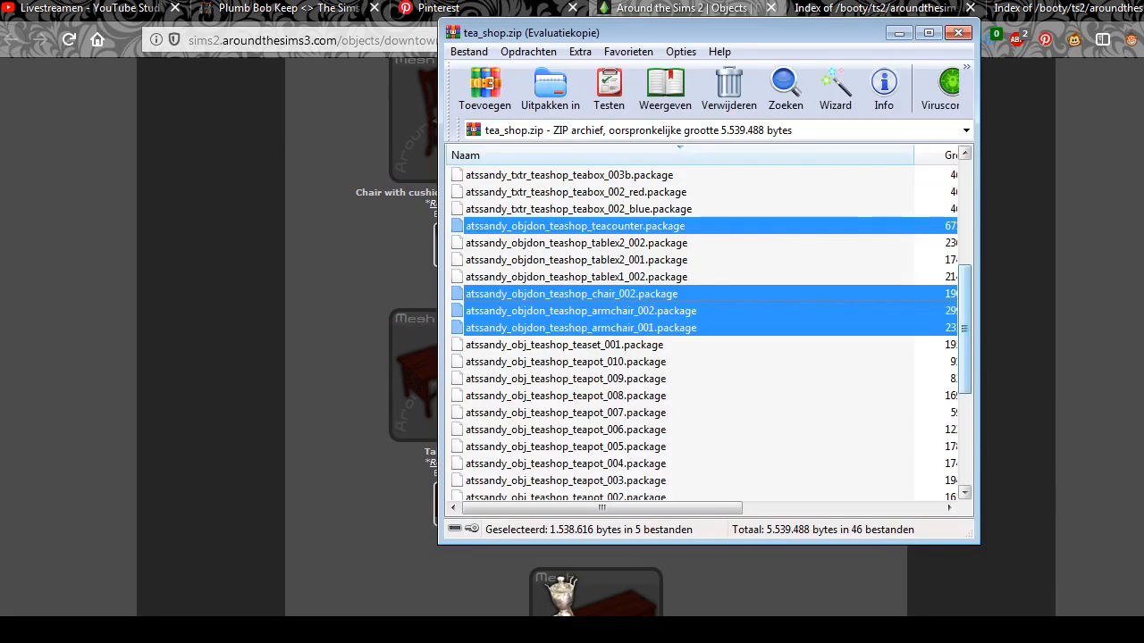
{"action": "left_click", "coordinate": [576, 277], "text": "ctrl"}
{"action": "left_click", "coordinate": [577, 260], "text": "ctrl"}
{"action": "left_click", "coordinate": [576, 243], "text": "ctrl"}
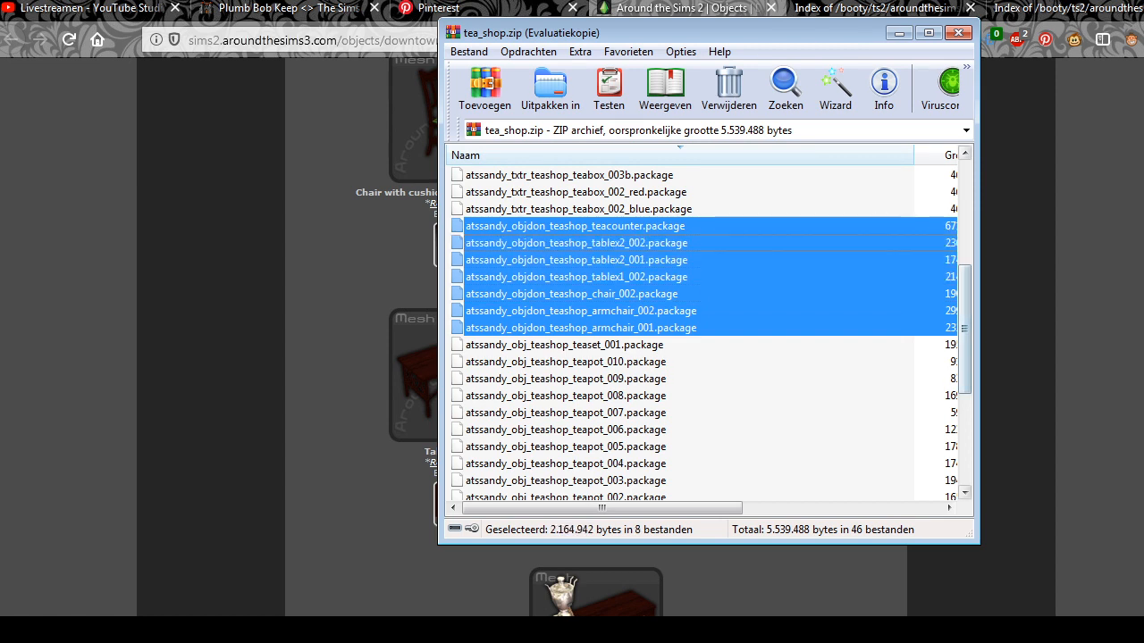
{"action": "scroll", "coordinate": [706, 321], "scroll_direction": "down", "scroll_amount": 4}
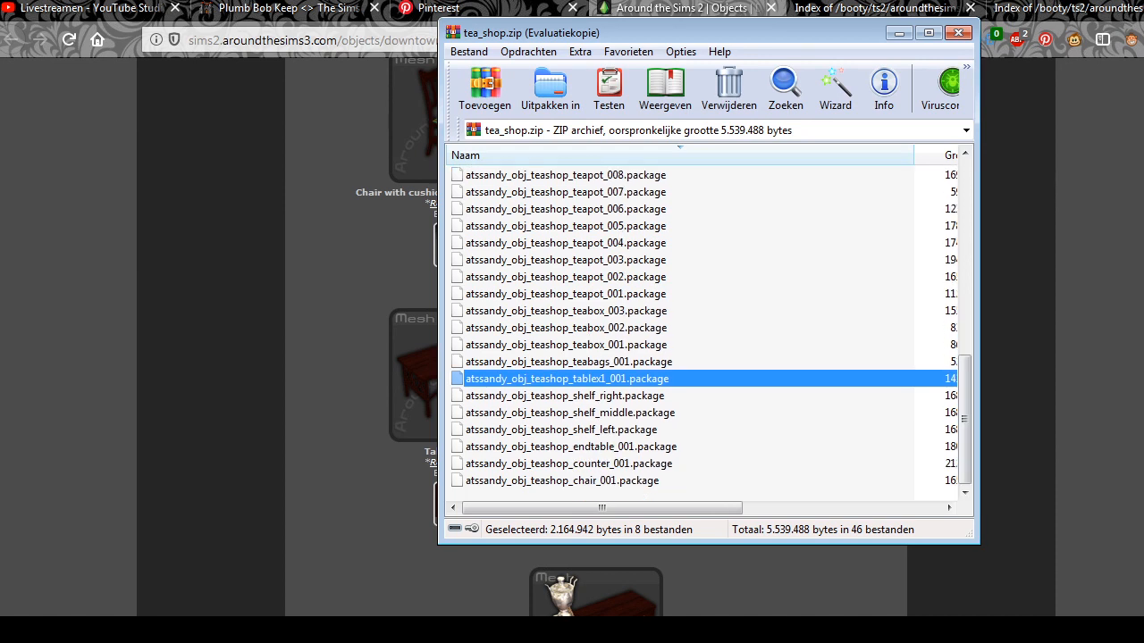
{"action": "left_click_drag", "start_coordinate": [964, 419], "coordinate": [964, 297]}
{"action": "left_click", "coordinate": [561, 480], "text": "ctrl"}
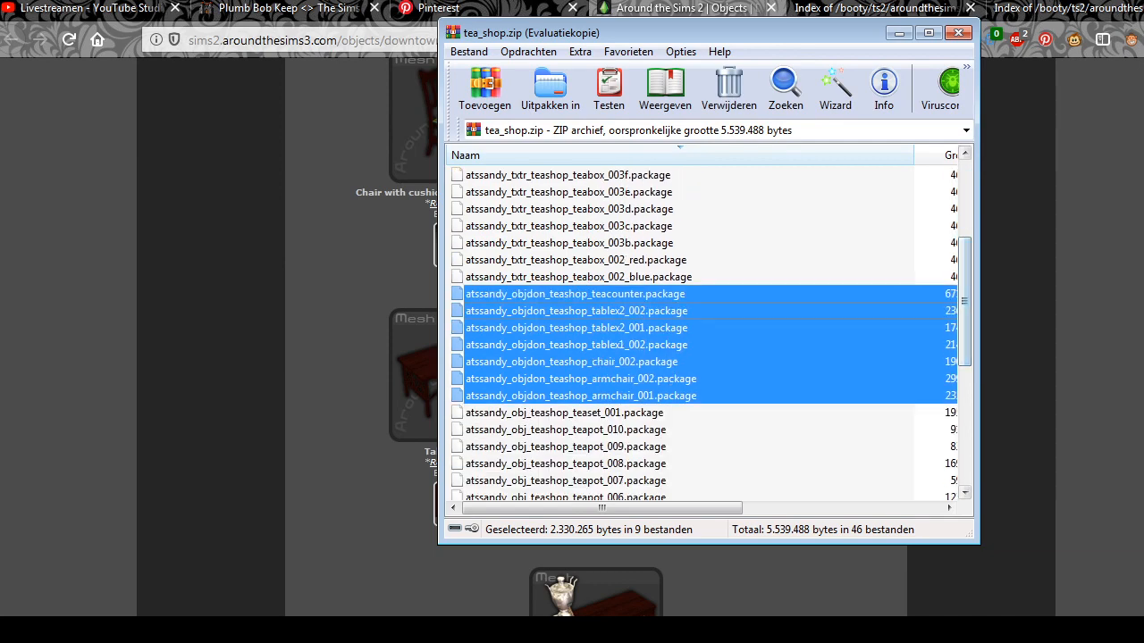
Step: Extract the selected packages into the Tea Shop project folder, overwriting existing files, and close the archive
{"action": "right_click", "coordinate": [676, 318]}
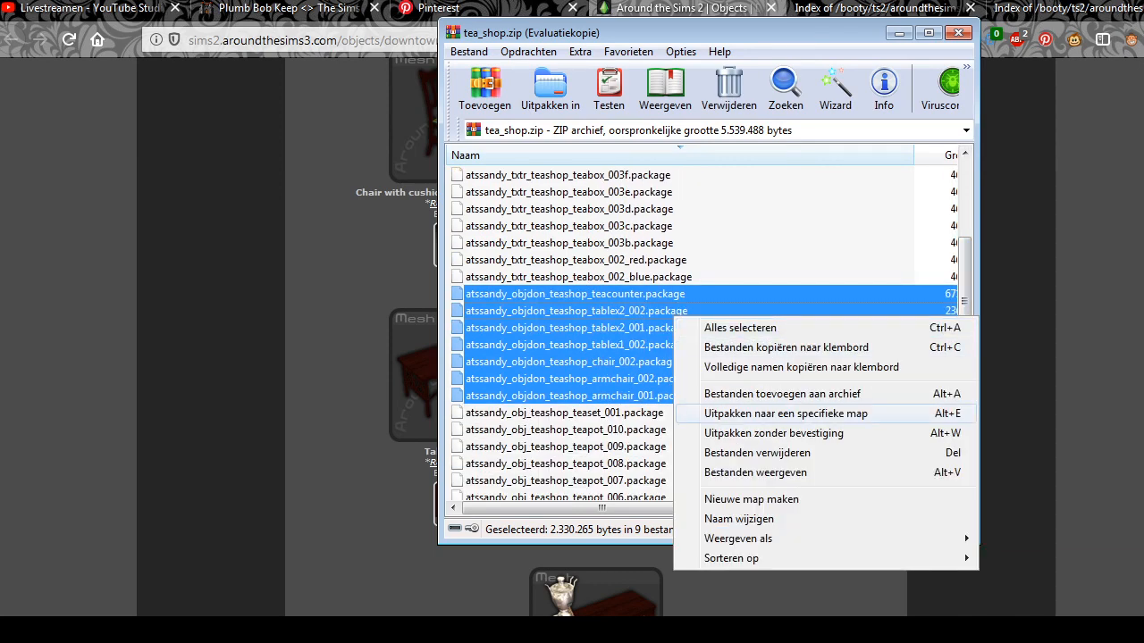
{"action": "key", "text": "Return"}
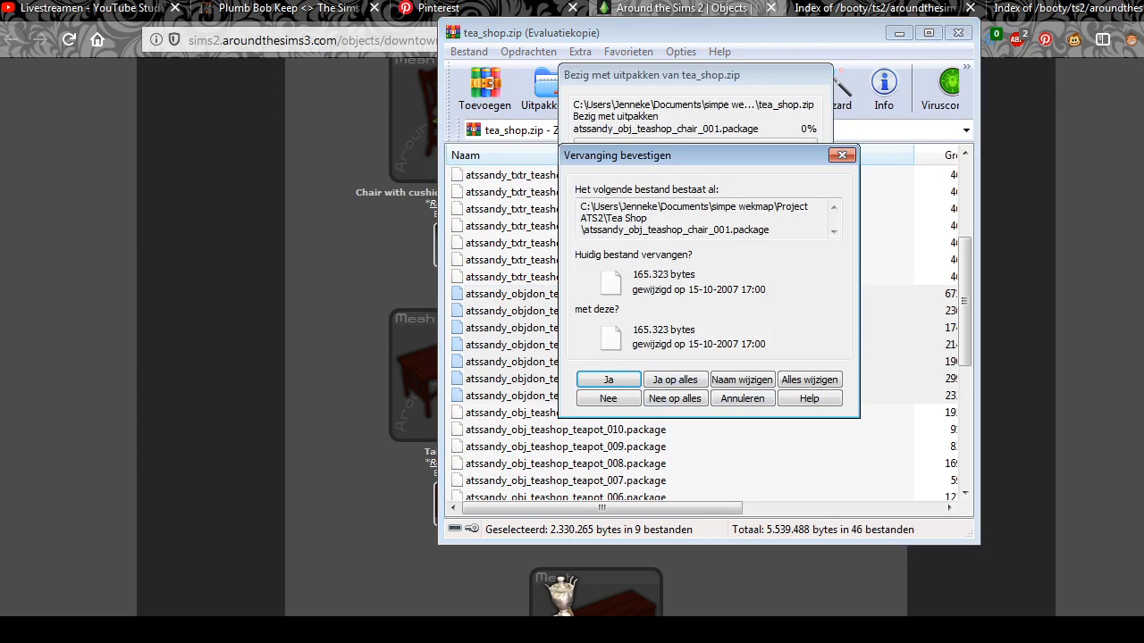
{"action": "key", "text": "Return"}
{"action": "key", "text": "Return"}
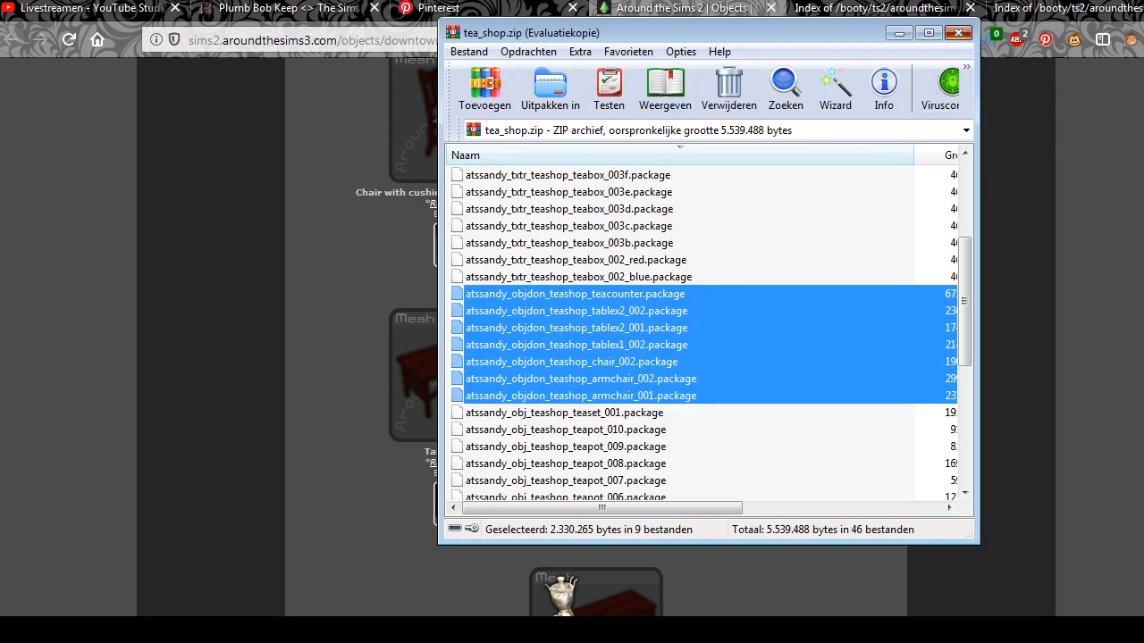
{"action": "key", "text": "Escape"}
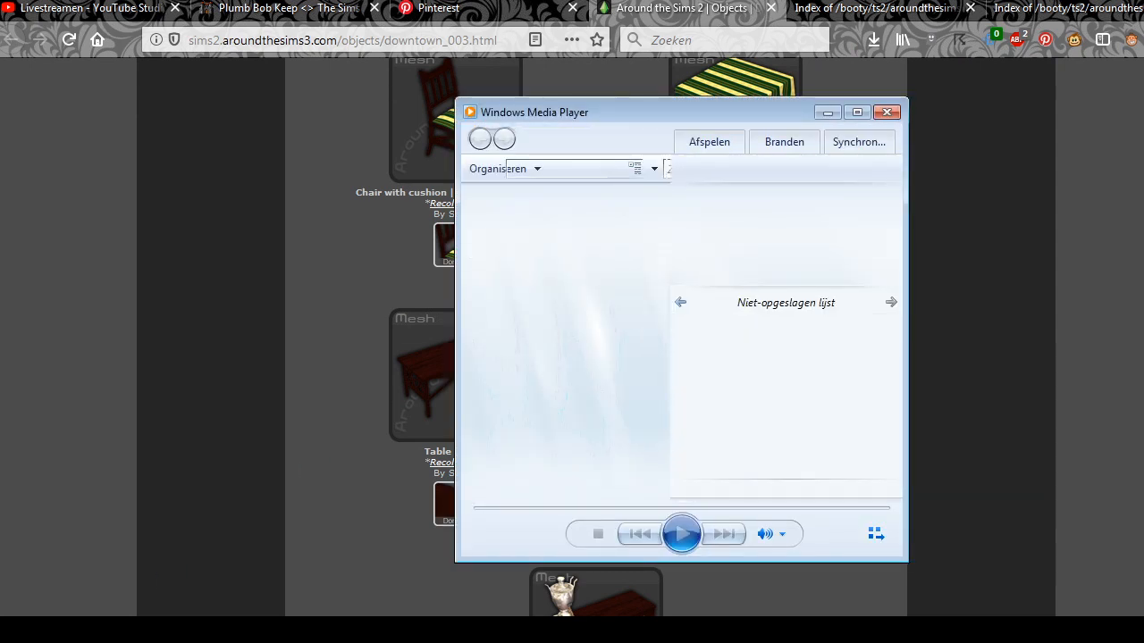
Step: Close the media player and rename atssandy_obj_teashop_counter_001.package in the Tea Shop folder as atssandy_obj_teashop_counter_001-MASTER.package
{"action": "key", "text": "alt+F4"}
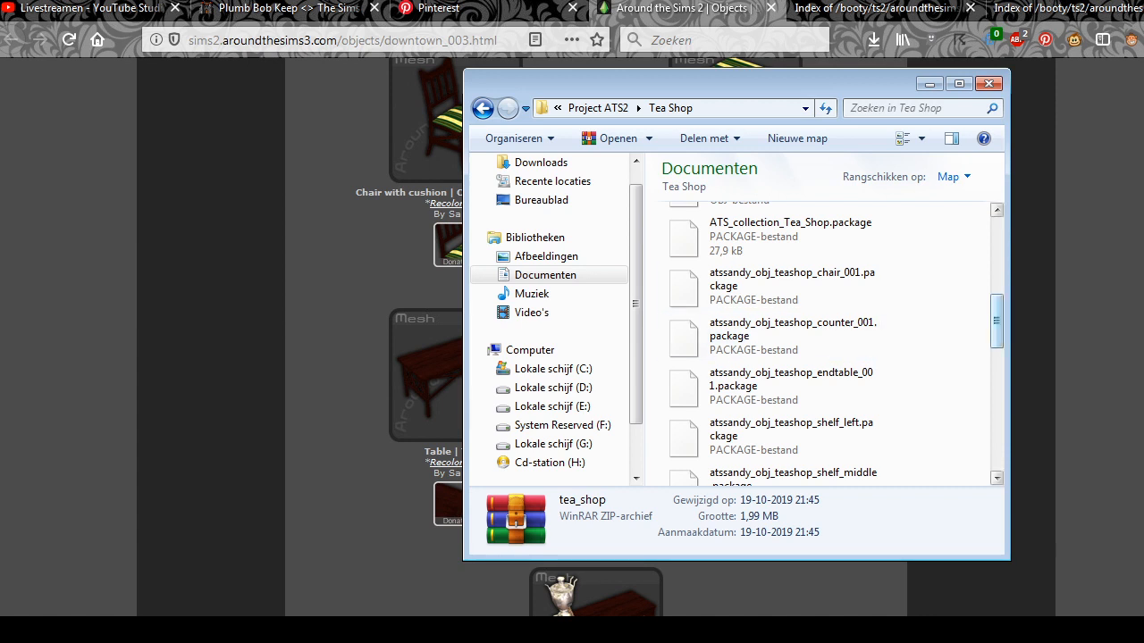
{"action": "scroll", "coordinate": [836, 344], "scroll_direction": "up", "scroll_amount": 2}
{"action": "scroll", "coordinate": [836, 344], "scroll_direction": "down", "scroll_amount": 1}
{"action": "scroll", "coordinate": [835, 344], "scroll_direction": "down", "scroll_amount": 1}
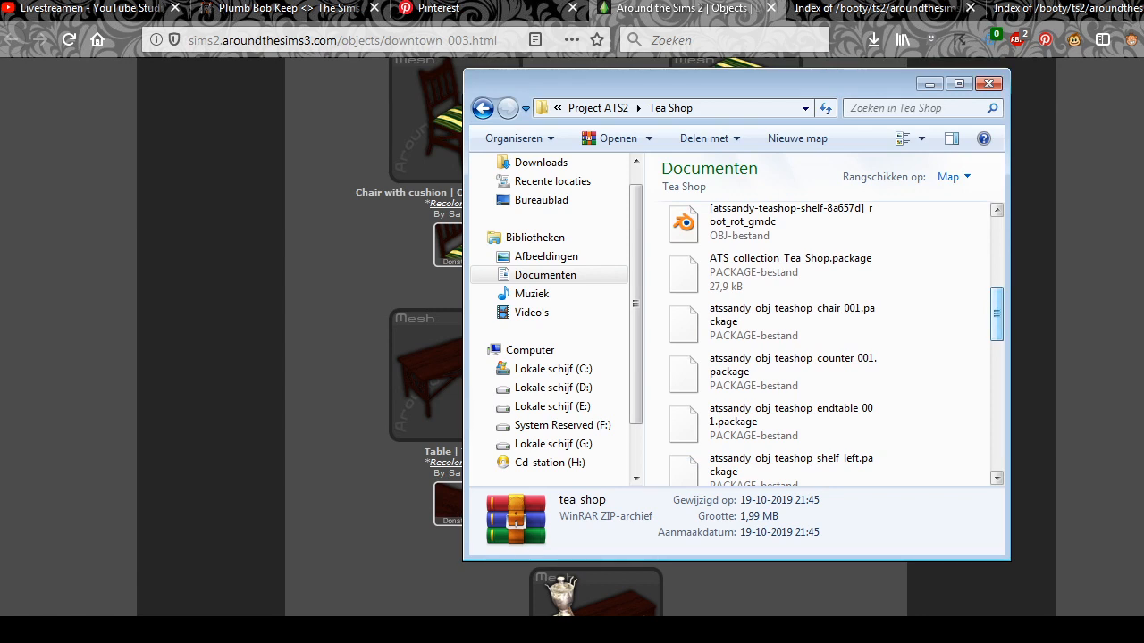
{"action": "scroll", "coordinate": [836, 343], "scroll_direction": "down", "scroll_amount": 1}
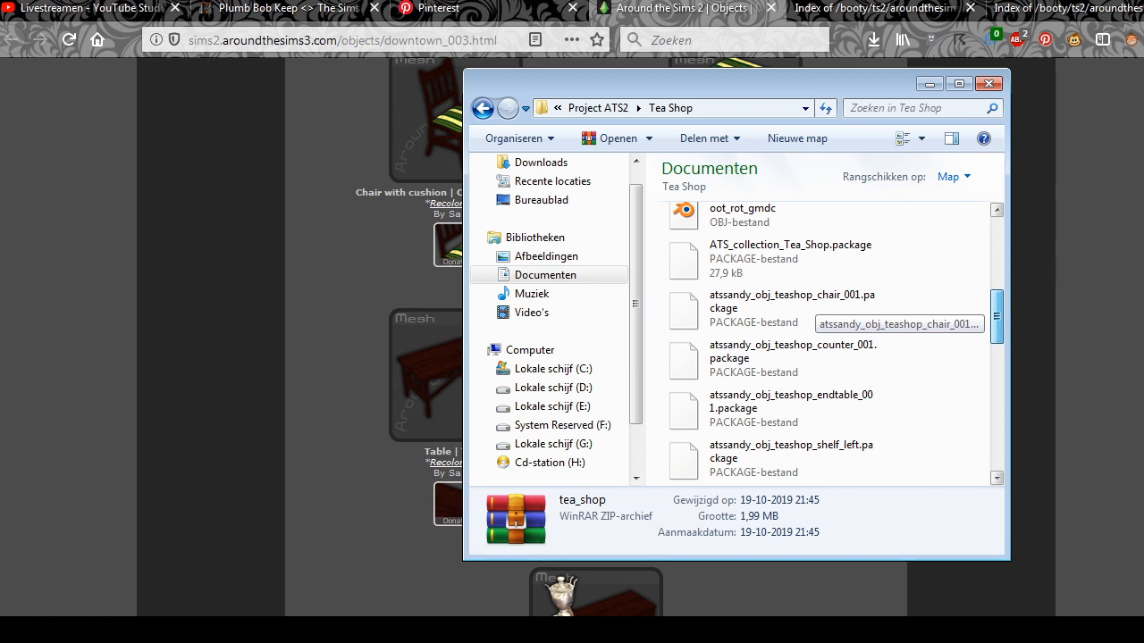
{"action": "left_click", "coordinate": [808, 304]}
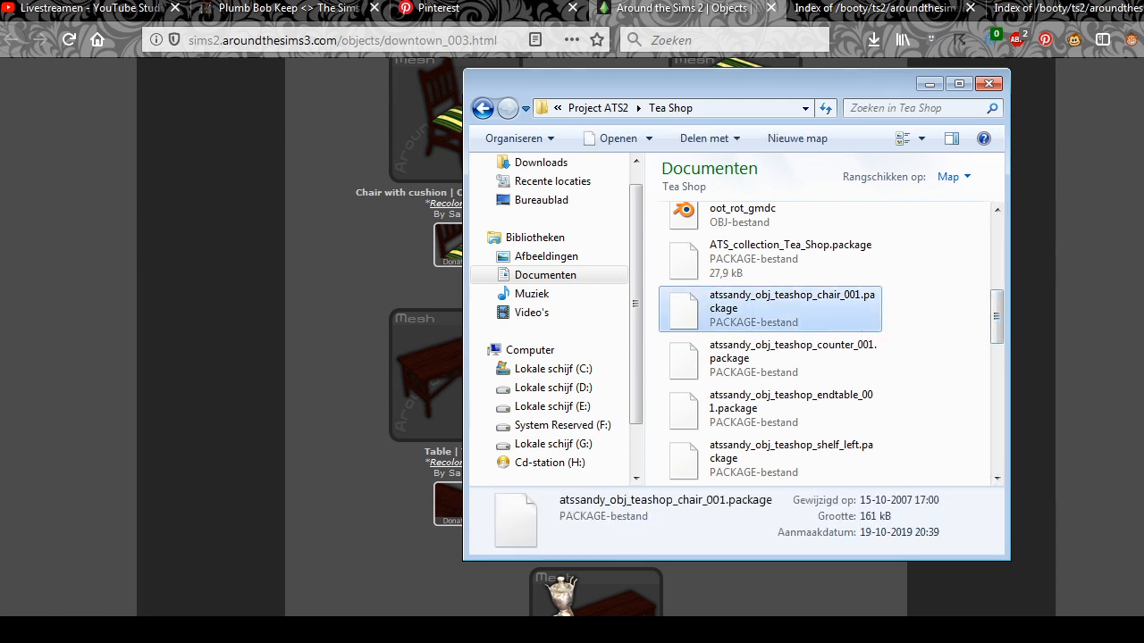
{"action": "right_click", "coordinate": [818, 358]}
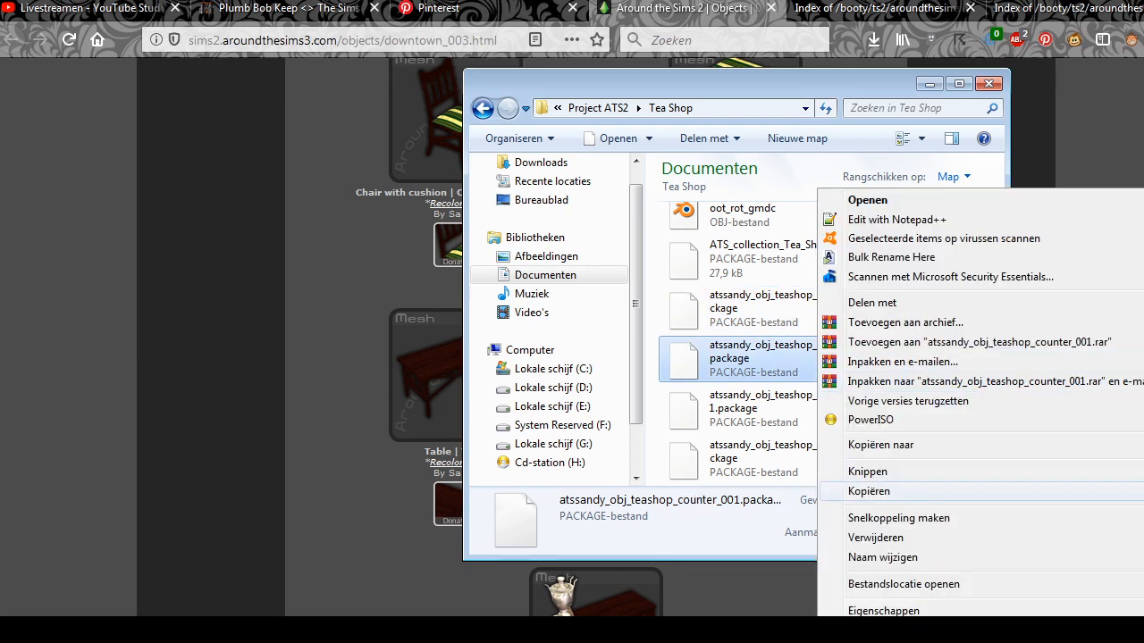
{"action": "left_click", "coordinate": [882, 556]}
{"action": "key", "text": "Right"}
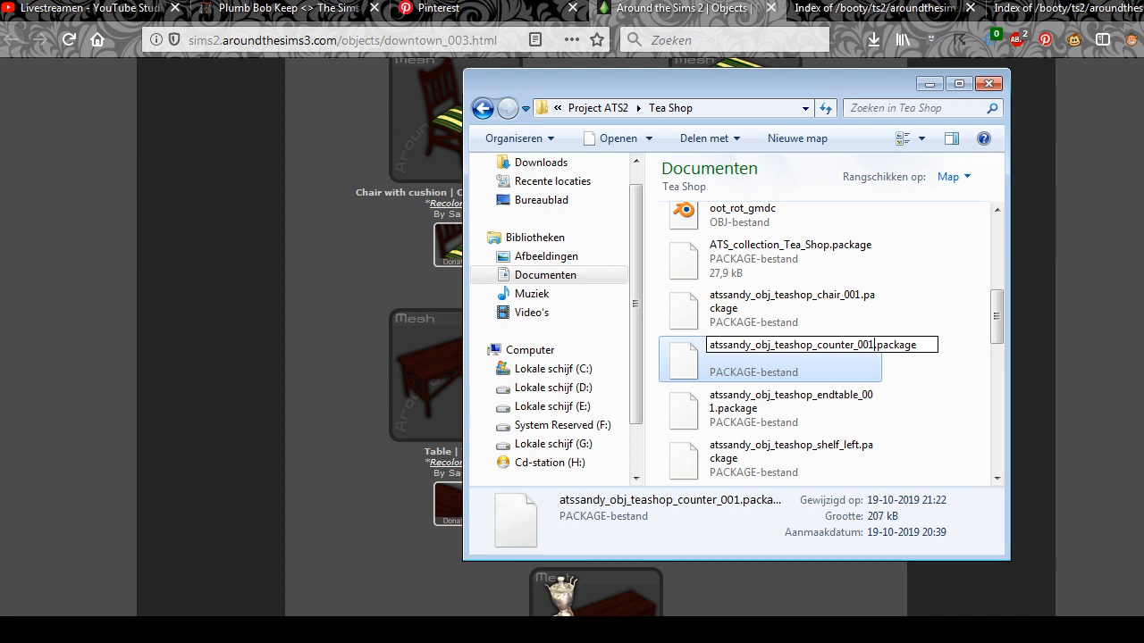
{"action": "type", "text": "-MASTER"}
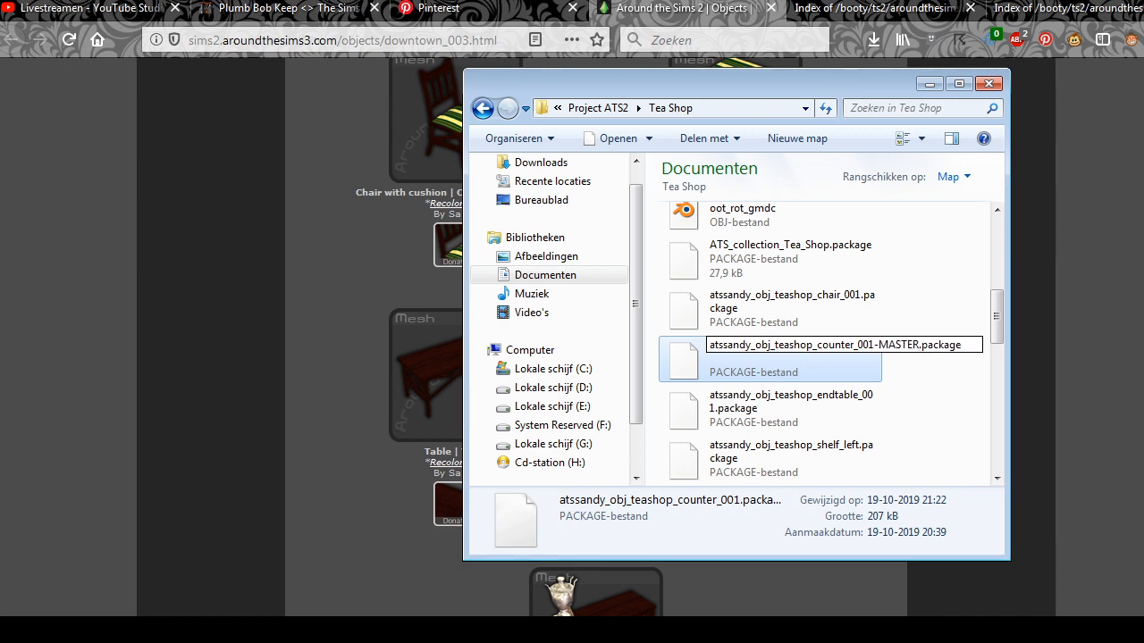
{"action": "key", "text": "Return"}
Step: Rename the middle shelf package as atssandy_obj_teashop_shelf_middle-MASTER.package
{"action": "scroll", "coordinate": [777, 358], "scroll_direction": "down", "scroll_amount": 2}
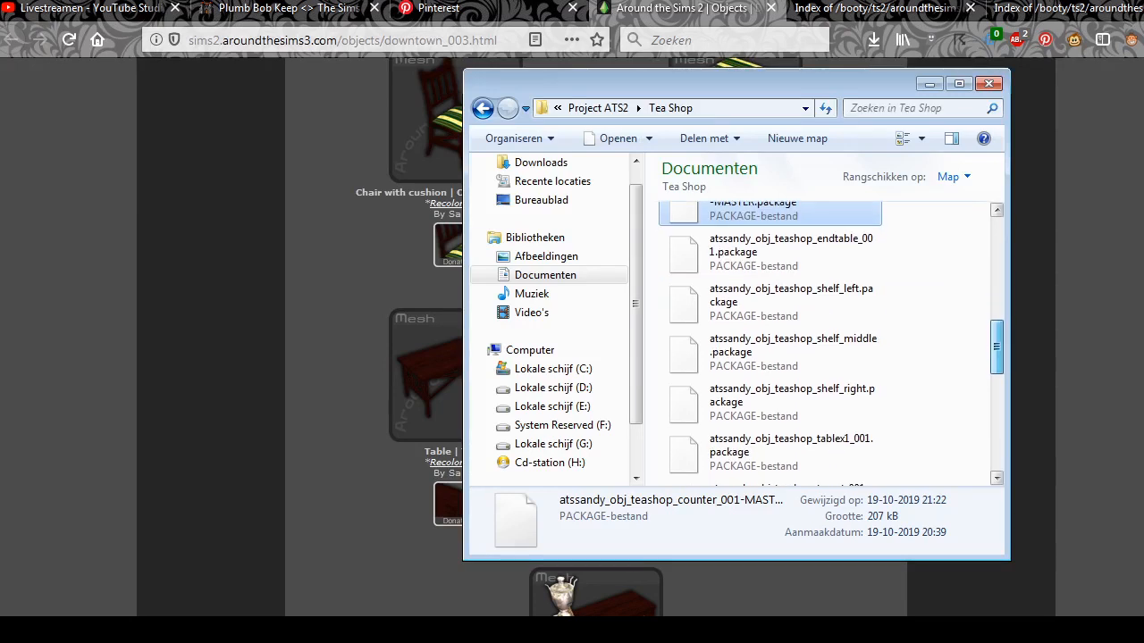
{"action": "right_click", "coordinate": [779, 352]}
{"action": "left_click", "coordinate": [845, 557]}
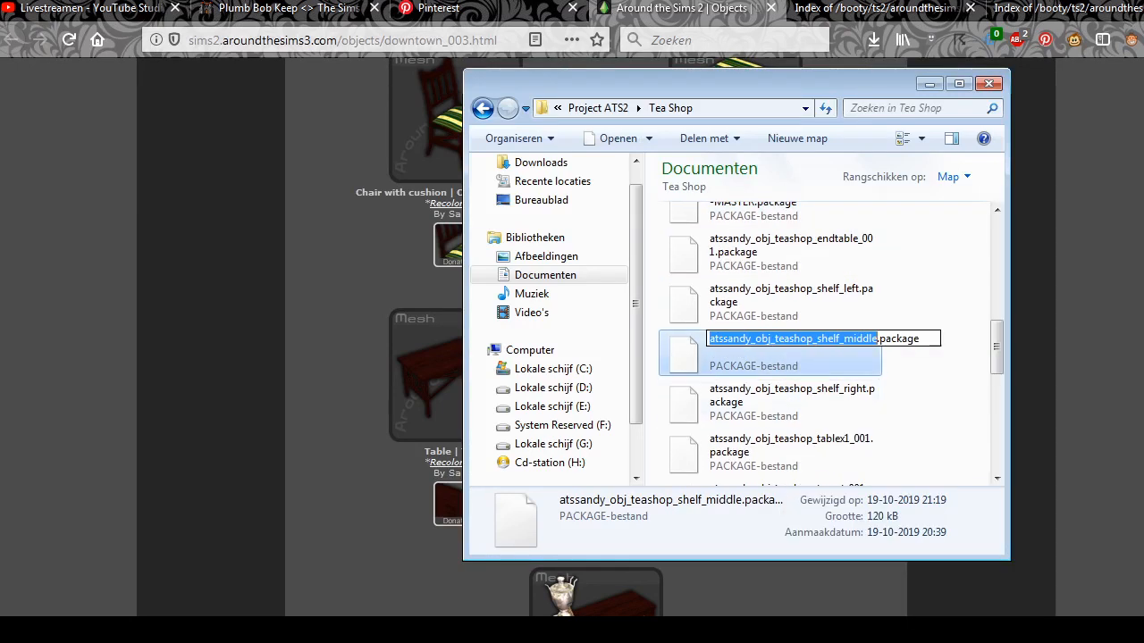
{"action": "key", "text": "Right"}
{"action": "type", "text": "-MASTER"}
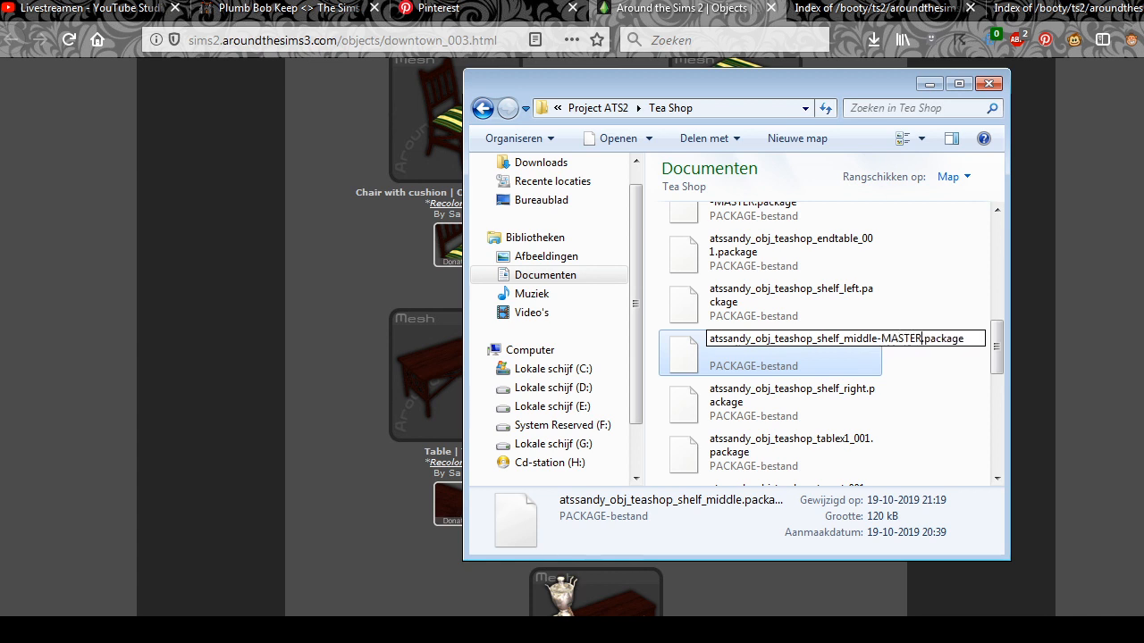
{"action": "key", "text": "Return"}
Step: Rename the left shelf package as atssandy_obj_teashop_shelf_left-SLAVE.package
{"action": "right_click", "coordinate": [760, 302]}
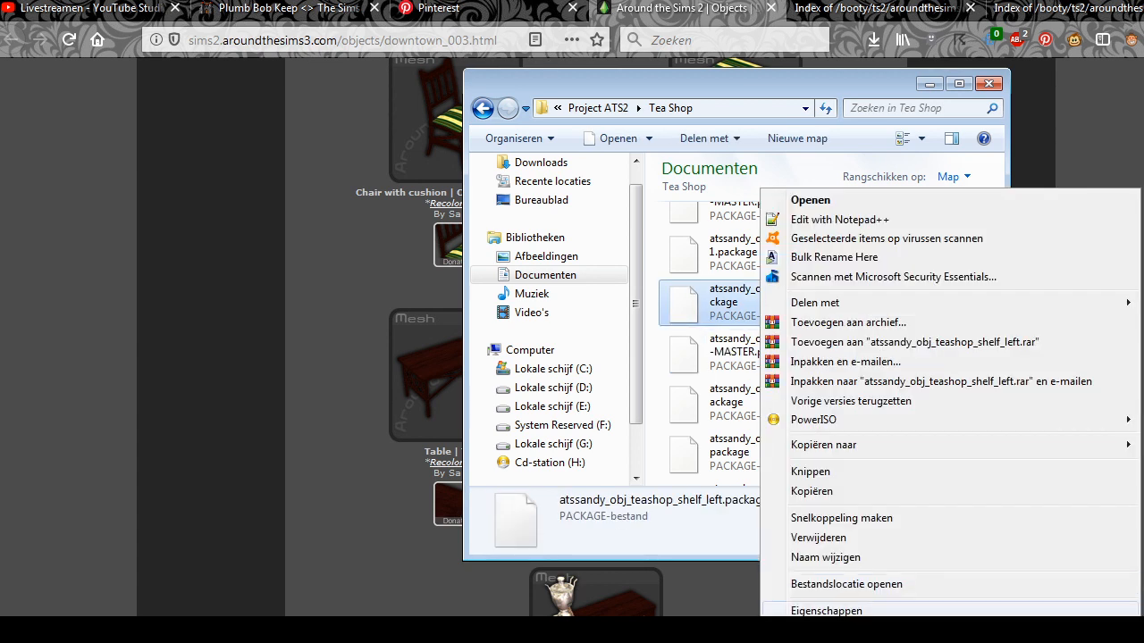
{"action": "left_click", "coordinate": [845, 556]}
{"action": "key", "text": "Right"}
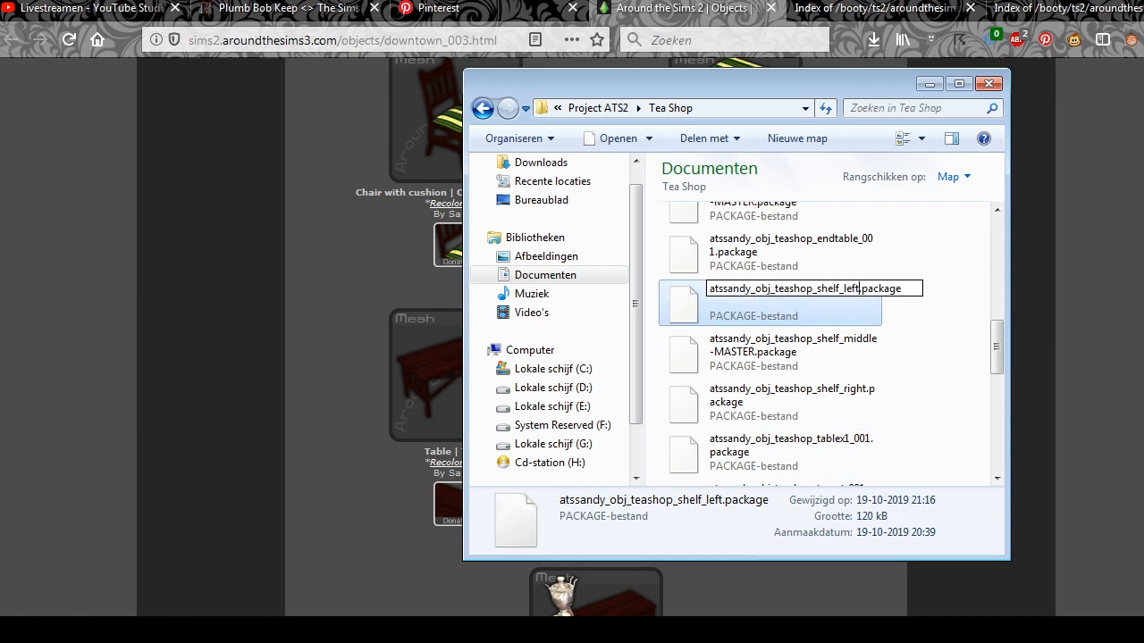
{"action": "type", "text": "-SL"}
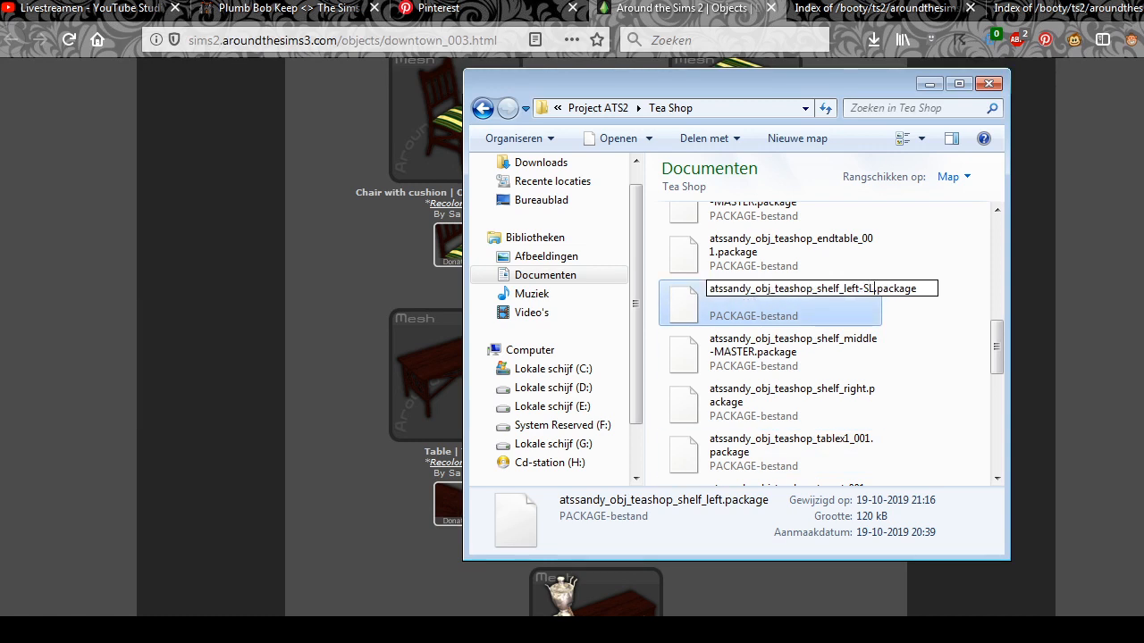
{"action": "type", "text": "AVE"}
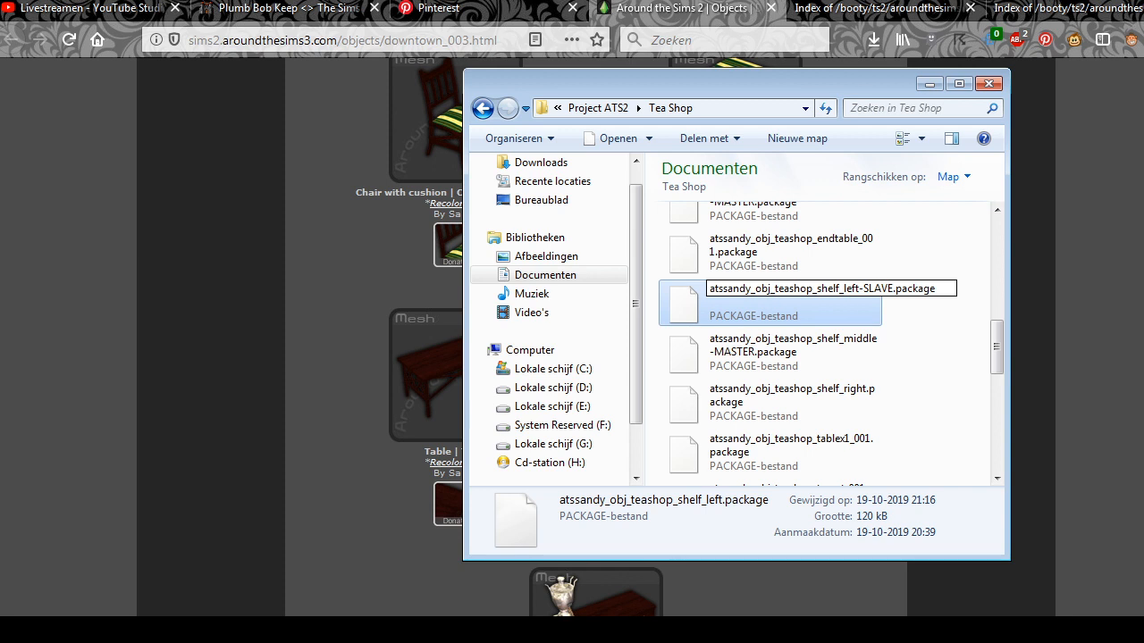
{"action": "left_click", "coordinate": [792, 351]}
Step: Rename the middle shelf package as atssandy_obj_teashop_shelf_middle-SLAVE.package
{"action": "right_click", "coordinate": [769, 352]}
{"action": "left_click", "coordinate": [836, 557]}
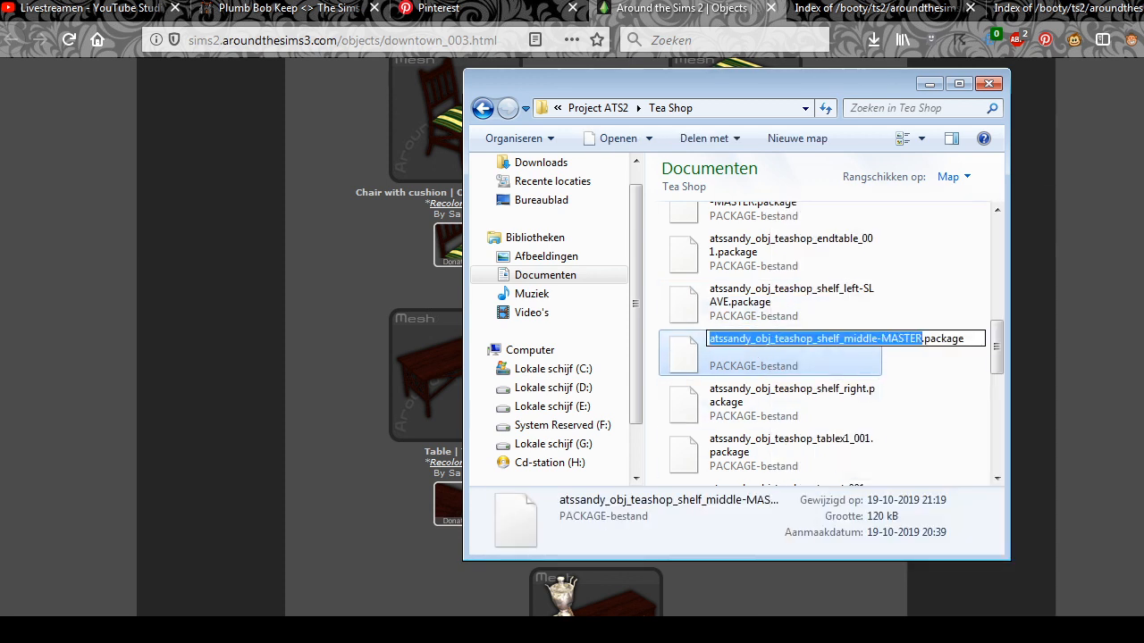
{"action": "double_click", "coordinate": [893, 339]}
{"action": "type", "text": "SL"}
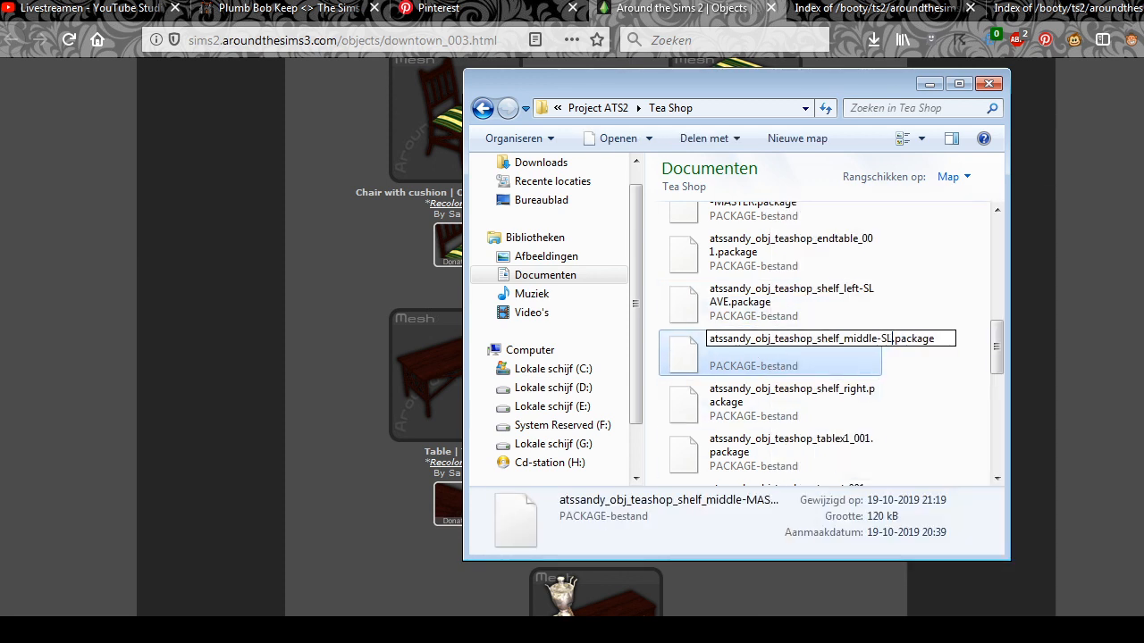
{"action": "type", "text": "AVE"}
{"action": "key", "text": "Return"}
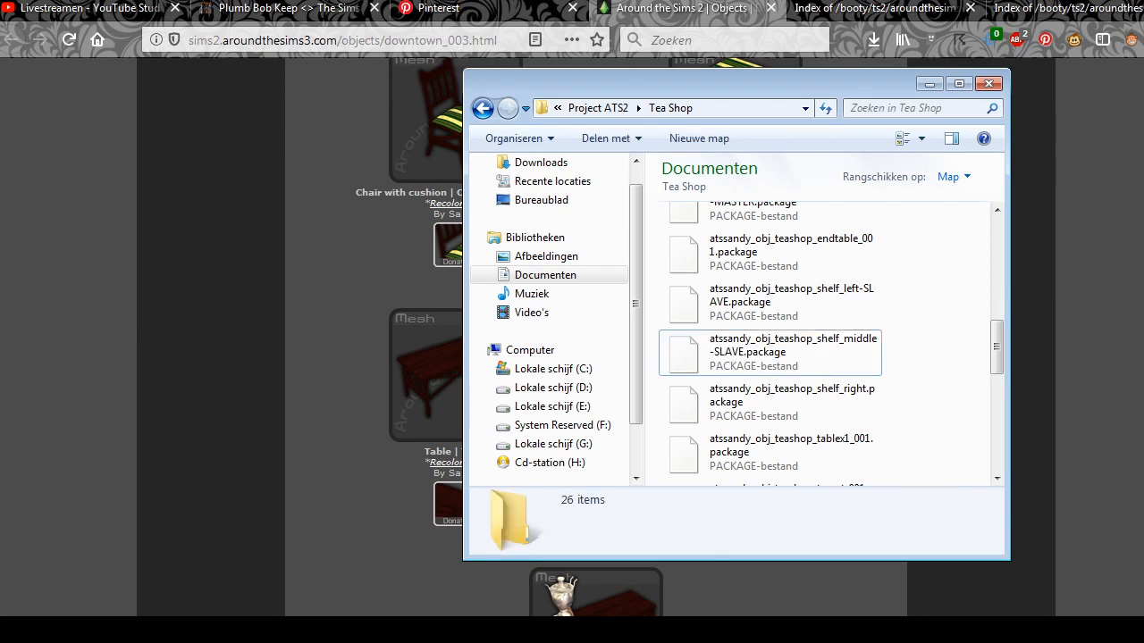
Step: Rename the right shelf package as atssandy_obj_teashop_shelf_right-SLAVE.package
{"action": "left_click", "coordinate": [820, 397]}
{"action": "right_click", "coordinate": [820, 398]}
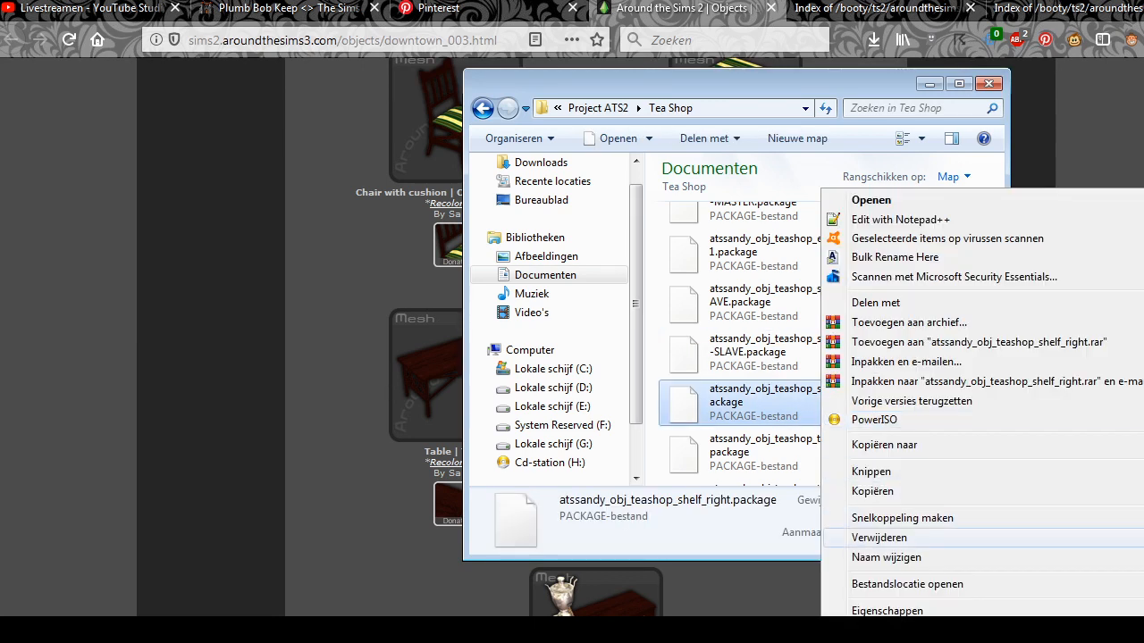
{"action": "left_click", "coordinate": [893, 559]}
{"action": "key", "text": "Right"}
{"action": "type", "text": "-SLAVE"}
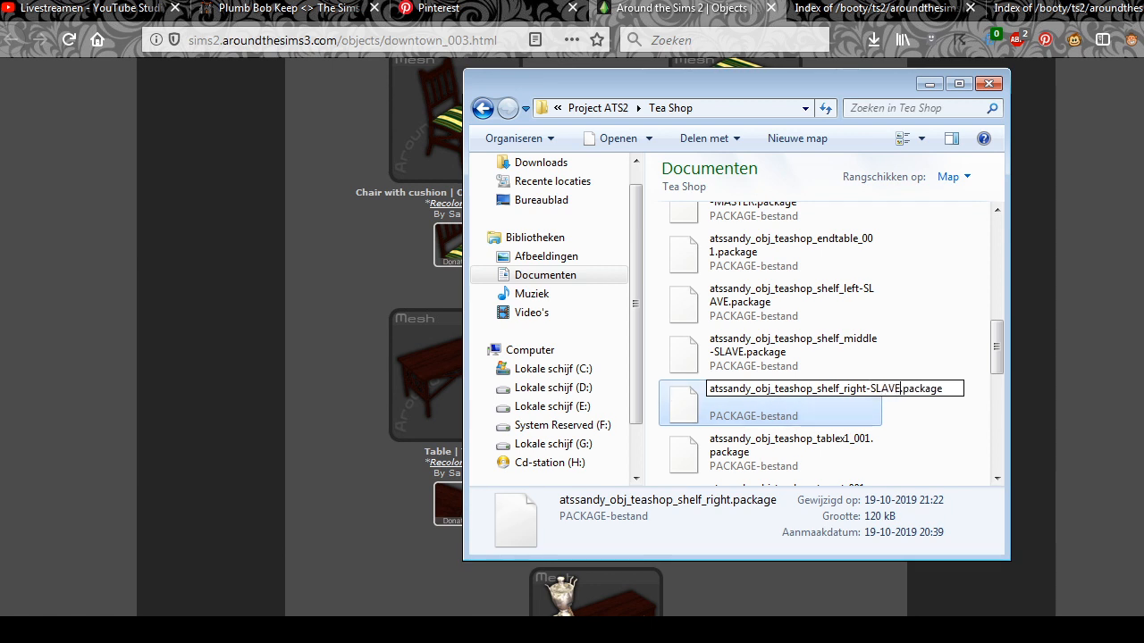
{"action": "key", "text": "Return"}
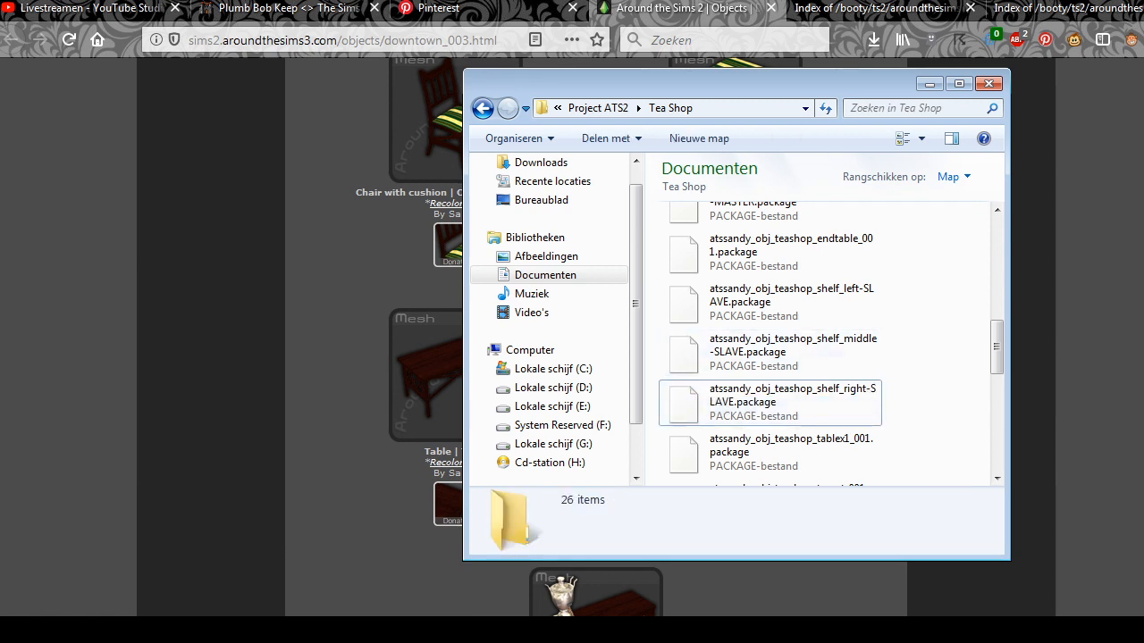
Step: Rename the end table package as atssandy_obj_teashop_endtable_001-SLAVE.package
{"action": "scroll", "coordinate": [818, 348], "scroll_direction": "down", "scroll_amount": 1}
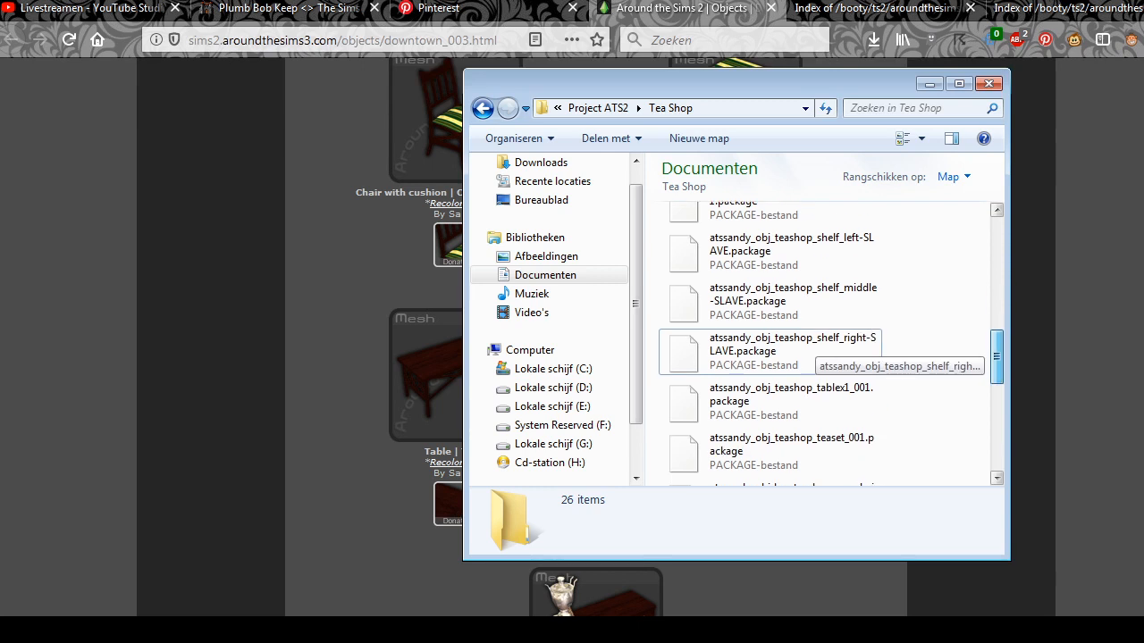
{"action": "scroll", "coordinate": [818, 349], "scroll_direction": "down", "scroll_amount": 5}
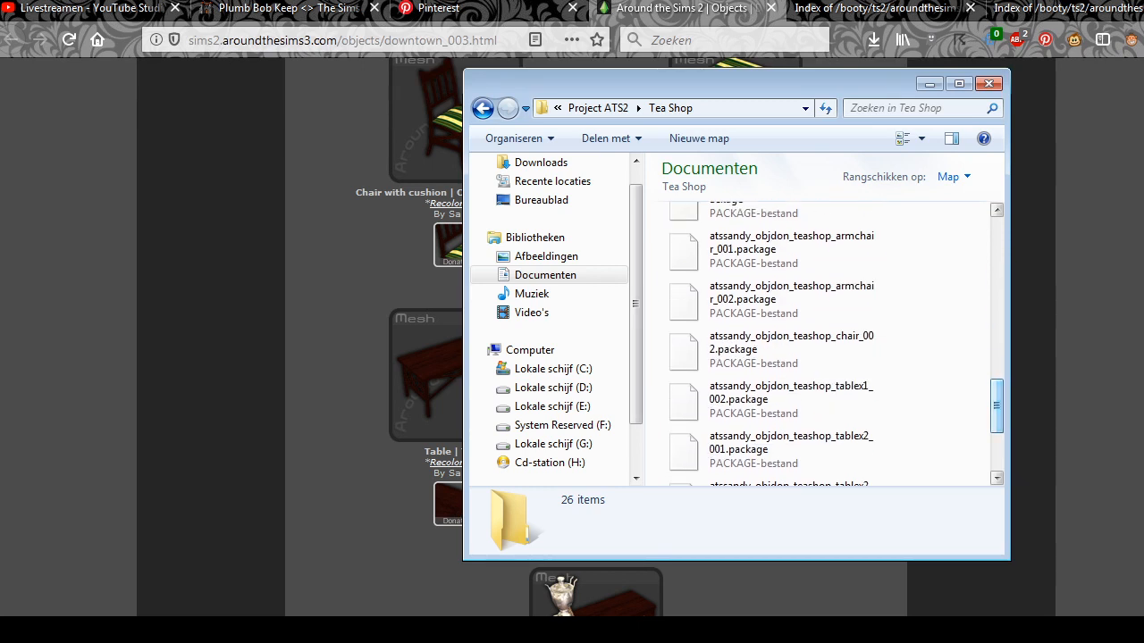
{"action": "scroll", "coordinate": [813, 339], "scroll_direction": "up", "scroll_amount": 9}
{"action": "scroll", "coordinate": [813, 339], "scroll_direction": "down", "scroll_amount": 1}
{"action": "right_click", "coordinate": [811, 331]}
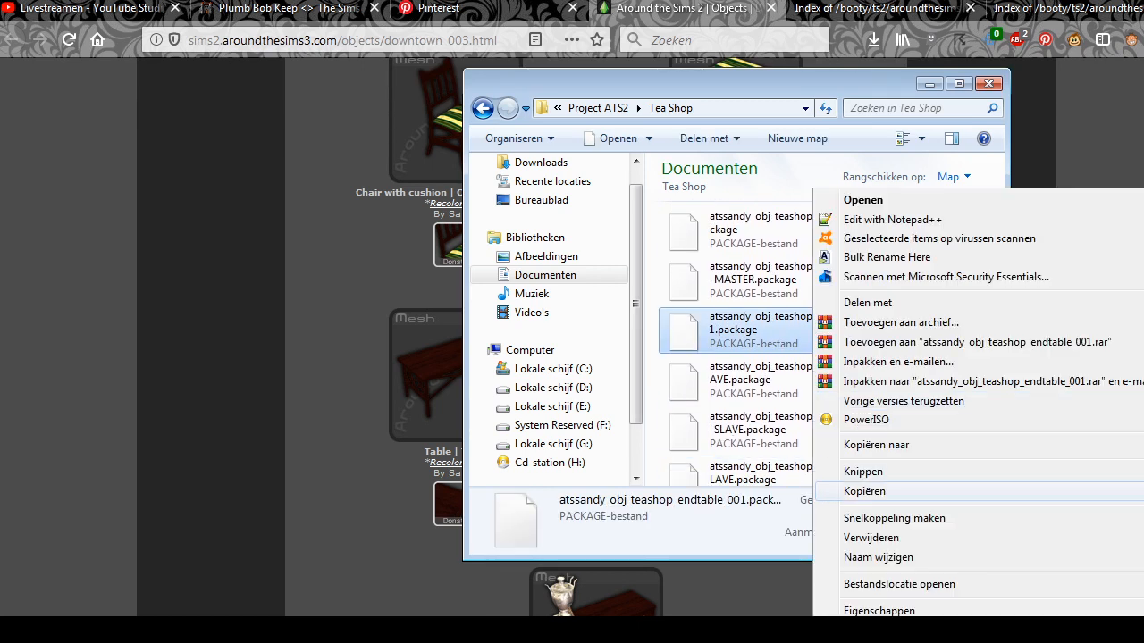
{"action": "left_click", "coordinate": [878, 556]}
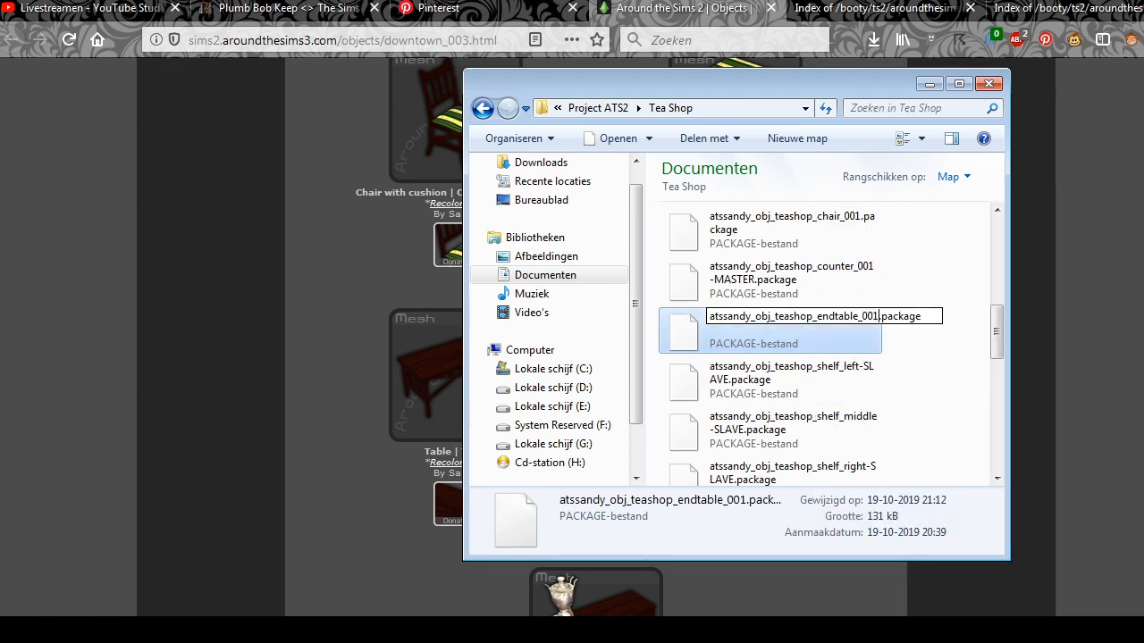
{"action": "type", "text": "-SLAVE"}
{"action": "key", "text": "Return"}
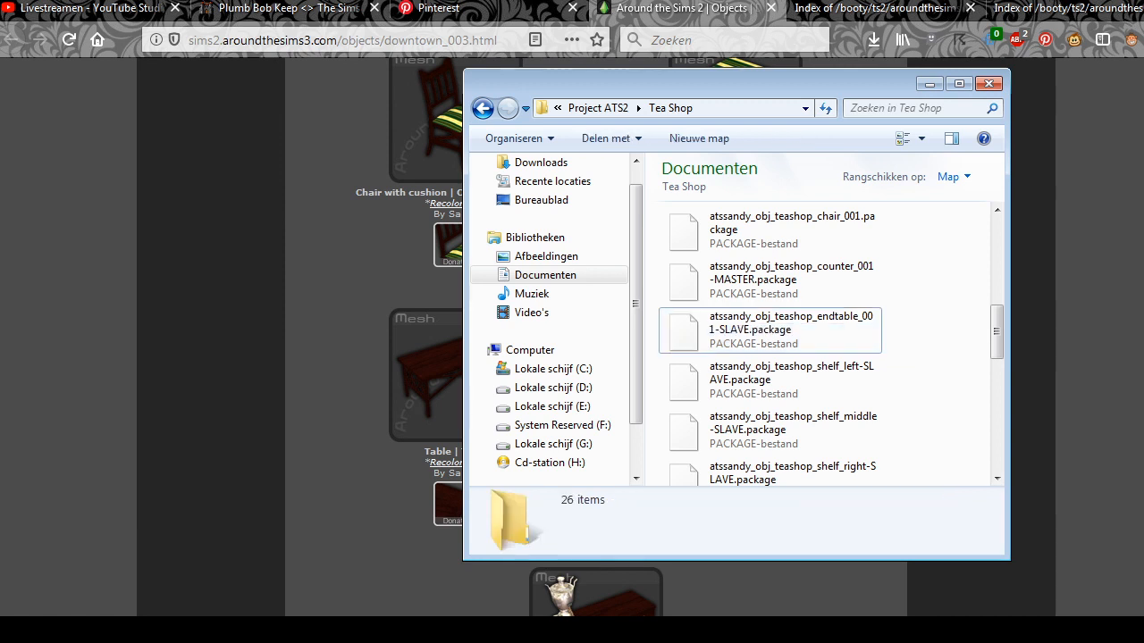
Step: Review the renamed counter, end table and shelf packages and the remaining donator packages in the Tea Shop folder
{"action": "scroll", "coordinate": [804, 339], "scroll_direction": "up", "scroll_amount": 1}
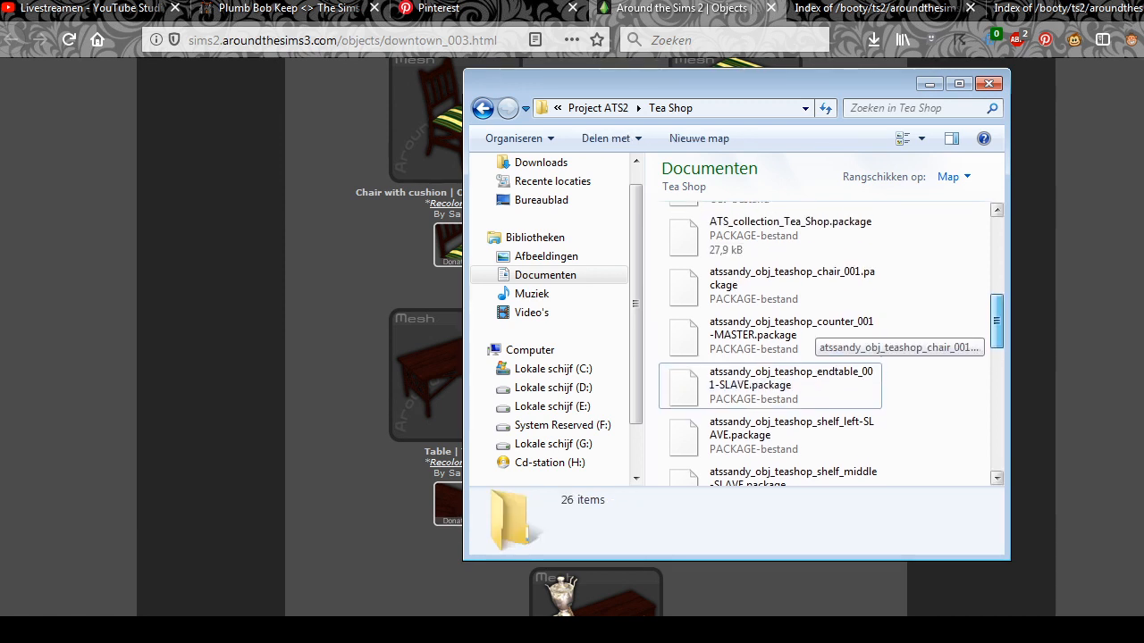
{"action": "left_click", "coordinate": [769, 303]}
{"action": "left_click", "coordinate": [768, 353]}
{"action": "left_click", "coordinate": [769, 447]}
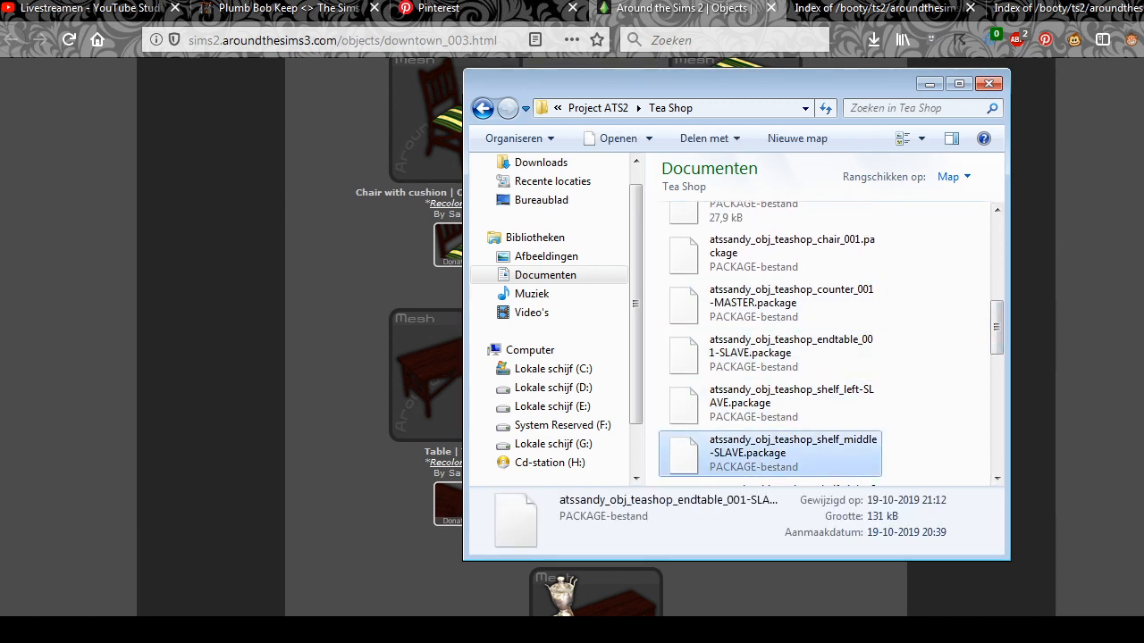
{"action": "scroll", "coordinate": [768, 402], "scroll_direction": "down", "scroll_amount": 1}
{"action": "left_click", "coordinate": [768, 402], "text": "ctrl"}
{"action": "left_click", "coordinate": [769, 451]}
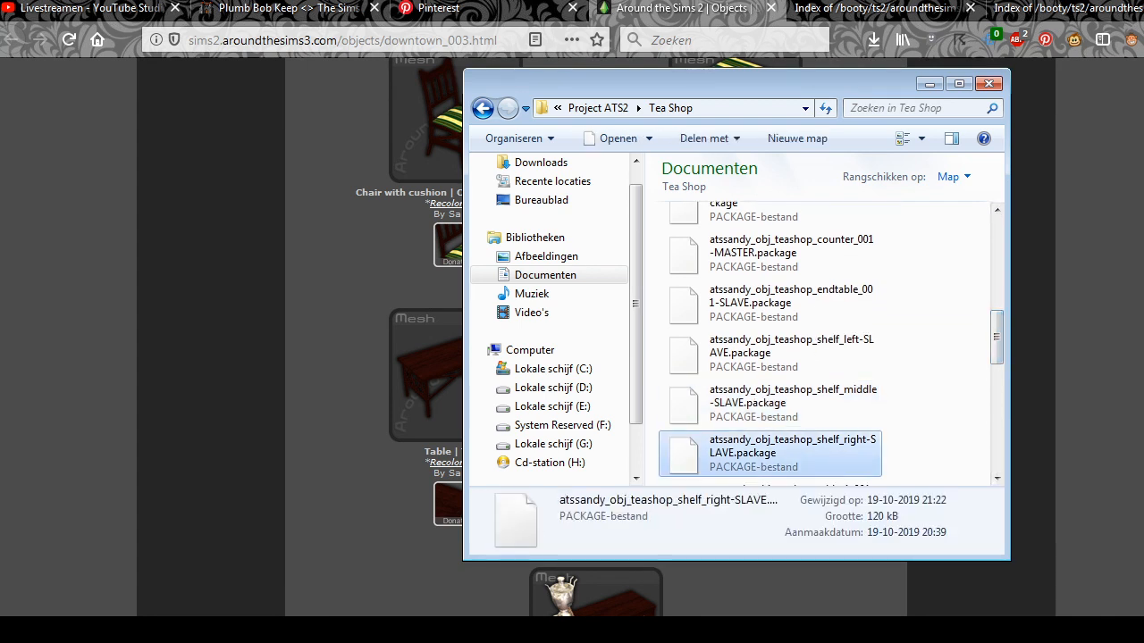
{"action": "left_click", "coordinate": [768, 451], "text": "ctrl"}
{"action": "scroll", "coordinate": [769, 357], "scroll_direction": "down", "scroll_amount": 5}
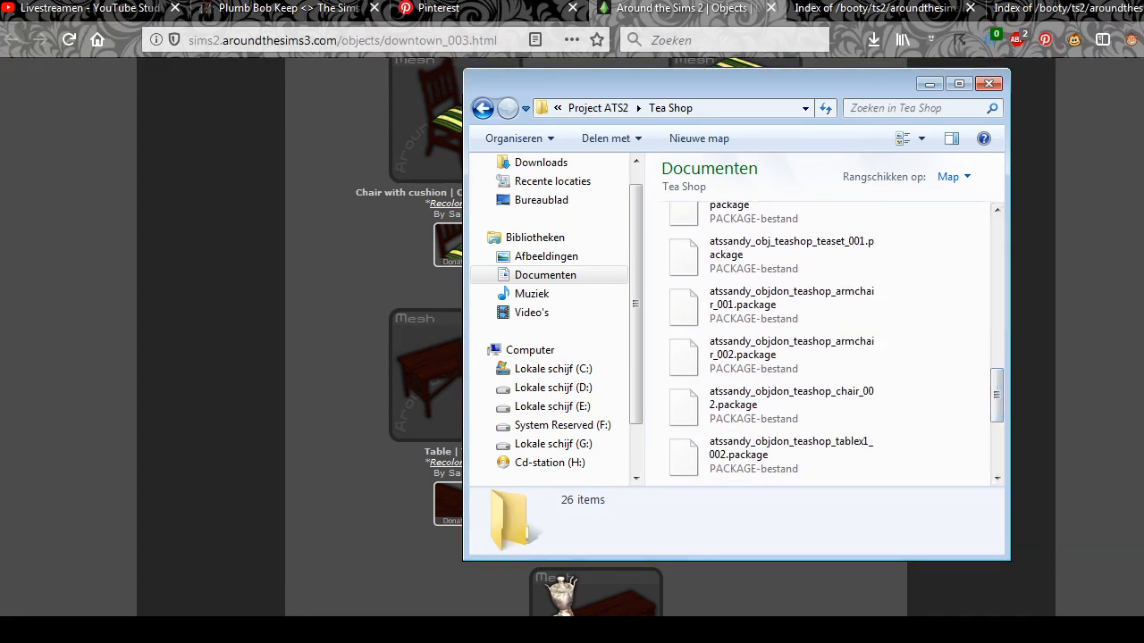
{"action": "scroll", "coordinate": [817, 406], "scroll_direction": "down", "scroll_amount": 2}
{"action": "scroll", "coordinate": [817, 406], "scroll_direction": "up", "scroll_amount": 5}
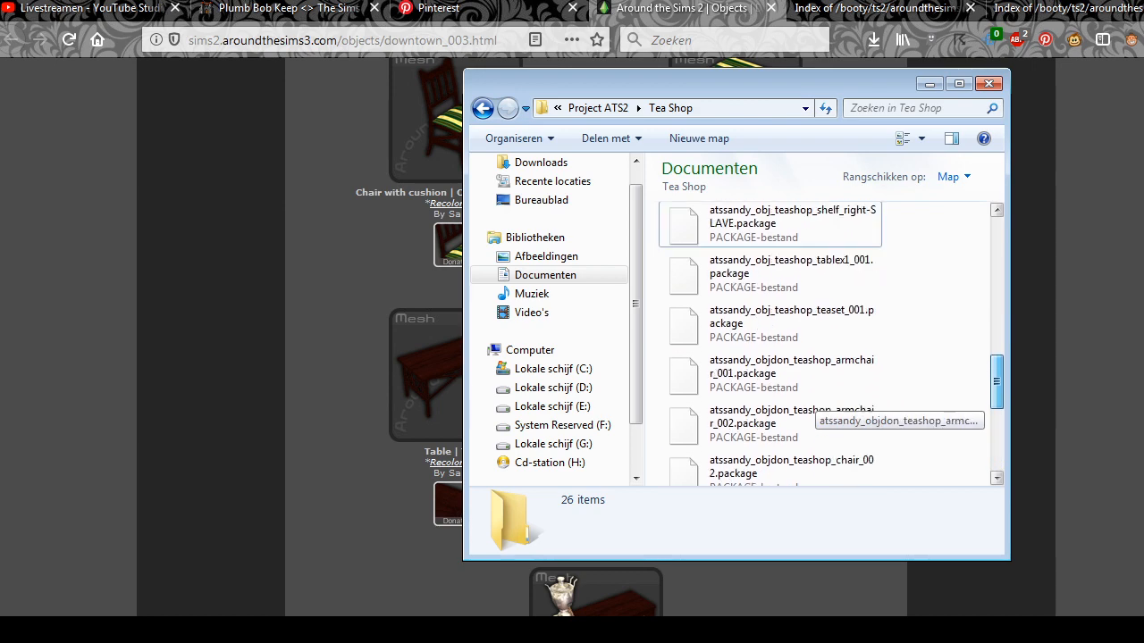
Step: Return to the Around the Sims 2 page and examine the donator chairs and tables and the set's closing notes
{"action": "left_click", "coordinate": [375, 295]}
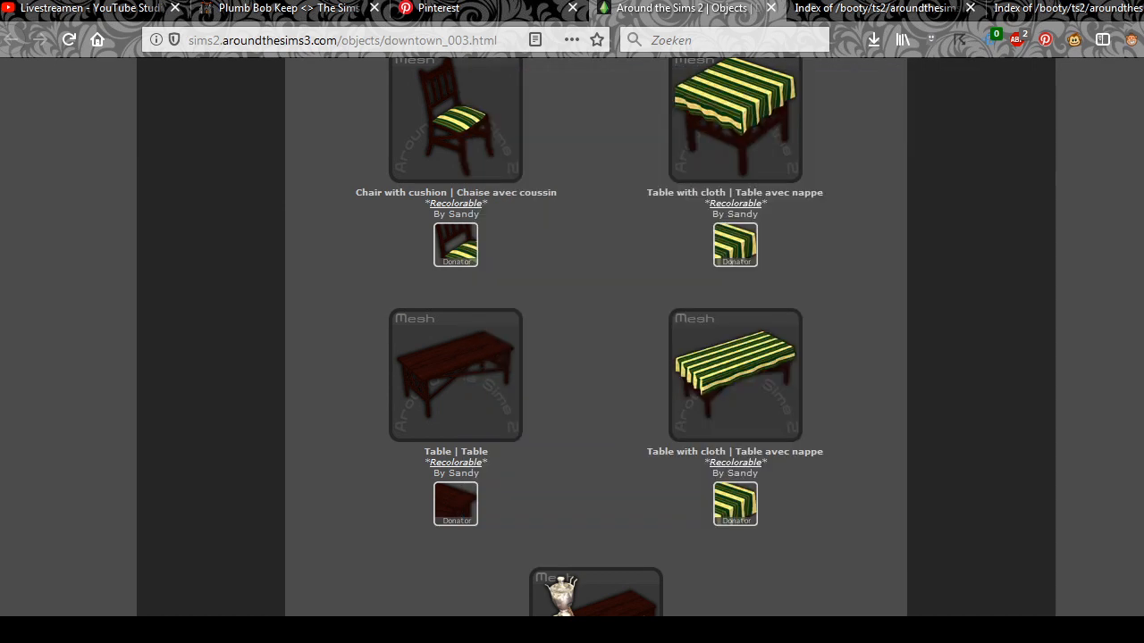
{"action": "scroll", "coordinate": [455, 340], "scroll_direction": "up", "scroll_amount": 2}
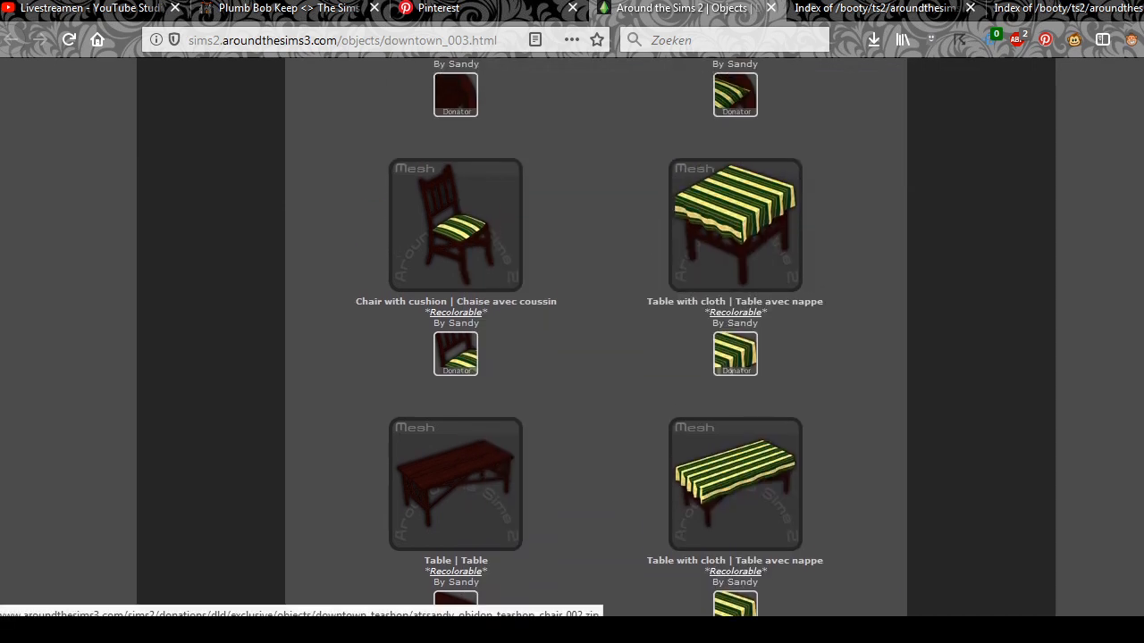
{"action": "scroll", "coordinate": [455, 353], "scroll_direction": "up", "scroll_amount": 1}
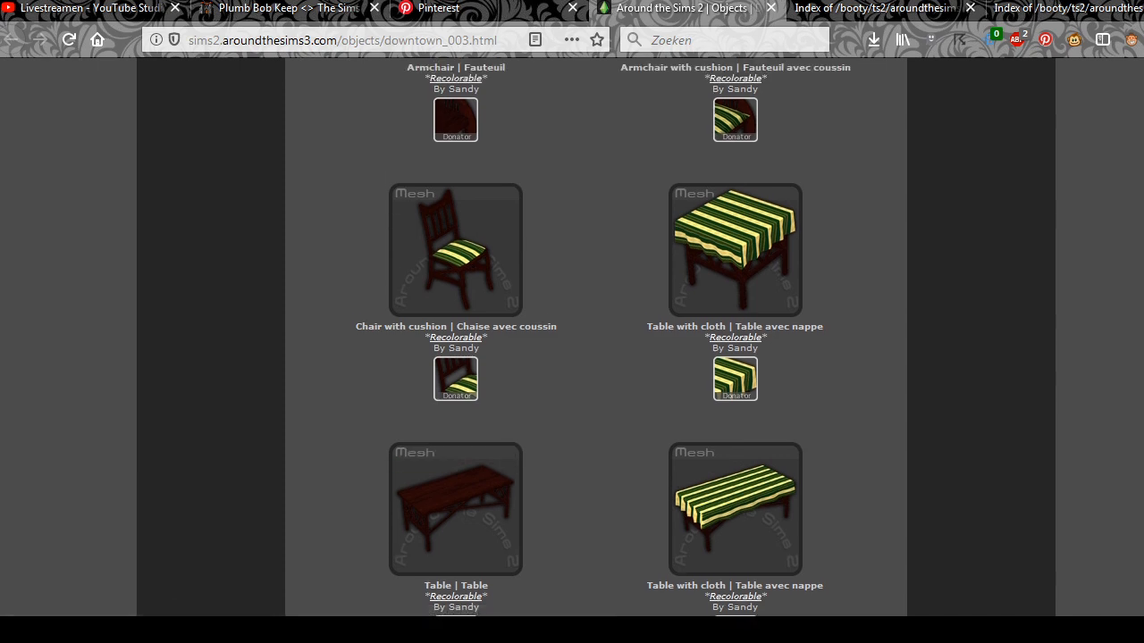
{"action": "scroll", "coordinate": [603, 337], "scroll_direction": "up", "scroll_amount": 4}
{"action": "scroll", "coordinate": [603, 337], "scroll_direction": "down", "scroll_amount": 2}
{"action": "scroll", "coordinate": [456, 242], "scroll_direction": "down", "scroll_amount": 2}
{"action": "scroll", "coordinate": [596, 337], "scroll_direction": "up", "scroll_amount": 1}
{"action": "scroll", "coordinate": [596, 337], "scroll_direction": "down", "scroll_amount": 9}
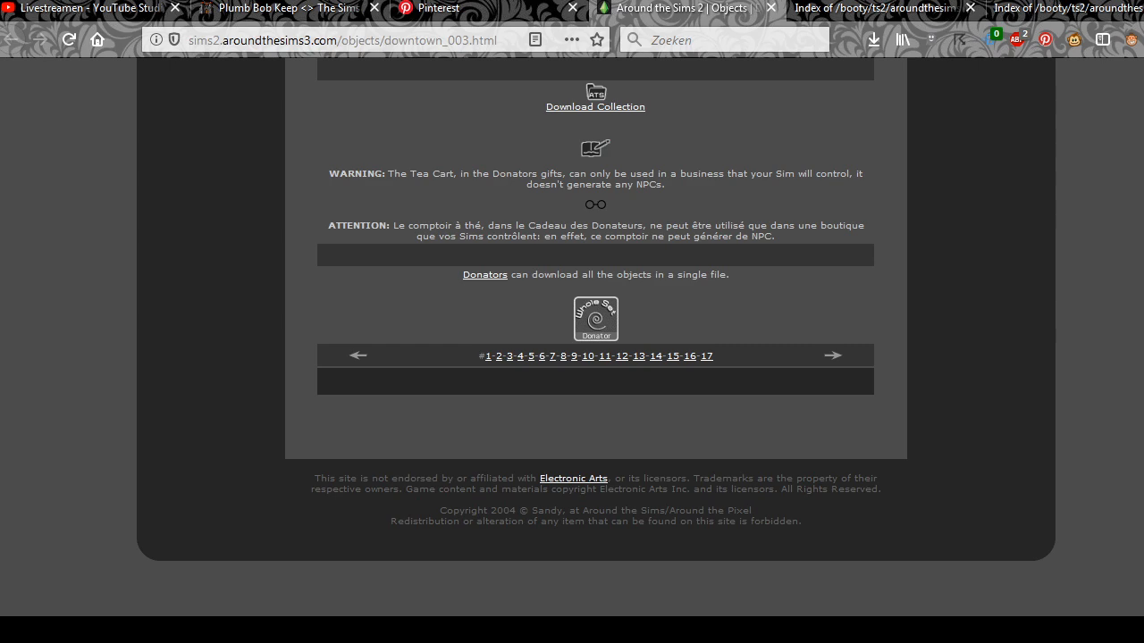
{"action": "scroll", "coordinate": [596, 337], "scroll_direction": "up", "scroll_amount": 7}
{"action": "scroll", "coordinate": [456, 330], "scroll_direction": "up", "scroll_amount": 5}
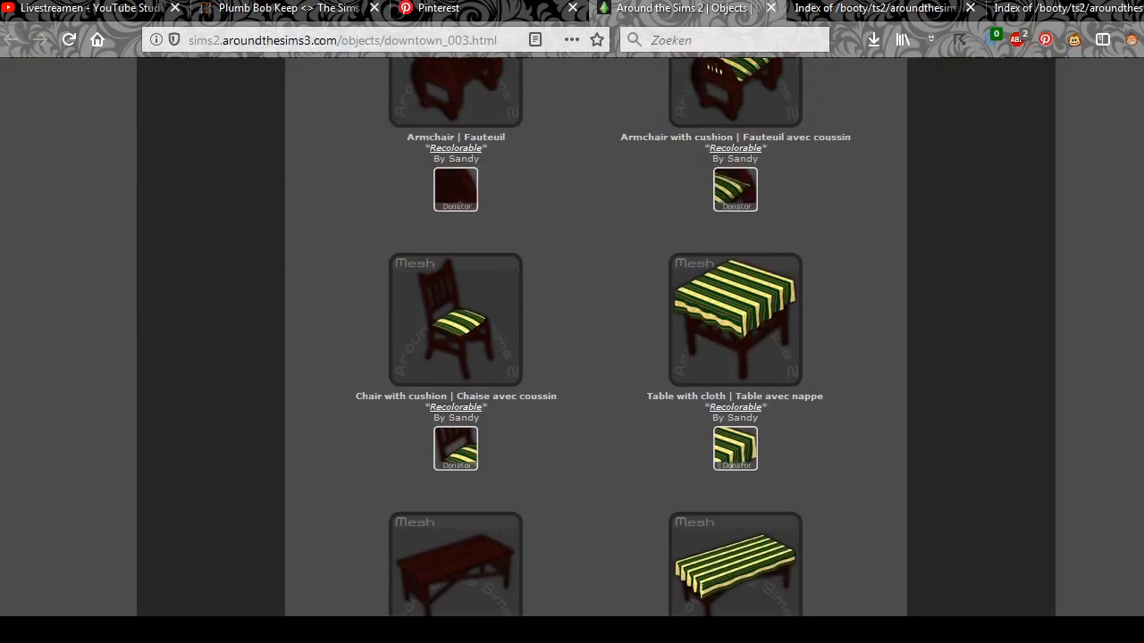
Step: Switch to SimPE and open atssandy_objdon_teashop_chair_002.package from the Tea Shop folder
{"action": "key", "text": "alt+Tab"}
{"action": "left_click", "coordinate": [14, 4]}
{"action": "left_click", "coordinate": [47, 42]}
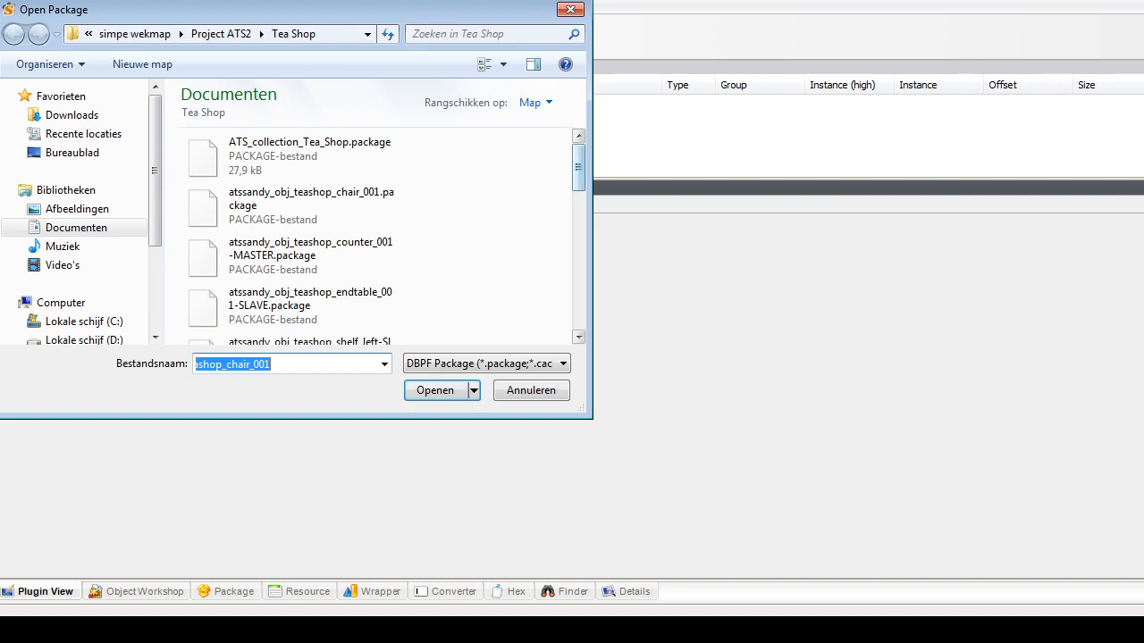
{"action": "scroll", "coordinate": [384, 157], "scroll_direction": "down", "scroll_amount": 3}
{"action": "scroll", "coordinate": [385, 170], "scroll_direction": "down", "scroll_amount": 5}
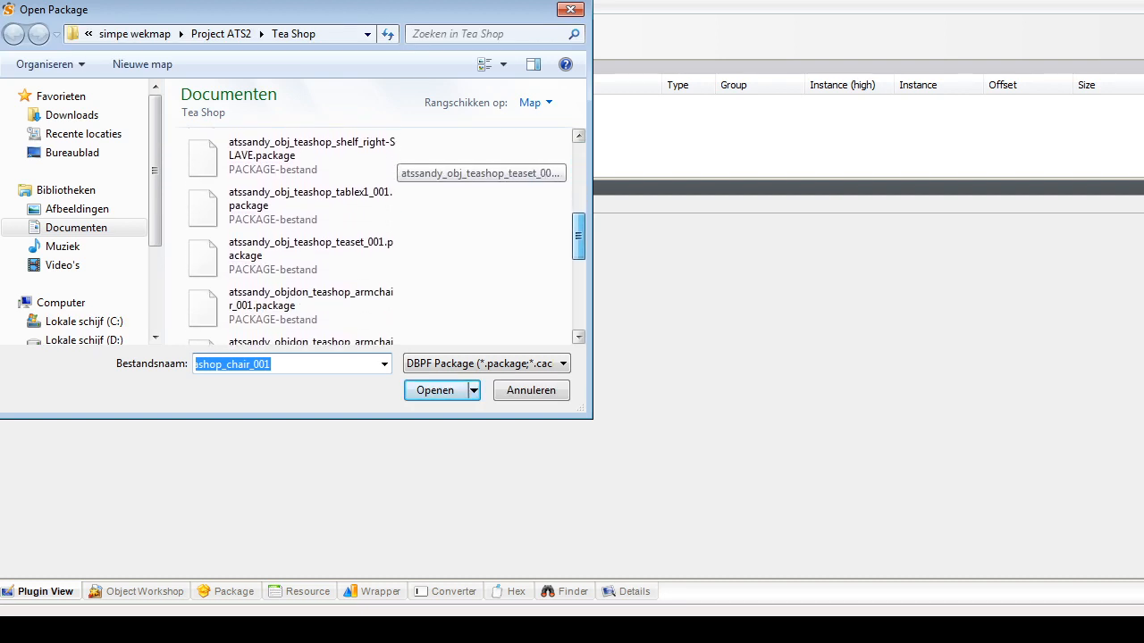
{"action": "left_click_drag", "start_coordinate": [578, 264], "coordinate": [578, 270]}
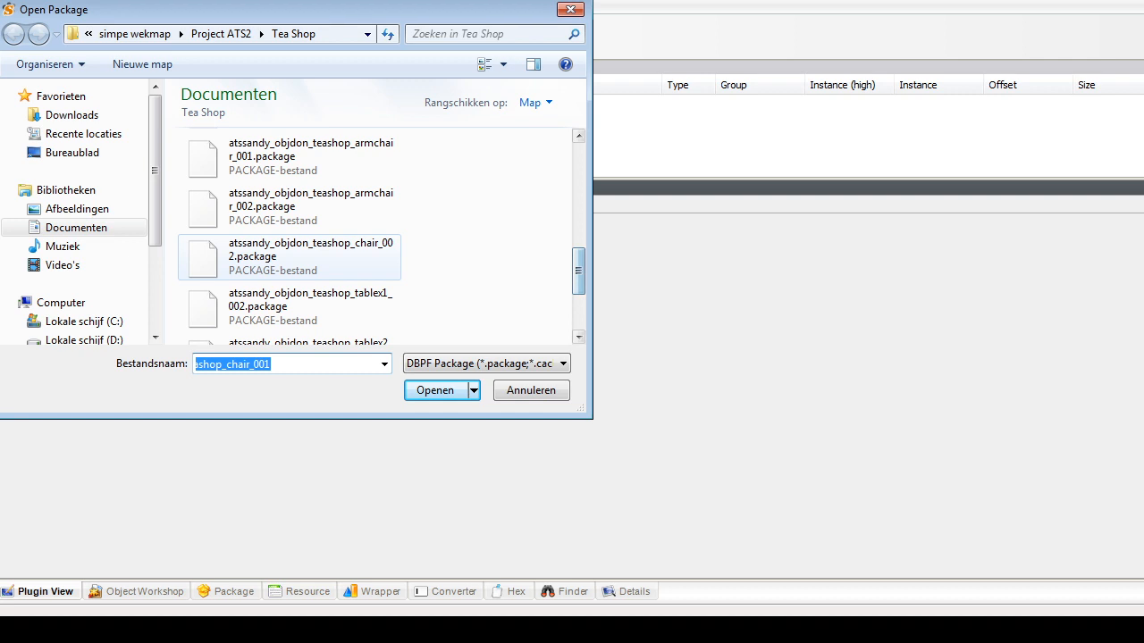
{"action": "left_click", "coordinate": [309, 259]}
{"action": "left_click", "coordinate": [435, 390]}
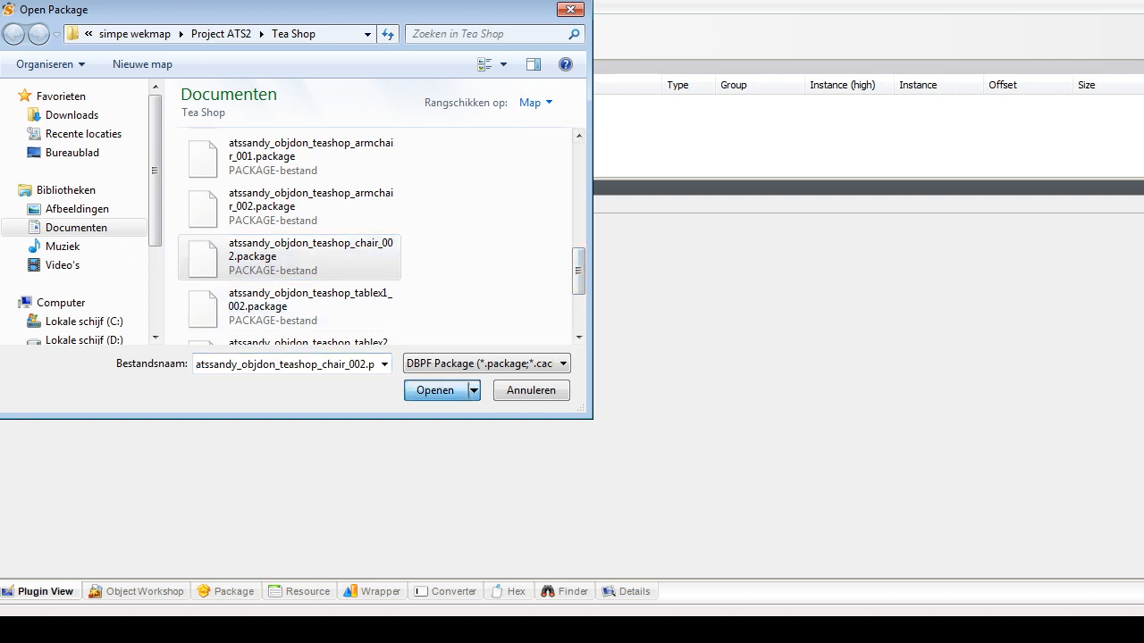
Step: Examine the chair package's cushion, ground shadow and redwood texture images
{"action": "left_click_drag", "start_coordinate": [188, 117], "coordinate": [187, 155]}
{"action": "left_click", "coordinate": [349, 103]}
{"action": "left_click", "coordinate": [349, 119]}
{"action": "left_click", "coordinate": [104, 159]}
{"action": "left_click", "coordinate": [349, 119]}
{"action": "left_click", "coordinate": [350, 134]}
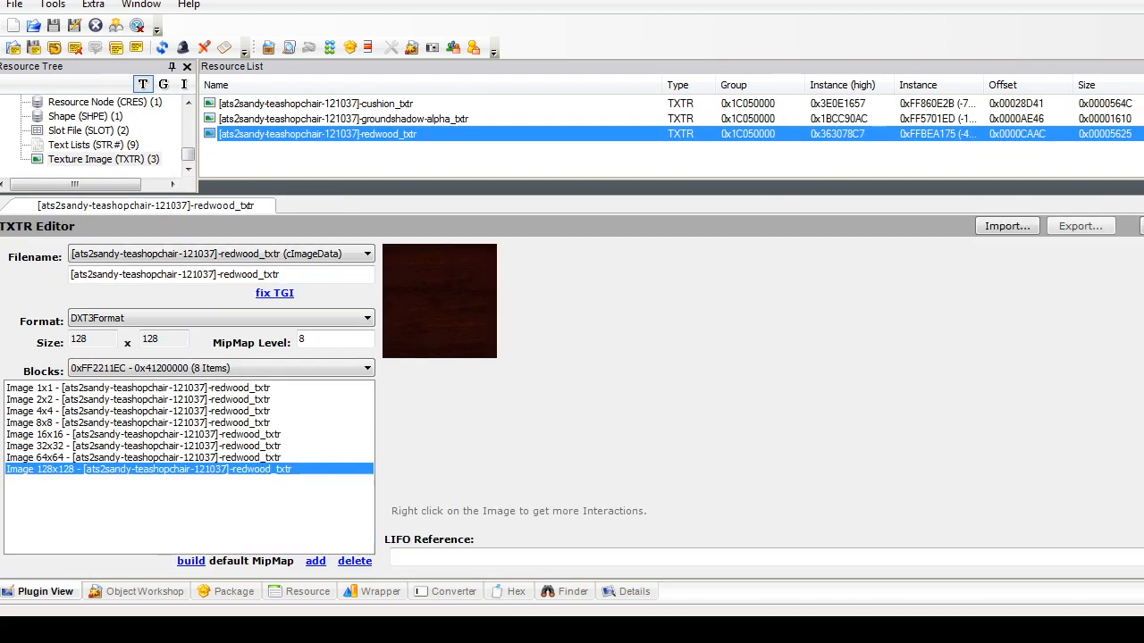
{"action": "left_click", "coordinate": [349, 104]}
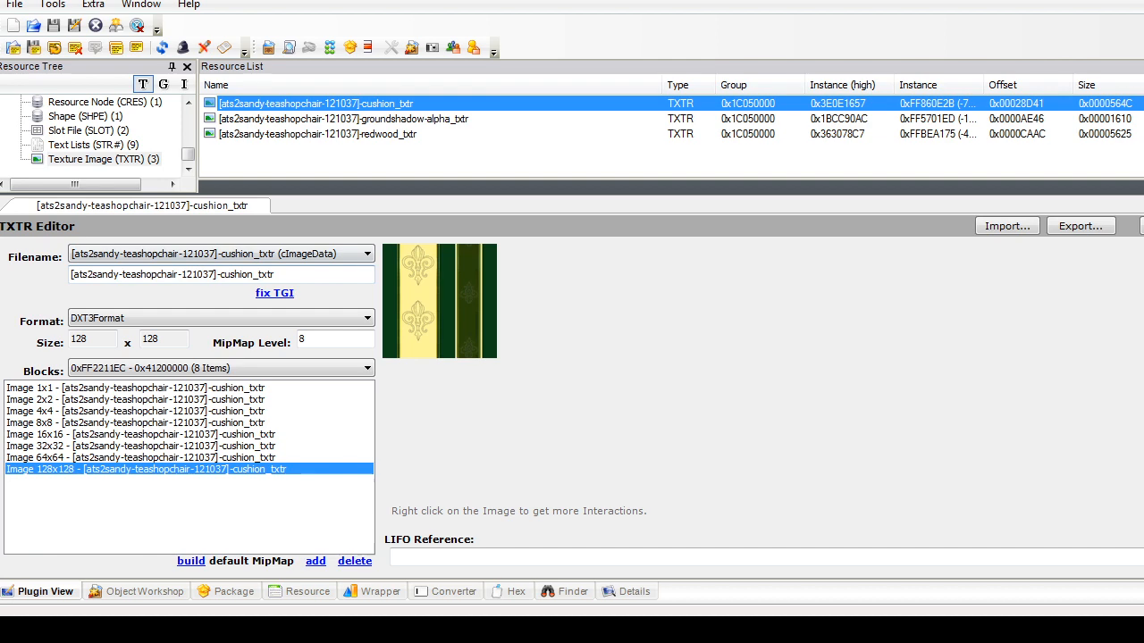
{"action": "left_click", "coordinate": [318, 134]}
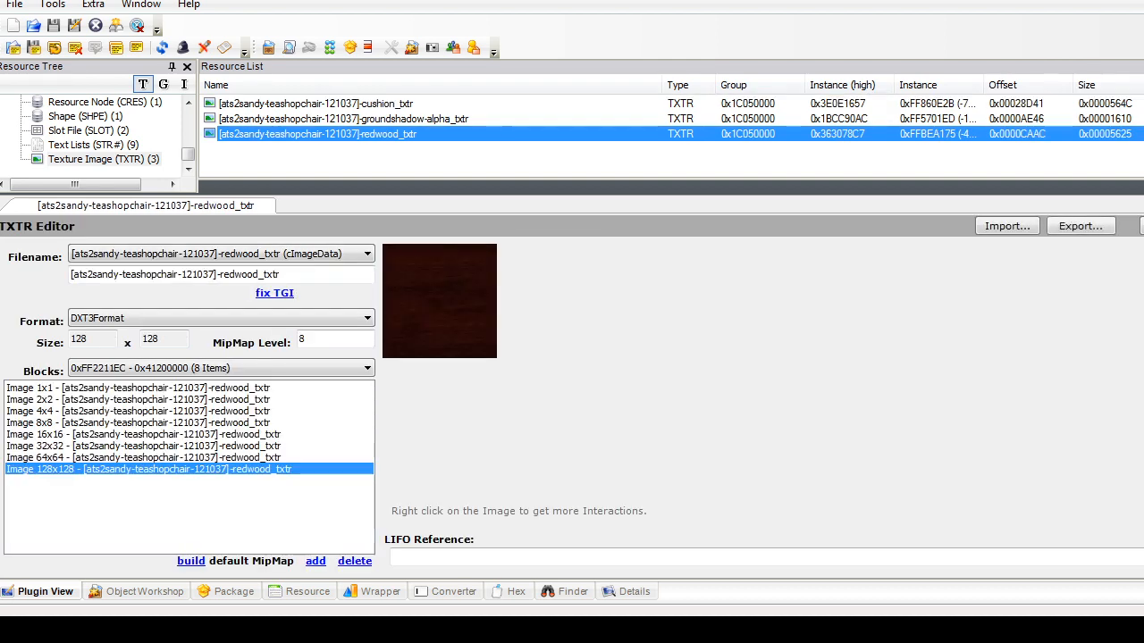
Step: Open the chair's Shape resource and add blank lines below the countertop entry in the Notepad notes
{"action": "left_click", "coordinate": [85, 116]}
{"action": "left_click", "coordinate": [313, 104]}
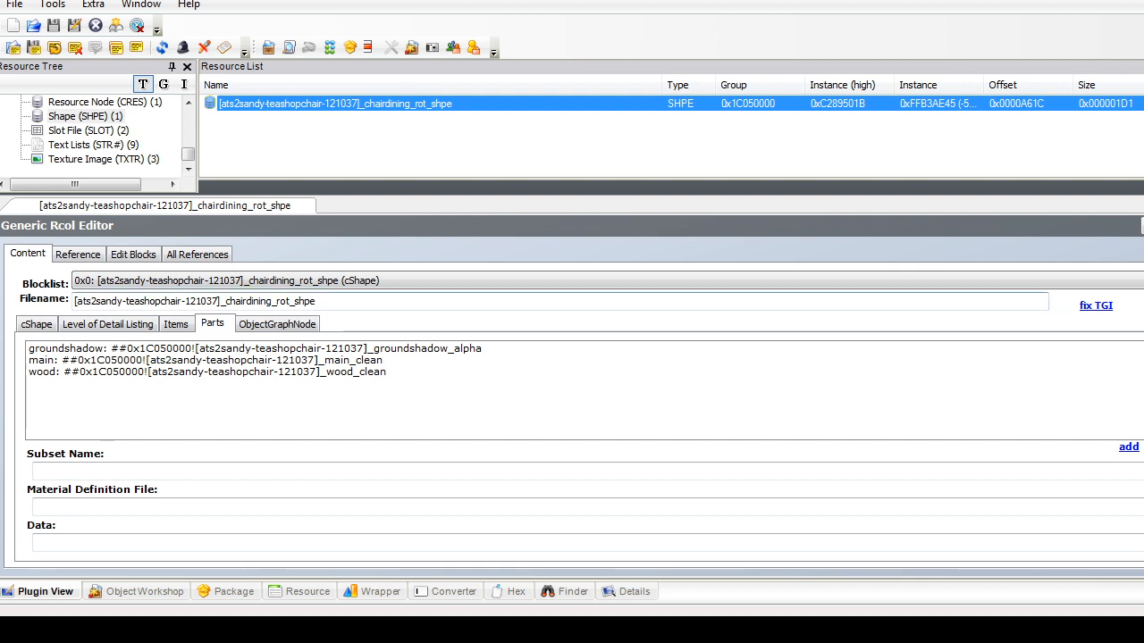
{"action": "key", "text": "alt+Tab"}
{"action": "mouse_move", "coordinate": [983, 509]}
{"action": "left_mouse_down"}
{"action": "mouse_move", "coordinate": [873, 509]}
{"action": "mouse_move", "coordinate": [983, 509]}
{"action": "left_mouse_up"}
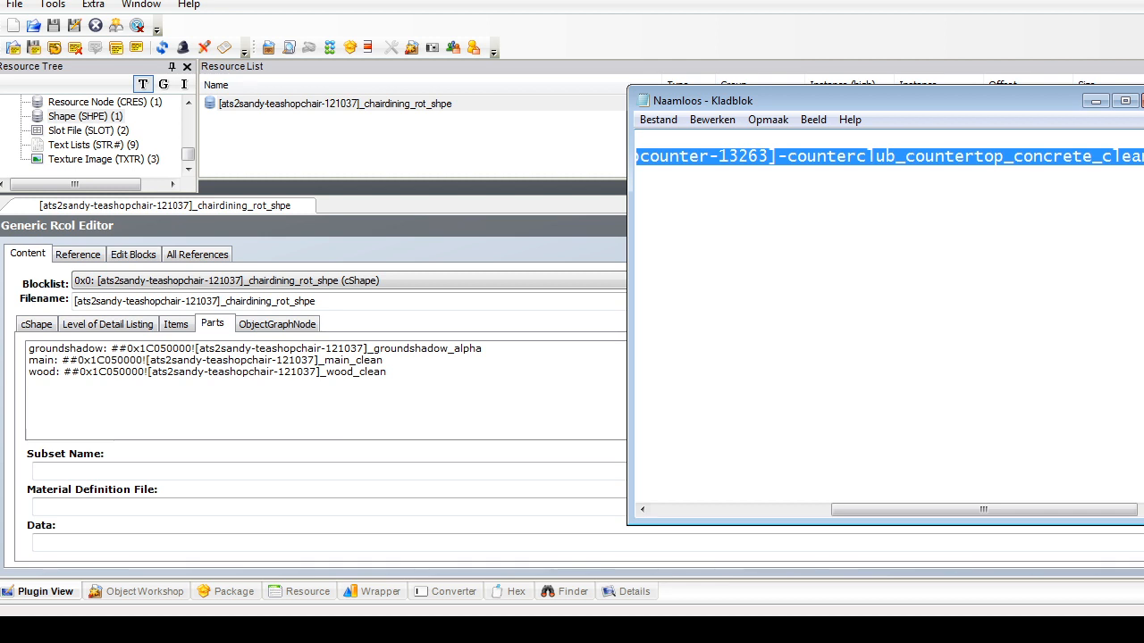
{"action": "left_click", "coordinate": [1138, 158]}
{"action": "key", "text": "Return"}
{"action": "key", "text": "Return"}
{"action": "key", "text": "Return"}
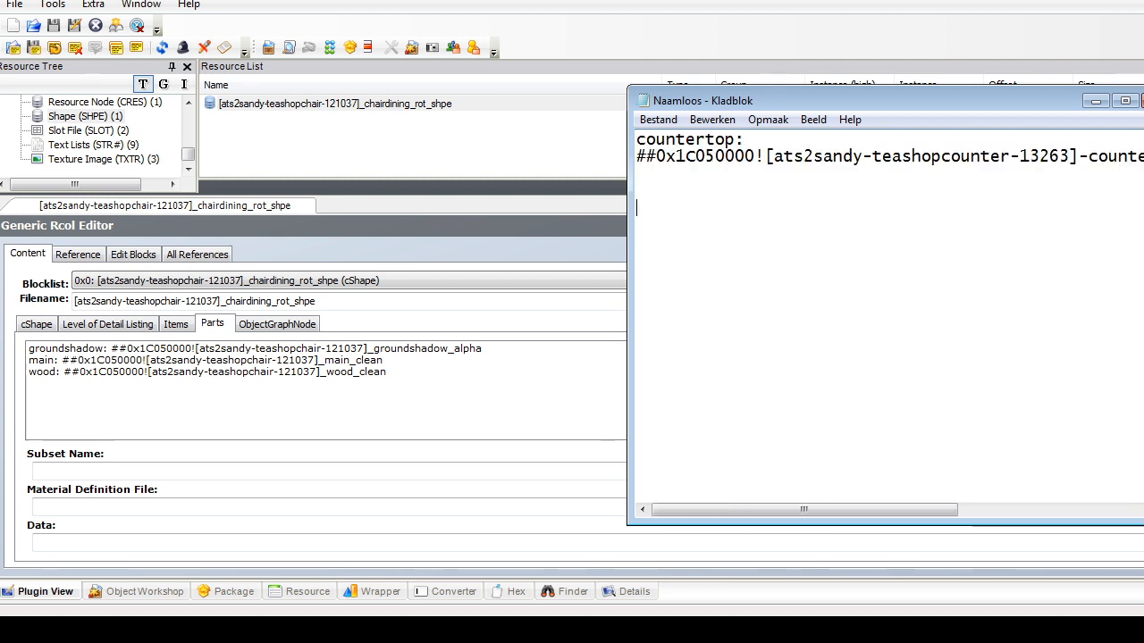
Step: Copy the chair's main material definition name into the Notepad notes under the heading "main"
{"action": "left_click", "coordinate": [356, 360]}
{"action": "left_click_drag", "start_coordinate": [360, 507], "coordinate": [32, 507]}
{"action": "key", "text": "ctrl+c"}
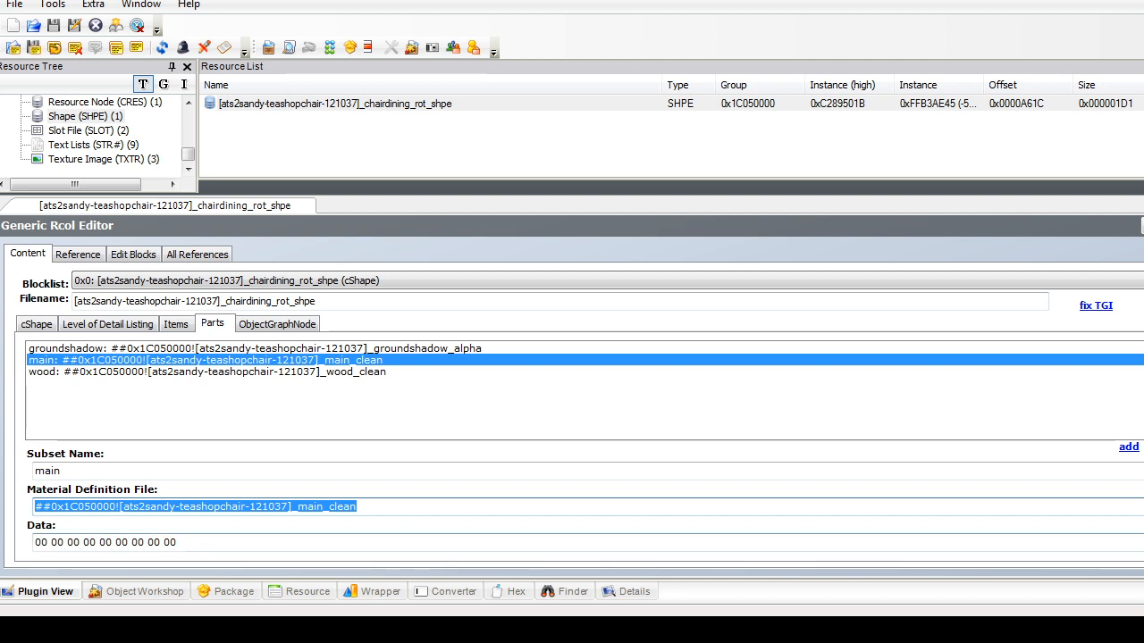
{"action": "key", "text": "alt+Tab"}
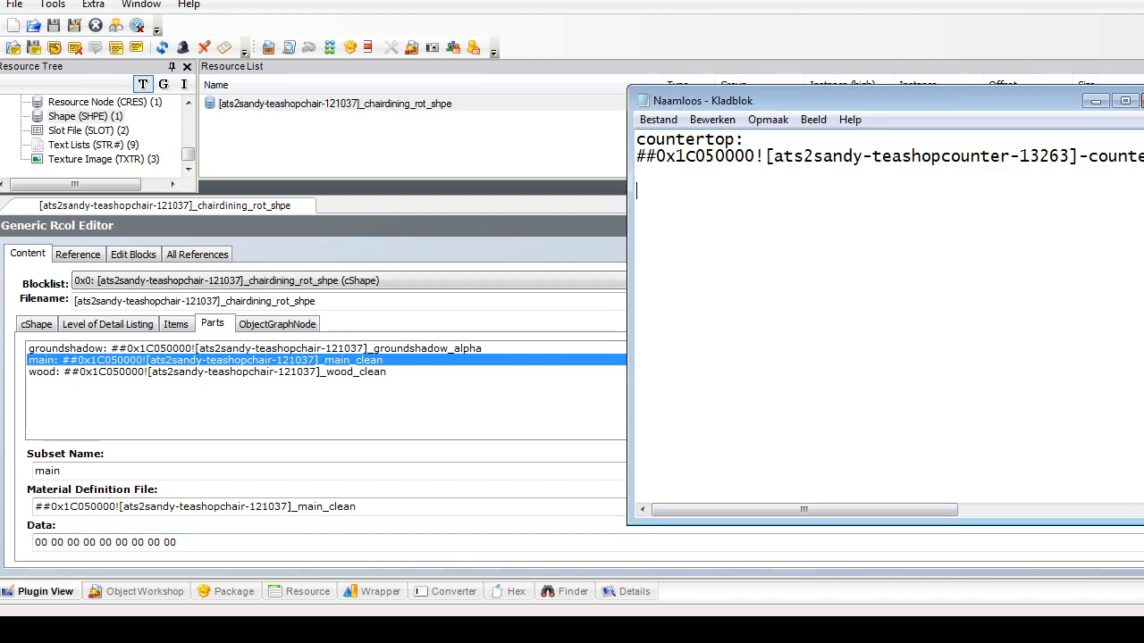
{"action": "type", "text": "main"}
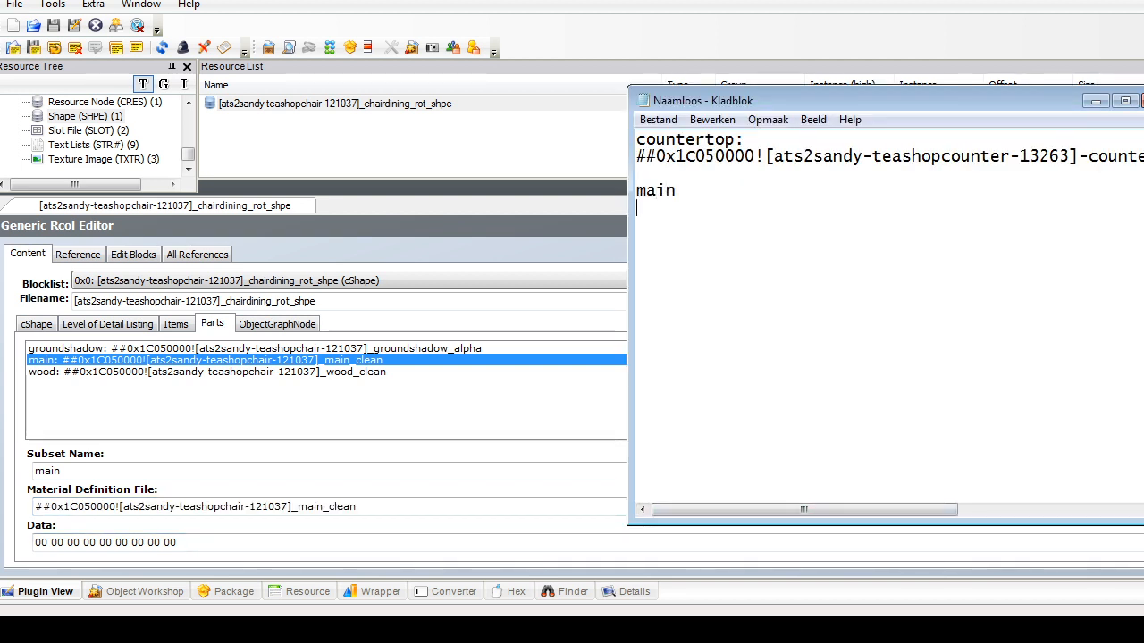
{"action": "key", "text": "Return"}
{"action": "key", "text": "ctrl+v"}
{"action": "key", "text": "Home"}
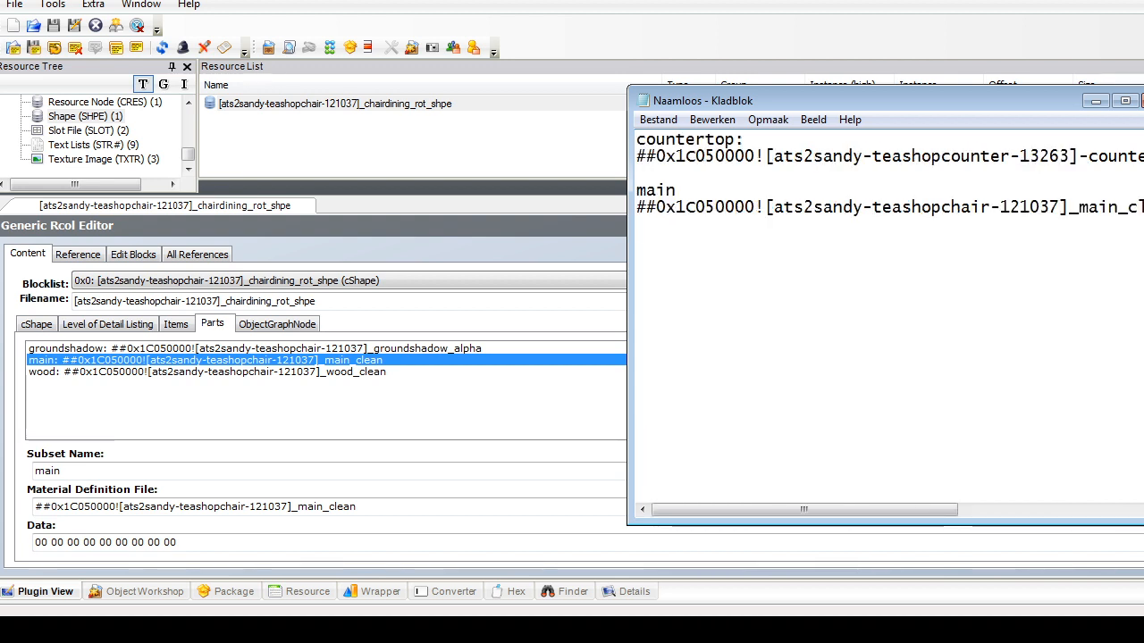
Step: Duplicate the material line in the notes, change main to wood in the copy, and head it "wood"
{"action": "key", "text": "ctrl+v"}
{"action": "key", "text": "Left"}
{"action": "key", "text": "Left"}
{"action": "key", "text": "Left"}
{"action": "key", "text": "Left"}
{"action": "key", "text": "Left"}
{"action": "key", "text": "Left"}
{"action": "key", "text": "shift+Left"}
{"action": "key", "text": "shift+Left"}
{"action": "key", "text": "shift+Left"}
{"action": "key", "text": "shift+Left"}
{"action": "type", "text": "wood"}
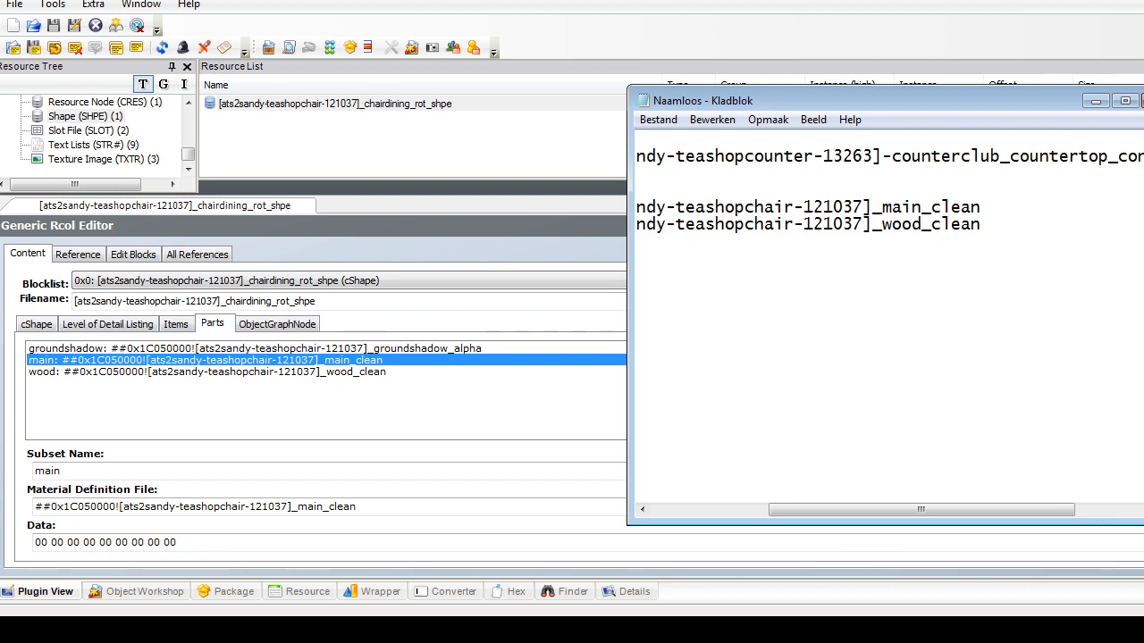
{"action": "key", "text": "Home"}
{"action": "key", "text": "Return"}
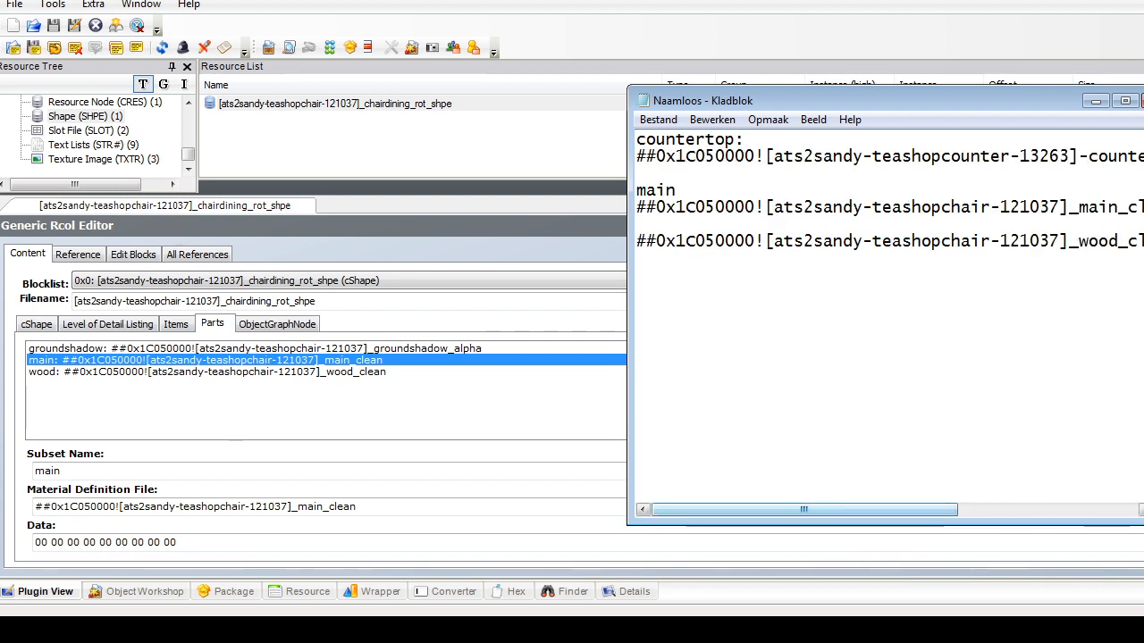
{"action": "type", "text": "wood"}
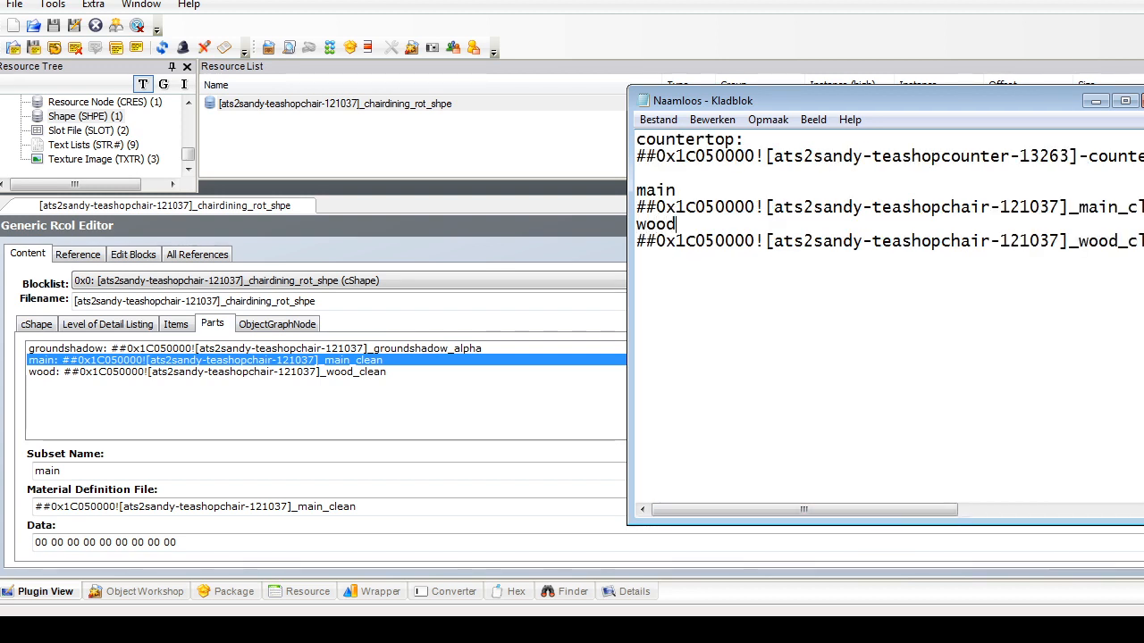
Step: Examine the chair's Object Data in SimPE and compare its main and wood Material Override entries
{"action": "key", "text": "alt+Tab"}
{"action": "left_click_drag", "start_coordinate": [188, 155], "coordinate": [188, 135]}
{"action": "left_click", "coordinate": [107, 173]}
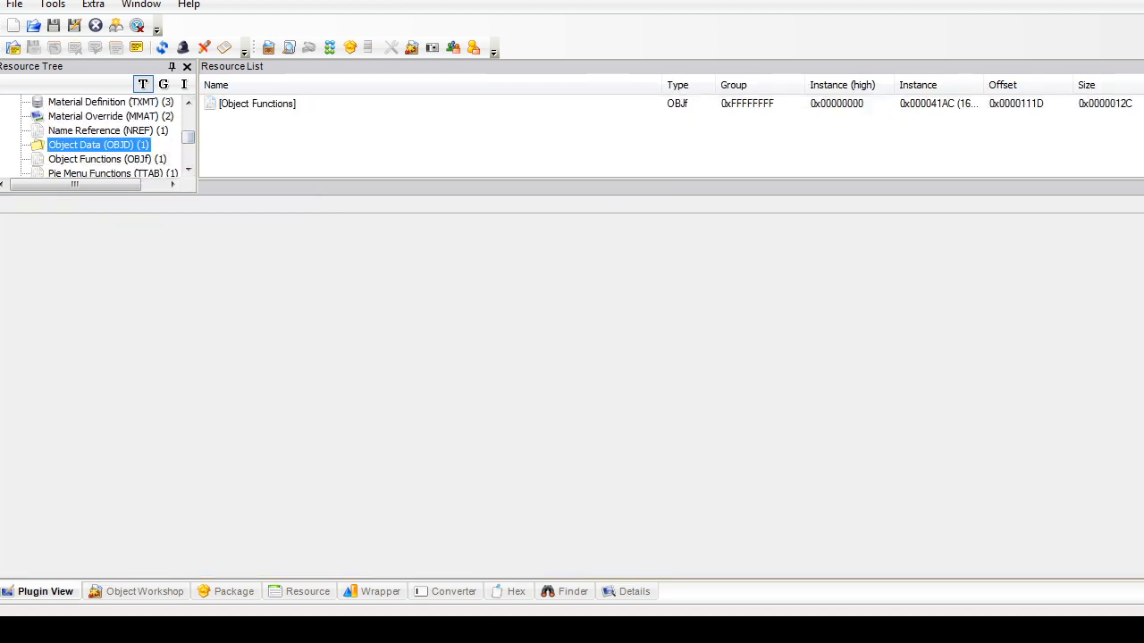
{"action": "left_click", "coordinate": [99, 145]}
{"action": "left_click", "coordinate": [260, 104]}
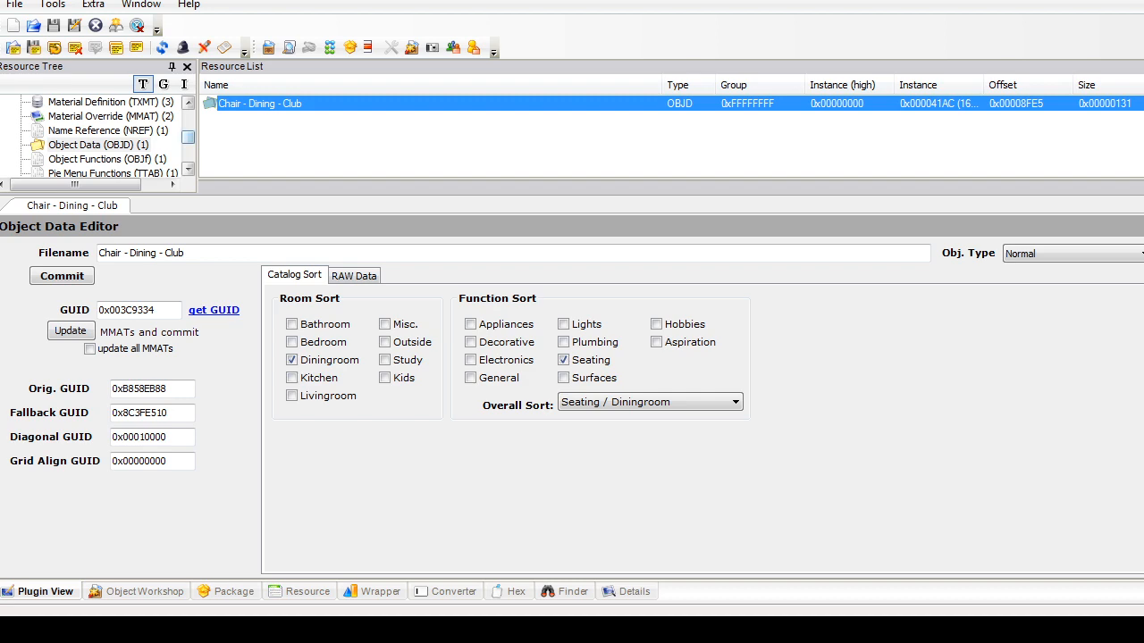
{"action": "left_click_drag", "start_coordinate": [188, 136], "coordinate": [187, 132]}
{"action": "left_click", "coordinate": [108, 144]}
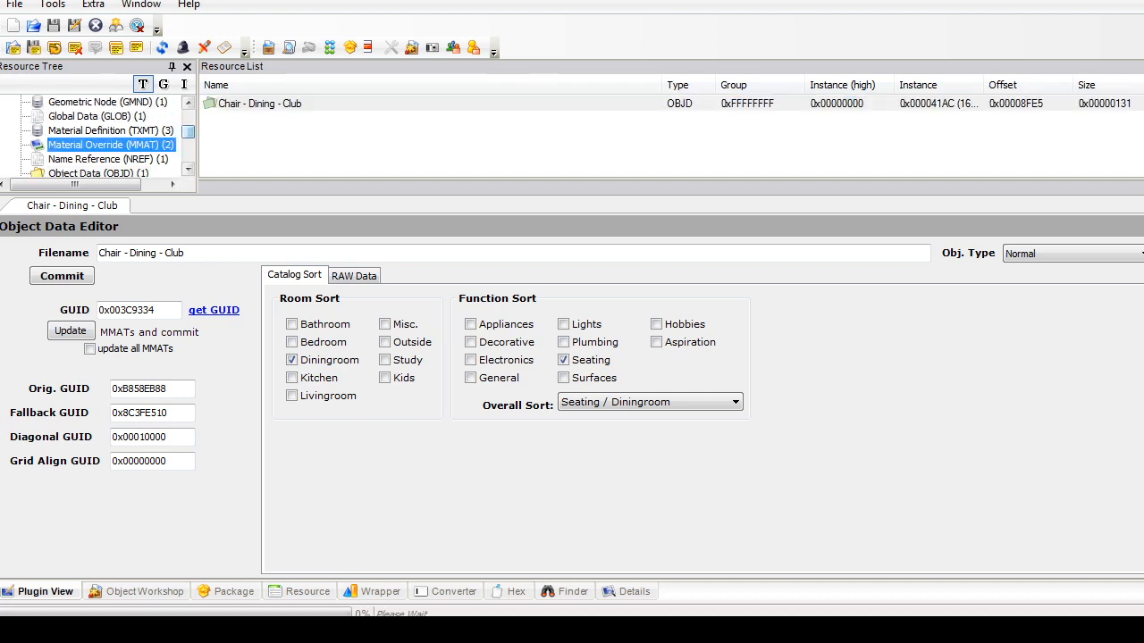
{"action": "left_click", "coordinate": [268, 104]}
{"action": "left_click", "coordinate": [351, 119]}
{"action": "left_click", "coordinate": [349, 103]}
{"action": "left_click", "coordinate": [351, 119]}
{"action": "left_click", "coordinate": [349, 103]}
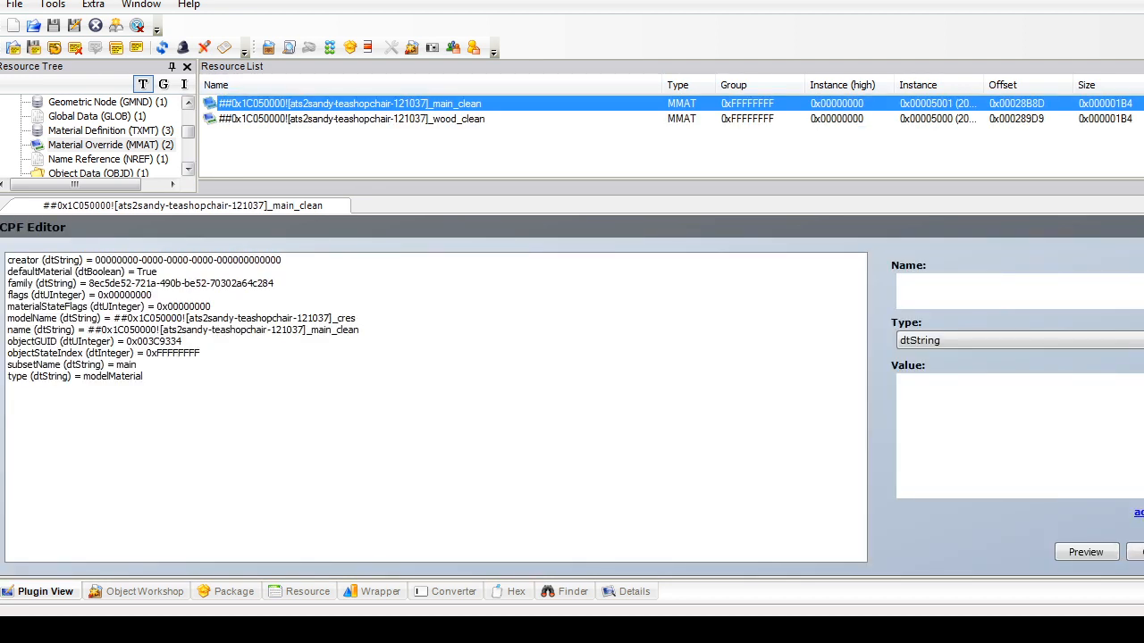
{"action": "left_click", "coordinate": [351, 118]}
{"action": "left_click", "coordinate": [349, 104]}
Step: Examine the chair's Geometric Node design-mode subsets and Geometric Data Container, and open its Catalog Description
{"action": "left_click_drag", "start_coordinate": [188, 131], "coordinate": [188, 125]}
{"action": "left_click", "coordinate": [107, 144]}
{"action": "left_click", "coordinate": [336, 103]}
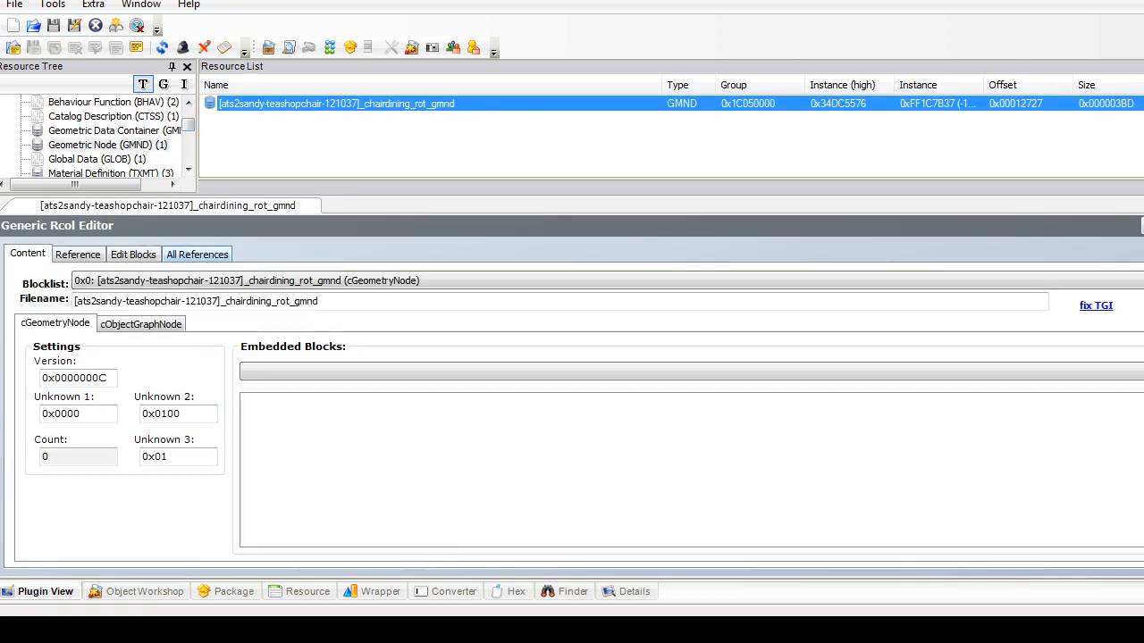
{"action": "left_click", "coordinate": [336, 281]}
{"action": "left_click", "coordinate": [189, 308]}
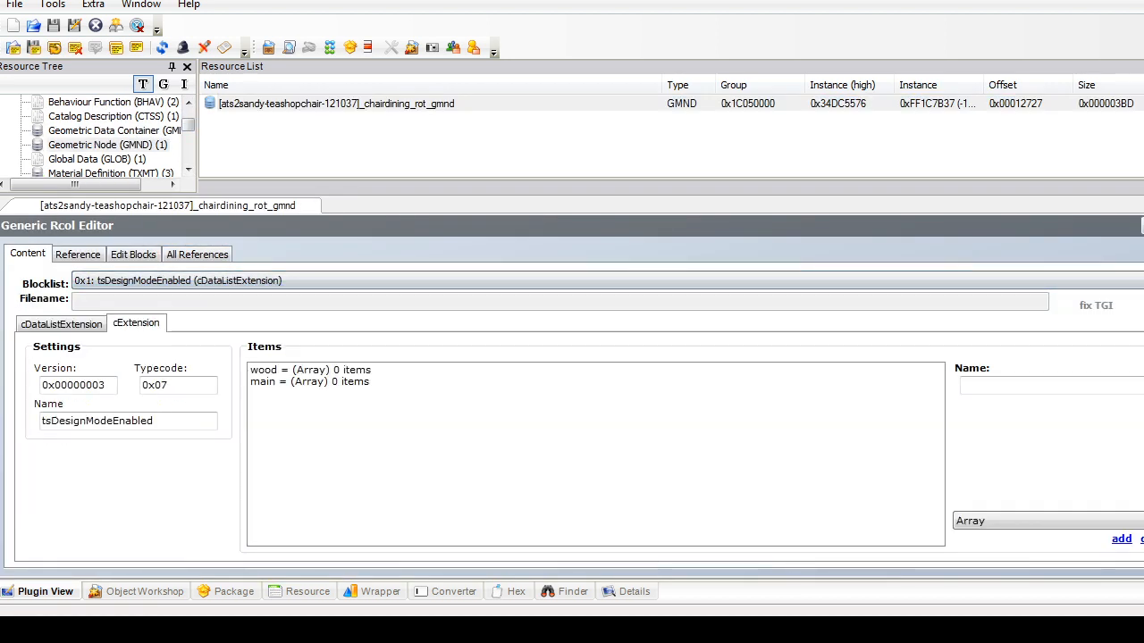
{"action": "left_click", "coordinate": [572, 280]}
{"action": "left_click", "coordinate": [115, 131]}
{"action": "left_click", "coordinate": [336, 104]}
{"action": "scroll", "coordinate": [98, 138], "scroll_direction": "down", "scroll_amount": 5}
{"action": "scroll", "coordinate": [98, 138], "scroll_direction": "up", "scroll_amount": 6}
{"action": "left_click", "coordinate": [113, 159]}
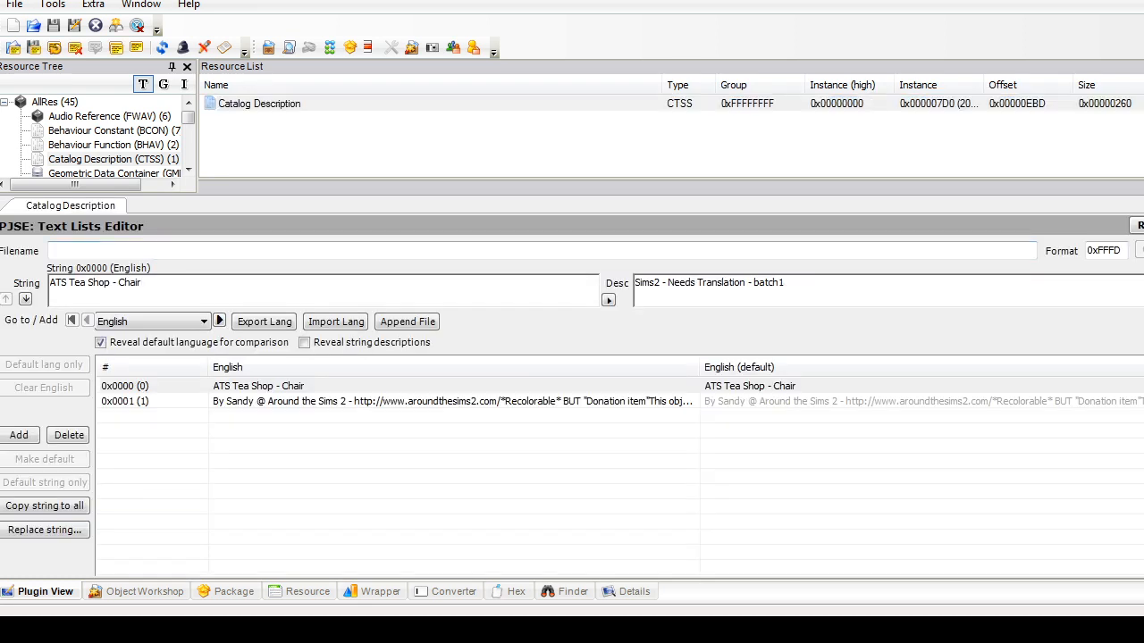
Step: Append "- SLAVE" to the chair's catalog title so it reads "ATS Tea Shop - Chair - SLAVE"
{"action": "left_click", "coordinate": [144, 282]}
{"action": "type", "text": "- slav"}
{"action": "key", "text": "BackSpace"}
{"action": "key", "text": "BackSpace"}
{"action": "key", "text": "BackSpace"}
{"action": "type", "text": "AVE"}
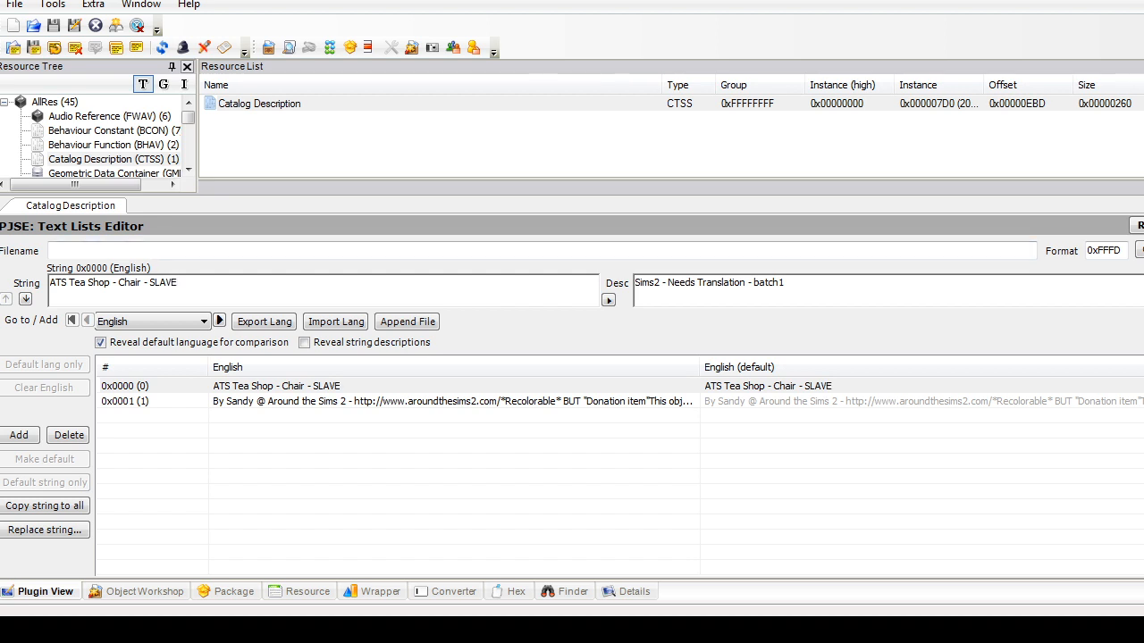
Step: Read through the chair's catalog description string and start a new line at its end
{"action": "left_click", "coordinate": [268, 401]}
{"action": "left_click", "coordinate": [51, 294]}
{"action": "key", "text": "Down"}
{"action": "key", "text": "Down"}
{"action": "key", "text": "Down"}
{"action": "key", "text": "Down"}
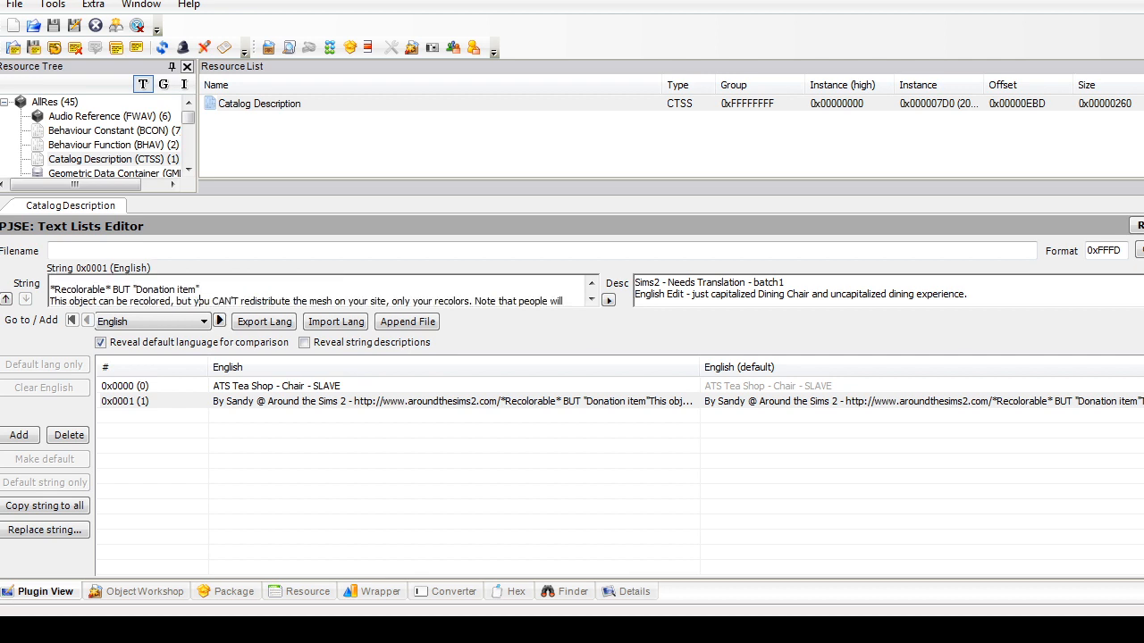
{"action": "key", "text": "End"}
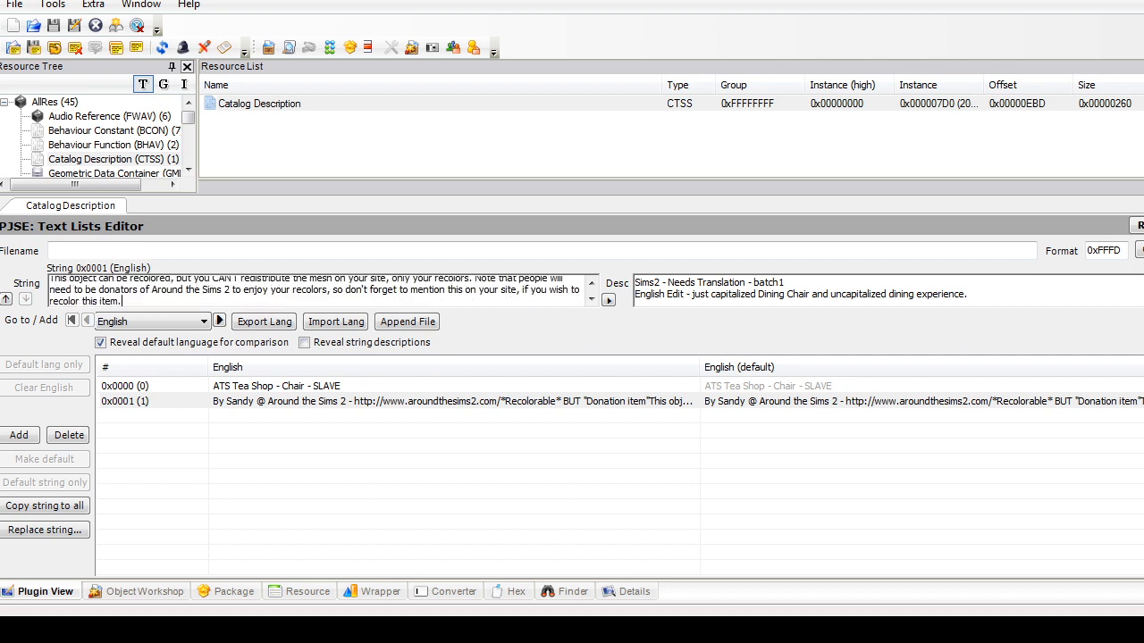
{"action": "left_click", "coordinate": [590, 282]}
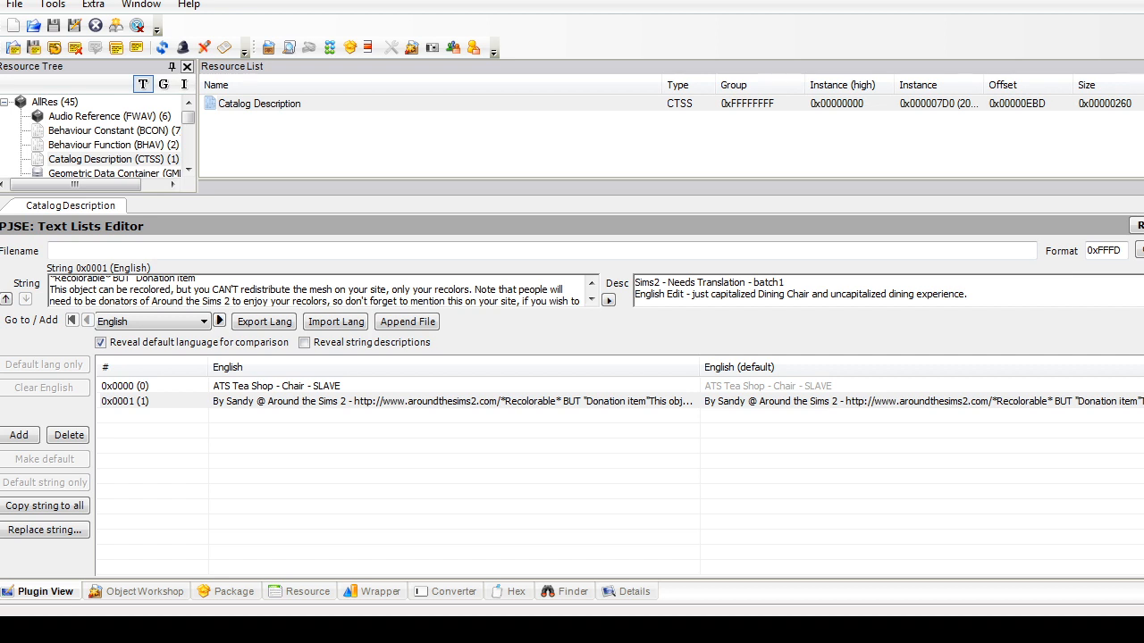
{"action": "left_click", "coordinate": [590, 299]}
{"action": "left_click", "coordinate": [590, 299]}
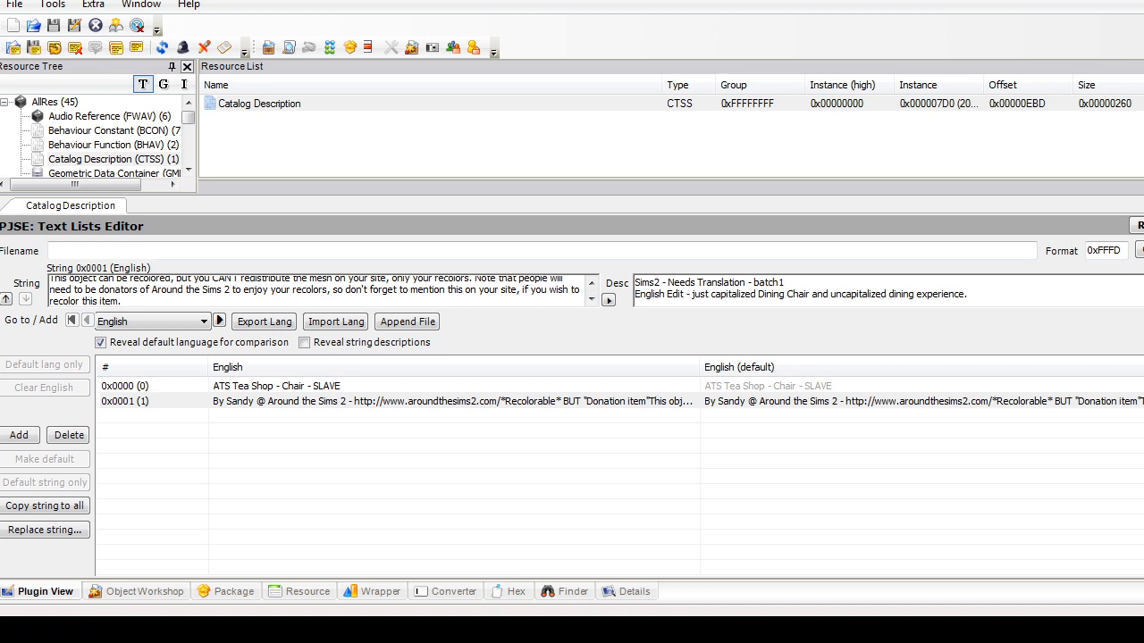
{"action": "key", "text": "Return"}
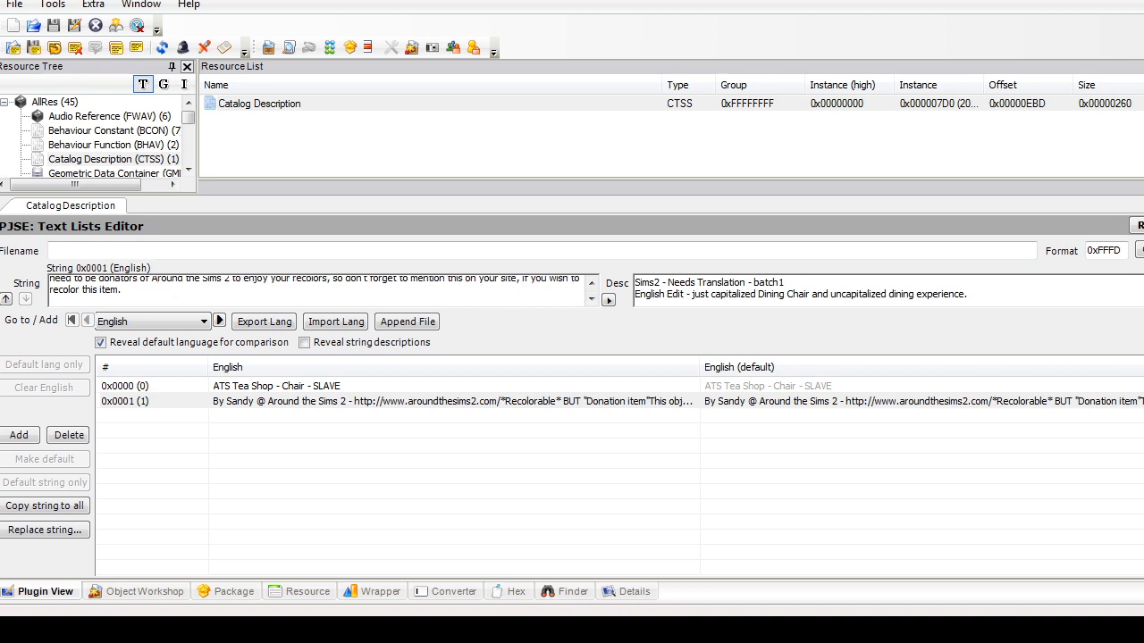
Step: Add a closing line to the description saying the chair was slaved without permission, with the creator's name and handle
{"action": "type", "text": "Rudely sla"}
{"action": "type", "text": "ve"}
{"action": "type", "text": "s"}
{"action": "key", "text": "BackSpace"}
{"action": "key", "text": "BackSpace"}
{"action": "key", "text": "BackSpace"}
{"action": "key", "text": "BackSpace"}
{"action": "key", "text": "BackSpace"}
{"action": "key", "text": "BackSpace"}
{"action": "key", "text": "BackSpace"}
{"action": "key", "text": "BackSpace"}
{"action": "key", "text": "BackSpace"}
{"action": "key", "text": "BackSpace"}
{"action": "key", "text": "BackSpace"}
{"action": "key", "text": "BackSpace"}
{"action": "key", "text": "BackSpace"}
{"action": "type", "text": "Slav"}
{"action": "key", "text": "BackSpace"}
{"action": "type", "text": "ed (without permissio"}
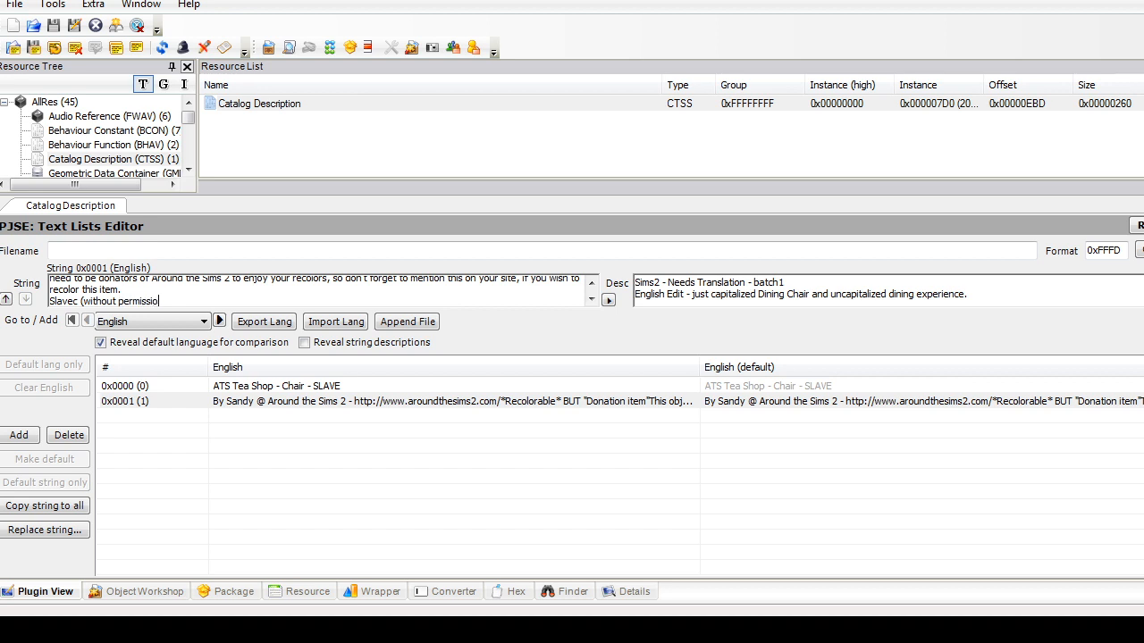
{"action": "type", "text": "n) by Fire_flower @fireflow"}
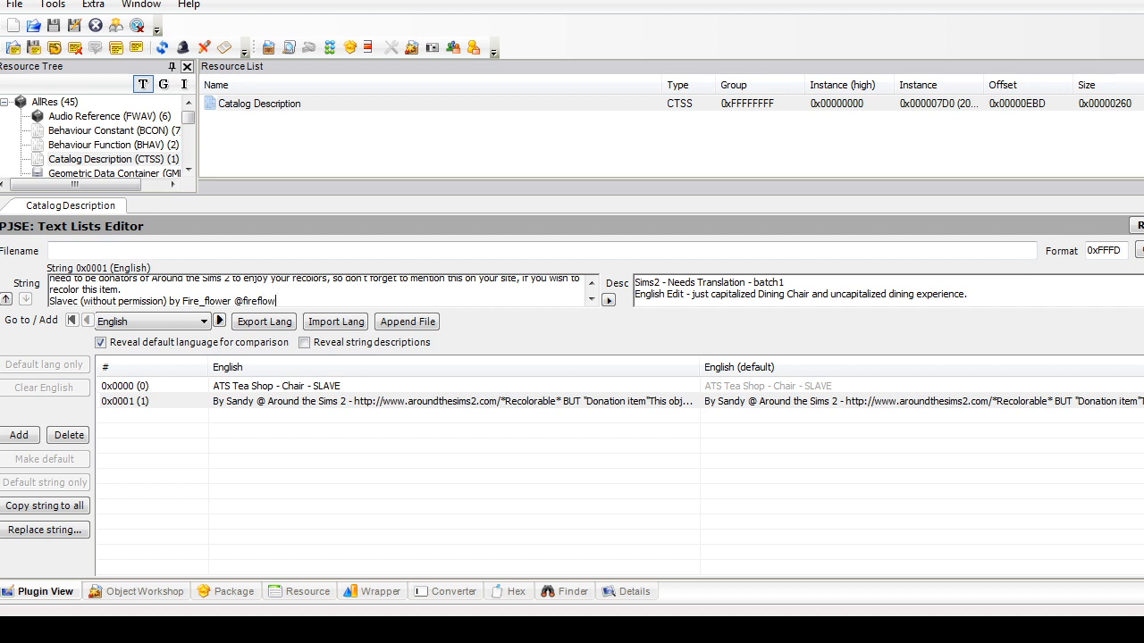
{"action": "type", "text": "ersims."}
Step: Replace the description's closing credit line with a note that this is the master object and must not be deleted
{"action": "key", "text": "shift+Home"}
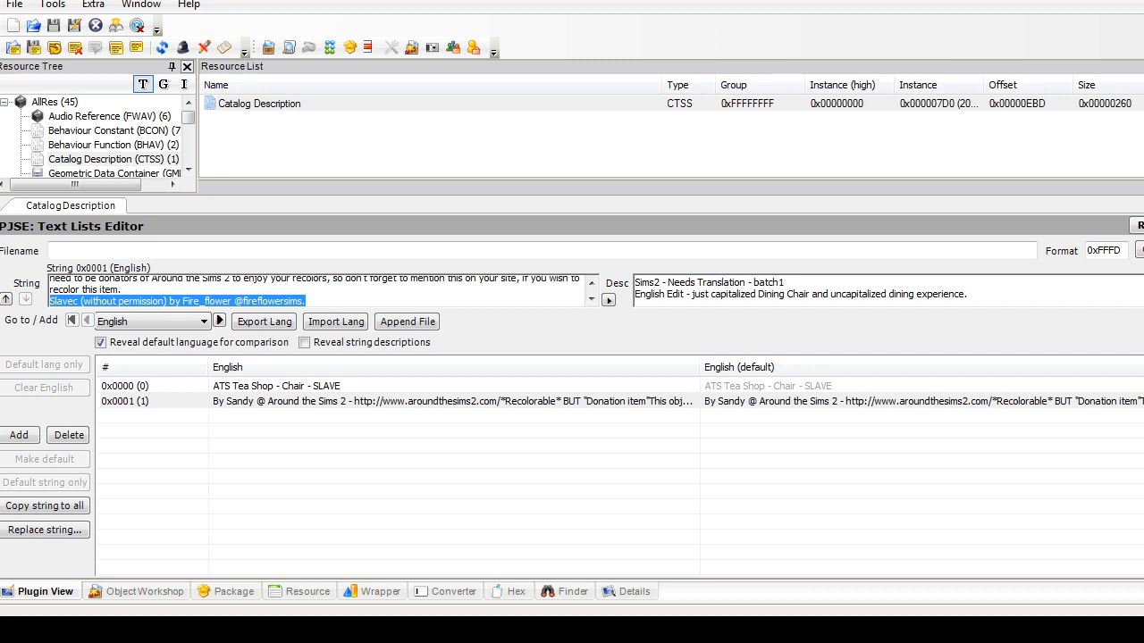
{"action": "type", "text": "Mas"}
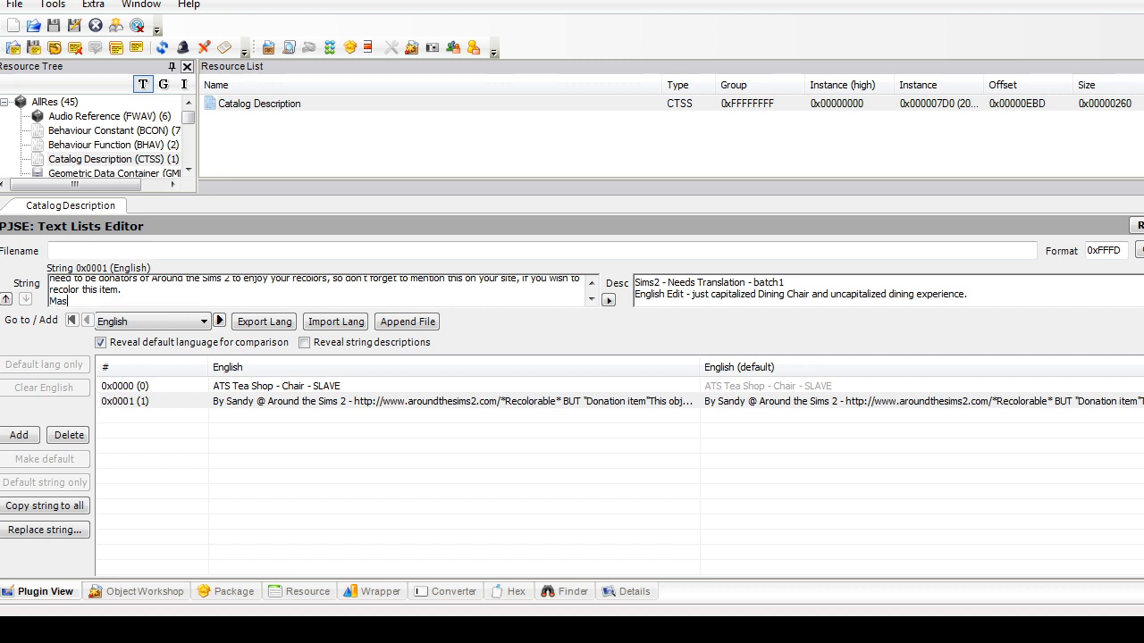
{"action": "type", "text": "ter objectr"}
{"action": "type", "text": " Don'r"}
{"action": "type", "text": "delete."}
Step: Remove the SLAVE suffix from the catalog title, leaving "ATS Tea Shop - Chair"
{"action": "left_click", "coordinate": [276, 385]}
{"action": "left_click_drag", "start_coordinate": [180, 282], "coordinate": [144, 282]}
{"action": "key", "text": "Delete"}
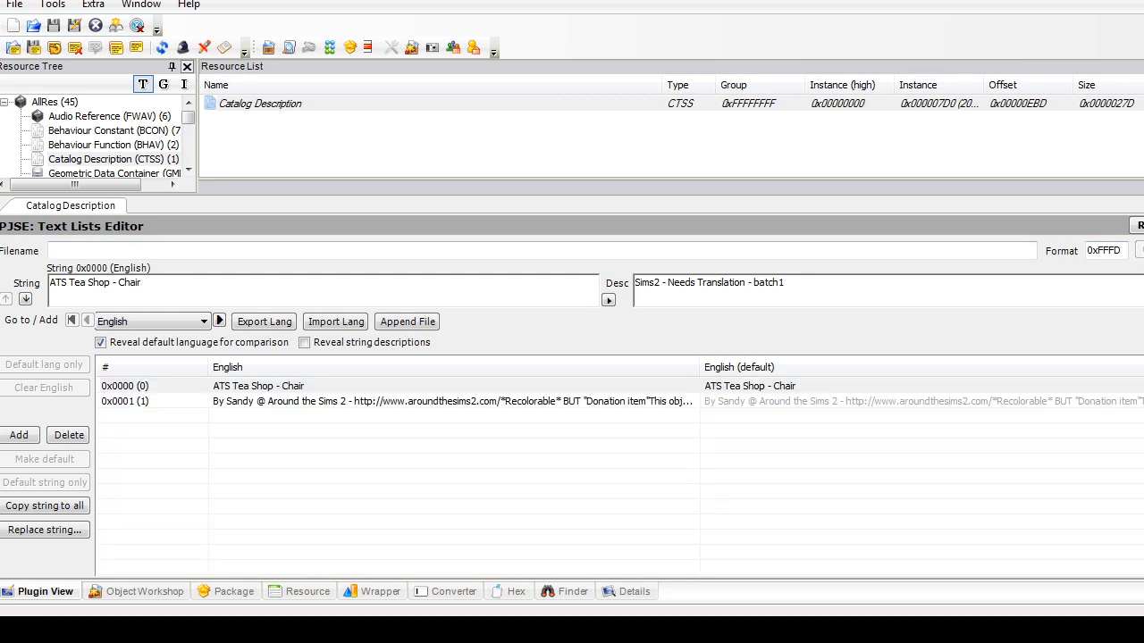
Step: Save the current chair package and open atssandy_obj_teashop_chair_001.package from the Tea Shop folder
{"action": "left_click", "coordinate": [14, 4]}
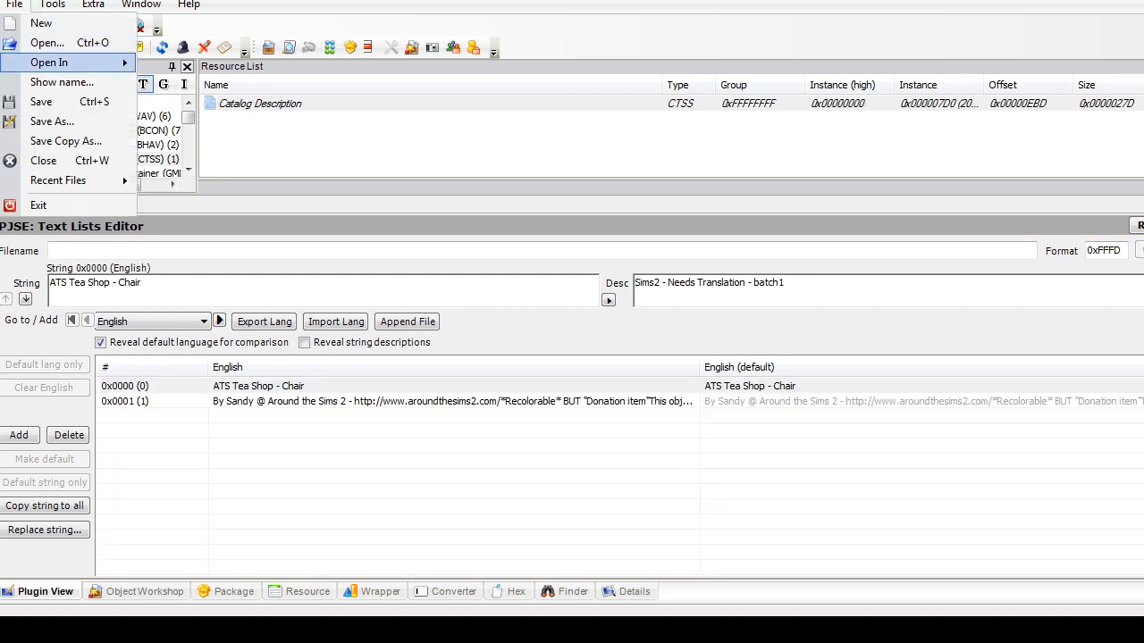
{"action": "left_click", "coordinate": [41, 101]}
{"action": "left_click", "coordinate": [14, 4]}
{"action": "left_click", "coordinate": [47, 42]}
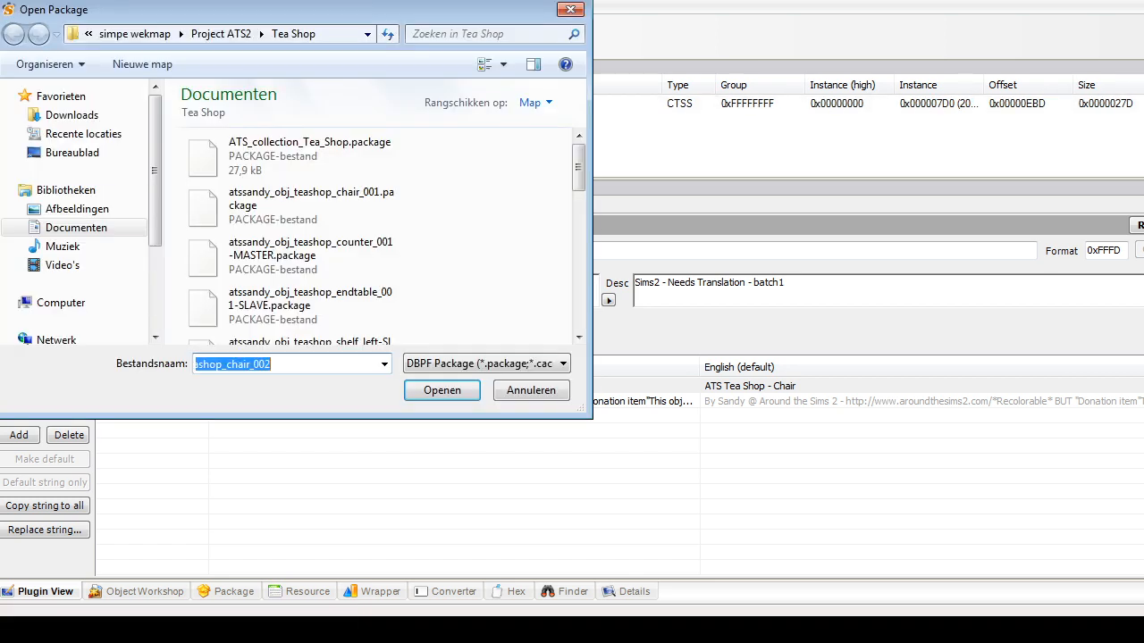
{"action": "scroll", "coordinate": [398, 159], "scroll_direction": "down", "scroll_amount": 10}
{"action": "scroll", "coordinate": [397, 179], "scroll_direction": "up", "scroll_amount": 3}
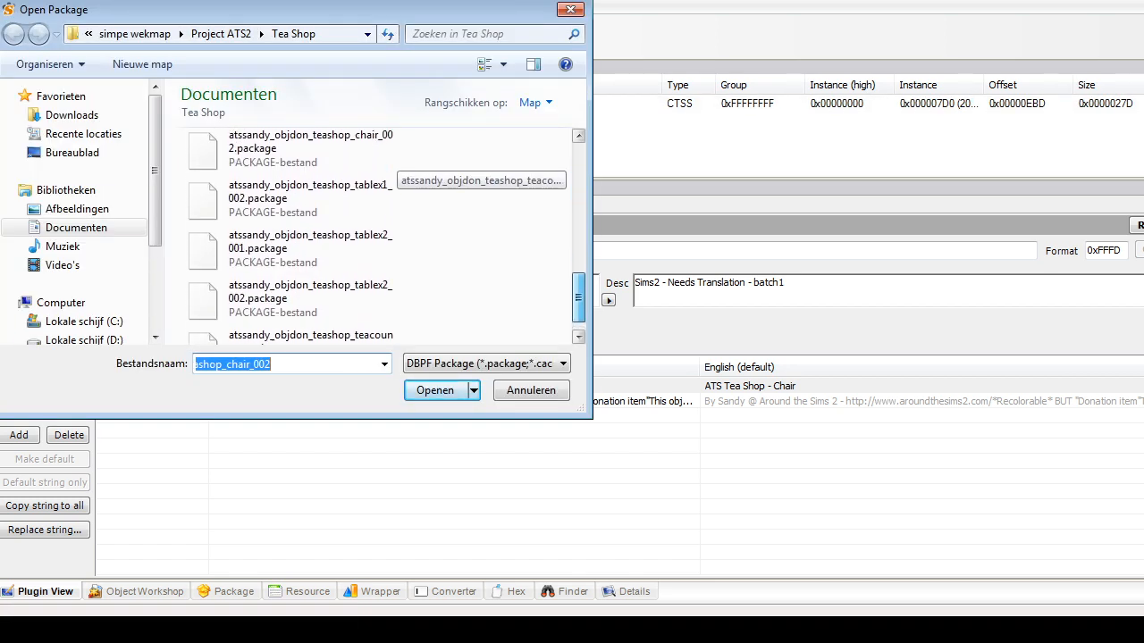
{"action": "left_click", "coordinate": [313, 234]}
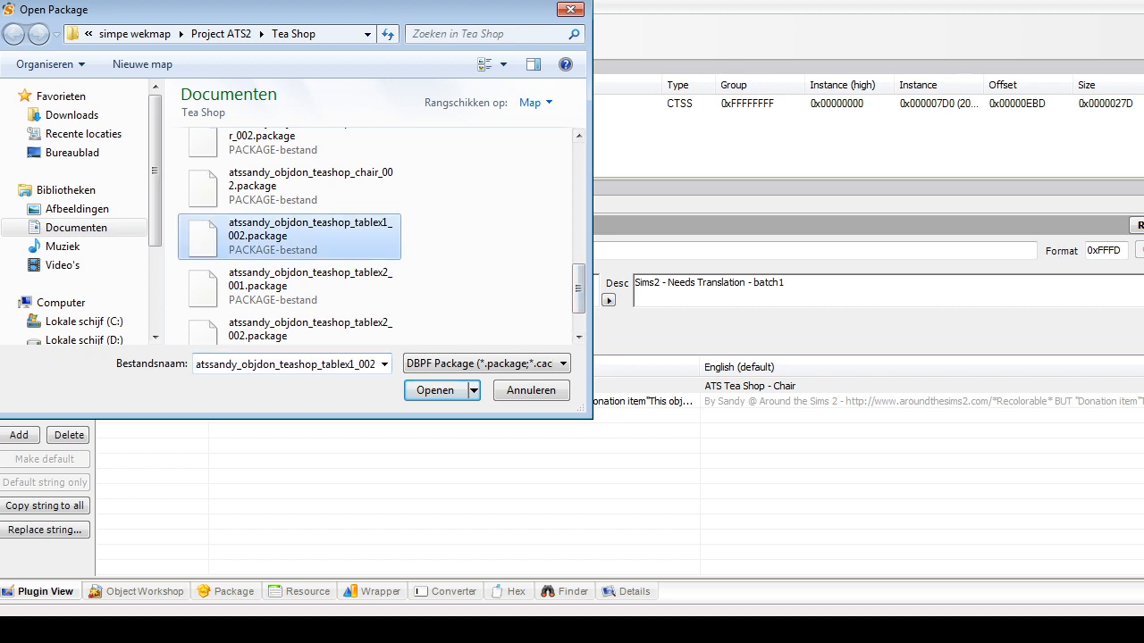
{"action": "scroll", "coordinate": [375, 269], "scroll_direction": "up", "scroll_amount": 5}
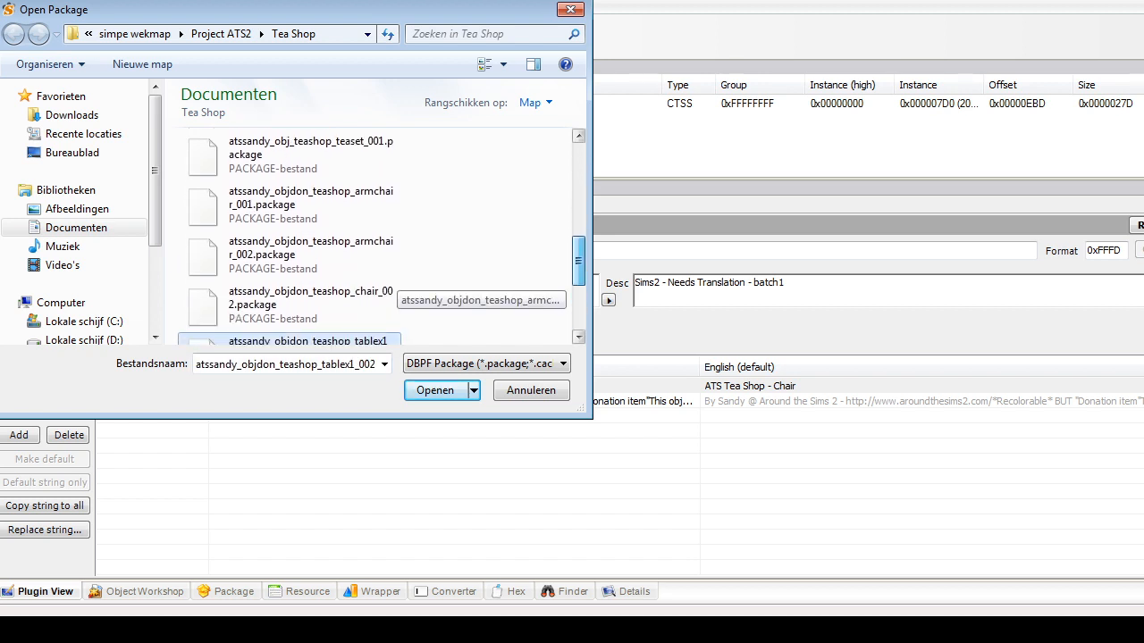
{"action": "scroll", "coordinate": [375, 268], "scroll_direction": "down", "scroll_amount": 1}
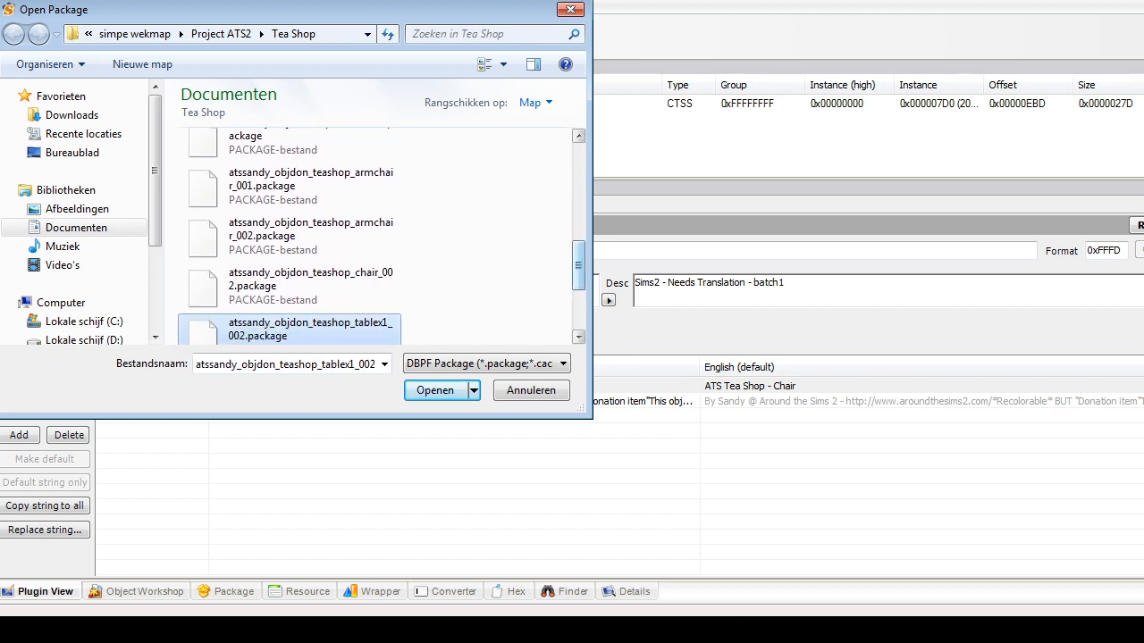
{"action": "scroll", "coordinate": [303, 268], "scroll_direction": "up", "scroll_amount": 8}
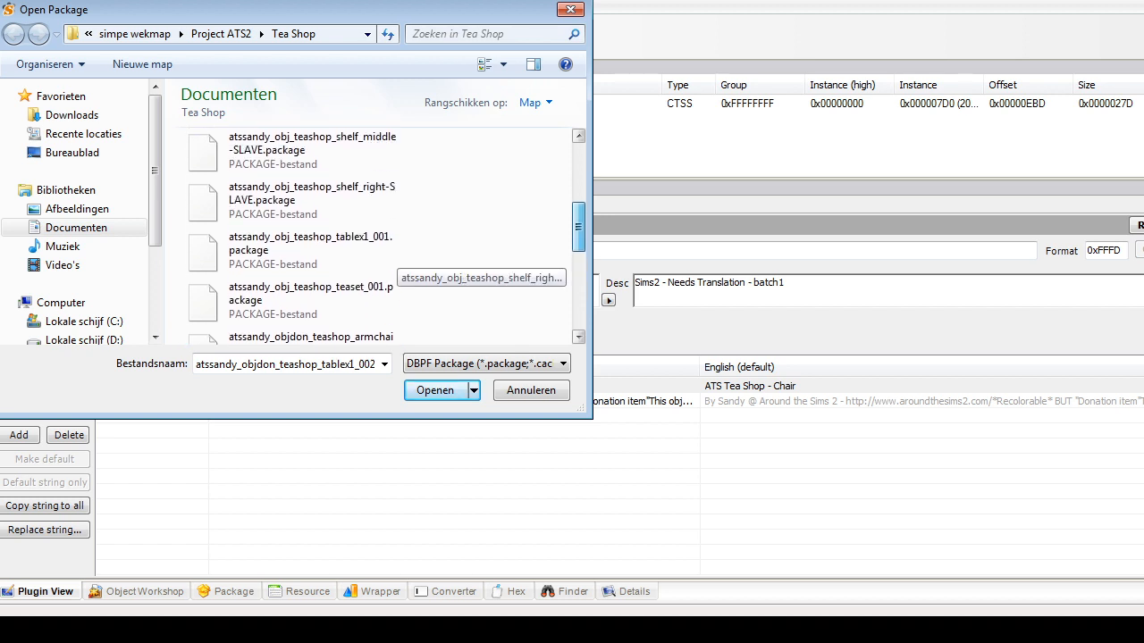
{"action": "left_click", "coordinate": [313, 250]}
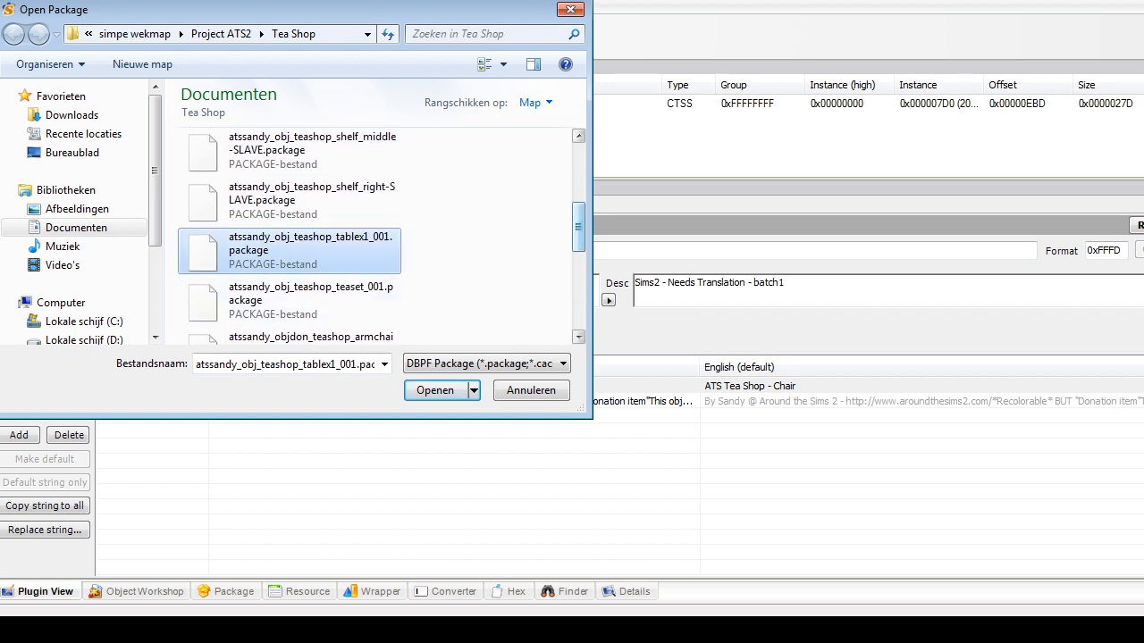
{"action": "scroll", "coordinate": [313, 250], "scroll_direction": "up", "scroll_amount": 10}
{"action": "scroll", "coordinate": [393, 223], "scroll_direction": "up", "scroll_amount": 3}
{"action": "double_click", "coordinate": [304, 205]}
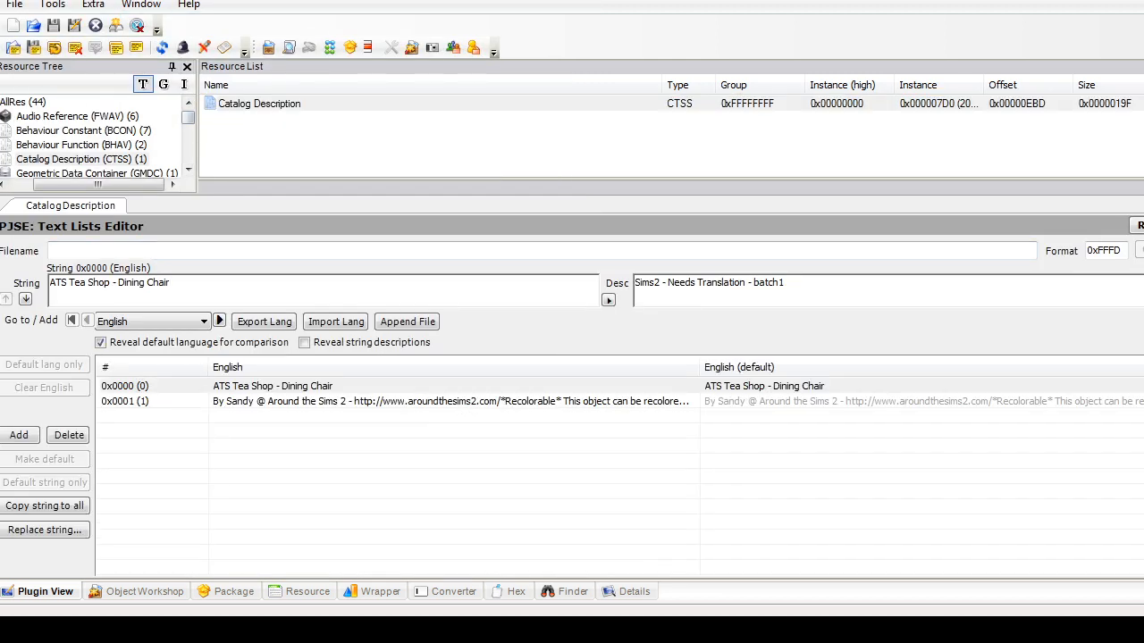
Step: Append "- SLAVE" to the catalog title so it reads "ATS Tea Shop - Dining Chair - SLAVE"
{"action": "type", "text": "- SLAB"}
{"action": "key", "text": "BackSpace"}
{"action": "type", "text": "B"}
{"action": "key", "text": "BackSpace"}
{"action": "type", "text": "VE"}
Step: Add a closing line to the dining chair's description crediting the slaving with the creator's name and handle, and commit the catalog text
{"action": "left_click", "coordinate": [124, 401]}
{"action": "key", "text": "Tab"}
{"action": "key", "text": "ctrl+End"}
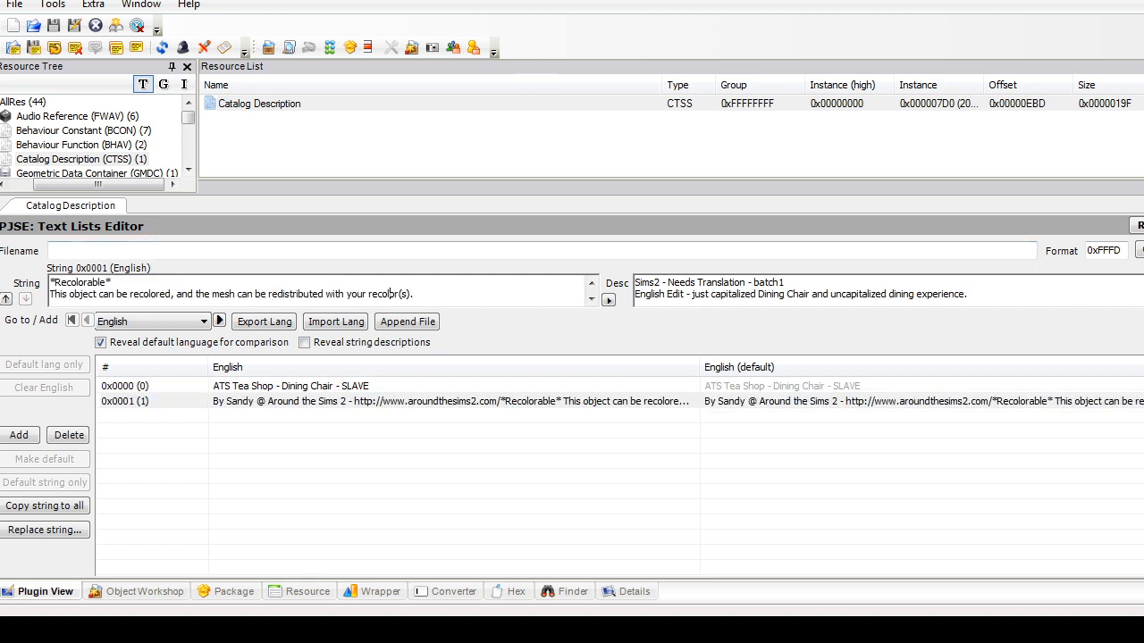
{"action": "type", "text": "S"}
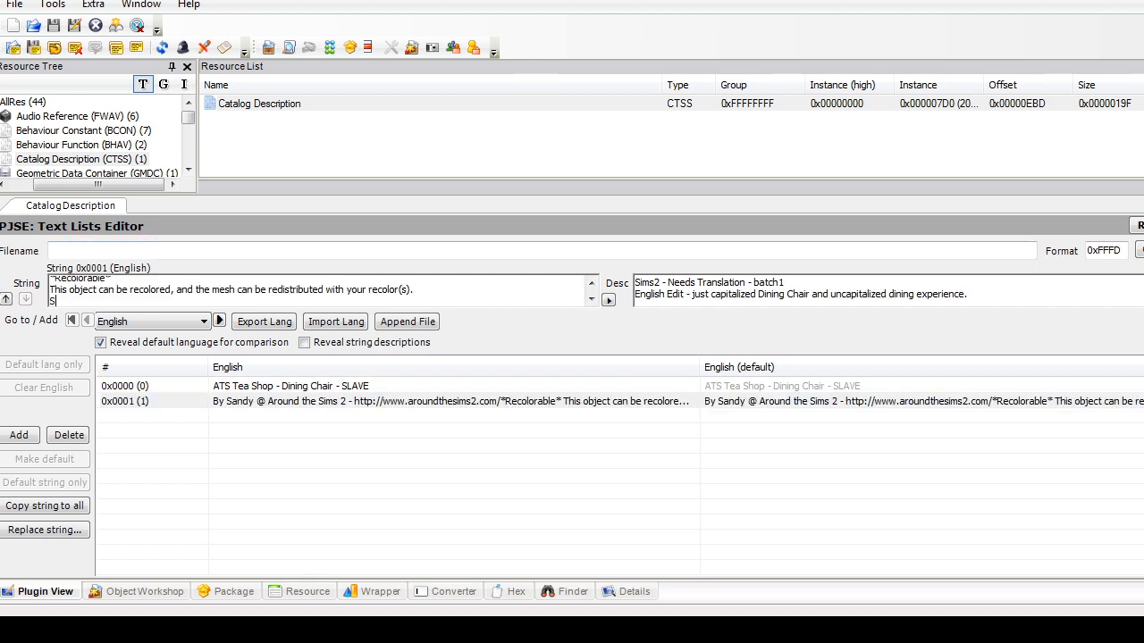
{"action": "key", "text": "BackSpace"}
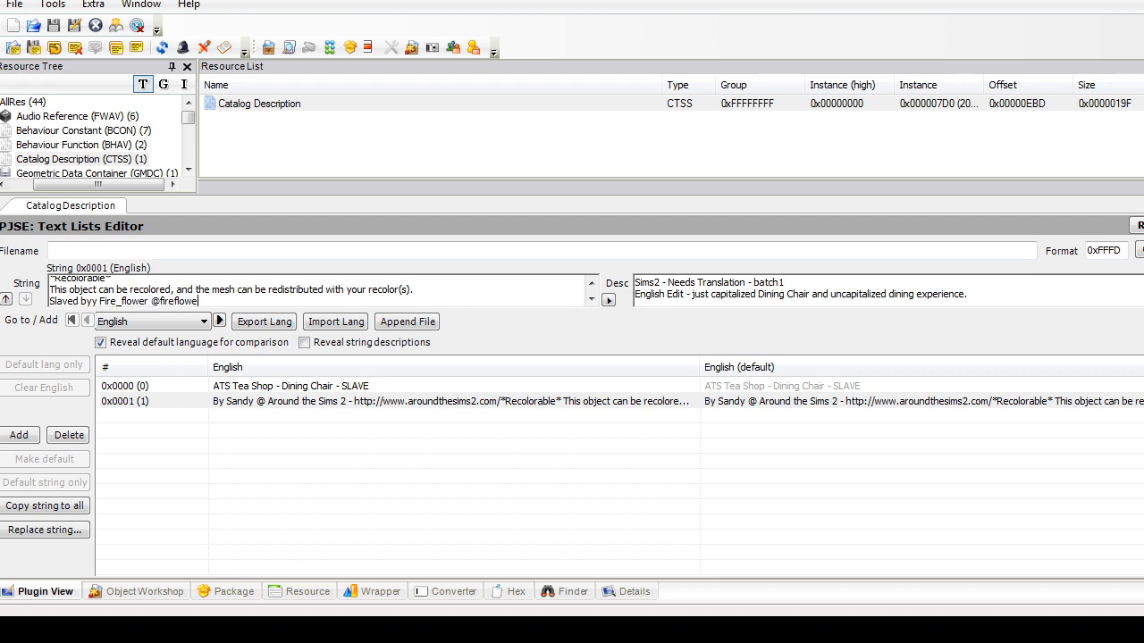
{"action": "type", "text": "umb"}
{"action": "type", "text": "s"}
{"action": "key", "text": "BackSpace"}
{"action": "left_click", "coordinate": [1139, 250]}
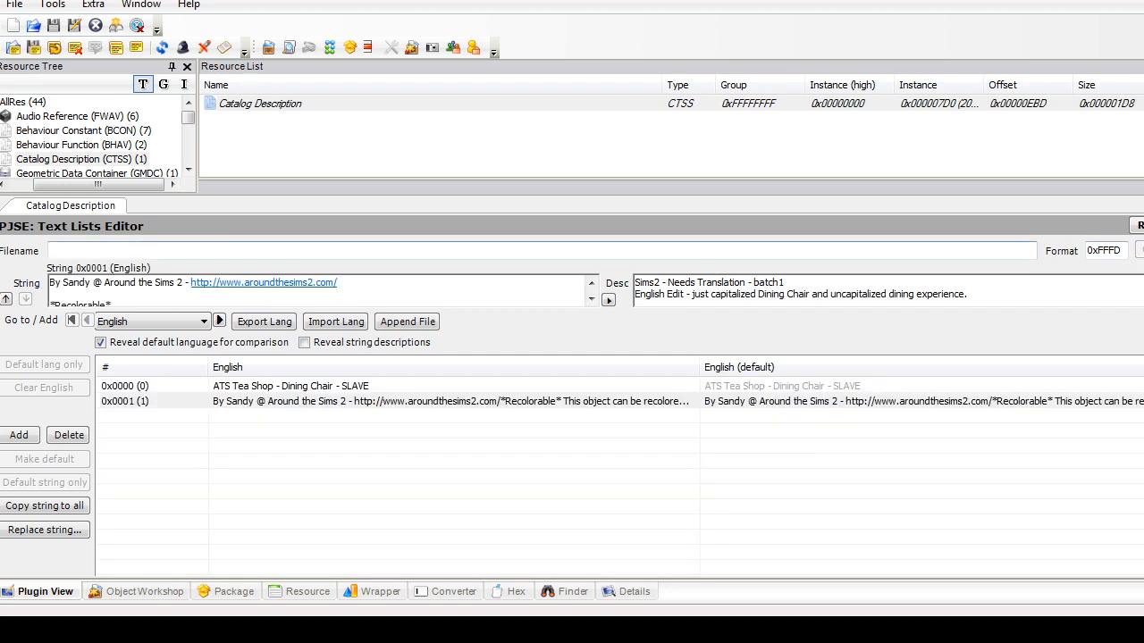
Step: Delete the redwood texture image from the dining chair package, keeping the groundshadow texture
{"action": "scroll", "coordinate": [89, 134], "scroll_direction": "down", "scroll_amount": 5}
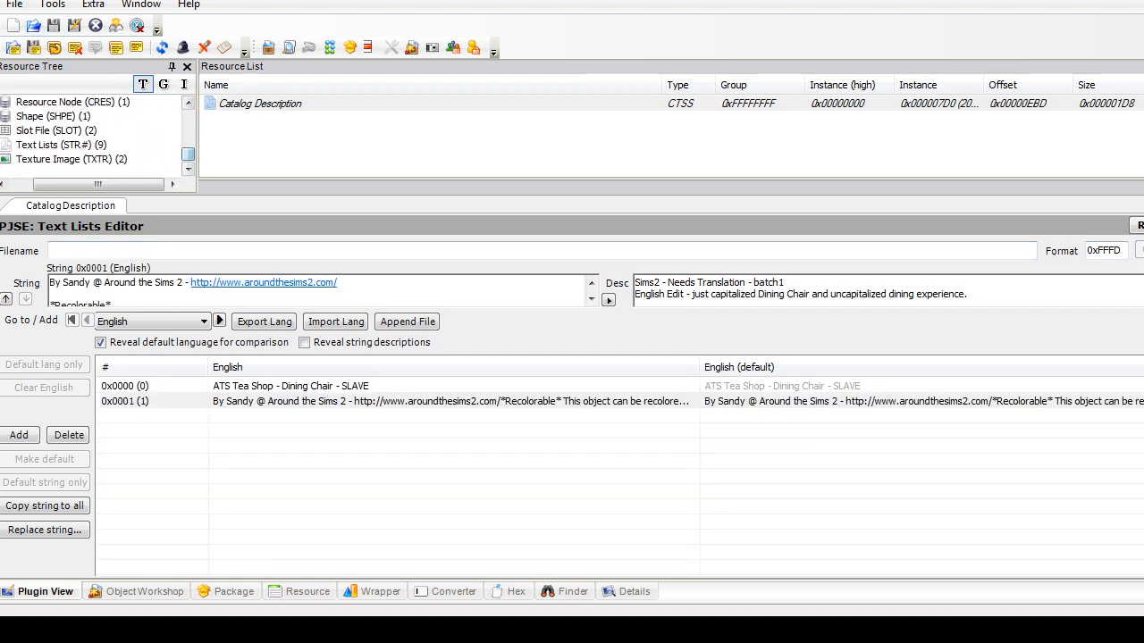
{"action": "left_click", "coordinate": [71, 159]}
{"action": "left_click", "coordinate": [268, 119]}
{"action": "right_click", "coordinate": [275, 118]}
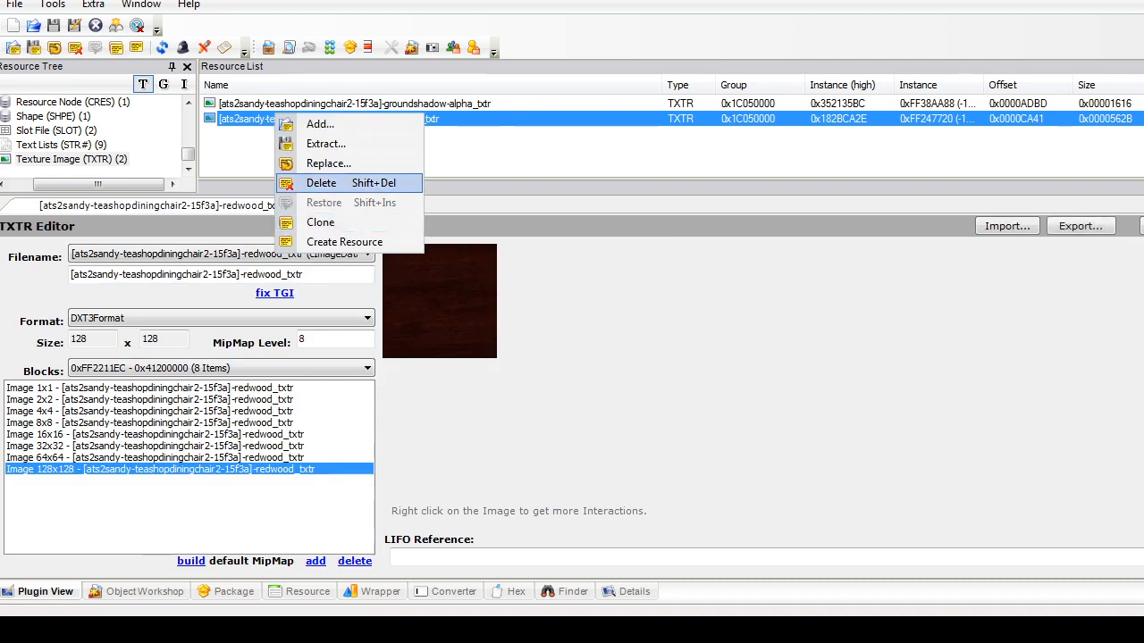
{"action": "left_click", "coordinate": [322, 183]}
Step: In the shape's parts, set the wood subset's material definition to "##0x1C050000![ats2sandy-teashopchair-121037]_wood_clean"
{"action": "left_click", "coordinate": [53, 116]}
{"action": "left_click", "coordinate": [277, 104]}
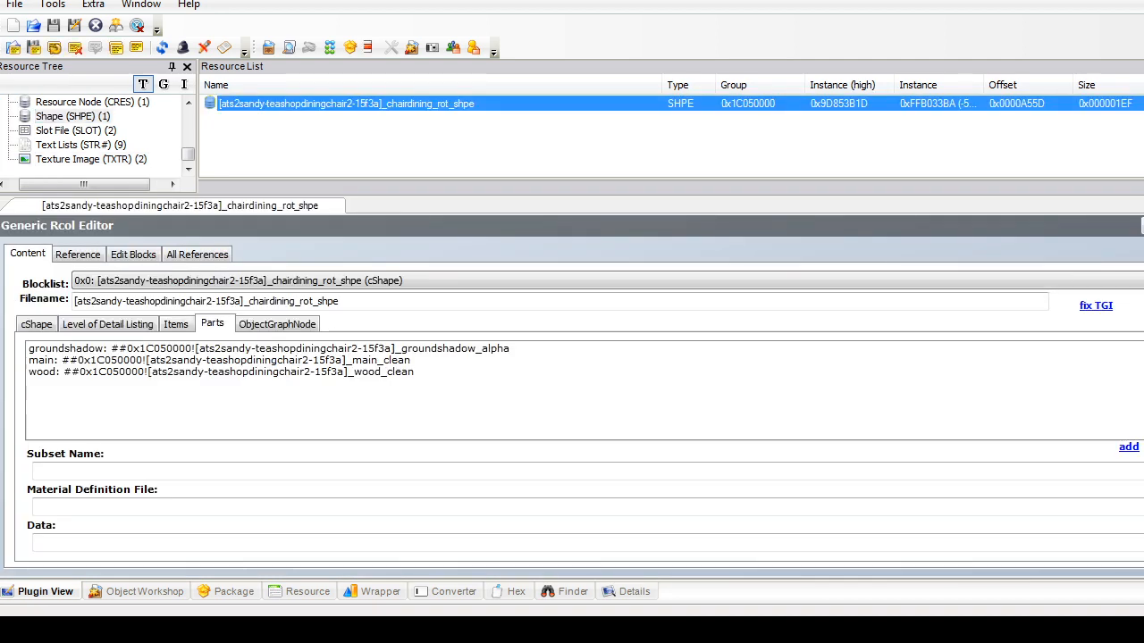
{"action": "left_click", "coordinate": [223, 371]}
{"action": "double_click", "coordinate": [210, 507]}
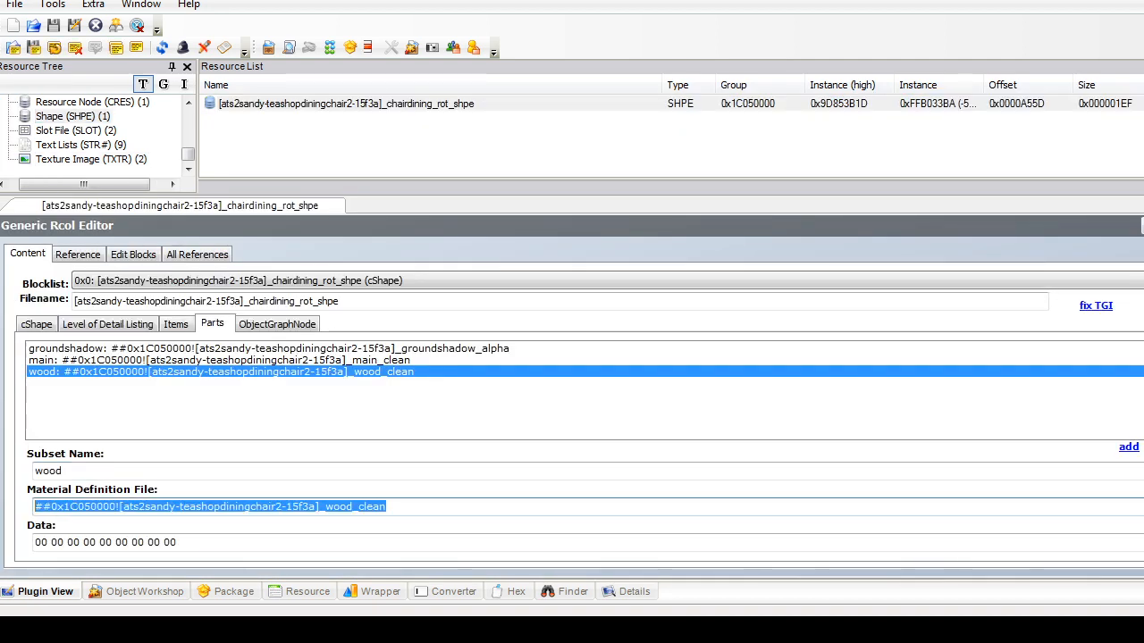
{"action": "type", "text": "##0x1C050000![ats2sandy-teashopchair-121037]_main_clean"}
{"action": "left_click_drag", "start_coordinate": [330, 507], "coordinate": [297, 506]}
{"action": "type", "text": "wood"}
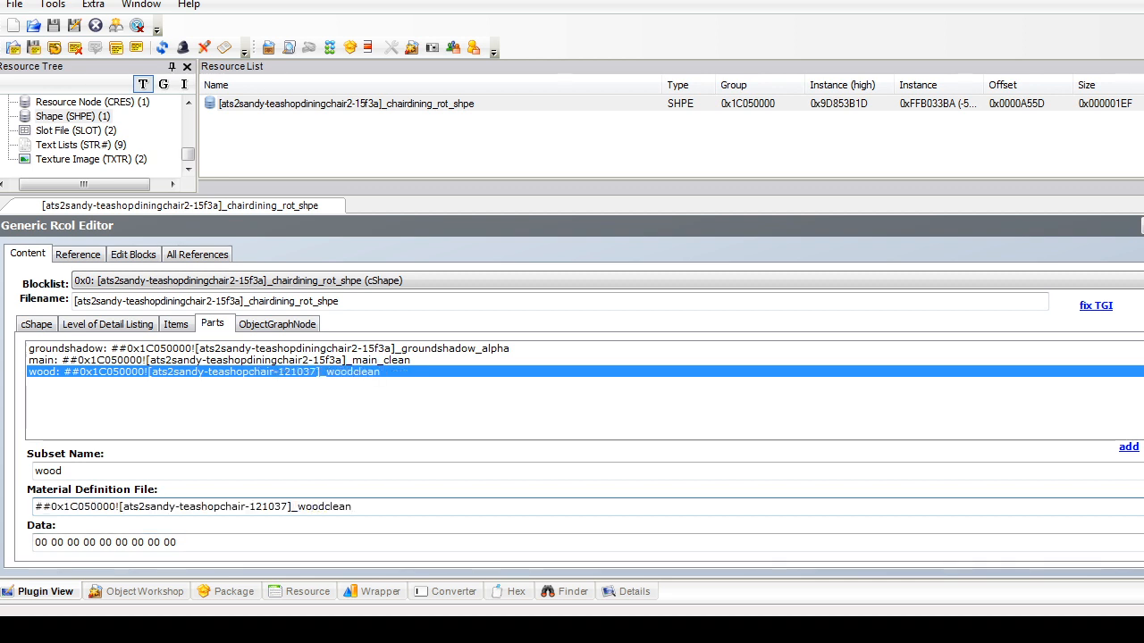
{"action": "type", "text": "_"}
Step: Remove the main subset from the shape's parts and commit the shape
{"action": "left_click", "coordinate": [326, 349]}
{"action": "left_click", "coordinate": [326, 360]}
{"action": "key", "text": "Delete"}
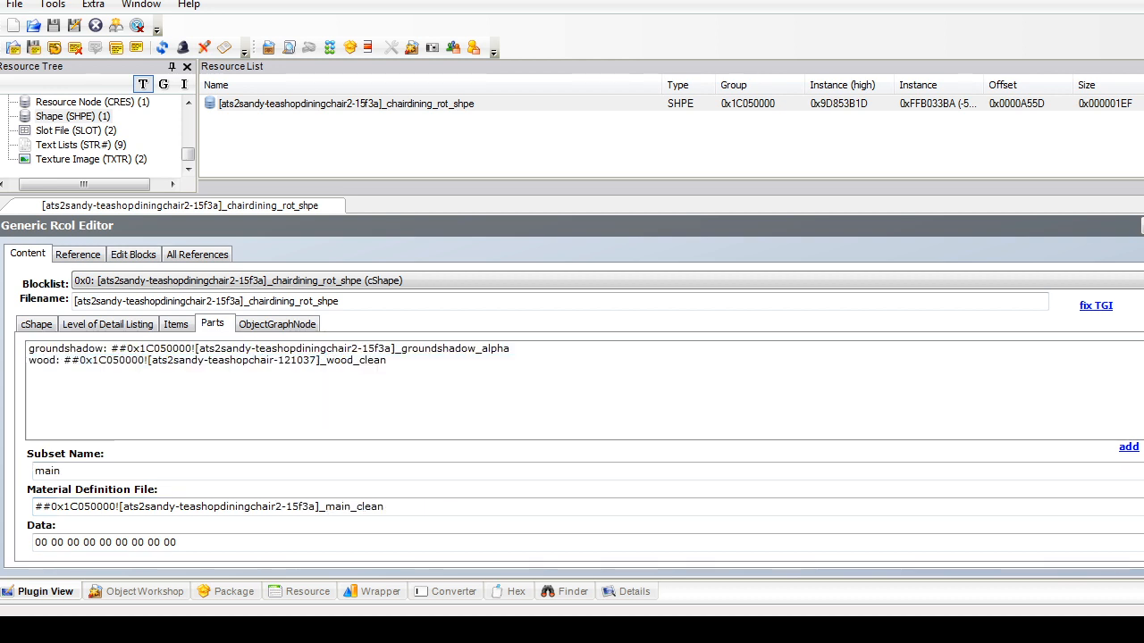
{"action": "left_click", "coordinate": [1142, 225]}
{"action": "left_click", "coordinate": [641, 360]}
Step: Delete both material overrides from the dining chair package
{"action": "left_click_drag", "start_coordinate": [188, 155], "coordinate": [187, 138]}
{"action": "left_click", "coordinate": [98, 117]}
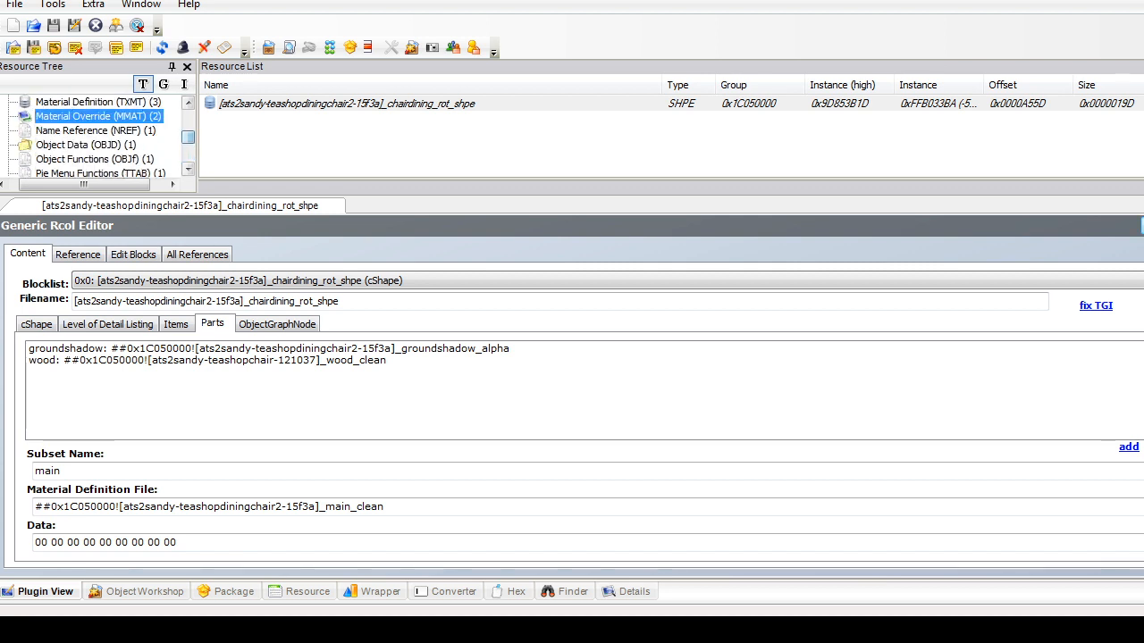
{"action": "left_click_drag", "start_coordinate": [296, 144], "coordinate": [289, 99]}
{"action": "right_click", "coordinate": [282, 102]}
{"action": "left_click", "coordinate": [318, 173]}
Step: Delete the main_clean and wood_clean material definitions, keeping the groundshadow one
{"action": "left_click", "coordinate": [84, 145]}
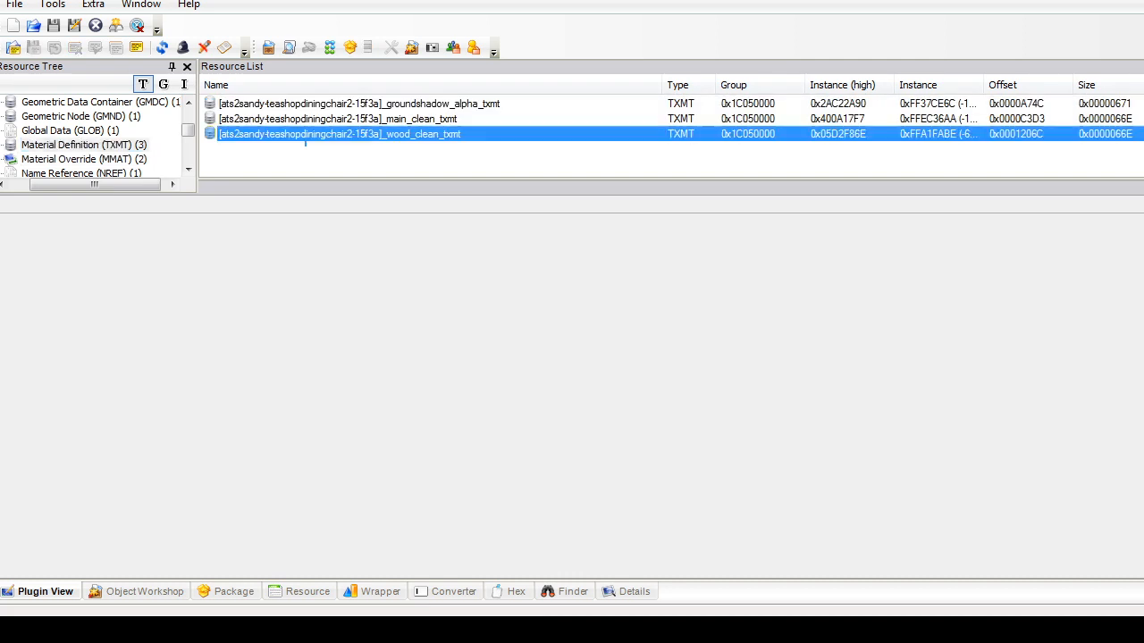
{"action": "left_click_drag", "start_coordinate": [308, 153], "coordinate": [296, 116]}
{"action": "right_click", "coordinate": [302, 127]}
{"action": "left_click", "coordinate": [346, 195]}
Step: Remove the main entry from the tsDesignModeEnabled block of the dining chair's geometric node
{"action": "left_click", "coordinate": [80, 131]}
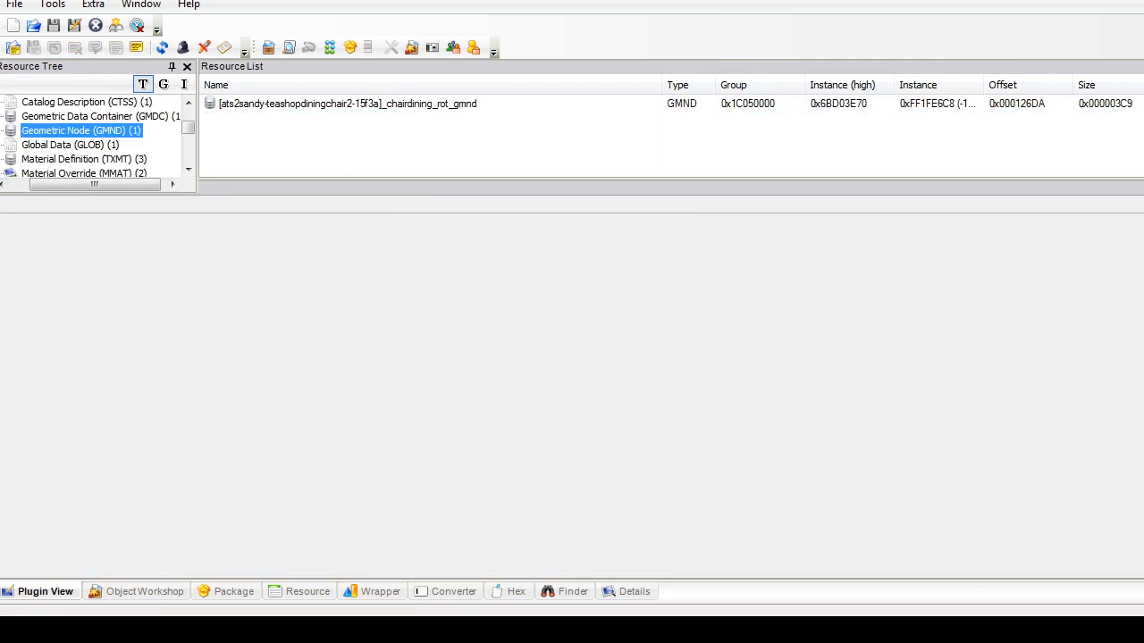
{"action": "left_click", "coordinate": [349, 103]}
{"action": "left_click", "coordinate": [296, 280]}
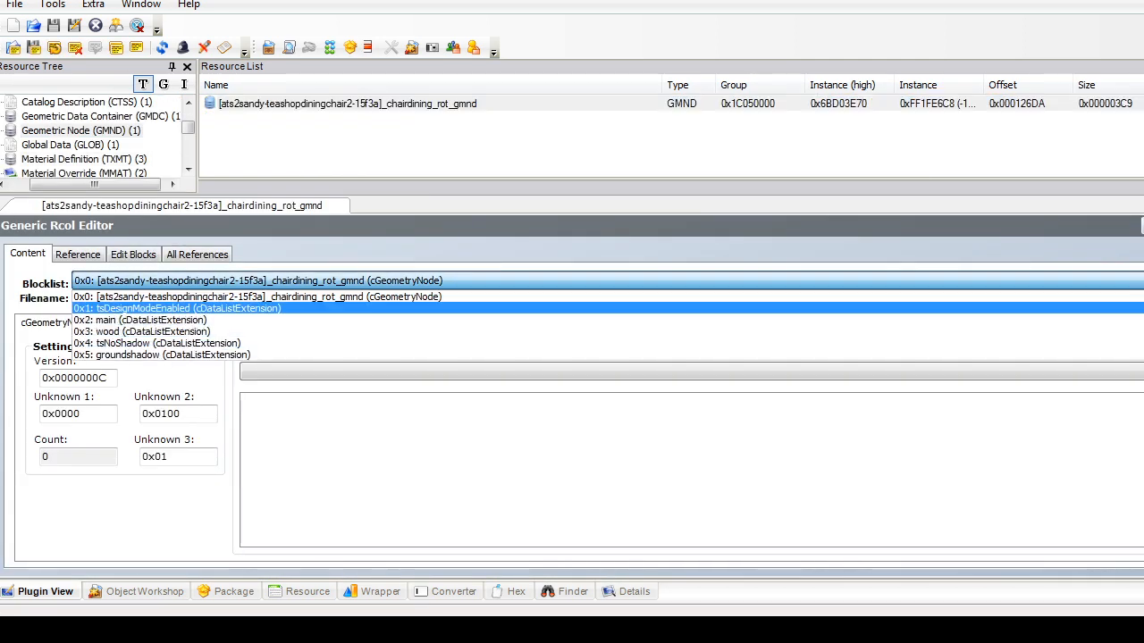
{"action": "left_click", "coordinate": [268, 307]}
{"action": "left_click", "coordinate": [310, 370]}
{"action": "left_click", "coordinate": [310, 382]}
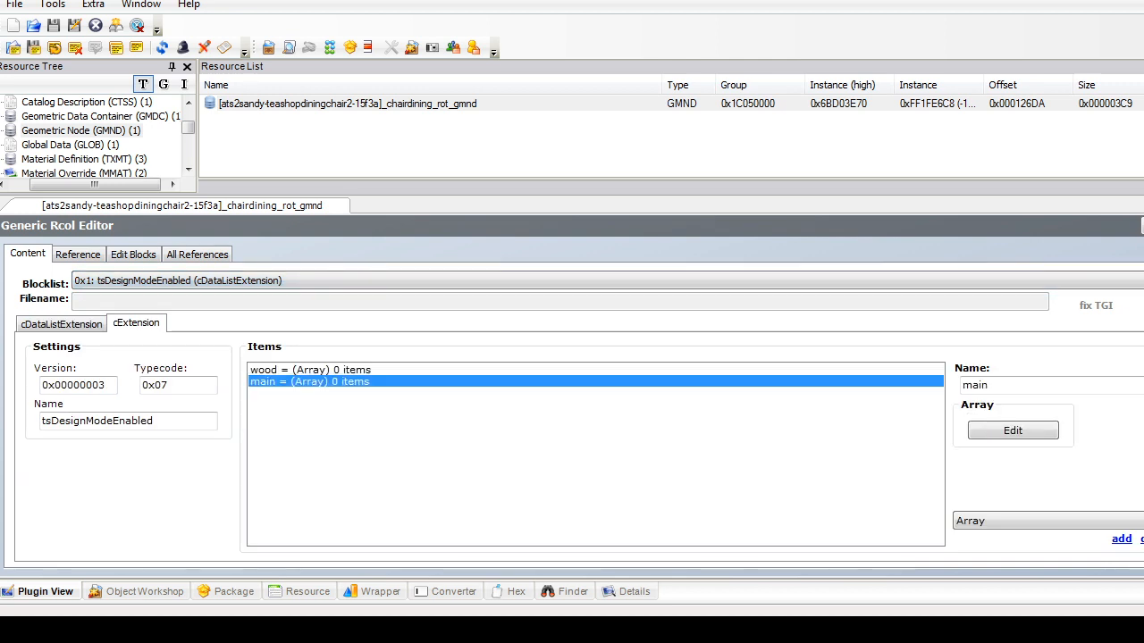
{"action": "left_click", "coordinate": [1141, 539]}
Step: Add a new cDataListExtension block to the geometric node
{"action": "left_click", "coordinate": [132, 254]}
{"action": "left_click", "coordinate": [746, 352]}
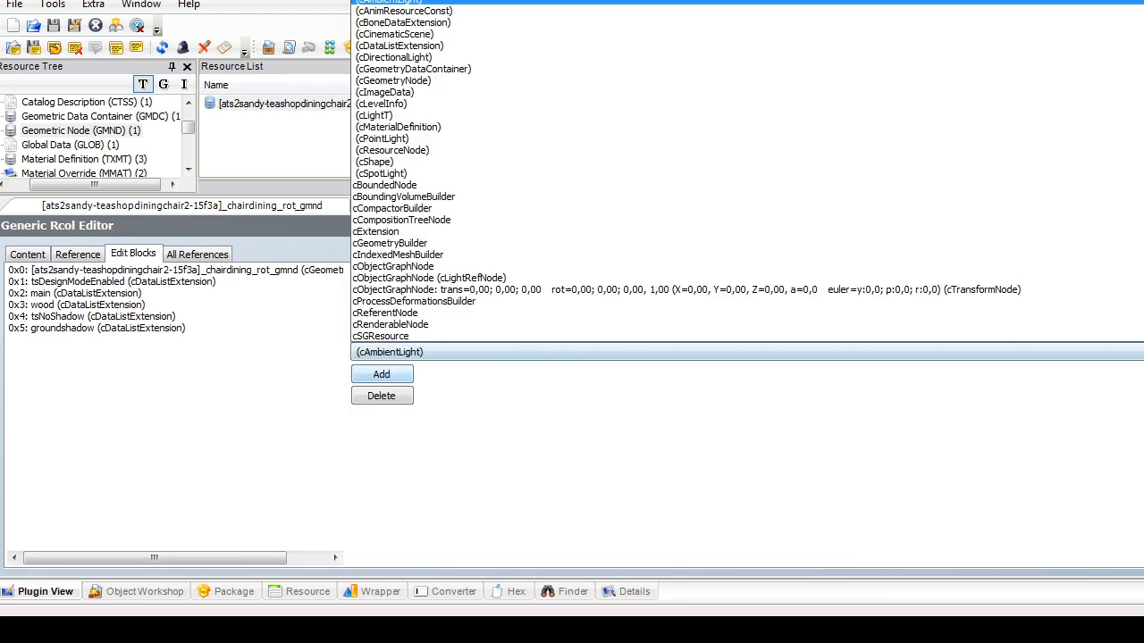
{"action": "left_click", "coordinate": [399, 45]}
{"action": "left_click", "coordinate": [381, 375]}
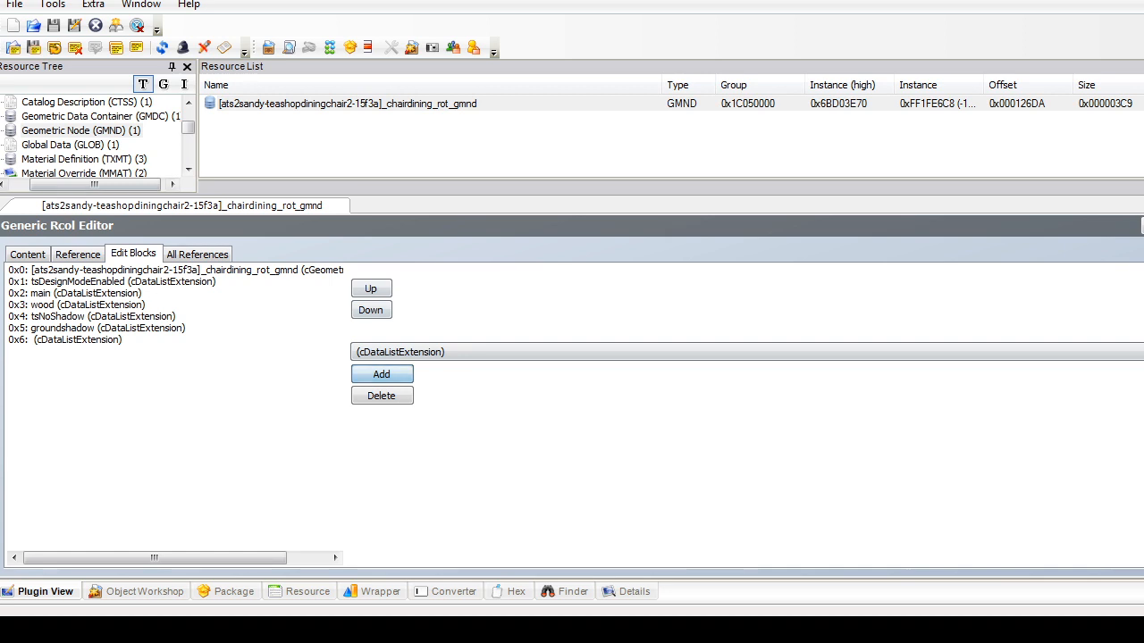
Step: Add a datalist extension reference to the geometry node with Enabled 0x01 and index 6
{"action": "left_click", "coordinate": [27, 254]}
{"action": "left_click", "coordinate": [140, 323]}
{"action": "left_click", "coordinate": [1122, 469]}
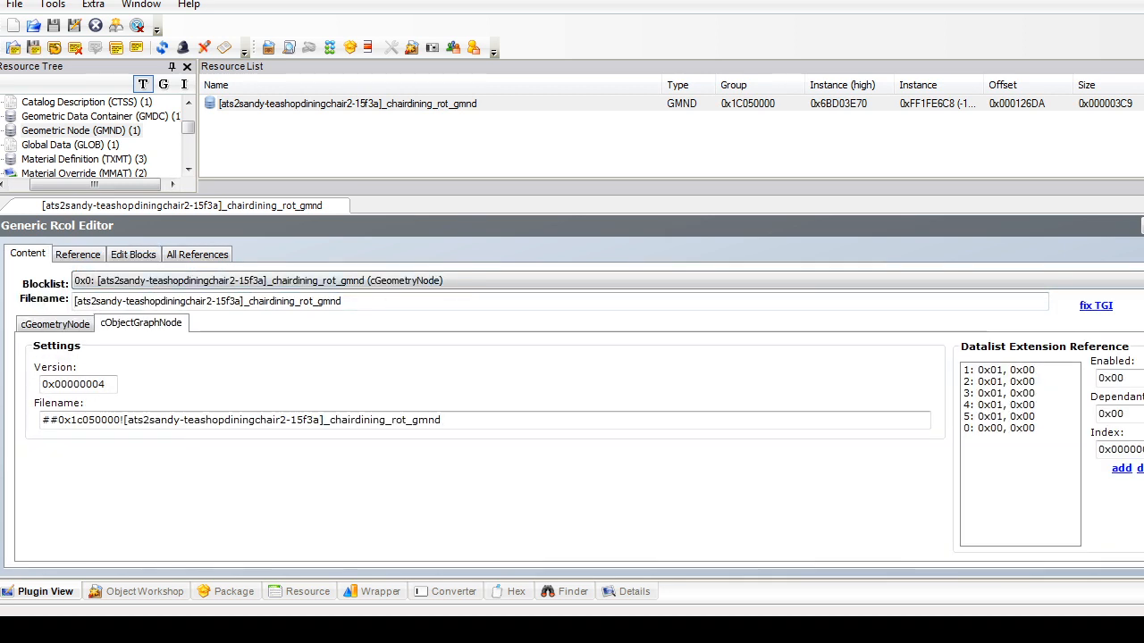
{"action": "left_click", "coordinate": [999, 428]}
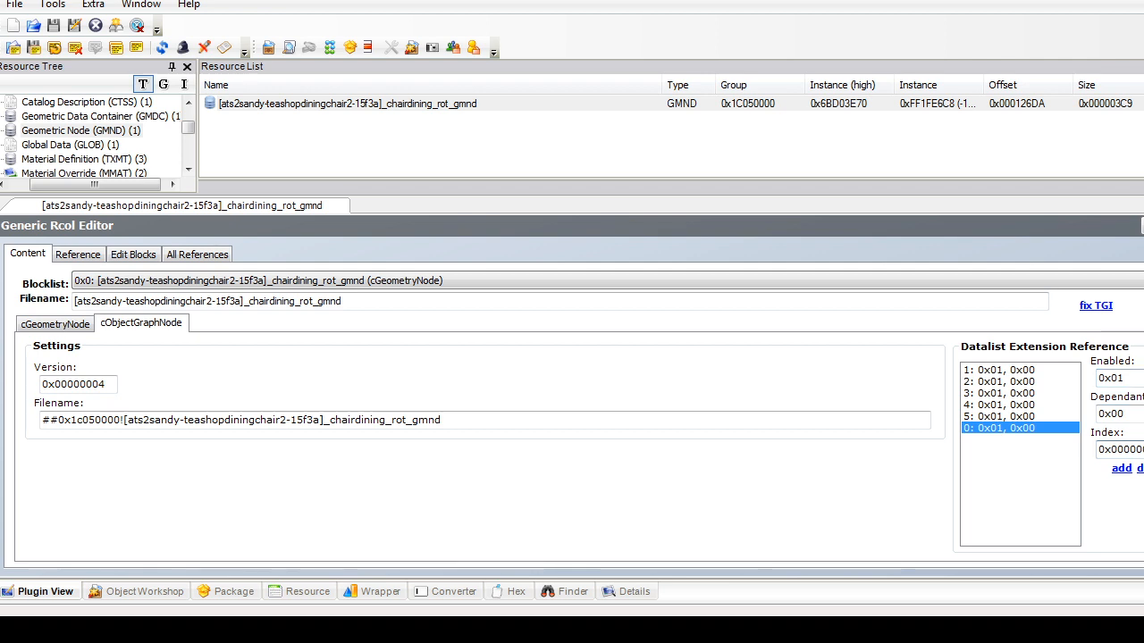
Step: Name the new cDataListExtension block at 0x6 tsMaterialsMeshName
{"action": "left_click", "coordinate": [375, 280]}
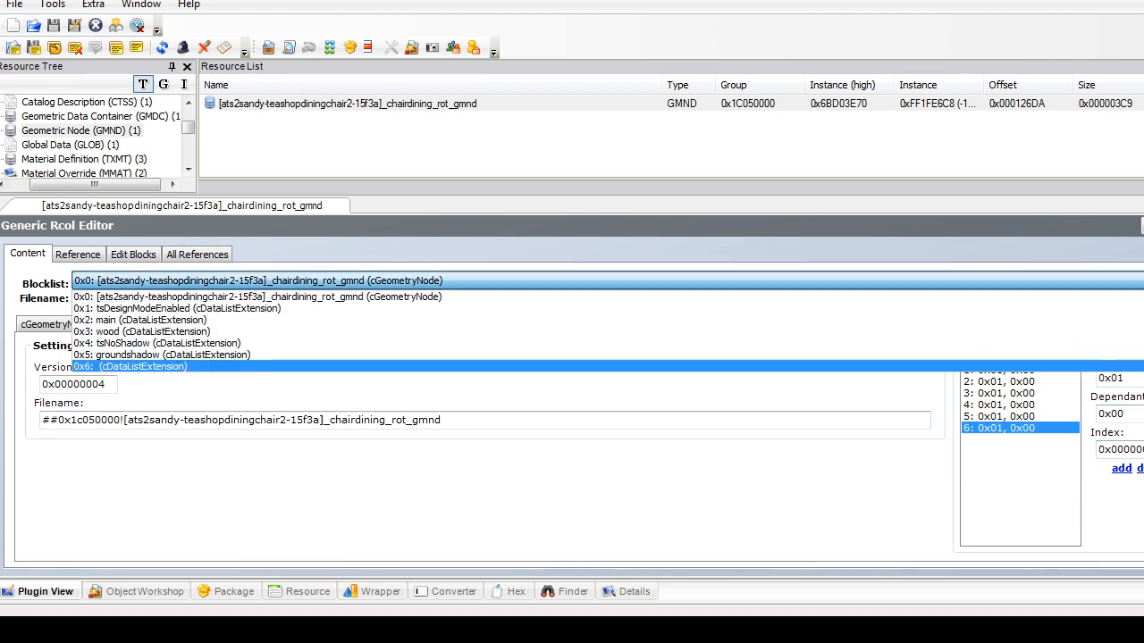
{"action": "left_click", "coordinate": [143, 367]}
{"action": "left_click", "coordinate": [127, 421]}
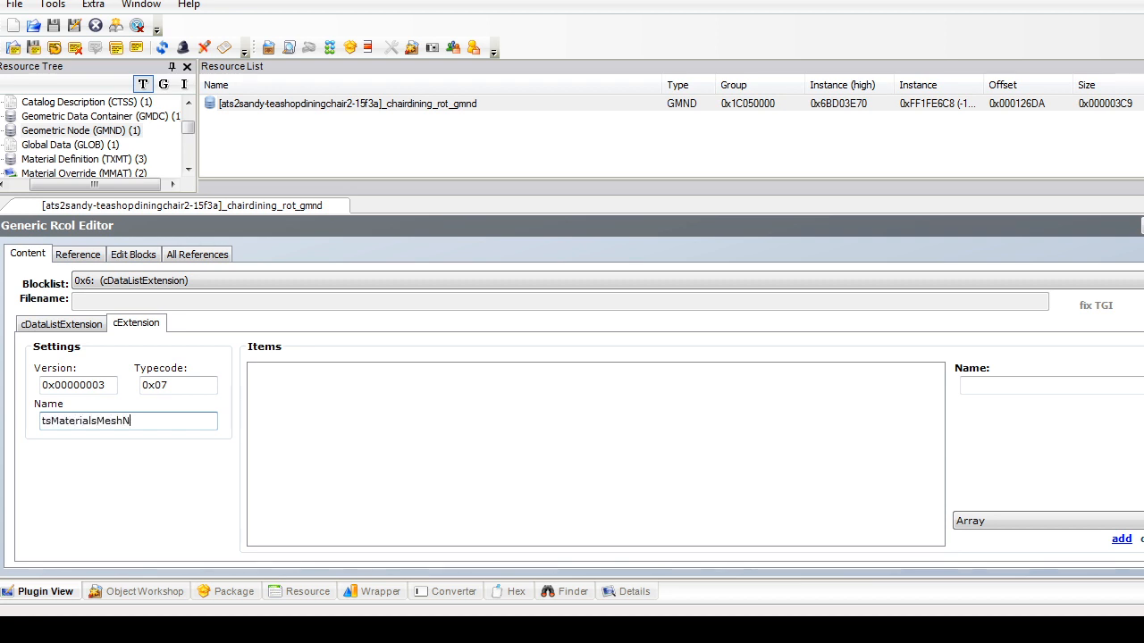
Step: Add a String item named "wood" to tsMaterialsMeshName with the value "##0x1C050000![ats2sandy-teashopchair-121037]"
{"action": "left_click", "coordinate": [1047, 521]}
{"action": "left_click", "coordinate": [992, 572]}
{"action": "left_click", "coordinate": [1121, 539]}
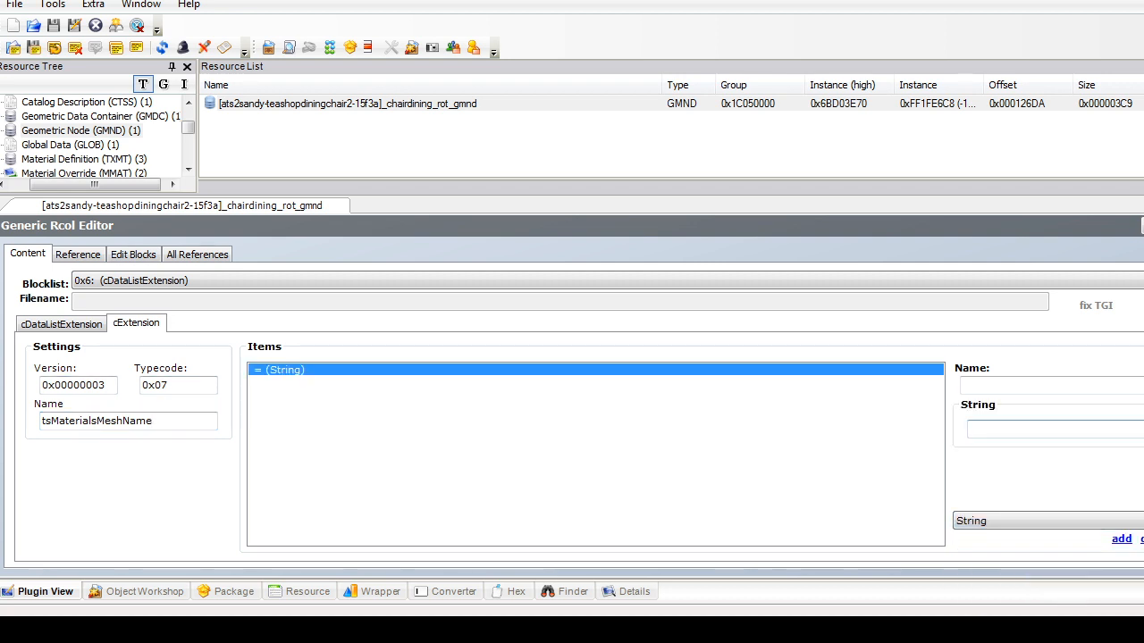
{"action": "type", "text": "##0x1C050000![ats2sandy-teashopchair-121037]_main_clean"}
{"action": "key", "text": "BackSpace"}
{"action": "key", "text": "BackSpace"}
{"action": "key", "text": "BackSpace"}
{"action": "key", "text": "BackSpace"}
{"action": "key", "text": "BackSpace"}
{"action": "key", "text": "BackSpace"}
{"action": "key", "text": "BackSpace"}
{"action": "key", "text": "BackSpace"}
{"action": "key", "text": "BackSpace"}
{"action": "key", "text": "BackSpace"}
{"action": "key", "text": "BackSpace"}
{"action": "left_click", "coordinate": [1050, 385]}
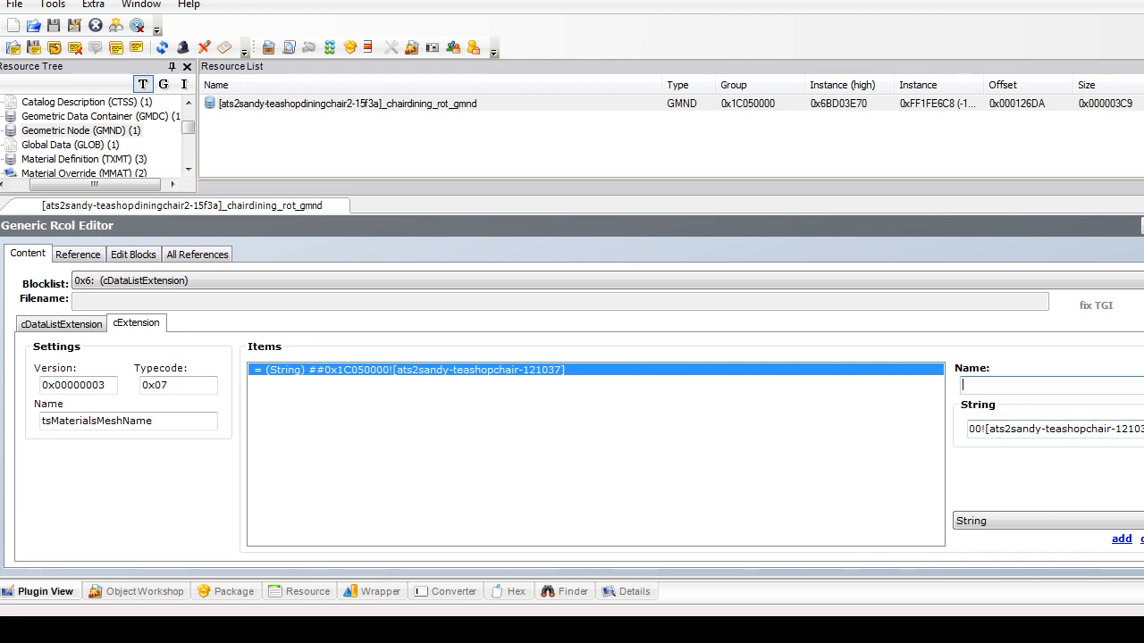
{"action": "type", "text": "wood"}
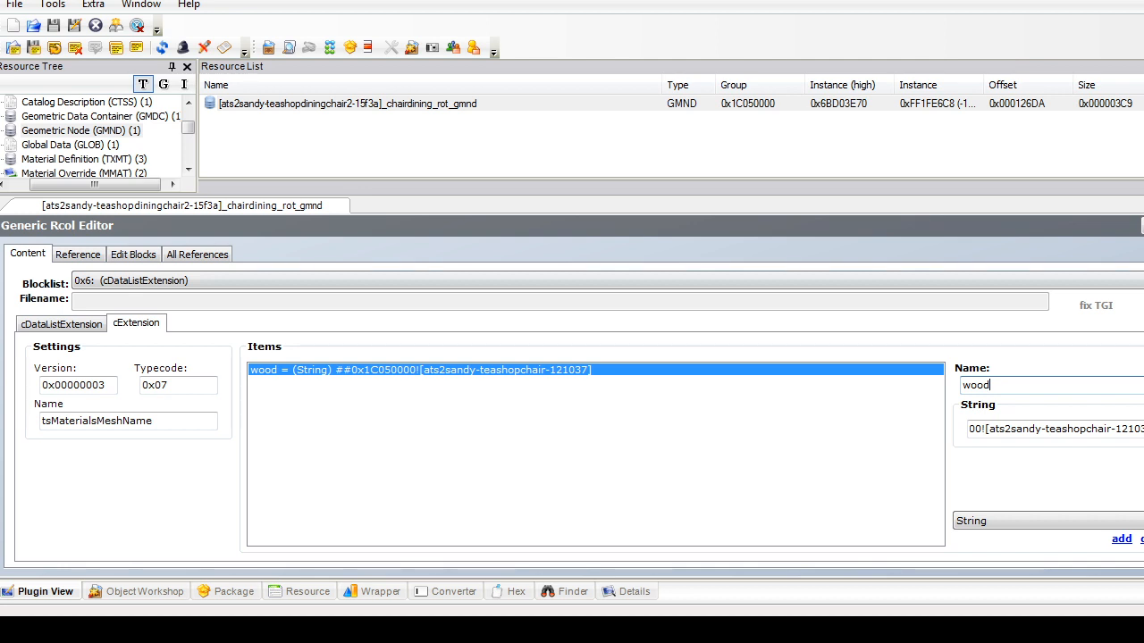
Step: Commit the geometric node changes and save the dining chair package
{"action": "left_click", "coordinate": [1141, 226]}
{"action": "left_click", "coordinate": [641, 360]}
{"action": "left_click", "coordinate": [14, 4]}
{"action": "left_click", "coordinate": [48, 101]}
Step: Edit the sale price in the dining chair's object data and commit the change
{"action": "scroll", "coordinate": [93, 134], "scroll_direction": "down", "scroll_amount": 2}
{"action": "left_click", "coordinate": [78, 103]}
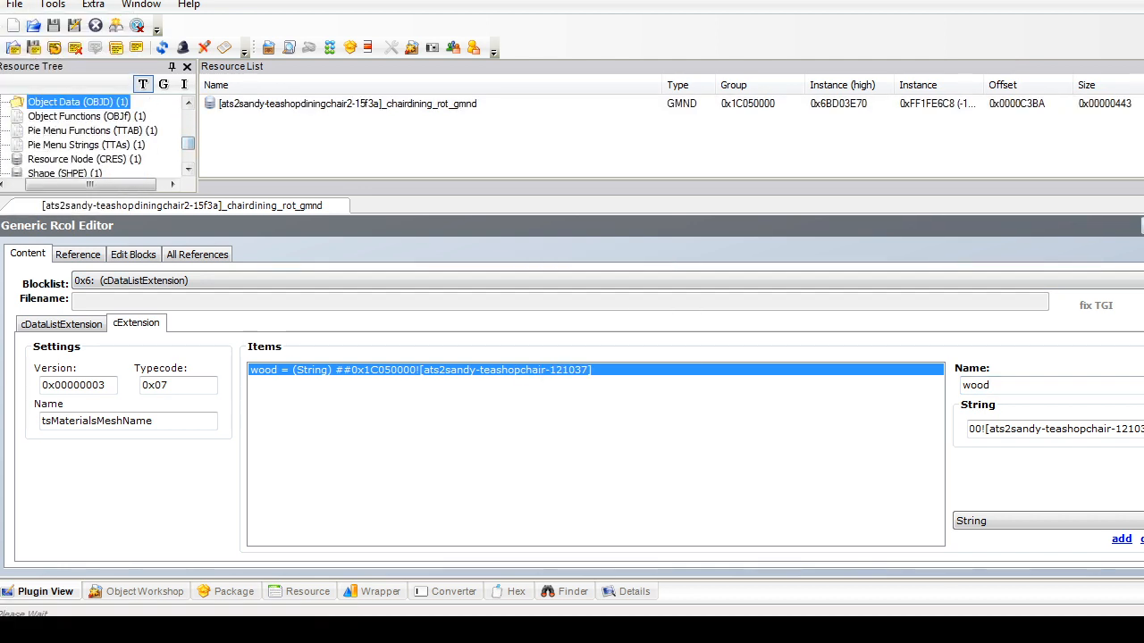
{"action": "left_click", "coordinate": [260, 104]}
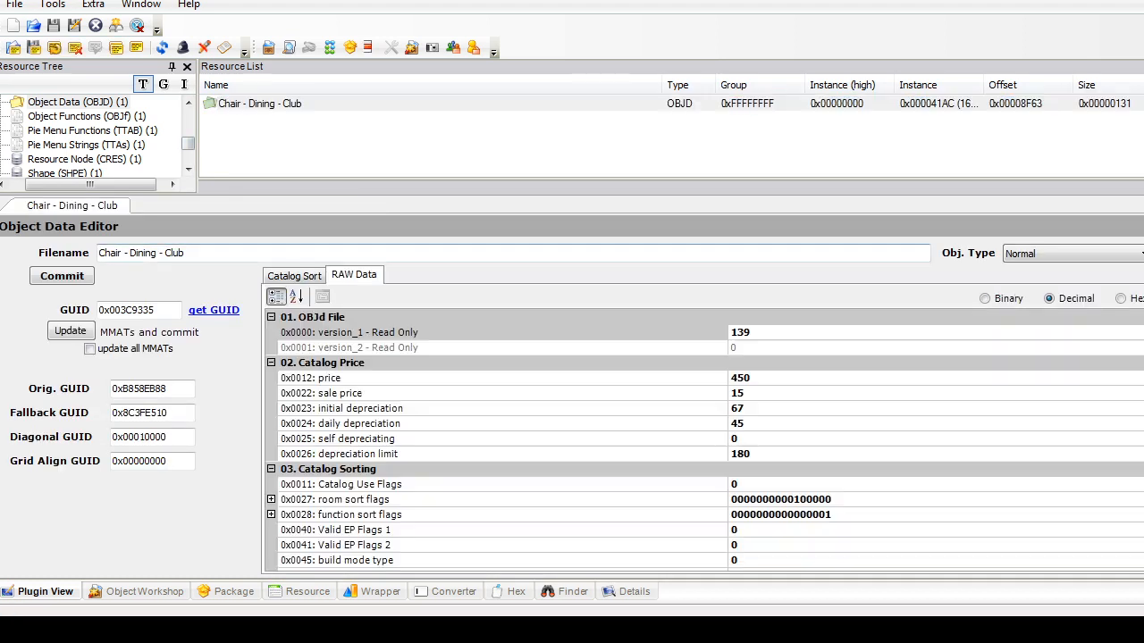
{"action": "left_click", "coordinate": [738, 393]}
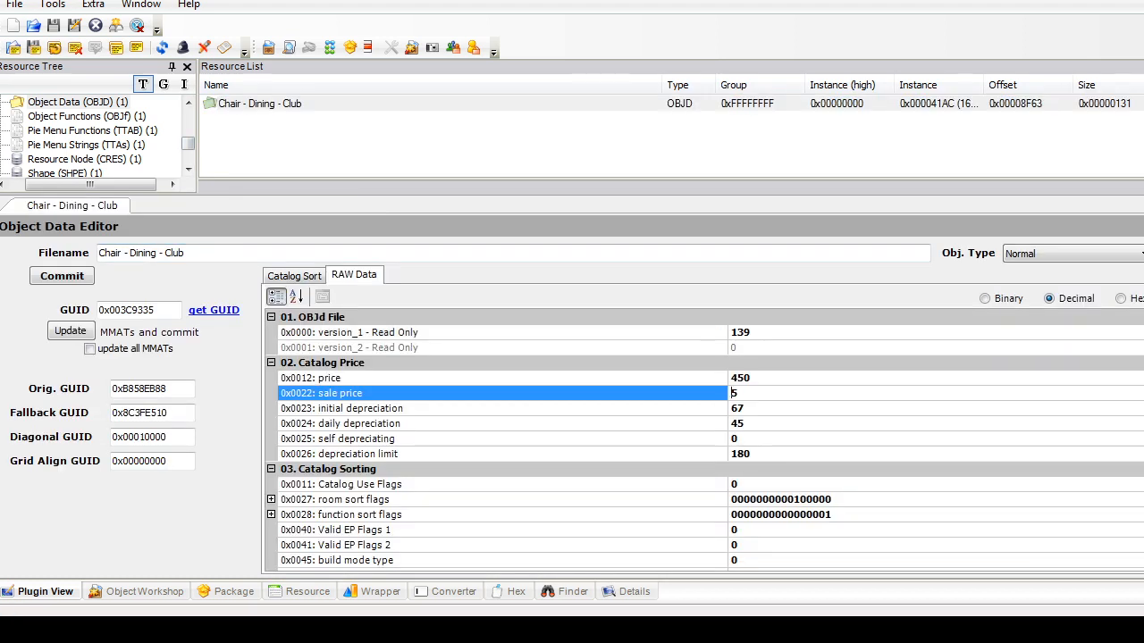
{"action": "left_click", "coordinate": [294, 275]}
{"action": "left_click", "coordinate": [62, 276]}
Step: Update the dining chair's scenegraph names with the model name [ats2sandy-teashopdiningchair2-15f3a], and save the package
{"action": "scroll", "coordinate": [89, 134], "scroll_direction": "down", "scroll_amount": 2}
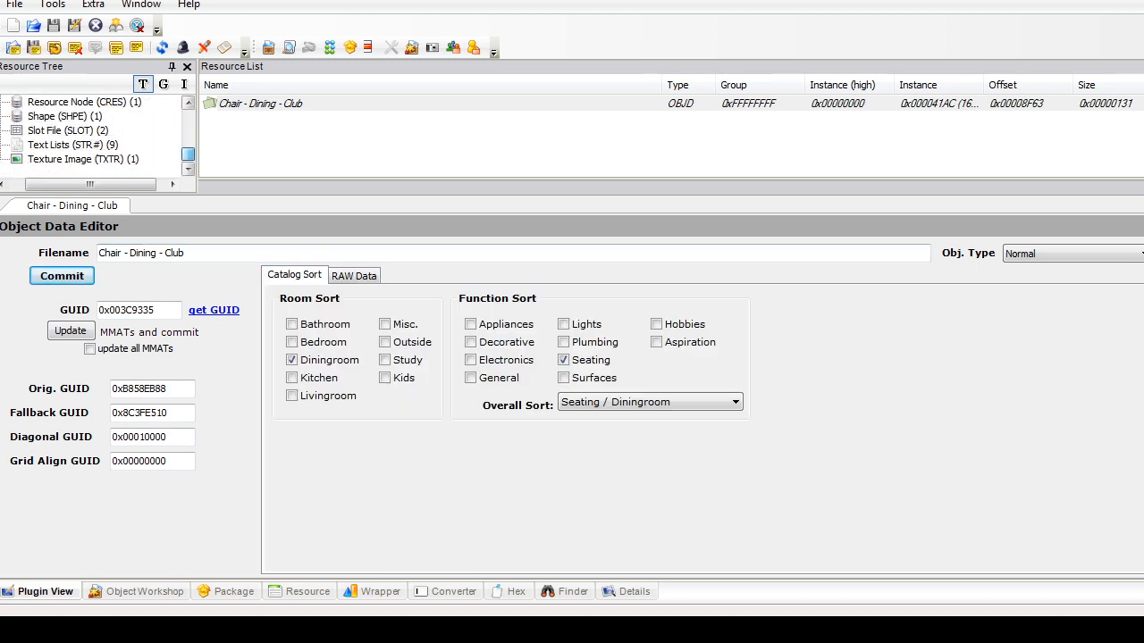
{"action": "mouse_move", "coordinate": [188, 154]}
{"action": "left_mouse_down"}
{"action": "mouse_move", "coordinate": [188, 145]}
{"action": "mouse_move", "coordinate": [188, 156]}
{"action": "left_mouse_up"}
{"action": "left_click", "coordinate": [88, 159]}
{"action": "left_click", "coordinate": [51, 4]}
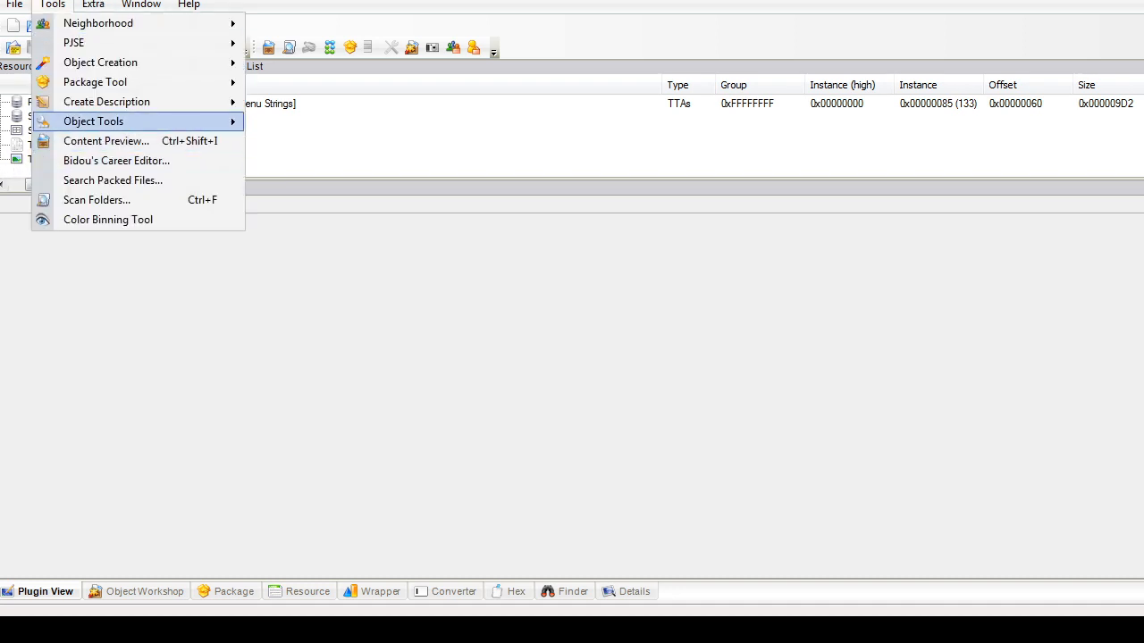
{"action": "mouse_move", "coordinate": [93, 122]}
{"action": "left_click", "coordinate": [304, 221]}
{"action": "left_click", "coordinate": [666, 119]}
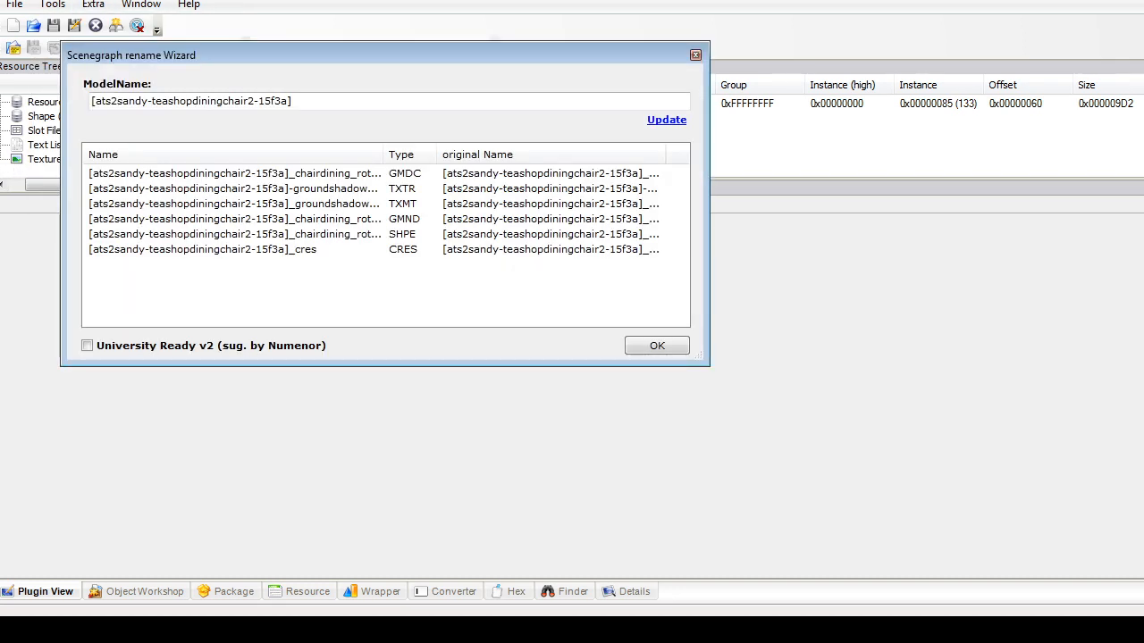
{"action": "left_click", "coordinate": [657, 346]}
{"action": "left_click", "coordinate": [14, 4]}
{"action": "left_click", "coordinate": [41, 102]}
Step: Start opening another package and select atssandy_obj_teashop_tablex1_001.package in the Tea Shop folder
{"action": "left_click", "coordinate": [15, 5]}
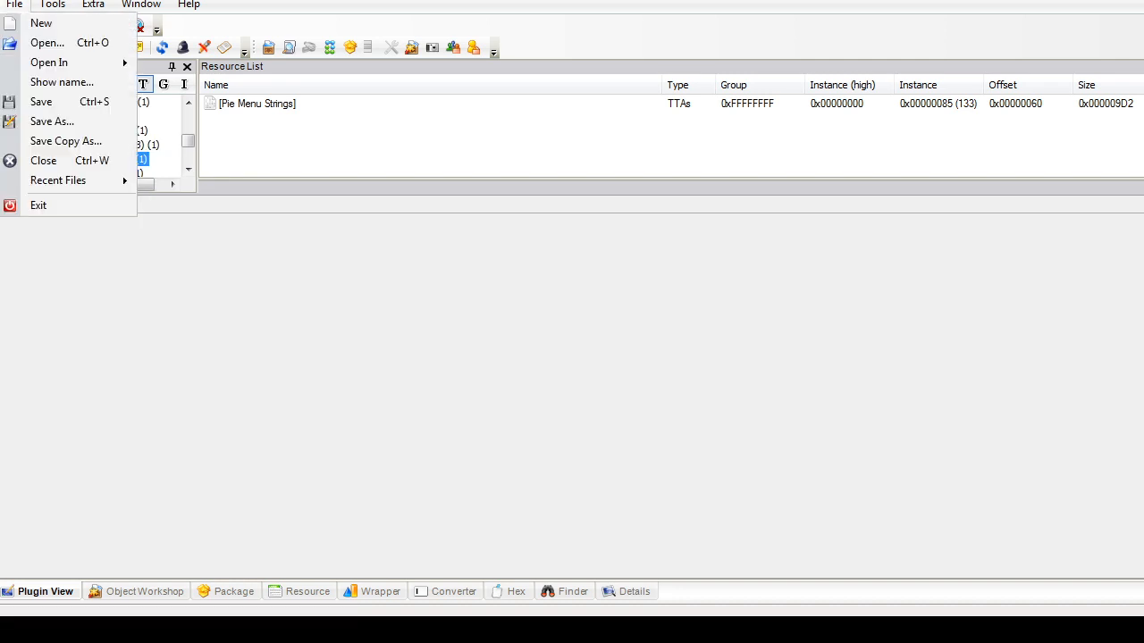
{"action": "left_click", "coordinate": [46, 43]}
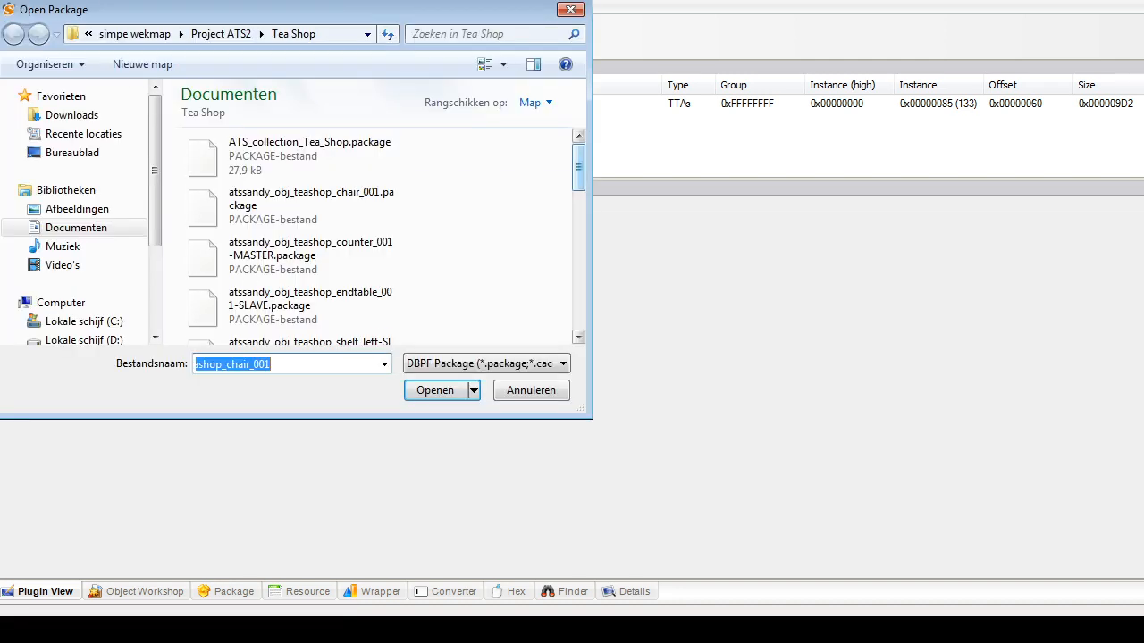
{"action": "scroll", "coordinate": [375, 237], "scroll_direction": "down", "scroll_amount": 8}
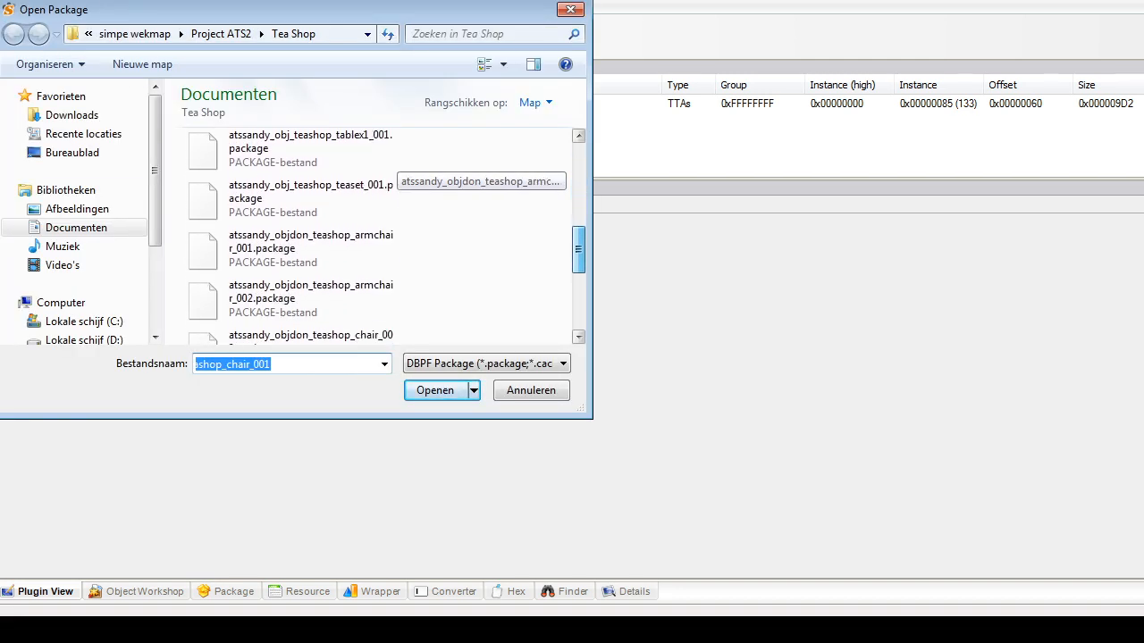
{"action": "scroll", "coordinate": [376, 236], "scroll_direction": "up", "scroll_amount": 2}
{"action": "scroll", "coordinate": [286, 233], "scroll_direction": "down", "scroll_amount": 1}
{"action": "left_click", "coordinate": [289, 215]}
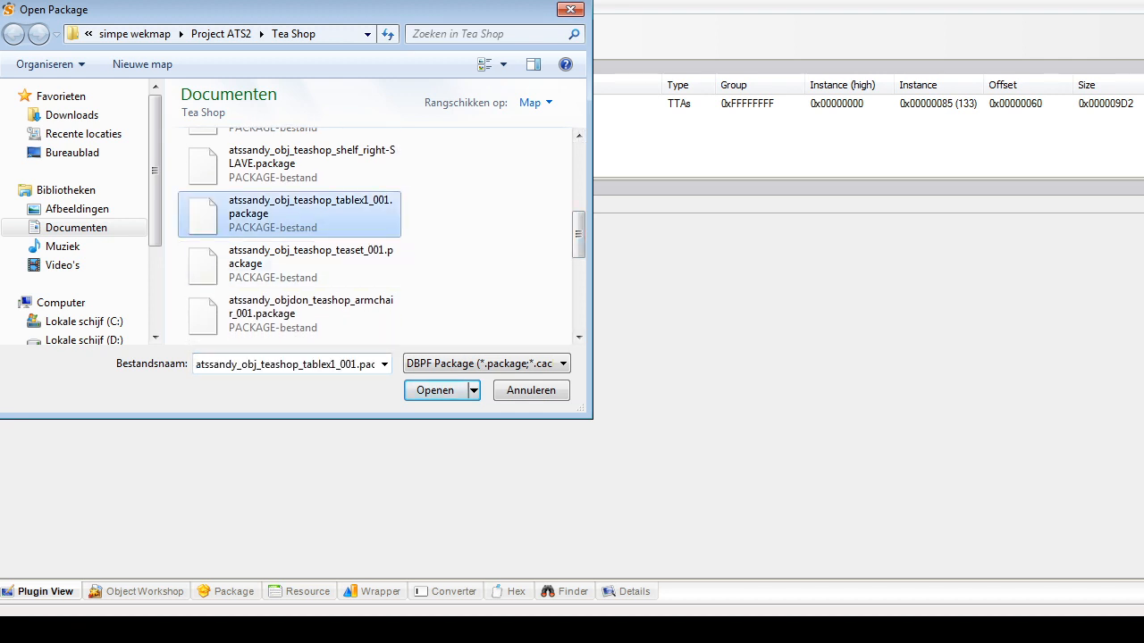
Step: Switch to Windows Explorer and create a folder named Finished inside the Tea Shop folder
{"action": "left_click", "coordinate": [523, 273]}
{"action": "key", "text": "alt+Tab"}
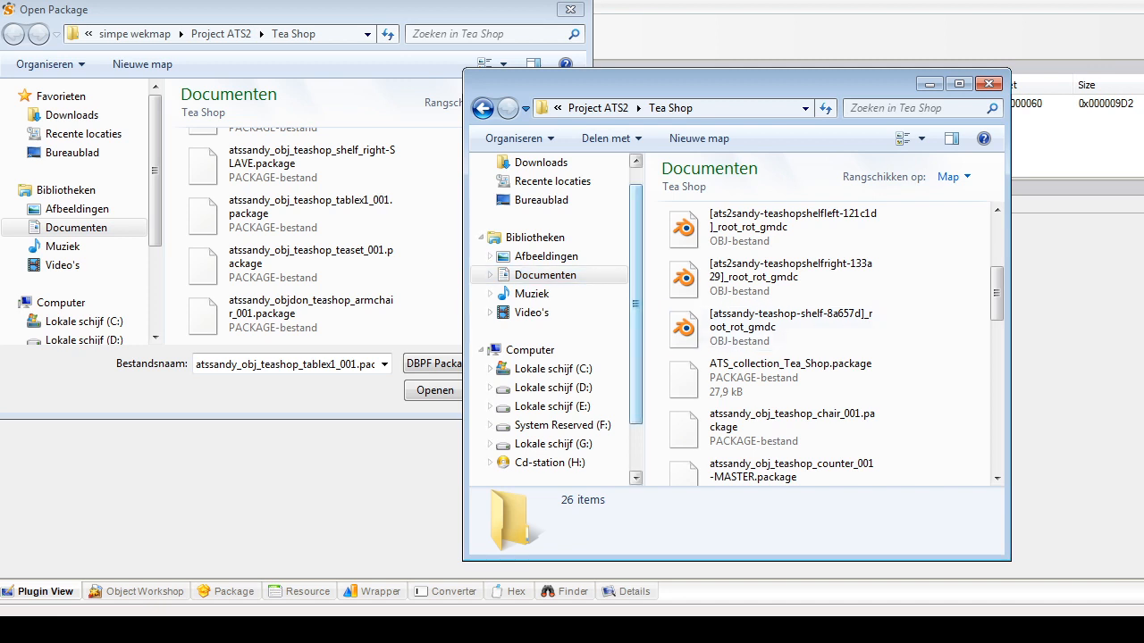
{"action": "right_click", "coordinate": [655, 345]}
{"action": "mouse_move", "coordinate": [706, 560]}
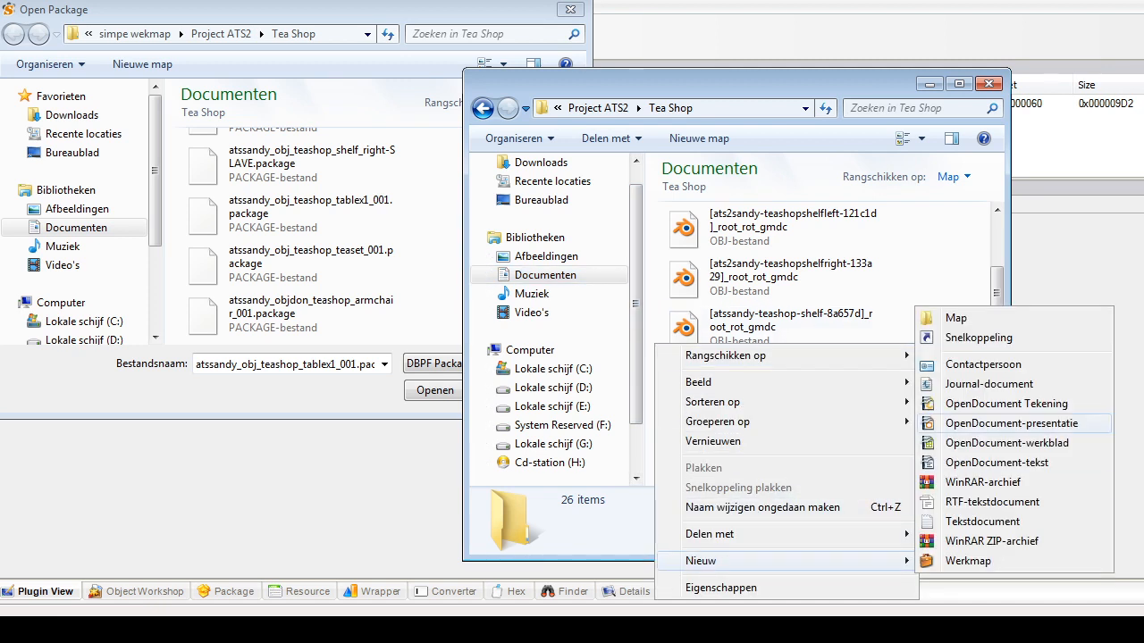
{"action": "left_click", "coordinate": [956, 317]}
{"action": "type", "text": "Finished"}
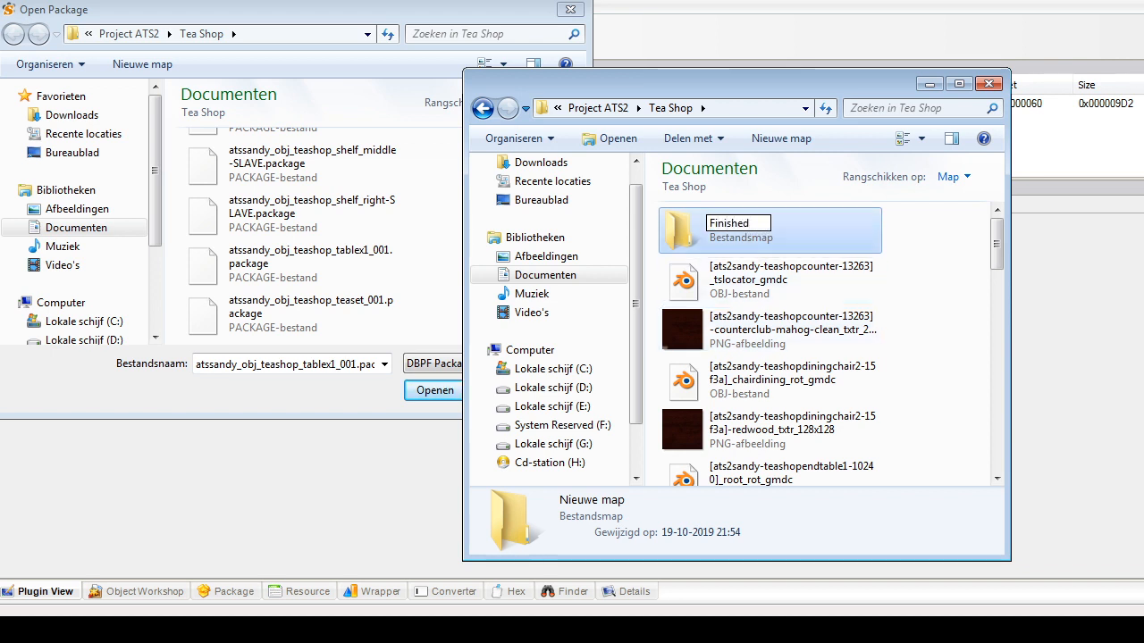
{"action": "key", "text": "Return"}
Step: Move the counter MASTER, end table SLAVE and the three shelf SLAVE packages into the Finished folder
{"action": "scroll", "coordinate": [830, 344], "scroll_direction": "down", "scroll_amount": 7}
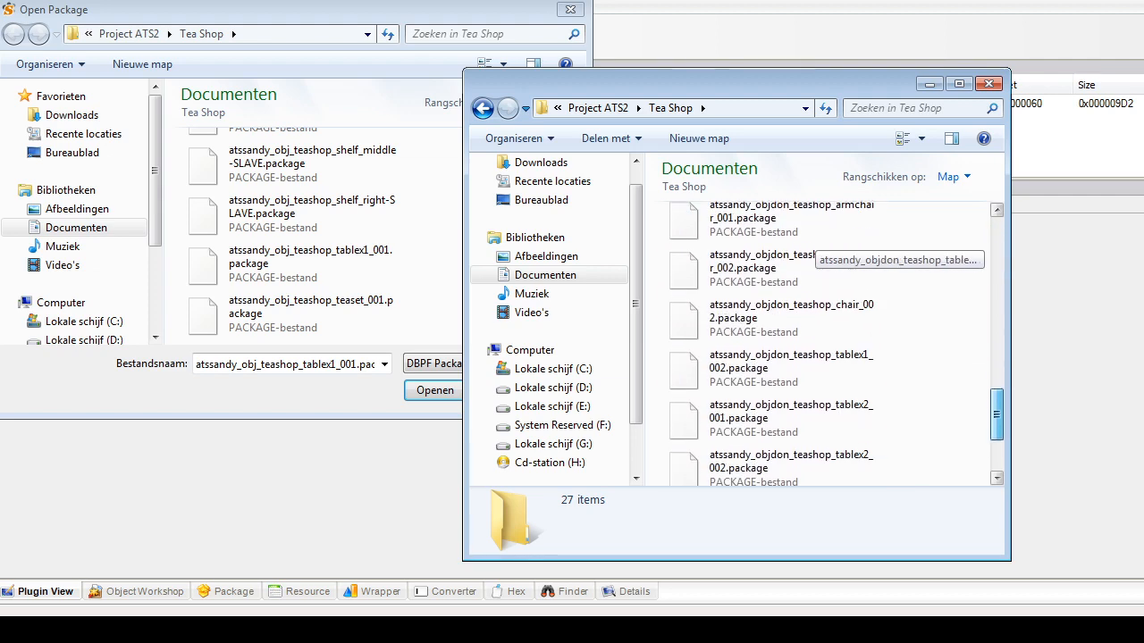
{"action": "scroll", "coordinate": [809, 442], "scroll_direction": "up", "scroll_amount": 5}
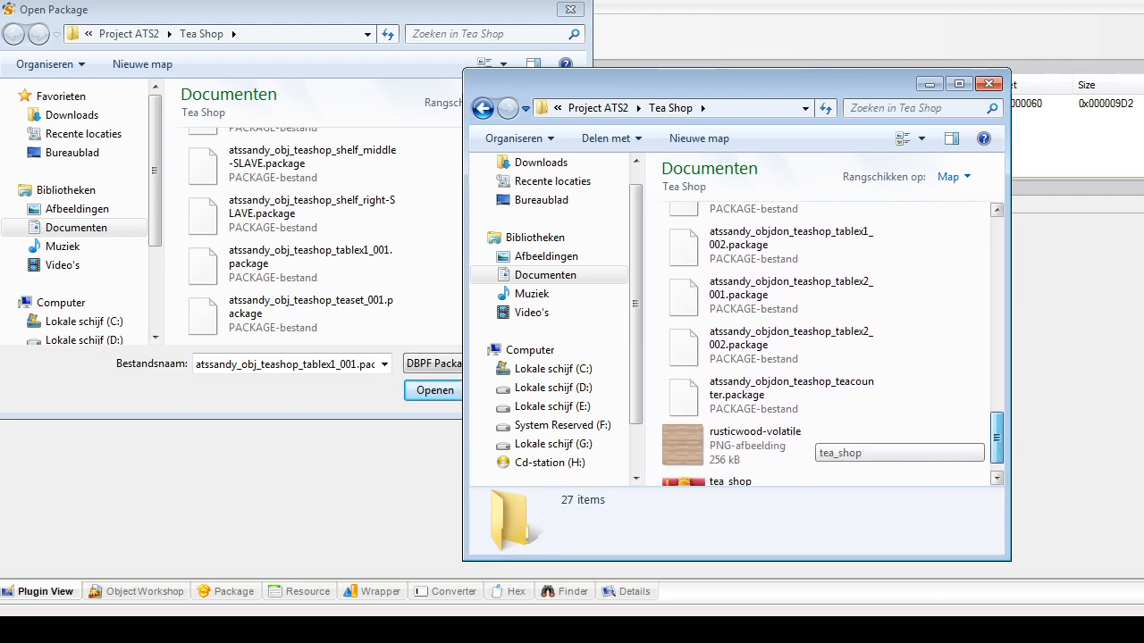
{"action": "scroll", "coordinate": [809, 443], "scroll_direction": "up", "scroll_amount": 4}
{"action": "scroll", "coordinate": [808, 442], "scroll_direction": "down", "scroll_amount": 6}
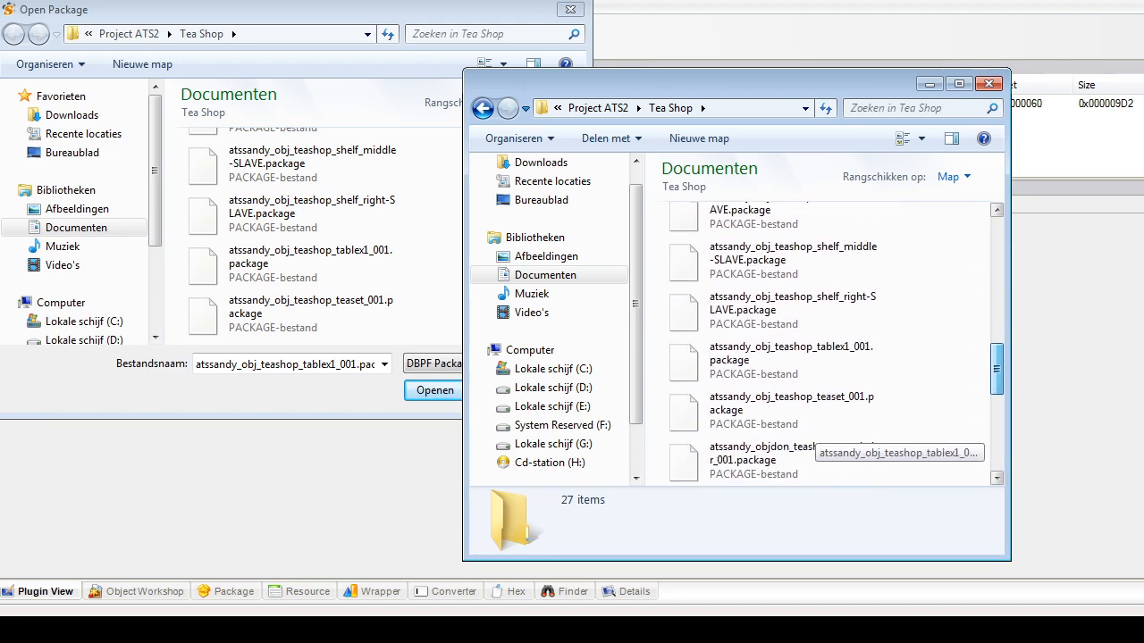
{"action": "scroll", "coordinate": [808, 443], "scroll_direction": "up", "scroll_amount": 3}
{"action": "scroll", "coordinate": [808, 442], "scroll_direction": "down", "scroll_amount": 2}
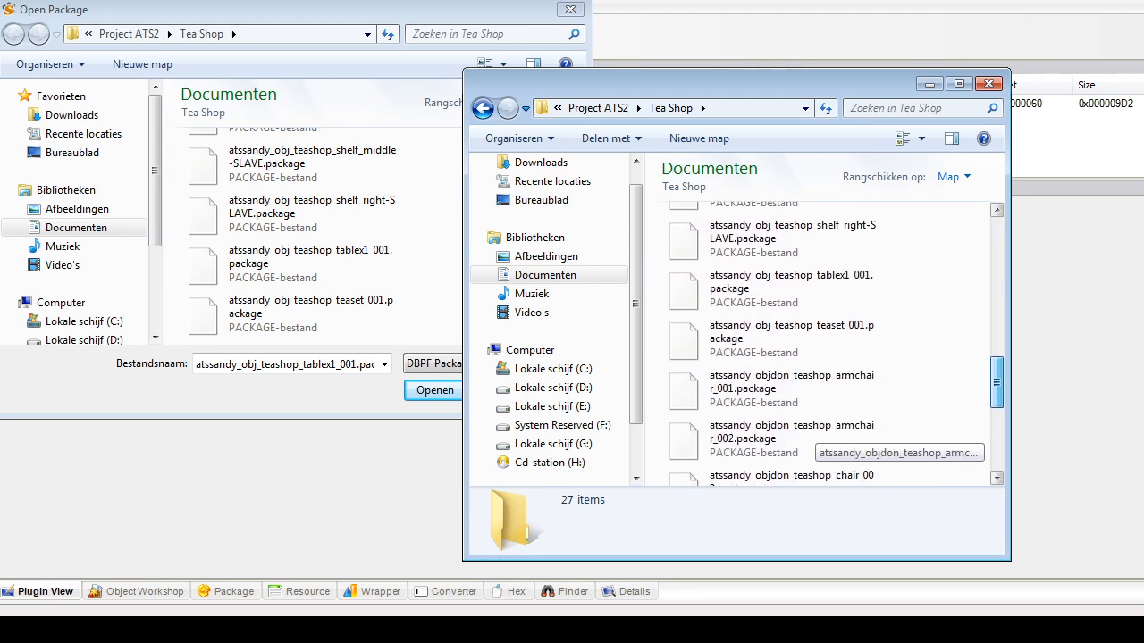
{"action": "scroll", "coordinate": [809, 442], "scroll_direction": "up", "scroll_amount": 3}
{"action": "left_click_drag", "start_coordinate": [837, 387], "coordinate": [804, 214]}
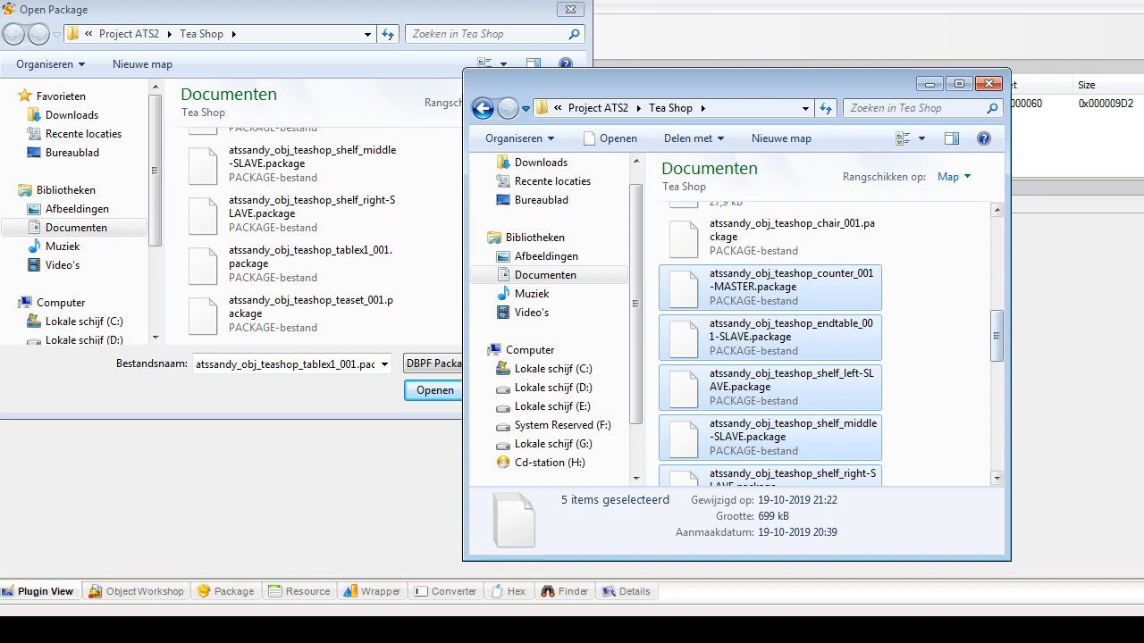
{"action": "scroll", "coordinate": [808, 331], "scroll_direction": "up", "scroll_amount": 2}
{"action": "scroll", "coordinate": [809, 349], "scroll_direction": "up", "scroll_amount": 1}
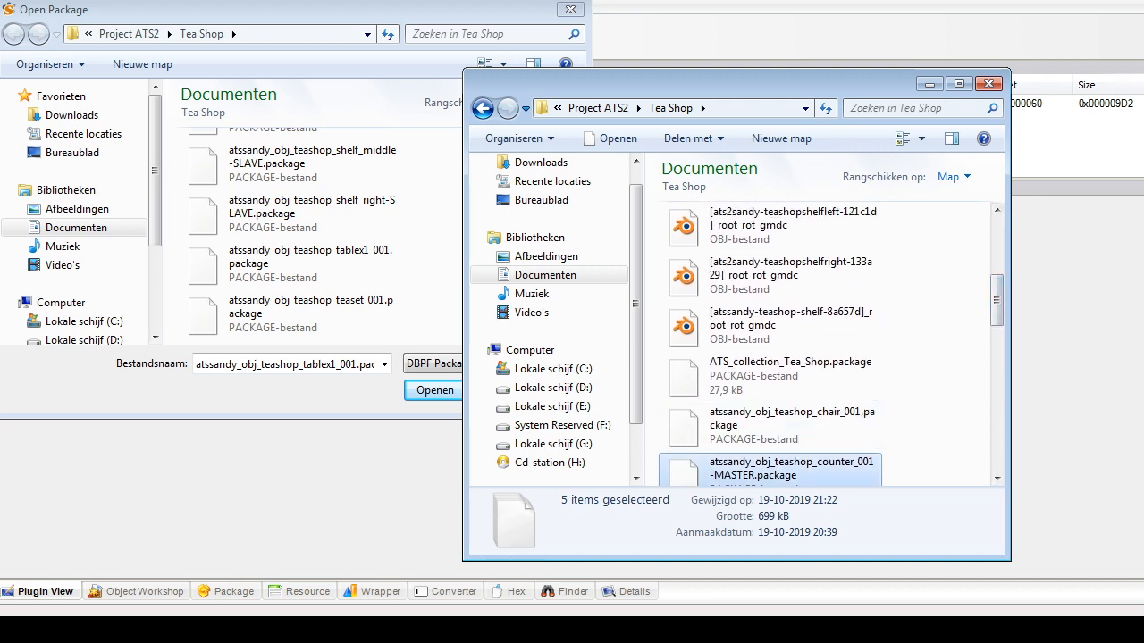
{"action": "scroll", "coordinate": [809, 348], "scroll_direction": "up", "scroll_amount": 6}
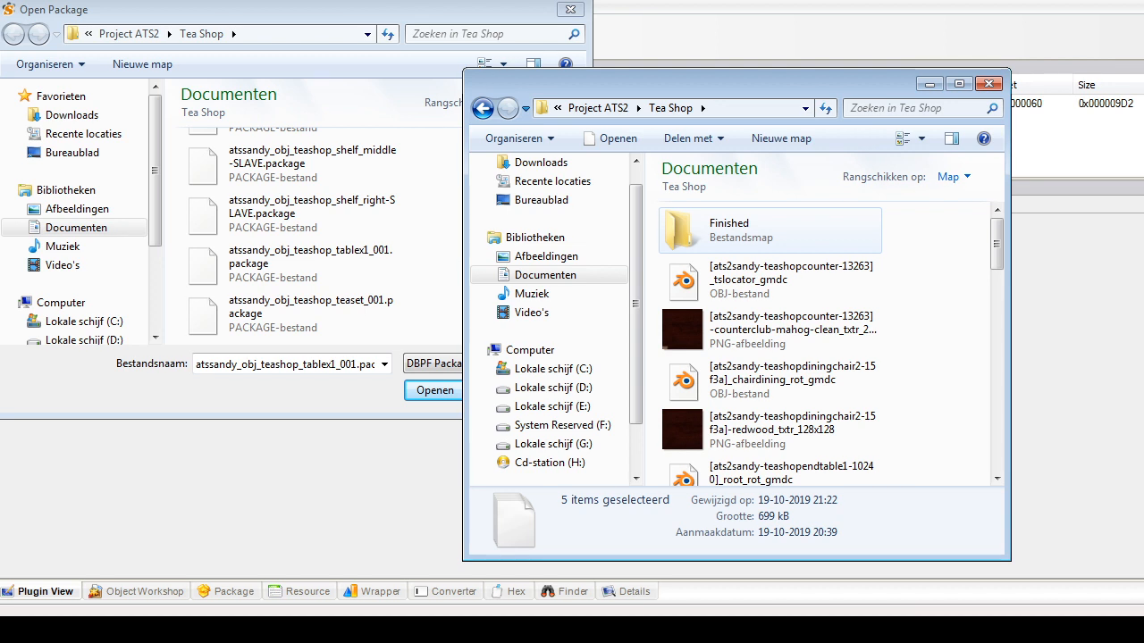
{"action": "left_click_drag", "start_coordinate": [770, 230], "coordinate": [770, 231]}
{"action": "left_click", "coordinate": [482, 108]}
{"action": "double_click", "coordinate": [756, 332]}
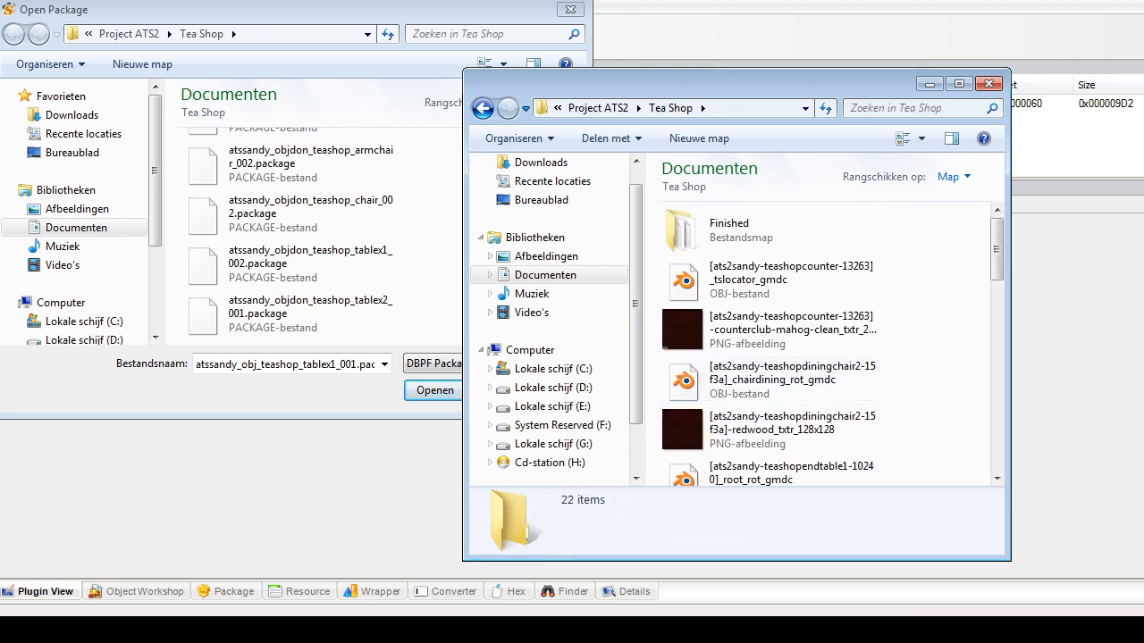
Step: Return to SimPe and open atssandy_obj_teashop_tablex1_001.package
{"action": "left_click", "coordinate": [431, 246]}
{"action": "left_click_drag", "start_coordinate": [578, 288], "coordinate": [578, 176]}
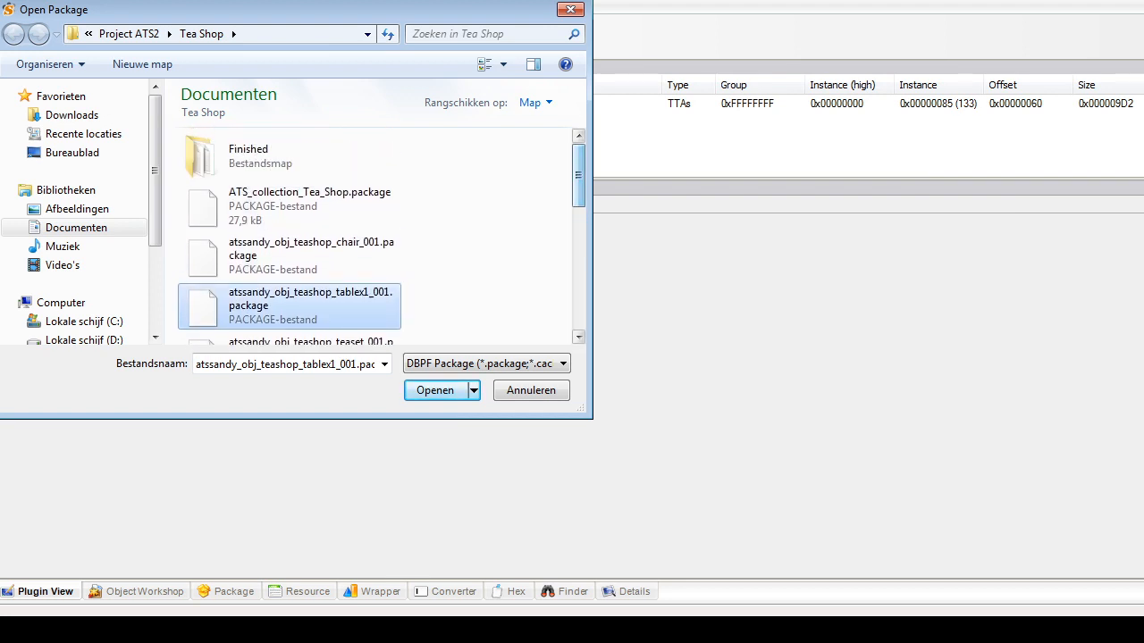
{"action": "left_click", "coordinate": [436, 390]}
Step: Rename the surfaces group to "wood" in the table's geometric data container and commit the change
{"action": "mouse_move", "coordinate": [188, 117]}
{"action": "left_mouse_down"}
{"action": "mouse_move", "coordinate": [188, 157]}
{"action": "mouse_move", "coordinate": [187, 117]}
{"action": "left_mouse_up"}
{"action": "left_click", "coordinate": [103, 159]}
{"action": "left_click", "coordinate": [113, 159]}
{"action": "left_click", "coordinate": [328, 104]}
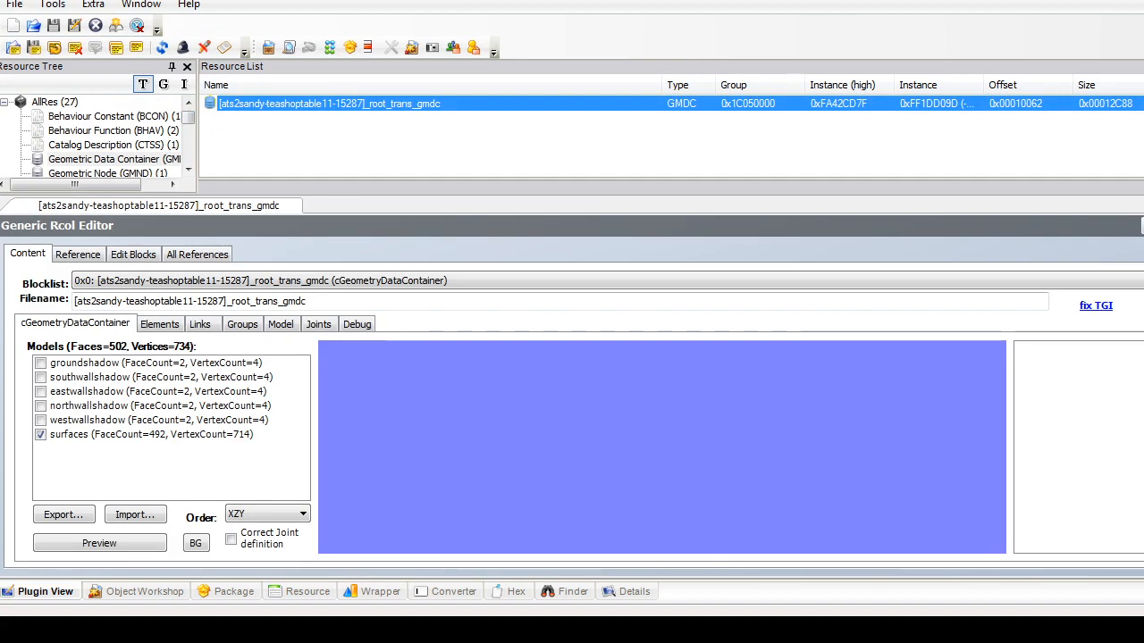
{"action": "left_click", "coordinate": [242, 324]}
{"action": "left_click", "coordinate": [152, 428]}
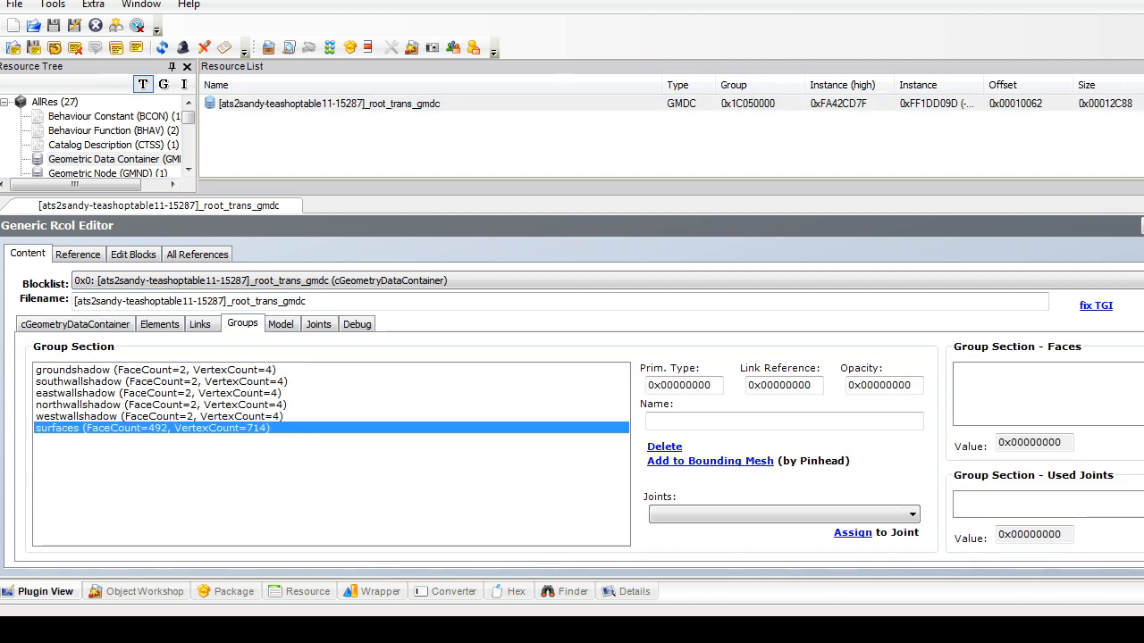
{"action": "type", "text": "wood"}
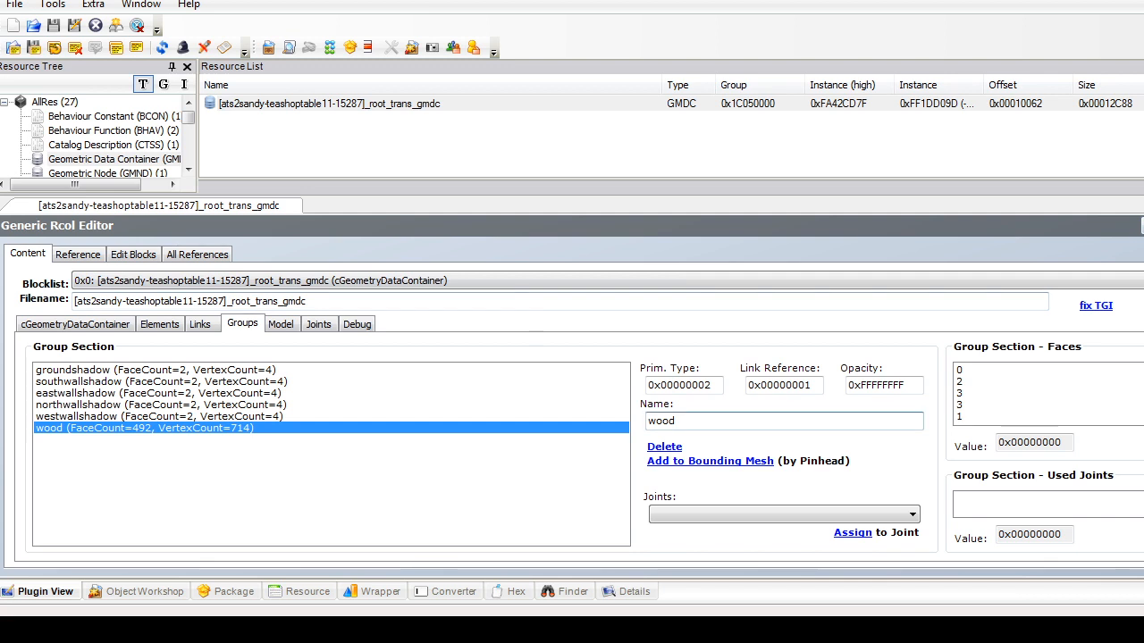
{"action": "left_click", "coordinate": [1141, 226]}
{"action": "left_click", "coordinate": [641, 360]}
Step: Change the table's catalog title to "ATS Tea Shop - Table x 1 - SLAVE"
{"action": "left_click", "coordinate": [106, 145]}
{"action": "left_click", "coordinate": [259, 103]}
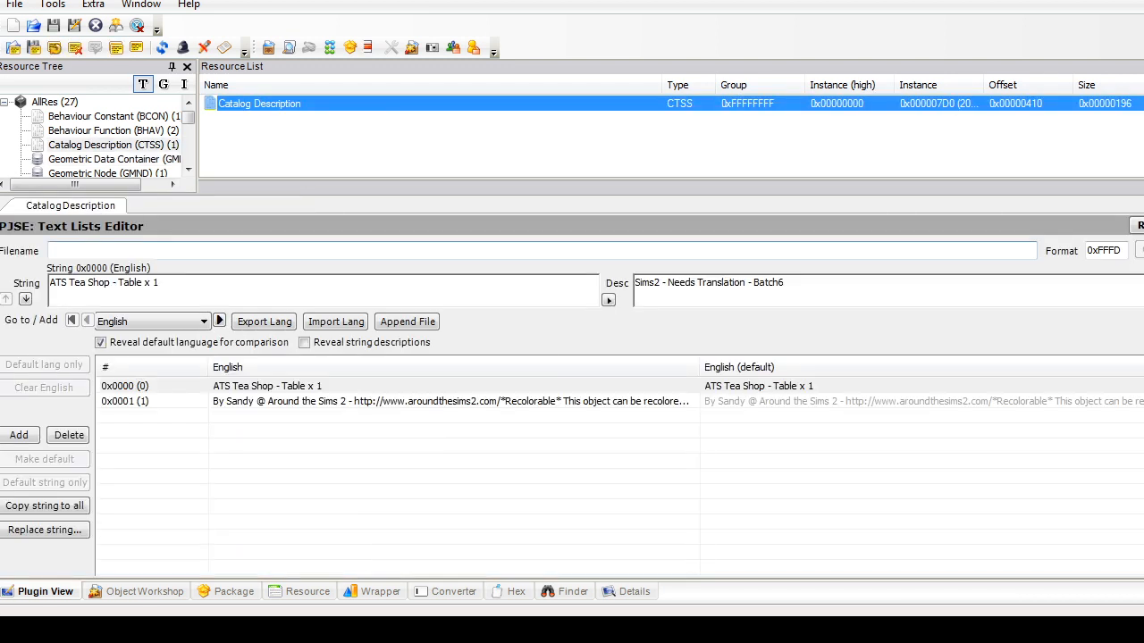
{"action": "type", "text": "SLAVE"}
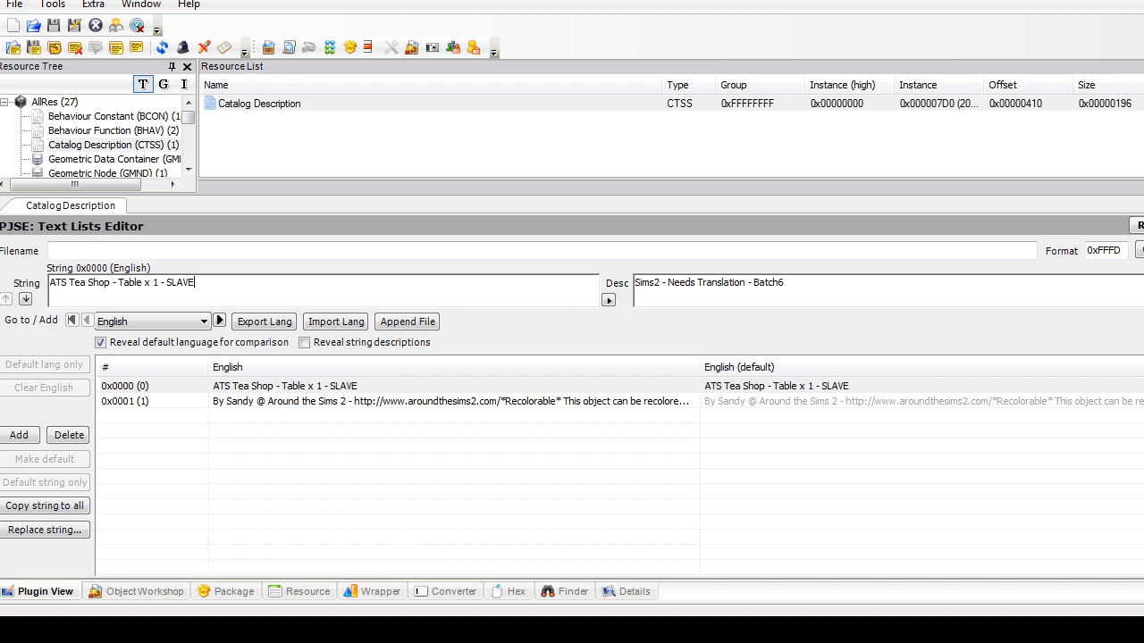
Step: Append a "Slaved by" credit line with the creator's username to the table's catalog description and commit it
{"action": "left_click", "coordinate": [446, 401]}
{"action": "scroll", "coordinate": [115, 294], "scroll_direction": "down", "scroll_amount": 1}
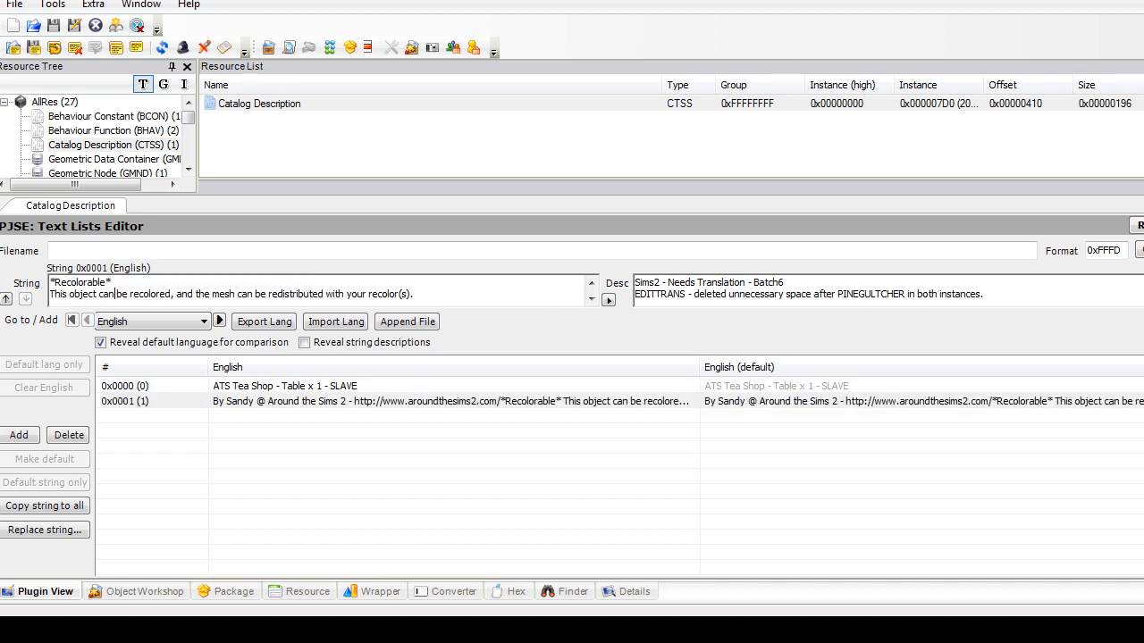
{"action": "key", "text": "ctrl+End"}
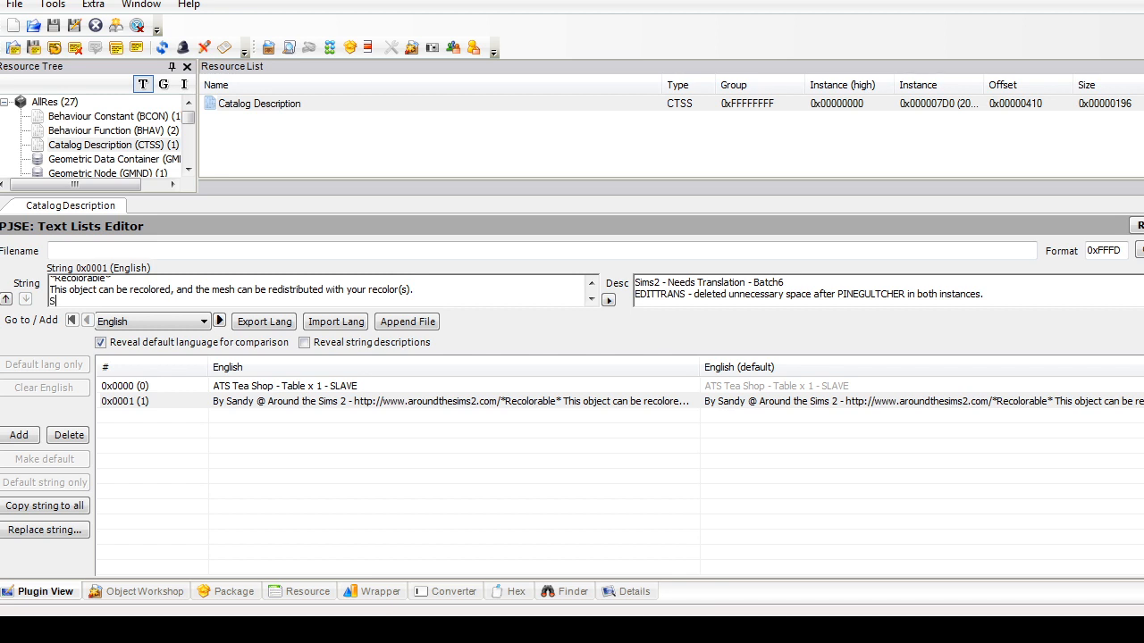
{"action": "type", "text": "Slaved by Fire_flowe"}
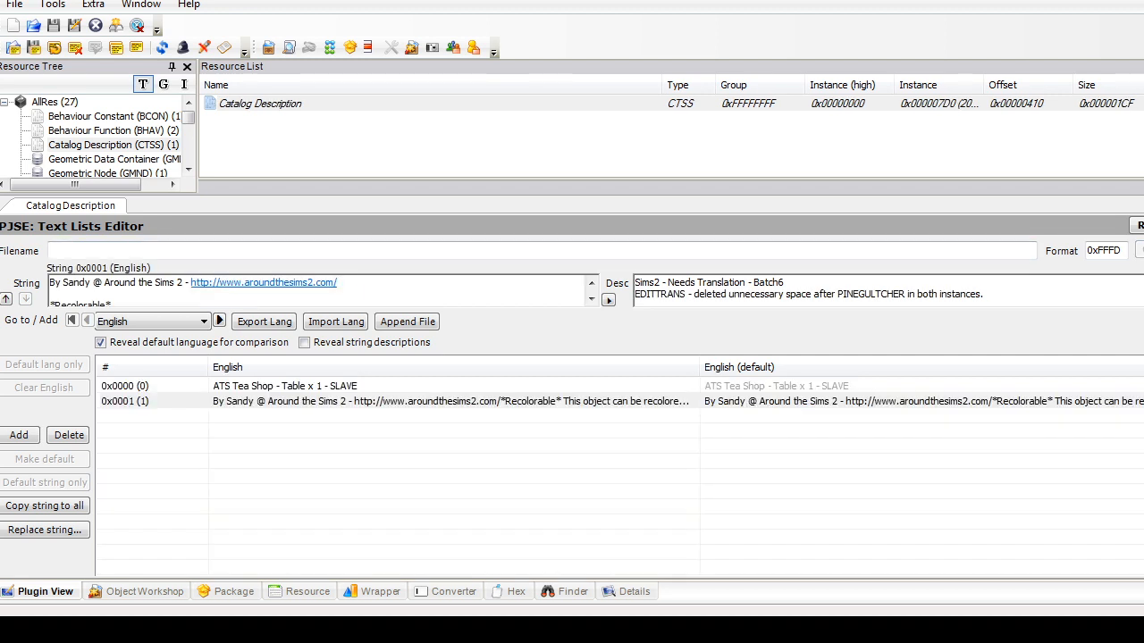
{"action": "left_click", "coordinate": [151, 321]}
{"action": "key", "text": "Escape"}
Step: Examine the table's geometric data container and the block list of its geometric node
{"action": "scroll", "coordinate": [99, 134], "scroll_direction": "down", "scroll_amount": 1}
{"action": "left_click", "coordinate": [113, 131]}
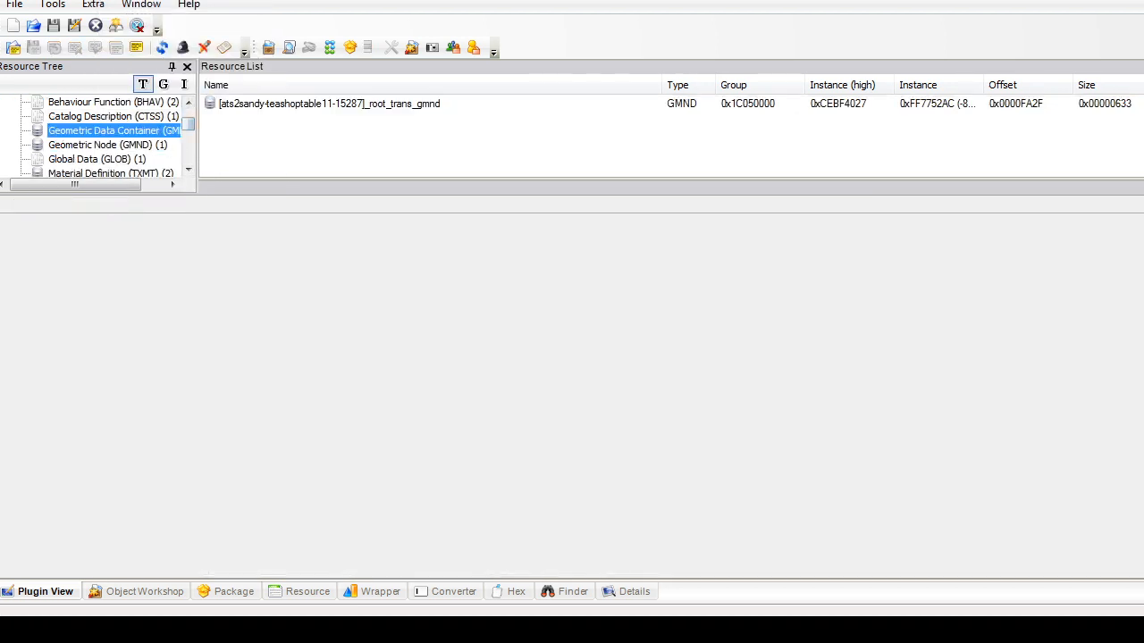
{"action": "left_click", "coordinate": [329, 104]}
{"action": "left_click", "coordinate": [107, 144]}
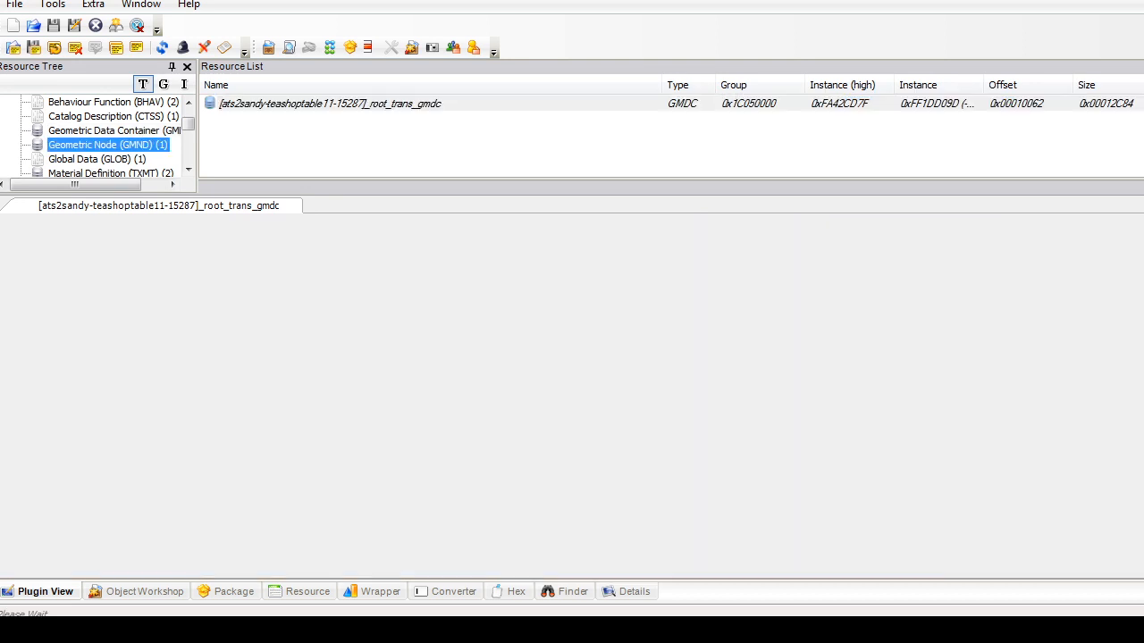
{"action": "left_click", "coordinate": [329, 104]}
{"action": "left_click", "coordinate": [607, 281]}
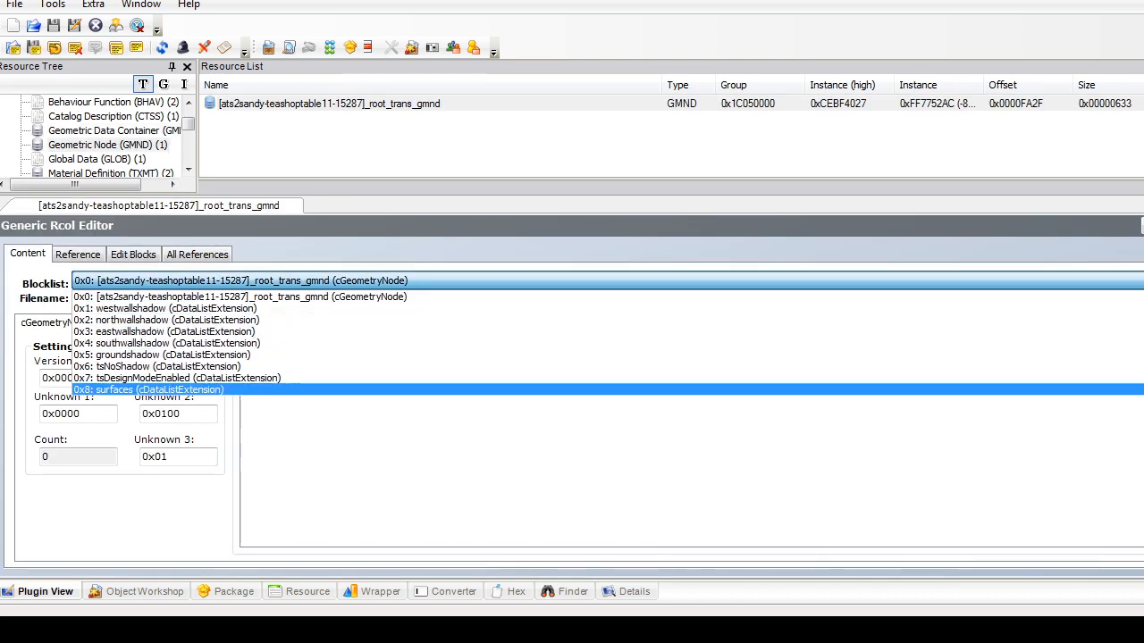
{"action": "key", "text": "Escape"}
Step: Delete the tablediningoutdoorwood-ash texture image from the table package
{"action": "scroll", "coordinate": [98, 134], "scroll_direction": "down", "scroll_amount": 3}
{"action": "left_click", "coordinate": [103, 159]}
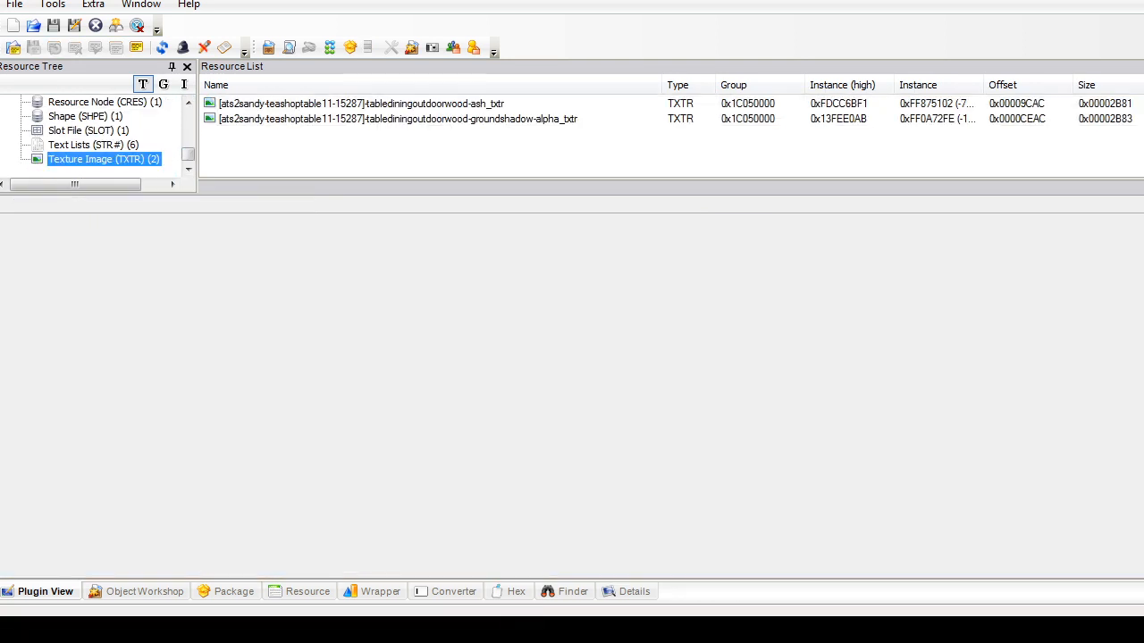
{"action": "right_click", "coordinate": [309, 104]}
{"action": "left_click", "coordinate": [331, 212]}
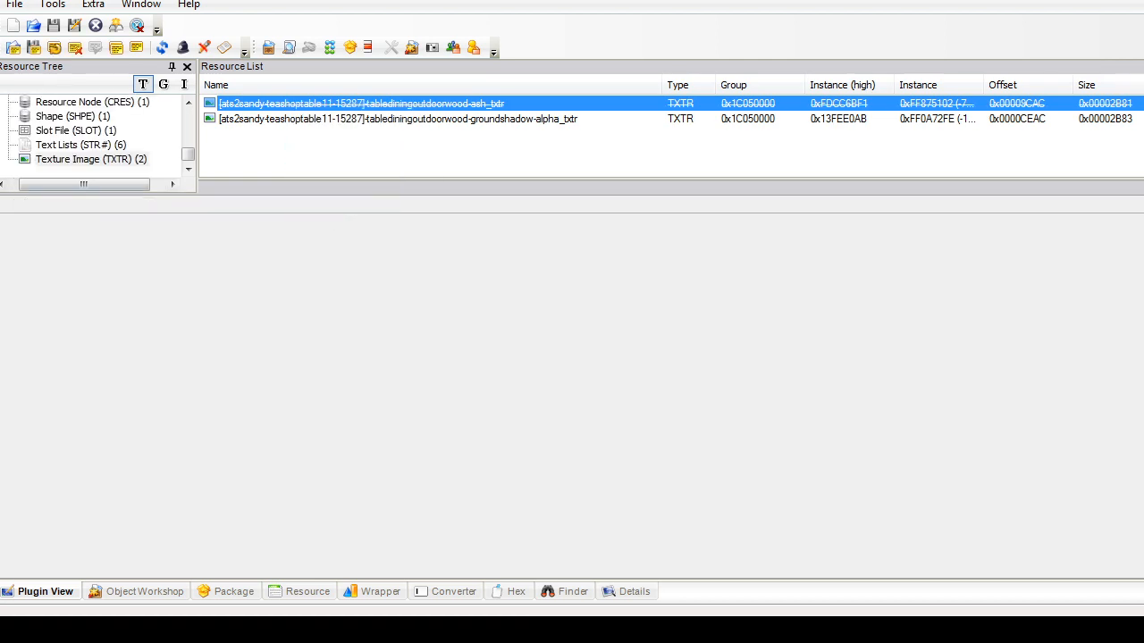
Step: In the table's shape, rename the surfaces part to wood and set its material definition to ##0x1C050000![ats2sandy-teashopchair-121037]_wood_clean
{"action": "left_click", "coordinate": [72, 116]}
{"action": "left_click", "coordinate": [327, 104]}
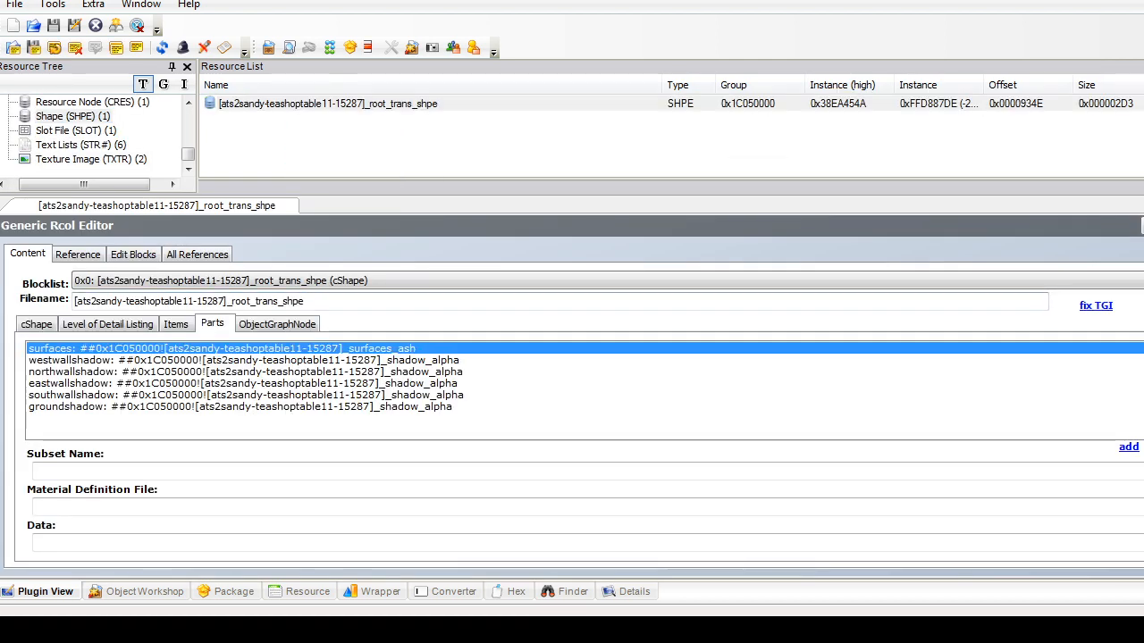
{"action": "double_click", "coordinate": [53, 471]}
{"action": "type", "text": "wood"}
{"action": "key", "text": "ctrl+a"}
{"action": "type", "text": "##0x1C050000![ats2sandy-teashopchair-121037]_main_clean"}
{"action": "left_click_drag", "start_coordinate": [322, 506], "coordinate": [298, 507]}
{"action": "type", "text": "wood"}
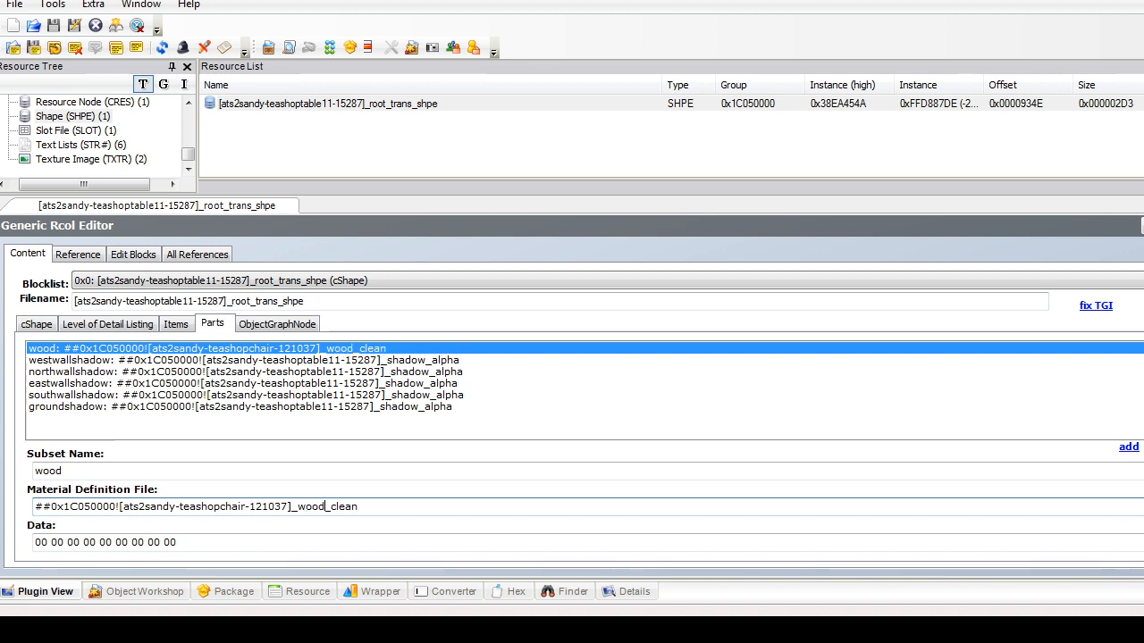
Step: Copy the wood part's material definition name and commit the table's shape
{"action": "key", "text": "ctrl+a"}
{"action": "key", "text": "ctrl+c"}
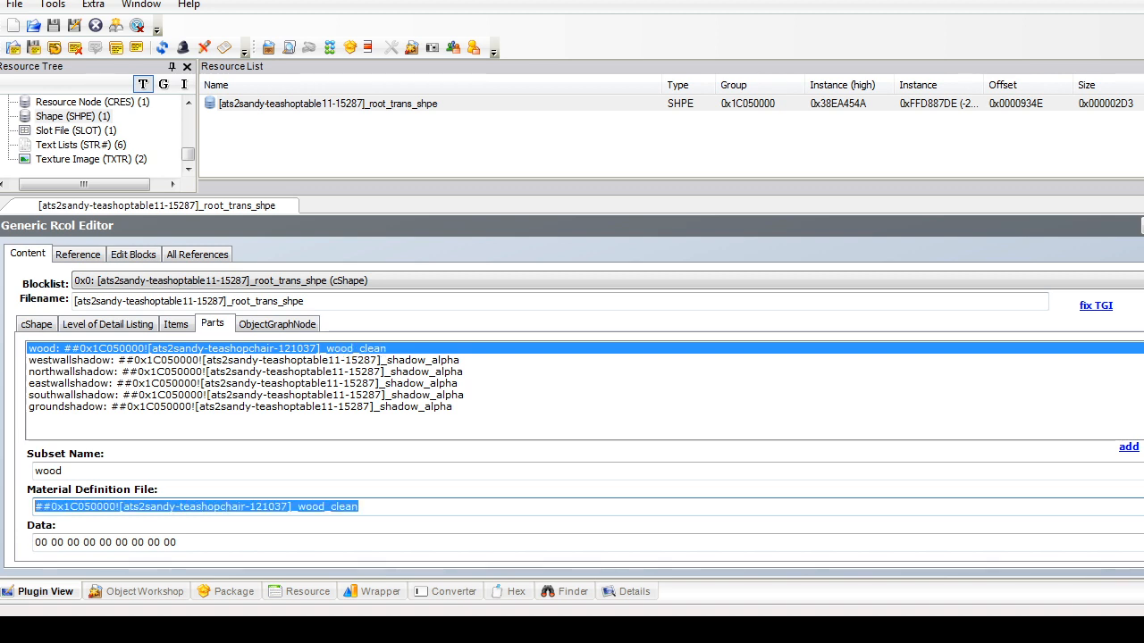
{"action": "left_click", "coordinate": [360, 507]}
{"action": "left_click", "coordinate": [1142, 226]}
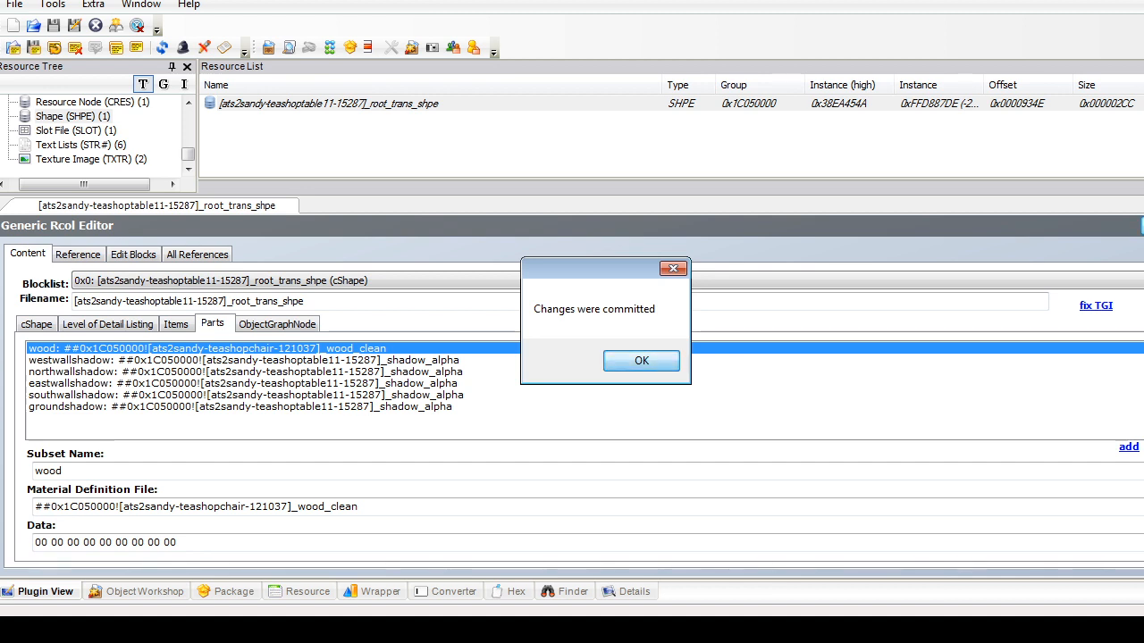
{"action": "left_click", "coordinate": [641, 360]}
Step: Review the raw data and catalog sorting of the Table - Dining - Outdoor Wood 1x1 object data and commit it
{"action": "left_click", "coordinate": [95, 131]}
{"action": "left_click", "coordinate": [86, 116]}
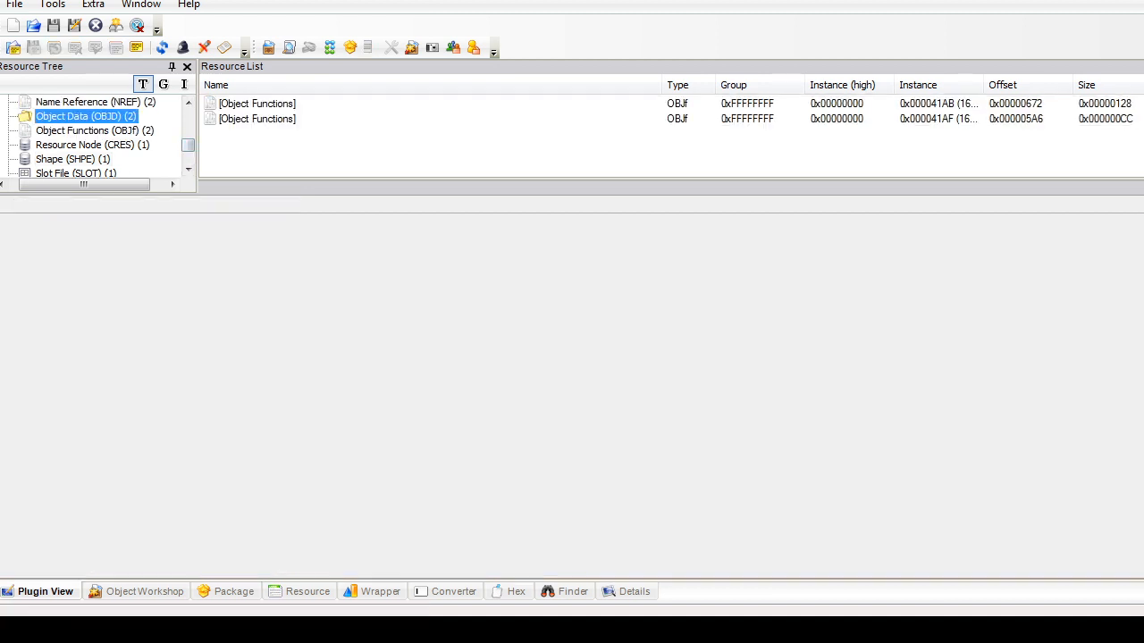
{"action": "left_click", "coordinate": [292, 104]}
{"action": "left_click", "coordinate": [353, 276]}
{"action": "left_click", "coordinate": [748, 393]}
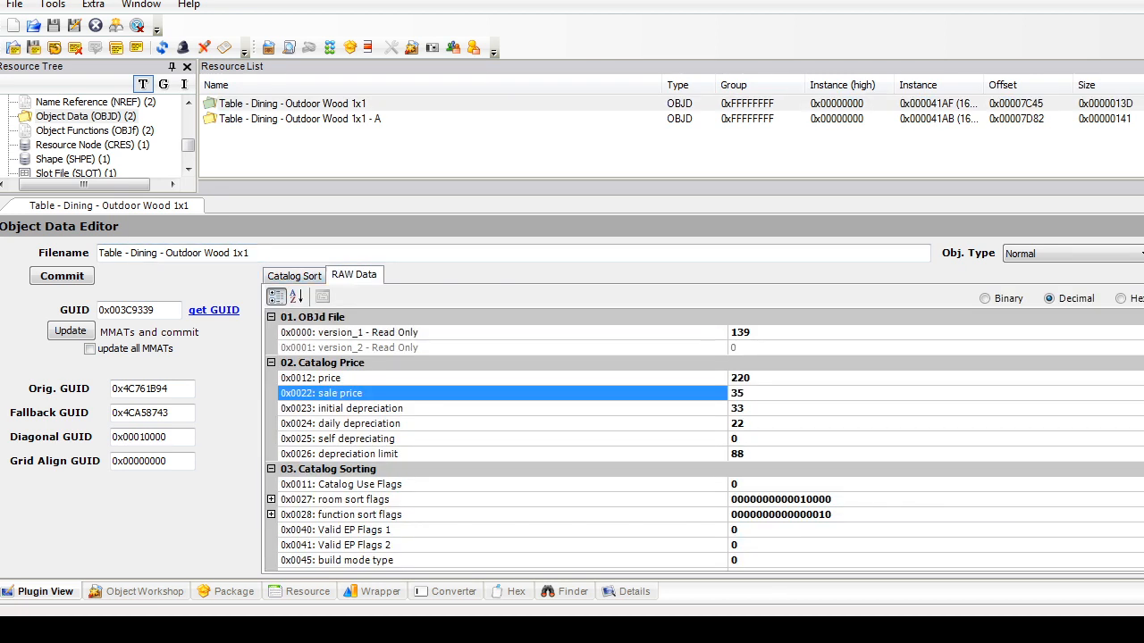
{"action": "left_click", "coordinate": [293, 276]}
{"action": "left_click", "coordinate": [61, 276]}
Step: Delete the table's material override and its surfaces_ash material definition
{"action": "left_click_drag", "start_coordinate": [187, 146], "coordinate": [188, 136]}
{"action": "left_click", "coordinate": [94, 131]}
{"action": "right_click", "coordinate": [286, 103]}
{"action": "left_click", "coordinate": [333, 172]}
{"action": "left_click", "coordinate": [83, 145]}
{"action": "left_click", "coordinate": [304, 118]}
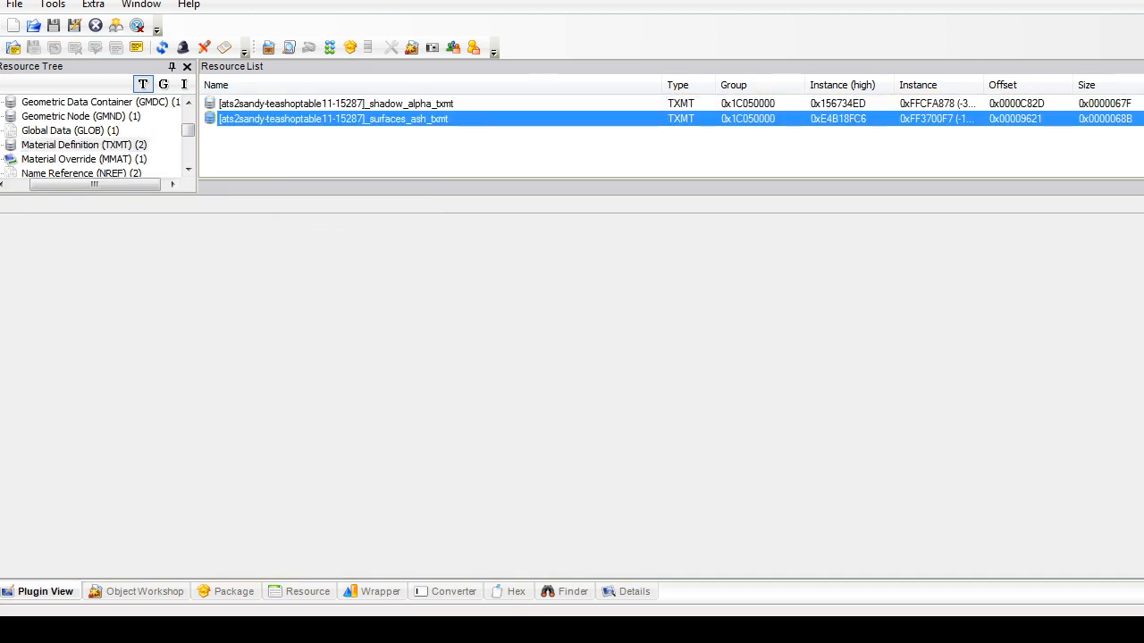
{"action": "right_click", "coordinate": [380, 117]}
{"action": "left_click", "coordinate": [427, 186]}
Step: Add a datalist extension reference to the geometric node's cObjectGraphNode and set its Enabled value to 0x01
{"action": "left_click", "coordinate": [80, 130]}
{"action": "left_click", "coordinate": [329, 104]}
{"action": "left_click", "coordinate": [241, 280]}
{"action": "left_click", "coordinate": [179, 413]}
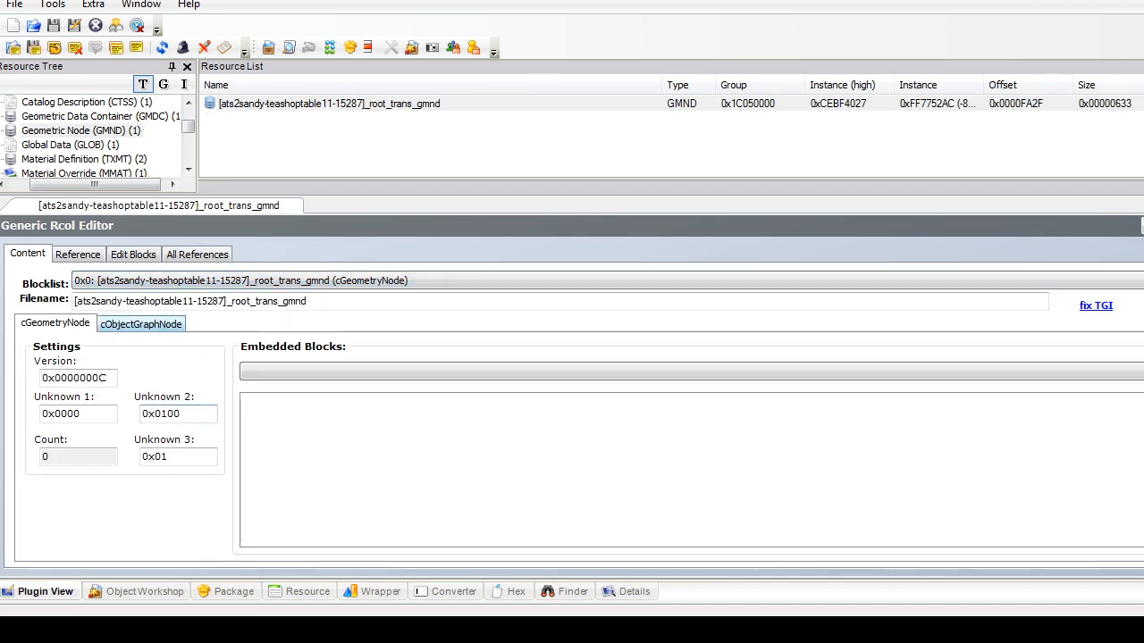
{"action": "left_click", "coordinate": [142, 324]}
{"action": "left_click", "coordinate": [1121, 468]}
{"action": "left_click", "coordinate": [1128, 378]}
{"action": "key", "text": "BackSpace"}
{"action": "type", "text": "1"}
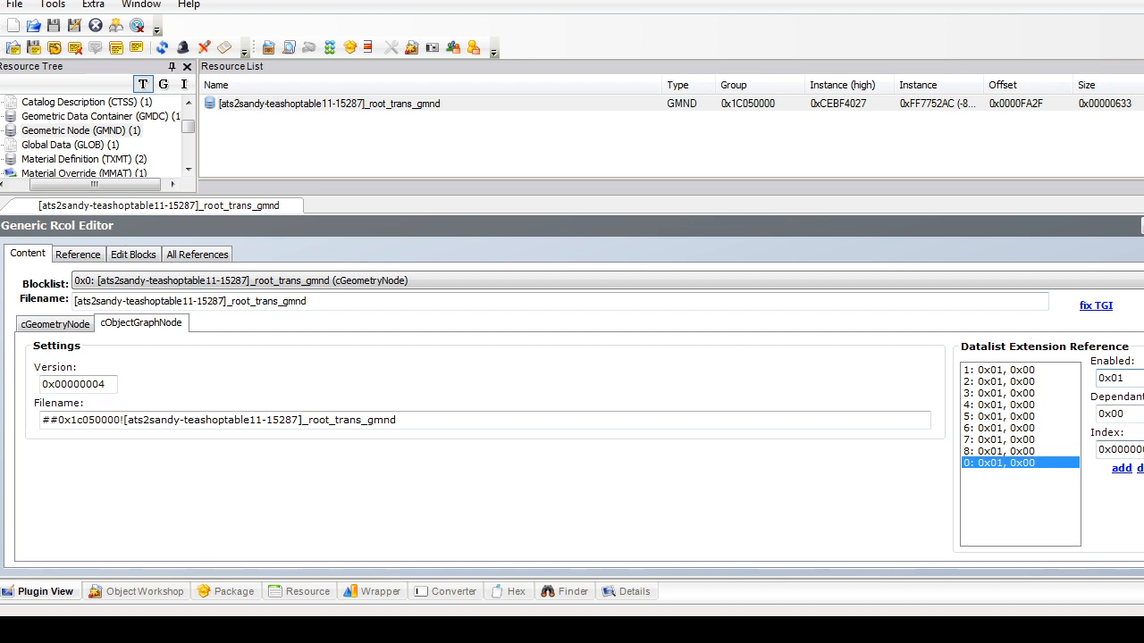
Step: Add a cDataListExtension block to the table's geometric node and name it tsMaterialsMeshName
{"action": "left_click", "coordinate": [241, 280]}
{"action": "left_click", "coordinate": [133, 254]}
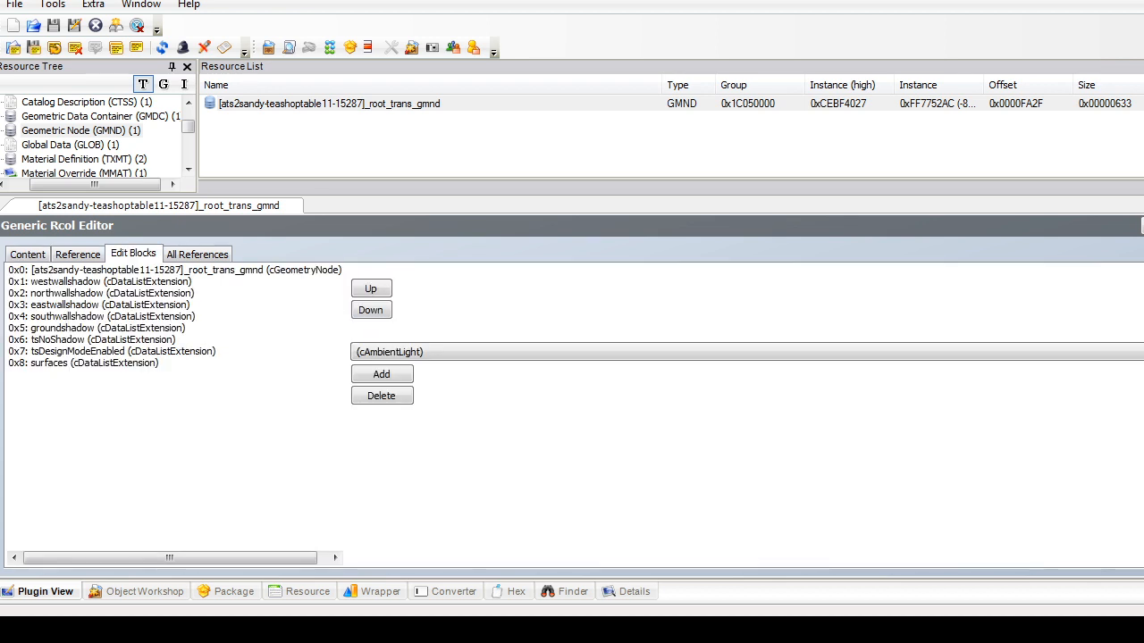
{"action": "left_click", "coordinate": [393, 352]}
{"action": "left_click", "coordinate": [393, 69]}
{"action": "left_click", "coordinate": [382, 374]}
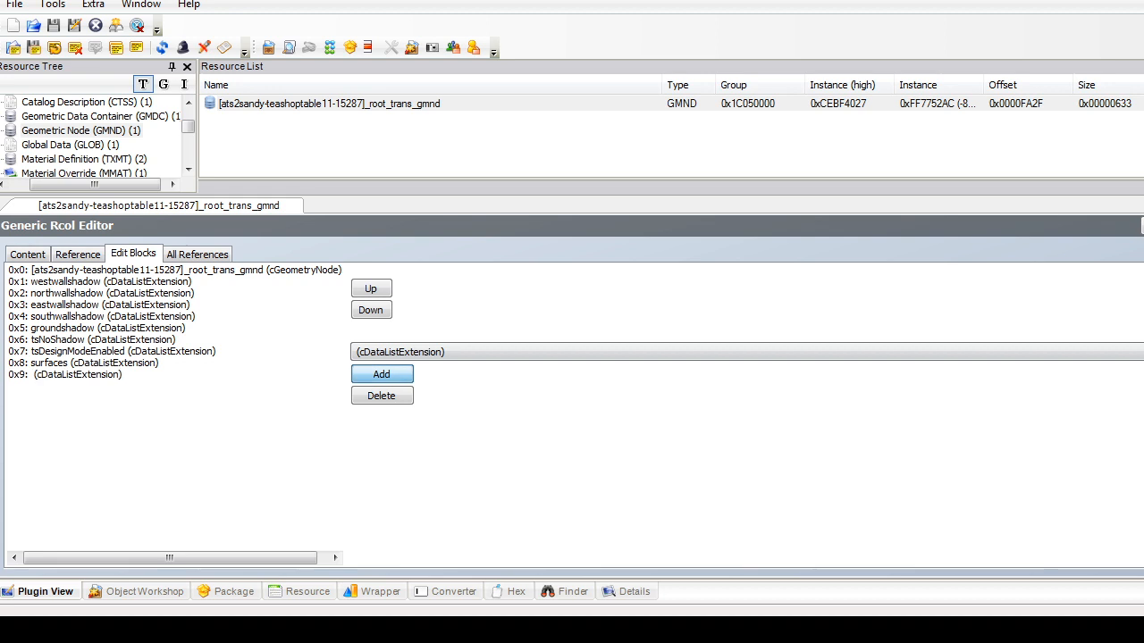
{"action": "left_click", "coordinate": [95, 362]}
{"action": "left_click", "coordinate": [27, 255]}
{"action": "left_click", "coordinate": [241, 281]}
{"action": "left_click", "coordinate": [143, 402]}
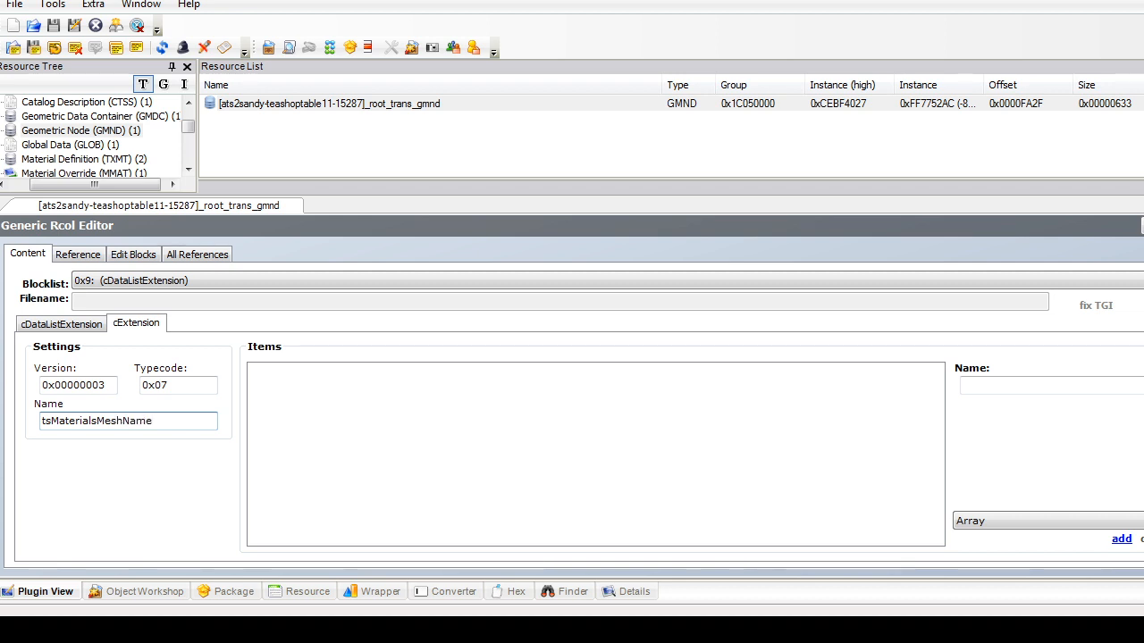
Step: Add a String item named wood with value ##0x1C050000![ats2sandy-teashopchair-121037] to the tsMaterialsMeshName block and commit the geometric node
{"action": "left_click", "coordinate": [1048, 521]}
{"action": "left_click", "coordinate": [1048, 583]}
{"action": "left_click", "coordinate": [1121, 539]}
{"action": "left_click", "coordinate": [286, 370]}
{"action": "left_click", "coordinate": [1054, 429]}
{"action": "key", "text": "ctrl+v"}
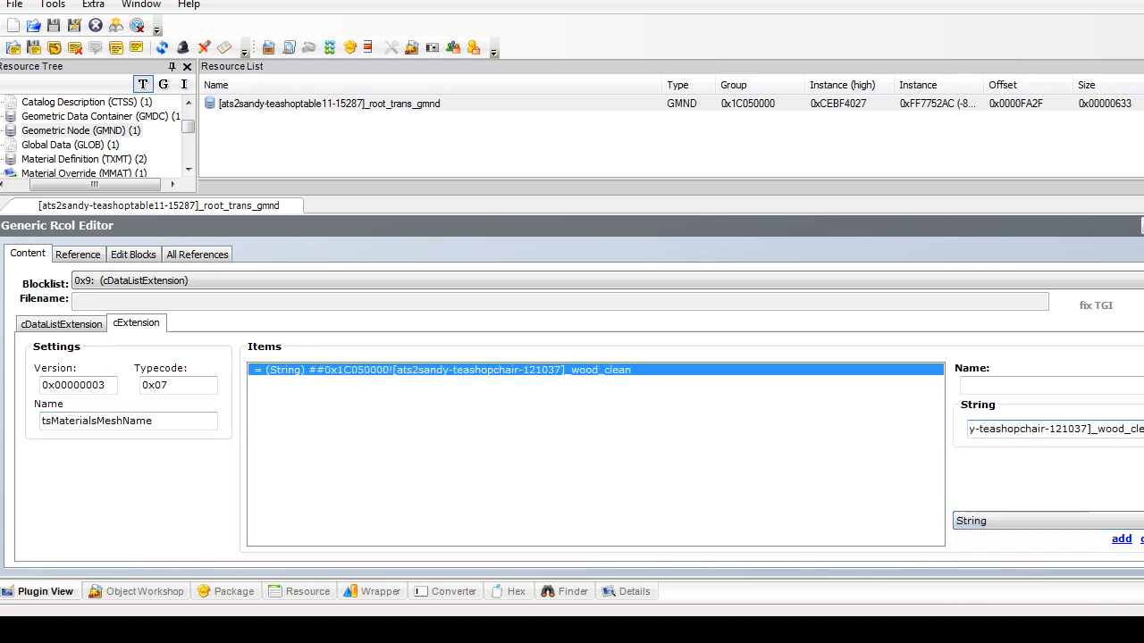
{"action": "left_click_drag", "start_coordinate": [1097, 429], "coordinate": [1143, 429]}
{"action": "key", "text": "BackSpace"}
{"action": "left_click", "coordinate": [1051, 386]}
{"action": "type", "text": "wood"}
{"action": "left_click", "coordinate": [1143, 225]}
{"action": "key", "text": "Return"}
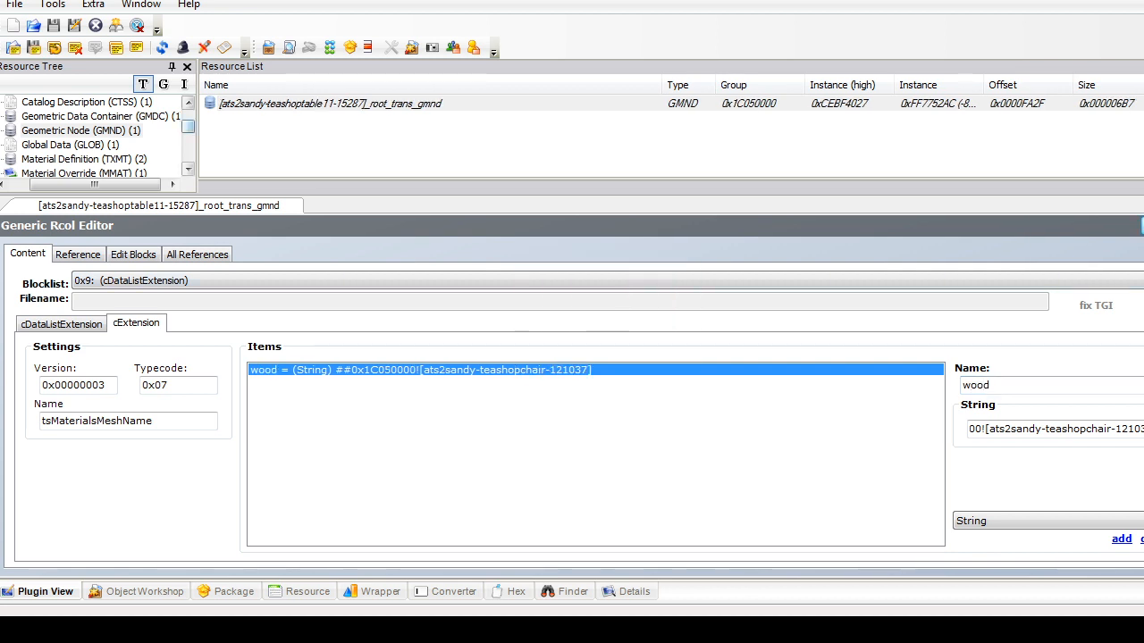
Step: Check the model groups in the table's geometric data container and run Fix Integrity on the package
{"action": "left_click", "coordinate": [100, 117]}
{"action": "left_click", "coordinate": [286, 103]}
{"action": "scroll", "coordinate": [98, 134], "scroll_direction": "up", "scroll_amount": 1}
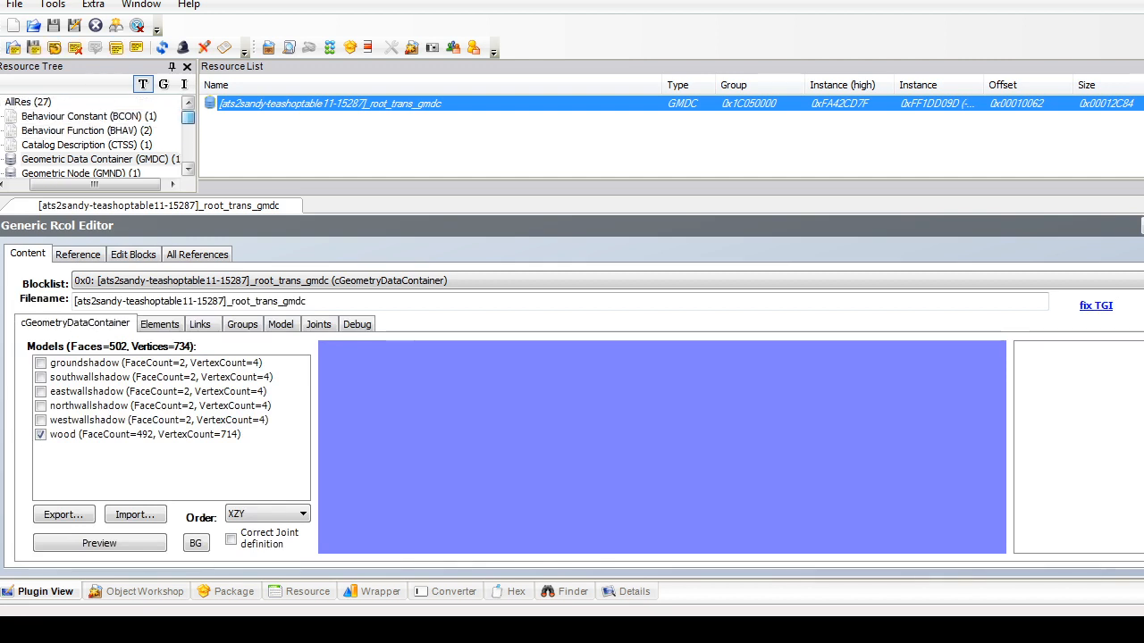
{"action": "left_click", "coordinate": [52, 4]}
{"action": "mouse_move", "coordinate": [107, 121]}
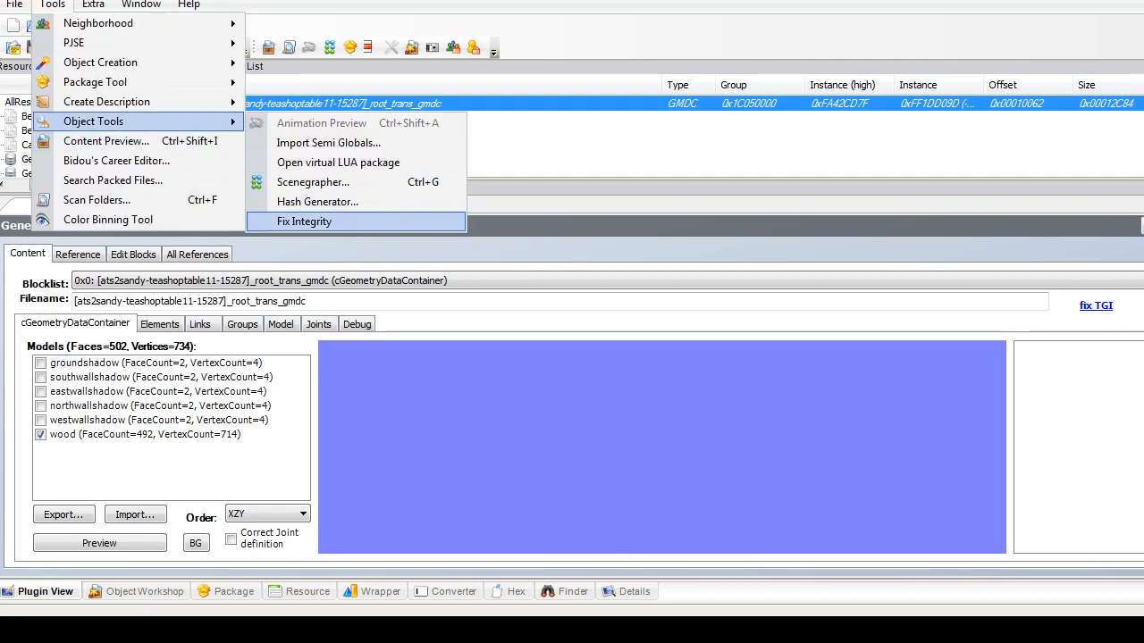
{"action": "left_click", "coordinate": [277, 180]}
{"action": "left_click", "coordinate": [678, 368]}
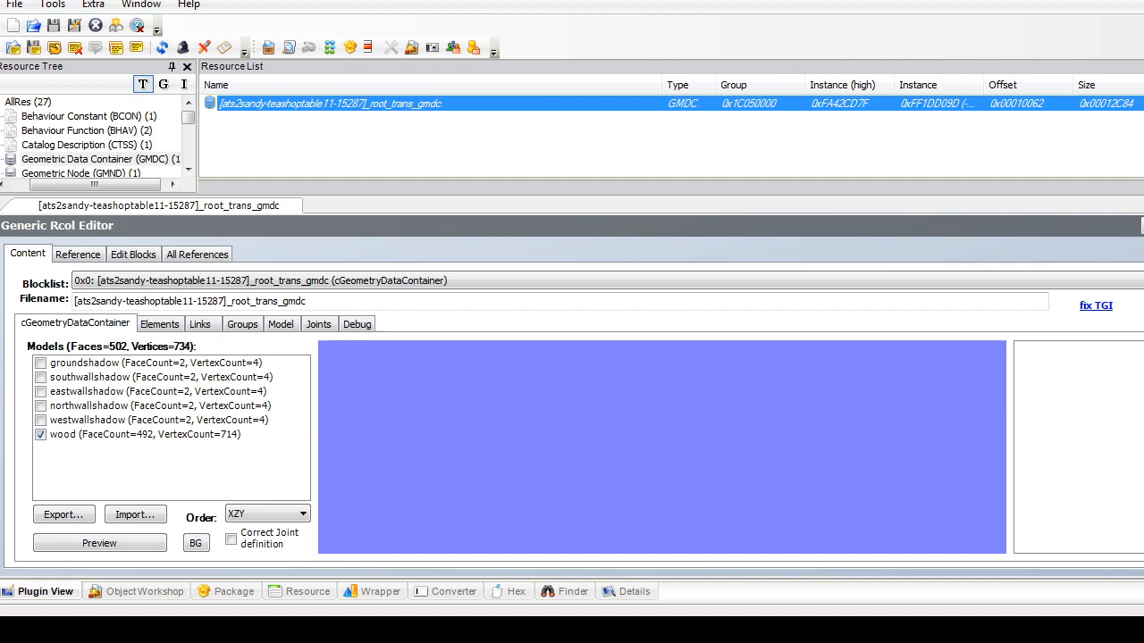
Step: Rename the array item in the geometric node's tsDesignModeEnabled block to wood and commit it
{"action": "left_click", "coordinate": [80, 173]}
{"action": "left_click", "coordinate": [286, 104]}
{"action": "left_click", "coordinate": [268, 281]}
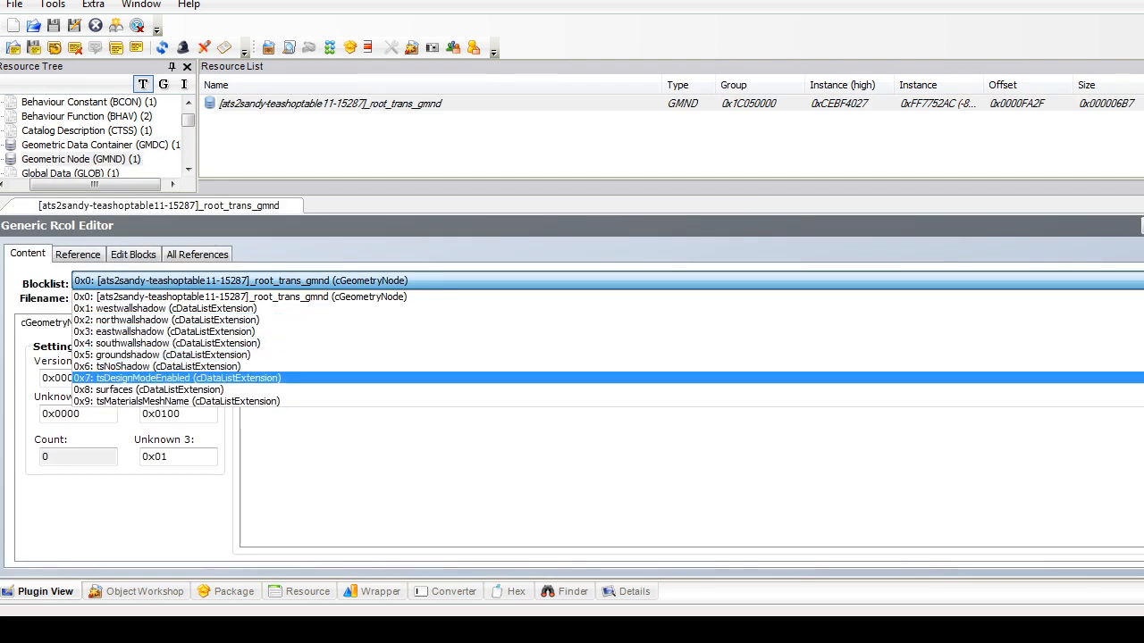
{"action": "left_click", "coordinate": [187, 378]}
{"action": "left_click", "coordinate": [318, 370]}
{"action": "double_click", "coordinate": [983, 385]}
{"action": "type", "text": "wood"}
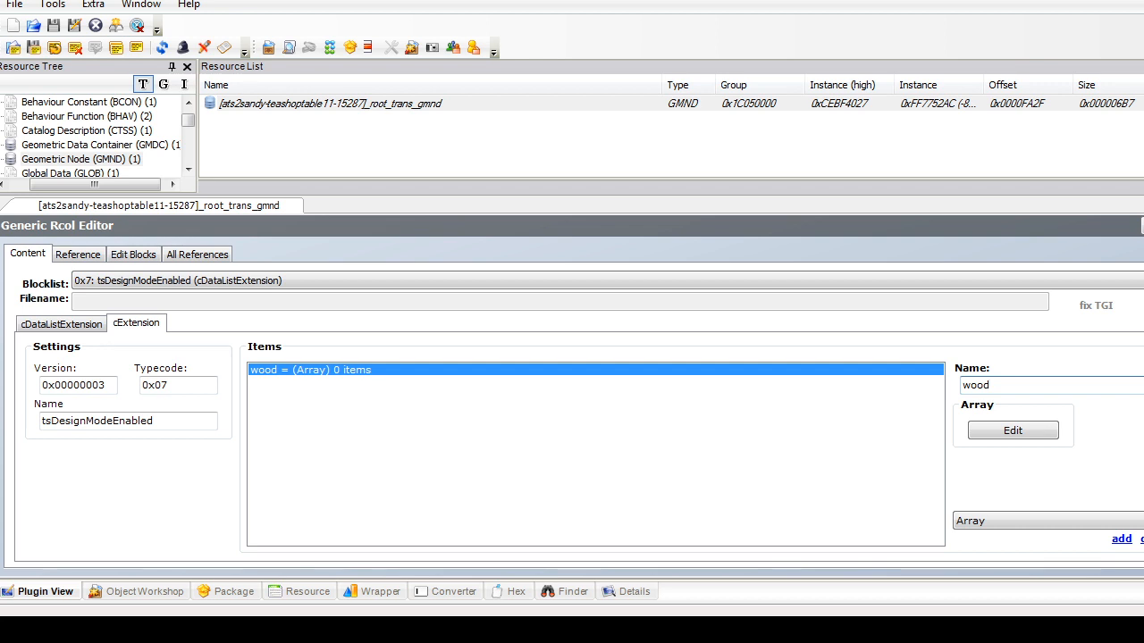
{"action": "left_click", "coordinate": [641, 361]}
Step: Run Fix Integrity with the table's existing model name and save the package
{"action": "left_click", "coordinate": [52, 4]}
{"action": "mouse_move", "coordinate": [134, 121]}
{"action": "left_click", "coordinate": [286, 221]}
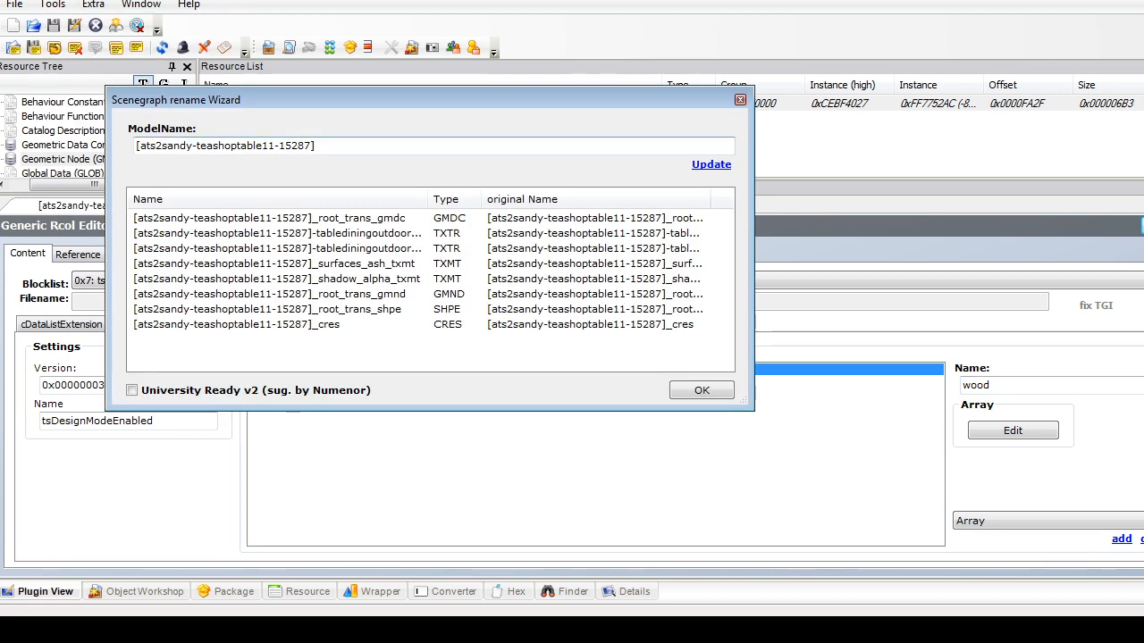
{"action": "left_click", "coordinate": [702, 390]}
{"action": "left_click", "coordinate": [14, 5]}
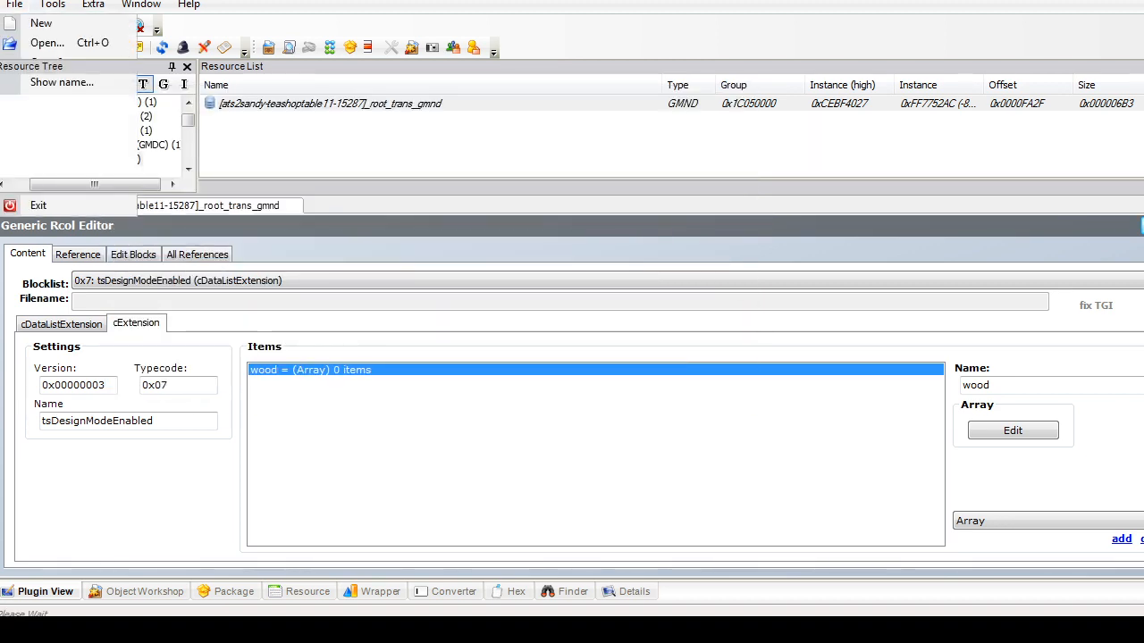
Step: Repeat Fix Integrity on the saved table package and save it again
{"action": "mouse_move", "coordinate": [52, 4]}
{"action": "mouse_move", "coordinate": [134, 120]}
{"action": "left_click", "coordinate": [295, 221]}
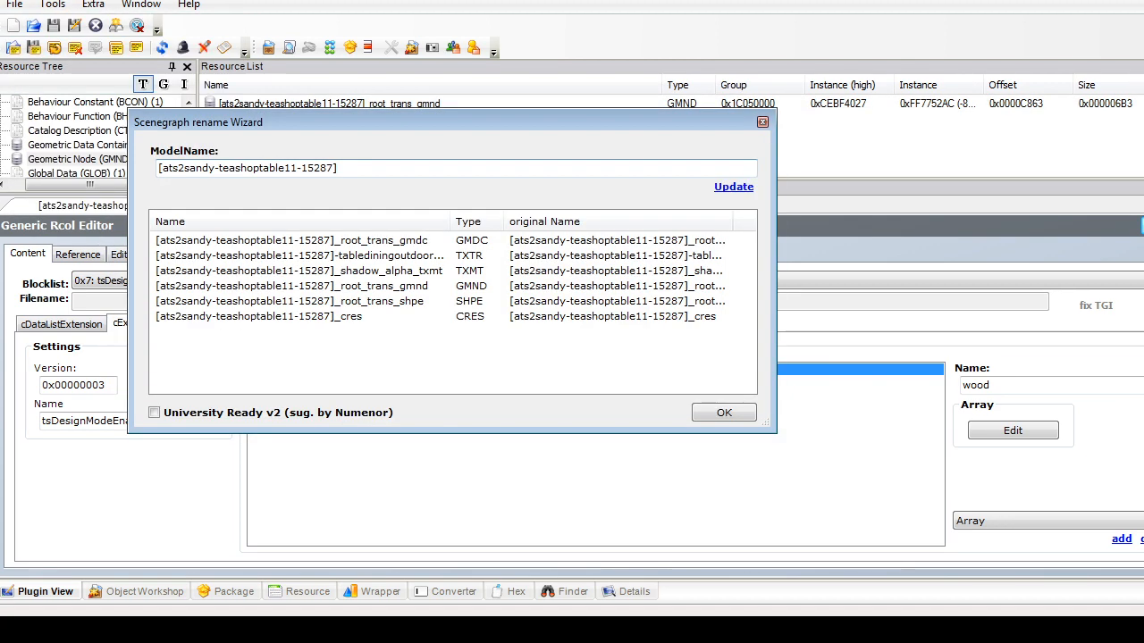
{"action": "left_click", "coordinate": [724, 412]}
{"action": "left_click", "coordinate": [14, 4]}
{"action": "left_click", "coordinate": [41, 102]}
Step: Open the package atssandy_objdon_teashop_armchair_001.package from the Tea Shop folder
{"action": "left_click", "coordinate": [14, 4]}
{"action": "left_click", "coordinate": [46, 42]}
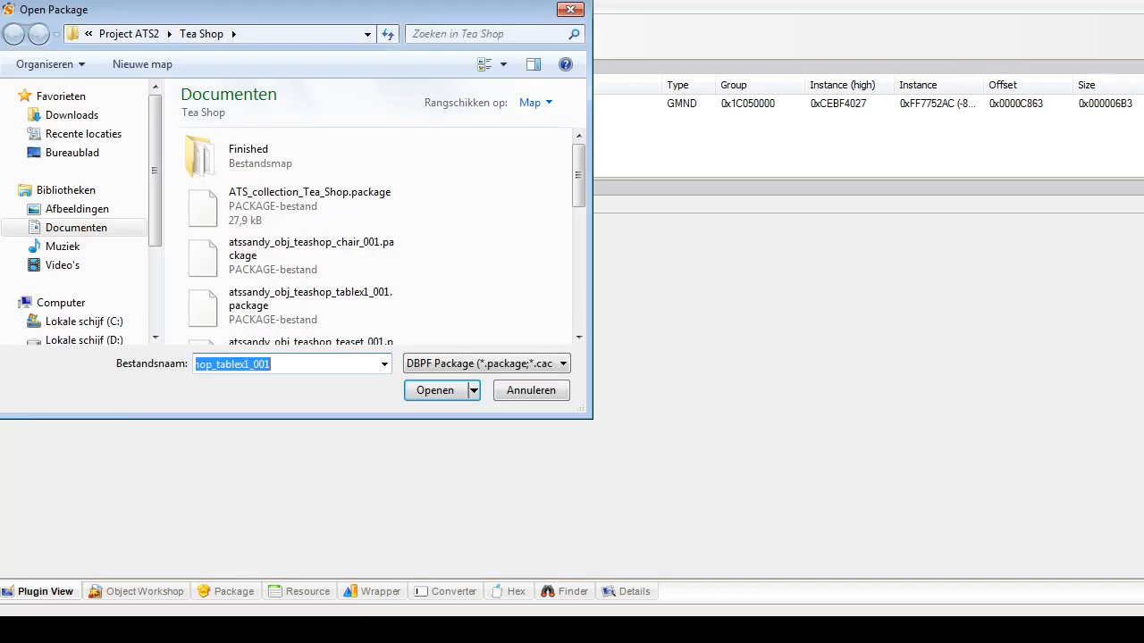
{"action": "scroll", "coordinate": [393, 166], "scroll_direction": "down", "scroll_amount": 2}
{"action": "left_click", "coordinate": [268, 260]}
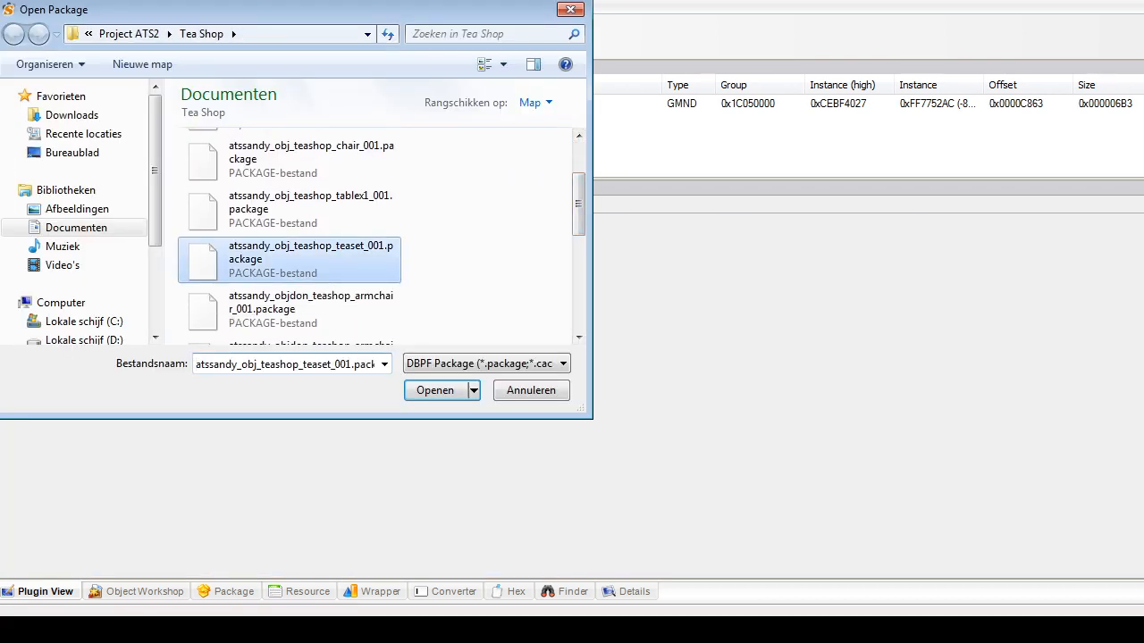
{"action": "left_click", "coordinate": [268, 309]}
{"action": "left_click", "coordinate": [434, 390]}
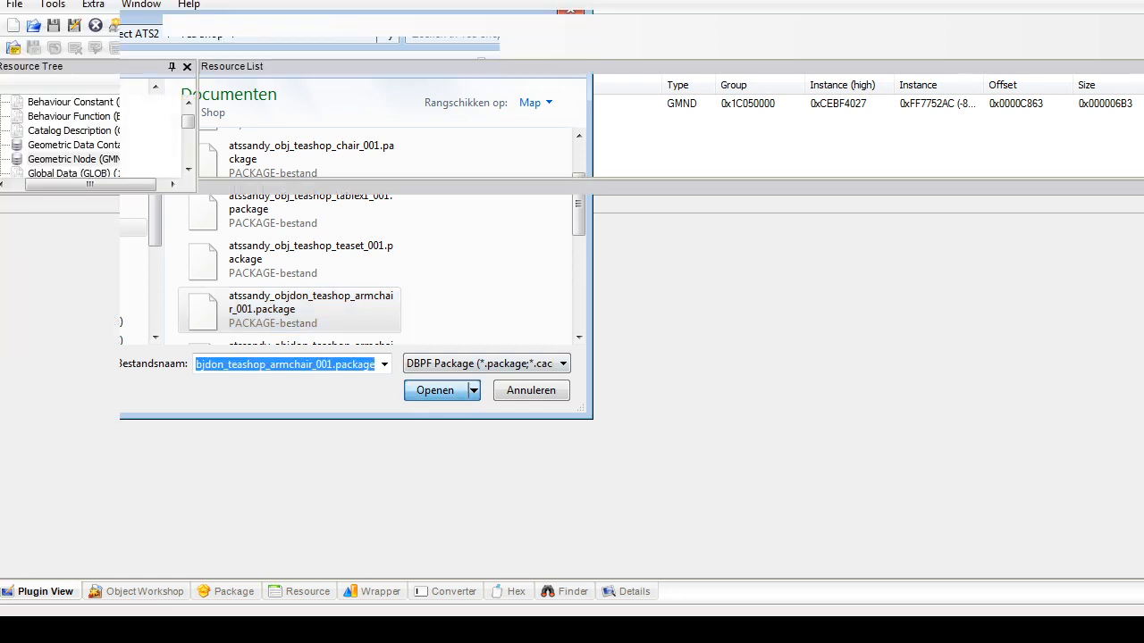
Step: Delete the neighborhood-wood and wood texture images from the armchair package
{"action": "left_click", "coordinate": [83, 159]}
{"action": "left_click", "coordinate": [339, 118]}
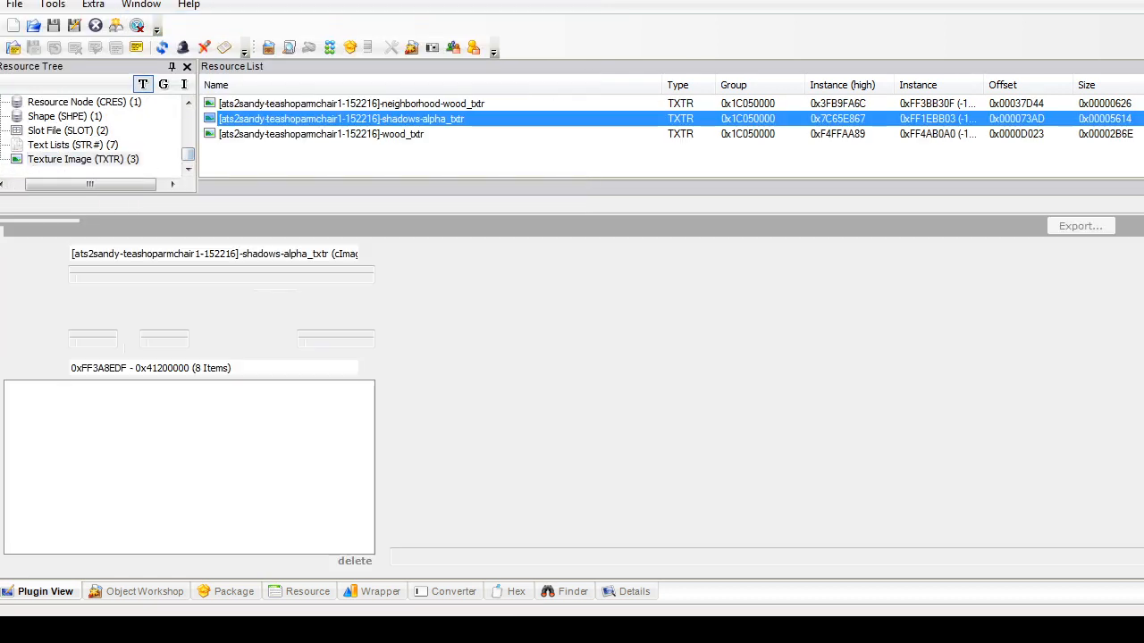
{"action": "left_click", "coordinate": [322, 134]}
{"action": "left_click", "coordinate": [351, 103]}
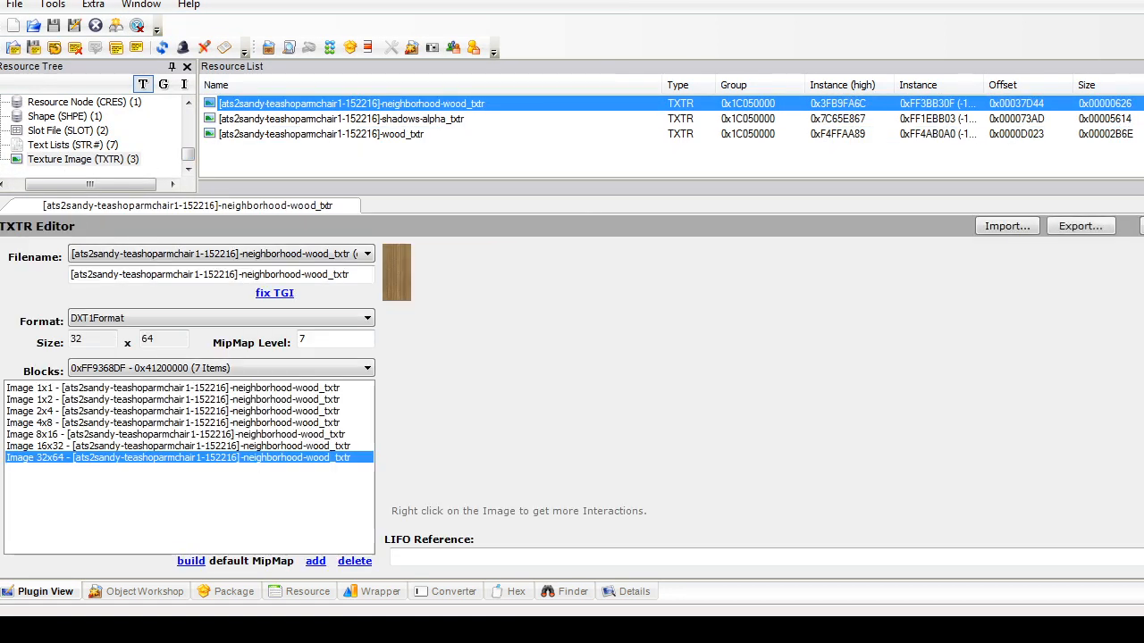
{"action": "right_click", "coordinate": [349, 104]}
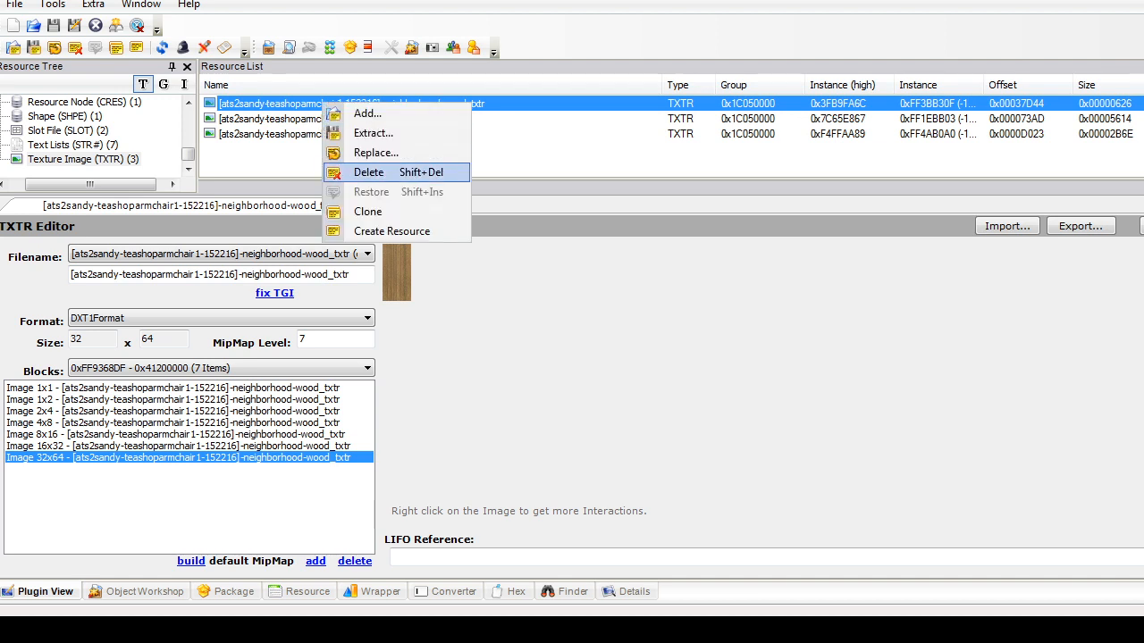
{"action": "left_click", "coordinate": [415, 170]}
{"action": "right_click", "coordinate": [358, 133]}
{"action": "left_click", "coordinate": [415, 203]}
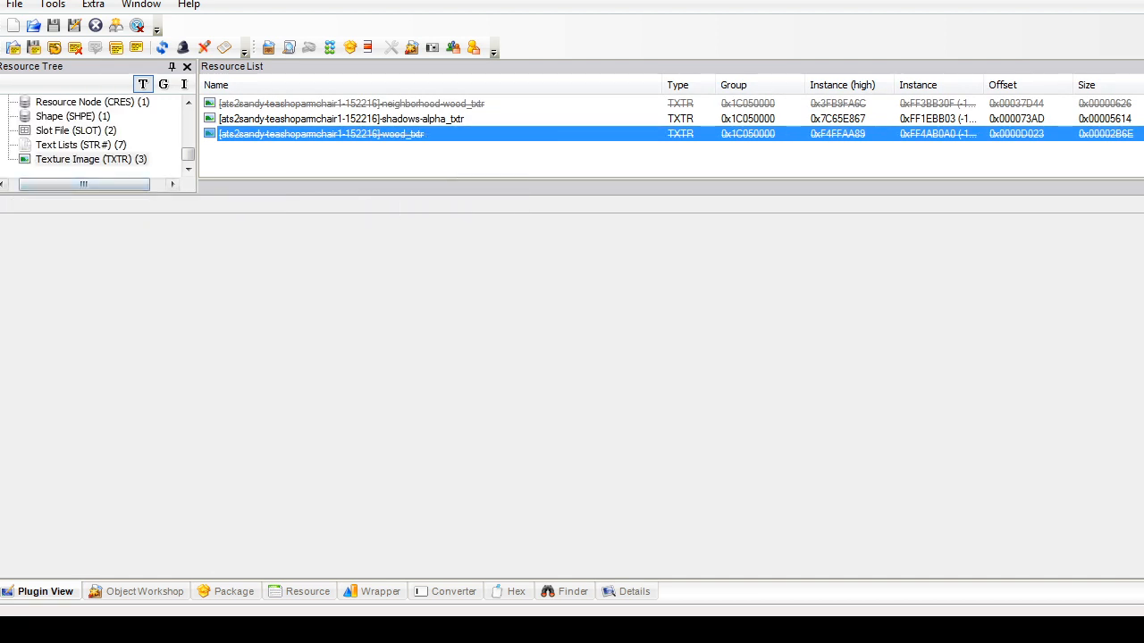
Step: In the armchair's shape, set the wood part's material definition to ##0x1C050000![ats2sandy-teashopchair-121037]_wood_clean
{"action": "left_click", "coordinate": [75, 131]}
{"action": "left_click", "coordinate": [71, 116]}
{"action": "left_click", "coordinate": [335, 104]}
{"action": "left_click", "coordinate": [223, 371]}
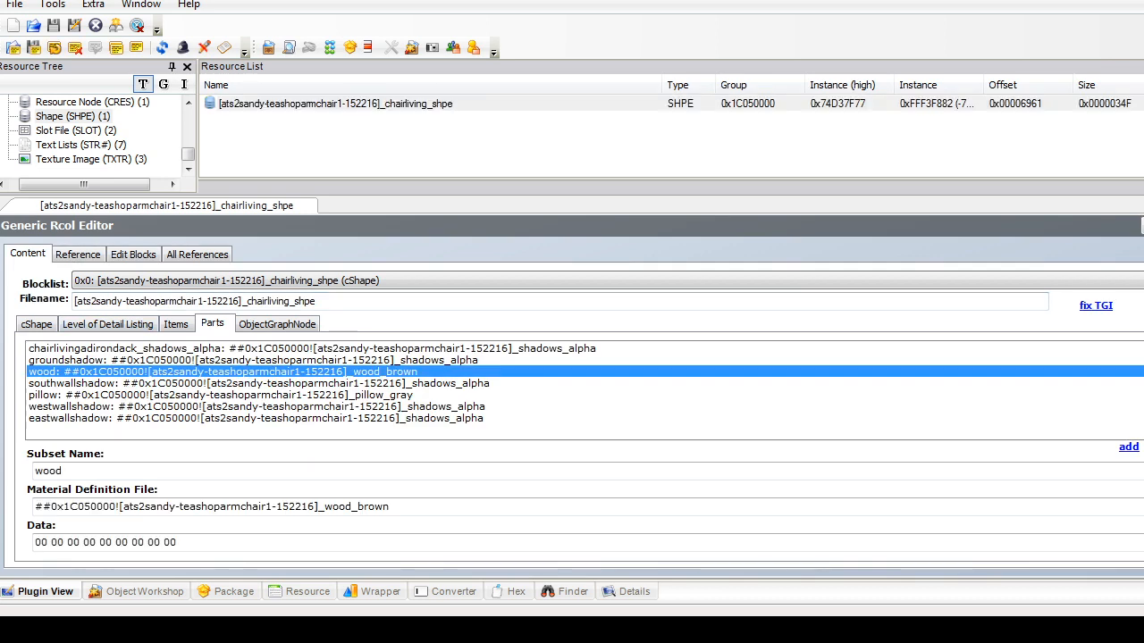
{"action": "left_click_drag", "start_coordinate": [35, 507], "coordinate": [389, 507]}
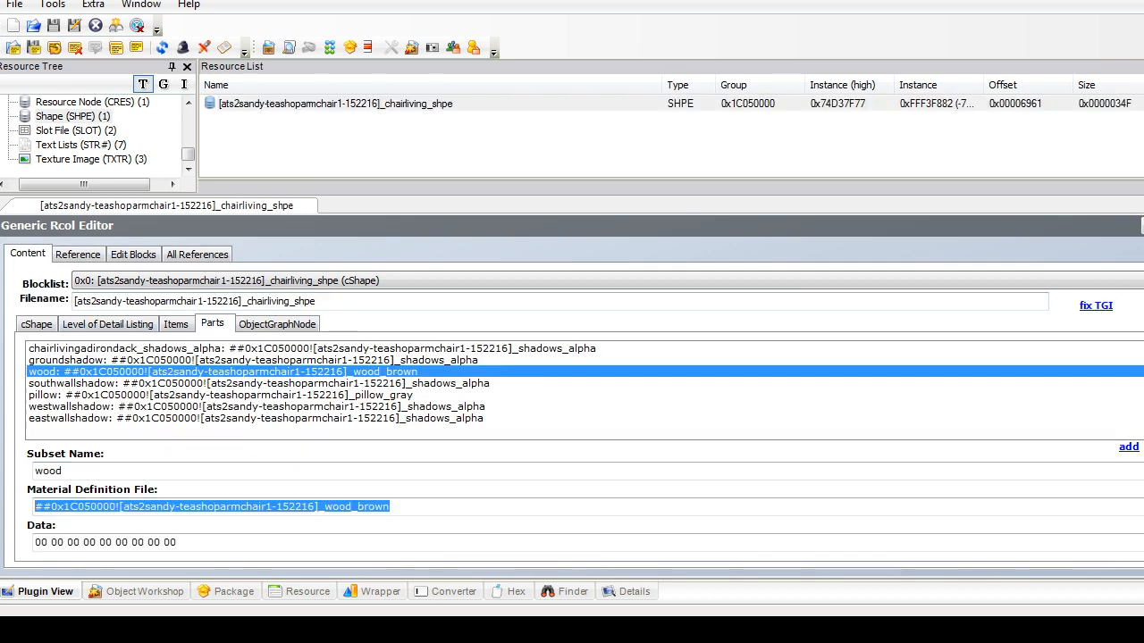
{"action": "type", "text": "##0x1C050000![ats2sandy-teashopchair1-121037]_wood_clean"}
Step: Delete the pillow part from the armchair's shape and commit the shape
{"action": "left_click", "coordinate": [223, 394]}
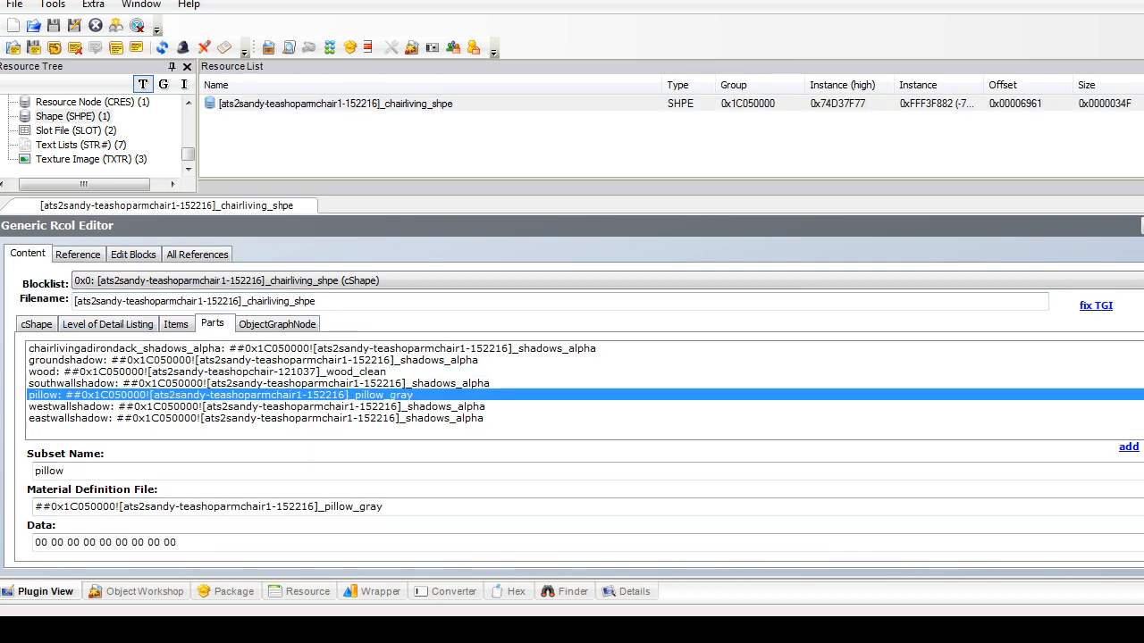
{"action": "key", "text": "Delete"}
{"action": "left_click", "coordinate": [224, 382]}
{"action": "key", "text": "ctrl+s"}
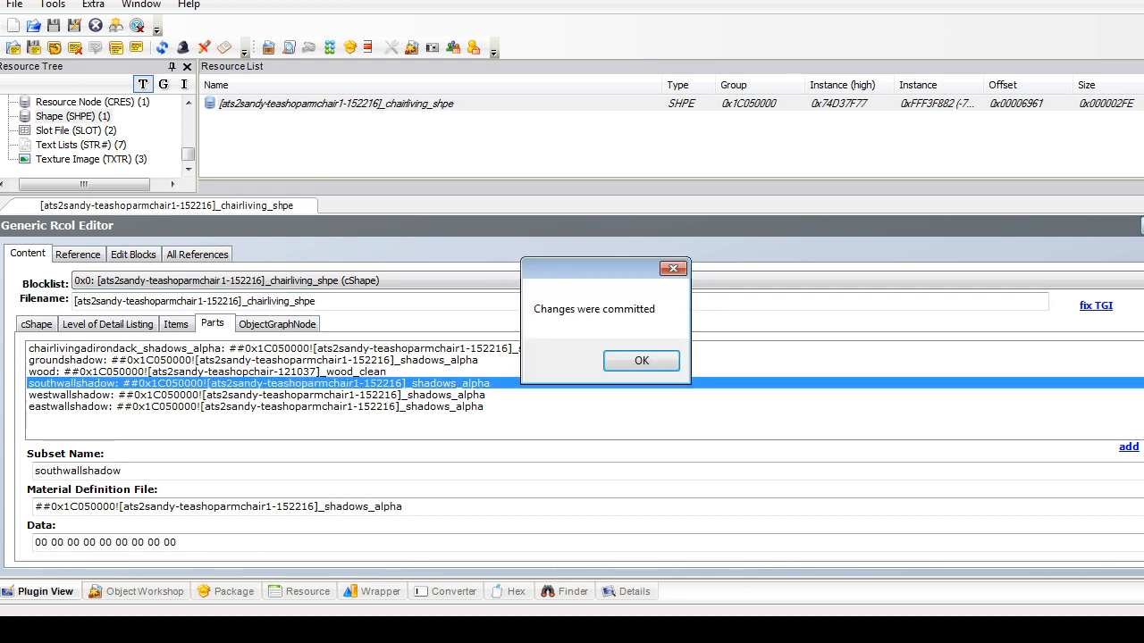
{"action": "key", "text": "Return"}
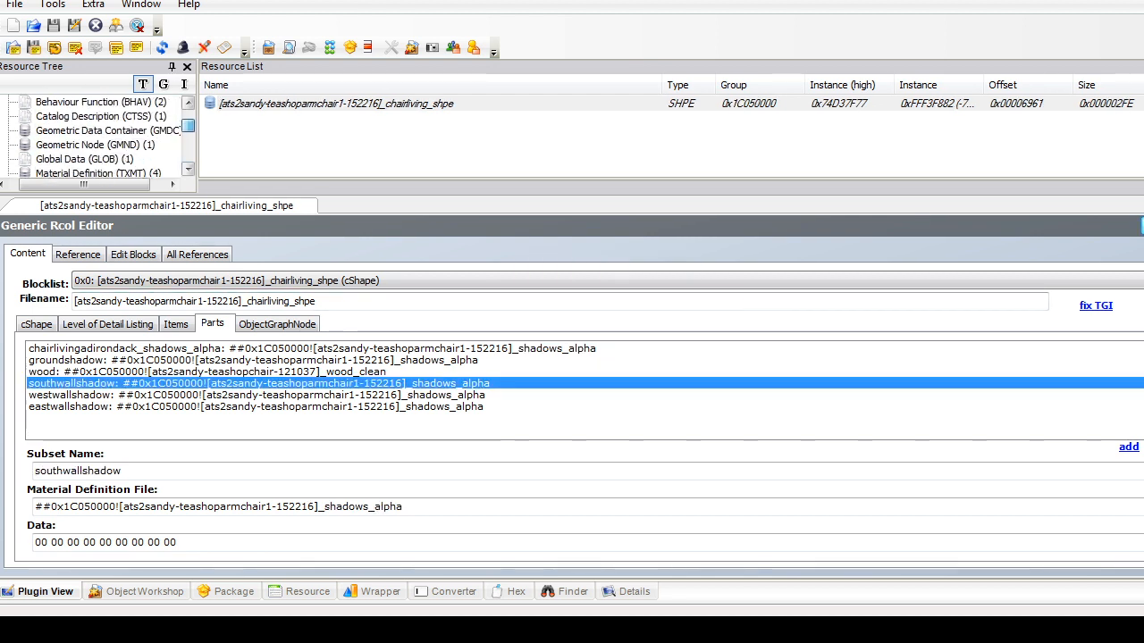
Step: Check the models listed in the armchair's geometric data container
{"action": "left_click", "coordinate": [107, 130]}
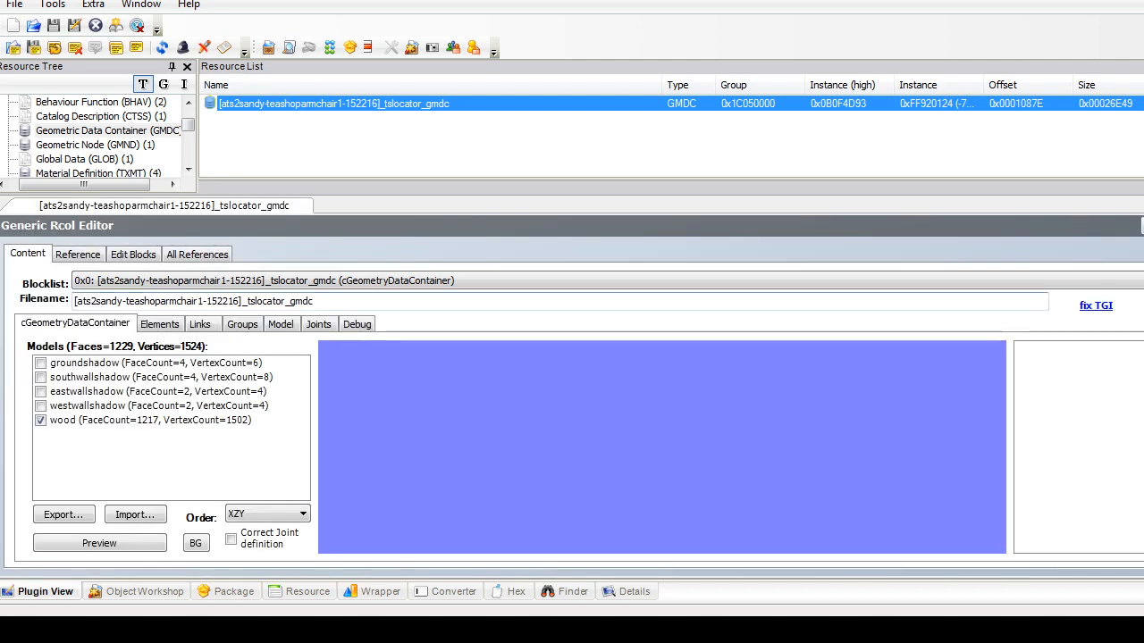
{"action": "scroll", "coordinate": [98, 134], "scroll_direction": "down", "scroll_amount": 4}
{"action": "scroll", "coordinate": [98, 134], "scroll_direction": "up", "scroll_amount": 2}
{"action": "scroll", "coordinate": [98, 134], "scroll_direction": "up", "scroll_amount": 4}
Step: Examine the subset names and object GUIDs of the armchair's pillow_gray and wood_brown material overrides
{"action": "left_click", "coordinate": [99, 130]}
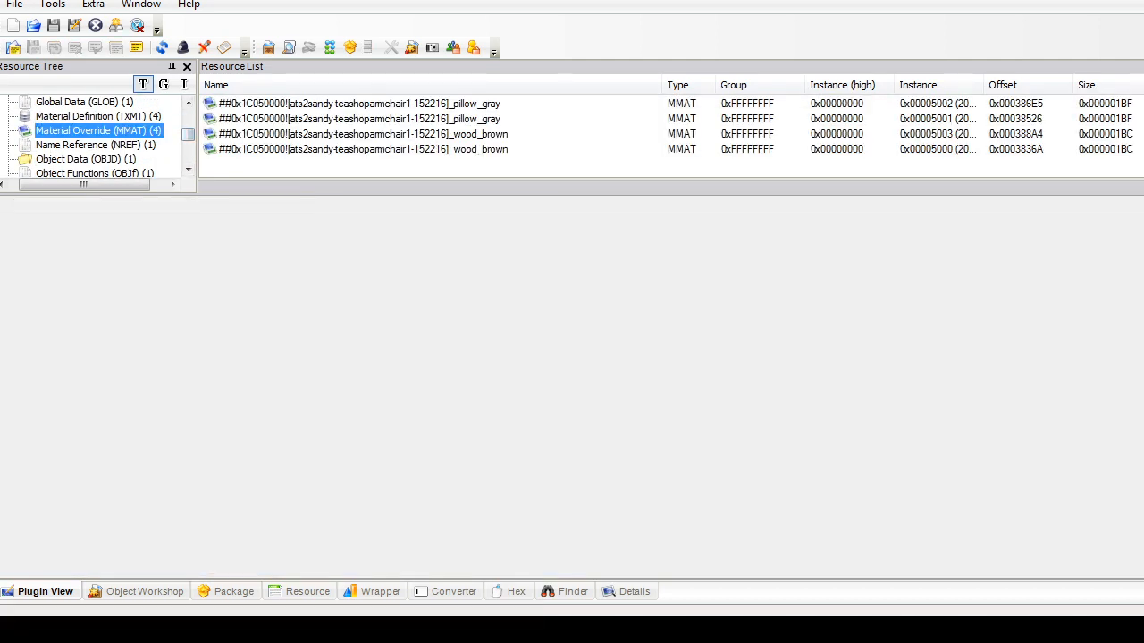
{"action": "left_click", "coordinate": [280, 161]}
{"action": "key", "text": "ctrl+a"}
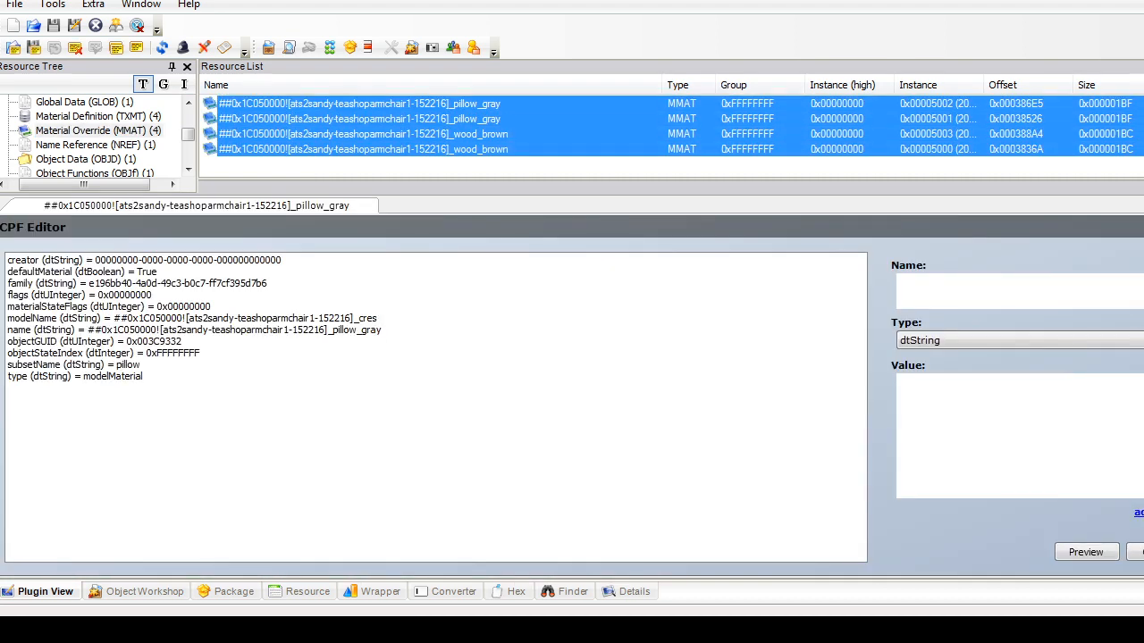
{"action": "left_click", "coordinate": [357, 148]}
{"action": "left_click", "coordinate": [357, 133]}
{"action": "left_click", "coordinate": [357, 149]}
{"action": "left_click", "coordinate": [358, 134]}
{"action": "left_click", "coordinate": [357, 118]}
{"action": "left_click", "coordinate": [358, 103]}
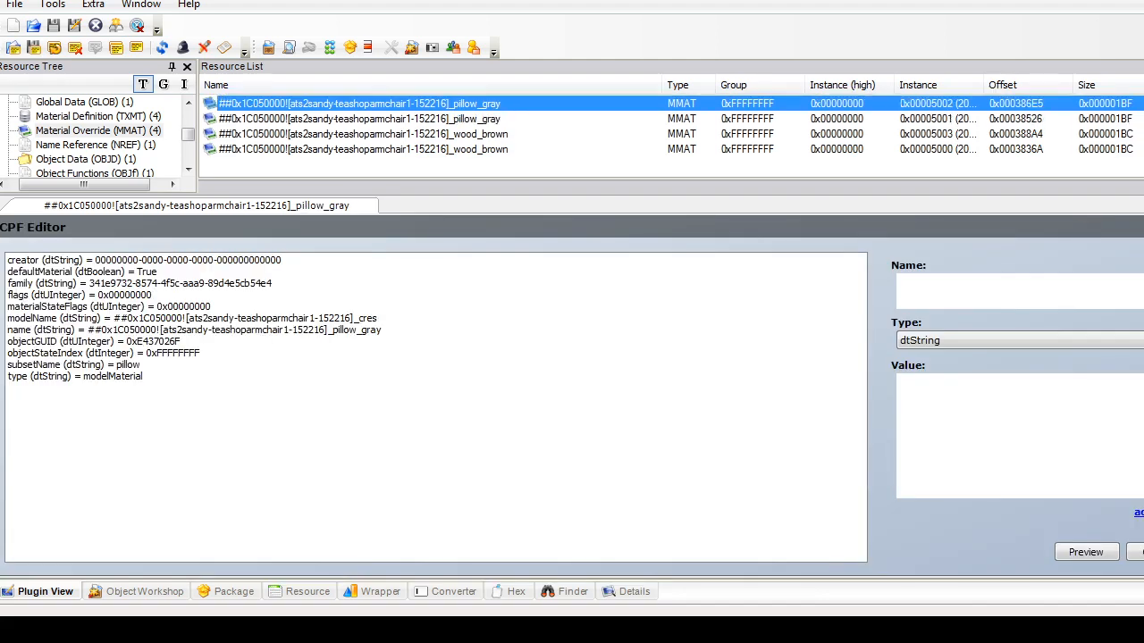
{"action": "left_click", "coordinate": [357, 149]}
{"action": "left_click", "coordinate": [358, 134]}
{"action": "left_click", "coordinate": [357, 118]}
{"action": "left_click", "coordinate": [357, 134]}
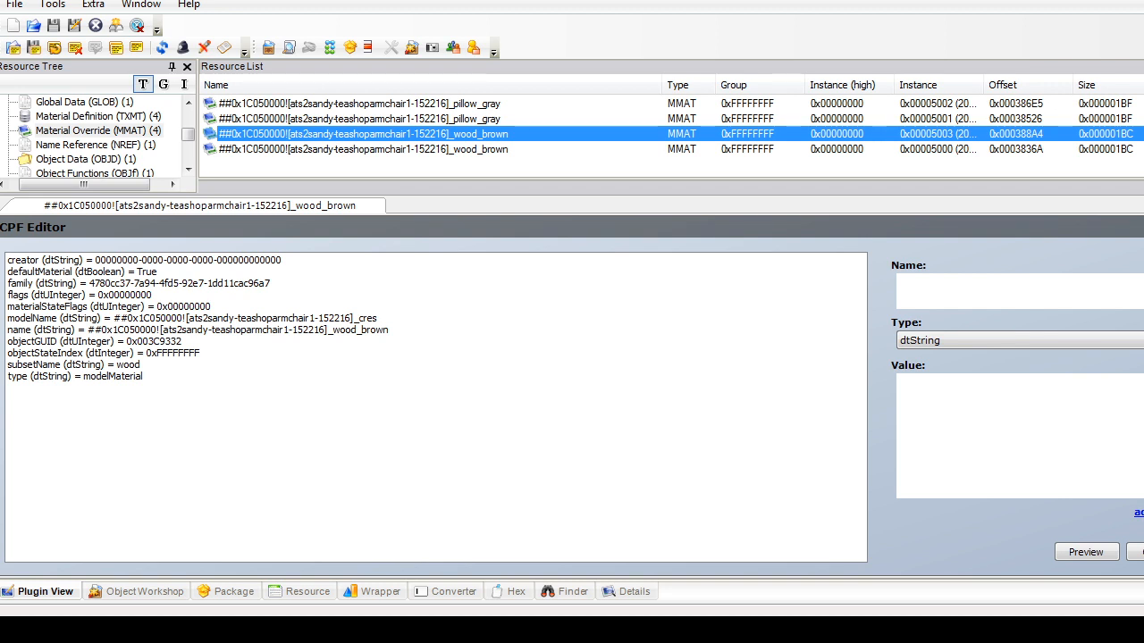
{"action": "left_click", "coordinate": [358, 149]}
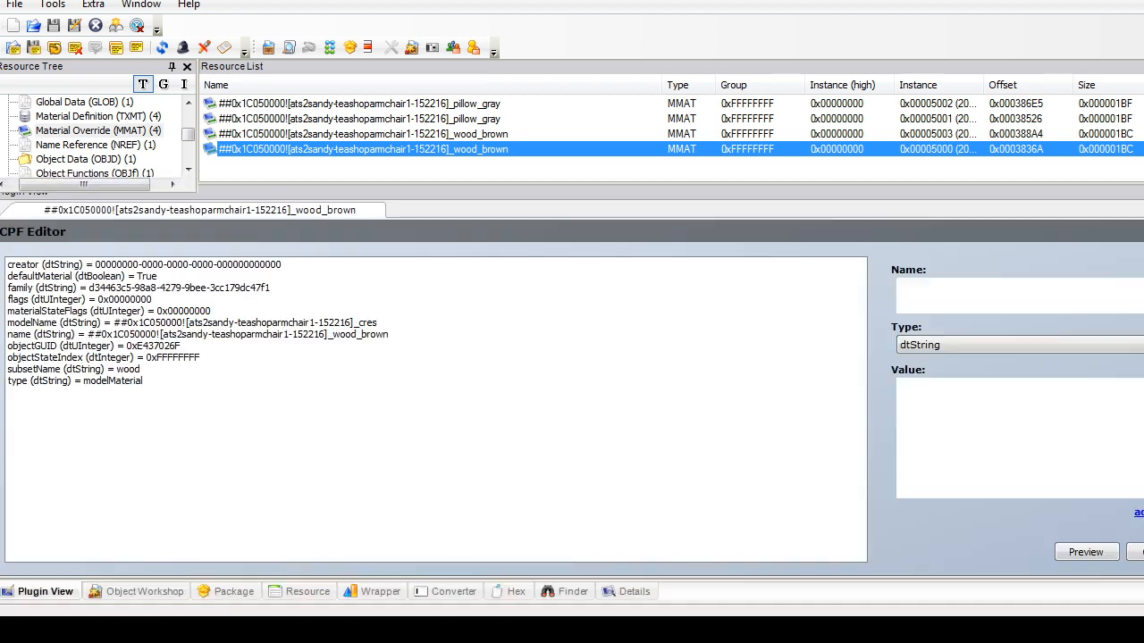
Step: Delete both pillow_gray and both wood_brown material overrides from the armchair package
{"action": "left_click_drag", "start_coordinate": [311, 164], "coordinate": [309, 99]}
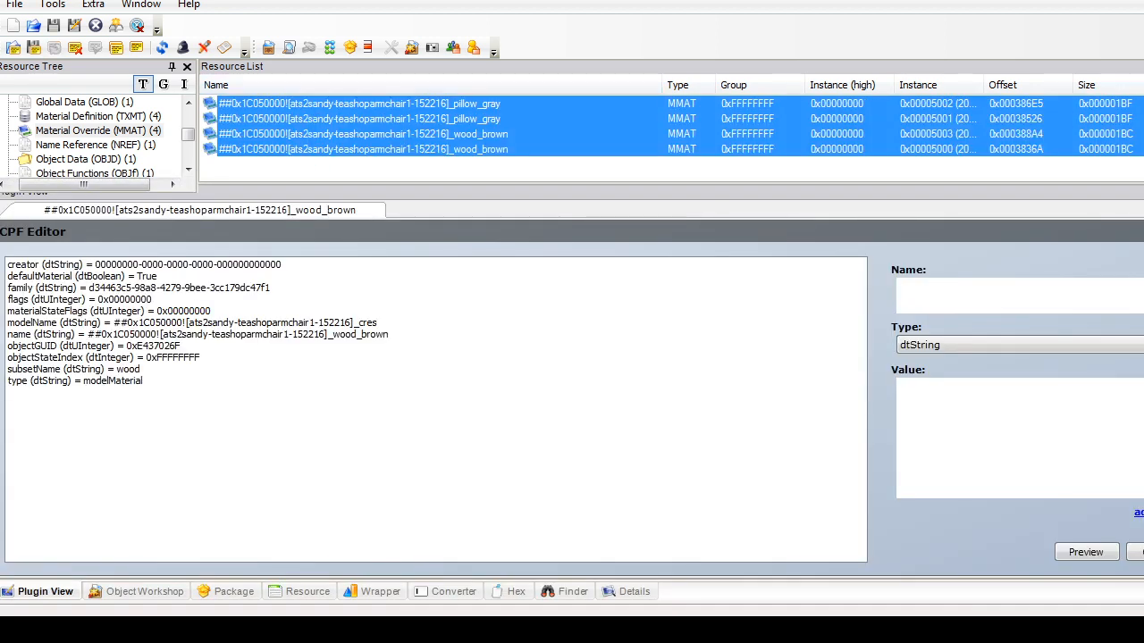
{"action": "right_click", "coordinate": [319, 116]}
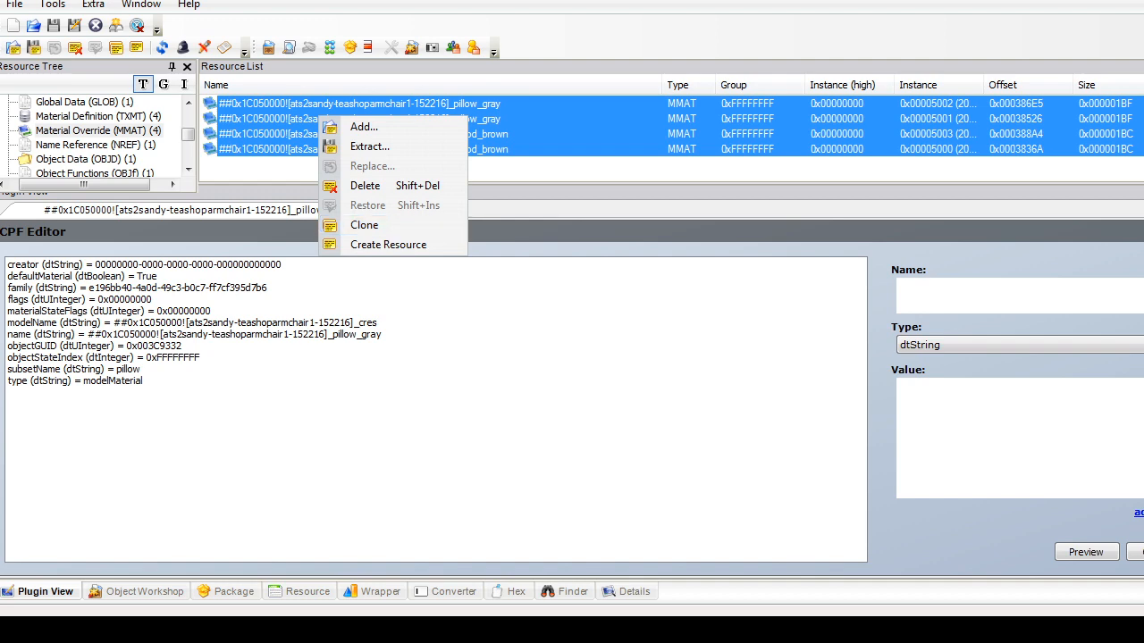
{"action": "left_click", "coordinate": [344, 186]}
Step: List the armchair package's material definitions
{"action": "left_click", "coordinate": [84, 145]}
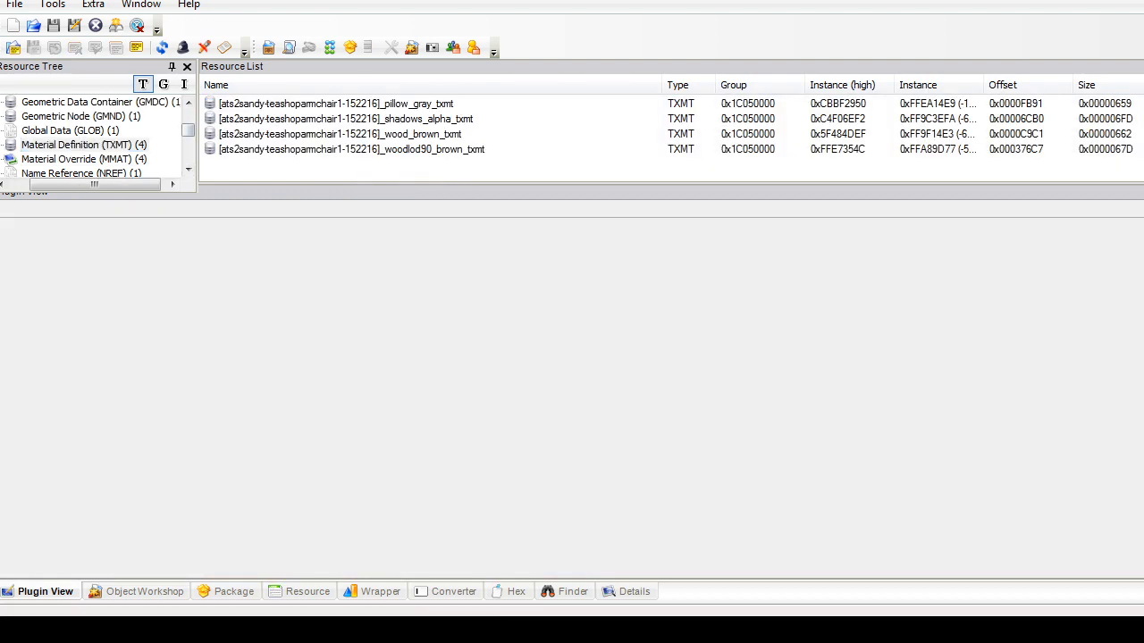
Step: Mark the pillow_gray, wood_brown and woodlod90_brown material definitions for deletion, leaving out the shadows_alpha one
{"action": "left_click", "coordinate": [321, 149]}
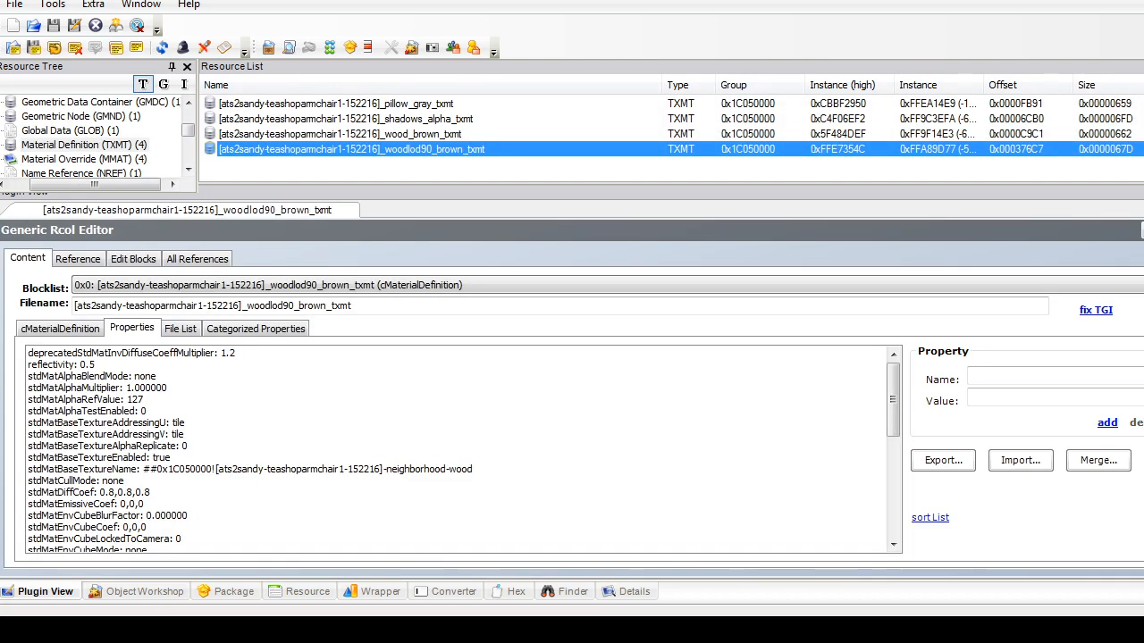
{"action": "left_click", "coordinate": [322, 134], "text": "ctrl"}
{"action": "left_click", "coordinate": [329, 103], "text": "ctrl"}
{"action": "right_click", "coordinate": [329, 105]}
{"action": "left_click", "coordinate": [376, 175]}
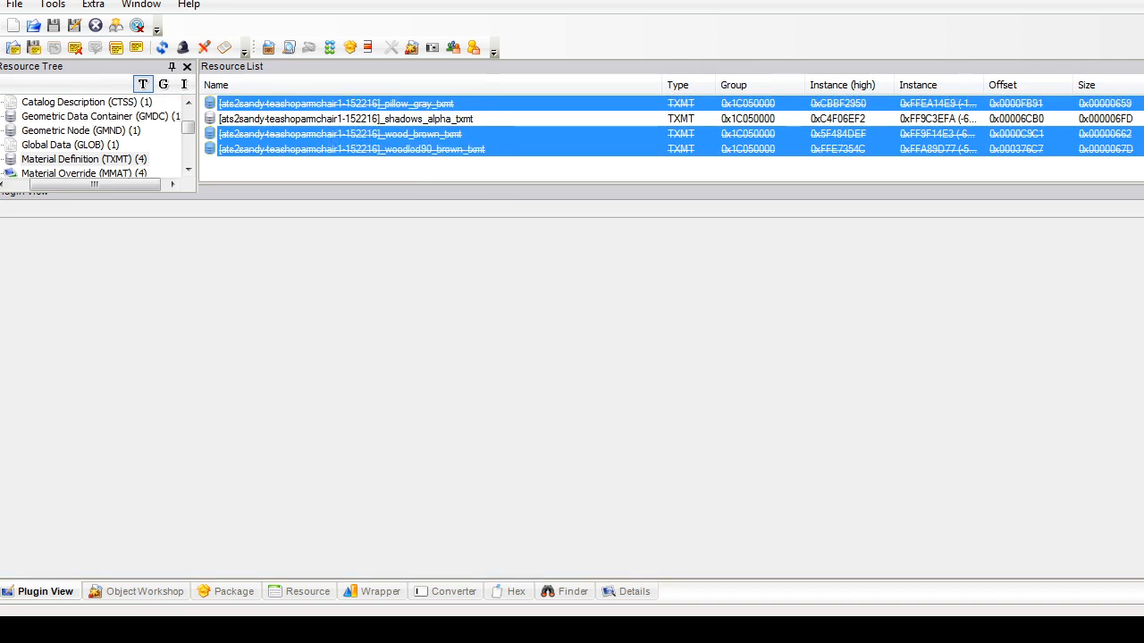
Step: Open the armchair's tslocator geometric node and add a tenth datalist extension reference to its cObjectGraphNode
{"action": "left_click", "coordinate": [81, 131]}
{"action": "left_click", "coordinate": [331, 104]}
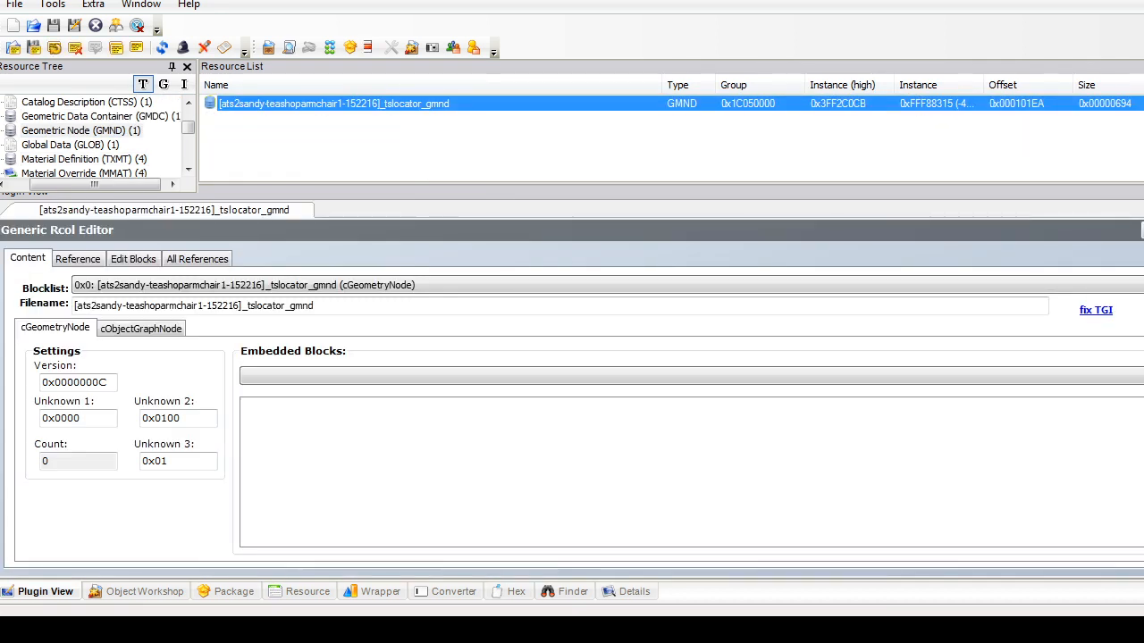
{"action": "left_click", "coordinate": [333, 285]}
{"action": "left_click", "coordinate": [333, 285]}
{"action": "left_click", "coordinate": [333, 285]}
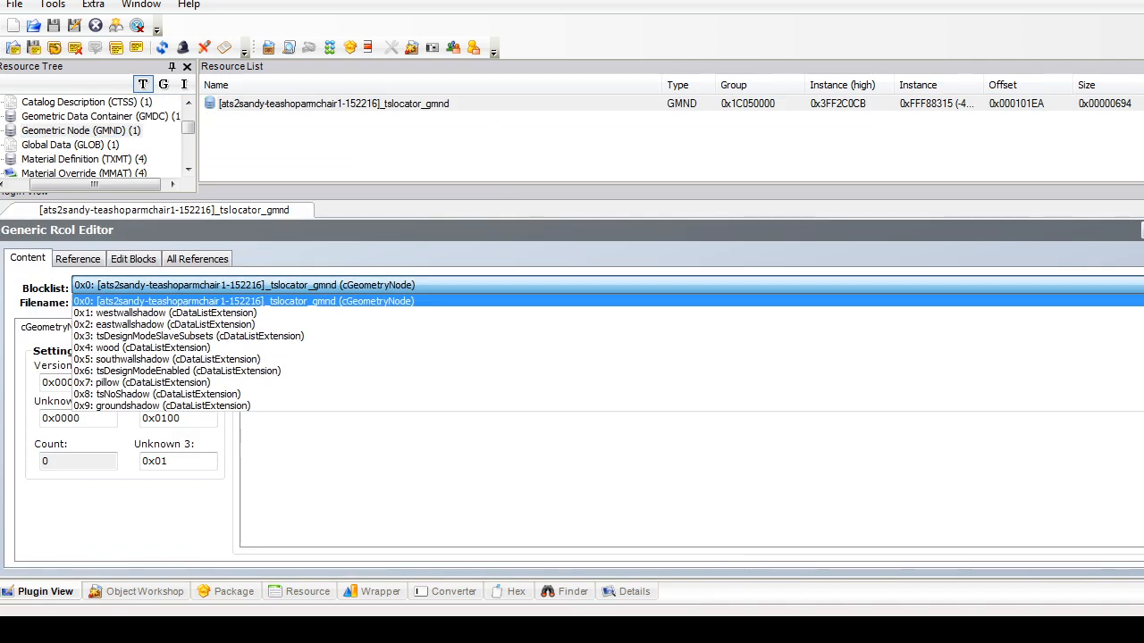
{"action": "left_click", "coordinate": [332, 285]}
{"action": "left_click", "coordinate": [332, 285]}
{"action": "left_click", "coordinate": [333, 285]}
{"action": "left_click", "coordinate": [140, 328]}
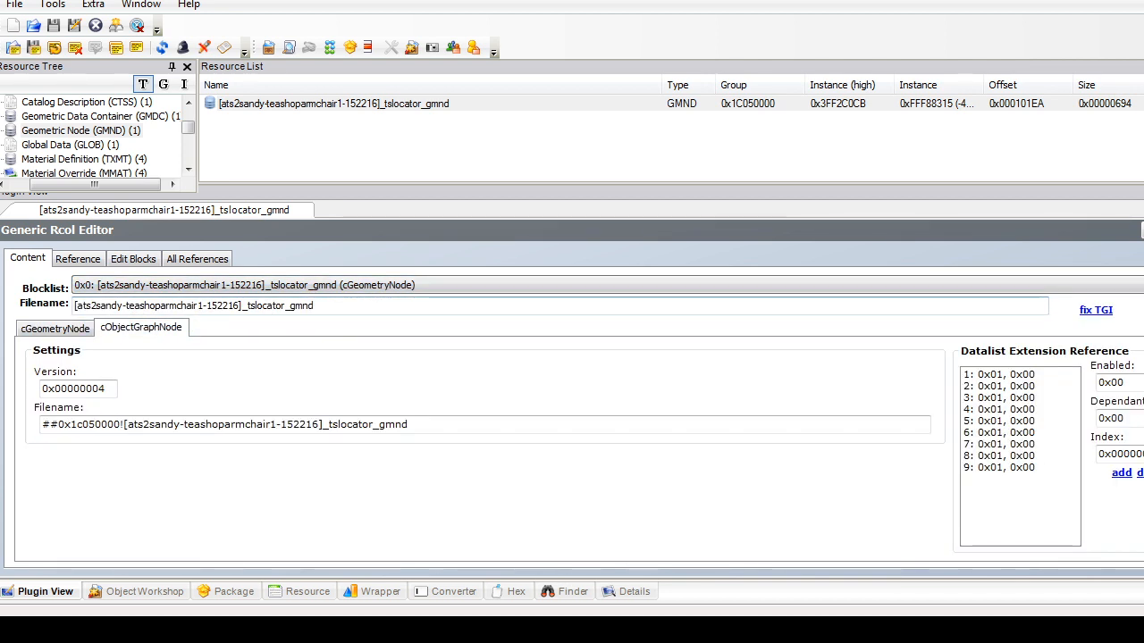
{"action": "left_click", "coordinate": [1121, 472]}
{"action": "left_click", "coordinate": [999, 478]}
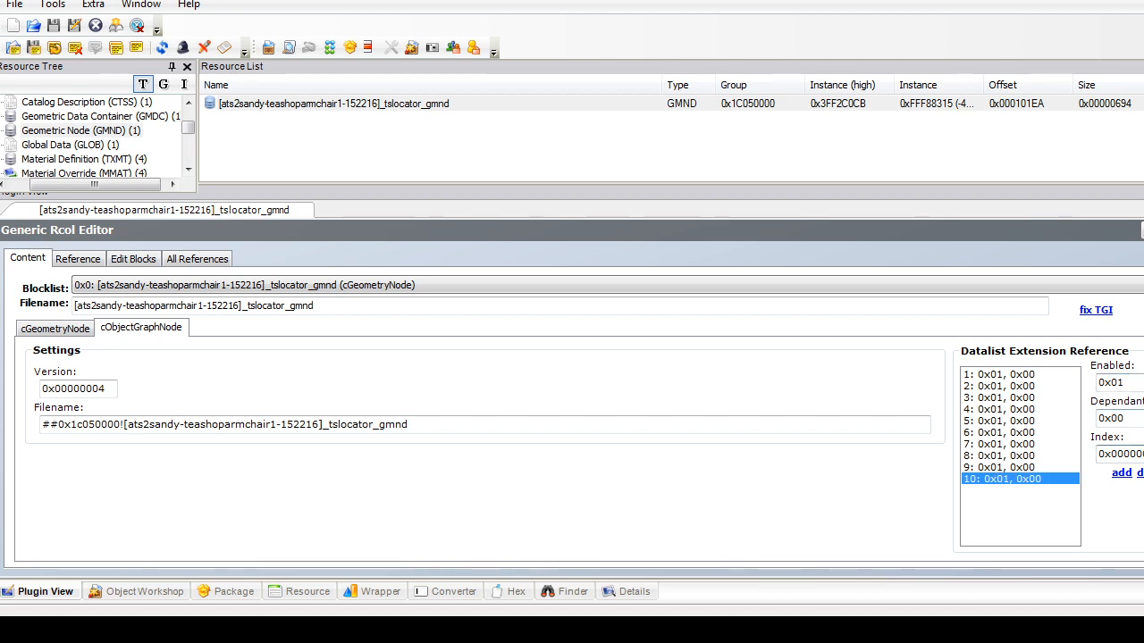
Step: Add a new cDataListExtension block to the geometric node's block list
{"action": "left_click", "coordinate": [143, 258]}
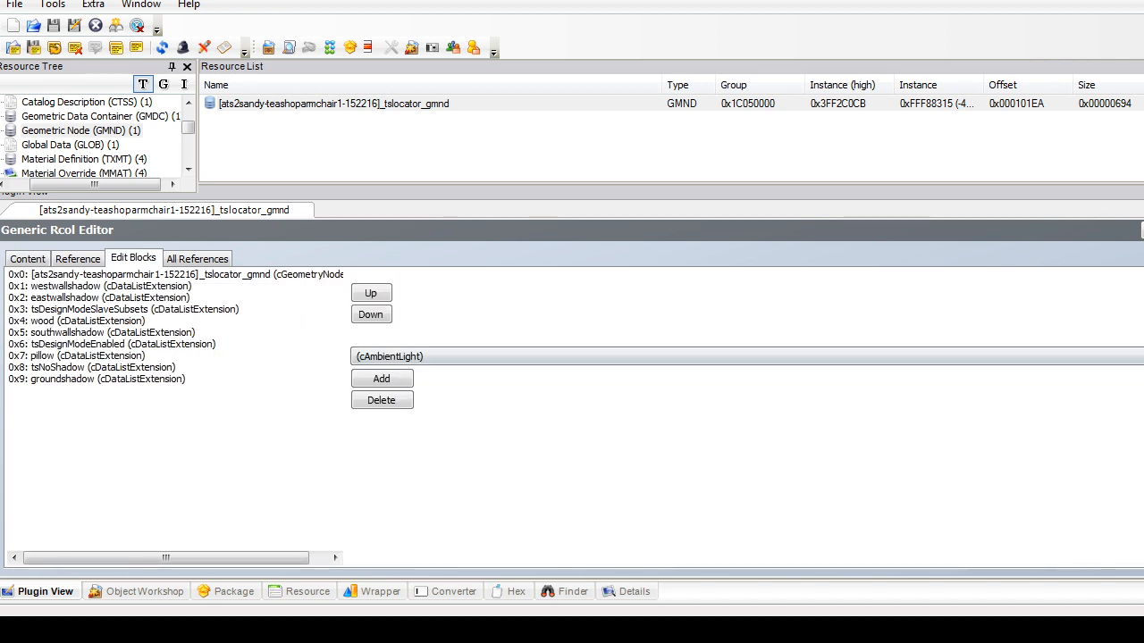
{"action": "left_click", "coordinate": [388, 356]}
{"action": "left_click", "coordinate": [393, 44]}
{"action": "left_click", "coordinate": [381, 378]}
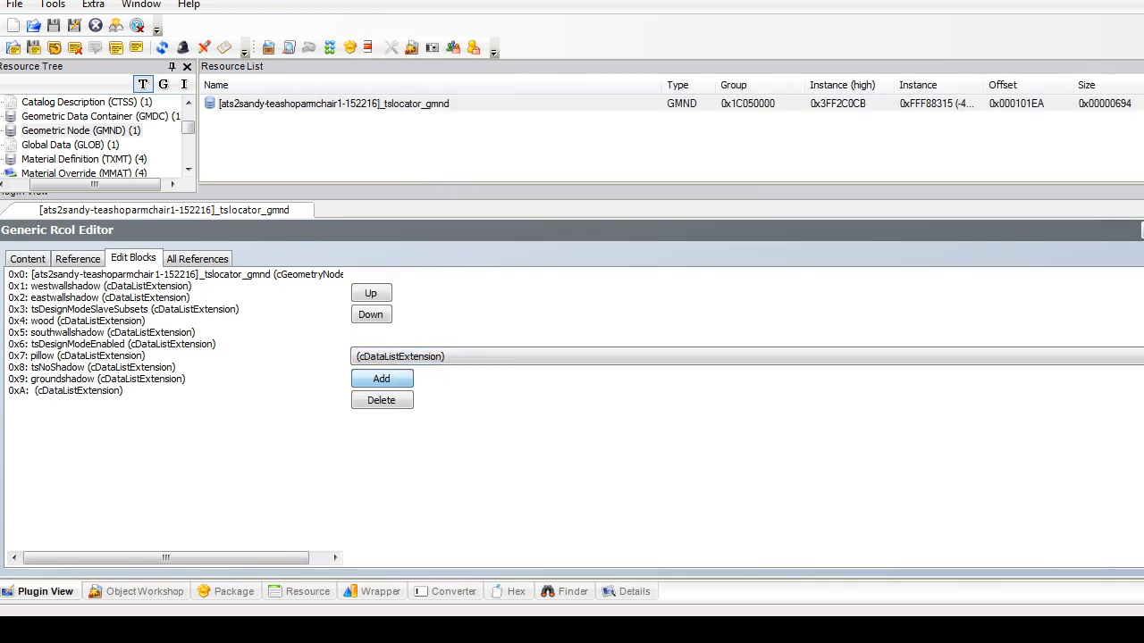
Step: Name the new, empty cDataListExtension block 0xA tsMaterialsMeshName
{"action": "left_click", "coordinate": [28, 258]}
{"action": "left_click", "coordinate": [268, 285]}
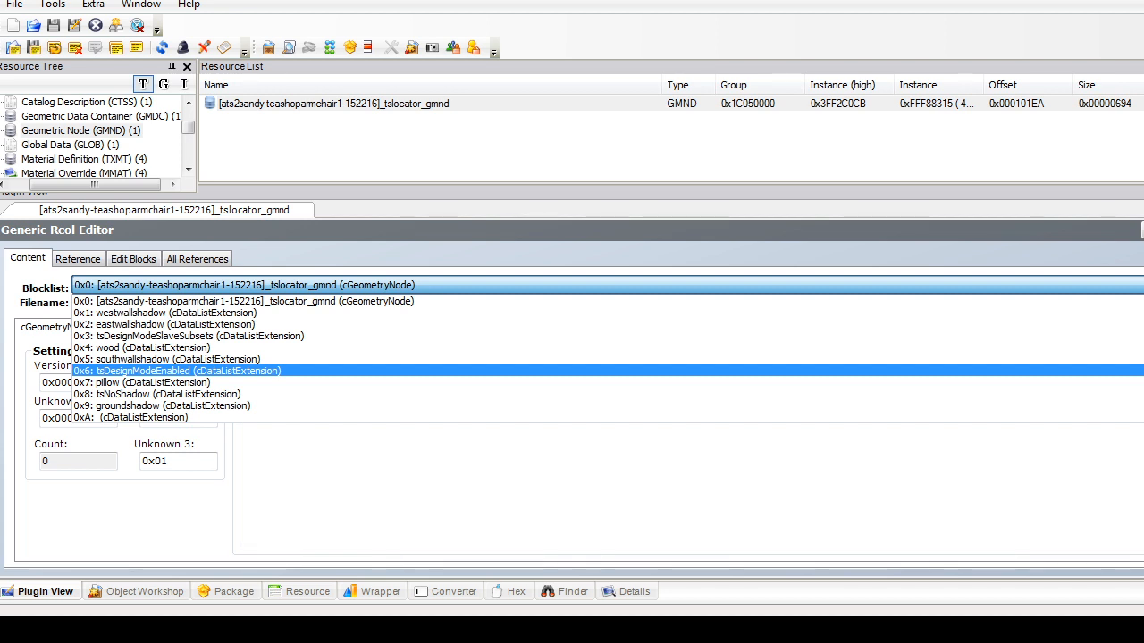
{"action": "key", "text": "Down"}
{"action": "key", "text": "Down"}
{"action": "key", "text": "Down"}
{"action": "key", "text": "Down"}
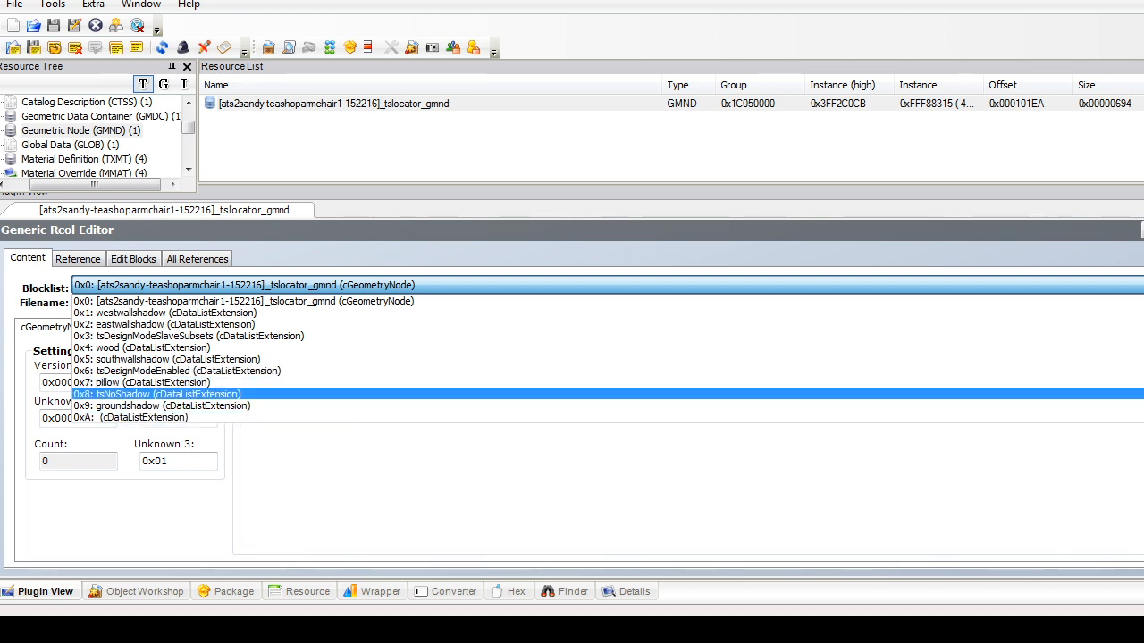
{"action": "key", "text": "Return"}
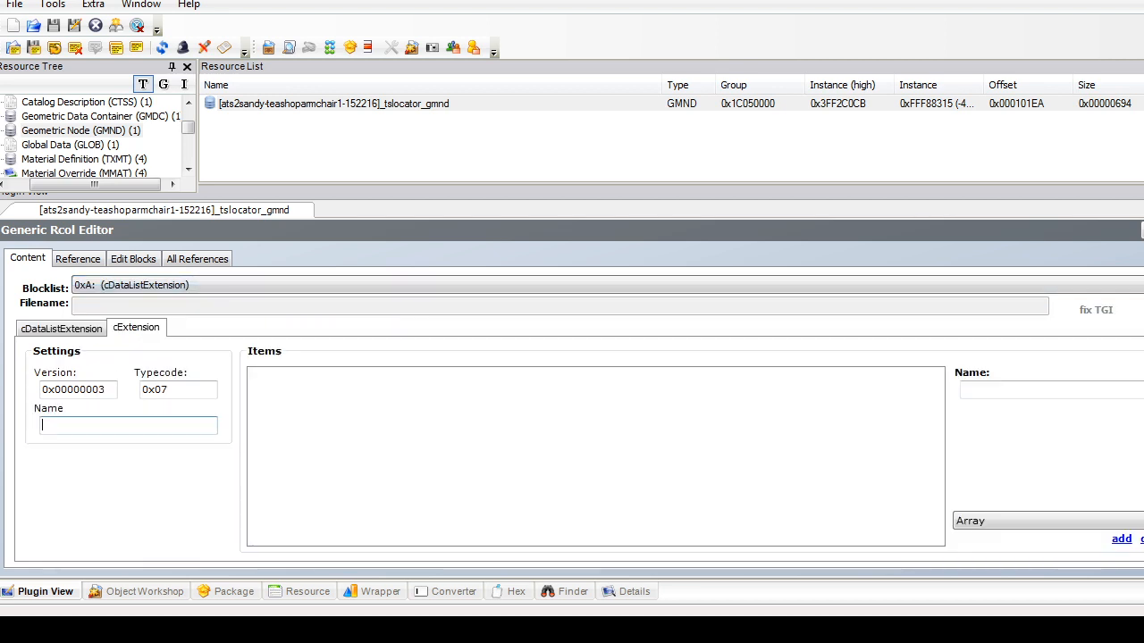
{"action": "type", "text": "t"}
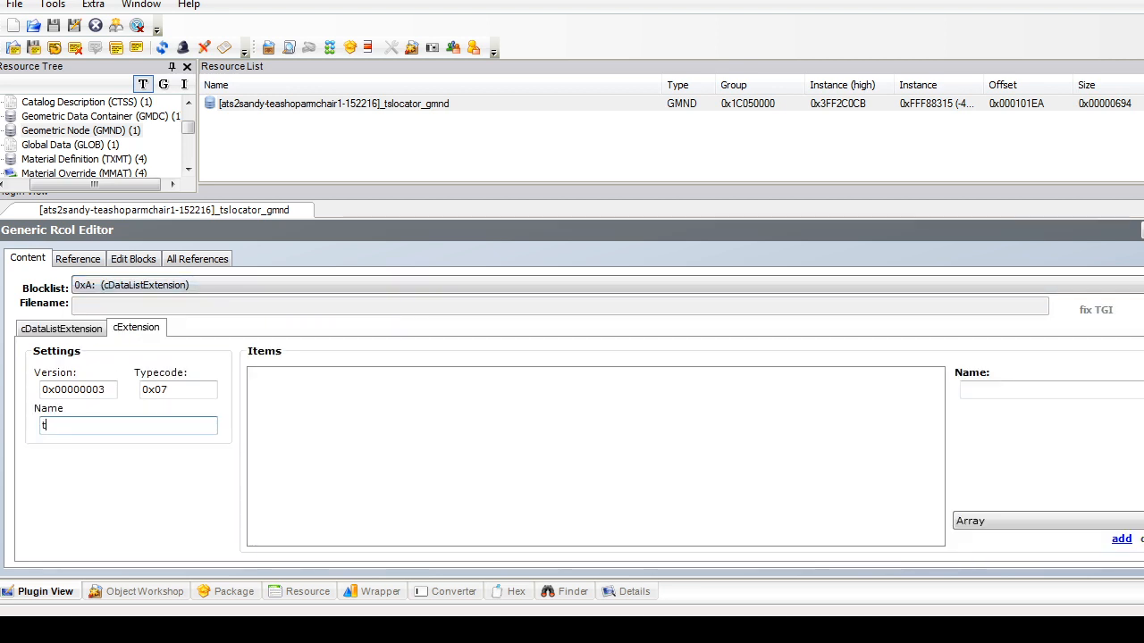
{"action": "type", "text": "sMaterialsMeshName"}
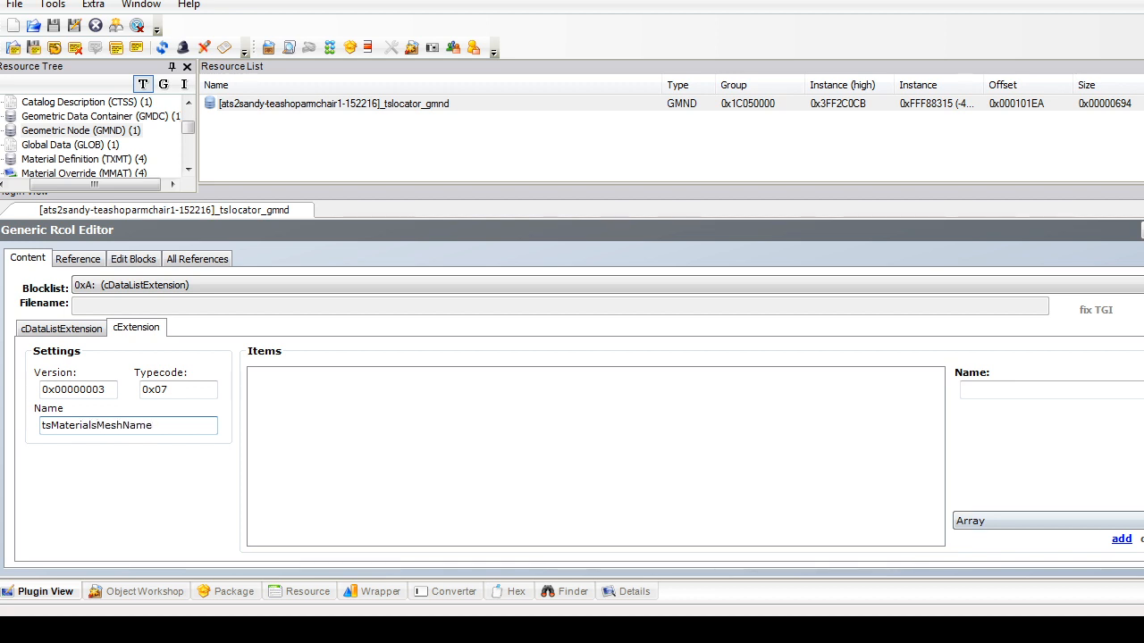
Step: Add a String item named wood to tsMaterialsMeshName with the value ##0x1C050000![ats2sandy-teashopchair-121037]
{"action": "left_click", "coordinate": [1046, 521]}
{"action": "left_click", "coordinate": [992, 565]}
{"action": "left_click", "coordinate": [1122, 539]}
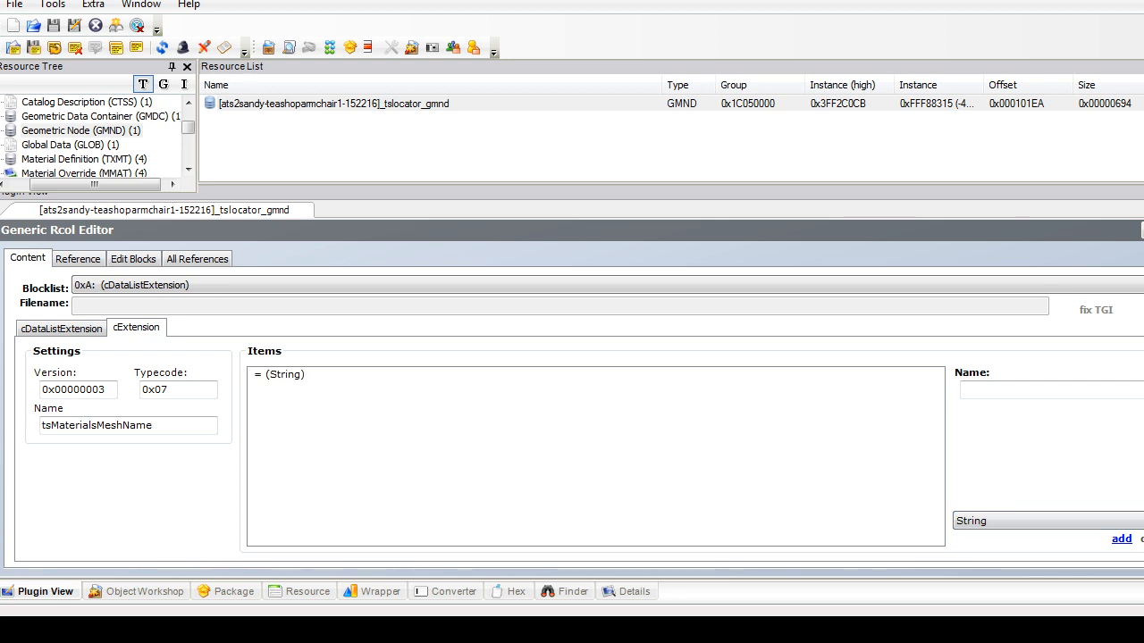
{"action": "left_click", "coordinate": [1054, 434]}
{"action": "type", "text": "##0x1C050000![ats2sandy-teashopchair-121037]_wood_clean"}
{"action": "key", "text": "shift+ctrl+Left"}
{"action": "key", "text": "BackSpace"}
{"action": "left_click", "coordinate": [1050, 389]}
{"action": "type", "text": "wood"}
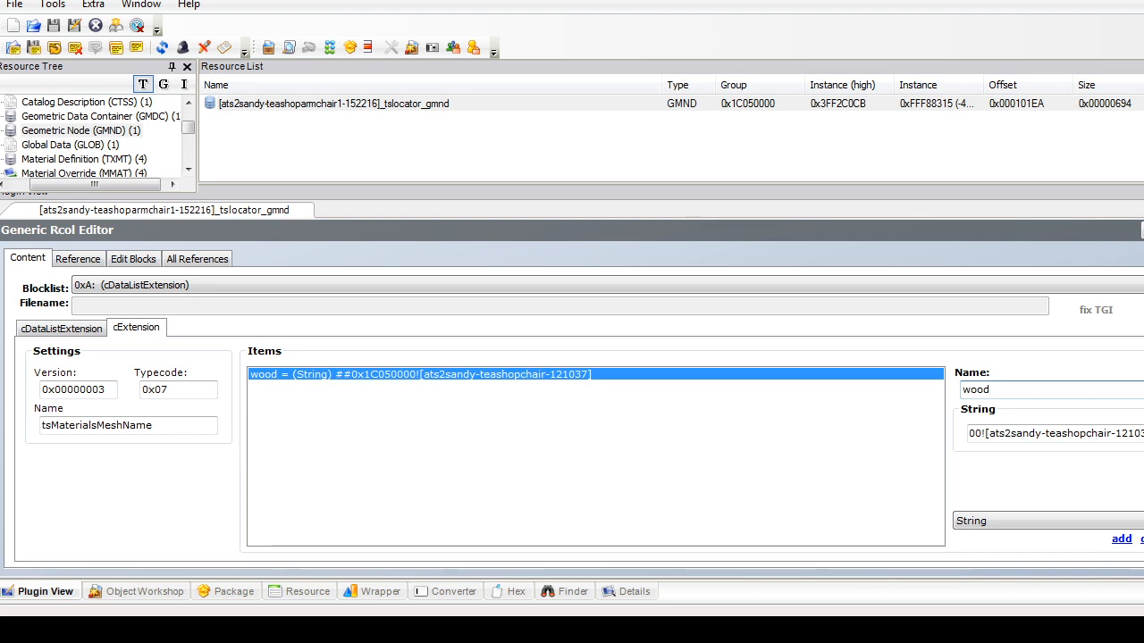
Step: Remove the pillow entry from the tsDesignModeEnabled block and commit the geometric node changes
{"action": "left_click", "coordinate": [608, 285]}
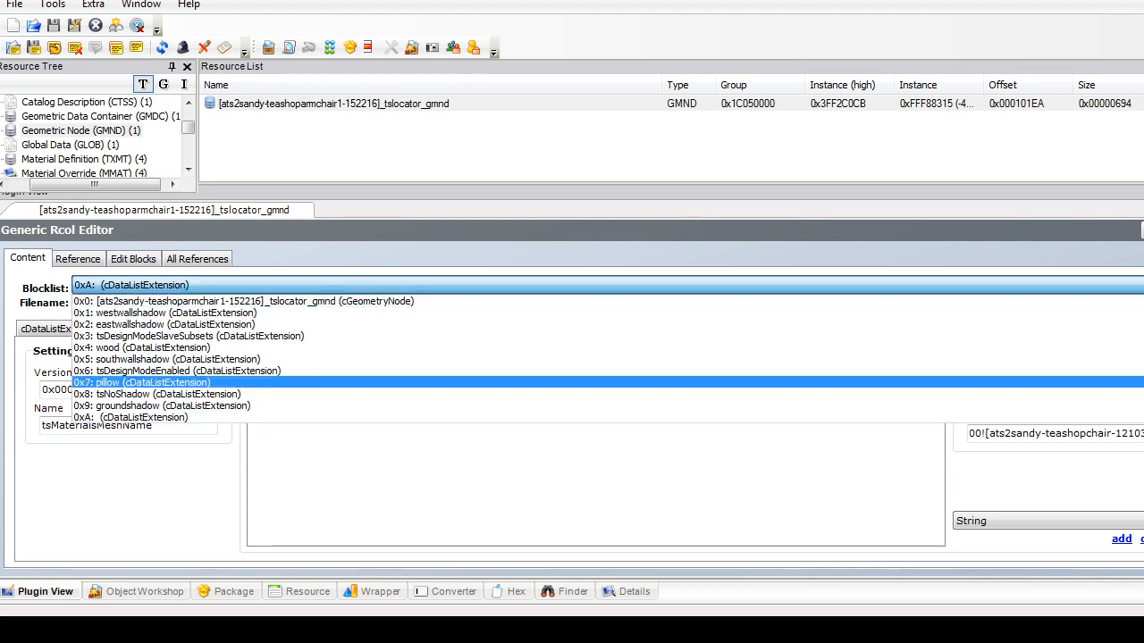
{"action": "left_click", "coordinate": [179, 371]}
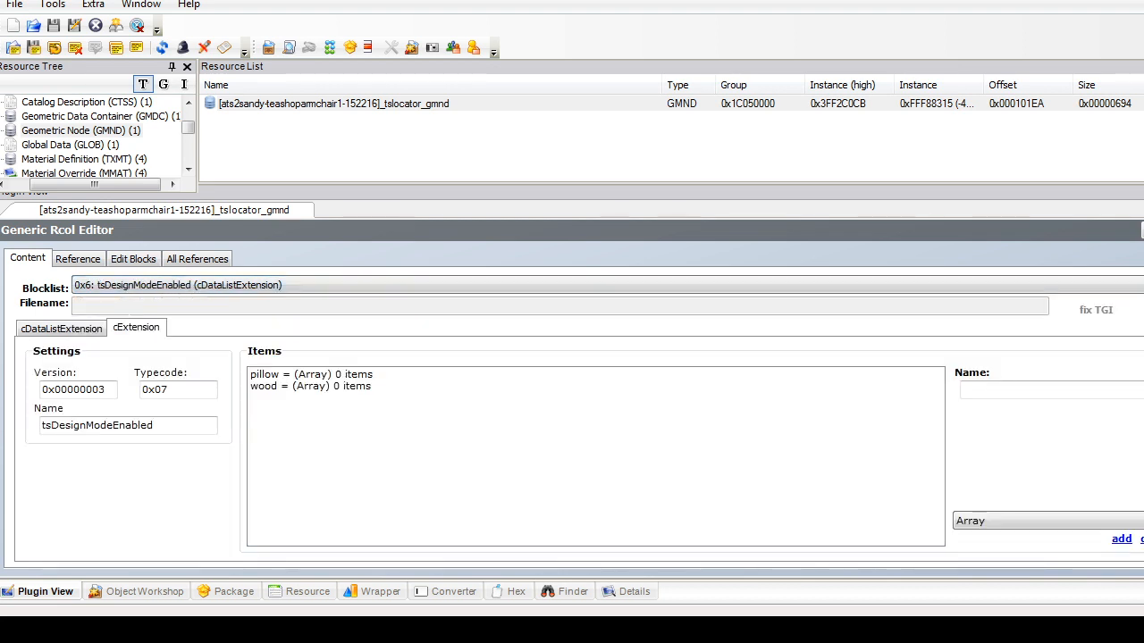
{"action": "left_click", "coordinate": [311, 374]}
{"action": "left_click", "coordinate": [1142, 538]}
{"action": "left_click", "coordinate": [1142, 229]}
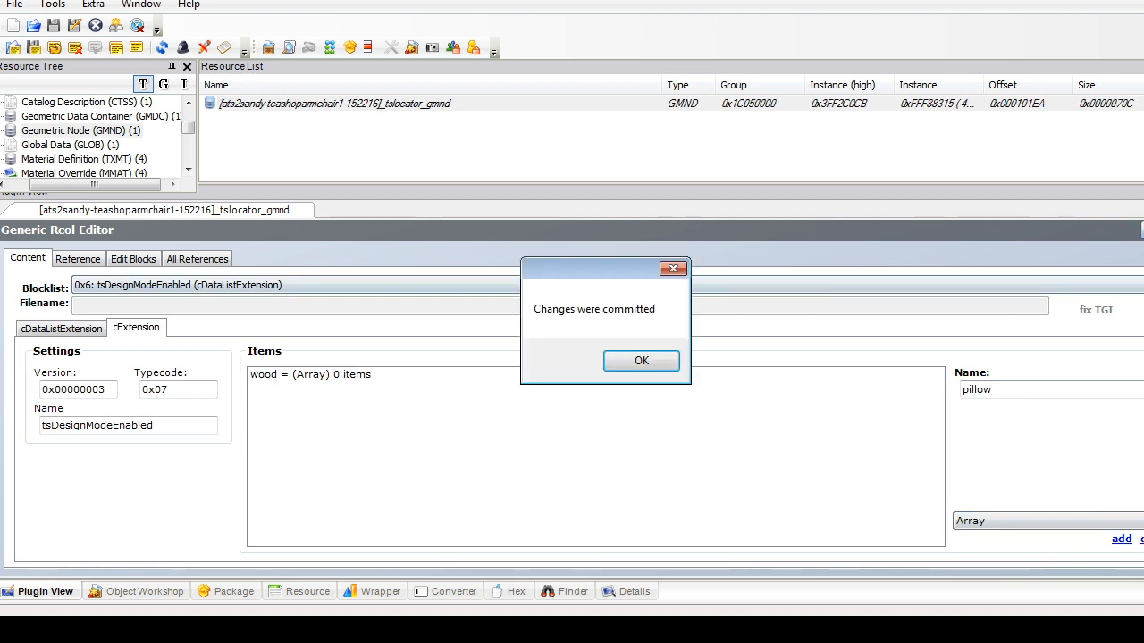
{"action": "left_click", "coordinate": [642, 360]}
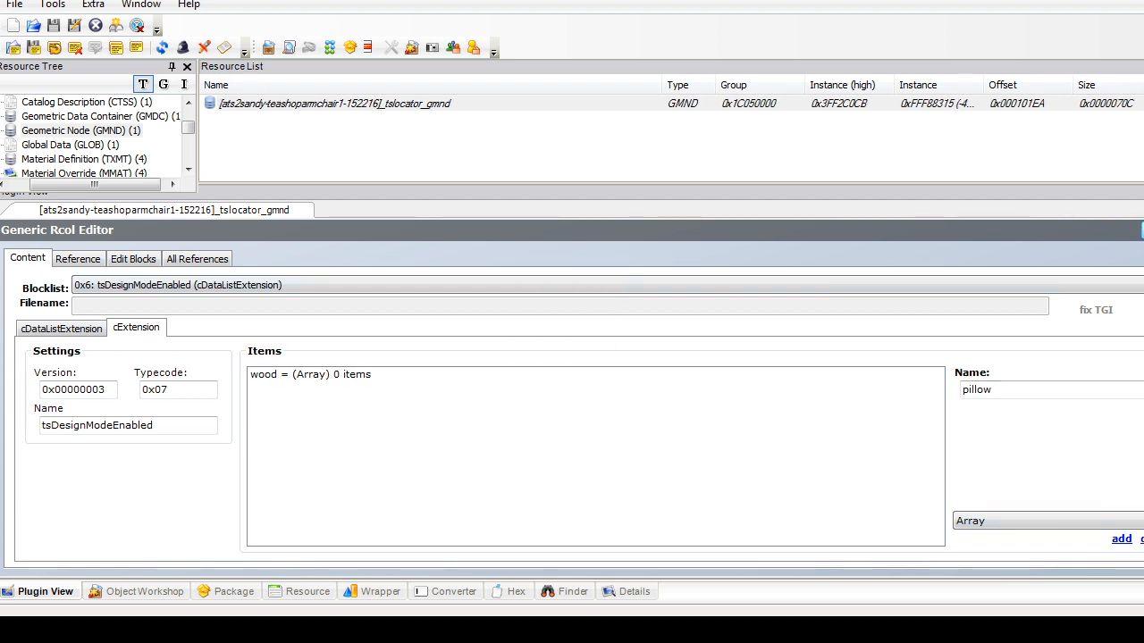
Step: Review which material override and material definition resources are marked for deletion
{"action": "left_click", "coordinate": [84, 173]}
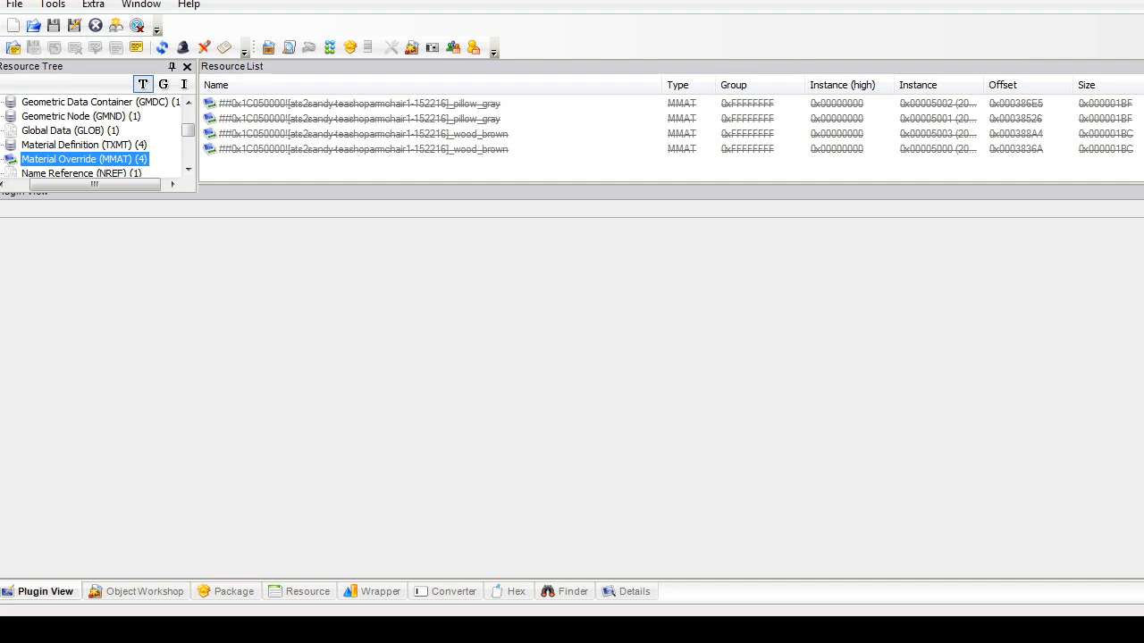
{"action": "left_click", "coordinate": [84, 145]}
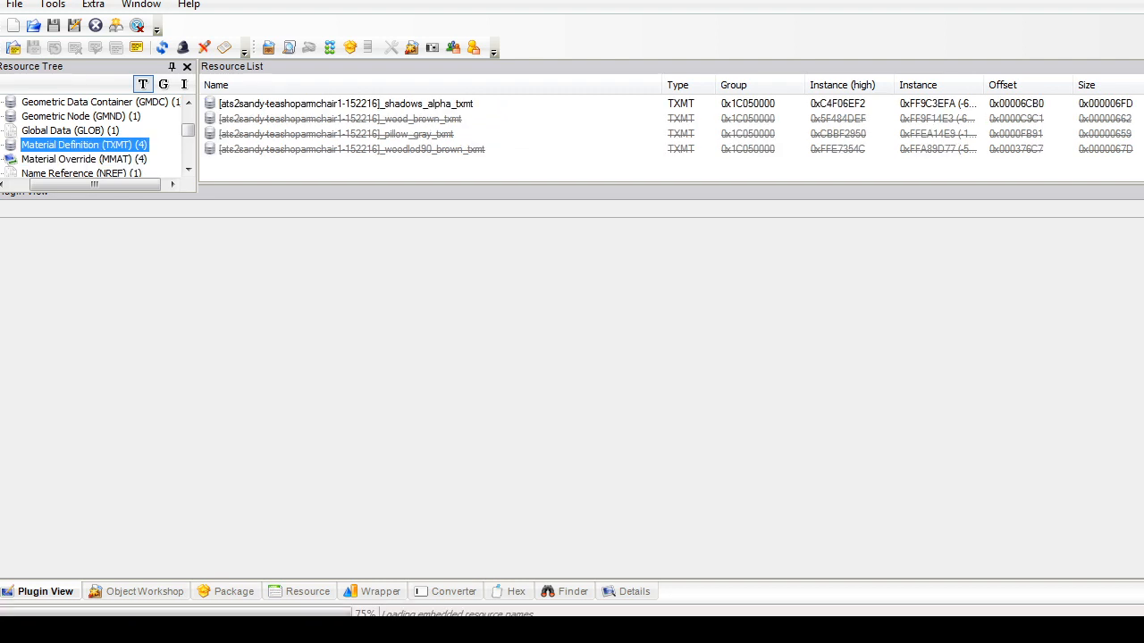
{"action": "left_click", "coordinate": [84, 159]}
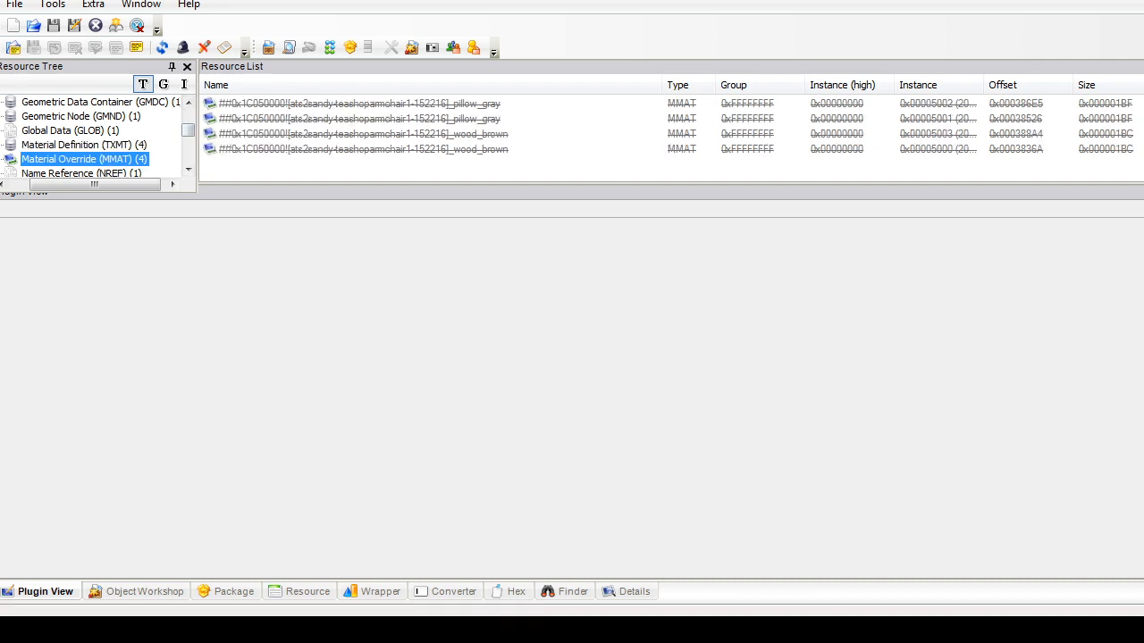
{"action": "left_click_drag", "start_coordinate": [188, 131], "coordinate": [187, 132]}
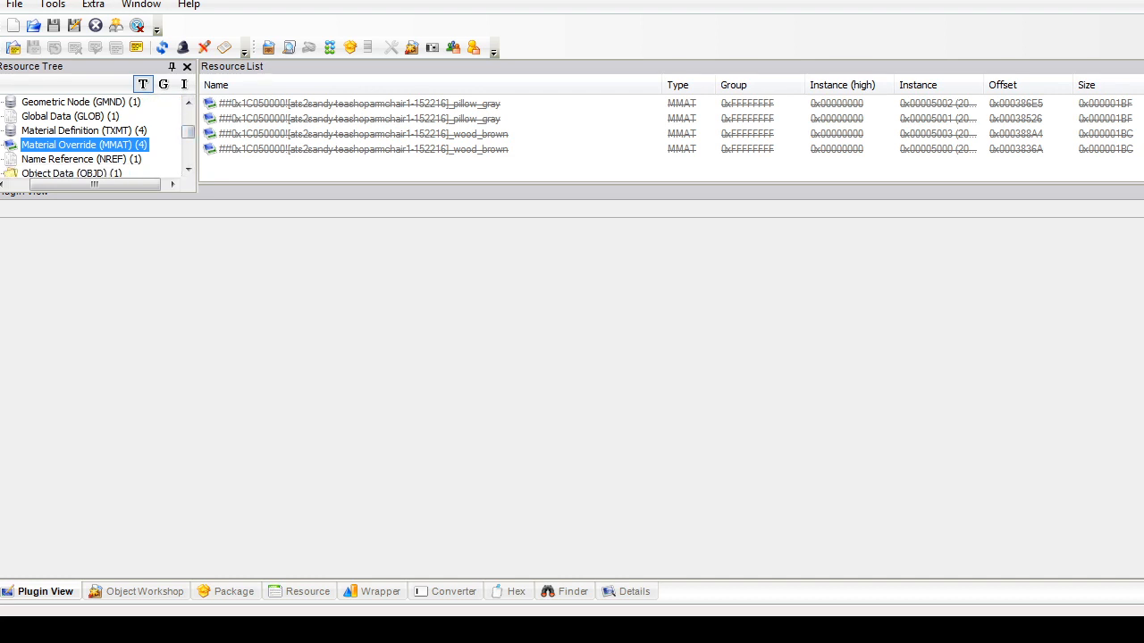
{"action": "left_click", "coordinate": [359, 104]}
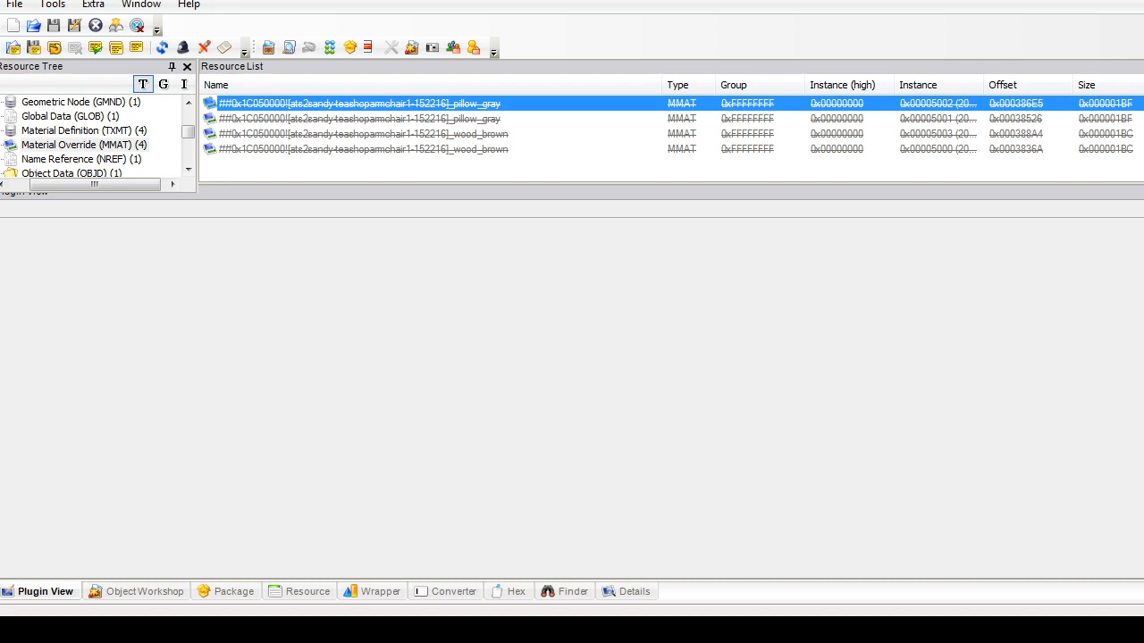
{"action": "left_click_drag", "start_coordinate": [187, 131], "coordinate": [187, 127]}
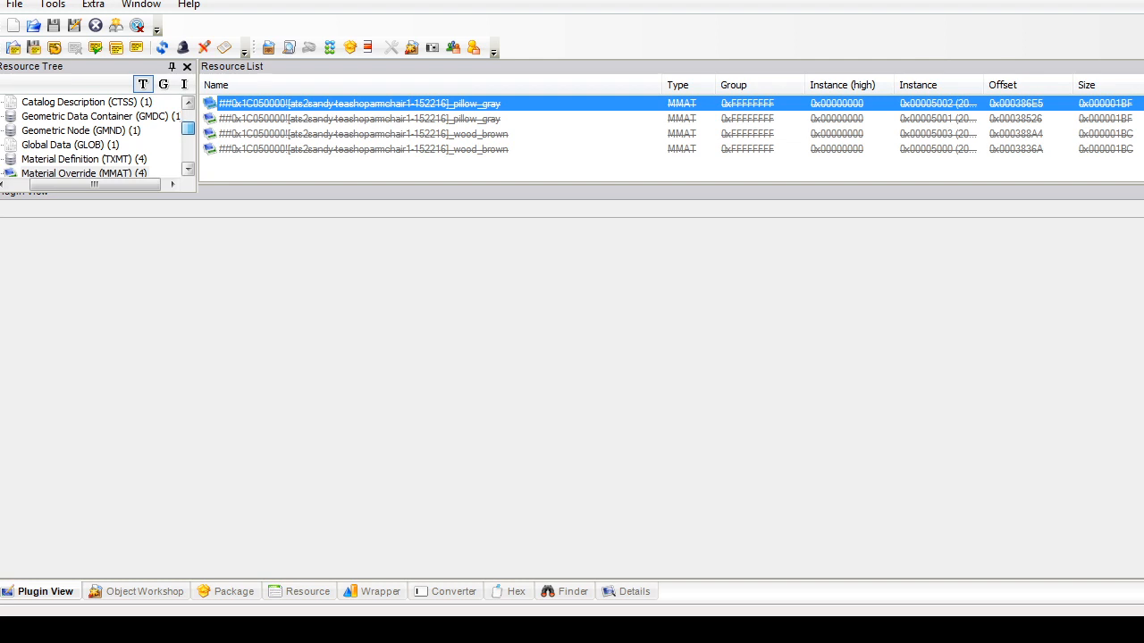
Step: Check the geometric node's tsMaterialsMeshName and tsDesignModeEnabled blocks and the model list in the geometric data container
{"action": "left_click", "coordinate": [80, 131]}
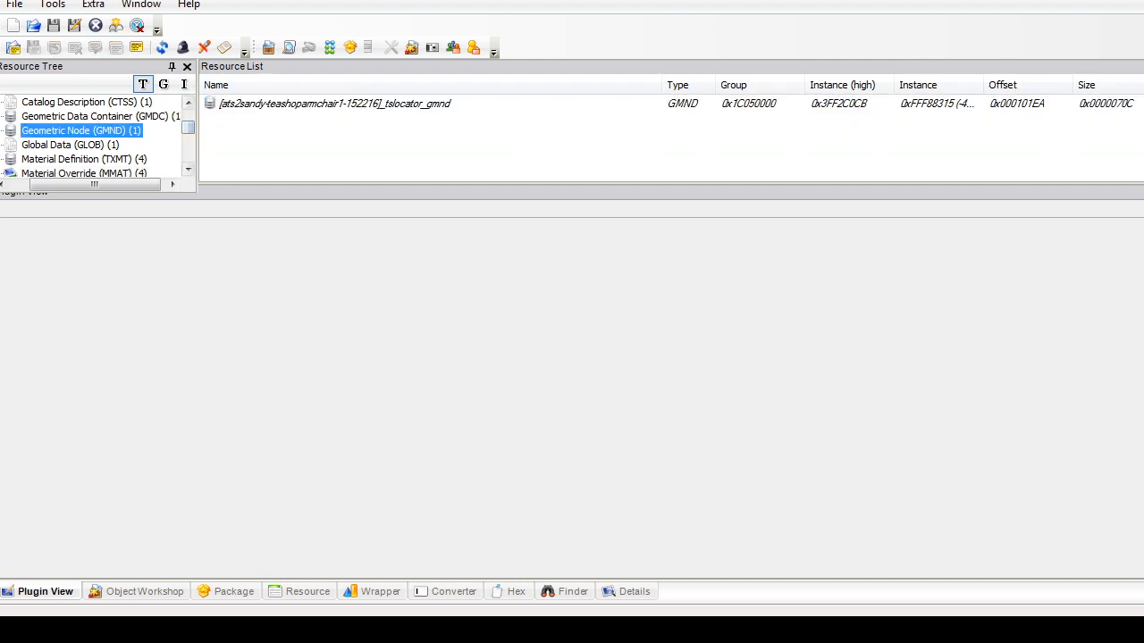
{"action": "left_click", "coordinate": [334, 104]}
{"action": "left_click", "coordinate": [384, 285]}
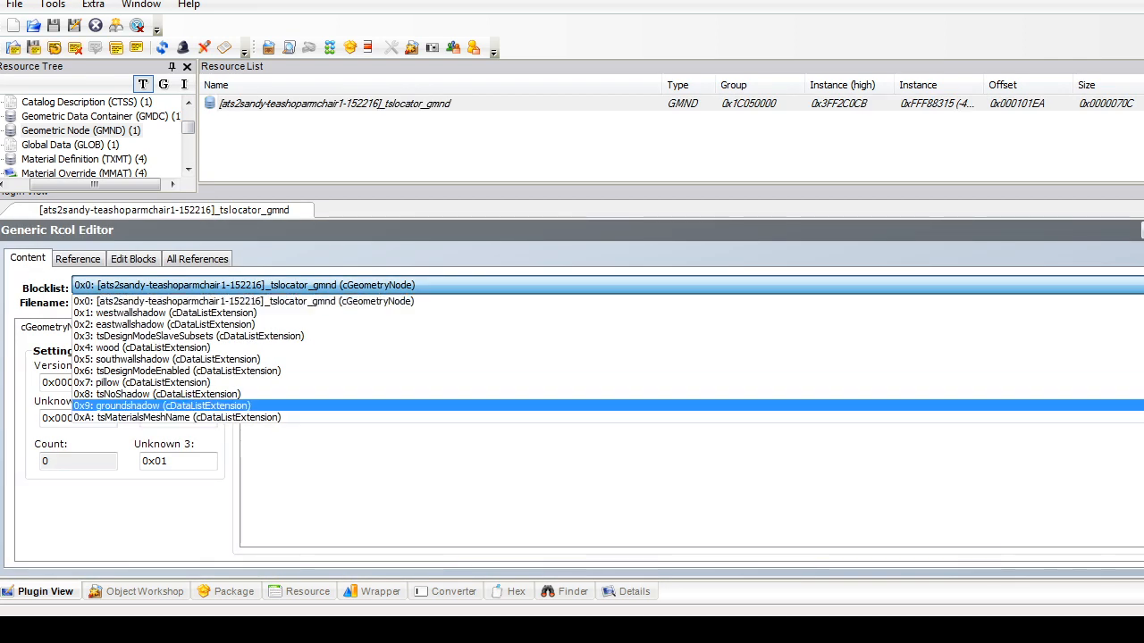
{"action": "left_click", "coordinate": [268, 417]}
{"action": "left_click", "coordinate": [268, 285]}
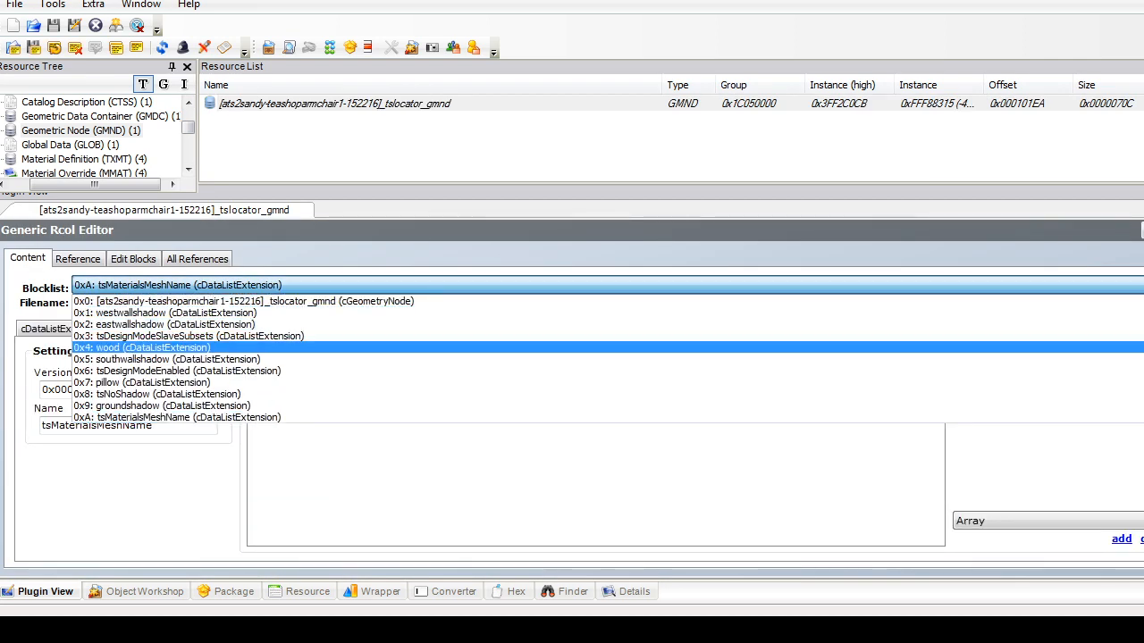
{"action": "left_click", "coordinate": [190, 371]}
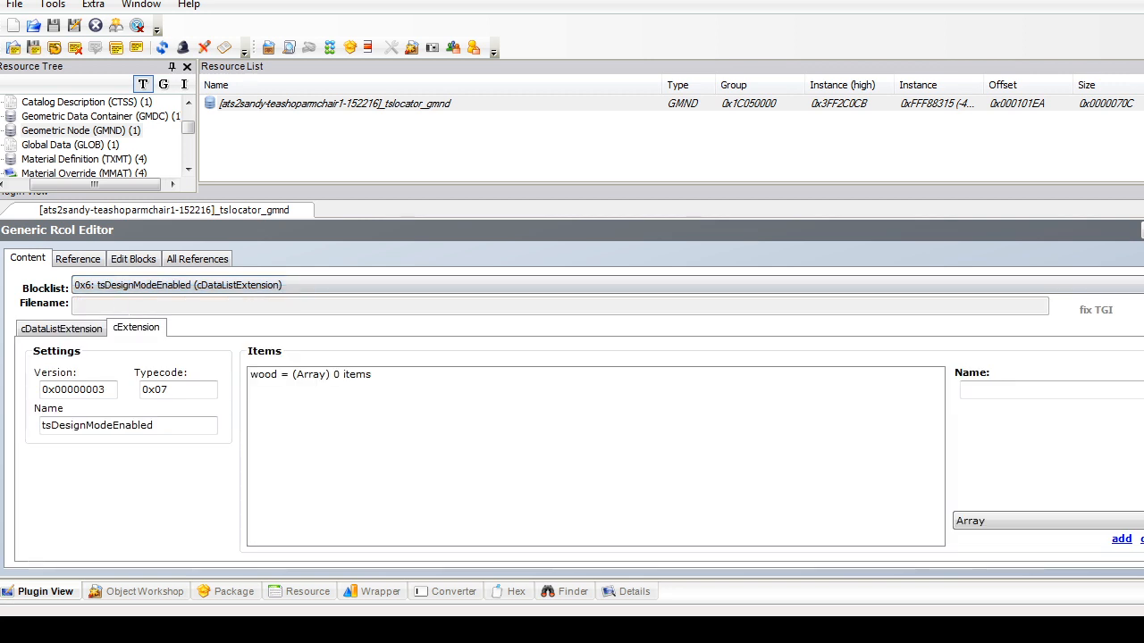
{"action": "left_click", "coordinate": [100, 116]}
{"action": "left_click", "coordinate": [335, 103]}
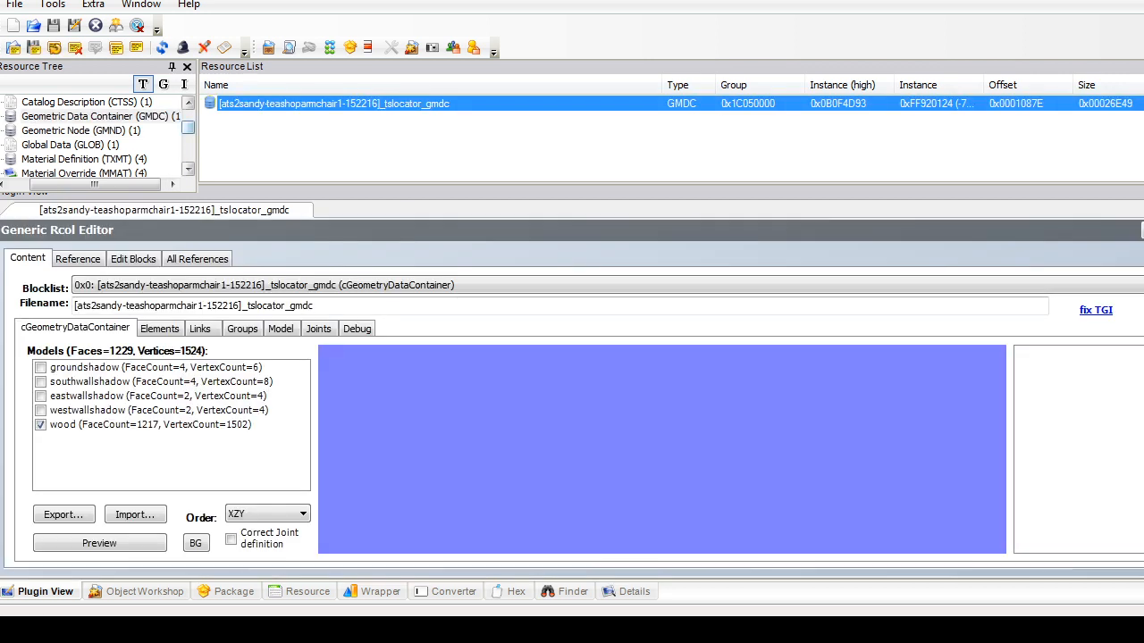
Step: Open the catalog description and append "- SLAVE" to the title ATS Tea Shop - Armchair
{"action": "left_click_drag", "start_coordinate": [187, 128], "coordinate": [188, 122]}
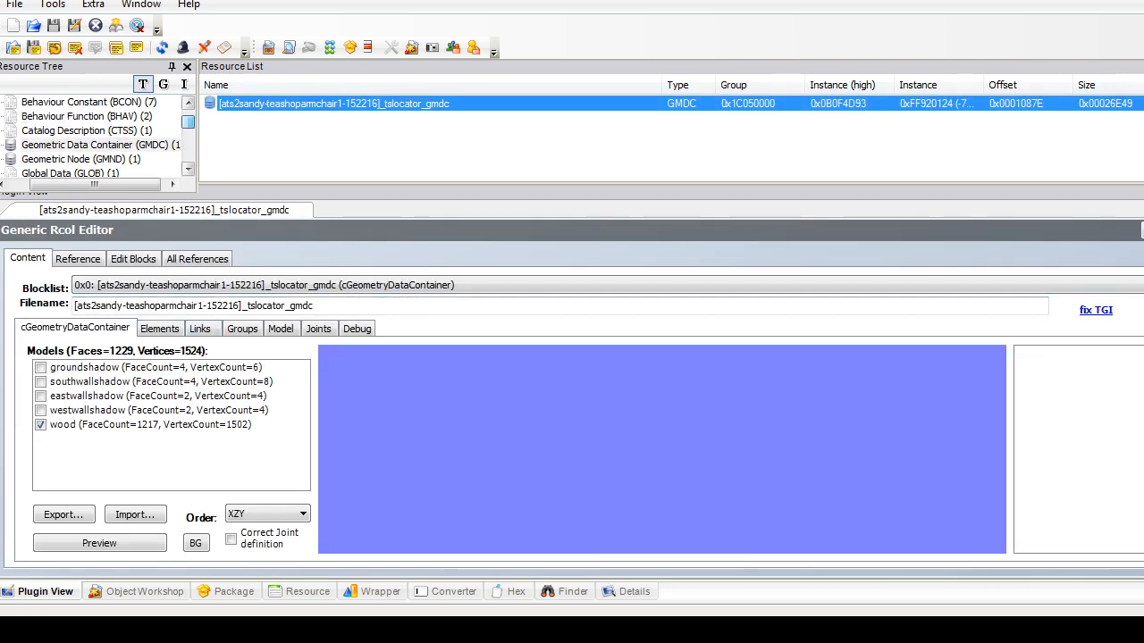
{"action": "left_click", "coordinate": [87, 131]}
{"action": "left_click", "coordinate": [259, 104]}
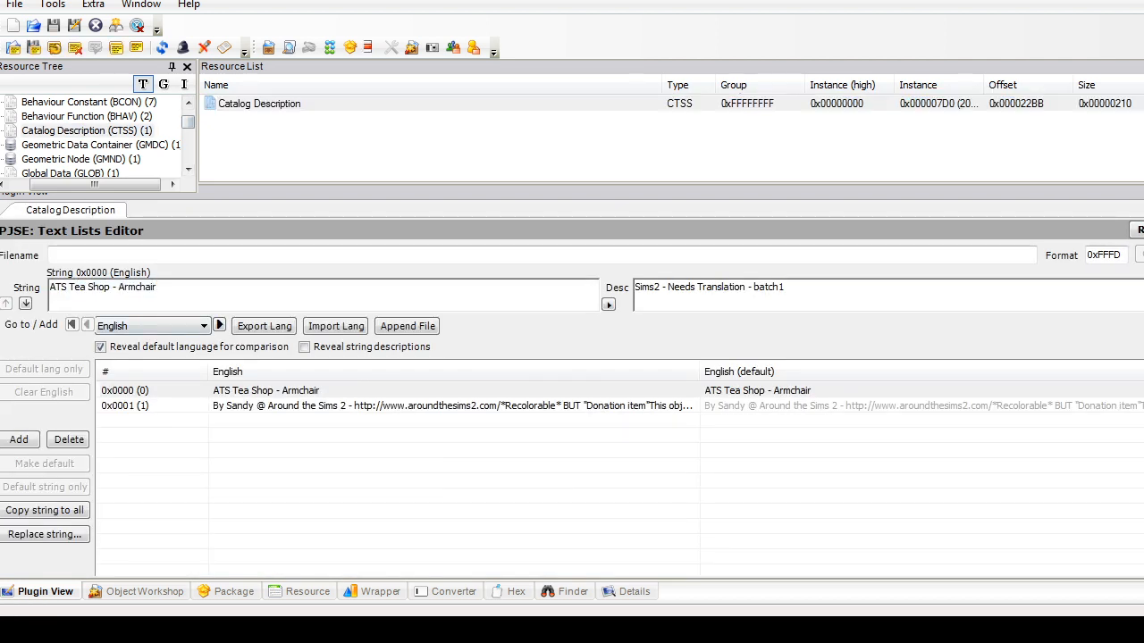
{"action": "type", "text": "- SLAVE"}
Step: Append a "Slaved (without permission) by" credit line with the creator's name and Tumblr address to the armchair's catalog description, and commit it
{"action": "double_click", "coordinate": [357, 405]}
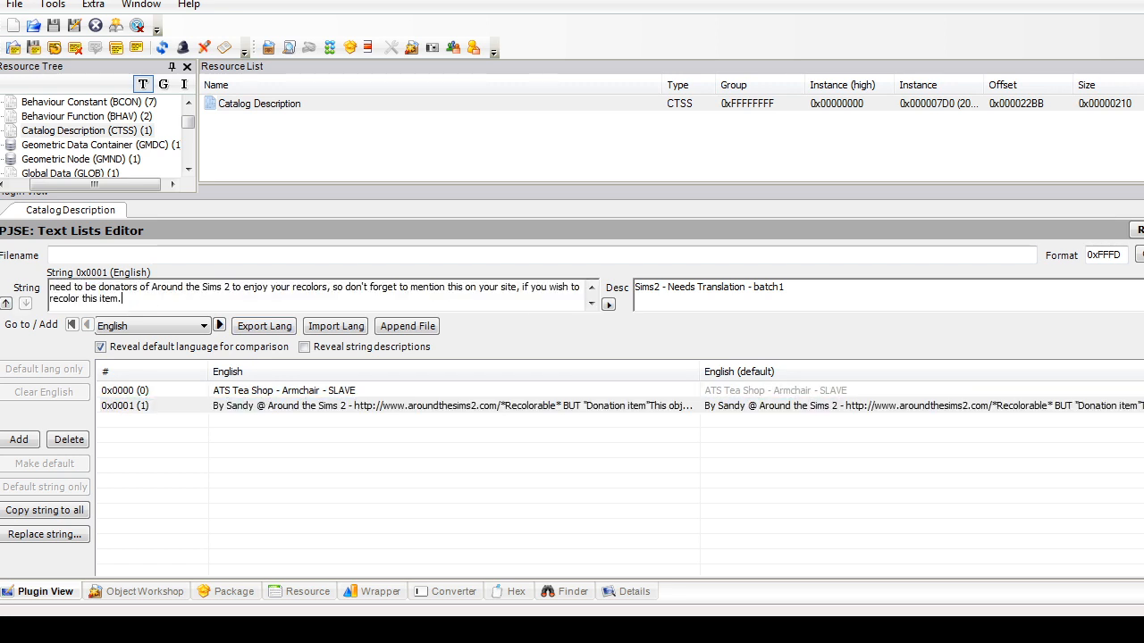
{"action": "key", "text": "Return"}
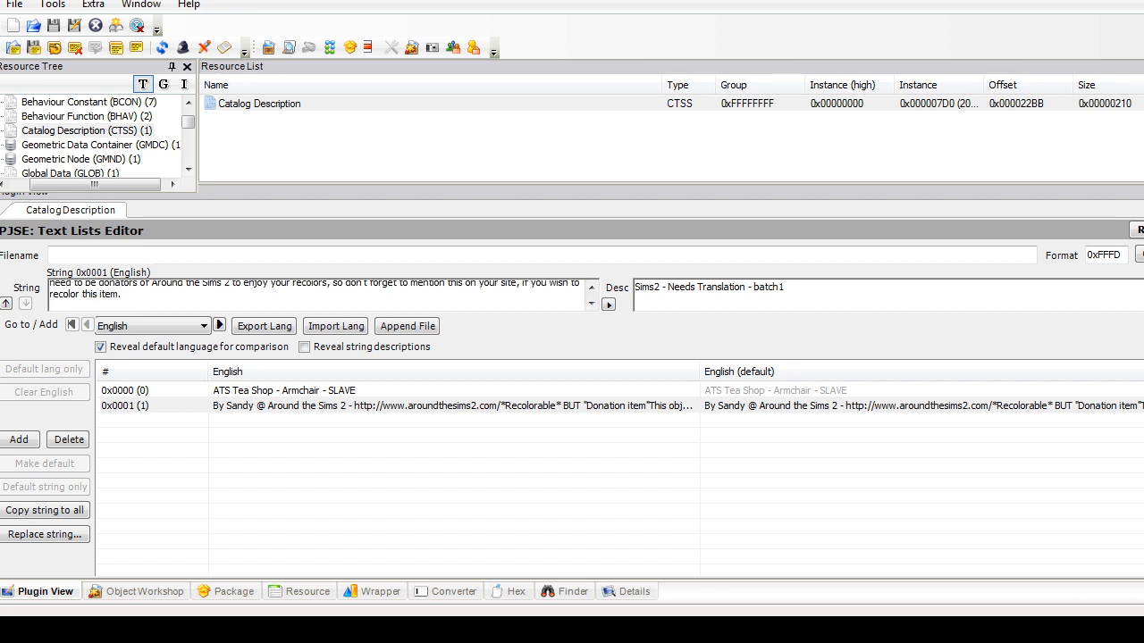
{"action": "type", "text": "Slaved (without permission ) by Fire_flower @fireflowe"}
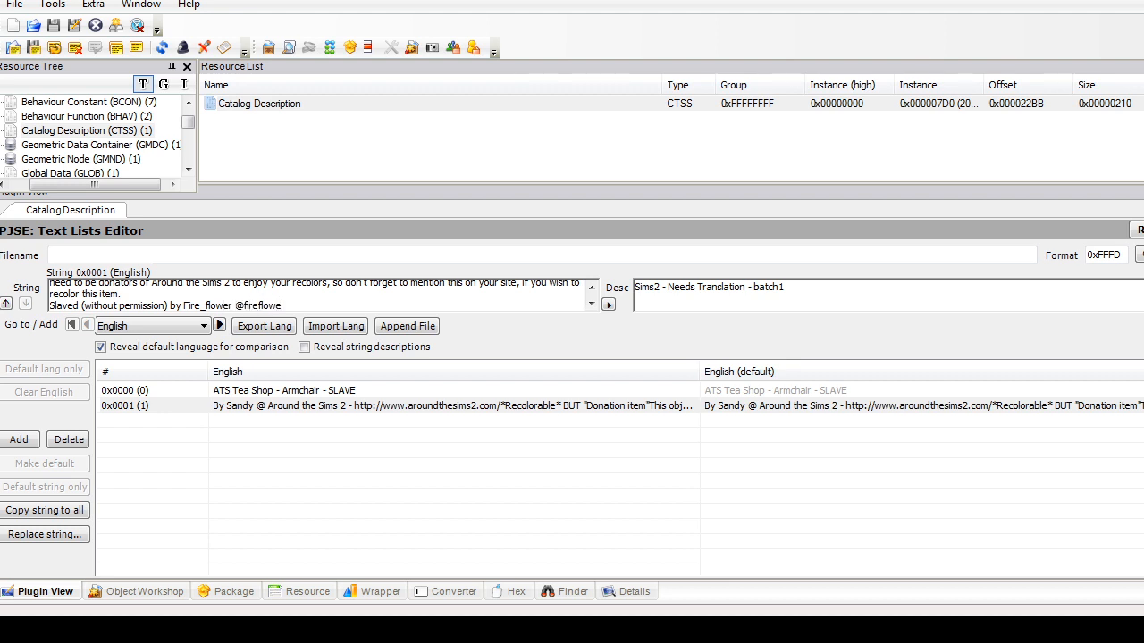
{"action": "type", "text": "rsims.tumblr.com"}
{"action": "left_click", "coordinate": [14, 4]}
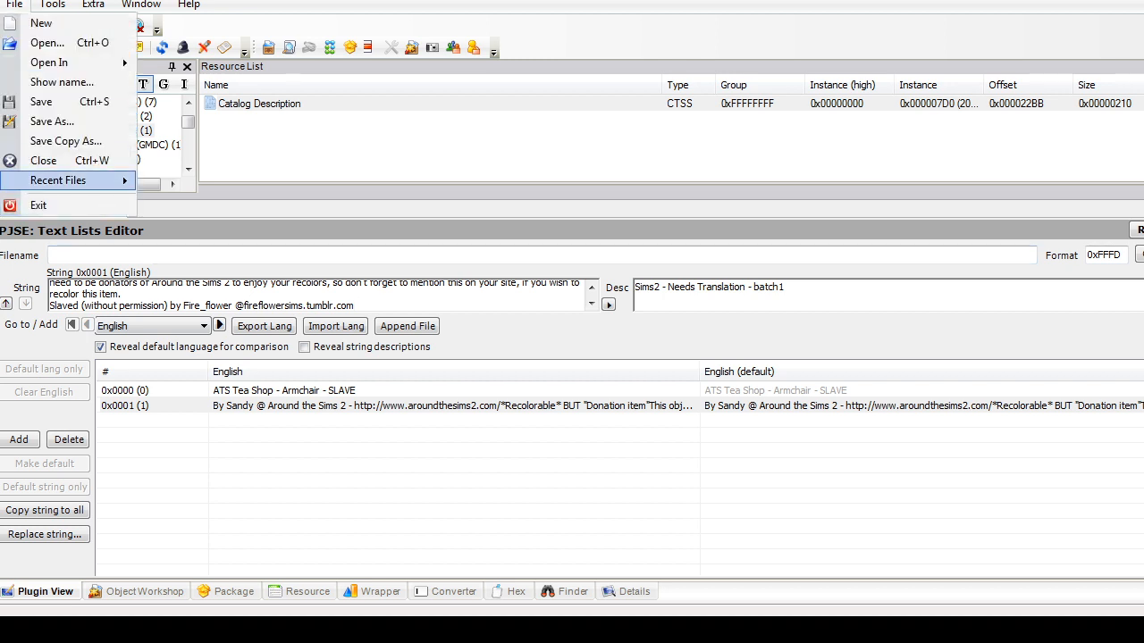
{"action": "mouse_move", "coordinate": [58, 181]}
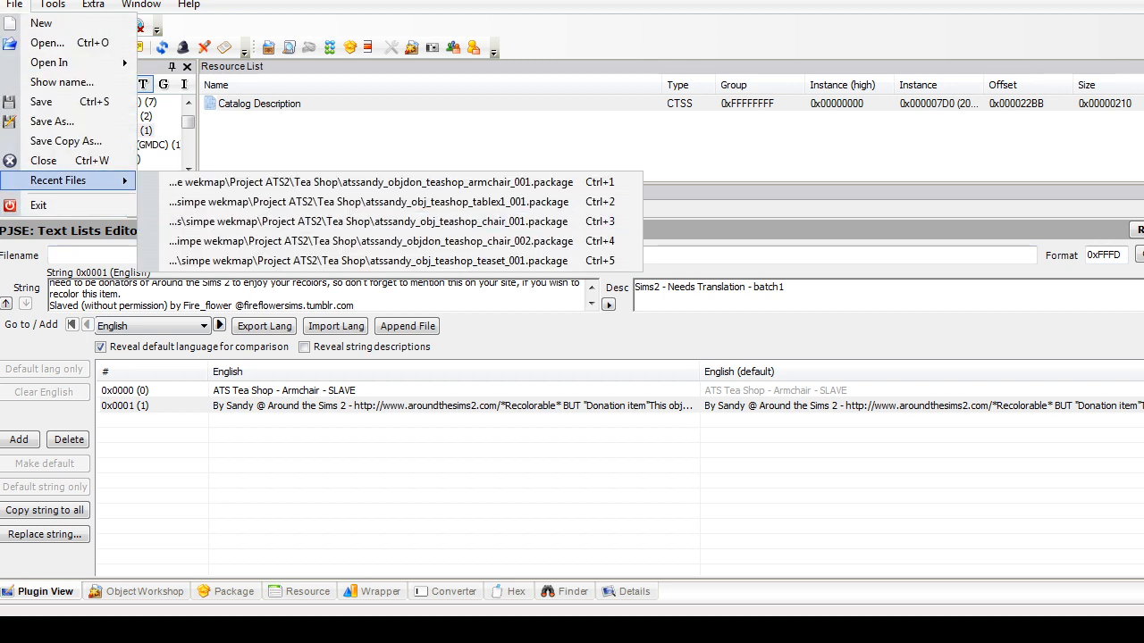
{"action": "left_click", "coordinate": [1139, 254]}
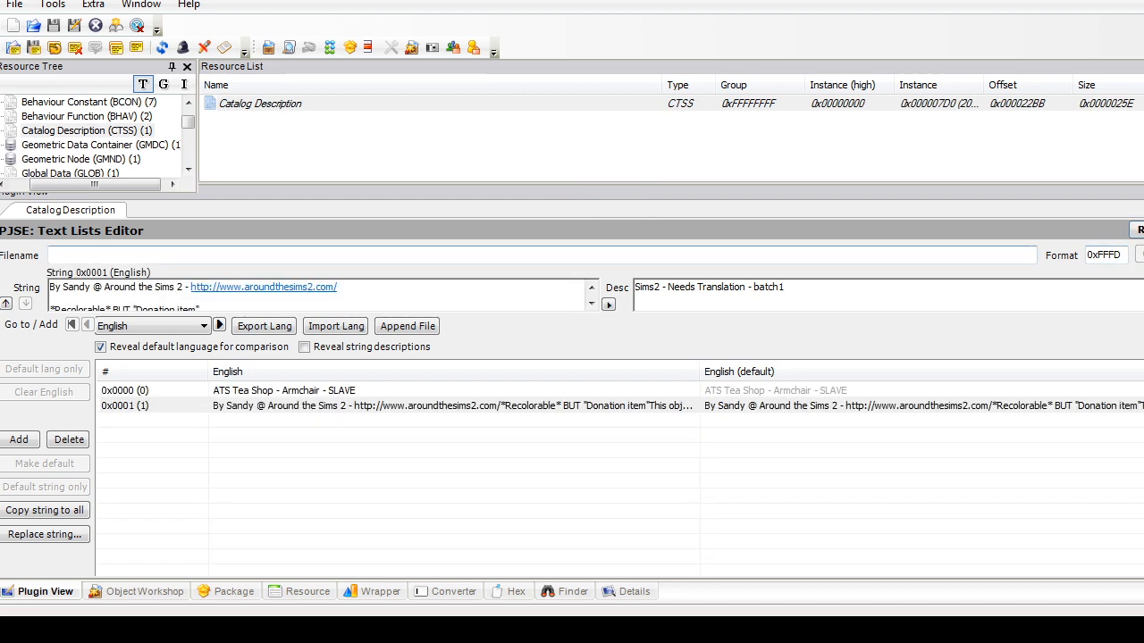
Step: Save the armchair package, run Fix Integrity accepting the proposed model name, and save the package again
{"action": "left_click_drag", "start_coordinate": [188, 122], "coordinate": [188, 130]}
{"action": "left_click", "coordinate": [14, 5]}
{"action": "left_click", "coordinate": [41, 101]}
{"action": "left_click", "coordinate": [52, 4]}
{"action": "mouse_move", "coordinate": [93, 121]}
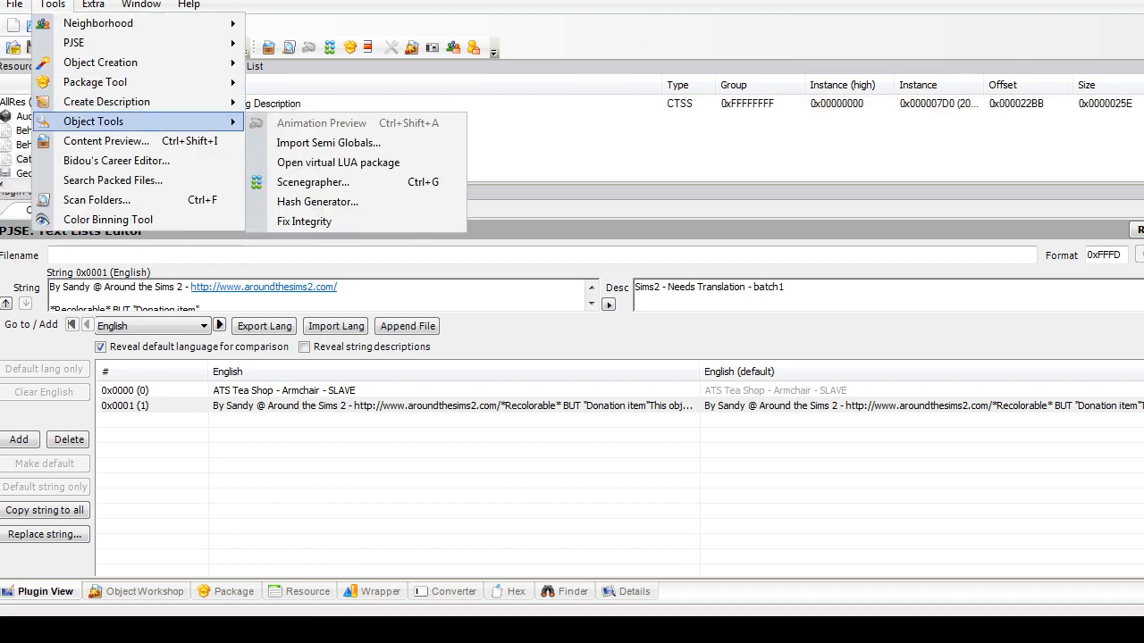
{"action": "key", "text": "Return"}
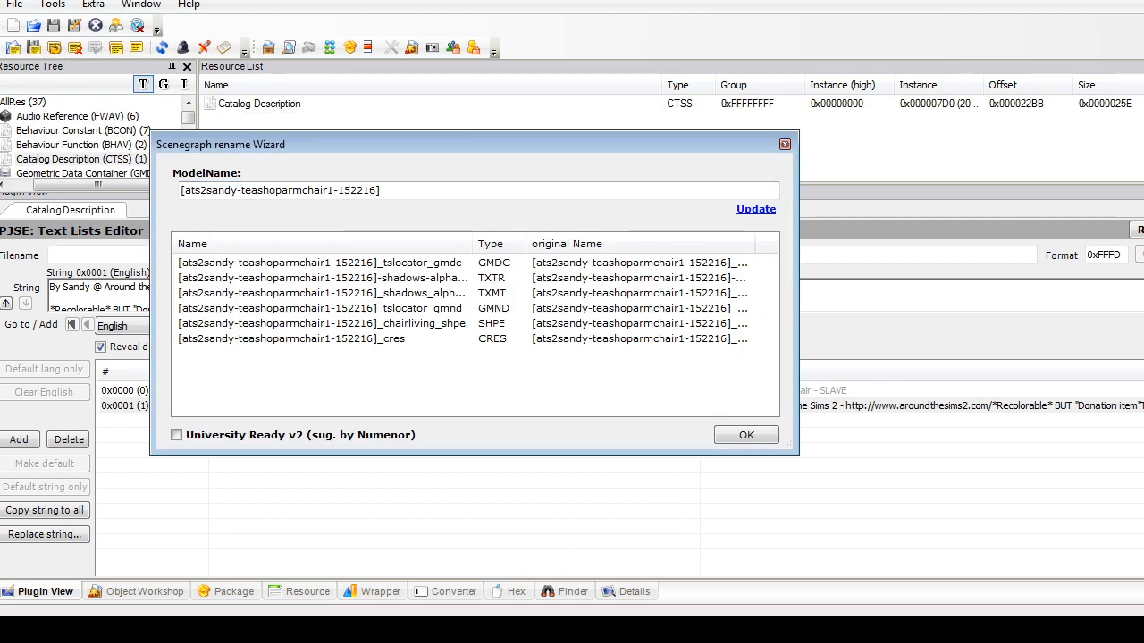
{"action": "key", "text": "Return"}
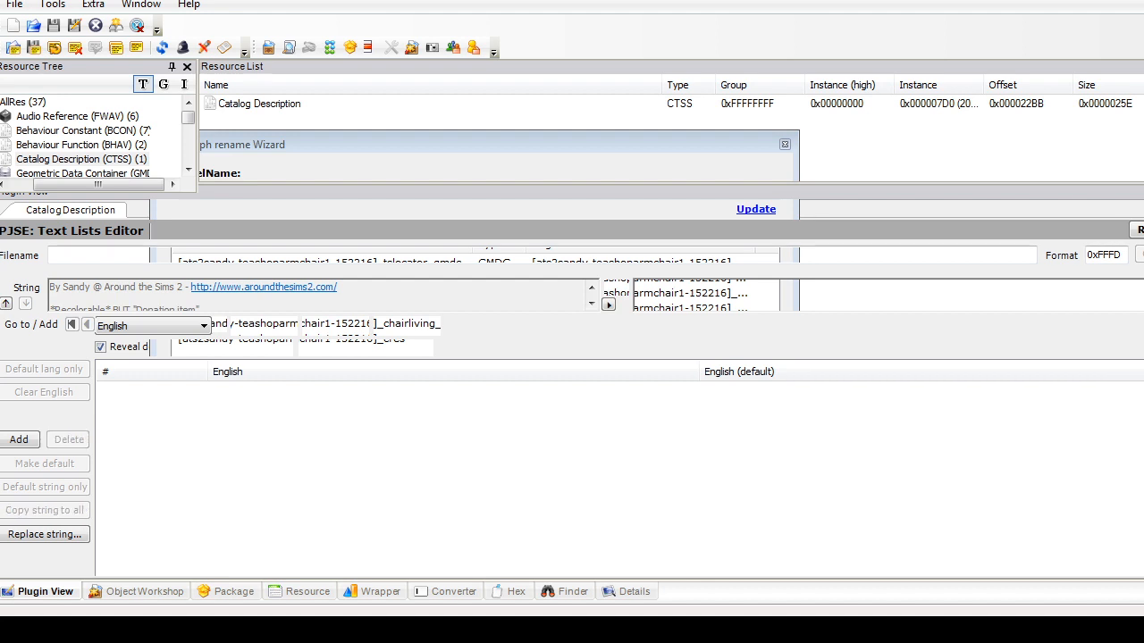
{"action": "left_click", "coordinate": [14, 5]}
{"action": "left_click", "coordinate": [41, 101]}
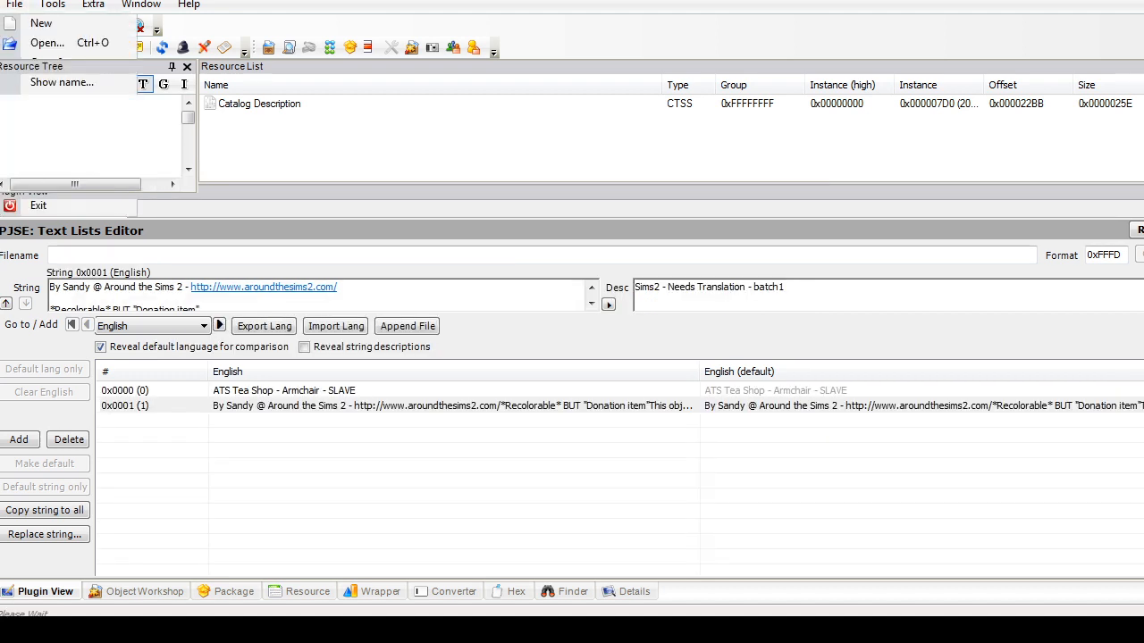
Step: Open atssandy_objdon_teashop_armchair_002.package from the Tea Shop folder and view its catalog description
{"action": "left_click", "coordinate": [15, 5]}
{"action": "left_click", "coordinate": [44, 42]}
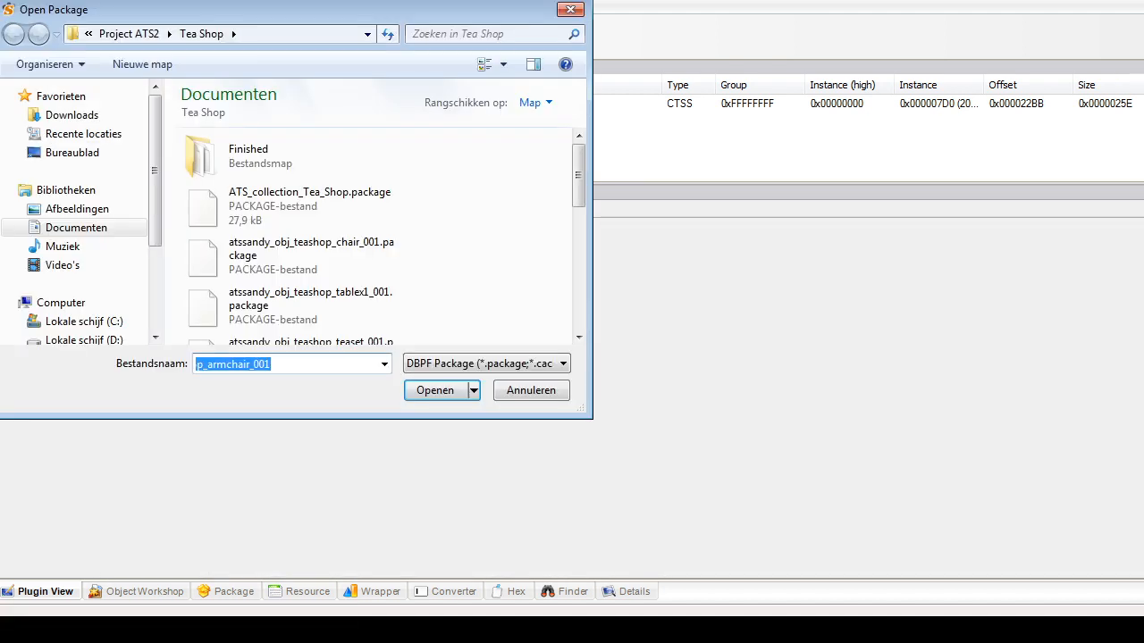
{"action": "scroll", "coordinate": [384, 174], "scroll_direction": "down", "scroll_amount": 5}
{"action": "scroll", "coordinate": [384, 178], "scroll_direction": "down", "scroll_amount": 3}
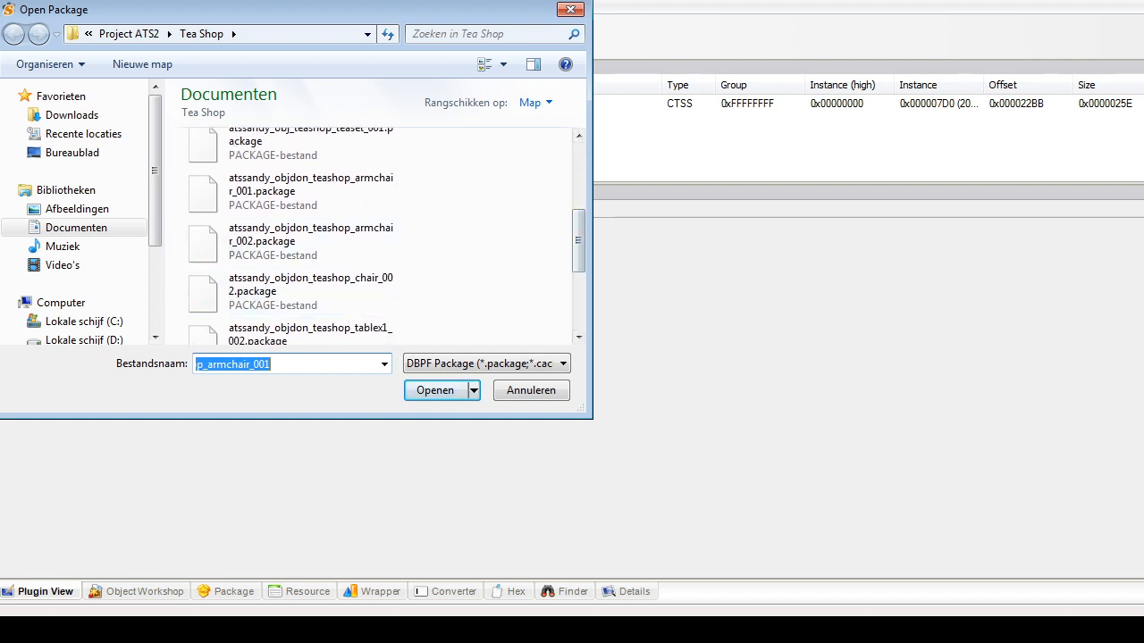
{"action": "left_click", "coordinate": [295, 241]}
{"action": "key", "text": "Return"}
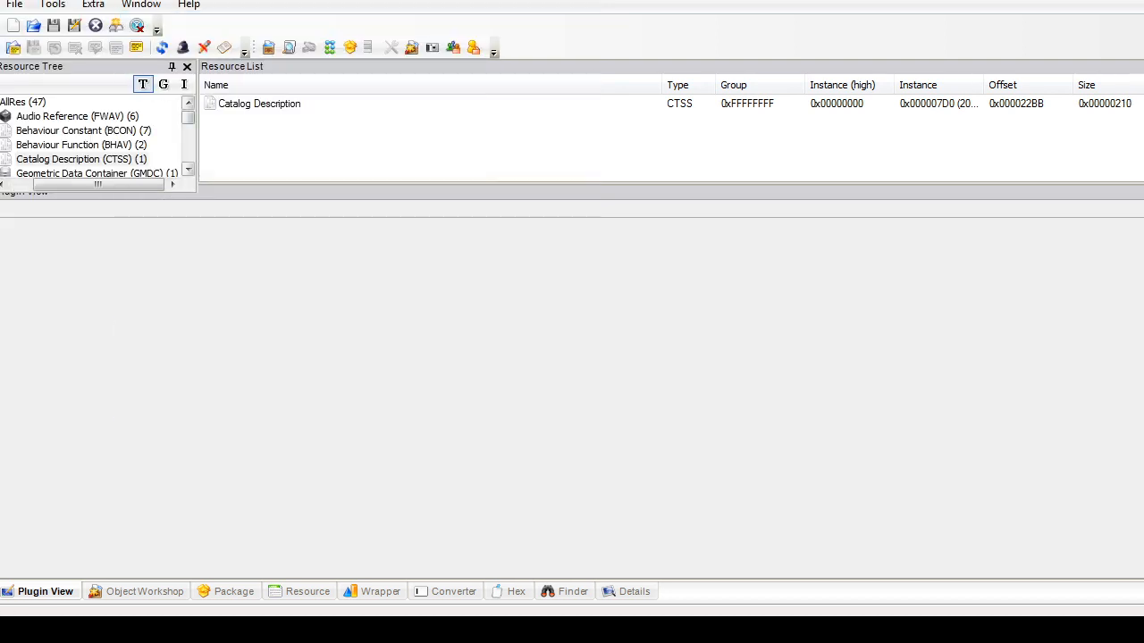
{"action": "left_click", "coordinate": [259, 104]}
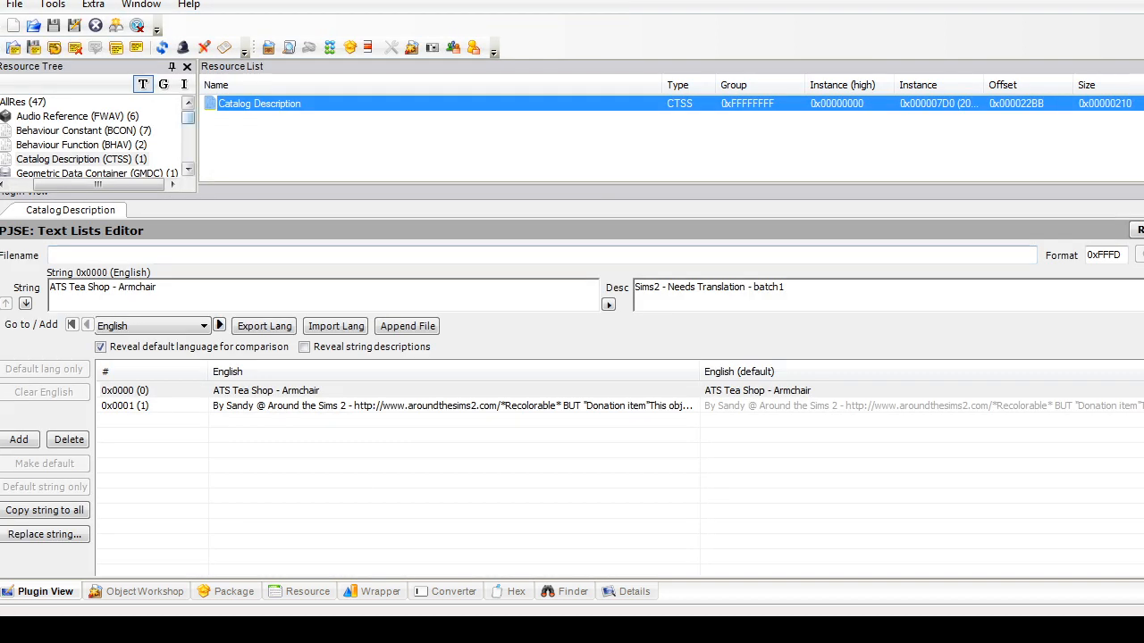
Step: Inspect the armchair's texture images and mark the cushion-gray, neighborhood-wood and wood textures for deletion
{"action": "scroll", "coordinate": [89, 143], "scroll_direction": "down", "scroll_amount": 4}
{"action": "left_click", "coordinate": [71, 159]}
{"action": "left_click", "coordinate": [335, 133]}
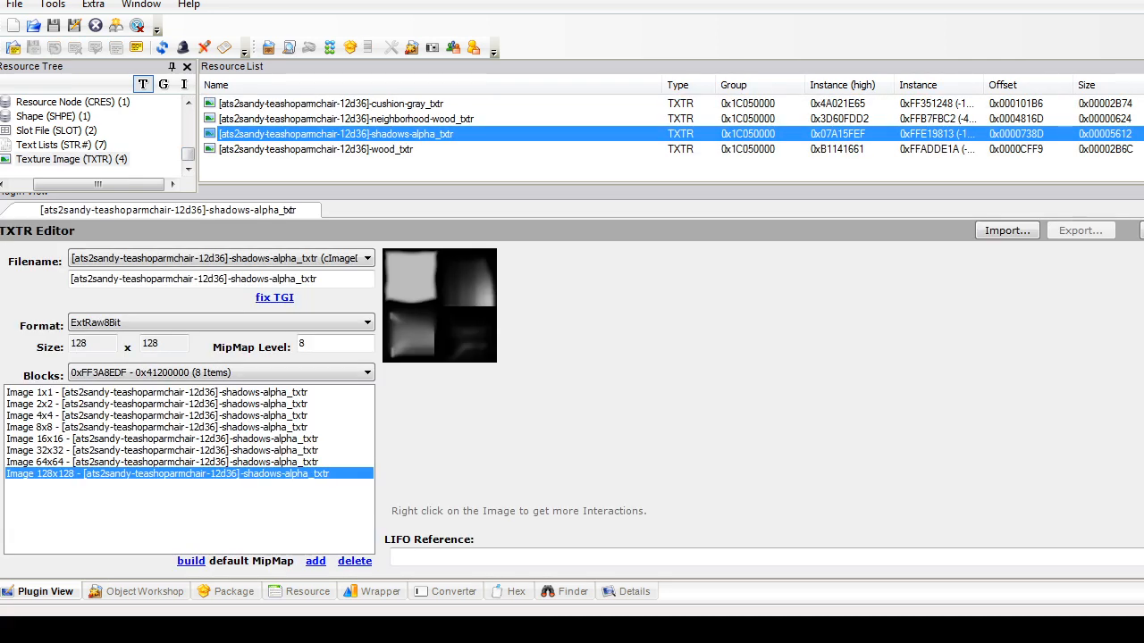
{"action": "left_click", "coordinate": [346, 118]}
{"action": "left_click", "coordinate": [314, 148]}
{"action": "left_click", "coordinate": [346, 118]}
{"action": "left_click", "coordinate": [331, 103]}
{"action": "left_click", "coordinate": [346, 118]}
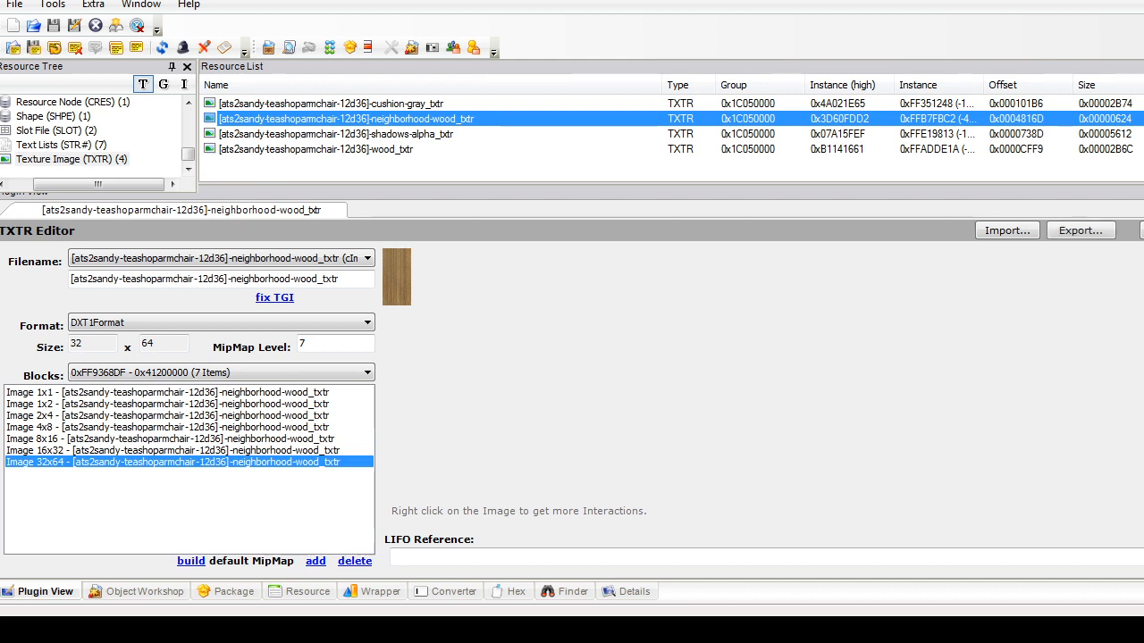
{"action": "left_click", "coordinate": [331, 104], "text": "ctrl"}
{"action": "left_click", "coordinate": [353, 149], "text": "ctrl"}
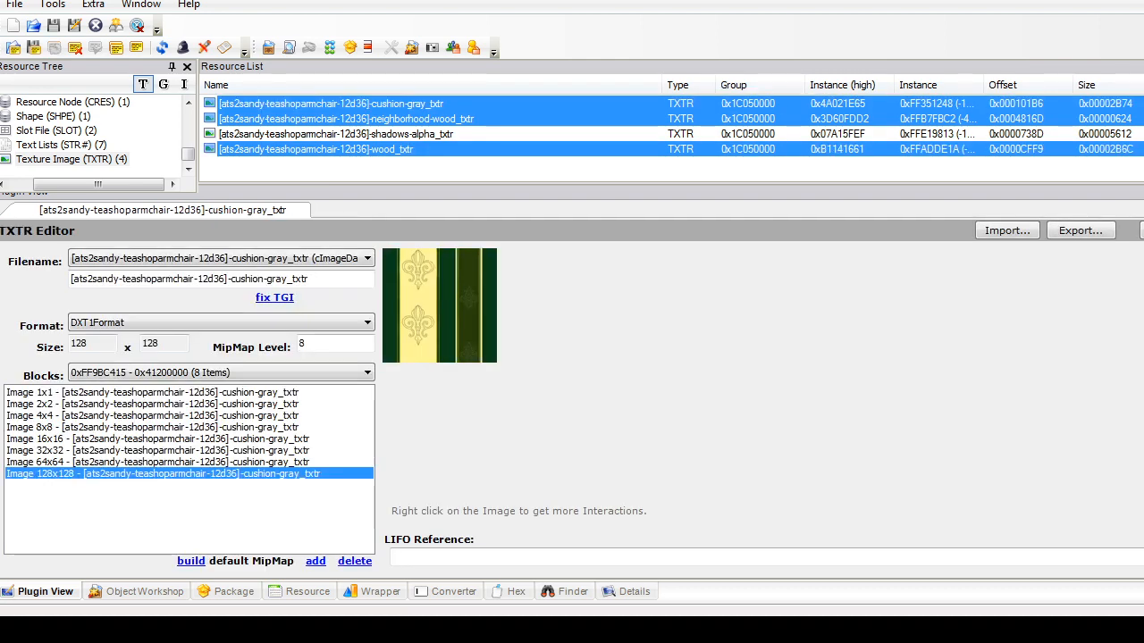
{"action": "right_click", "coordinate": [353, 151]}
{"action": "left_click", "coordinate": [398, 221]}
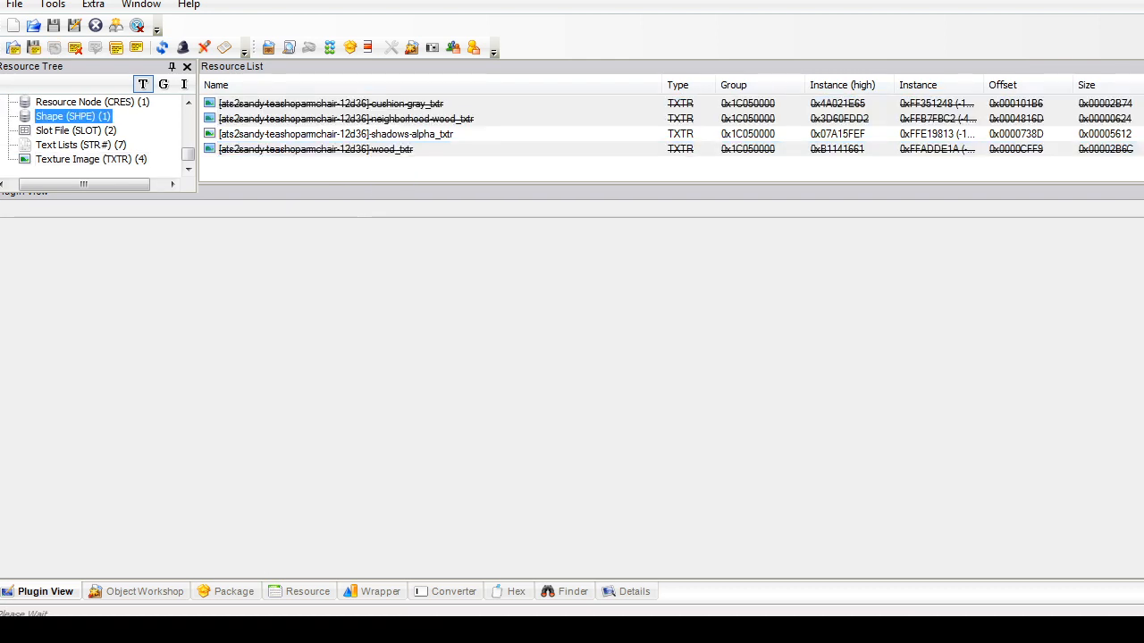
Step: In the shape's parts, rename the pillow subset to main and set its material definition to ##0x1C050000![ats2sandy-teashopchair-121037]_wmain_clean
{"action": "left_click", "coordinate": [331, 103]}
{"action": "left_click", "coordinate": [216, 376]}
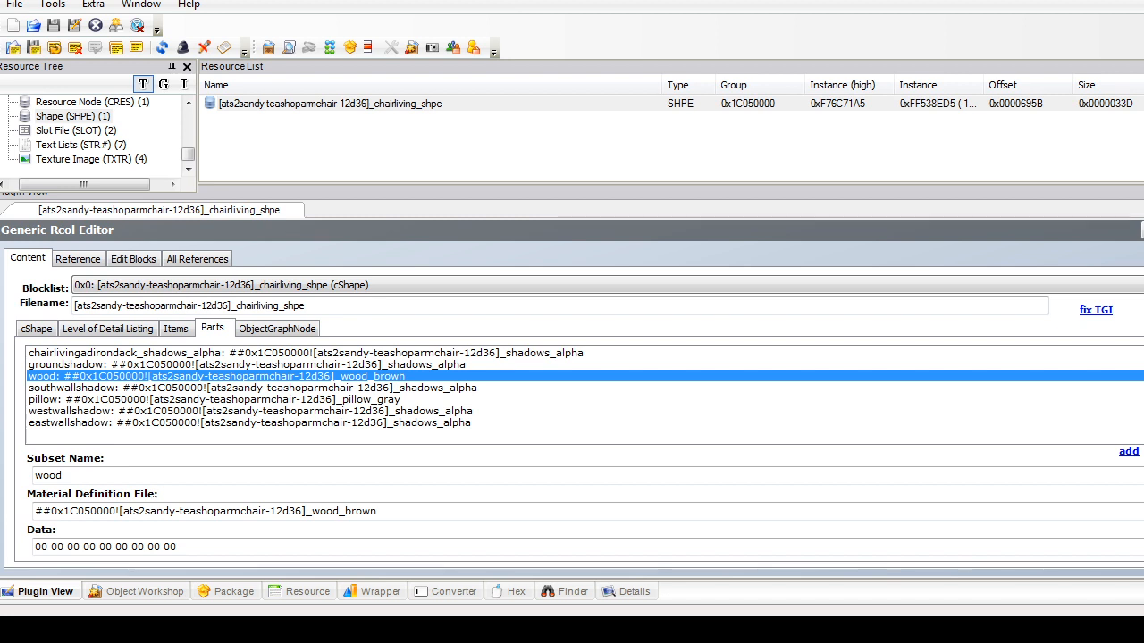
{"action": "left_click", "coordinate": [214, 400]}
{"action": "key", "text": "Tab"}
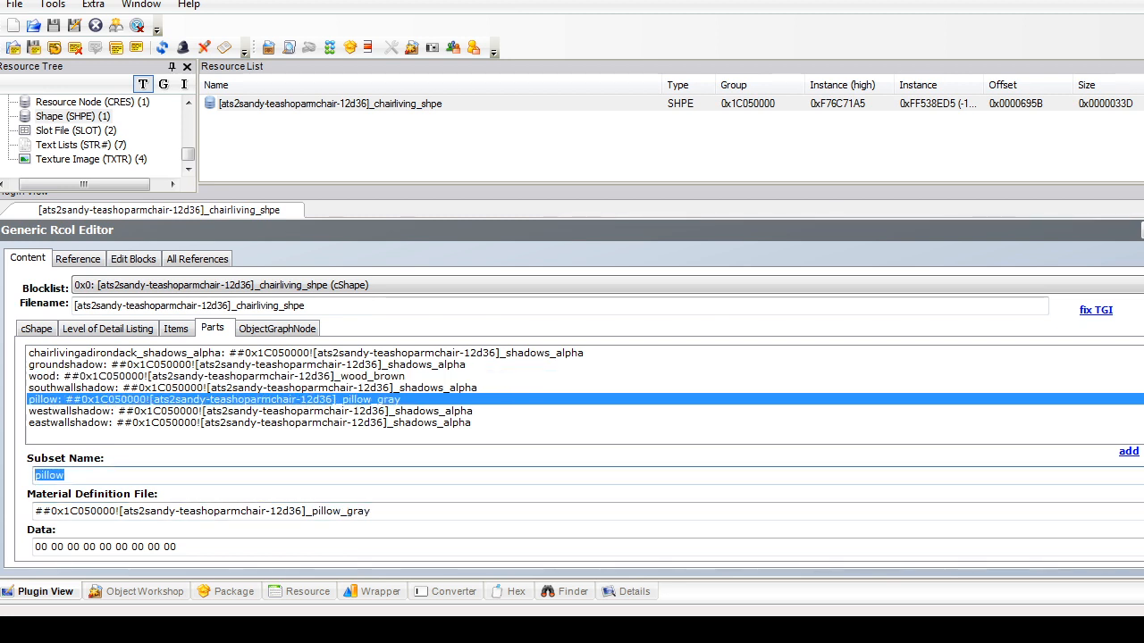
{"action": "type", "text": "main"}
{"action": "key", "text": "Tab"}
{"action": "type", "text": "##0x1C050000![ats2sandy-teashopchair-121037]_wood_clean"}
{"action": "left_click_drag", "start_coordinate": [305, 511], "coordinate": [326, 511]}
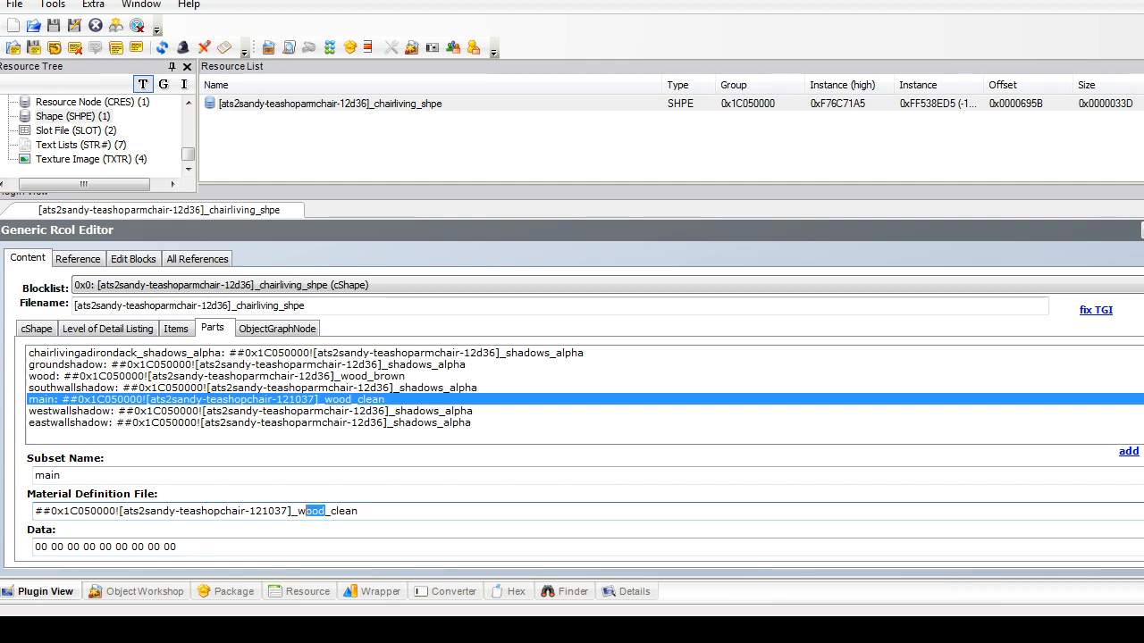
{"action": "type", "text": "main"}
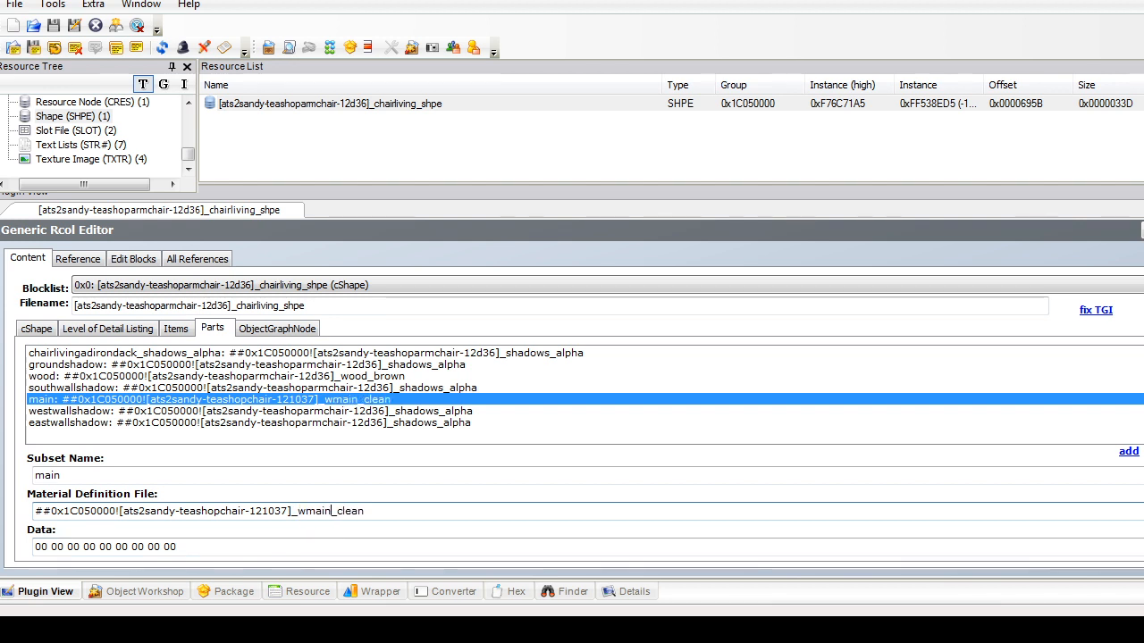
Step: Set the wood part's material definition to ##0x1C050000![ats2sandy-teashopchair-121037]_wood_clean and its subset name to main
{"action": "left_click", "coordinate": [215, 376]}
{"action": "left_click_drag", "start_coordinate": [379, 511], "coordinate": [34, 511]}
{"action": "type", "text": "##0x1C050000![ats2sandy-teashopchair-121037]_wood_clean"}
{"action": "key", "text": "shift+Tab"}
{"action": "type", "text": "main"}
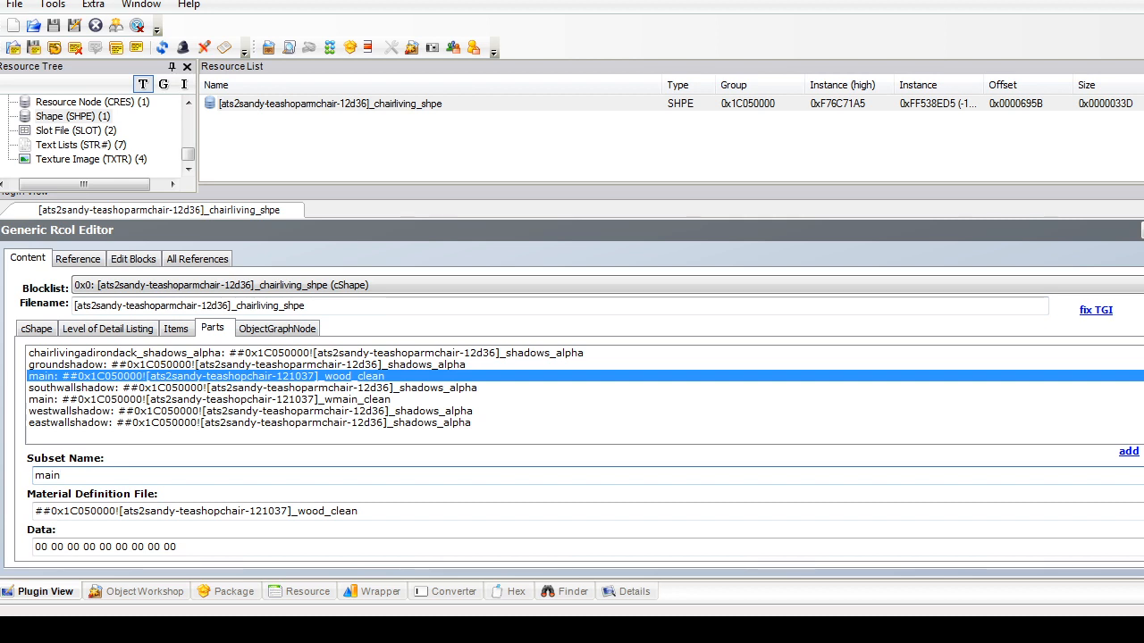
Step: Correct the former pillow part's material definition to end in _main_clean and commit the shape changes
{"action": "left_click", "coordinate": [205, 400]}
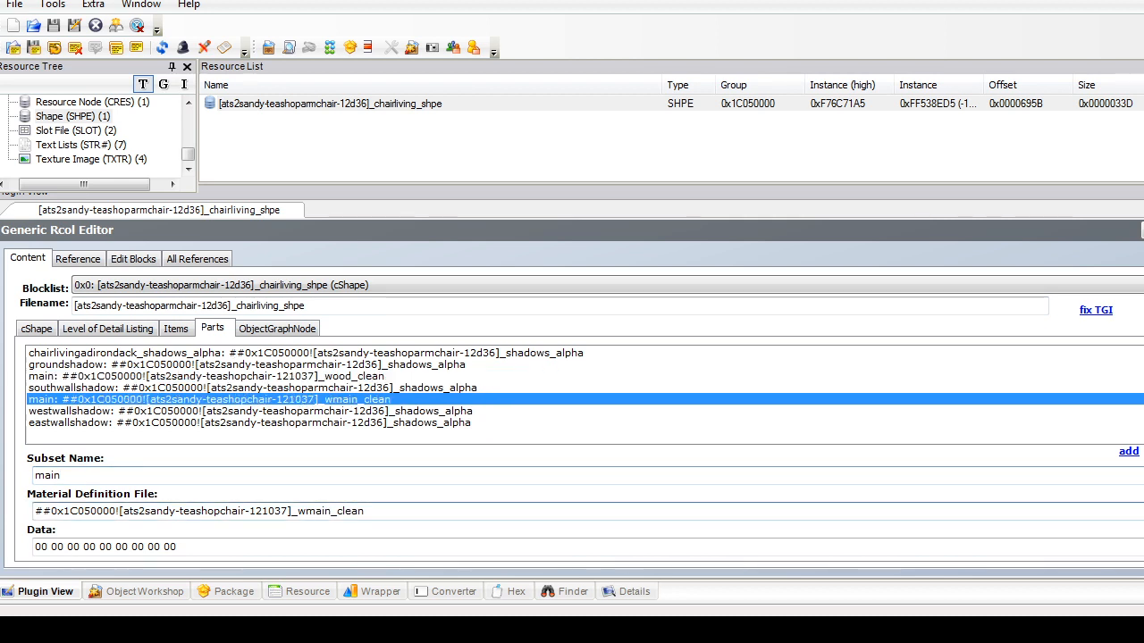
{"action": "left_click", "coordinate": [303, 511]}
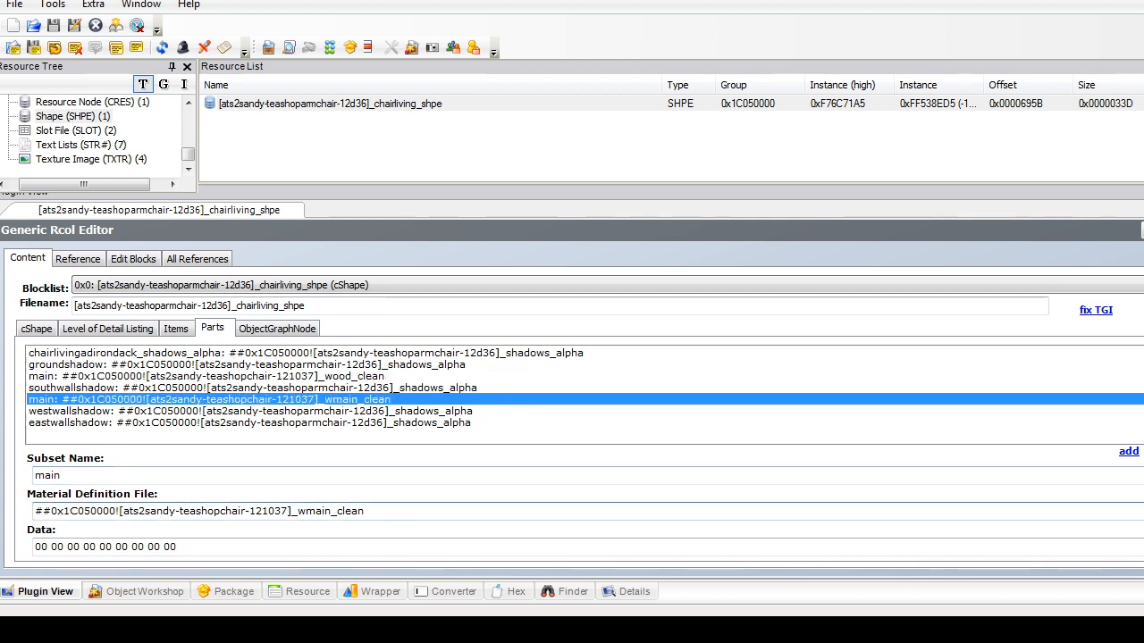
{"action": "key", "text": "BackSpace"}
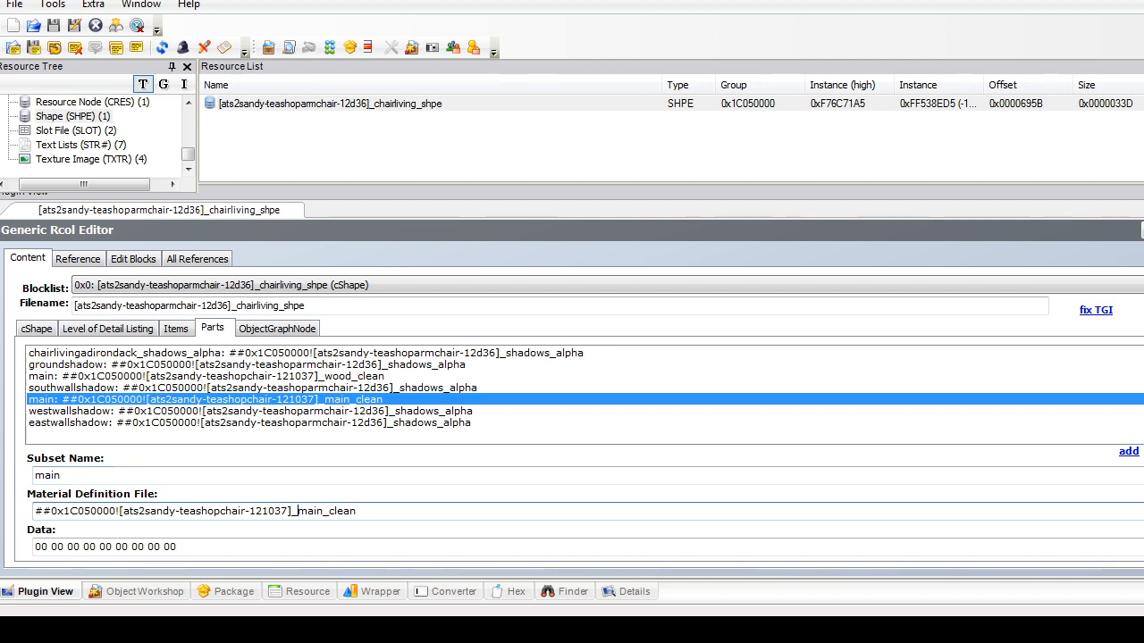
{"action": "key", "text": "Return"}
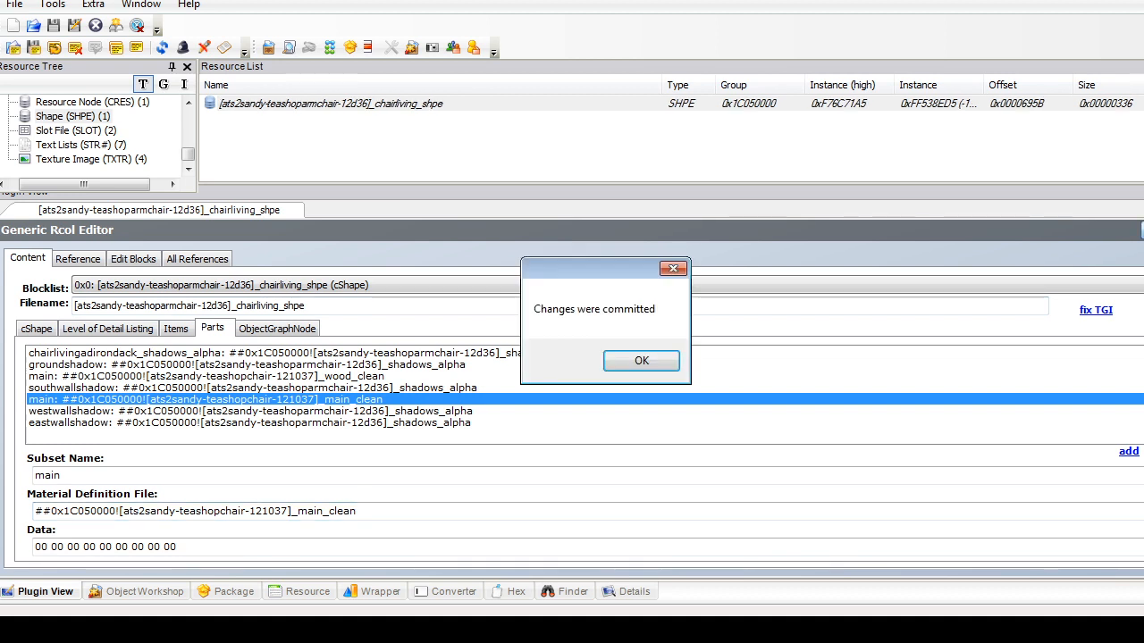
{"action": "key", "text": "Return"}
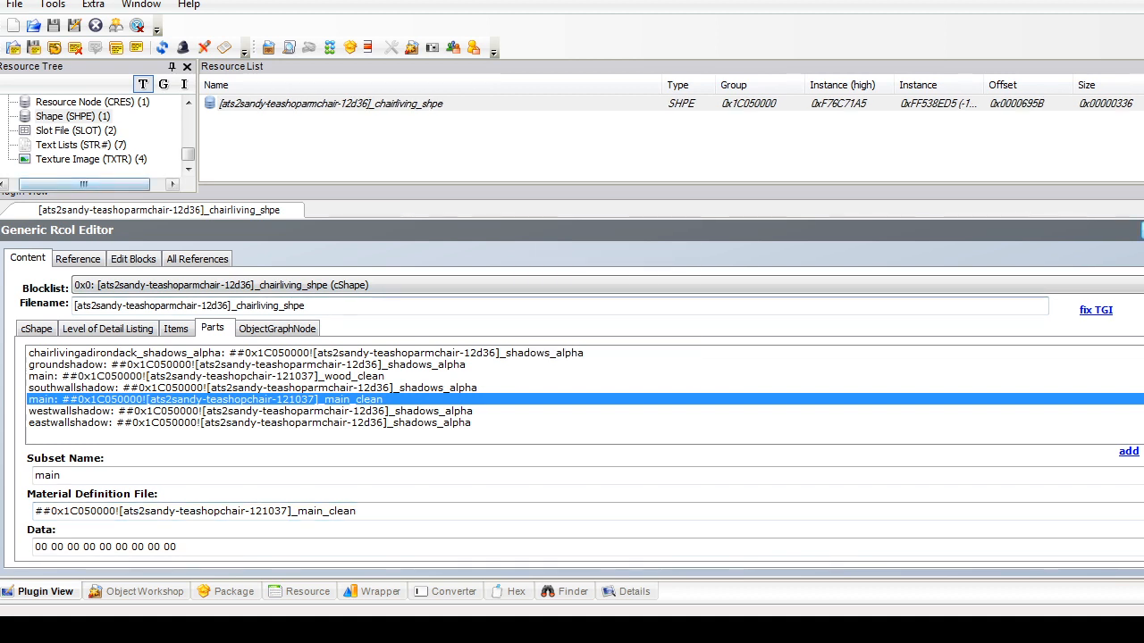
Step: Set the sale price to 45 in the raw object data of Chair - Living - Adirondack and commit it
{"action": "scroll", "coordinate": [99, 134], "scroll_direction": "up", "scroll_amount": 2}
{"action": "left_click", "coordinate": [85, 116]}
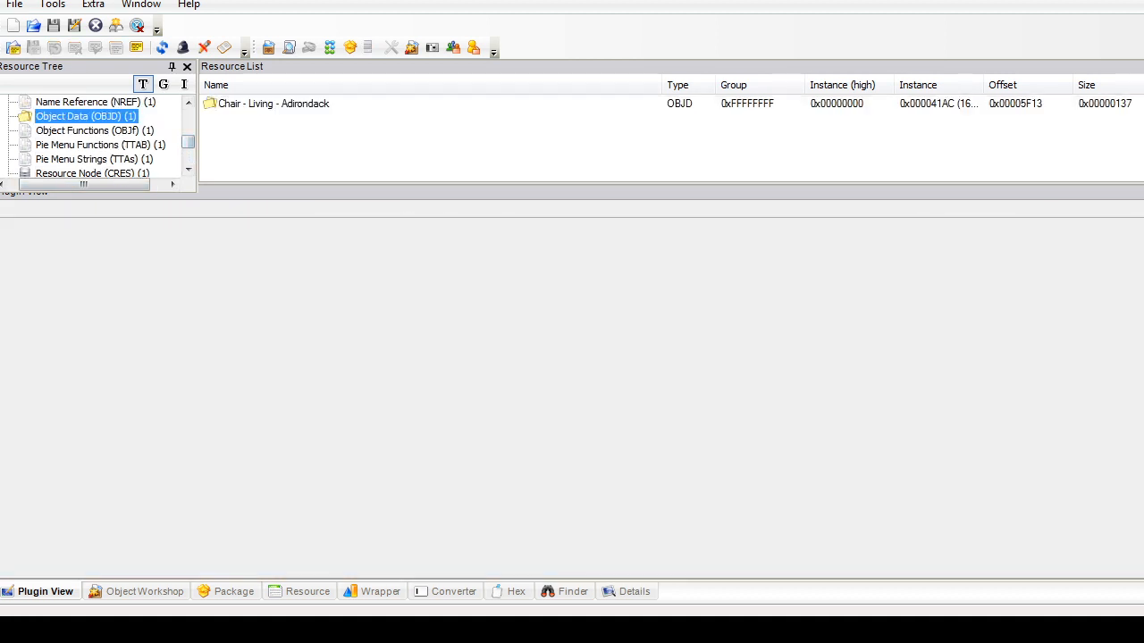
{"action": "left_click", "coordinate": [272, 104]}
{"action": "left_click", "coordinate": [354, 279]}
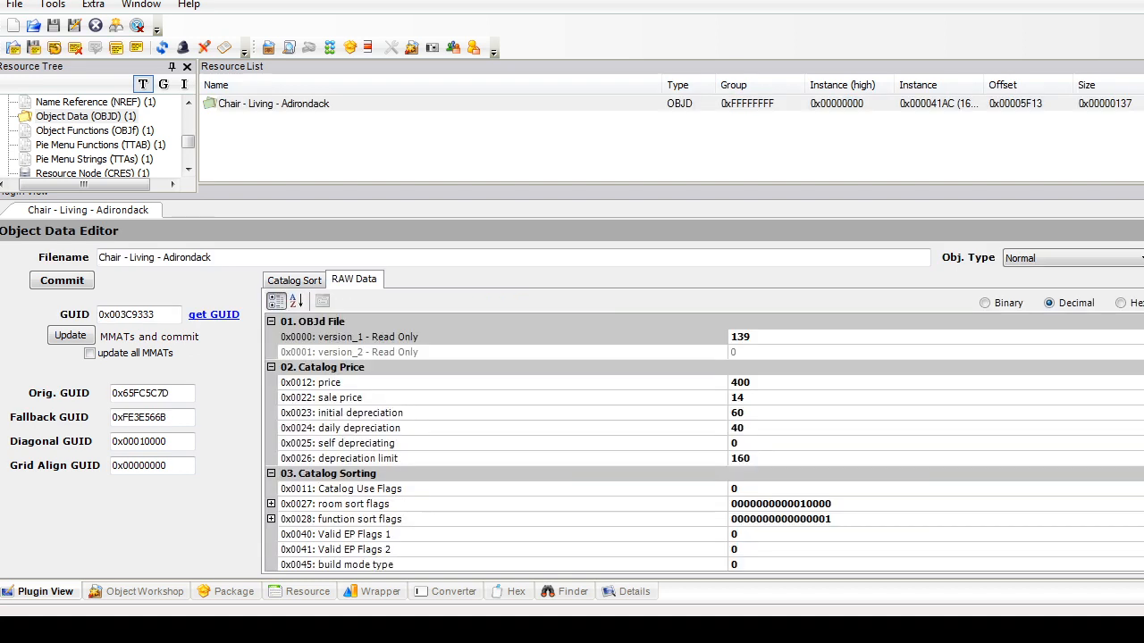
{"action": "left_click", "coordinate": [737, 398]}
{"action": "type", "text": "45"}
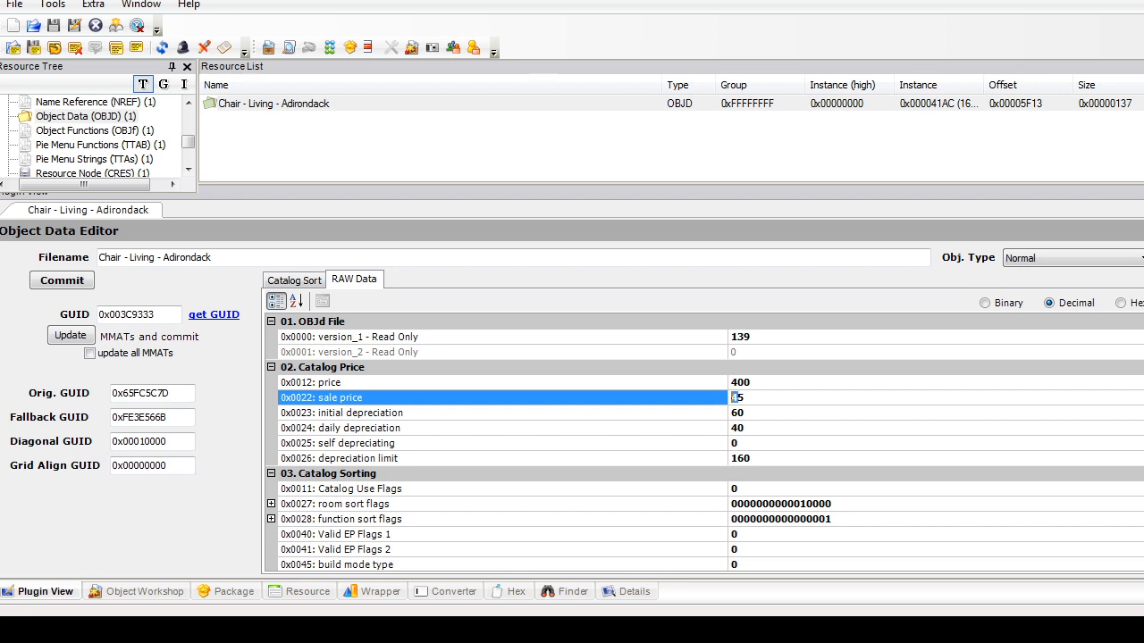
{"action": "left_click", "coordinate": [294, 280]}
{"action": "left_click", "coordinate": [62, 280]}
Step: Mark all pillow_gray and wood_brown material override resources of the armchair for deletion
{"action": "scroll", "coordinate": [98, 134], "scroll_direction": "down", "scroll_amount": 2}
{"action": "scroll", "coordinate": [99, 134], "scroll_direction": "up", "scroll_amount": 3}
{"action": "left_click", "coordinate": [98, 159]}
{"action": "key", "text": "ctrl+a"}
{"action": "right_click", "coordinate": [268, 130]}
{"action": "left_click", "coordinate": [358, 149]}
{"action": "key", "text": "Up"}
{"action": "key", "text": "Down"}
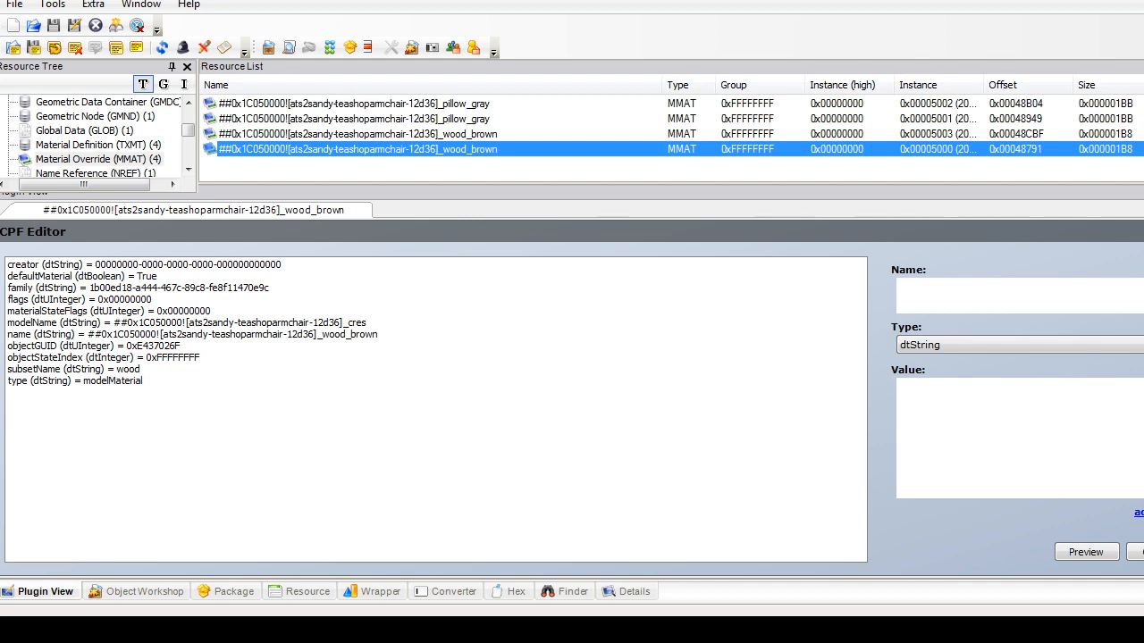
{"action": "key", "text": "ctrl+a"}
{"action": "right_click", "coordinate": [249, 131]}
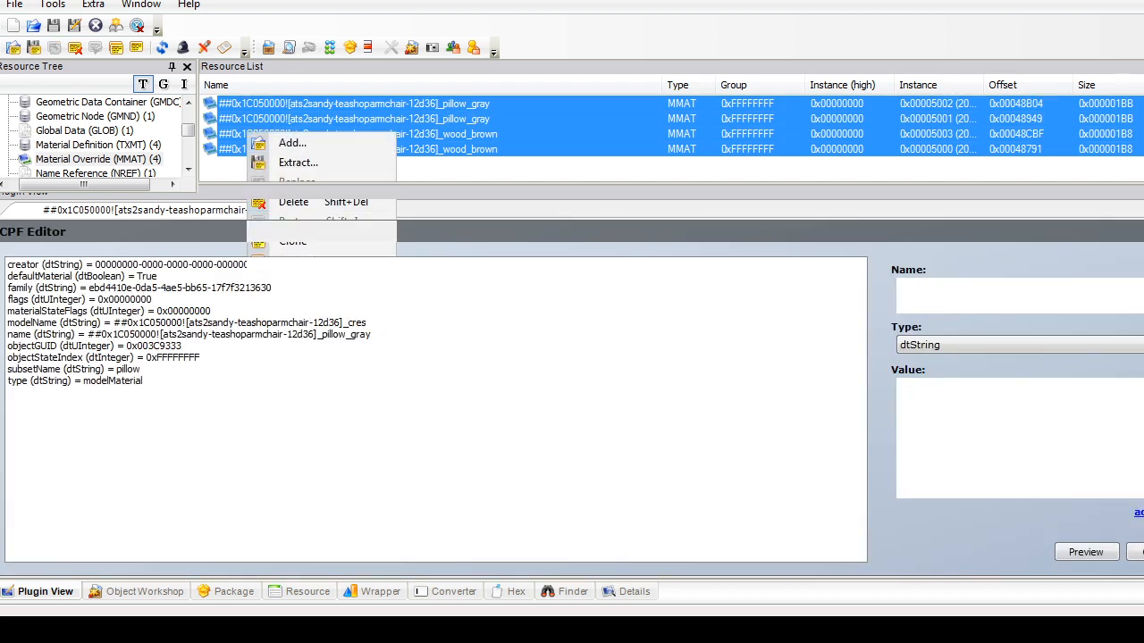
{"action": "left_click", "coordinate": [272, 199]}
Step: Mark the armchair's pillow_gray, wood_brown and woodlod90_brown material definitions for deletion, excluding shadows_alpha
{"action": "left_click", "coordinate": [84, 145]}
{"action": "left_click", "coordinate": [347, 150]}
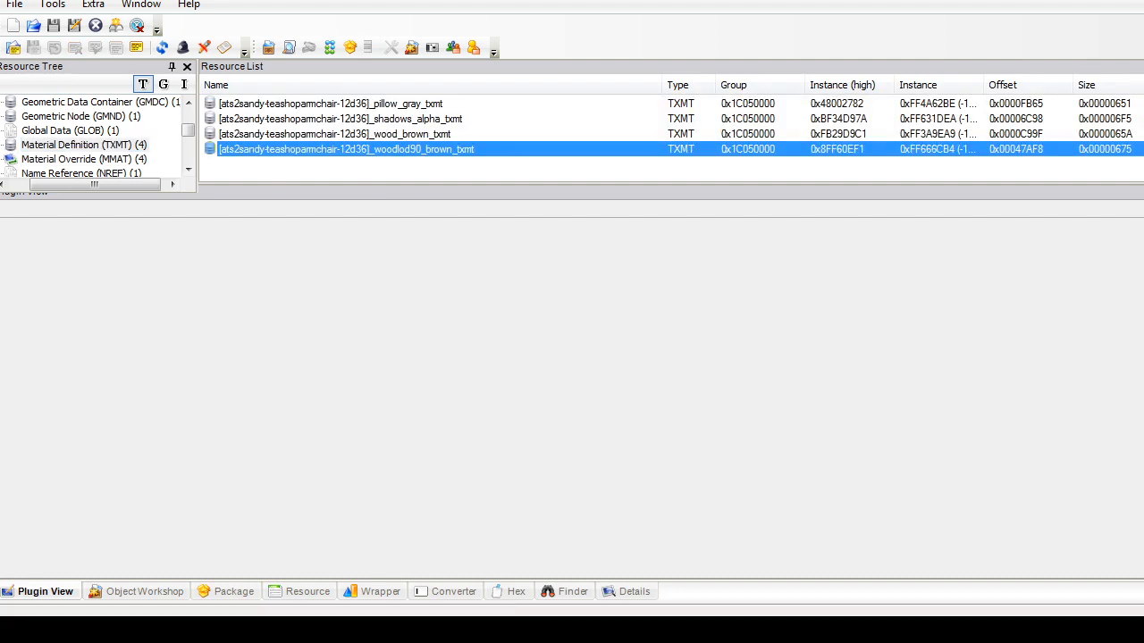
{"action": "left_click", "coordinate": [335, 134], "text": "ctrl"}
{"action": "left_click", "coordinate": [295, 104], "text": "ctrl"}
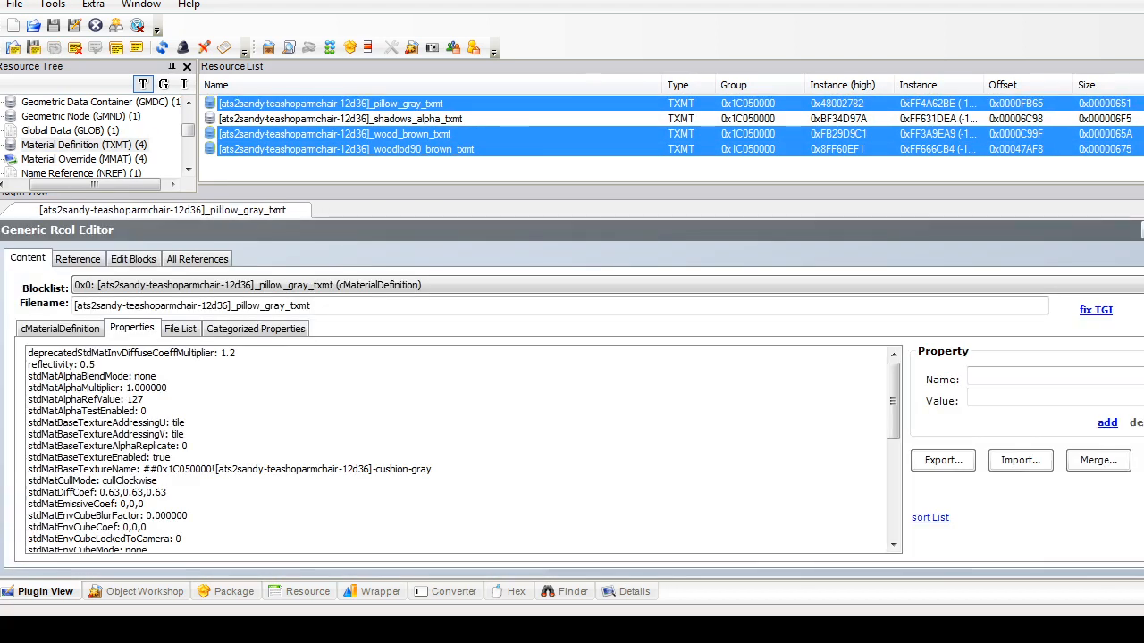
{"action": "right_click", "coordinate": [288, 104]}
{"action": "left_click", "coordinate": [315, 175]}
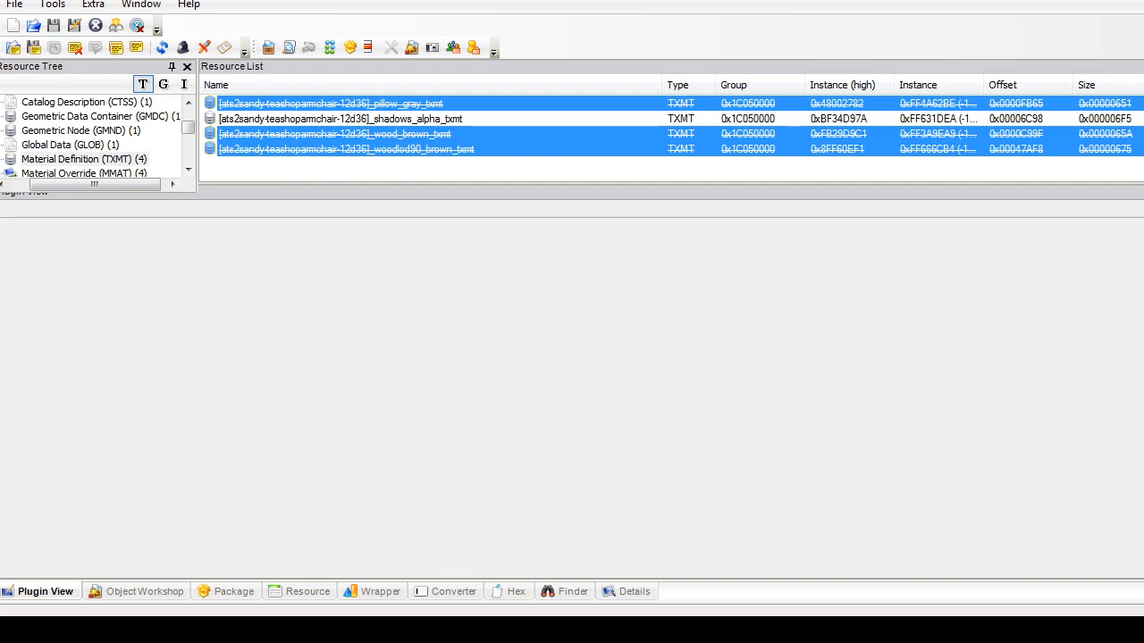
Step: Add a datalist extension reference to the cObjectGraphNode of the armchair's geometric node
{"action": "left_click_drag", "start_coordinate": [189, 128], "coordinate": [188, 125]}
{"action": "left_click", "coordinate": [80, 144]}
{"action": "left_click", "coordinate": [304, 103]}
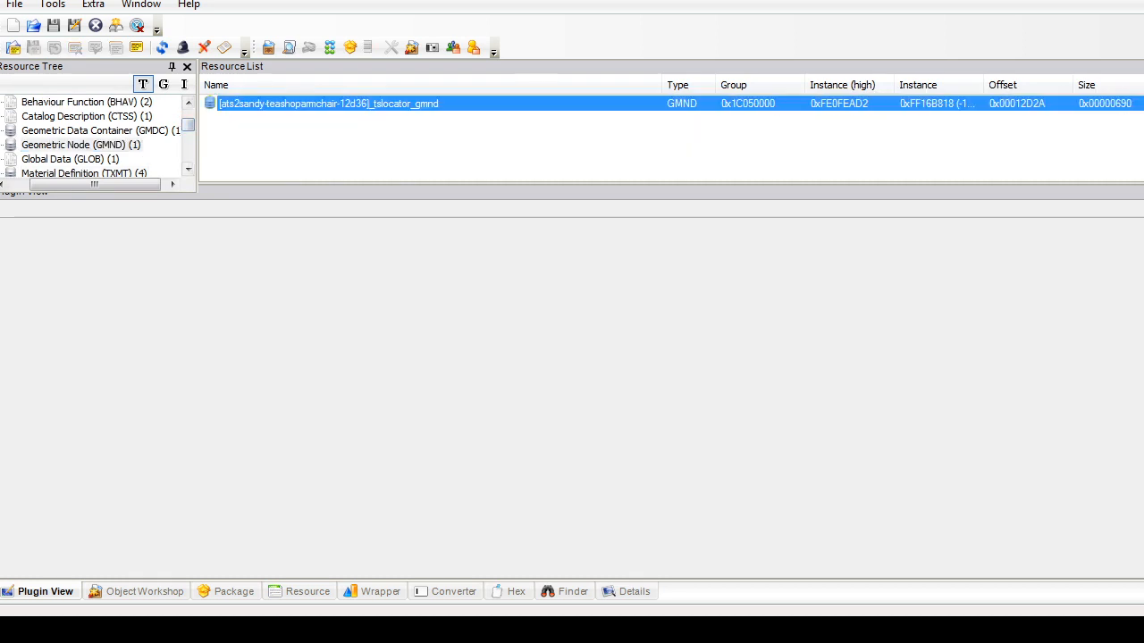
{"action": "left_click", "coordinate": [142, 329]}
{"action": "left_click", "coordinate": [259, 285]}
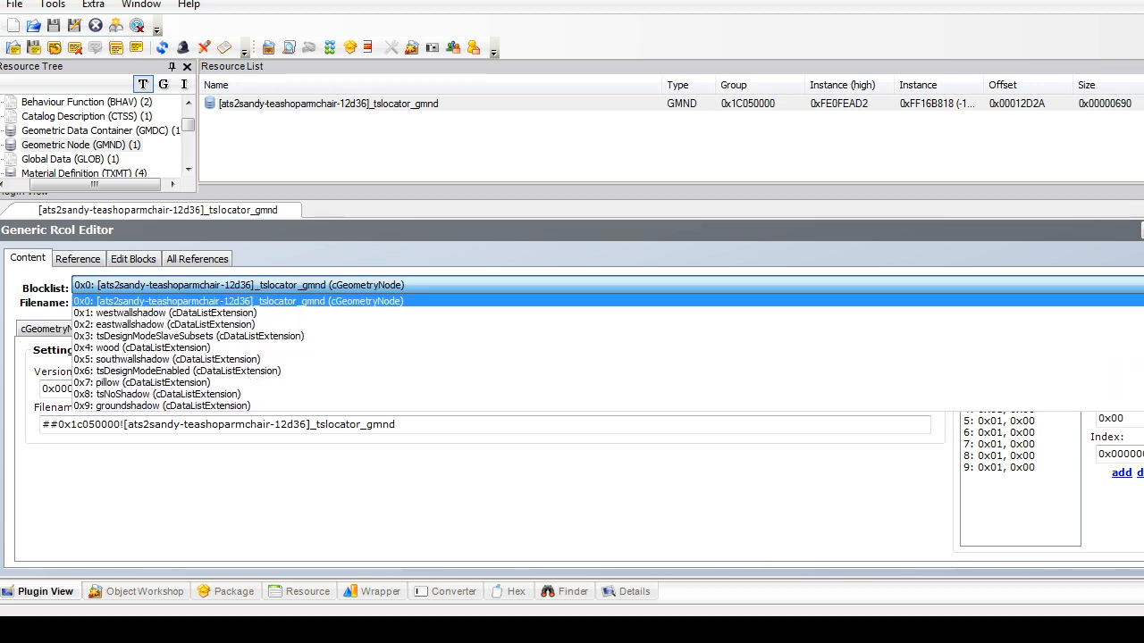
{"action": "left_click", "coordinate": [260, 285]}
{"action": "left_click", "coordinate": [1121, 473]}
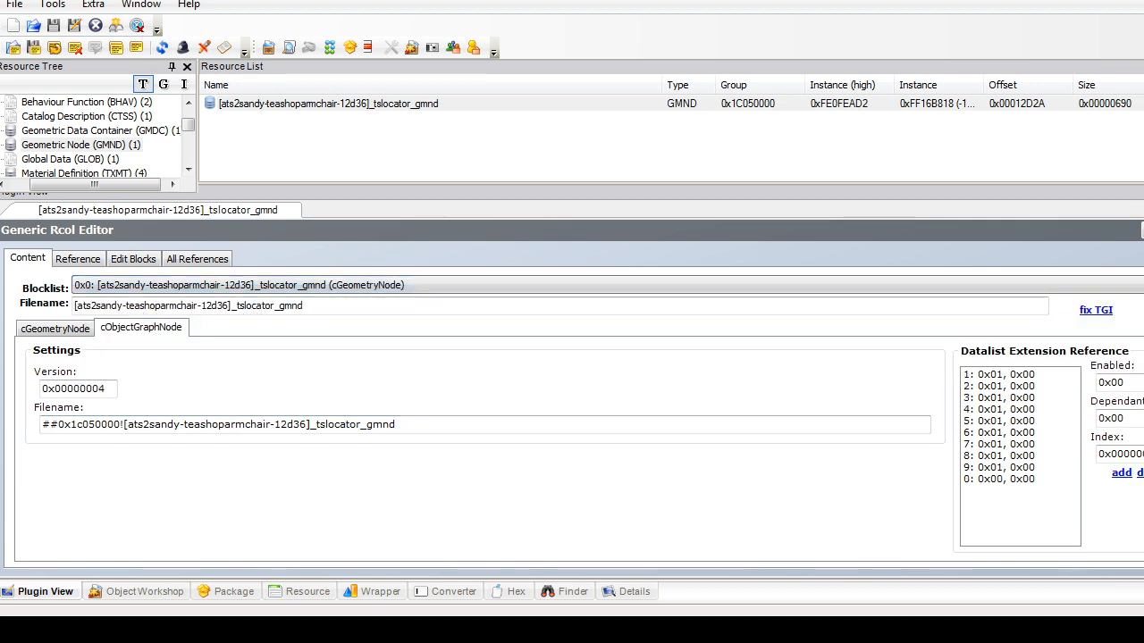
Step: Set the new datalist extension reference's enabled value to 0x010 and its index to hexadecimal A
{"action": "left_click", "coordinate": [999, 479]}
{"action": "left_click", "coordinate": [1123, 383]}
{"action": "left_click_drag", "start_coordinate": [1124, 382], "coordinate": [1117, 382]}
{"action": "left_click", "coordinate": [1117, 383]}
{"action": "type", "text": "1"}
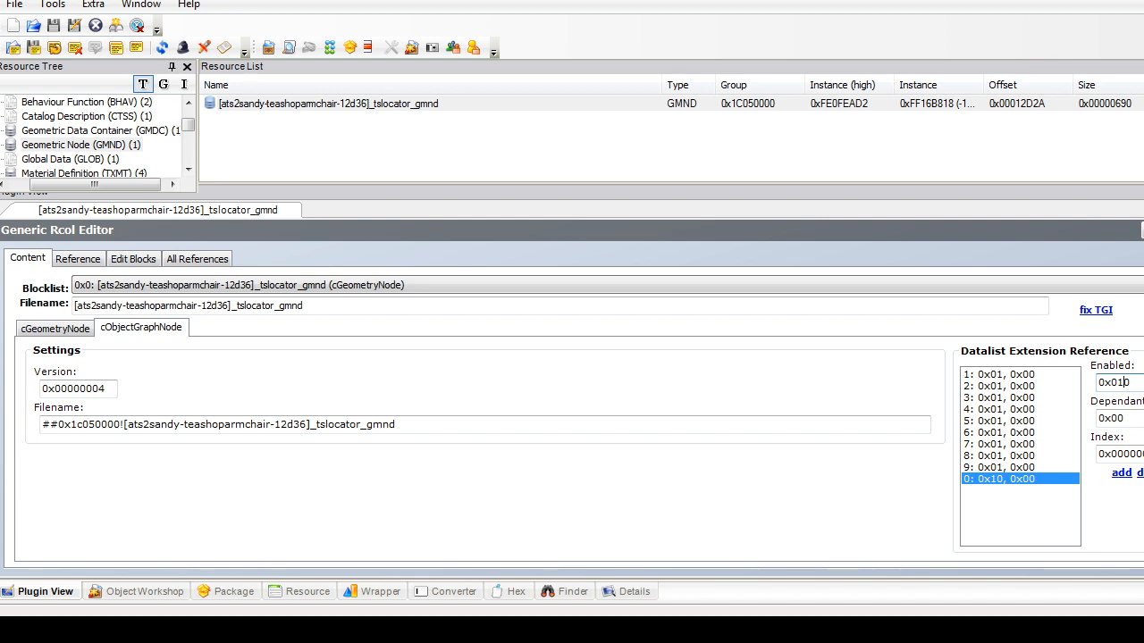
{"action": "type", "text": "a"}
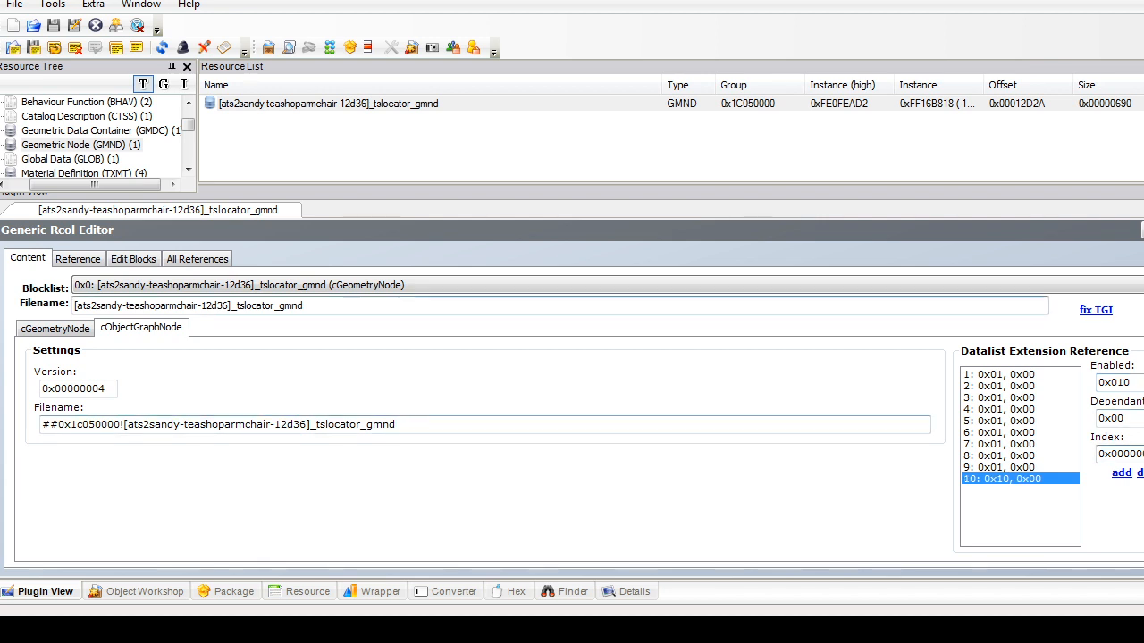
Step: Rename the pillow item in the geometric node's tsDesignModeEnabled block to main
{"action": "left_click", "coordinate": [259, 285]}
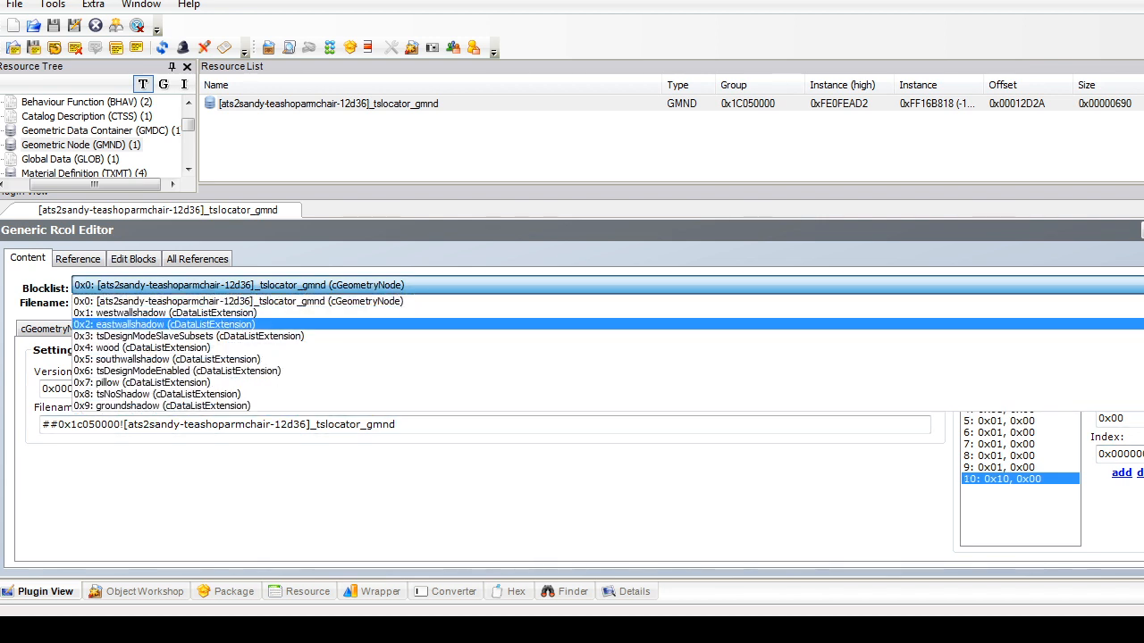
{"action": "left_click", "coordinate": [188, 370]}
{"action": "left_click", "coordinate": [311, 374]}
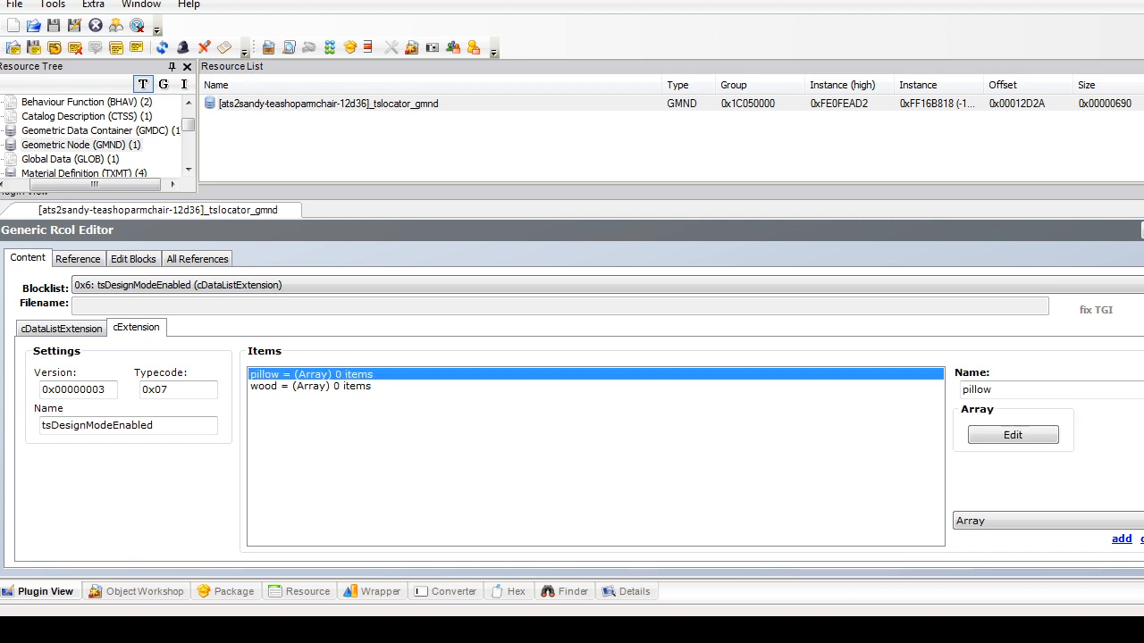
{"action": "left_click_drag", "start_coordinate": [995, 390], "coordinate": [960, 390]}
{"action": "type", "text": "ma"}
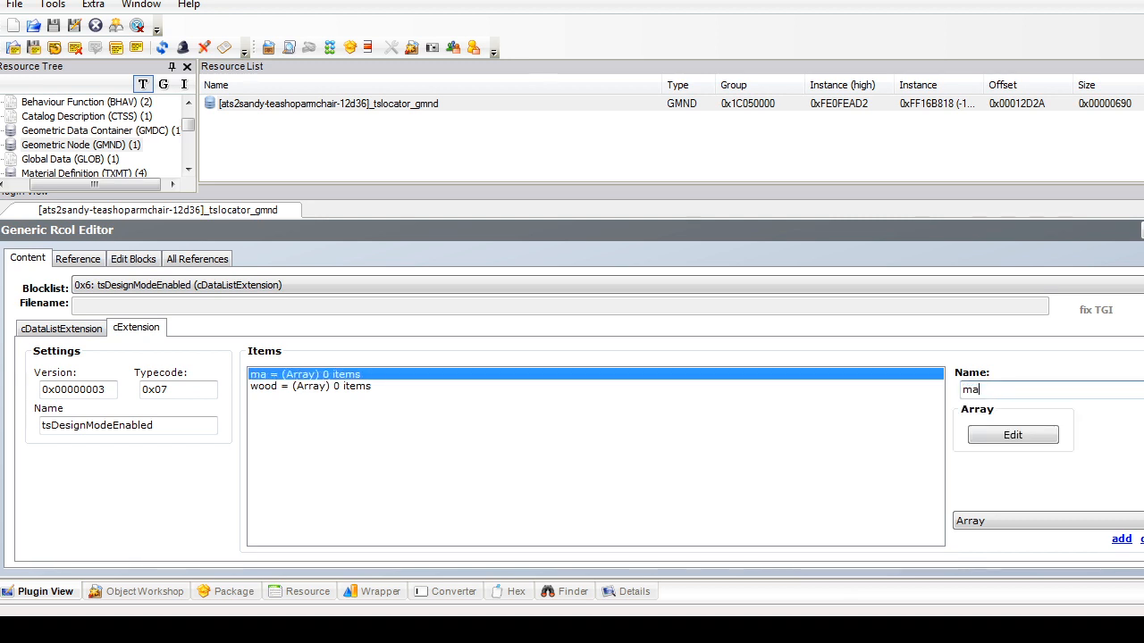
{"action": "type", "text": "in"}
Step: Add a cDataListExtension block to the geometric node and name it tsMaterialsMeshName
{"action": "left_click", "coordinate": [133, 258]}
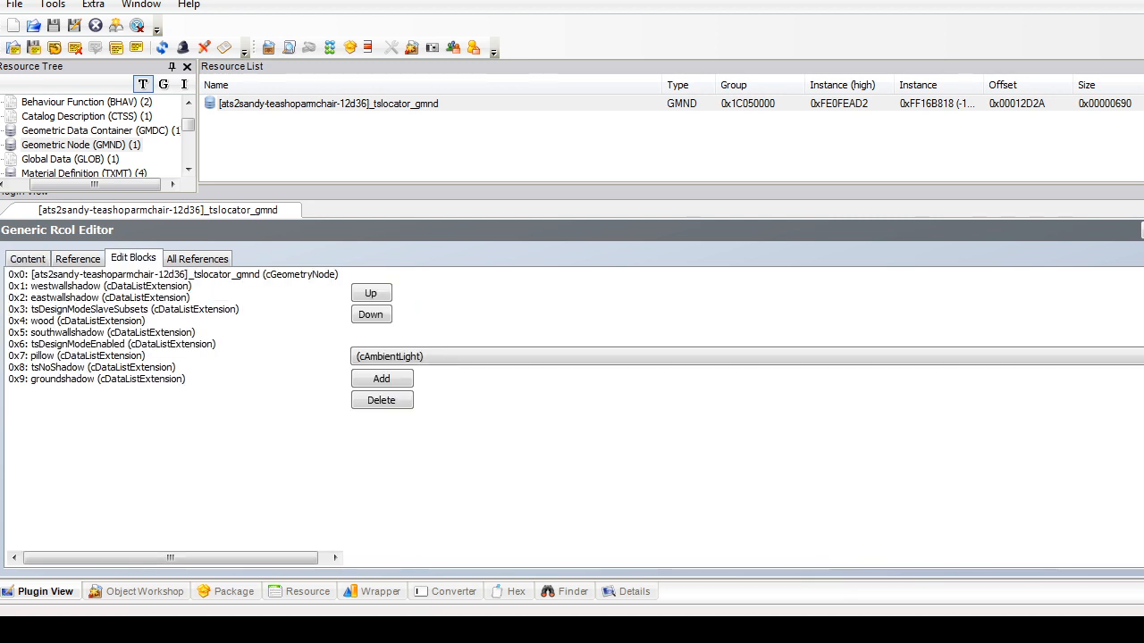
{"action": "left_click", "coordinate": [625, 356]}
{"action": "left_click", "coordinate": [402, 50]}
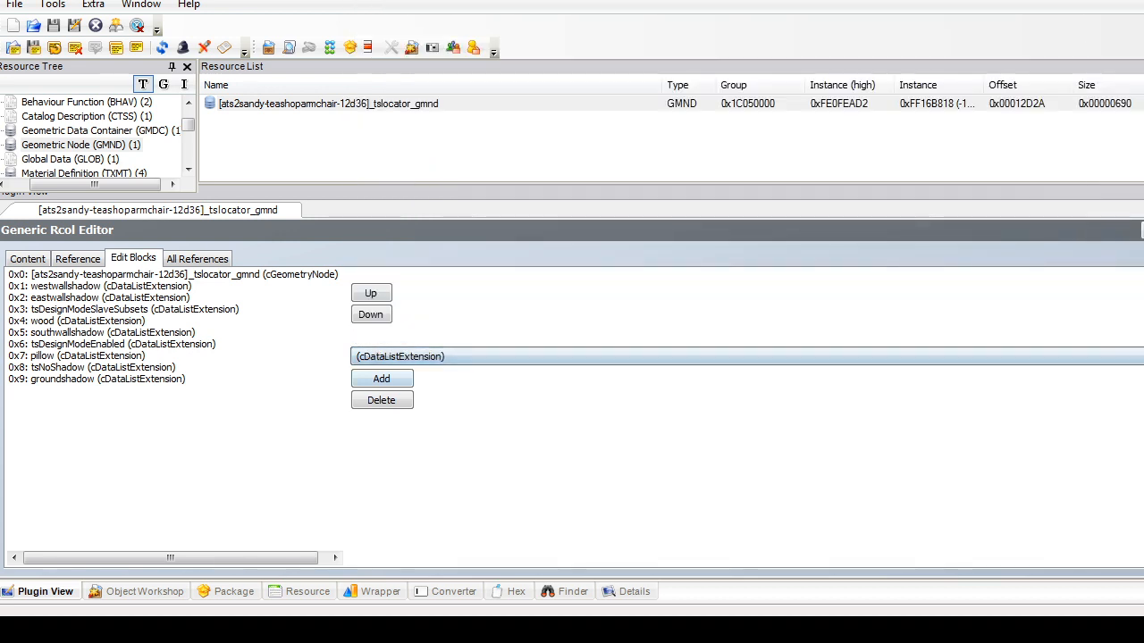
{"action": "left_click", "coordinate": [381, 379]}
{"action": "left_click", "coordinate": [28, 259]}
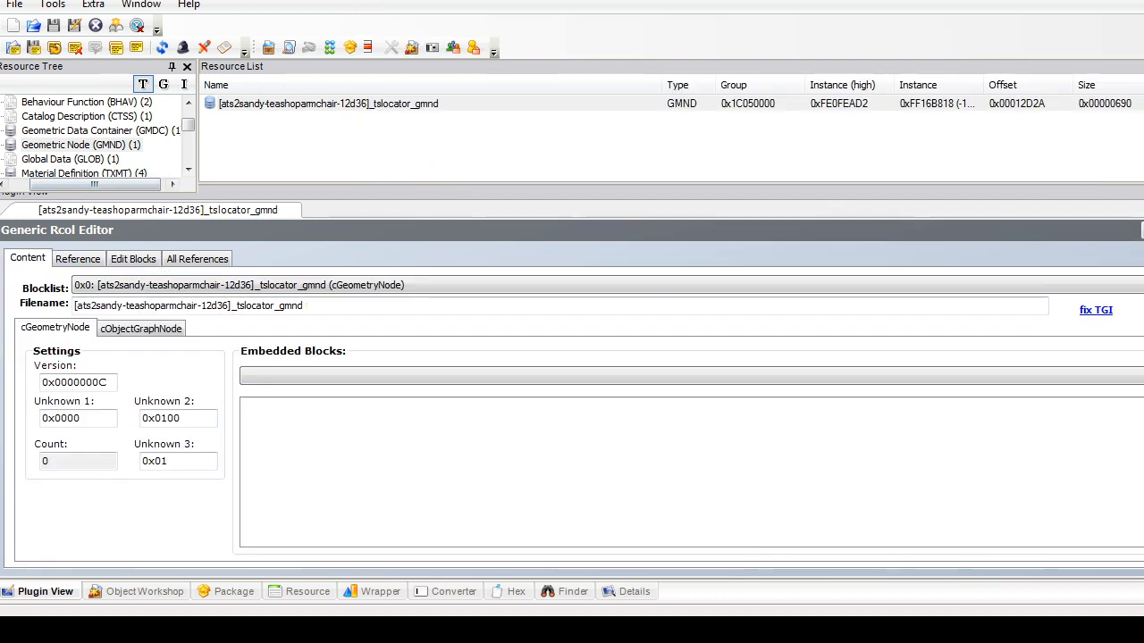
{"action": "left_click", "coordinate": [239, 285]}
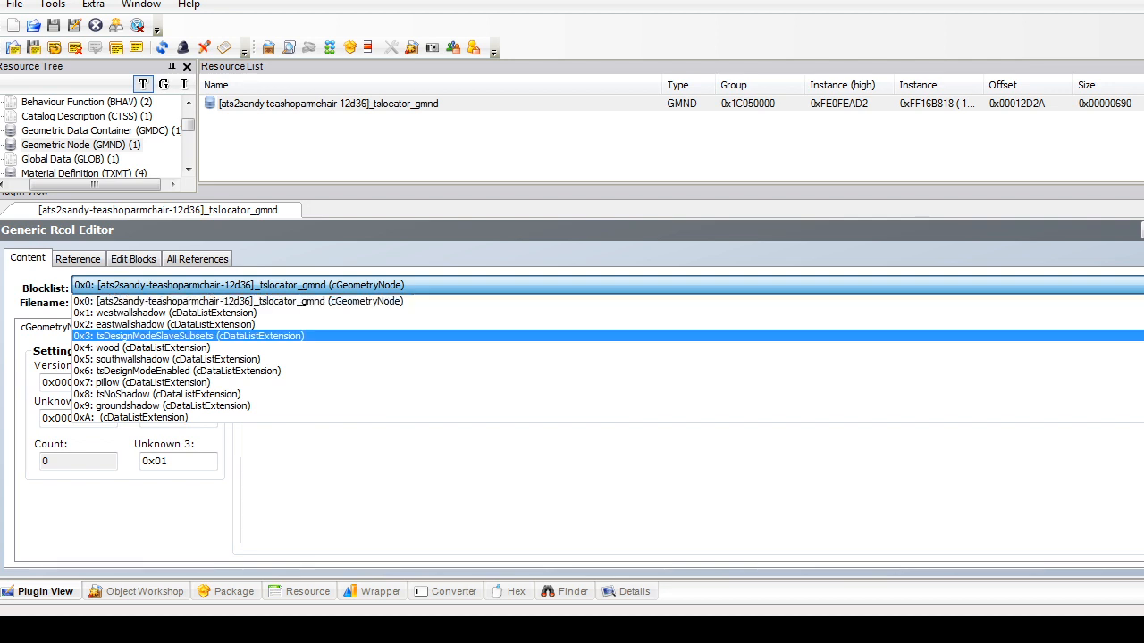
{"action": "left_click", "coordinate": [143, 418]}
{"action": "left_click", "coordinate": [128, 425]}
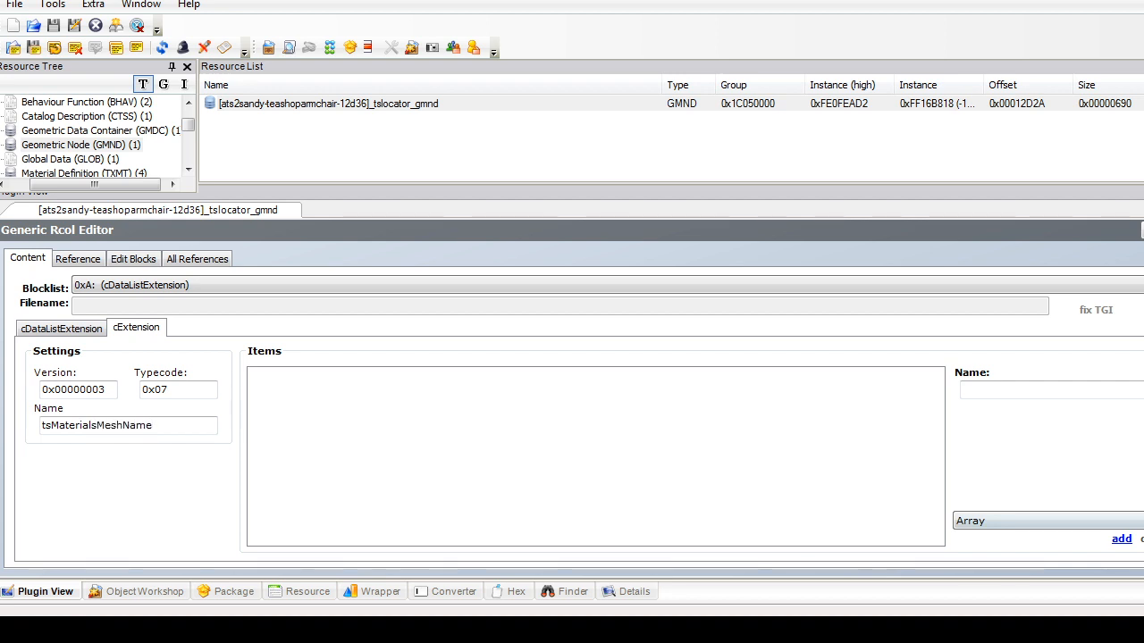
Step: Add a string item named wood to tsMaterialsMeshName with the value ##0x1C050000![ats2sandy-teashopchair-121037]
{"action": "left_click", "coordinate": [1048, 521]}
{"action": "left_click", "coordinate": [1048, 584]}
{"action": "left_click", "coordinate": [1121, 538]}
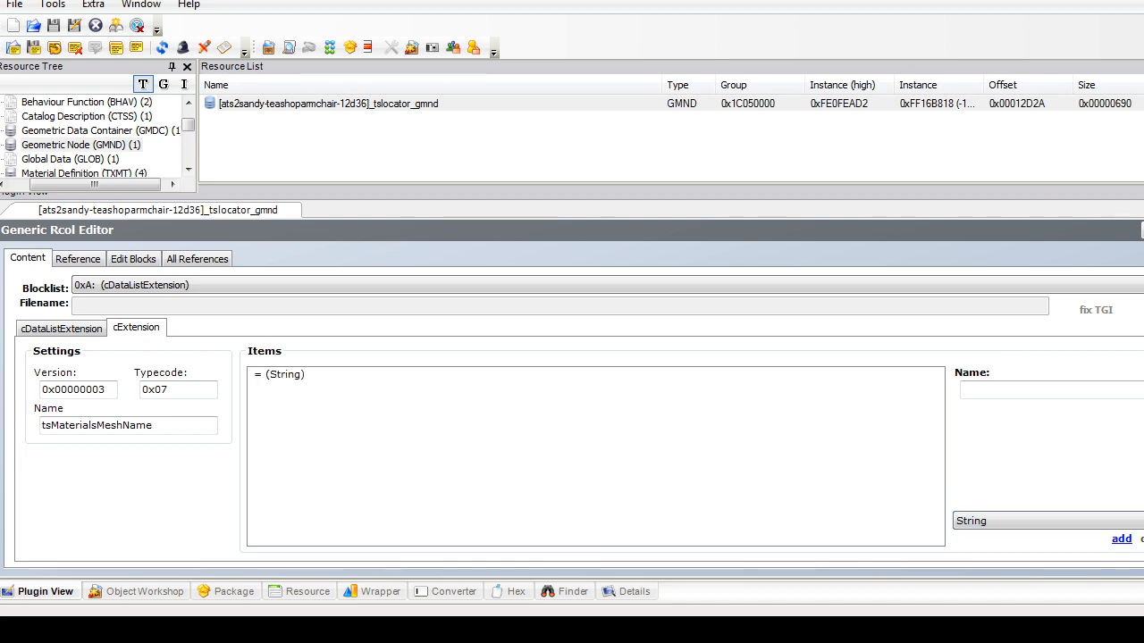
{"action": "left_click", "coordinate": [279, 374]}
{"action": "key", "text": "Tab"}
{"action": "key", "text": "Tab"}
{"action": "key", "text": "ctrl+v"}
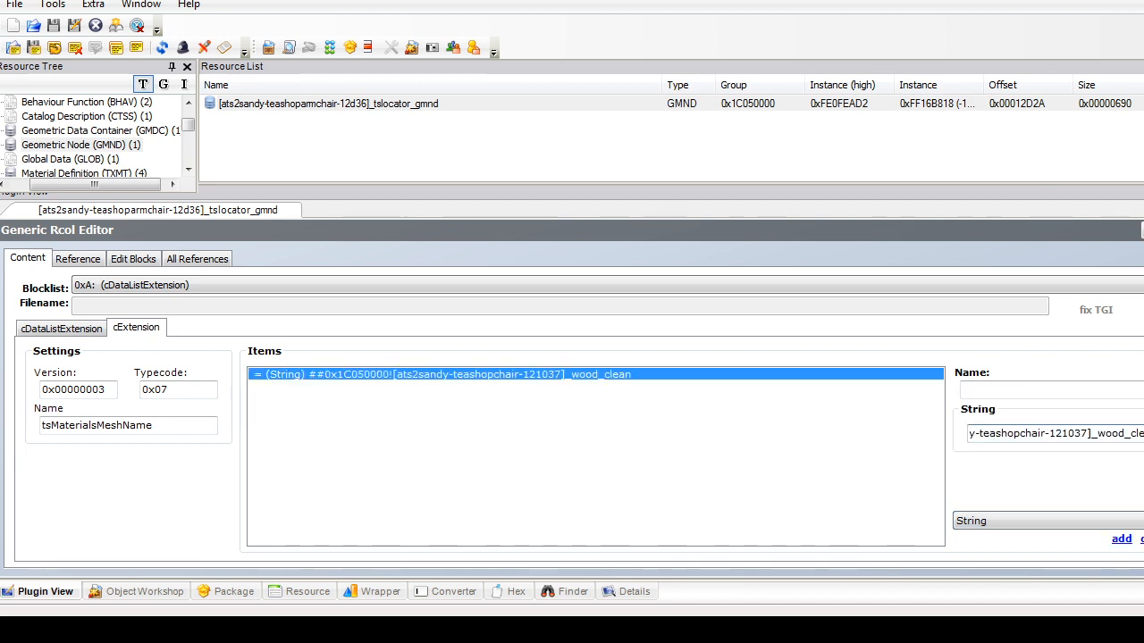
{"action": "key", "text": "shift+End"}
{"action": "key", "text": "Delete"}
{"action": "key", "text": "shift+Tab"}
{"action": "type", "text": "wood"}
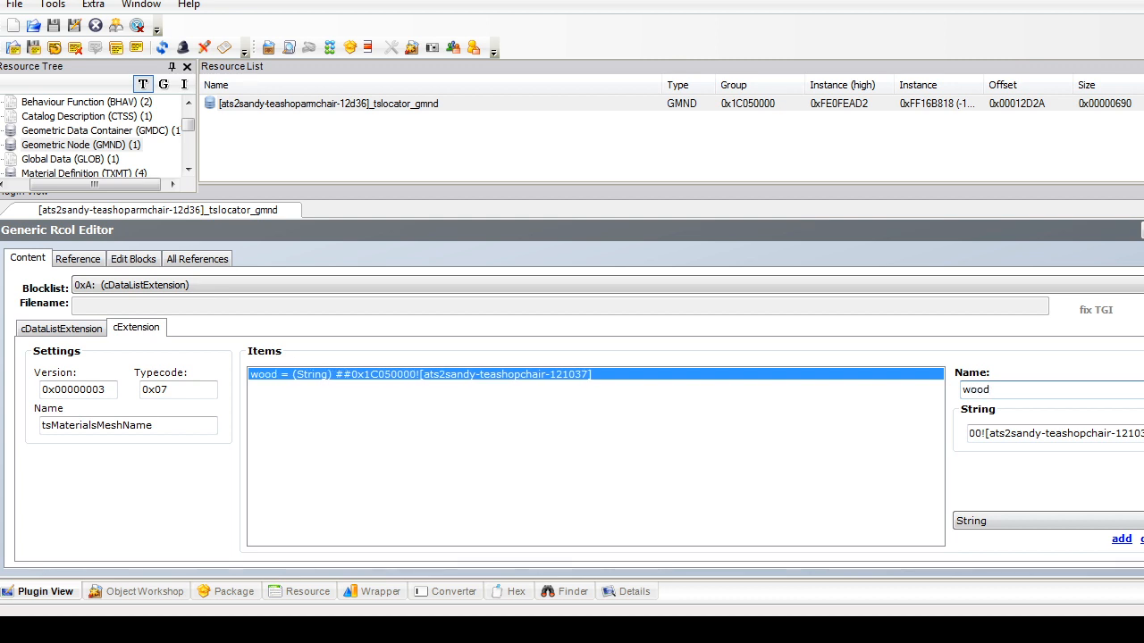
Step: Add a string item named main with the value ##0x1C050000![ats2sandy-teashopchair-121037] and commit the geometric node
{"action": "left_click", "coordinate": [1120, 538]}
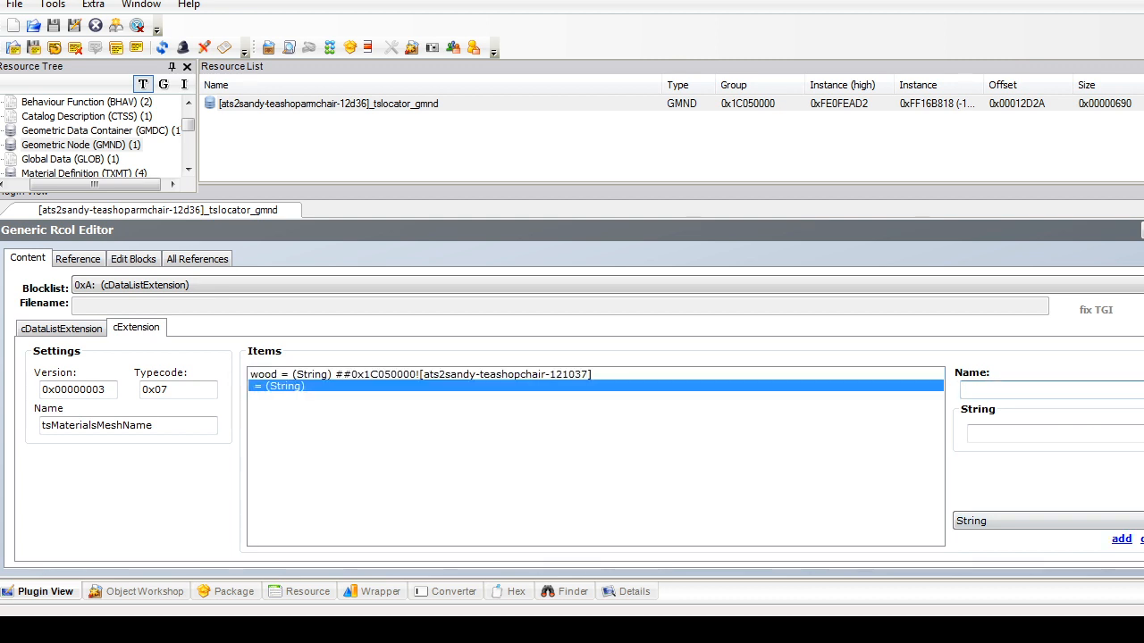
{"action": "type", "text": "main"}
{"action": "key", "text": "Tab"}
{"action": "type", "text": "##0x1C050000![ats2sandy-teashopchair-121037]_wood_clean"}
{"action": "left_click_drag", "start_coordinate": [1097, 433], "coordinate": [1142, 433]}
{"action": "key", "text": "Delete"}
{"action": "left_click", "coordinate": [1143, 231]}
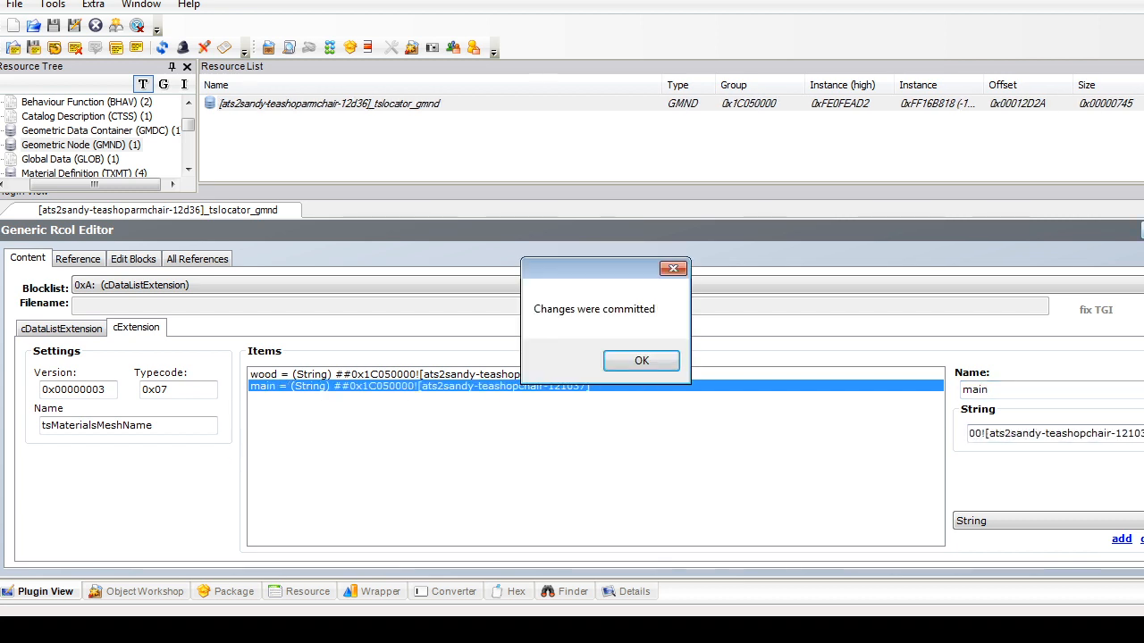
{"action": "key", "text": "Return"}
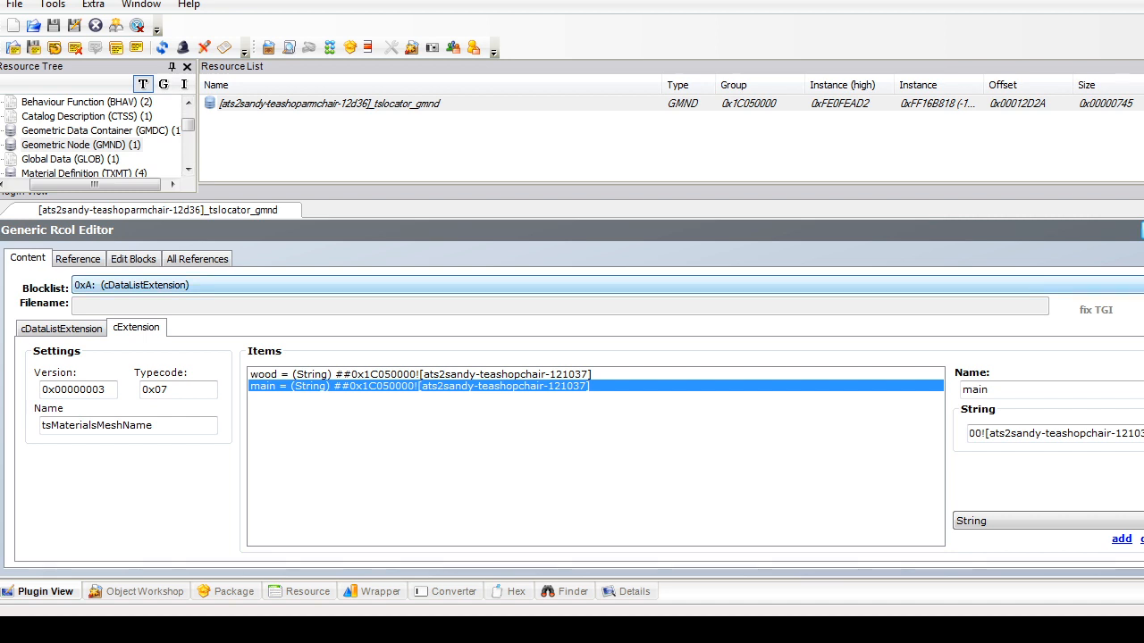
{"action": "left_click", "coordinate": [215, 285]}
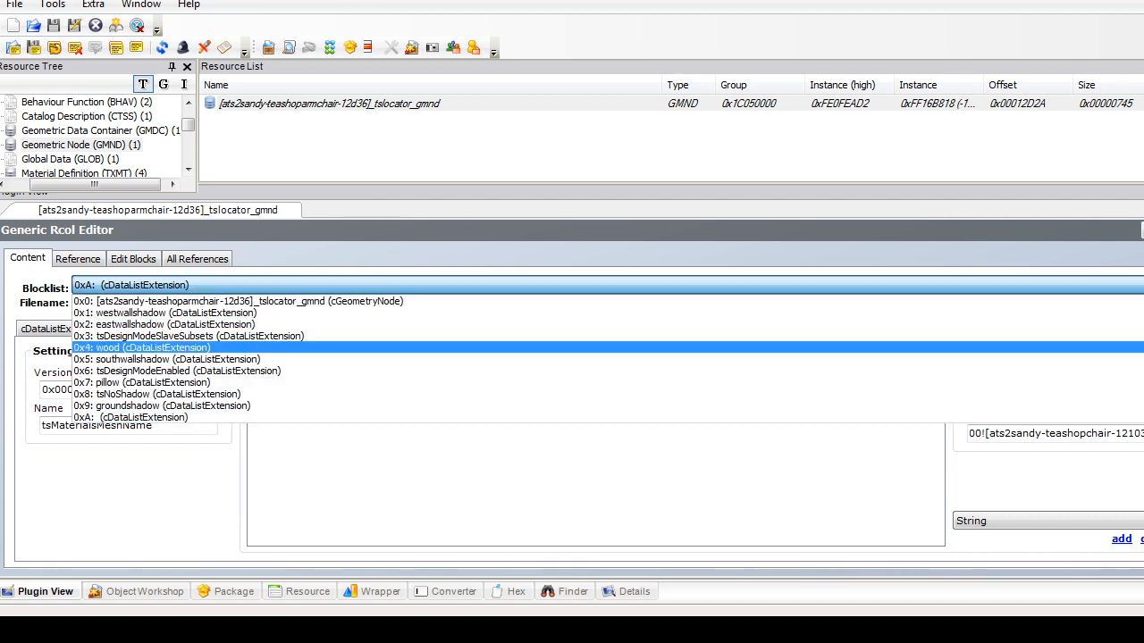
{"action": "left_click", "coordinate": [215, 336]}
{"action": "left_click", "coordinate": [214, 285]}
{"action": "left_click", "coordinate": [214, 370]}
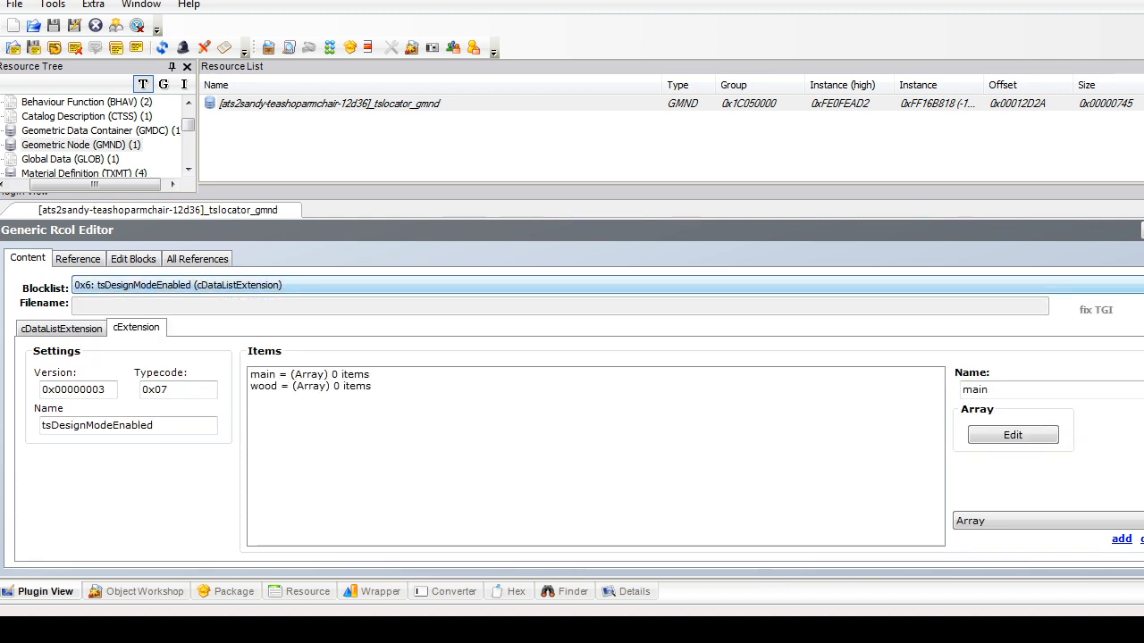
Step: Rename the pillow group in the armchair's geometric data container to main and commit the change
{"action": "left_click", "coordinate": [187, 102]}
{"action": "left_click", "coordinate": [94, 144]}
{"action": "left_click", "coordinate": [328, 103]}
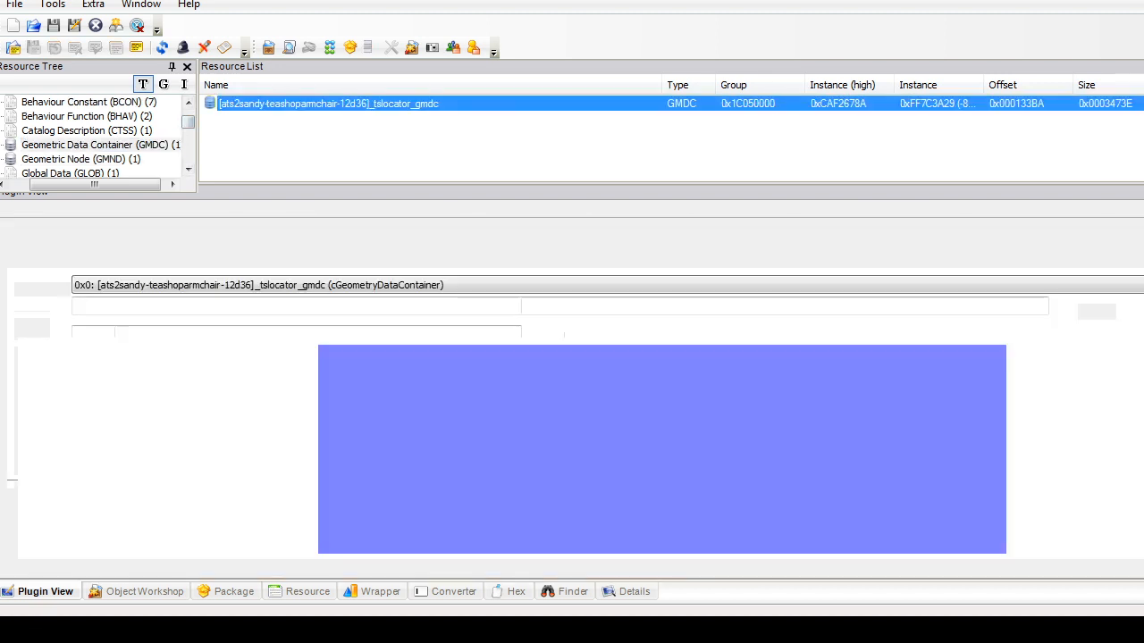
{"action": "left_click", "coordinate": [200, 328]}
{"action": "left_click", "coordinate": [242, 328]}
{"action": "left_click", "coordinate": [151, 420]}
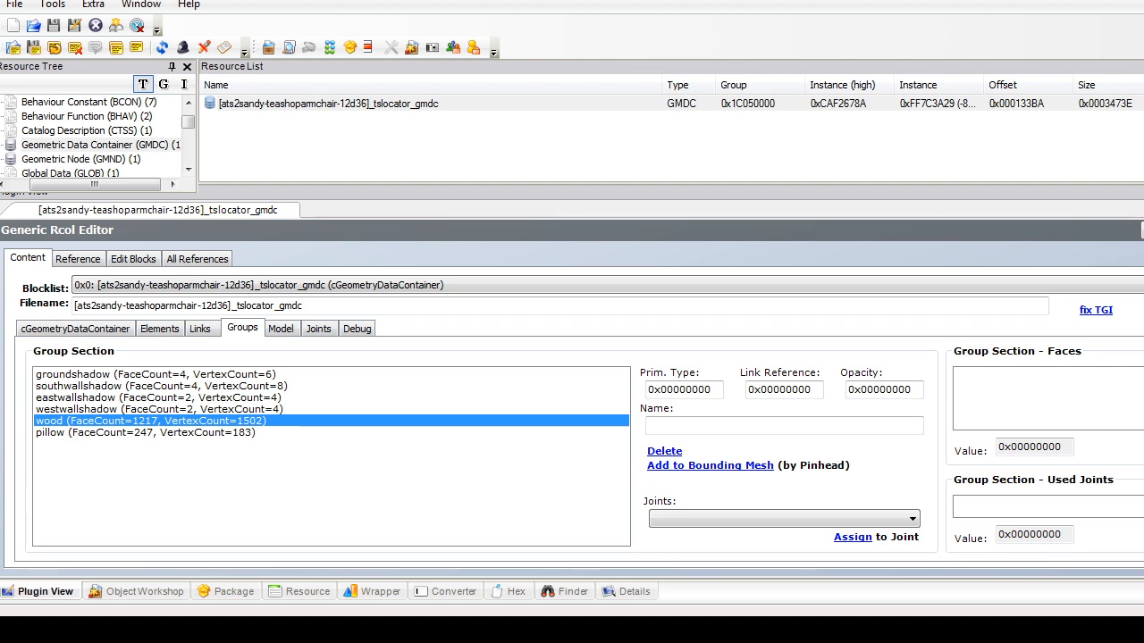
{"action": "left_click", "coordinate": [150, 432]}
{"action": "left_click_drag", "start_coordinate": [683, 427], "coordinate": [646, 426]}
{"action": "type", "text": "main"}
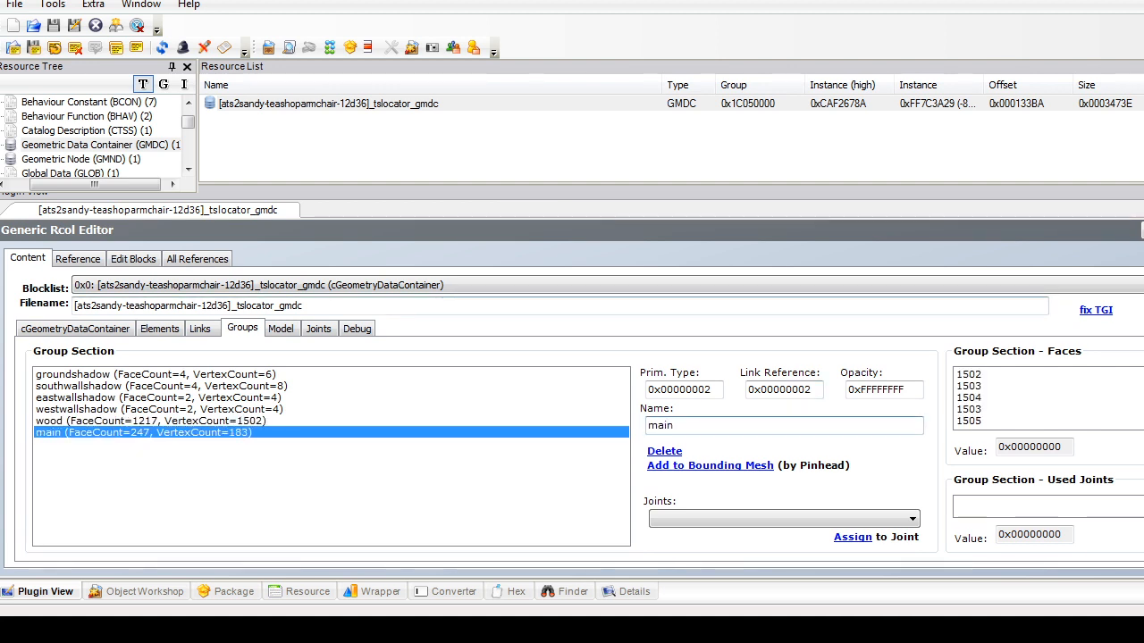
{"action": "left_click", "coordinate": [1142, 231]}
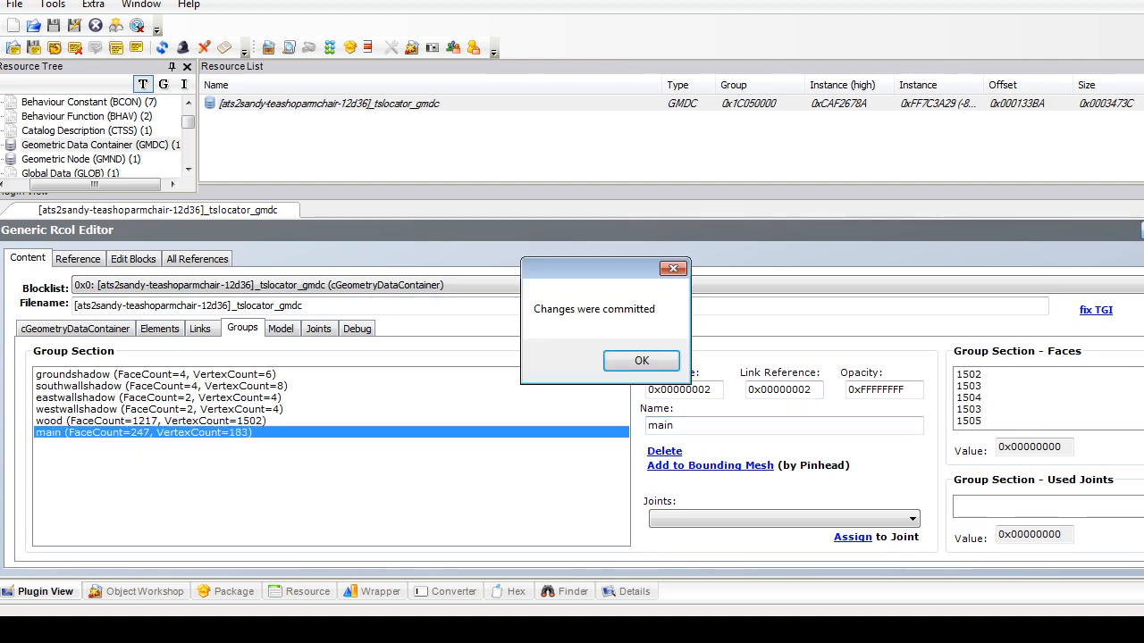
{"action": "left_click", "coordinate": [641, 360]}
Step: Set the catalog name to ATS Tea Shop - Armchair - SLAVE and append "Slaved (without permission) by" plus the editor's handle and website to the description
{"action": "left_click", "coordinate": [86, 131]}
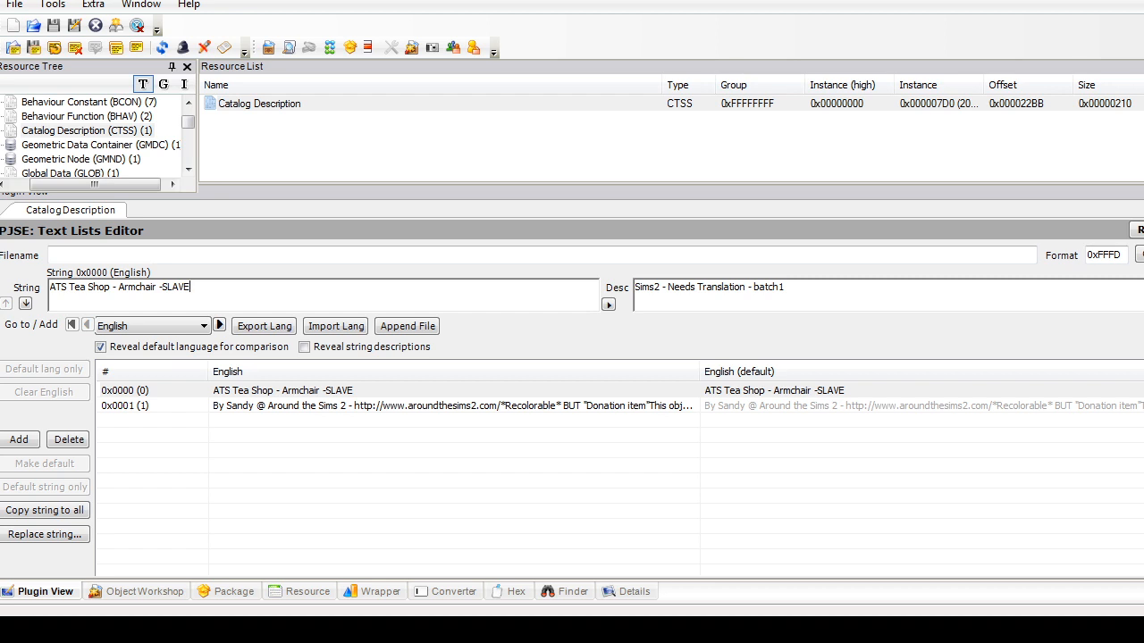
{"action": "left_click", "coordinate": [268, 405]}
{"action": "left_click", "coordinate": [268, 300]}
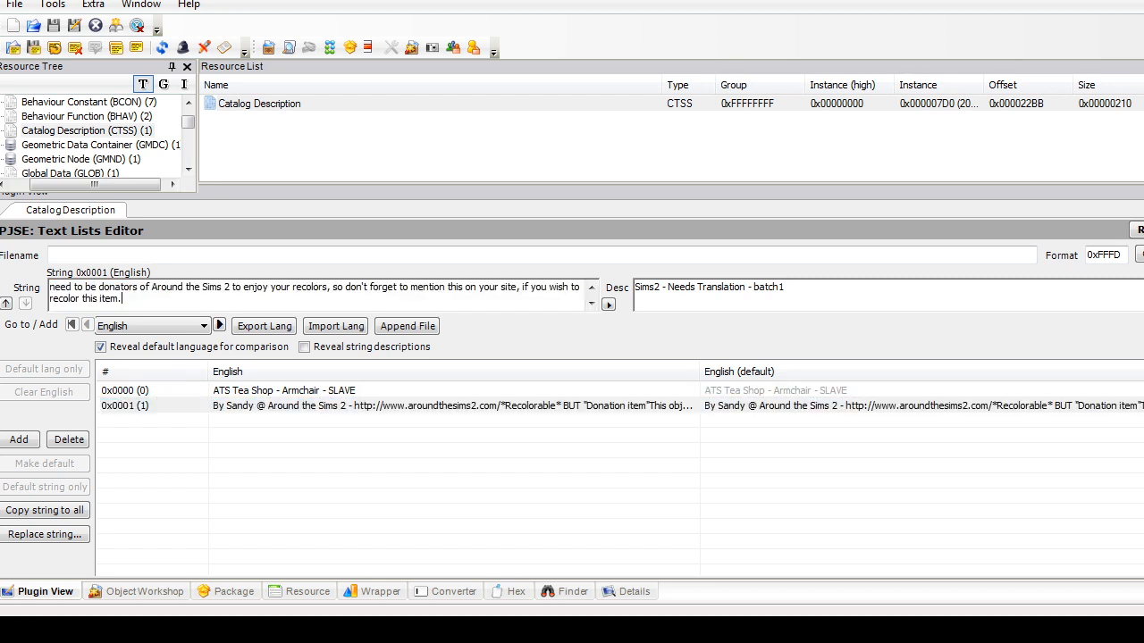
{"action": "key", "text": "Return"}
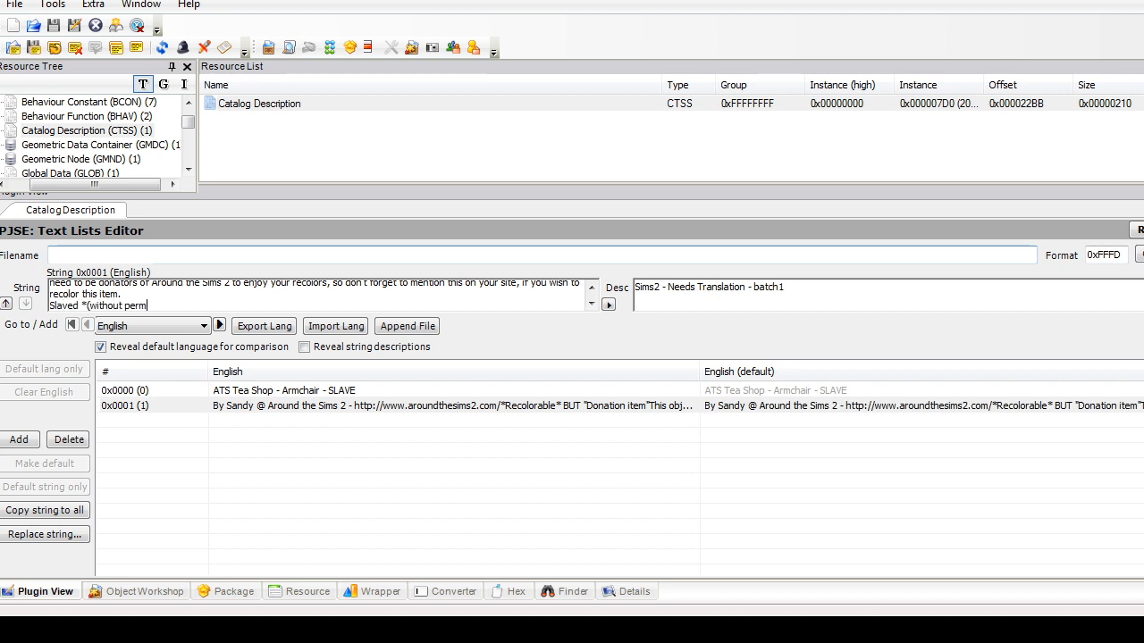
{"action": "type", "text": "Slaved *(without permission by Fire"}
{"action": "type", "text": "/t"}
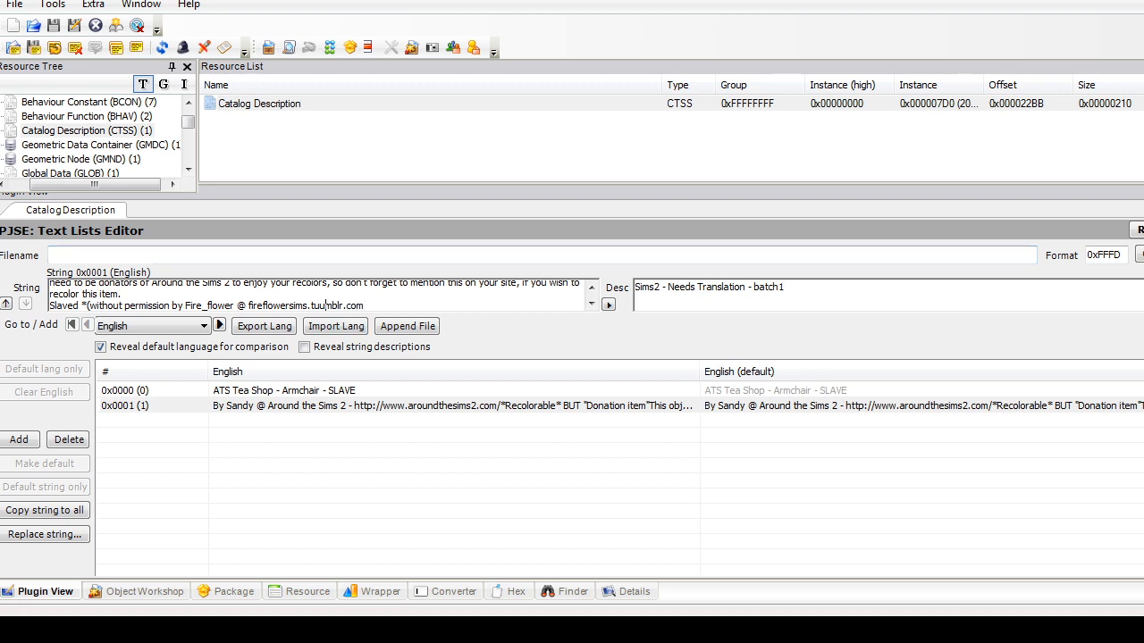
{"action": "key", "text": "BackSpace"}
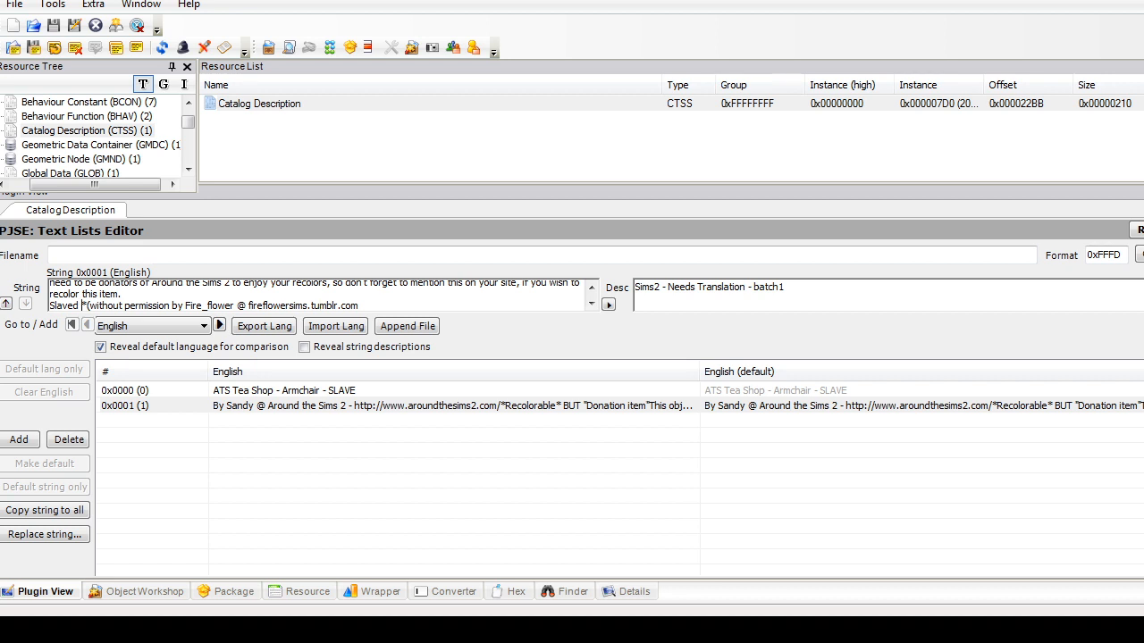
{"action": "key", "text": "Delete"}
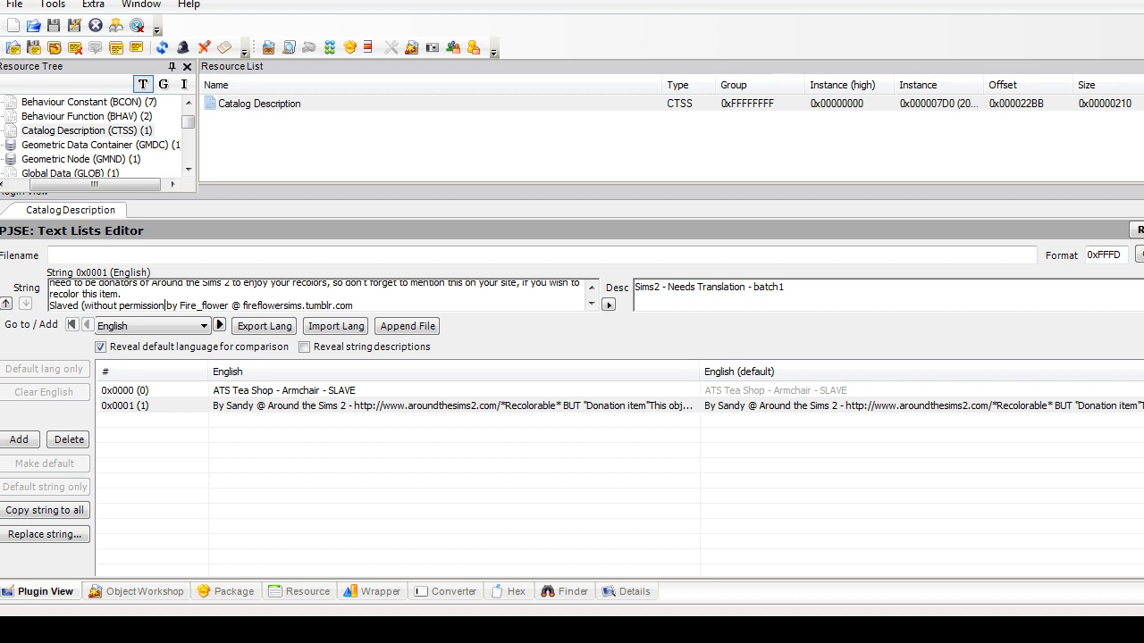
{"action": "type", "text": ")"}
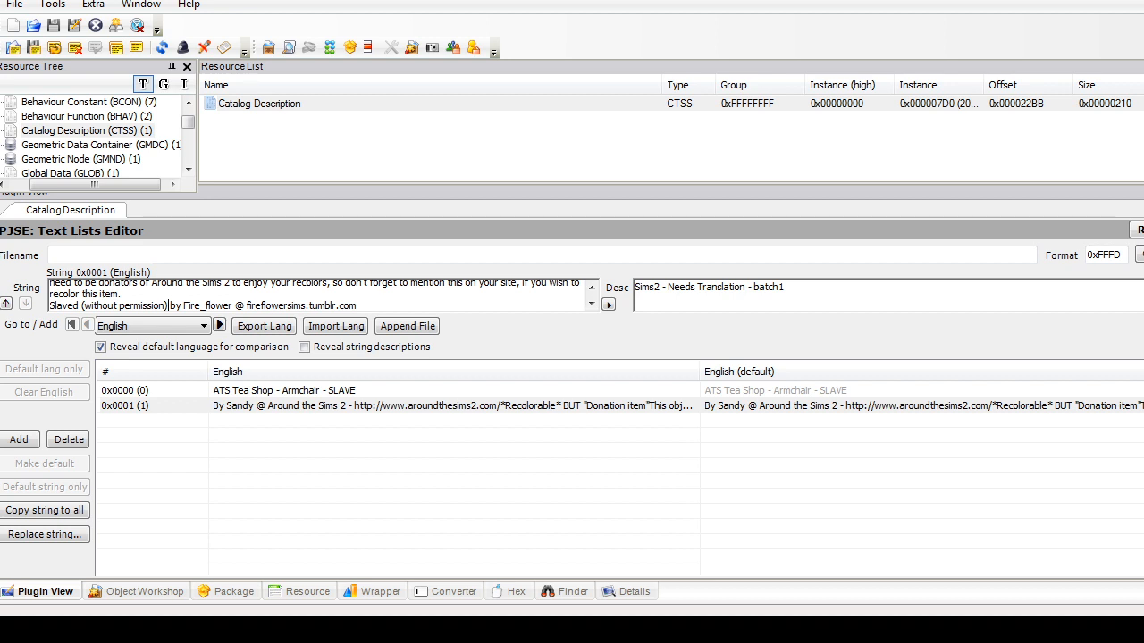
Step: Commit the catalog text and run Fix Integrity on the armchair package, updating its names for model [ats2sandy-teashoparmchair-12d36]
{"action": "left_click", "coordinate": [1139, 255]}
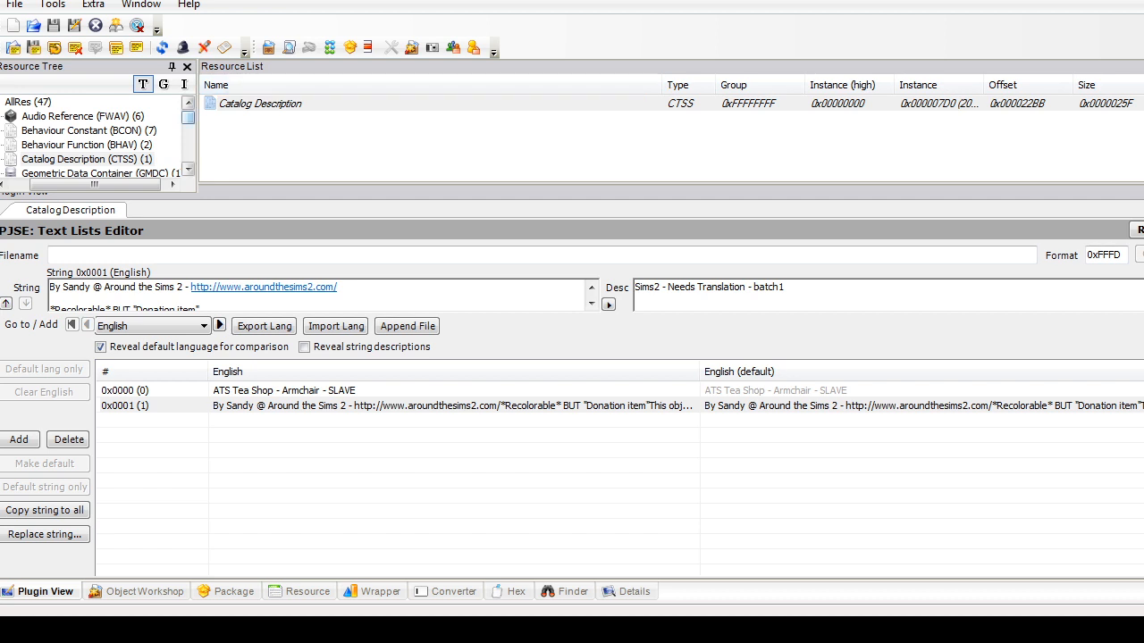
{"action": "left_click", "coordinate": [98, 172]}
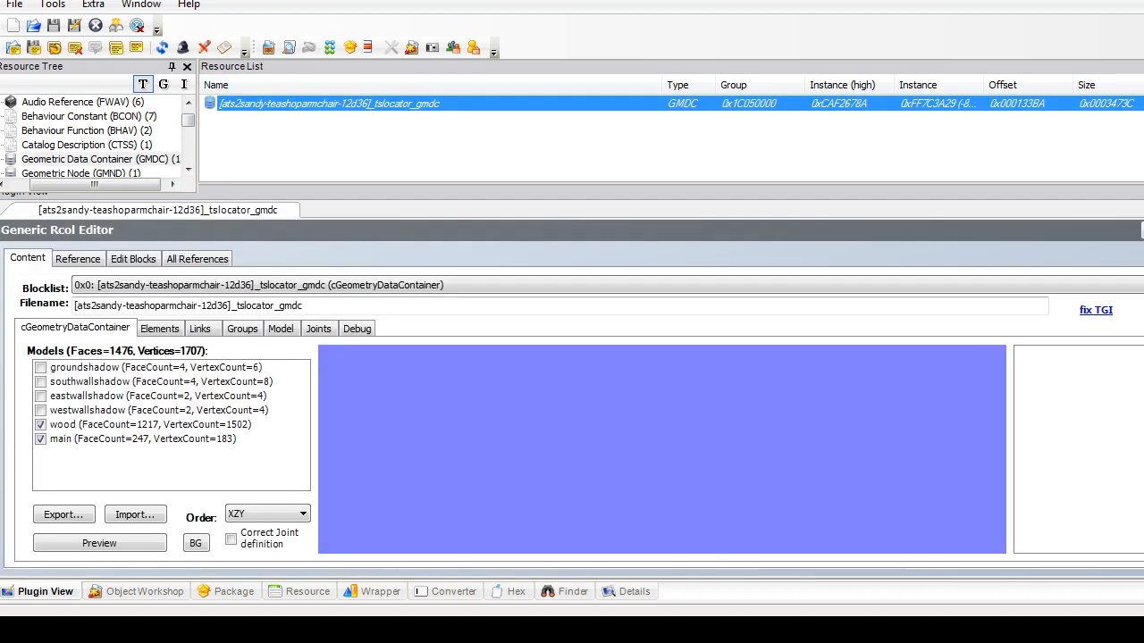
{"action": "left_click", "coordinate": [608, 285]}
{"action": "left_click", "coordinate": [52, 5]}
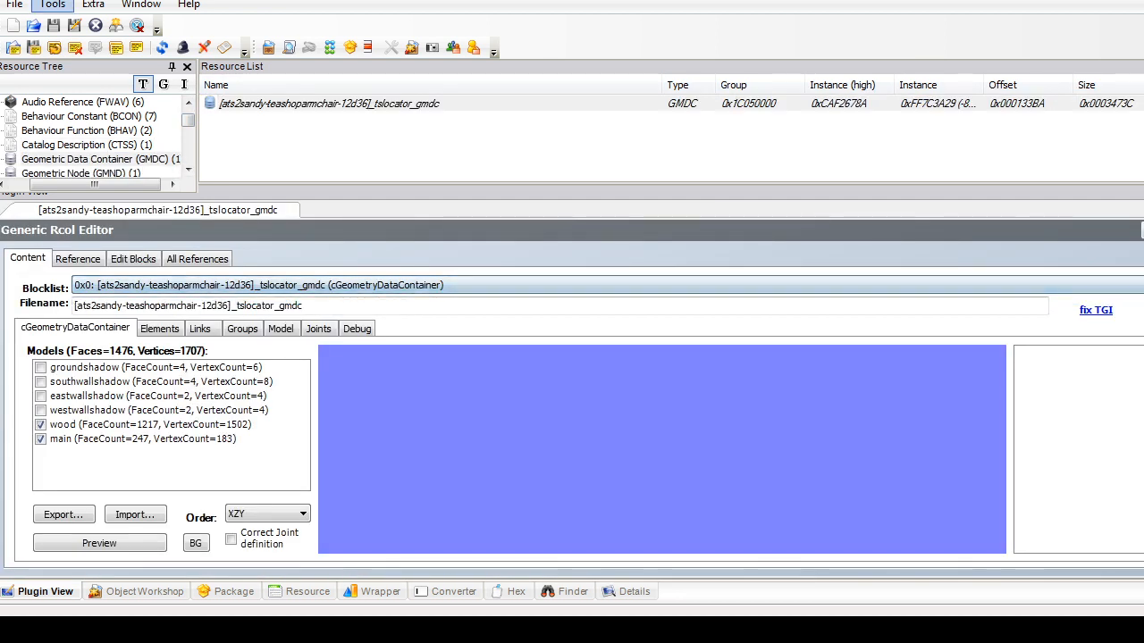
{"action": "left_click", "coordinate": [14, 5]}
{"action": "mouse_move", "coordinate": [143, 122]}
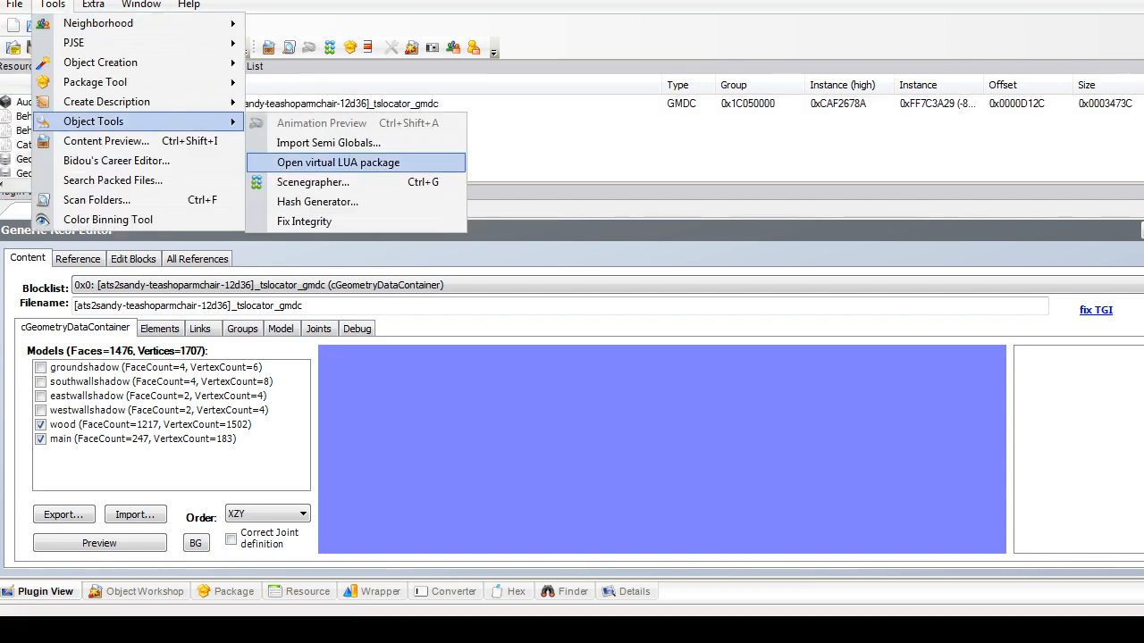
{"action": "left_click", "coordinate": [304, 221]}
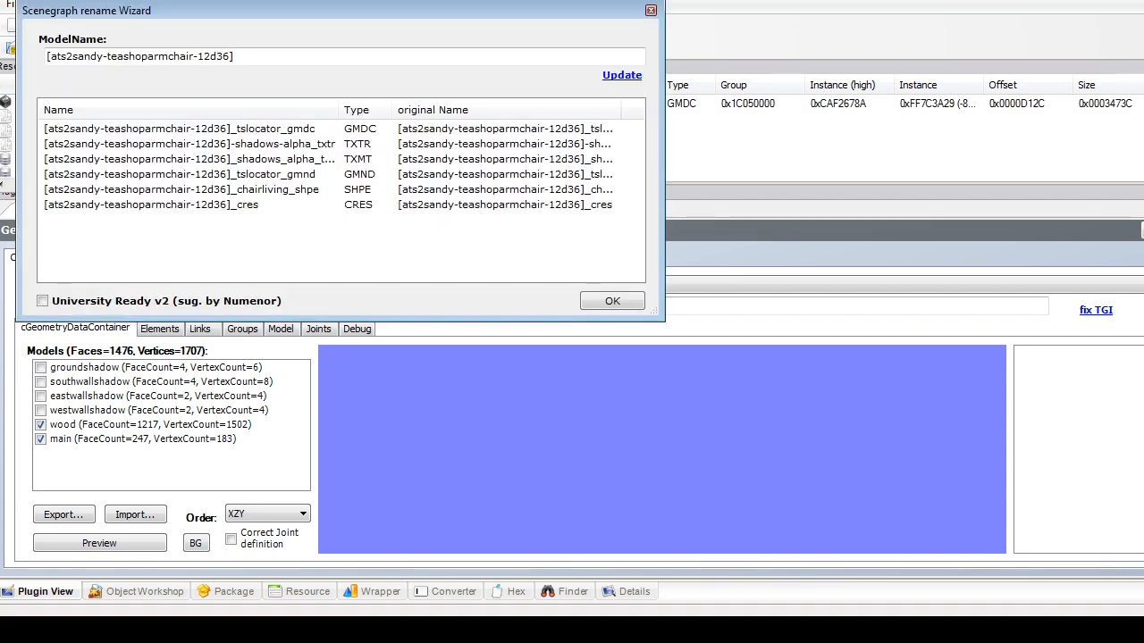
{"action": "left_click", "coordinate": [622, 75]}
{"action": "left_click", "coordinate": [612, 300]}
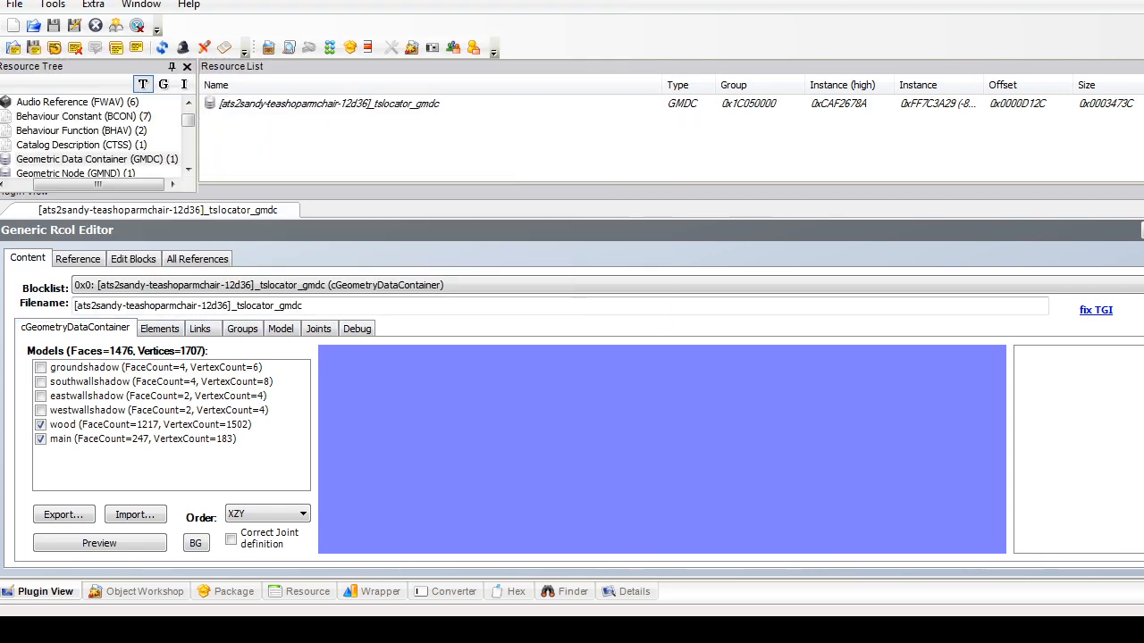
Step: Save the armchair package, open atssandy_objdon_teashop_armchair_001.package and view the mesh groups in its geometric data container
{"action": "left_click", "coordinate": [15, 5]}
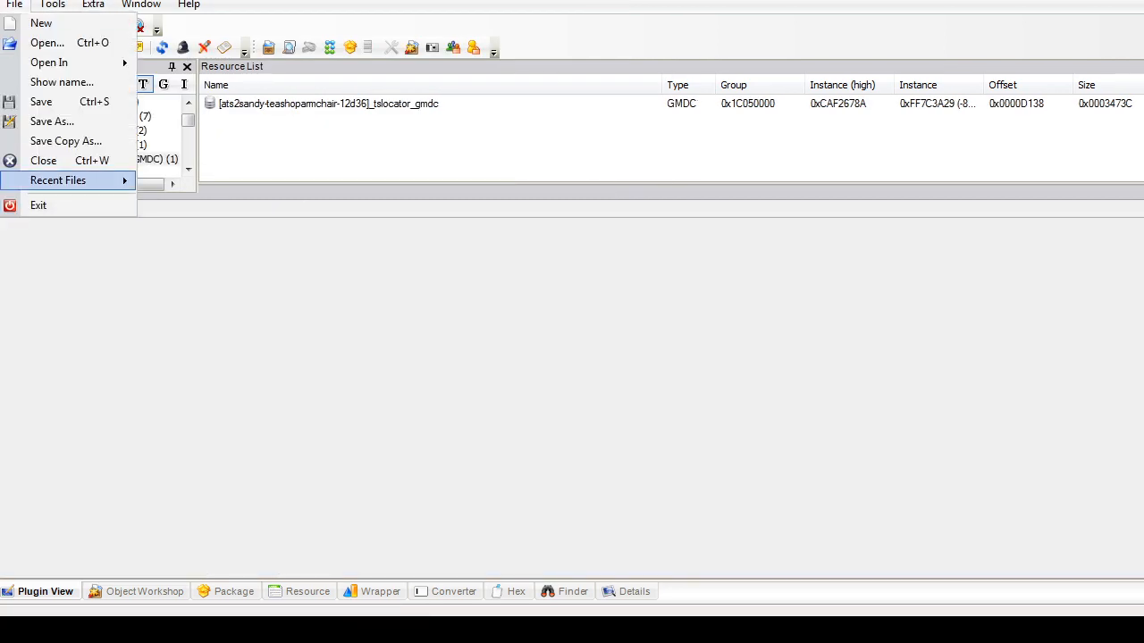
{"action": "mouse_move", "coordinate": [58, 179]}
{"action": "left_click", "coordinate": [371, 201]}
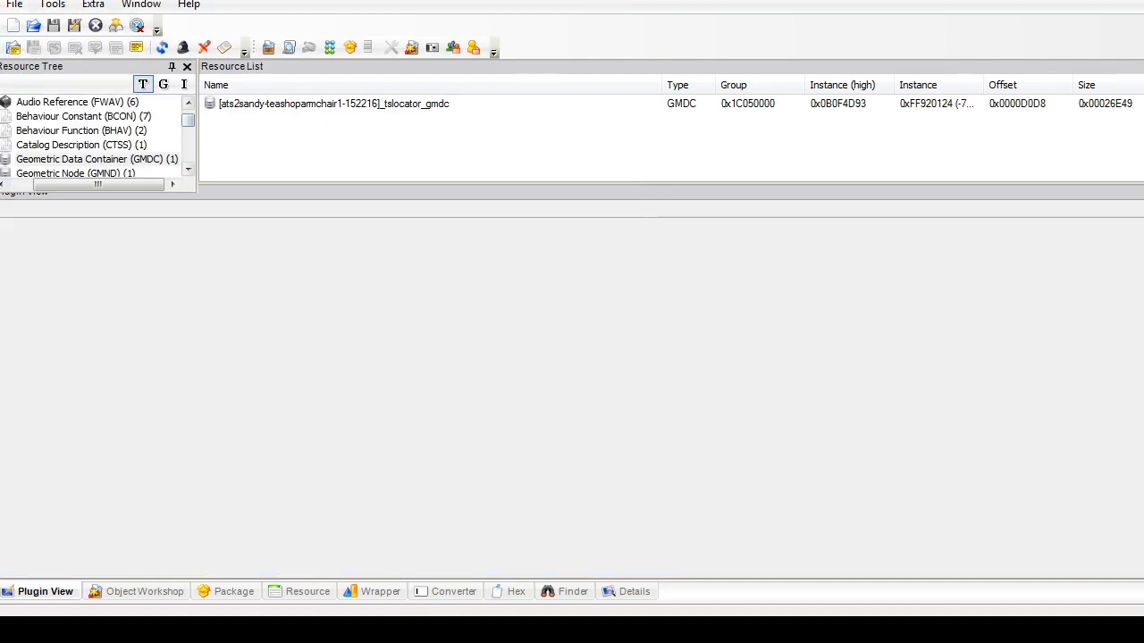
{"action": "left_click", "coordinate": [331, 103]}
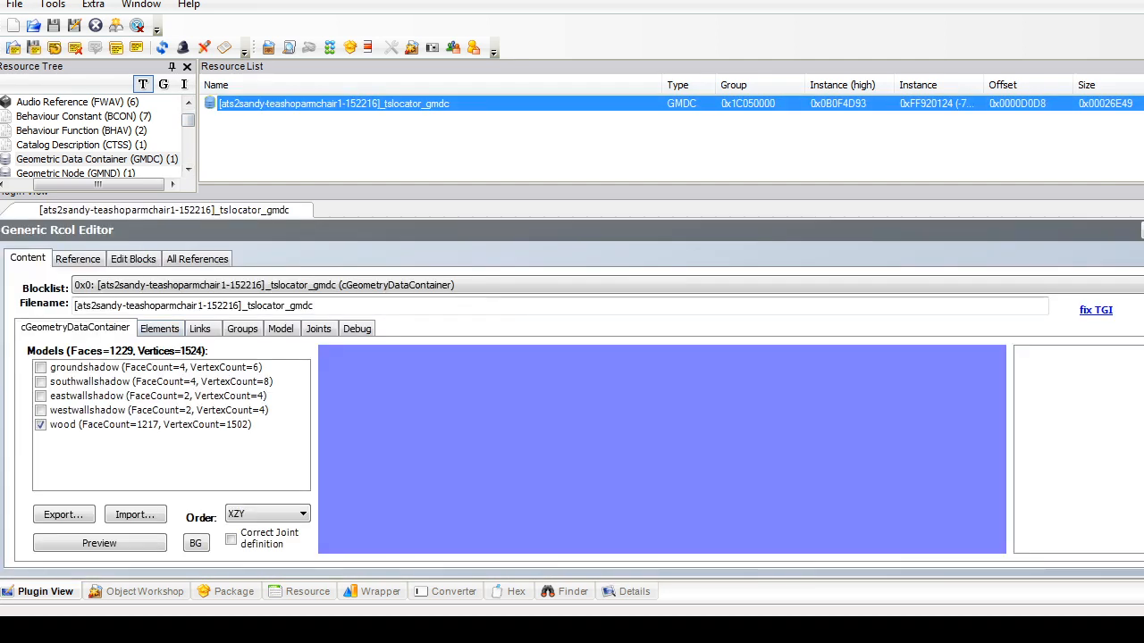
Step: Open atssandy_objdon_teashop_chair_002.package and view the mesh groups in its geometric data container
{"action": "left_click", "coordinate": [14, 4]}
{"action": "mouse_move", "coordinate": [58, 180]}
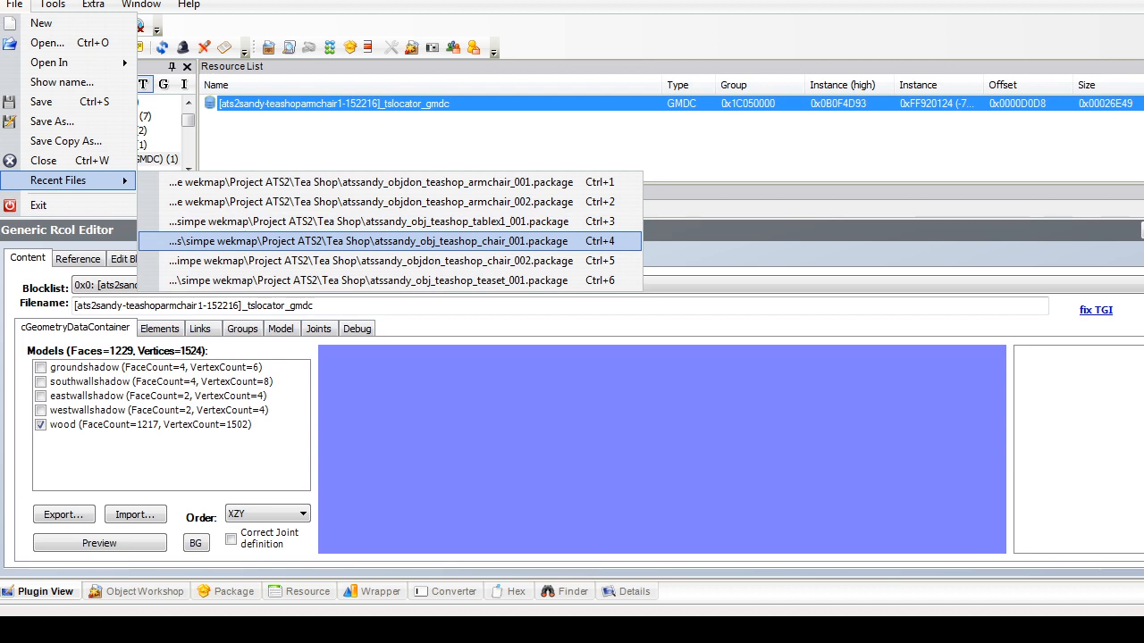
{"action": "left_click", "coordinate": [47, 42]}
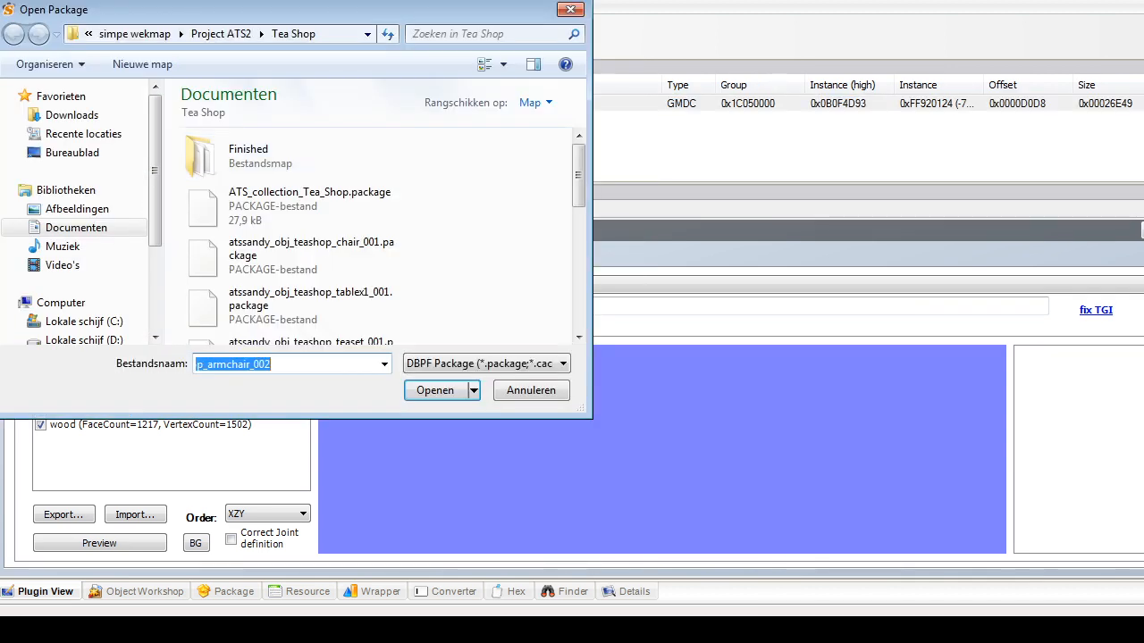
{"action": "scroll", "coordinate": [384, 232], "scroll_direction": "down", "scroll_amount": 4}
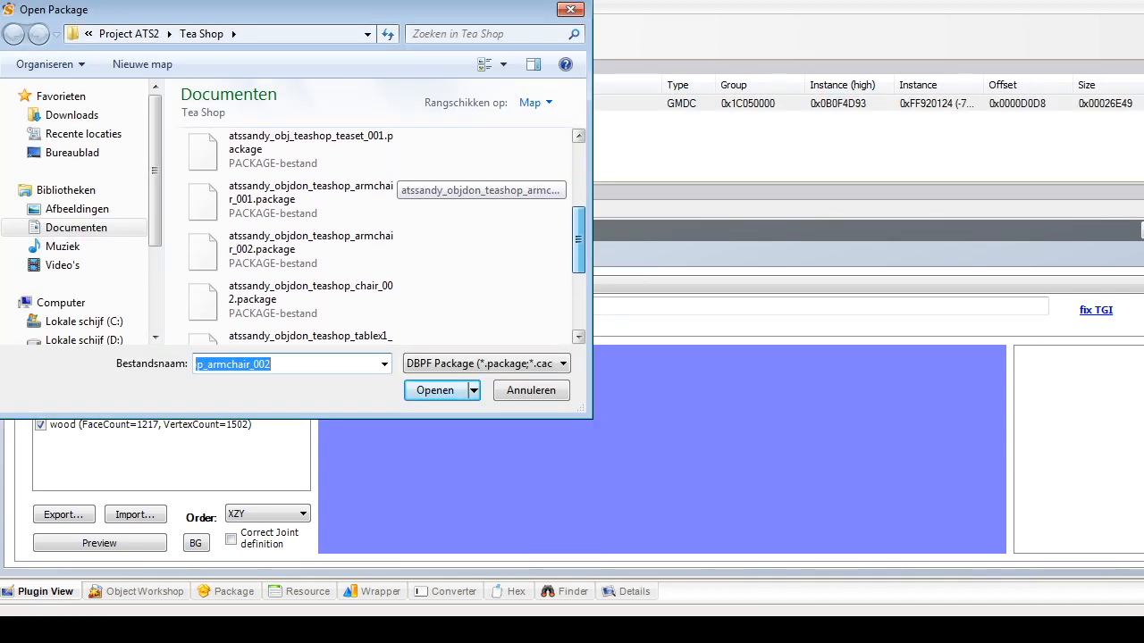
{"action": "left_click_drag", "start_coordinate": [579, 240], "coordinate": [579, 252]}
{"action": "left_click", "coordinate": [311, 218]}
{"action": "left_click", "coordinate": [311, 262]}
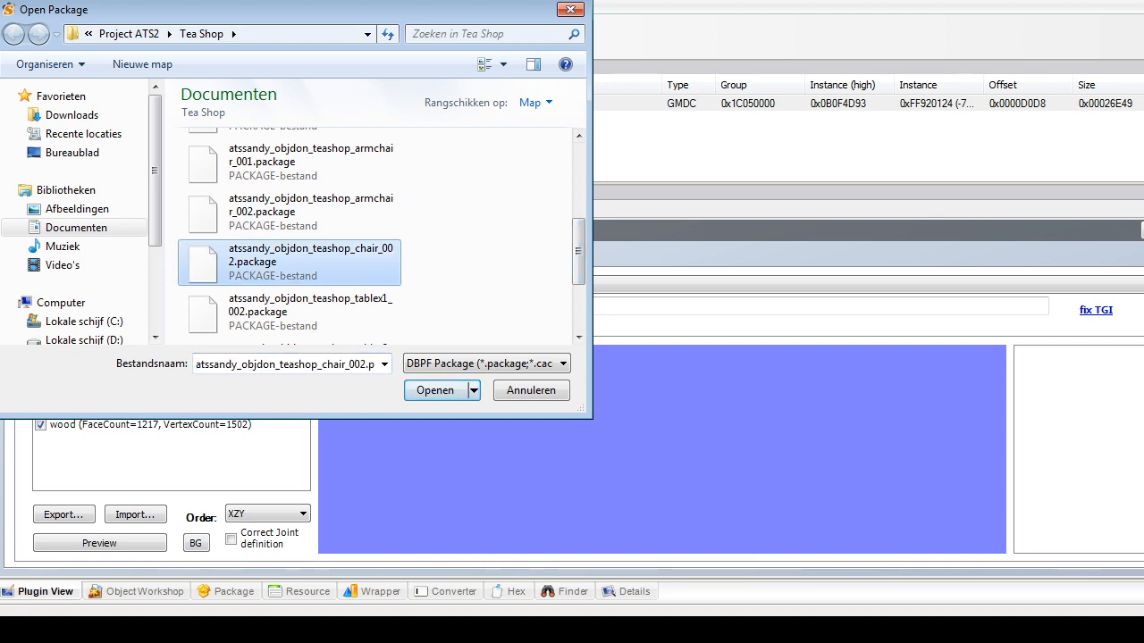
{"action": "left_click", "coordinate": [435, 390]}
{"action": "left_click", "coordinate": [336, 104]}
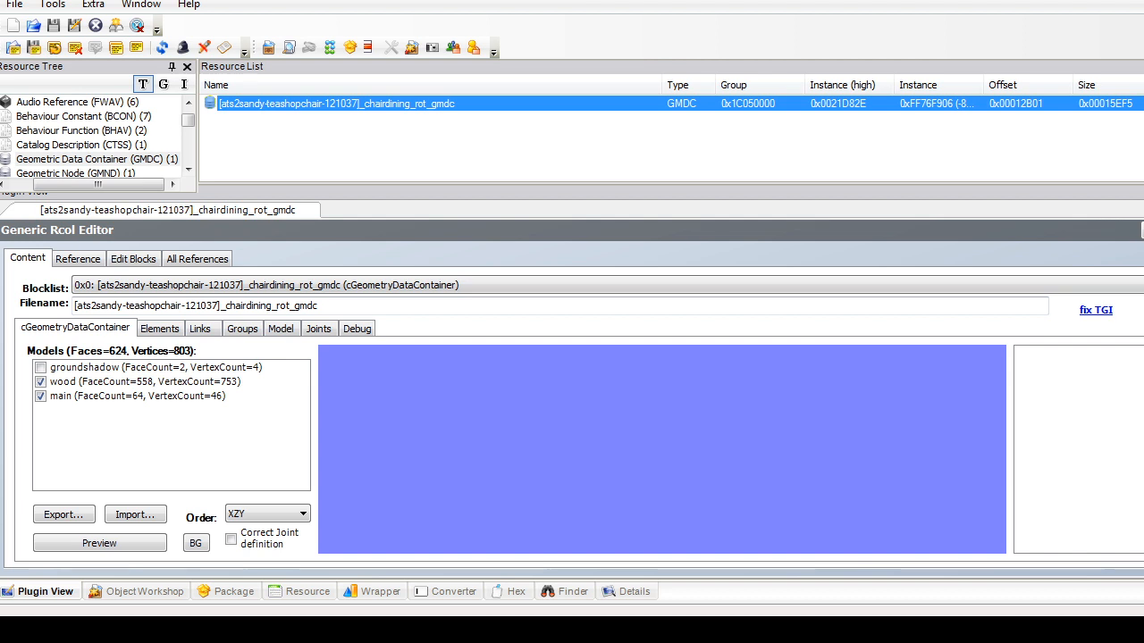
Step: Compare the chair's main and wood references in the Notepad notes with the resource names in the Fix Integrity wizard
{"action": "key", "text": "alt+Tab"}
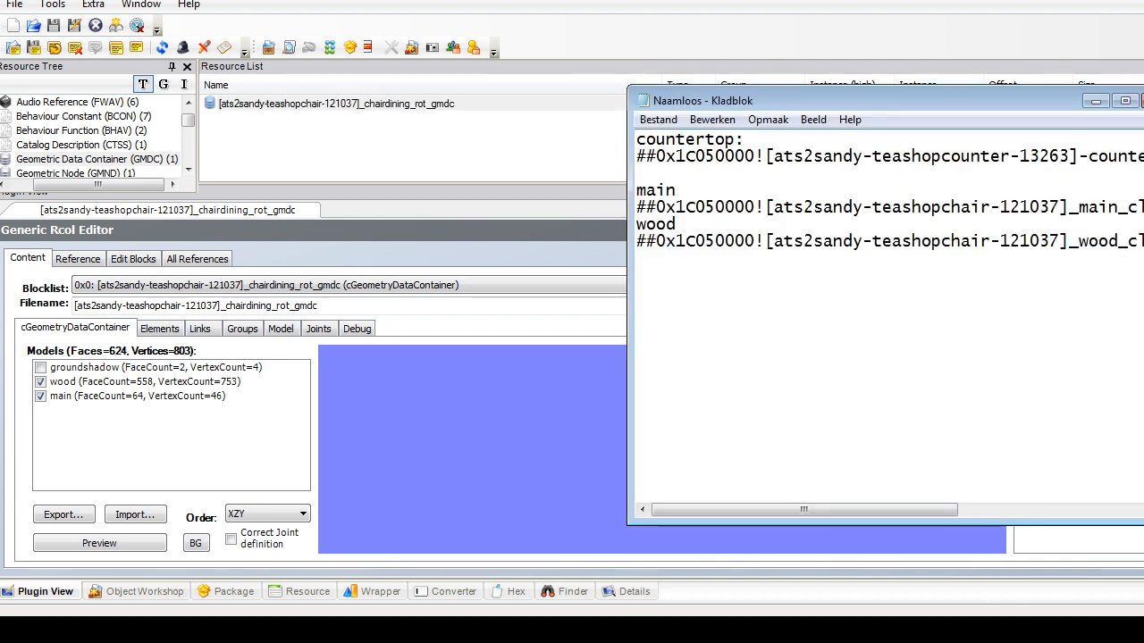
{"action": "left_click_drag", "start_coordinate": [805, 510], "coordinate": [892, 509]}
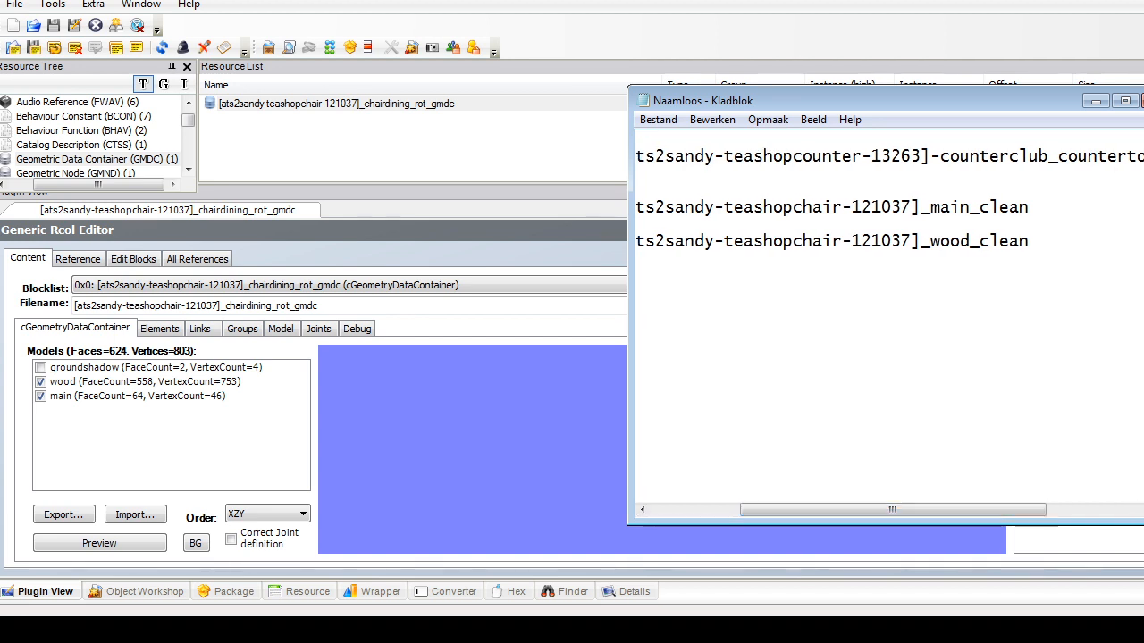
{"action": "left_click_drag", "start_coordinate": [882, 207], "coordinate": [851, 207]}
{"action": "key", "text": "alt+Tab"}
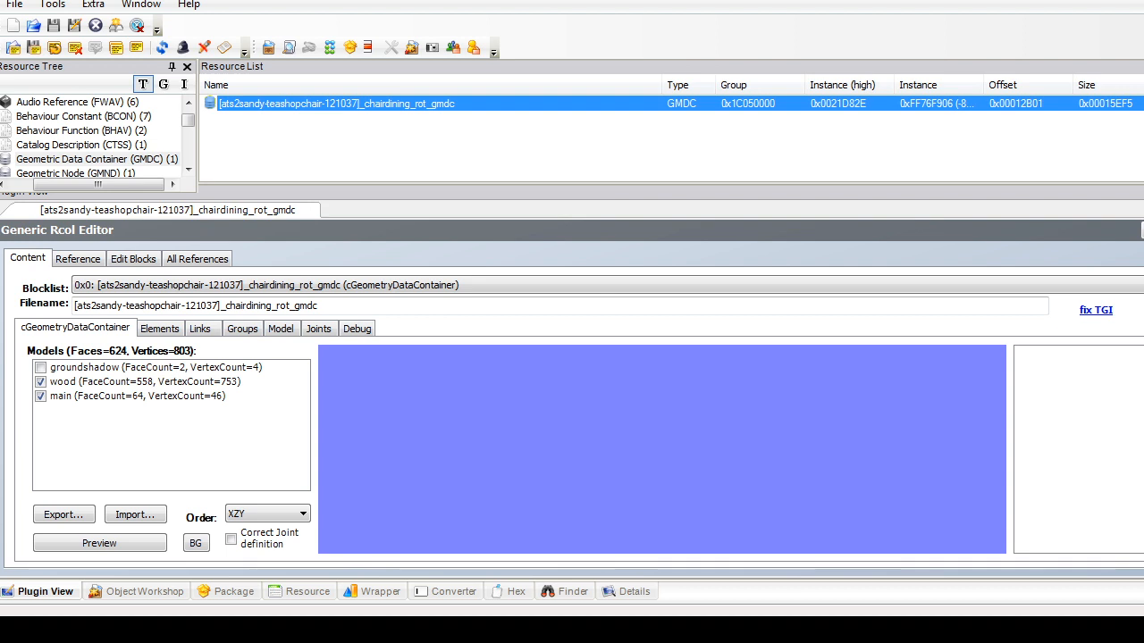
{"action": "left_click", "coordinate": [51, 4]}
{"action": "mouse_move", "coordinate": [93, 122]}
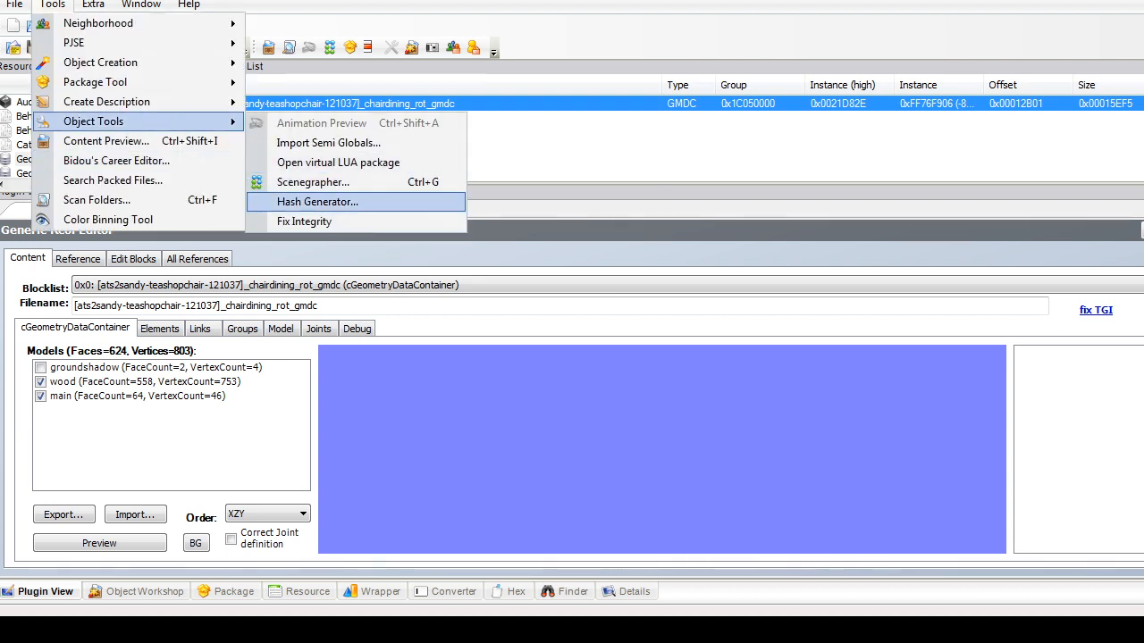
{"action": "left_click", "coordinate": [304, 221]}
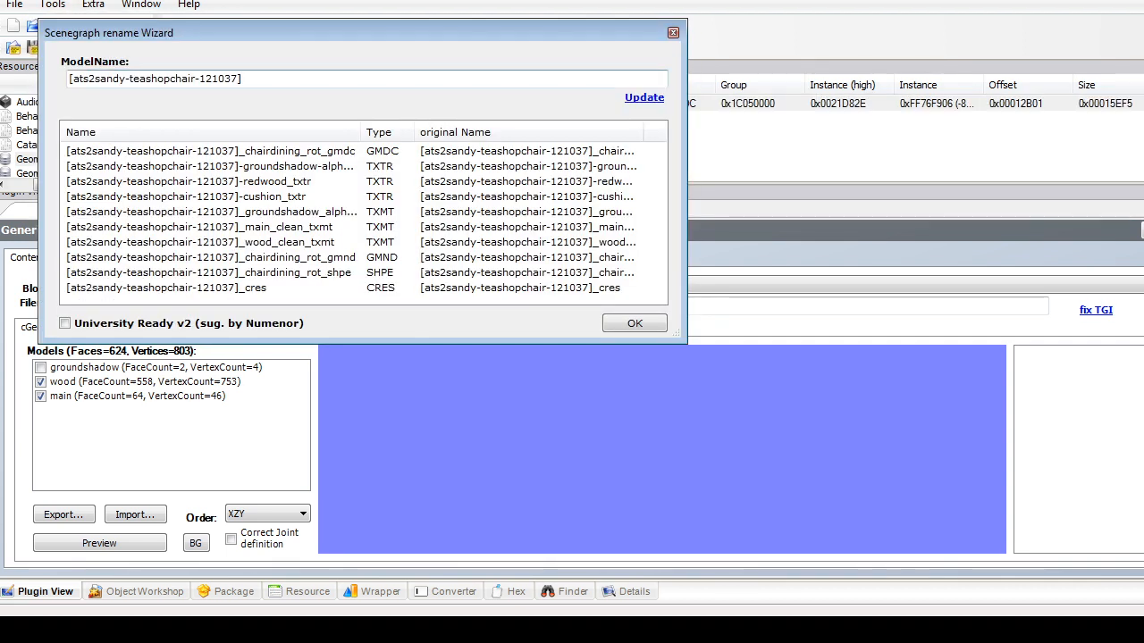
{"action": "key", "text": "alt+Tab"}
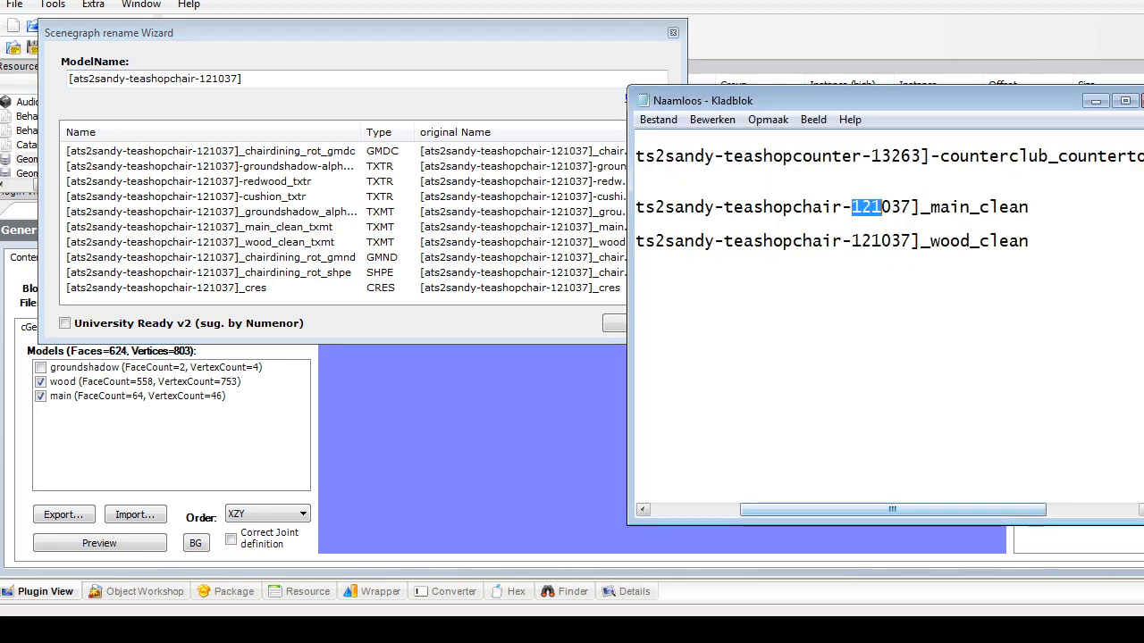
{"action": "key", "text": "alt+Tab"}
{"action": "key", "text": "Return"}
Step: Examine the chair package's catalog description and its list of texture images
{"action": "left_click", "coordinate": [14, 4]}
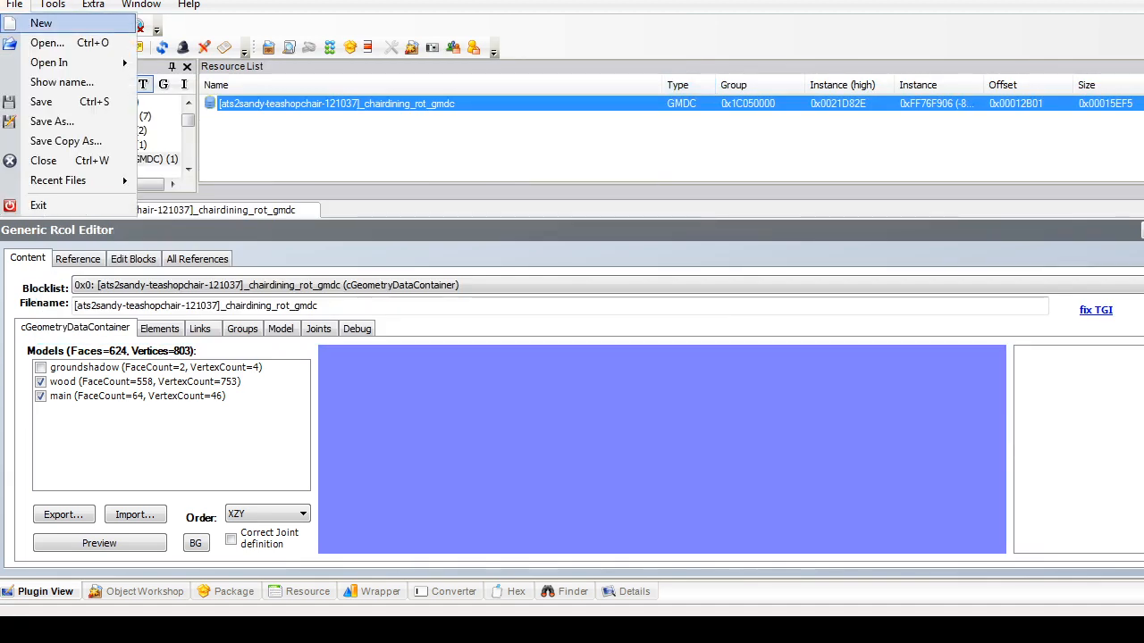
{"action": "left_click", "coordinate": [40, 102]}
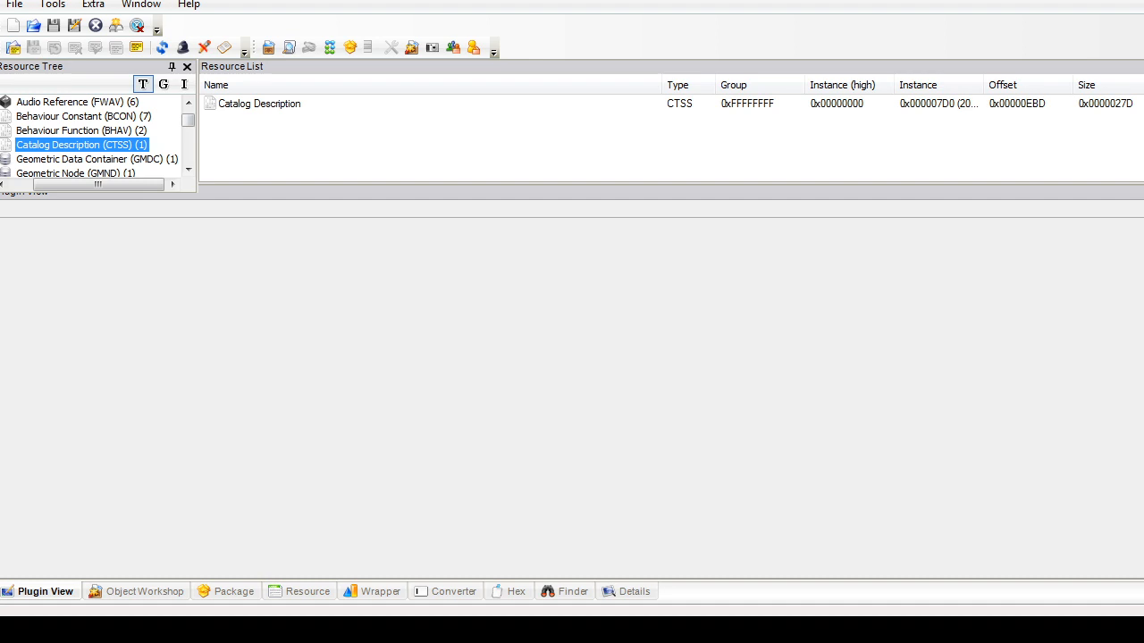
{"action": "left_click", "coordinate": [259, 104]}
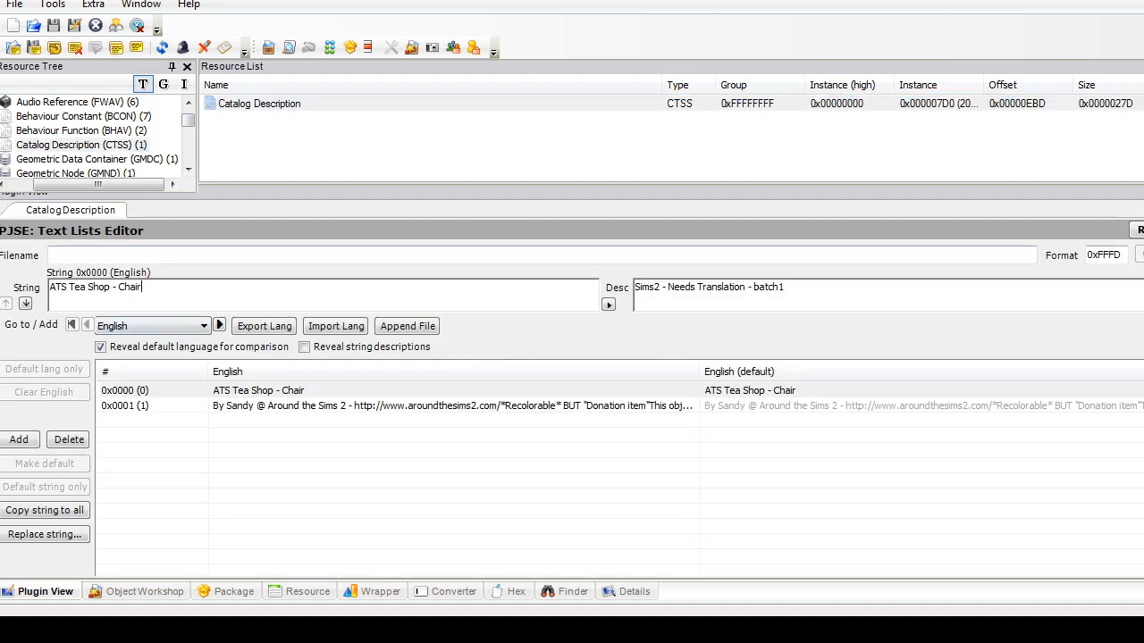
{"action": "scroll", "coordinate": [90, 134], "scroll_direction": "down", "scroll_amount": 5}
{"action": "left_click", "coordinate": [71, 159]}
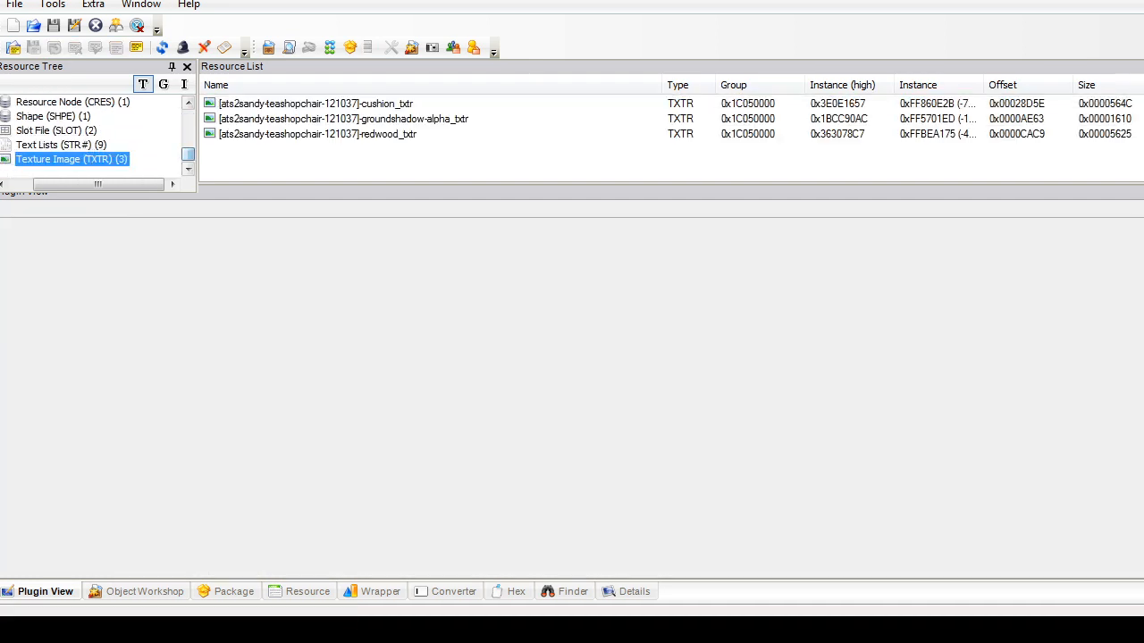
{"action": "left_click", "coordinate": [14, 5]}
{"action": "left_click", "coordinate": [44, 39]}
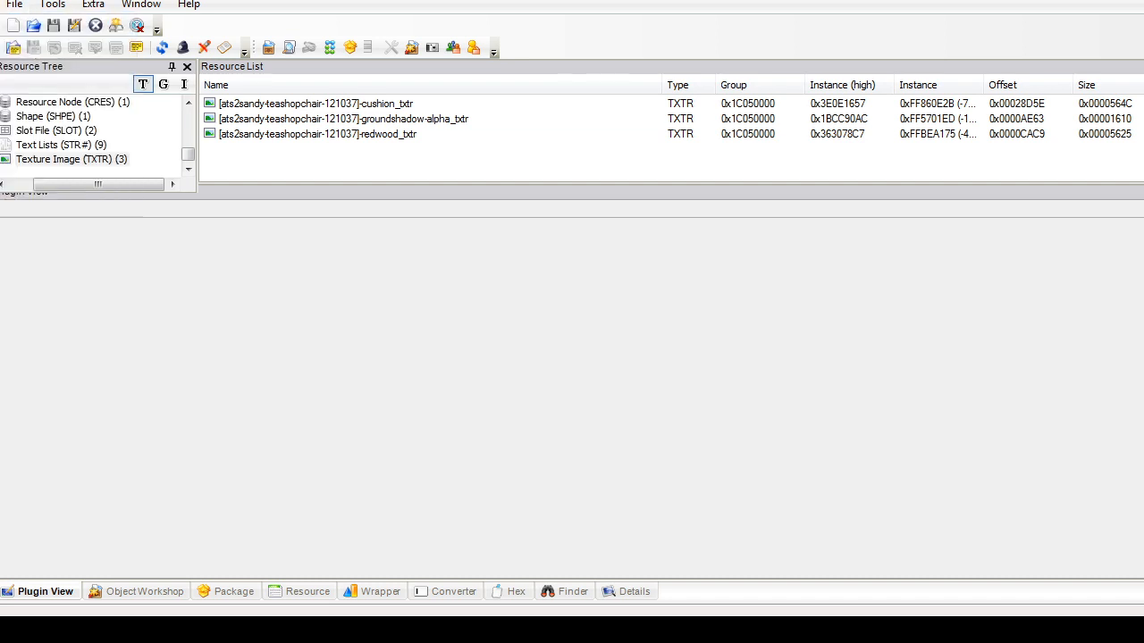
{"action": "scroll", "coordinate": [398, 233], "scroll_direction": "down", "scroll_amount": 5}
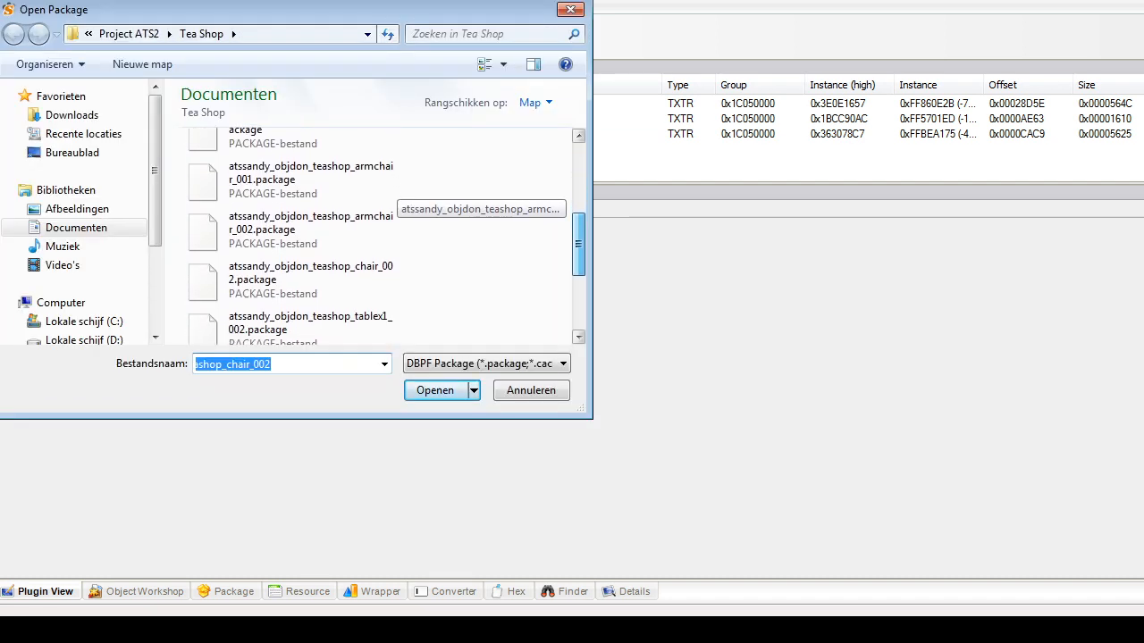
{"action": "scroll", "coordinate": [397, 233], "scroll_direction": "up", "scroll_amount": 4}
{"action": "key", "text": "Return"}
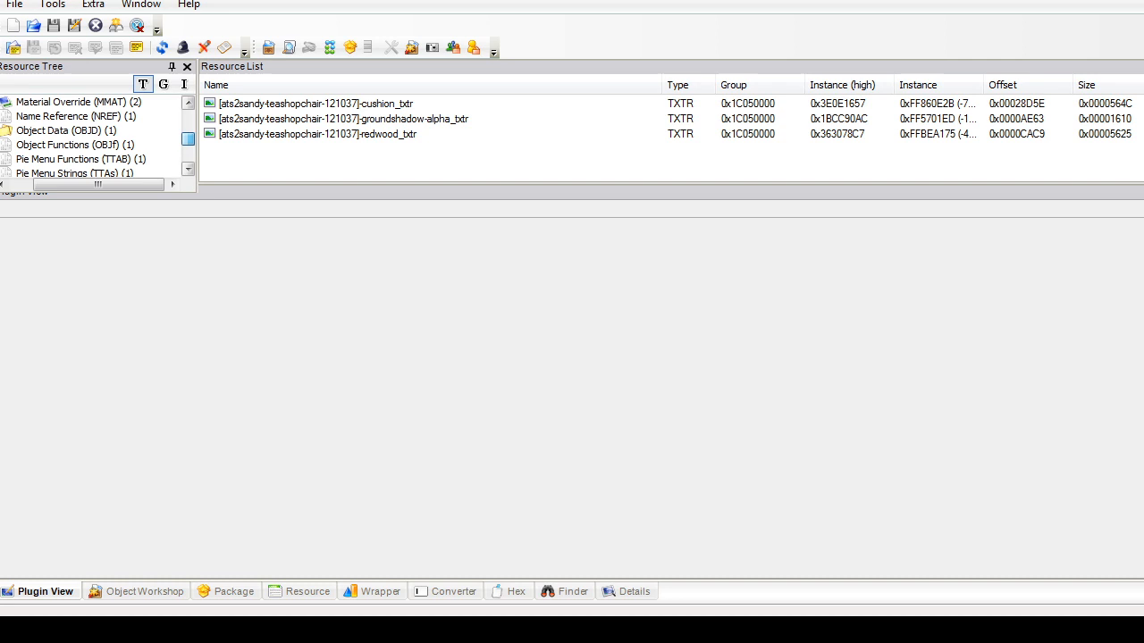
Step: View the properties of the chair's main_clean material definition
{"action": "left_click", "coordinate": [78, 116]}
{"action": "left_click", "coordinate": [326, 119]}
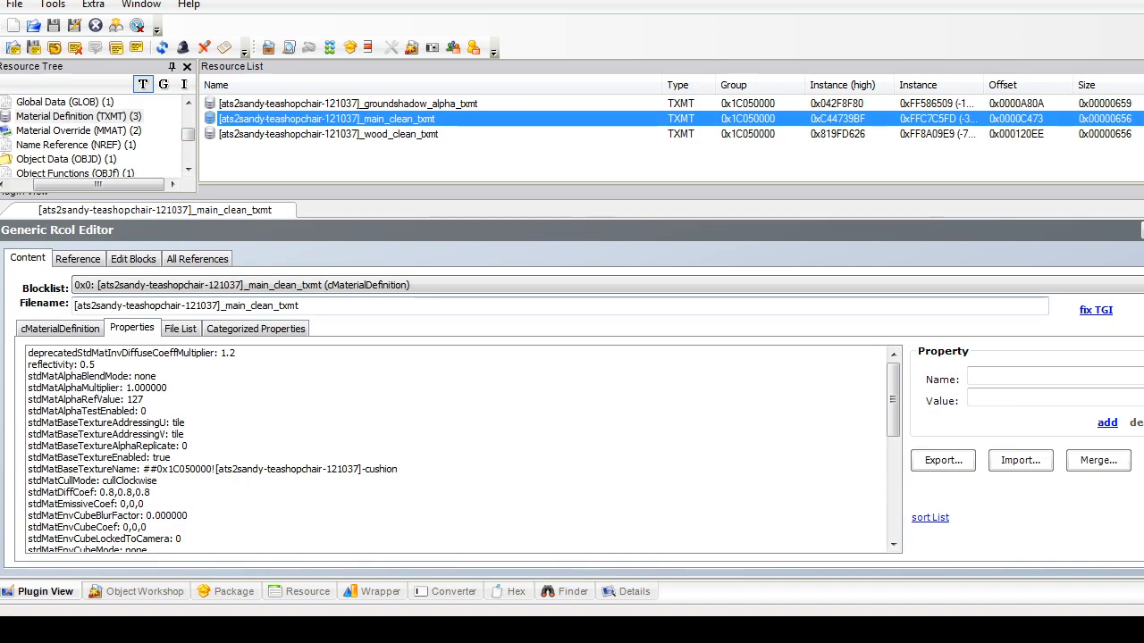
Step: Open the package atssandy_objdon_teashop_tablex1_002.package from the Tea Shop folder
{"action": "left_click", "coordinate": [15, 5]}
{"action": "left_click", "coordinate": [40, 40]}
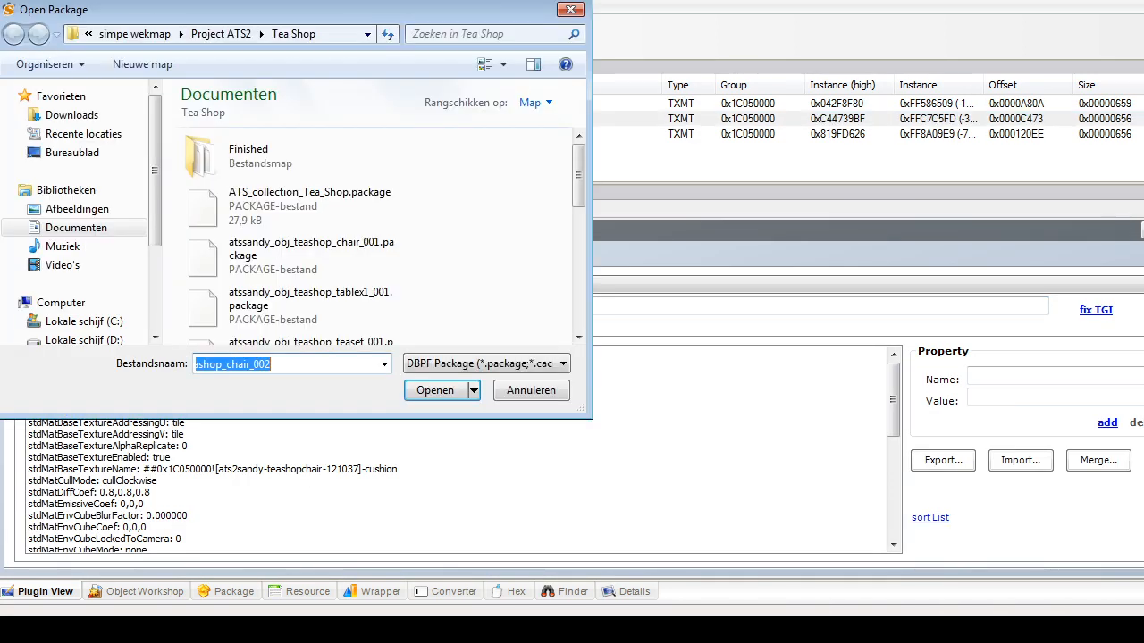
{"action": "scroll", "coordinate": [295, 233], "scroll_direction": "down", "scroll_amount": 2}
{"action": "left_click", "coordinate": [294, 220]}
{"action": "left_click", "coordinate": [295, 170]}
{"action": "scroll", "coordinate": [376, 237], "scroll_direction": "up", "scroll_amount": 3}
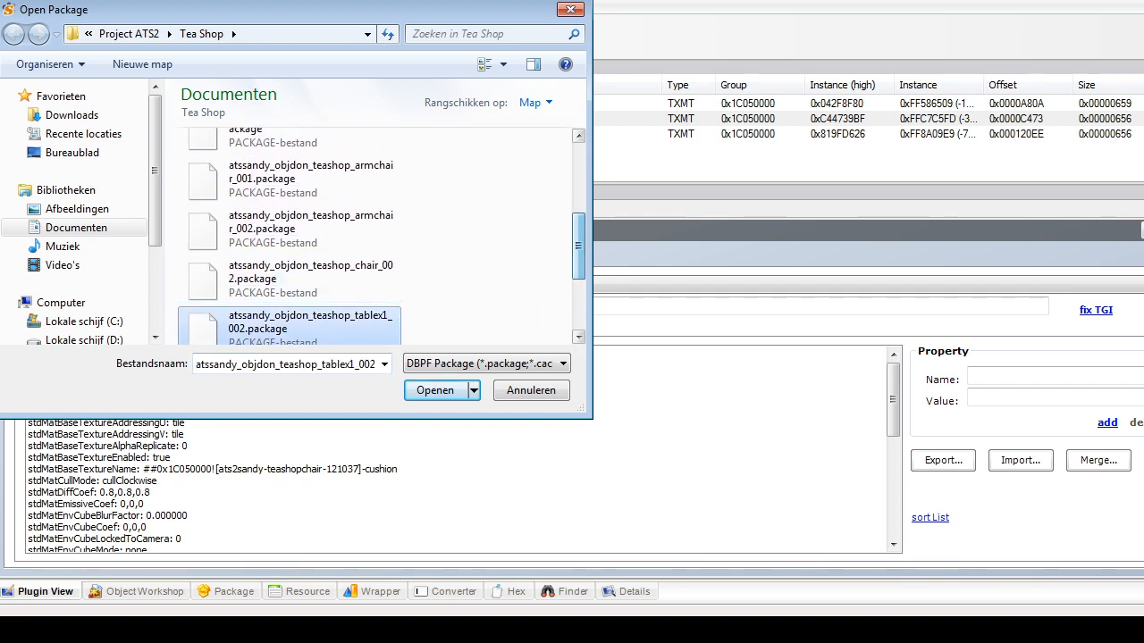
{"action": "key", "text": "Return"}
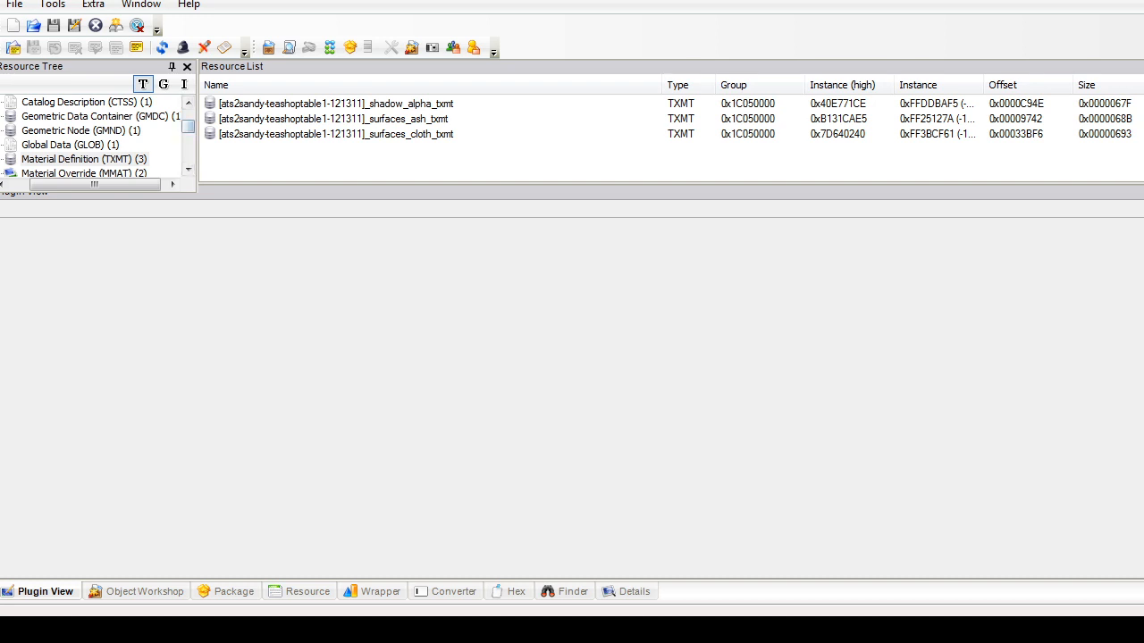
Step: Delete the surfaces_ash and surfaces_cloth material definitions and both material overrides from the table package
{"action": "left_click", "coordinate": [335, 118]}
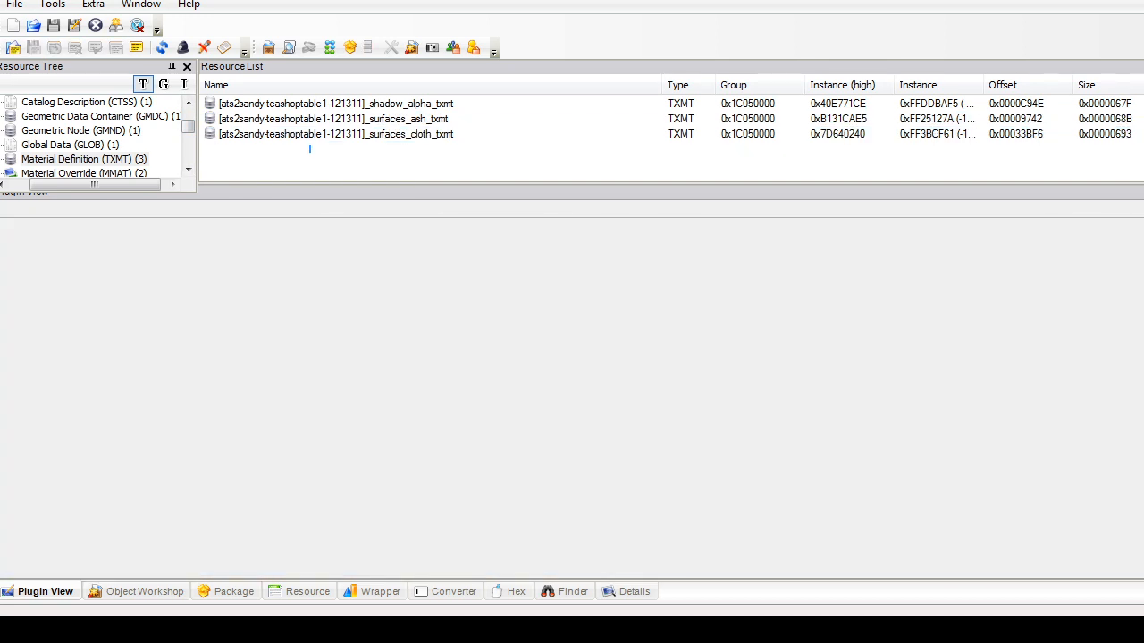
{"action": "left_click", "coordinate": [308, 134], "text": "shift"}
{"action": "left_click", "coordinate": [351, 189]}
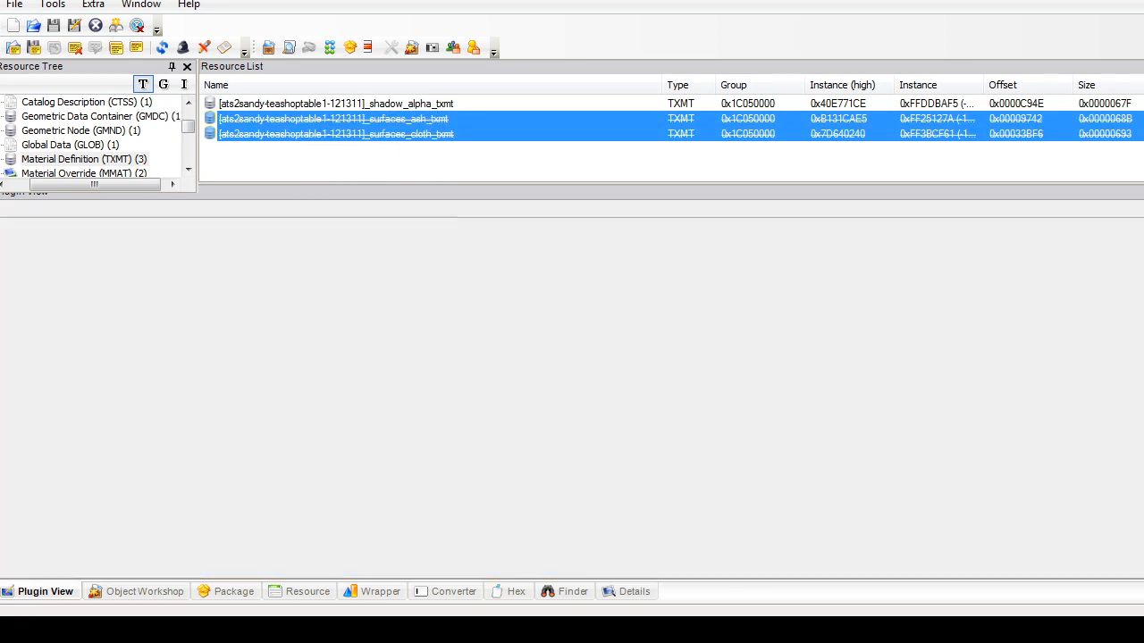
{"action": "left_click", "coordinate": [84, 173]}
{"action": "left_click_drag", "start_coordinate": [308, 143], "coordinate": [300, 89]}
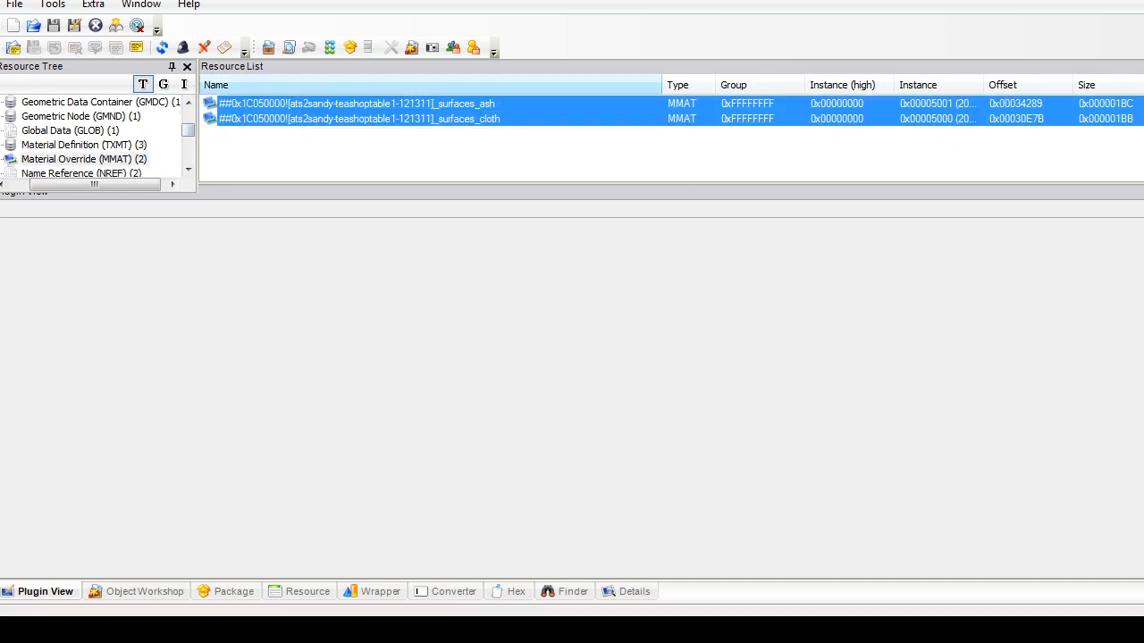
{"action": "right_click", "coordinate": [301, 98]}
{"action": "left_click", "coordinate": [348, 167]}
Step: Delete the tablediningoutdoorwood-ash and tablediningoutdoorwood-cloth texture images from the table package
{"action": "left_click_drag", "start_coordinate": [188, 130], "coordinate": [188, 156]}
{"action": "left_click", "coordinate": [67, 145]}
{"action": "left_click", "coordinate": [77, 159]}
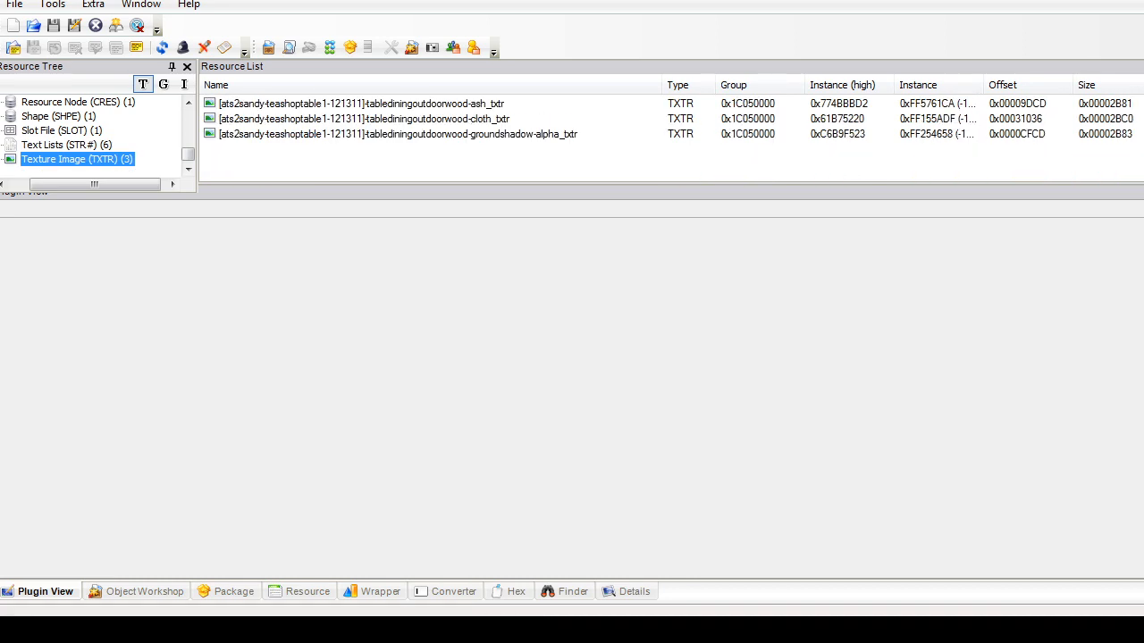
{"action": "left_click", "coordinate": [358, 119]}
{"action": "left_click", "coordinate": [358, 104]}
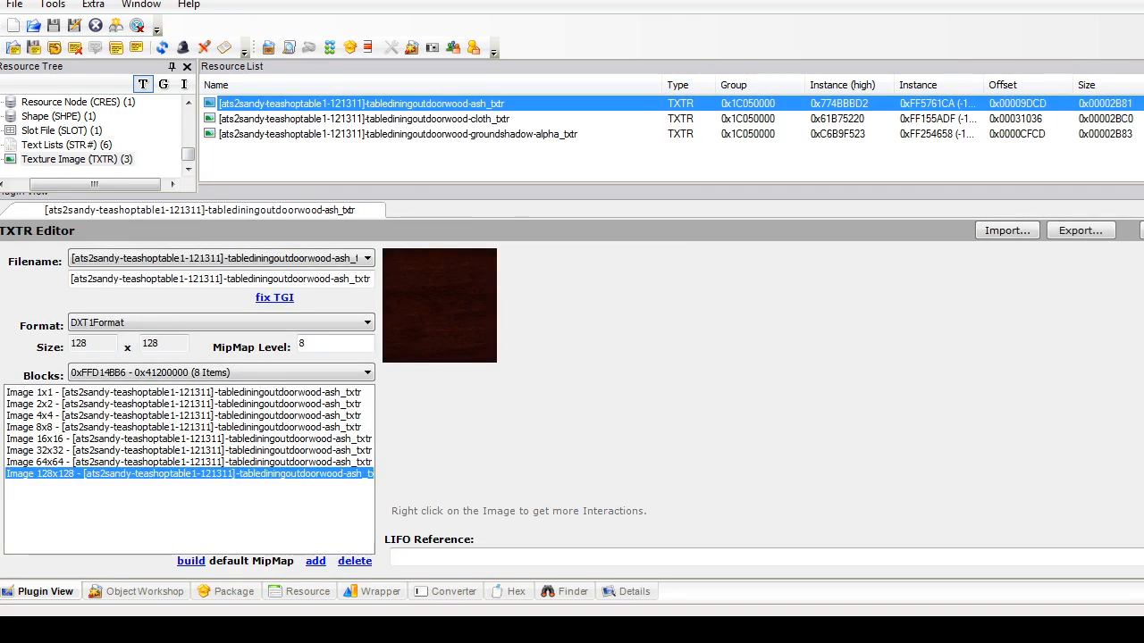
{"action": "left_click", "coordinate": [357, 119]}
{"action": "left_click", "coordinate": [372, 104], "text": "ctrl"}
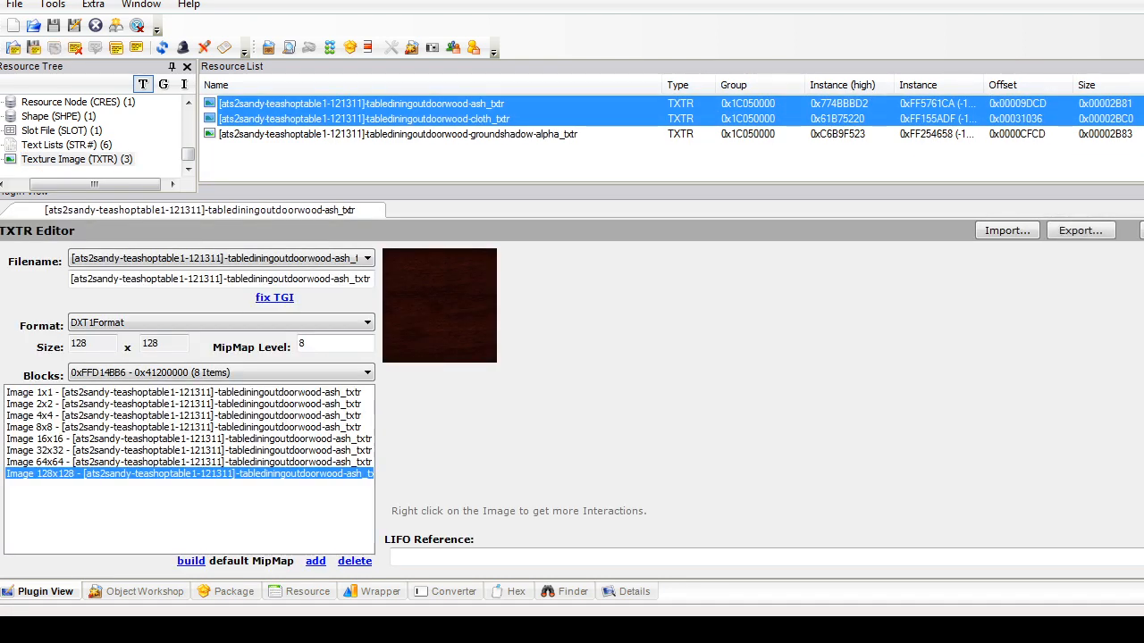
{"action": "right_click", "coordinate": [373, 109]}
{"action": "left_click", "coordinate": [420, 179]}
Step: In the parts of the table's shape resource, rename the surfaces subset to wood
{"action": "left_click", "coordinate": [75, 131]}
{"action": "left_click", "coordinate": [72, 117]}
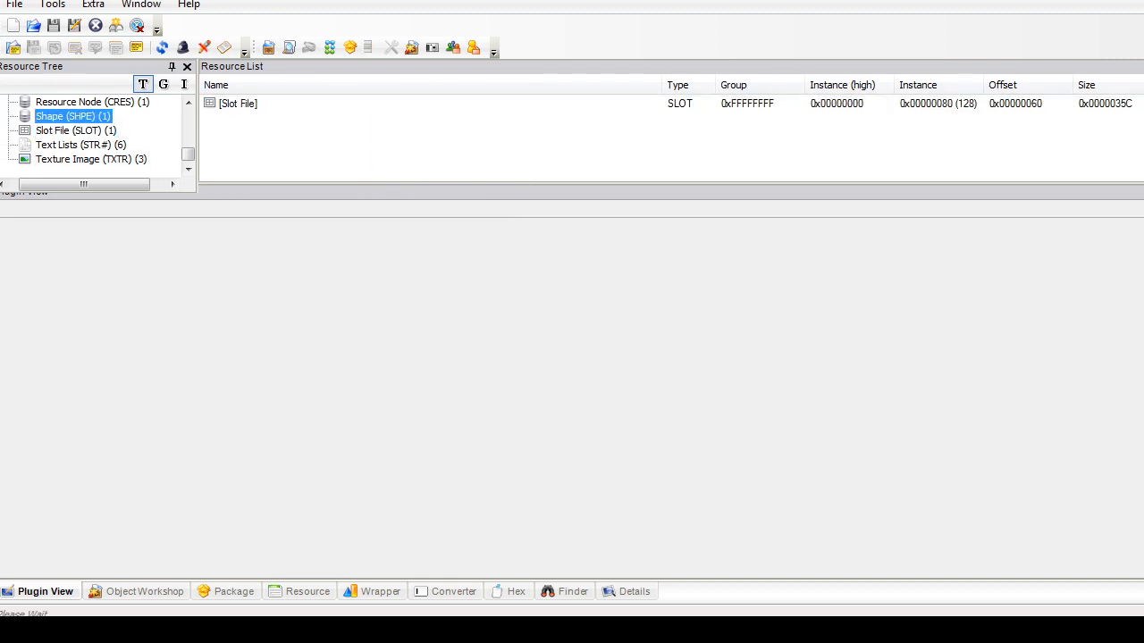
{"action": "left_click", "coordinate": [327, 104]}
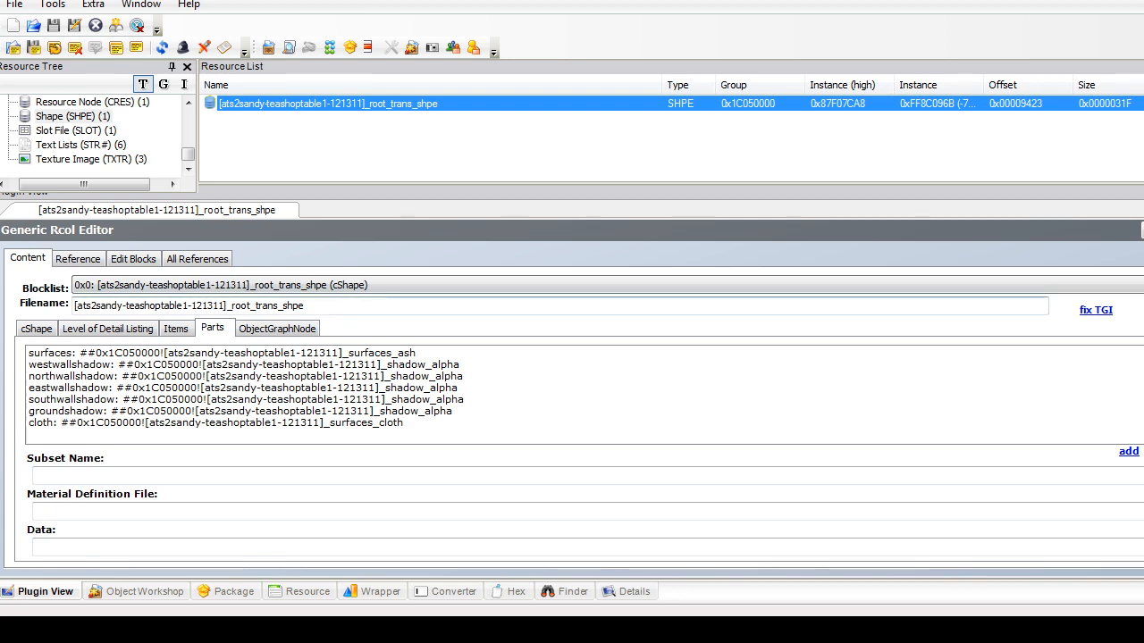
{"action": "left_click", "coordinate": [216, 422]}
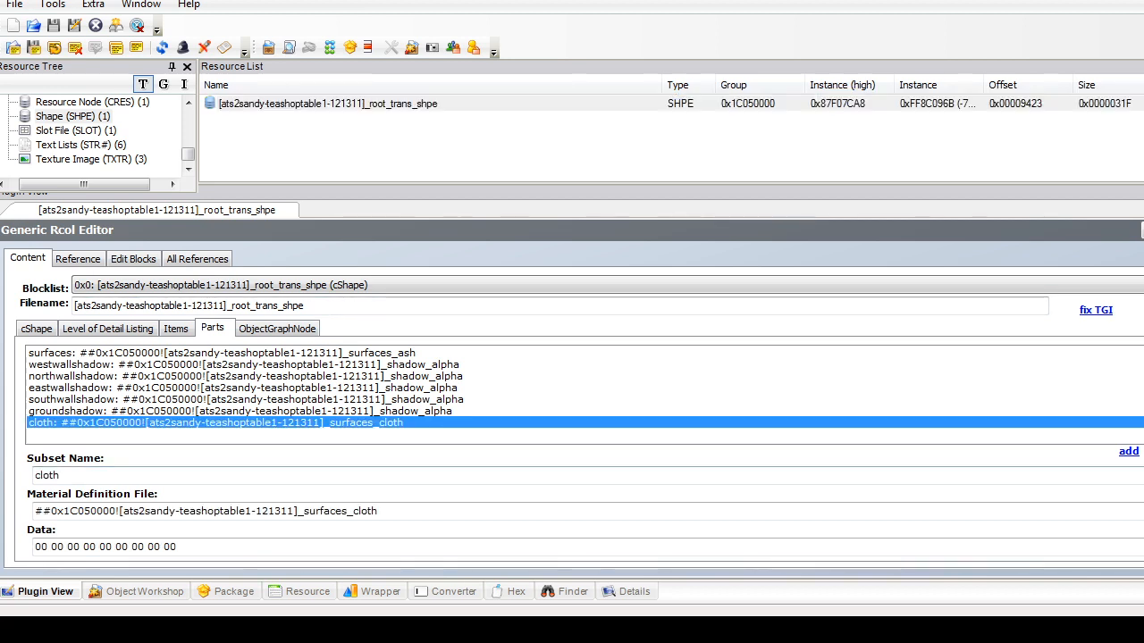
{"action": "left_click", "coordinate": [216, 352]}
{"action": "double_click", "coordinate": [57, 475]}
{"action": "type", "text": "wood"}
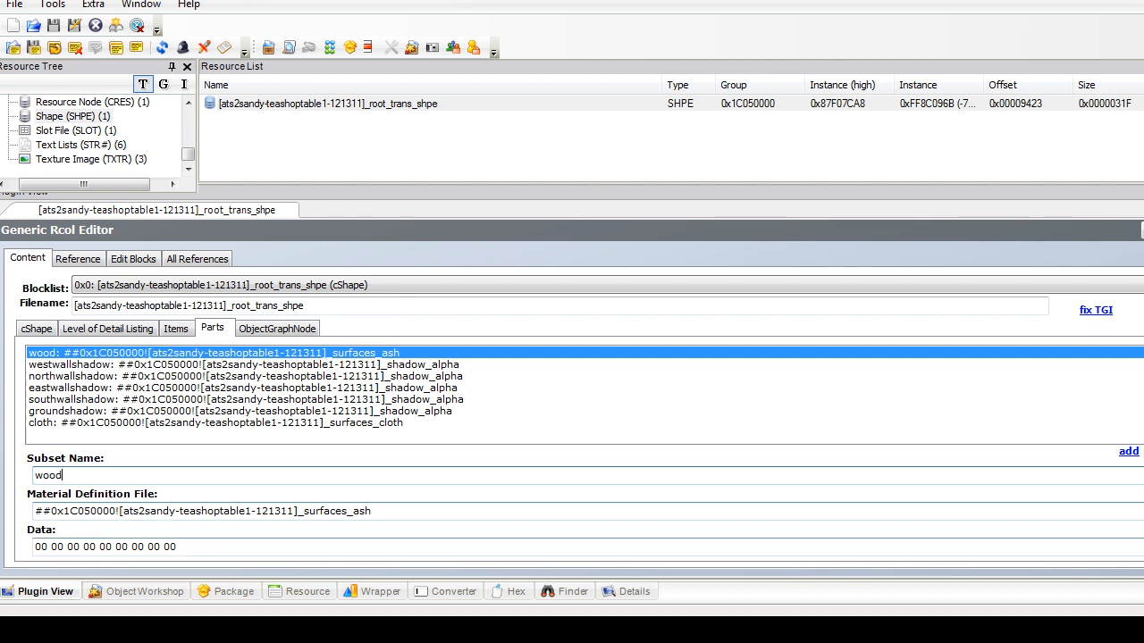
{"action": "left_click", "coordinate": [216, 411]}
{"action": "double_click", "coordinate": [100, 476]}
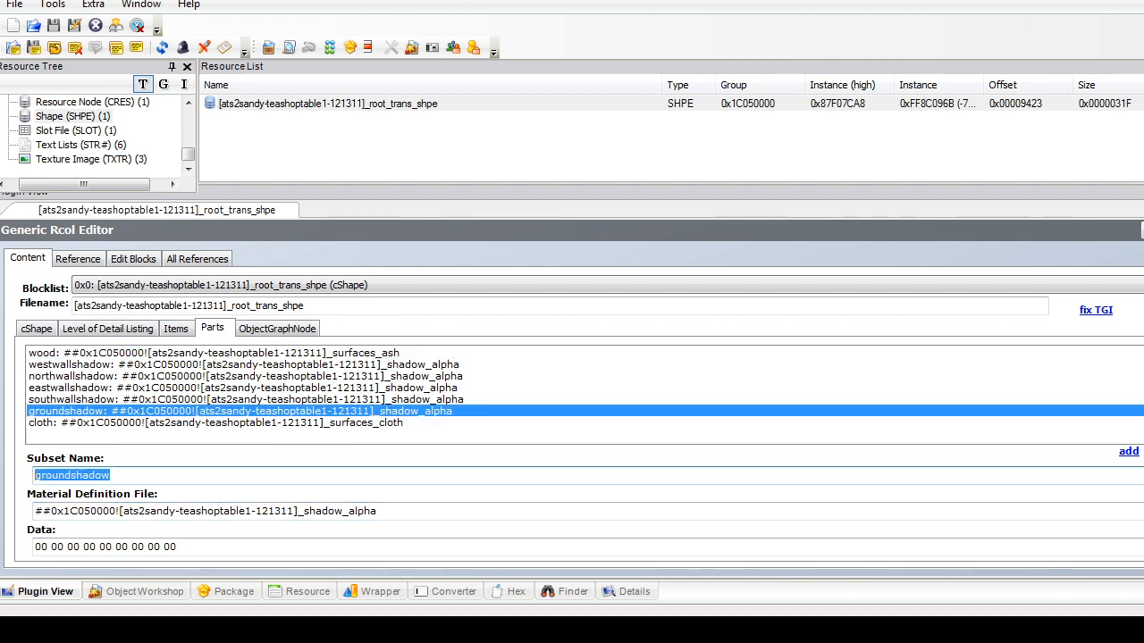
{"action": "type", "text": "m"}
{"action": "key", "text": "BackSpace"}
{"action": "type", "text": "groun"}
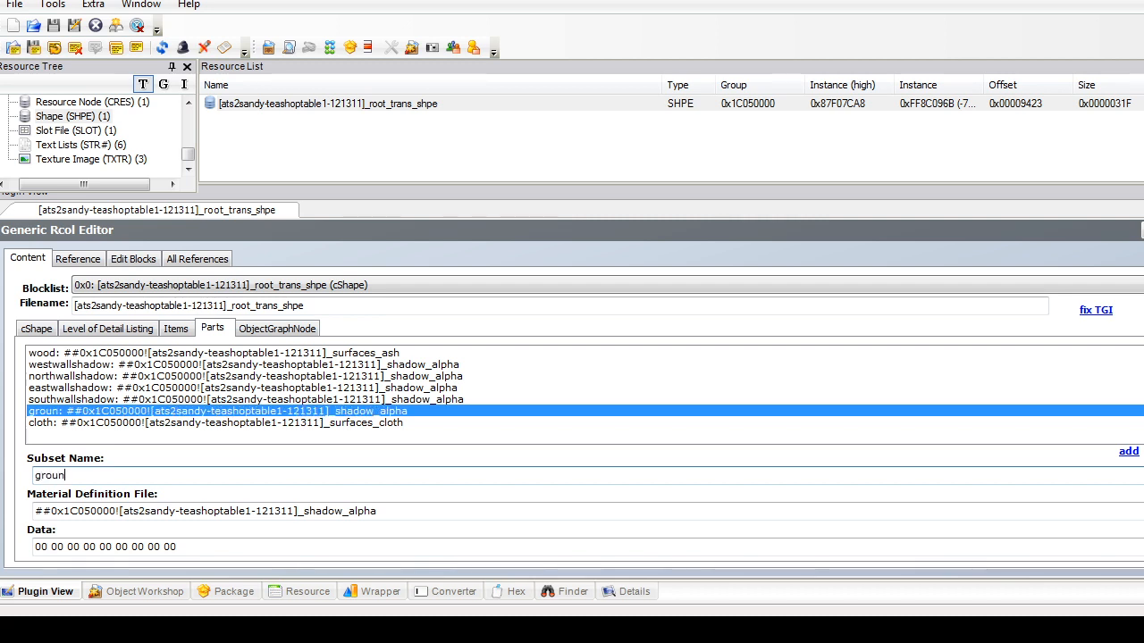
{"action": "type", "text": "dshadow"}
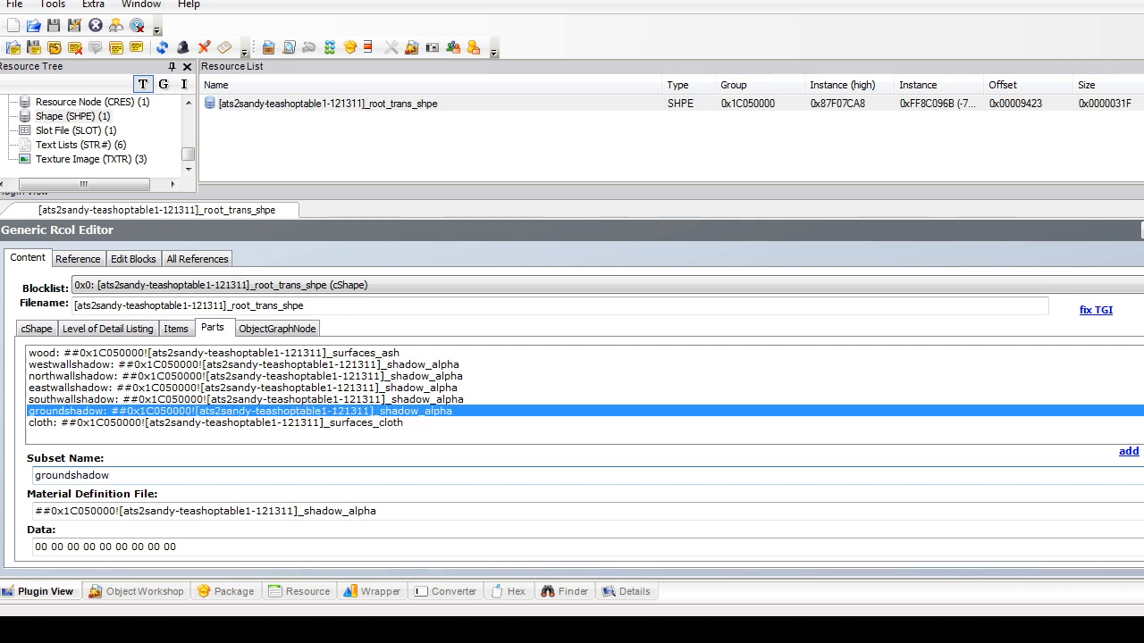
Step: Rename the cloth subset to main and set its material definition file to ##0x1C050000![ats2sandy-teashopchair-121037]_main_clean
{"action": "left_click", "coordinate": [215, 423]}
{"action": "double_click", "coordinate": [53, 475]}
{"action": "type", "text": "main"}
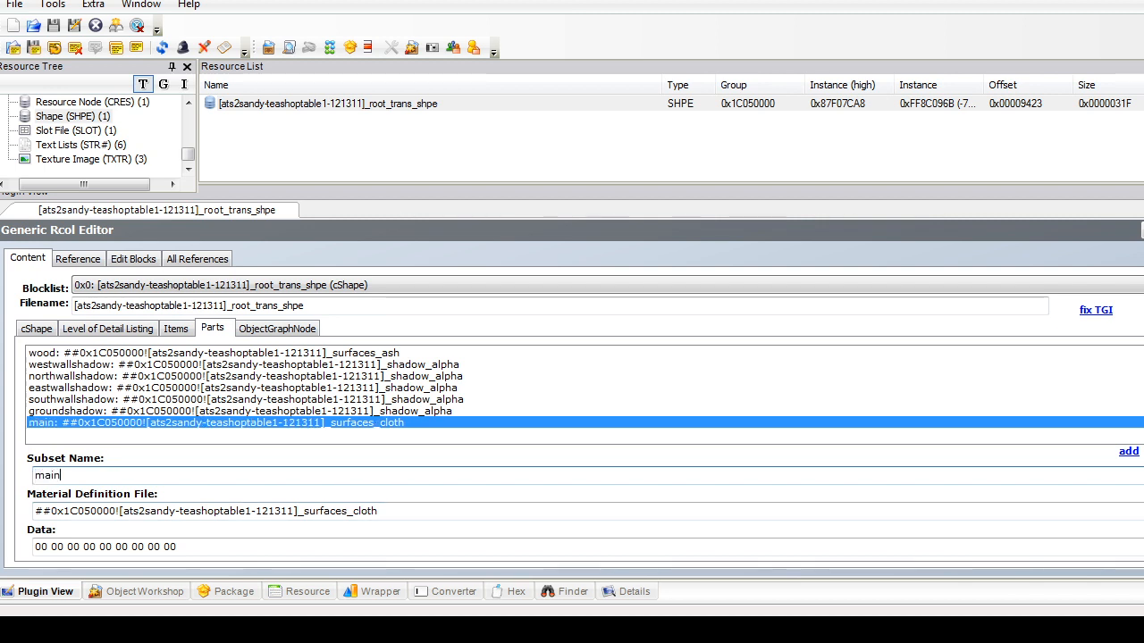
{"action": "left_click_drag", "start_coordinate": [378, 511], "coordinate": [34, 511]}
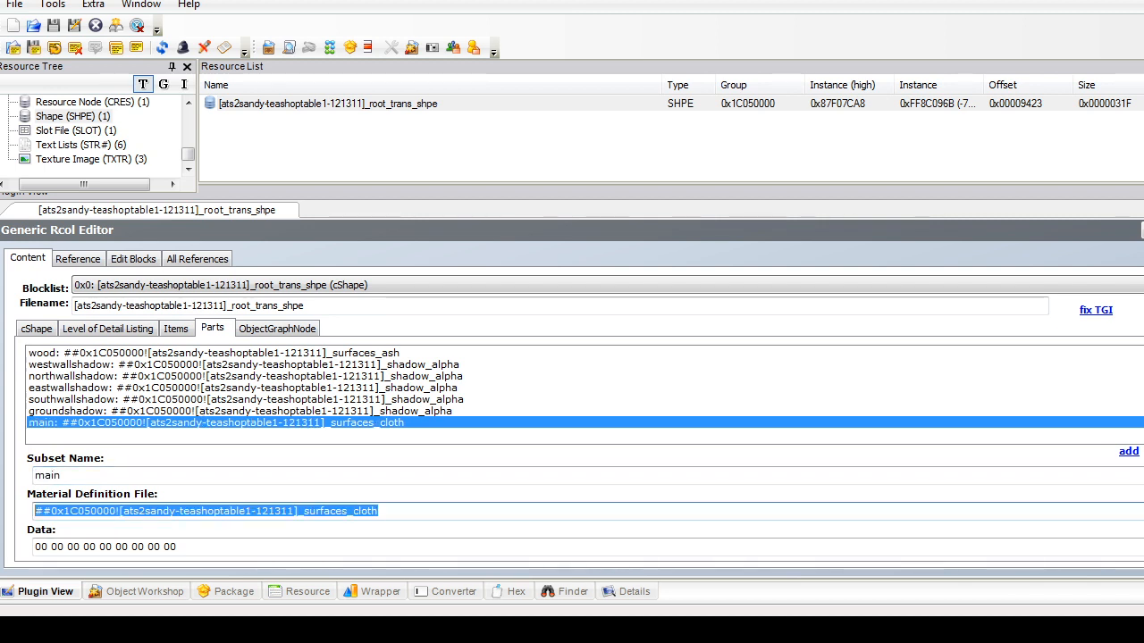
{"action": "type", "text": "##0x1C050000![ats2sandy-teashopchair-121037]_wood_clean"}
{"action": "left_click_drag", "start_coordinate": [325, 511], "coordinate": [298, 511]}
{"action": "type", "text": "main"}
Step: Set the wood subset's material definition file to ##0x1C050000![ats2sandy-teashopchair-121037]_wood_clean and commit the shape
{"action": "left_click", "coordinate": [215, 353]}
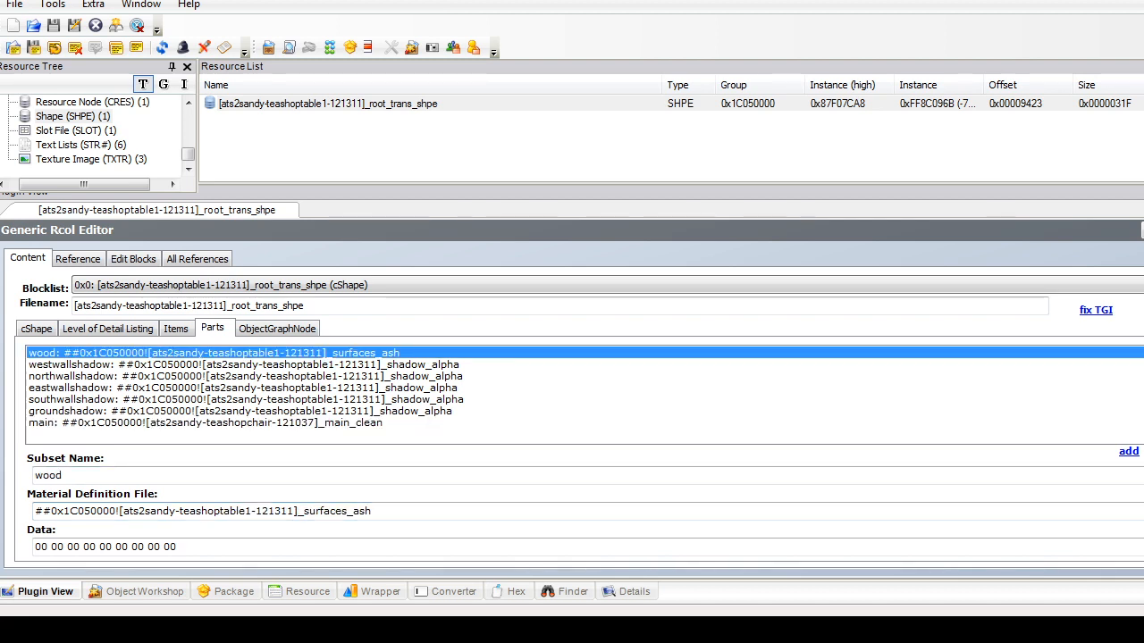
{"action": "left_click_drag", "start_coordinate": [375, 511], "coordinate": [34, 511]}
{"action": "type", "text": "##0x1C050000![ats2sandy-teashopchair-121037]_wood_clean"}
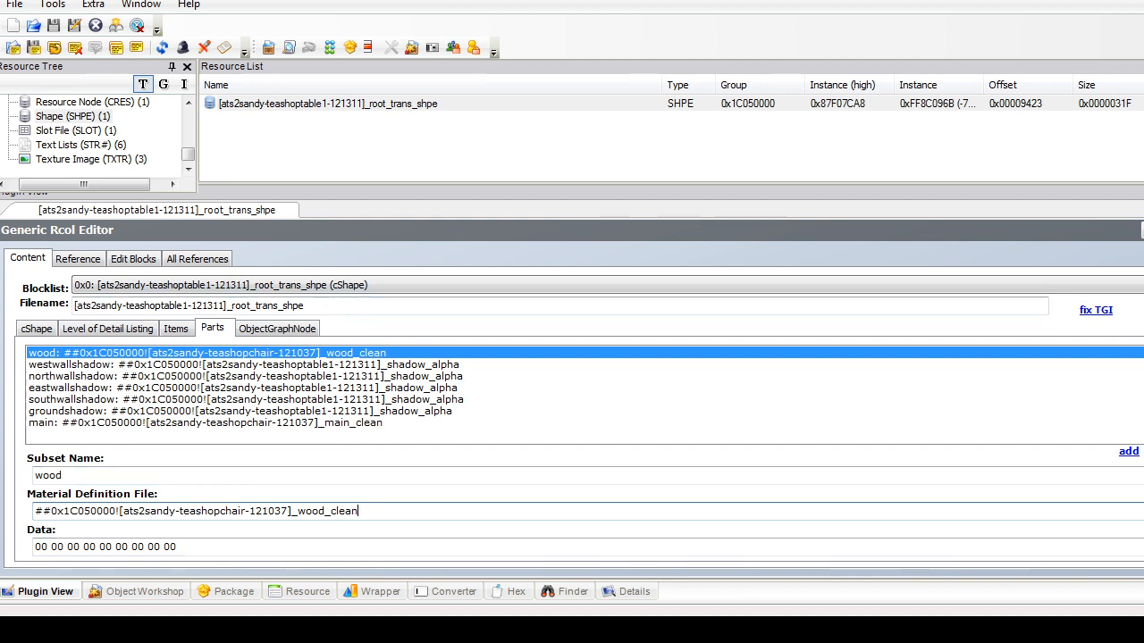
{"action": "left_click", "coordinate": [1142, 230]}
{"action": "key", "text": "Return"}
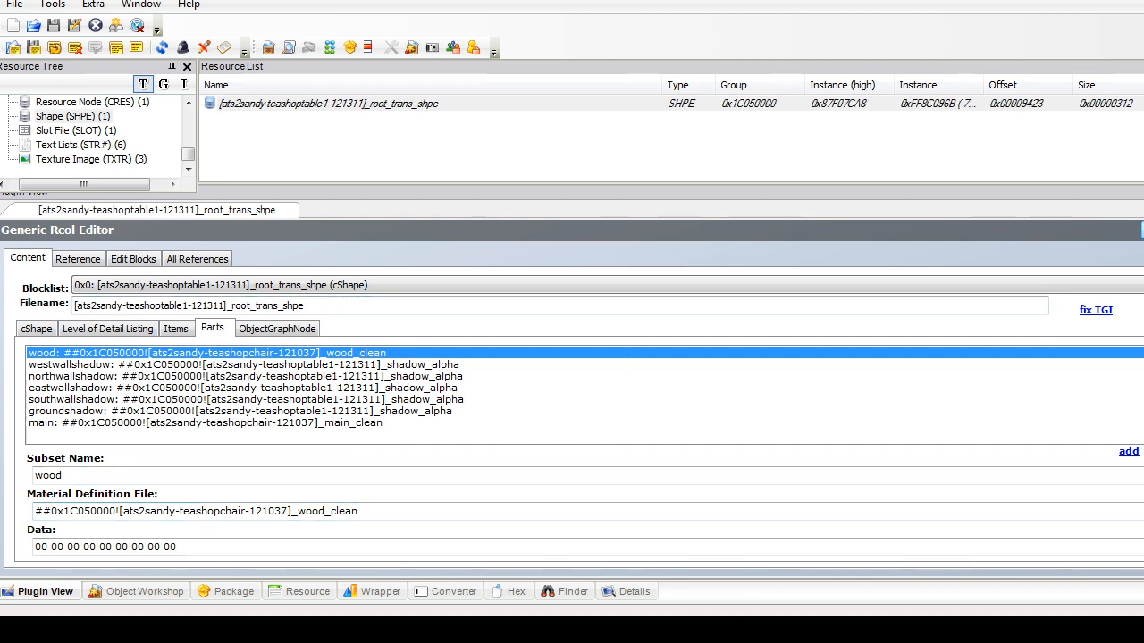
Step: In the tsDesignModeEnabled block of the table's geometric node, rename the surfaces array to main
{"action": "left_click", "coordinate": [91, 159]}
{"action": "left_click_drag", "start_coordinate": [188, 155], "coordinate": [188, 131]}
{"action": "left_click", "coordinate": [98, 116]}
{"action": "left_click", "coordinate": [98, 102]}
{"action": "left_click", "coordinate": [94, 116]}
{"action": "left_click", "coordinate": [329, 104]}
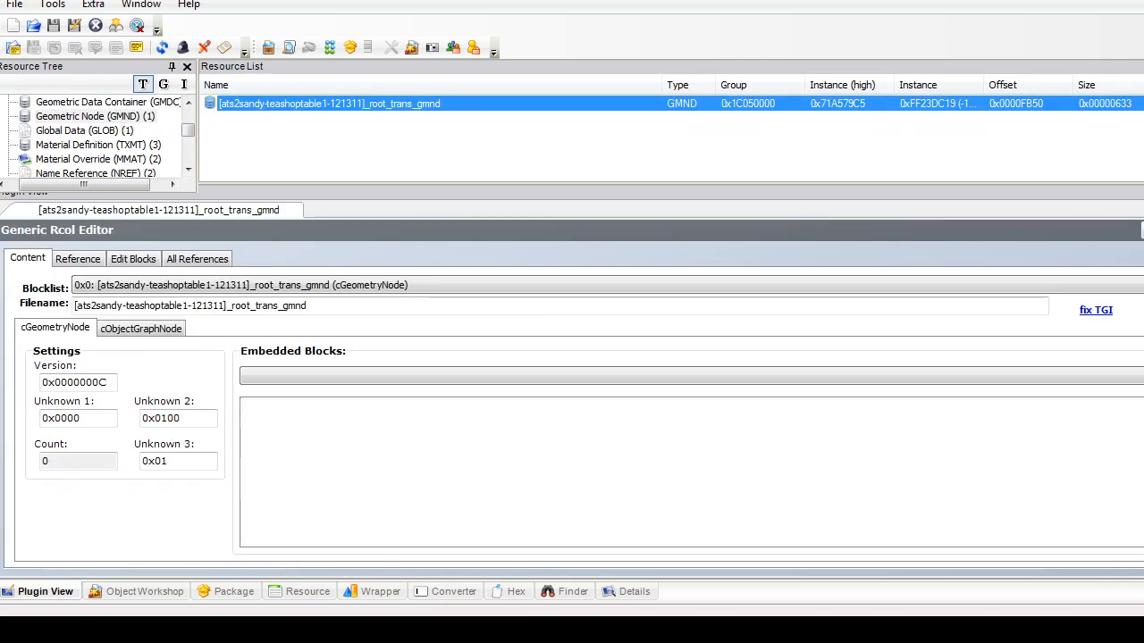
{"action": "left_click", "coordinate": [241, 285]}
{"action": "left_click", "coordinate": [176, 382]}
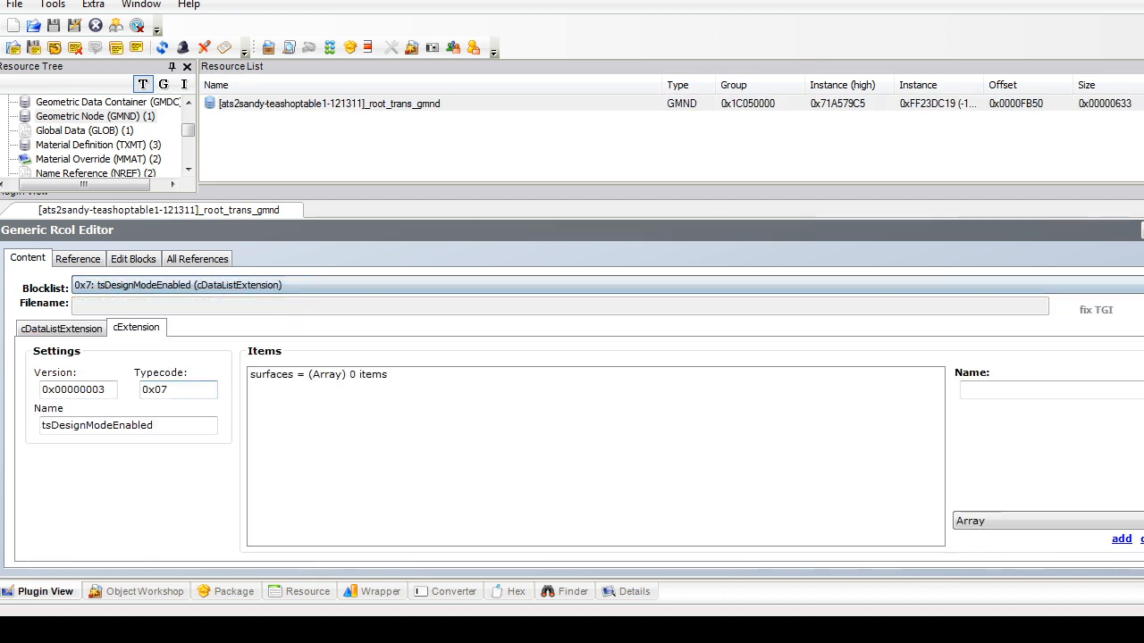
{"action": "left_click", "coordinate": [318, 374]}
{"action": "double_click", "coordinate": [983, 389]}
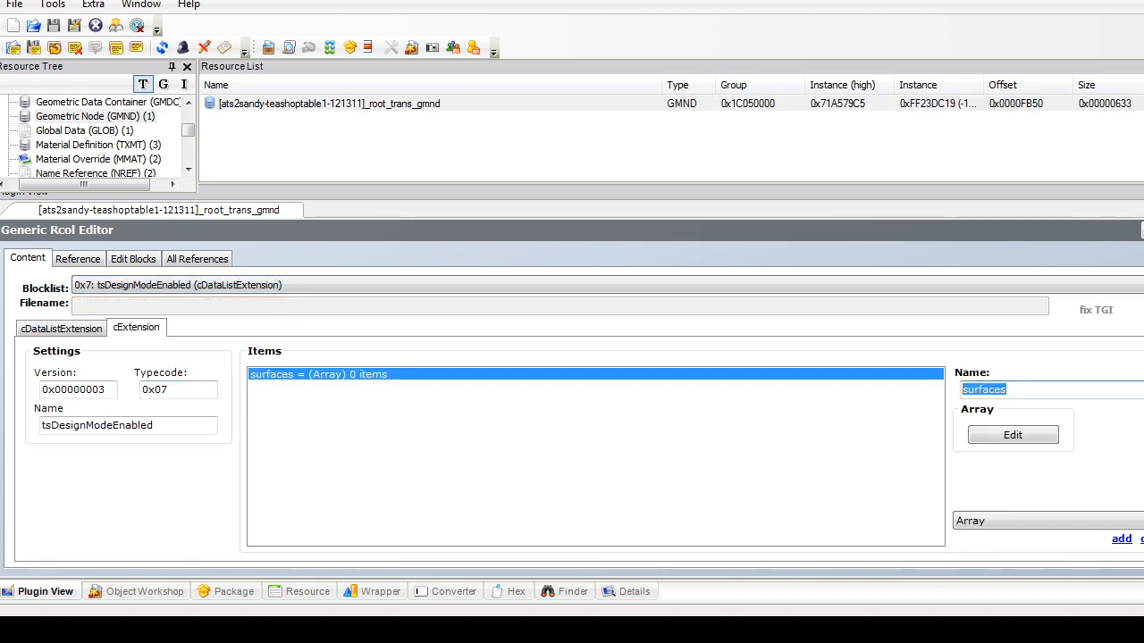
{"action": "type", "text": "main"}
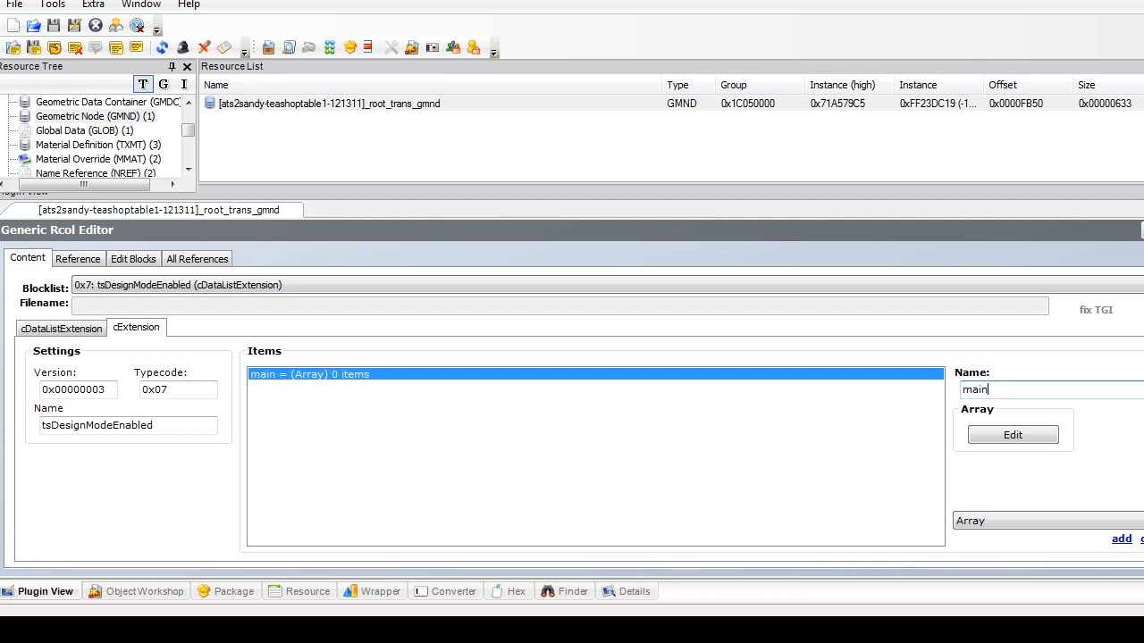
Step: Add a second array named wood to the tsDesignModeEnabled block
{"action": "left_click", "coordinate": [1122, 539]}
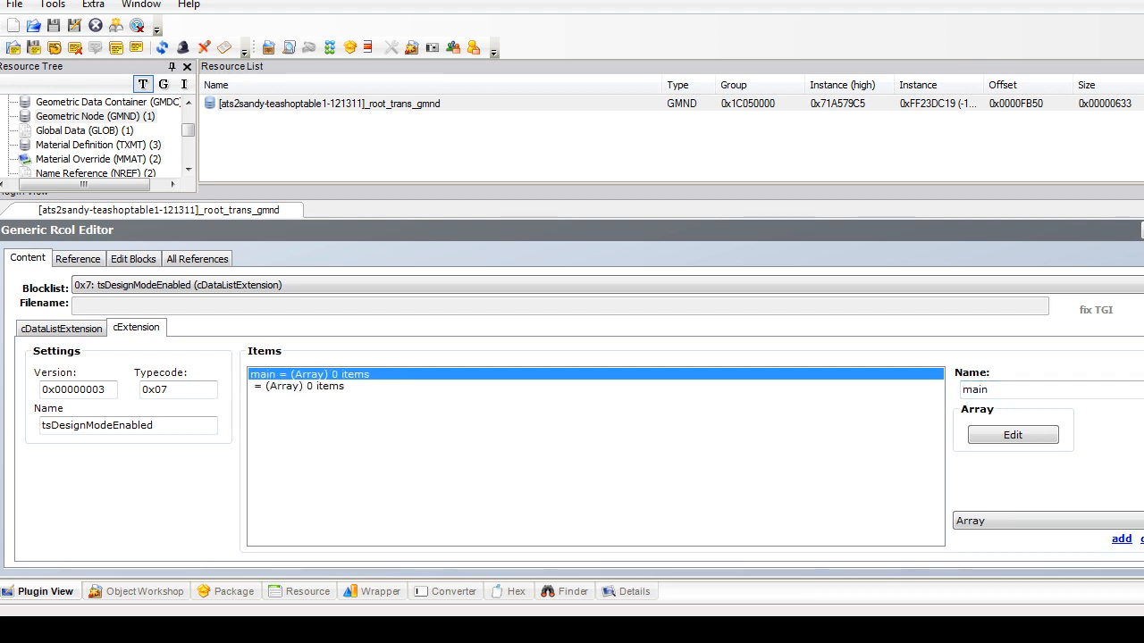
{"action": "left_click", "coordinate": [306, 385]}
{"action": "left_click", "coordinate": [1009, 390]}
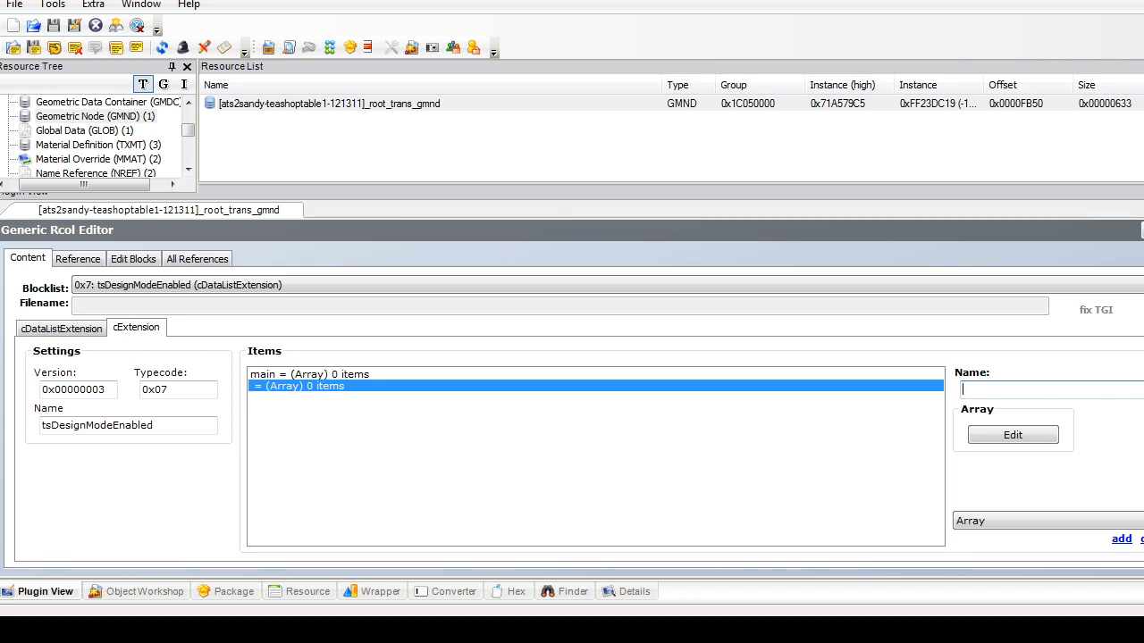
{"action": "type", "text": "wood"}
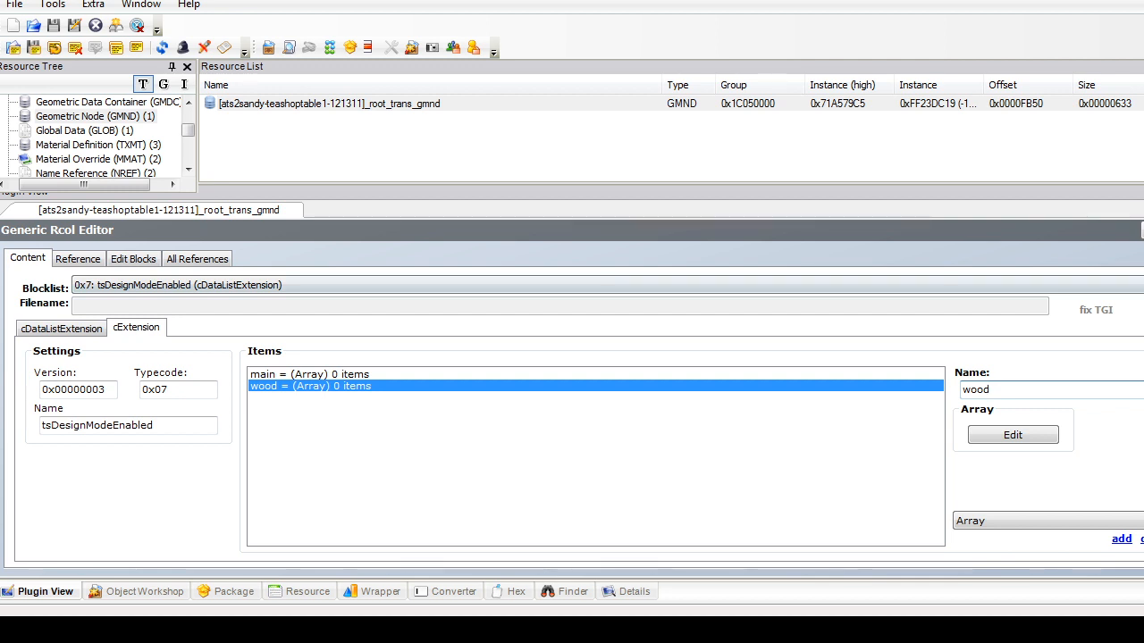
{"action": "left_click", "coordinate": [607, 285]}
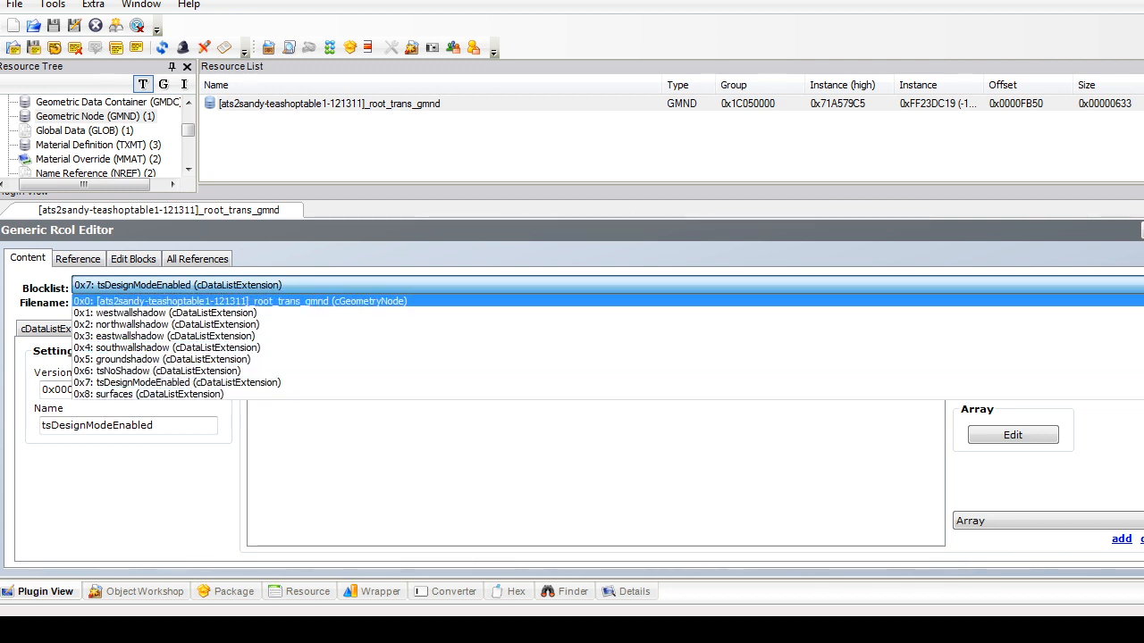
{"action": "left_click", "coordinate": [607, 285]}
{"action": "left_click", "coordinate": [607, 285]}
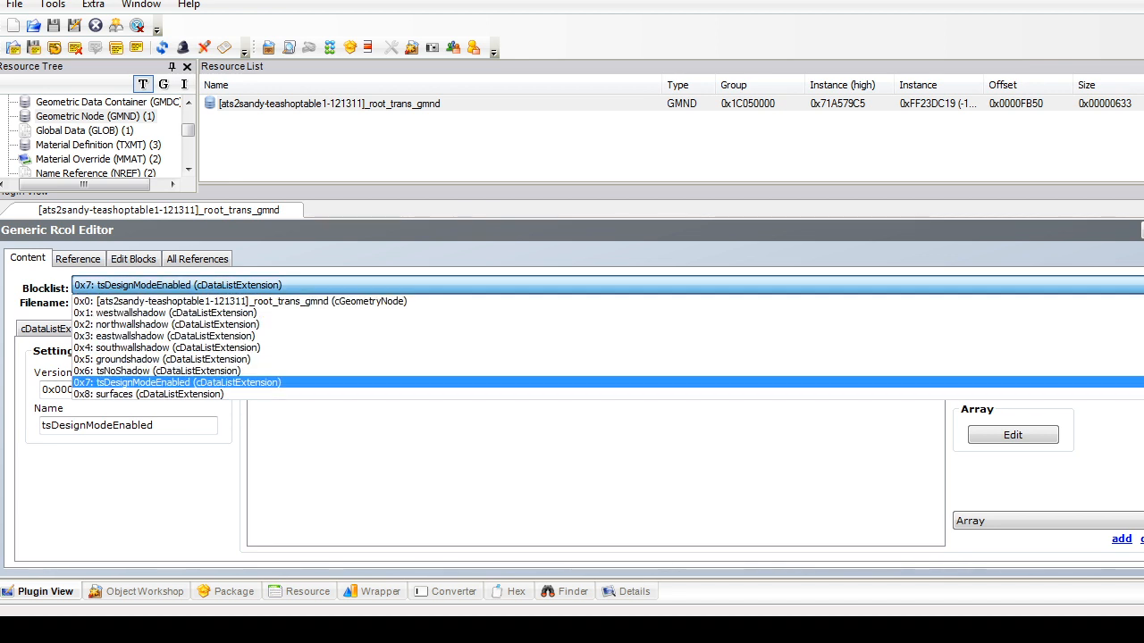
{"action": "left_click", "coordinate": [268, 285]}
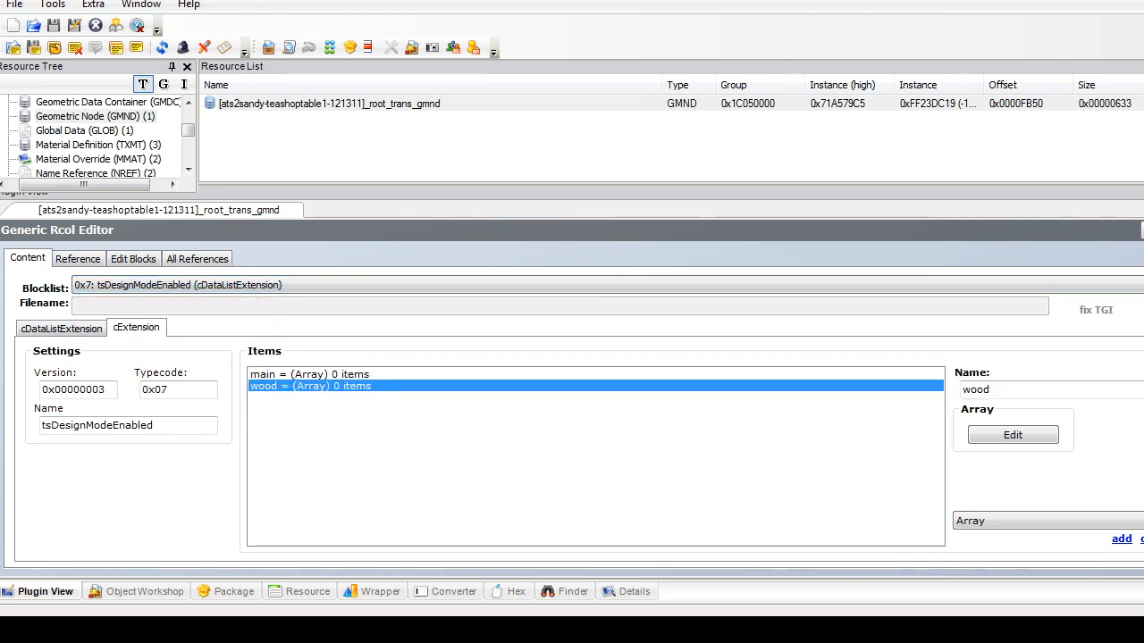
Step: Add a cDataListExtension block to the table's geometric node and name it tsMaterialsMeshName
{"action": "left_click", "coordinate": [133, 259]}
{"action": "left_click", "coordinate": [393, 357]}
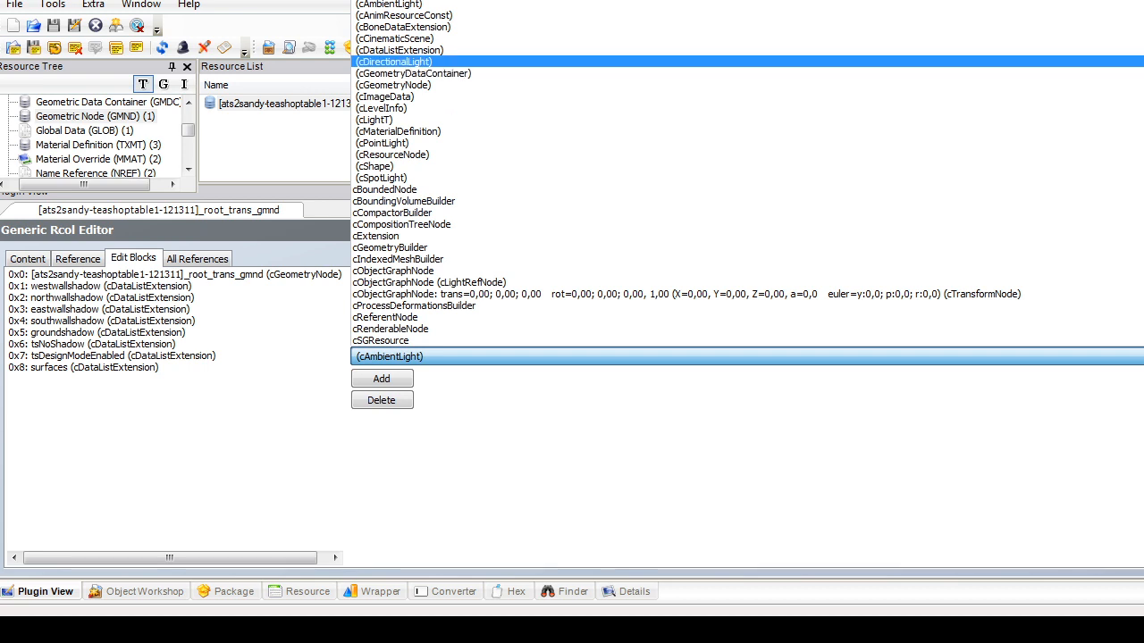
{"action": "left_click", "coordinate": [393, 55]}
{"action": "left_click", "coordinate": [381, 379]}
{"action": "left_click", "coordinate": [27, 259]}
{"action": "left_click", "coordinate": [608, 285]}
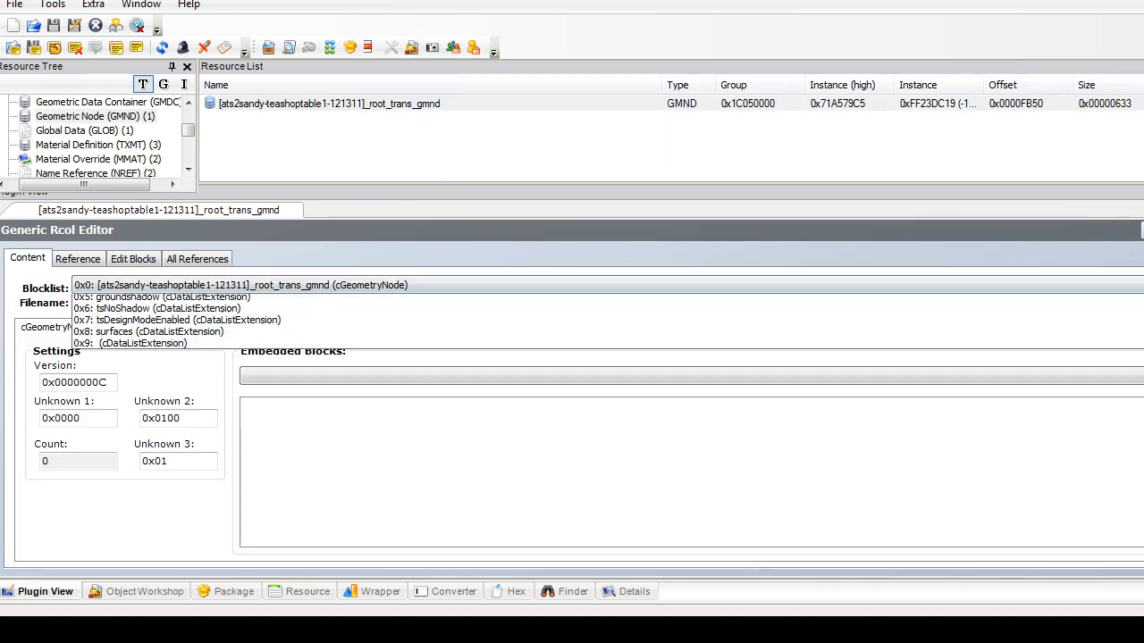
{"action": "left_click", "coordinate": [134, 401]}
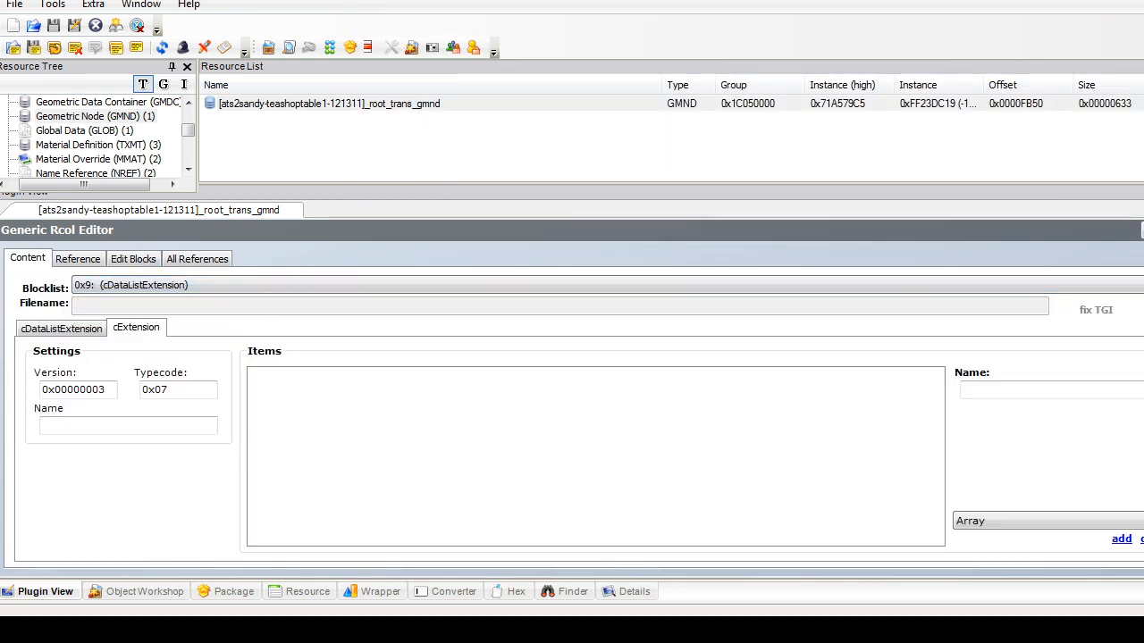
{"action": "type", "text": "tsMaterialsMeshName"}
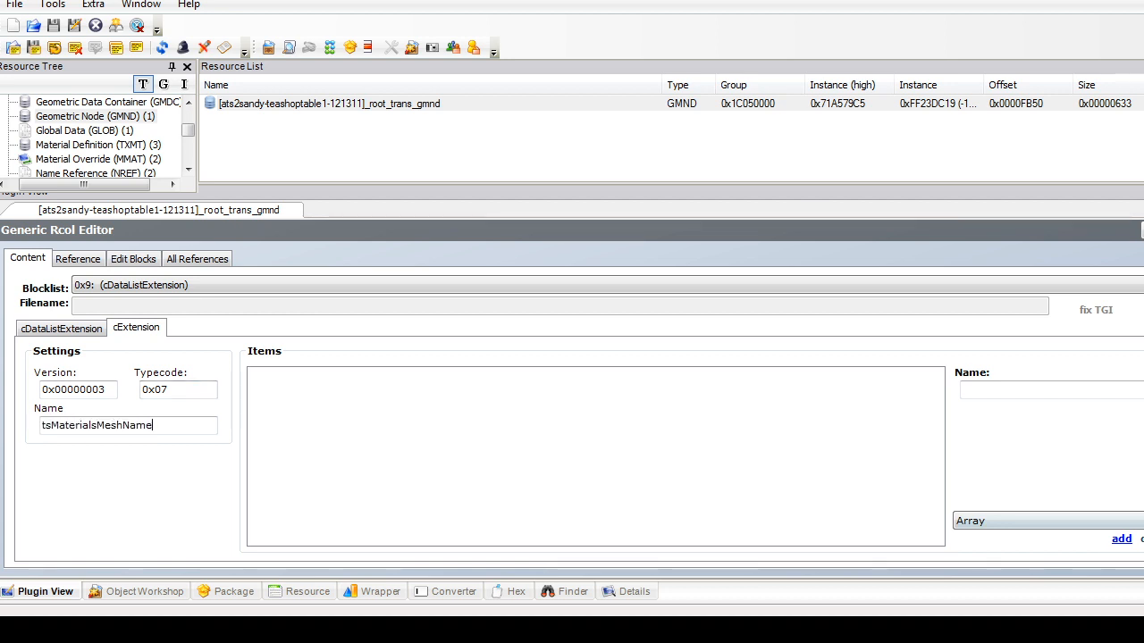
Step: Add a string item named wood with the value ##0x1C050000![ats2sandy-teashopchair-121037] to the tsMaterialsMeshName block
{"action": "left_click", "coordinate": [1046, 521]}
{"action": "left_click", "coordinate": [974, 581]}
{"action": "left_click", "coordinate": [1120, 539]}
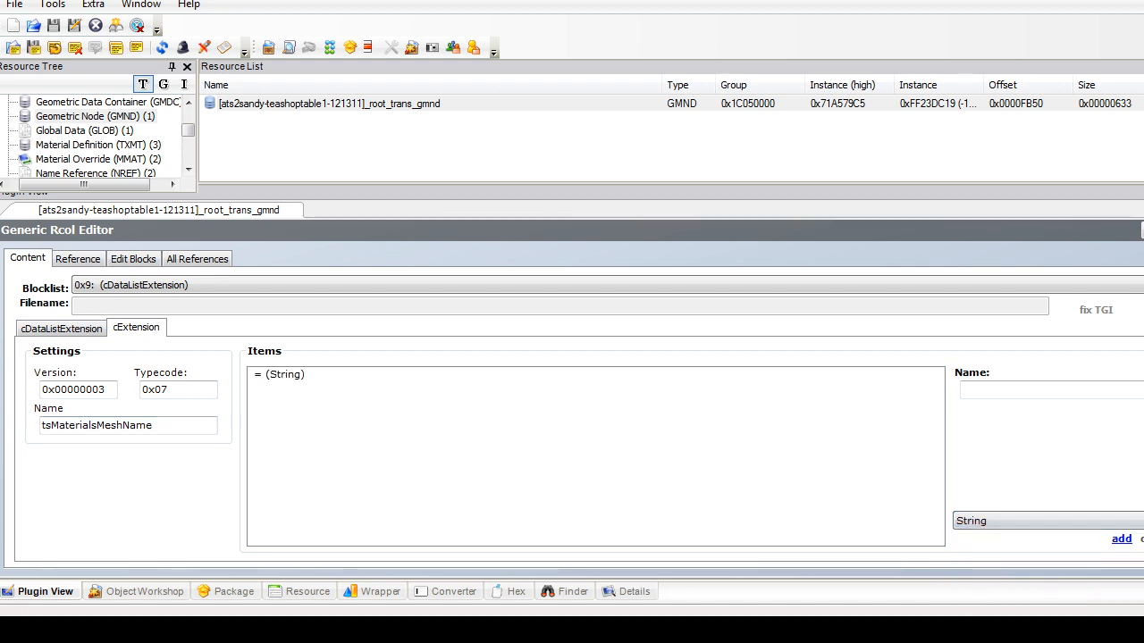
{"action": "type", "text": "##0x1C050000![ats2sandy-teashopchair-121037]_wood_clean"}
{"action": "left_click_drag", "start_coordinate": [1142, 433], "coordinate": [1091, 433]}
{"action": "key", "text": "BackSpace"}
{"action": "left_click", "coordinate": [1054, 390]}
{"action": "type", "text": "wood"}
{"action": "key", "text": "BackSpace"}
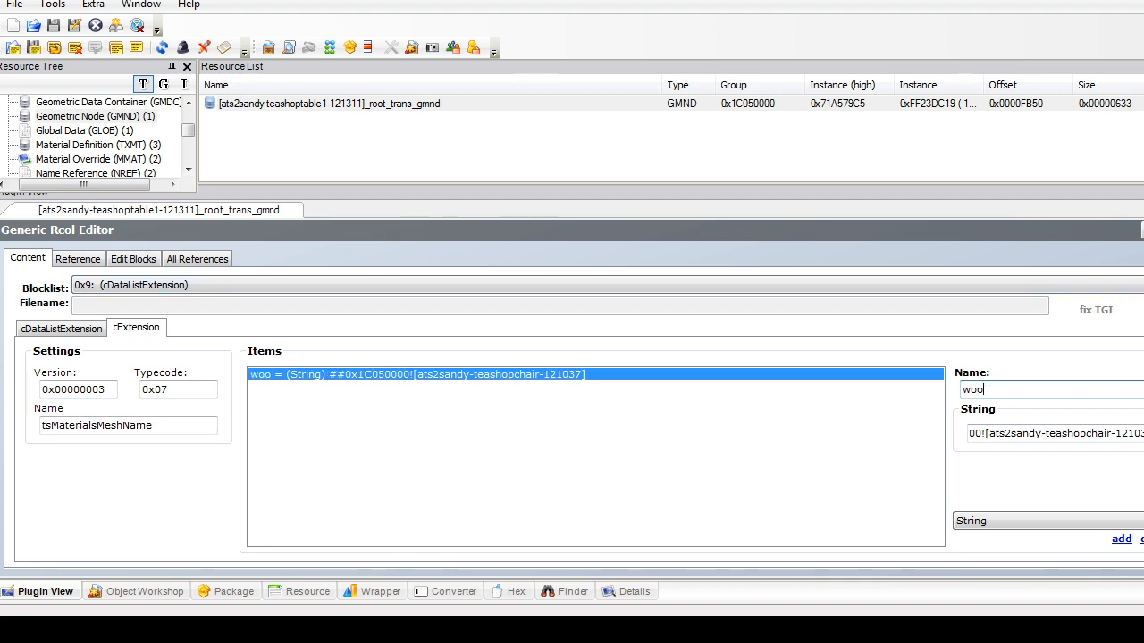
{"action": "type", "text": "d"}
Step: Add a string item named main with the value ##0x1C050000![ats2sandy-teashopchair-121037] to the tsMaterialsMeshName block
{"action": "left_click", "coordinate": [1045, 521]}
{"action": "left_click", "coordinate": [1121, 539]}
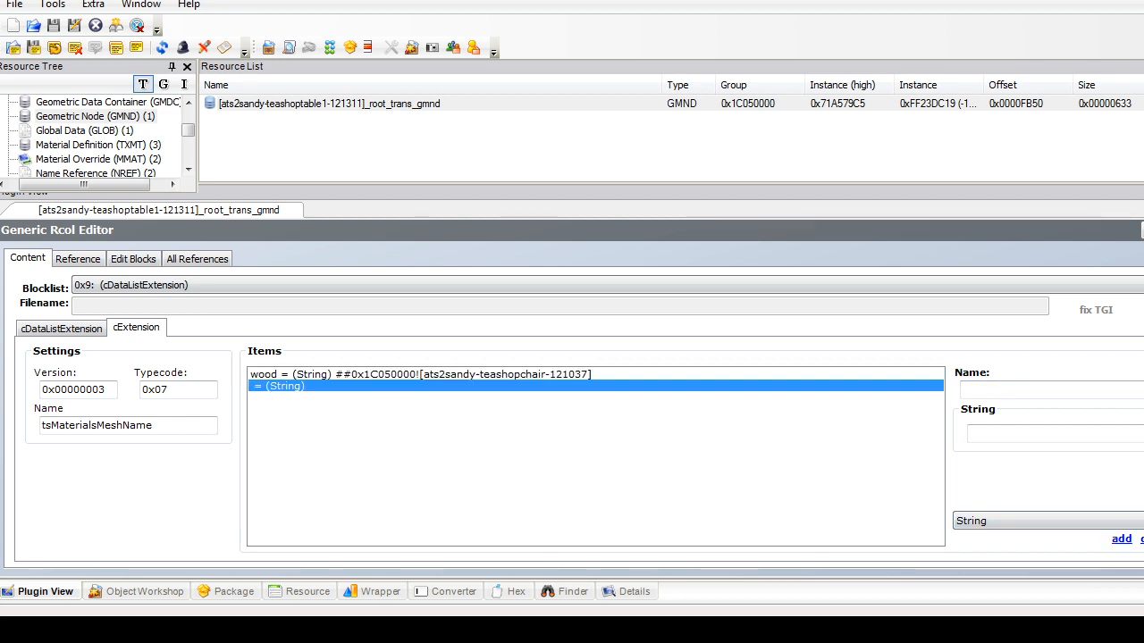
{"action": "type", "text": "##0x1C050000![ats2sandy-teashopchair-121037]_wood_clean"}
{"action": "key", "text": "shift+Left"}
{"action": "key", "text": "shift+Left"}
{"action": "key", "text": "shift+Left"}
{"action": "key", "text": "shift+Left"}
{"action": "key", "text": "shift+Left"}
{"action": "key", "text": "shift+Left"}
{"action": "key", "text": "shift+Left"}
{"action": "key", "text": "shift+Left"}
{"action": "key", "text": "shift+Left"}
{"action": "key", "text": "shift+Left"}
{"action": "key", "text": "shift+Left"}
{"action": "key", "text": "BackSpace"}
{"action": "left_click", "coordinate": [962, 388]}
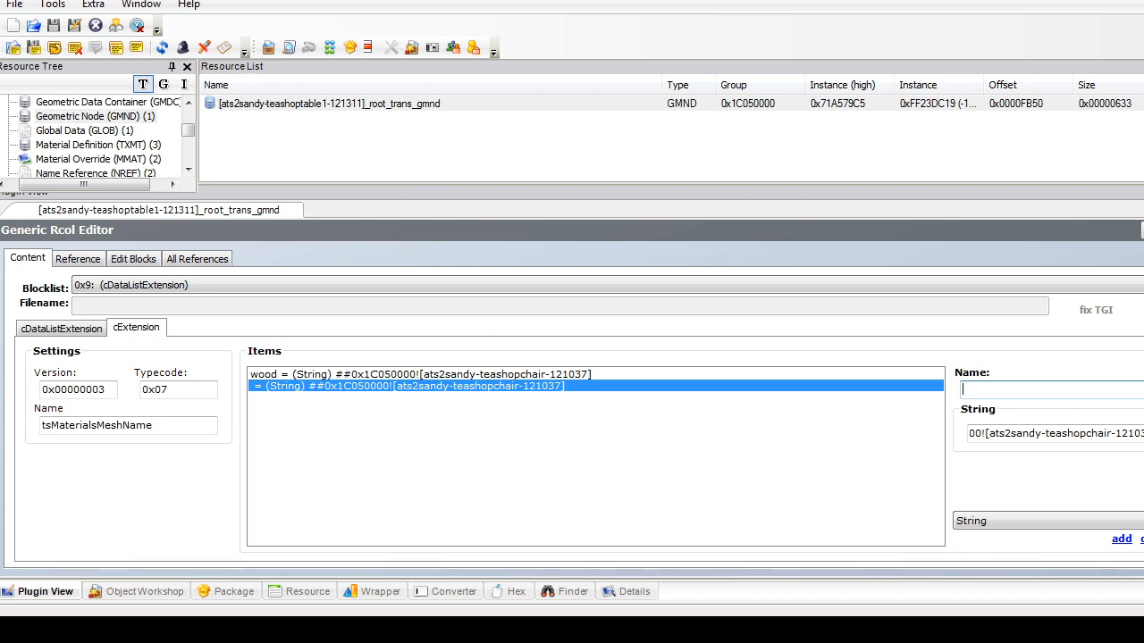
{"action": "type", "text": "m"}
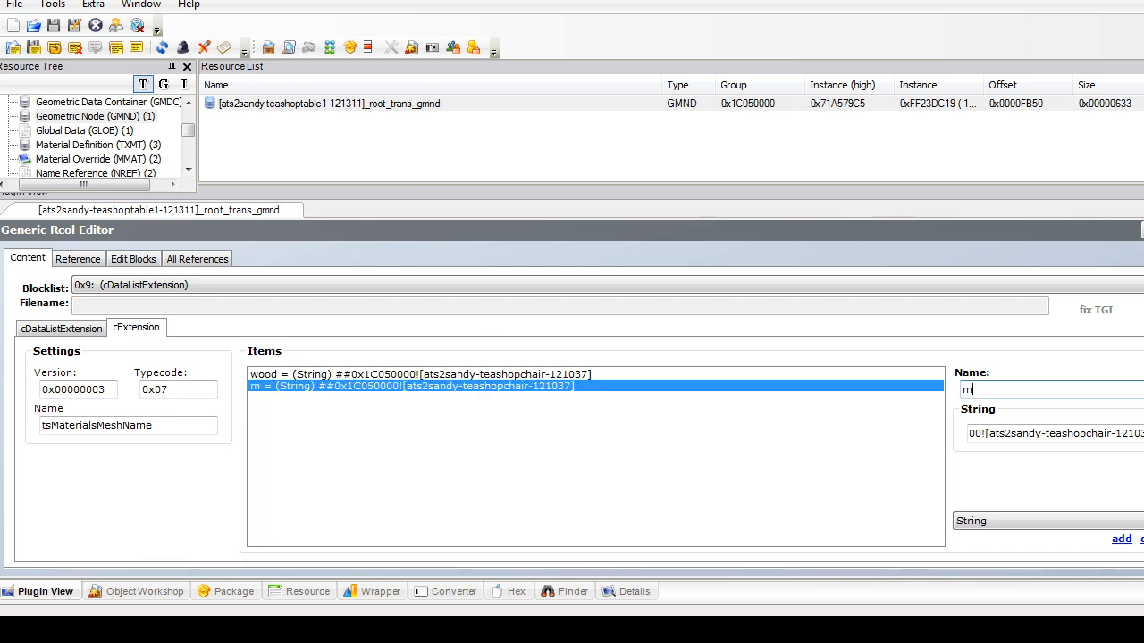
{"action": "type", "text": "ian"}
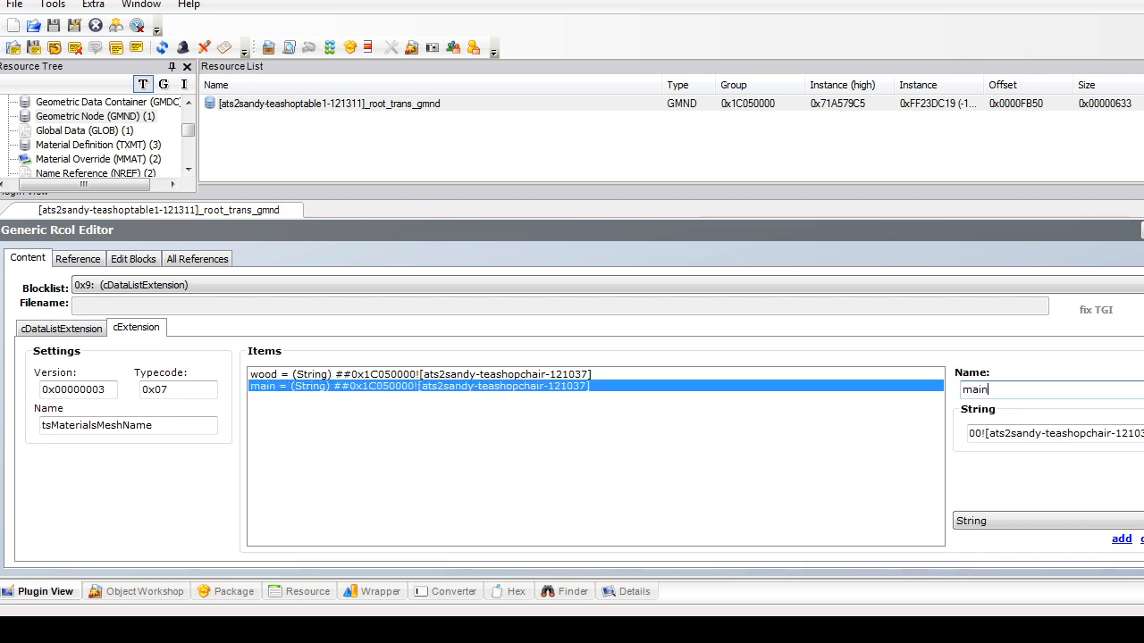
Step: Commit the tsMaterialsMeshName items, then add a datalist extension reference with Enabled 0x01 to the geometric node's cObjectGraphNode and commit it
{"action": "key", "text": "Return"}
{"action": "key", "text": "Return"}
{"action": "left_click", "coordinate": [357, 285]}
{"action": "left_click", "coordinate": [277, 302]}
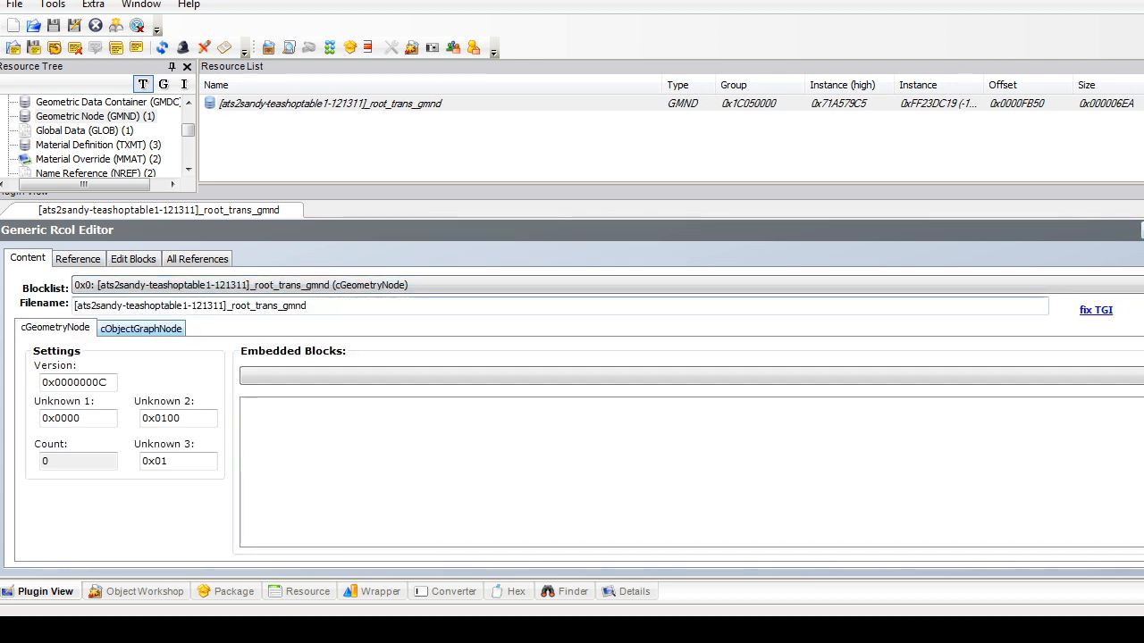
{"action": "left_click", "coordinate": [141, 328]}
{"action": "left_click", "coordinate": [1121, 472]}
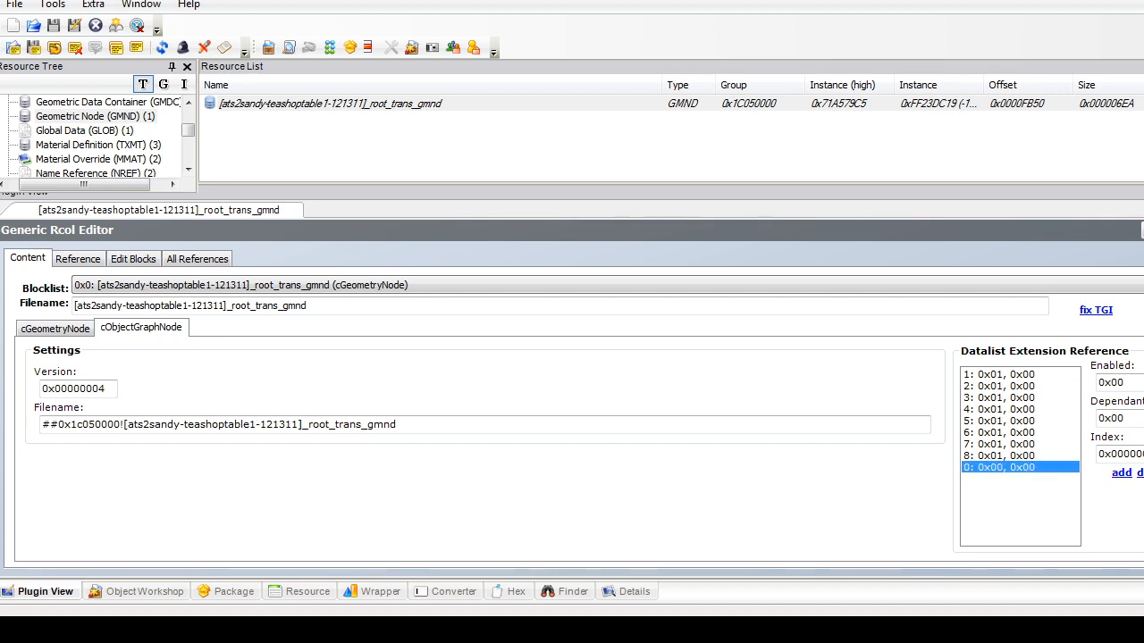
{"action": "type", "text": "0x01"}
{"action": "left_click", "coordinate": [1141, 229]}
{"action": "left_click", "coordinate": [642, 360]}
Step: Rename the geometric data container's groups surfaces to wood and cloth to main, then commit the changes
{"action": "left_click", "coordinate": [107, 102]}
{"action": "left_click", "coordinate": [329, 104]}
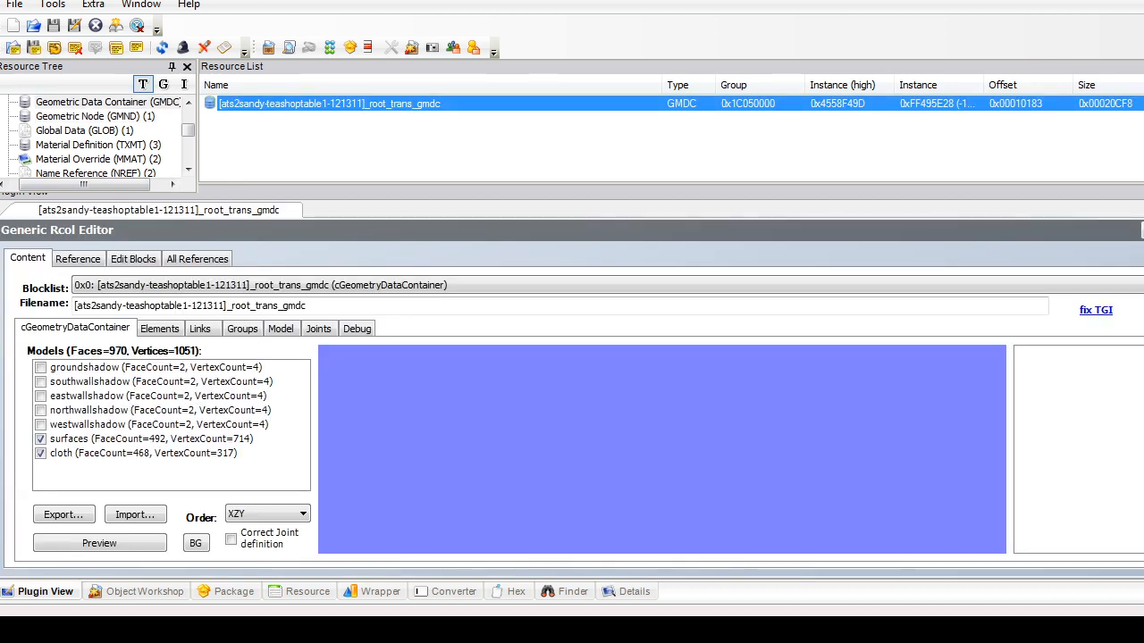
{"action": "left_click", "coordinate": [242, 329]}
{"action": "left_click", "coordinate": [152, 433]}
{"action": "double_click", "coordinate": [670, 425]}
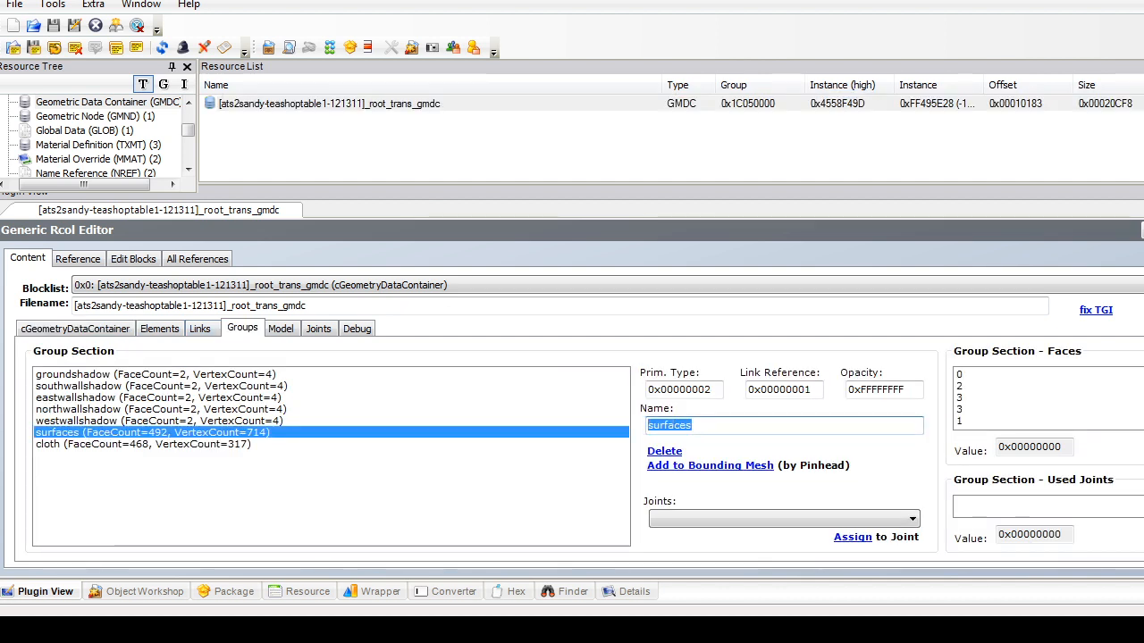
{"action": "type", "text": "wood"}
{"action": "left_click", "coordinate": [143, 444]}
{"action": "double_click", "coordinate": [669, 425]}
{"action": "type", "text": "main"}
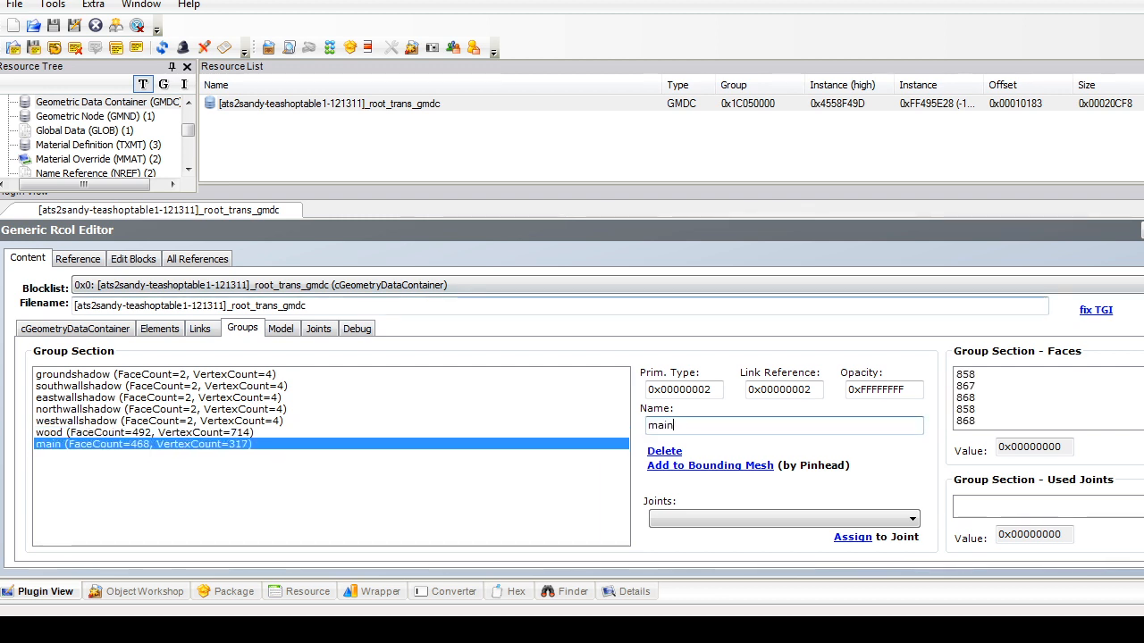
{"action": "left_click", "coordinate": [1142, 230]}
{"action": "left_click", "coordinate": [641, 360]}
Step: Append "- SLAVE" to the English title "ATS Tea Shop - Table x1" in the catalog description
{"action": "left_click_drag", "start_coordinate": [187, 130], "coordinate": [188, 120]}
{"action": "left_click", "coordinate": [100, 130]}
{"action": "left_click", "coordinate": [259, 103]}
{"action": "left_click", "coordinate": [170, 288]}
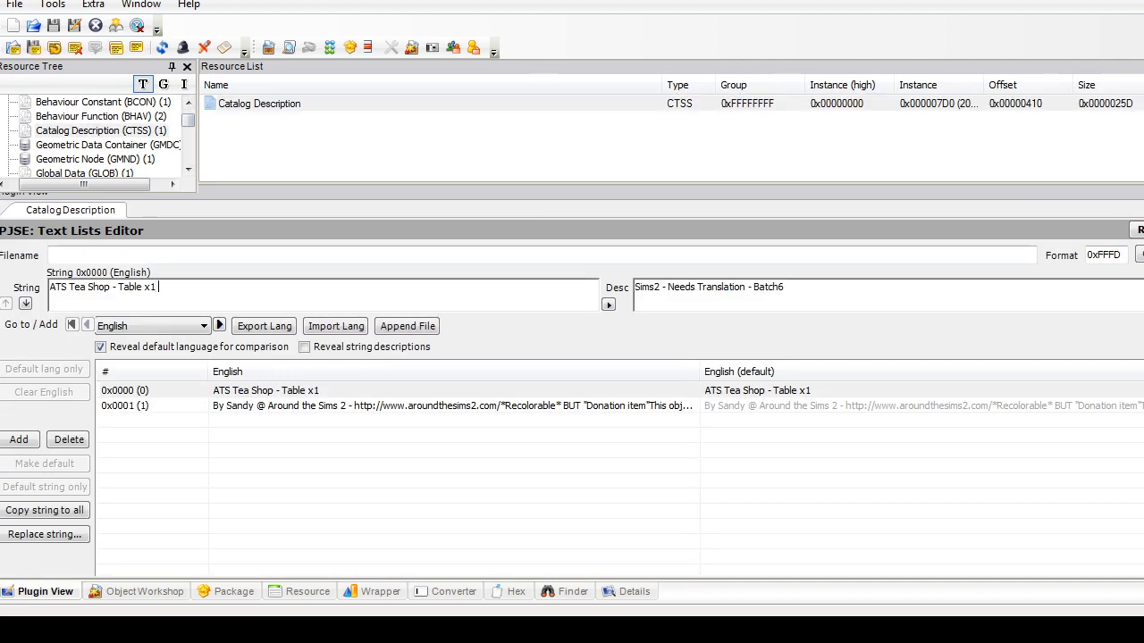
{"action": "type", "text": "- SLAVE"}
Step: Append a "Slaved (without permission(" credit line with the creator's name and website to the English catalog description and commit it
{"action": "left_click", "coordinate": [268, 406]}
{"action": "left_click", "coordinate": [234, 306]}
{"action": "left_click", "coordinate": [590, 303]}
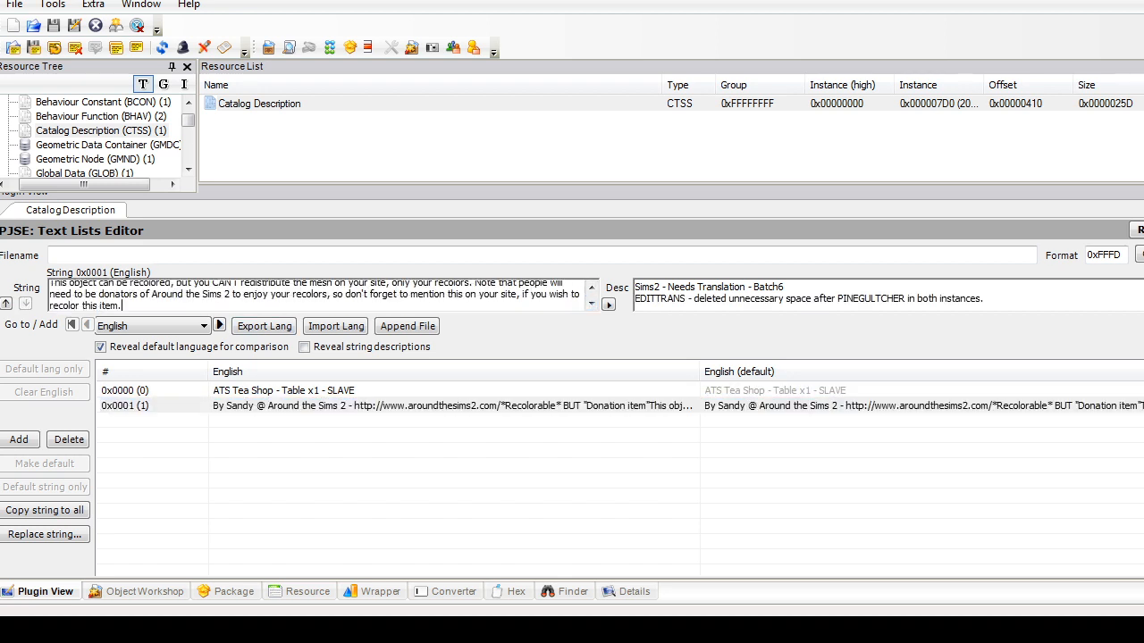
{"action": "key", "text": "Return"}
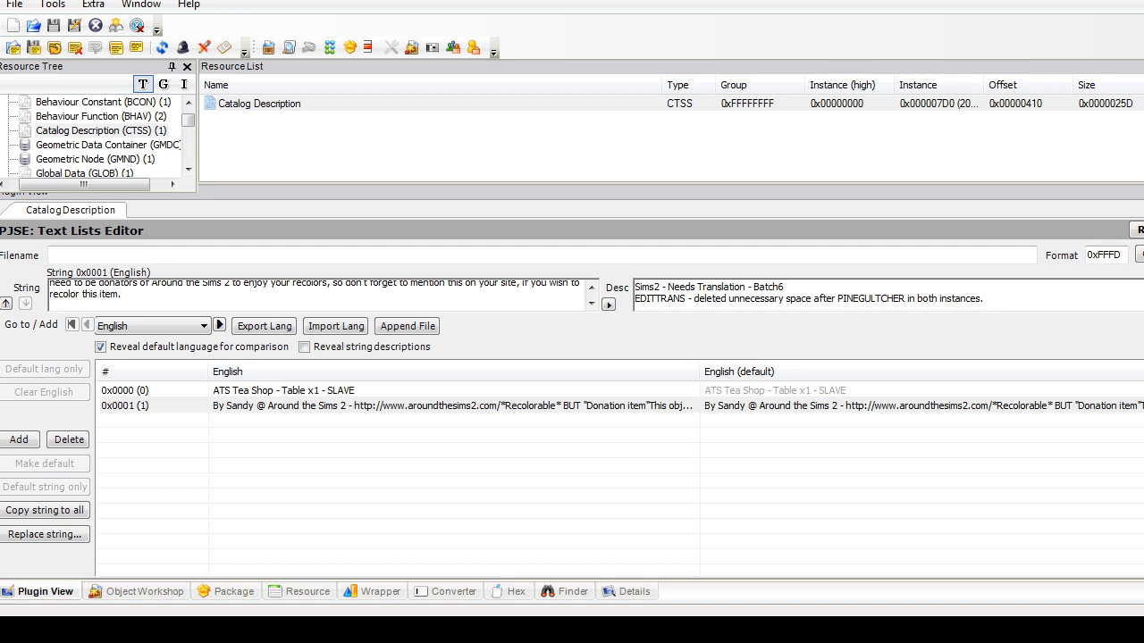
{"action": "type", "text": "Slaved (without permission( by Fire_flower @fi"}
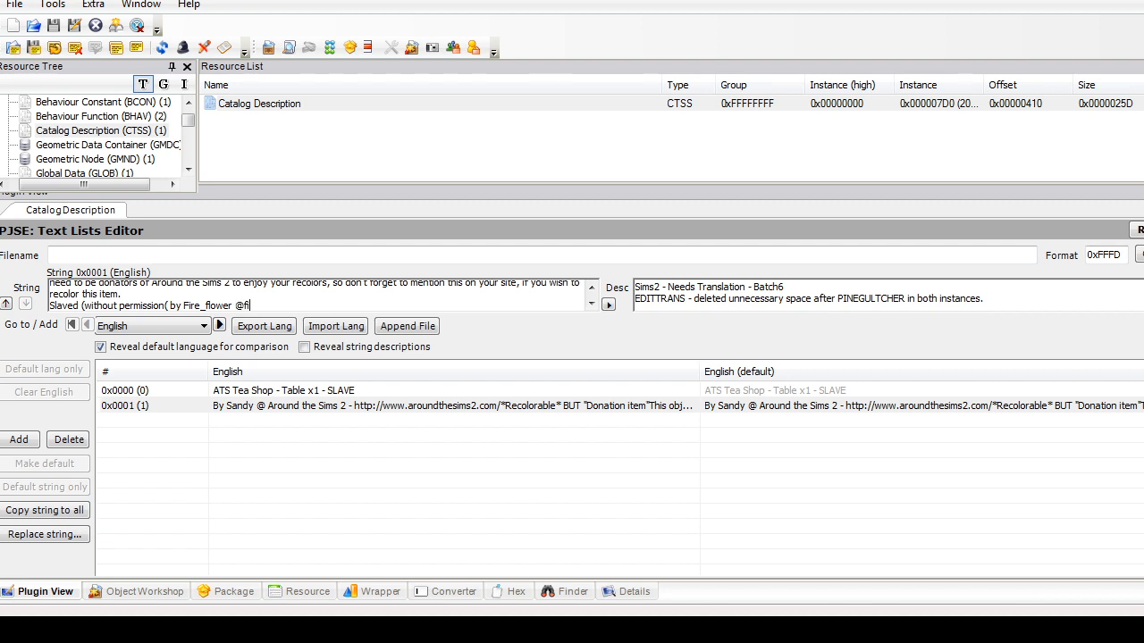
{"action": "type", "text": "reflowersims.tumblr.com"}
{"action": "left_click", "coordinate": [1140, 254]}
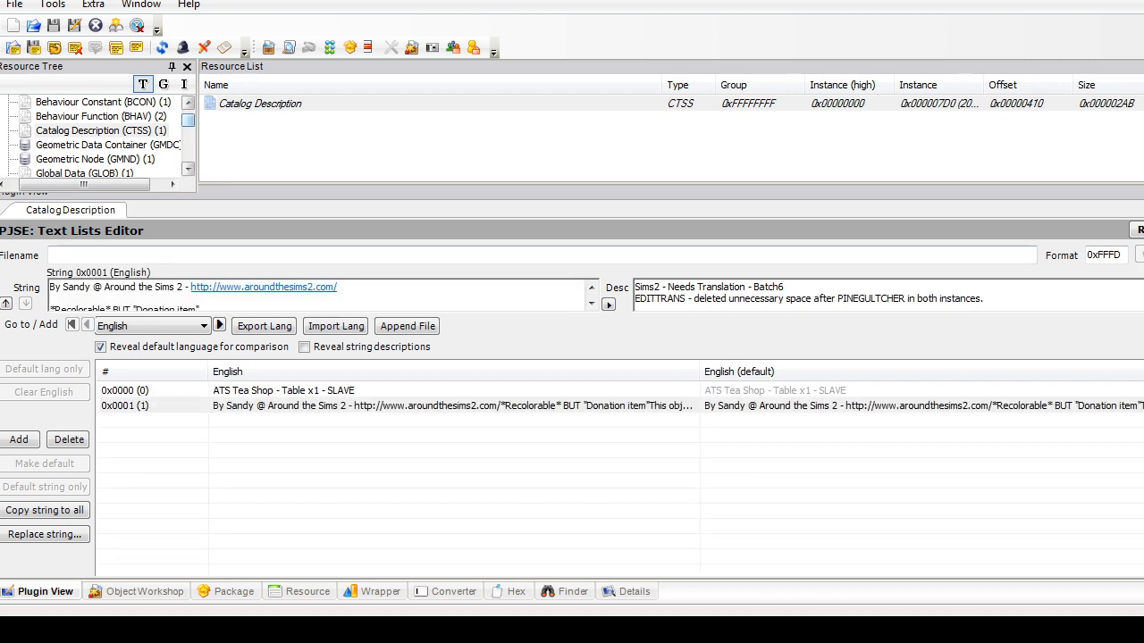
Step: Check the end of the new catalog description text and save the table package
{"action": "scroll", "coordinate": [98, 134], "scroll_direction": "down", "scroll_amount": 4}
{"action": "scroll", "coordinate": [98, 134], "scroll_direction": "up", "scroll_amount": 1}
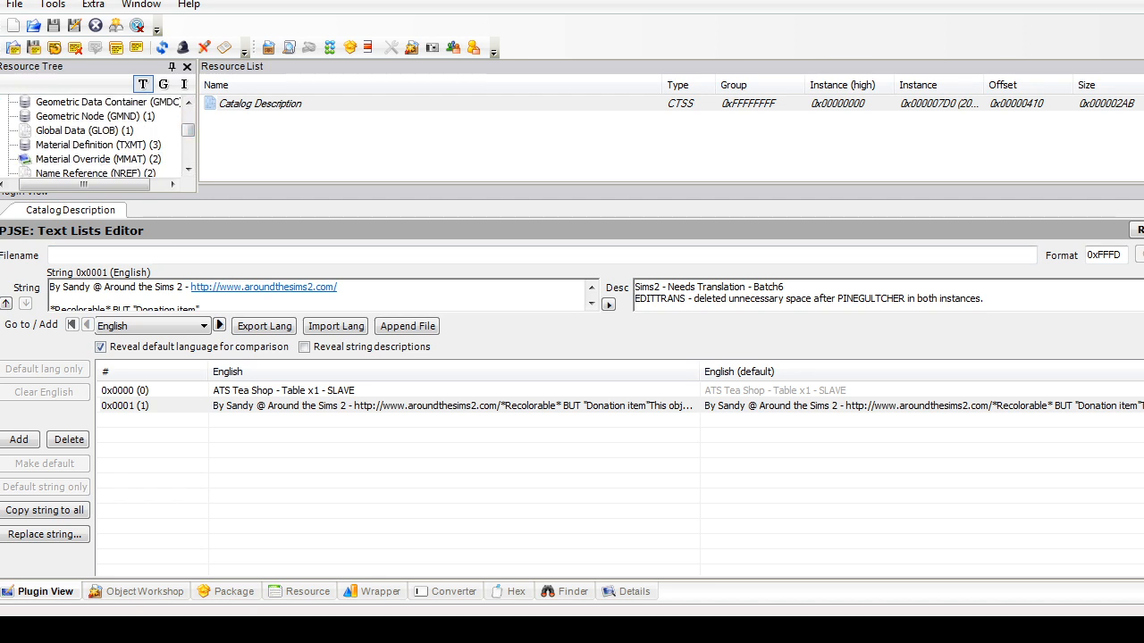
{"action": "scroll", "coordinate": [320, 295], "scroll_direction": "down", "scroll_amount": 4}
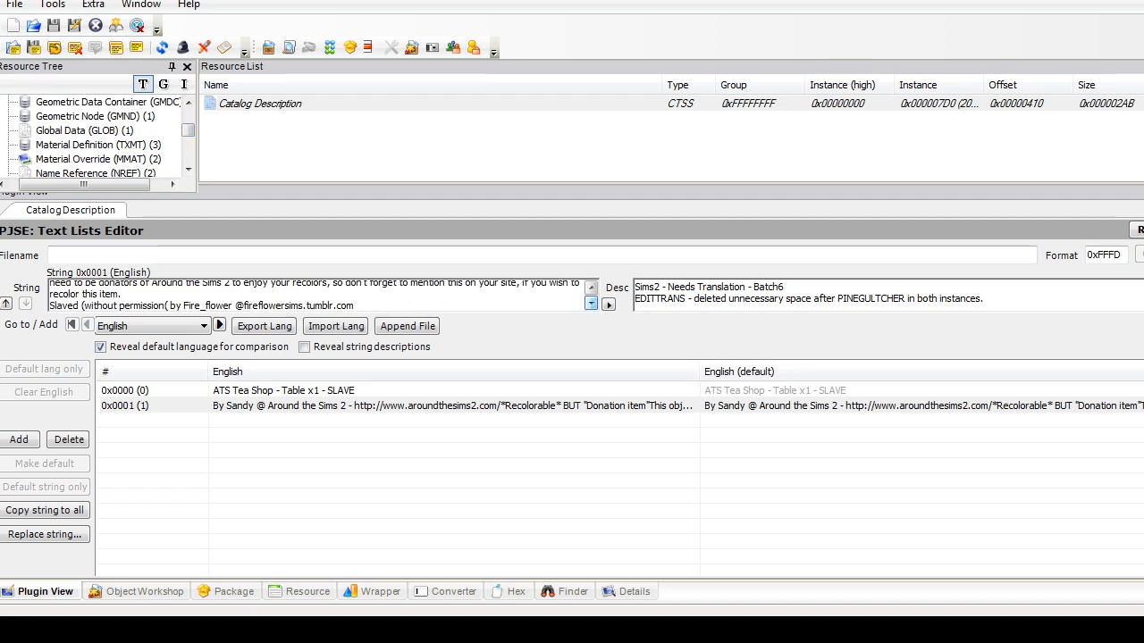
{"action": "left_click", "coordinate": [14, 5]}
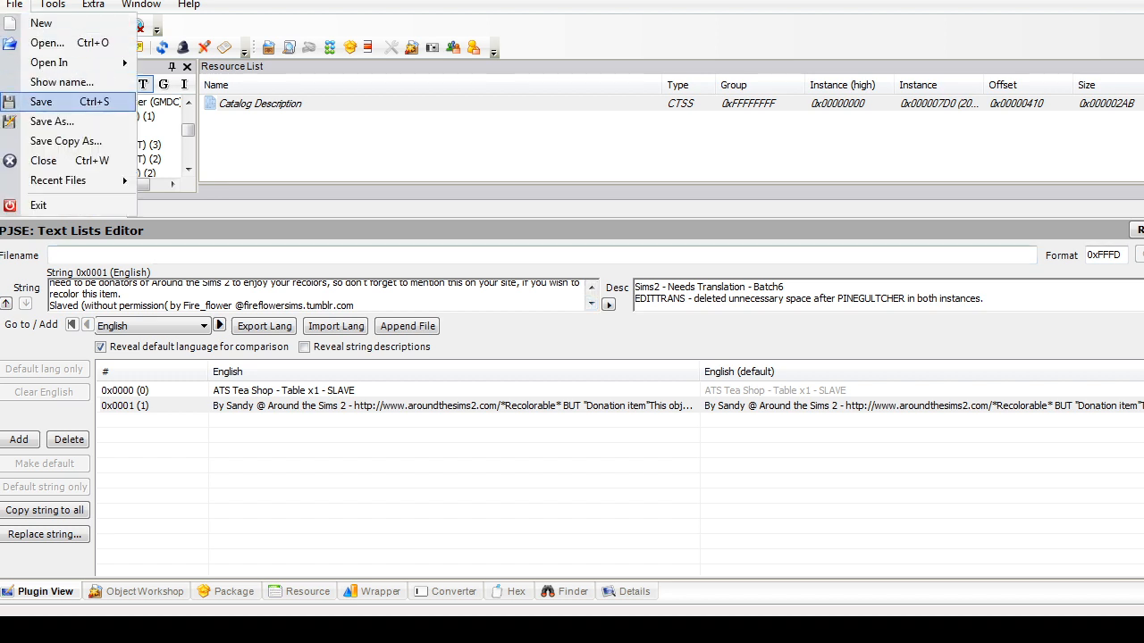
{"action": "left_click", "coordinate": [36, 99]}
Step: Set the sale price to 35 in the object data of Table - Dining - Outdoor Wood 1x1 and commit it
{"action": "scroll", "coordinate": [98, 134], "scroll_direction": "down", "scroll_amount": 6}
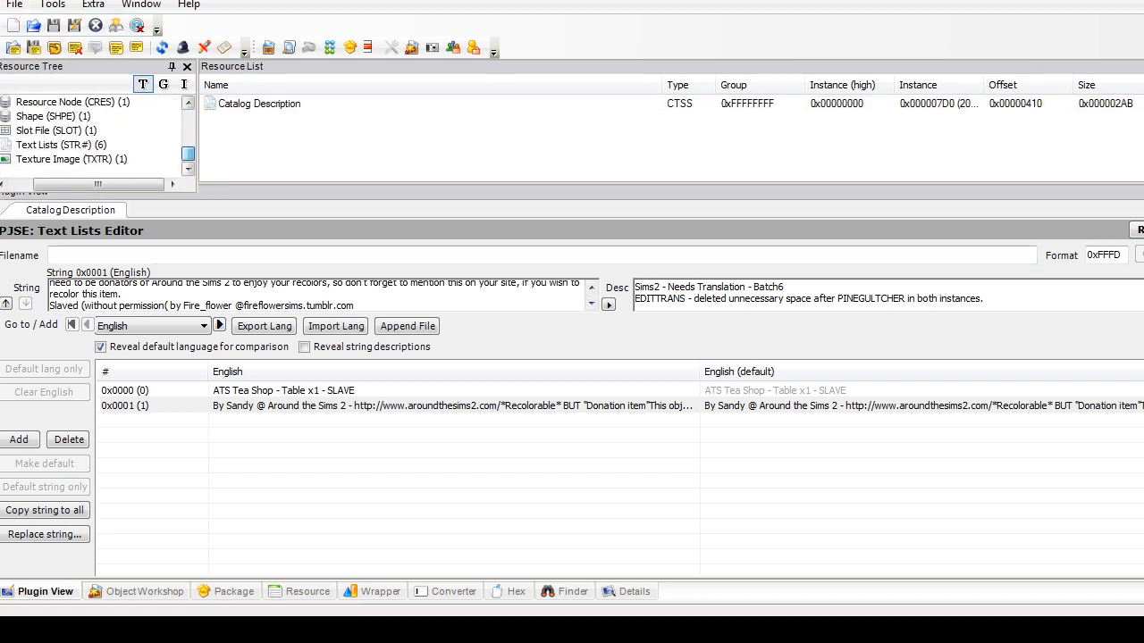
{"action": "scroll", "coordinate": [98, 134], "scroll_direction": "up", "scroll_amount": 1}
{"action": "left_click", "coordinate": [75, 116]}
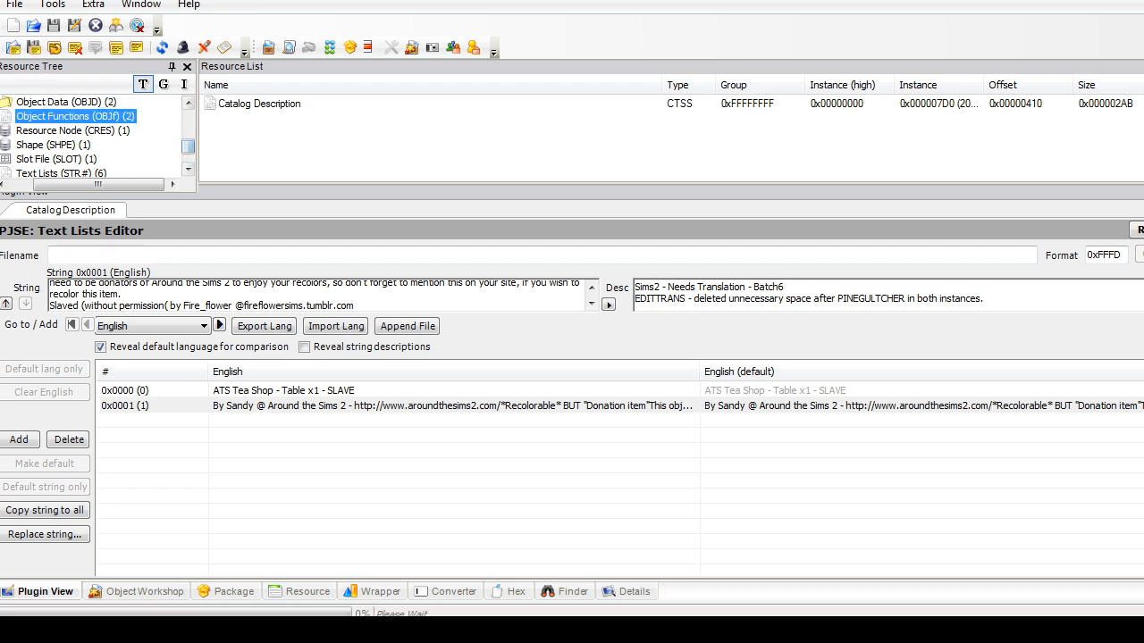
{"action": "left_click", "coordinate": [66, 101]}
{"action": "left_click", "coordinate": [354, 278]}
{"action": "left_click", "coordinate": [737, 398]}
{"action": "key", "text": "BackSpace"}
{"action": "key", "text": "BackSpace"}
{"action": "type", "text": "35"}
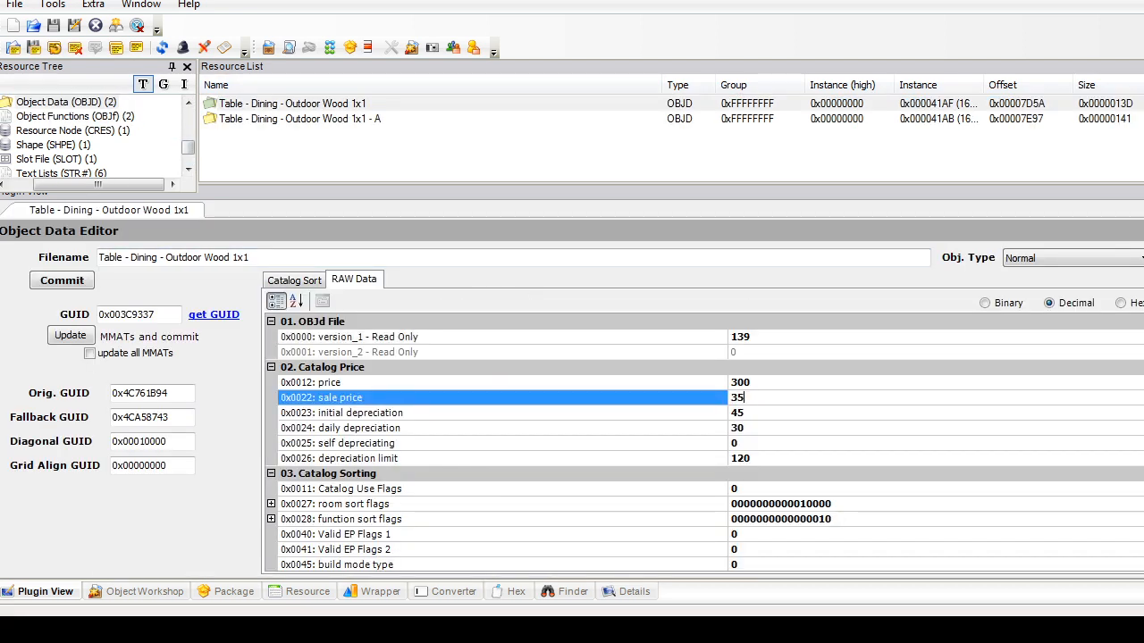
{"action": "left_click", "coordinate": [294, 280]}
{"action": "left_click", "coordinate": [62, 279]}
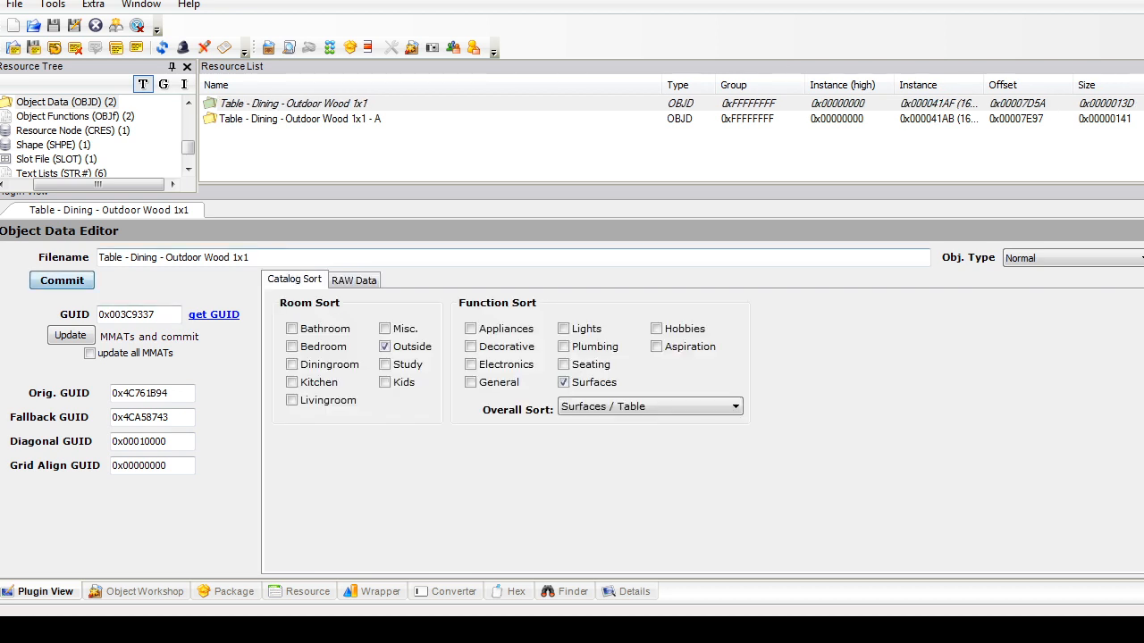
{"action": "key", "text": "ctrl+Tab"}
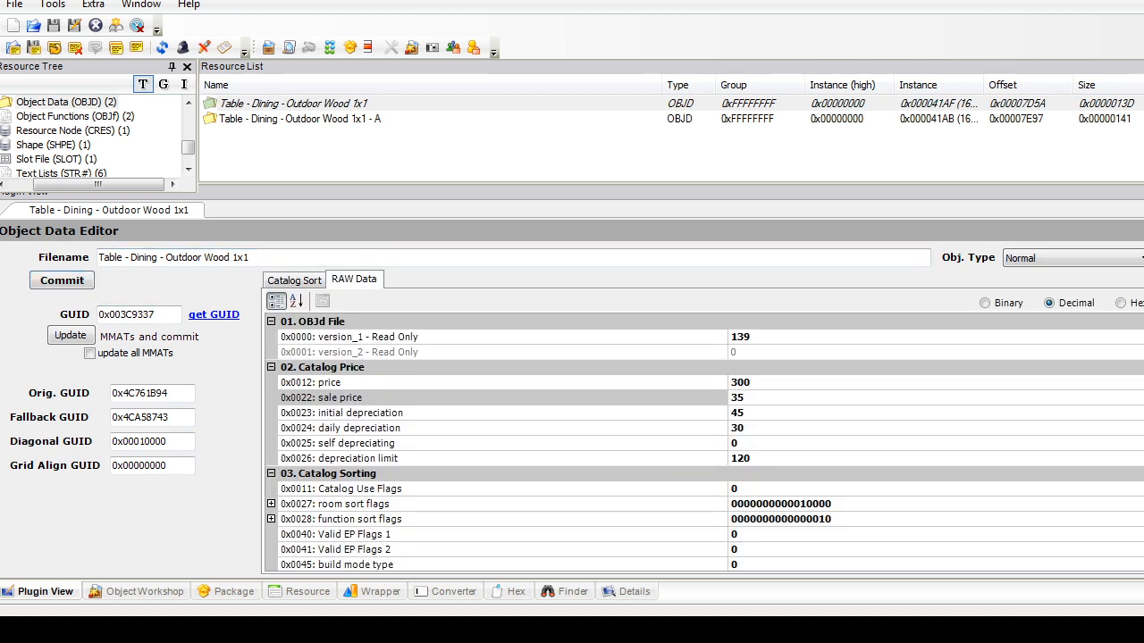
{"action": "key", "text": "ctrl+Tab"}
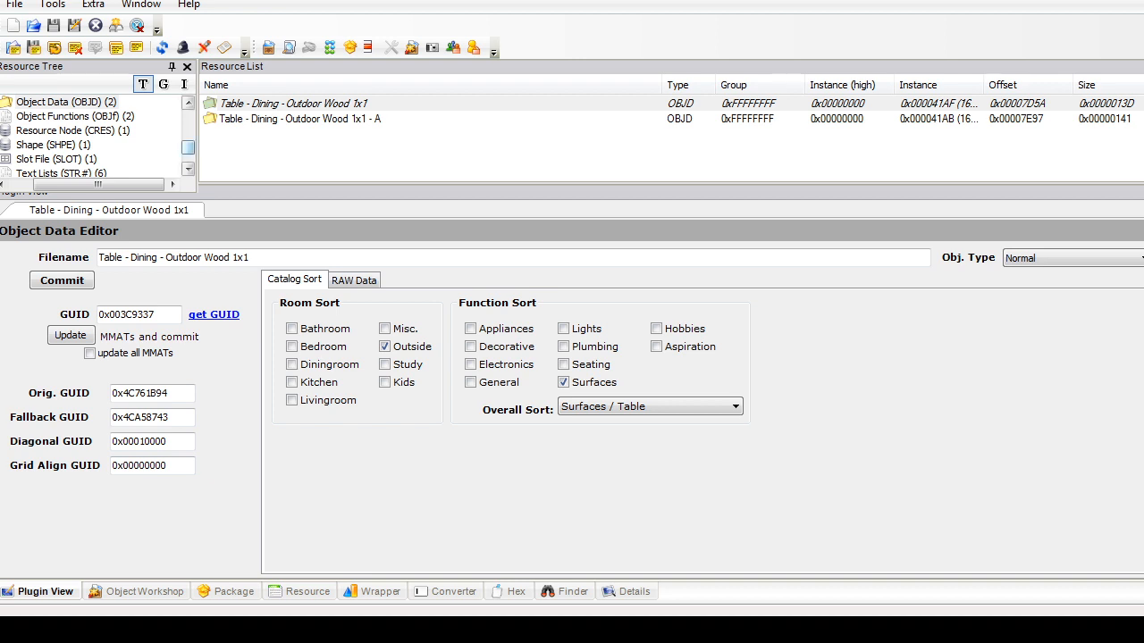
Step: Check the table's shape parts, run Fix Integrity on the package and save it
{"action": "left_click", "coordinate": [53, 145]}
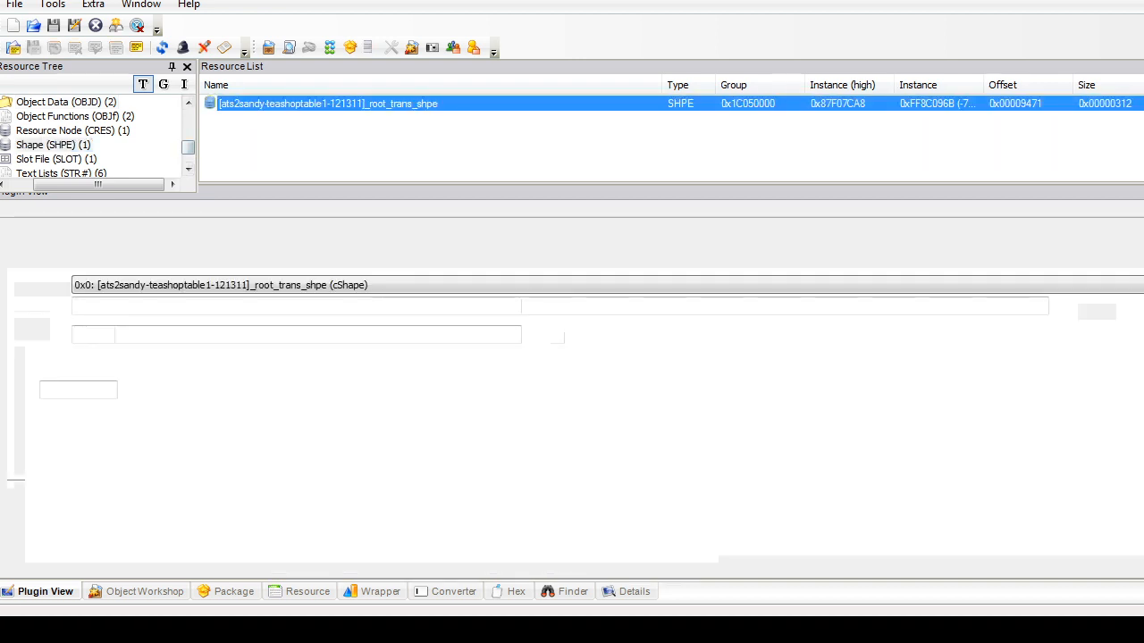
{"action": "left_click_drag", "start_coordinate": [188, 148], "coordinate": [188, 116]}
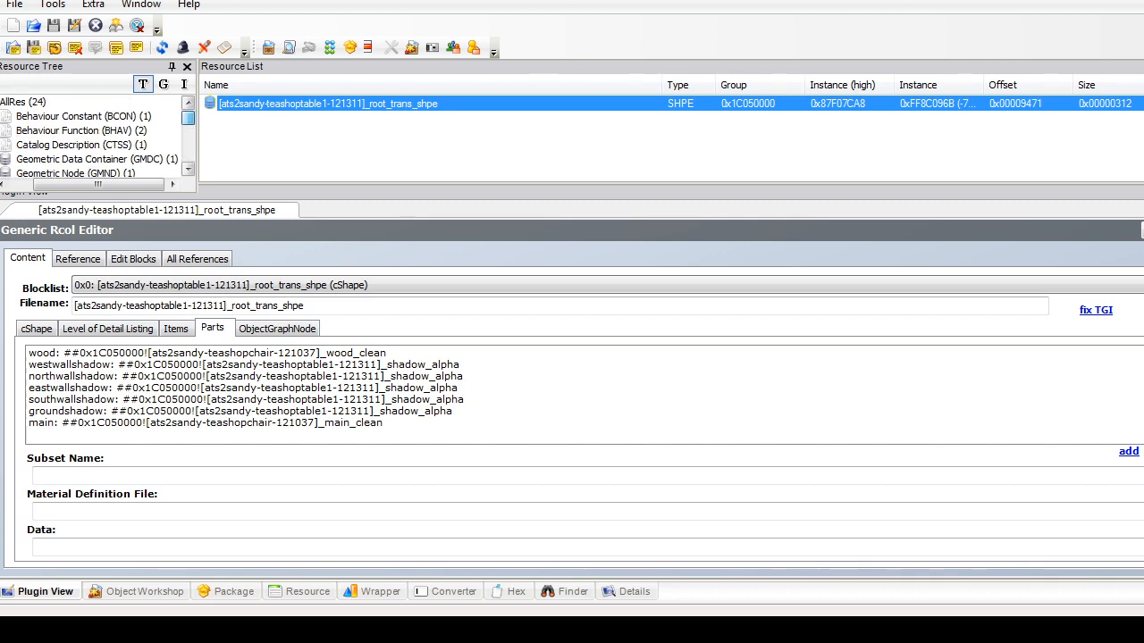
{"action": "left_click", "coordinate": [14, 5]}
{"action": "mouse_move", "coordinate": [52, 6]}
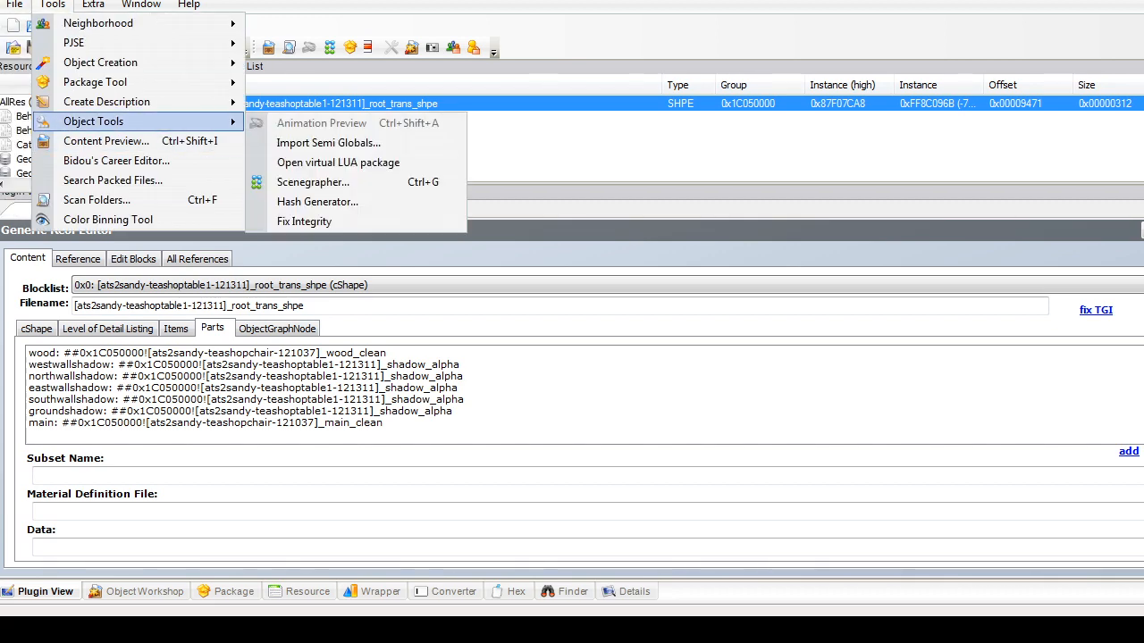
{"action": "left_click", "coordinate": [319, 181]}
{"action": "left_click", "coordinate": [667, 120]}
{"action": "left_click", "coordinate": [656, 346]}
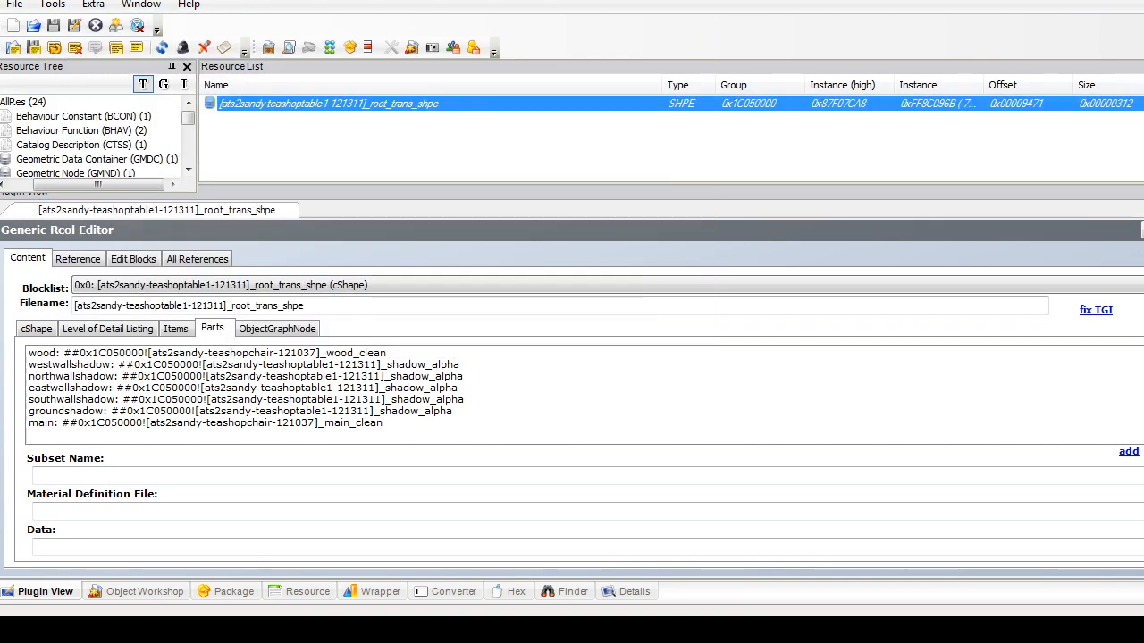
{"action": "left_click", "coordinate": [14, 5]}
{"action": "left_click", "coordinate": [43, 101]}
Step: Open atssandy_objdon_teashop_tablex2_001.package from the Tea Shop folder
{"action": "left_click", "coordinate": [14, 6]}
{"action": "left_click", "coordinate": [46, 43]}
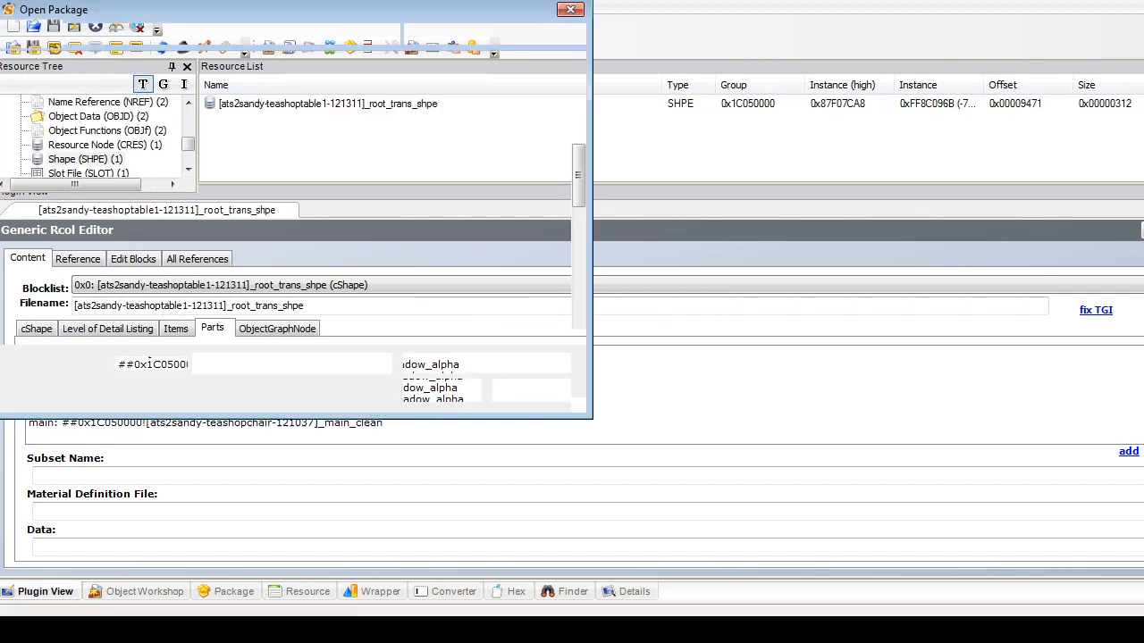
{"action": "left_click_drag", "start_coordinate": [579, 176], "coordinate": [579, 297]}
{"action": "left_click", "coordinate": [311, 292]}
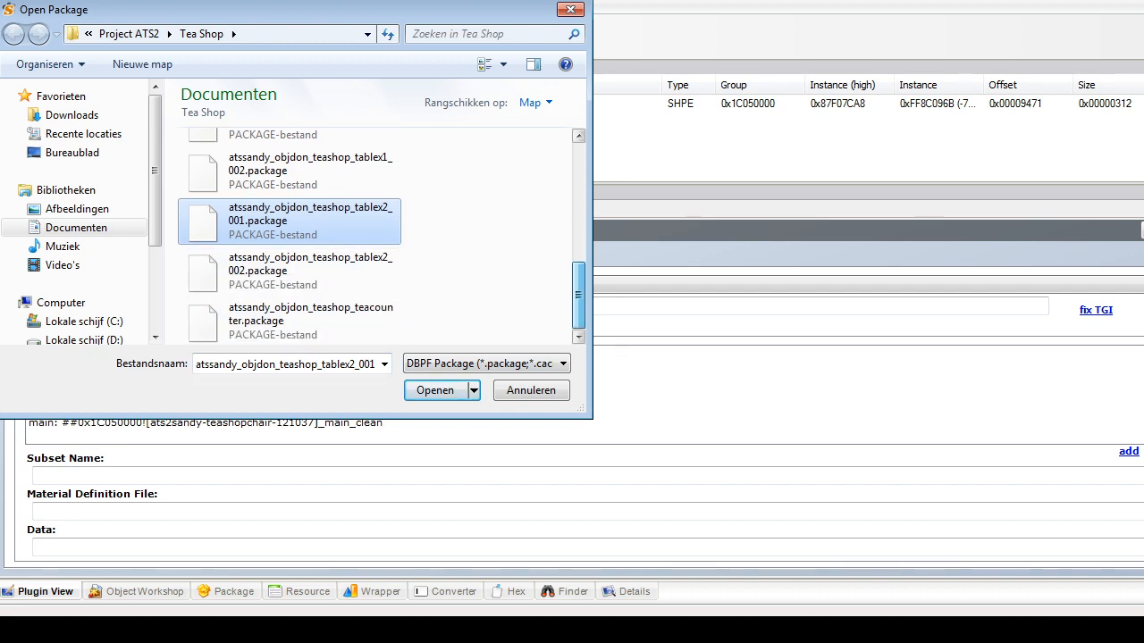
{"action": "left_click", "coordinate": [435, 390]}
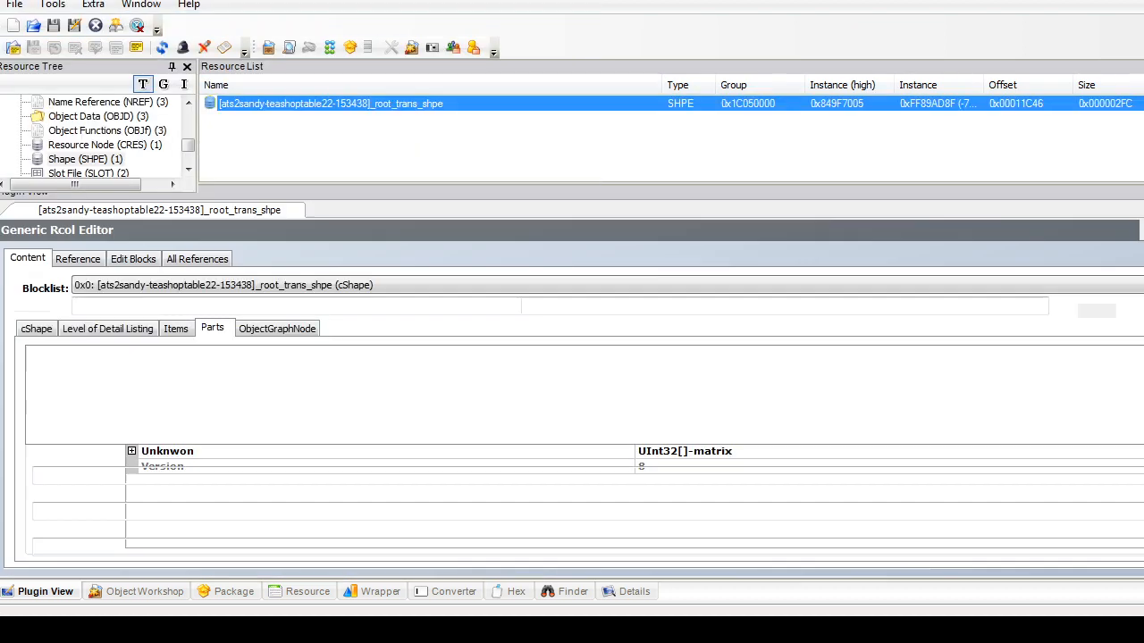
Step: Delete the wood-cherry texture image from the two-tile table package
{"action": "left_click", "coordinate": [104, 159]}
{"action": "left_click", "coordinate": [336, 104]}
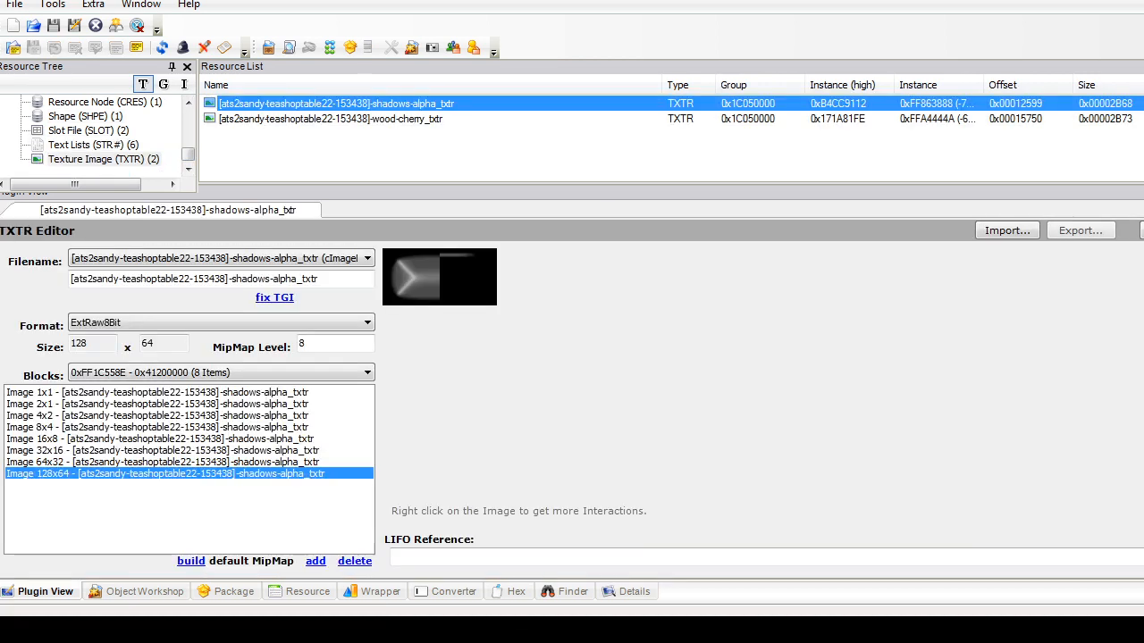
{"action": "left_click", "coordinate": [331, 119]}
{"action": "right_click", "coordinate": [300, 119]}
{"action": "left_click", "coordinate": [332, 184]}
Step: In the shape's parts, rename subset tabletop to wood, point it to ##0x1C050000![ats2sandy-teashopchair-121037]_wood_clean, and commit
{"action": "left_click", "coordinate": [71, 116]}
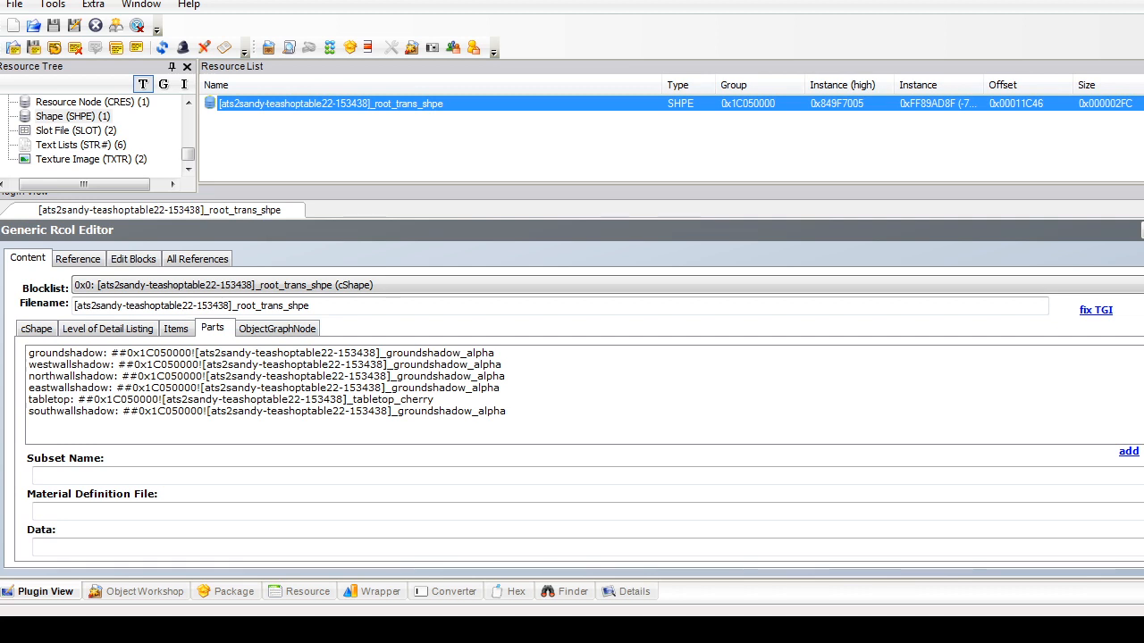
{"action": "left_click", "coordinate": [231, 400]}
{"action": "double_click", "coordinate": [55, 475]}
{"action": "type", "text": "wood"}
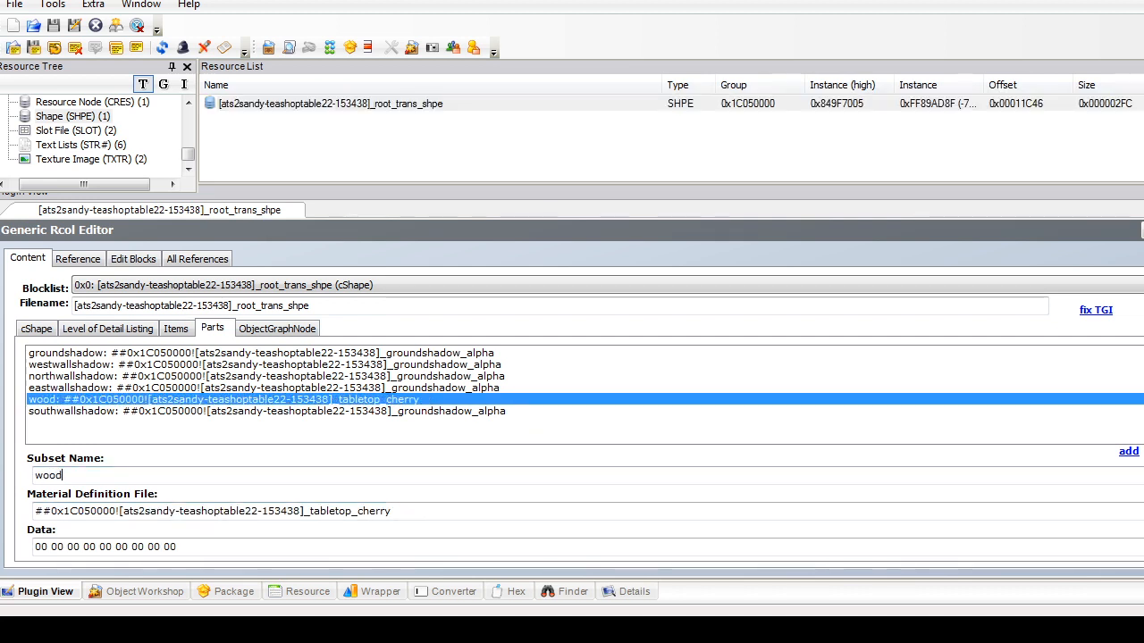
{"action": "key", "text": "Tab"}
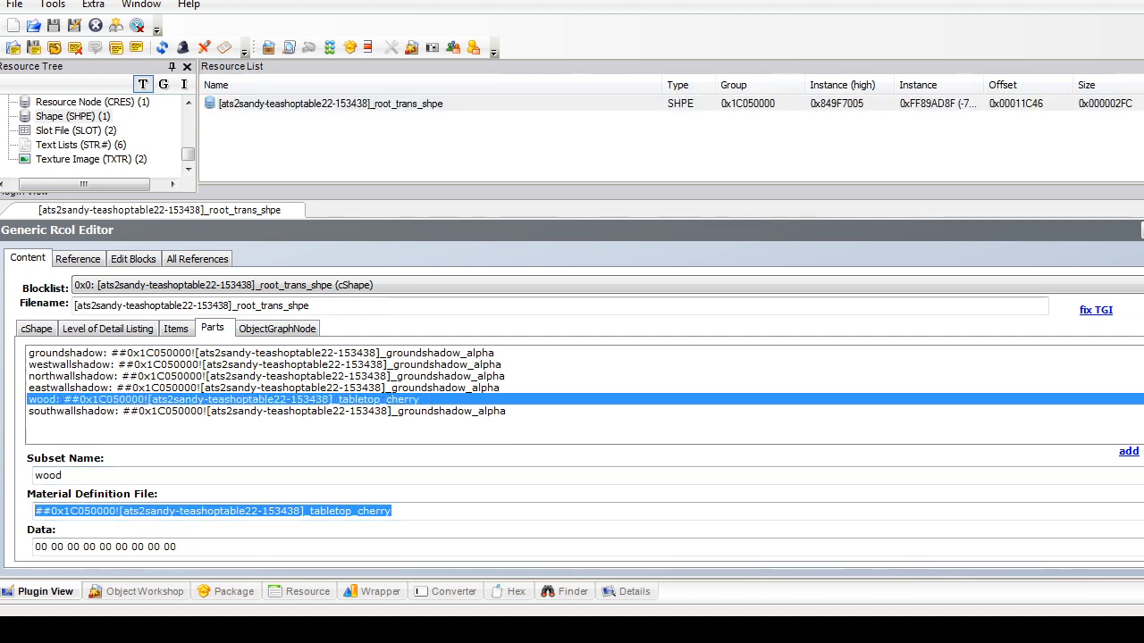
{"action": "type", "text": "##0x1C050000![ats2sandy-teashopchair-121037]_wood_clean"}
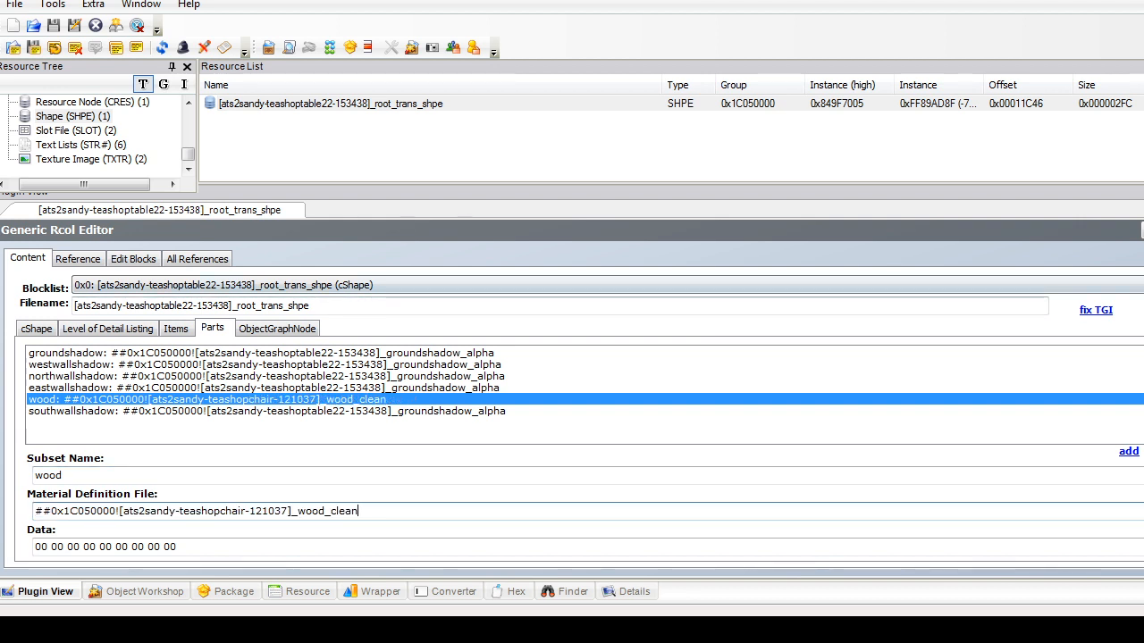
{"action": "left_click", "coordinate": [1142, 230]}
{"action": "left_click", "coordinate": [641, 361]}
Step: Set the sale price to 35 in the object data of Table - Dining - Danish Modern and commit it
{"action": "left_click_drag", "start_coordinate": [188, 155], "coordinate": [188, 140]}
{"action": "left_click", "coordinate": [86, 144]}
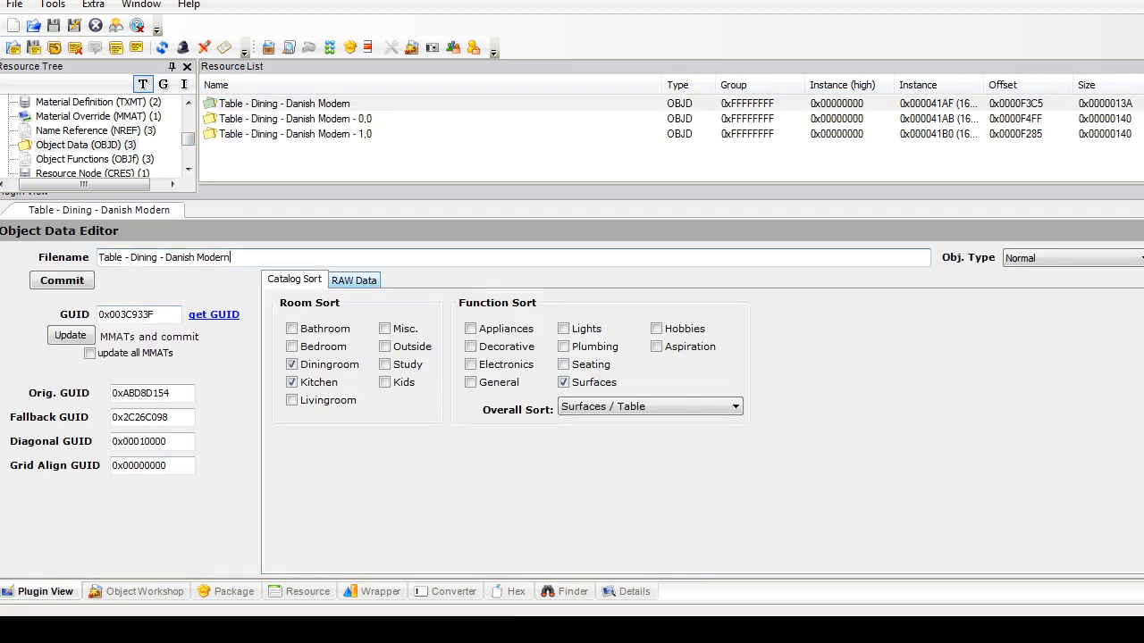
{"action": "left_click", "coordinate": [354, 281]}
{"action": "left_click", "coordinate": [750, 382]}
{"action": "left_click", "coordinate": [751, 398]}
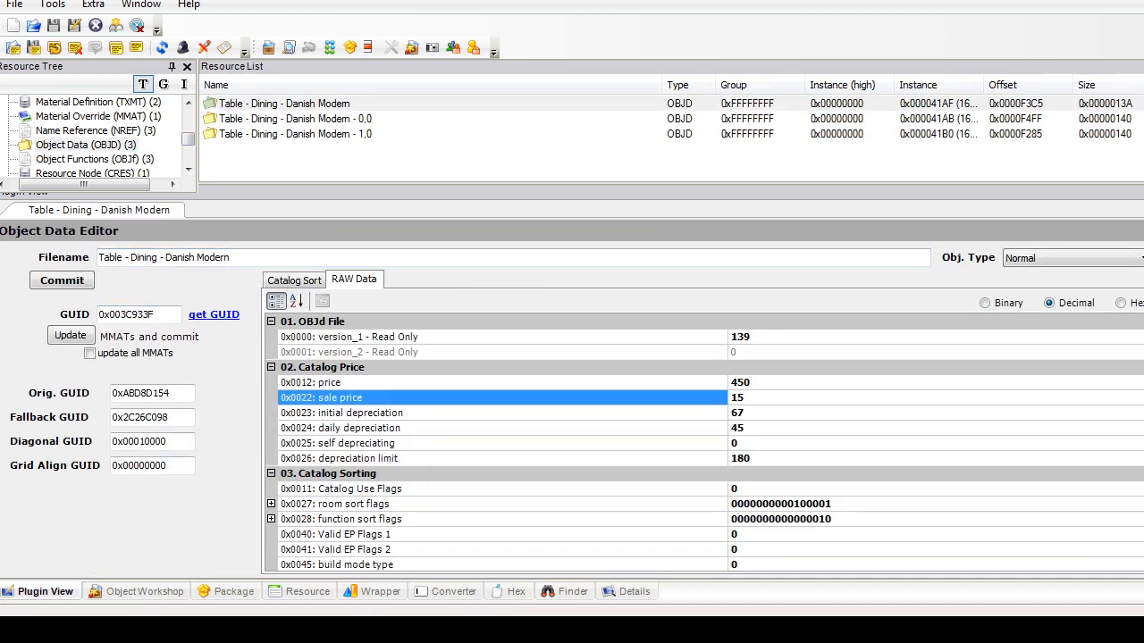
{"action": "double_click", "coordinate": [737, 397]}
{"action": "type", "text": "35"}
{"action": "left_click", "coordinate": [294, 281]}
{"action": "left_click", "coordinate": [61, 281]}
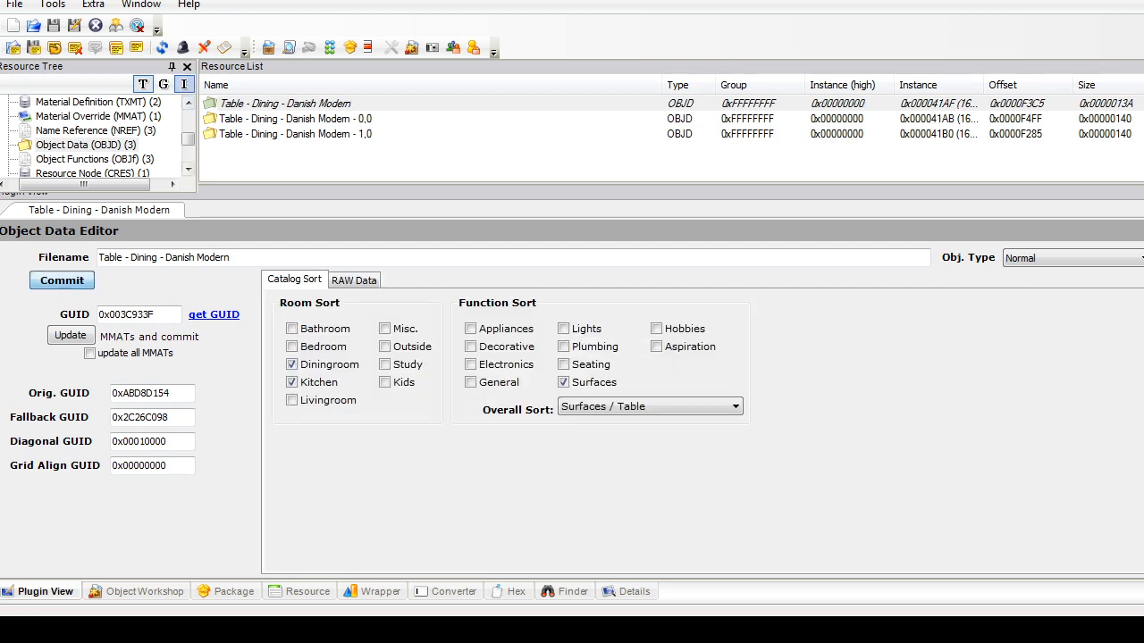
Step: Delete the tabletop_cherry material override and the tabletop_cherry material definition from the table package
{"action": "left_click", "coordinate": [98, 117]}
{"action": "right_click", "coordinate": [280, 105]}
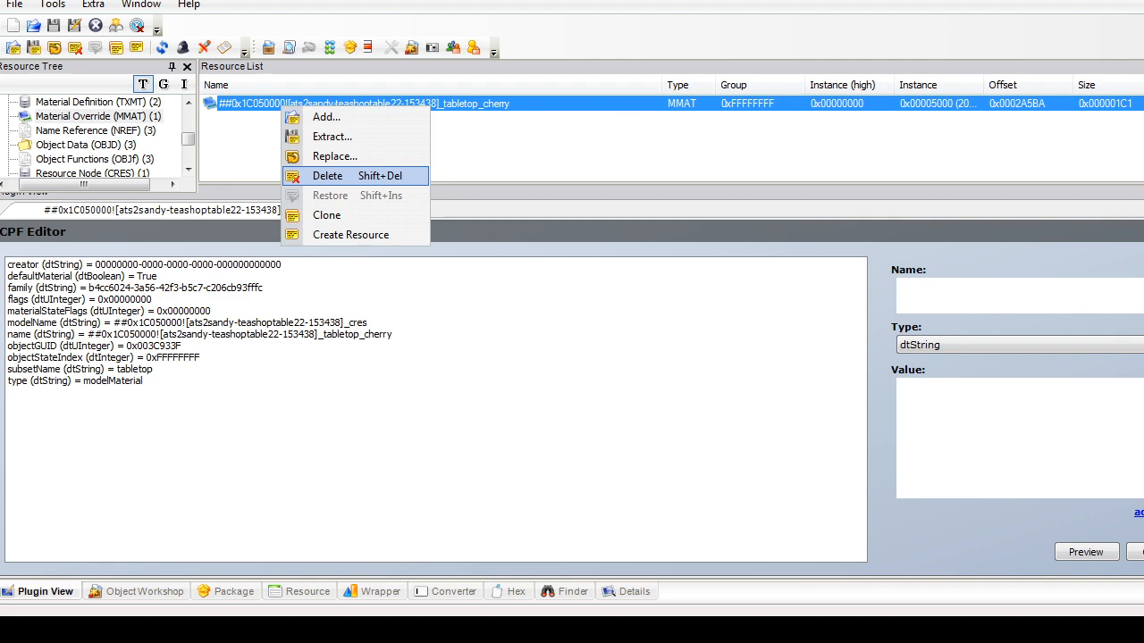
{"action": "left_click", "coordinate": [327, 176]}
{"action": "left_click", "coordinate": [84, 145]}
{"action": "right_click", "coordinate": [342, 105]}
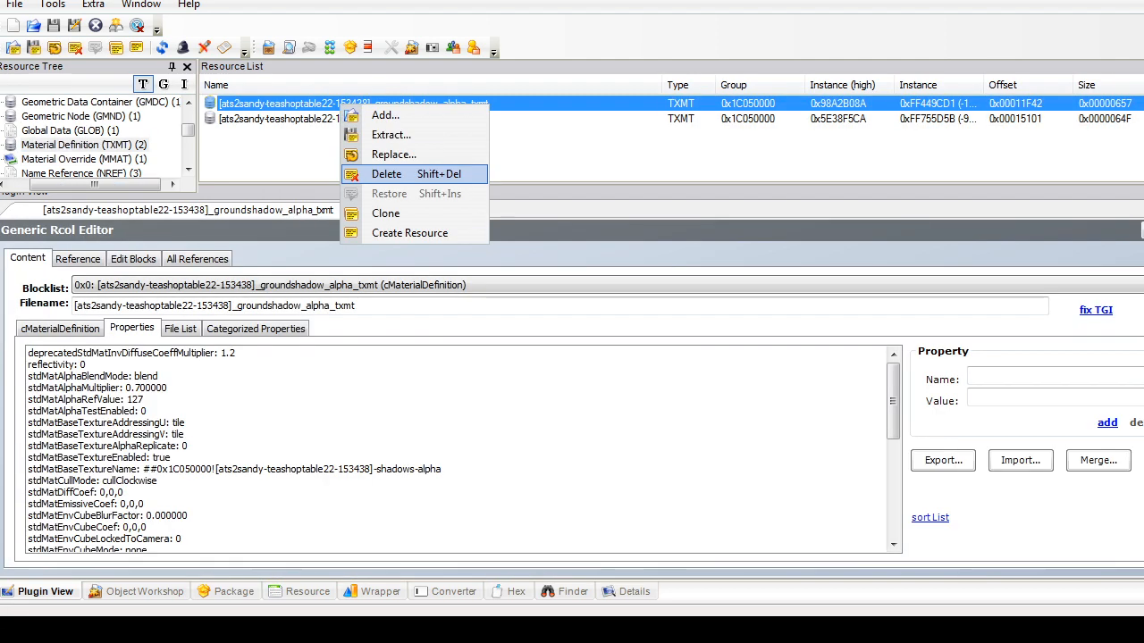
{"action": "right_click", "coordinate": [303, 117]}
{"action": "left_click", "coordinate": [350, 186]}
Step: Add a datalist extension reference to the geometric node's cObjectGraphNode, with Enabled set to 0x01 and Index 9
{"action": "left_click", "coordinate": [78, 145]}
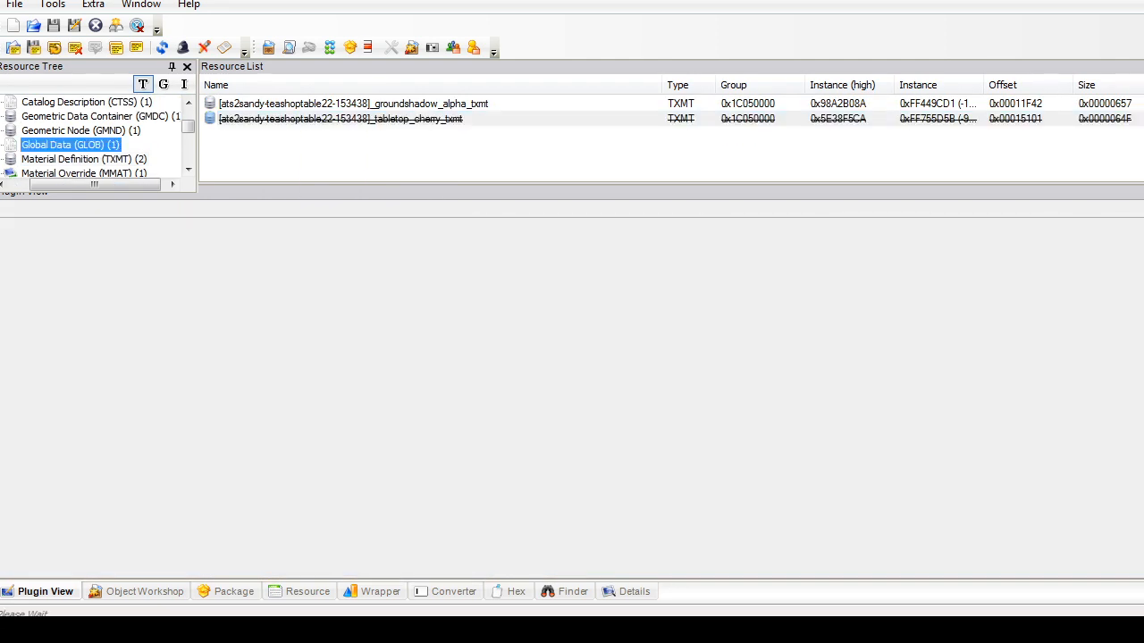
{"action": "left_click", "coordinate": [80, 131]}
{"action": "left_click", "coordinate": [295, 104]}
{"action": "left_click", "coordinate": [375, 285]}
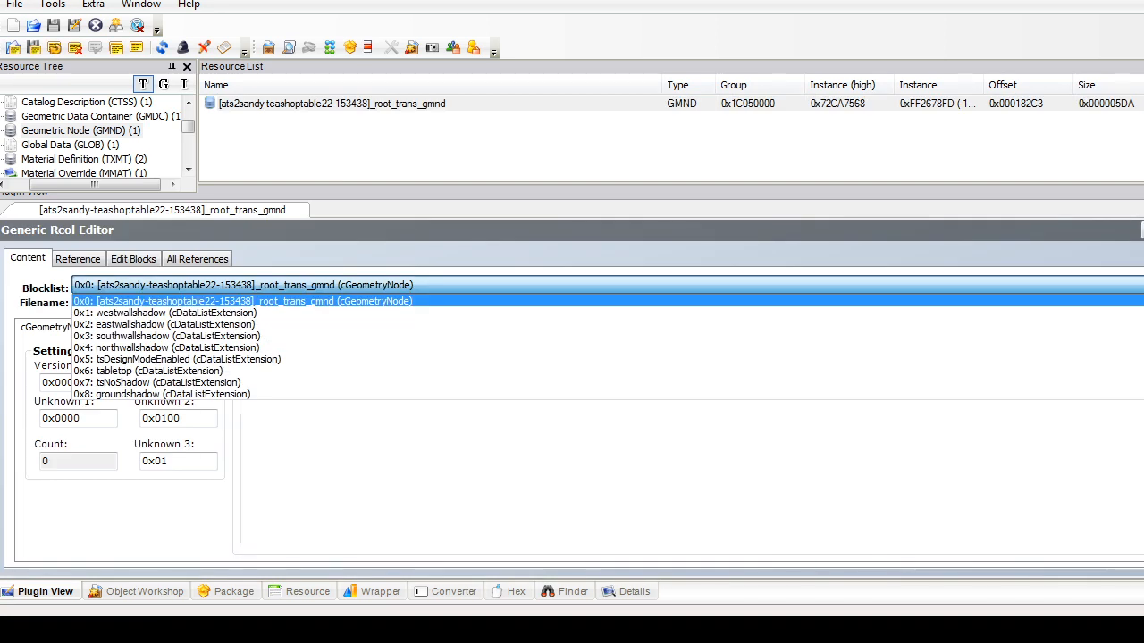
{"action": "left_click", "coordinate": [375, 285]}
{"action": "left_click", "coordinate": [142, 328]}
{"action": "left_click", "coordinate": [1121, 473]}
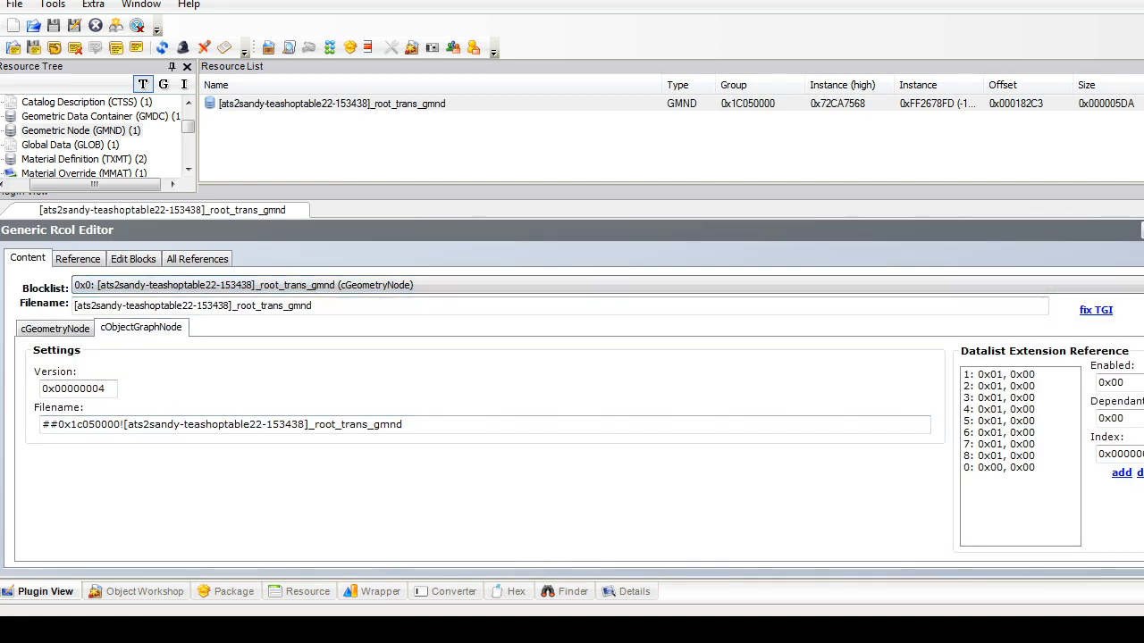
{"action": "left_click", "coordinate": [1019, 467]}
{"action": "left_click_drag", "start_coordinate": [1125, 383], "coordinate": [1117, 382]}
{"action": "type", "text": "1"}
{"action": "left_click", "coordinate": [1134, 454]}
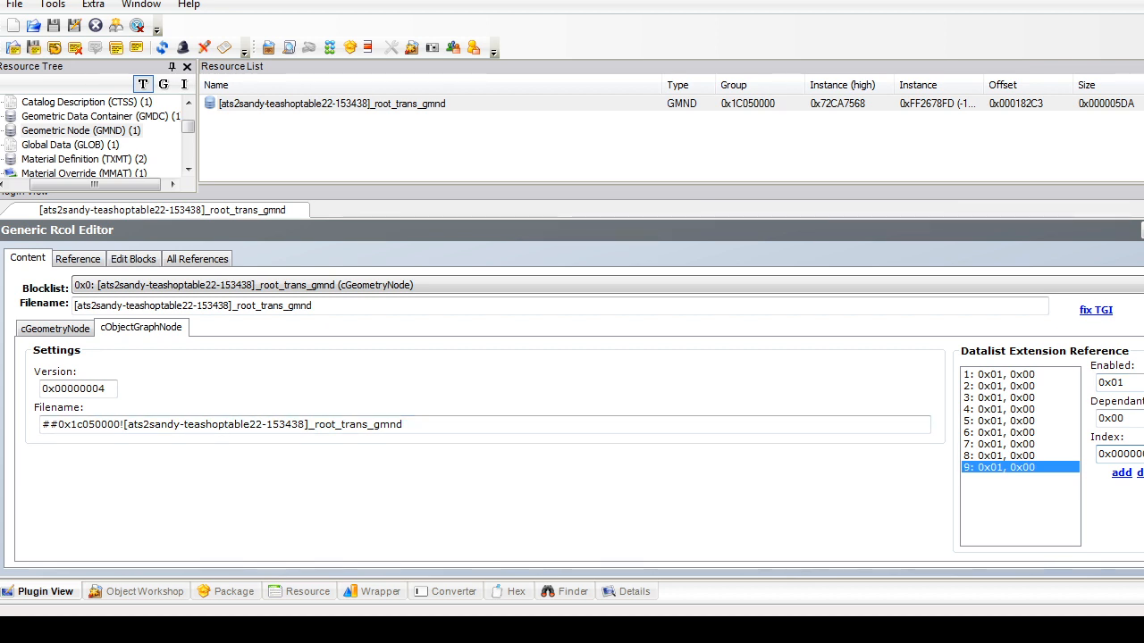
Step: Add a new cDataListExtension block to the geometric node
{"action": "left_click", "coordinate": [554, 285]}
{"action": "left_click", "coordinate": [136, 285]}
{"action": "left_click", "coordinate": [134, 259]}
{"action": "left_click", "coordinate": [429, 357]}
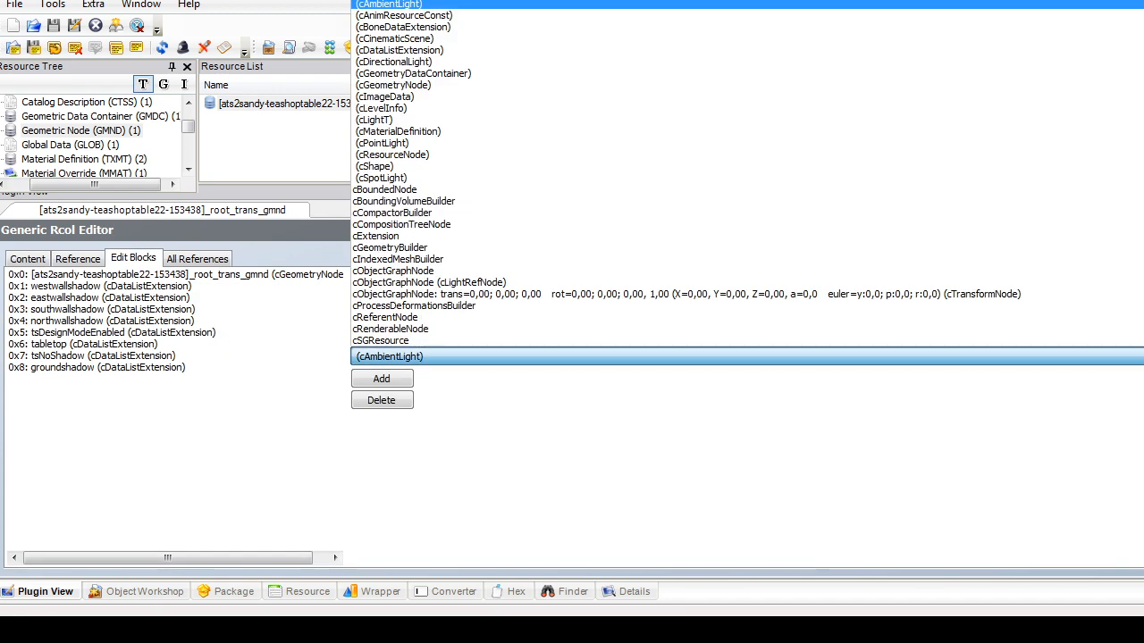
{"action": "left_click", "coordinate": [399, 50]}
{"action": "left_click", "coordinate": [382, 379]}
{"action": "left_click", "coordinate": [28, 260]}
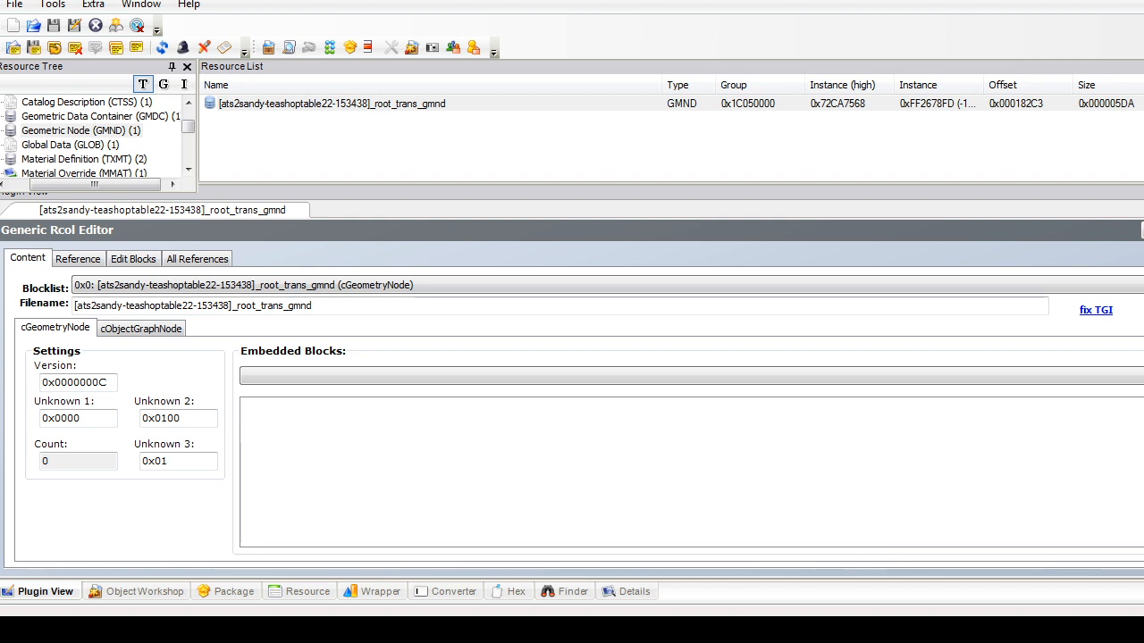
Step: Rename the tabletop item in the tsDesignModeEnabled block to wood
{"action": "left_click", "coordinate": [178, 285]}
{"action": "left_click", "coordinate": [189, 360]}
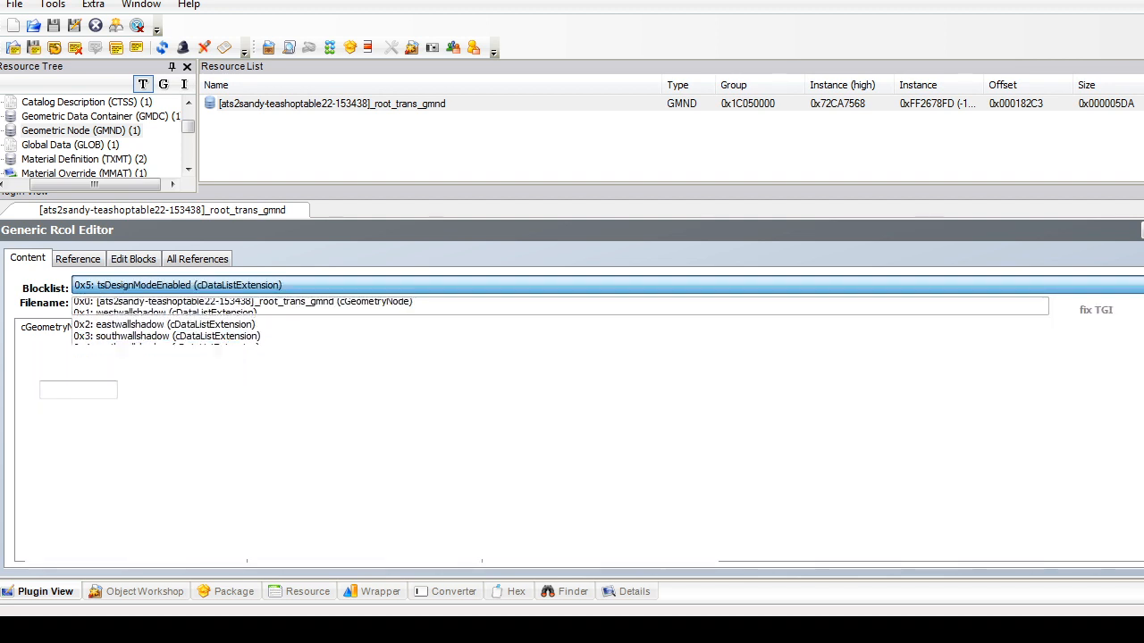
{"action": "left_click", "coordinate": [317, 375]}
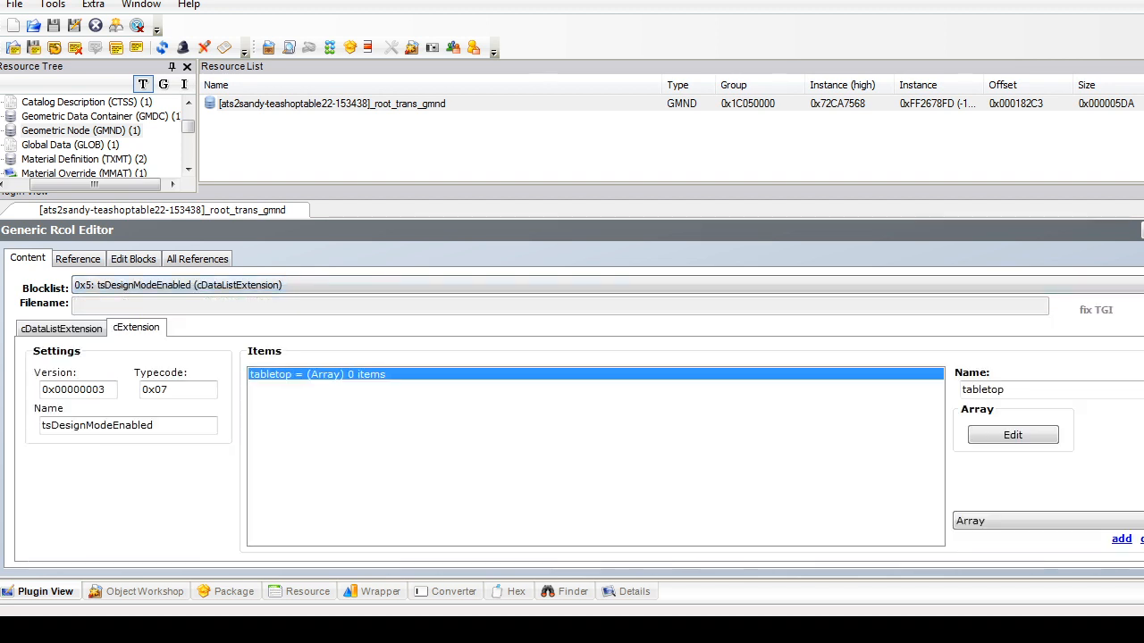
{"action": "double_click", "coordinate": [983, 391]}
{"action": "type", "text": "wood"}
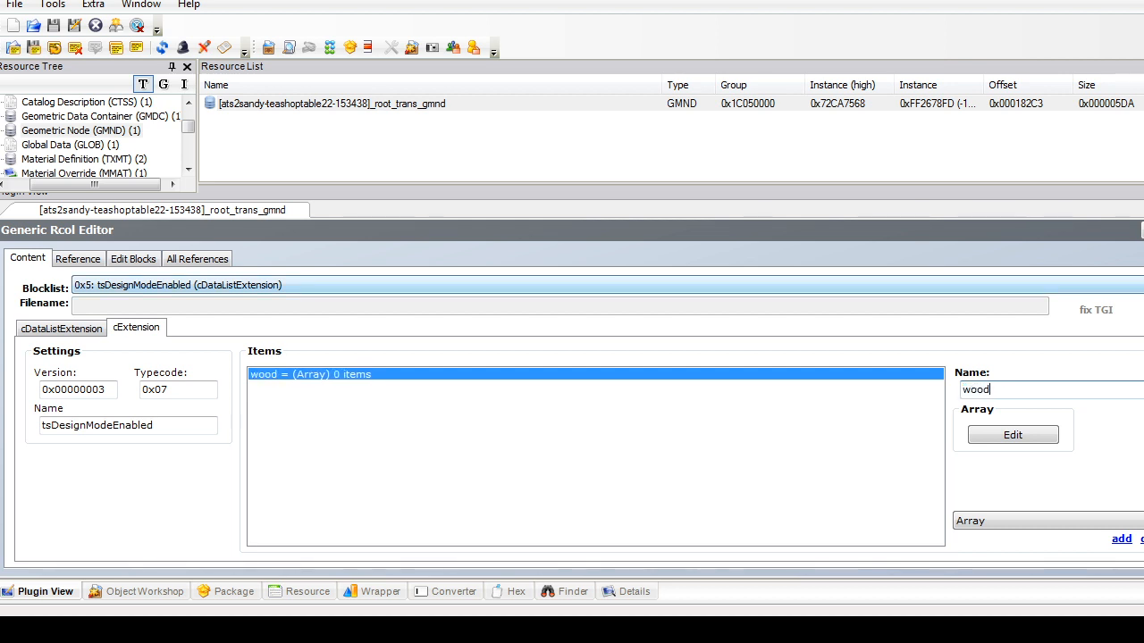
Step: Name the new cDataListExtension block tsMaterialsMeshName
{"action": "left_click", "coordinate": [178, 285]}
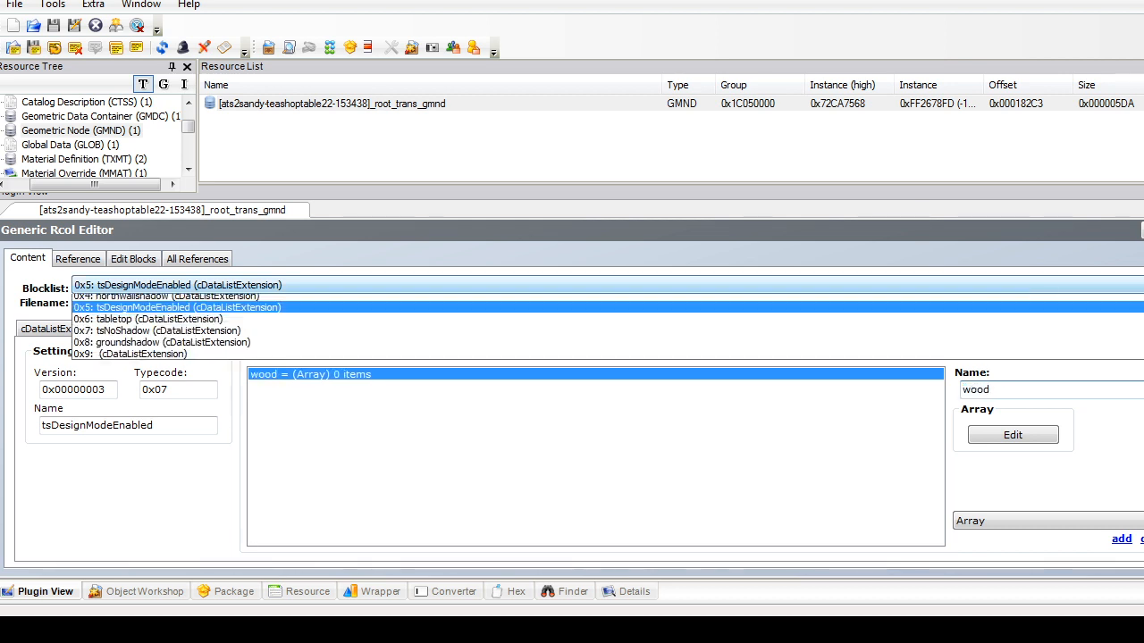
{"action": "left_click", "coordinate": [134, 406]}
{"action": "left_click", "coordinate": [128, 426]}
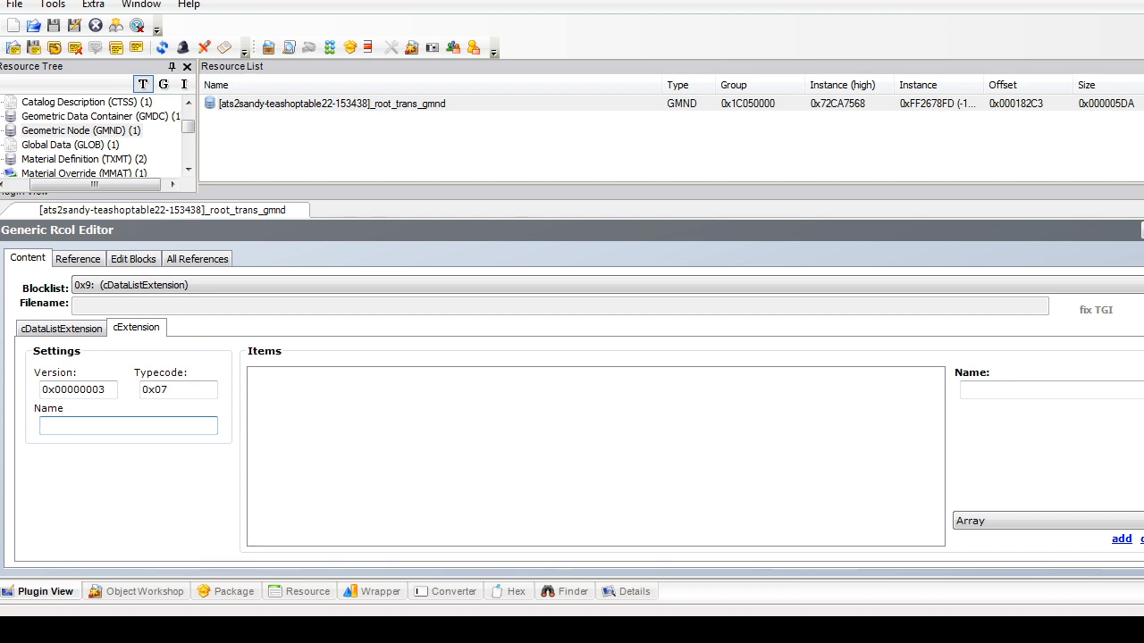
{"action": "type", "text": "tsMateria"}
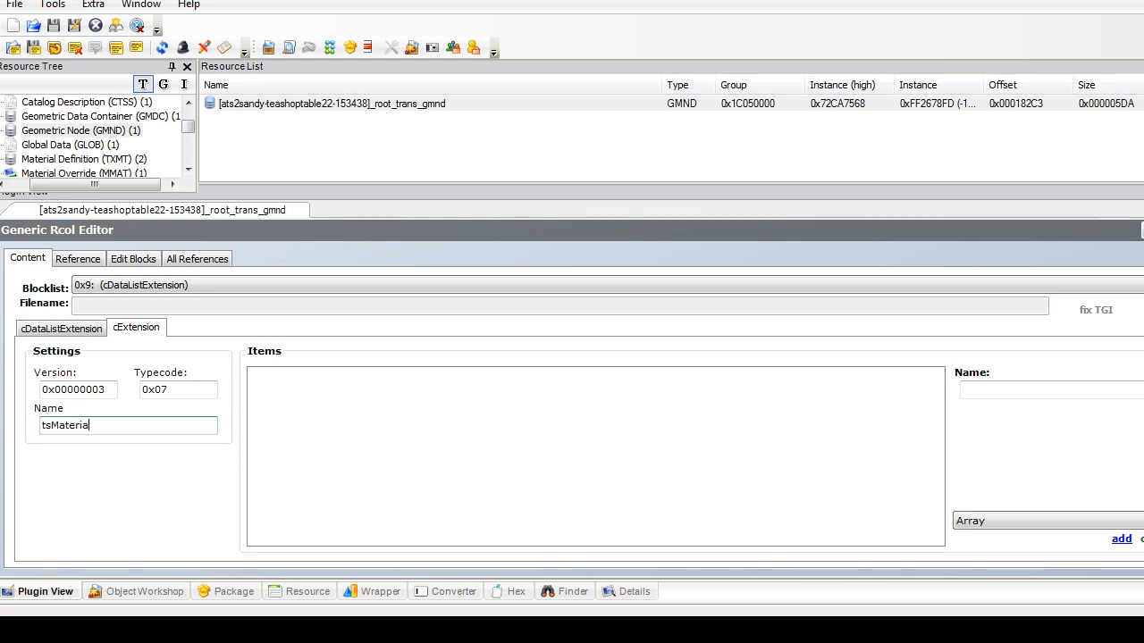
{"action": "type", "text": "lsMeshName"}
Step: Add a String item named wood with value ##0x1C050000![ats2sandy-teashopchair-121037] to the new block, and commit the geometric node
{"action": "left_click", "coordinate": [1045, 521]}
{"action": "left_click", "coordinate": [974, 584]}
{"action": "left_click", "coordinate": [1121, 539]}
{"action": "left_click", "coordinate": [284, 373]}
{"action": "left_click", "coordinate": [1054, 433]}
{"action": "type", "text": "##0x1C050000![ats2sandy-teashopchair-121037]_wood_clean"}
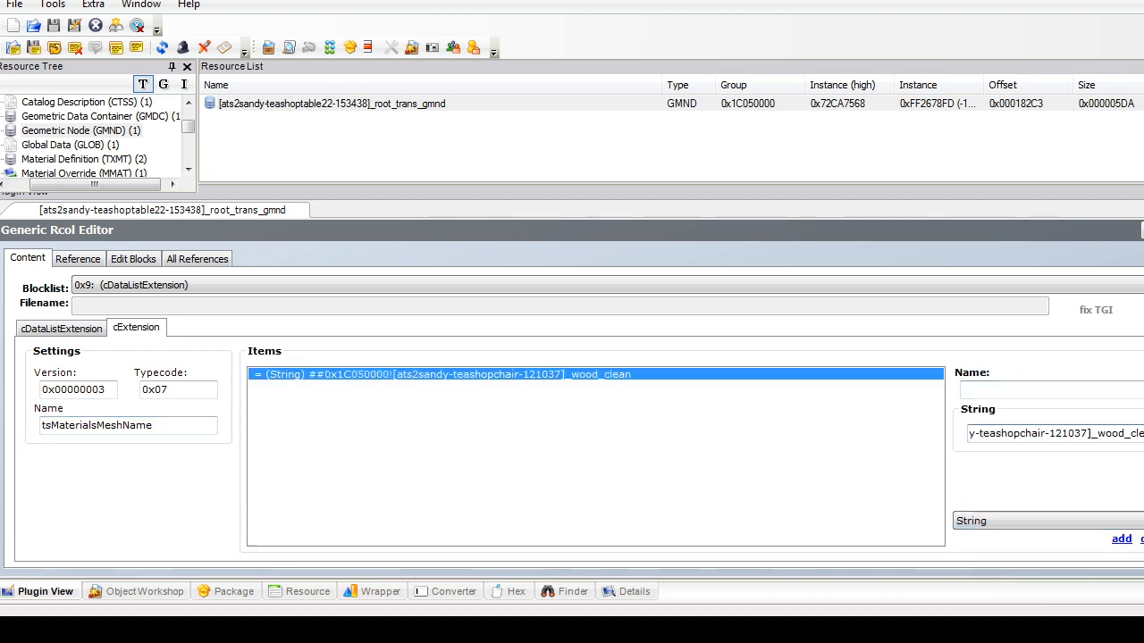
{"action": "key", "text": "shift+Left"}
{"action": "key", "text": "shift+Left"}
{"action": "key", "text": "shift+Left"}
{"action": "key", "text": "shift+Left"}
{"action": "key", "text": "shift+Left"}
{"action": "key", "text": "shift+Left"}
{"action": "key", "text": "shift+Left"}
{"action": "key", "text": "shift+Left"}
{"action": "key", "text": "shift+Left"}
{"action": "key", "text": "shift+Left"}
{"action": "key", "text": "shift+Left"}
{"action": "key", "text": "BackSpace"}
{"action": "left_click", "coordinate": [1049, 389]}
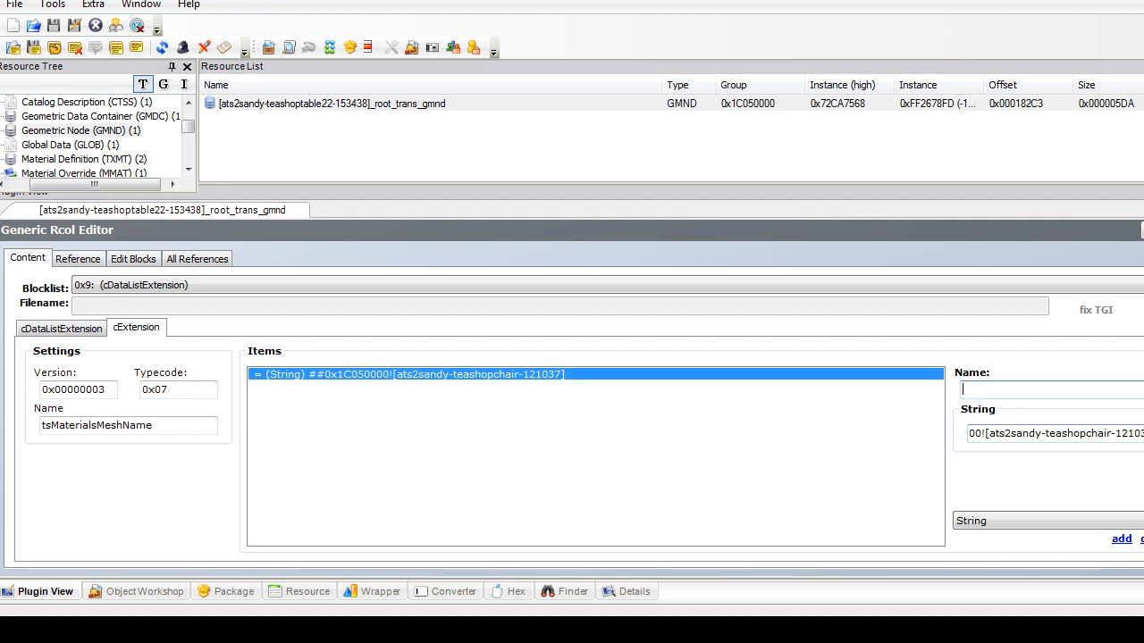
{"action": "type", "text": "wood"}
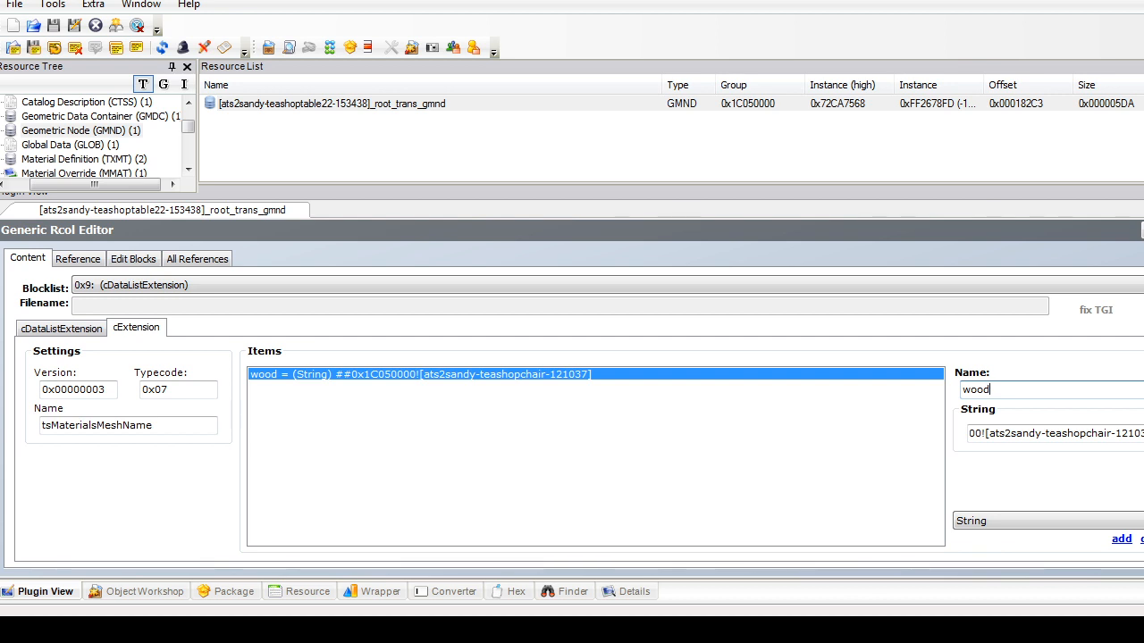
{"action": "key", "text": "ctrl+s"}
{"action": "key", "text": "Return"}
Step: Review the geometric node's block list, reloading the resource to check the name of the new data list block
{"action": "left_click", "coordinate": [572, 284]}
{"action": "key", "text": "Up"}
{"action": "key", "text": "Up"}
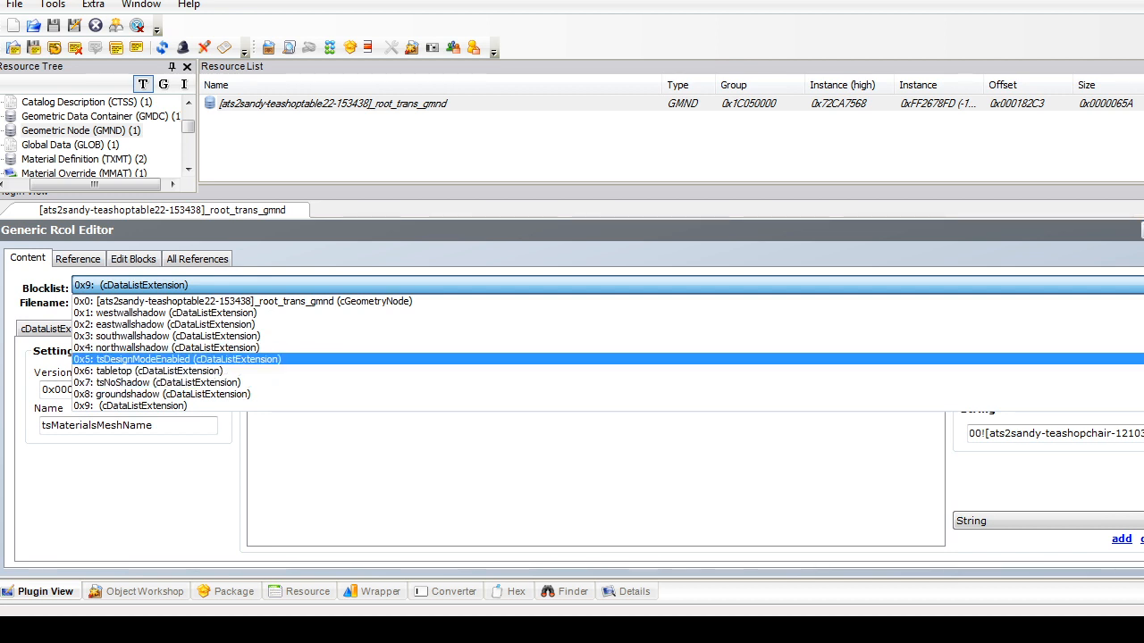
{"action": "key", "text": "Return"}
{"action": "key", "text": "alt+Down"}
{"action": "key", "text": "Home"}
{"action": "key", "text": "End"}
{"action": "key", "text": "Up"}
{"action": "key", "text": "Up"}
{"action": "key", "text": "Up"}
{"action": "key", "text": "Up"}
{"action": "key", "text": "Up"}
{"action": "key", "text": "End"}
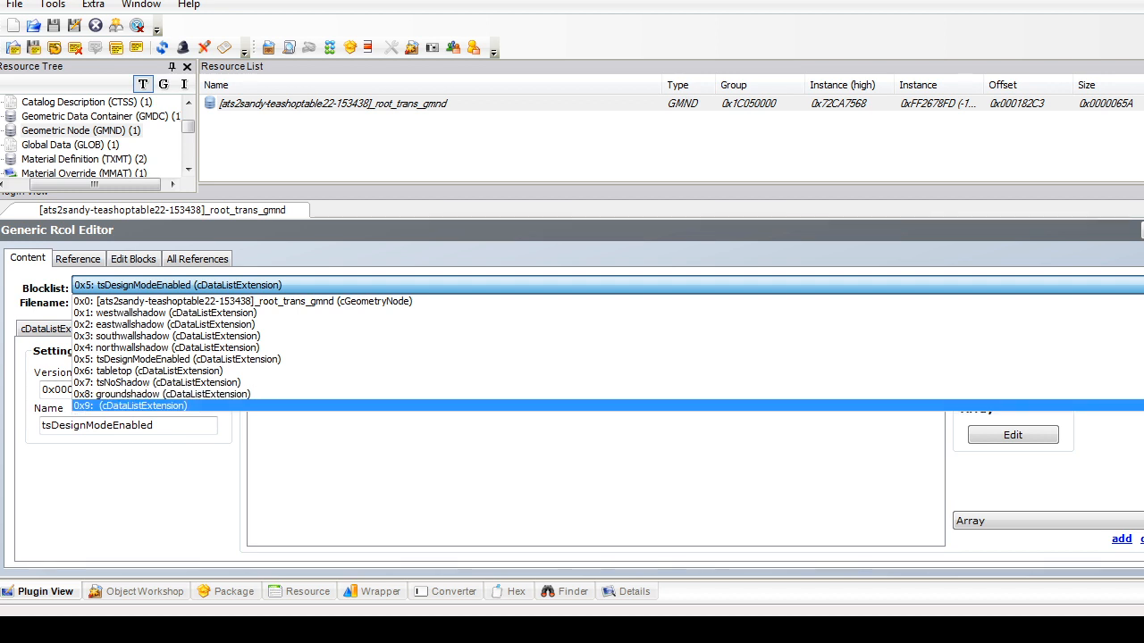
{"action": "key", "text": "Home"}
{"action": "key", "text": "Down"}
{"action": "key", "text": "Escape"}
{"action": "left_click", "coordinate": [80, 131]}
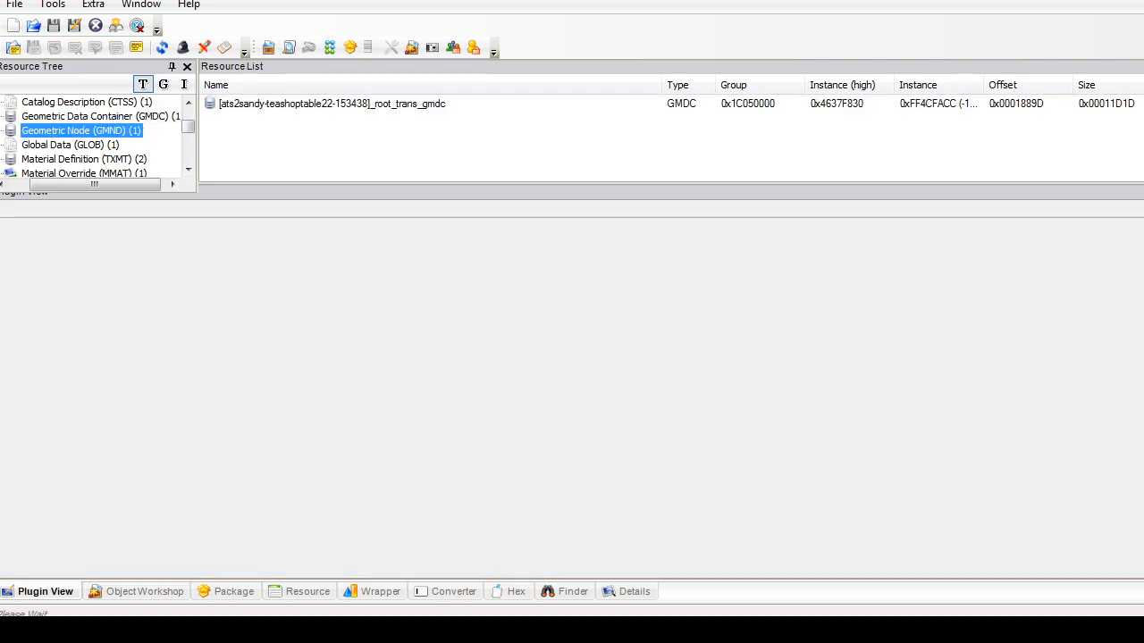
{"action": "left_click", "coordinate": [332, 103]}
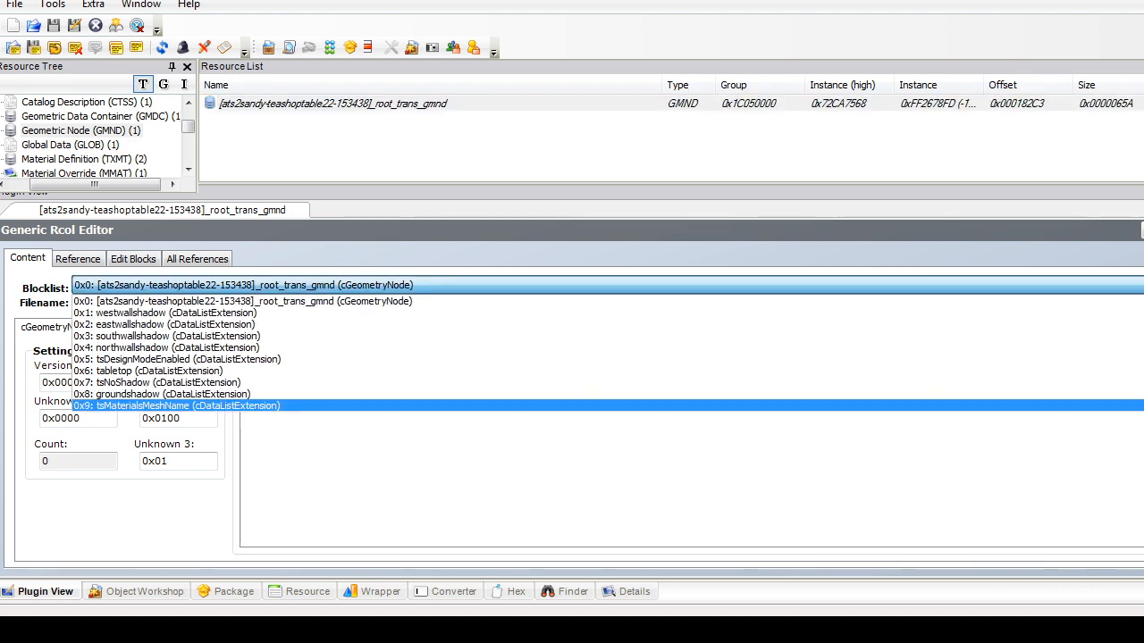
{"action": "key", "text": "Home"}
{"action": "key", "text": "Down"}
{"action": "key", "text": "Escape"}
Step: Rename the tabletop mesh group to wood in the geometric data container and commit it
{"action": "left_click", "coordinate": [93, 116]}
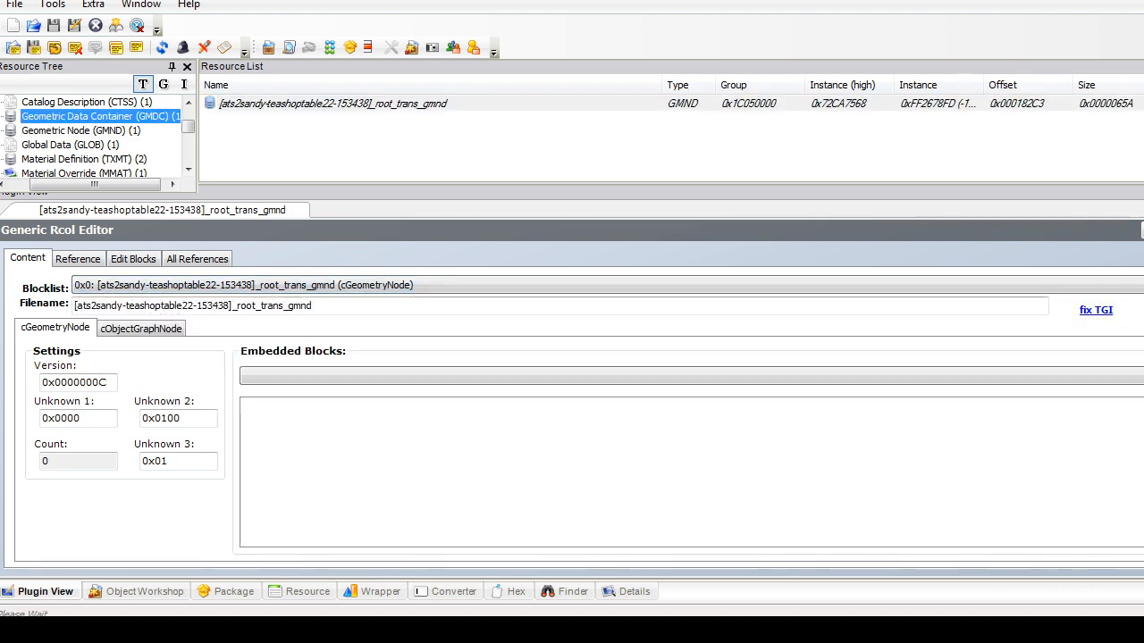
{"action": "left_click", "coordinate": [332, 104]}
{"action": "left_click", "coordinate": [242, 328]}
{"action": "left_click", "coordinate": [152, 432]}
{"action": "left_click_drag", "start_coordinate": [693, 427], "coordinate": [647, 426]}
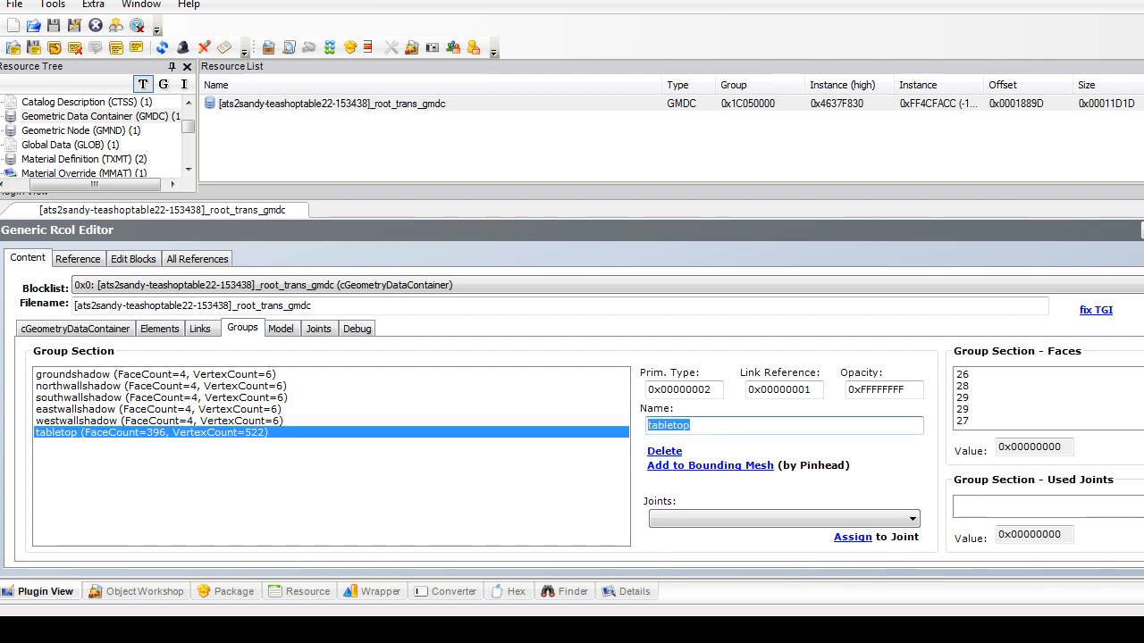
{"action": "type", "text": "wood"}
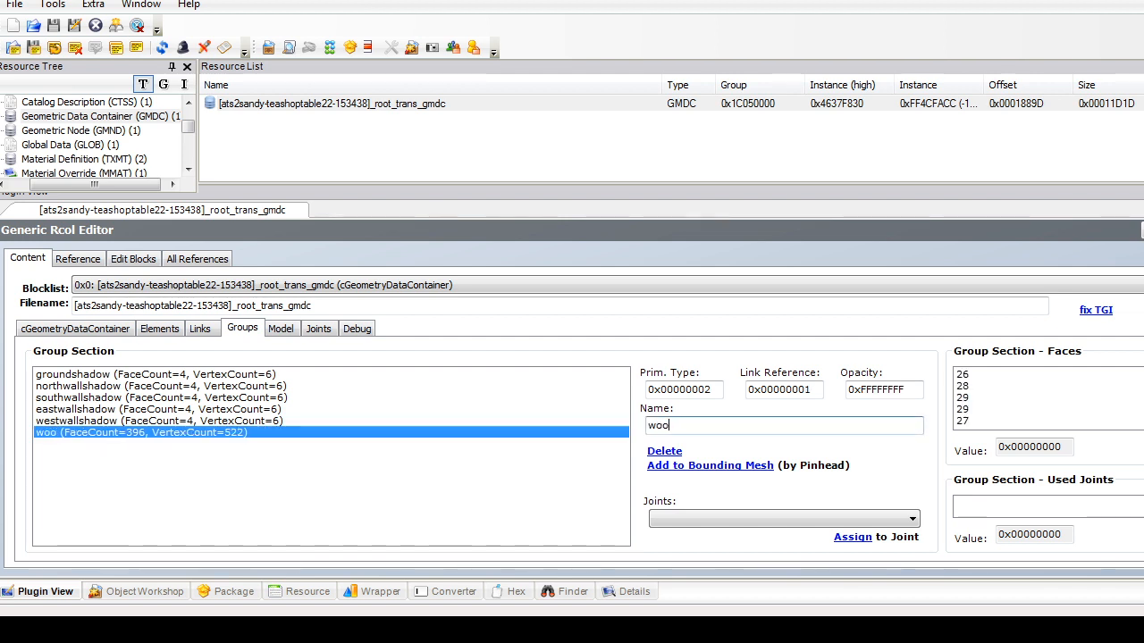
{"action": "left_click", "coordinate": [1142, 230]}
{"action": "key", "text": "Return"}
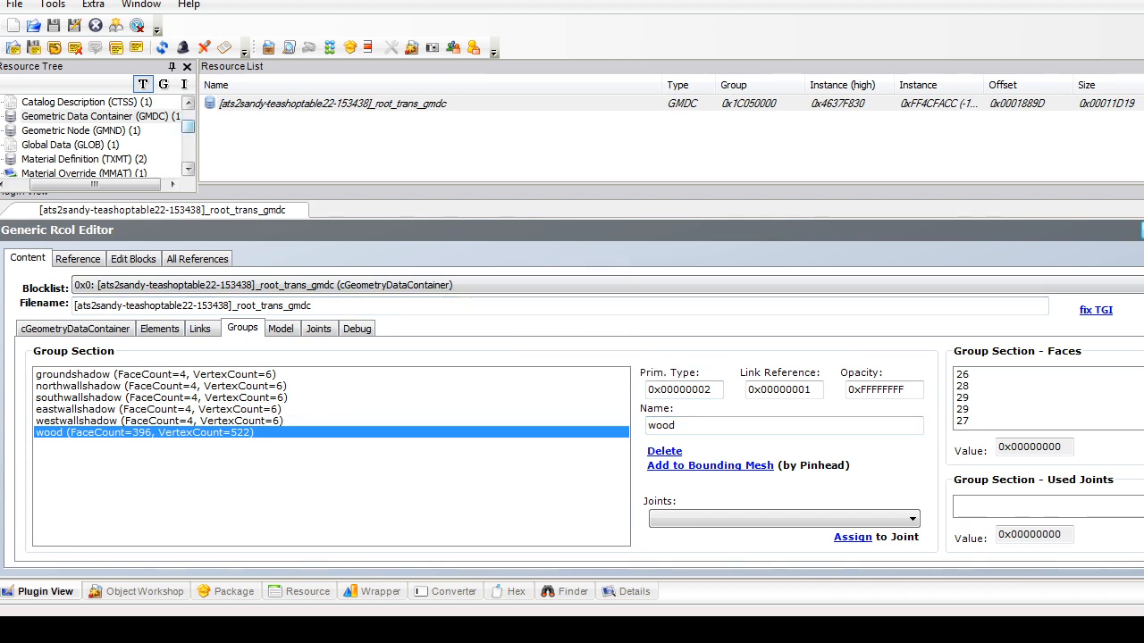
Step: Append "- SLAVE" to the catalog title ATS Tea Shop - Table x2
{"action": "scroll", "coordinate": [94, 134], "scroll_direction": "up", "scroll_amount": 1}
{"action": "left_click", "coordinate": [87, 145]}
{"action": "left_click", "coordinate": [259, 103]}
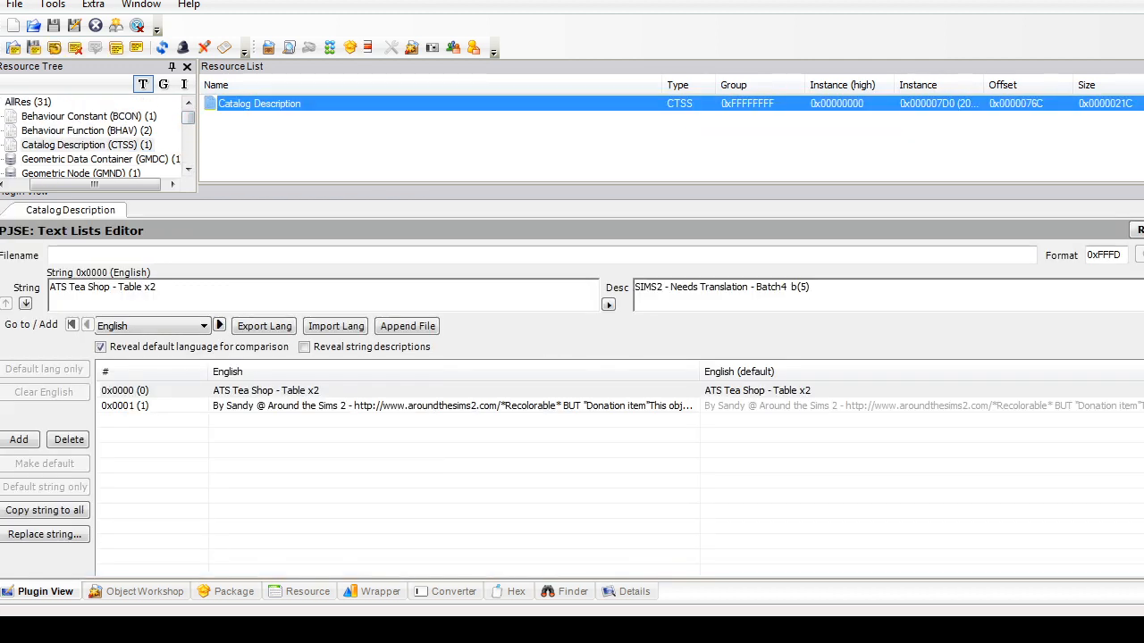
{"action": "left_click", "coordinate": [161, 288]}
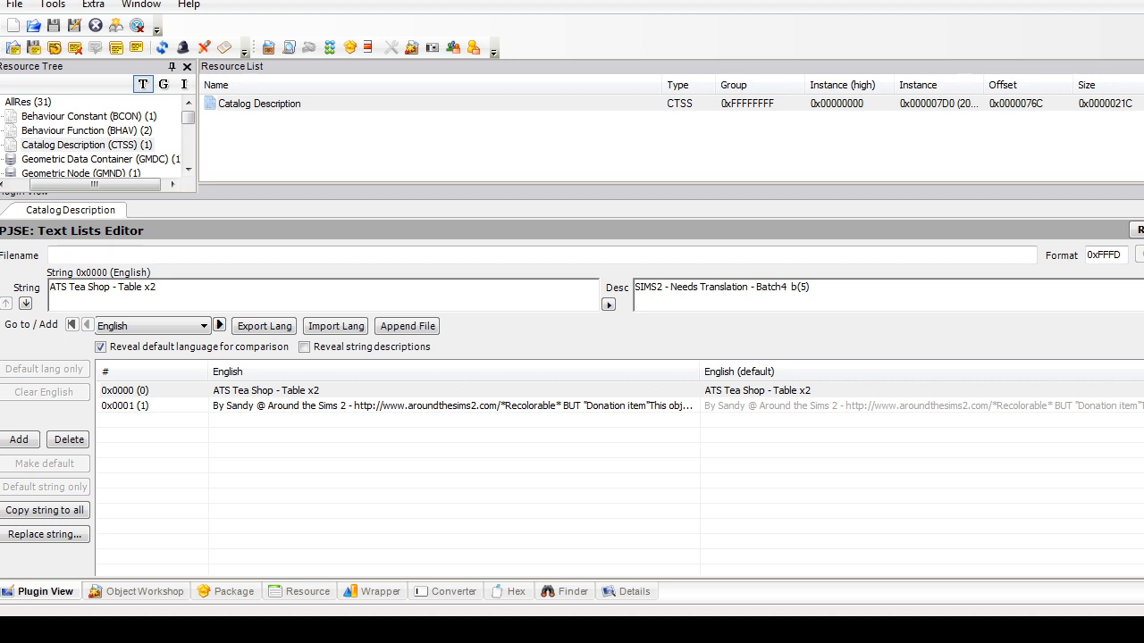
{"action": "type", "text": "- SLAVE"}
Step: Append the line "Slaved (without permission) by" plus the creator's handle and site to the catalog description, commit, and save the package
{"action": "left_click", "coordinate": [402, 405]}
{"action": "left_click", "coordinate": [590, 304]}
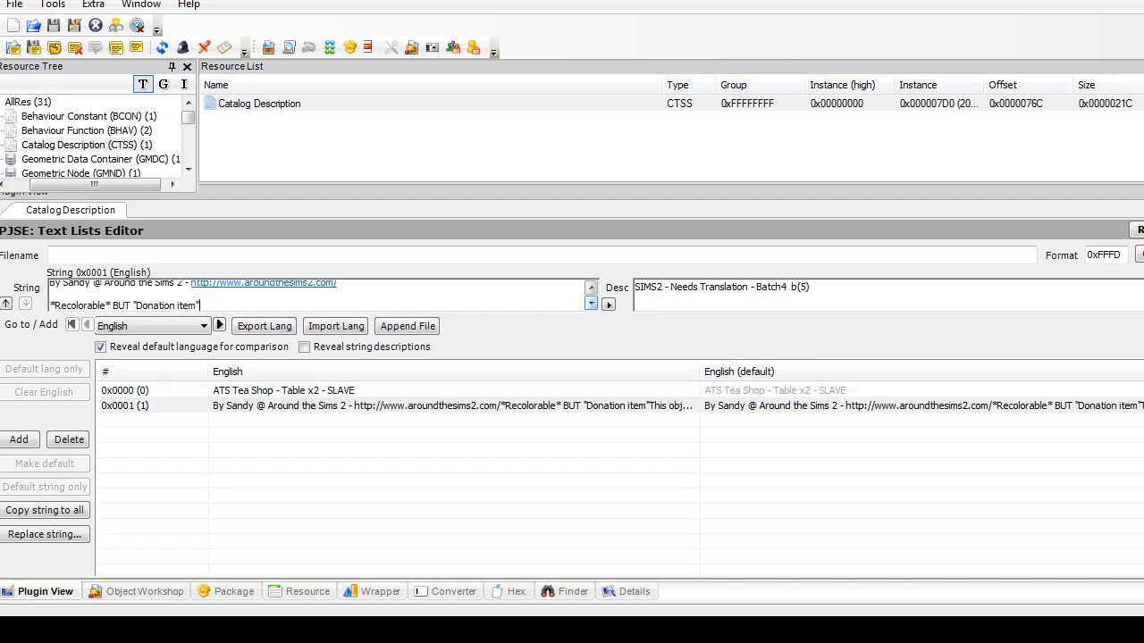
{"action": "left_click", "coordinate": [134, 306]}
{"action": "key", "text": "Return"}
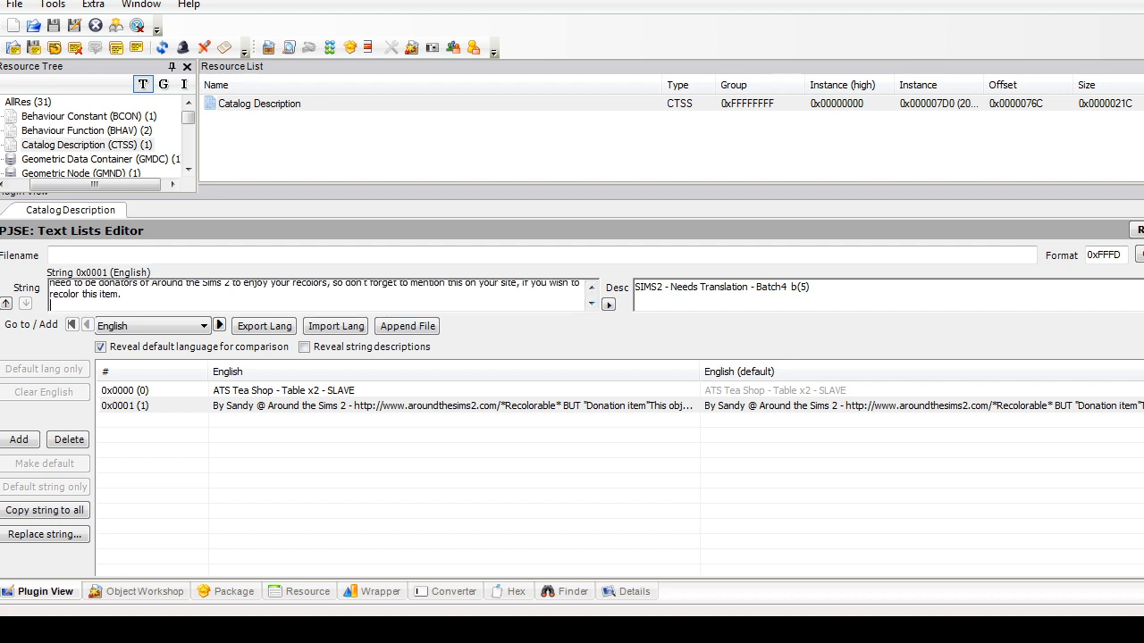
{"action": "type", "text": "Slaved (without permission) byFi"}
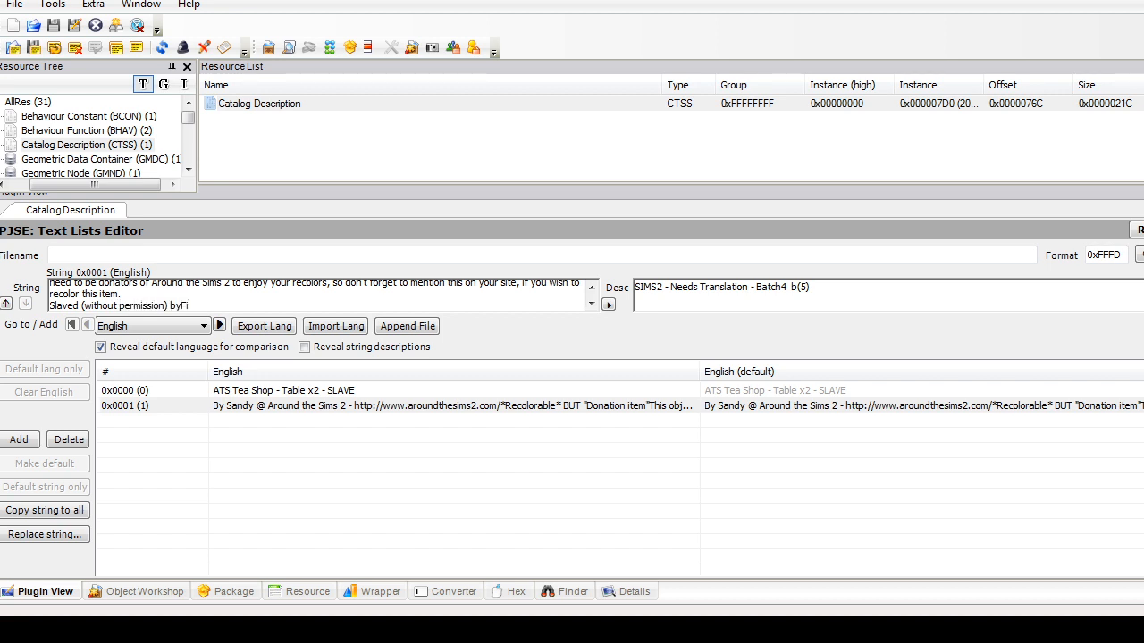
{"action": "type", "text": "re_flower @fireflowersims.tumblr.com"}
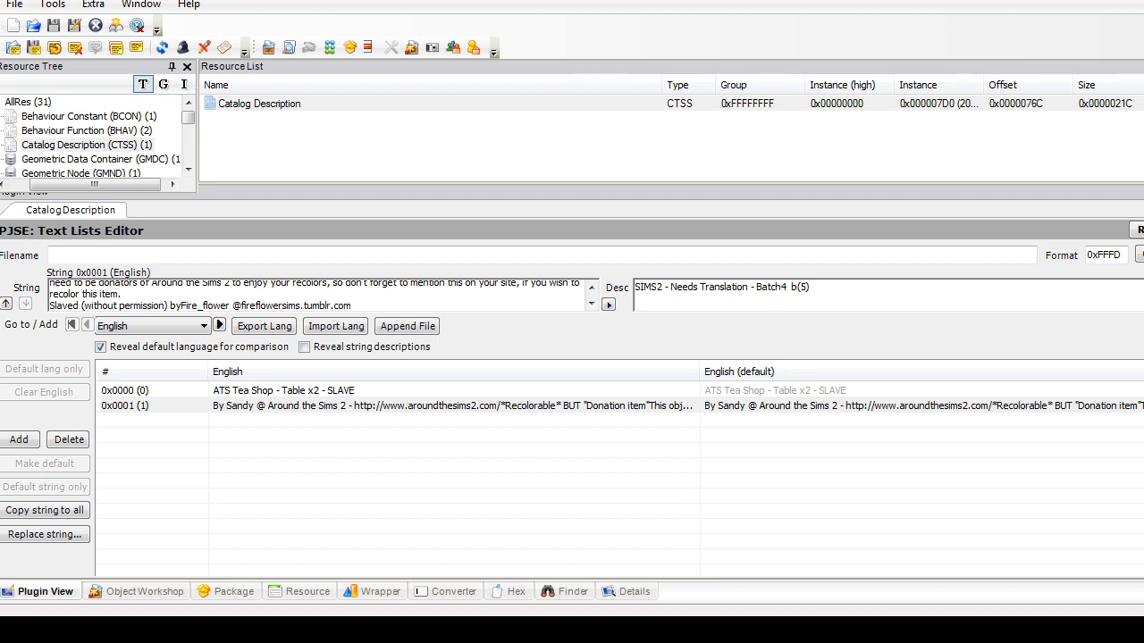
{"action": "left_click", "coordinate": [182, 305]}
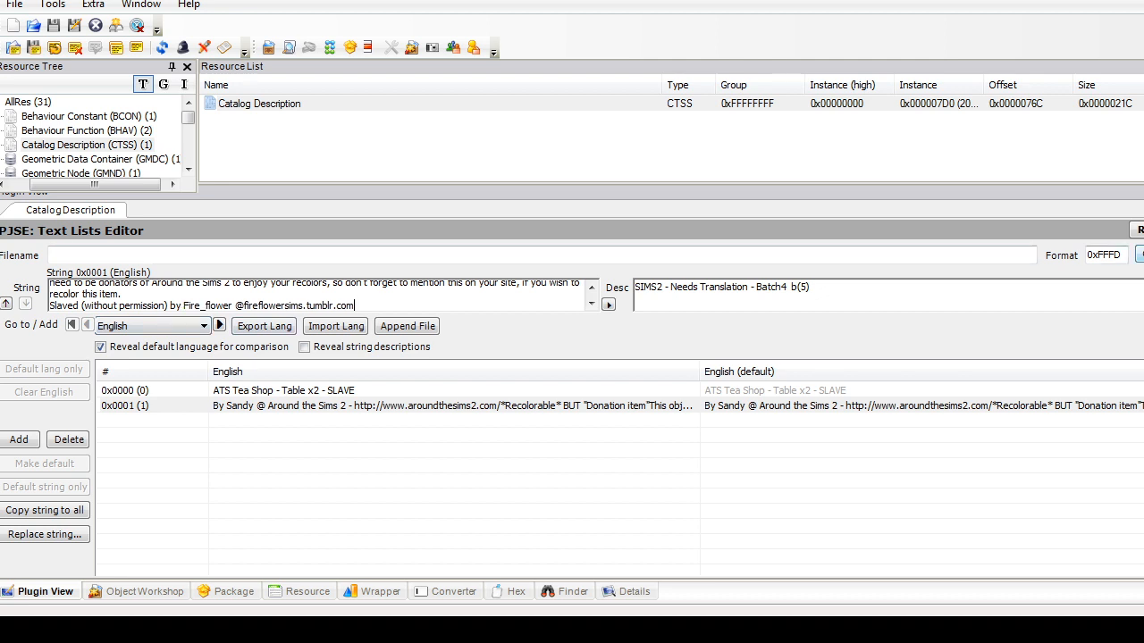
{"action": "left_click", "coordinate": [15, 4]}
{"action": "left_click", "coordinate": [26, 102]}
Step: Run Fix Integrity on the package, accept the scenegraph rename with the model name as given, and save the package
{"action": "left_click", "coordinate": [52, 4]}
{"action": "left_click", "coordinate": [52, 5]}
{"action": "left_click", "coordinate": [52, 4]}
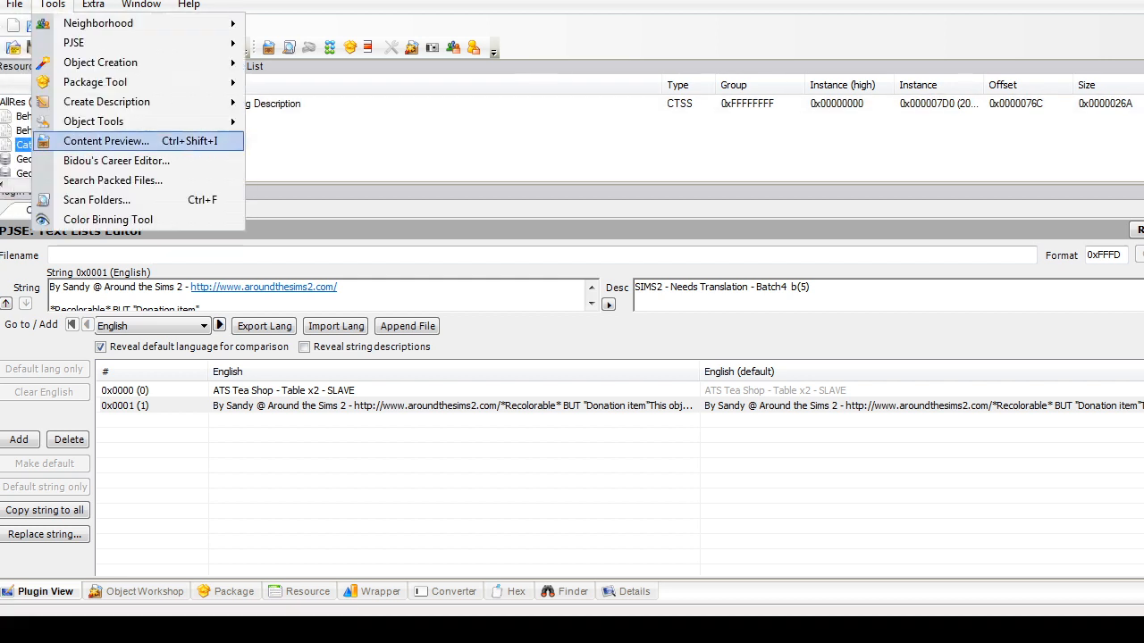
{"action": "left_click", "coordinate": [21, 130]}
{"action": "left_click", "coordinate": [51, 5]}
{"action": "mouse_move", "coordinate": [94, 122]}
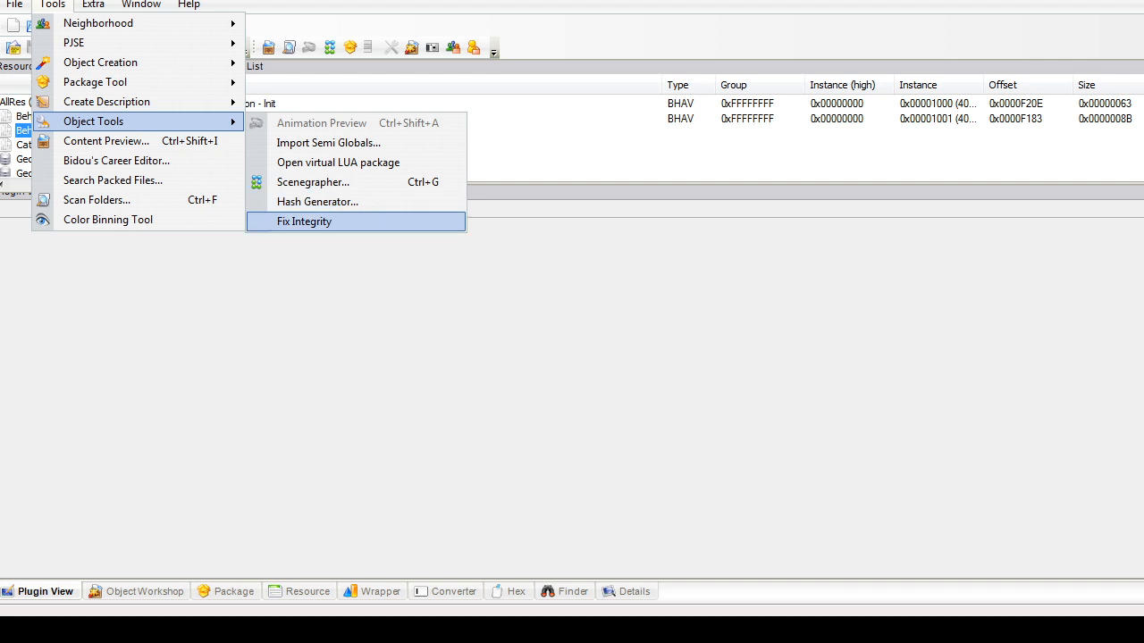
{"action": "key", "text": "ctrl+g"}
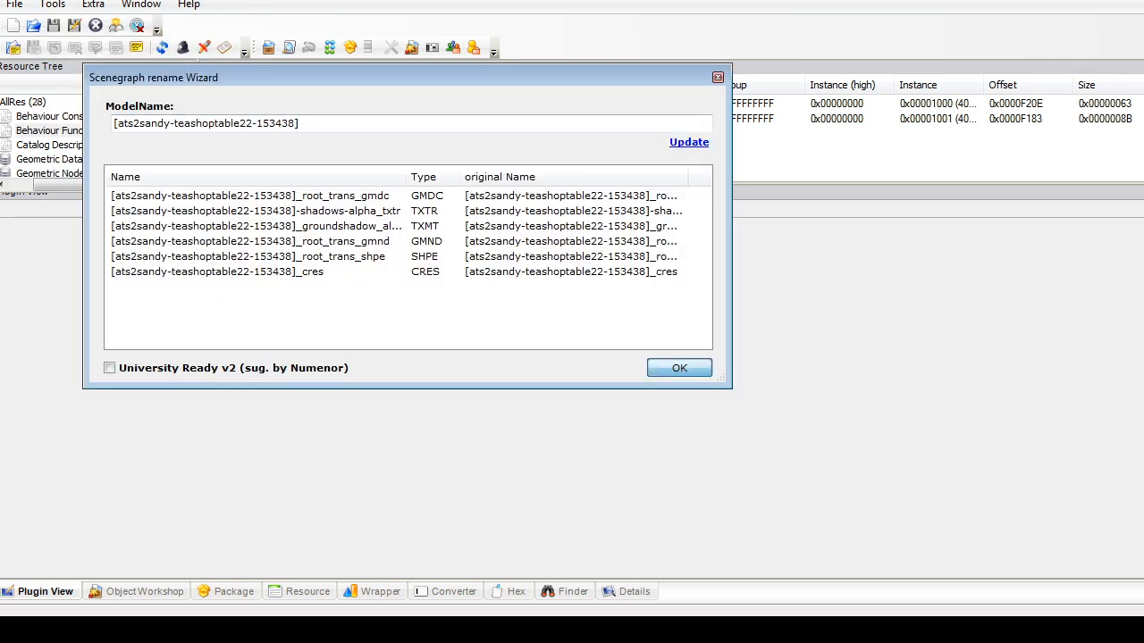
{"action": "key", "text": "Return"}
{"action": "left_click", "coordinate": [14, 5]}
{"action": "left_click", "coordinate": [61, 79]}
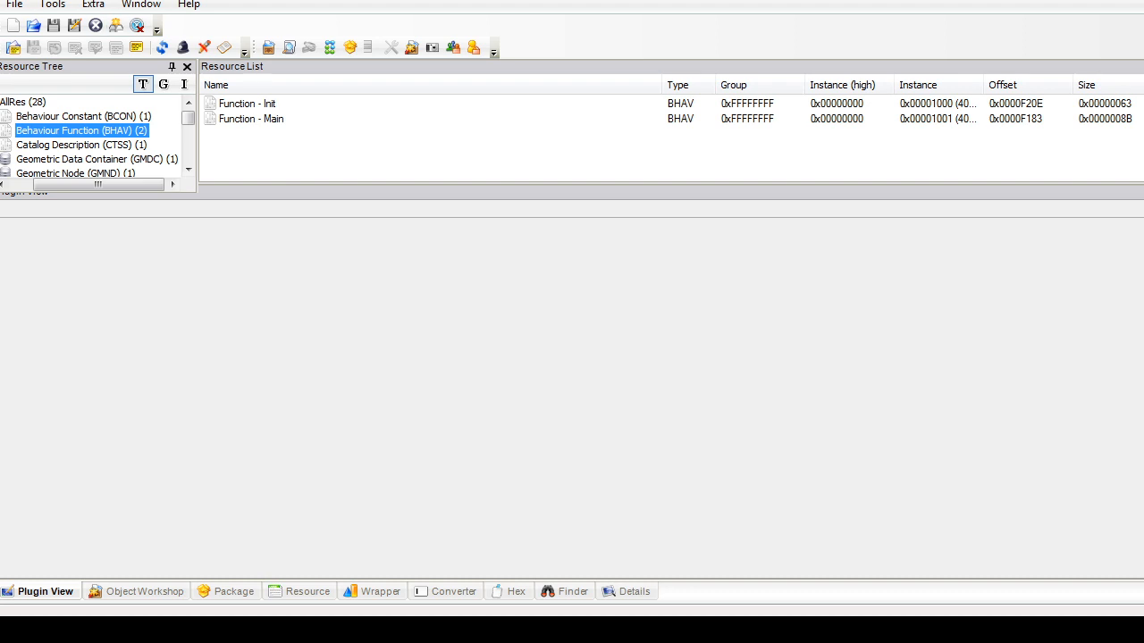
Step: Open the package atssandy_objdon_teashop_tablex2_002.package from the Tea Shop folder
{"action": "left_click", "coordinate": [14, 4]}
{"action": "left_click", "coordinate": [48, 42]}
{"action": "scroll", "coordinate": [295, 232], "scroll_direction": "down", "scroll_amount": 1}
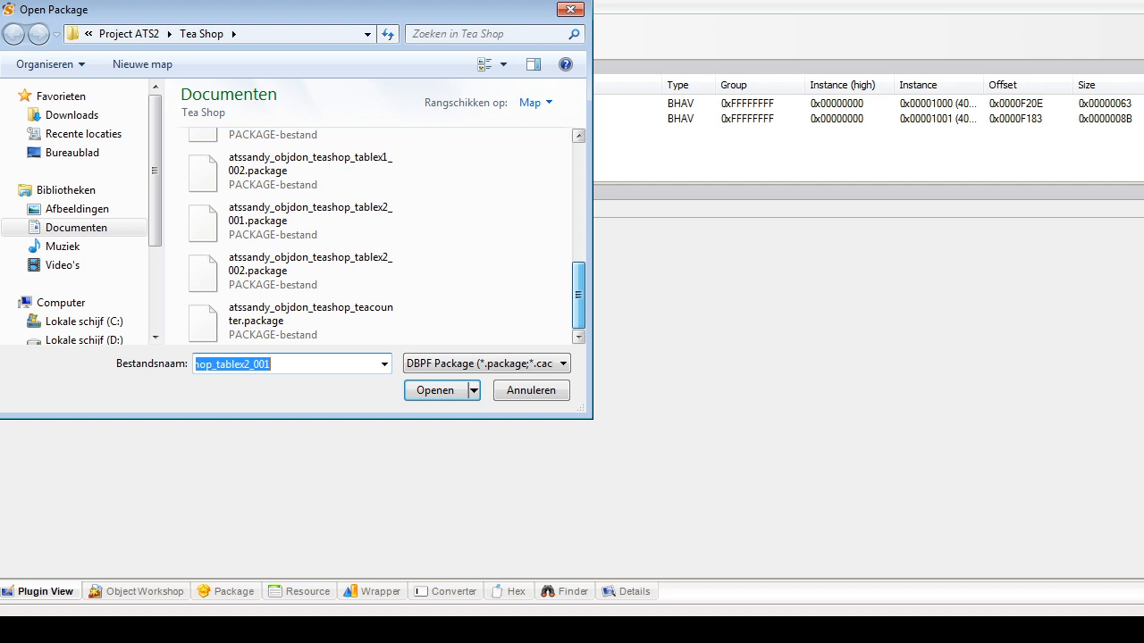
{"action": "left_click", "coordinate": [295, 268]}
{"action": "key", "text": "Return"}
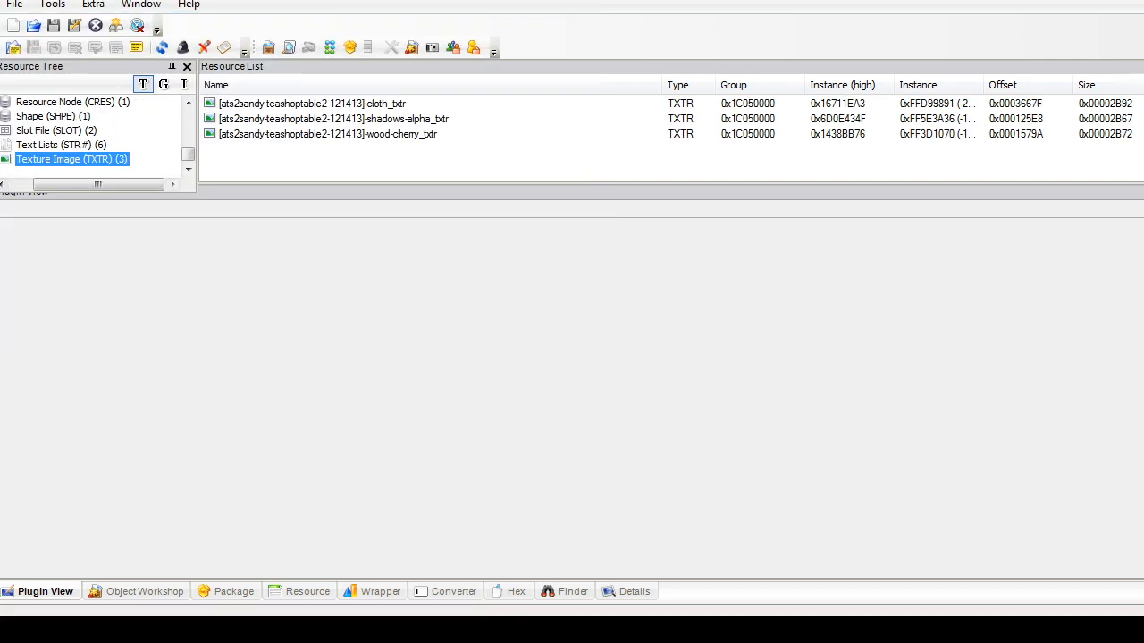
Step: Delete the cloth and wood-cherry texture images, keeping the shadows-alpha texture
{"action": "left_click", "coordinate": [312, 103]}
{"action": "left_click", "coordinate": [307, 134], "text": "ctrl"}
{"action": "right_click", "coordinate": [306, 134]}
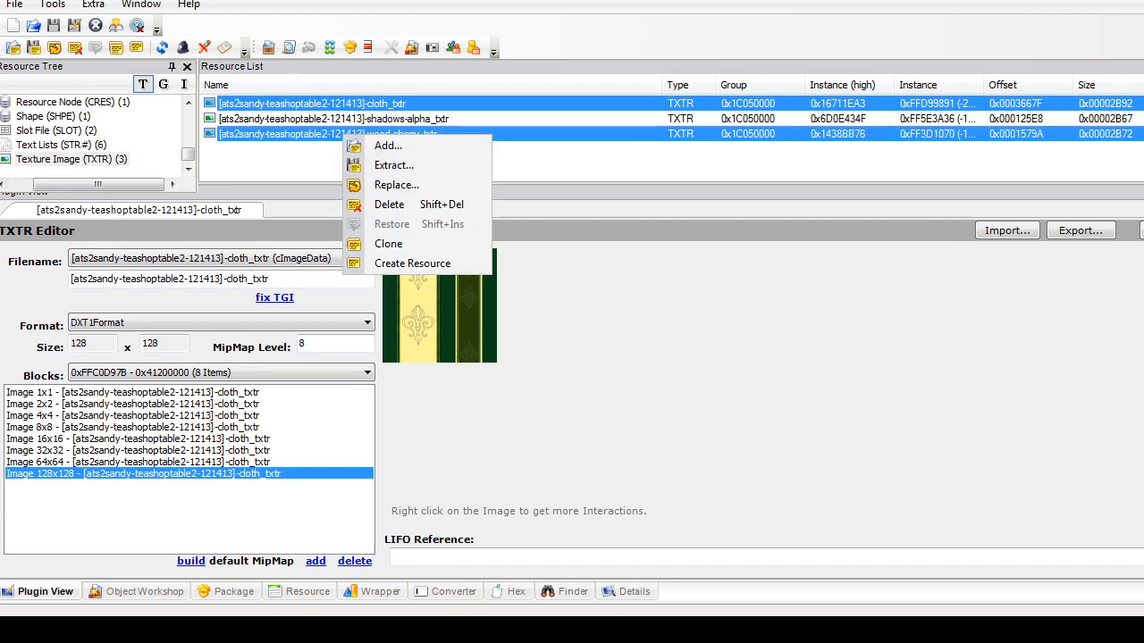
{"action": "left_click", "coordinate": [357, 205]}
Step: In the shape's parts, rename the cloth subset to main and the tabletop subset to wood
{"action": "left_click", "coordinate": [73, 116]}
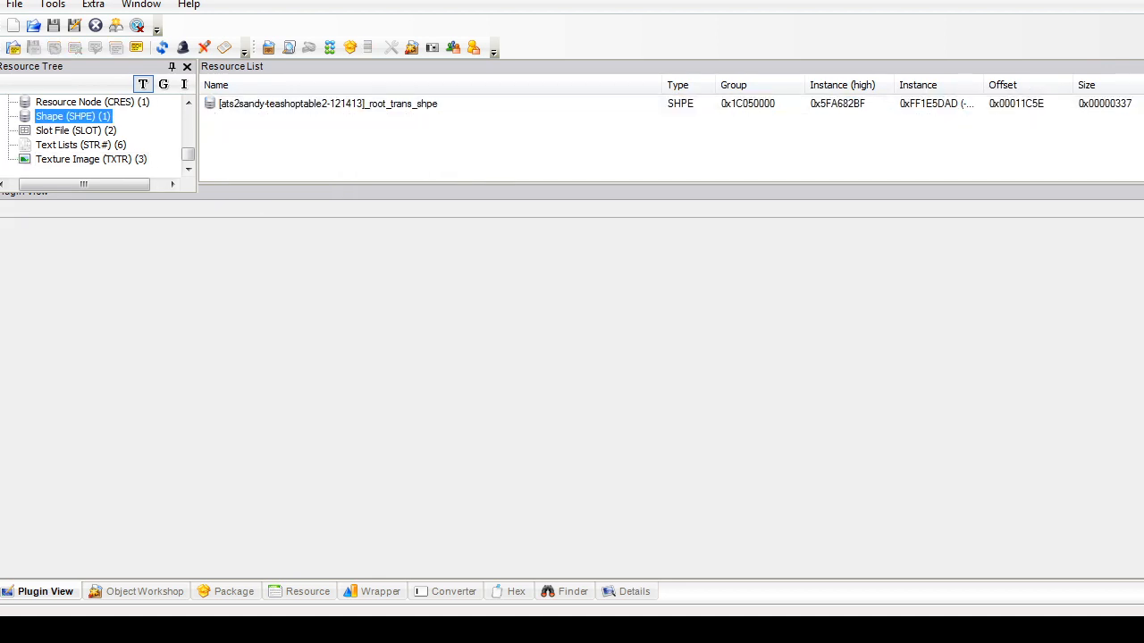
{"action": "left_click", "coordinate": [328, 104]}
{"action": "left_click", "coordinate": [192, 422]}
{"action": "left_click", "coordinate": [46, 475]}
{"action": "double_click", "coordinate": [47, 475]}
{"action": "type", "text": "main"}
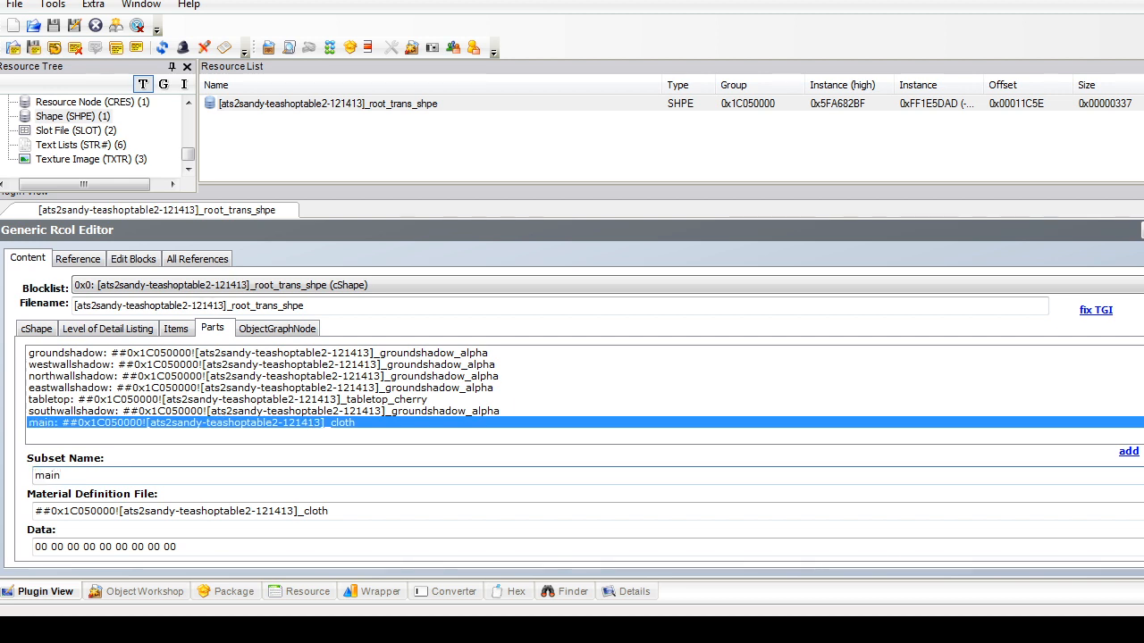
{"action": "left_click", "coordinate": [98, 399]}
{"action": "left_click_drag", "start_coordinate": [80, 475], "coordinate": [29, 475]}
{"action": "type", "text": "wood"}
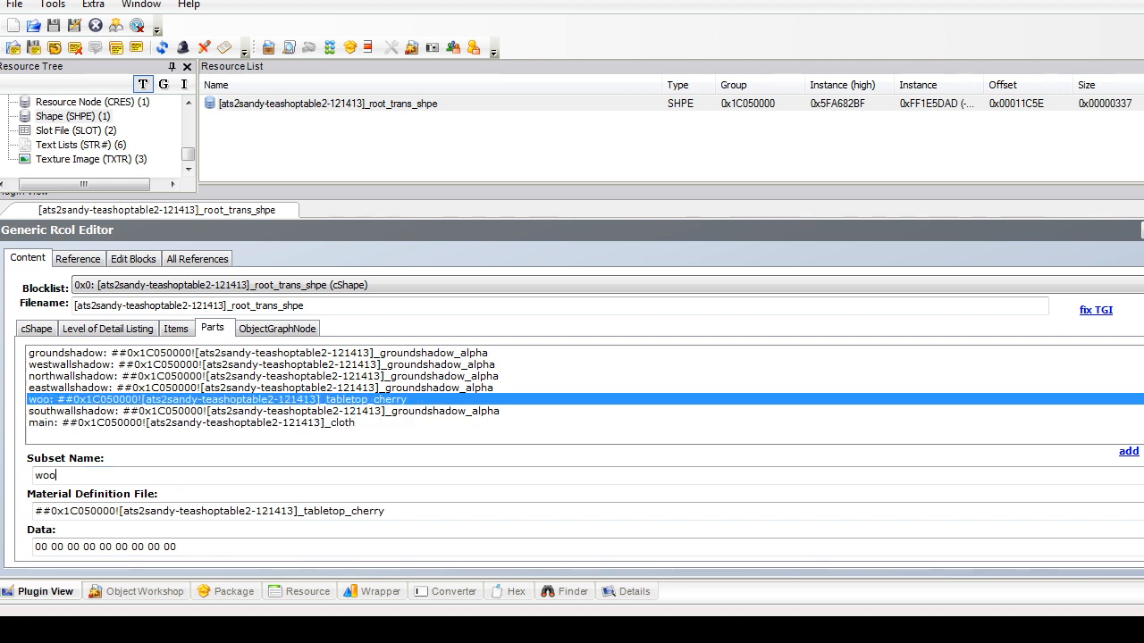
Step: Point the wood and main parts to ##0x1C050000![ats2sandy-teashopchair-121037]_wood_clean and _main_clean respectively, and commit the shape
{"action": "key", "text": "Tab"}
{"action": "type", "text": "##0x1C050000![ats2sandy-teashopchair-121037]_wood_clean"}
{"action": "left_click", "coordinate": [98, 422]}
{"action": "left_click", "coordinate": [89, 476]}
{"action": "key", "text": "Tab"}
{"action": "type", "text": "##0x1C050000![ats2sandy-teashopchair-121037]_wood_clean"}
{"action": "left_click_drag", "start_coordinate": [325, 511], "coordinate": [297, 511]}
{"action": "type", "text": "main"}
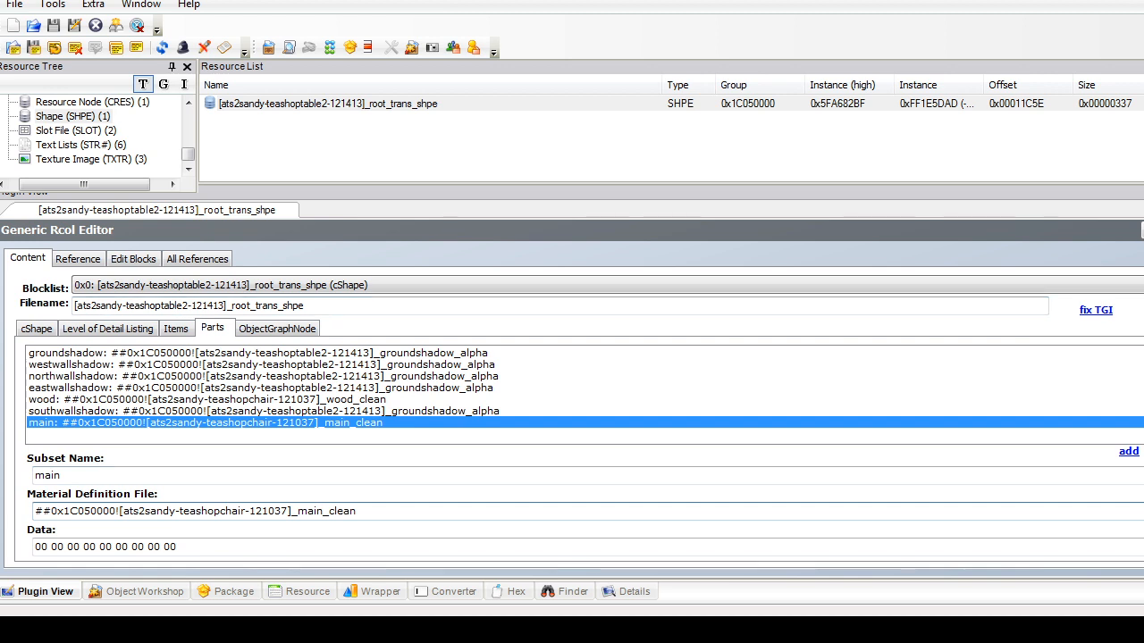
{"action": "left_click", "coordinate": [1142, 231]}
{"action": "left_click", "coordinate": [641, 361]}
Step: Set the sale price to 35 in the raw object data of Table - Dining - Danish Modern and commit it
{"action": "left_click", "coordinate": [91, 159]}
{"action": "left_click_drag", "start_coordinate": [187, 154], "coordinate": [188, 142]}
{"action": "left_click", "coordinate": [96, 116]}
{"action": "left_click", "coordinate": [96, 131]}
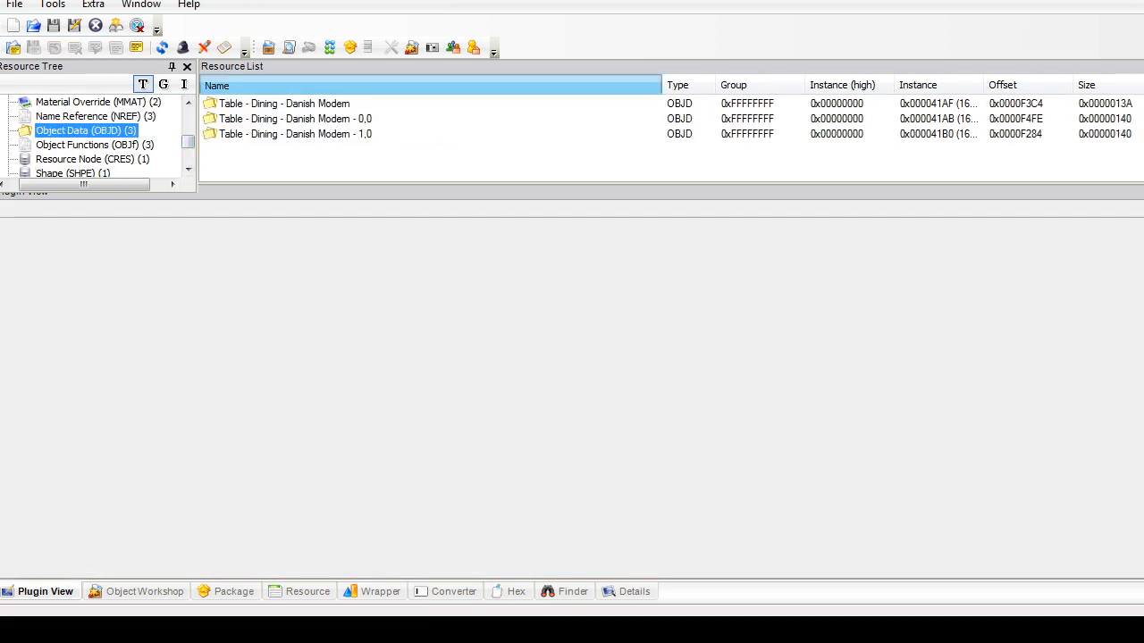
{"action": "left_click", "coordinate": [295, 86]}
{"action": "left_click", "coordinate": [295, 104]}
{"action": "left_click", "coordinate": [295, 86]}
{"action": "left_click", "coordinate": [295, 103]}
{"action": "left_click", "coordinate": [354, 279]}
{"action": "left_click", "coordinate": [747, 397]}
{"action": "left_click", "coordinate": [738, 398]}
{"action": "key", "text": "BackSpace"}
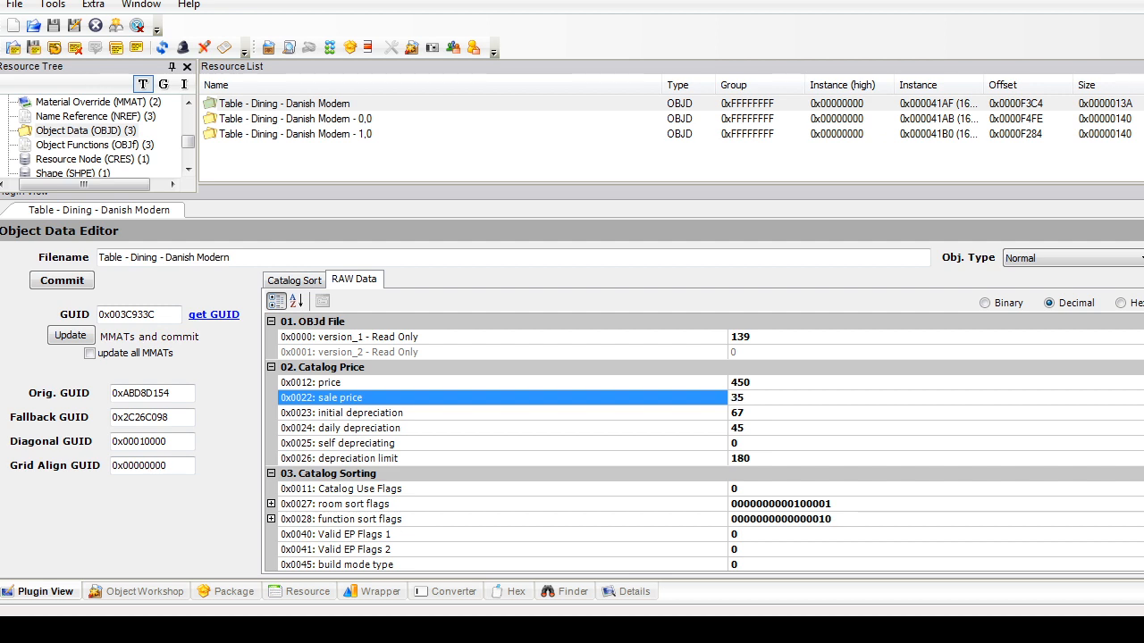
{"action": "left_click", "coordinate": [293, 280]}
{"action": "left_click", "coordinate": [62, 281]}
Step: Delete both material overrides, cloth and tabletop_cherry
{"action": "left_click_drag", "start_coordinate": [187, 141], "coordinate": [260, 108]}
{"action": "left_click", "coordinate": [98, 131]}
{"action": "right_click", "coordinate": [260, 109]}
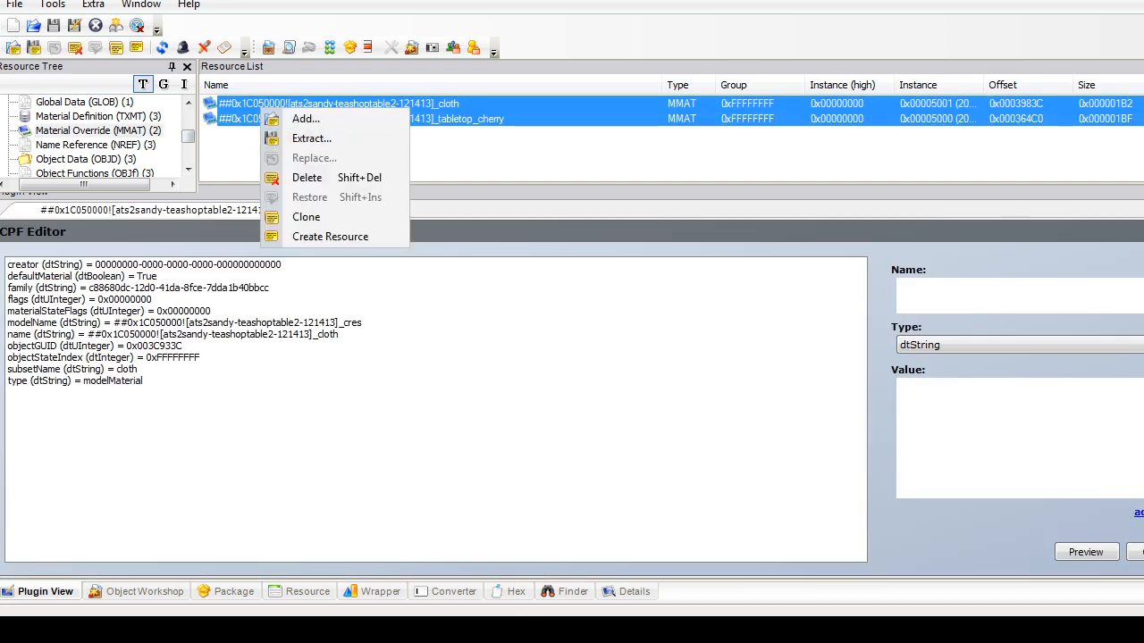
{"action": "left_click", "coordinate": [306, 178]}
Step: Delete the cloth and tabletop_cherry material definitions, keeping the groundshadow_alpha one
{"action": "left_click", "coordinate": [82, 145]}
{"action": "left_click", "coordinate": [268, 104]}
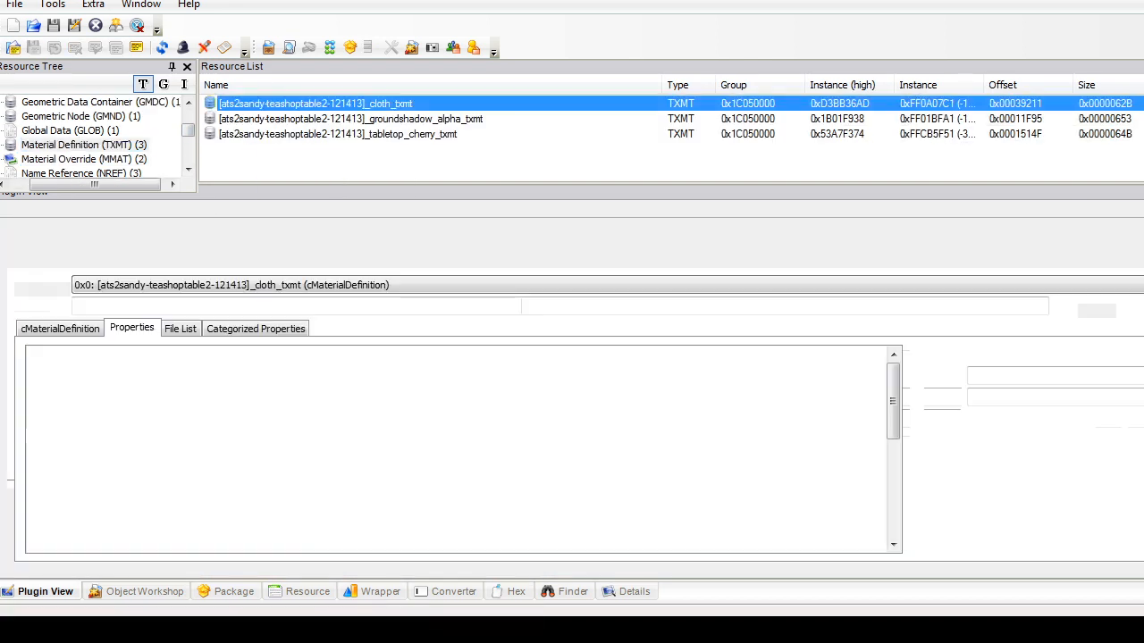
{"action": "left_click", "coordinate": [357, 134], "text": "ctrl"}
{"action": "right_click", "coordinate": [357, 134]}
{"action": "left_click", "coordinate": [393, 199]}
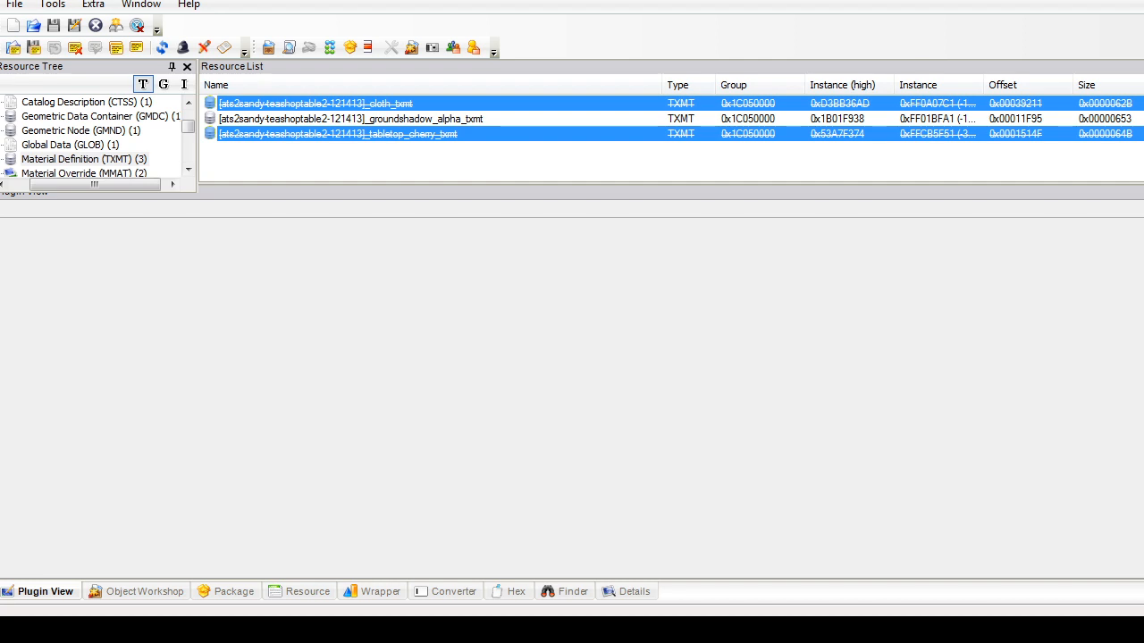
Step: In the geometric node's tsDesignModeEnabled block, rename the tabletop array item to wood
{"action": "left_click_drag", "start_coordinate": [188, 126], "coordinate": [188, 133]}
{"action": "left_click", "coordinate": [80, 102]}
{"action": "left_click", "coordinate": [331, 104]}
{"action": "left_click", "coordinate": [84, 144]}
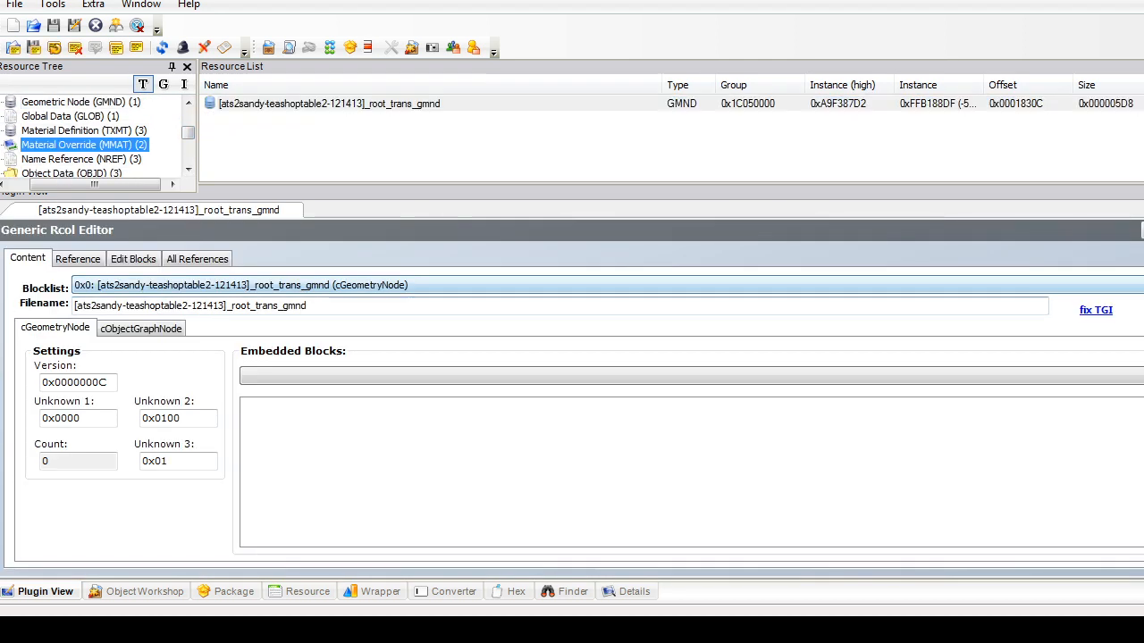
{"action": "left_click", "coordinate": [80, 102]}
{"action": "left_click", "coordinate": [330, 104]}
{"action": "left_click", "coordinate": [358, 285]}
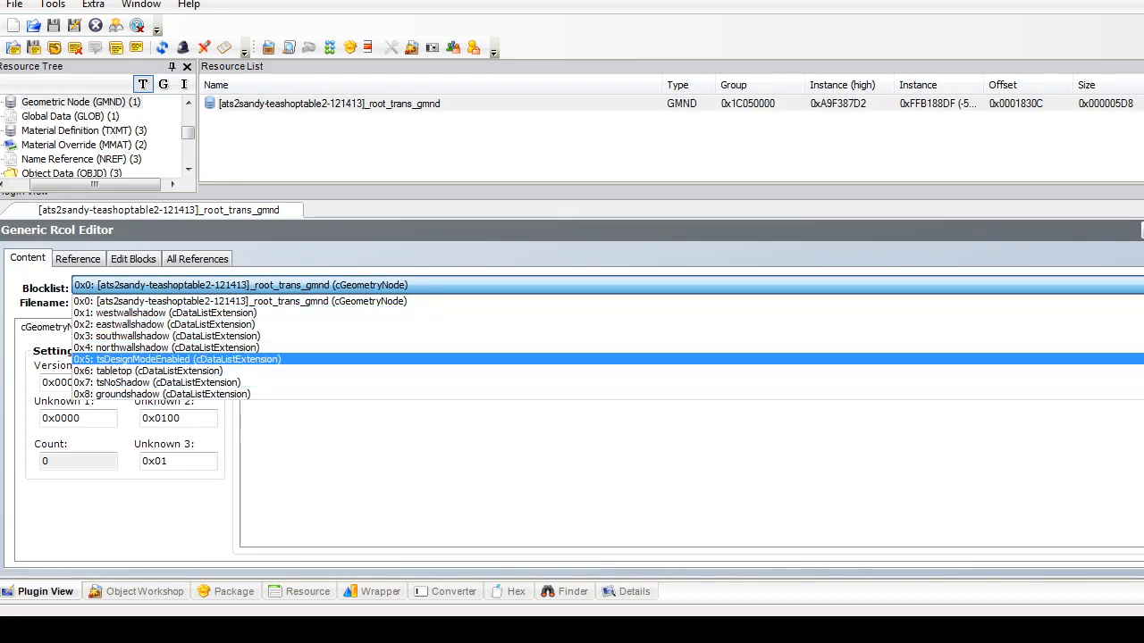
{"action": "left_click", "coordinate": [232, 359]}
{"action": "left_click", "coordinate": [318, 374]}
{"action": "left_click_drag", "start_coordinate": [1011, 390], "coordinate": [961, 390]}
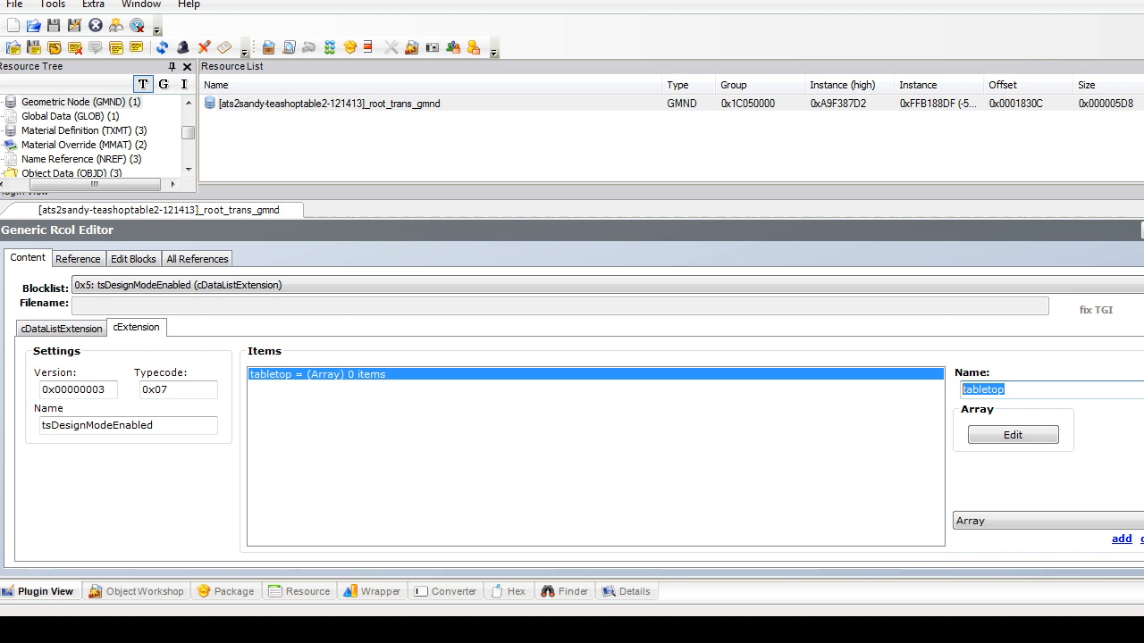
{"action": "type", "text": "wood"}
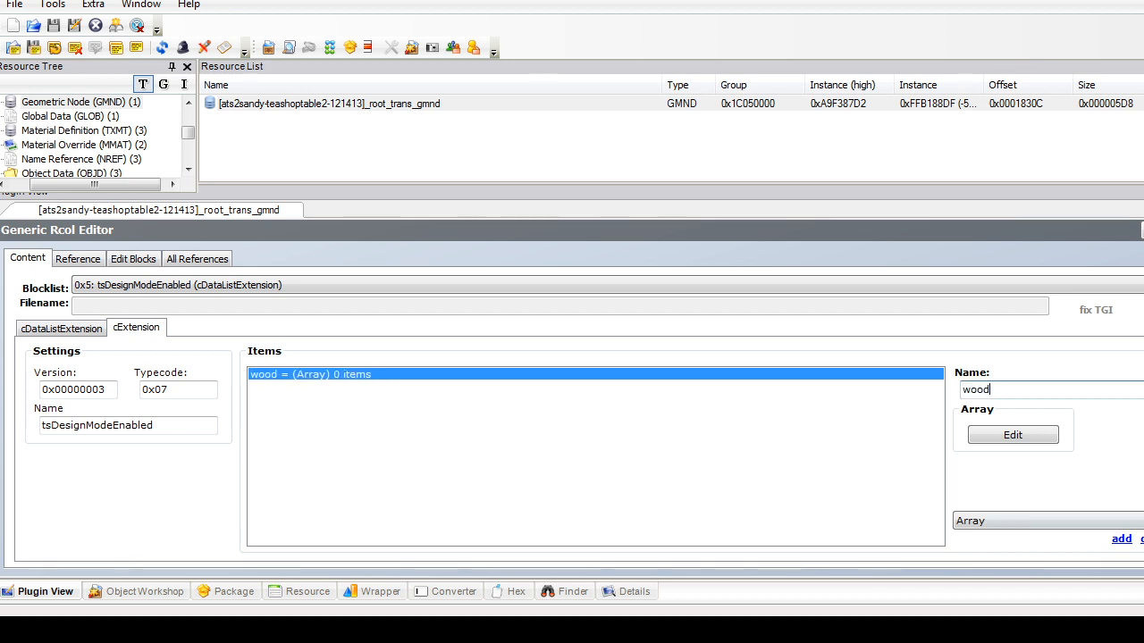
Step: Add a second array item named main to the tsDesignModeEnabled block
{"action": "left_click", "coordinate": [1122, 539]}
{"action": "left_click", "coordinate": [786, 386]}
{"action": "left_click", "coordinate": [1009, 389]}
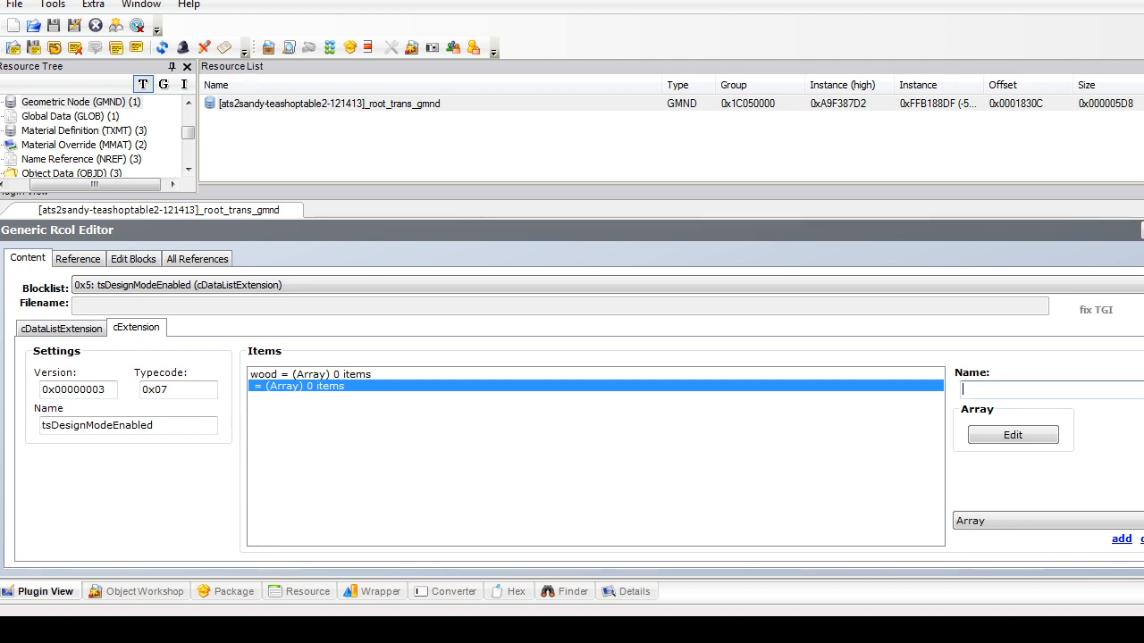
{"action": "type", "text": "main"}
Step: Add a new cDataListExtension block to the geometric node's block list
{"action": "left_click", "coordinate": [133, 259]}
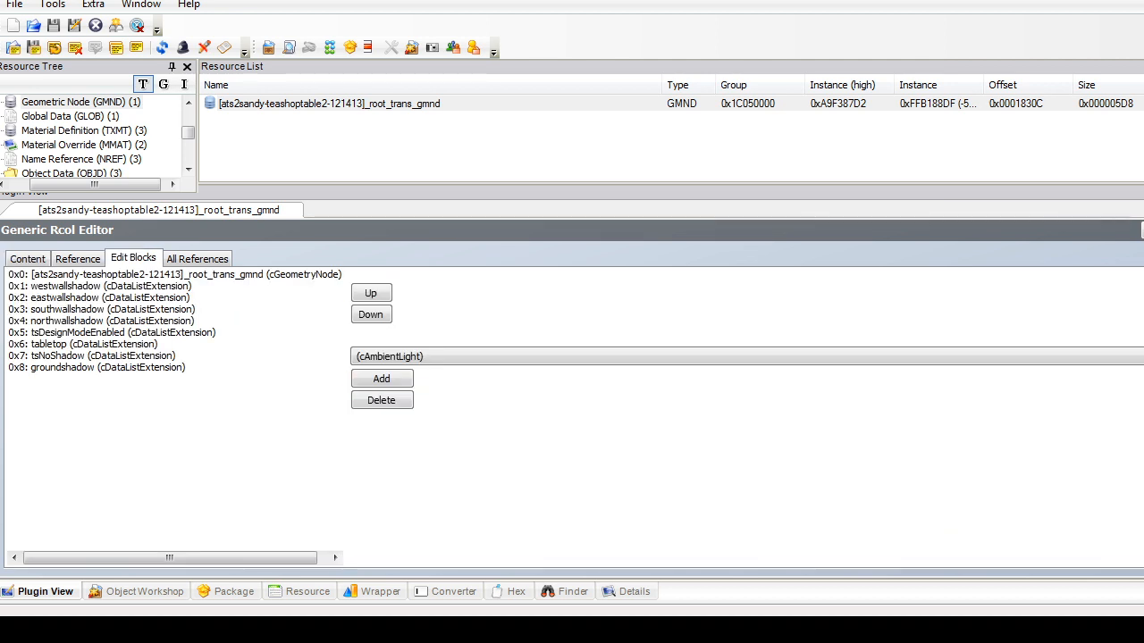
{"action": "left_click", "coordinate": [554, 356]}
{"action": "left_click", "coordinate": [536, 51]}
{"action": "left_click", "coordinate": [382, 379]}
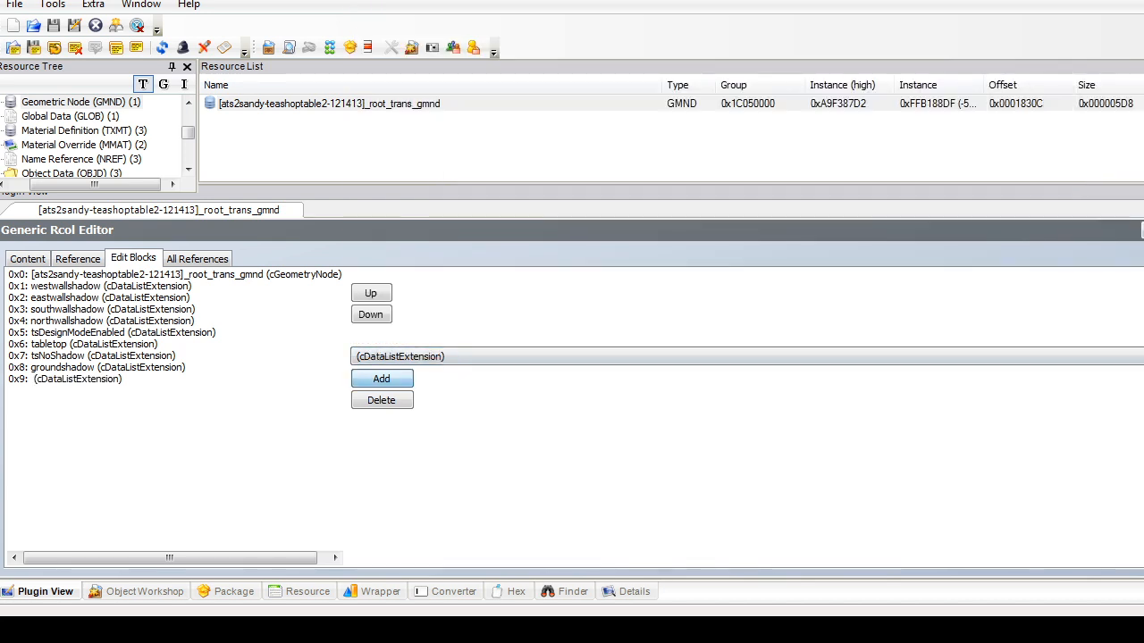
Step: Add data list extension reference 9 to the geometric node's cObjectGraphNode with Enabled set to 0x01
{"action": "left_click", "coordinate": [28, 258]}
{"action": "left_click", "coordinate": [607, 285]}
{"action": "left_click", "coordinate": [240, 301]}
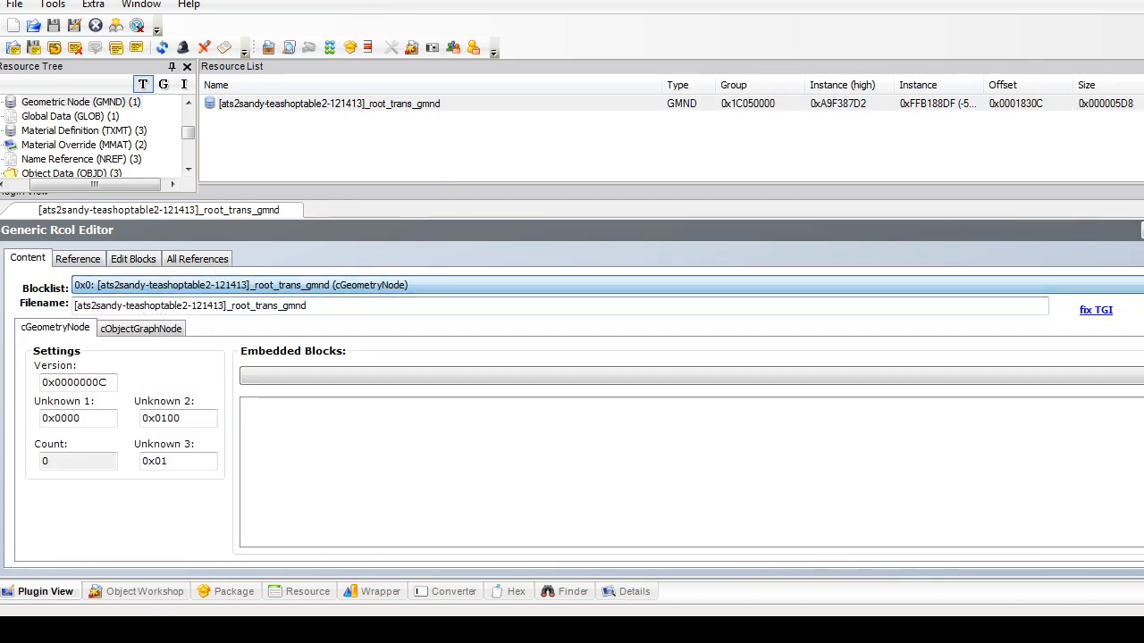
{"action": "left_click", "coordinate": [142, 328]}
{"action": "left_click", "coordinate": [1120, 474]}
{"action": "left_click", "coordinate": [1001, 467]}
{"action": "left_click", "coordinate": [1128, 382]}
{"action": "type", "text": "1"}
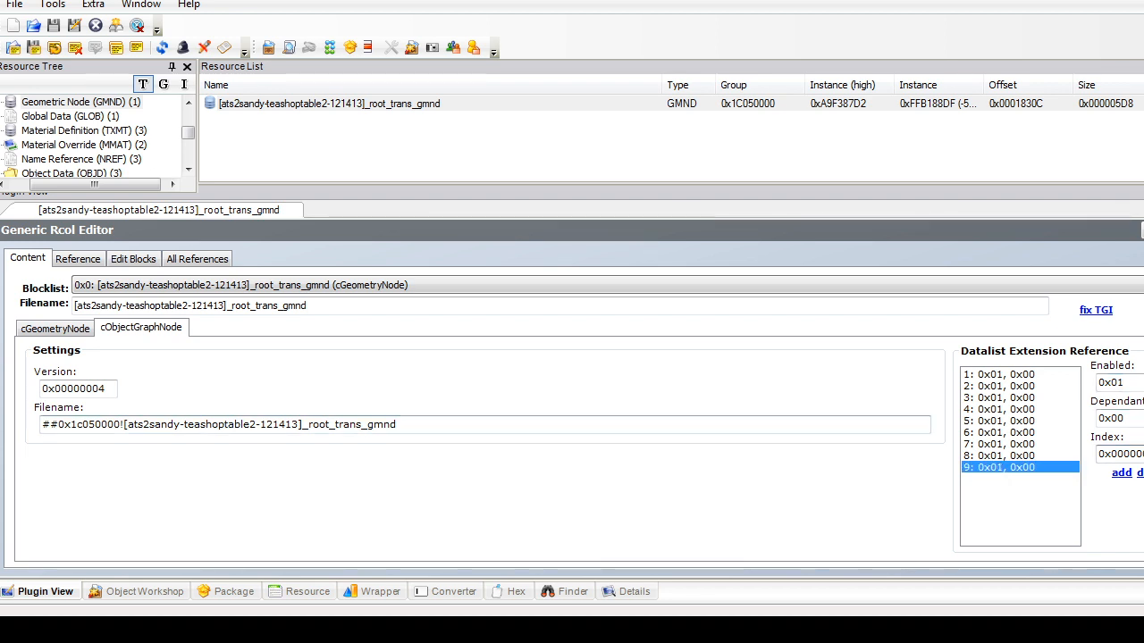
Step: Name the new data list block 0x9 tsMaterialsMeshName
{"action": "left_click", "coordinate": [429, 285]}
{"action": "key", "text": "Return"}
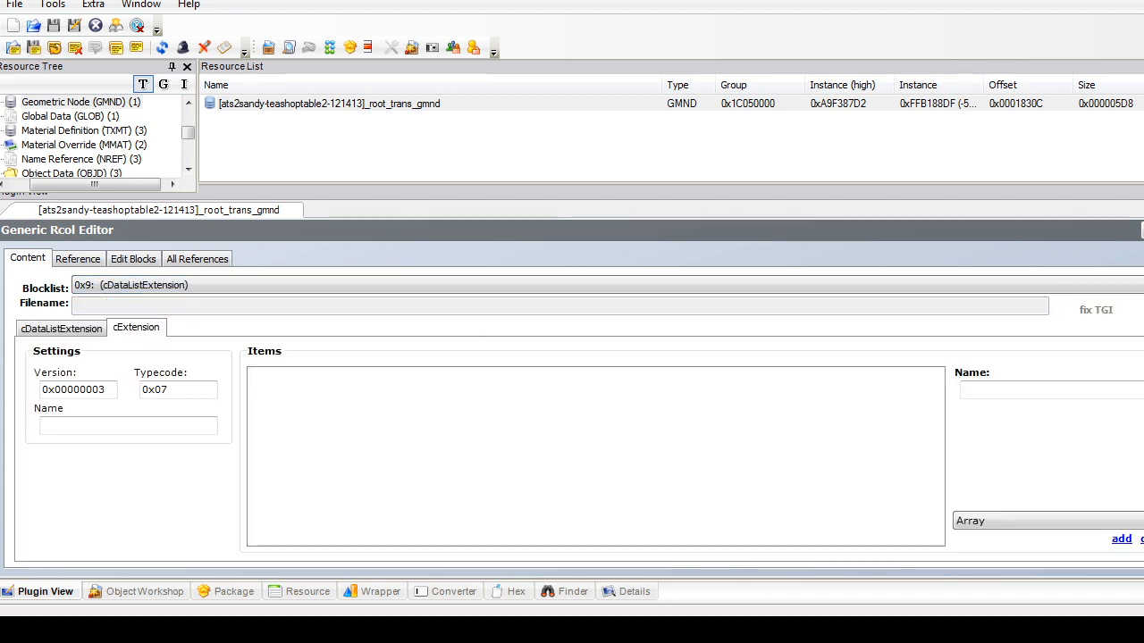
{"action": "left_click", "coordinate": [42, 426]}
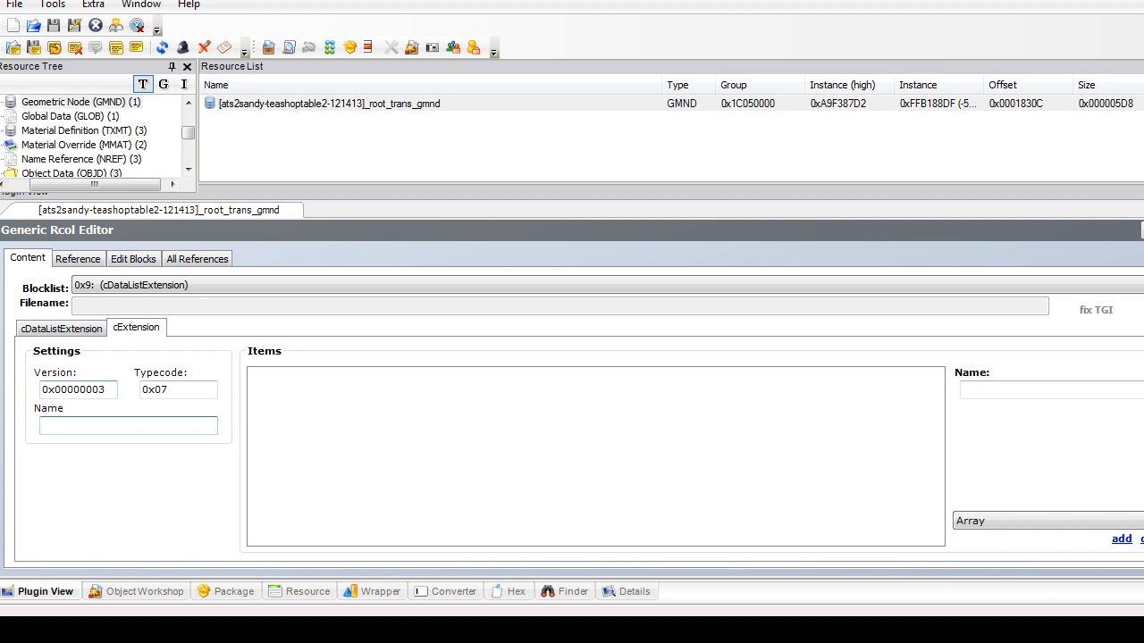
{"action": "type", "text": "tsMaterialsMeshName"}
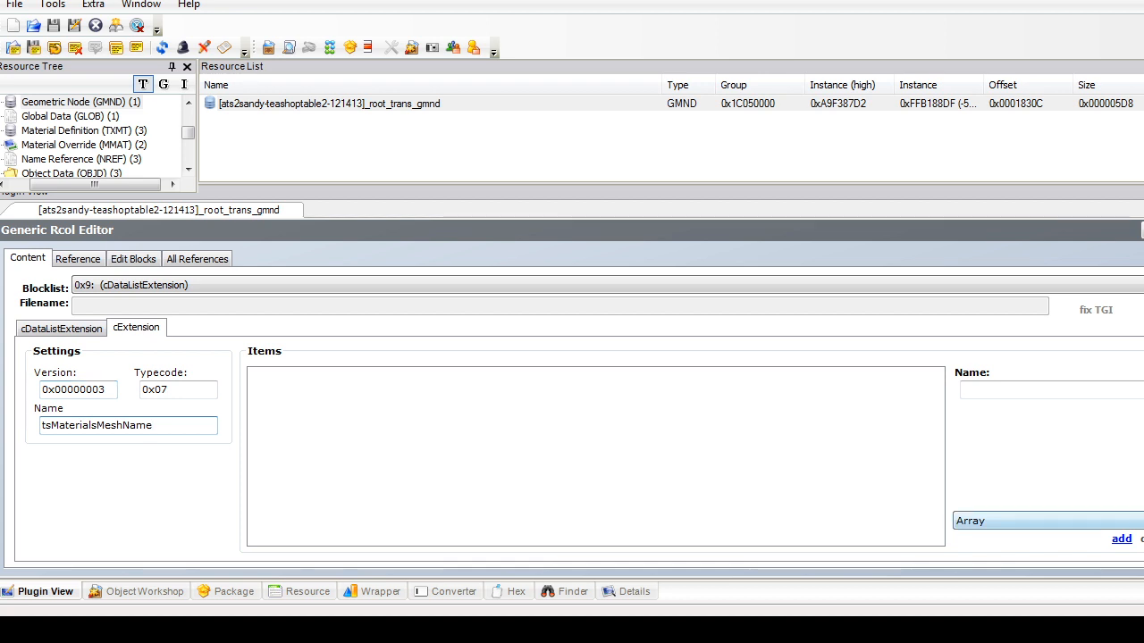
Step: Add a String item named wood to tsMaterialsMeshName with the value ##0x1C050000![ats2sandy-teashopchair-121037]
{"action": "left_click", "coordinate": [1108, 521]}
{"action": "left_click", "coordinate": [1108, 584]}
{"action": "left_click", "coordinate": [1121, 538]}
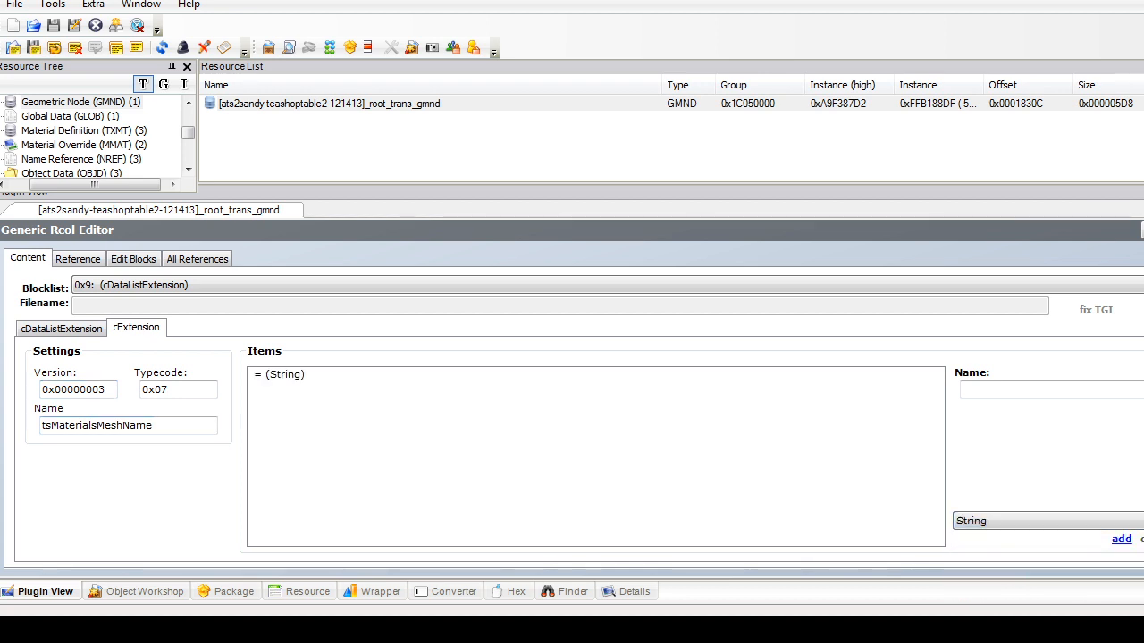
{"action": "left_click", "coordinate": [357, 374]}
{"action": "left_click", "coordinate": [1054, 433]}
{"action": "type", "text": "##0x1C050000![ats2sandy-teashopchair-121037]_wood_clean"}
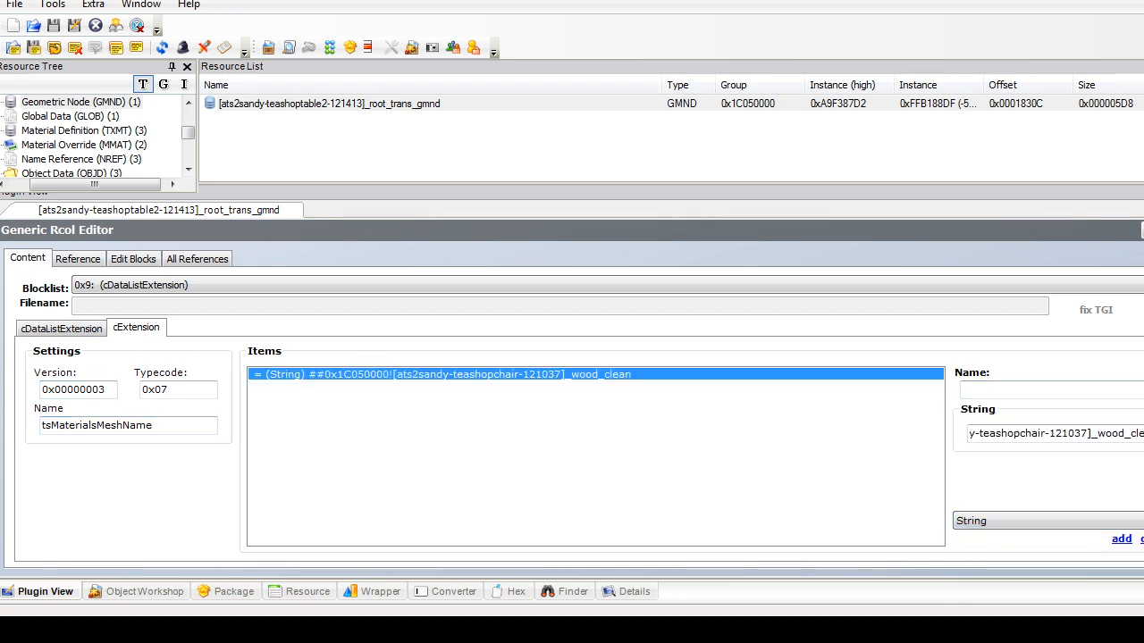
{"action": "key", "text": "ctrl+shift+Left"}
{"action": "key", "text": "BackSpace"}
{"action": "left_click", "coordinate": [1050, 389]}
{"action": "type", "text": "wood"}
Step: Add a String item named main with the value ##0x1C050000![ats2sandy-teashopchair-121037] and commit the geometric node
{"action": "key", "text": "Return"}
{"action": "type", "text": "main"}
{"action": "key", "text": "Tab"}
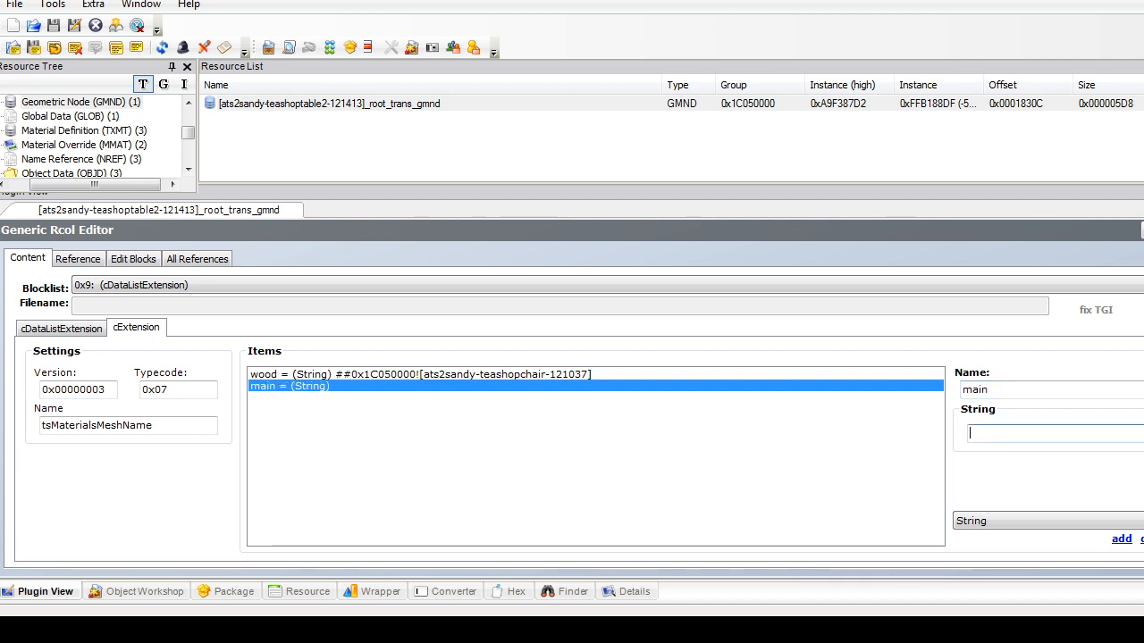
{"action": "key", "text": "ctrl+v"}
{"action": "key", "text": "ctrl+shift+Left"}
{"action": "key", "text": "ctrl+shift+Left"}
{"action": "key", "text": "BackSpace"}
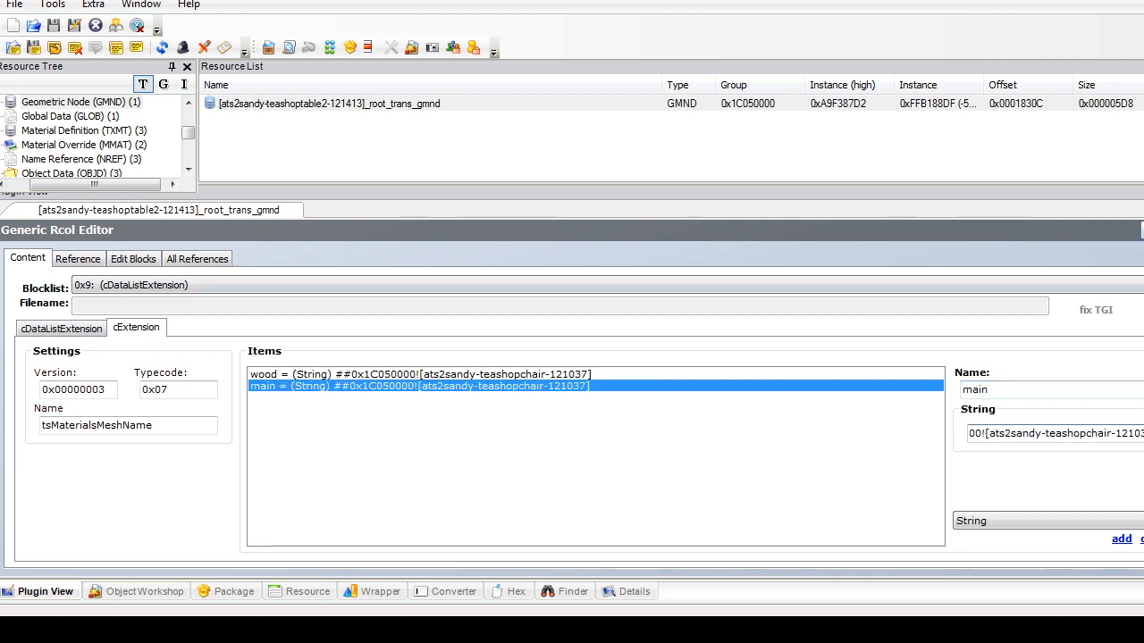
{"action": "key", "text": "Return"}
{"action": "key", "text": "Return"}
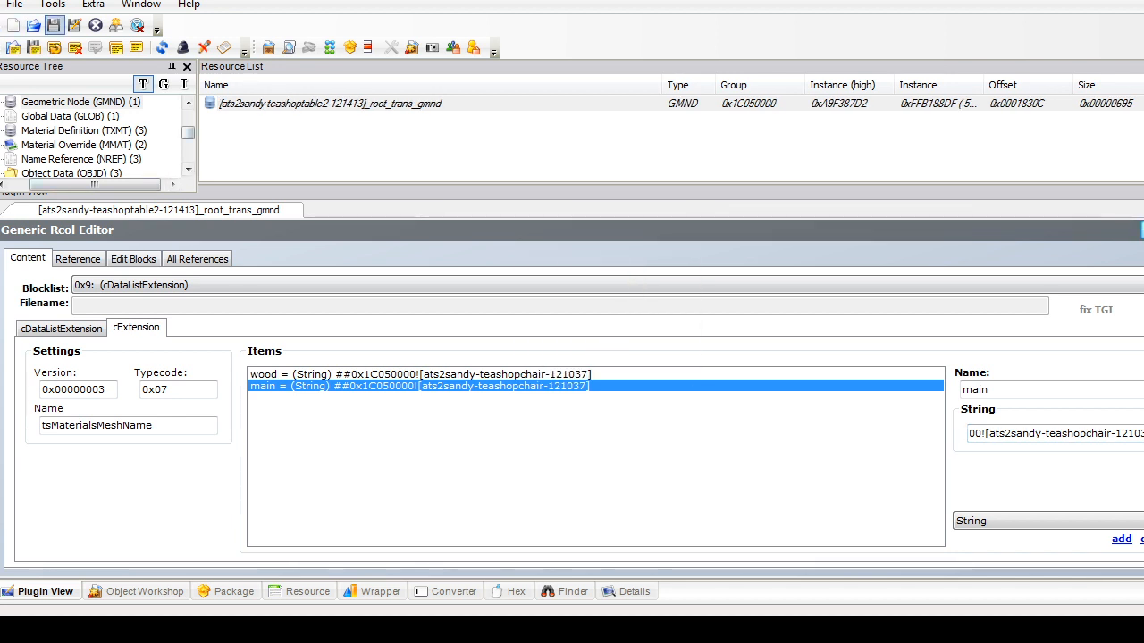
Step: Rename the cloth group in the table's geometric data container to main
{"action": "scroll", "coordinate": [187, 103], "scroll_direction": "up", "scroll_amount": 1}
{"action": "left_click", "coordinate": [98, 130]}
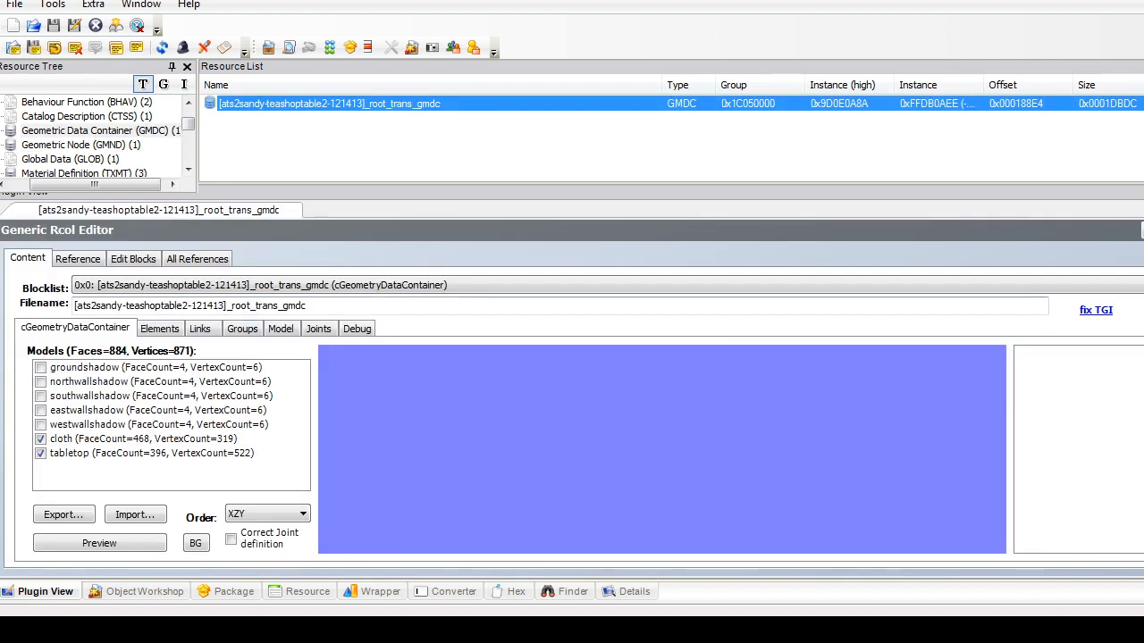
{"action": "left_click", "coordinate": [241, 328]}
{"action": "left_click", "coordinate": [143, 433]}
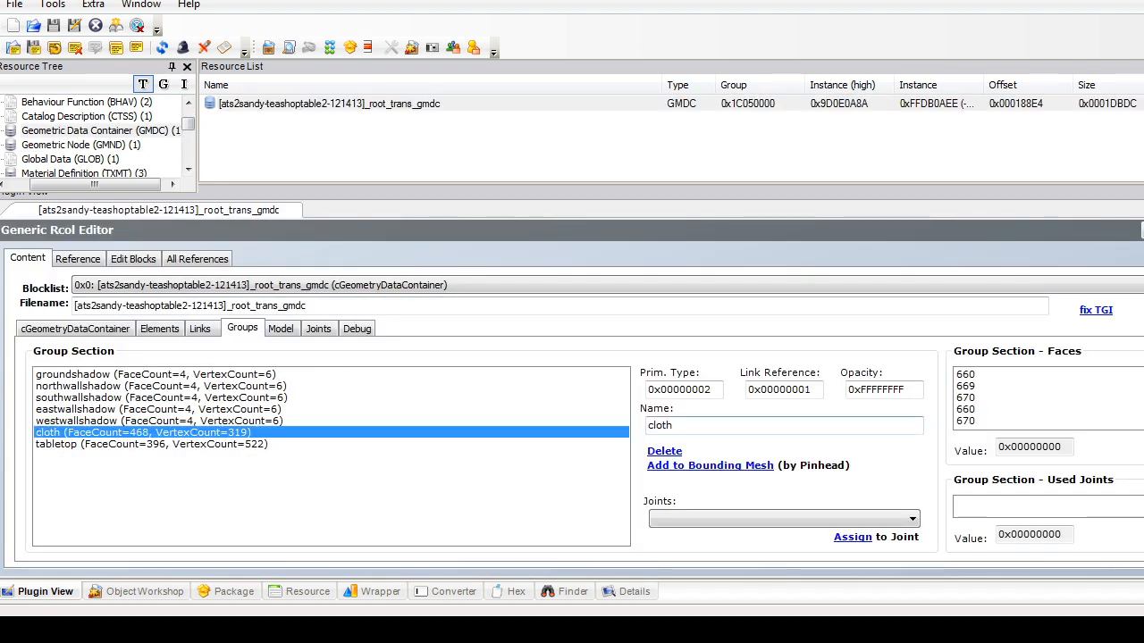
{"action": "type", "text": "main"}
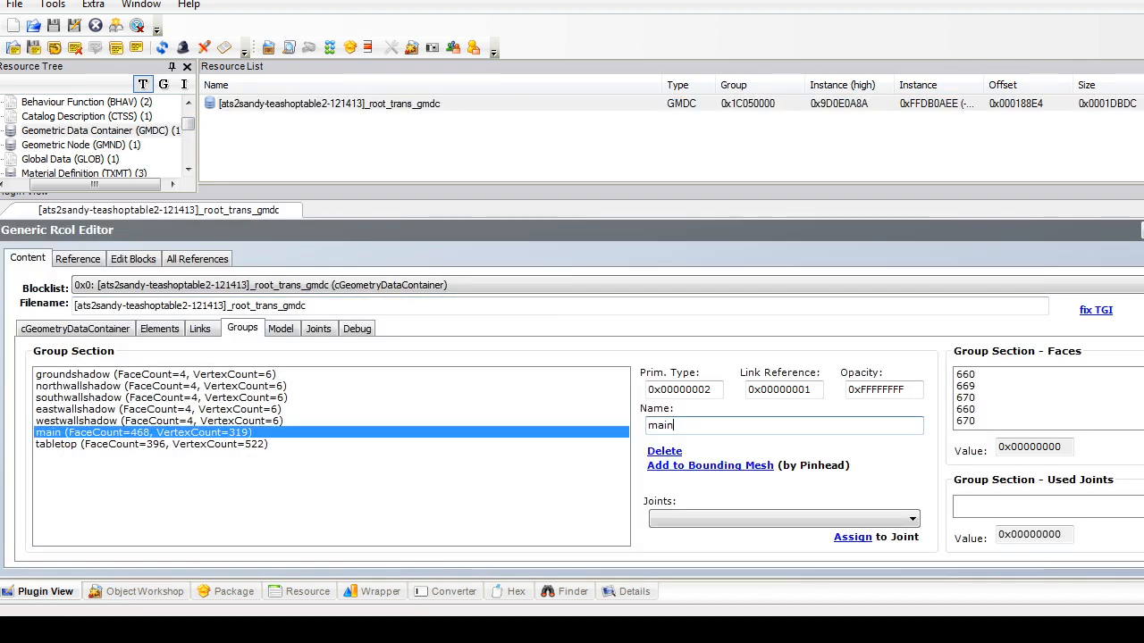
Step: Rename the tabletop mesh group to wood and commit the geometric data container
{"action": "left_click", "coordinate": [143, 444]}
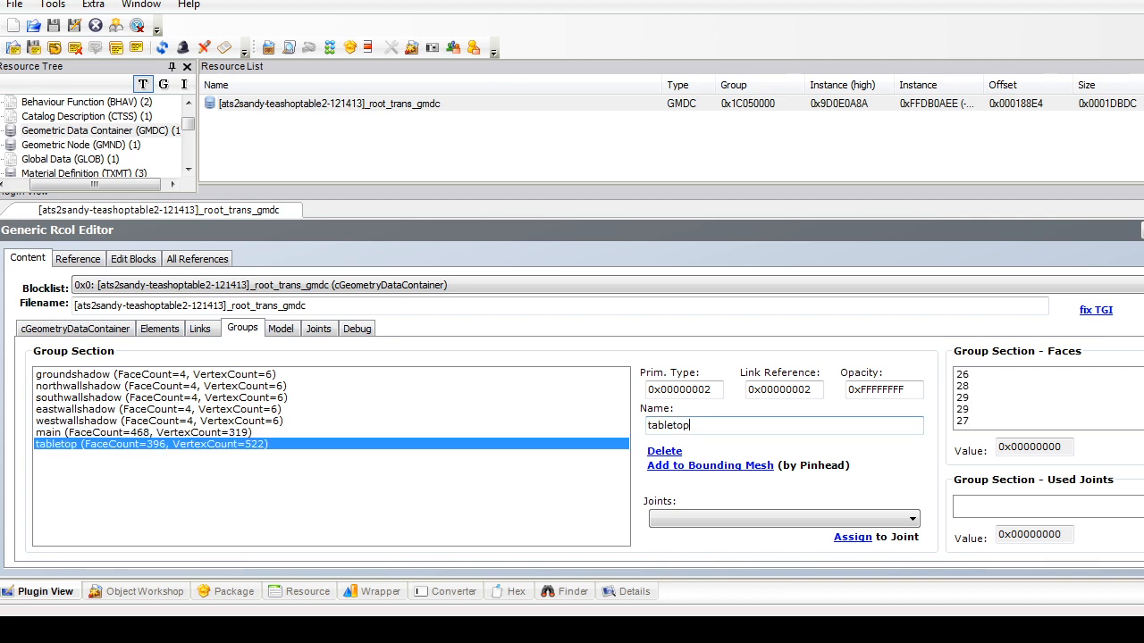
{"action": "type", "text": "wood"}
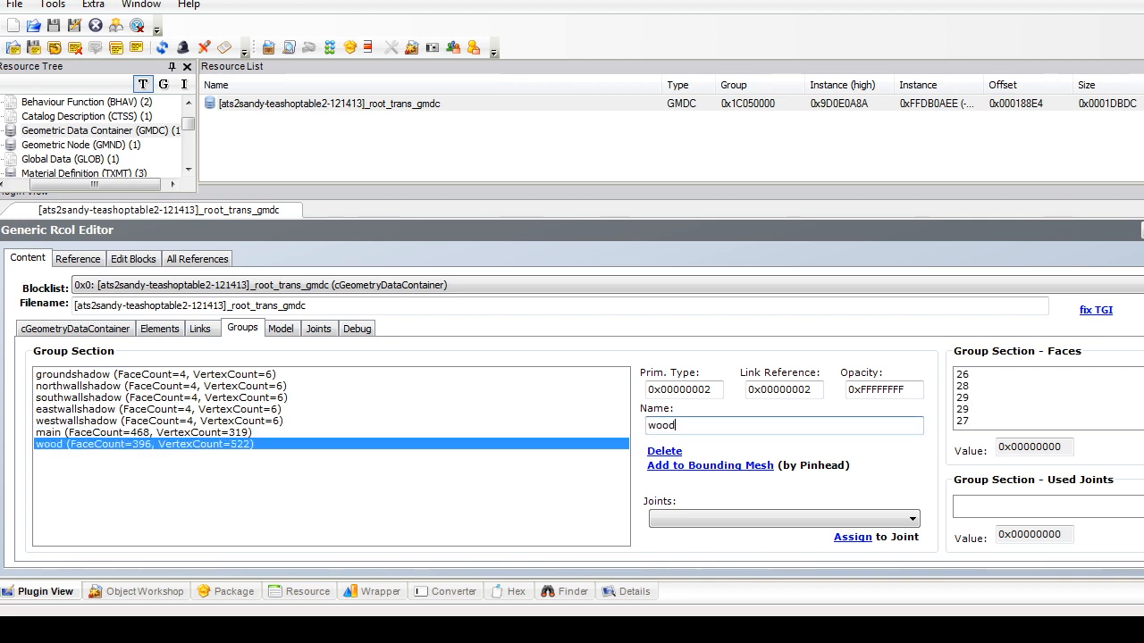
{"action": "left_click", "coordinate": [75, 329]}
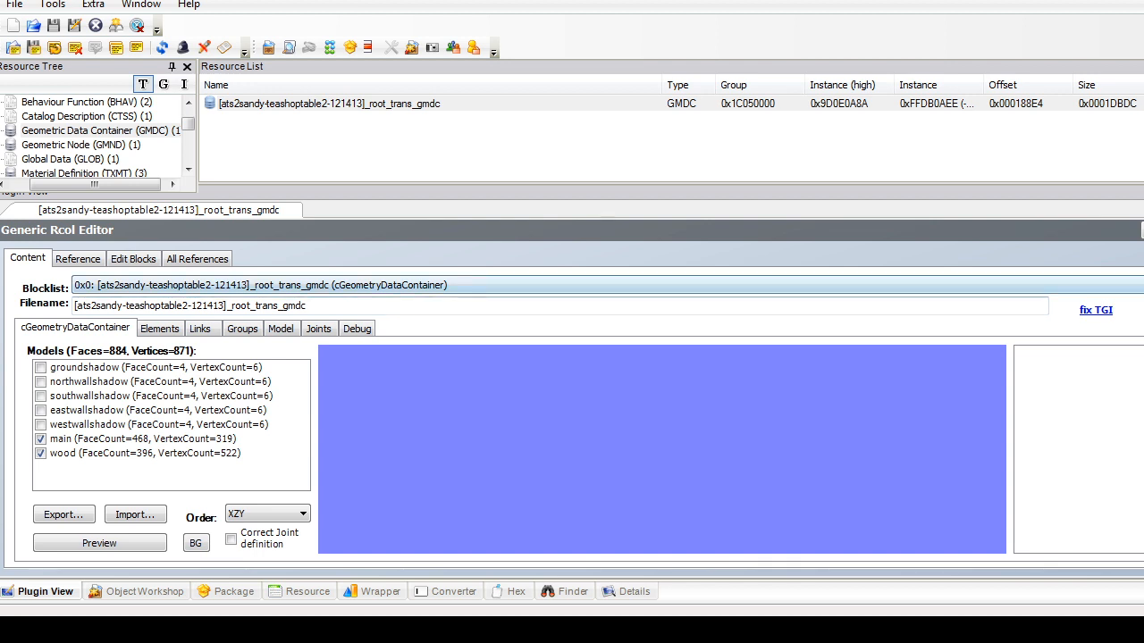
{"action": "left_click", "coordinate": [1142, 230]}
{"action": "left_click", "coordinate": [641, 361]}
Step: Change the table's English catalog title to ATS Tea Shop - Table x2 - SLAVE
{"action": "left_click", "coordinate": [86, 116]}
{"action": "left_click", "coordinate": [260, 103]}
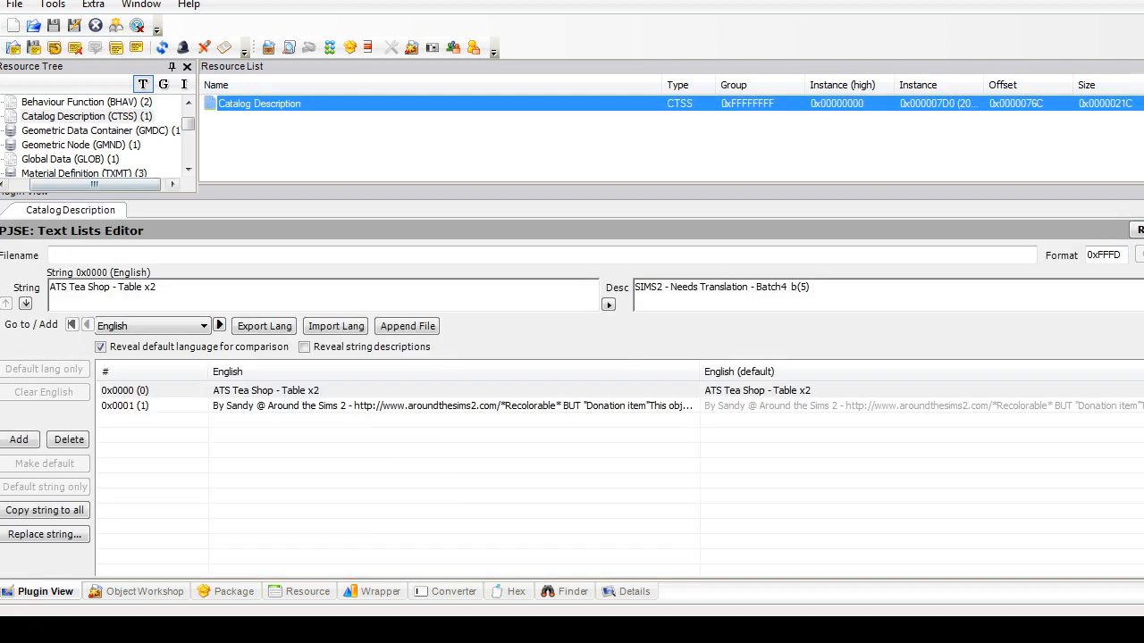
{"action": "left_click", "coordinate": [159, 287]}
{"action": "type", "text": "- SLAVE"}
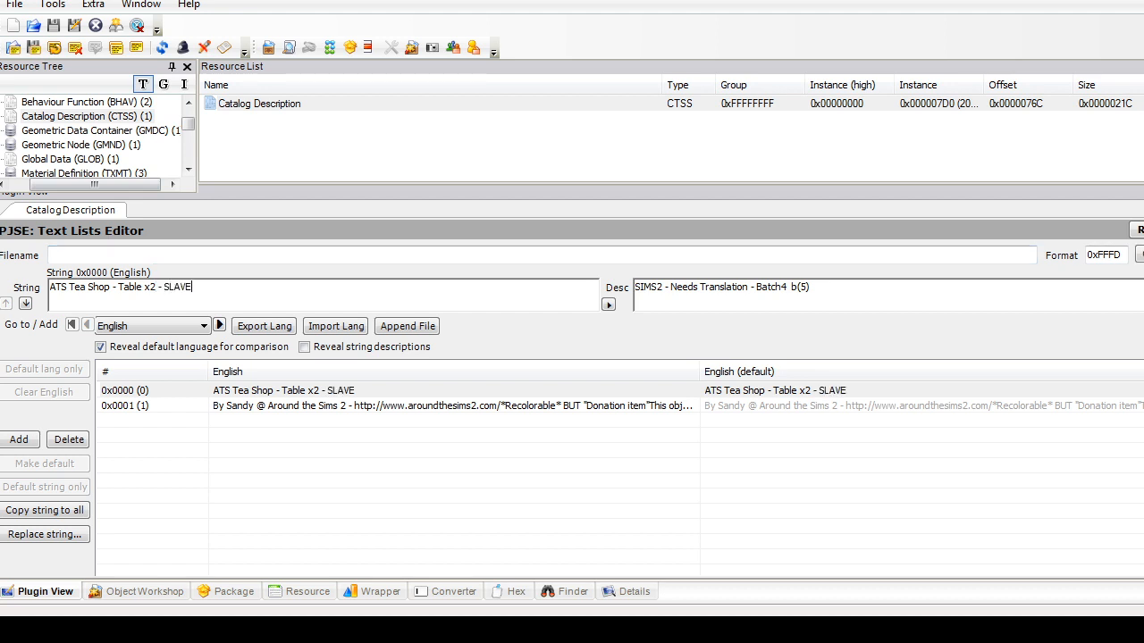
Step: Add a final line to the catalog description reading Slaved (without permission) by, followed by the slaver's name and Tumblr address, and commit it
{"action": "left_click", "coordinate": [268, 406]}
{"action": "left_click", "coordinate": [202, 309]}
{"action": "left_click", "coordinate": [591, 305]}
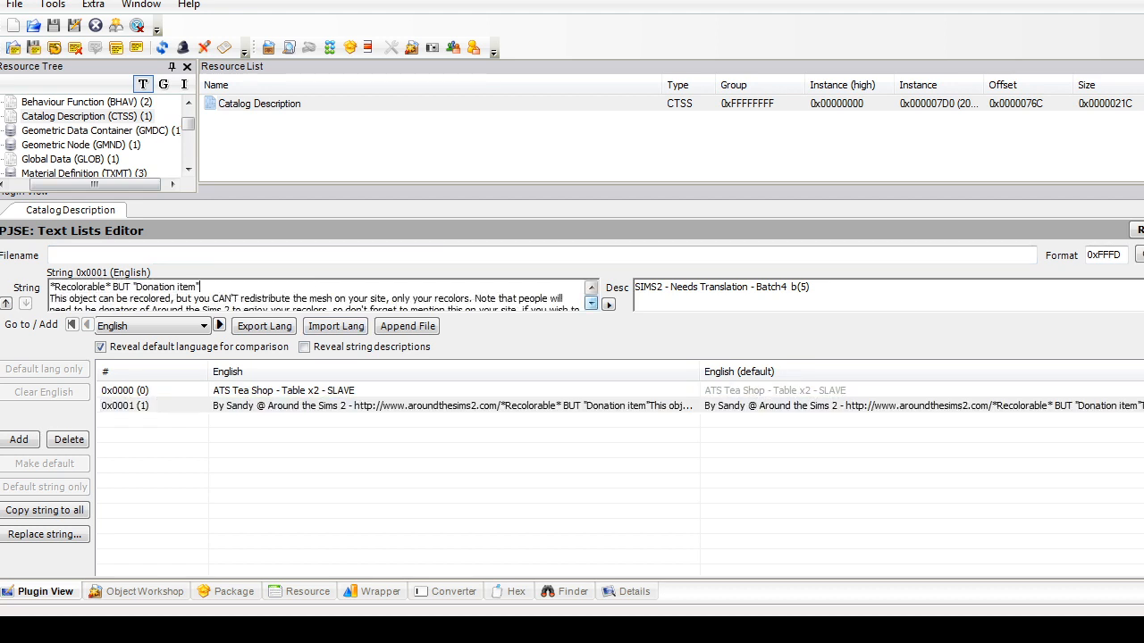
{"action": "left_click", "coordinate": [590, 304]}
{"action": "left_click", "coordinate": [123, 306]}
{"action": "key", "text": "Return"}
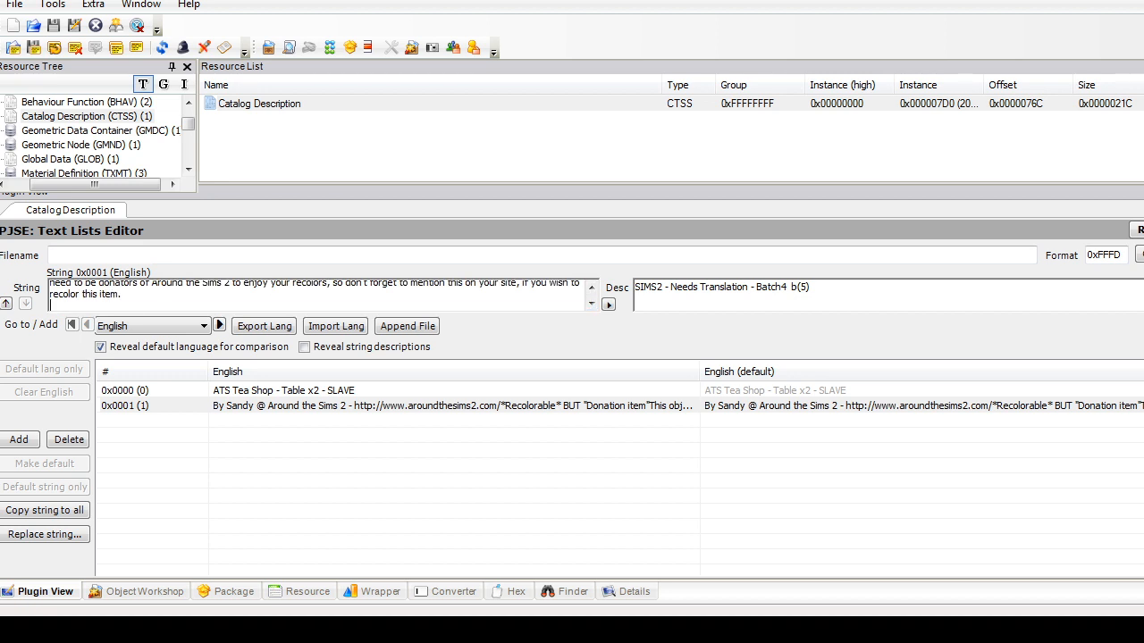
{"action": "type", "text": "Slaved (without permission) by Fire_flower"}
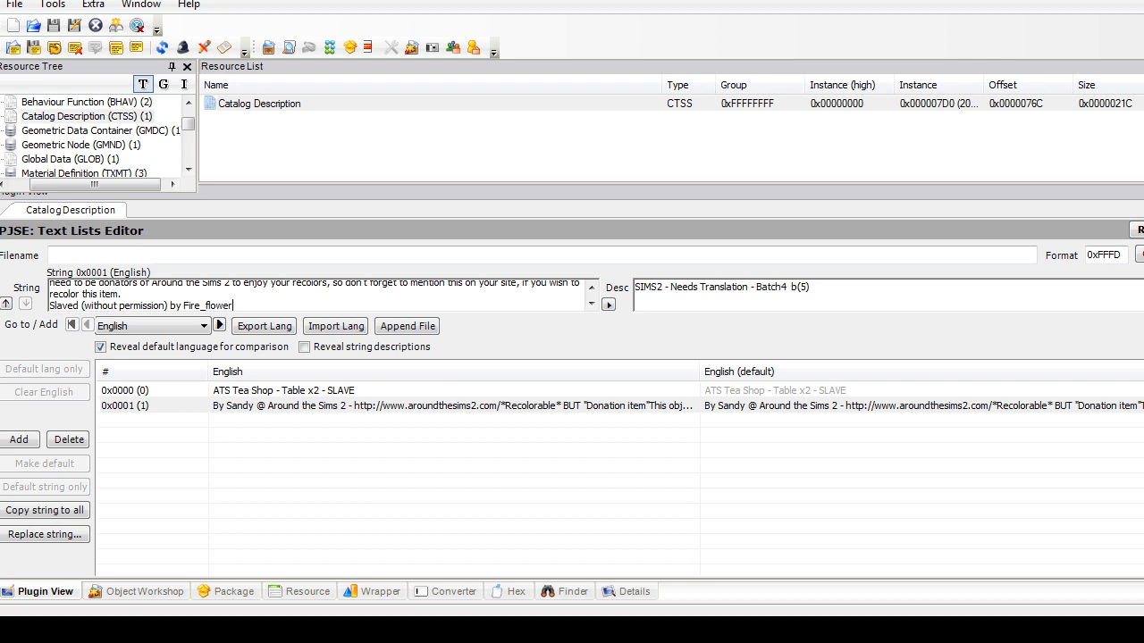
{"action": "type", "text": "@fireflowersims"}
{"action": "type", "text": ".tumblr.com"}
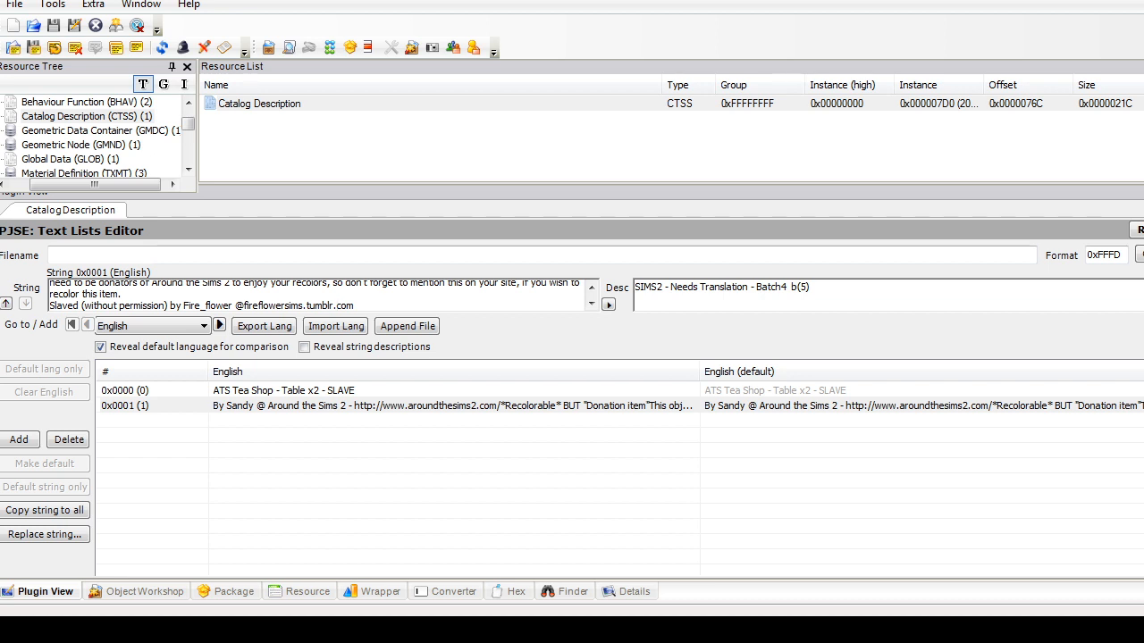
{"action": "key", "text": "Tab"}
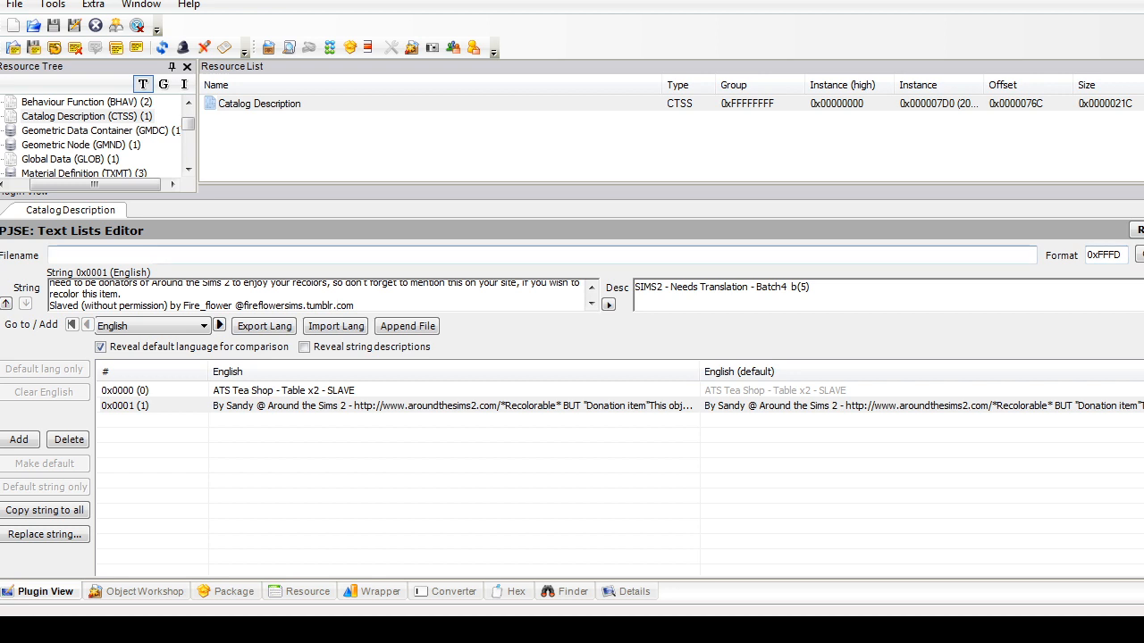
Step: Open the table's geometric node and save the table package
{"action": "left_click", "coordinate": [80, 145]}
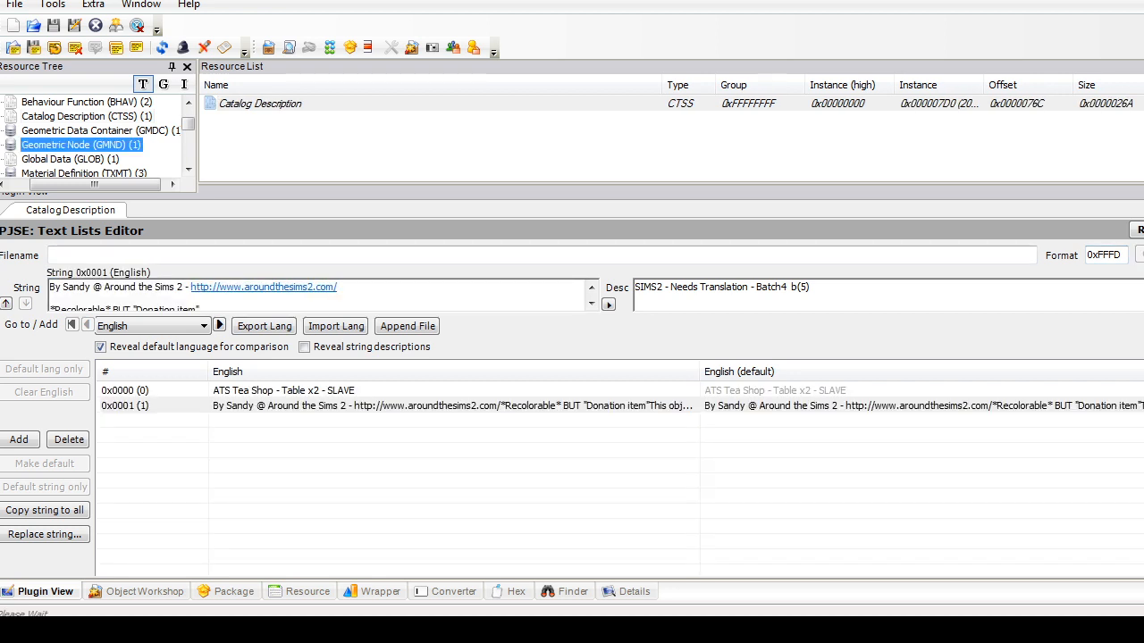
{"action": "left_click", "coordinate": [331, 103]}
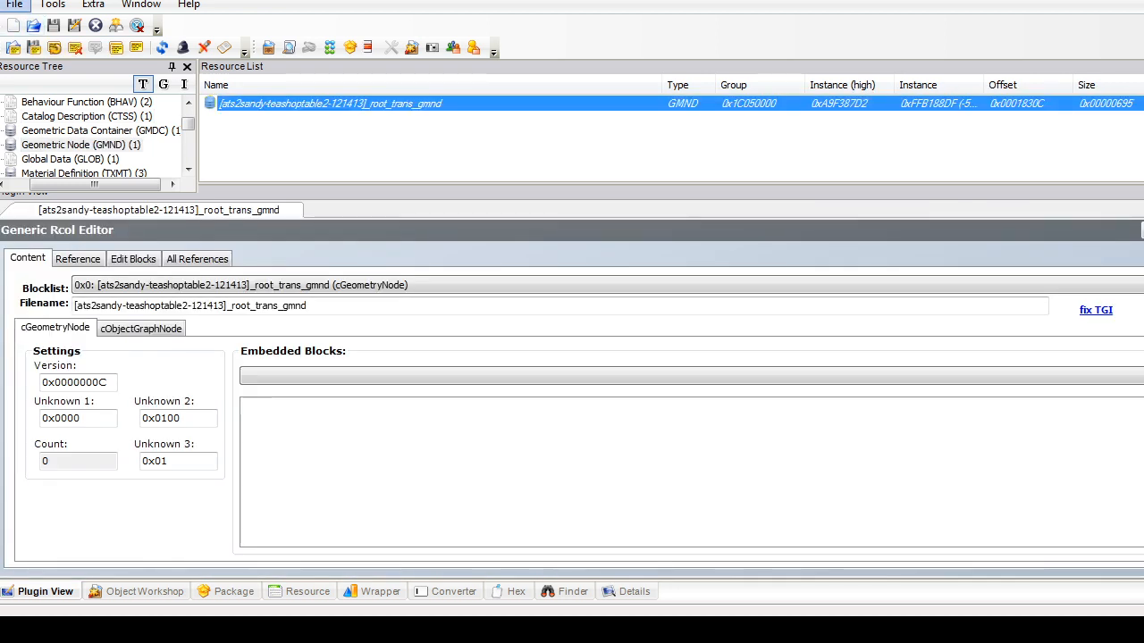
{"action": "left_click", "coordinate": [14, 5]}
{"action": "left_click", "coordinate": [36, 102]}
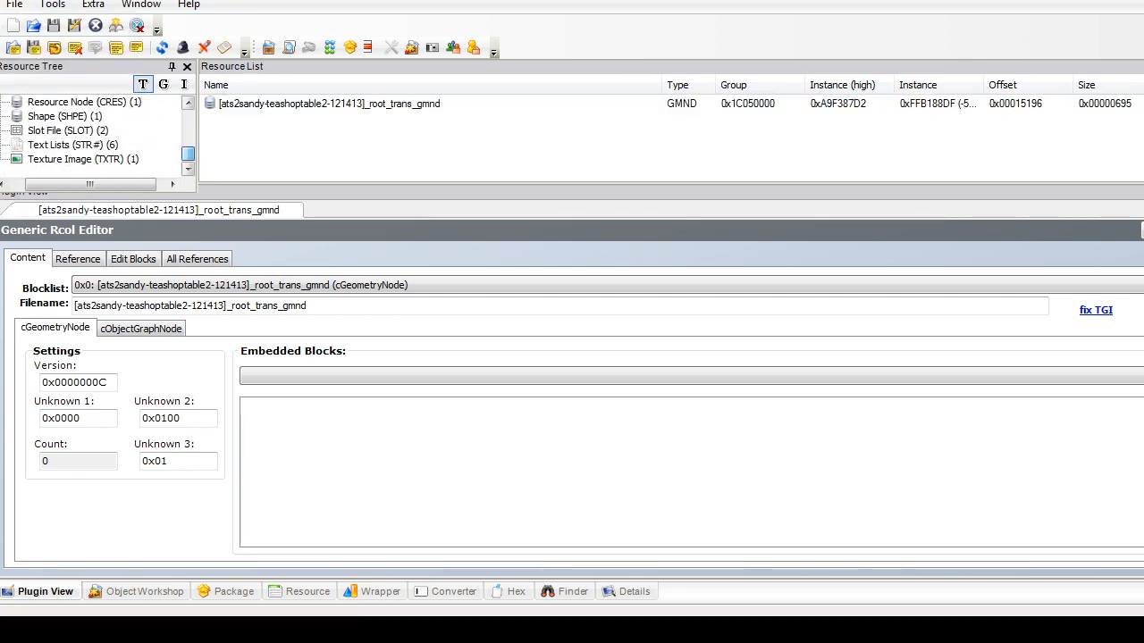
Step: Review the saved package's shape parts, material definition and the Table - Dining - Danish Modern object data
{"action": "left_click", "coordinate": [64, 116]}
{"action": "left_click", "coordinate": [329, 103]}
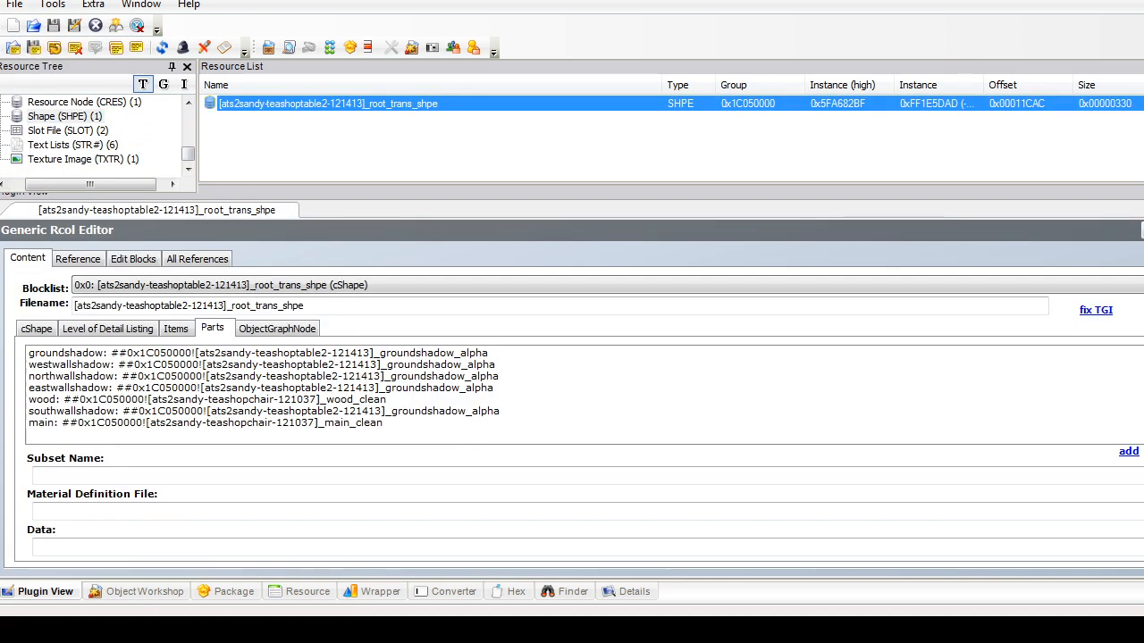
{"action": "scroll", "coordinate": [98, 134], "scroll_direction": "up", "scroll_amount": 2}
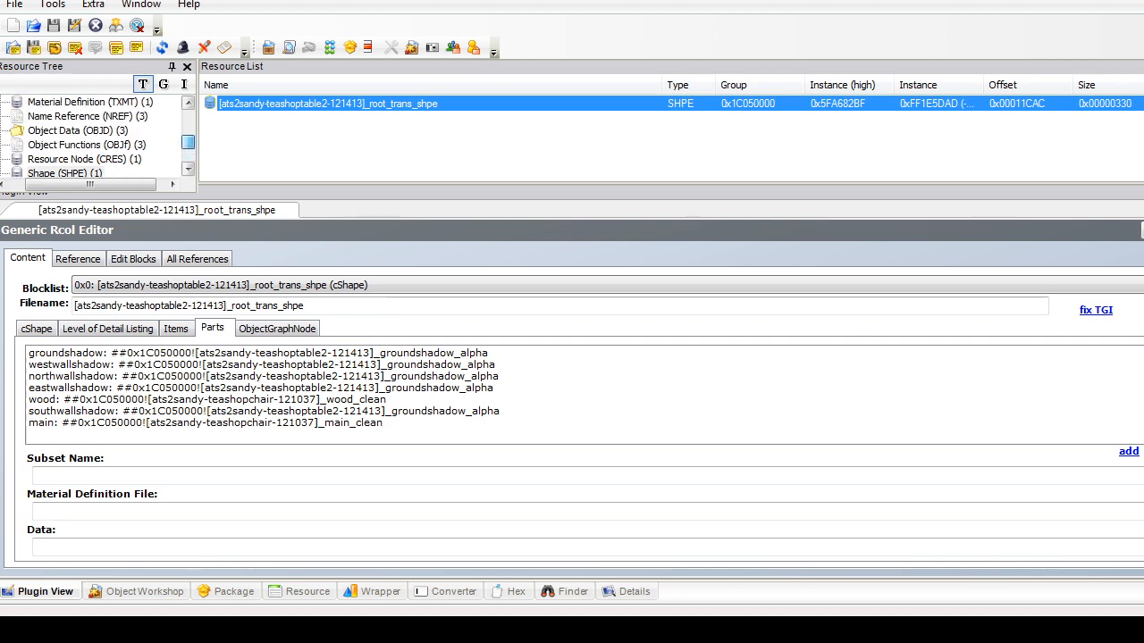
{"action": "left_click", "coordinate": [89, 102]}
{"action": "scroll", "coordinate": [98, 134], "scroll_direction": "up", "scroll_amount": 1}
{"action": "left_click", "coordinate": [78, 144]}
{"action": "left_click", "coordinate": [284, 103]}
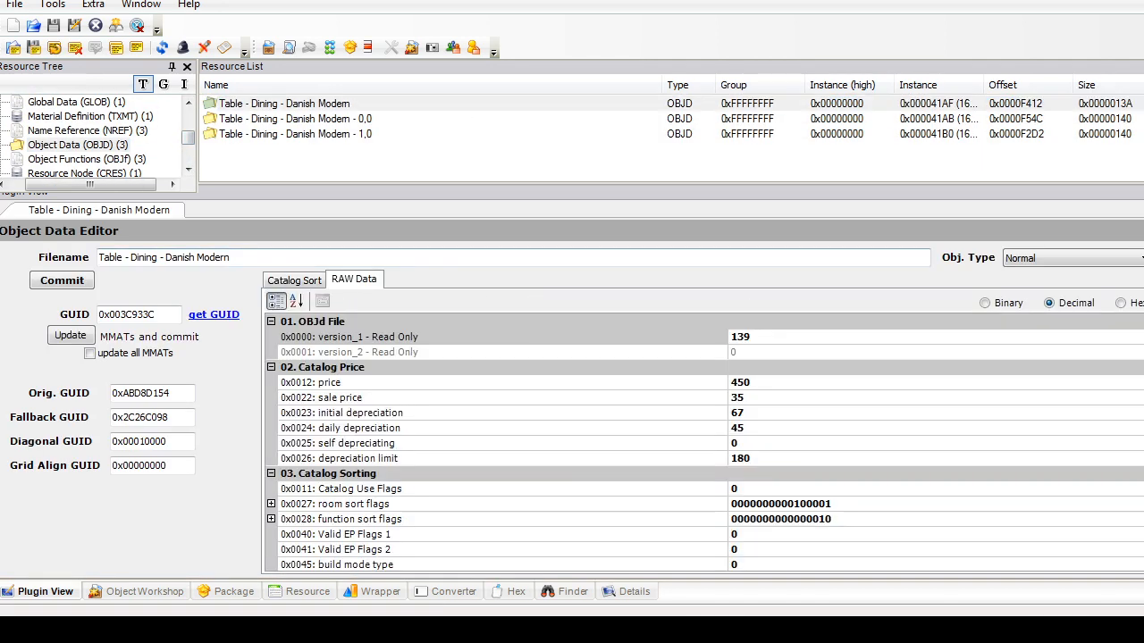
{"action": "left_click", "coordinate": [294, 279]}
{"action": "scroll", "coordinate": [98, 134], "scroll_direction": "up", "scroll_amount": 2}
Step: Review the geometric node's block list, its tsDesignModeEnabled items and the cObjectGraphNode data list references
{"action": "left_click", "coordinate": [87, 145]}
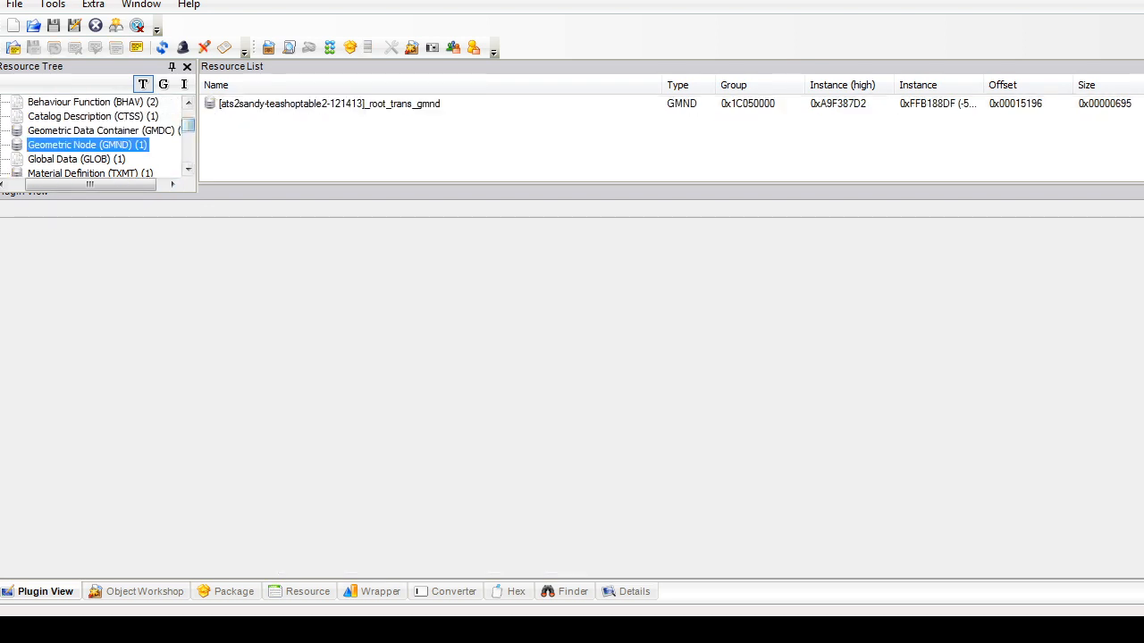
{"action": "left_click", "coordinate": [284, 104]}
{"action": "left_click", "coordinate": [536, 285]}
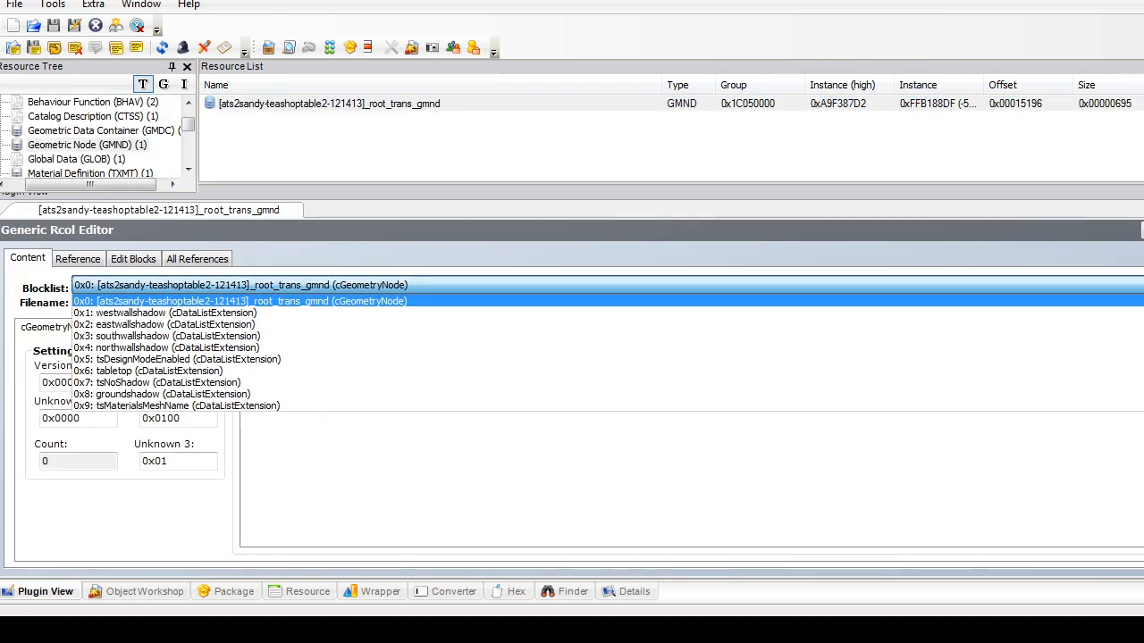
{"action": "left_click", "coordinate": [178, 359]}
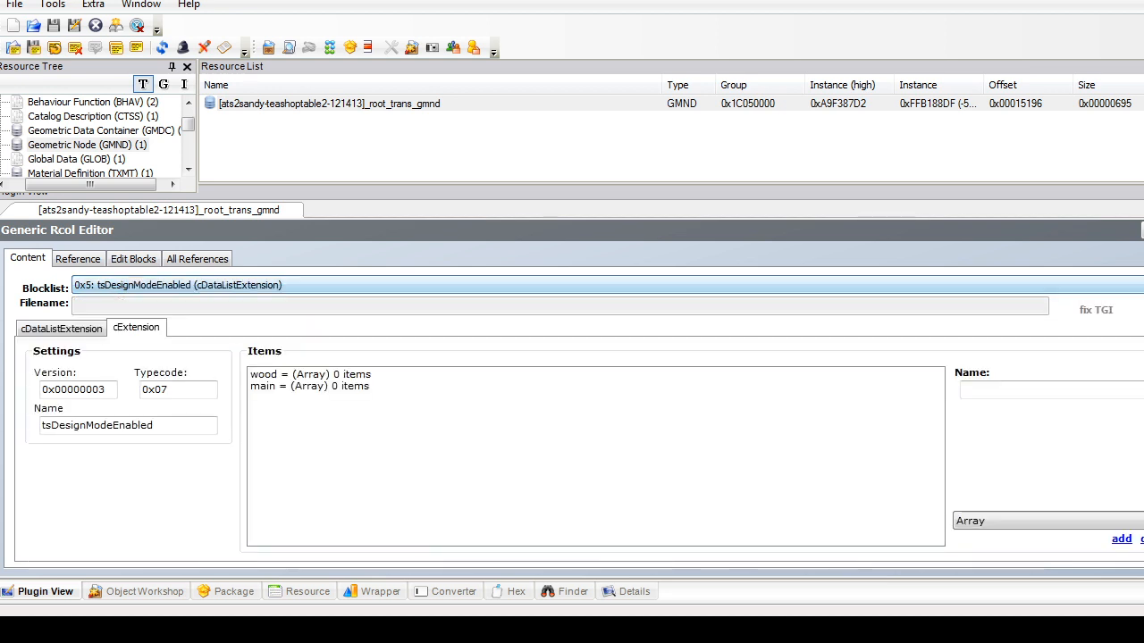
{"action": "left_click", "coordinate": [536, 285]}
{"action": "left_click", "coordinate": [241, 301]}
{"action": "left_click", "coordinate": [140, 327]}
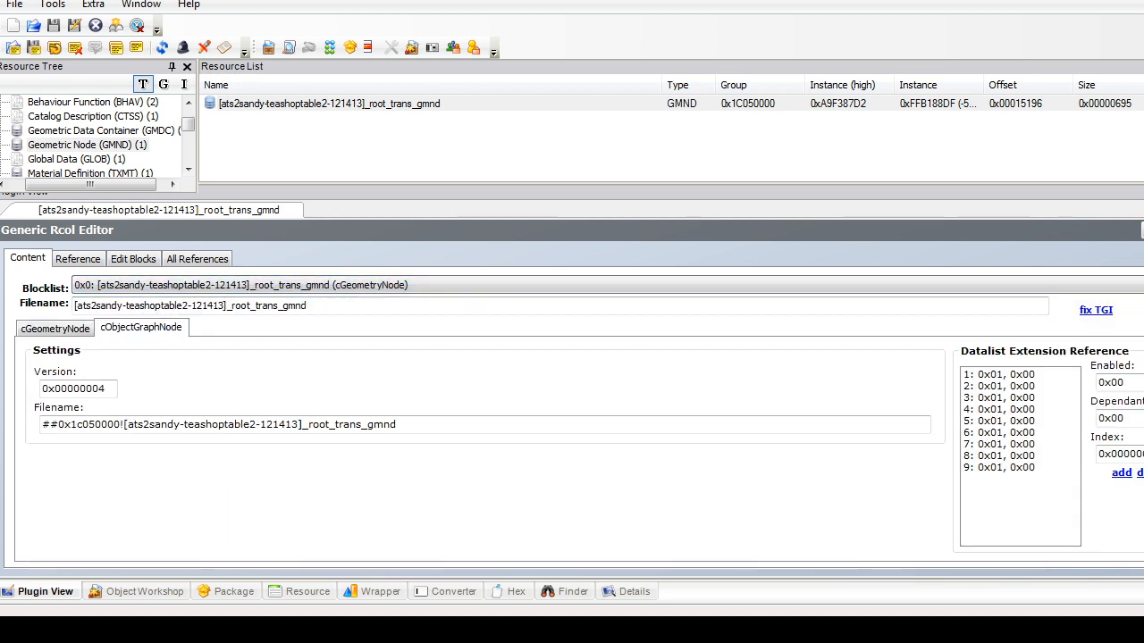
{"action": "scroll", "coordinate": [188, 102], "scroll_direction": "up", "scroll_amount": 1}
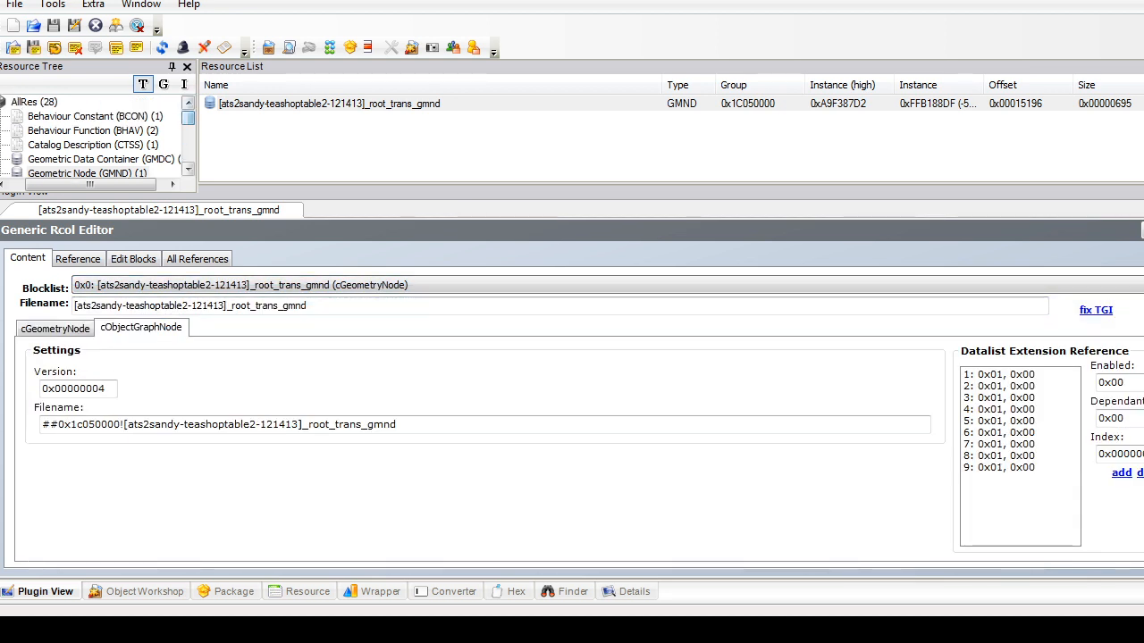
Step: Save the table package and open atssandy_objdon_teashop_teacounter.package from the Tea Shop folder
{"action": "left_click", "coordinate": [14, 4]}
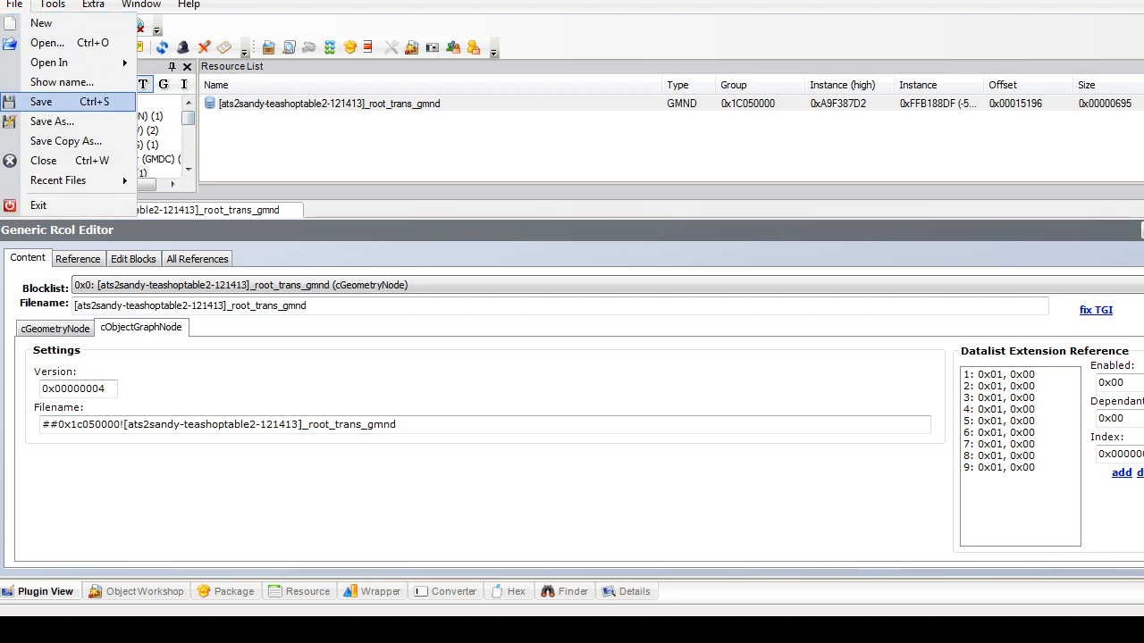
{"action": "left_click", "coordinate": [40, 101]}
{"action": "left_click", "coordinate": [14, 5]}
{"action": "left_click", "coordinate": [46, 42]}
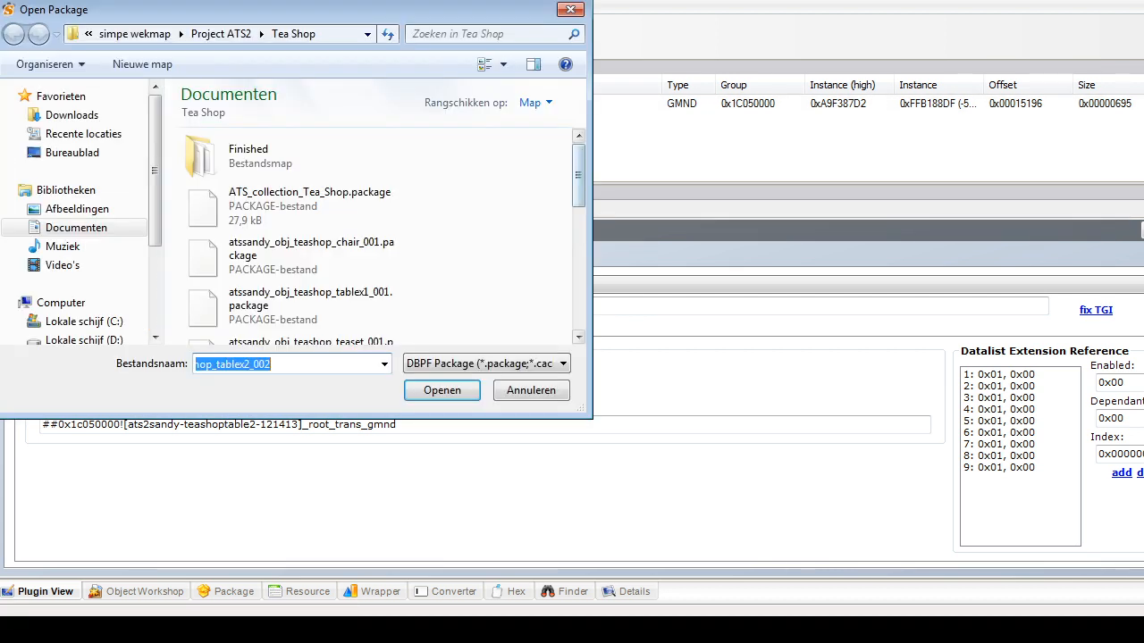
{"action": "left_click", "coordinate": [310, 314]}
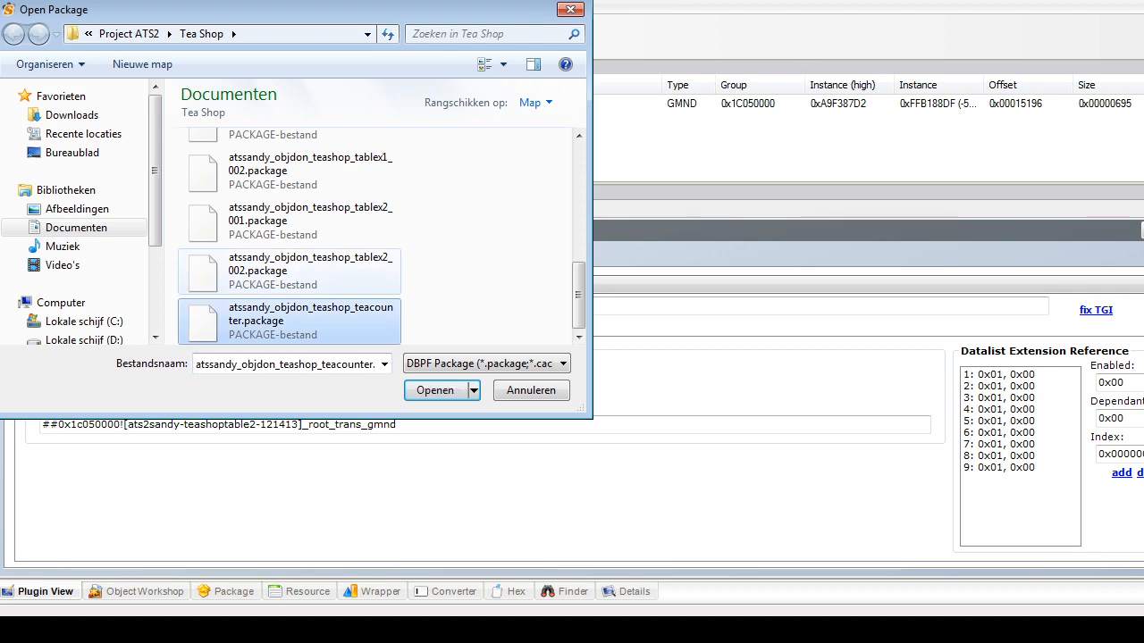
{"action": "left_click", "coordinate": [435, 389]}
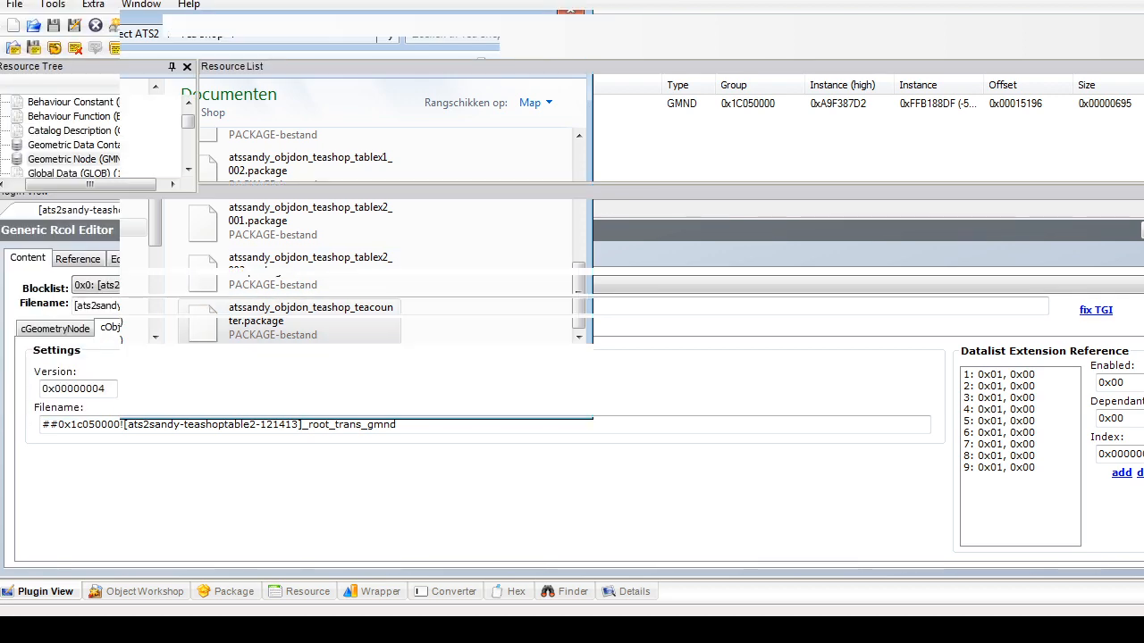
Step: Examine the tea counter's texture images, comparing the dispenser and the clean and dirty counterclub-mahog textures
{"action": "left_click", "coordinate": [83, 159]}
{"action": "left_click", "coordinate": [358, 119]}
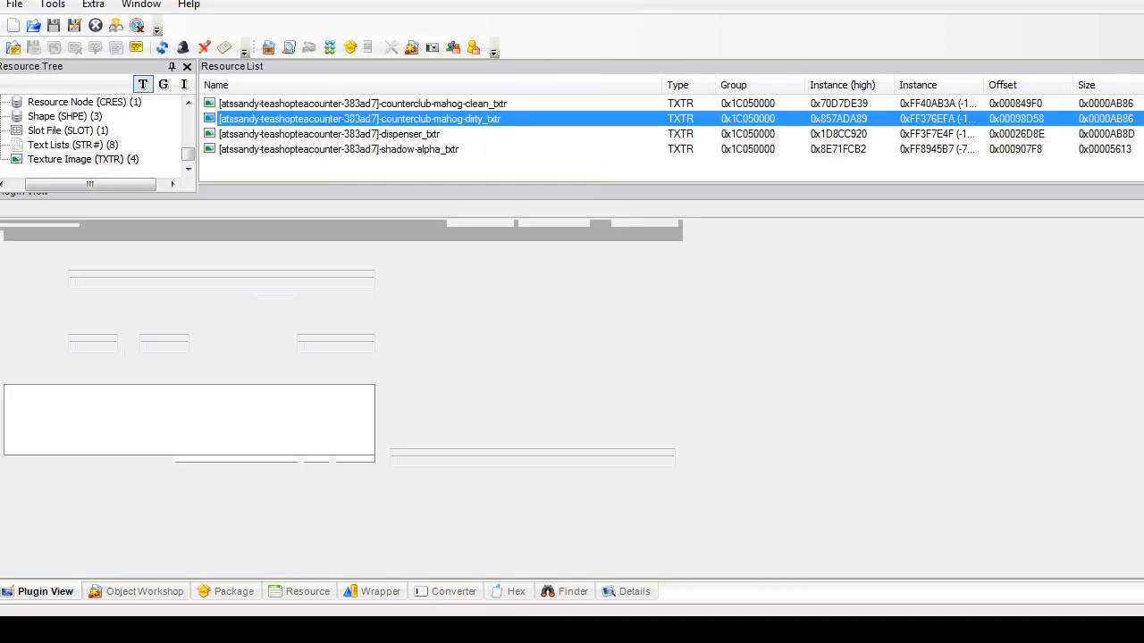
{"action": "left_click", "coordinate": [329, 134]}
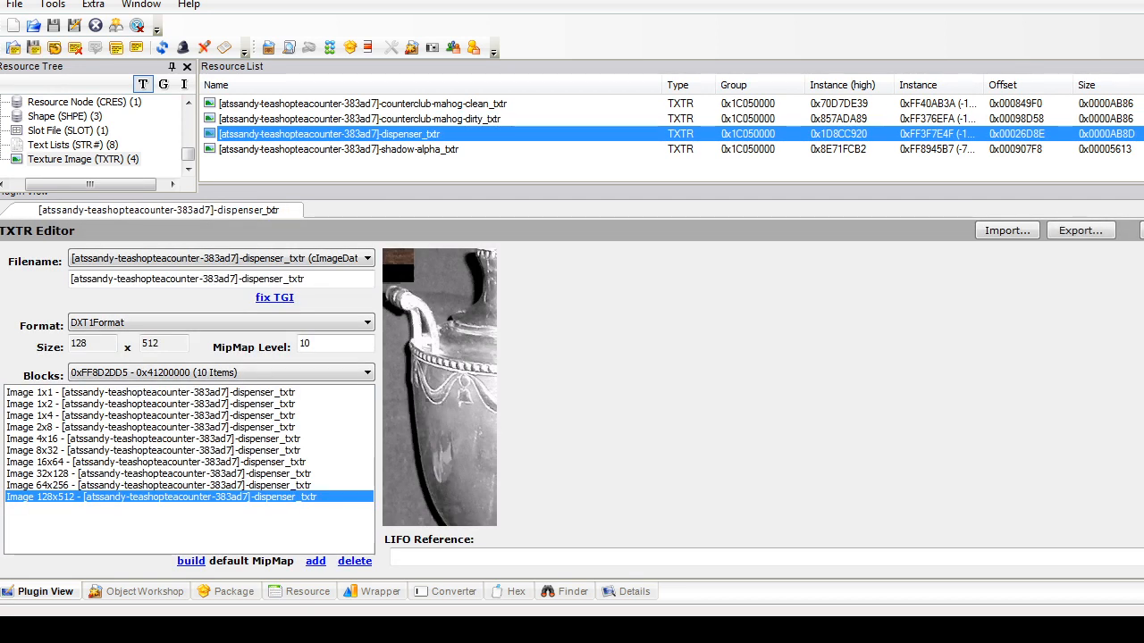
{"action": "left_click", "coordinate": [358, 119]}
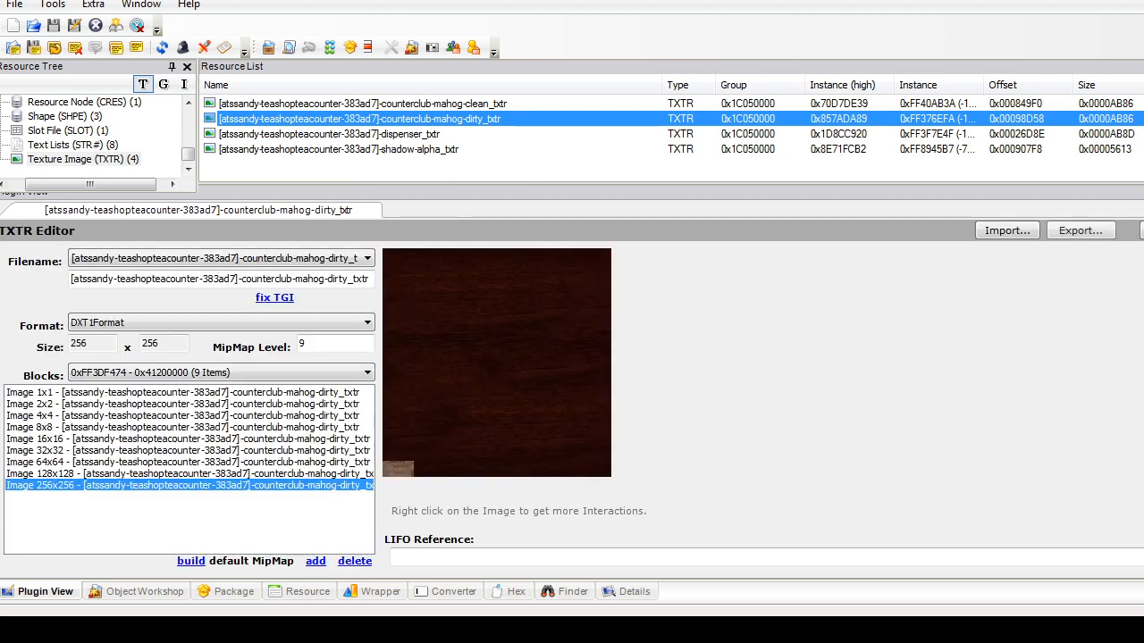
{"action": "left_click", "coordinate": [357, 104]}
{"action": "left_click", "coordinate": [358, 118]}
{"action": "left_click", "coordinate": [357, 104]}
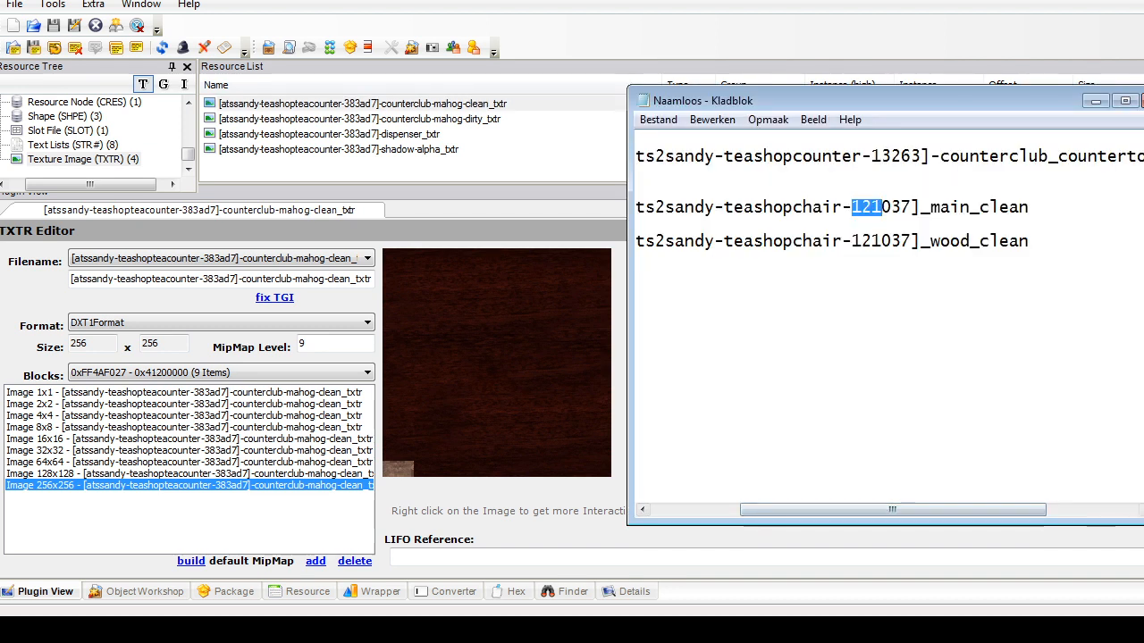
Step: In Notepad, copy the teashopcounter-13263 material name ending in counterclub_countertop_concrete_clean, and return to the texture editor
{"action": "left_click_drag", "start_coordinate": [892, 510], "coordinate": [803, 510]}
{"action": "left_click_drag", "start_coordinate": [637, 157], "coordinate": [1143, 157]}
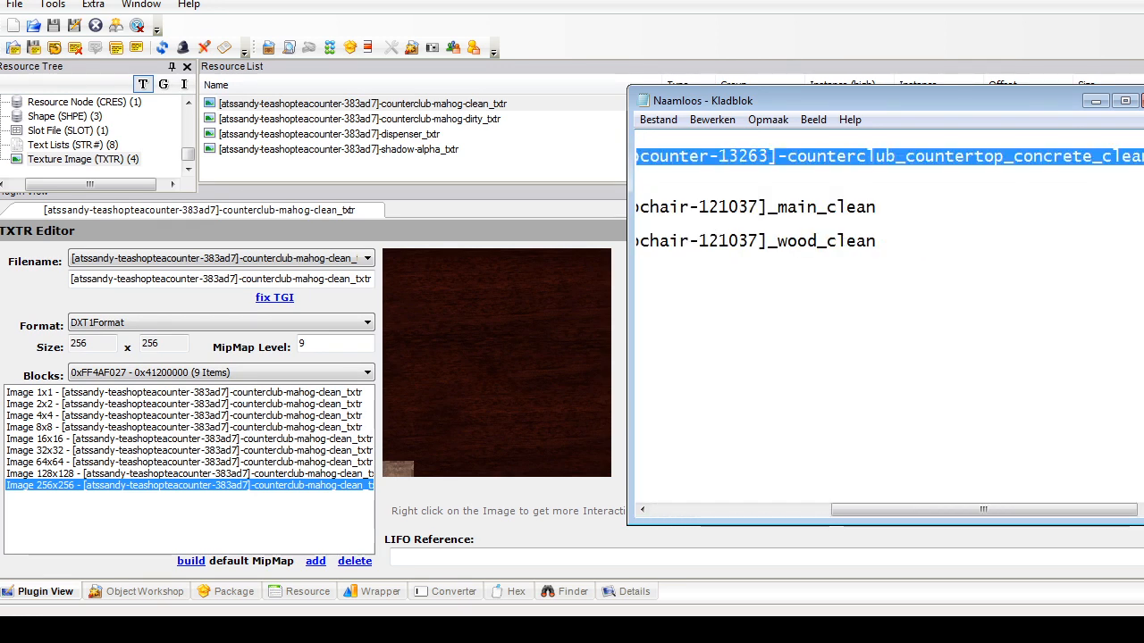
{"action": "right_click", "coordinate": [955, 161]}
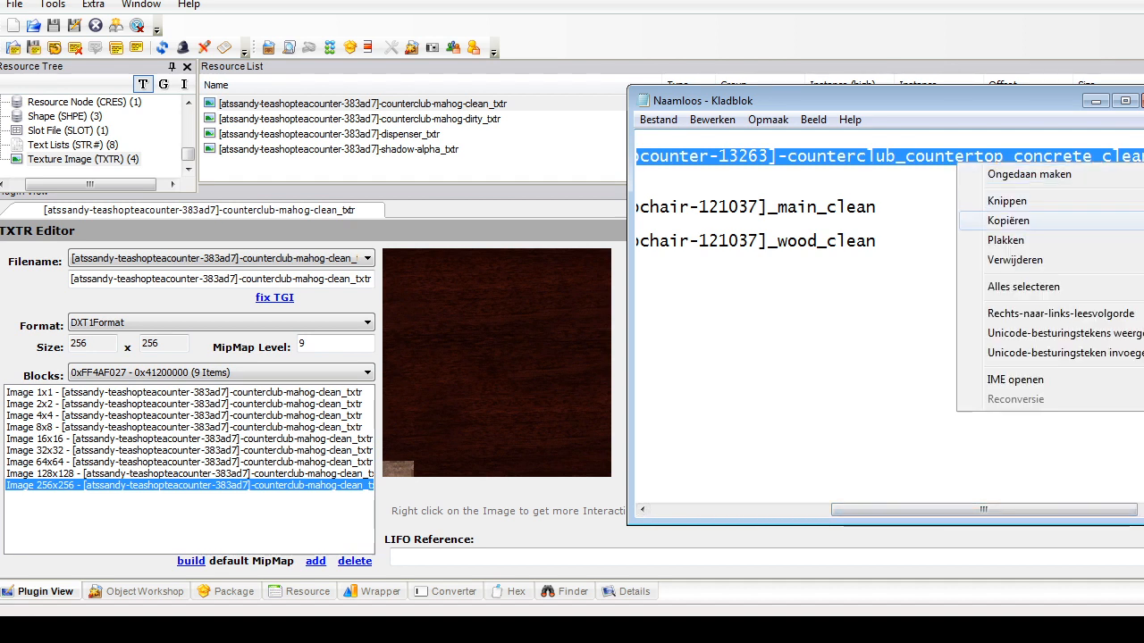
{"action": "left_click", "coordinate": [994, 217]}
{"action": "left_click", "coordinate": [992, 210]}
{"action": "left_click", "coordinate": [1095, 101]}
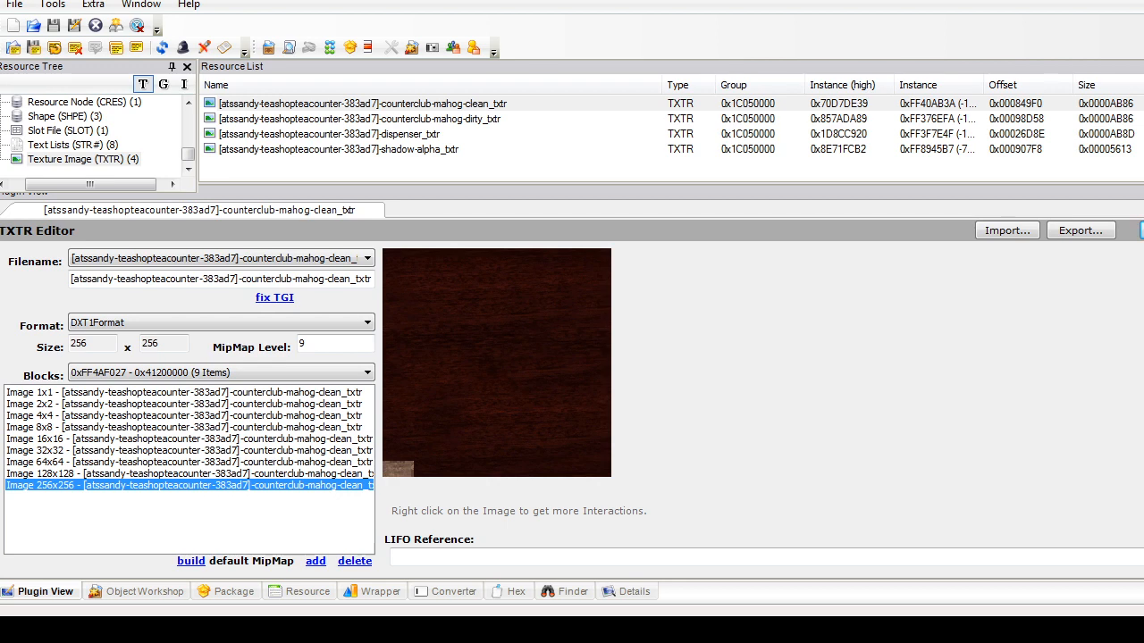
Step: Delete the tea counter's counterclub-mahog clean and dirty texture images from the package
{"action": "left_click", "coordinate": [359, 119]}
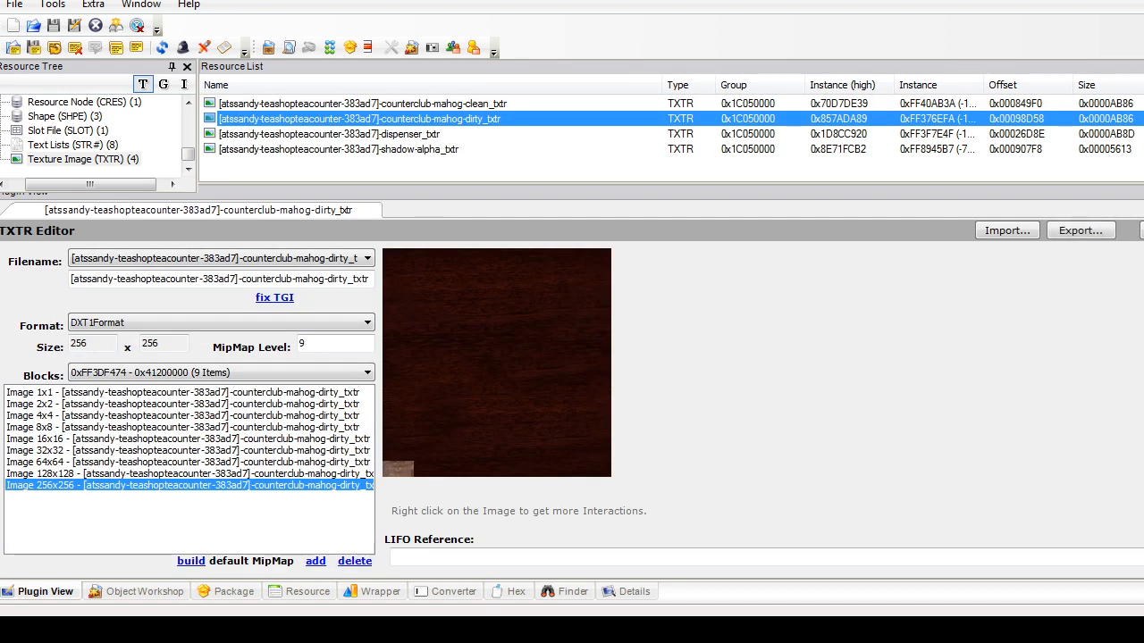
{"action": "left_click", "coordinate": [362, 103], "text": "ctrl"}
{"action": "right_click", "coordinate": [467, 100]}
{"action": "left_click", "coordinate": [500, 171]}
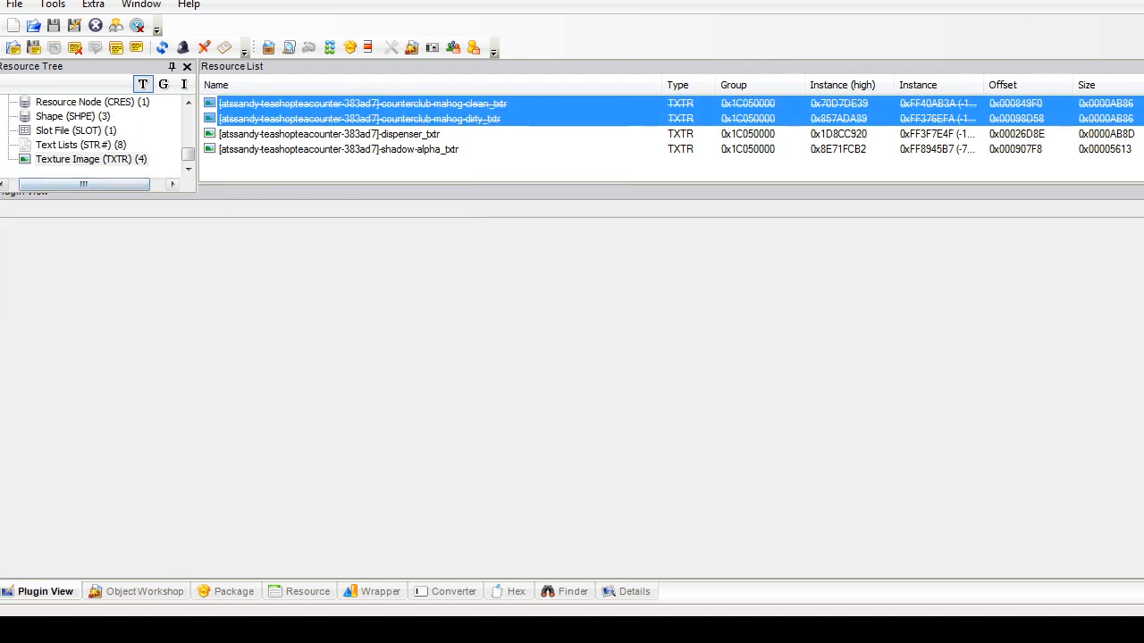
Step: In the root_rot shape's parts, set the countertop material to the copied ##0x1C050000![ats2sandy-teashopcounter-13263]-counterclub_countertop_concrete_clean
{"action": "left_click", "coordinate": [72, 116]}
{"action": "left_click", "coordinate": [357, 119]}
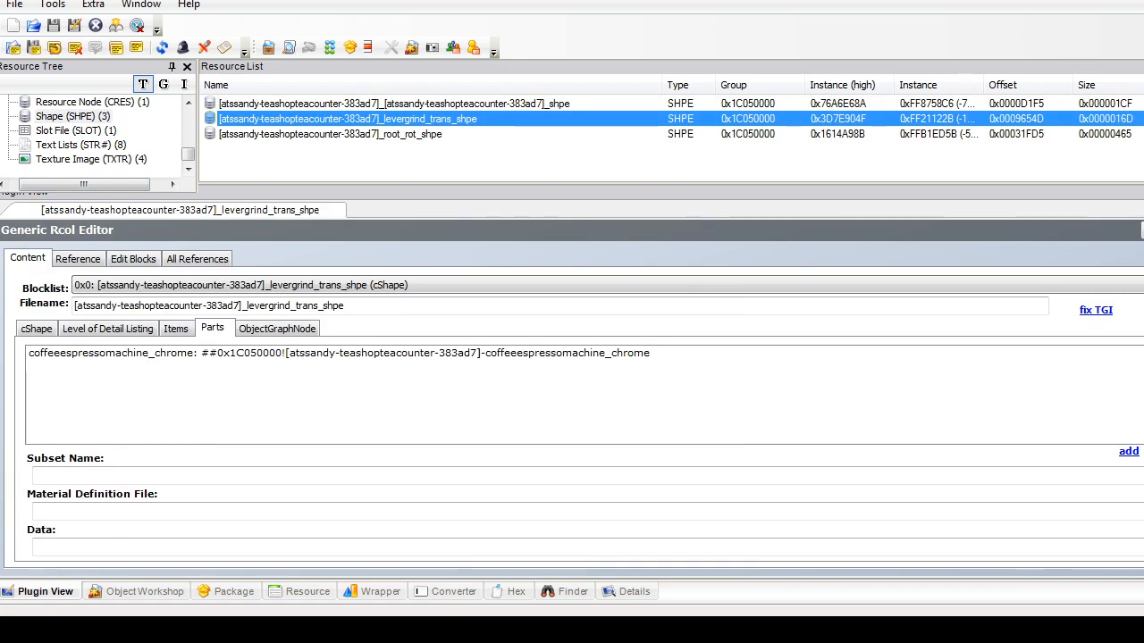
{"action": "left_click", "coordinate": [357, 134]}
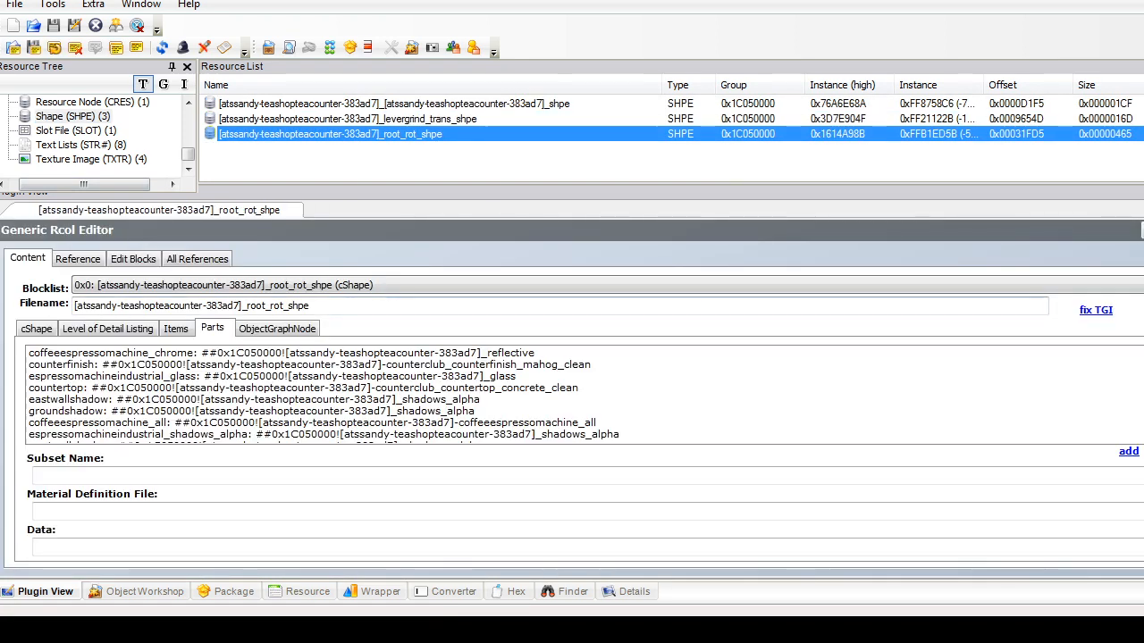
{"action": "left_click", "coordinate": [309, 365]}
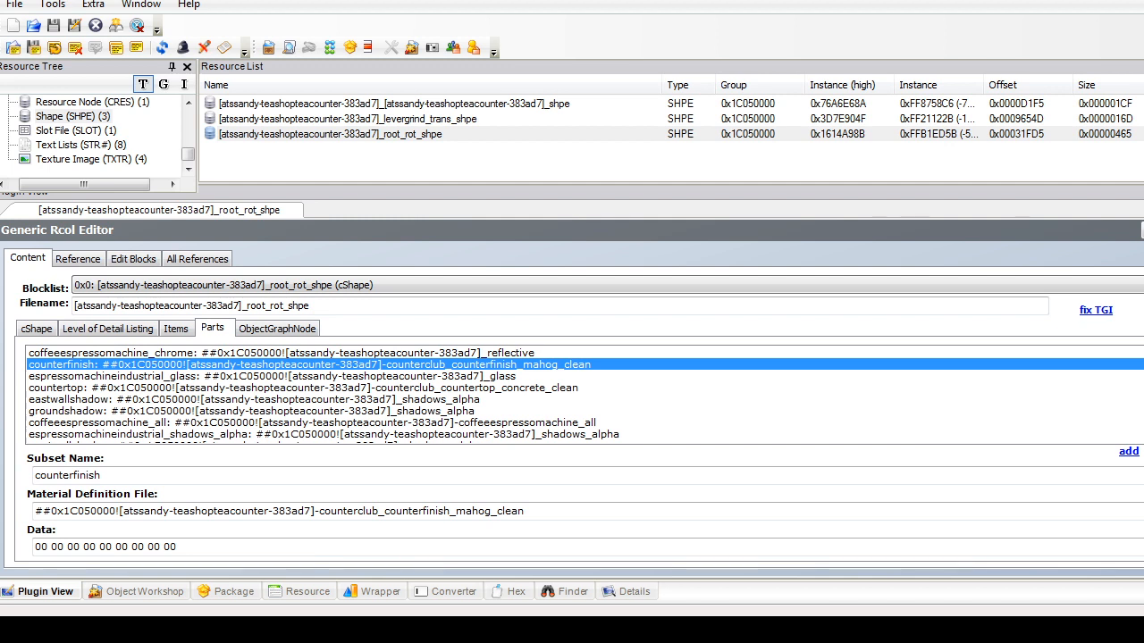
{"action": "scroll", "coordinate": [447, 393], "scroll_direction": "down", "scroll_amount": 1}
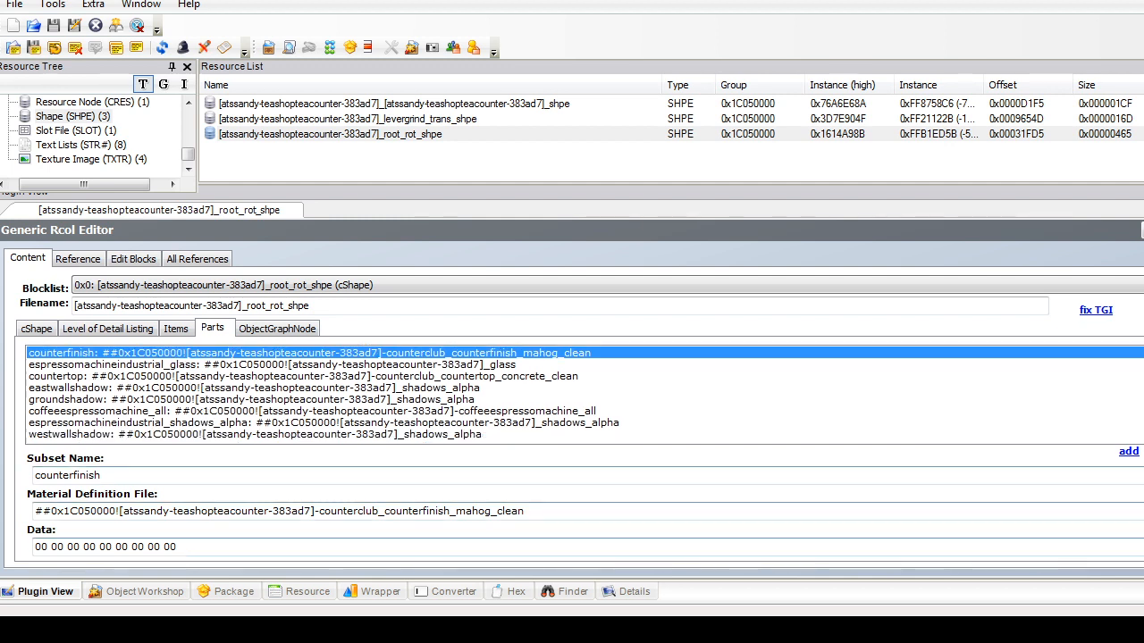
{"action": "left_click_drag", "start_coordinate": [527, 511], "coordinate": [32, 511]}
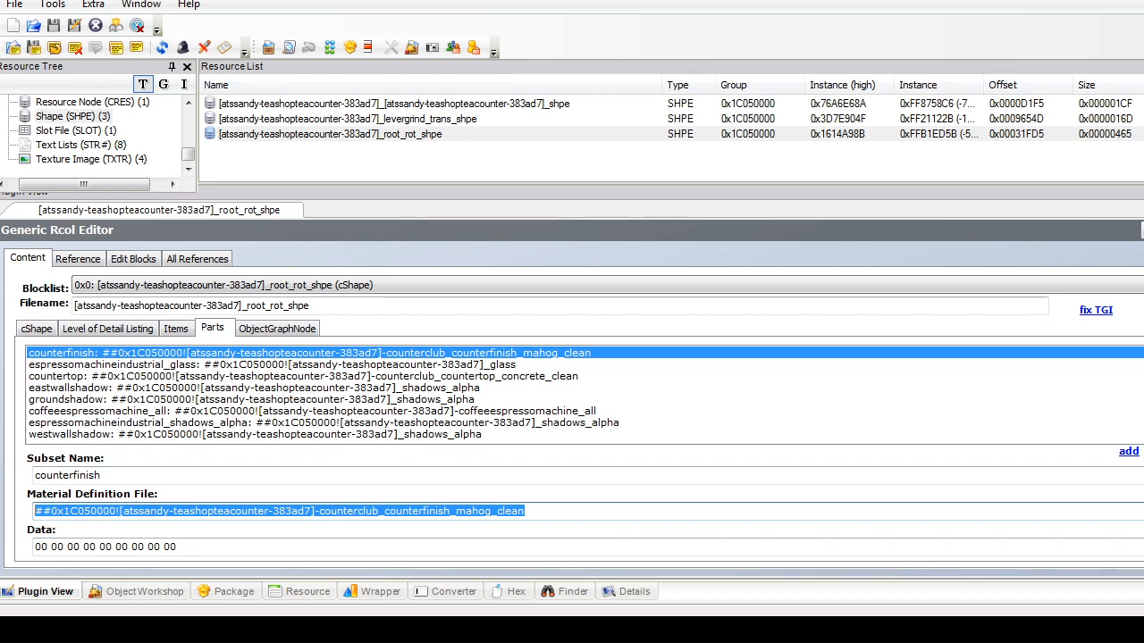
{"action": "left_click", "coordinate": [500, 376]}
{"action": "left_click_drag", "start_coordinate": [525, 511], "coordinate": [34, 511]}
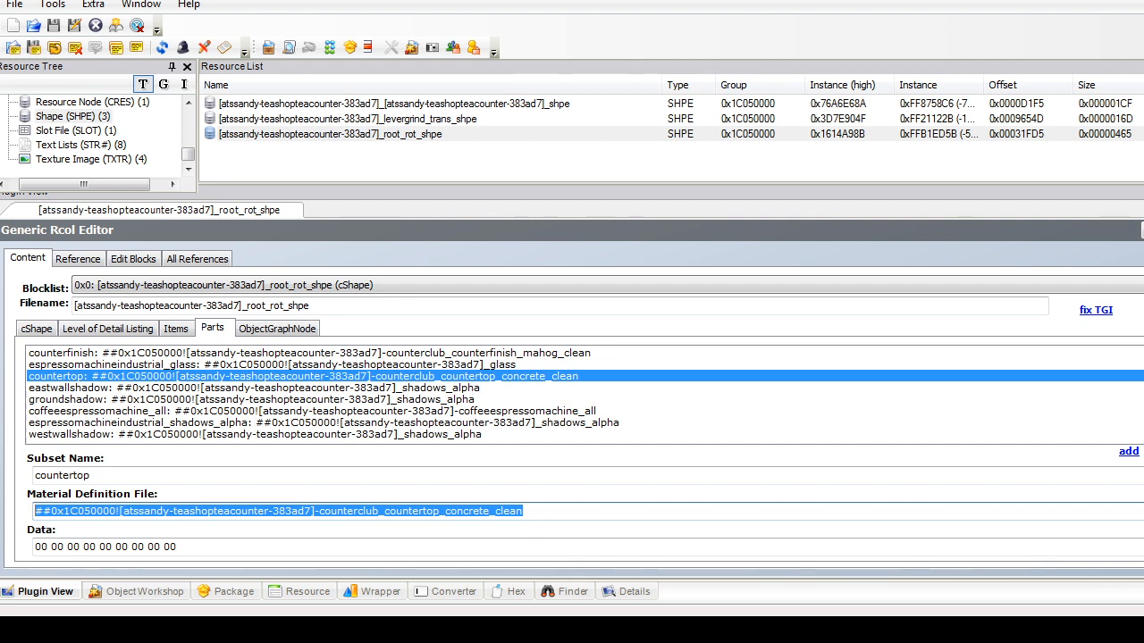
{"action": "key", "text": "ctrl+v"}
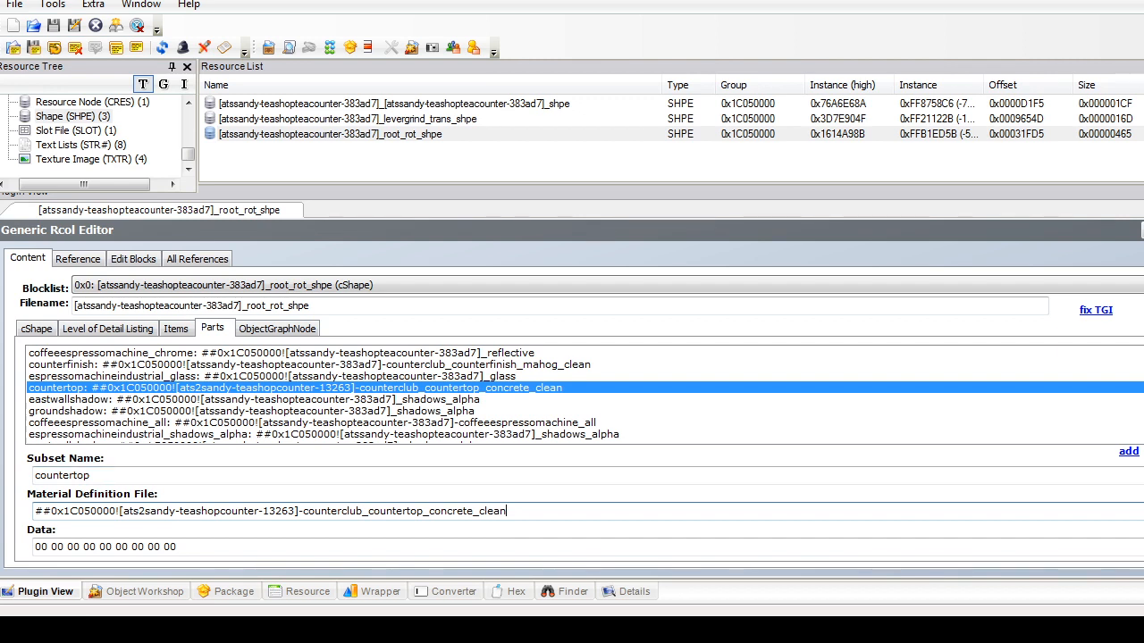
Step: Set the counterfinish part's material to ##0x1C050000![ats2sandy-teashopcounter-13263]-counterclub_counterfinish_concrete_clean, commit the root_rot shape and recheck the shapes' parts
{"action": "left_click", "coordinate": [309, 364]}
{"action": "double_click", "coordinate": [279, 511]}
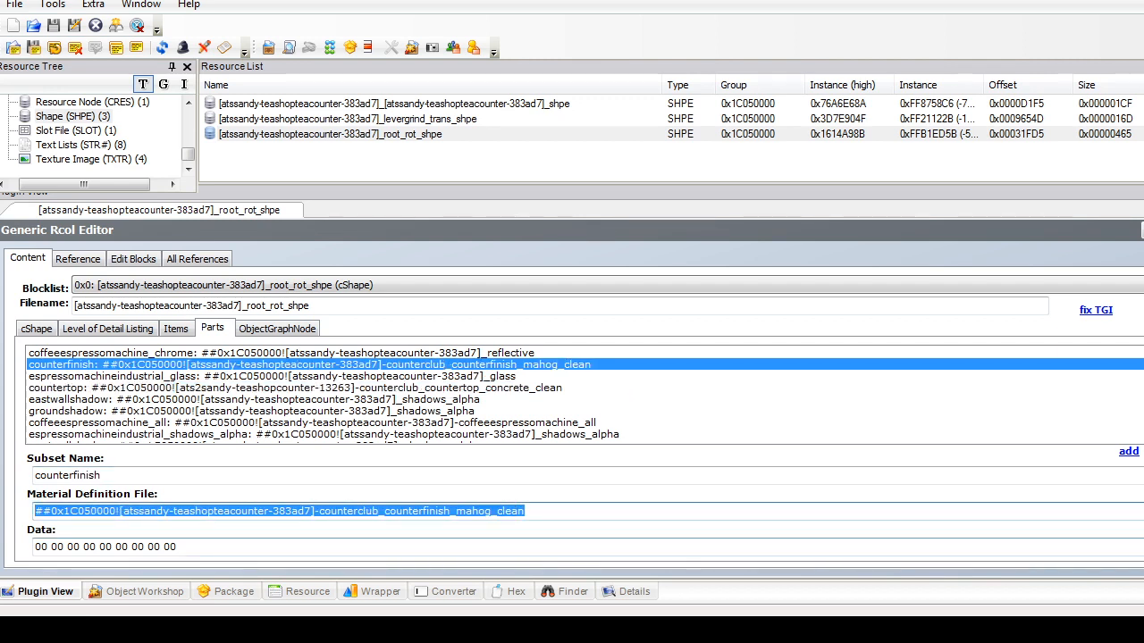
{"action": "key", "text": "ctrl+v"}
{"action": "key", "text": "BackSpace"}
{"action": "key", "text": "BackSpace"}
{"action": "key", "text": "BackSpace"}
{"action": "type", "text": "f"}
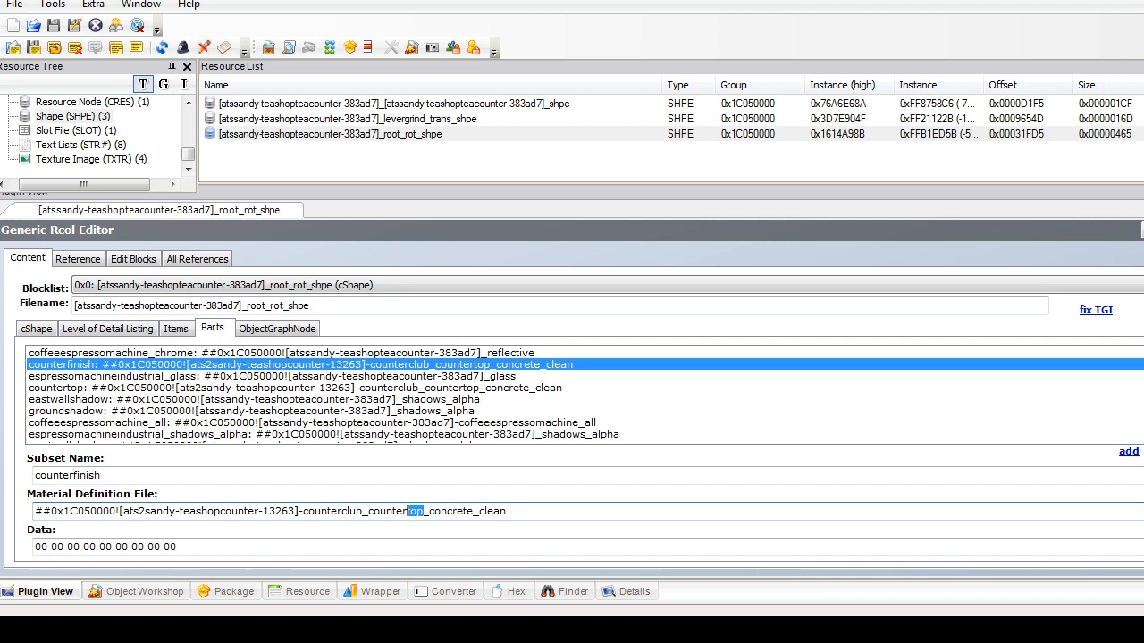
{"action": "type", "text": "inish"}
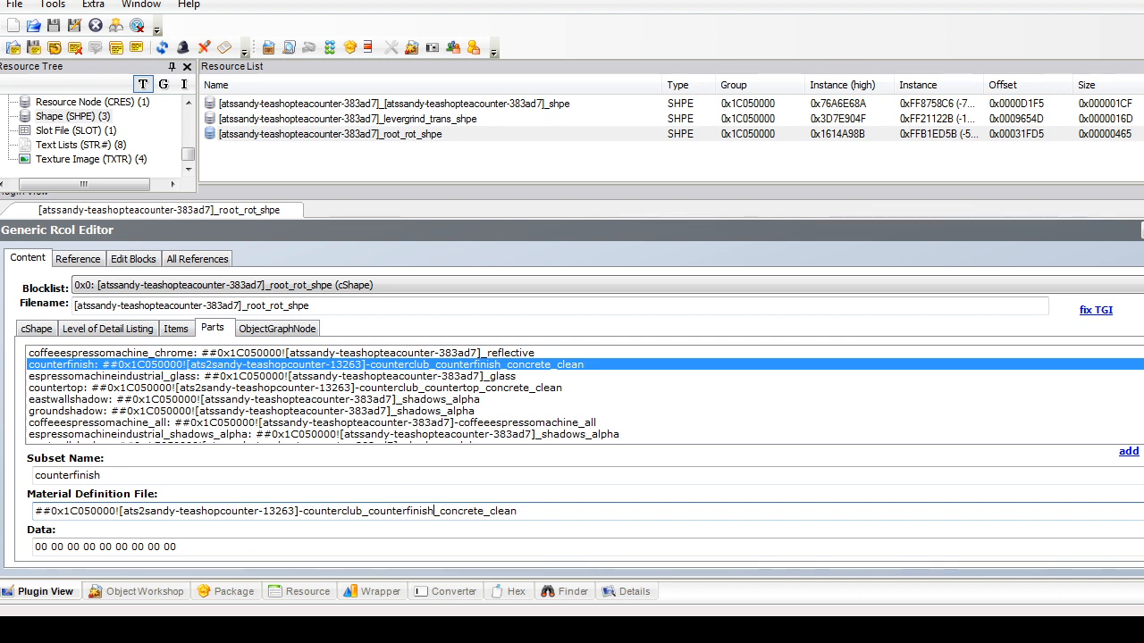
{"action": "left_click", "coordinate": [435, 511]}
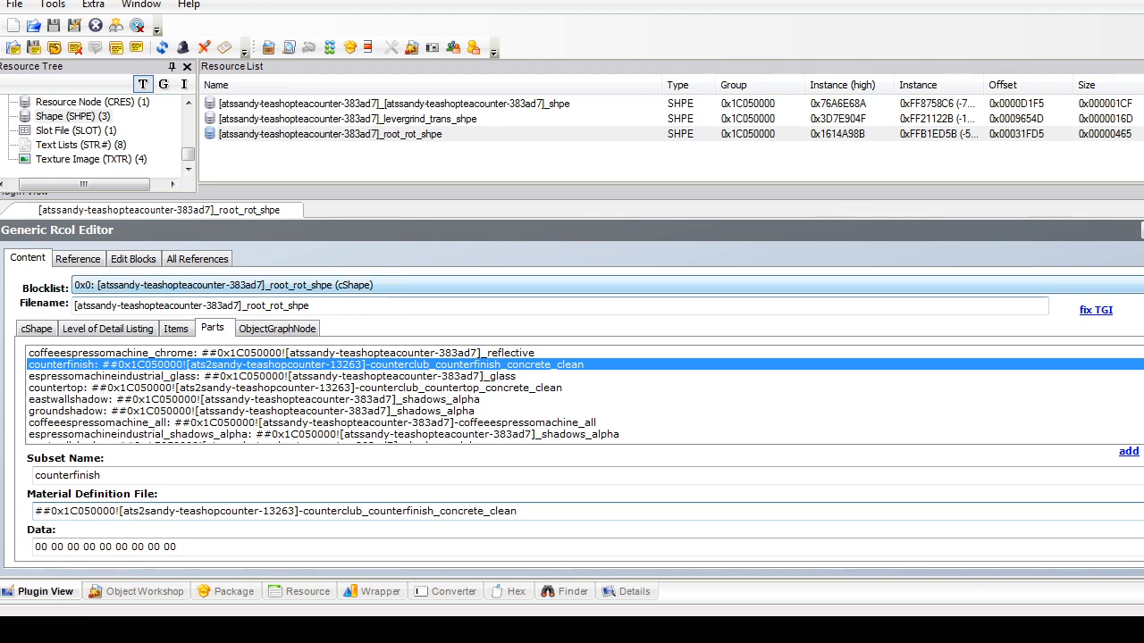
{"action": "left_click", "coordinate": [1141, 231]}
{"action": "key", "text": "Return"}
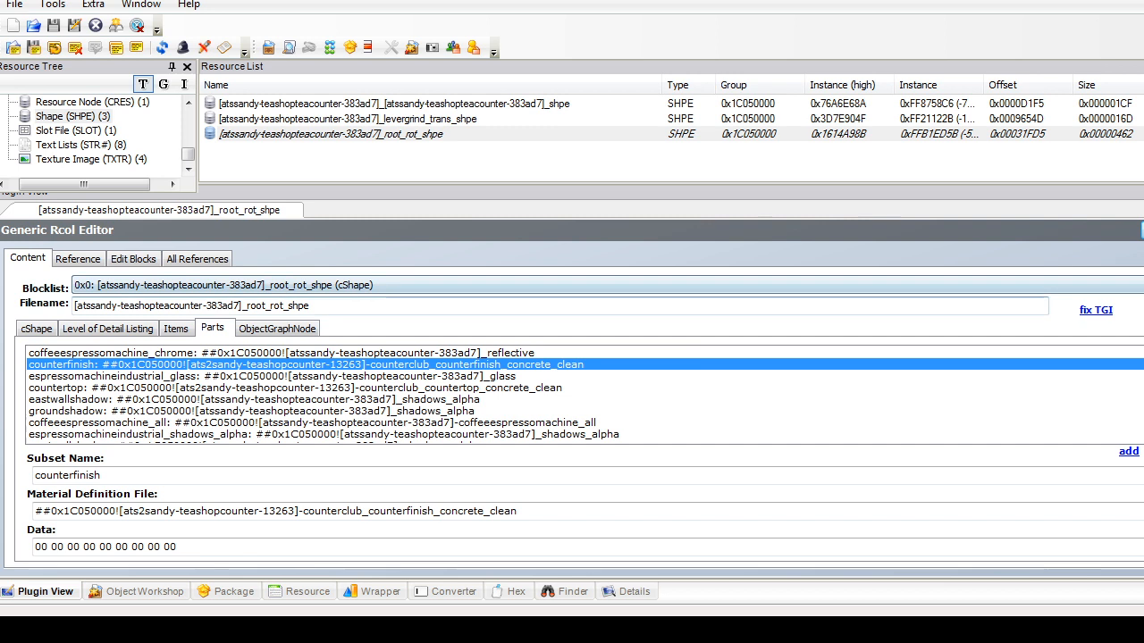
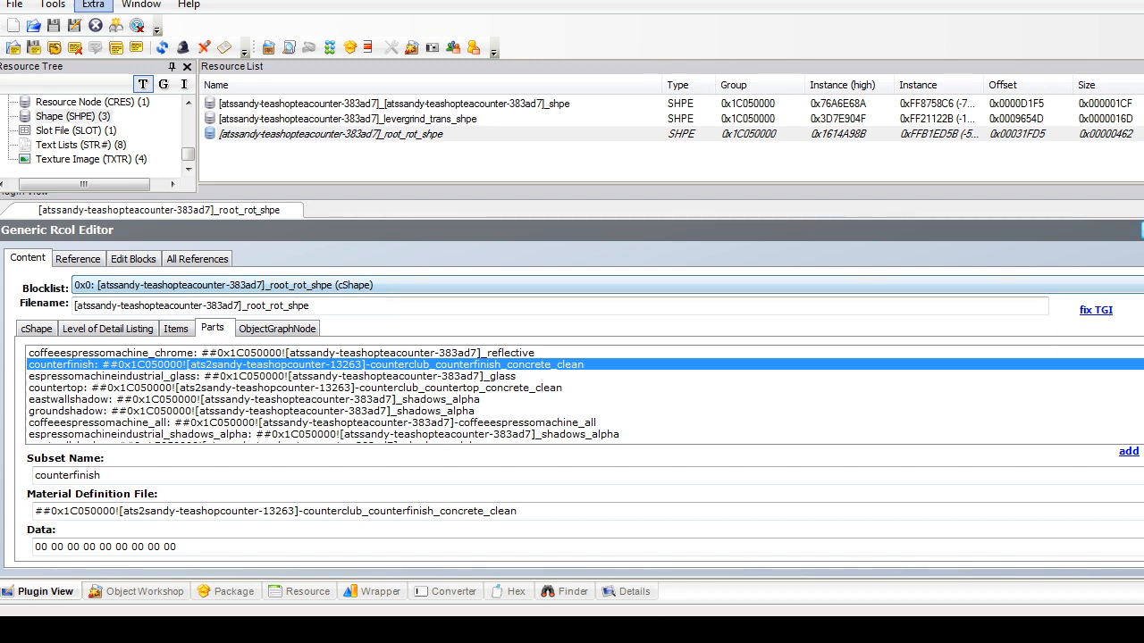
{"action": "left_click", "coordinate": [348, 119]}
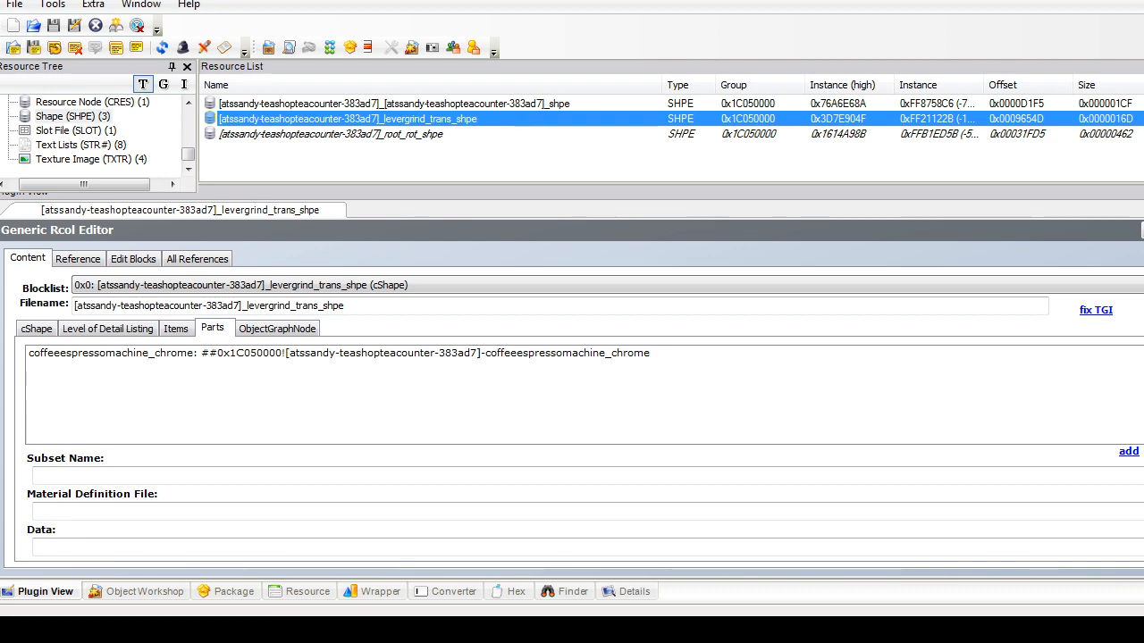
{"action": "left_click", "coordinate": [348, 103]}
{"action": "left_click", "coordinate": [330, 134]}
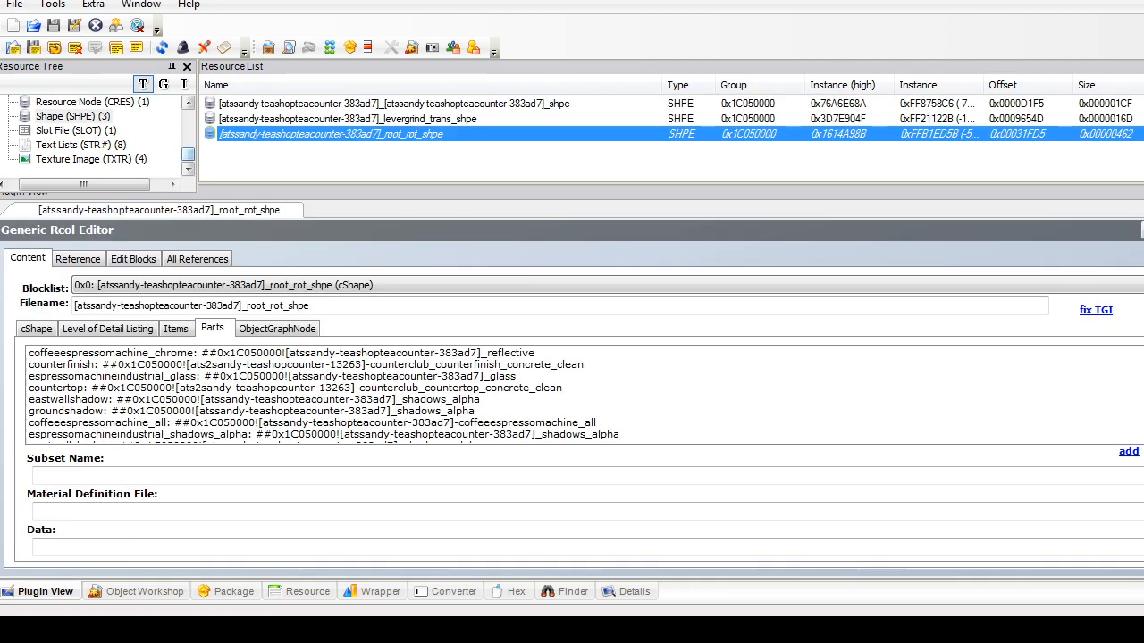
Step: Set the sale price of the Espresso Machine Cart object data to 35, check its catalog sorting and commit
{"action": "left_click_drag", "start_coordinate": [187, 155], "coordinate": [188, 149]}
{"action": "left_click", "coordinate": [92, 131]}
{"action": "scroll", "coordinate": [92, 131], "scroll_direction": "up", "scroll_amount": 1}
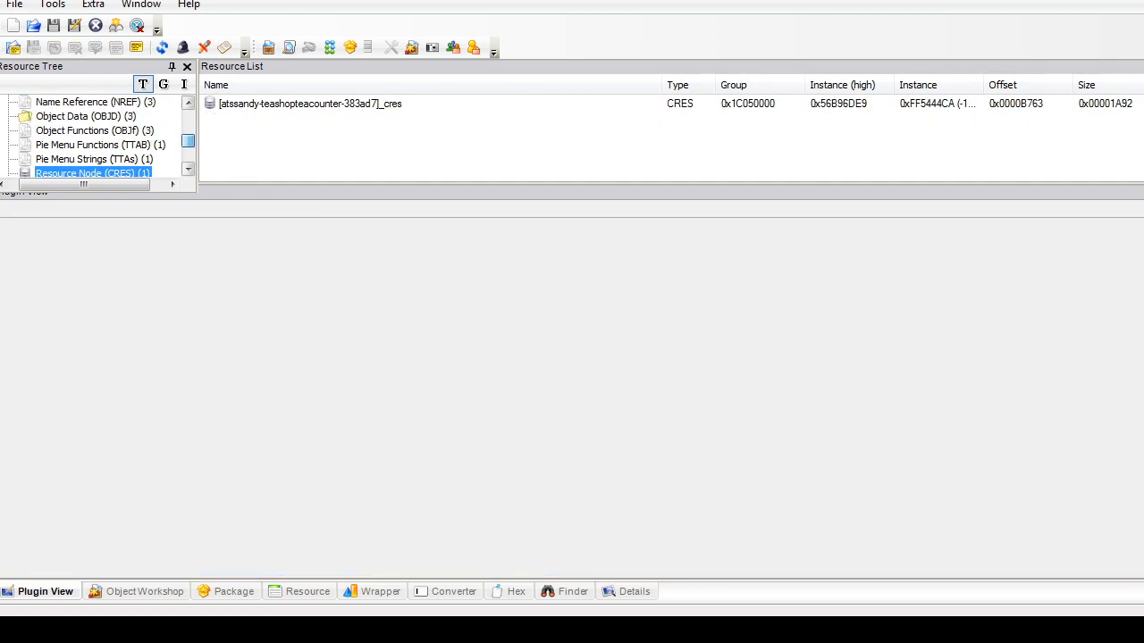
{"action": "left_click", "coordinate": [87, 117]}
{"action": "left_click", "coordinate": [267, 104]}
{"action": "left_click", "coordinate": [353, 280]}
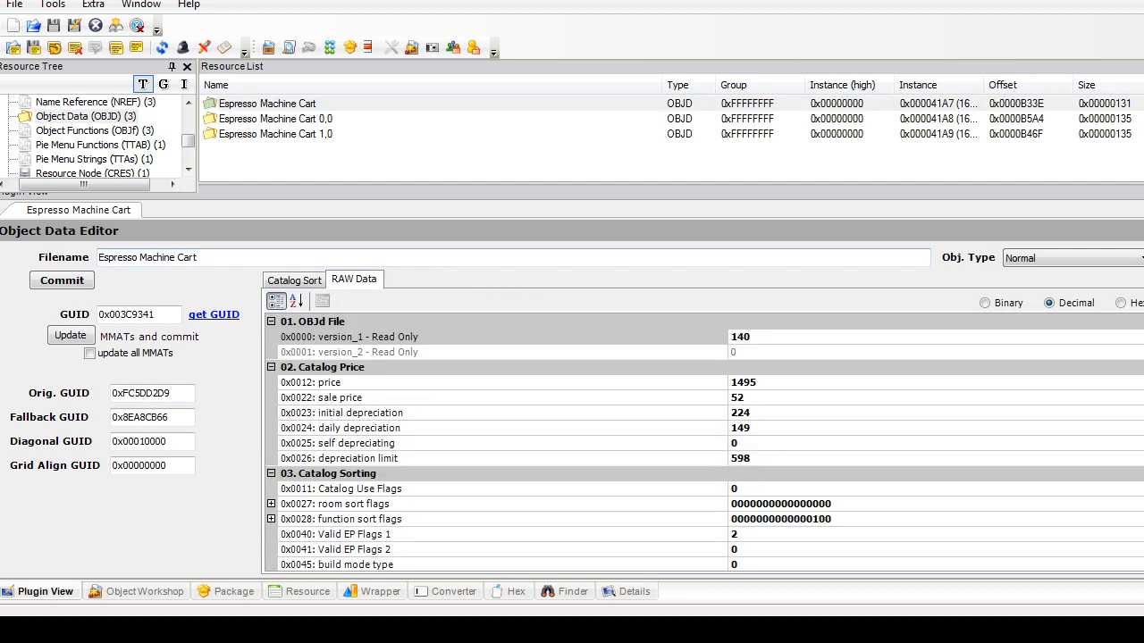
{"action": "double_click", "coordinate": [741, 398]}
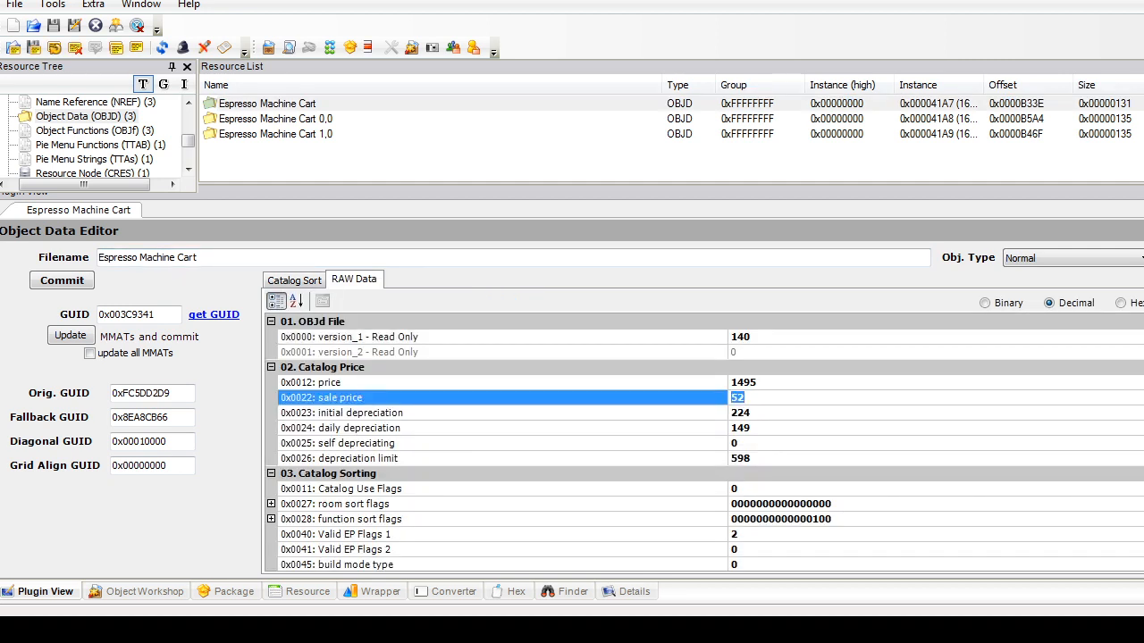
{"action": "type", "text": "35"}
{"action": "left_click", "coordinate": [294, 280]}
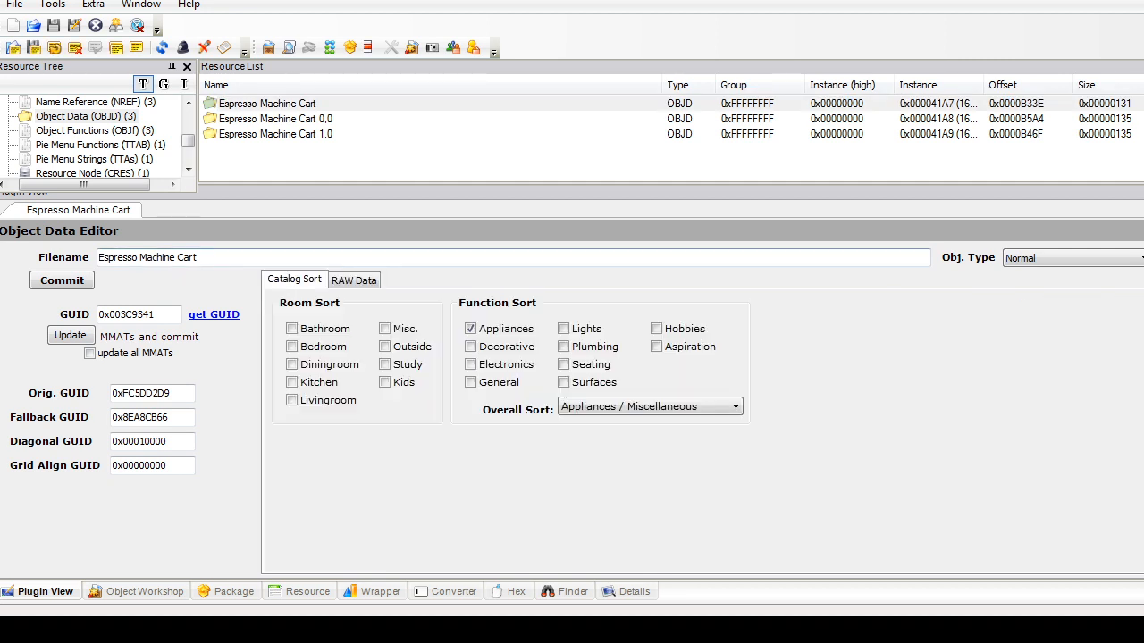
{"action": "left_click", "coordinate": [62, 279]}
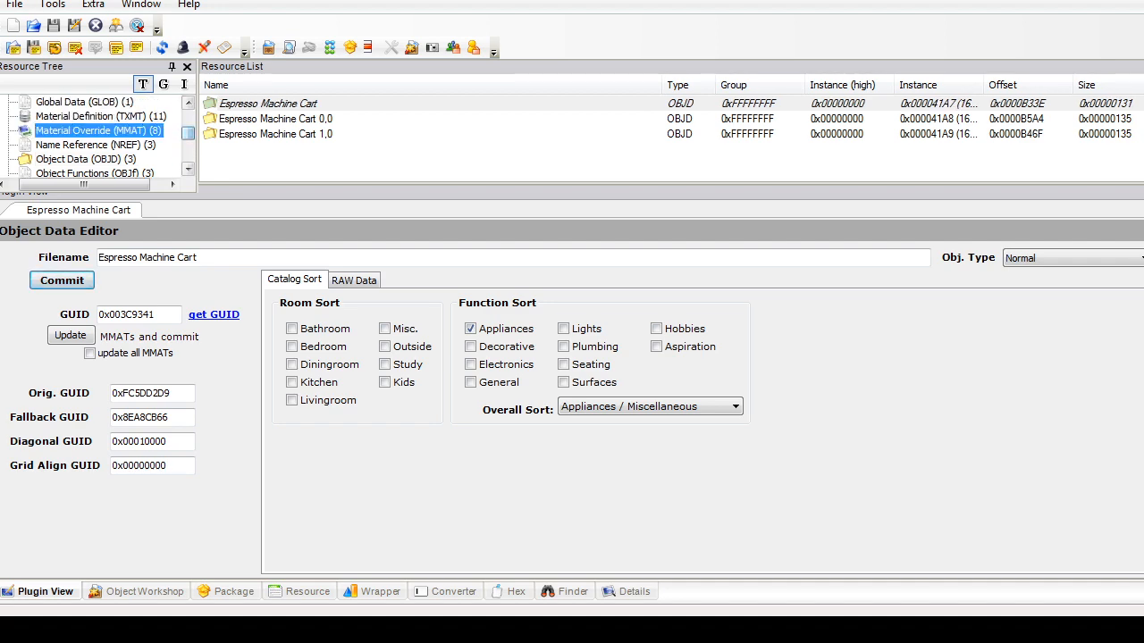
Step: Examine the tea counter's counterfinish material overrides, including their name and modelName properties
{"action": "left_click", "coordinate": [99, 130]}
{"action": "left_click", "coordinate": [444, 119]}
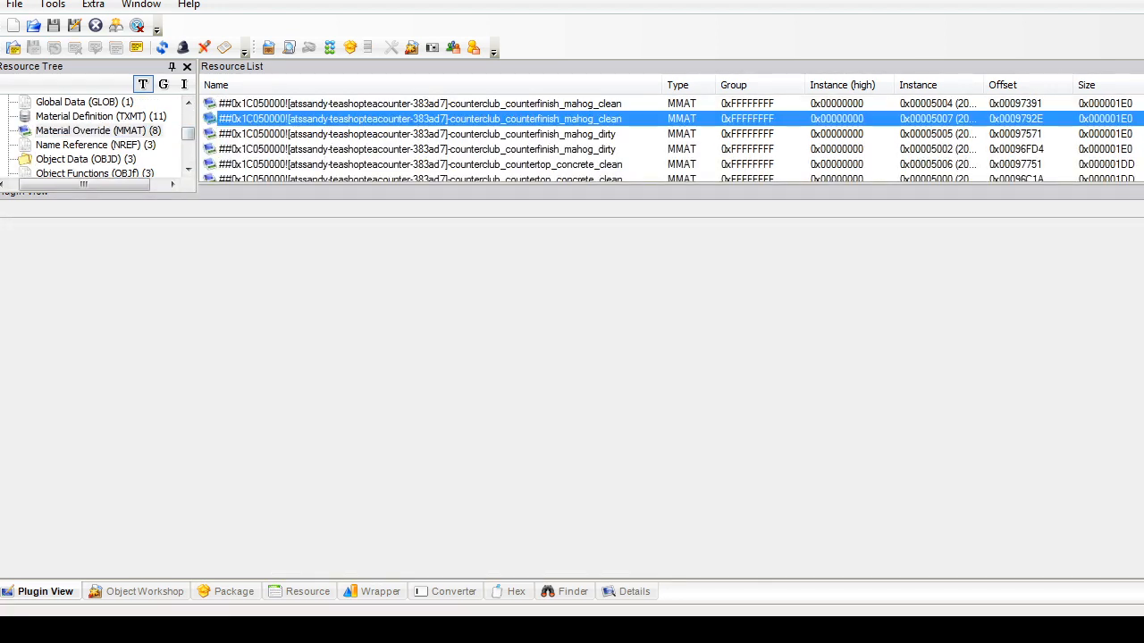
{"action": "left_click", "coordinate": [444, 134]}
{"action": "left_click", "coordinate": [444, 104]}
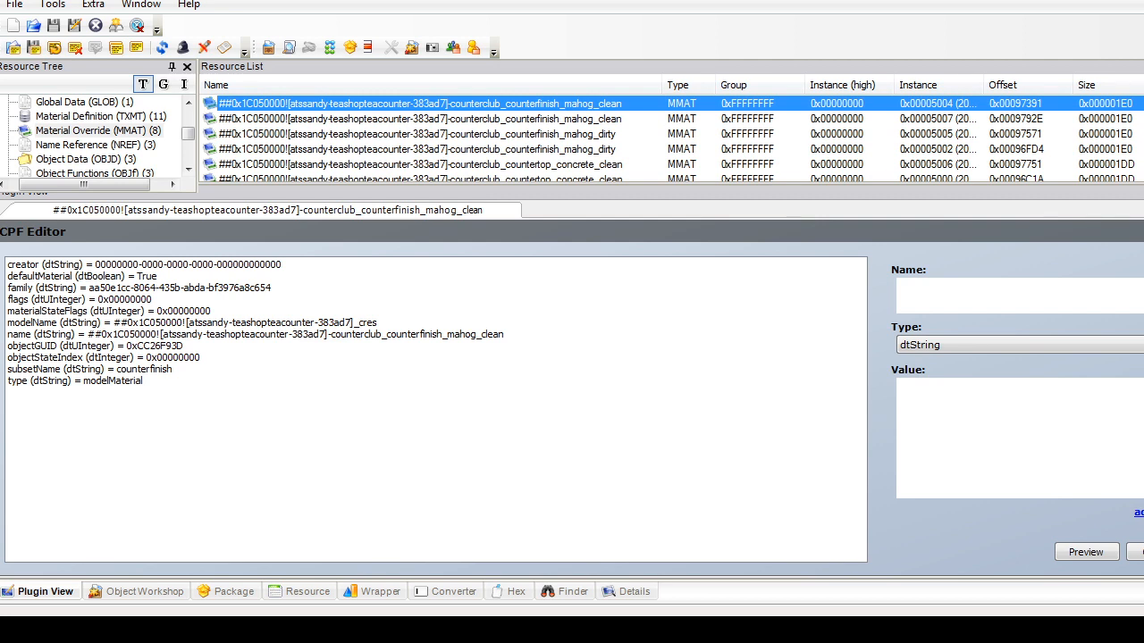
{"action": "left_click", "coordinate": [256, 334]}
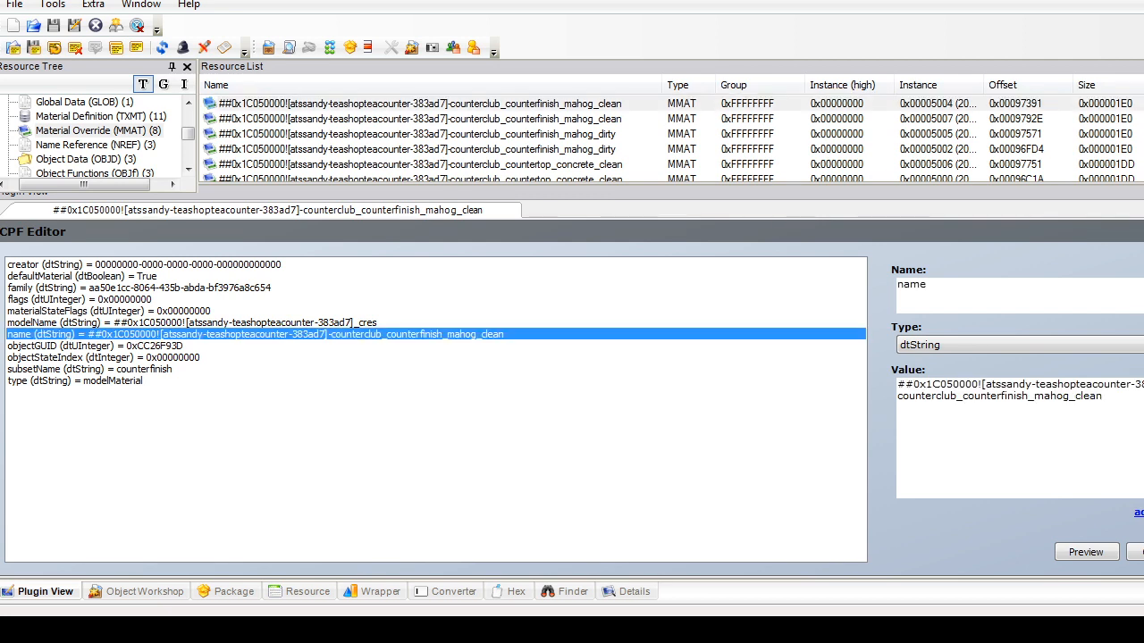
{"action": "left_click", "coordinate": [256, 322]}
{"action": "left_click", "coordinate": [256, 334]}
{"action": "left_click_drag", "start_coordinate": [665, 85], "coordinate": [671, 85]}
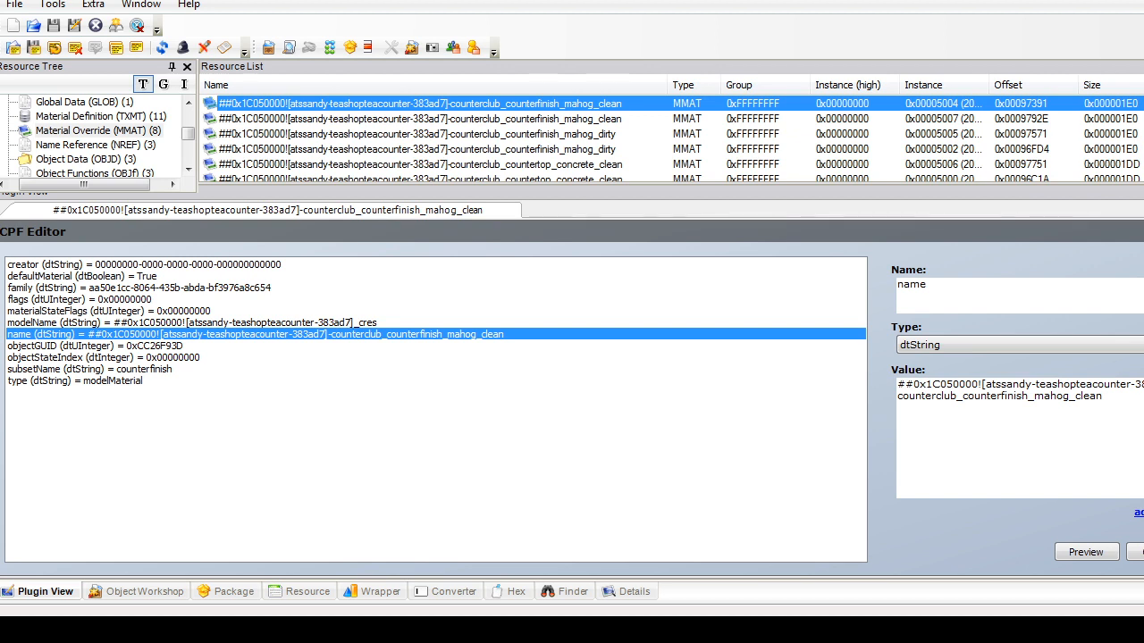
Step: Look through the tea counter's material definitions and its geometric nodes
{"action": "left_click", "coordinate": [101, 117]}
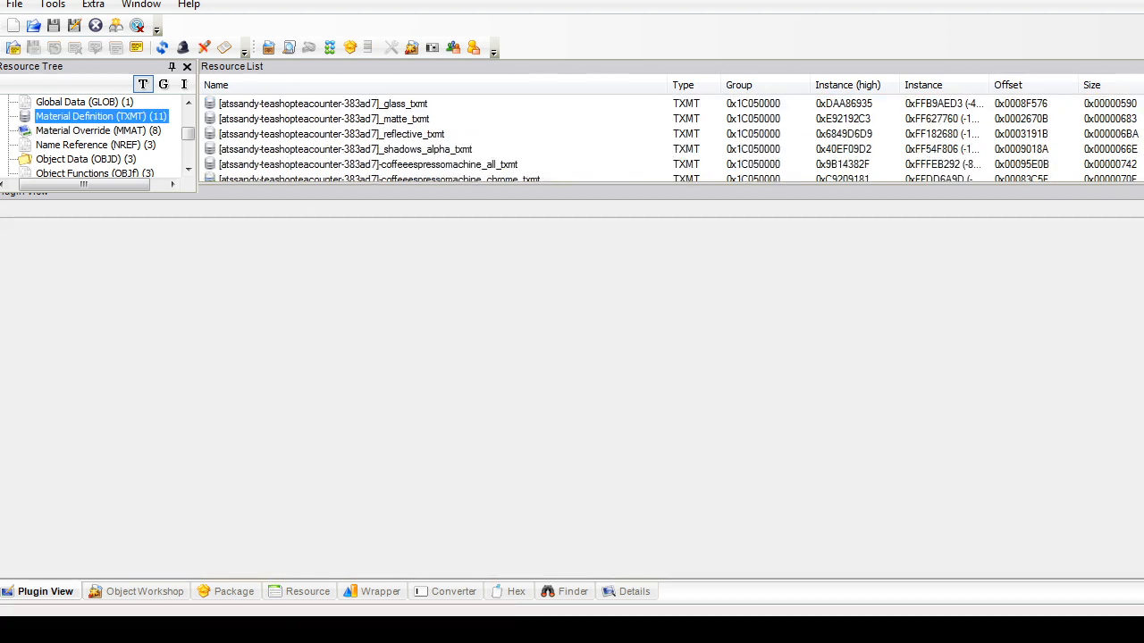
{"action": "scroll", "coordinate": [89, 139], "scroll_direction": "down", "scroll_amount": 1}
{"action": "scroll", "coordinate": [89, 138], "scroll_direction": "down", "scroll_amount": 1}
{"action": "scroll", "coordinate": [90, 139], "scroll_direction": "up", "scroll_amount": 3}
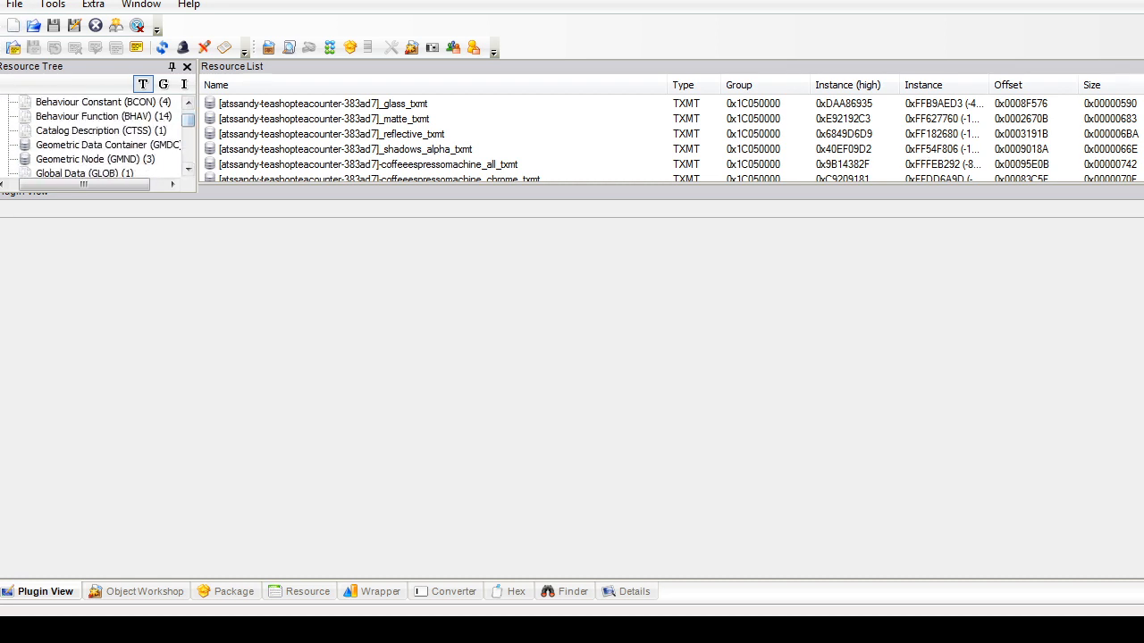
{"action": "left_click", "coordinate": [94, 160]}
{"action": "left_click", "coordinate": [348, 104]}
Step: Close the tea counter package and bring up the Tea Shop folder window
{"action": "left_click", "coordinate": [14, 5]}
{"action": "left_click", "coordinate": [51, 158]}
{"action": "left_click", "coordinate": [689, 334]}
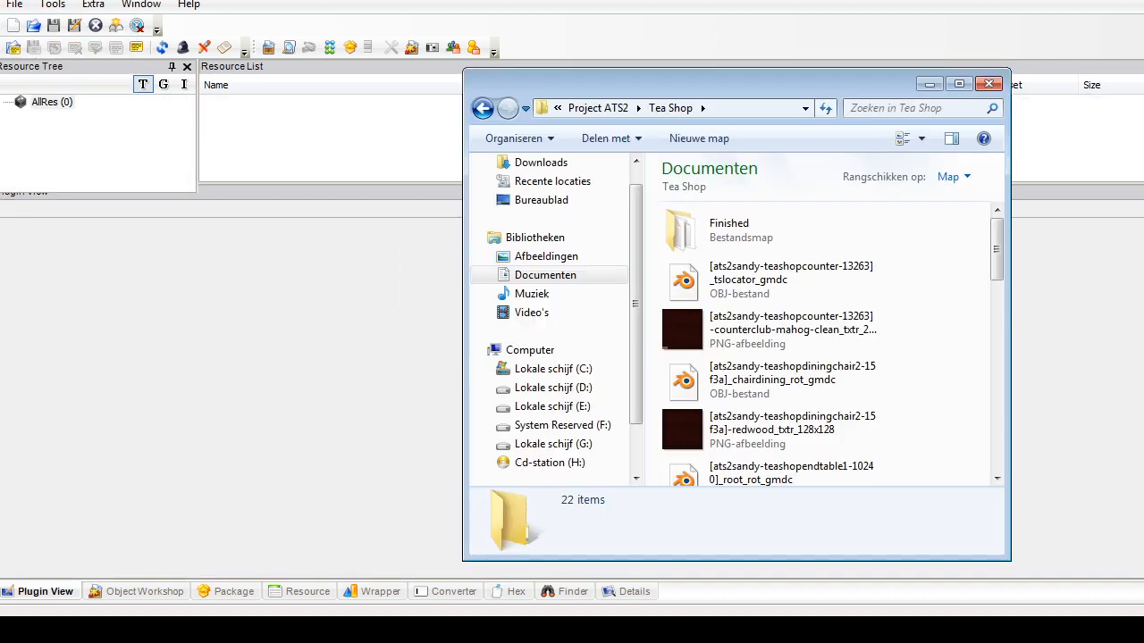
Step: Copy all ten package files in the Tea Shop folder
{"action": "scroll", "coordinate": [822, 250], "scroll_direction": "down", "scroll_amount": 5}
{"action": "scroll", "coordinate": [822, 259], "scroll_direction": "down", "scroll_amount": 5}
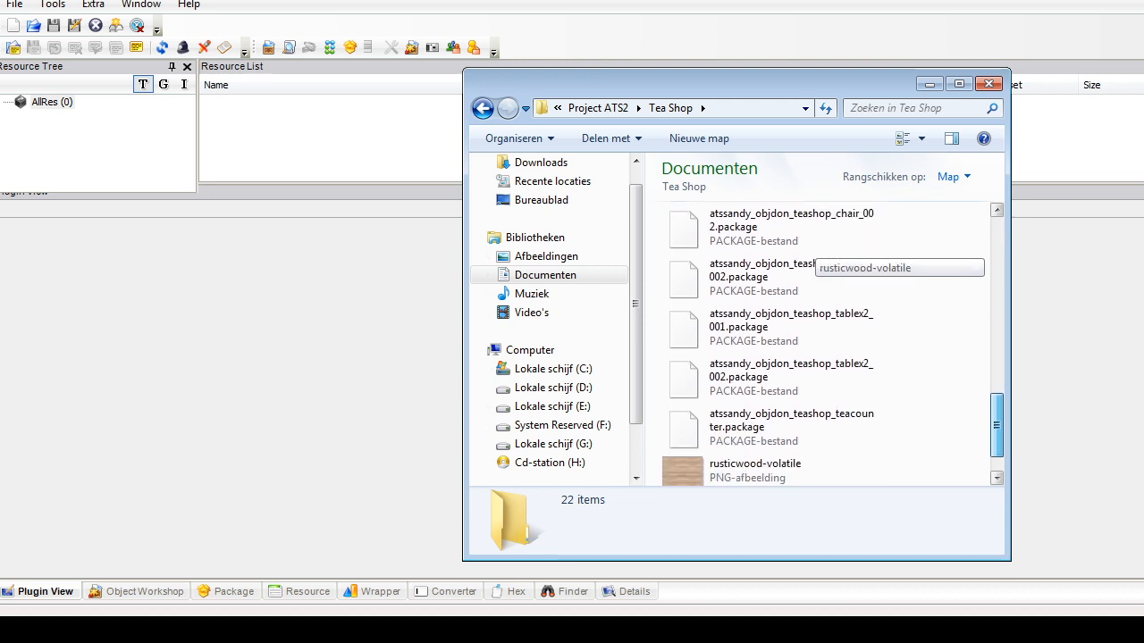
{"action": "left_click_drag", "start_coordinate": [898, 406], "coordinate": [683, 269]}
{"action": "right_click", "coordinate": [699, 277]}
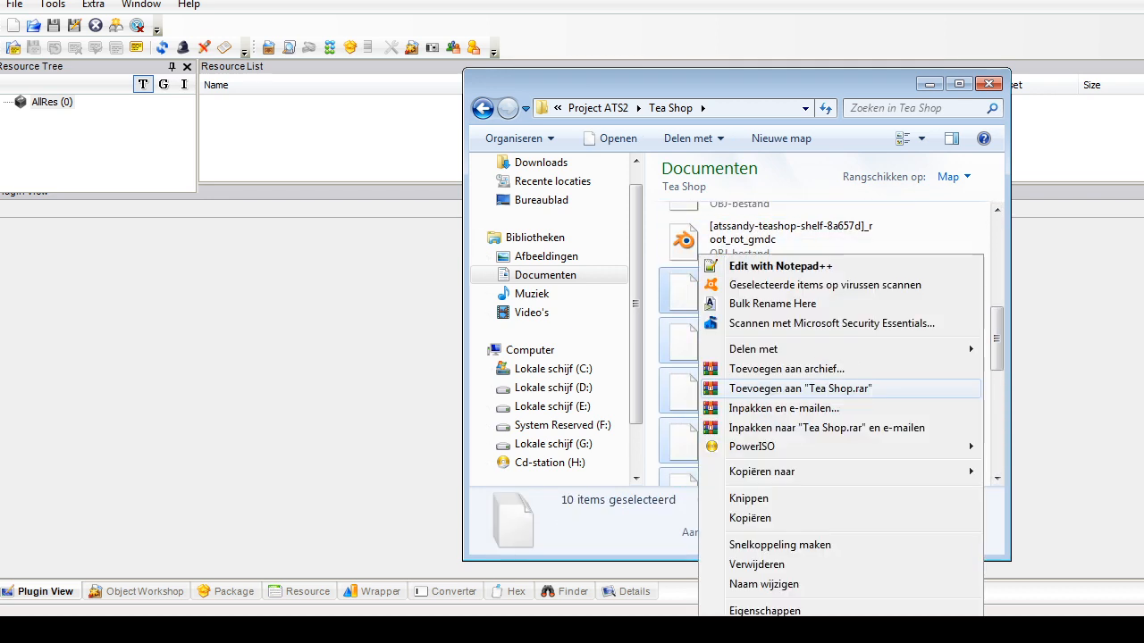
{"action": "left_click", "coordinate": [768, 517]}
{"action": "scroll", "coordinate": [814, 344], "scroll_direction": "down", "scroll_amount": 3}
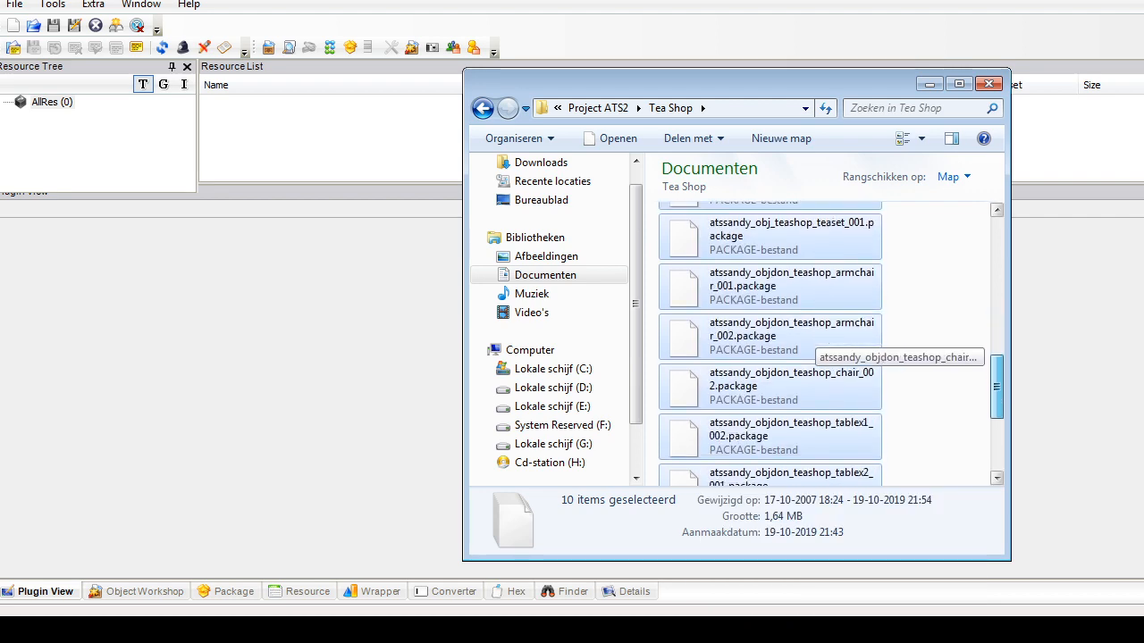
{"action": "left_click", "coordinate": [925, 358]}
Step: Open the De Sims 2 folder inside EA Games in the Documents library
{"action": "key", "text": "super"}
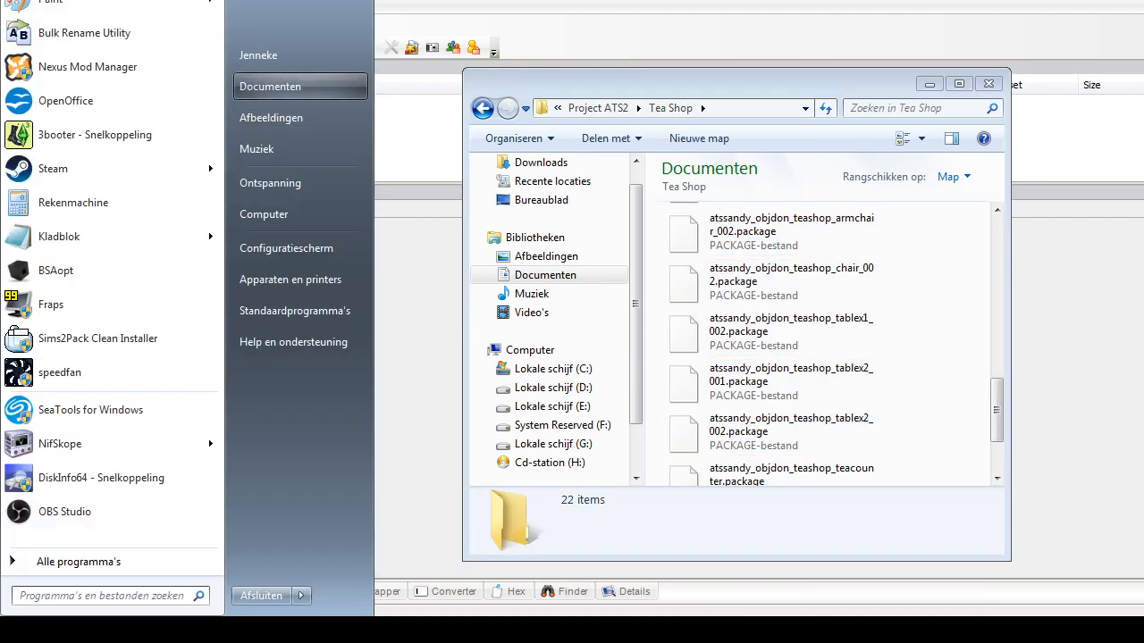
{"action": "left_click", "coordinate": [270, 86]}
{"action": "scroll", "coordinate": [885, 232], "scroll_direction": "down", "scroll_amount": 5}
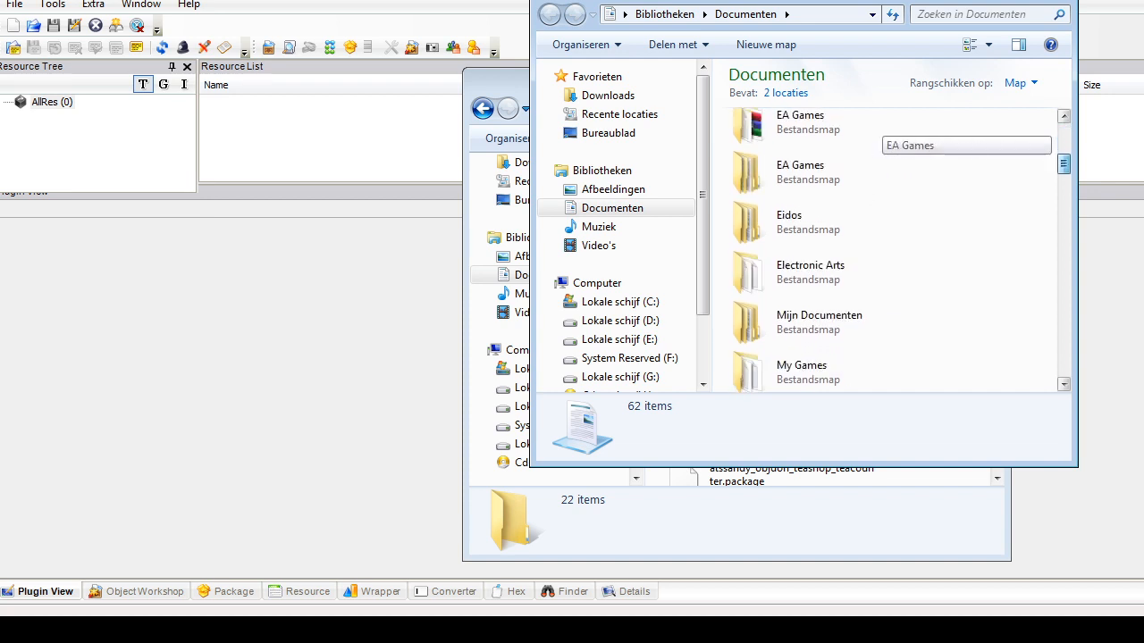
{"action": "scroll", "coordinate": [884, 232], "scroll_direction": "up", "scroll_amount": 3}
{"action": "double_click", "coordinate": [836, 230]}
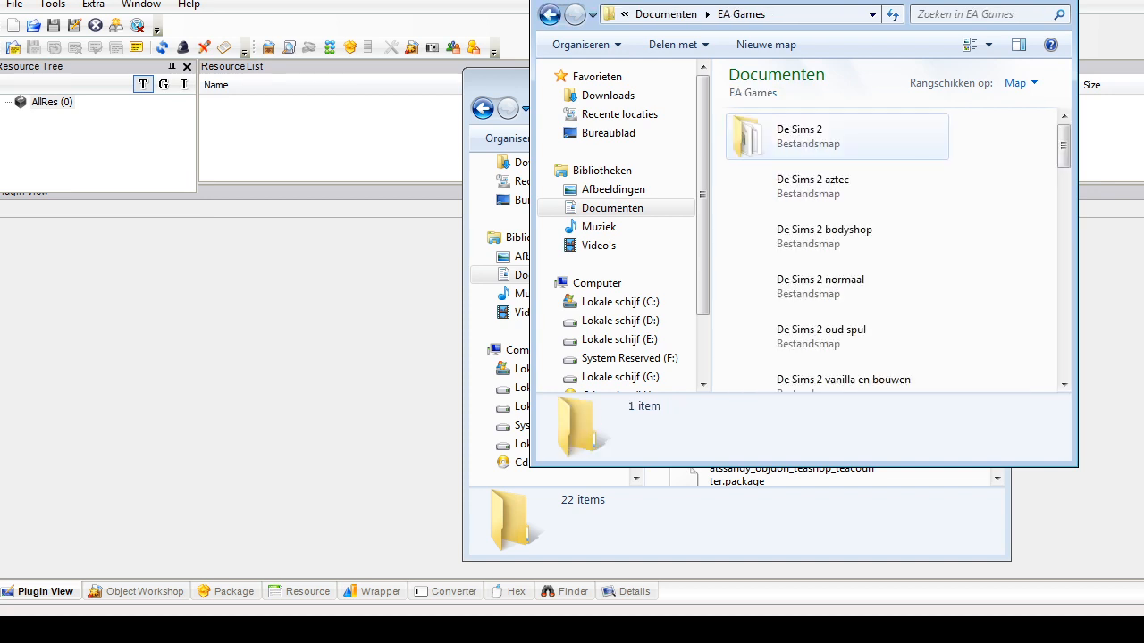
{"action": "double_click", "coordinate": [804, 134]}
Step: Paste the copied Tea Shop packages into the game's Downloads folder
{"action": "left_click", "coordinate": [804, 286]}
{"action": "right_click", "coordinate": [912, 286]}
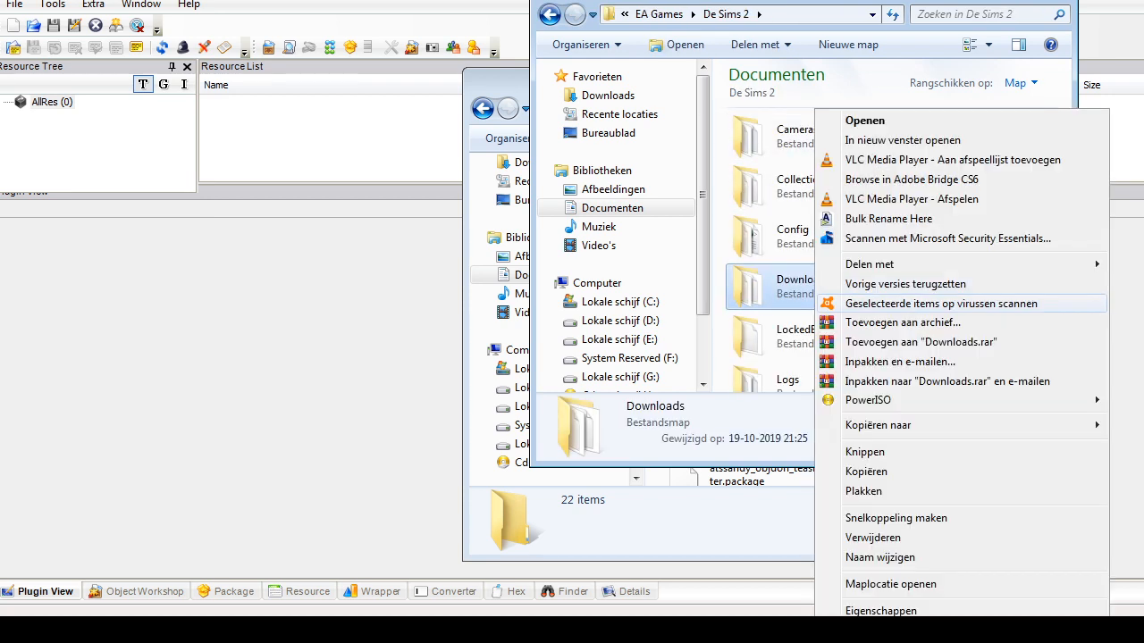
{"action": "key", "text": "Escape"}
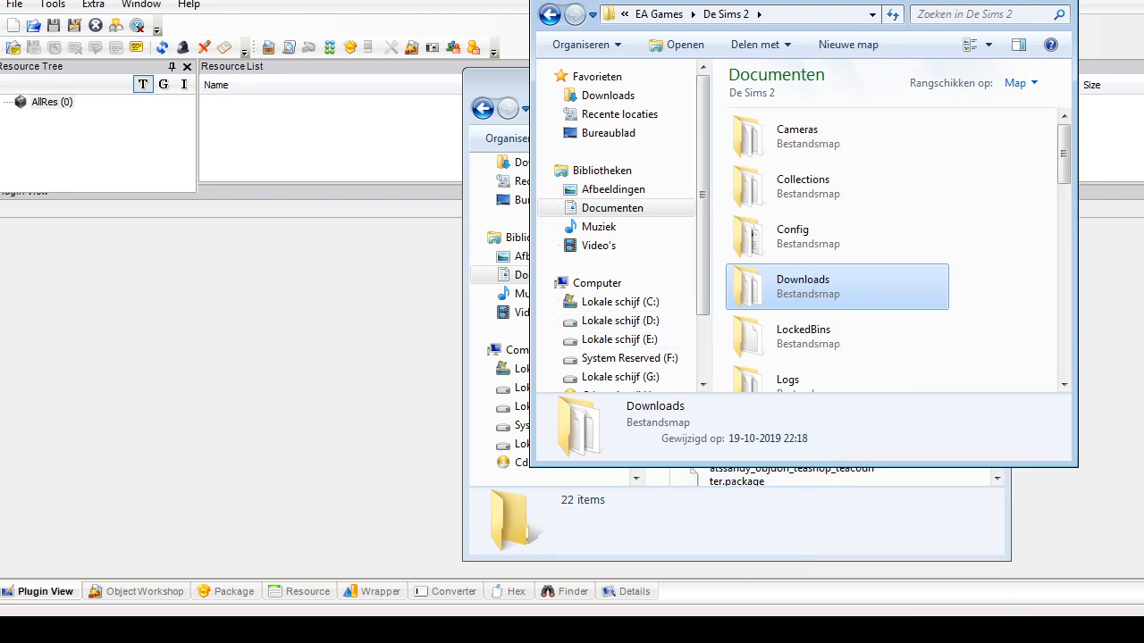
{"action": "left_click", "coordinate": [996, 246]}
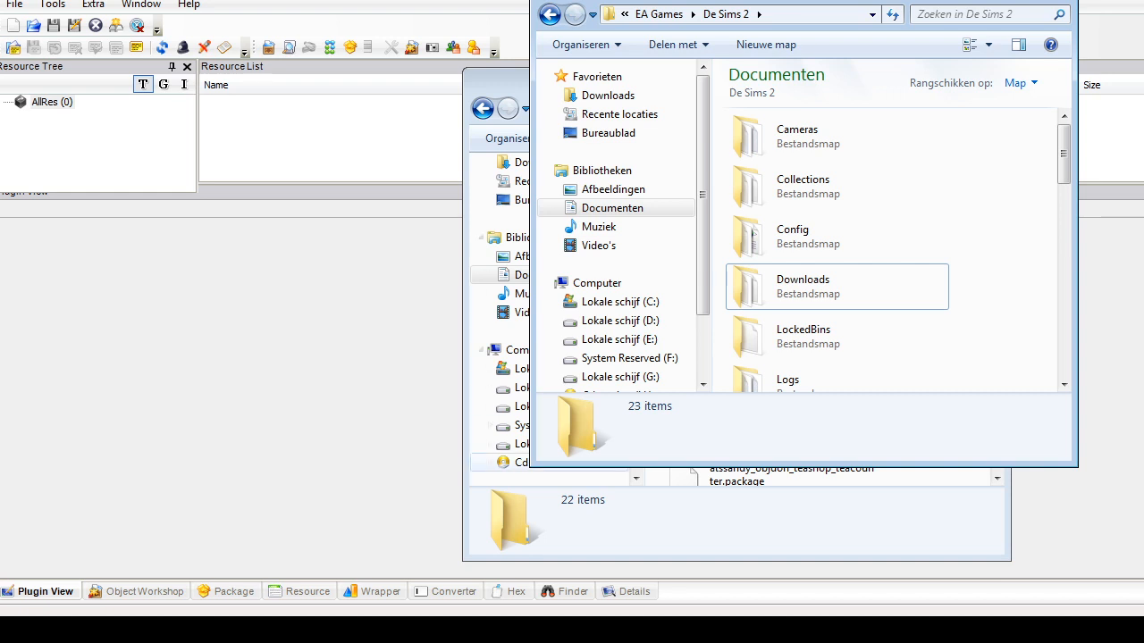
Step: Close the De Sims 2 folder window and move the Tea Shop folder window aside
{"action": "left_click", "coordinate": [590, 527]}
{"action": "left_click", "coordinate": [1035, 107]}
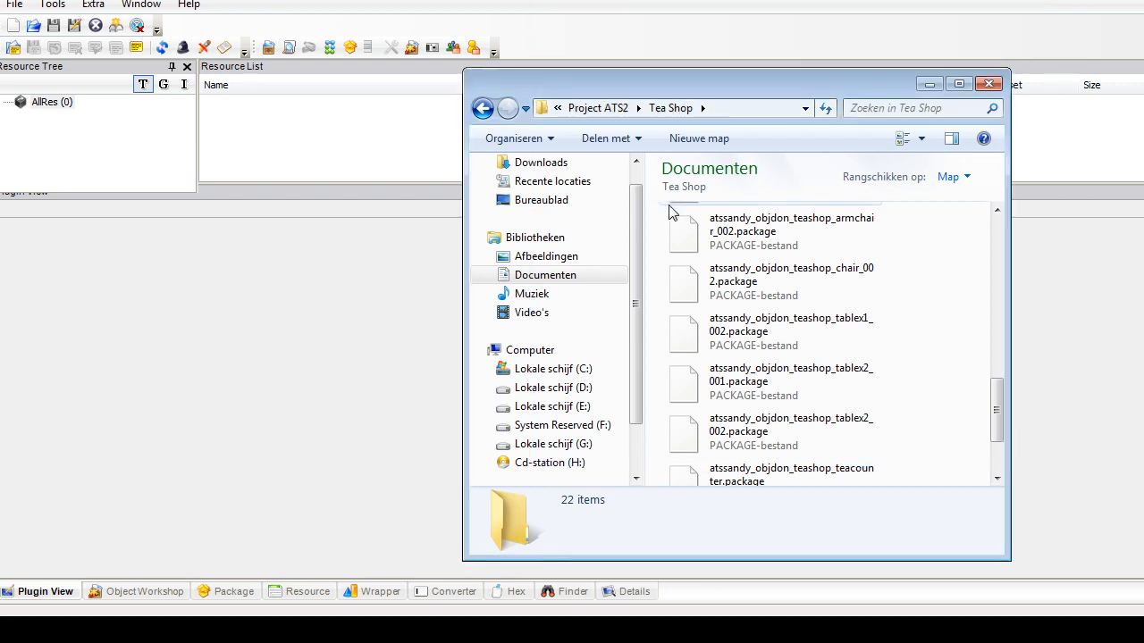
{"action": "mouse_move", "coordinate": [697, 82]}
{"action": "left_mouse_down"}
{"action": "mouse_move", "coordinate": [599, 71]}
{"action": "mouse_move", "coordinate": [629, 75]}
{"action": "left_mouse_up"}
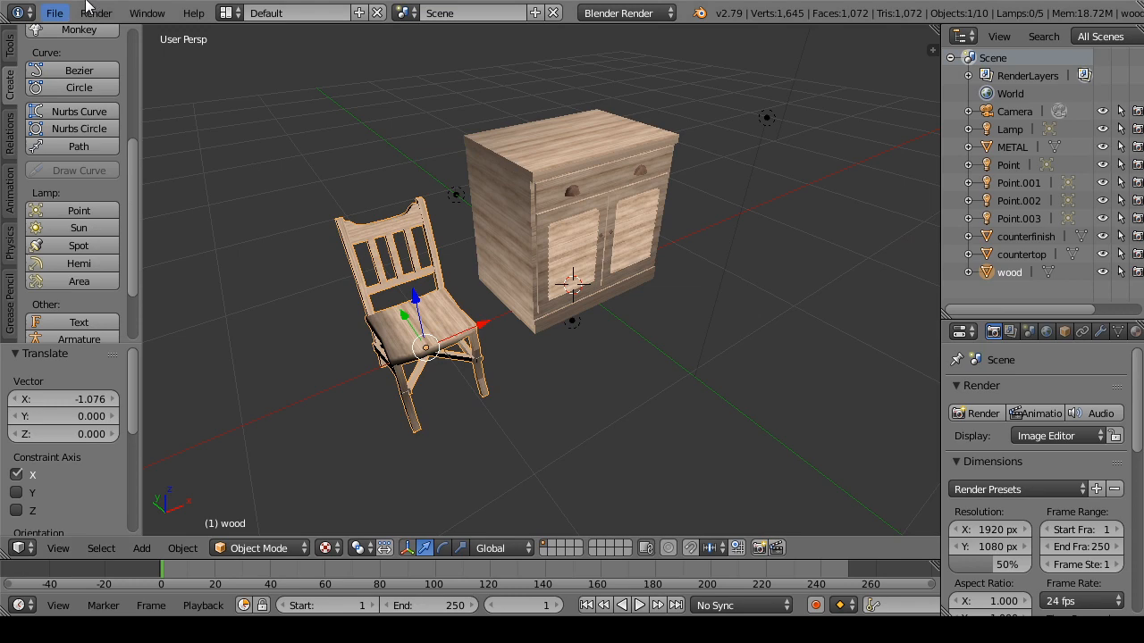
Step: In Blender, open the recent file Felixandre.blend
{"action": "left_click", "coordinate": [54, 13]}
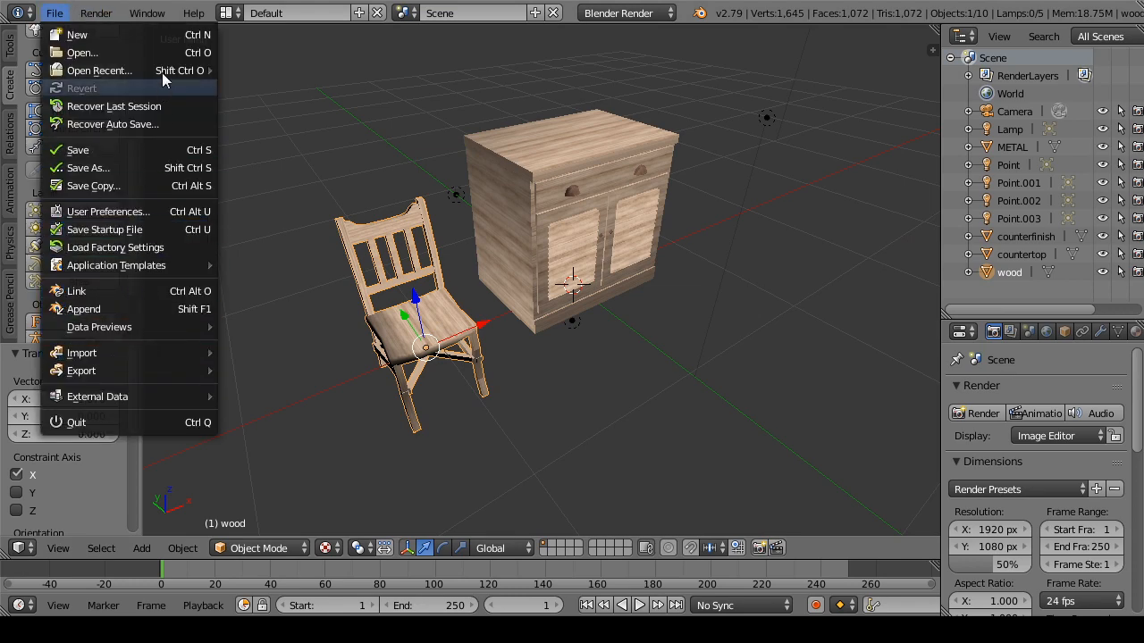
{"action": "mouse_move", "coordinate": [167, 73]}
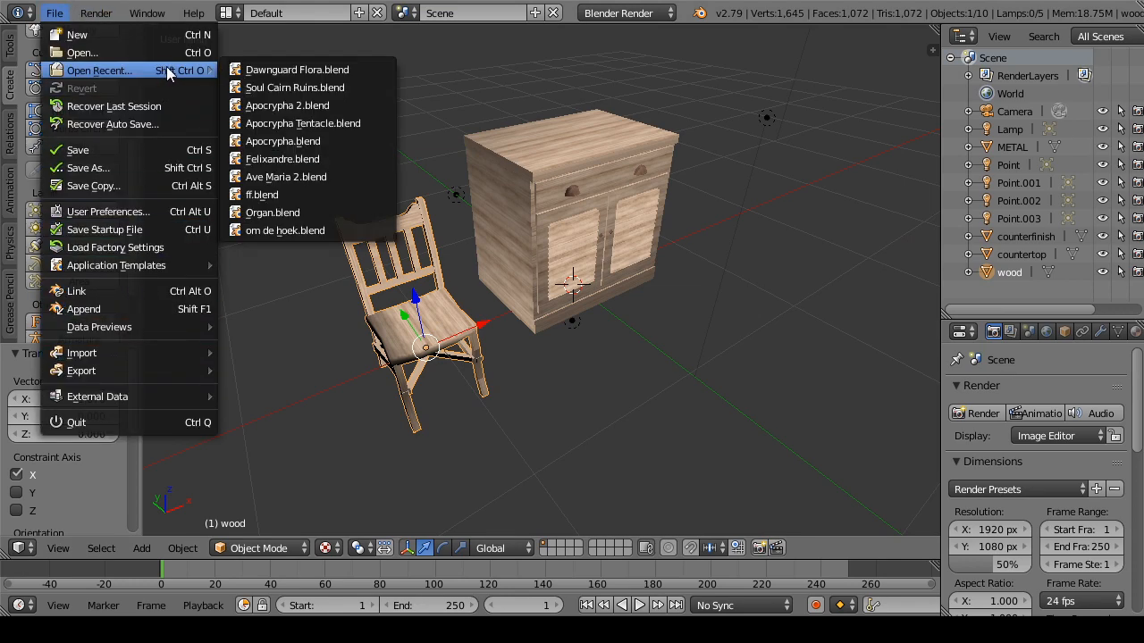
{"action": "left_click", "coordinate": [306, 159]}
Step: Move the tall plain brick buttress about -6.35 units along X, away from the overlapping parts
{"action": "left_click_drag", "start_coordinate": [289, 182], "coordinate": [438, 311]}
{"action": "right_click", "coordinate": [438, 311]}
{"action": "key", "text": "g"}
{"action": "key", "text": "x"}
{"action": "left_click", "coordinate": [500, 455]}
{"action": "left_click_drag", "start_coordinate": [501, 454], "coordinate": [534, 344]}
Step: Move buttress 1 about 3.95 units along X, clear of the central parts
{"action": "right_click", "coordinate": [446, 311]}
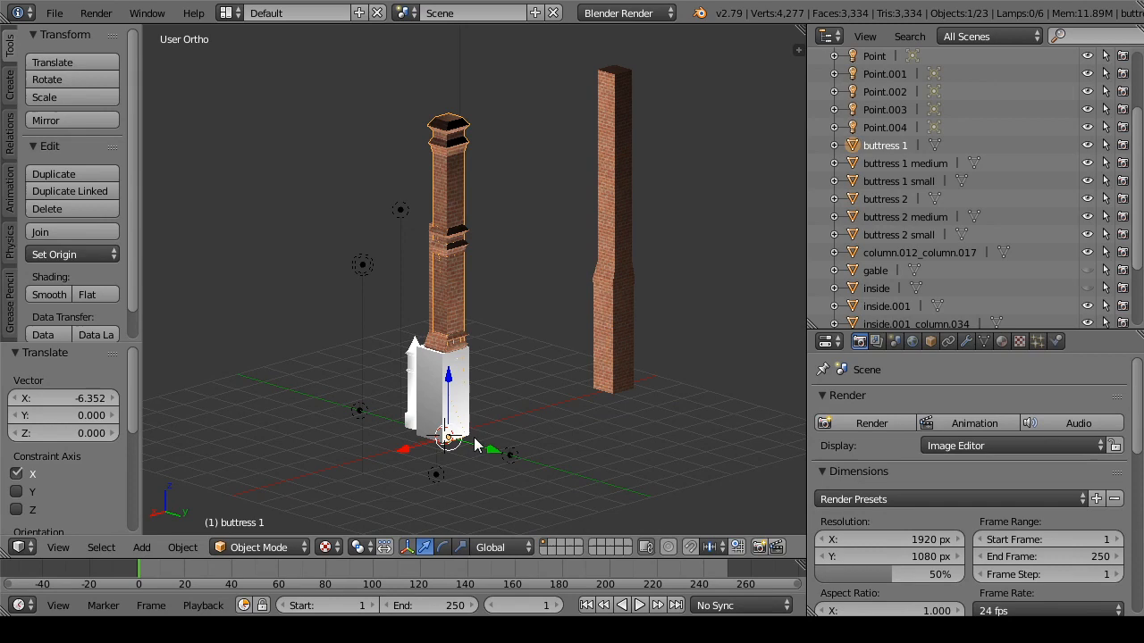
{"action": "key", "text": "g"}
{"action": "left_click", "coordinate": [322, 484]}
{"action": "left_click_drag", "start_coordinate": [370, 389], "coordinate": [467, 407]}
Step: Unhide the gable and pinacle objects and move the gable about 5.3 units along Y
{"action": "scroll", "coordinate": [1092, 198], "scroll_direction": "down", "scroll_amount": 5}
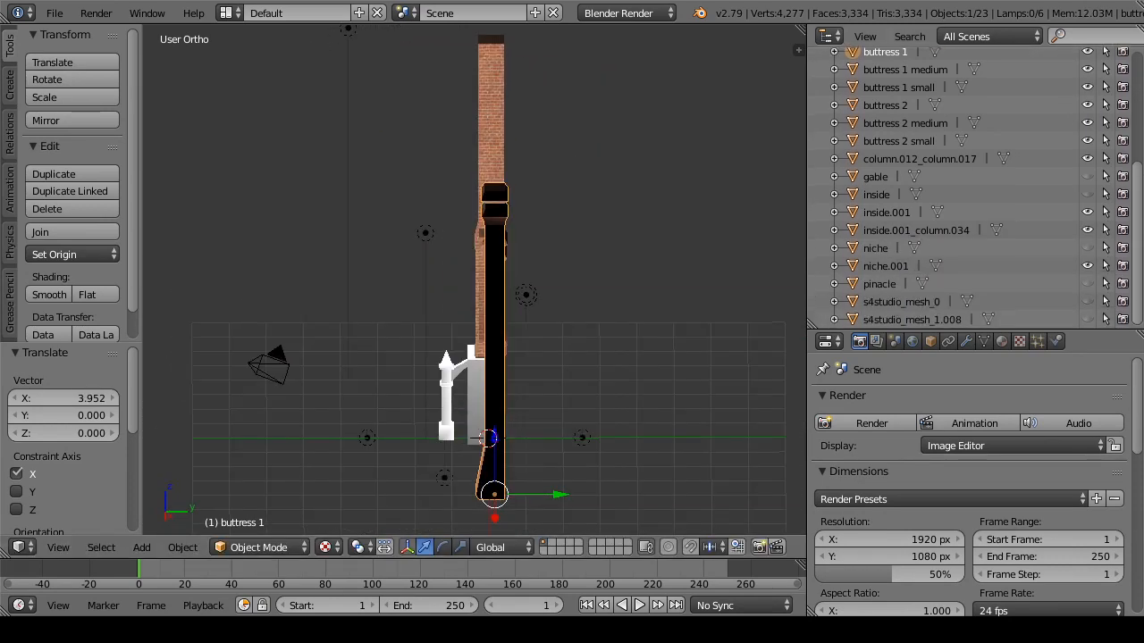
{"action": "left_click", "coordinate": [1087, 184]}
{"action": "left_click", "coordinate": [1087, 291]}
{"action": "left_click_drag", "start_coordinate": [540, 337], "coordinate": [679, 358]}
{"action": "right_click", "coordinate": [572, 378]}
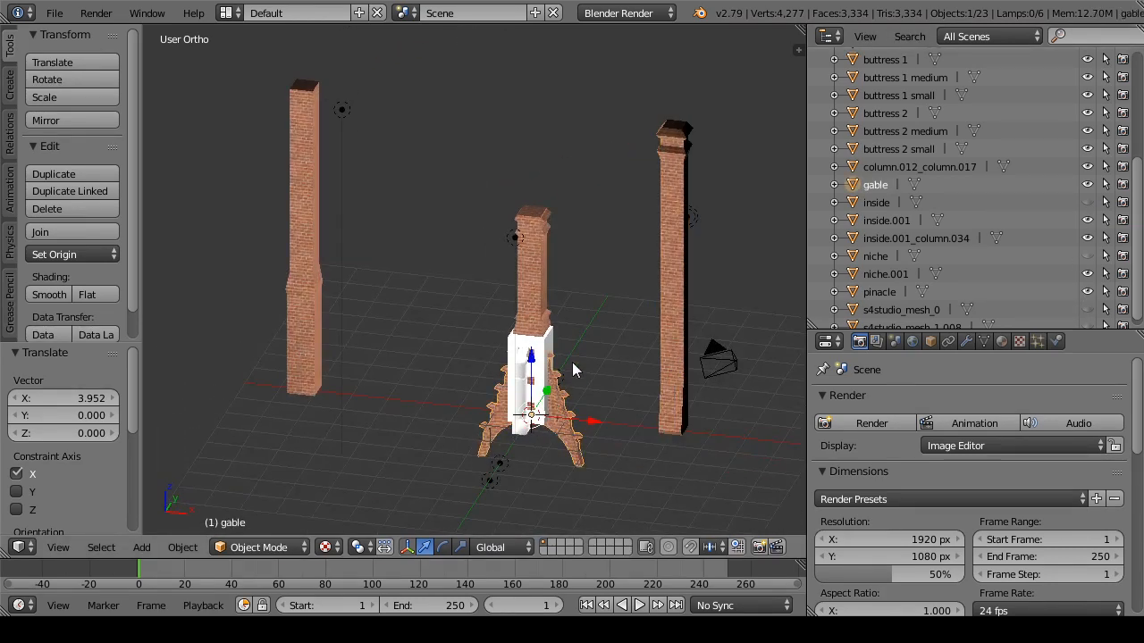
{"action": "left_click_drag", "start_coordinate": [572, 378], "coordinate": [505, 393]}
{"action": "left_click_drag", "start_coordinate": [576, 407], "coordinate": [739, 348]}
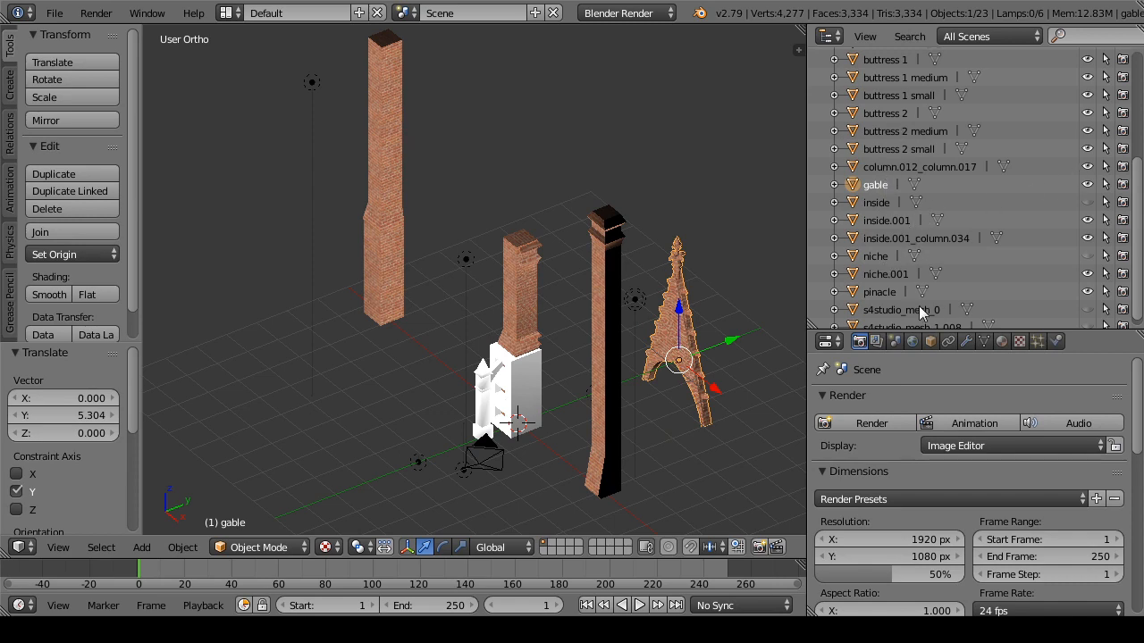
Step: Move the pinacle object about -3.38 units along Y, away from the central parts
{"action": "left_click", "coordinate": [879, 292]}
{"action": "key", "text": "g"}
{"action": "key", "text": "y"}
{"action": "left_click", "coordinate": [474, 447]}
{"action": "left_click_drag", "start_coordinate": [474, 447], "coordinate": [721, 444]}
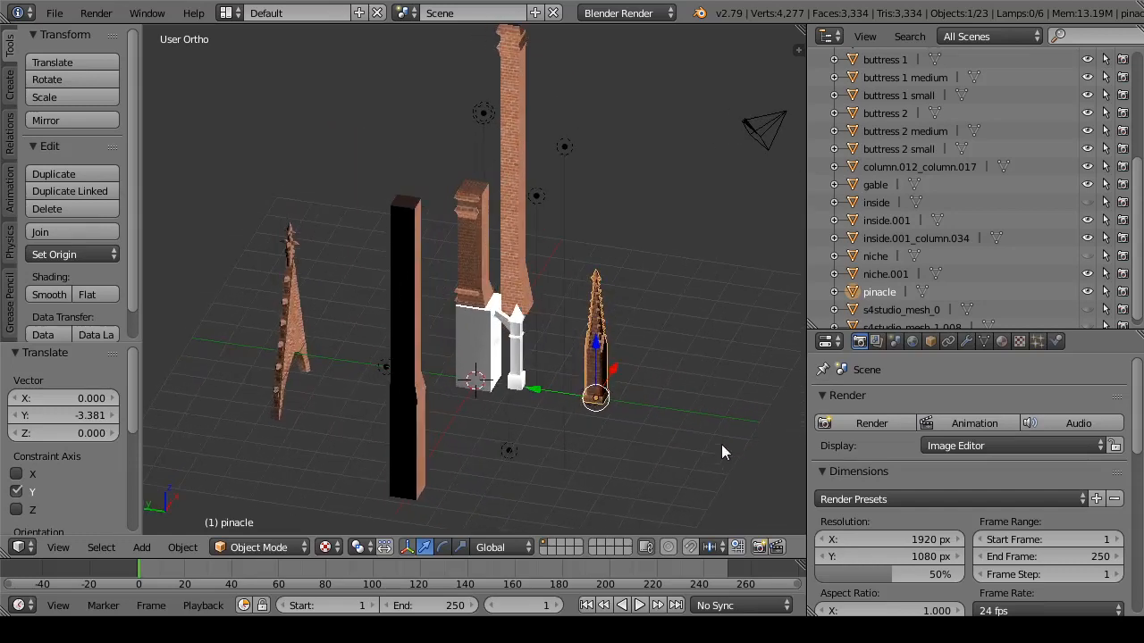
Step: Unhide s4studio_mesh_0 and move it along Y, past the pinnacle
{"action": "scroll", "coordinate": [983, 268], "scroll_direction": "up", "scroll_amount": 1}
{"action": "scroll", "coordinate": [1028, 304], "scroll_direction": "down", "scroll_amount": 1}
{"action": "left_click", "coordinate": [1087, 302]}
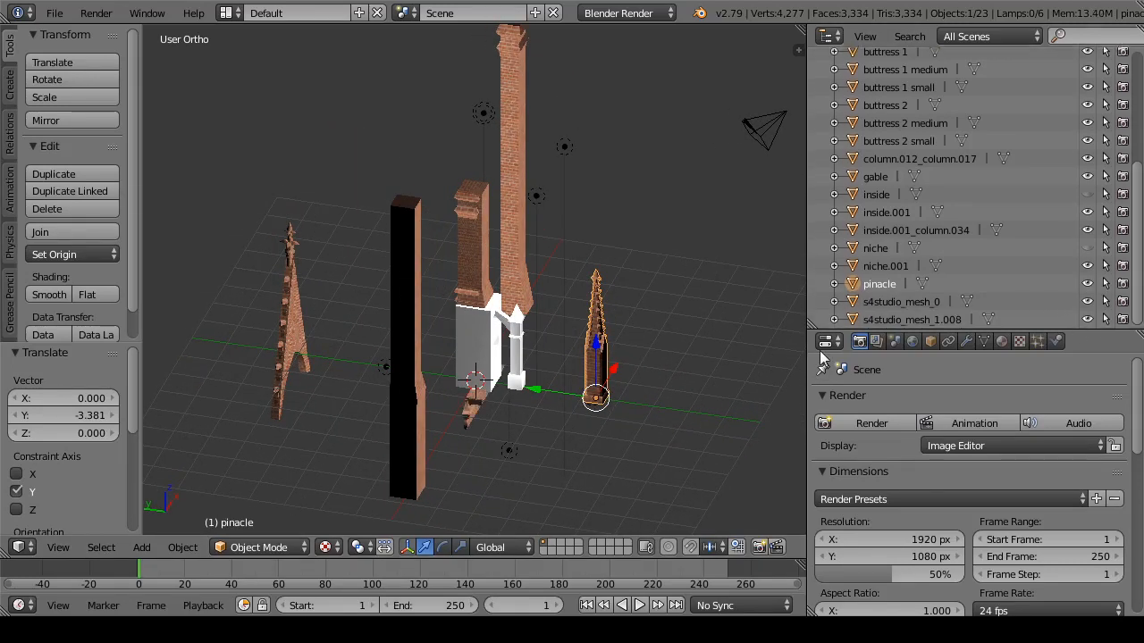
{"action": "right_click", "coordinate": [483, 398]}
{"action": "key", "text": "g"}
{"action": "key", "text": "y"}
{"action": "left_click", "coordinate": [438, 408]}
Step: Move s4studio_mesh_1.008 about -6.29 units along Y, beside the other small brick piece
{"action": "right_click", "coordinate": [464, 413]}
{"action": "key", "text": "g"}
{"action": "left_click", "coordinate": [593, 428]}
{"action": "left_click_drag", "start_coordinate": [592, 428], "coordinate": [536, 413]}
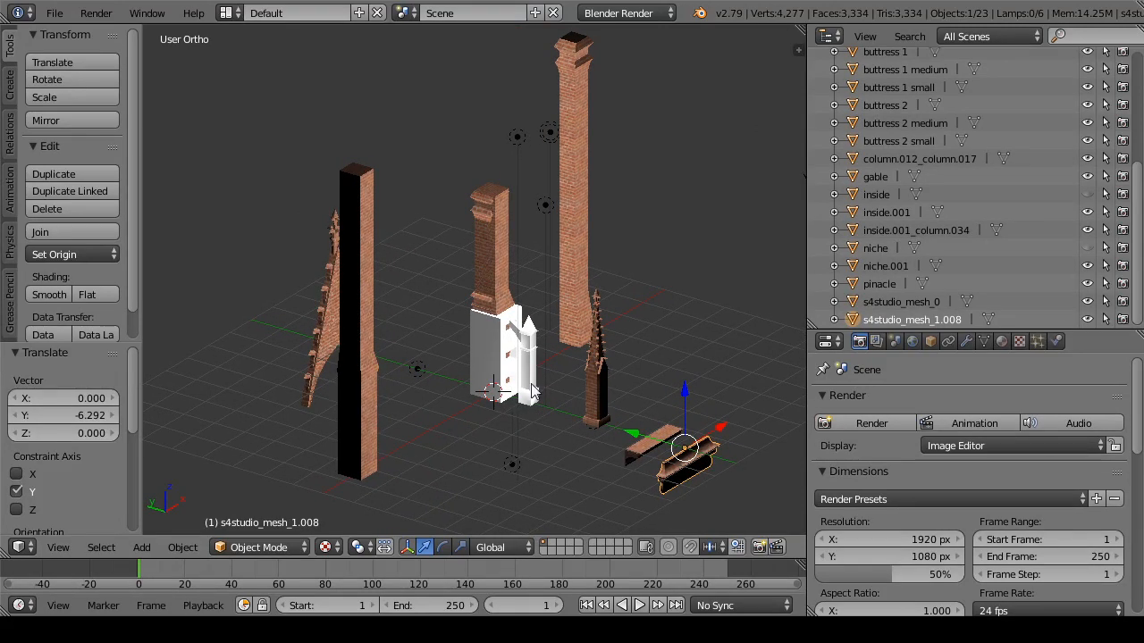
{"action": "left_click_drag", "start_coordinate": [563, 366], "coordinate": [773, 371]}
{"action": "left_click_drag", "start_coordinate": [480, 402], "coordinate": [437, 423]}
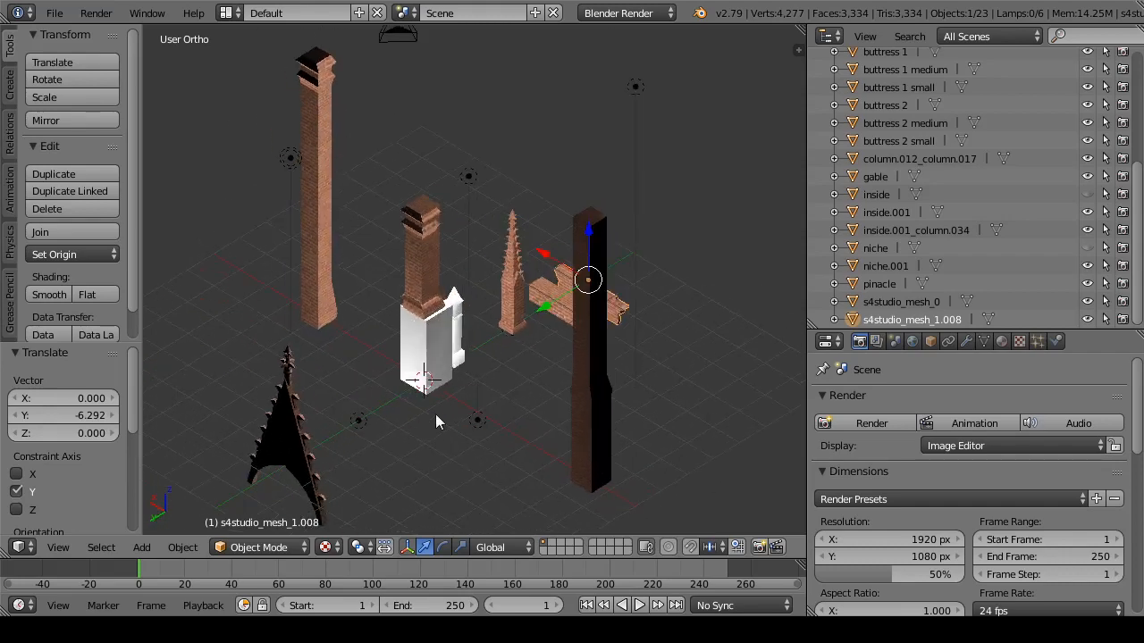
Step: Start a new file from the default start-up scene
{"action": "left_click", "coordinate": [54, 13]}
{"action": "left_click", "coordinate": [72, 31]}
{"action": "left_click", "coordinate": [70, 44]}
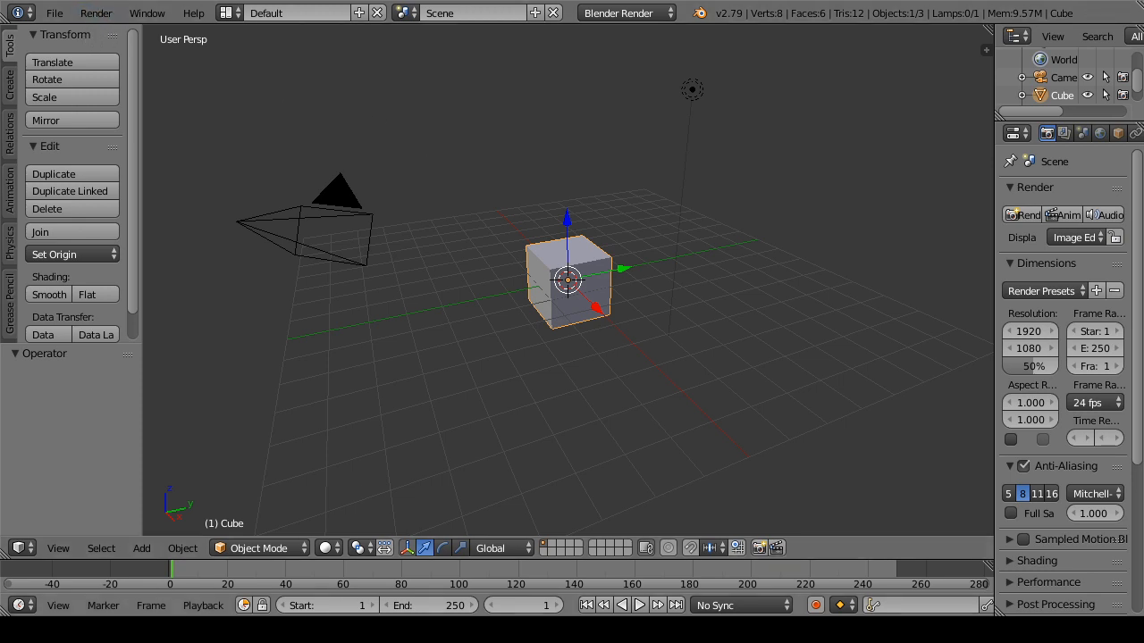
{"action": "left_click_drag", "start_coordinate": [298, 411], "coordinate": [400, 408]}
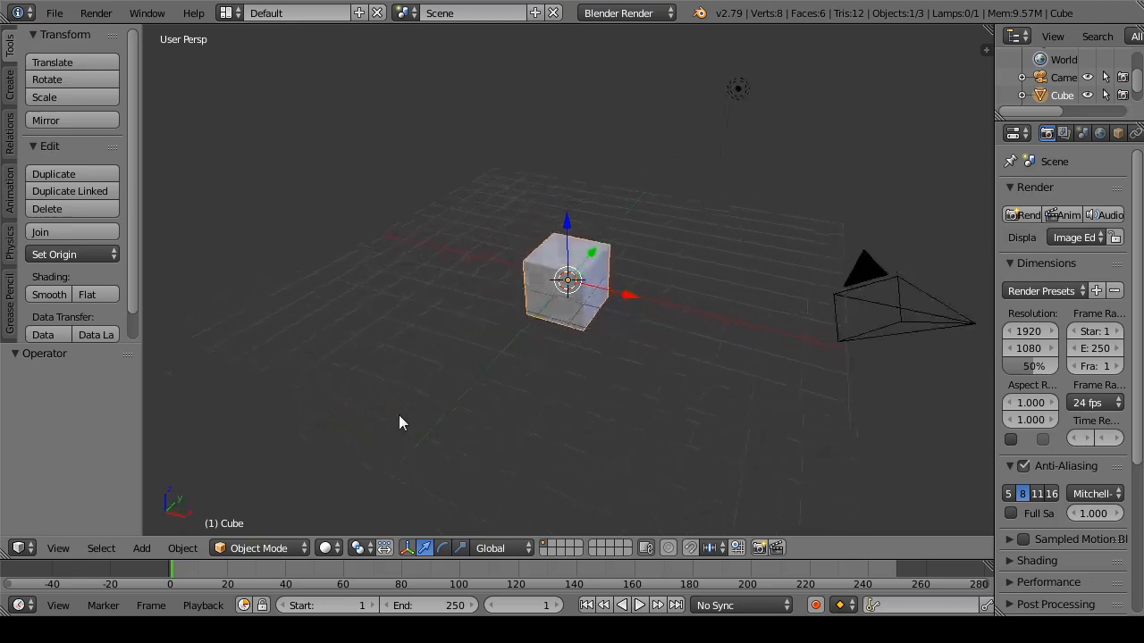